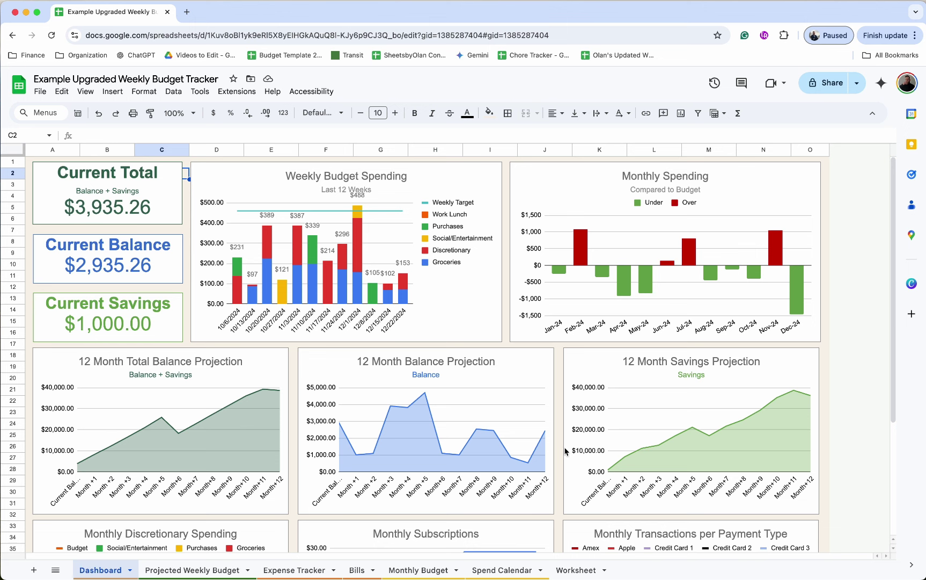
Step: Review the charts on the Dashboard sheet and open the Projected Weekly Budget sheet
{"action": "scroll", "coordinate": [559, 455], "scroll_direction": "down", "scroll_amount": 5}
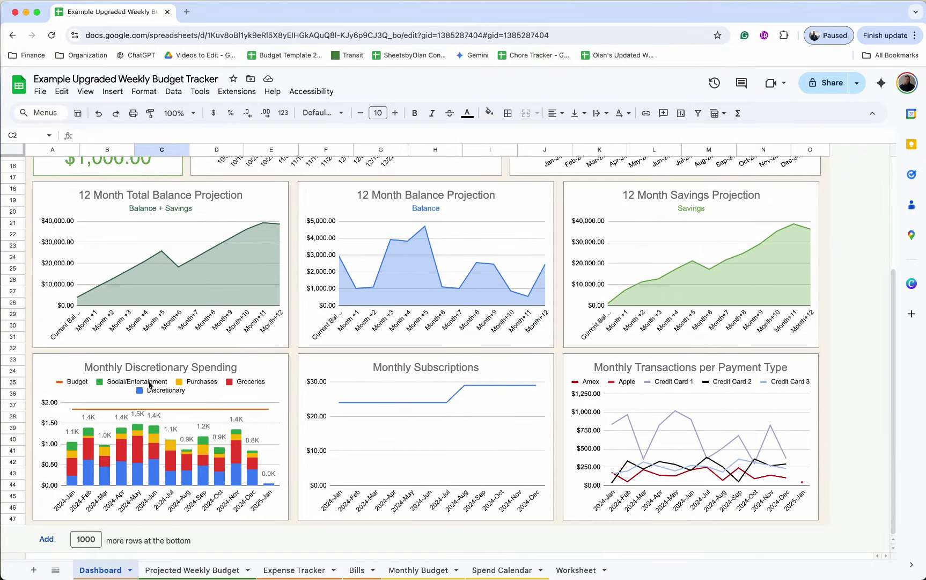
{"action": "scroll", "coordinate": [240, 492], "scroll_direction": "up", "scroll_amount": 4}
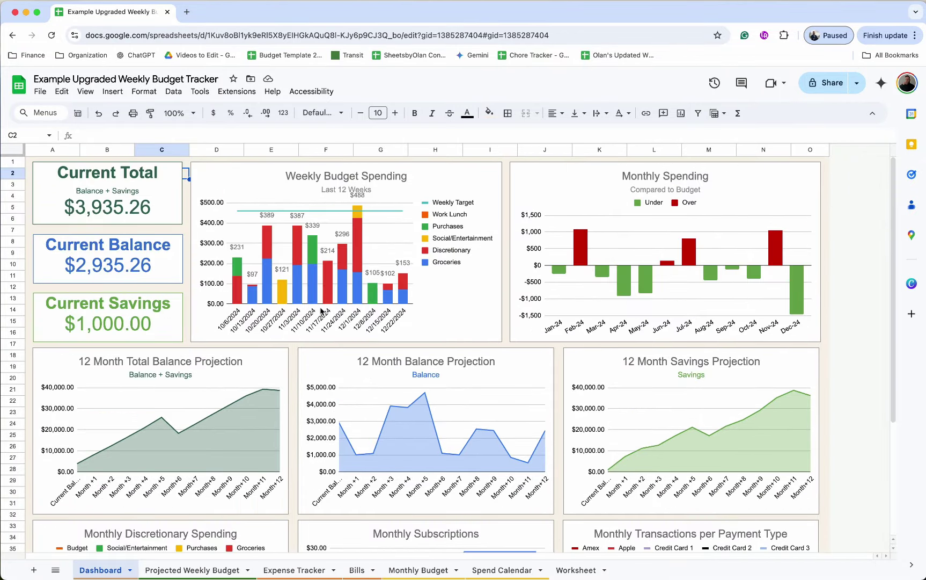
{"action": "scroll", "coordinate": [382, 265], "scroll_direction": "down", "scroll_amount": 4}
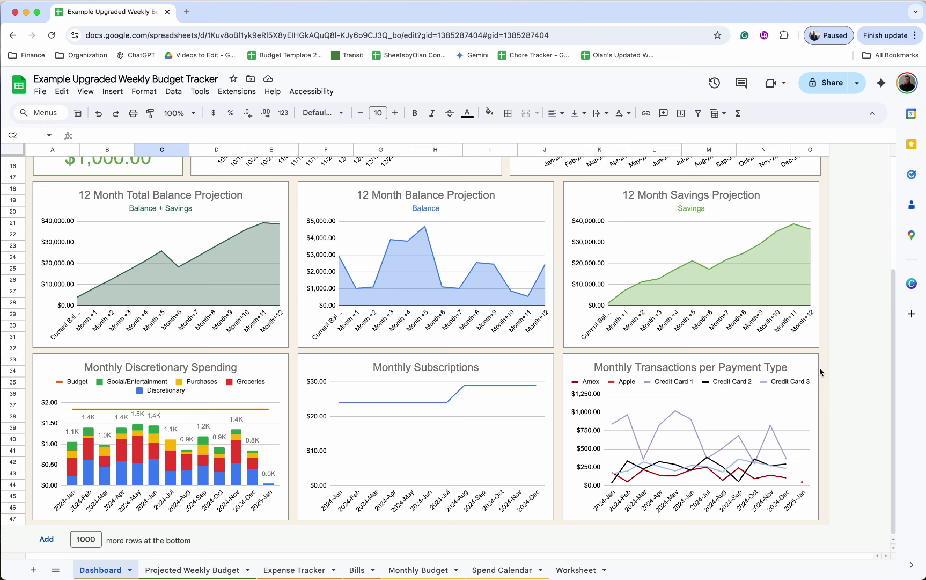
{"action": "left_click", "coordinate": [177, 571]}
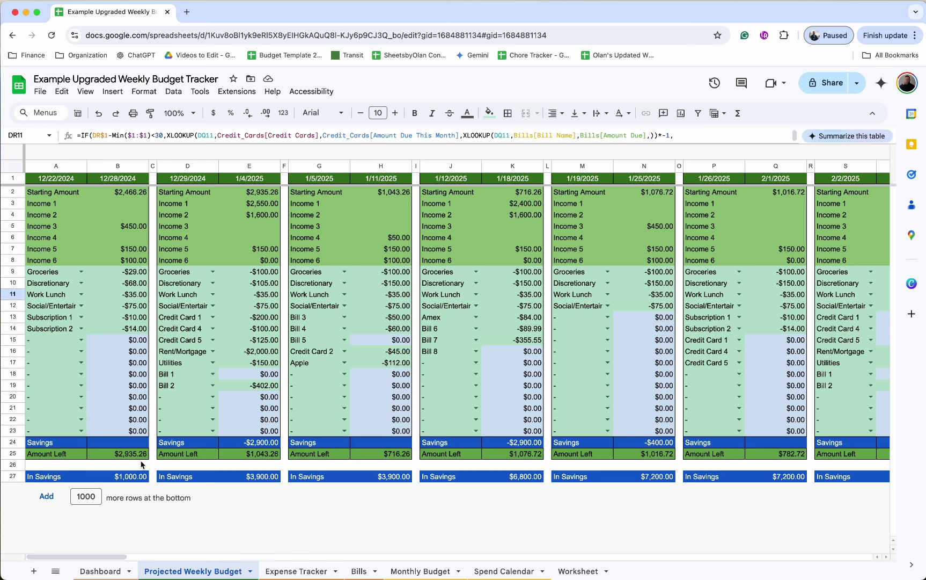
Step: Replace the savings amount for the week ending 1/4/2025 with -2500 and check that week's In Savings cell
{"action": "left_click", "coordinate": [277, 444]}
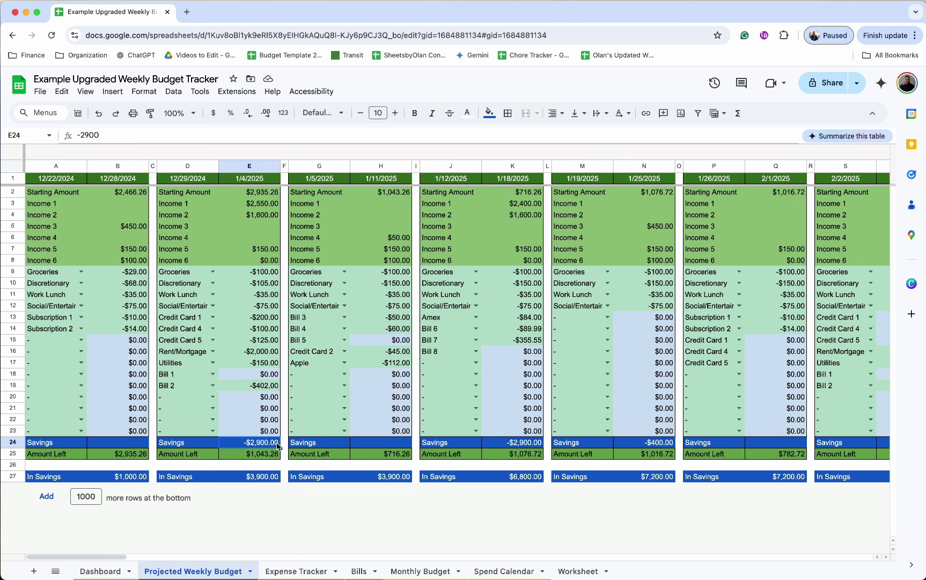
{"action": "key", "text": "Delete"}
{"action": "left_click", "coordinate": [279, 454]}
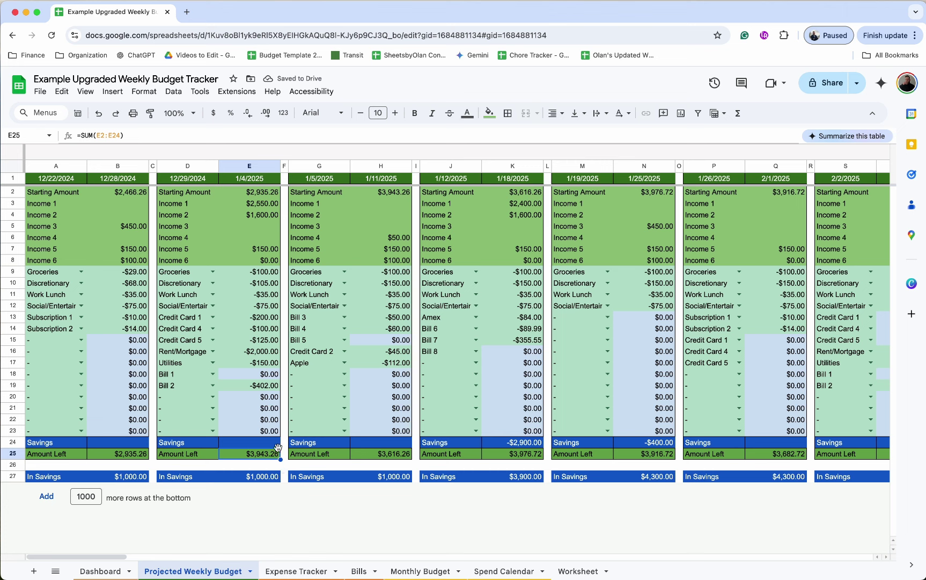
{"action": "left_click", "coordinate": [273, 445]}
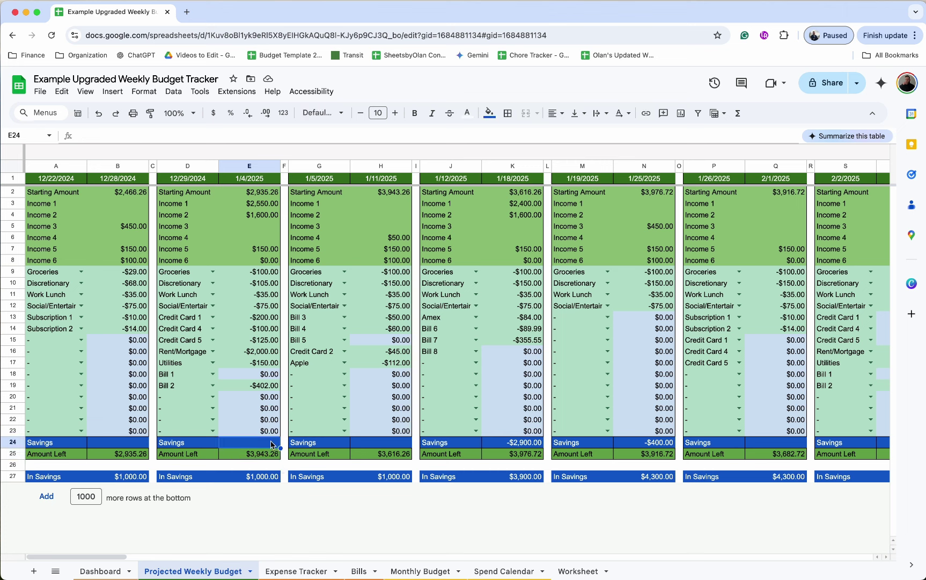
{"action": "type", "text": "-2500"}
{"action": "key", "text": "Return"}
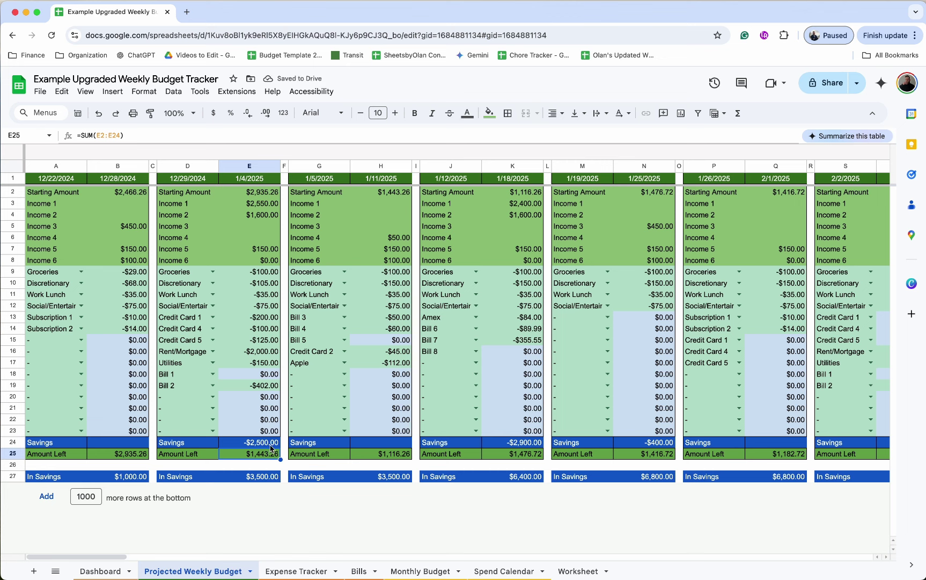
{"action": "left_click", "coordinate": [266, 479]}
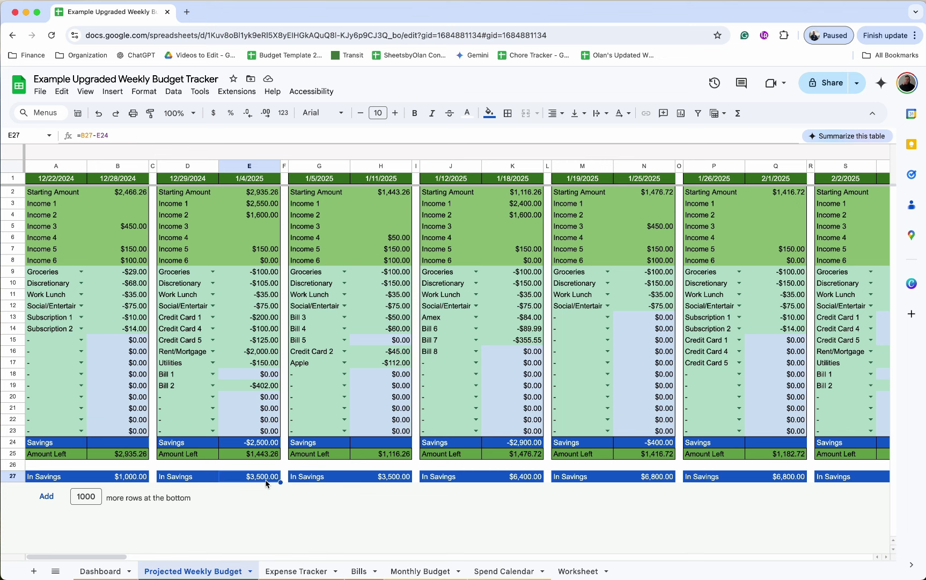
Step: Append -2500 to the formula for the Credit Card 1 amount in the week ending 1/4/2025
{"action": "left_click", "coordinate": [208, 399]}
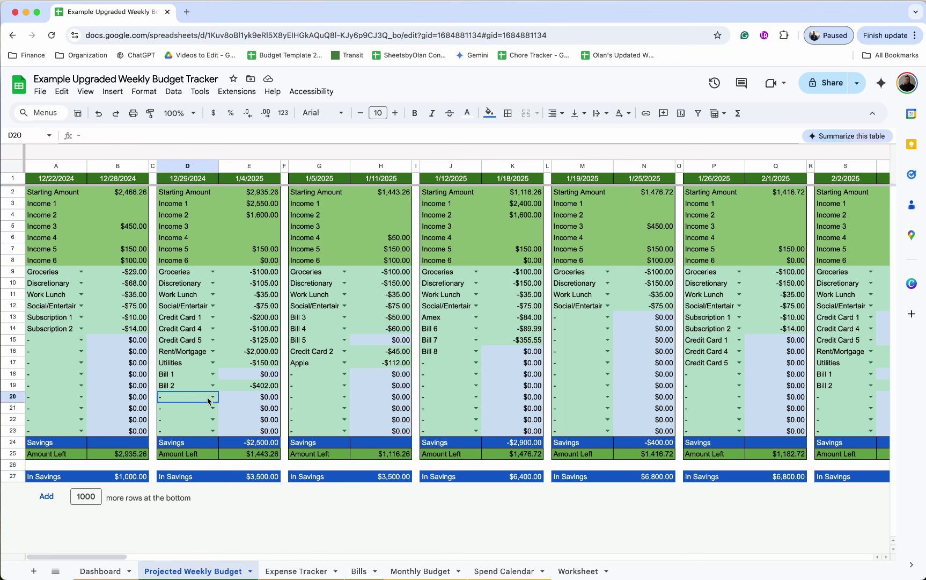
{"action": "left_click", "coordinate": [275, 319]}
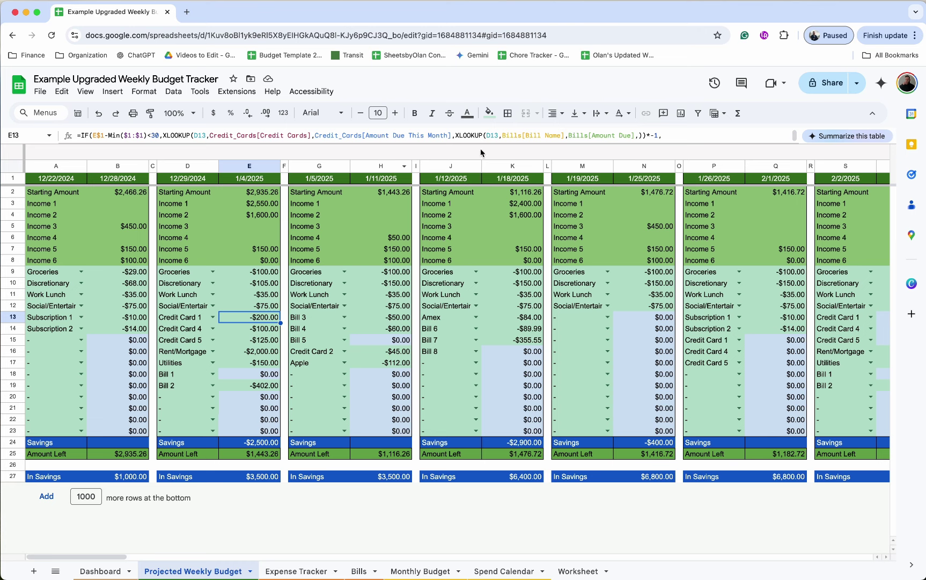
{"action": "left_click_drag", "start_coordinate": [484, 142], "coordinate": [486, 256]}
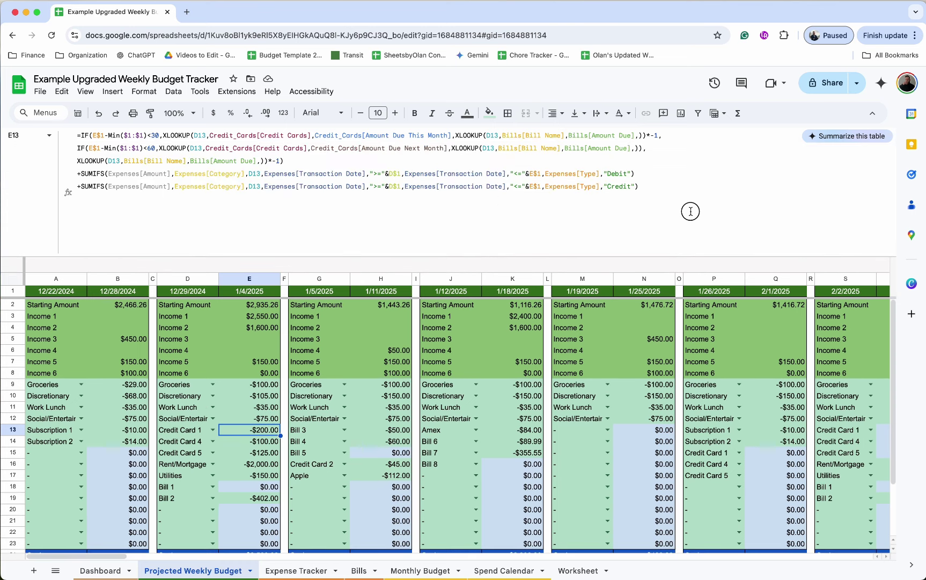
{"action": "left_click", "coordinate": [691, 211]}
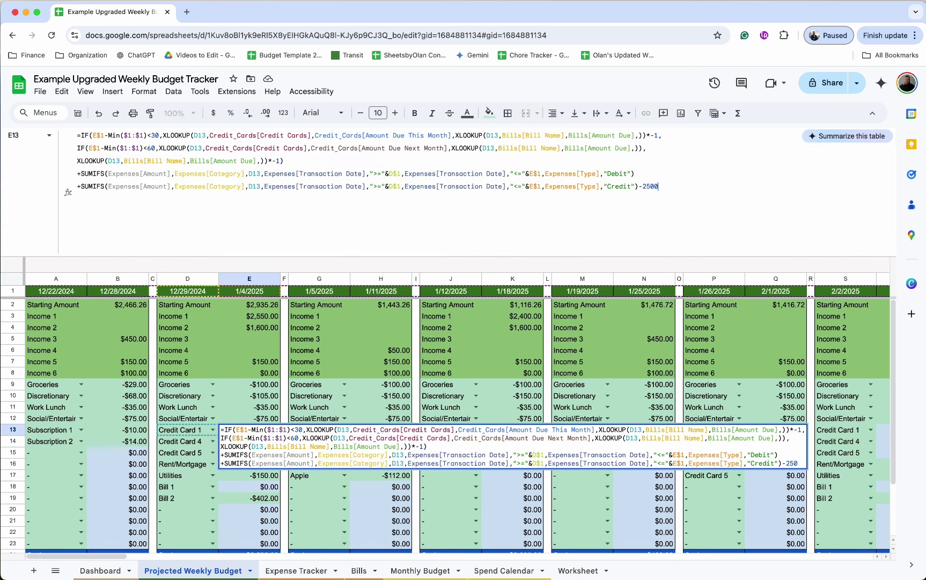
{"action": "key", "text": "Return"}
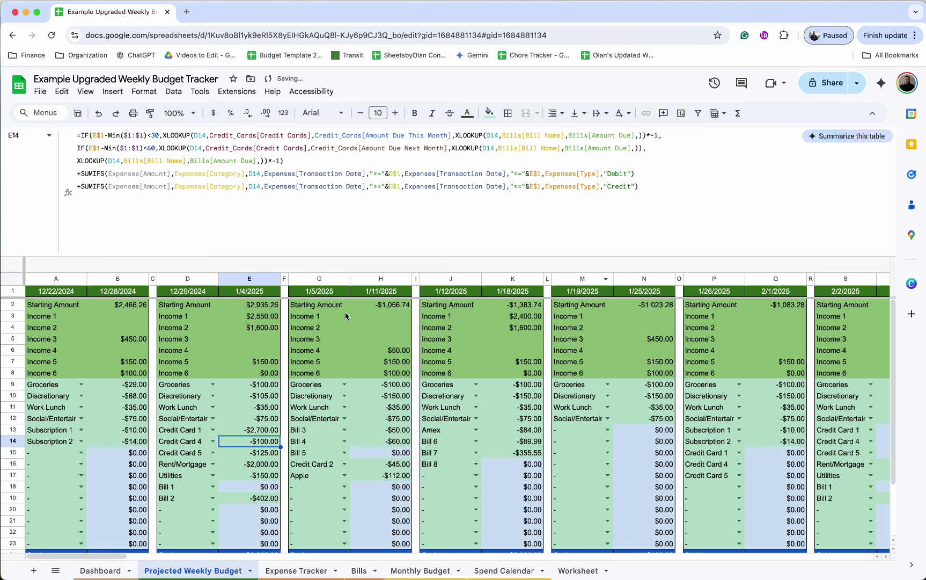
{"action": "left_click_drag", "start_coordinate": [333, 254], "coordinate": [334, 118]}
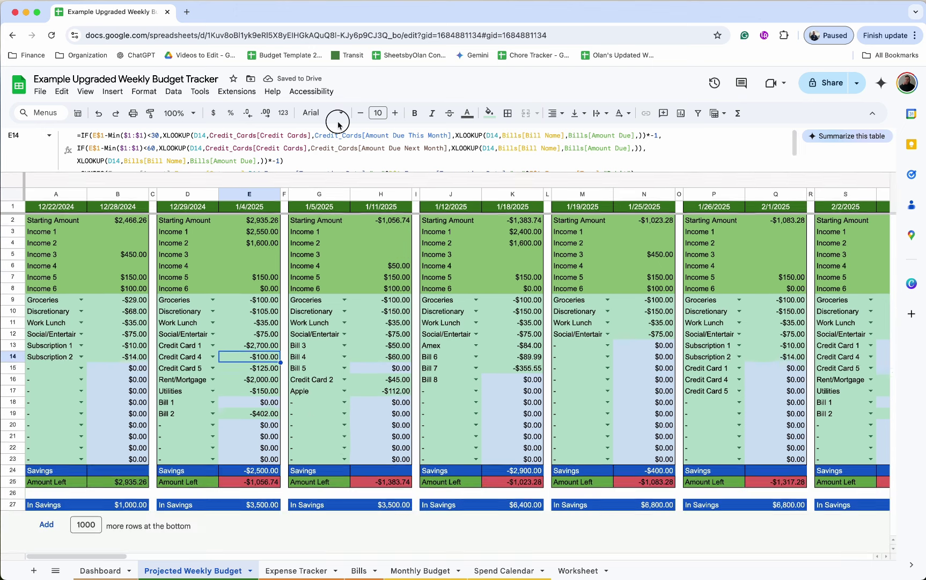
Step: Clear the savings amount for the week ending 1/4/2025 and select that week's Credit Card 1 amount
{"action": "left_click", "coordinate": [261, 443]}
{"action": "key", "text": "Delete"}
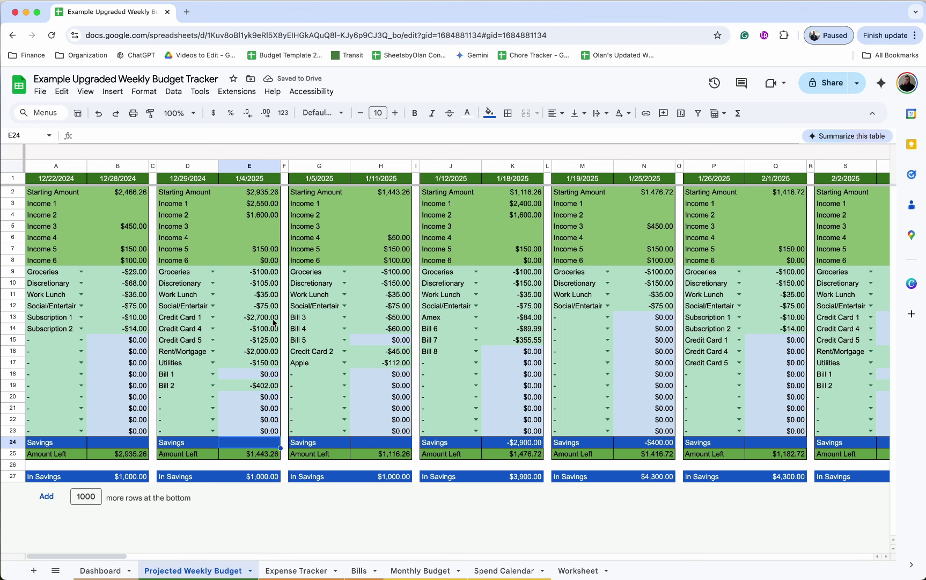
{"action": "left_click", "coordinate": [274, 320]}
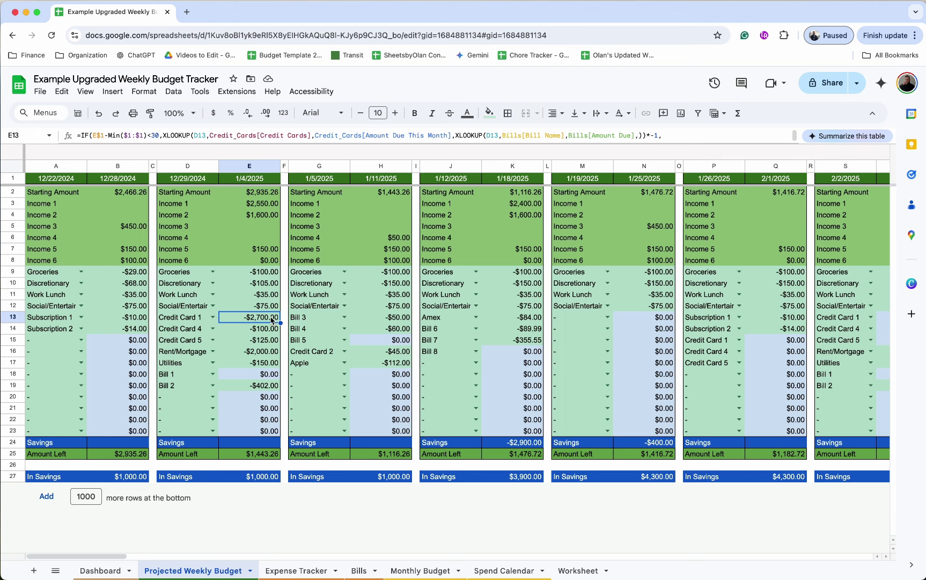
Step: Start a new expense in the first empty row of the Expense Tracker sheet, dated 12/26/2024 with type Debit
{"action": "left_click", "coordinate": [298, 570]}
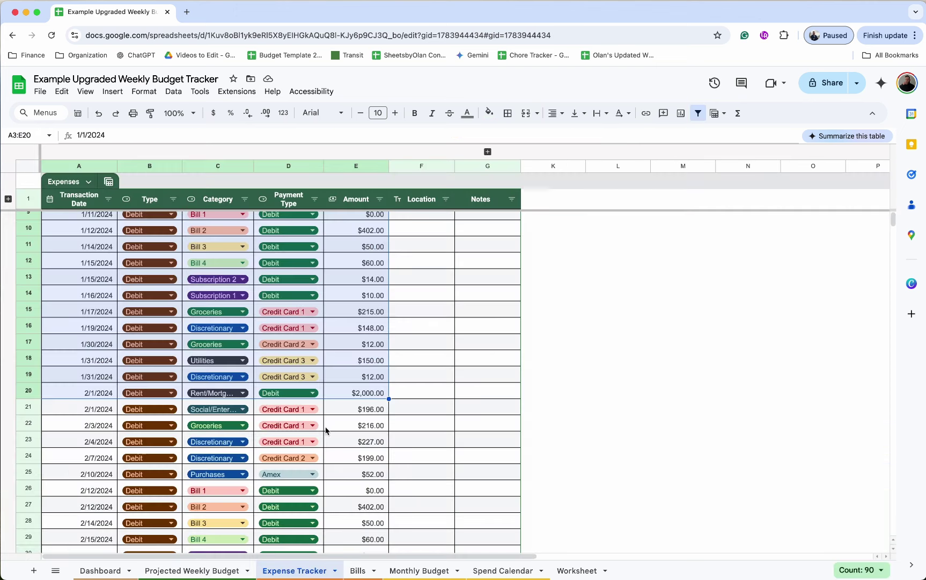
{"action": "left_click", "coordinate": [353, 426]}
{"action": "left_click", "coordinate": [97, 298]}
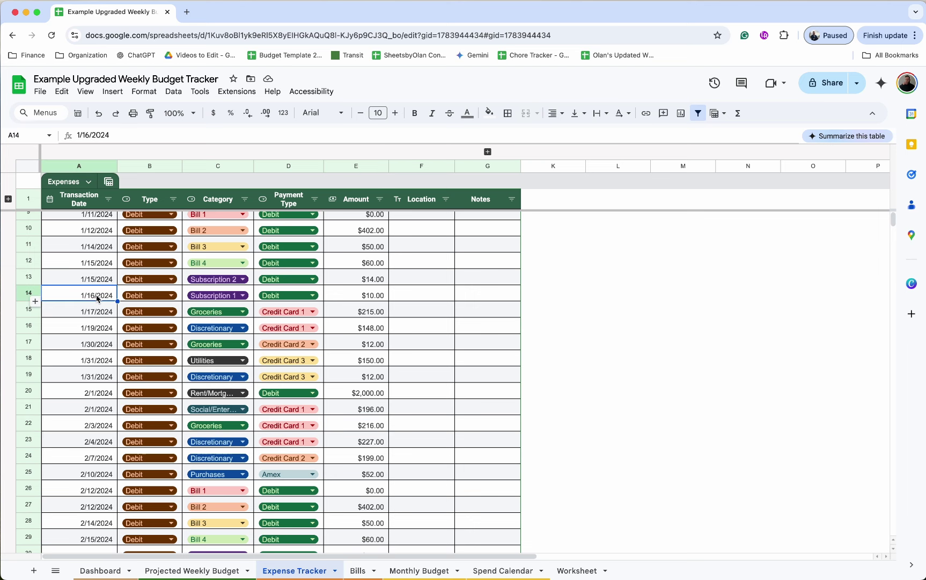
{"action": "key", "text": "super+Down"}
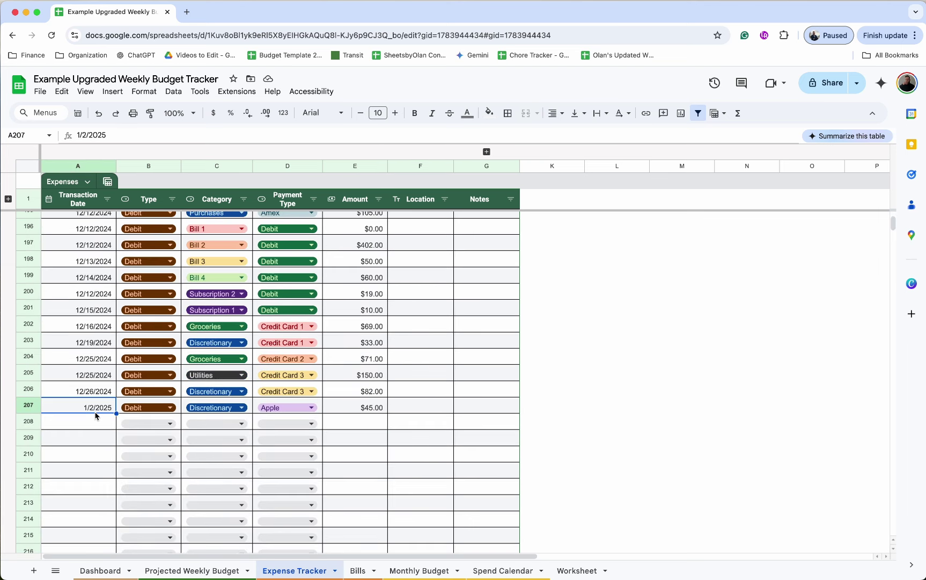
{"action": "double_click", "coordinate": [96, 424]}
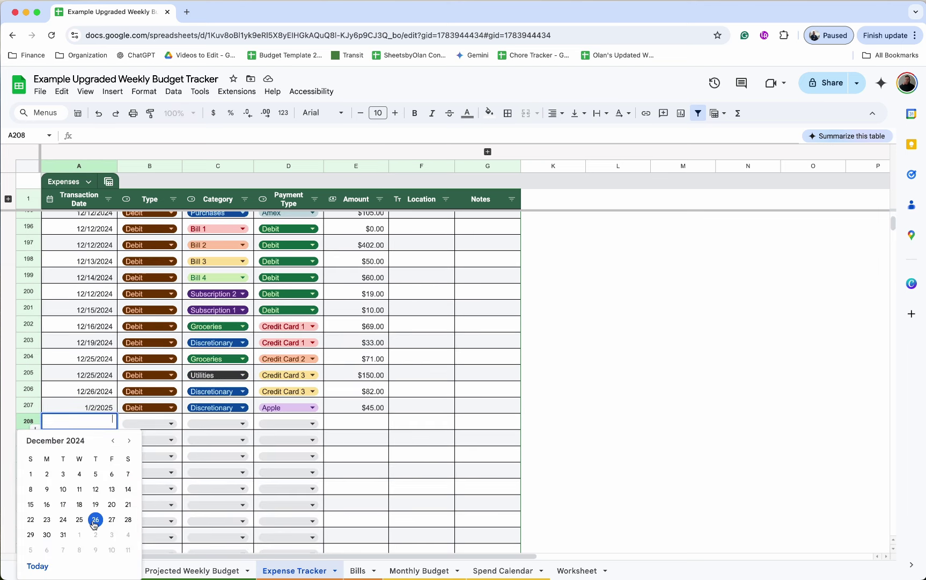
{"action": "left_click", "coordinate": [94, 523]}
{"action": "left_click", "coordinate": [170, 423]}
{"action": "left_click", "coordinate": [146, 443]}
{"action": "left_click", "coordinate": [95, 436]}
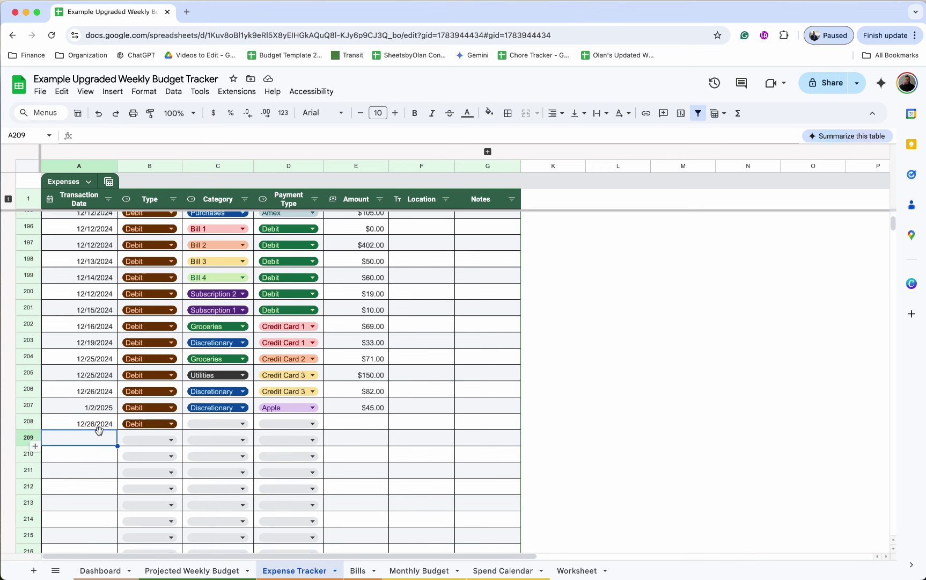
Step: Look through the new expense's type options, and set its category to Social/Entertainment and payment type to Credit Card 1
{"action": "double_click", "coordinate": [158, 427]}
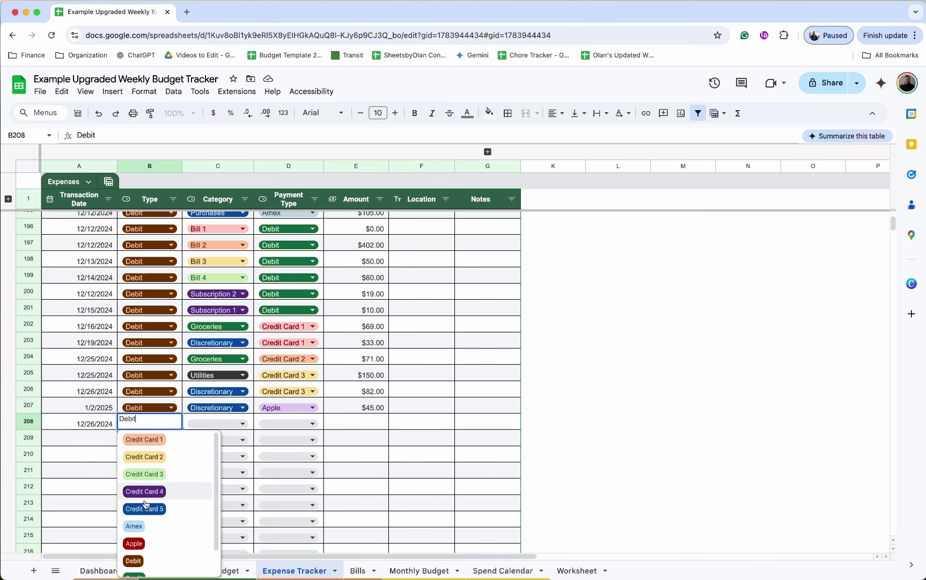
{"action": "scroll", "coordinate": [148, 507], "scroll_direction": "down", "scroll_amount": 2}
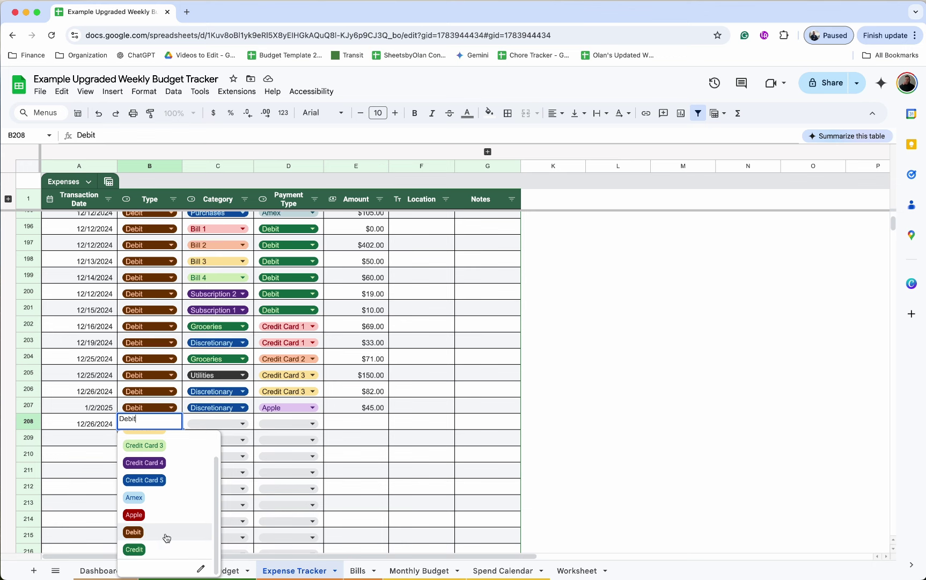
{"action": "left_click", "coordinate": [240, 427]}
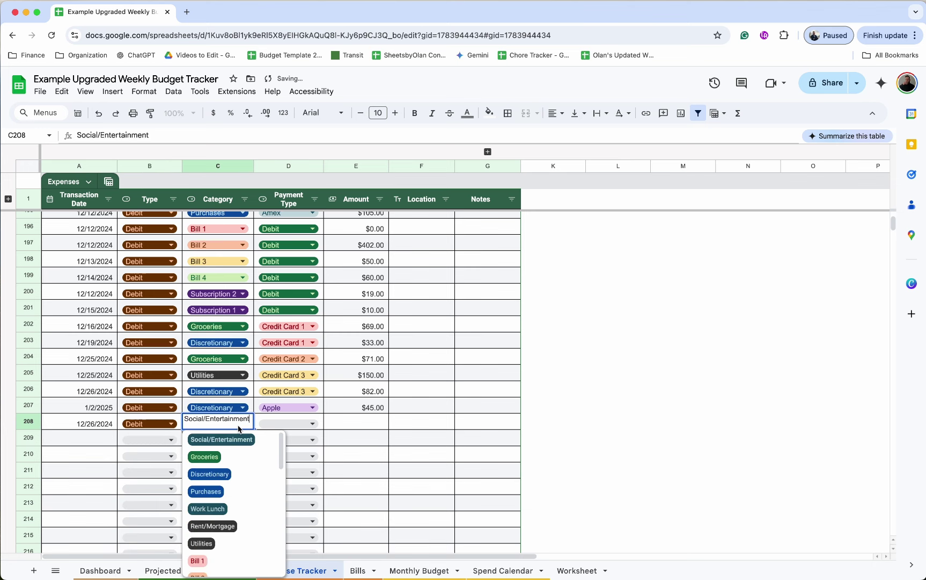
{"action": "left_click", "coordinate": [232, 440]}
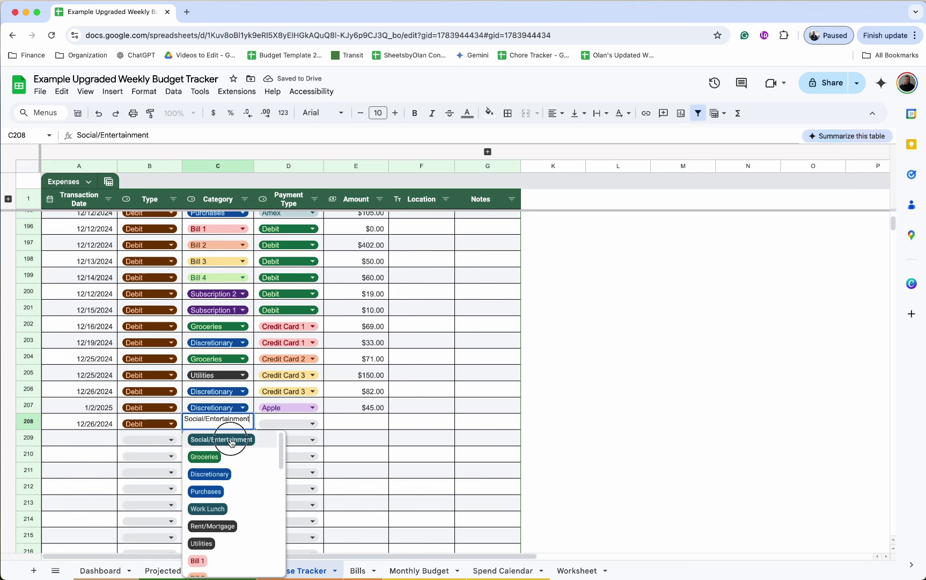
{"action": "left_click", "coordinate": [312, 424]}
{"action": "left_click", "coordinate": [295, 441]}
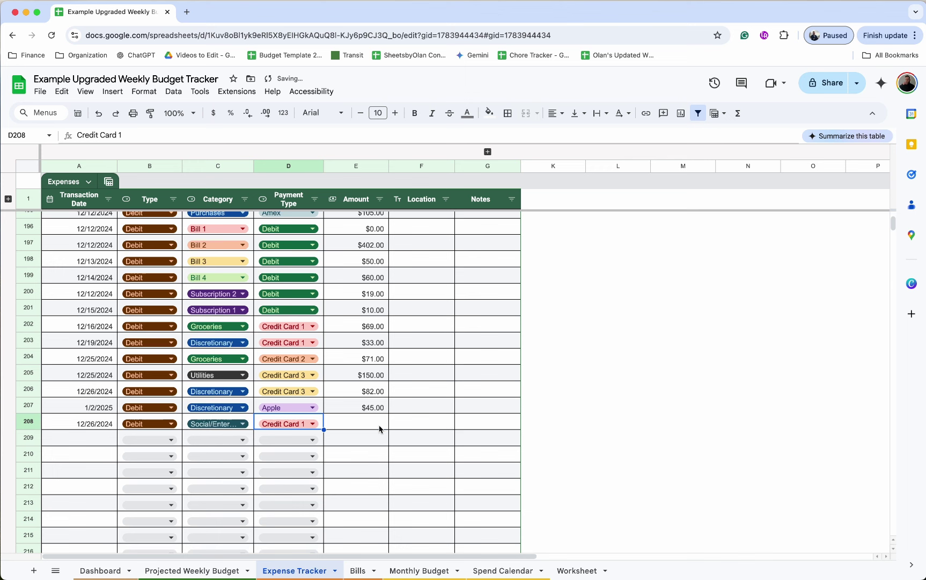
Step: Enter an amount of 60 and the location El Penguino for the 12/26/2024 Social/Entertainment expense
{"action": "left_click", "coordinate": [379, 427]}
{"action": "type", "text": "60"}
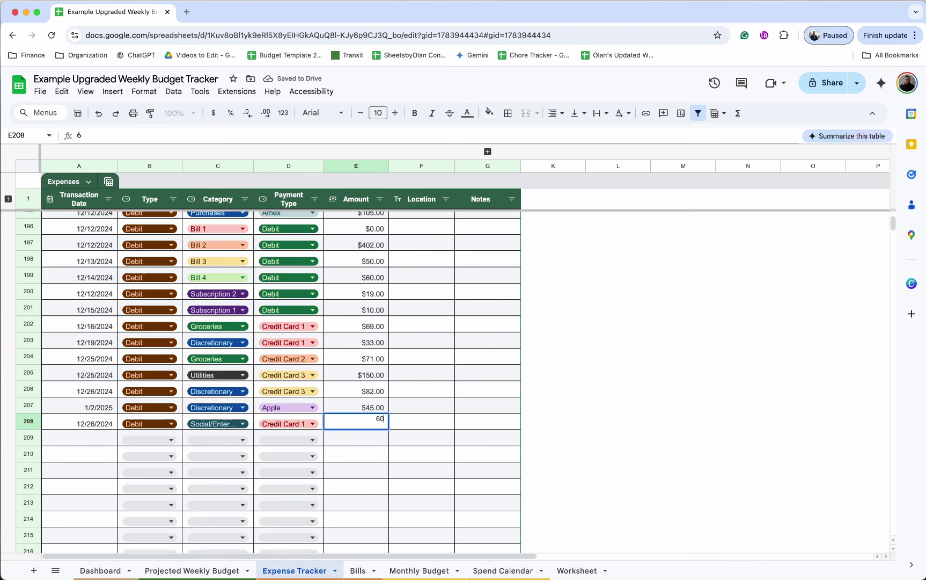
{"action": "key", "text": "Return"}
{"action": "left_click", "coordinate": [417, 427]}
{"action": "type", "text": "El Penguino"}
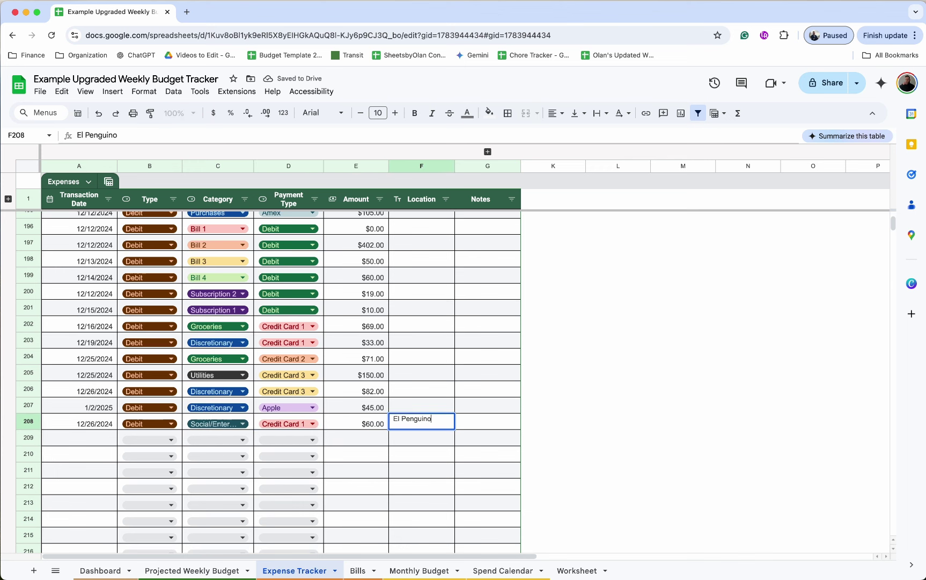
{"action": "key", "text": "Return"}
{"action": "left_click", "coordinate": [407, 426]}
Step: Check the Social/Entertainment amount for the week ending 12/28/2024 on the Projected Weekly Budget sheet
{"action": "scroll", "coordinate": [424, 483], "scroll_direction": "up", "scroll_amount": 3}
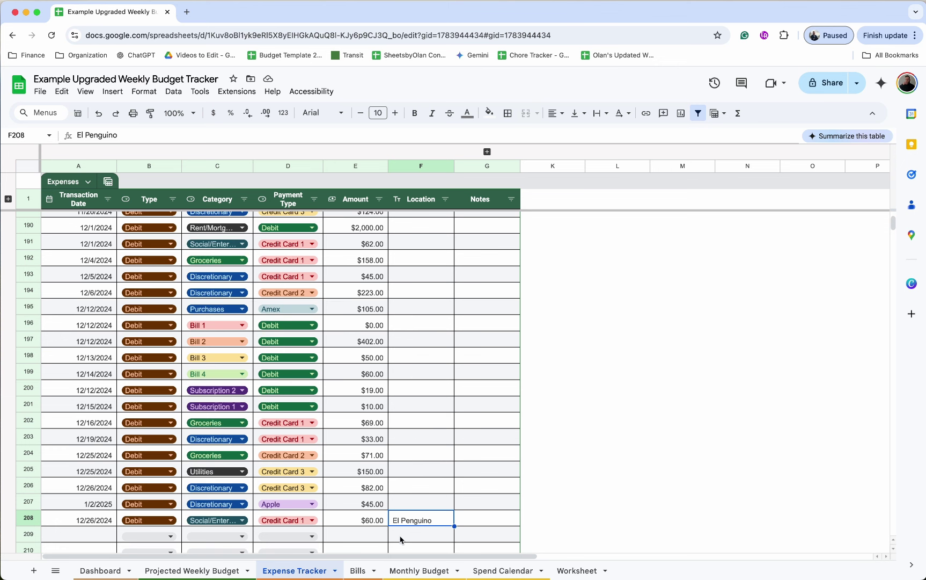
{"action": "key", "text": "Up"}
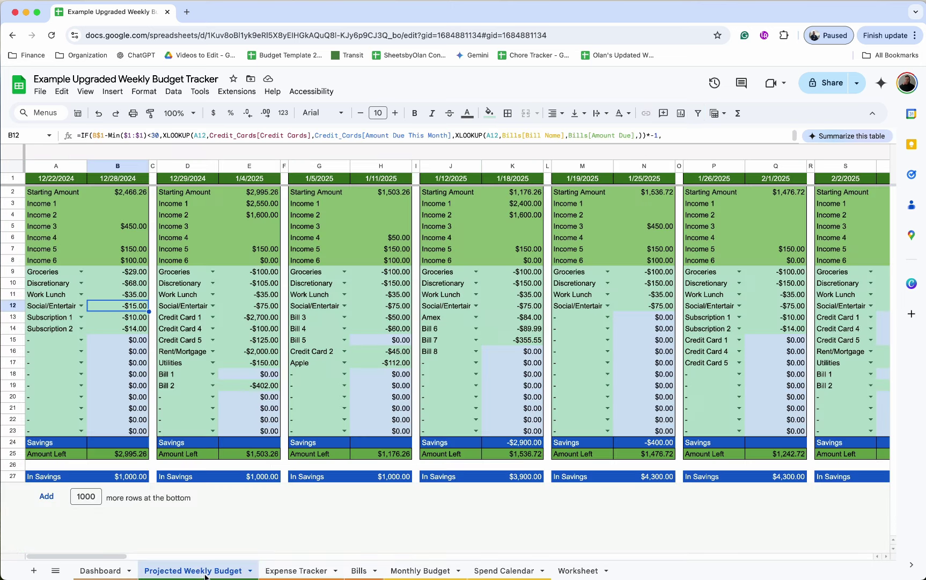
{"action": "left_click", "coordinate": [206, 571]}
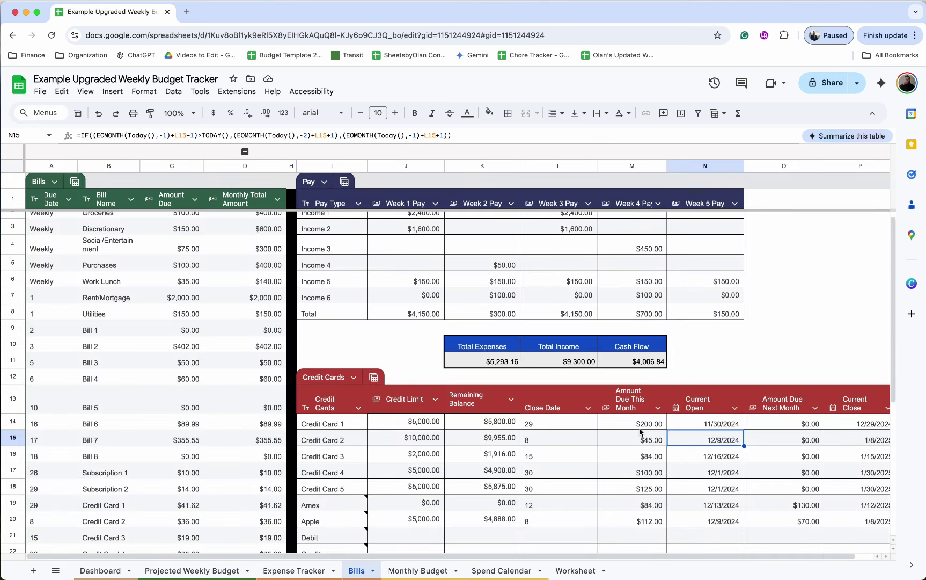
Step: Set Credit Card 1's remaining balance to 5740 on the Bills sheet, and check its amount due next month
{"action": "left_click", "coordinate": [639, 428]}
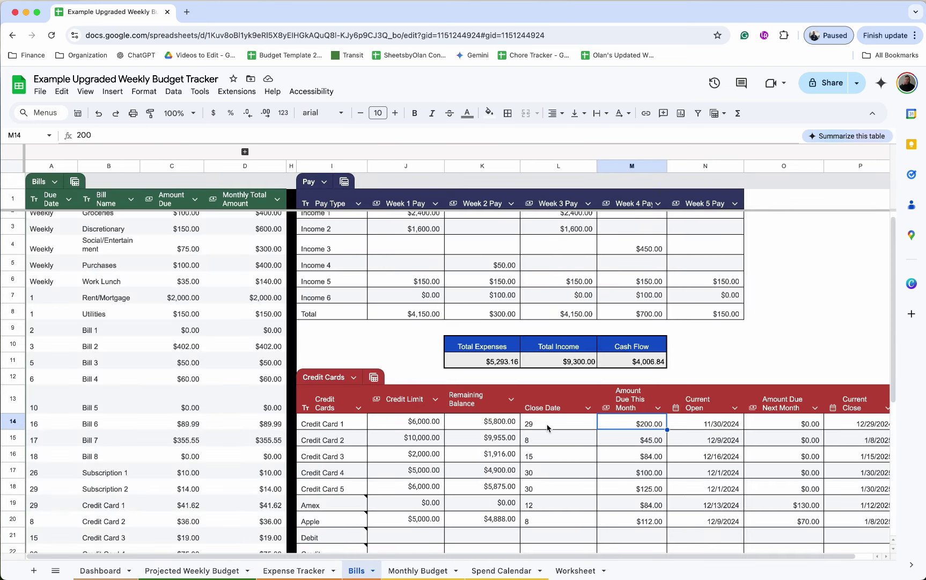
{"action": "left_click", "coordinate": [481, 425]}
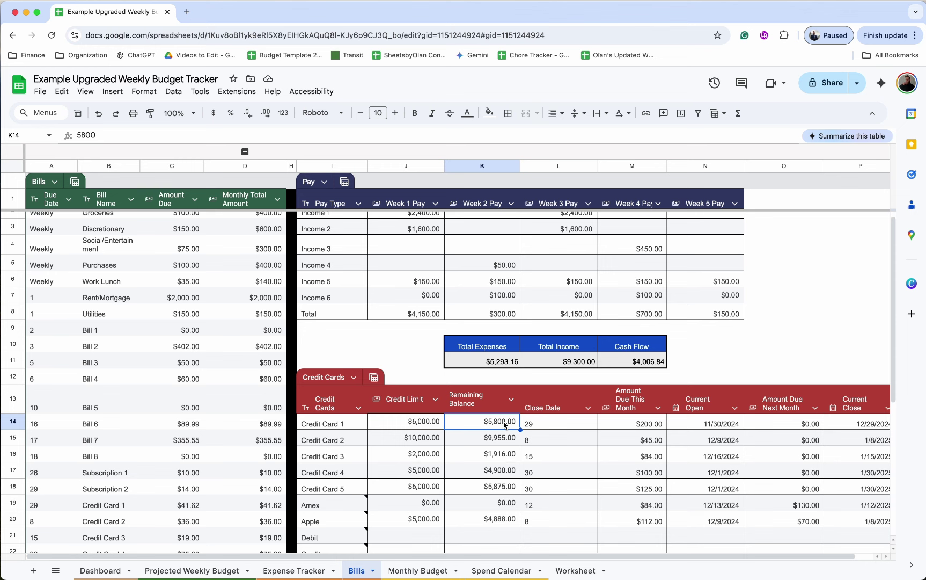
{"action": "type", "text": "5,74"}
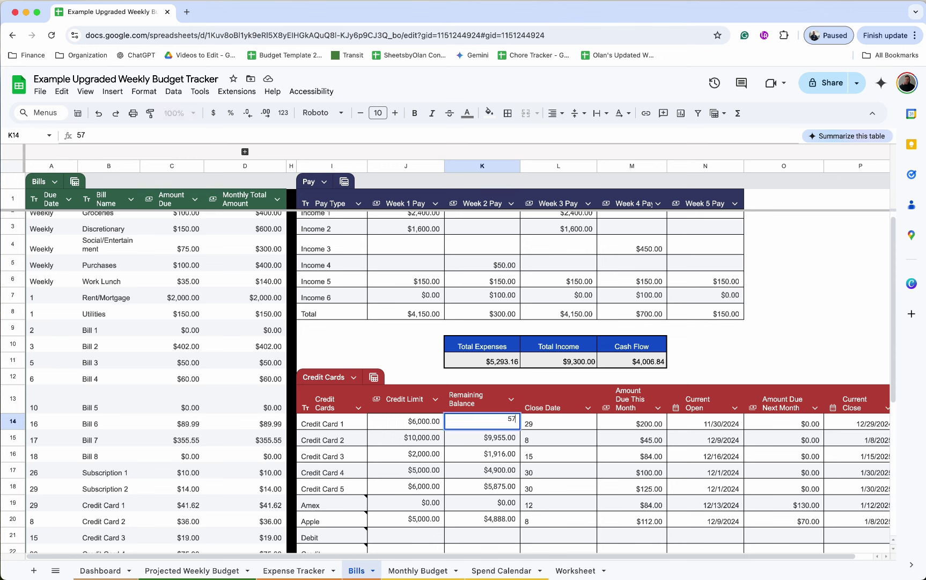
{"action": "type", "text": "0"}
{"action": "key", "text": "Return"}
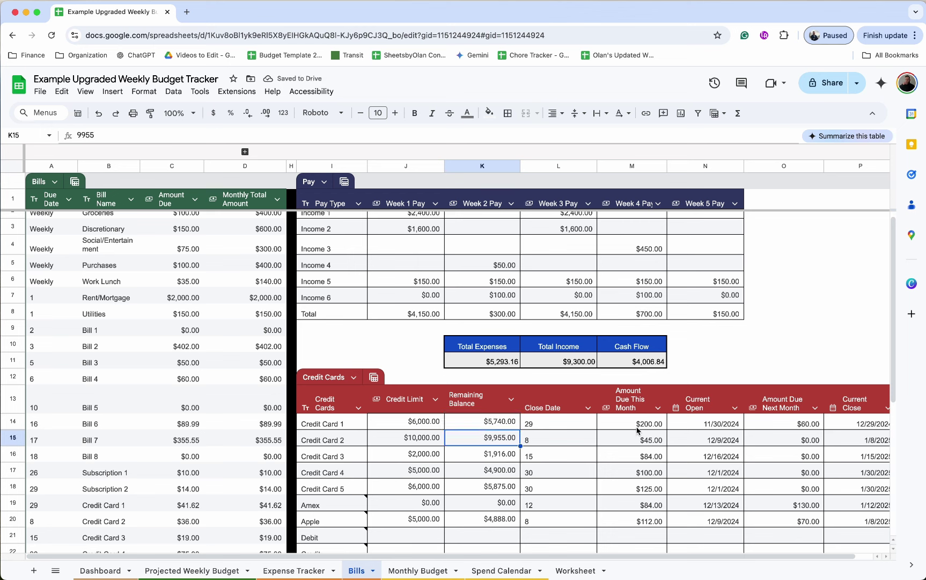
{"action": "left_click", "coordinate": [790, 428]}
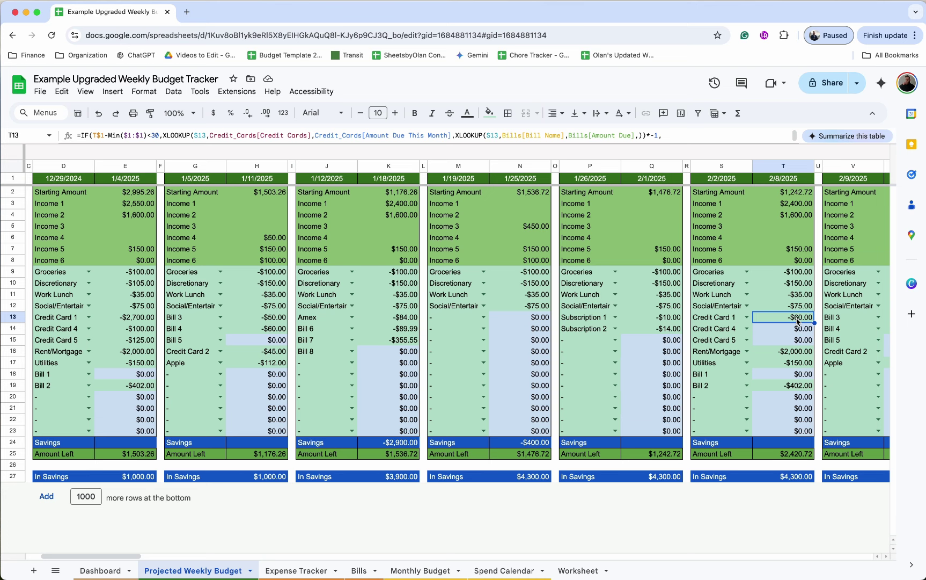
Step: Review the Bills table's weekly amounts, monthly totals, due dates, and one-time categories such as Celebration
{"action": "left_click", "coordinate": [359, 570]}
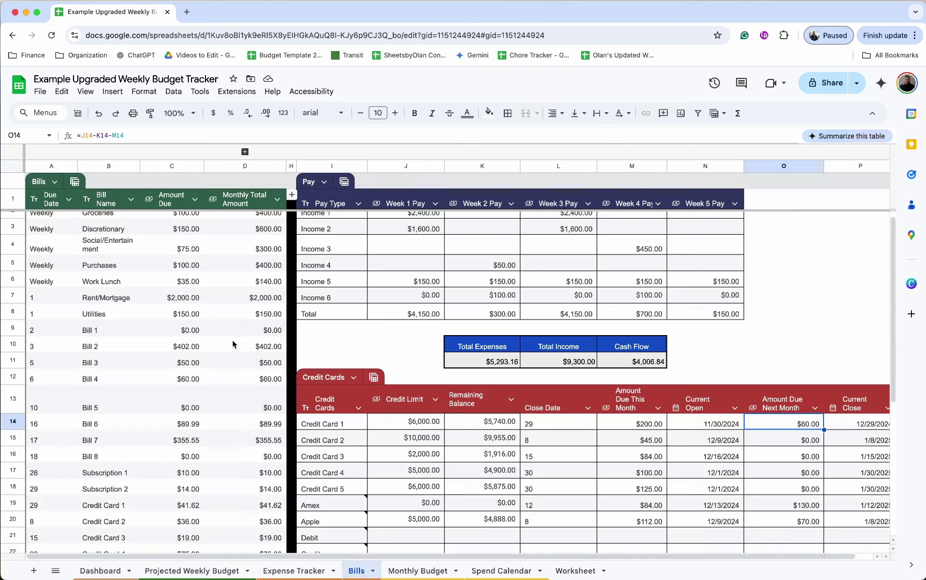
{"action": "left_click", "coordinate": [239, 320]}
{"action": "scroll", "coordinate": [240, 321], "scroll_direction": "up", "scroll_amount": 1}
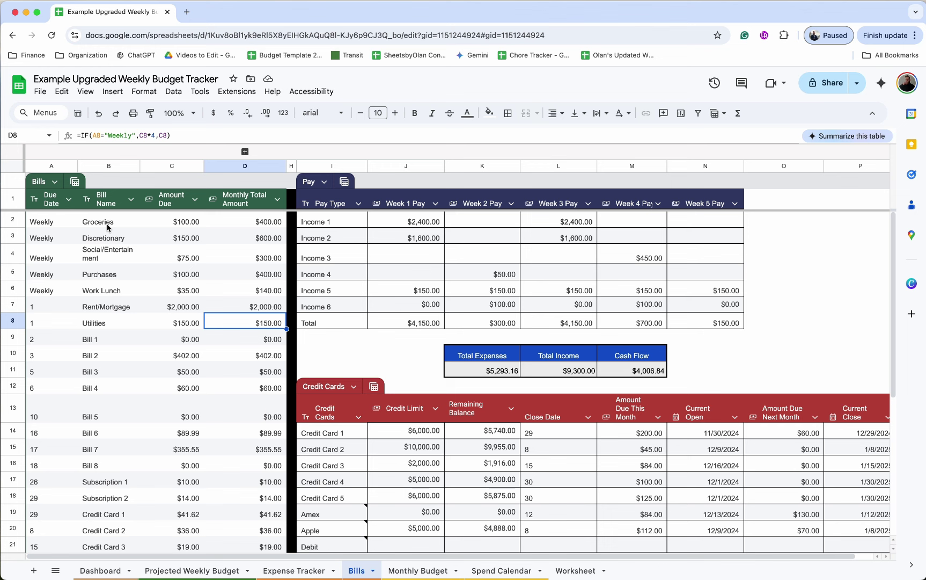
{"action": "left_click", "coordinate": [192, 225]}
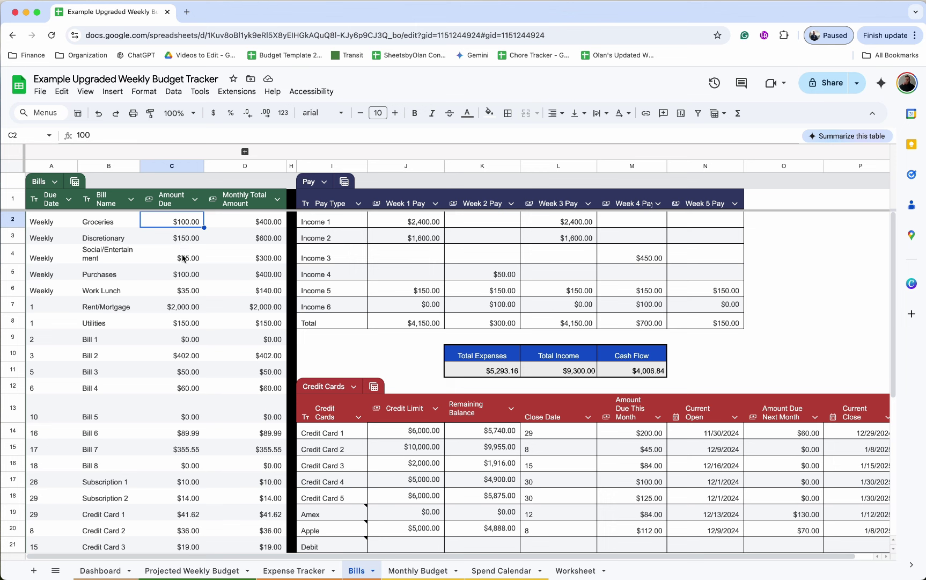
{"action": "left_click", "coordinate": [201, 292]}
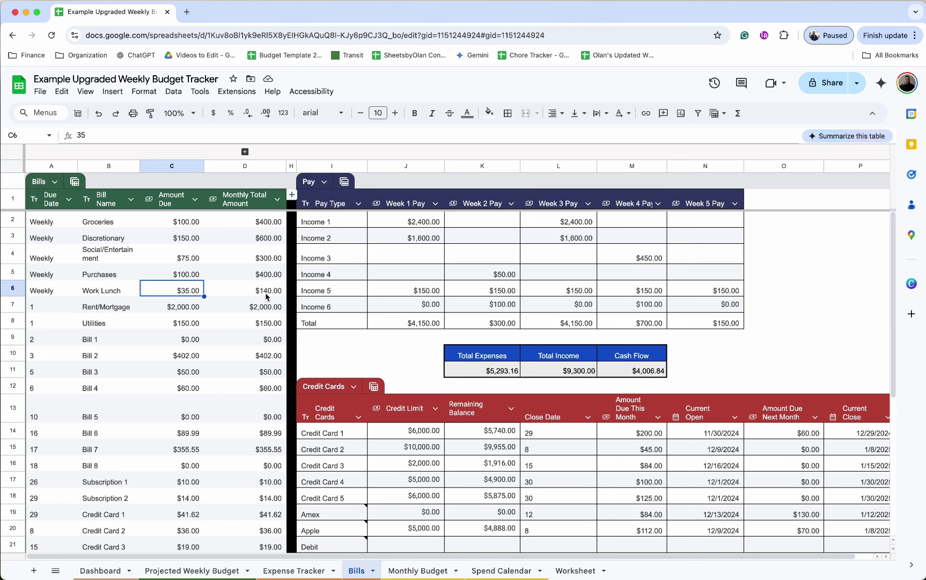
{"action": "left_click", "coordinate": [177, 308]}
{"action": "scroll", "coordinate": [176, 310], "scroll_direction": "down", "scroll_amount": 2}
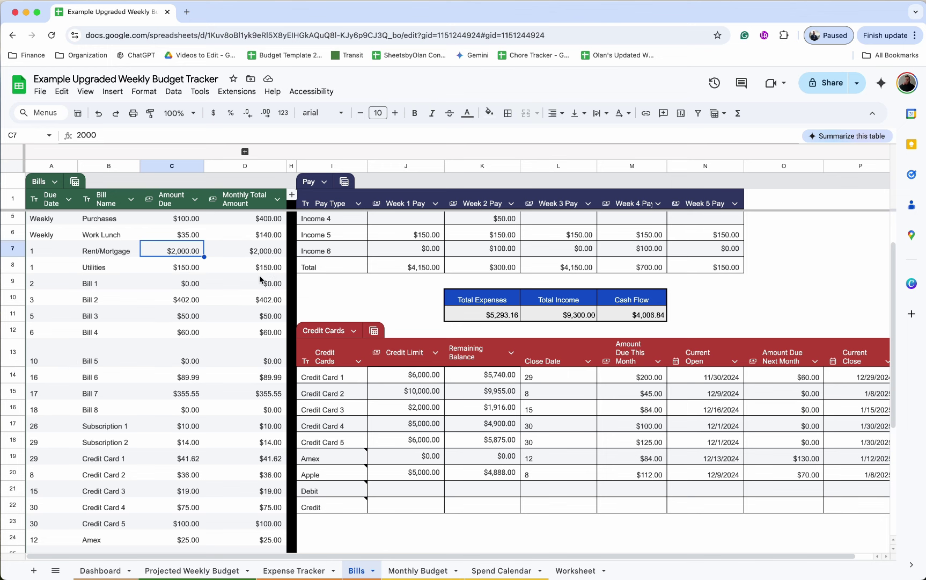
{"action": "scroll", "coordinate": [259, 279], "scroll_direction": "down", "scroll_amount": 6}
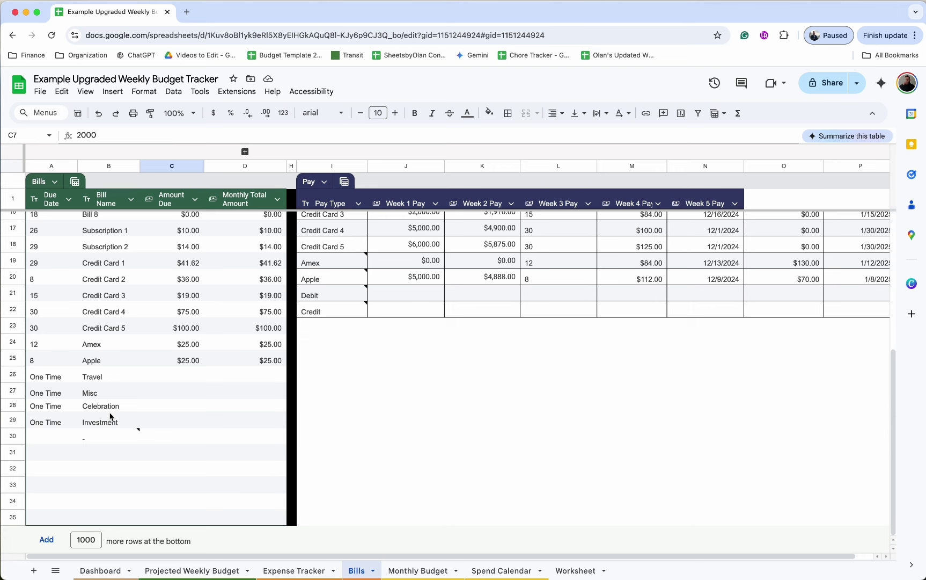
{"action": "left_click", "coordinate": [110, 407]}
{"action": "scroll", "coordinate": [115, 295], "scroll_direction": "up", "scroll_amount": 3}
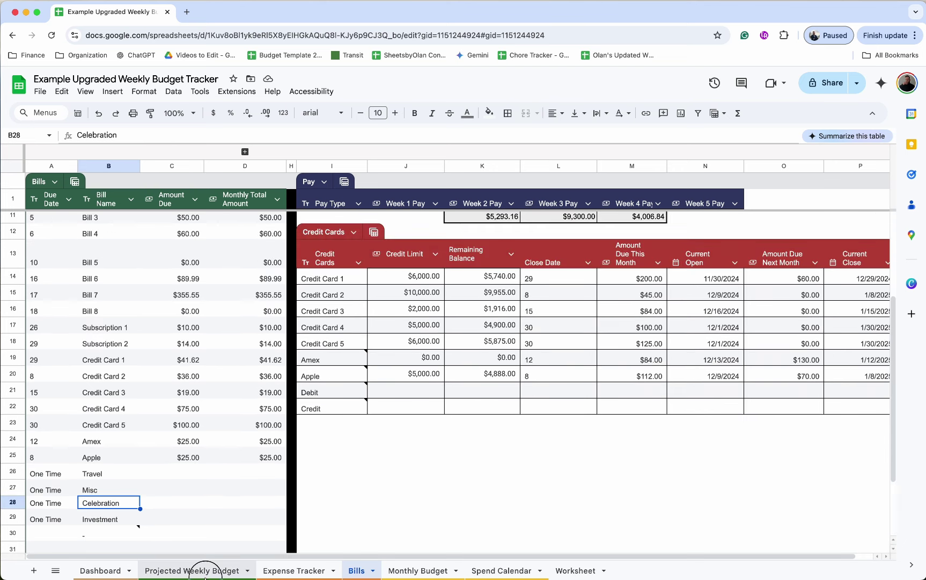
Step: Look through the category options for the first empty expense row of the week ending 1/11/2025 on the Projected Weekly Budget sheet
{"action": "left_click", "coordinate": [203, 570]}
{"action": "left_click", "coordinate": [220, 373]}
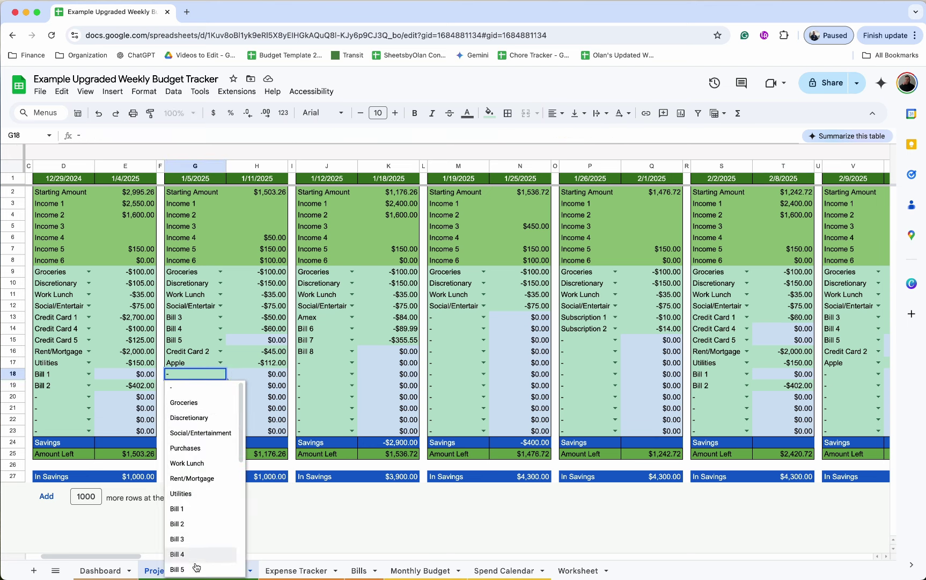
{"action": "scroll", "coordinate": [208, 503], "scroll_direction": "down", "scroll_amount": 5}
{"action": "left_click", "coordinate": [200, 502]}
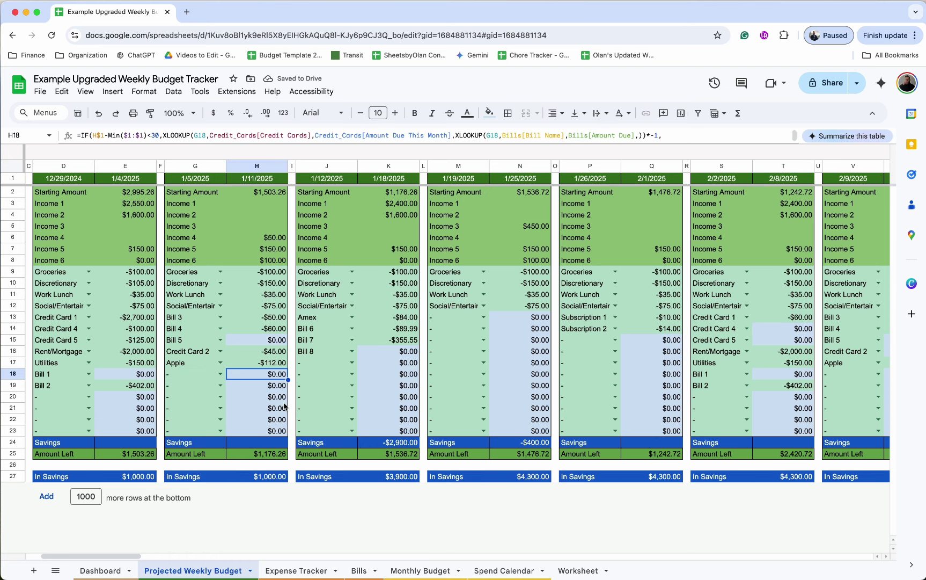
Step: Assign the Travel category to the first empty expense row of the week ending 4/5/2025
{"action": "scroll", "coordinate": [284, 406], "scroll_direction": "right", "scroll_amount": 15}
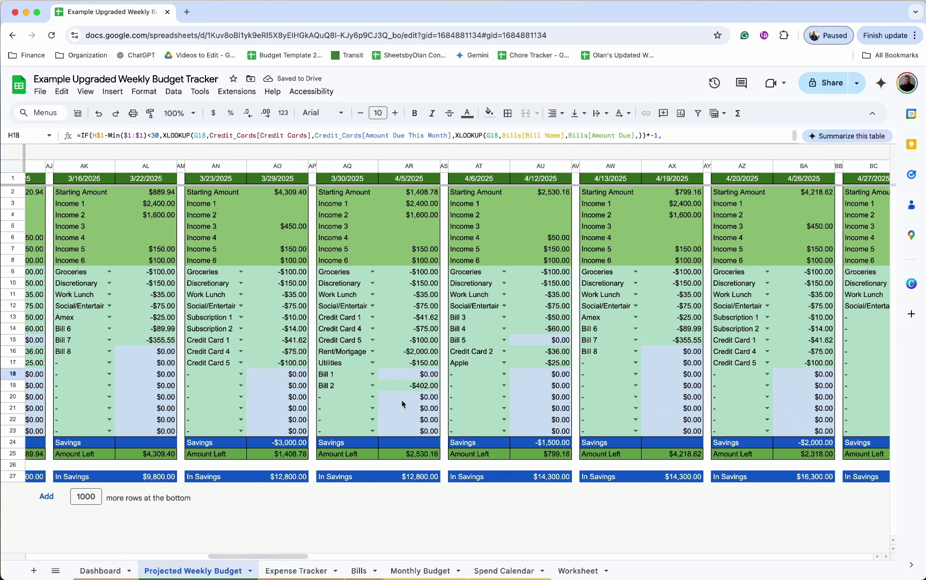
{"action": "left_click", "coordinate": [433, 401]}
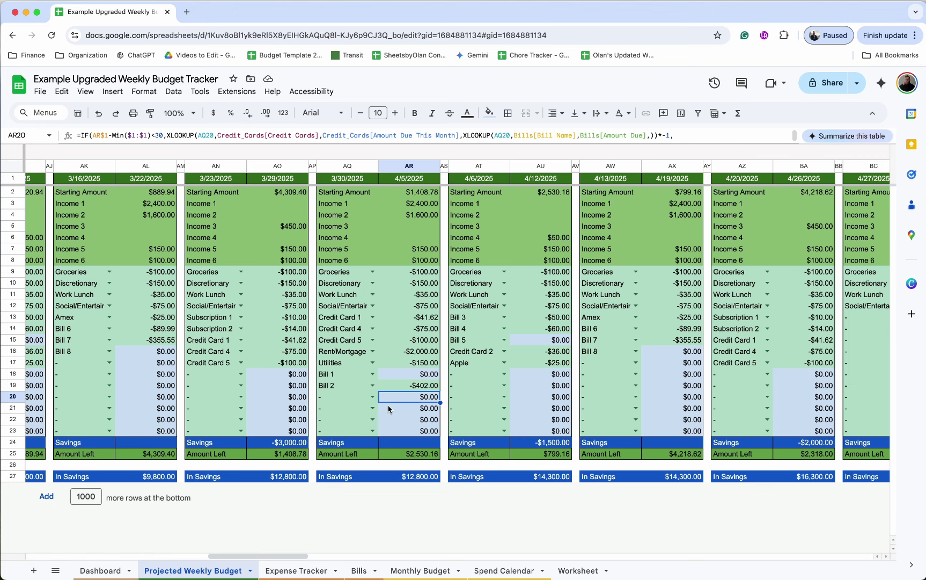
{"action": "left_click", "coordinate": [373, 396]}
{"action": "scroll", "coordinate": [363, 448], "scroll_direction": "down", "scroll_amount": 5}
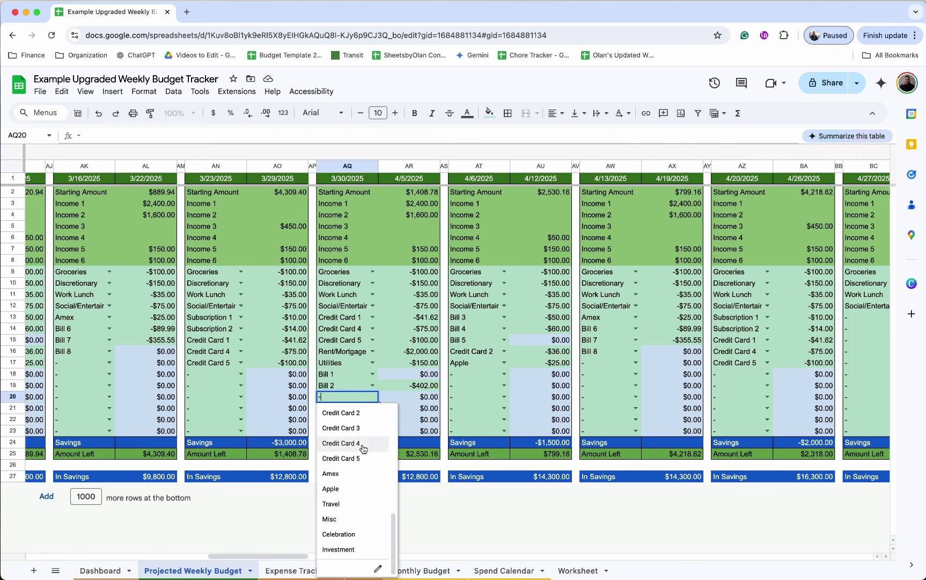
{"action": "left_click", "coordinate": [344, 499]}
Step: Append -1800 to the formula of the Travel amount for the week ending 4/5/2025
{"action": "left_click", "coordinate": [423, 400]}
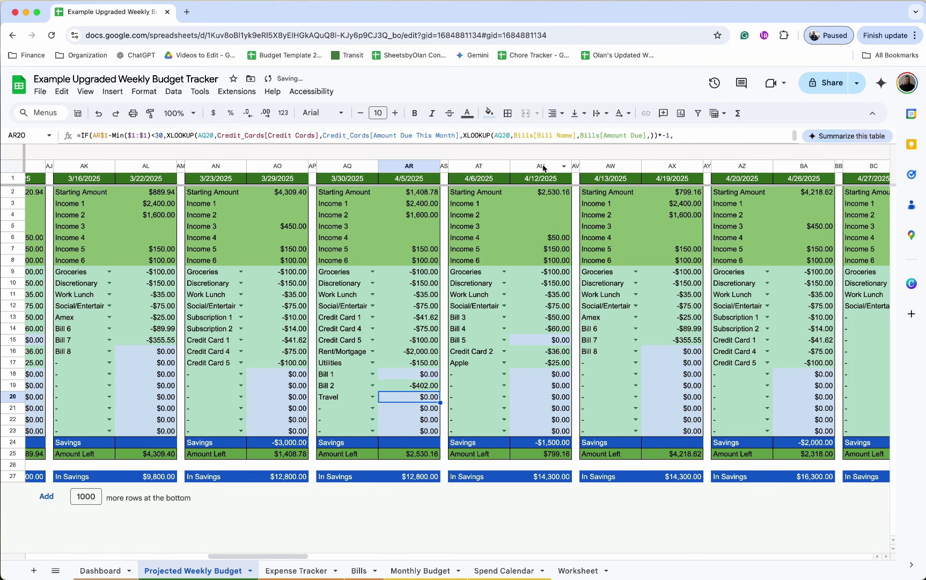
{"action": "left_click_drag", "start_coordinate": [598, 143], "coordinate": [593, 244]}
{"action": "left_click", "coordinate": [683, 185]}
{"action": "type", "text": "-180"}
{"action": "key", "text": "Return"}
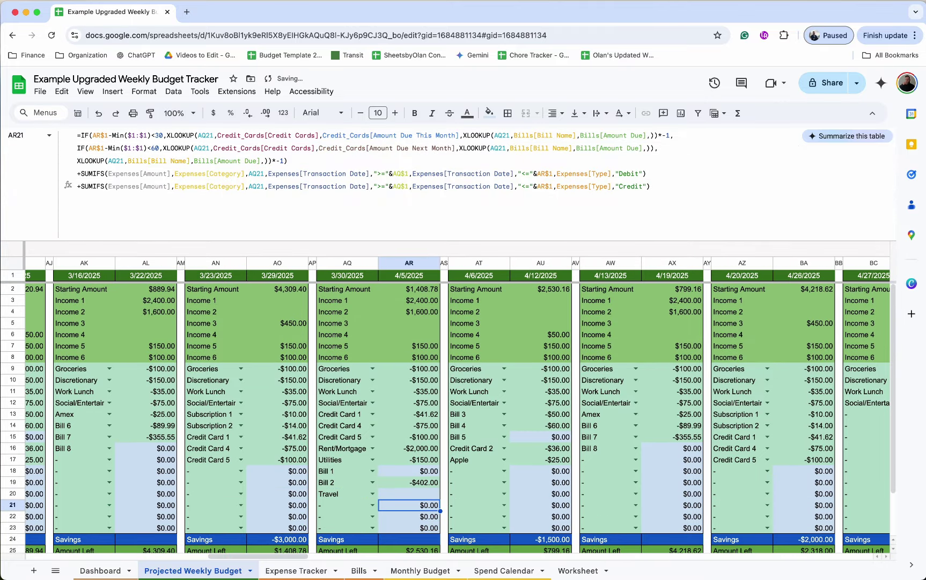
{"action": "left_click_drag", "start_coordinate": [668, 237], "coordinate": [668, 143]}
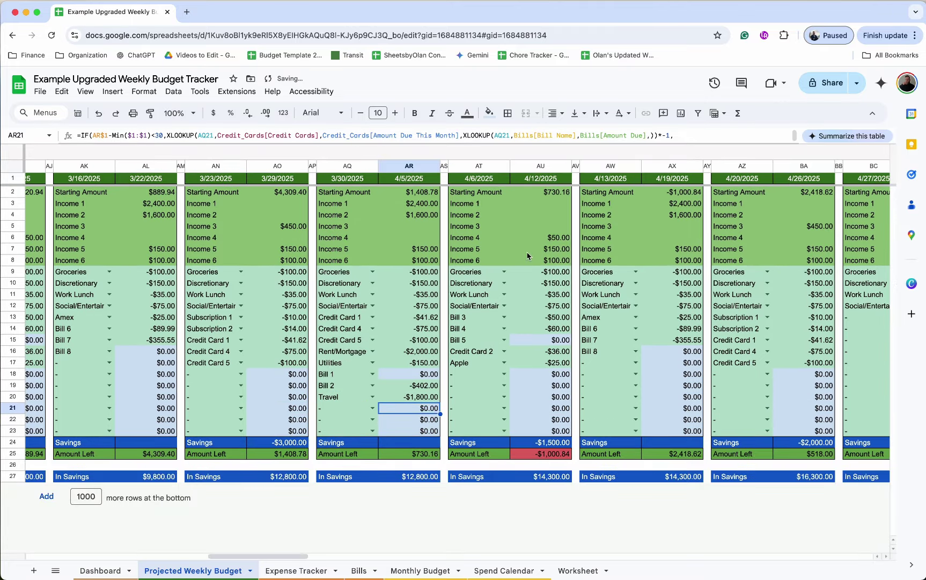
Step: Clear the savings amount for the week ending 4/12/2025
{"action": "left_click", "coordinate": [425, 445]}
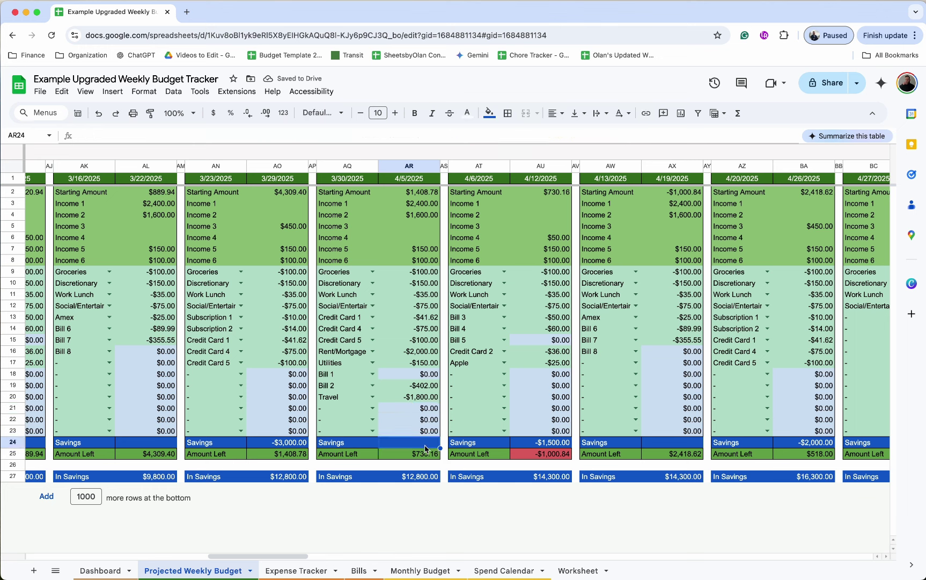
{"action": "left_click", "coordinate": [558, 446]}
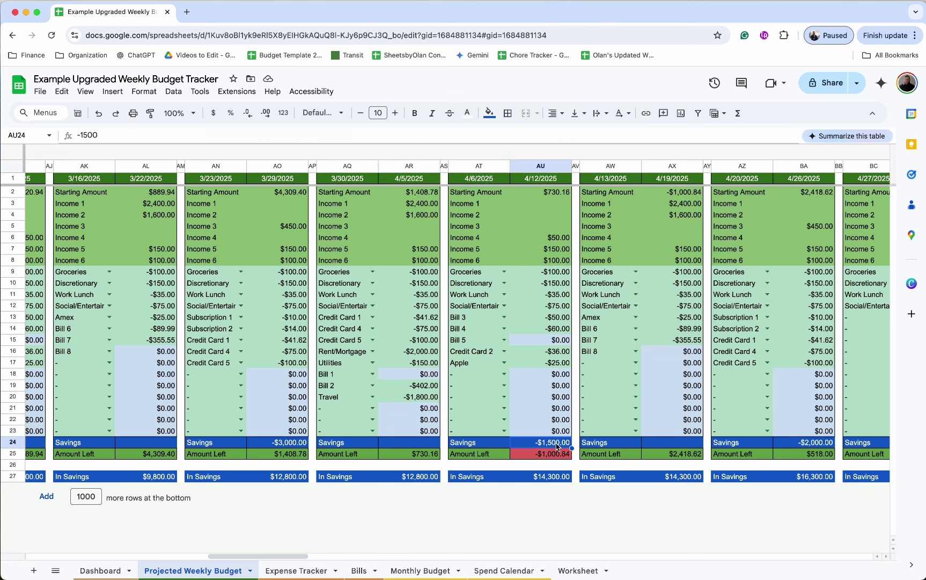
{"action": "key", "text": "Delete"}
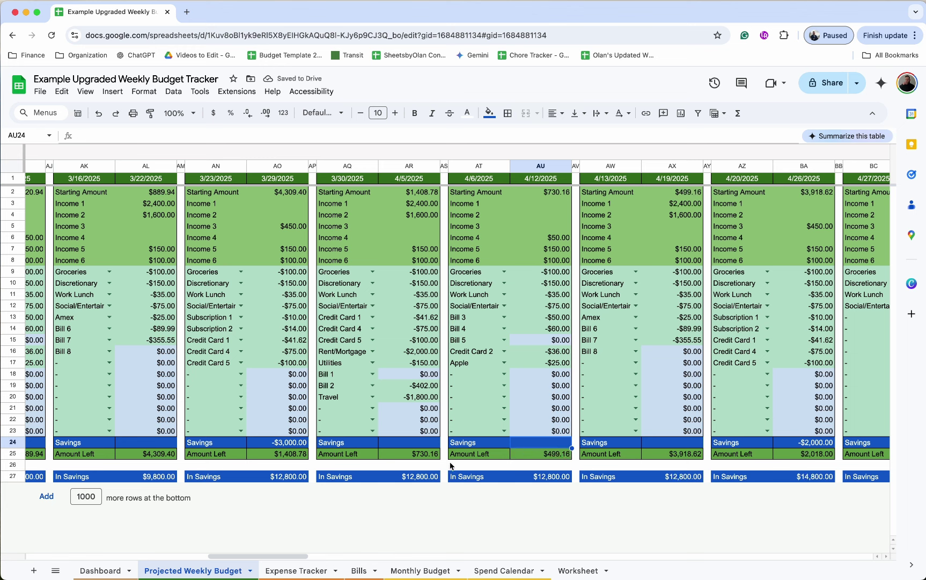
Step: Try a 2000 withdrawal in the Savings row for the week ending 4/5/2025, check the amount left, and clear the withdrawal
{"action": "left_click", "coordinate": [432, 443]}
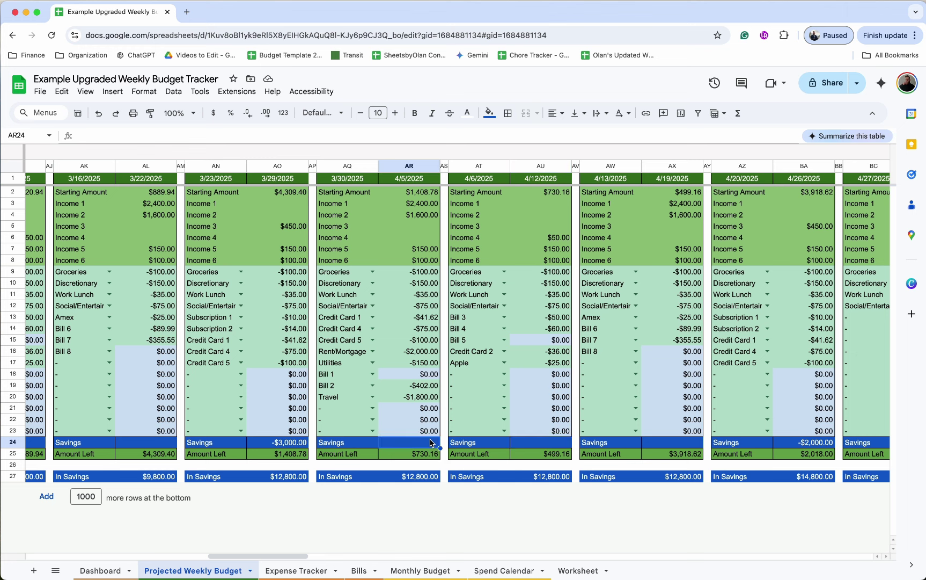
{"action": "type", "text": "2000"}
{"action": "key", "text": "Return"}
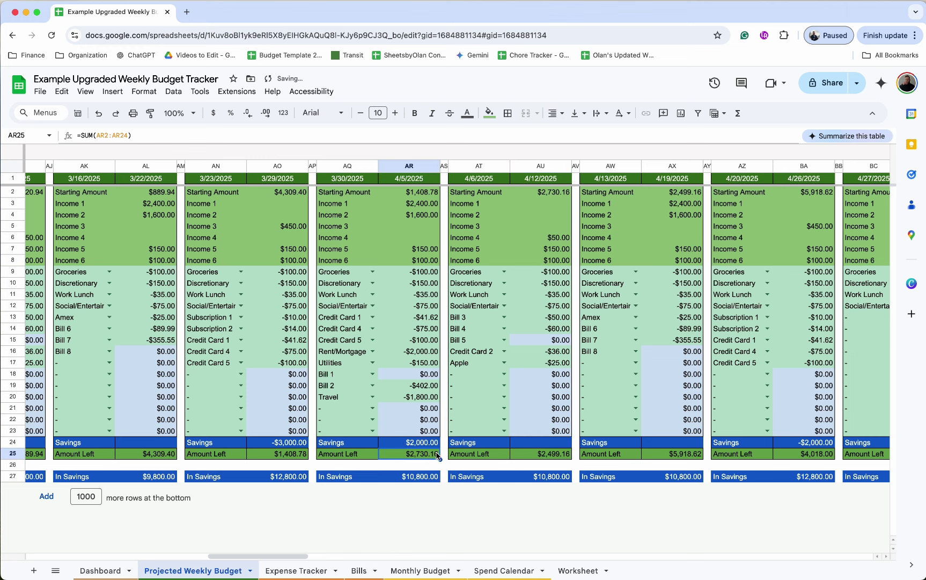
{"action": "left_click", "coordinate": [434, 443]}
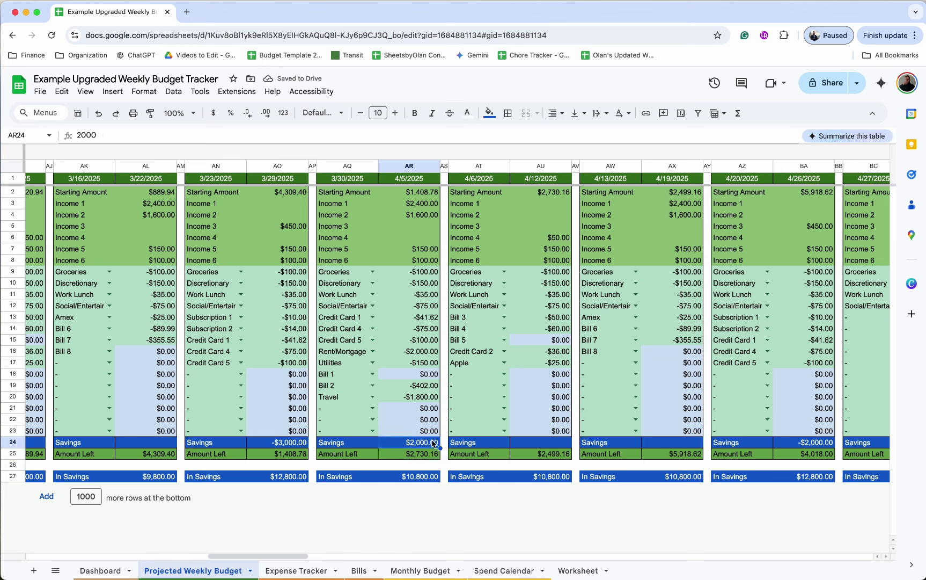
{"action": "left_click", "coordinate": [419, 457]}
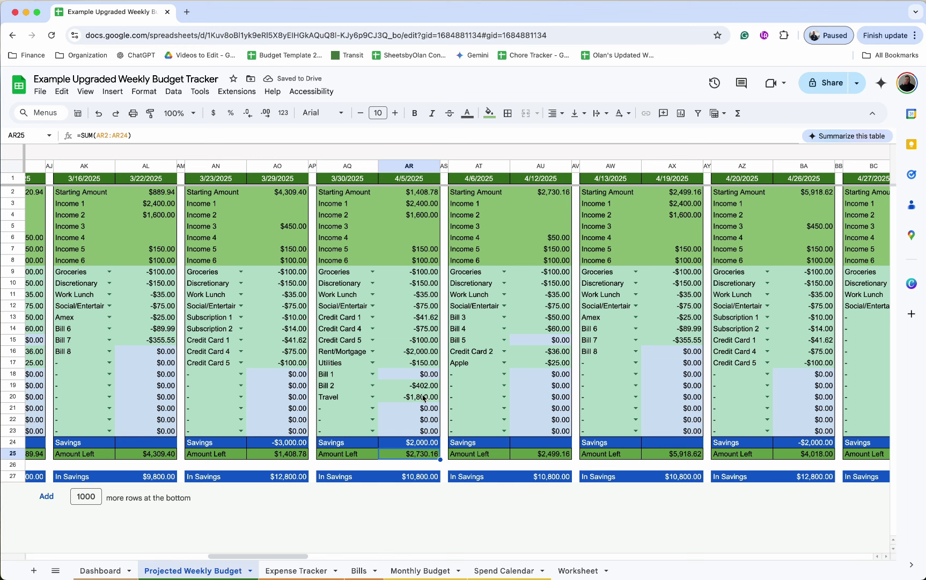
{"action": "left_click", "coordinate": [424, 443]}
{"action": "key", "text": "Delete"}
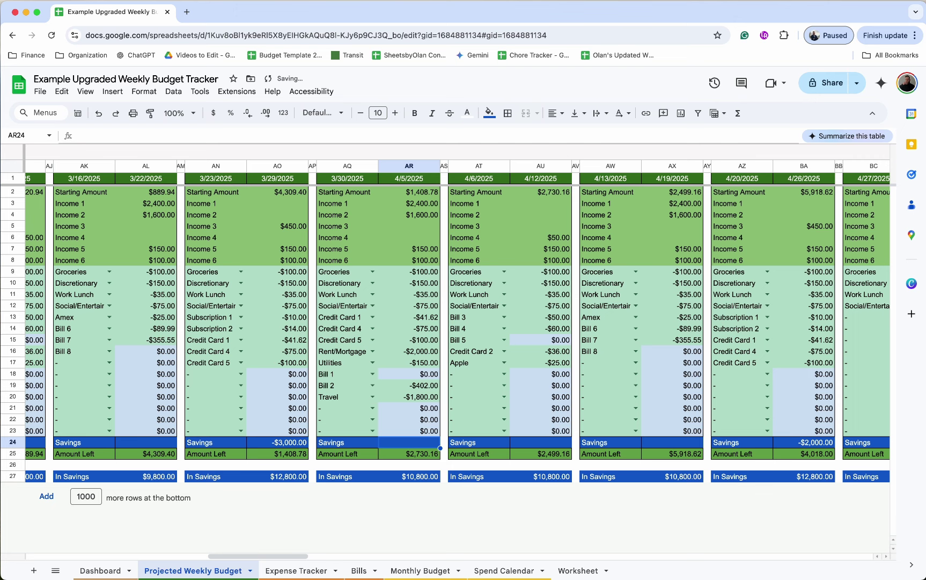
Step: Set the weekly Discretionary amount due to 125 on the Bills sheet
{"action": "left_click", "coordinate": [359, 570]}
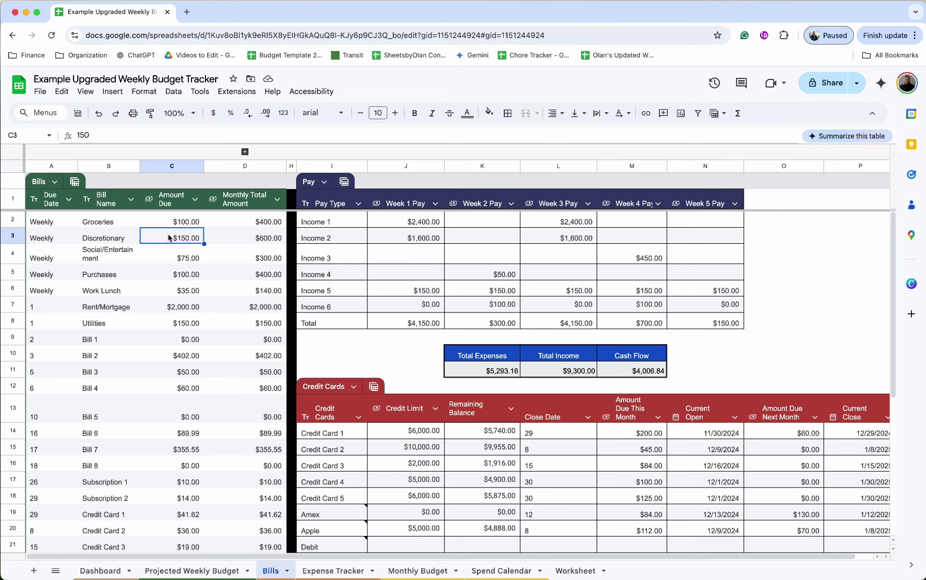
{"action": "type", "text": "125"}
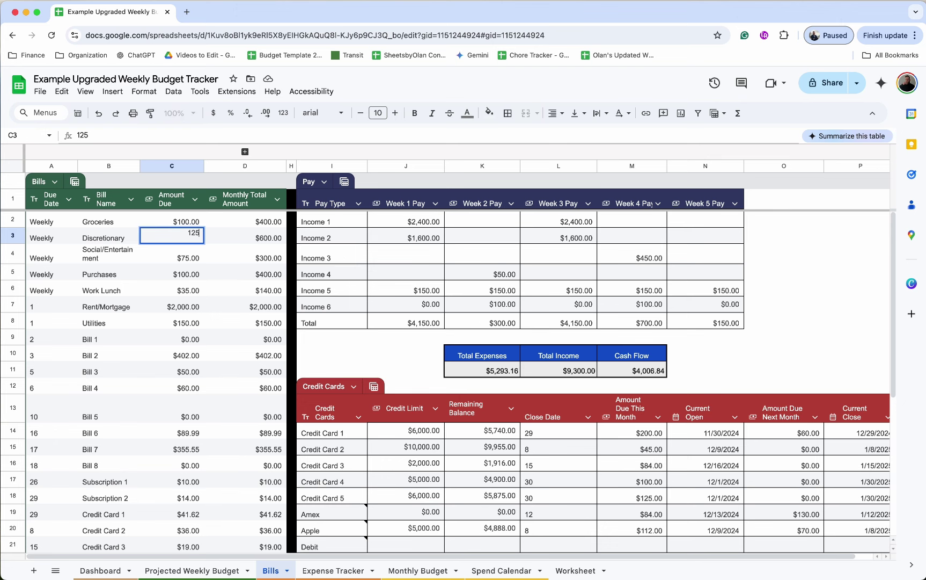
{"action": "key", "text": "Return"}
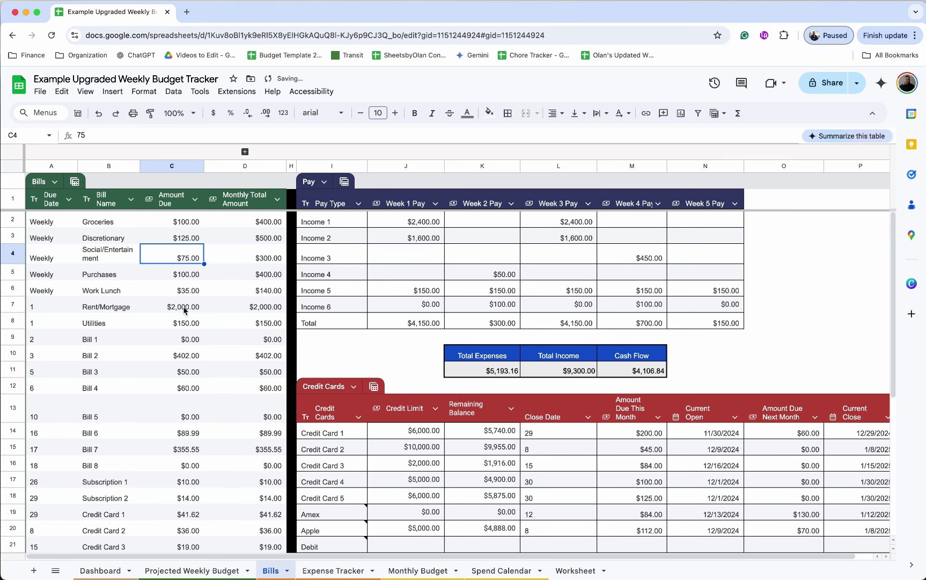
Step: Check the projected Discretionary amount and Amount Left for the week ending 4/5/2025, and look at Income 1's Week 1 pay on the Bills sheet
{"action": "left_click", "coordinate": [204, 569]}
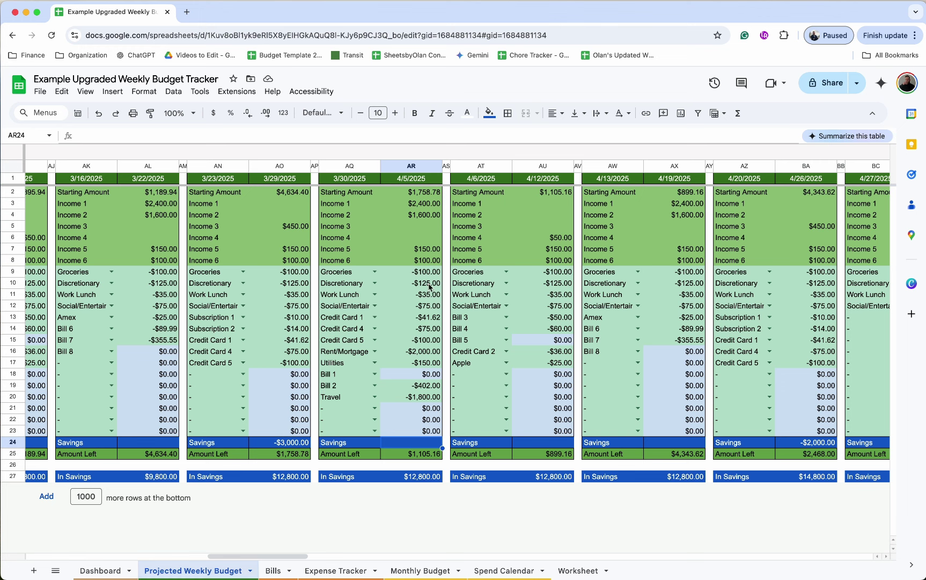
{"action": "left_click", "coordinate": [420, 455]}
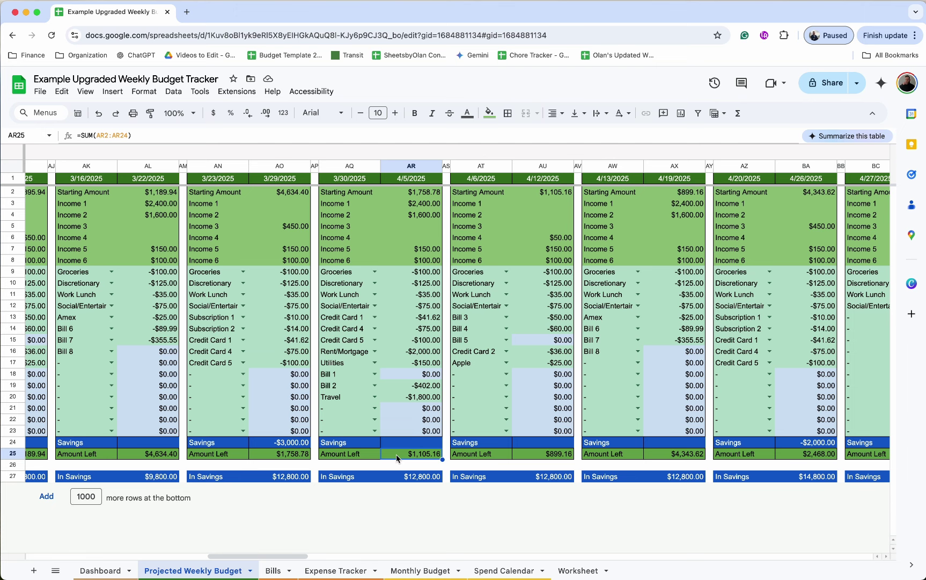
{"action": "left_click", "coordinate": [498, 559]}
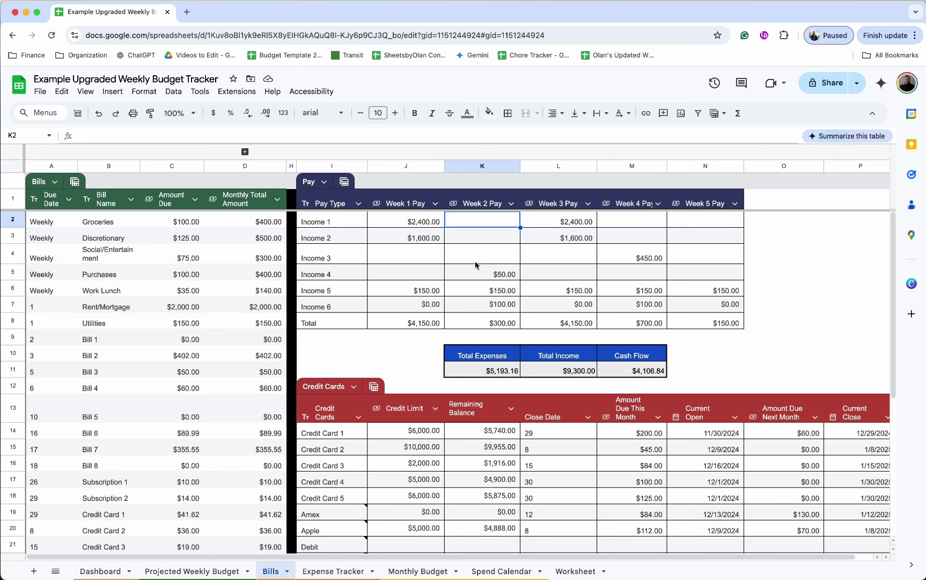
{"action": "left_click", "coordinate": [397, 222]}
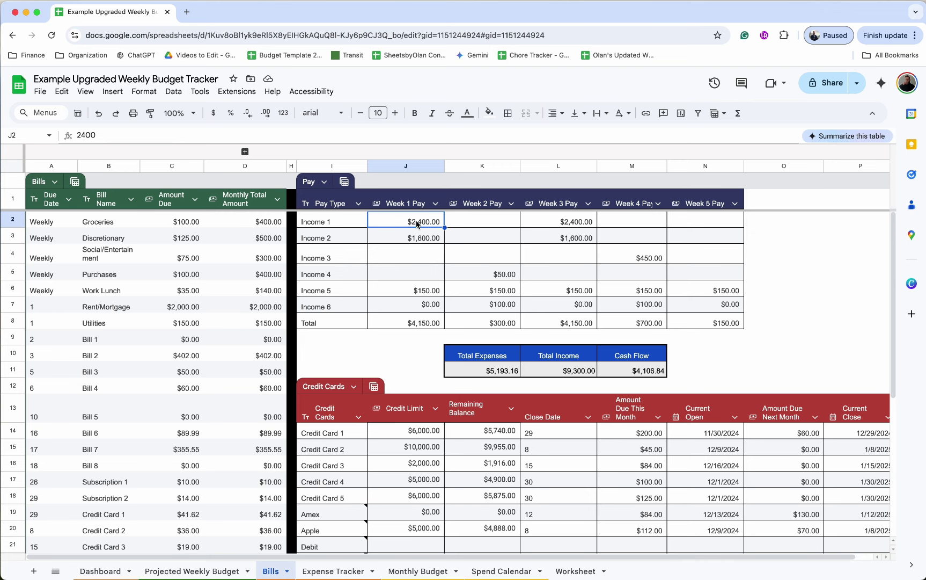
Step: Look over the Projected Weekly Budget sheet, and check Total Expenses, Total Income and Cash Flow on the Bills sheet
{"action": "key", "text": "alt+Up"}
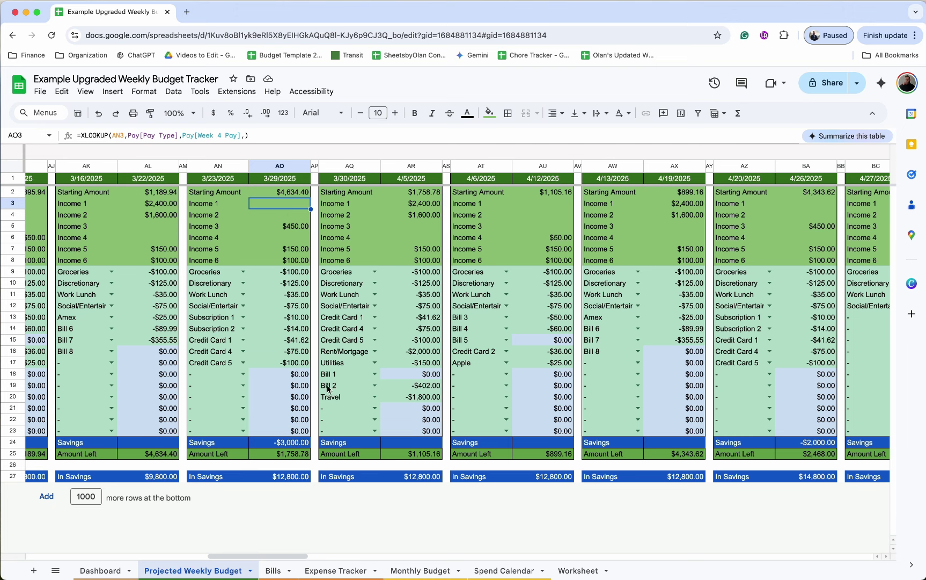
{"action": "left_click", "coordinate": [277, 569]}
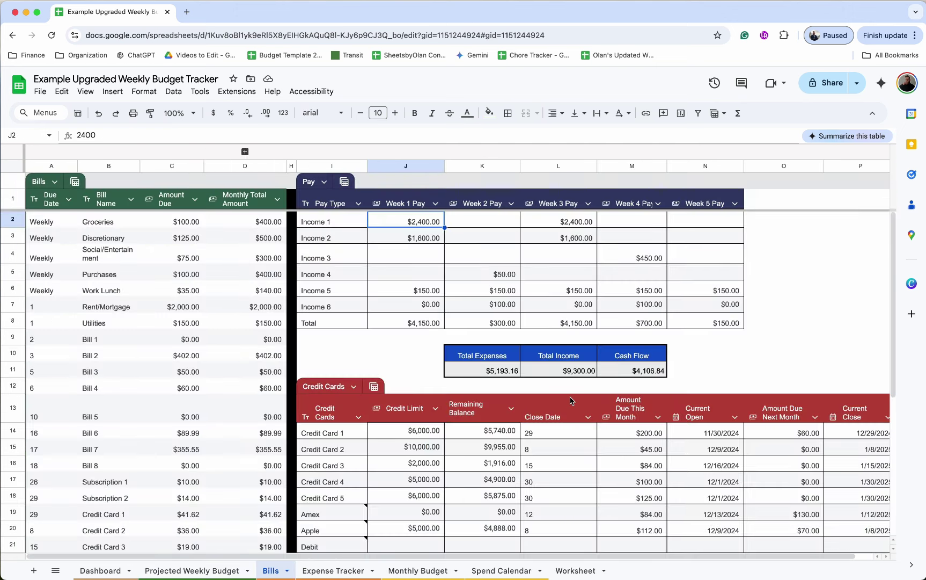
{"action": "left_click", "coordinate": [506, 374]}
{"action": "left_click", "coordinate": [576, 375]}
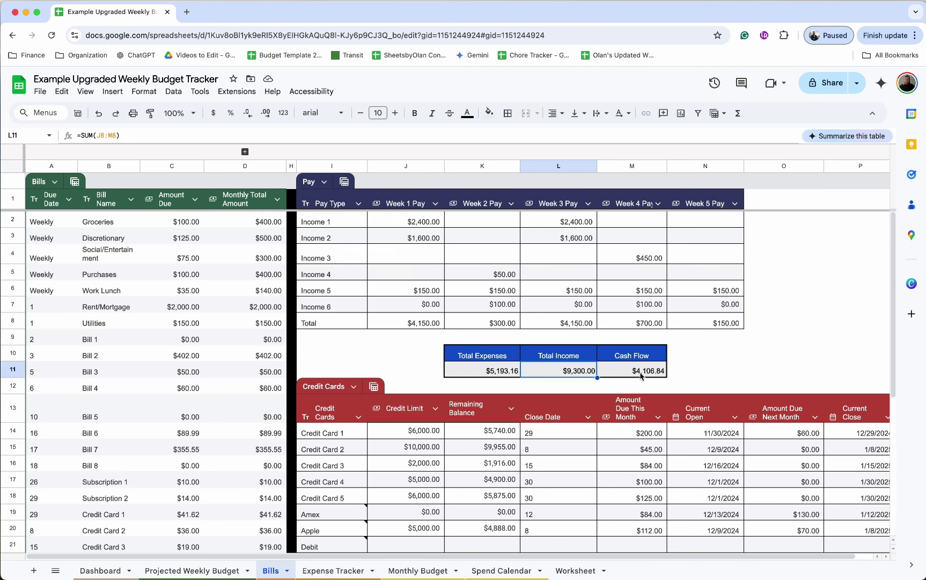
{"action": "left_click", "coordinate": [641, 376]}
{"action": "left_click", "coordinate": [697, 372]}
Step: Review the Credit Cards table on the Bills sheet, checking Credit Card 1's name and limit and Amex's Amount Due Next Month
{"action": "scroll", "coordinate": [699, 372], "scroll_direction": "down", "scroll_amount": 3}
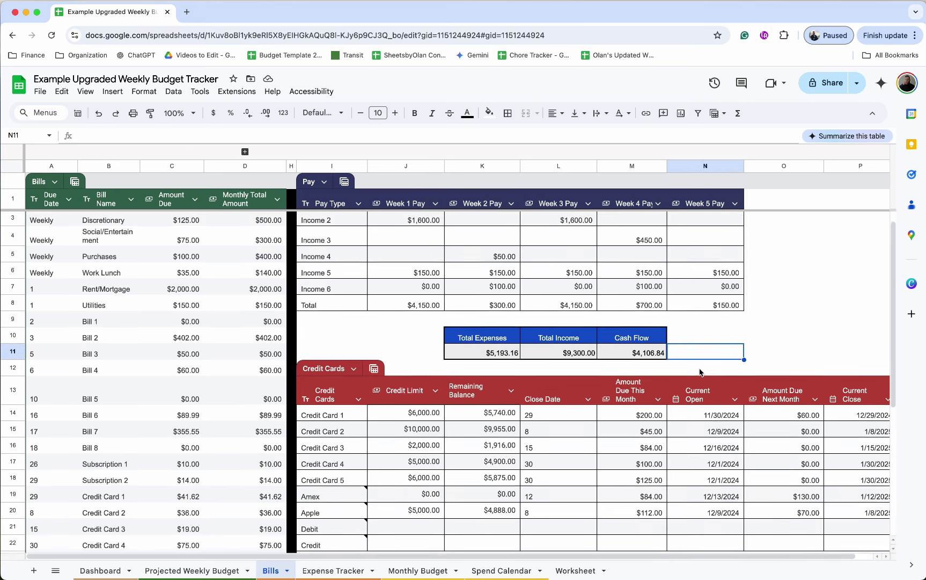
{"action": "scroll", "coordinate": [699, 372], "scroll_direction": "down", "scroll_amount": 1}
{"action": "scroll", "coordinate": [700, 372], "scroll_direction": "right", "scroll_amount": 1}
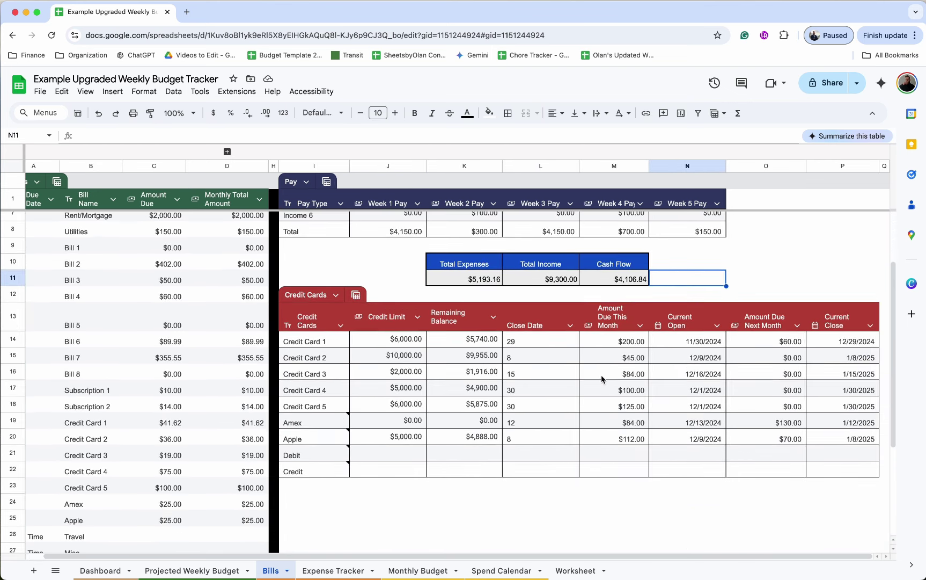
{"action": "left_click", "coordinate": [322, 342]}
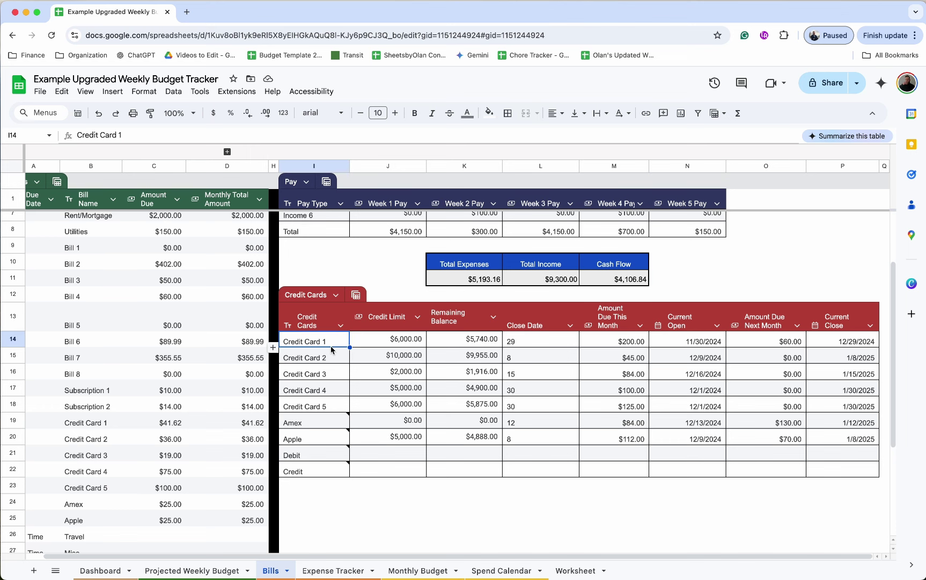
{"action": "left_click", "coordinate": [419, 343]}
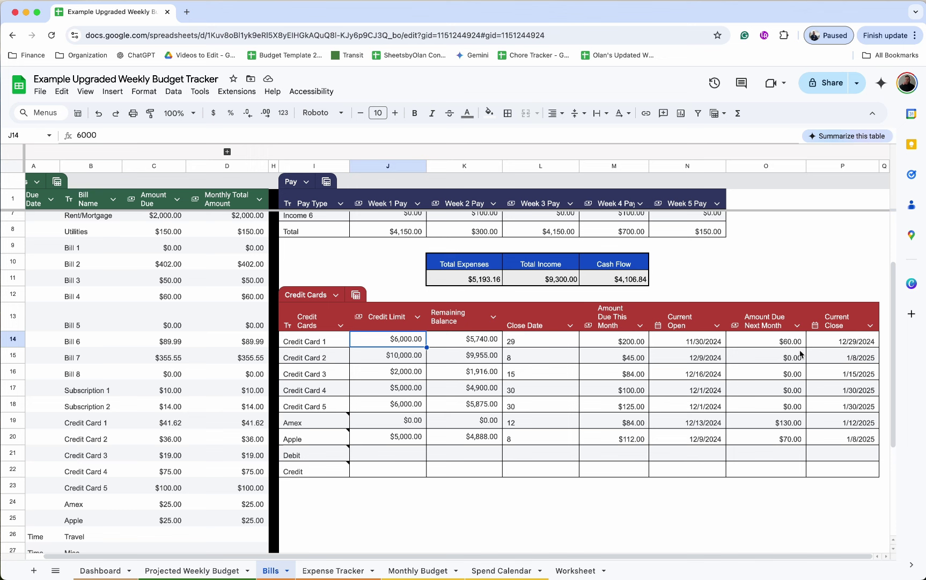
{"action": "left_click", "coordinate": [787, 422]}
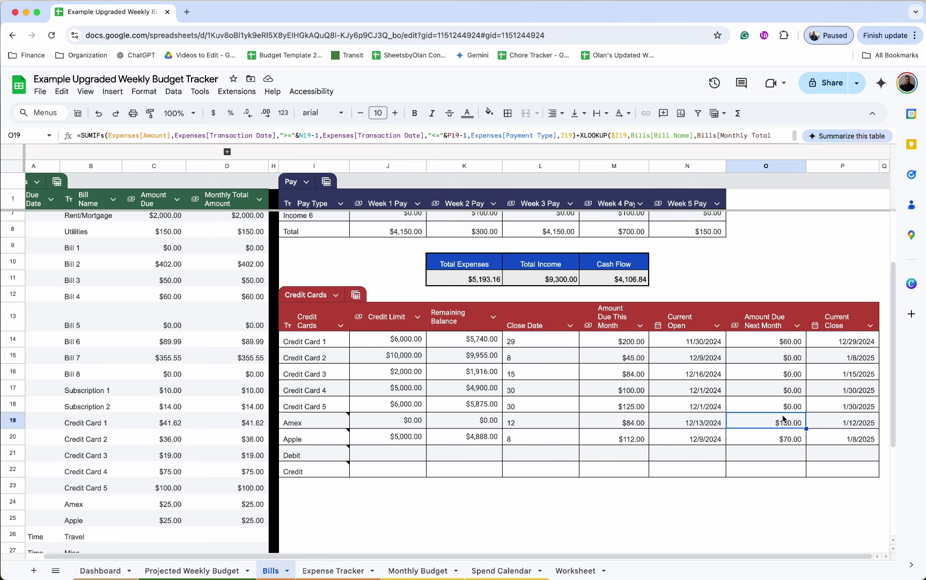
Step: Examine Credit Card 1's Remaining Balance, the cards' Amount Due This Month values, and Credit Card 1's Amount Due Next Month formula
{"action": "left_click", "coordinate": [484, 343]}
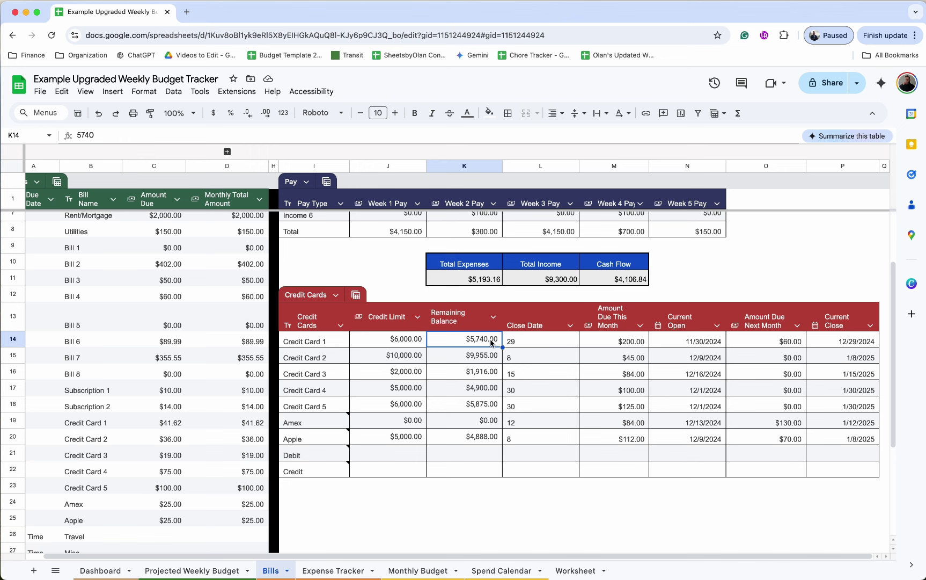
{"action": "left_click", "coordinate": [639, 349]}
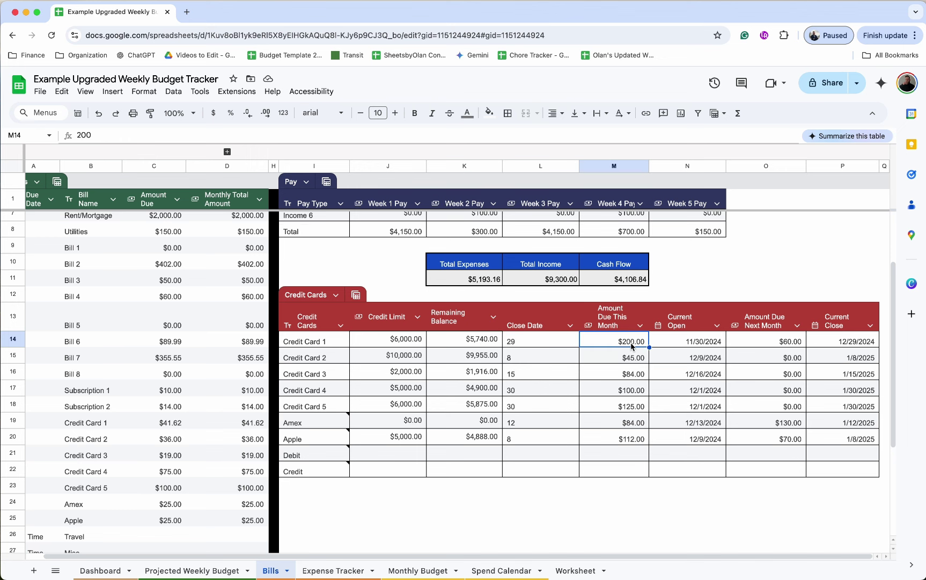
{"action": "left_click_drag", "start_coordinate": [632, 346], "coordinate": [622, 442]}
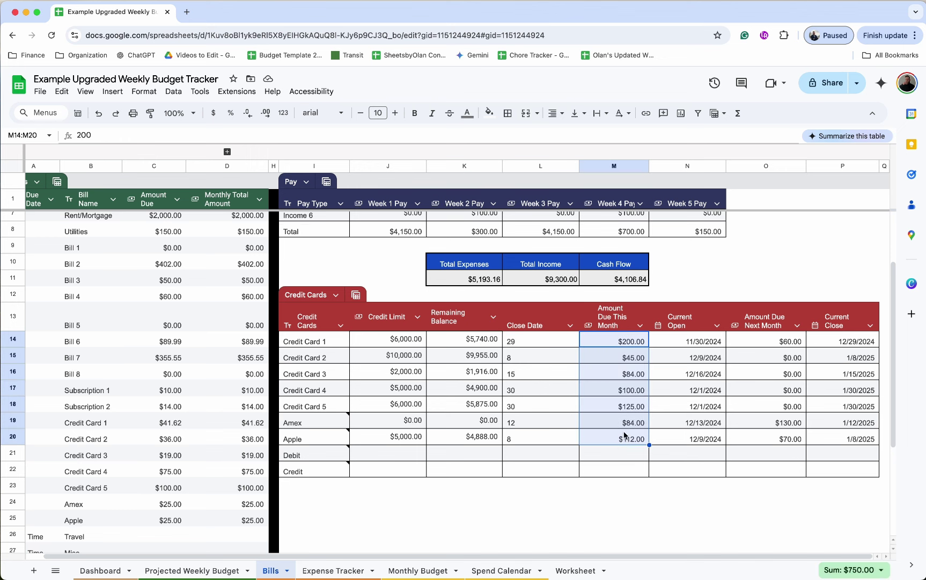
{"action": "left_click", "coordinate": [624, 424]}
{"action": "left_click", "coordinate": [630, 405]}
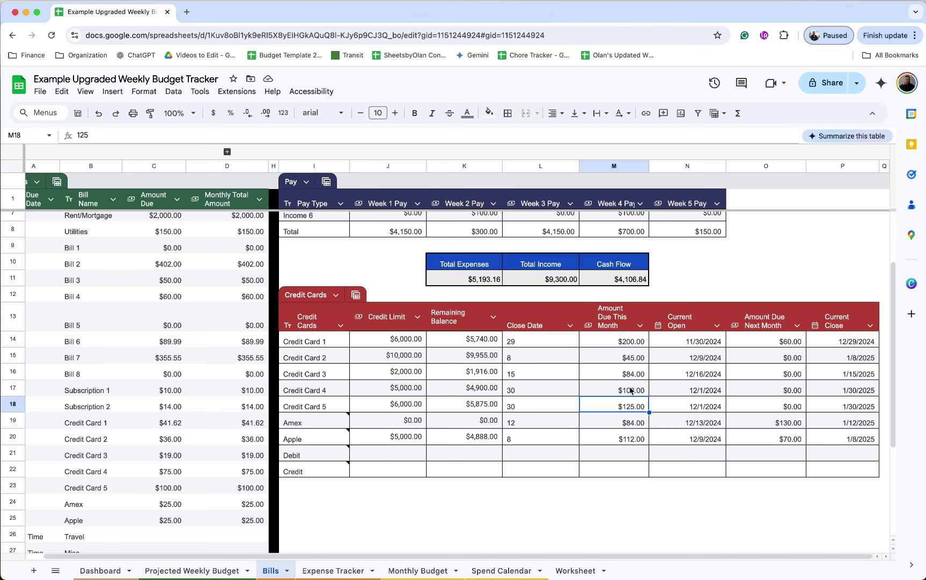
{"action": "left_click", "coordinate": [776, 343]}
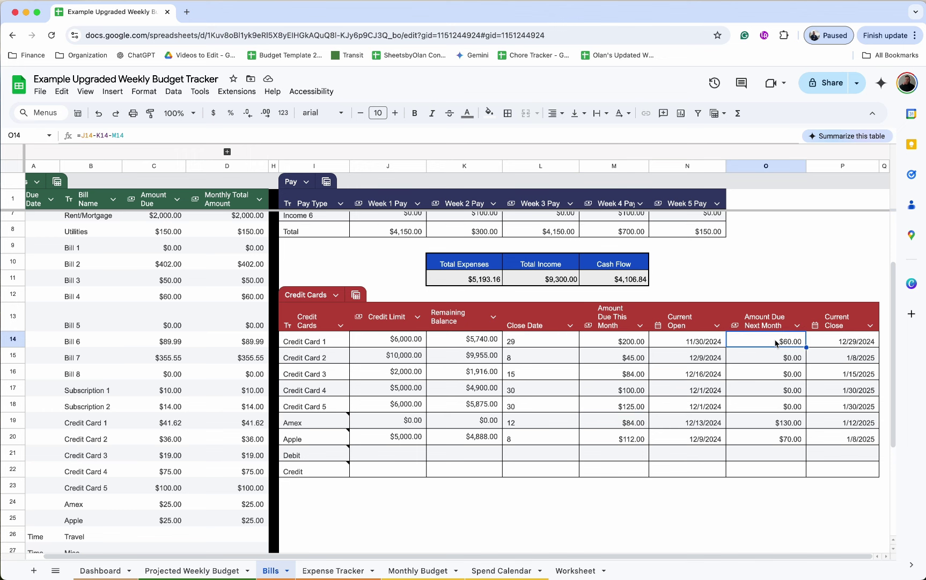
Step: Set Credit Card 1's Remaining Balance to 5500 and check its Amount Due Next Month
{"action": "left_click", "coordinate": [487, 343]}
{"action": "type", "text": "5500"}
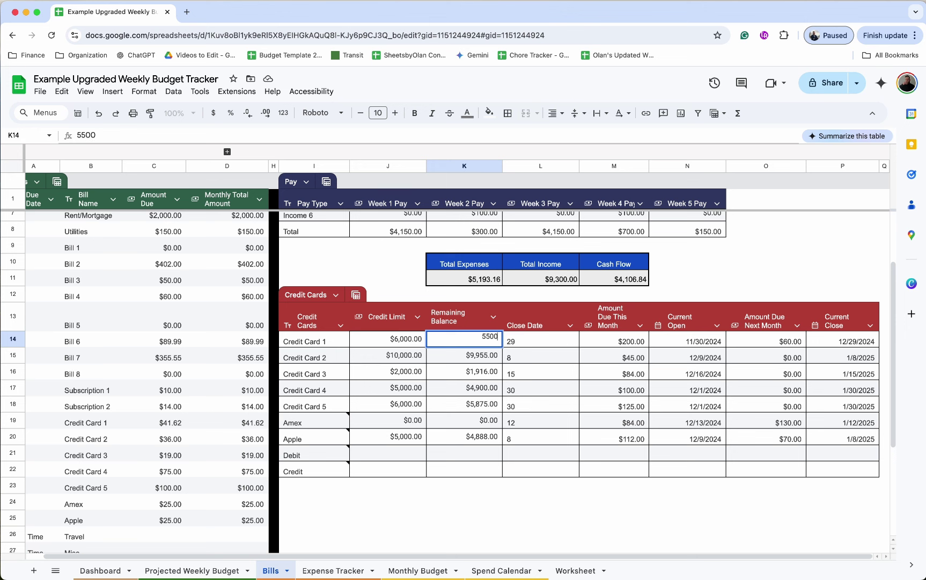
{"action": "key", "text": "Return"}
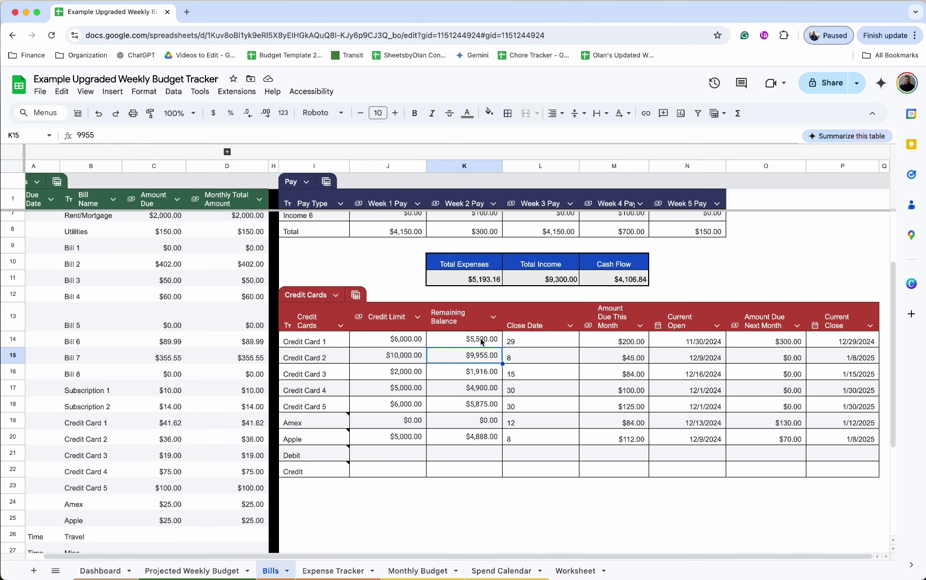
{"action": "left_click", "coordinate": [769, 342]}
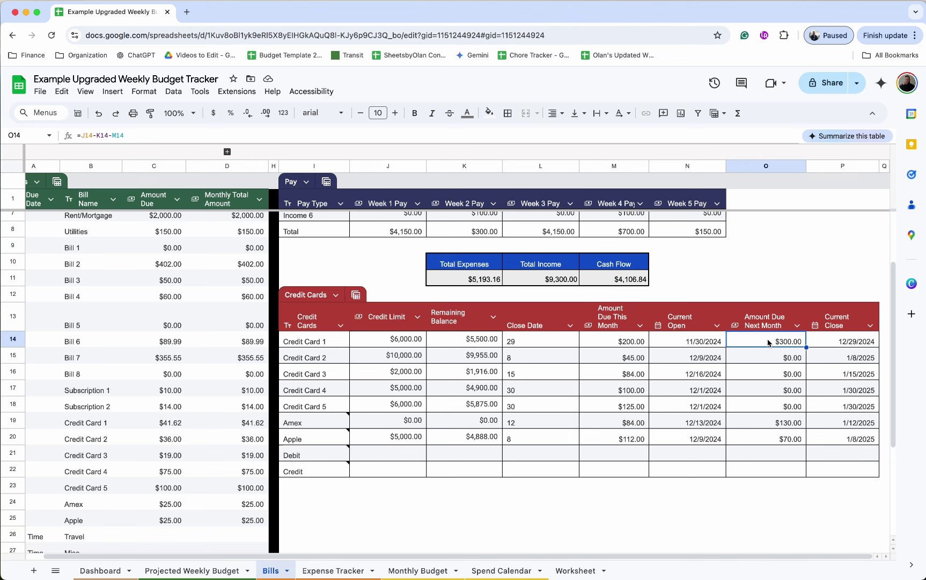
Step: Inspect Amex's Amount Due This Month and the formula for its Amount Due Next Month
{"action": "left_click", "coordinate": [766, 422]}
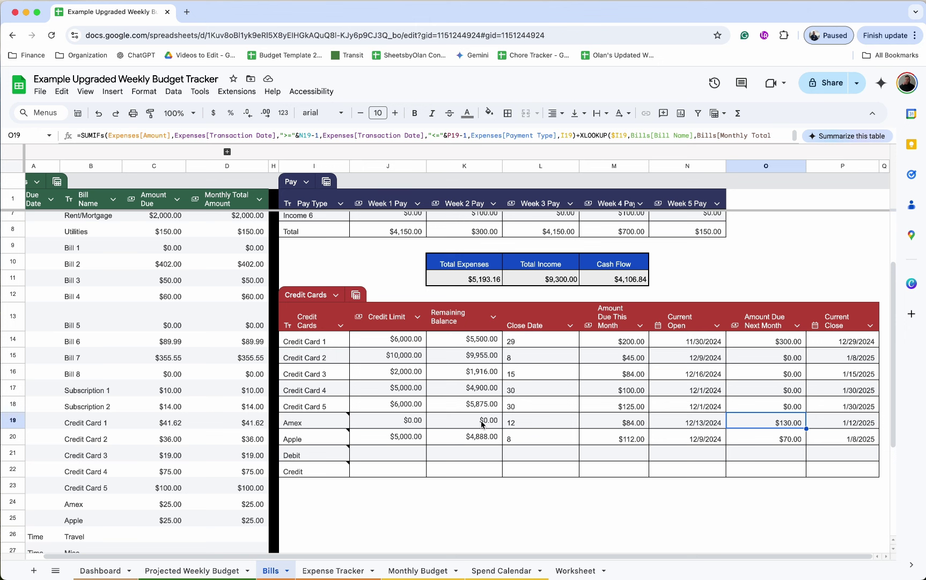
{"action": "left_click", "coordinate": [631, 424]}
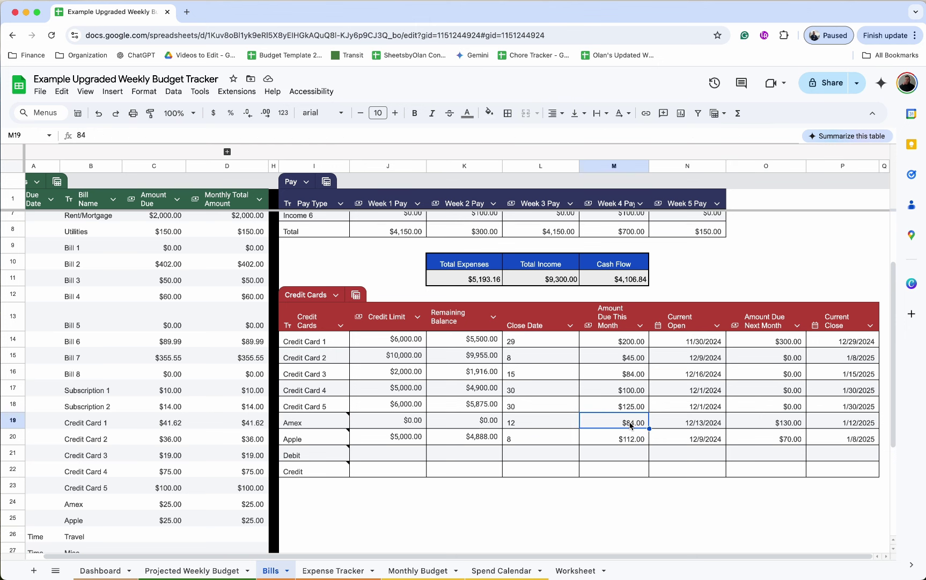
{"action": "left_click", "coordinate": [785, 424]}
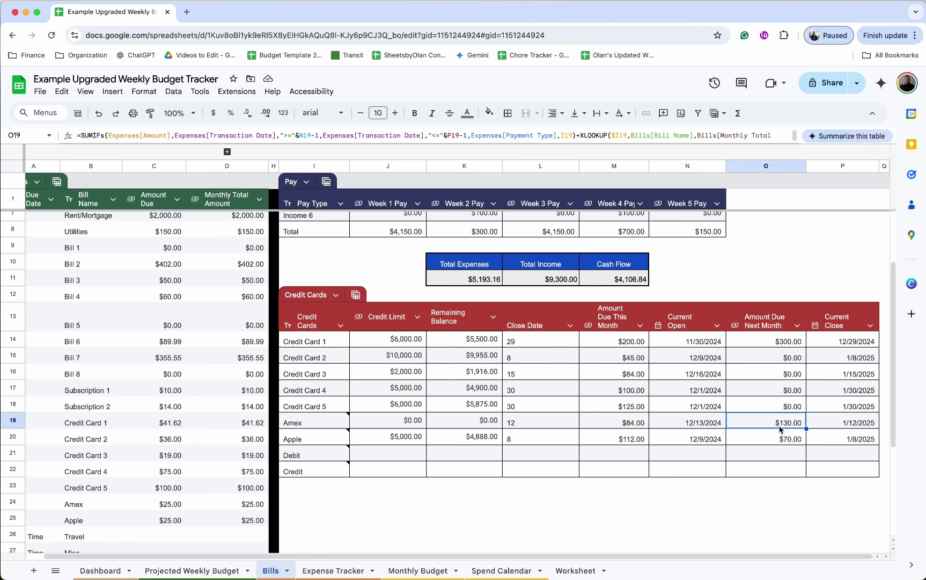
Step: Try Apple's Amount Due Next Month formula on Credit Card 5, and check Credit Card 5's Amount Due in the Bills table
{"action": "left_click", "coordinate": [777, 439]}
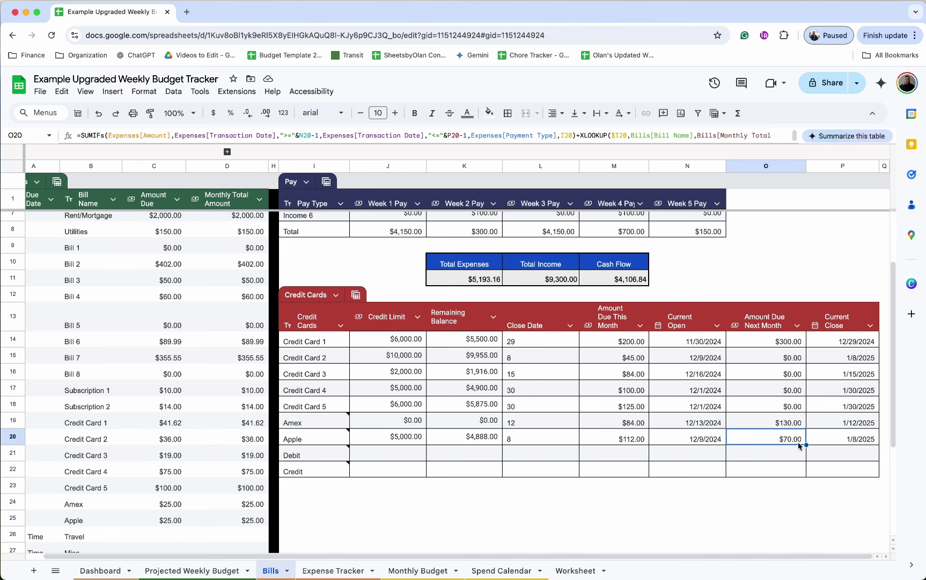
{"action": "key", "text": "ctrl+c"}
{"action": "left_click", "coordinate": [795, 408]}
{"action": "key", "text": "ctrl+v"}
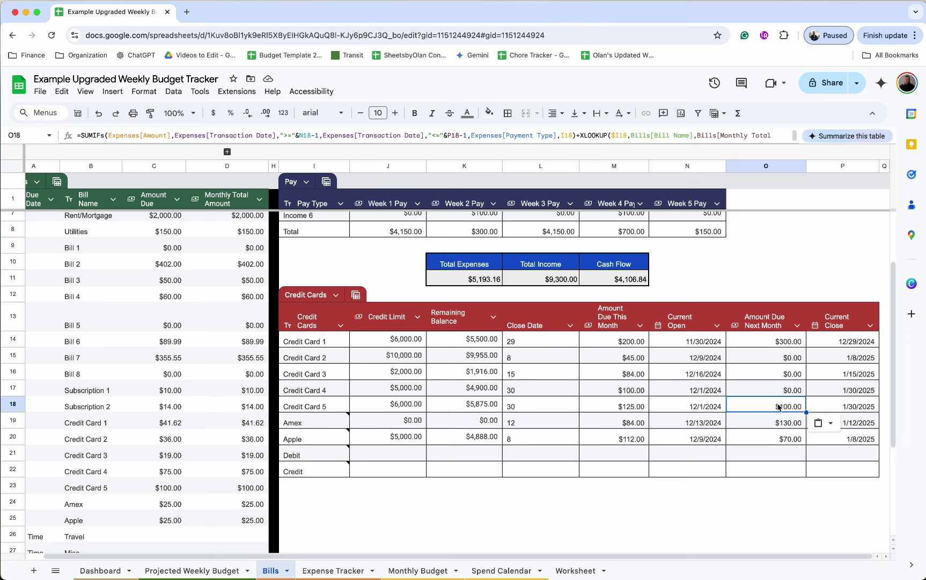
{"action": "left_click", "coordinate": [156, 488]}
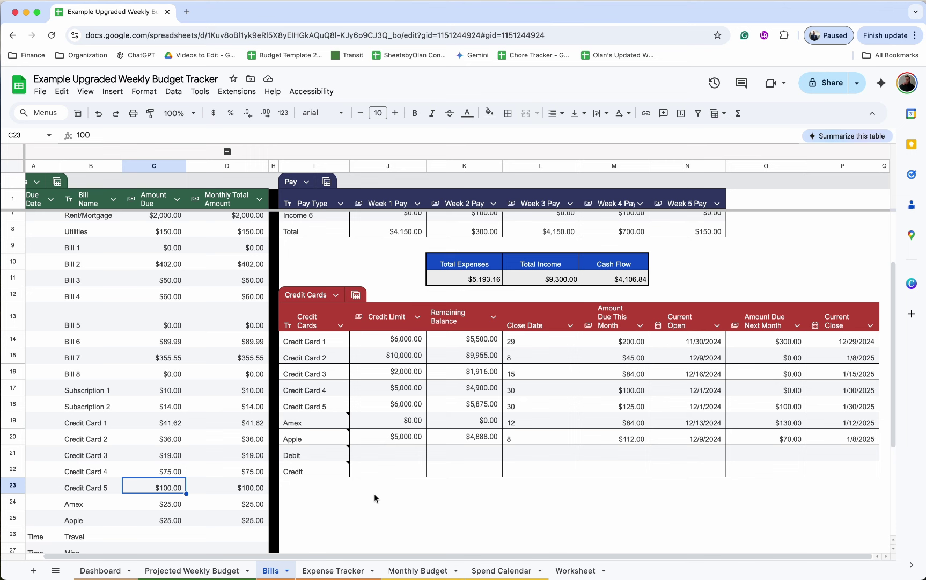
Step: Fill Credit Card 4's Amount Due Next Month formula down to Credit Card 5, and look at the Amex and Apple cells
{"action": "left_click", "coordinate": [789, 403]}
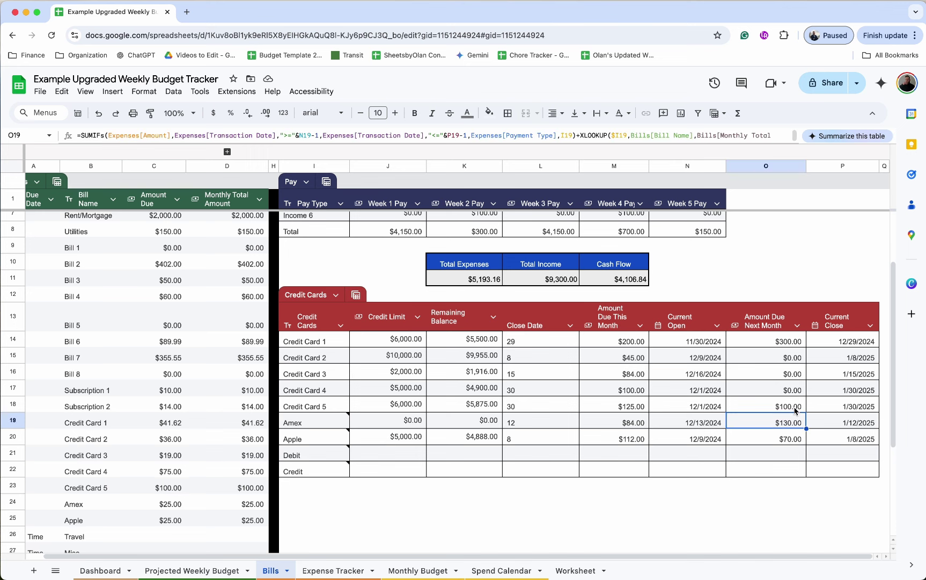
{"action": "left_click", "coordinate": [799, 391]}
{"action": "left_click_drag", "start_coordinate": [807, 396], "coordinate": [805, 409]}
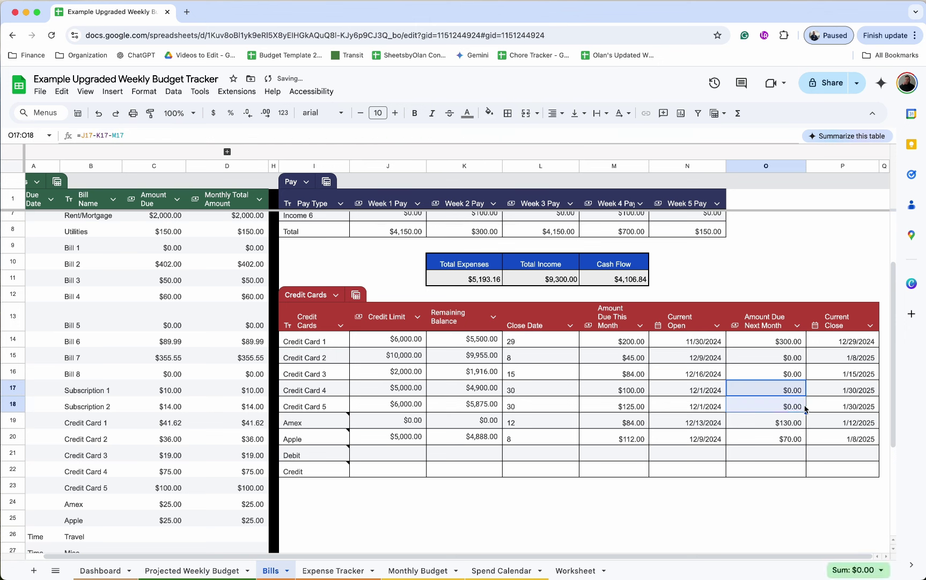
{"action": "left_click", "coordinate": [785, 404]}
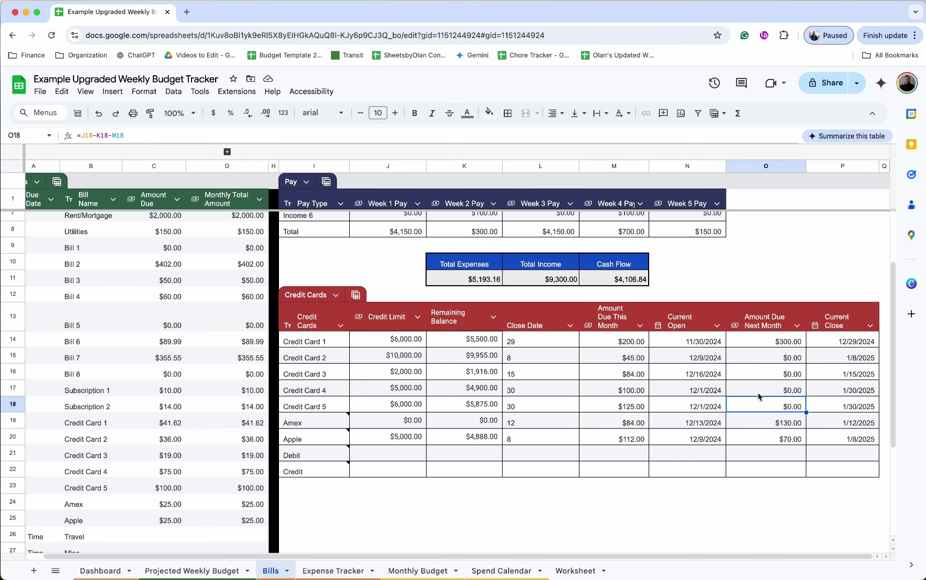
{"action": "left_click", "coordinate": [785, 435]}
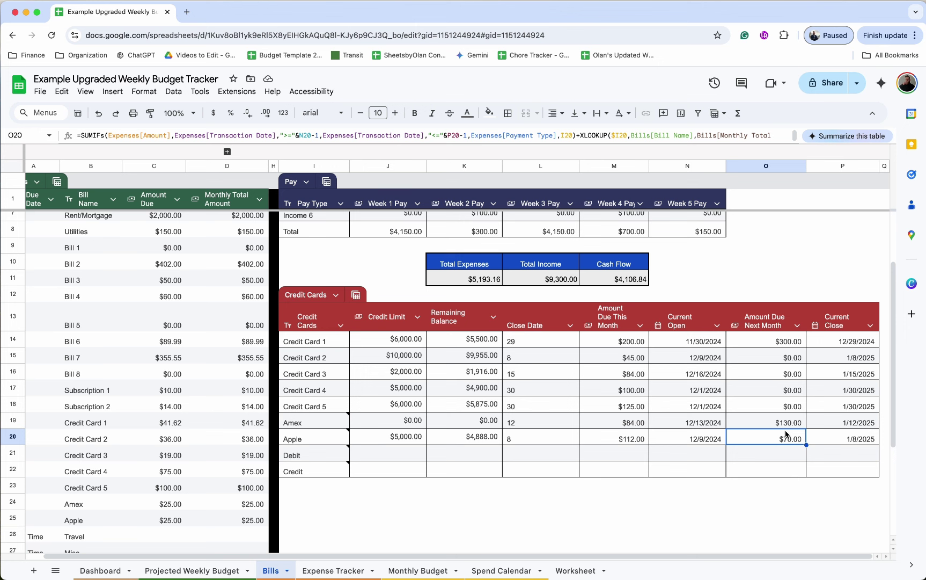
{"action": "left_click_drag", "start_coordinate": [782, 424], "coordinate": [782, 443]}
Step: Open the Monthly Budget sheet and view the date picker for its Start Date without changing the date
{"action": "left_click", "coordinate": [418, 570]}
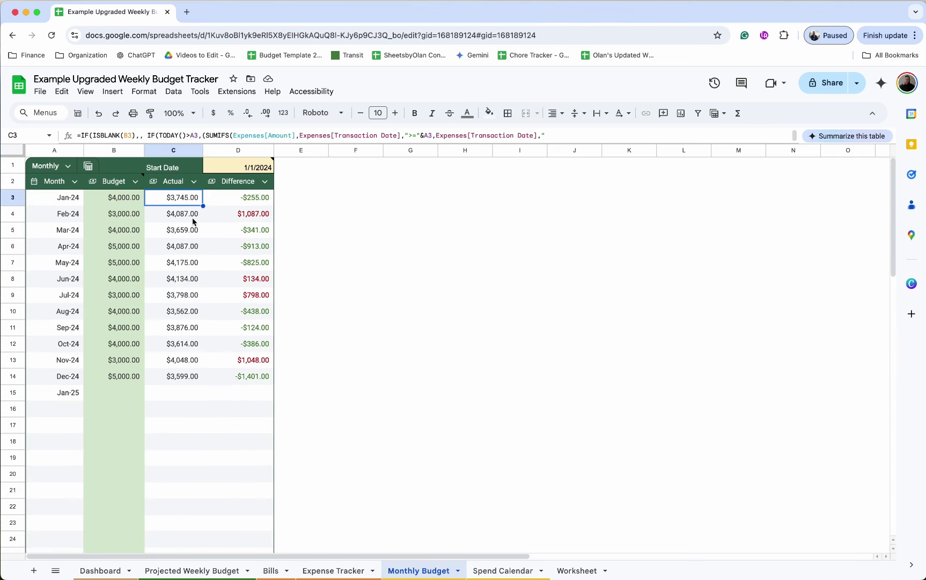
{"action": "double_click", "coordinate": [257, 166]}
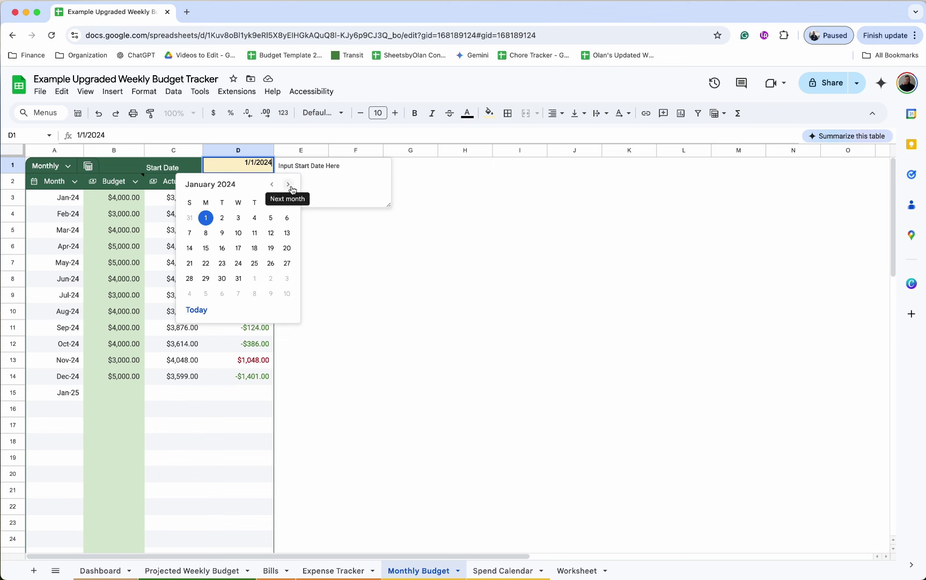
{"action": "left_click", "coordinate": [163, 198]}
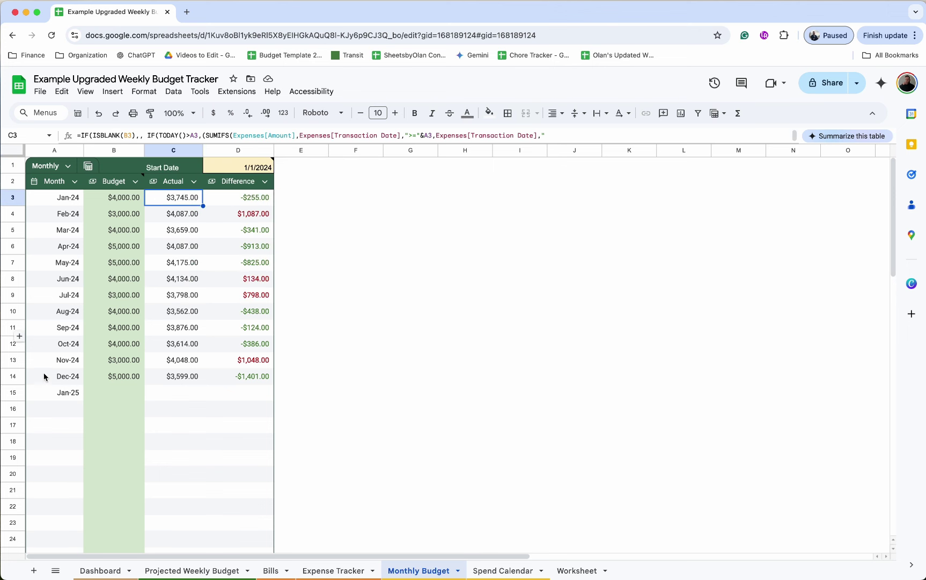
Step: Review the Budget amounts for Jan-24 to Apr-24 and Jan-24's Actual, and view the Monthly Spending chart on the Dashboard
{"action": "left_click", "coordinate": [128, 199]}
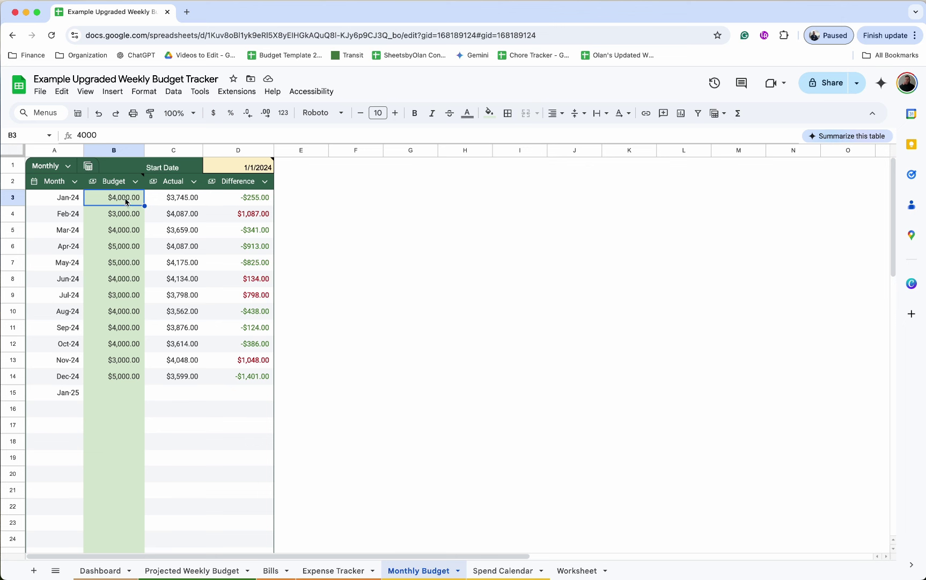
{"action": "left_click", "coordinate": [126, 218]}
{"action": "left_click", "coordinate": [125, 237]}
{"action": "left_click", "coordinate": [124, 245]}
{"action": "left_click", "coordinate": [192, 204]}
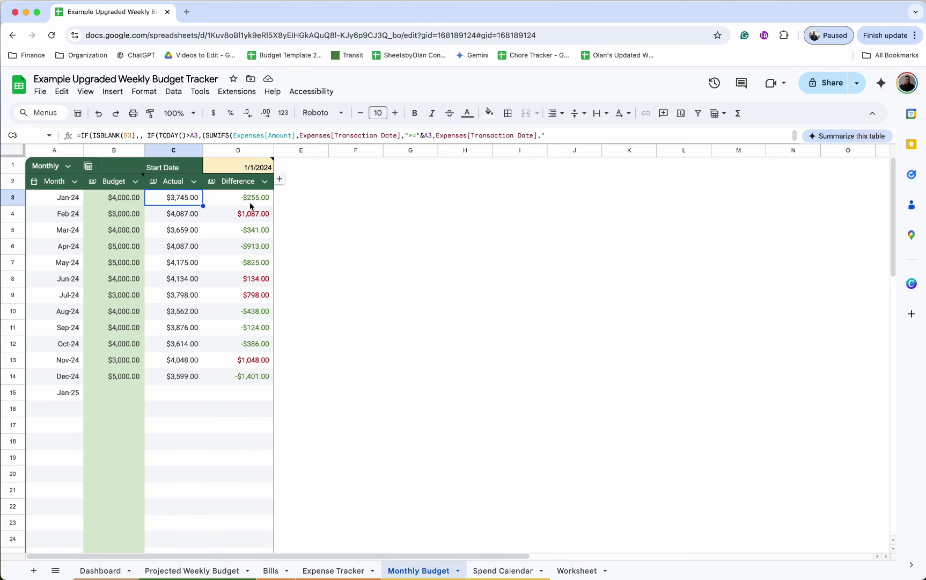
{"action": "left_click", "coordinate": [102, 571]}
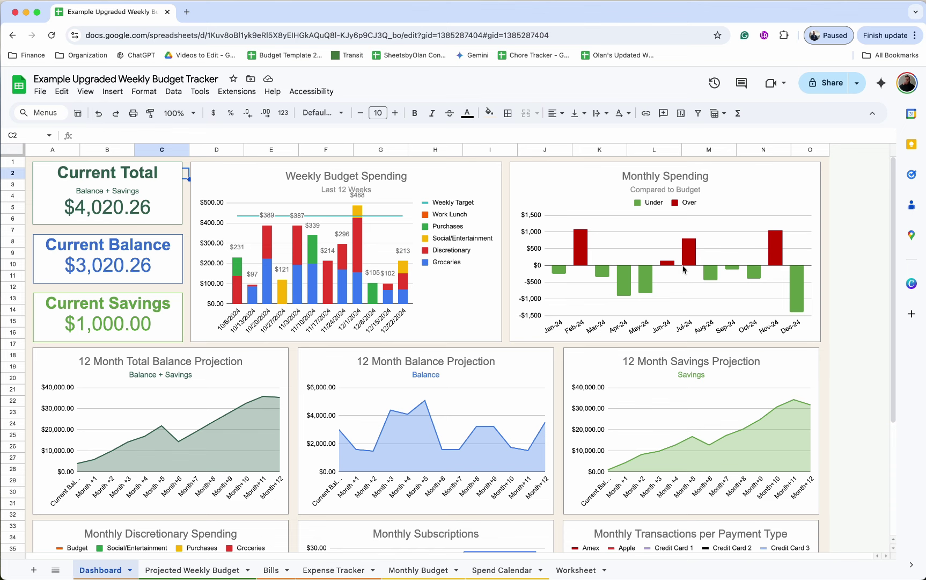
Step: Review the Worksheet sheet's monthly difference, projection and weekly spending tables, and hide that sheet
{"action": "left_click", "coordinate": [573, 570]}
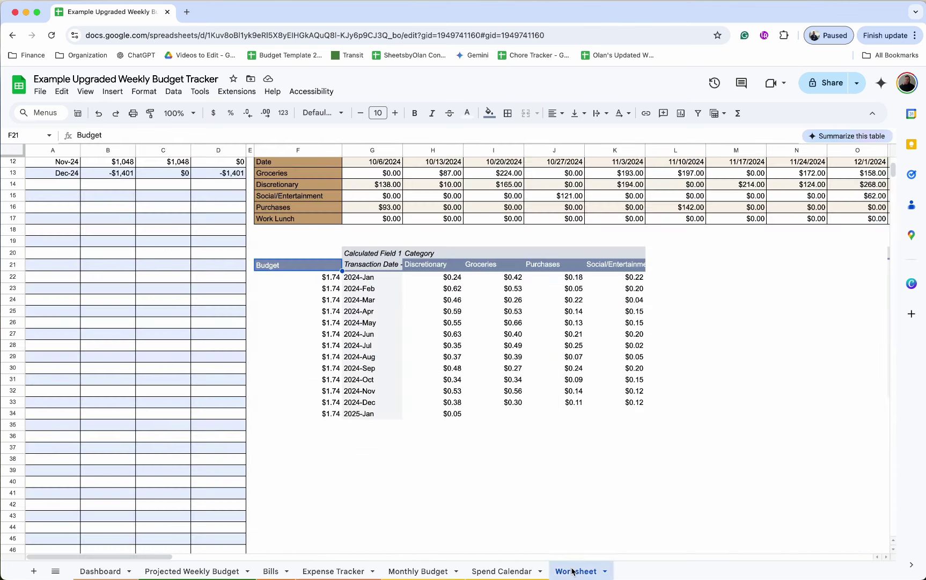
{"action": "scroll", "coordinate": [408, 327], "scroll_direction": "up", "scroll_amount": 5}
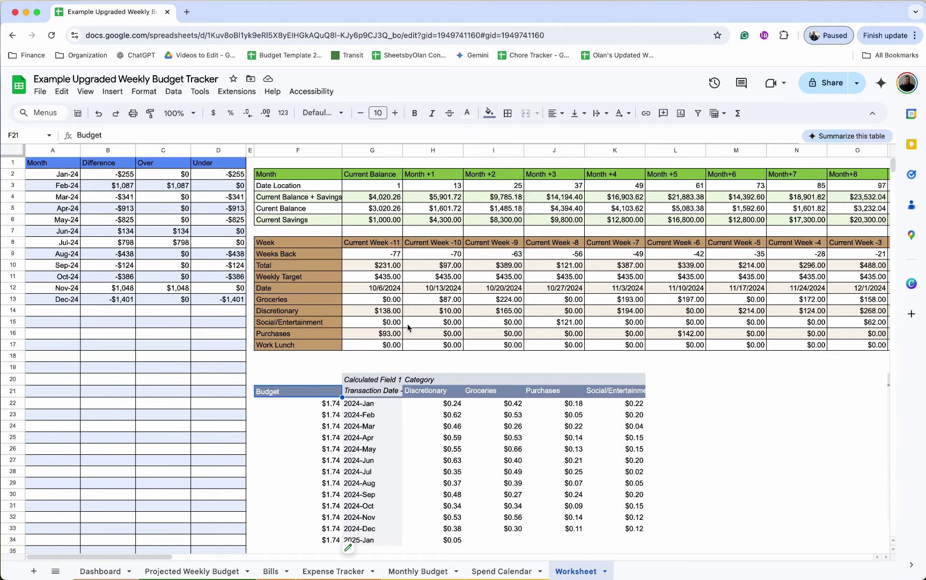
{"action": "scroll", "coordinate": [408, 328], "scroll_direction": "right", "scroll_amount": 6}
{"action": "scroll", "coordinate": [408, 328], "scroll_direction": "left", "scroll_amount": 6}
{"action": "left_click", "coordinate": [604, 570]}
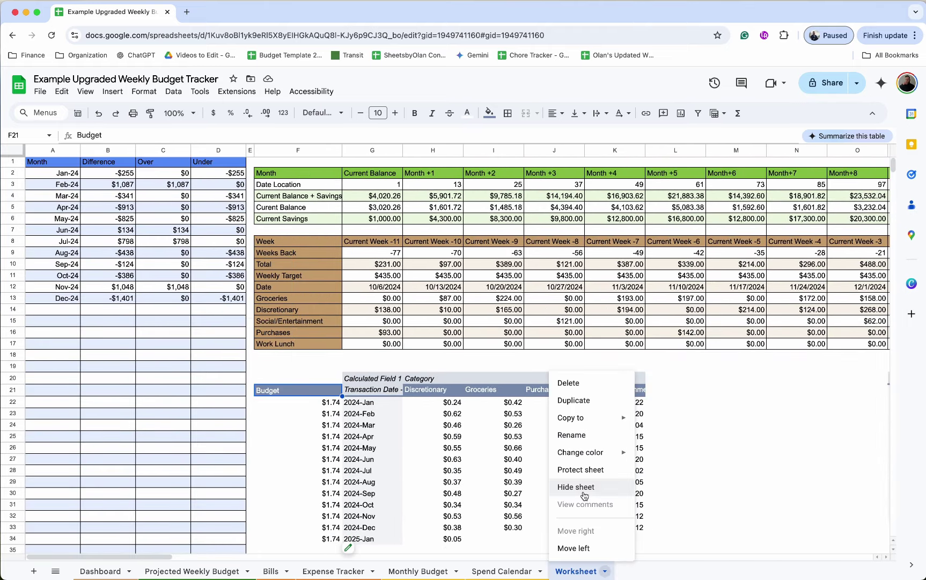
{"action": "left_click", "coordinate": [576, 487]}
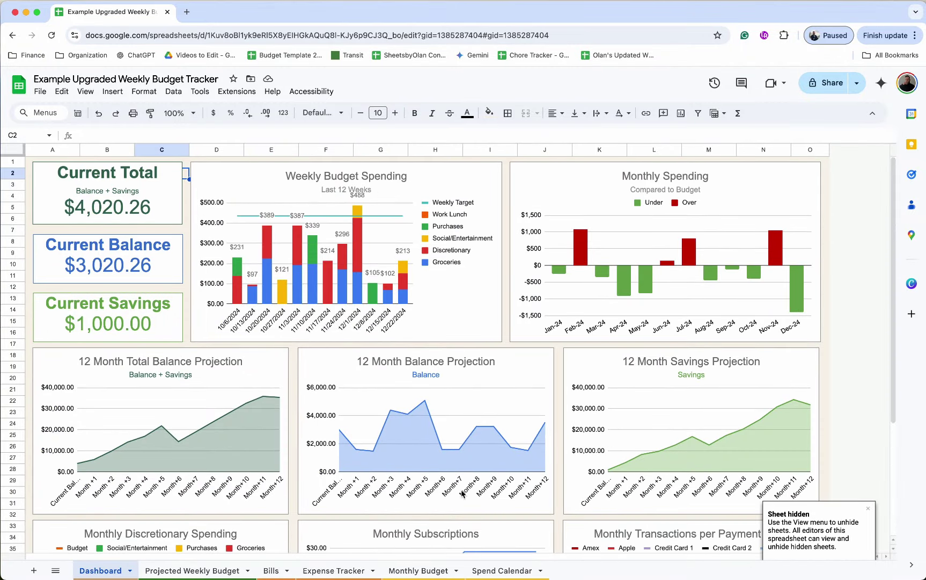
Step: Open the Spend Calendar sheet and set the calendar's month header date to 11/1/2024
{"action": "left_click", "coordinate": [520, 571]}
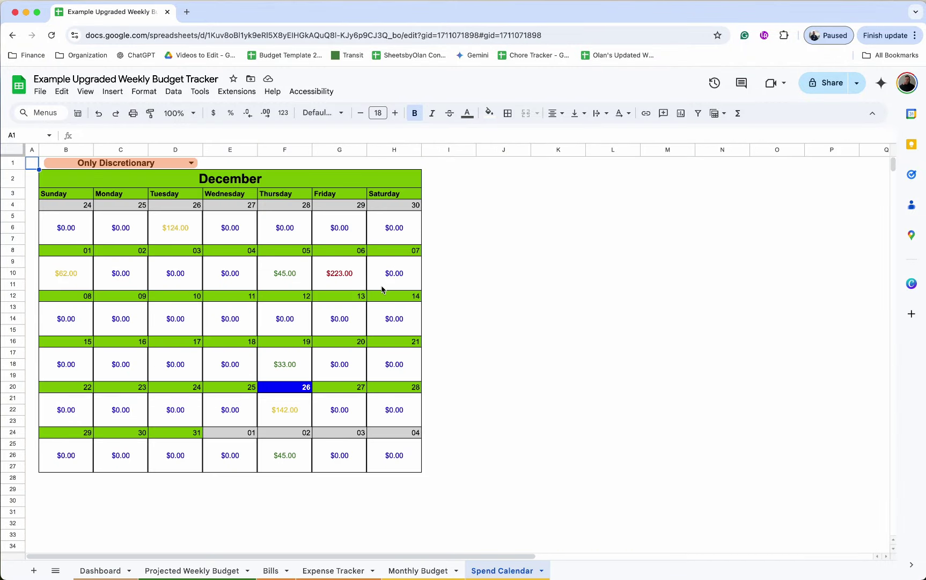
{"action": "double_click", "coordinate": [260, 185]}
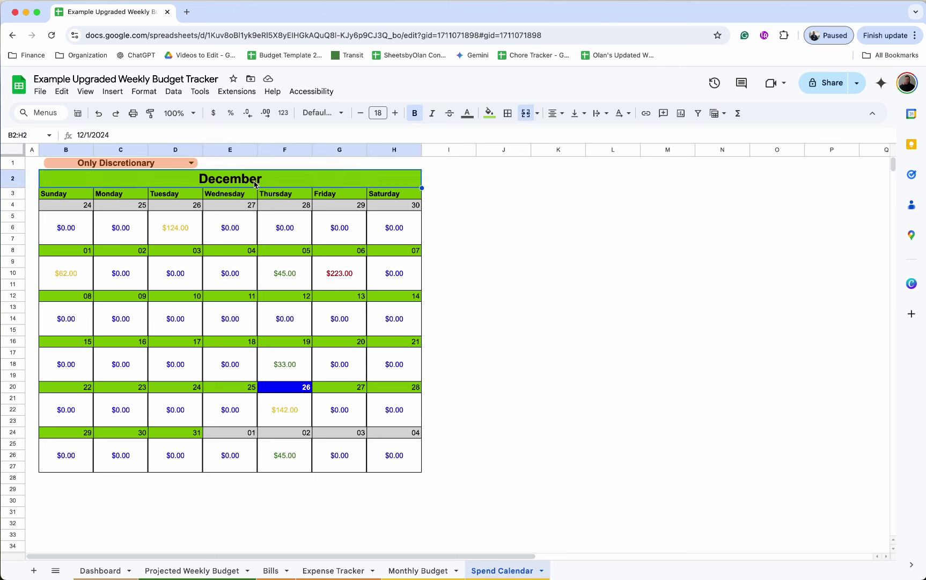
{"action": "left_click", "coordinate": [263, 199]}
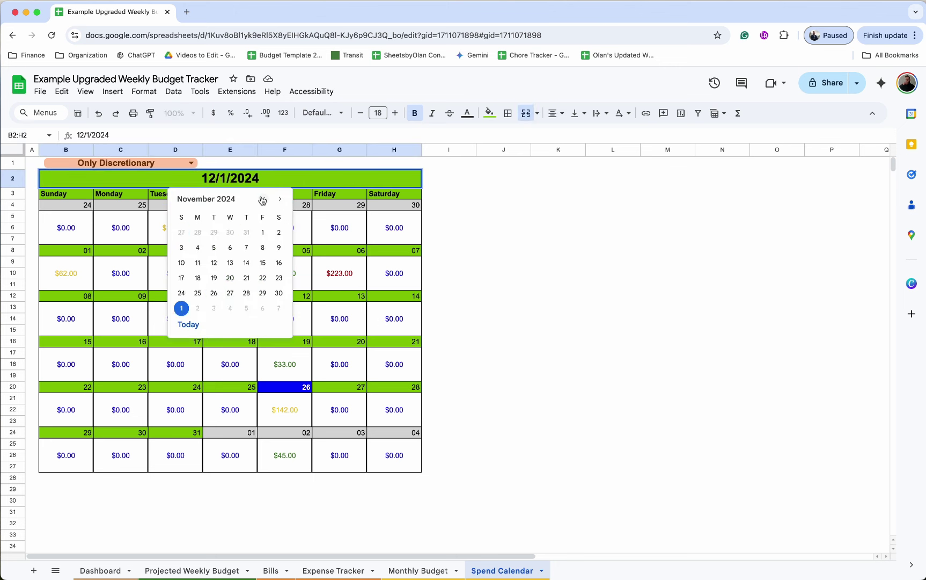
{"action": "left_click", "coordinate": [262, 232]}
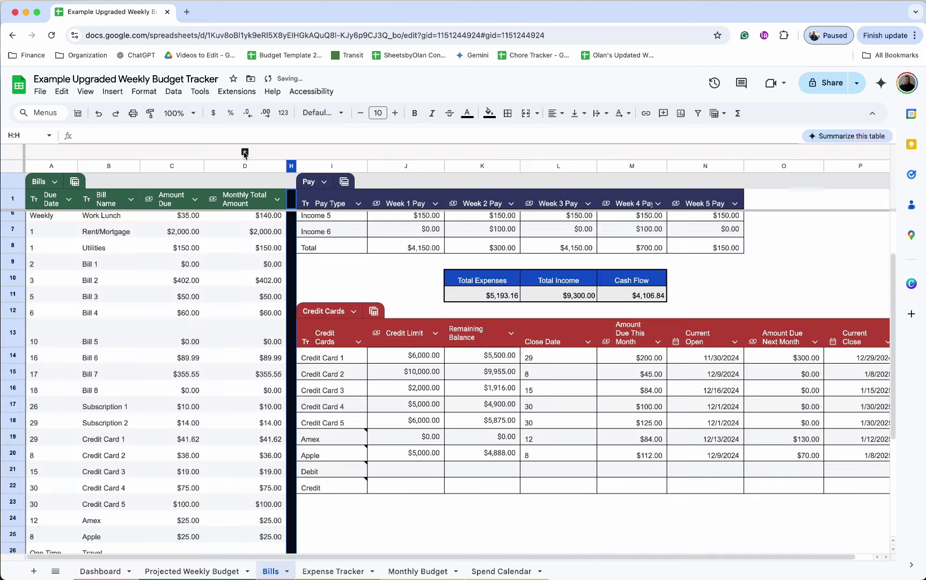
Step: Expand the grouped columns of the Bills table and check the Discretionary flags for the Discretionary and Social/Entertainment bills
{"action": "left_click", "coordinate": [245, 151]}
{"action": "left_click", "coordinate": [321, 220]}
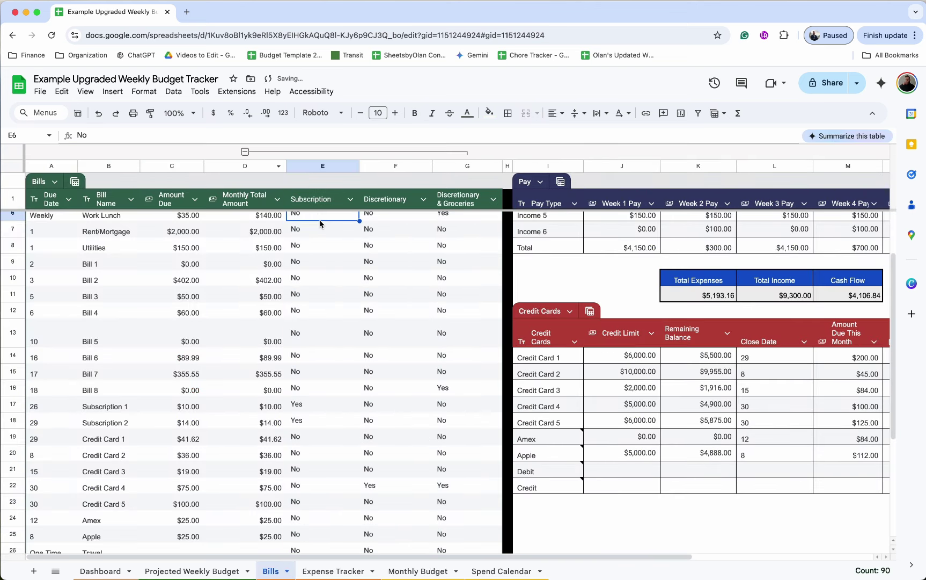
{"action": "scroll", "coordinate": [321, 221], "scroll_direction": "up", "scroll_amount": 2}
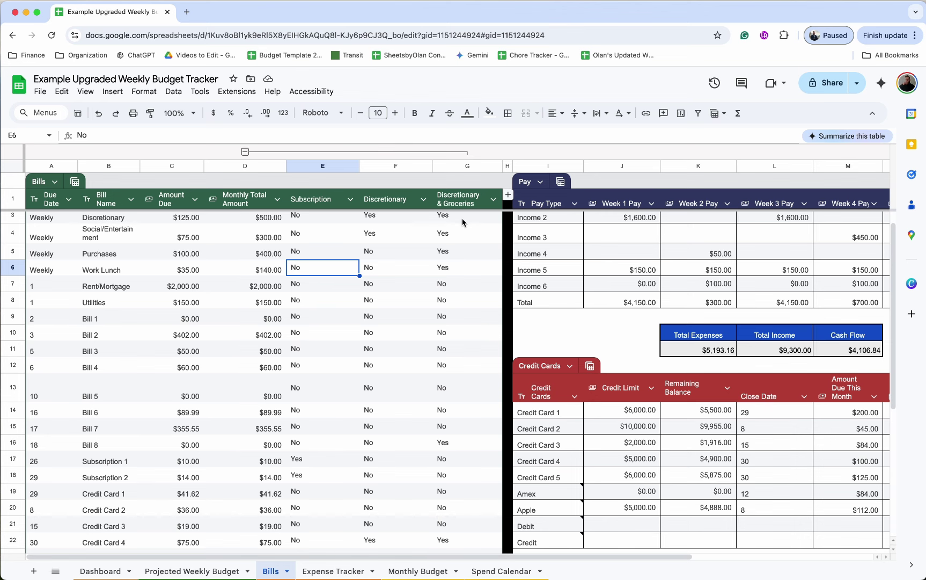
{"action": "scroll", "coordinate": [463, 221], "scroll_direction": "up", "scroll_amount": 1}
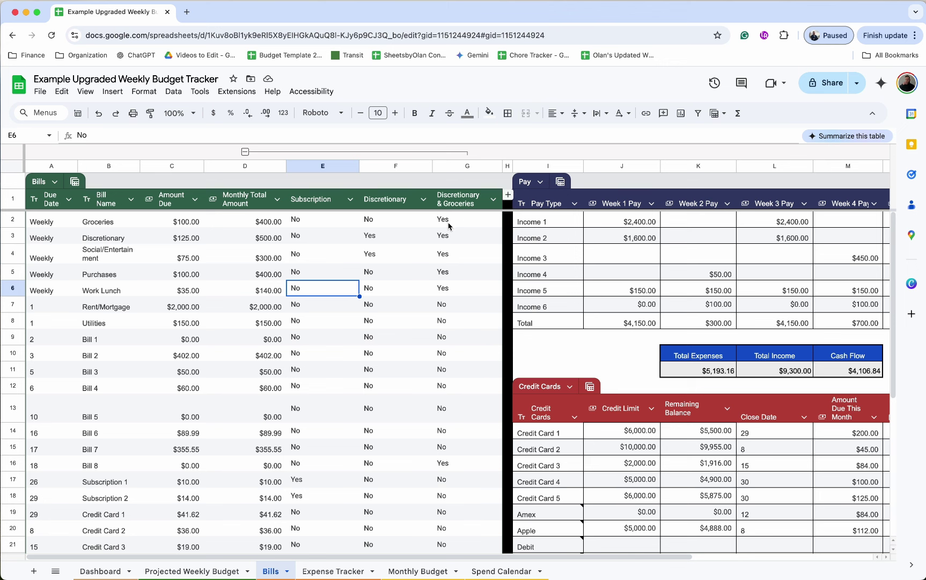
{"action": "left_click", "coordinate": [383, 238]}
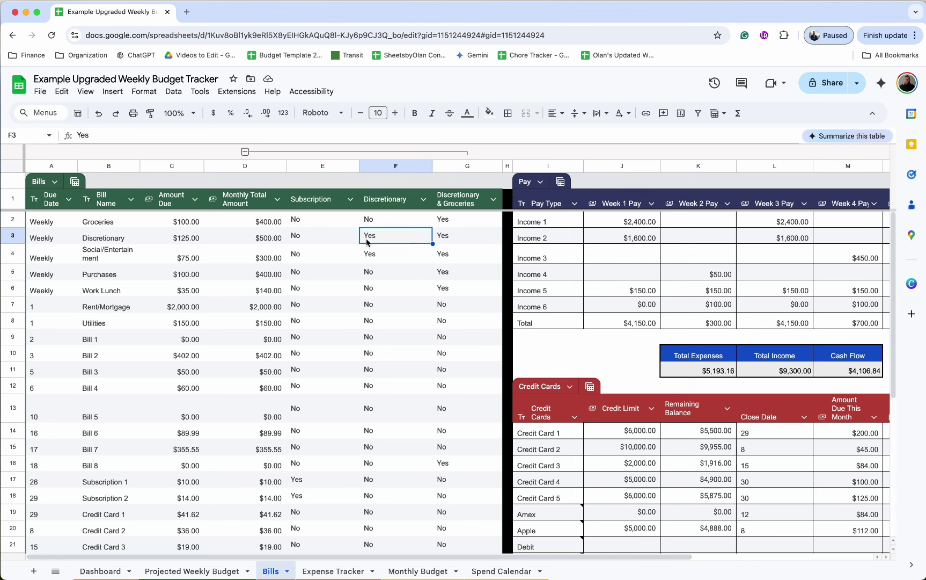
{"action": "left_click", "coordinate": [377, 261]}
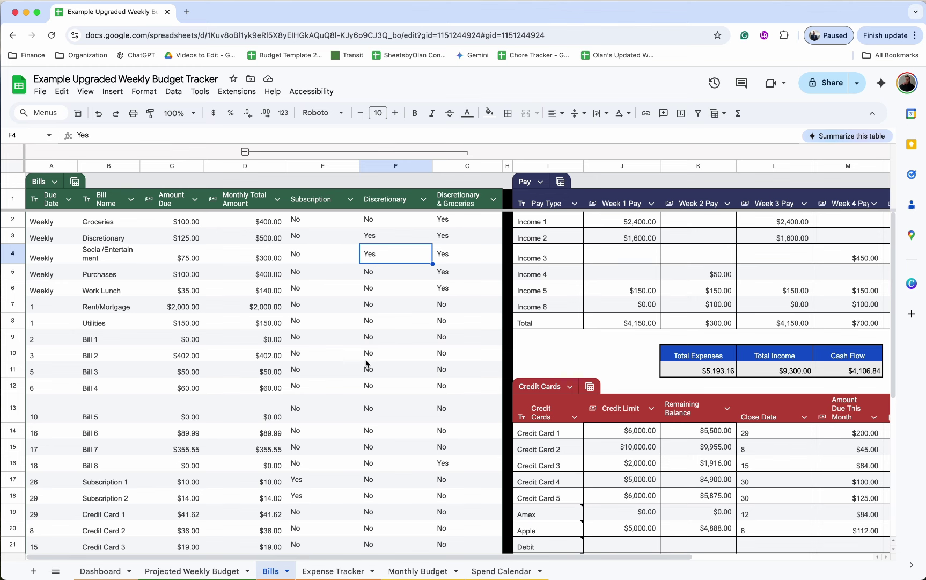
Step: Check the Subscription flags of Subscription 1 and Subscription 2, and collapse the grouped columns of the Bills table
{"action": "scroll", "coordinate": [367, 364], "scroll_direction": "down", "scroll_amount": 2}
{"action": "left_click", "coordinate": [313, 424]}
{"action": "left_click", "coordinate": [312, 434]}
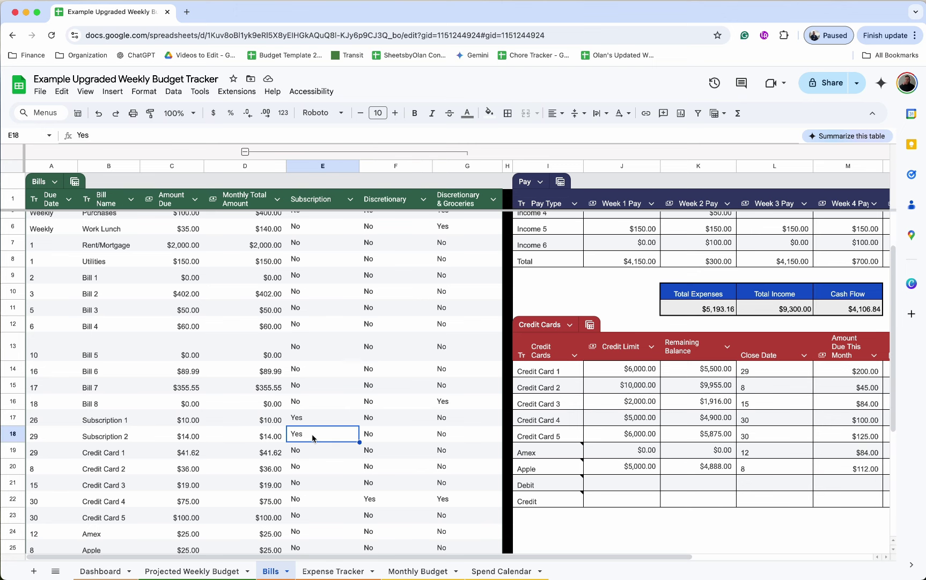
{"action": "left_click", "coordinate": [343, 152]}
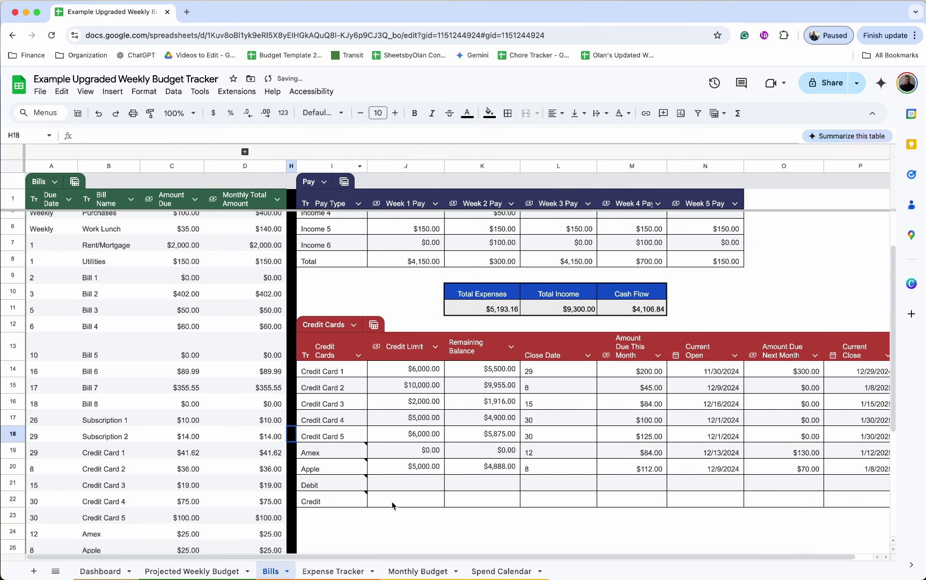
Step: Compare the Spend Calendar's November amounts under Only Discretionary & Groceries and Everything, and return the filter to Only Discretionary
{"action": "left_click", "coordinate": [501, 570]}
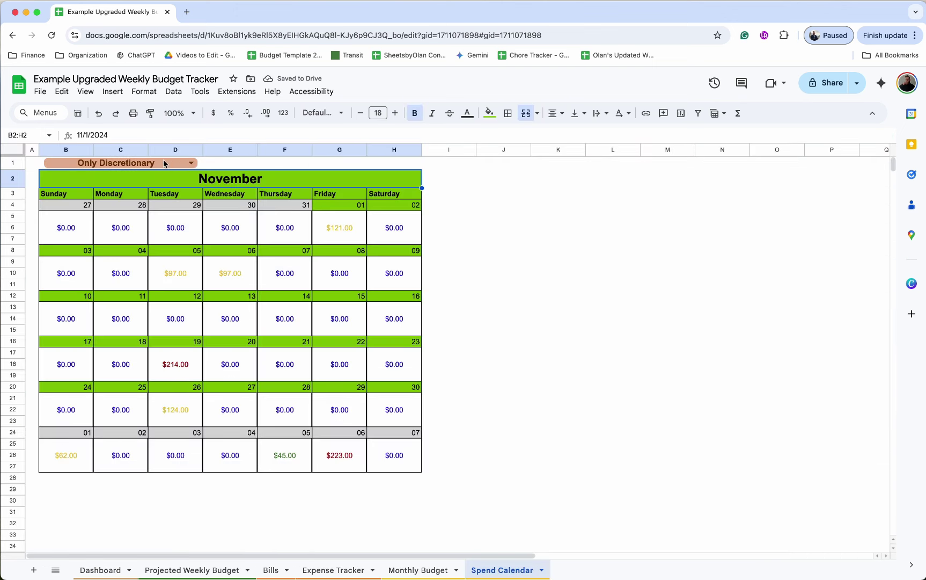
{"action": "left_click", "coordinate": [163, 160]}
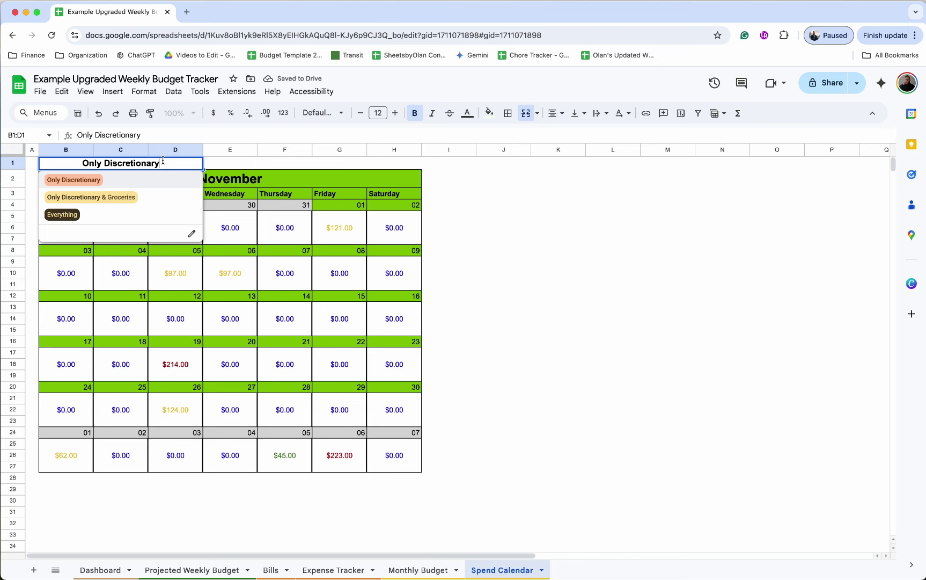
{"action": "left_click", "coordinate": [103, 202]}
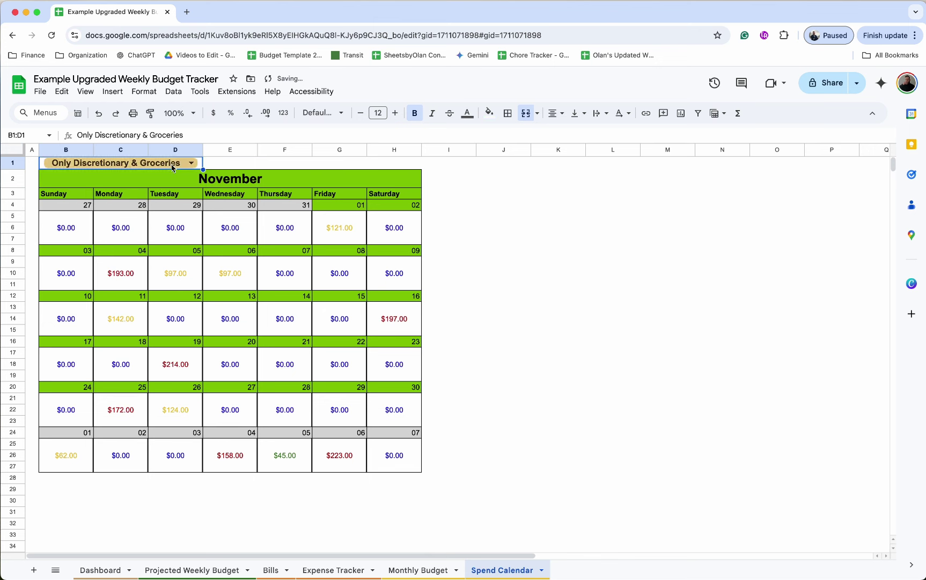
{"action": "left_click", "coordinate": [171, 168]}
{"action": "left_click", "coordinate": [109, 217]}
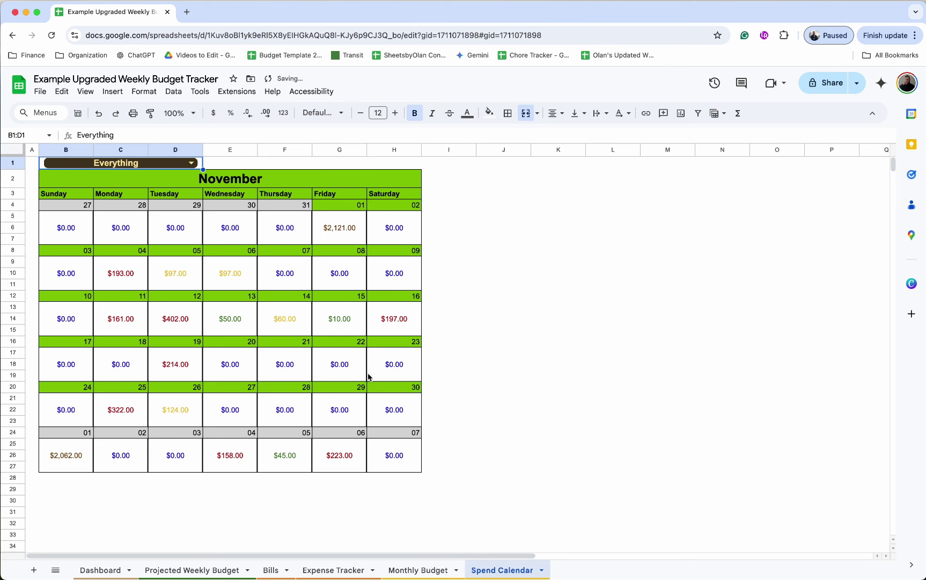
{"action": "left_click", "coordinate": [190, 164]}
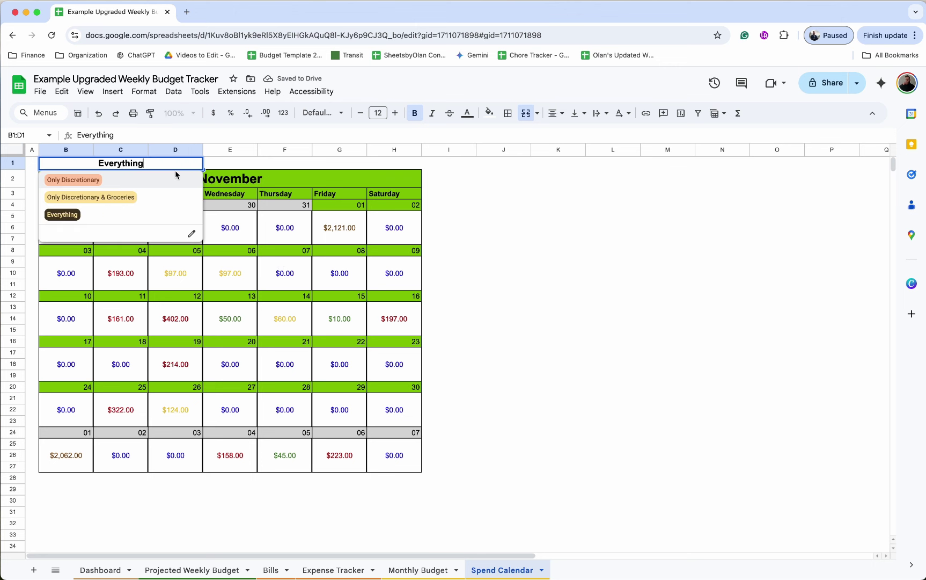
{"action": "left_click", "coordinate": [144, 180]}
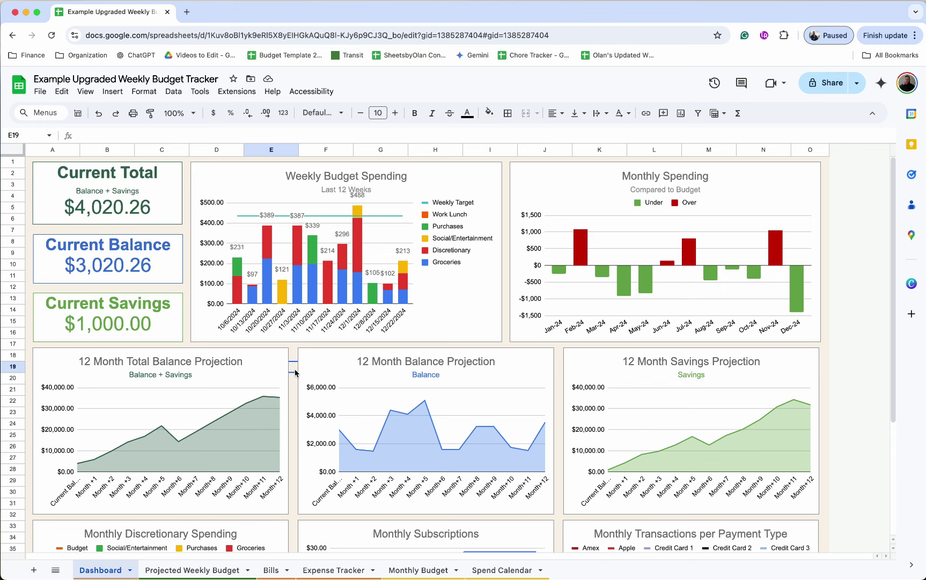
Step: Look through the Expense Tracker, Bills and Projected Weekly Budget sheets
{"action": "left_click", "coordinate": [323, 570]}
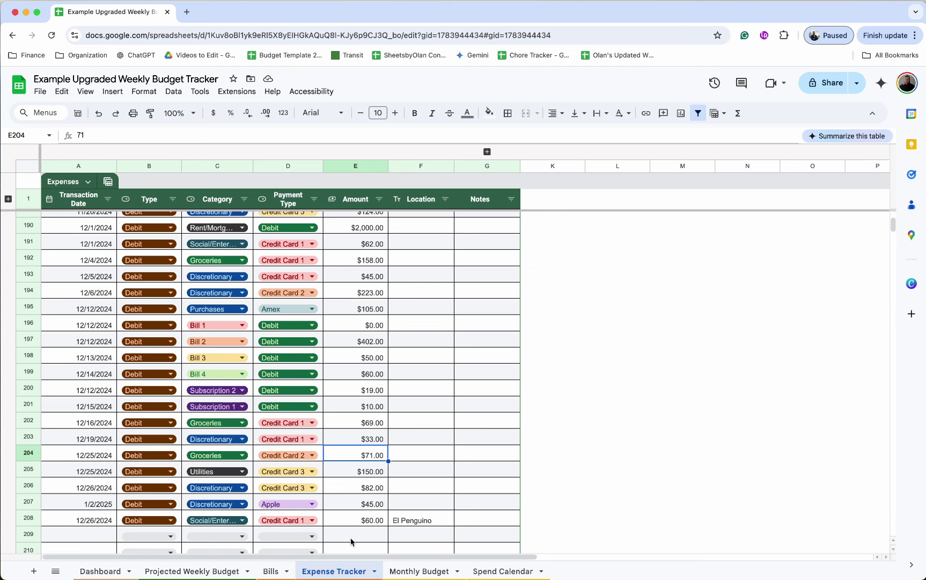
{"action": "left_click", "coordinate": [272, 571]}
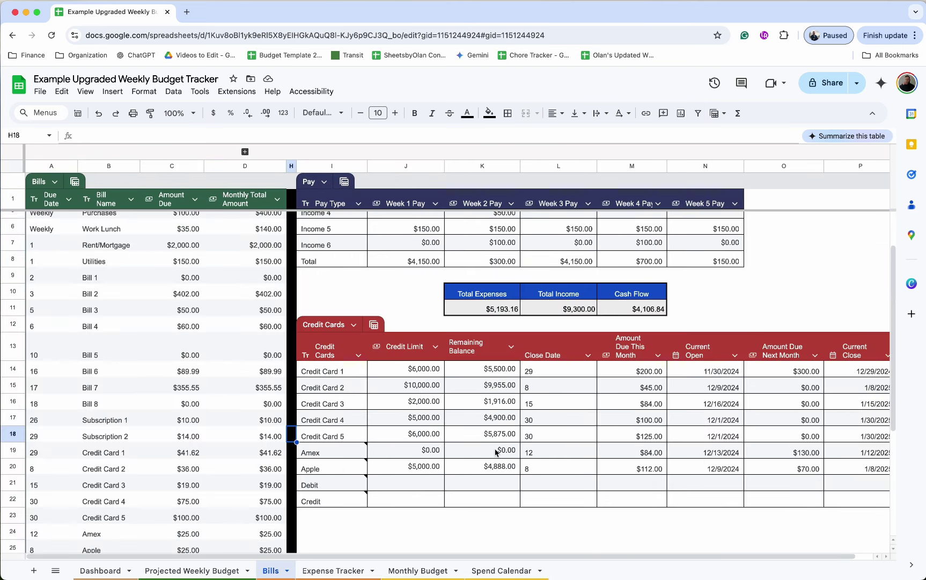
{"action": "left_click", "coordinate": [208, 570]}
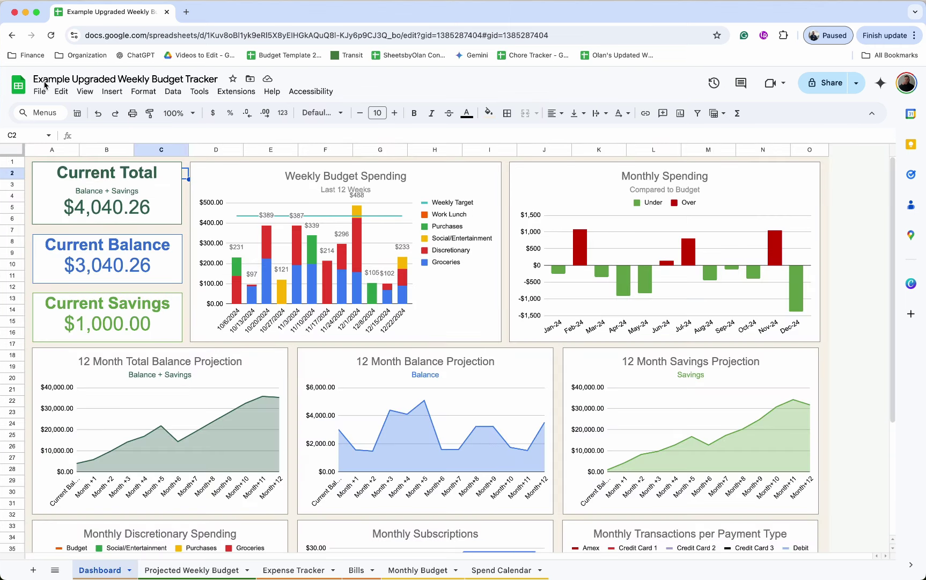
Step: Create a new blank spreadsheet and dismiss the suggested pre-built tables
{"action": "left_click", "coordinate": [40, 91]}
{"action": "mouse_move", "coordinate": [80, 110]}
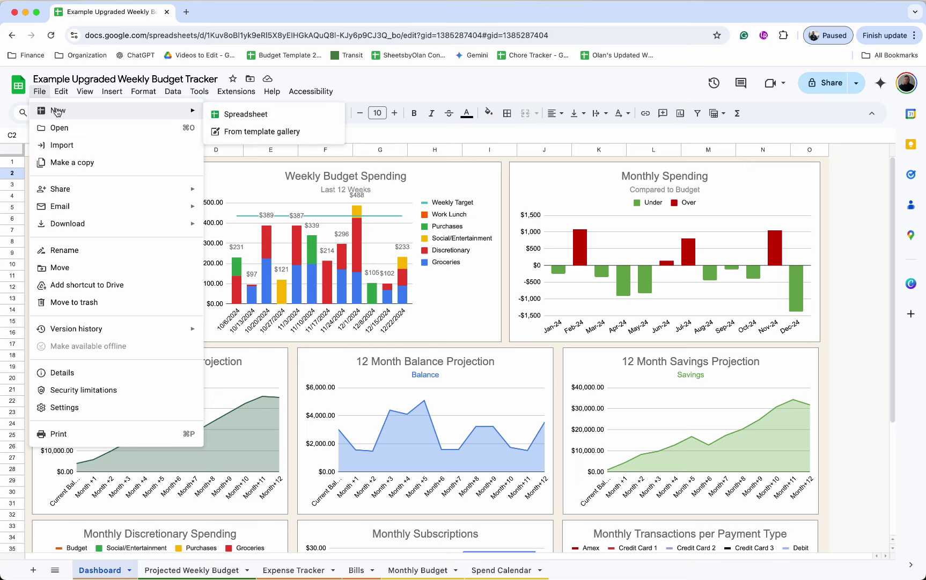
{"action": "left_click", "coordinate": [229, 115]}
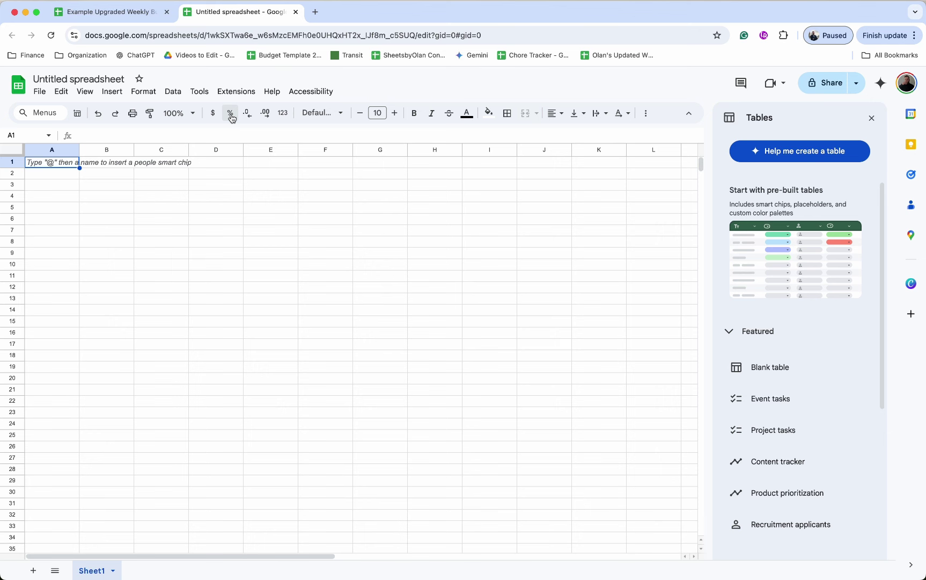
{"action": "left_click", "coordinate": [871, 119]}
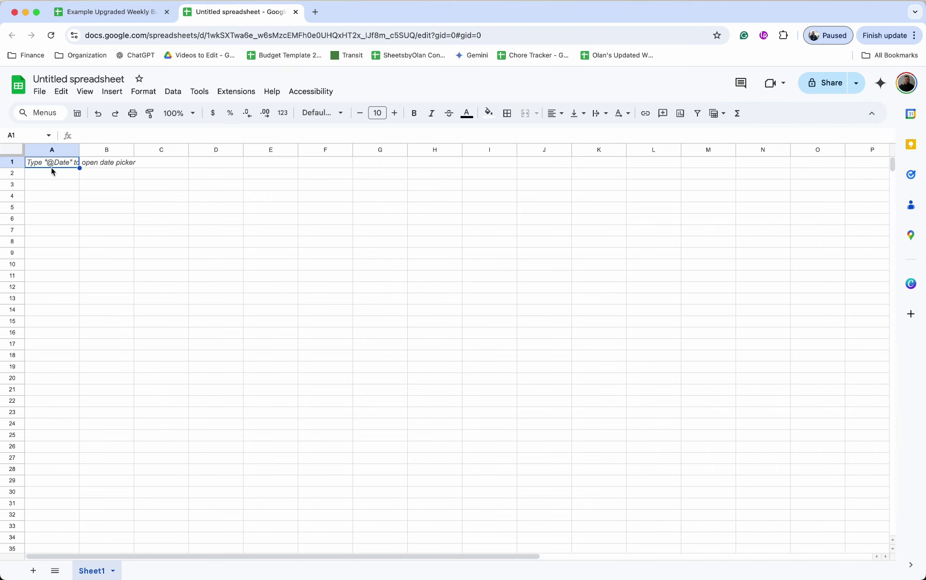
Step: Rename the new spreadsheet's Sheet1 as Dashboard
{"action": "right_click", "coordinate": [93, 573]}
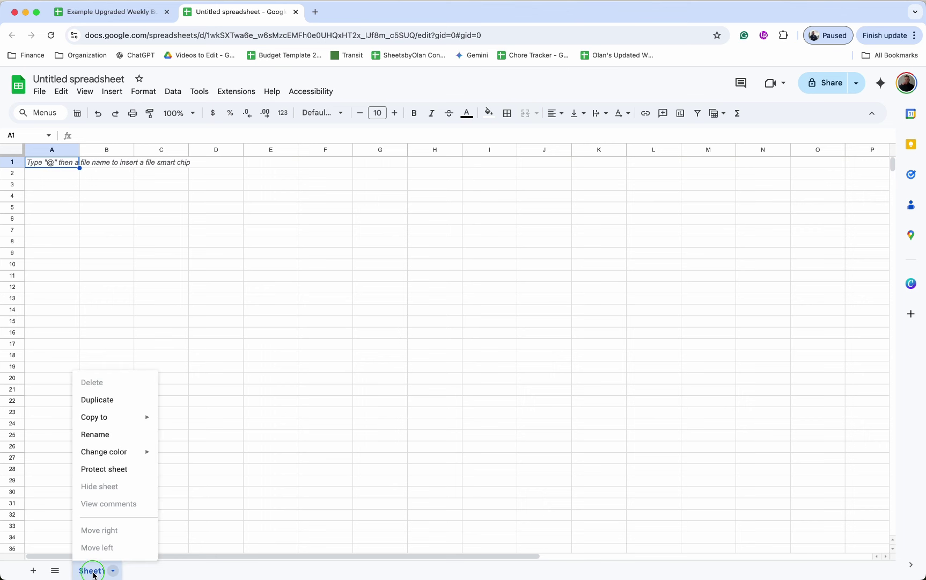
{"action": "left_click", "coordinate": [97, 436]}
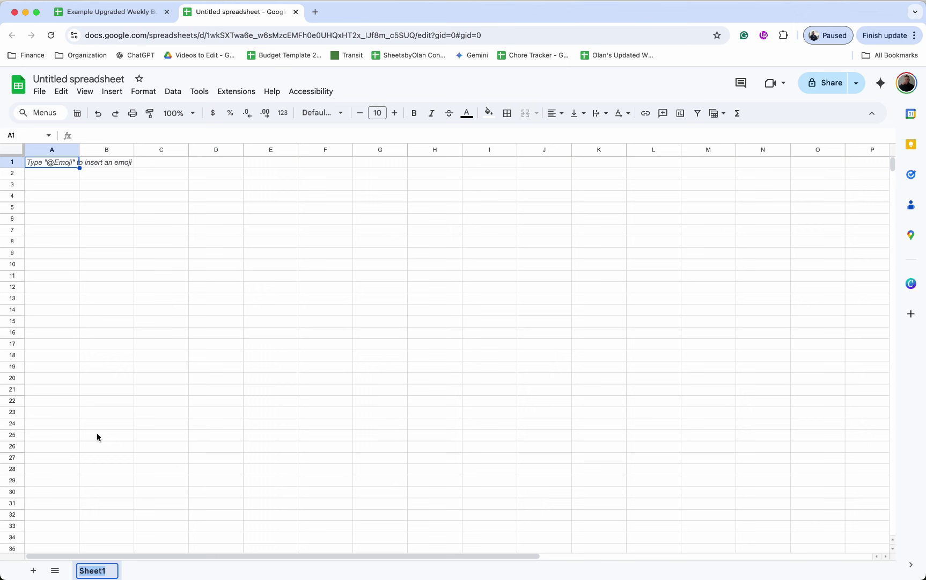
{"action": "type", "text": "Dashb"}
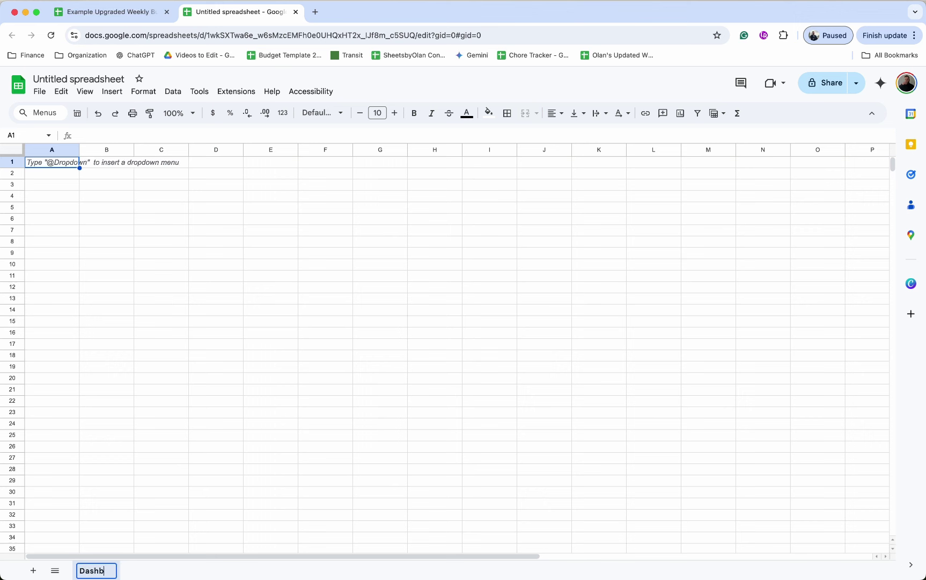
{"action": "type", "text": "oard"}
{"action": "key", "text": "Return"}
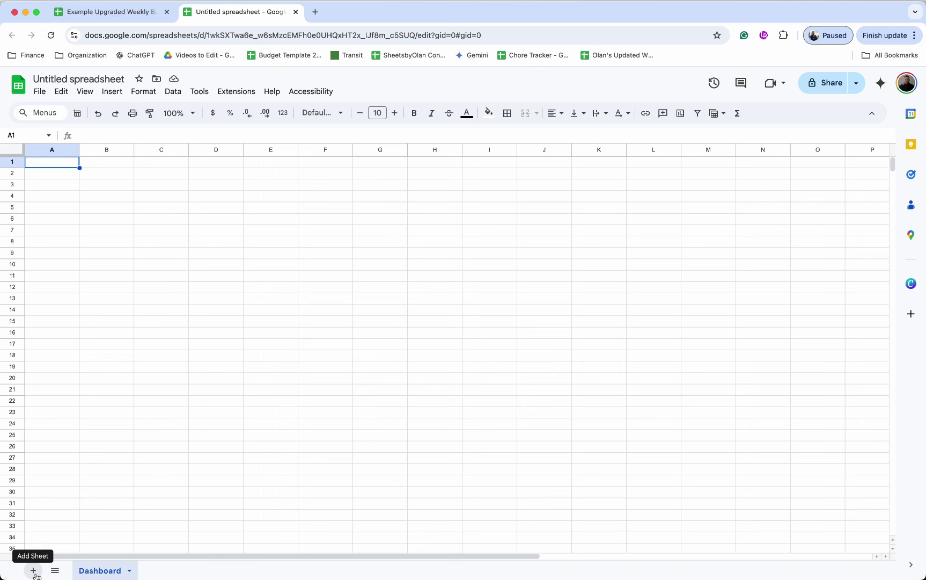
Step: Add a second sheet and name it Projected Weekly Tracker
{"action": "left_click", "coordinate": [33, 570]}
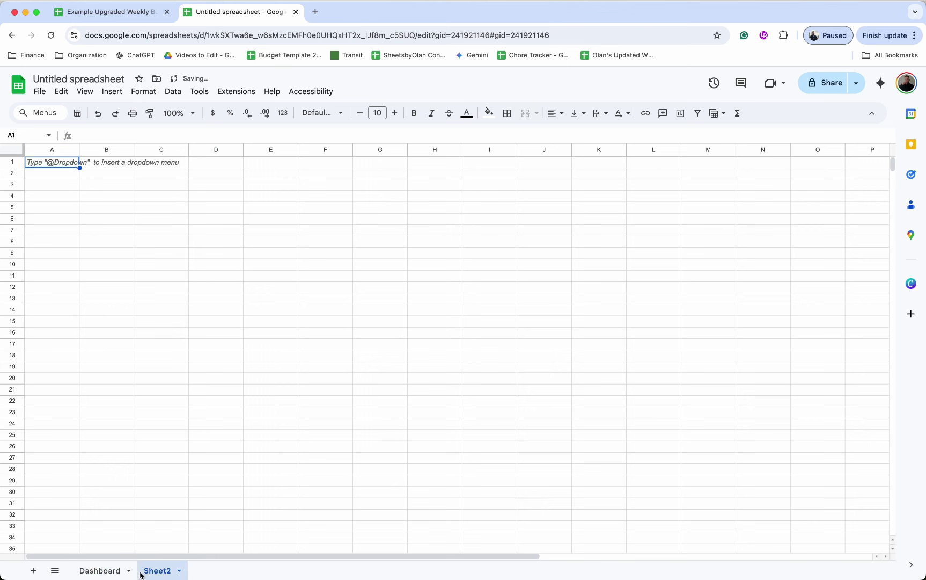
{"action": "right_click", "coordinate": [159, 568]}
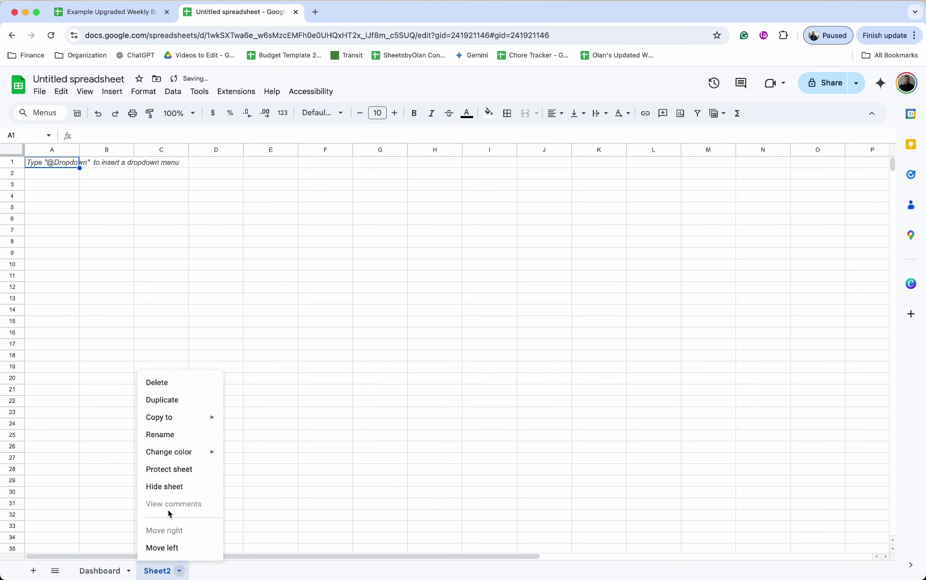
{"action": "left_click", "coordinate": [180, 440]}
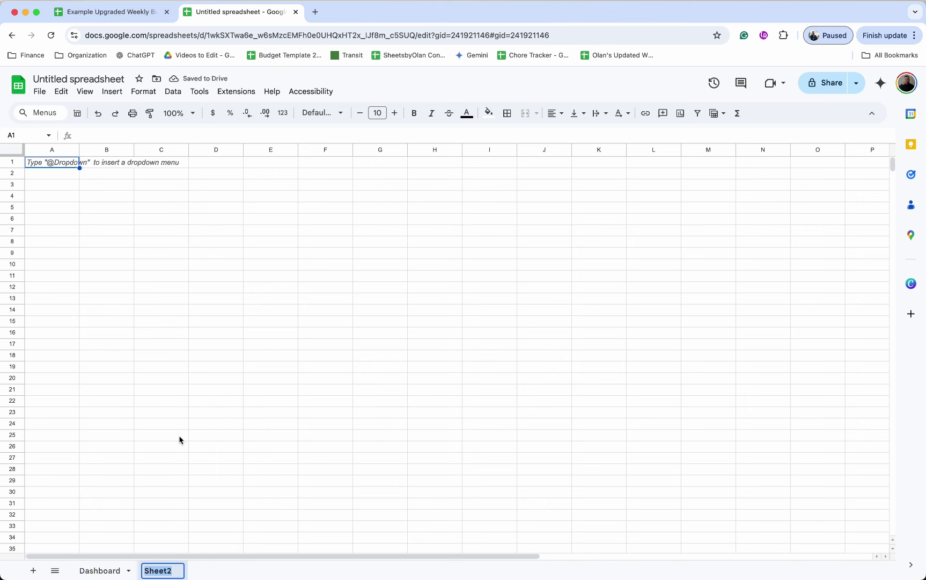
{"action": "type", "text": "Projected Week"}
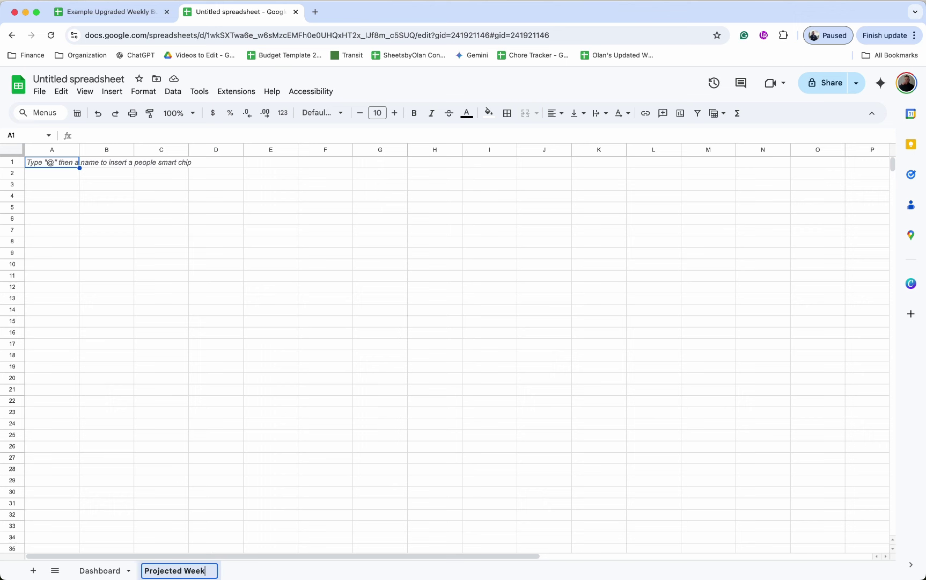
{"action": "type", "text": "ly Tracker"}
{"action": "left_click", "coordinate": [161, 492]}
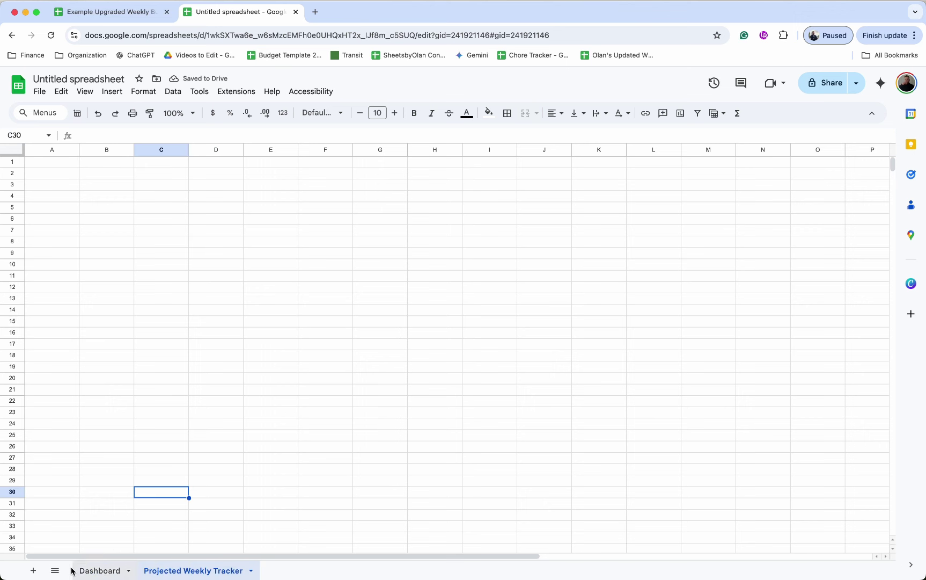
Step: Add a third sheet and name it Expense Tracker
{"action": "left_click", "coordinate": [34, 571]}
{"action": "double_click", "coordinate": [274, 571]}
{"action": "key", "text": "BackSpace"}
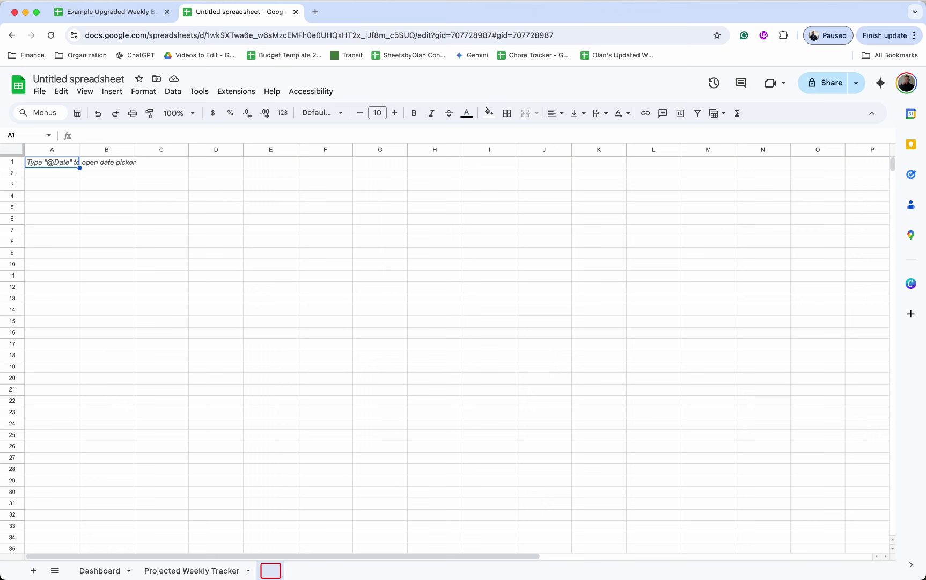
{"action": "type", "text": "Expense Tracker"}
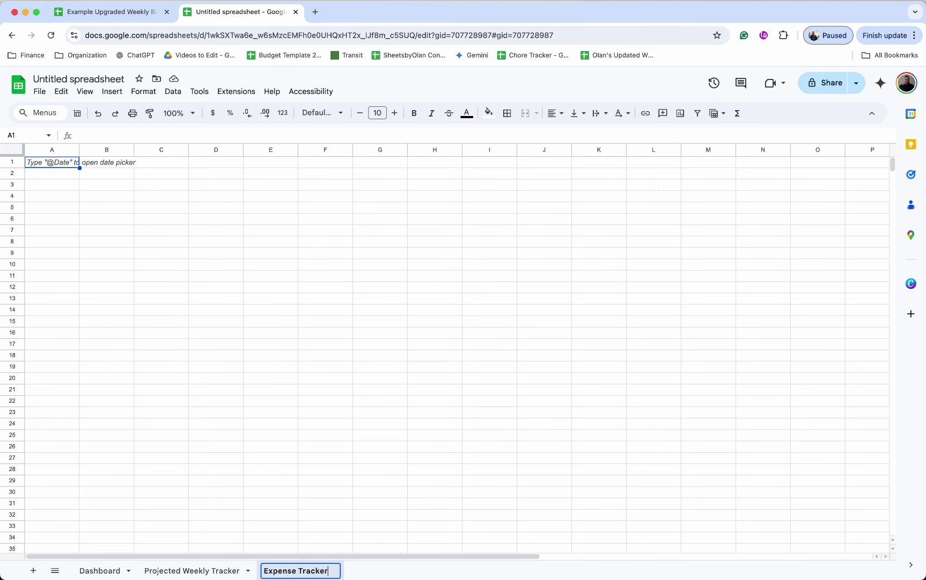
{"action": "key", "text": "Return"}
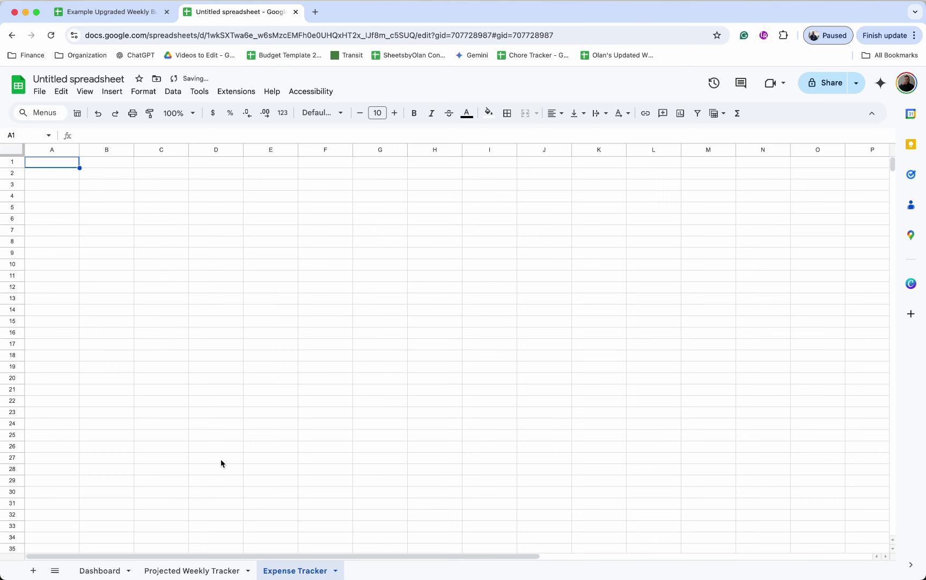
Step: Add a new sheet after Expense Tracker and name it Bills
{"action": "left_click", "coordinate": [33, 570]}
{"action": "right_click", "coordinate": [368, 572]}
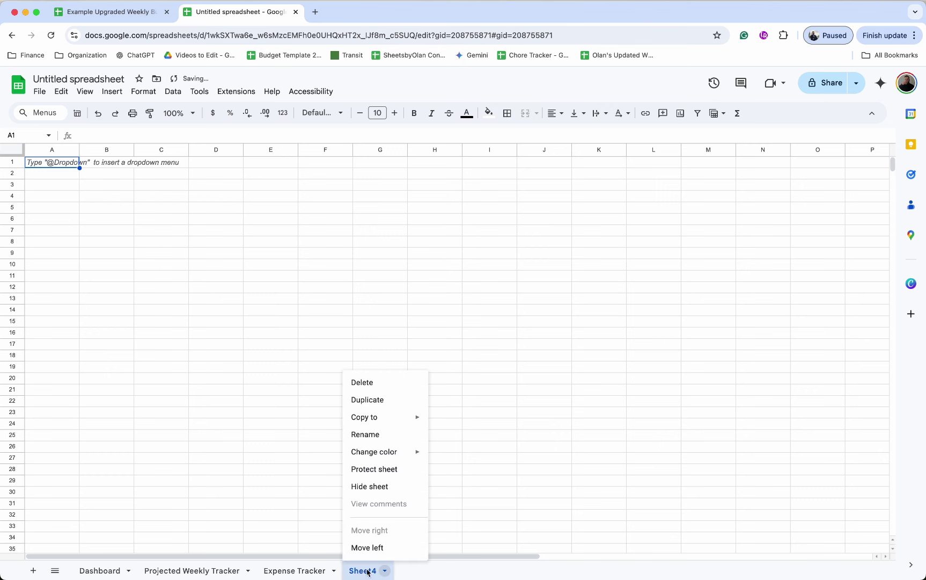
{"action": "left_click", "coordinate": [386, 437]}
{"action": "type", "text": "Bills"}
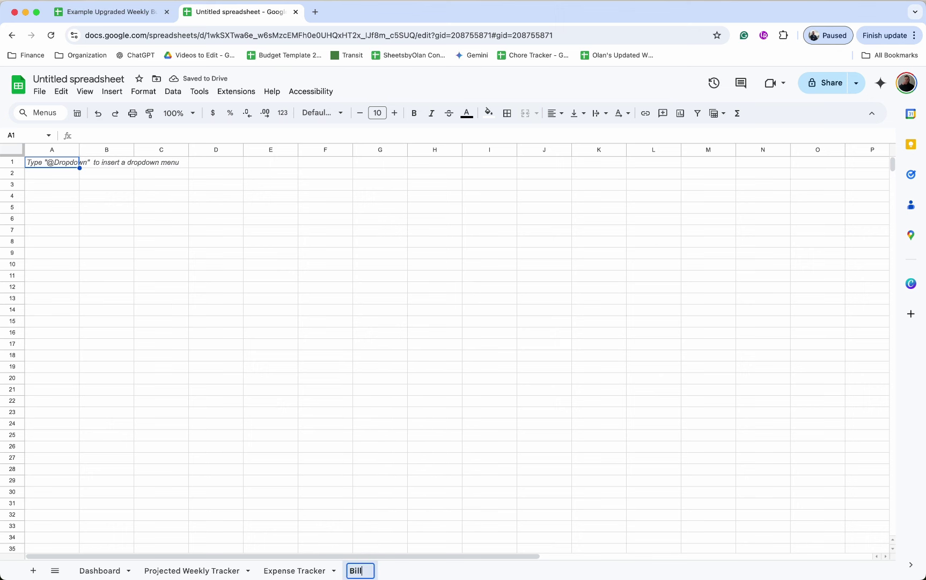
{"action": "key", "text": "Return"}
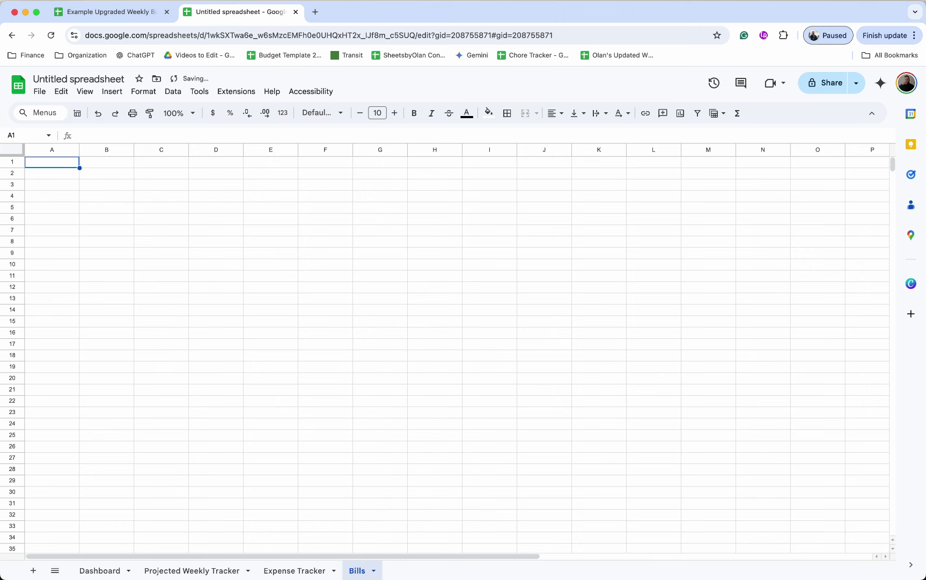
Step: Add a new sheet after Bills and name it Monthly Budget
{"action": "left_click", "coordinate": [33, 569]}
{"action": "right_click", "coordinate": [401, 569]}
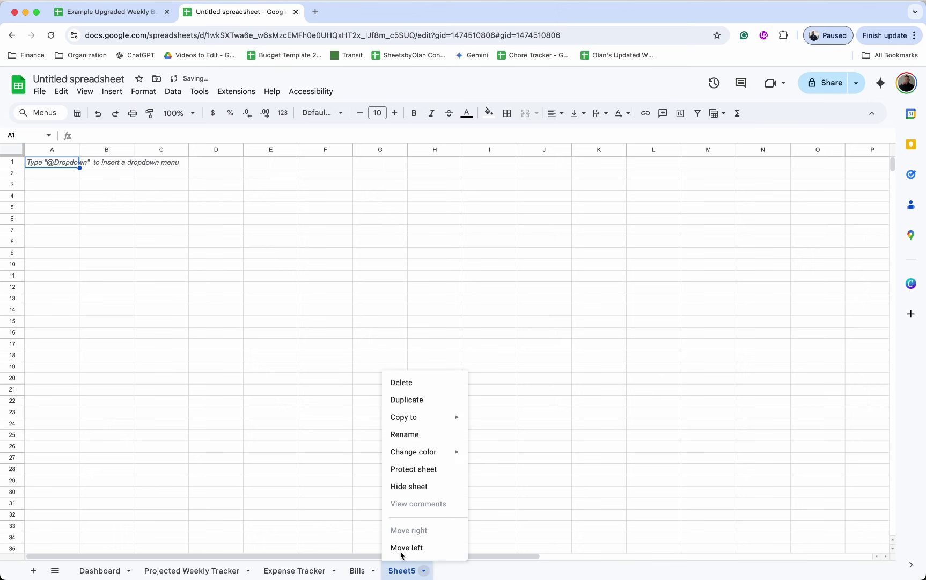
{"action": "left_click", "coordinate": [420, 438]}
{"action": "type", "text": "Monthly"}
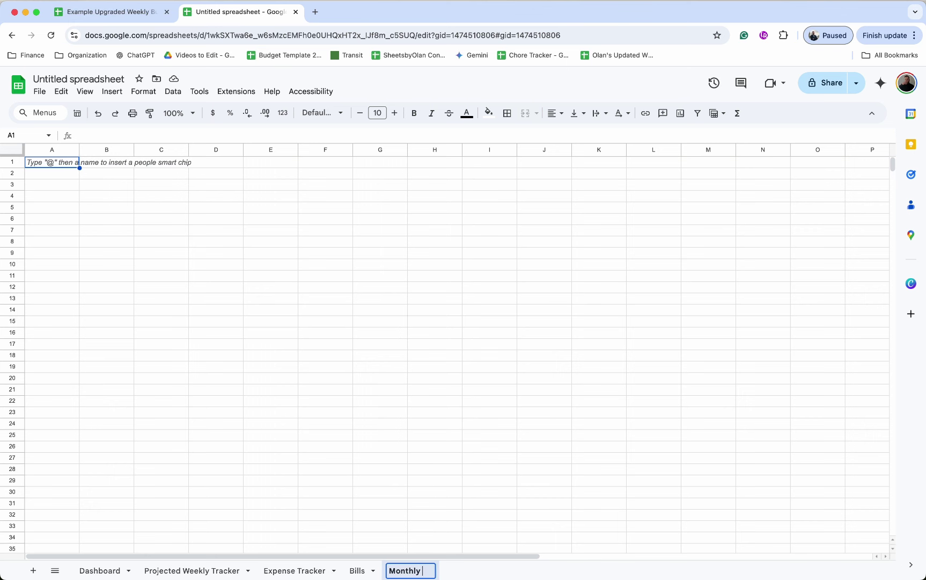
{"action": "type", "text": " Budget"}
{"action": "key", "text": "Return"}
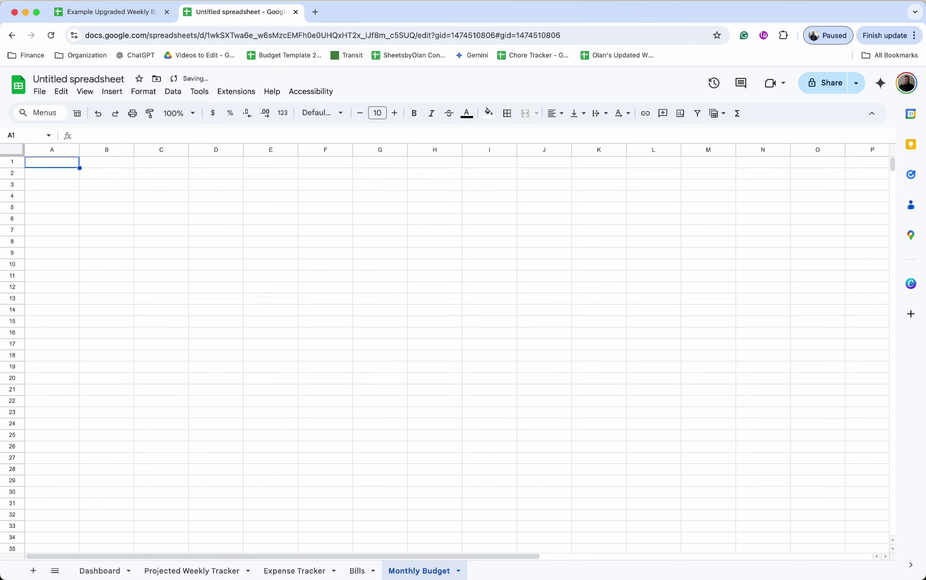
Step: Add a new sheet after Monthly Budget and name it Spend Calendar
{"action": "left_click", "coordinate": [33, 570]}
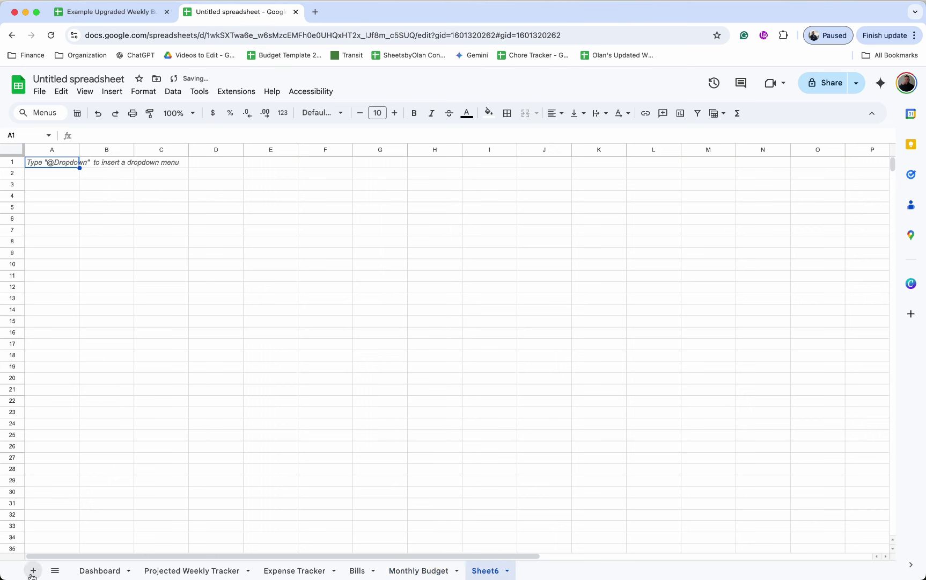
{"action": "right_click", "coordinate": [487, 572]}
{"action": "left_click", "coordinate": [496, 436]}
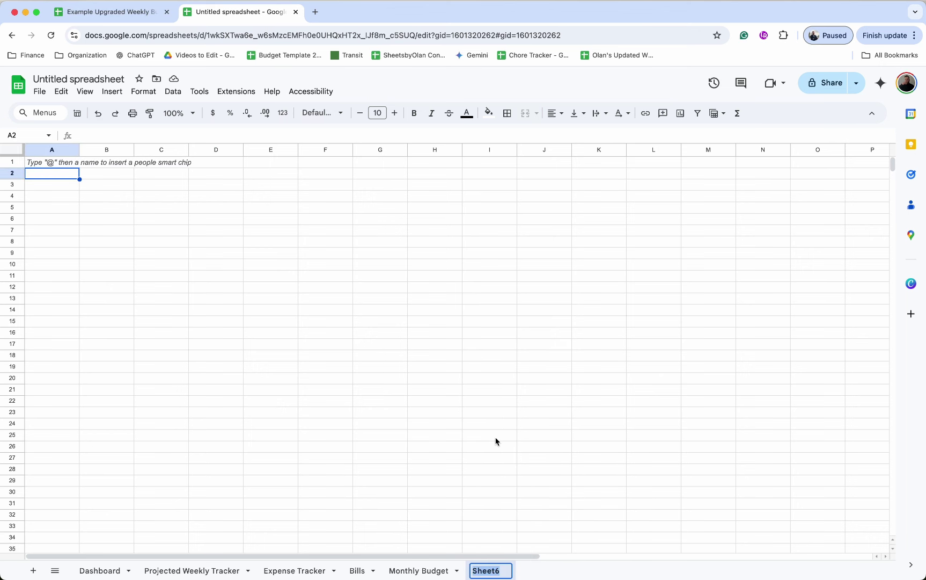
{"action": "type", "text": "Spend Ca"}
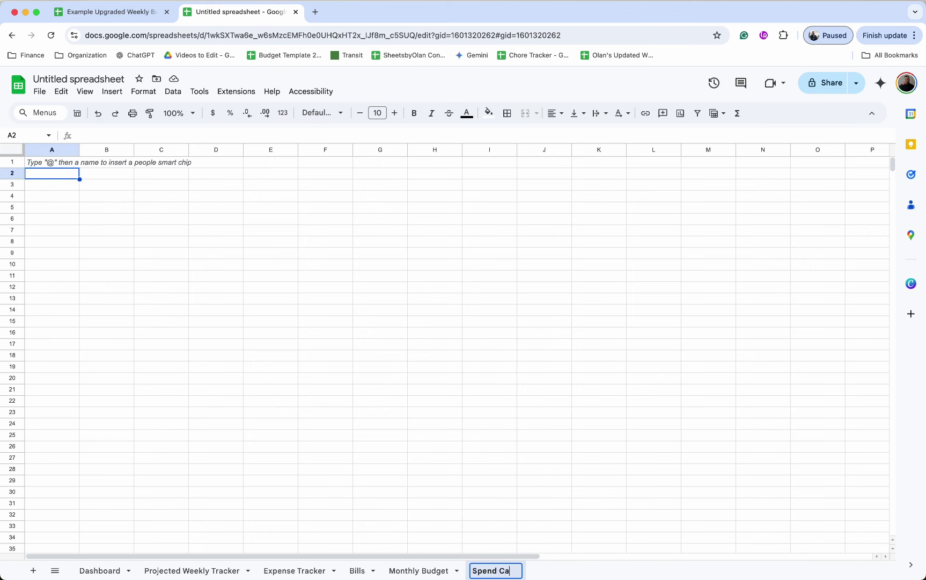
{"action": "type", "text": "lendar"}
{"action": "key", "text": "Return"}
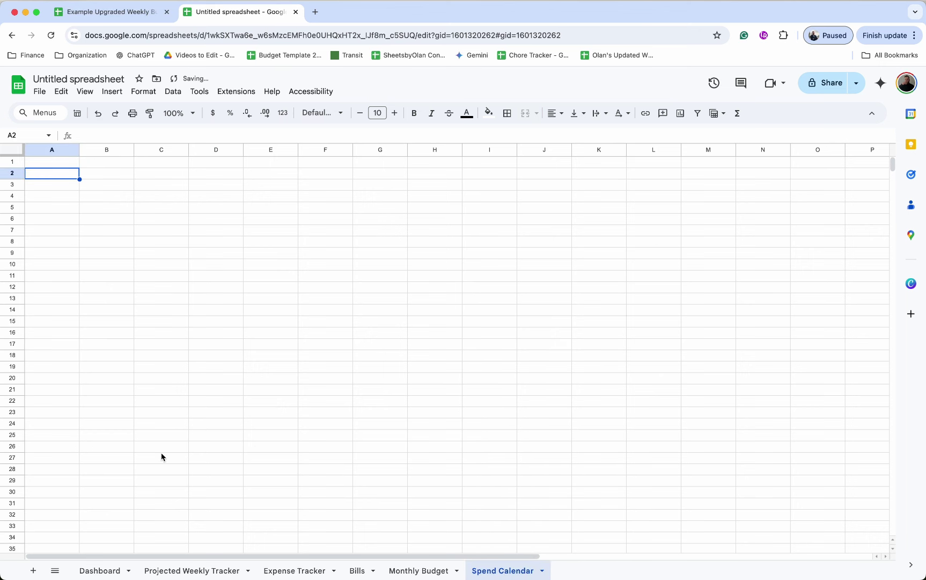
Step: Add a final sheet after Spend Calendar and name it Worksheet
{"action": "left_click", "coordinate": [35, 570]}
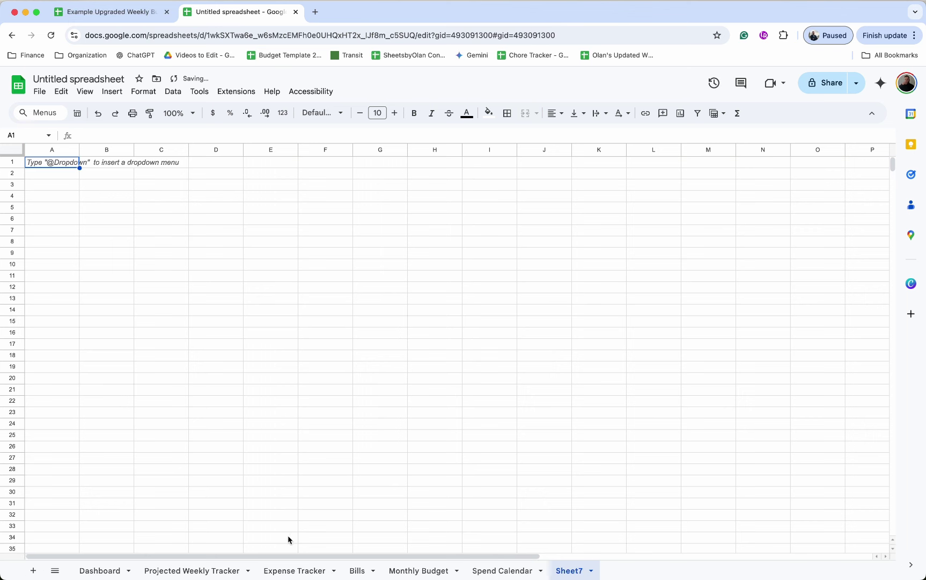
{"action": "left_click", "coordinate": [559, 569]}
{"action": "left_click", "coordinate": [580, 439]}
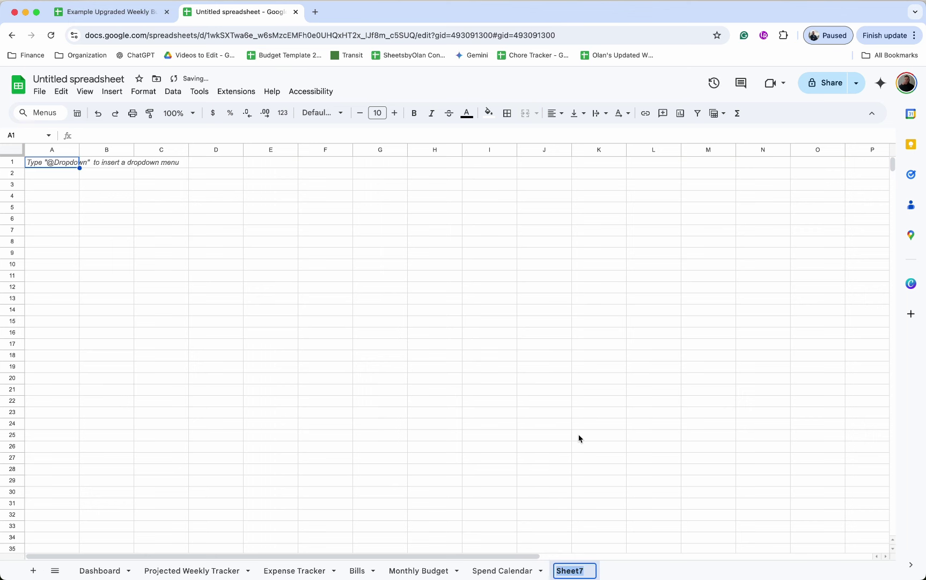
{"action": "type", "text": "Works"}
{"action": "key", "text": "Return"}
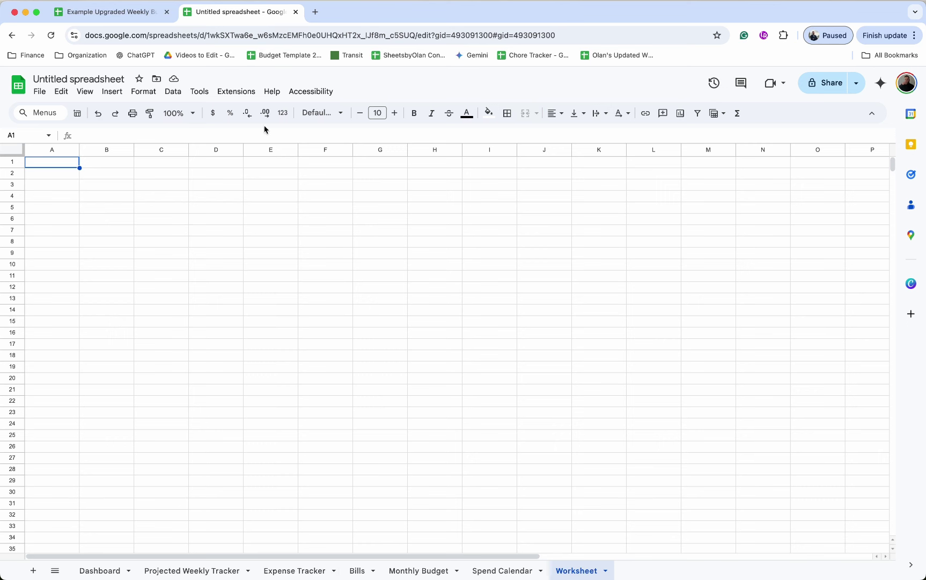
{"action": "left_click", "coordinate": [490, 480]}
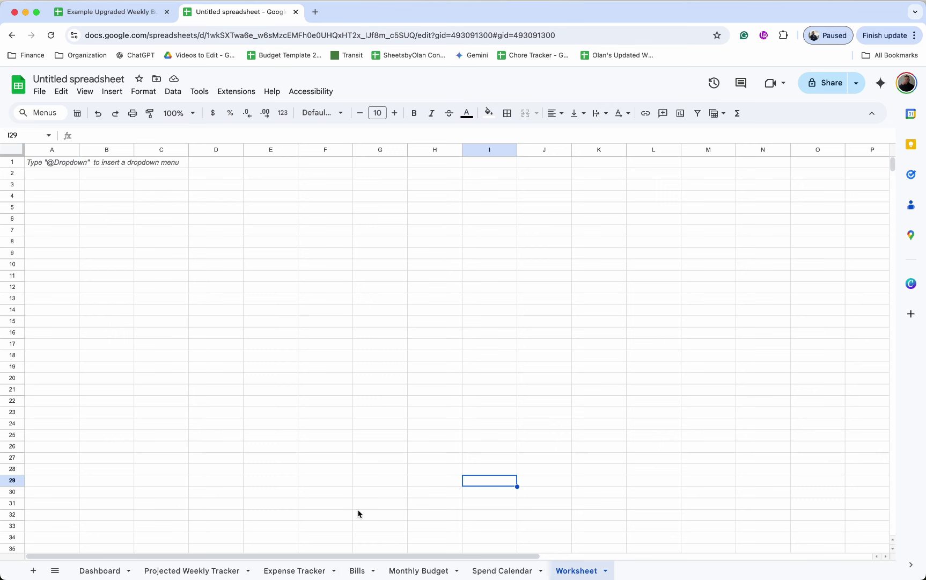
Step: Rename the untitled spreadsheet as Upgraded Weekly Budget Tracker Tutorial
{"action": "left_click", "coordinate": [91, 80]}
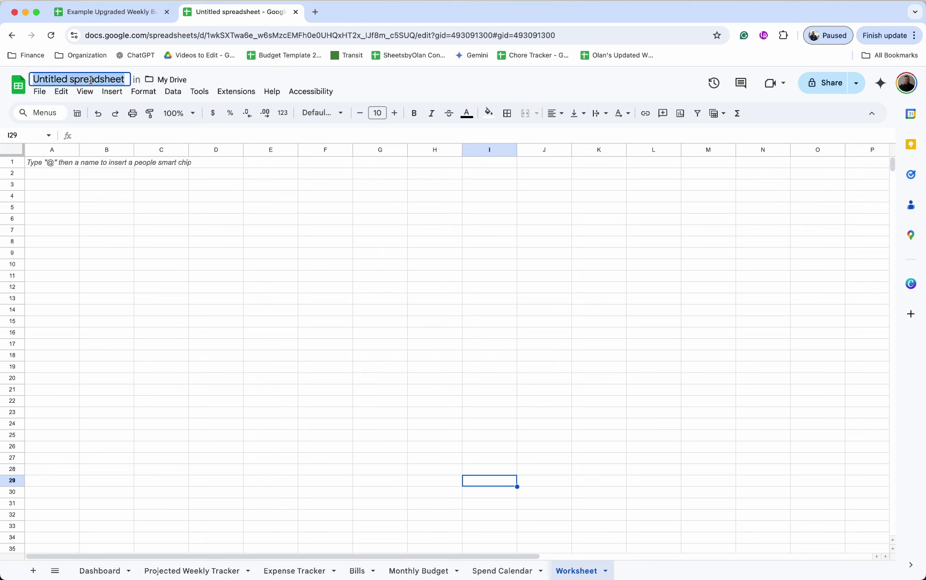
{"action": "type", "text": "Up"}
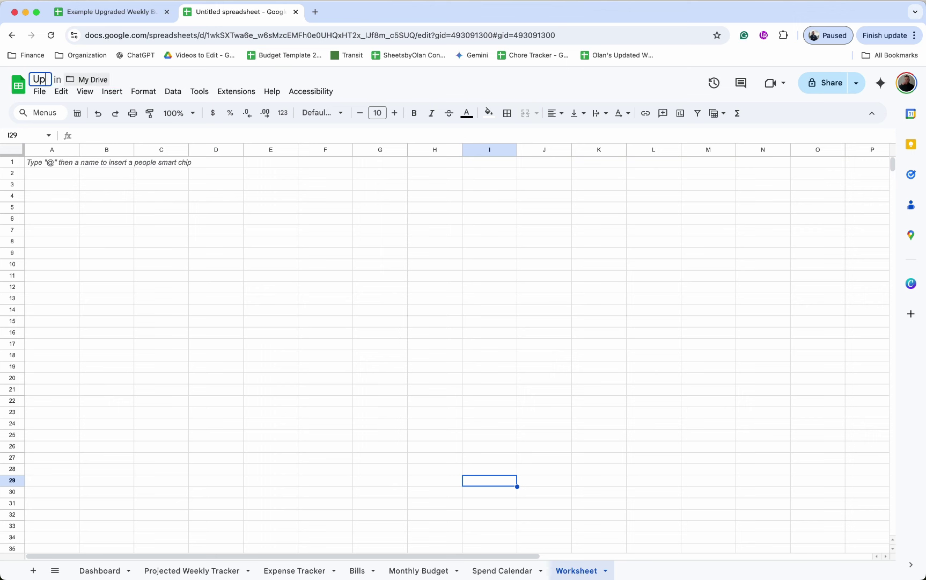
{"action": "type", "text": "graded Week"}
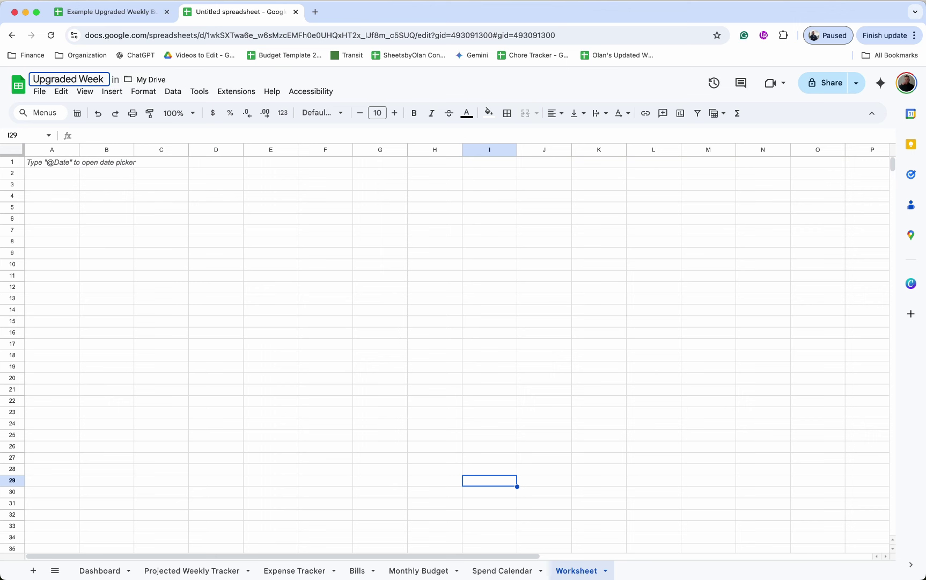
{"action": "type", "text": "ly Budget T"}
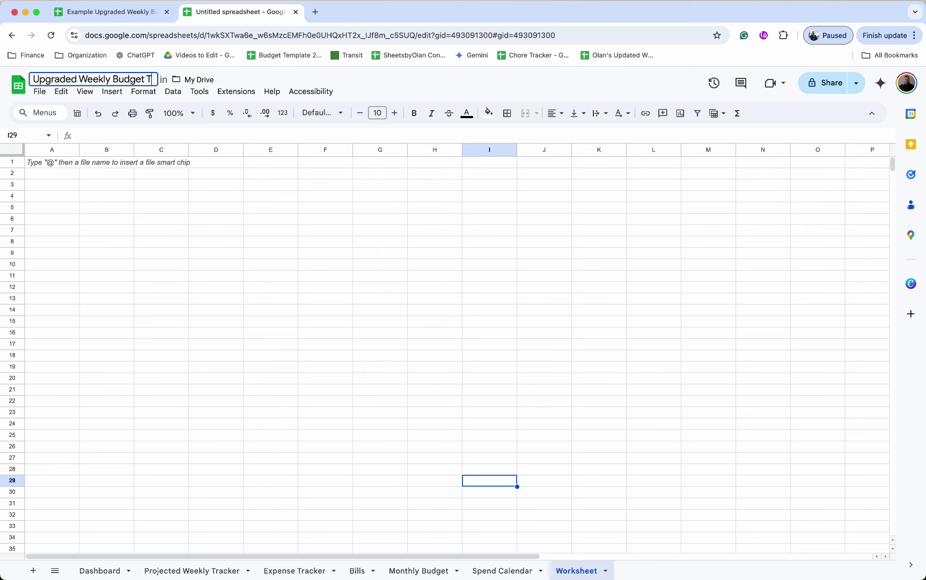
{"action": "type", "text": "racker Tutorial"}
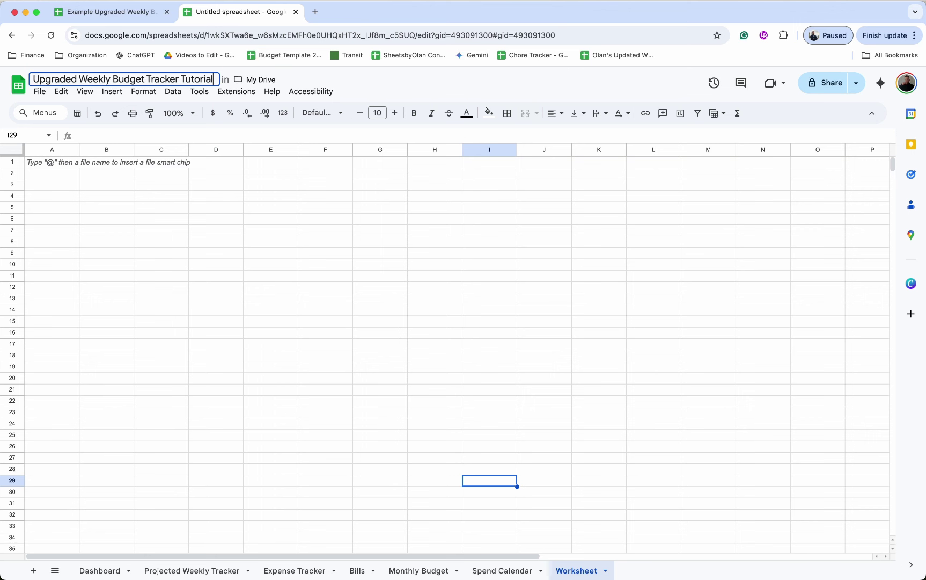
{"action": "key", "text": "Return"}
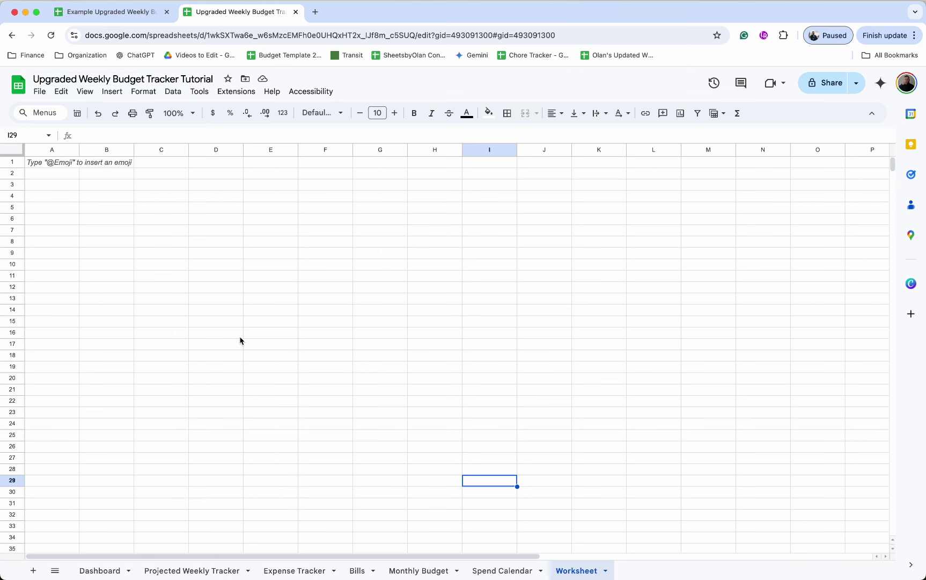
Step: Review the example tracker's Bills sheet, including its grouped columns E to G and the Bills, Pay and Credit Cards tables
{"action": "left_click", "coordinate": [358, 570]}
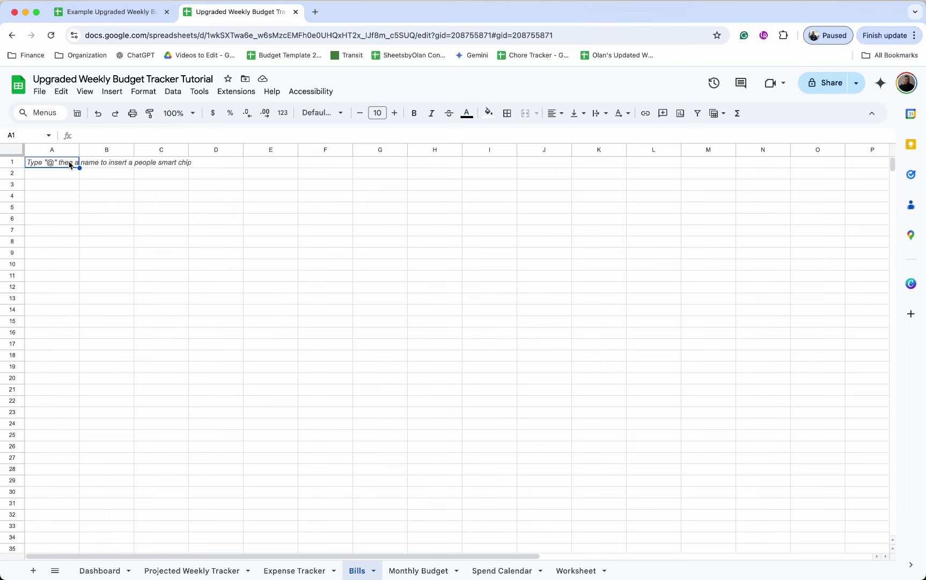
{"action": "left_click", "coordinate": [111, 12]}
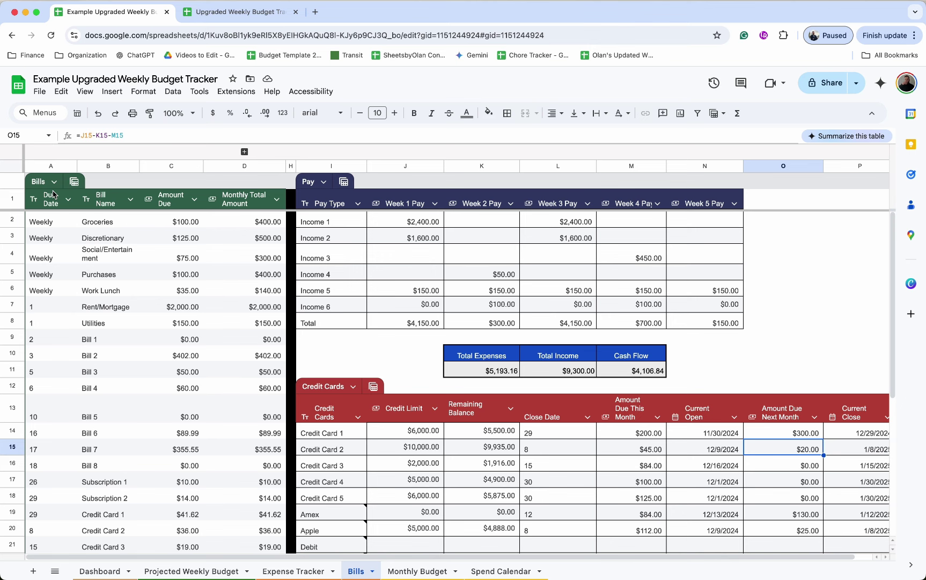
{"action": "left_click", "coordinate": [244, 151]}
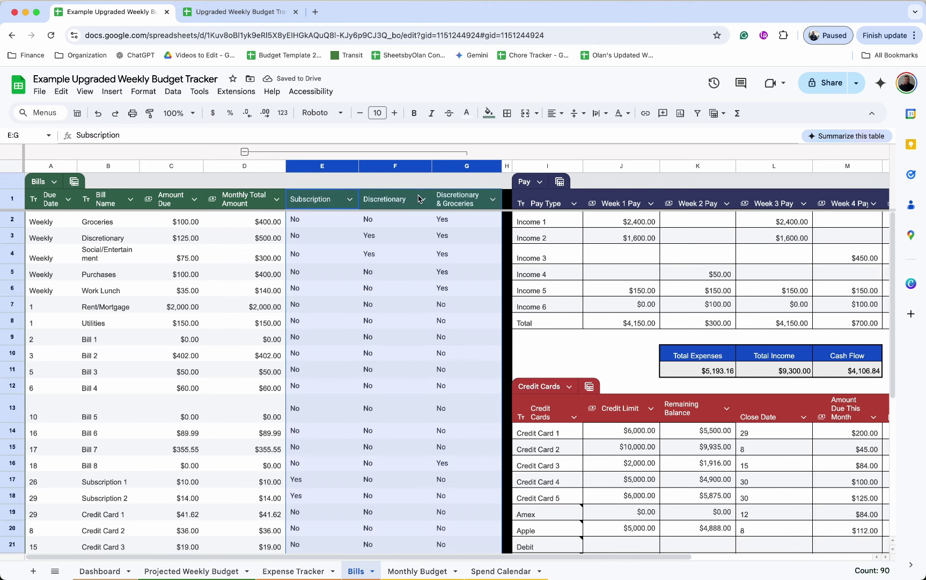
{"action": "left_click", "coordinate": [245, 151]}
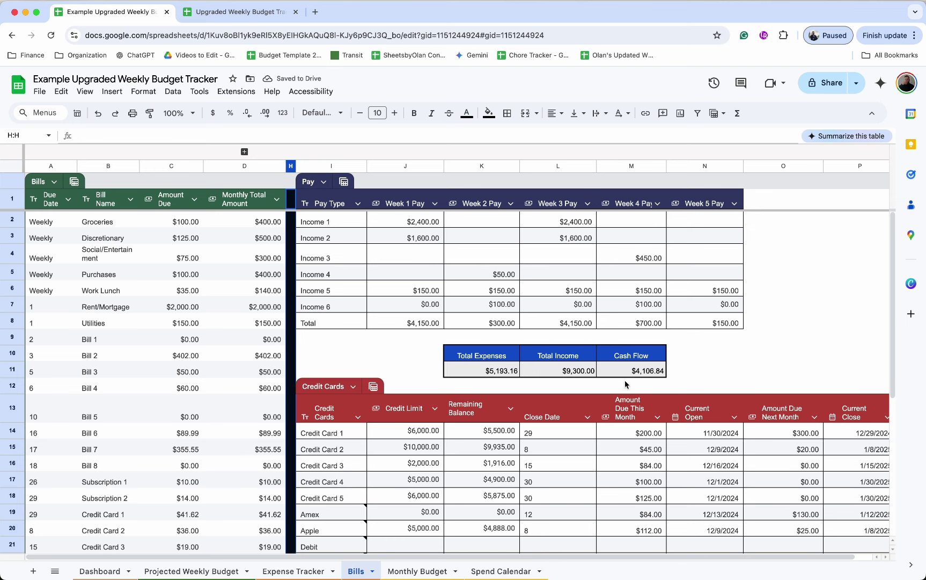
{"action": "scroll", "coordinate": [682, 371], "scroll_direction": "down", "scroll_amount": 3}
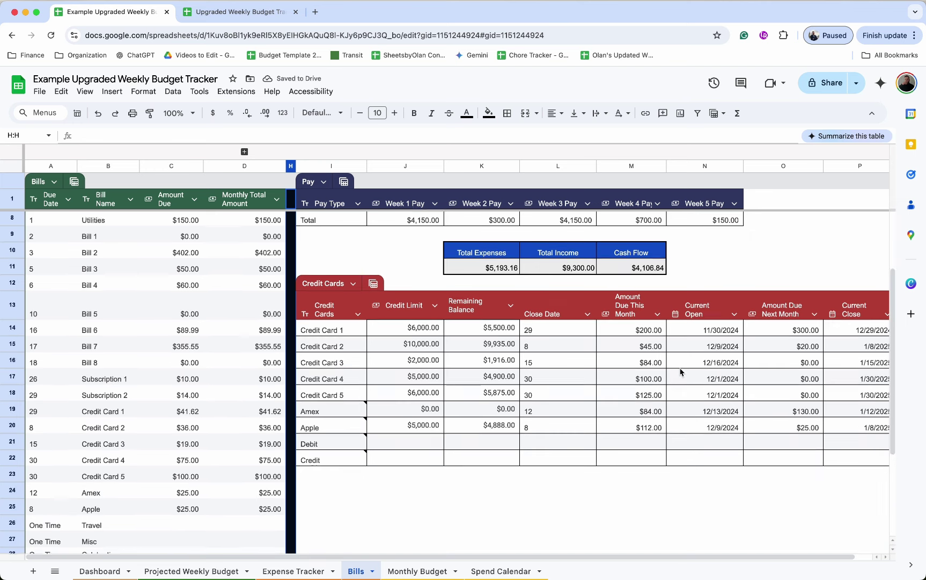
{"action": "scroll", "coordinate": [599, 352], "scroll_direction": "up", "scroll_amount": 3}
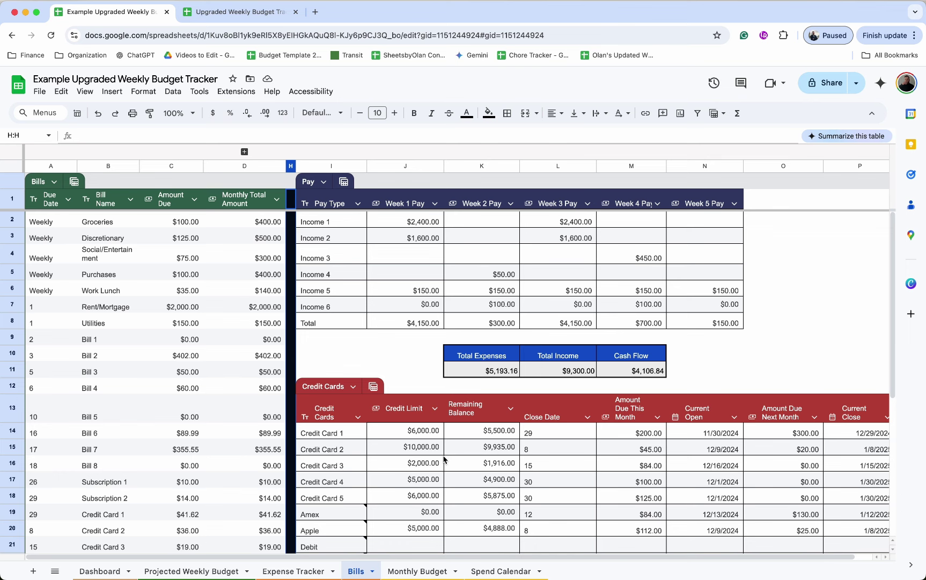
{"action": "scroll", "coordinate": [445, 460], "scroll_direction": "down", "scroll_amount": 3}
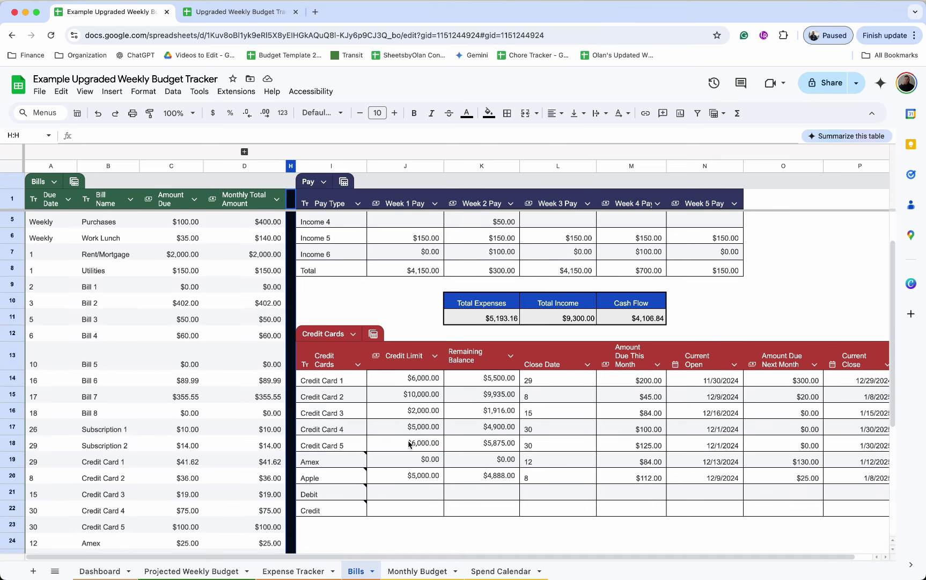
Step: Review the Debit and Credit placeholder rows in the example's Credit Cards table and the Payment Type options in its Expense Tracker
{"action": "left_click", "coordinate": [348, 494]}
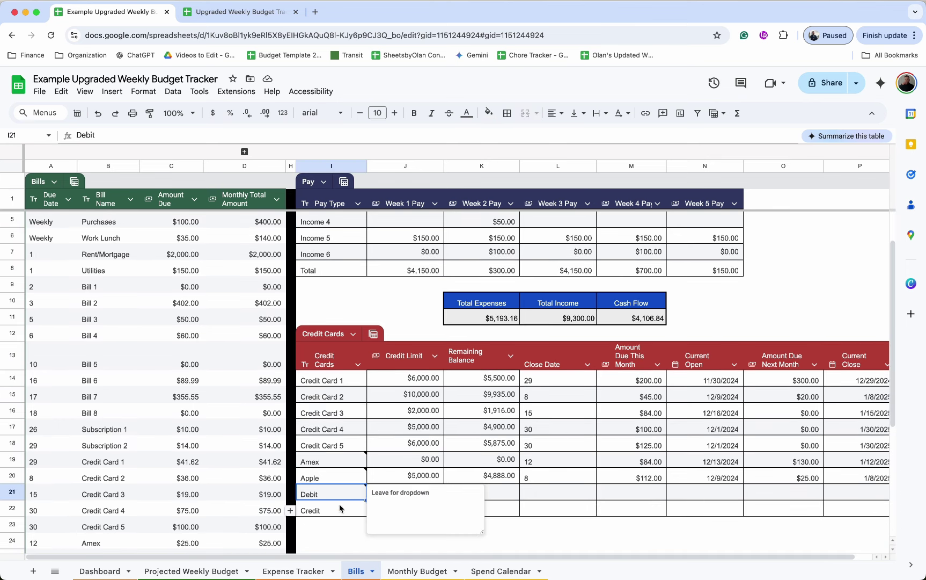
{"action": "left_click", "coordinate": [339, 510]}
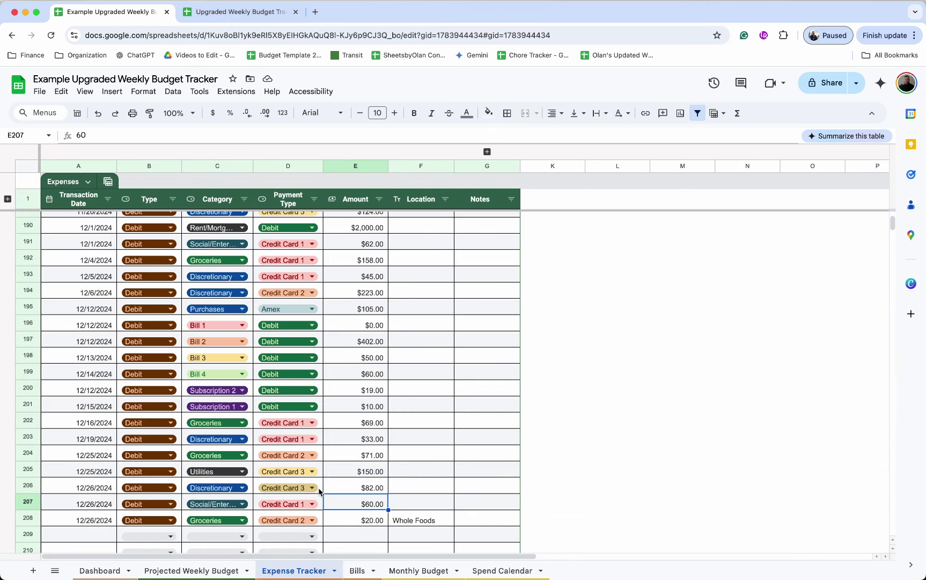
{"action": "left_click", "coordinate": [311, 492]}
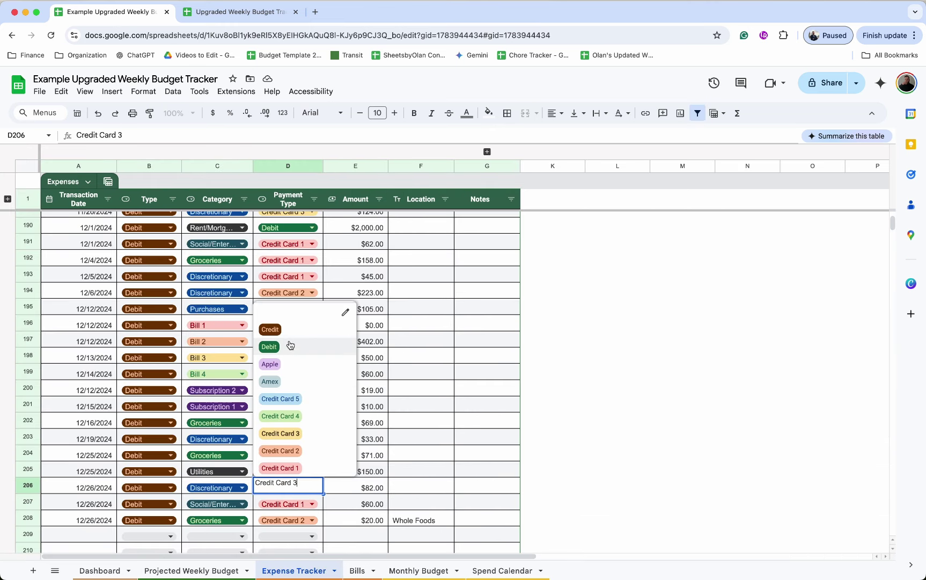
{"action": "left_click", "coordinate": [412, 463]}
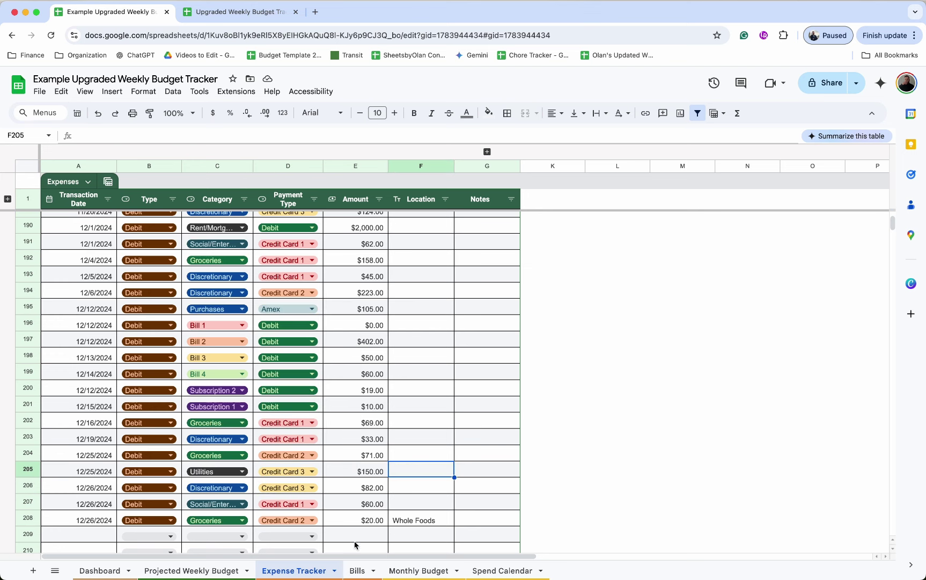
Step: Examine the dash placeholder row and its dropdown note at the end of the example's Bills table
{"action": "left_click", "coordinate": [357, 570]}
{"action": "scroll", "coordinate": [140, 480], "scroll_direction": "down", "scroll_amount": 1}
{"action": "scroll", "coordinate": [140, 481], "scroll_direction": "down", "scroll_amount": 3}
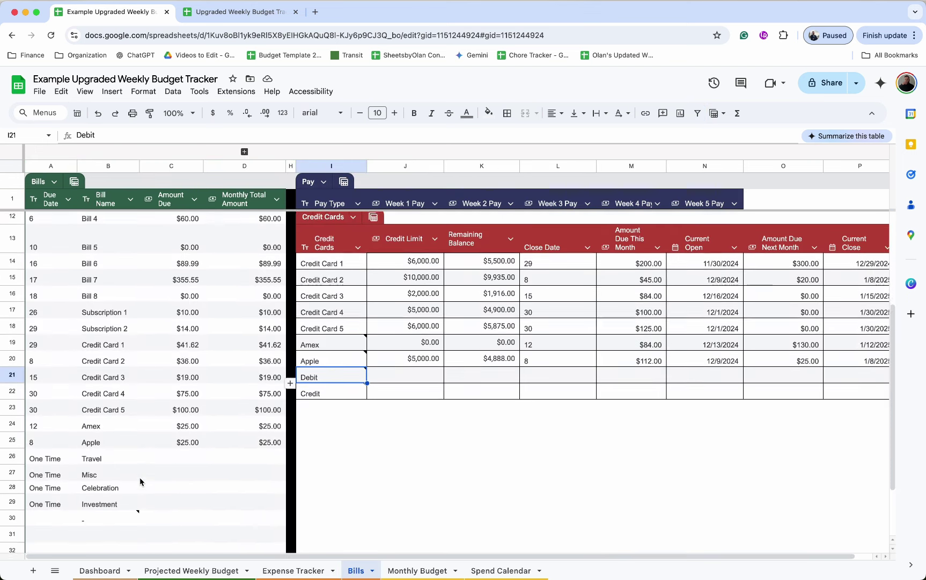
{"action": "left_click", "coordinate": [86, 516]}
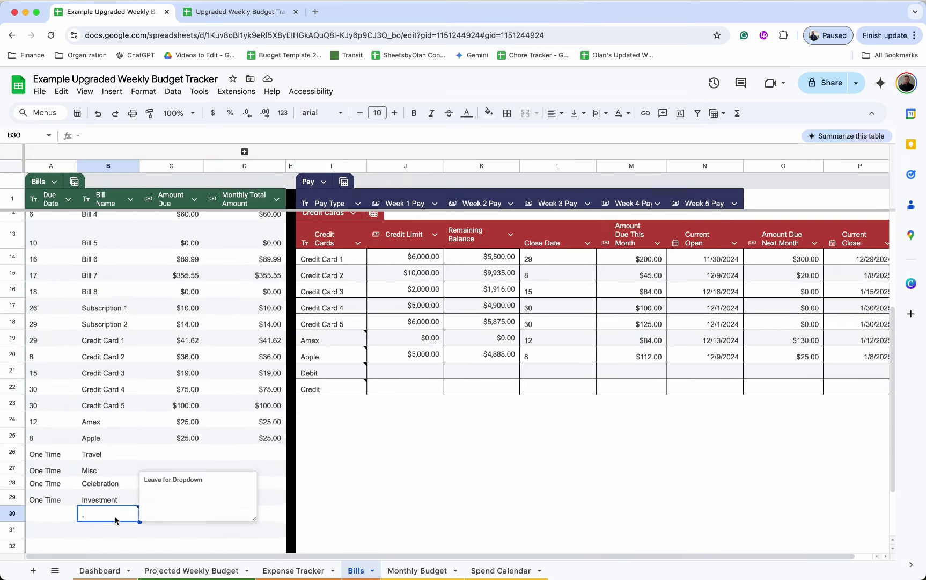
Step: Check the example's Projected Weekly Budget, and return to its Bills sheet to expand grouped columns E to G
{"action": "left_click", "coordinate": [218, 569]}
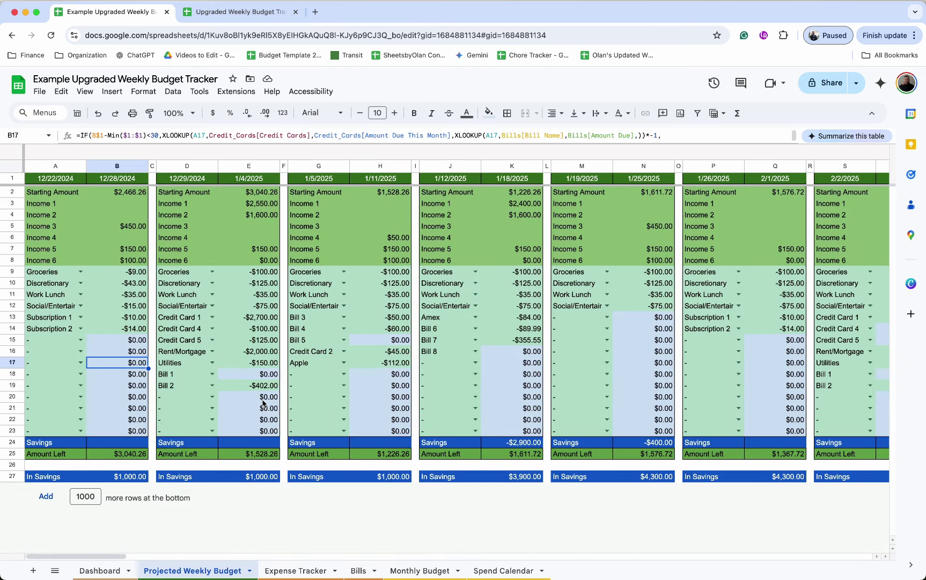
{"action": "left_click_drag", "start_coordinate": [350, 567], "coordinate": [244, 152]}
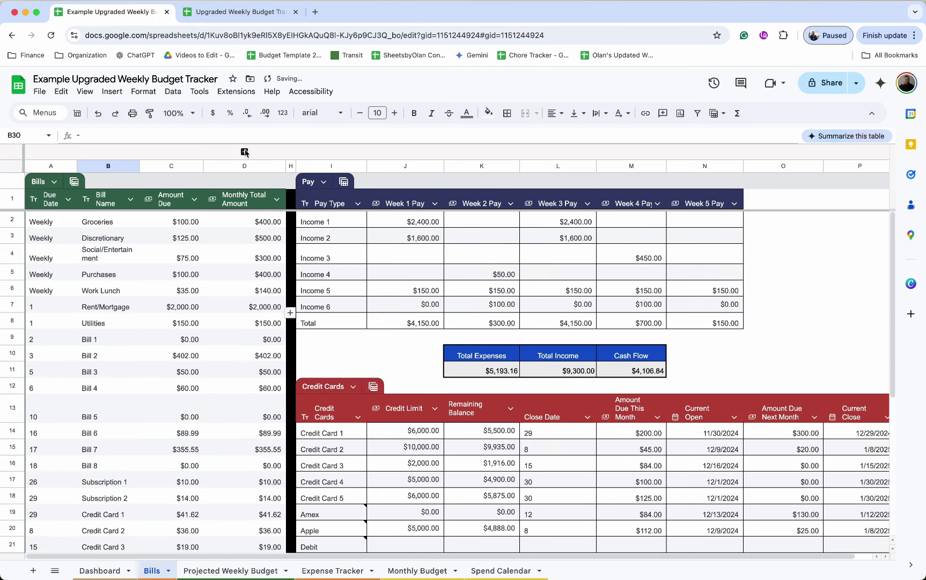
{"action": "left_click", "coordinate": [244, 151]}
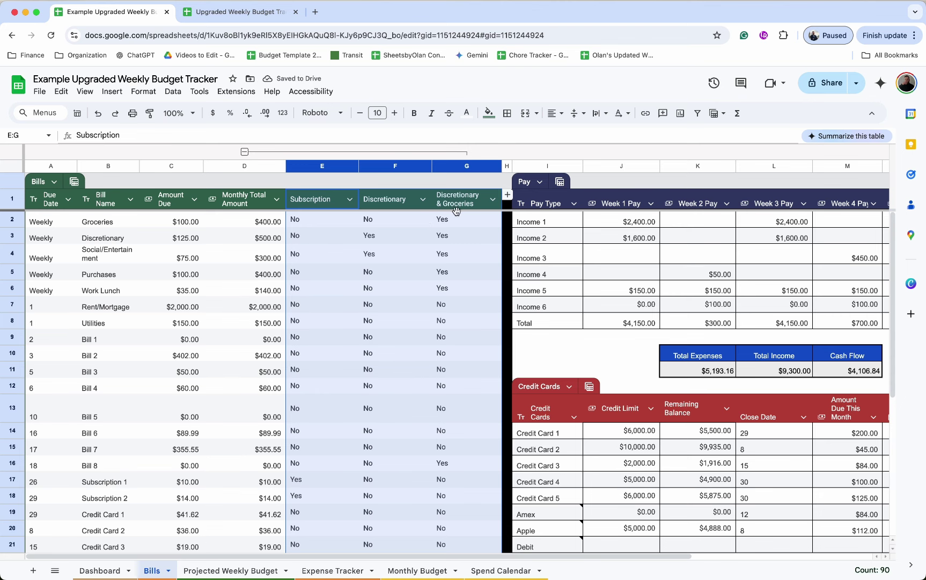
Step: Switch to the tutorial spreadsheet and convert columns A to G of its Bills sheet into a table
{"action": "left_click", "coordinate": [265, 19]}
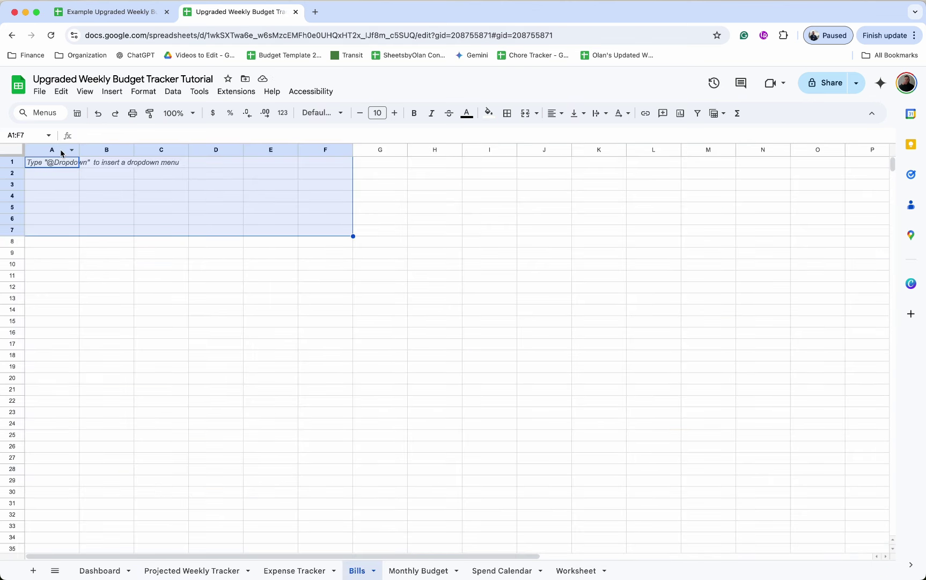
{"action": "left_click_drag", "start_coordinate": [60, 150], "coordinate": [396, 149]}
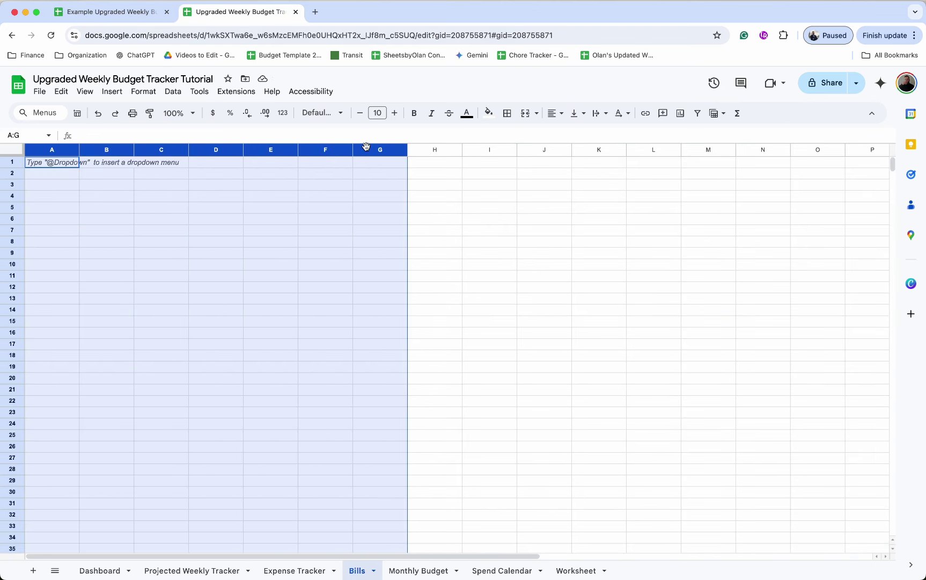
{"action": "left_click", "coordinate": [143, 92]}
{"action": "left_click", "coordinate": [169, 276]}
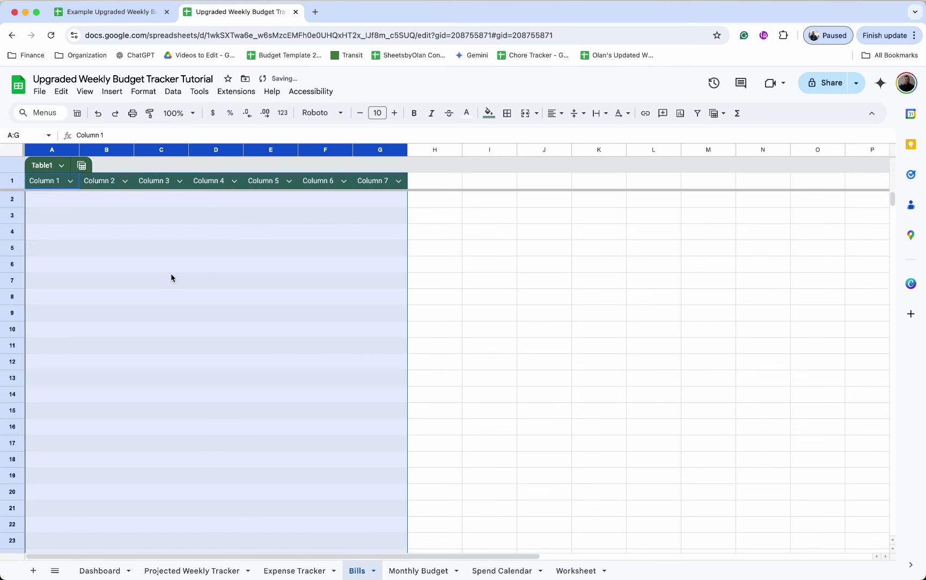
Step: Look through the new table's colour options, including the default styles and the custom header colour
{"action": "left_click", "coordinate": [63, 167]}
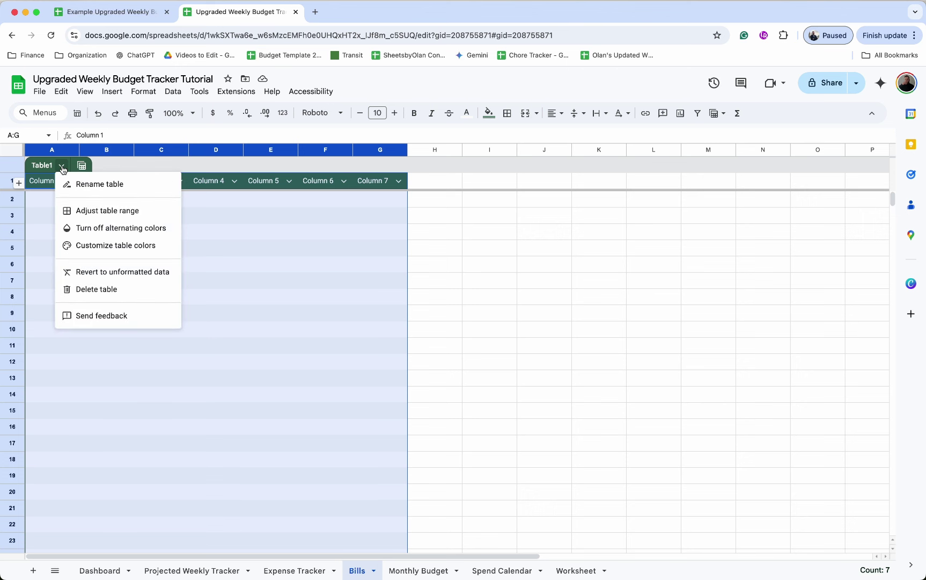
{"action": "left_click", "coordinate": [90, 243]}
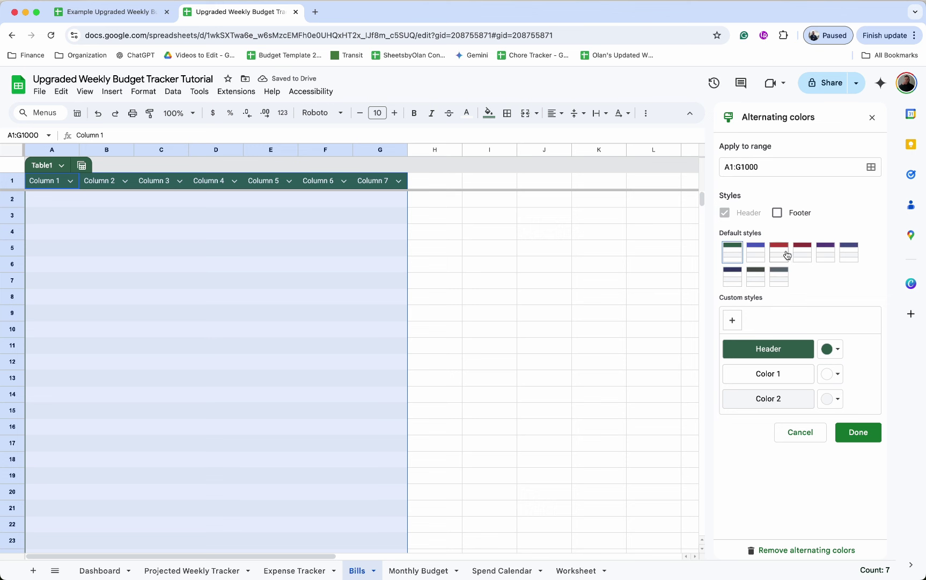
{"action": "left_click", "coordinate": [838, 350]}
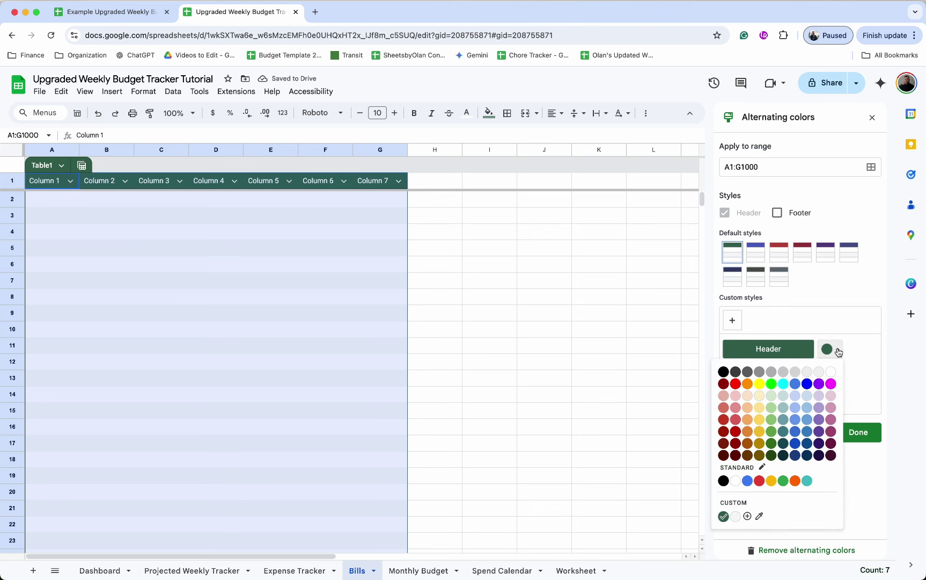
{"action": "left_click", "coordinate": [748, 517]}
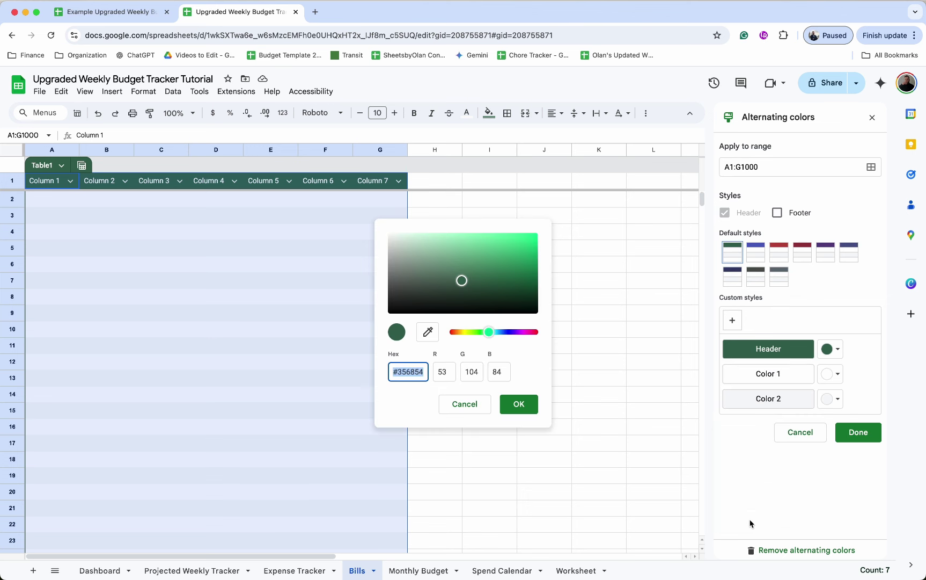
{"action": "left_click", "coordinate": [465, 407]}
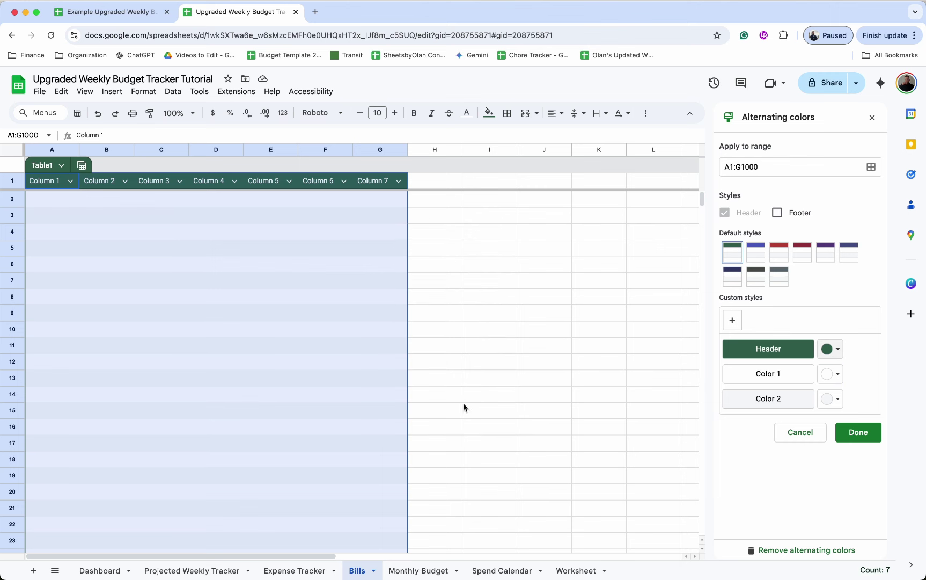
{"action": "left_click", "coordinate": [858, 431]}
Step: Rename the new table as Bills
{"action": "left_click", "coordinate": [42, 165]}
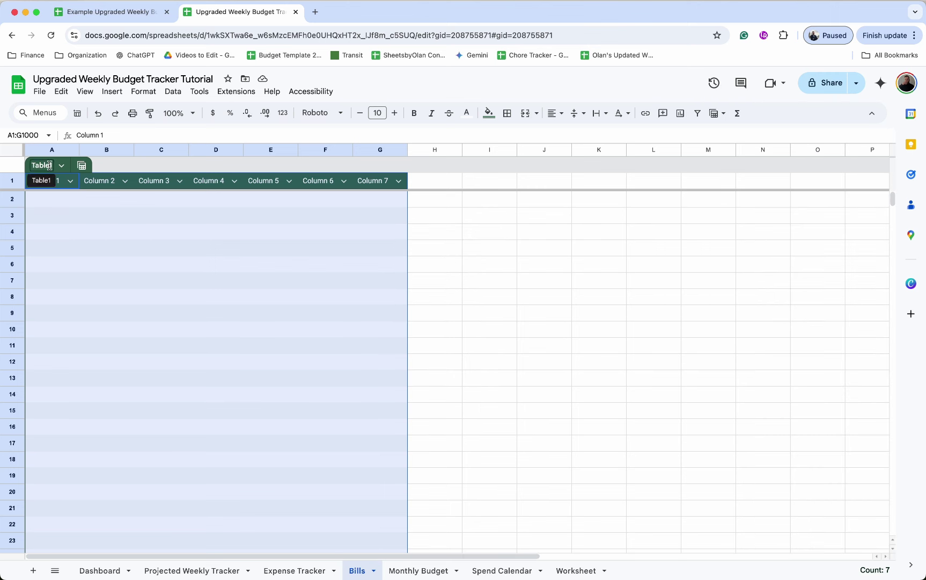
{"action": "key", "text": "BackSpace"}
{"action": "key", "text": "BackSpace"}
{"action": "key", "text": "BackSpace"}
{"action": "key", "text": "BackSpace"}
{"action": "key", "text": "BackSpace"}
{"action": "key", "text": "BackSpace"}
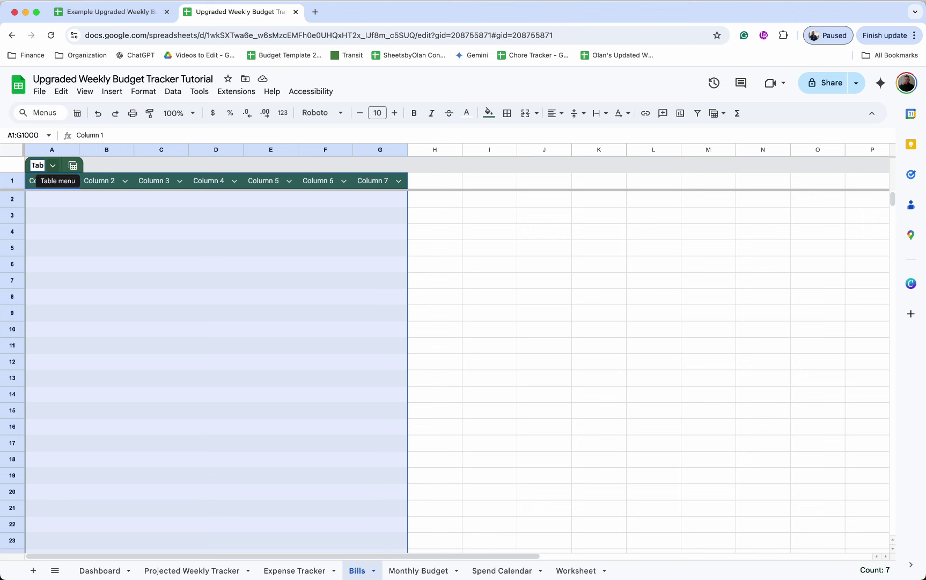
{"action": "type", "text": "Bil"}
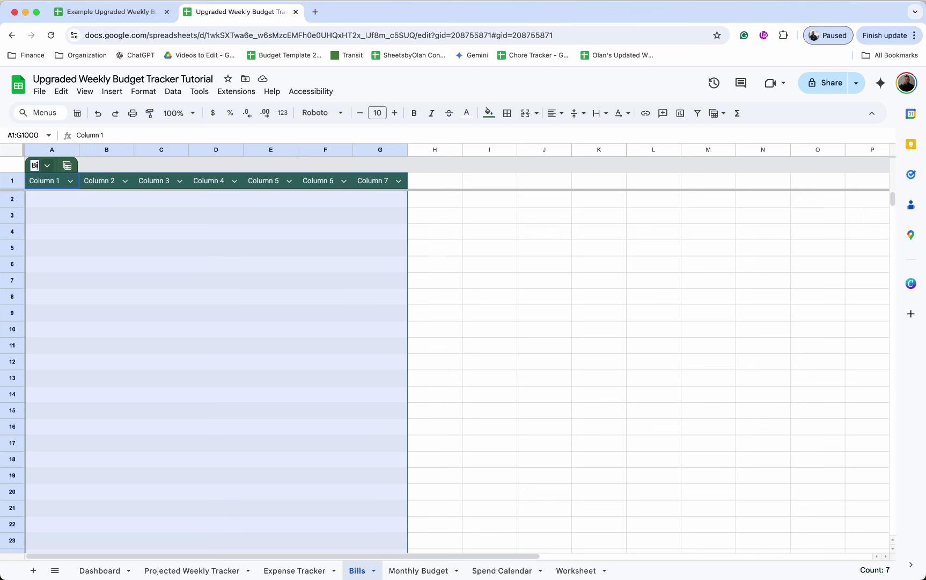
{"action": "type", "text": "ls"}
{"action": "key", "text": "Return"}
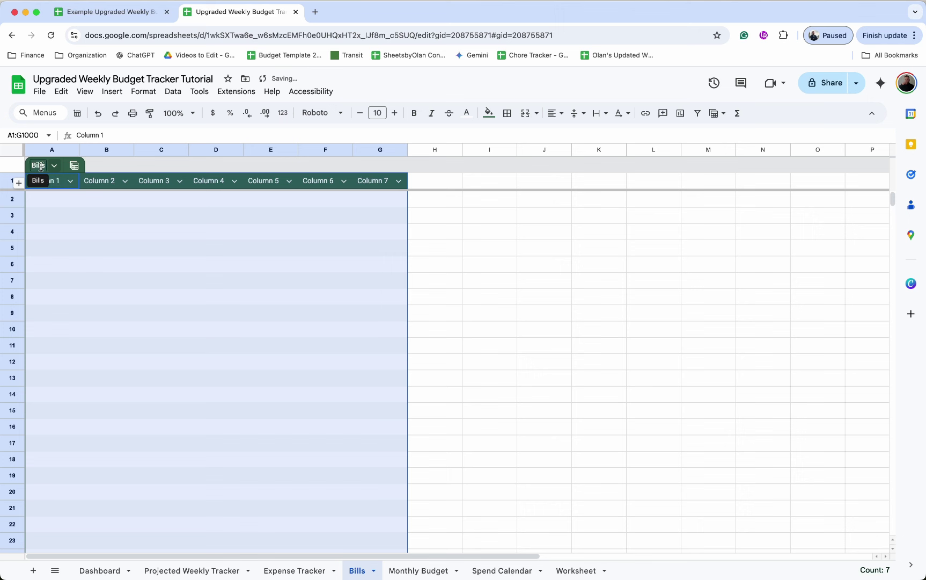
Step: Try out referencing the Bills table with a formula starting =bil in cell B3, and discard the entry
{"action": "left_click", "coordinate": [110, 224]}
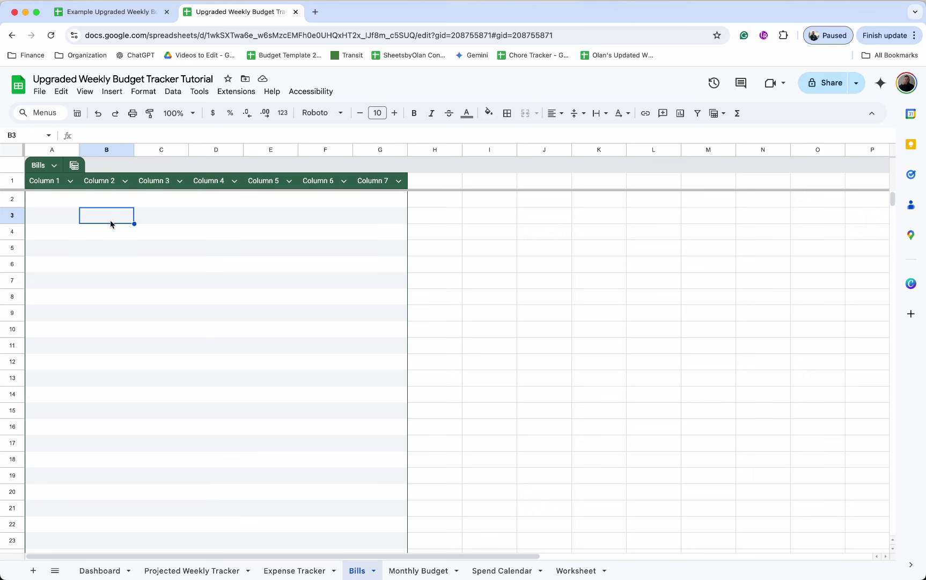
{"action": "type", "text": "=bil"}
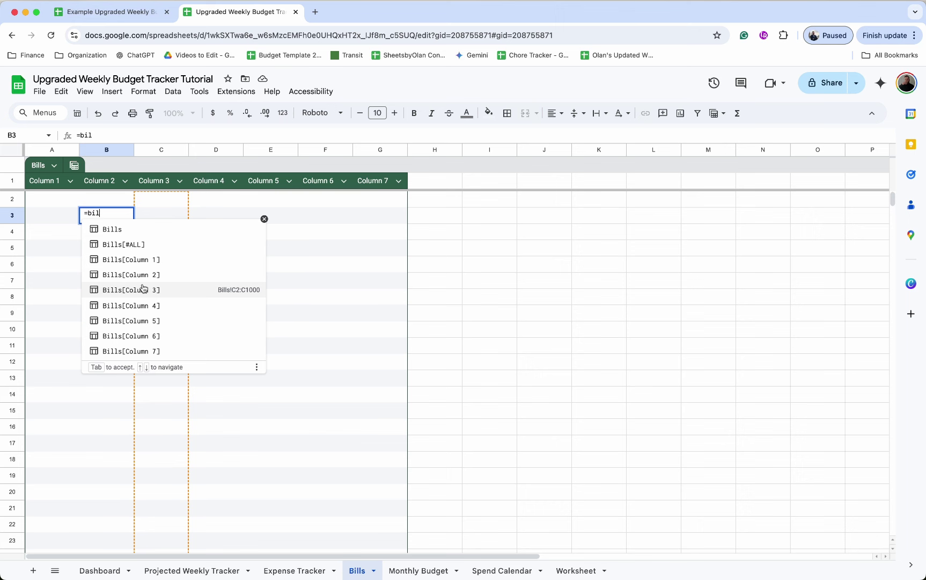
{"action": "key", "text": "BackSpace"}
{"action": "key", "text": "BackSpace"}
{"action": "key", "text": "BackSpace"}
{"action": "key", "text": "BackSpace"}
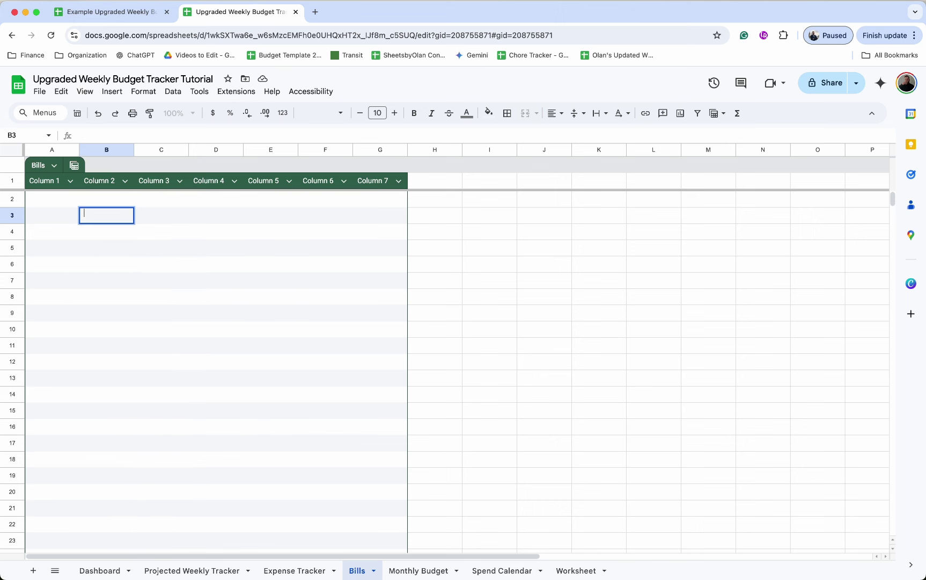
Step: Name the first two column headers of the Bills table Due Date and Bill Name
{"action": "left_click", "coordinate": [62, 185]}
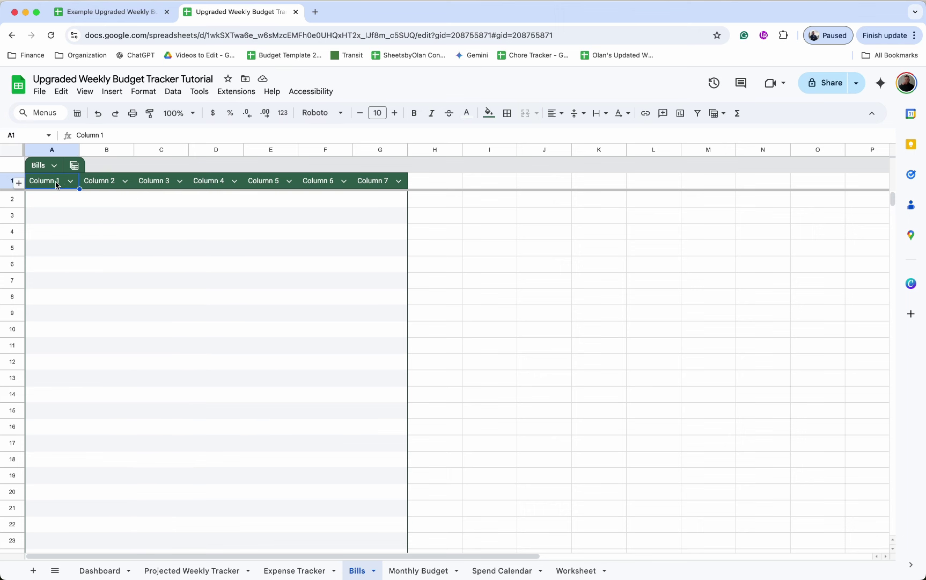
{"action": "double_click", "coordinate": [55, 182]}
{"action": "type", "text": "Due Date"}
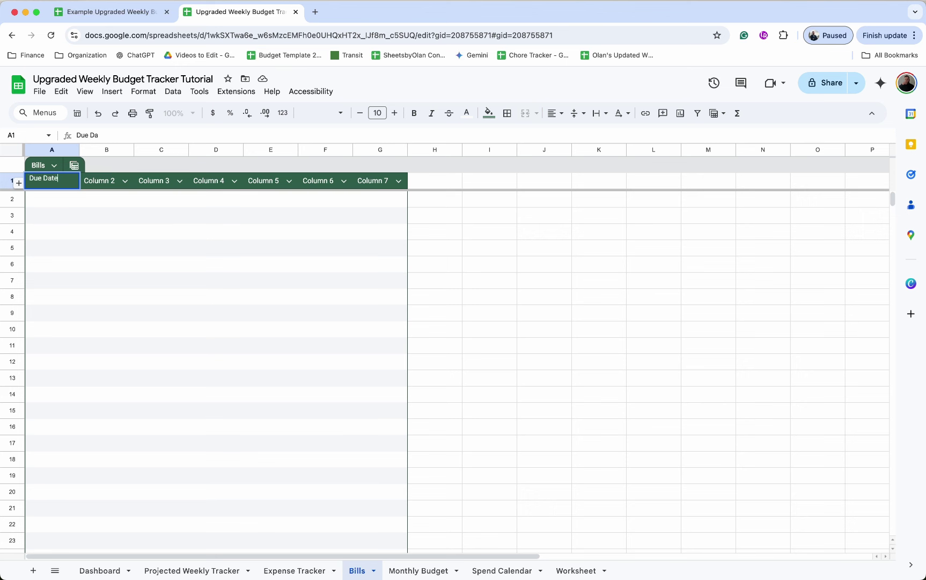
{"action": "key", "text": "Tab"}
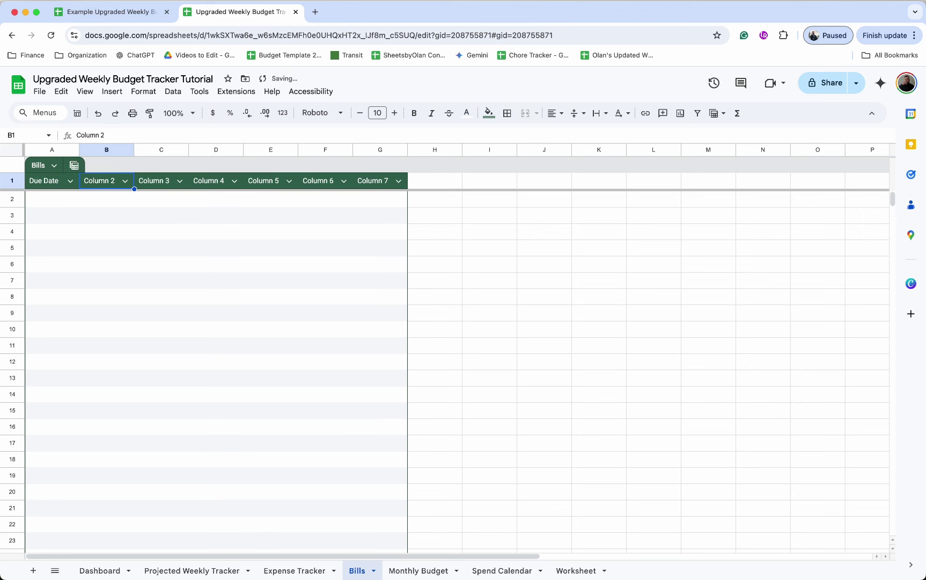
{"action": "double_click", "coordinate": [100, 178]}
{"action": "type", "text": "Co"}
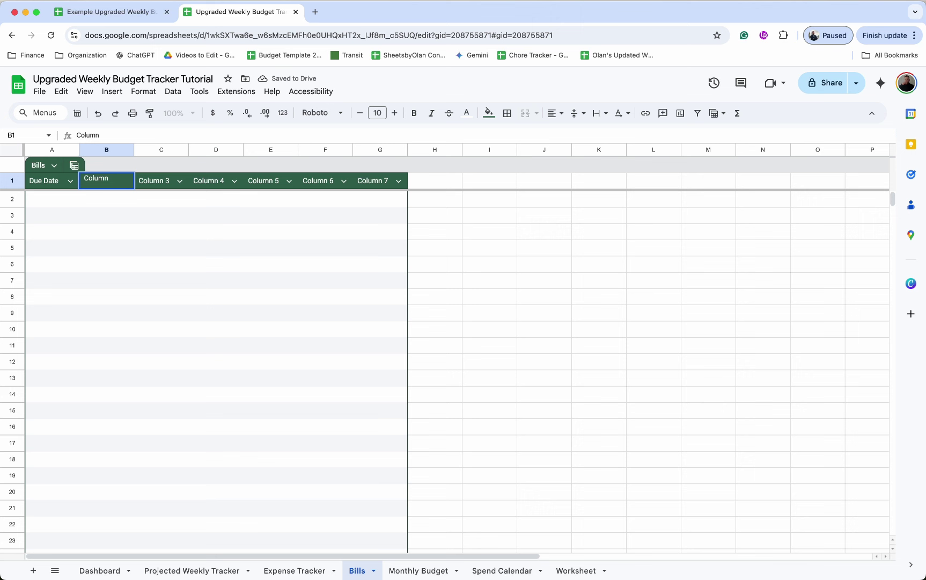
{"action": "key", "text": "BackSpace"}
{"action": "key", "text": "BackSpace"}
{"action": "type", "text": "Bill Name"}
Step: Name the third column header of the Bills table Amount Due
{"action": "double_click", "coordinate": [163, 180]}
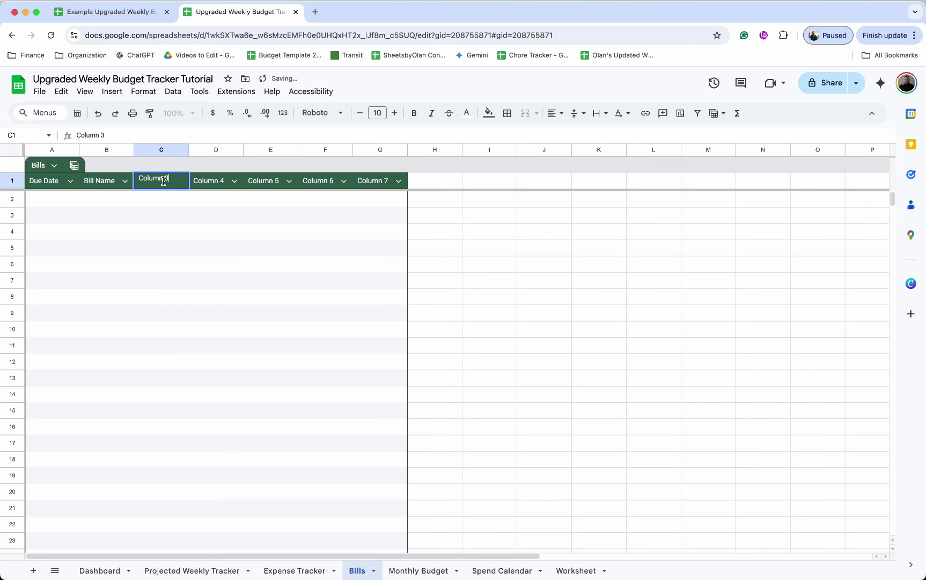
{"action": "key", "text": "BackSpace"}
{"action": "type", "text": "Amount Due"}
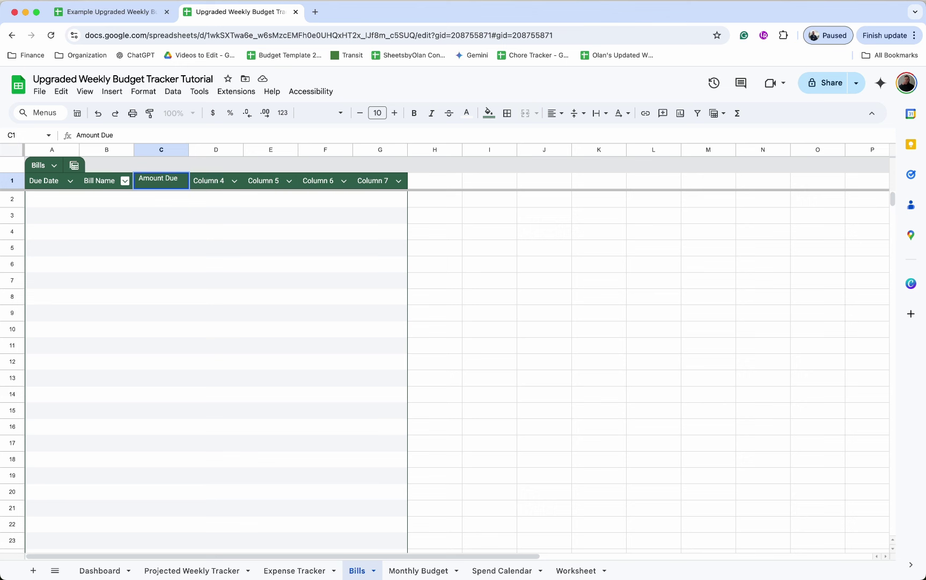
{"action": "key", "text": "Tab"}
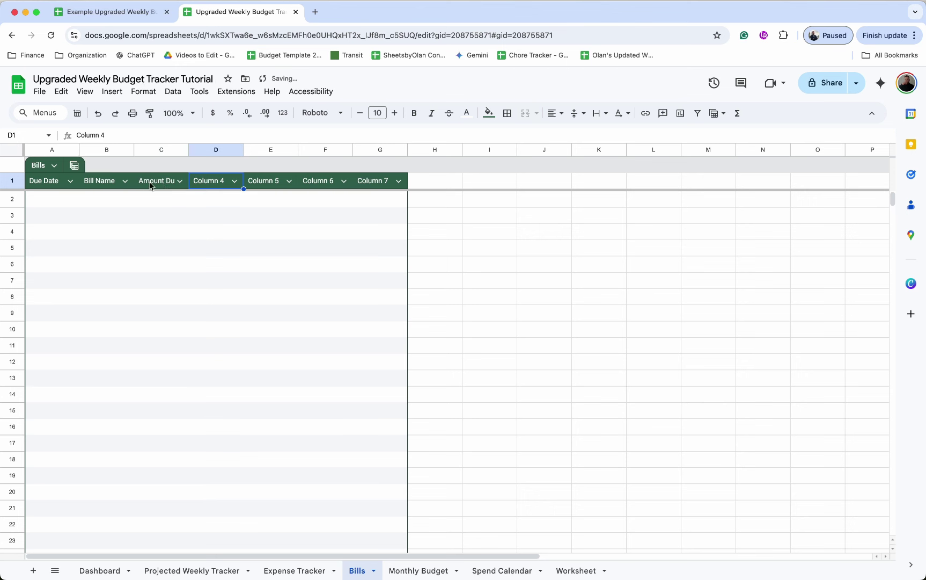
Step: Name the fourth column header of the Bills table Monthly Total Amount
{"action": "double_click", "coordinate": [203, 188]}
{"action": "key", "text": "BackSpace"}
{"action": "type", "text": "Mon"}
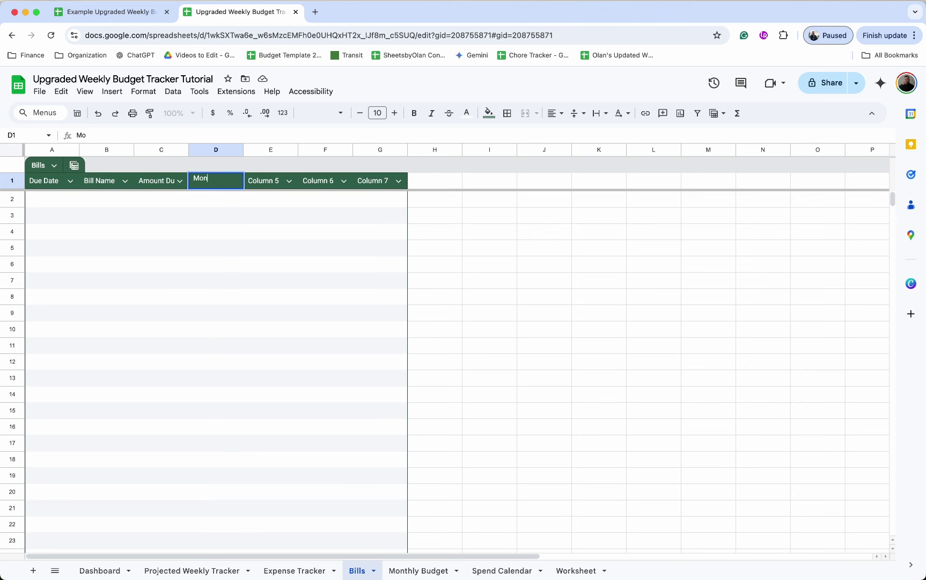
{"action": "type", "text": "thly Total amou"}
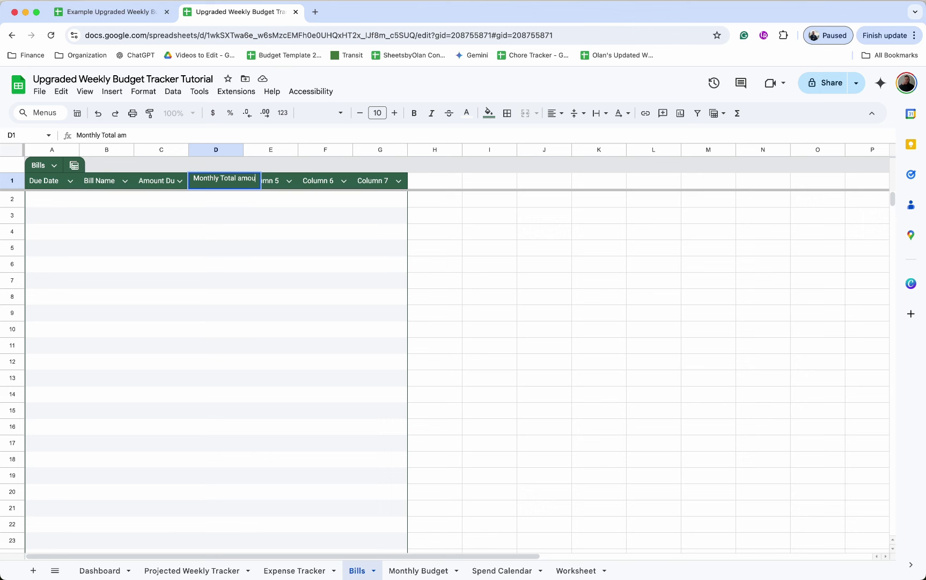
{"action": "key", "text": "BackSpace"}
{"action": "key", "text": "BackSpace"}
{"action": "key", "text": "BackSpace"}
{"action": "key", "text": "BackSpace"}
{"action": "type", "text": "Amount"}
{"action": "key", "text": "Tab"}
Step: Name the fifth column header of the Bills table Subscription
{"action": "key", "text": "BackSpace"}
{"action": "type", "text": "S"}
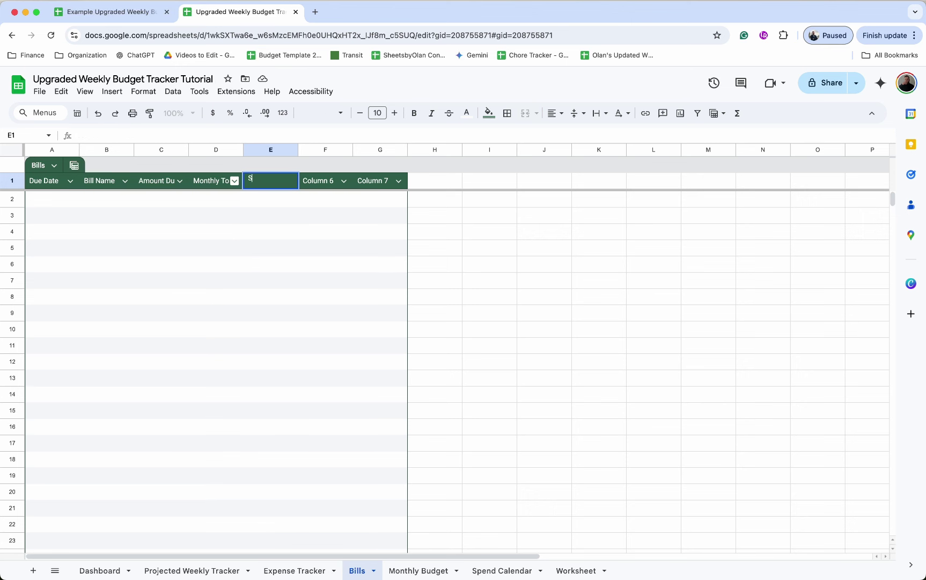
{"action": "type", "text": "ubscription"}
{"action": "key", "text": "Tab"}
Step: Name the sixth and seventh column headers of the Bills table Discretionary and Discretionary & Groceries
{"action": "key", "text": "BackSpace"}
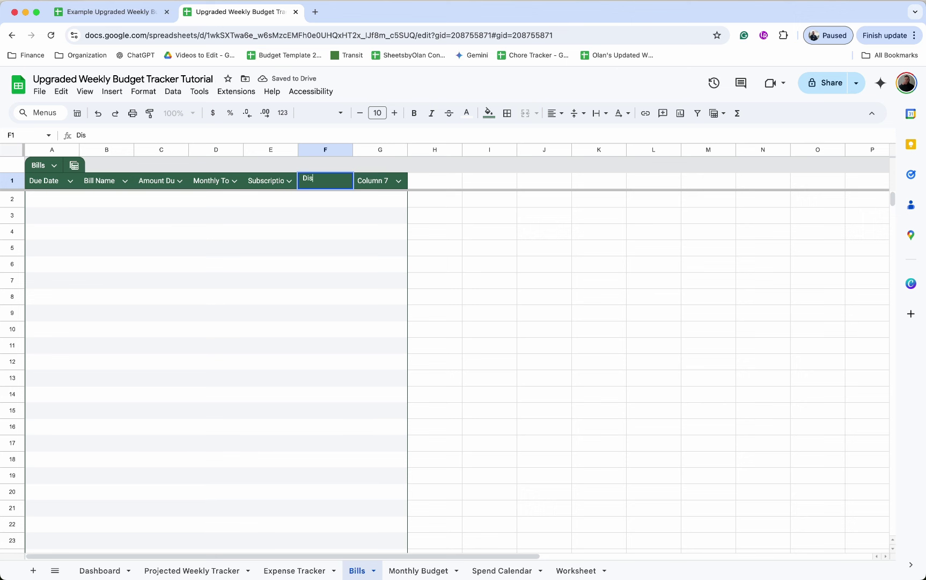
{"action": "type", "text": "Discretionary"}
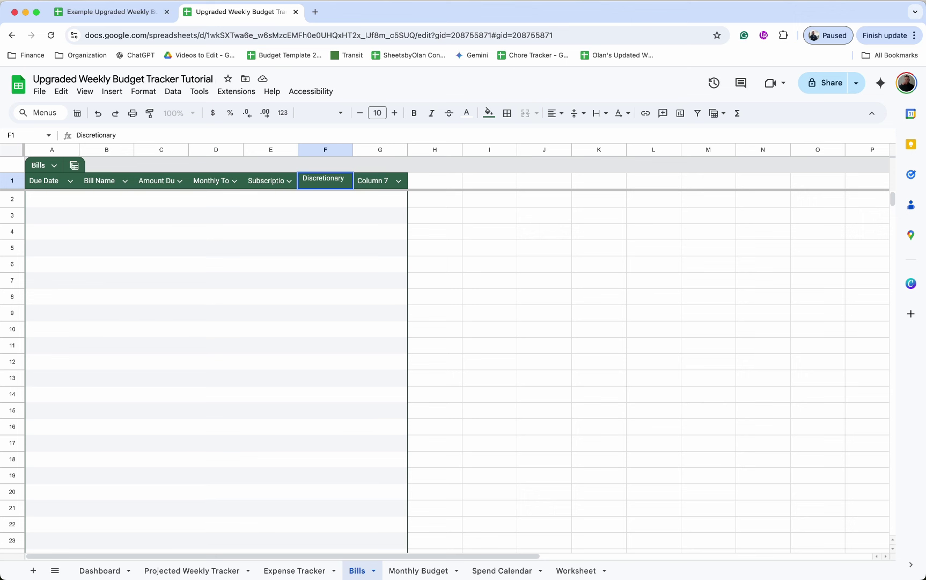
{"action": "key", "text": "Tab"}
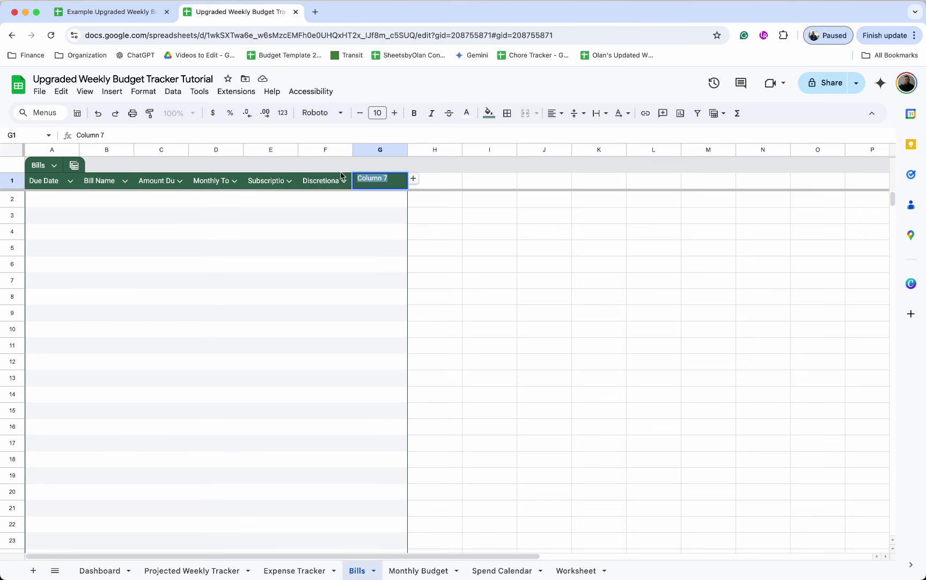
{"action": "type", "text": "Discretionary & Groceries"}
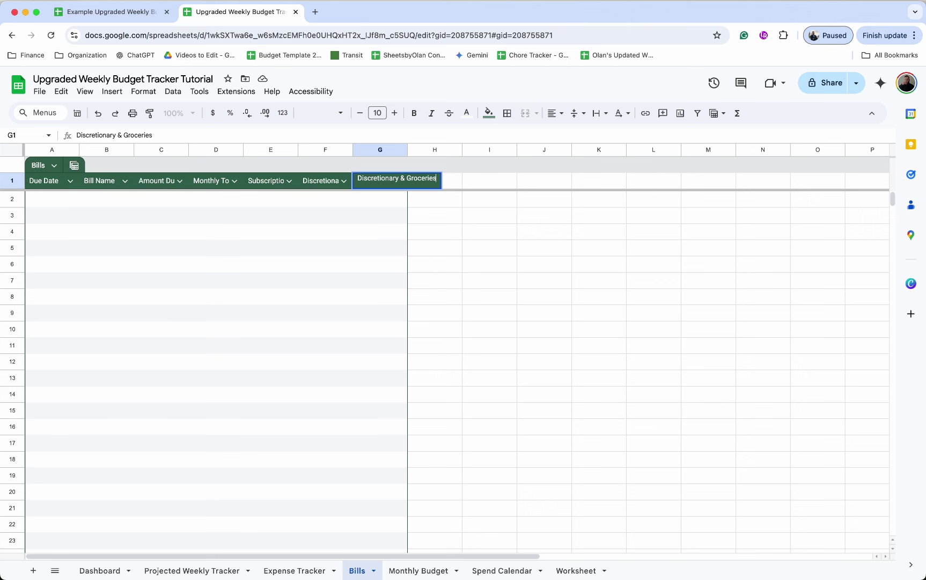
{"action": "key", "text": "Return"}
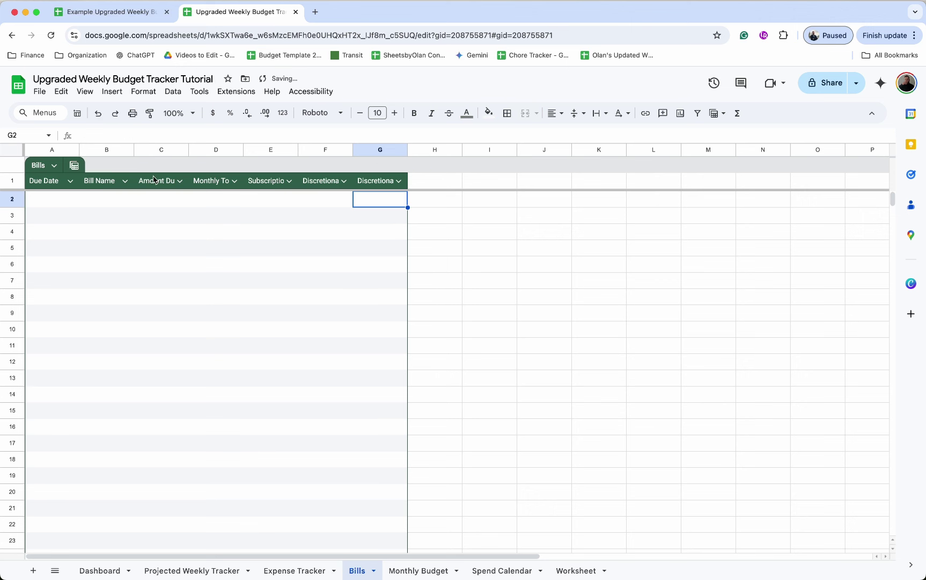
Step: Wrap the text in the Bills table's header row A1:G1 and center it horizontally
{"action": "left_click_drag", "start_coordinate": [380, 180], "coordinate": [47, 186]}
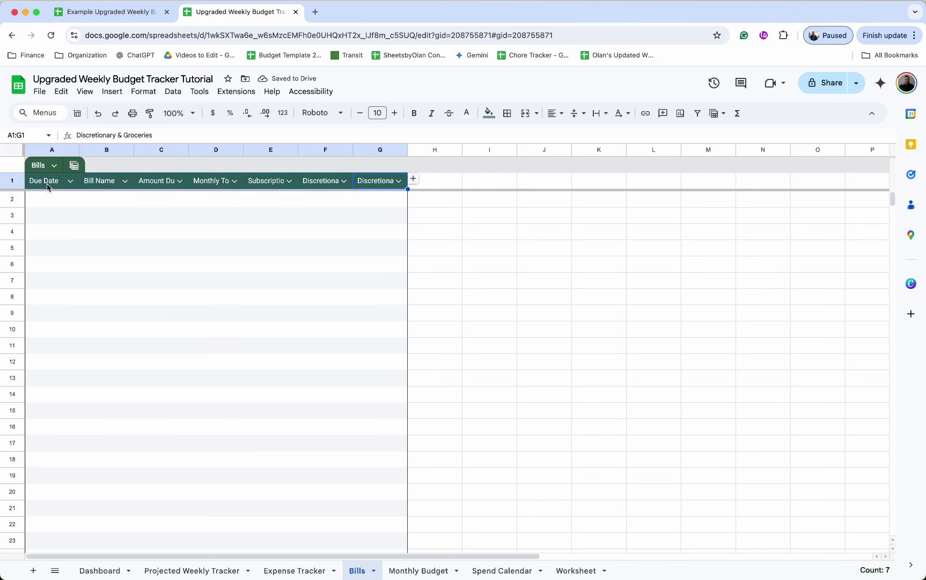
{"action": "left_click", "coordinate": [603, 117]}
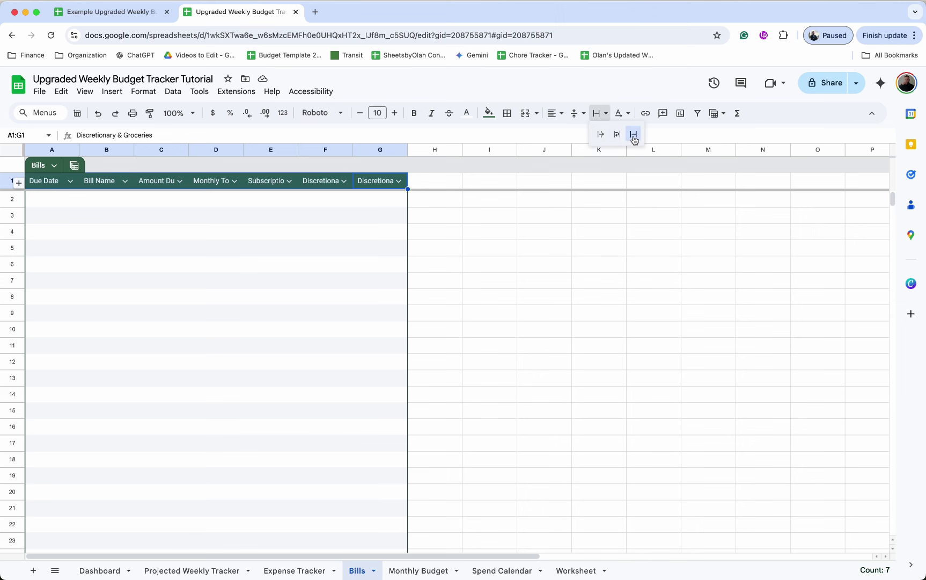
{"action": "left_click", "coordinate": [617, 134]}
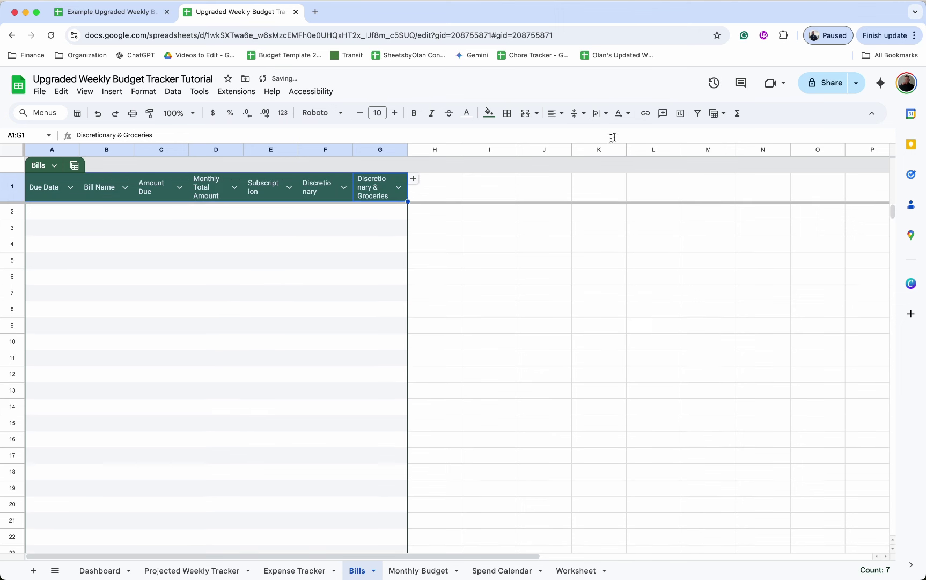
{"action": "left_click", "coordinate": [554, 114]}
{"action": "left_click", "coordinate": [573, 134]}
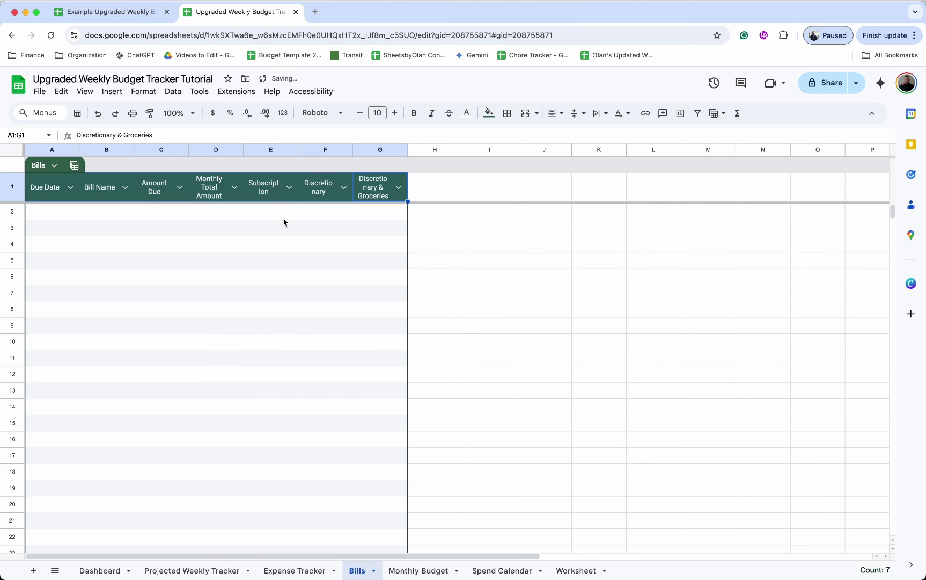
Step: Widen the Subscription and Discretionary columns so that each header fits on one line
{"action": "left_click", "coordinate": [290, 188]}
{"action": "left_click_drag", "start_coordinate": [299, 149], "coordinate": [378, 149]}
{"action": "left_click", "coordinate": [279, 217]}
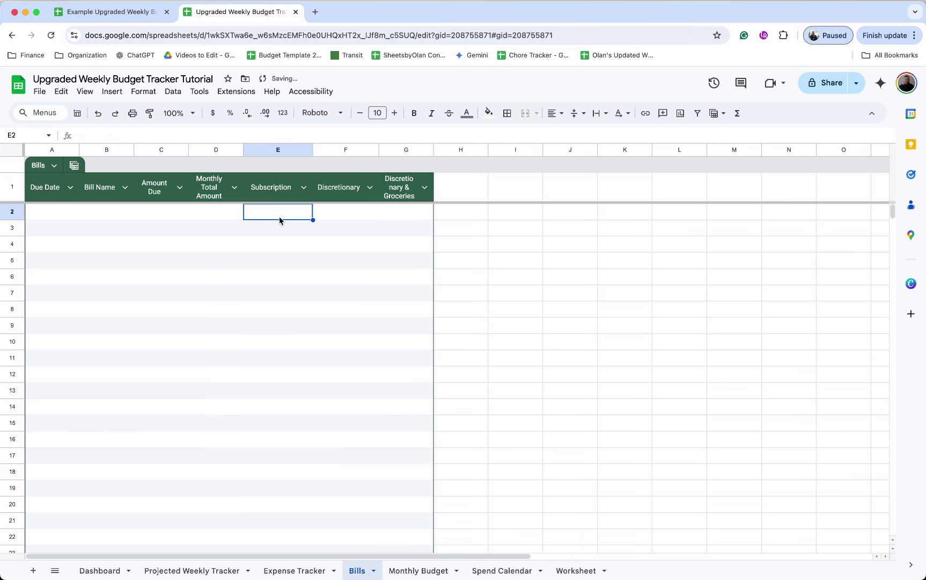
Step: Group columns E to G of the Bills sheet, and test collapsing and expanding the group
{"action": "left_click", "coordinate": [278, 187]}
{"action": "left_click_drag", "start_coordinate": [278, 150], "coordinate": [408, 147]}
{"action": "right_click", "coordinate": [408, 148]}
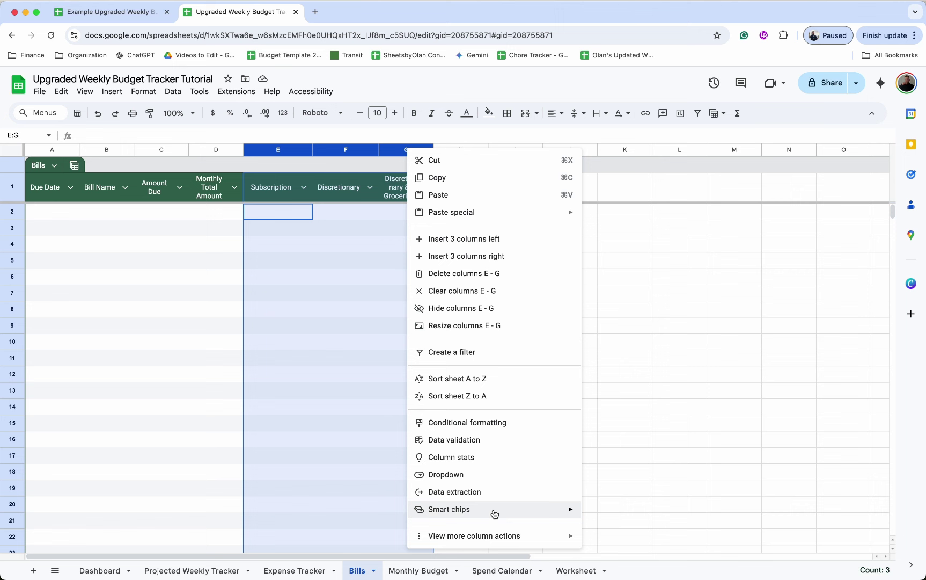
{"action": "mouse_move", "coordinate": [495, 536]}
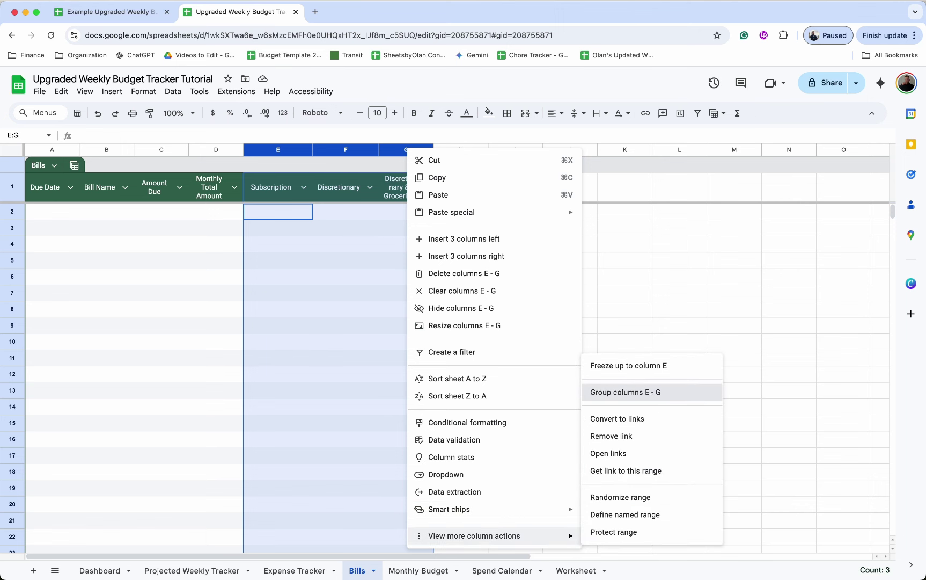
{"action": "left_click", "coordinate": [653, 397]}
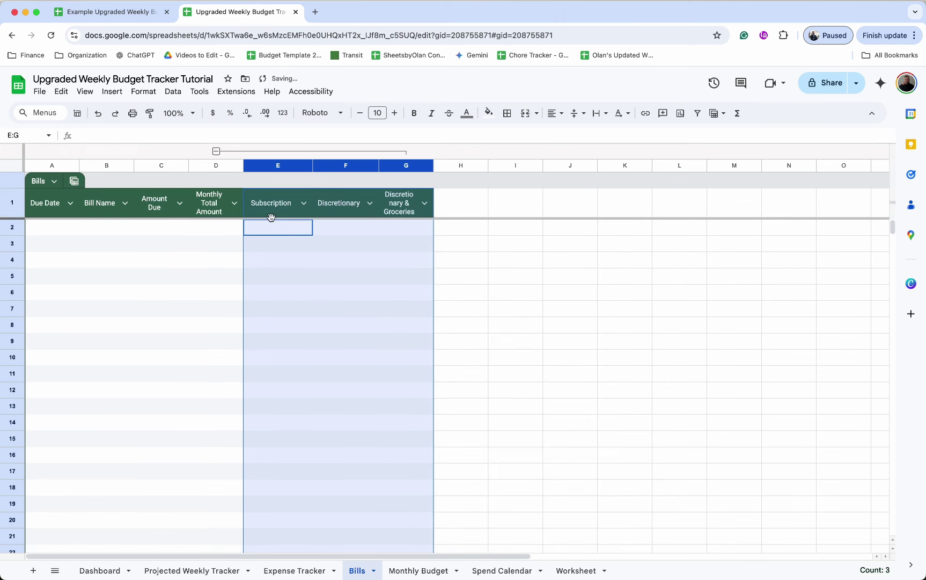
{"action": "left_click", "coordinate": [216, 151]}
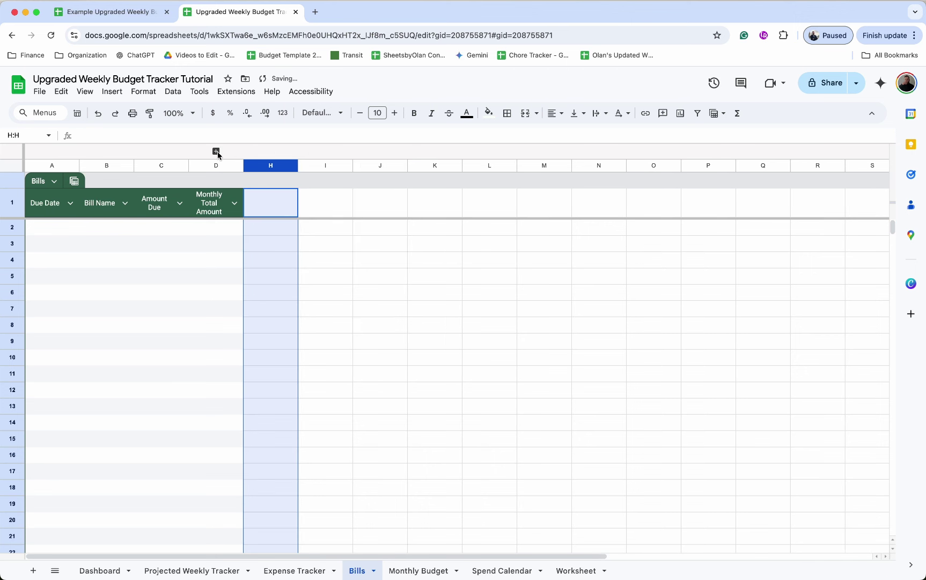
{"action": "left_click", "coordinate": [216, 151]}
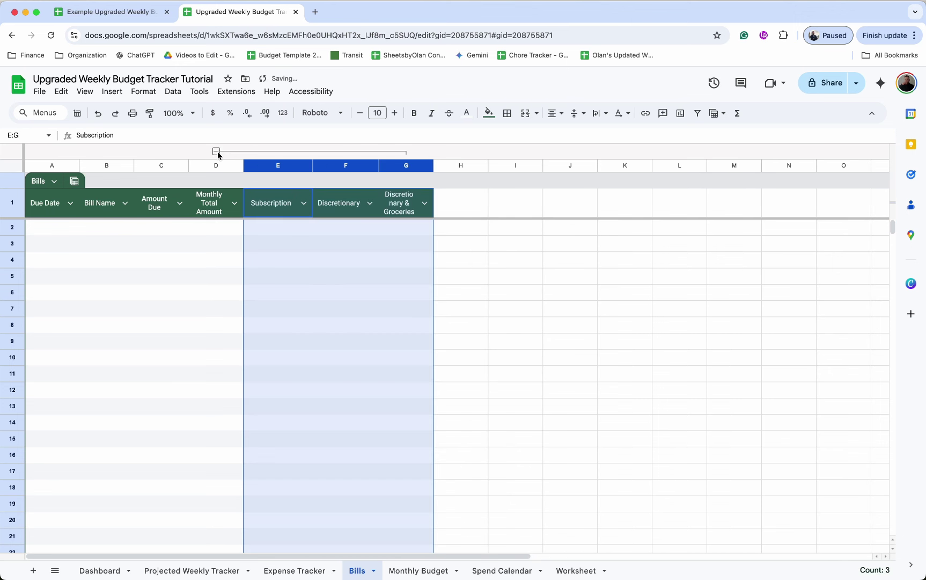
Step: Widen the Due Date and Bill Name columns slightly and set the Due Date column type to Text
{"action": "left_click", "coordinate": [215, 229]}
{"action": "left_click", "coordinate": [49, 229]}
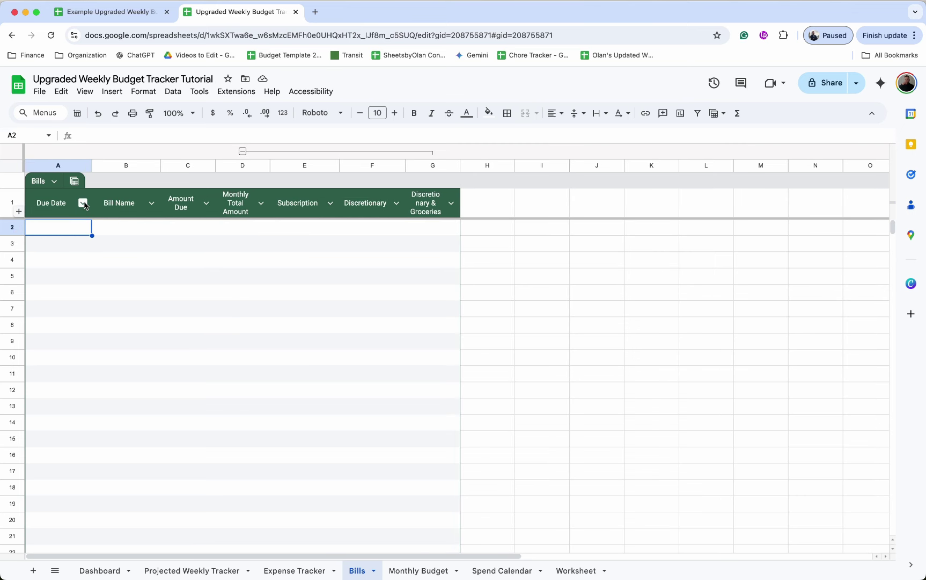
{"action": "left_click", "coordinate": [83, 203]}
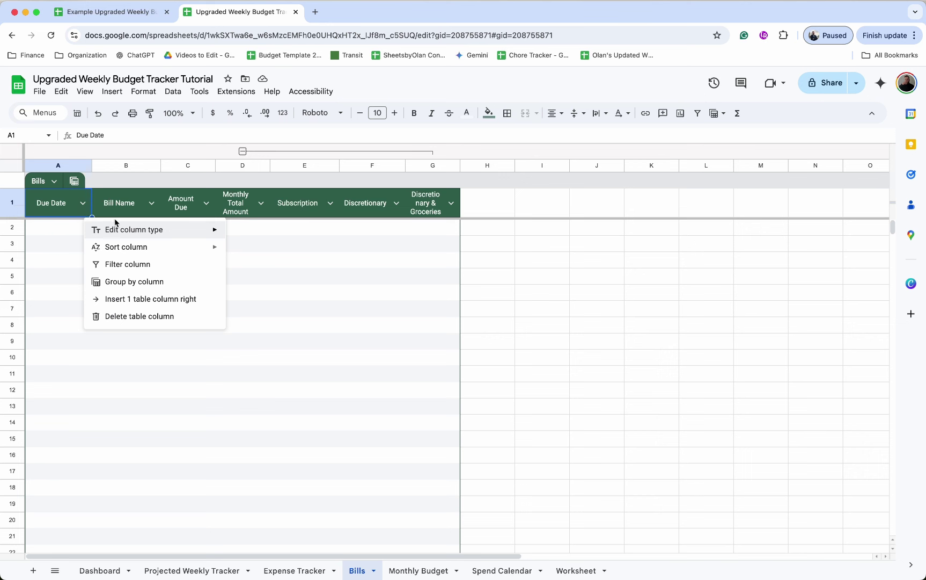
{"action": "mouse_move", "coordinate": [135, 231]}
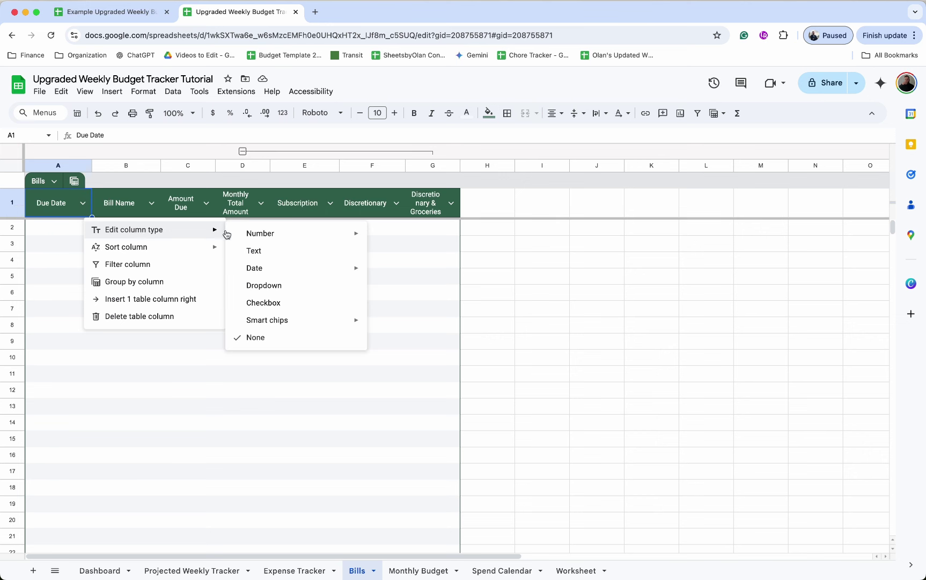
{"action": "mouse_move", "coordinate": [262, 236]}
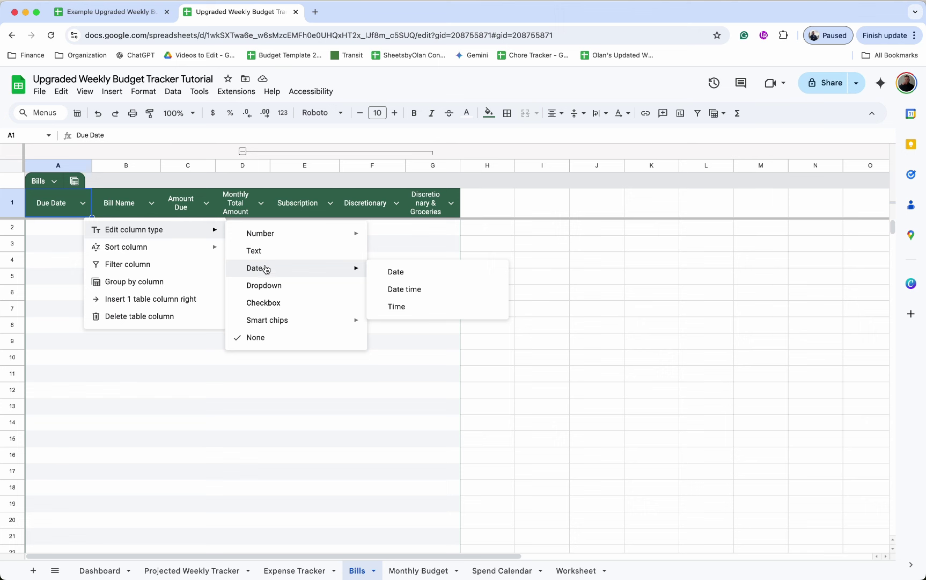
{"action": "left_click", "coordinate": [267, 257]}
{"action": "left_click", "coordinate": [79, 232]}
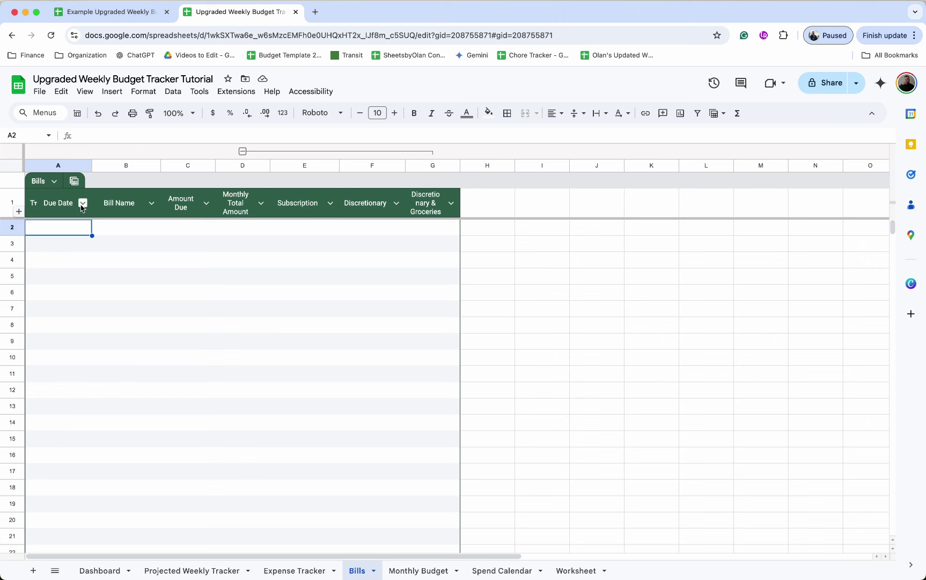
Step: Set the Bill Name column type to Text
{"action": "left_click", "coordinate": [152, 203]}
{"action": "mouse_move", "coordinate": [225, 236]}
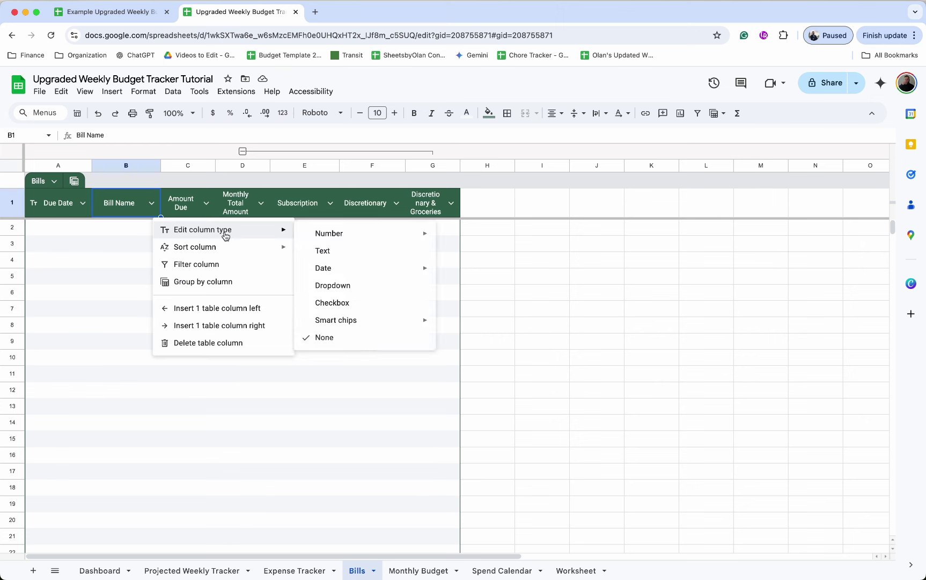
{"action": "left_click", "coordinate": [324, 251]}
Step: Set the Amount Due column type to the Currency number format
{"action": "left_click", "coordinate": [206, 203]}
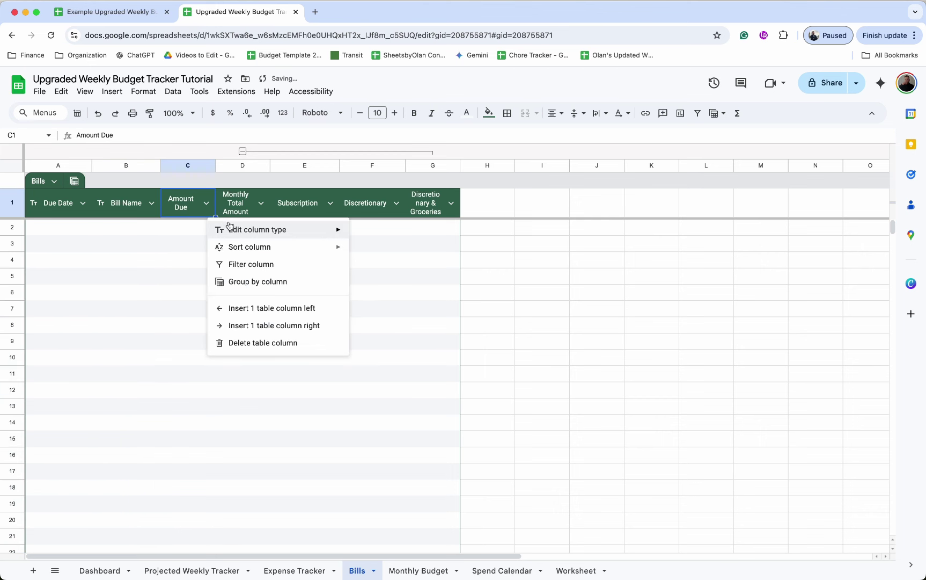
{"action": "mouse_move", "coordinate": [263, 231]}
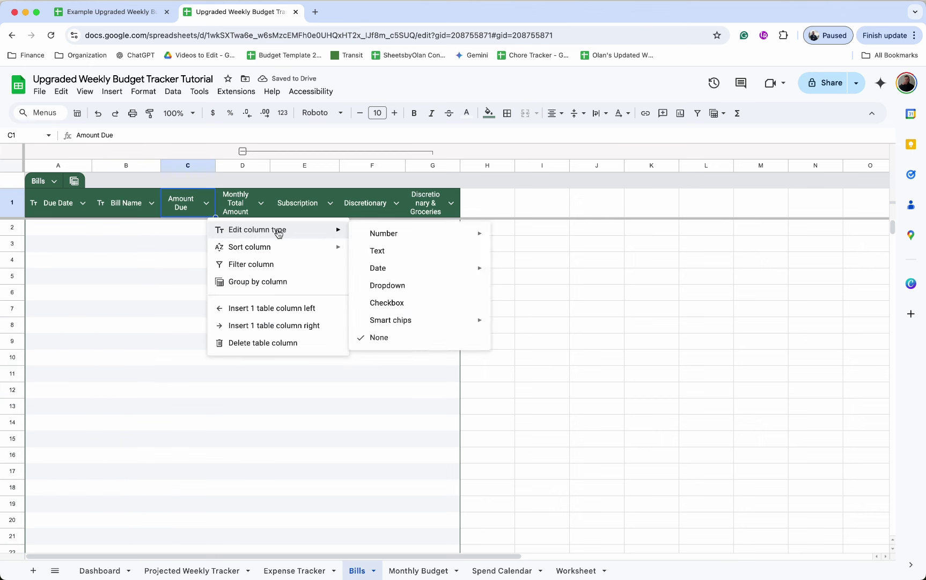
{"action": "mouse_move", "coordinate": [406, 234]}
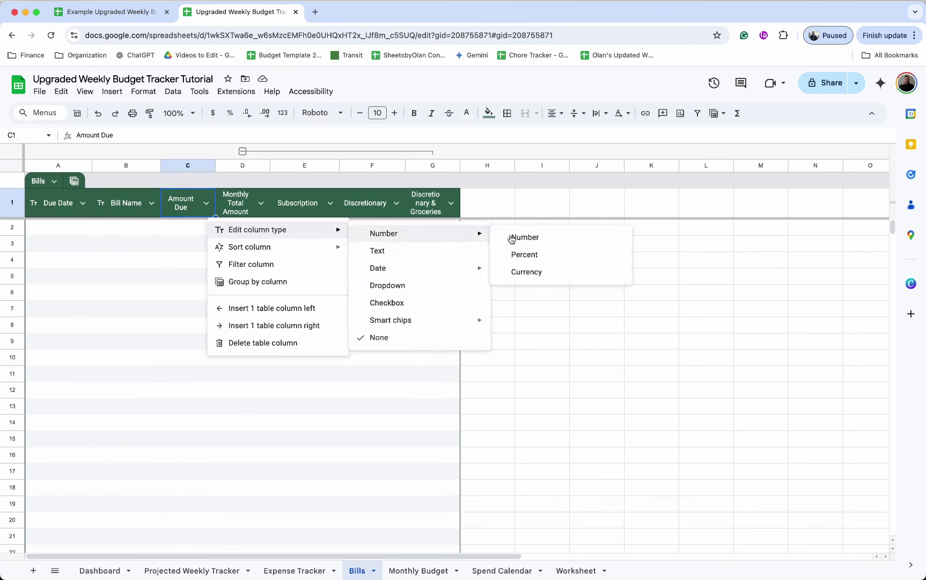
{"action": "left_click", "coordinate": [531, 272]}
{"action": "left_click", "coordinate": [206, 209]}
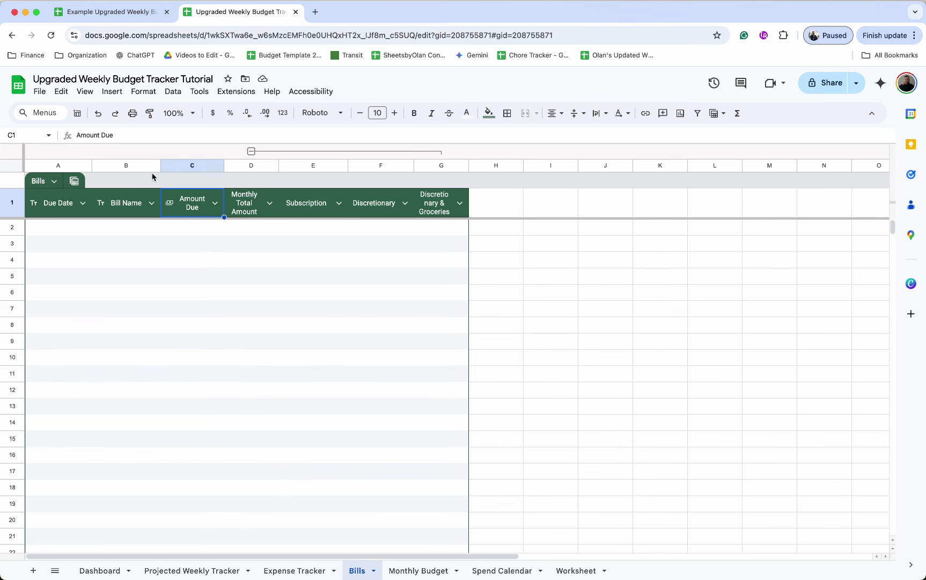
Step: Change the spreadsheet's locale to United Kingdom, then save and reload it
{"action": "left_click", "coordinate": [40, 92]}
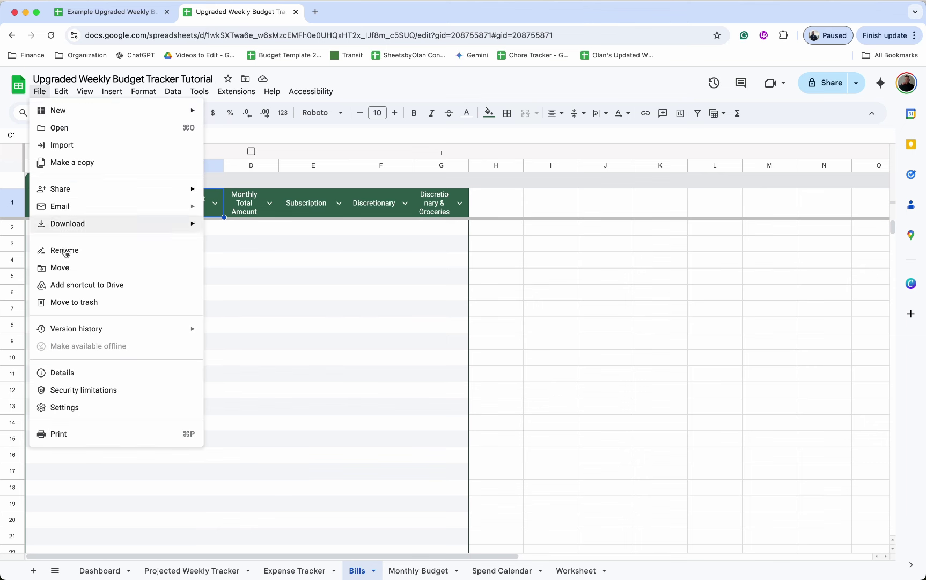
{"action": "left_click", "coordinate": [77, 406]}
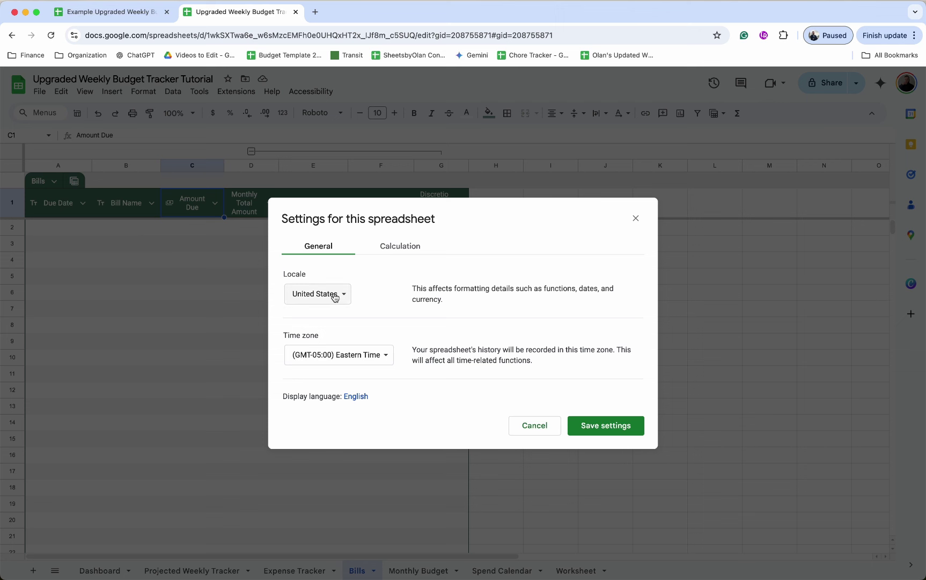
{"action": "left_click", "coordinate": [331, 295]}
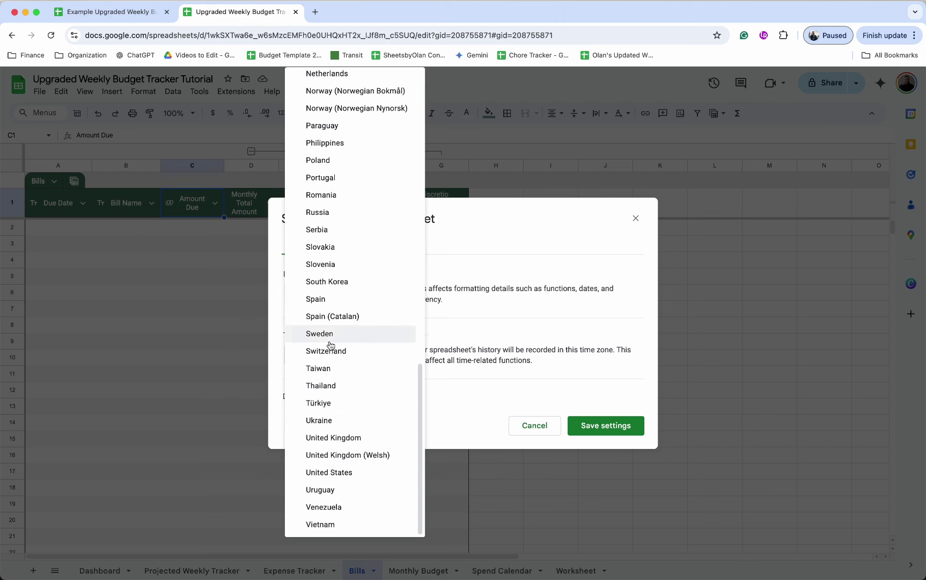
{"action": "left_click", "coordinate": [335, 438]}
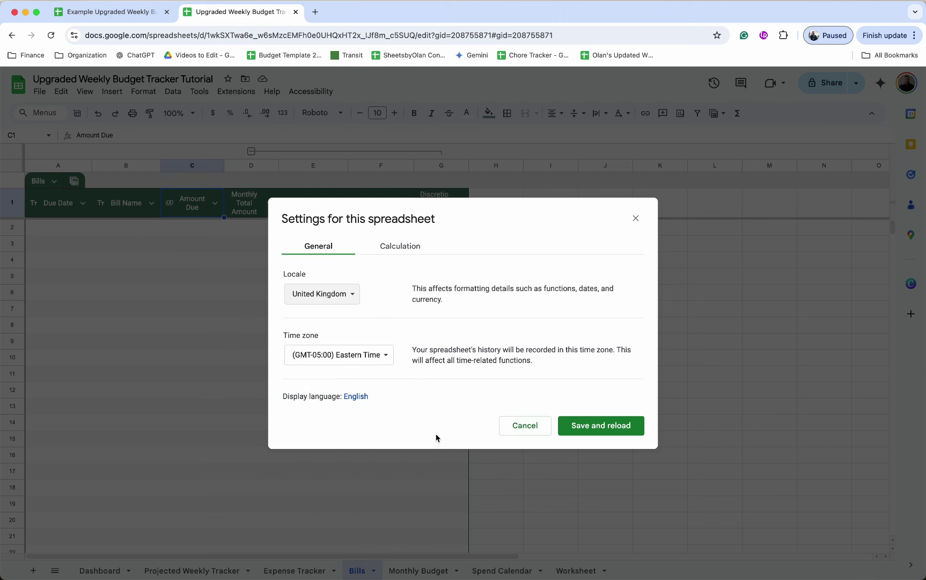
{"action": "left_click", "coordinate": [604, 428]}
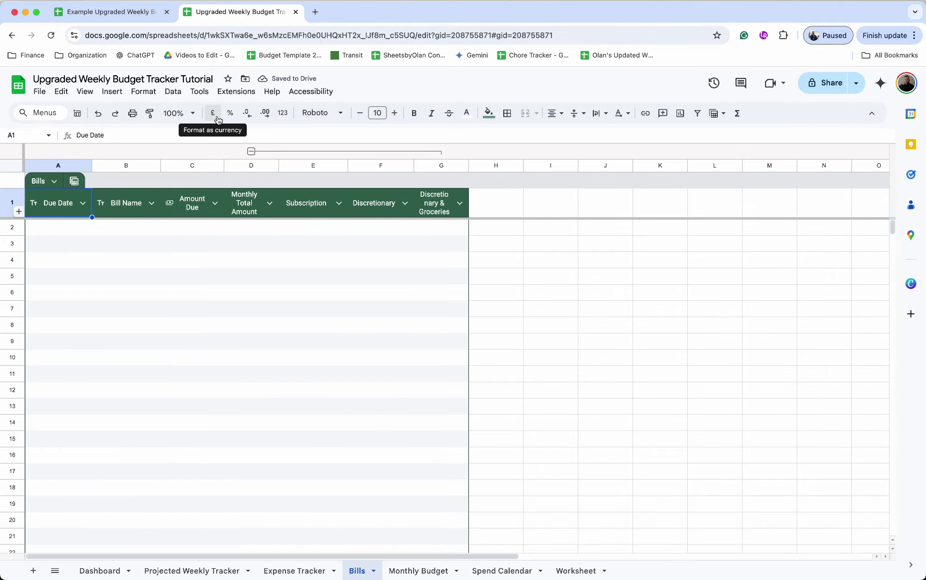
Step: Set the spreadsheet's locale back to United States, save the settings, and select the first Amount Due cell
{"action": "left_click", "coordinate": [40, 91]}
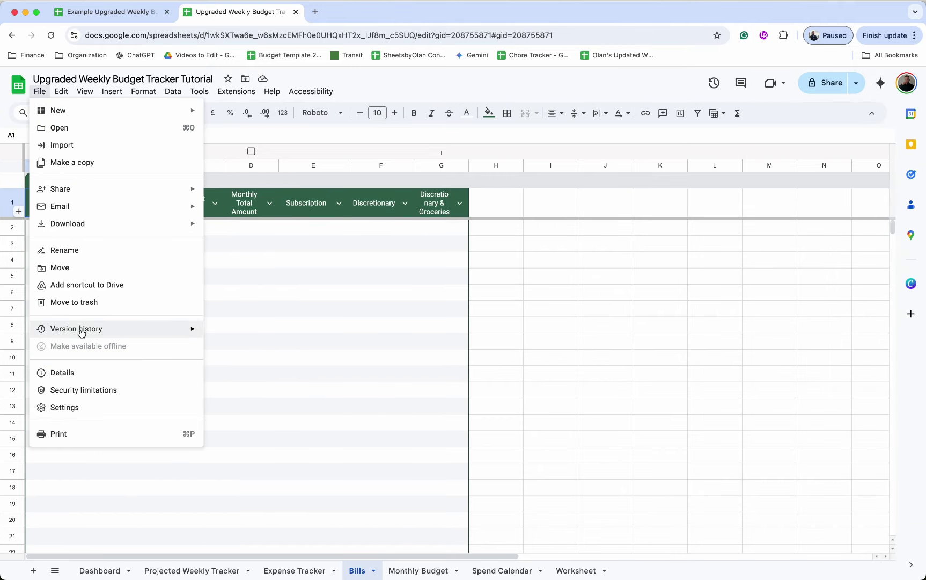
{"action": "left_click", "coordinate": [67, 407]}
{"action": "left_click", "coordinate": [344, 298]}
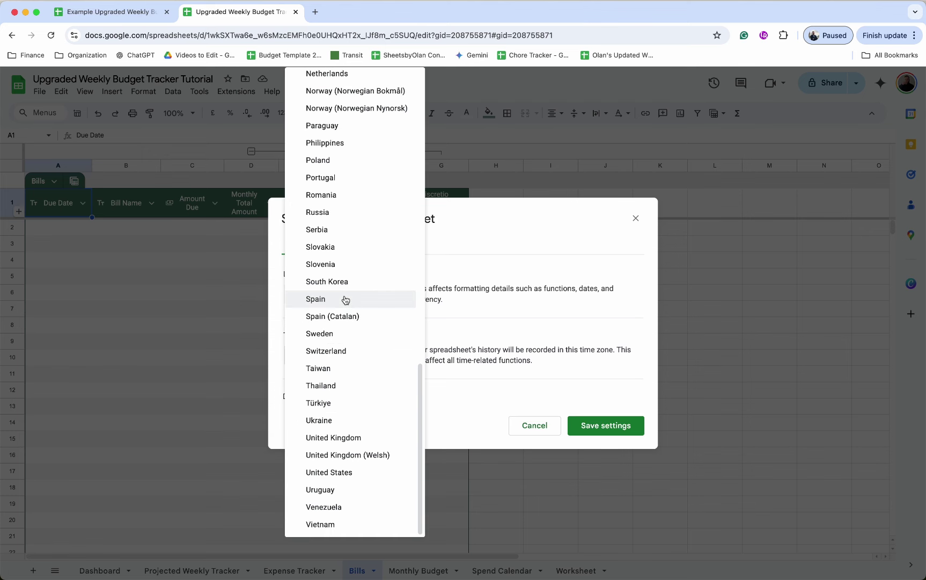
{"action": "left_click", "coordinate": [337, 472]}
{"action": "left_click", "coordinate": [608, 432]}
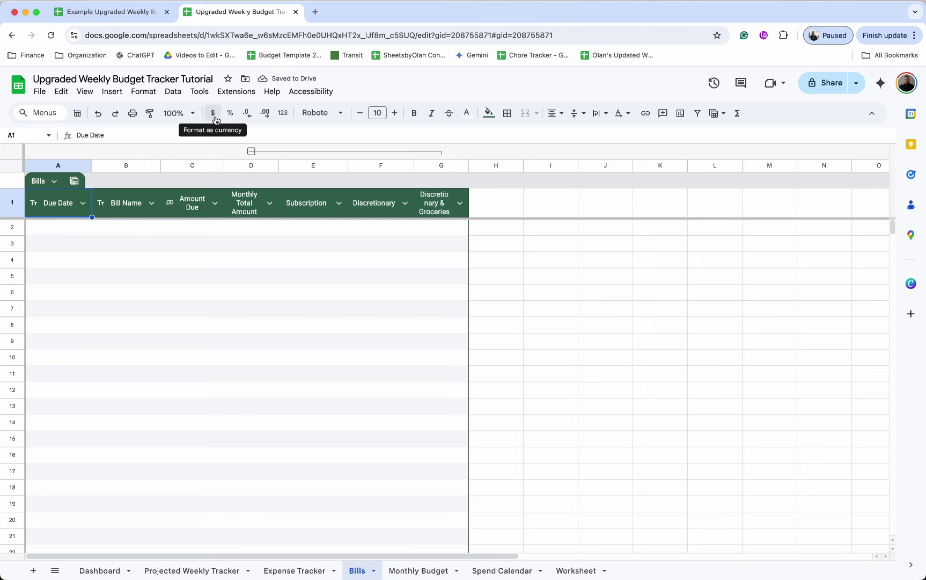
{"action": "left_click", "coordinate": [193, 233]}
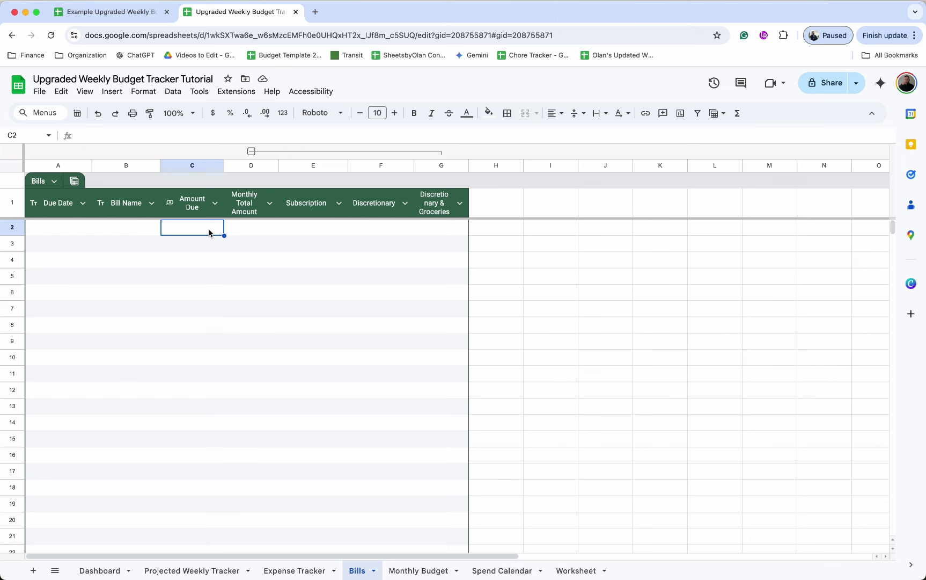
Step: Set the Monthly Total Amount column type to the Currency number format
{"action": "left_click", "coordinate": [269, 203]}
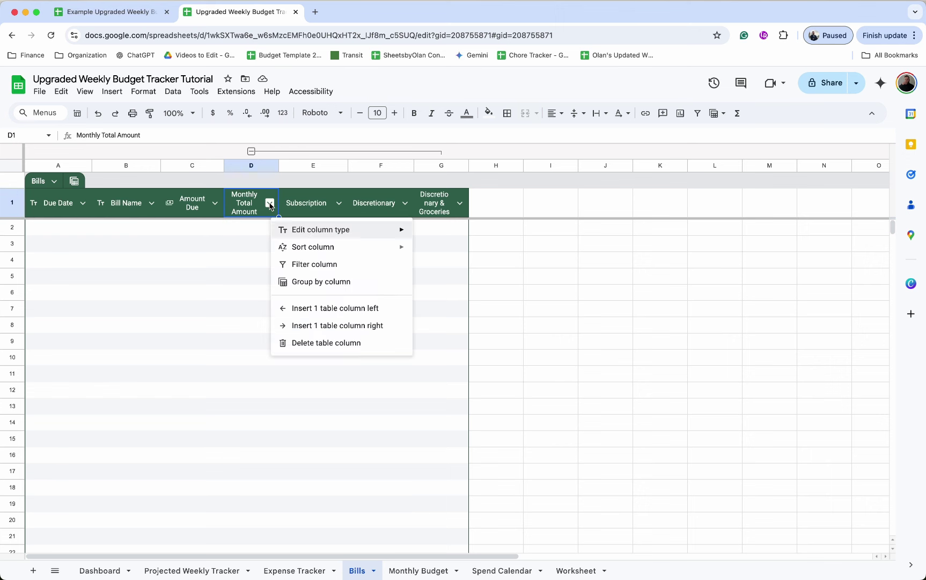
{"action": "mouse_move", "coordinate": [321, 232]}
{"action": "mouse_move", "coordinate": [490, 242]}
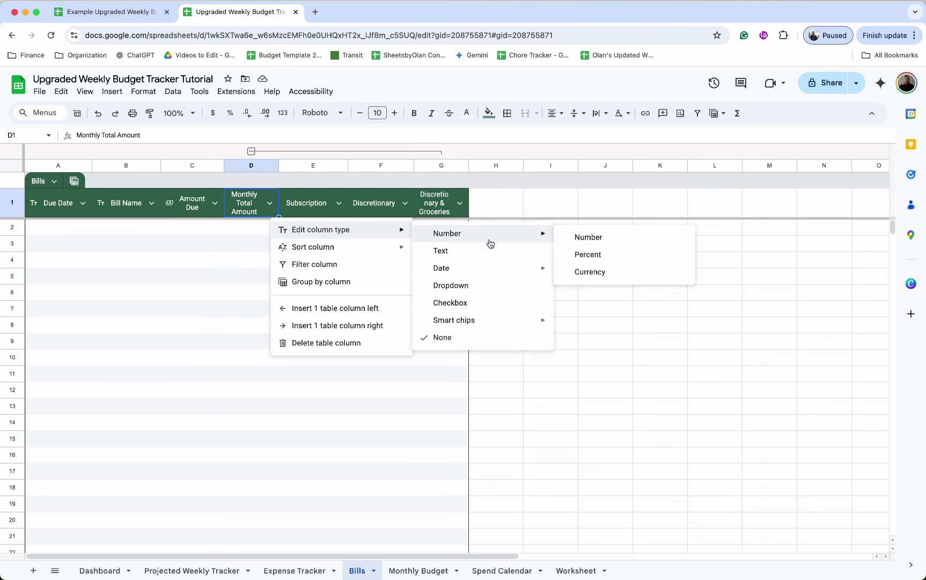
{"action": "left_click", "coordinate": [588, 271]}
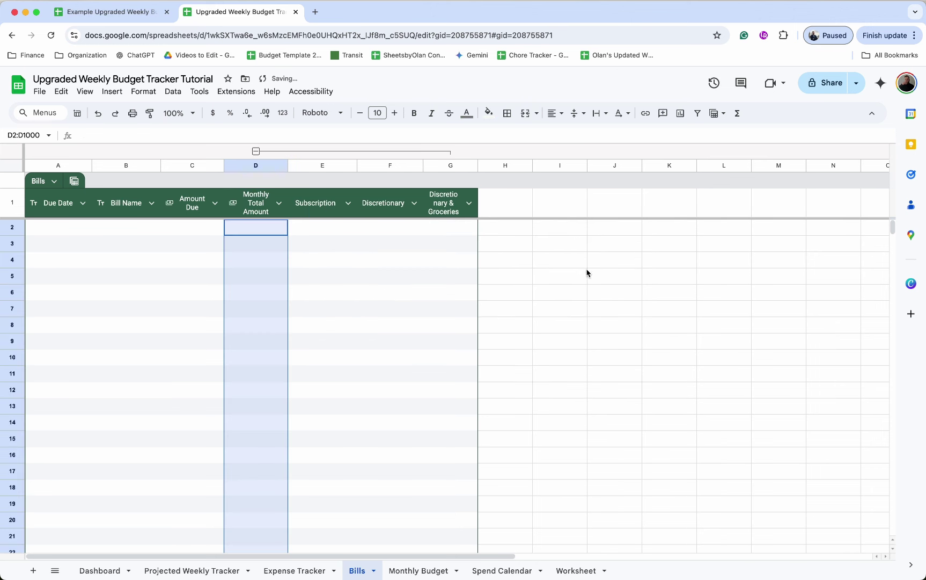
Step: Set the column types of Subscription, Discretionary, and Discretionary & Groceries to Text
{"action": "left_click", "coordinate": [348, 203]}
{"action": "mouse_move", "coordinate": [480, 231]}
{"action": "left_click", "coordinate": [519, 250]}
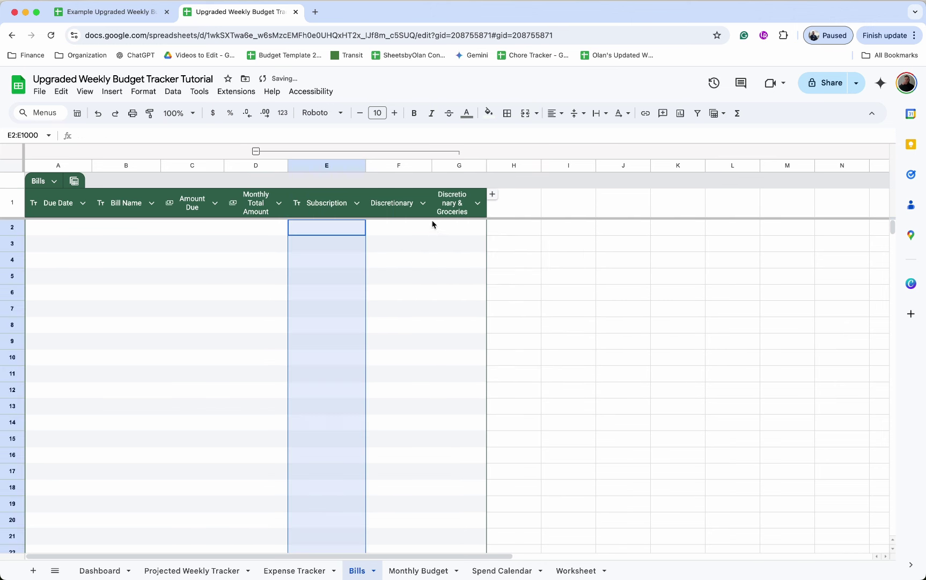
{"action": "left_click", "coordinate": [423, 203]}
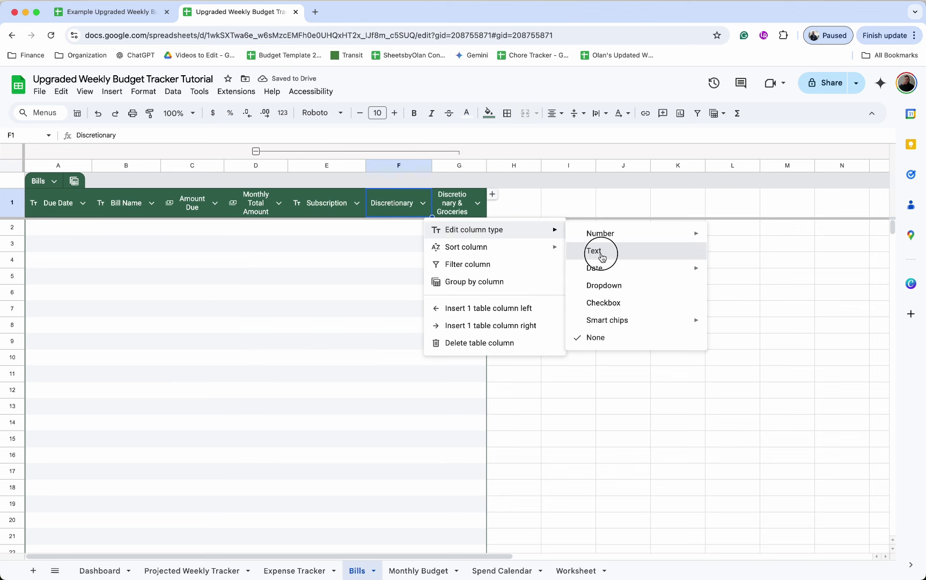
{"action": "left_click", "coordinate": [598, 251]}
{"action": "left_click", "coordinate": [491, 203]}
{"action": "mouse_move", "coordinate": [550, 237]}
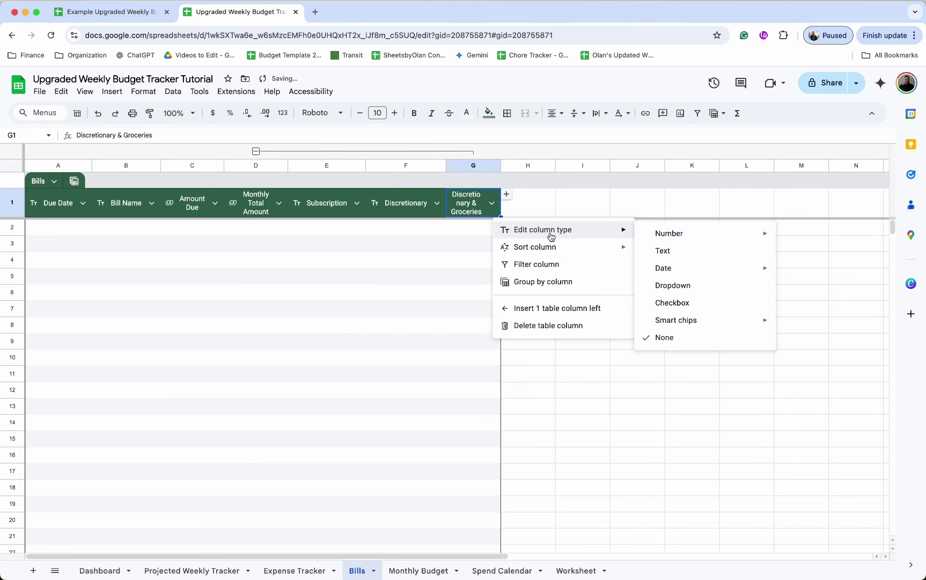
{"action": "left_click", "coordinate": [662, 252]}
{"action": "left_click", "coordinate": [443, 230]}
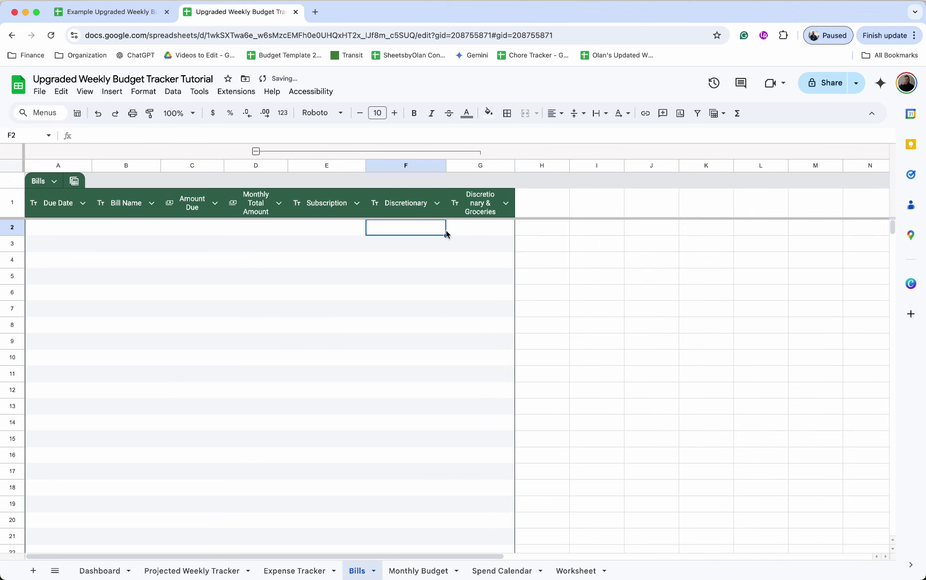
{"action": "left_click", "coordinate": [363, 233]}
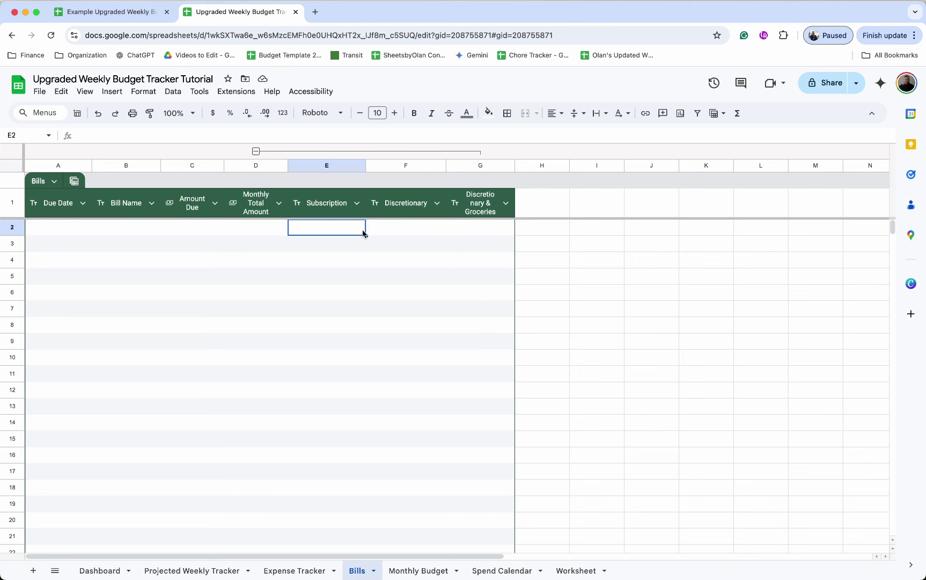
Step: Make the Subscription column a dropdown with the options Yes and No, and check the choices in its first cell
{"action": "left_click", "coordinate": [357, 203]}
{"action": "mouse_move", "coordinate": [417, 232]}
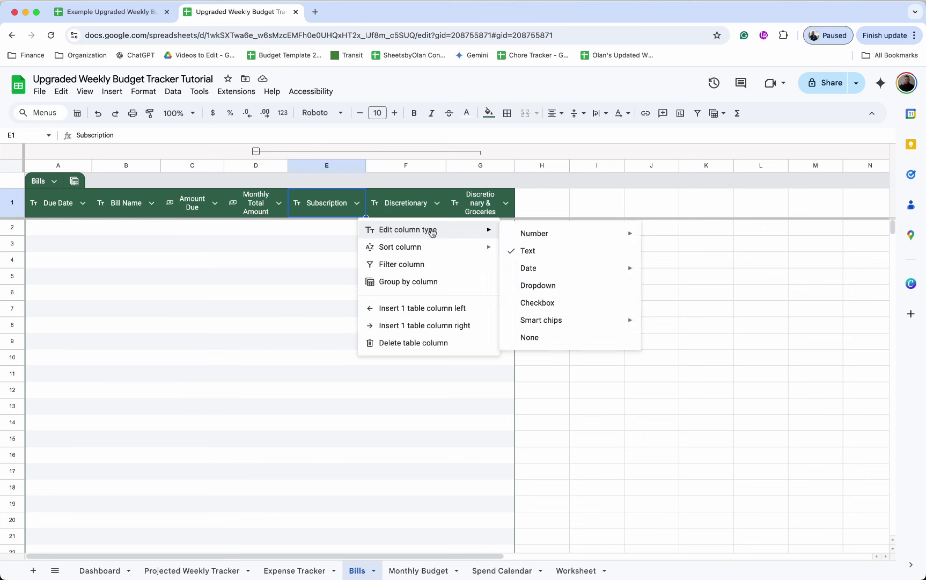
{"action": "left_click", "coordinate": [534, 285]}
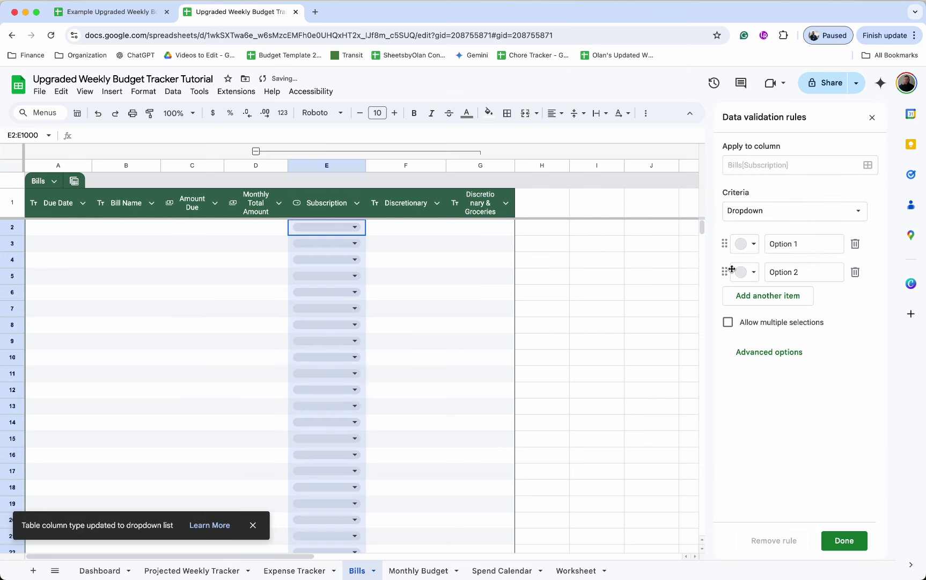
{"action": "triple_click", "coordinate": [793, 245]}
{"action": "type", "text": "Yes"}
{"action": "key", "text": "Tab"}
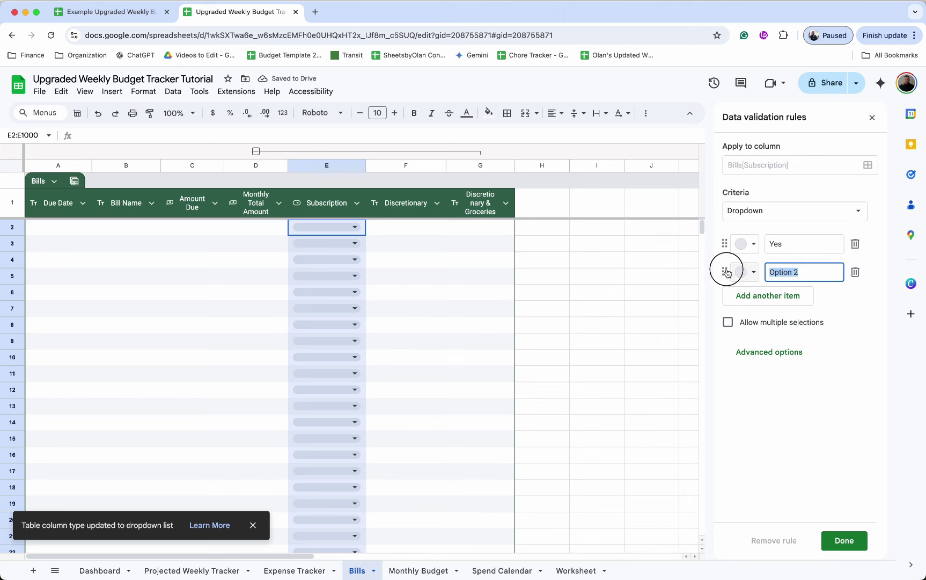
{"action": "type", "text": "No"}
{"action": "left_click", "coordinate": [844, 541]}
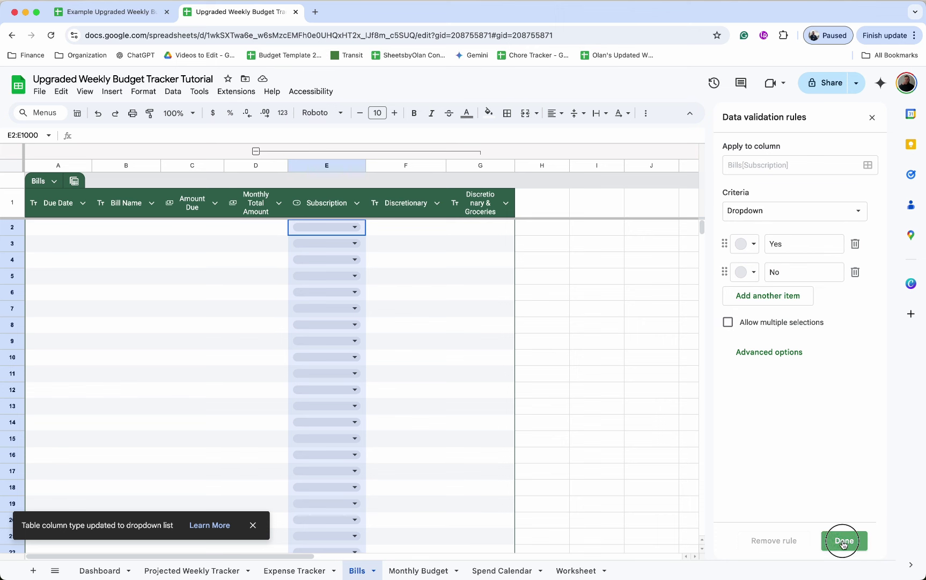
{"action": "scroll", "coordinate": [381, 352], "scroll_direction": "down", "scroll_amount": 5}
{"action": "scroll", "coordinate": [381, 352], "scroll_direction": "up", "scroll_amount": 5}
{"action": "left_click", "coordinate": [334, 229]}
{"action": "left_click", "coordinate": [334, 229]}
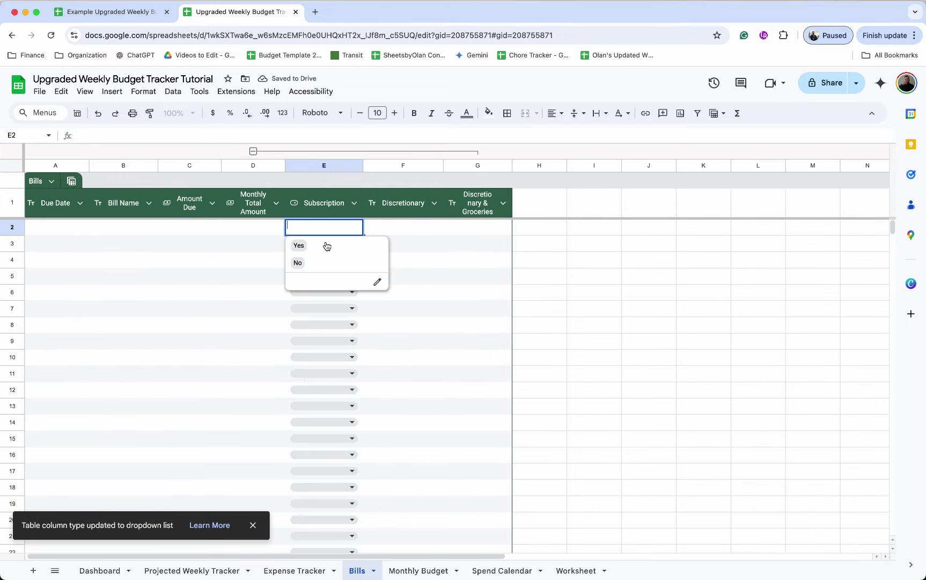
{"action": "left_click", "coordinate": [400, 229]}
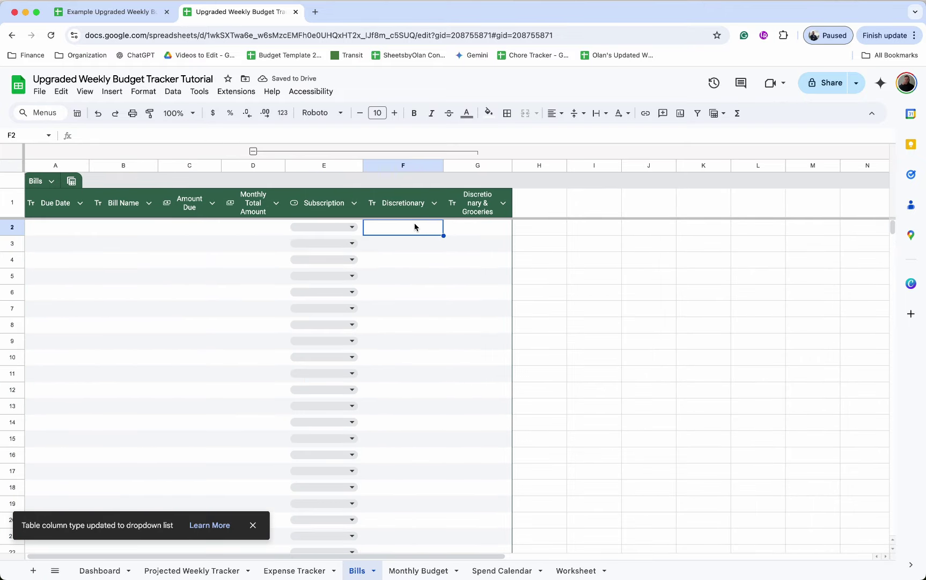
Step: Make the Discretionary column a dropdown with the options Yes and No
{"action": "left_click", "coordinate": [434, 202]}
{"action": "mouse_move", "coordinate": [501, 230]}
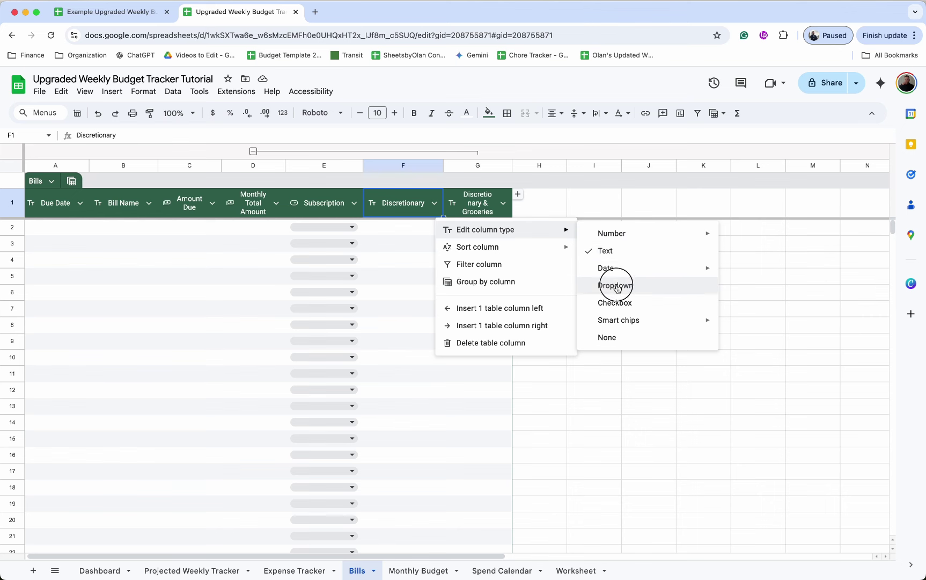
{"action": "left_click", "coordinate": [617, 285]}
{"action": "type", "text": "Yes"}
{"action": "left_click", "coordinate": [783, 272]}
{"action": "key", "text": "BackSpace"}
{"action": "key", "text": "BackSpace"}
{"action": "key", "text": "BackSpace"}
{"action": "key", "text": "BackSpace"}
{"action": "key", "text": "BackSpace"}
{"action": "key", "text": "BackSpace"}
{"action": "key", "text": "BackSpace"}
{"action": "key", "text": "BackSpace"}
{"action": "type", "text": "No"}
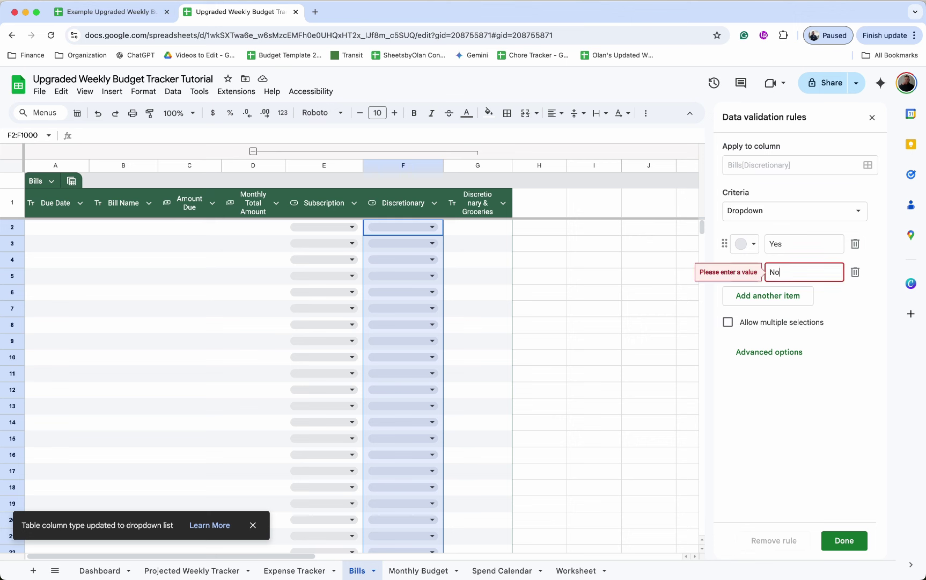
Step: Color the Discretionary dropdown's Yes option dark green and its No option dark red, and save the rule
{"action": "left_click", "coordinate": [745, 243]}
{"action": "left_click", "coordinate": [800, 299]}
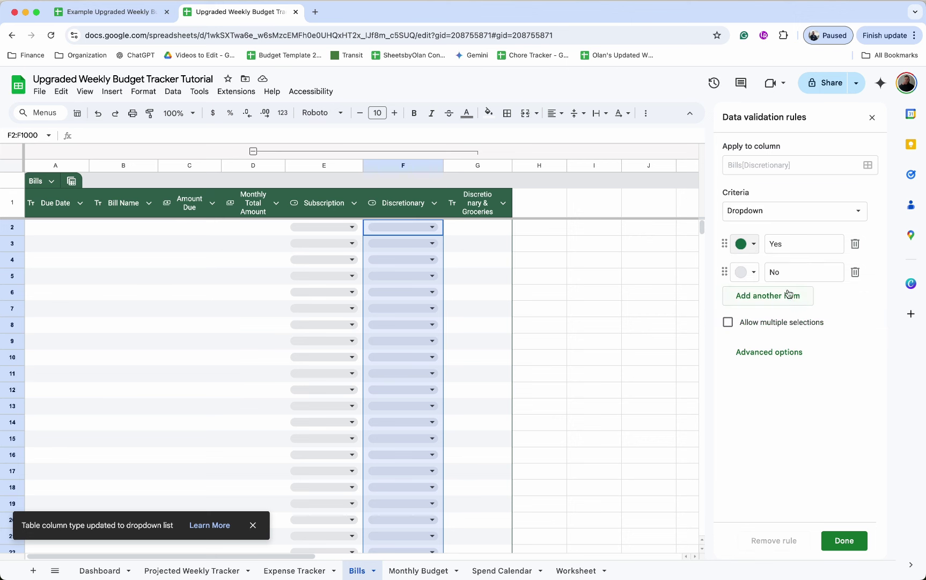
{"action": "left_click", "coordinate": [745, 272]}
{"action": "left_click", "coordinate": [767, 327]}
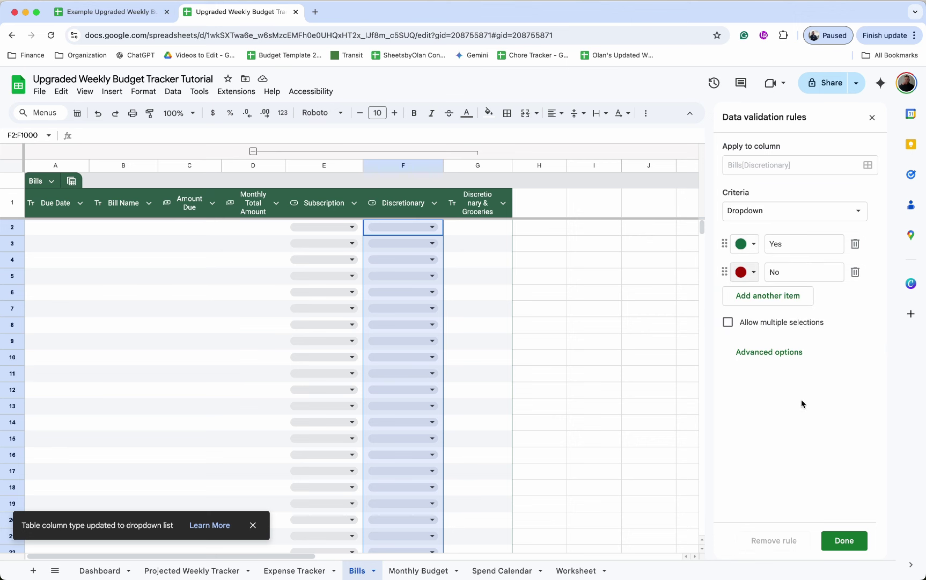
{"action": "left_click", "coordinate": [840, 542]}
Step: Make the Discretionary & Groceries column a dropdown with the options Yes and No
{"action": "left_click", "coordinate": [475, 233]}
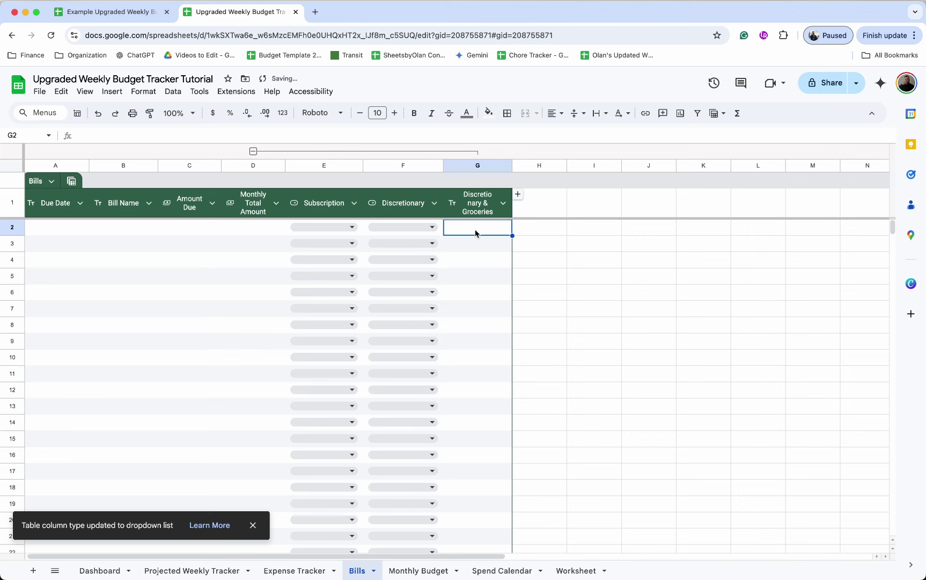
{"action": "left_click", "coordinate": [506, 203]}
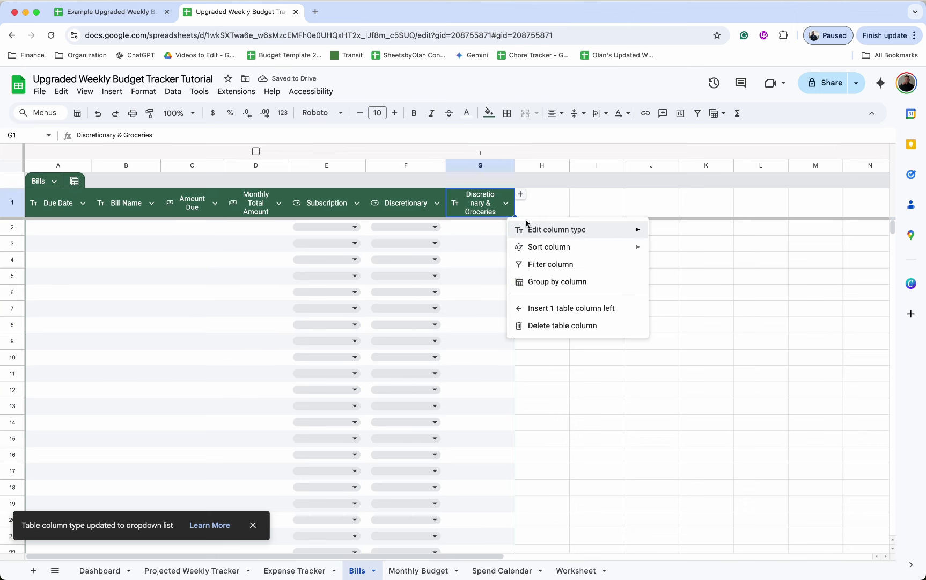
{"action": "mouse_move", "coordinate": [585, 238]}
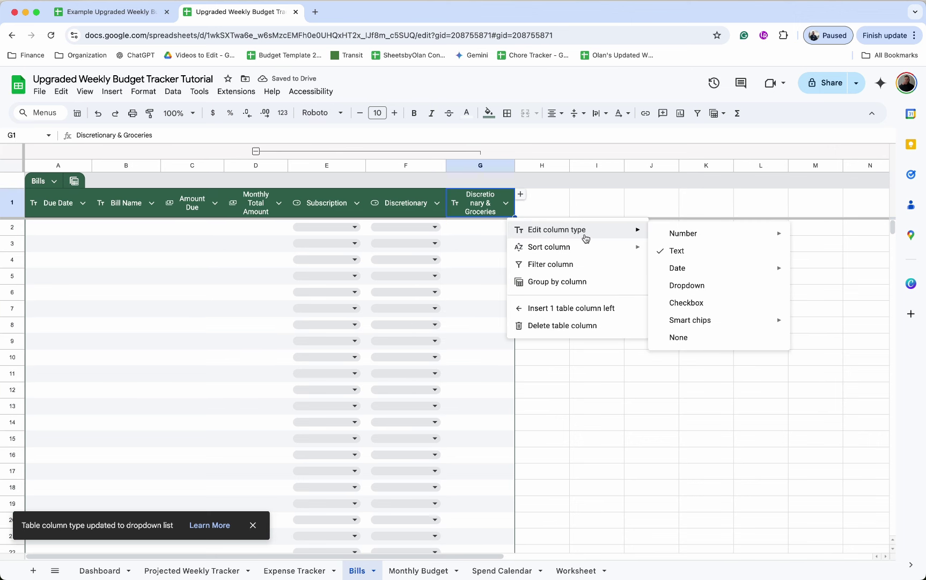
{"action": "left_click", "coordinate": [688, 286]}
{"action": "left_click", "coordinate": [769, 243]}
{"action": "key", "text": "ctrl+a"}
{"action": "type", "text": "Yes"}
{"action": "key", "text": "Tab"}
{"action": "left_click", "coordinate": [768, 270]}
{"action": "key", "text": "ctrl+a"}
{"action": "type", "text": "No"}
Step: Color the Discretionary & Groceries dropdown's Yes option dark green and its No option dark red, and save the rule
{"action": "left_click", "coordinate": [751, 250]}
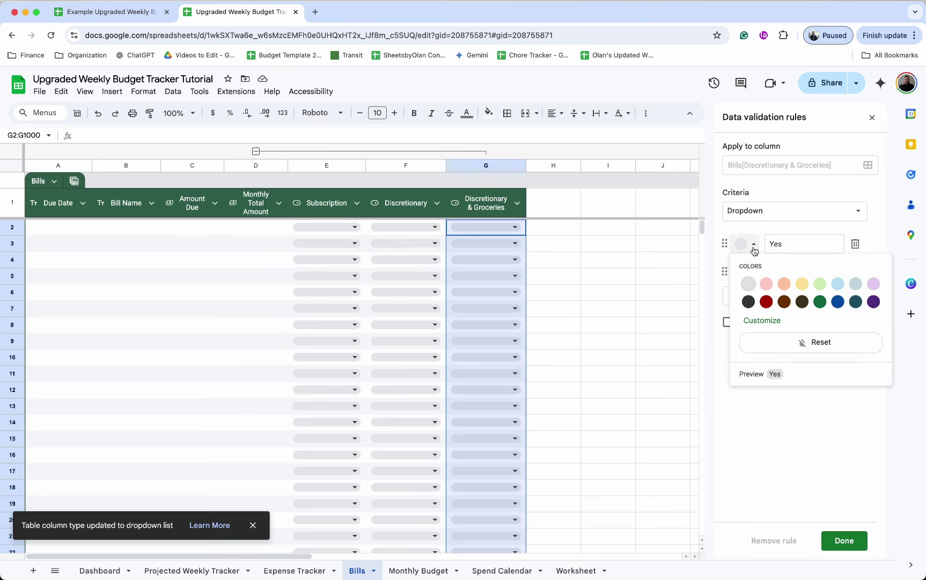
{"action": "left_click", "coordinate": [820, 302]}
{"action": "left_click", "coordinate": [751, 279]}
{"action": "left_click", "coordinate": [767, 329]}
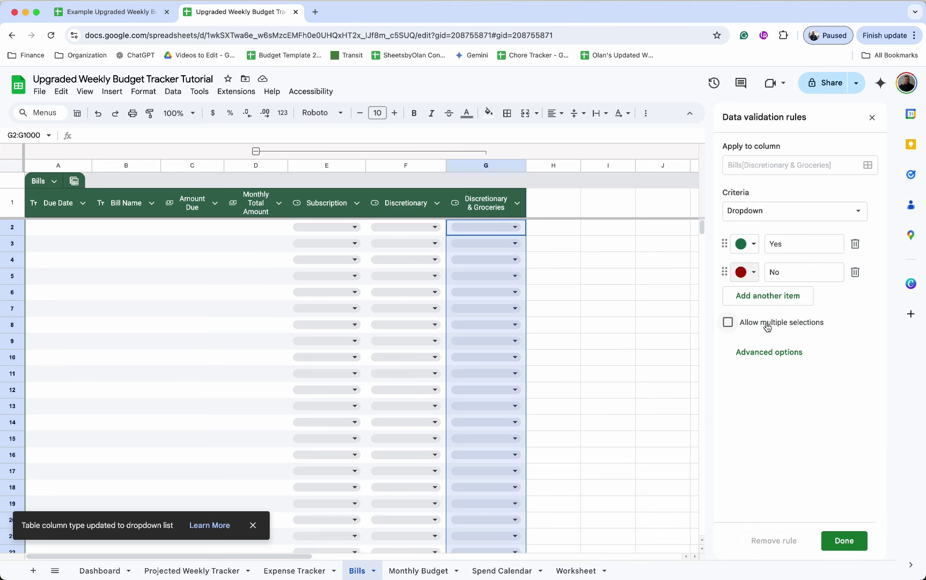
{"action": "left_click", "coordinate": [843, 541]}
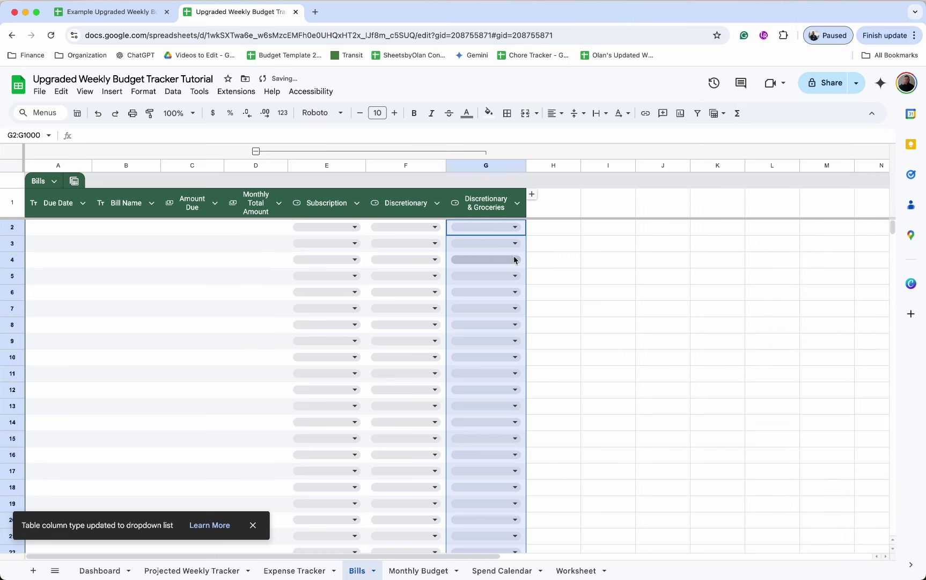
Step: Edit the Subscription dropdown rule to color Yes dark green and No dark red, and save it
{"action": "left_click", "coordinate": [352, 260]}
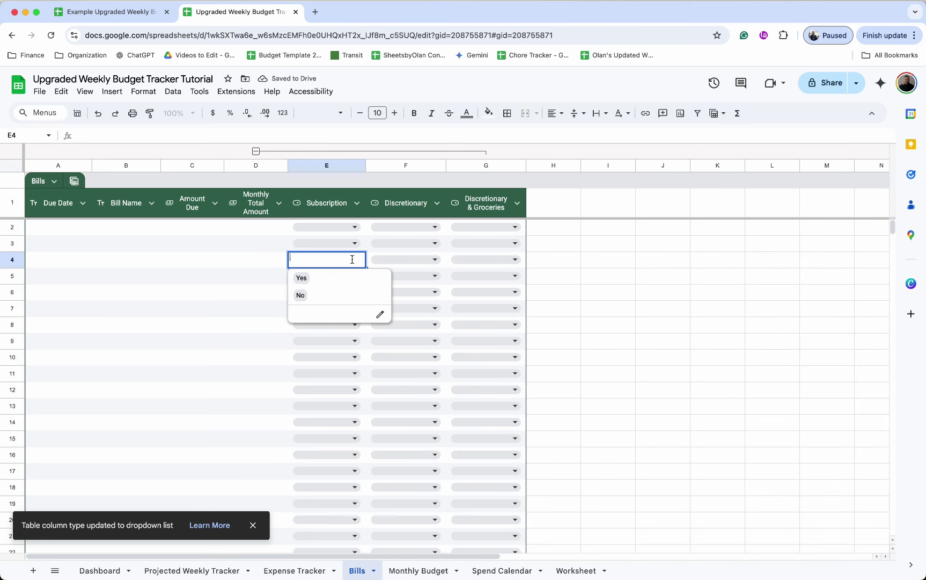
{"action": "left_click", "coordinate": [380, 319]}
{"action": "left_click", "coordinate": [744, 243]}
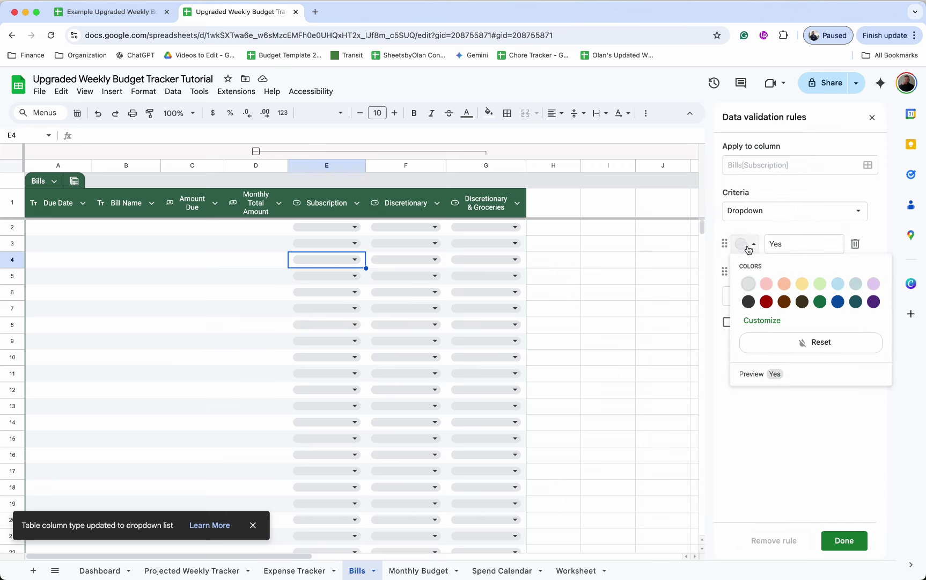
{"action": "left_click", "coordinate": [820, 304]}
{"action": "left_click", "coordinate": [744, 271]}
{"action": "left_click", "coordinate": [766, 328]}
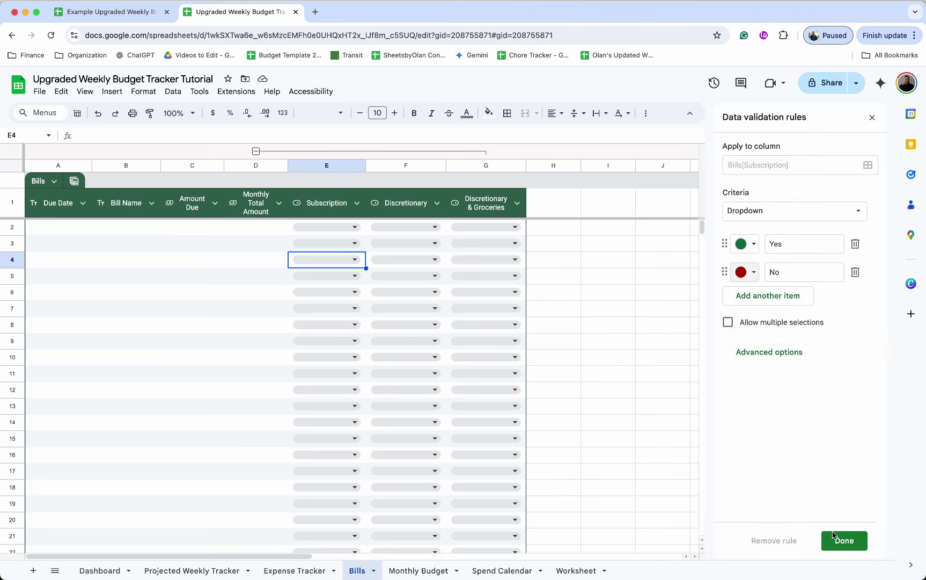
{"action": "left_click", "coordinate": [840, 540]}
{"action": "left_click", "coordinate": [561, 274]}
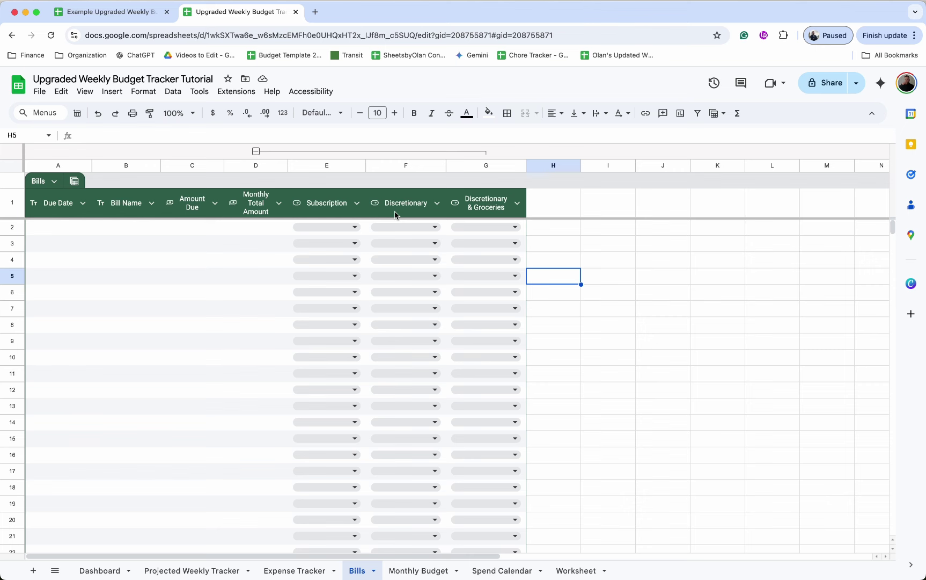
Step: In the example tracker's Spend Calendar, compare the spending shown under the filters Only Discretionary & Groceries and Everything
{"action": "key", "text": "ctrl+shift+Tab"}
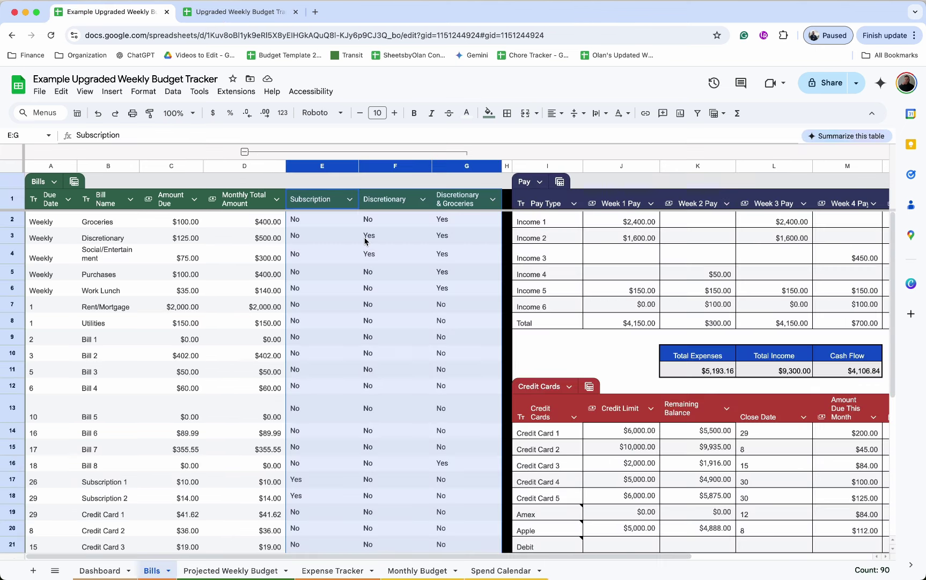
{"action": "left_click", "coordinate": [373, 220]}
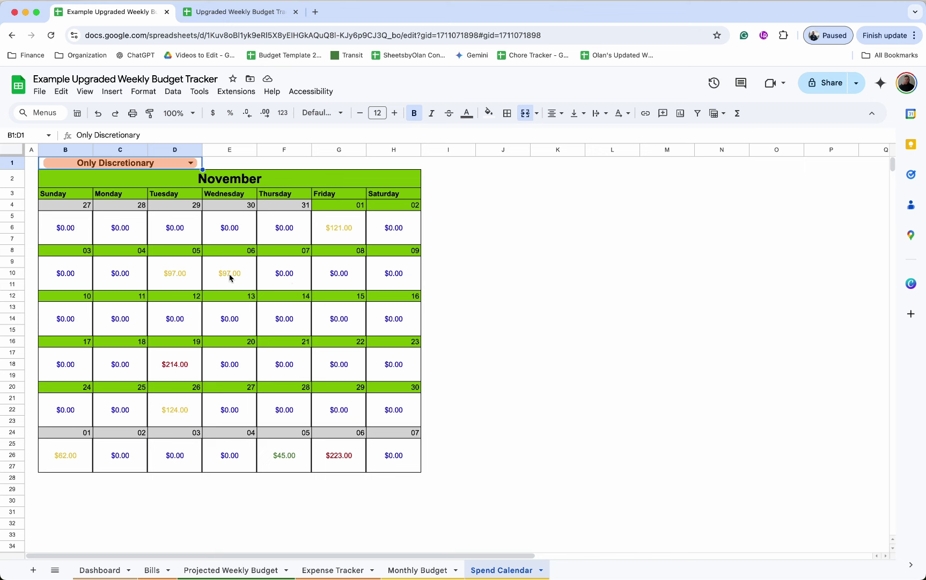
{"action": "left_click", "coordinate": [179, 162]}
{"action": "left_click", "coordinate": [142, 198]}
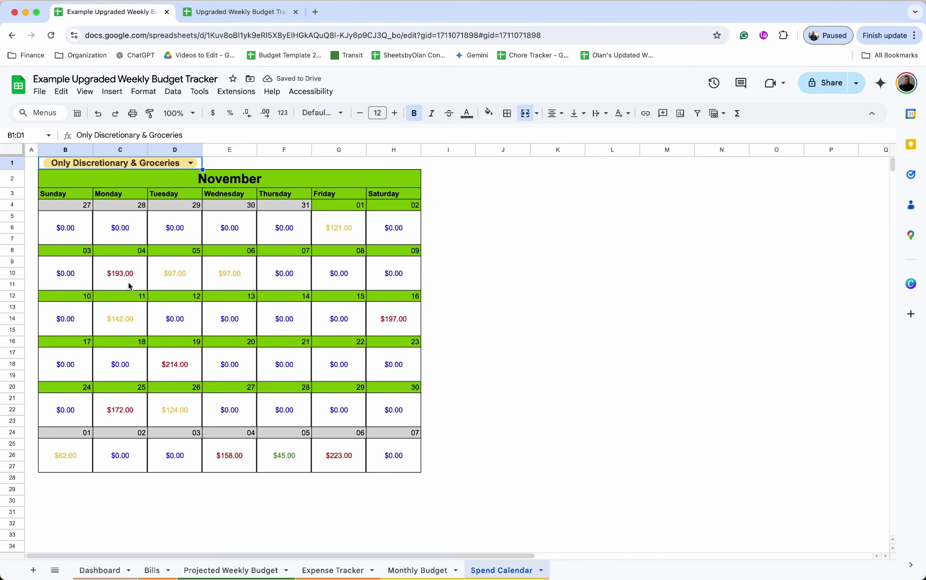
{"action": "double_click", "coordinate": [155, 163]}
{"action": "left_click", "coordinate": [83, 217]}
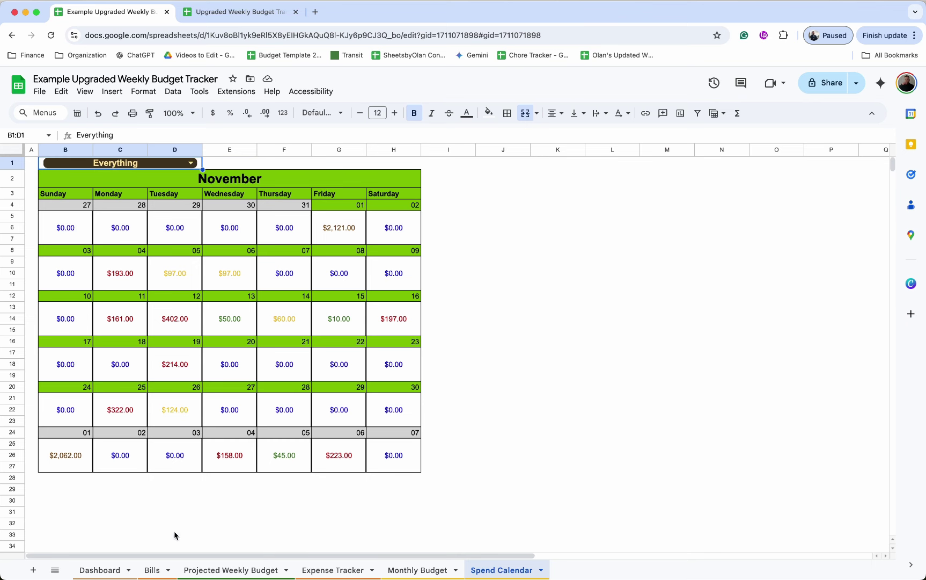
Step: Expand the collapsed columns in the example's Expense Tracker to review them, and return to the tutorial spreadsheet's first Due Date cell
{"action": "left_click", "coordinate": [332, 570]}
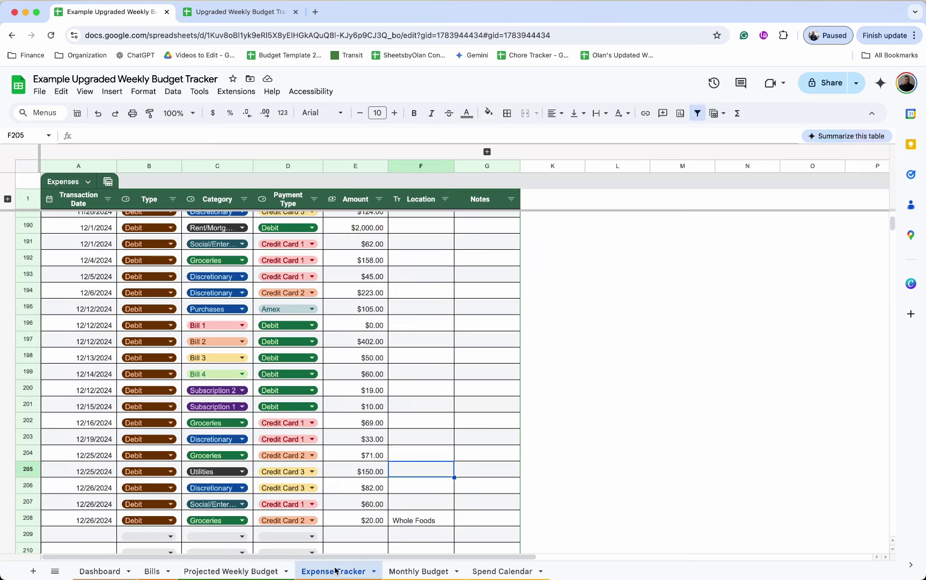
{"action": "left_click", "coordinate": [487, 151]}
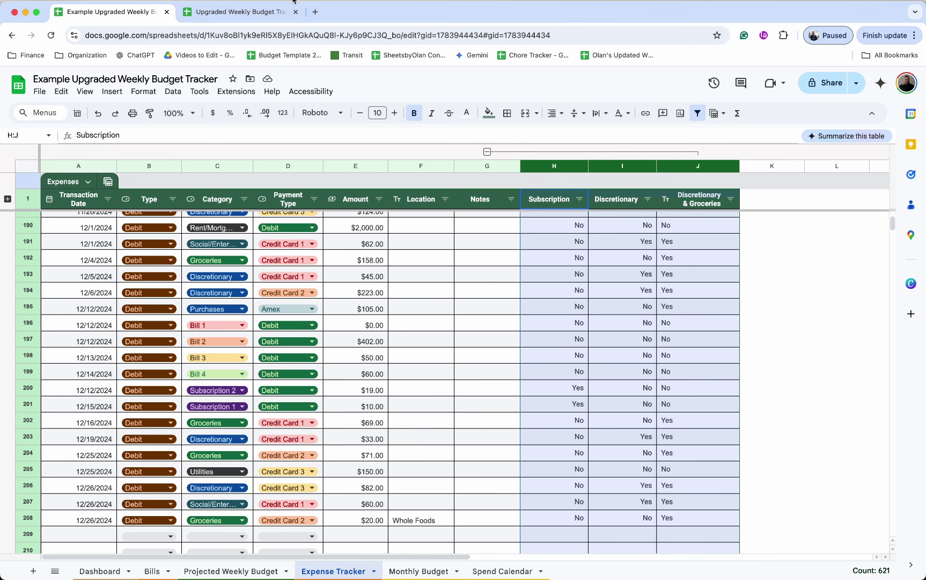
{"action": "left_click", "coordinate": [257, 12]}
{"action": "left_click", "coordinate": [126, 228]}
{"action": "left_click", "coordinate": [74, 236]}
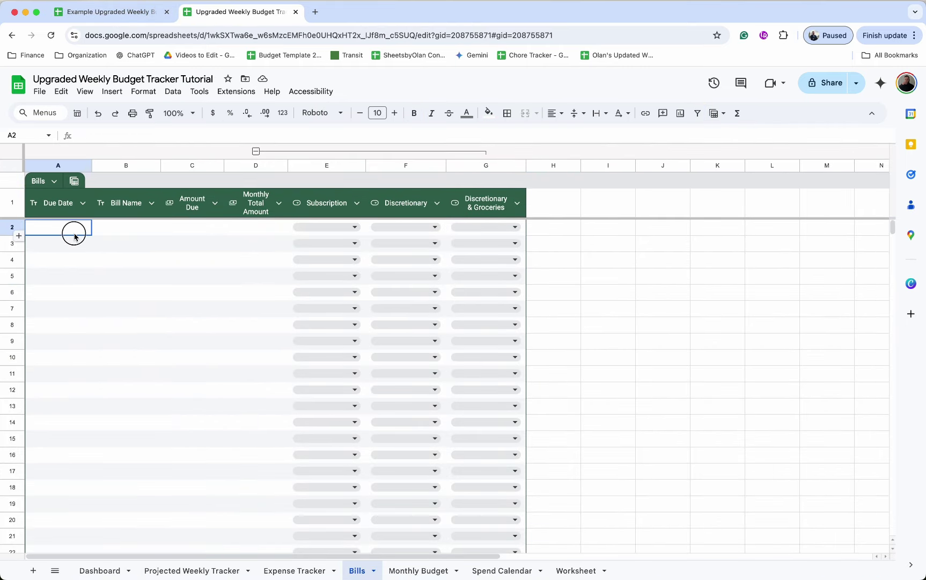
Step: Enter Weekly as the due date in the first three rows of the Bills table
{"action": "type", "text": "Weekly"}
{"action": "type", "text": "Weekly"}
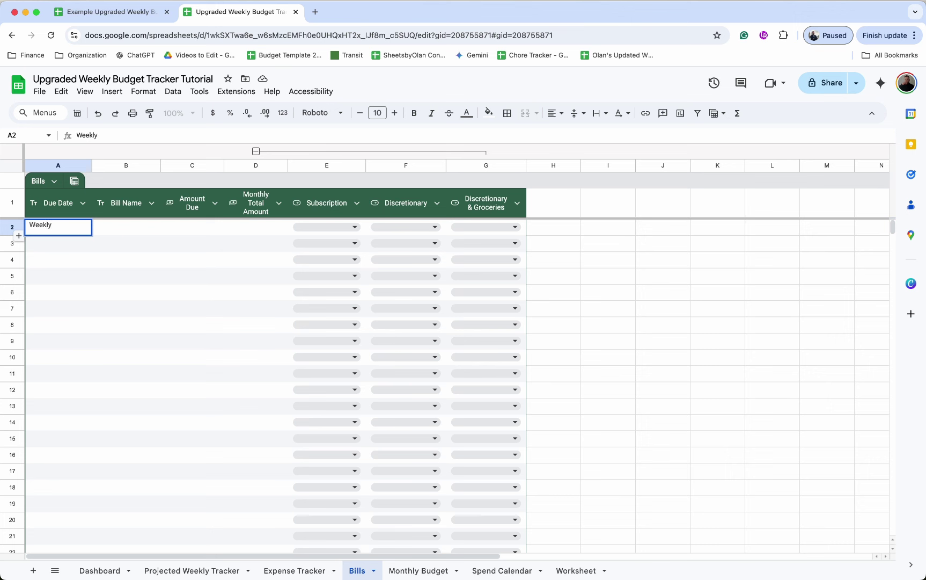
{"action": "key", "text": "Return"}
{"action": "type", "text": "Weekly"}
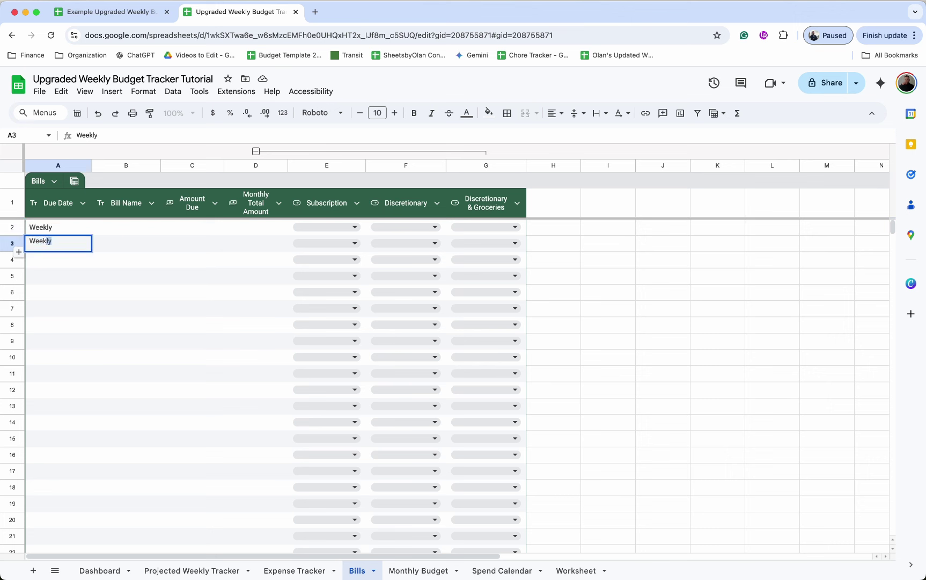
{"action": "key", "text": "Return"}
{"action": "type", "text": "Weekly"}
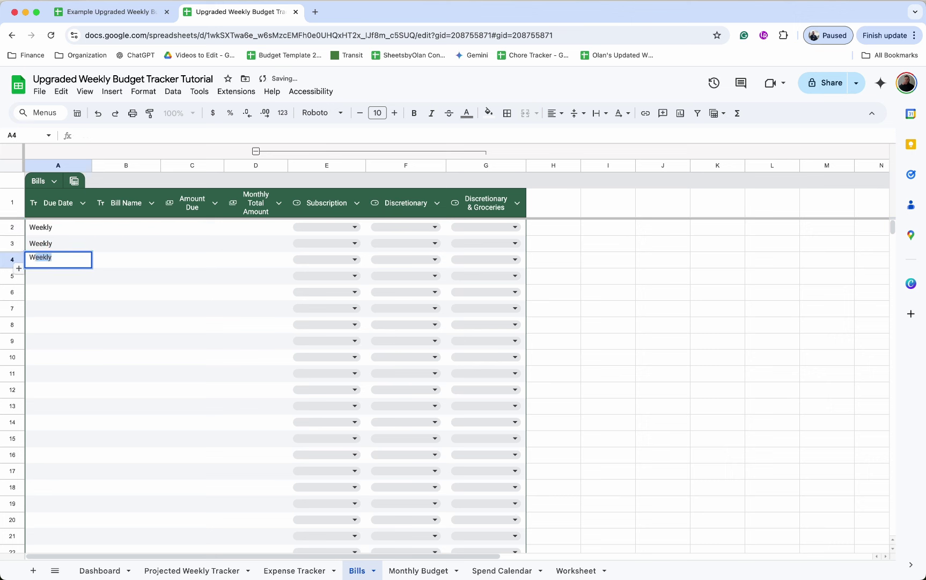
Step: Name the three weekly bills Groceries, Discretionary and Work Lunch
{"action": "left_click", "coordinate": [129, 230]}
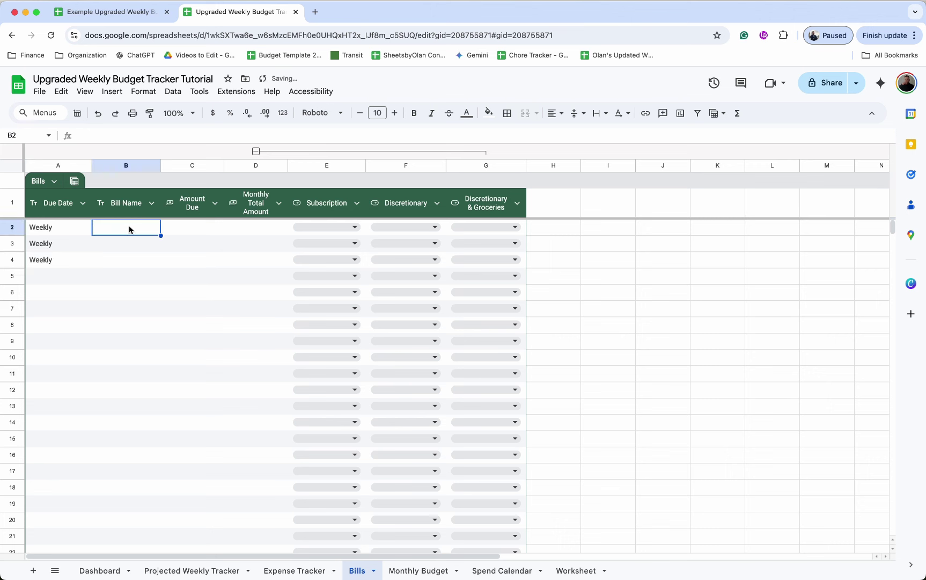
{"action": "type", "text": "Groceries"}
{"action": "key", "text": "Return"}
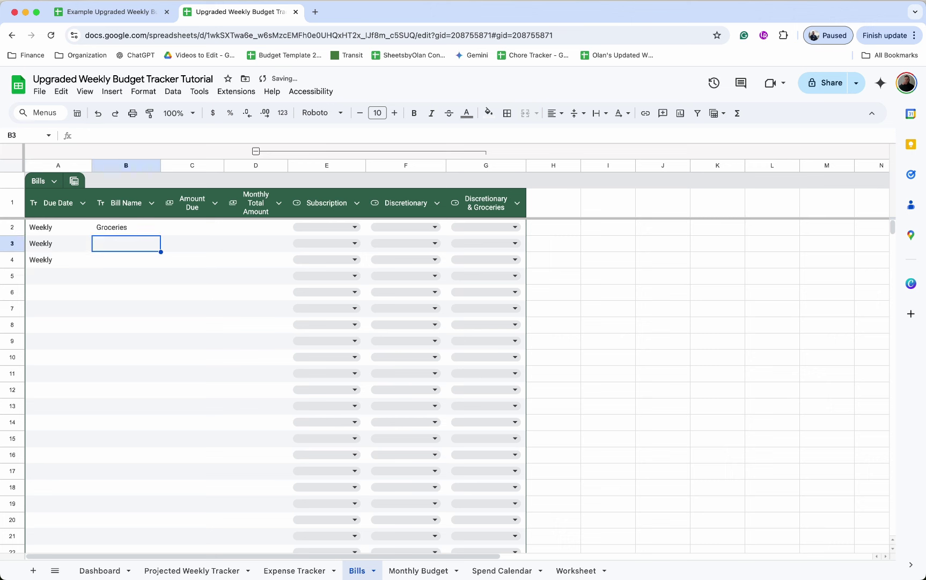
{"action": "type", "text": "Discretionary"}
{"action": "key", "text": "Return"}
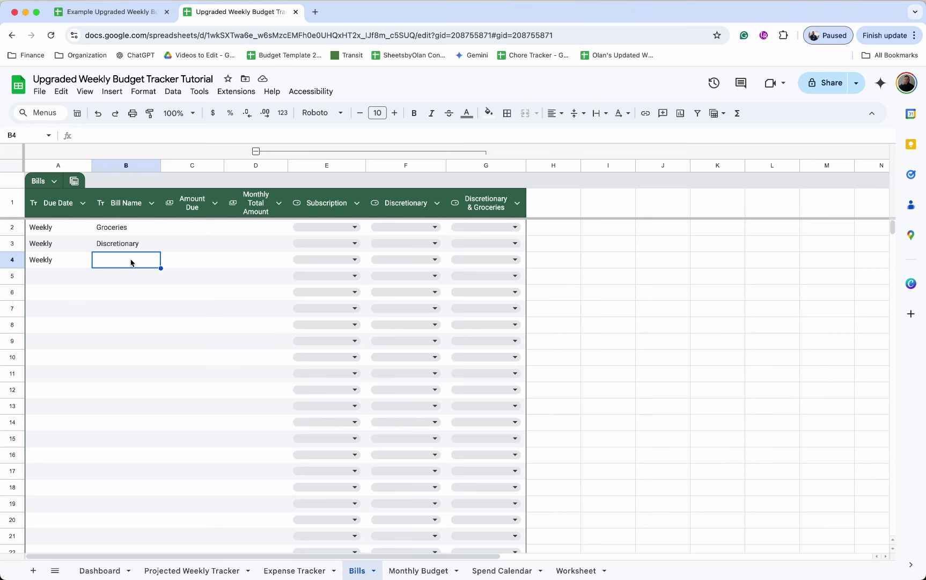
{"action": "type", "text": "Work Lunch"}
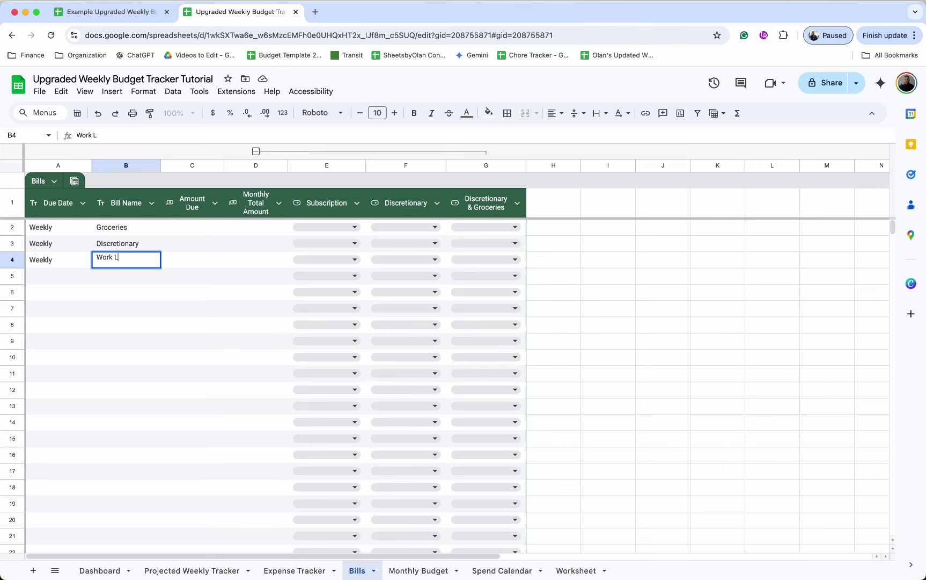
Step: Enter the weekly amounts due: 100 for Groceries, 150 for Discretionary and 50 for Work Lunch
{"action": "left_click", "coordinate": [192, 235]}
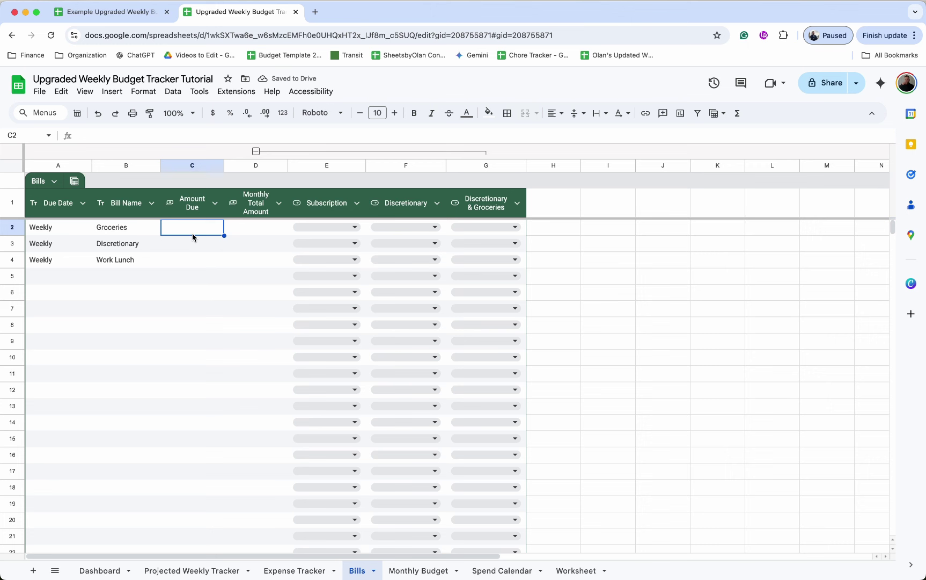
{"action": "type", "text": "100"}
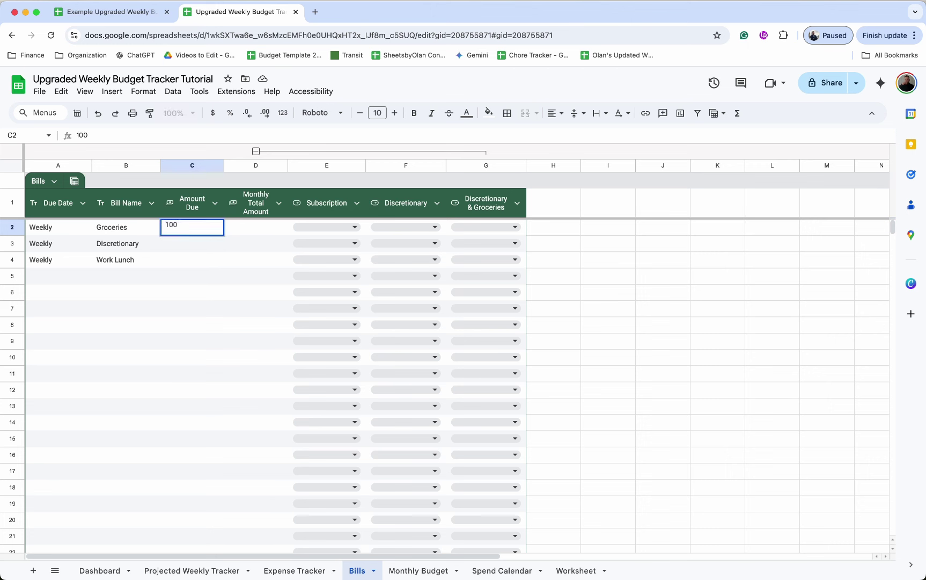
{"action": "key", "text": "Return"}
{"action": "type", "text": "150"}
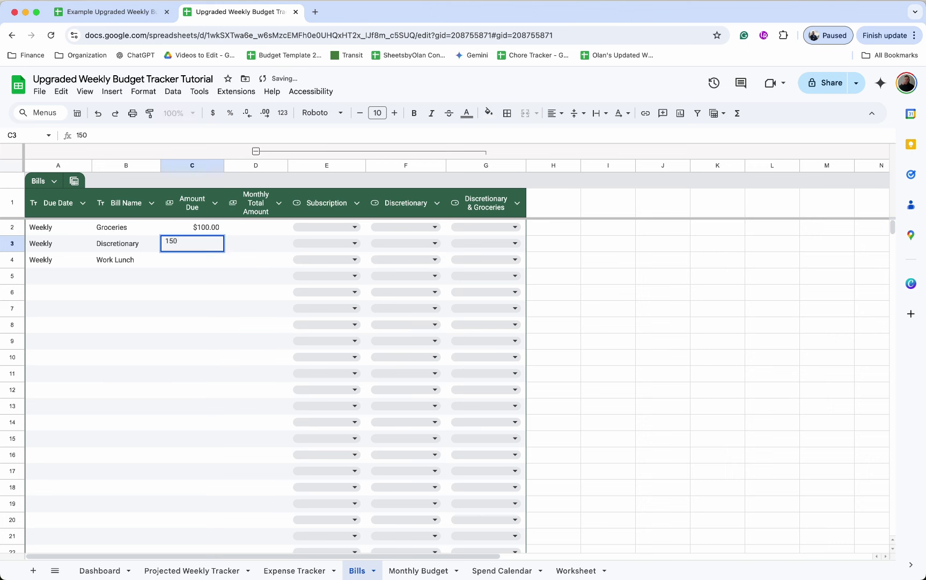
{"action": "key", "text": "Return"}
{"action": "type", "text": "50"}
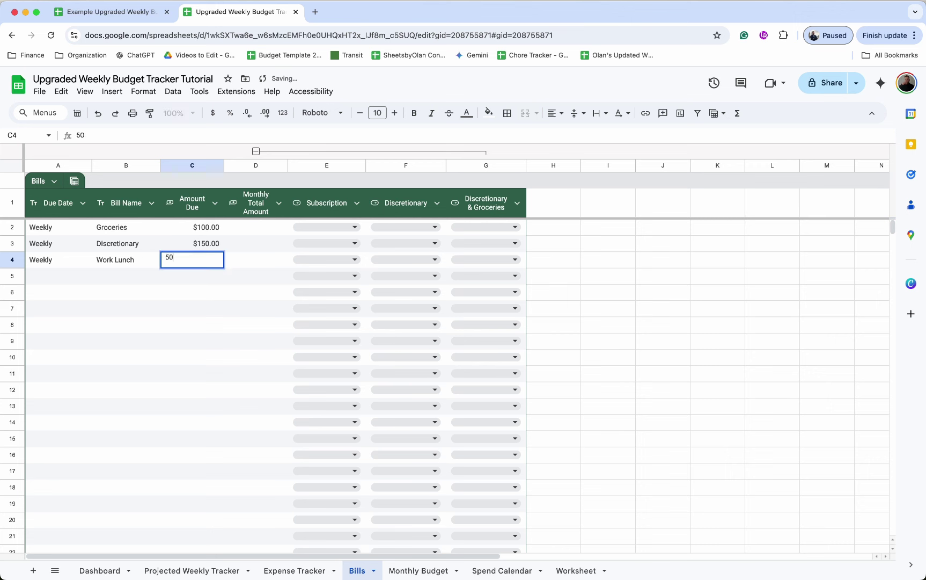
{"action": "key", "text": "Tab"}
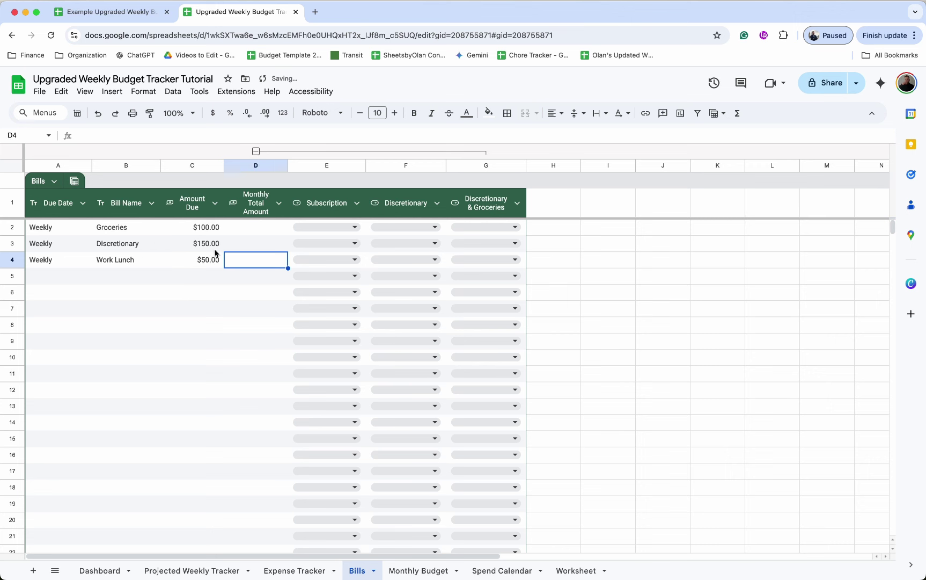
{"action": "left_click", "coordinate": [251, 226]}
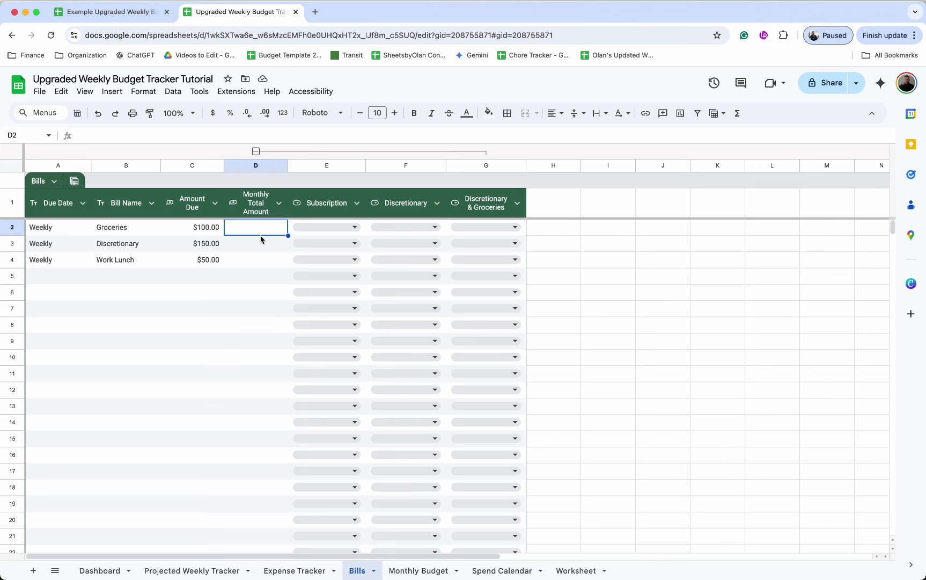
{"action": "left_click", "coordinate": [256, 252]}
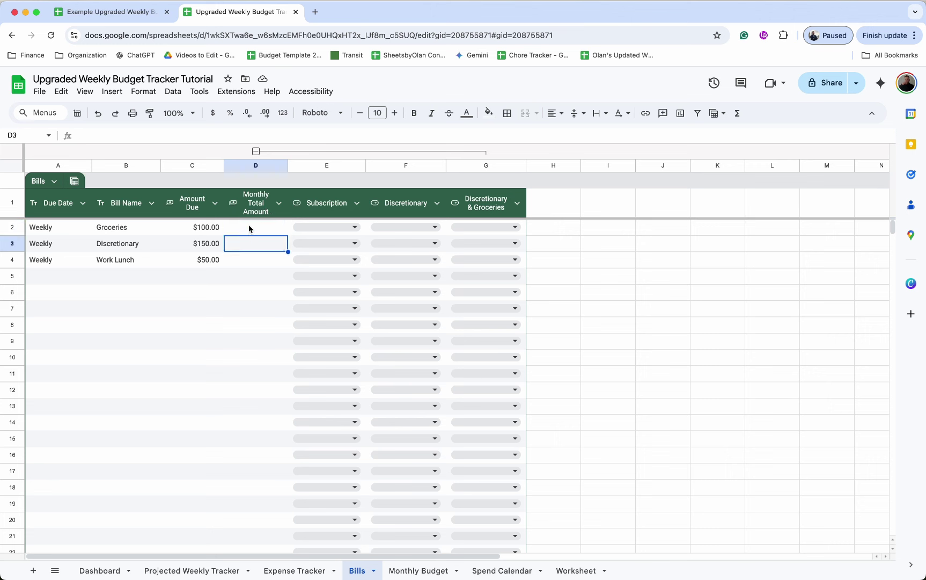
Step: Add a Rent bill below Work Lunch with due date 1 and an amount due of 2500
{"action": "left_click", "coordinate": [50, 279]}
{"action": "type", "text": "1"}
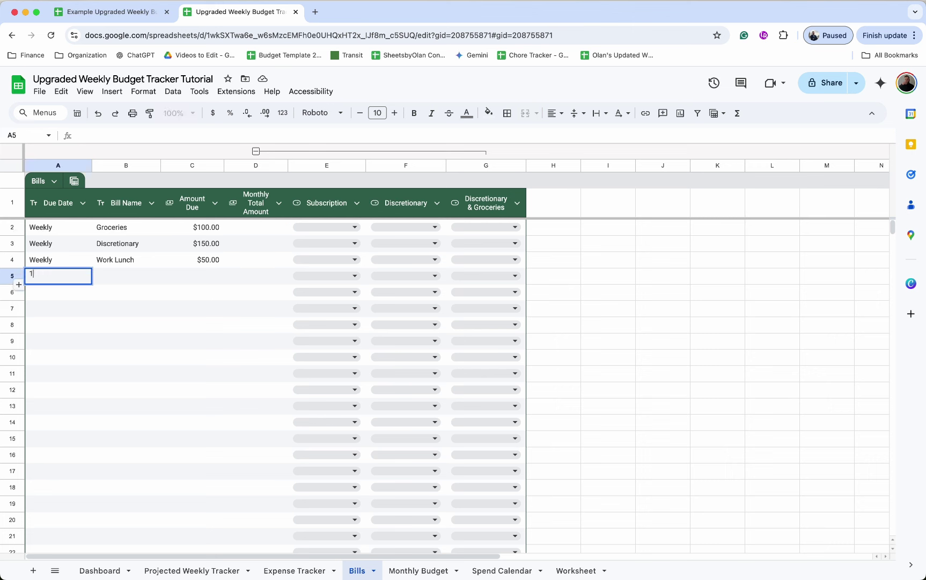
{"action": "key", "text": "Return"}
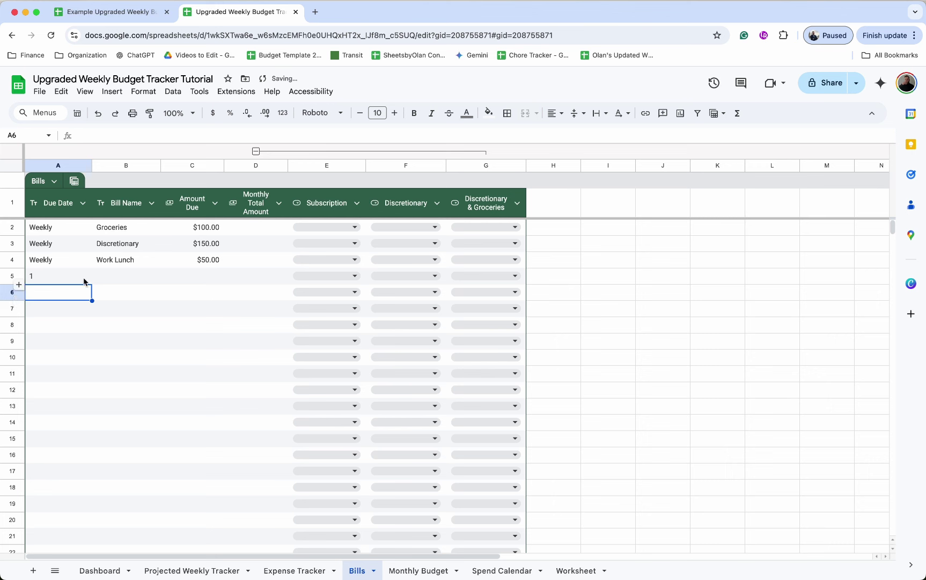
{"action": "left_click", "coordinate": [119, 282]}
{"action": "type", "text": "Rent"}
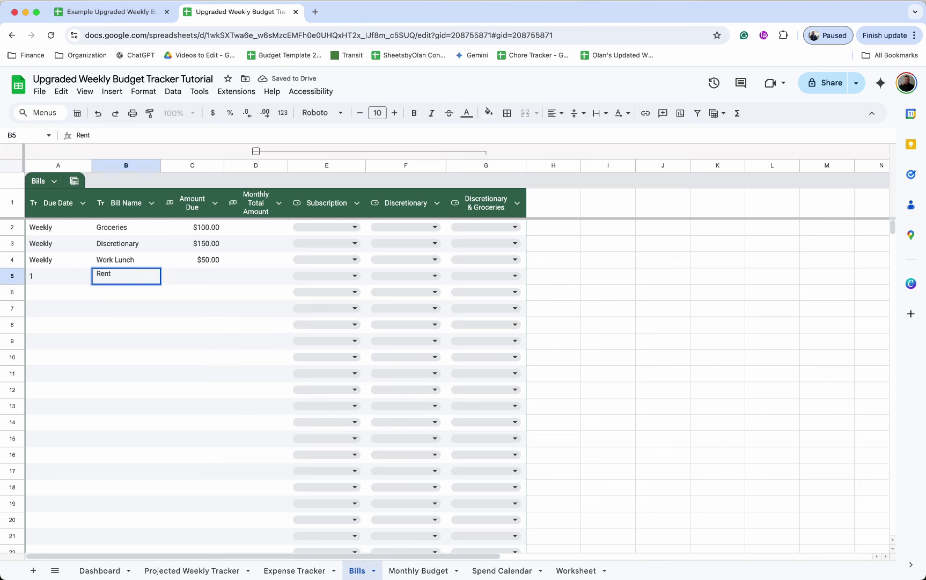
{"action": "key", "text": "Tab"}
{"action": "type", "text": "2500"}
{"action": "key", "text": "Return"}
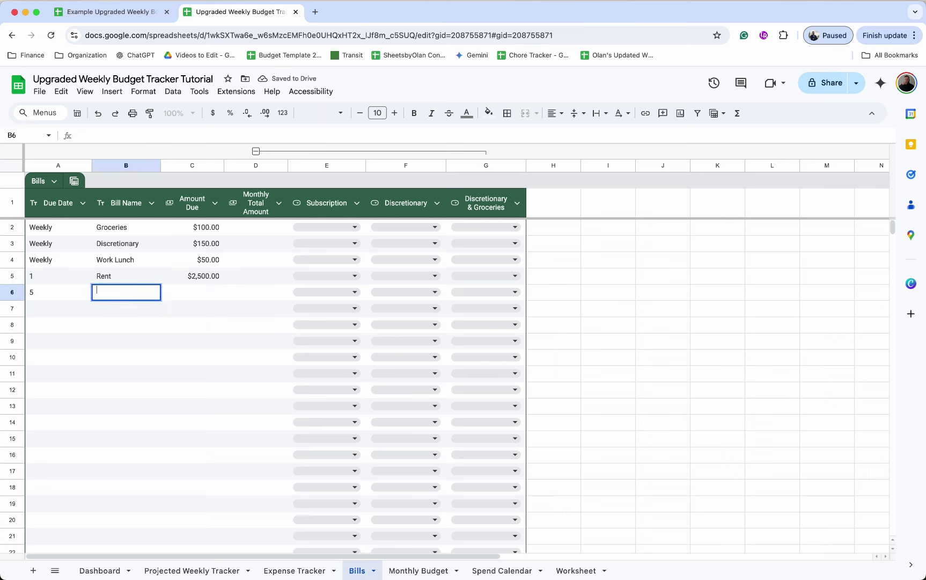
Step: Add a bill named Student Loan 1 below Rent with due date 5 and an amount due of 450
{"action": "type", "text": "Student Loan 1"}
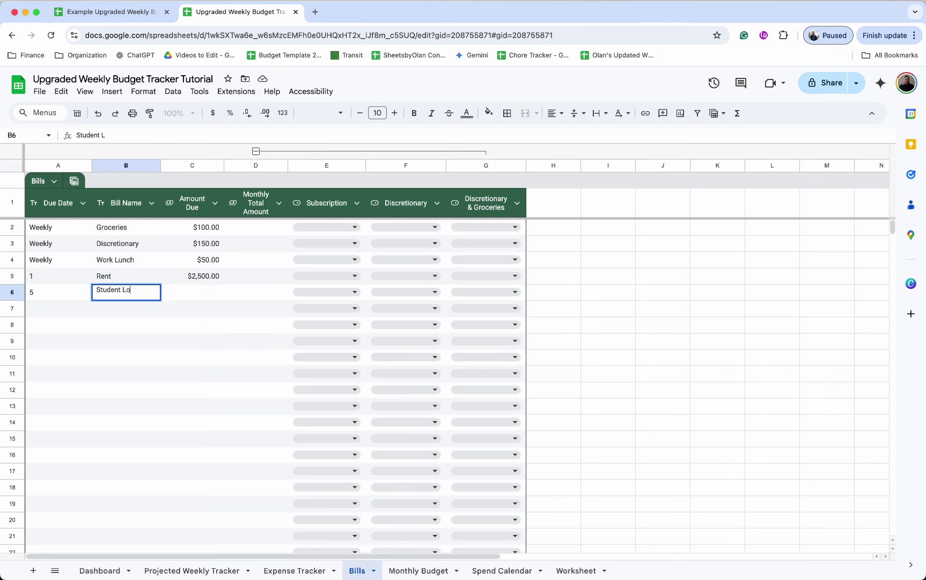
{"action": "key", "text": "Tab"}
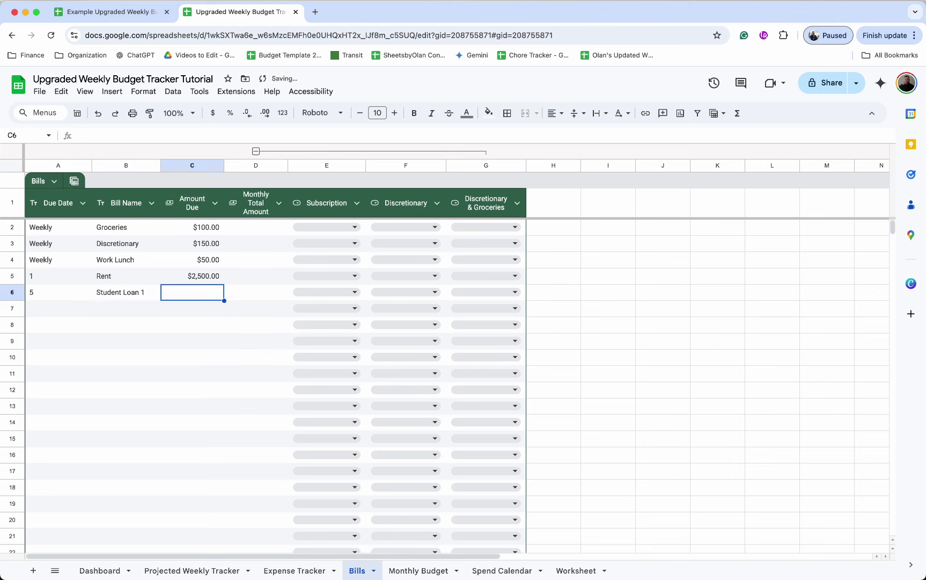
{"action": "type", "text": "450"}
{"action": "key", "text": "Return"}
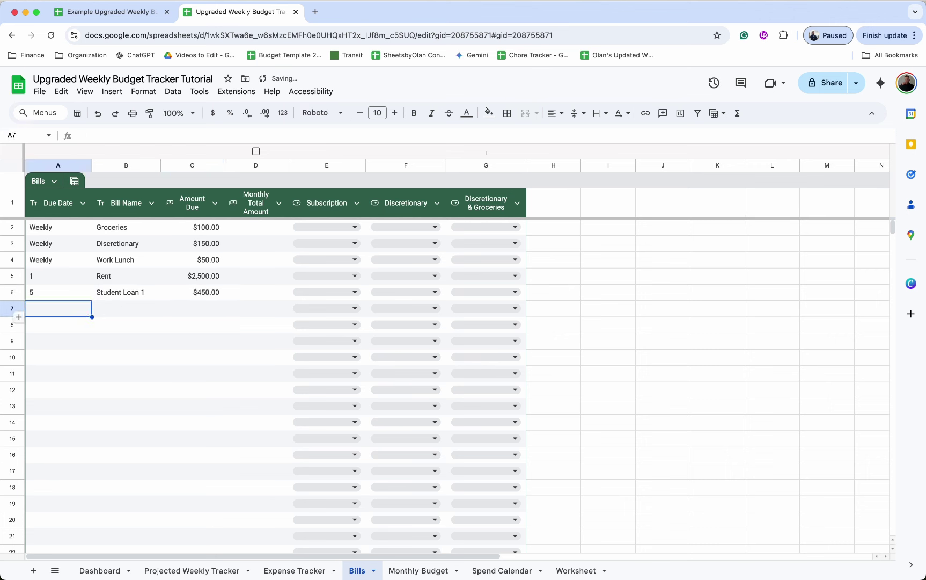
Step: Add a bill named Streaming Service 1 with due date 12 and an amount due of 10
{"action": "type", "text": "12"}
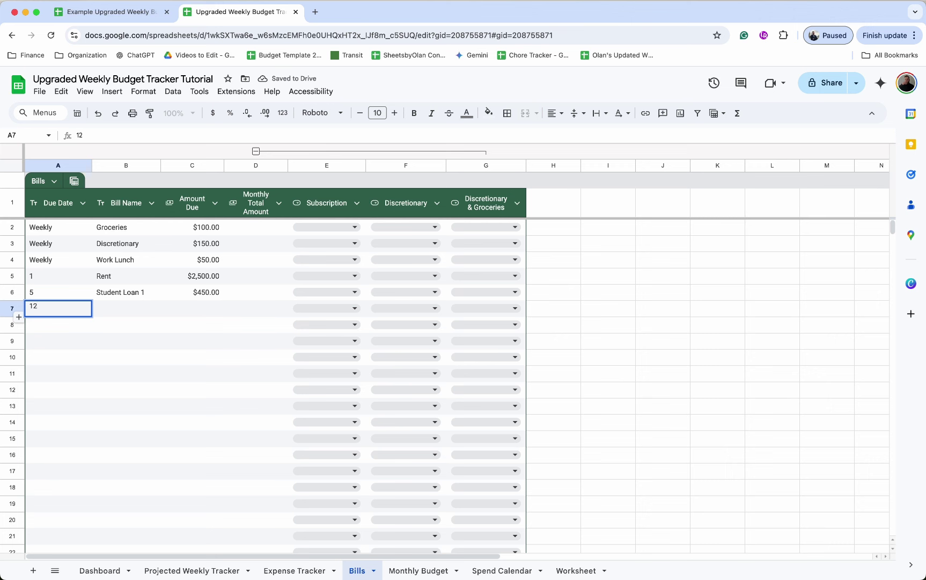
{"action": "key", "text": "Tab"}
{"action": "type", "text": "Streaming SEr"}
{"action": "key", "text": "BackSpace"}
{"action": "key", "text": "BackSpace"}
{"action": "type", "text": "ervice 1"}
{"action": "key", "text": "Tab"}
{"action": "type", "text": "10"}
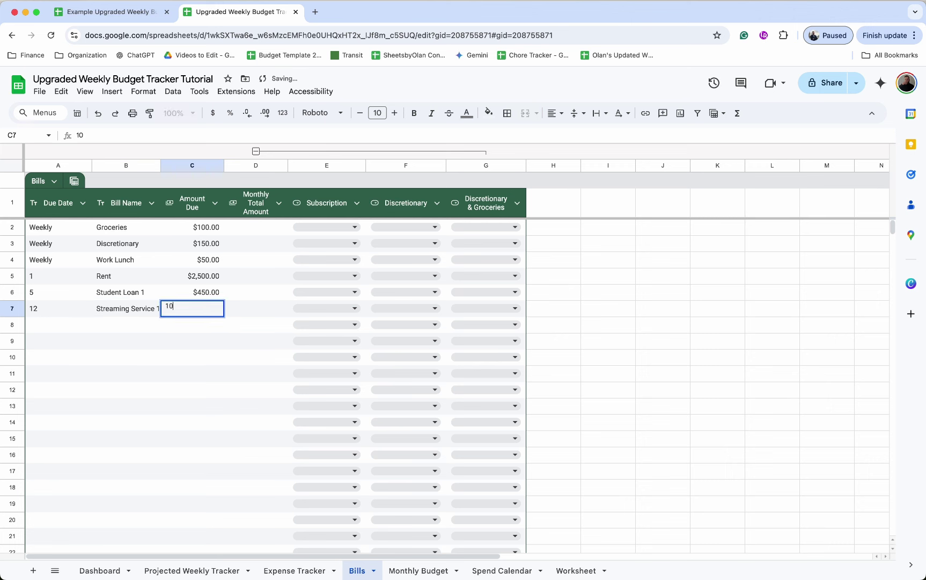
{"action": "key", "text": "Return"}
Step: Add an Electricity bill in the next row with due date 22 and an amount due of 250
{"action": "left_click", "coordinate": [69, 326]}
{"action": "type", "text": "22"}
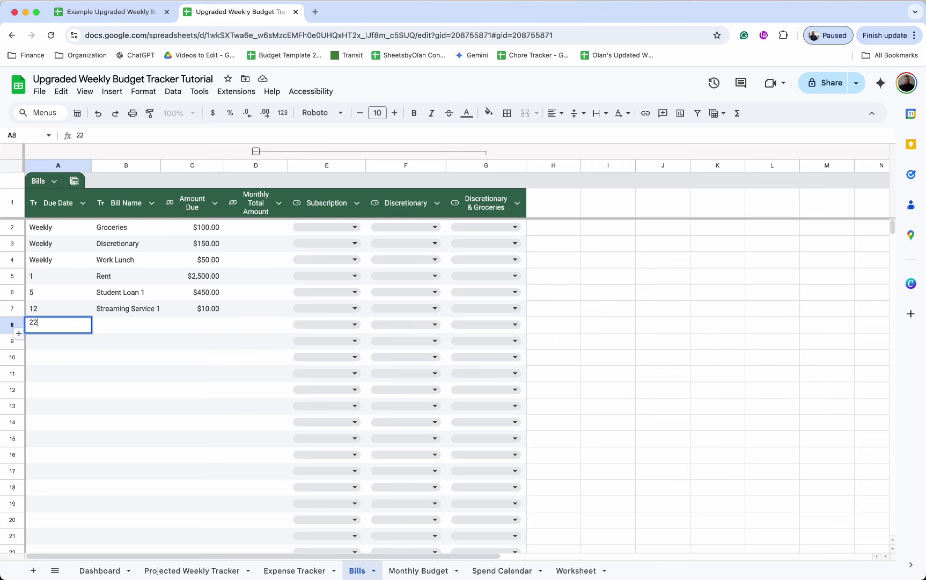
{"action": "key", "text": "Tab"}
{"action": "type", "text": "Electr"}
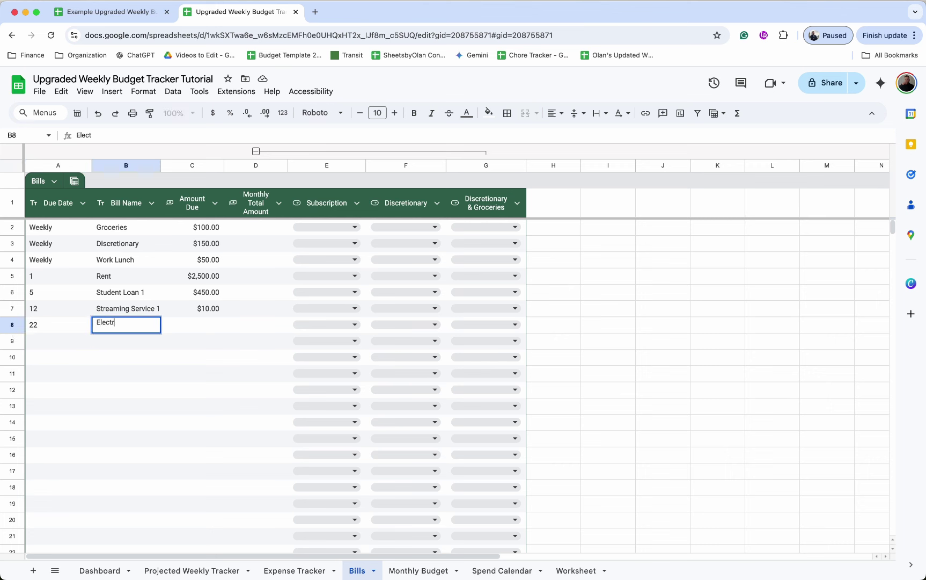
{"action": "type", "text": "icity"}
{"action": "left_click", "coordinate": [215, 329]}
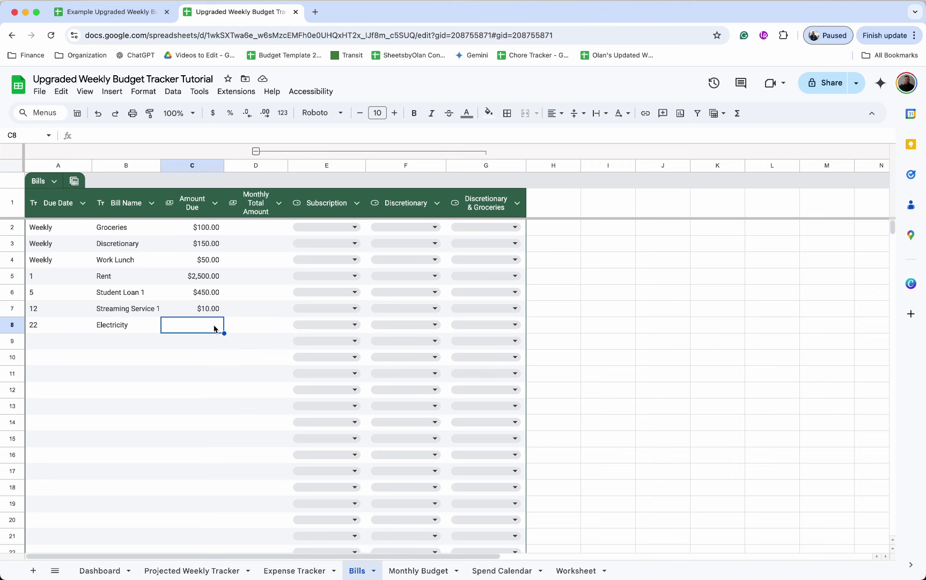
{"action": "type", "text": "250"}
{"action": "key", "text": "Tab"}
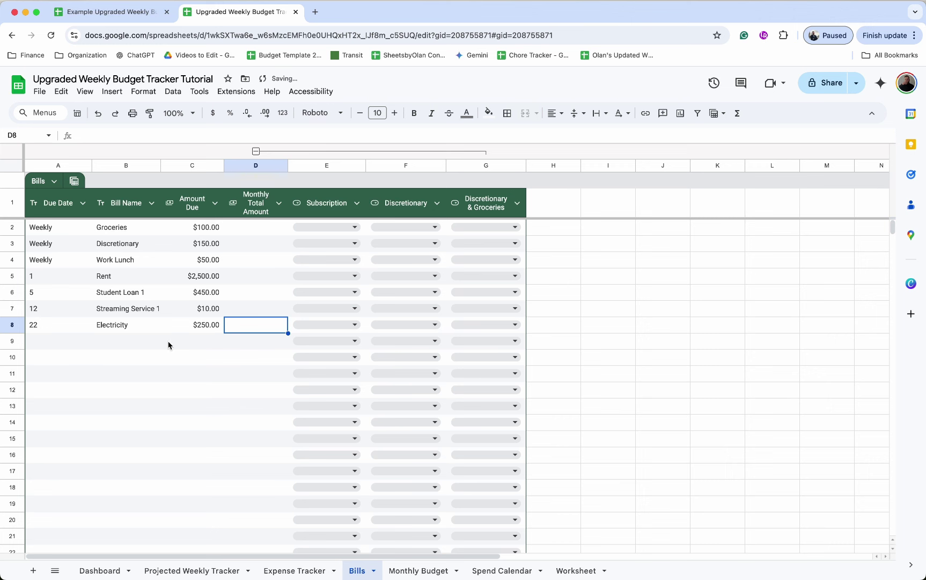
Step: Add a Travel bill below Electricity with One Time as its due date, leaving the amount empty
{"action": "left_click", "coordinate": [75, 344]}
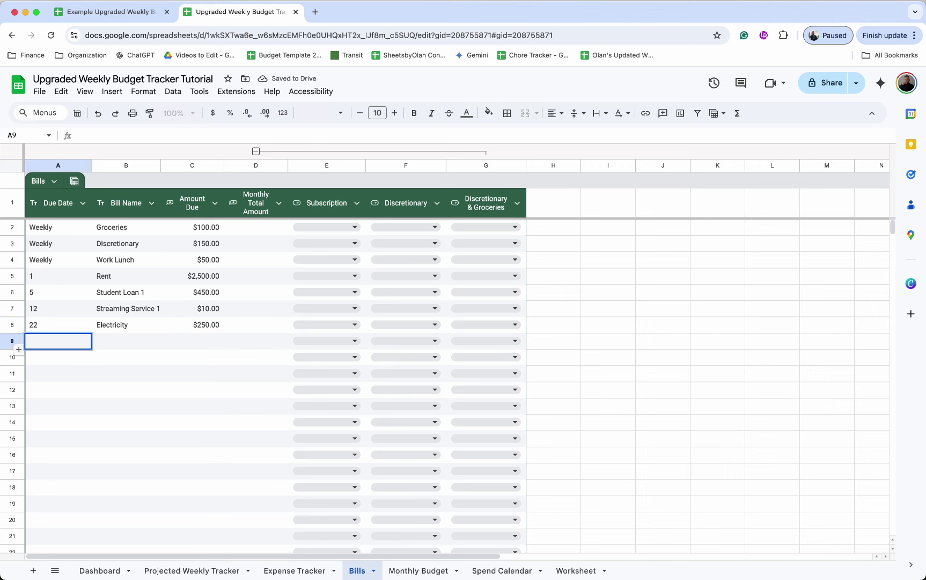
{"action": "left_click", "coordinate": [137, 341]}
{"action": "left_click", "coordinate": [84, 345]}
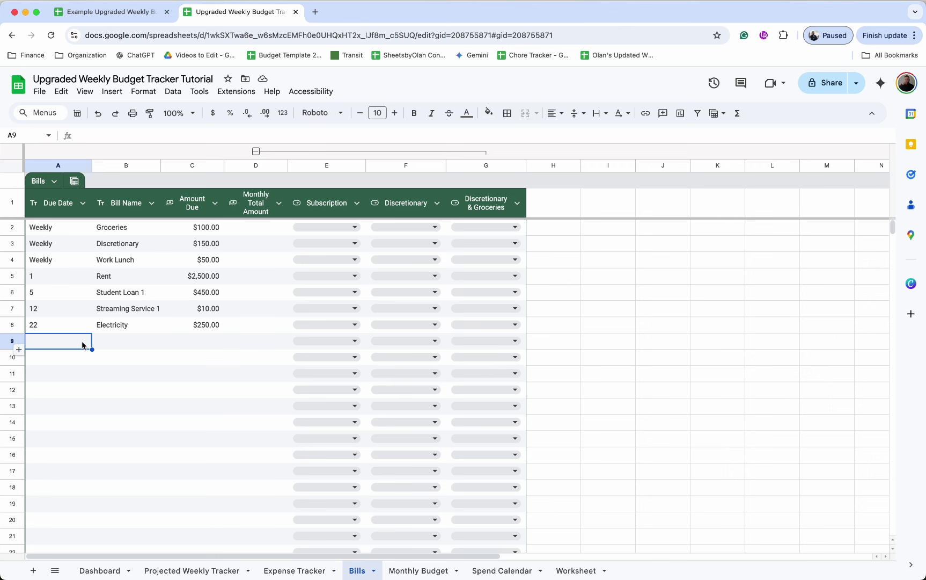
{"action": "type", "text": "One Time"}
{"action": "key", "text": "Tab"}
{"action": "type", "text": "Trav"}
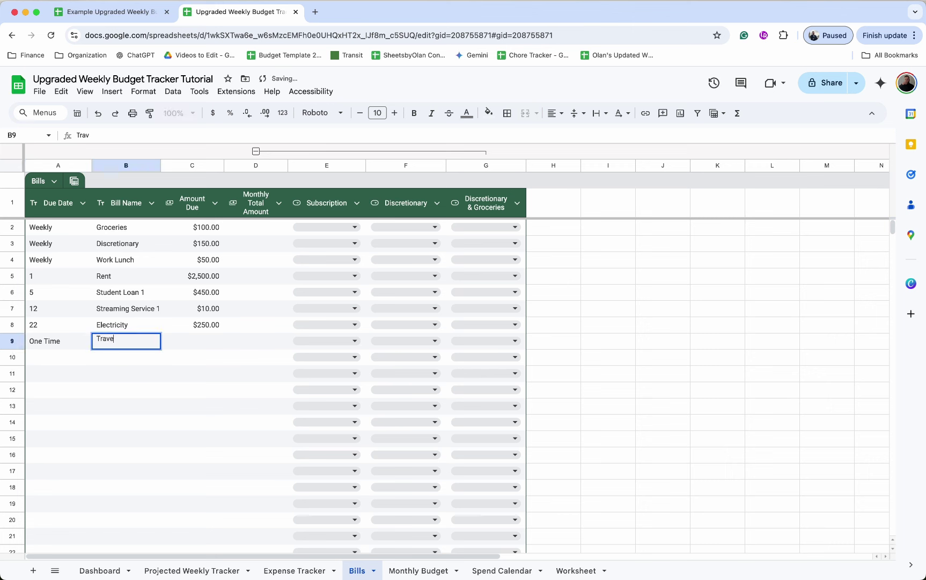
{"action": "type", "text": "el"}
{"action": "key", "text": "Return"}
Step: Add the bill names Tax Bill and Celebration below Travel, and fill the One Time due date down to both rows
{"action": "key", "text": "Tab"}
{"action": "type", "text": "Tax"}
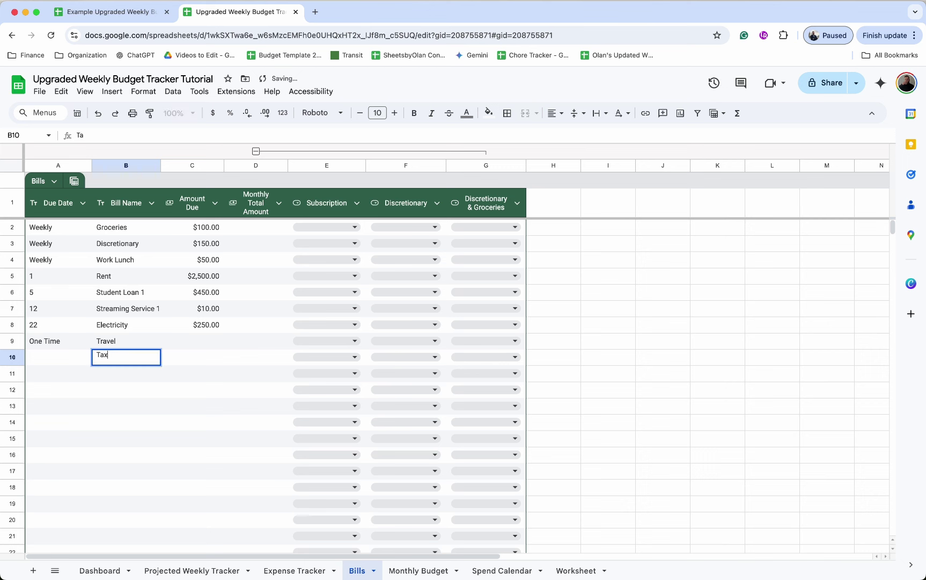
{"action": "type", "text": " Bill"}
{"action": "key", "text": "Return"}
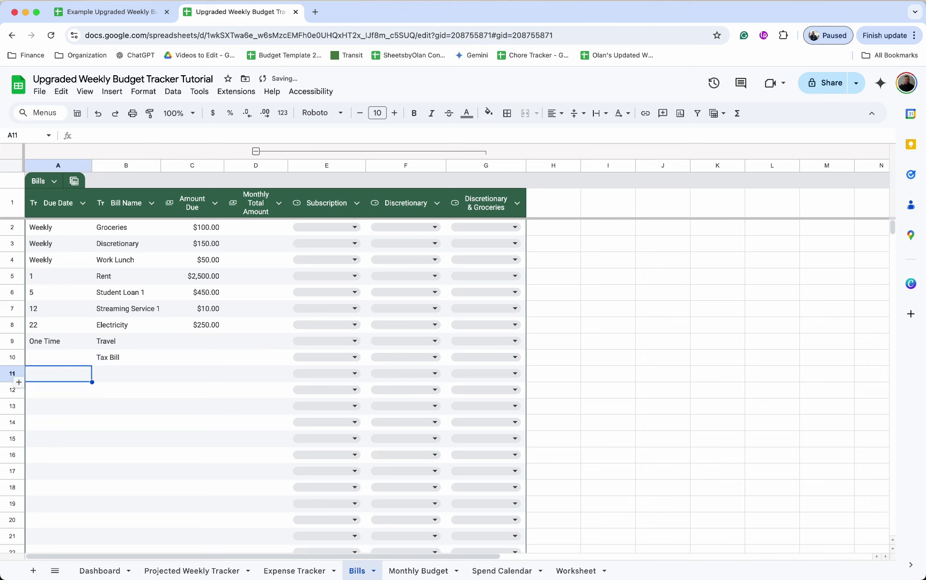
{"action": "key", "text": "Tab"}
{"action": "key", "text": "Tab"}
{"action": "key", "text": "Left"}
{"action": "type", "text": "Celebrat"}
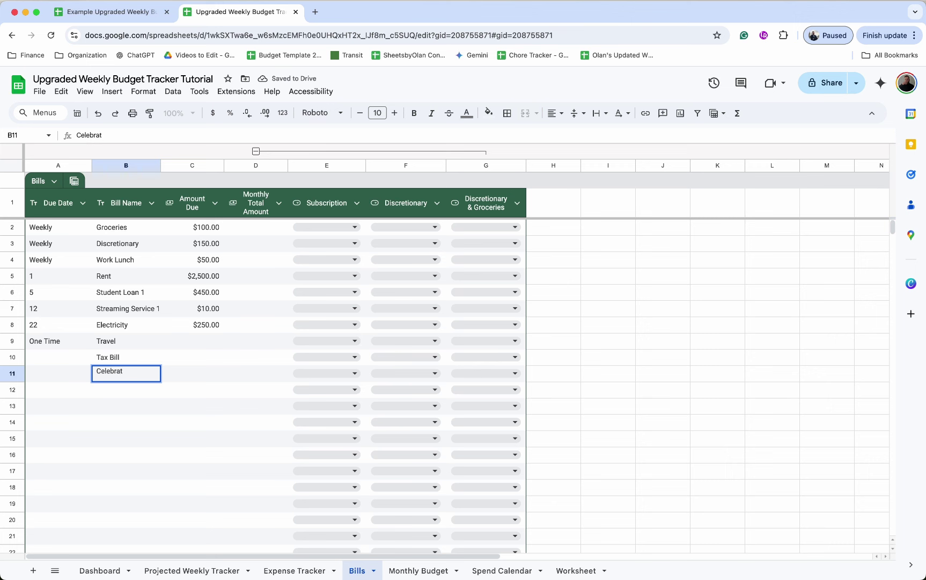
{"action": "type", "text": "ion"}
{"action": "key", "text": "Return"}
{"action": "left_click", "coordinate": [81, 344]}
{"action": "left_click_drag", "start_coordinate": [92, 348], "coordinate": [84, 380]}
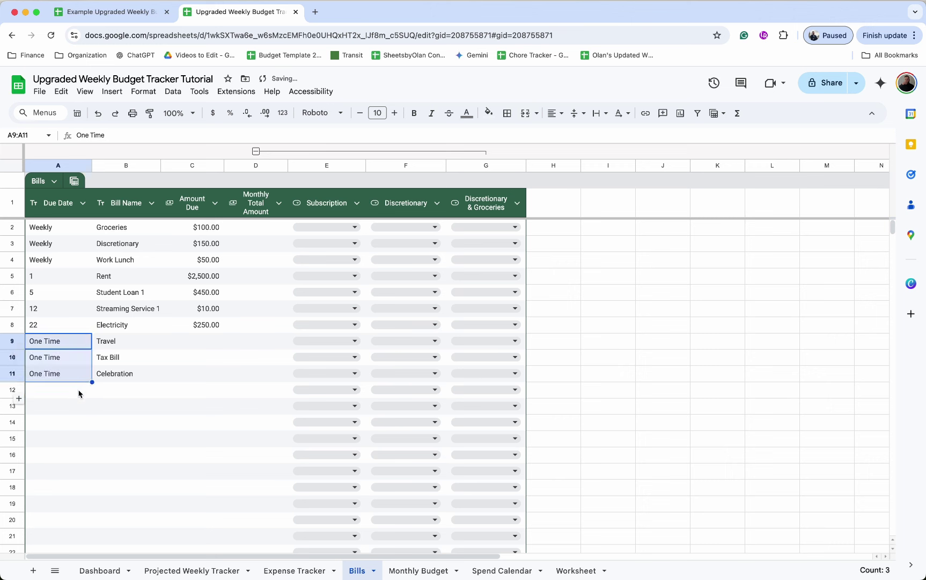
Step: Enter a hyphen as the bill name in the empty row below Celebration
{"action": "left_click", "coordinate": [80, 389]}
{"action": "left_click", "coordinate": [115, 392]}
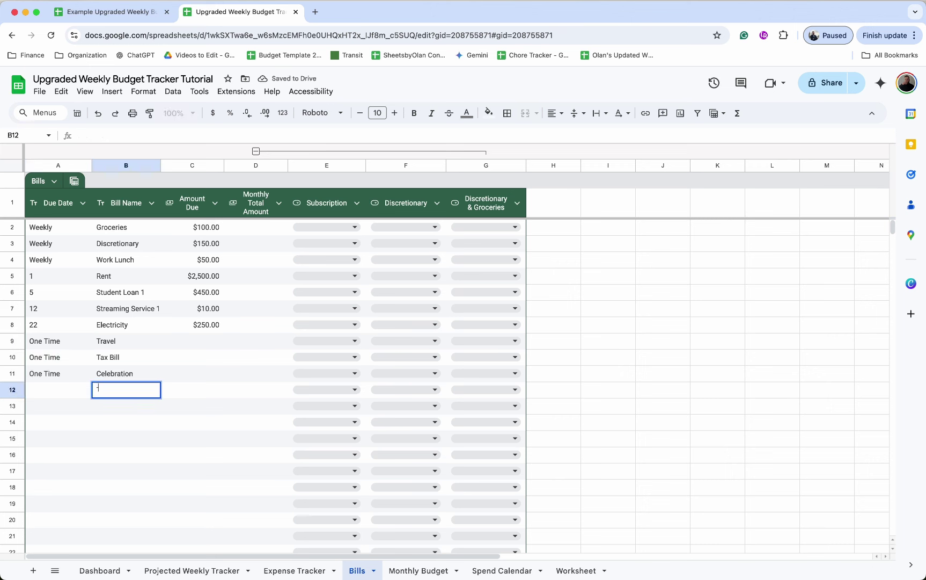
{"action": "type", "text": "-"}
{"action": "key", "text": "Return"}
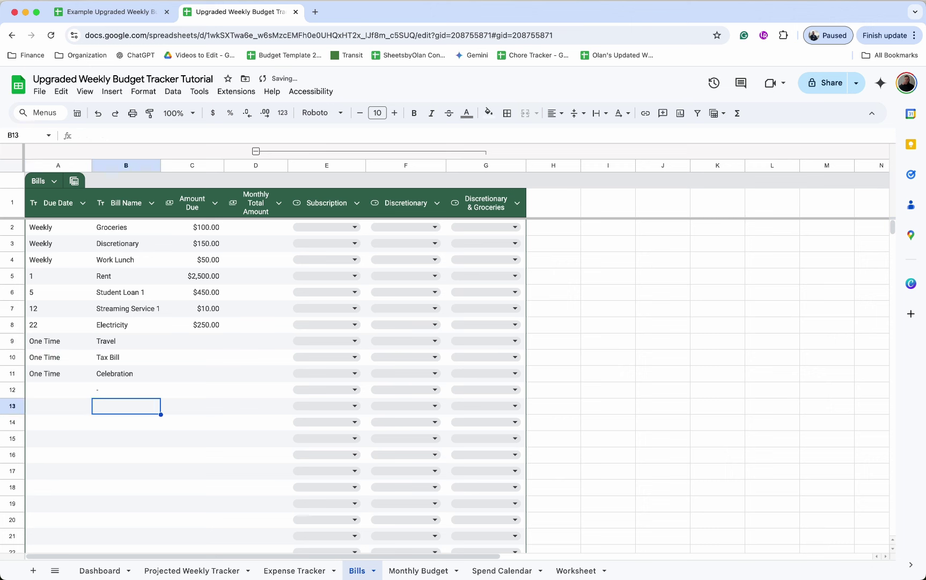
{"action": "left_click", "coordinate": [209, 342]}
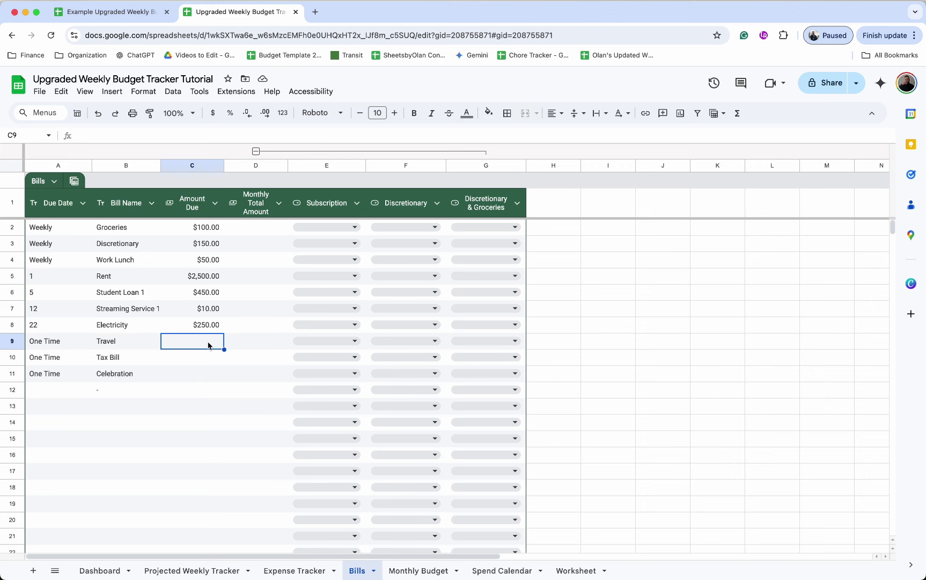
Step: Start an IF formula in the Groceries row's Monthly Total Amount that tests whether Bills[Due Date] equals "Weekly"
{"action": "left_click", "coordinate": [252, 229]}
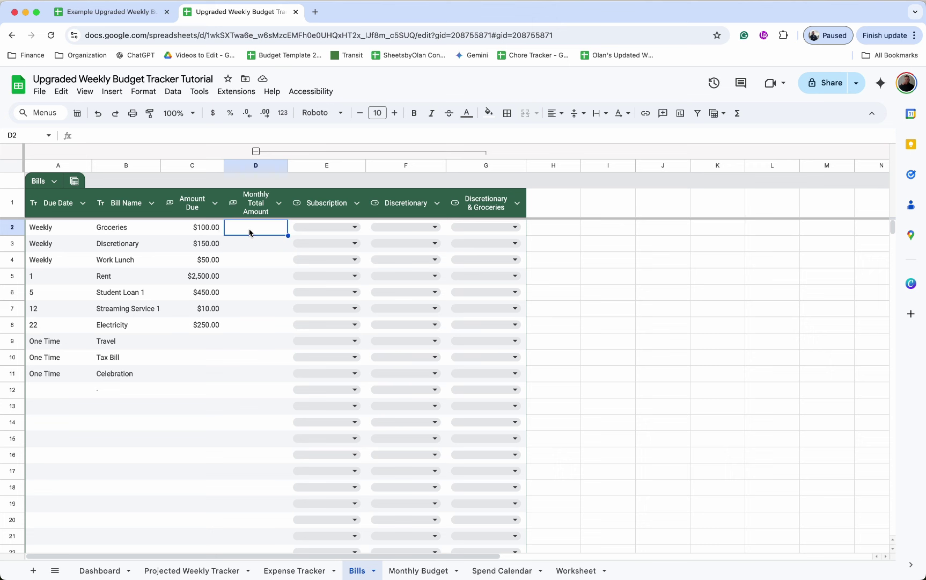
{"action": "type", "text": "=if("}
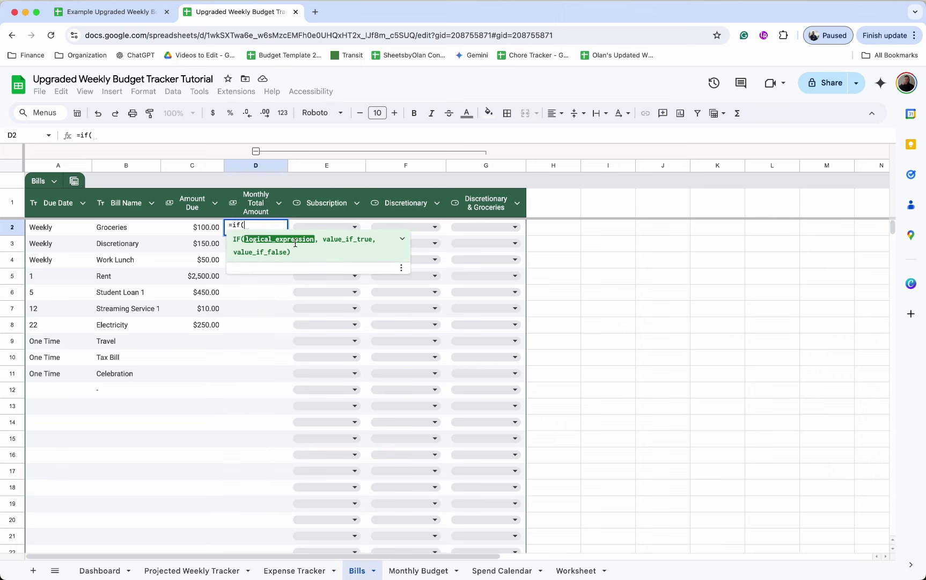
{"action": "type", "text": "Bills"}
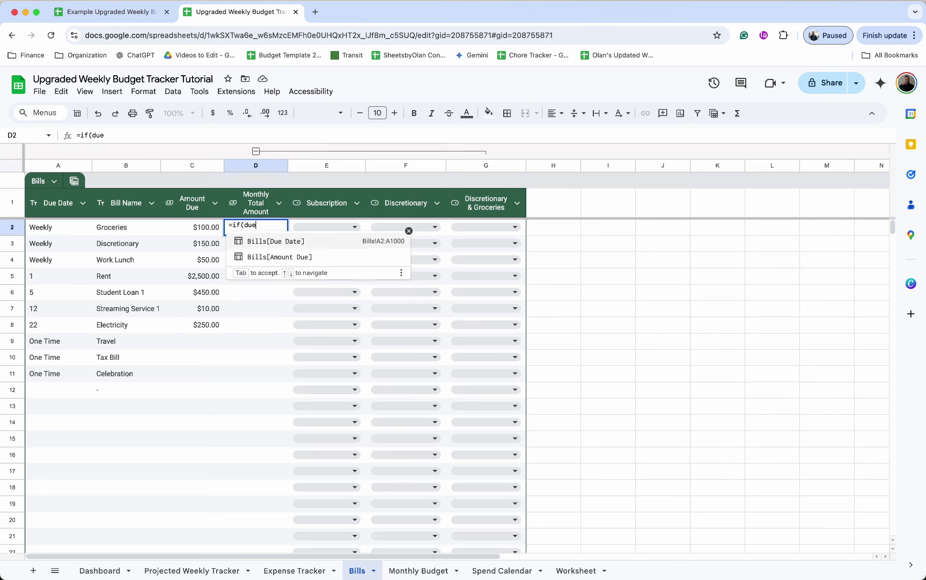
{"action": "left_click", "coordinate": [316, 242]}
{"action": "type", "text": "="}
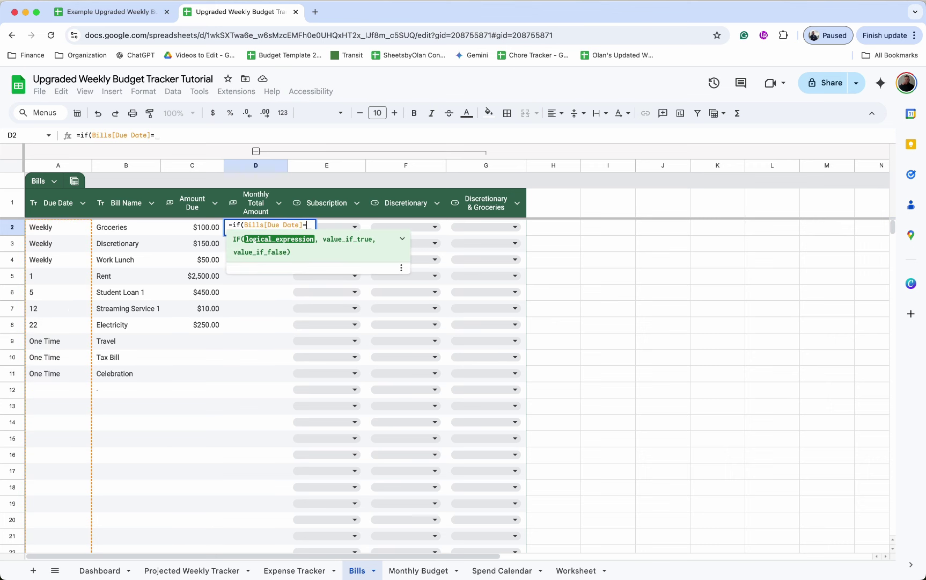
{"action": "type", "text": "\"Weekly\""}
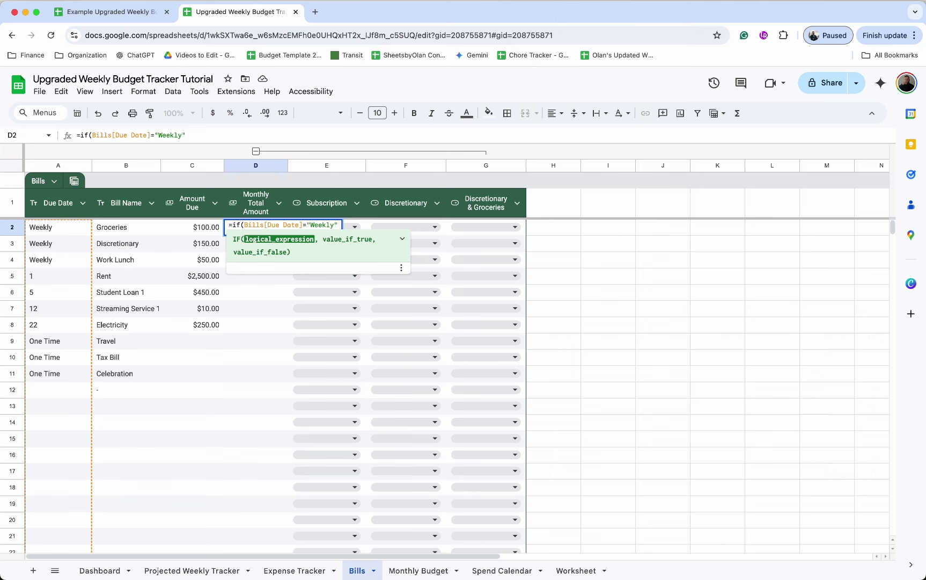
Step: Complete the formula with Bills[Amount Due]*4 if true and Bills[Amount Due] if false, and apply it to the whole Monthly Total Amount column
{"action": "type", "text": ","}
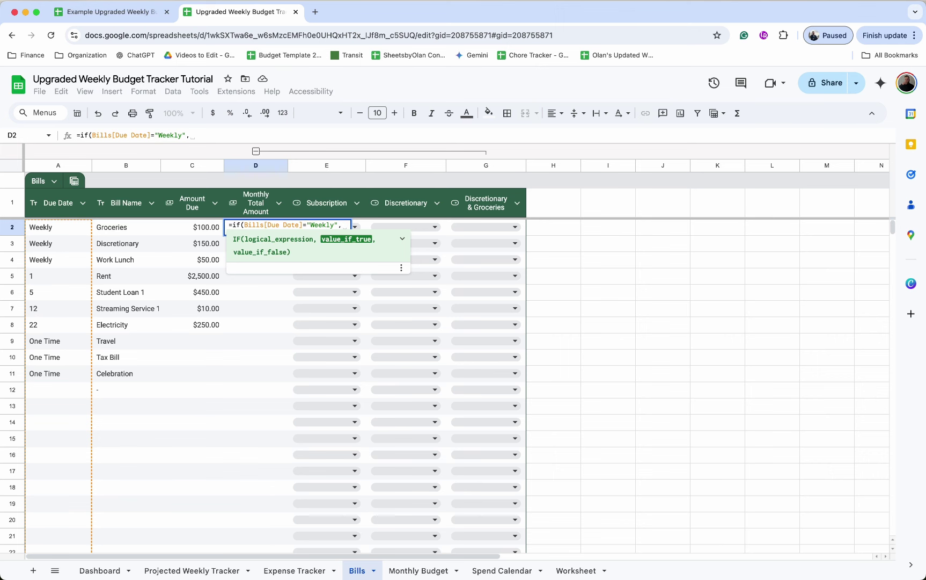
{"action": "type", "text": "amou"}
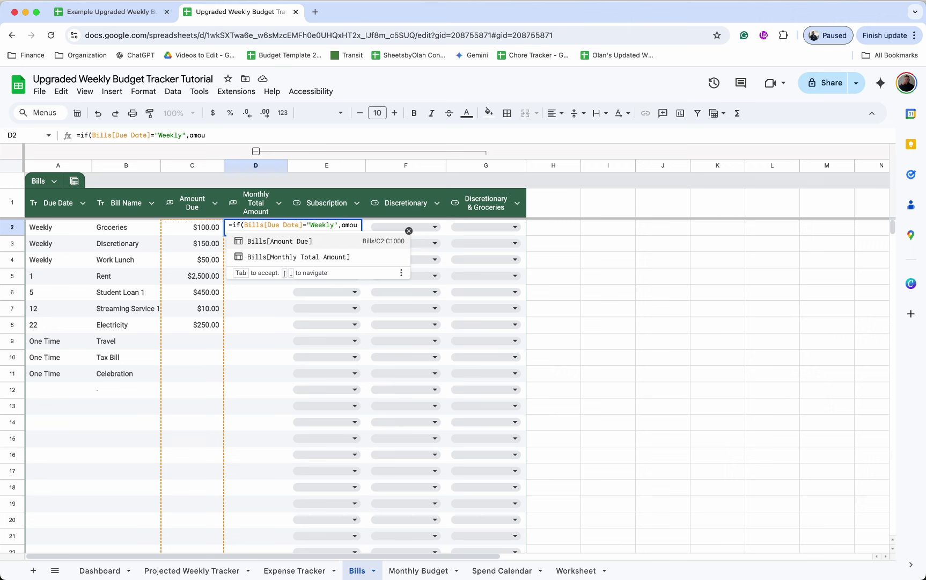
{"action": "left_click", "coordinate": [321, 241]}
{"action": "type", "text": "*4"}
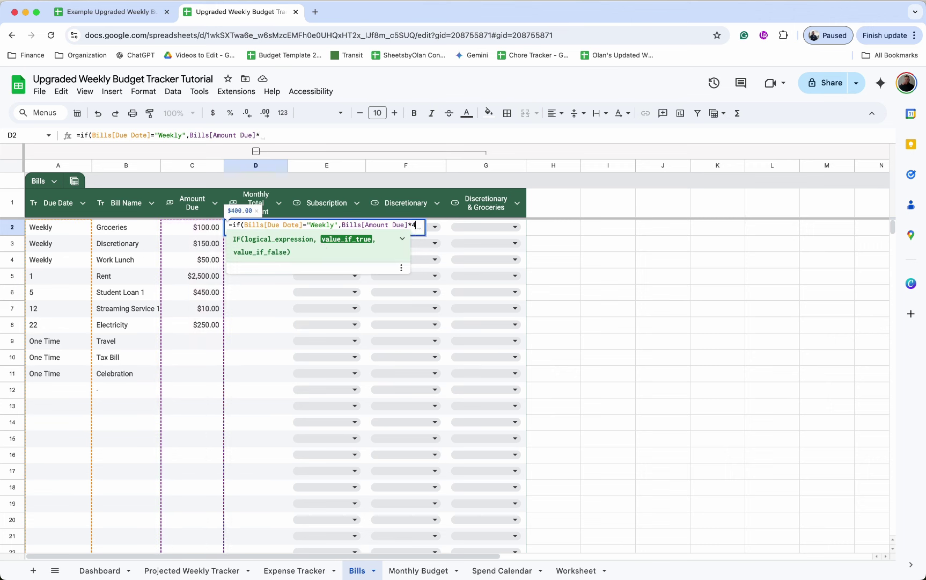
{"action": "type", "text": ","}
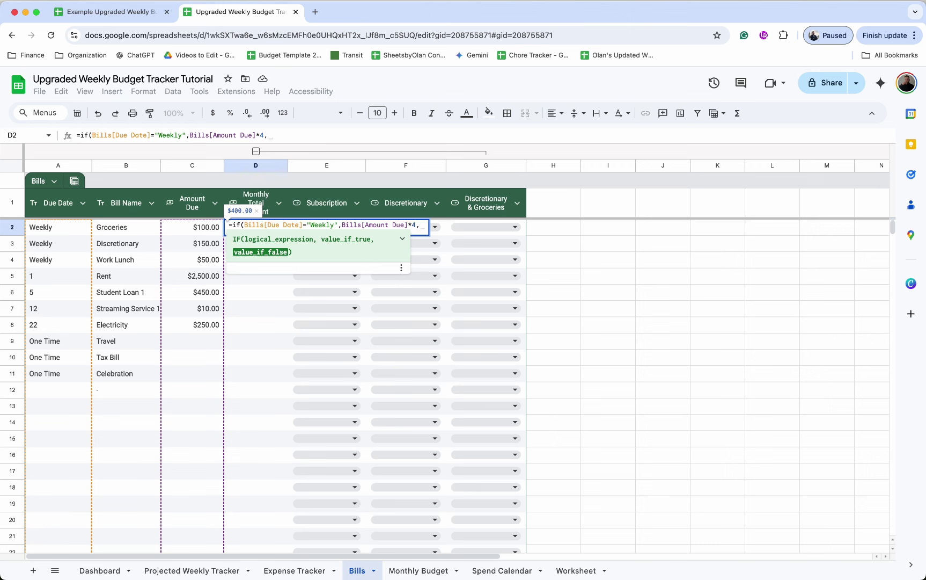
{"action": "type", "text": "am"}
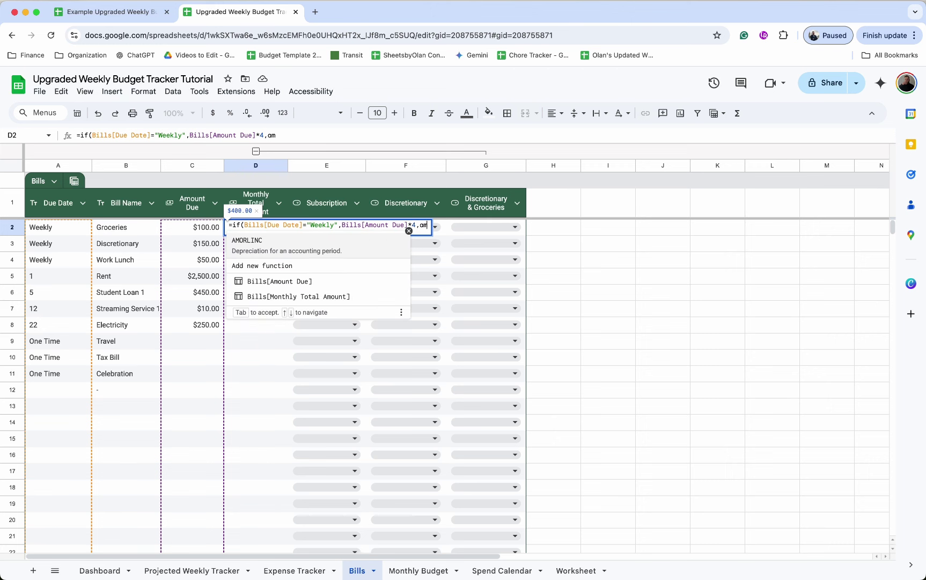
{"action": "left_click", "coordinate": [310, 280]}
{"action": "key", "text": "Return"}
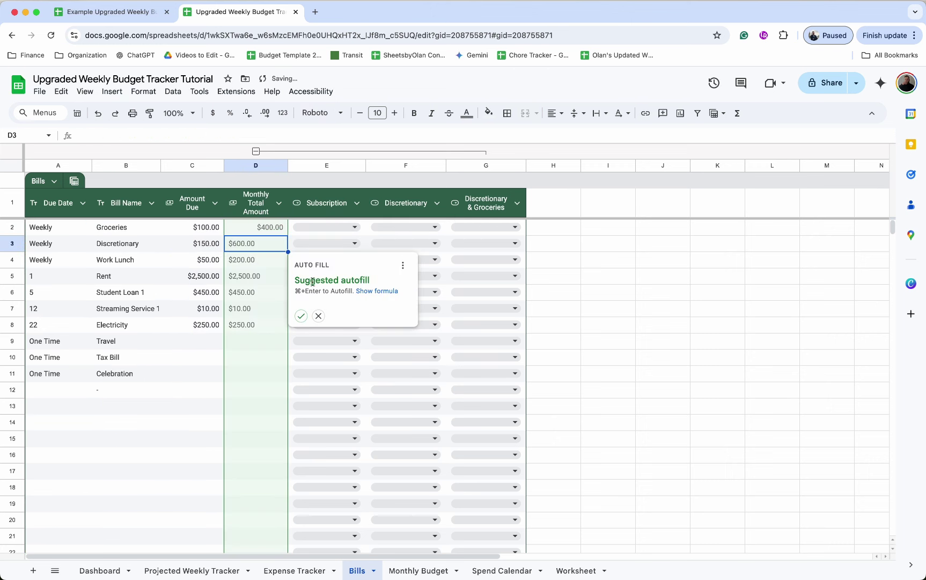
{"action": "left_click", "coordinate": [302, 317]}
Step: Check the Monthly Total Amount formula for the weekly bills and for Rent through Electricity
{"action": "left_click", "coordinate": [270, 258]}
{"action": "left_click", "coordinate": [263, 239]}
{"action": "left_click", "coordinate": [266, 231]}
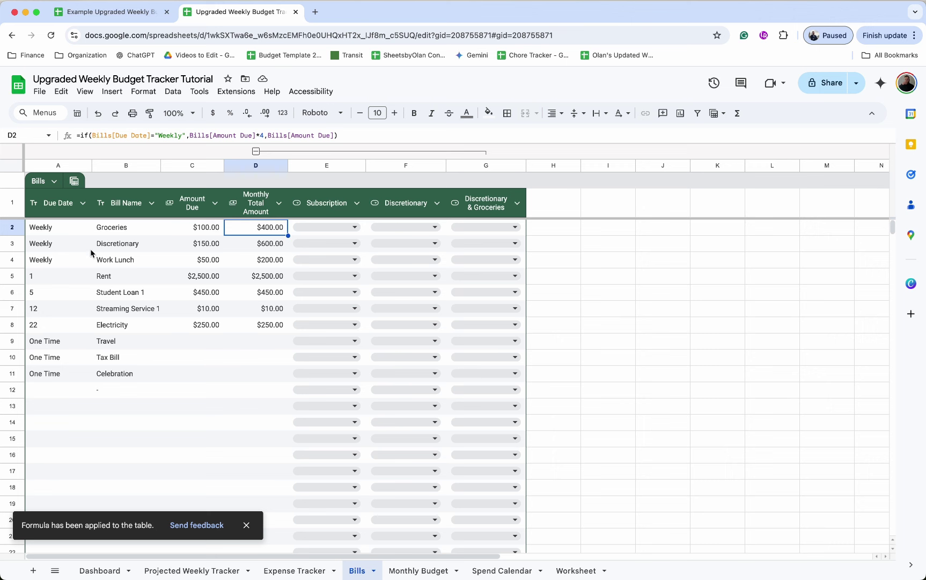
{"action": "left_click", "coordinate": [278, 280]}
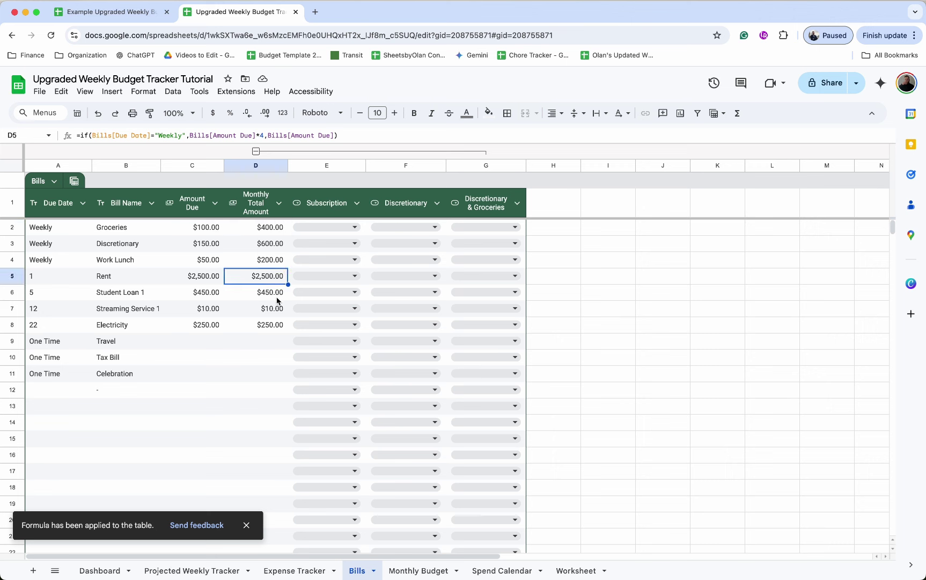
{"action": "left_click", "coordinate": [275, 298]}
{"action": "left_click", "coordinate": [273, 309]}
{"action": "left_click", "coordinate": [271, 326]}
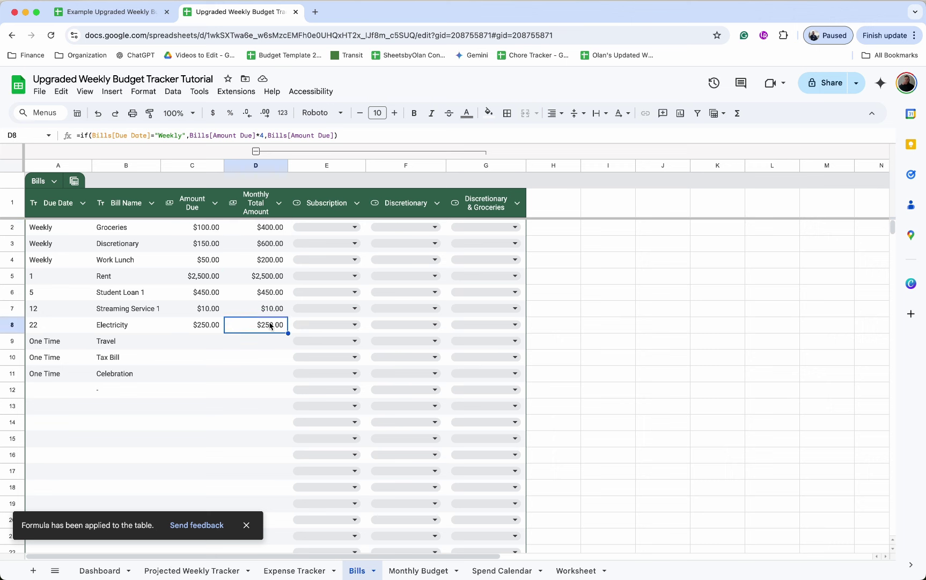
Step: Try Weekly as the Rent bill's due date and undo the change
{"action": "left_click", "coordinate": [49, 279]}
{"action": "type", "text": "Weekly"}
{"action": "key", "text": "Return"}
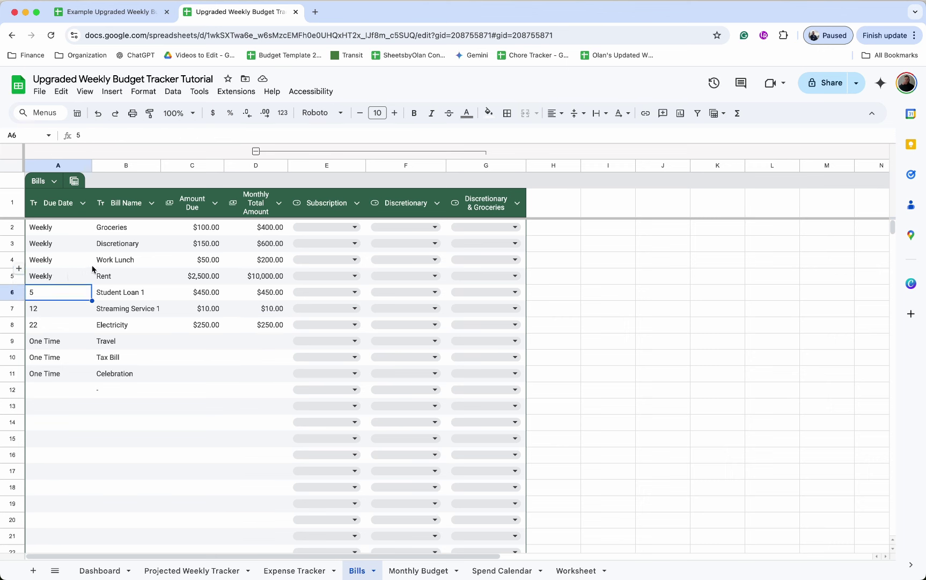
{"action": "key", "text": "ctrl+z"}
{"action": "left_click", "coordinate": [261, 292]}
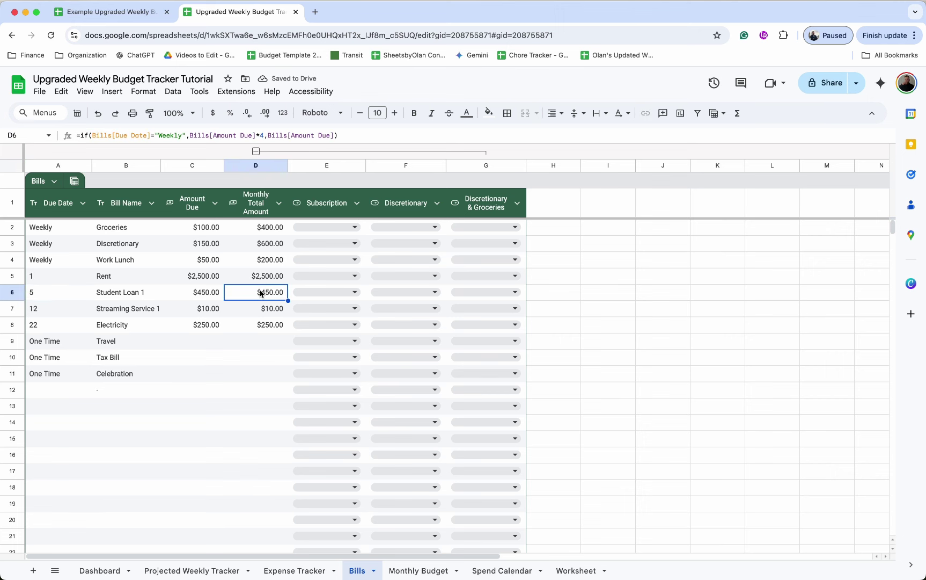
Step: Delete the unused rows 36 through 1000 from the Bills sheet
{"action": "scroll", "coordinate": [260, 294], "scroll_direction": "down", "scroll_amount": 10}
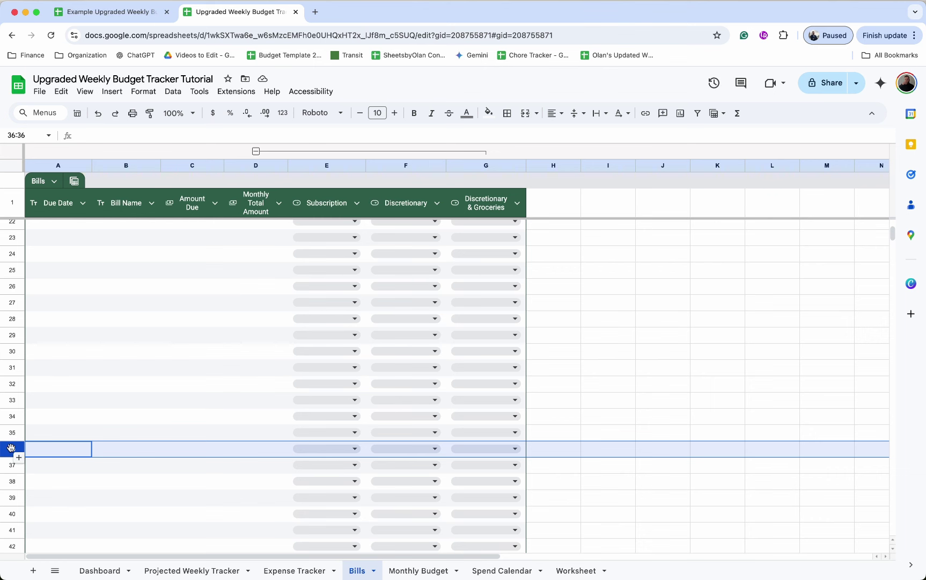
{"action": "key", "text": "super+shift+Down"}
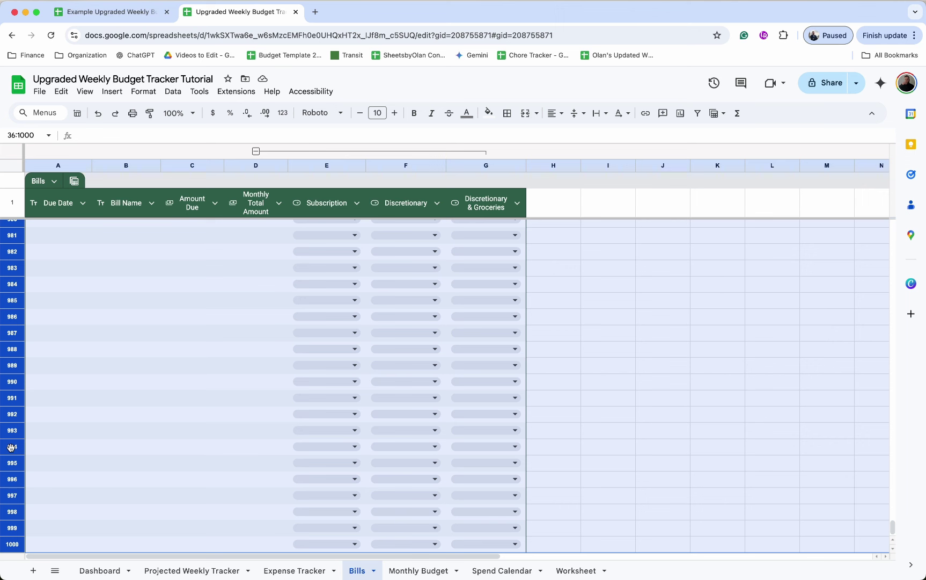
{"action": "right_click", "coordinate": [11, 447]}
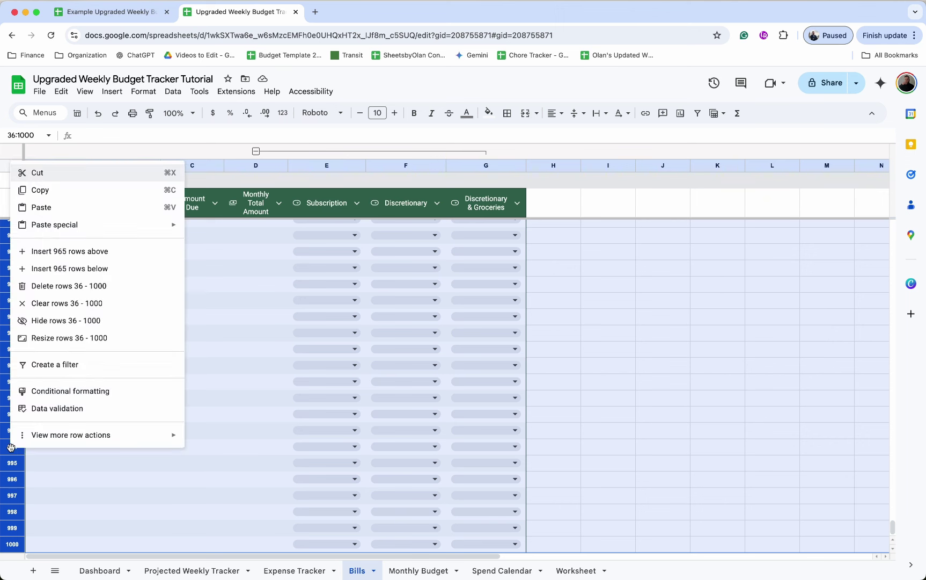
{"action": "left_click", "coordinate": [78, 292]}
{"action": "left_click", "coordinate": [272, 461]}
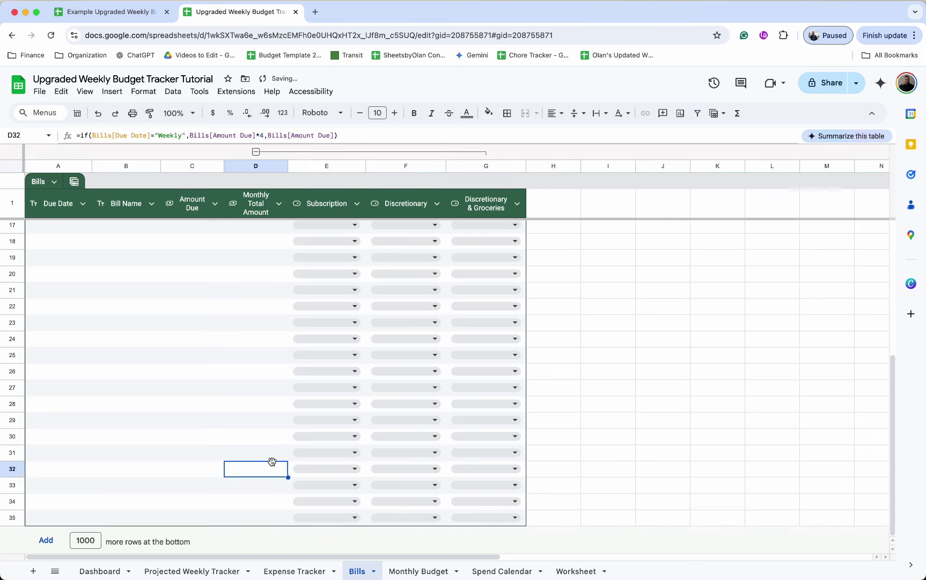
{"action": "scroll", "coordinate": [272, 461], "scroll_direction": "up", "scroll_amount": 5}
{"action": "left_click", "coordinate": [263, 357]}
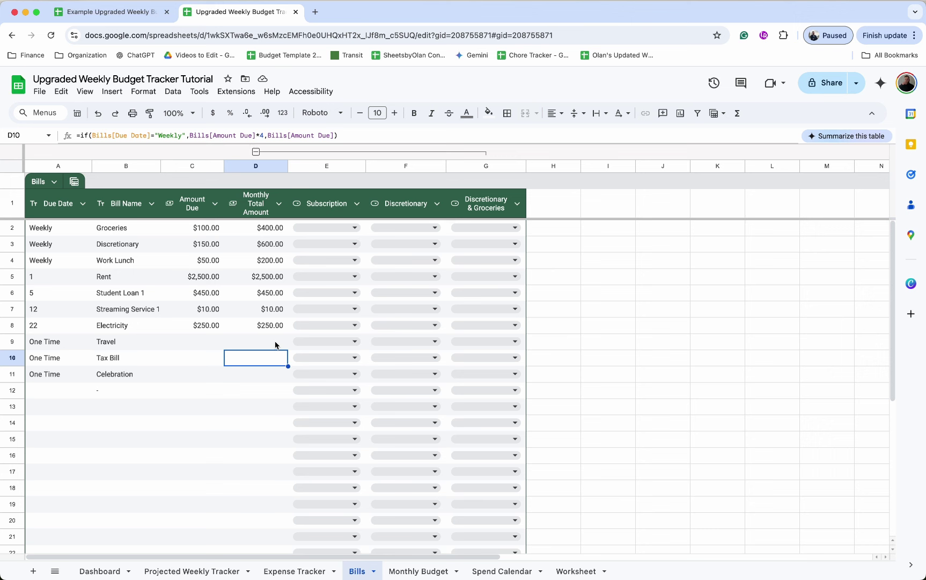
{"action": "left_click", "coordinate": [275, 344]}
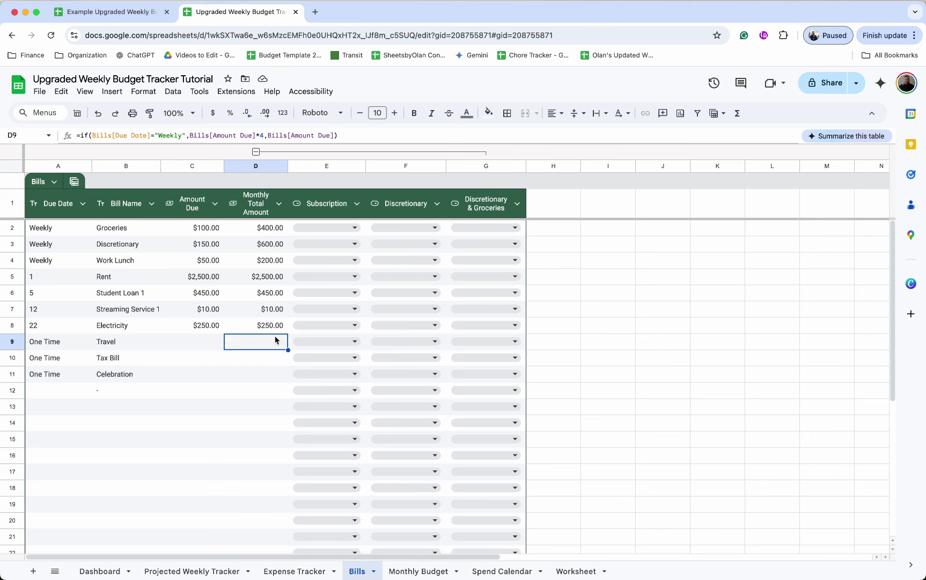
Step: Set Subscription, Discretionary, and Discretionary & Groceries to No for the Groceries bill
{"action": "left_click", "coordinate": [337, 229]}
{"action": "left_click", "coordinate": [306, 261]}
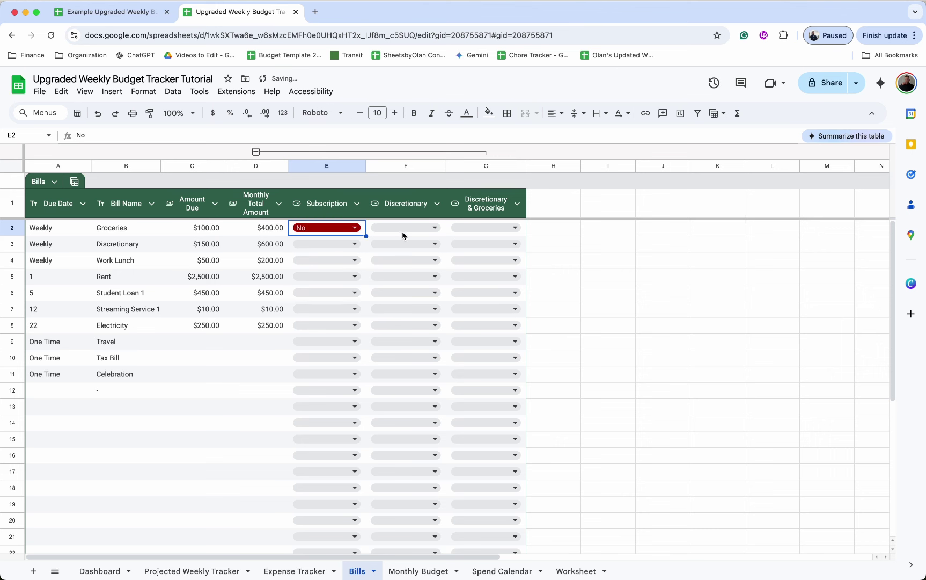
{"action": "left_click", "coordinate": [419, 228]}
{"action": "left_click", "coordinate": [434, 263]}
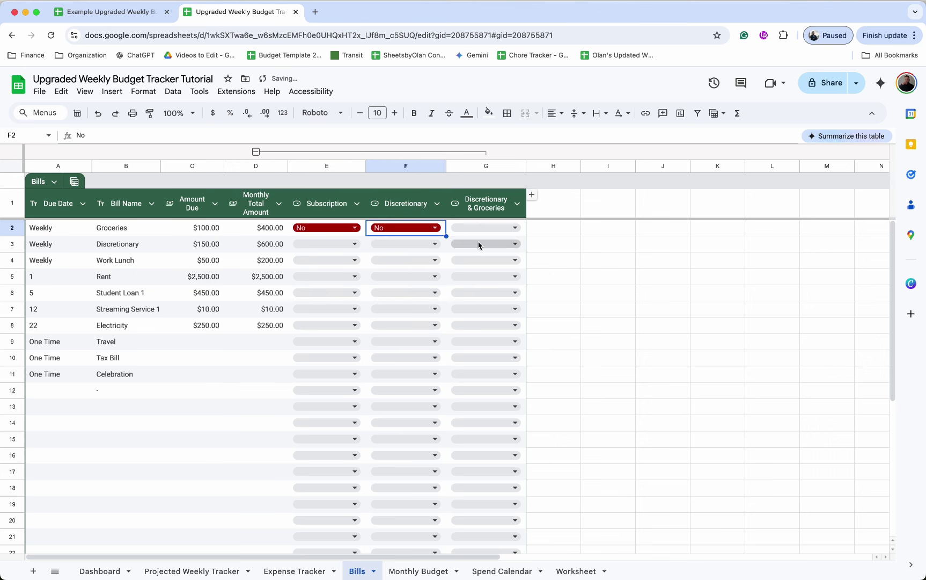
{"action": "left_click", "coordinate": [496, 228]}
{"action": "left_click", "coordinate": [482, 261]}
{"action": "left_click", "coordinate": [531, 229]}
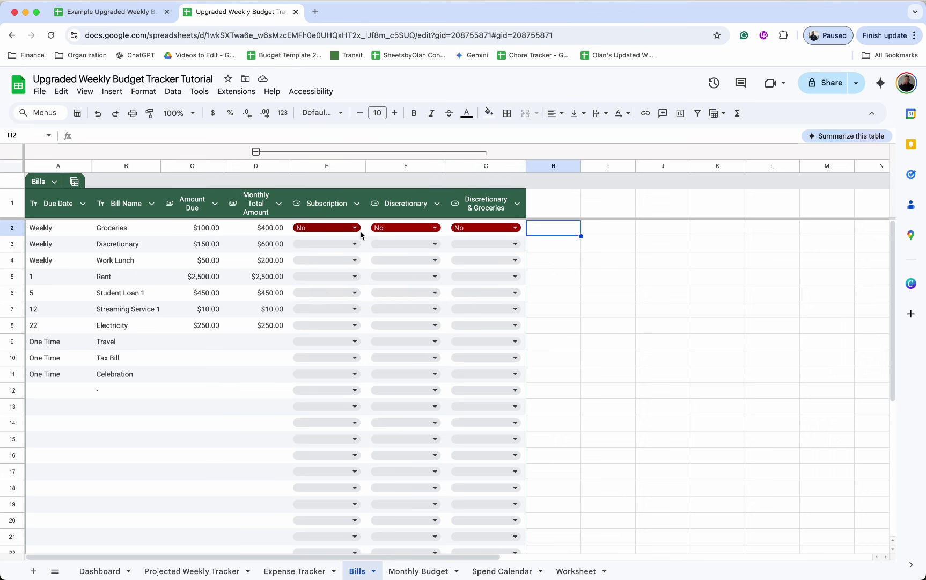
Step: Fill the three No values from the Groceries row down through row 35
{"action": "left_click_drag", "start_coordinate": [359, 230], "coordinate": [504, 228]}
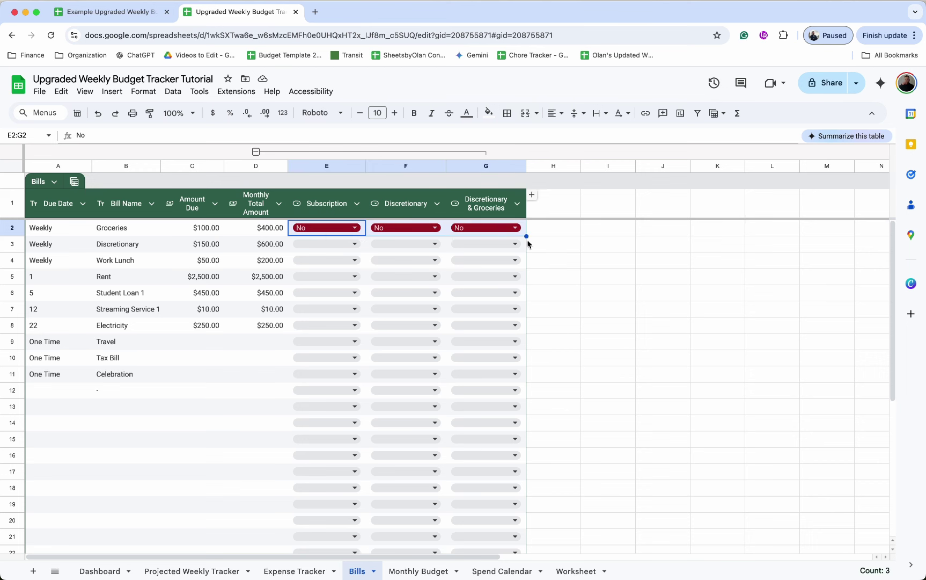
{"action": "left_click_drag", "start_coordinate": [526, 236], "coordinate": [497, 574]}
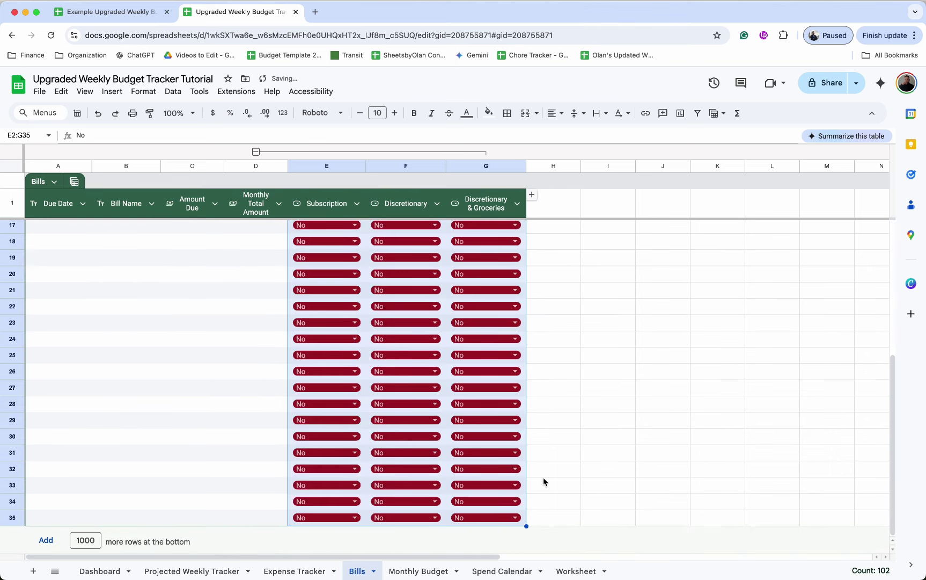
{"action": "left_click", "coordinate": [542, 477]}
{"action": "scroll", "coordinate": [543, 477], "scroll_direction": "up", "scroll_amount": 5}
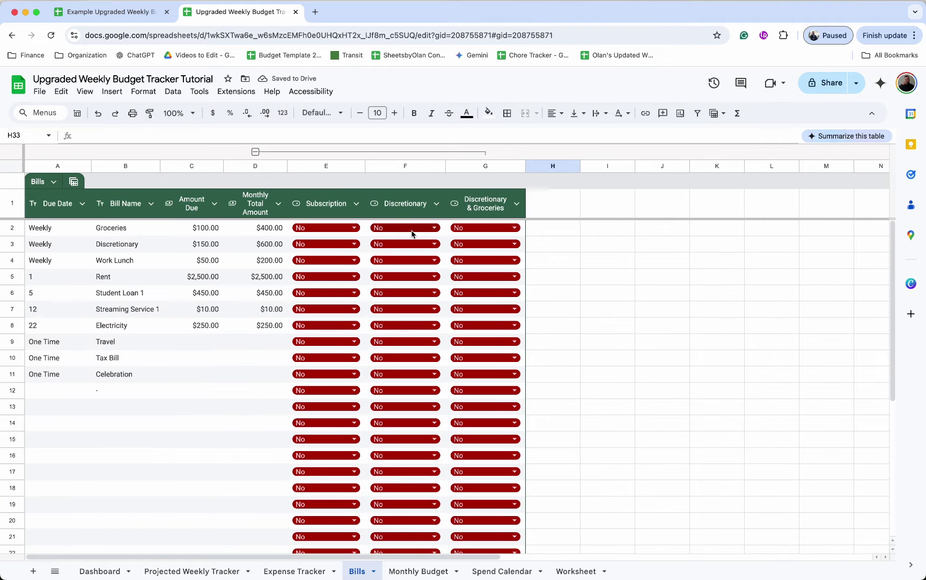
Step: Set Discretionary & Groceries to Yes for the Groceries bill, and set both Discretionary and Discretionary & Groceries to Yes for the Discretionary bill
{"action": "left_click", "coordinate": [474, 231]}
{"action": "left_click", "coordinate": [467, 244]}
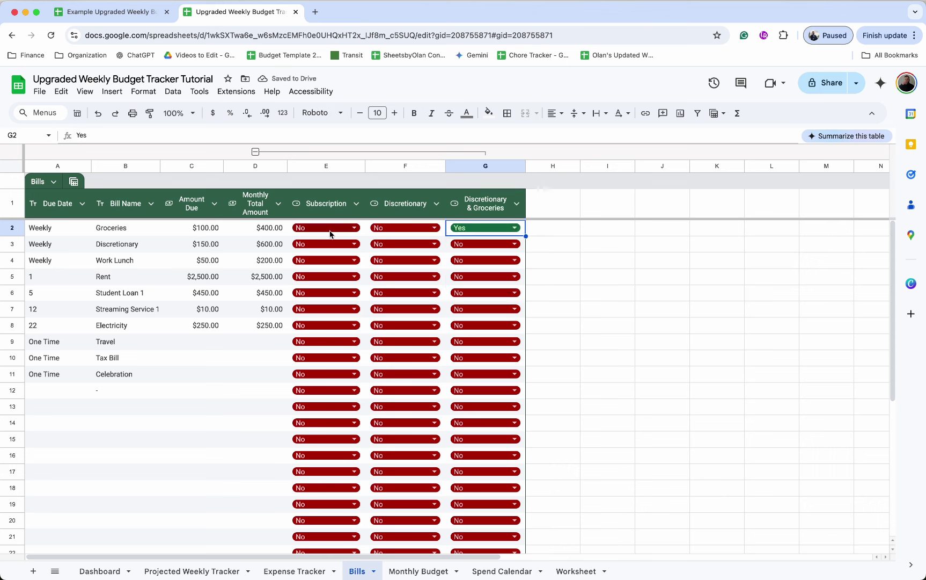
{"action": "left_click", "coordinate": [407, 242]}
{"action": "left_click", "coordinate": [407, 262]}
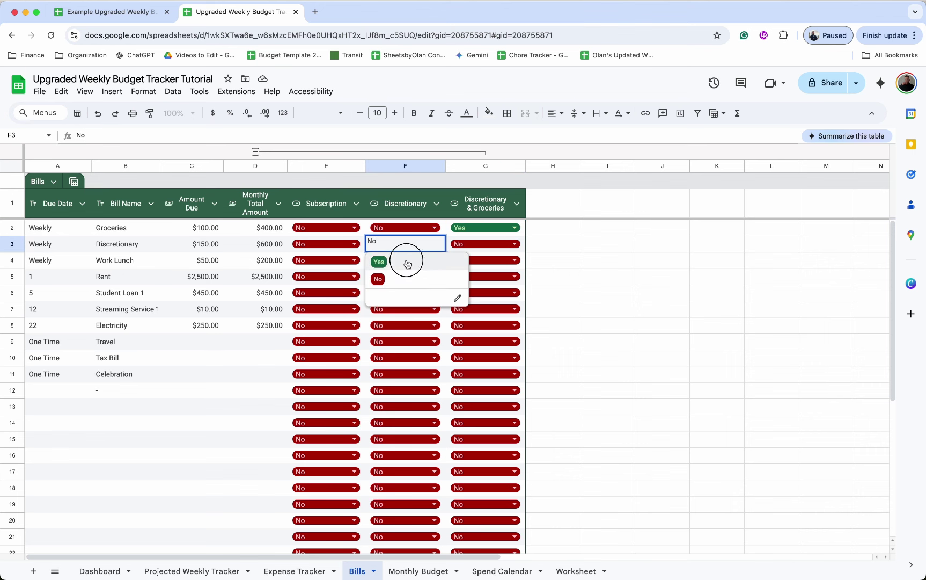
{"action": "left_click", "coordinate": [472, 248]}
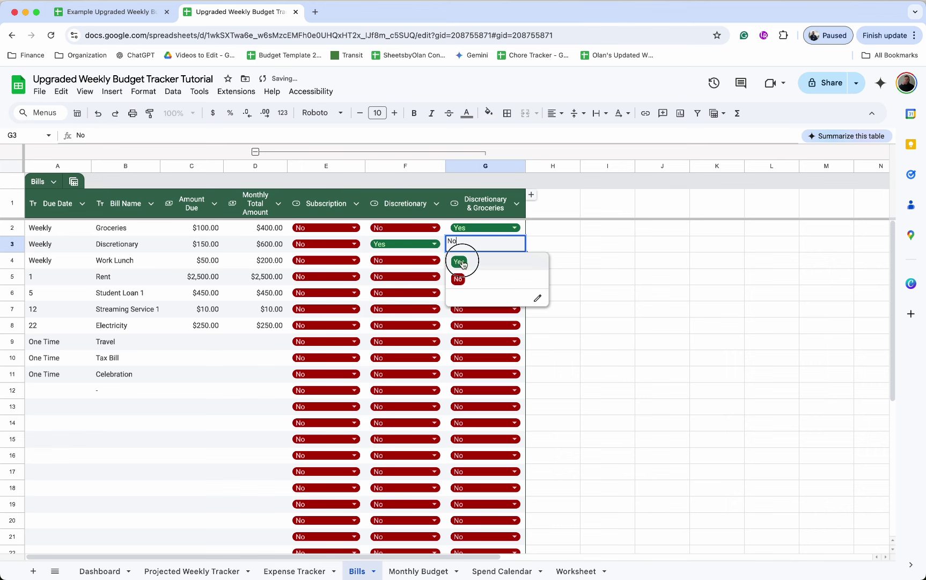
{"action": "left_click", "coordinate": [459, 261]}
{"action": "left_click", "coordinate": [345, 248]}
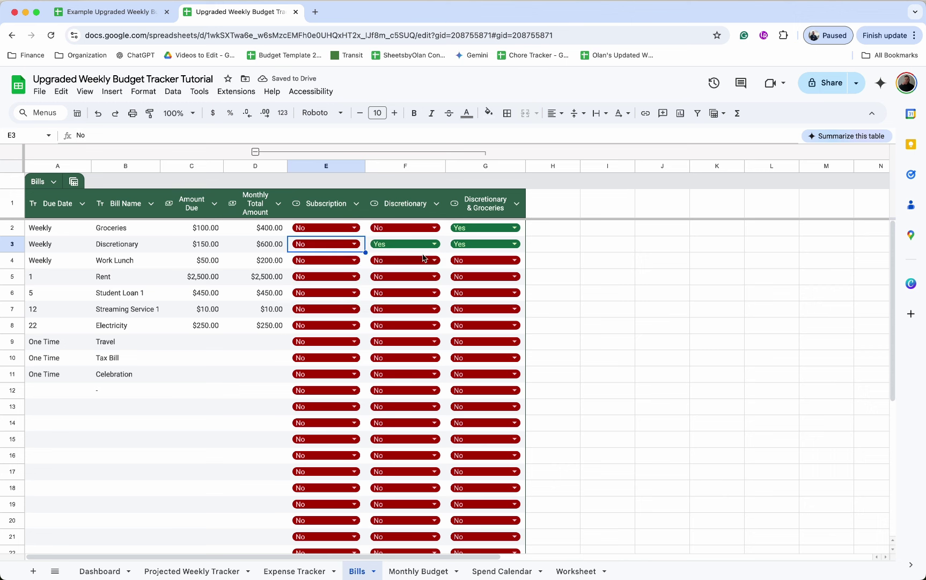
Step: Set Discretionary & Groceries and Discretionary to Yes for the Work Lunch bill
{"action": "left_click", "coordinate": [497, 260]}
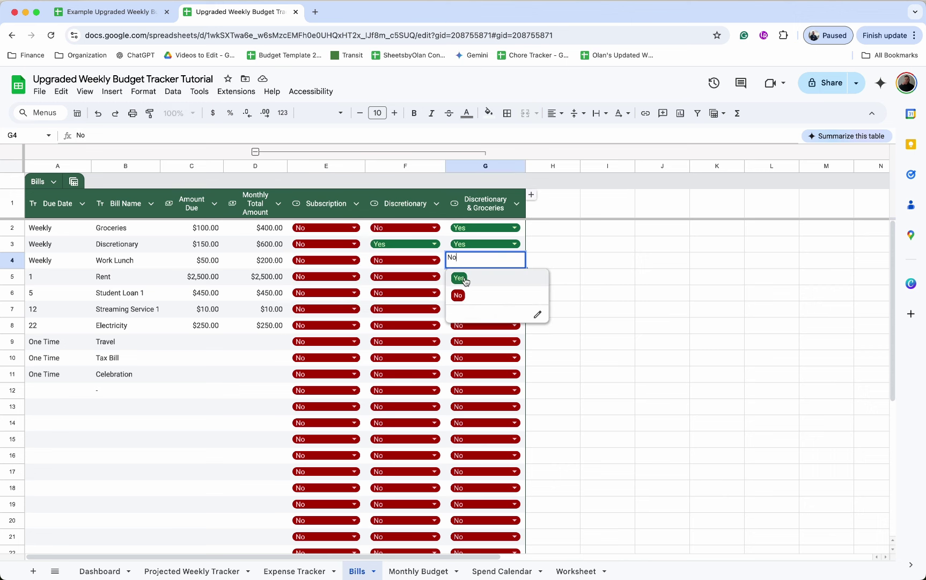
{"action": "left_click", "coordinate": [462, 278]}
{"action": "left_click", "coordinate": [425, 263]}
{"action": "left_click", "coordinate": [417, 277]}
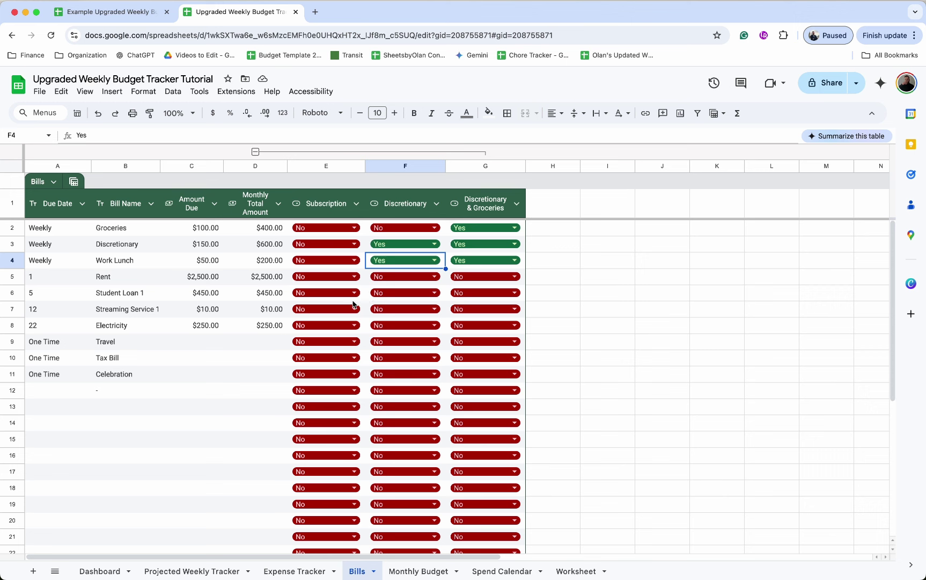
Step: Set Subscription, Discretionary, and Discretionary & Groceries to Yes for the Streaming Service 1 bill
{"action": "left_click", "coordinate": [338, 310]}
{"action": "left_click", "coordinate": [325, 326]}
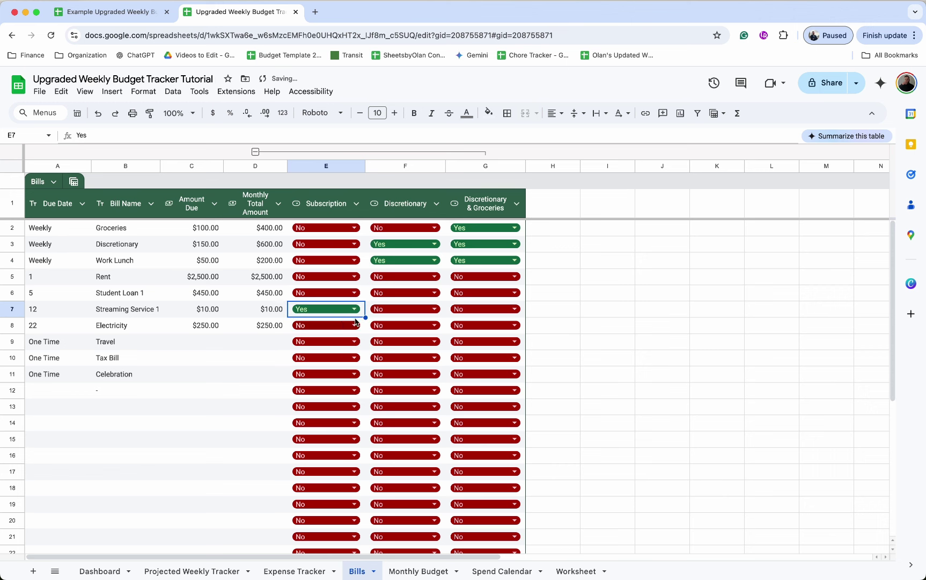
{"action": "left_click", "coordinate": [414, 311]}
{"action": "left_click", "coordinate": [410, 326]}
{"action": "left_click", "coordinate": [486, 311]}
{"action": "left_click", "coordinate": [474, 326]}
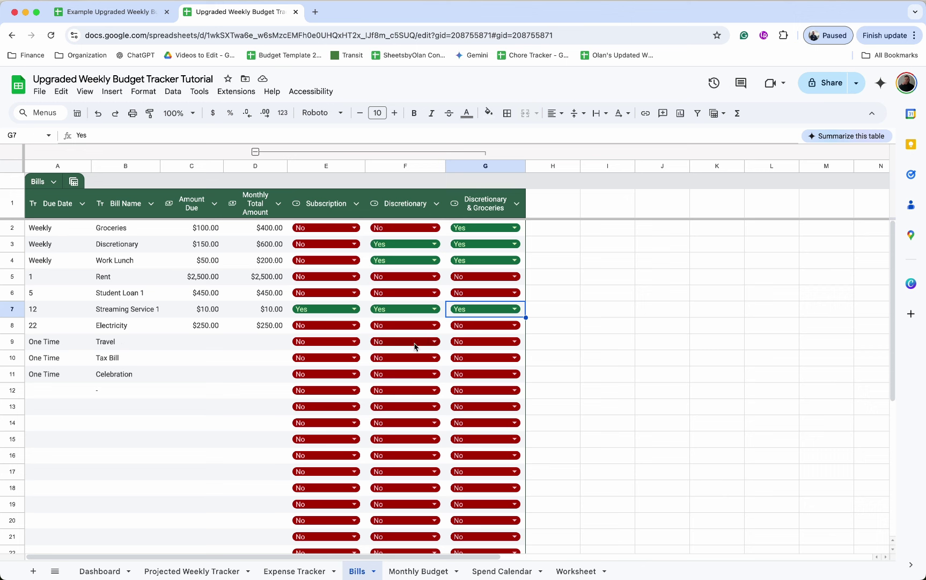
Step: Collapse the grouped Yes/No category columns and make column H a narrow divider filled with black
{"action": "left_click", "coordinate": [245, 352]}
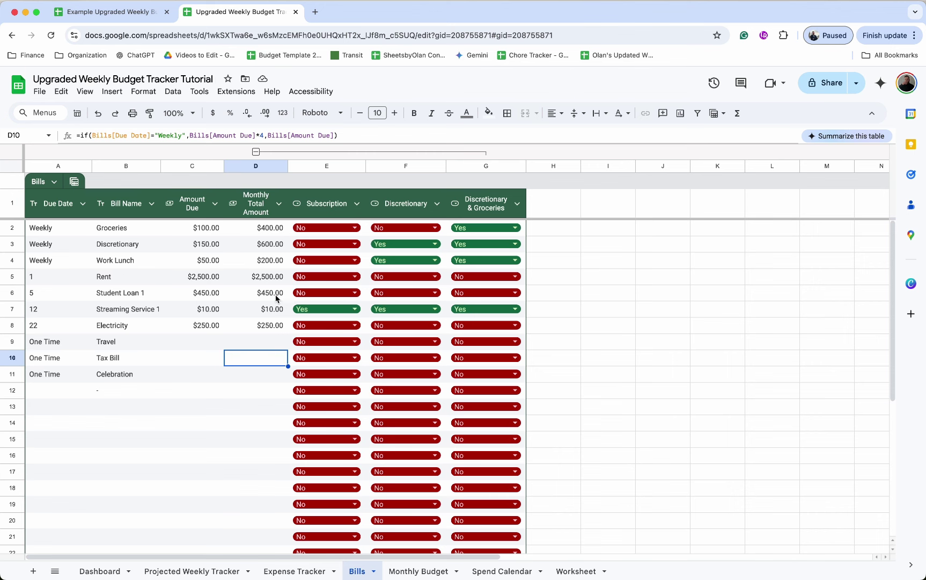
{"action": "left_click", "coordinate": [256, 151]}
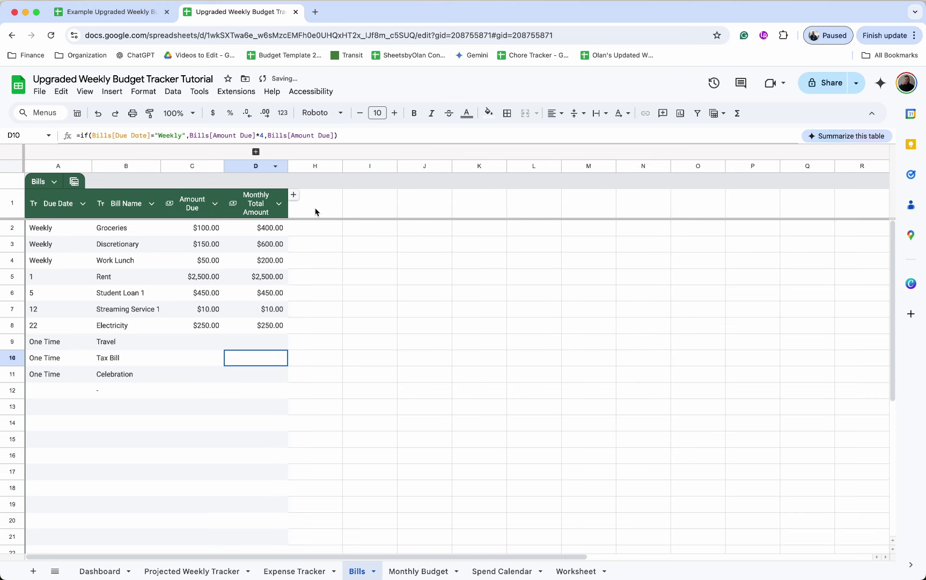
{"action": "left_click", "coordinate": [333, 234]}
{"action": "left_click_drag", "start_coordinate": [341, 164], "coordinate": [294, 162]}
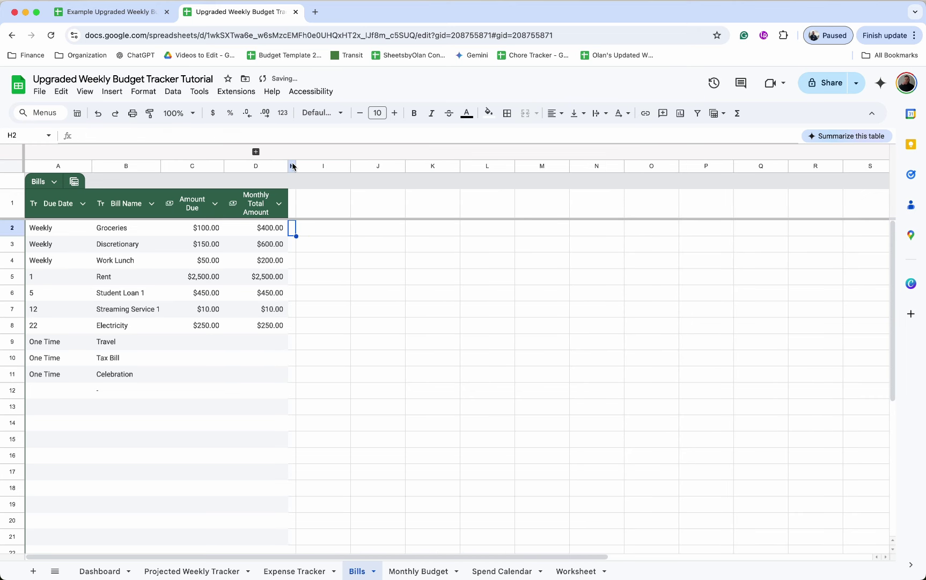
{"action": "left_click", "coordinate": [292, 165]}
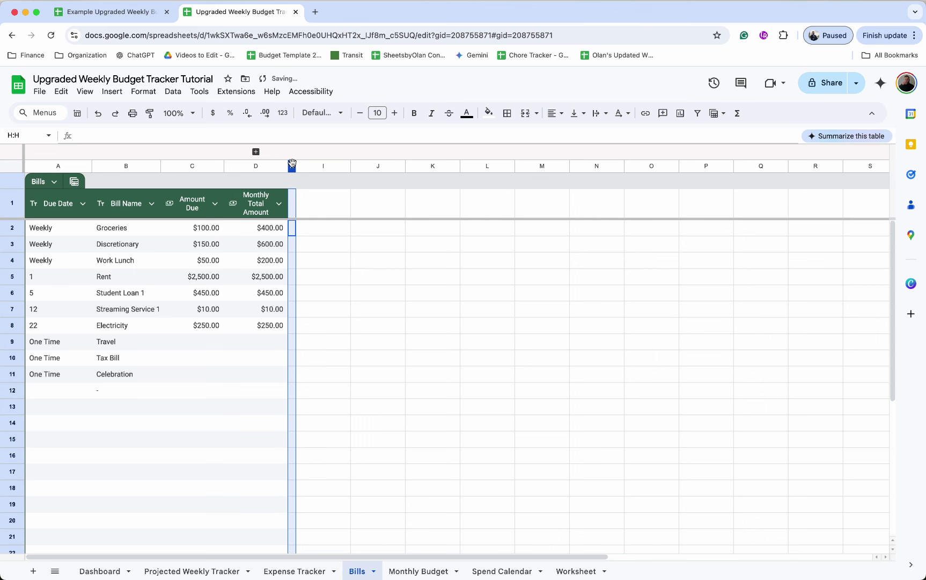
{"action": "left_click", "coordinate": [486, 120]}
{"action": "left_click", "coordinate": [492, 151]}
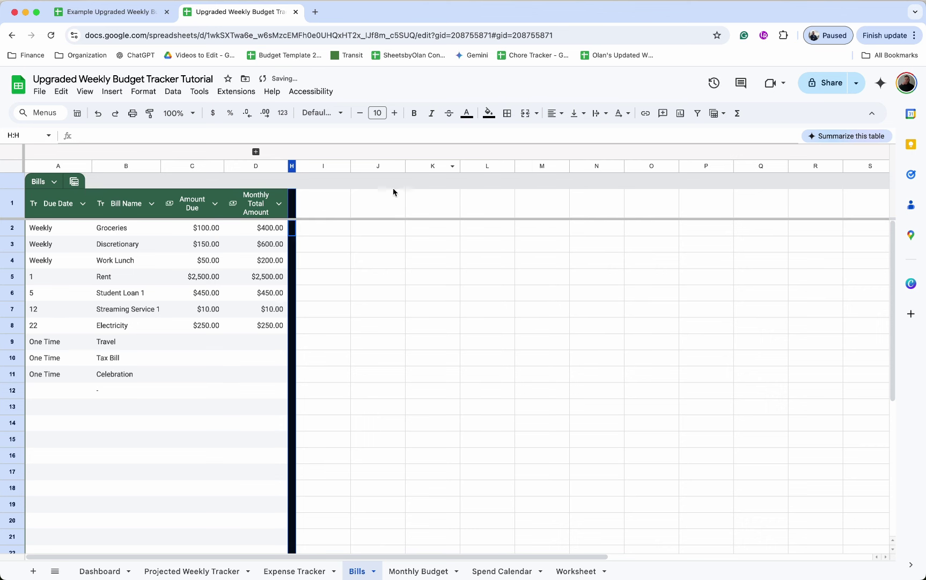
{"action": "left_click", "coordinate": [332, 244]}
Step: Convert the empty range I1:N8 beside the divider into a table
{"action": "left_click", "coordinate": [321, 197]}
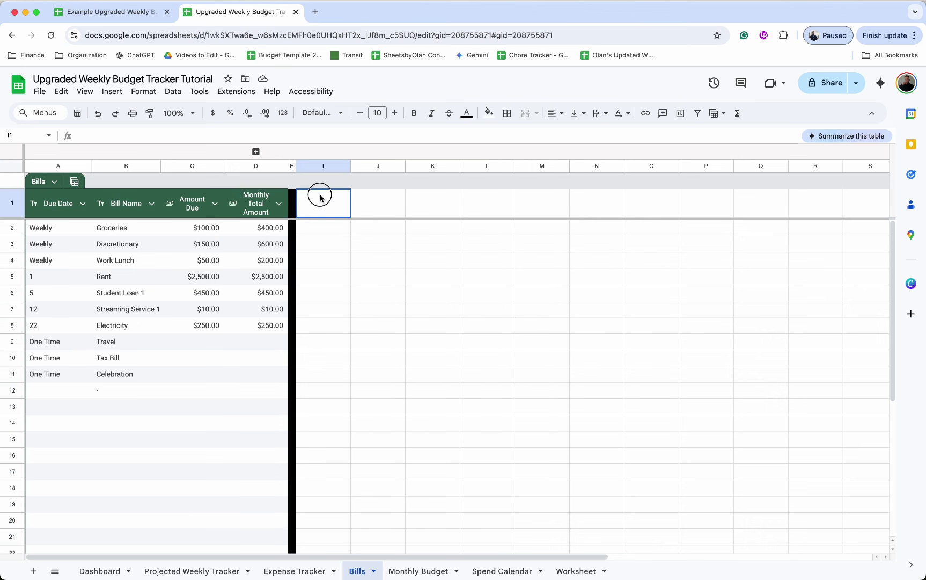
{"action": "left_click_drag", "start_coordinate": [321, 198], "coordinate": [593, 329]}
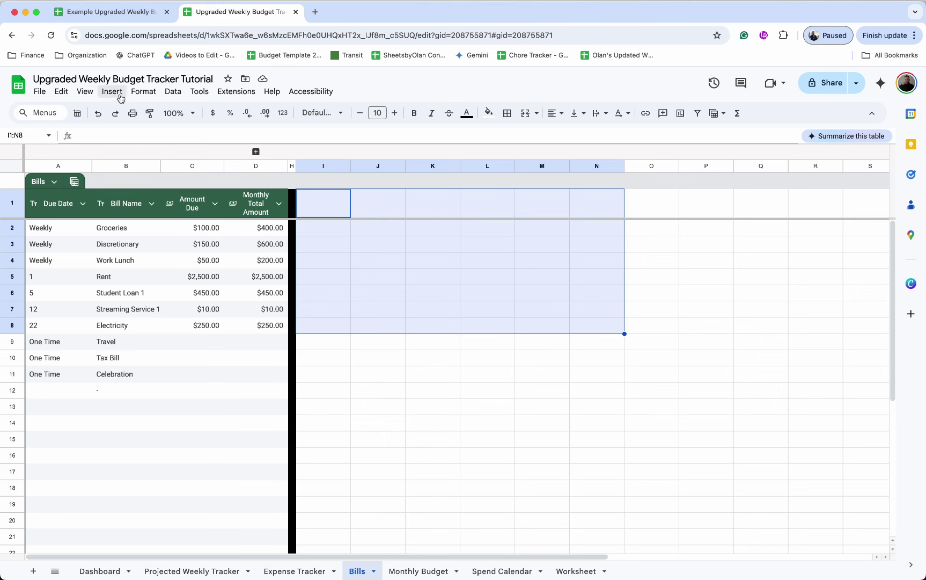
{"action": "left_click", "coordinate": [138, 93]}
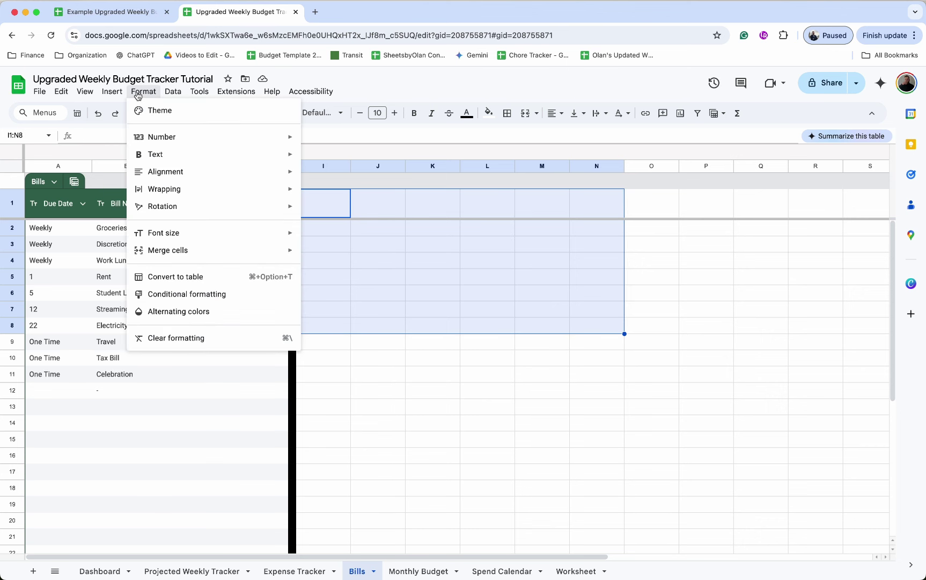
{"action": "left_click", "coordinate": [181, 278]}
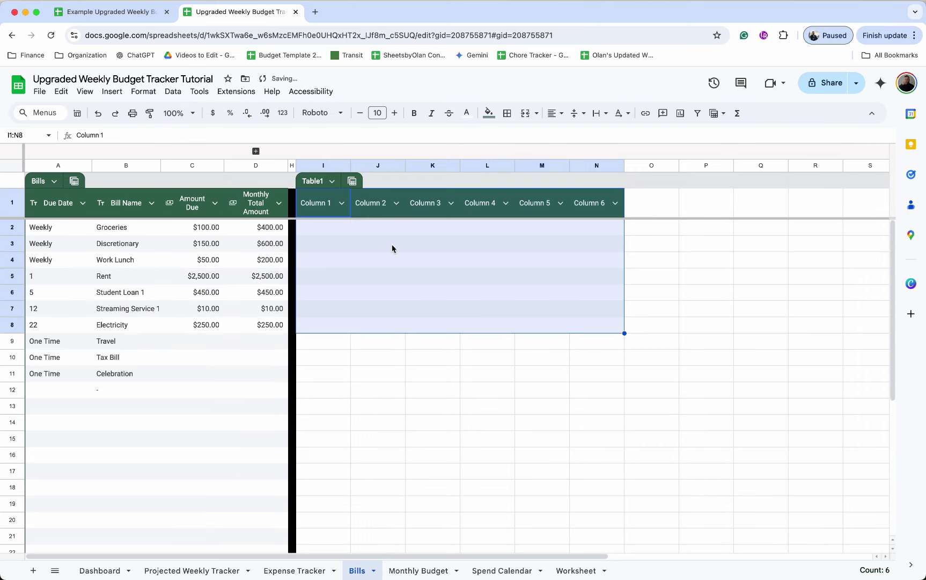
{"action": "left_click", "coordinate": [112, 91]}
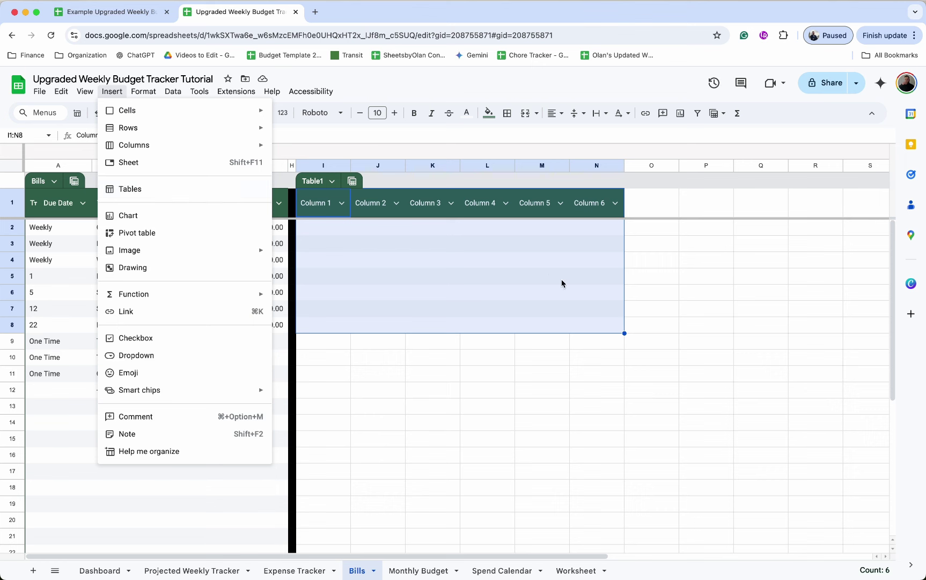
{"action": "left_click", "coordinate": [650, 280]}
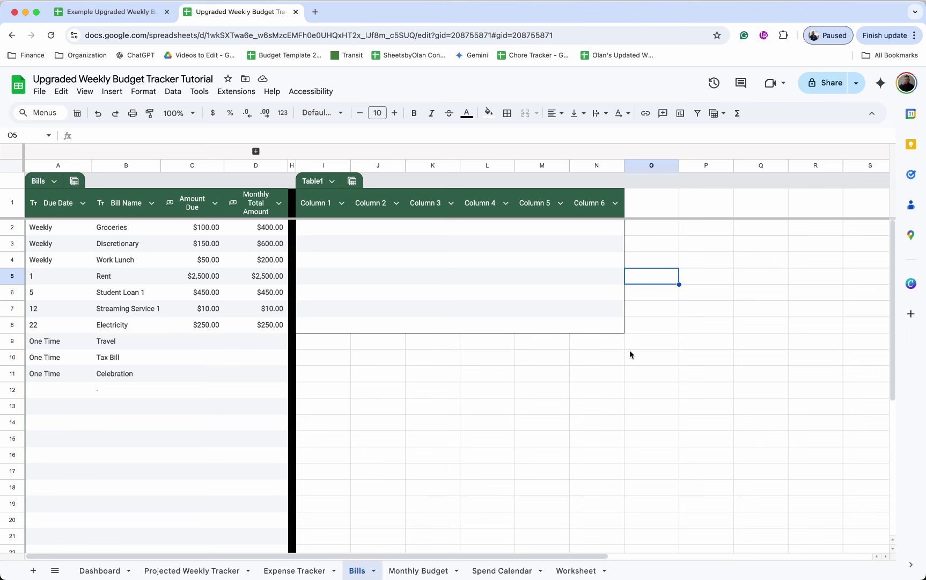
Step: Change the new table's colors to the default style with the dark navy header
{"action": "left_click", "coordinate": [332, 182]}
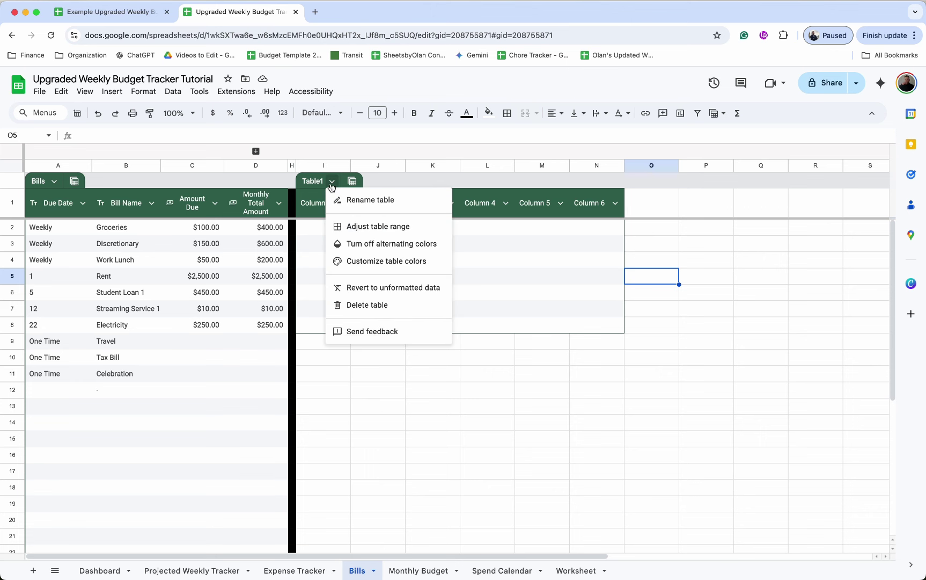
{"action": "left_click", "coordinate": [376, 261]}
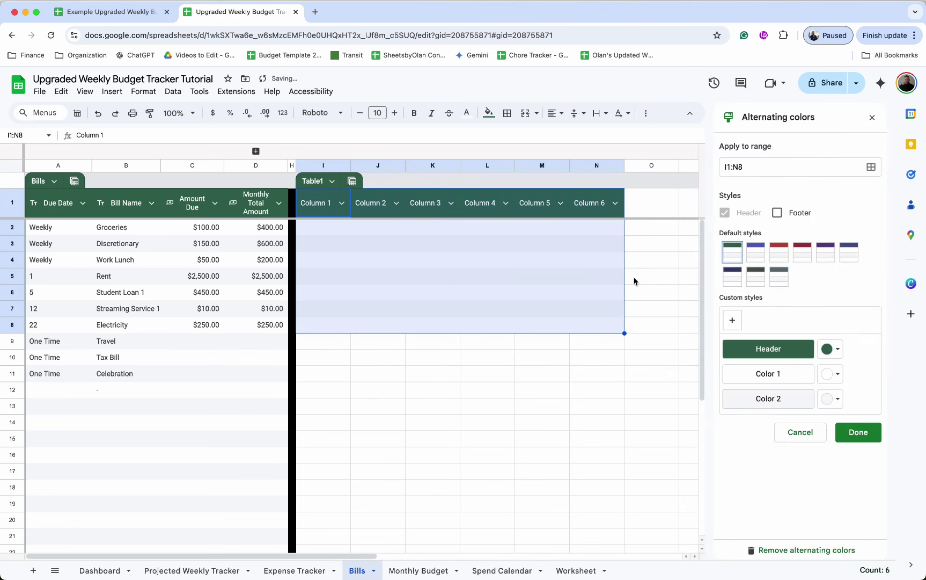
{"action": "left_click", "coordinate": [832, 258]}
{"action": "left_click", "coordinate": [732, 276]}
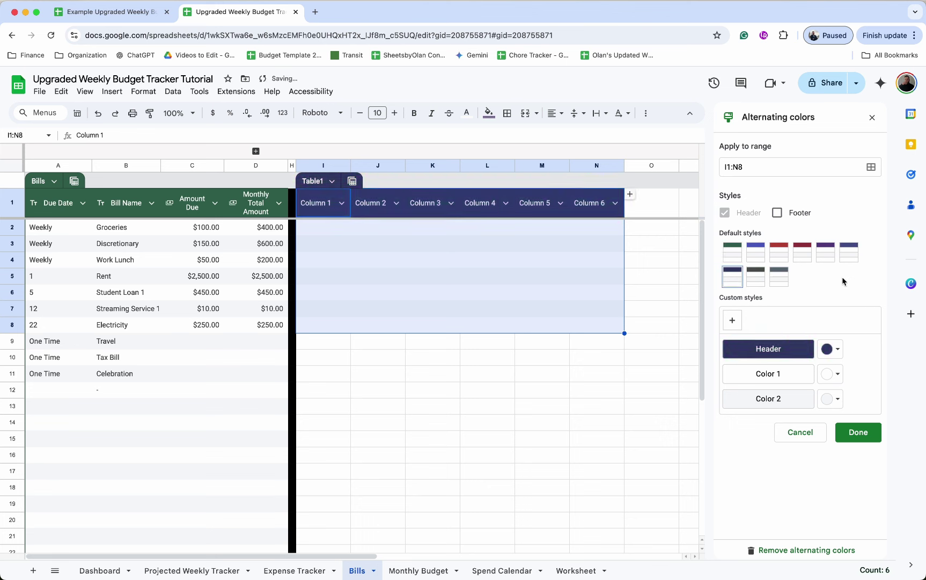
{"action": "left_click", "coordinate": [854, 429]}
Step: Rename the new table as Pay
{"action": "left_click", "coordinate": [312, 181]}
{"action": "type", "text": "Pay"}
{"action": "key", "text": "Return"}
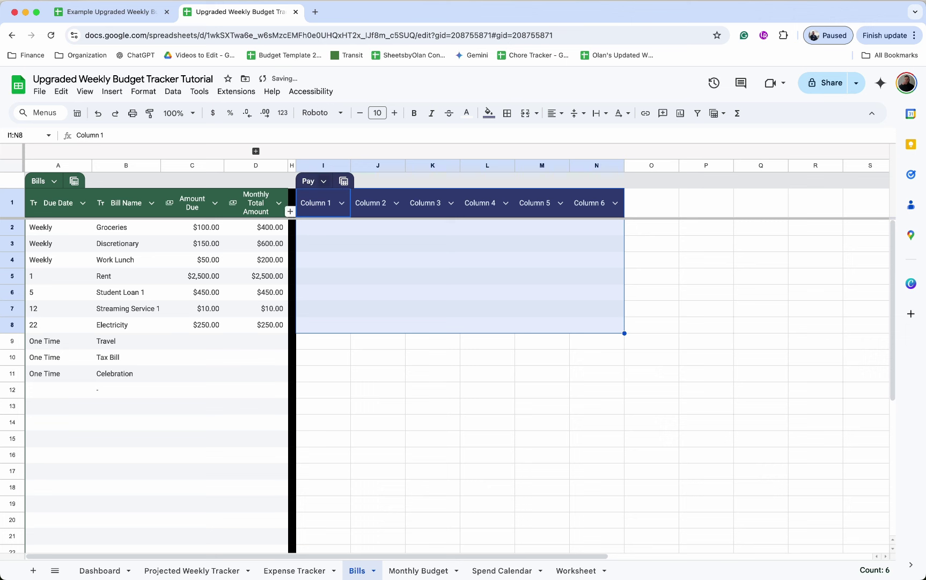
{"action": "left_click", "coordinate": [337, 234]}
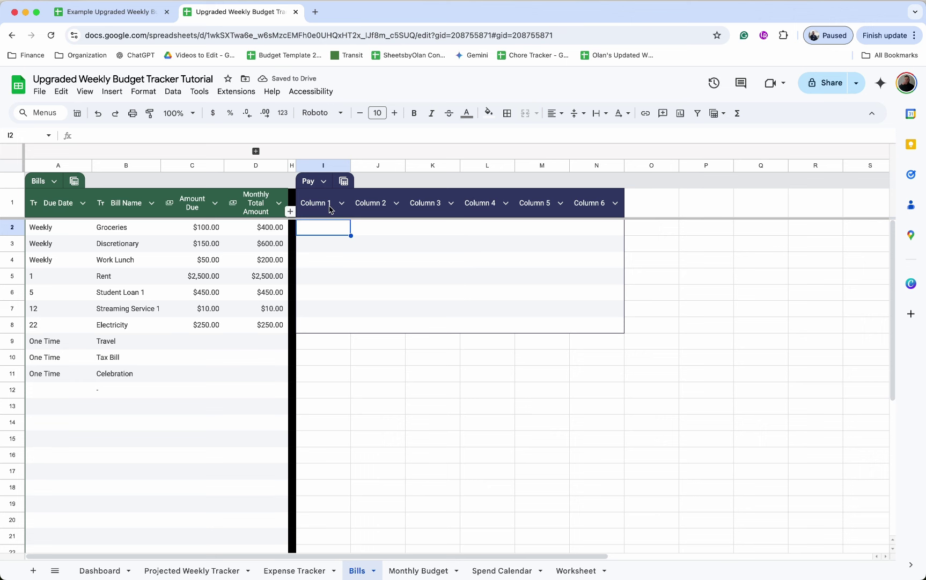
Step: Name the Pay table's column headers Pay Type, Week 1, Week 2, Week 3, Week 4, and Week 5
{"action": "left_click", "coordinate": [329, 209]}
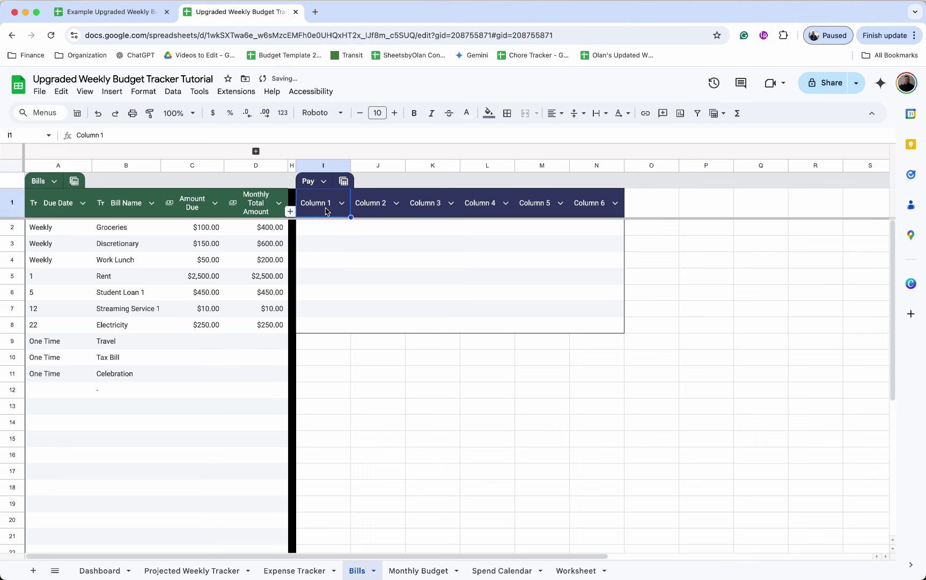
{"action": "type", "text": "Pay Type"}
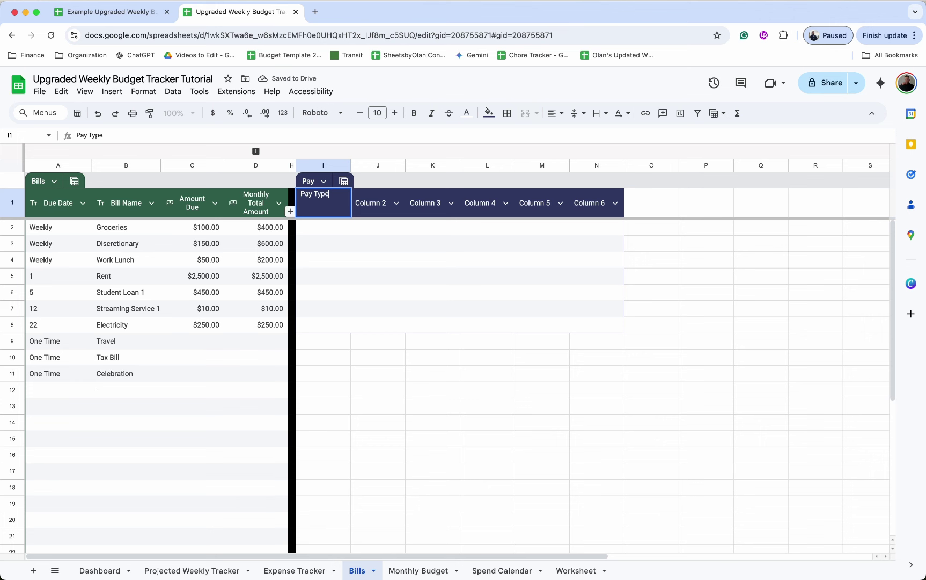
{"action": "key", "text": "Tab"}
{"action": "type", "text": "W"}
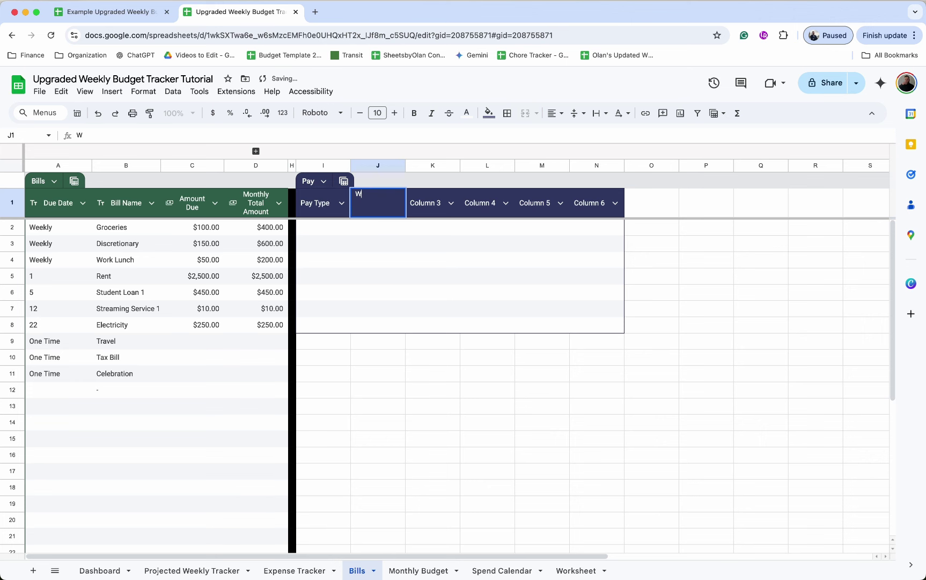
{"action": "type", "text": "eek 1"}
{"action": "key", "text": "Tab"}
{"action": "type", "text": "Week 2"}
{"action": "key", "text": "Tab"}
{"action": "type", "text": "Week 34"}
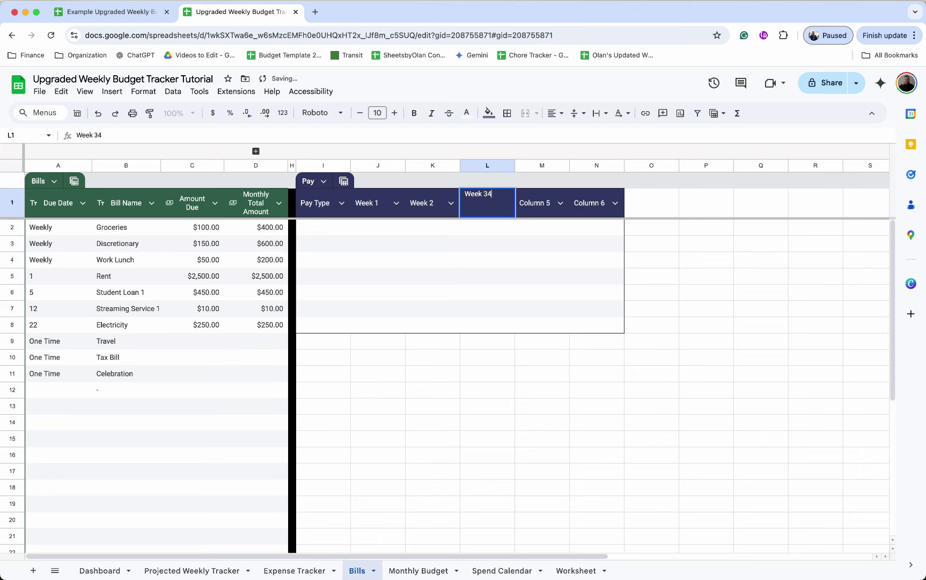
{"action": "key", "text": "BackSpace"}
{"action": "key", "text": "Tab"}
{"action": "type", "text": "Week 4"}
{"action": "key", "text": "Tab"}
{"action": "type", "text": "Week 5"}
{"action": "key", "text": "Return"}
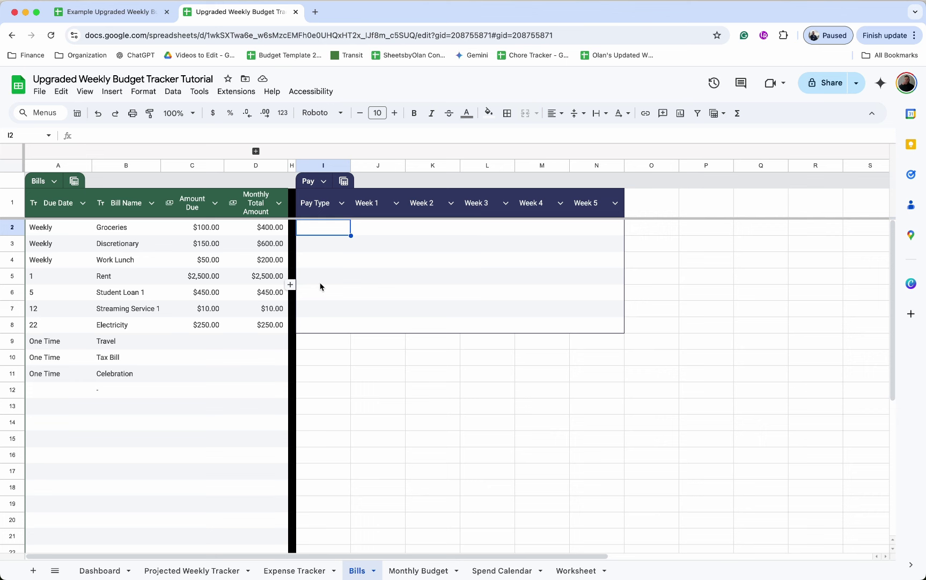
Step: Enter Income 1, Income 2, and Income 3 under Pay Type and extend the series down to Income 6 in I7
{"action": "left_click", "coordinate": [331, 229]}
{"action": "type", "text": "Income"}
{"action": "key", "text": "Return"}
{"action": "type", "text": "Income 2"}
{"action": "key", "text": "Return"}
{"action": "type", "text": "Income 3"}
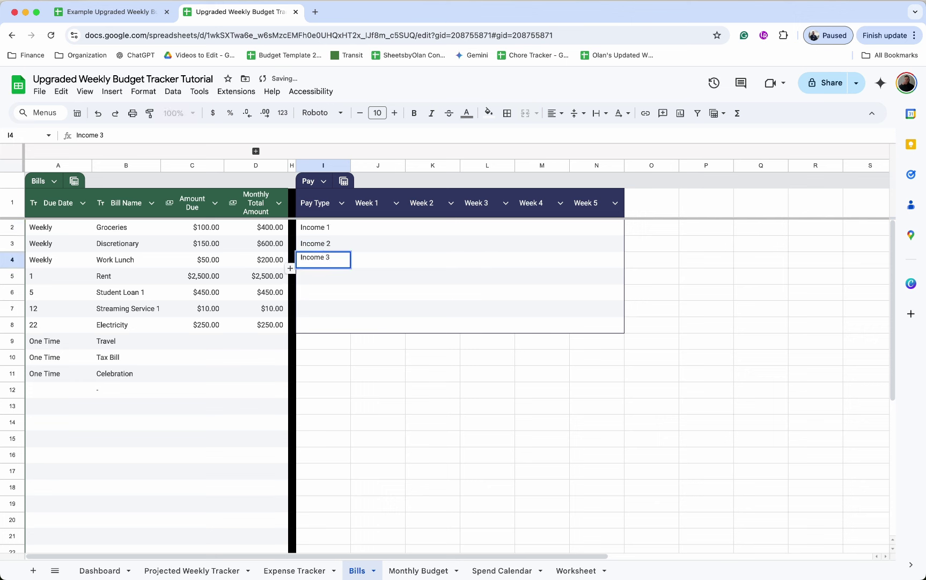
{"action": "key", "text": "Return"}
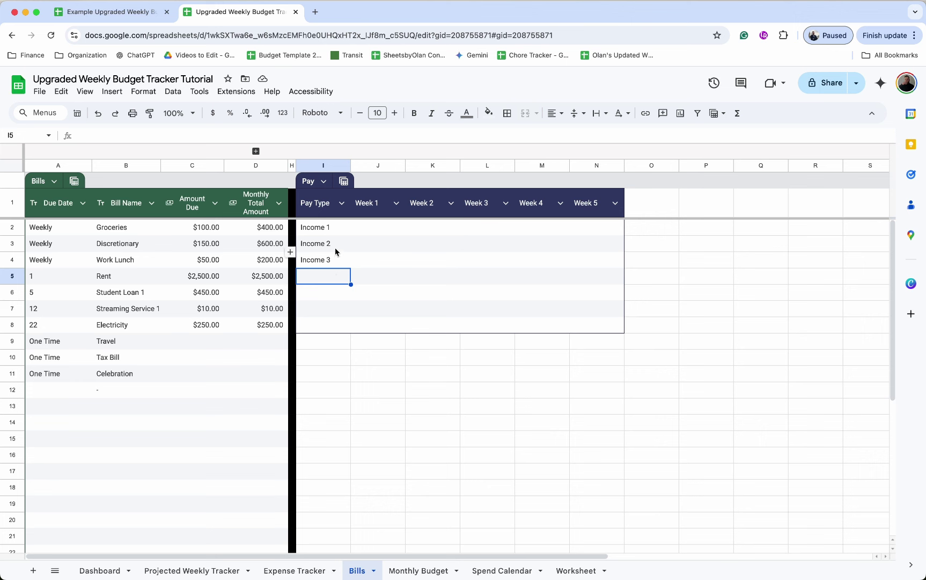
{"action": "left_click_drag", "start_coordinate": [334, 247], "coordinate": [340, 264]}
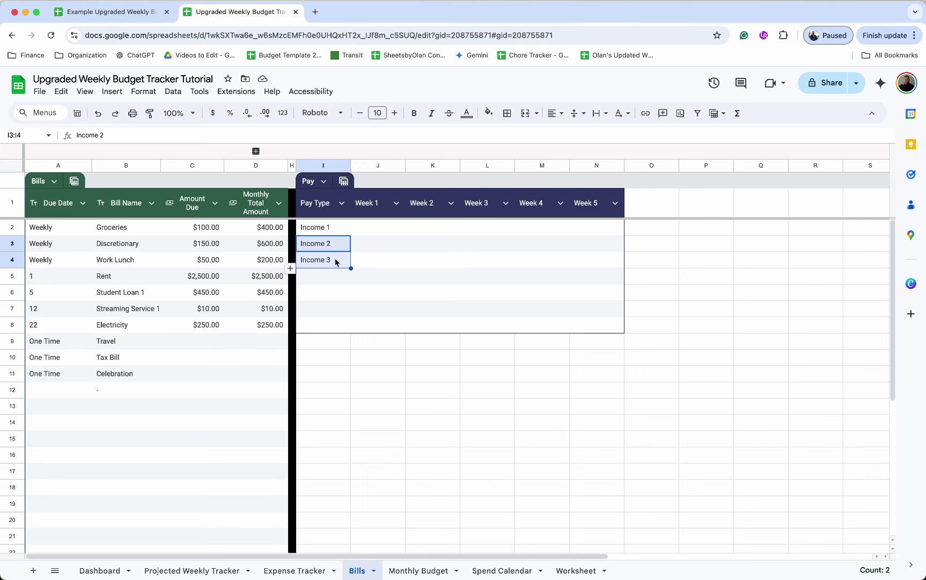
{"action": "left_click_drag", "start_coordinate": [351, 268], "coordinate": [344, 312]}
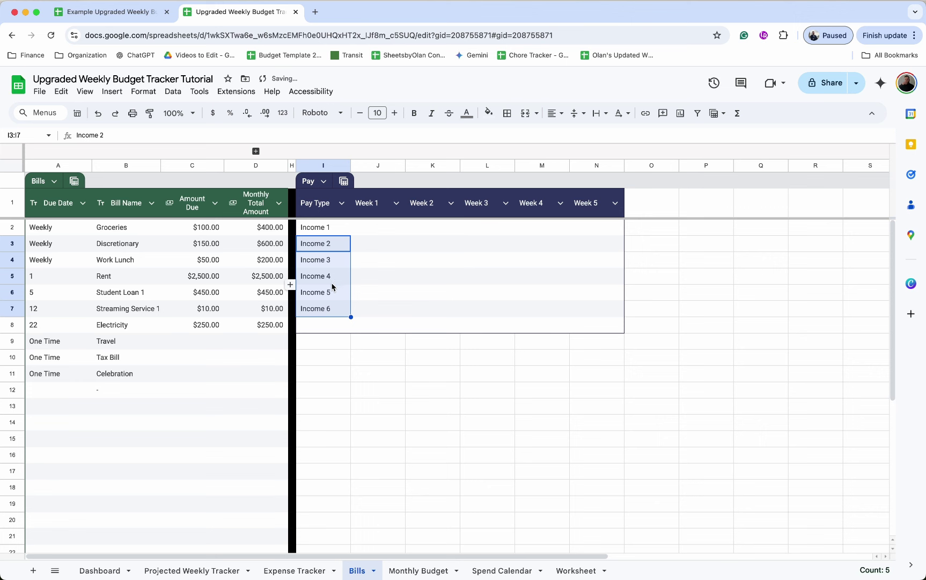
Step: Label the Pay table's last row Total and add the formula =SUM(J2:J7) for Week 1 in J8
{"action": "left_click", "coordinate": [338, 328]}
{"action": "type", "text": "Tpt"}
{"action": "type", "text": "otal"}
{"action": "key", "text": "Tab"}
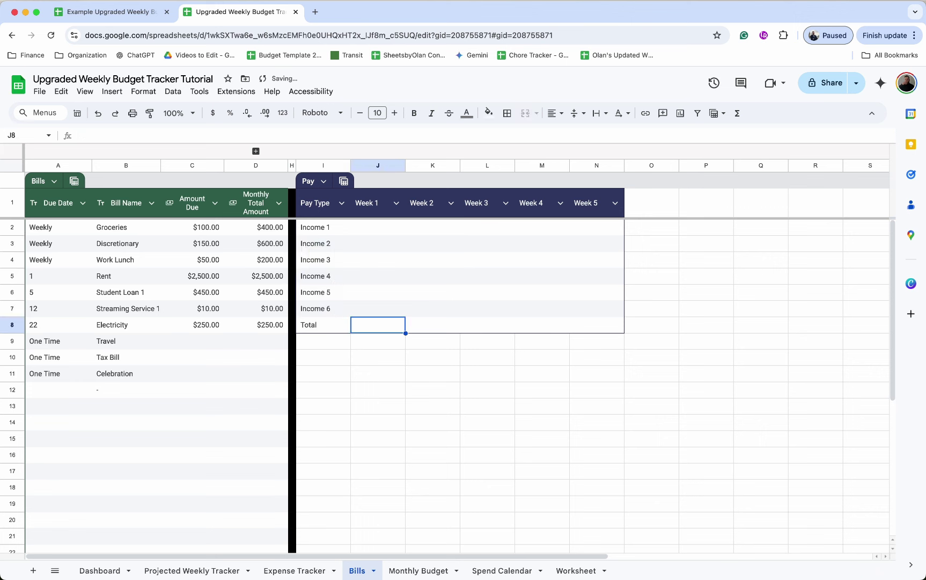
{"action": "type", "text": "=sum"}
{"action": "left_click", "coordinate": [369, 348]}
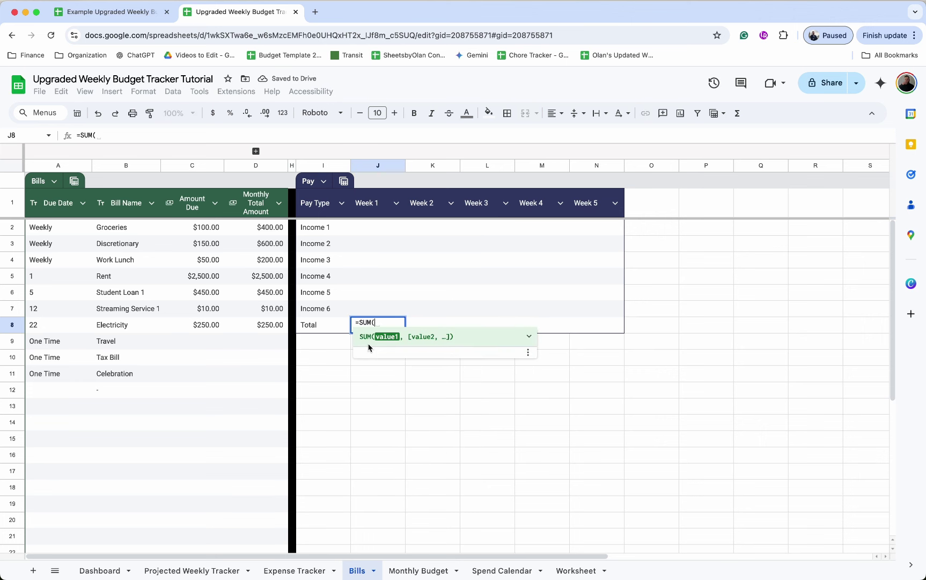
{"action": "left_click_drag", "start_coordinate": [365, 232], "coordinate": [366, 315]}
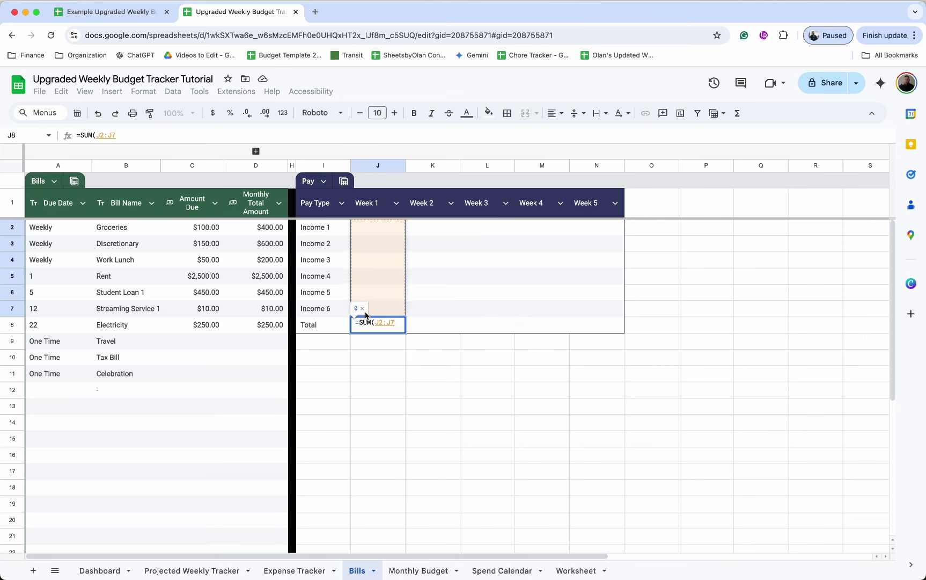
{"action": "key", "text": "Return"}
Step: Fill the Week 1 total formula across row 8 through Week 5 and check each copied formula's range
{"action": "left_click", "coordinate": [385, 324]}
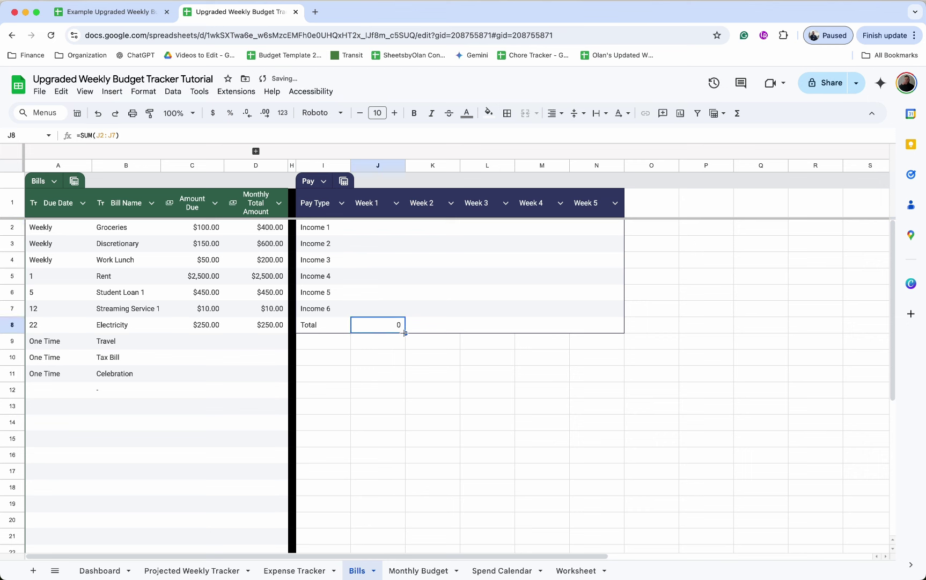
{"action": "left_click_drag", "start_coordinate": [404, 333], "coordinate": [598, 328]}
{"action": "double_click", "coordinate": [597, 328]}
{"action": "left_click", "coordinate": [558, 330]}
{"action": "double_click", "coordinate": [538, 329]}
{"action": "left_click", "coordinate": [507, 327]}
{"action": "double_click", "coordinate": [507, 328]}
{"action": "left_click", "coordinate": [448, 332]}
{"action": "double_click", "coordinate": [447, 331]}
{"action": "left_click", "coordinate": [375, 331]}
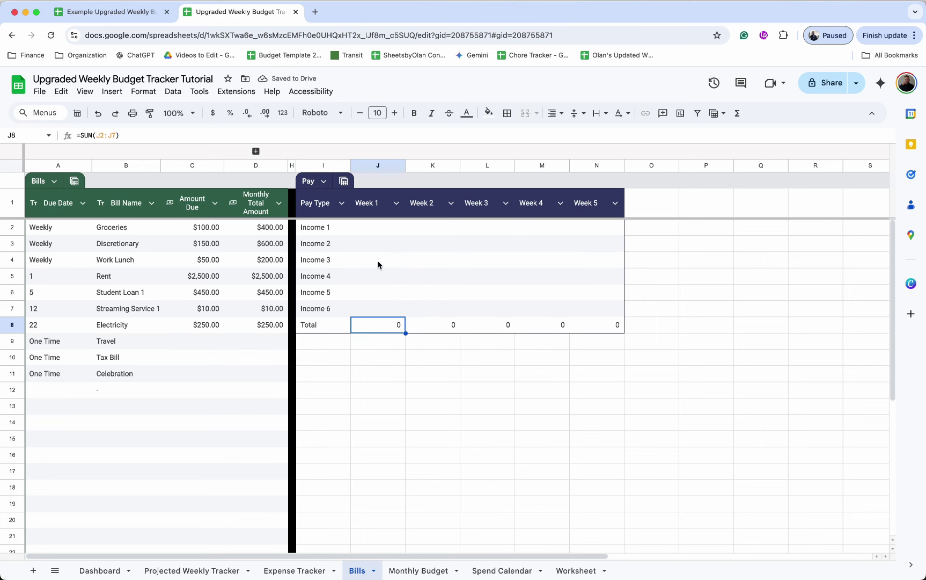
Step: Set the column type of Week 1 and Week 2 in the Pay table to Currency
{"action": "left_click", "coordinate": [396, 204]}
{"action": "mouse_move", "coordinate": [424, 230]}
{"action": "mouse_move", "coordinate": [602, 238]}
{"action": "left_click", "coordinate": [716, 271]}
{"action": "left_click", "coordinate": [457, 204]}
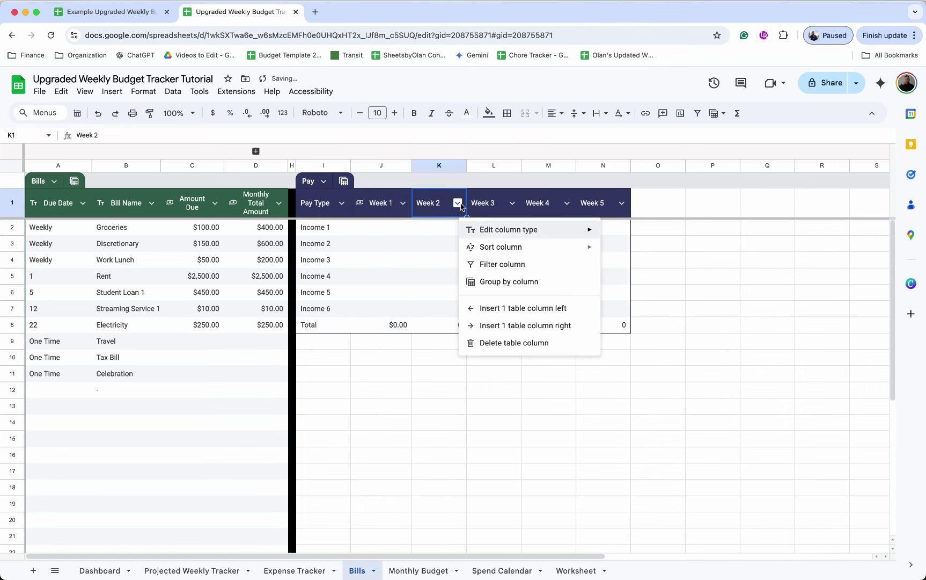
{"action": "mouse_move", "coordinate": [504, 229]}
{"action": "mouse_move", "coordinate": [625, 236]}
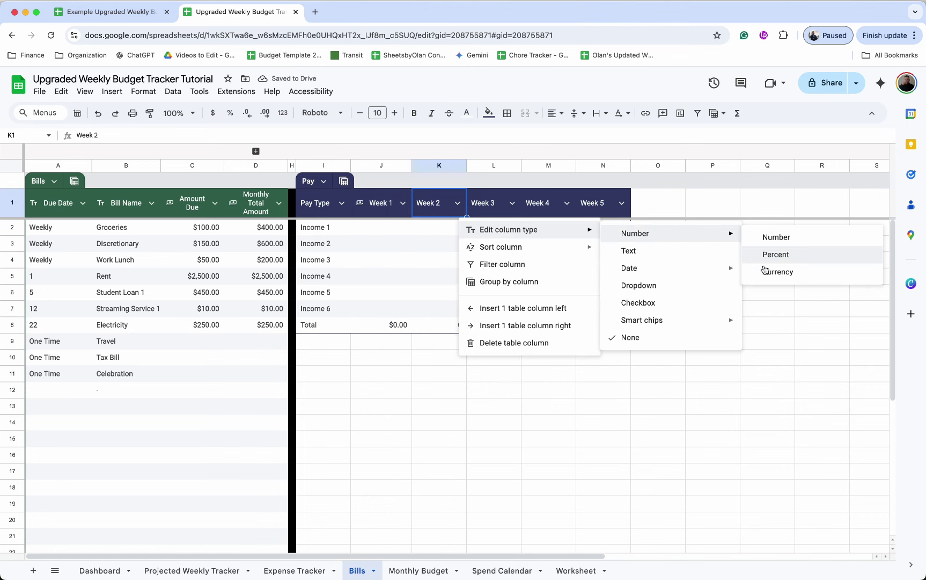
{"action": "left_click", "coordinate": [761, 270]}
Step: Set the column type of Week 3, Week 4 and Week 5 in the Pay table to Currency
{"action": "left_click", "coordinate": [518, 203]}
{"action": "mouse_move", "coordinate": [558, 230]}
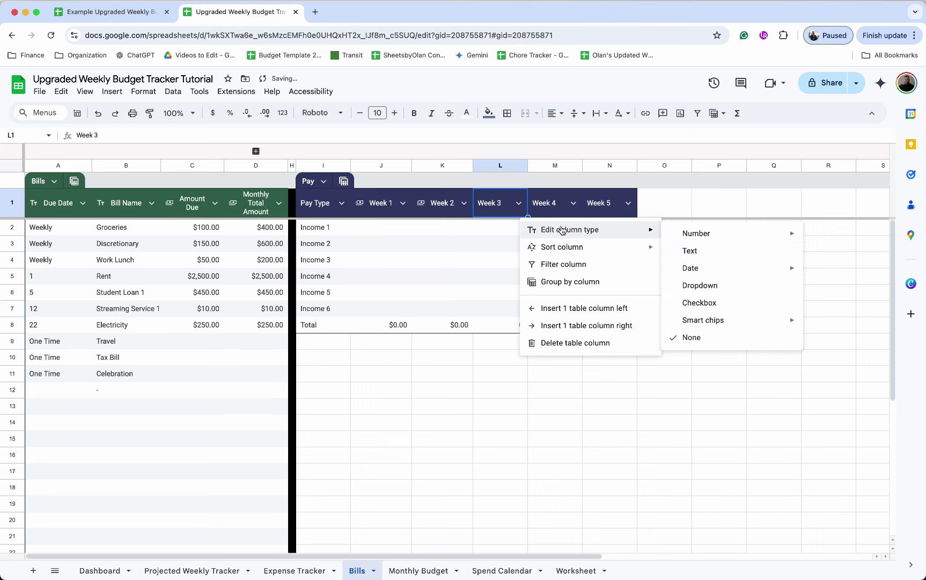
{"action": "mouse_move", "coordinate": [733, 234]}
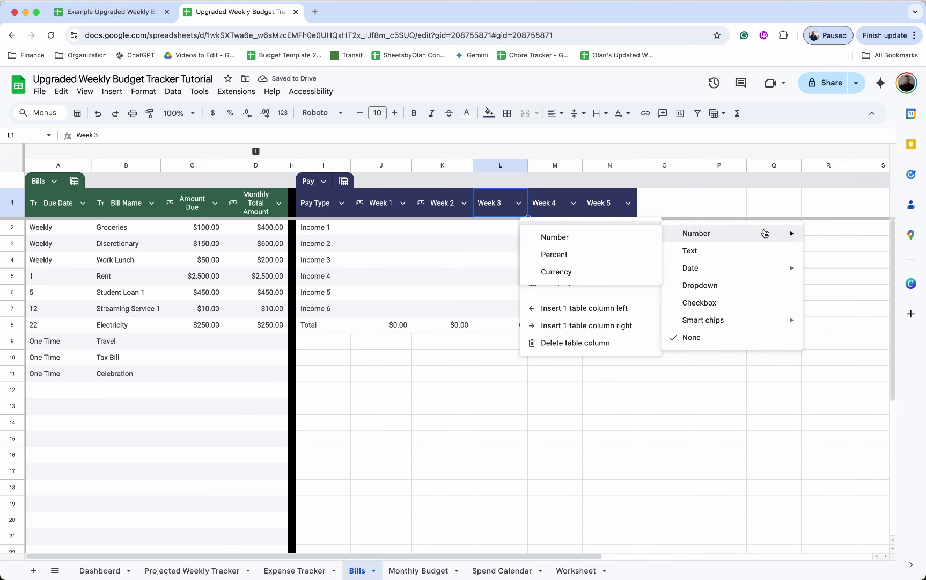
{"action": "left_click", "coordinate": [555, 278]}
{"action": "left_click", "coordinate": [580, 203]}
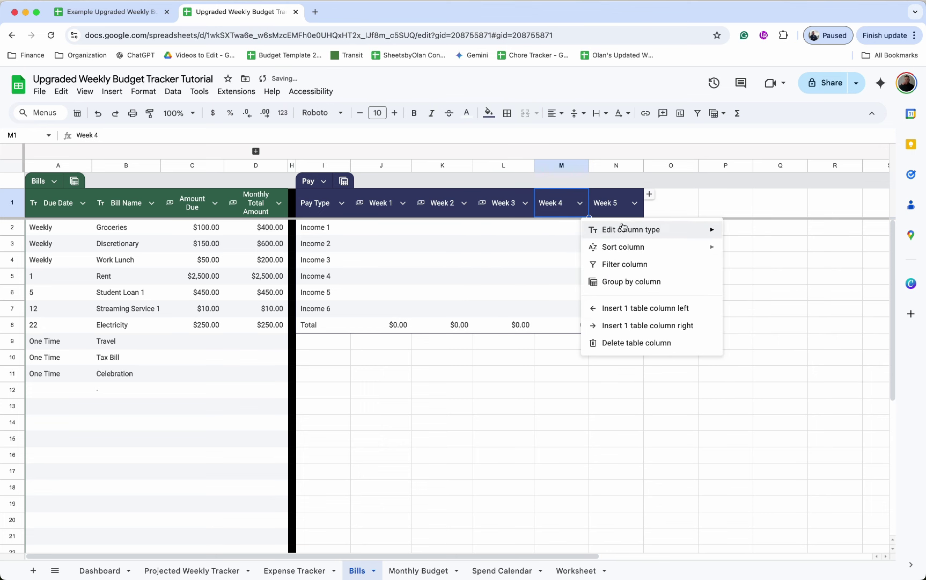
{"action": "mouse_move", "coordinate": [719, 231]}
{"action": "left_click", "coordinate": [651, 273]}
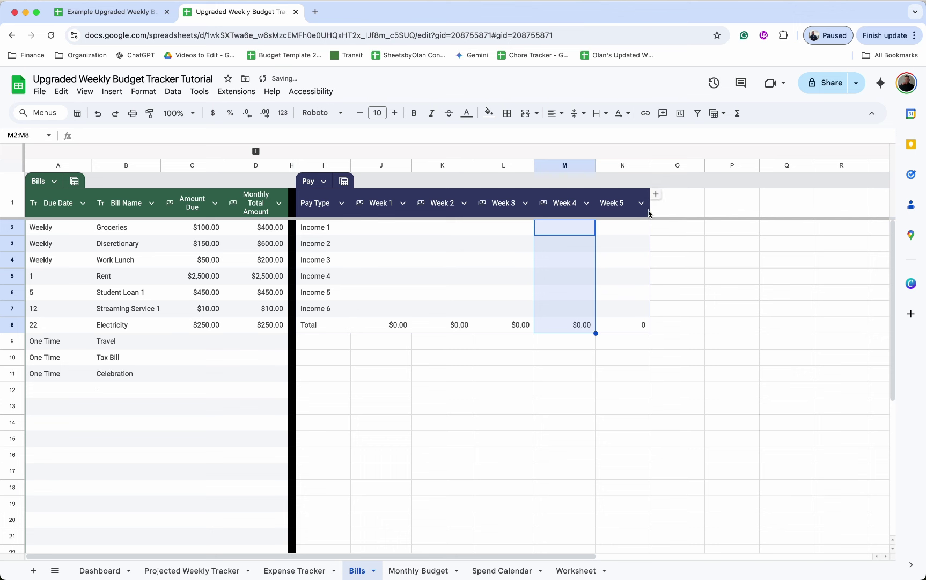
{"action": "left_click", "coordinate": [642, 204]}
{"action": "mouse_move", "coordinate": [693, 231]}
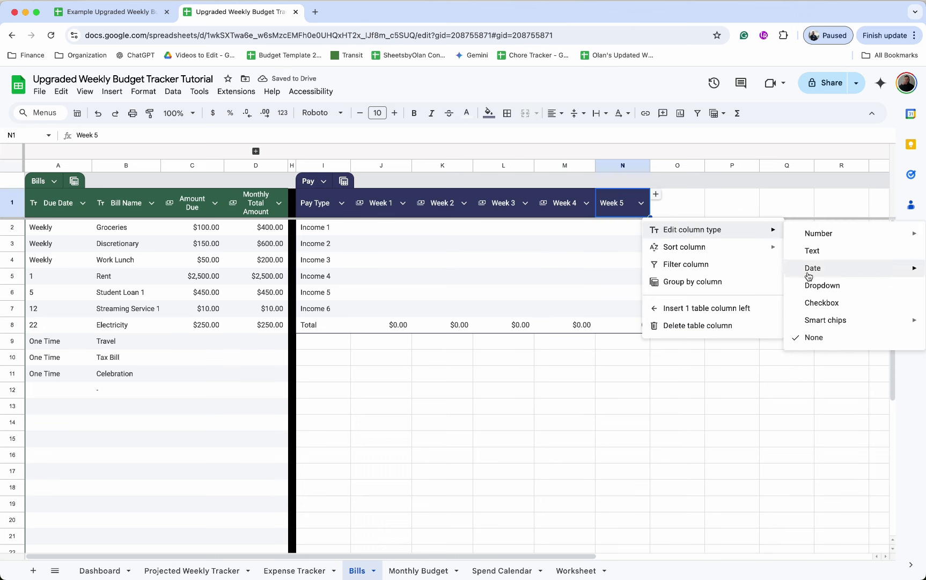
{"action": "mouse_move", "coordinate": [823, 234]}
{"action": "left_click", "coordinate": [701, 272]}
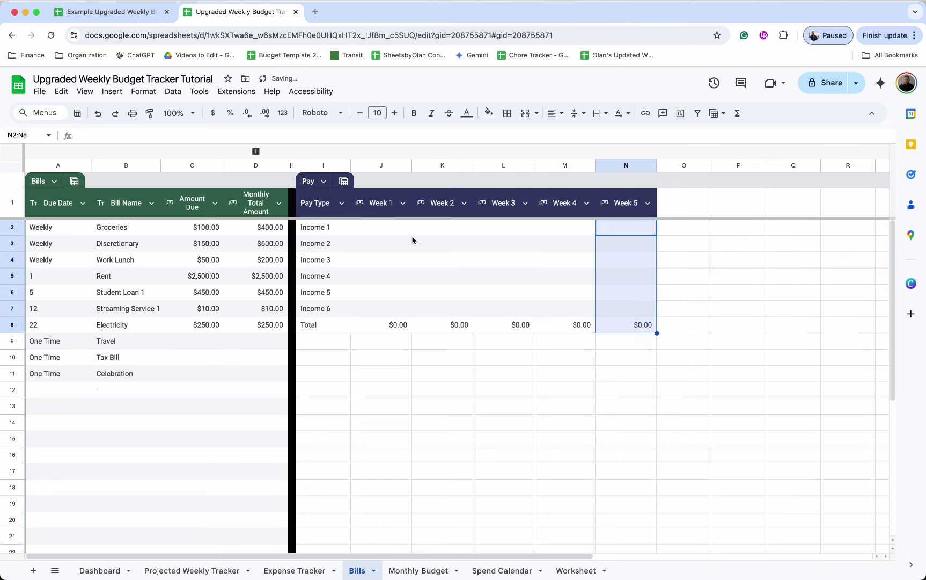
Step: Set the Pay Type column's type to Text
{"action": "left_click", "coordinate": [342, 203]}
{"action": "mouse_move", "coordinate": [406, 232]}
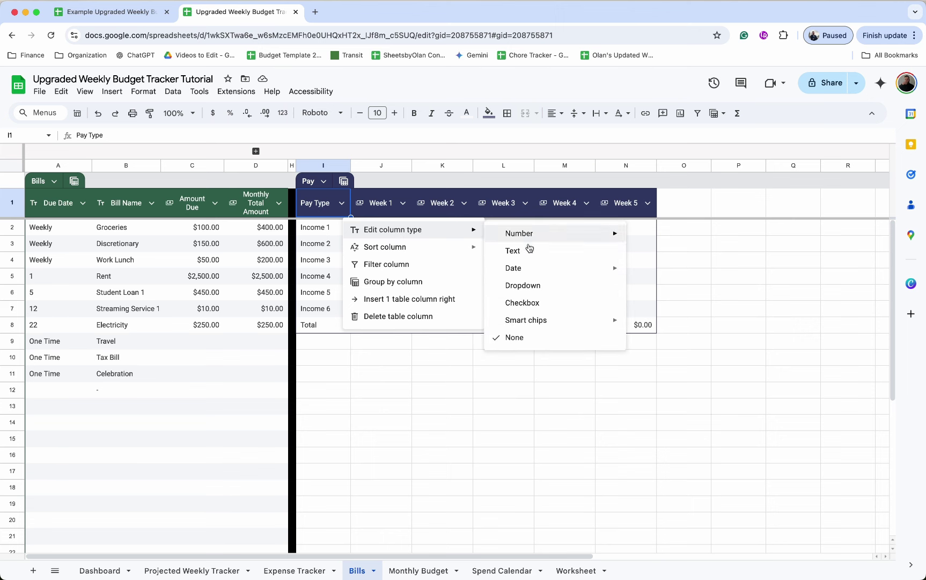
{"action": "left_click", "coordinate": [531, 252]}
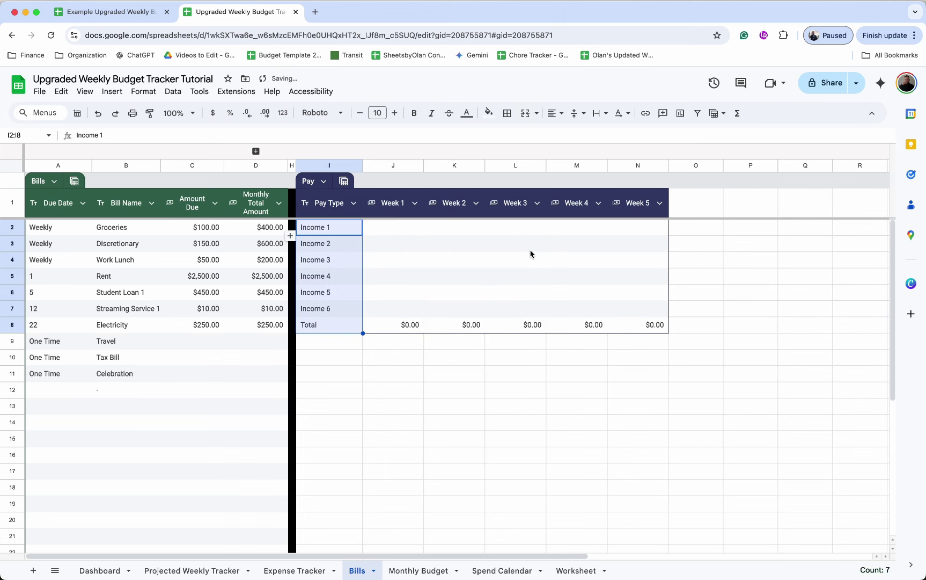
Step: Enter 2000 for Income 1 under both Week 1 and Week 3 in the Pay table
{"action": "left_click", "coordinate": [401, 230]}
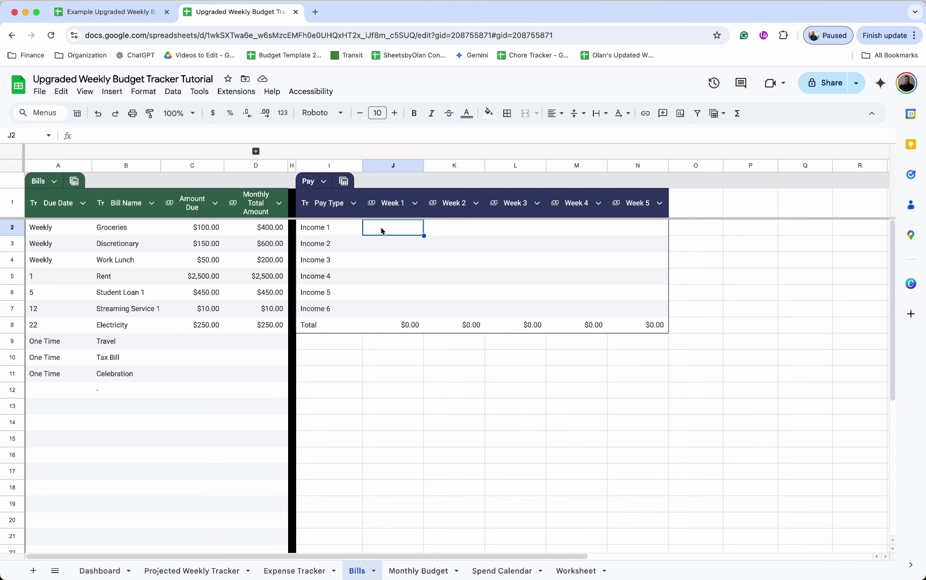
{"action": "type", "text": "2000"}
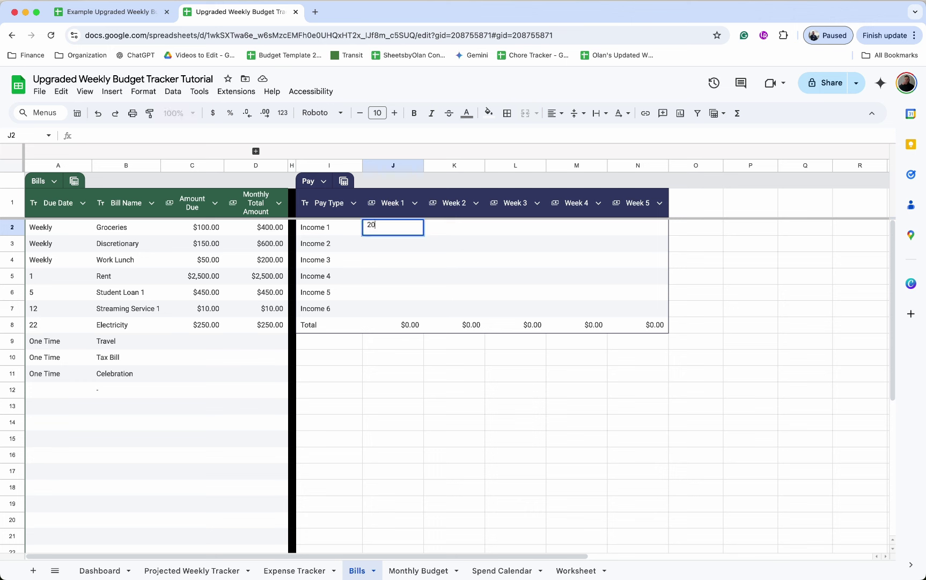
{"action": "key", "text": "Tab"}
{"action": "key", "text": "Tab"}
{"action": "type", "text": "2000"}
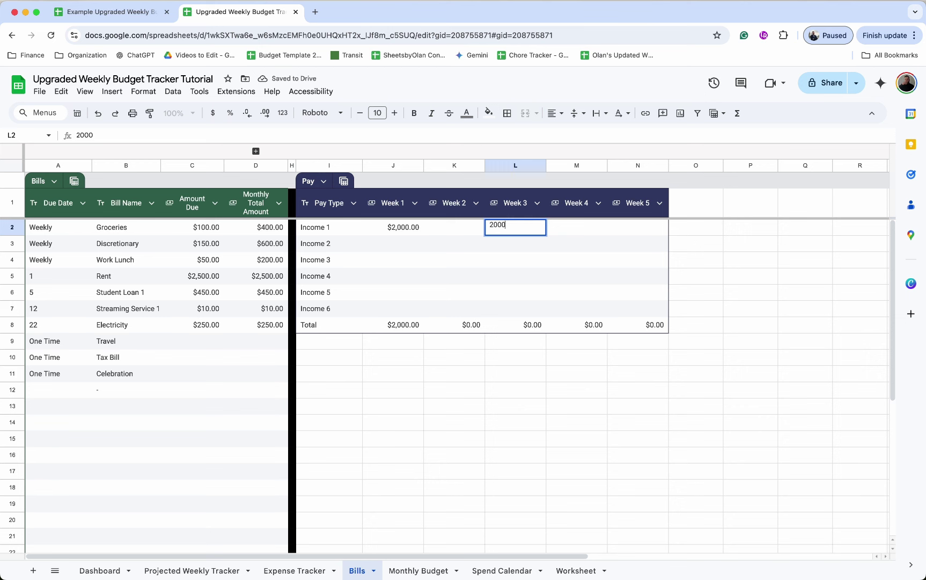
{"action": "key", "text": "Return"}
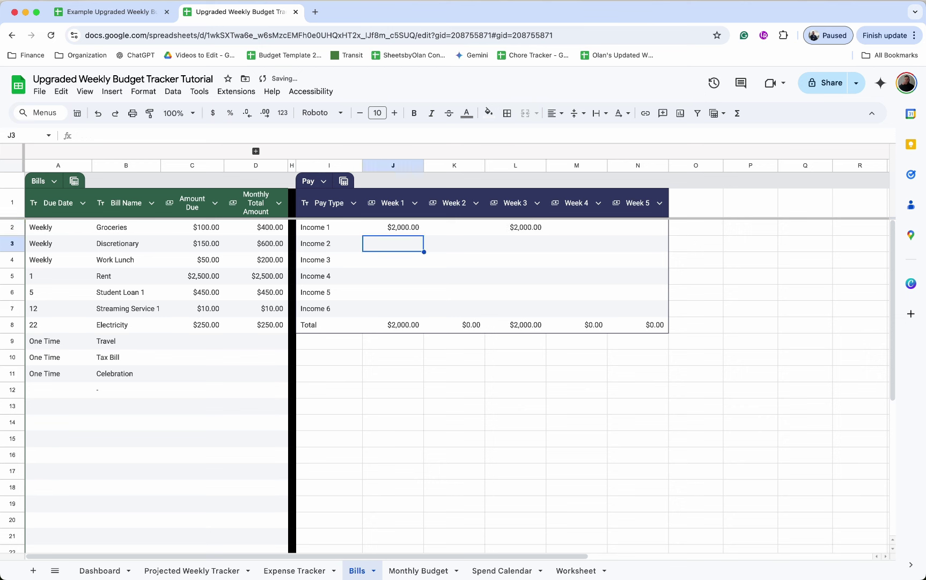
{"action": "left_click", "coordinate": [513, 228]}
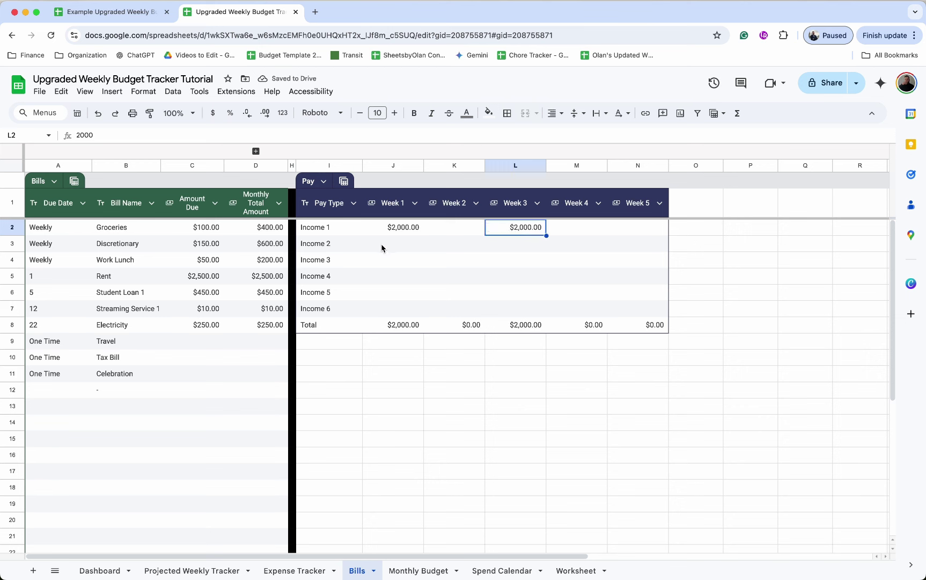
Step: Fill the Income 2 row with 1000 for Week 1, 100 for Weeks 2, 3 and 4, and 1000 for Week 5
{"action": "left_click", "coordinate": [396, 248]}
{"action": "type", "text": "1000"}
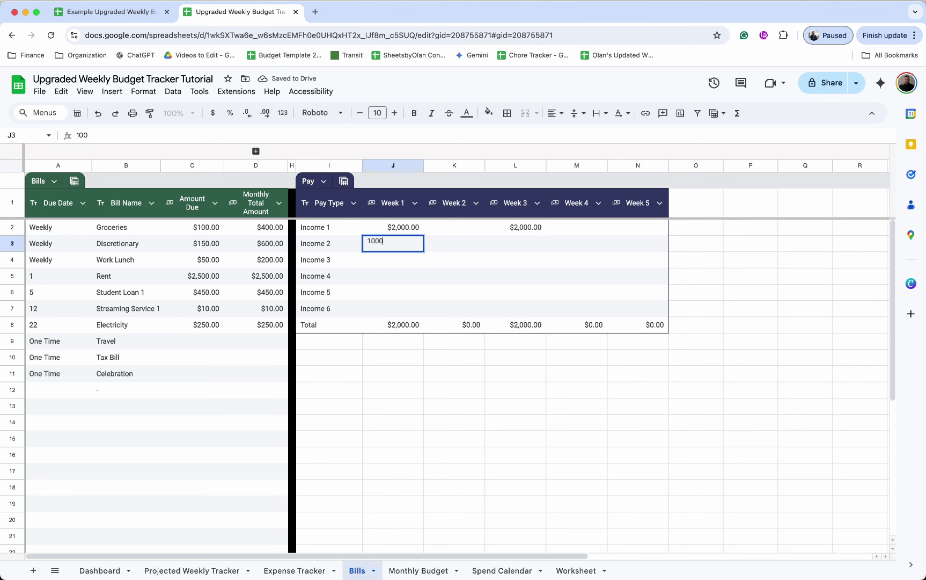
{"action": "key", "text": "Tab"}
{"action": "type", "text": "100"}
{"action": "key", "text": "Tab"}
{"action": "type", "text": "100"}
{"action": "key", "text": "Tab"}
{"action": "type", "text": "100"}
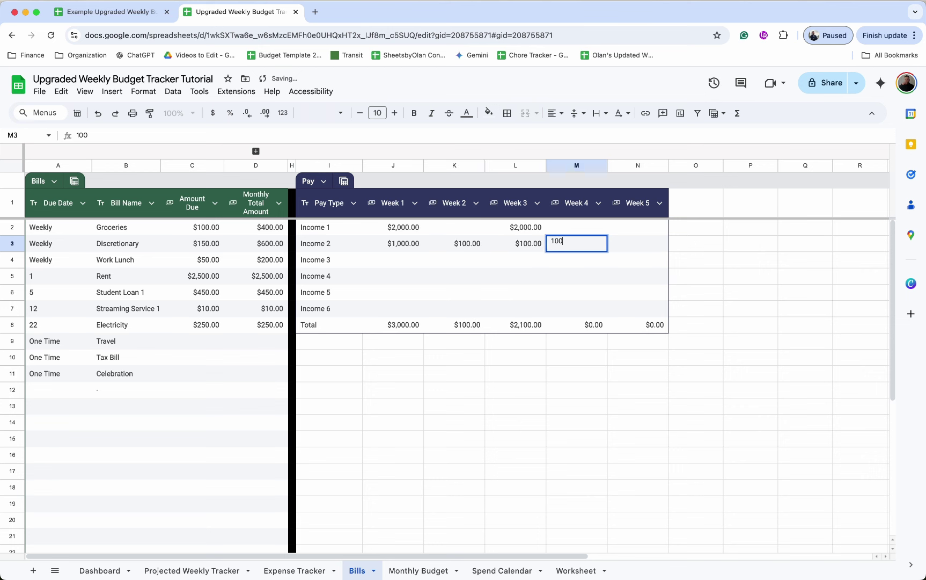
{"action": "key", "text": "Tab"}
{"action": "type", "text": "1000"}
{"action": "key", "text": "Return"}
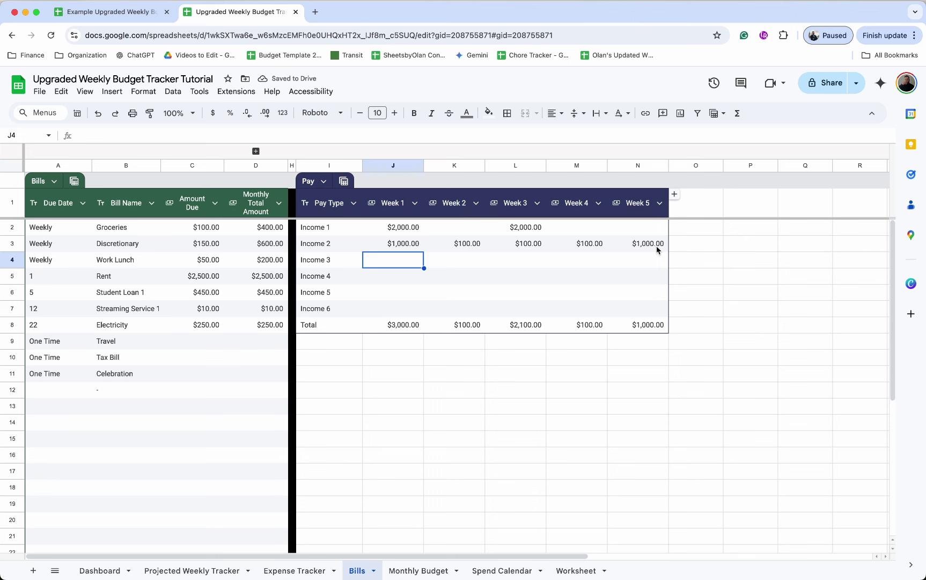
Step: Enter 1000 for Income 3 under both Week 1 and Week 3 in the Pay table
{"action": "type", "text": "$1,000.00"}
{"action": "left_click", "coordinate": [539, 265]}
{"action": "type", "text": "10"}
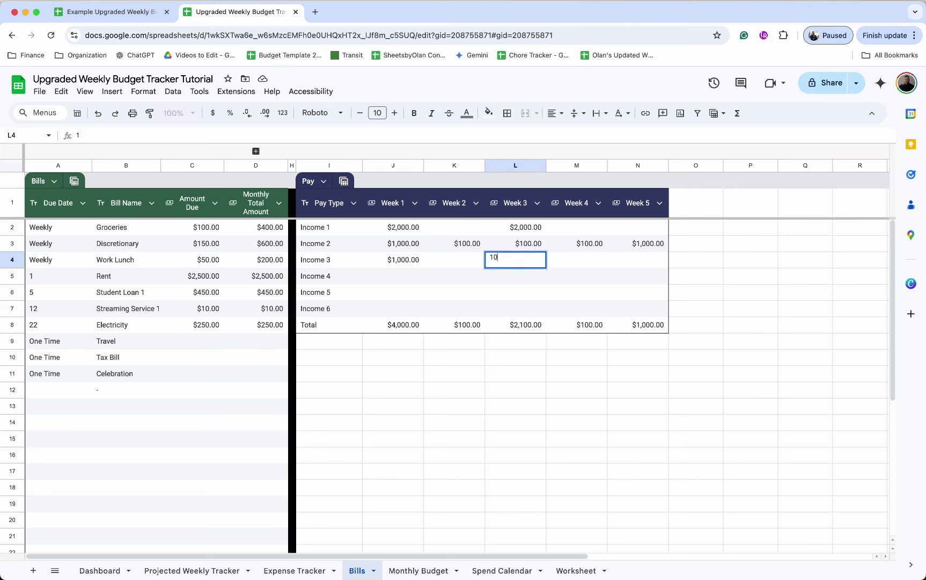
{"action": "type", "text": "00"}
{"action": "key", "text": "Return"}
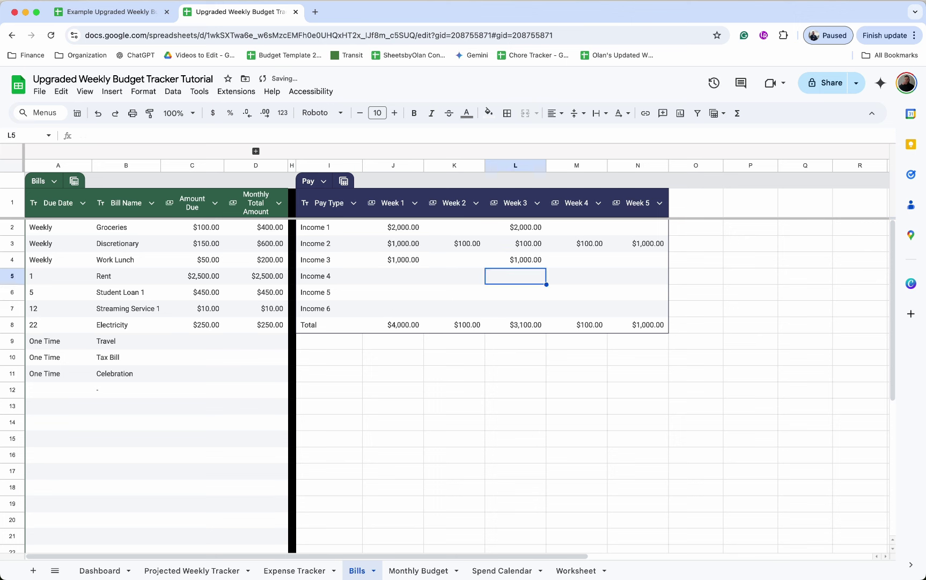
{"action": "left_click", "coordinate": [502, 260]}
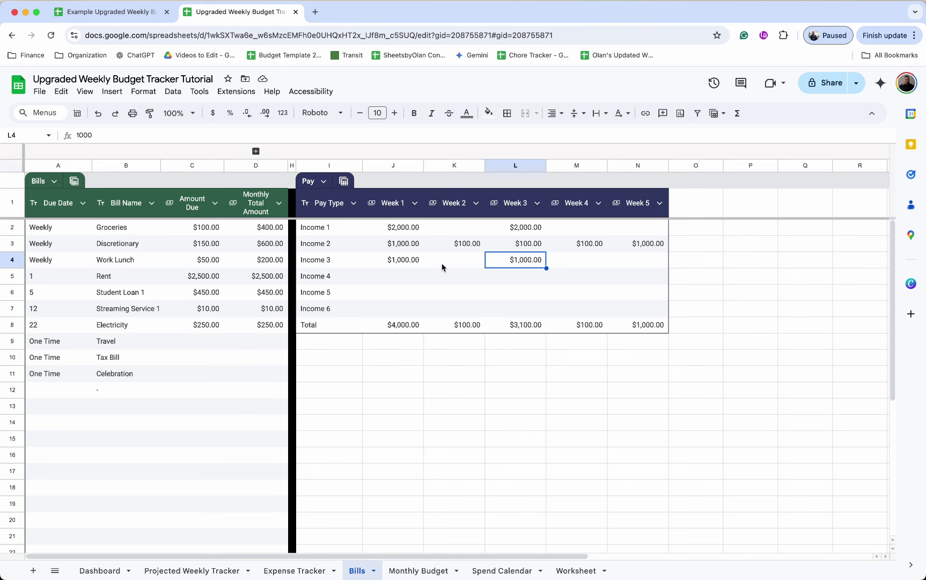
{"action": "left_click", "coordinate": [391, 283]}
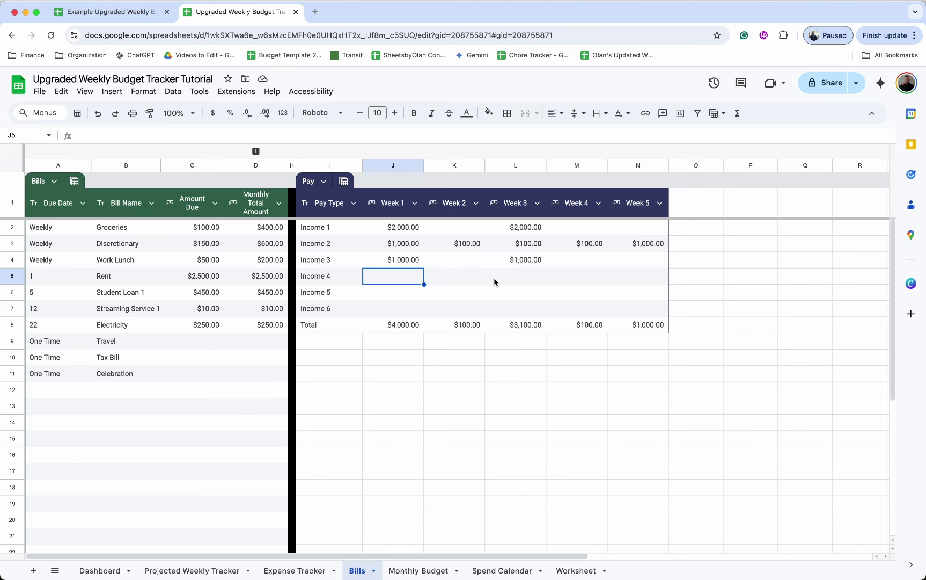
{"action": "left_click", "coordinate": [408, 291]}
{"action": "left_click", "coordinate": [445, 371]}
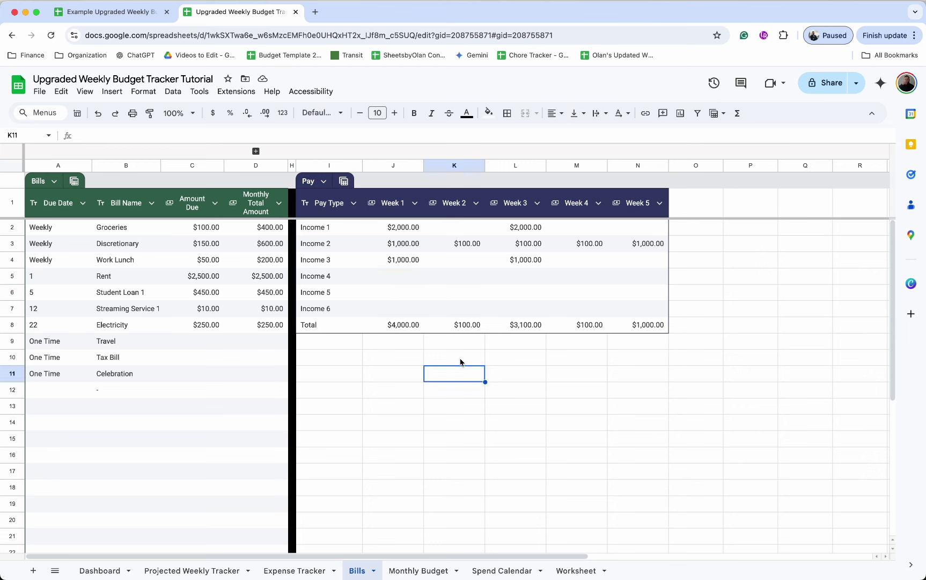
Step: Outline the range K10:M11 below the Pay table with a heavier solid outer border
{"action": "left_click_drag", "start_coordinate": [460, 359], "coordinate": [580, 384]}
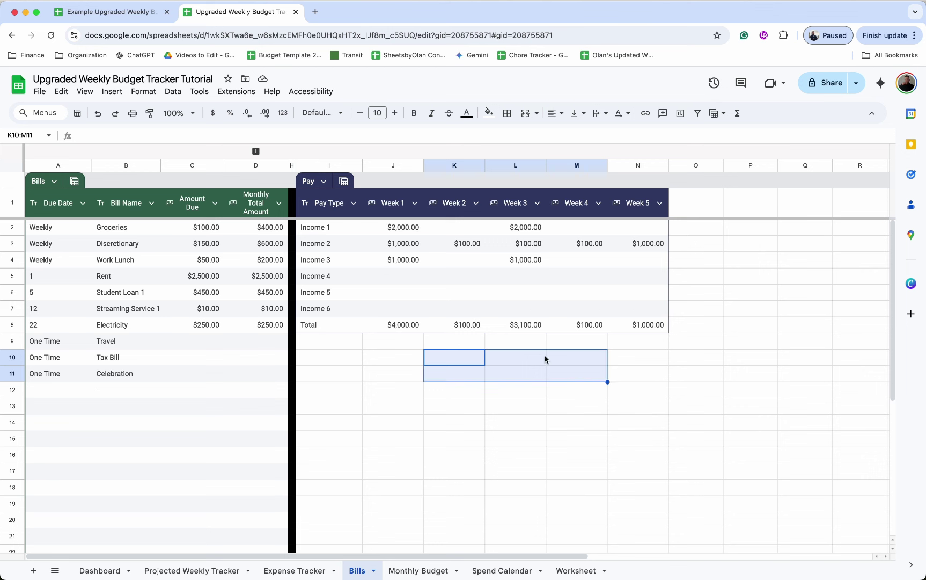
{"action": "left_click", "coordinate": [507, 113]}
{"action": "left_click", "coordinate": [587, 138]}
{"action": "left_click", "coordinate": [612, 153]}
{"action": "left_click", "coordinate": [627, 186]}
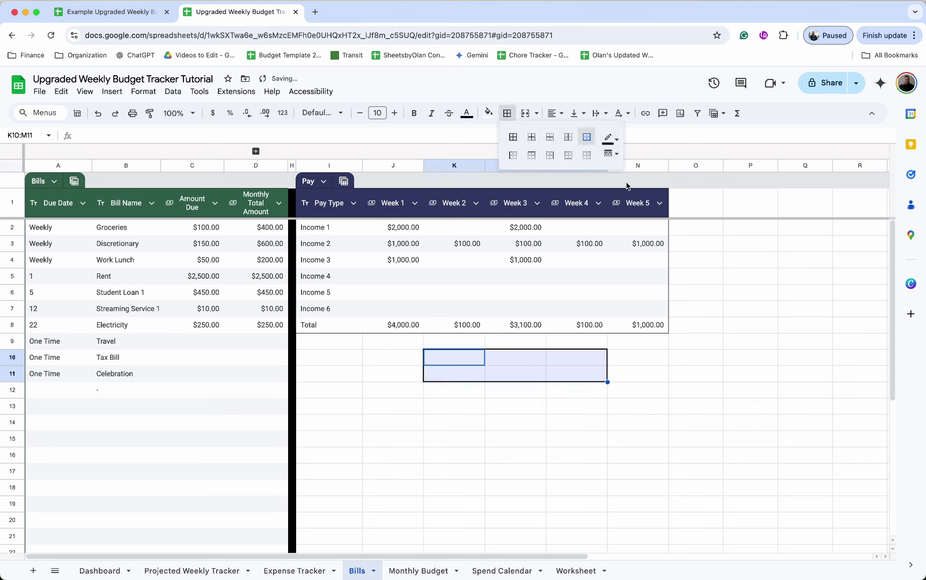
Step: Fill the header cells K10:M10 with blue and set their text colour to white
{"action": "left_click_drag", "start_coordinate": [465, 361], "coordinate": [566, 364]}
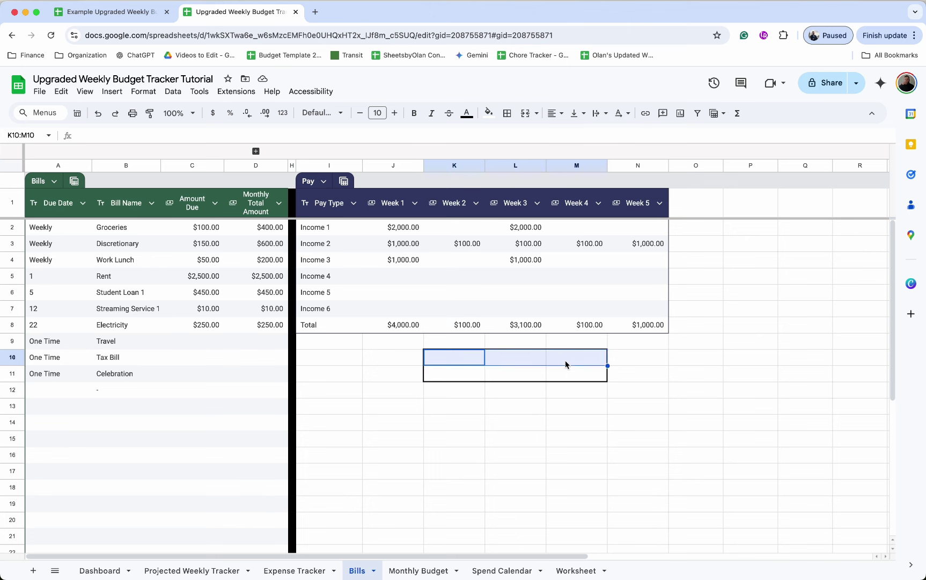
{"action": "left_click", "coordinate": [488, 113]}
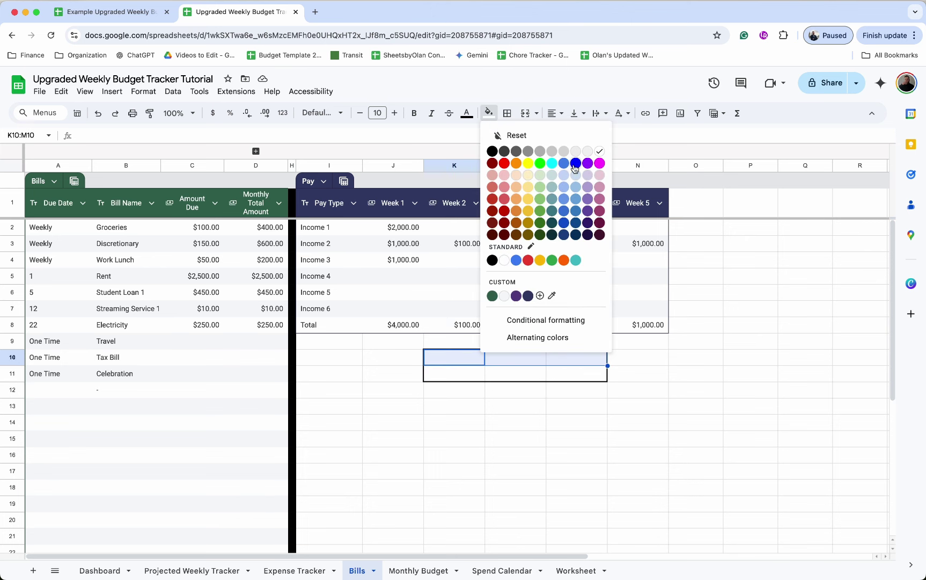
{"action": "left_click", "coordinate": [575, 163]}
{"action": "left_click", "coordinate": [467, 112]}
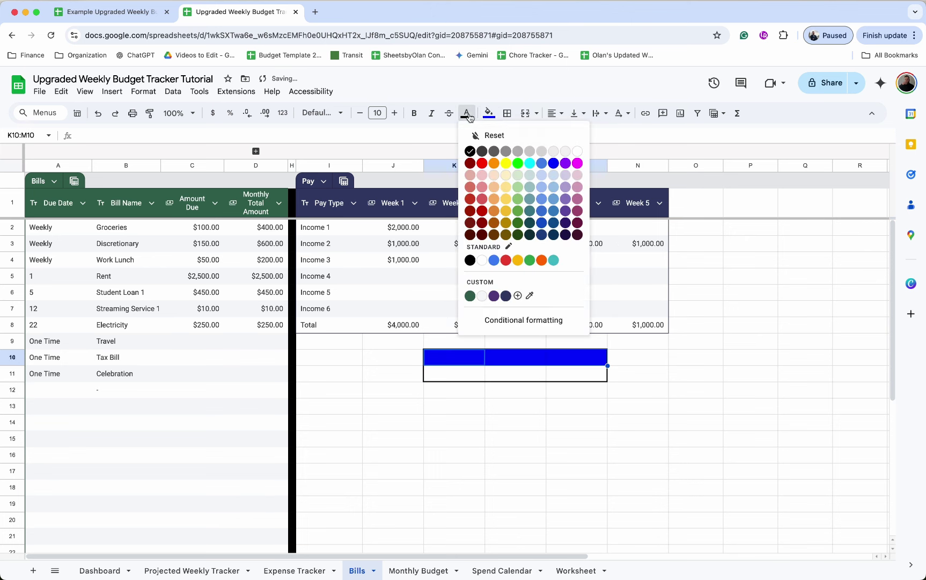
{"action": "left_click", "coordinate": [577, 151]}
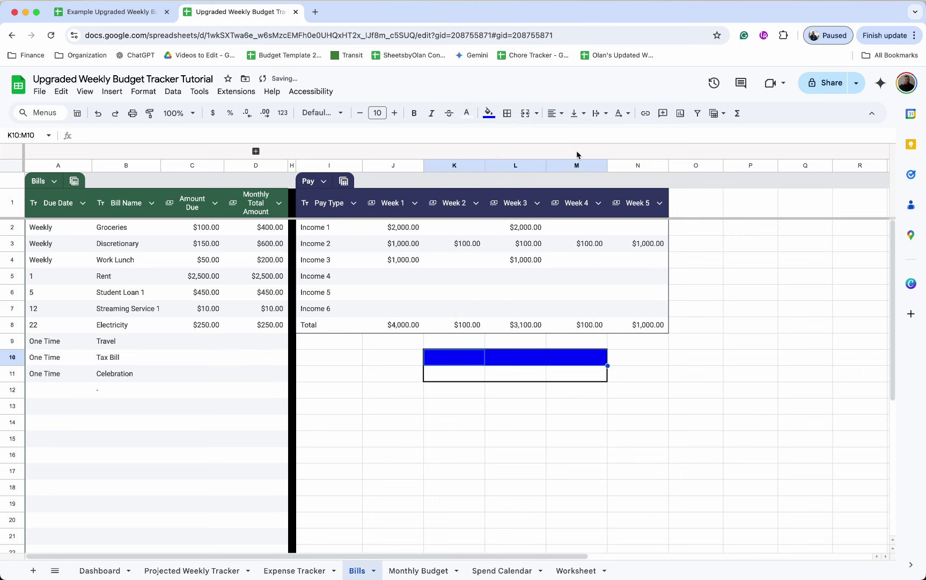
Step: Enter the headers Total Expenses, Total Income and Cash Flow in cells K10, L10 and M10
{"action": "left_click", "coordinate": [471, 360]}
{"action": "type", "text": "Tota"}
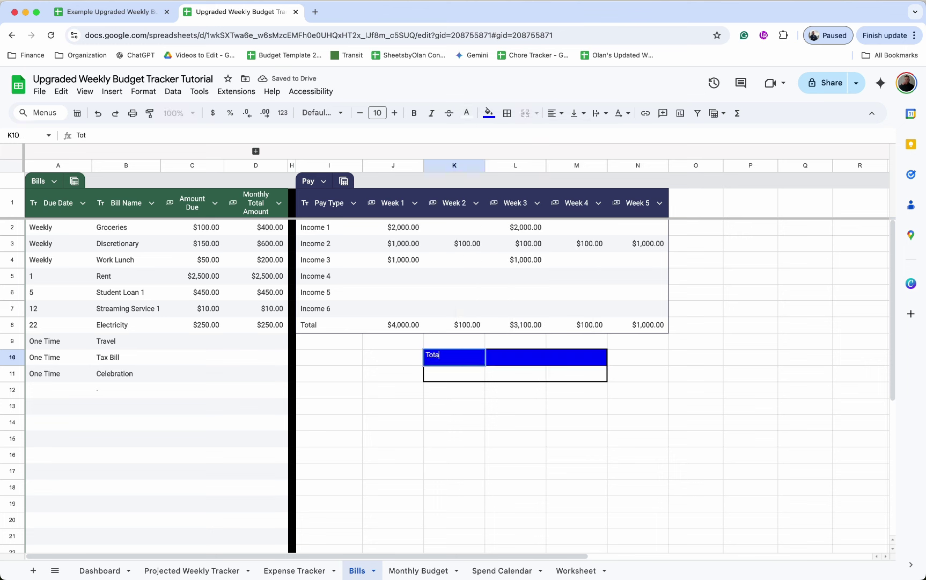
{"action": "type", "text": "l Expenses"}
{"action": "key", "text": "Tab"}
{"action": "type", "text": "Total Income"}
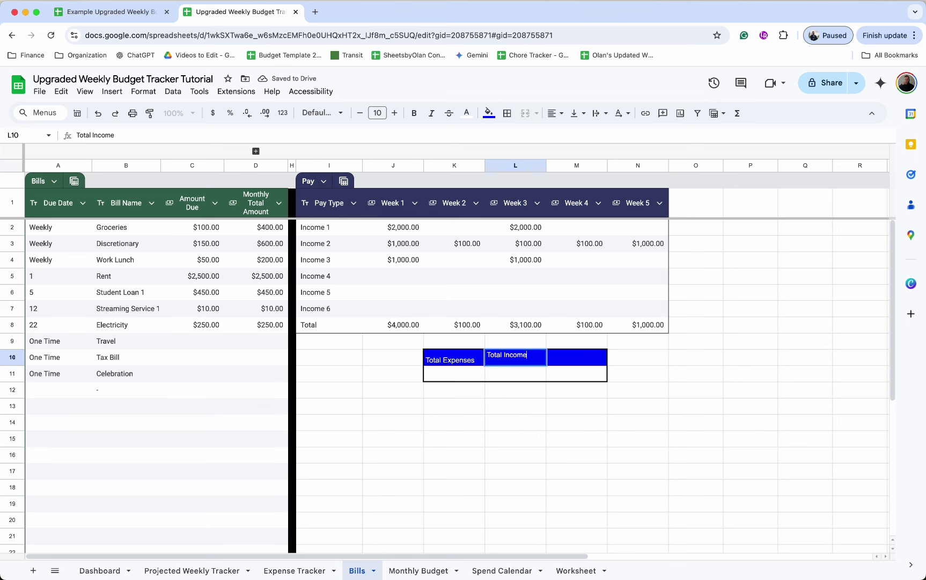
{"action": "key", "text": "Tab"}
{"action": "type", "text": "Cash Flow"}
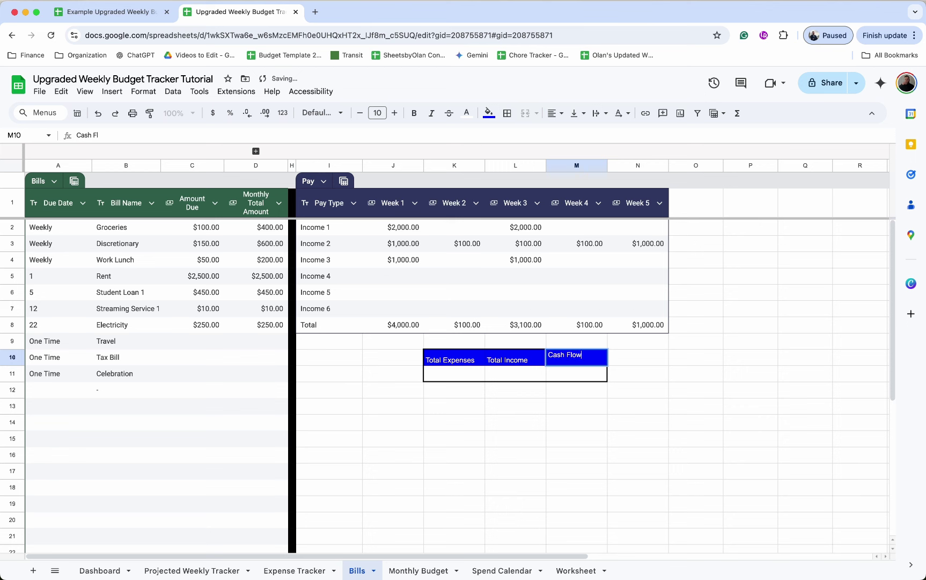
{"action": "key", "text": "Return"}
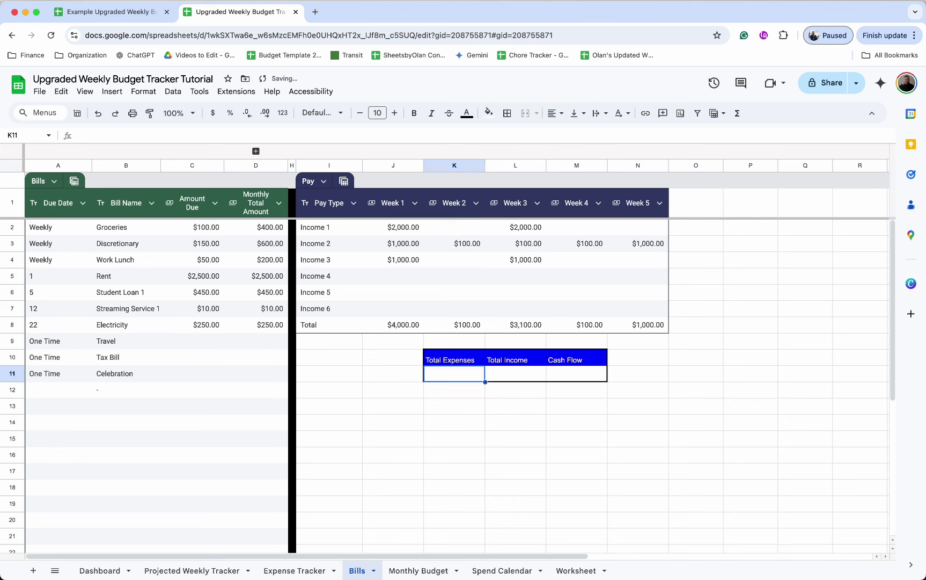
{"action": "left_click", "coordinate": [550, 362]}
{"action": "left_click", "coordinate": [520, 359]}
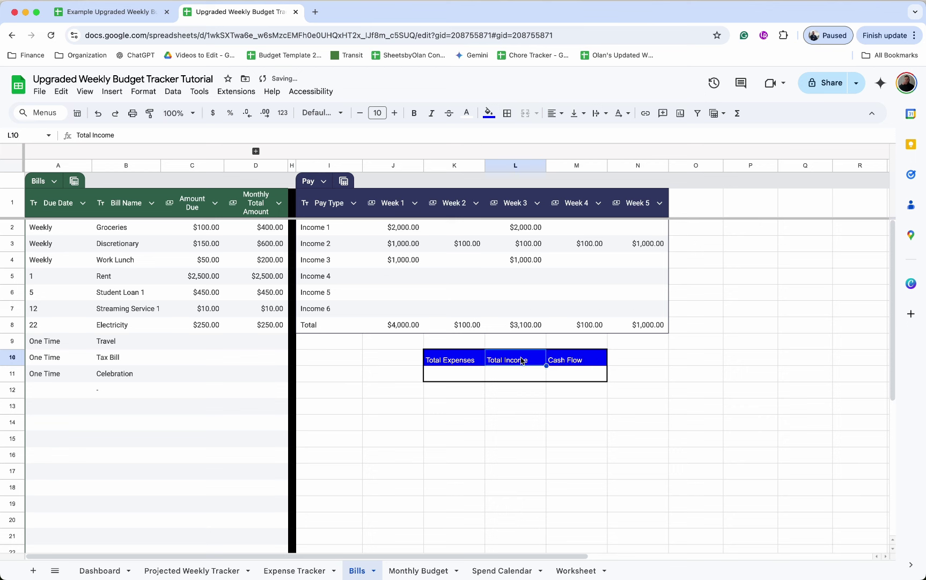
{"action": "left_click", "coordinate": [468, 364]}
Step: Calculate total expenses in K11 with =SUM(Bills[Monthly Total Amount]) and show the result without decimal places
{"action": "left_click", "coordinate": [479, 377]}
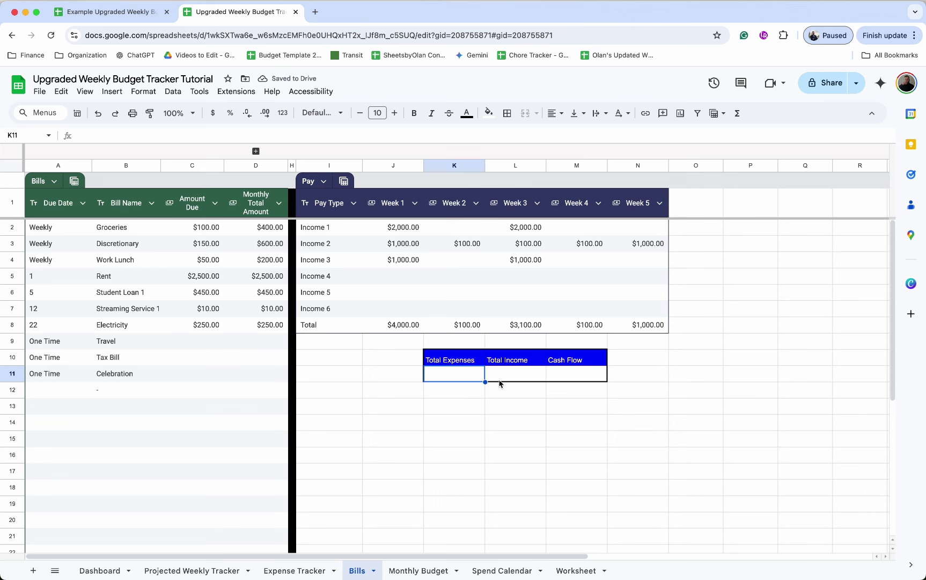
{"action": "type", "text": "="}
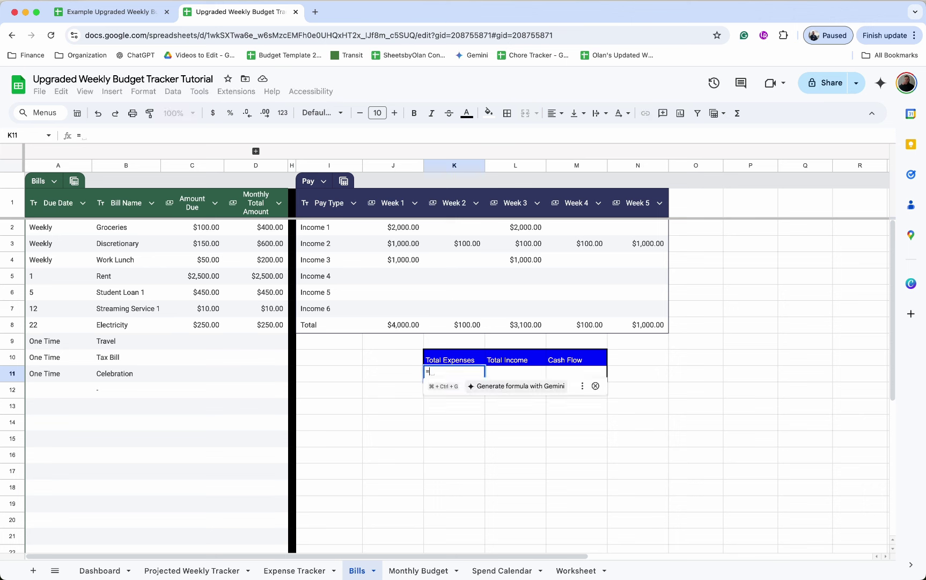
{"action": "type", "text": "sum"}
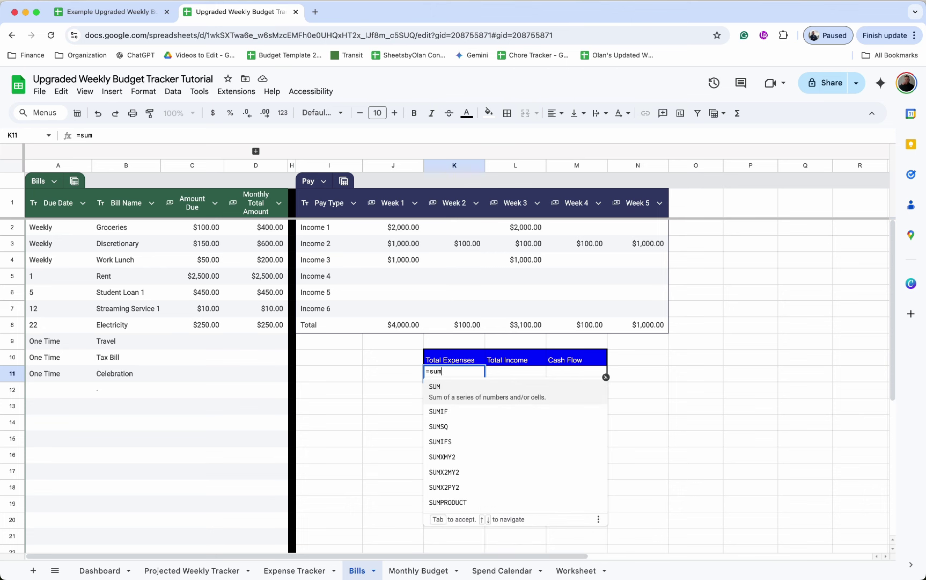
{"action": "left_click", "coordinate": [511, 394]}
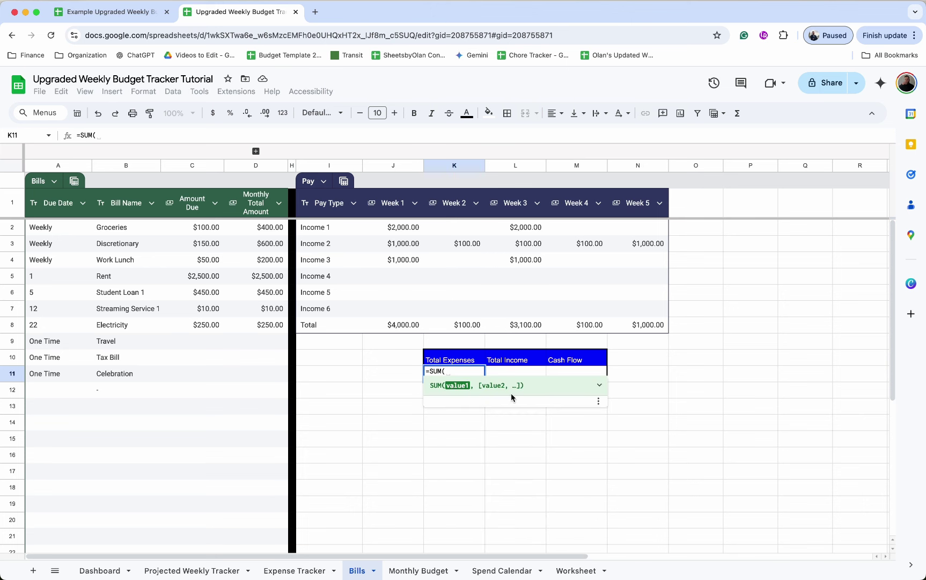
{"action": "type", "text": "month"}
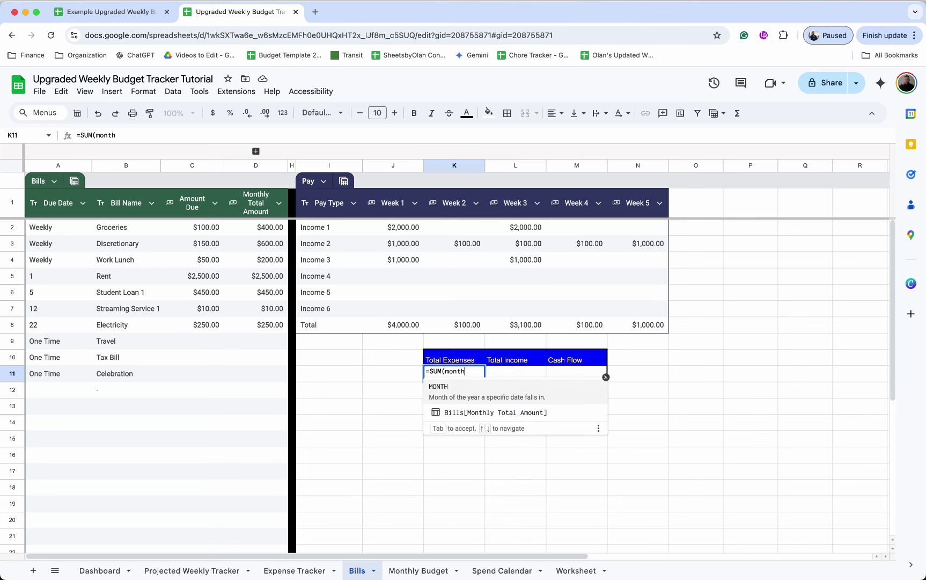
{"action": "left_click", "coordinate": [544, 404]}
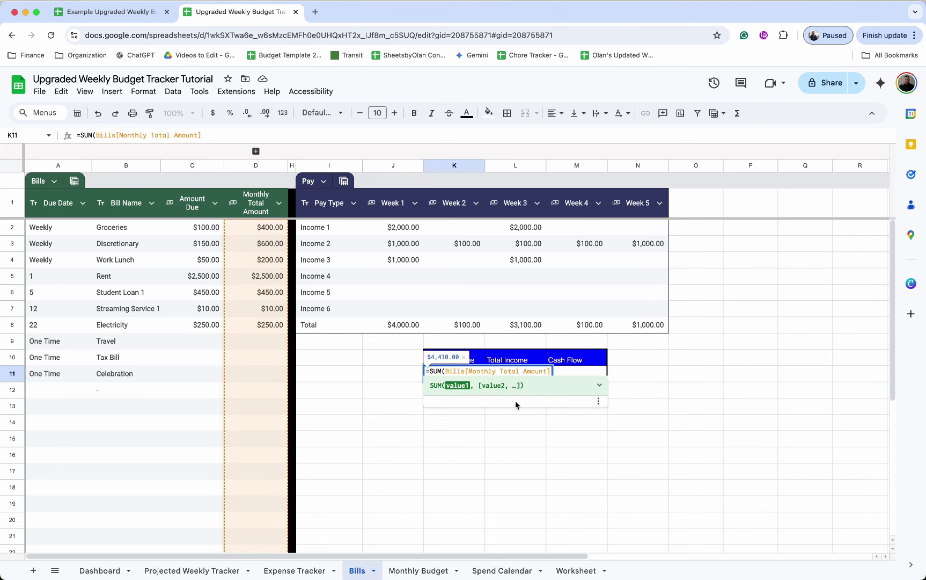
{"action": "key", "text": "Return"}
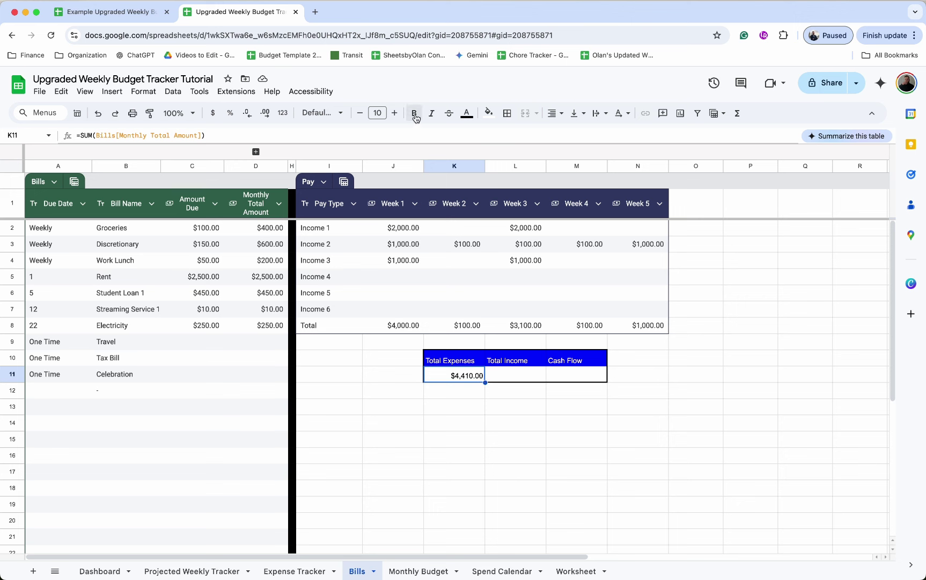
{"action": "left_click", "coordinate": [247, 114]}
{"action": "left_click", "coordinate": [248, 113]}
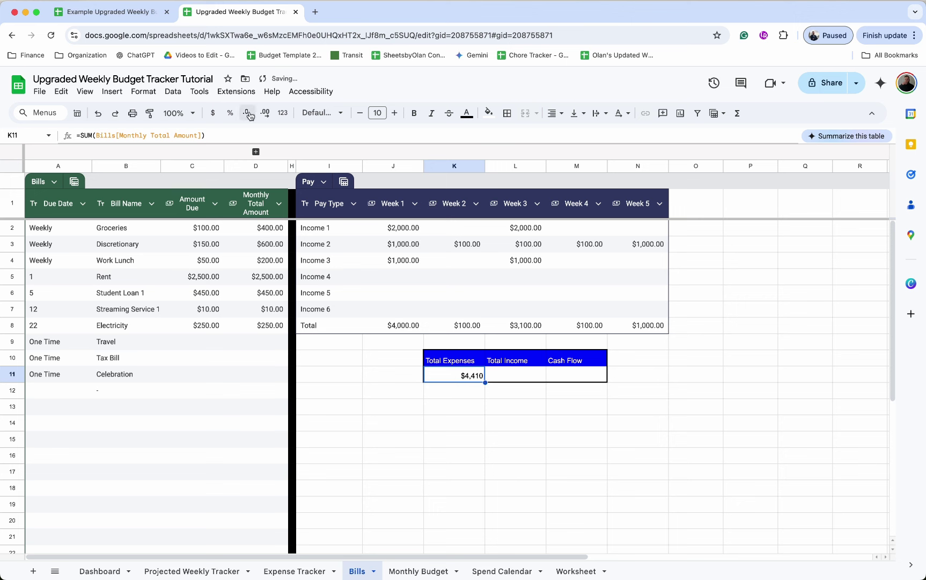
Step: Calculate total income in L11 by summing the Pay table's weekly totals in J8:M8
{"action": "left_click", "coordinate": [519, 377]}
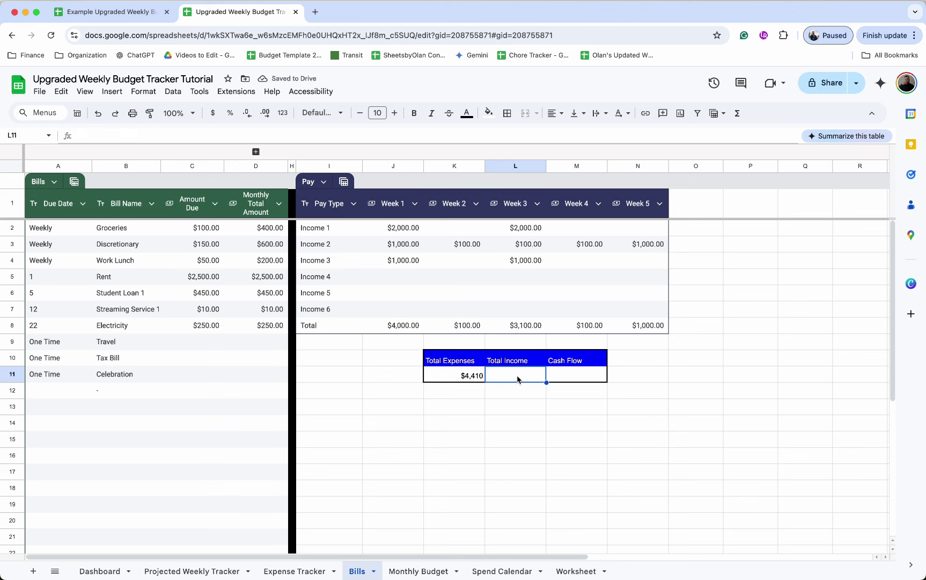
{"action": "type", "text": "=sum"}
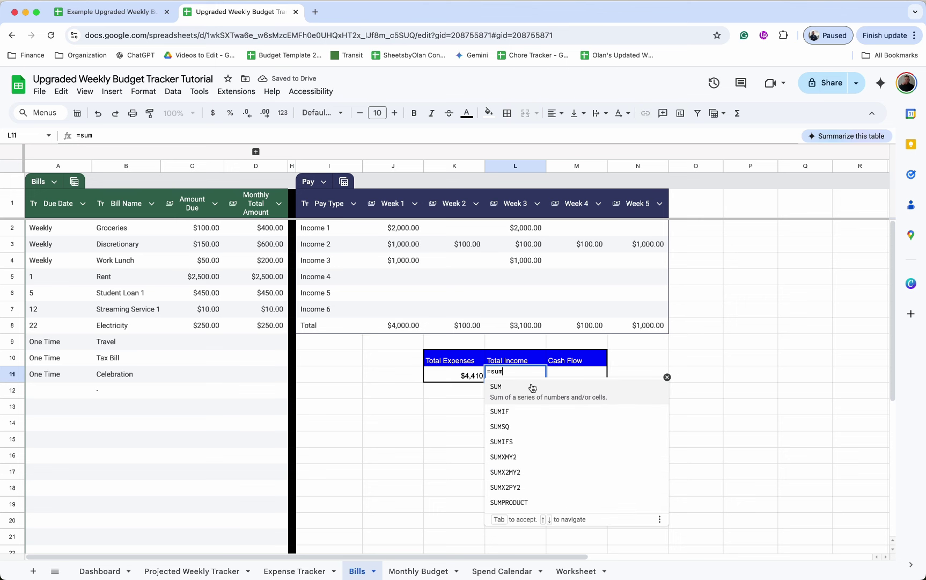
{"action": "left_click", "coordinate": [548, 393]}
{"action": "left_click_drag", "start_coordinate": [387, 326], "coordinate": [569, 325]}
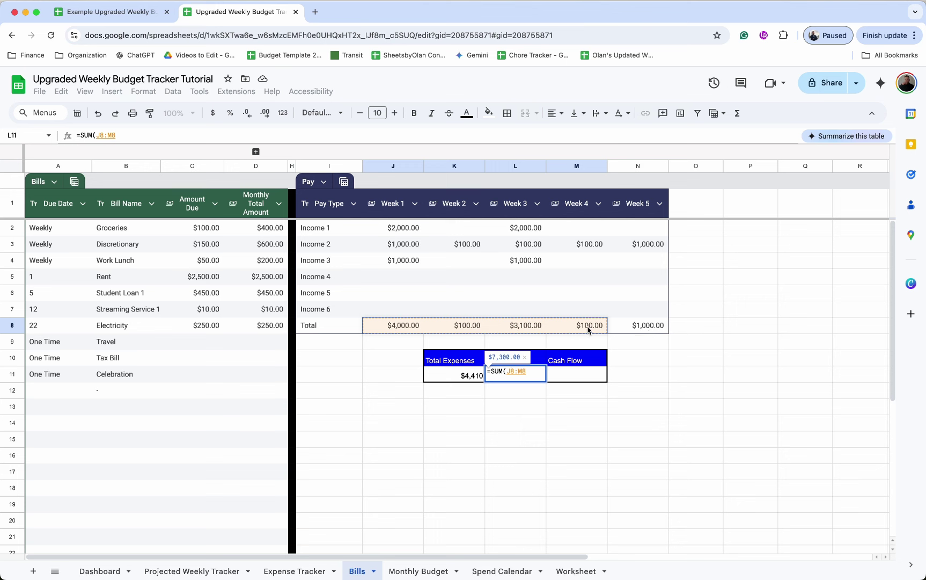
Step: Calculate cash flow in M11 as income minus expenses with the formula =L11-K11
{"action": "left_click", "coordinate": [574, 375]}
{"action": "type", "text": "="}
{"action": "left_click", "coordinate": [532, 376]}
{"action": "type", "text": "-"}
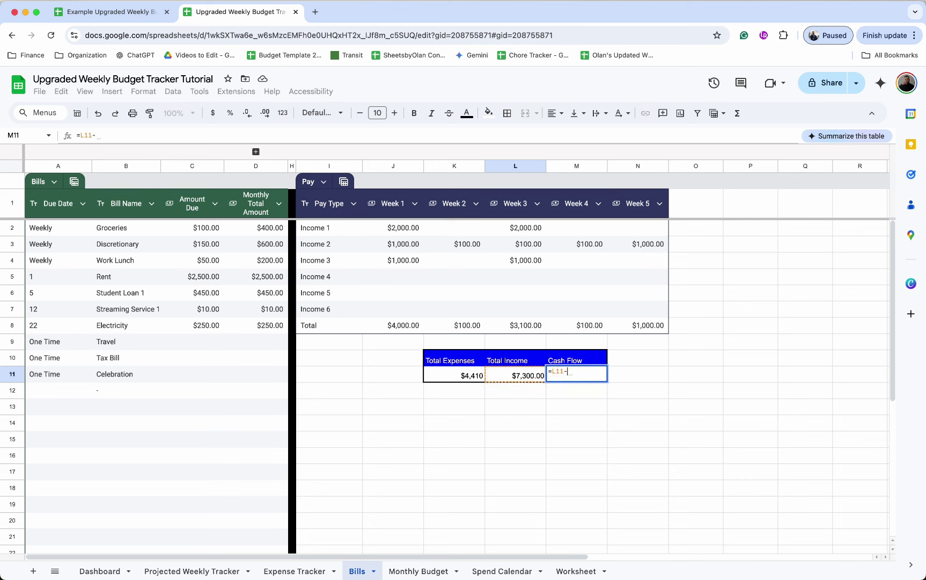
{"action": "left_click", "coordinate": [474, 376]}
{"action": "key", "text": "Return"}
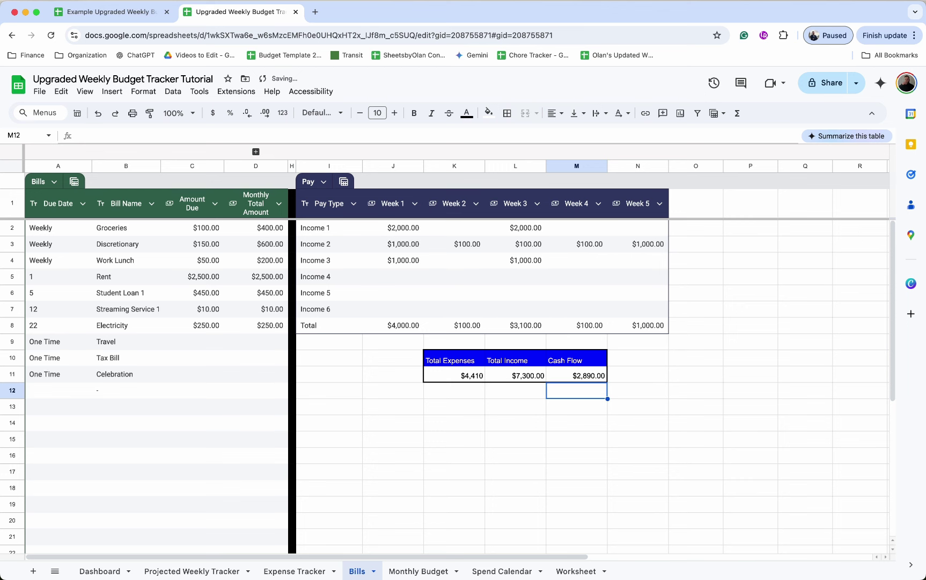
{"action": "left_click", "coordinate": [597, 378]}
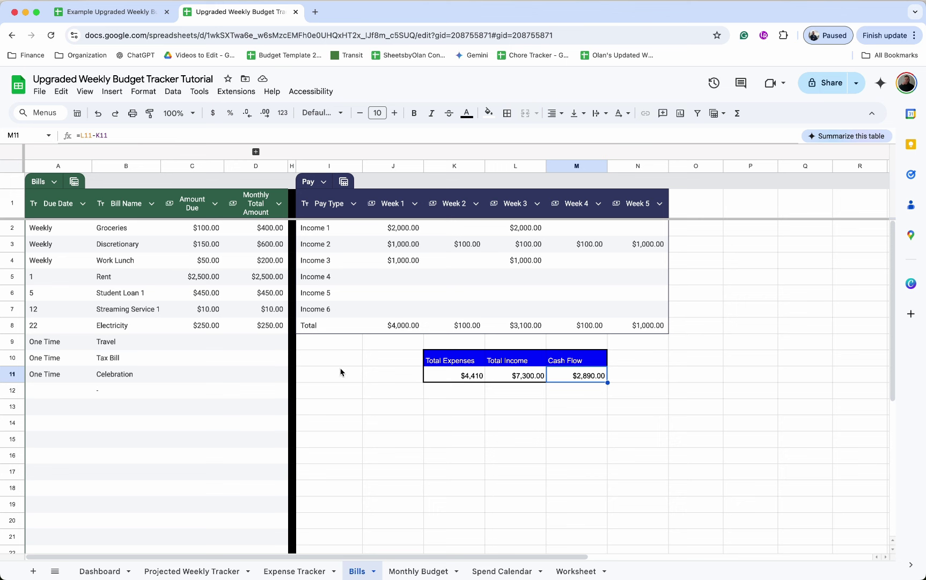
Step: Set the Amount Due of the weekly Discretionary bill to 1000
{"action": "left_click", "coordinate": [192, 244]}
{"action": "type", "text": "1000"}
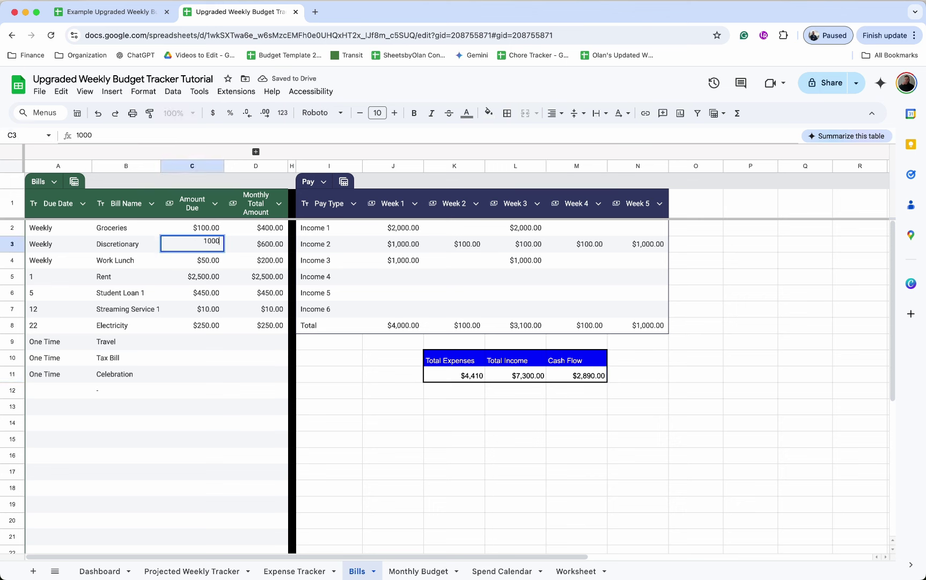
{"action": "key", "text": "Return"}
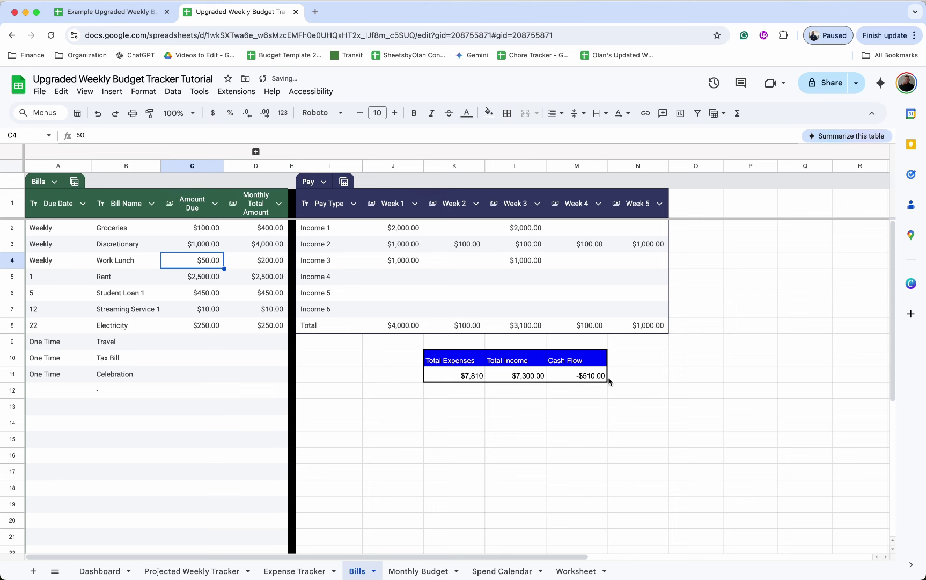
Step: Add a conditional formatting rule to the Cash Flow cell M11 for values less than or equal to 0
{"action": "left_click", "coordinate": [592, 379]}
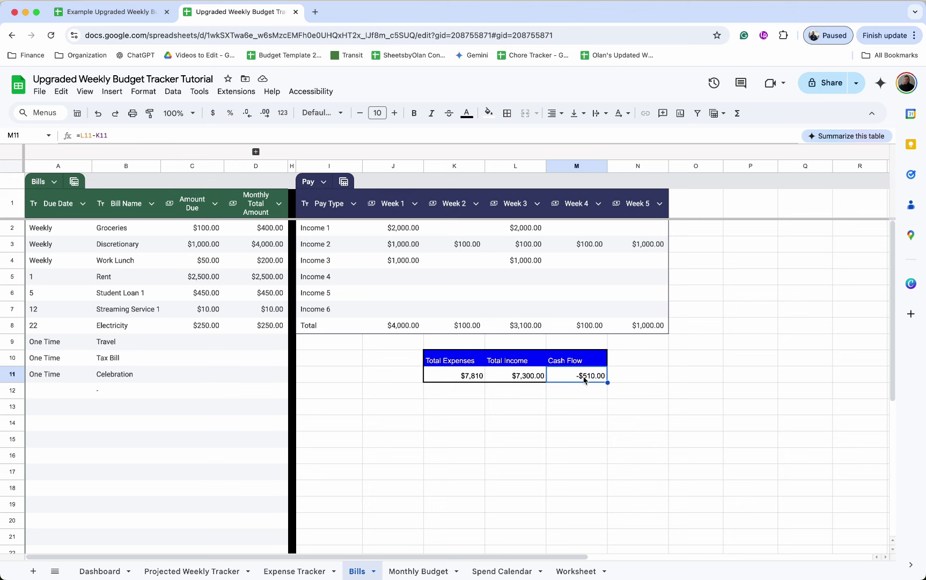
{"action": "left_click", "coordinate": [143, 91]}
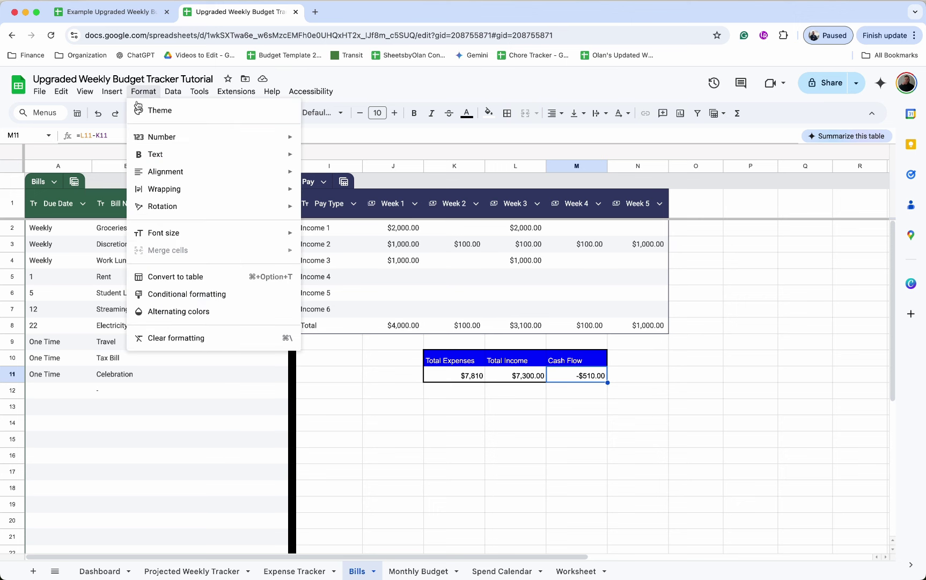
{"action": "left_click", "coordinate": [198, 294]}
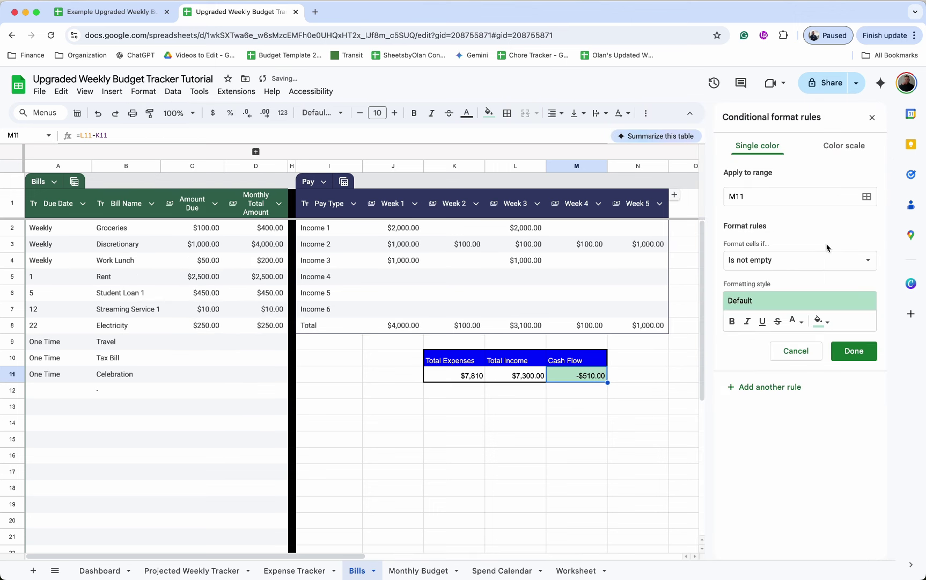
{"action": "left_click", "coordinate": [822, 267]}
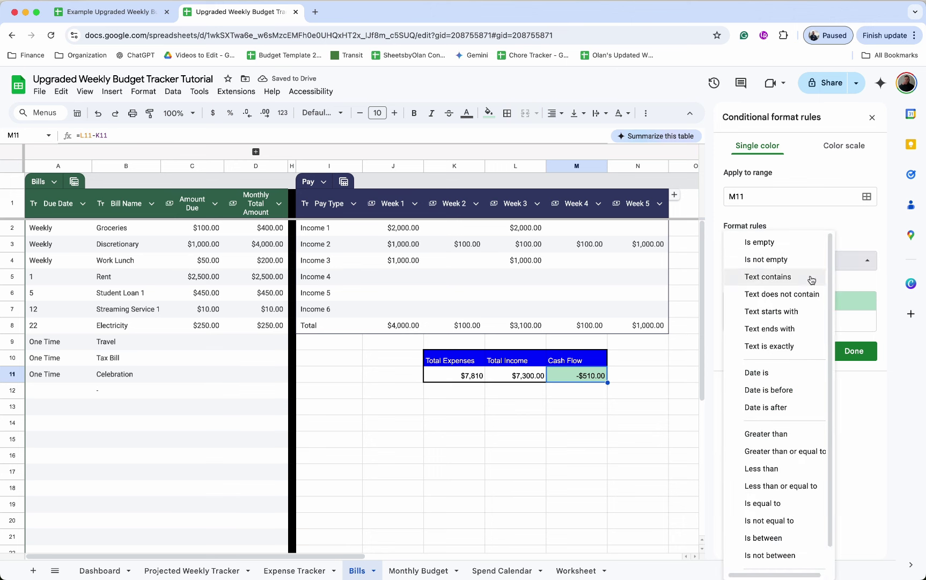
{"action": "left_click", "coordinate": [787, 485]}
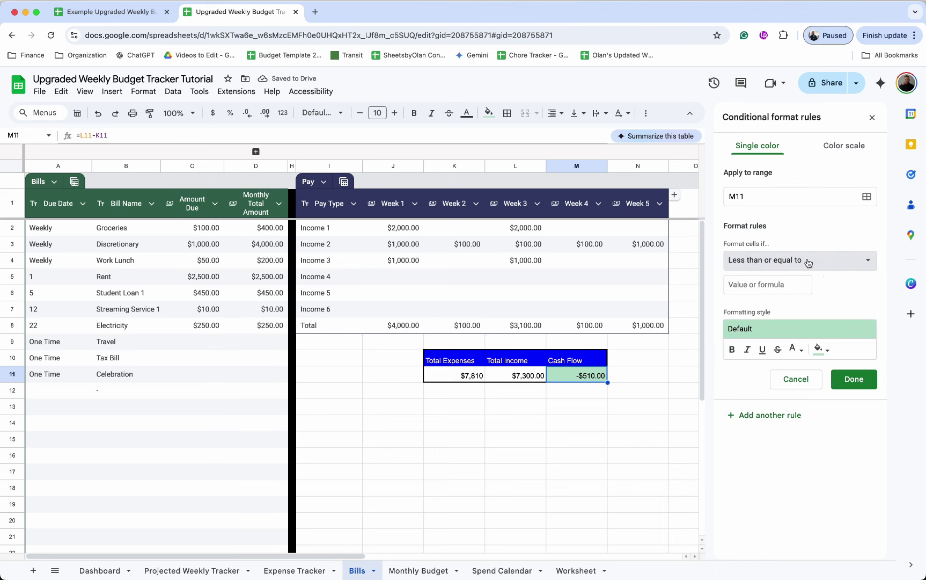
{"action": "left_click", "coordinate": [788, 278]}
{"action": "type", "text": "0"}
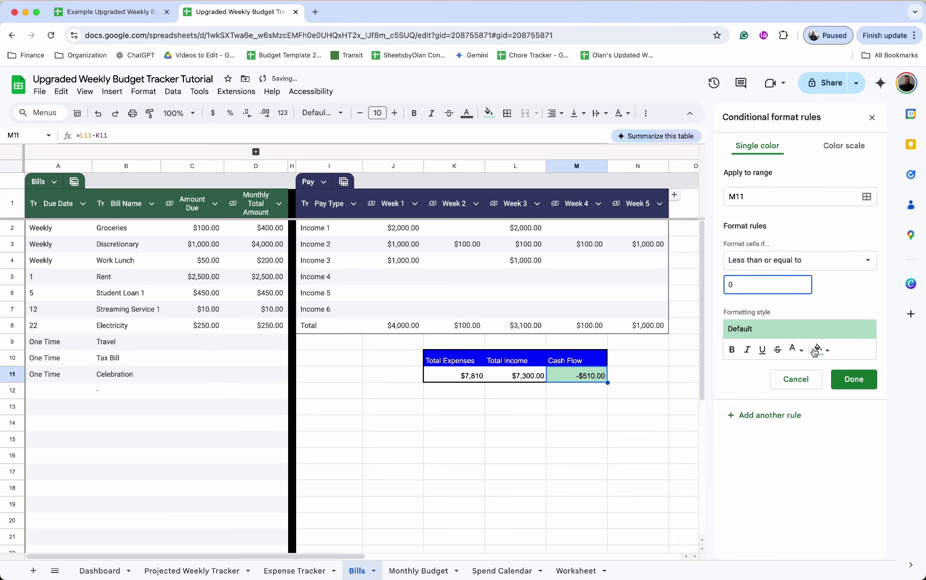
Step: Give the cash flow rule a dark red fill with white text and finish the rule
{"action": "left_click", "coordinate": [820, 350]}
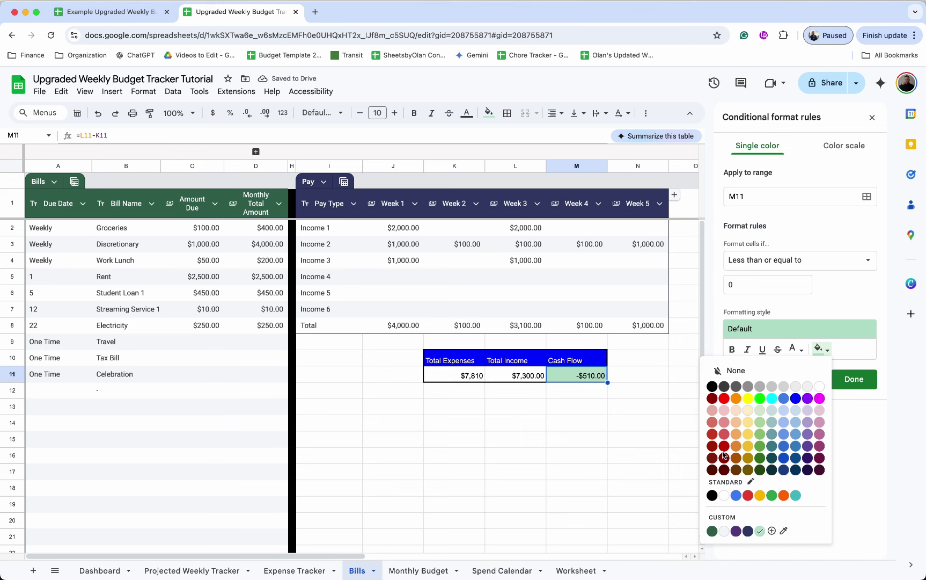
{"action": "left_click", "coordinate": [724, 446]}
{"action": "left_click", "coordinate": [796, 356]}
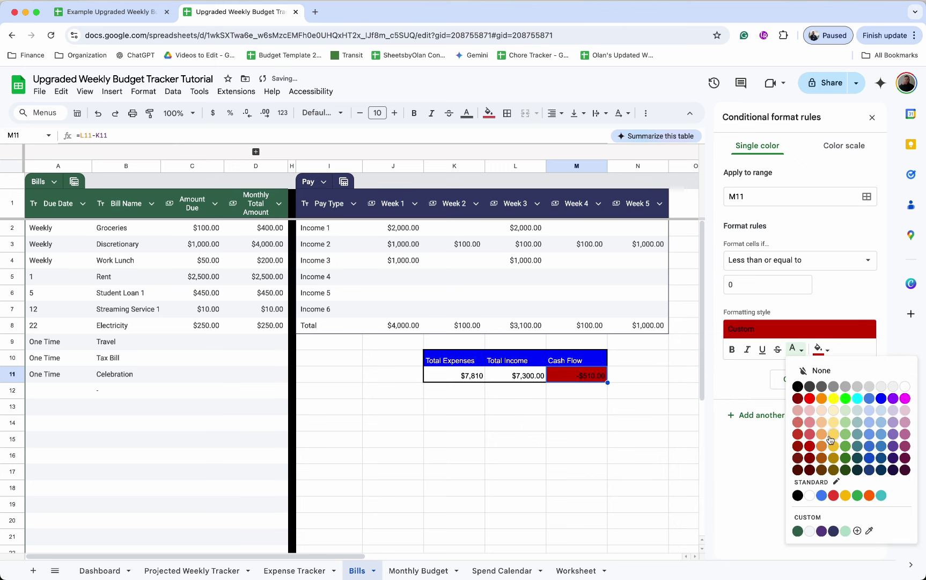
{"action": "left_click", "coordinate": [904, 388]}
{"action": "left_click", "coordinate": [856, 379]}
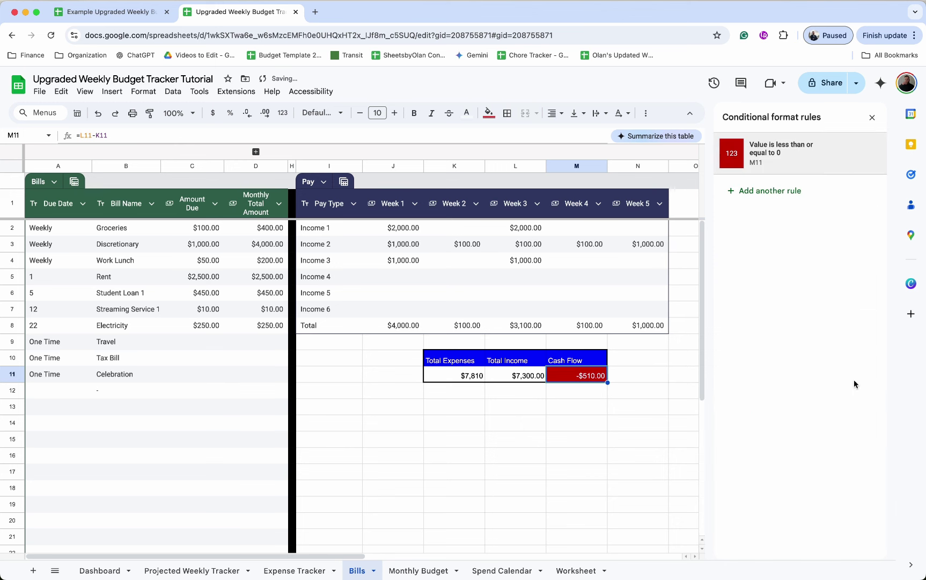
{"action": "left_click", "coordinate": [872, 118]}
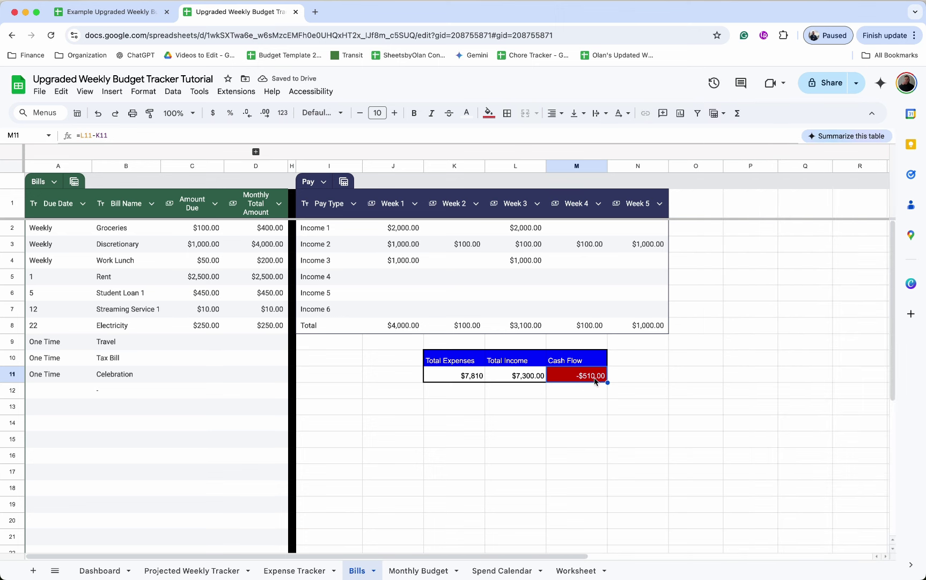
Step: Set the Amount Due of the weekly Discretionary bill to 150
{"action": "left_click", "coordinate": [215, 245]}
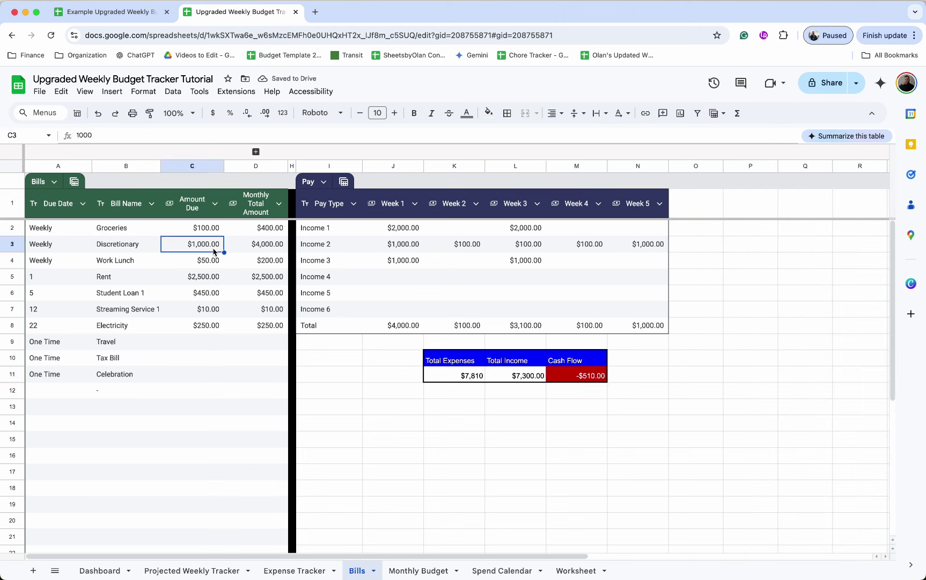
{"action": "type", "text": "150"}
{"action": "key", "text": "Return"}
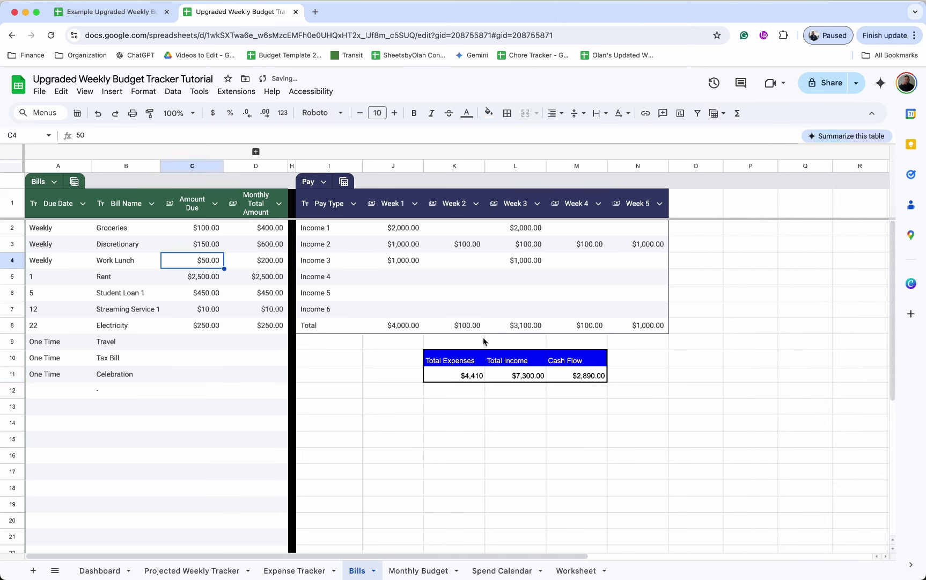
{"action": "left_click", "coordinate": [585, 379]}
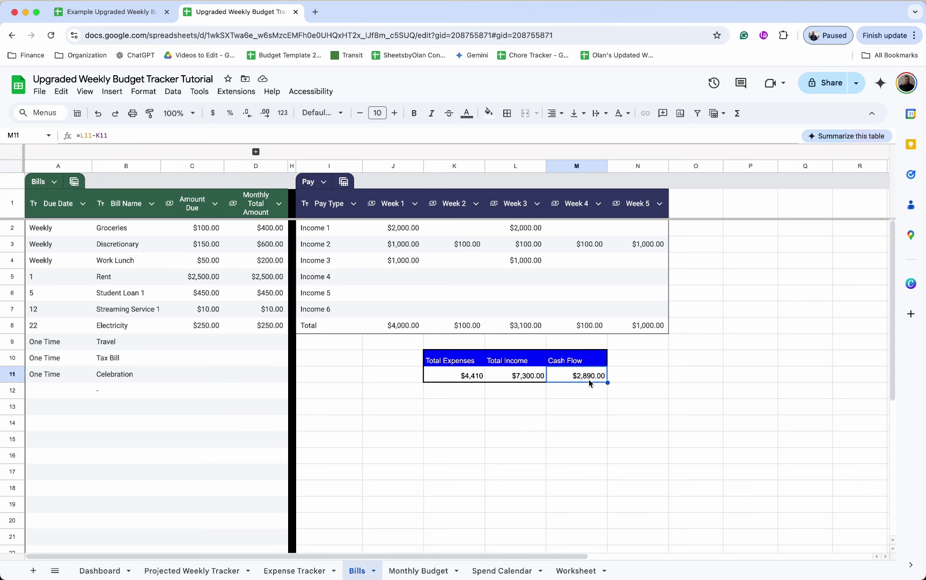
{"action": "left_click", "coordinate": [612, 375]}
Step: Convert the empty range I13:P22 below the cash flow summary to a table
{"action": "left_click_drag", "start_coordinate": [340, 408], "coordinate": [762, 548]}
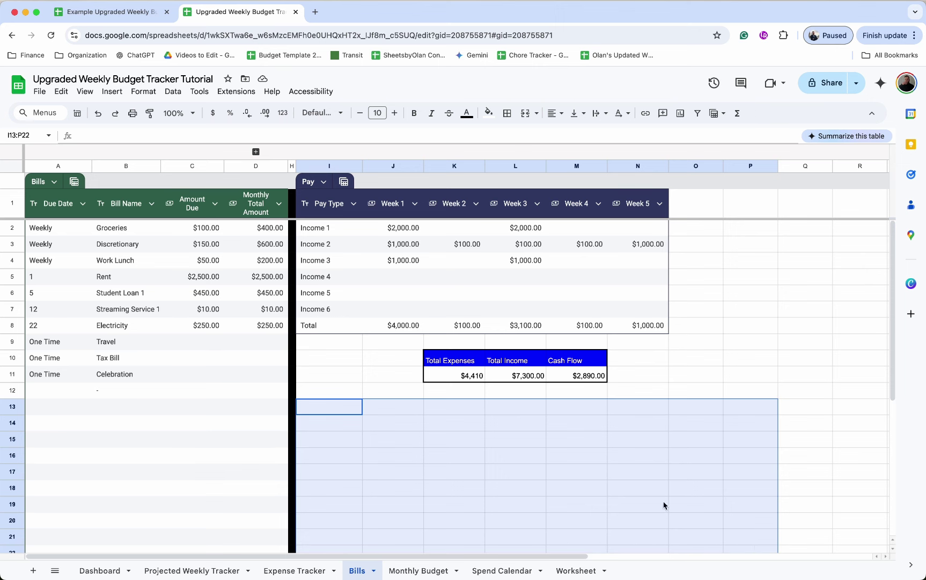
{"action": "left_click", "coordinate": [138, 92]}
{"action": "left_click", "coordinate": [181, 278]}
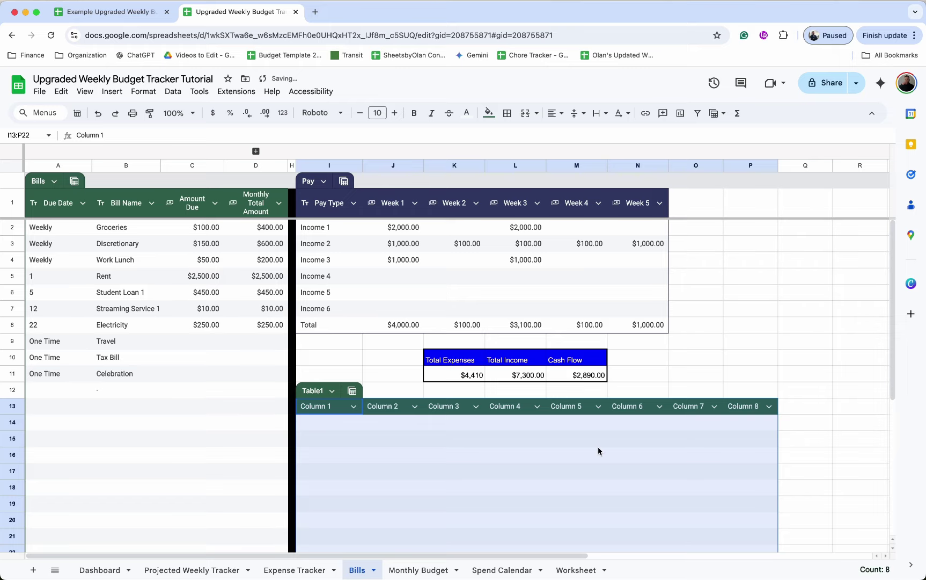
Step: Customize the new table's alternating colors with a bright blue header matching the summary block
{"action": "scroll", "coordinate": [598, 446], "scroll_direction": "down", "scroll_amount": 3}
{"action": "left_click", "coordinate": [332, 267]}
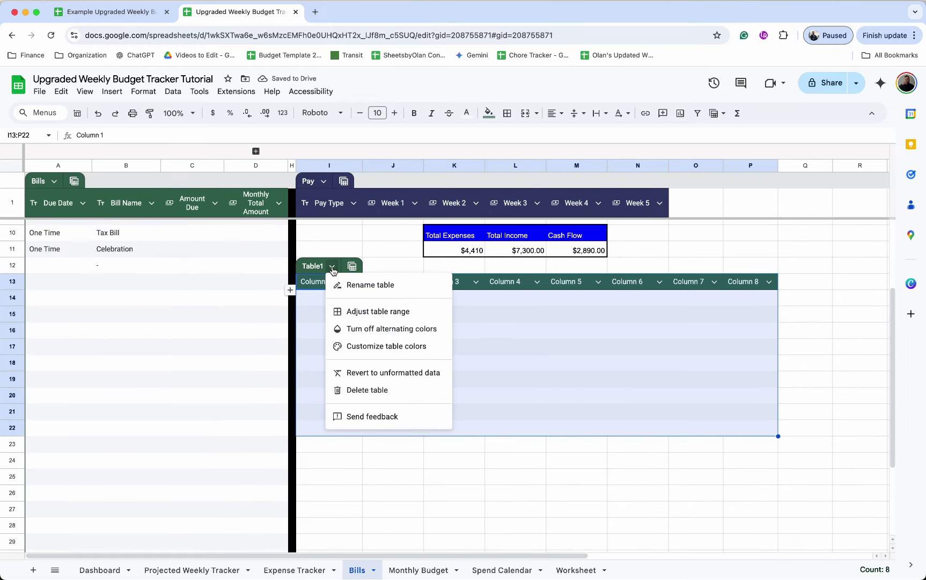
{"action": "left_click", "coordinate": [379, 345]}
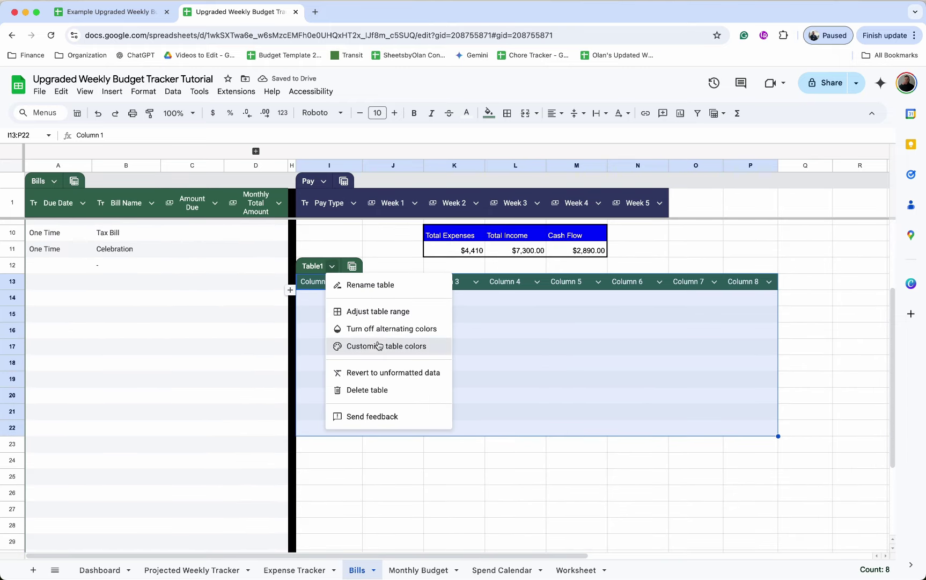
{"action": "left_click", "coordinate": [758, 254]}
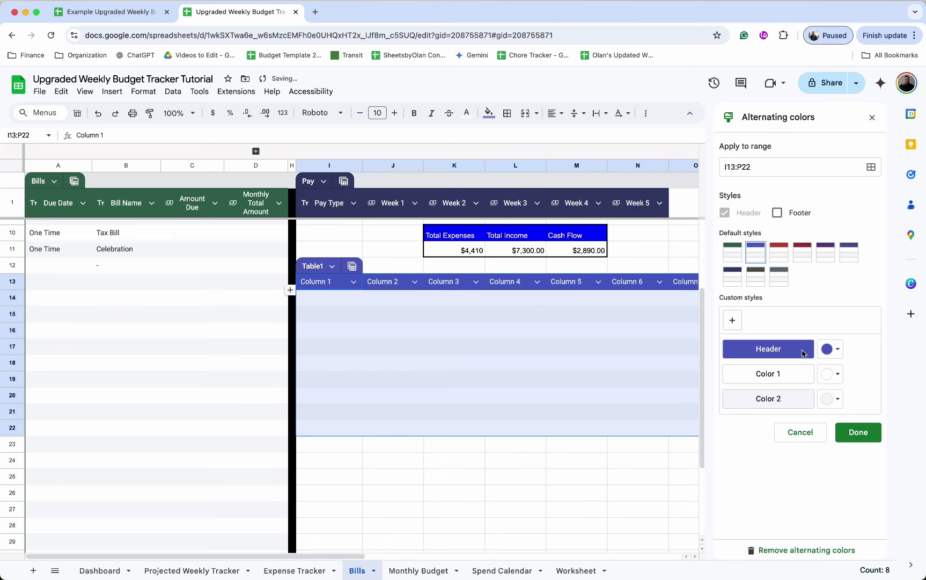
{"action": "left_click", "coordinate": [831, 350]}
{"action": "left_click", "coordinate": [807, 383]}
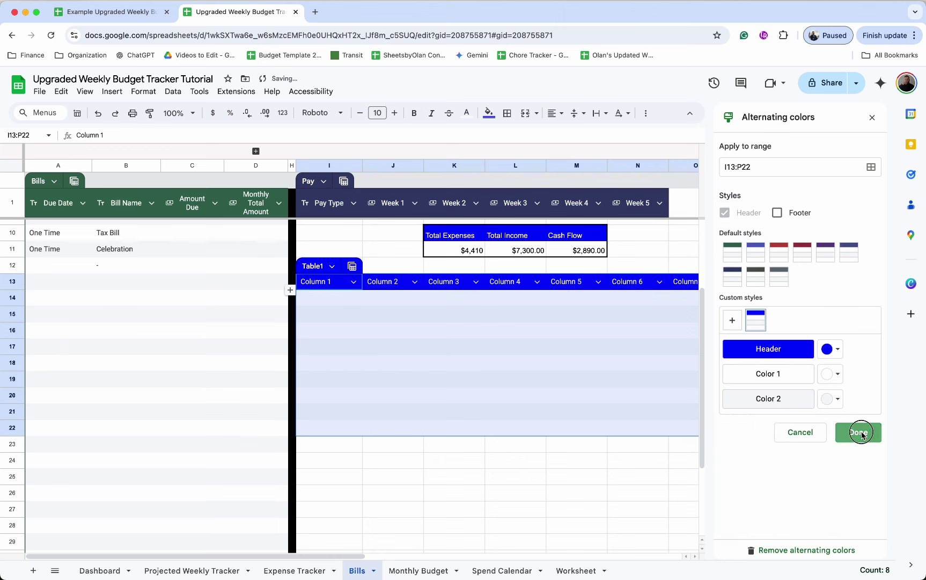
{"action": "left_click", "coordinate": [858, 432]}
Step: Rename the new blue table as Credit Cards
{"action": "left_click", "coordinate": [818, 300]}
{"action": "scroll", "coordinate": [303, 295], "scroll_direction": "up", "scroll_amount": 1}
{"action": "type", "text": "Cradit Cards"}
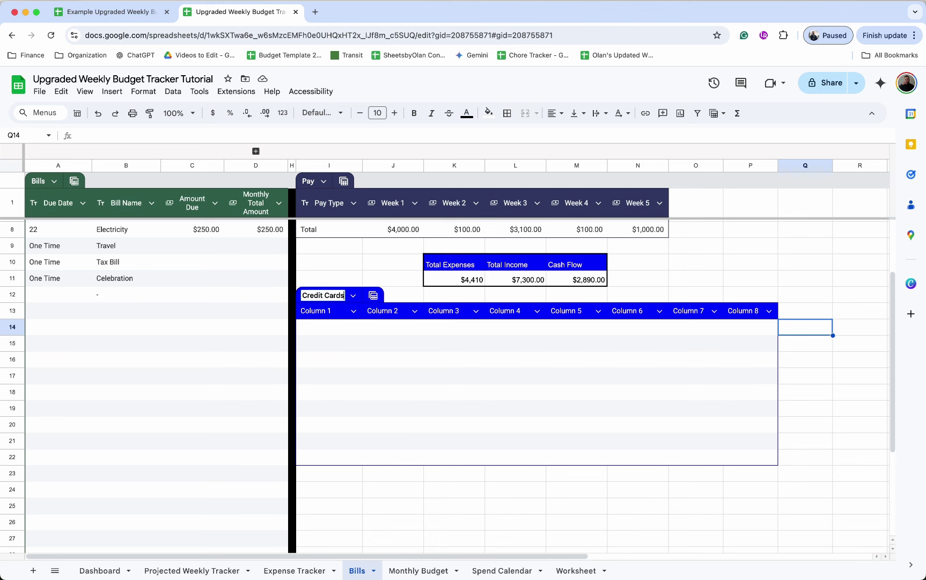
{"action": "key", "text": "Return"}
Step: Name the first four columns of the Credit Cards table Credit Cards, Credit Limit, Remaining Balance and Close
{"action": "left_click", "coordinate": [382, 328]}
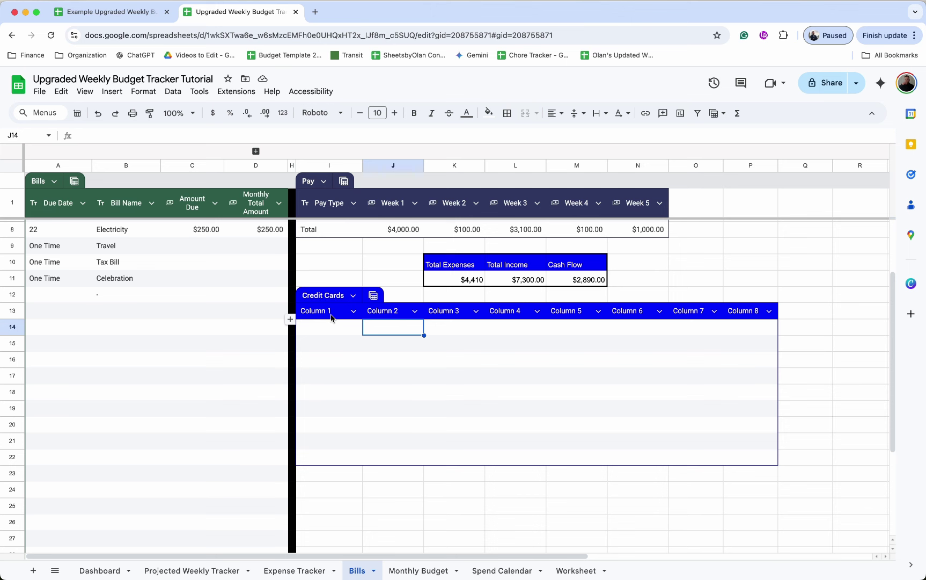
{"action": "left_click", "coordinate": [327, 314]}
{"action": "type", "text": "Credit Cards"}
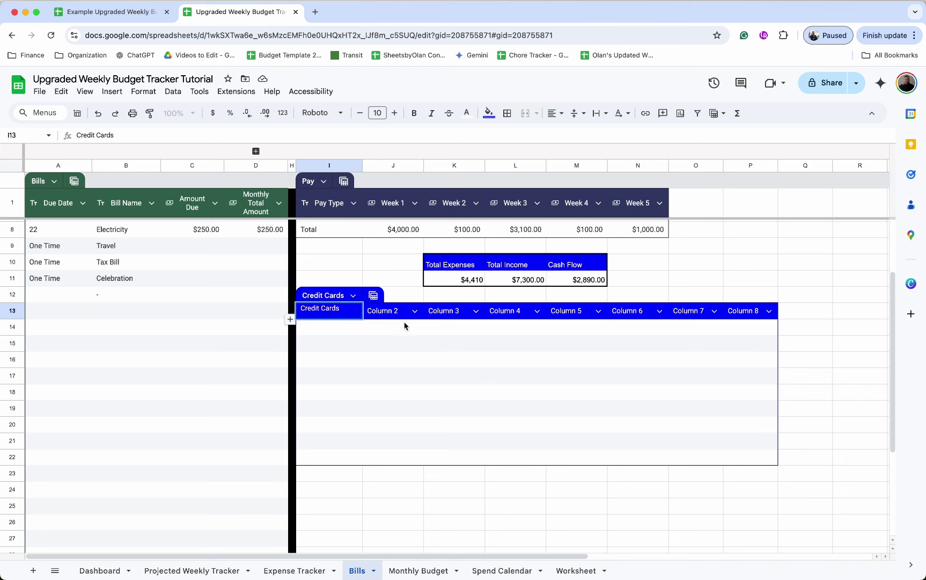
{"action": "key", "text": "Tab"}
{"action": "type", "text": "Credit Limit"}
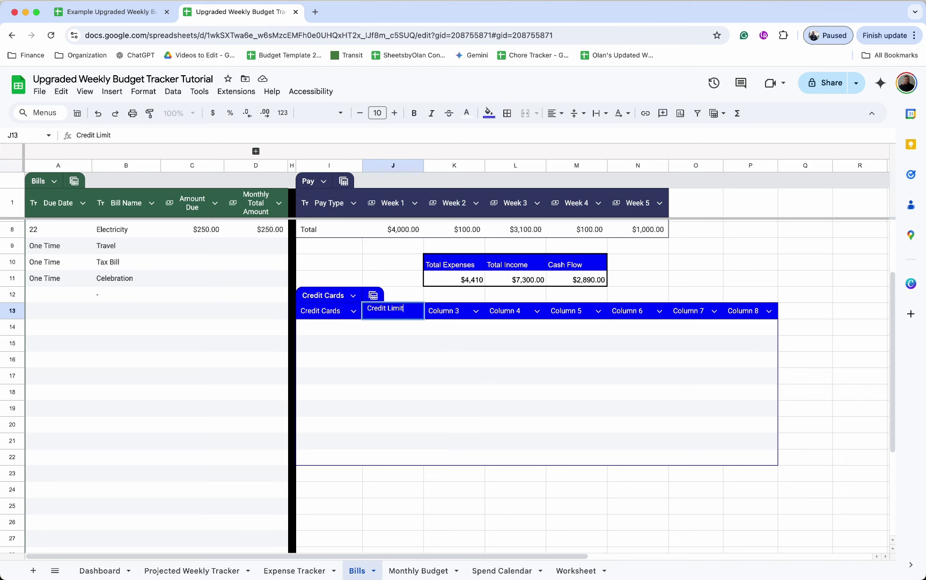
{"action": "key", "text": "Tab"}
{"action": "type", "text": "R"}
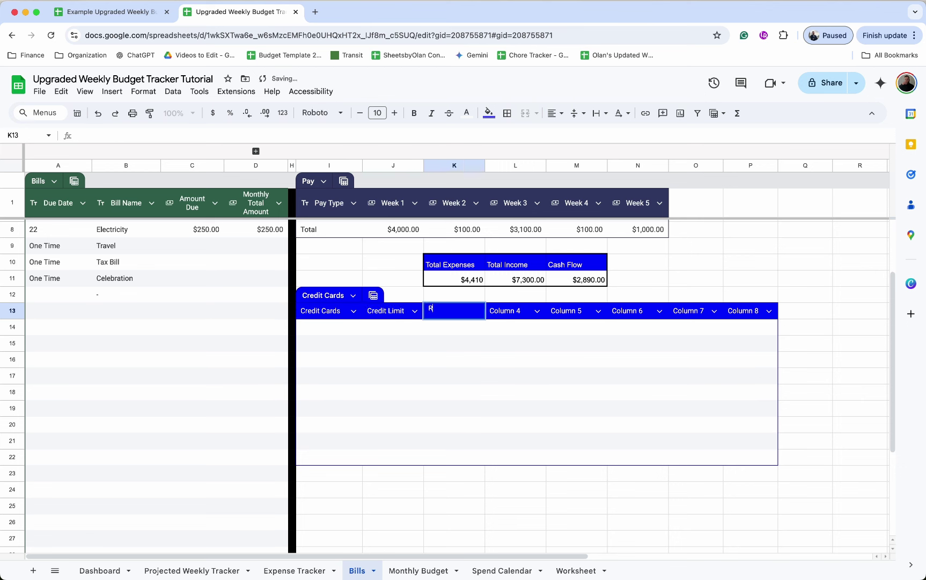
{"action": "type", "text": "emaining Balance"}
{"action": "key", "text": "Return"}
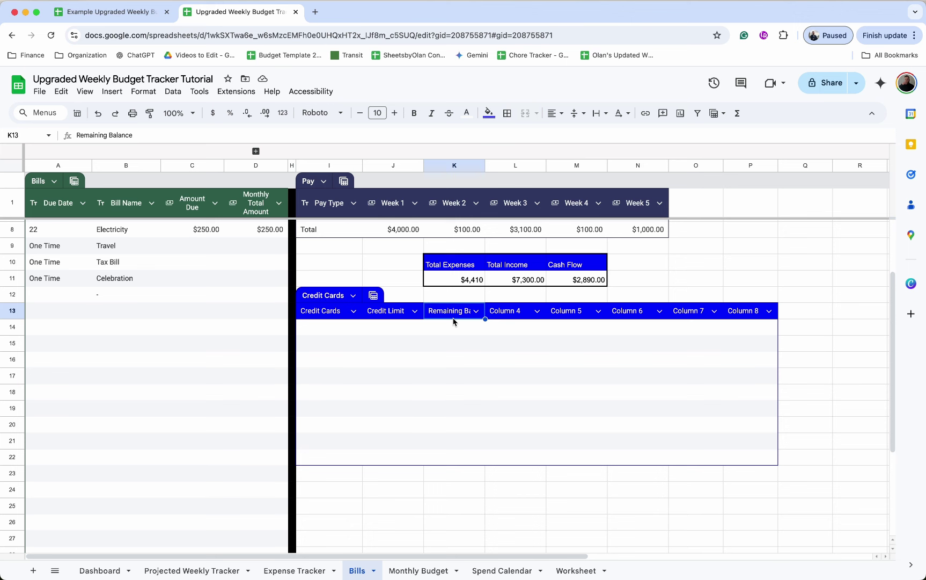
{"action": "left_click", "coordinate": [503, 310]}
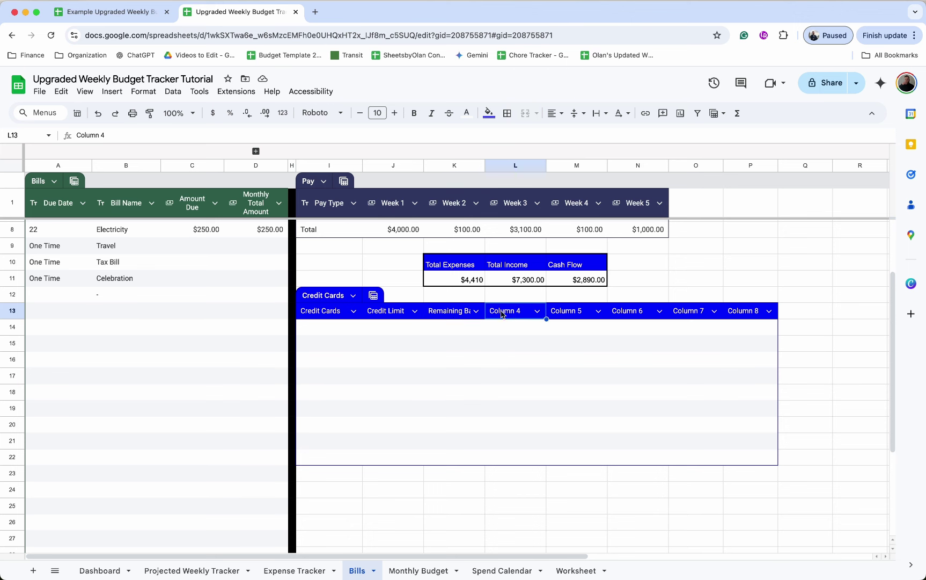
{"action": "type", "text": "Close"}
{"action": "key", "text": "Return"}
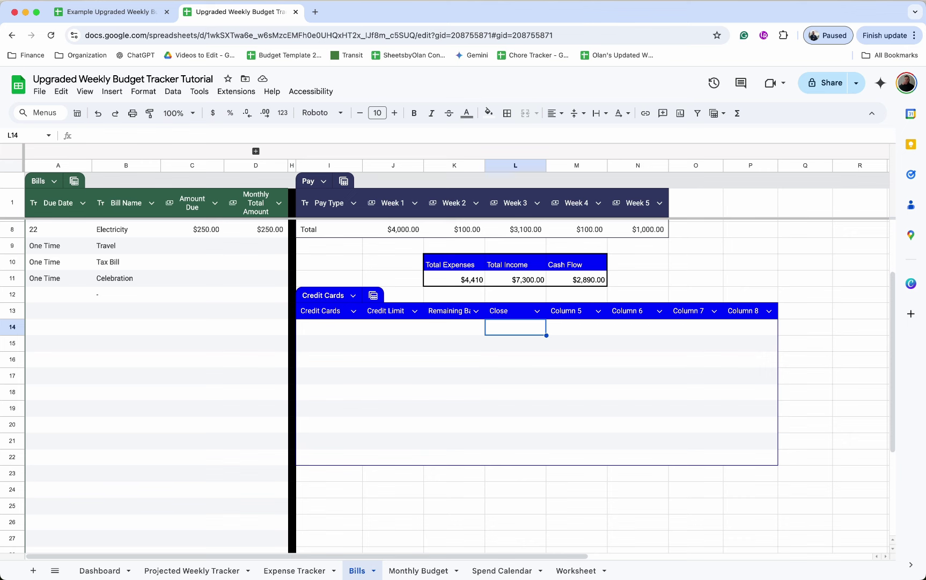
Step: Add a bill named Credit Card 1 with due date 15 in row 13 of the Bills table
{"action": "scroll", "coordinate": [108, 280], "scroll_direction": "up", "scroll_amount": 2}
{"action": "left_click", "coordinate": [106, 312]}
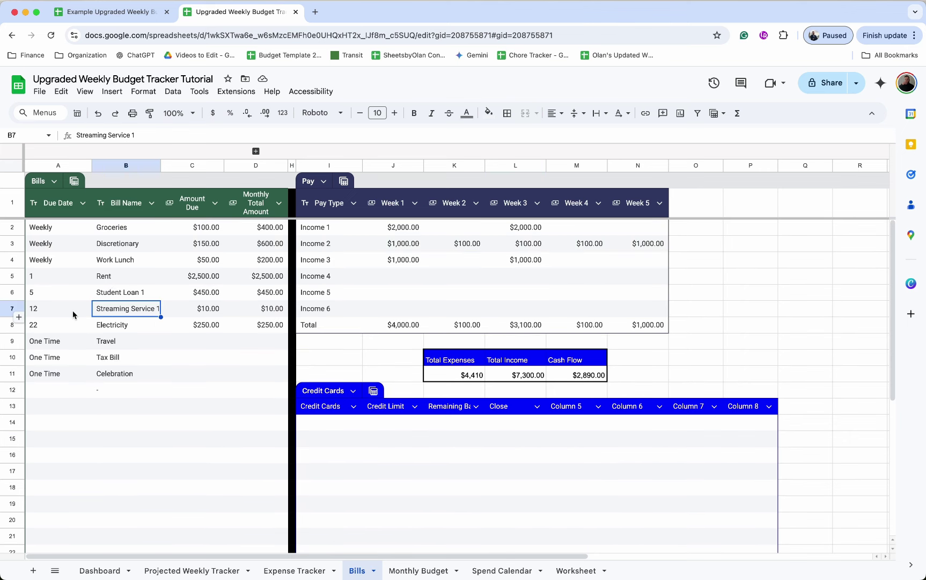
{"action": "left_click", "coordinate": [74, 314]}
{"action": "left_click", "coordinate": [70, 410]}
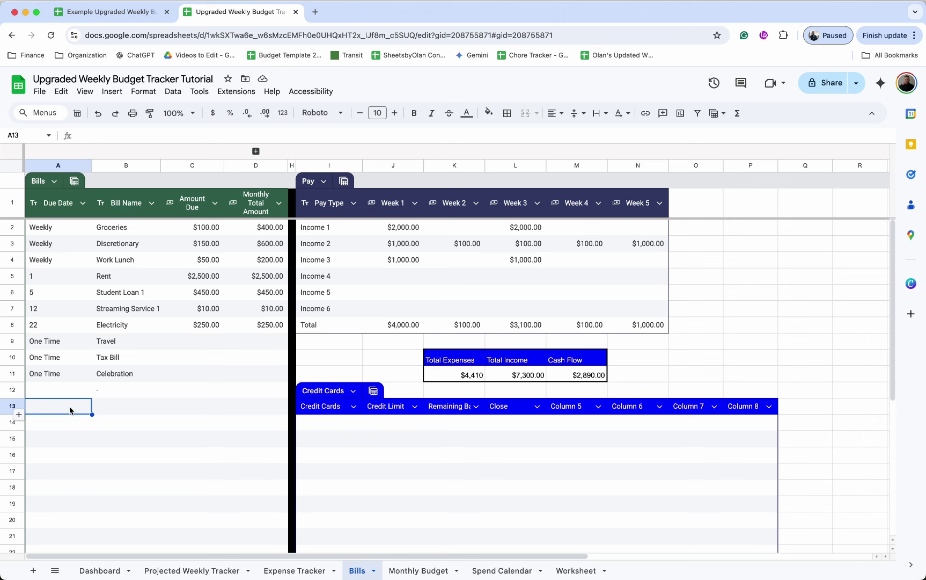
{"action": "type", "text": "15"}
{"action": "key", "text": "Tab"}
{"action": "type", "text": "Cr"}
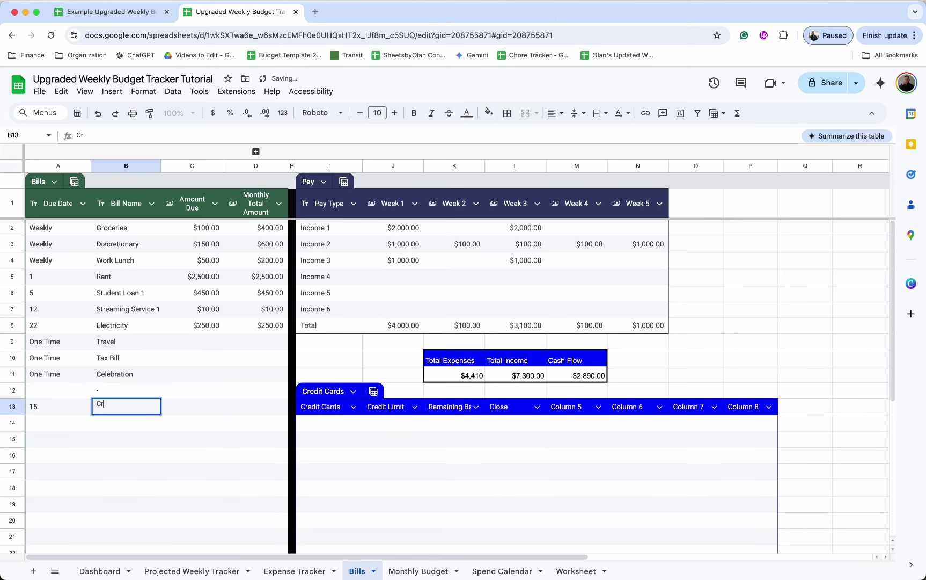
{"action": "type", "text": "edit Card 1"}
{"action": "key", "text": "Return"}
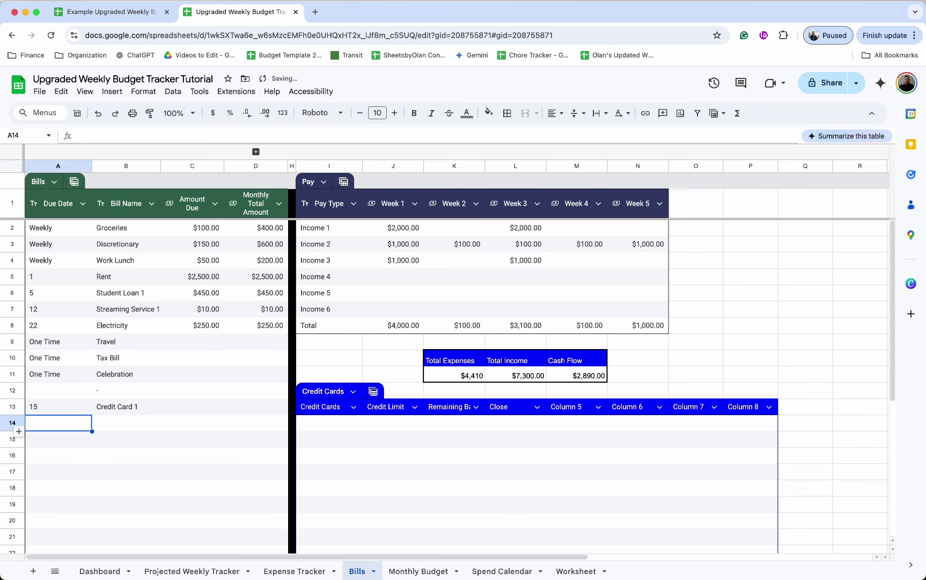
Step: Add a bill named Credit Card 2 with due date 20 in row 14 of the Bills table
{"action": "type", "text": "20"}
{"action": "key", "text": "Tab"}
{"action": "type", "text": "Credit Card 2"}
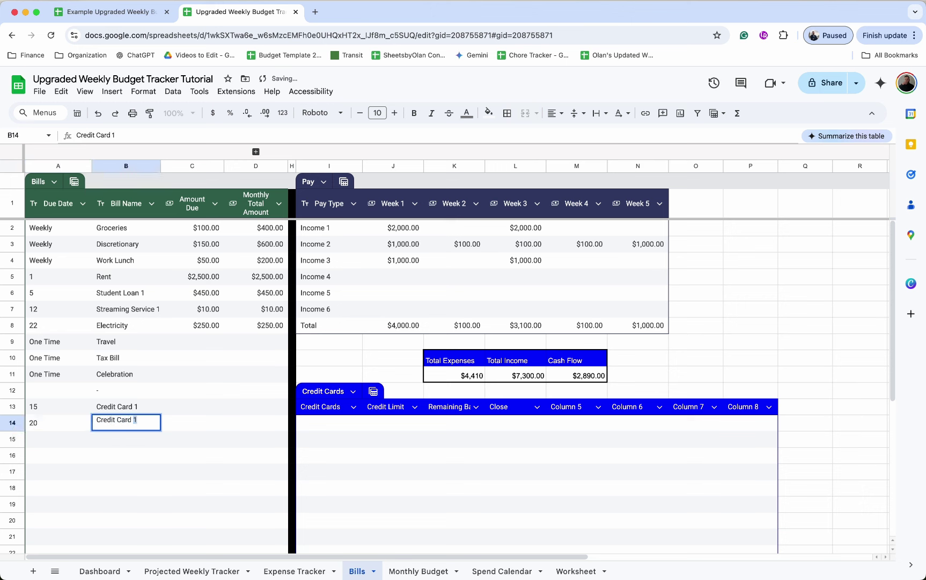
Step: Set the Amount Due to 40 for Credit Card 1 and 0 for Credit Card 2
{"action": "left_click", "coordinate": [205, 407]}
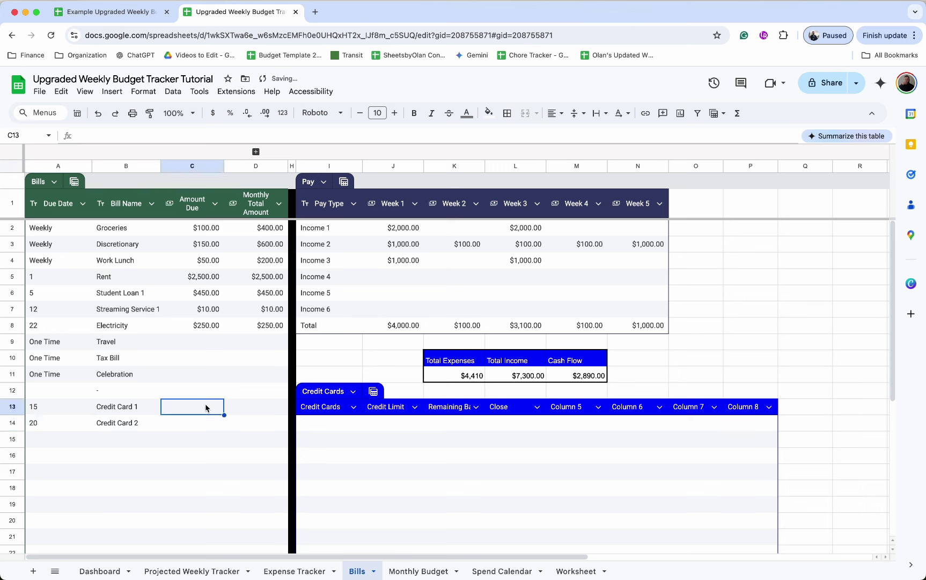
{"action": "type", "text": "40"}
{"action": "key", "text": "Return"}
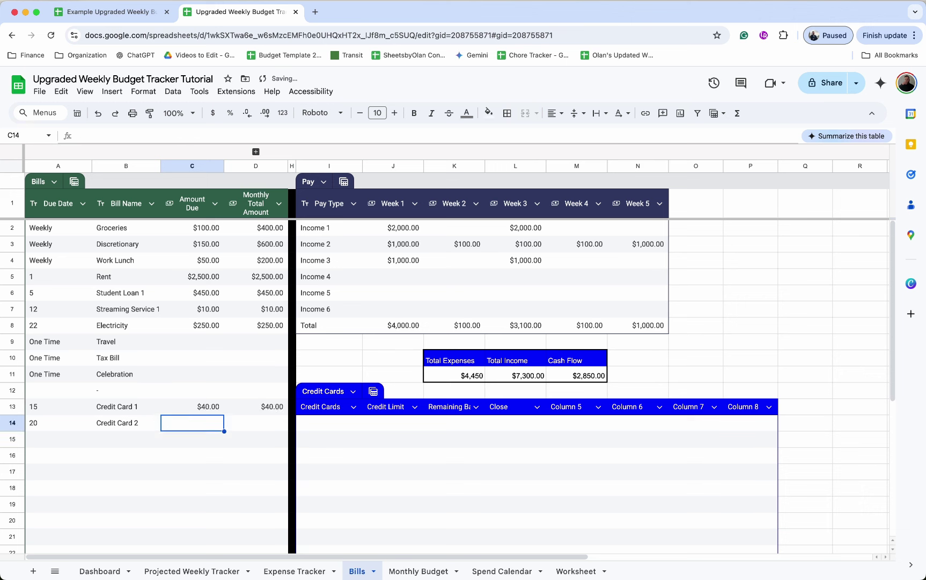
{"action": "type", "text": "0"}
{"action": "key", "text": "Return"}
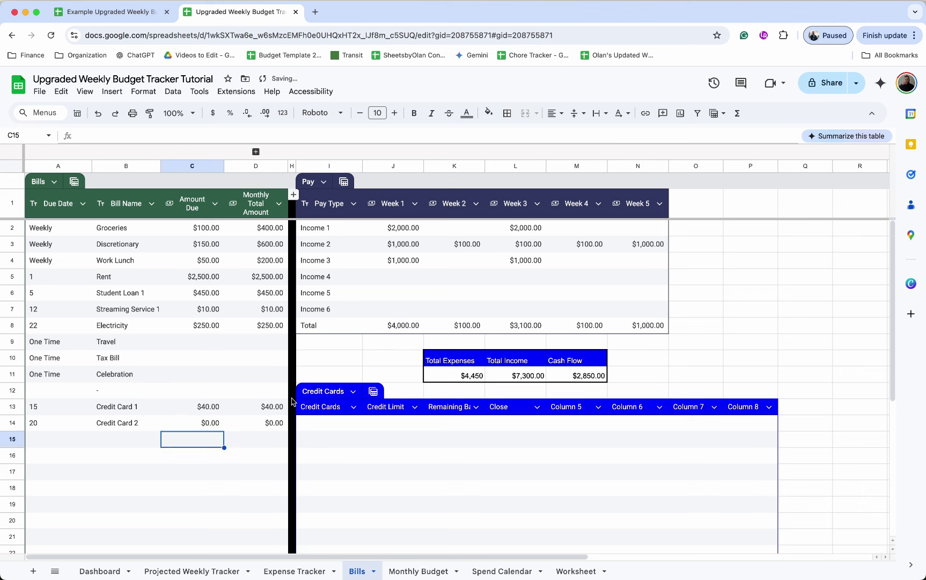
Step: Rename the fourth column of the Credit Cards table to Close Date
{"action": "left_click", "coordinate": [268, 423]}
{"action": "double_click", "coordinate": [513, 406]}
{"action": "type", "text": "Date"}
{"action": "key", "text": "Return"}
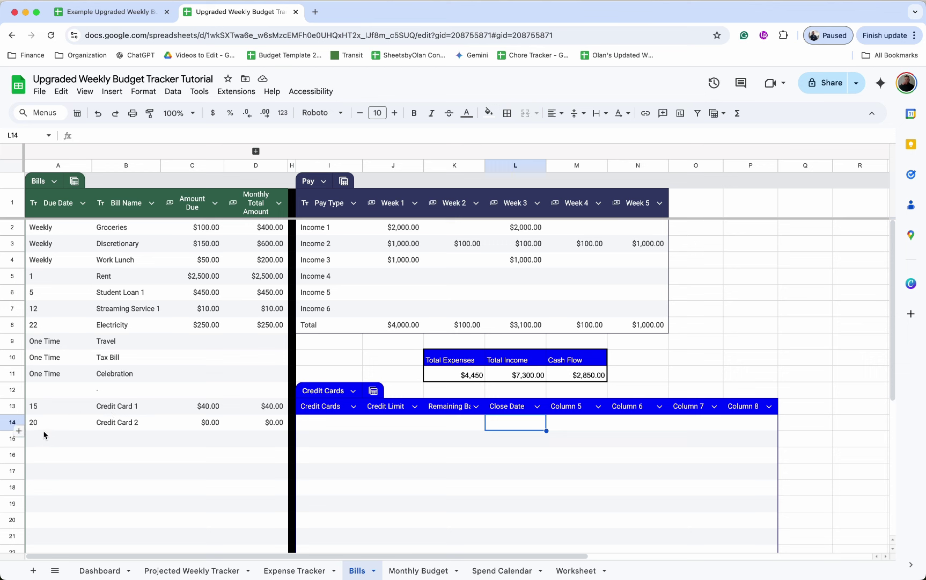
Step: Enter 18 and 23 in the first two rows of the Close Date column
{"action": "left_click", "coordinate": [587, 429]}
{"action": "left_click", "coordinate": [571, 408]}
{"action": "left_click", "coordinate": [520, 422]}
{"action": "type", "text": "18"}
{"action": "key", "text": "Return"}
{"action": "type", "text": "23"}
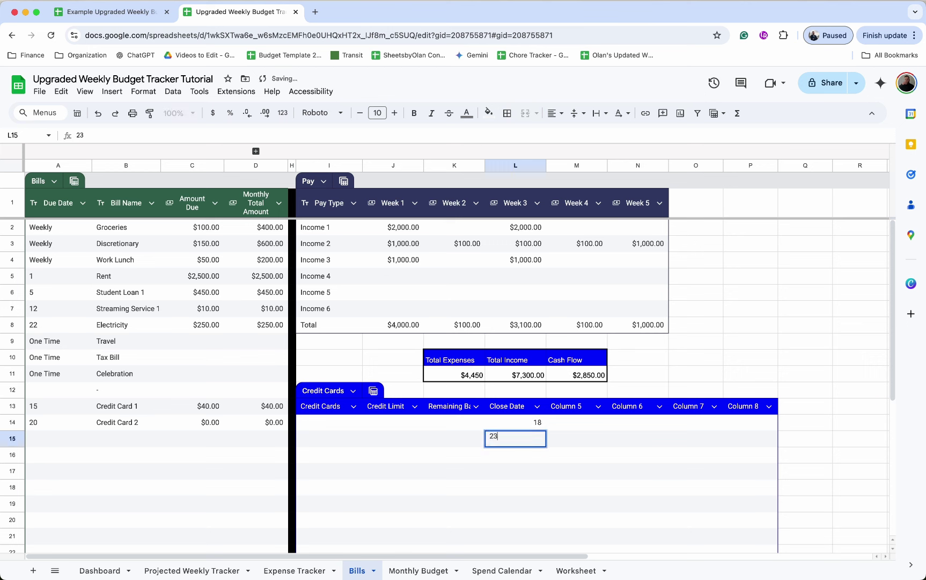
{"action": "key", "text": "Return"}
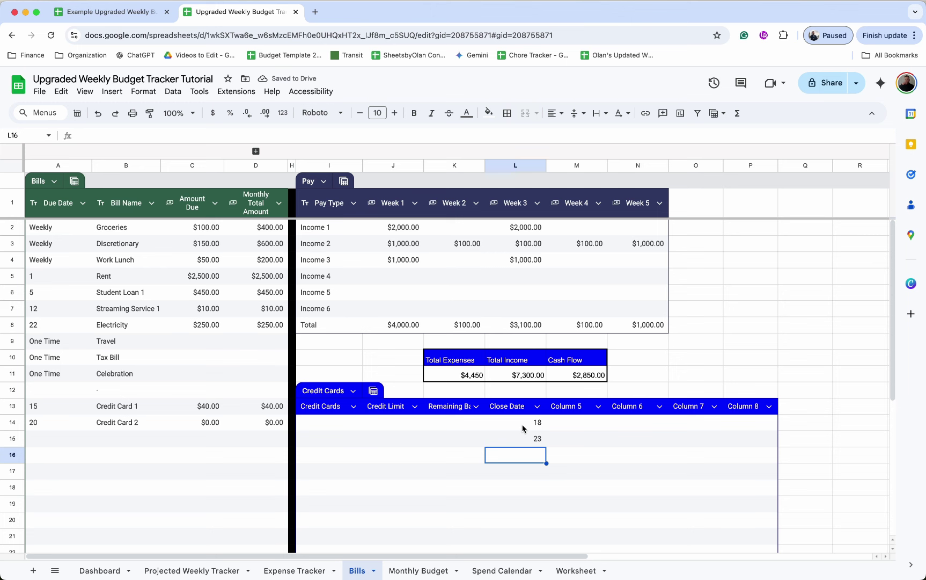
Step: Name the fifth and sixth Credit Cards table columns Amount Due This Month and Current Open
{"action": "left_click", "coordinate": [569, 407]}
{"action": "type", "text": "mou"}
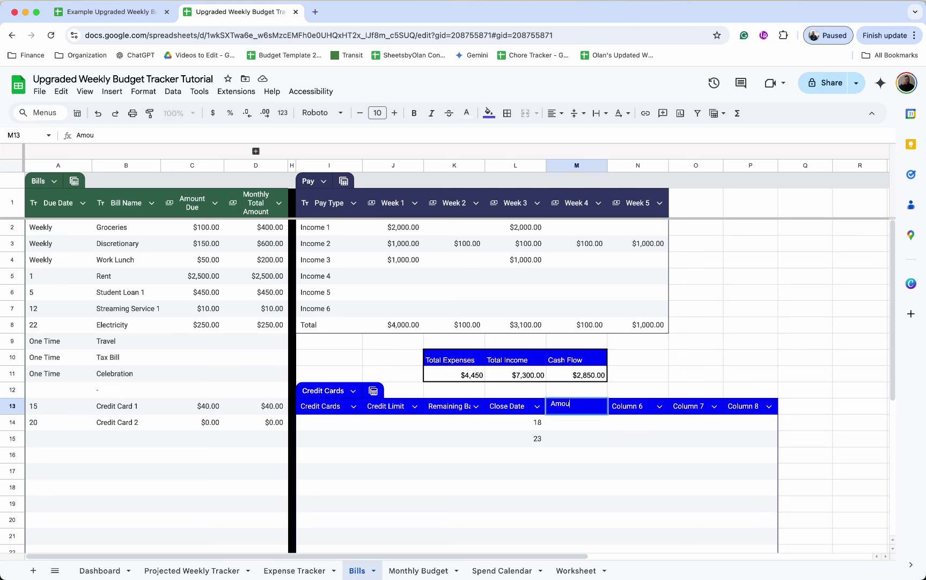
{"action": "type", "text": "nt Due This Month"}
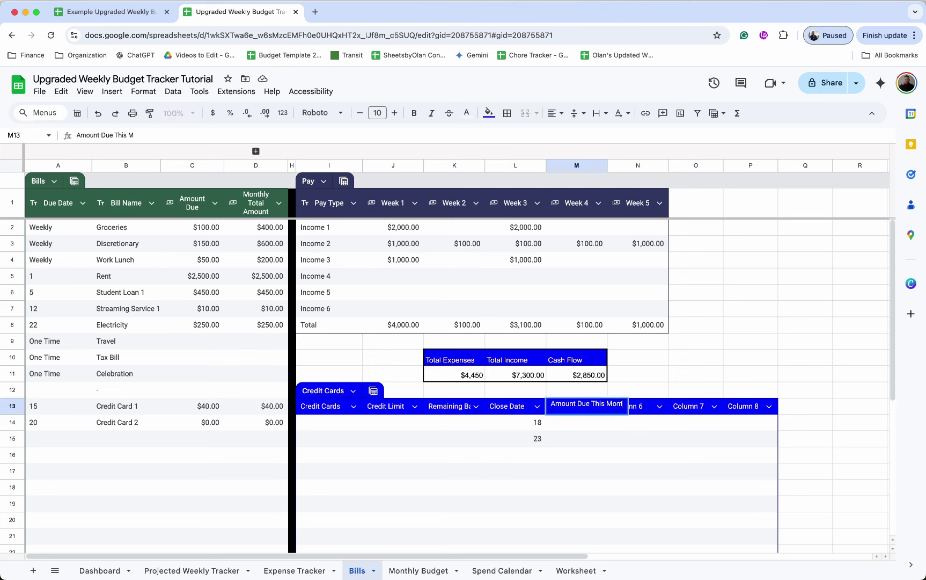
{"action": "key", "text": "Tab"}
{"action": "type", "text": "Current Pay"}
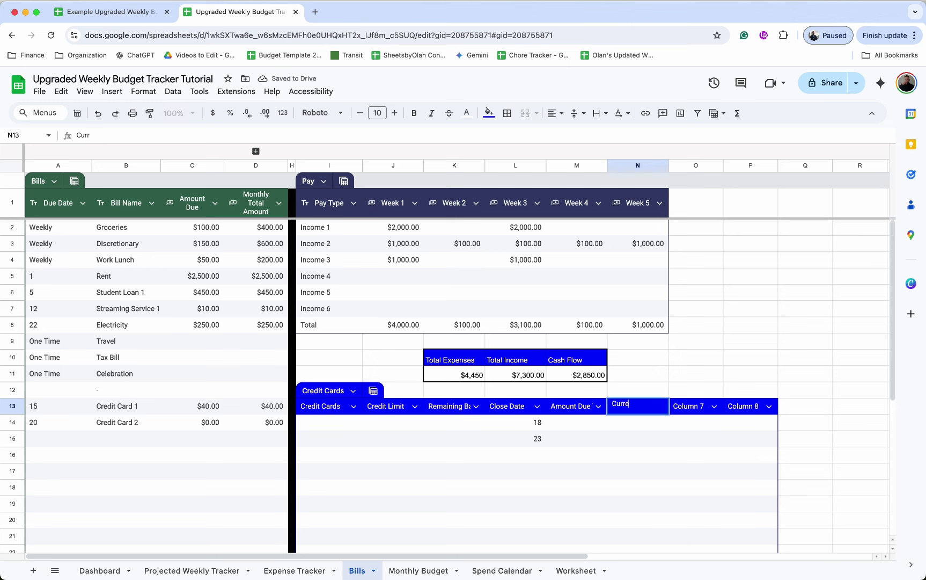
{"action": "key", "text": "BackSpace"}
{"action": "key", "text": "BackSpace"}
{"action": "key", "text": "BackSpace"}
{"action": "type", "text": "Open"}
Step: Name the seventh and eighth Credit Cards table columns Amount Due Next Month and Current Close
{"action": "key", "text": "Tab"}
{"action": "type", "text": "Amount Due Next Month"}
{"action": "key", "text": "Tab"}
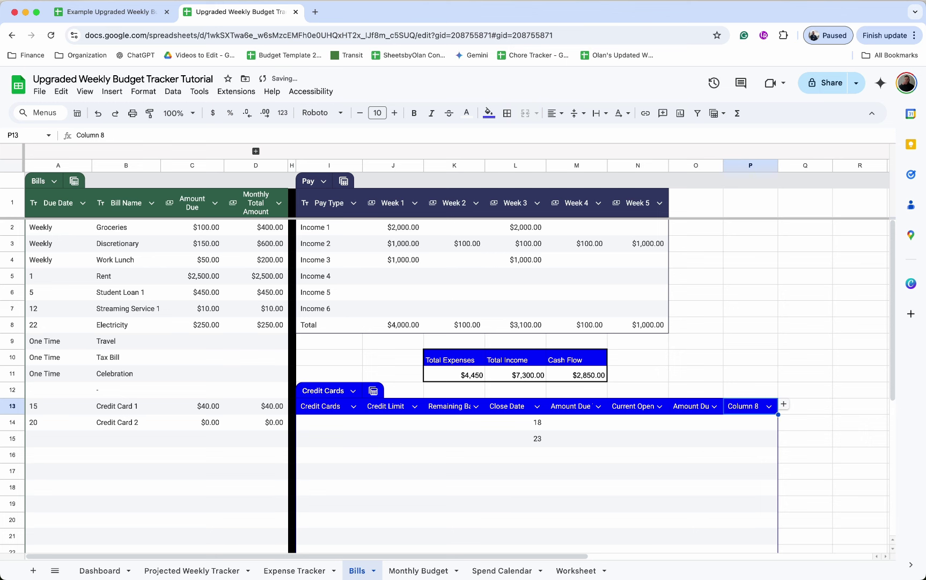
{"action": "type", "text": "Current Close"}
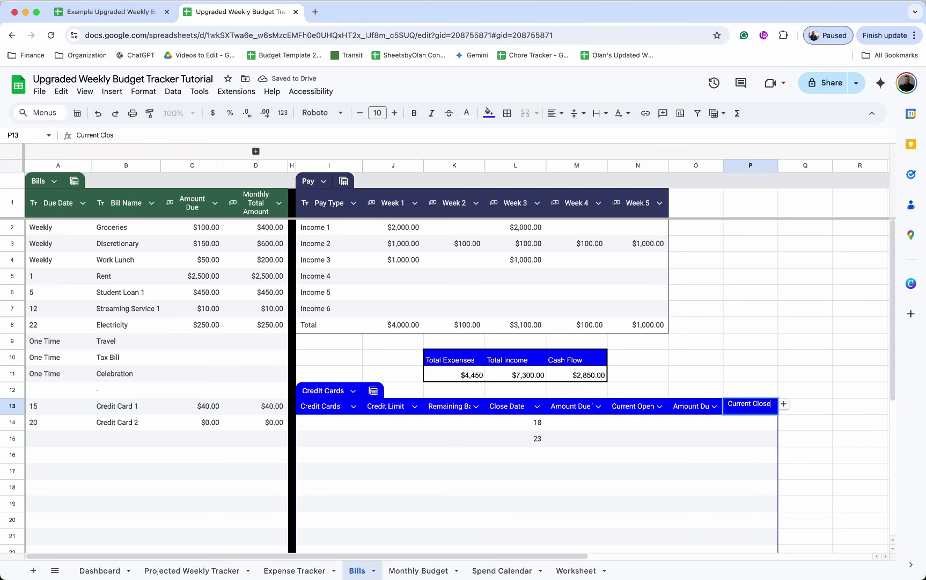
{"action": "key", "text": "Return"}
Step: Wrap the text of the Credit Cards table's header row I13:P13 and center it horizontally
{"action": "left_click_drag", "start_coordinate": [321, 407], "coordinate": [752, 413]}
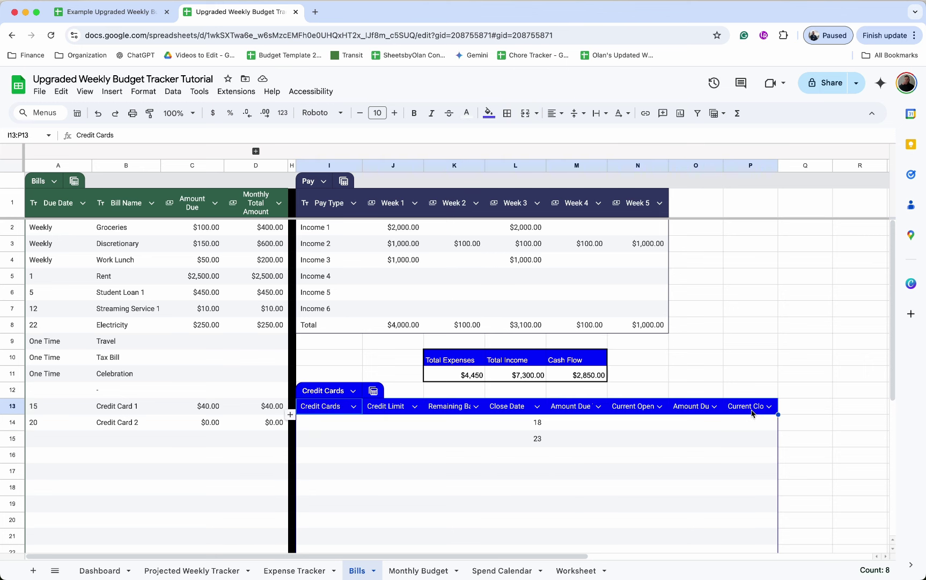
{"action": "left_click", "coordinate": [599, 113]}
{"action": "left_click", "coordinate": [617, 135]}
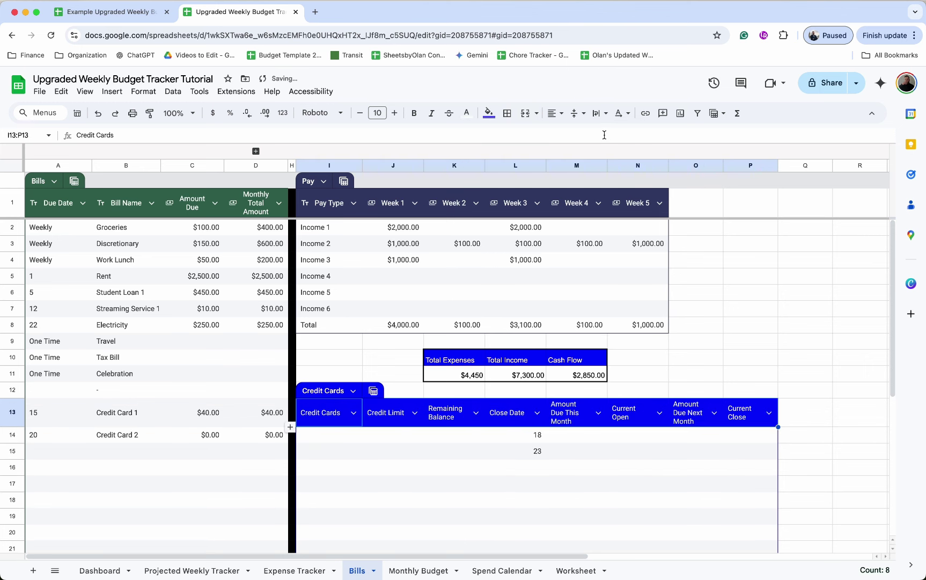
{"action": "left_click", "coordinate": [564, 115]}
{"action": "left_click", "coordinate": [573, 135]}
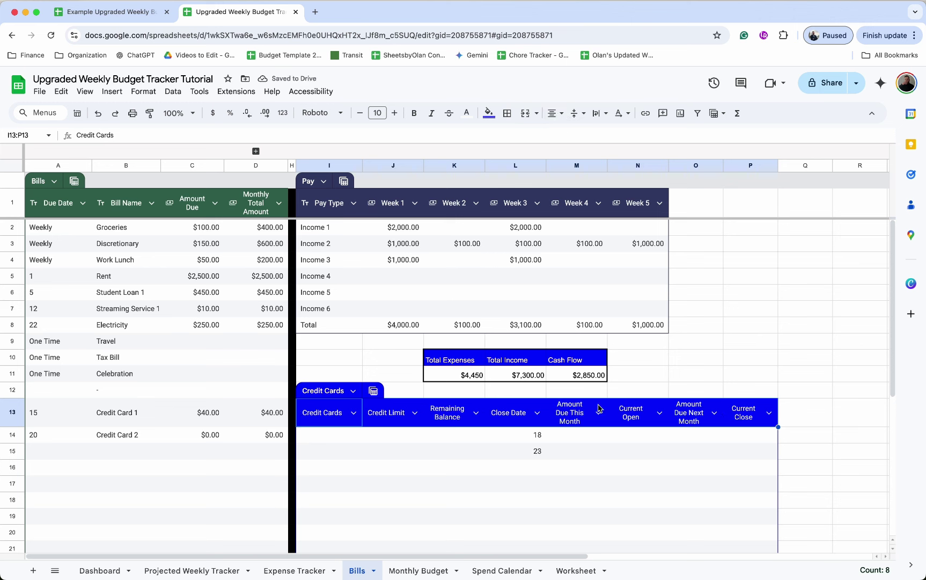
Step: Set the column type of Credit Cards to Text and of Credit Limit to Currency
{"action": "left_click", "coordinate": [354, 412]}
{"action": "mouse_move", "coordinate": [432, 443]}
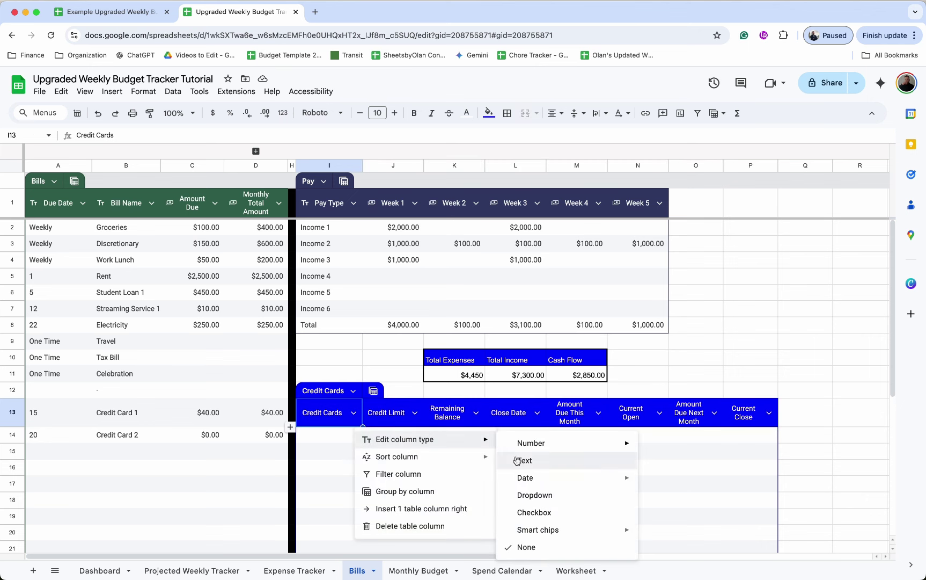
{"action": "left_click", "coordinate": [523, 464]}
{"action": "left_click", "coordinate": [414, 413]}
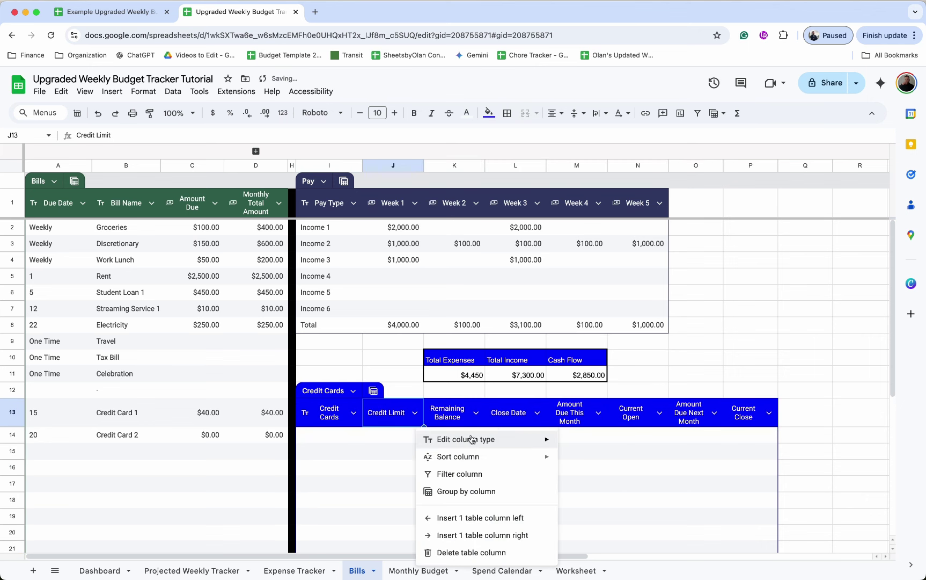
{"action": "mouse_move", "coordinate": [517, 443]}
{"action": "mouse_move", "coordinate": [606, 449]}
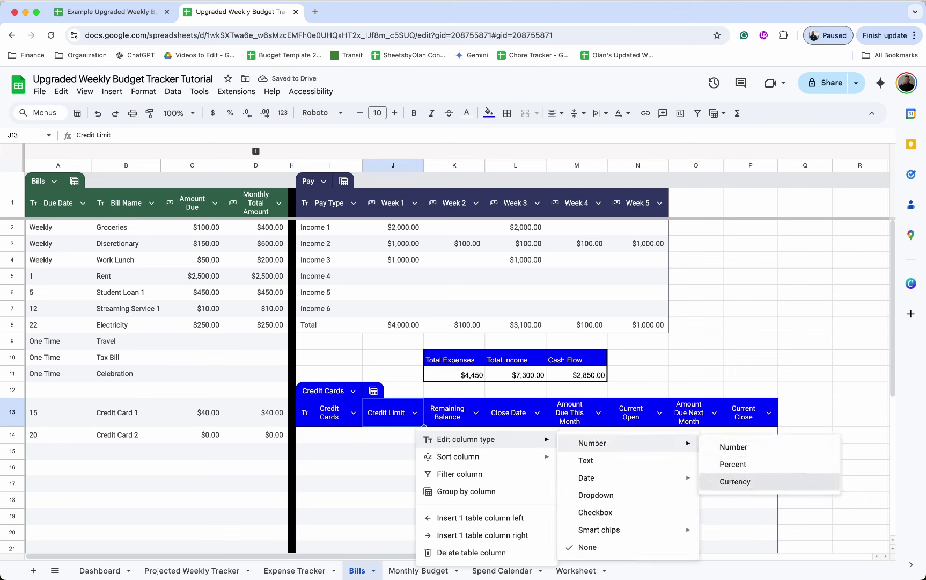
{"action": "left_click", "coordinate": [728, 481]}
Step: Set the column type of Remaining Balance to Currency and of Close Date to Text
{"action": "left_click", "coordinate": [476, 412]}
{"action": "mouse_move", "coordinate": [548, 438]}
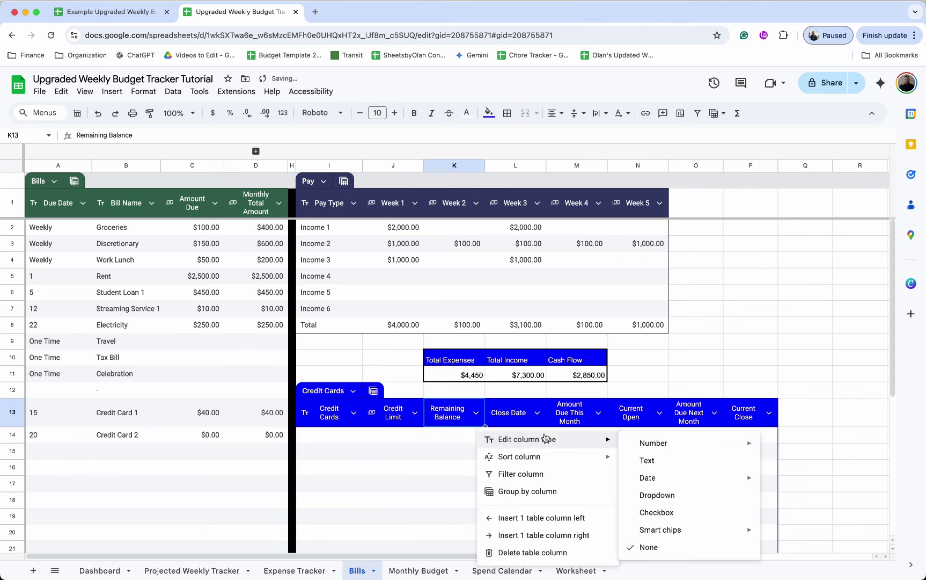
{"action": "mouse_move", "coordinate": [713, 443]}
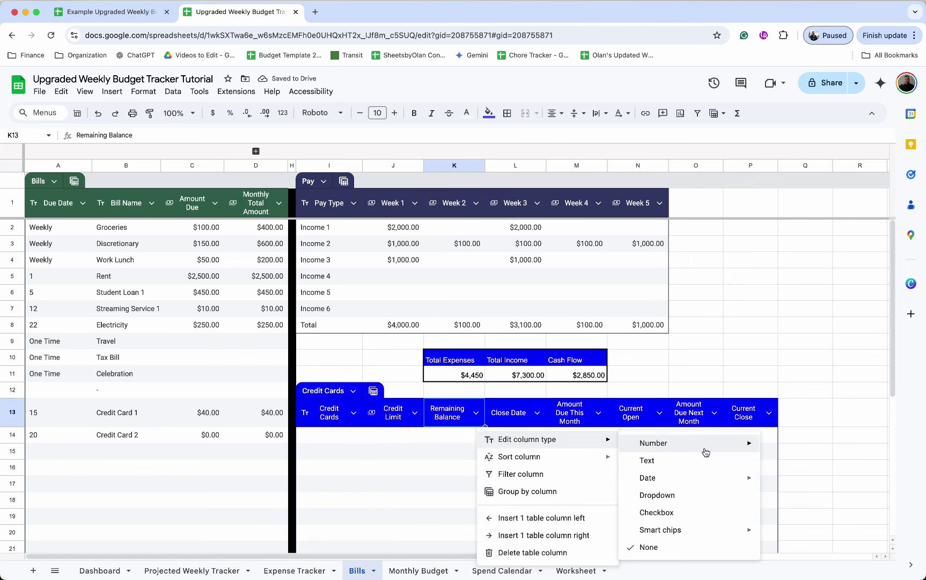
{"action": "left_click", "coordinate": [785, 480]}
{"action": "left_click", "coordinate": [538, 417]}
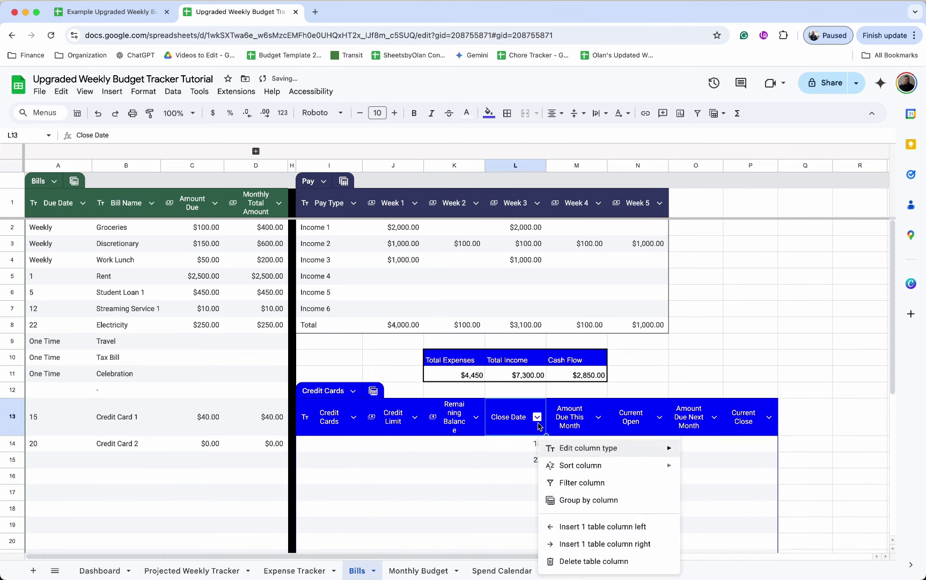
{"action": "mouse_move", "coordinate": [586, 454]}
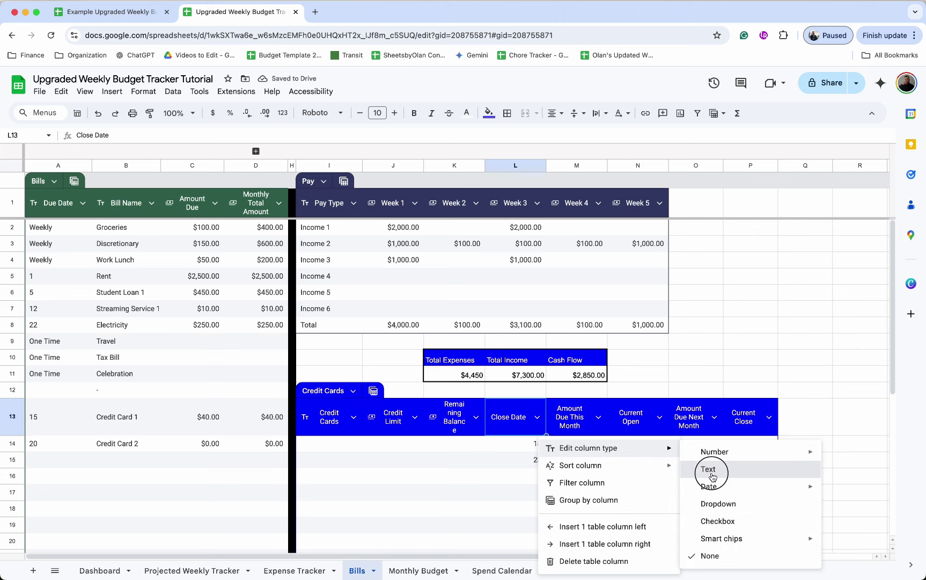
{"action": "left_click", "coordinate": [709, 470]}
Step: Set the column type of Amount Due This Month to Currency and of Current Open to Date
{"action": "left_click", "coordinate": [598, 417]}
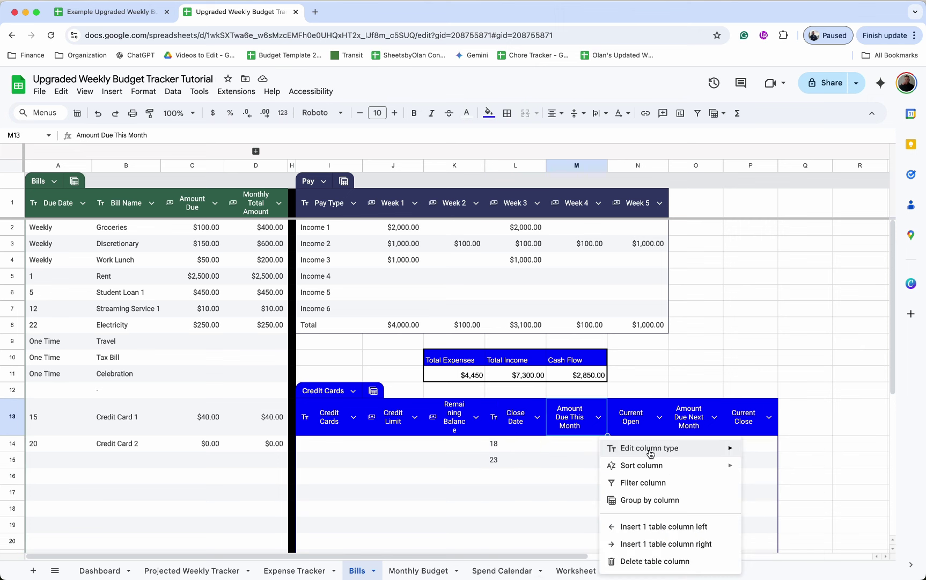
{"action": "mouse_move", "coordinate": [716, 447]}
{"action": "mouse_move", "coordinate": [773, 451]}
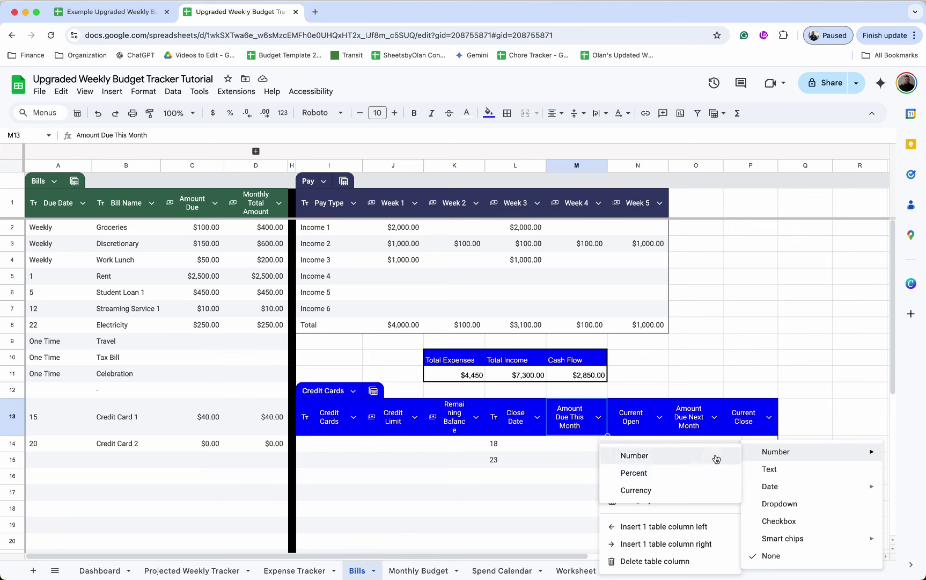
{"action": "left_click", "coordinate": [636, 490]}
{"action": "left_click", "coordinate": [659, 417]}
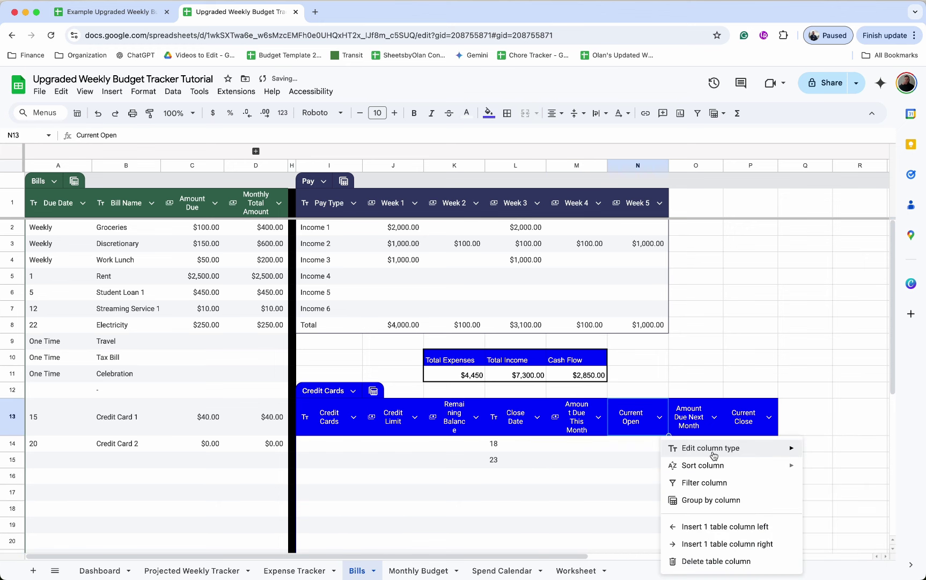
{"action": "mouse_move", "coordinate": [571, 486]}
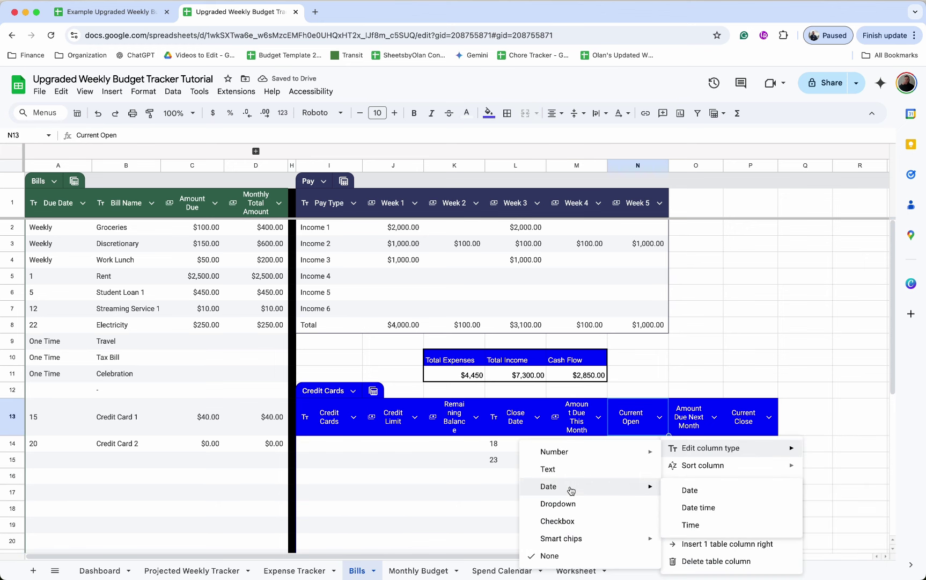
{"action": "left_click", "coordinate": [733, 492]}
Step: Set the column type of Amount Due Next Month to Currency and of Current Close to Date
{"action": "left_click", "coordinate": [714, 417]}
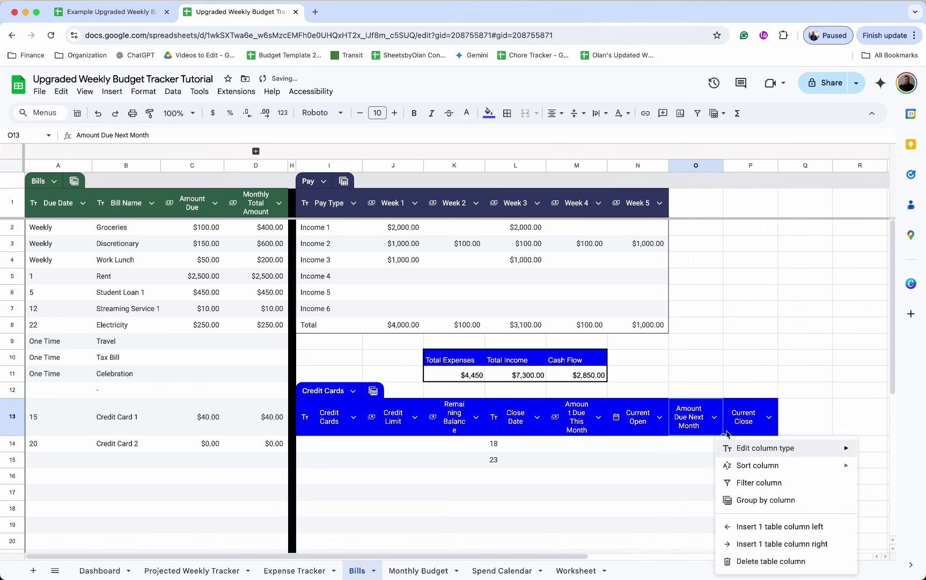
{"action": "mouse_move", "coordinate": [768, 448]}
{"action": "mouse_move", "coordinate": [673, 457]}
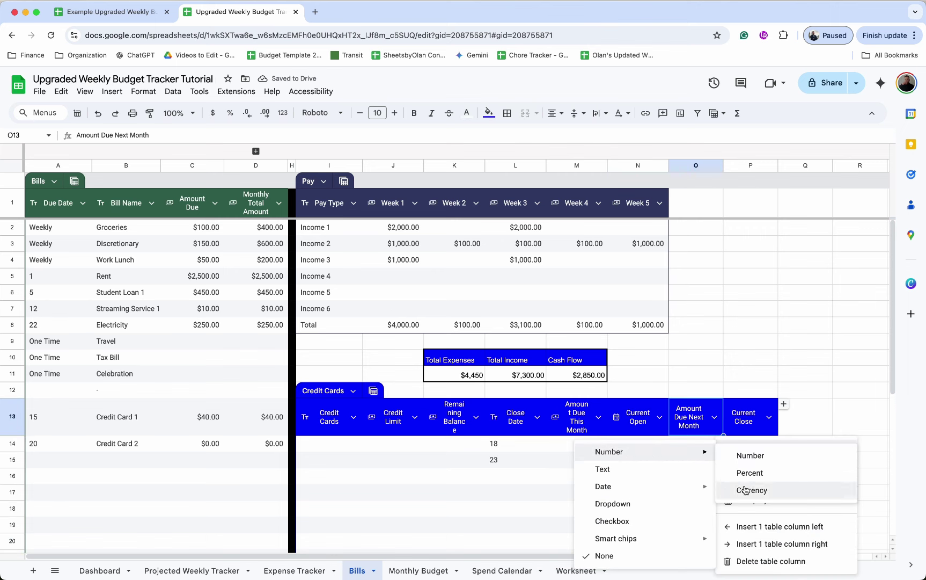
{"action": "left_click", "coordinate": [789, 490]}
{"action": "left_click", "coordinate": [782, 417]}
{"action": "mouse_move", "coordinate": [817, 449]}
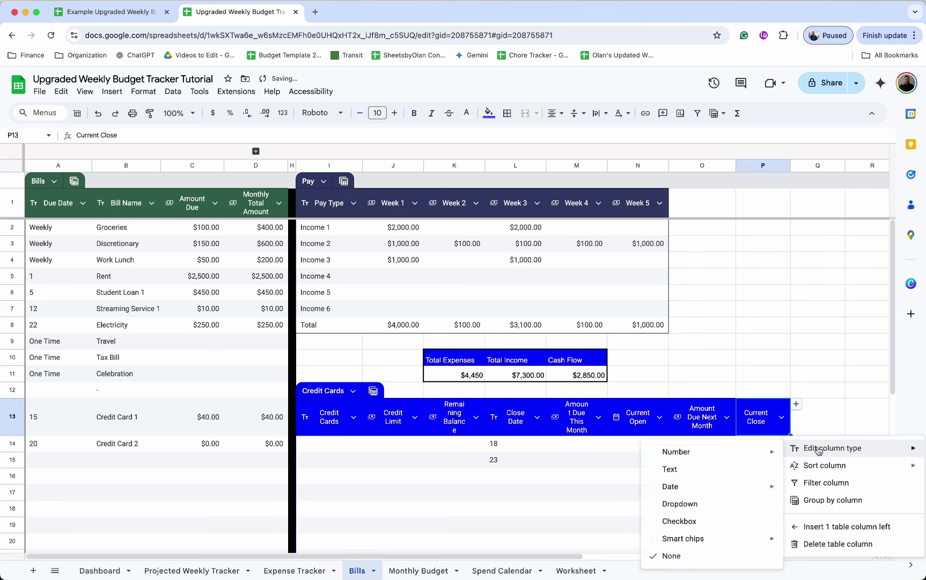
{"action": "mouse_move", "coordinate": [707, 486]}
{"action": "left_click", "coordinate": [816, 487]}
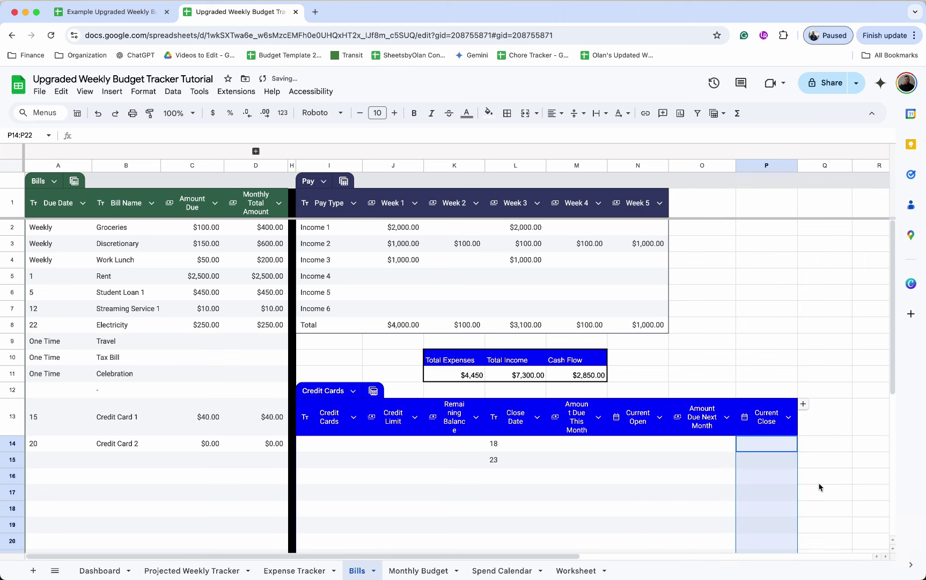
Step: Widen columns M and K slightly so the Amount Due This Month and Remaining Balance headers wrap between whole words
{"action": "left_click", "coordinate": [571, 466]}
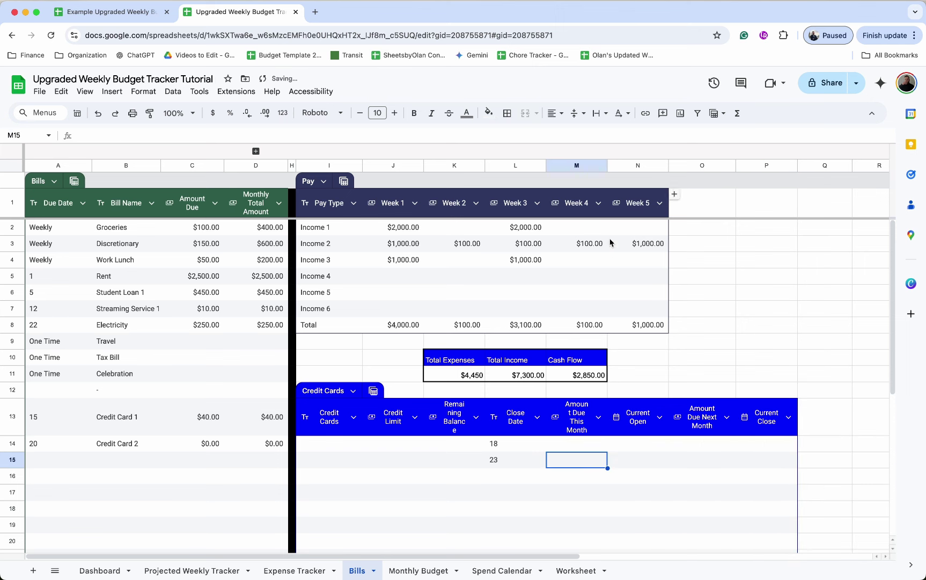
{"action": "left_click_drag", "start_coordinate": [607, 165], "coordinate": [613, 164]}
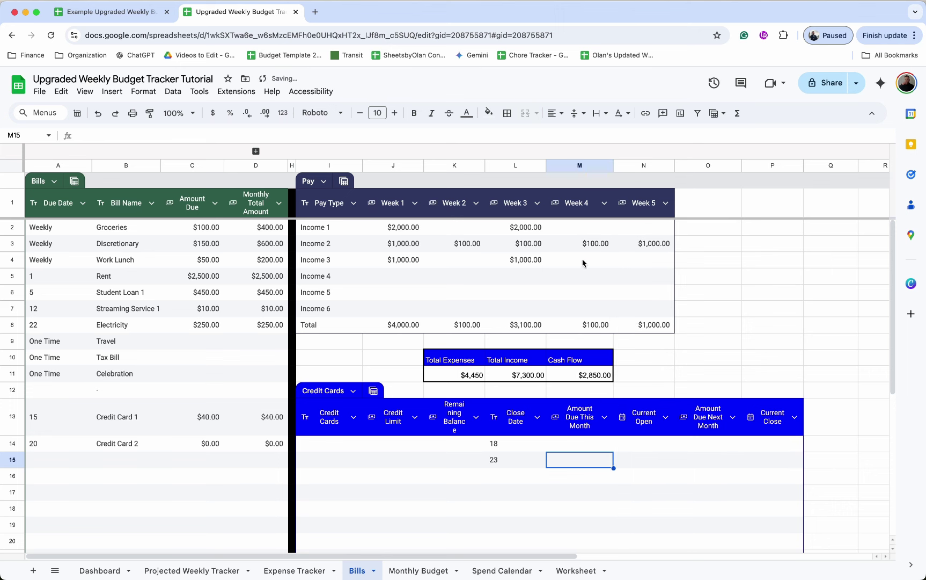
{"action": "left_click", "coordinate": [580, 408]}
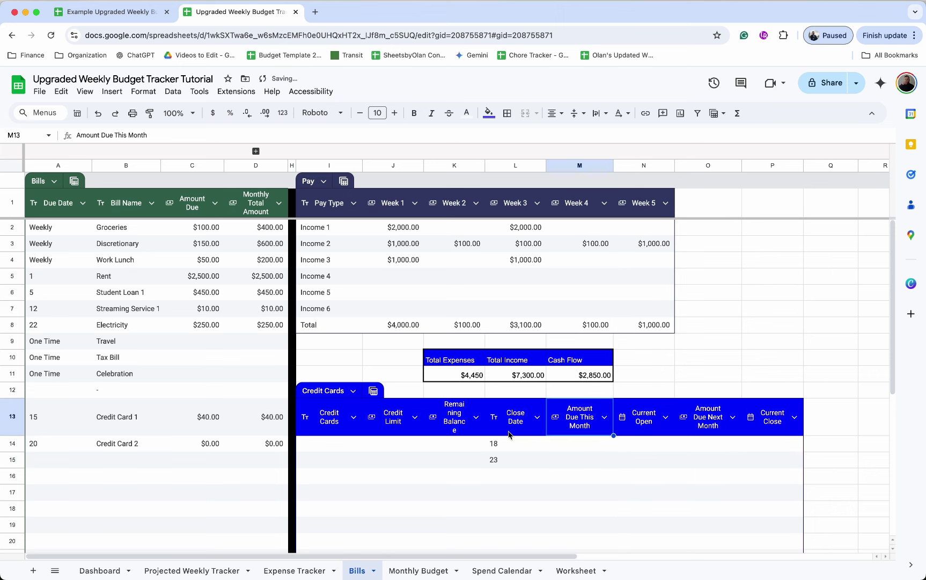
{"action": "left_click", "coordinate": [457, 420]}
{"action": "left_click_drag", "start_coordinate": [486, 165], "coordinate": [500, 166]}
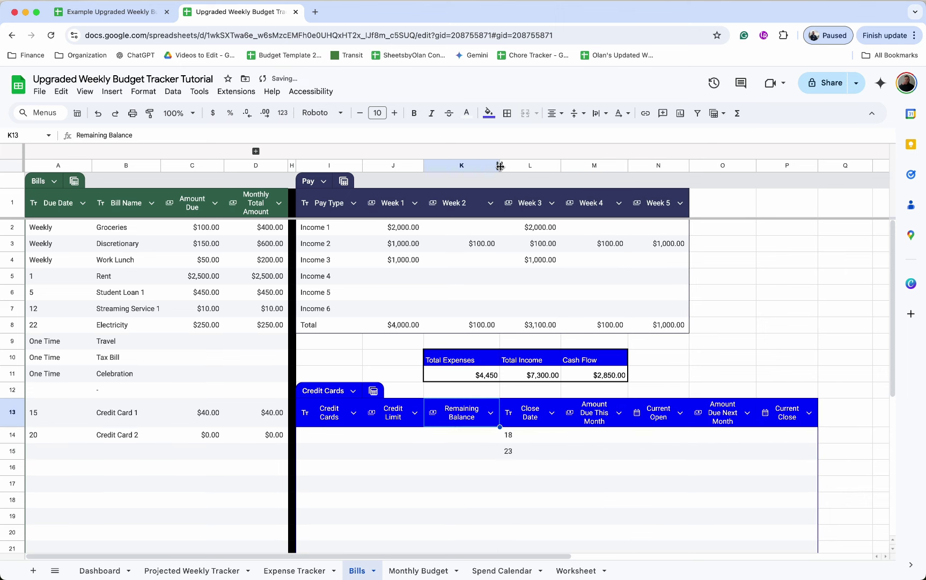
Step: Enter Credit Card 1 and Credit Card 2 in the first two rows of the Credit Cards column
{"action": "left_click", "coordinate": [495, 435]}
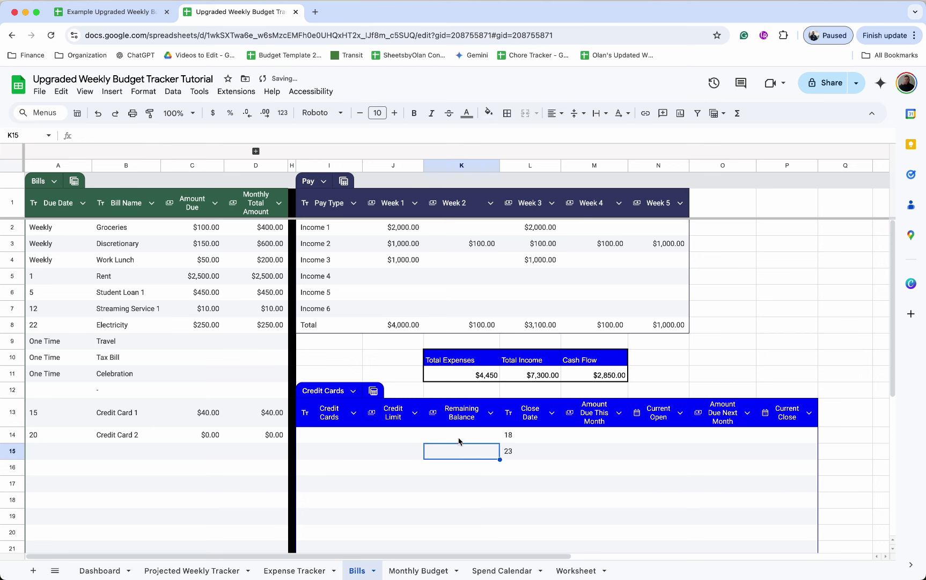
{"action": "left_click", "coordinate": [383, 445]}
{"action": "left_click", "coordinate": [340, 446]}
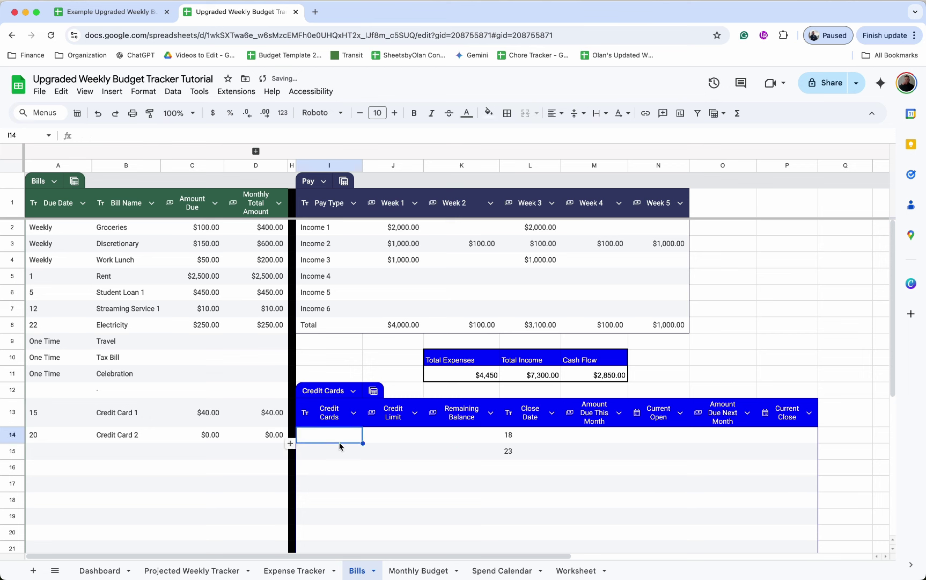
{"action": "type", "text": "Credit Ca"}
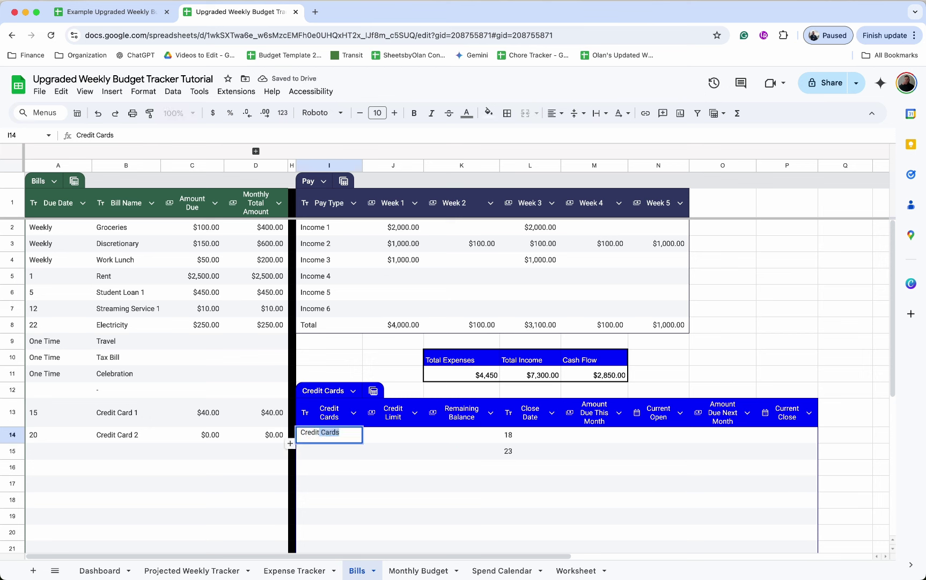
{"action": "type", "text": "rd 1"}
{"action": "key", "text": "Return"}
{"action": "type", "text": "Credit "}
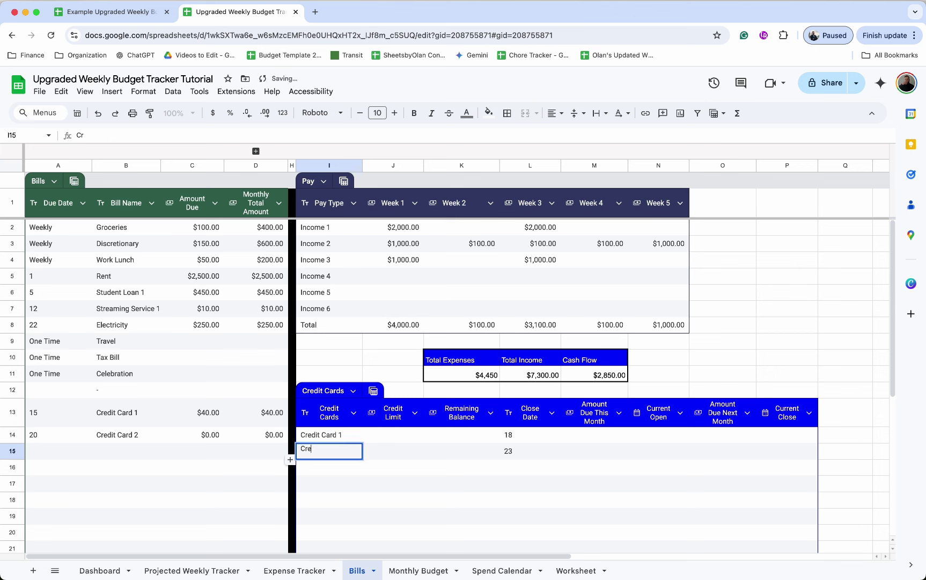
{"action": "type", "text": "Card 2"}
{"action": "key", "text": "Return"}
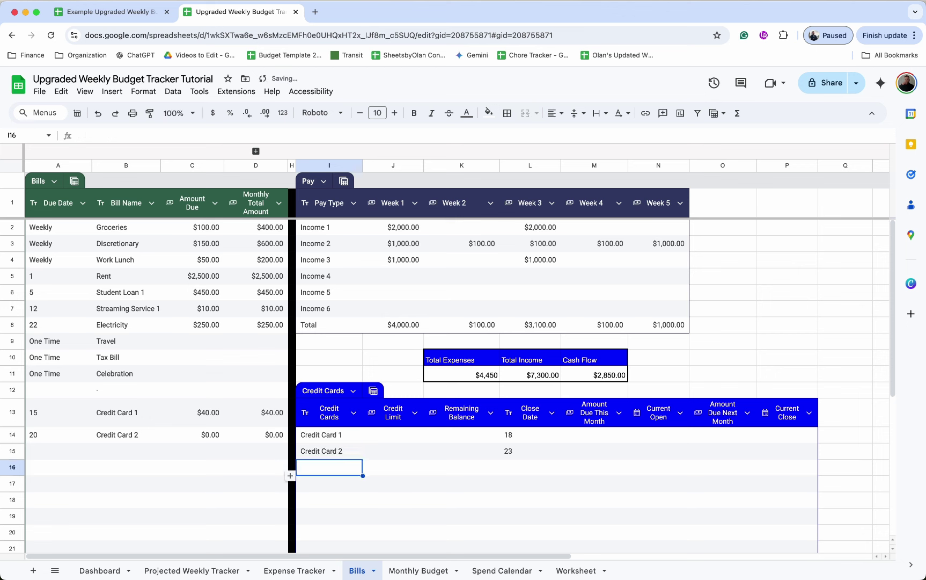
Step: Enter Credit Card 3, AMEX, Apple, Credit and Debit in the next five rows of the Credit Cards column
{"action": "type", "text": "Credit"}
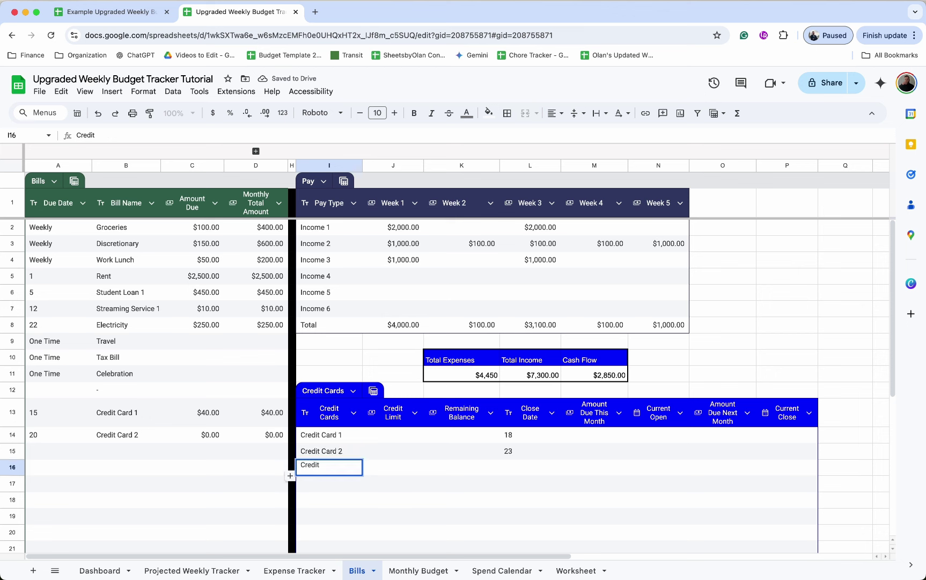
{"action": "type", "text": " Card 3"}
{"action": "key", "text": "Return"}
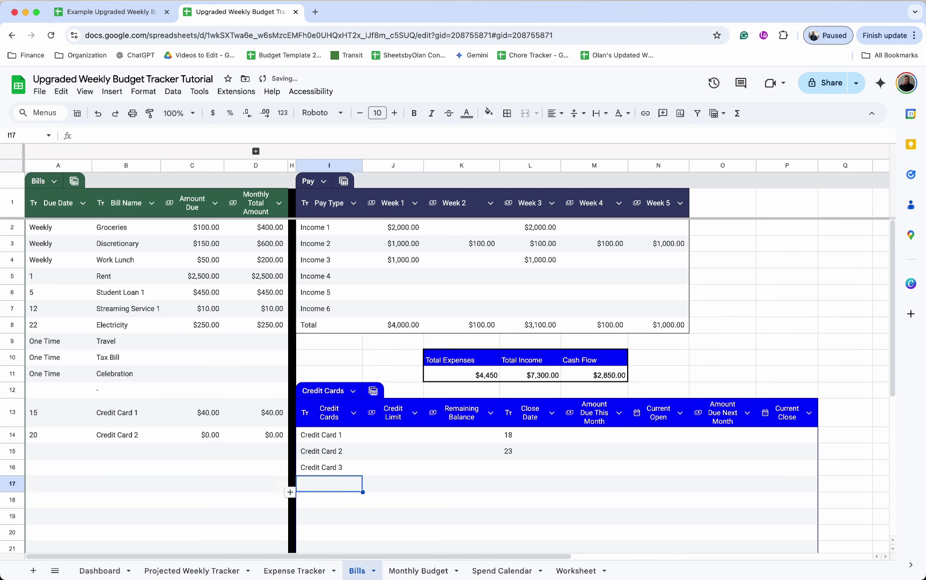
{"action": "type", "text": "AMEX"}
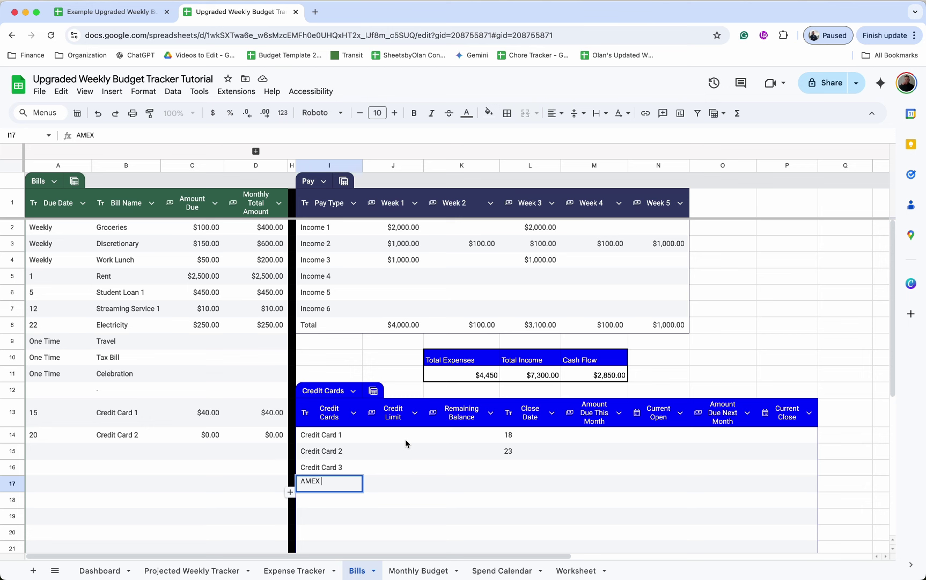
{"action": "left_click", "coordinate": [332, 503]}
{"action": "type", "text": "Apple"}
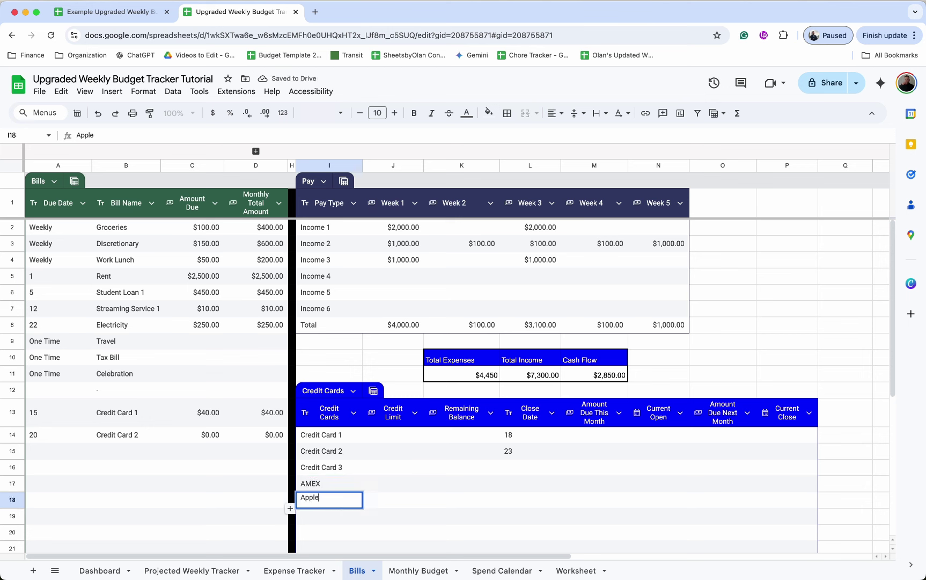
{"action": "key", "text": "Return"}
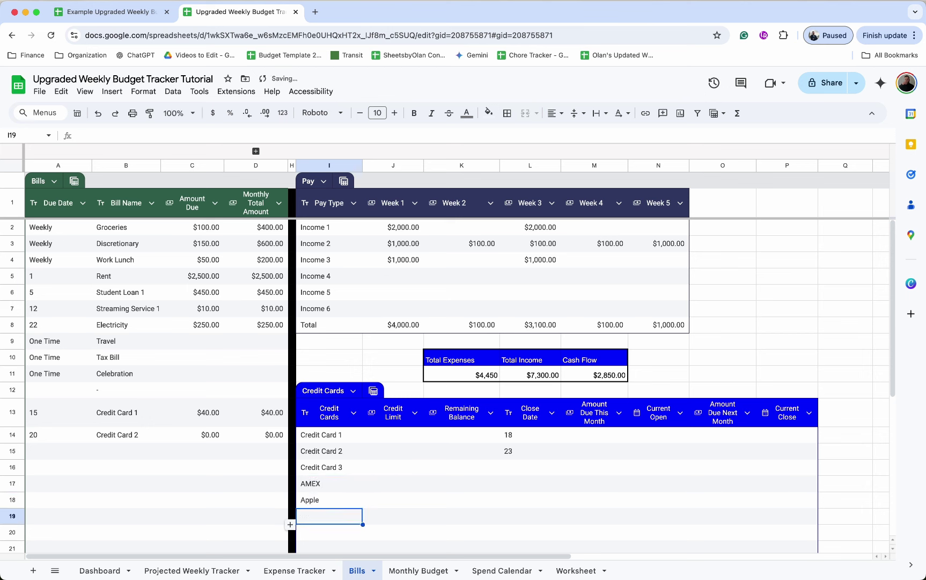
{"action": "type", "text": "Credit"}
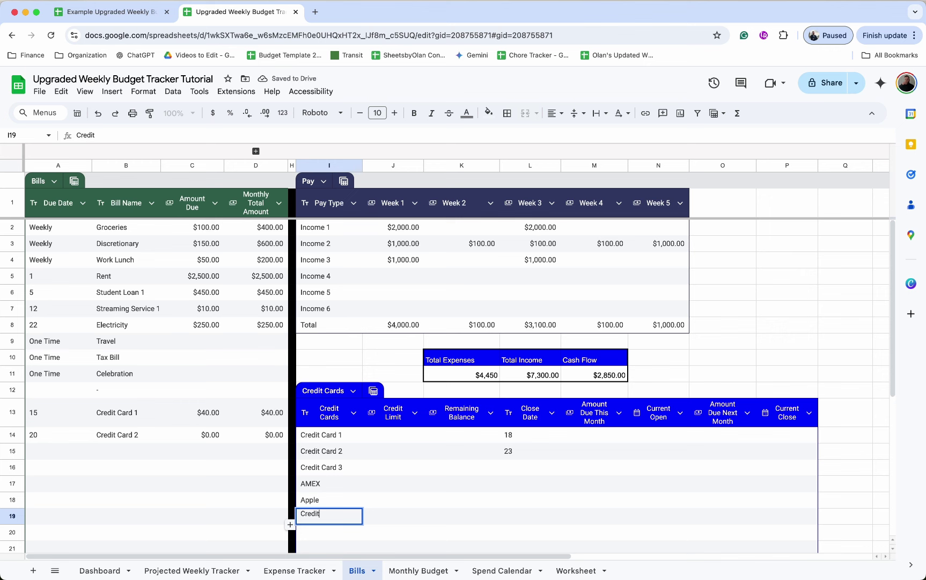
{"action": "key", "text": "Return"}
{"action": "type", "text": "Debit"}
{"action": "key", "text": "Return"}
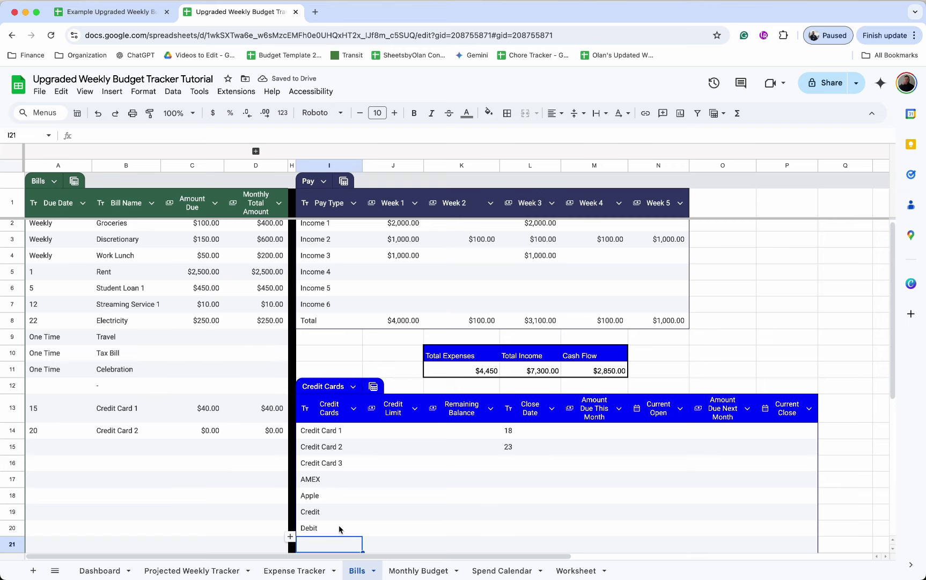
Step: Enter credit limits of 1400 for Credit Card 1, 10000 for Credit Card 2 and 5000 for Credit Card 3
{"action": "scroll", "coordinate": [339, 529], "scroll_direction": "down", "scroll_amount": 1}
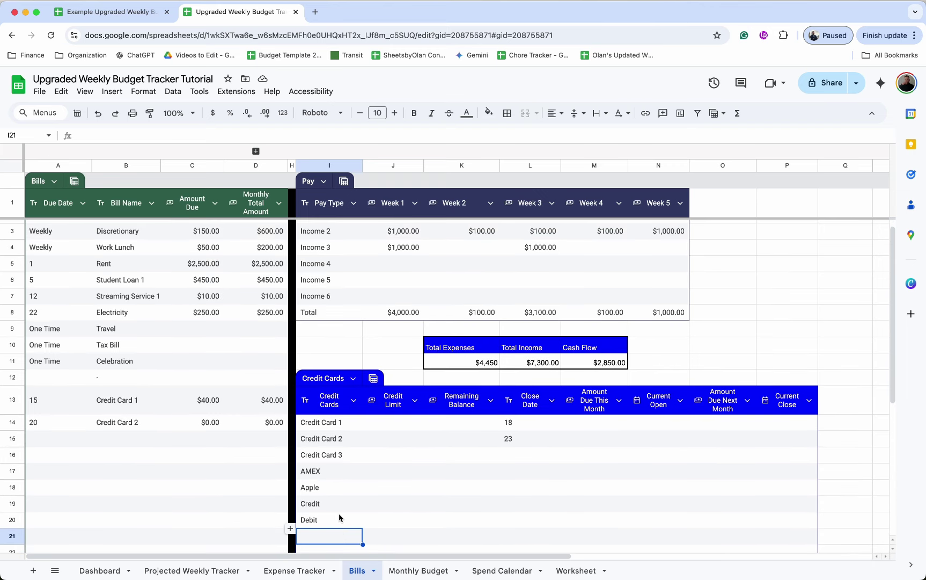
{"action": "left_click", "coordinate": [398, 429]}
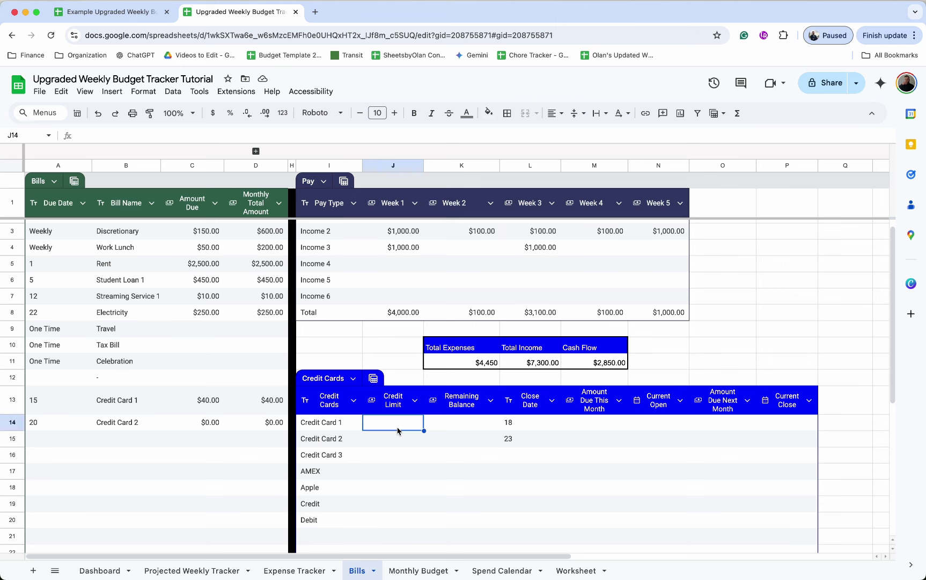
{"action": "type", "text": "1"}
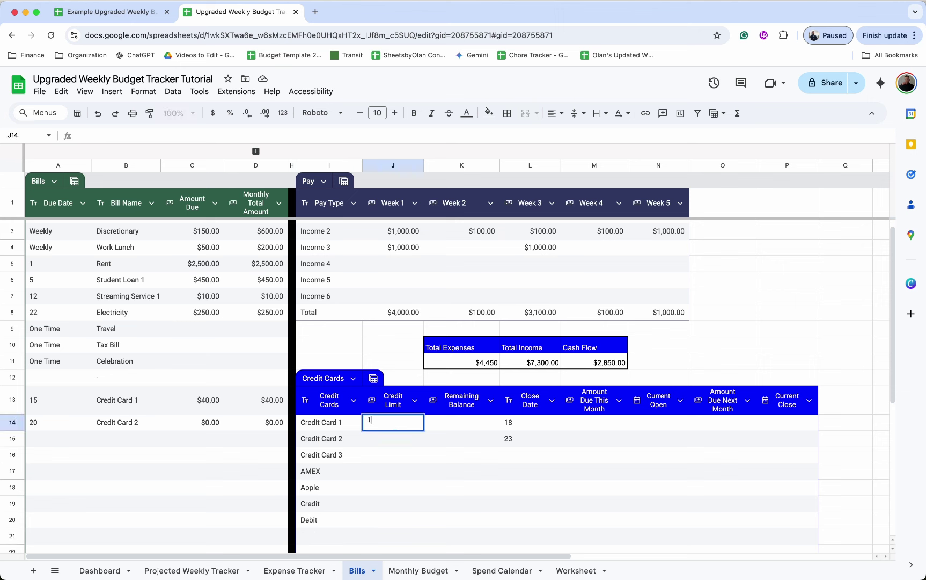
{"action": "type", "text": "400"}
{"action": "key", "text": "Return"}
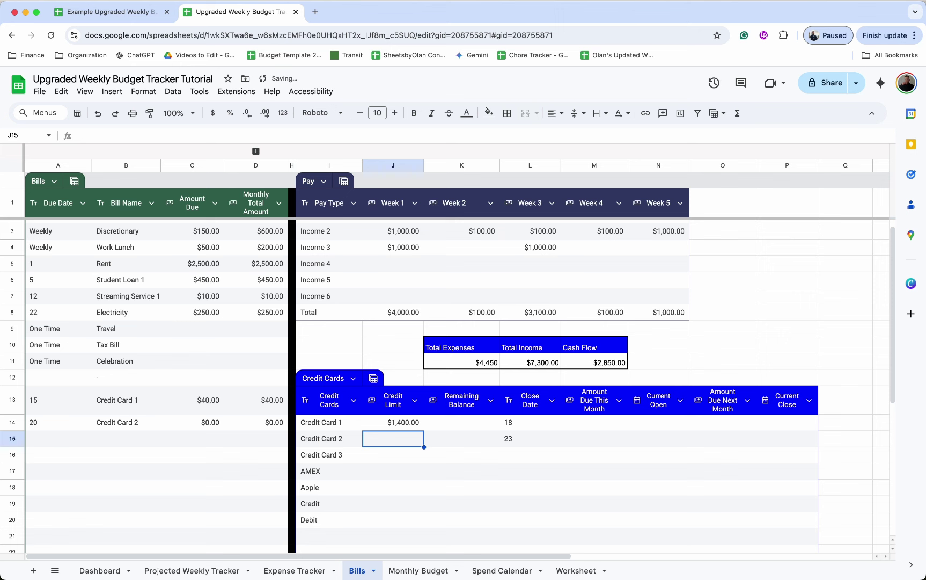
{"action": "type", "text": "1"}
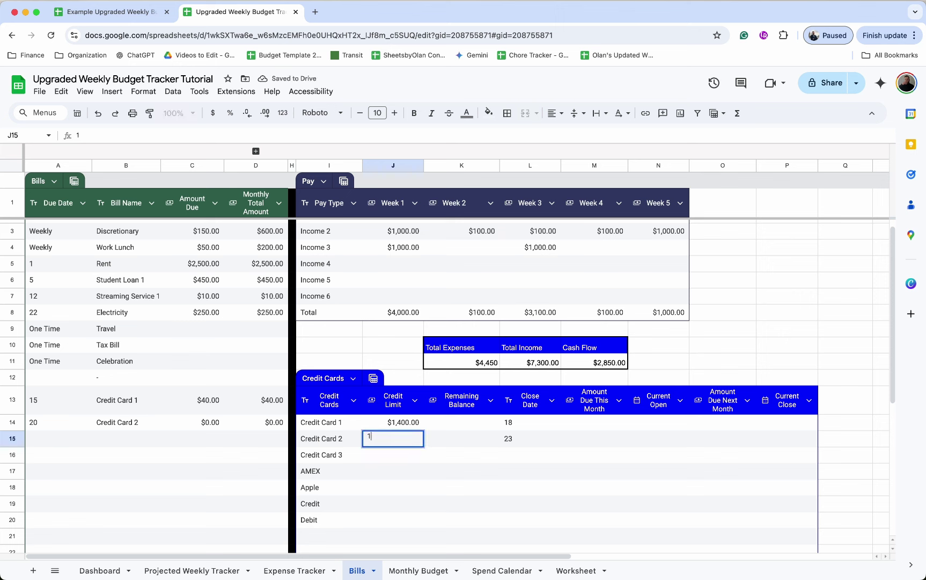
{"action": "type", "text": "0000"}
{"action": "key", "text": "Return"}
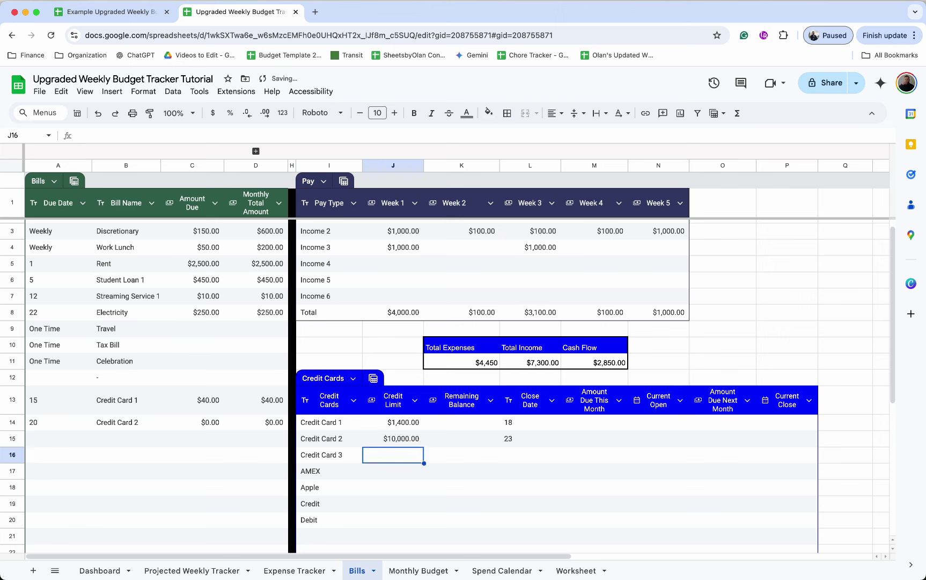
{"action": "type", "text": "5000"}
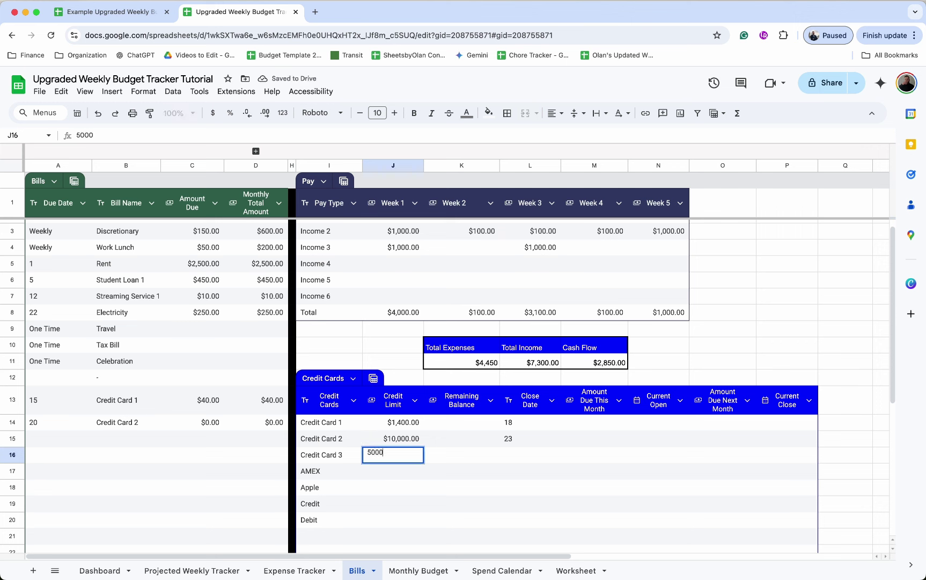
{"action": "key", "text": "Return"}
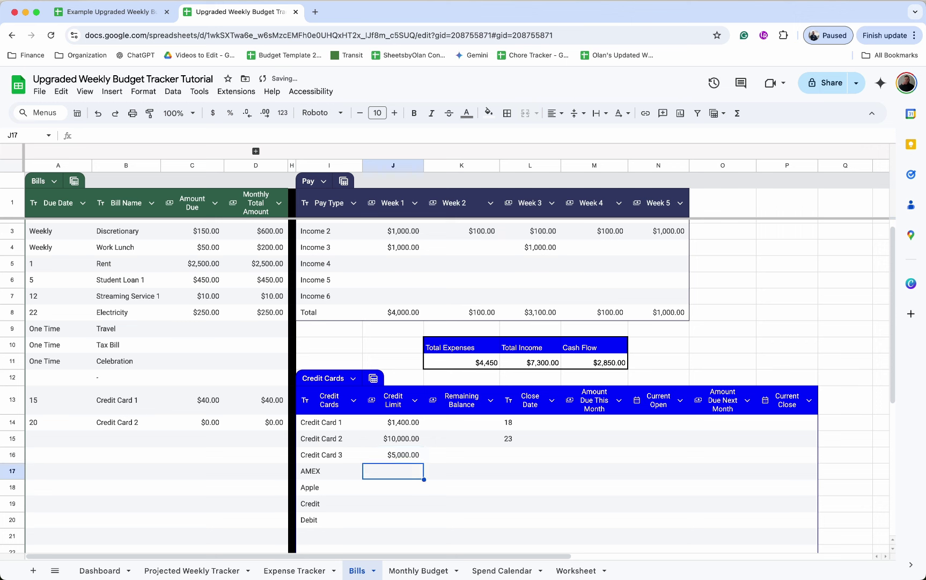
Step: Enter 7 as the Close Date of Credit Card 3 in the Credit Cards table
{"action": "left_click", "coordinate": [474, 427]}
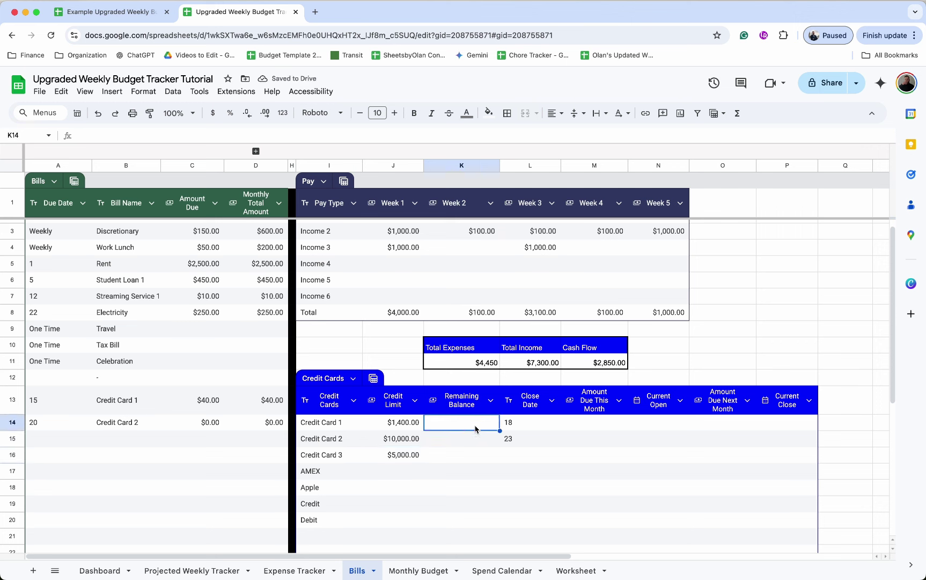
{"action": "left_click", "coordinate": [527, 453]}
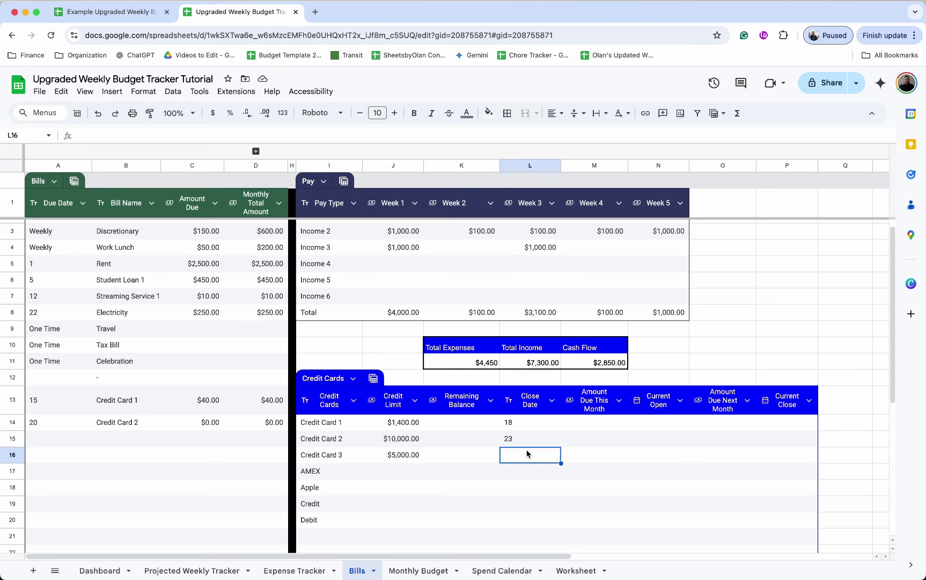
{"action": "type", "text": "7"}
{"action": "key", "text": "Return"}
Step: Add a row to the Bills table with due date 7, bill name Credit Card 3 and an amount due of $0.00
{"action": "key", "text": "BackSpace"}
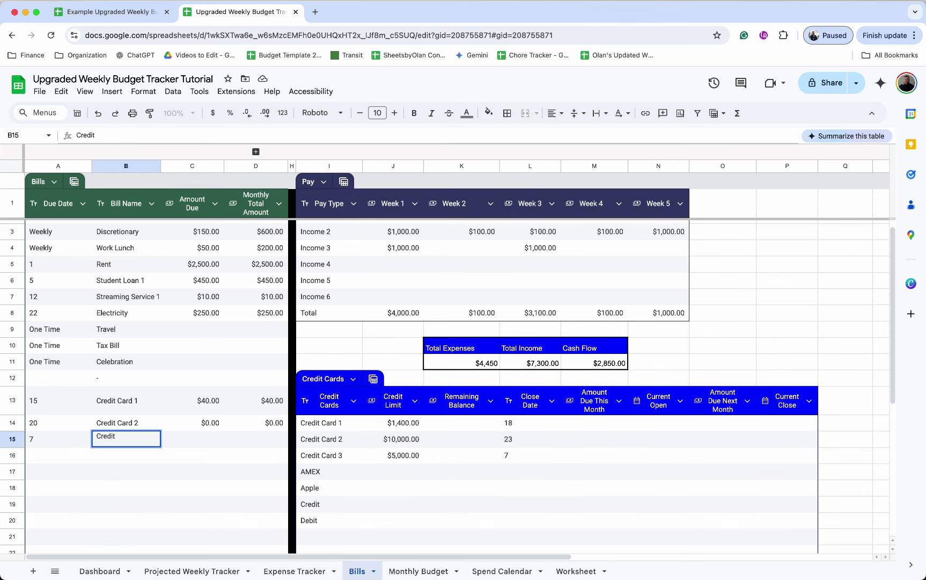
{"action": "key", "text": "BackSpace"}
{"action": "key", "text": "BackSpace"}
{"action": "key", "text": "BackSpace"}
{"action": "key", "text": "BackSpace"}
{"action": "key", "text": "BackSpace"}
{"action": "key", "text": "BackSpace"}
{"action": "type", "text": "Credit Card 3"}
{"action": "key", "text": "Tab"}
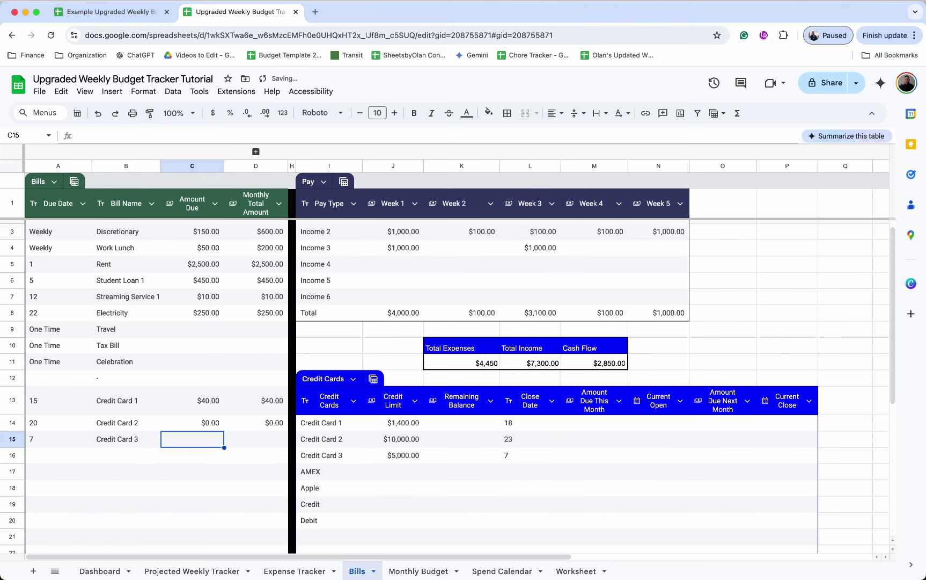
{"action": "key", "text": "Tab"}
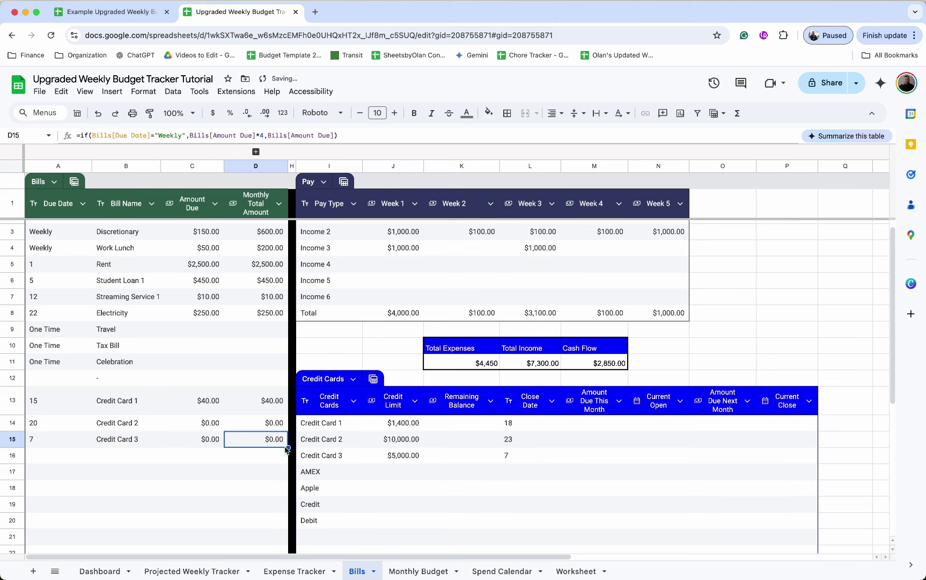
Step: Enter Amount Due This Month as 500 for Credit Card 1, 300 for Credit Card 2 and 0 for Credit Card 3
{"action": "left_click", "coordinate": [544, 426]}
{"action": "left_click", "coordinate": [600, 425]}
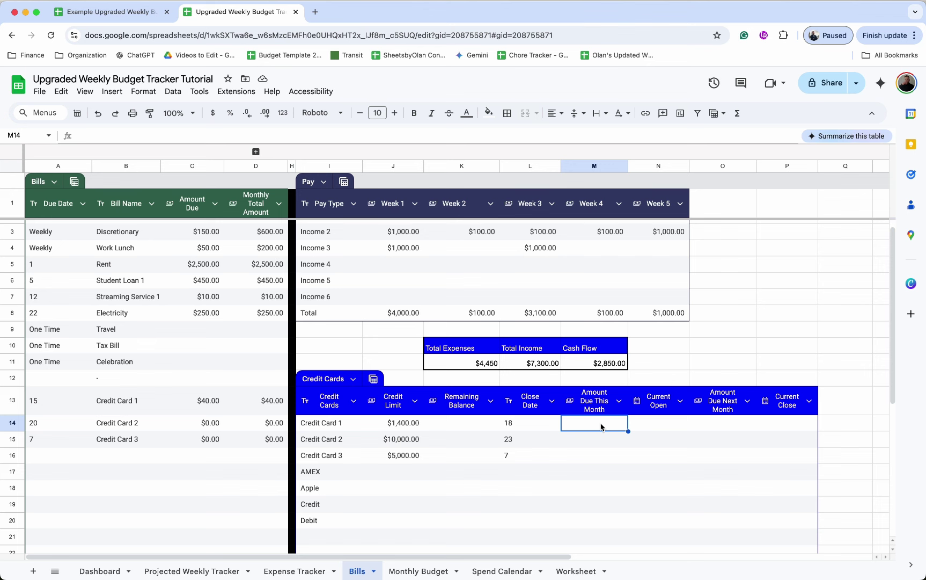
{"action": "type", "text": "500"}
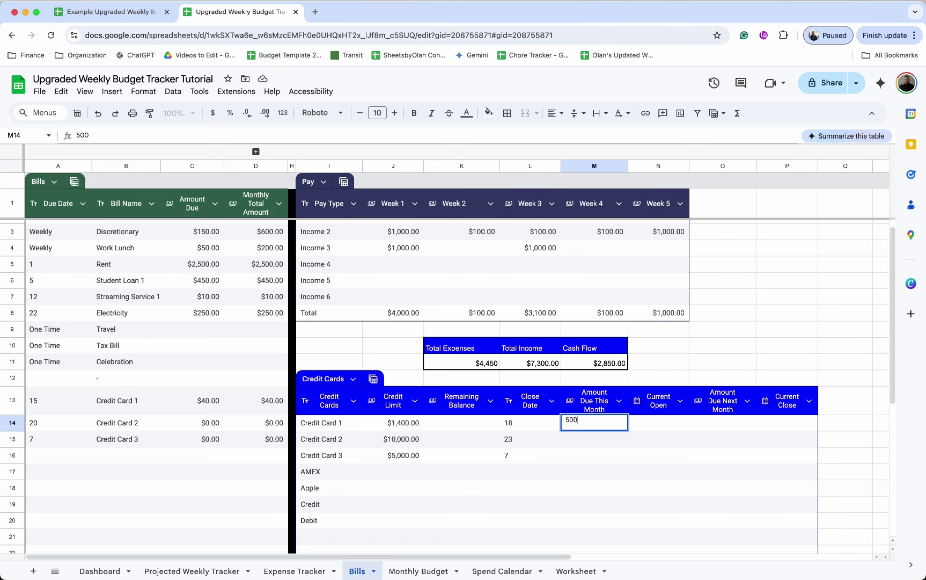
{"action": "key", "text": "Return"}
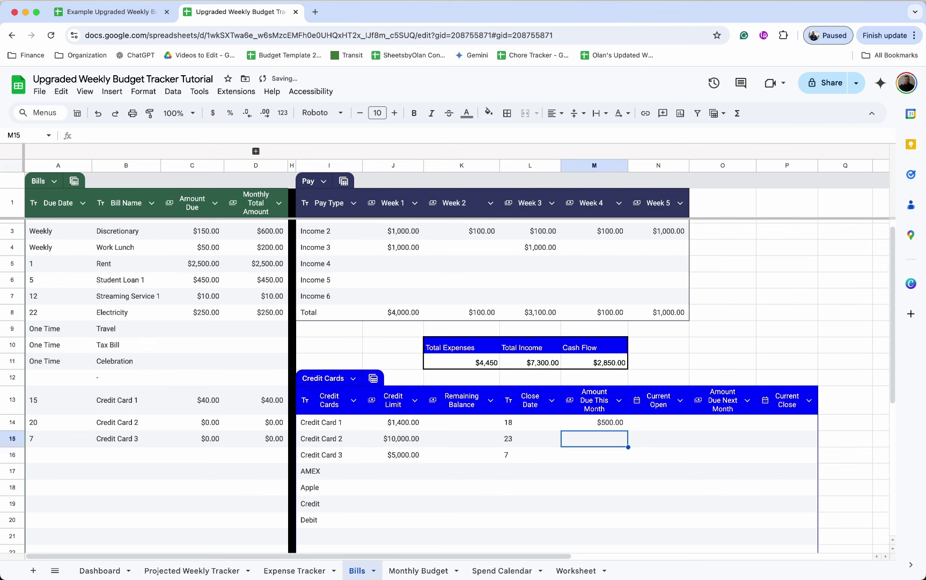
{"action": "type", "text": "300"}
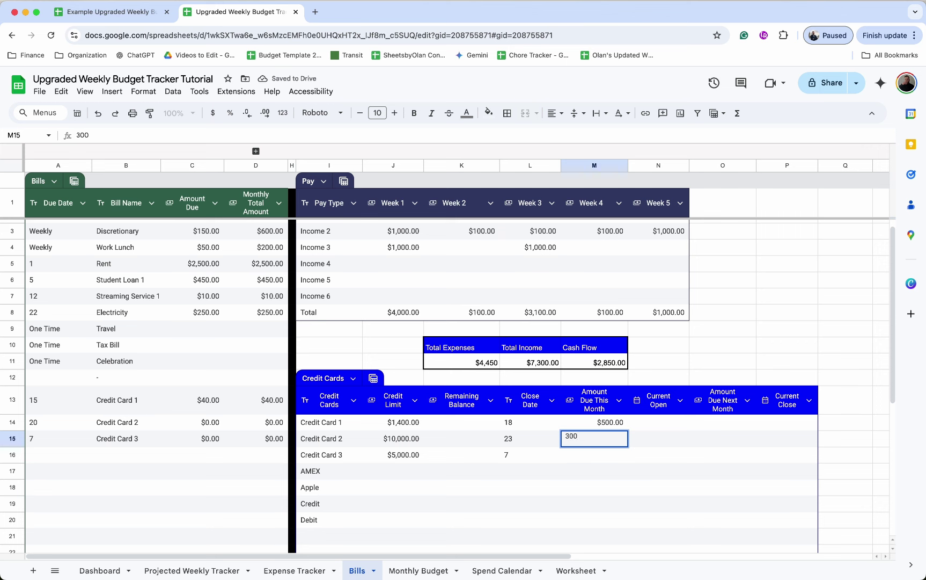
{"action": "key", "text": "Return"}
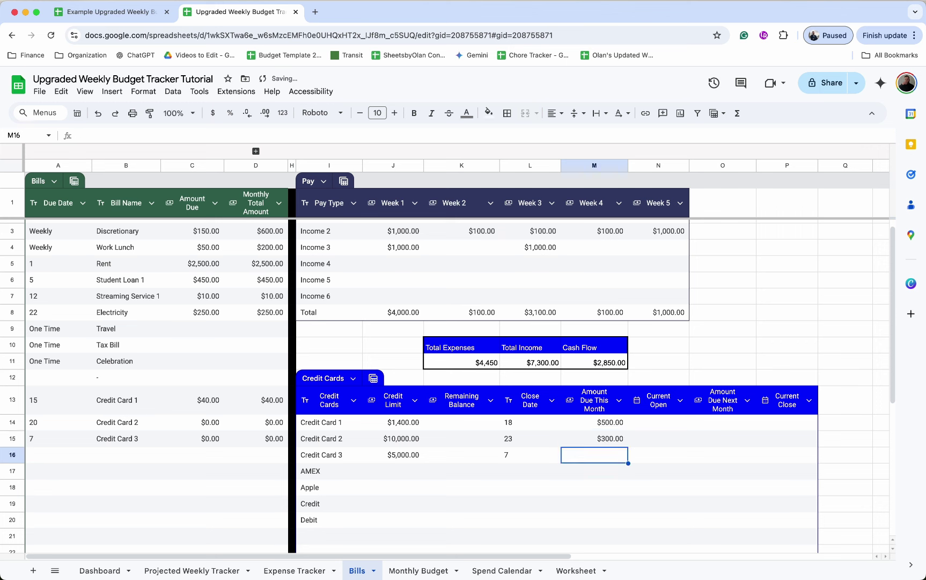
{"action": "type", "text": "0"}
{"action": "key", "text": "Return"}
Step: Enter Remaining Balance values of 900 for Credit Card 1, 9700 for Credit Card 2 and 5000 for Credit Card 3
{"action": "left_click", "coordinate": [458, 428]}
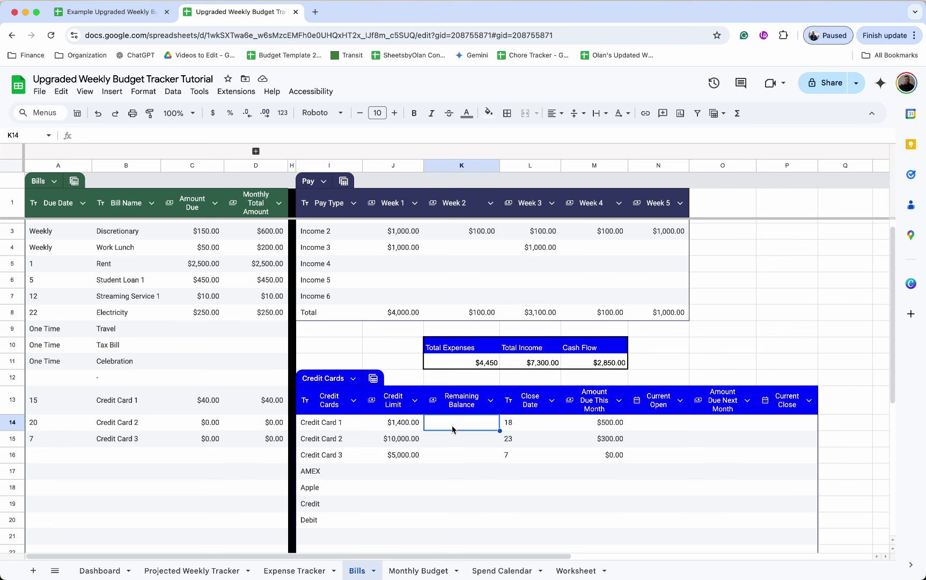
{"action": "type", "text": "900"}
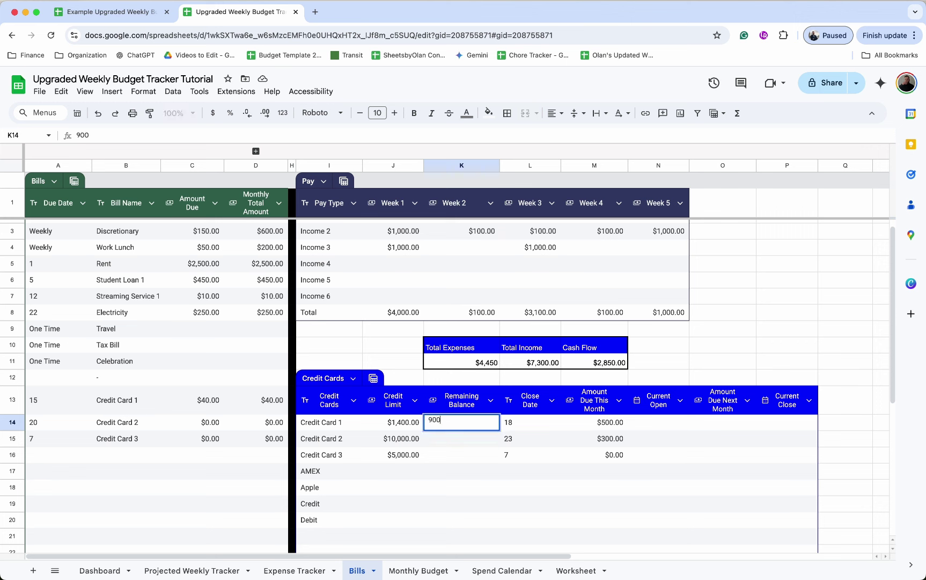
{"action": "key", "text": "Return"}
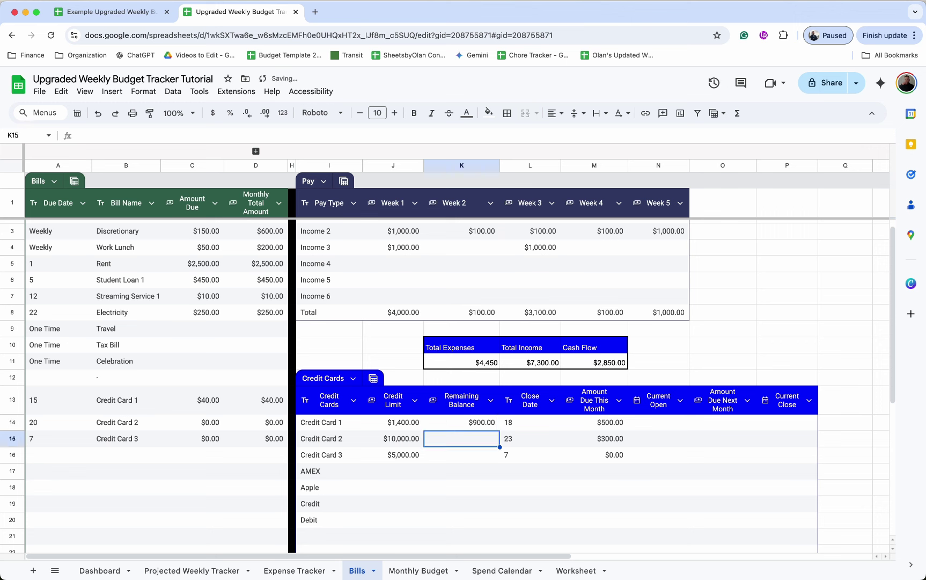
{"action": "left_click", "coordinate": [406, 427]}
{"action": "left_click", "coordinate": [469, 429]}
{"action": "left_click", "coordinate": [480, 443]}
{"action": "type", "text": "9700"}
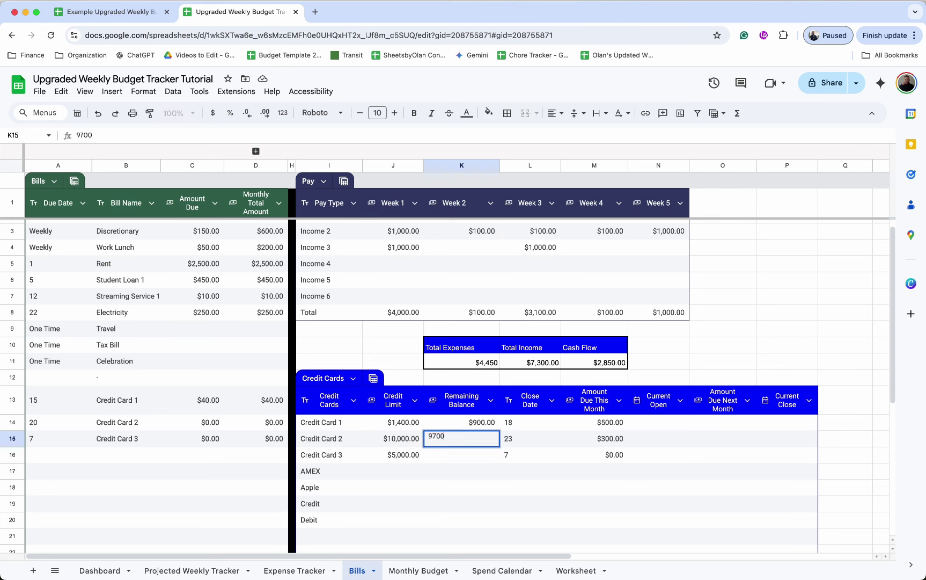
{"action": "key", "text": "Return"}
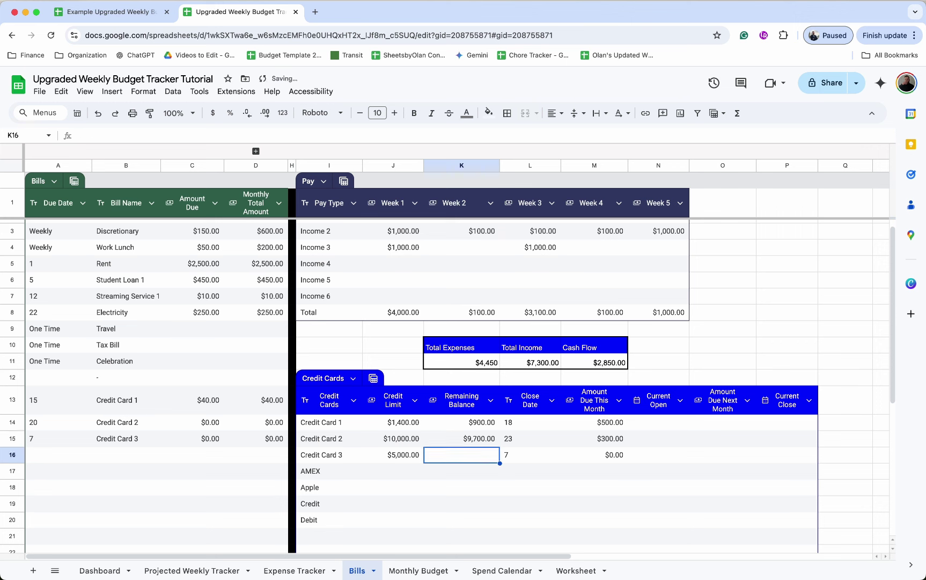
{"action": "type", "text": "5000"}
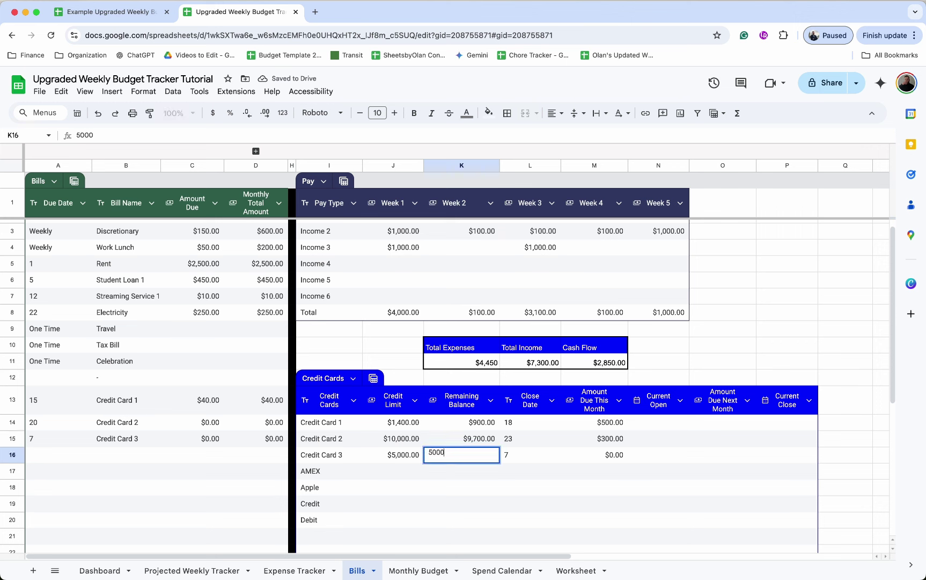
{"action": "key", "text": "Return"}
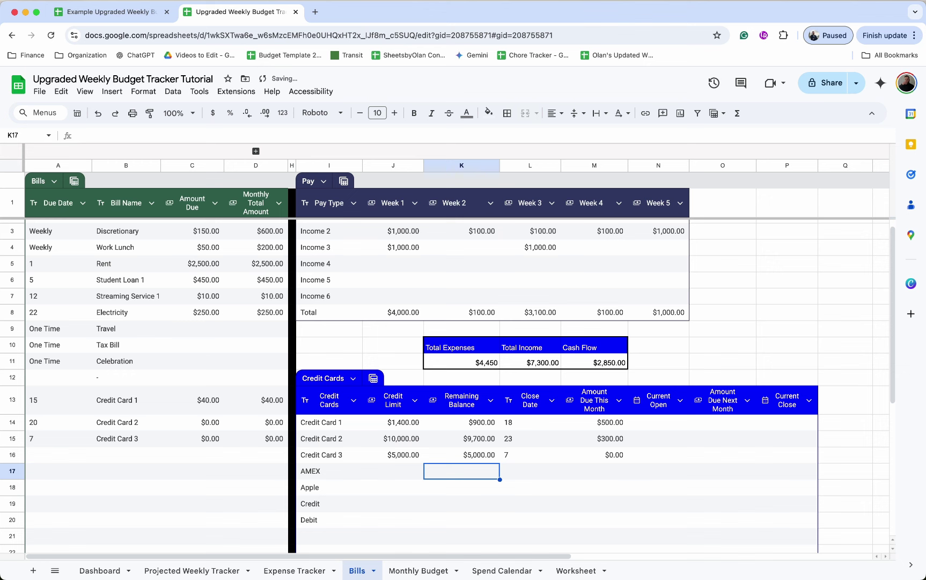
{"action": "left_click", "coordinate": [616, 427]}
{"action": "left_click_drag", "start_coordinate": [480, 423], "coordinate": [478, 457]}
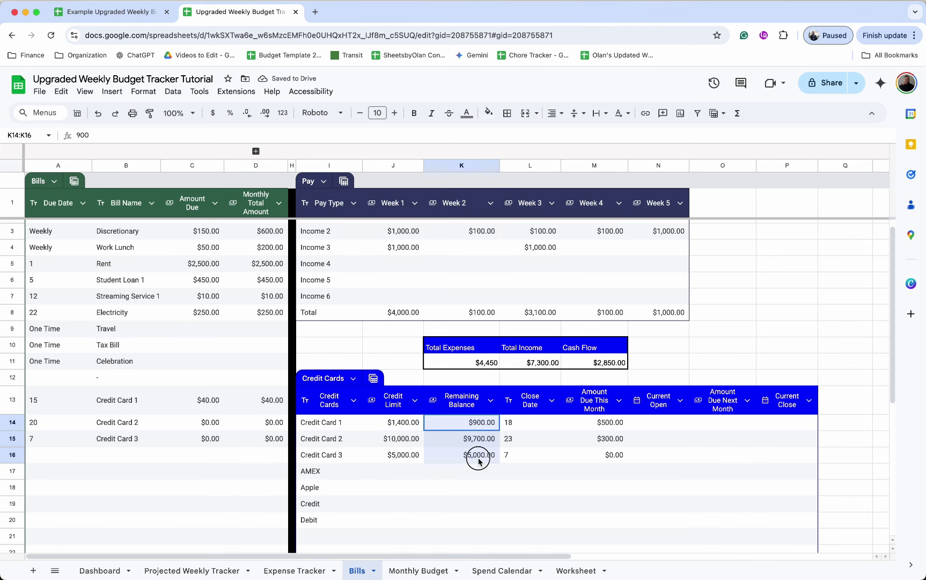
{"action": "left_click", "coordinate": [478, 456]}
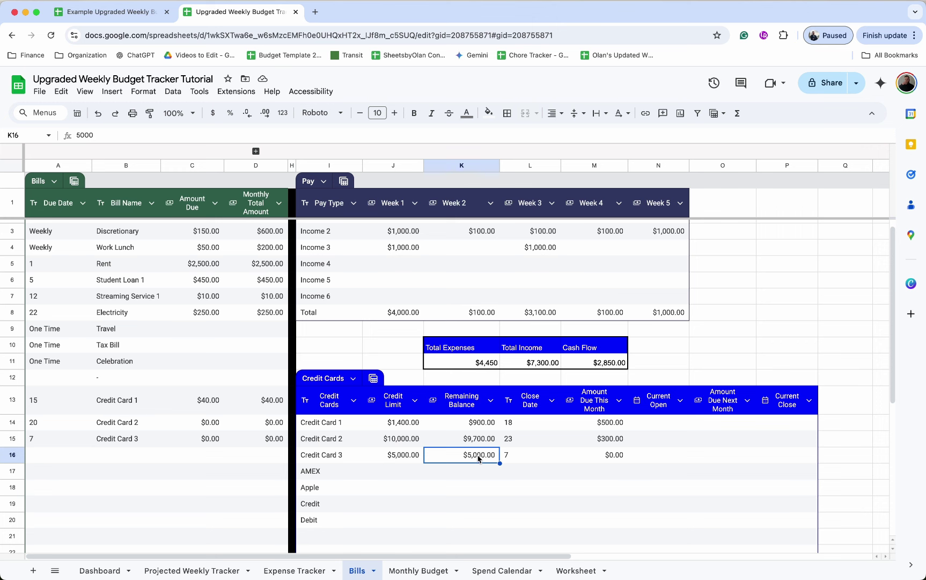
{"action": "left_click", "coordinate": [619, 419]}
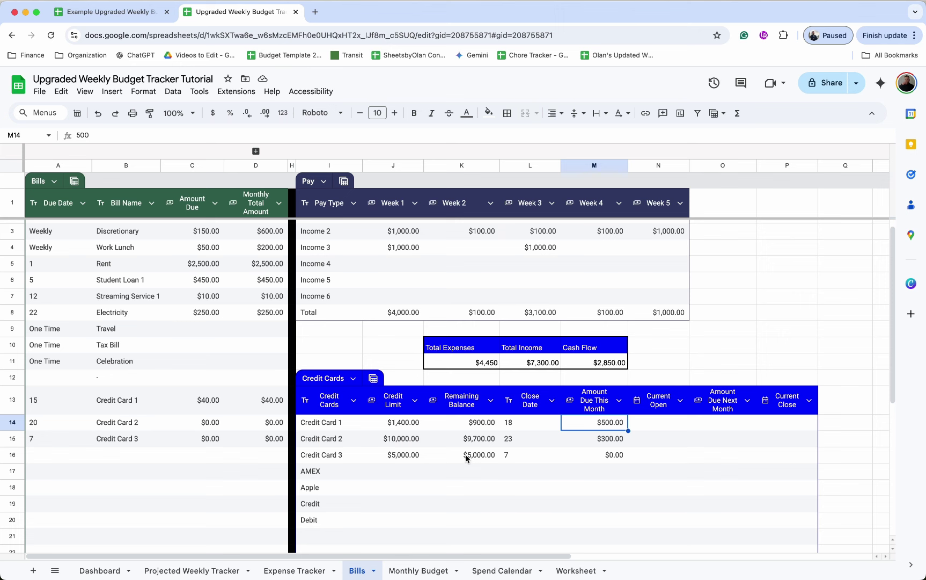
Step: Start an IF formula in Credit Card 1's Current Open cell with the condition (EOMONTH(TODAY(),-1)+L14+1)>TODAY()
{"action": "left_click", "coordinate": [488, 424]}
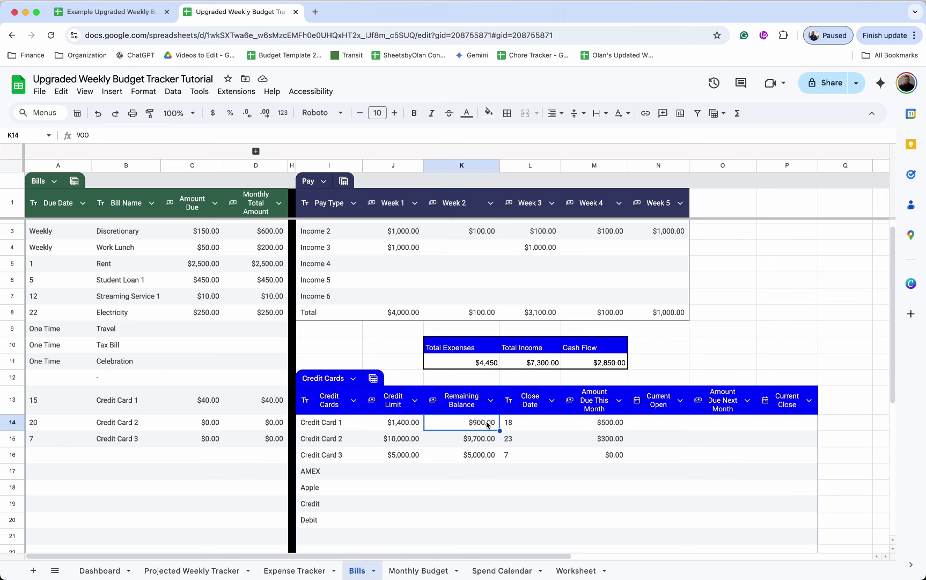
{"action": "left_click", "coordinate": [661, 425]}
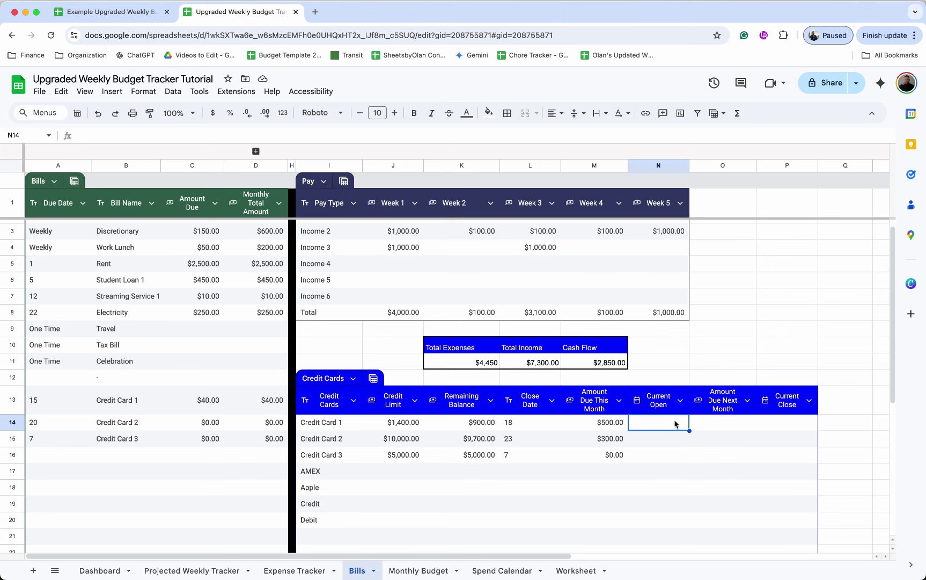
{"action": "type", "text": "=IF("}
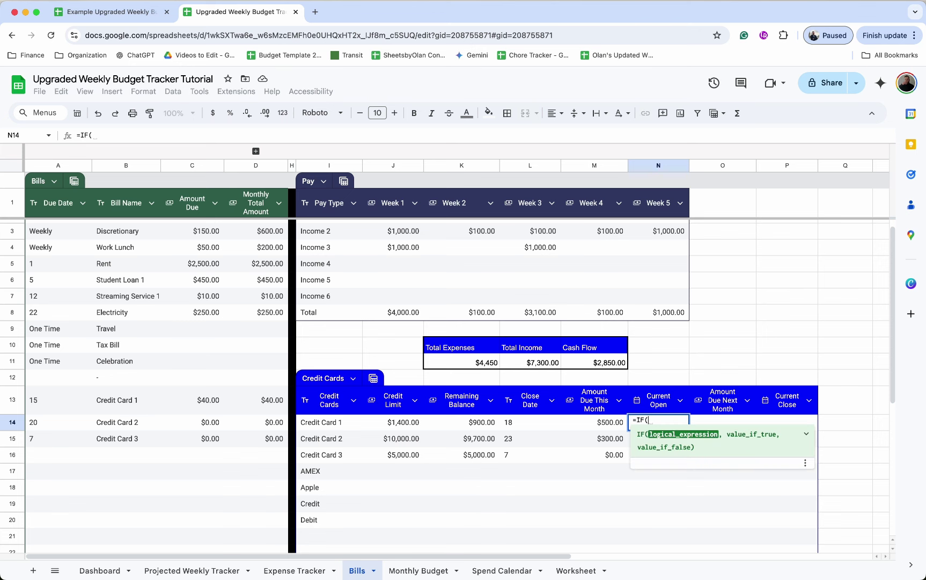
{"action": "type", "text": "("}
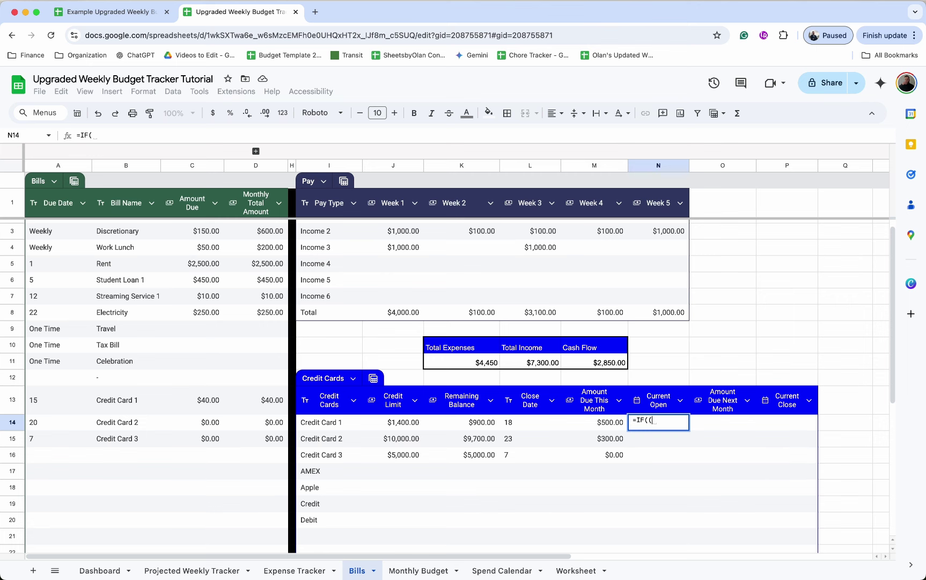
{"action": "type", "text": "E"}
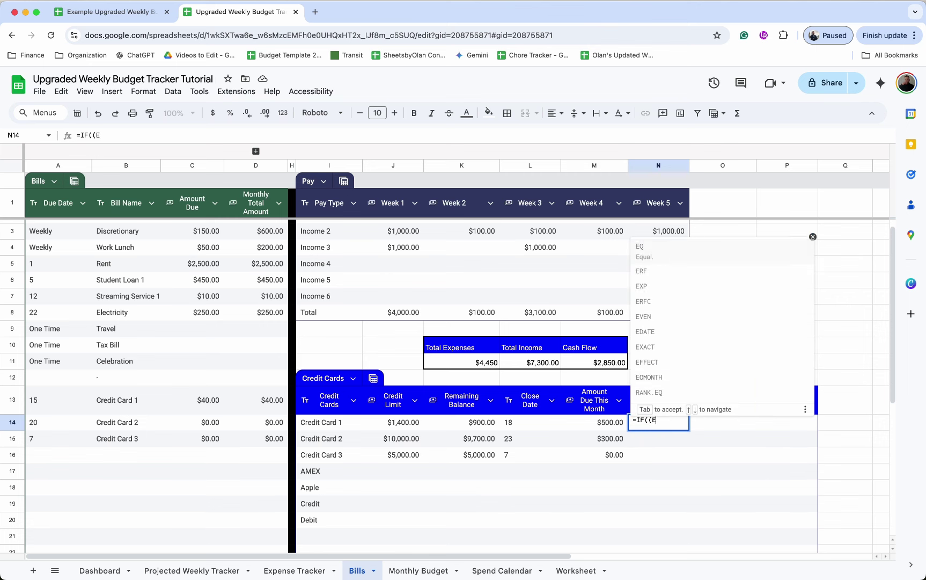
{"action": "type", "text": "OMONTH(TODAY("}
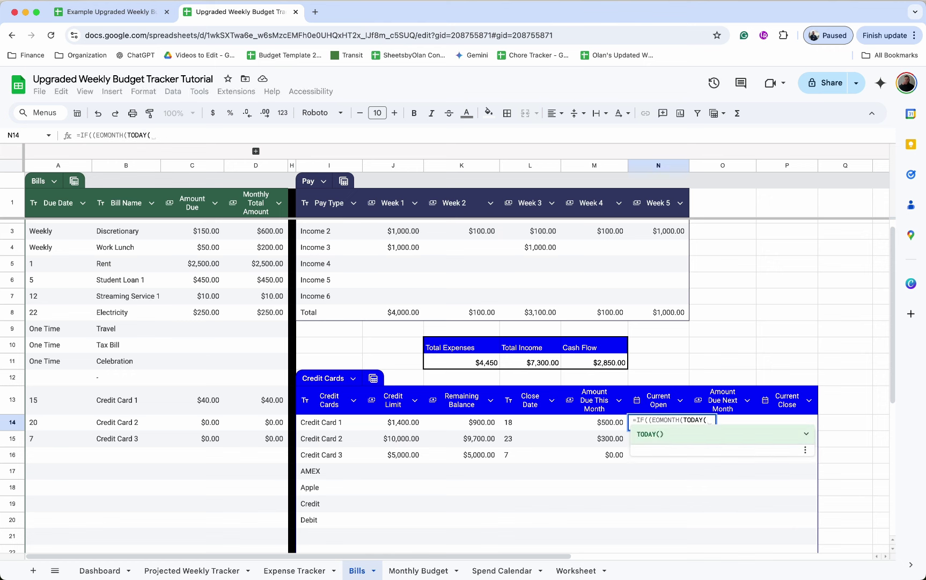
{"action": "type", "text": "),-1"}
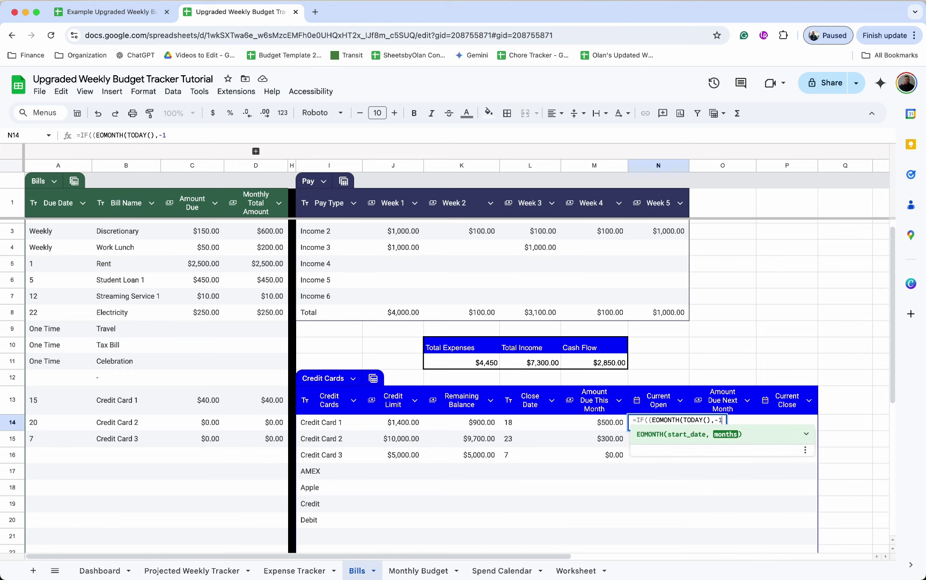
{"action": "type", "text": ")+"}
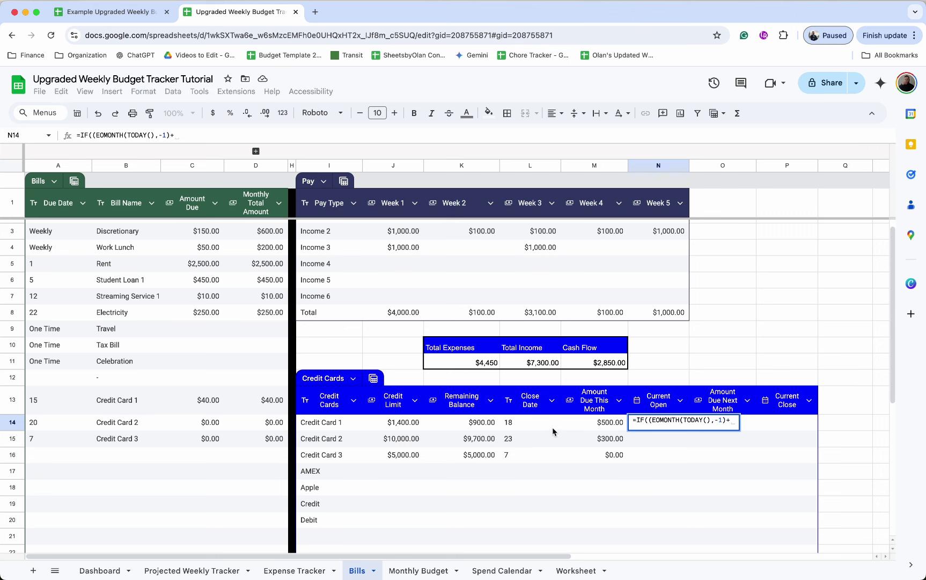
{"action": "left_click", "coordinate": [539, 428]}
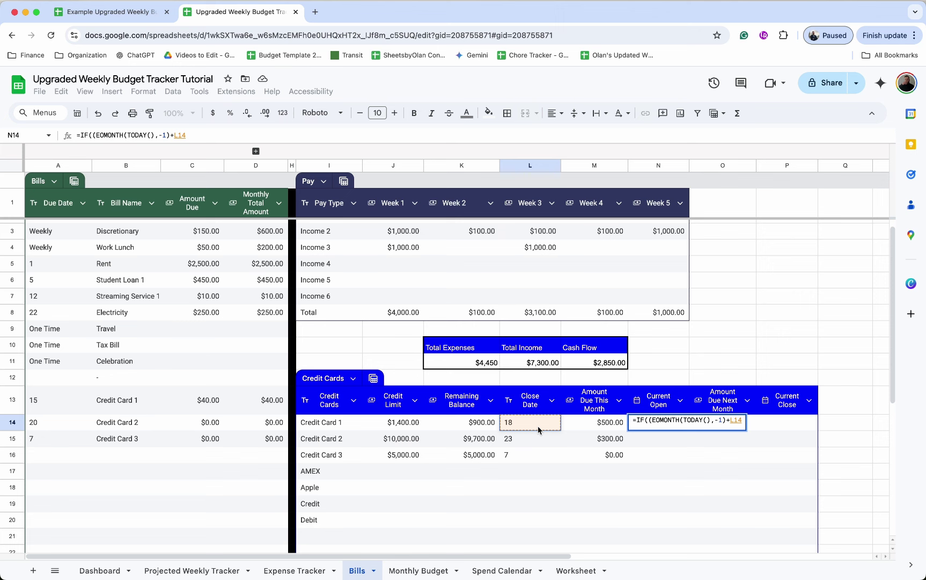
{"action": "type", "text": "+1)"}
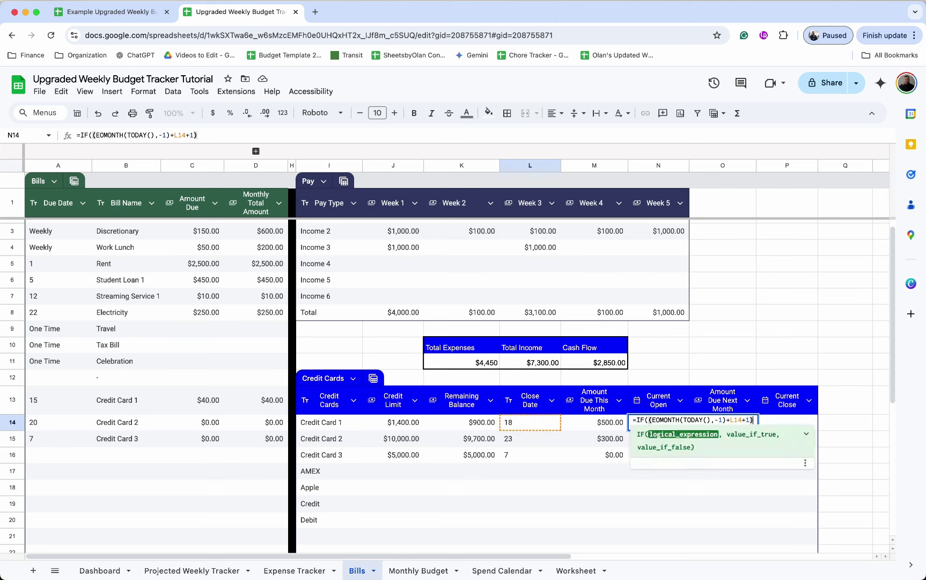
{"action": "type", "text": ">TODY"}
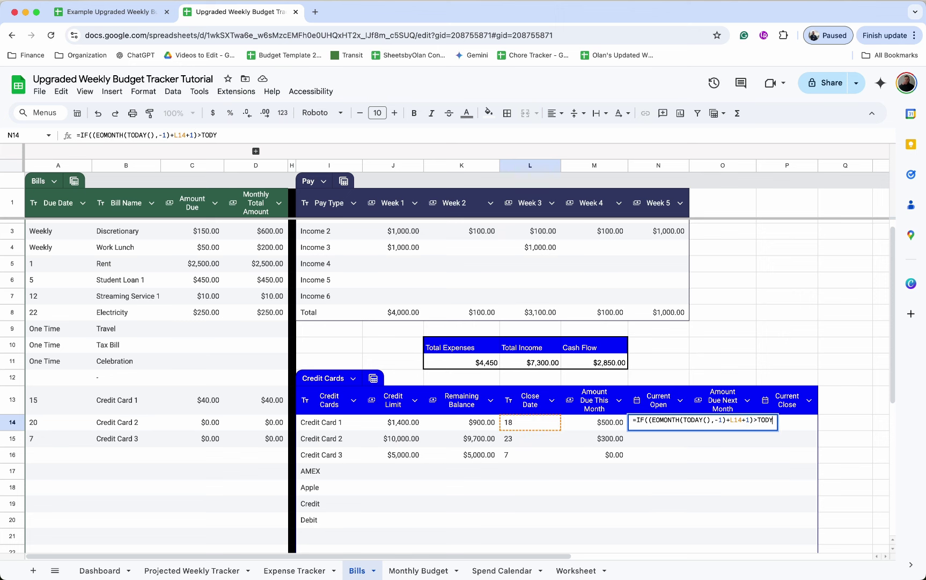
{"action": "key", "text": "BackSpace"}
{"action": "type", "text": "AY("}
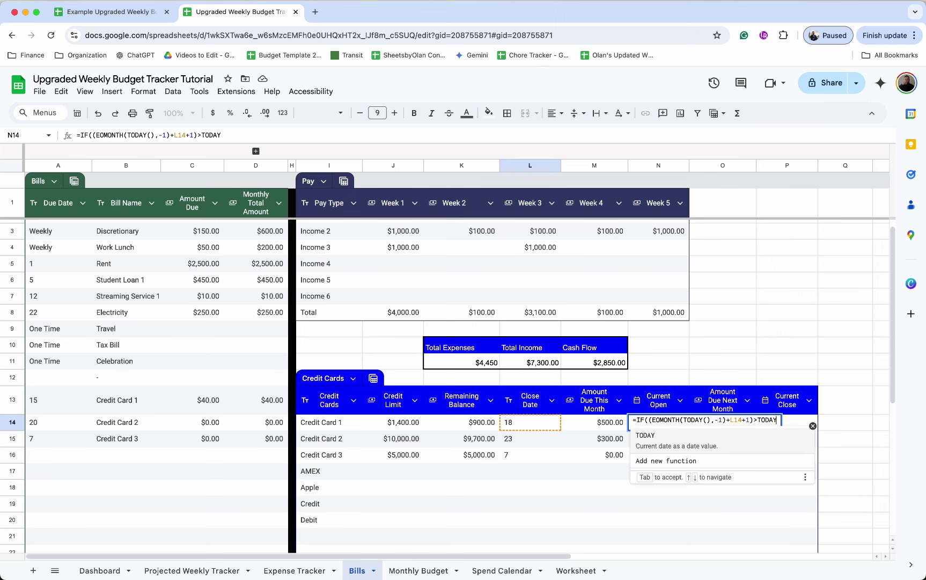
{"action": "type", "text": ")"}
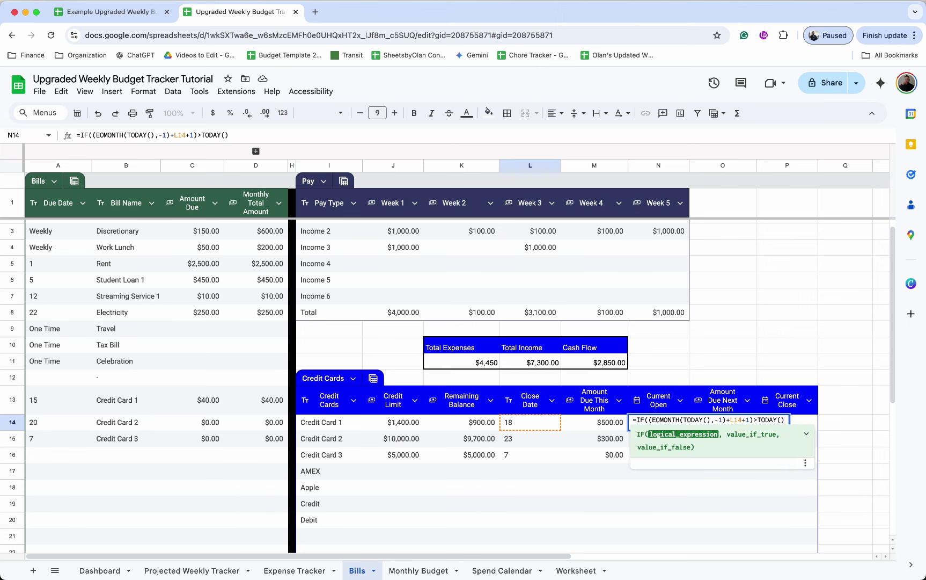
Step: Add (EOMONTH(TODAY(),-2)+L14+1) as the value-if-true argument of the Current Open formula
{"action": "type", "text": ","}
{"action": "type", "text": "(EOMONTH"}
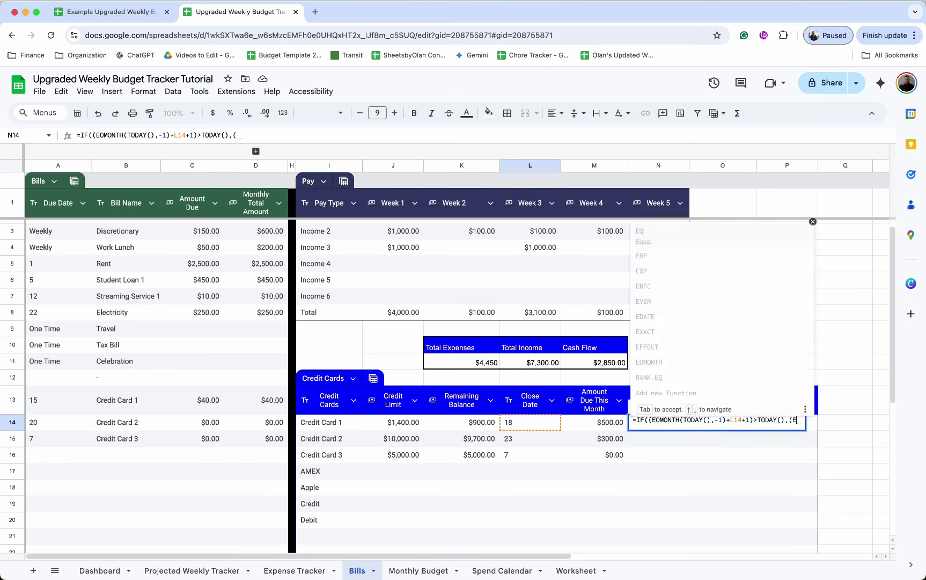
{"action": "type", "text": "("}
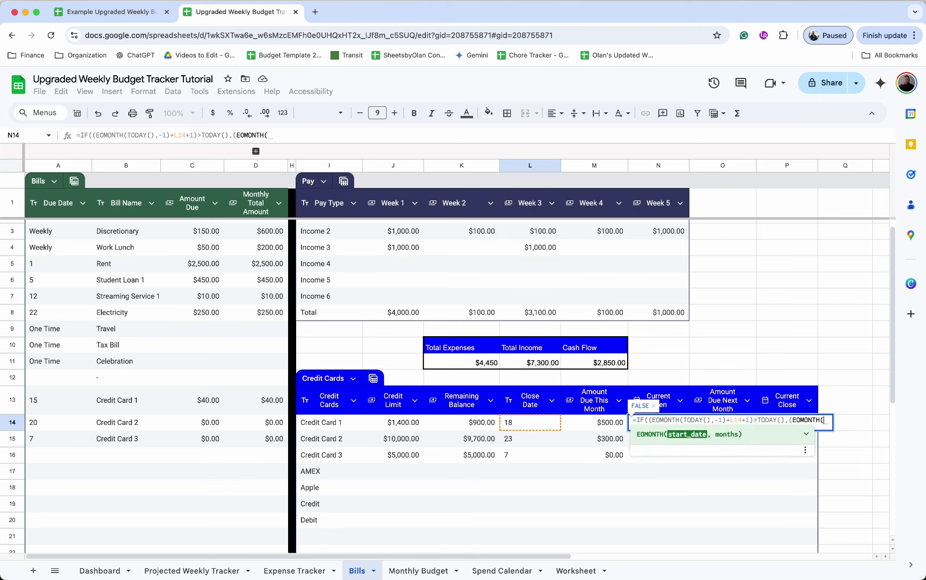
{"action": "type", "text": "TODAY()"}
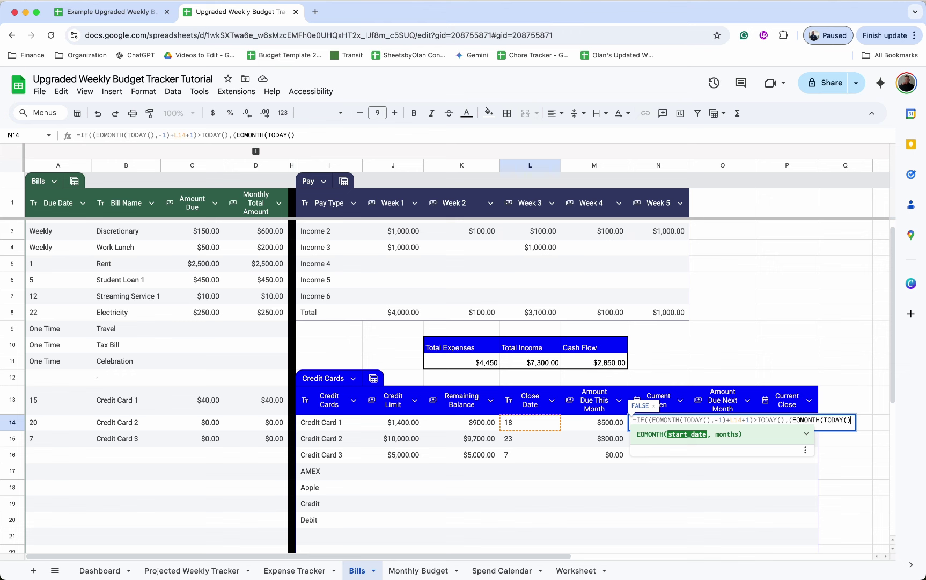
{"action": "type", "text": ",-"}
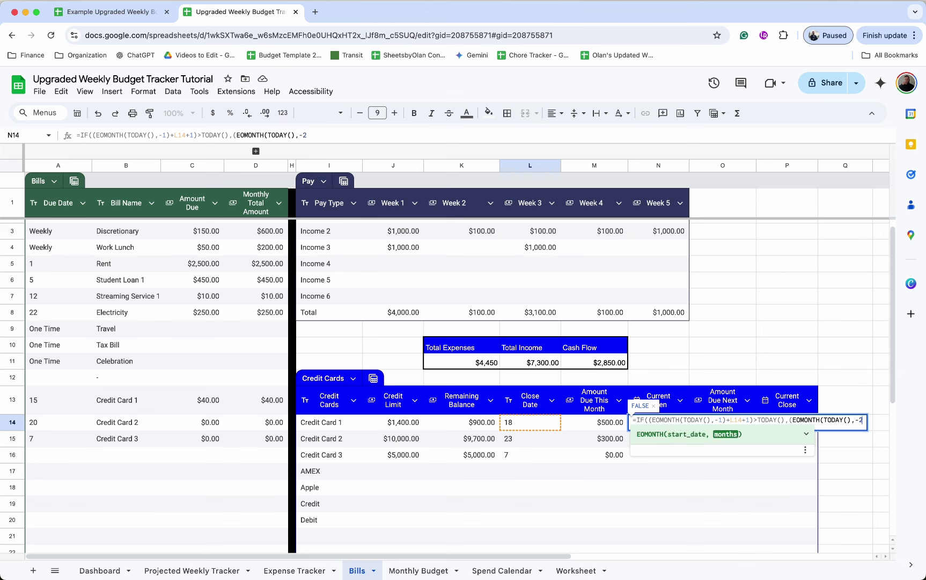
{"action": "type", "text": "2)+"}
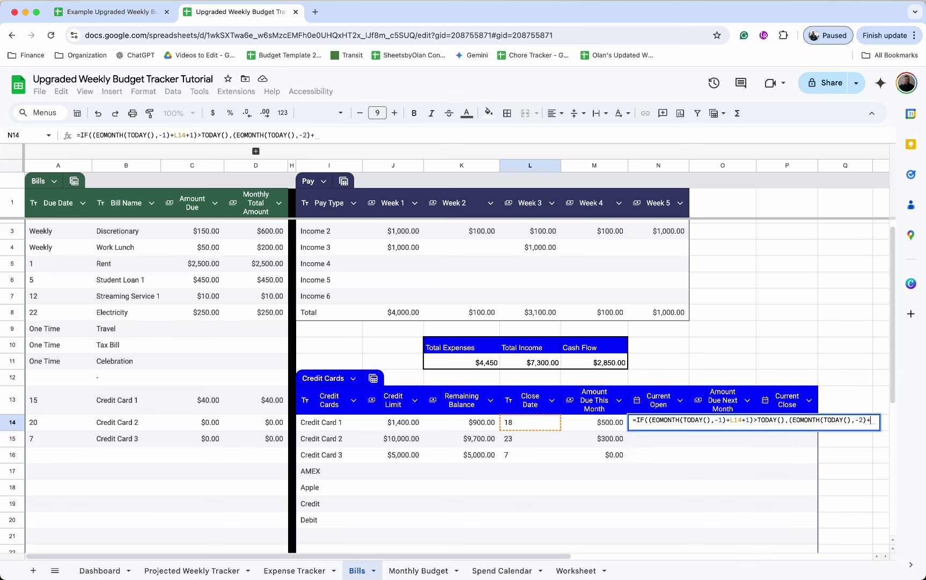
{"action": "left_click", "coordinate": [530, 421]}
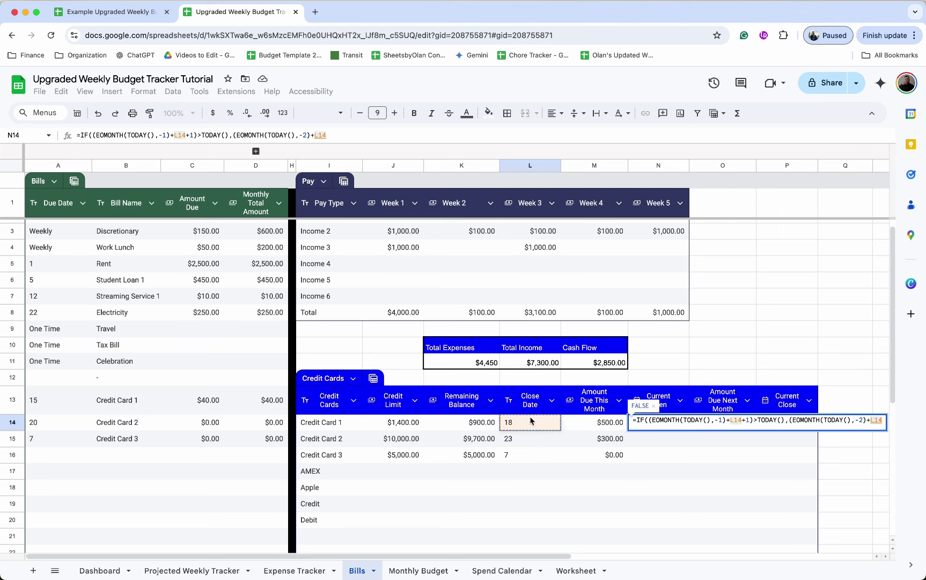
{"action": "type", "text": "+1)"}
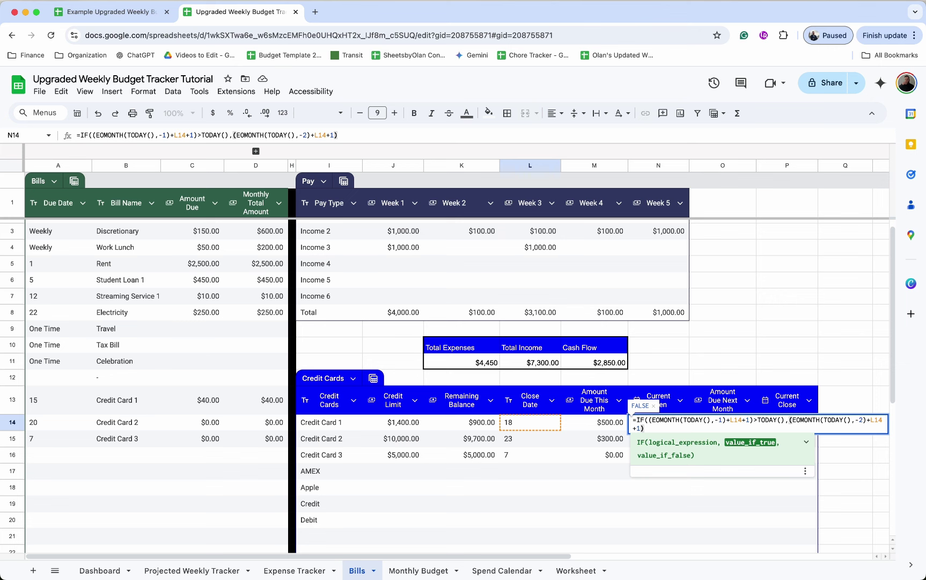
Step: Complete the Current Open formula with (EOMONTH(TODAY(),-1)+L14+1) as its value-if-false argument
{"action": "type", "text": ",("}
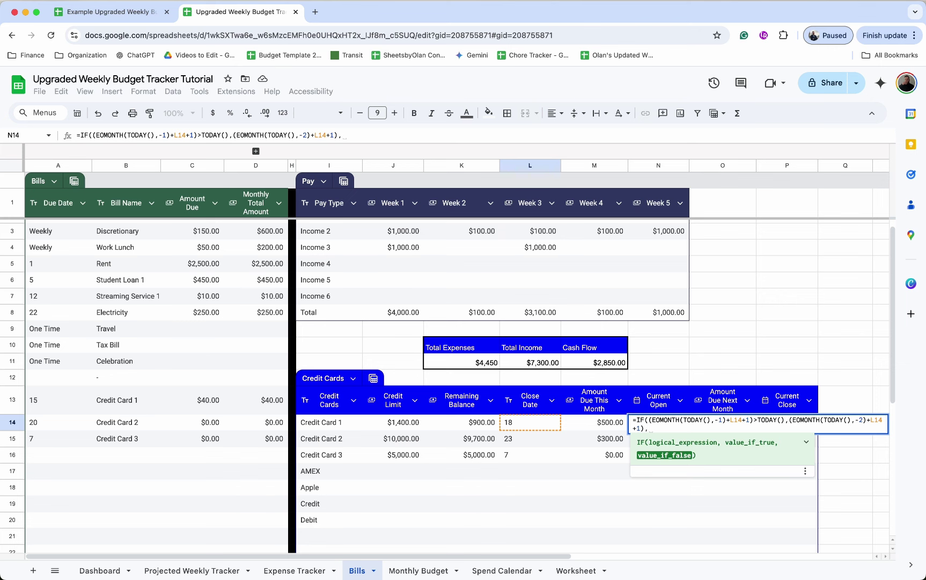
{"action": "type", "text": "EOMONTH("}
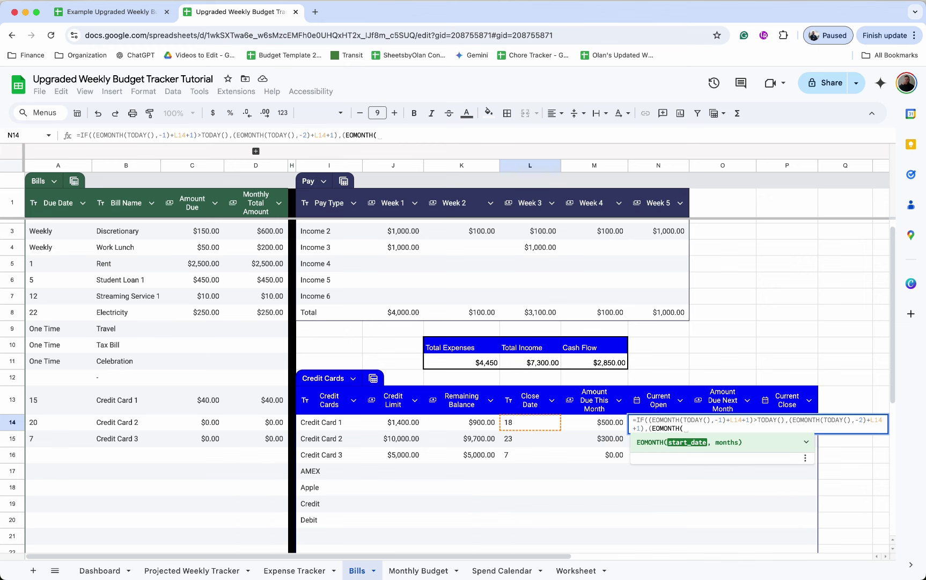
{"action": "type", "text": "TODAY"}
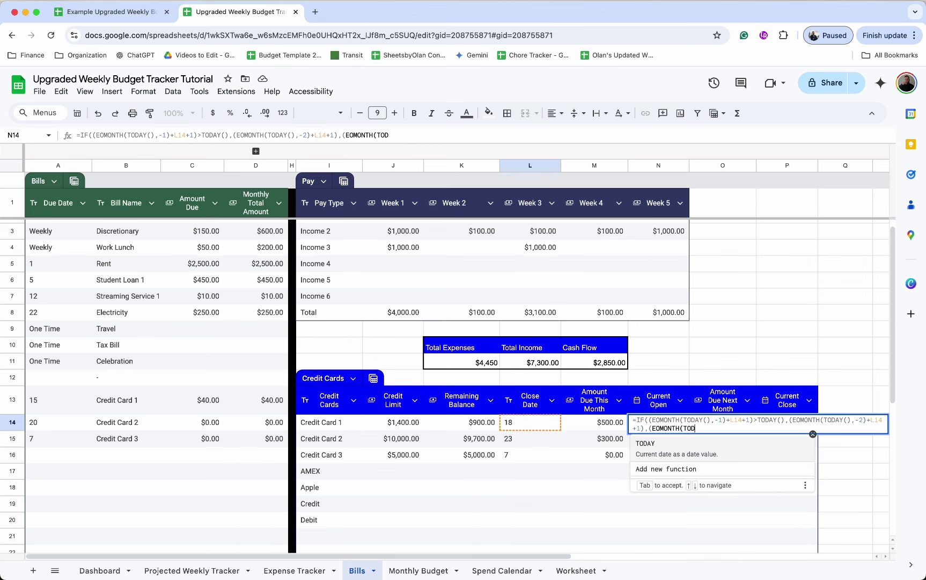
{"action": "type", "text": "("}
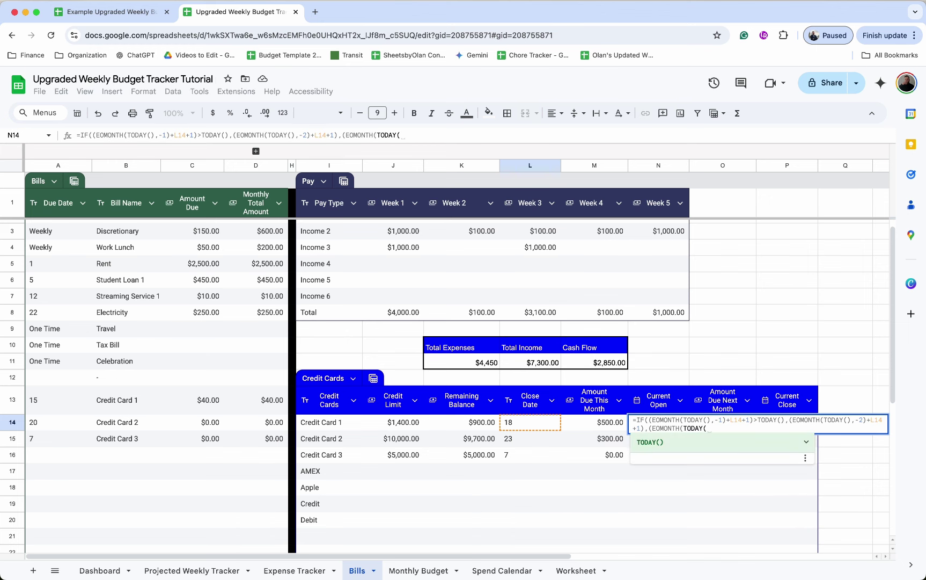
{"action": "type", "text": "),-1"}
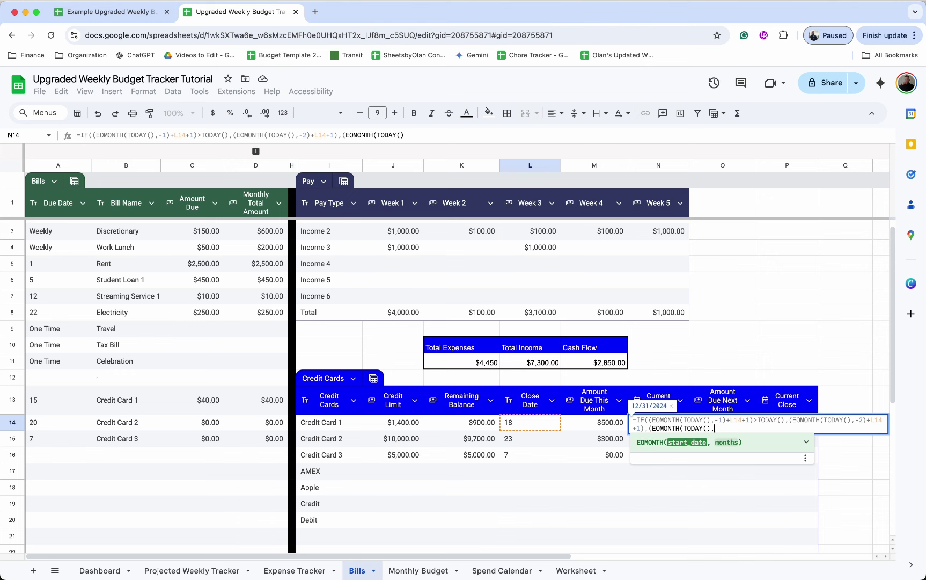
{"action": "type", "text": ")"}
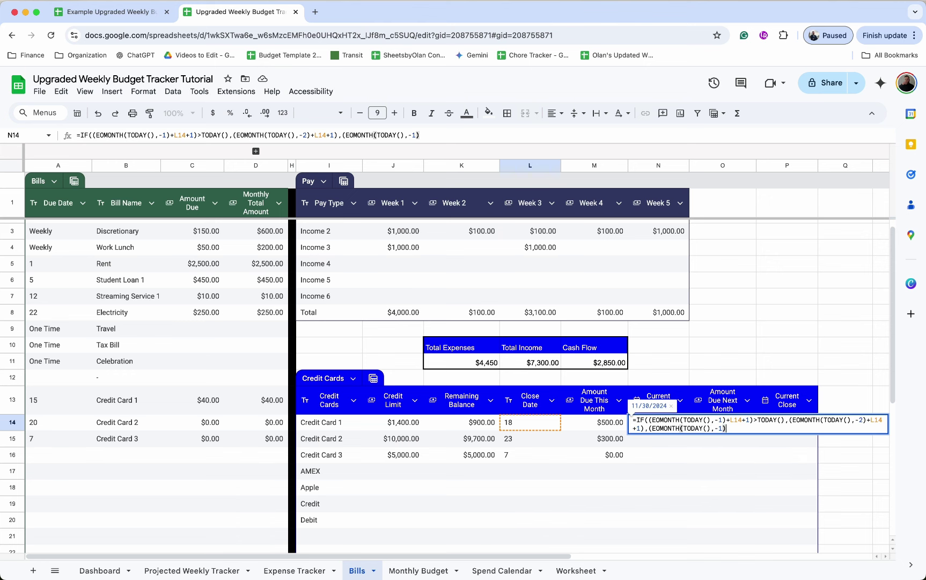
{"action": "type", "text": "+"}
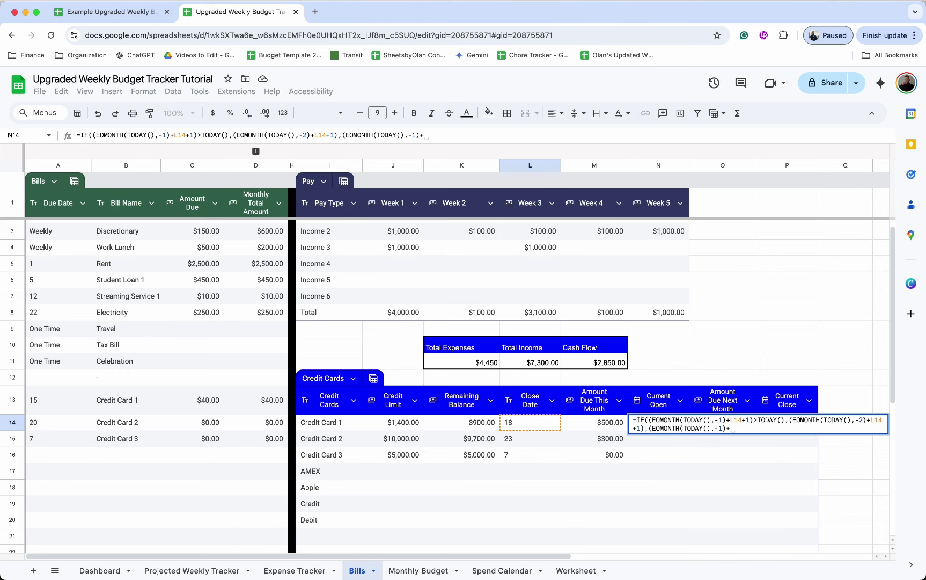
{"action": "left_click", "coordinate": [514, 424]}
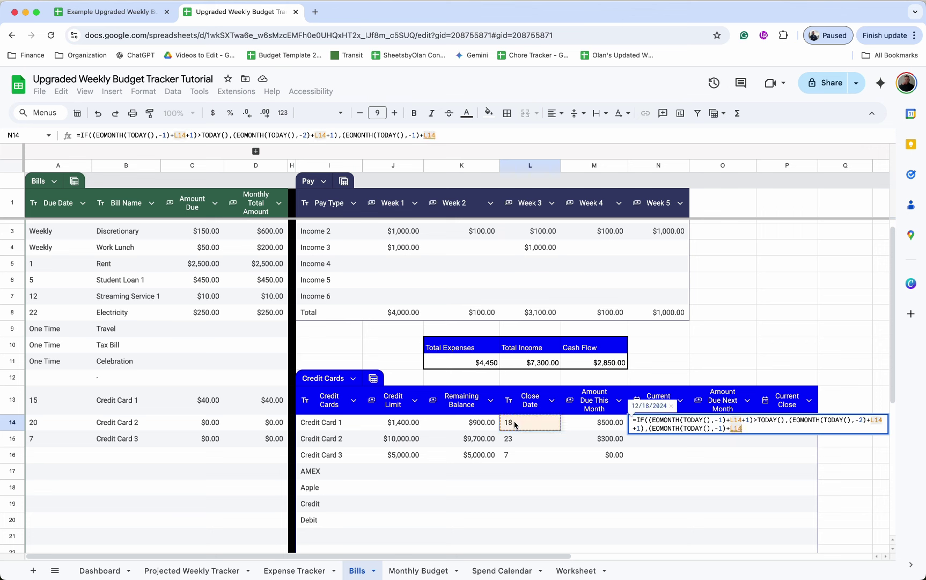
{"action": "type", "text": "+1"}
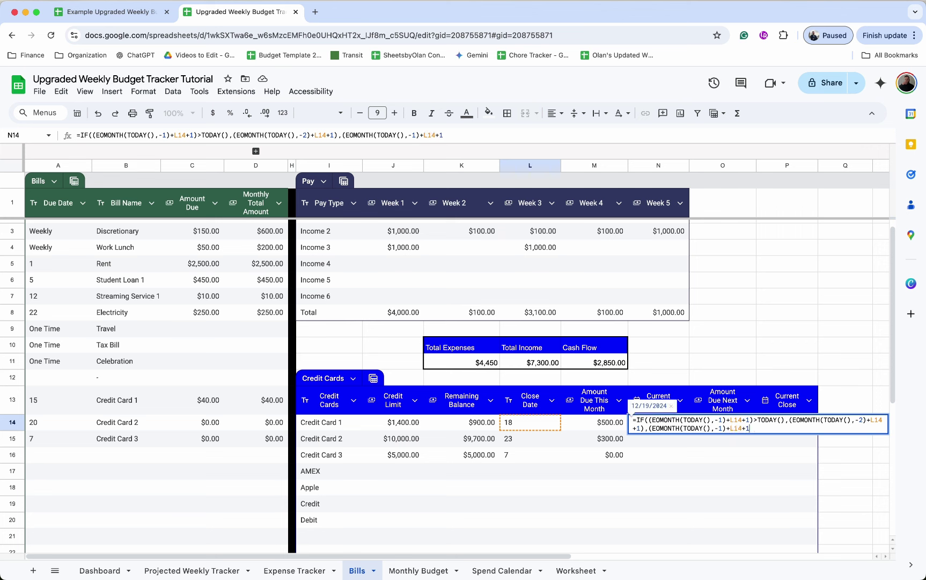
{"action": "type", "text": "))"}
{"action": "key", "text": "Return"}
Step: Fill the Current Open formula down from Credit Card 1 to the Credit Card 2 and Credit Card 3 rows
{"action": "left_click", "coordinate": [671, 423]}
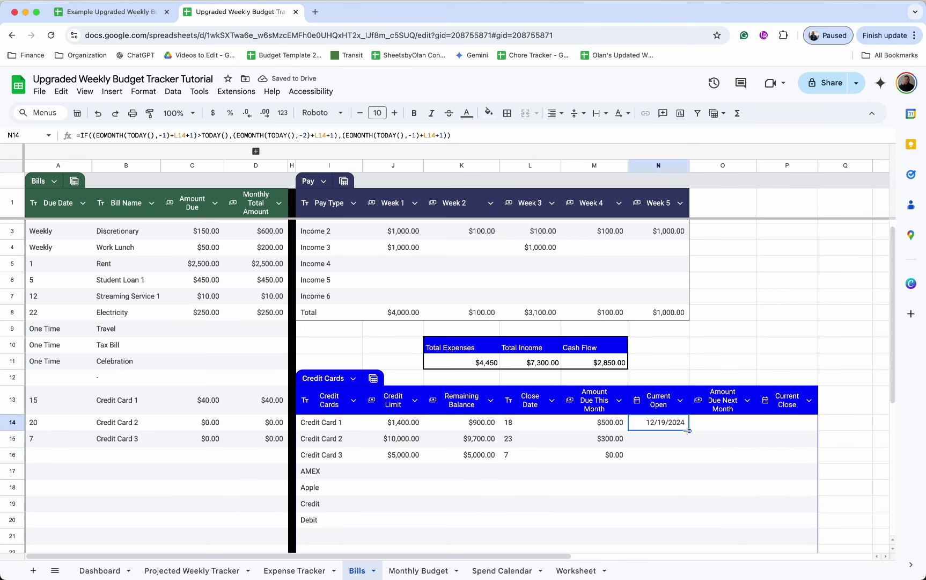
{"action": "left_click_drag", "start_coordinate": [689, 430], "coordinate": [686, 449]}
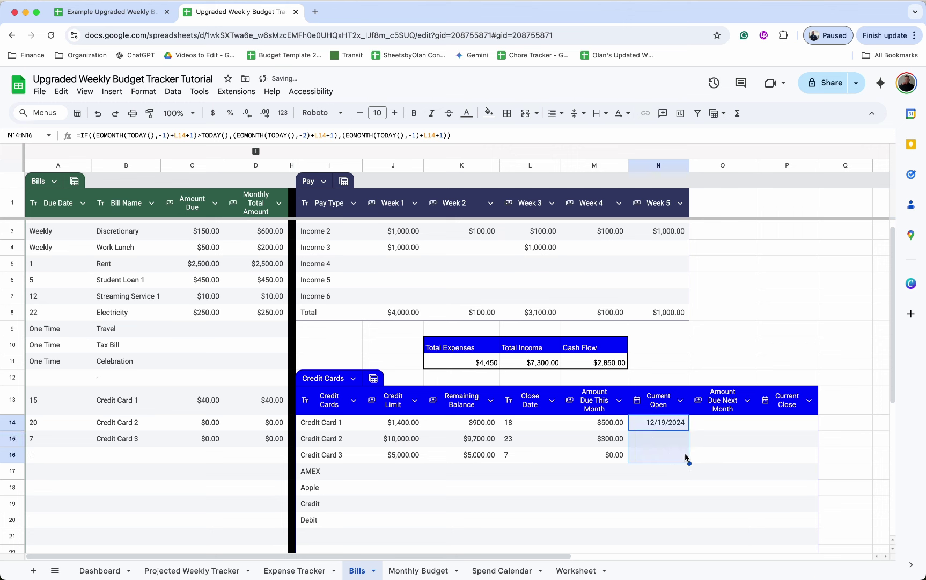
{"action": "left_click", "coordinate": [669, 440]}
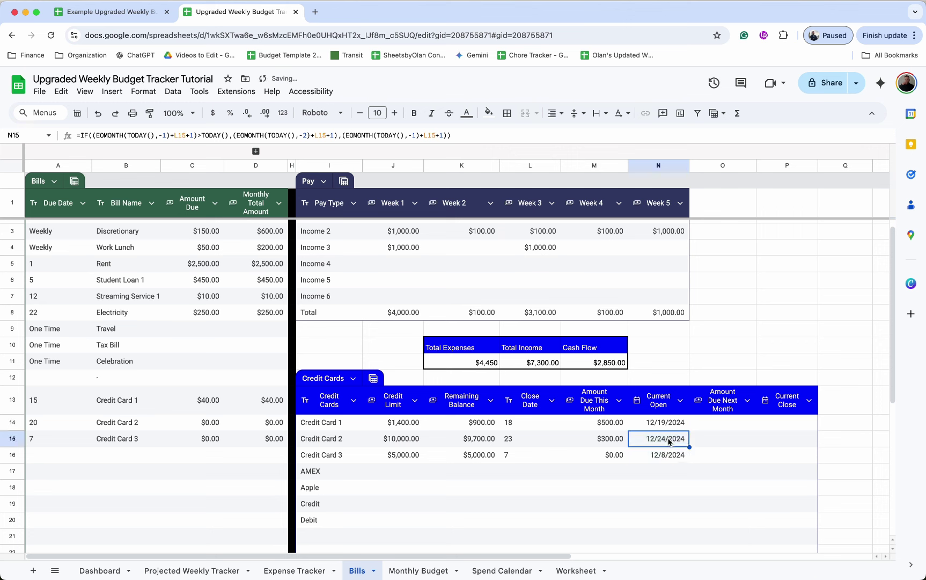
Step: Enter Close Date values of 10 for AMEX and 9 for Apple in the Credit Cards table
{"action": "left_click", "coordinate": [530, 470]}
{"action": "type", "text": "10"}
{"action": "key", "text": "Return"}
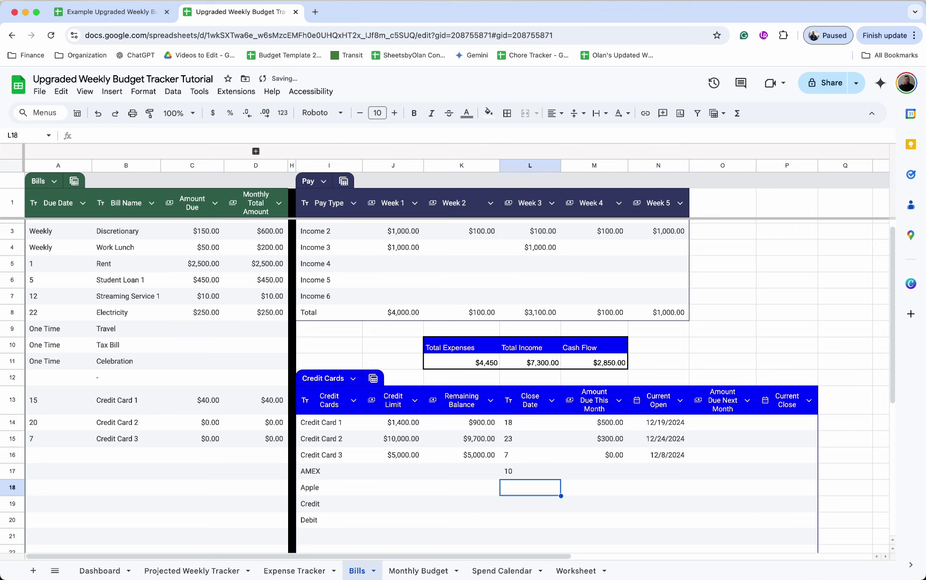
{"action": "type", "text": "9"}
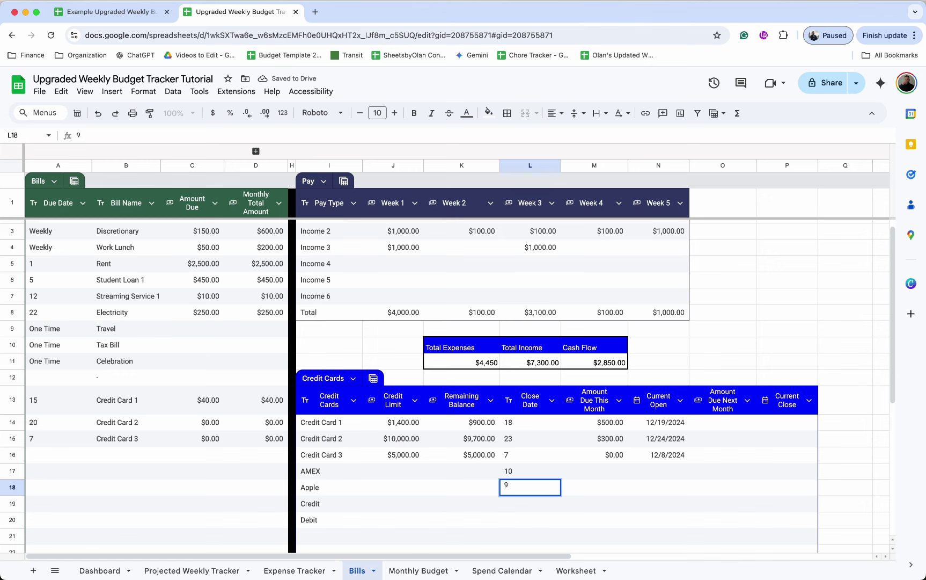
{"action": "key", "text": "Return"}
Step: Fill the Current Open formula down from the Credit Card 3 row to the AMEX and Apple rows
{"action": "left_click", "coordinate": [654, 458]}
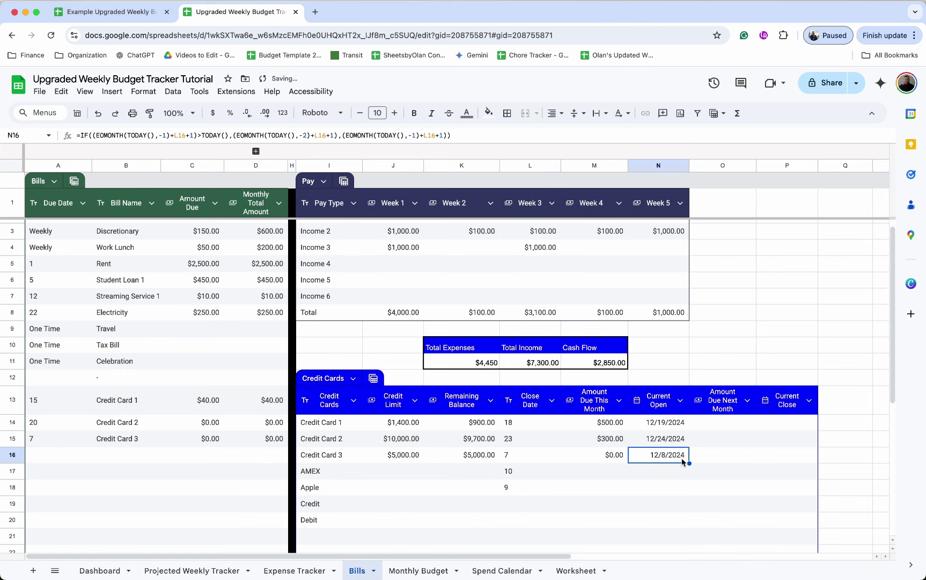
{"action": "left_click_drag", "start_coordinate": [688, 462], "coordinate": [680, 491]}
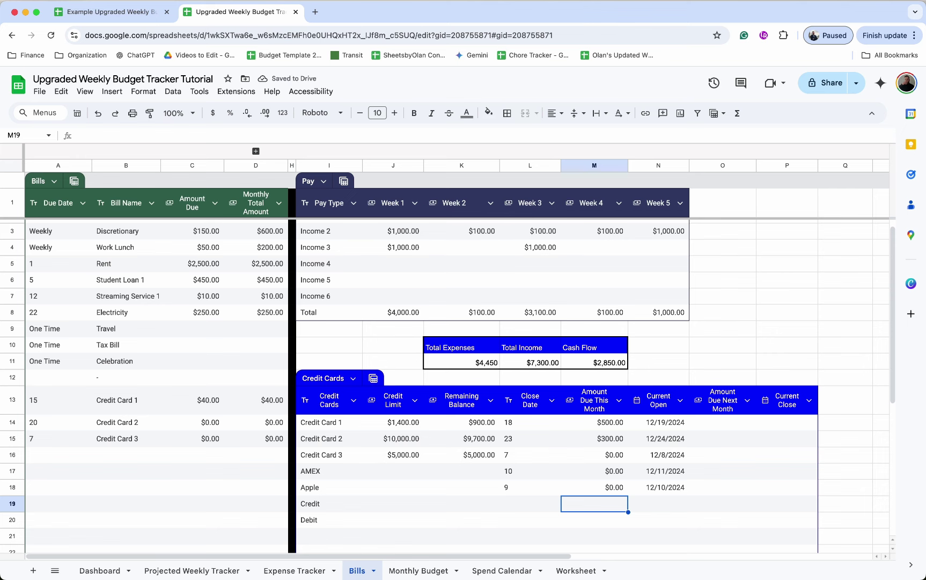
Step: Test Credit Card 1's Current Open formula with a Close Date of 29, and restore the Close Date to 18
{"action": "left_click", "coordinate": [684, 423]}
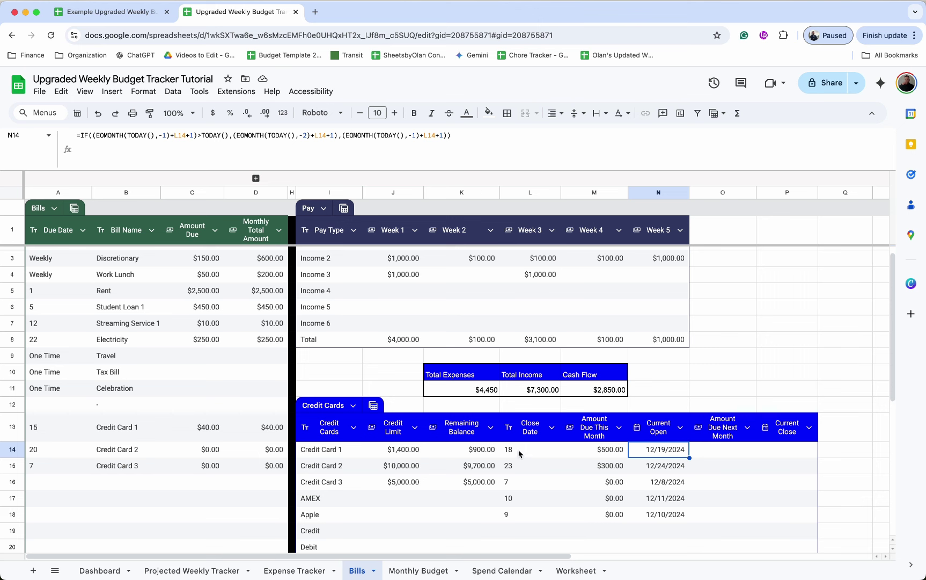
{"action": "left_click", "coordinate": [558, 457]}
{"action": "type", "text": "29"}
{"action": "left_click", "coordinate": [680, 455]}
{"action": "left_click", "coordinate": [533, 450]}
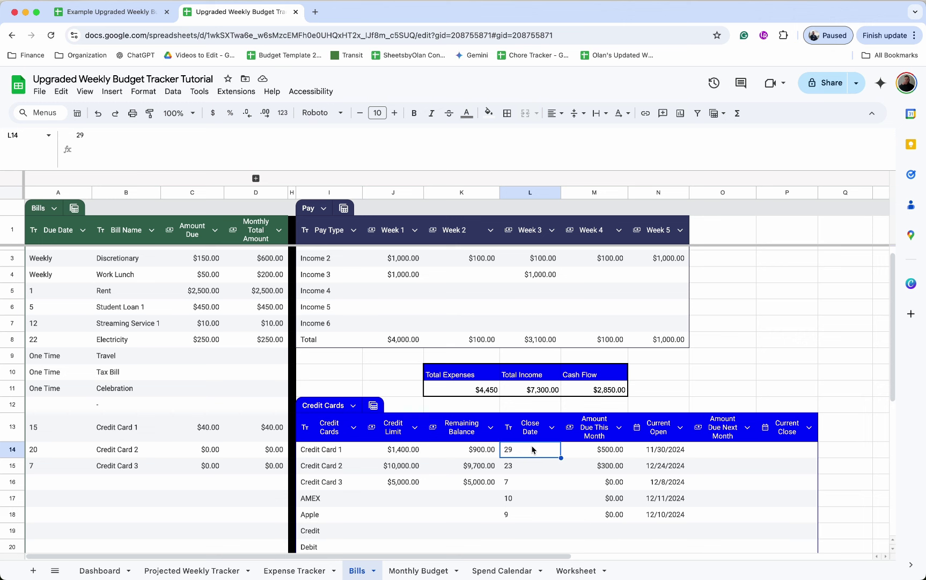
{"action": "type", "text": "18"}
{"action": "key", "text": "Return"}
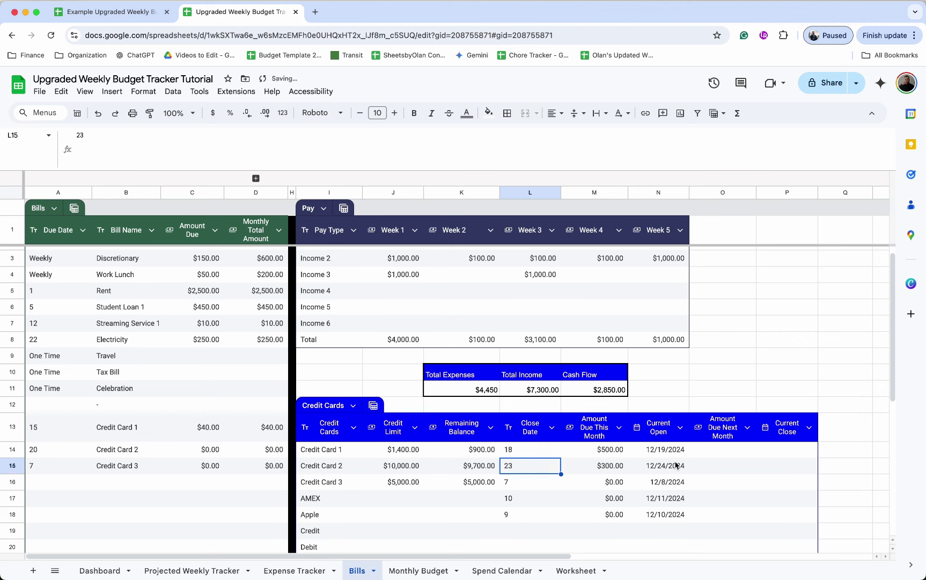
Step: Enter =J14-K14-M14 as Credit Card 1's Amount Due Next Month and decline the suggested autofill
{"action": "left_click", "coordinate": [720, 450]}
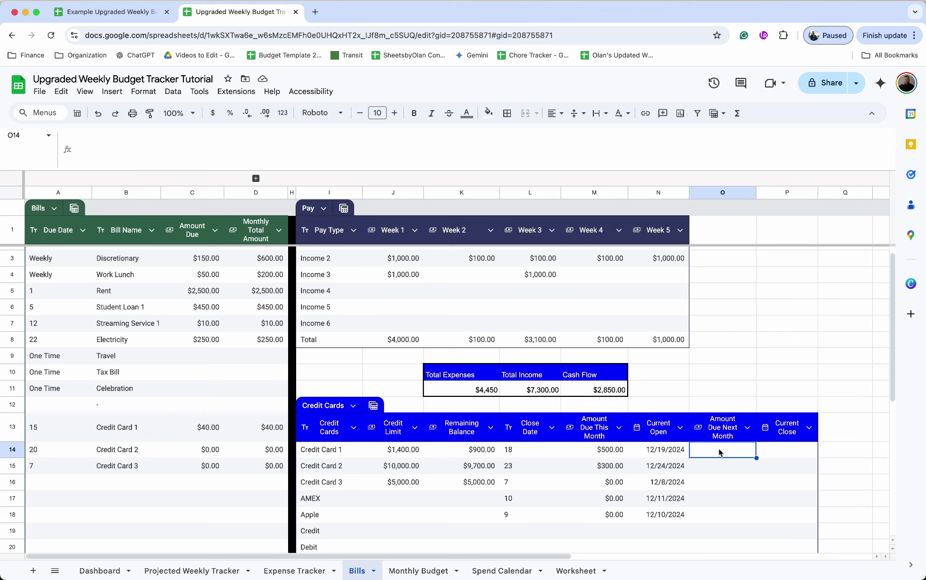
{"action": "type", "text": "="}
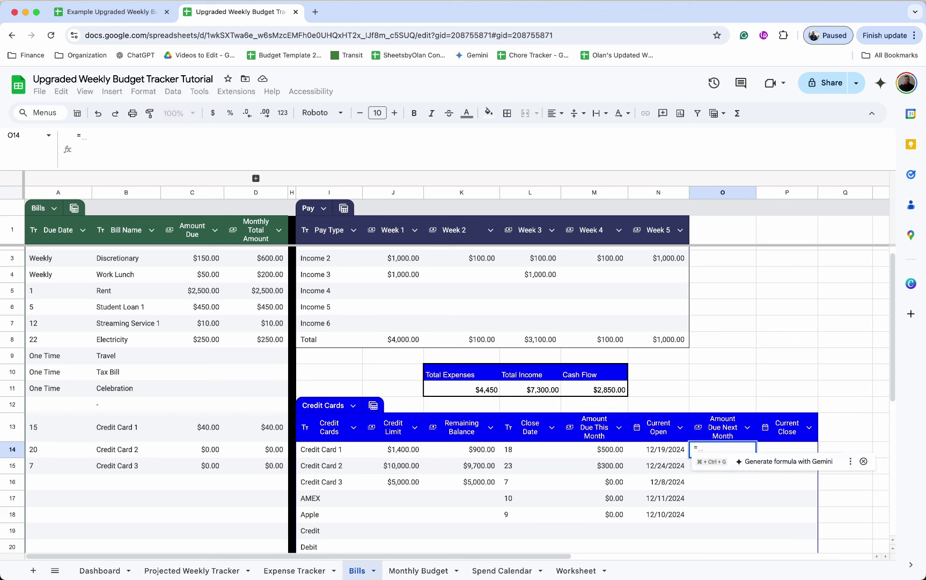
{"action": "left_click", "coordinate": [413, 453]}
{"action": "type", "text": "-"}
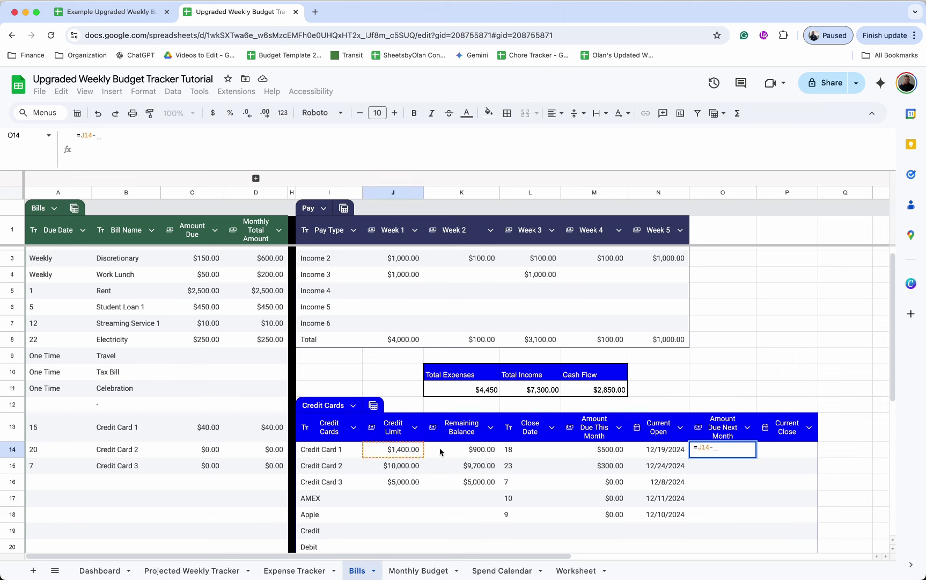
{"action": "left_click", "coordinate": [440, 452]}
{"action": "type", "text": "-"}
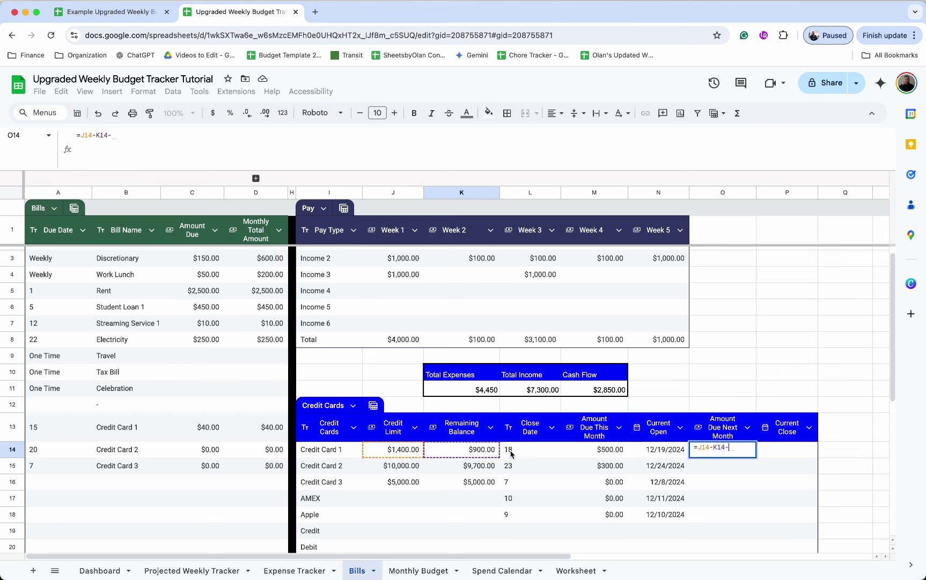
{"action": "left_click", "coordinate": [611, 451]}
{"action": "key", "text": "Return"}
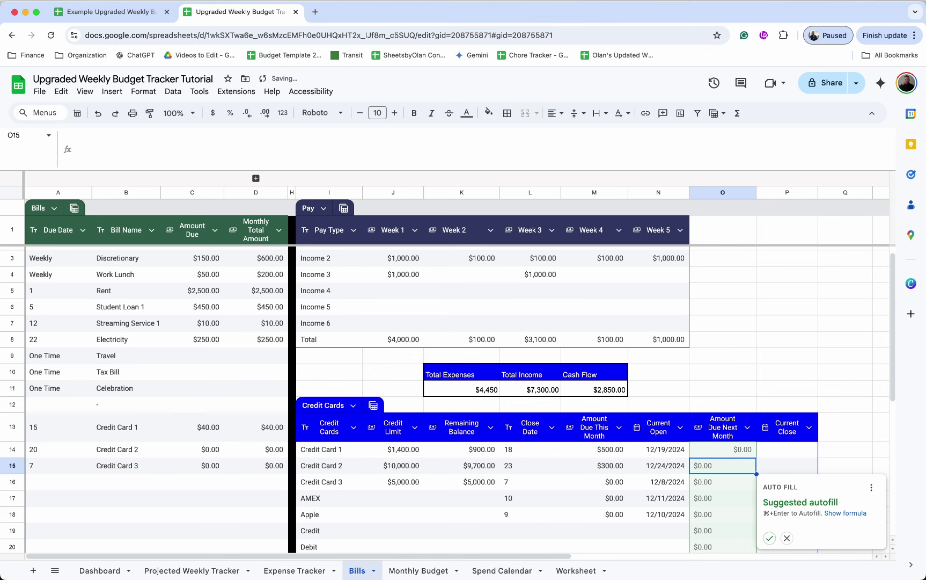
{"action": "left_click", "coordinate": [782, 533]}
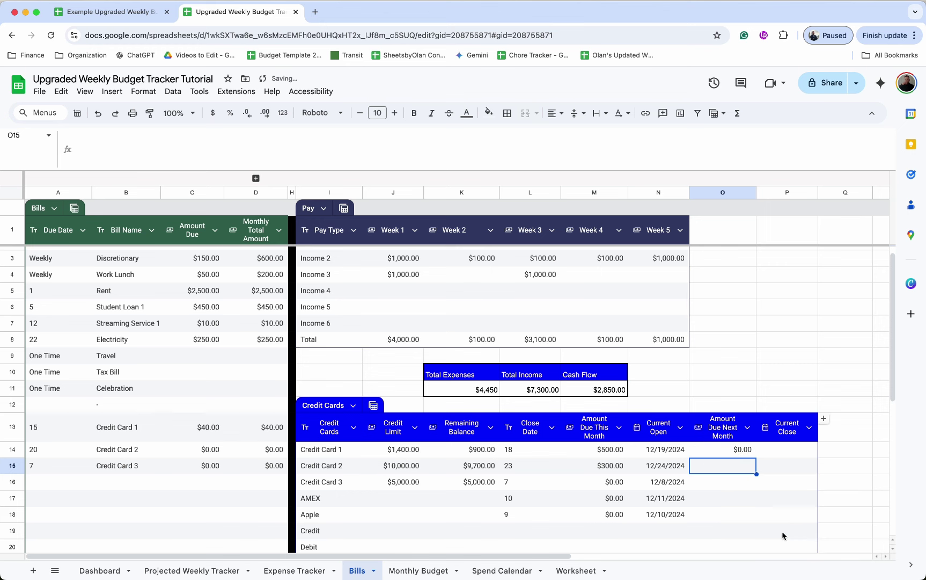
Step: Set Credit Card 1's Remaining Balance to 700 to check the Amount Due Next Month formula
{"action": "left_click", "coordinate": [733, 454]}
{"action": "left_click", "coordinate": [441, 454]}
{"action": "type", "text": "700"}
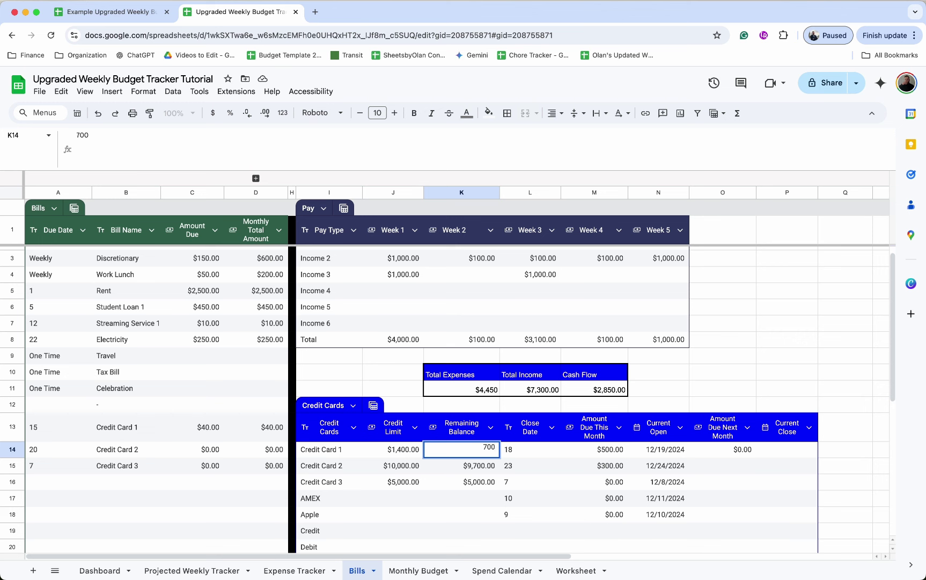
{"action": "key", "text": "Return"}
{"action": "left_click", "coordinate": [481, 451]}
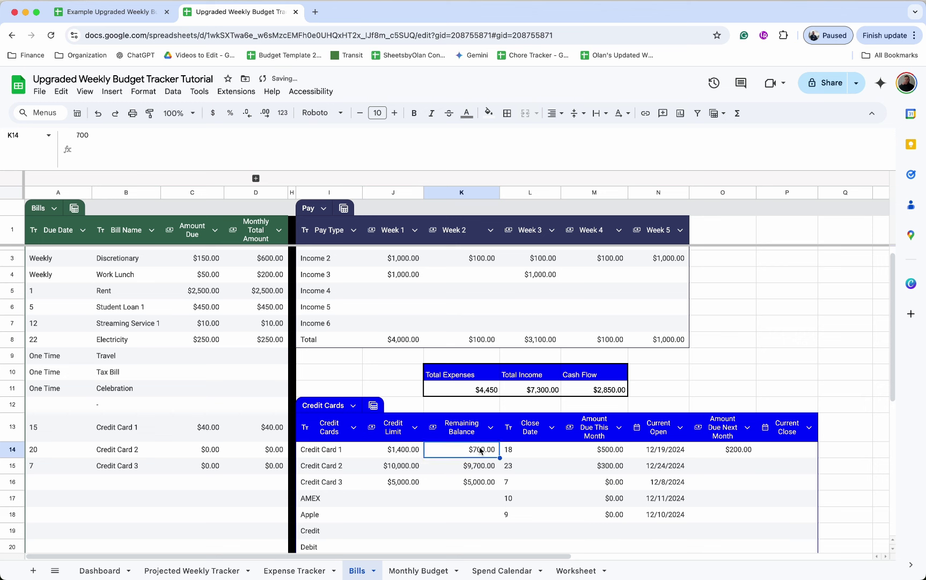
{"action": "left_click", "coordinate": [615, 456]}
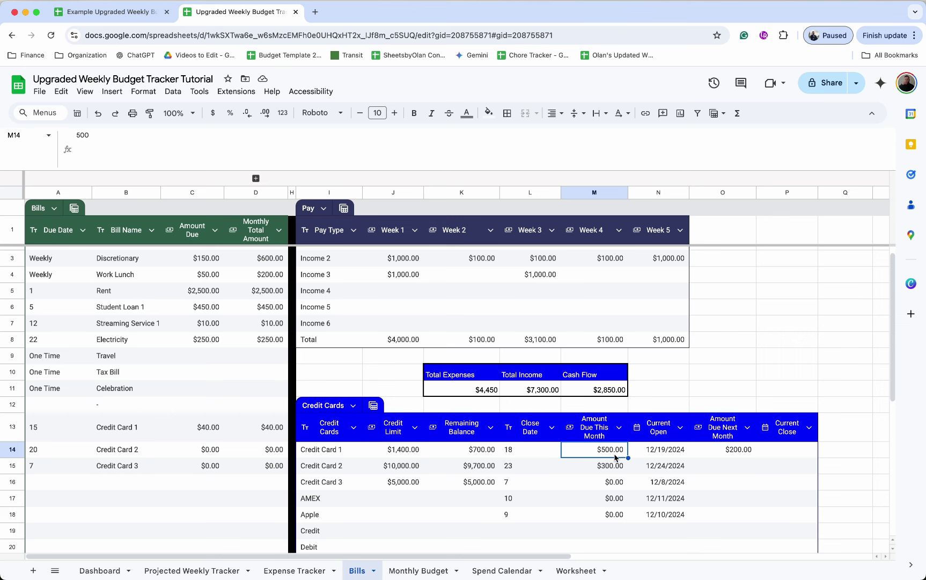
Step: Copy the Amount Due Next Month formula from Credit Card 1 to the Credit Card 3 row
{"action": "left_click", "coordinate": [755, 450]}
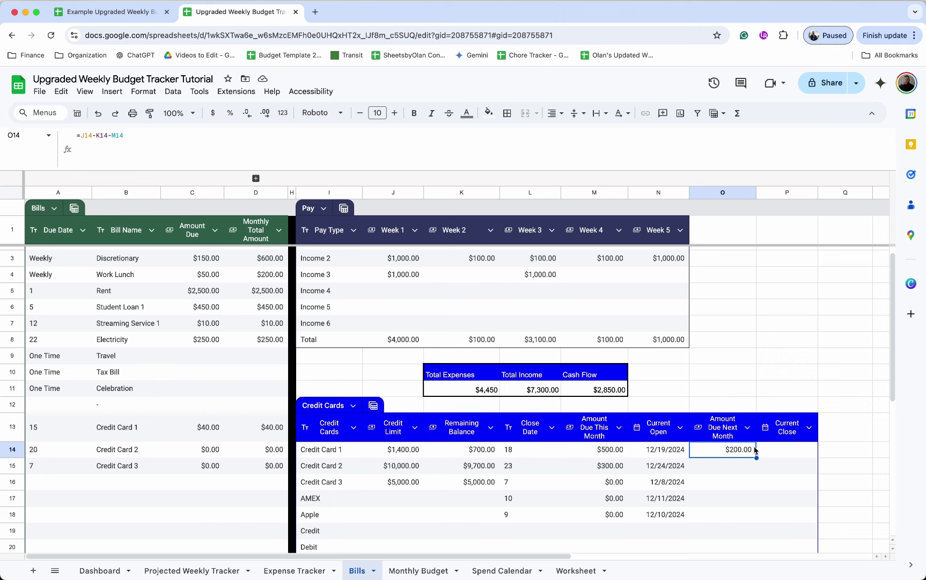
{"action": "left_click", "coordinate": [724, 466]}
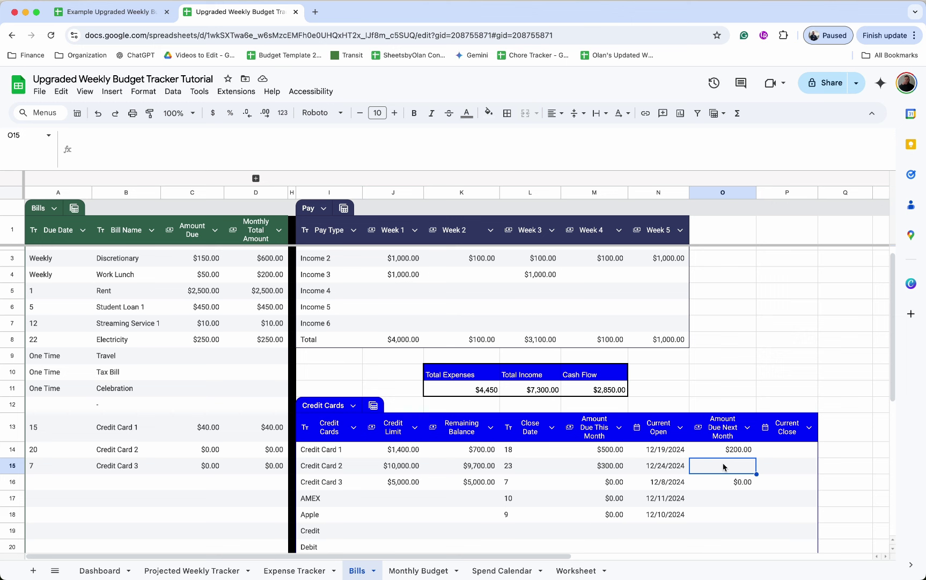
{"action": "key", "text": "Down"}
Step: Enter =EOMONTH(N14,0)+L14 as Credit Card 1's Current Close and decline the suggested autofill
{"action": "left_click", "coordinate": [798, 455]}
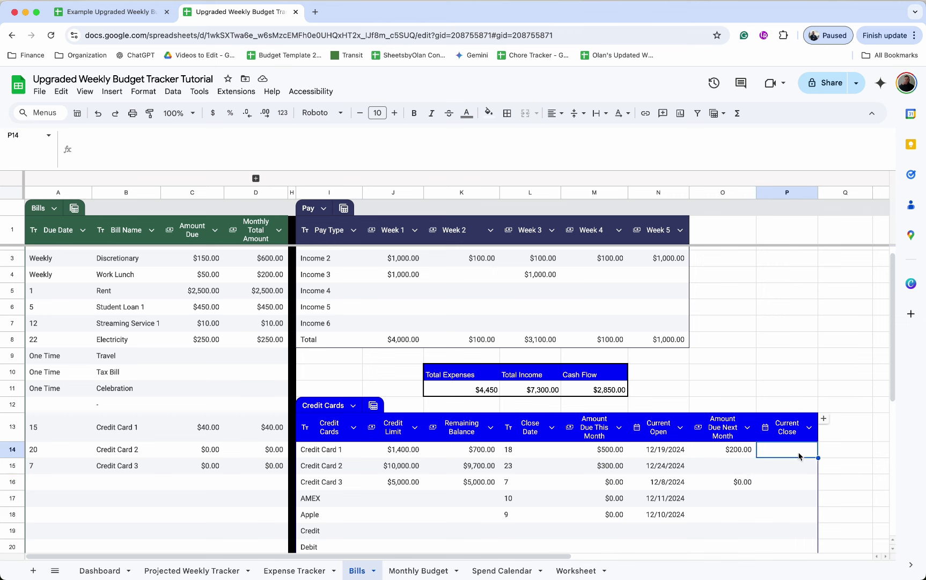
{"action": "type", "text": "=E"}
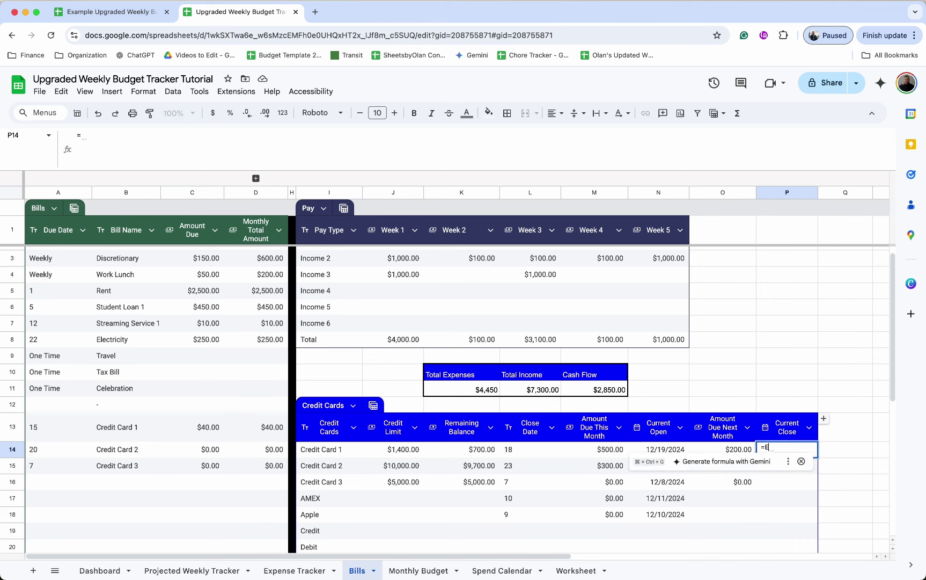
{"action": "type", "text": "OMONTH("}
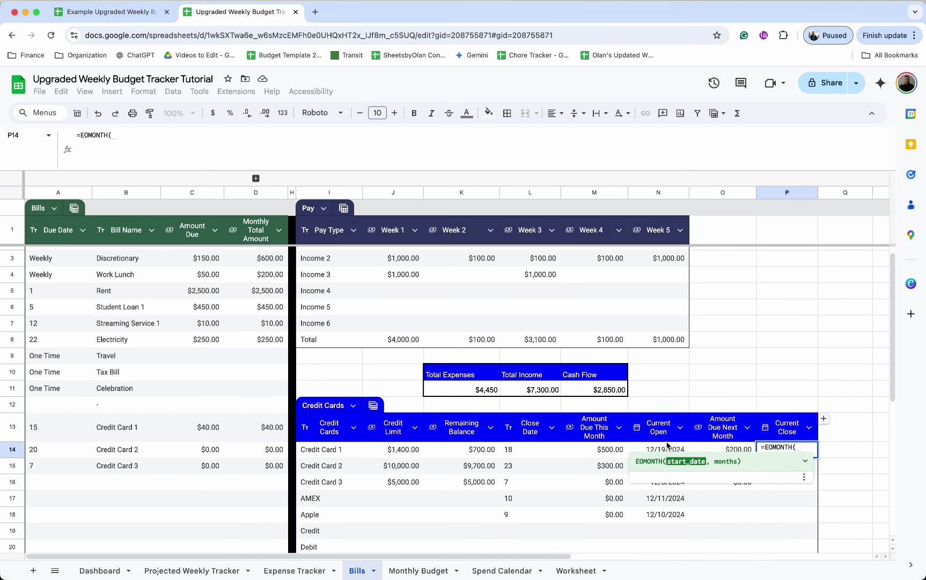
{"action": "left_click", "coordinate": [666, 446]}
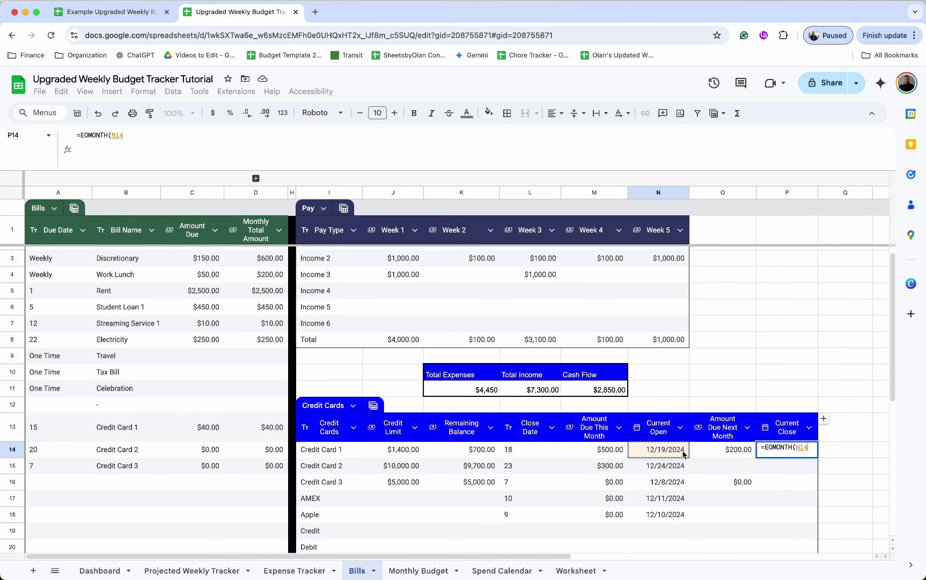
{"action": "type", "text": ",0"}
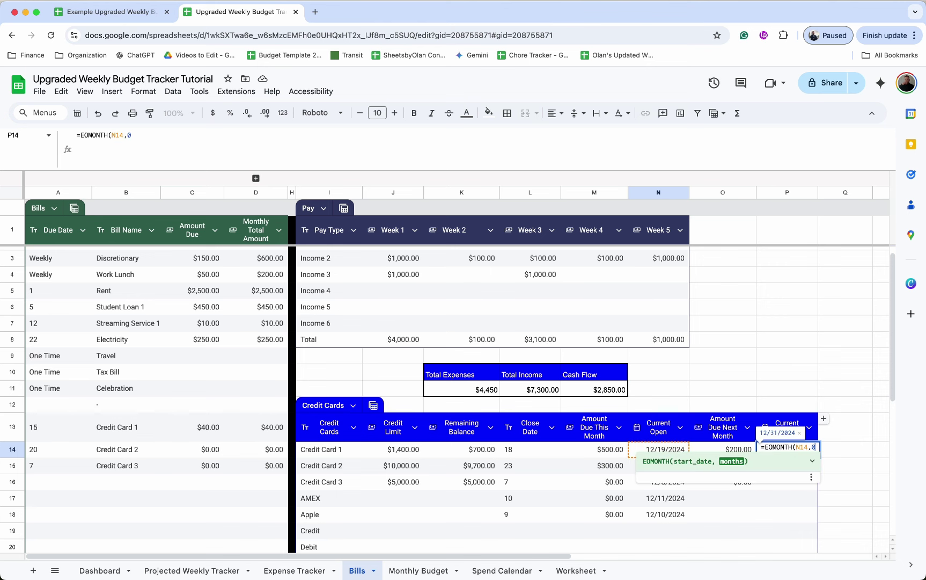
{"action": "type", "text": ")"}
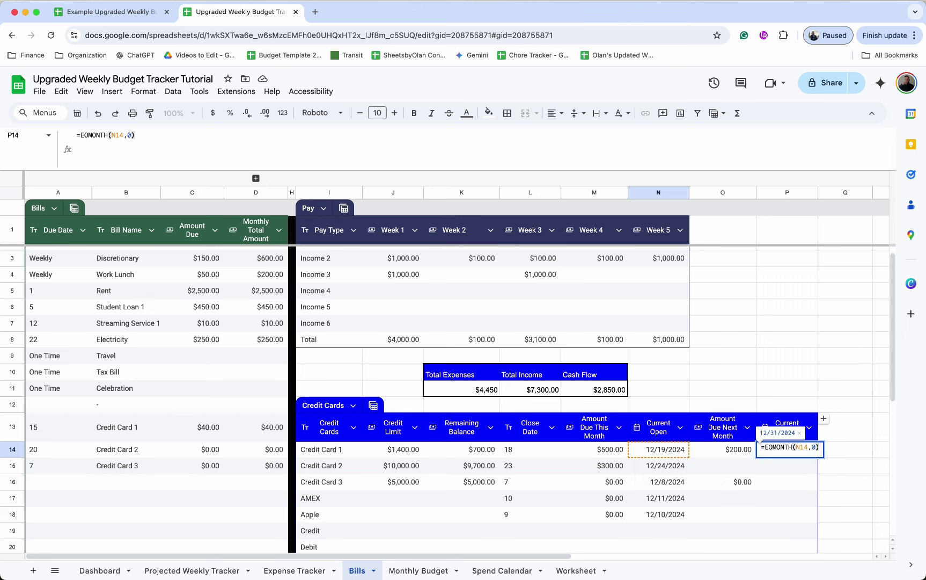
{"action": "type", "text": "+"}
{"action": "left_click", "coordinate": [538, 438]}
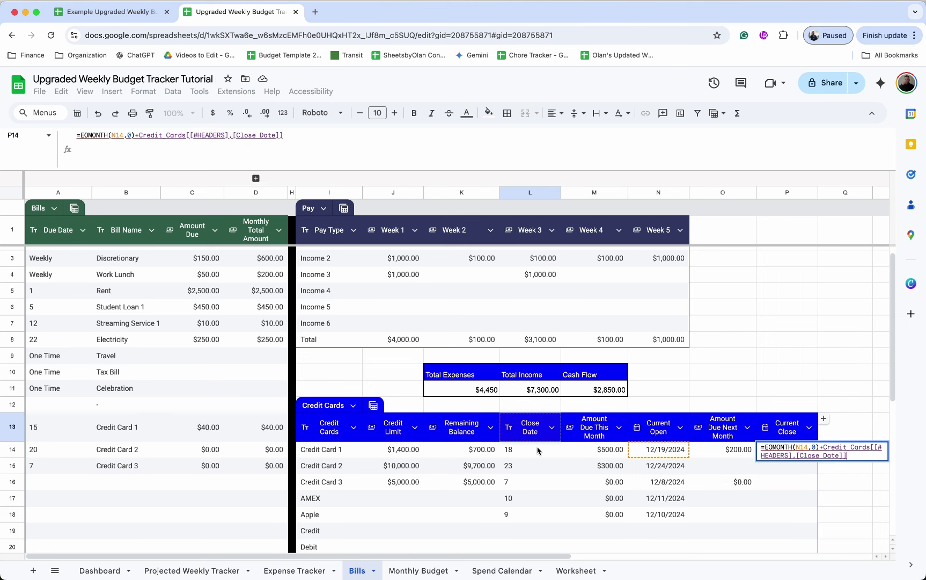
{"action": "left_click", "coordinate": [538, 450]}
{"action": "key", "text": "Return"}
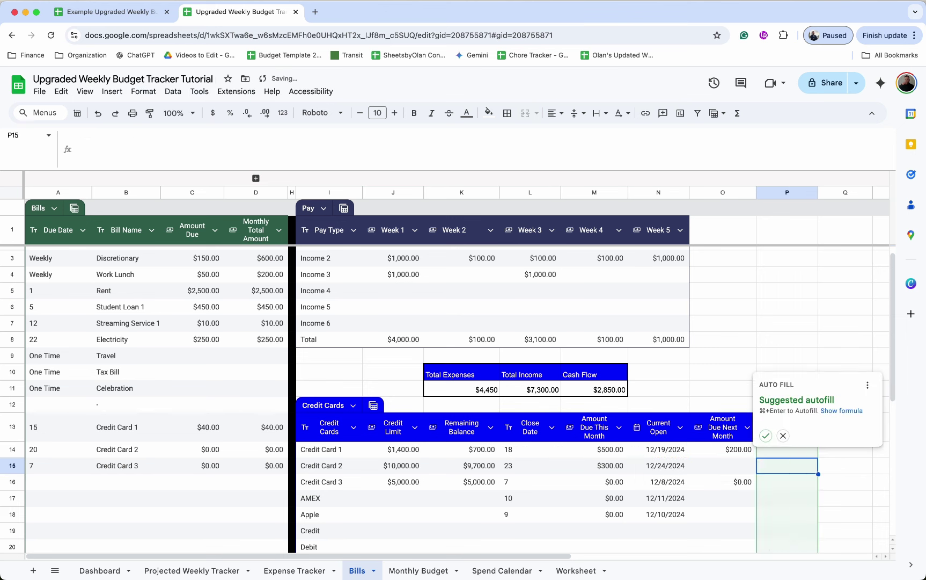
{"action": "left_click", "coordinate": [781, 435]}
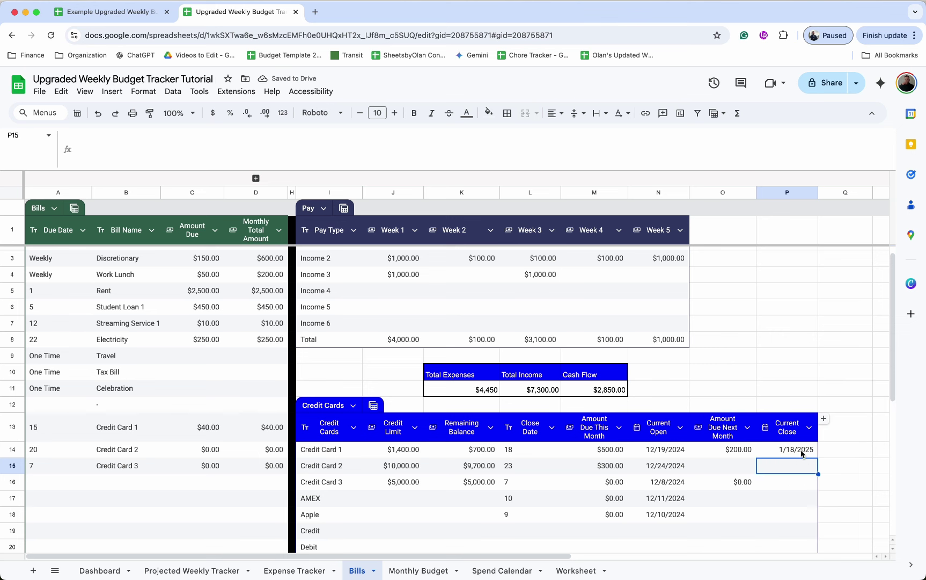
Step: Fill the Current Close formula down from Credit Card 1 to the Apple row and review the copied formulas
{"action": "left_click", "coordinate": [801, 453]}
{"action": "left_click_drag", "start_coordinate": [818, 457], "coordinate": [820, 513]}
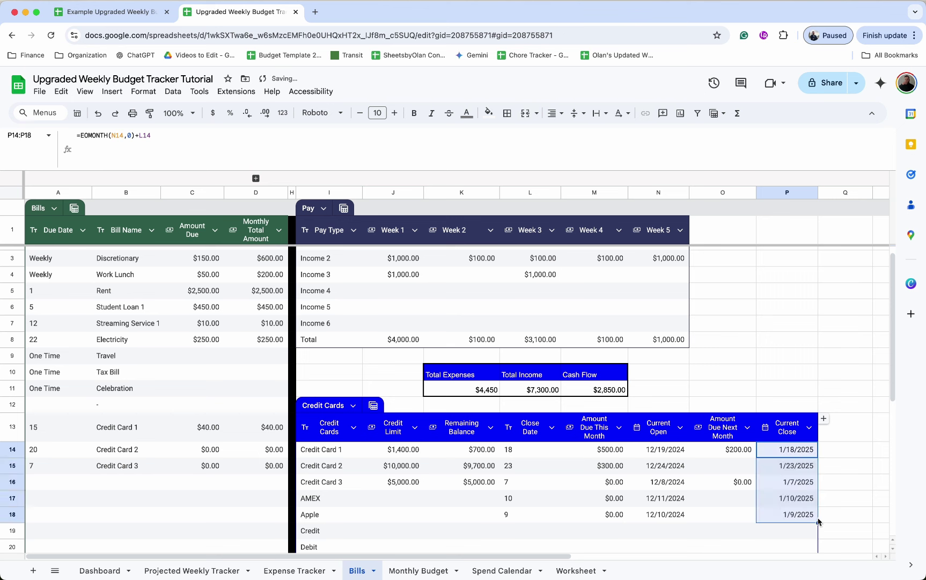
{"action": "left_click", "coordinate": [794, 470]}
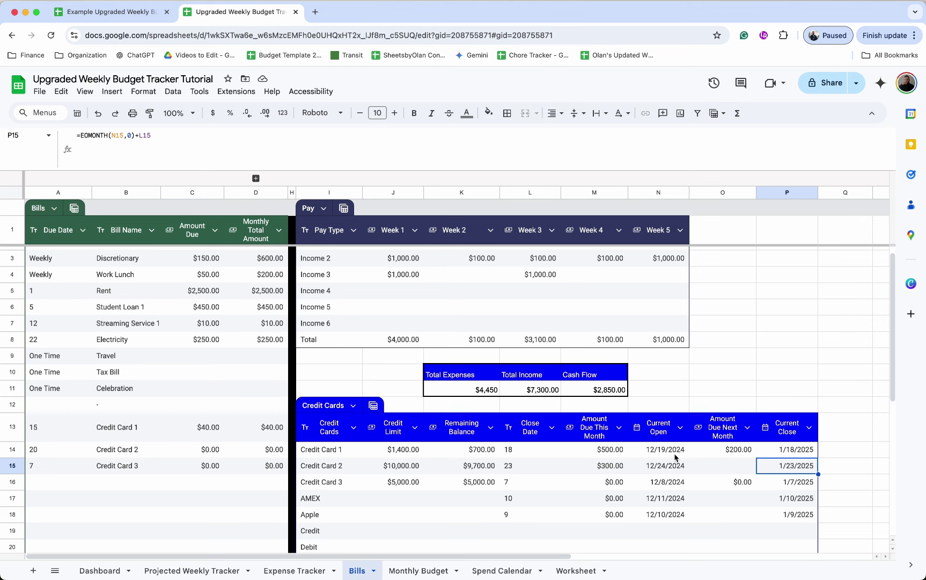
{"action": "left_click", "coordinate": [804, 453]}
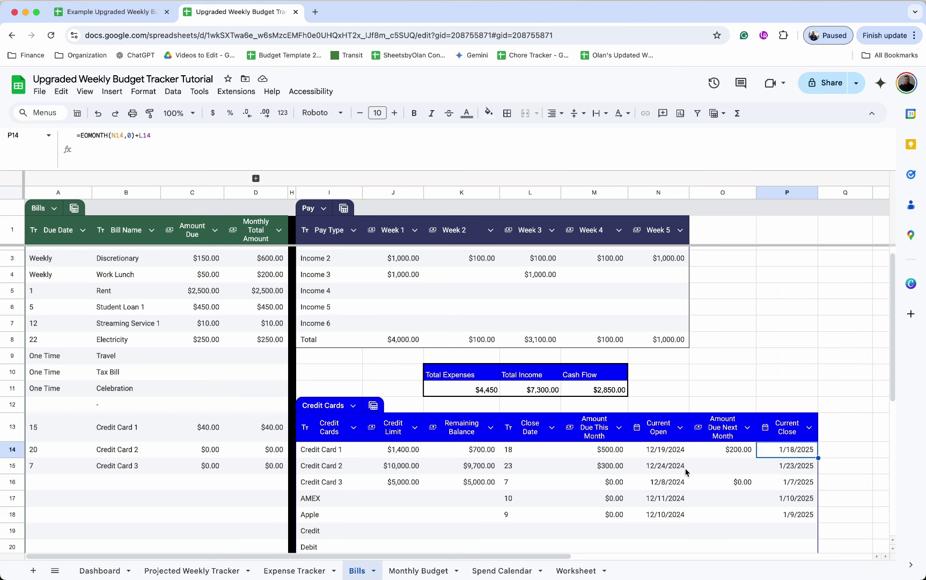
Step: Check how Credit Card 1's open and close dates respond to a Close Date of 29, and set it back to 18
{"action": "left_click", "coordinate": [812, 467]}
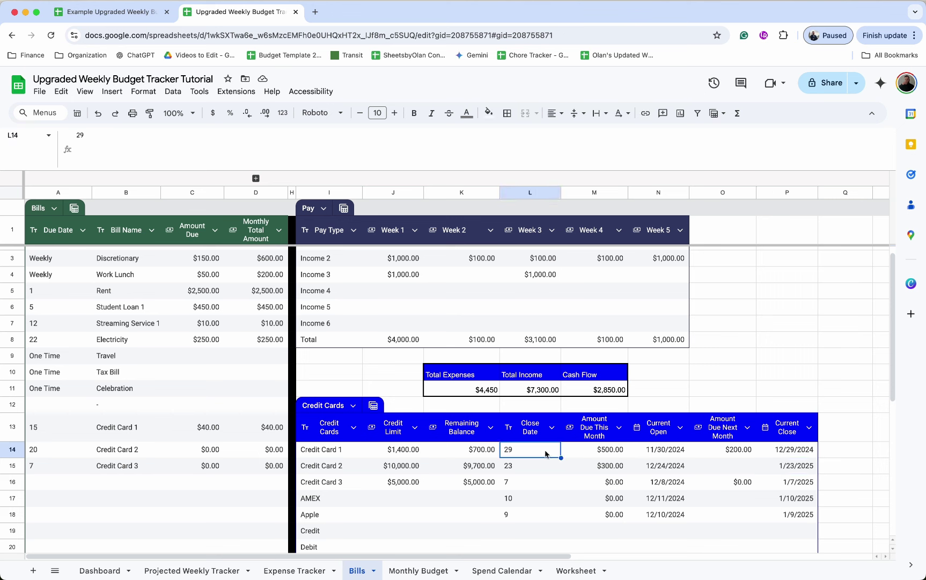
{"action": "left_click", "coordinate": [677, 457]}
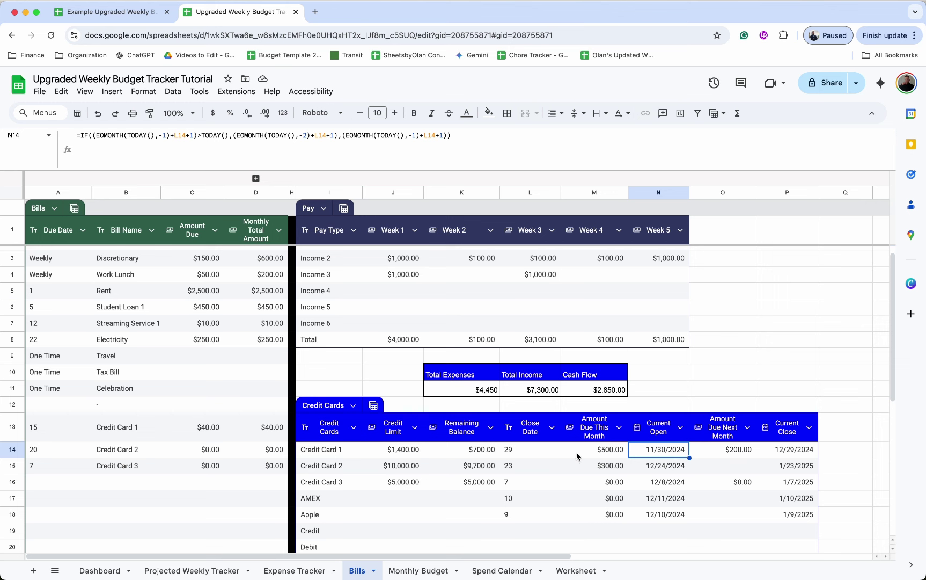
{"action": "left_click", "coordinate": [523, 453]}
{"action": "type", "text": "18"}
{"action": "key", "text": "Return"}
{"action": "scroll", "coordinate": [451, 440], "scroll_direction": "up", "scroll_amount": 1}
{"action": "left_click", "coordinate": [451, 440]}
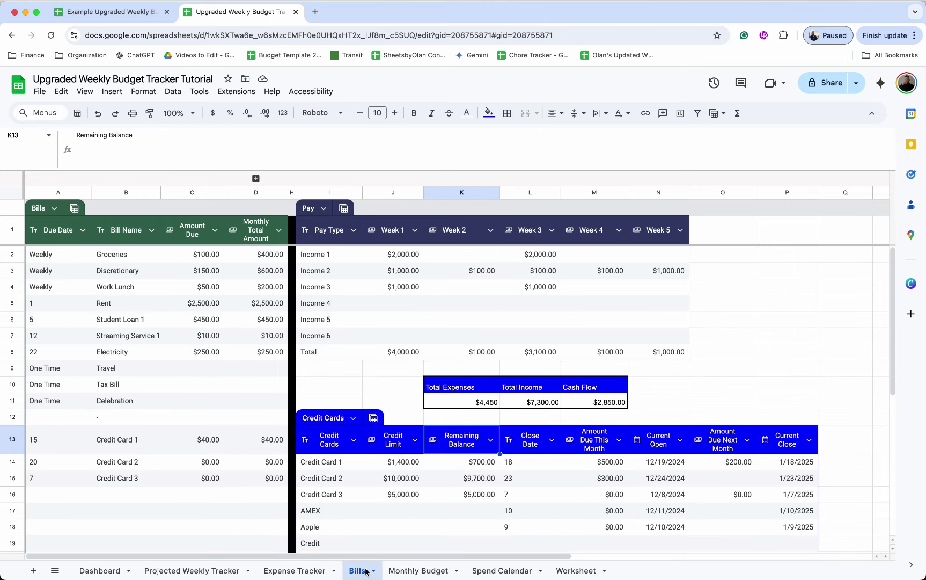
{"action": "scroll", "coordinate": [702, 448], "scroll_direction": "down", "scroll_amount": 3}
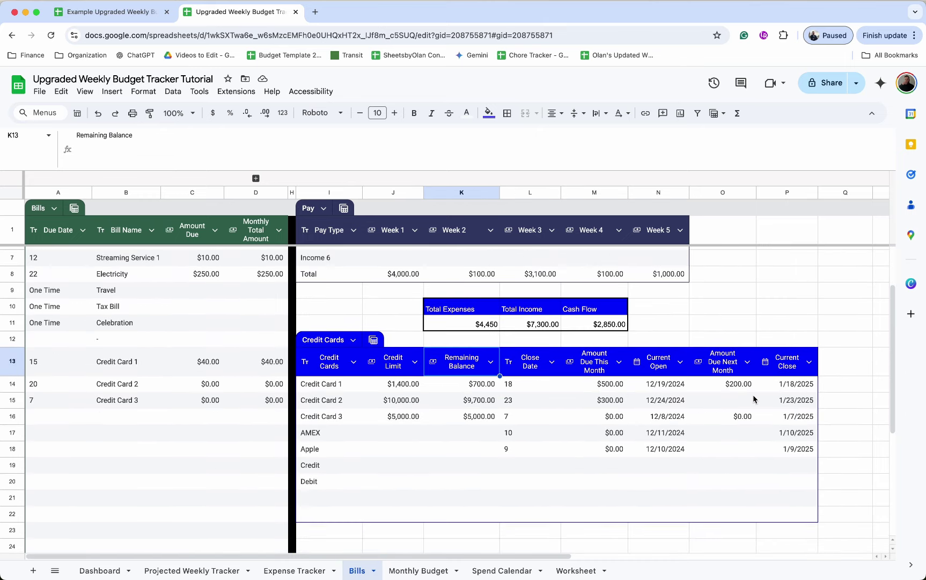
{"action": "scroll", "coordinate": [744, 408], "scroll_direction": "up", "scroll_amount": 3}
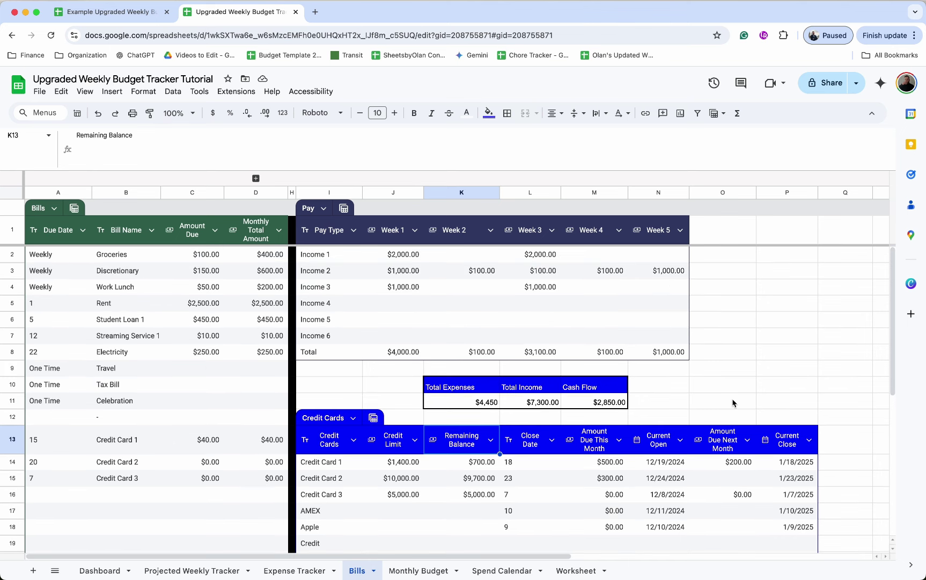
Step: Convert columns A to J of the Expense Tracker sheet to a table and name it Expenses
{"action": "left_click", "coordinate": [308, 570]}
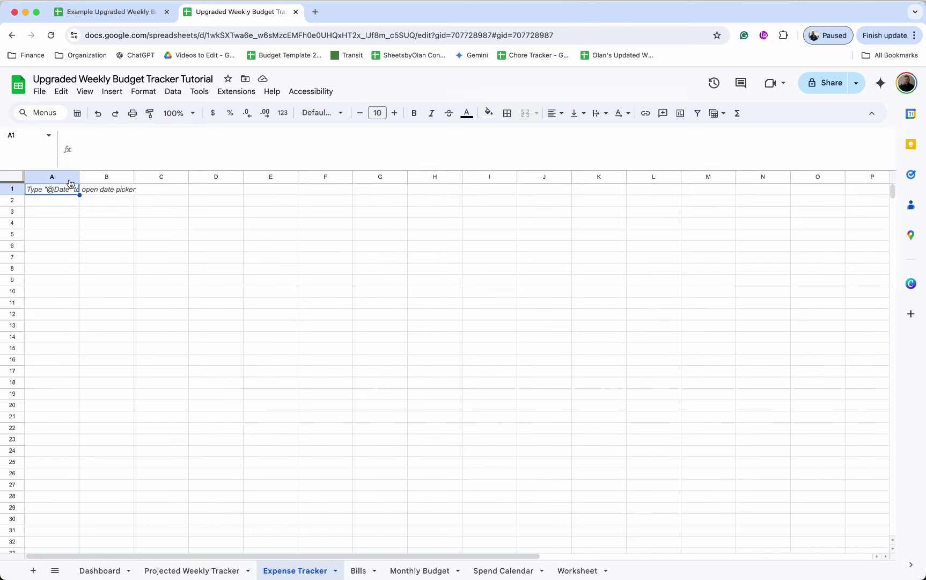
{"action": "left_click_drag", "start_coordinate": [59, 177], "coordinate": [559, 169]}
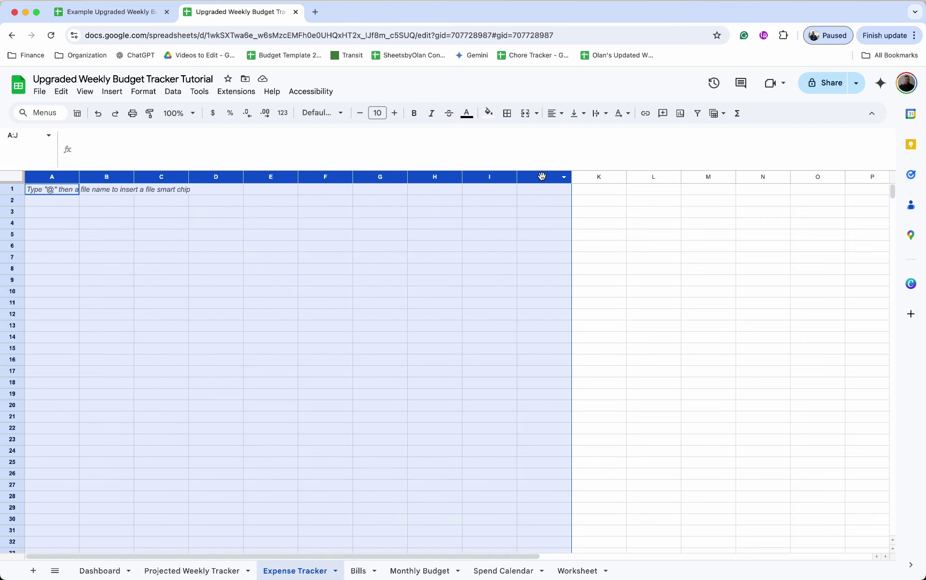
{"action": "left_click", "coordinate": [155, 93]}
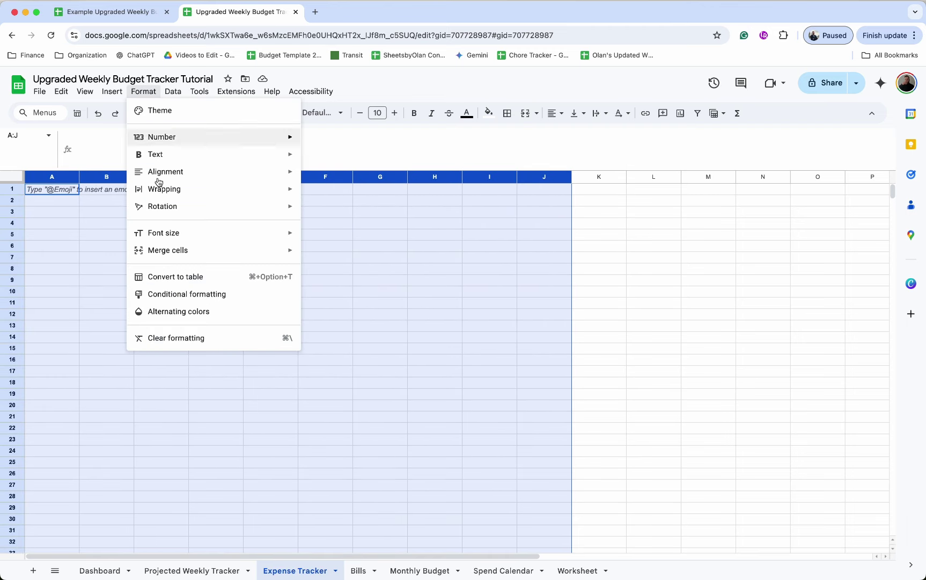
{"action": "left_click", "coordinate": [164, 277]}
{"action": "left_click", "coordinate": [54, 193]}
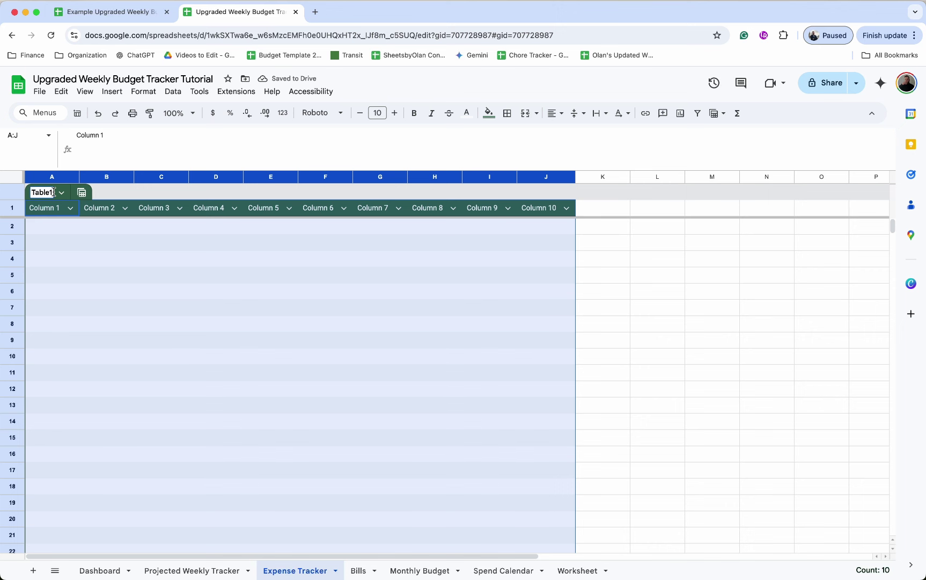
{"action": "key", "text": "BackSpace"}
{"action": "type", "text": "Expenses"}
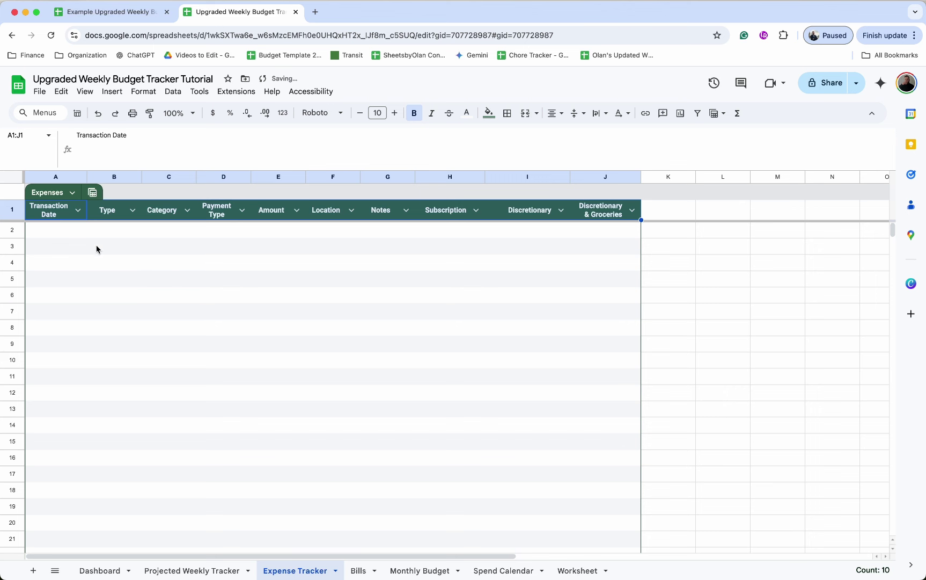
{"action": "left_click", "coordinate": [60, 231]}
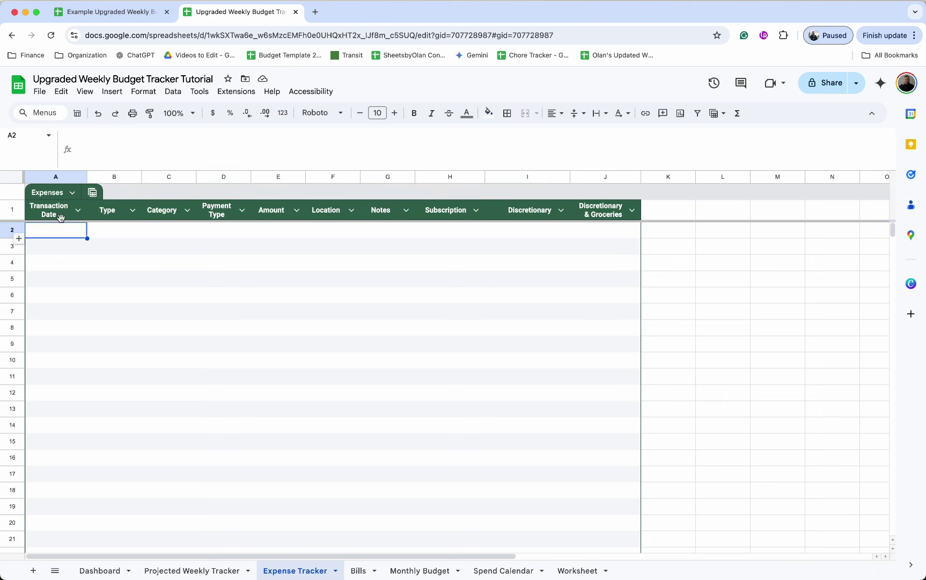
{"action": "left_click", "coordinate": [66, 216]}
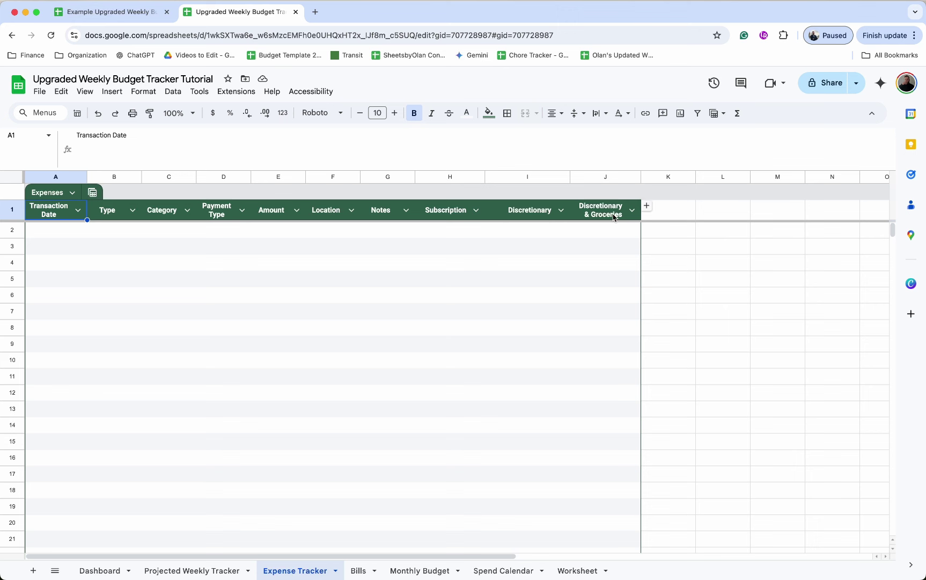
Step: Group columns H to J, Subscription through Discretionary & Groceries, and collapse and re-expand the group to test it
{"action": "left_click_drag", "start_coordinate": [606, 176], "coordinate": [471, 179]}
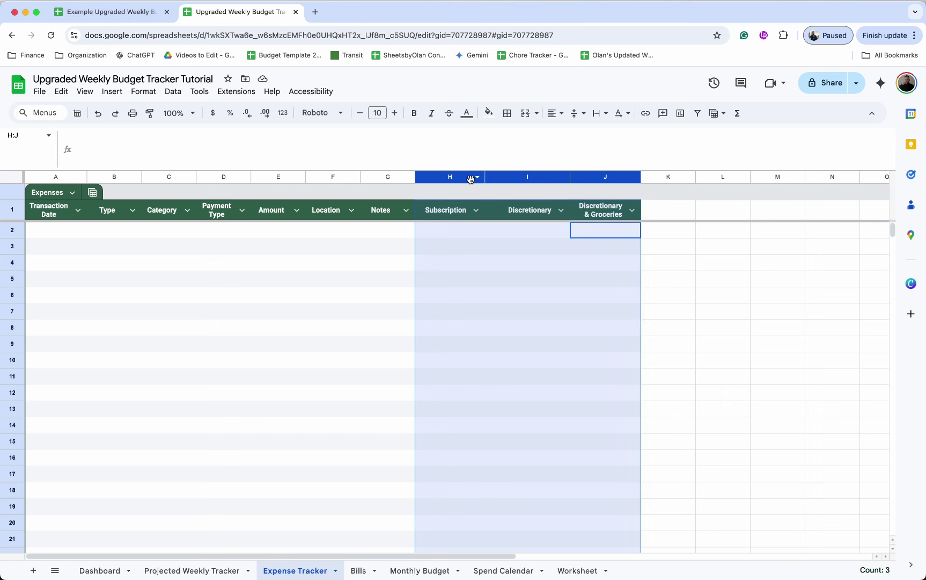
{"action": "right_click", "coordinate": [470, 179]}
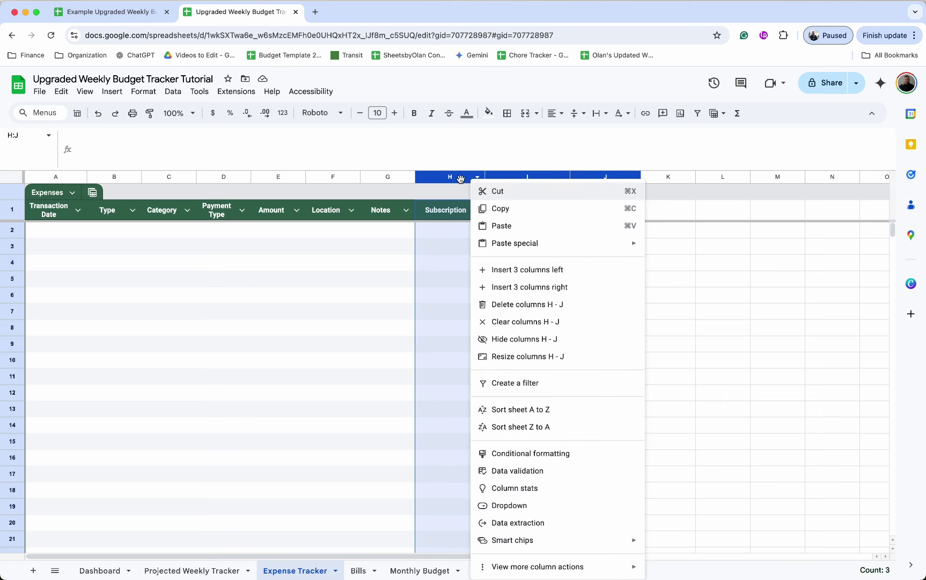
{"action": "mouse_move", "coordinate": [562, 566]}
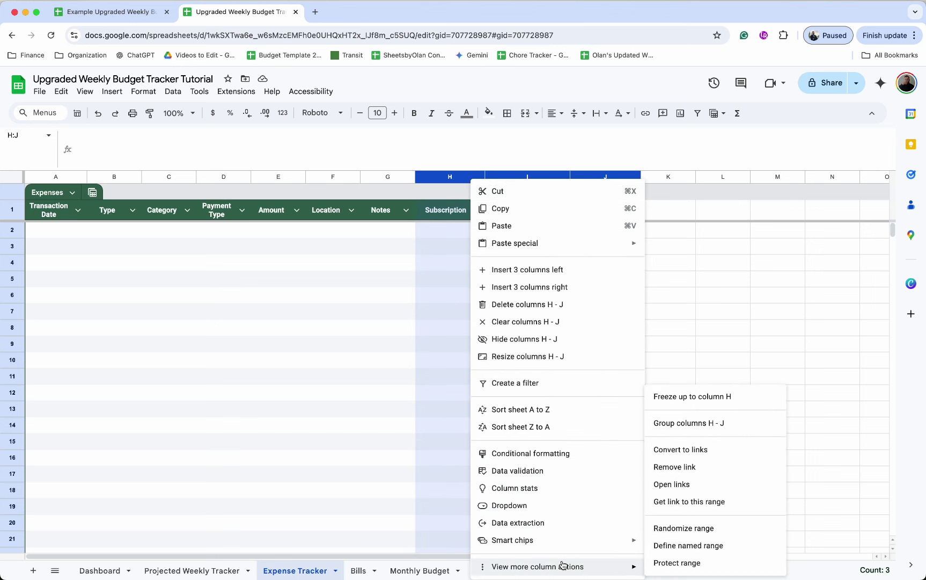
{"action": "left_click", "coordinate": [705, 427]}
{"action": "left_click", "coordinate": [388, 179]}
{"action": "left_click", "coordinate": [388, 178]}
{"action": "left_click", "coordinate": [388, 178]}
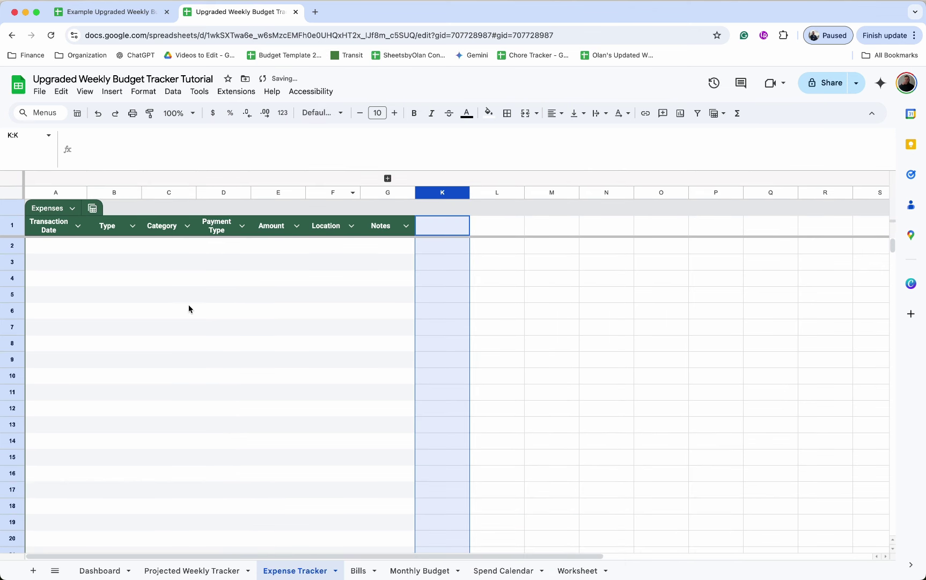
{"action": "left_click", "coordinate": [388, 178]}
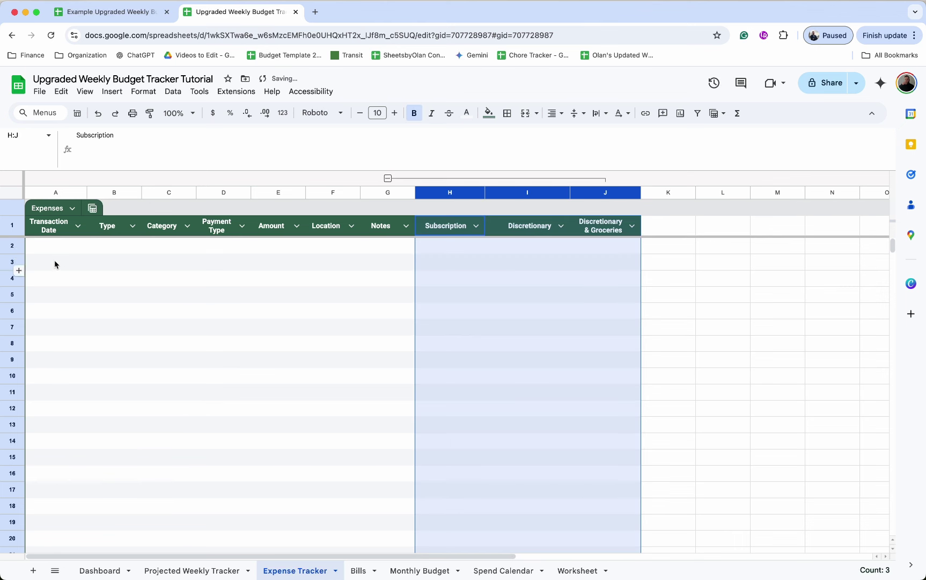
Step: Set the Transaction Date column's type to date and check the date picker in its first row
{"action": "left_click", "coordinate": [79, 226]}
{"action": "mouse_move", "coordinate": [179, 255]}
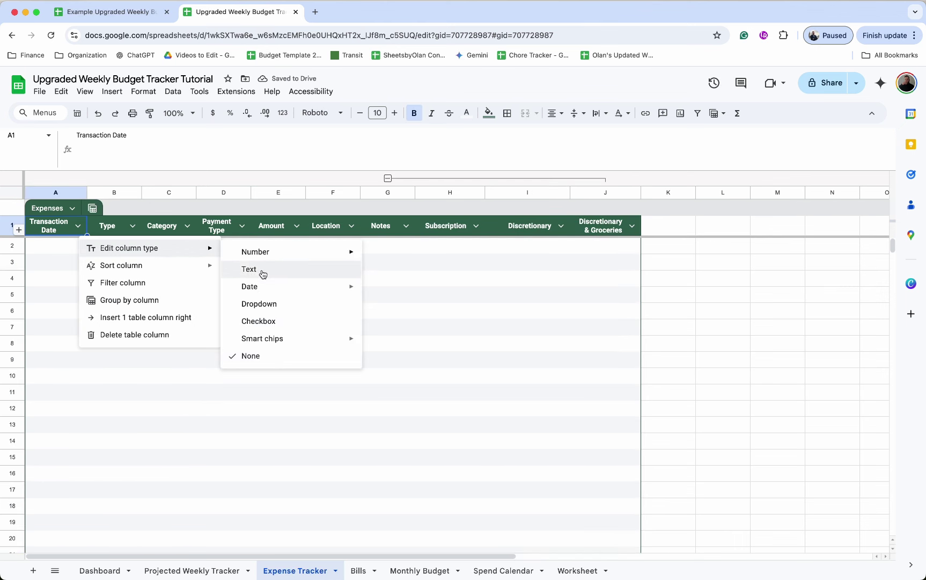
{"action": "mouse_move", "coordinate": [269, 288]}
{"action": "left_click", "coordinate": [411, 300]}
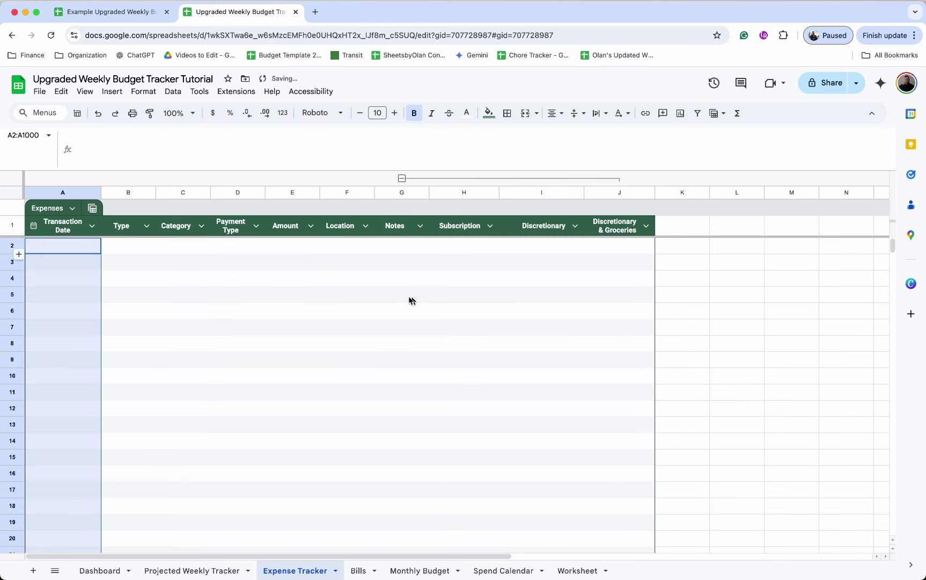
{"action": "double_click", "coordinate": [62, 245]}
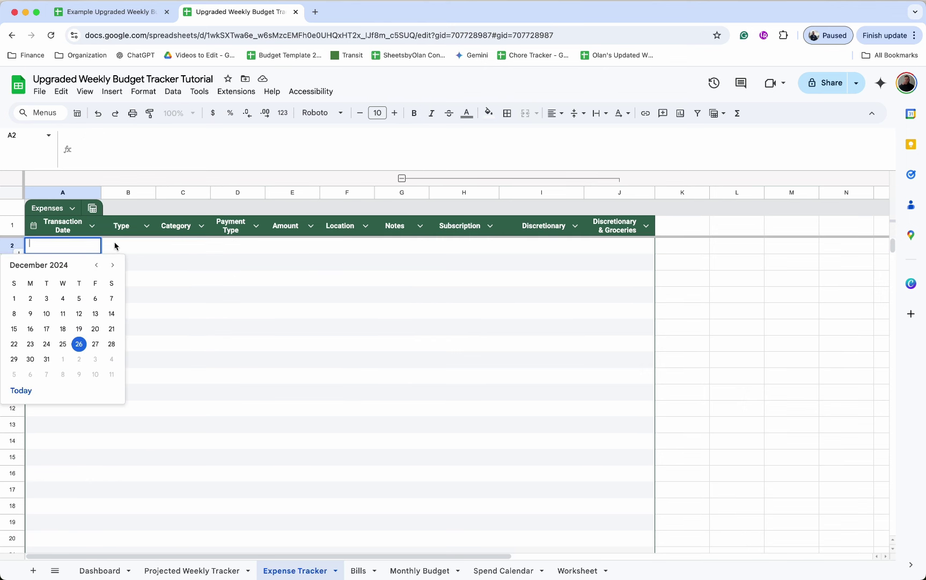
Step: Make the Type column a dropdown whose options come from a range
{"action": "left_click", "coordinate": [149, 226]}
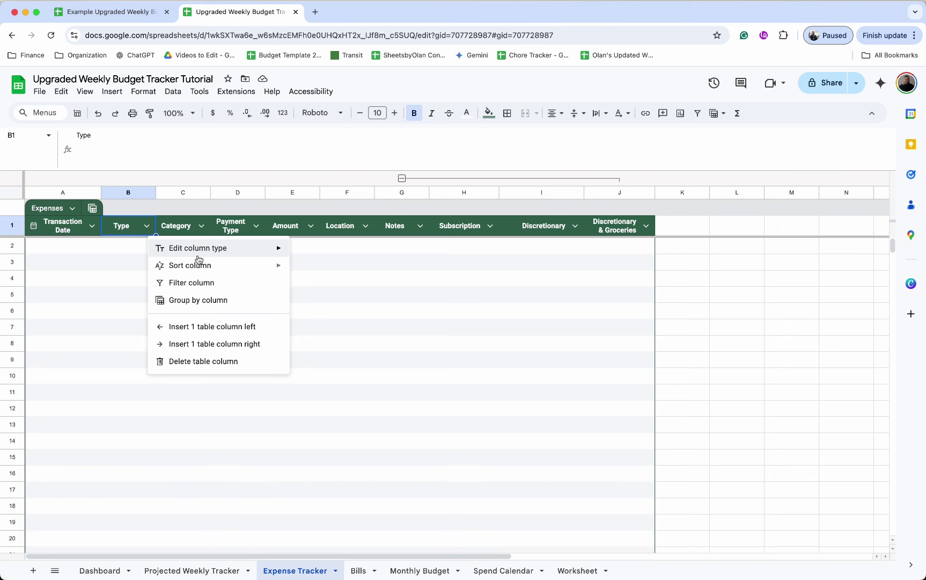
{"action": "mouse_move", "coordinate": [227, 251]}
{"action": "left_click", "coordinate": [343, 303]}
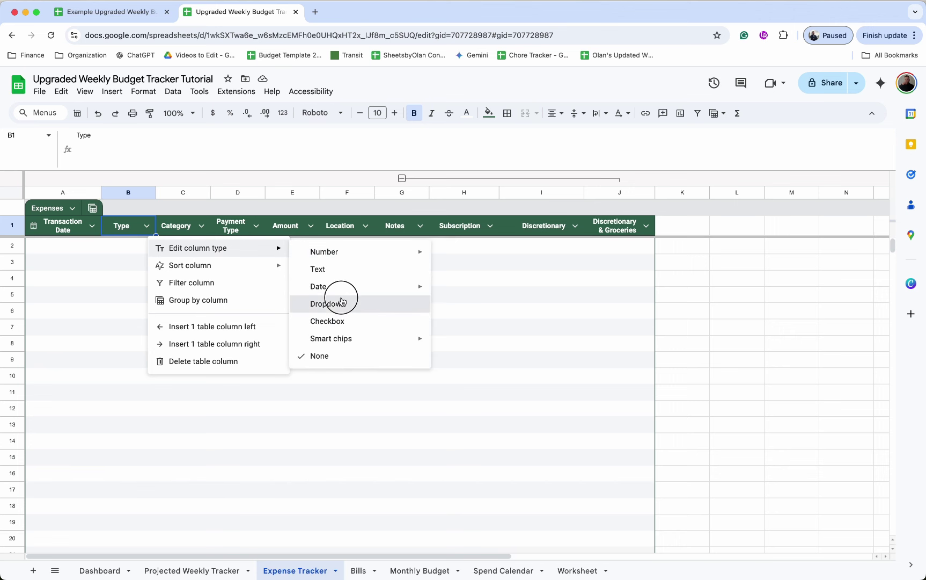
{"action": "left_click", "coordinate": [836, 212]}
{"action": "left_click", "coordinate": [819, 230]}
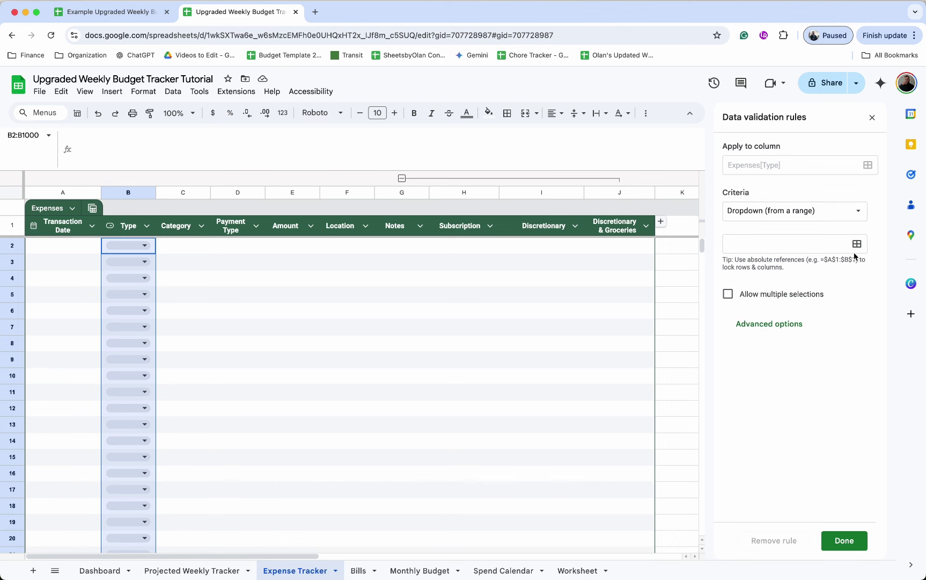
Step: Use the card names in I14:I22 of the Bills sheet as the source range for the Type dropdown
{"action": "left_click", "coordinate": [857, 244]}
{"action": "left_click", "coordinate": [482, 320]}
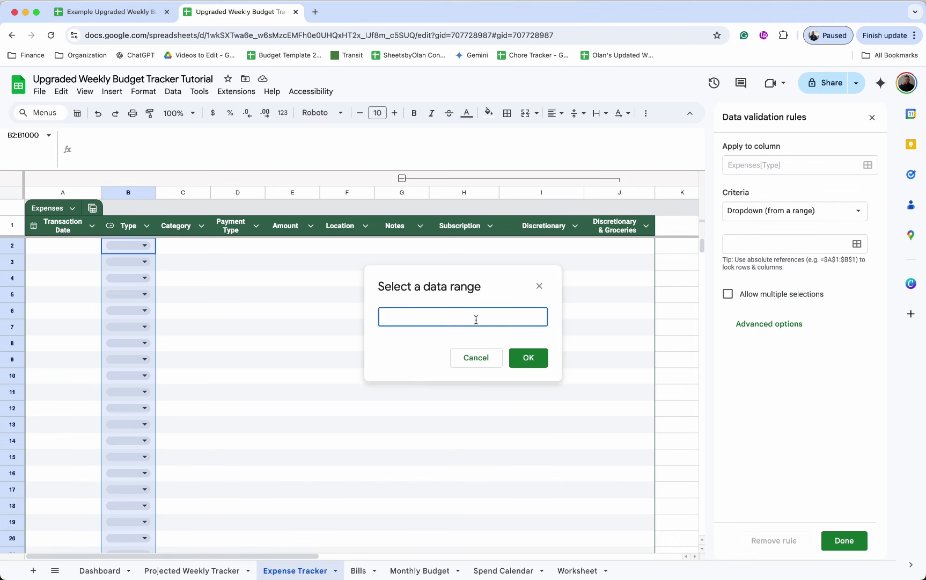
{"action": "left_click", "coordinate": [356, 570]}
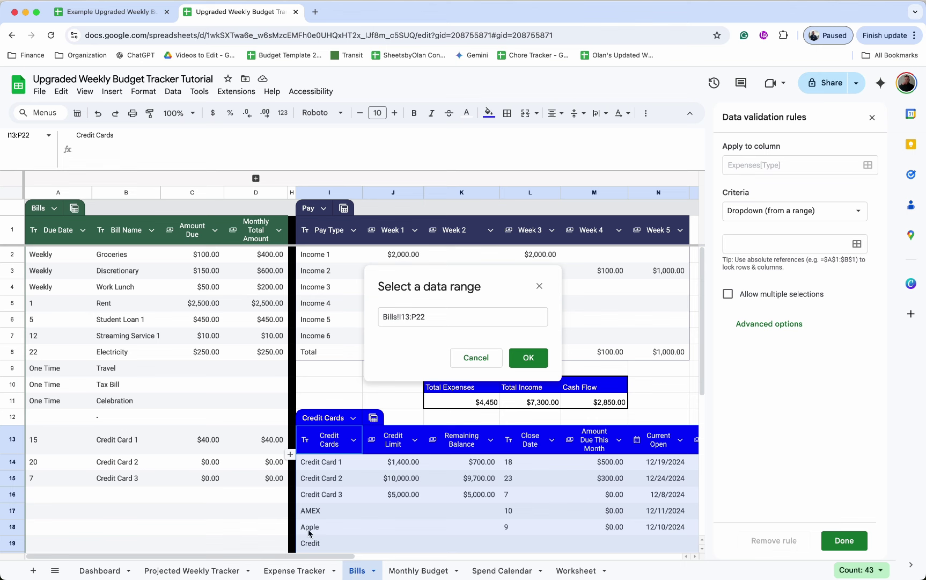
{"action": "left_click", "coordinate": [330, 462]}
{"action": "left_click_drag", "start_coordinate": [330, 465], "coordinate": [333, 517]}
{"action": "key", "text": "Return"}
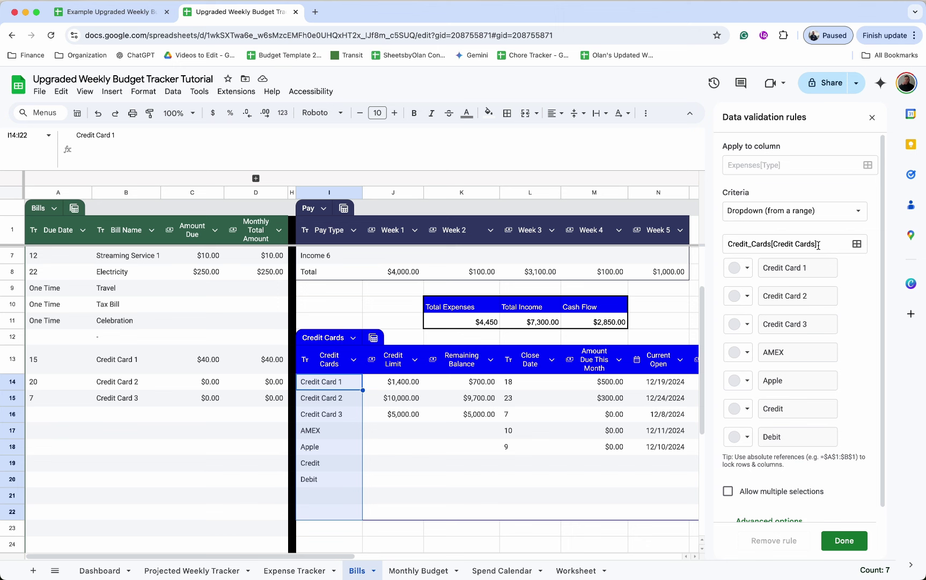
Step: Give each Type option from Credit Card 1 to Debit its own colour, save the rule, and check the dropdown in B2
{"action": "left_click", "coordinate": [747, 268]}
{"action": "left_click", "coordinate": [779, 307]}
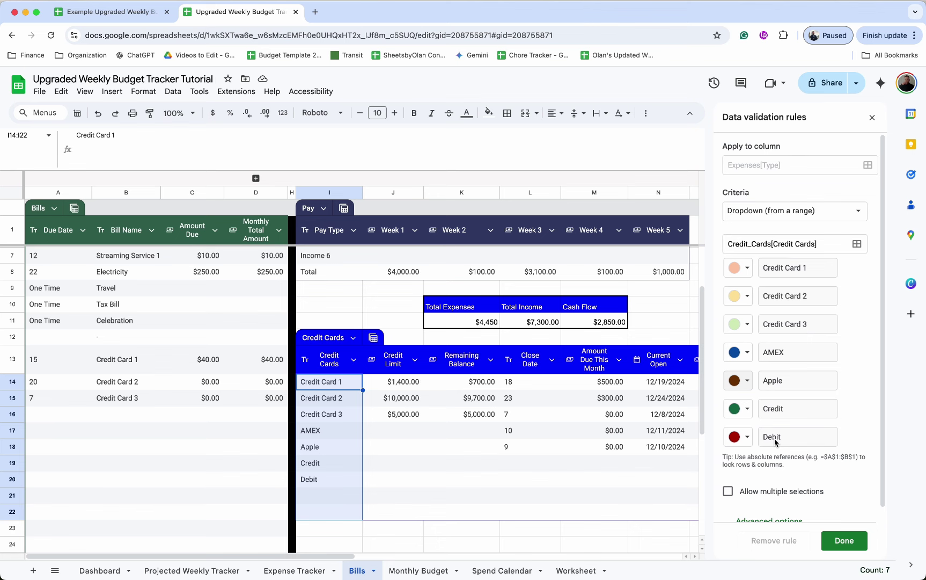
{"action": "left_click", "coordinate": [841, 540]}
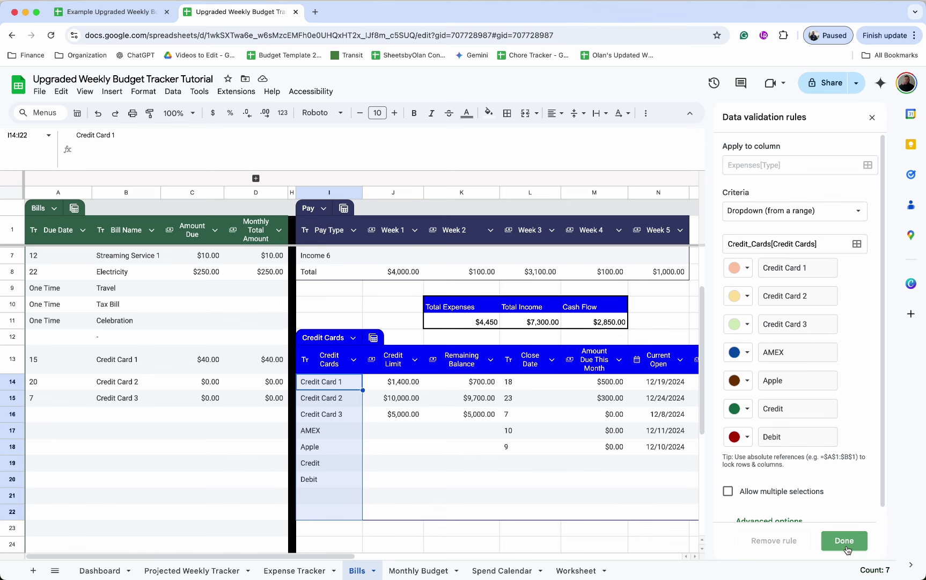
{"action": "left_click", "coordinate": [138, 245]}
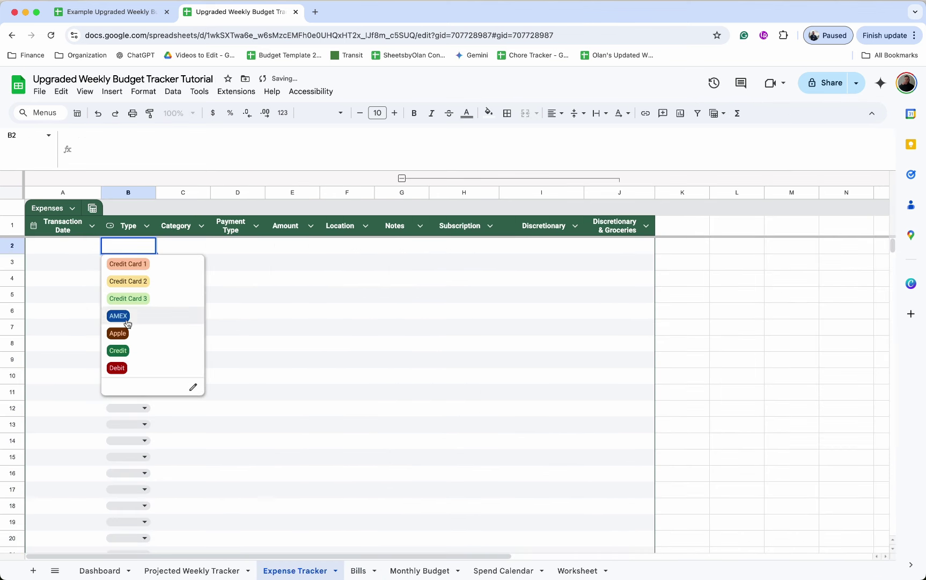
{"action": "left_click", "coordinate": [163, 245]}
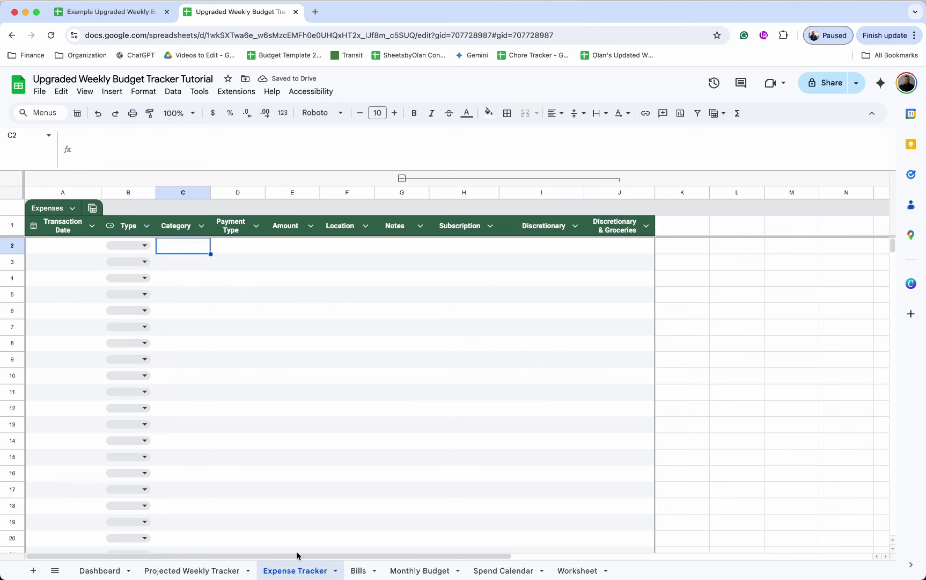
Step: Temporarily add Test below Debit in the Bills sheet's Credit Cards table to check whether the Type dropdown picks it up
{"action": "left_click", "coordinate": [358, 571]}
{"action": "left_click", "coordinate": [330, 494]}
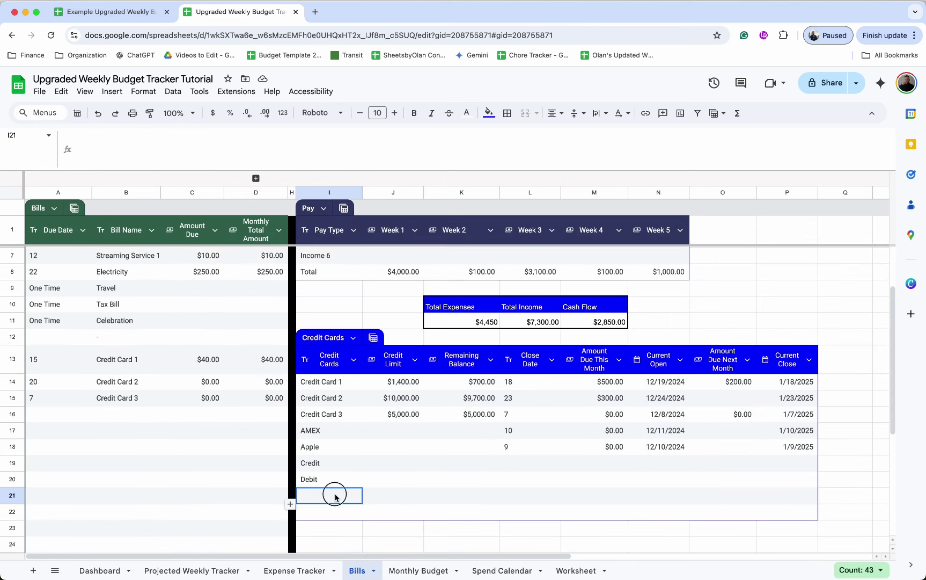
{"action": "type", "text": "Te"}
{"action": "key", "text": "Return"}
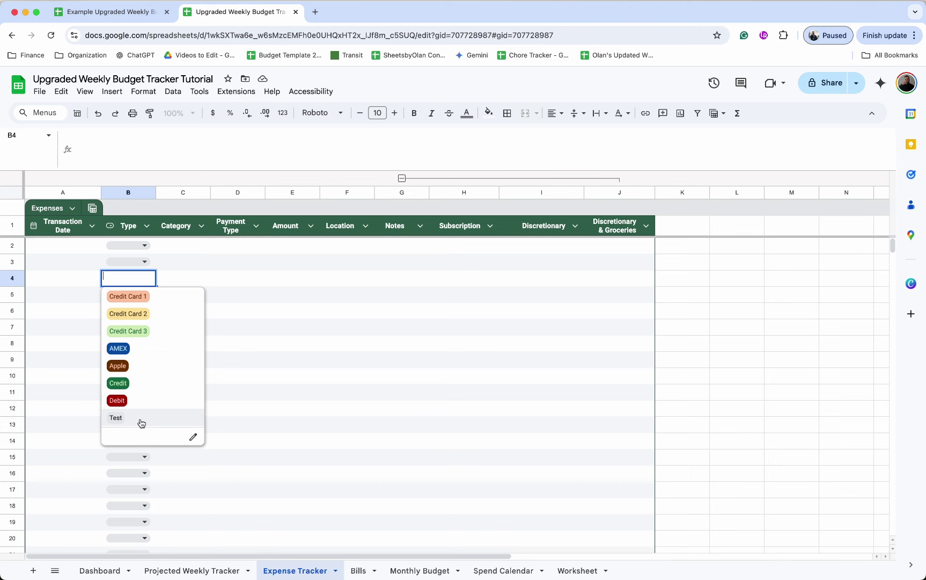
{"action": "left_click", "coordinate": [199, 256]}
{"action": "left_click", "coordinate": [188, 246]}
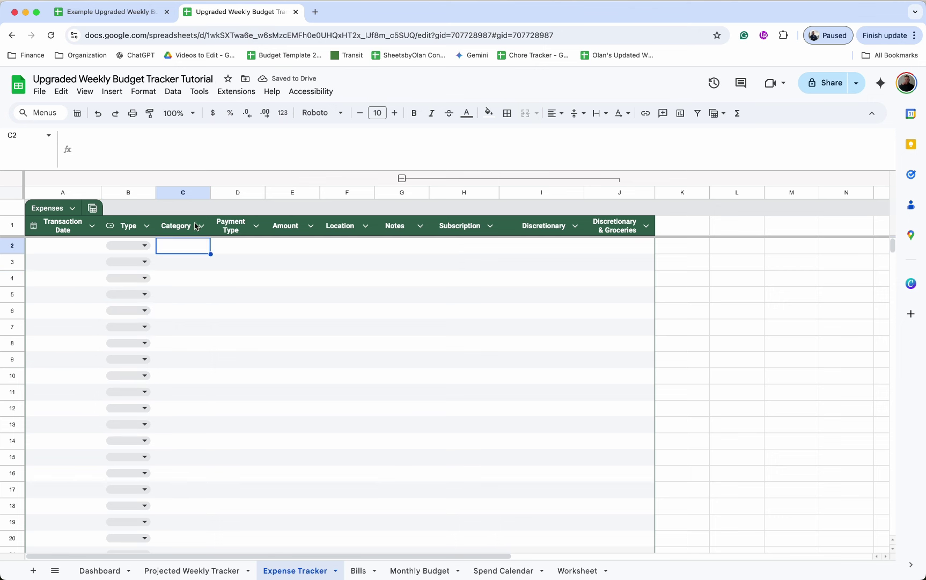
Step: Make the Category column a dropdown whose options come from a range
{"action": "left_click", "coordinate": [201, 225]}
{"action": "mouse_move", "coordinate": [252, 249]}
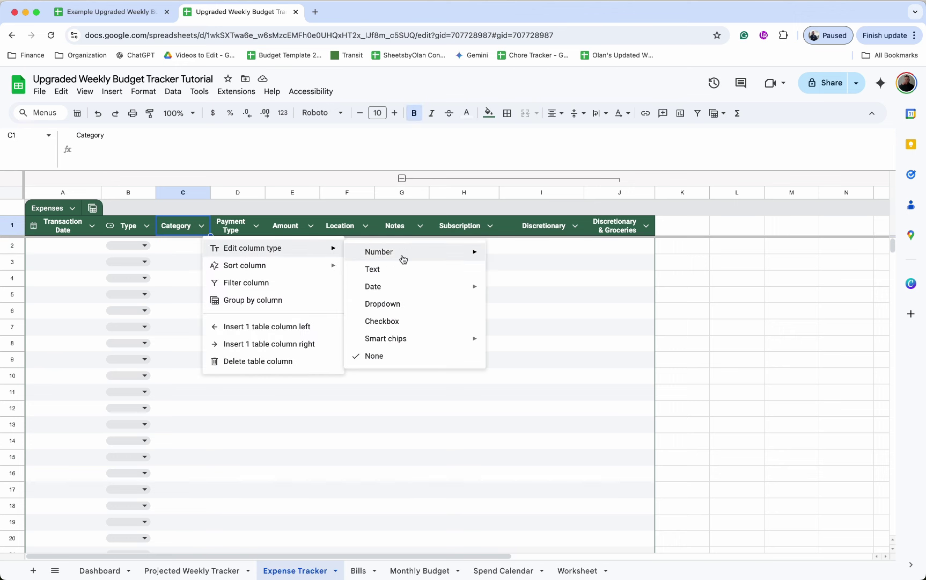
{"action": "mouse_move", "coordinate": [445, 256]}
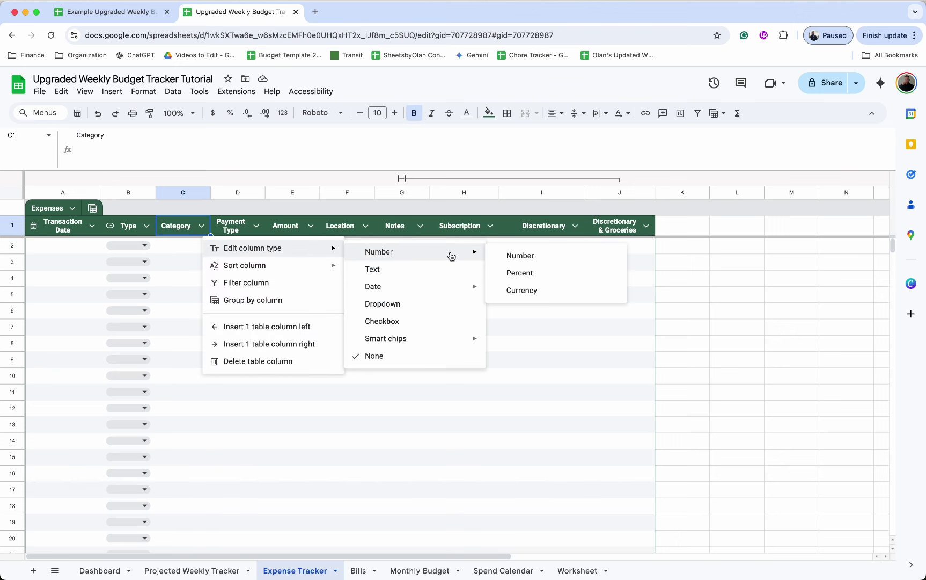
{"action": "left_click", "coordinate": [427, 309]}
{"action": "left_click", "coordinate": [771, 211]}
{"action": "left_click", "coordinate": [777, 230]}
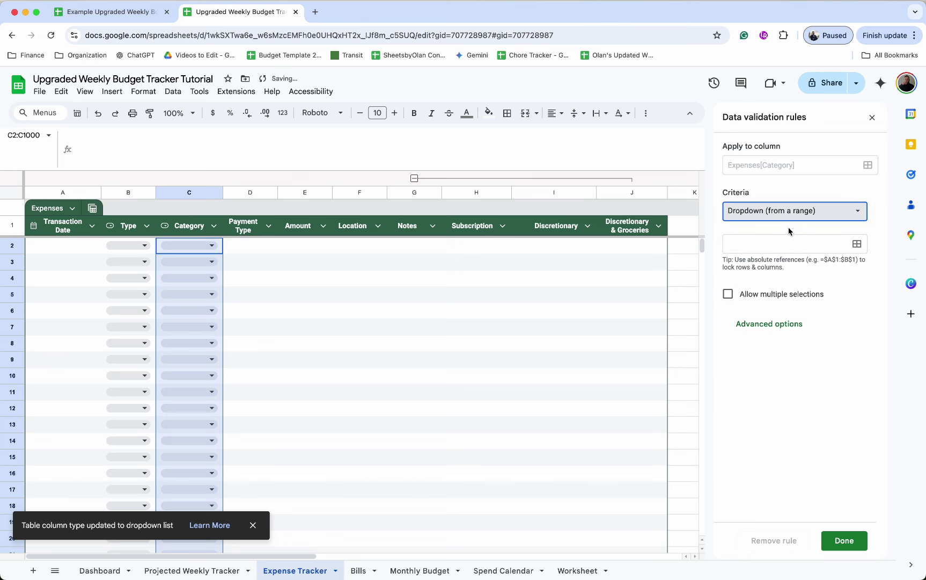
Step: Use the bill names in B2:B35 of the Bills sheet as the source range for the Category dropdown
{"action": "left_click", "coordinate": [857, 244]}
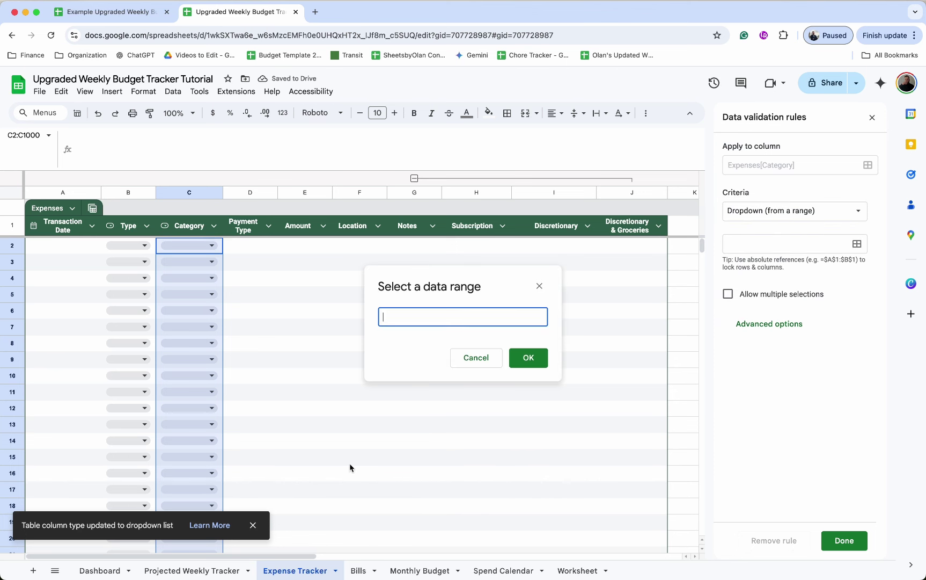
{"action": "left_click", "coordinate": [358, 568]}
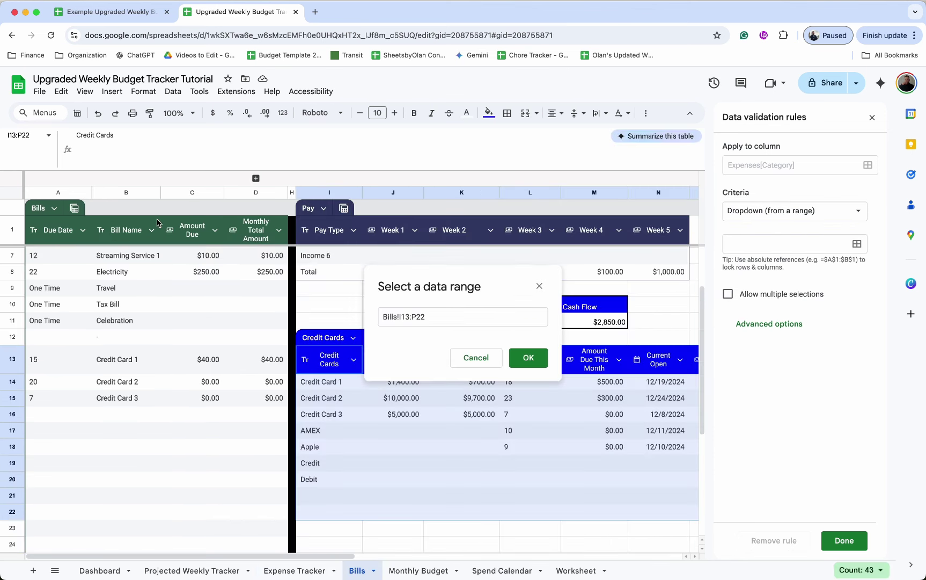
{"action": "scroll", "coordinate": [153, 243], "scroll_direction": "up", "scroll_amount": 3}
{"action": "left_click_drag", "start_coordinate": [139, 252], "coordinate": [115, 510]}
{"action": "left_click_drag", "start_coordinate": [110, 573], "coordinate": [110, 573]}
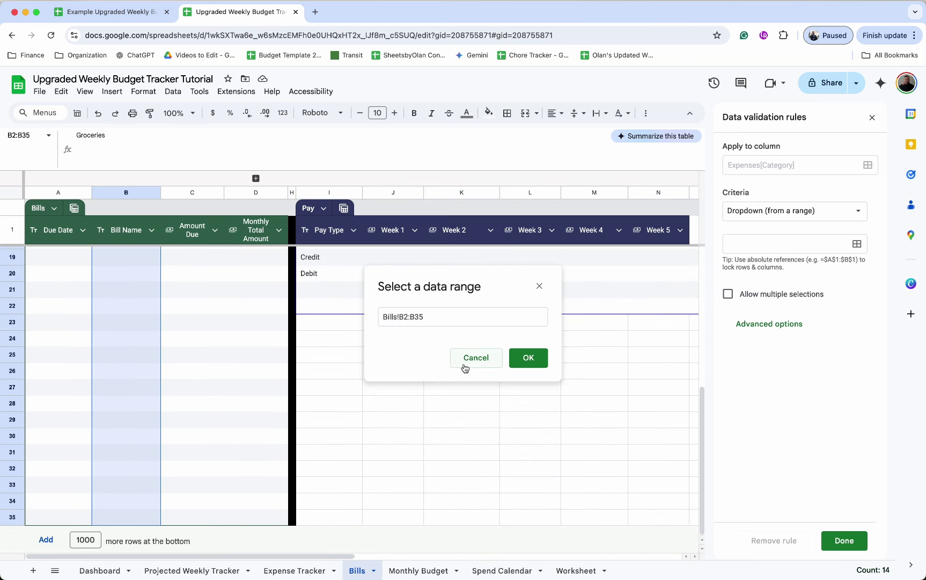
{"action": "left_click", "coordinate": [529, 357]}
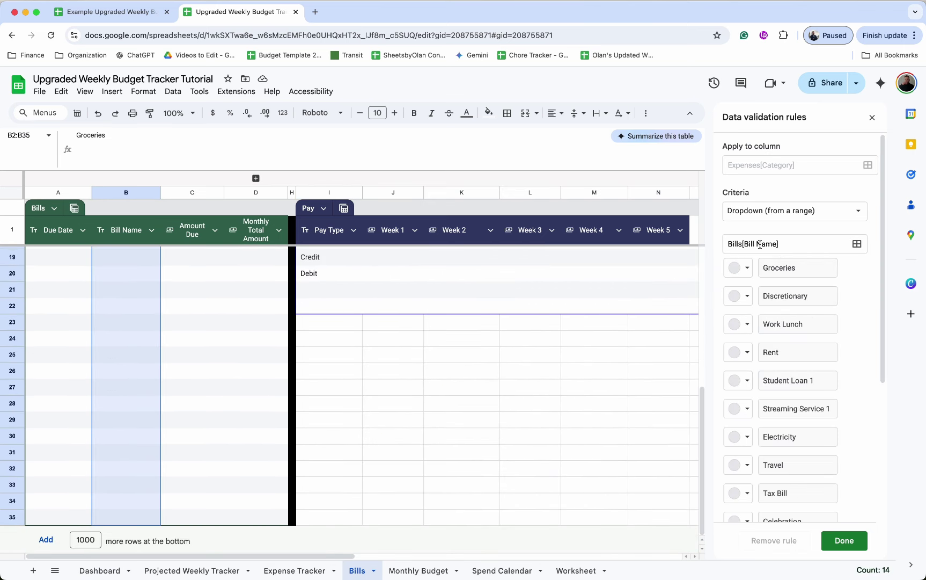
Step: Colour the Category dropdown's Groceries option dark green and the Credit Card 1, 2 and 3 options light orange
{"action": "left_click", "coordinate": [746, 267]}
{"action": "left_click", "coordinate": [814, 329]}
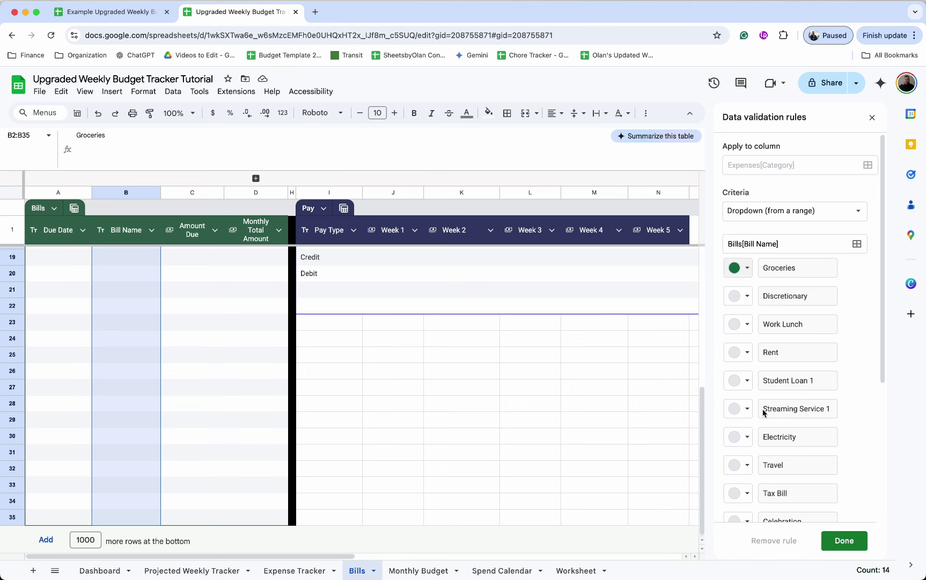
{"action": "scroll", "coordinate": [764, 412], "scroll_direction": "down", "scroll_amount": 5}
{"action": "left_click", "coordinate": [747, 370]}
{"action": "left_click", "coordinate": [777, 406]}
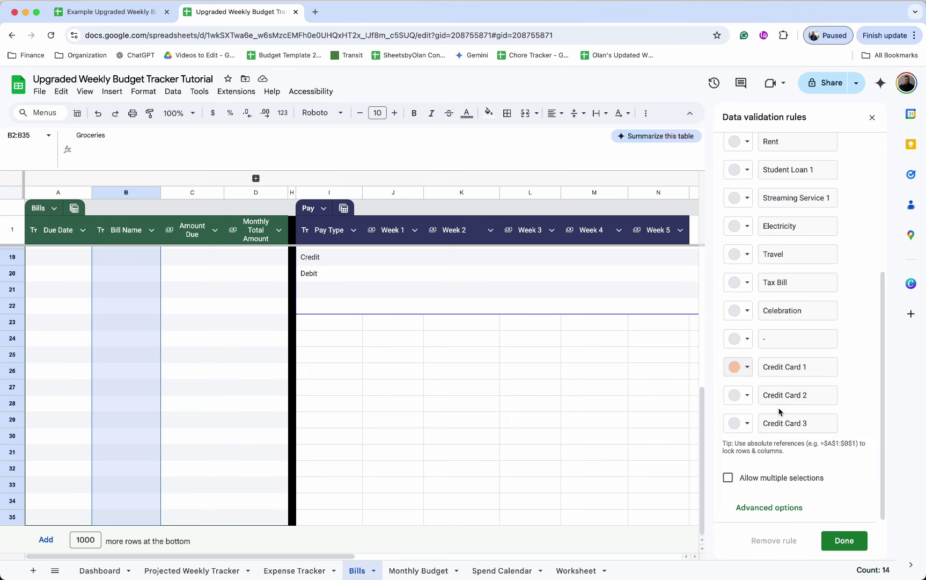
{"action": "left_click", "coordinate": [741, 395]}
{"action": "left_click", "coordinate": [778, 435]}
{"action": "left_click", "coordinate": [743, 422]}
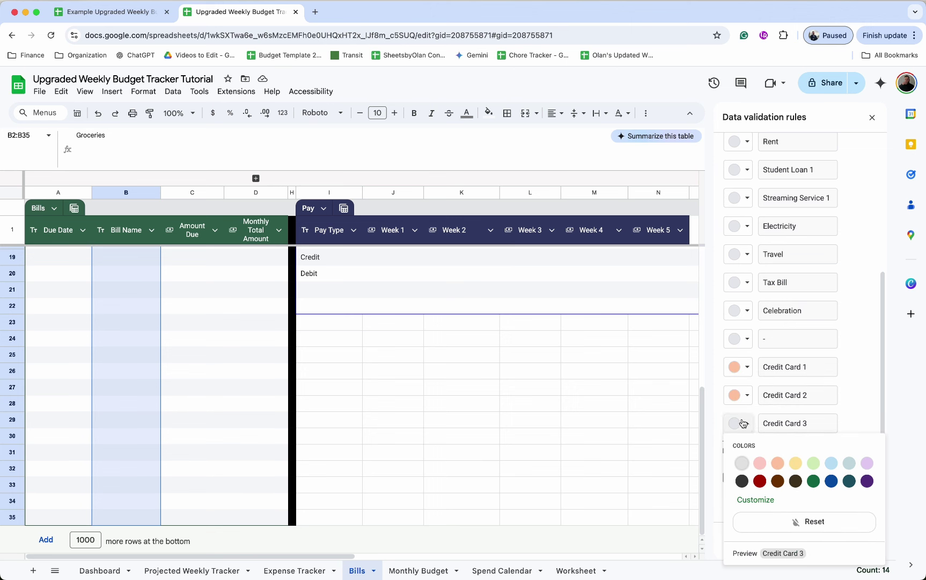
{"action": "left_click", "coordinate": [795, 462]}
{"action": "left_click", "coordinate": [741, 423]}
{"action": "left_click", "coordinate": [777, 462]}
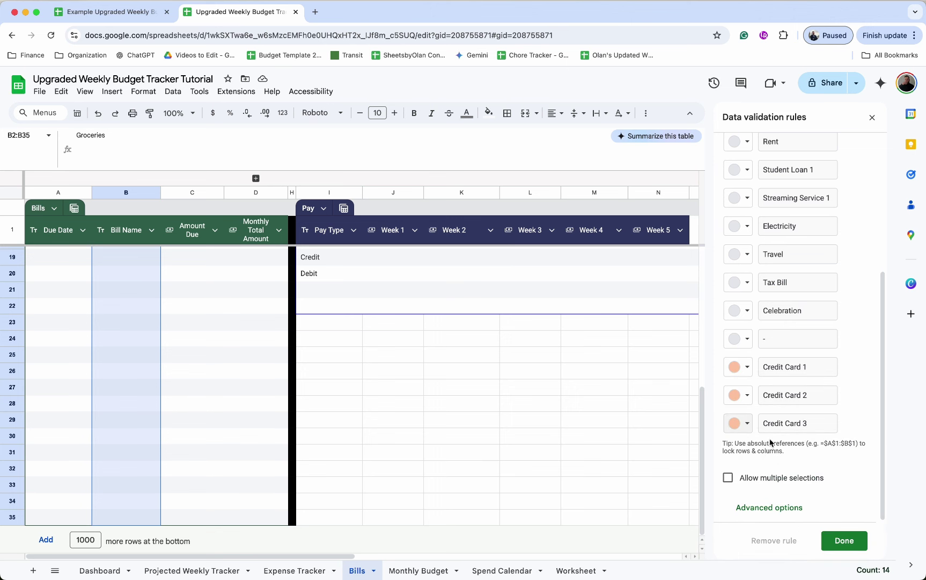
Step: Save the Category dropdown rule and check its options in cell C2
{"action": "scroll", "coordinate": [745, 297], "scroll_direction": "up", "scroll_amount": 3}
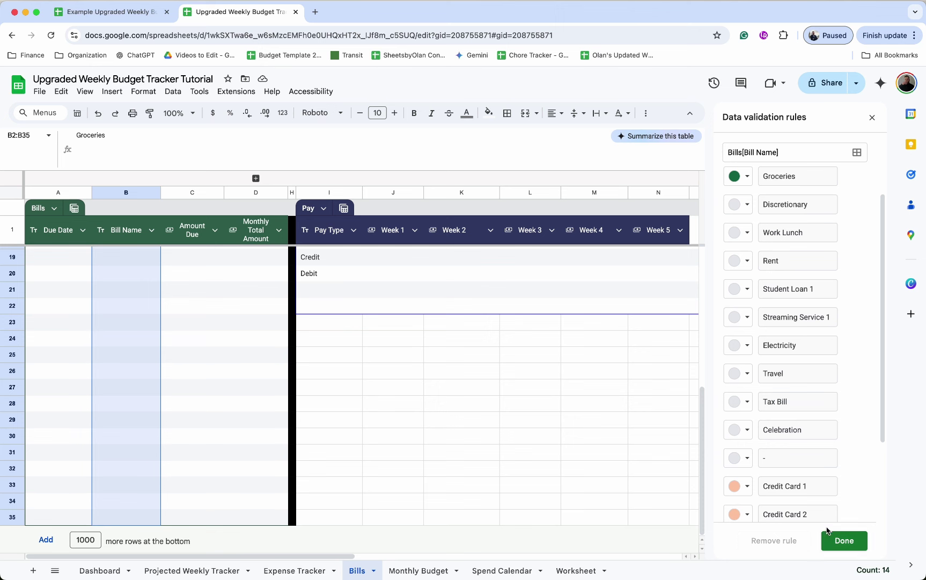
{"action": "left_click", "coordinate": [845, 541]}
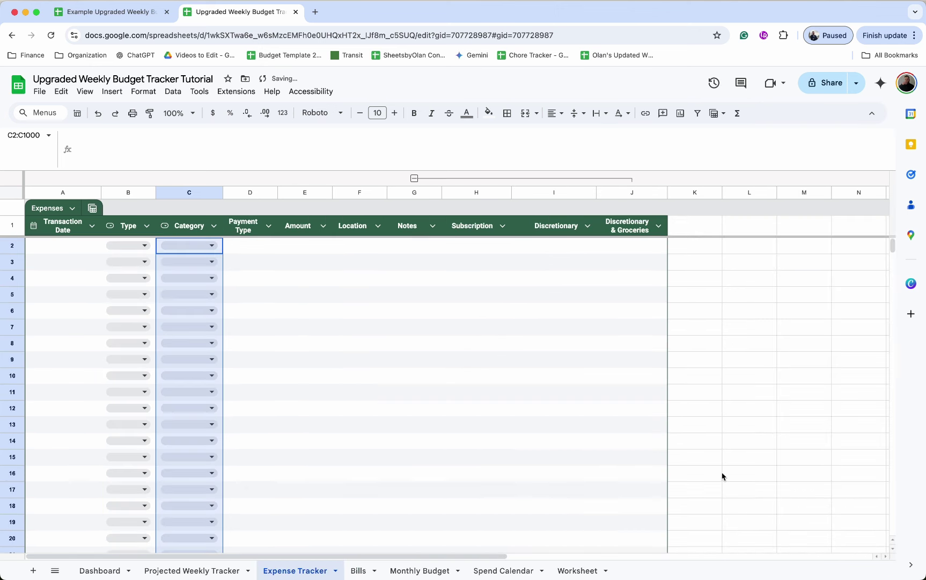
{"action": "left_click", "coordinate": [212, 245]}
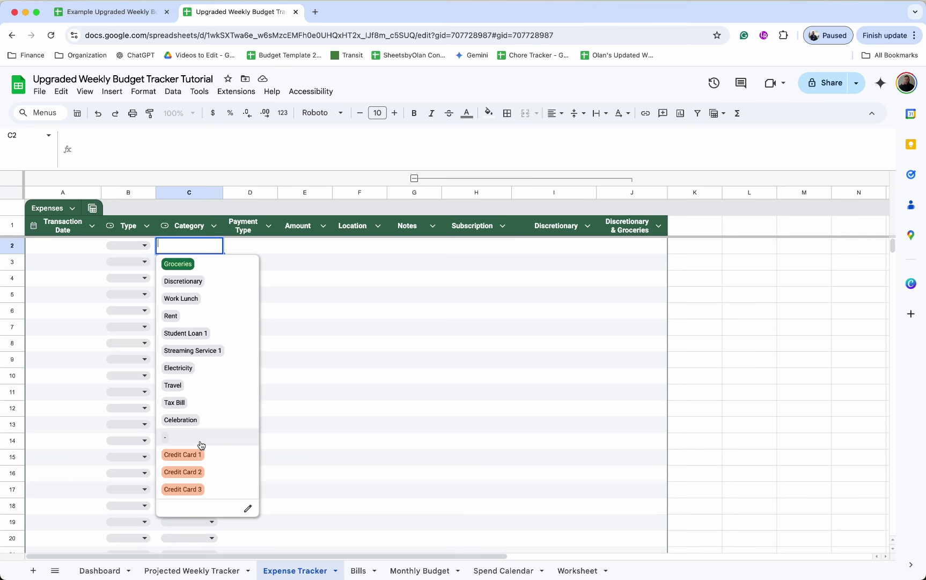
{"action": "left_click", "coordinate": [311, 280]}
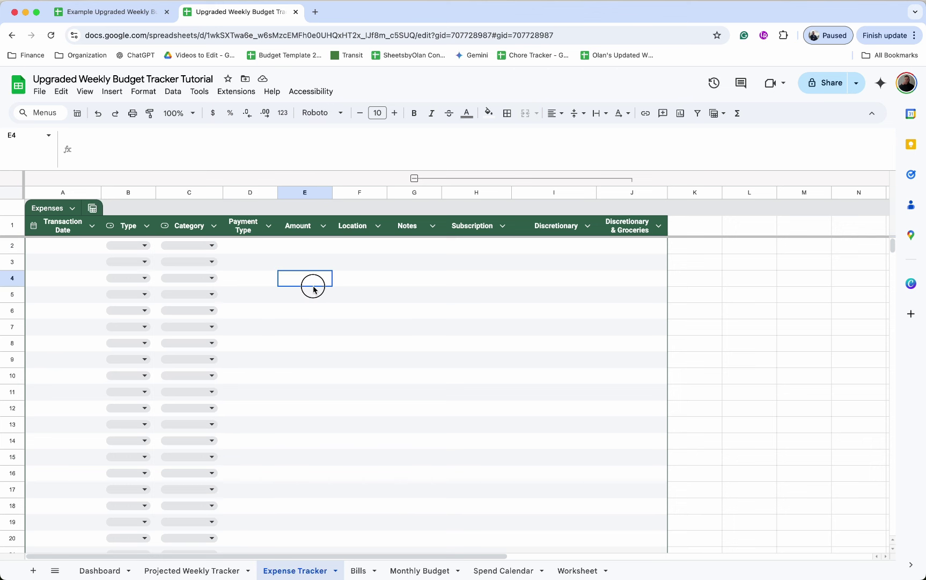
Step: Make the Payment Type column a dropdown whose options come from a range
{"action": "left_click", "coordinate": [257, 246]}
{"action": "left_click", "coordinate": [268, 225]}
{"action": "mouse_move", "coordinate": [345, 256]}
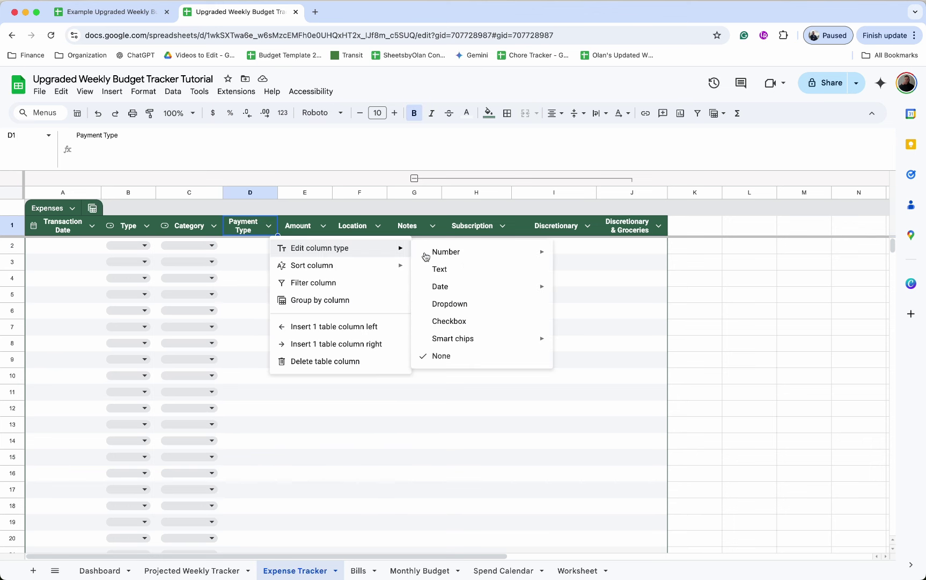
{"action": "left_click", "coordinate": [481, 305]}
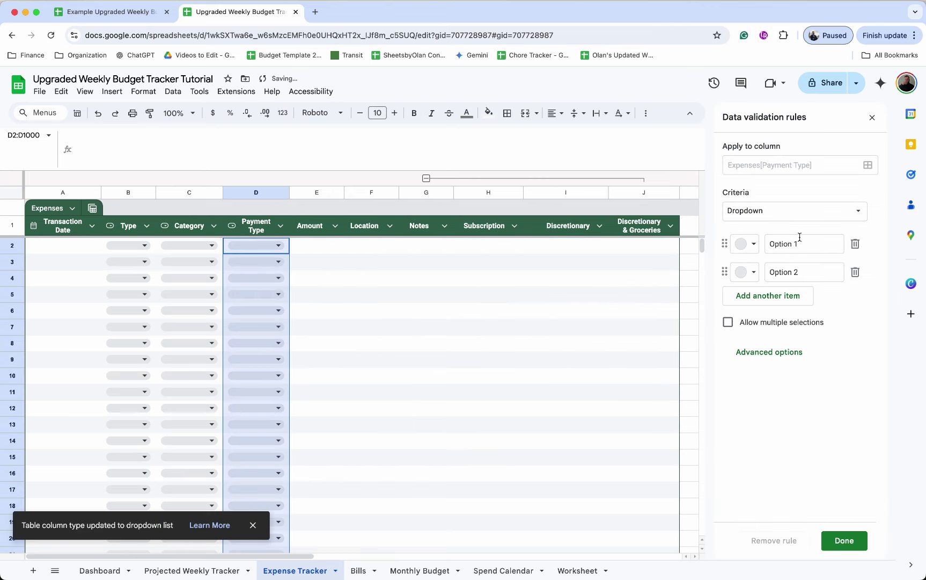
{"action": "left_click", "coordinate": [811, 212]}
{"action": "left_click", "coordinate": [786, 228]}
Step: Use the card names in I14:I22 of the Bills sheet as the Payment Type dropdown's source range and save the rule
{"action": "left_click", "coordinate": [857, 244]}
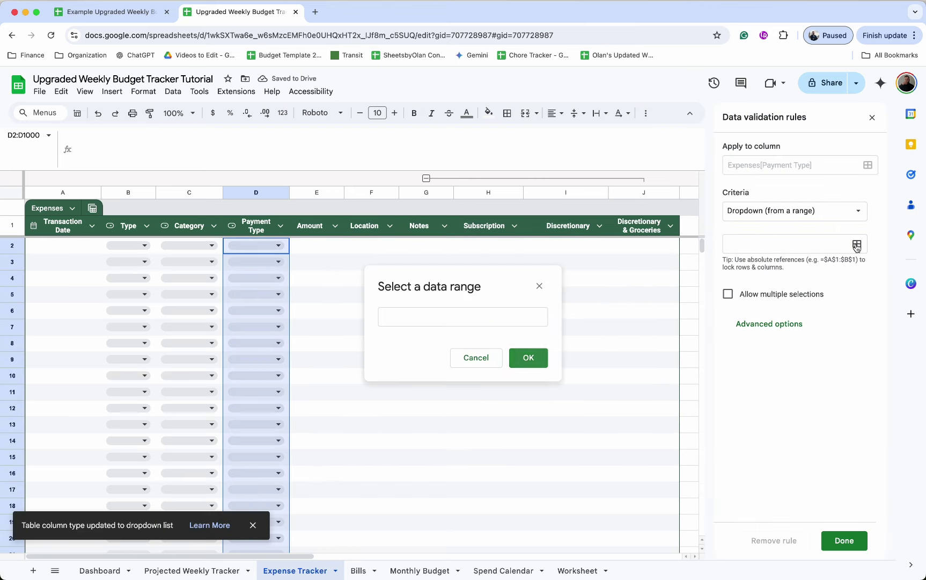
{"action": "left_click", "coordinate": [355, 570]}
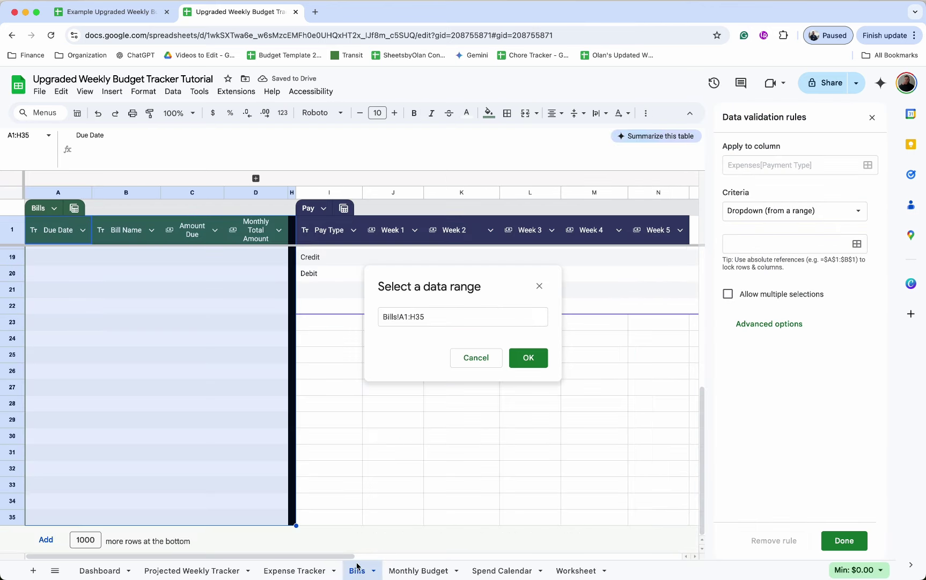
{"action": "mouse_move", "coordinate": [327, 306]}
{"action": "left_mouse_down"}
{"action": "mouse_move", "coordinate": [329, 252]}
{"action": "mouse_move", "coordinate": [325, 302]}
{"action": "left_mouse_up"}
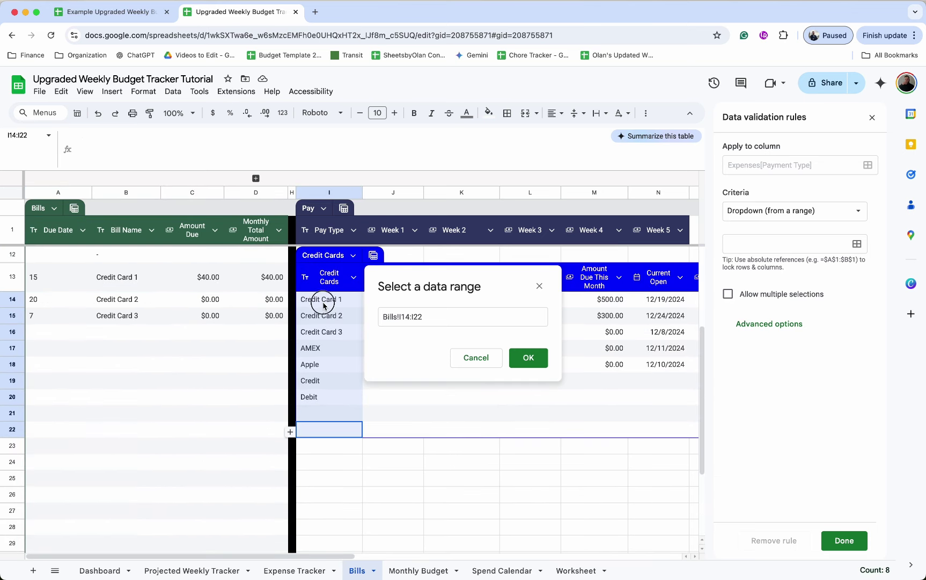
{"action": "left_click", "coordinate": [531, 357]}
{"action": "left_click", "coordinate": [844, 540]}
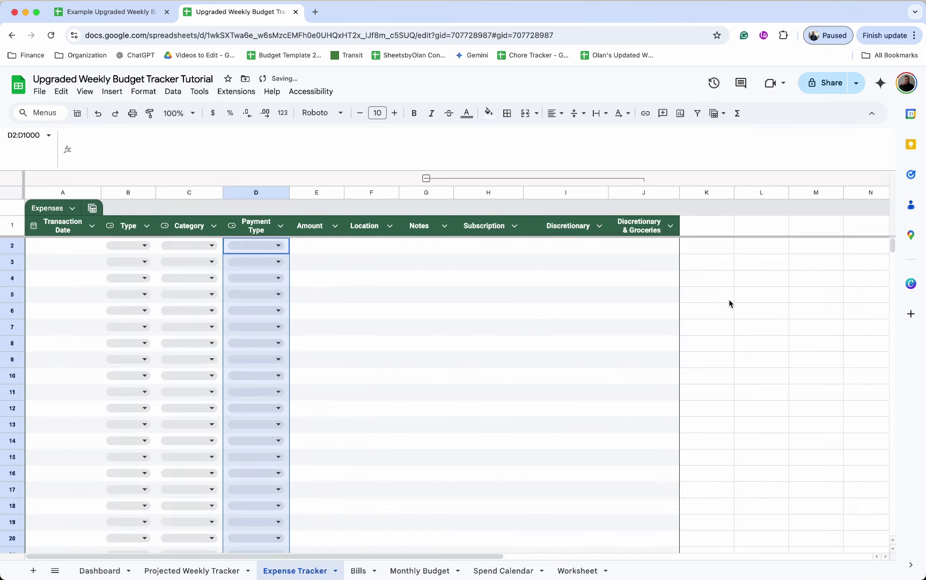
Step: Compare the Payment Type dropdown options in D2 with the Type dropdown options in B2
{"action": "left_click", "coordinate": [278, 245]}
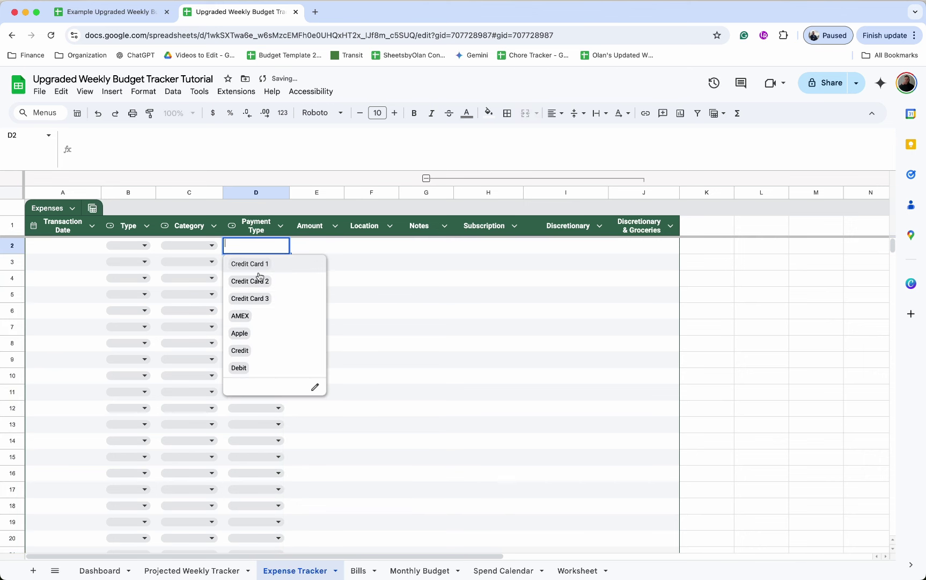
{"action": "left_click", "coordinate": [138, 246]}
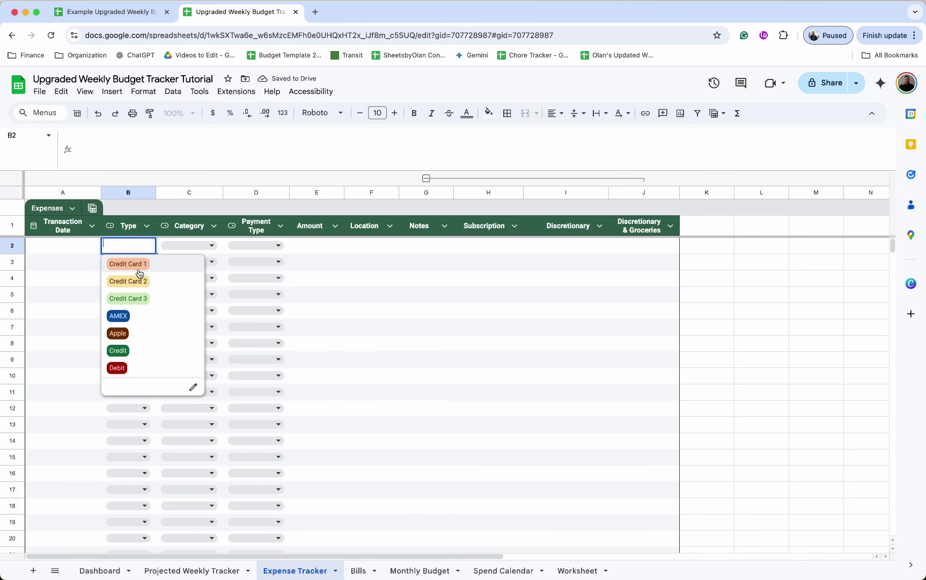
{"action": "left_click", "coordinate": [266, 245]}
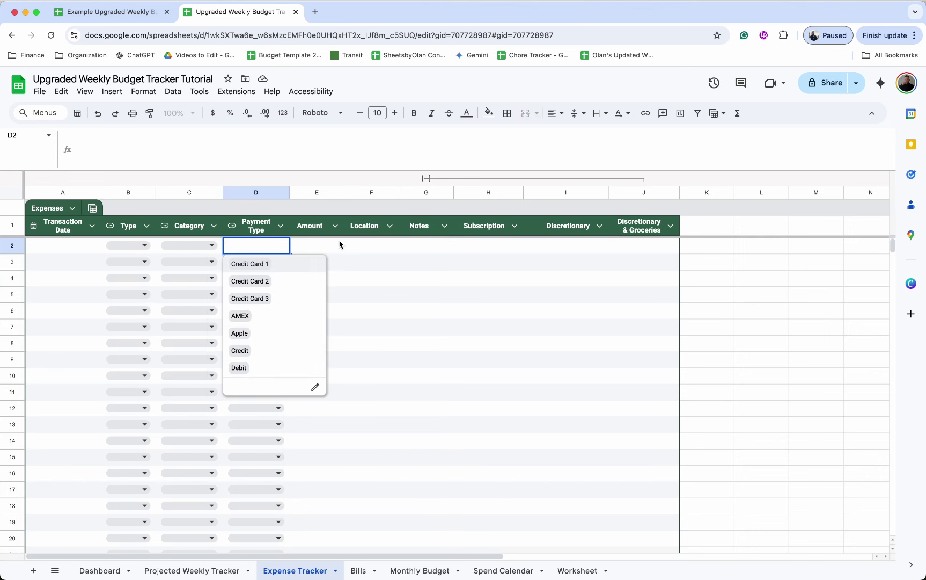
{"action": "left_click", "coordinate": [316, 248]}
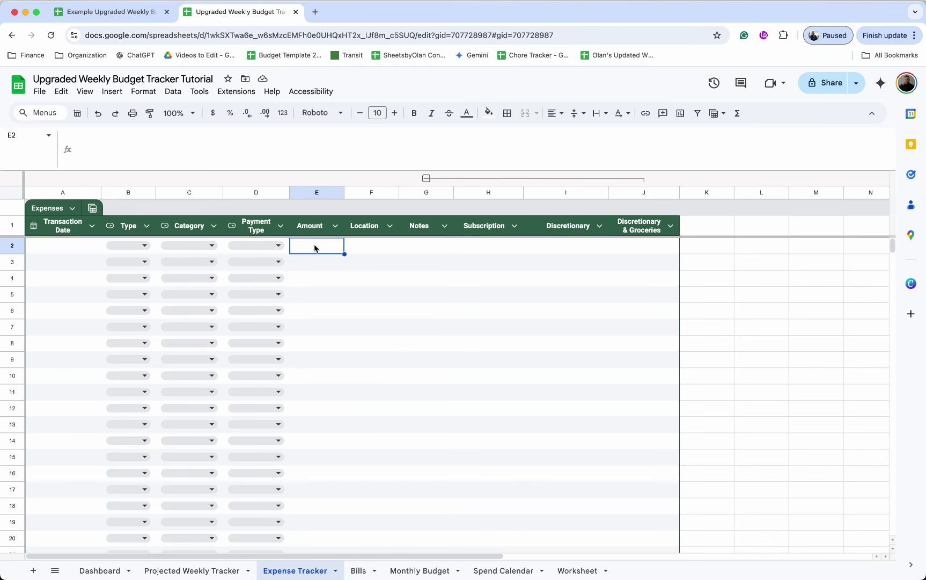
Step: Set the Amount column's type to Currency
{"action": "left_click", "coordinate": [335, 226]}
{"action": "mouse_move", "coordinate": [442, 257]}
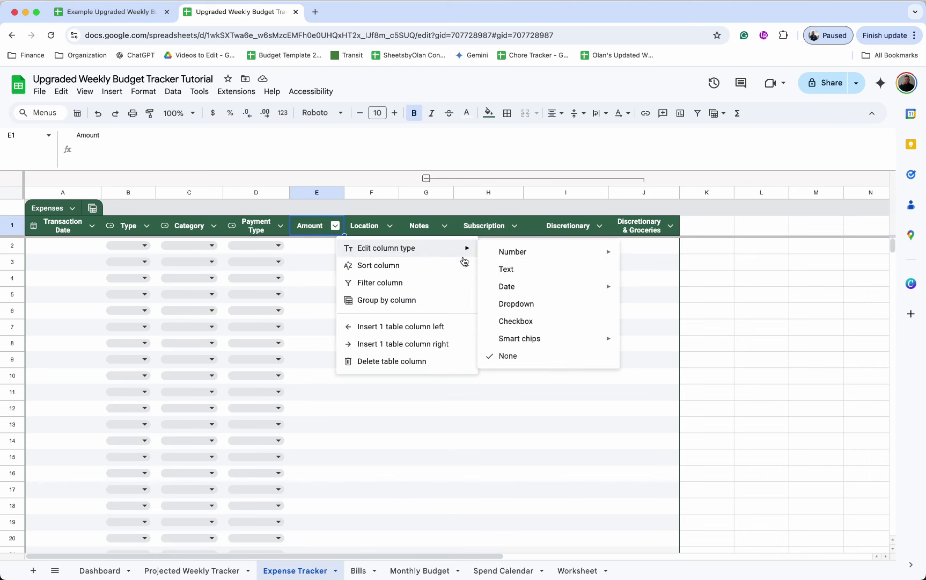
{"action": "mouse_move", "coordinate": [571, 253]}
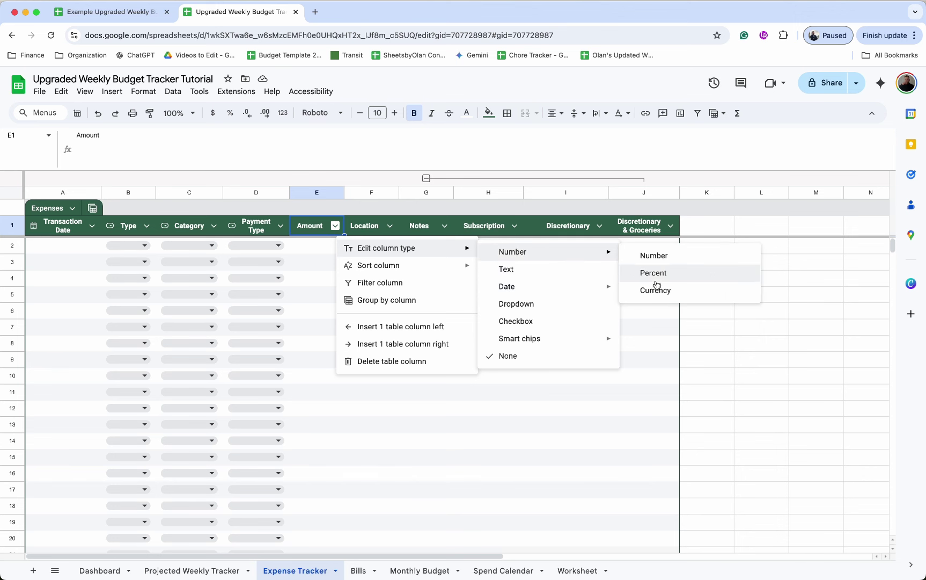
{"action": "left_click", "coordinate": [655, 290]}
Step: Set the Location and Notes columns' type to Text
{"action": "left_click", "coordinate": [398, 225]}
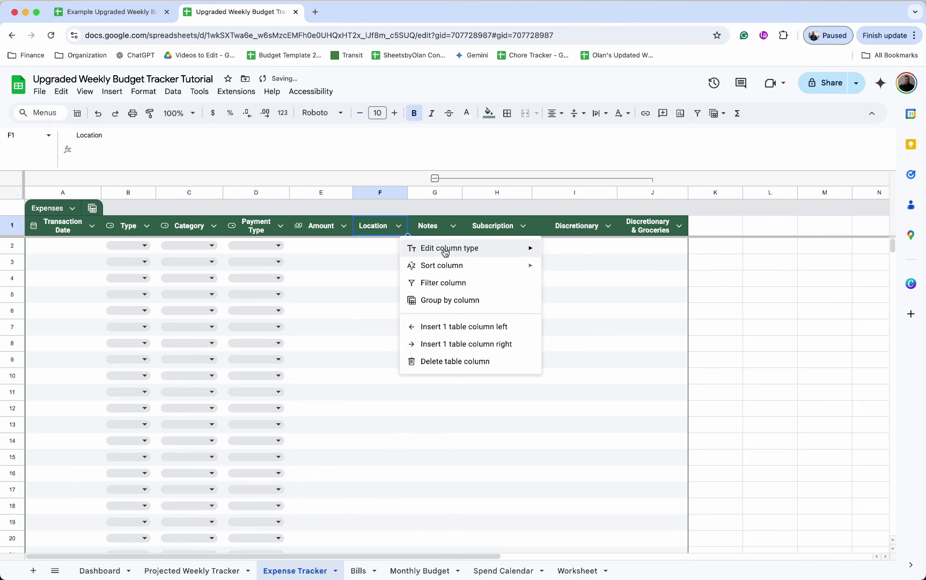
{"action": "mouse_move", "coordinate": [435, 250]}
{"action": "left_click", "coordinate": [596, 269]}
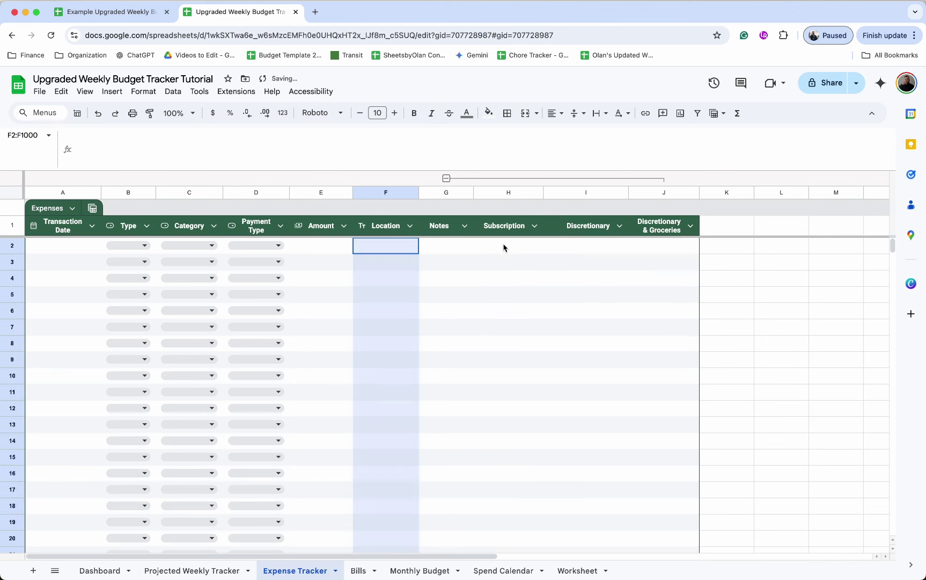
{"action": "left_click", "coordinate": [465, 226]}
{"action": "mouse_move", "coordinate": [542, 252]}
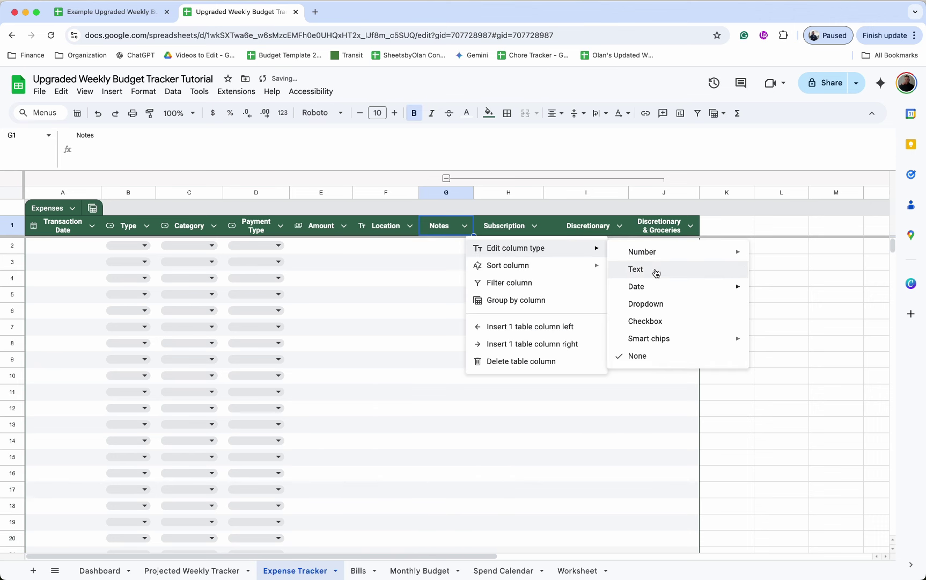
{"action": "left_click", "coordinate": [656, 275]}
Step: Set the Subscription, Discretionary, and Discretionary & Groceries columns' type to Text
{"action": "left_click", "coordinate": [538, 225]}
{"action": "mouse_move", "coordinate": [612, 249]}
{"action": "left_click", "coordinate": [711, 272]}
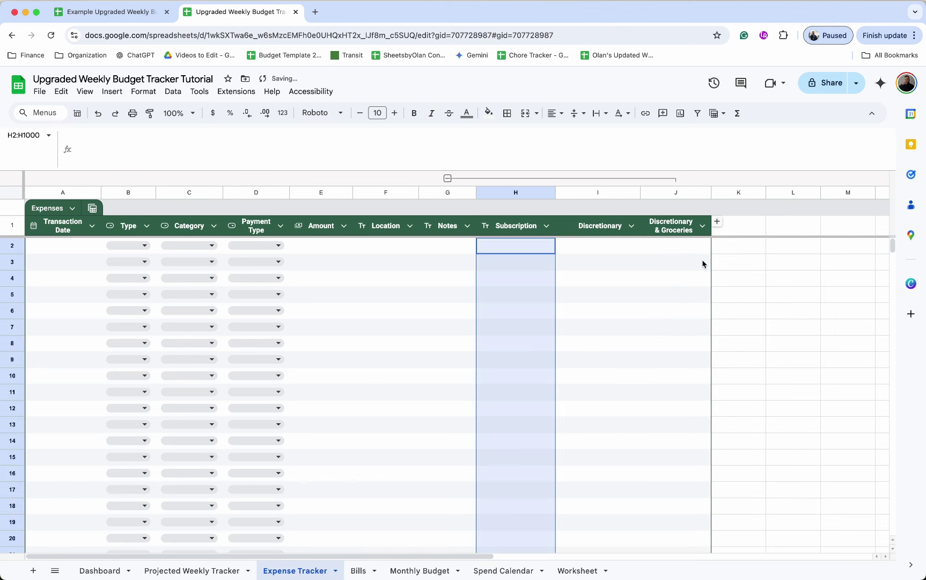
{"action": "left_click", "coordinate": [633, 226]}
{"action": "mouse_move", "coordinate": [766, 258]}
{"action": "left_click", "coordinate": [798, 270]}
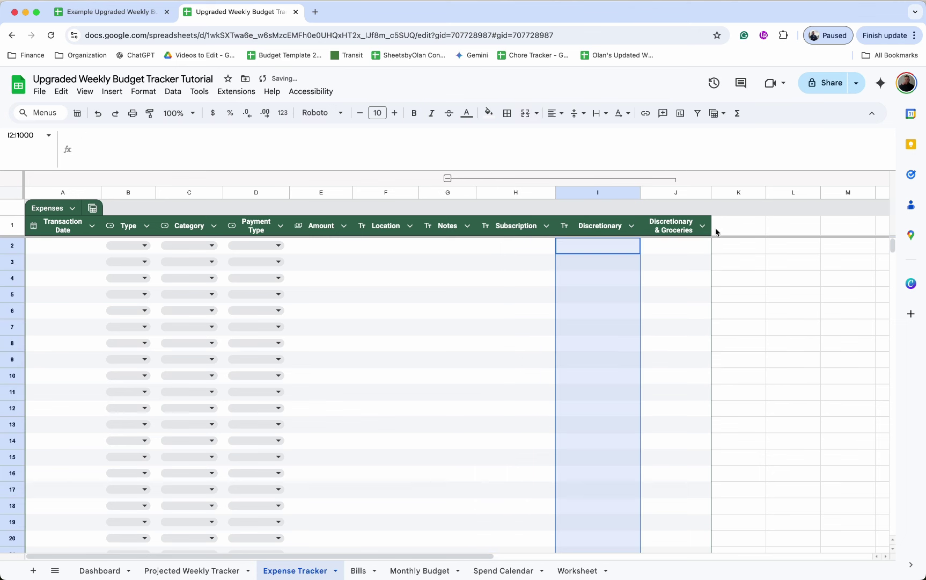
{"action": "left_click", "coordinate": [702, 226]}
{"action": "mouse_move", "coordinate": [753, 247]}
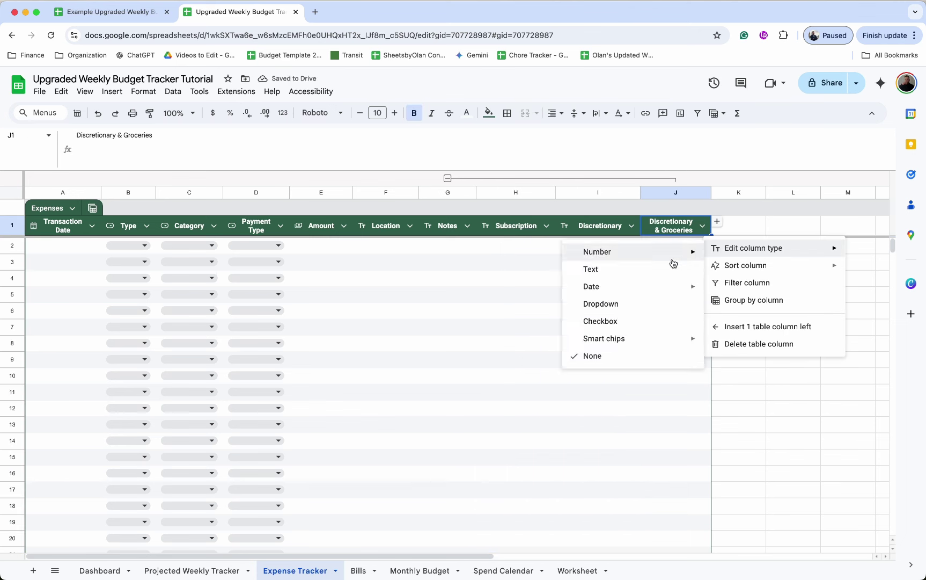
{"action": "left_click", "coordinate": [655, 268]}
Step: Switch to the example budget tracker, reveal the Expense Tracker sheet's hidden row 2 and examine the Subscription formula in H2
{"action": "left_click", "coordinate": [497, 246]}
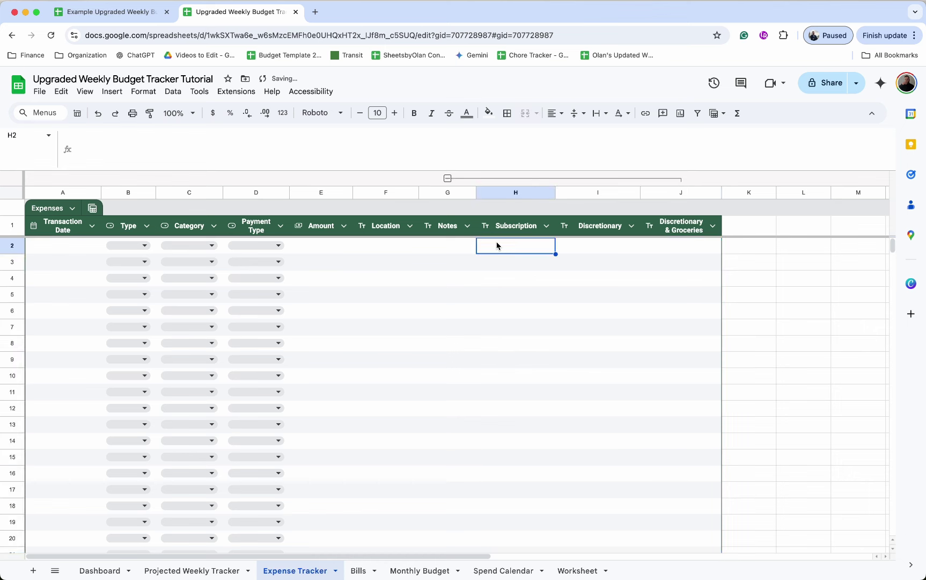
{"action": "left_click", "coordinate": [120, 12]}
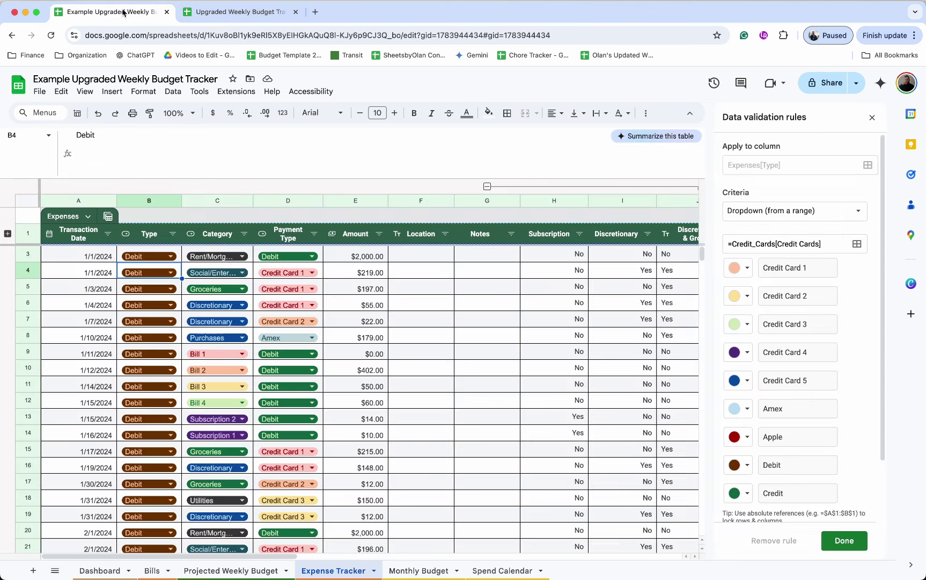
{"action": "left_click", "coordinate": [871, 122]}
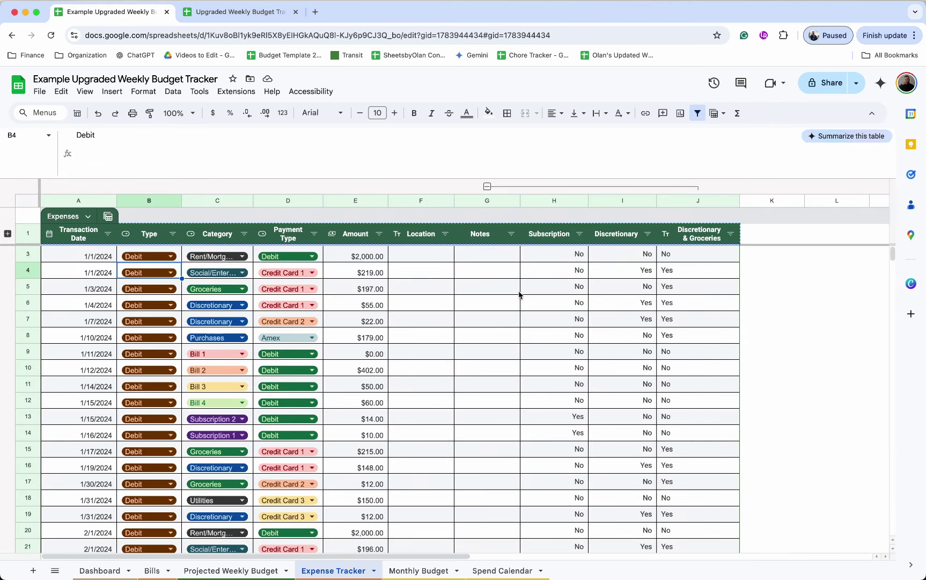
{"action": "left_click", "coordinate": [580, 253]}
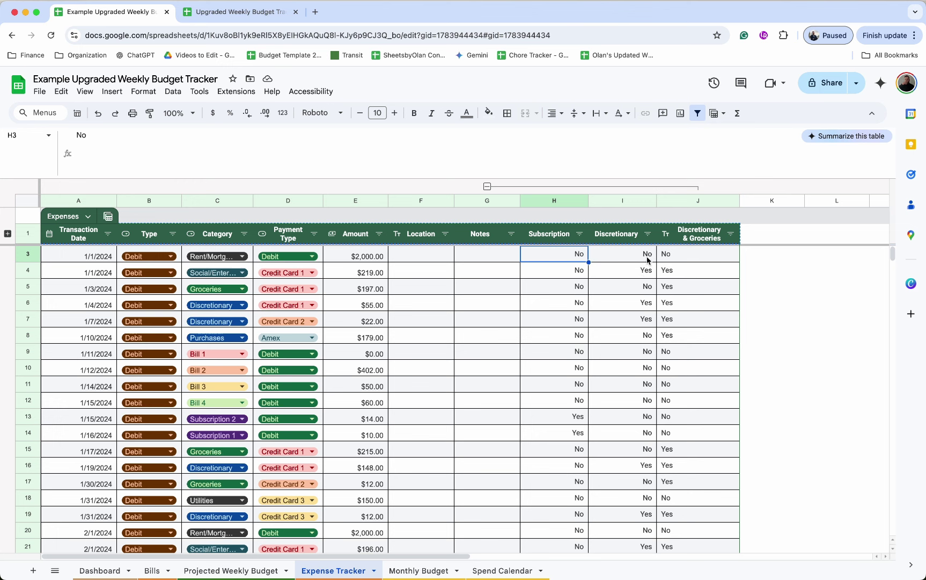
{"action": "left_click", "coordinate": [8, 234]}
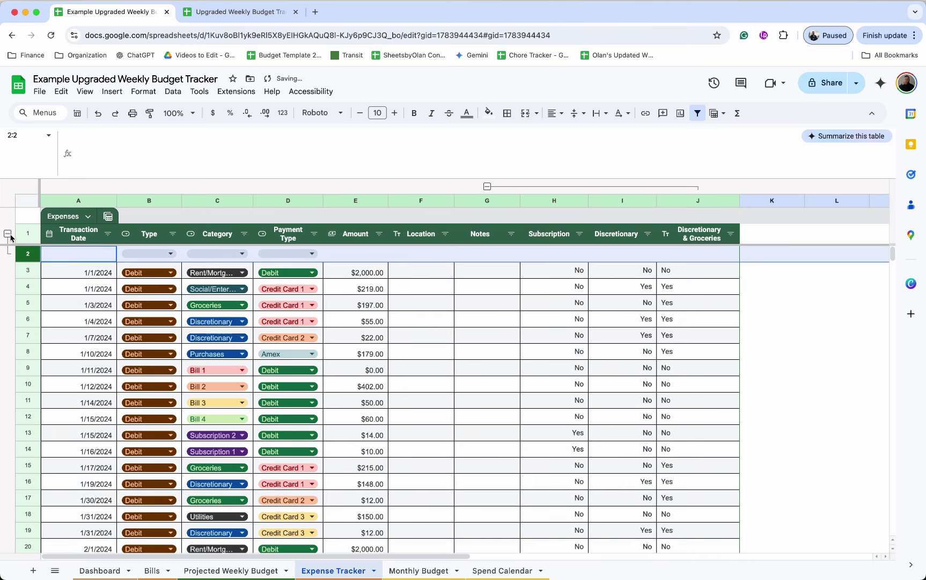
{"action": "left_click", "coordinate": [77, 258]}
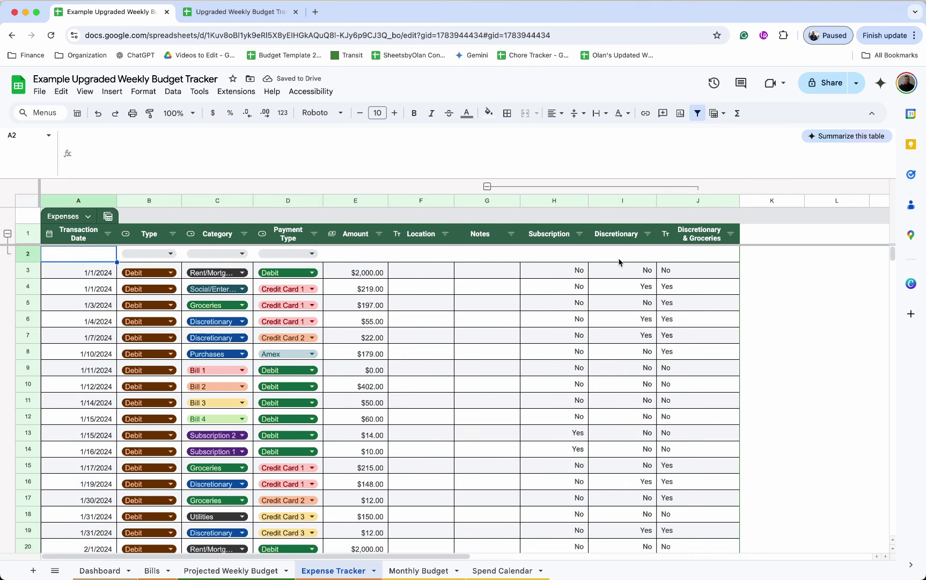
{"action": "left_click", "coordinate": [566, 255]}
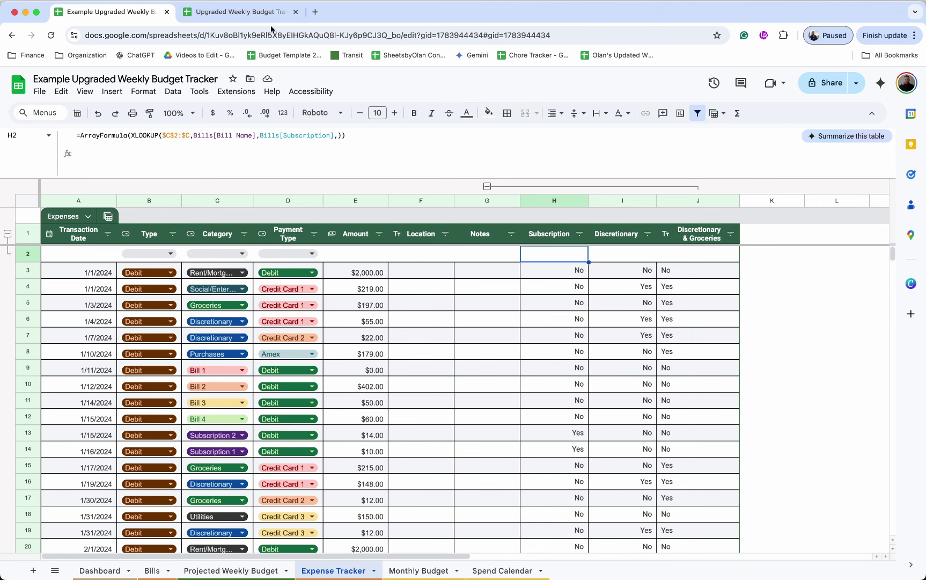
Step: Switch to the tutorial tracker and start an XLOOKUP in Expense Tracker cell H2 with search key C2 and lookup range Bills[Bill Name]
{"action": "left_click", "coordinate": [236, 12]}
{"action": "type", "text": "=xlookup"}
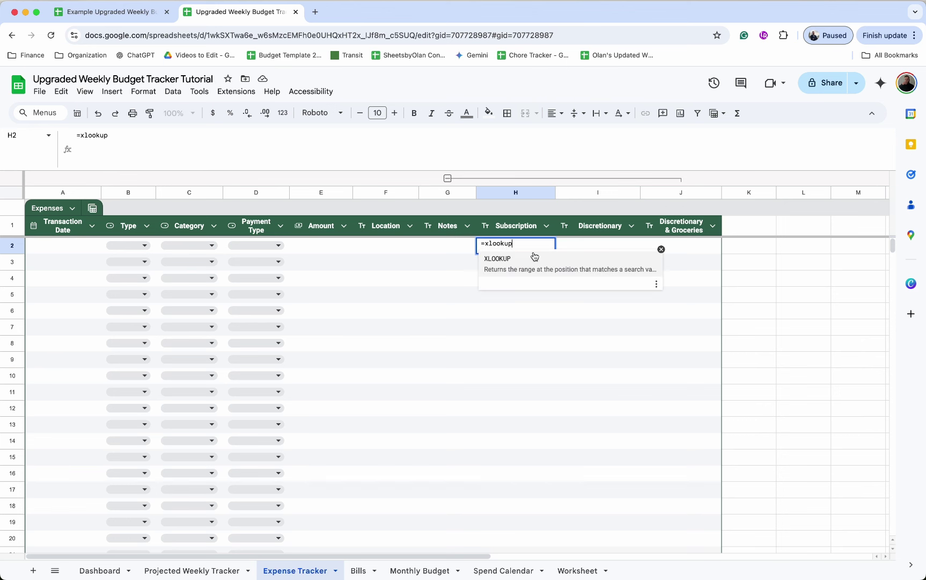
{"action": "left_click", "coordinate": [533, 267]}
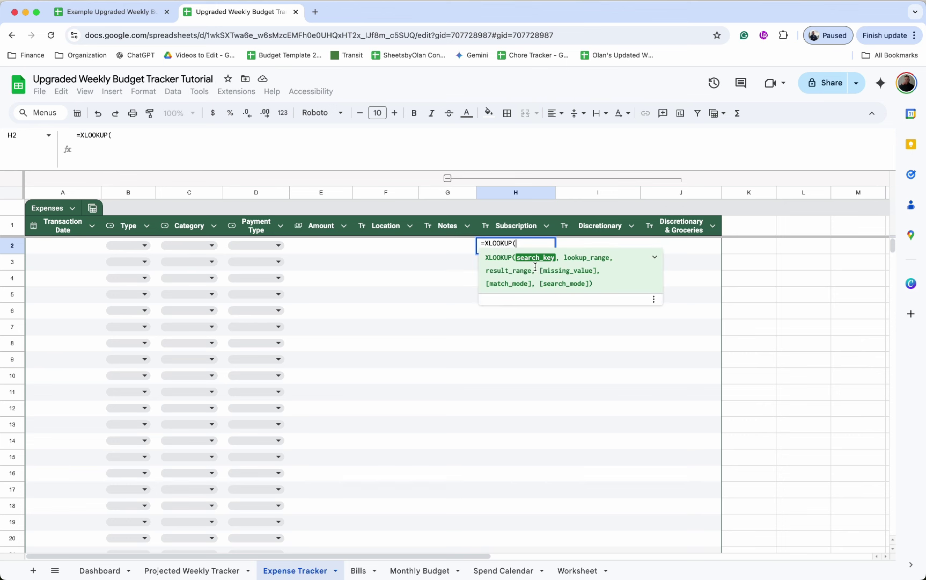
{"action": "left_click", "coordinate": [221, 244]}
{"action": "type", "text": ","}
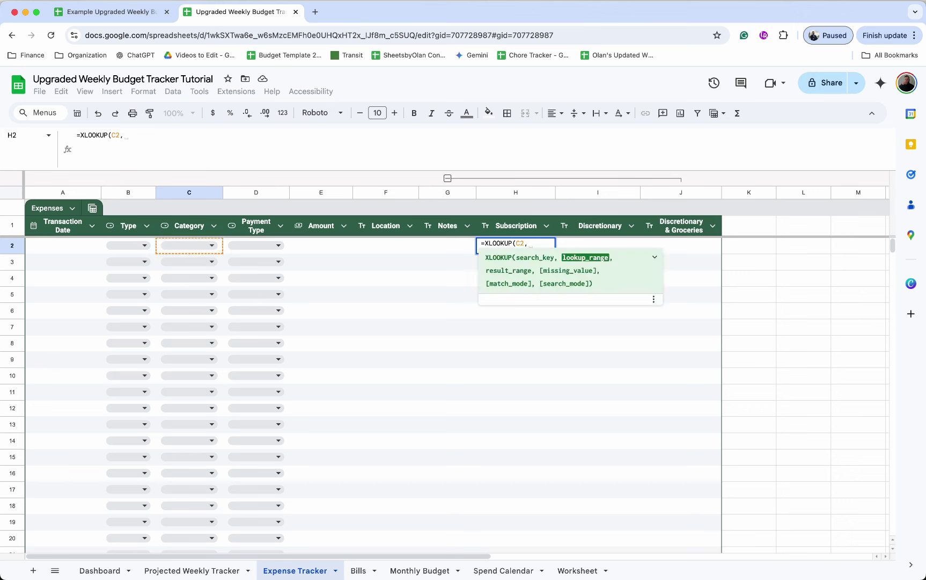
{"action": "type", "text": "bill"}
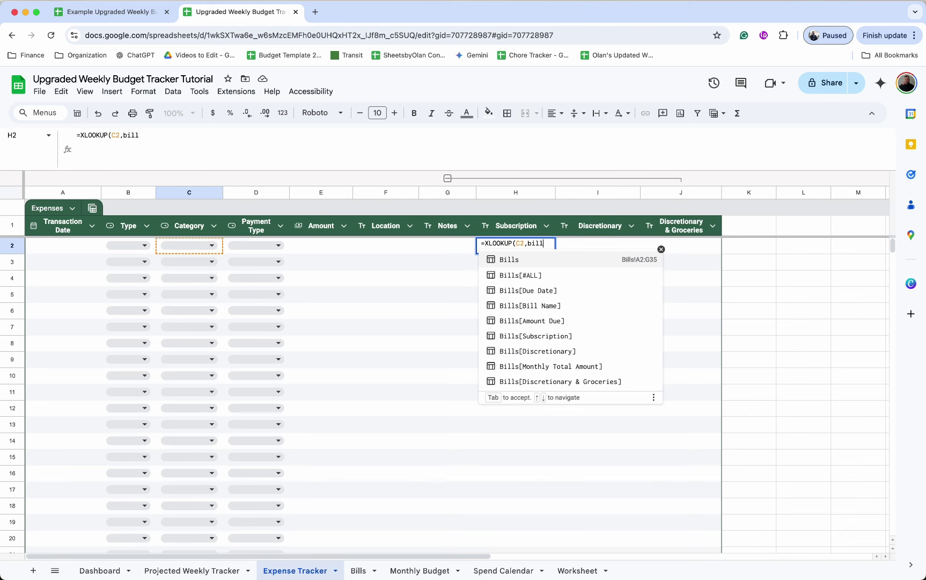
{"action": "left_click", "coordinate": [529, 305]}
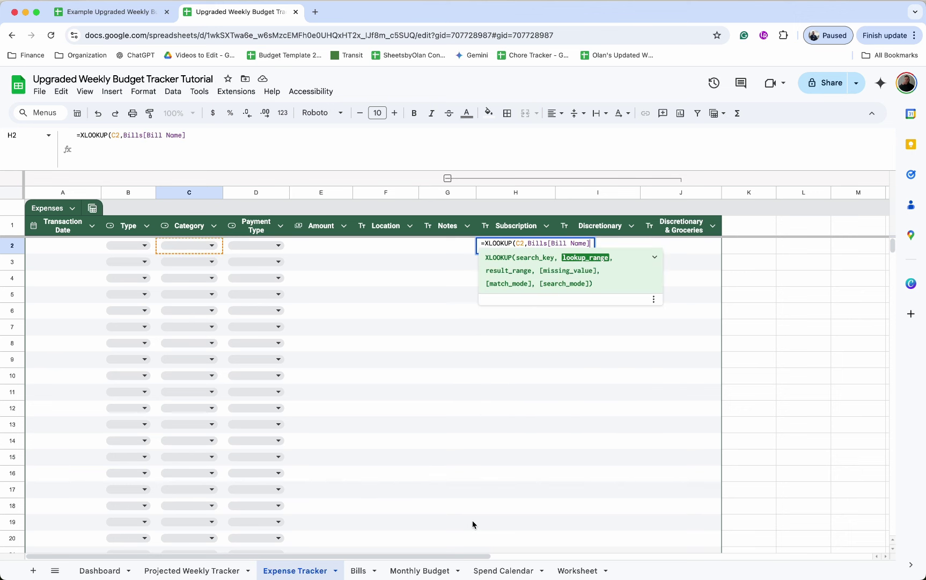
Step: Check the Bills sheet and complete the H2 XLOOKUP with Bills[Subscription] as the result range
{"action": "left_click", "coordinate": [358, 570]}
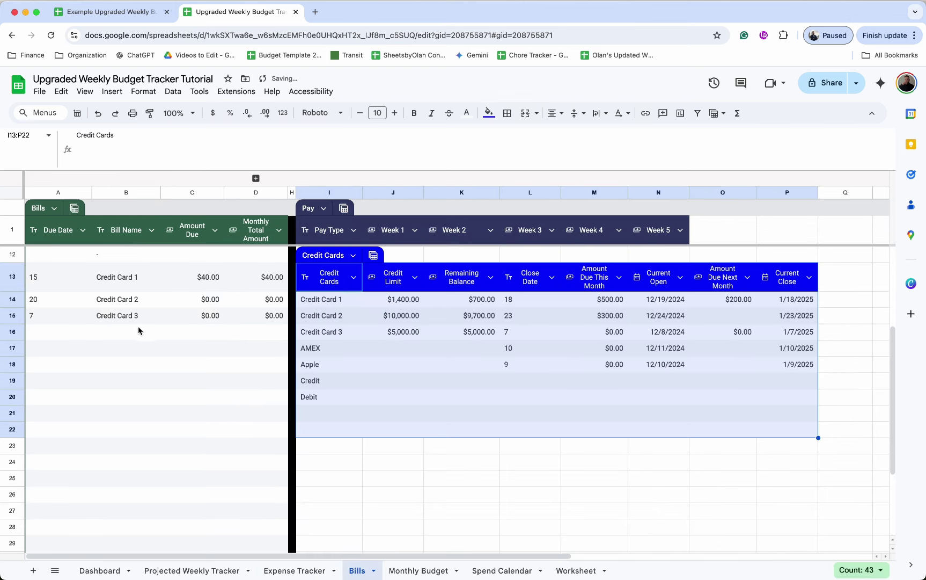
{"action": "type", "text": ","}
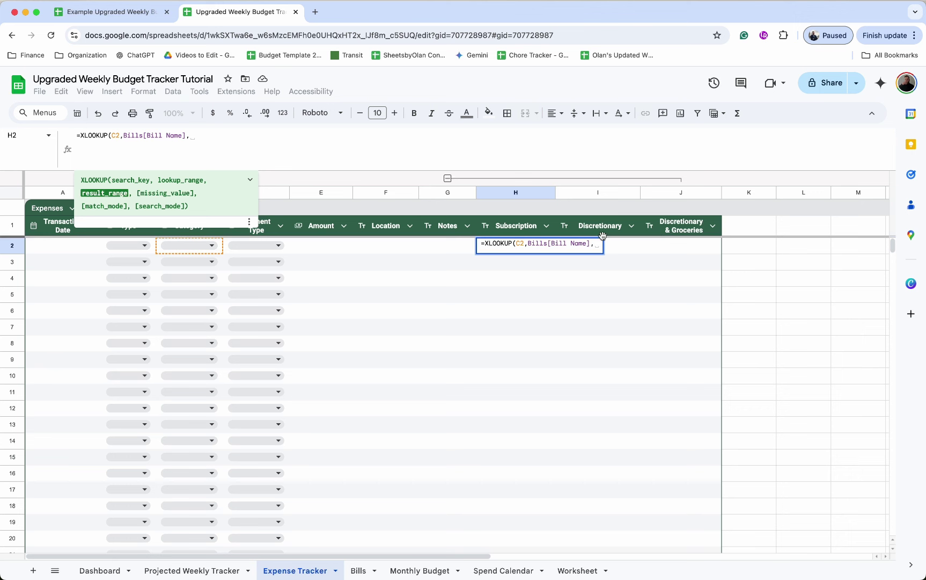
{"action": "type", "text": "sub"}
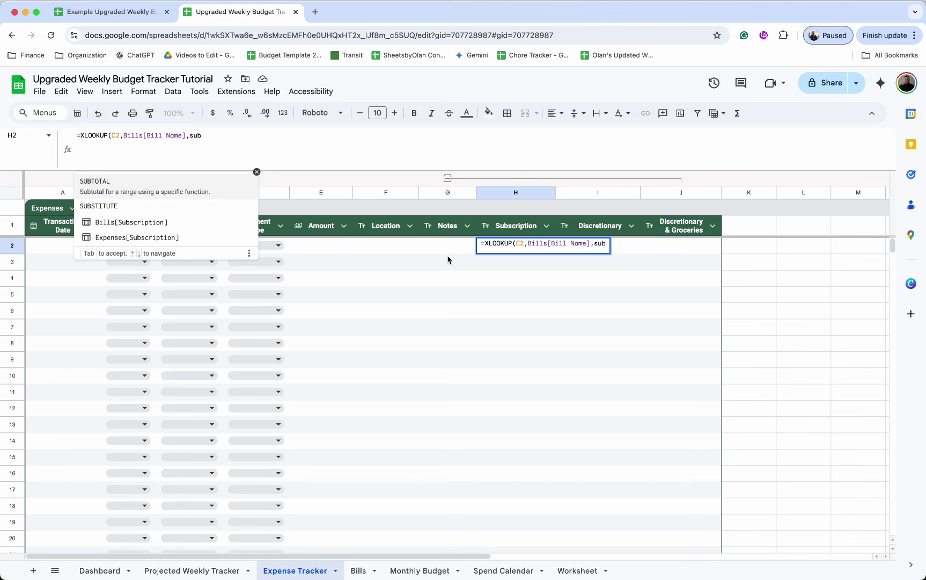
{"action": "left_click", "coordinate": [180, 221]}
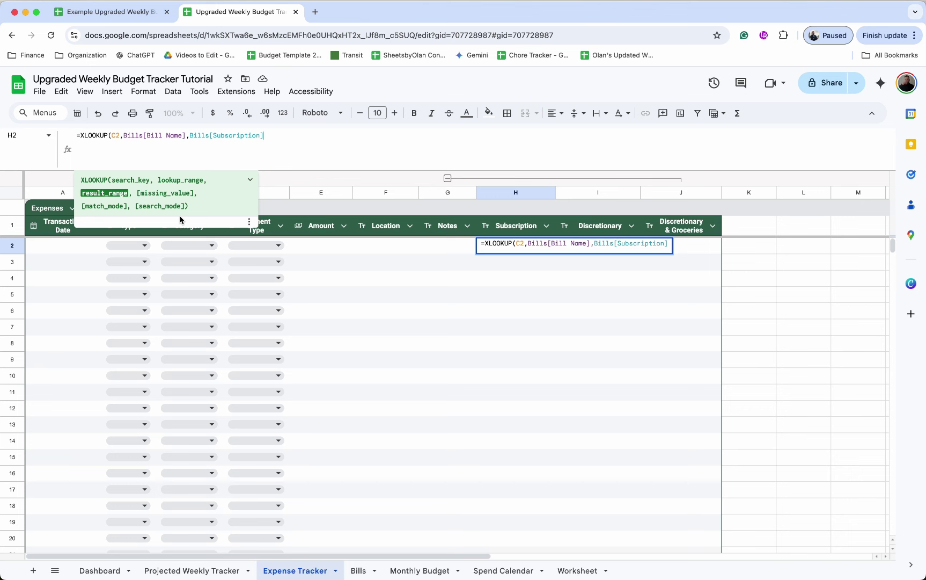
{"action": "type", "text": ","}
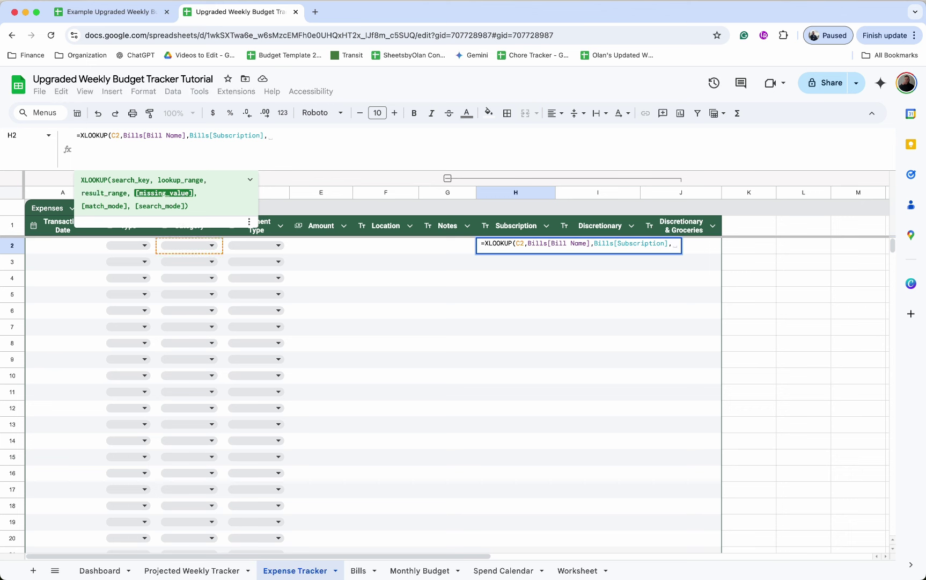
{"action": "key", "text": "BackSpace"}
{"action": "key", "text": "BackSpace"}
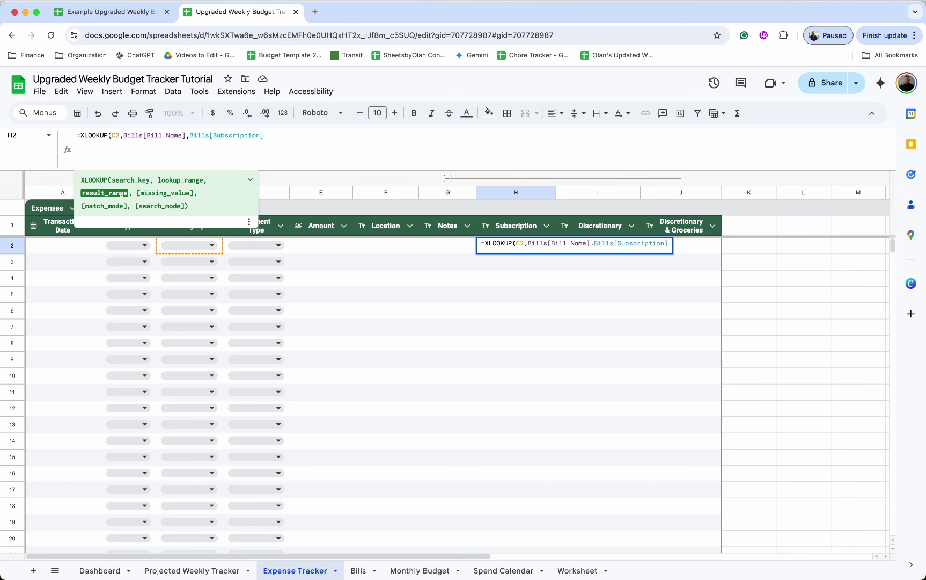
{"action": "key", "text": "Return"}
{"action": "left_click", "coordinate": [512, 251]}
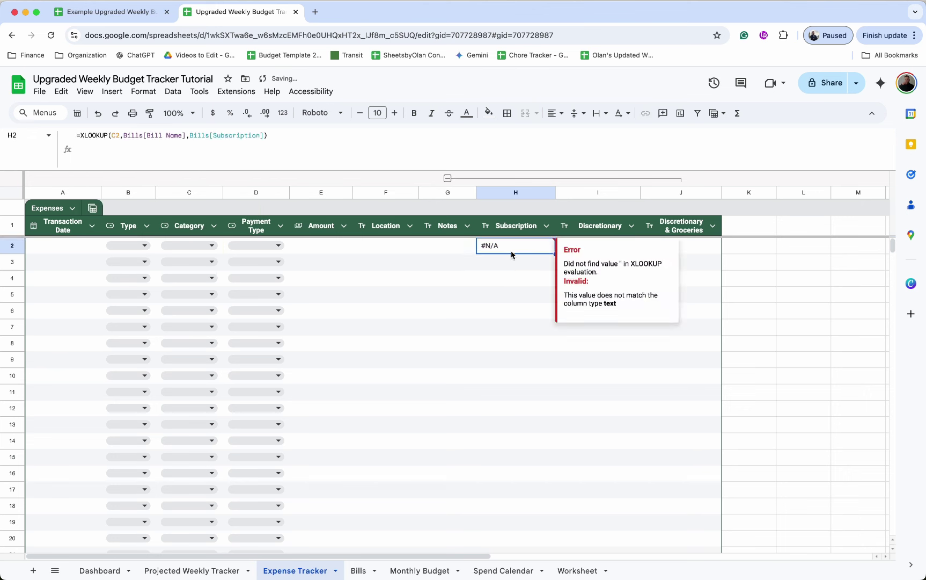
Step: Add an empty missing-value argument to the XLOOKUP in H2
{"action": "left_click", "coordinate": [265, 137]}
{"action": "type", "text": ","}
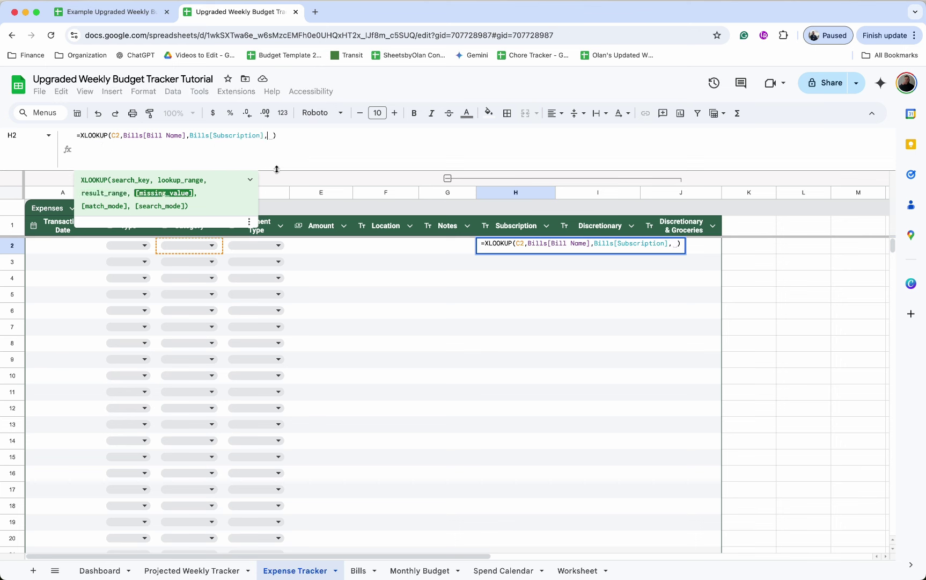
{"action": "key", "text": "Return"}
{"action": "left_click", "coordinate": [523, 244]}
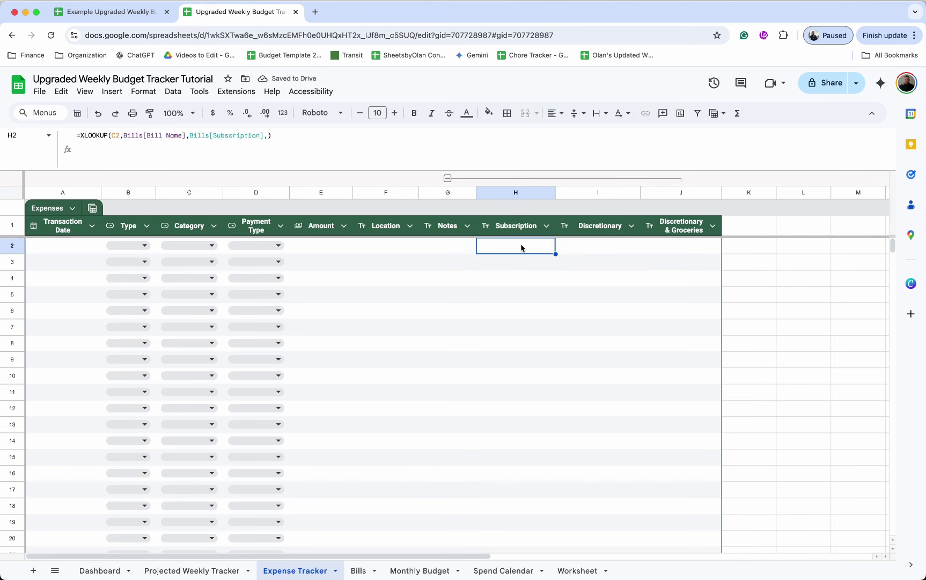
Step: Wrap the H2 XLOOKUP in ArrayFormula and extend its search key to C2:C
{"action": "left_click", "coordinate": [138, 158]}
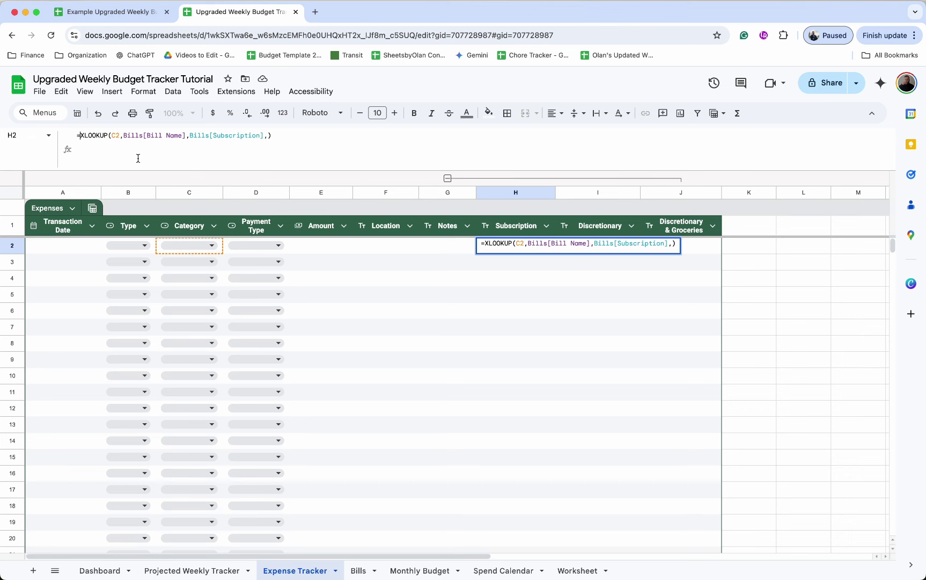
{"action": "key", "text": "super+shift+Return"}
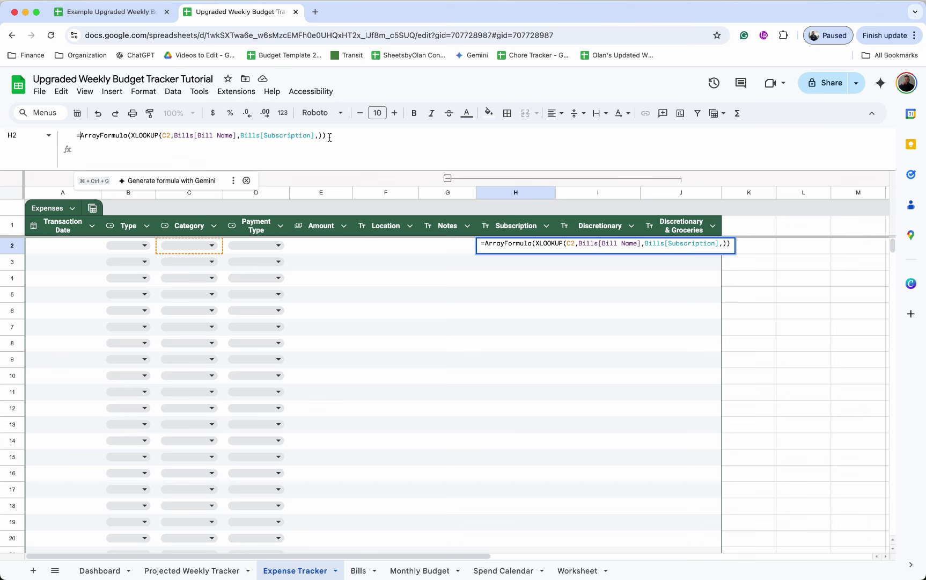
{"action": "left_click", "coordinate": [170, 135]}
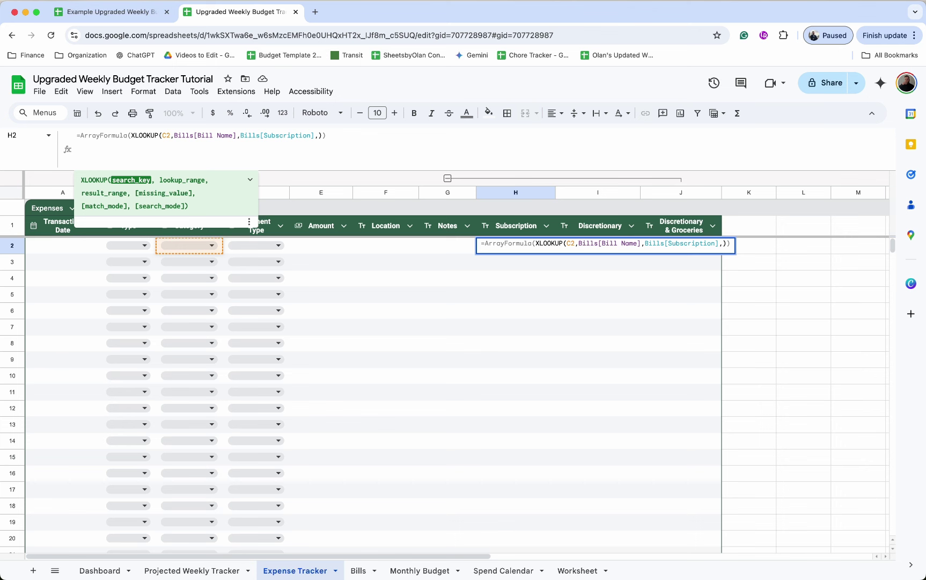
{"action": "type", "text": ":C"}
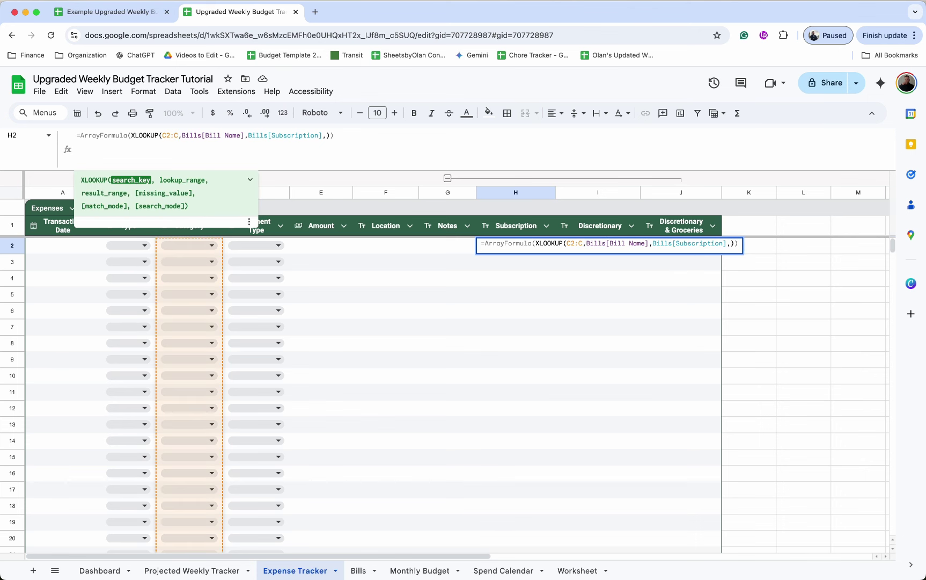
{"action": "key", "text": "Return"}
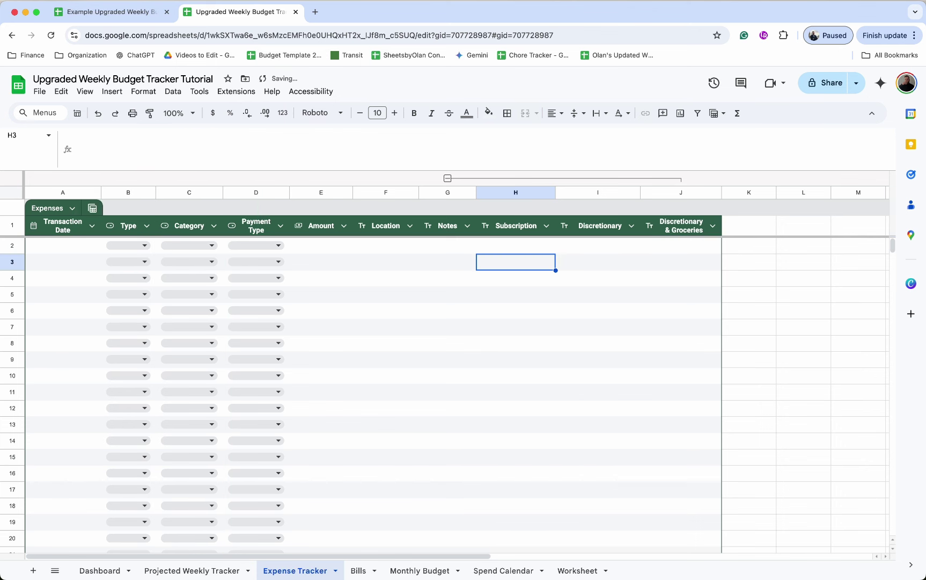
Step: Test the Subscription lookup with the categories Groceries and Streaming Service 1 in C5, and clear the cell
{"action": "left_click", "coordinate": [213, 296]}
{"action": "left_click", "coordinate": [196, 312]}
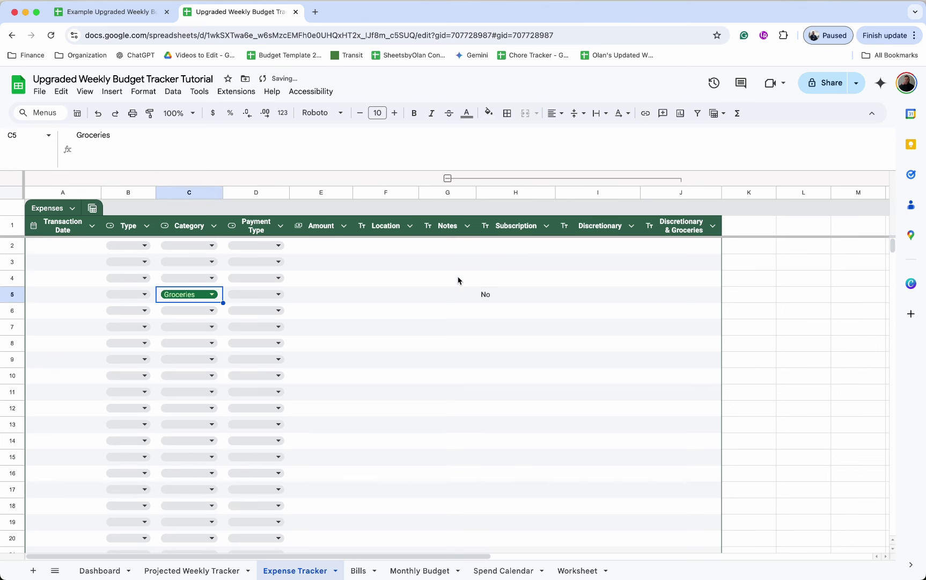
{"action": "left_click", "coordinate": [510, 296]}
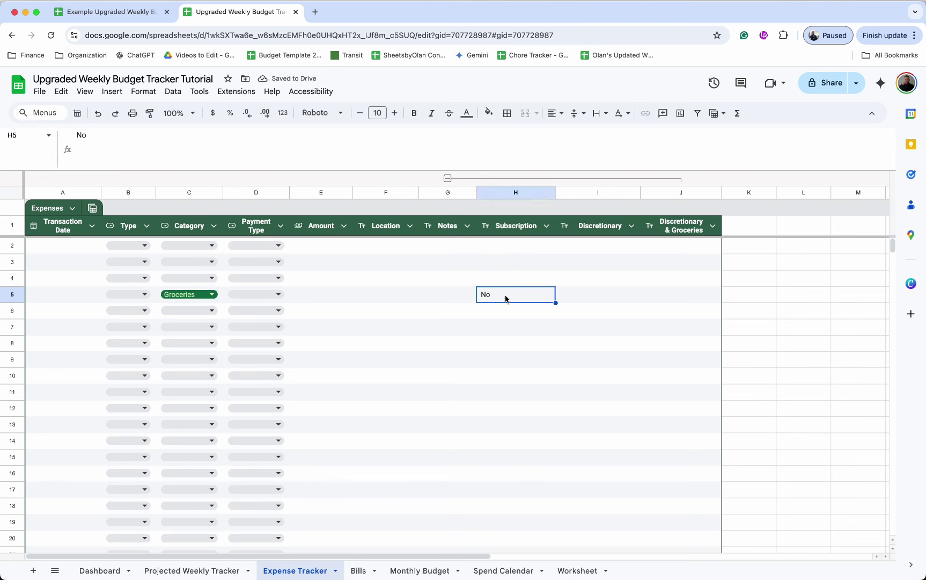
{"action": "left_click", "coordinate": [199, 299]}
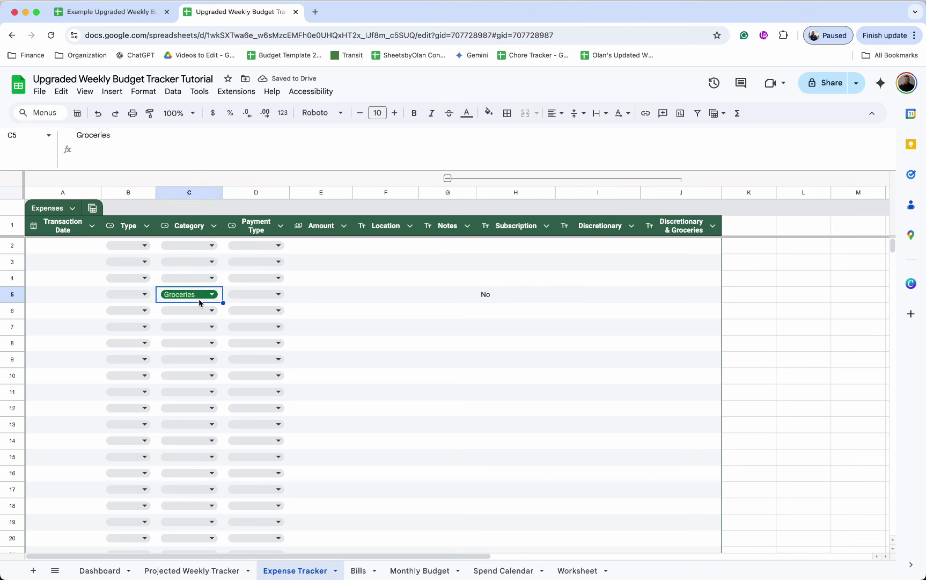
{"action": "left_click", "coordinate": [190, 295]}
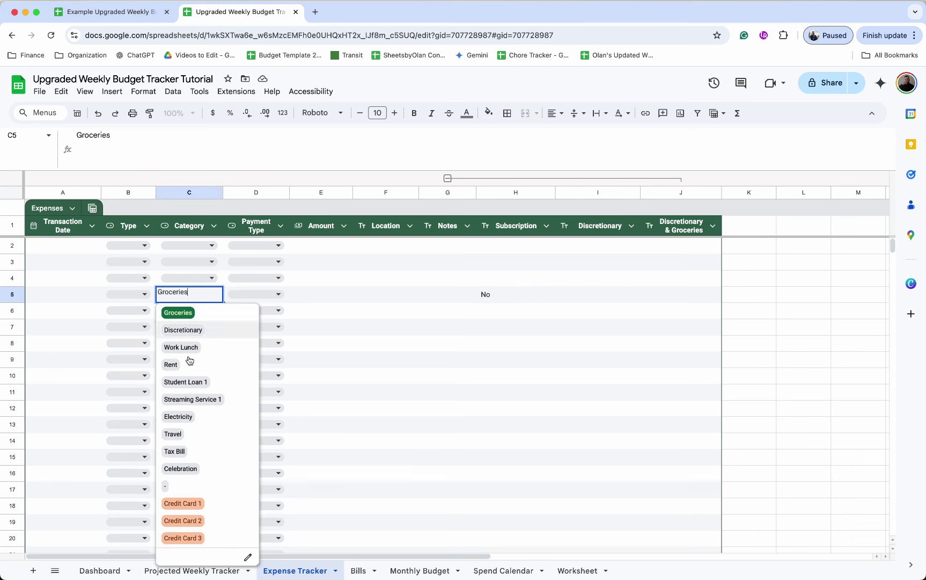
{"action": "left_click", "coordinate": [199, 399]}
{"action": "left_click", "coordinate": [524, 296]}
{"action": "left_click", "coordinate": [217, 298]}
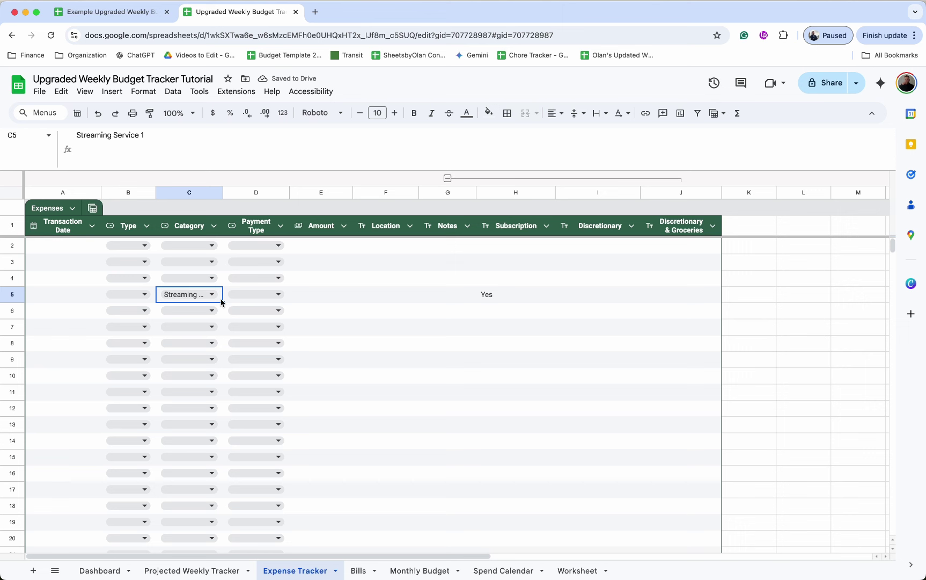
{"action": "key", "text": "Delete"}
Step: Make the search key in H2 absolute as $C$2:$C and fill the formula across to J2
{"action": "left_click", "coordinate": [534, 253]}
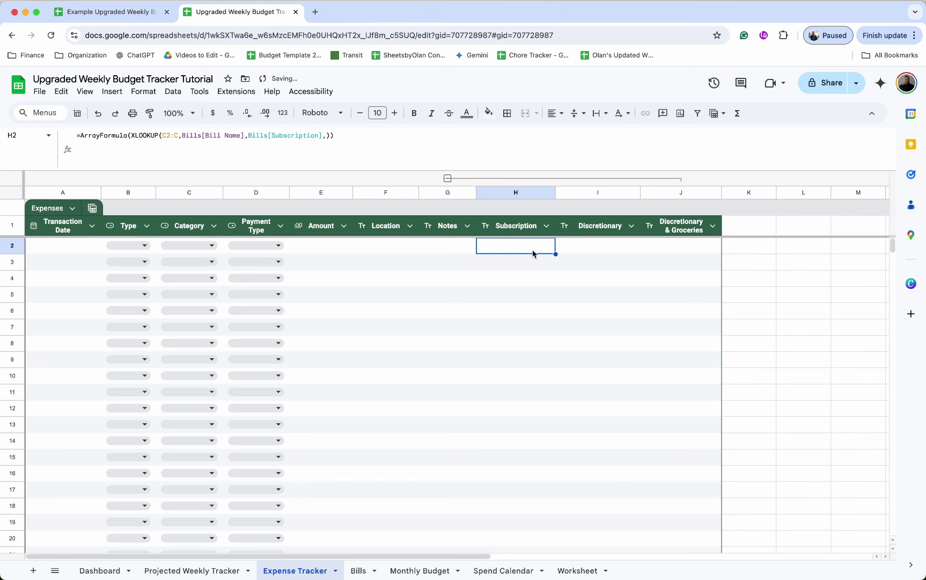
{"action": "left_click", "coordinate": [175, 135]}
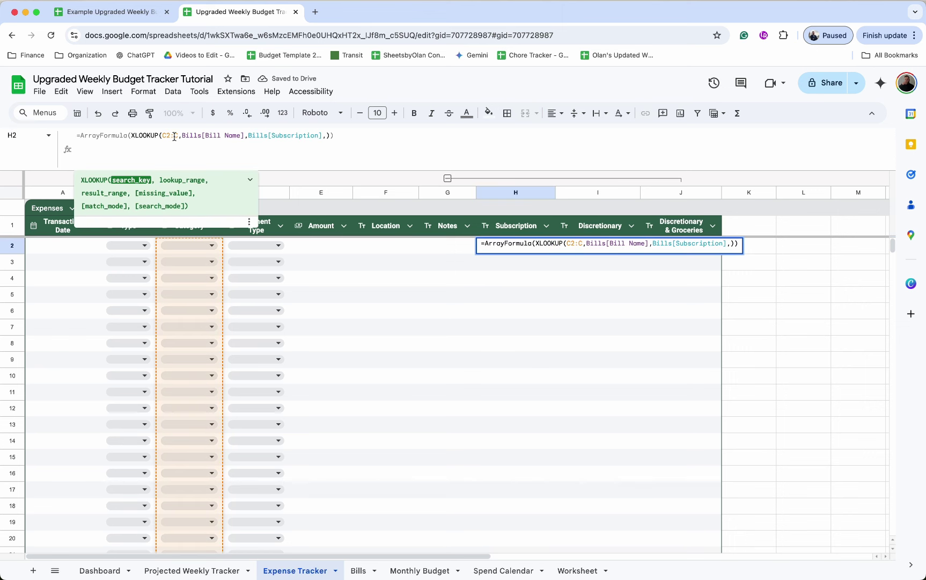
{"action": "key", "text": "F4"}
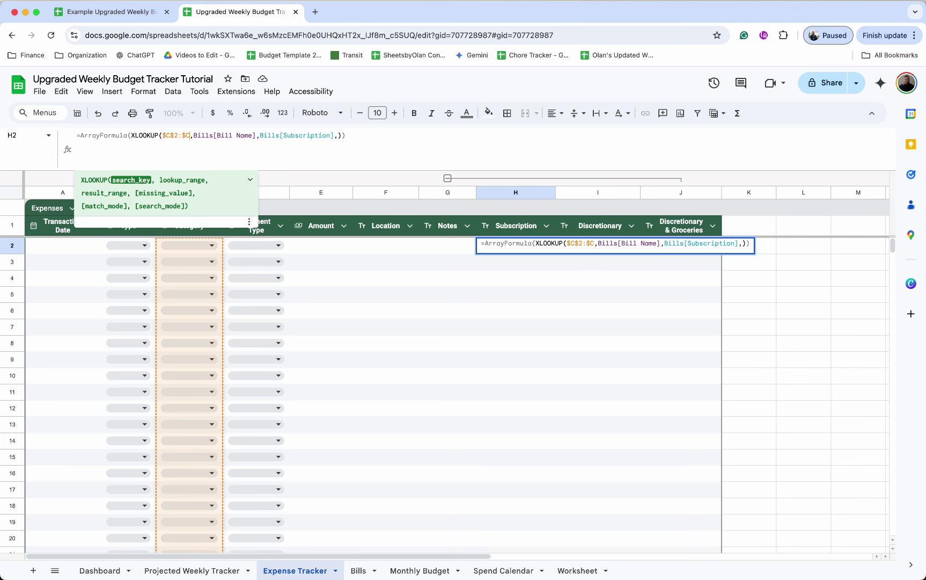
{"action": "key", "text": "Return"}
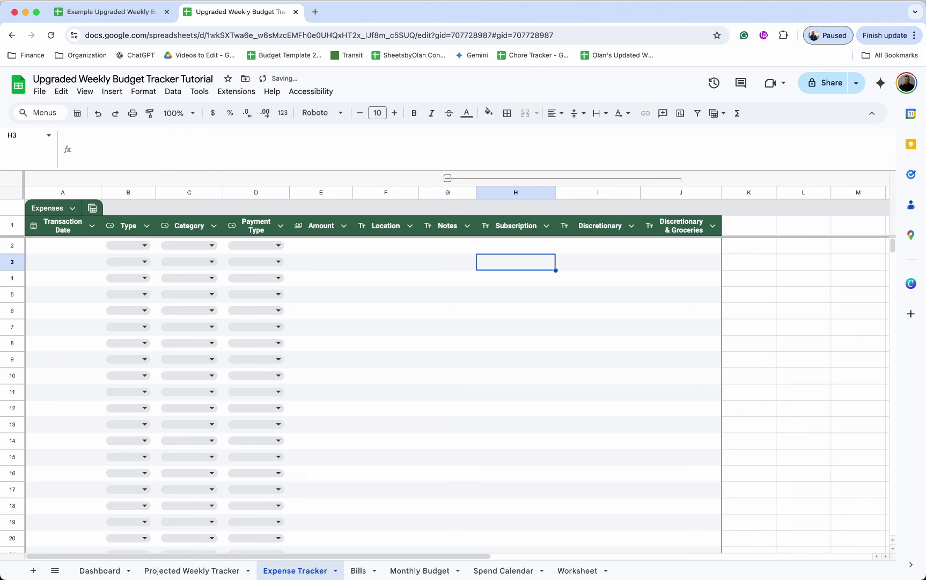
{"action": "left_click", "coordinate": [525, 244]}
{"action": "left_click_drag", "start_coordinate": [558, 255], "coordinate": [668, 254]}
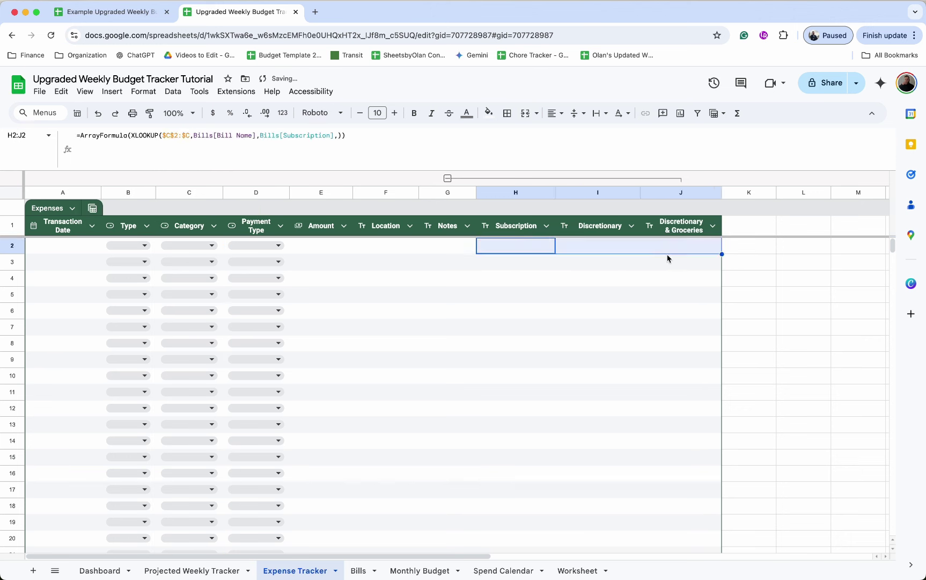
Step: Change the result range of the Discretionary formula in I2 to Bills[discretionary]
{"action": "left_click", "coordinate": [609, 244]}
{"action": "left_click_drag", "start_coordinate": [330, 136], "coordinate": [282, 136]}
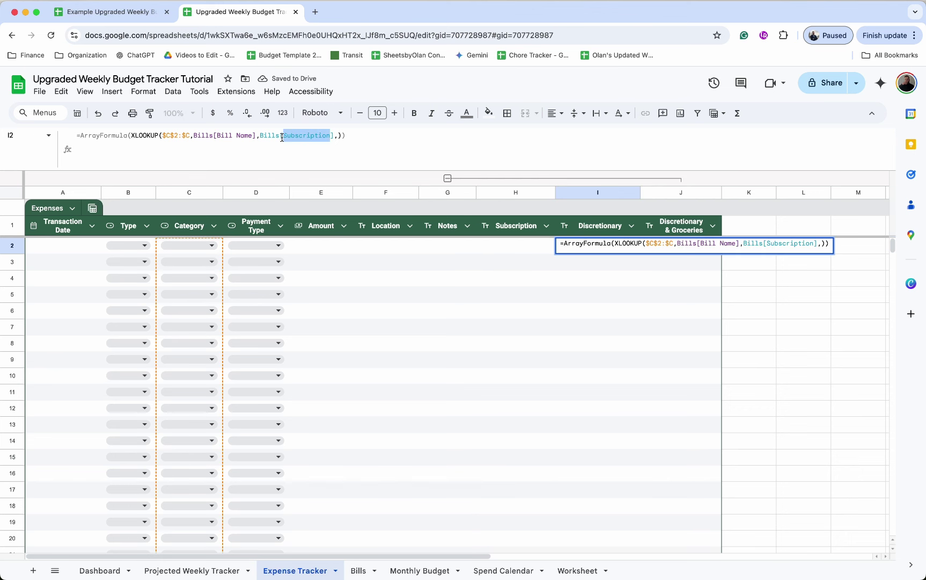
{"action": "type", "text": "discretionary"}
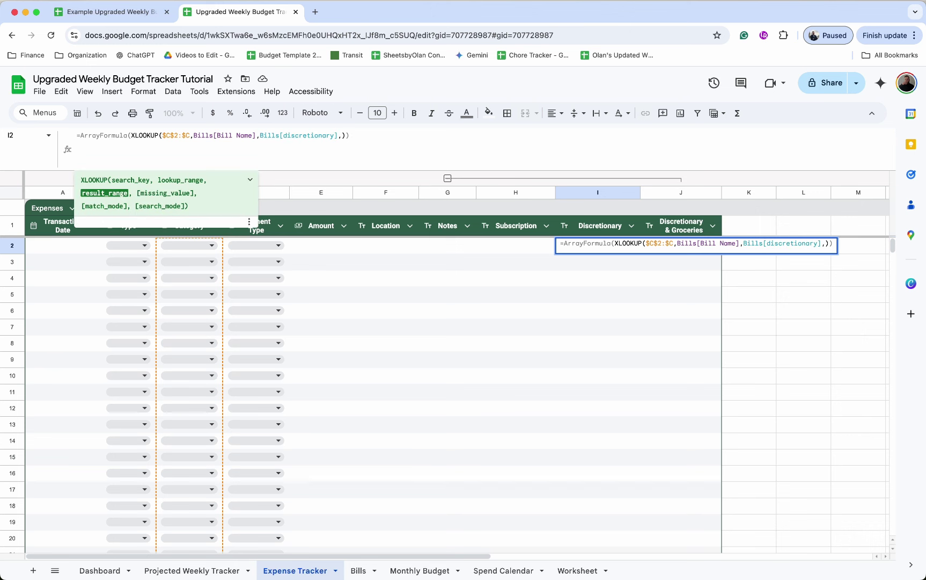
{"action": "left_click", "coordinate": [504, 250]}
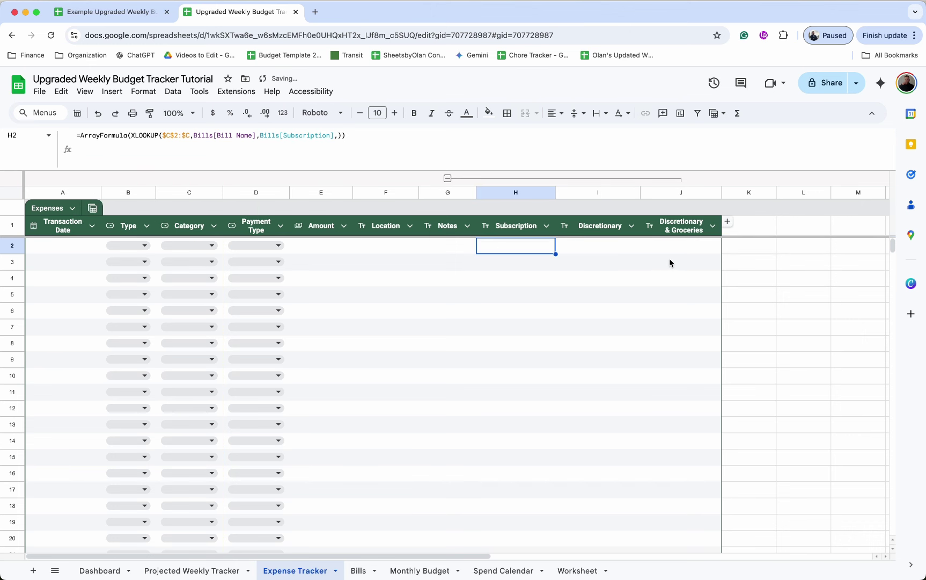
Step: Change the result range of the Discretionary & Groceries formula in J2 to Bills[Discretionary & Groceries]
{"action": "left_click", "coordinate": [679, 247]}
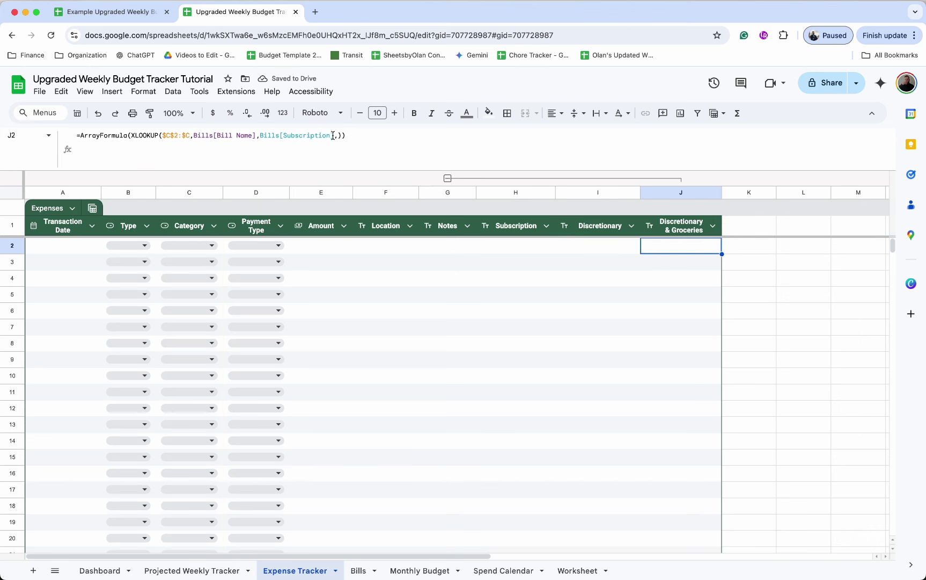
{"action": "left_click", "coordinate": [333, 135]}
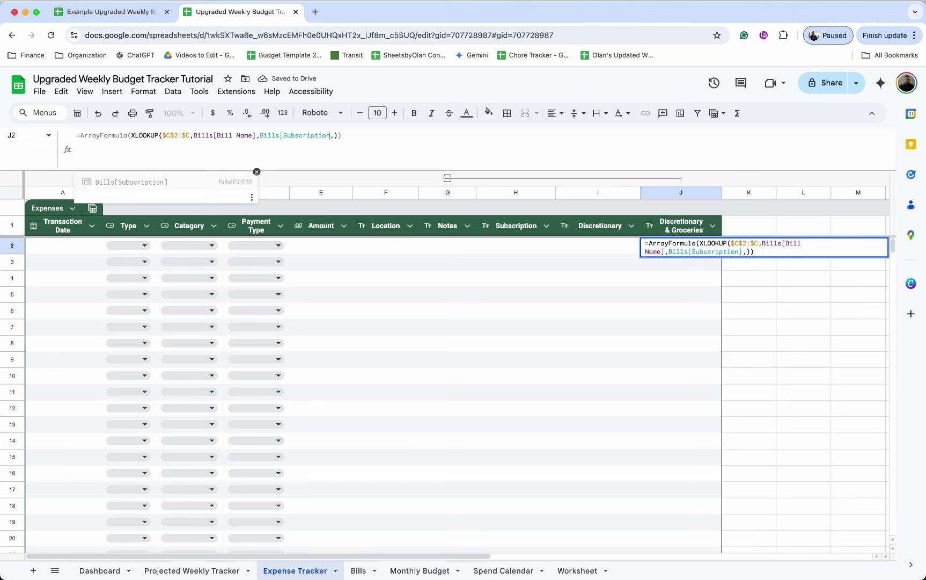
{"action": "key", "text": "BackSpace"}
{"action": "key", "text": "BackSpace"}
{"action": "key", "text": "BackSpace"}
{"action": "key", "text": "BackSpace"}
{"action": "key", "text": "BackSpace"}
{"action": "key", "text": "BackSpace"}
{"action": "key", "text": "BackSpace"}
{"action": "key", "text": "BackSpace"}
{"action": "key", "text": "BackSpace"}
{"action": "key", "text": "BackSpace"}
{"action": "key", "text": "BackSpace"}
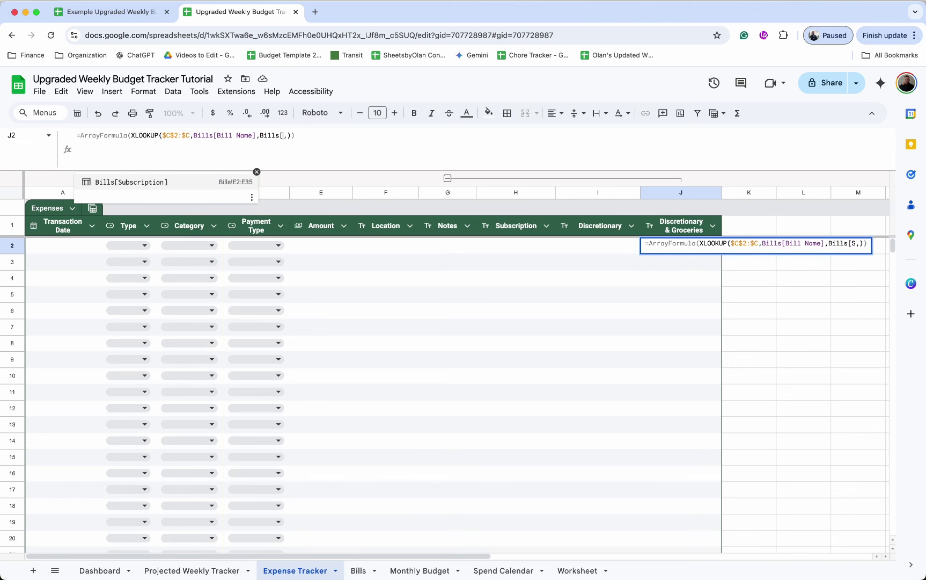
{"action": "key", "text": "BackSpace"}
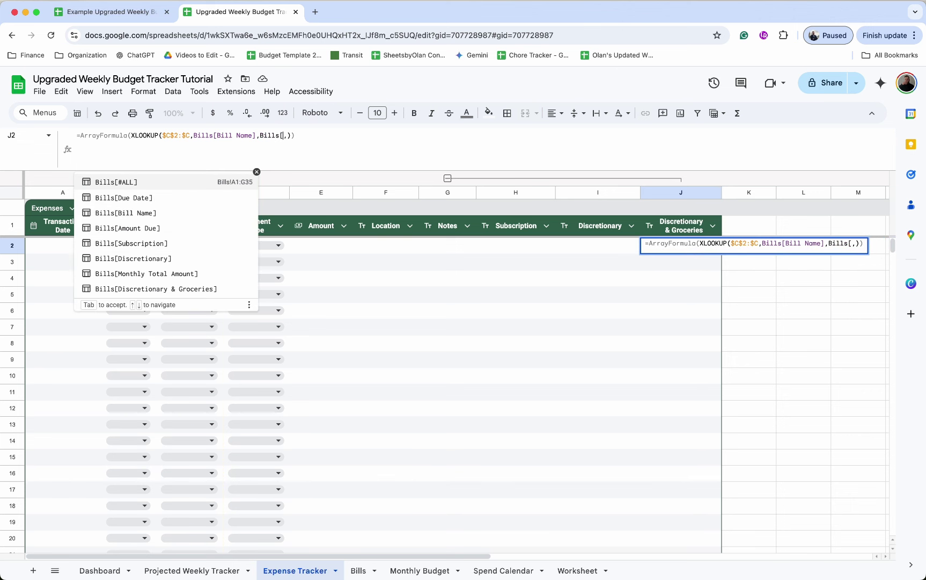
{"action": "left_click", "coordinate": [204, 290]}
{"action": "key", "text": "Return"}
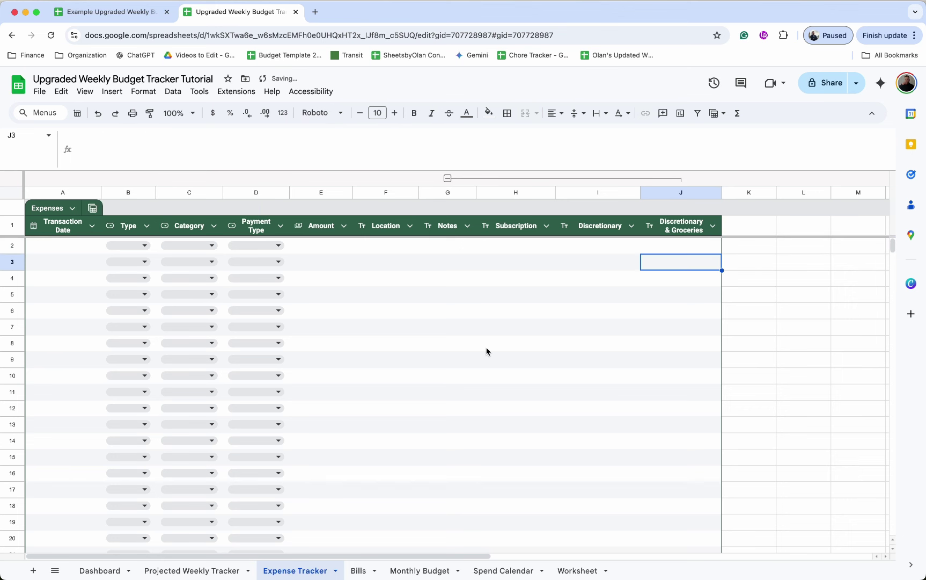
Step: Test the three lookups with the categories Groceries, Discretionary and Work Lunch in C2:C4, and clear those cells
{"action": "left_click", "coordinate": [187, 245]}
{"action": "left_click", "coordinate": [189, 263]}
{"action": "left_click", "coordinate": [189, 262]}
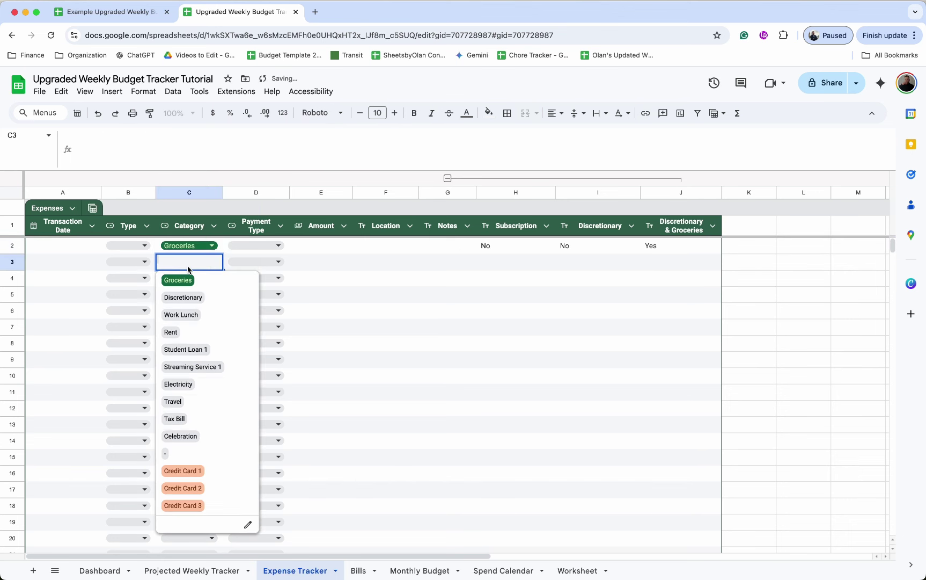
{"action": "left_click", "coordinate": [186, 298]}
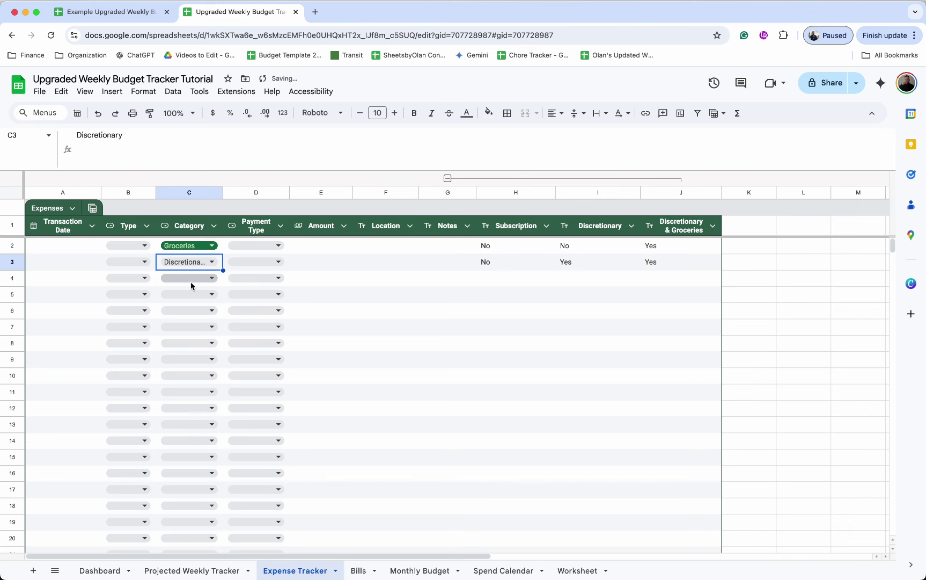
{"action": "left_click", "coordinate": [190, 279]}
{"action": "left_click", "coordinate": [190, 328]}
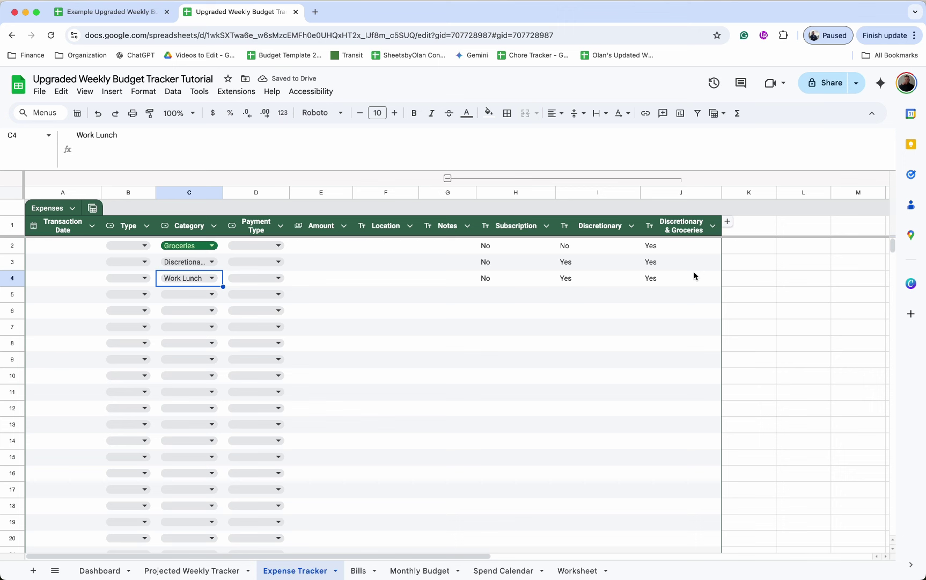
{"action": "left_click", "coordinate": [505, 179]}
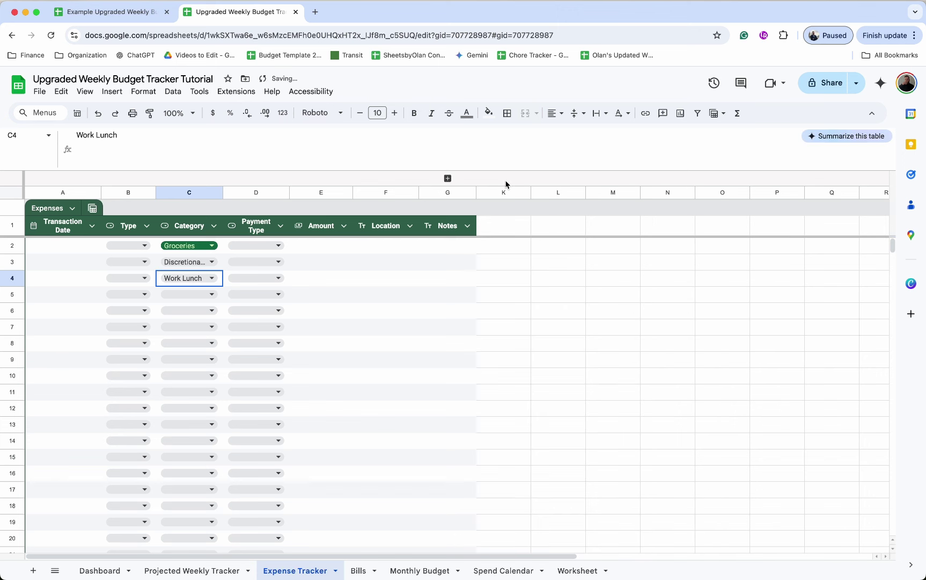
{"action": "left_click", "coordinate": [83, 267]}
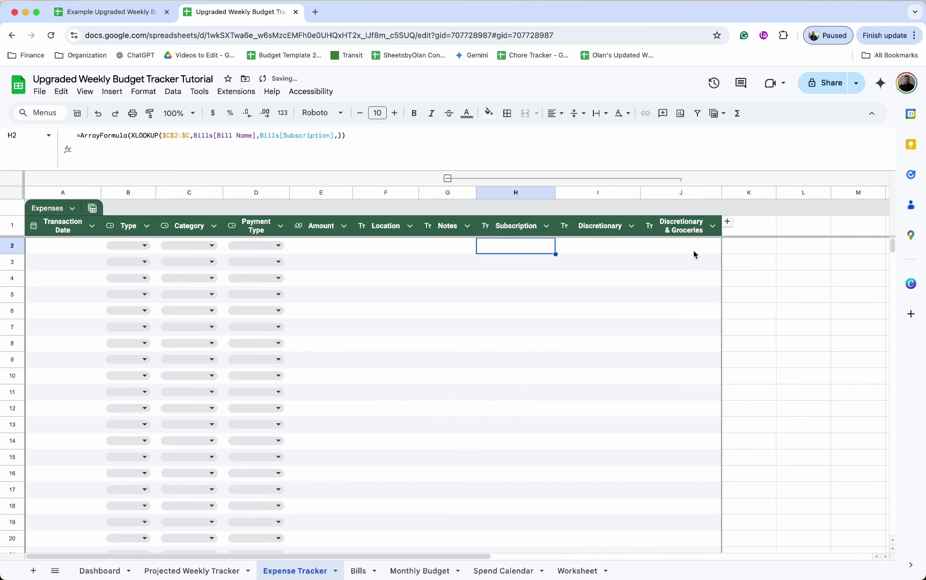
Step: Group row 2, which holds the lookup formulas of the Expenses table, and collapse the row group
{"action": "left_click_drag", "start_coordinate": [694, 250], "coordinate": [496, 246]}
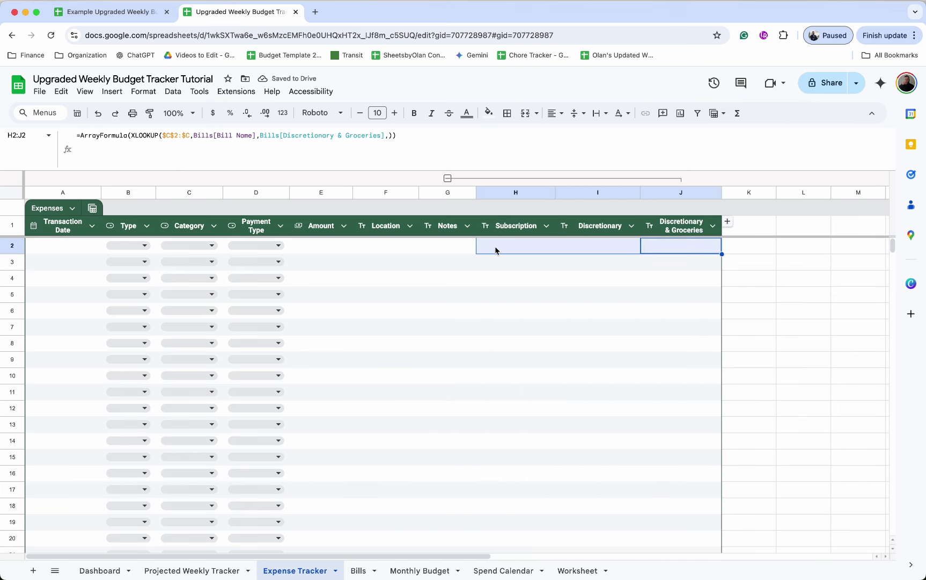
{"action": "left_click", "coordinate": [10, 244]}
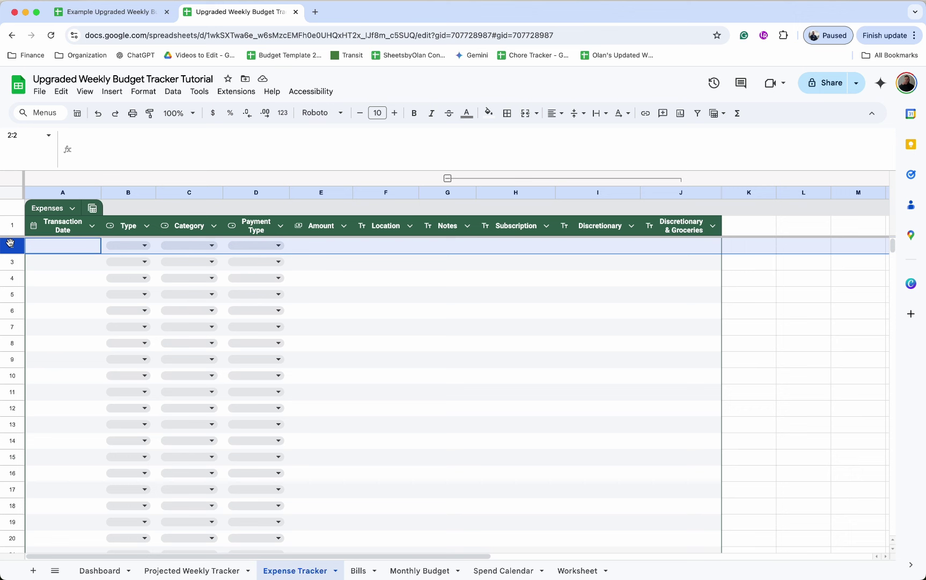
{"action": "right_click", "coordinate": [10, 243]}
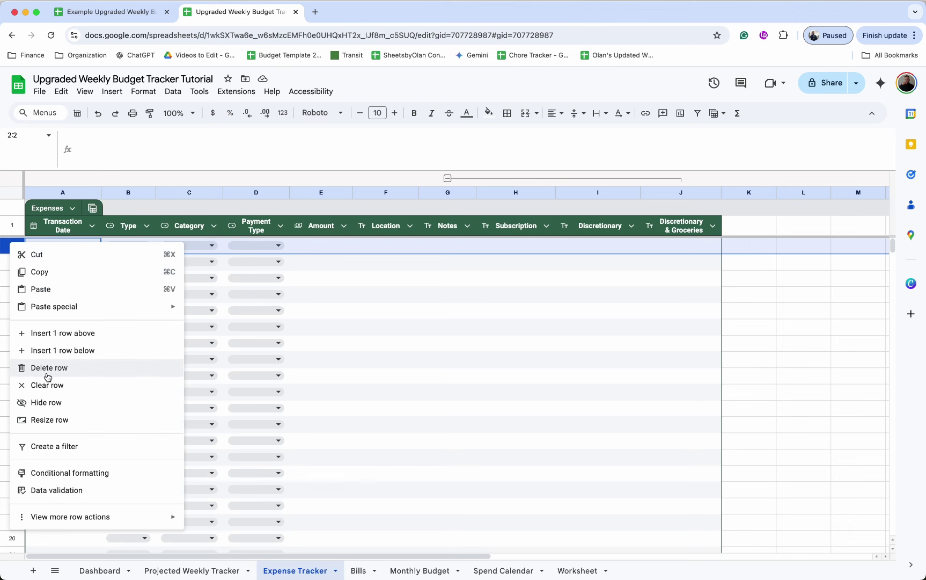
{"action": "mouse_move", "coordinate": [122, 525]}
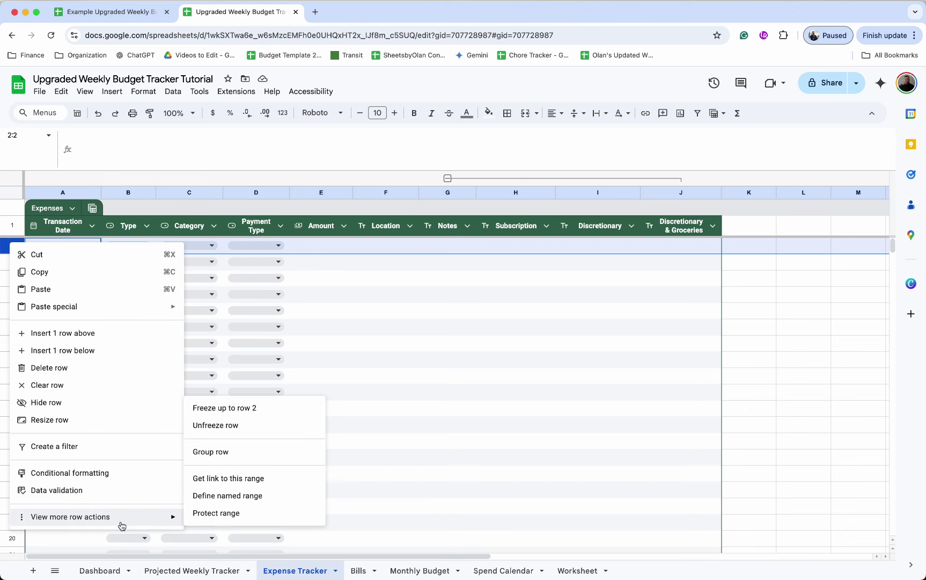
{"action": "left_click", "coordinate": [229, 458]}
{"action": "left_click", "coordinate": [8, 230]}
{"action": "left_click", "coordinate": [102, 261]}
{"action": "left_click", "coordinate": [96, 246]}
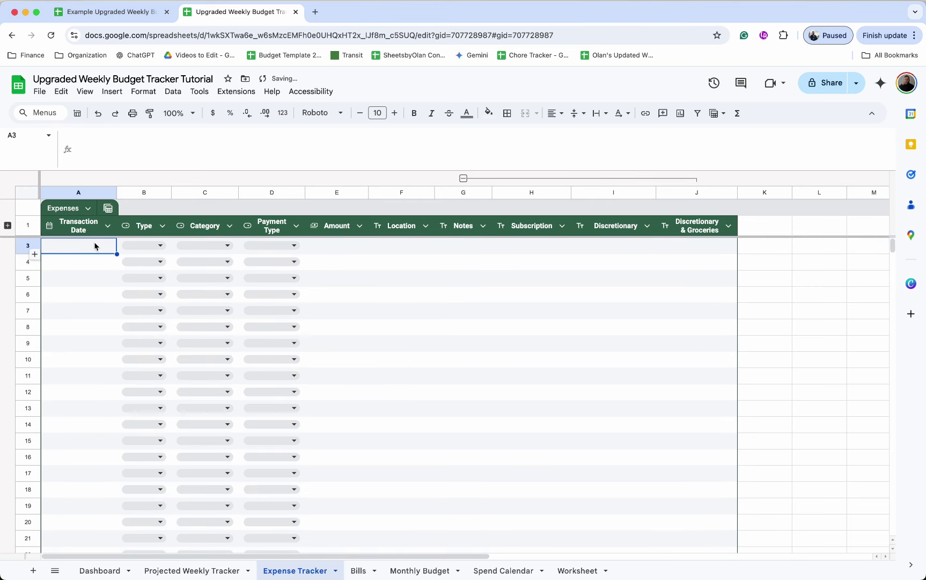
Step: Collapse the column group holding Subscription, Discretionary, and Discretionary & Groceries in the Expenses table
{"action": "left_click", "coordinate": [340, 246]}
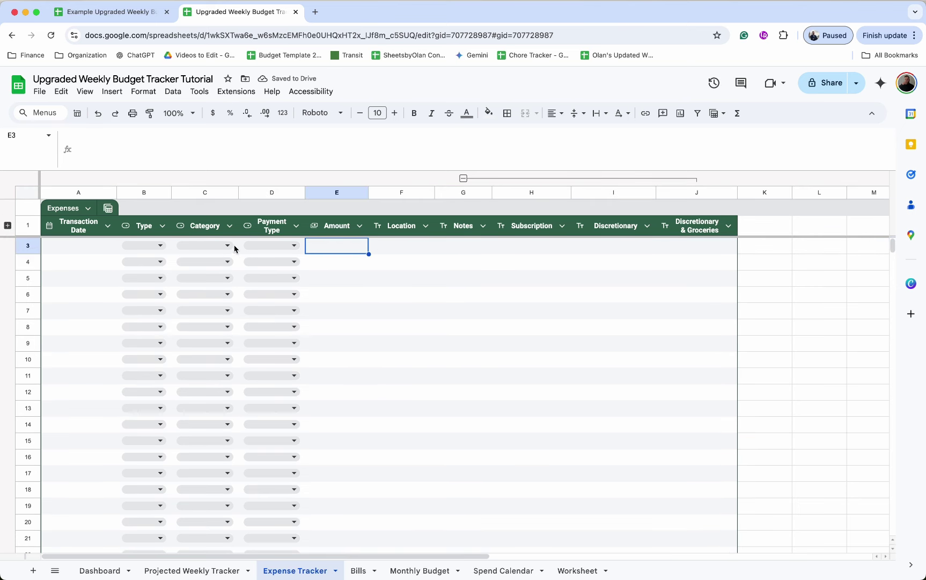
{"action": "left_click", "coordinate": [219, 248]}
{"action": "left_click", "coordinate": [200, 281]}
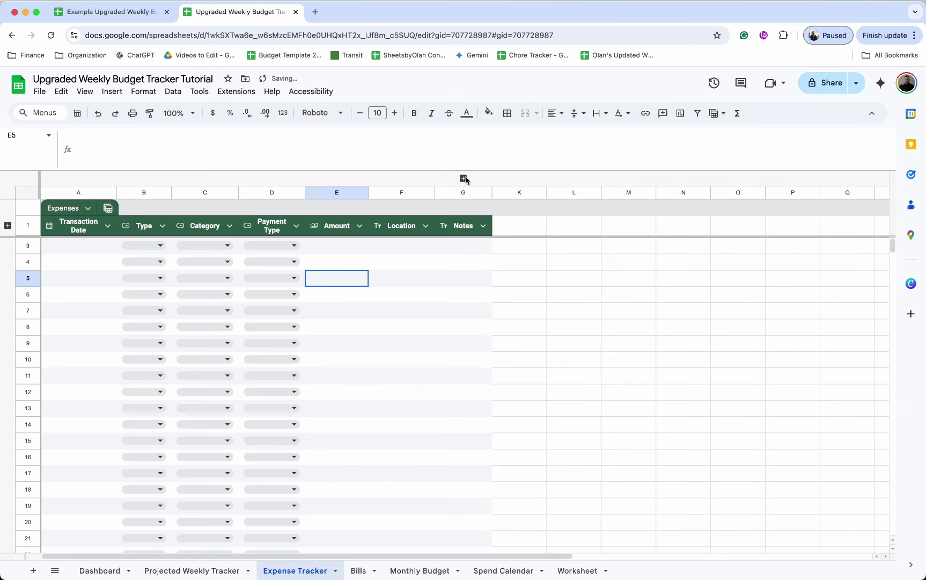
{"action": "left_click", "coordinate": [400, 267]}
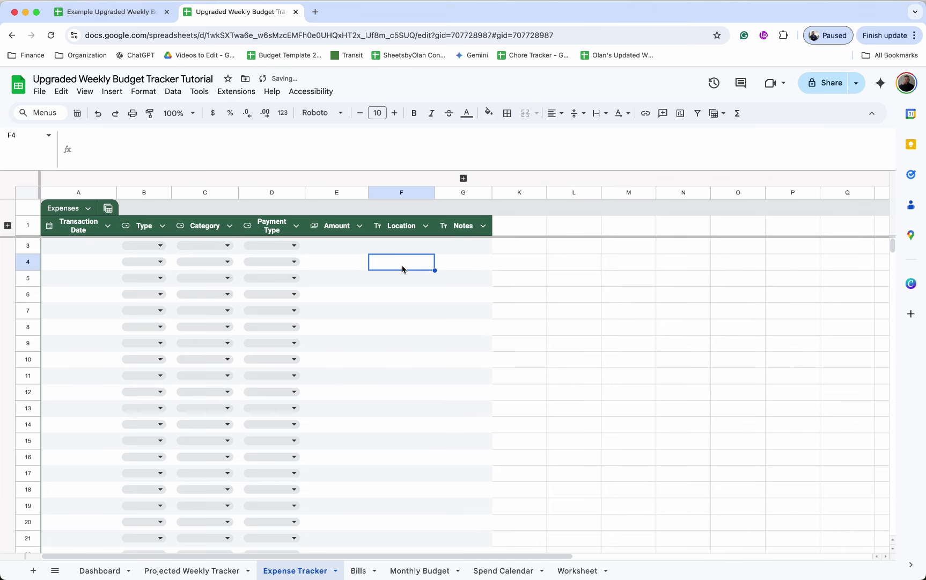
Step: On the Bills sheet, start a SUMIFS formula in O15 for Credit Card 2's Amount Due Next Month, with Expenses[Amount] as the sum range
{"action": "left_click", "coordinate": [354, 571]}
{"action": "left_click", "coordinate": [750, 321]}
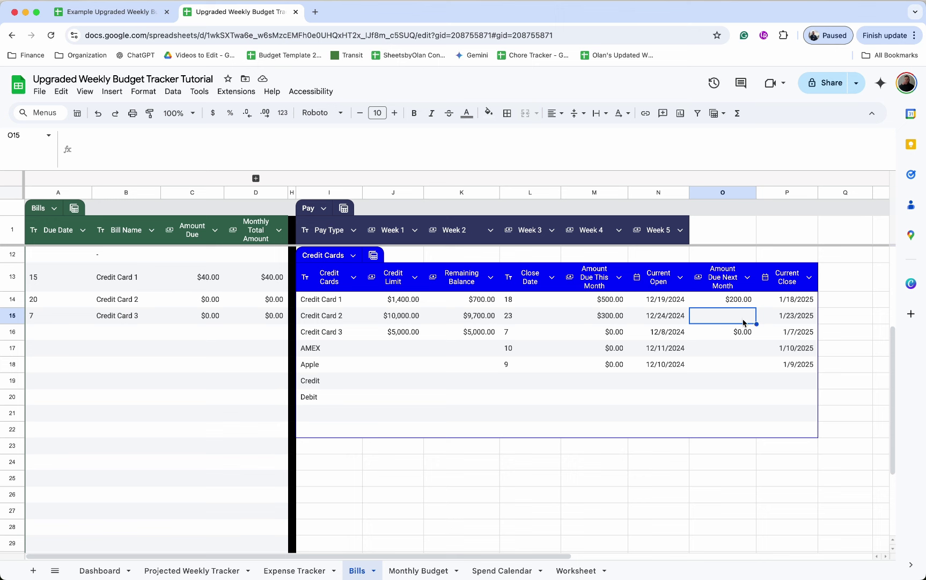
{"action": "type", "text": "=SU"}
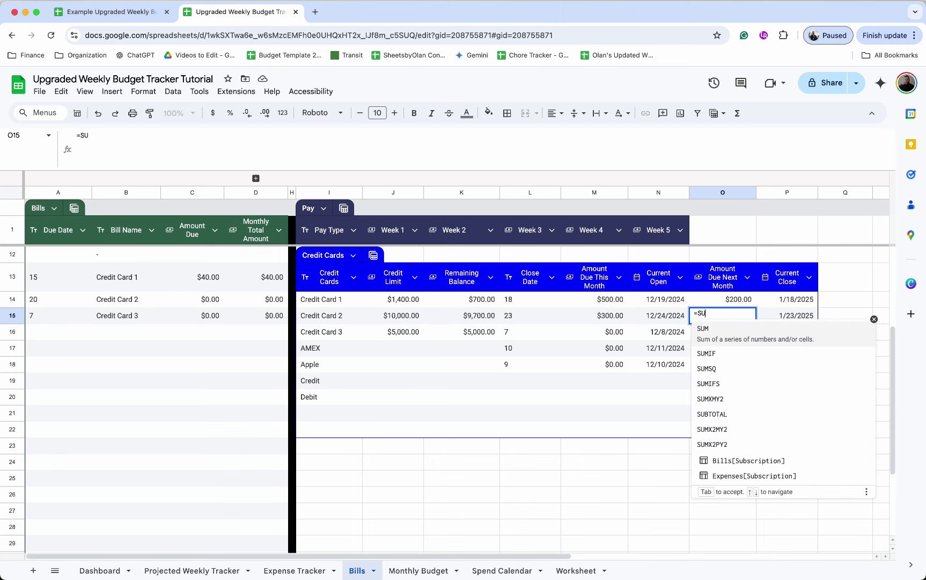
{"action": "type", "text": "MIFS("}
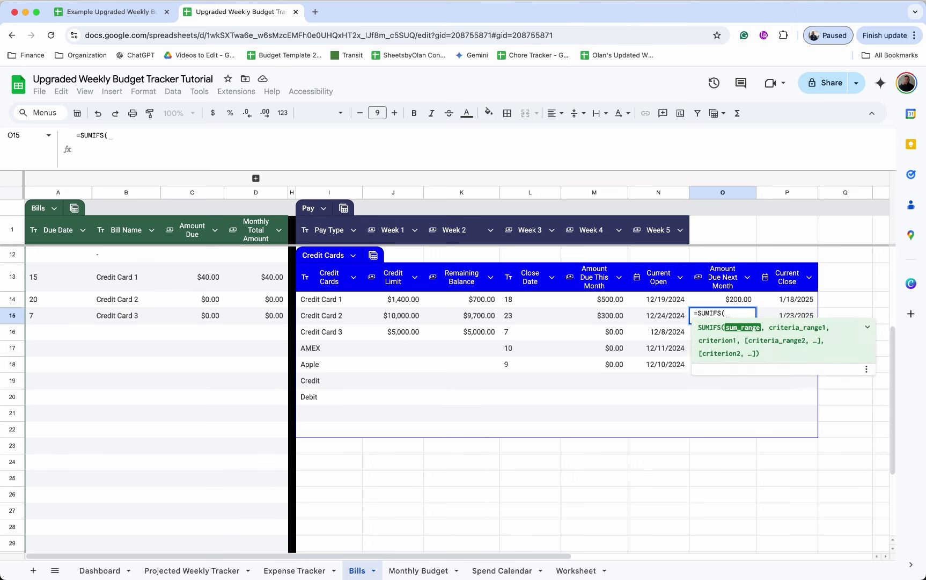
{"action": "type", "text": "amout"}
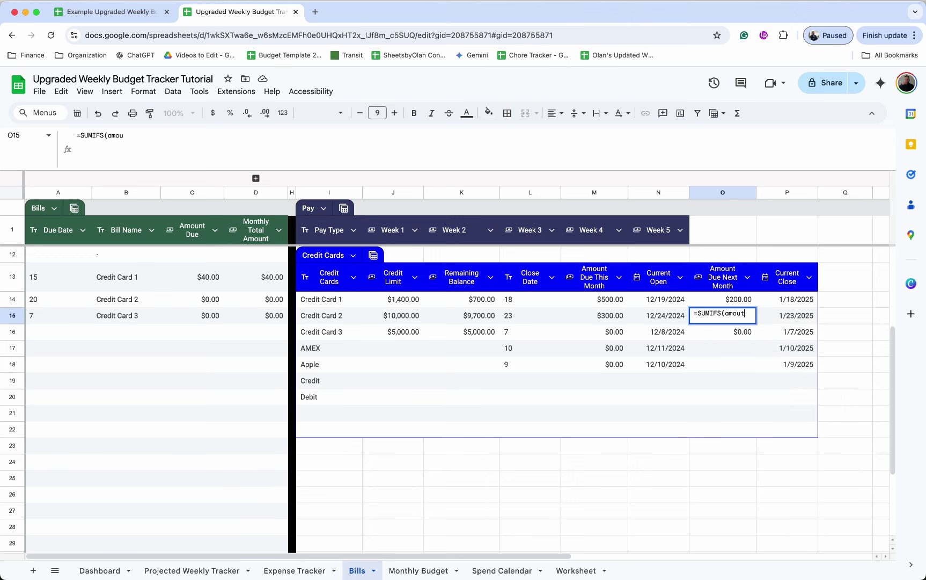
{"action": "key", "text": "BackSpace"}
{"action": "type", "text": "nt"}
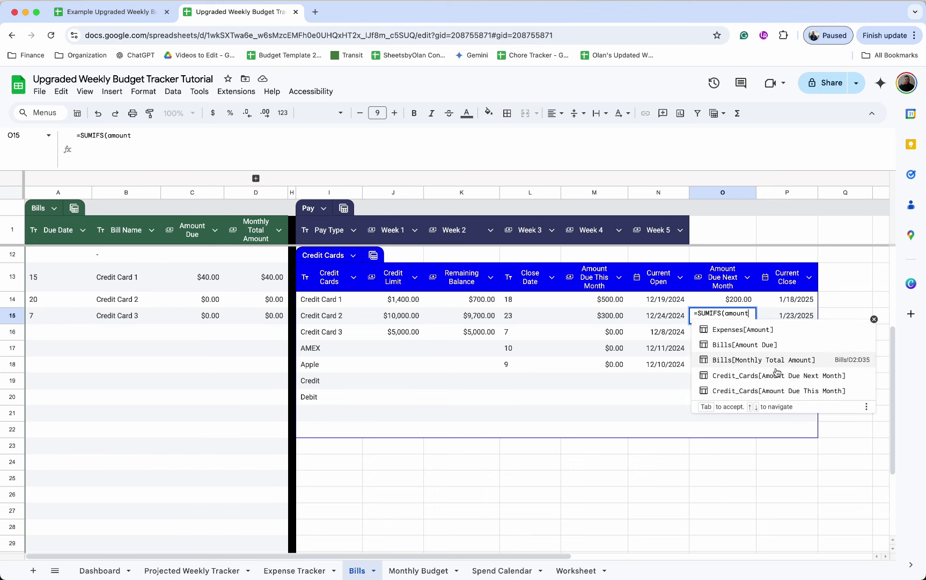
{"action": "left_click", "coordinate": [770, 333]}
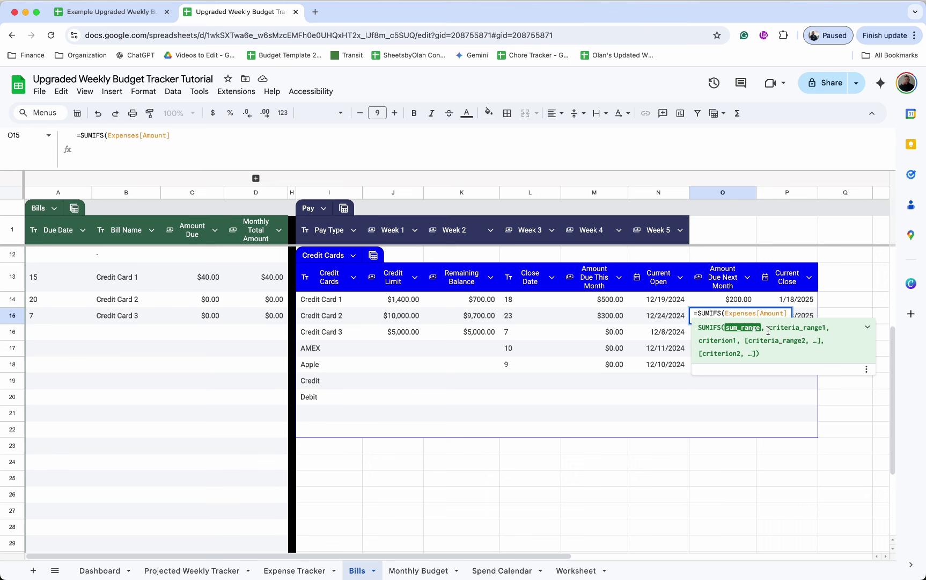
Step: Add the first SUMIFS condition in O15: Expenses[Transaction Date] with the criterion ">"&N15-1
{"action": "type", "text": ","}
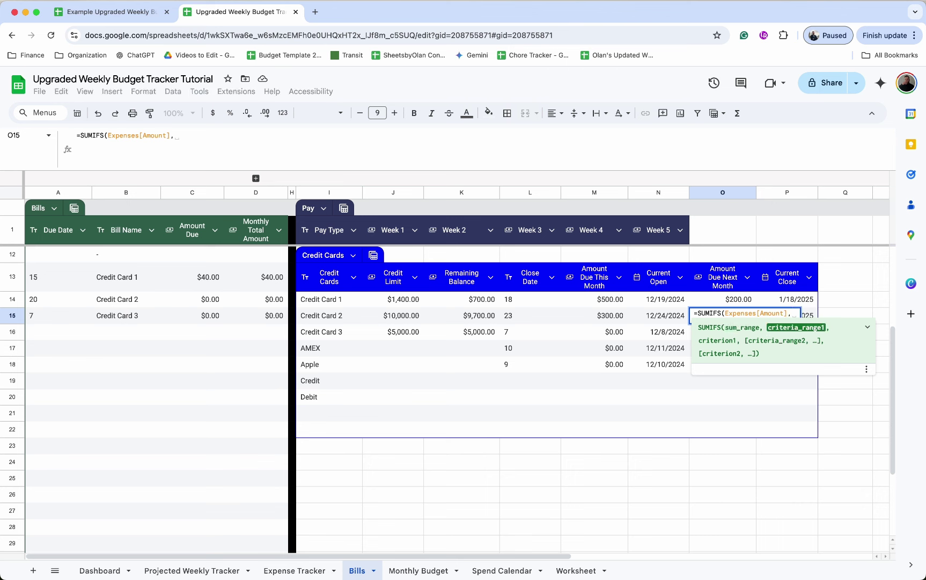
{"action": "type", "text": "tran"}
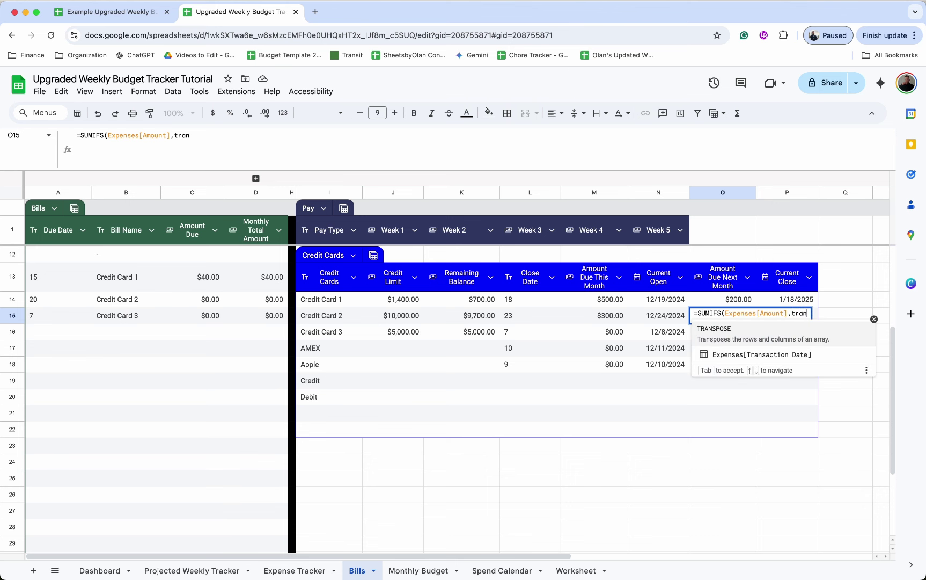
{"action": "left_click", "coordinate": [787, 355]}
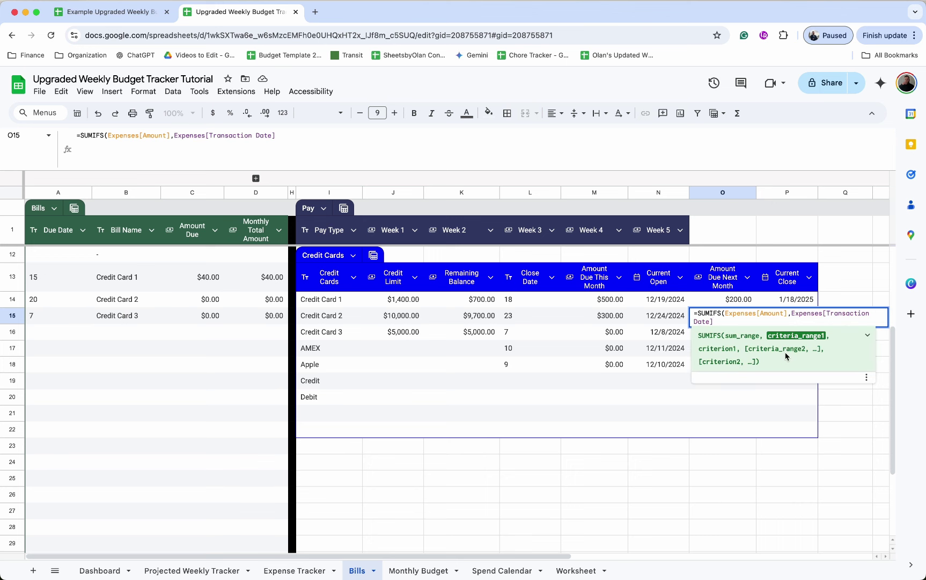
{"action": "type", "text": ","}
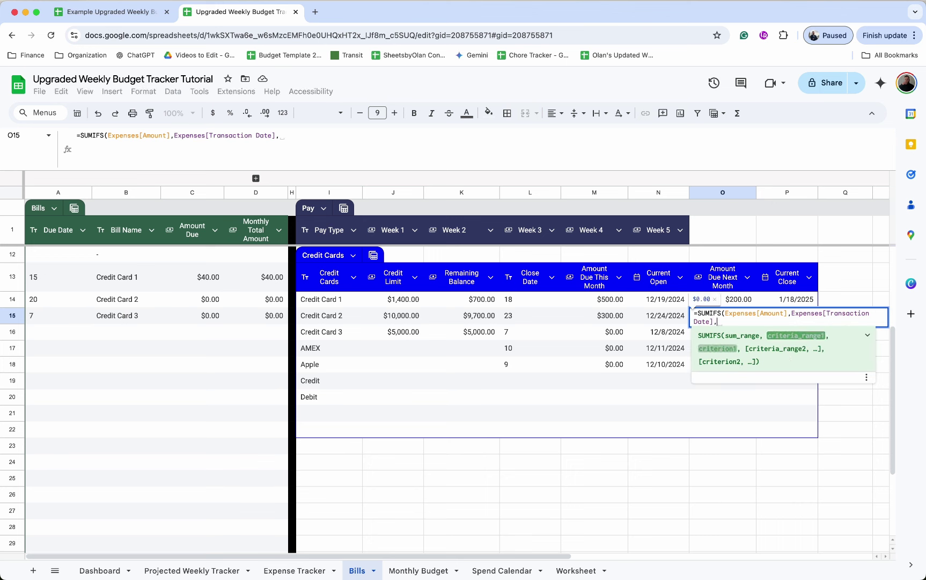
{"action": "type", "text": "\">"}
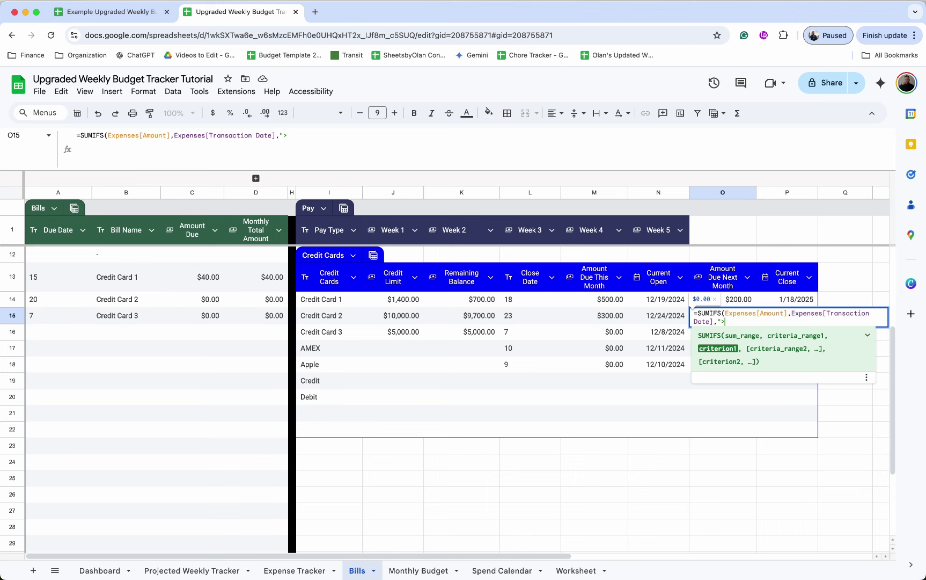
{"action": "type", "text": "\"&"}
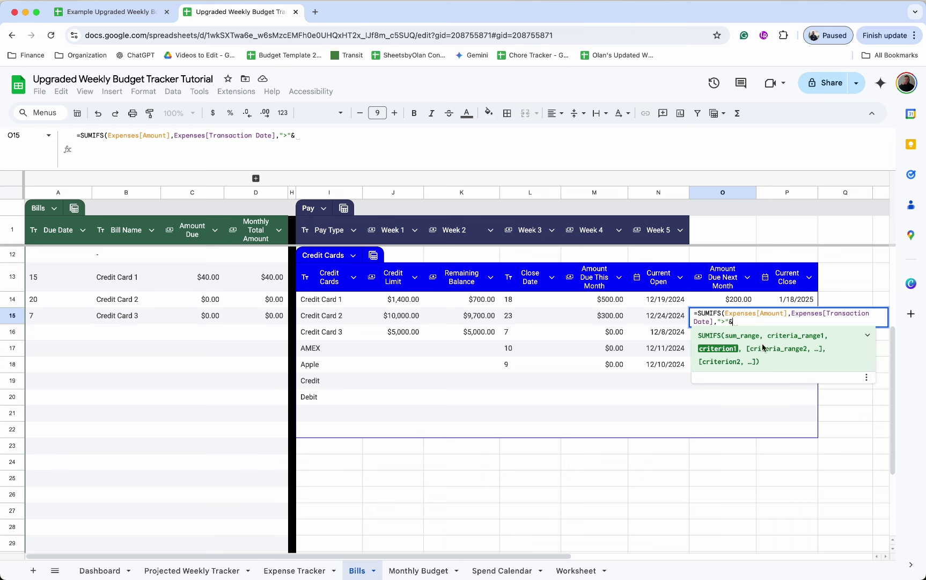
{"action": "left_click", "coordinate": [664, 320]}
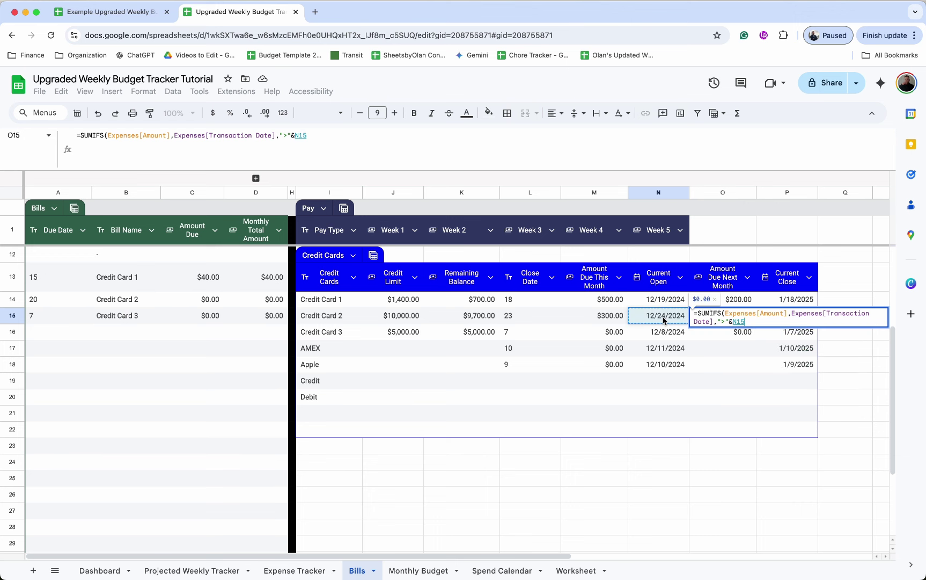
{"action": "type", "text": "-1,trans"}
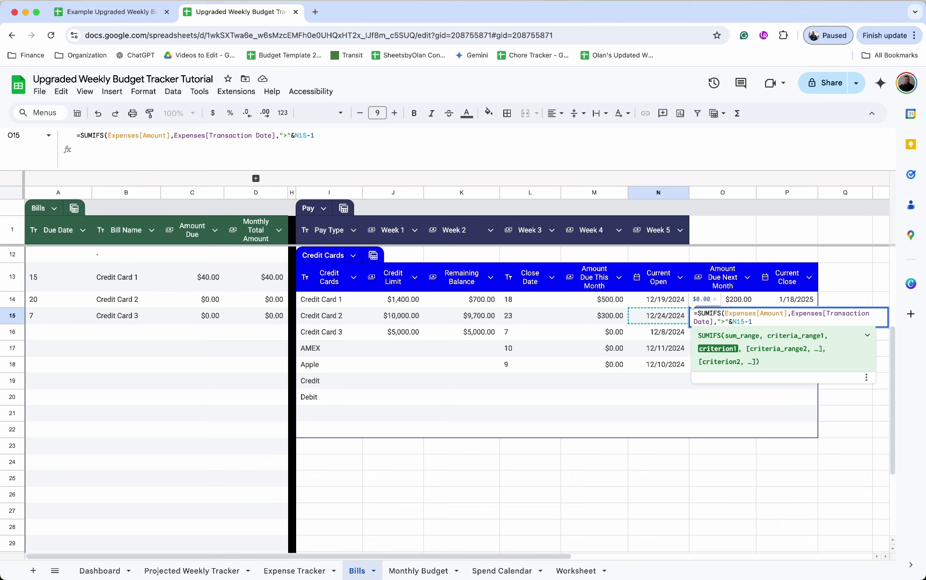
Step: Add the second SUMIFS condition in O15: Expenses[Transaction Date] with the criterion "<="&P15-1
{"action": "type", "text": ","}
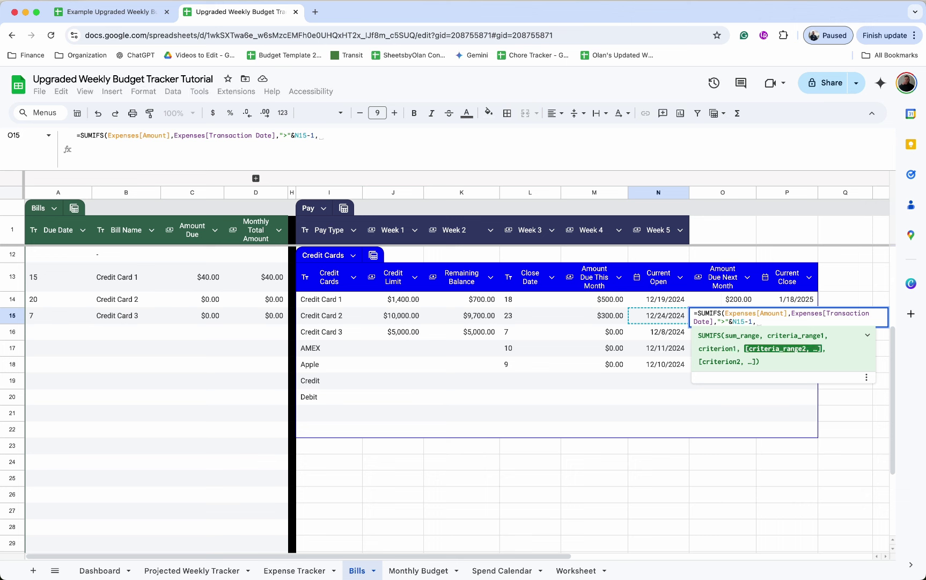
{"action": "type", "text": "trans"}
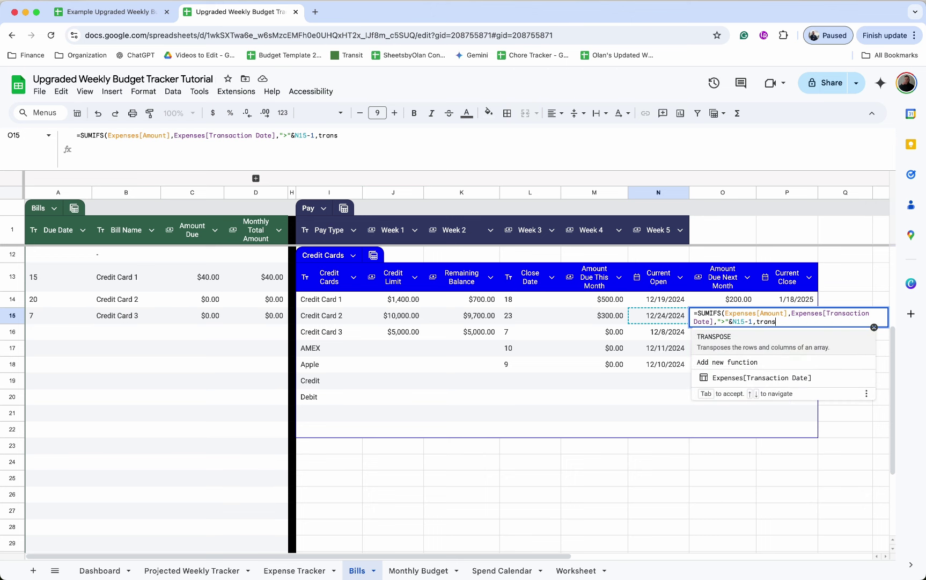
{"action": "key", "text": "Tab"}
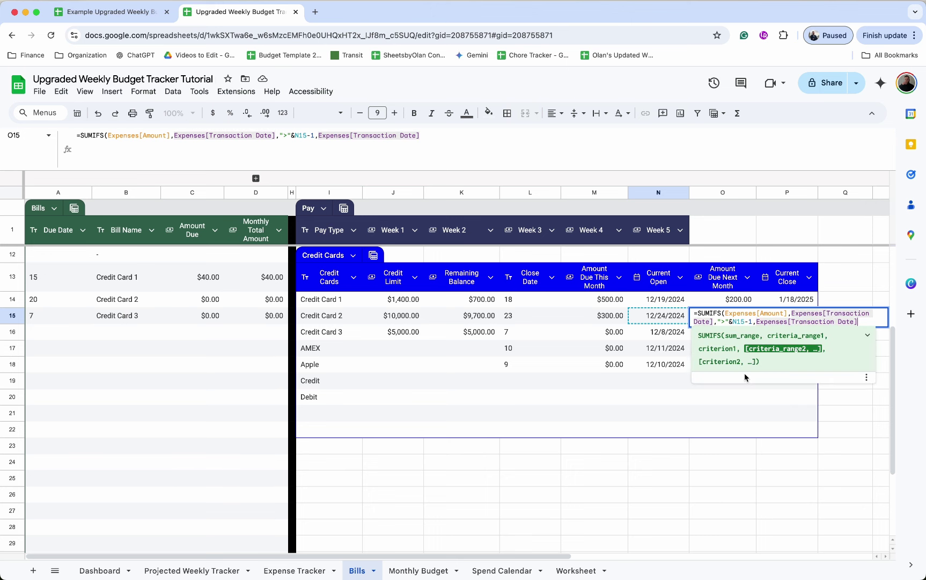
{"action": "type", "text": ","}
{"action": "type", "text": "\"<"}
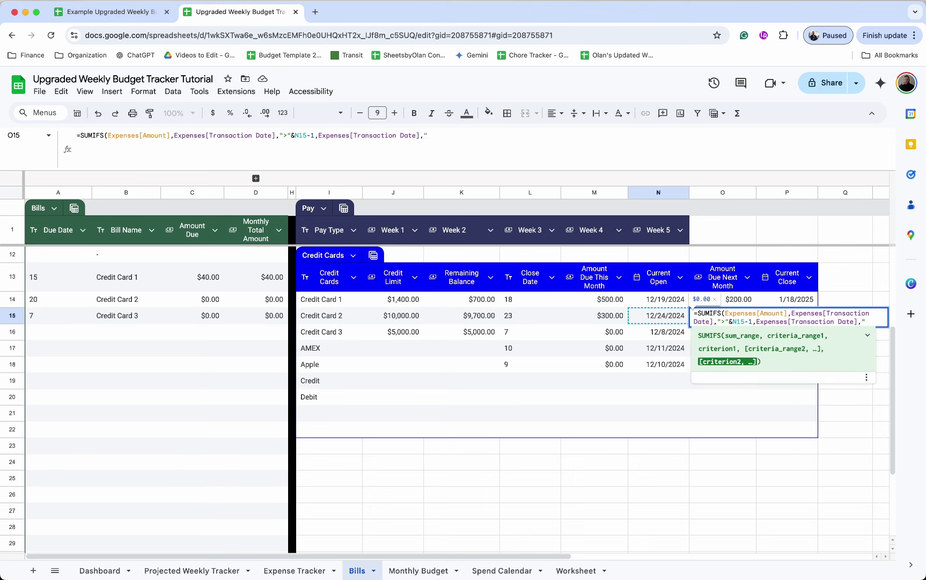
{"action": "type", "text": "=\"&"}
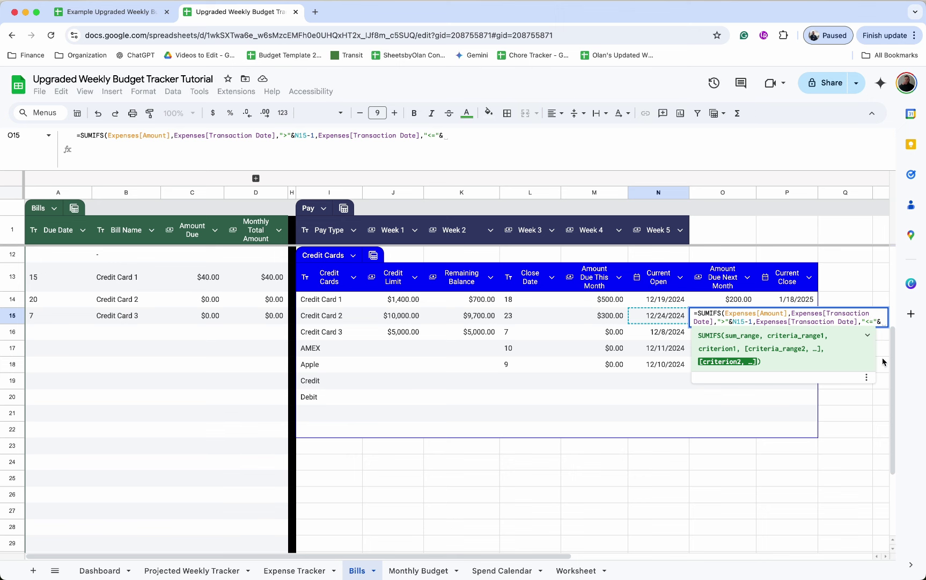
{"action": "scroll", "coordinate": [802, 298], "scroll_direction": "down", "scroll_amount": 2}
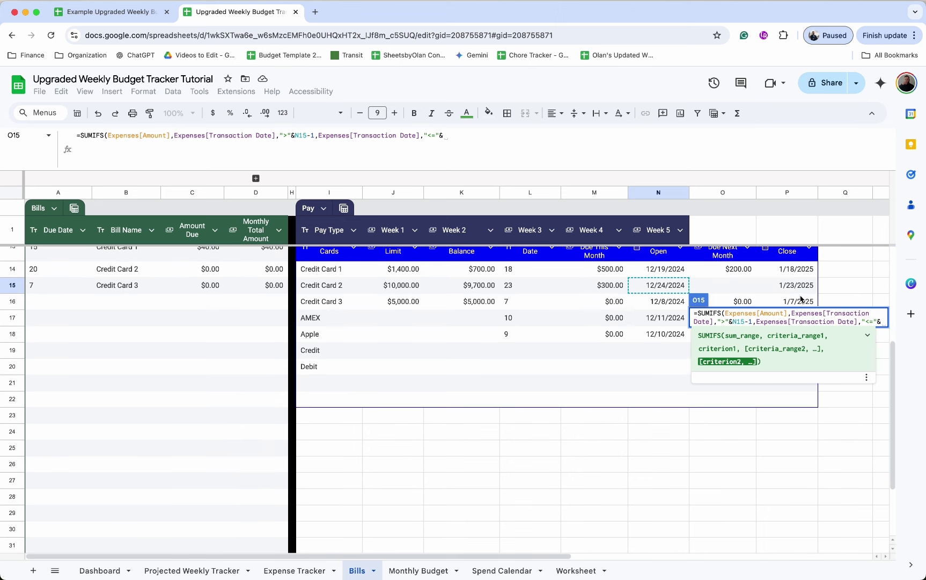
{"action": "left_click", "coordinate": [800, 293]}
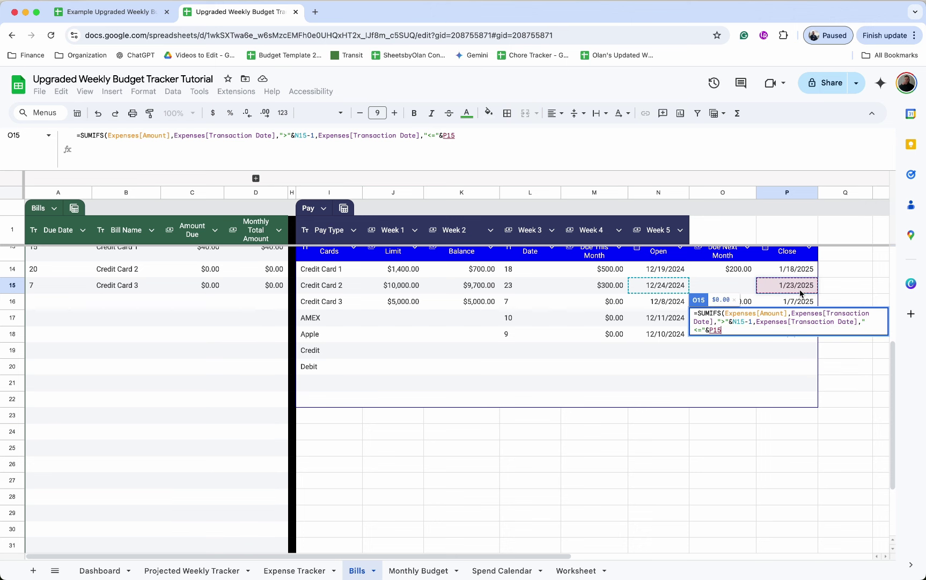
{"action": "type", "text": "-1"}
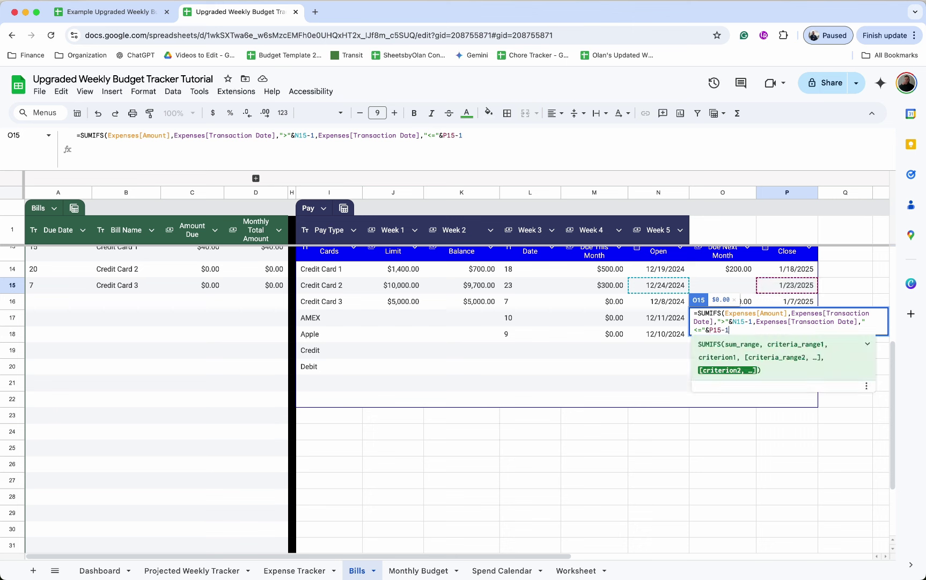
Step: Add the third SUMIFS condition in O15, matching Expenses[Payment Type] to I15, and enter the formula
{"action": "type", "text": ",pay"}
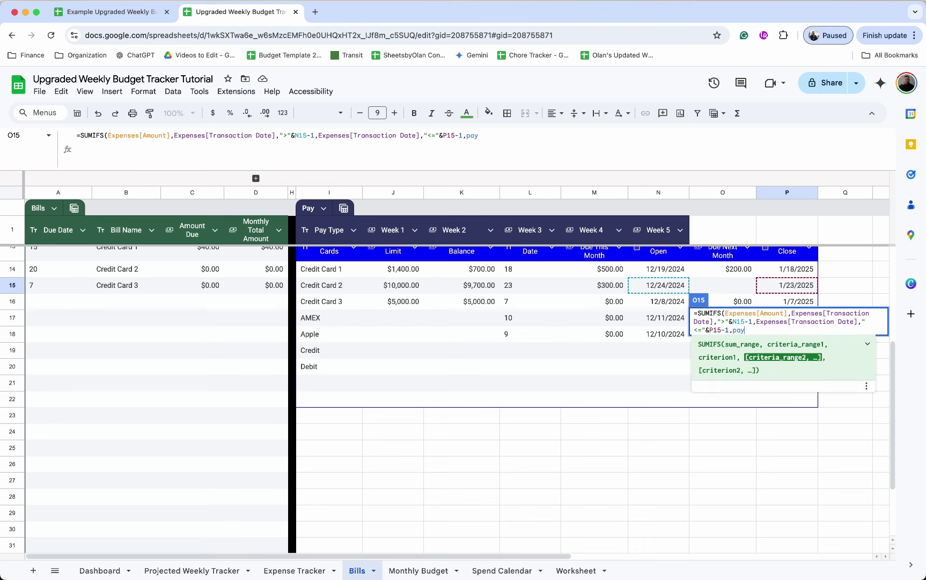
{"action": "type", "text": "m"}
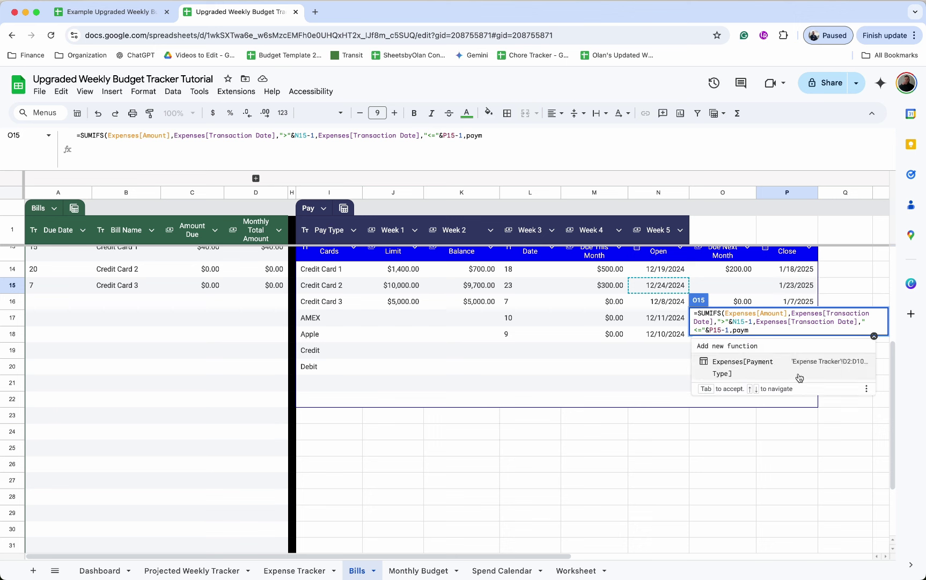
{"action": "left_click", "coordinate": [798, 372]}
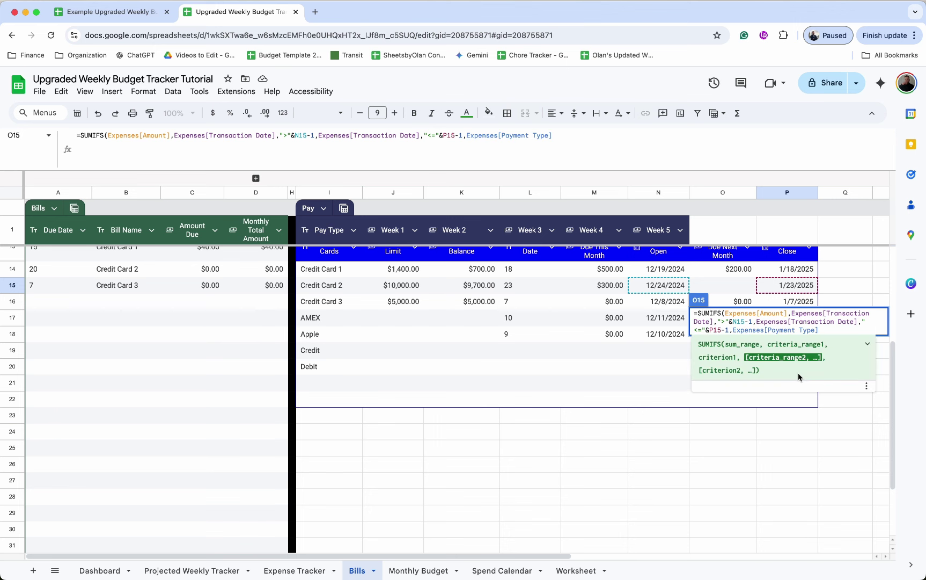
{"action": "type", "text": ","}
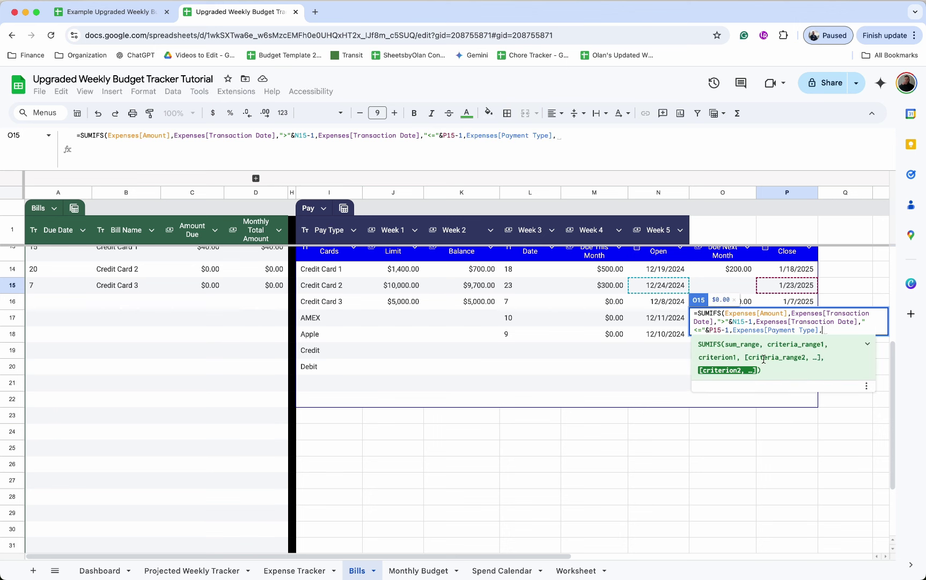
{"action": "left_click", "coordinate": [325, 290]}
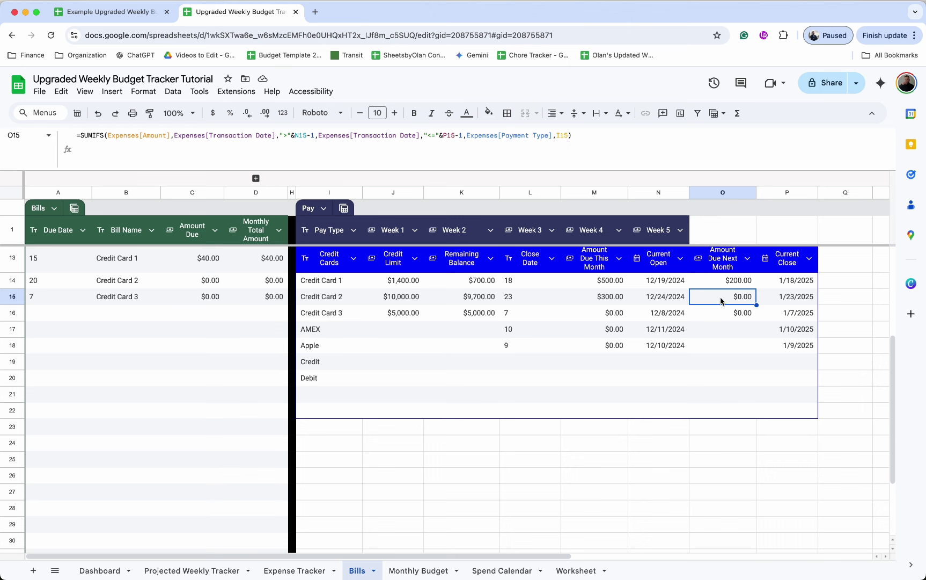
Step: On the Expense Tracker sheet, start a test expense in row 3 with transaction date 12/26/2024 and type Debit
{"action": "left_click", "coordinate": [671, 304]}
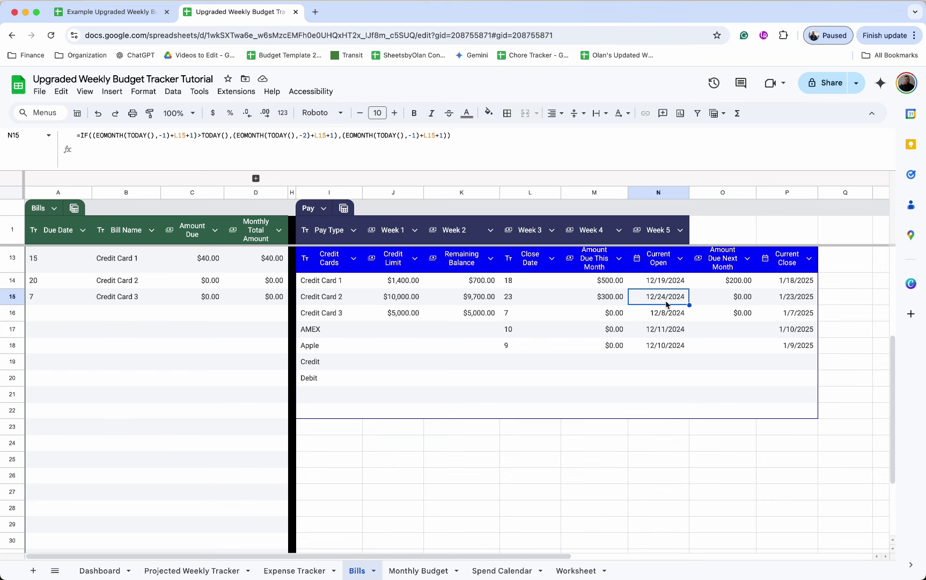
{"action": "left_click", "coordinate": [294, 570]}
{"action": "left_click", "coordinate": [98, 260]}
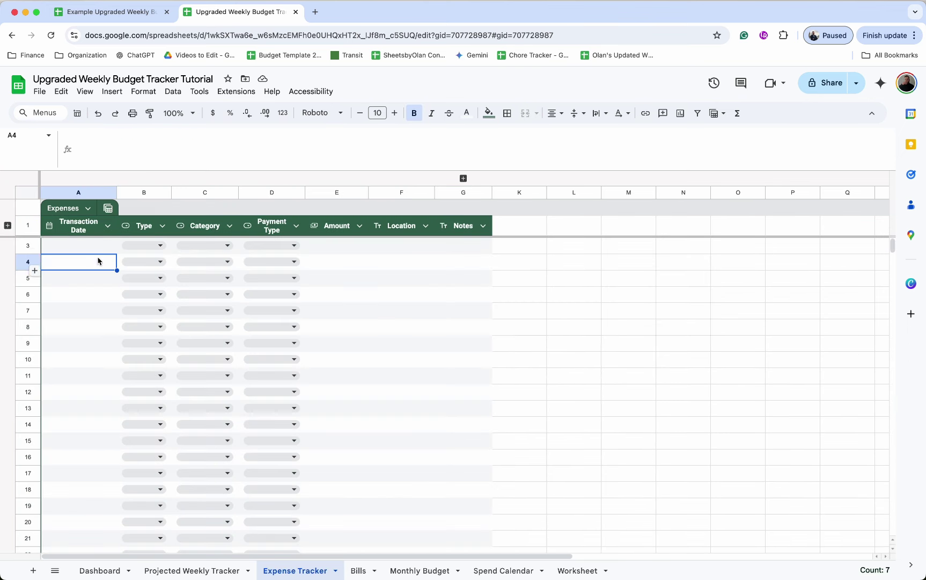
{"action": "double_click", "coordinate": [95, 245]}
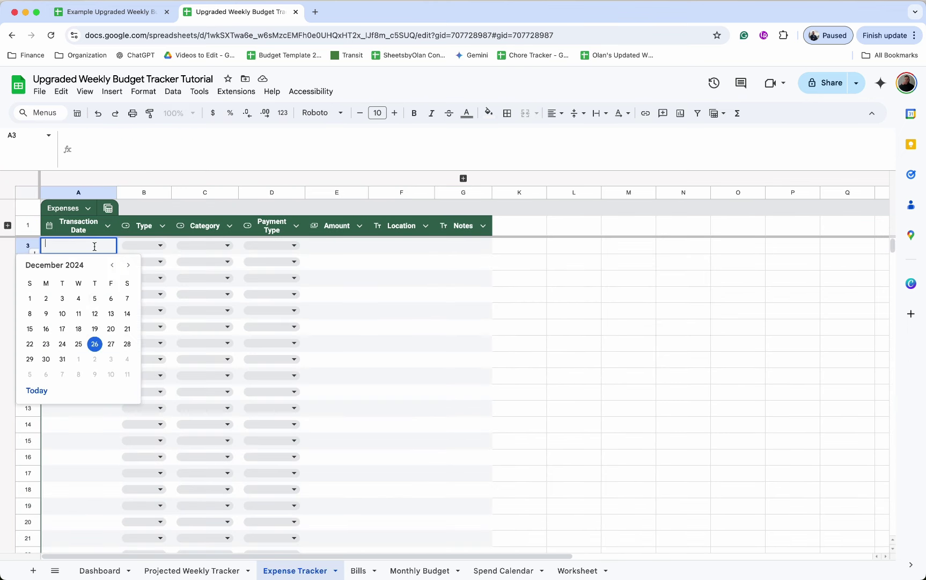
{"action": "left_click", "coordinate": [96, 346]}
{"action": "left_click", "coordinate": [148, 249]}
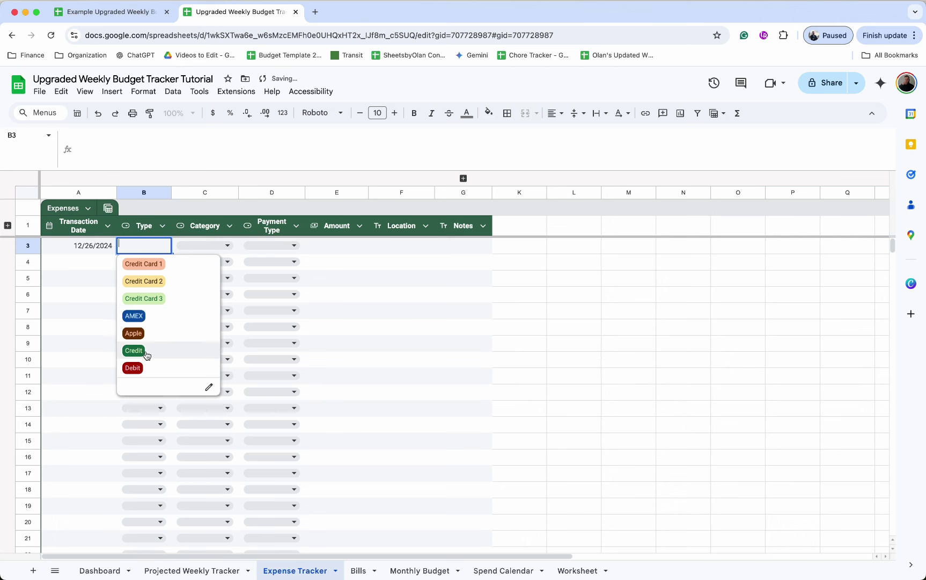
{"action": "left_click", "coordinate": [146, 352]}
{"action": "left_click", "coordinate": [157, 247]}
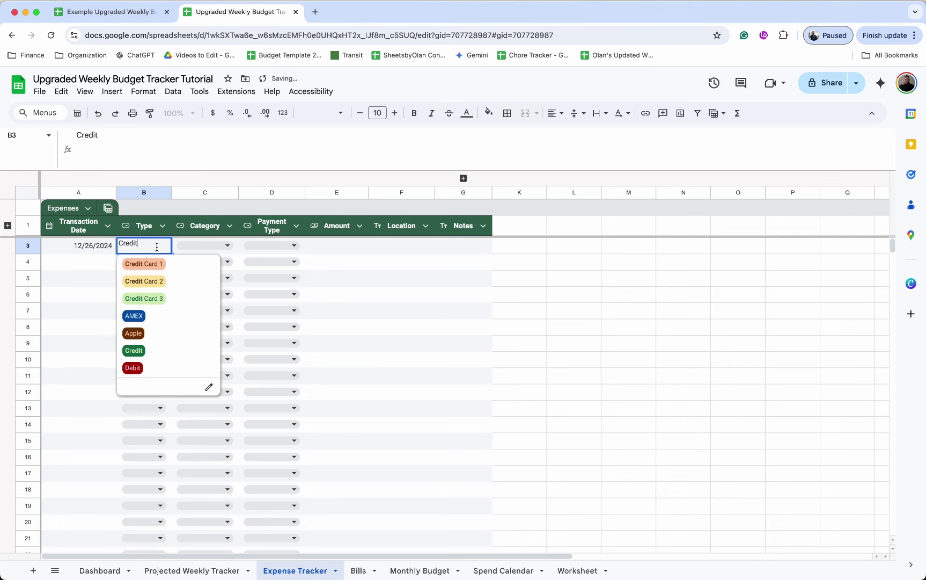
{"action": "left_click", "coordinate": [147, 367]}
Step: Complete the row 3 expense with category Groceries, payment type Credit Card 2, and an amount of 20
{"action": "left_click", "coordinate": [207, 246]}
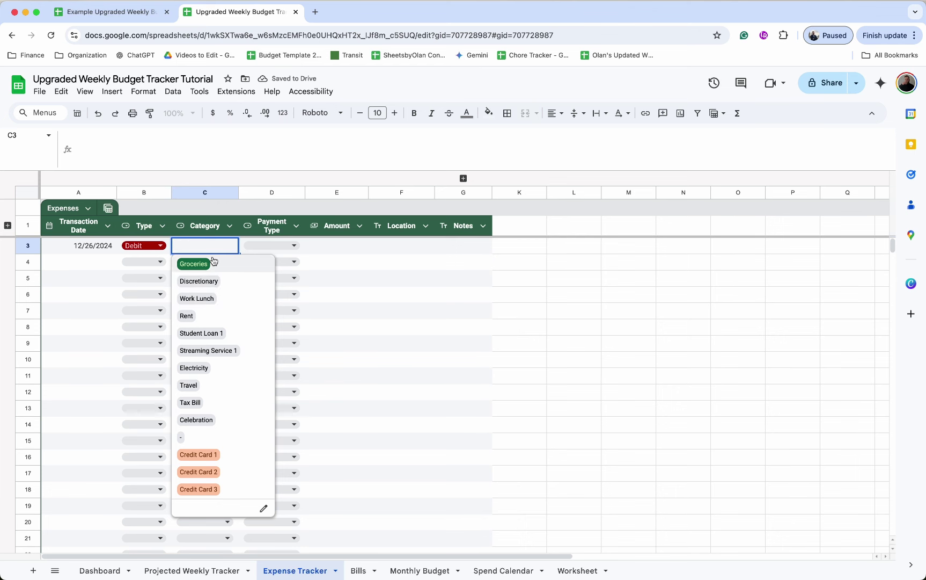
{"action": "left_click", "coordinate": [213, 262]}
{"action": "left_click", "coordinate": [279, 245]}
{"action": "left_click", "coordinate": [271, 278]}
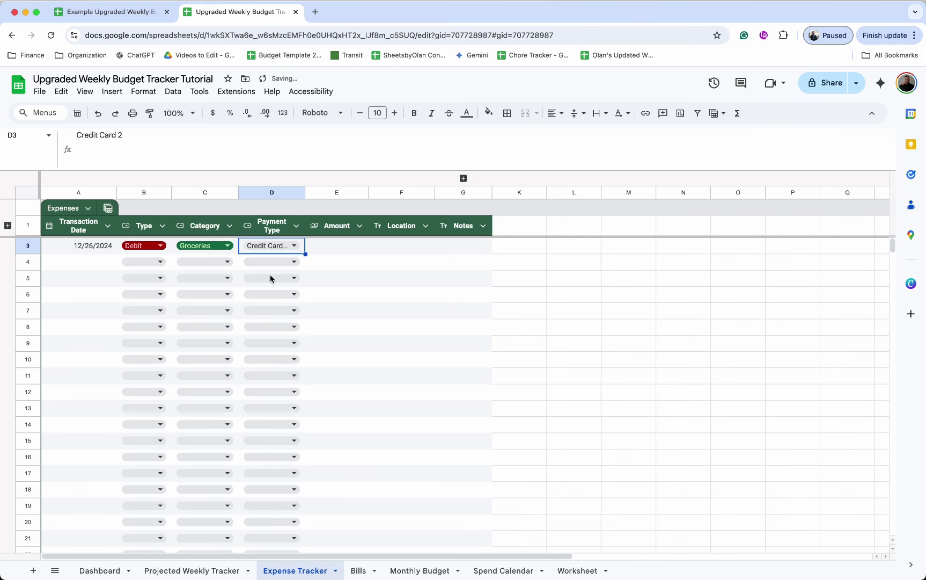
{"action": "left_click", "coordinate": [338, 246]}
{"action": "type", "text": "20"}
{"action": "key", "text": "Return"}
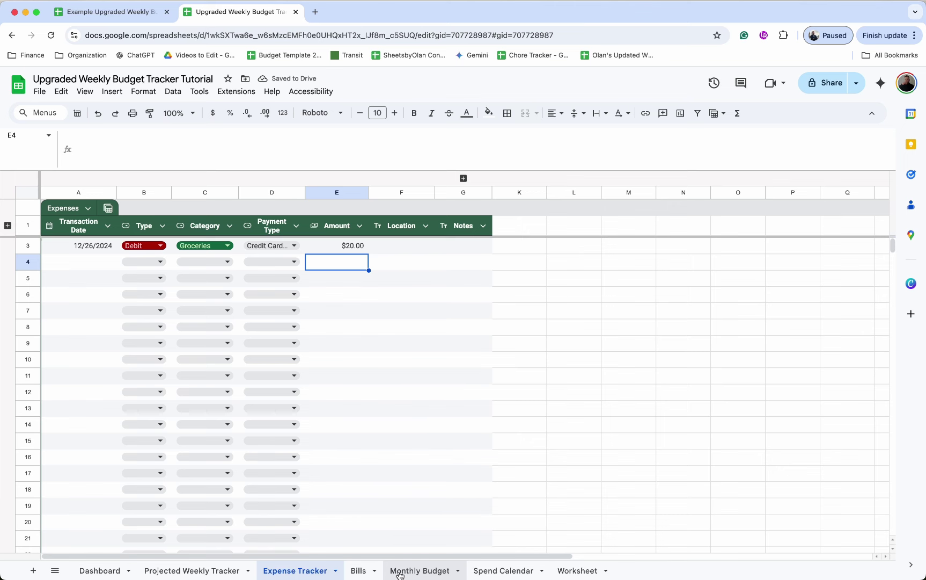
Step: On the Bills sheet, clear Credit Card 2's Remaining Balance in K15 and set its Amount Due in C14 to 40
{"action": "left_click", "coordinate": [358, 570]}
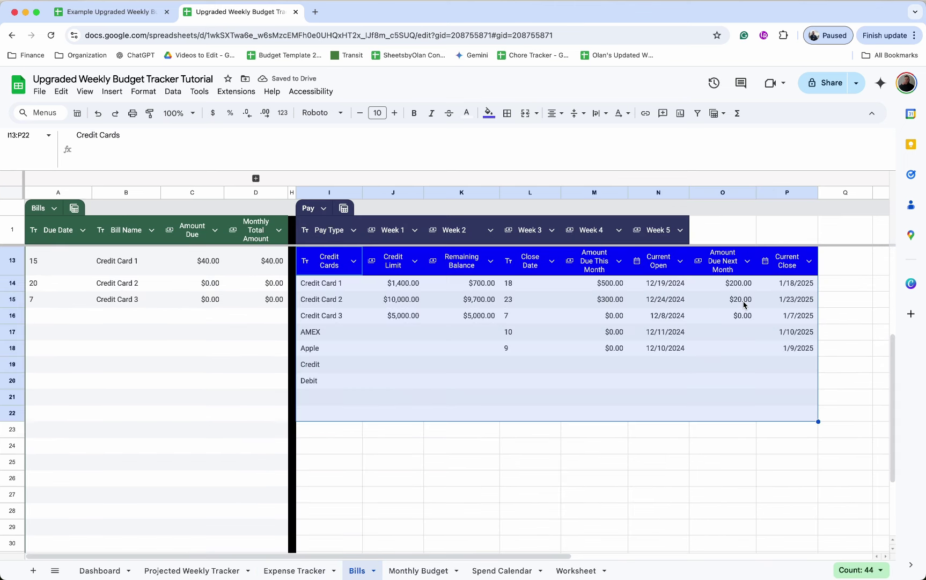
{"action": "left_click", "coordinate": [743, 305]}
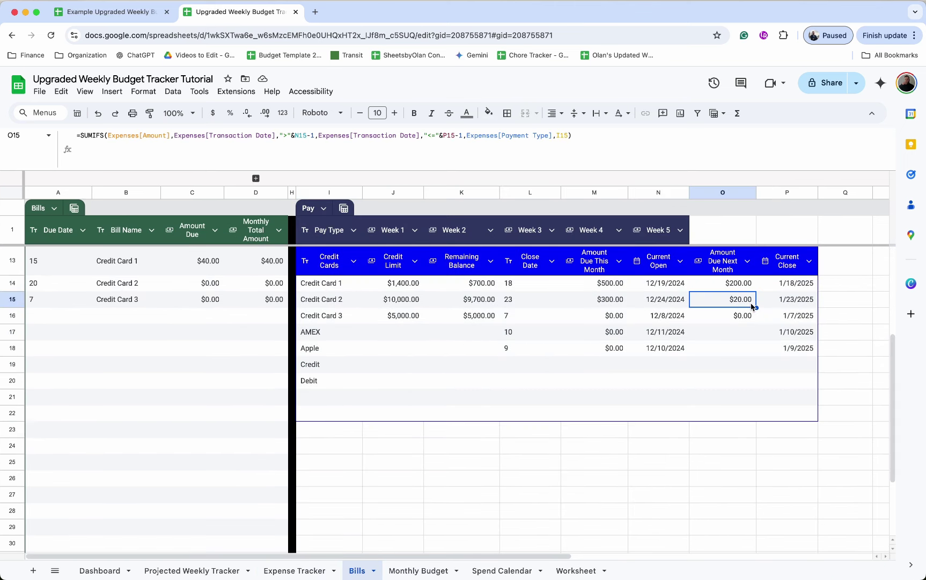
{"action": "left_click", "coordinate": [485, 306]}
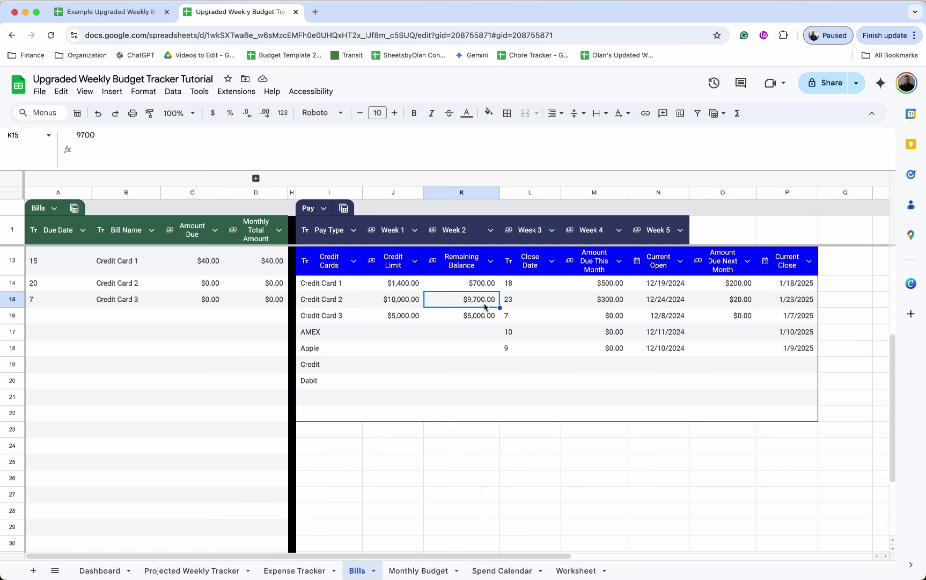
{"action": "key", "text": "BackSpace"}
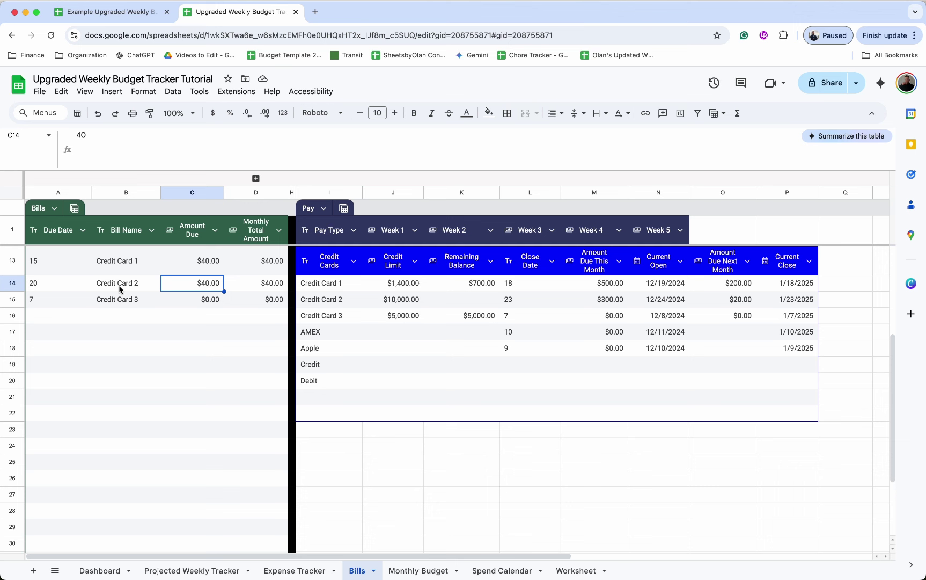
{"action": "left_click", "coordinate": [113, 287]}
{"action": "left_click", "coordinate": [193, 287]}
Step: Append +XLOOKUP to the SUMIFS formula in O15, with I15 as the search key
{"action": "left_click", "coordinate": [700, 302]}
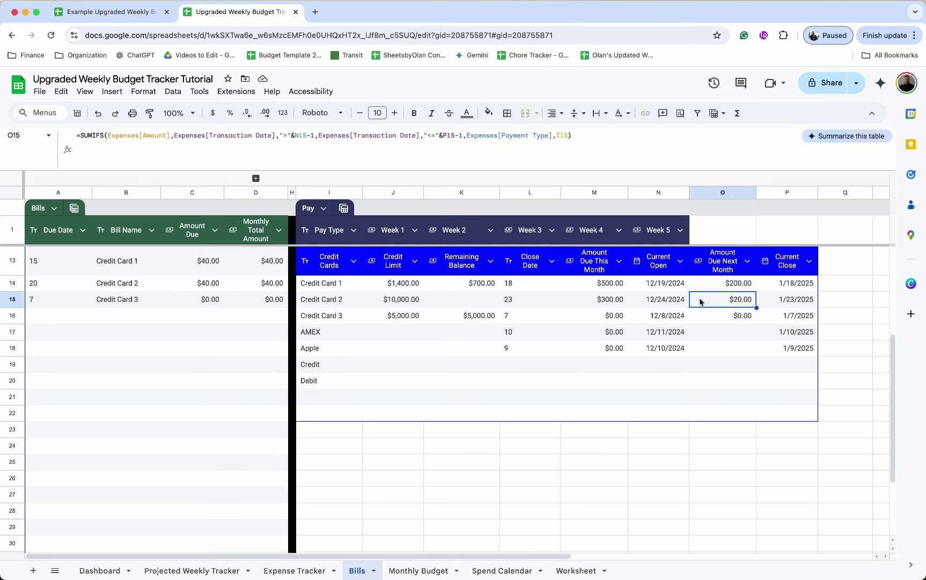
{"action": "left_click", "coordinate": [621, 159]}
{"action": "type", "text": "+xlo"}
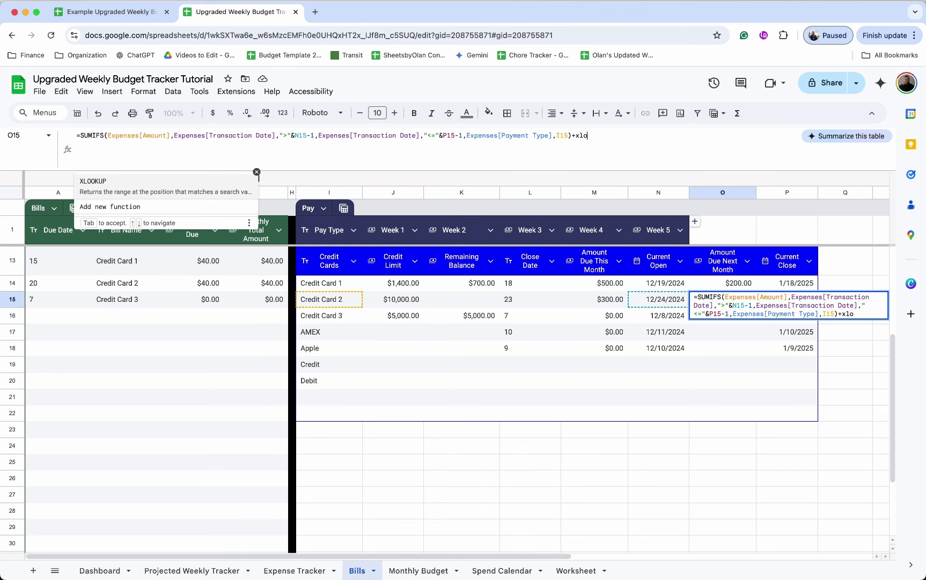
{"action": "key", "text": "Tab"}
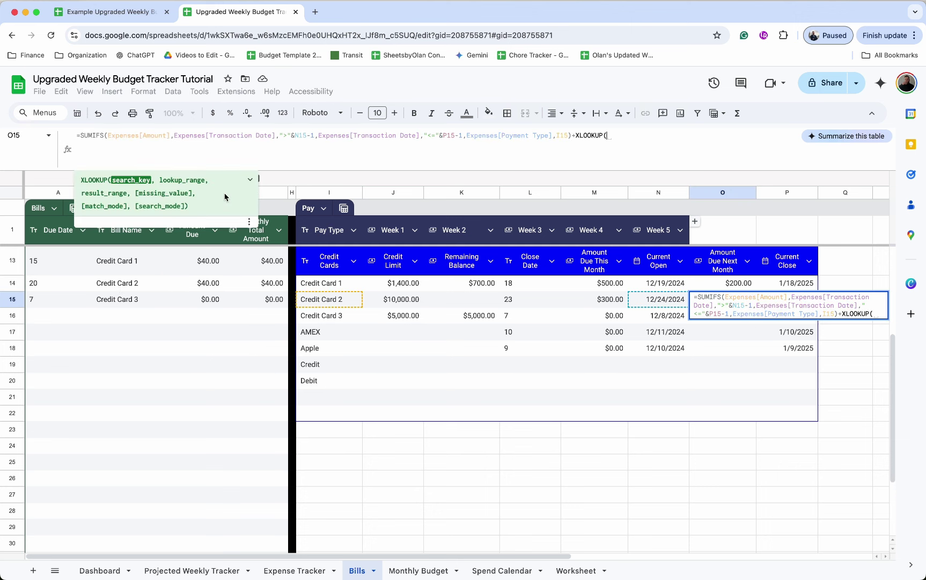
{"action": "left_click", "coordinate": [341, 303]}
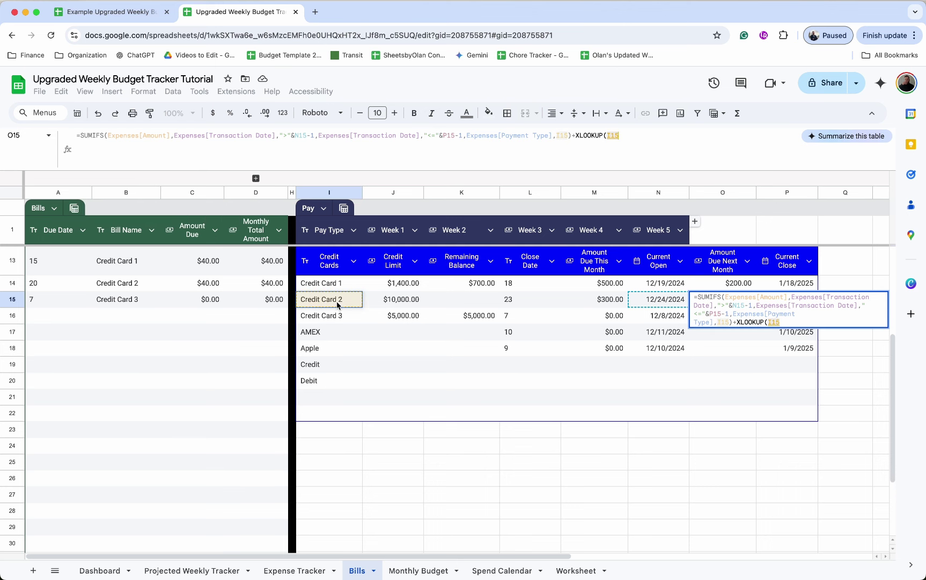
{"action": "type", "text": ","}
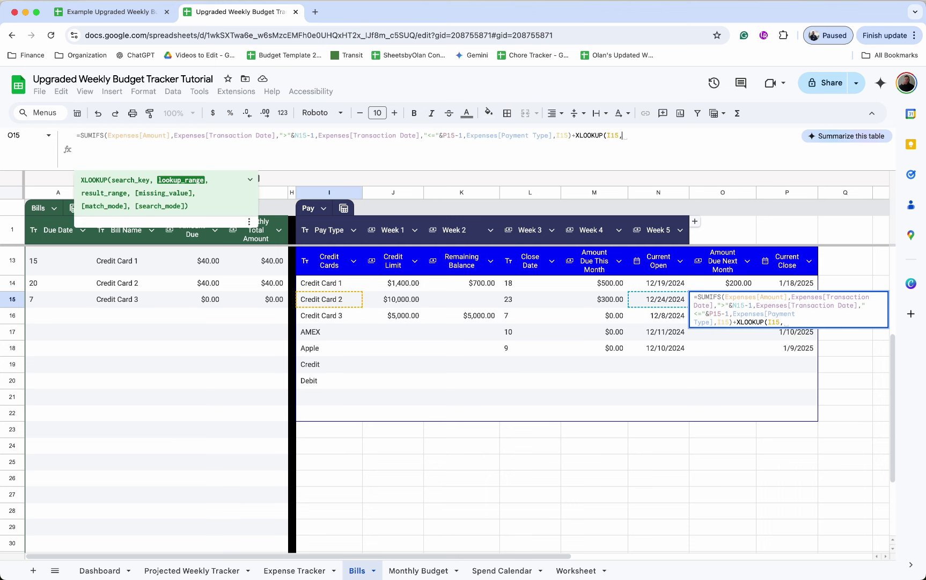
Step: Give the XLOOKUP in O15 Bills[Bill Name] as lookup range and Bills[Monthly Total Amount] as result range
{"action": "type", "text": "bill"}
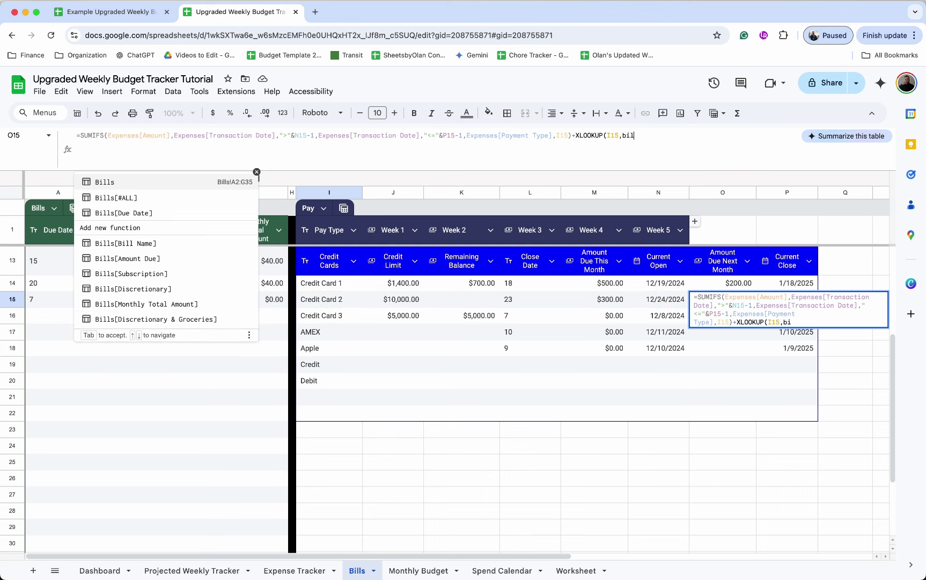
{"action": "left_click", "coordinate": [170, 243]}
{"action": "type", "text": ","}
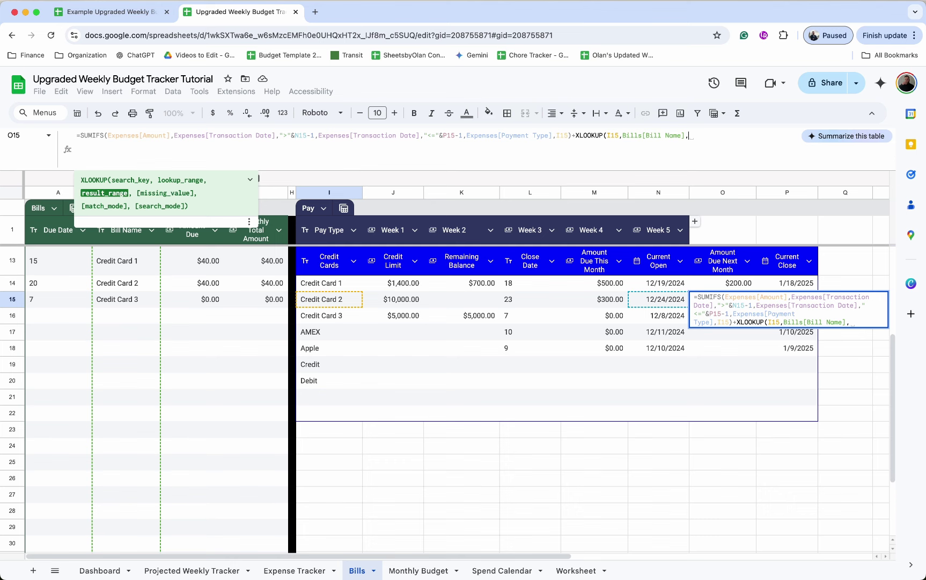
{"action": "type", "text": "month"}
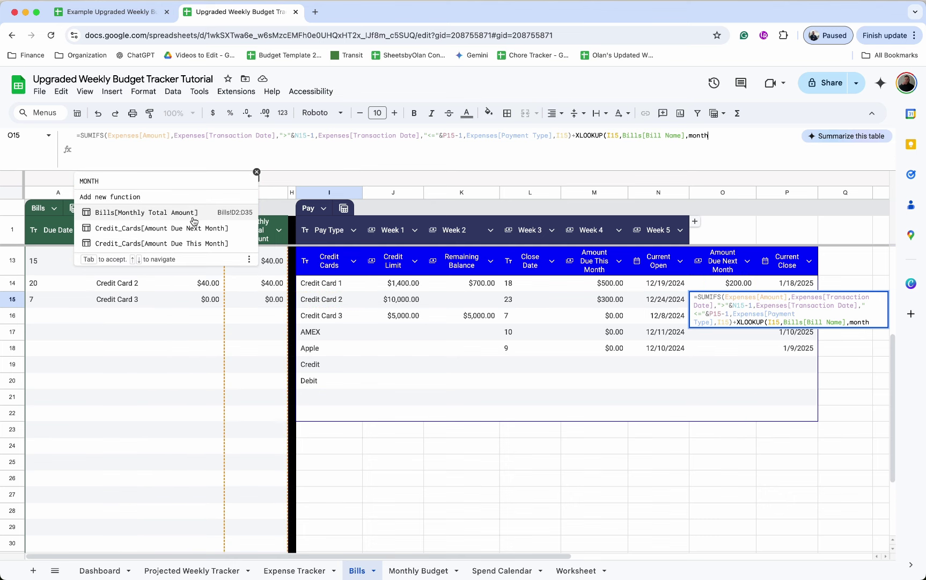
{"action": "left_click", "coordinate": [172, 213]}
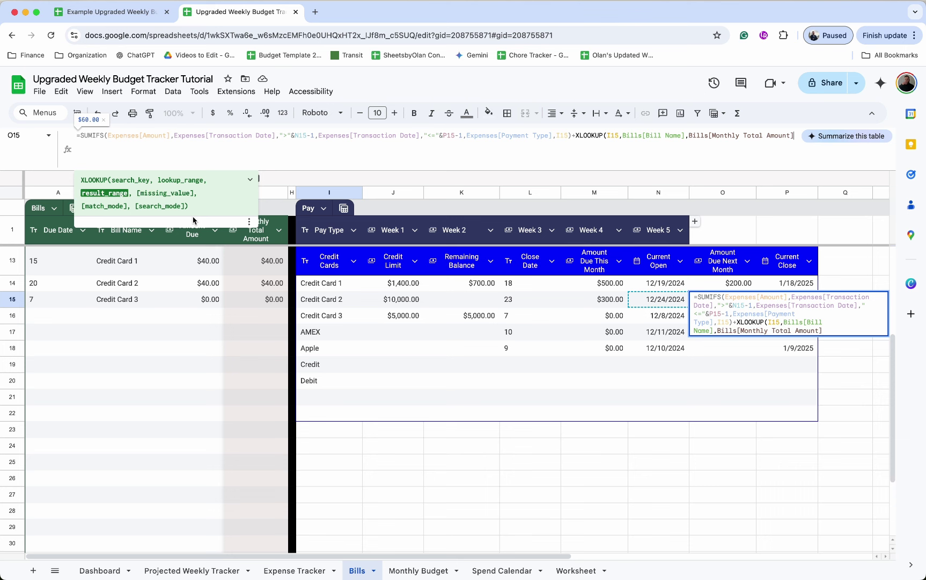
{"action": "type", "text": ","}
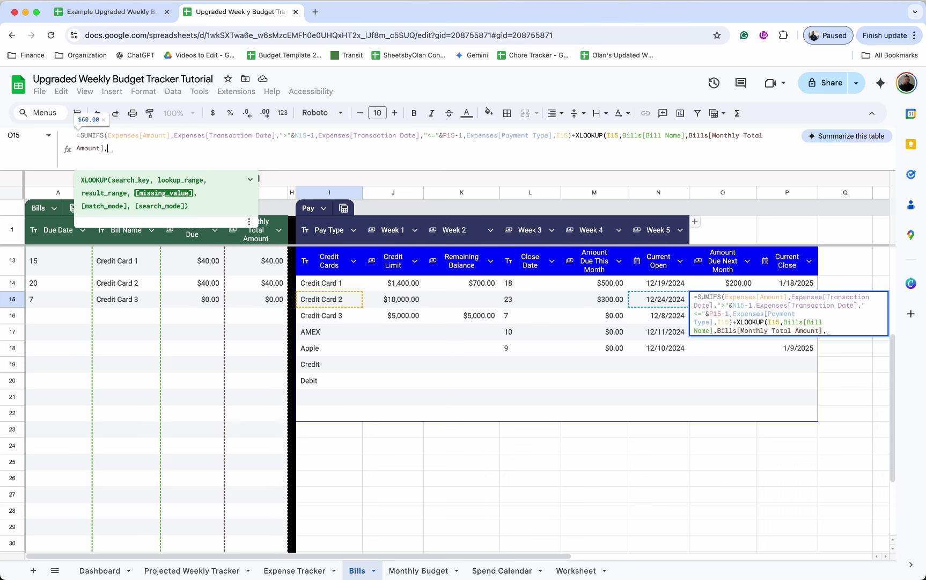
Step: Close the XLOOKUP in O15 with a blank missing value and copy the formula to O17 and O18
{"action": "type", "text": ")"}
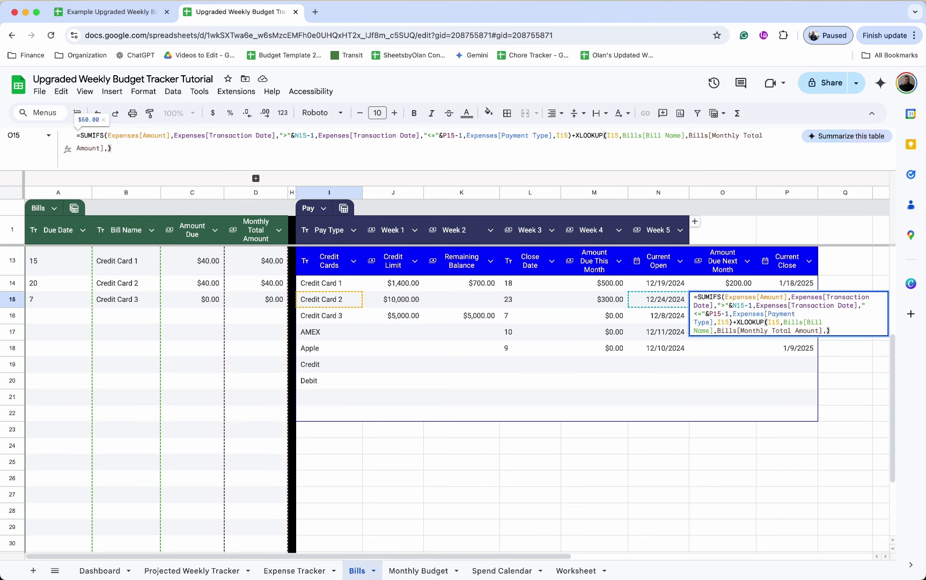
{"action": "left_click", "coordinate": [216, 285]}
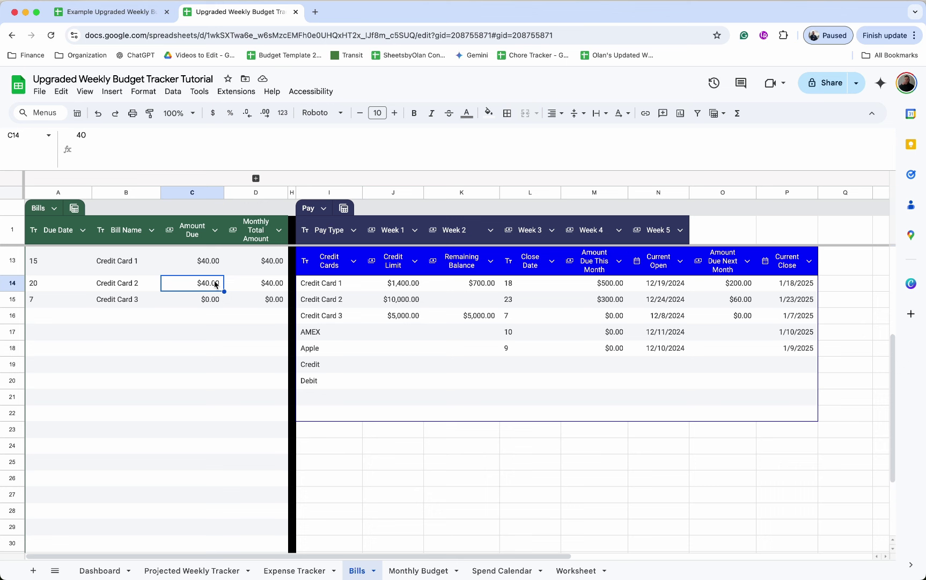
{"action": "left_click", "coordinate": [742, 304]}
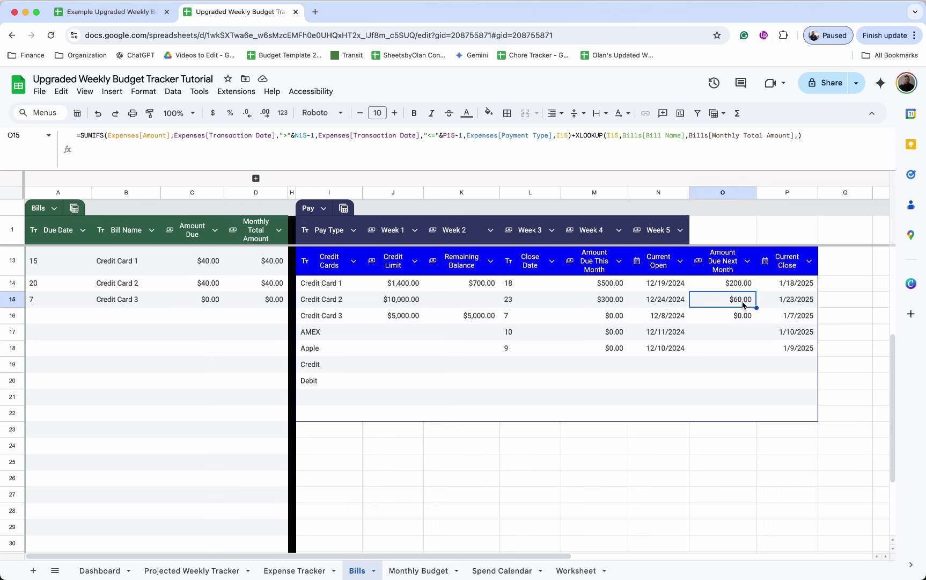
{"action": "left_click", "coordinate": [737, 332]}
{"action": "type", "text": "$0.00"}
{"action": "left_click", "coordinate": [734, 347]}
{"action": "key", "text": "ctrl+v"}
{"action": "left_click", "coordinate": [733, 333]}
{"action": "left_click", "coordinate": [732, 348]}
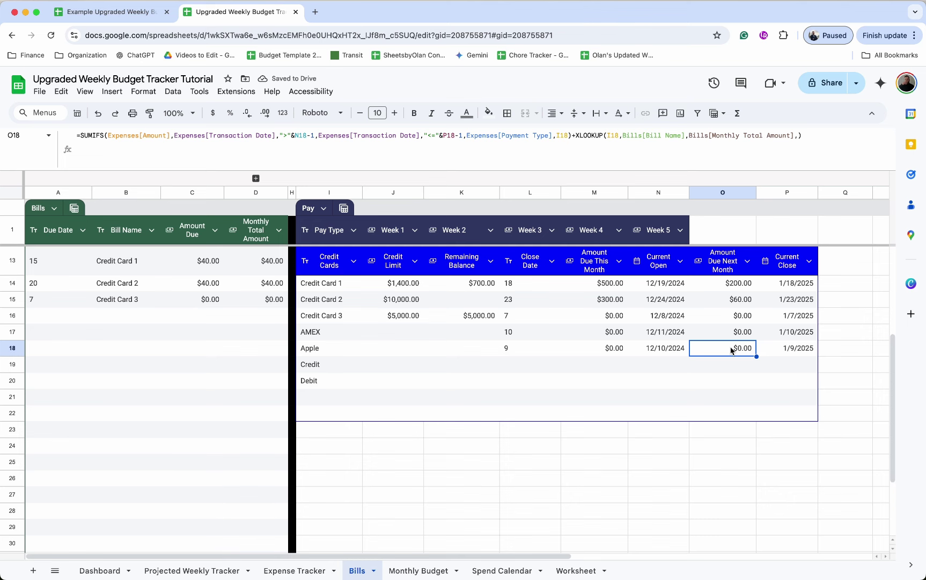
Step: On the Monthly Budget sheet, convert columns A through D into a table
{"action": "scroll", "coordinate": [731, 350], "scroll_direction": "up", "scroll_amount": 5}
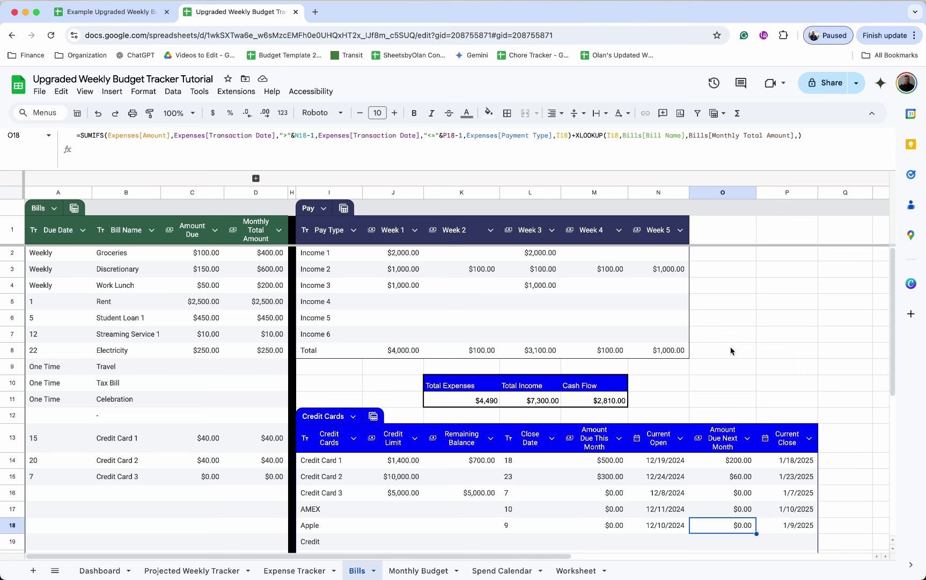
{"action": "left_click", "coordinate": [388, 396]}
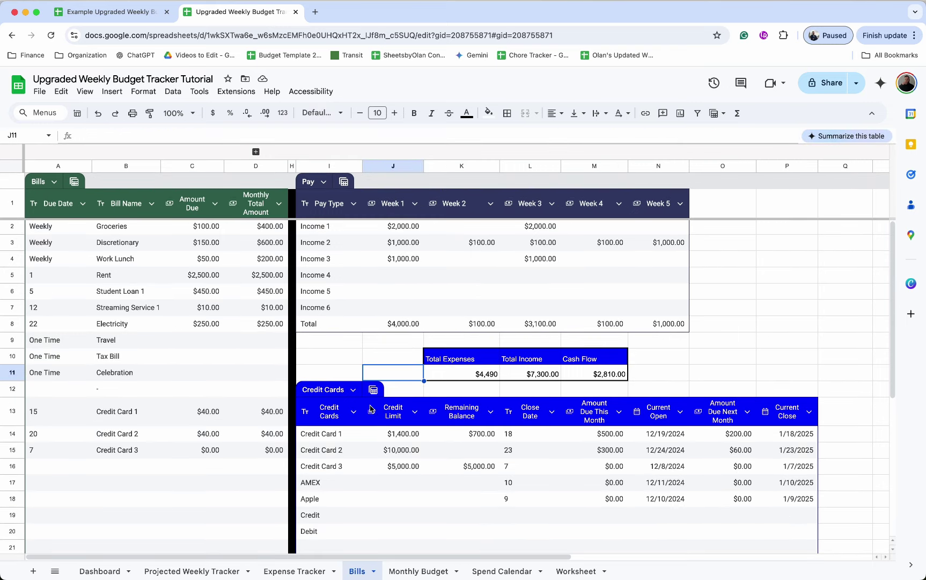
{"action": "left_click", "coordinate": [302, 568]}
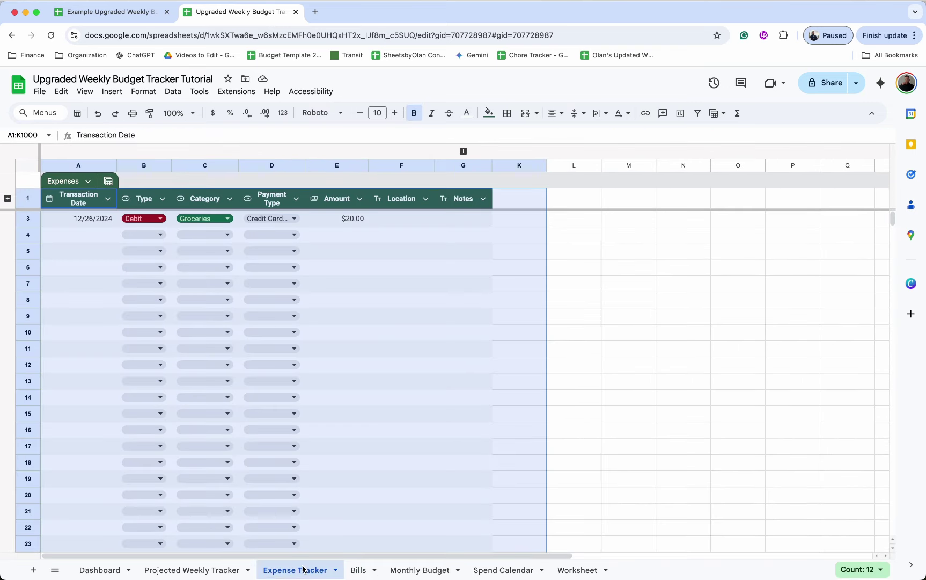
{"action": "left_click", "coordinate": [355, 569]}
{"action": "left_click", "coordinate": [413, 571]}
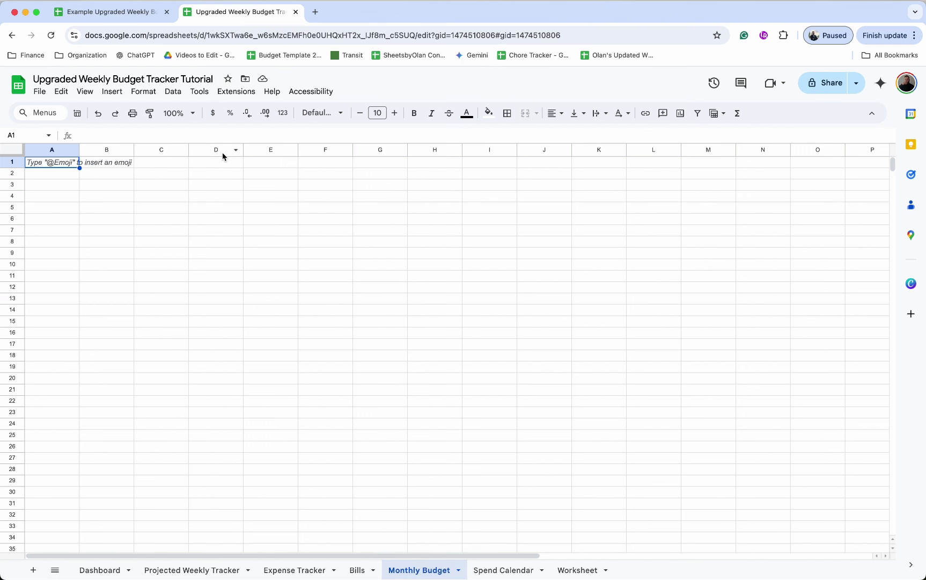
{"action": "left_click", "coordinate": [198, 150]}
{"action": "left_click_drag", "start_coordinate": [197, 149], "coordinate": [52, 149]}
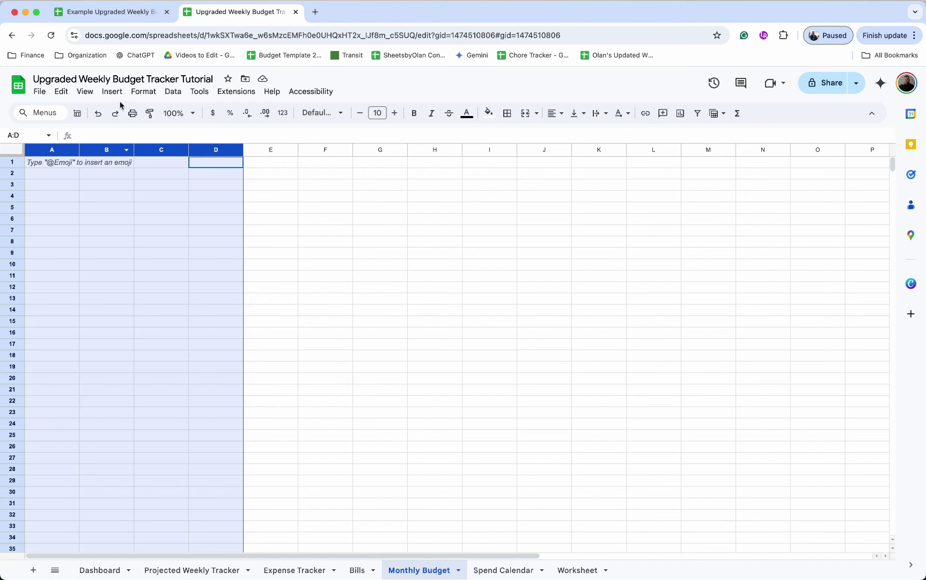
{"action": "left_click", "coordinate": [155, 96]}
{"action": "left_click", "coordinate": [199, 280]}
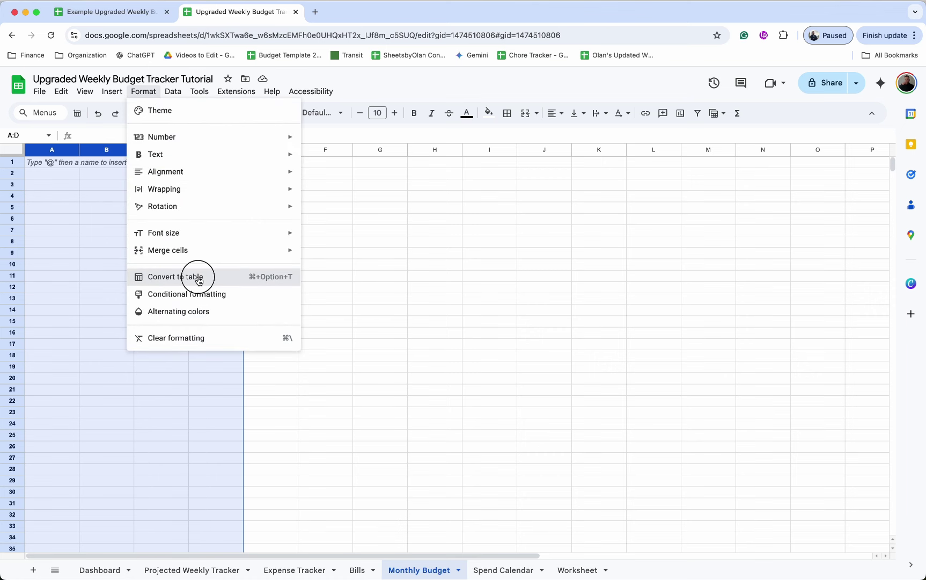
Step: Check the Monthly Budget layout in the example tracker and rename the new table in the tutorial tracker Monthly
{"action": "left_click", "coordinate": [142, 10]}
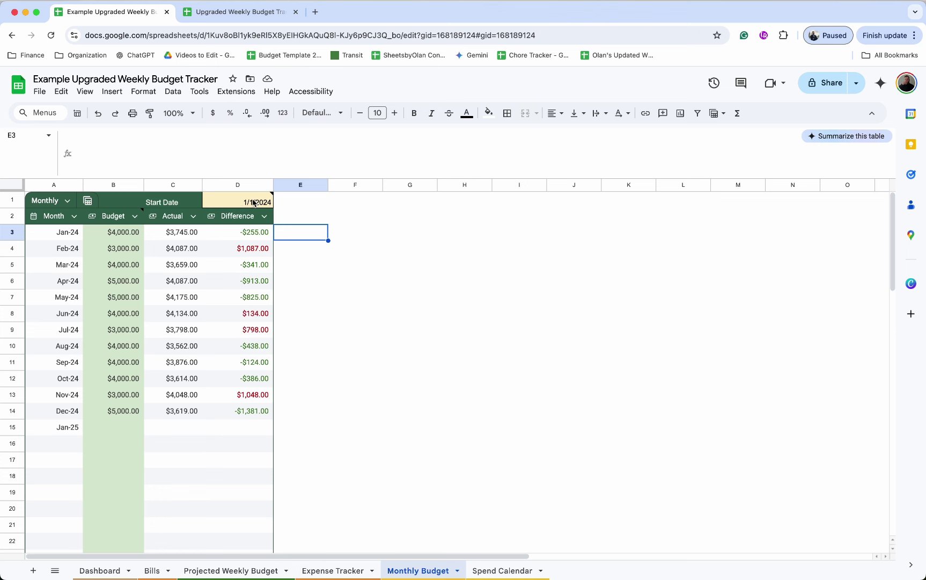
{"action": "left_click", "coordinate": [251, 15]}
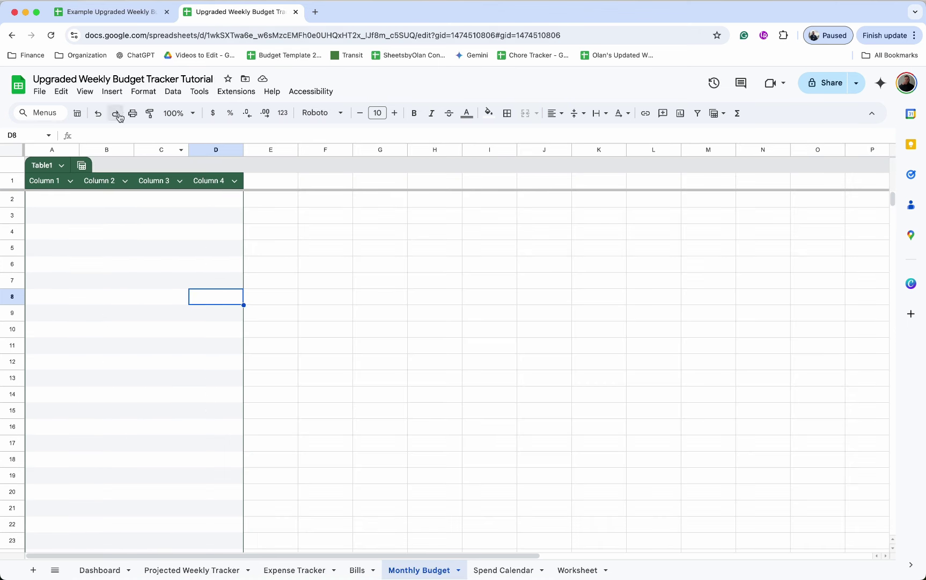
{"action": "left_click", "coordinate": [51, 166]}
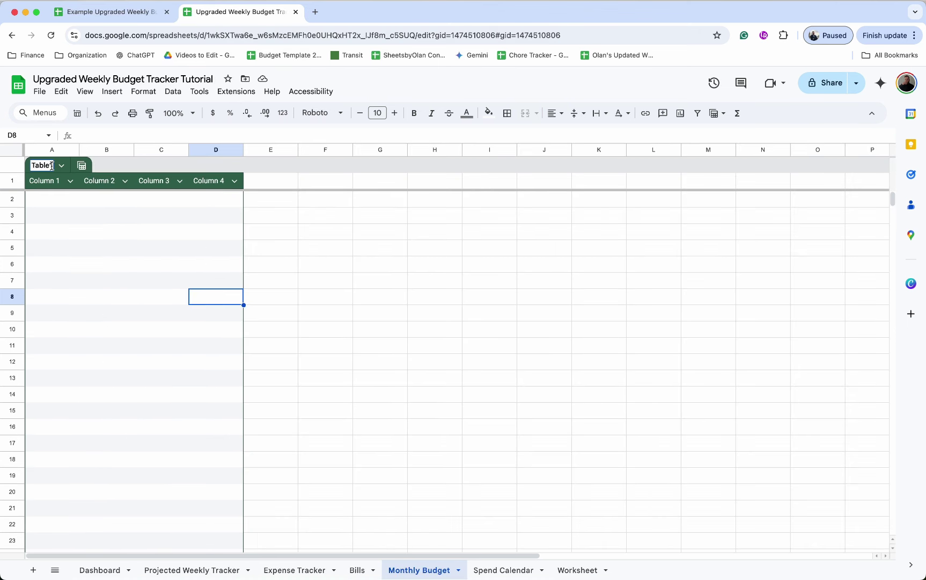
{"action": "type", "text": "Monthly"}
{"action": "key", "text": "Return"}
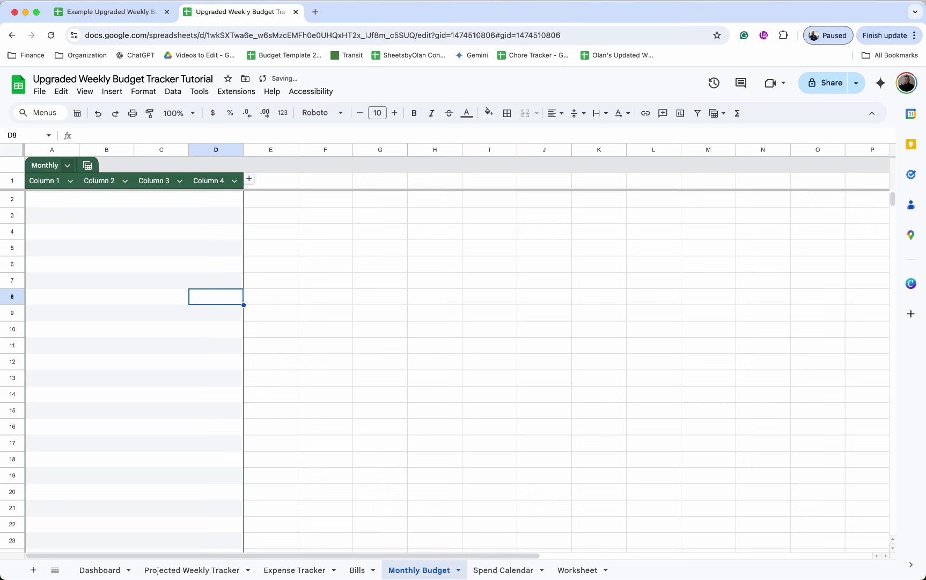
Step: Insert one row above the Monthly table's header and fill B1:D1 with the green sampled from that header
{"action": "left_click", "coordinate": [17, 181]}
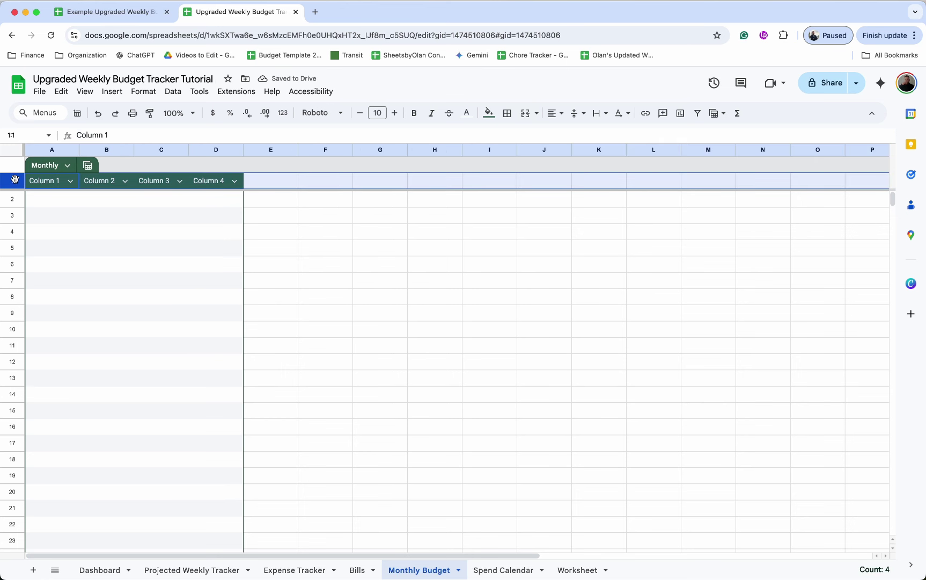
{"action": "right_click", "coordinate": [15, 179]}
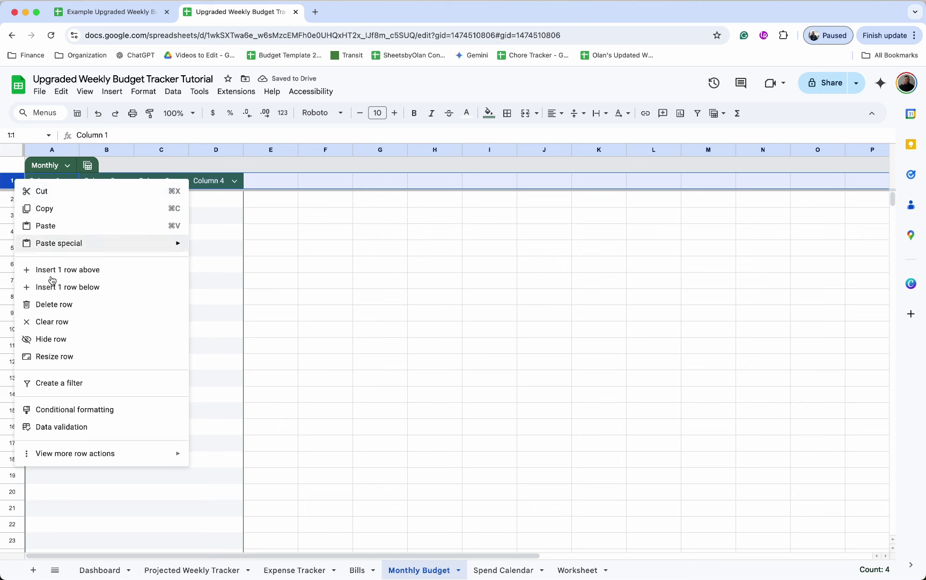
{"action": "left_click", "coordinate": [116, 273]}
{"action": "left_click_drag", "start_coordinate": [106, 165], "coordinate": [216, 170]}
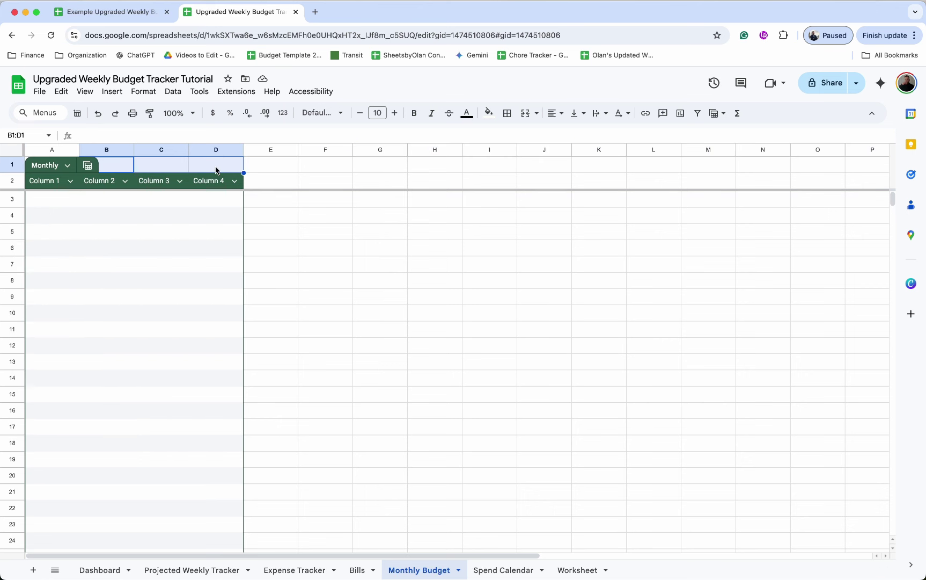
{"action": "left_click", "coordinate": [490, 115]}
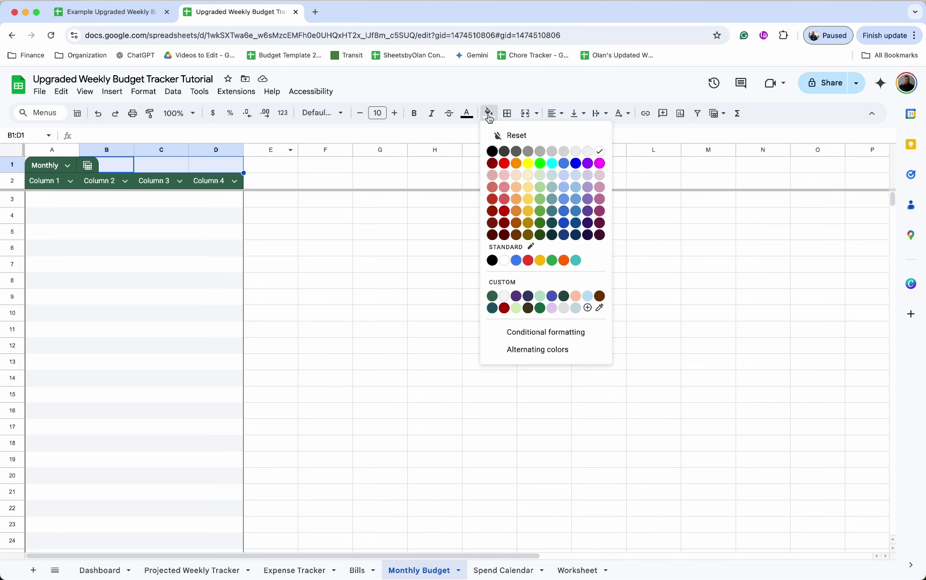
{"action": "left_click", "coordinate": [600, 313]}
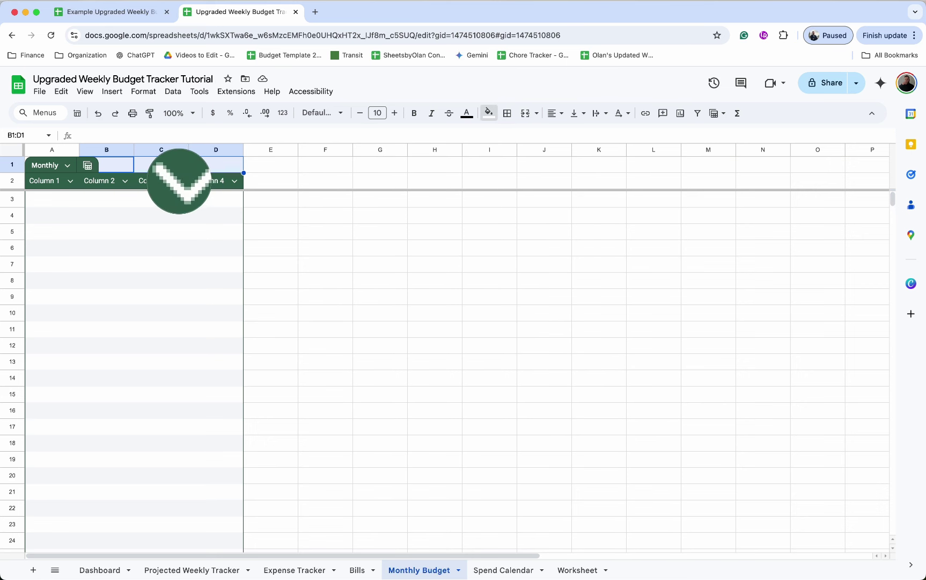
{"action": "left_click", "coordinate": [181, 179]}
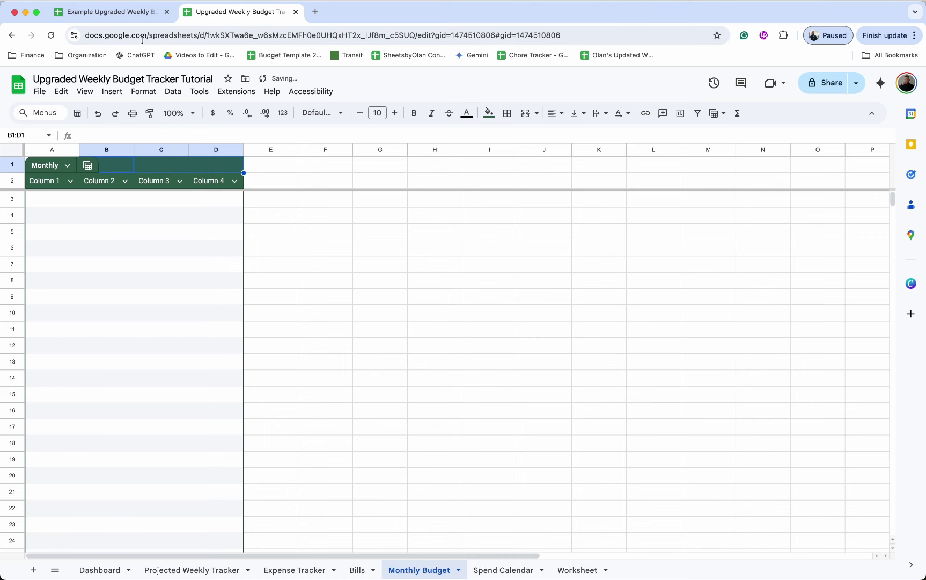
Step: Enter the label Start Date in C1 and set its text colour to white
{"action": "left_click", "coordinate": [144, 19]}
{"action": "left_click", "coordinate": [252, 13]}
{"action": "left_click", "coordinate": [158, 168]}
{"action": "type", "text": "Start D"}
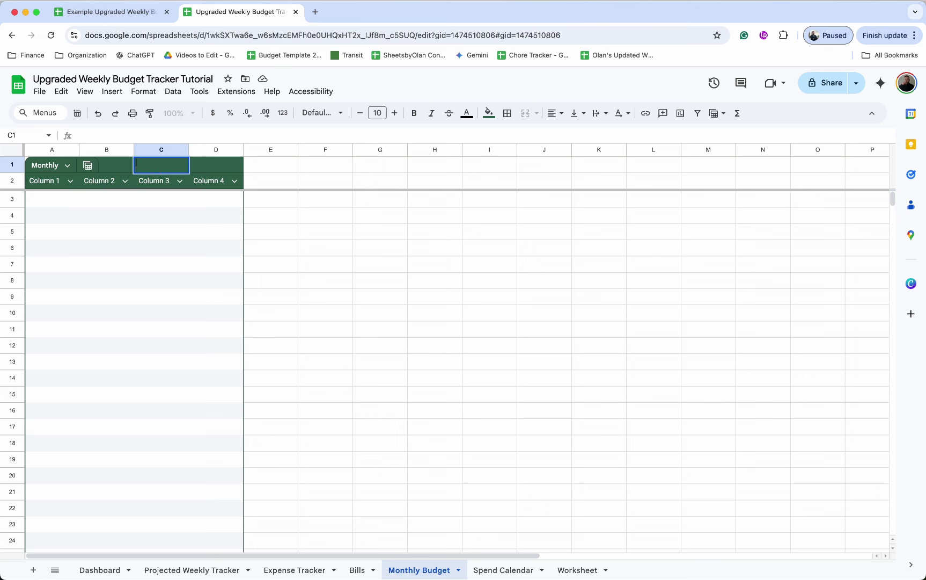
{"action": "type", "text": "ate"}
{"action": "left_click", "coordinate": [467, 113]}
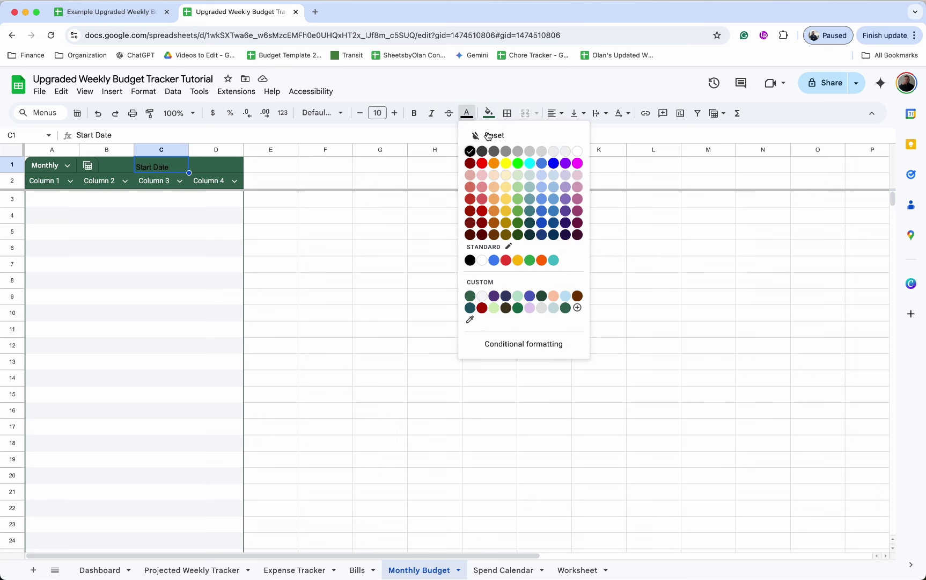
{"action": "left_click", "coordinate": [577, 151]}
Step: Add a new data validation rule to D1, the cell beside the Start Date label
{"action": "left_click", "coordinate": [229, 169]}
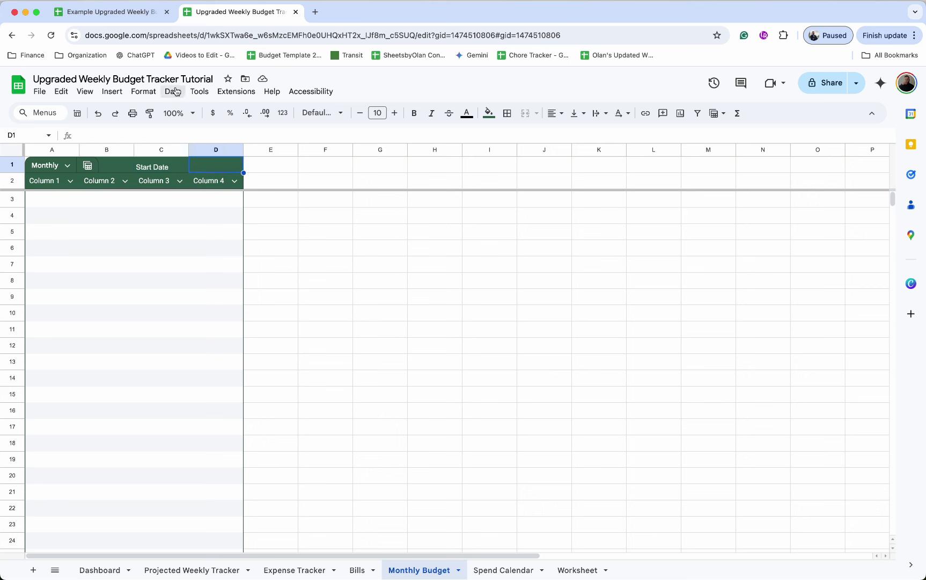
{"action": "left_click", "coordinate": [175, 92]}
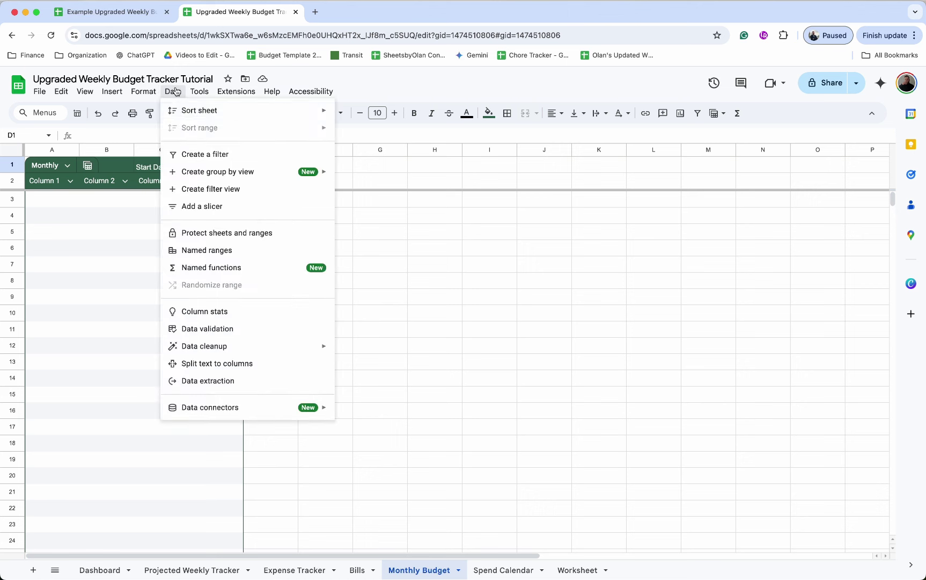
{"action": "left_click", "coordinate": [219, 328]}
{"action": "left_click", "coordinate": [858, 155]}
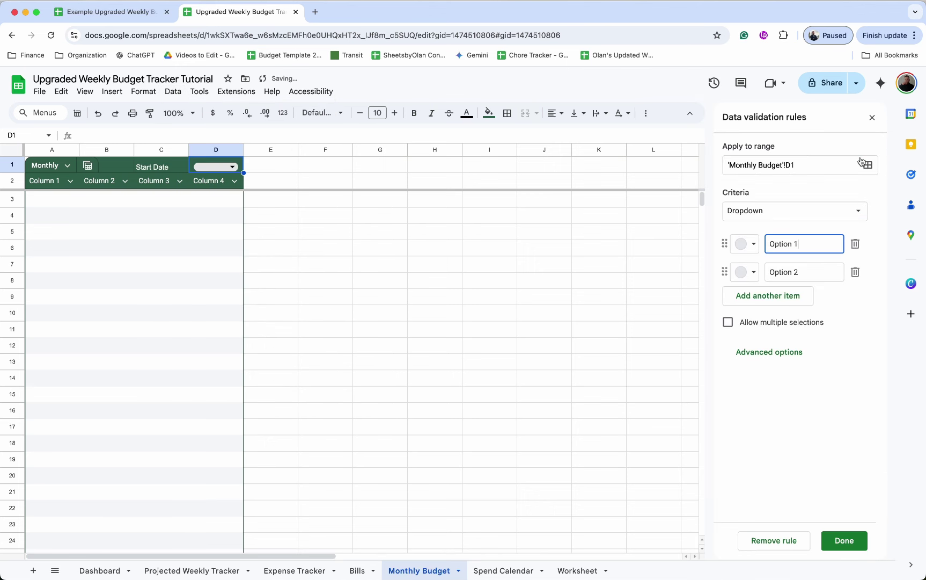
Step: Require a valid date in start date cell D1, reject invalid input, and open the cell's date picker
{"action": "left_click", "coordinate": [800, 216]}
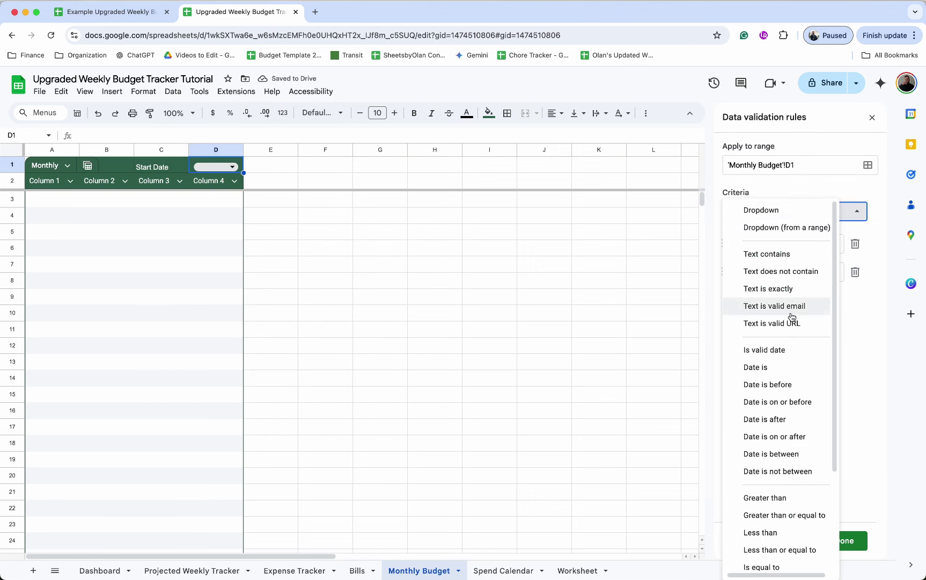
{"action": "left_click", "coordinate": [792, 351]}
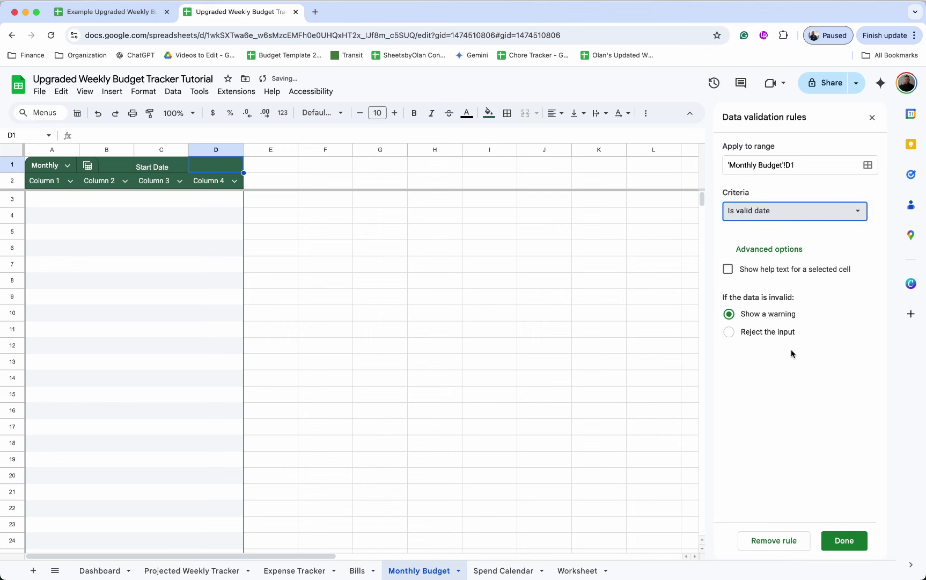
{"action": "left_click", "coordinate": [765, 336]}
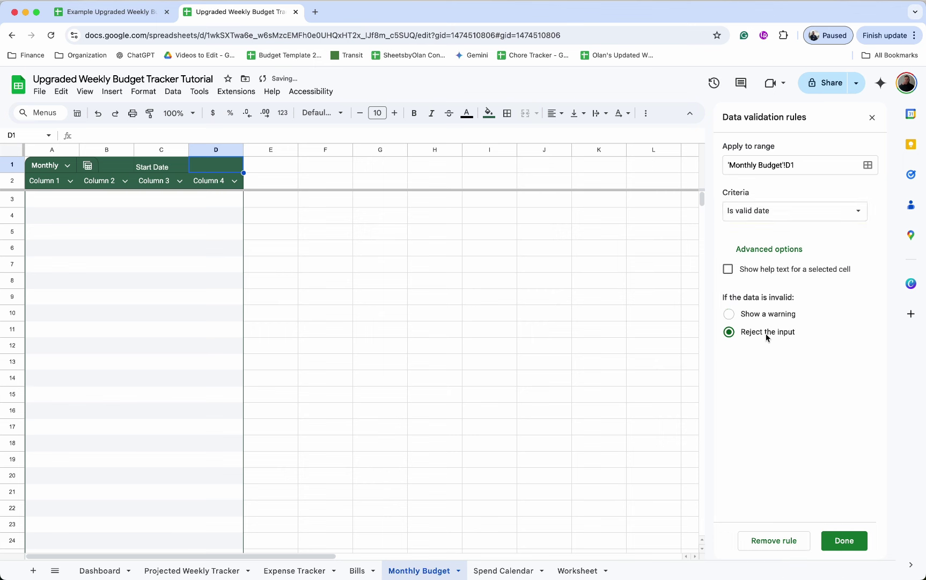
{"action": "left_click", "coordinate": [844, 538]}
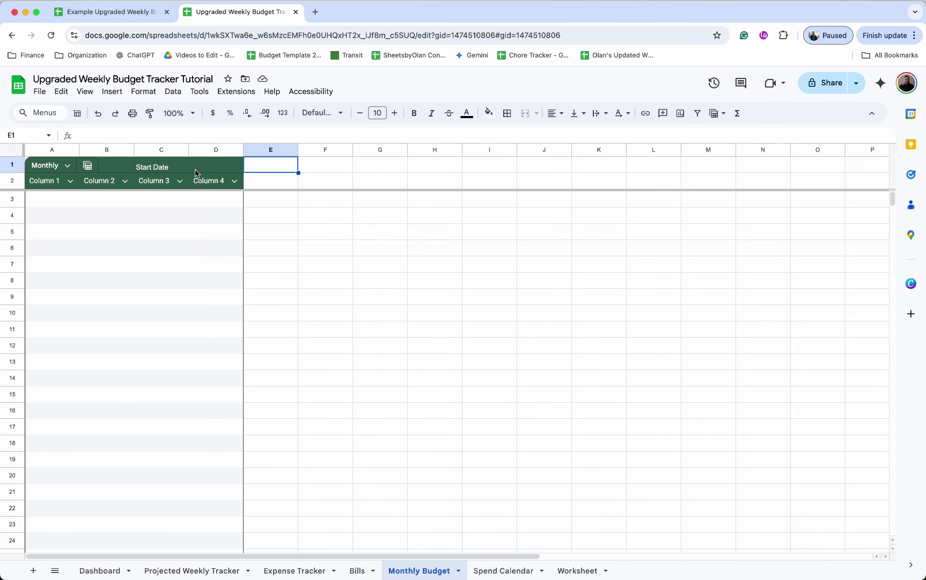
{"action": "left_click", "coordinate": [197, 171]}
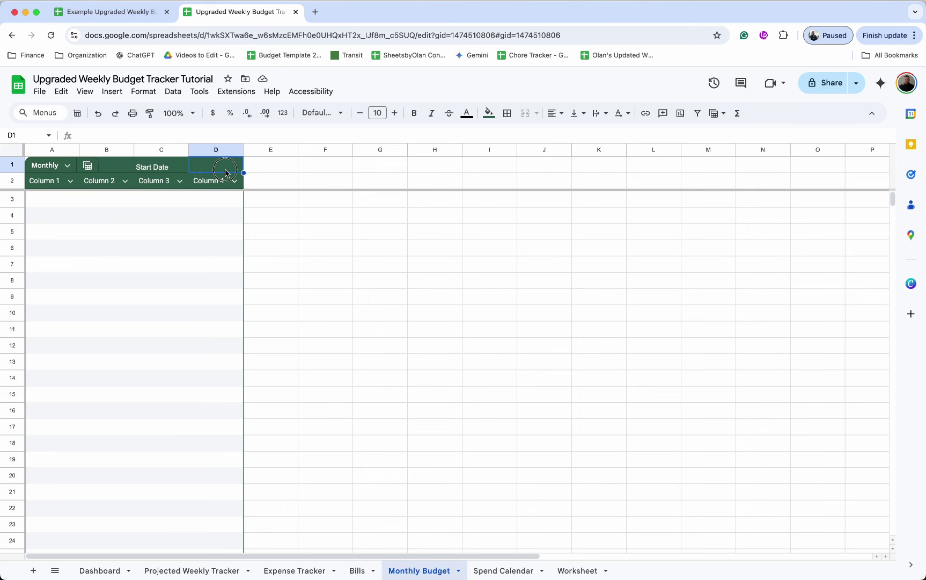
{"action": "double_click", "coordinate": [226, 173]}
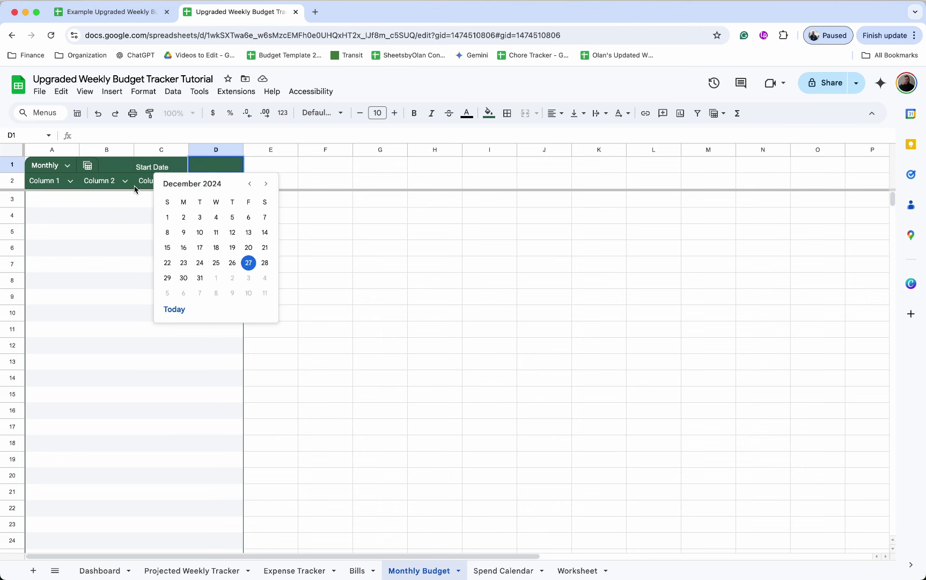
Step: Rename the Monthly table's four column headers to Month, Budget, Actual and Difference
{"action": "left_click", "coordinate": [51, 186]}
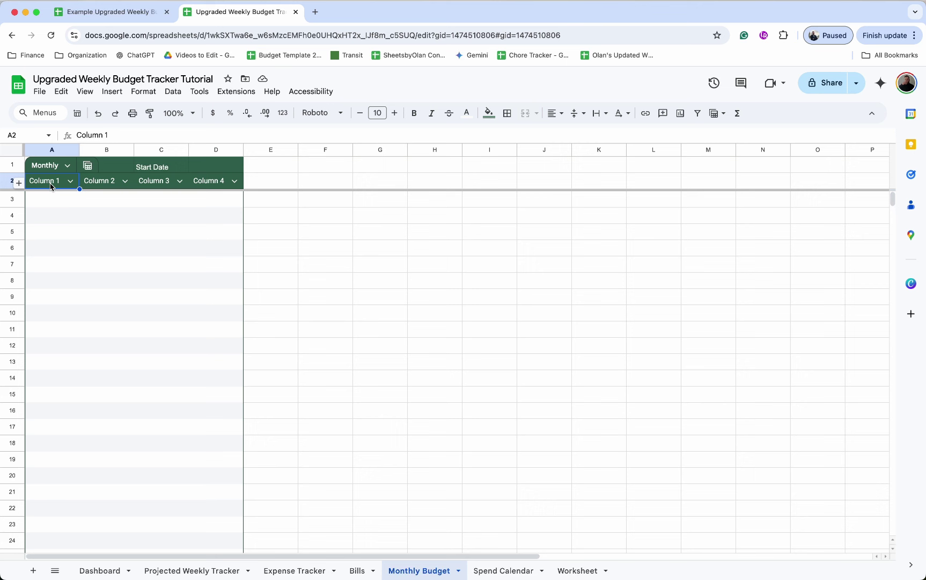
{"action": "type", "text": "Month"}
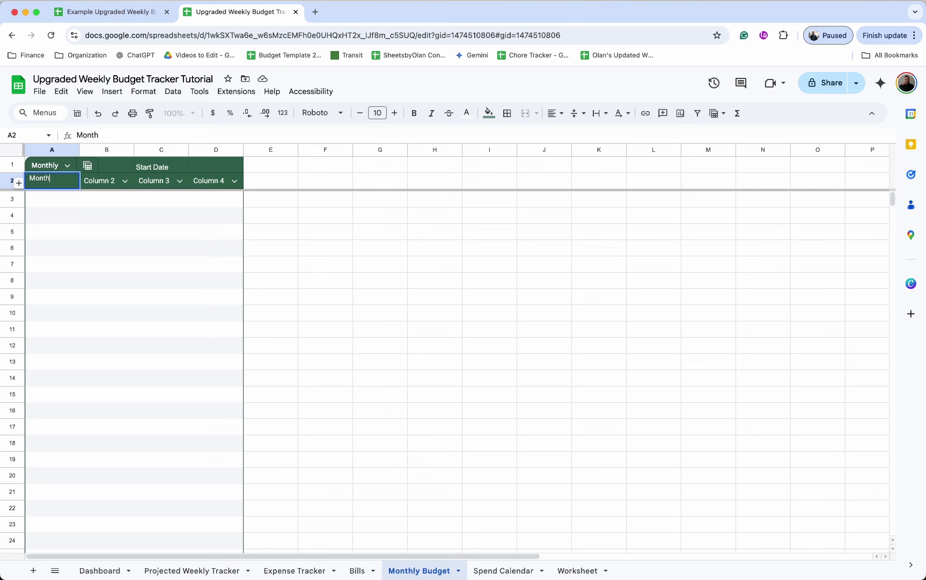
{"action": "key", "text": "Tab"}
{"action": "type", "text": "Bu"}
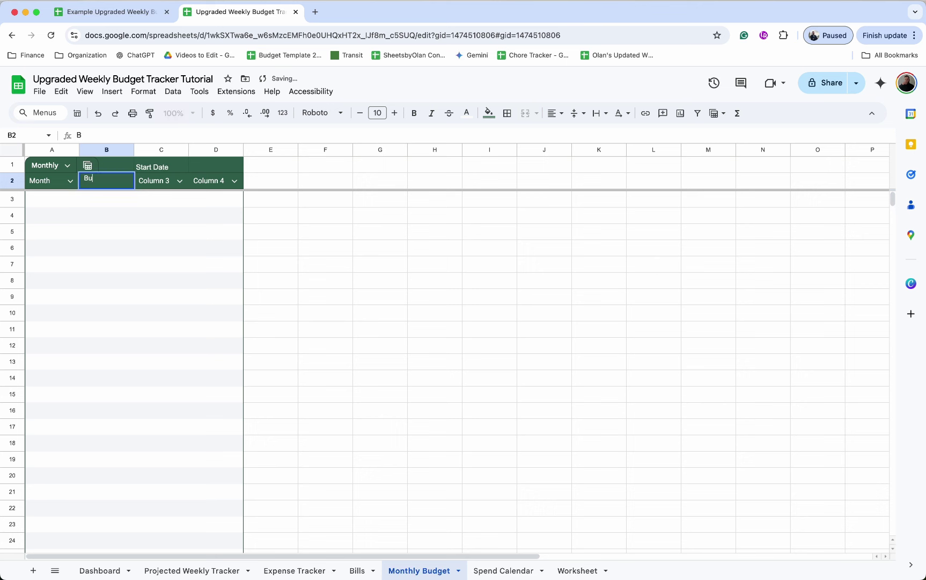
{"action": "type", "text": "dget"}
{"action": "left_click", "coordinate": [156, 183]}
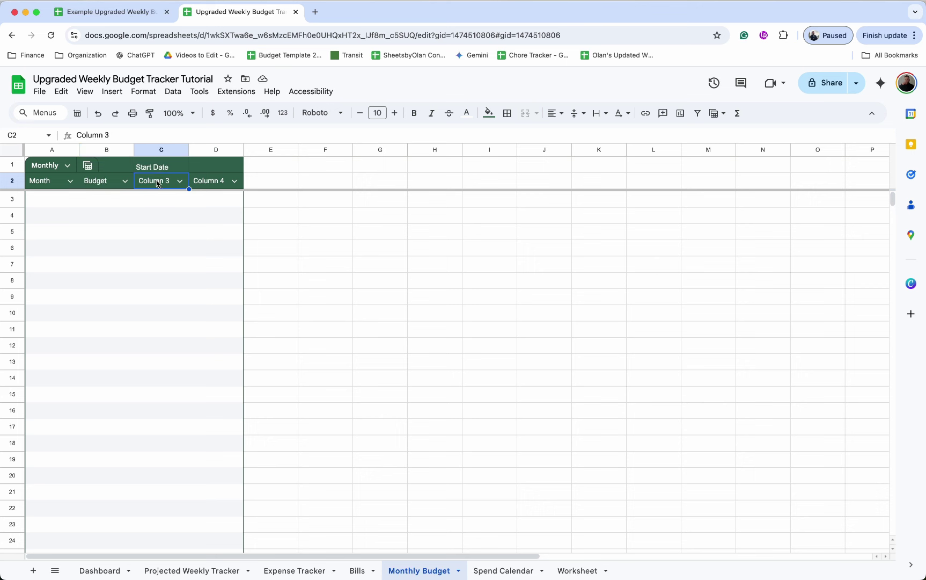
{"action": "type", "text": "Actual"}
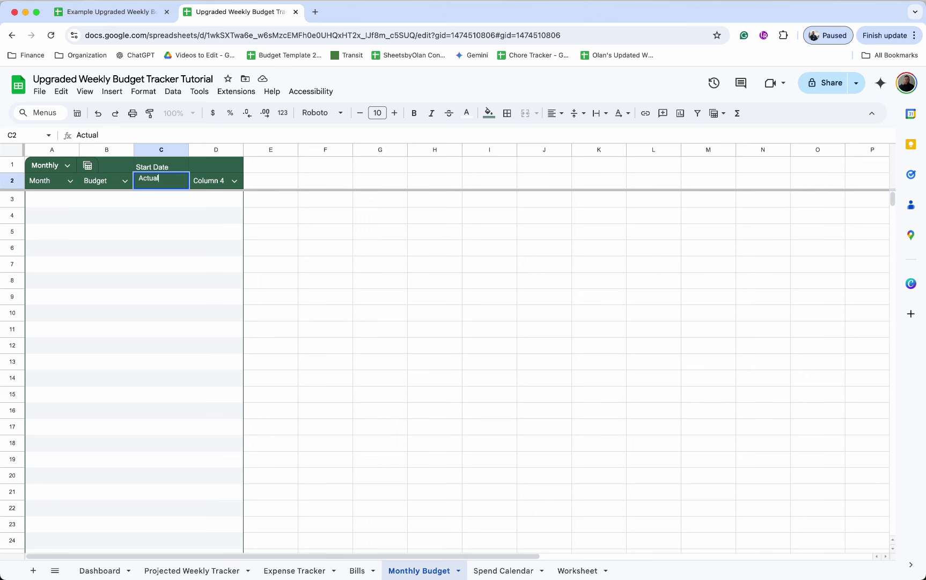
{"action": "key", "text": "Tab"}
{"action": "type", "text": "Difference"}
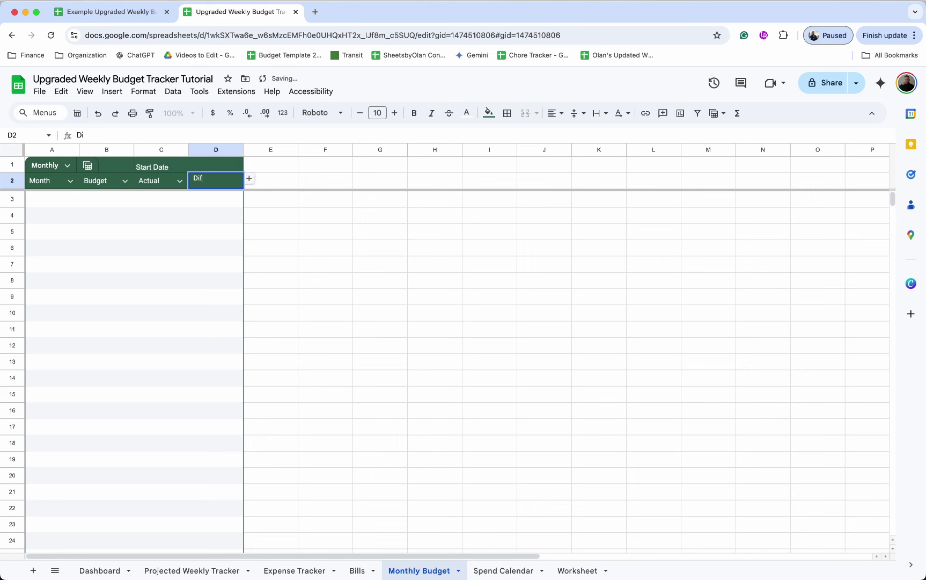
Step: Enter 1/1/2025 as the start date in cell D1 and make its text white
{"action": "double_click", "coordinate": [234, 167]}
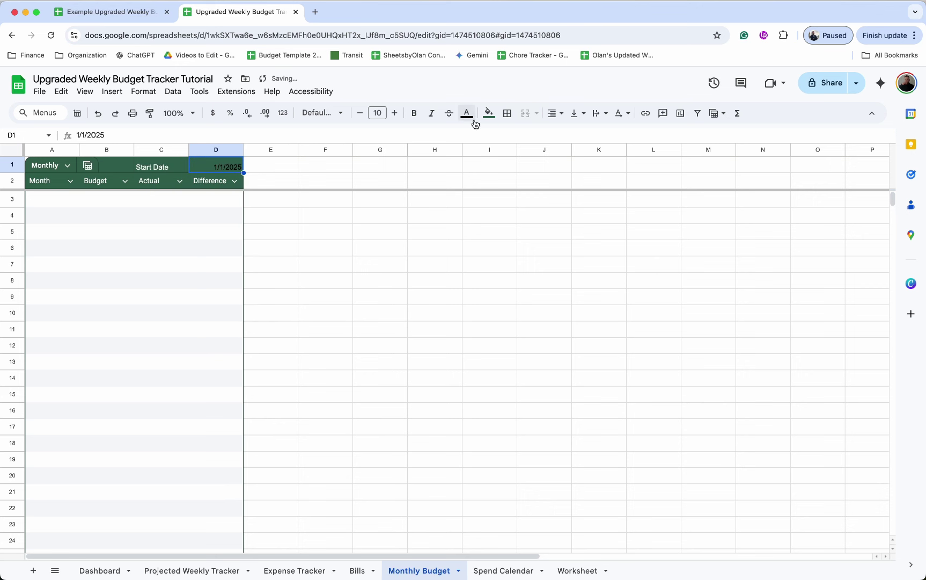
{"action": "left_click", "coordinate": [470, 116]}
{"action": "left_click", "coordinate": [577, 151]}
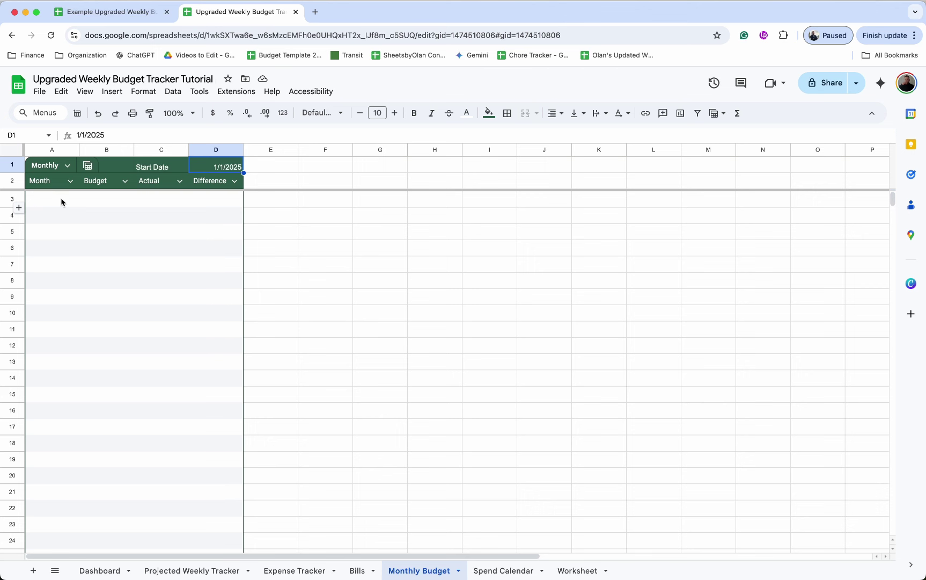
Step: Enter the formula =IF(ISBLANK(D1),,EOMONTH(D1,-1)+1) in cell A3 to derive the first month from the start date
{"action": "left_click", "coordinate": [64, 205]}
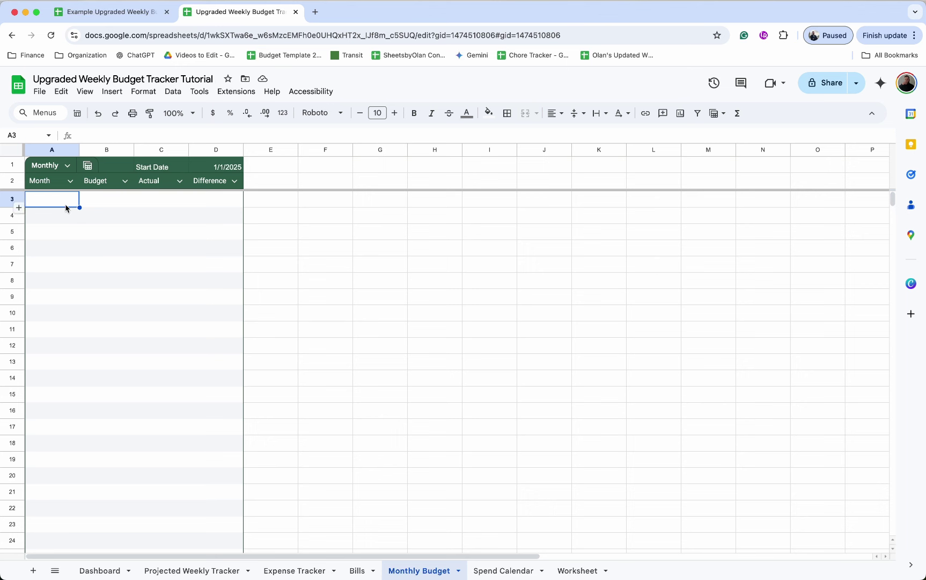
{"action": "type", "text": "=IF"}
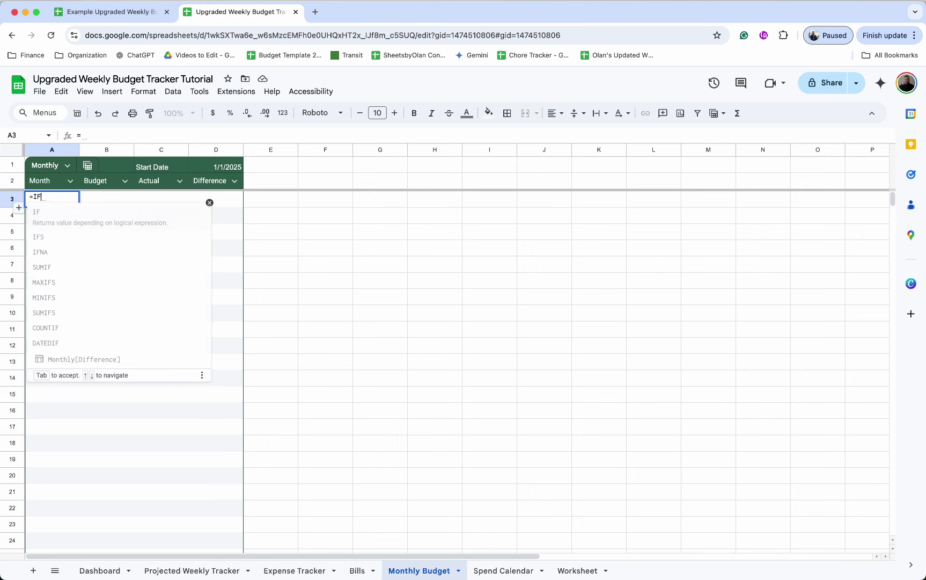
{"action": "type", "text": "(ISBLANK("}
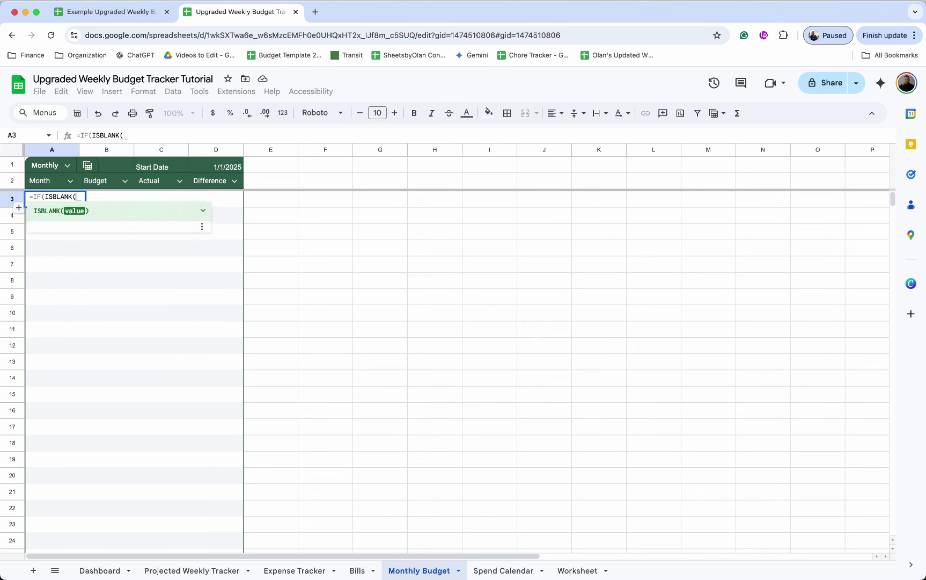
{"action": "type", "text": "D1"}
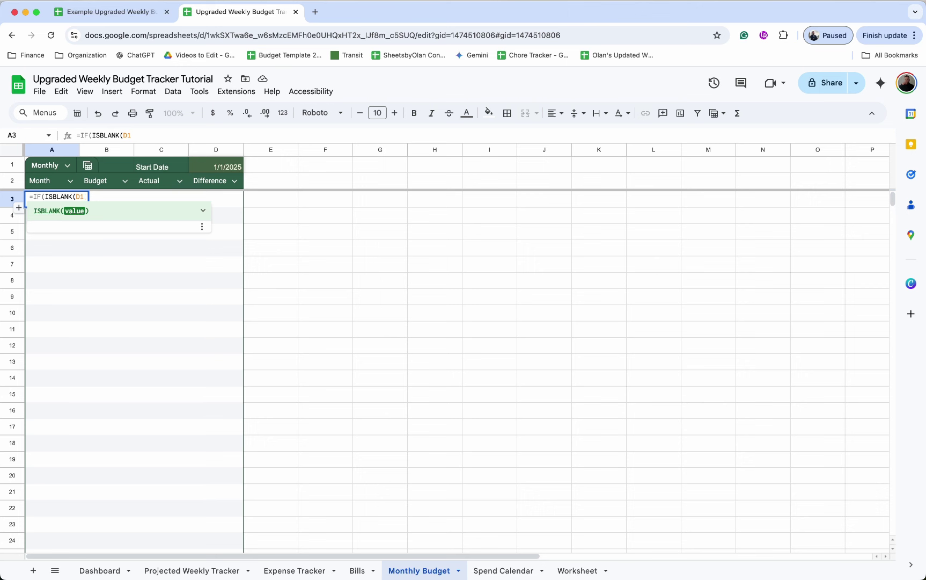
{"action": "type", "text": ")"}
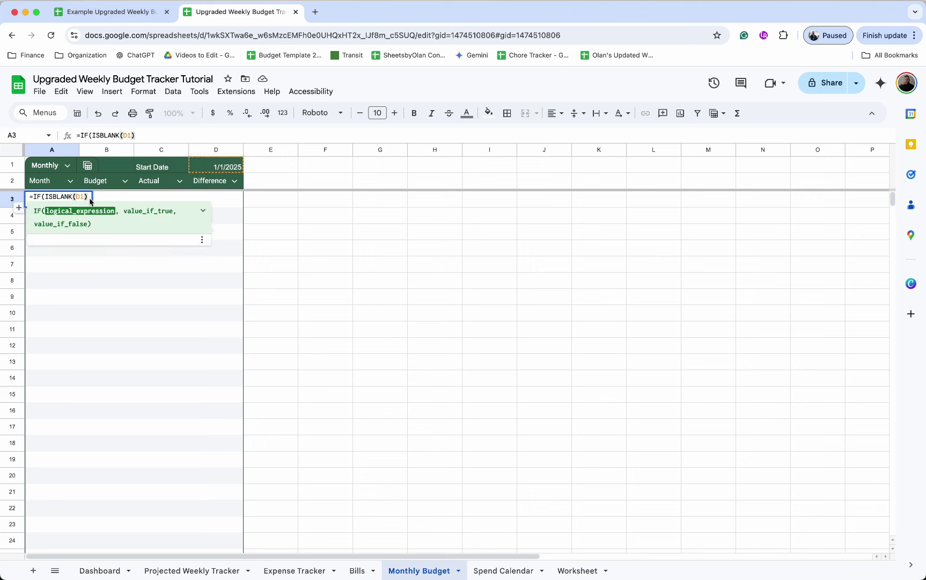
{"action": "type", "text": ",,"}
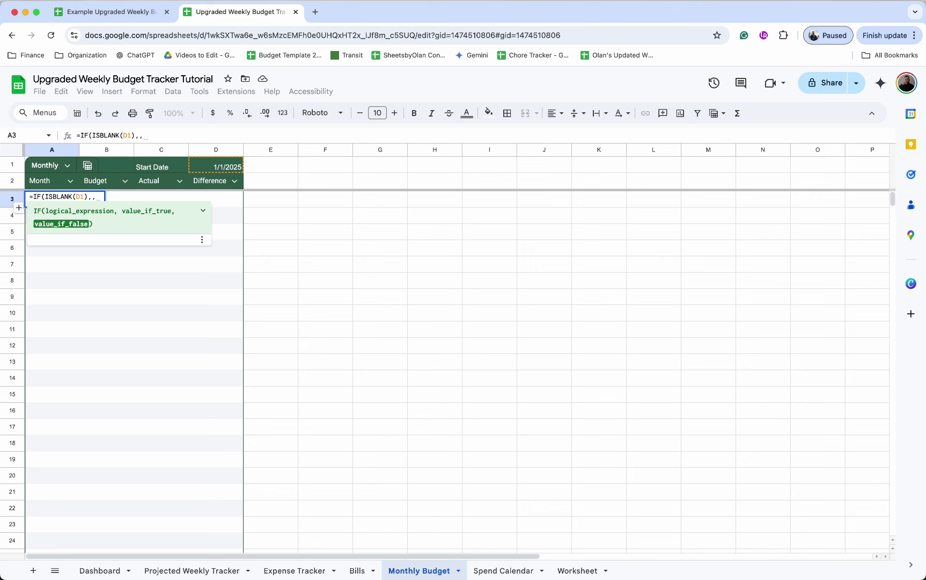
{"action": "type", "text": "EOMONT"}
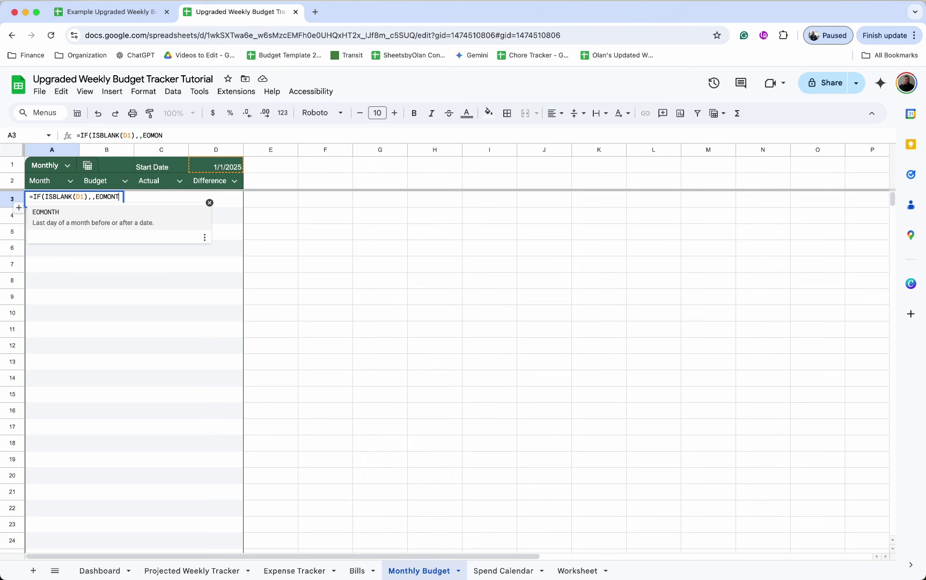
{"action": "type", "text": "H("}
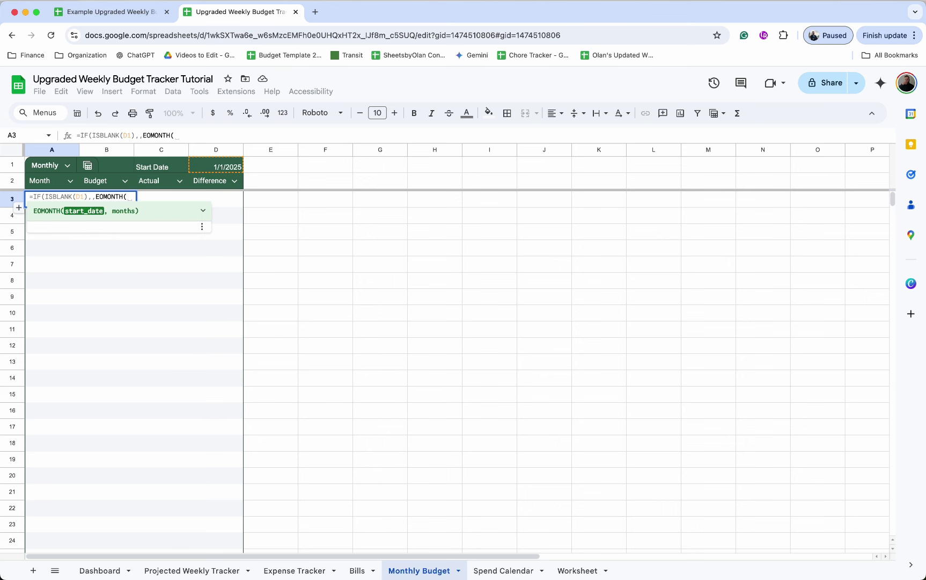
{"action": "type", "text": "D1"}
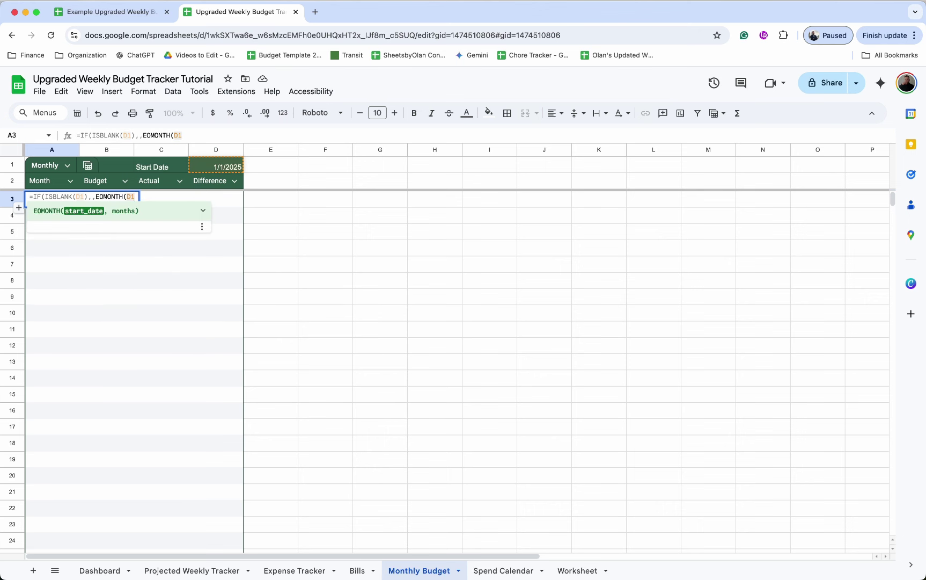
{"action": "type", "text": ",-1"}
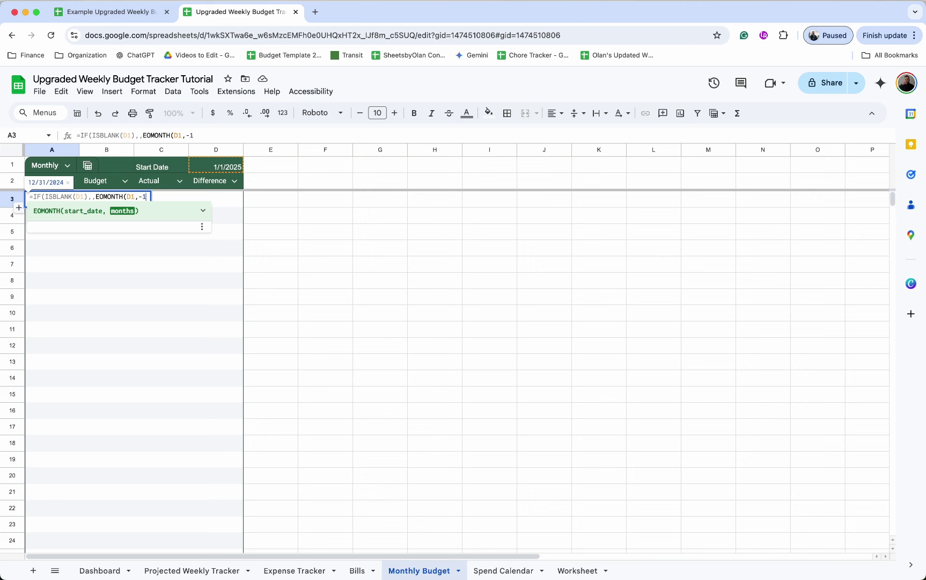
{"action": "type", "text": ")"}
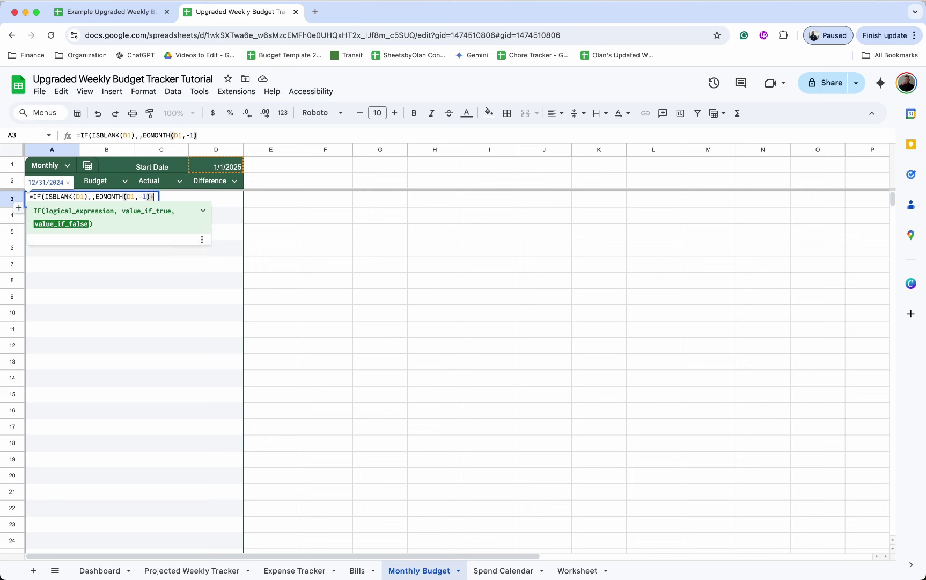
{"action": "type", "text": "+1)"}
{"action": "key", "text": "Return"}
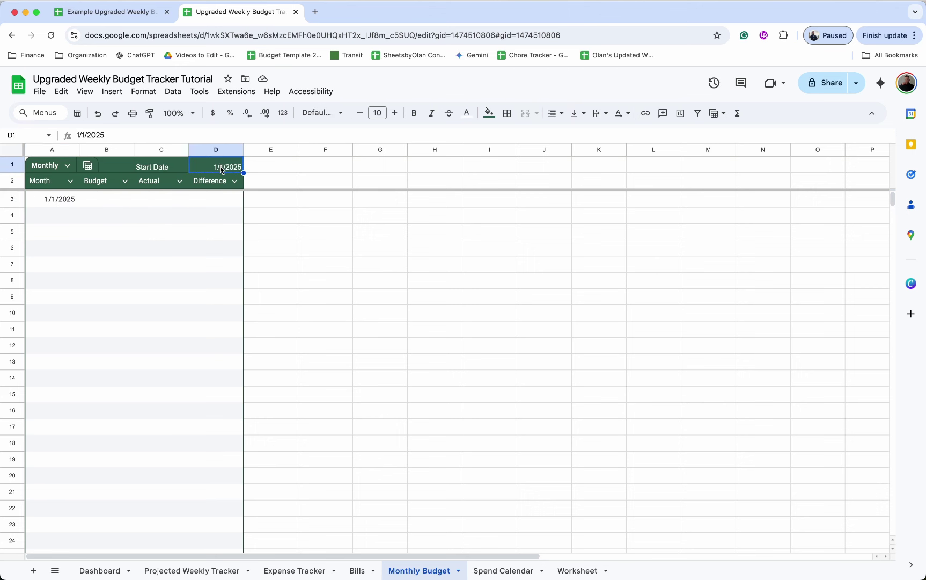
{"action": "left_click", "coordinate": [68, 199]}
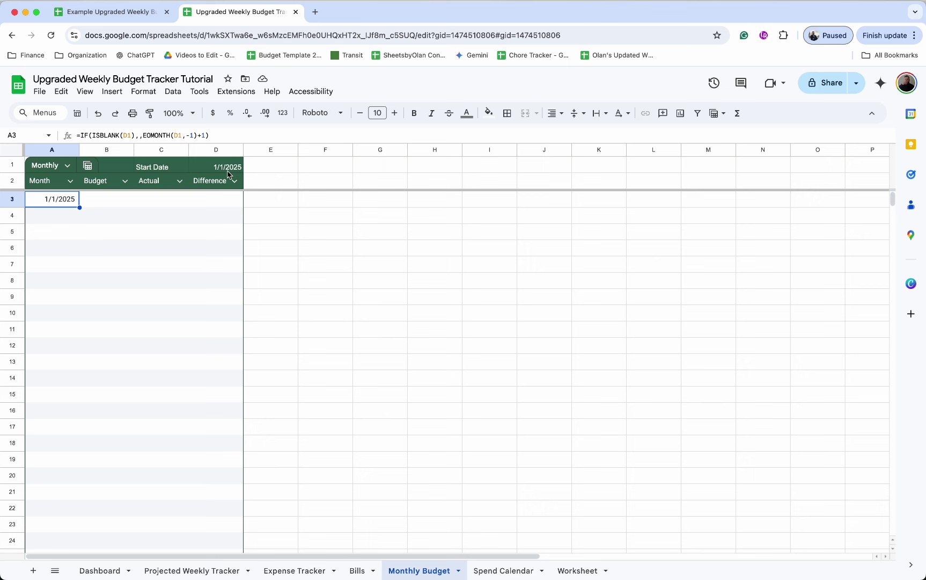
Step: Enter the formula =IF(ISBLANK(B3),,EOMONTH(A3,0)+1) in cell A4 to generate the following month once a budget exists
{"action": "left_click", "coordinate": [66, 216]}
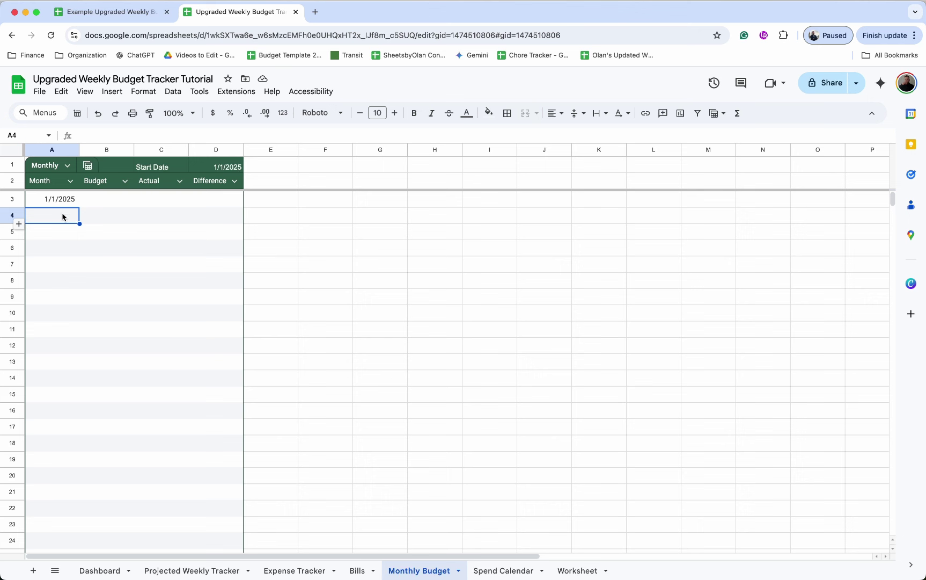
{"action": "type", "text": "=IF("}
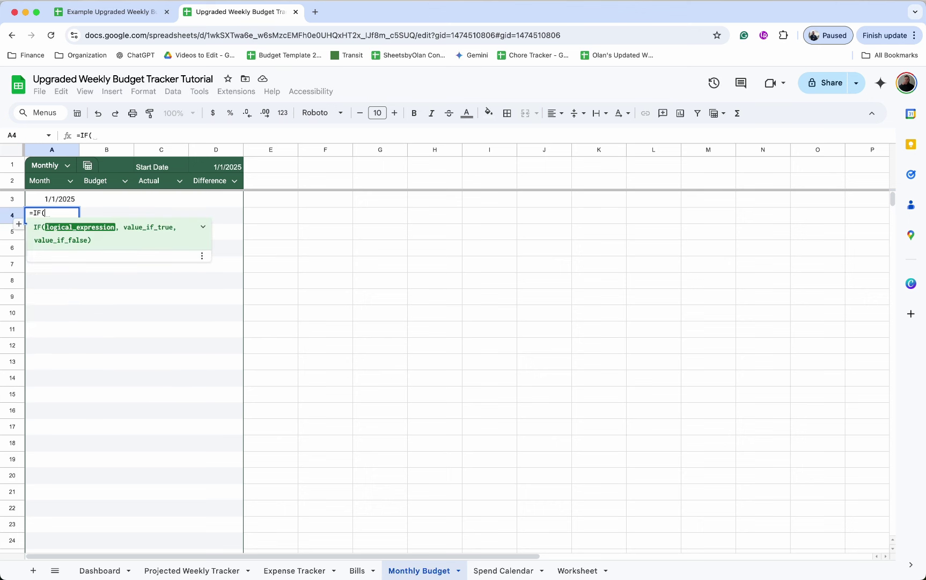
{"action": "type", "text": "ISBLANK("}
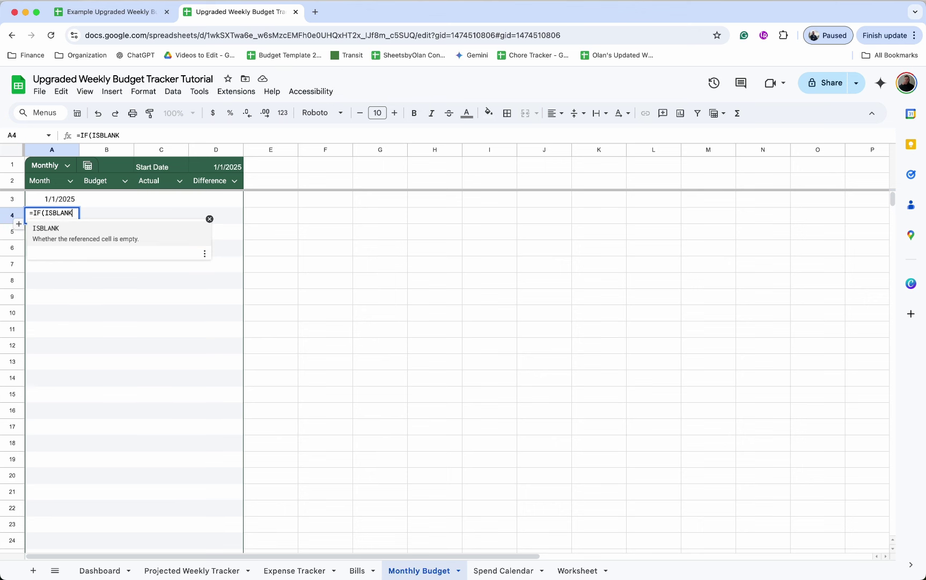
{"action": "left_click", "coordinate": [117, 200]}
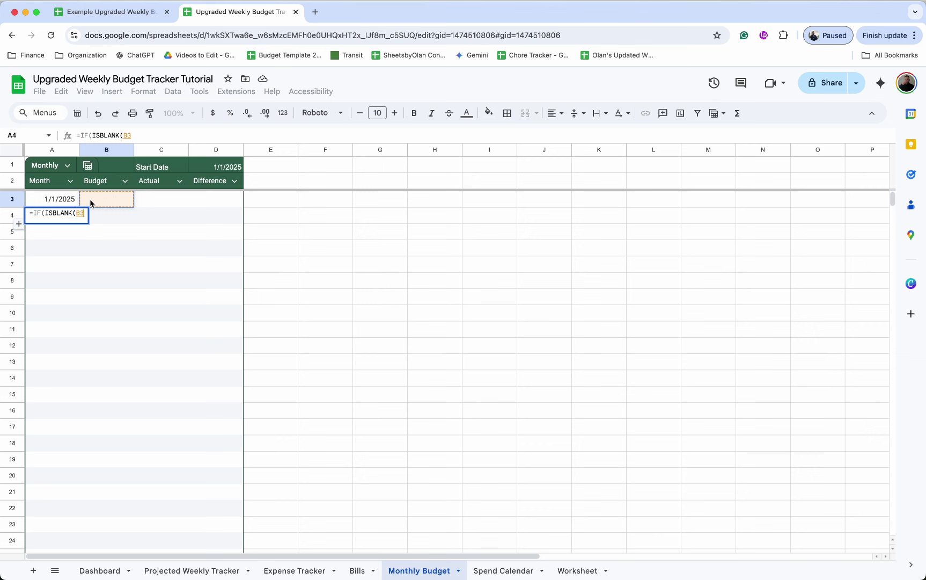
{"action": "left_click", "coordinate": [148, 135]}
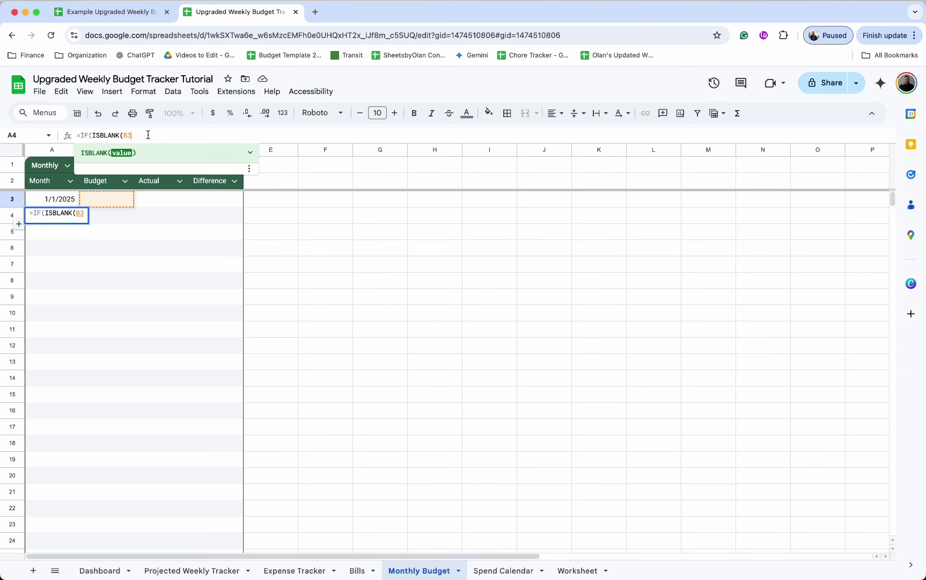
{"action": "type", "text": ")"}
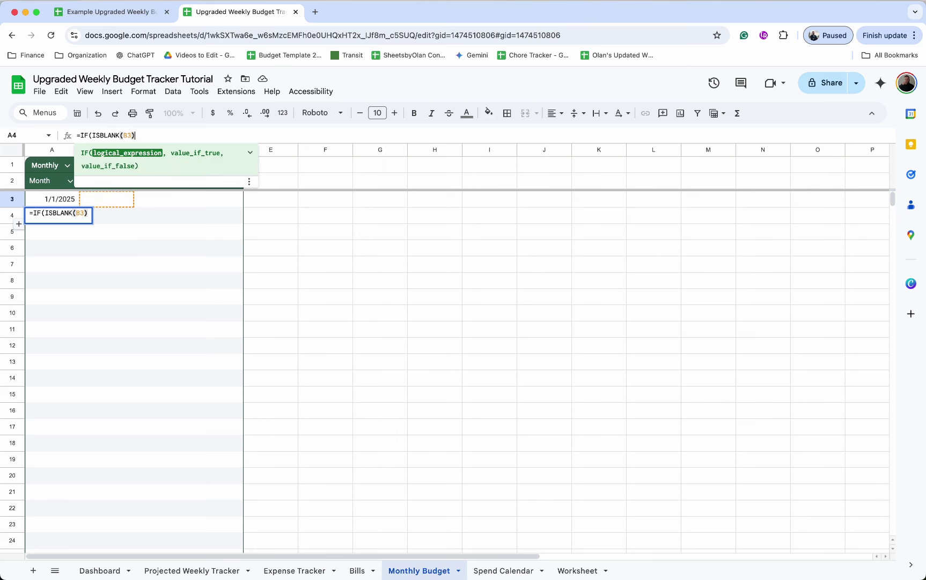
{"action": "type", "text": ",,"}
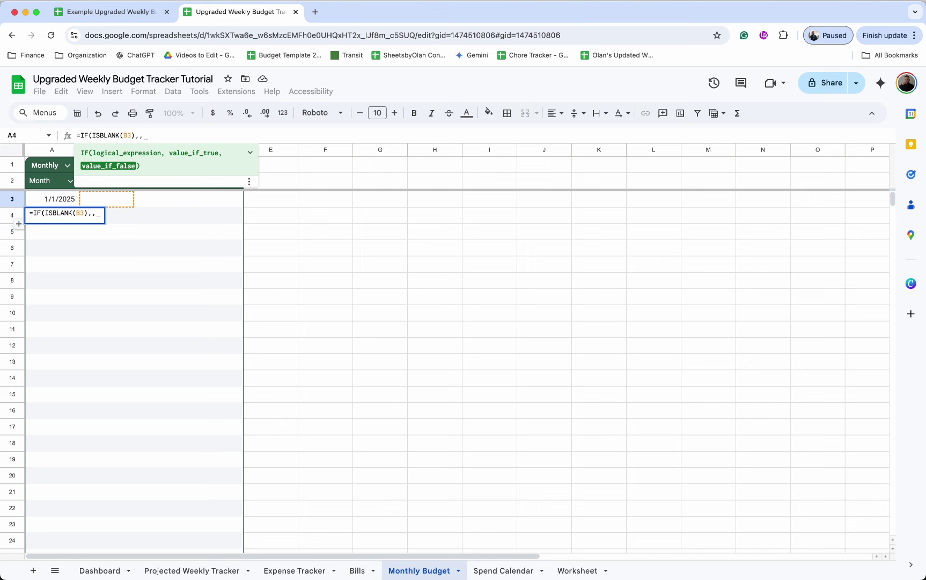
{"action": "type", "text": "EOMONT"}
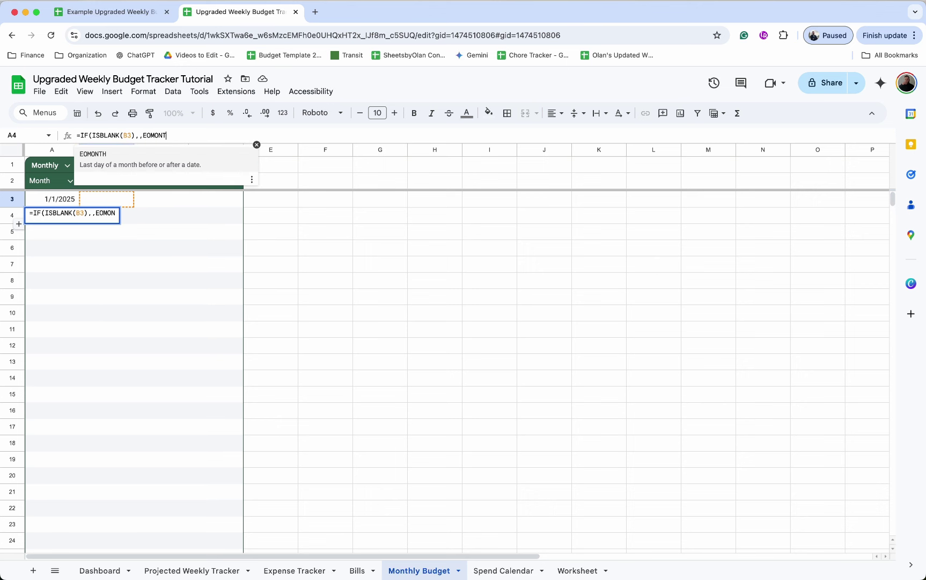
{"action": "type", "text": "H(A"}
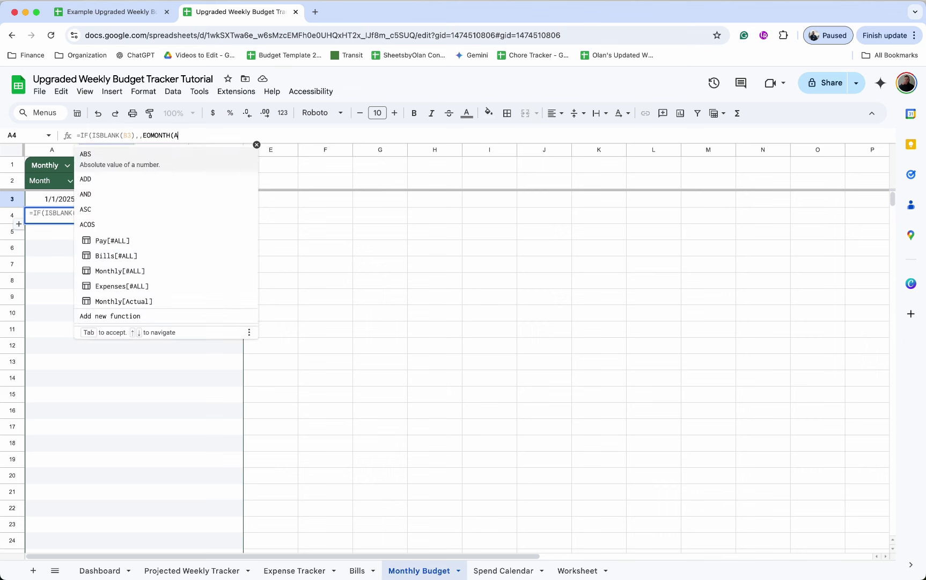
{"action": "type", "text": "3,0"}
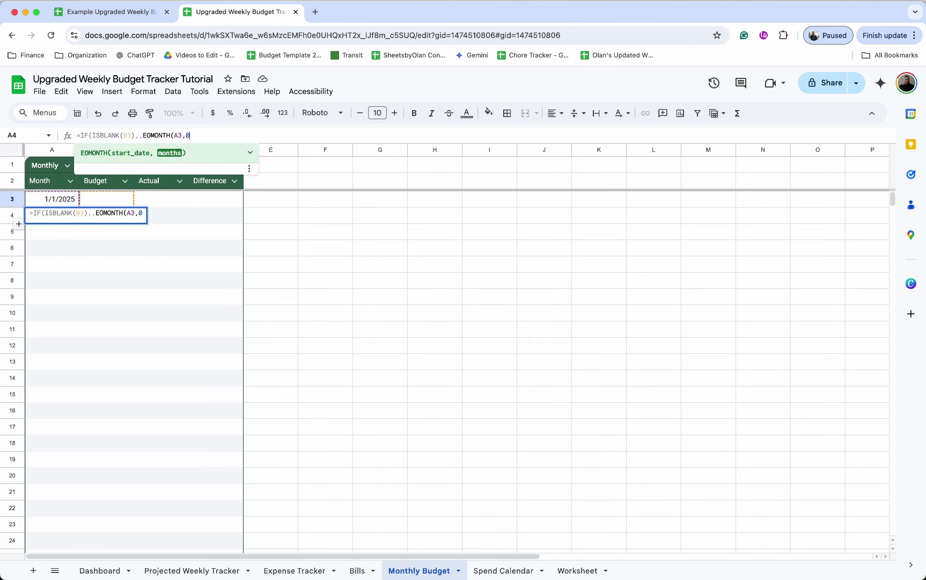
{"action": "type", "text": ")+1)"}
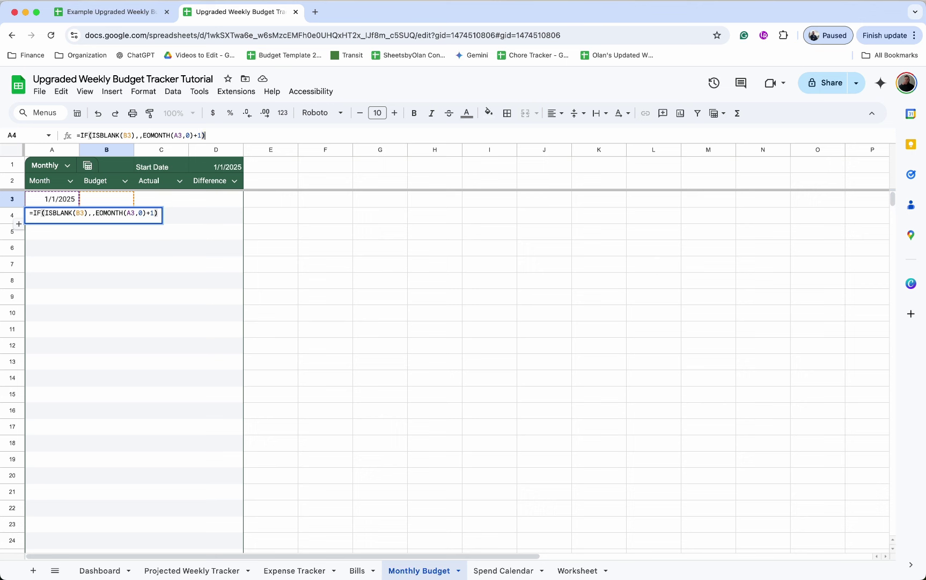
{"action": "key", "text": "Return"}
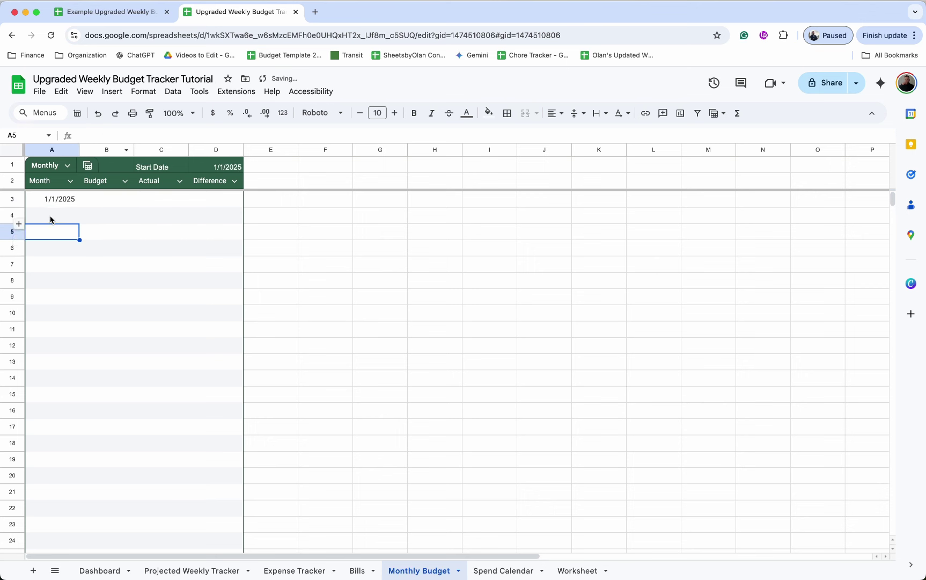
Step: Enter 4000 as the first month's budget in cell B3
{"action": "left_click", "coordinate": [116, 201]}
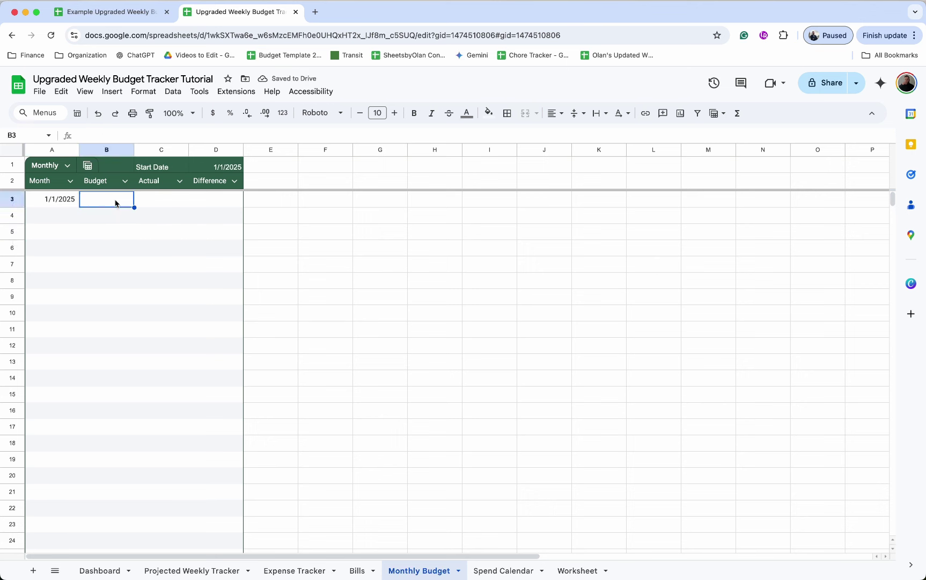
{"action": "type", "text": "4000"}
{"action": "key", "text": "Return"}
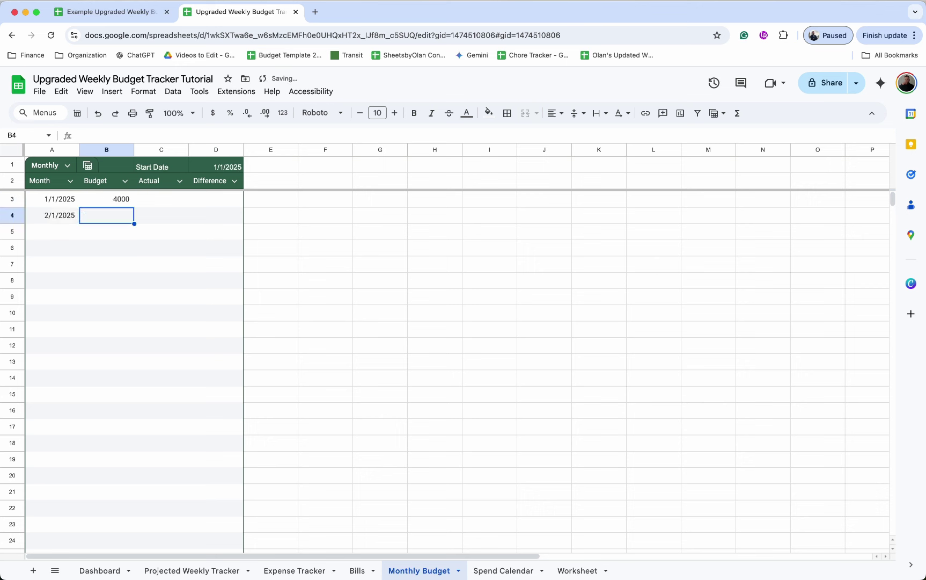
Step: Fill the month formula from cell A4 down through A70
{"action": "left_click", "coordinate": [64, 220]}
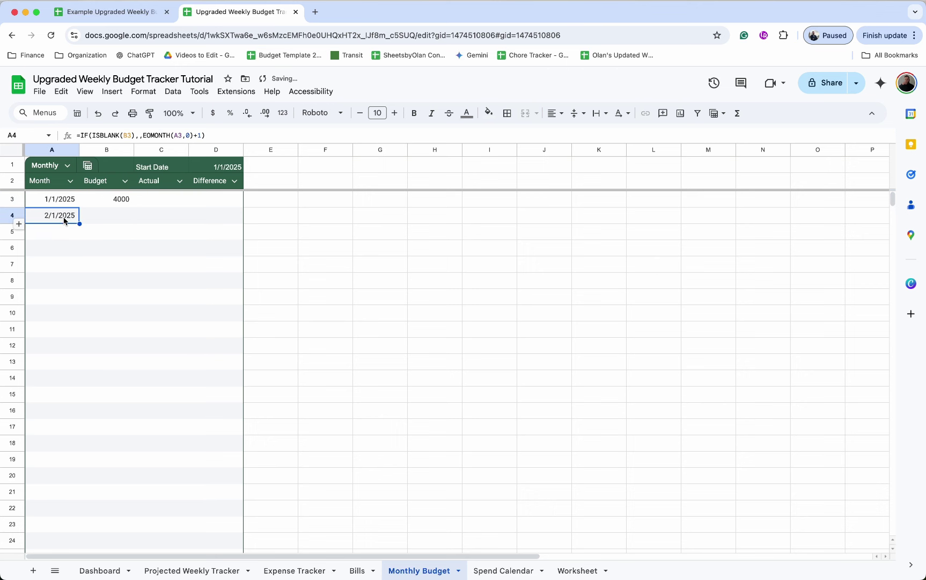
{"action": "left_click", "coordinate": [80, 224]}
{"action": "left_click_drag", "start_coordinate": [80, 224], "coordinate": [58, 338]}
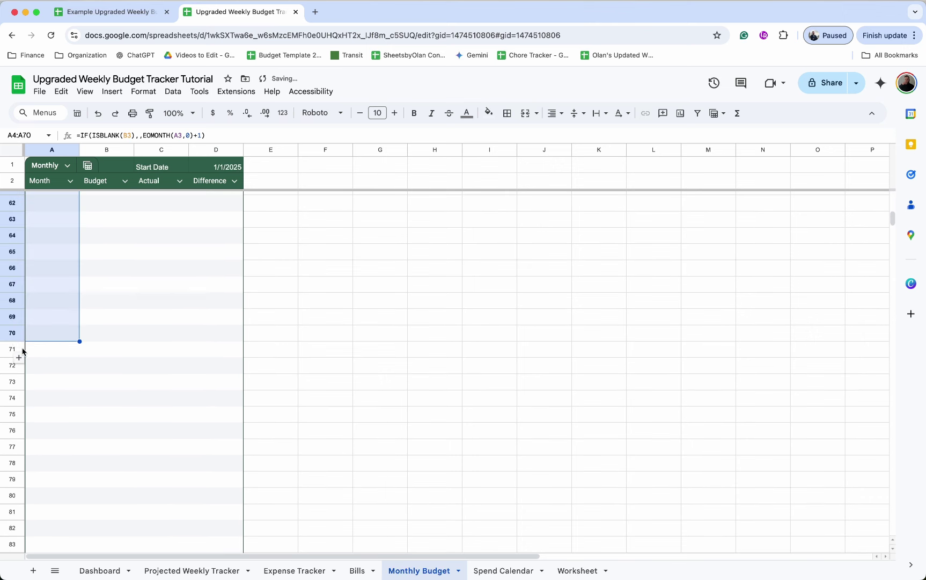
Step: Delete rows 71 through 1001 so the sheet ends at row 70
{"action": "left_click", "coordinate": [21, 348]}
{"action": "key", "text": "super+shift+Down"}
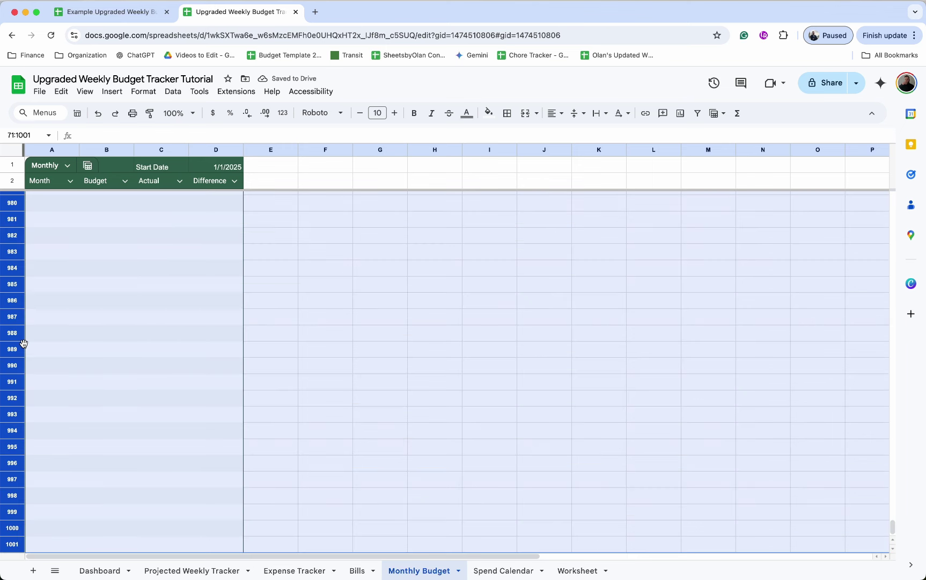
{"action": "right_click", "coordinate": [22, 344]}
{"action": "left_click", "coordinate": [54, 418]}
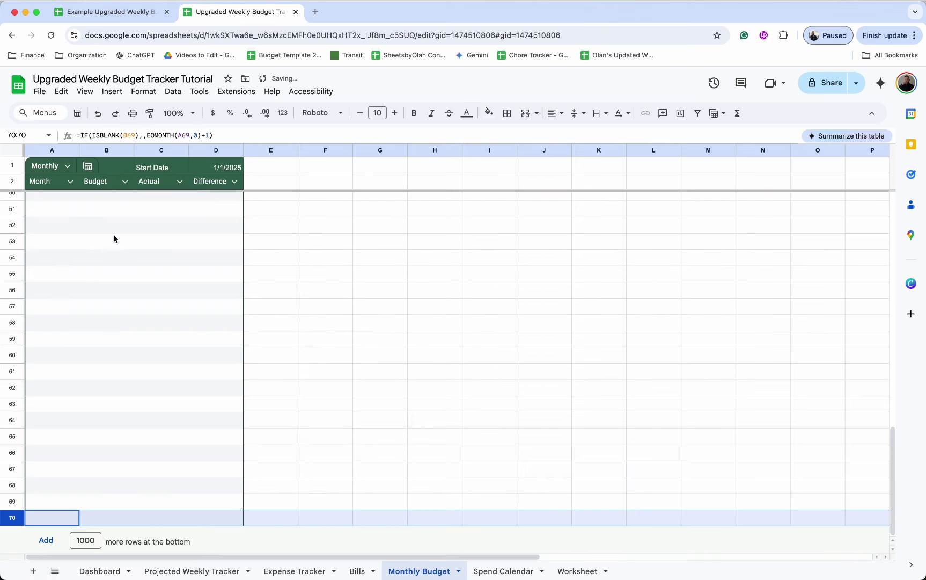
Step: Enter 5000 as the second month's budget in cell B4
{"action": "left_click", "coordinate": [114, 234]}
{"action": "scroll", "coordinate": [112, 234], "scroll_direction": "up", "scroll_amount": 10}
{"action": "left_click", "coordinate": [52, 264]}
{"action": "scroll", "coordinate": [52, 264], "scroll_direction": "up", "scroll_amount": 5}
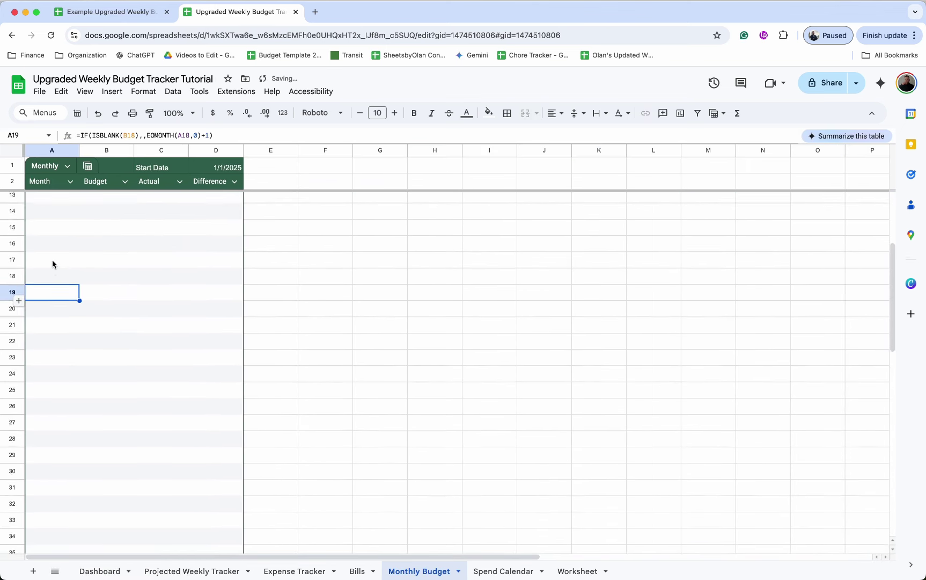
{"action": "left_click", "coordinate": [121, 220]}
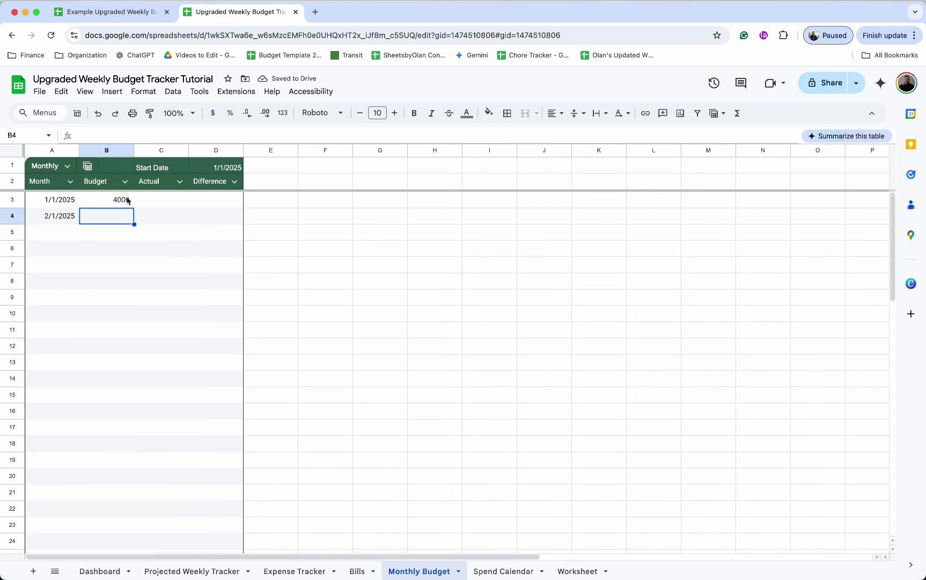
{"action": "left_click", "coordinate": [127, 200]}
{"action": "left_click", "coordinate": [116, 222]}
{"action": "type", "text": "5000"}
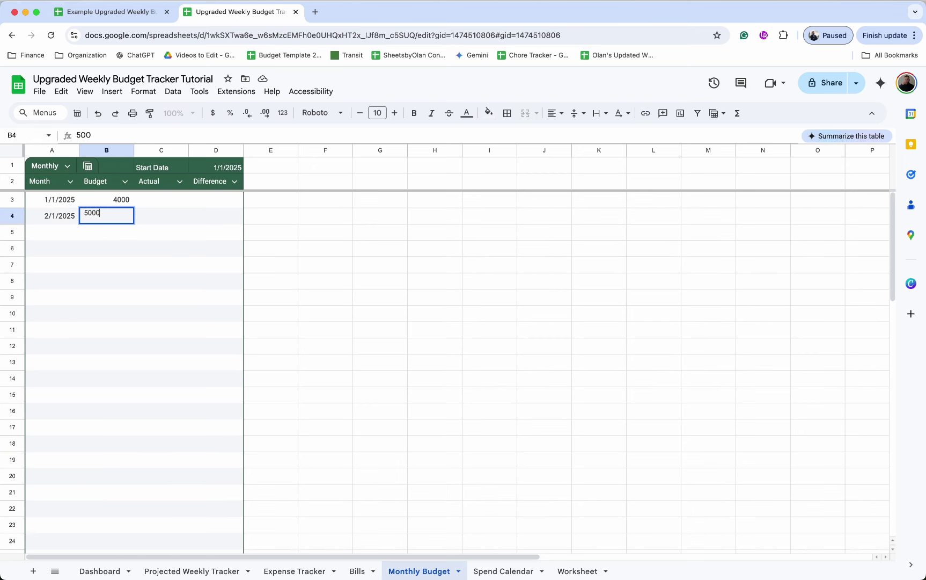
{"action": "key", "text": "Return"}
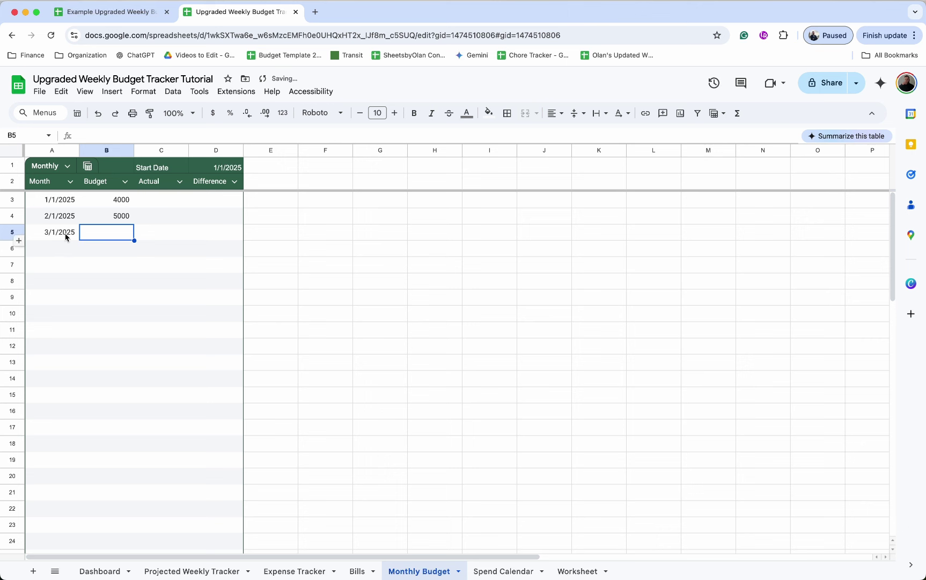
Step: Start an IF formula in C3 that leaves the Actual blank when B3 is empty, using ISBLANK(B3)
{"action": "left_click", "coordinate": [145, 203]}
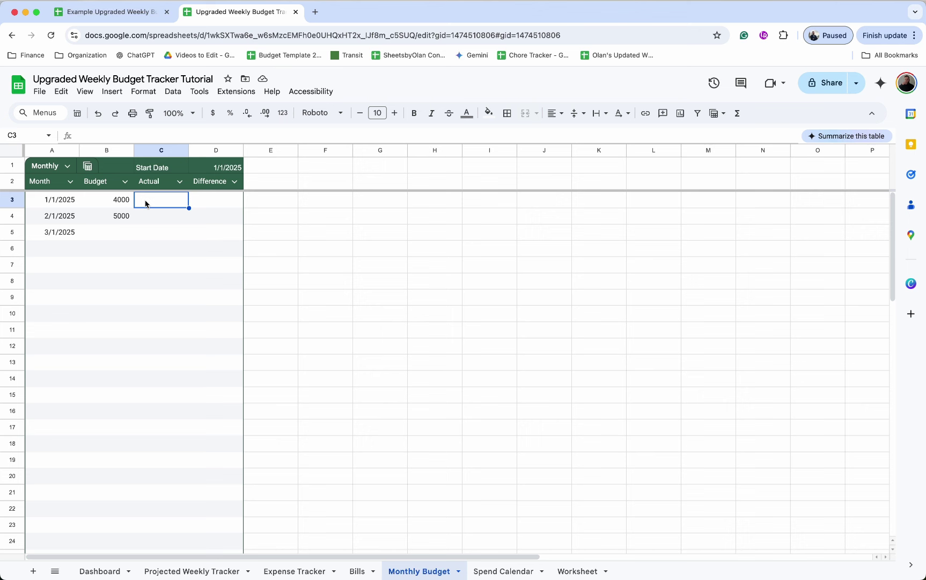
{"action": "type", "text": "=IF"}
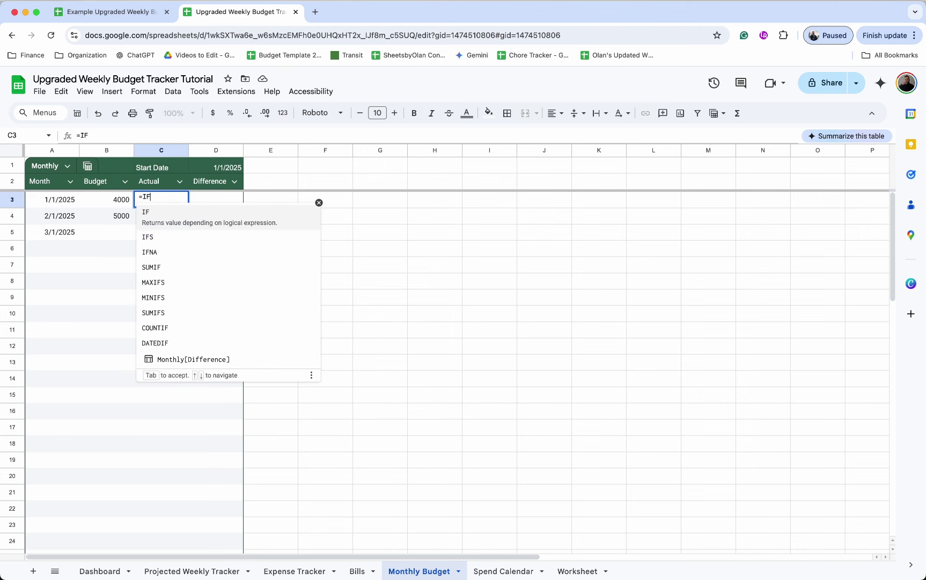
{"action": "type", "text": "(ISBLANK("}
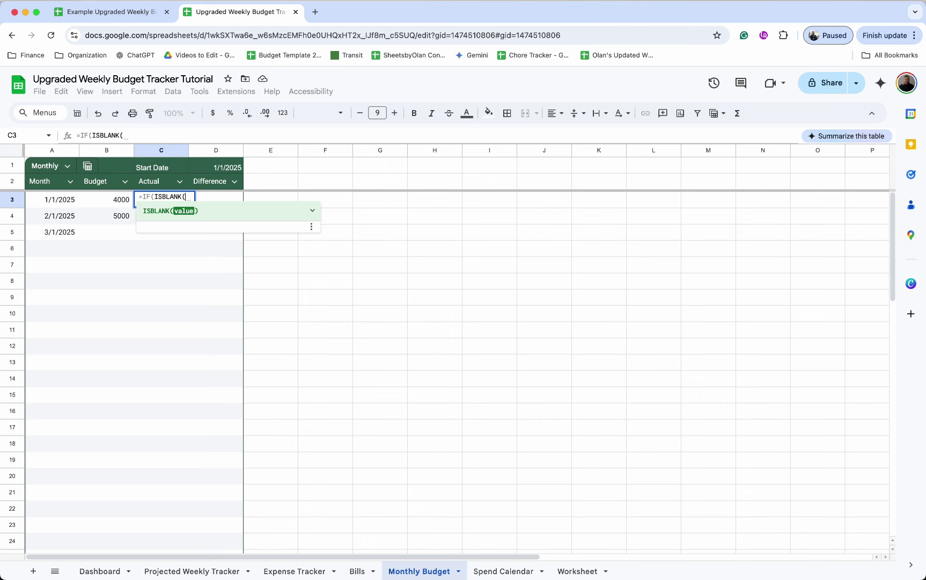
{"action": "type", "text": "B3)"}
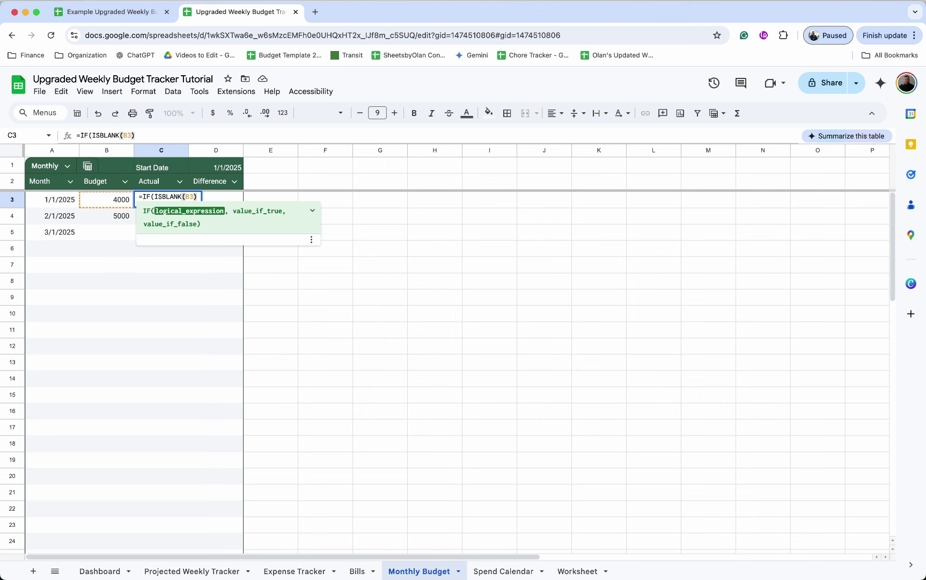
{"action": "type", "text": ",,"}
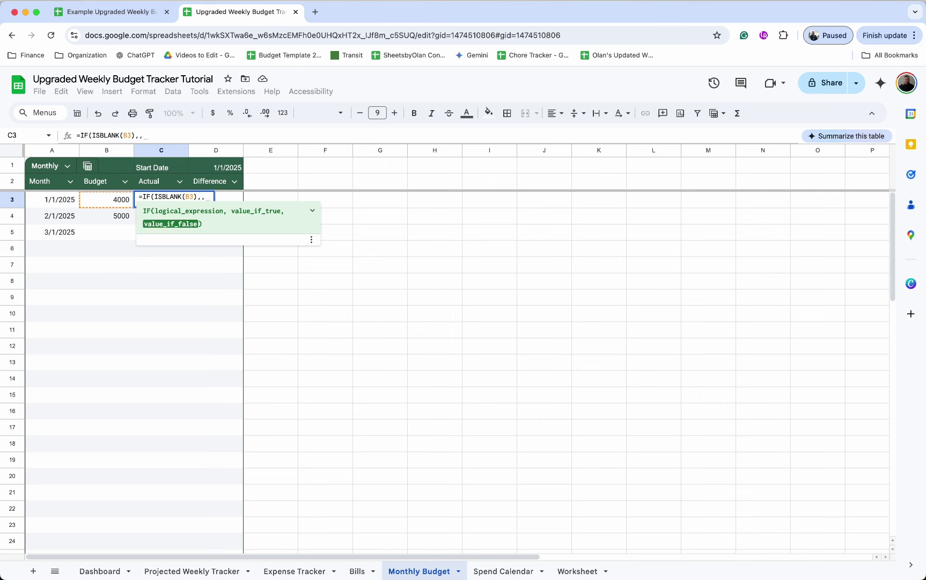
Step: Nest a second IF as the C3 formula's false value, testing whether TODAY()>A3
{"action": "type", "text": "IF("}
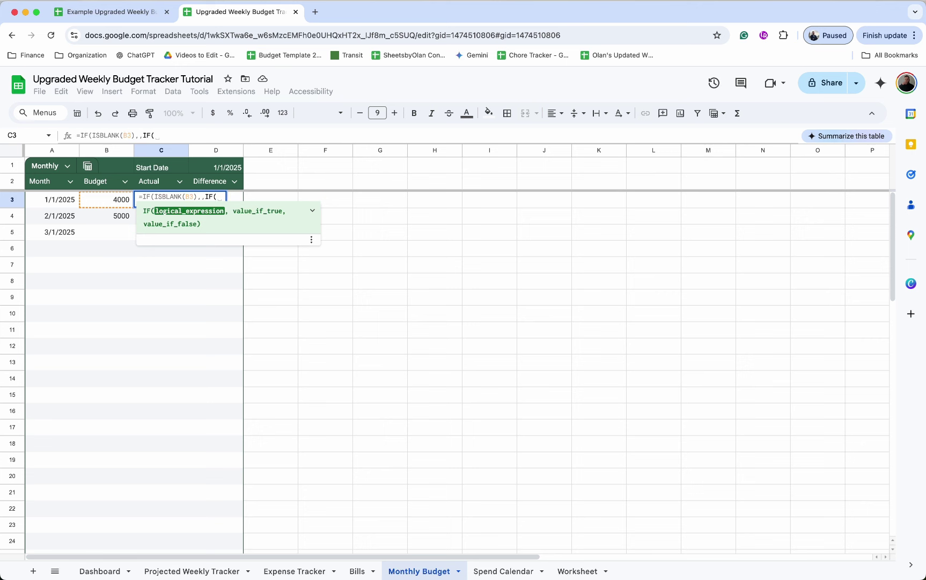
{"action": "type", "text": "T"}
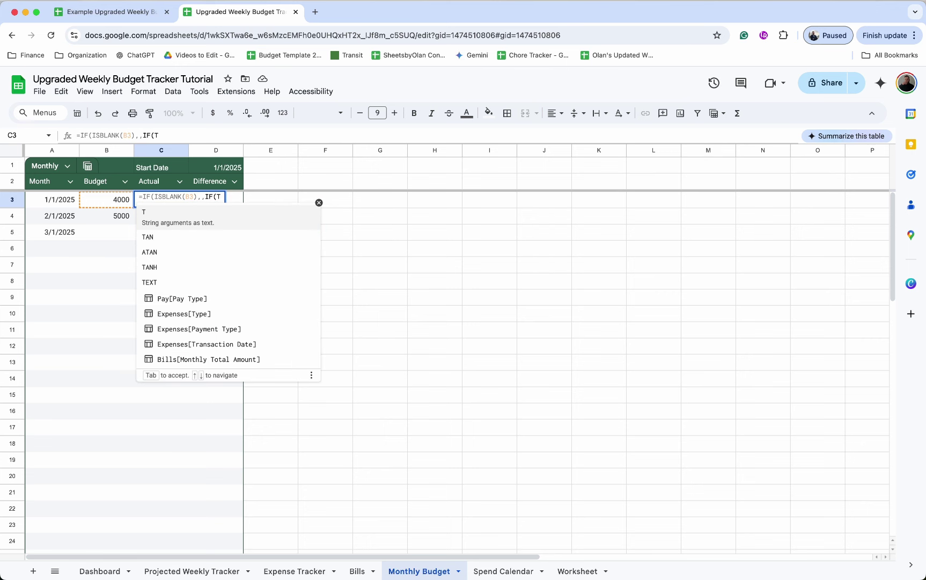
{"action": "type", "text": "ODAY()"}
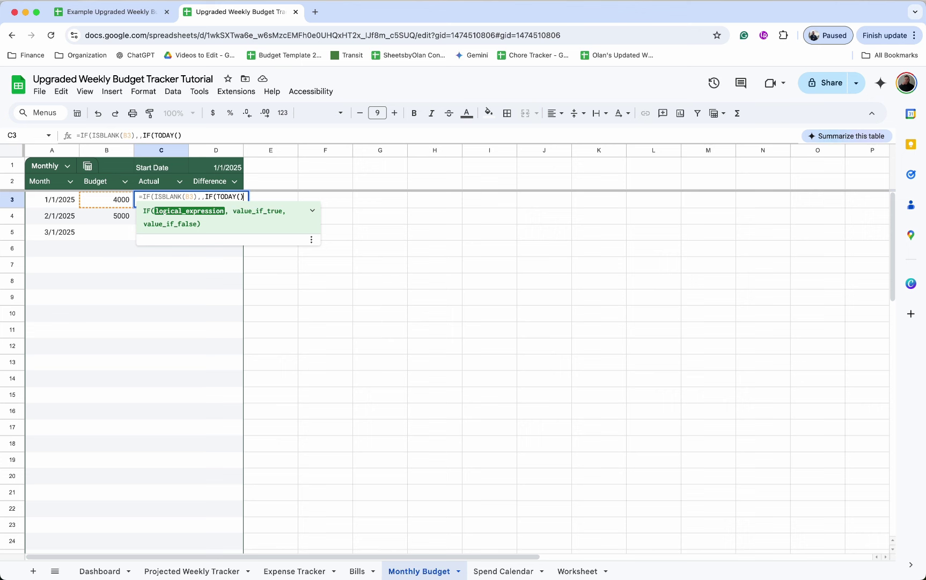
{"action": "type", "text": ">A3"}
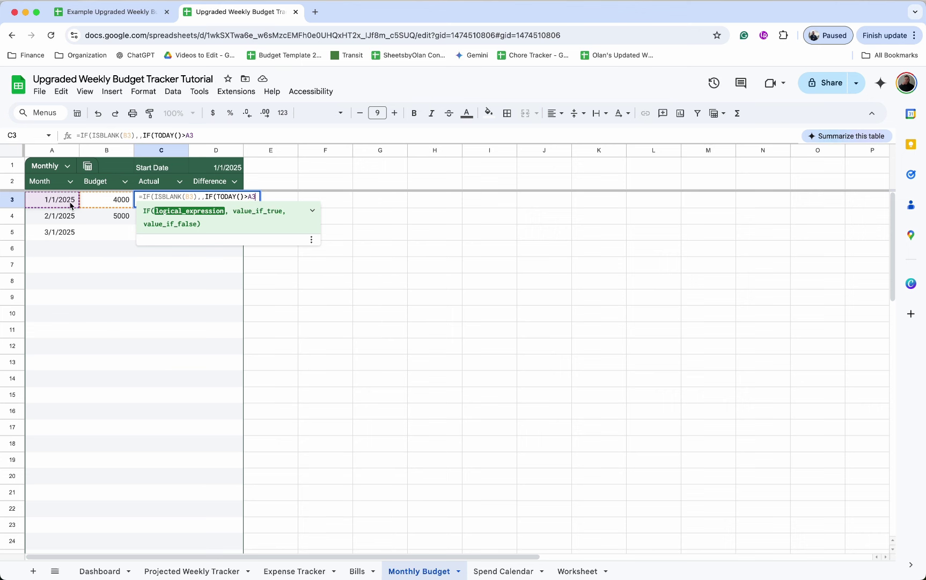
{"action": "type", "text": ", "}
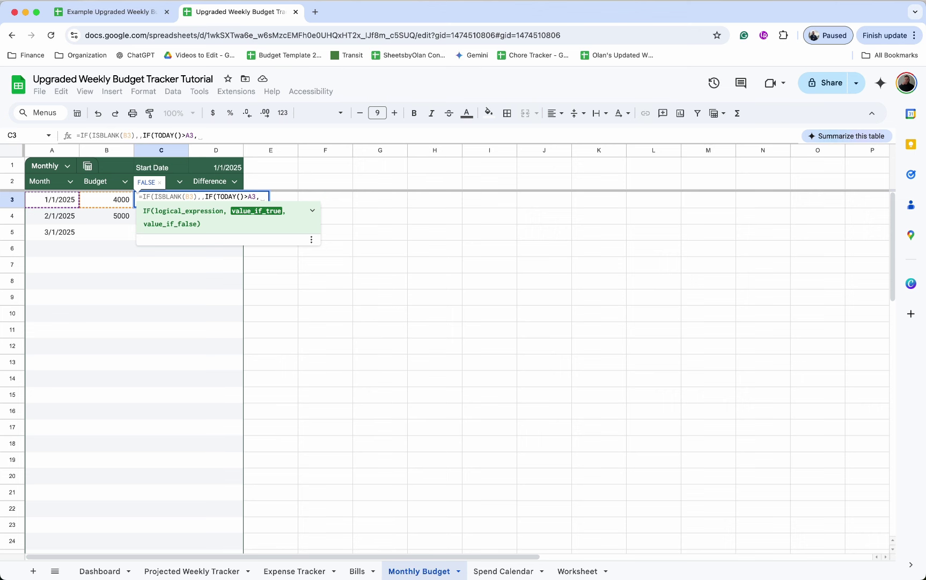
Step: Open a parenthesised SUMIFS as the nested IF's true value, with Expenses[Amount] as the sum range
{"action": "type", "text": "("}
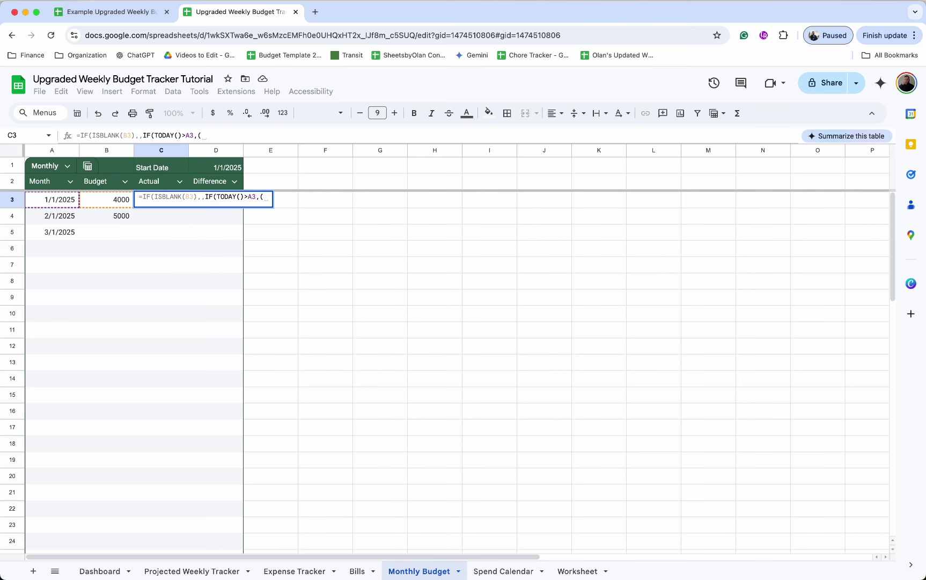
{"action": "type", "text": "SUMIFS("}
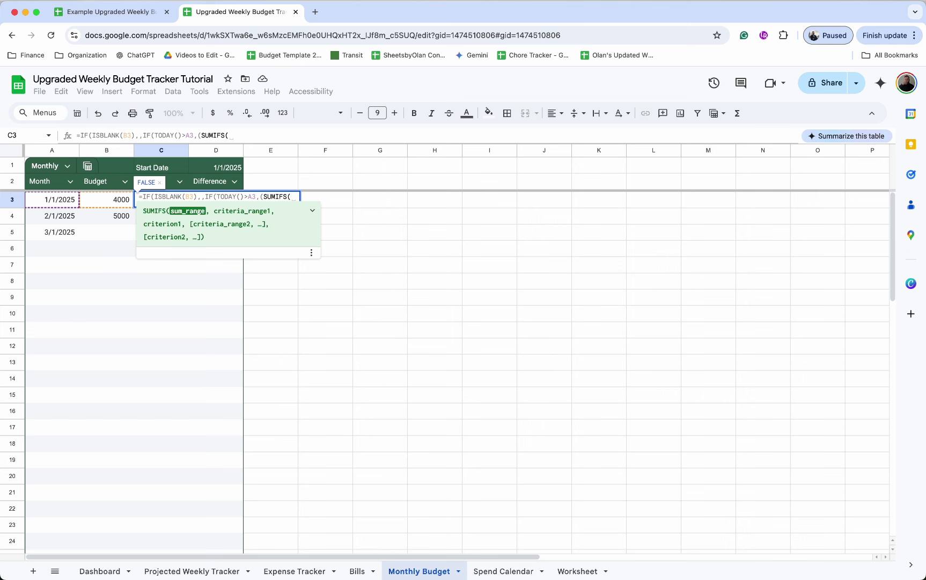
{"action": "type", "text": "amoun"}
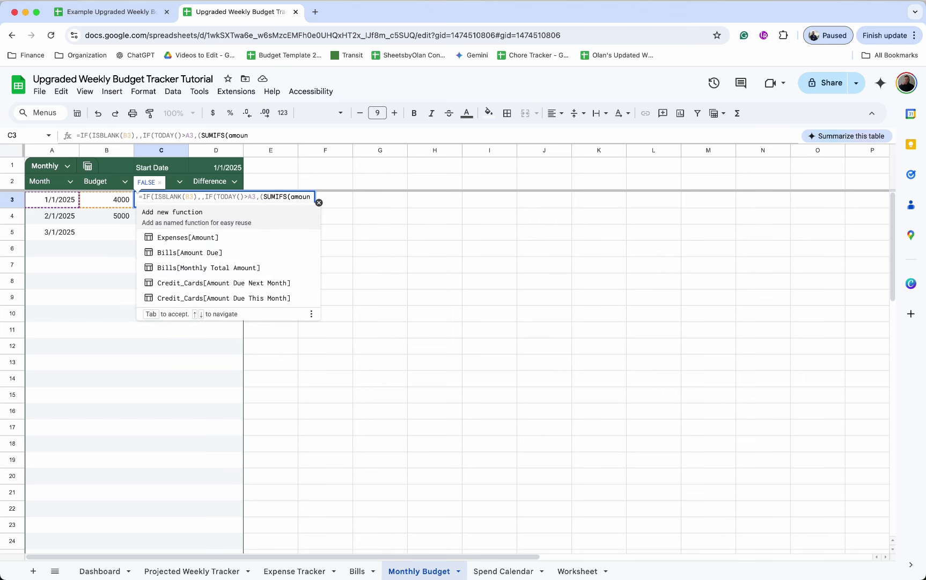
{"action": "left_click", "coordinate": [217, 232]}
{"action": "type", "text": ","}
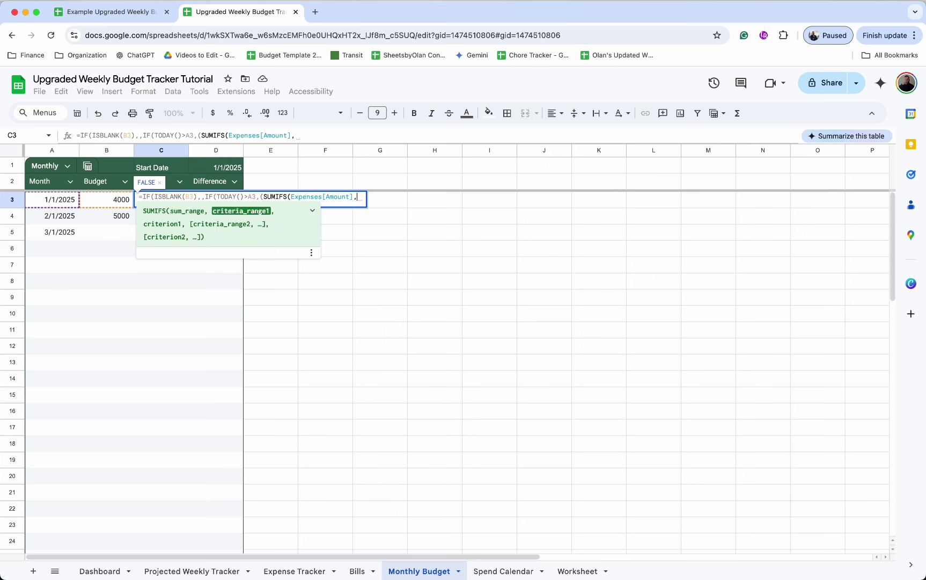
Step: Add the first SUMIFS condition: Expenses[Transaction Date] with criterion ">="&A3
{"action": "type", "text": "Transaction"}
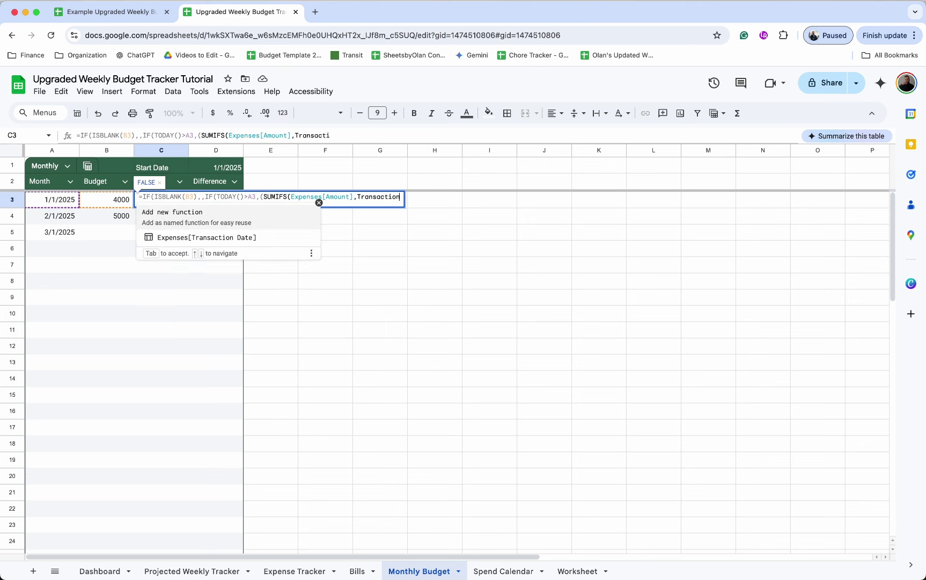
{"action": "left_click", "coordinate": [223, 237]}
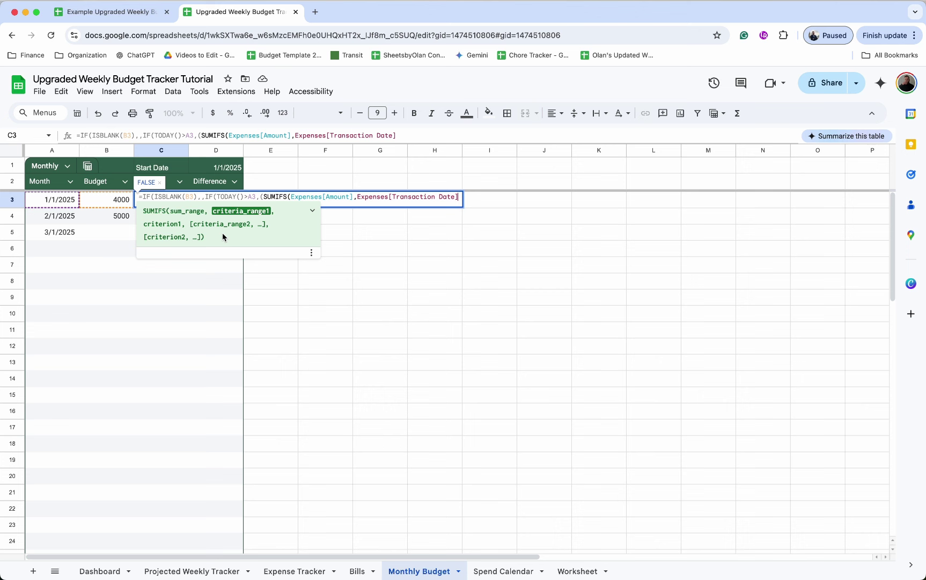
{"action": "type", "text": ",\">=\""}
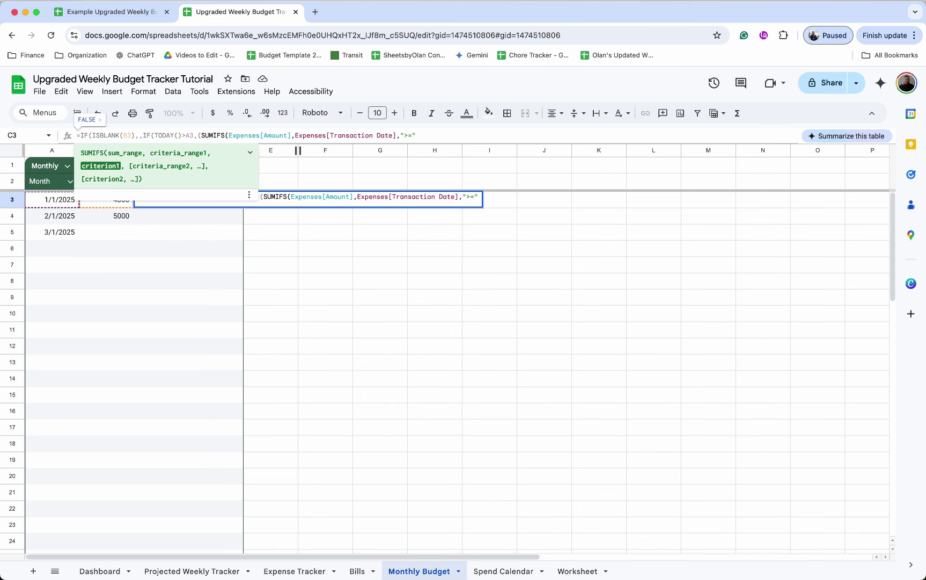
{"action": "type", "text": "&"}
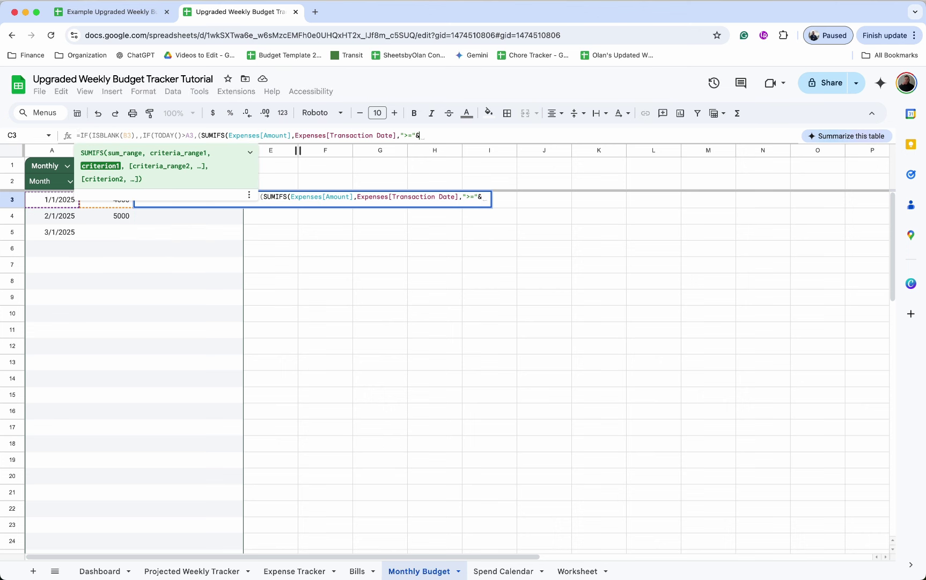
{"action": "left_click", "coordinate": [46, 204]}
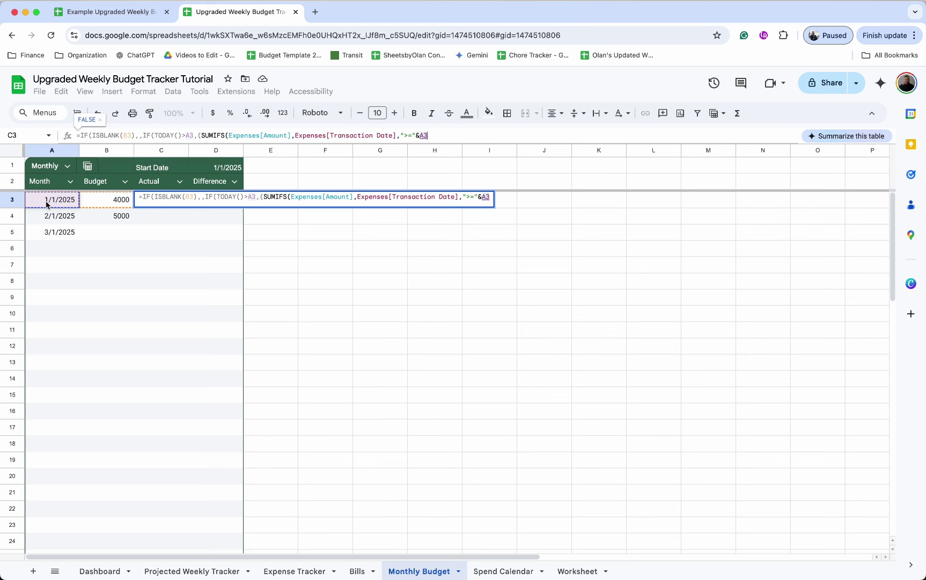
Step: Add the second SUMIFS condition: Expenses[Transaction Date] with criterion "<"&A4
{"action": "type", "text": ","}
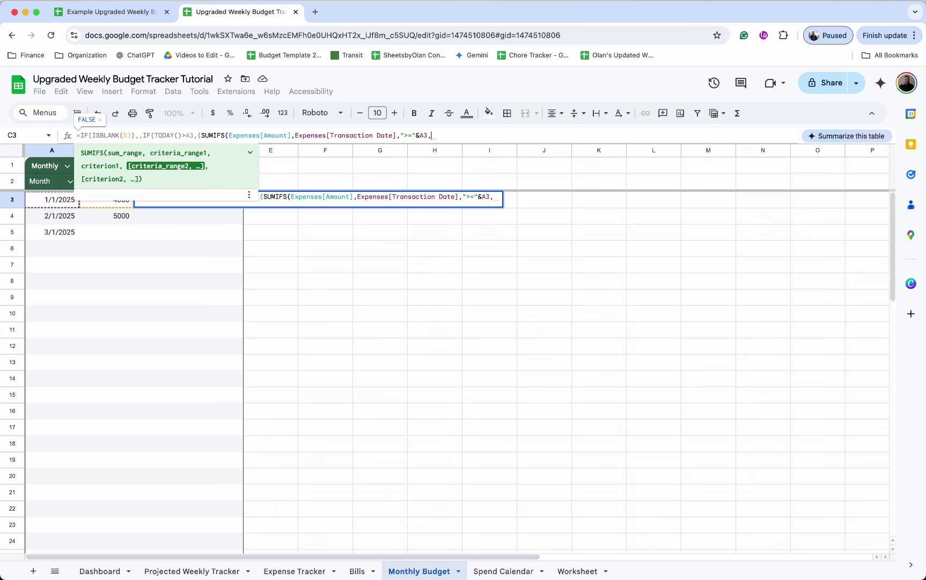
{"action": "type", "text": "tran"}
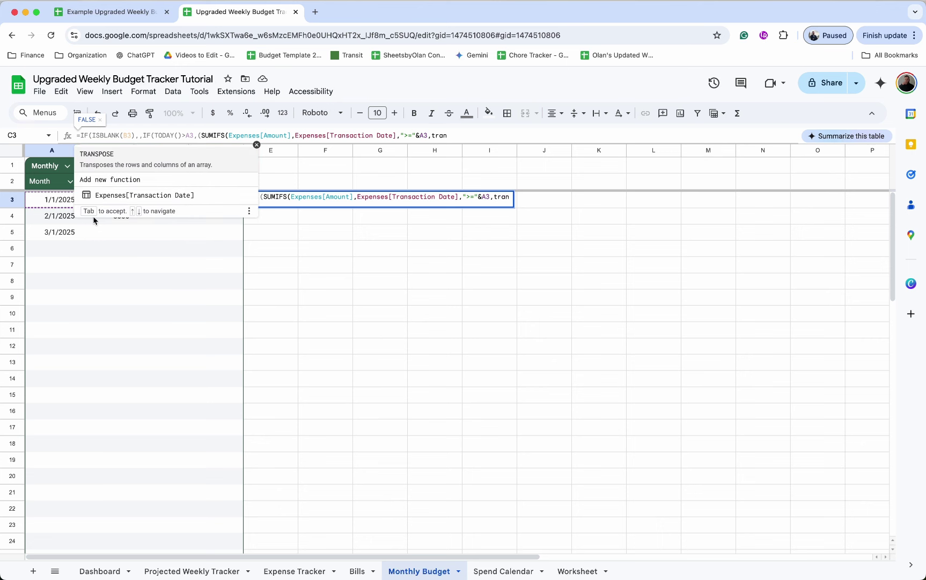
{"action": "left_click", "coordinate": [123, 198]}
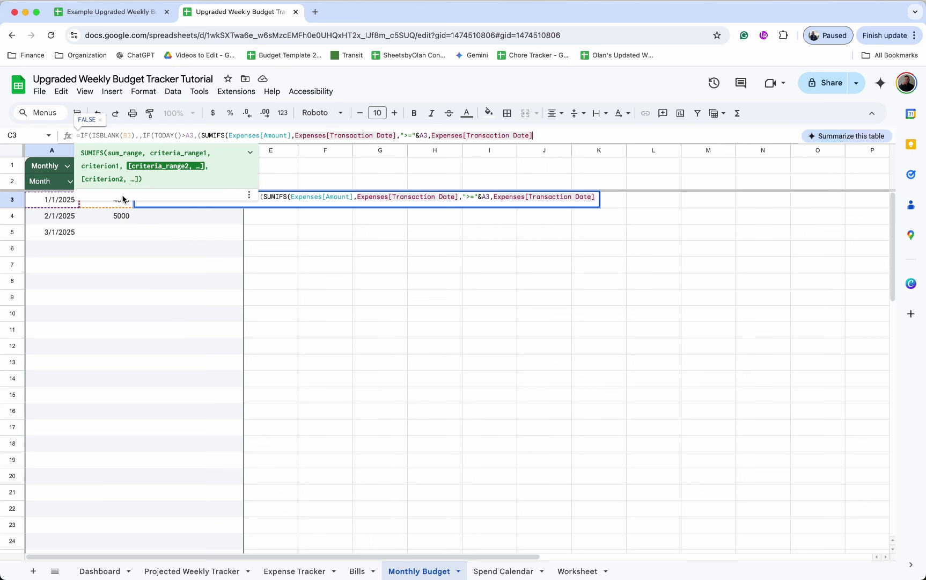
{"action": "type", "text": ",\""}
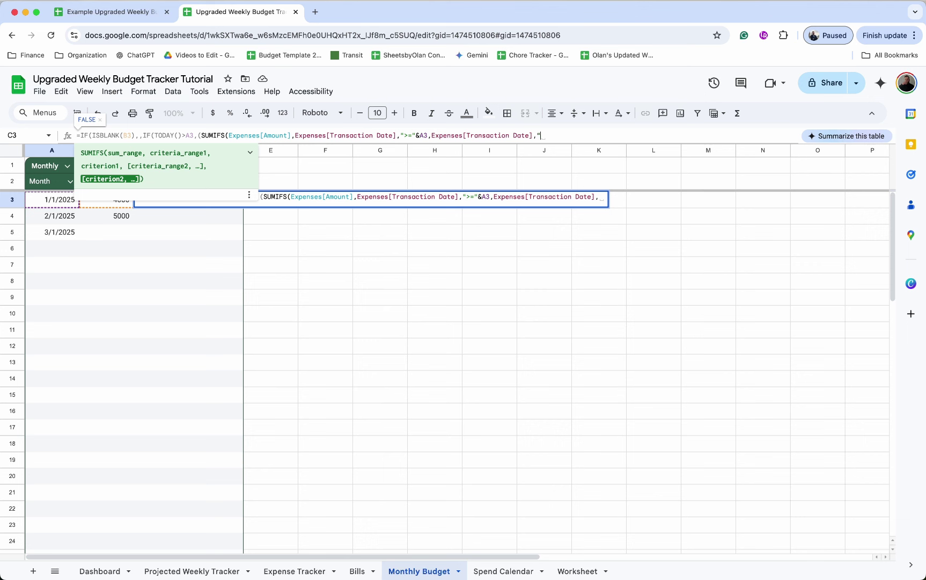
{"action": "type", "text": "<"}
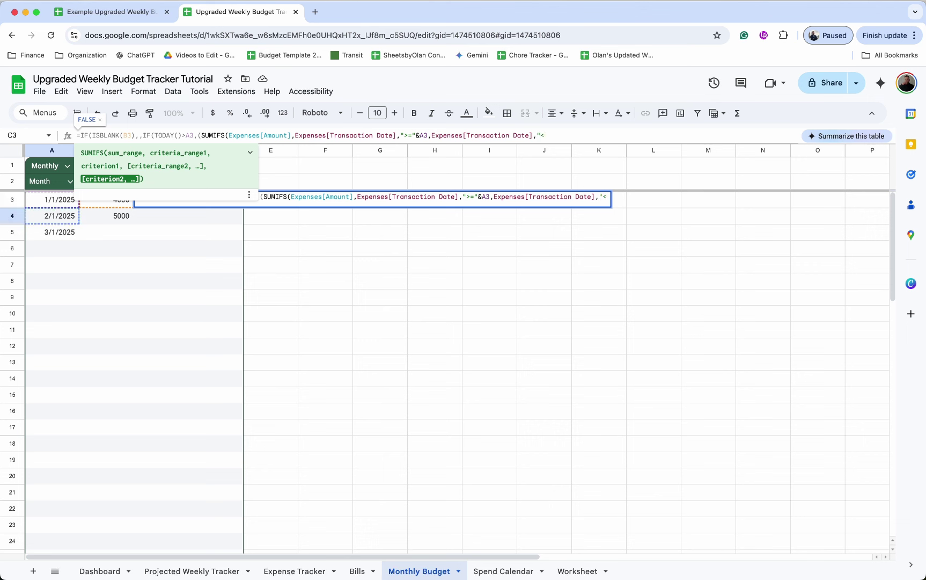
{"action": "type", "text": "\"&"}
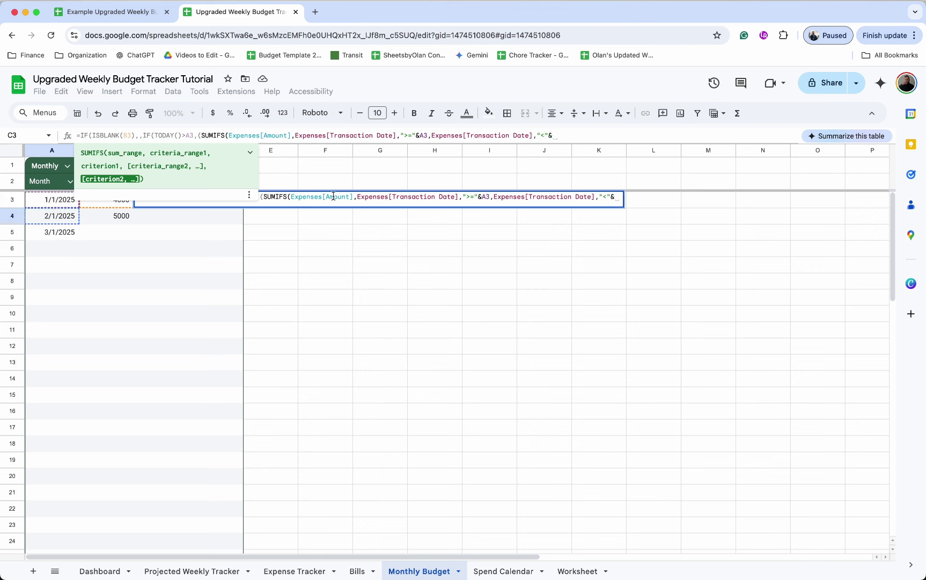
{"action": "left_click", "coordinate": [53, 217]}
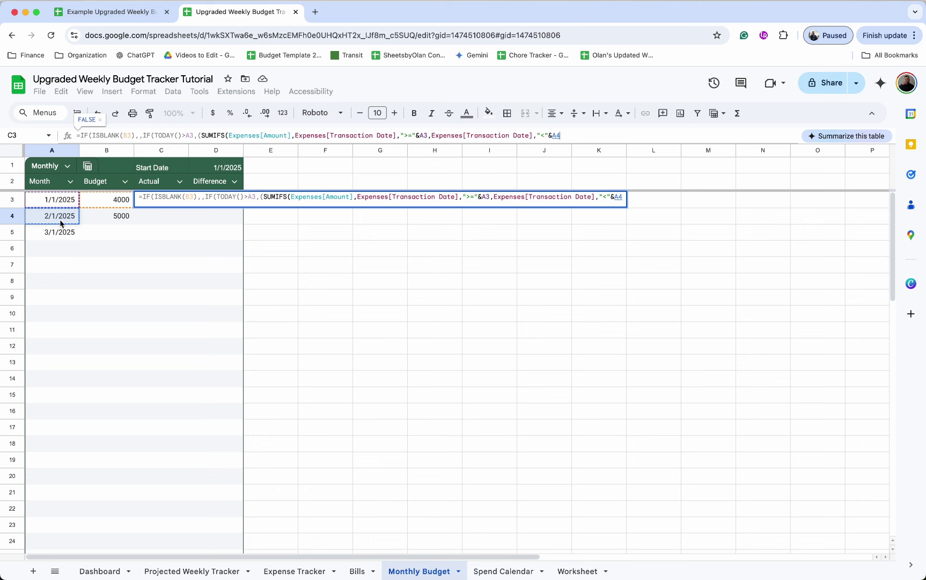
Step: Add a third SUMIFS condition matching Expenses[Type] to "Debit" and close the SUMIFS function
{"action": "left_click", "coordinate": [563, 135]}
{"action": "type", "text": ","}
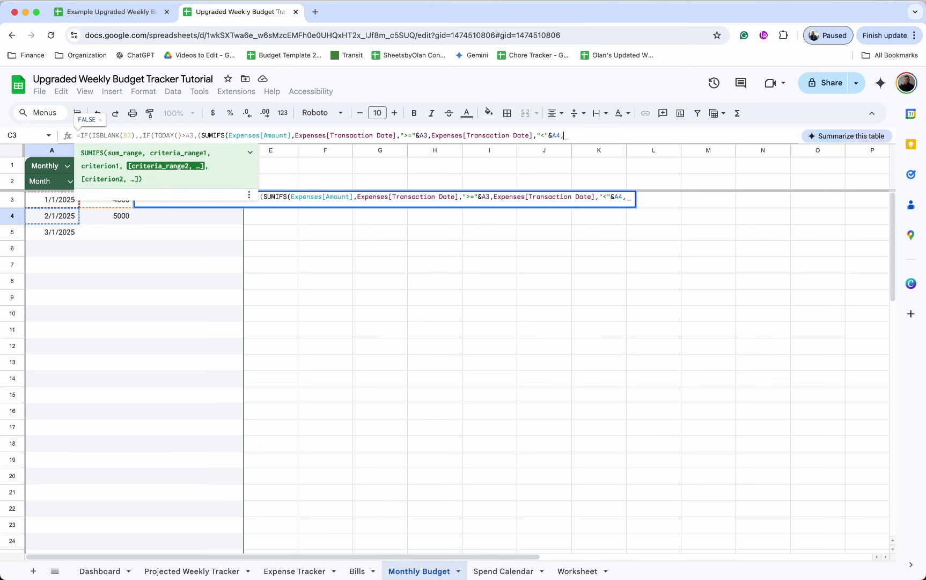
{"action": "type", "text": "expen"}
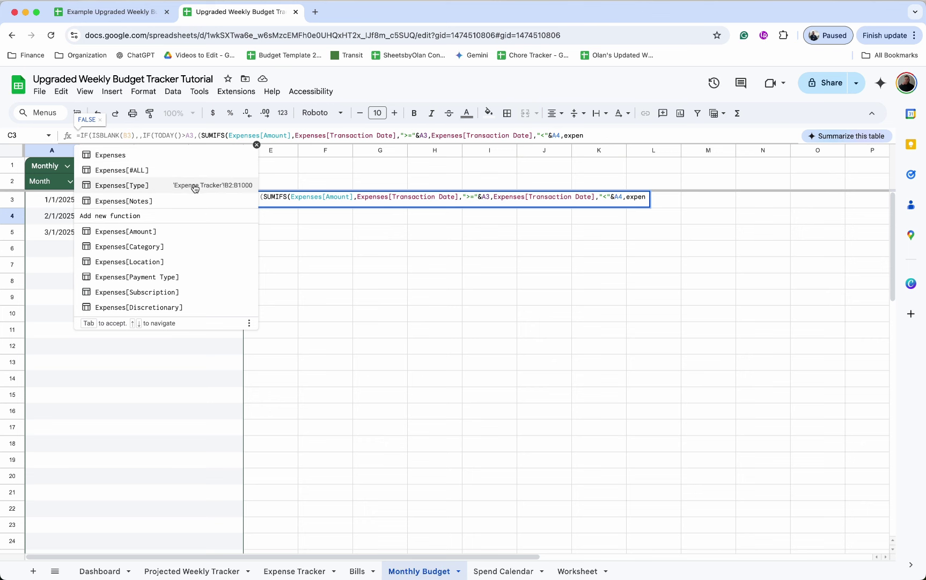
{"action": "left_click", "coordinate": [195, 186]}
{"action": "type", "text": ","}
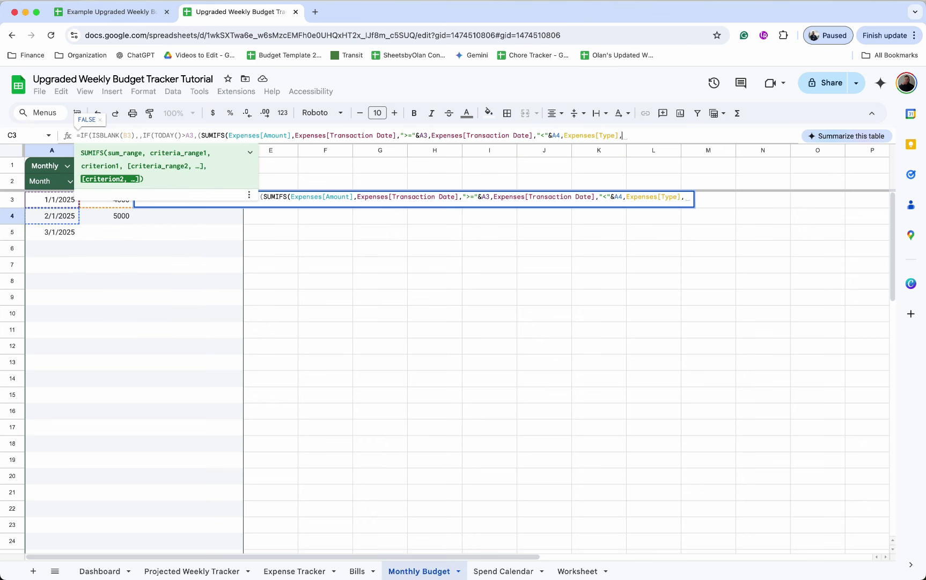
{"action": "type", "text": "\"Debit\""}
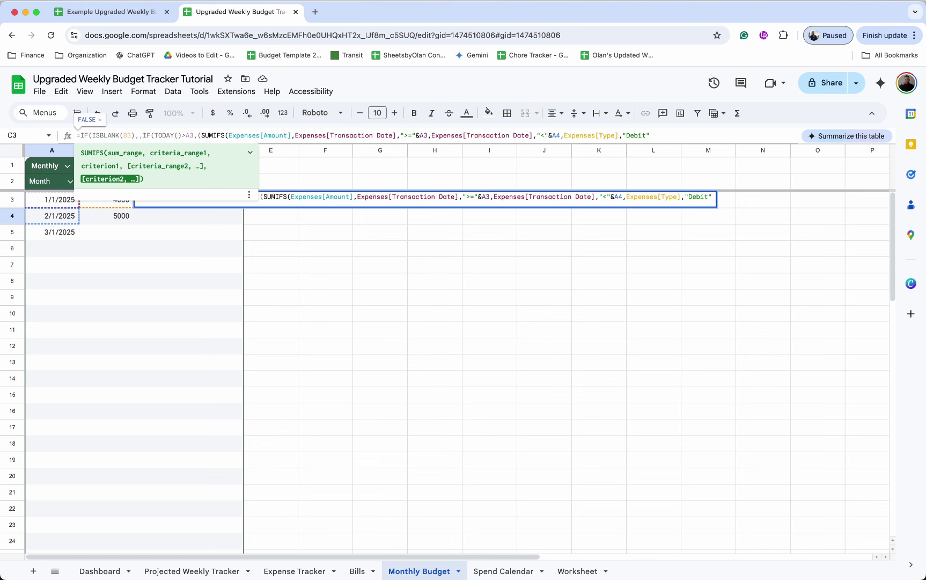
{"action": "type", "text": ")"}
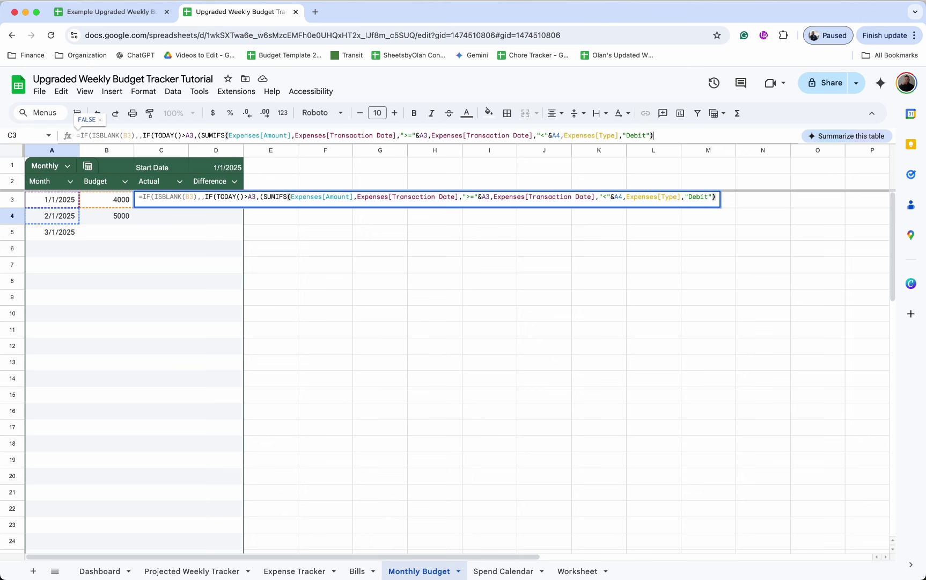
Step: Add a copy of the SUMIFS to the first one in C3's formula, with its type criterion set to "Credit"
{"action": "type", "text": "+"}
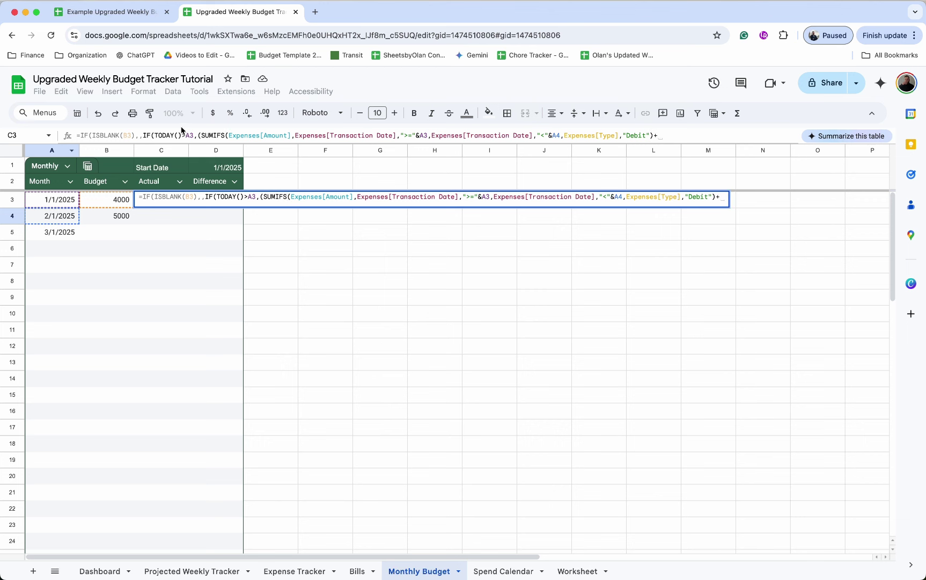
{"action": "left_click_drag", "start_coordinate": [201, 135], "coordinate": [653, 138]}
{"action": "key", "text": "ctrl+c"}
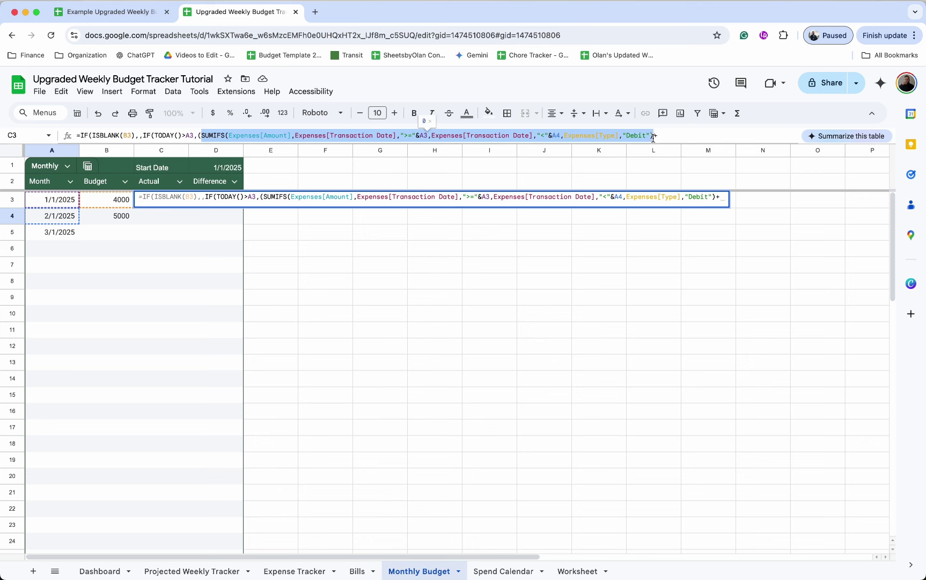
{"action": "left_click", "coordinate": [669, 138]}
{"action": "key", "text": "ctrl+v"}
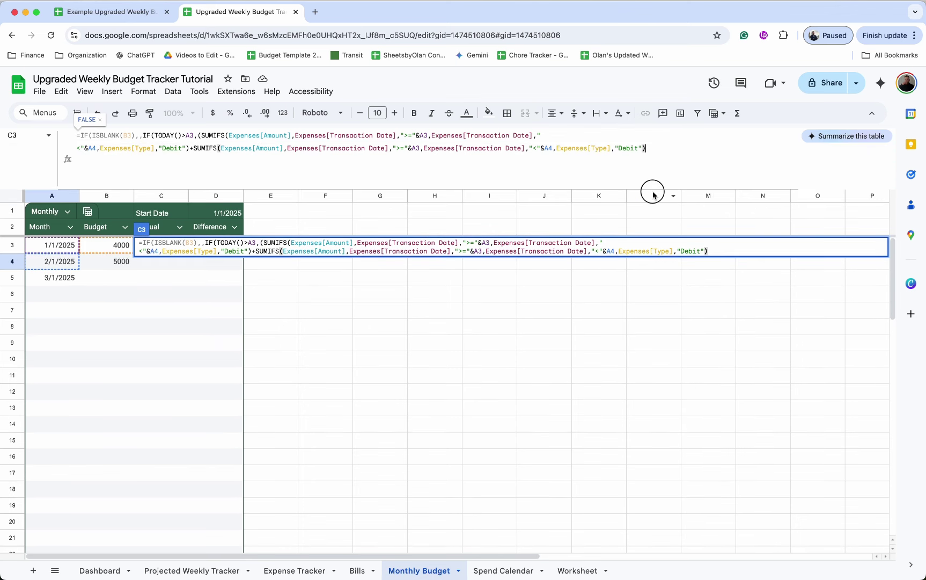
{"action": "left_click_drag", "start_coordinate": [640, 149], "coordinate": [620, 151]}
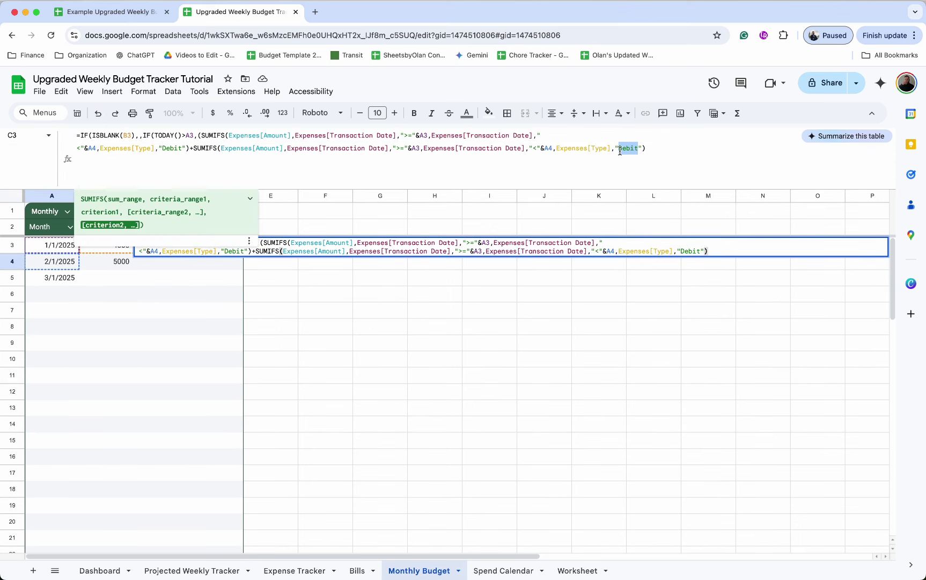
{"action": "type", "text": "Credit"}
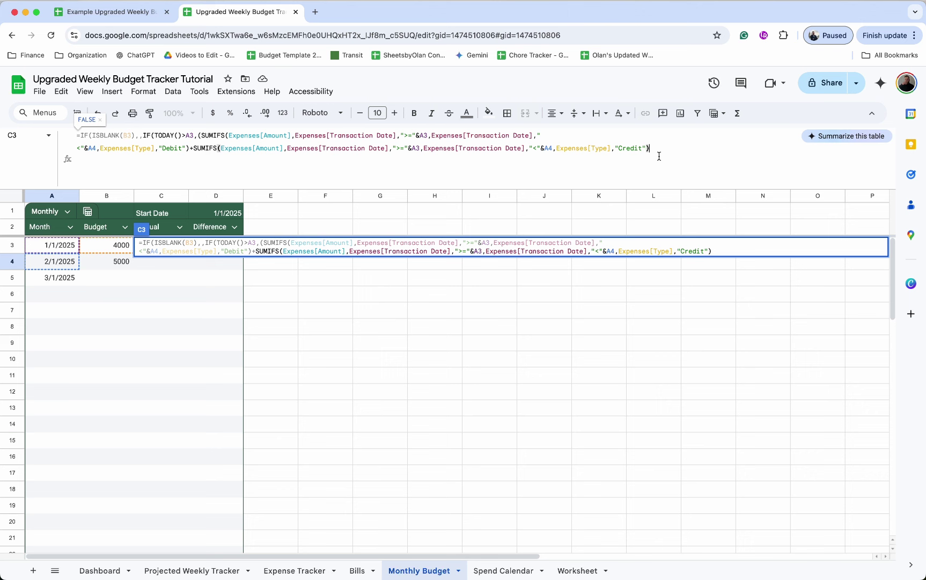
Step: Close the summed SUMIFS group, leave the nested IF's false value empty, and enter the completed formula in C3
{"action": "type", "text": ")"}
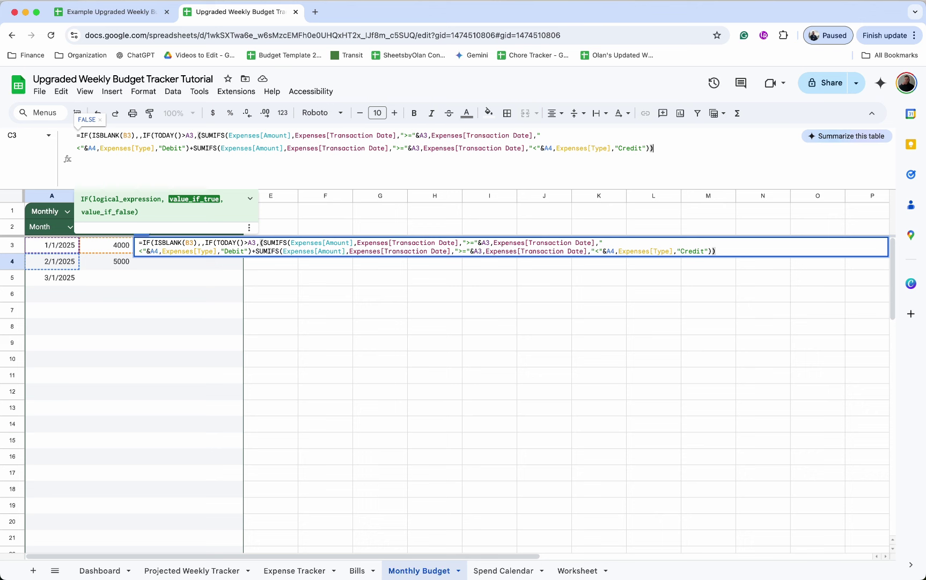
{"action": "type", "text": ","}
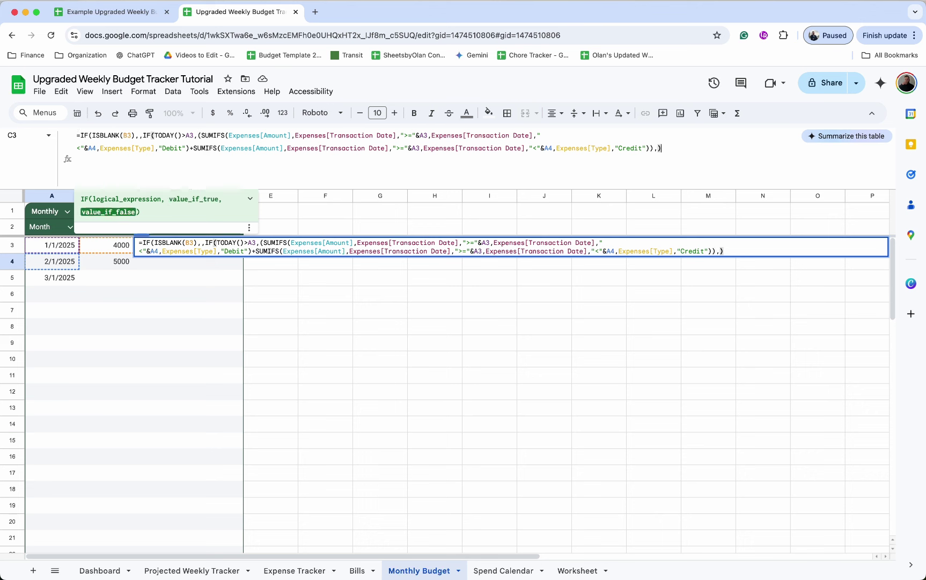
{"action": "type", "text": "))"}
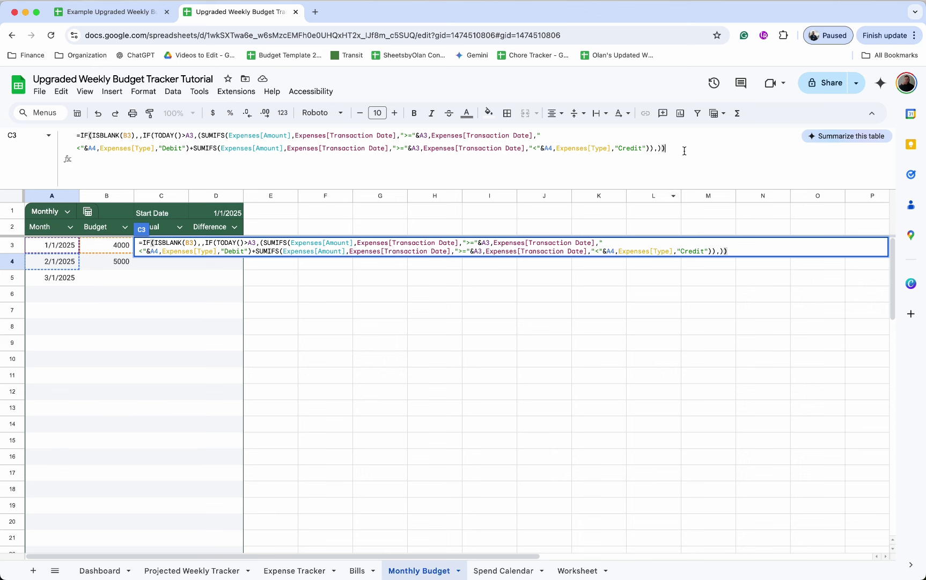
{"action": "key", "text": "Return"}
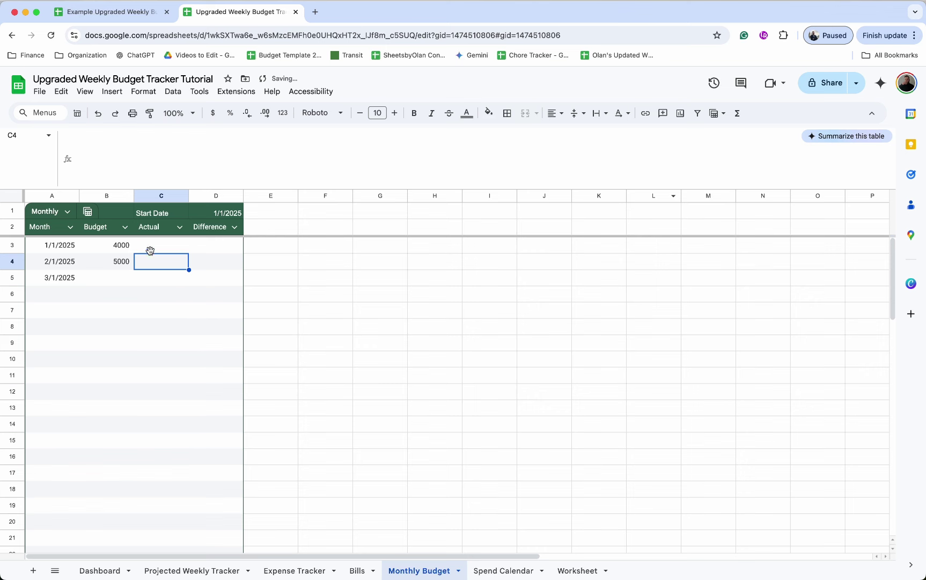
Step: Fill C3's formula down the Actual column of the Monthly table
{"action": "left_click", "coordinate": [167, 245]}
{"action": "left_click_drag", "start_coordinate": [188, 252], "coordinate": [154, 574]}
{"action": "scroll", "coordinate": [159, 353], "scroll_direction": "up", "scroll_amount": 16}
{"action": "left_click", "coordinate": [175, 250]}
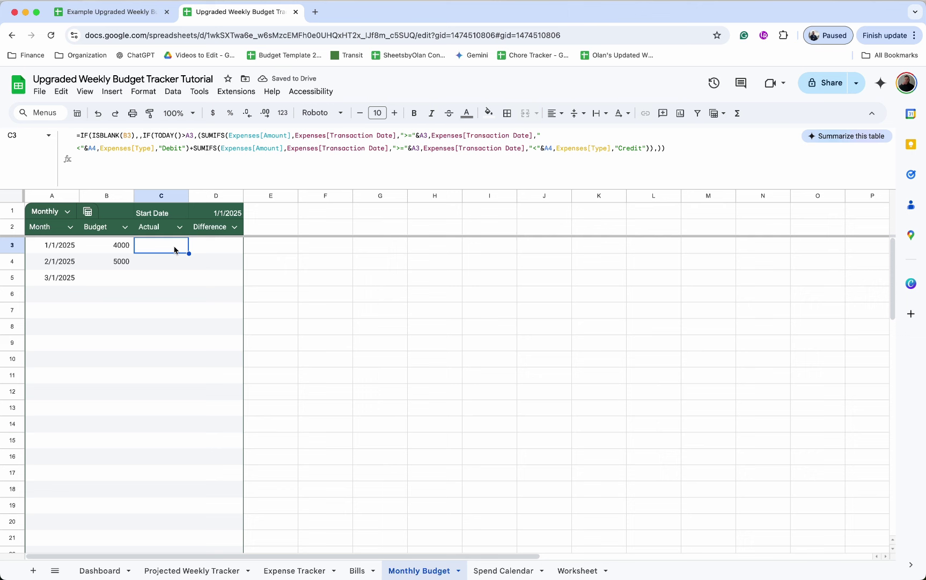
Step: Set the Start Date in D1 to 12/1/2024 and check the Actual result against the Expense Tracker sheet
{"action": "double_click", "coordinate": [228, 215]}
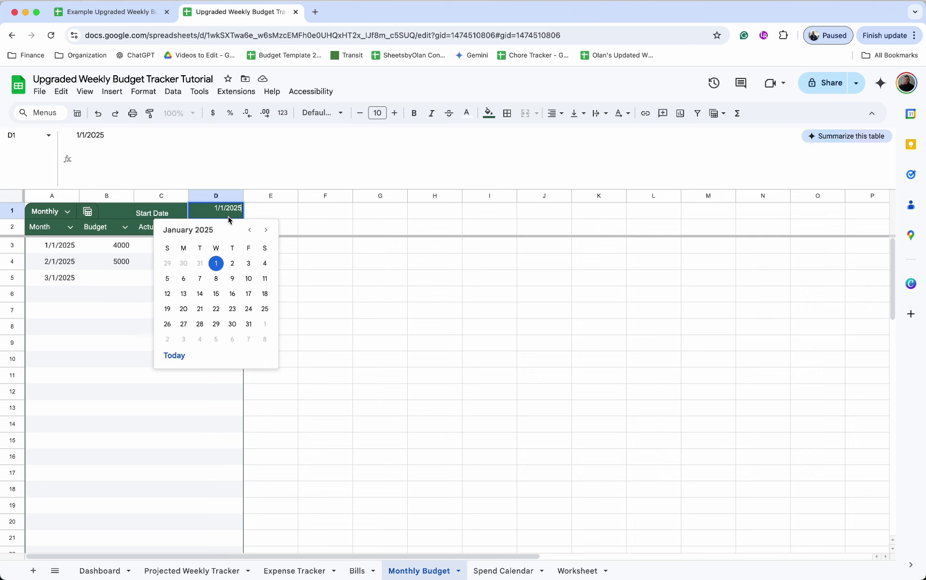
{"action": "left_click", "coordinate": [249, 231]}
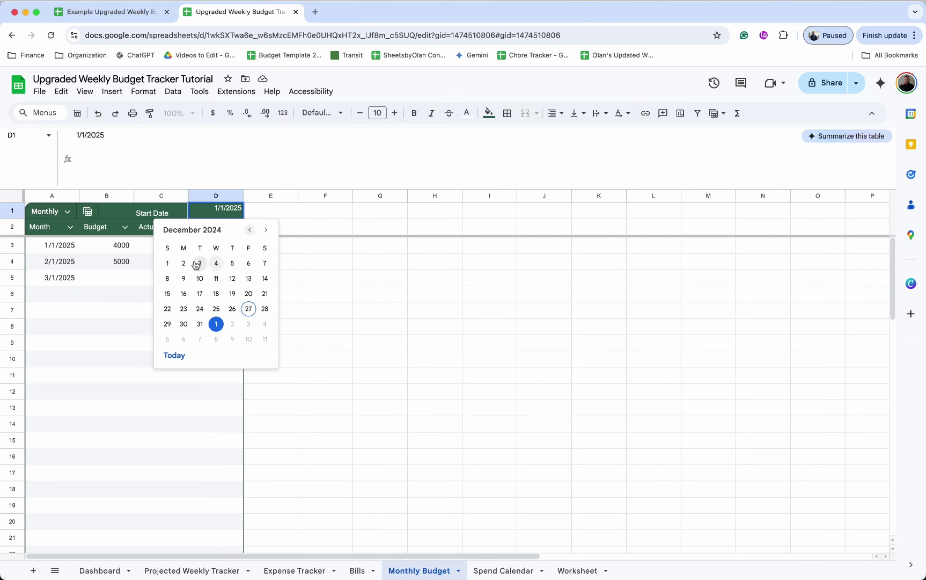
{"action": "left_click", "coordinate": [167, 263]}
{"action": "left_click", "coordinate": [185, 251]}
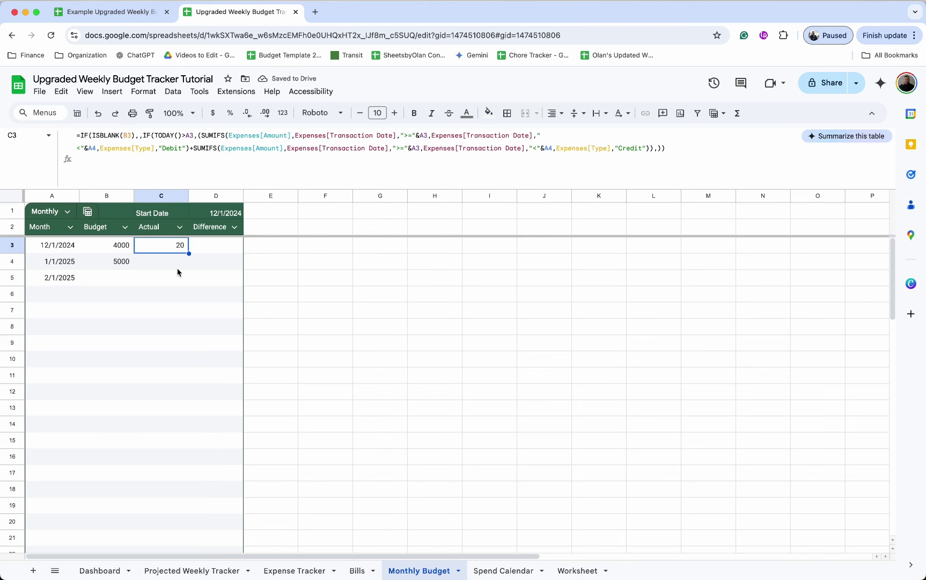
{"action": "left_click", "coordinate": [316, 569]}
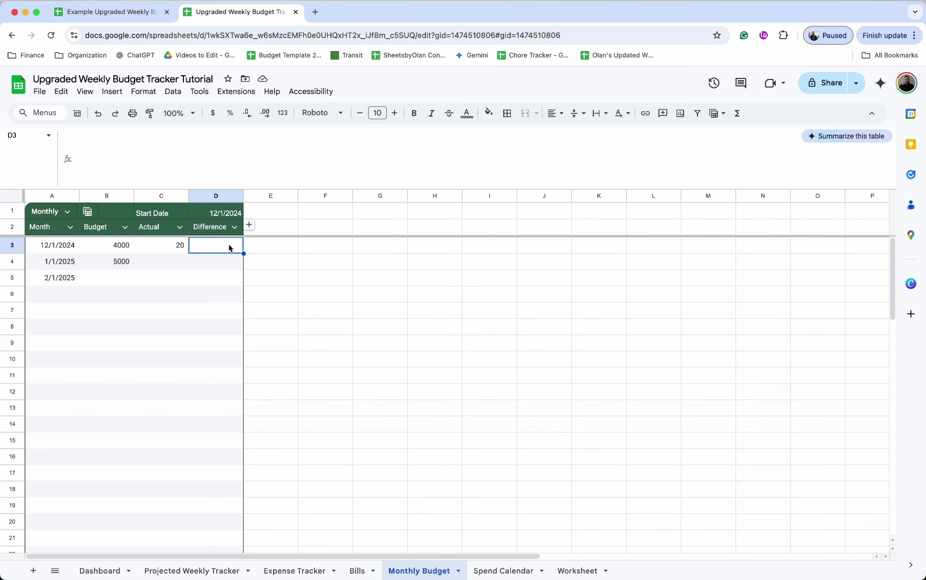
Step: Start the Difference formula in D3 with =IF(ISBLANK(B3),, so a blank budget returns nothing
{"action": "type", "text": "="}
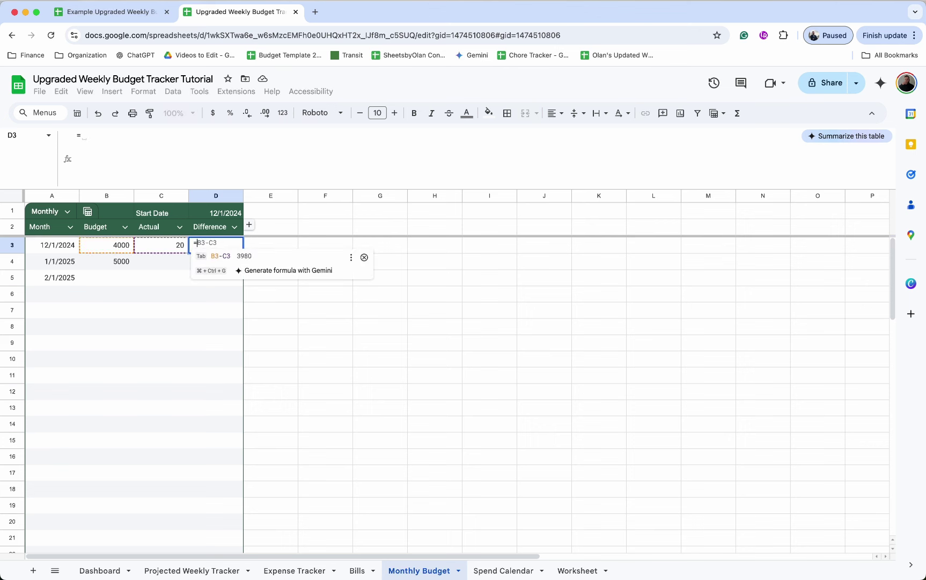
{"action": "type", "text": "IF(I"}
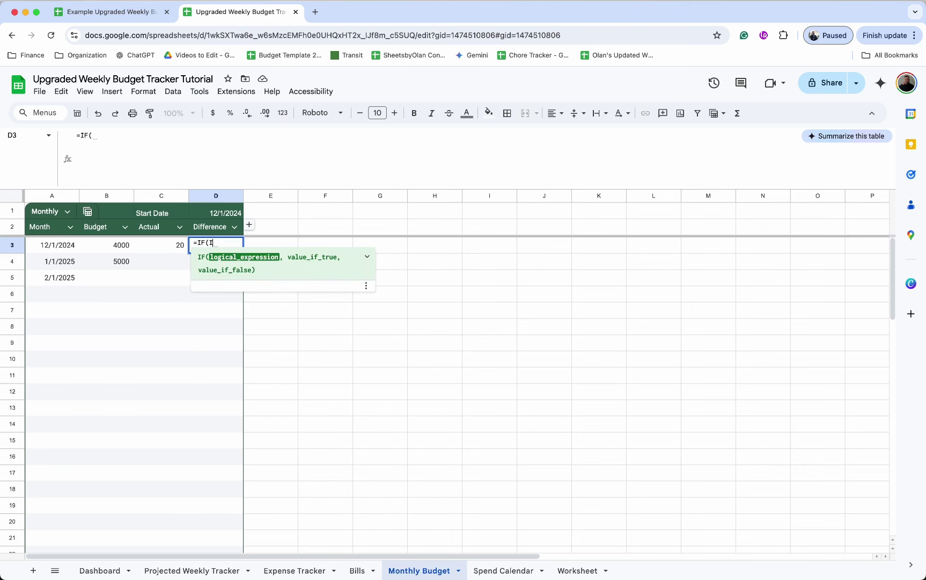
{"action": "type", "text": "SBLANK("}
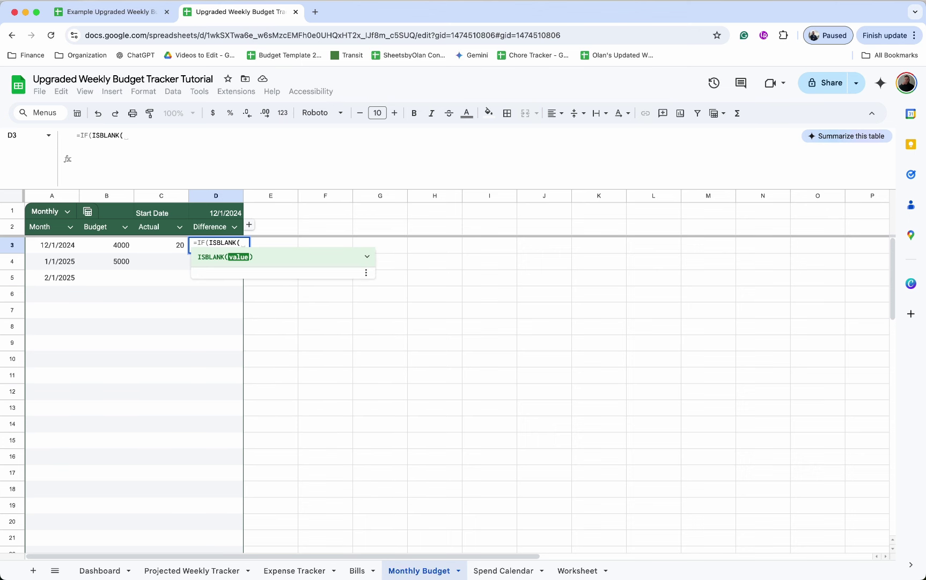
{"action": "type", "text": "B3)"}
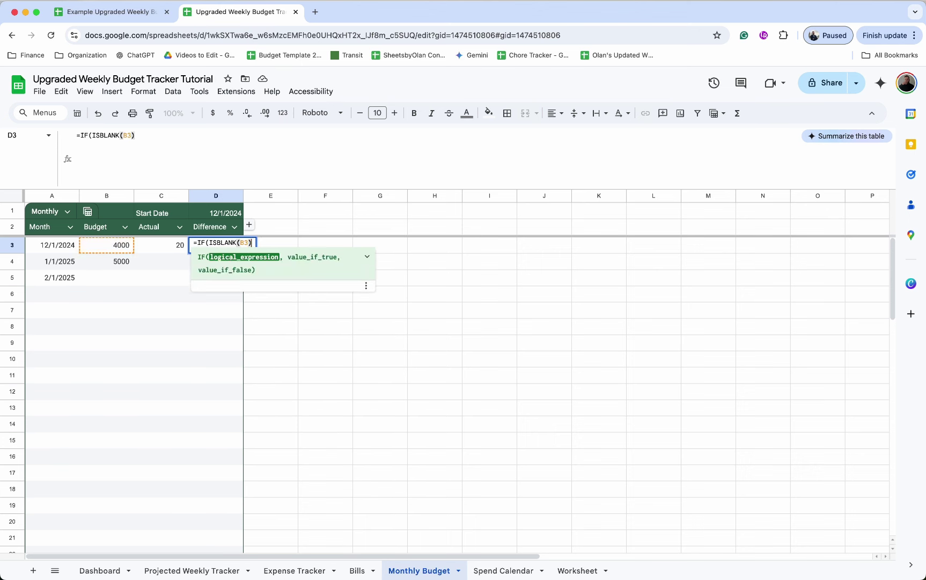
{"action": "type", "text": ",,"}
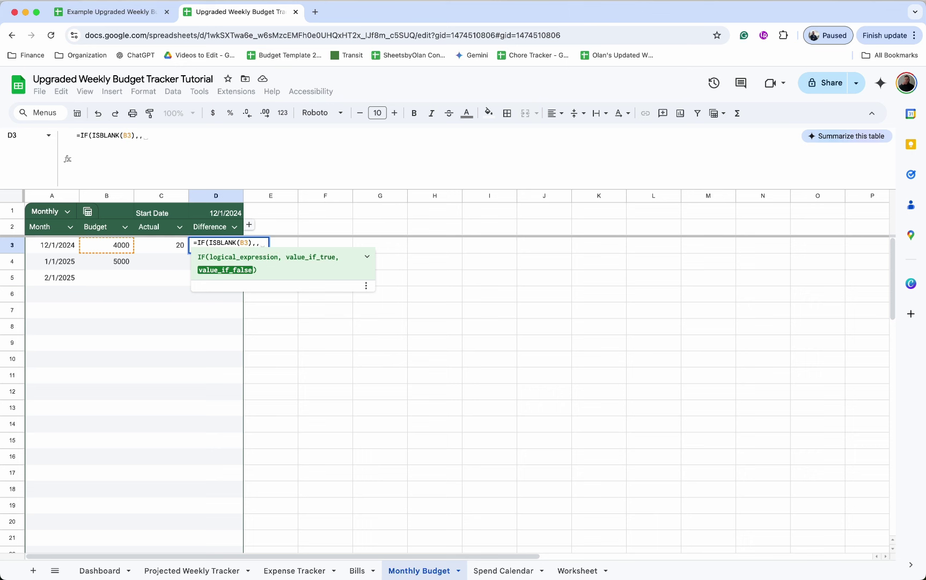
Step: Add a nested IF to D3's formula as the false value, testing TODAY()>A3
{"action": "type", "text": "IF("}
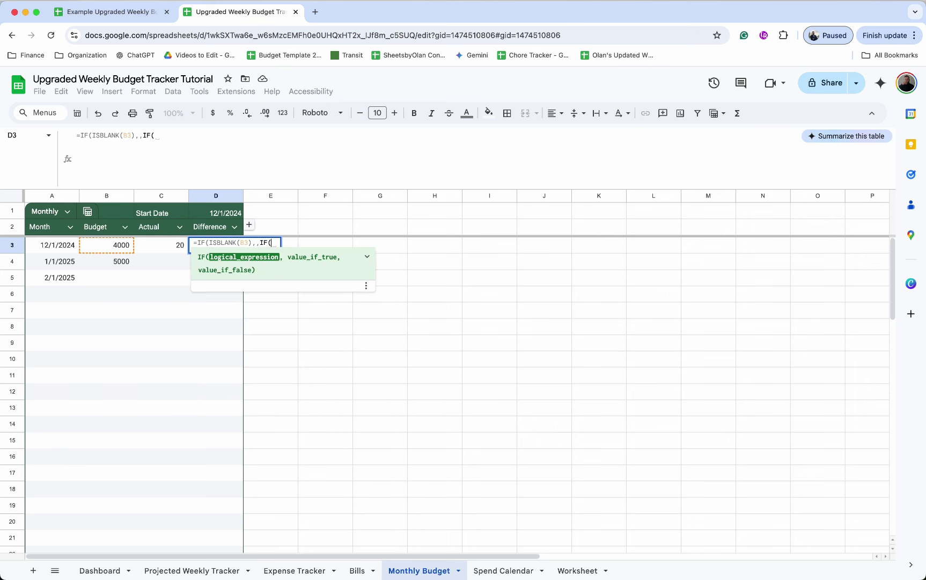
{"action": "type", "text": "TODAY"}
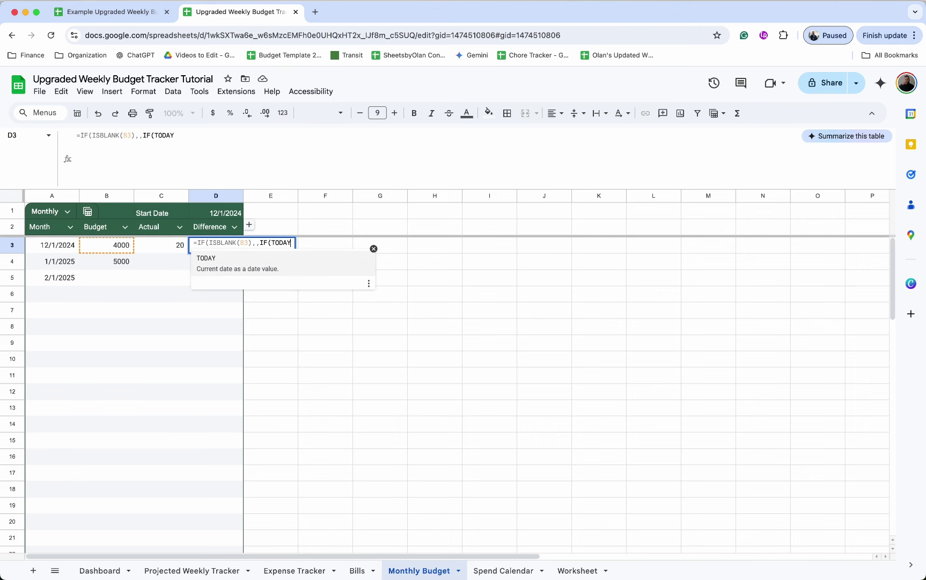
{"action": "type", "text": "()"}
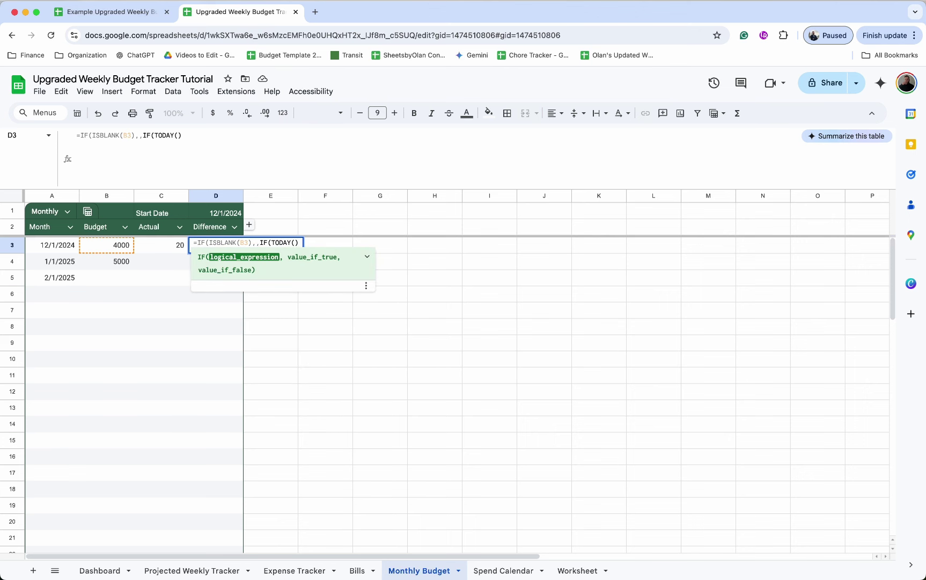
{"action": "type", "text": ">"}
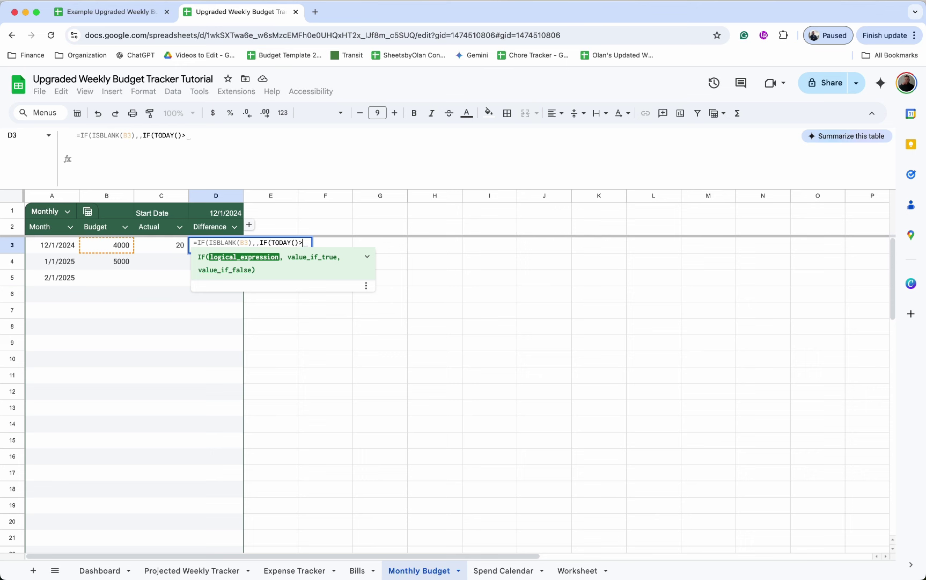
{"action": "type", "text": "A3"}
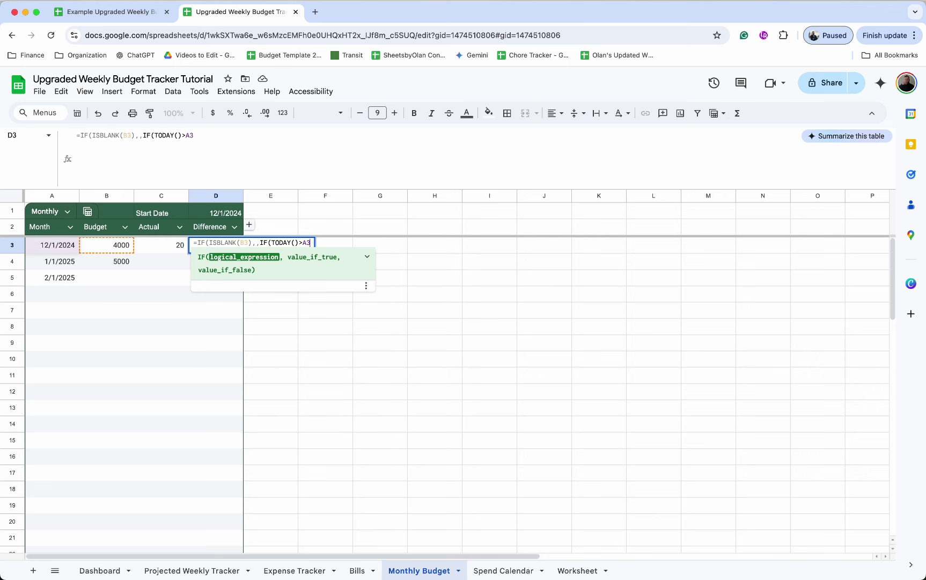
{"action": "type", "text": ","}
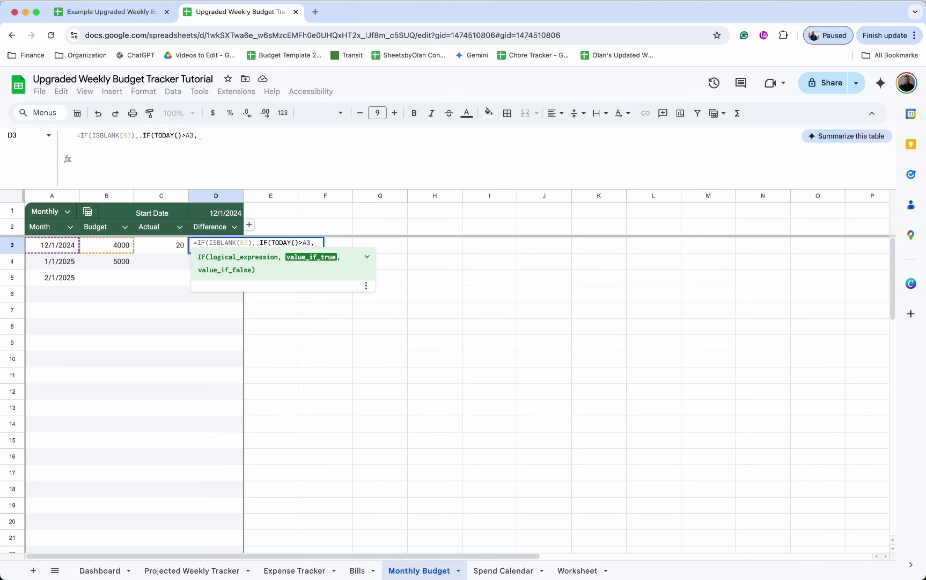
Step: Return C3-B3 when the nested IF is true, leave its false value empty, and enter the formula in D3
{"action": "type", "text": "C3-B3,"}
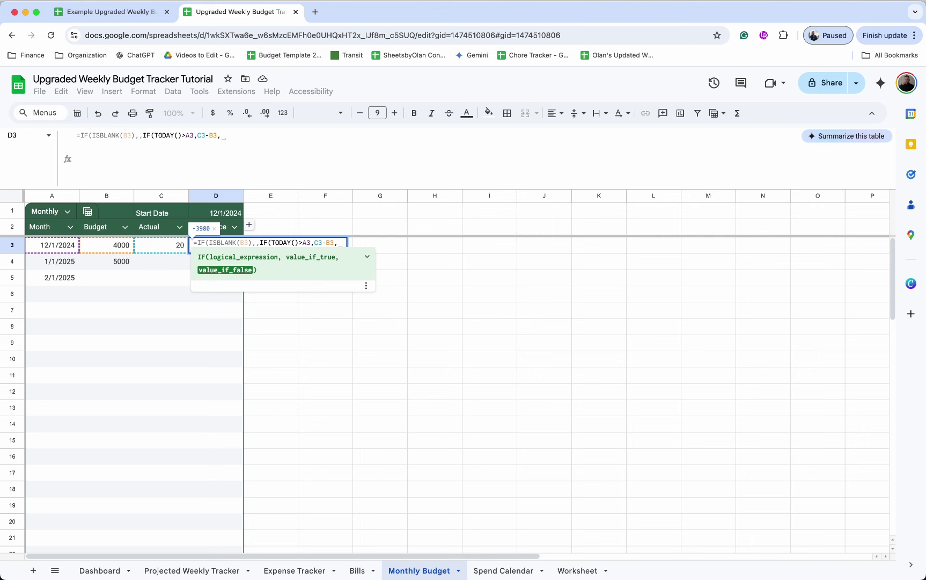
{"action": "type", "text": ")"}
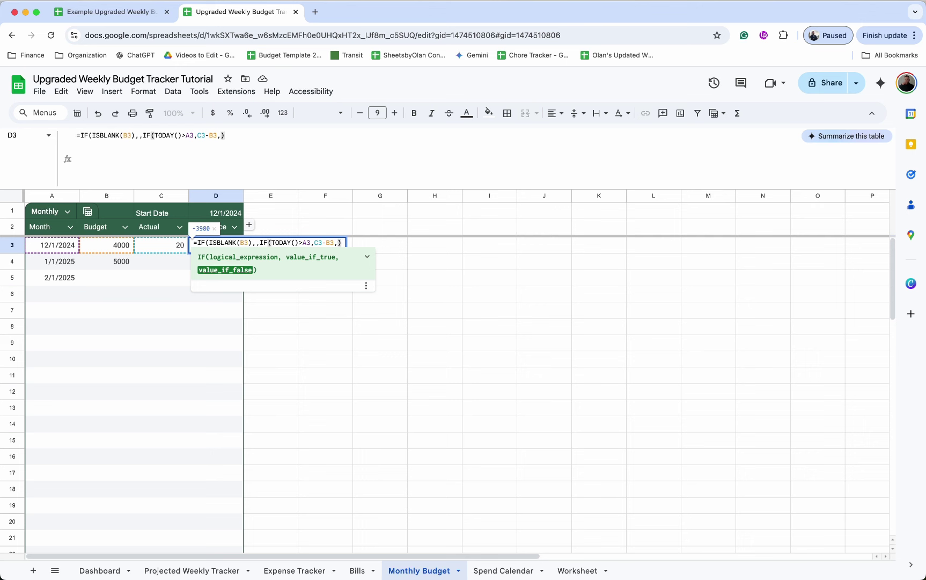
{"action": "type", "text": ")"}
{"action": "key", "text": "Return"}
{"action": "key", "text": "Up"}
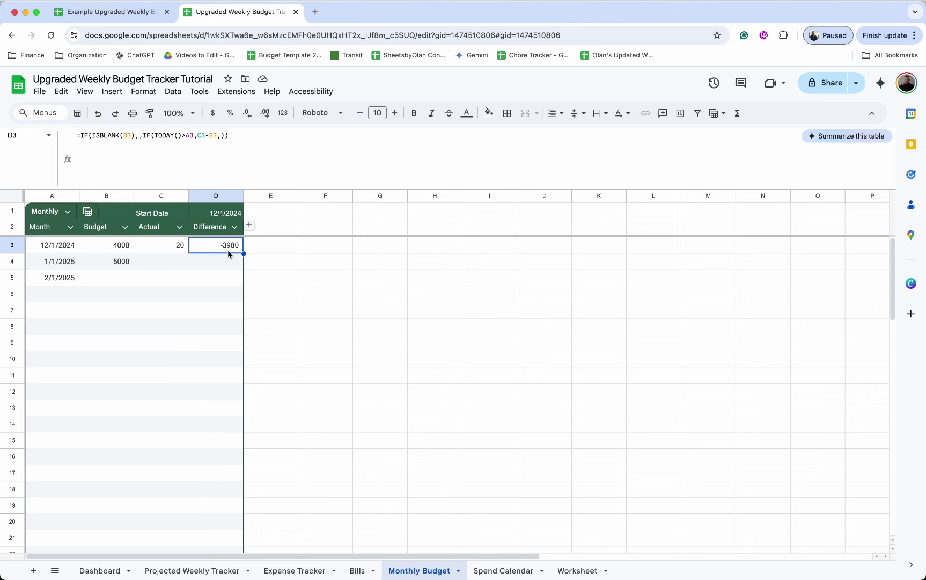
Step: Set the Difference column's type to Currency
{"action": "left_click", "coordinate": [235, 228]}
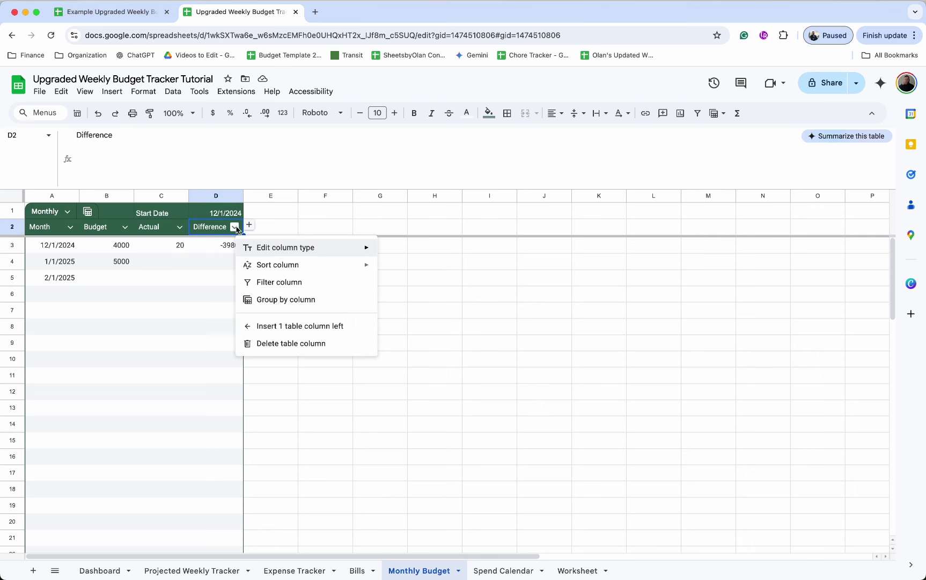
{"action": "mouse_move", "coordinate": [322, 255]}
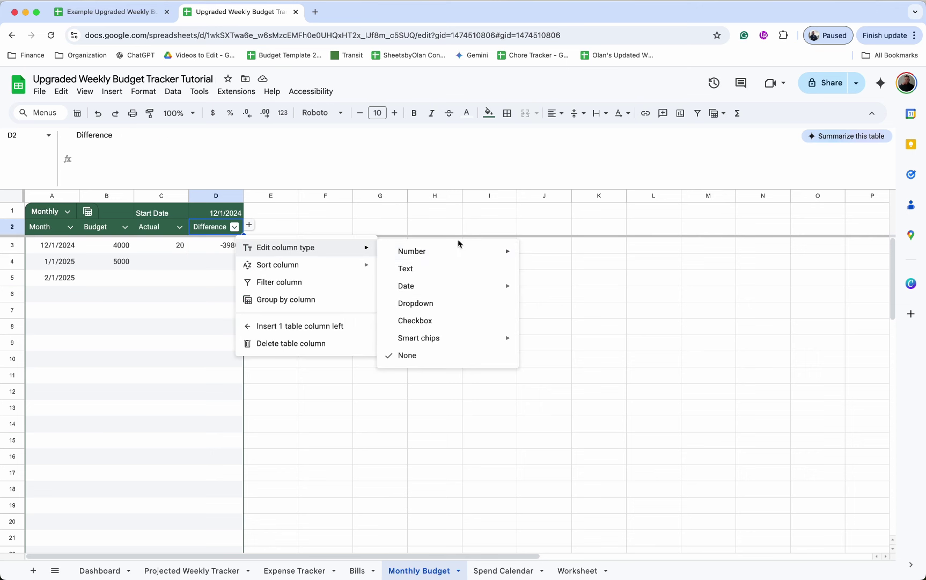
{"action": "mouse_move", "coordinate": [460, 252]}
{"action": "left_click", "coordinate": [572, 288]}
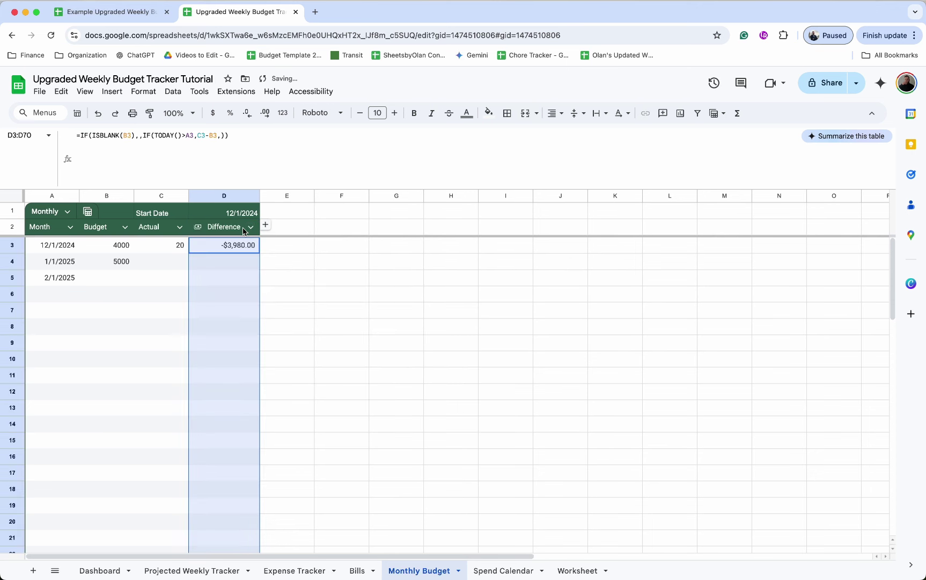
Step: Set the Actual column's type to Currency
{"action": "left_click", "coordinate": [180, 227]}
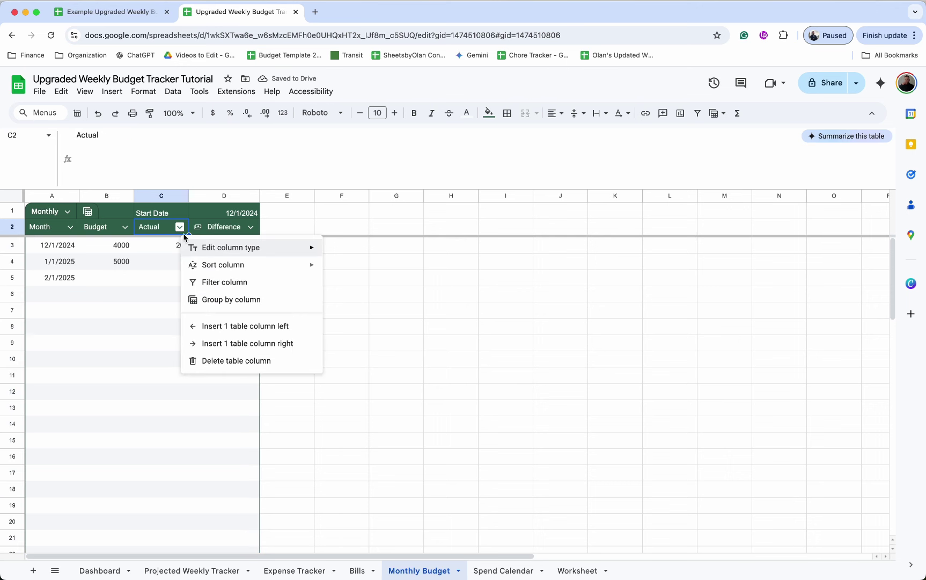
{"action": "mouse_move", "coordinate": [215, 250]}
{"action": "mouse_move", "coordinate": [424, 261]}
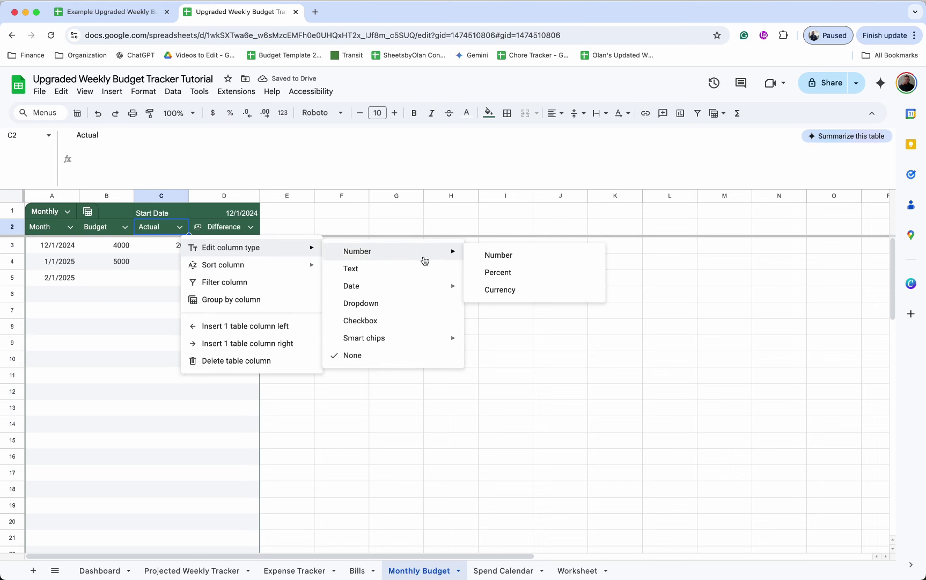
{"action": "left_click", "coordinate": [499, 290]}
Step: Set the Budget column's type to Currency
{"action": "left_click", "coordinate": [125, 228]}
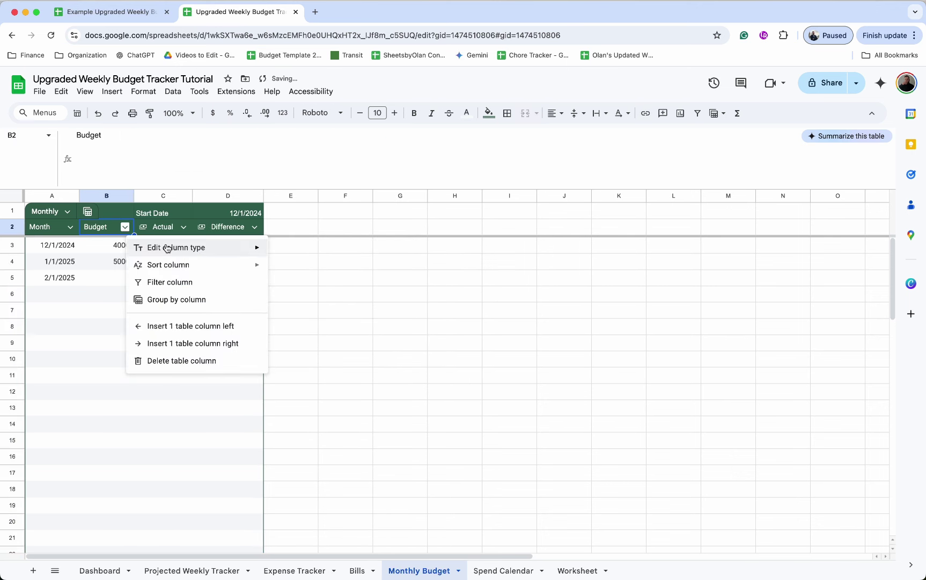
{"action": "mouse_move", "coordinate": [169, 246]}
{"action": "mouse_move", "coordinate": [298, 251]}
{"action": "left_click", "coordinate": [435, 290]}
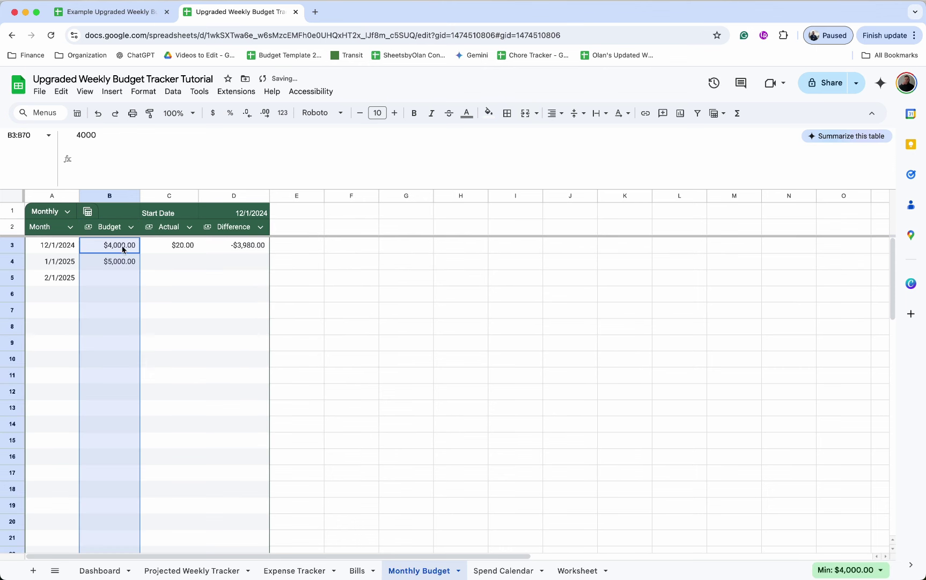
Step: Set the Month column's type to Date
{"action": "left_click", "coordinate": [70, 227]}
{"action": "mouse_move", "coordinate": [118, 248]}
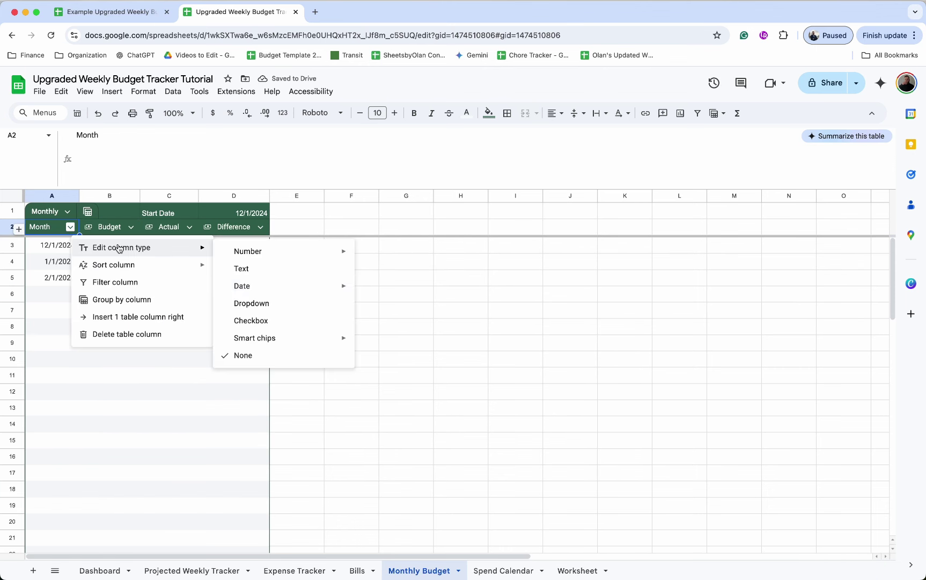
{"action": "mouse_move", "coordinate": [262, 297]}
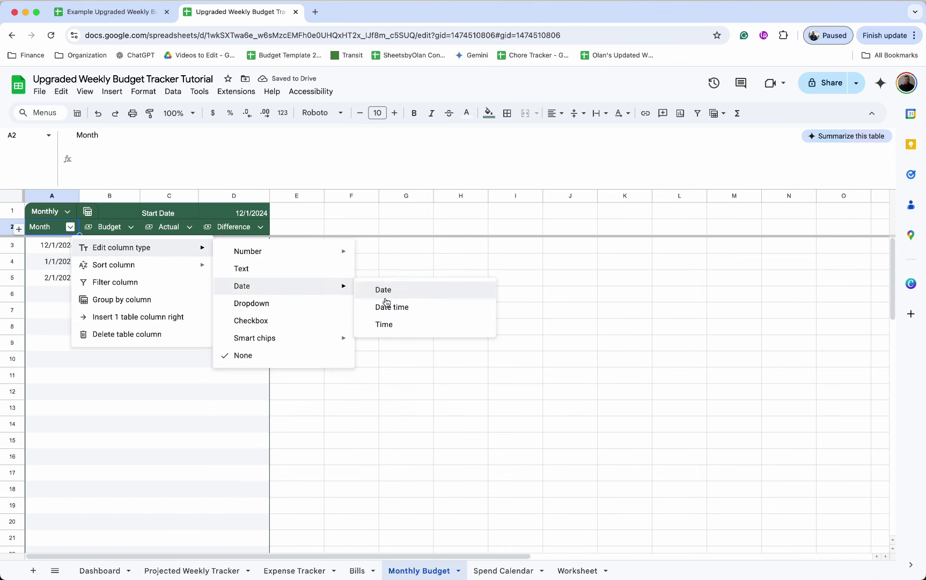
{"action": "left_click", "coordinate": [397, 293]}
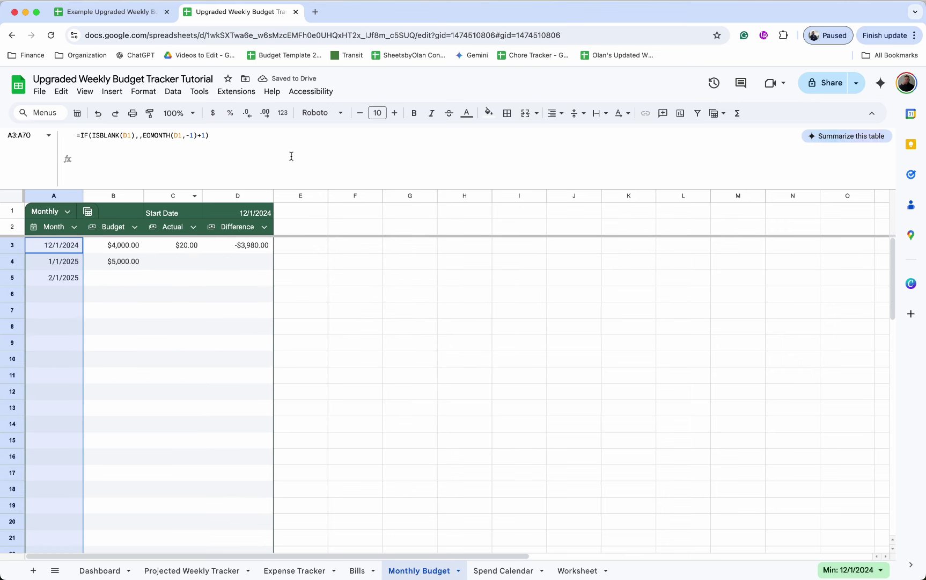
Step: Apply a custom date format to the Month column with the abbreviated month, a slash and the four-digit year, removing the day
{"action": "left_click", "coordinate": [283, 115]}
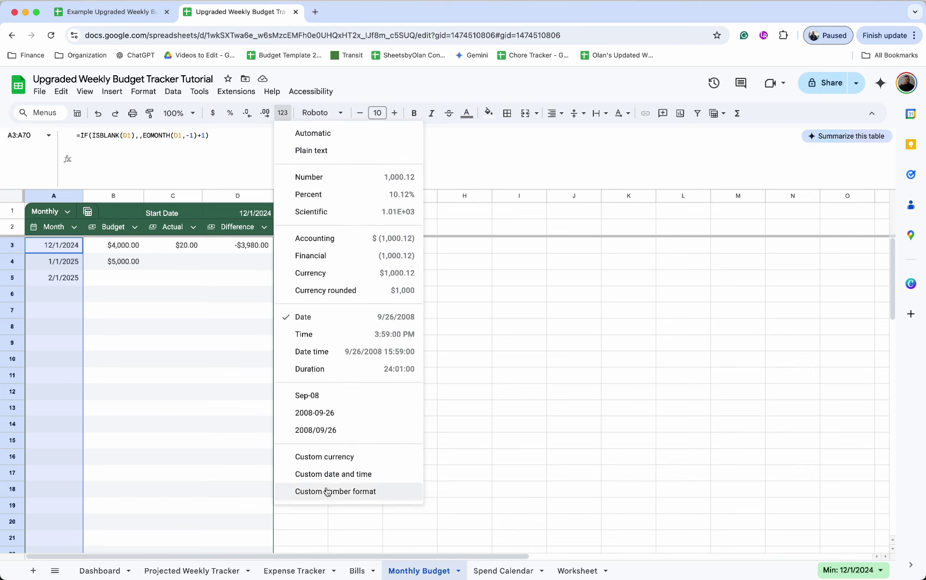
{"action": "left_click", "coordinate": [356, 477]}
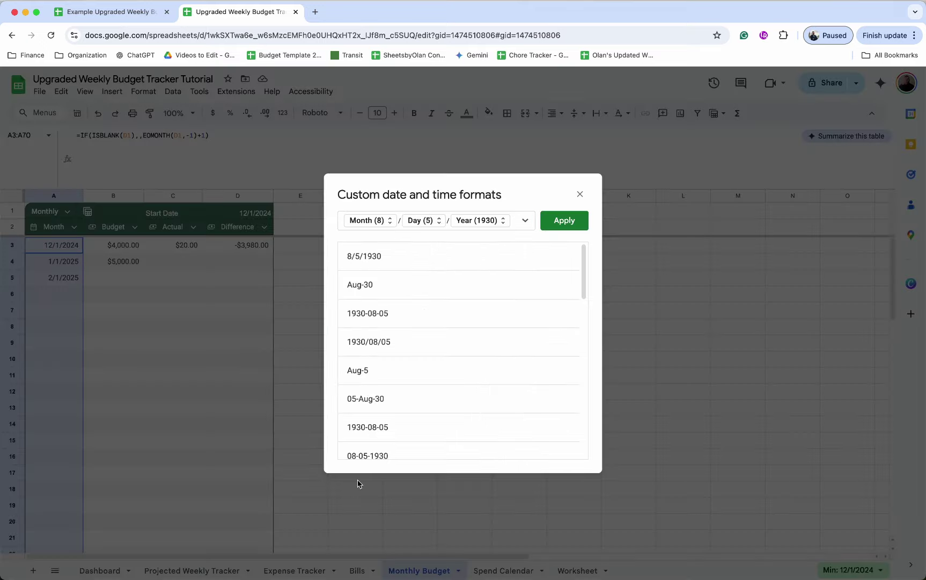
{"action": "left_click", "coordinate": [444, 222]}
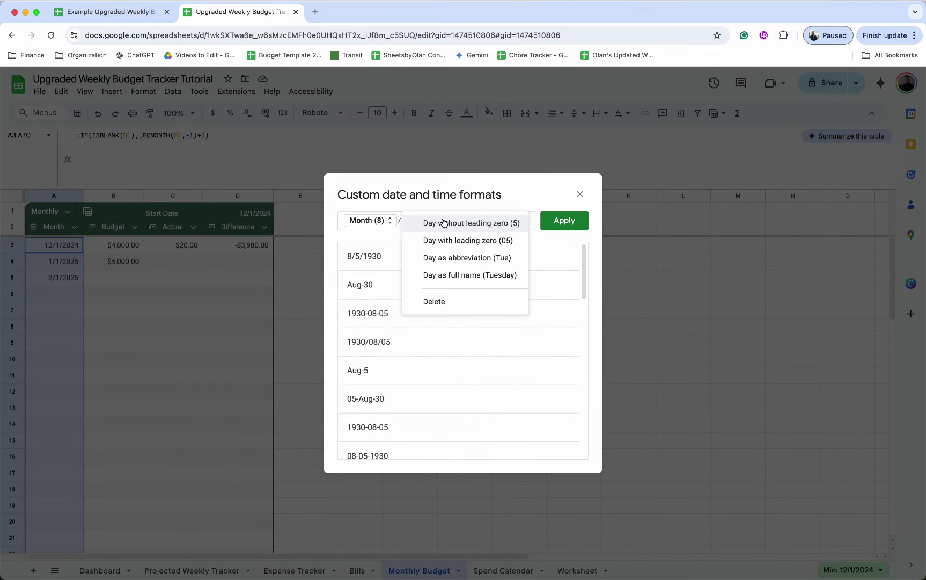
{"action": "left_click", "coordinate": [448, 305]}
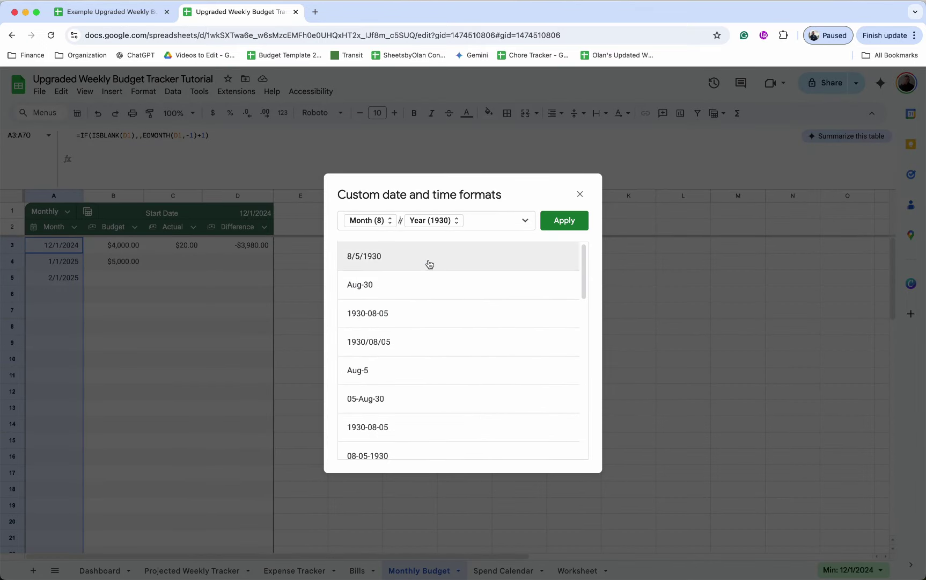
{"action": "key", "text": "BackSpace"}
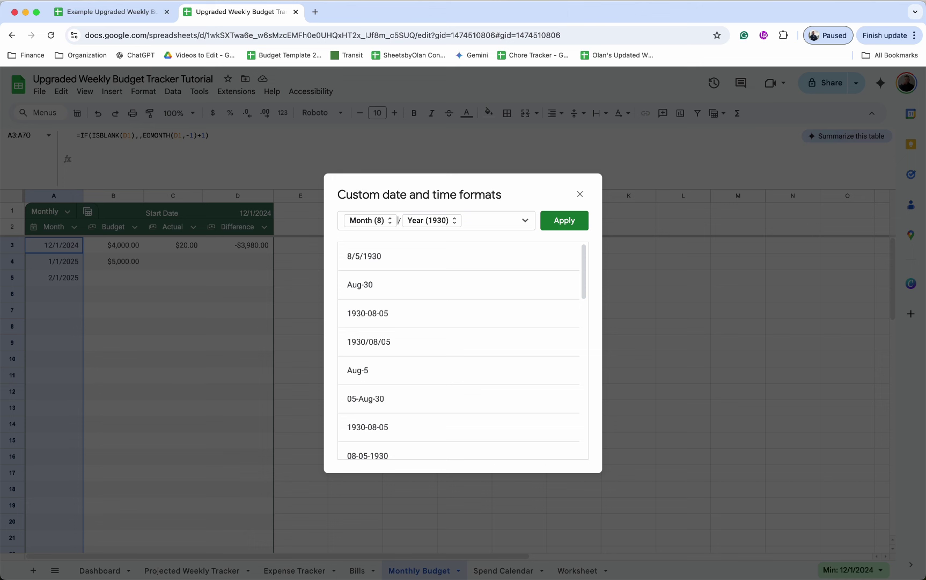
{"action": "left_click", "coordinate": [390, 224]}
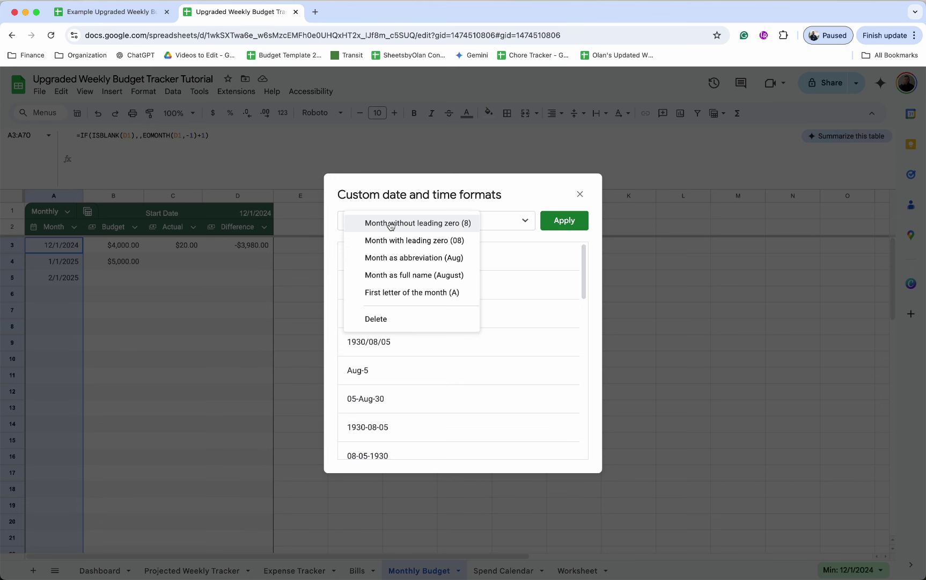
{"action": "left_click", "coordinate": [416, 260]}
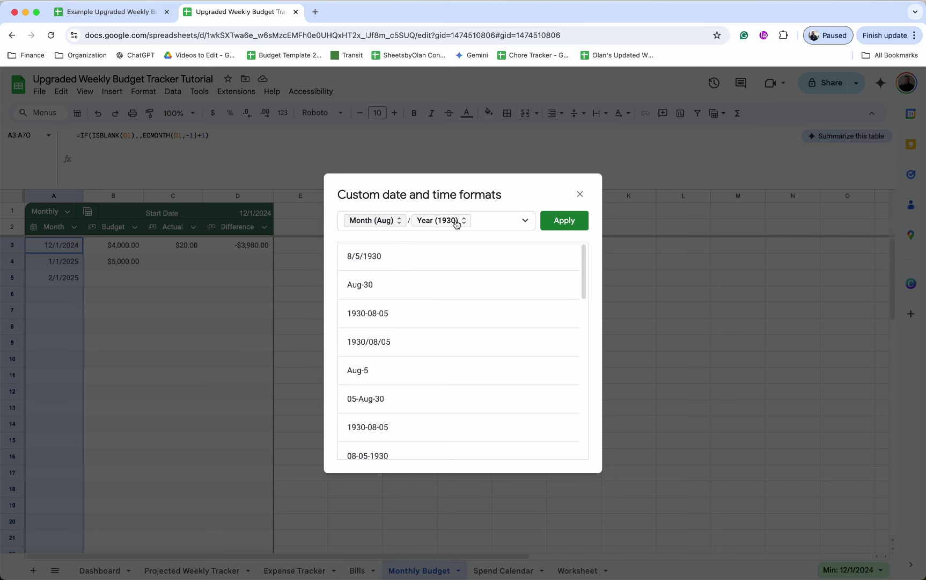
{"action": "left_click", "coordinate": [565, 227]}
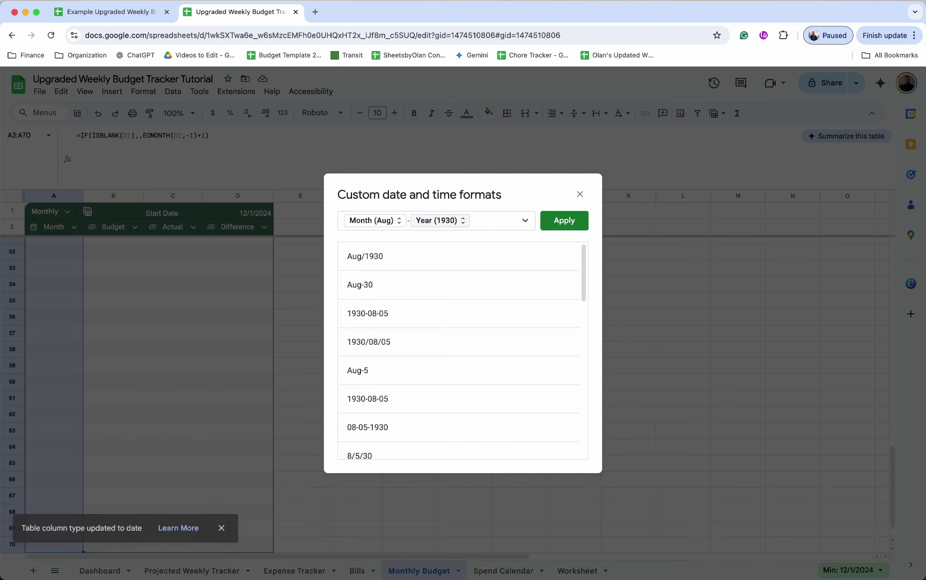
Step: Change the Month column's custom date format to separate abbreviated month and year with a hyphen surrounded by spaces
{"action": "left_click", "coordinate": [410, 220]}
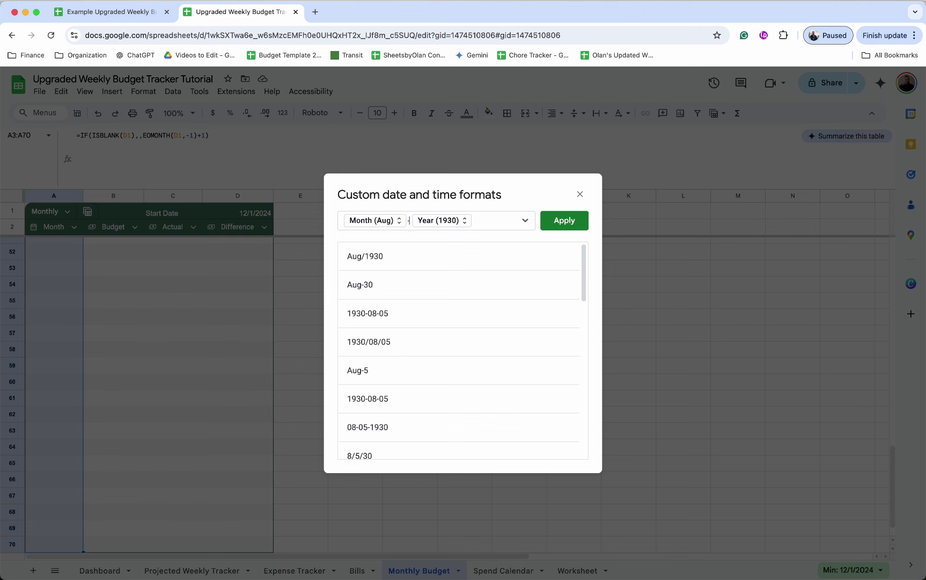
{"action": "left_click", "coordinate": [564, 221]}
{"action": "scroll", "coordinate": [54, 351], "scroll_direction": "up", "scroll_amount": 15}
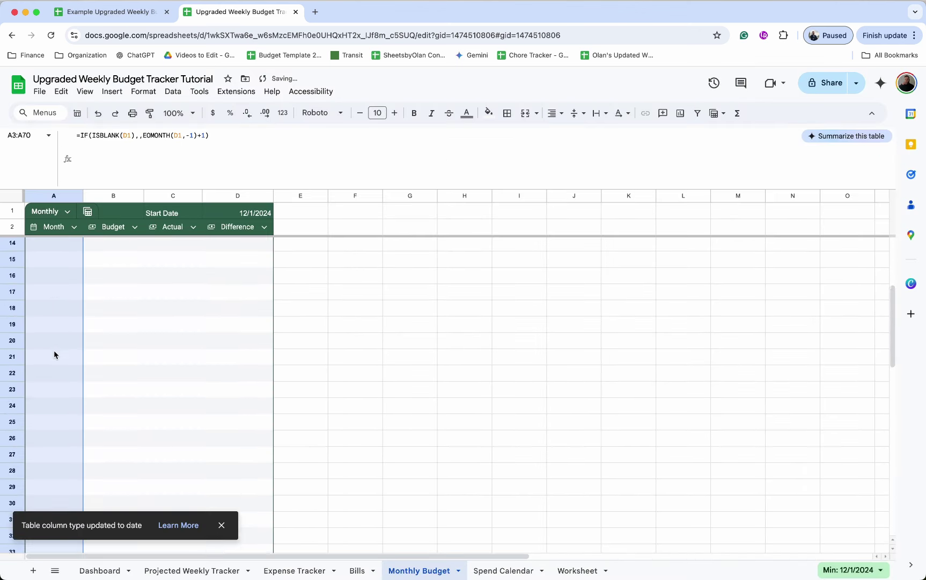
{"action": "scroll", "coordinate": [61, 325], "scroll_direction": "up", "scroll_amount": 2}
{"action": "left_click", "coordinate": [67, 245]}
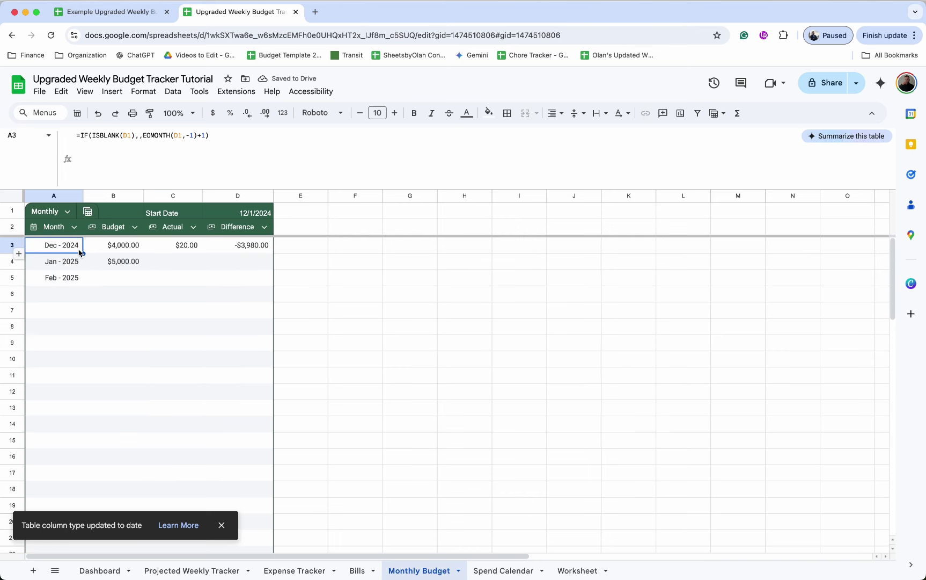
{"action": "left_click", "coordinate": [116, 262]}
{"action": "left_click", "coordinate": [78, 247]}
{"action": "left_click", "coordinate": [124, 245]}
Step: Create a conditional formatting rule on D3:D70 for values less than or equal to 0
{"action": "left_click", "coordinate": [253, 245]}
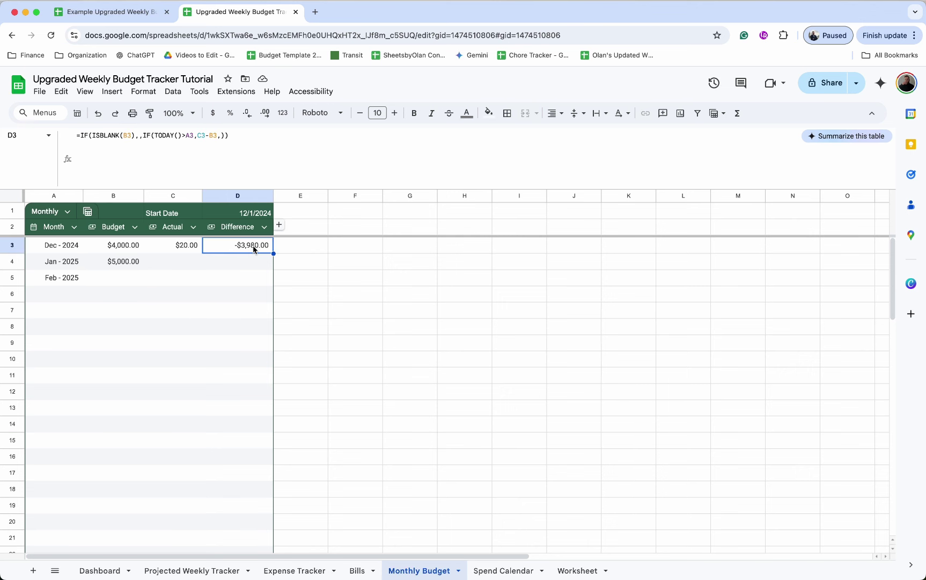
{"action": "key", "text": "super+shift+Down"}
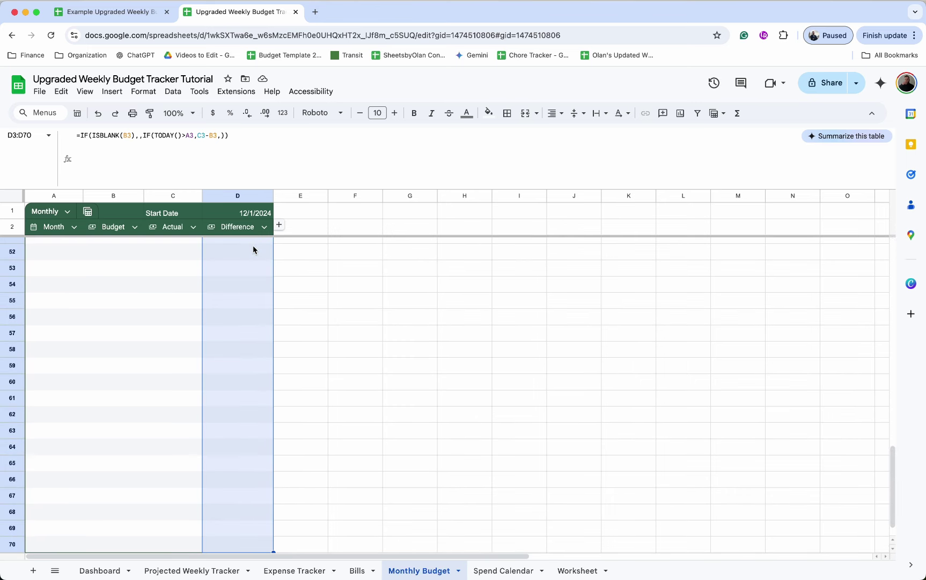
{"action": "left_click", "coordinate": [144, 91]}
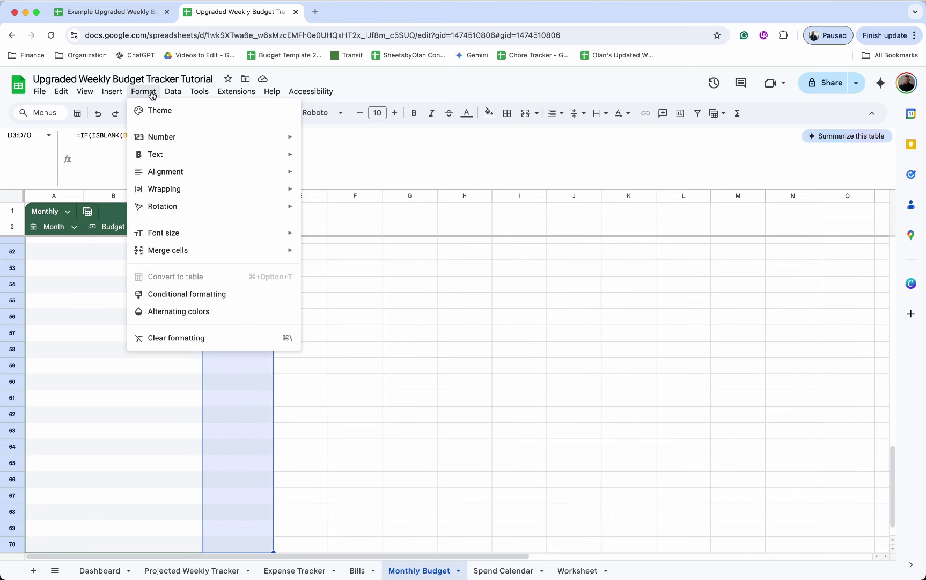
{"action": "left_click", "coordinate": [192, 299]}
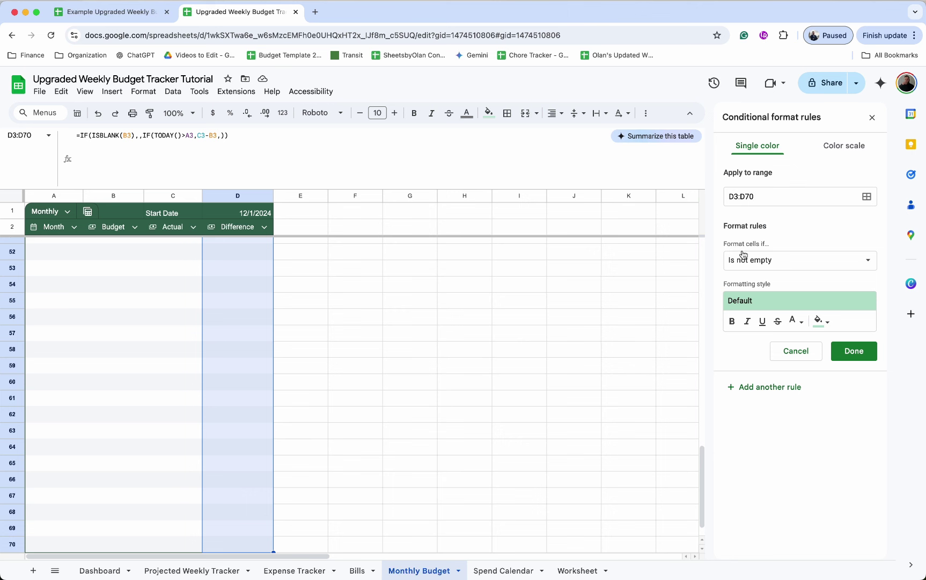
{"action": "left_click", "coordinate": [801, 262]}
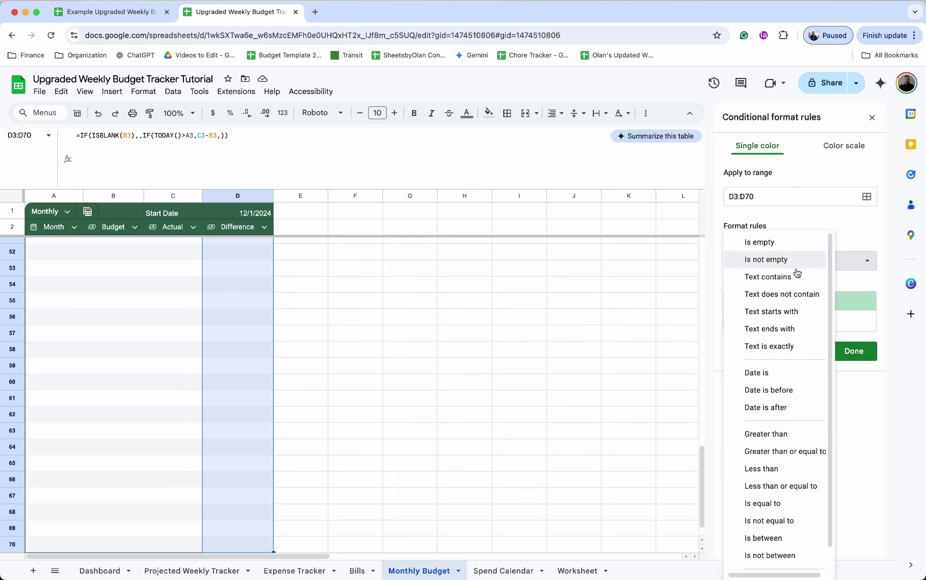
{"action": "left_click", "coordinate": [787, 486]}
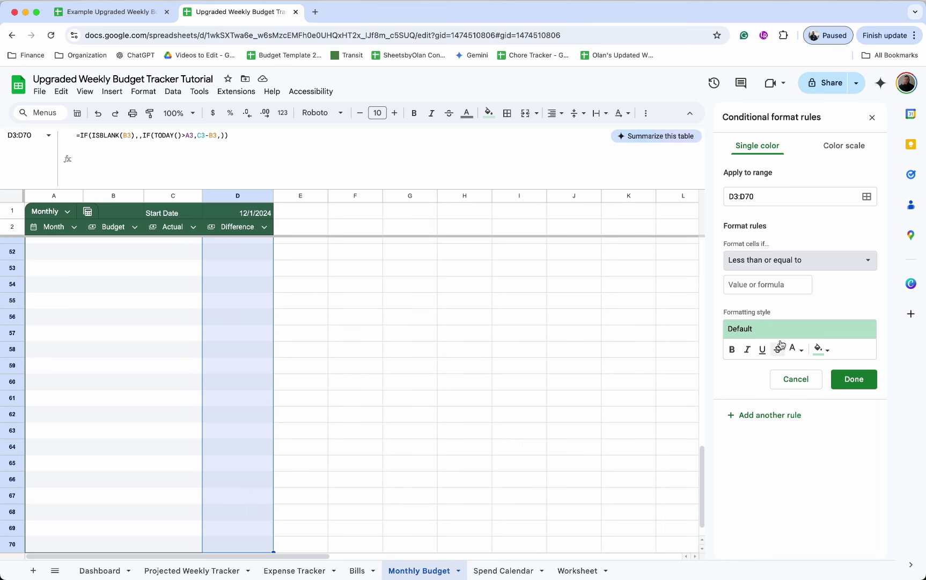
{"action": "left_click", "coordinate": [775, 280]}
{"action": "type", "text": "0"}
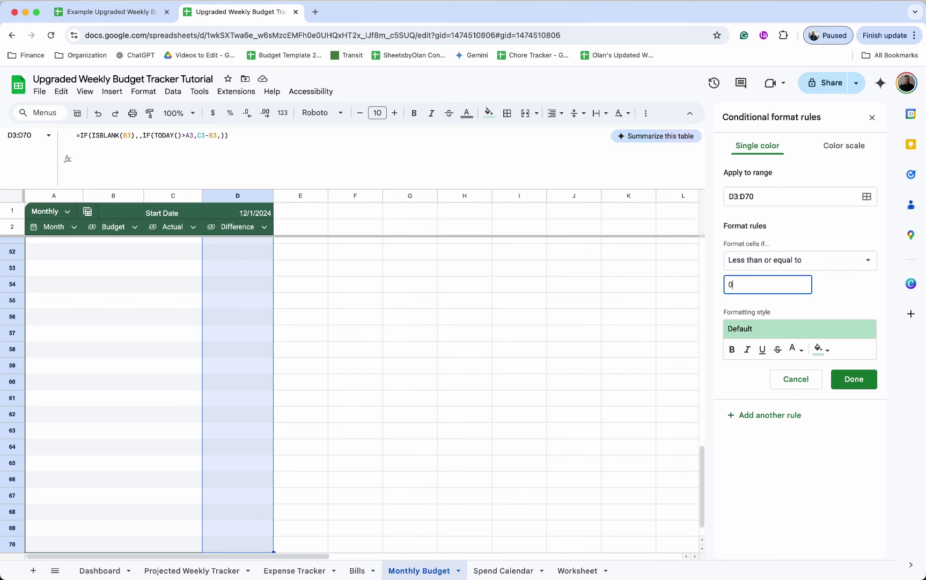
Step: Give the less-than-or-equal-to-0 rule no fill and dark green text
{"action": "left_click", "coordinate": [819, 350]}
{"action": "left_click", "coordinate": [798, 369]}
{"action": "left_click", "coordinate": [793, 350]}
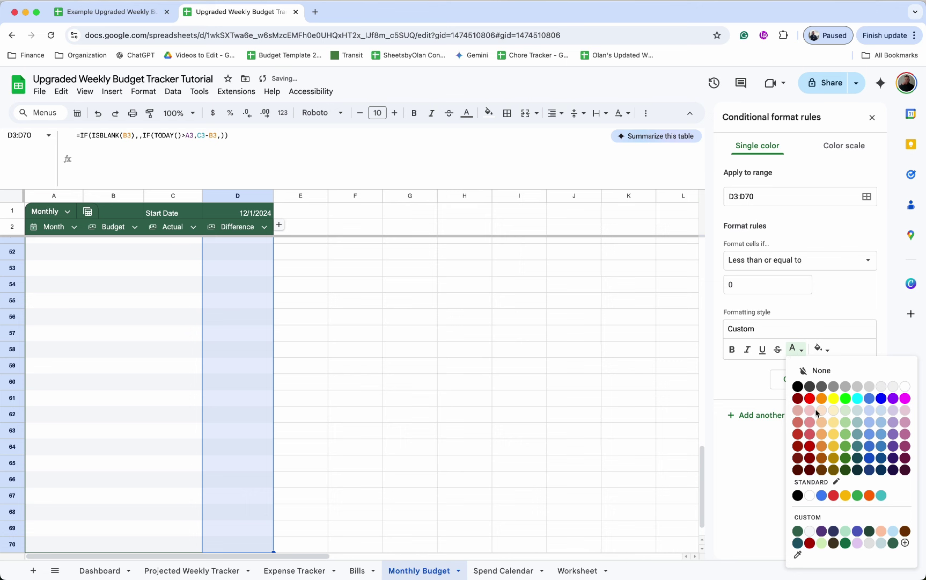
{"action": "left_click", "coordinate": [845, 447]}
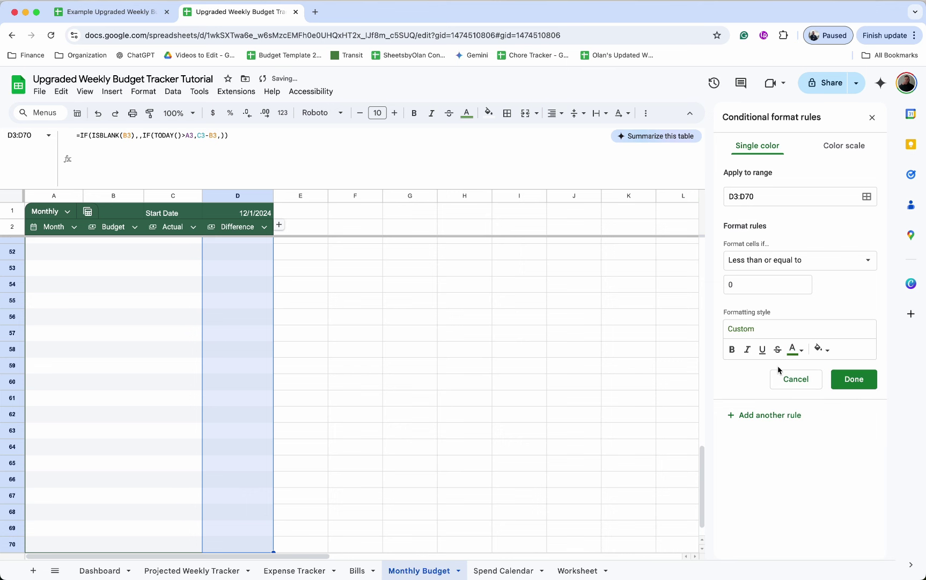
Step: Add a second rule on D3:D70 that formats values greater than 0 in dark red text, and close the conditional format rules
{"action": "left_click", "coordinate": [781, 420]}
{"action": "left_click", "coordinate": [764, 269]}
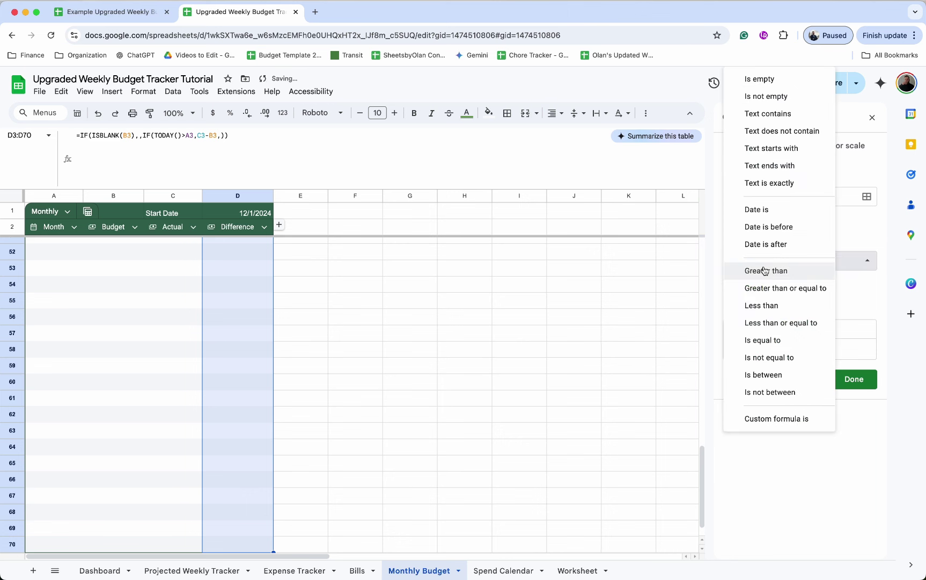
{"action": "left_click", "coordinate": [787, 276]}
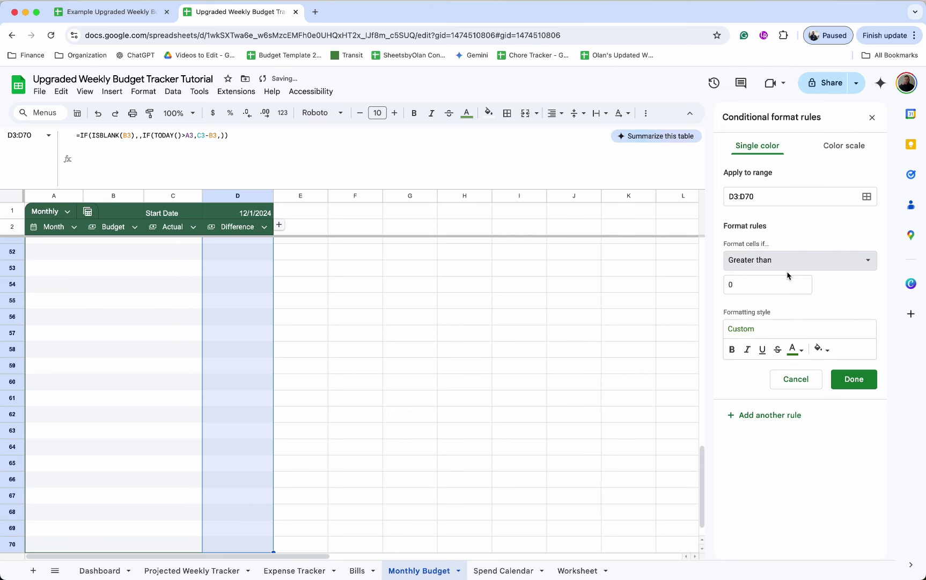
{"action": "left_click", "coordinate": [795, 350]}
{"action": "left_click", "coordinate": [814, 448]}
{"action": "left_click", "coordinate": [853, 379]}
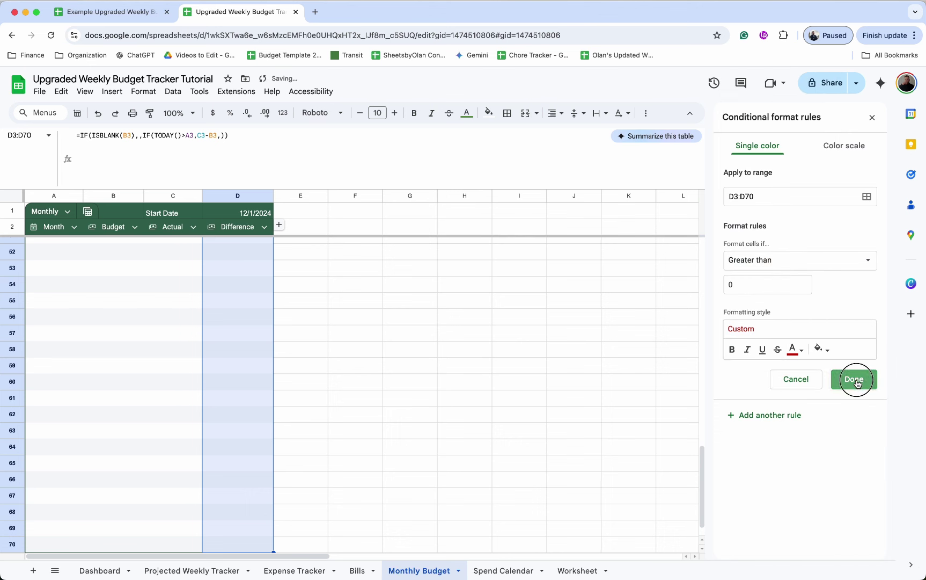
{"action": "left_click", "coordinate": [872, 118]}
{"action": "left_click", "coordinate": [300, 383]}
{"action": "scroll", "coordinate": [299, 386], "scroll_direction": "up", "scroll_amount": 10}
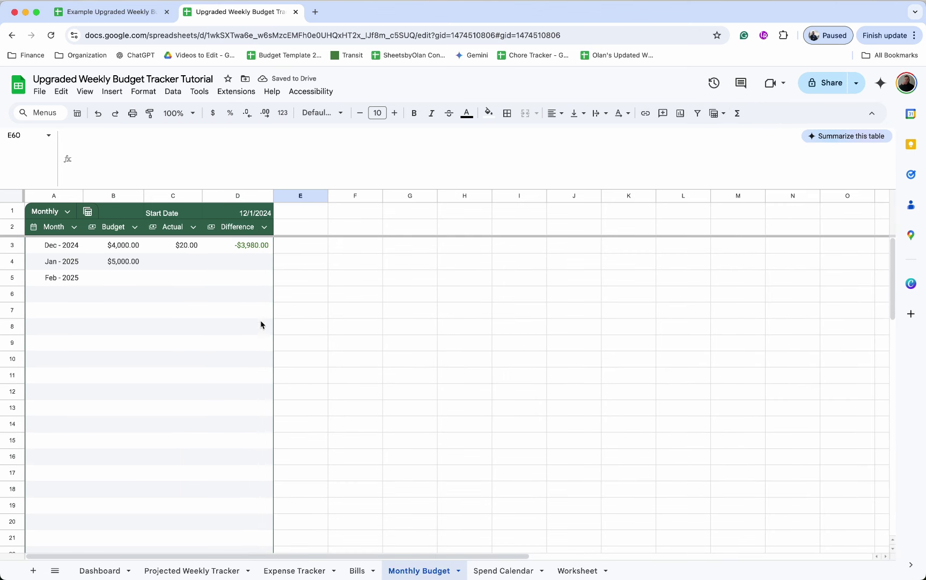
Step: Set the December 2024 budget in B3 to 10 to test the Difference column's conditional formatting
{"action": "left_click", "coordinate": [249, 251]}
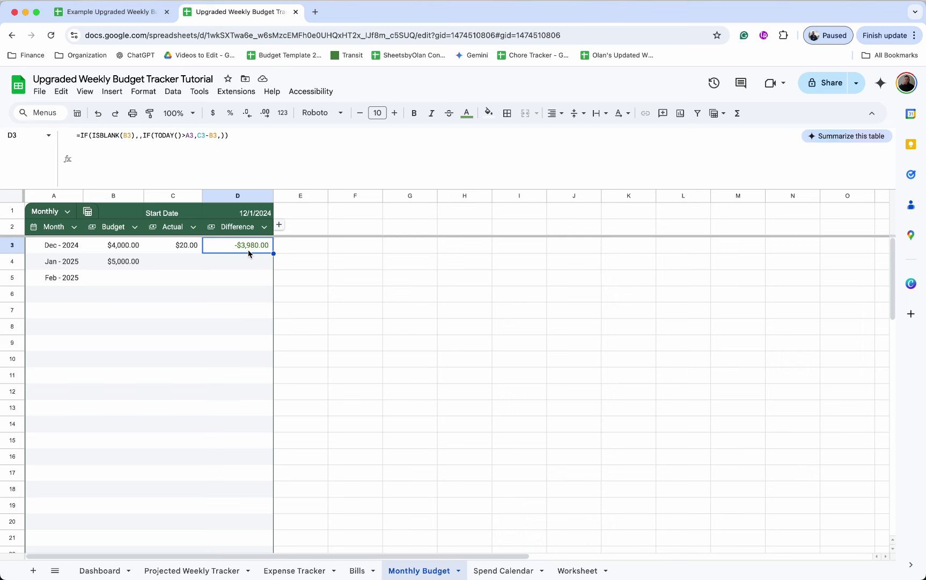
{"action": "left_click", "coordinate": [159, 249]}
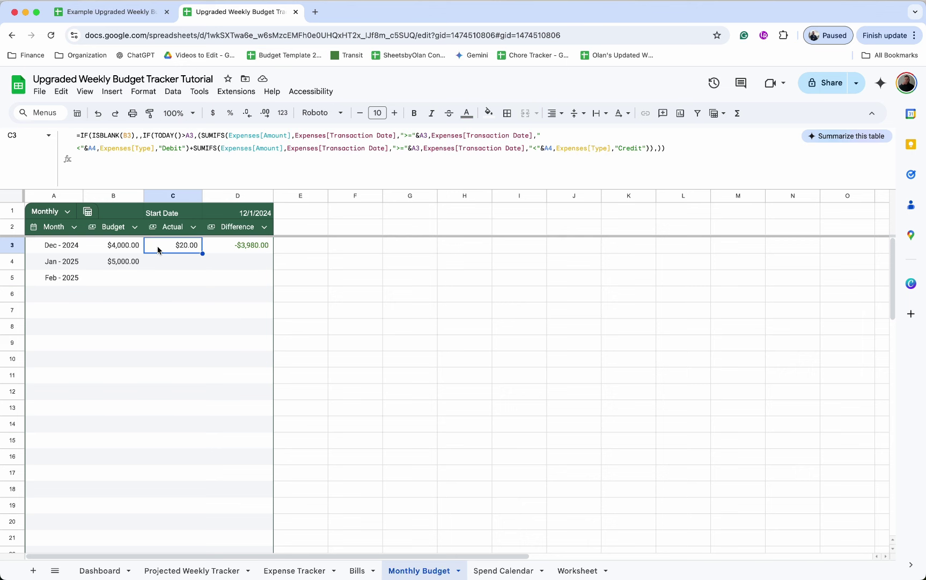
{"action": "left_click", "coordinate": [137, 250]}
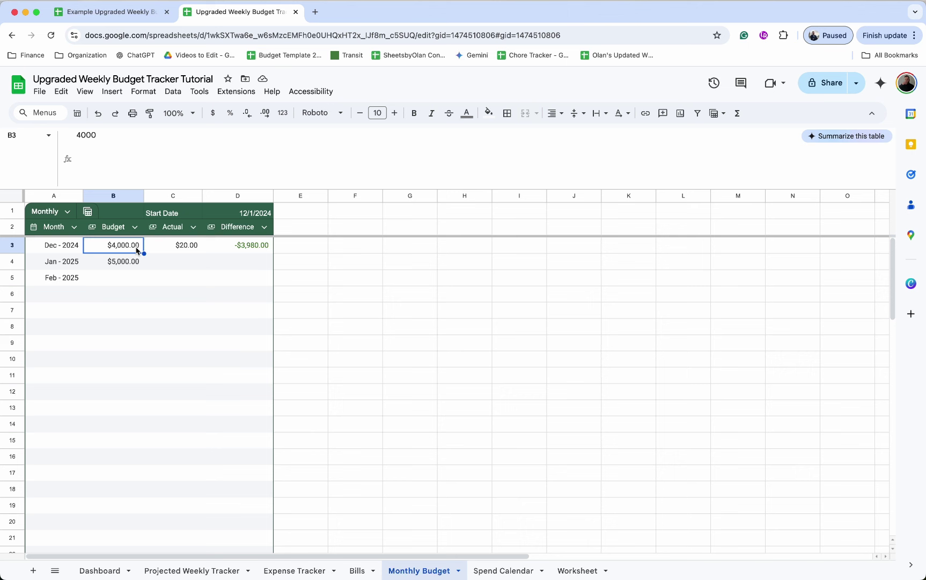
{"action": "type", "text": "10"}
{"action": "key", "text": "Return"}
{"action": "left_click", "coordinate": [247, 251]}
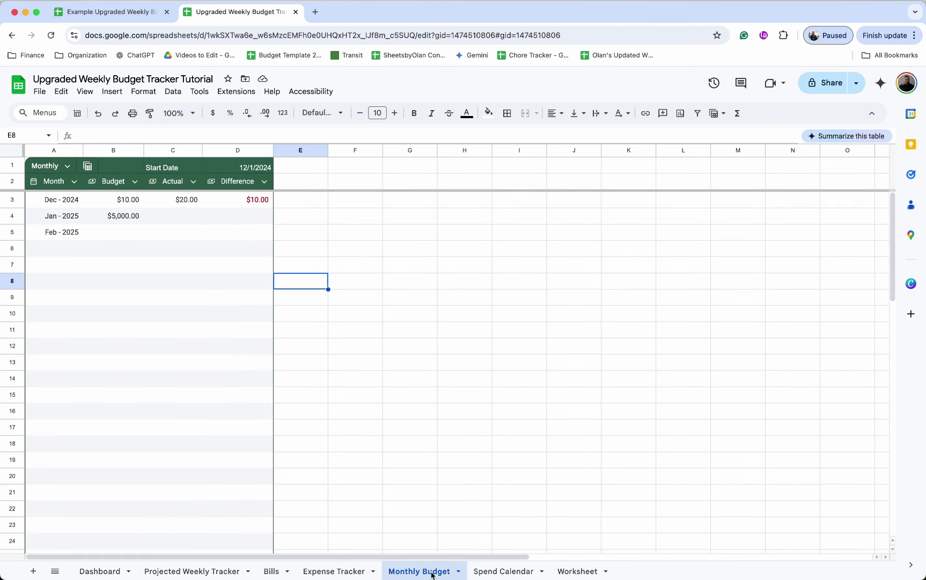
Step: On the Expense Tracker sheet, create a conditional formatting rule for Amount cells E3:E983 with the custom formula =AND(B3="Credit",E3>0)
{"action": "left_click", "coordinate": [333, 571]}
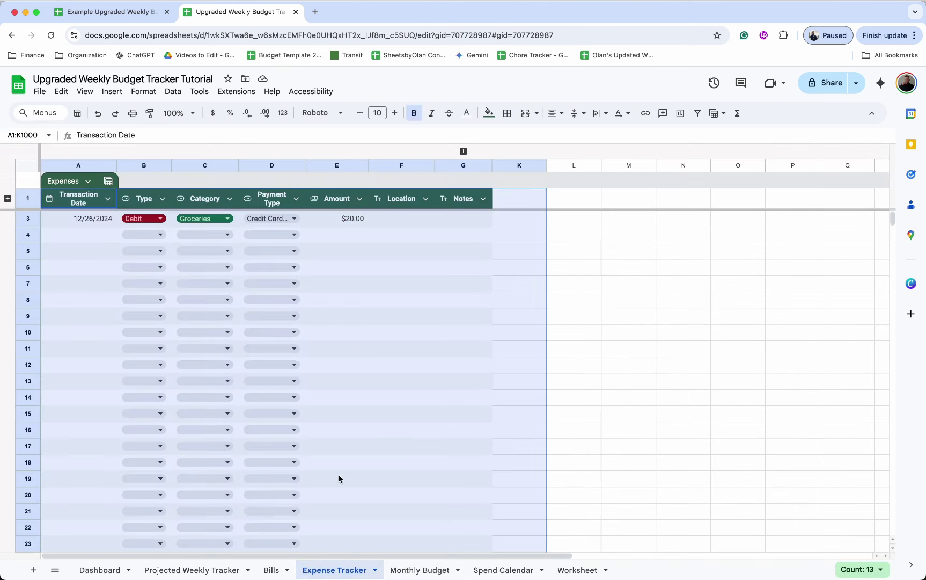
{"action": "left_click", "coordinate": [352, 317]}
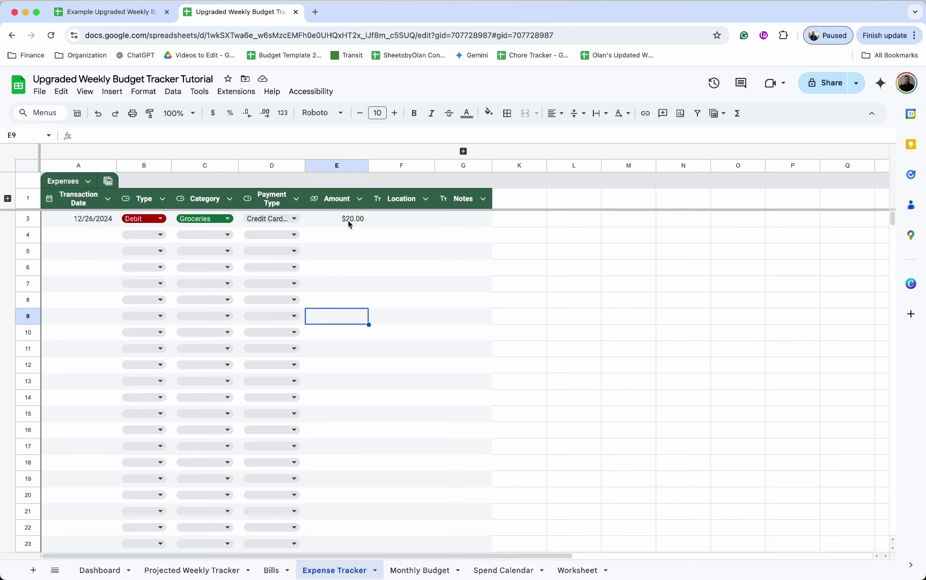
{"action": "left_click", "coordinate": [344, 221]}
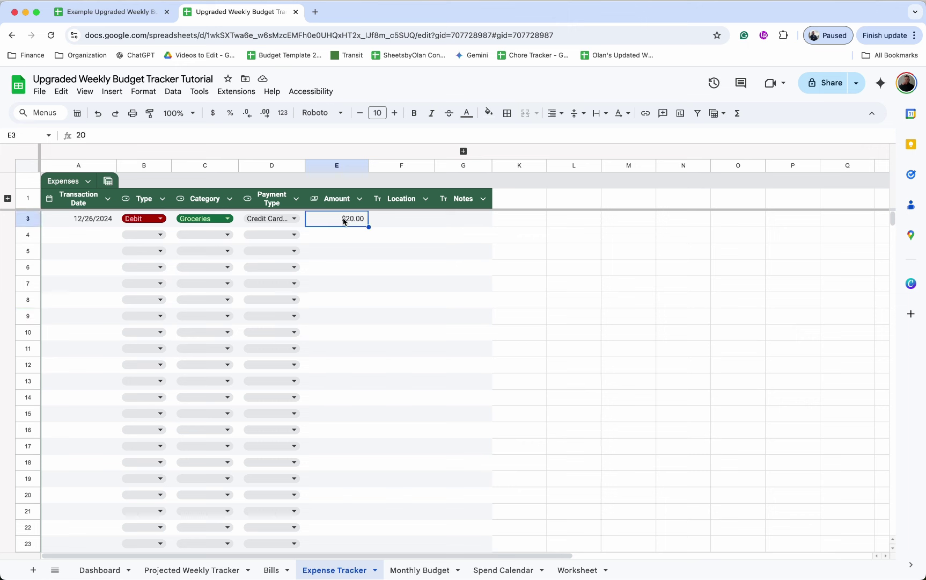
{"action": "key", "text": "super+shift+Down"}
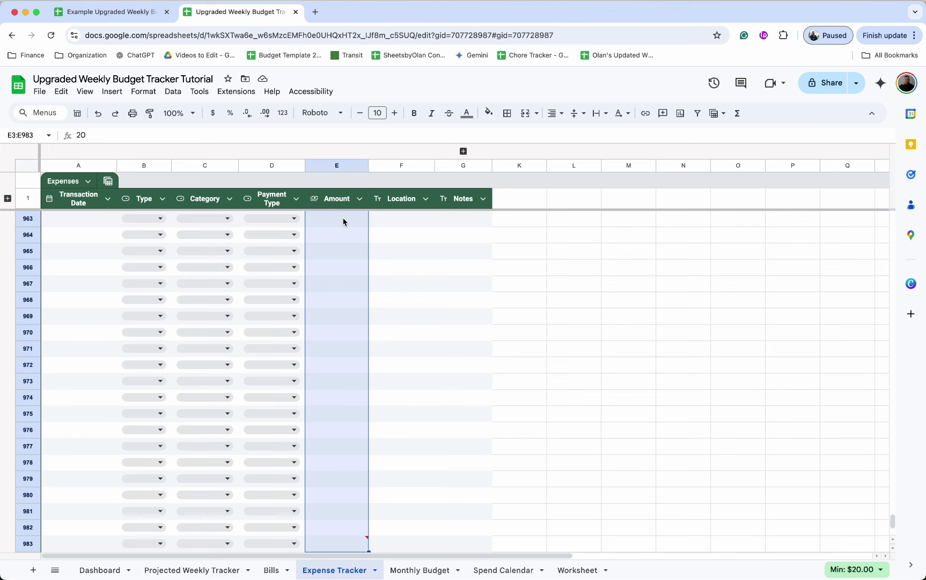
{"action": "left_click", "coordinate": [153, 92]}
{"action": "left_click", "coordinate": [212, 295]}
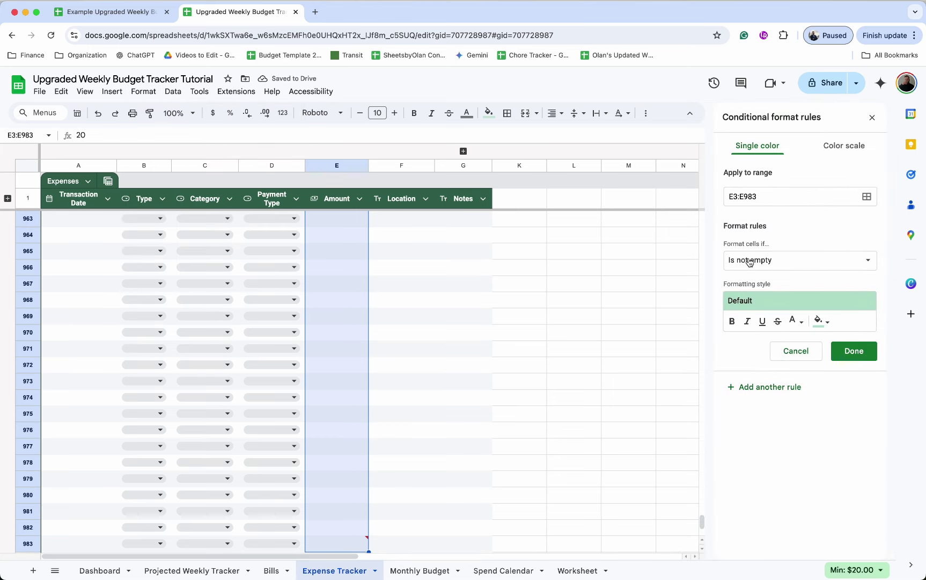
{"action": "left_click", "coordinate": [766, 262]}
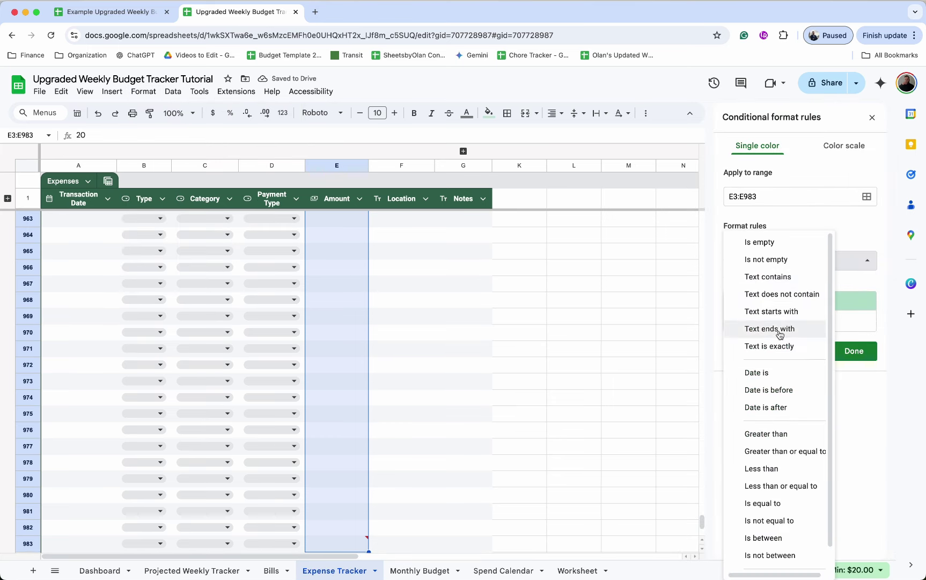
{"action": "scroll", "coordinate": [784, 344], "scroll_direction": "down", "scroll_amount": 1}
{"action": "left_click", "coordinate": [791, 558]}
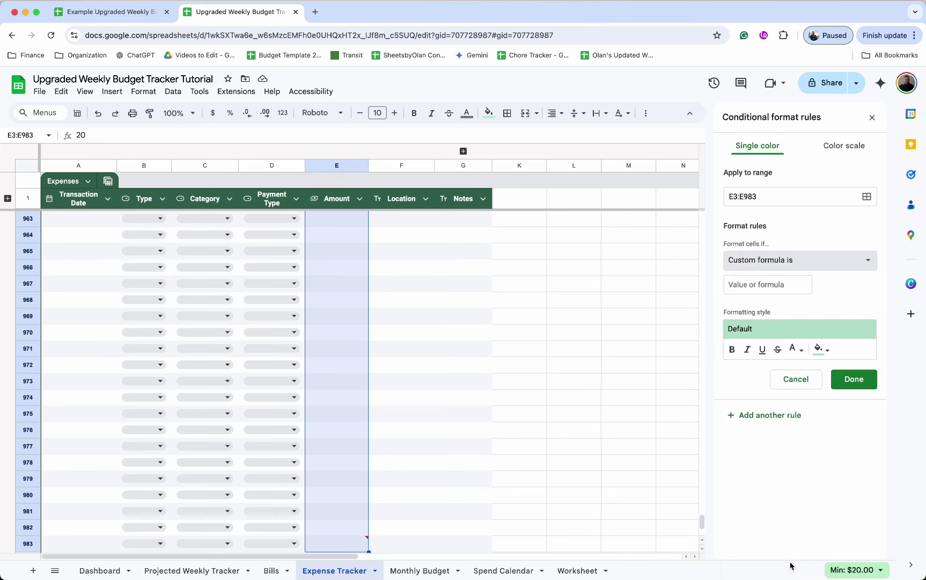
{"action": "left_click", "coordinate": [765, 285]}
{"action": "type", "text": "="}
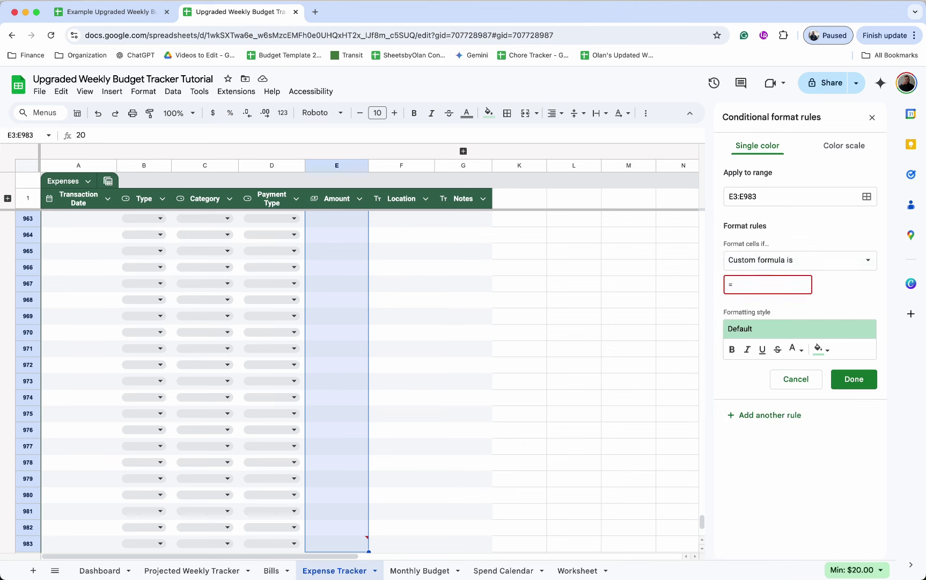
{"action": "type", "text": "AND(B3=\"Credit\",E3>0)"}
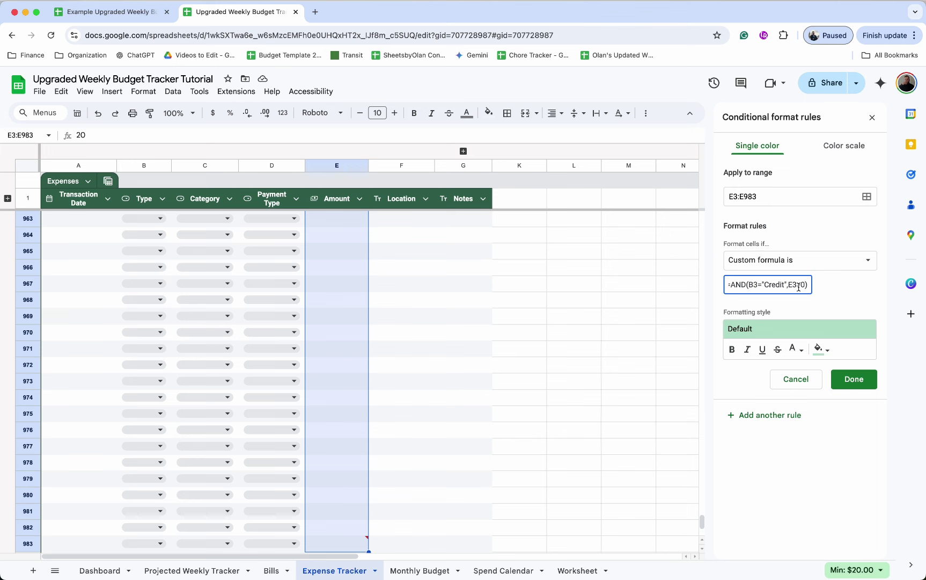
Step: Give the Credit rule a dark red fill with white text and save it
{"action": "left_click", "coordinate": [821, 350]}
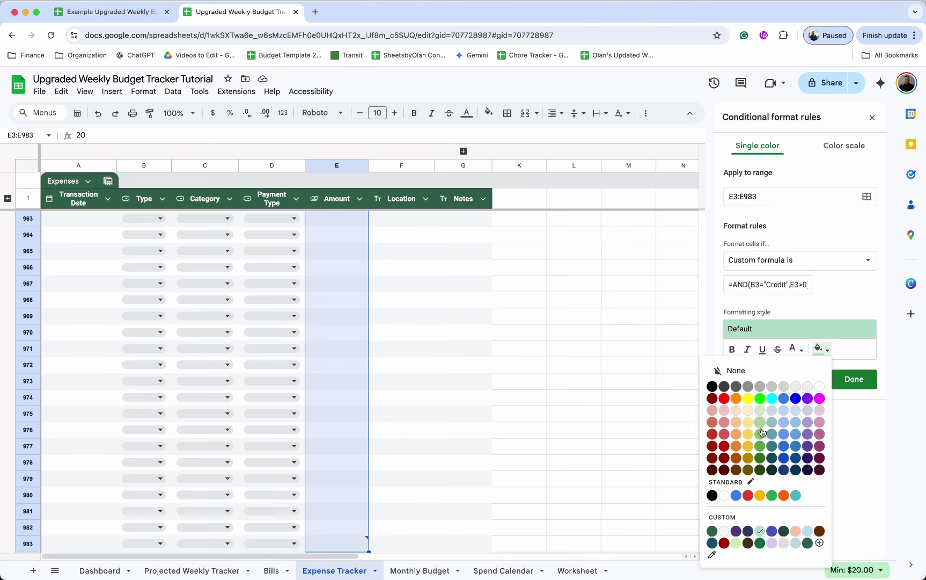
{"action": "left_click", "coordinate": [724, 446]}
{"action": "left_click", "coordinate": [800, 352]}
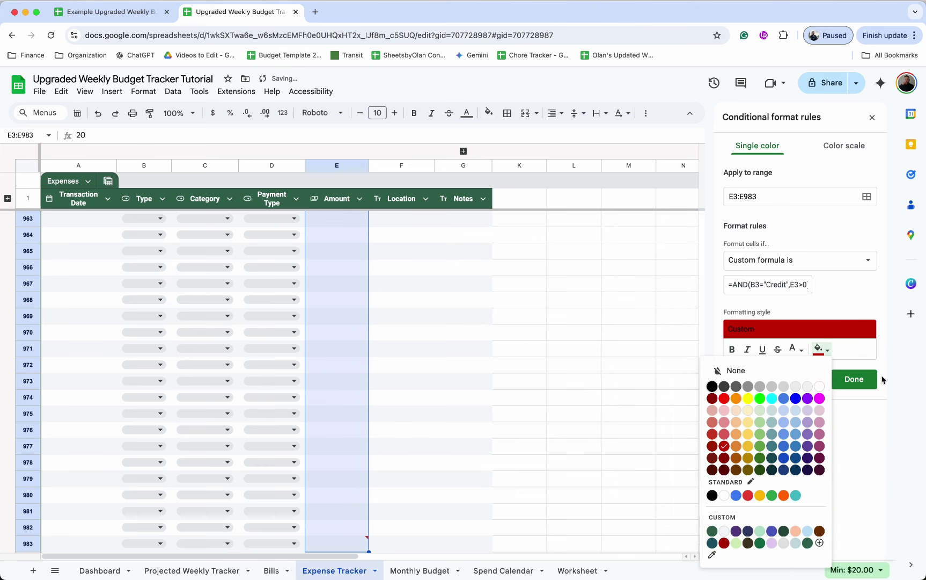
{"action": "left_click", "coordinate": [904, 386]}
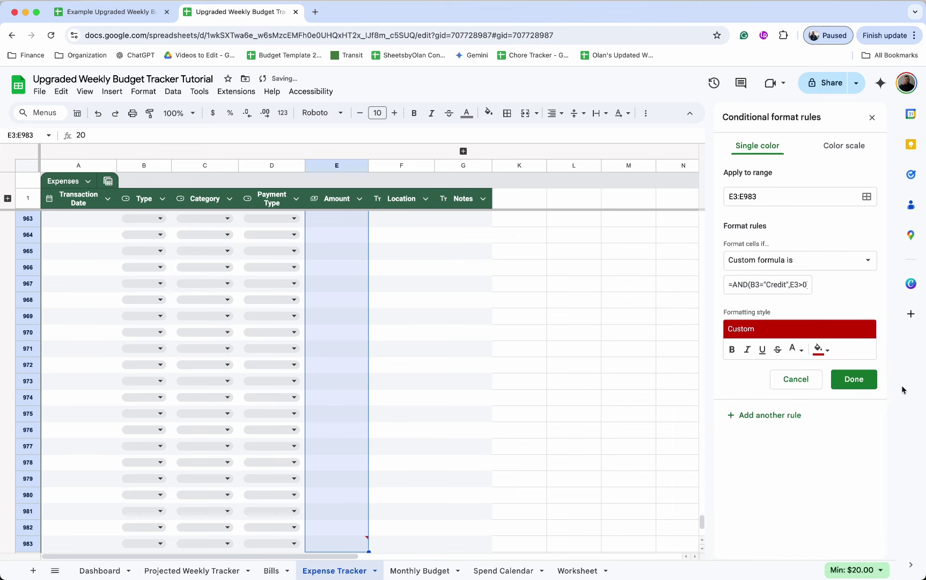
{"action": "left_click", "coordinate": [855, 381]}
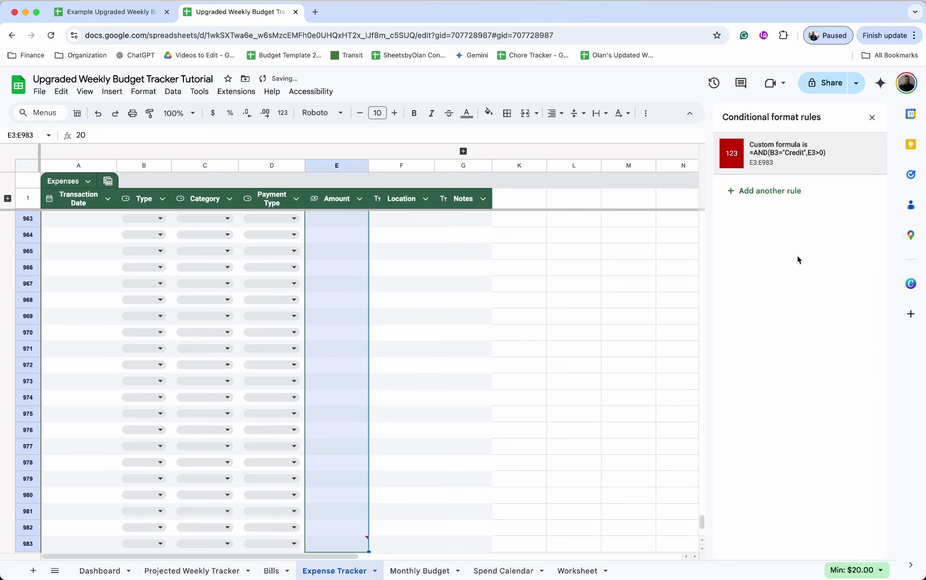
Step: Add a second rule on E3:E983 with the custom formula =AND(AND(B3<>"Debit",B3<>"Credit"),E3>0)
{"action": "left_click", "coordinate": [779, 197]}
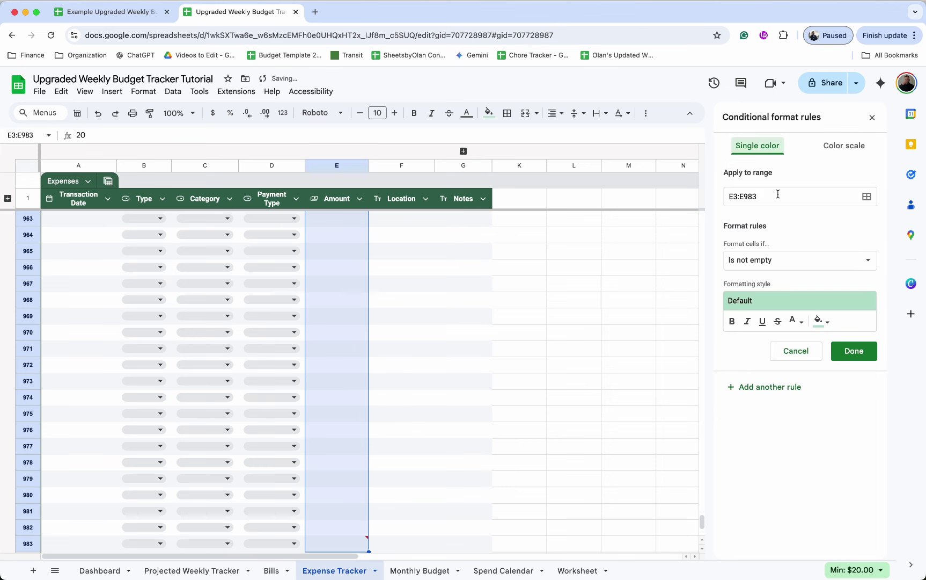
{"action": "left_click", "coordinate": [772, 261]}
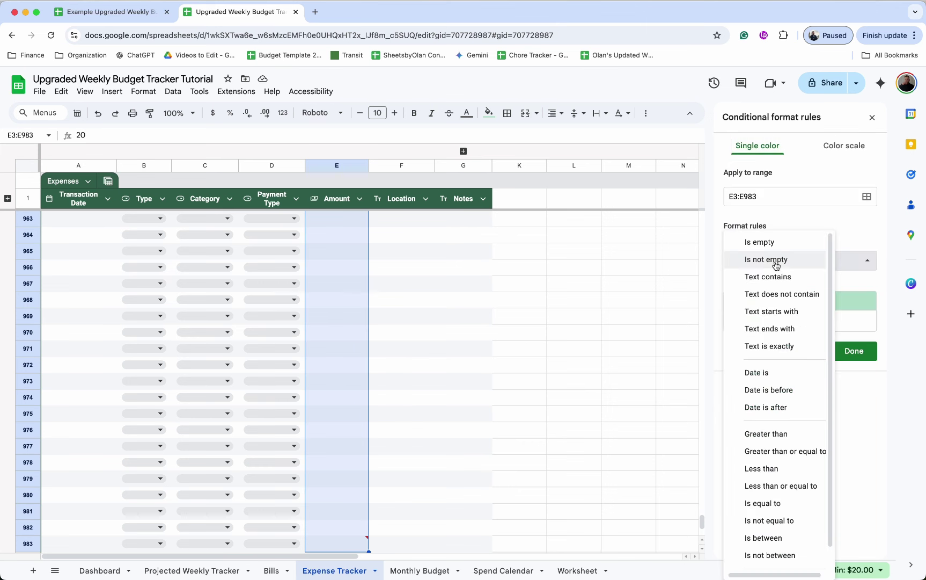
{"action": "scroll", "coordinate": [770, 521], "scroll_direction": "down", "scroll_amount": 1}
{"action": "left_click", "coordinate": [770, 559]}
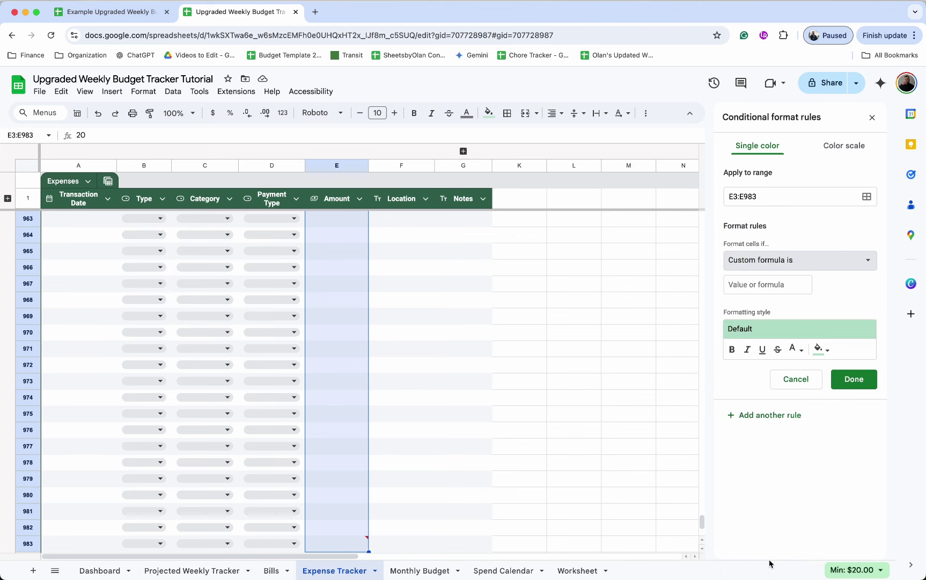
{"action": "left_click", "coordinate": [769, 284]}
{"action": "type", "text": "="}
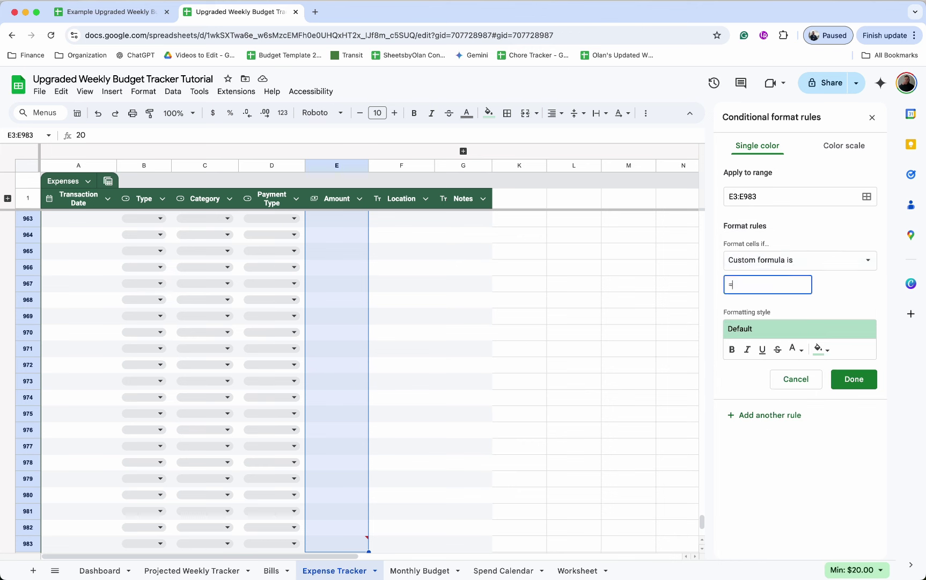
{"action": "type", "text": "AND(AND("}
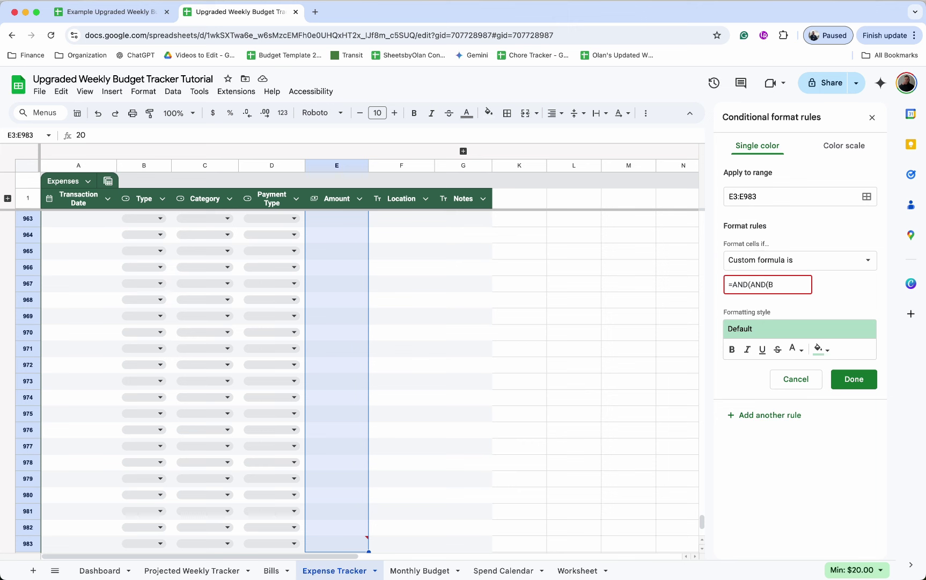
{"action": "type", "text": "B3<>"}
{"action": "type", "text": "\"Debit"}
{"action": "type", "text": "\""}
{"action": "type", "text": ",B3"}
{"action": "type", "text": "<>"}
{"action": "type", "text": "\"Cred"}
{"action": "type", "text": "it"}
{"action": "type", "text": "\""}
{"action": "type", "text": ")"}
{"action": "type", "text": ","}
{"action": "type", "text": "E3"}
{"action": "type", "text": ">0"}
{"action": "type", "text": ")"}
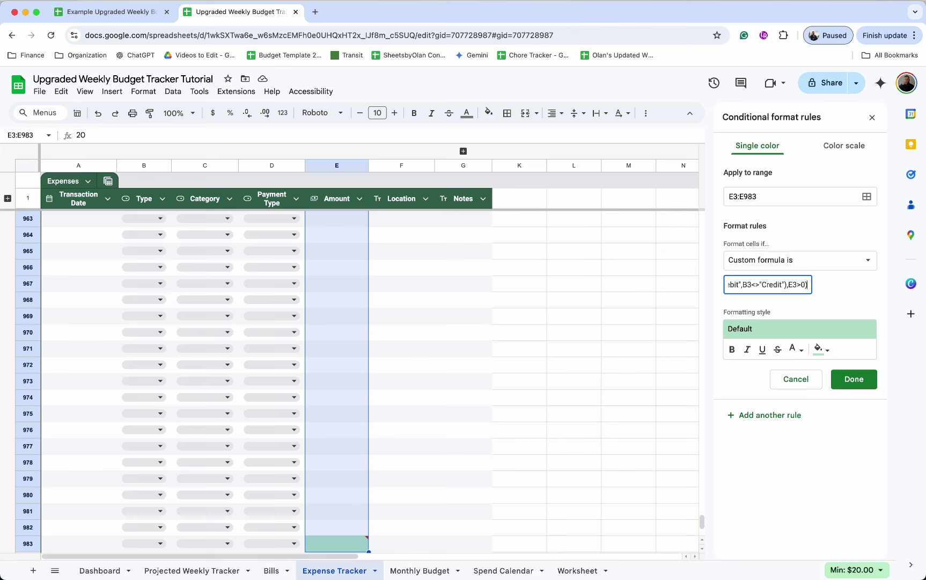
Step: Give the second Amount rule, for rows that are neither Debit nor Credit, a dark red fill with white text and save it
{"action": "left_click", "coordinate": [821, 349]}
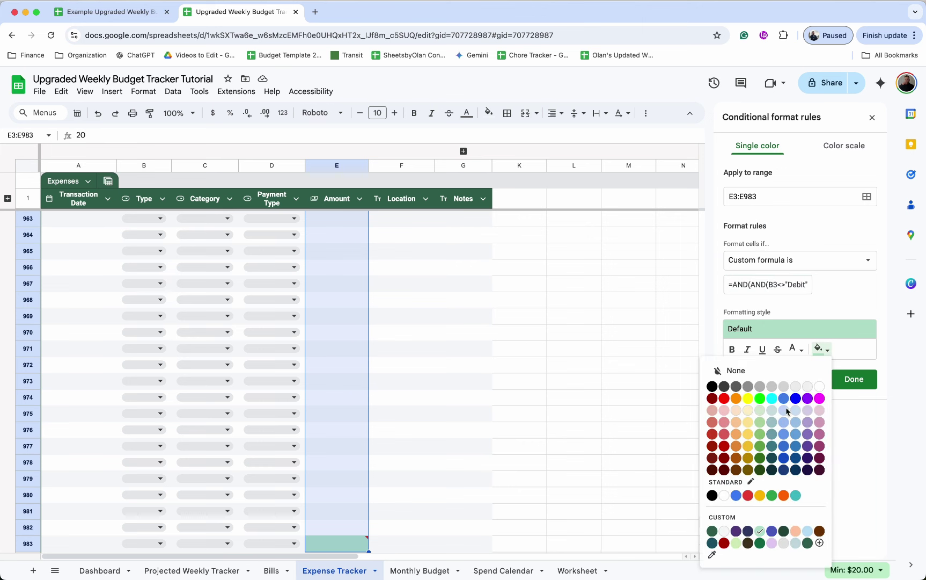
{"action": "left_click", "coordinate": [725, 452]}
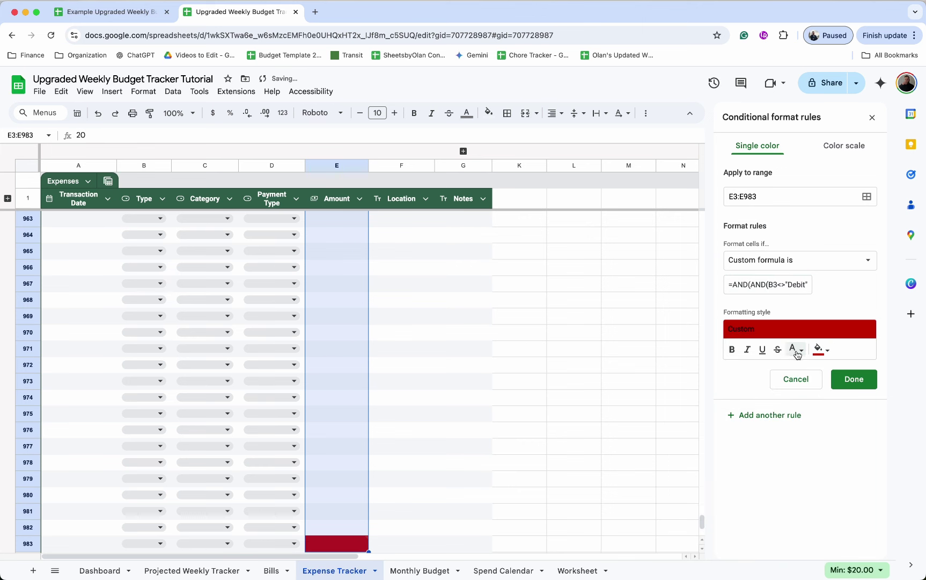
{"action": "left_click", "coordinate": [797, 350]}
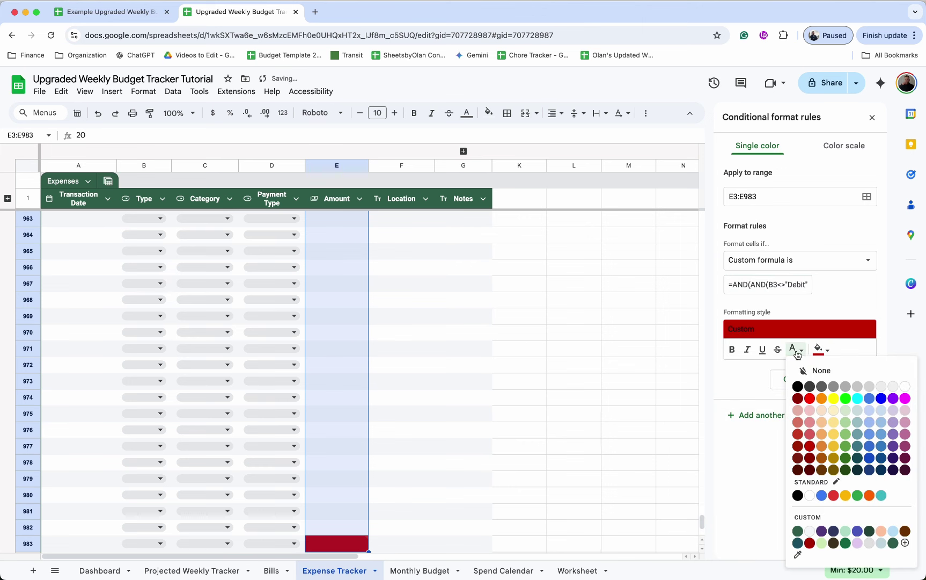
{"action": "left_click", "coordinate": [905, 387]}
{"action": "left_click", "coordinate": [855, 378]}
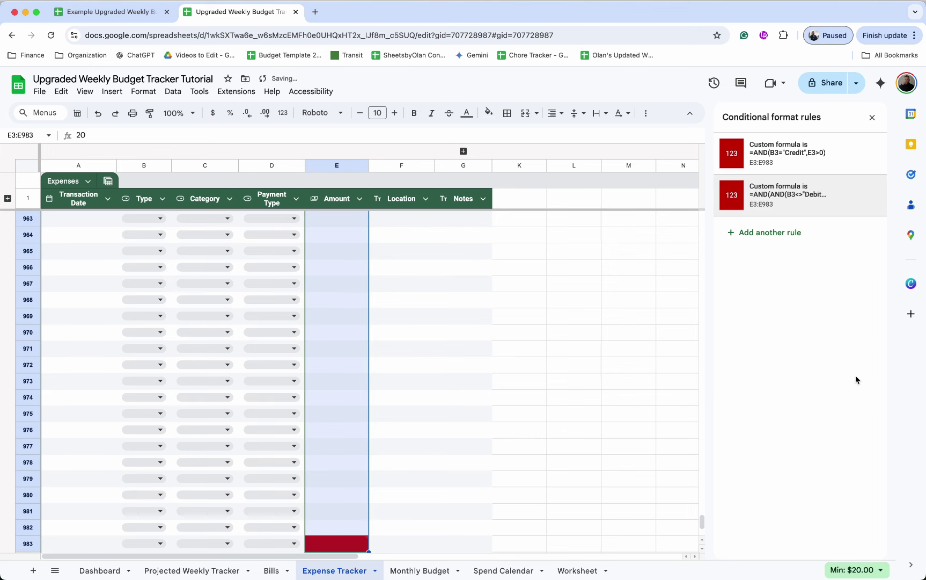
Step: Clear the contents of the red-highlighted Amount cell E983
{"action": "left_click", "coordinate": [418, 397]}
{"action": "left_click", "coordinate": [356, 537]}
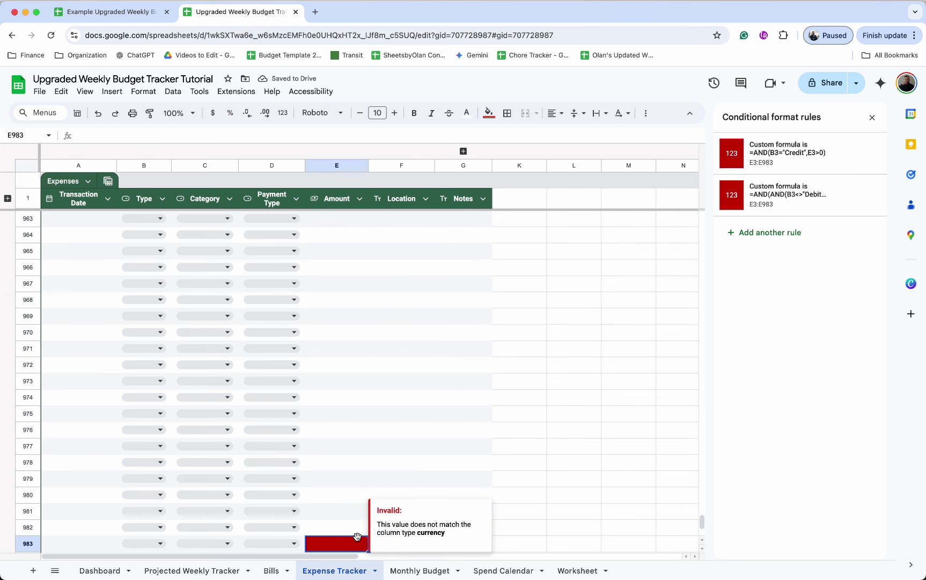
{"action": "scroll", "coordinate": [345, 548], "scroll_direction": "down", "scroll_amount": 2}
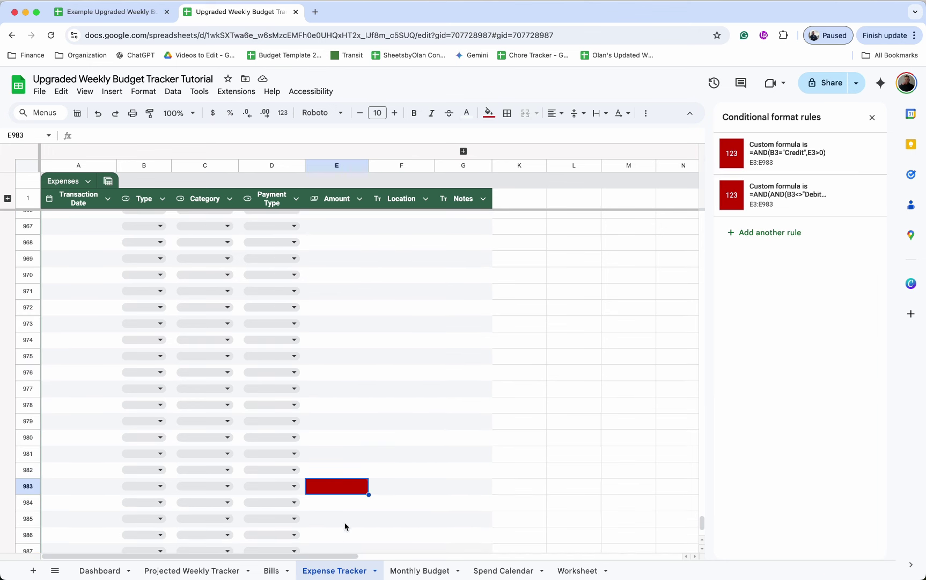
{"action": "key", "text": "Delete"}
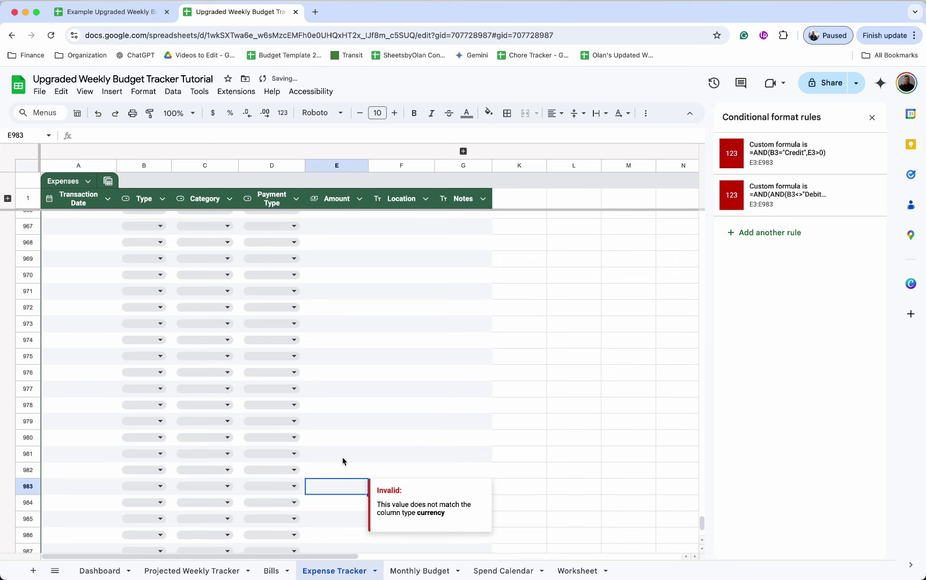
{"action": "left_click", "coordinate": [336, 441]}
Step: Test the Amount rules by entering 45 in E924 and setting that row's Type to Debit
{"action": "scroll", "coordinate": [336, 441], "scroll_direction": "up", "scroll_amount": 15}
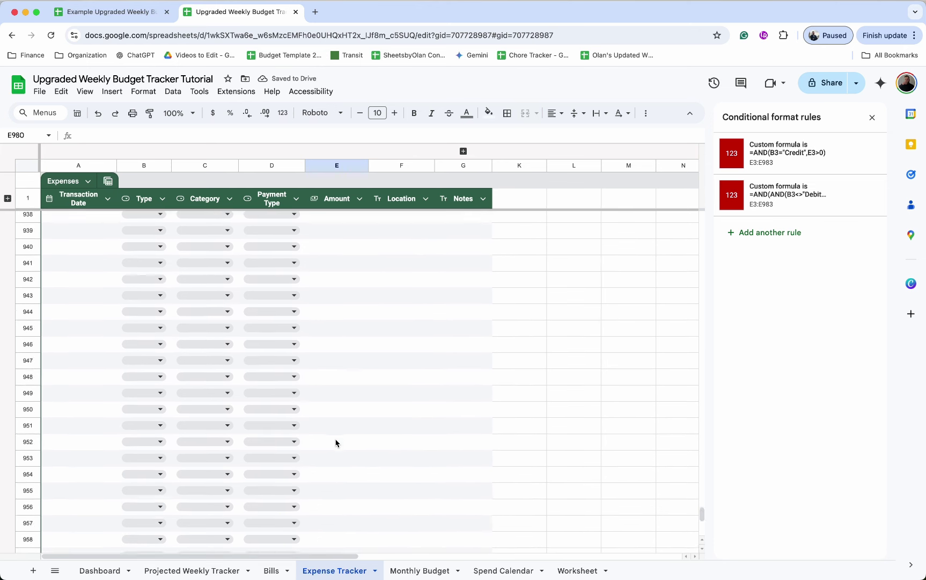
{"action": "left_click", "coordinate": [336, 351]}
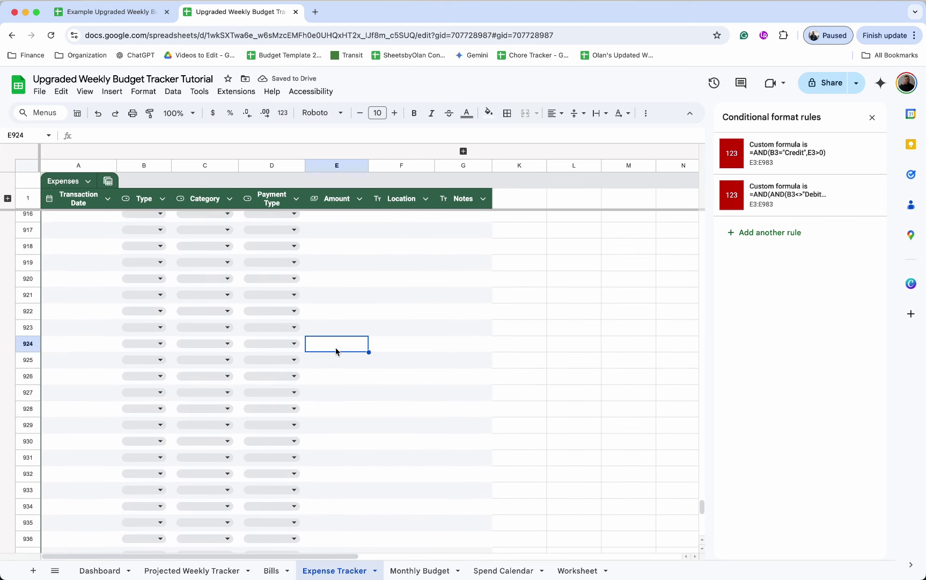
{"action": "key", "text": "Return"}
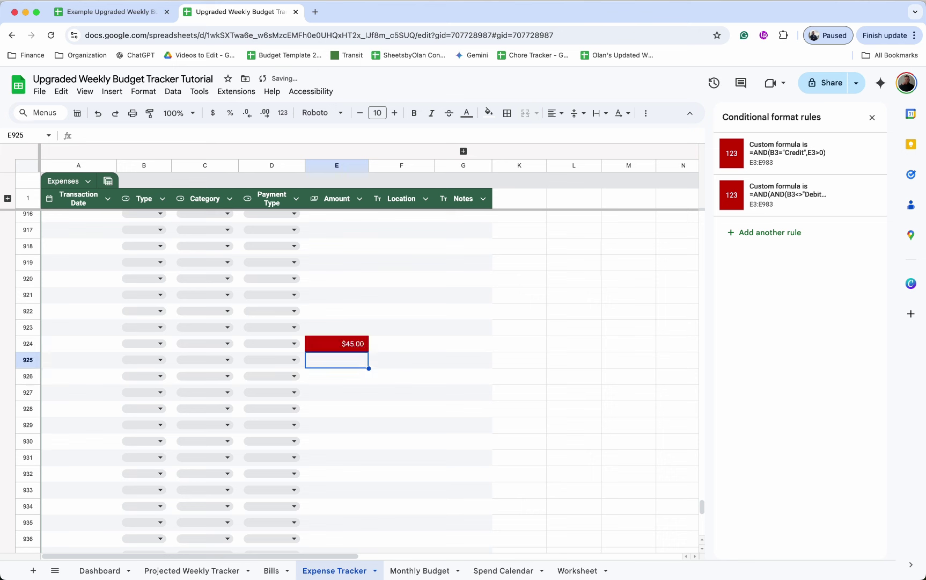
{"action": "left_click", "coordinate": [335, 343]}
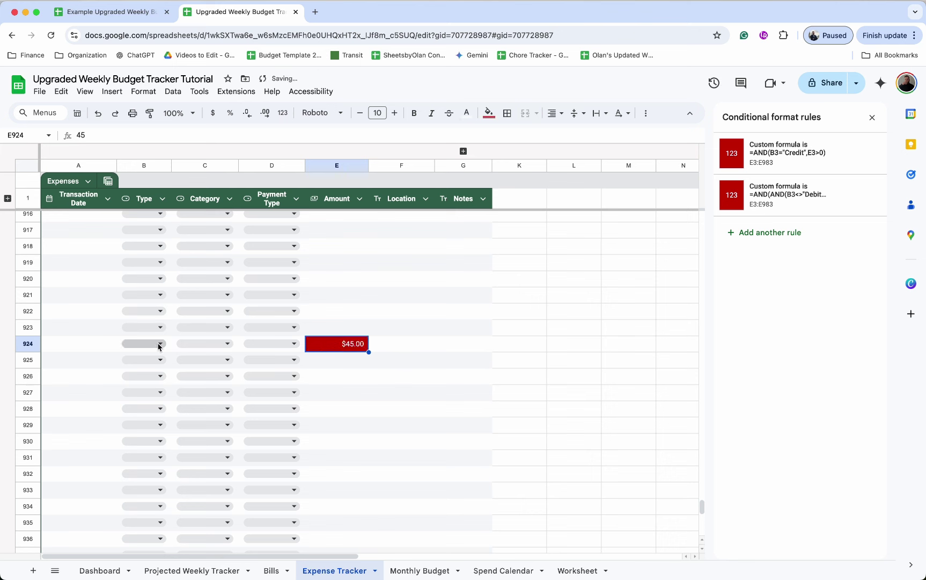
{"action": "left_click", "coordinate": [159, 344]}
{"action": "left_click", "coordinate": [133, 465]}
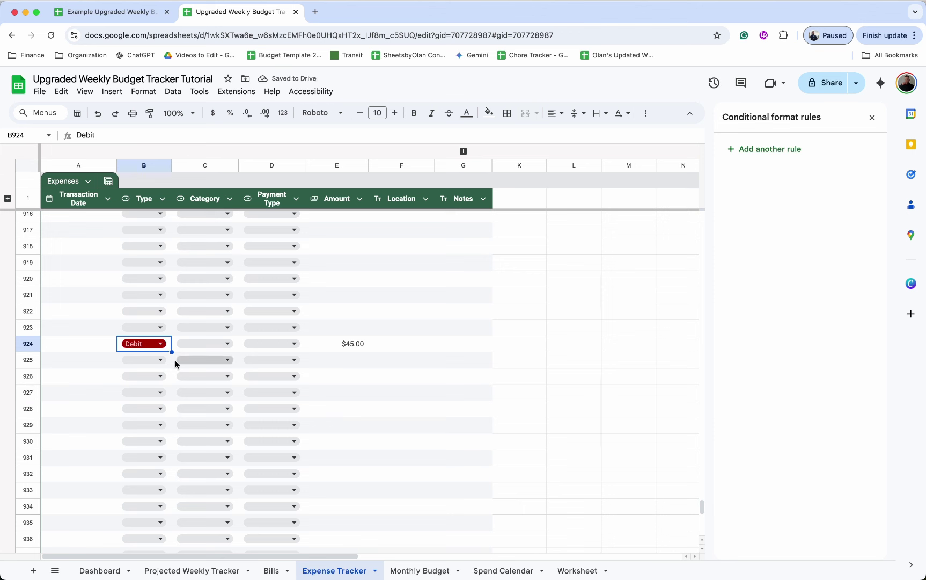
Step: Change row 924's Type to Credit and set its Amount to -45 to test the Credit rule
{"action": "left_click", "coordinate": [149, 347]}
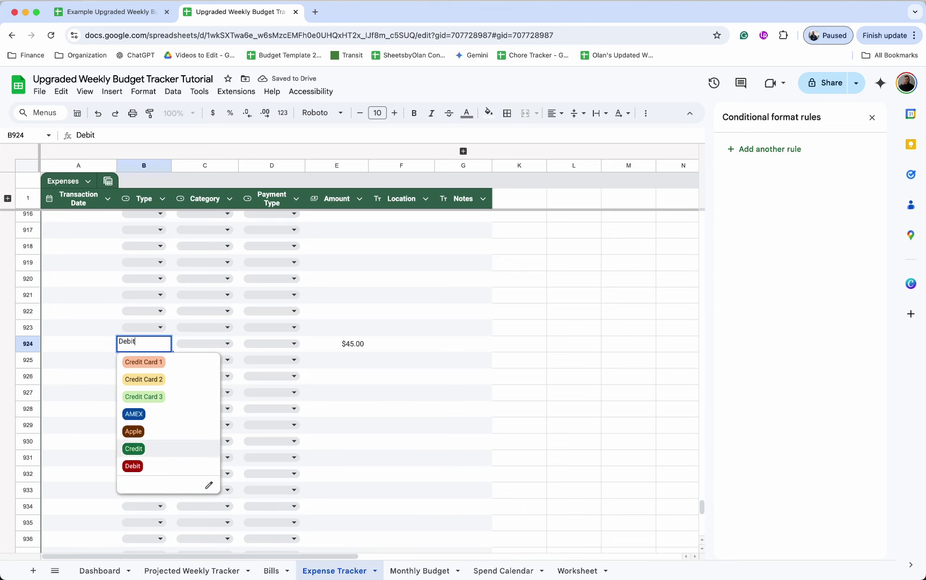
{"action": "left_click", "coordinate": [138, 442]}
{"action": "double_click", "coordinate": [358, 348]}
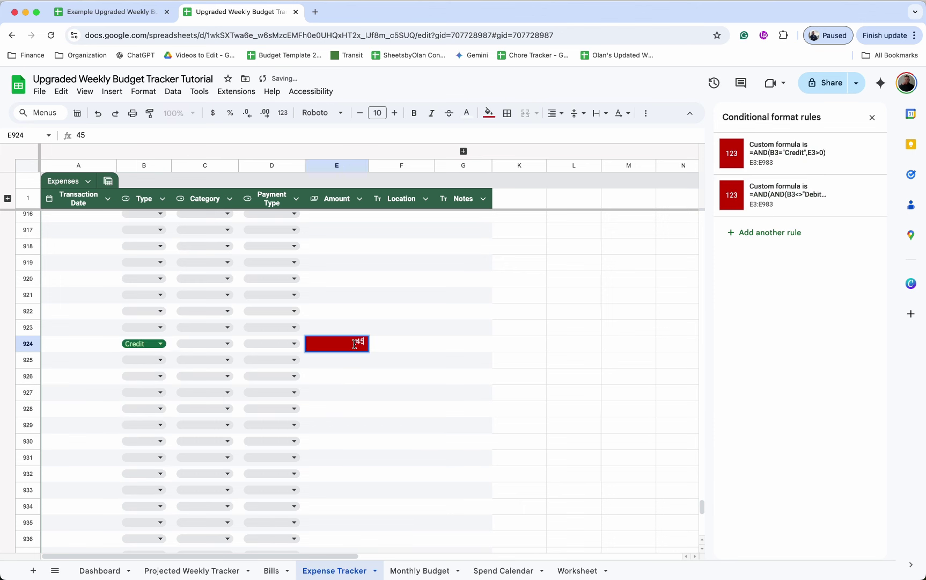
{"action": "key", "text": "Return"}
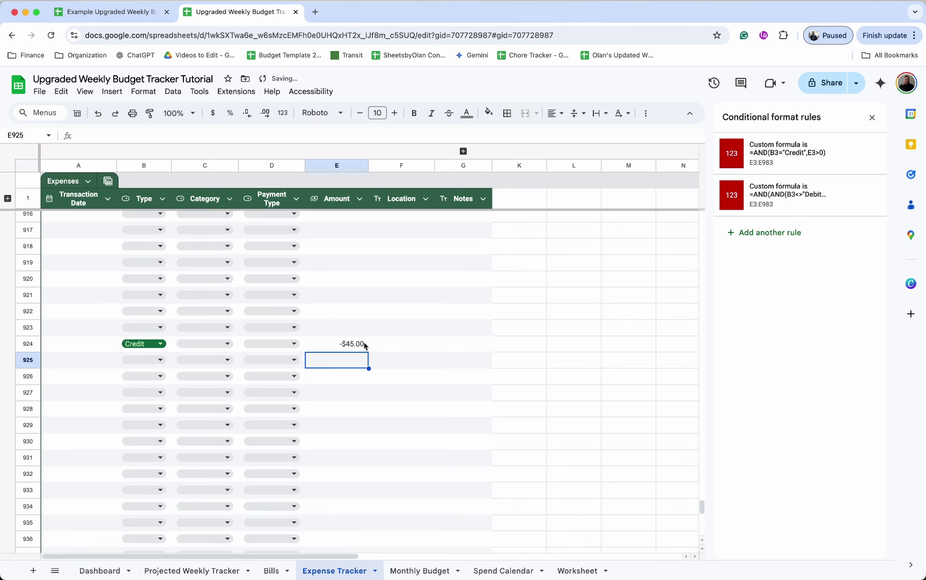
{"action": "left_click", "coordinate": [365, 345]}
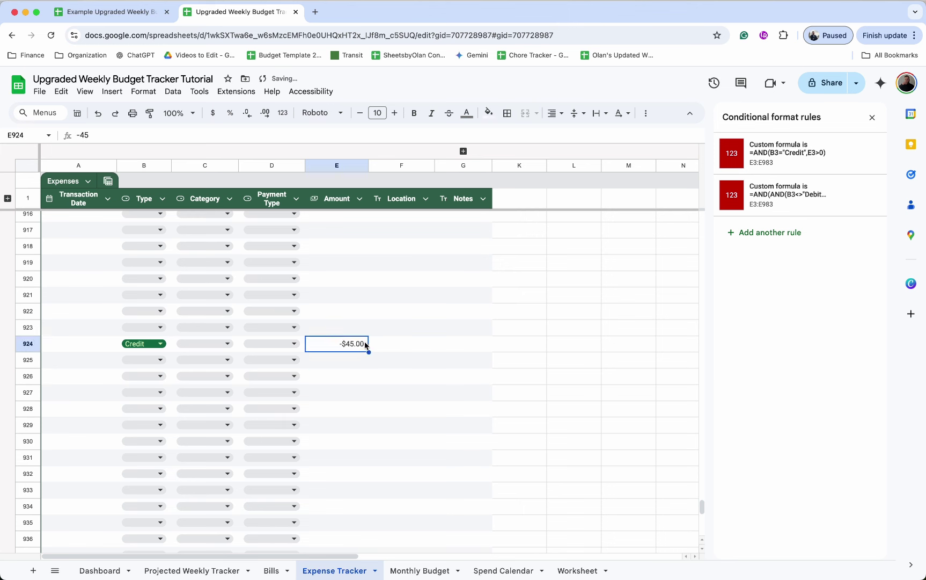
Step: Clear the test Type and Amount entries in row 924 and close the conditional format rules
{"action": "left_click", "coordinate": [171, 345]}
{"action": "key", "text": "BackSpace"}
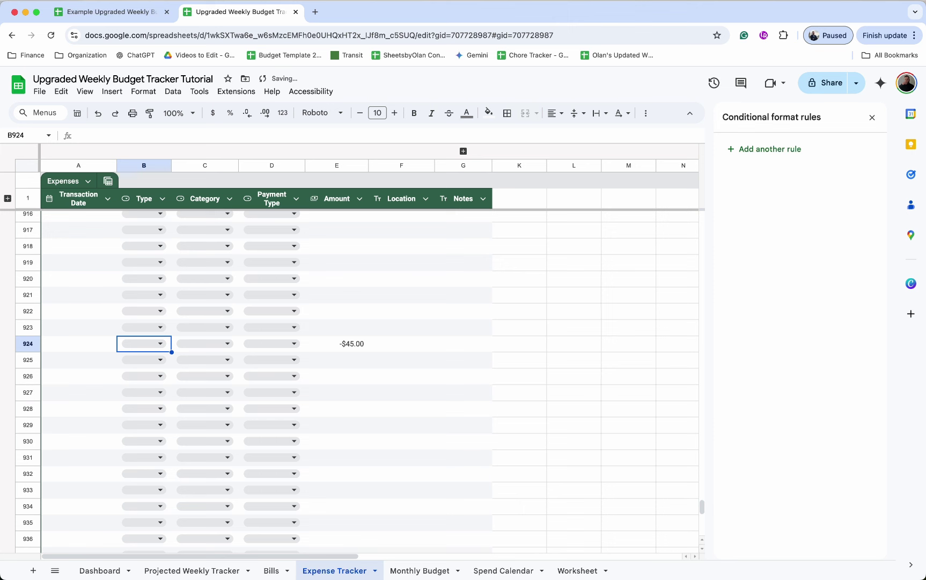
{"action": "left_click", "coordinate": [352, 348]}
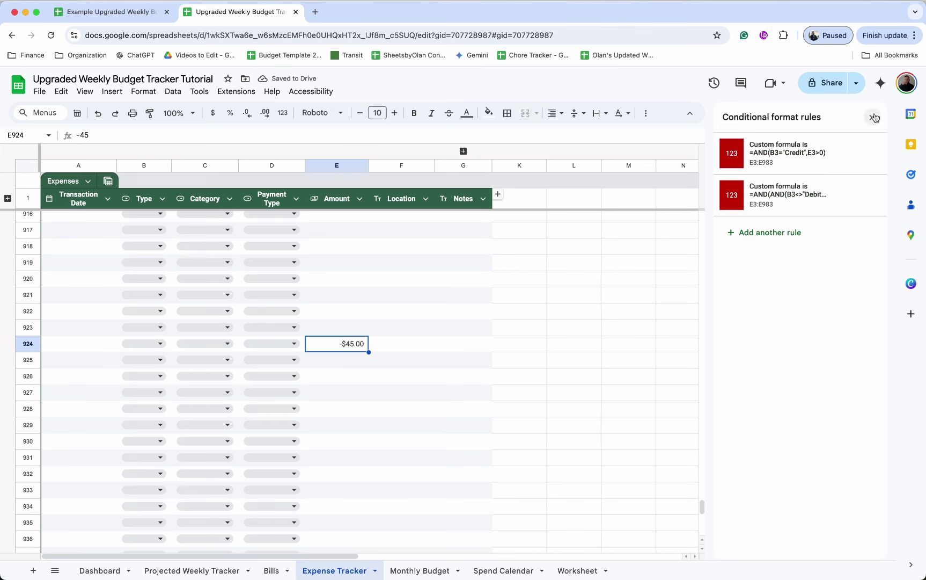
{"action": "left_click", "coordinate": [874, 118]}
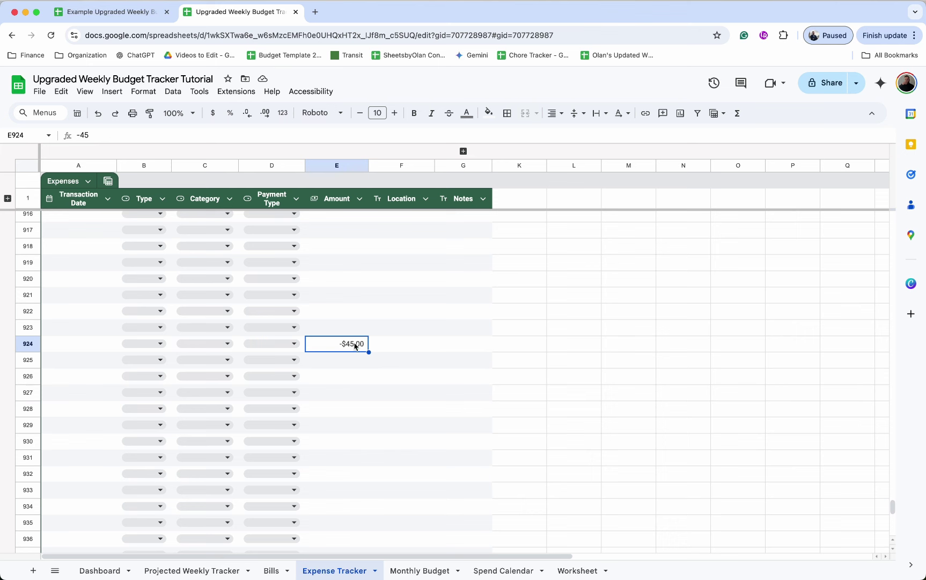
{"action": "key", "text": "BackSpace"}
Step: On the Projected Weekly Tracker sheet, narrow column C to a thin spacer and widen columns A and B equally
{"action": "left_click", "coordinate": [200, 572]}
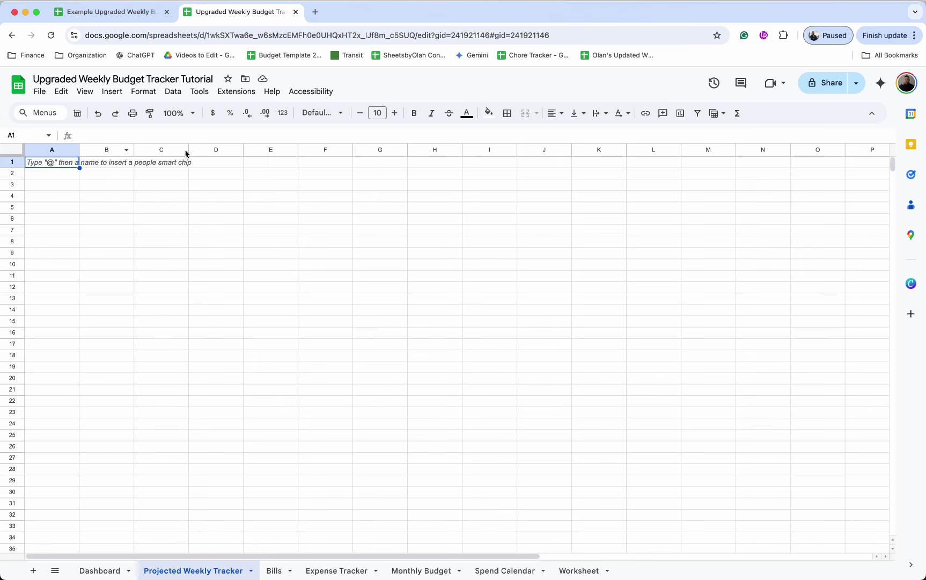
{"action": "left_click_drag", "start_coordinate": [189, 150], "coordinate": [142, 150]}
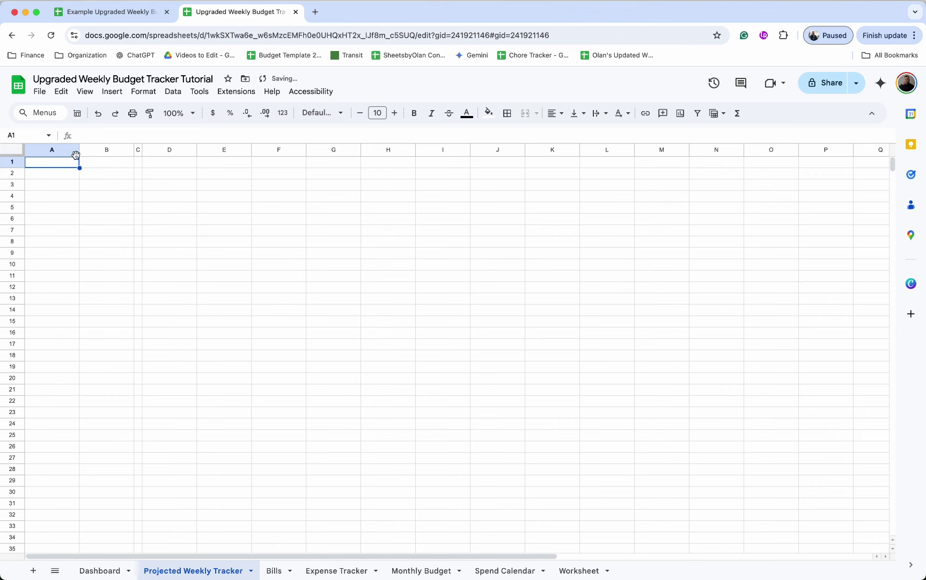
{"action": "left_click_drag", "start_coordinate": [66, 151], "coordinate": [100, 150]}
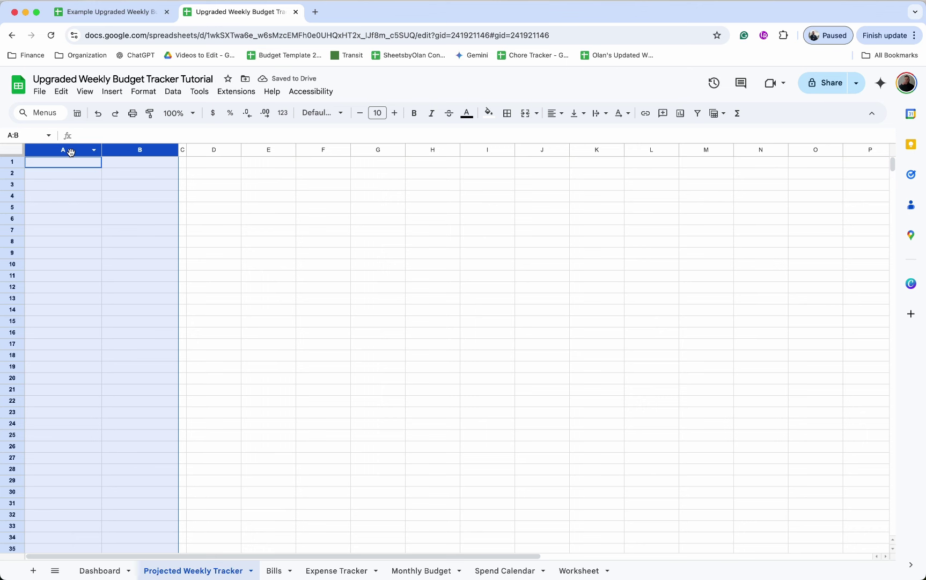
{"action": "left_click_drag", "start_coordinate": [102, 151], "coordinate": [130, 168]}
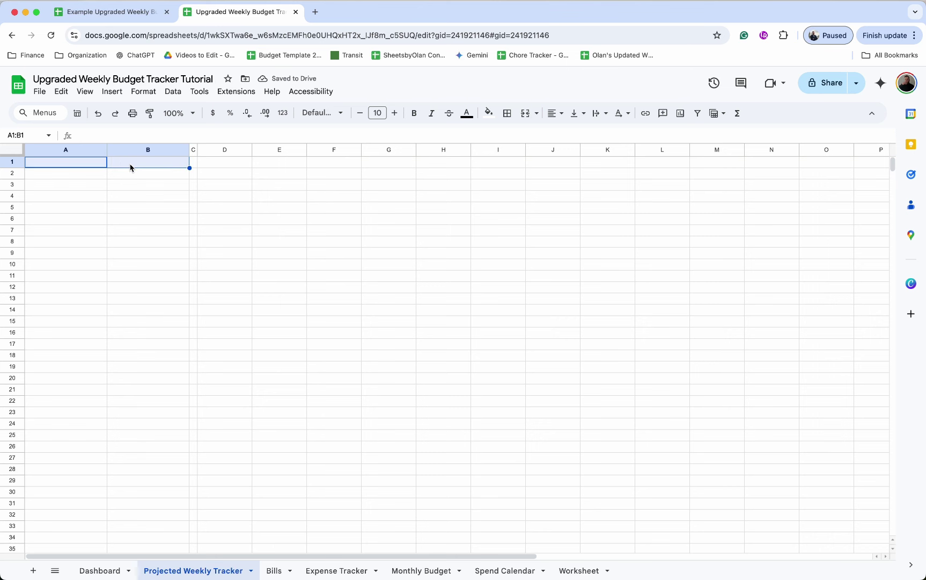
Step: Add a data validation rule to A1:B1 that accepts only a valid date and rejects invalid input
{"action": "left_click", "coordinate": [173, 92]}
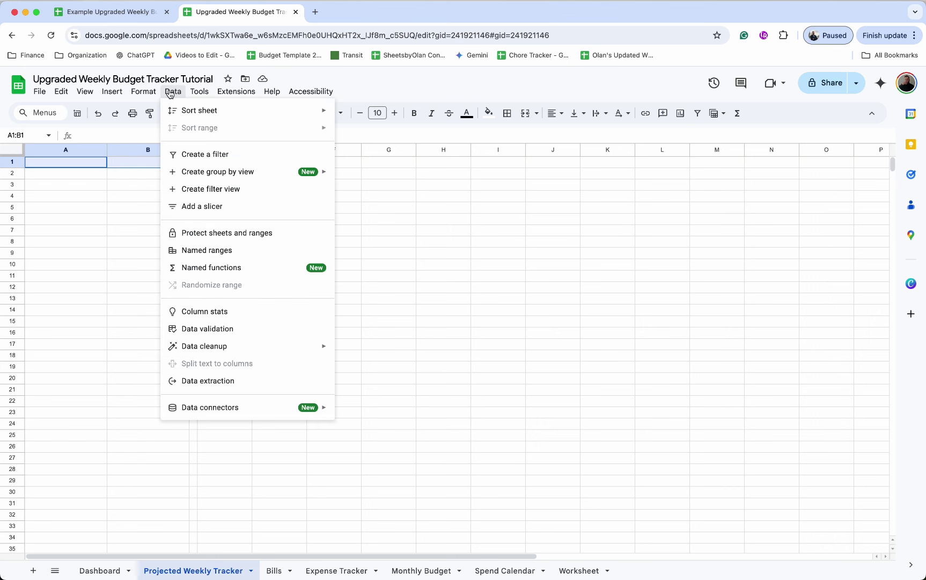
{"action": "left_click", "coordinate": [231, 329]}
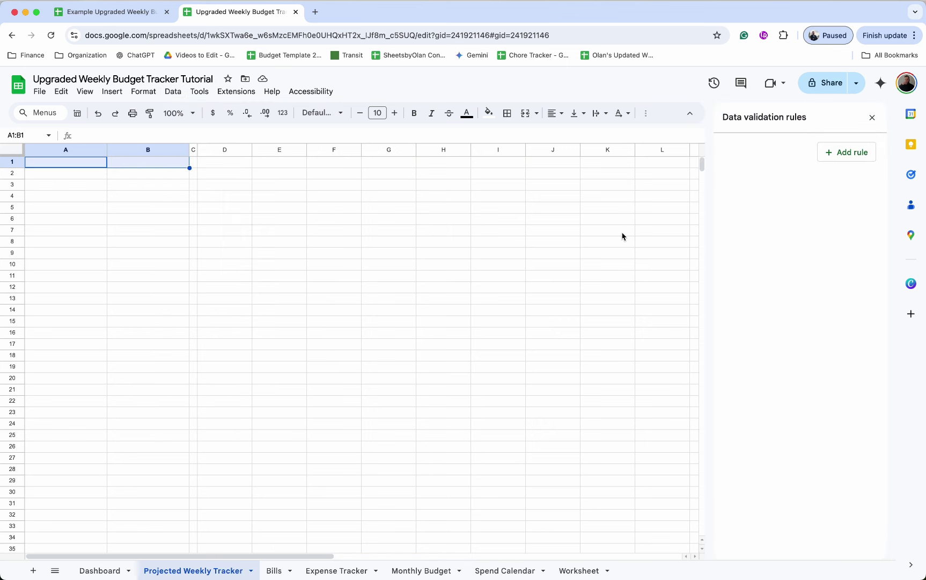
{"action": "left_click", "coordinate": [846, 154]}
{"action": "left_click", "coordinate": [795, 211]}
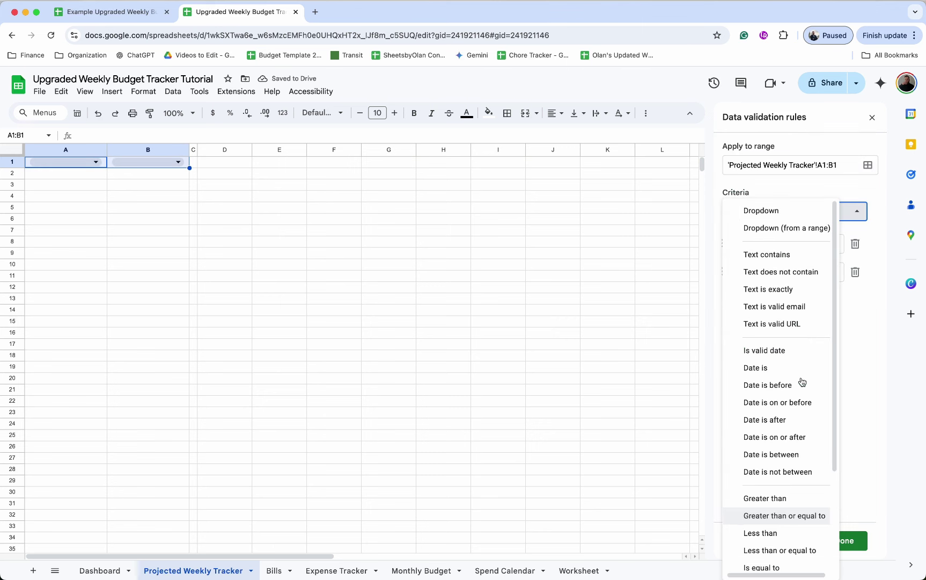
{"action": "left_click", "coordinate": [784, 348]}
{"action": "left_click", "coordinate": [760, 333]}
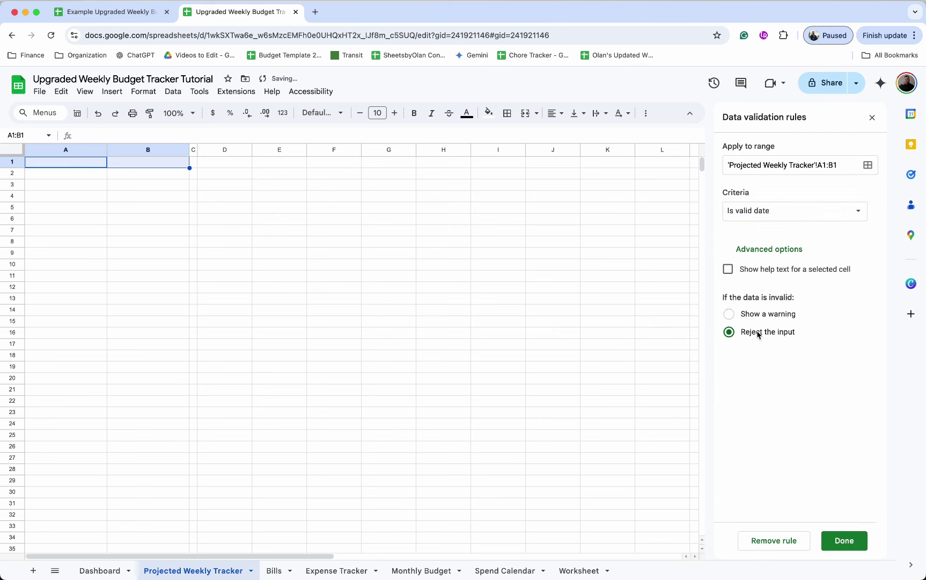
{"action": "left_click", "coordinate": [846, 539]}
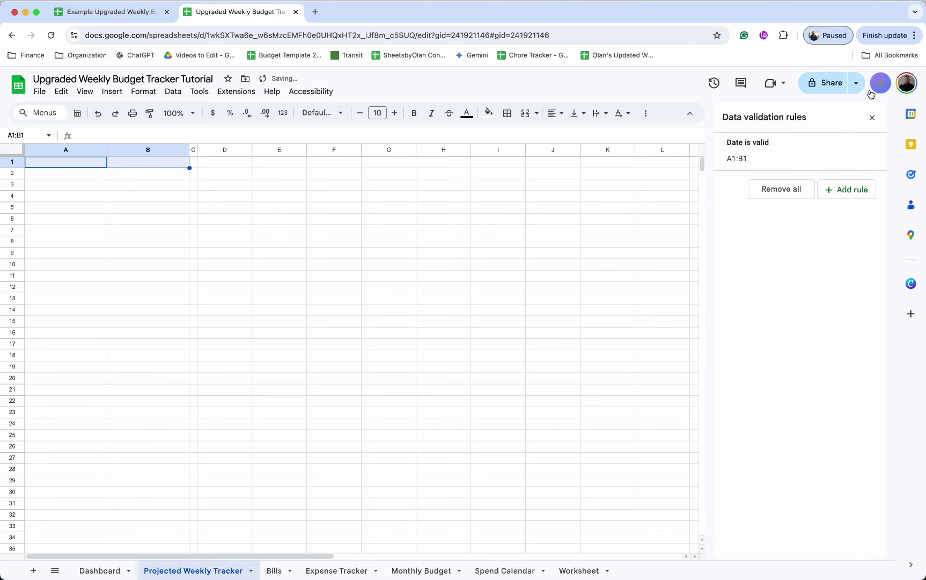
{"action": "left_click", "coordinate": [872, 117]}
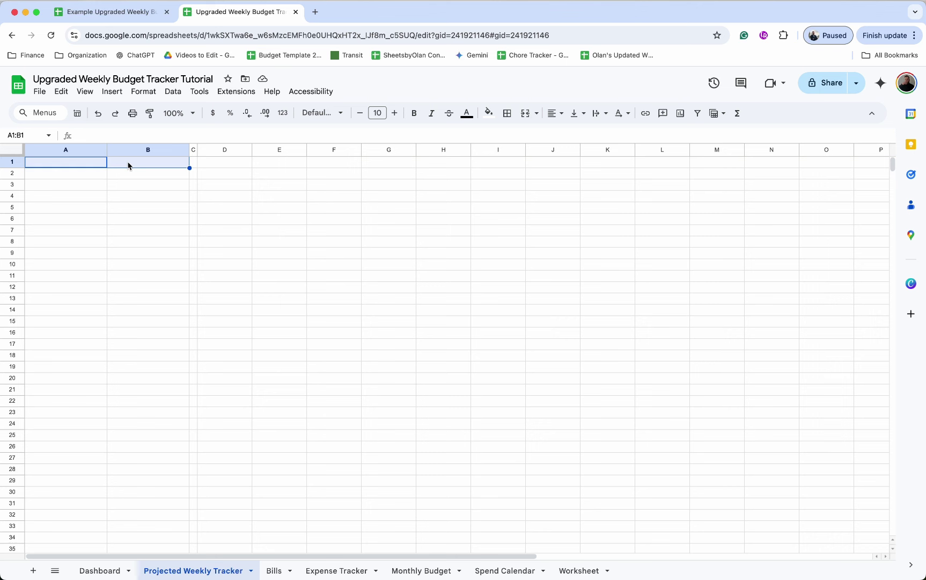
Step: Give the header cells A1:B1 a dark green fill and white text
{"action": "left_click", "coordinate": [489, 113]}
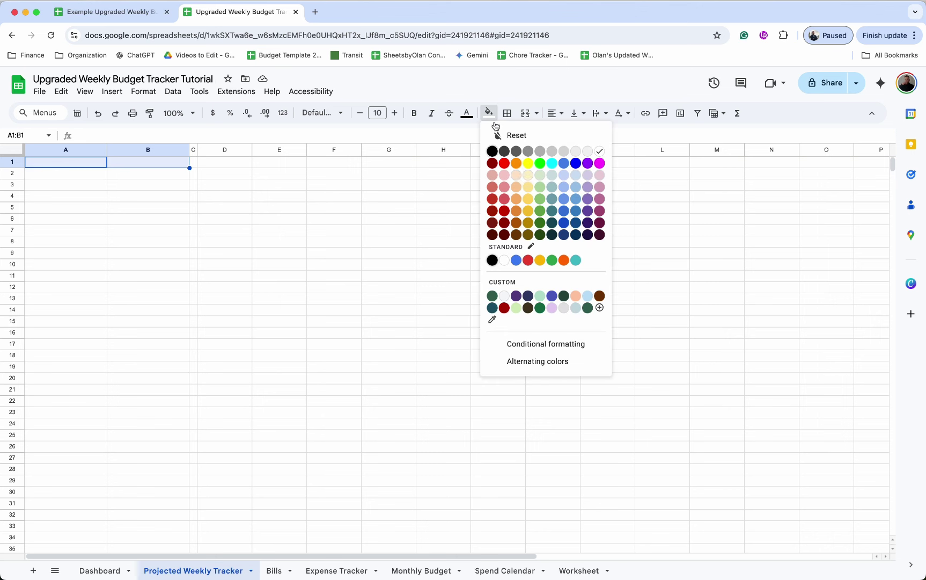
{"action": "left_click", "coordinate": [539, 228]}
{"action": "left_click", "coordinate": [467, 114]}
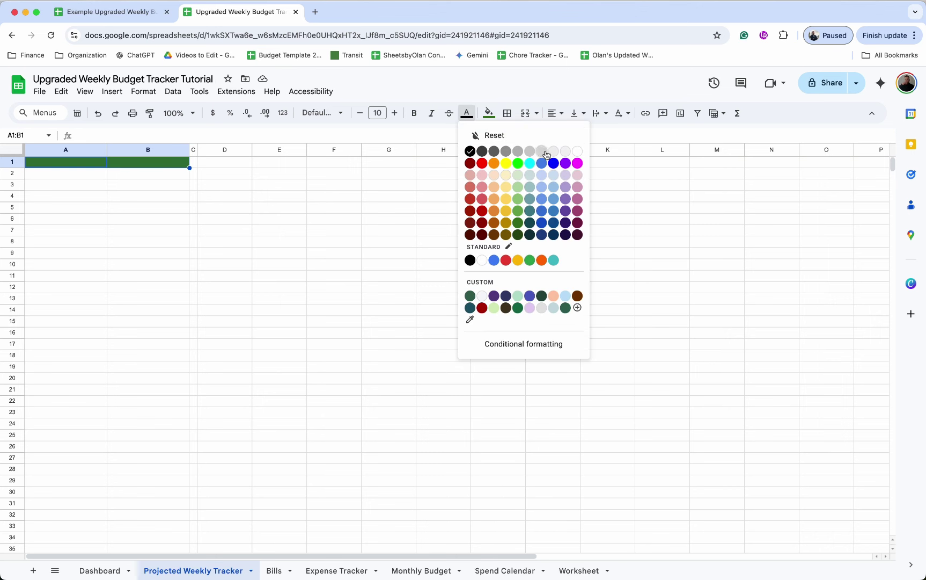
{"action": "left_click", "coordinate": [578, 154]}
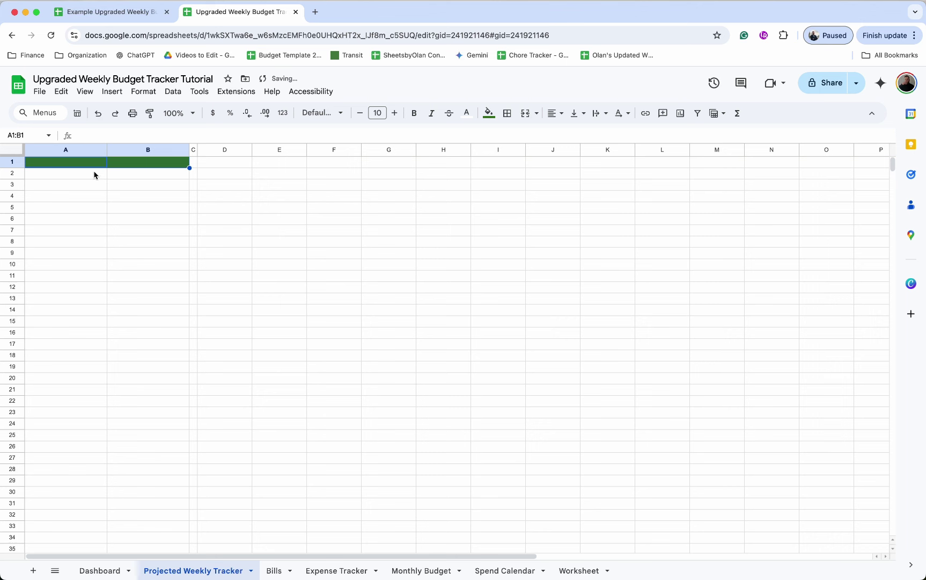
Step: Freeze row 1 of the Projected Weekly Tracker and check that the header stays in place
{"action": "left_click_drag", "start_coordinate": [12, 155], "coordinate": [11, 169]}
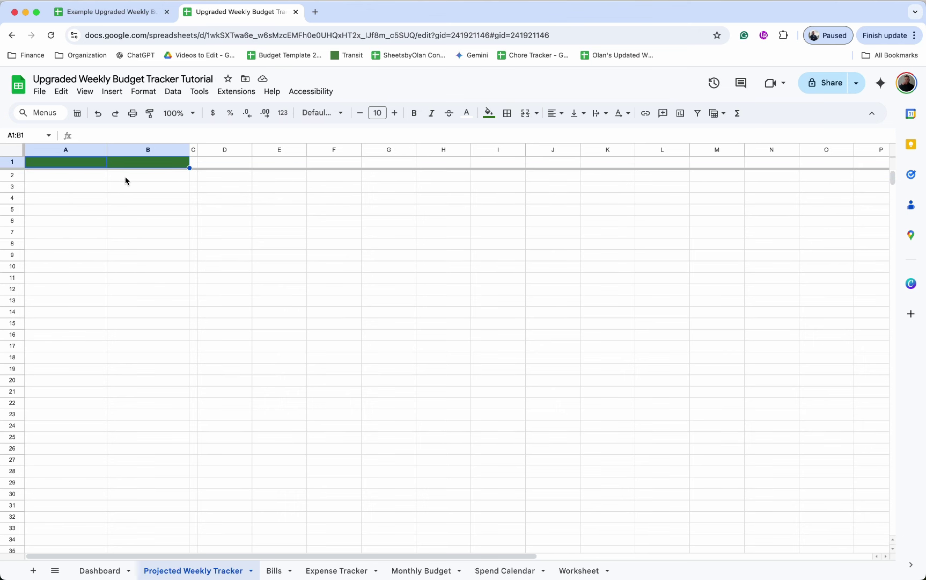
{"action": "scroll", "coordinate": [119, 192], "scroll_direction": "down", "scroll_amount": 5}
{"action": "scroll", "coordinate": [120, 191], "scroll_direction": "down", "scroll_amount": 20}
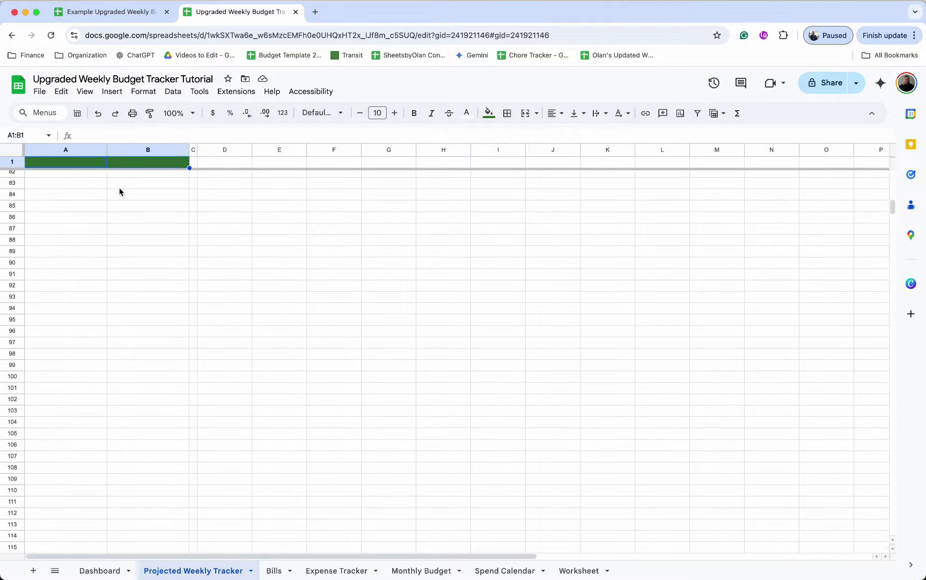
{"action": "scroll", "coordinate": [119, 192], "scroll_direction": "up", "scroll_amount": 20}
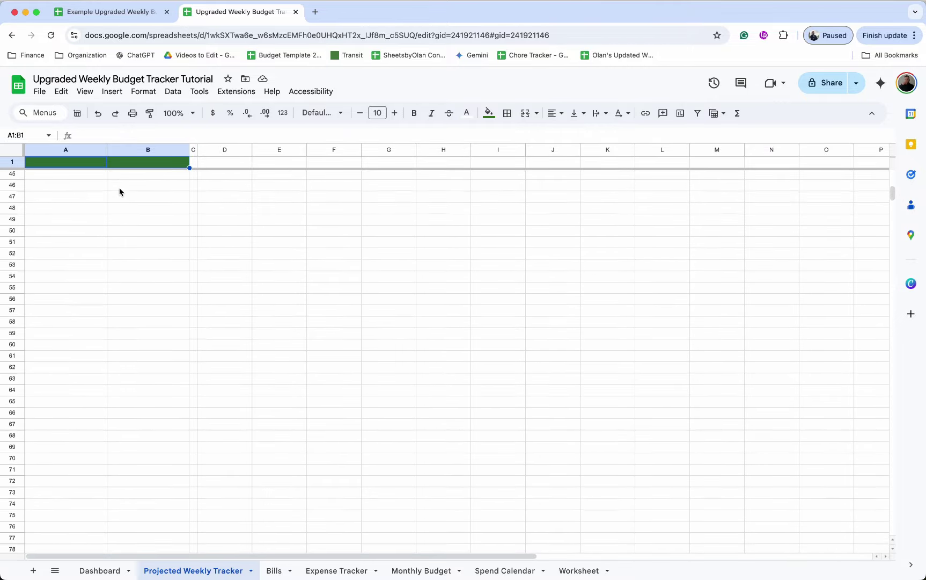
Step: Compare the A2:B7 block with the Pay Type rows of the Bills sheet's Pay table, including its Total row
{"action": "left_click_drag", "start_coordinate": [59, 179], "coordinate": [172, 238]}
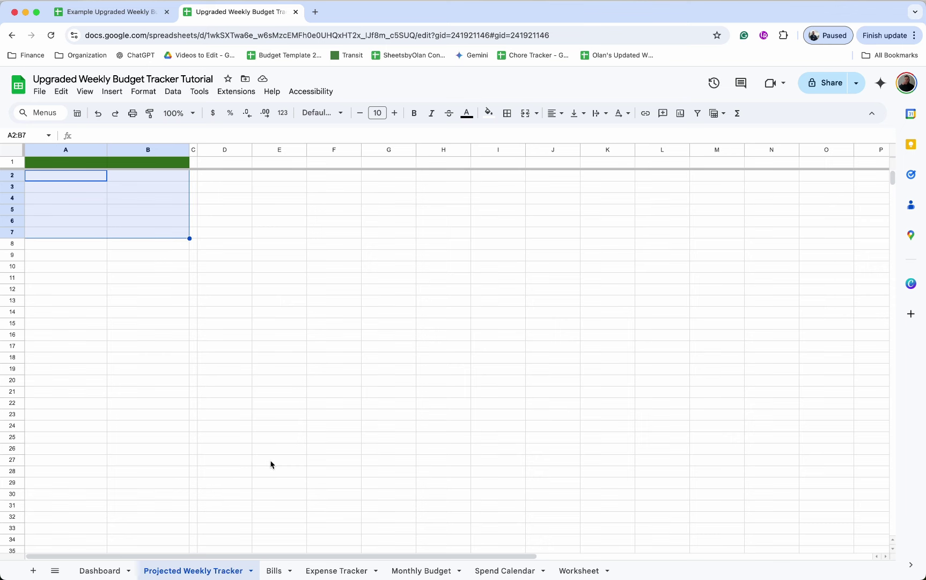
{"action": "left_click", "coordinate": [275, 570]}
{"action": "left_click_drag", "start_coordinate": [330, 229], "coordinate": [323, 324]}
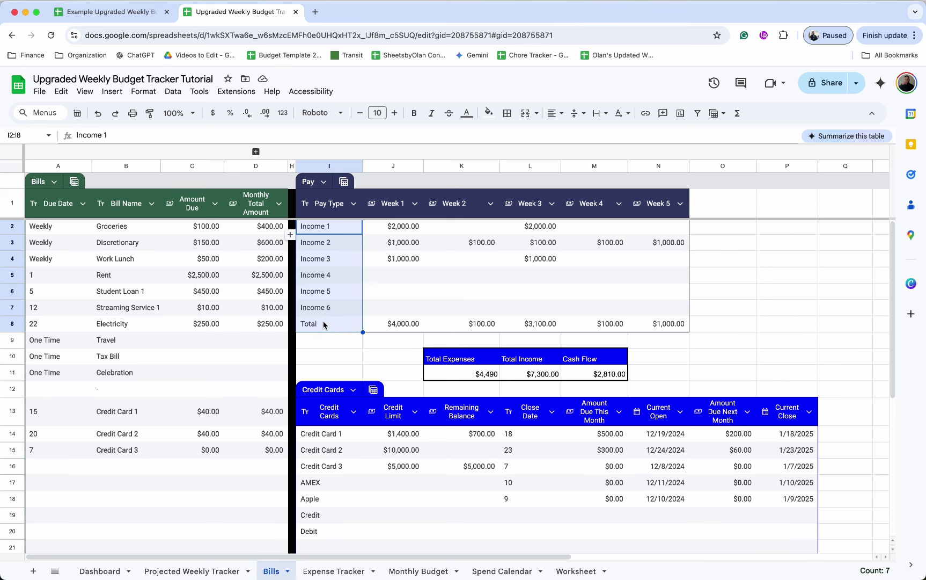
{"action": "left_click", "coordinate": [325, 308]}
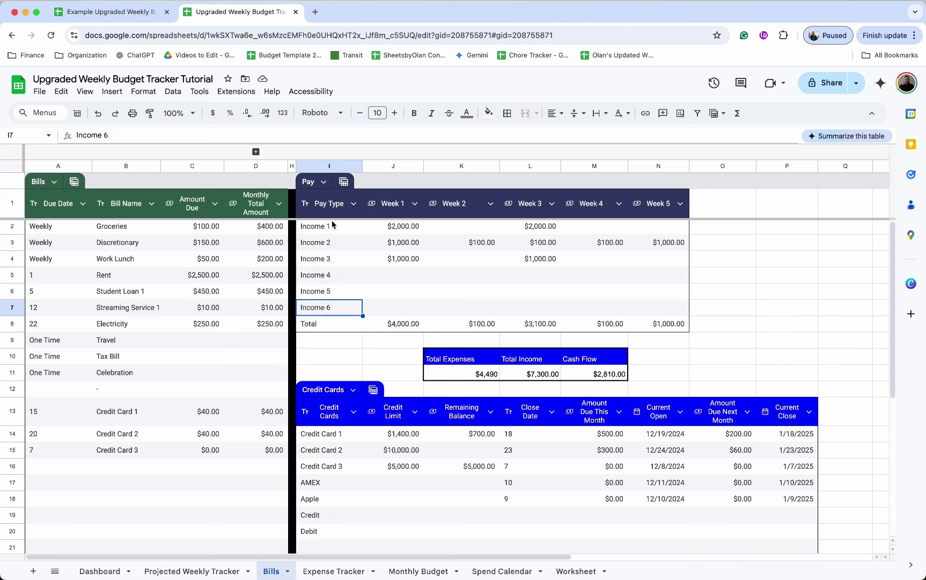
{"action": "left_click_drag", "start_coordinate": [332, 226], "coordinate": [324, 308]}
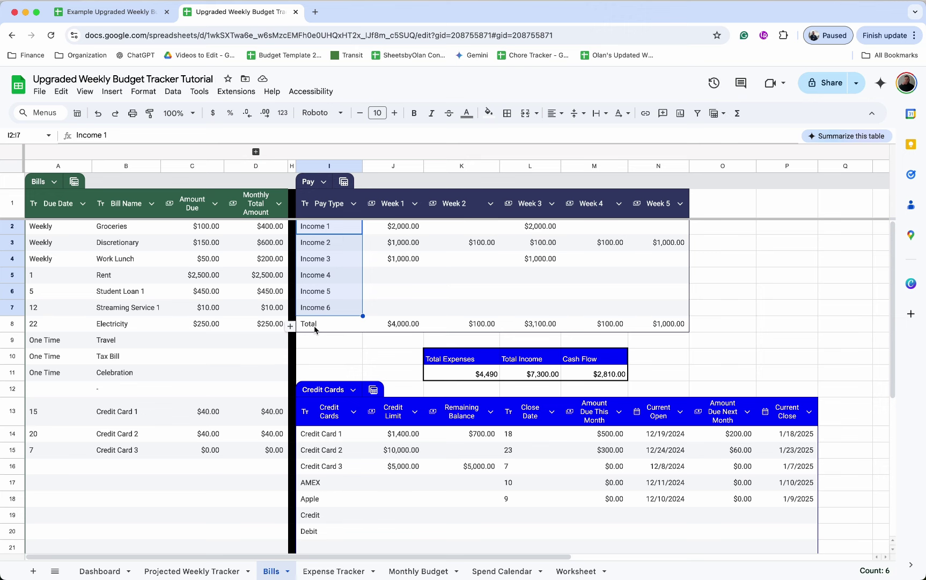
{"action": "left_click", "coordinate": [194, 571]}
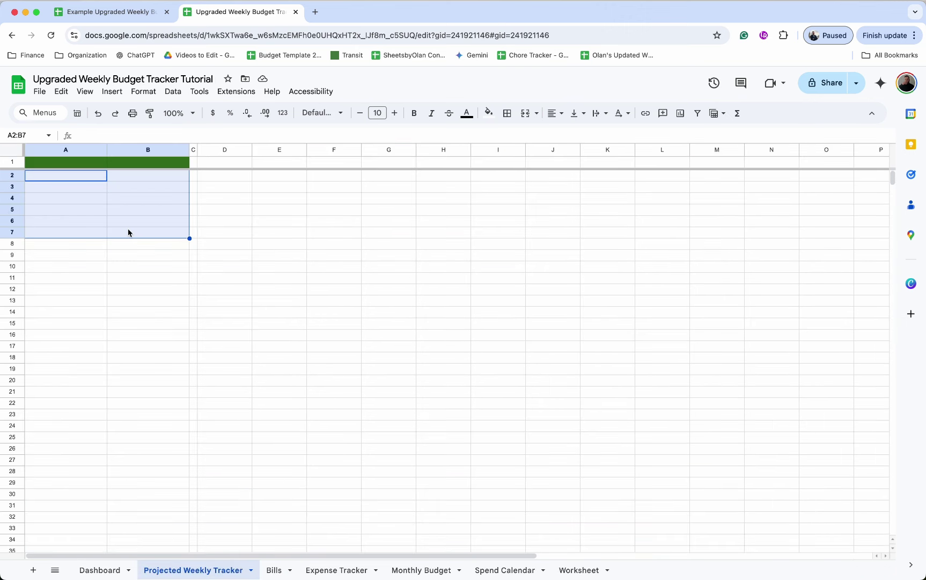
Step: Fill the block A2:B8 under the header on the Projected Weekly Tracker with light green
{"action": "left_click", "coordinate": [128, 228]}
{"action": "left_click_drag", "start_coordinate": [89, 178], "coordinate": [77, 249]}
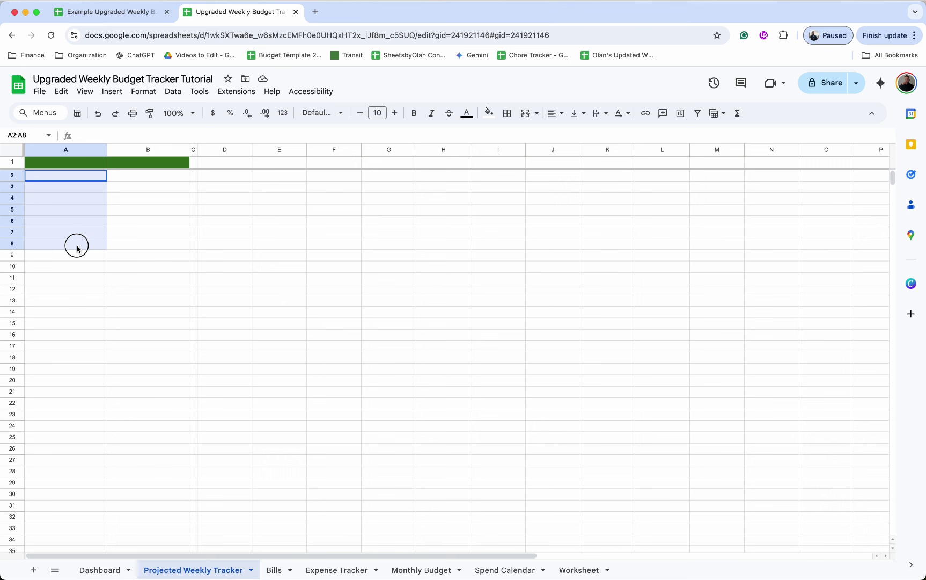
{"action": "left_click_drag", "start_coordinate": [77, 248], "coordinate": [149, 243]}
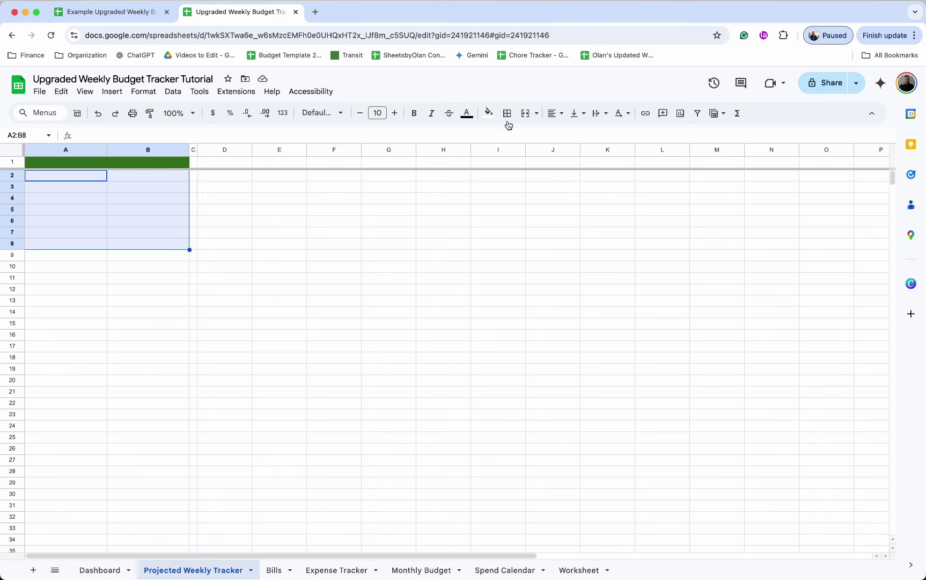
{"action": "left_click", "coordinate": [489, 113]}
{"action": "left_click", "coordinate": [539, 199]}
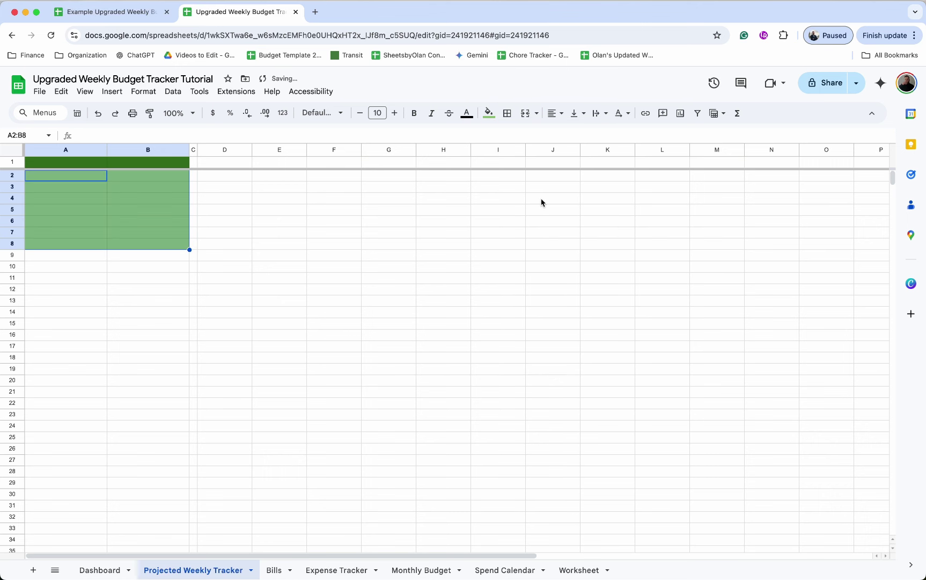
Step: Enter the formula =INDEX(Pay[Pay Type],1,0) in A2 to pull in the first pay type
{"action": "left_click", "coordinate": [99, 177]}
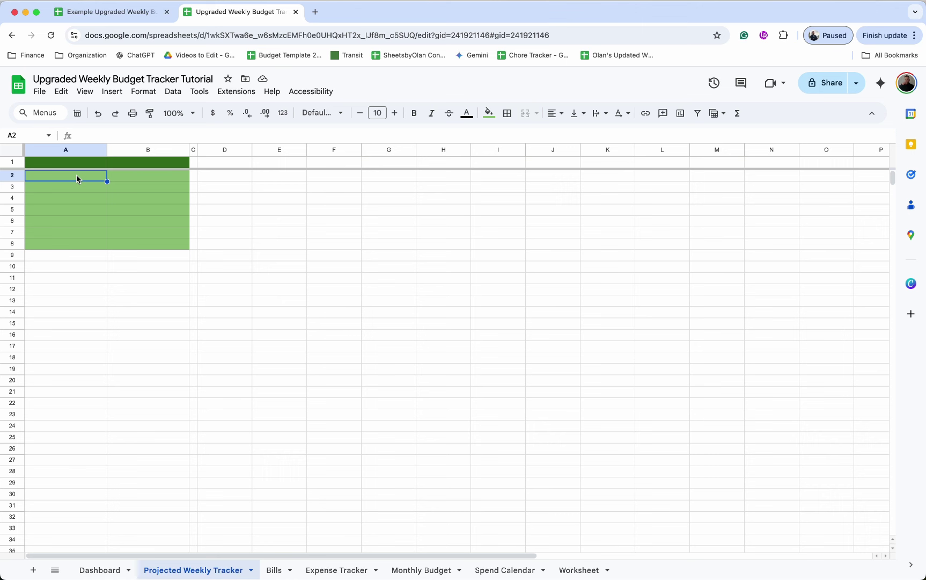
{"action": "type", "text": "=I"}
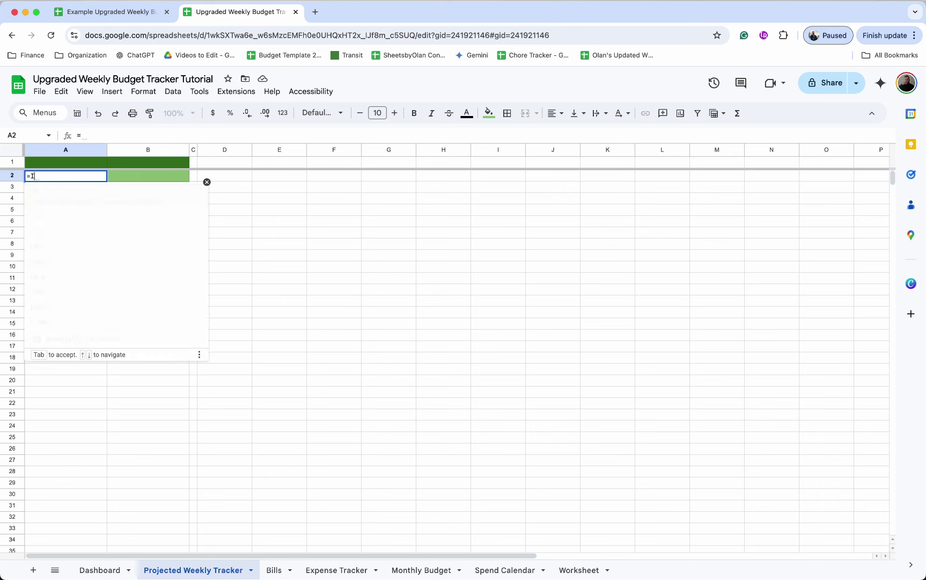
{"action": "type", "text": "NDEX("}
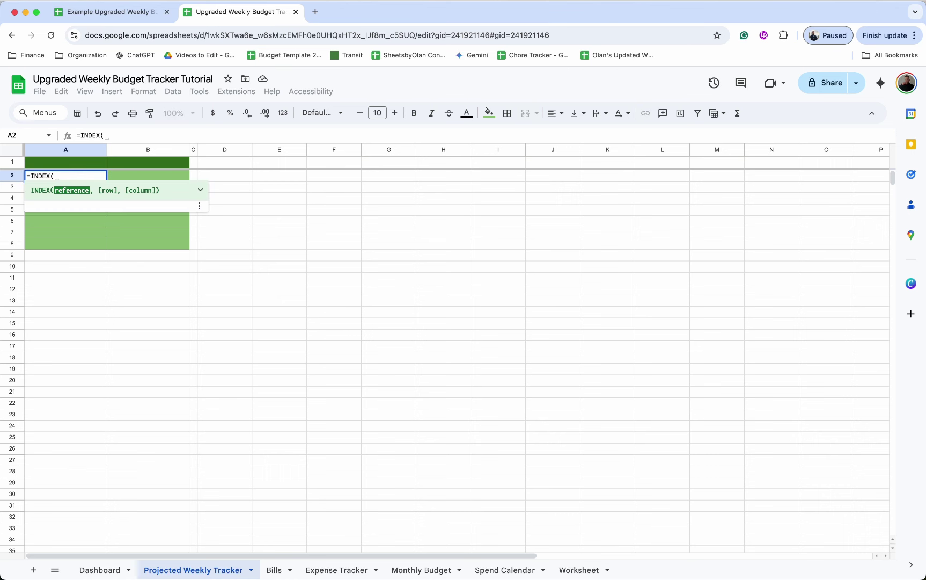
{"action": "type", "text": "pa"}
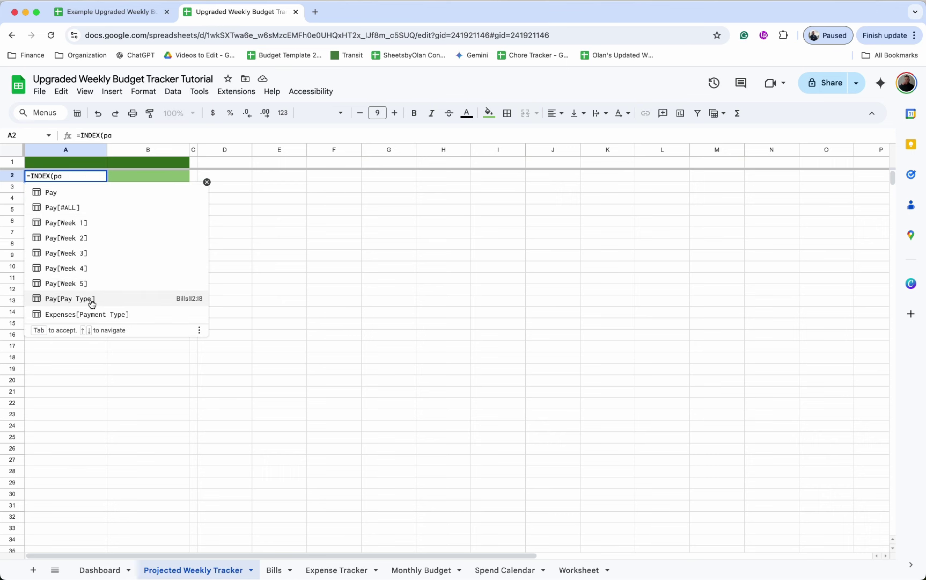
{"action": "left_click", "coordinate": [92, 304]}
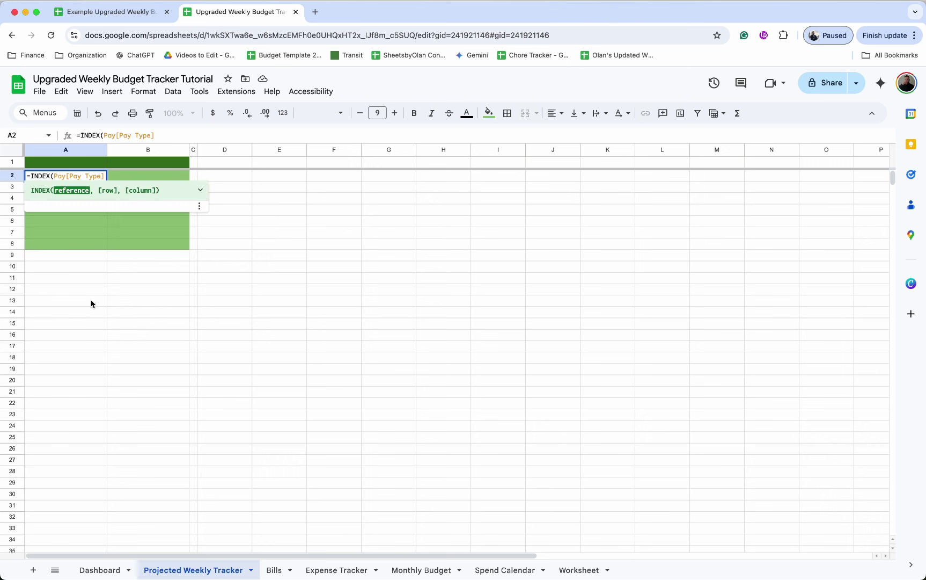
{"action": "type", "text": ",1,0"}
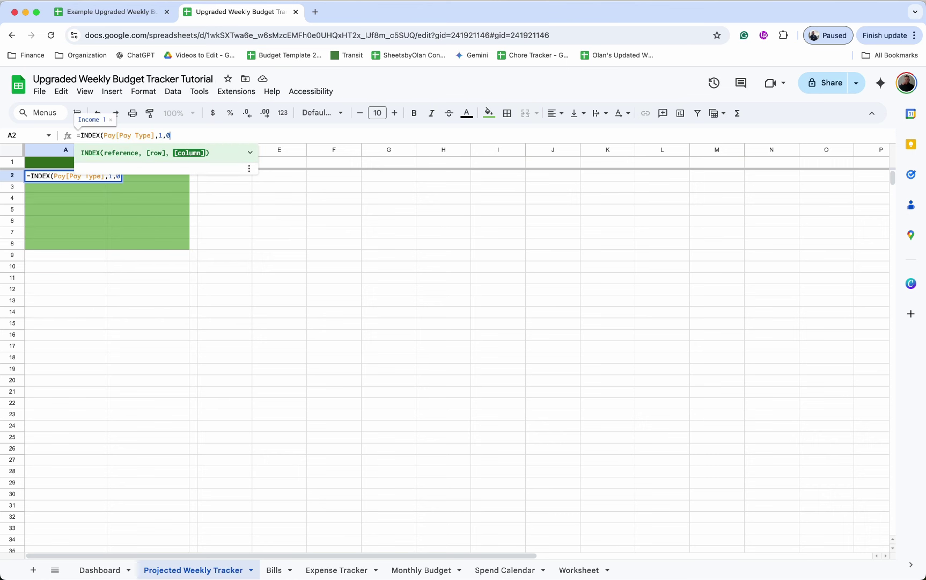
{"action": "key", "text": "Return"}
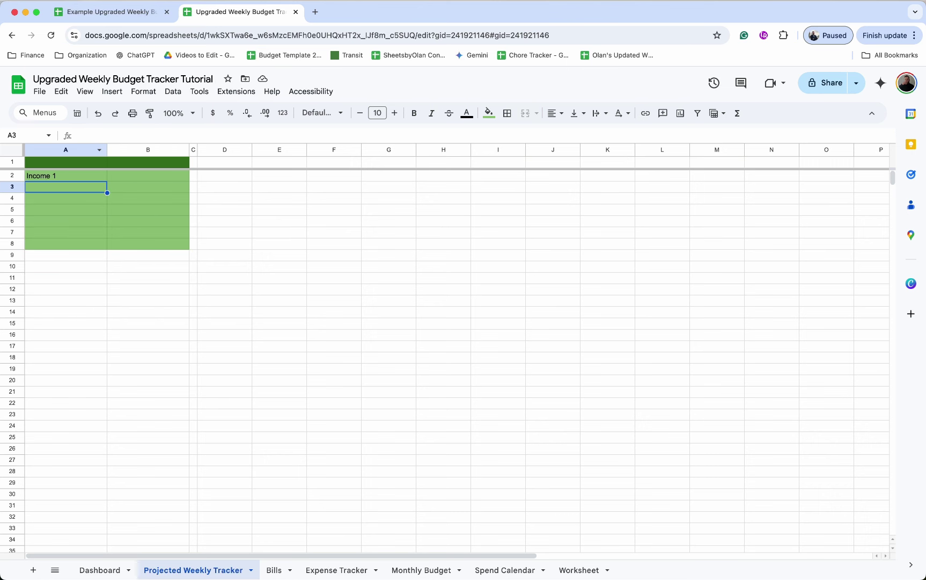
{"action": "left_click", "coordinate": [77, 177]}
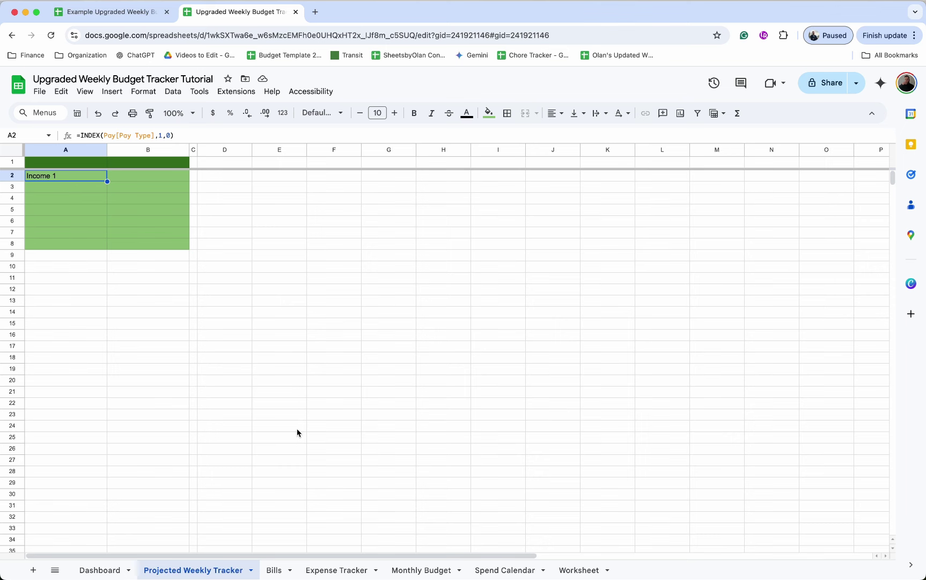
Step: Test the link by replacing the first pay type in the Bills sheet's Pay table with a person's name and return to the Projected Weekly Tracker
{"action": "left_click", "coordinate": [285, 566]}
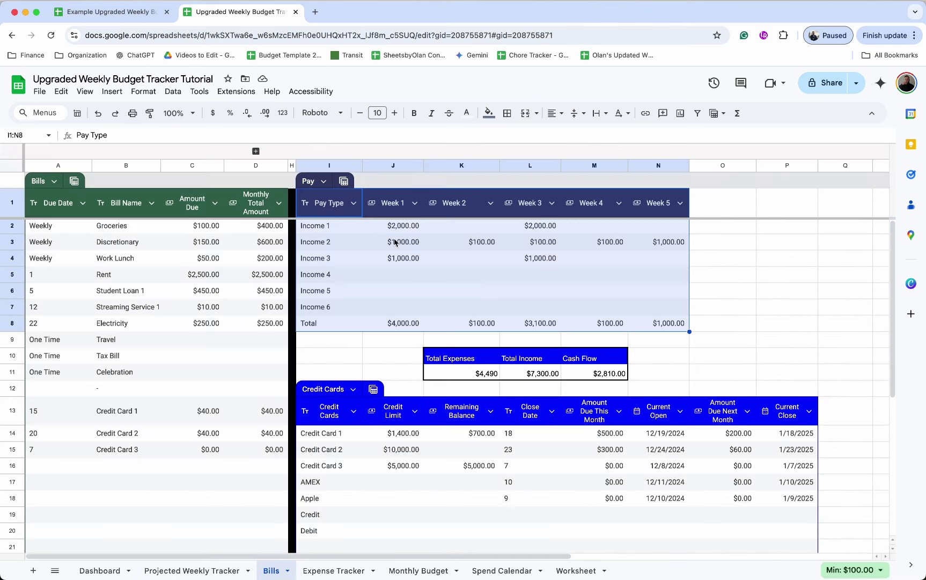
{"action": "left_click", "coordinate": [353, 231]}
{"action": "type", "text": "Olan"}
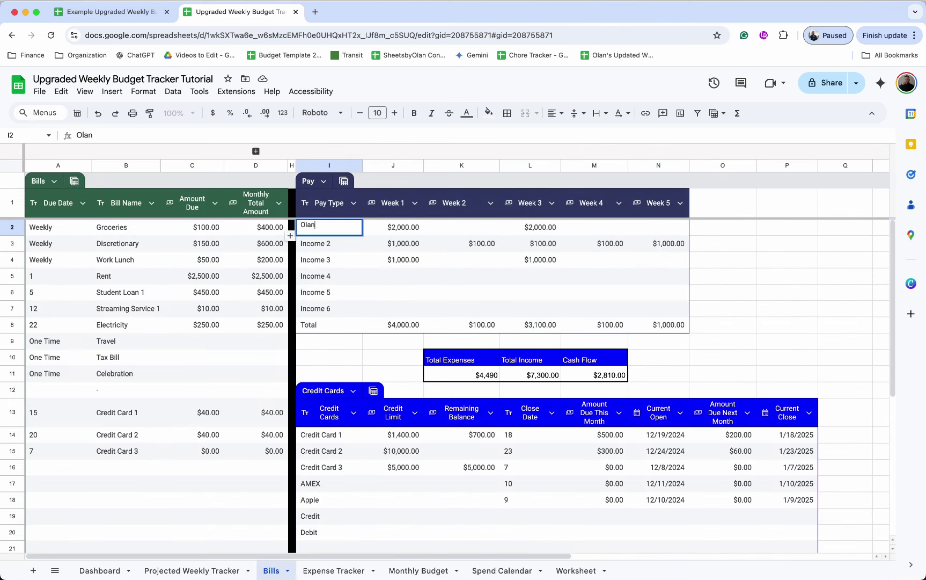
{"action": "key", "text": "Return"}
{"action": "left_click", "coordinate": [167, 570]}
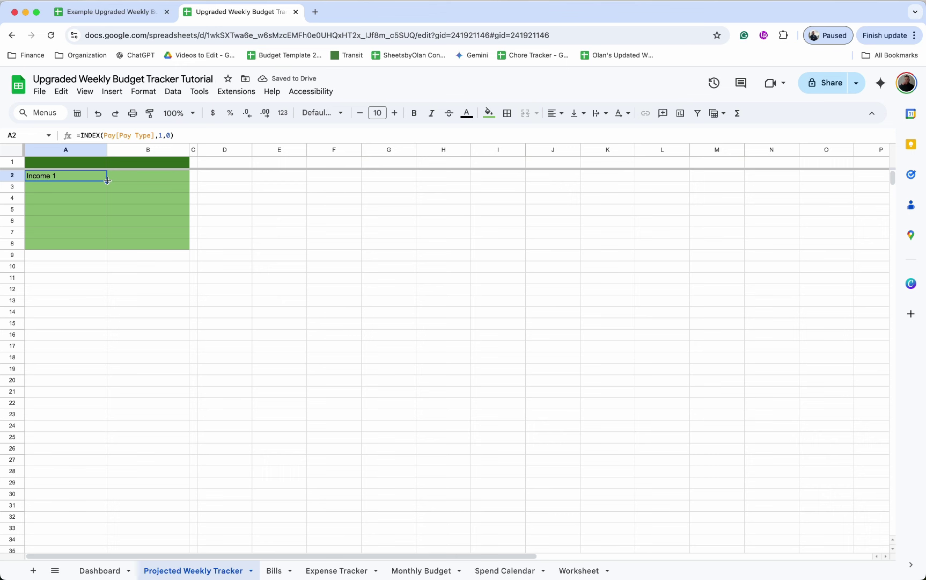
Step: Copy the A2 formula down to A3 and set its row index to 2
{"action": "left_click_drag", "start_coordinate": [107, 181], "coordinate": [100, 190]}
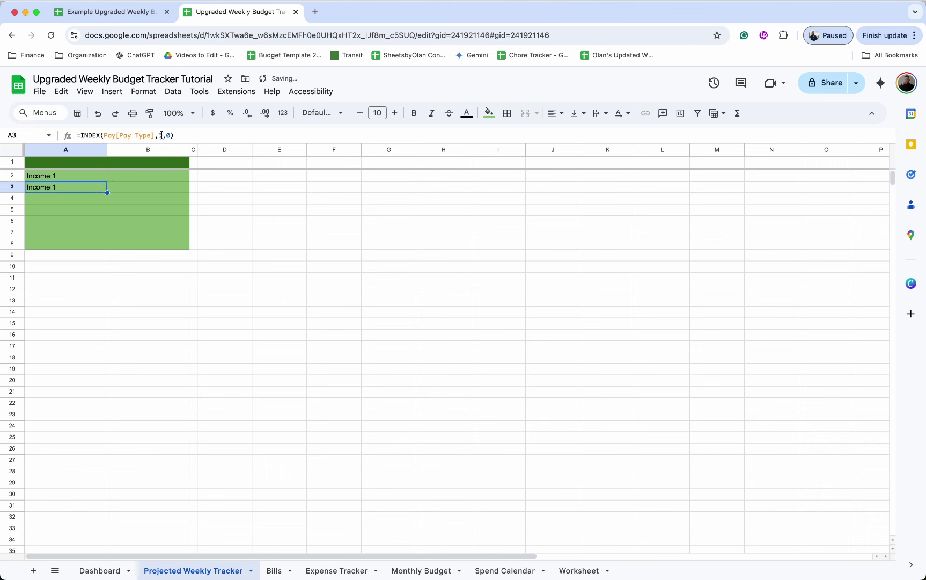
{"action": "left_click", "coordinate": [162, 136]}
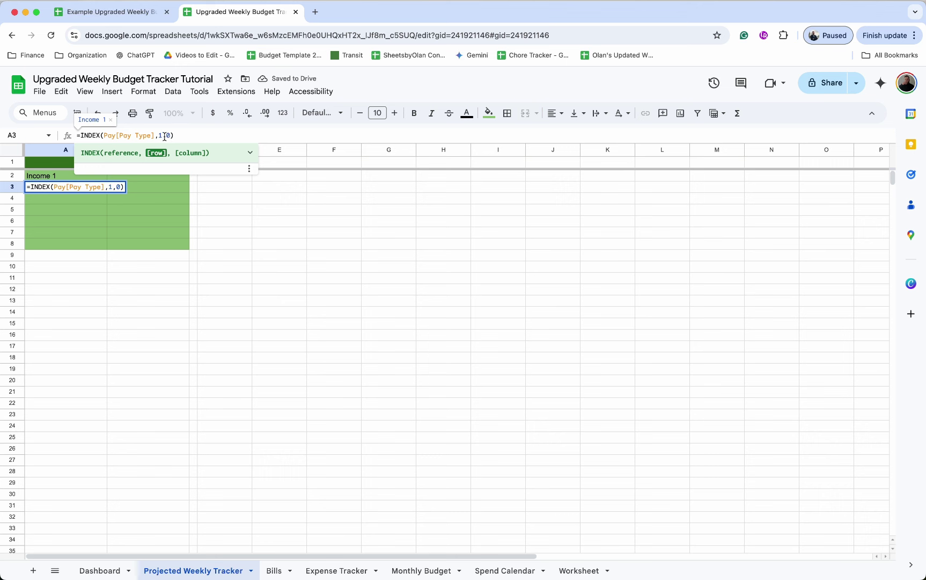
{"action": "key", "text": "BackSpace"}
{"action": "type", "text": "2"}
{"action": "key", "text": "Return"}
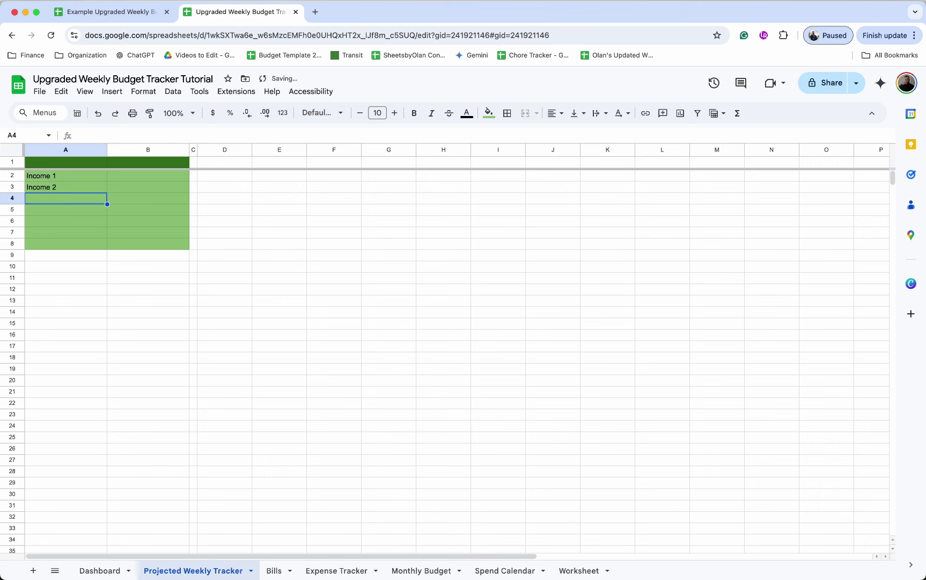
Step: Fill the A3 formula down through A7 and set the row index in A4 to 3
{"action": "left_click", "coordinate": [99, 189]}
{"action": "left_click_drag", "start_coordinate": [107, 192], "coordinate": [91, 233]}
{"action": "left_click", "coordinate": [94, 201]}
{"action": "left_click", "coordinate": [163, 135]}
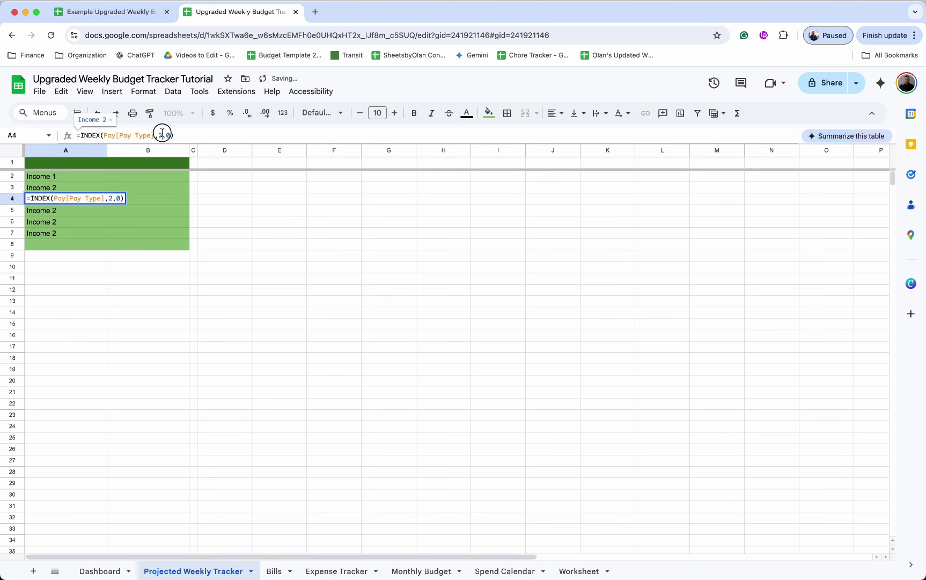
{"action": "key", "text": "BackSpace"}
{"action": "type", "text": "3"}
{"action": "key", "text": "Return"}
Step: Set the INDEX row numbers in A5, A6 and A7 to 4, 5 and 6
{"action": "left_click", "coordinate": [162, 136]}
{"action": "key", "text": "BackSpace"}
{"action": "type", "text": "4,0)"}
{"action": "key", "text": "Return"}
{"action": "left_click", "coordinate": [162, 135]}
{"action": "key", "text": "BackSpace"}
{"action": "type", "text": "5"}
{"action": "key", "text": "Return"}
{"action": "left_click", "coordinate": [163, 135]}
{"action": "key", "text": "BackSpace"}
{"action": "type", "text": "6"}
{"action": "key", "text": "Return"}
Step: Label the last green income row in A8 as Misc
{"action": "type", "text": "M"}
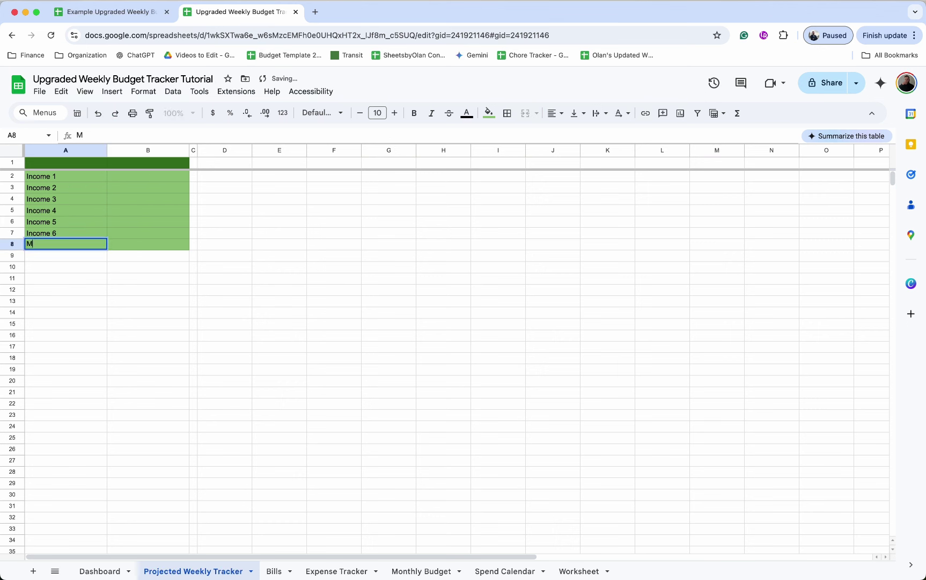
{"action": "type", "text": "isc"}
{"action": "key", "text": "Return"}
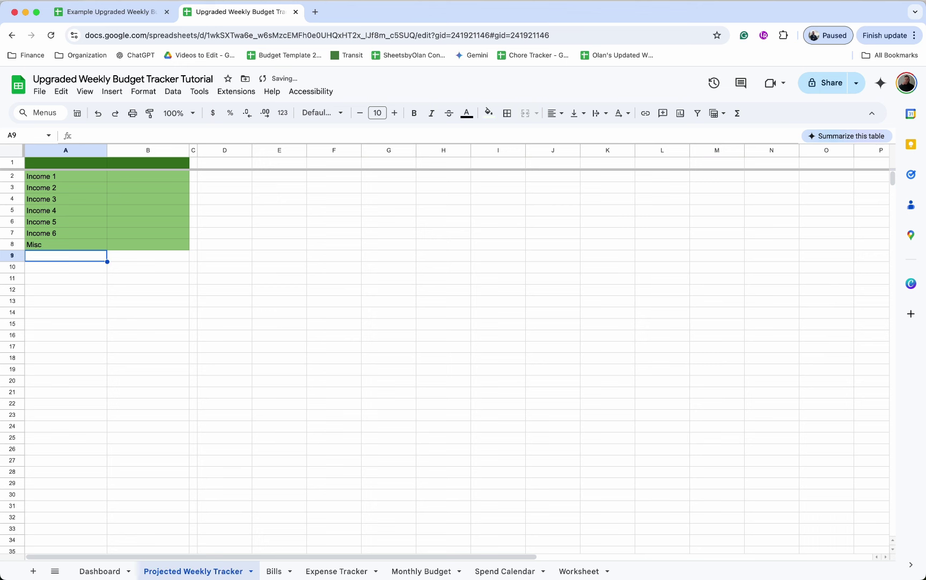
Step: Set the week's start date in A1 to 12/22/2024 and enter =A1+6 in B1 as the end date, checking them against the calendar
{"action": "double_click", "coordinate": [81, 162]}
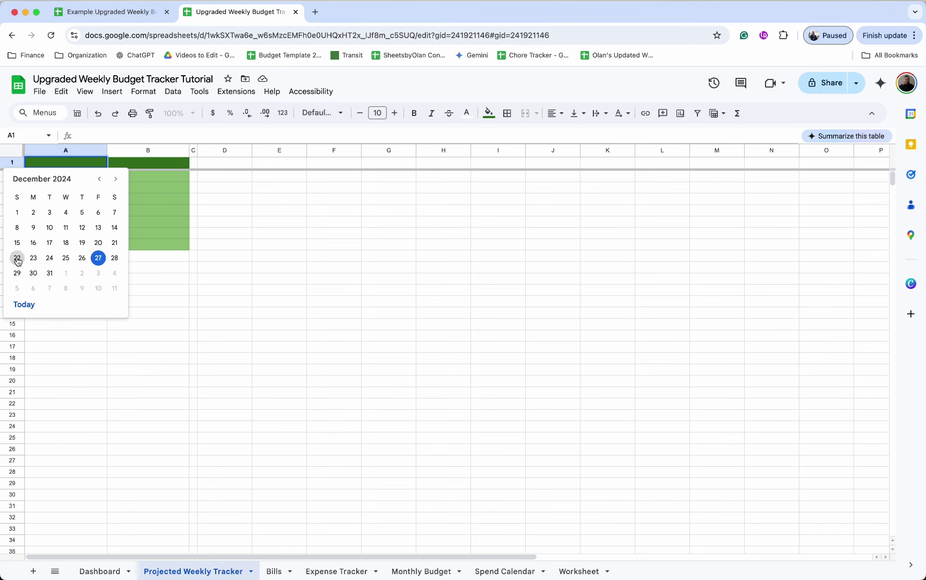
{"action": "left_click", "coordinate": [17, 259]}
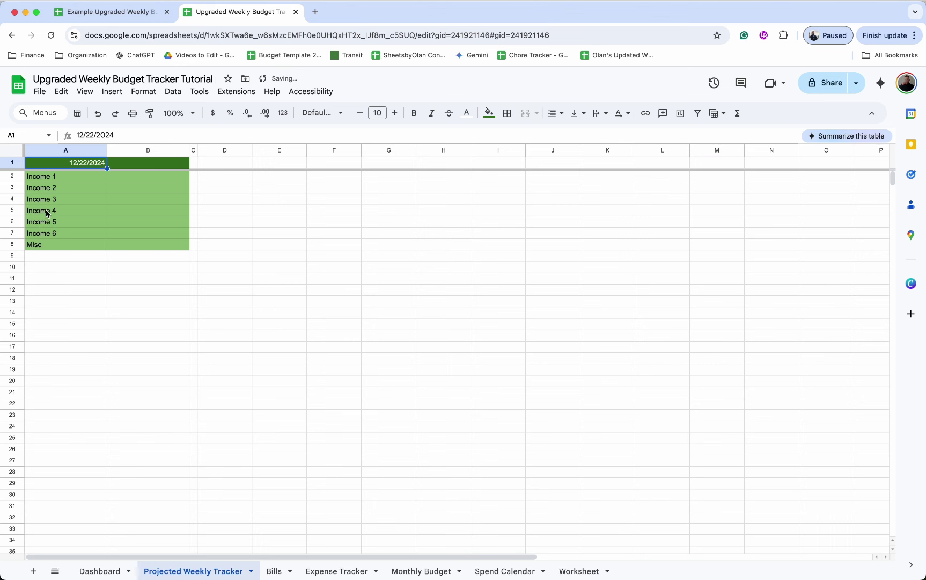
{"action": "left_click", "coordinate": [151, 165]}
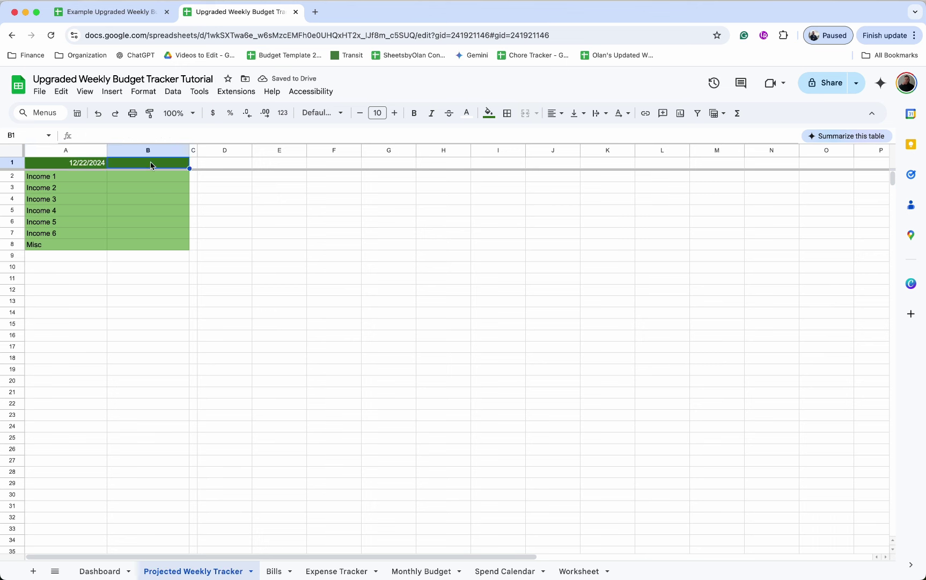
{"action": "type", "text": "="}
{"action": "left_click", "coordinate": [90, 165]}
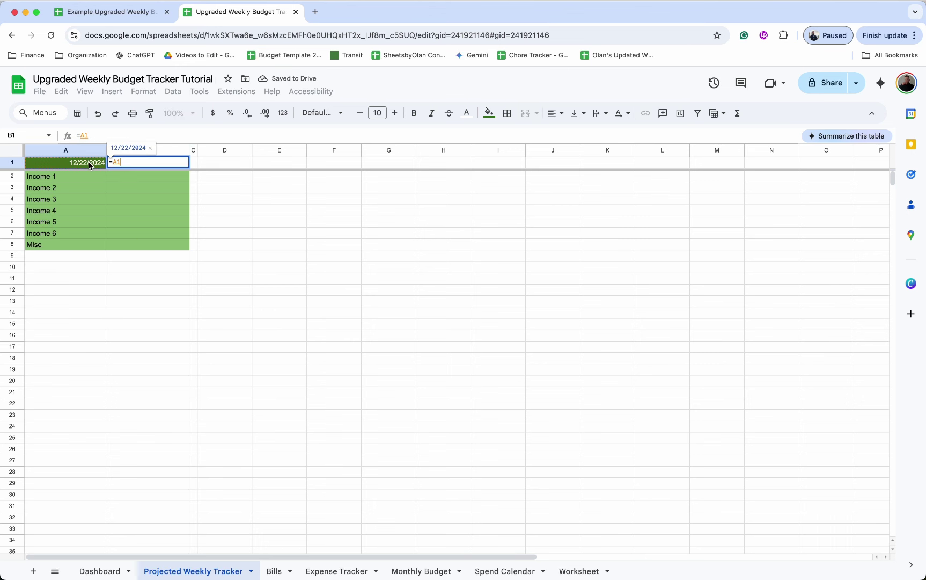
{"action": "type", "text": "+6"}
{"action": "key", "text": "Return"}
{"action": "double_click", "coordinate": [88, 162]}
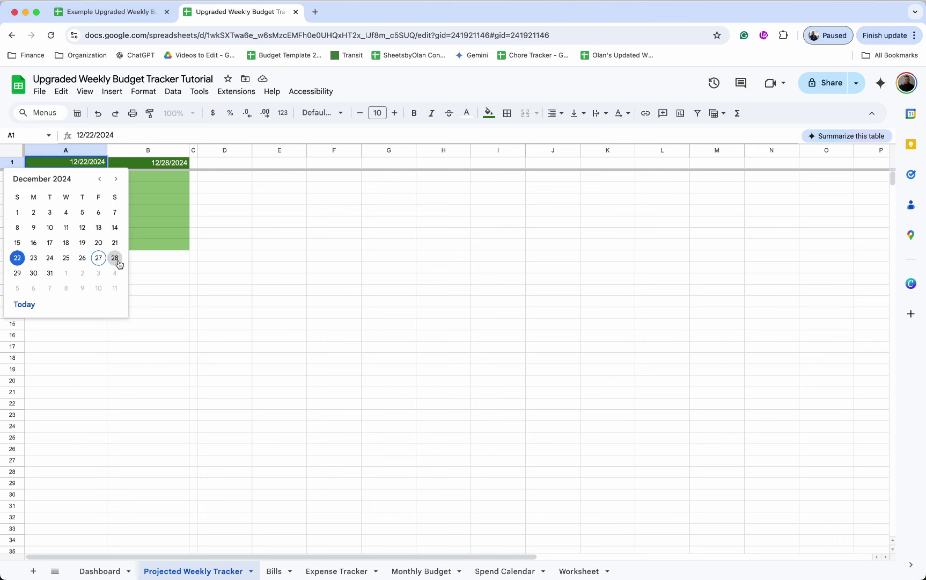
{"action": "left_click", "coordinate": [206, 217]}
Step: Insert a row above Income 1 and label it Starting Pay in A2
{"action": "left_click", "coordinate": [172, 178]}
{"action": "left_click", "coordinate": [14, 176]}
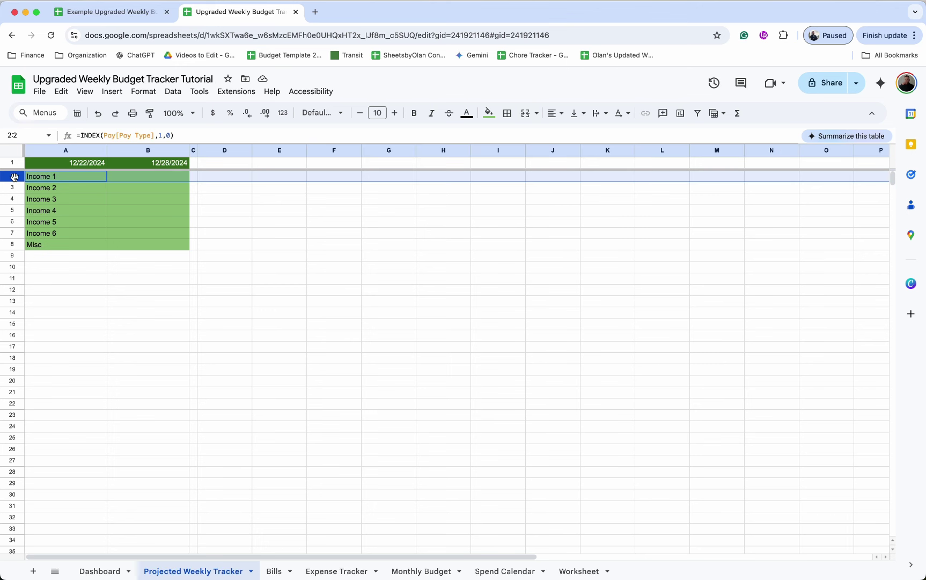
{"action": "right_click", "coordinate": [12, 176]}
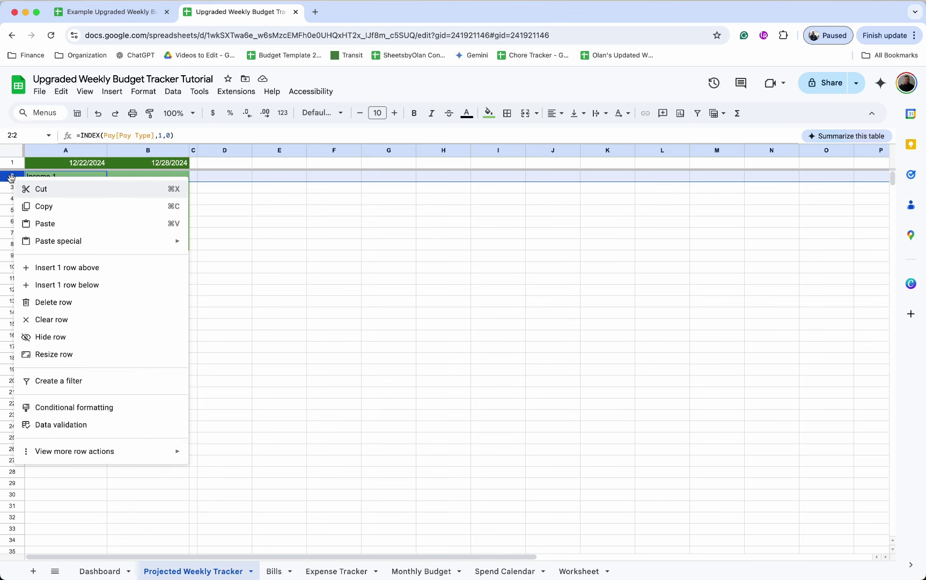
{"action": "left_click", "coordinate": [70, 274]}
{"action": "left_click", "coordinate": [89, 178]}
{"action": "type", "text": "Starting Pay"}
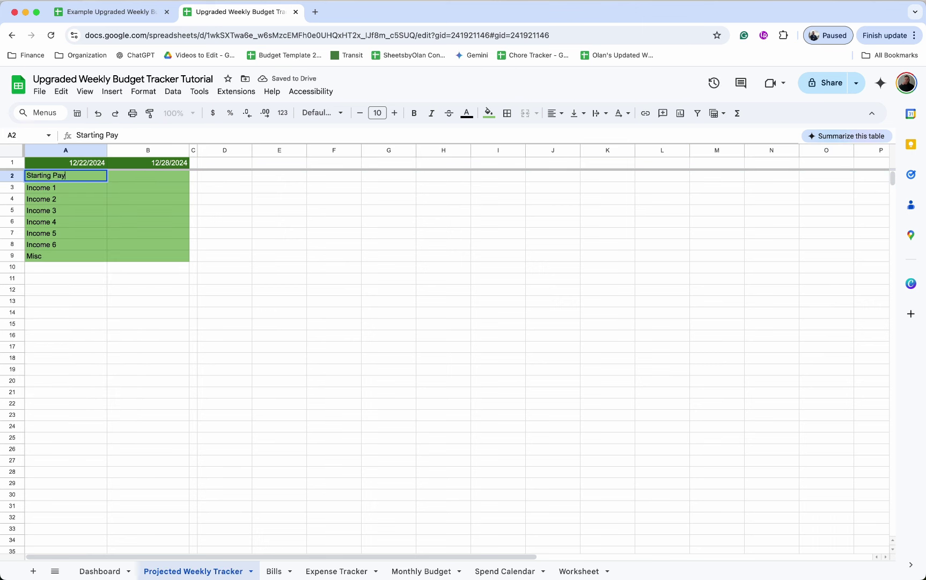
{"action": "key", "text": "Return"}
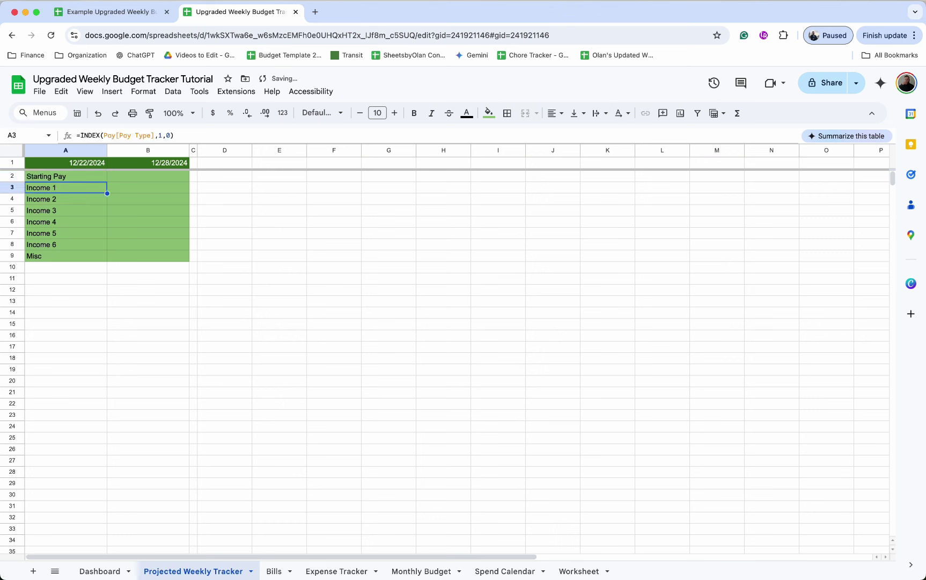
Step: Enter 1000 in B2 as the Starting Pay amount
{"action": "left_click", "coordinate": [156, 179]}
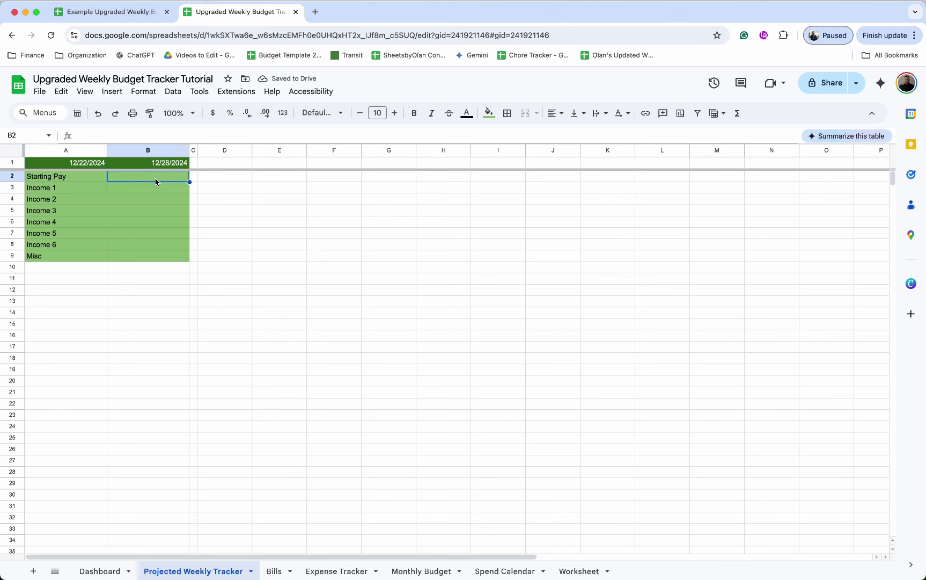
{"action": "type", "text": "1000"}
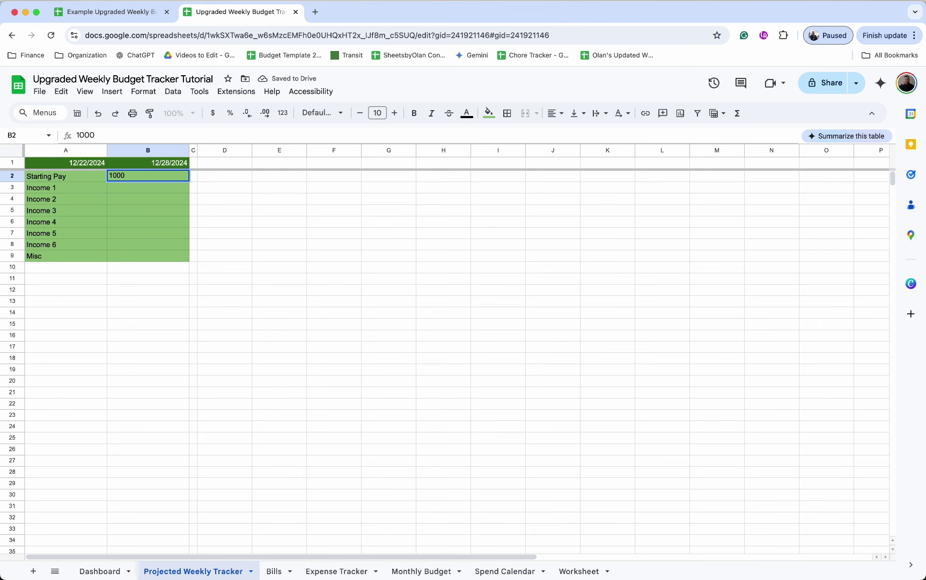
{"action": "key", "text": "Return"}
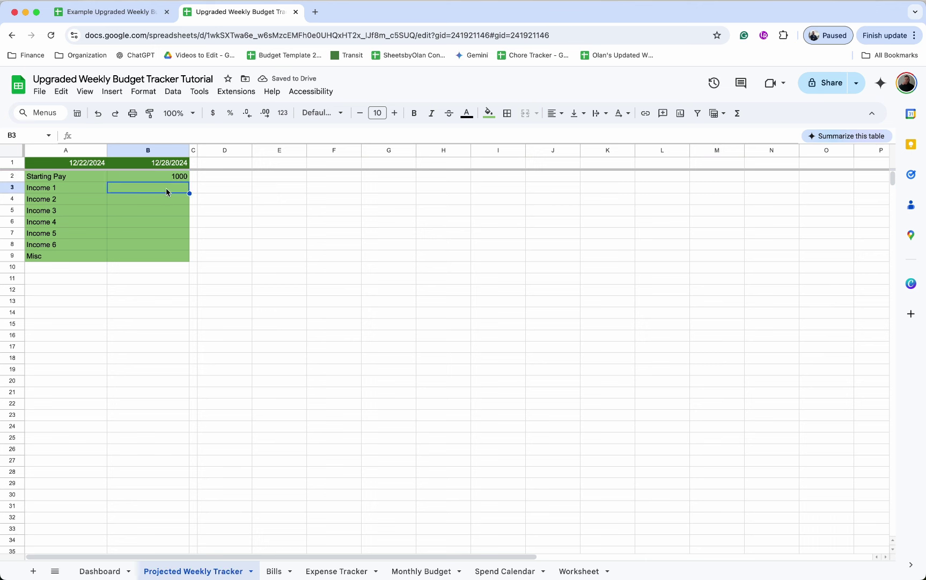
Step: Begin an XLOOKUP formula in B3 that searches for A3 in Pay[Pay Type]
{"action": "type", "text": "=xloo"}
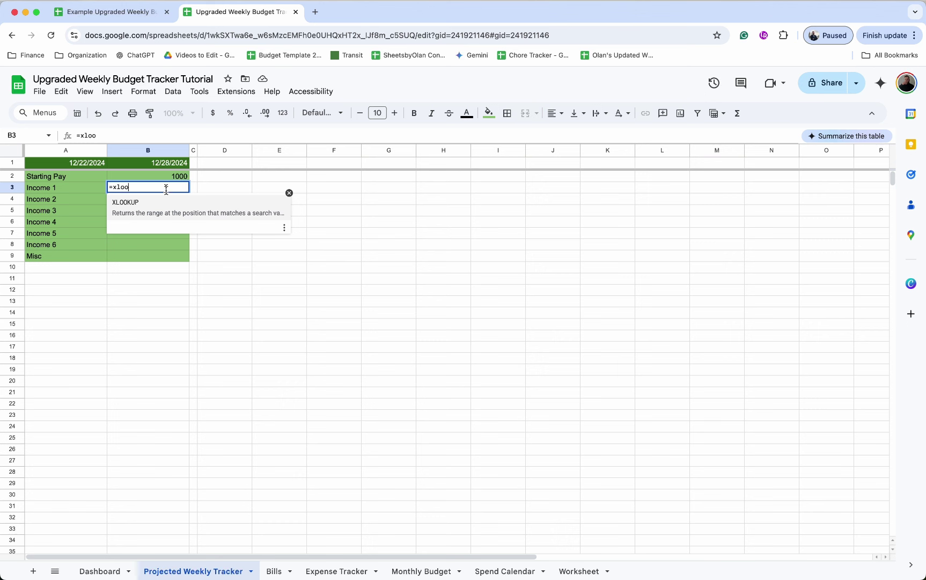
{"action": "key", "text": "Tab"}
{"action": "left_click", "coordinate": [64, 192]}
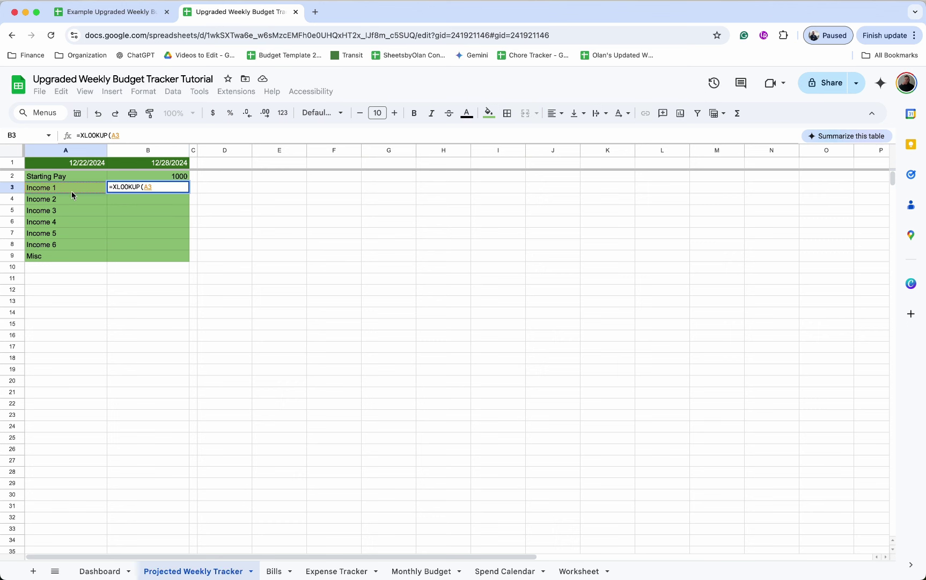
{"action": "type", "text": ","}
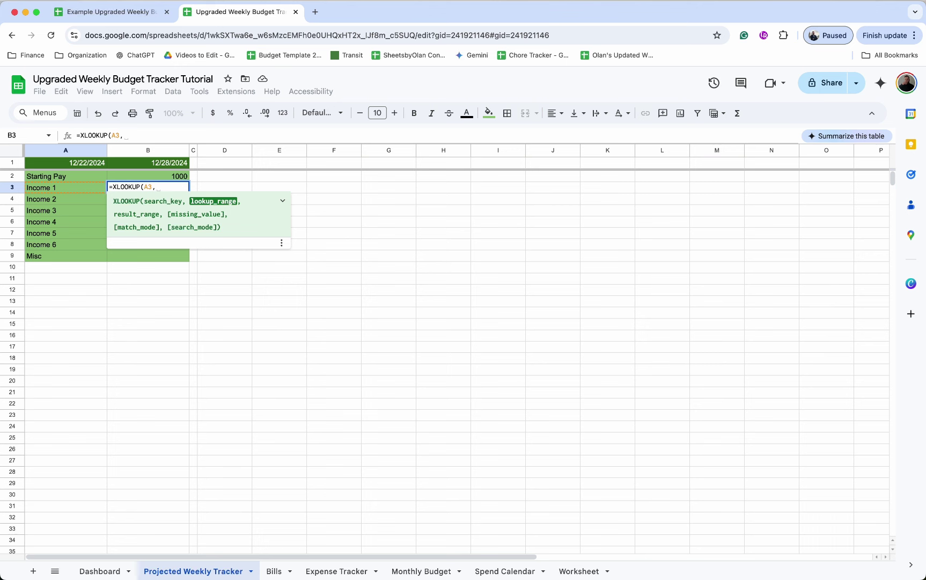
{"action": "type", "text": "pa"}
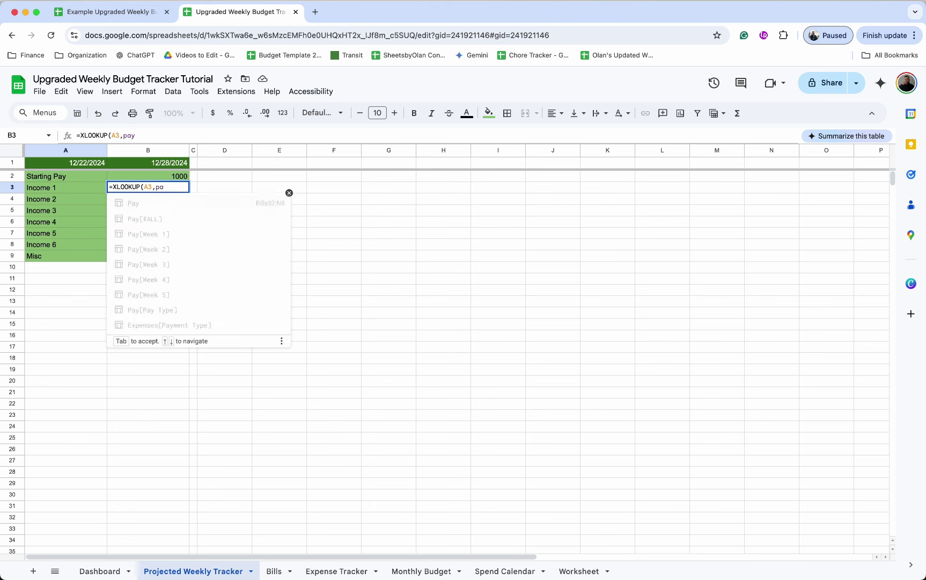
{"action": "left_click", "coordinate": [154, 312]}
{"action": "type", "text": ","}
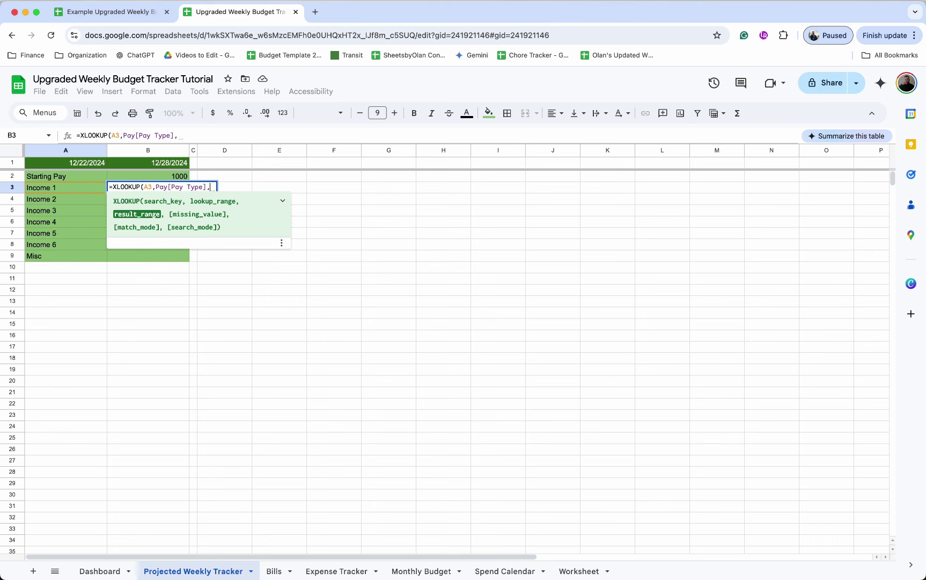
{"action": "type", "text": "week"}
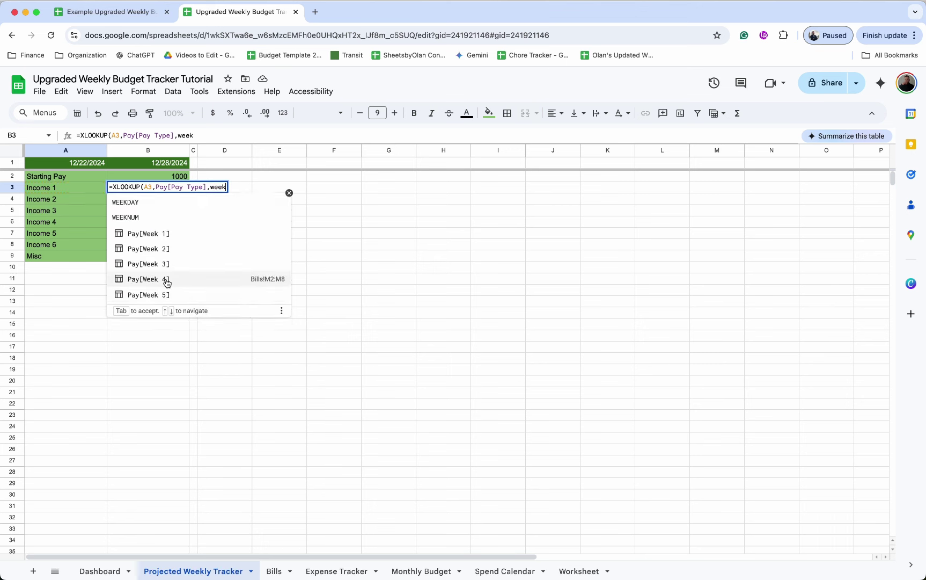
Step: Check the A1 date in the calendar and complete the B3 formula as =XLOOKUP(A3,Pay[Pay Type],Pay[Week 4],)
{"action": "double_click", "coordinate": [94, 162]}
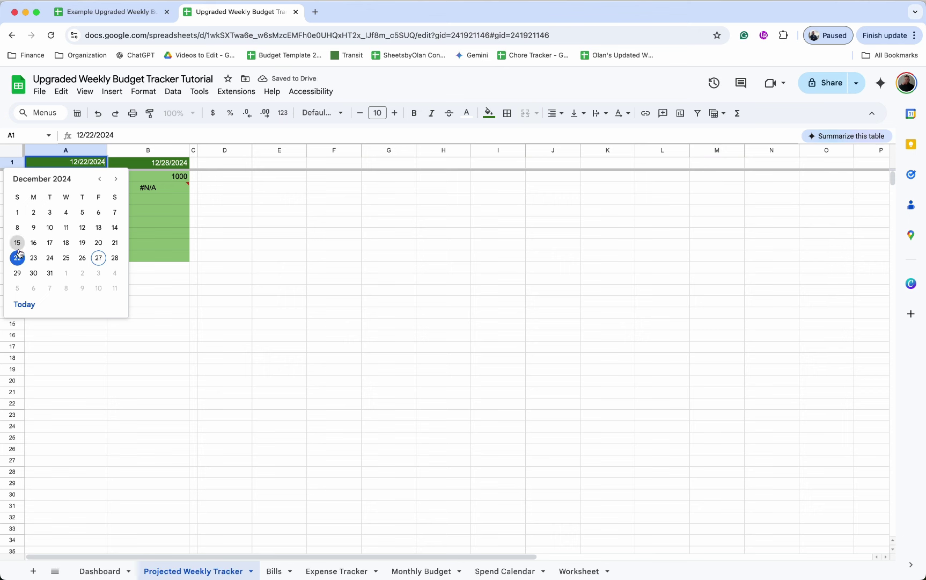
{"action": "left_click", "coordinate": [163, 187]}
{"action": "left_click", "coordinate": [193, 135]}
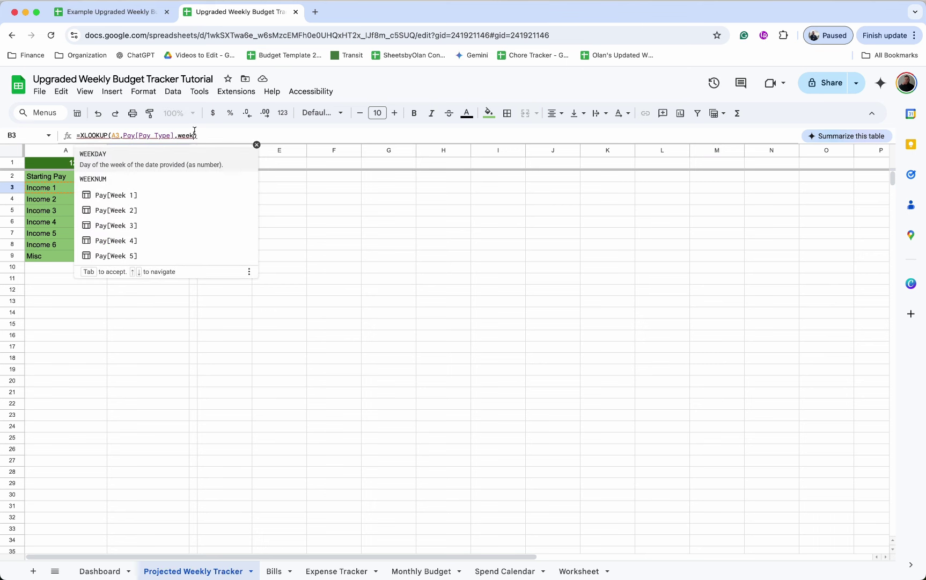
{"action": "left_click", "coordinate": [161, 231]}
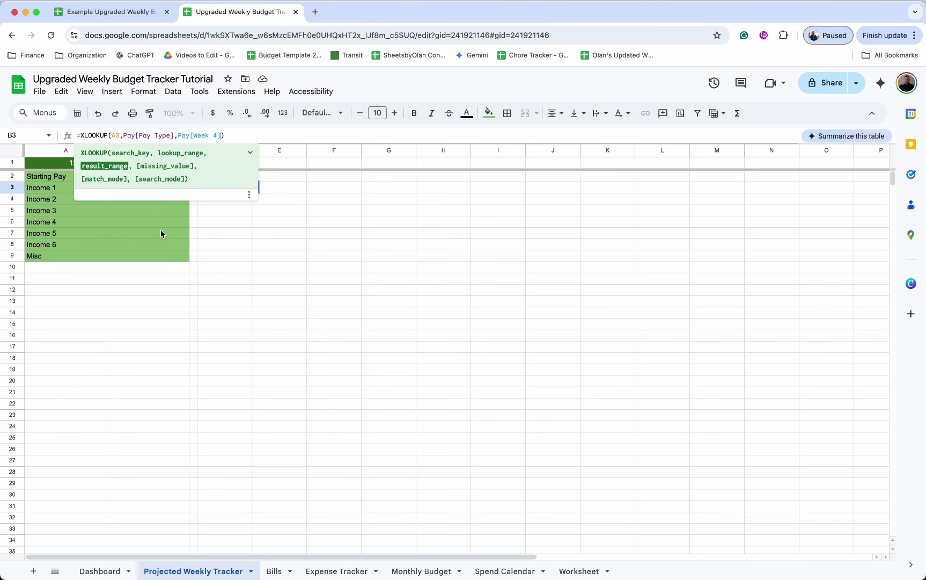
{"action": "type", "text": ","}
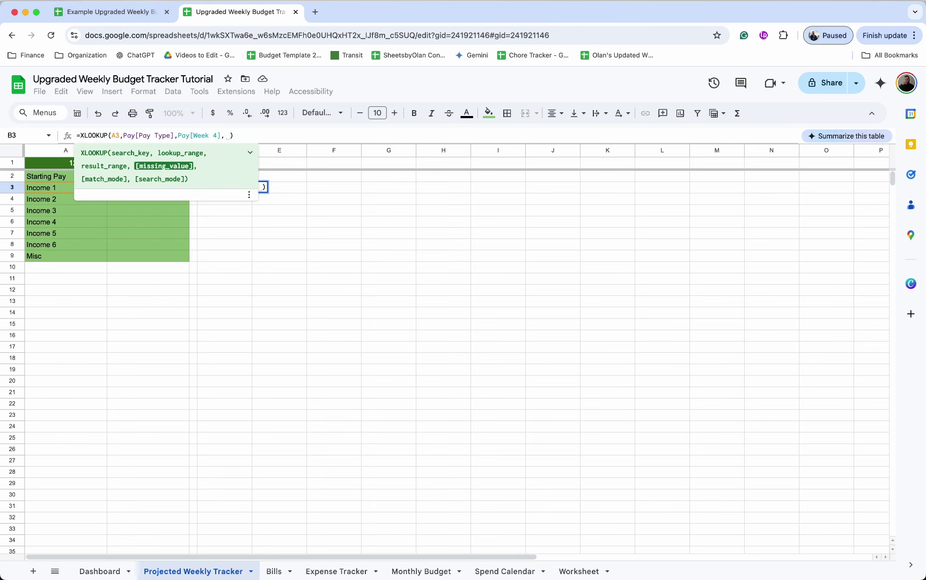
{"action": "key", "text": "Return"}
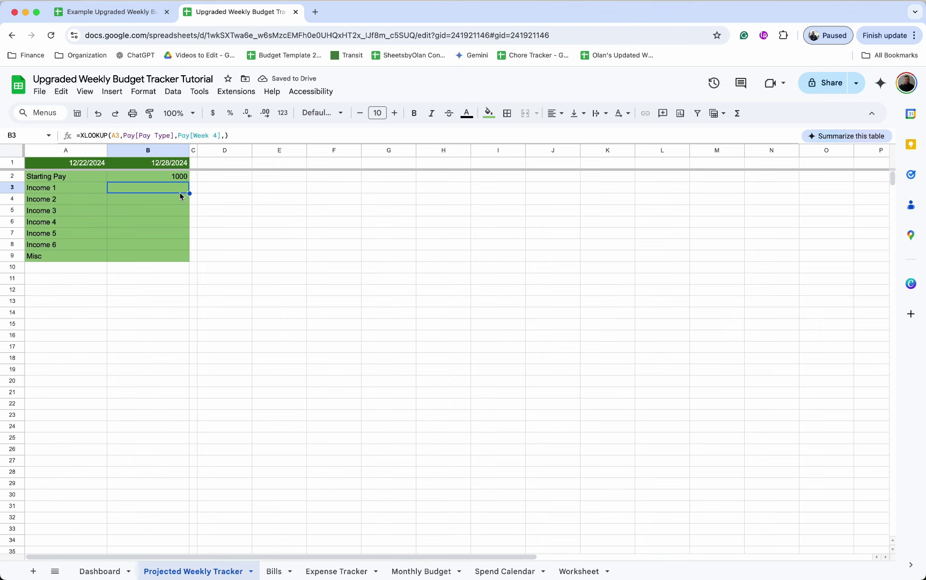
Step: Check Income 1's Week 4 pay on the Bills sheet and fill the tracker's B3 formula down through B8
{"action": "left_click", "coordinate": [277, 571]}
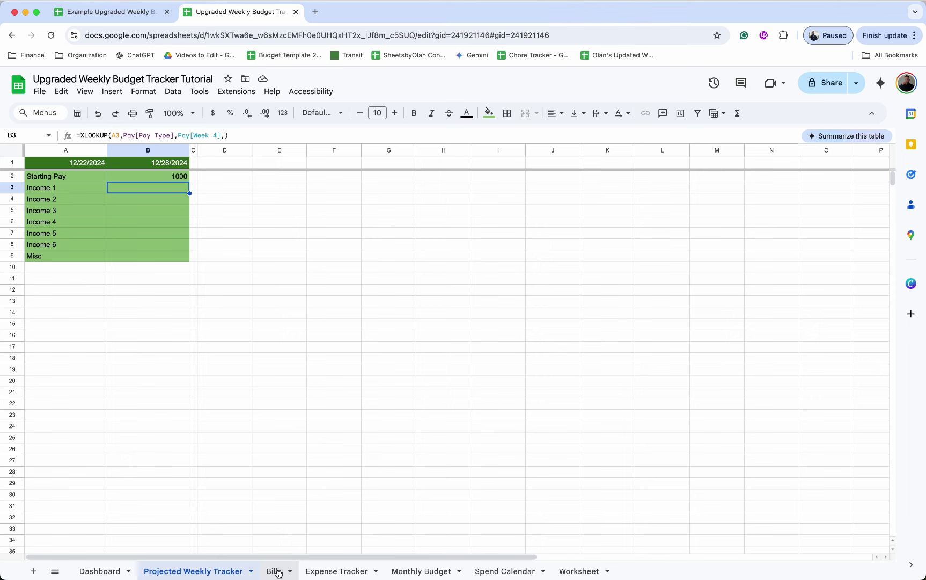
{"action": "left_click", "coordinate": [608, 230]}
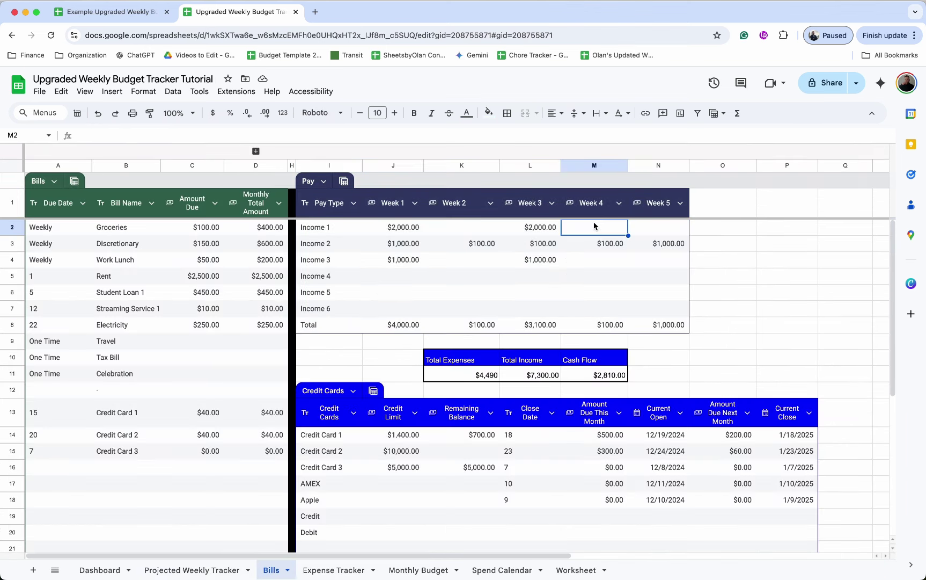
{"action": "left_click", "coordinate": [179, 570]}
{"action": "left_click_drag", "start_coordinate": [189, 193], "coordinate": [181, 250]}
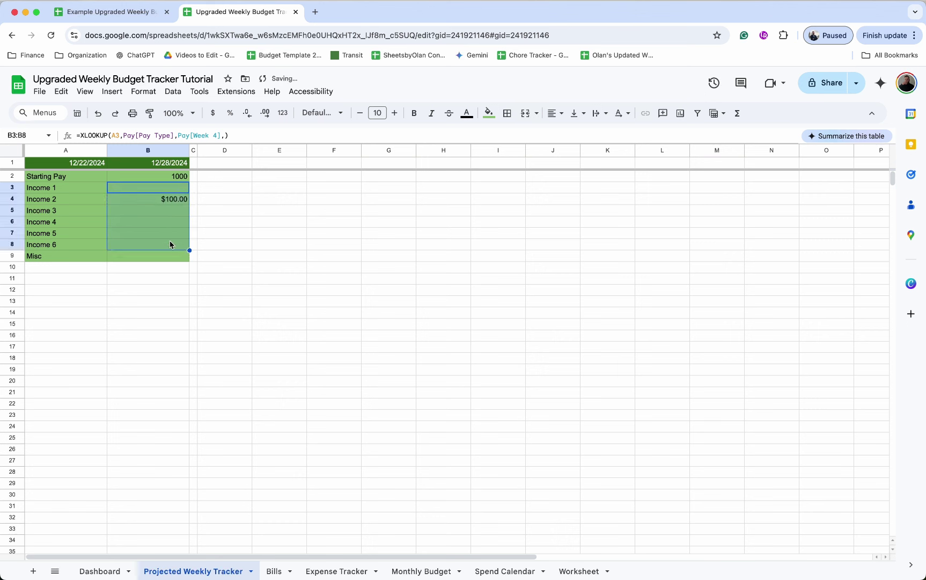
Step: Format the Starting Pay through Misc amounts in B2:B9 as currency
{"action": "left_click", "coordinate": [164, 260]}
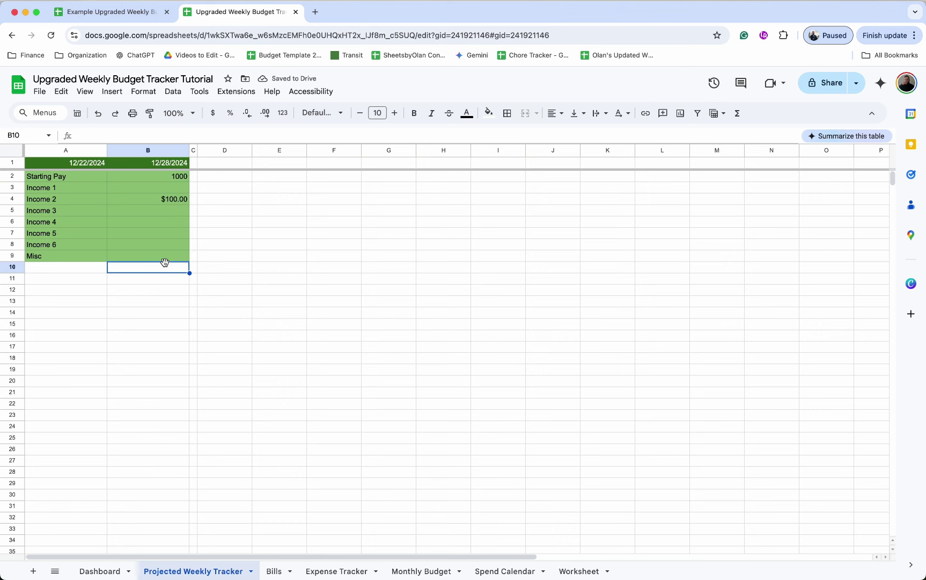
{"action": "left_click", "coordinate": [169, 251]}
{"action": "left_click_drag", "start_coordinate": [177, 176], "coordinate": [163, 260]}
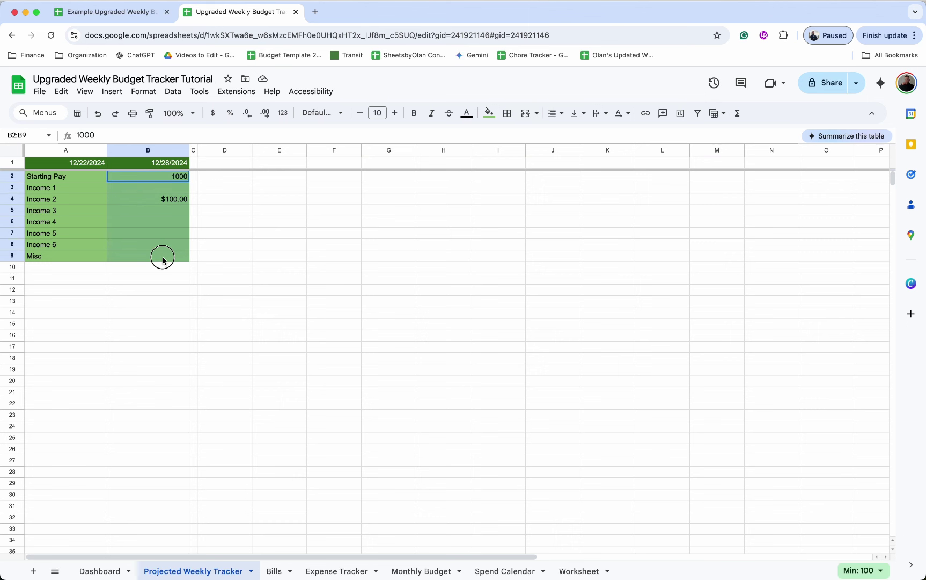
{"action": "left_click", "coordinate": [213, 114]}
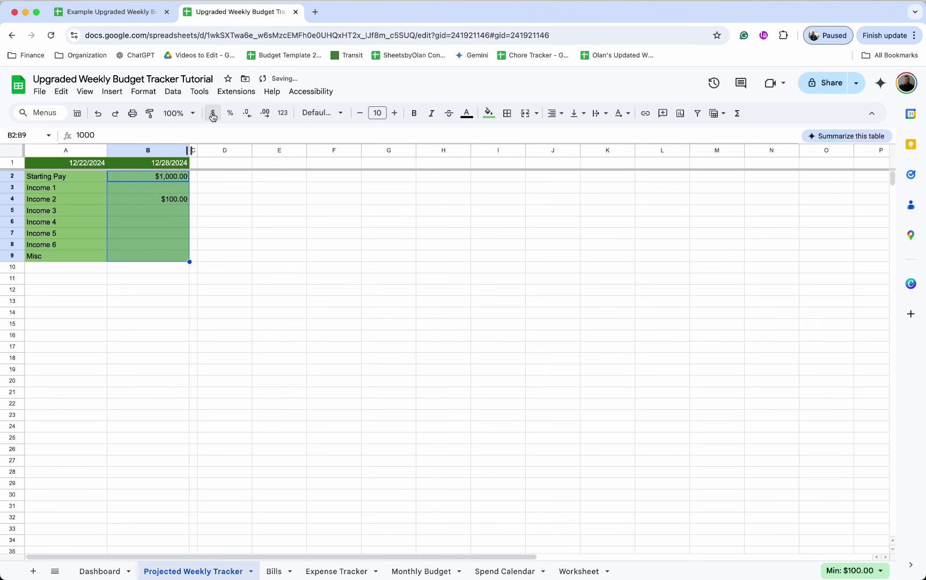
Step: Fill the bill rows A10:B26 below Misc with light green
{"action": "left_click", "coordinate": [81, 270]}
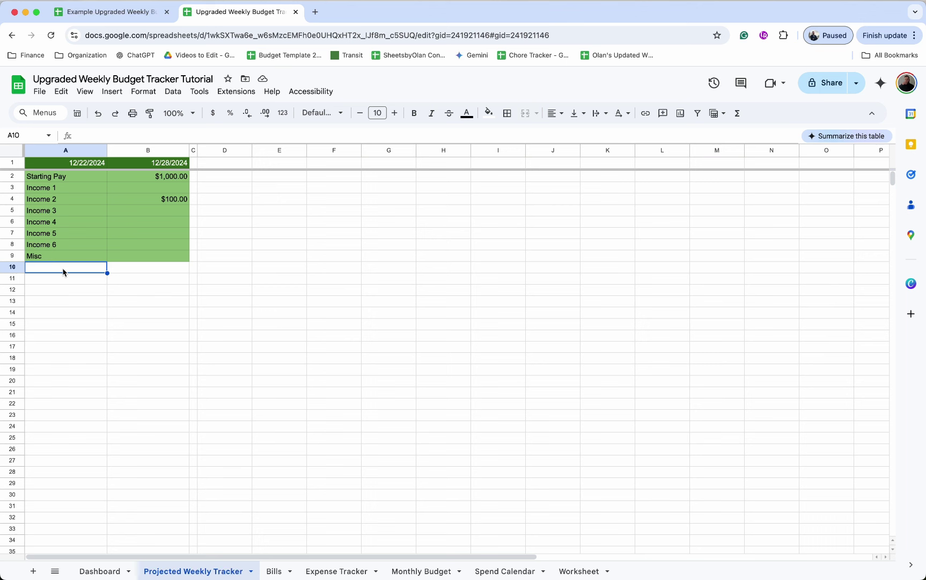
{"action": "mouse_move", "coordinate": [63, 272]}
{"action": "left_mouse_down"}
{"action": "mouse_move", "coordinate": [175, 472]}
{"action": "mouse_move", "coordinate": [176, 455]}
{"action": "left_mouse_up"}
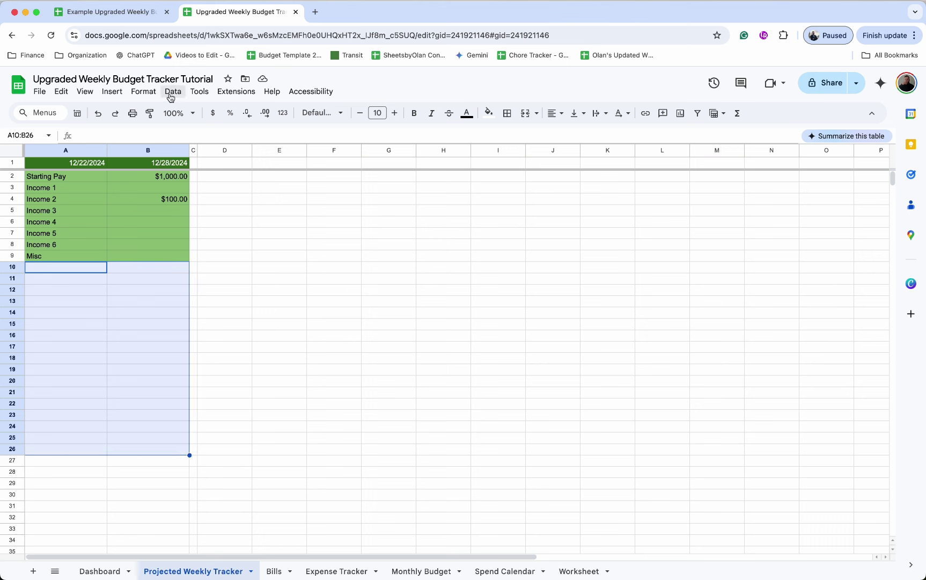
{"action": "left_click", "coordinate": [488, 113]}
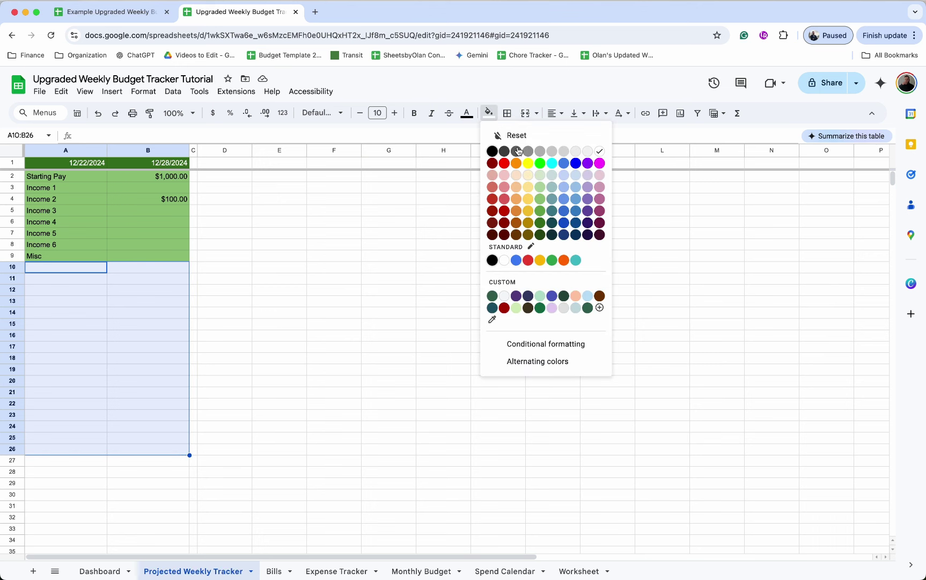
{"action": "left_click", "coordinate": [540, 191]}
Step: Add a dropdown to A10:A26 with its criteria set to Dropdown (from a range)
{"action": "left_click_drag", "start_coordinate": [81, 266], "coordinate": [74, 453]}
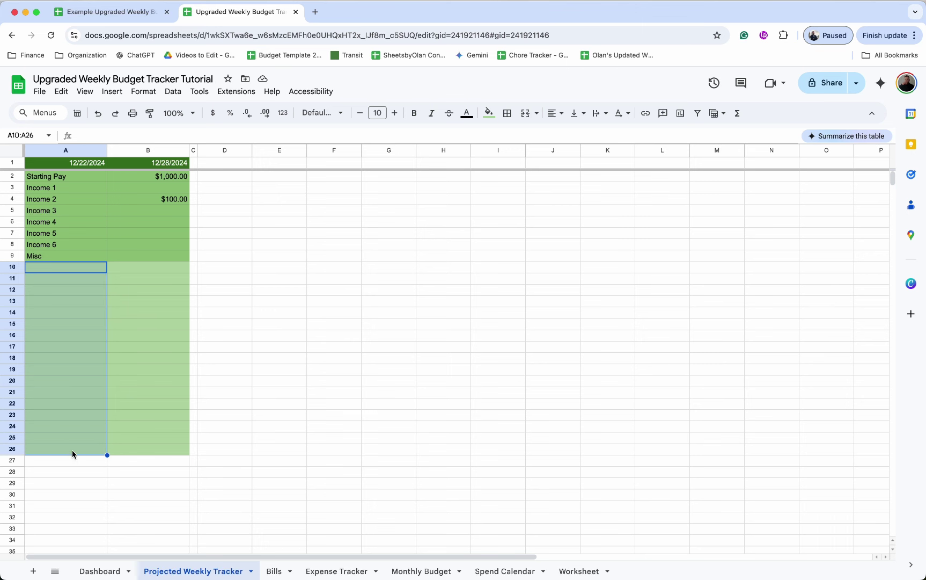
{"action": "left_click", "coordinate": [122, 94]}
{"action": "left_click", "coordinate": [169, 355]}
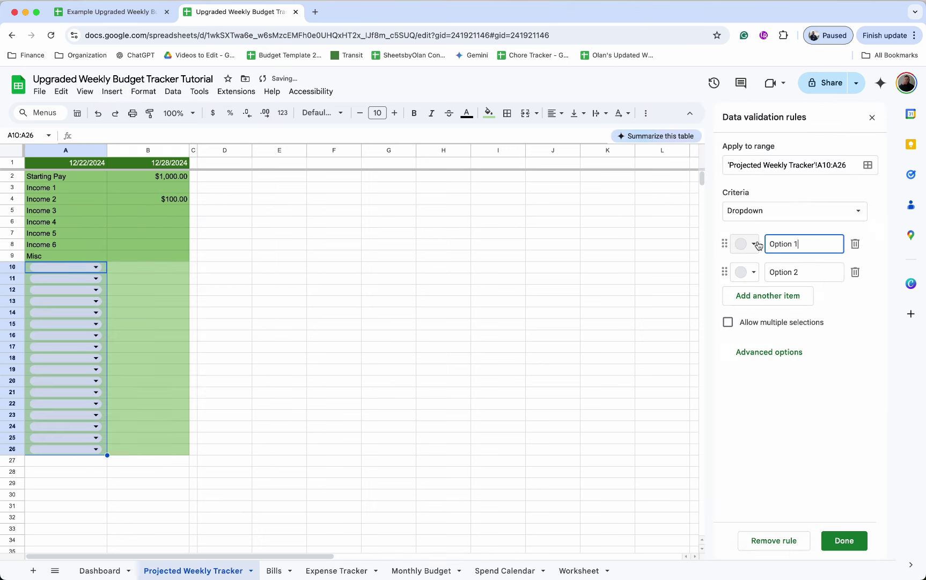
{"action": "left_click", "coordinate": [830, 210]}
{"action": "left_click", "coordinate": [818, 231]}
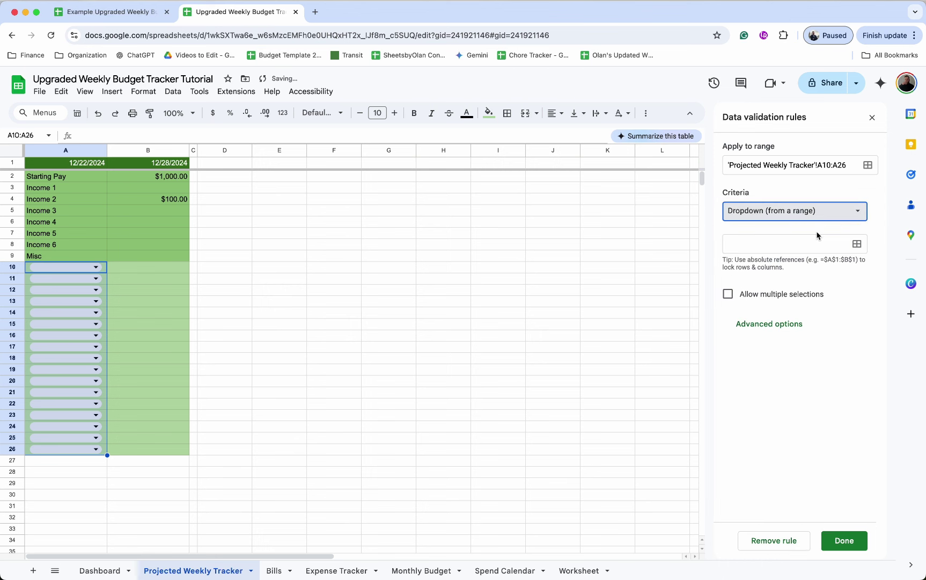
Step: Use the bill names in Bills!B2:B35 as the dropdown's source range, review the items and save the rule
{"action": "left_click", "coordinate": [857, 244]}
{"action": "left_click", "coordinate": [440, 318]}
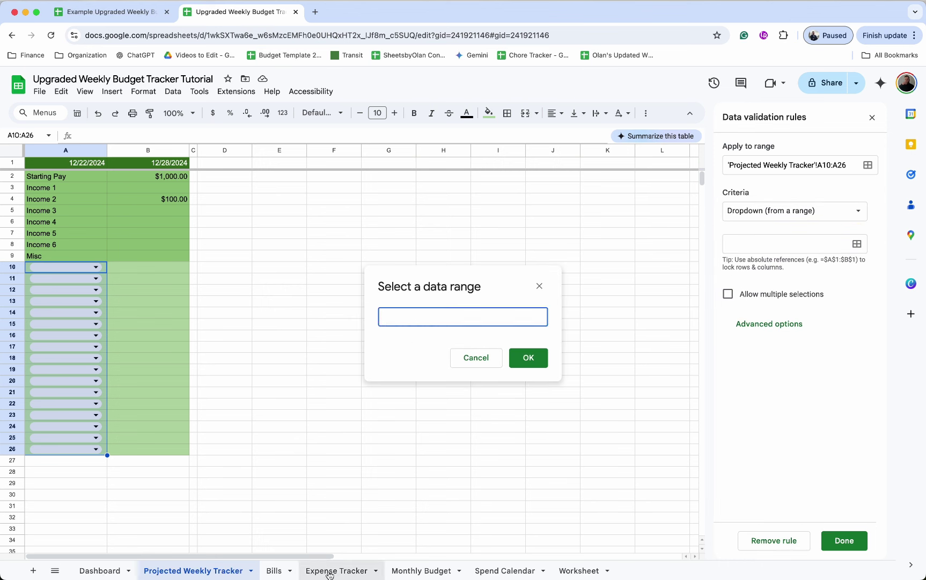
{"action": "left_click", "coordinate": [292, 573]}
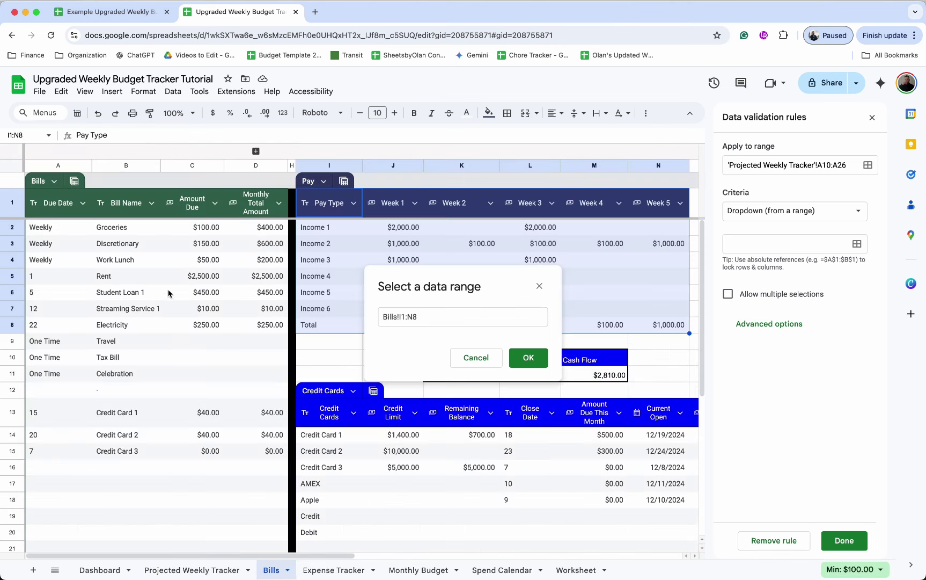
{"action": "left_click", "coordinate": [125, 228]}
{"action": "left_click_drag", "start_coordinate": [125, 228], "coordinate": [118, 516]}
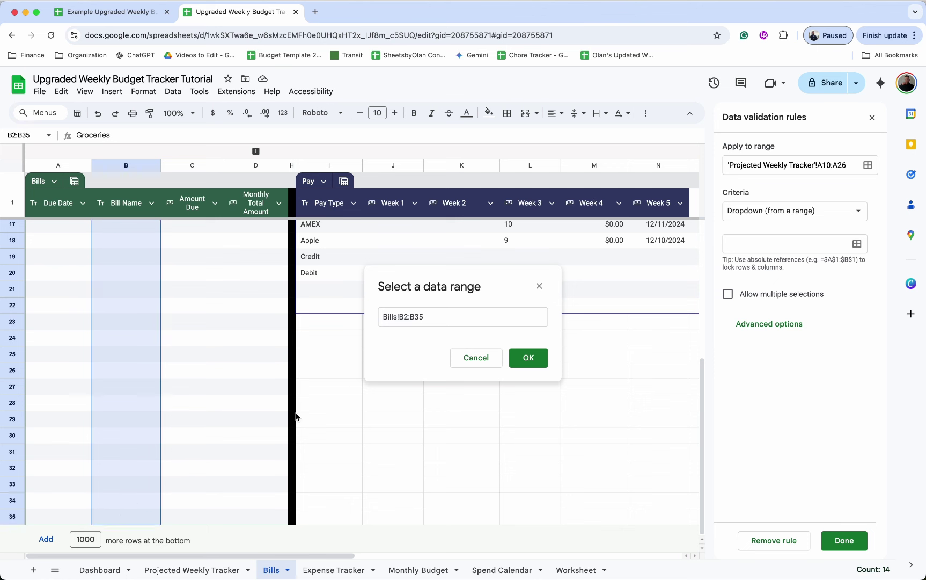
{"action": "left_click", "coordinate": [543, 362]}
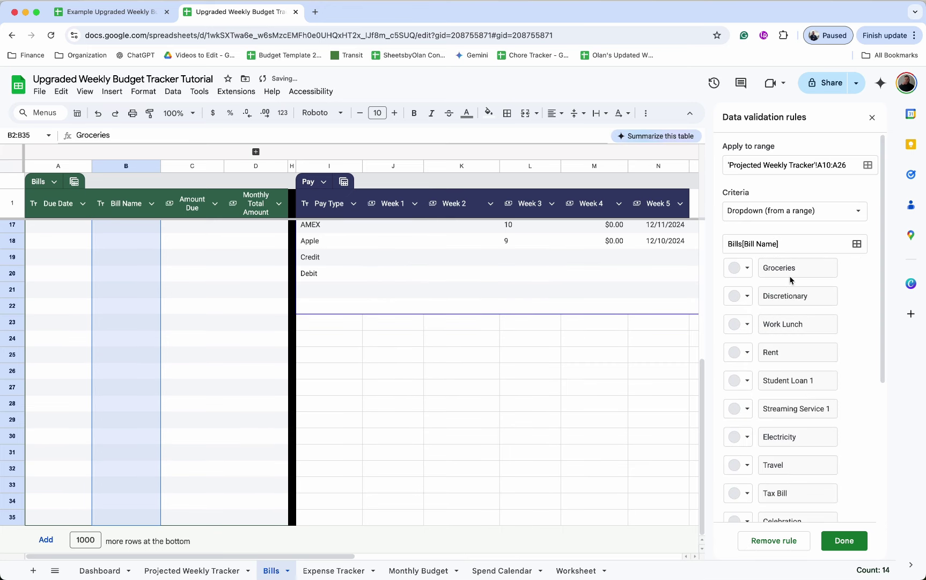
{"action": "scroll", "coordinate": [790, 280], "scroll_direction": "down", "scroll_amount": 5}
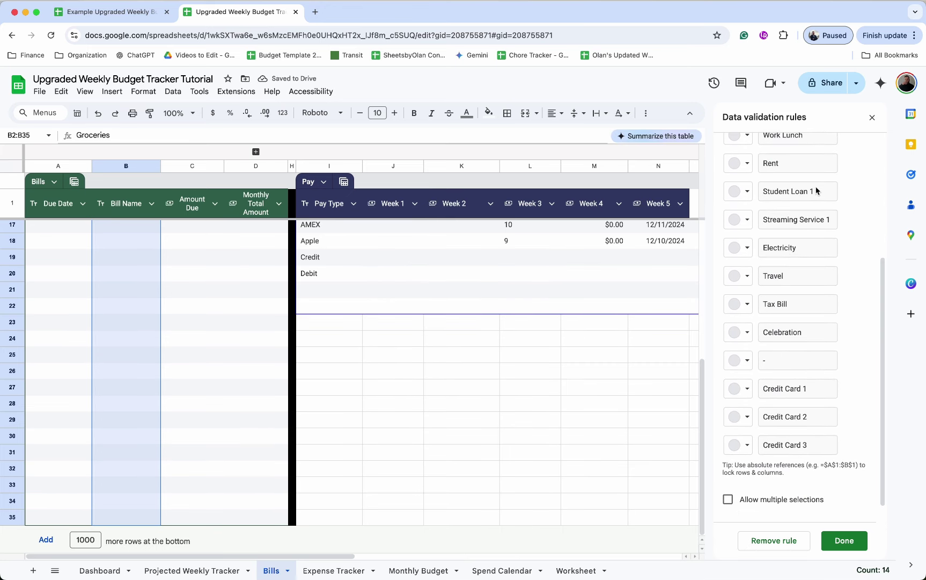
{"action": "scroll", "coordinate": [821, 445], "scroll_direction": "up", "scroll_amount": 5}
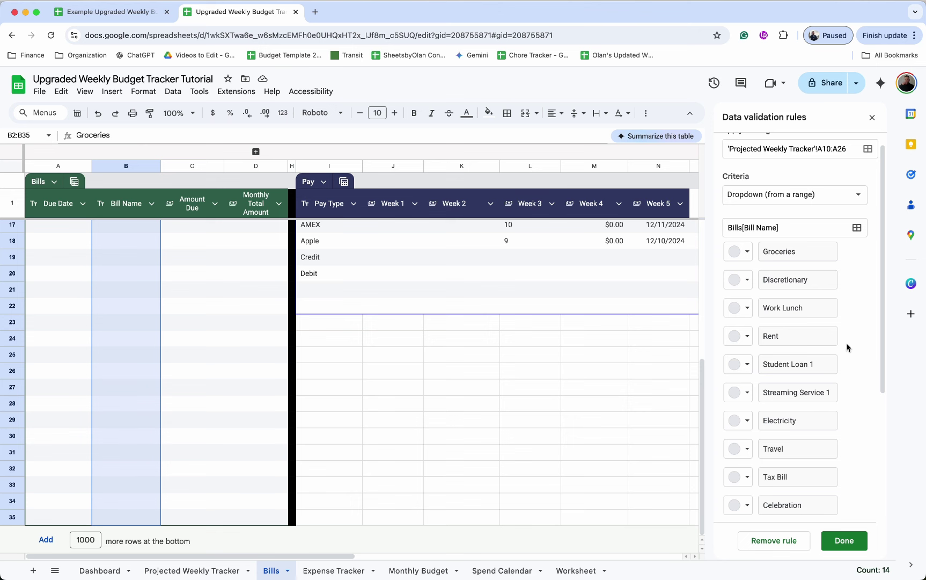
{"action": "scroll", "coordinate": [847, 347], "scroll_direction": "down", "scroll_amount": 4}
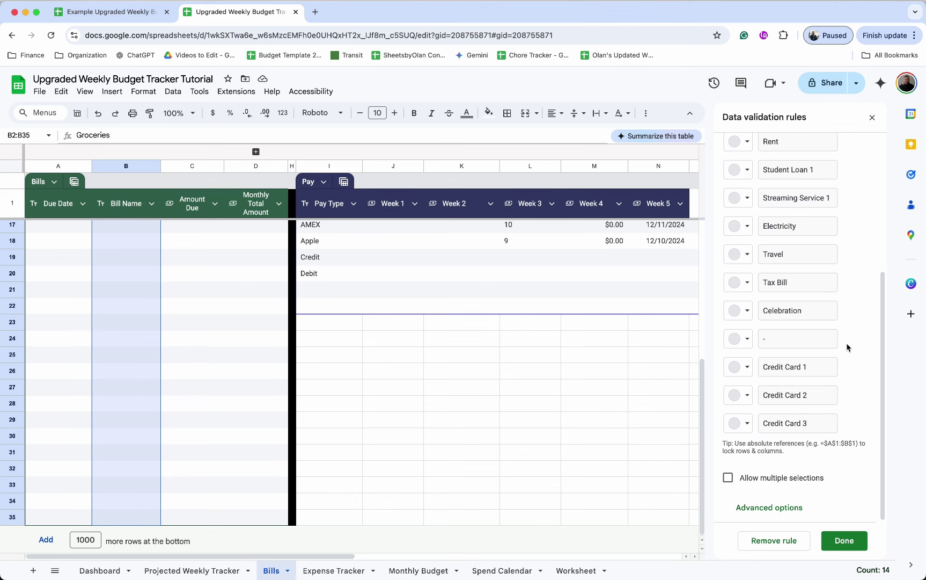
{"action": "left_click", "coordinate": [852, 541]}
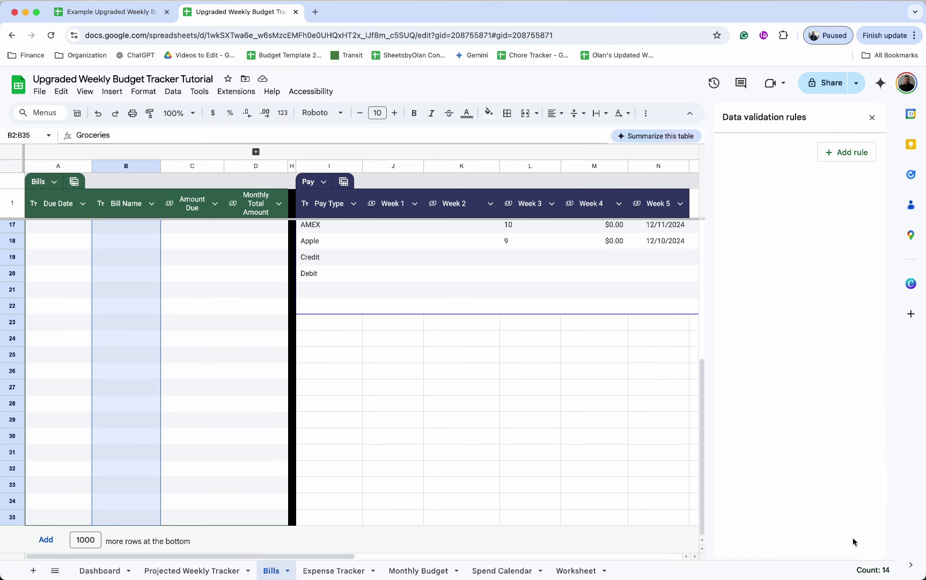
Step: Compare the dropdowns with the example tracker's and set the A10:A26 dropdown display style to Arrow
{"action": "left_click", "coordinate": [211, 565]}
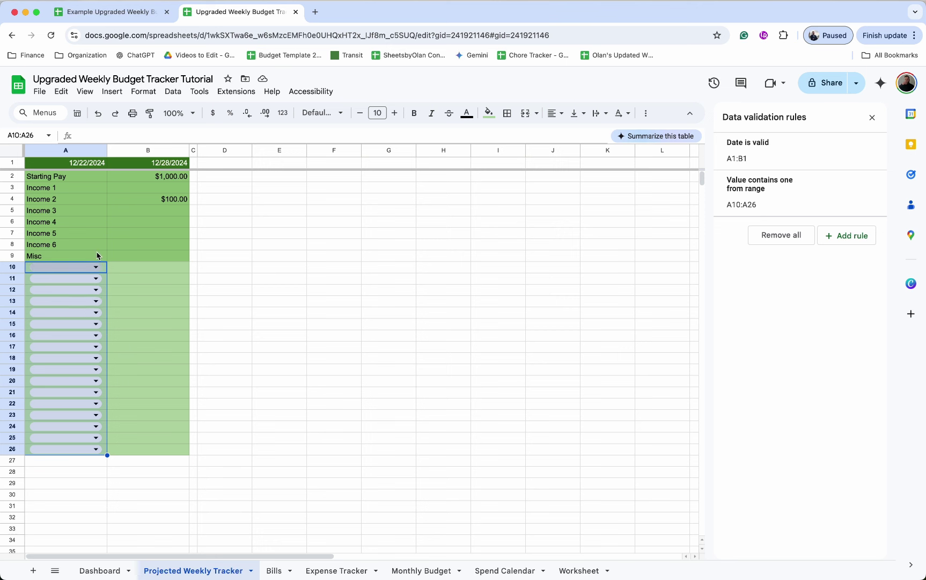
{"action": "left_click", "coordinate": [110, 12]}
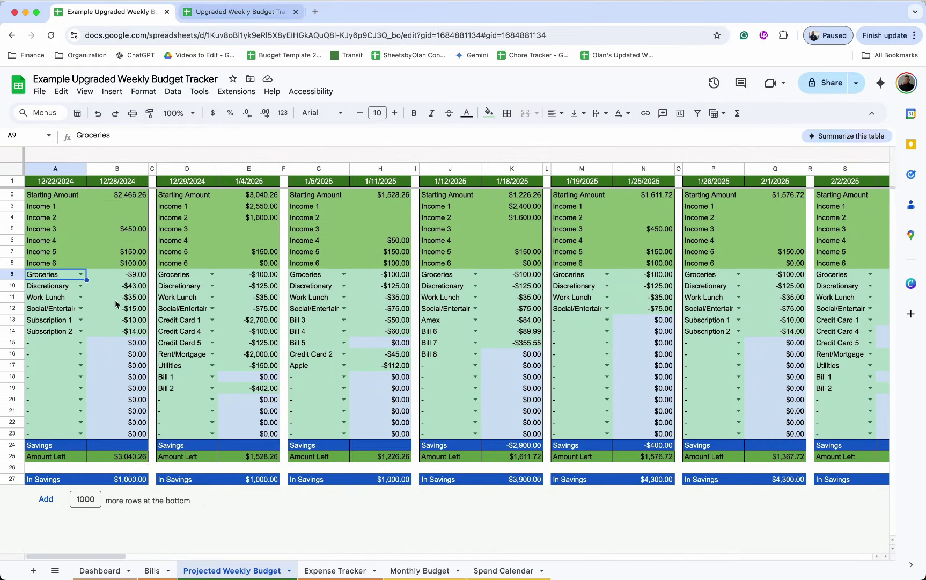
{"action": "left_click", "coordinate": [246, 12]}
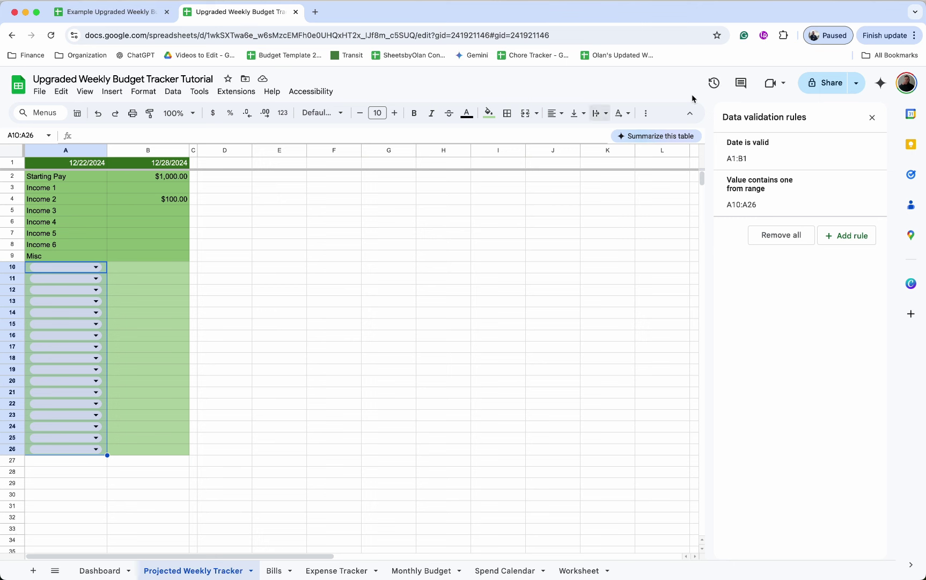
{"action": "left_click", "coordinate": [816, 201]}
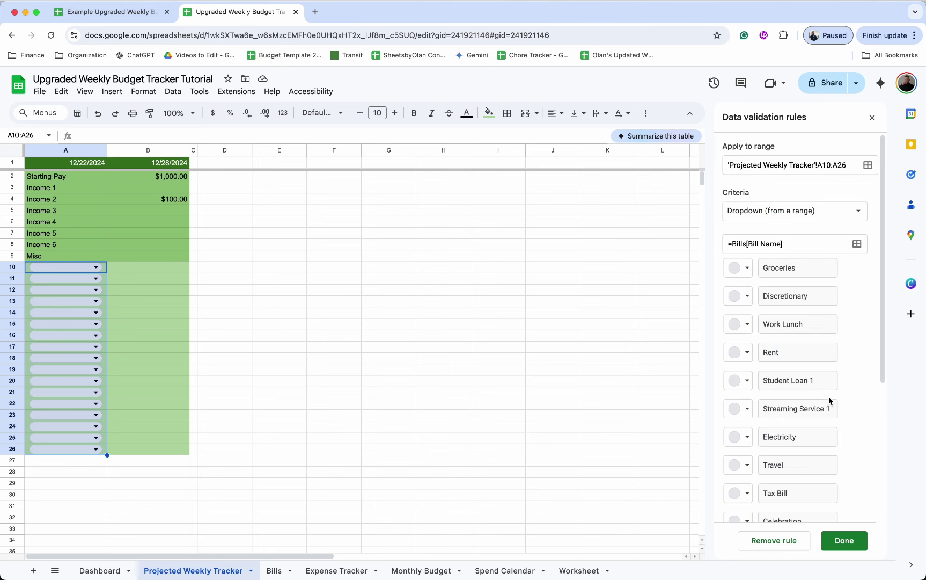
{"action": "scroll", "coordinate": [831, 401], "scroll_direction": "down", "scroll_amount": 4}
{"action": "left_click", "coordinate": [792, 508]}
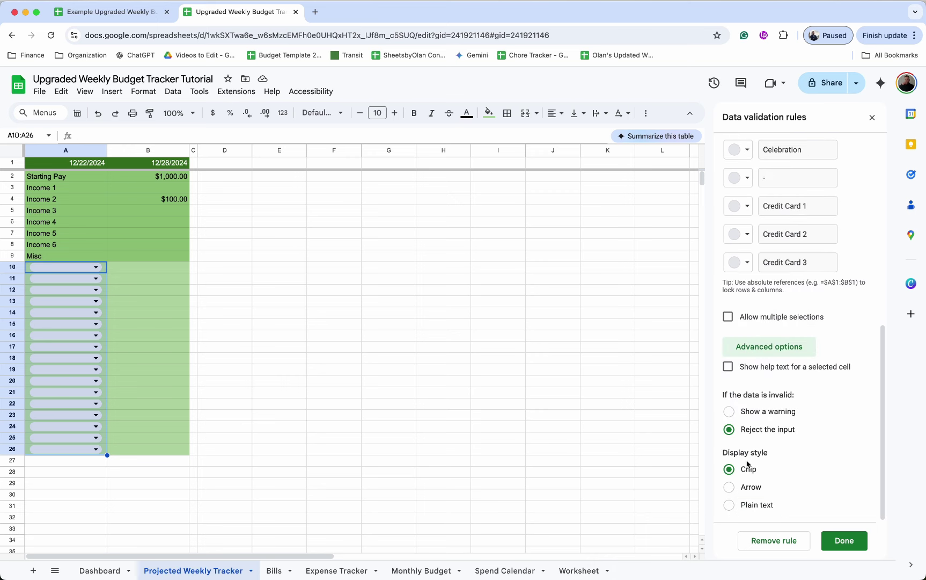
{"action": "left_click", "coordinate": [745, 486]}
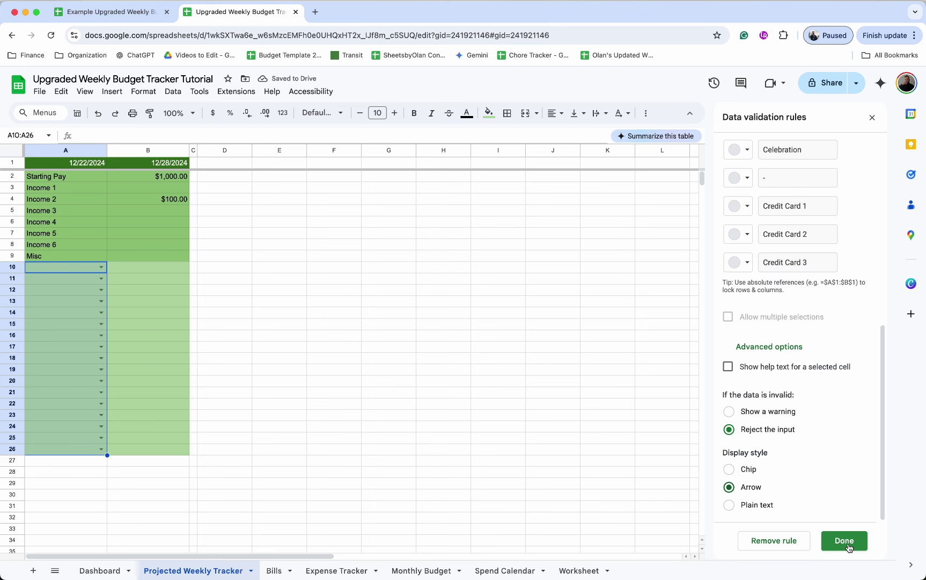
{"action": "left_click", "coordinate": [849, 546]}
{"action": "left_click", "coordinate": [871, 119]}
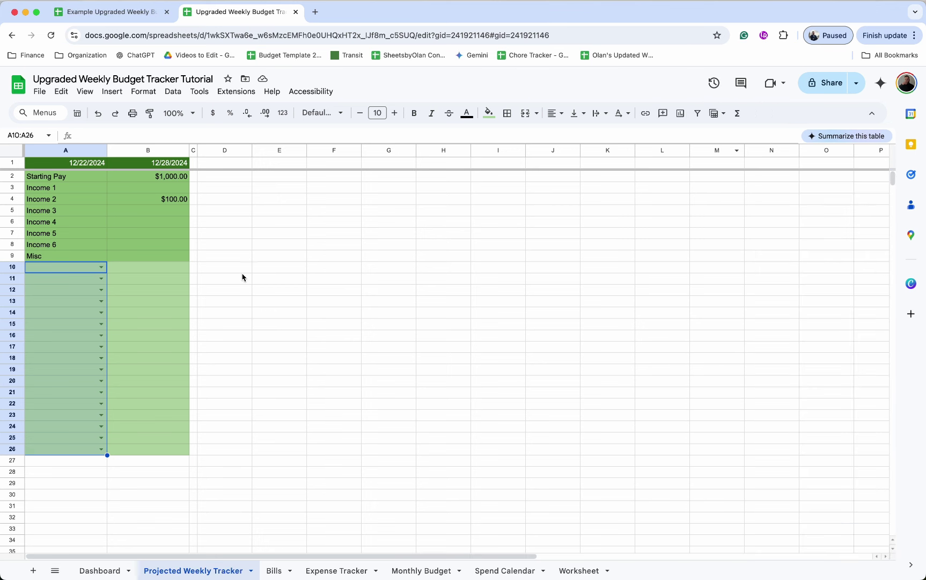
Step: Enter "-" in A10 and fill it down through A26
{"action": "left_click", "coordinate": [79, 268]}
{"action": "type", "text": "-"}
{"action": "key", "text": "Return"}
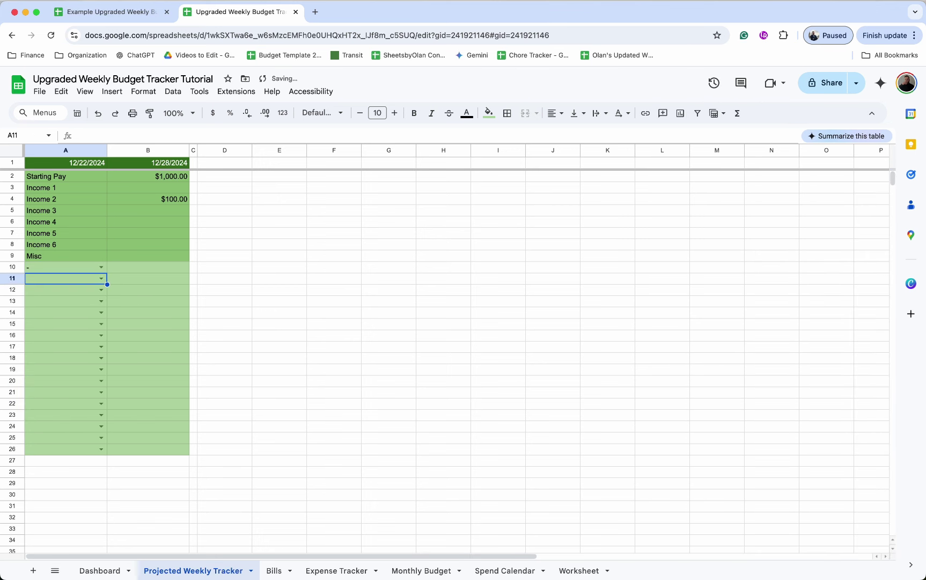
{"action": "left_click", "coordinate": [85, 269]}
{"action": "left_click_drag", "start_coordinate": [108, 273], "coordinate": [134, 460]}
Step: Give A27:B27 a blue fill and white text
{"action": "left_click", "coordinate": [139, 279]}
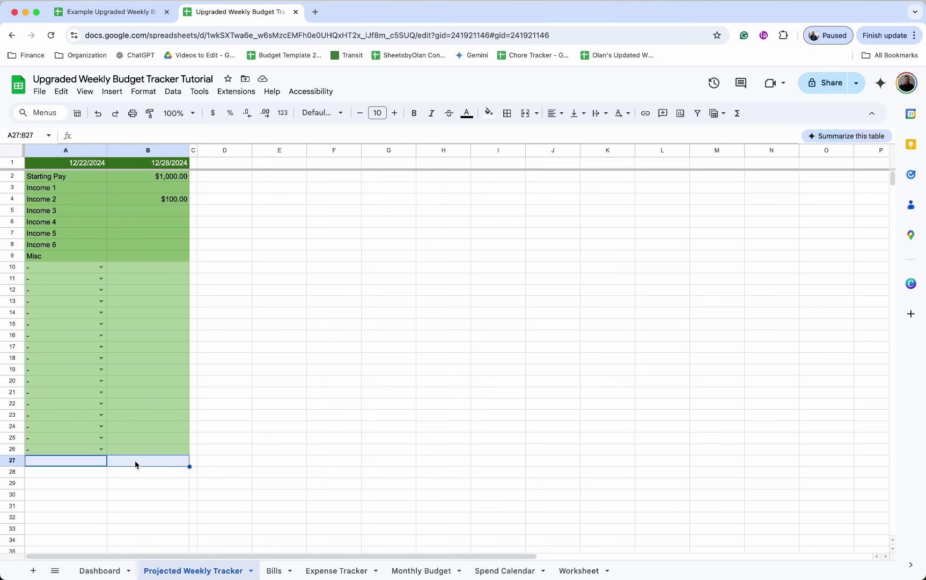
{"action": "left_click", "coordinate": [488, 113]}
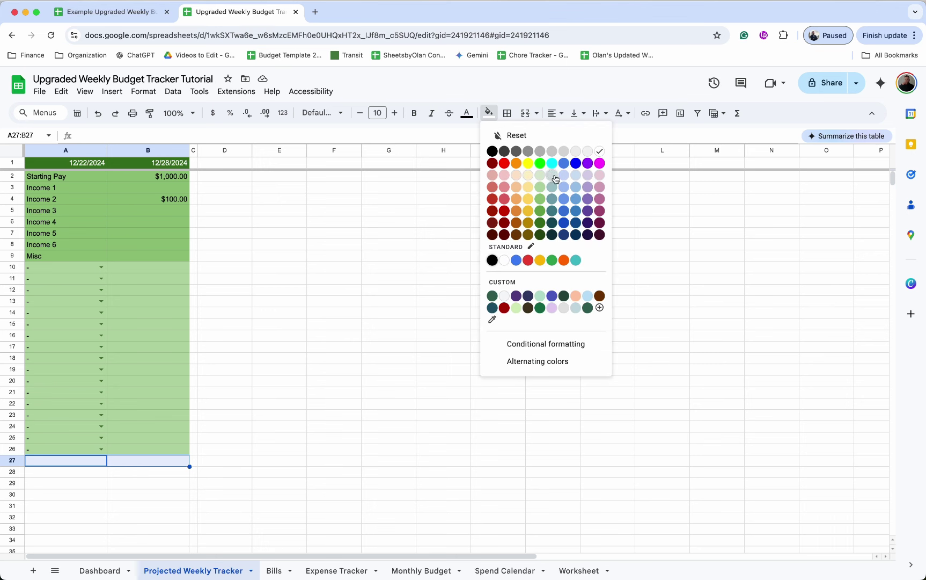
{"action": "left_click", "coordinate": [575, 165]}
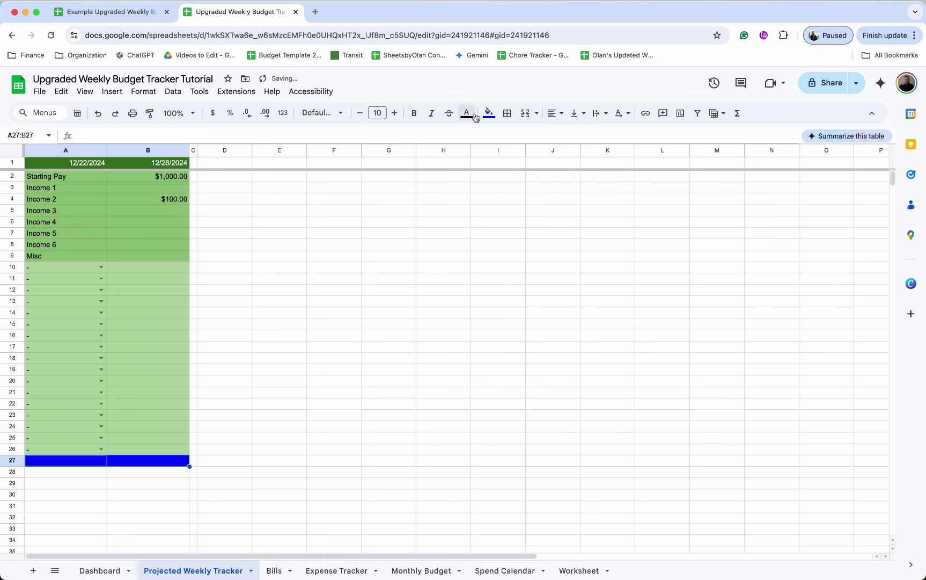
{"action": "left_click", "coordinate": [467, 113]}
{"action": "left_click", "coordinate": [577, 151]}
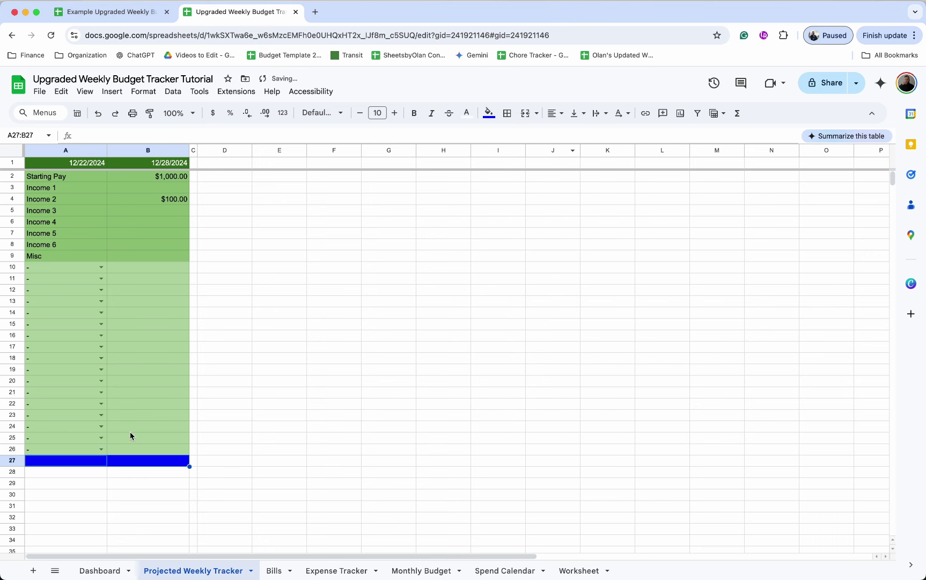
Step: Label A27 as Savings
{"action": "left_click", "coordinate": [79, 463]}
{"action": "type", "text": "Savings"}
{"action": "key", "text": "Return"}
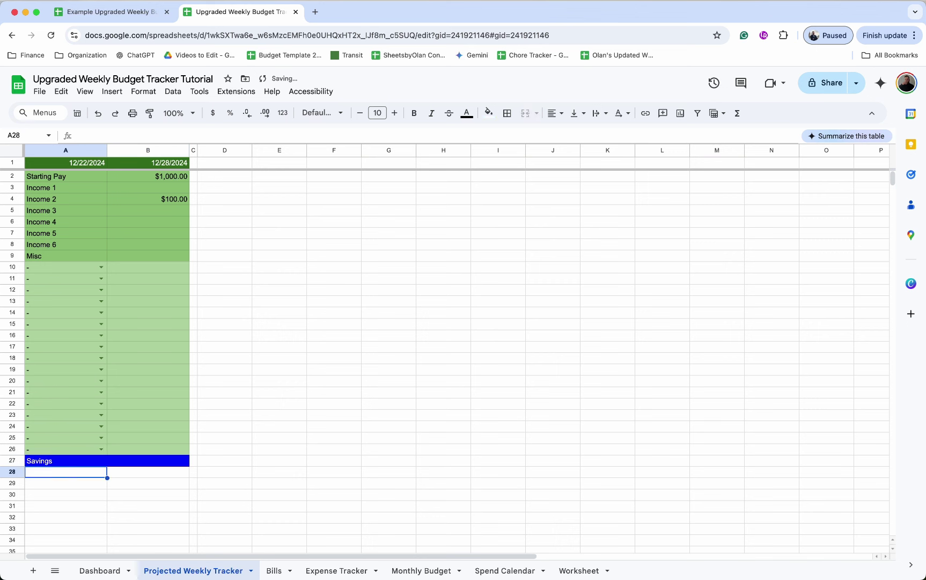
Step: Label A28 as Total and enter =SUM(B2:B27) in B28
{"action": "left_click", "coordinate": [83, 476]}
{"action": "type", "text": "Total"}
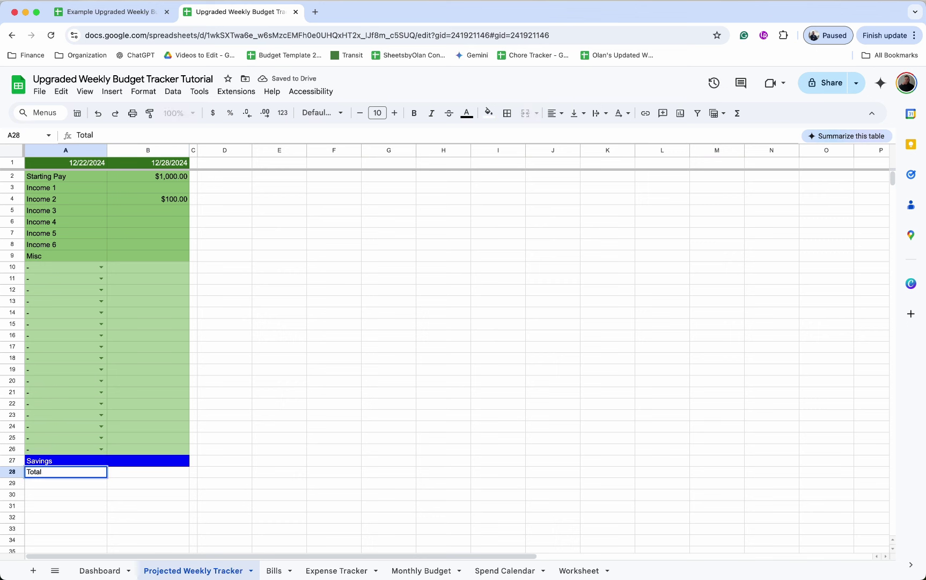
{"action": "key", "text": "Tab"}
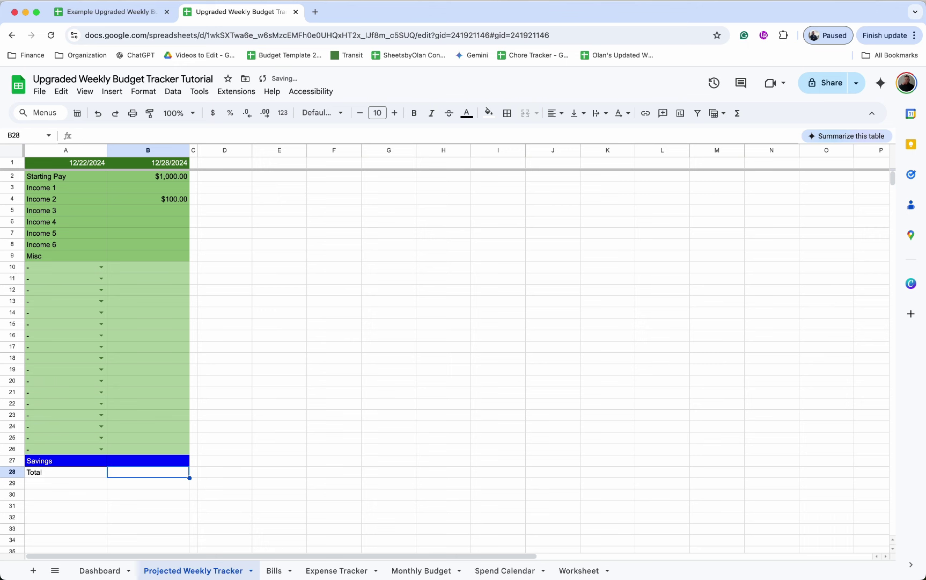
{"action": "type", "text": "=sum"}
{"action": "left_click", "coordinate": [135, 326]}
{"action": "double_click", "coordinate": [172, 472]}
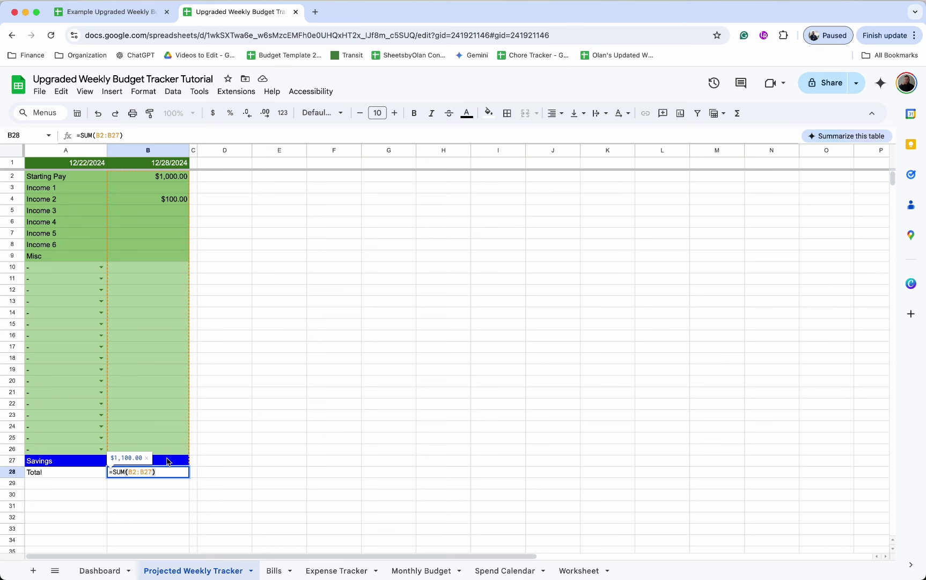
{"action": "key", "text": "Return"}
Step: Give the Total row cells A28:B28 a dark green fill and white text
{"action": "left_click_drag", "start_coordinate": [89, 472], "coordinate": [163, 474]}
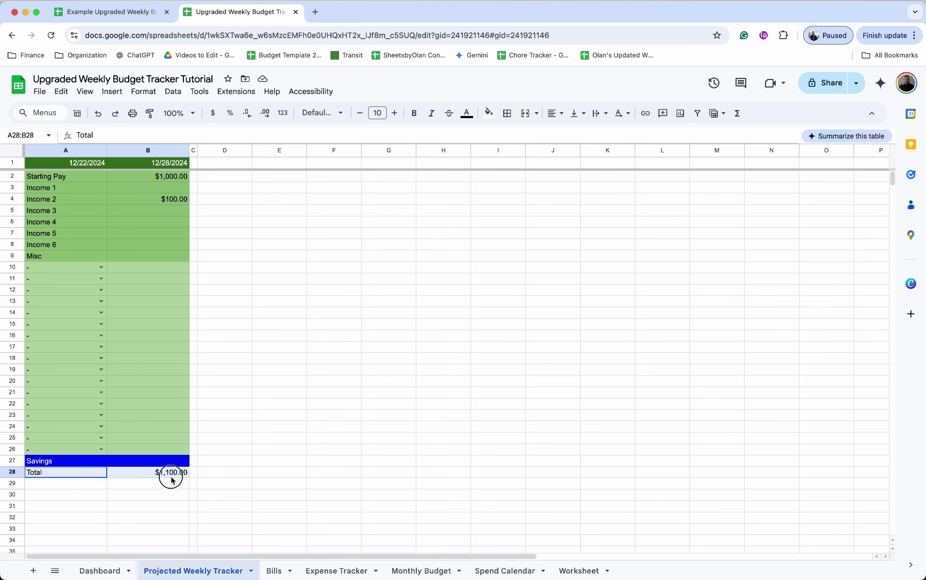
{"action": "left_click", "coordinate": [488, 113]}
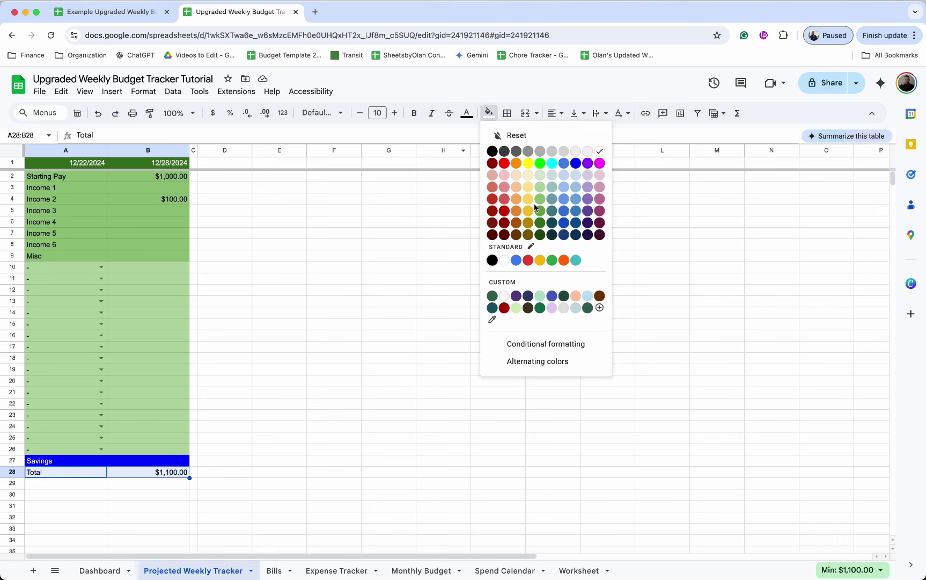
{"action": "left_click", "coordinate": [542, 224]}
{"action": "left_click", "coordinate": [466, 112]}
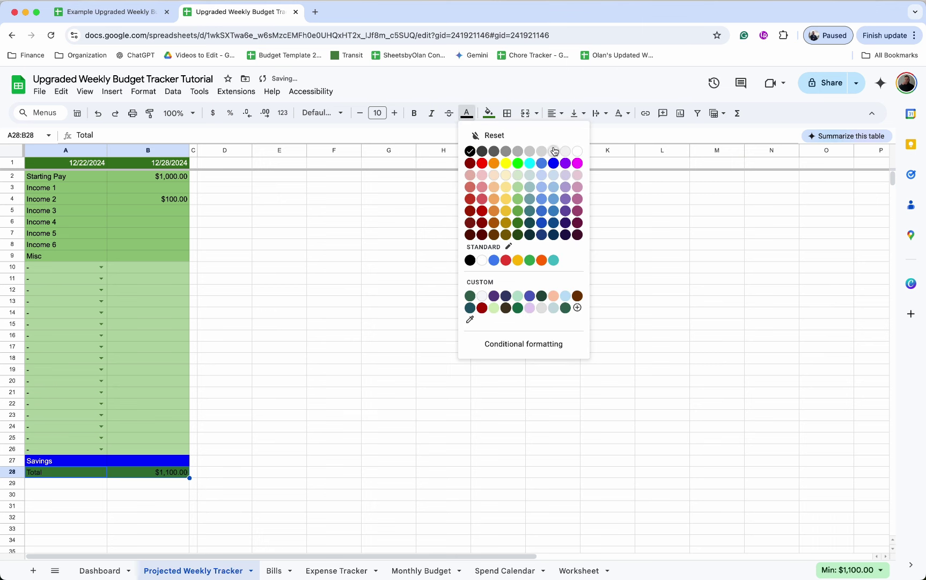
{"action": "left_click", "coordinate": [576, 151]}
{"action": "left_click", "coordinate": [193, 437]}
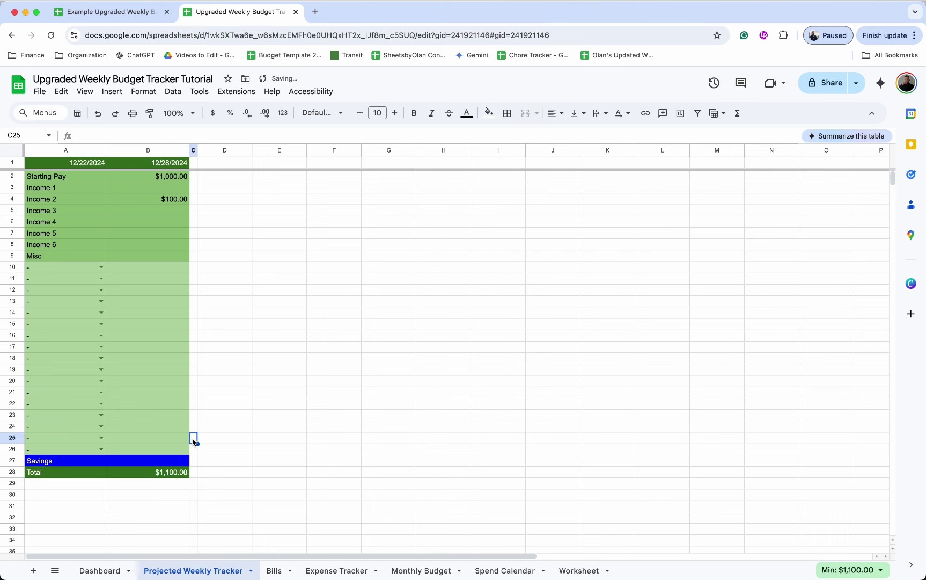
Step: Copy the Savings row cells A27:B27 into A30:B30
{"action": "left_click", "coordinate": [158, 476]}
{"action": "left_click_drag", "start_coordinate": [80, 494], "coordinate": [136, 497]}
{"action": "left_click", "coordinate": [101, 461]}
{"action": "key", "text": "ctrl+c"}
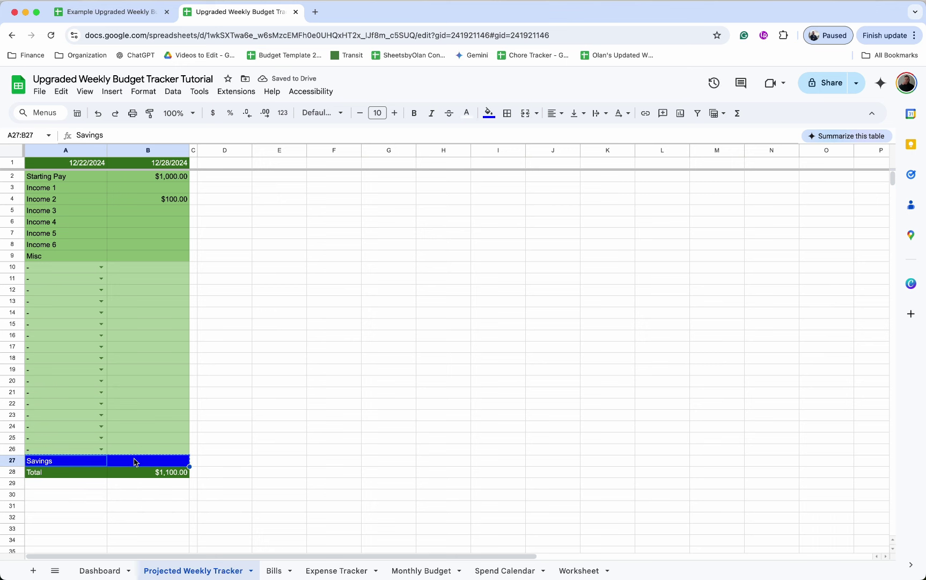
{"action": "left_click", "coordinate": [56, 501]}
{"action": "key", "text": "ctrl+v"}
{"action": "left_click", "coordinate": [78, 495]}
{"action": "left_click", "coordinate": [138, 473]}
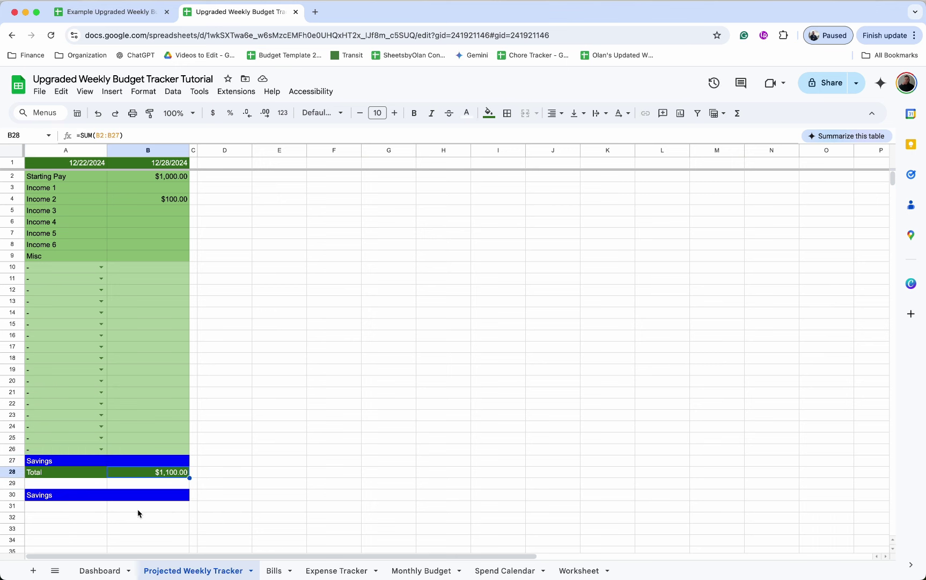
Step: Delete all rows from 32 down to 1001
{"action": "left_click", "coordinate": [13, 517]}
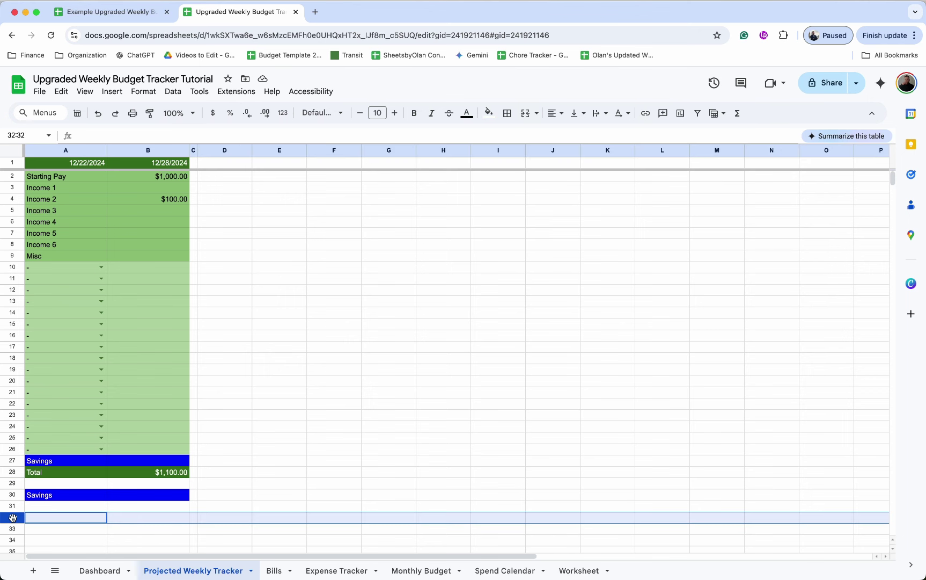
{"action": "key", "text": "super+shift+Down"}
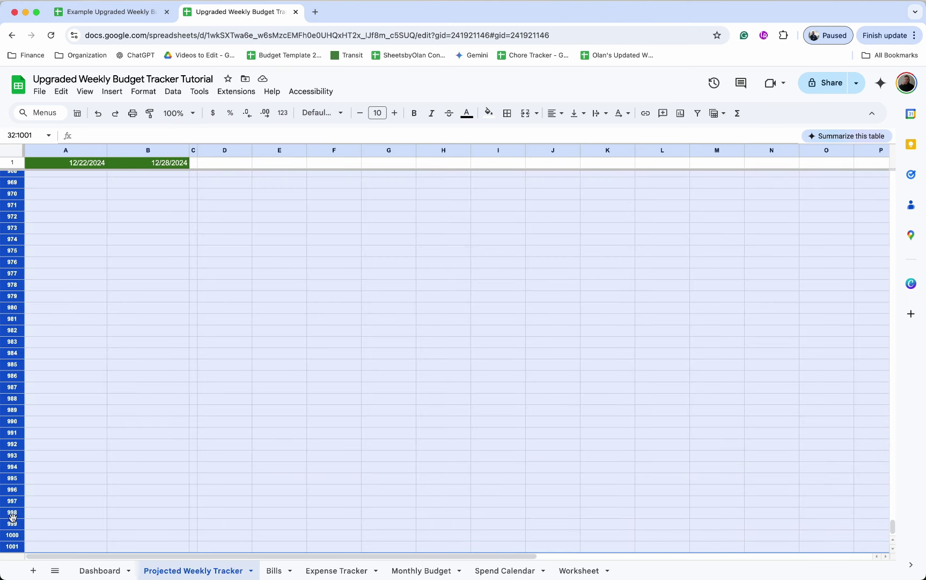
{"action": "right_click", "coordinate": [13, 516]}
{"action": "left_click", "coordinate": [46, 356]}
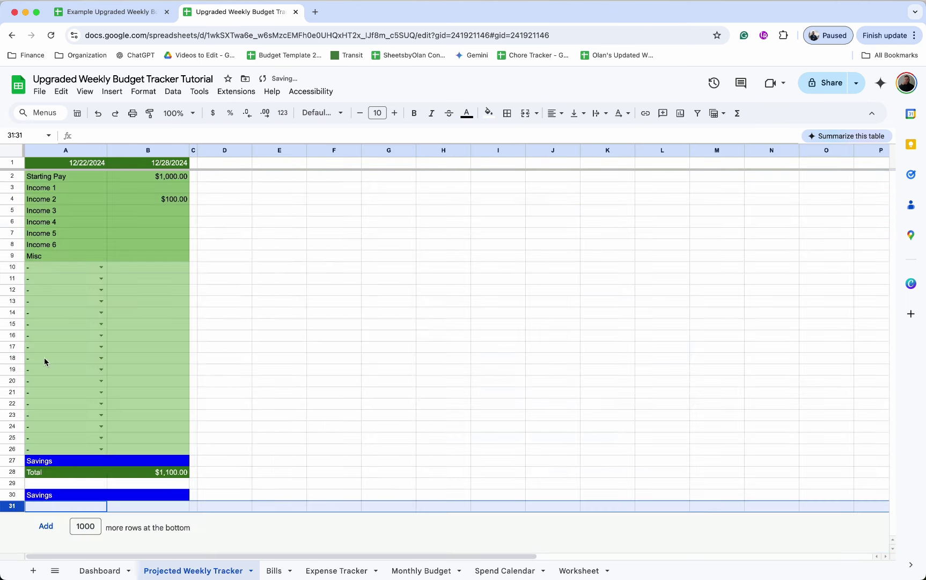
{"action": "left_click", "coordinate": [328, 374]}
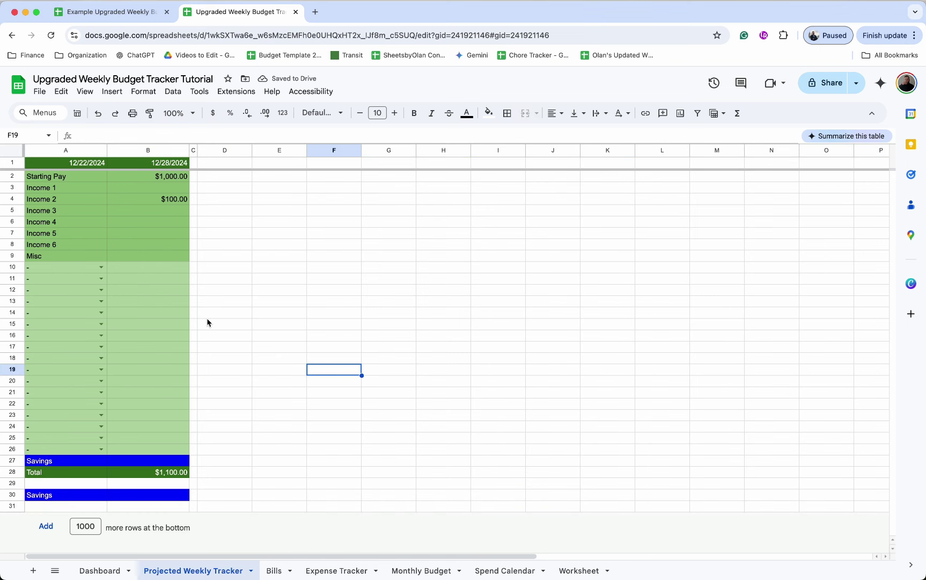
Step: Start a formula in B10 with the condition =IF(B$1-MIN($1:$1)<30, as its first argument
{"action": "left_click", "coordinate": [153, 272]}
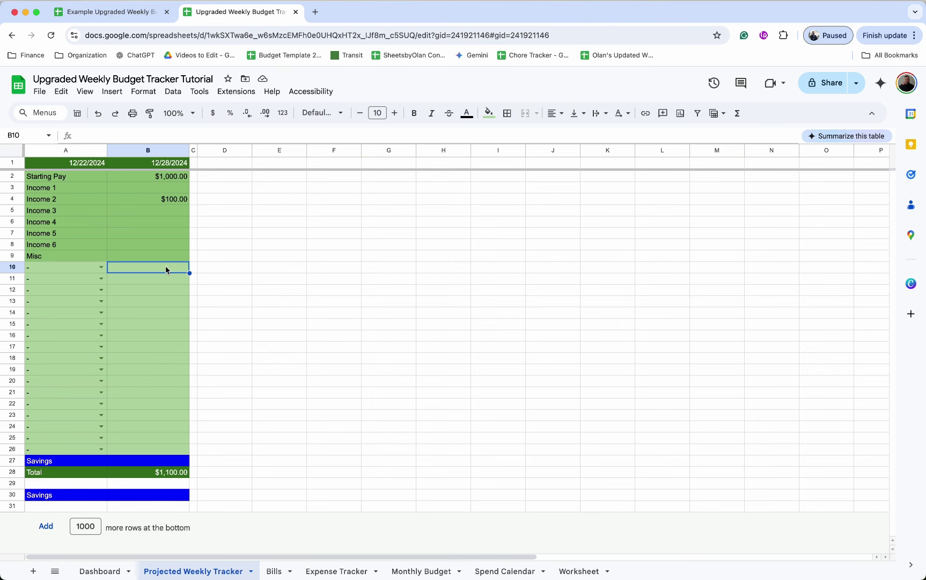
{"action": "left_click", "coordinate": [244, 144]}
{"action": "type", "text": "=IF"}
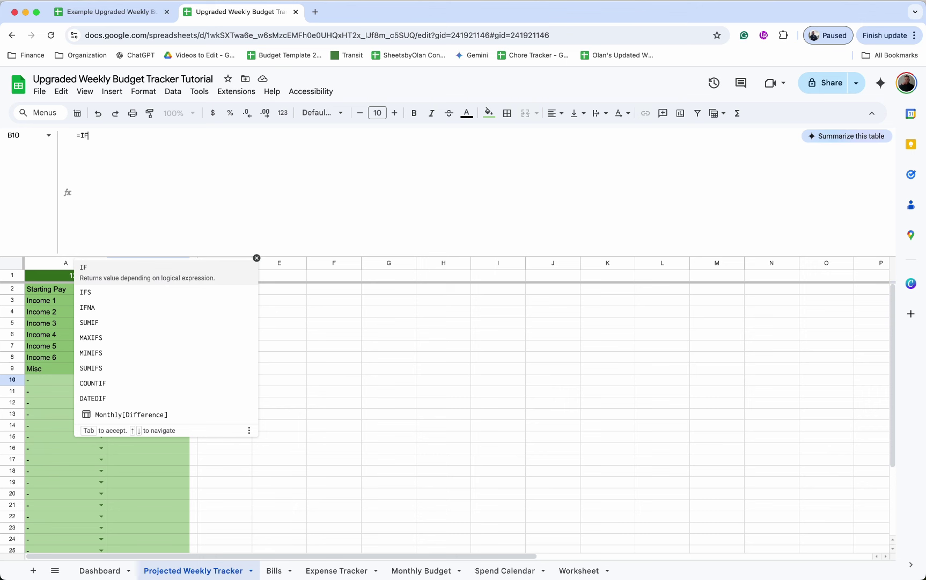
{"action": "type", "text": "(B"}
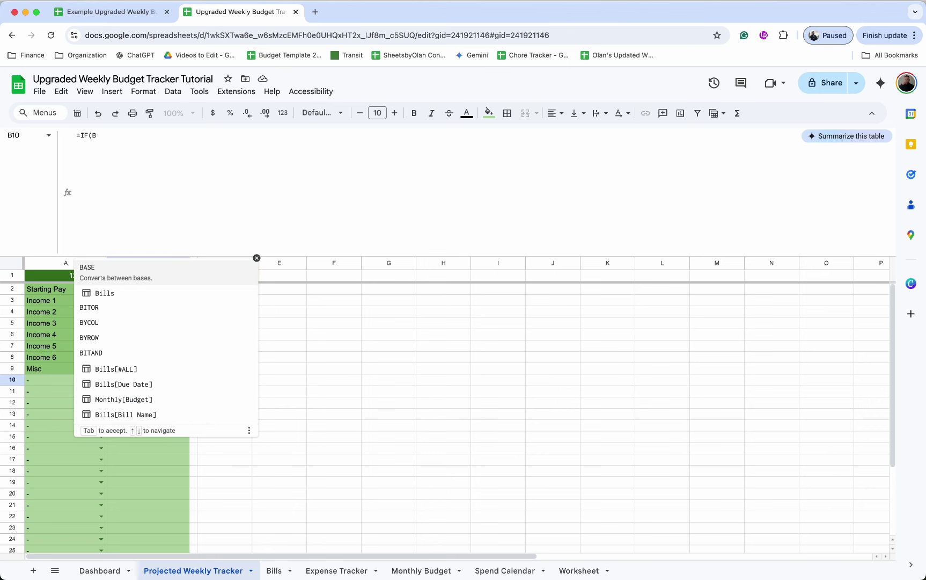
{"action": "type", "text": "$1"}
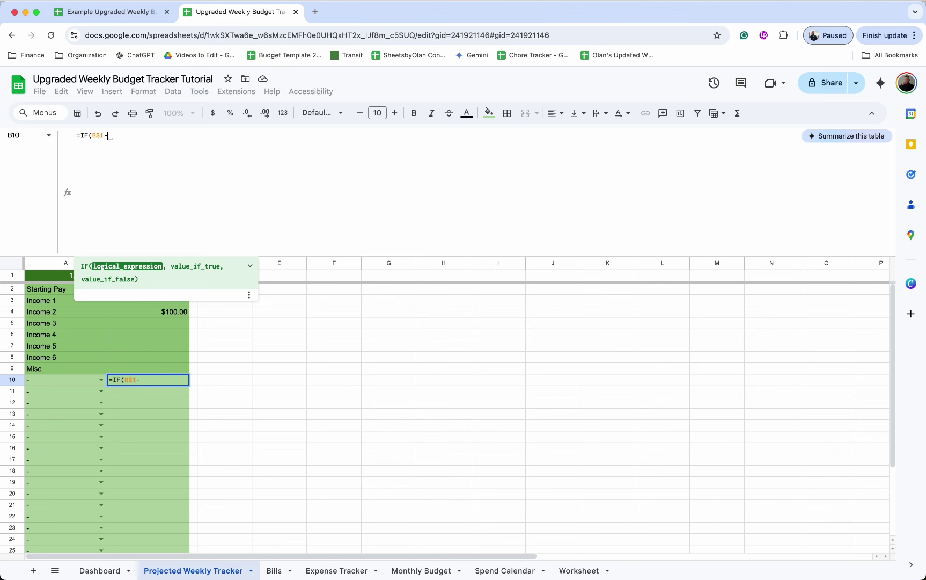
{"action": "type", "text": "-MIN"}
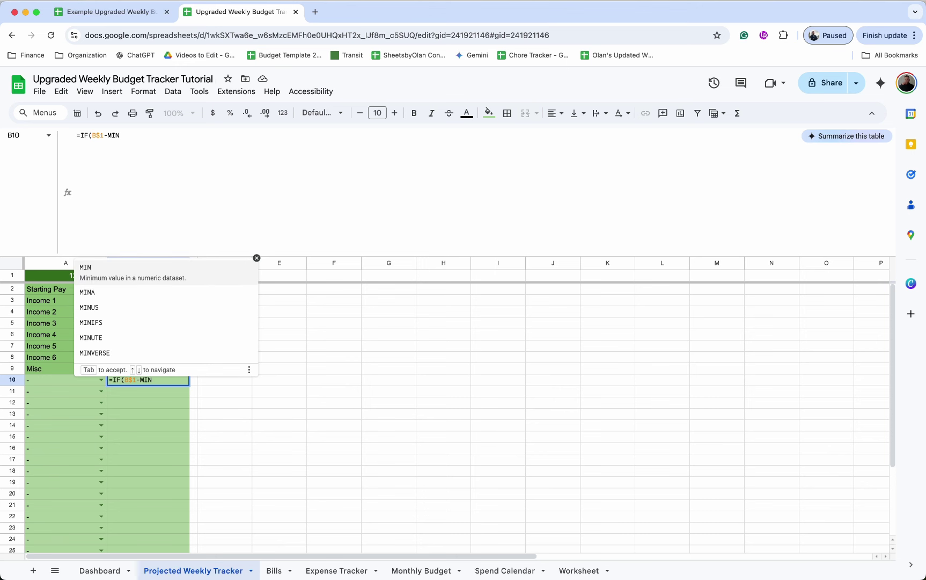
{"action": "type", "text": "($1"}
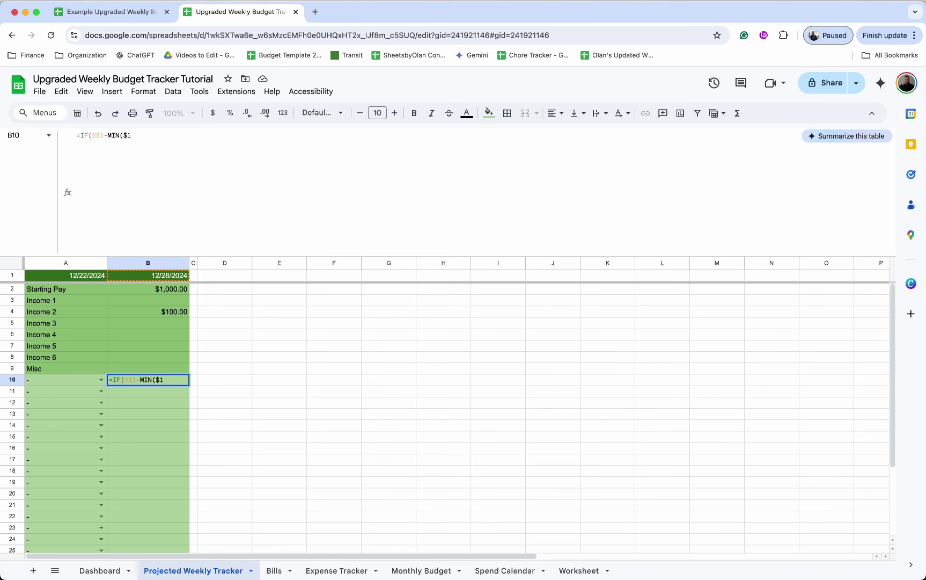
{"action": "type", "text": ":$1"}
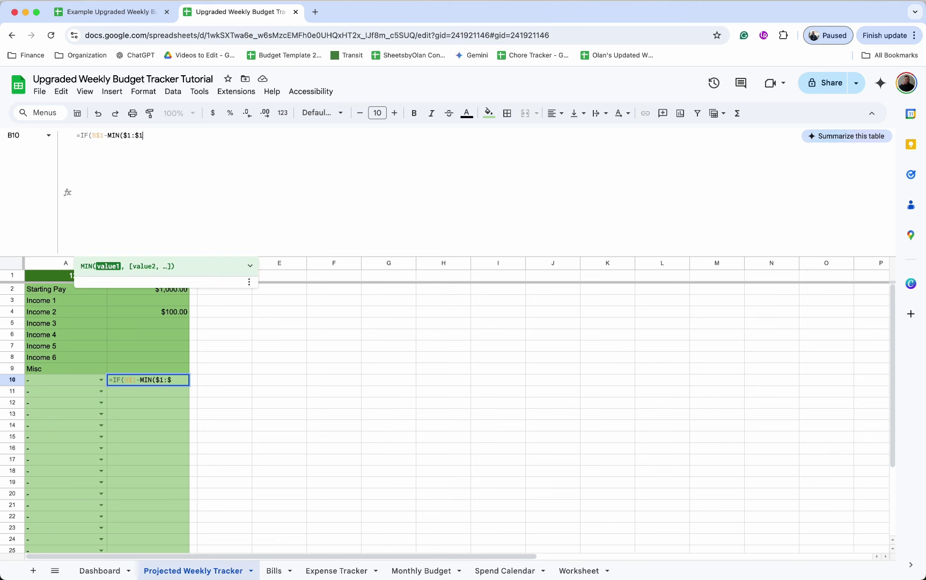
{"action": "type", "text": ")"}
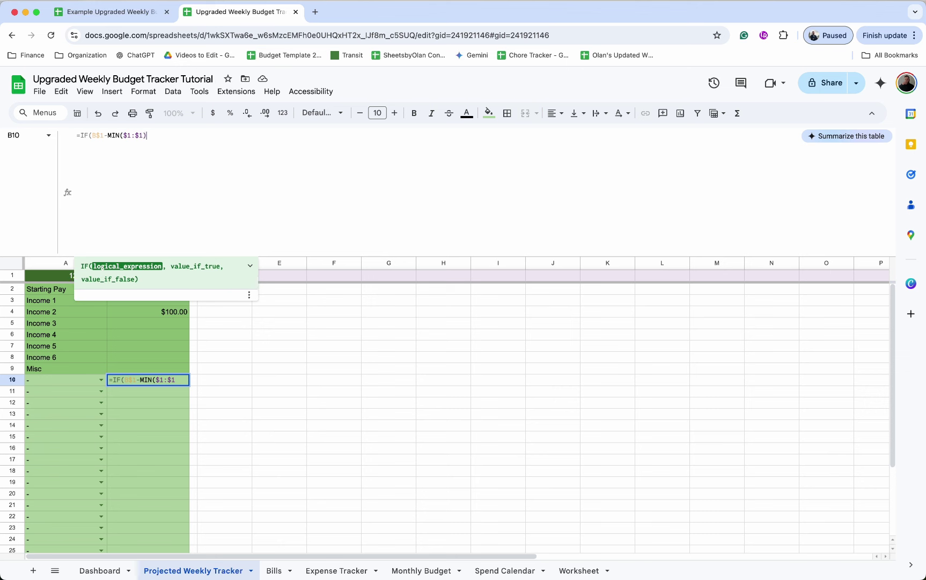
{"action": "type", "text": "<30"}
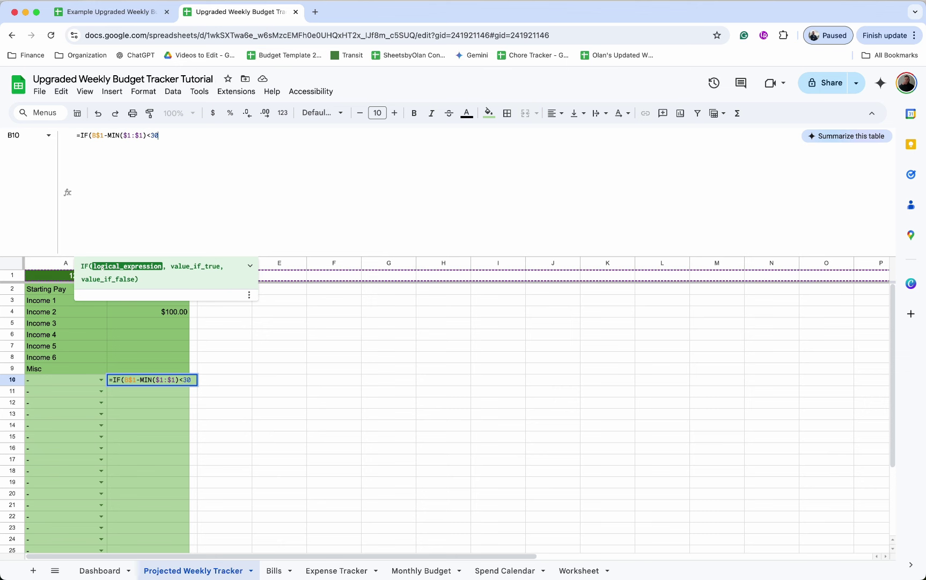
{"action": "type", "text": ","}
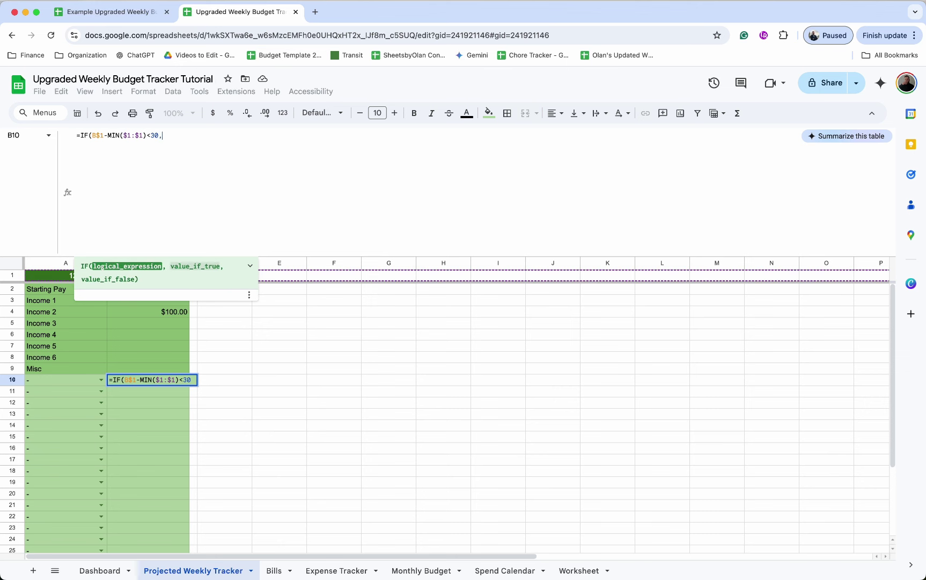
Step: Add an XLOOKUP of A10 in Credit_Cards[Credit Cards] returning Credit_Cards[Amount Due This Month] as the B10 formula's true value
{"action": "type", "text": "xlook"}
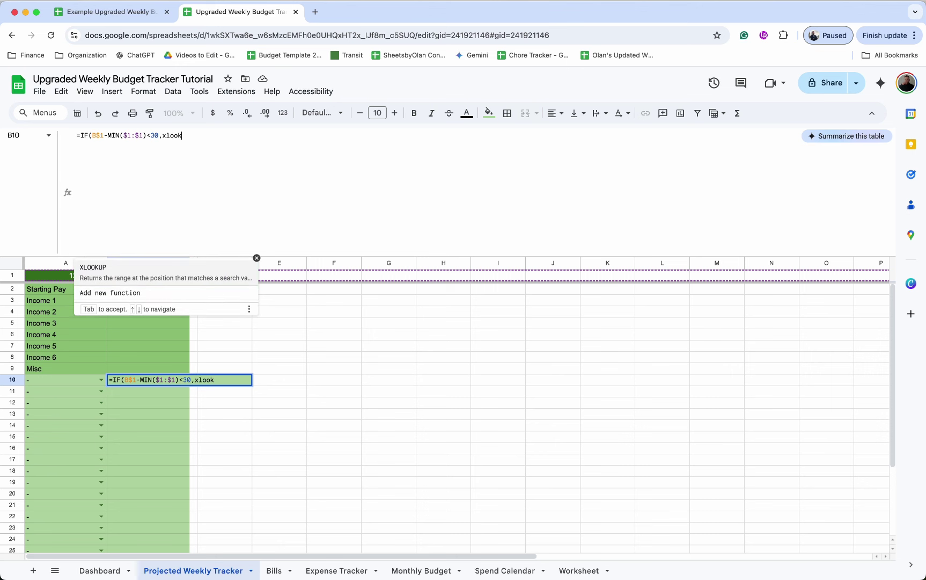
{"action": "left_click", "coordinate": [202, 279]}
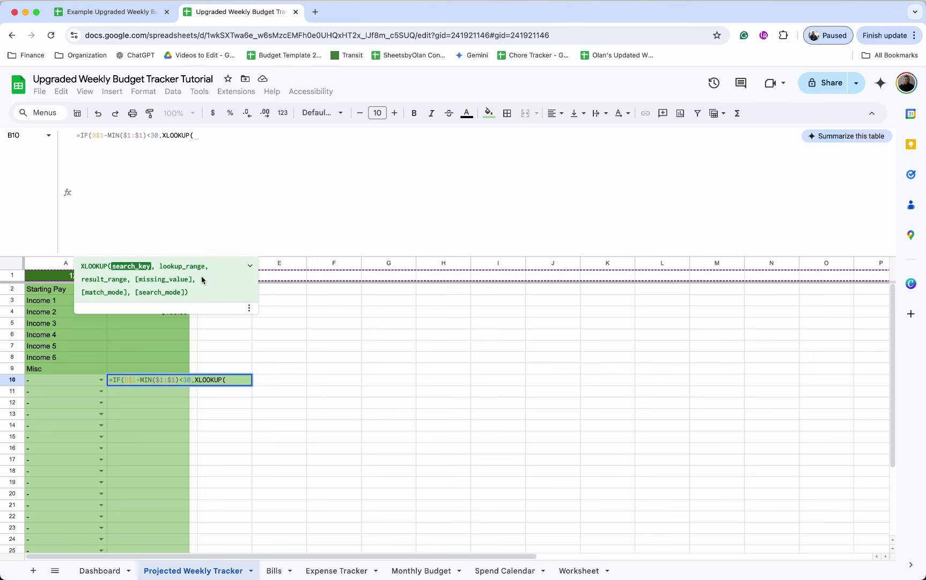
{"action": "type", "text": "A10"}
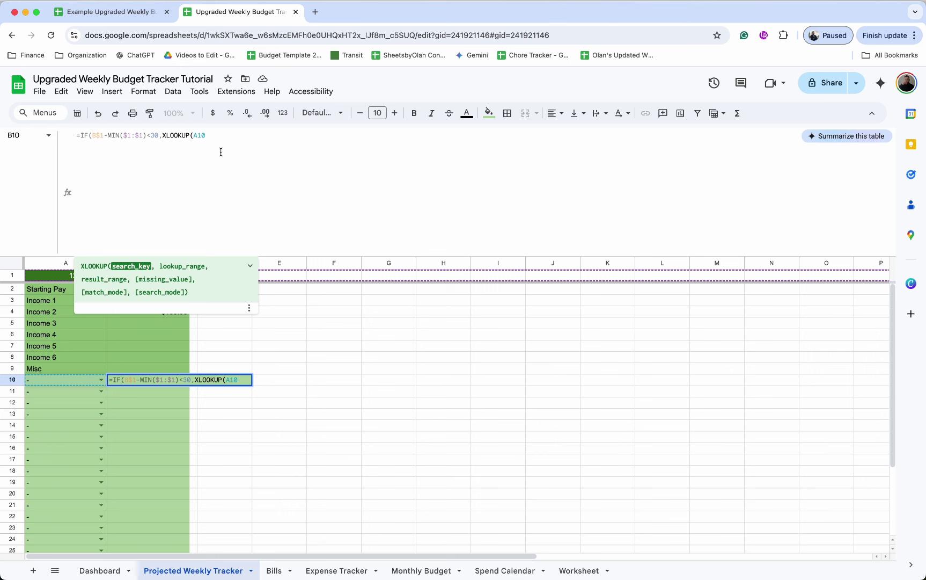
{"action": "type", "text": ",credit"}
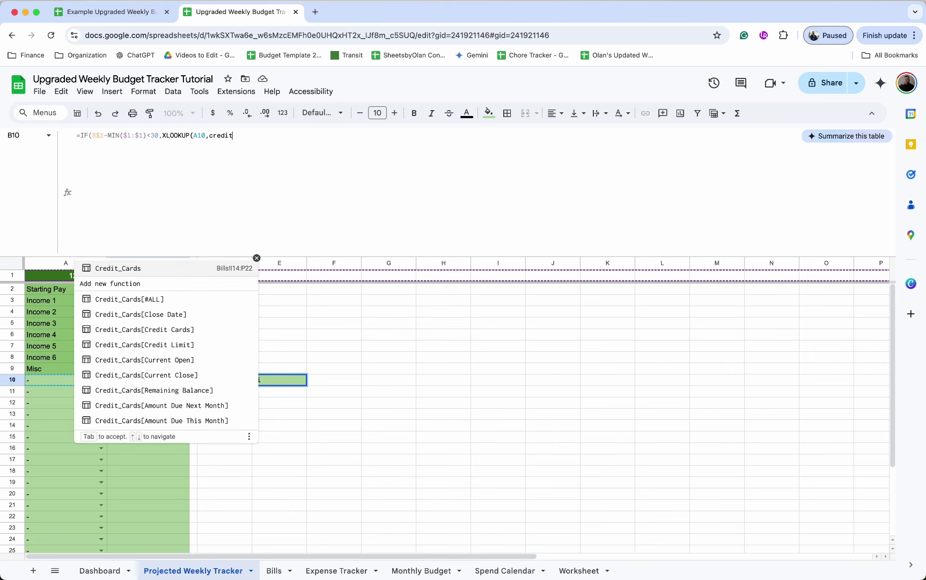
{"action": "left_click", "coordinate": [191, 337]}
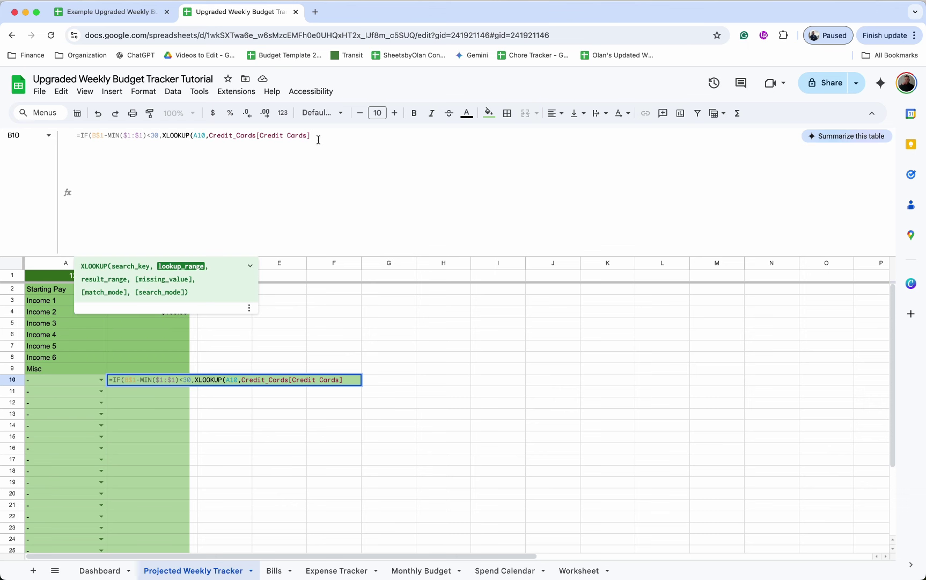
{"action": "type", "text": ","}
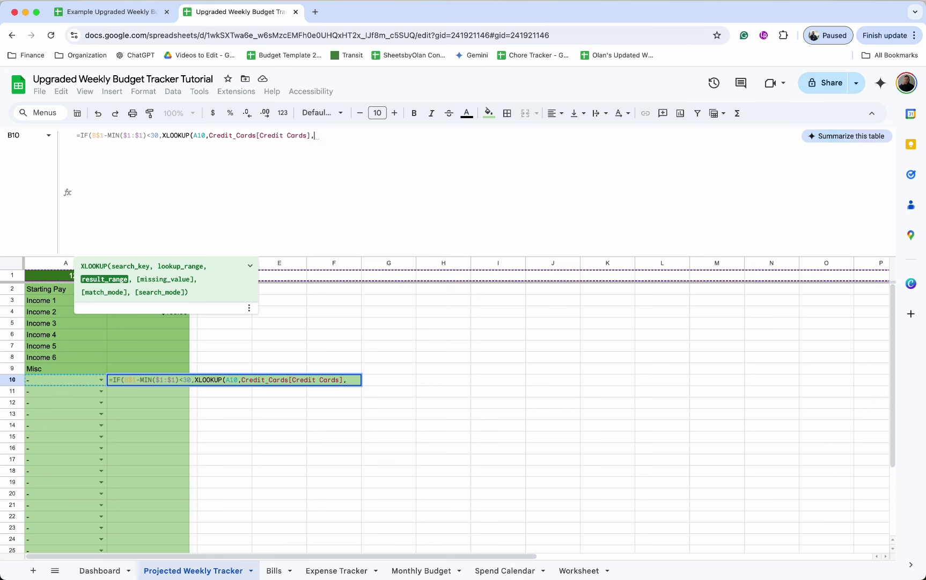
{"action": "type", "text": "amoun"}
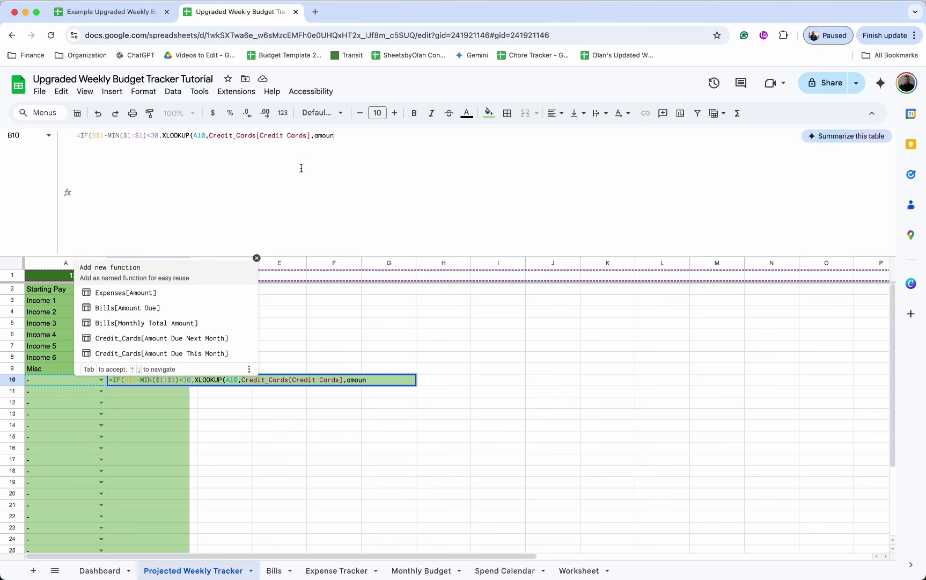
{"action": "left_click", "coordinate": [206, 359]}
Step: Add a nested XLOOKUP of A10 in Bills[Bill Name] returning Bills[Amount Due] as the missing value of the first lookup in B10
{"action": "type", "text": ",xl"}
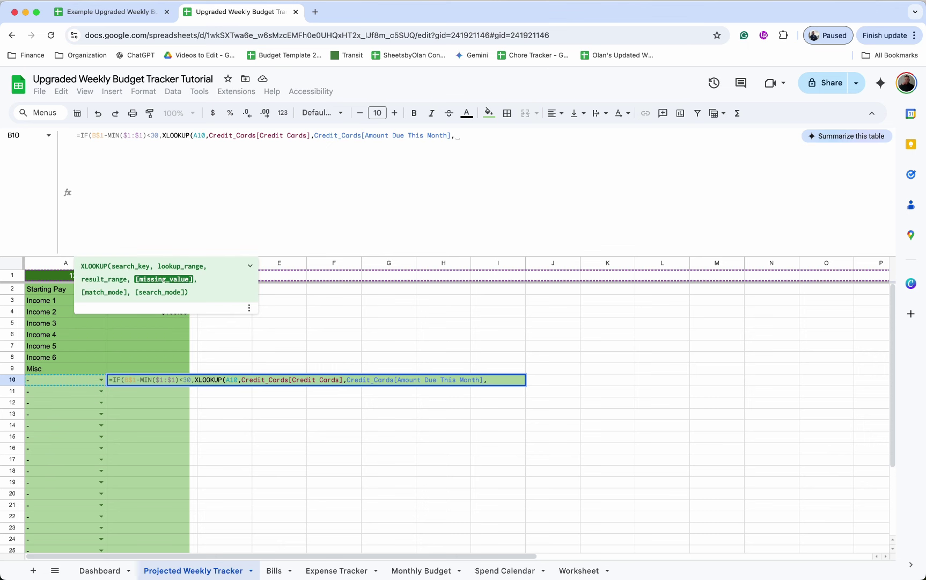
{"action": "type", "text": "ook"}
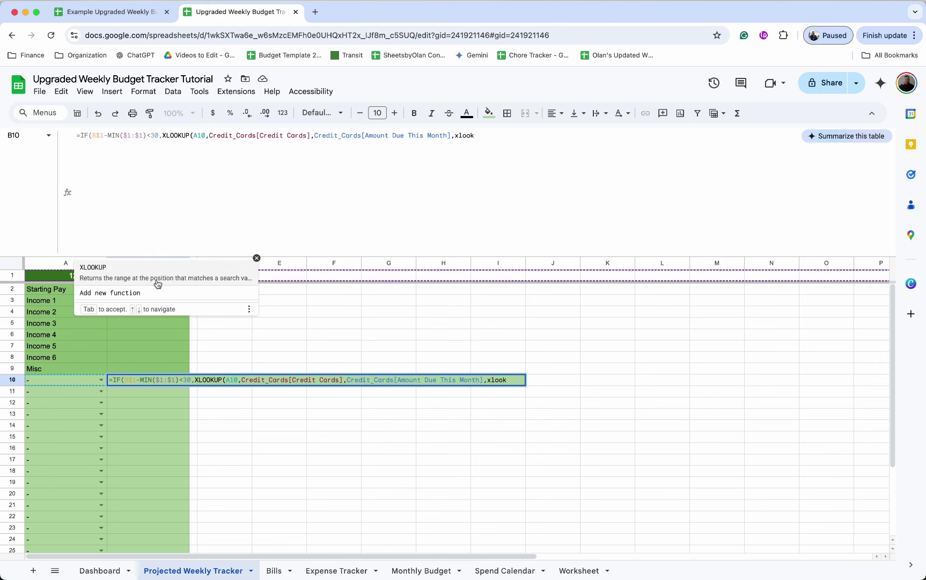
{"action": "left_click", "coordinate": [158, 280]}
{"action": "type", "text": "A10,"}
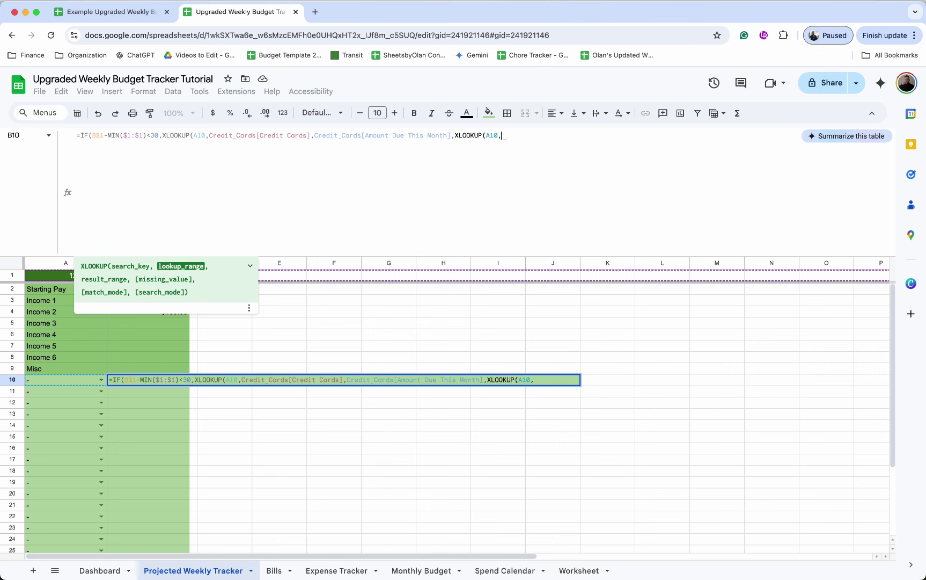
{"action": "type", "text": "bill"}
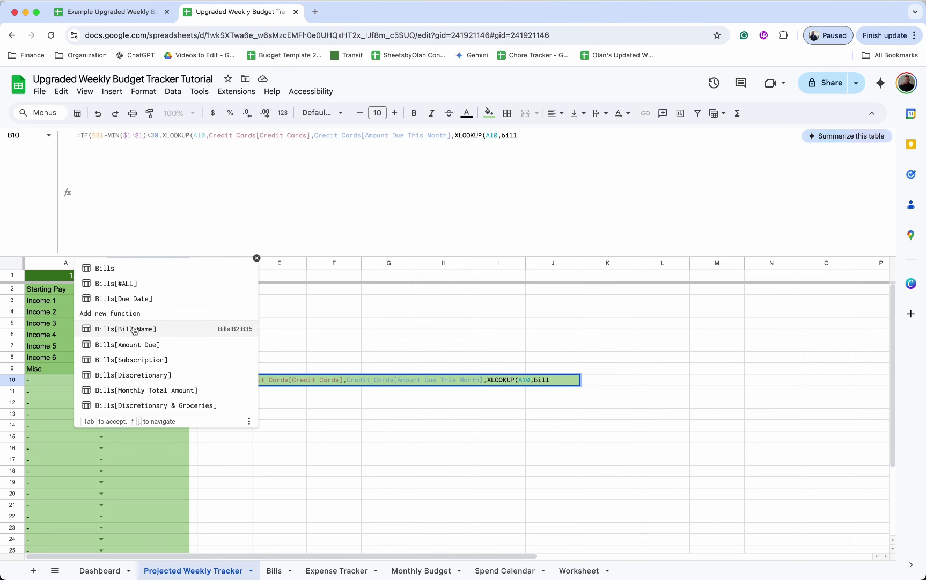
{"action": "left_click", "coordinate": [134, 329]}
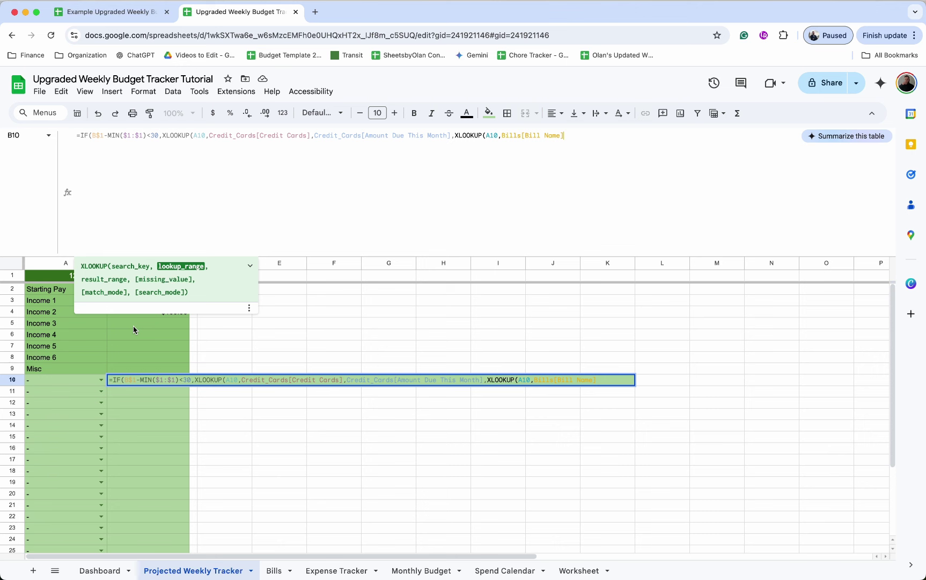
{"action": "type", "text": ",amoun"}
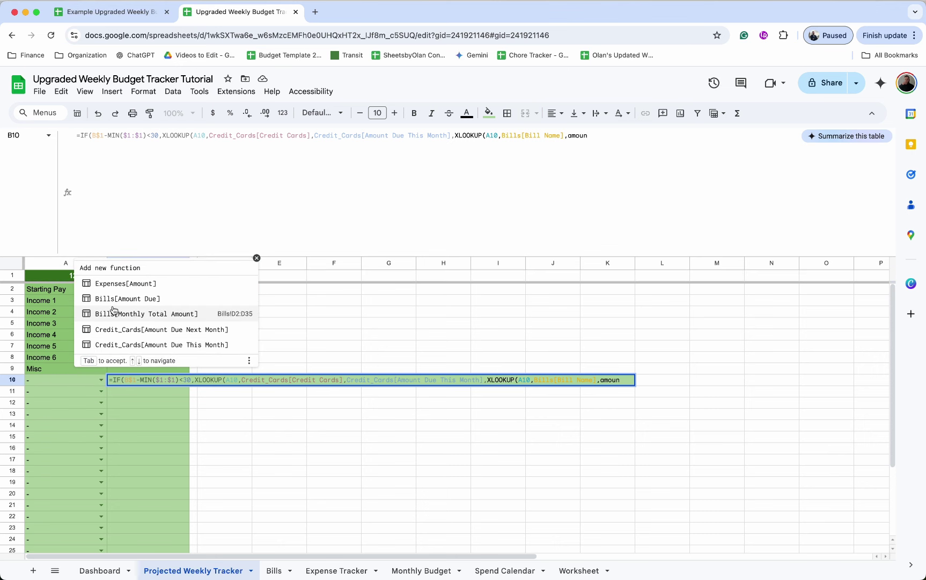
{"action": "left_click", "coordinate": [150, 301]}
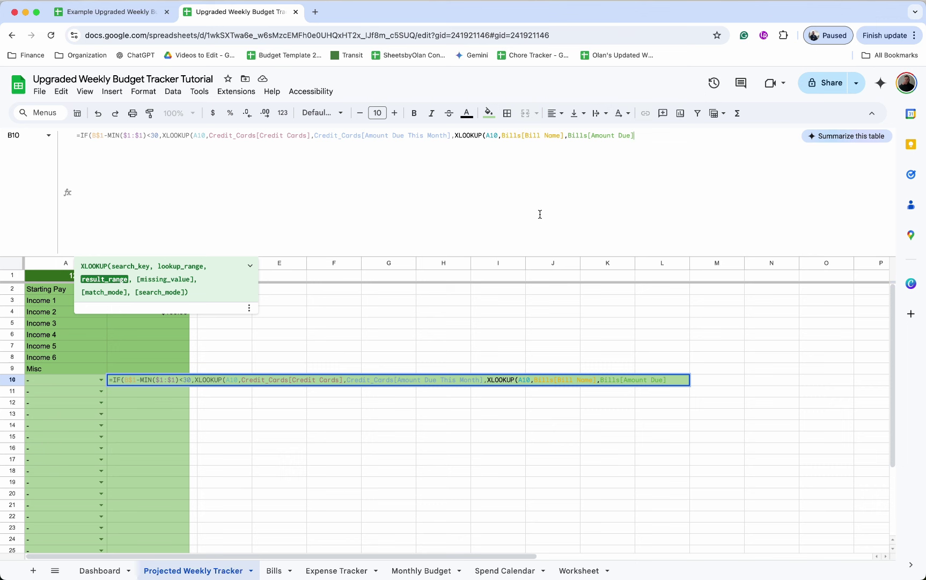
Step: Leave the Bills lookup's missing value empty, close both XLOOKUPs, and multiply the under-30-day result by -1
{"action": "type", "text": ","}
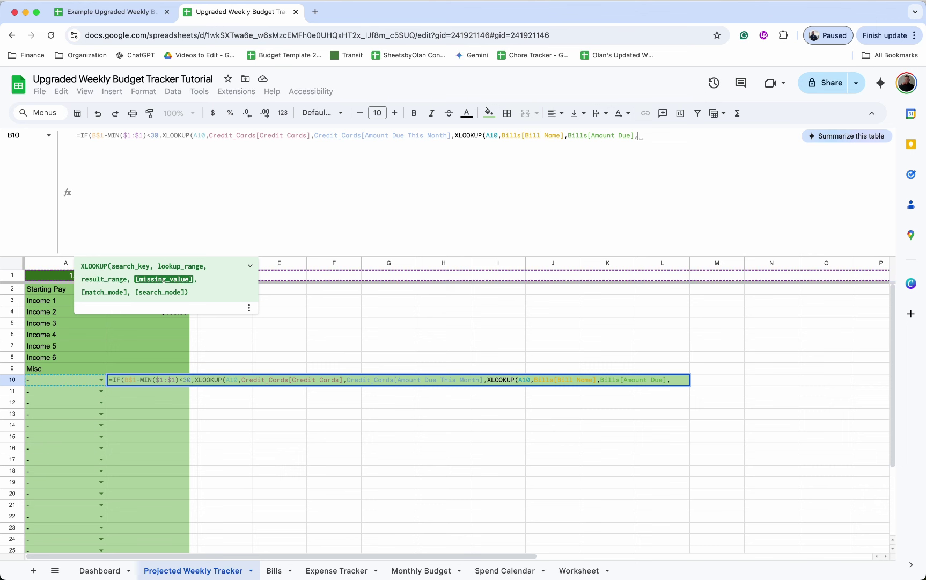
{"action": "type", "text": "))"}
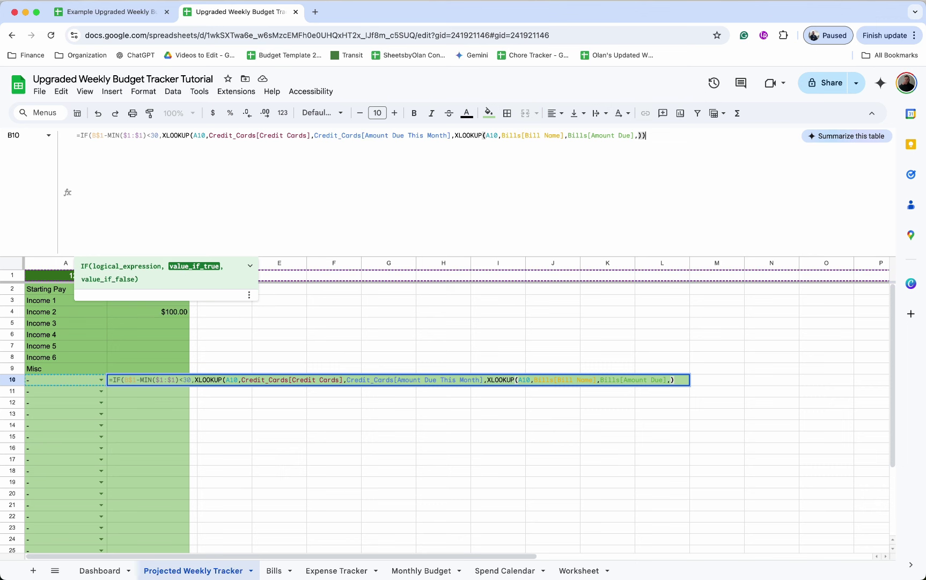
{"action": "type", "text": "*"}
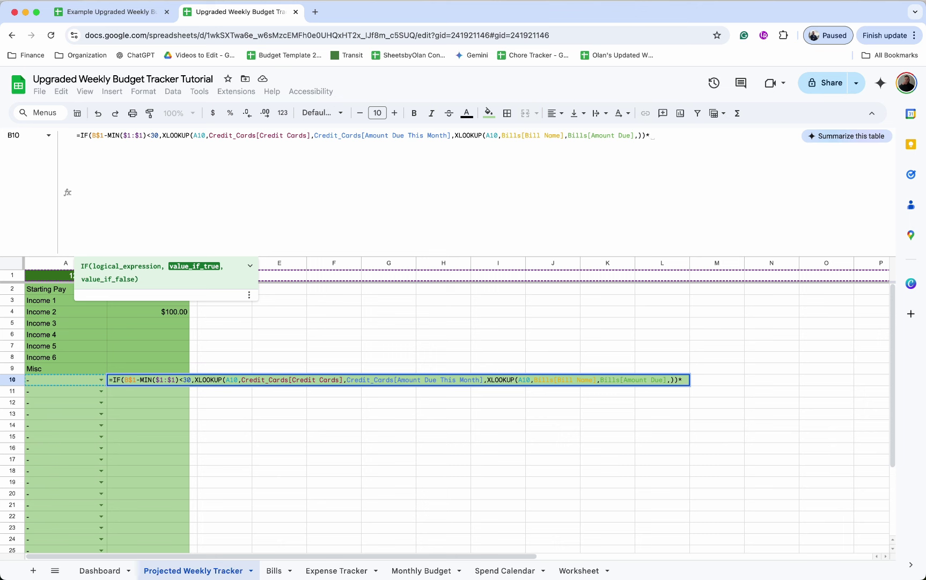
{"action": "type", "text": "-1,"}
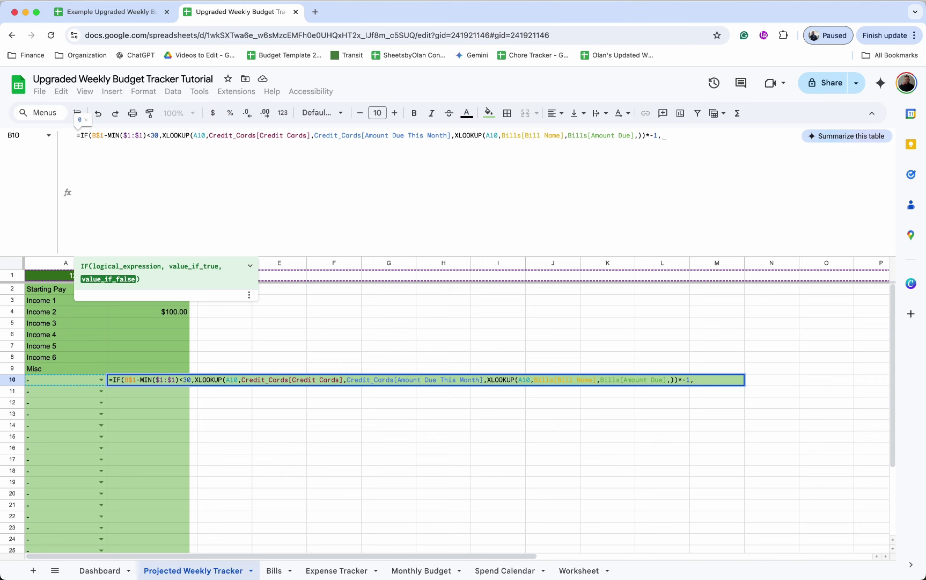
Step: On a new formula line, nest a second IF as the false value with the condition B$1-MIN($1:$1)<60
{"action": "key", "text": "alt+Return"}
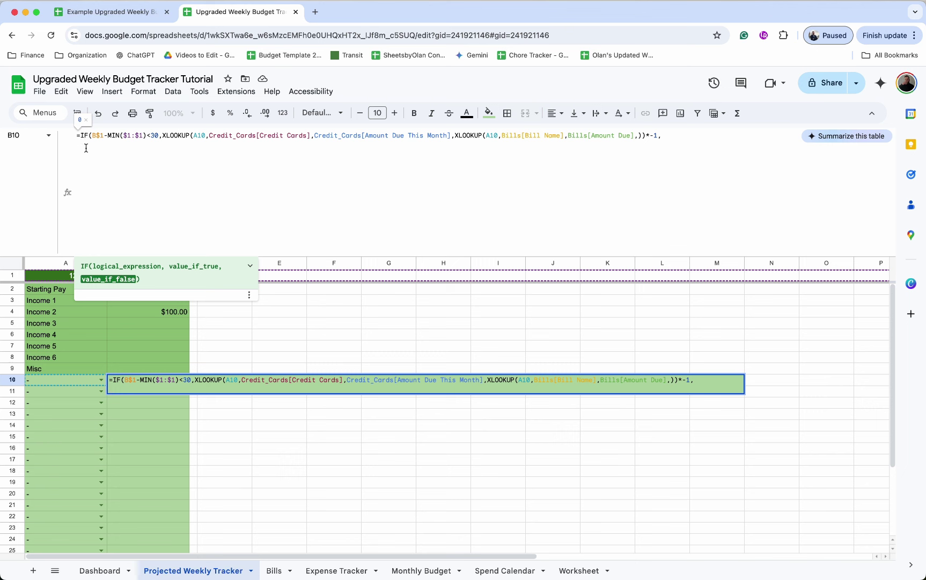
{"action": "key", "text": "BackSpace"}
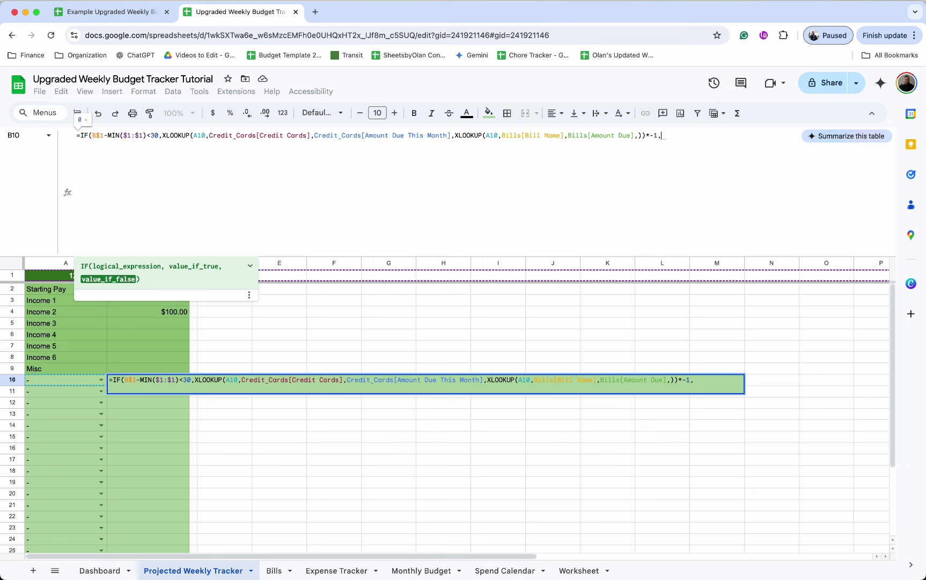
{"action": "key", "text": "alt+Return"}
{"action": "type", "text": "IF(B"}
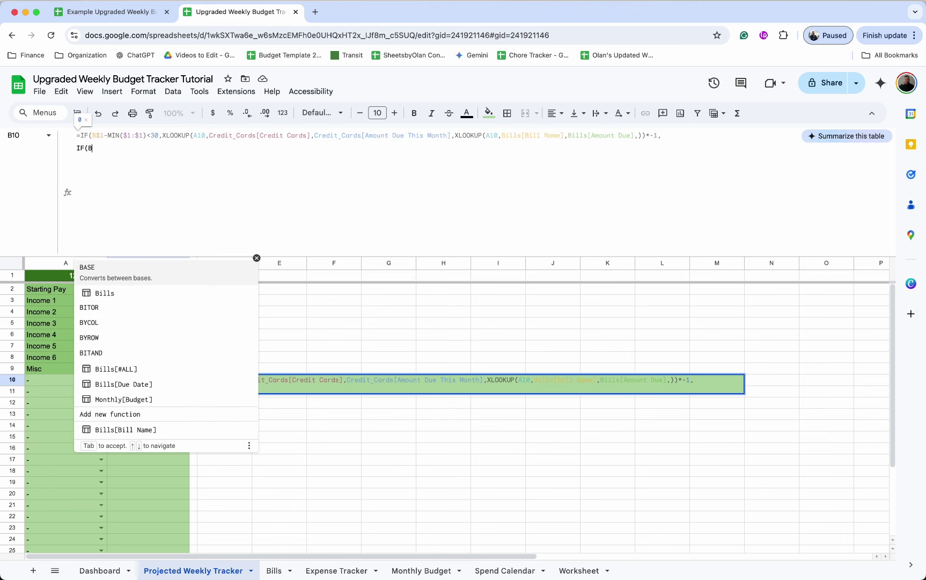
{"action": "type", "text": "$1-MIN"}
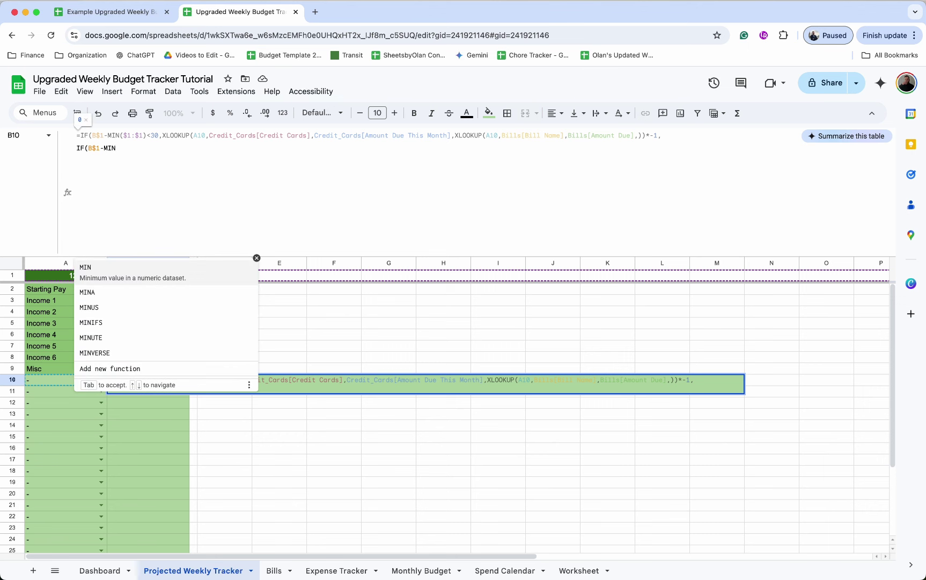
{"action": "type", "text": "("}
{"action": "type", "text": "$1"}
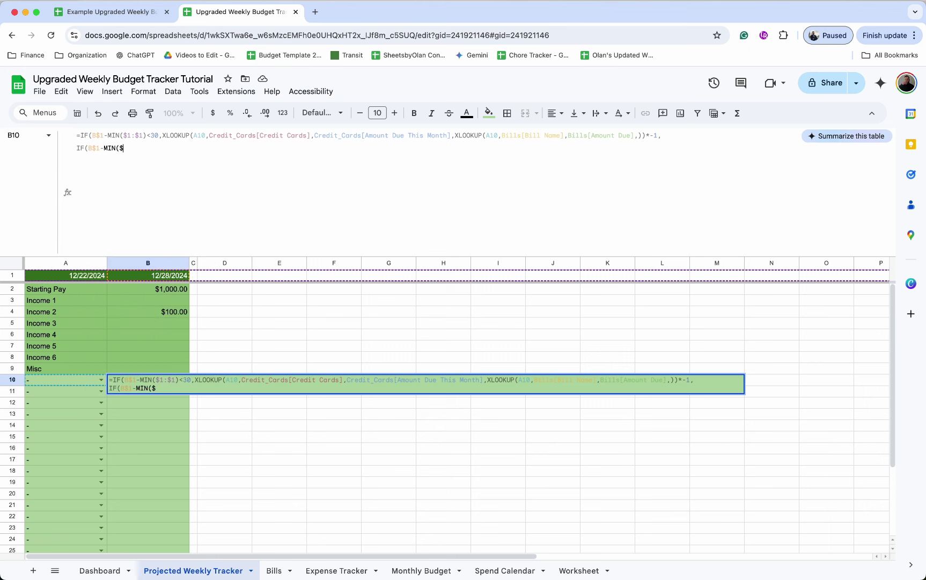
{"action": "type", "text": ":$1)<6"}
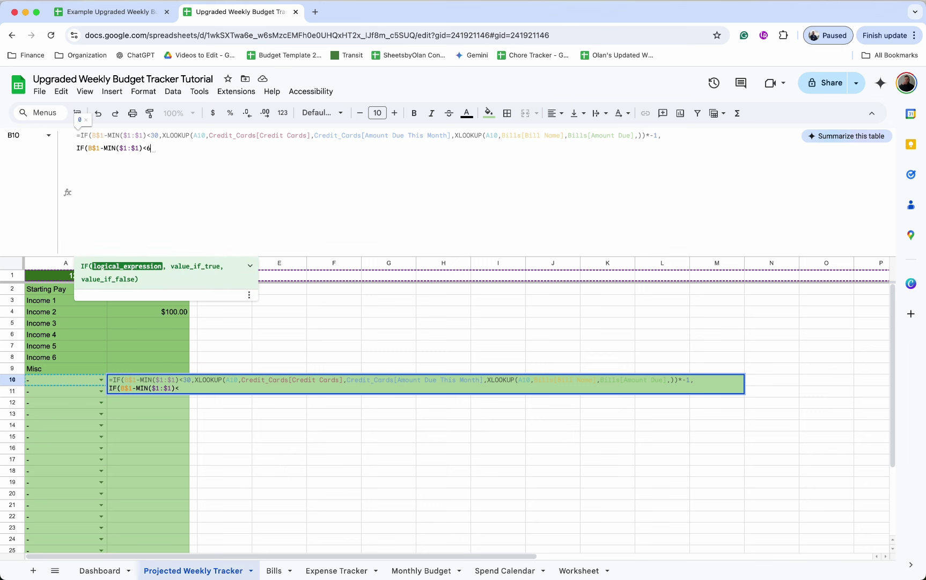
{"action": "type", "text": "0,X"}
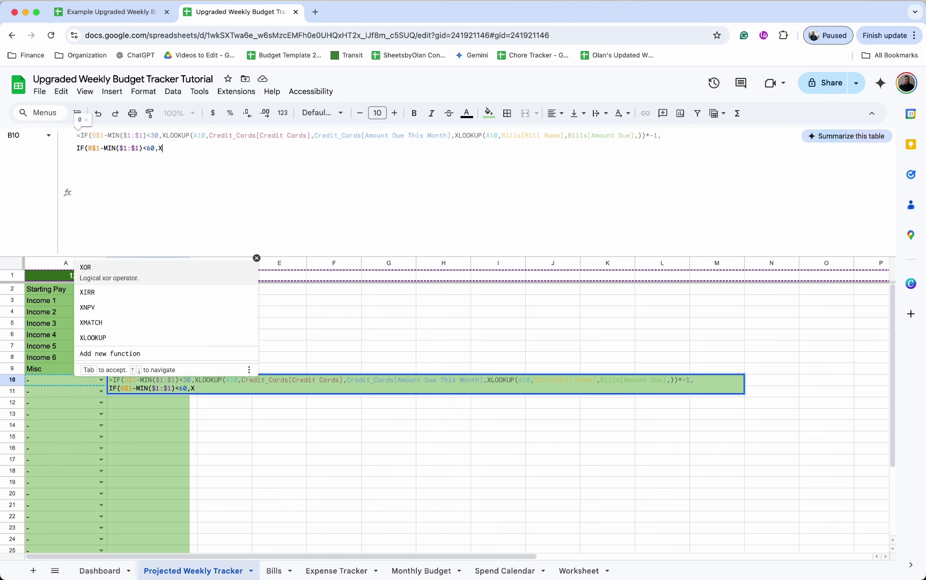
Step: Add an XLOOKUP of A10 in Credit_Cards[Credit Cards] returning Credit_Cards[Amount Due Next Month] as the second IF's true value
{"action": "type", "text": "LOOKUP("}
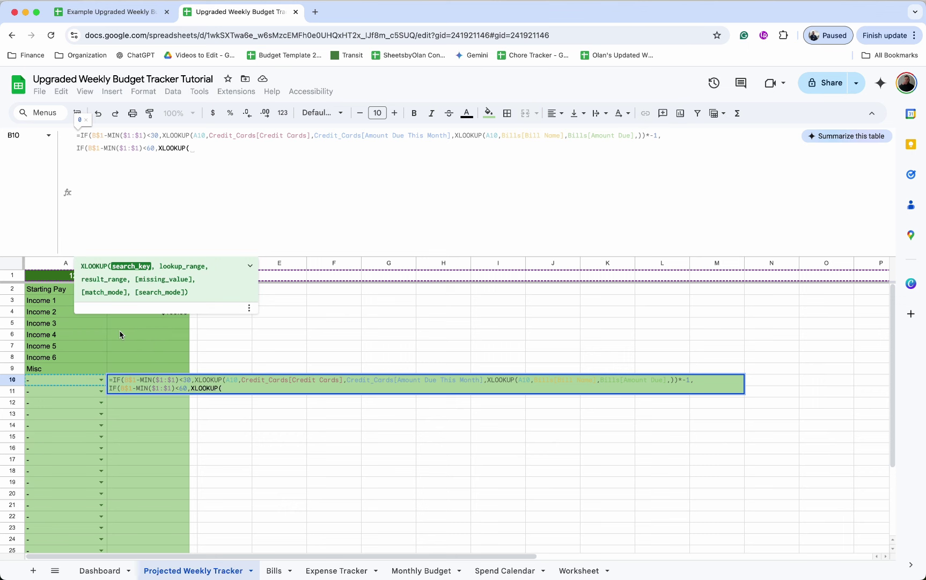
{"action": "type", "text": "A10"}
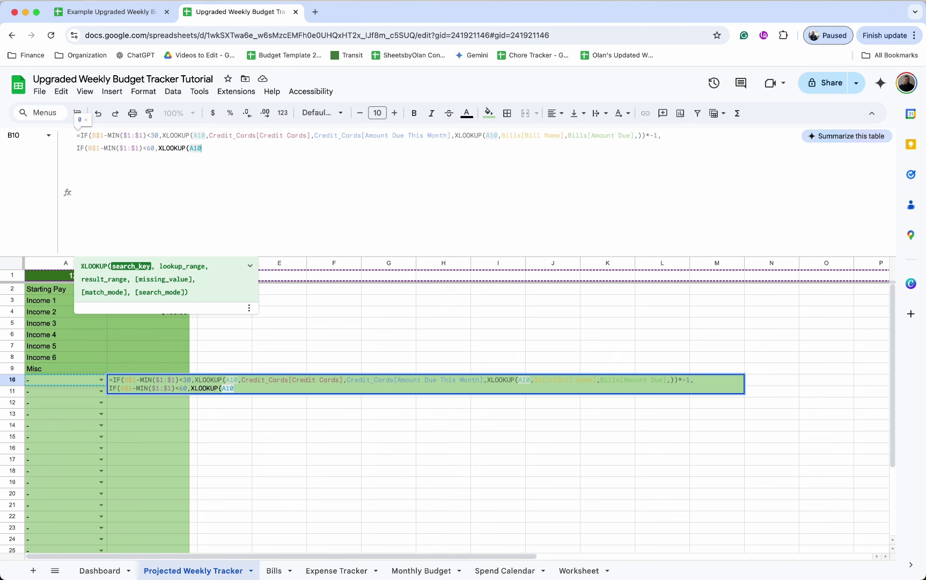
{"action": "type", "text": ",credi"}
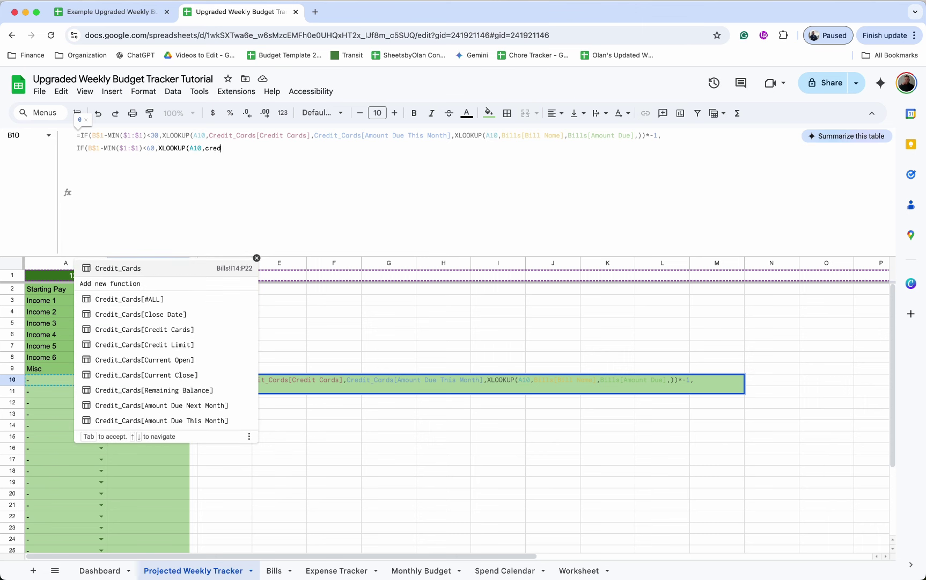
{"action": "left_click", "coordinate": [156, 328]}
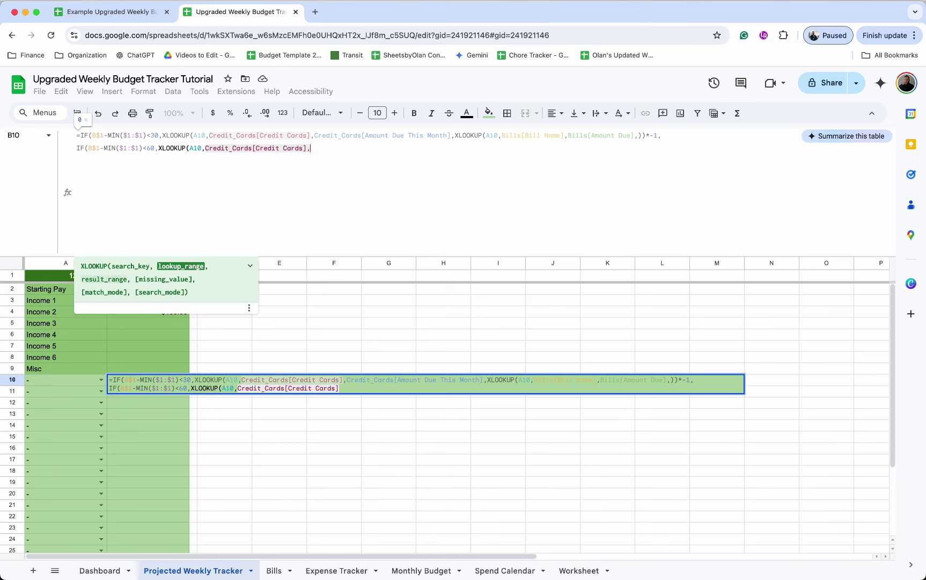
{"action": "type", "text": ",amoun"}
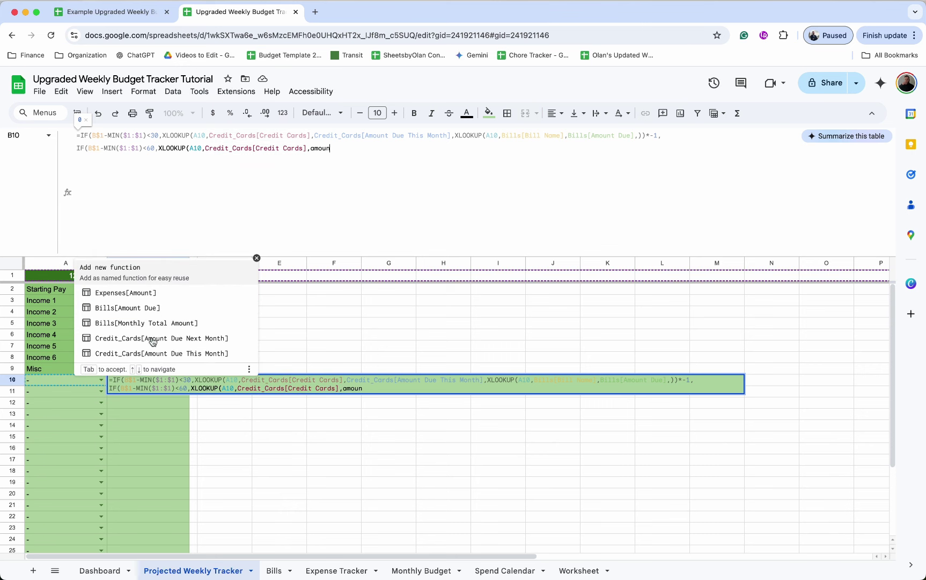
{"action": "left_click", "coordinate": [200, 333]}
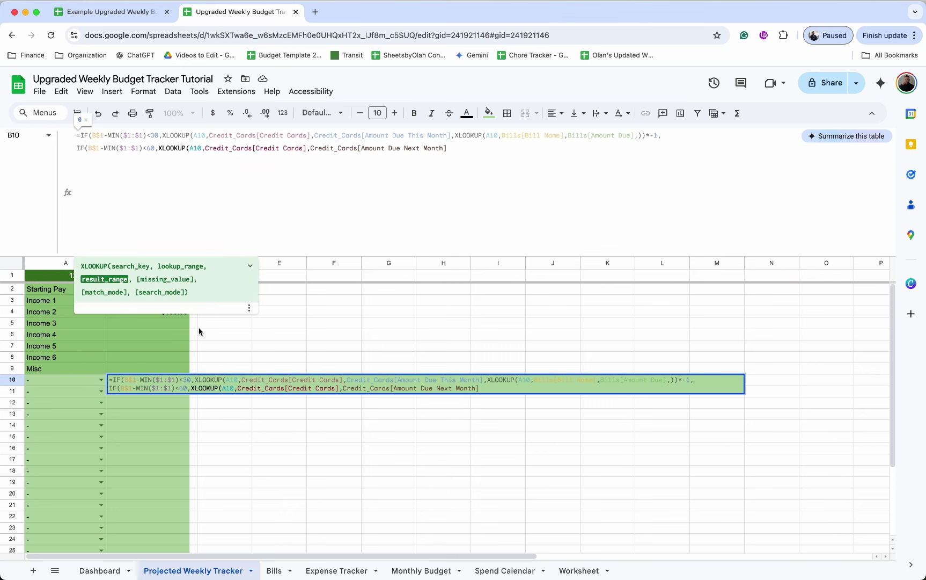
Step: Set the next-month lookup's missing value to an XLOOKUP of A10 in Bills[Bill Name] returning Bills[Amount Due]
{"action": "type", "text": ",xlook"}
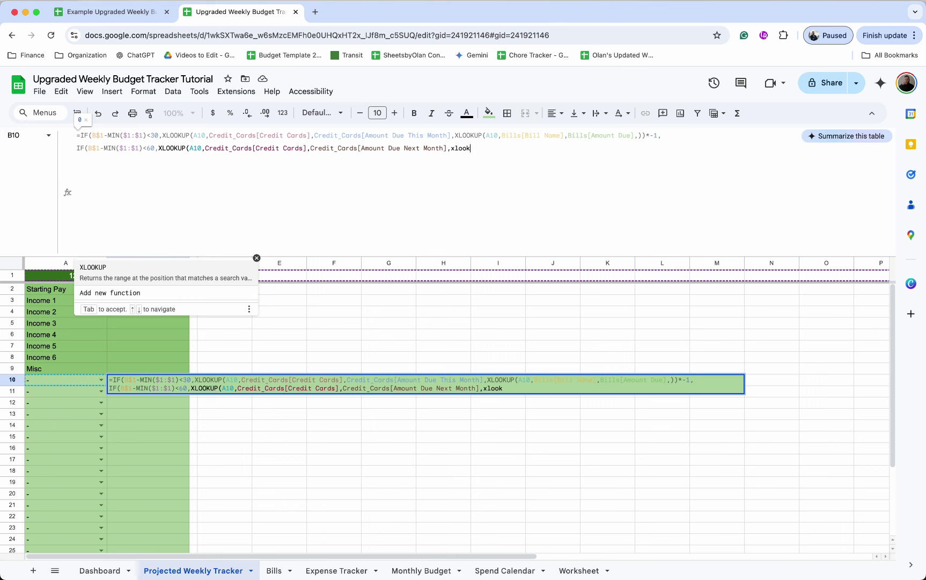
{"action": "left_click", "coordinate": [160, 272]}
{"action": "type", "text": "A10,"}
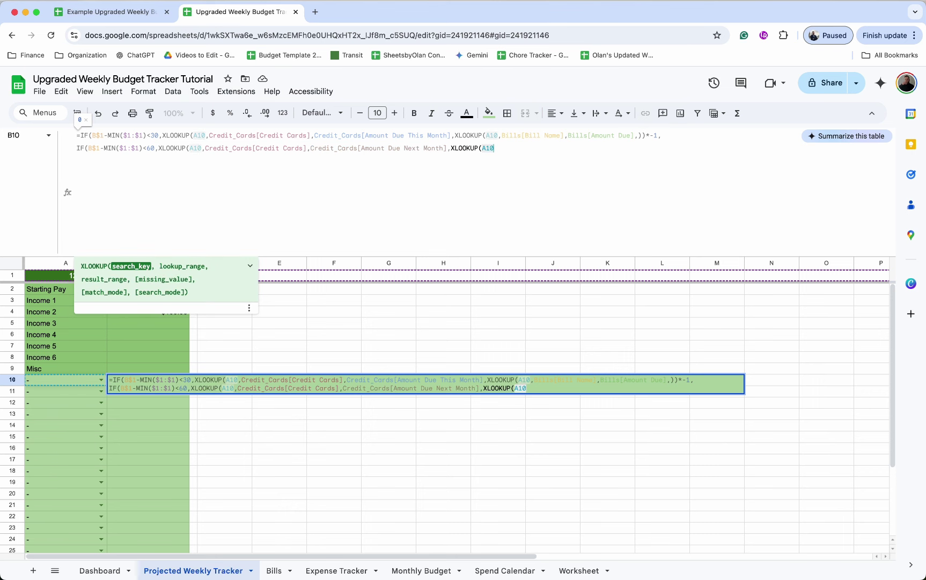
{"action": "type", "text": "bill"}
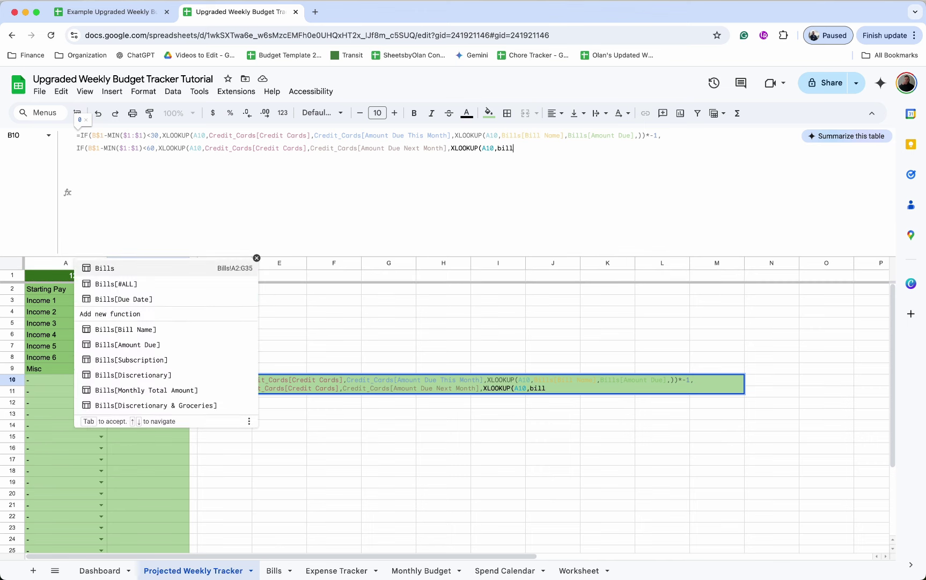
{"action": "left_click", "coordinate": [141, 335]}
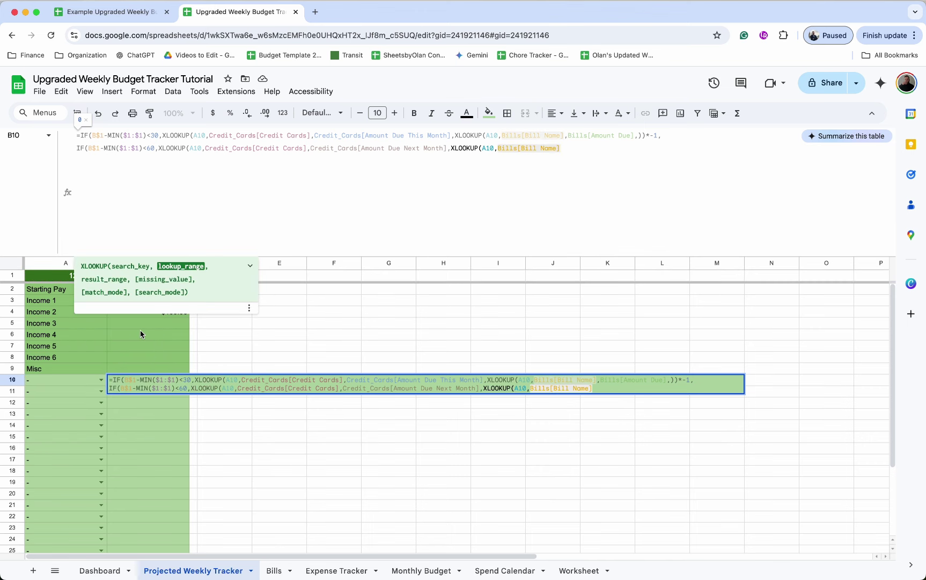
{"action": "type", "text": ",amount"}
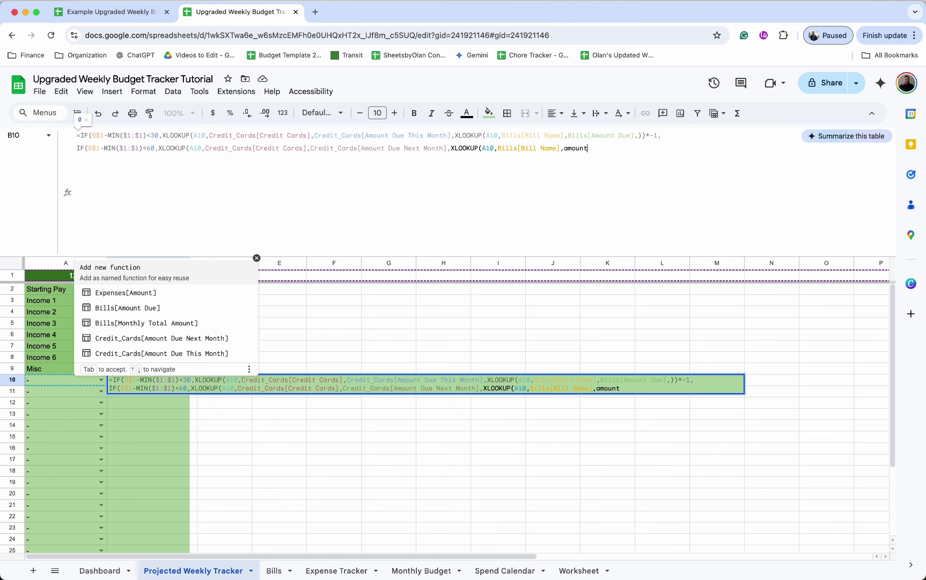
{"action": "left_click", "coordinate": [165, 305]}
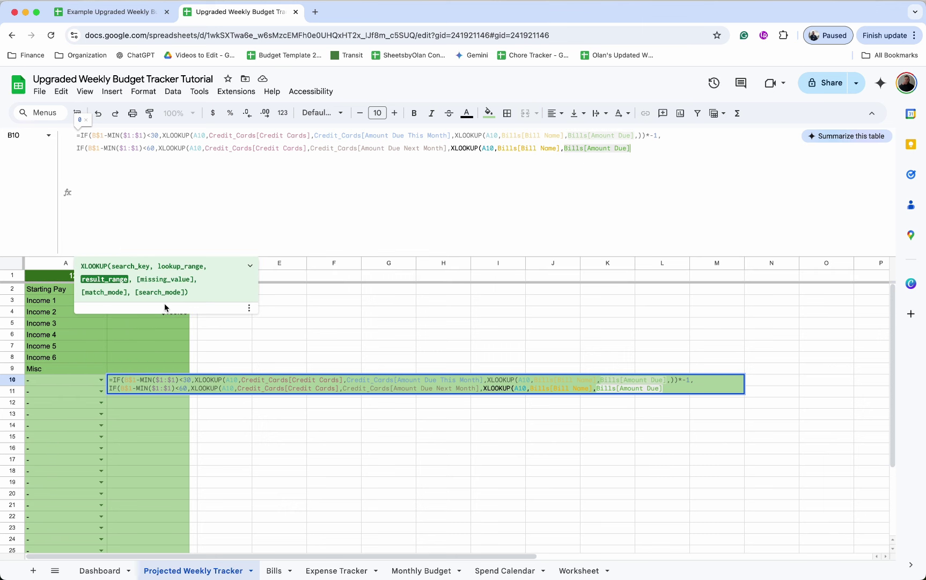
Step: Leave the second Bills lookup's missing value empty, close both XLOOKUPs, multiply by -1, and start a third formula line
{"action": "type", "text": ","}
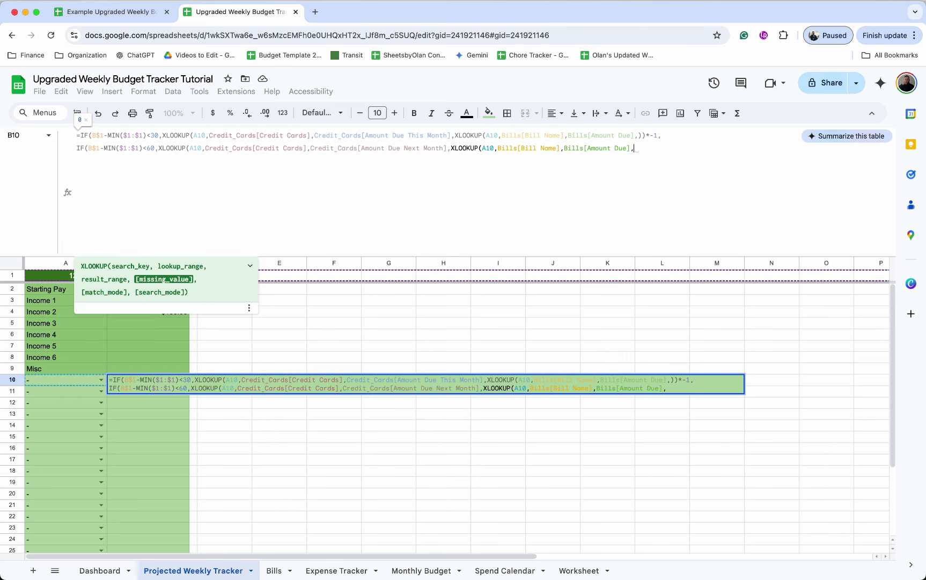
{"action": "type", "text": "))"}
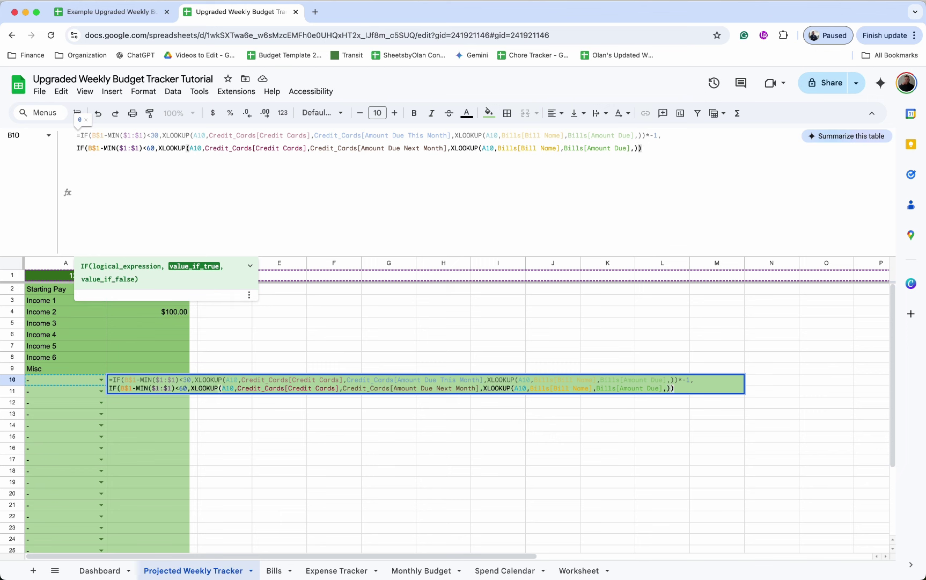
{"action": "type", "text": "*-1, "}
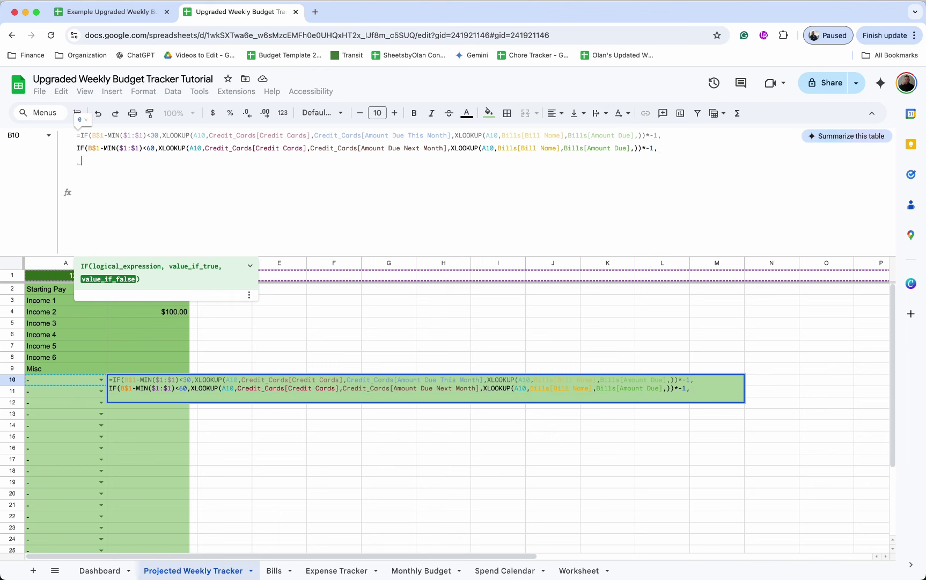
Step: Start adding a SUMIFS of Expenses[Amount] on the third formula line, matching Expenses[Category] to A10
{"action": "type", "text": "+SUMIFS"}
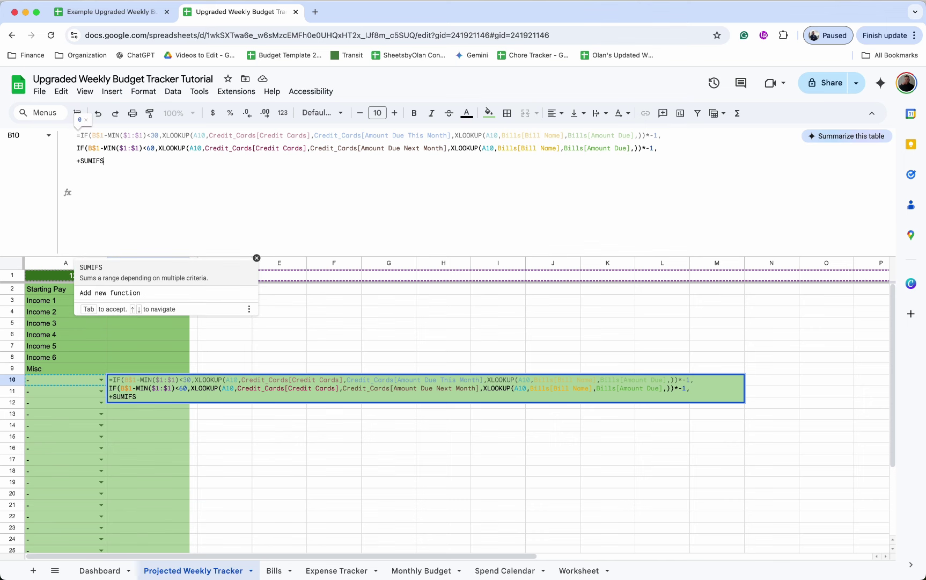
{"action": "type", "text": "(am"}
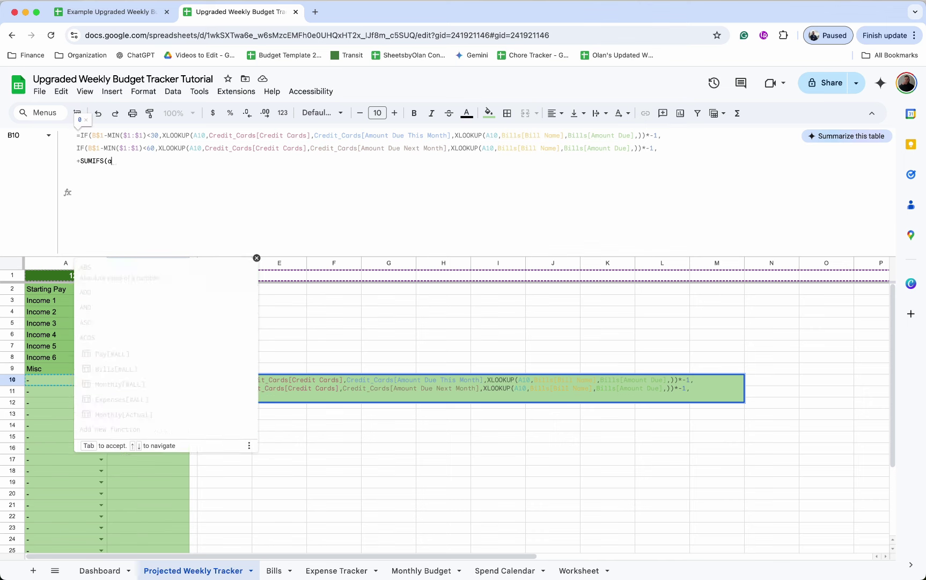
{"action": "left_click", "coordinate": [157, 298]}
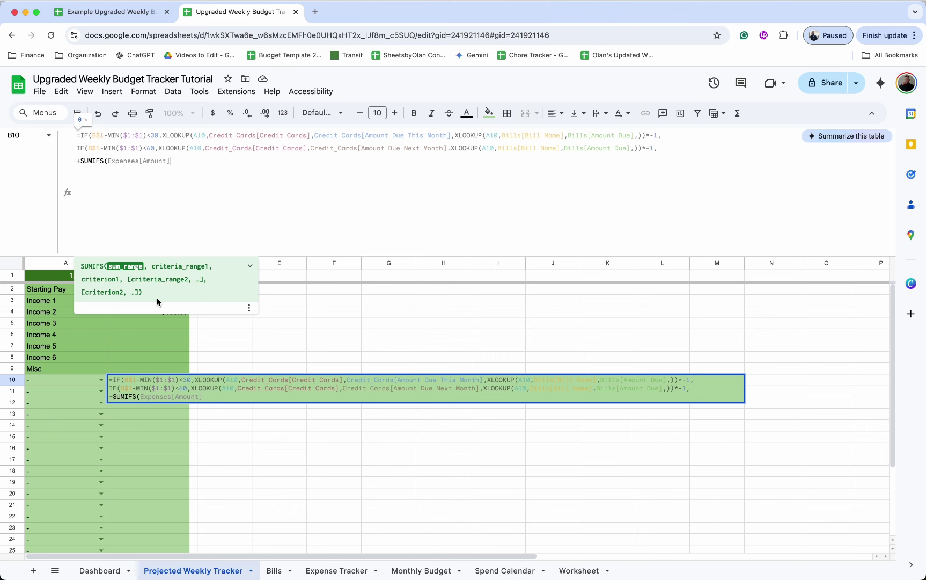
{"action": "type", "text": ",cat"}
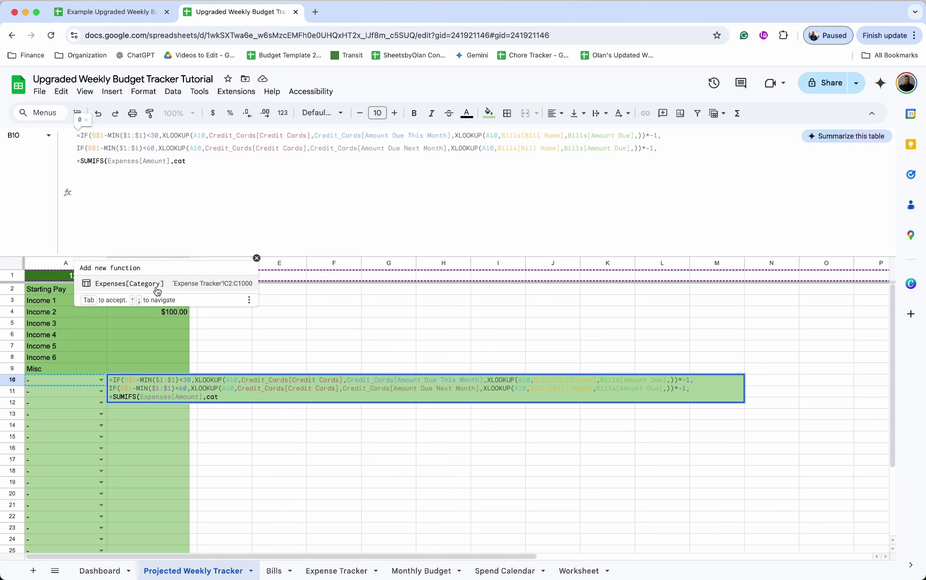
{"action": "left_click", "coordinate": [156, 292]}
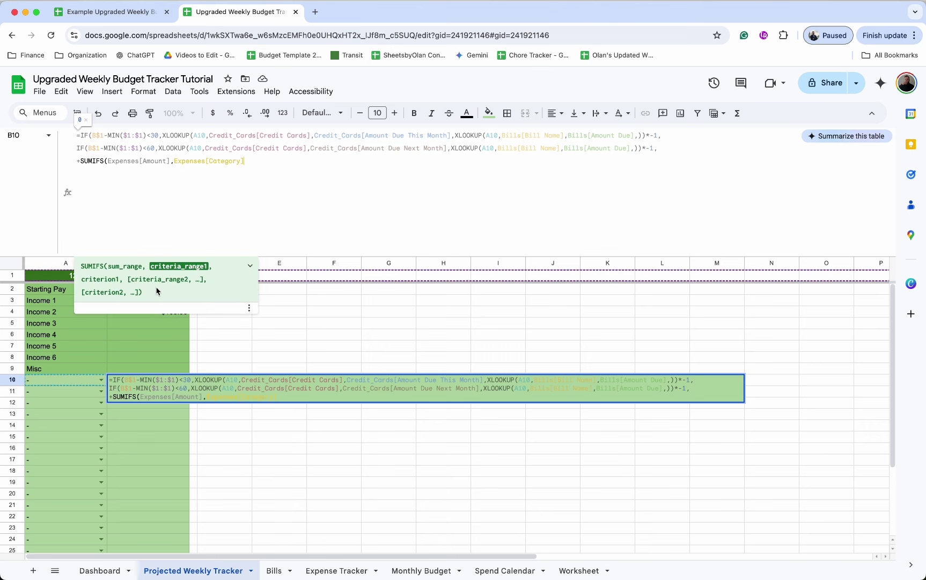
{"action": "type", "text": ",A10"}
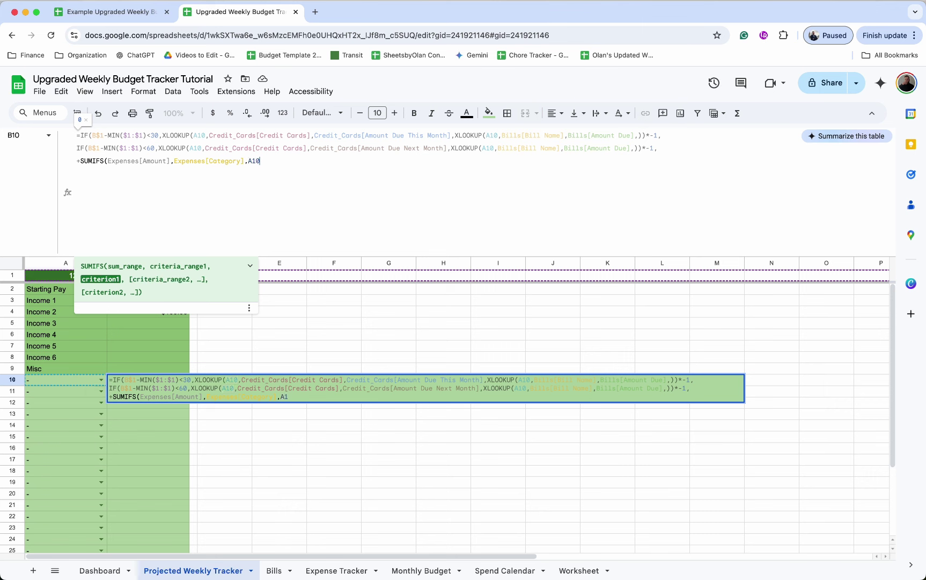
Step: Add a SUMIFS criterion requiring Expenses[Transaction Date] to be ">="&A$1
{"action": "type", "text": ",tran"}
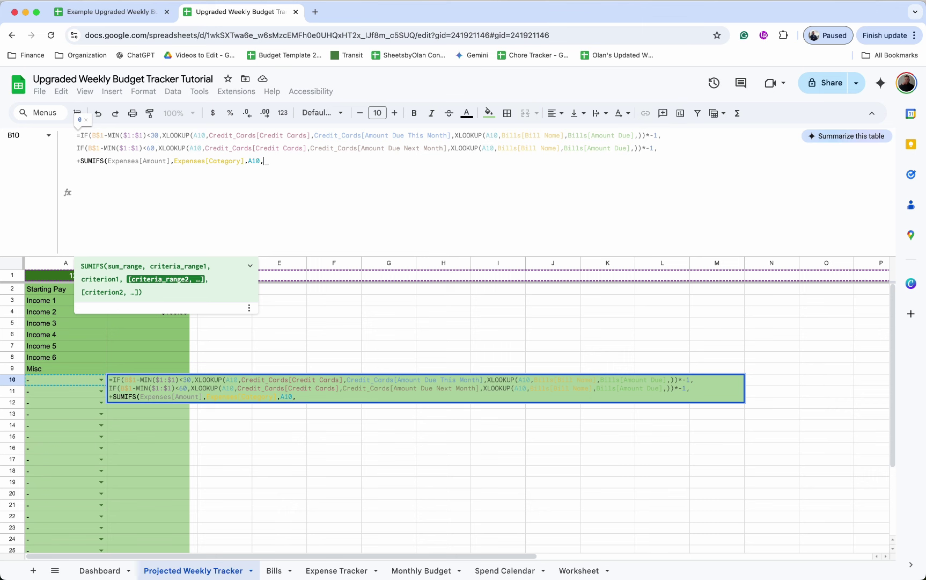
{"action": "left_click", "coordinate": [159, 307]}
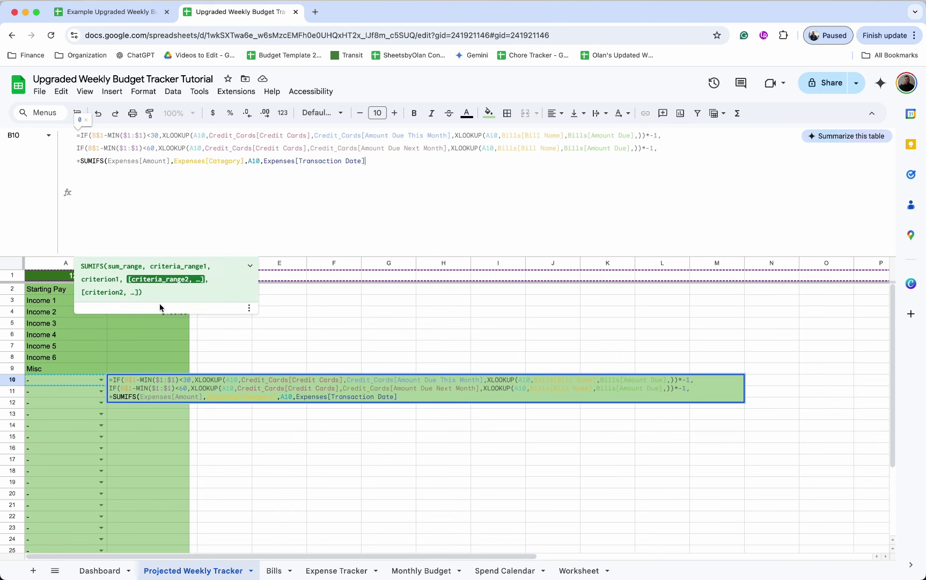
{"action": "type", "text": ","}
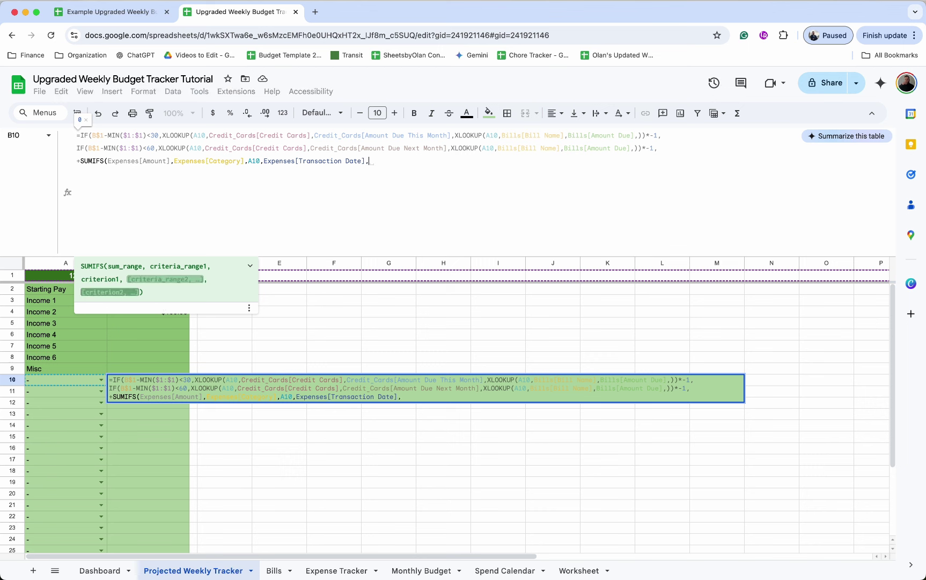
{"action": "type", "text": "\">"}
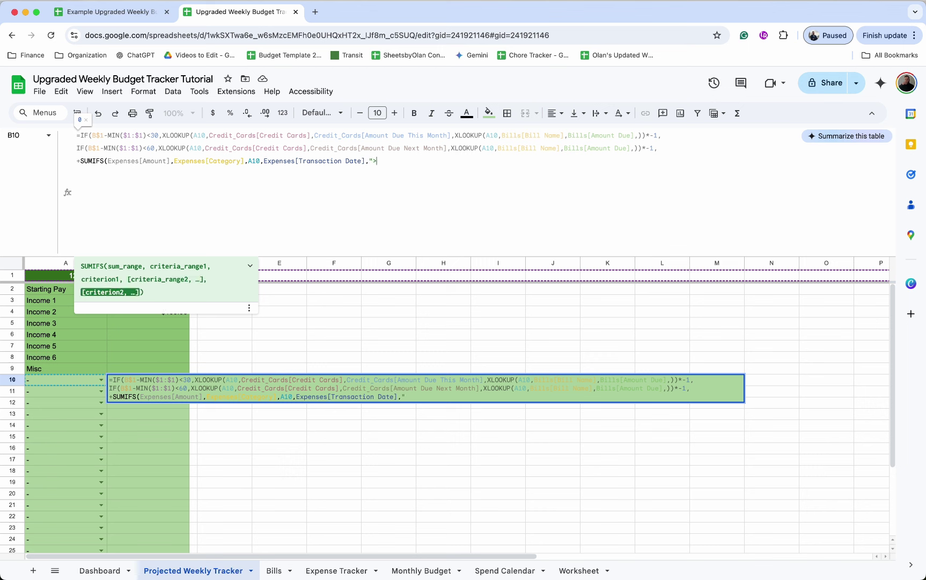
{"action": "type", "text": "=\"&"}
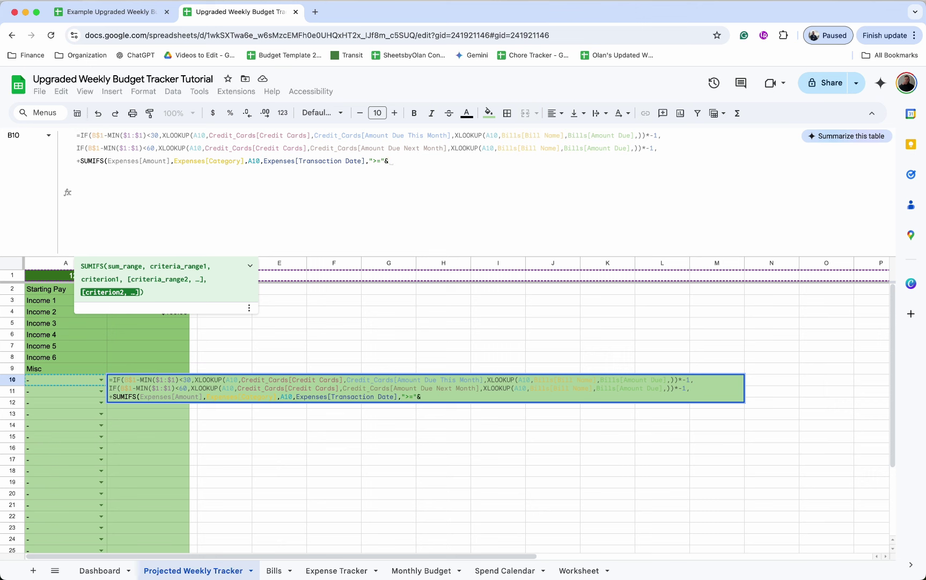
{"action": "type", "text": "A$"}
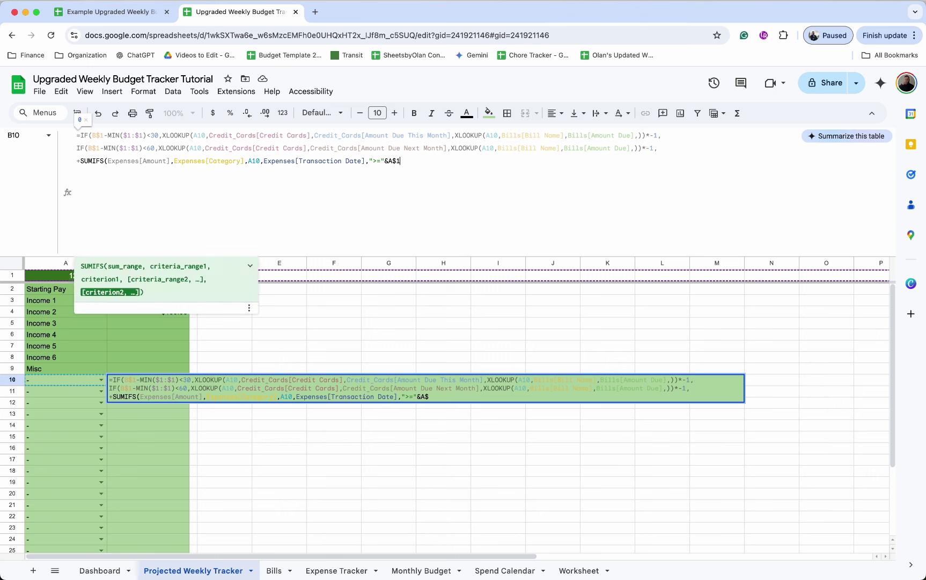
{"action": "type", "text": "1,"}
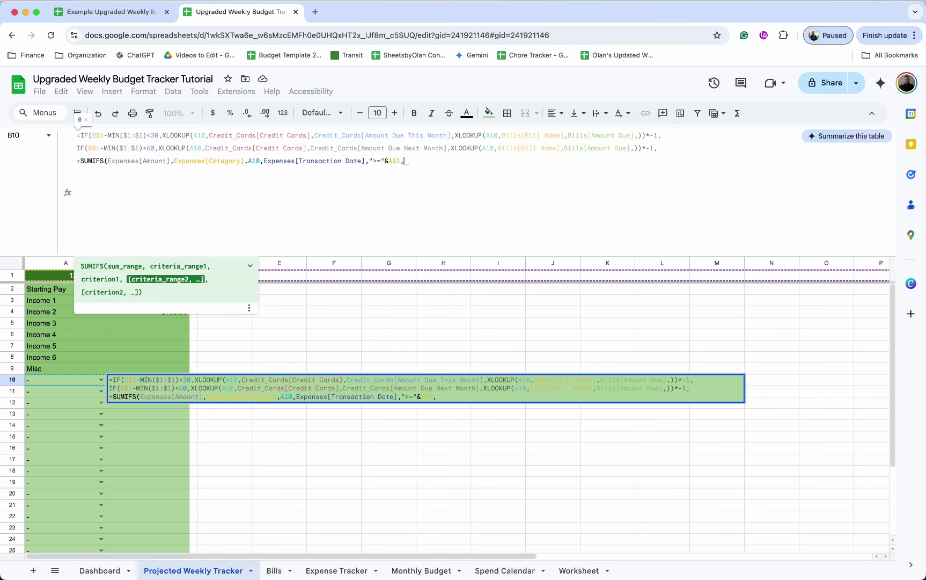
Step: Add a second date criterion limiting Expenses[Transaction Date] to "<="&B$1
{"action": "type", "text": "tran"}
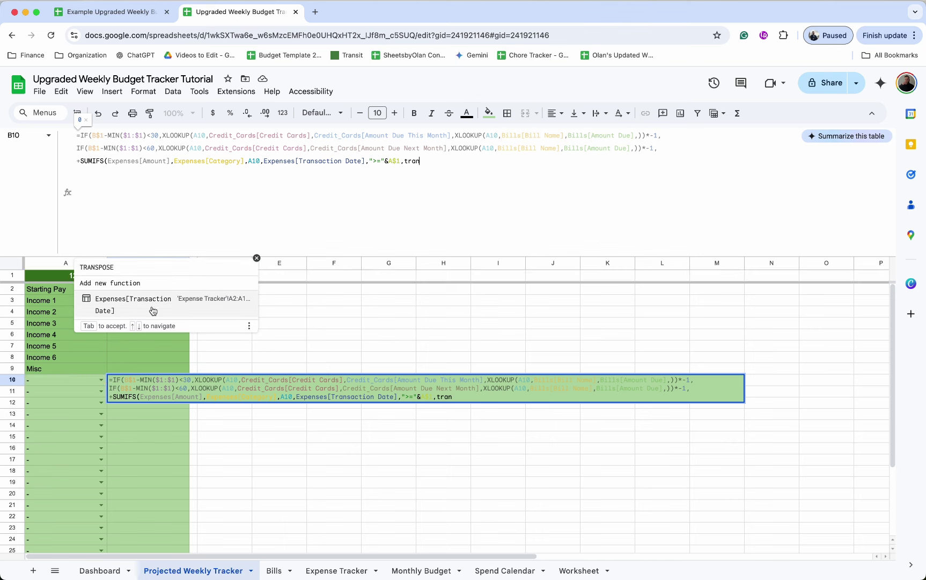
{"action": "left_click", "coordinate": [153, 308]}
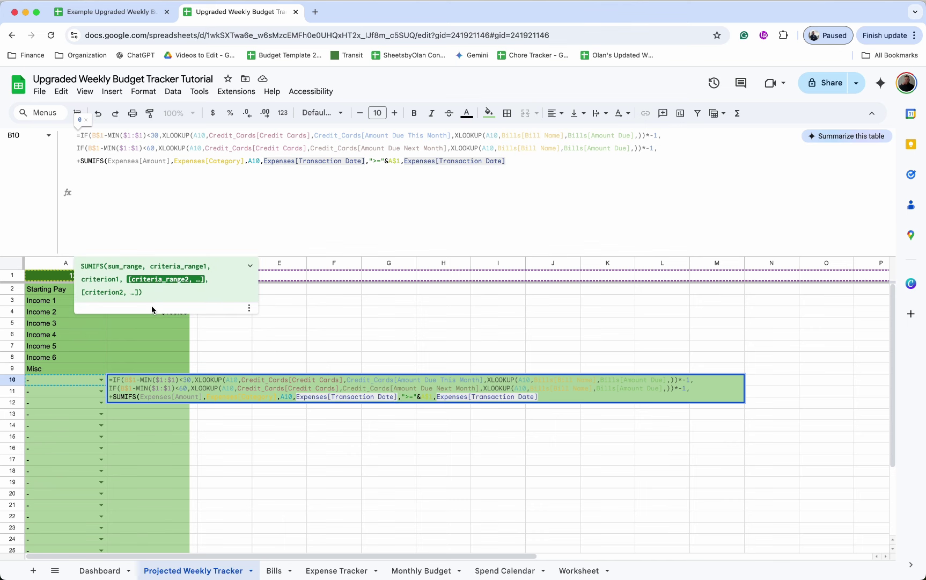
{"action": "type", "text": ",\"<"}
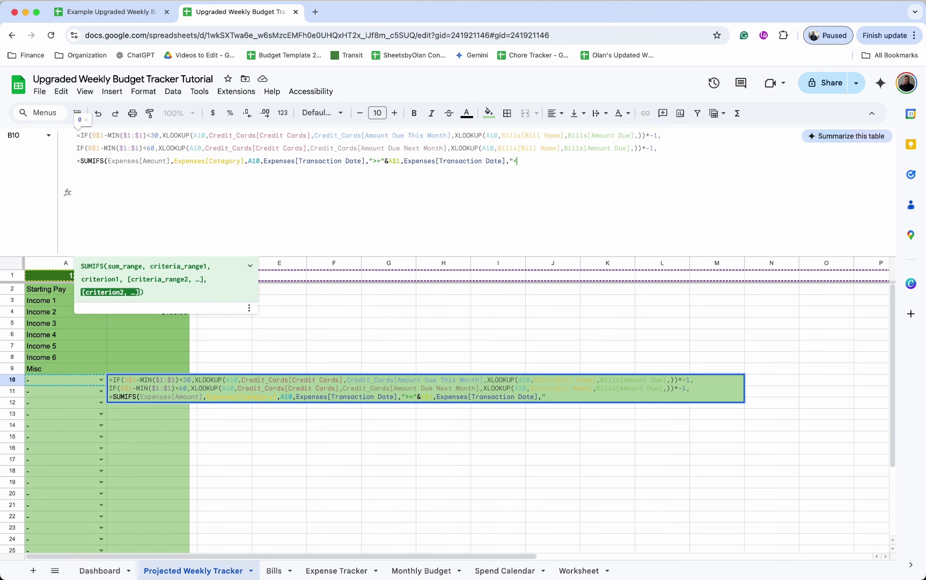
{"action": "type", "text": "=\"&"}
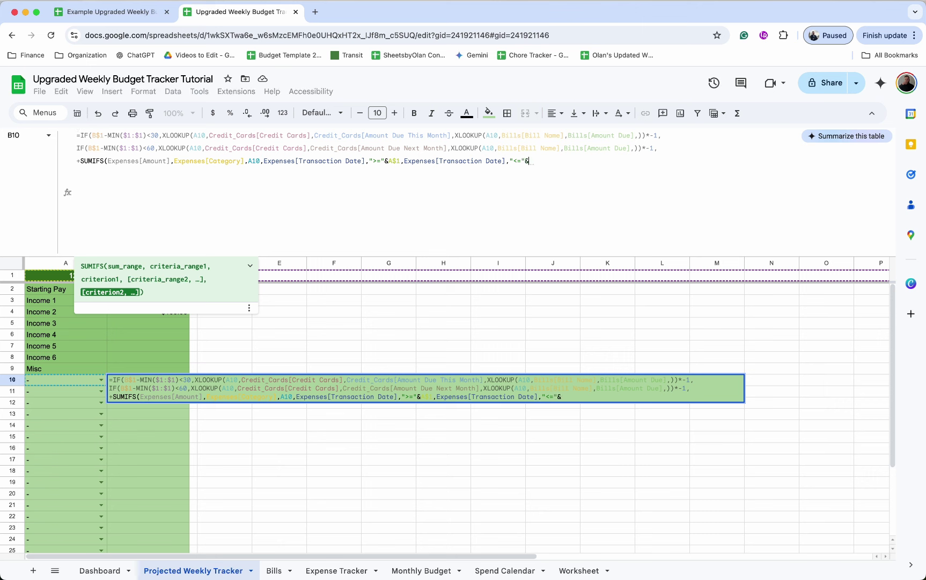
{"action": "type", "text": "B$"}
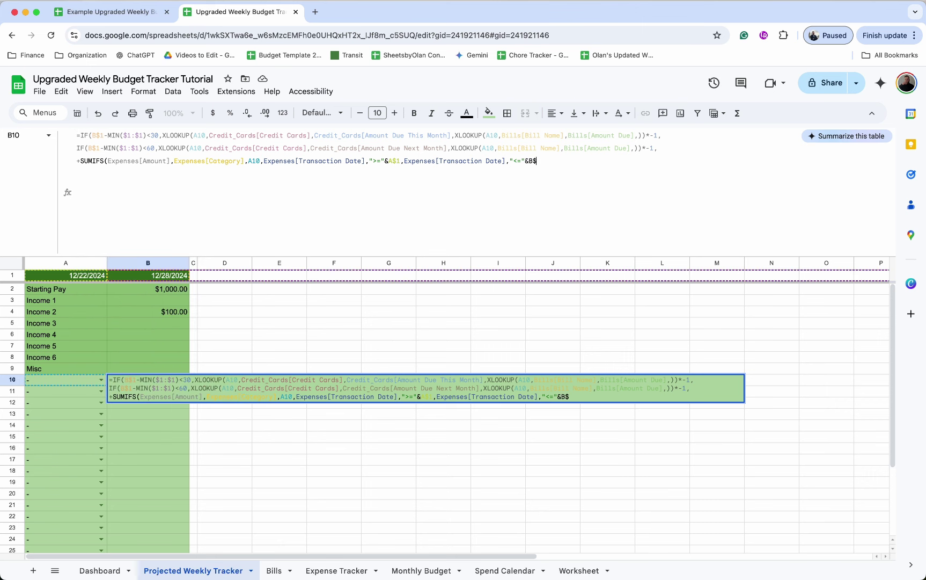
Step: Restrict the SUMIFS to Expenses[Type] "Debit", close it, and start a new formula line
{"action": "type", "text": "1,typ"}
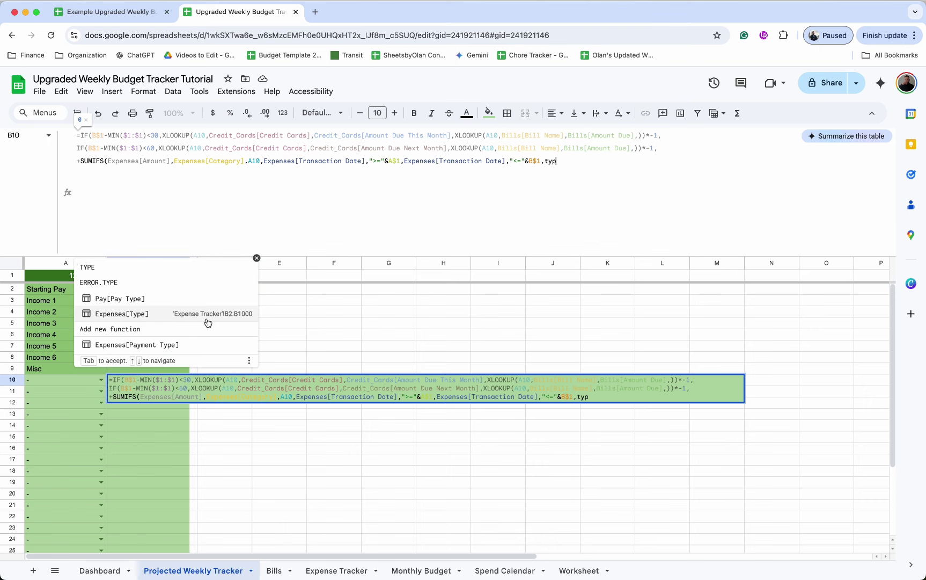
{"action": "left_click", "coordinate": [208, 322]}
{"action": "type", "text": ",\"Debit\""}
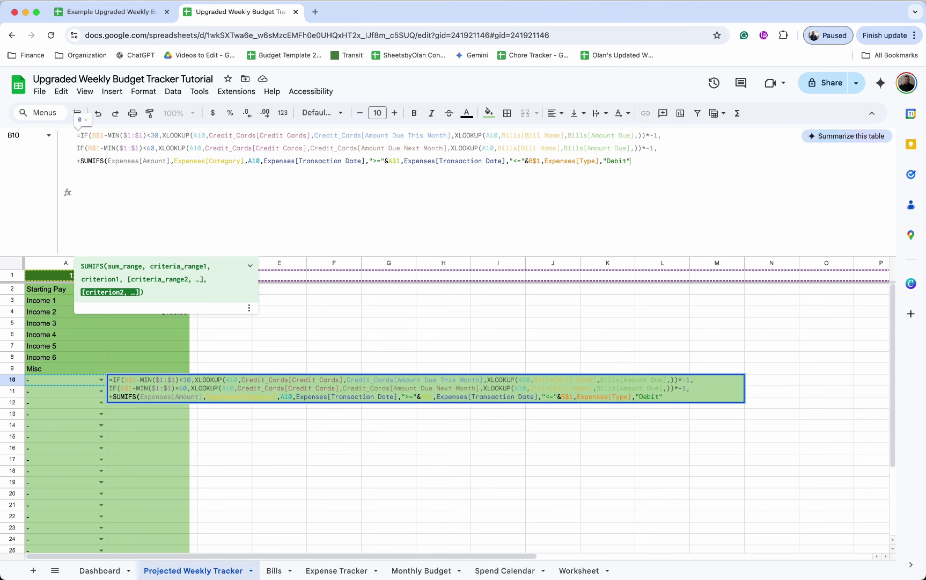
{"action": "type", "text": ")"}
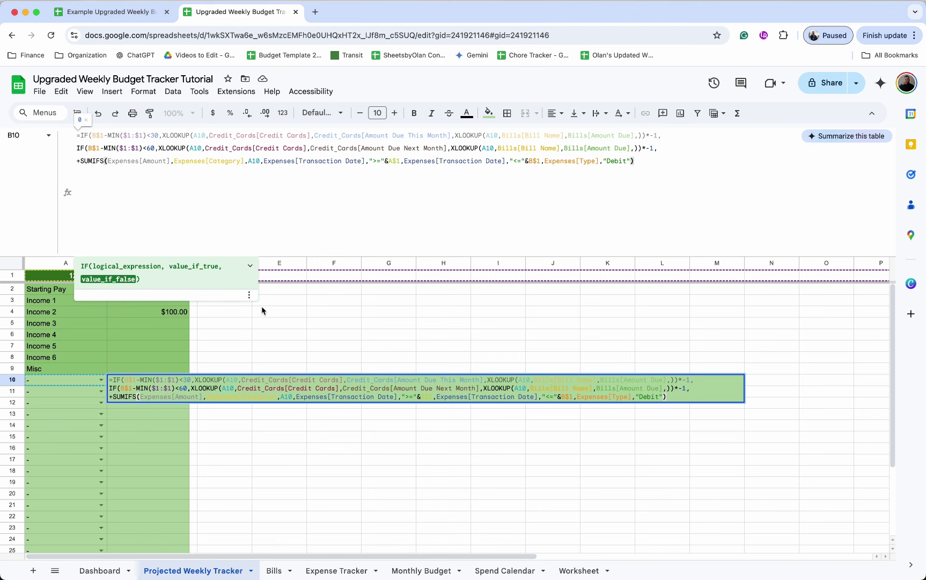
{"action": "key", "text": "alt+Return"}
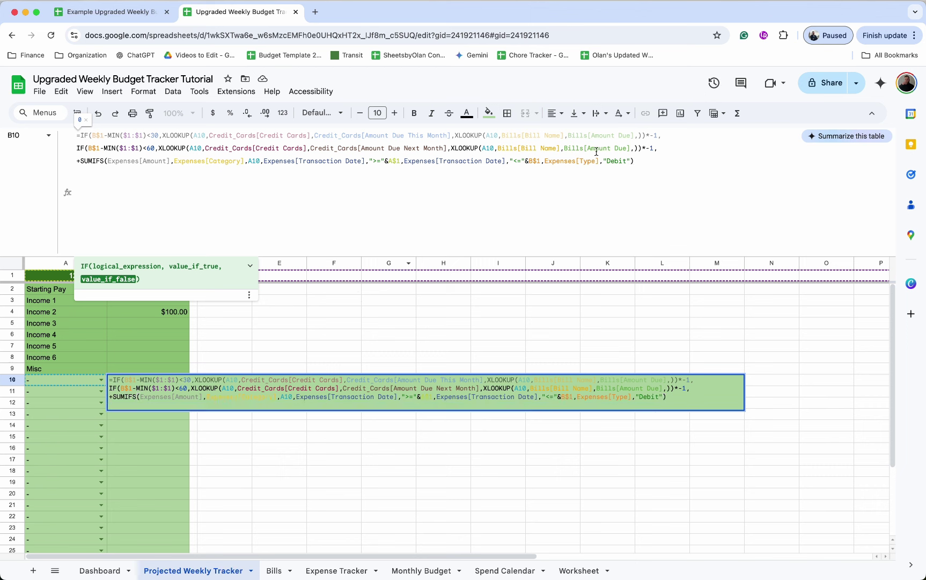
Step: Duplicate the Debit SUMIFS onto the next formula line and change the copy's type criterion to "Credit"
{"action": "left_click_drag", "start_coordinate": [639, 164], "coordinate": [69, 159]}
{"action": "key", "text": "super+c"}
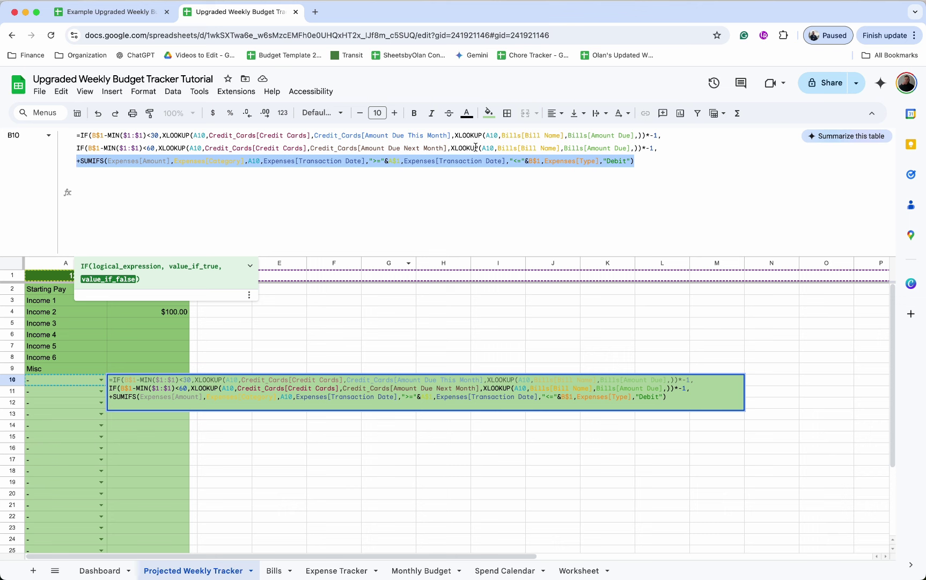
{"action": "left_click", "coordinate": [366, 177]}
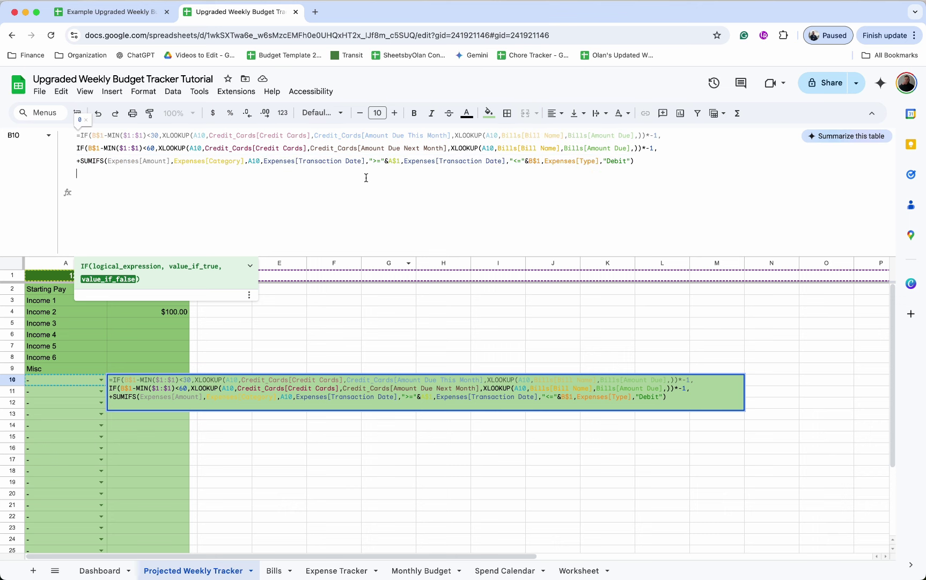
{"action": "key", "text": "super+v"}
{"action": "left_click_drag", "start_coordinate": [627, 172], "coordinate": [607, 177]}
{"action": "type", "text": "Credit"}
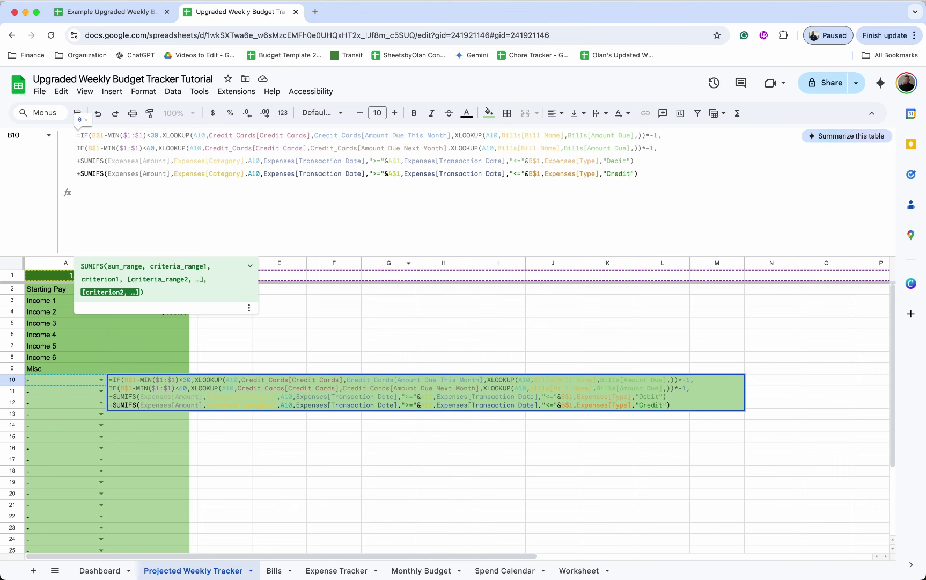
Step: Move the second IF's *-1 multiplier onto its own line and end the 60-day lookup line with a comma
{"action": "left_click", "coordinate": [644, 149]}
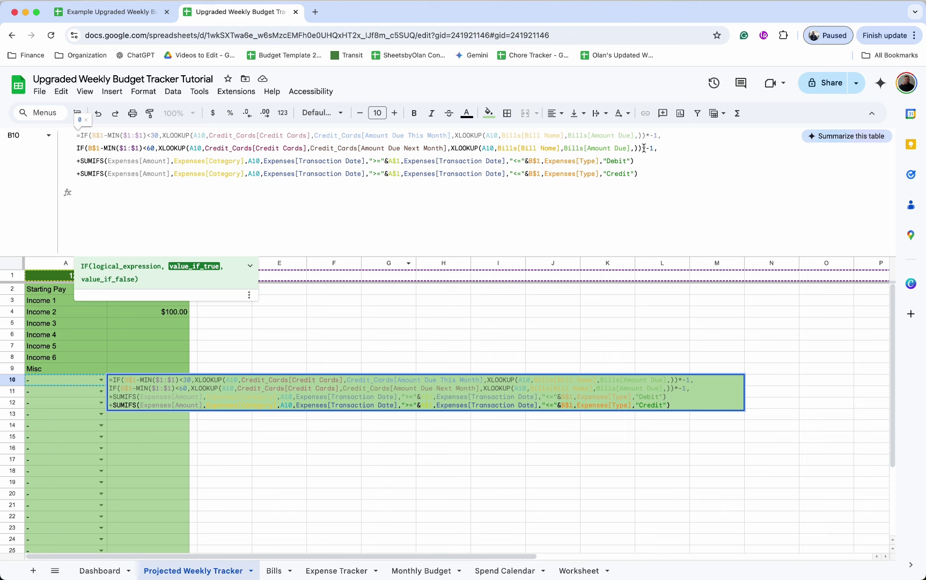
{"action": "key", "text": "alt+Return"}
{"action": "key", "text": "alt+Return"}
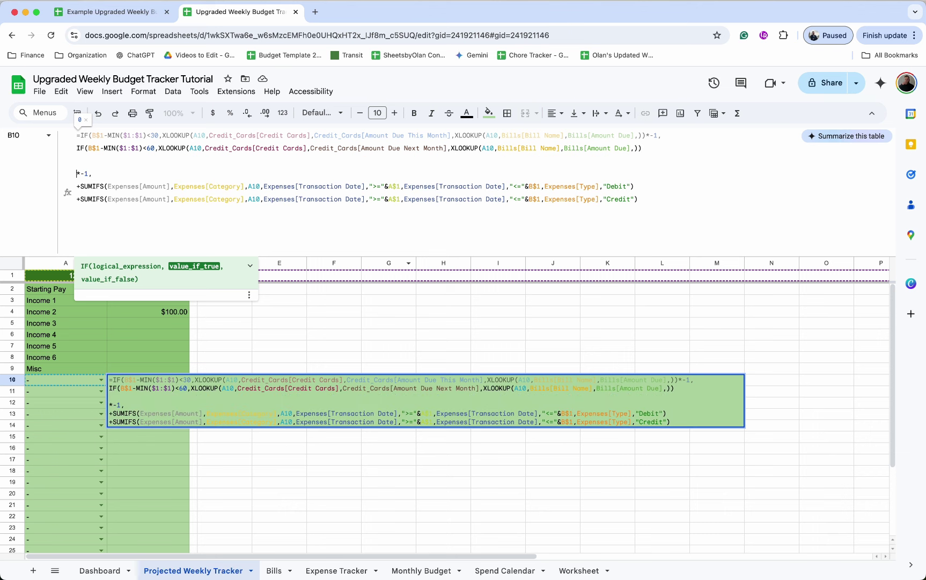
{"action": "key", "text": "BackSpace"}
{"action": "left_click", "coordinate": [652, 149]}
{"action": "type", "text": ","}
{"action": "key", "text": "Left"}
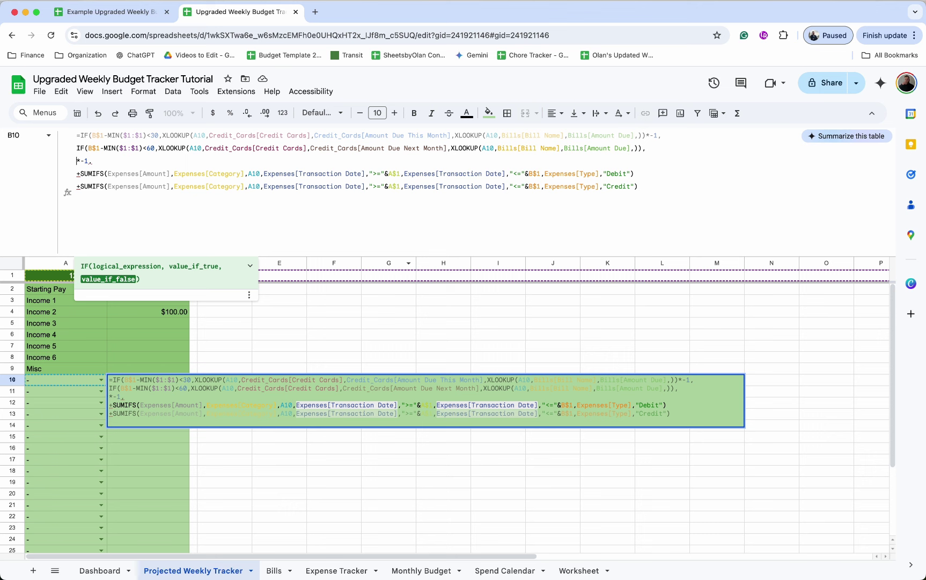
Step: Add an XLOOKUP before the *-1 on the third formula line, searching for A10 in Bills[Bill Name]
{"action": "type", "text": "xlookup*"}
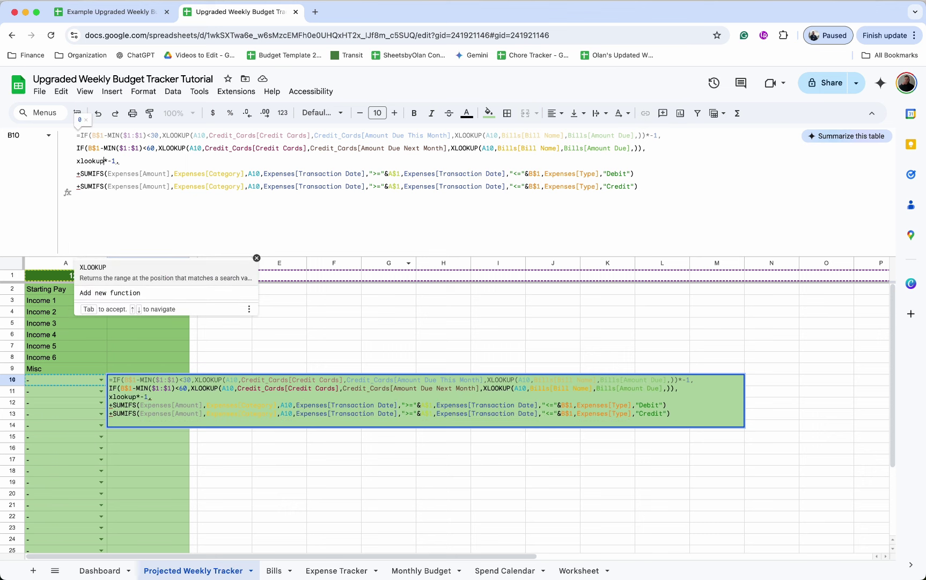
{"action": "key", "text": "BackSpace"}
{"action": "type", "text": "("}
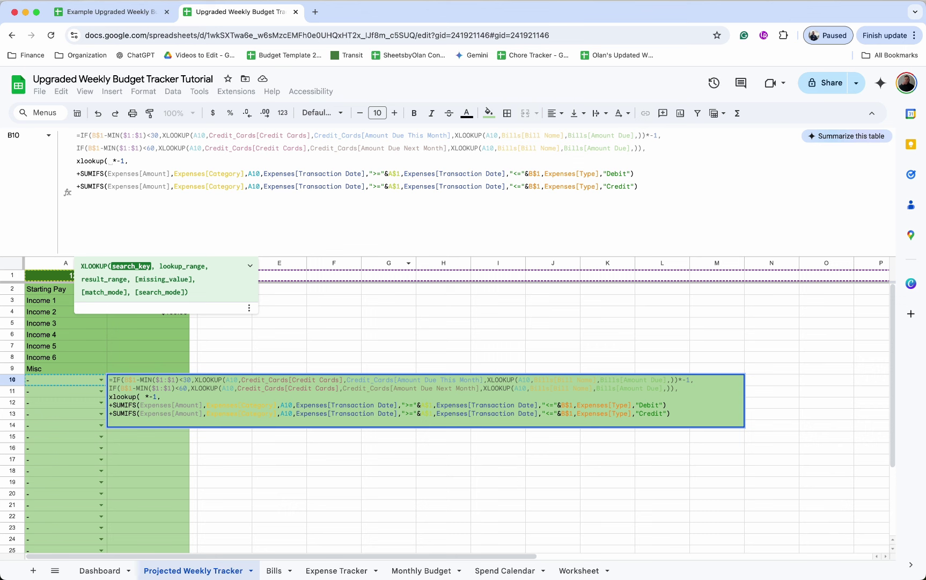
{"action": "type", "text": "A10,"}
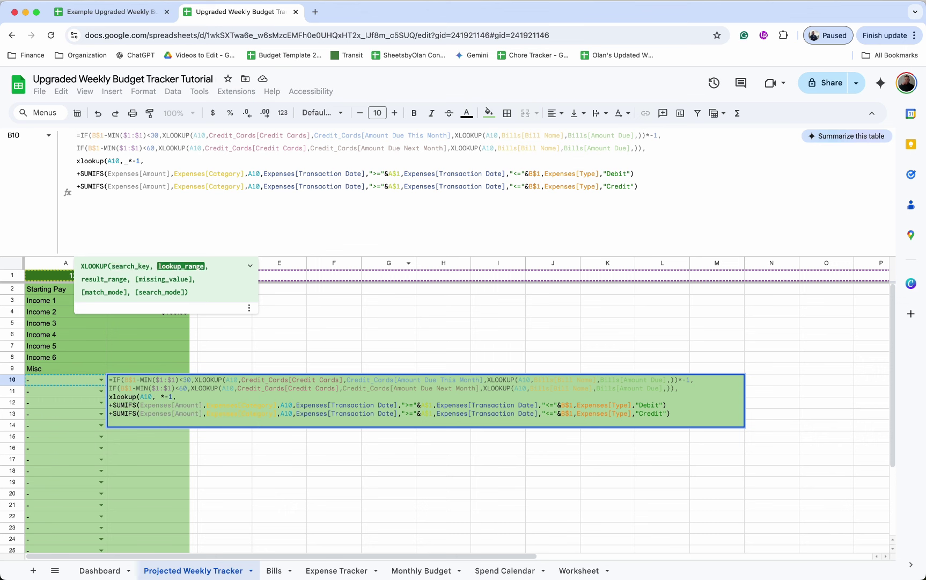
{"action": "type", "text": "bill"}
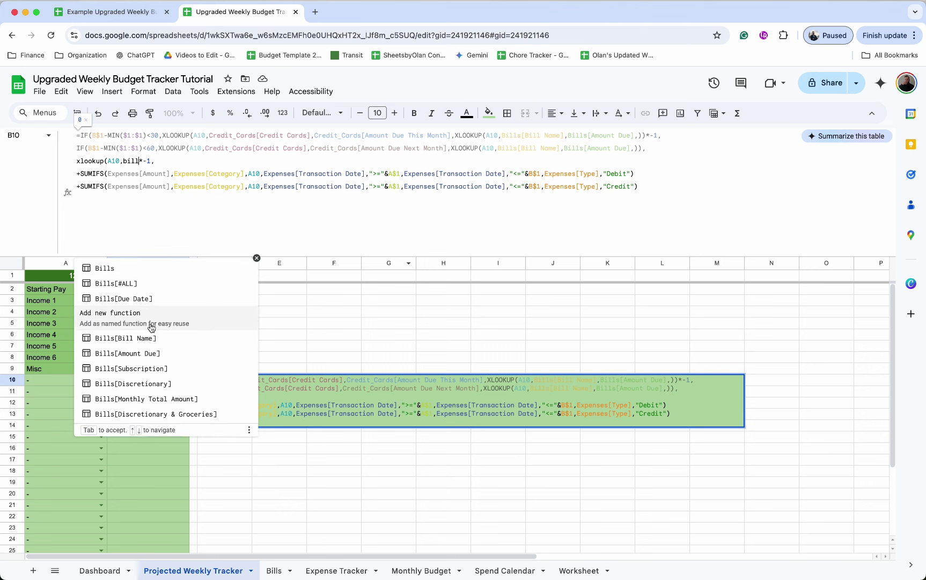
{"action": "left_click", "coordinate": [154, 335]}
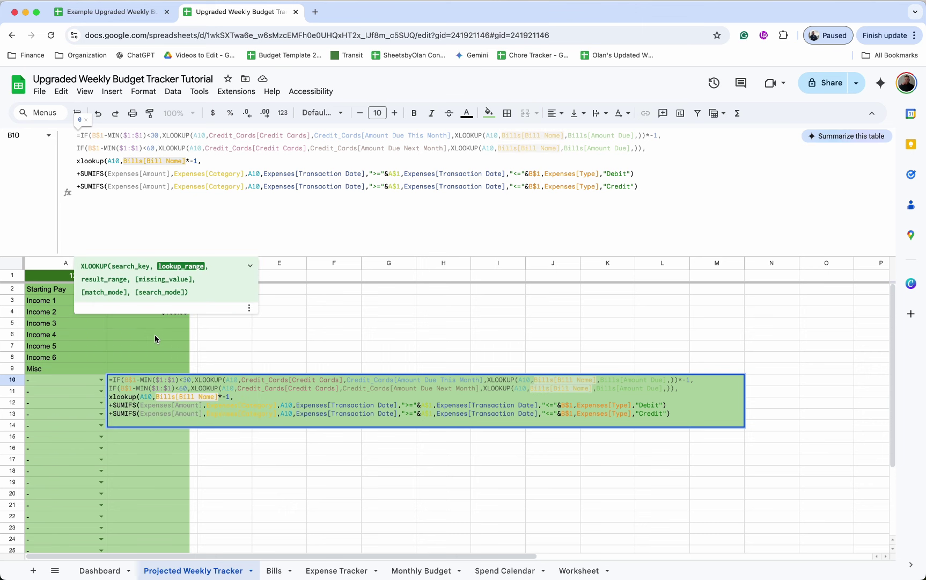
Step: Return Bills[Amount Due] with a blank missing value, replace the comma after *-1 with a closing parenthesis, and commit the B10 formula
{"action": "type", "text": ",am"}
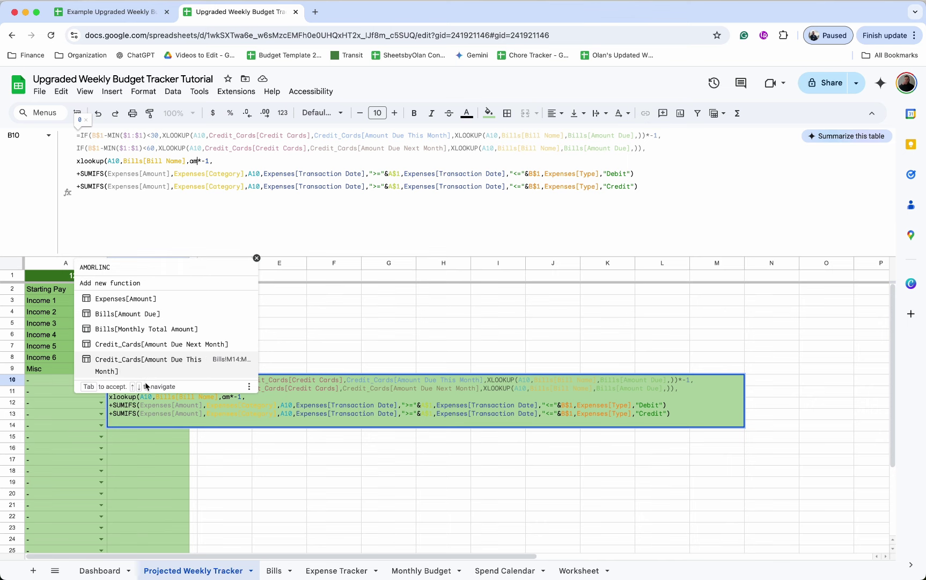
{"action": "left_click", "coordinate": [165, 316]}
{"action": "type", "text": ", "}
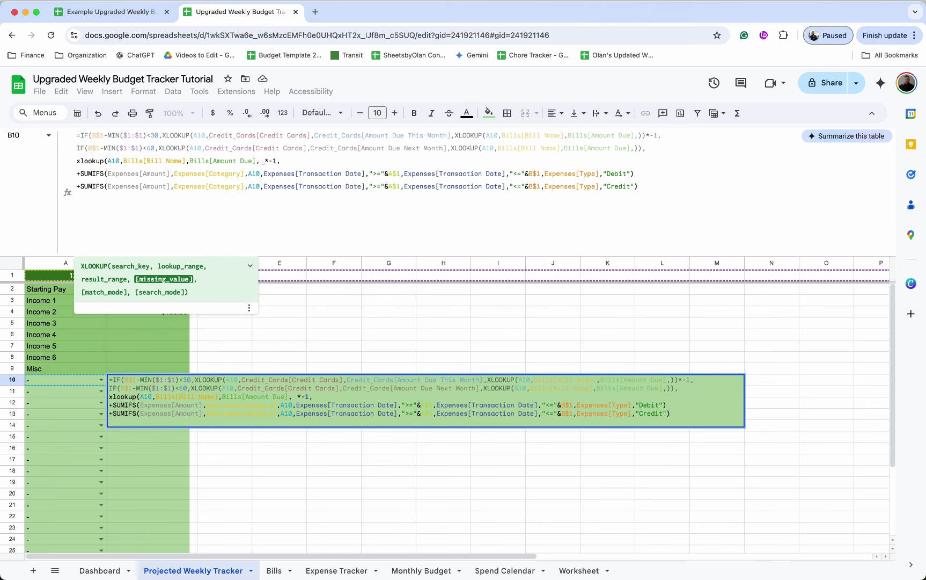
{"action": "type", "text": "))"}
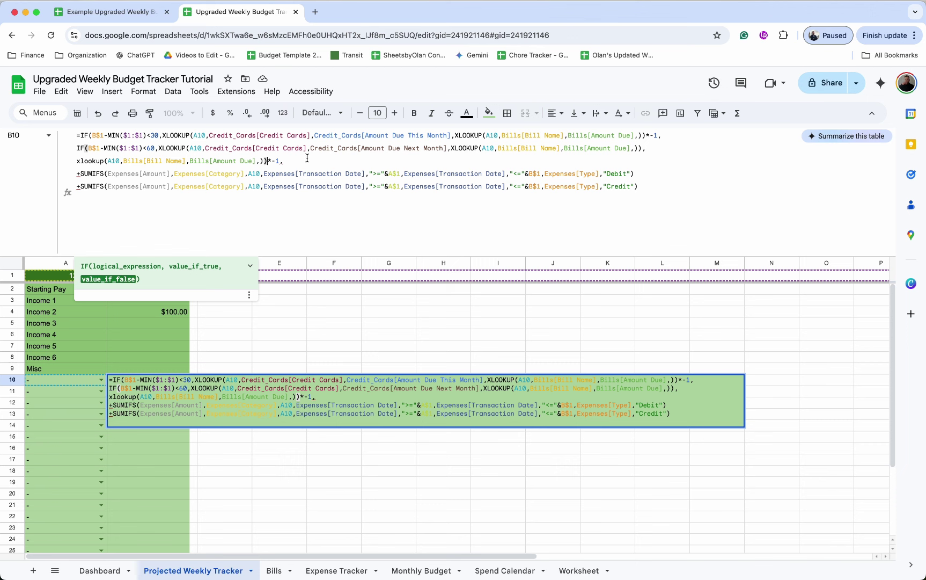
{"action": "key", "text": "BackSpace"}
{"action": "type", "text": ")"}
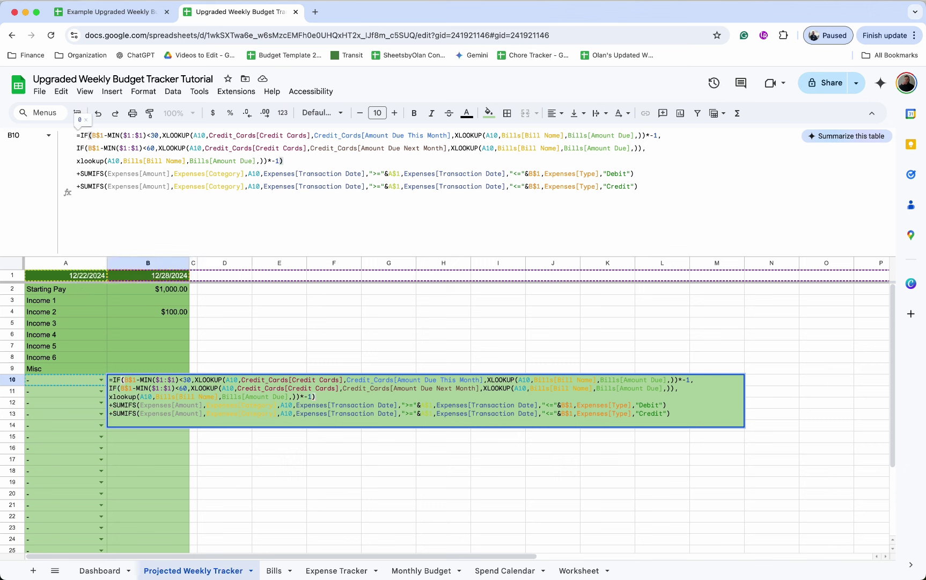
{"action": "key", "text": "Return"}
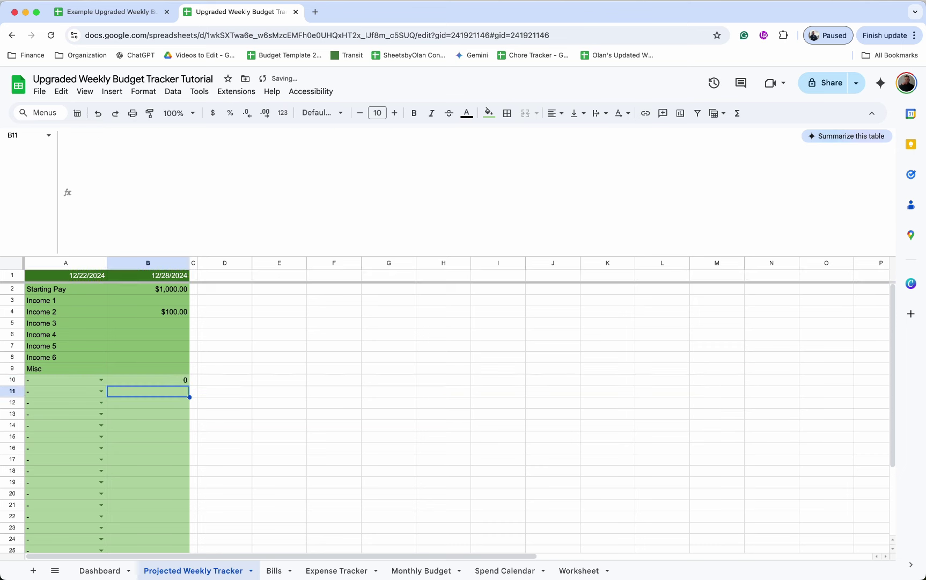
Step: Test the B10 formula by setting the A10 category to Groceries and then to Credit Card 1
{"action": "left_click", "coordinate": [156, 379]}
{"action": "left_click", "coordinate": [89, 382]}
{"action": "left_click", "coordinate": [101, 380]}
{"action": "left_click", "coordinate": [81, 403]}
{"action": "left_click", "coordinate": [176, 385]}
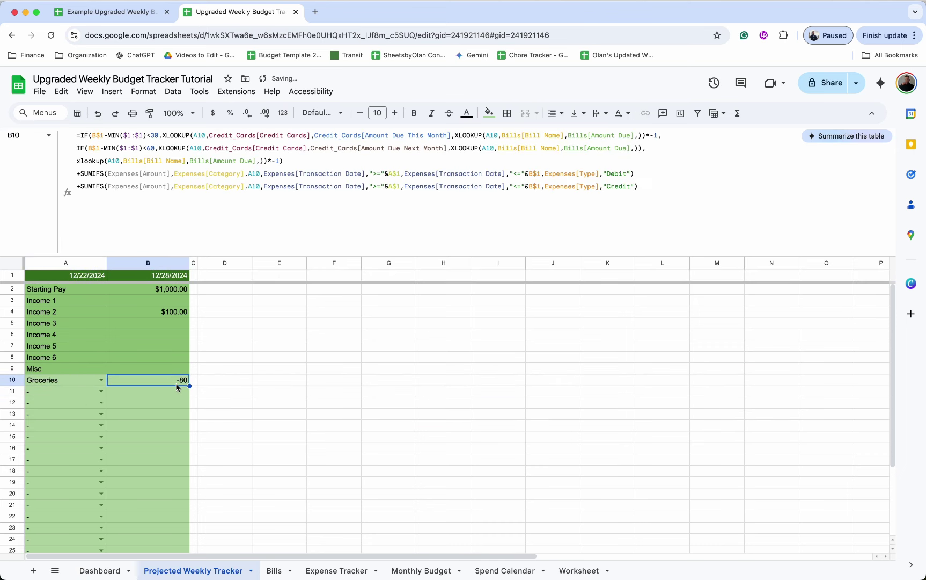
{"action": "left_click", "coordinate": [101, 380]}
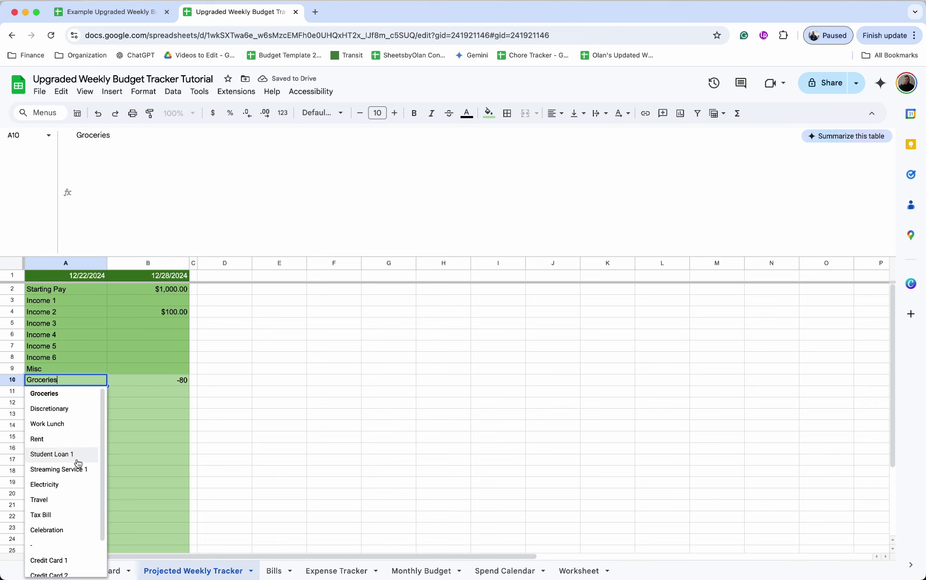
{"action": "left_click", "coordinate": [69, 561]}
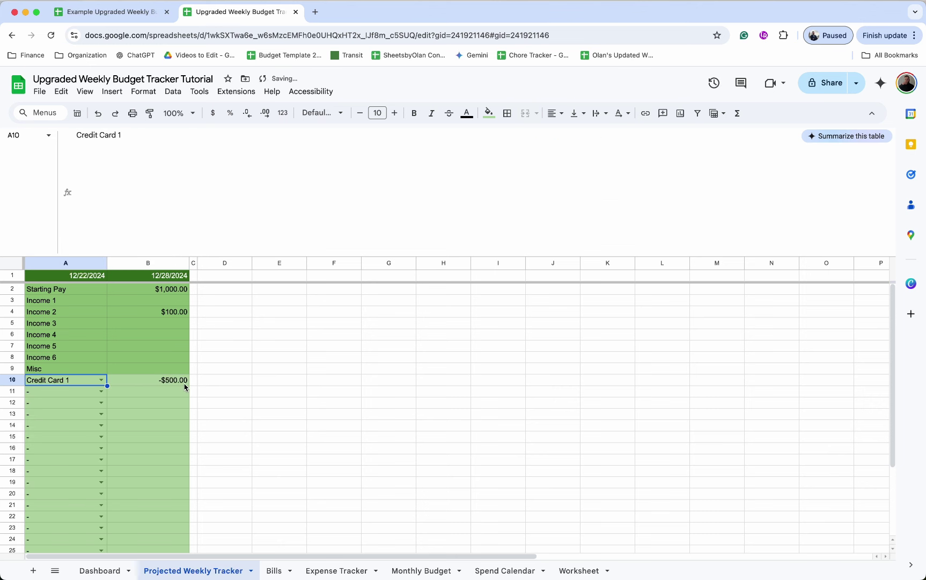
Step: Check Credit Card 1's Amount Due This Month and Amount Due Next Month on the Bills sheet
{"action": "left_click", "coordinate": [275, 570]}
{"action": "left_click", "coordinate": [626, 370]}
{"action": "scroll", "coordinate": [623, 408], "scroll_direction": "up", "scroll_amount": 5}
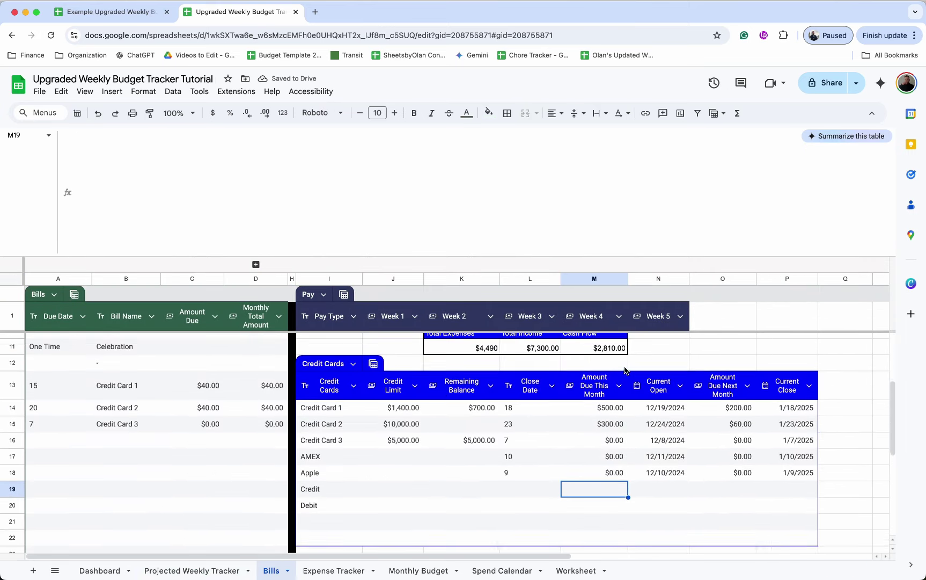
{"action": "left_click", "coordinate": [614, 449]}
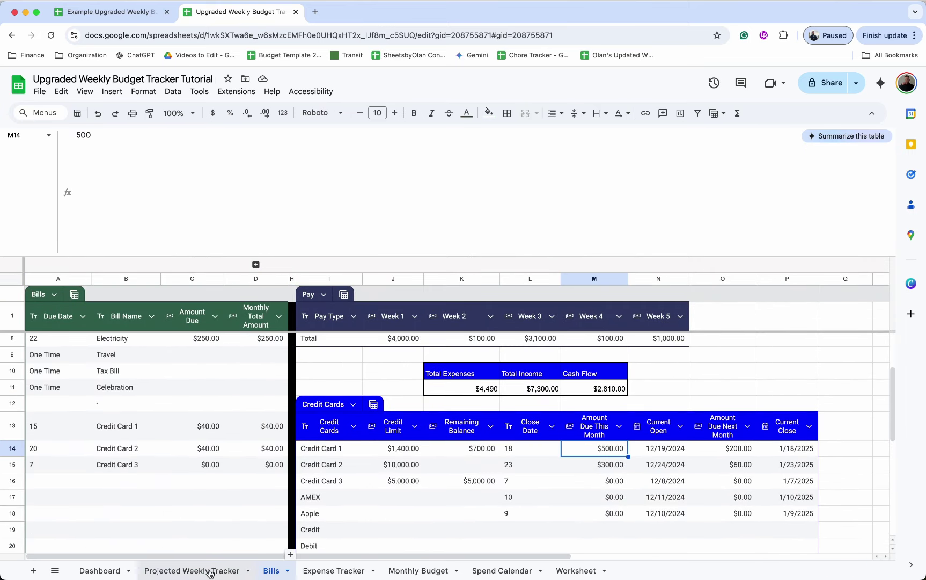
{"action": "left_click", "coordinate": [744, 448]}
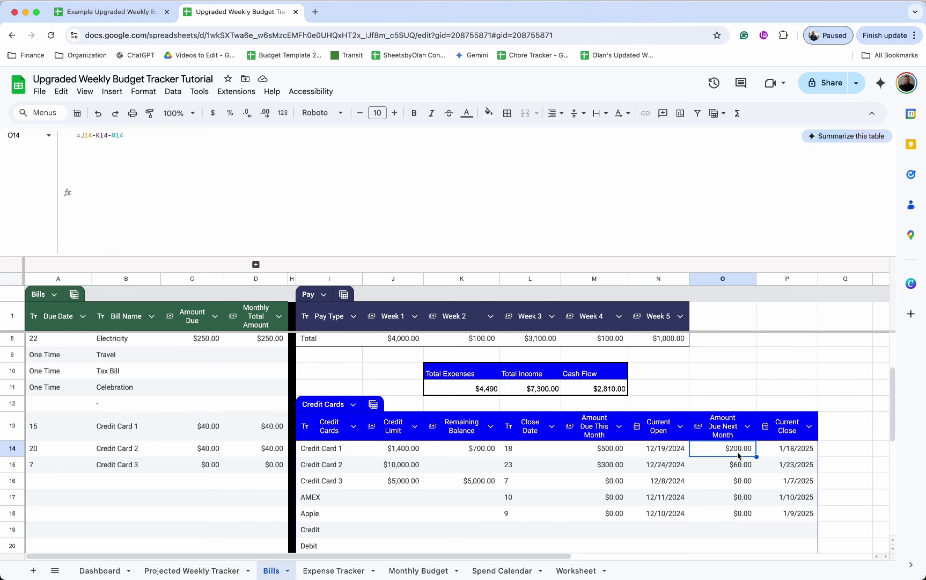
Step: Return to the Projected Weekly Tracker sheet and review the start date in A1 and the Credit Card 1 formula in B10
{"action": "left_click", "coordinate": [231, 570]}
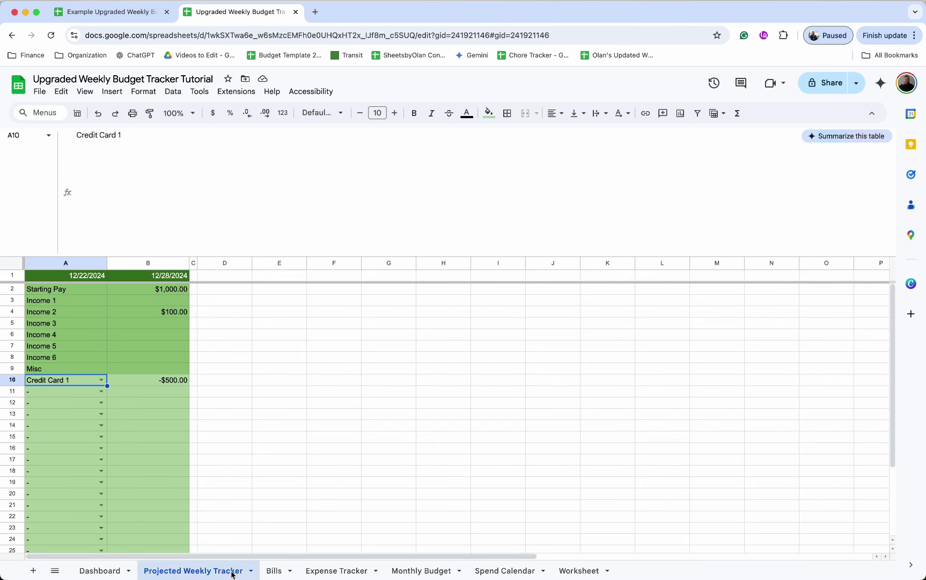
{"action": "left_click", "coordinate": [86, 275]}
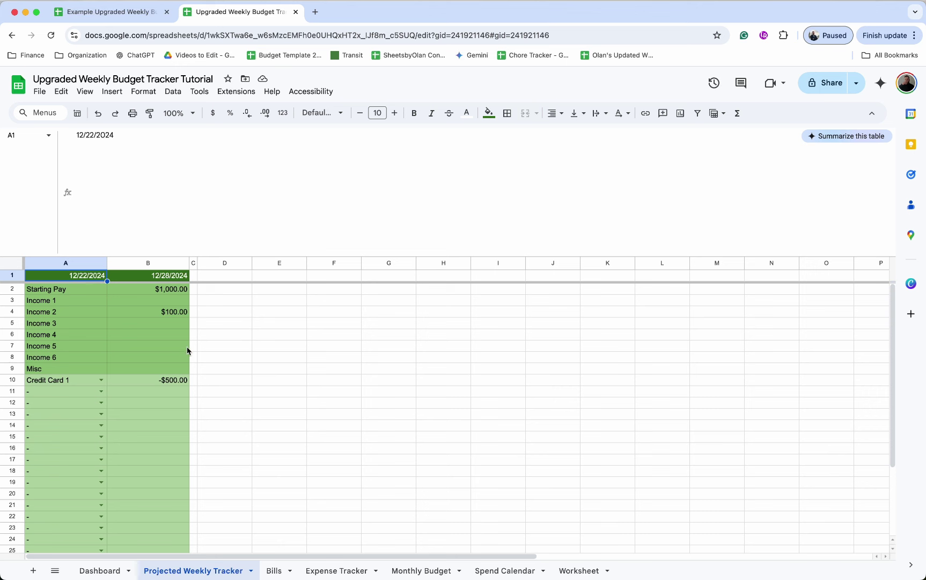
{"action": "left_click", "coordinate": [223, 391]}
{"action": "left_click", "coordinate": [151, 385]}
{"action": "left_click", "coordinate": [86, 383]}
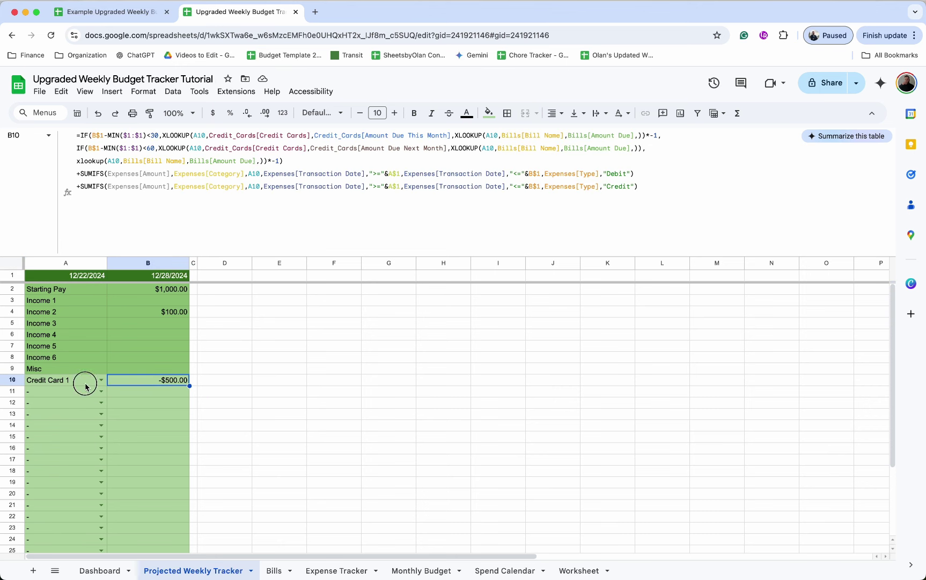
{"action": "left_click", "coordinate": [145, 384]}
Step: Select all of column B on the Projected Weekly Tracker sheet
{"action": "left_click", "coordinate": [161, 268]}
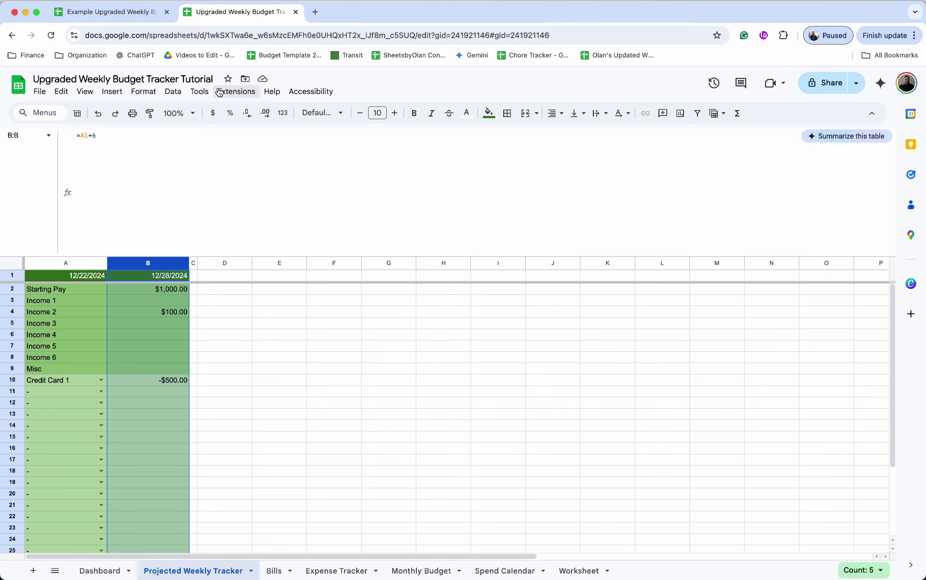
Step: Format column B as currency, but set the week-ending date in cell B1 to the Date format
{"action": "left_click", "coordinate": [214, 113]}
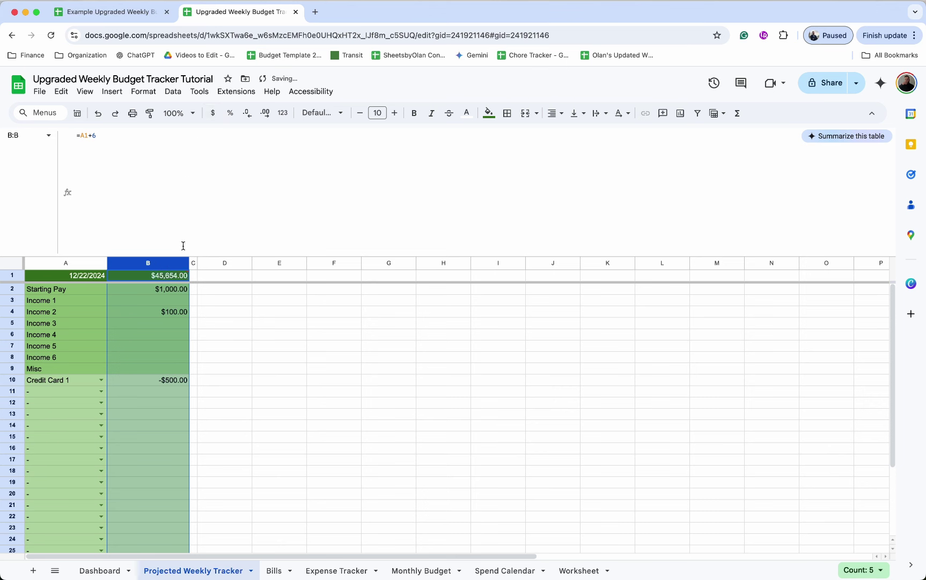
{"action": "left_click", "coordinate": [172, 277]}
{"action": "left_click", "coordinate": [283, 113]}
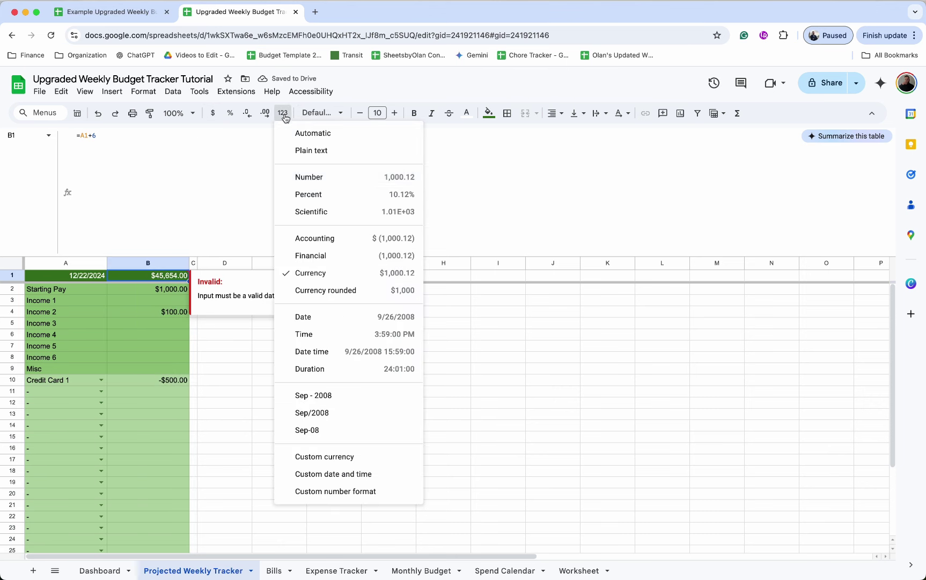
{"action": "left_click", "coordinate": [321, 317]}
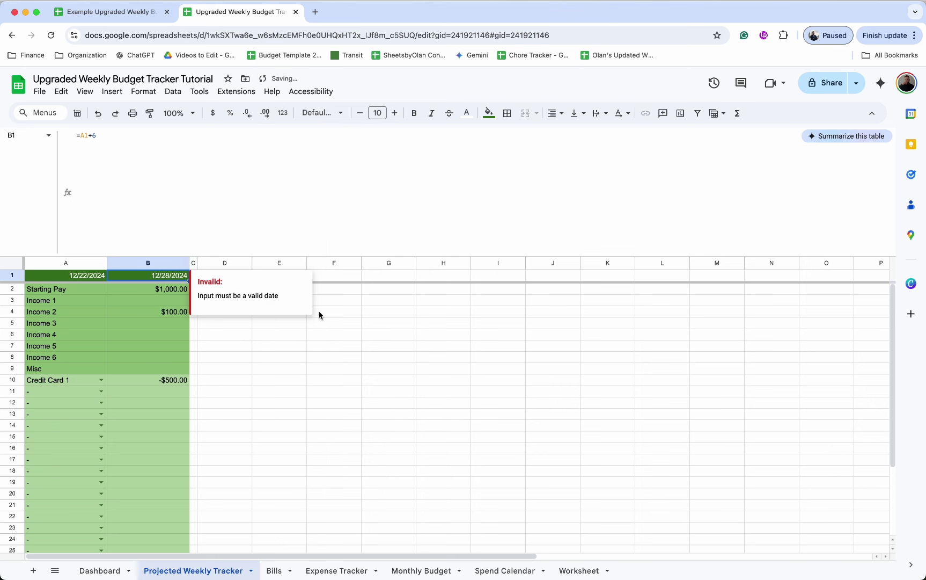
Step: Choose Groceries, Discretionary and Work Lunch as the categories in cells A10, A11 and A12
{"action": "left_click", "coordinate": [155, 315]}
{"action": "scroll", "coordinate": [156, 319], "scroll_direction": "down", "scroll_amount": 3}
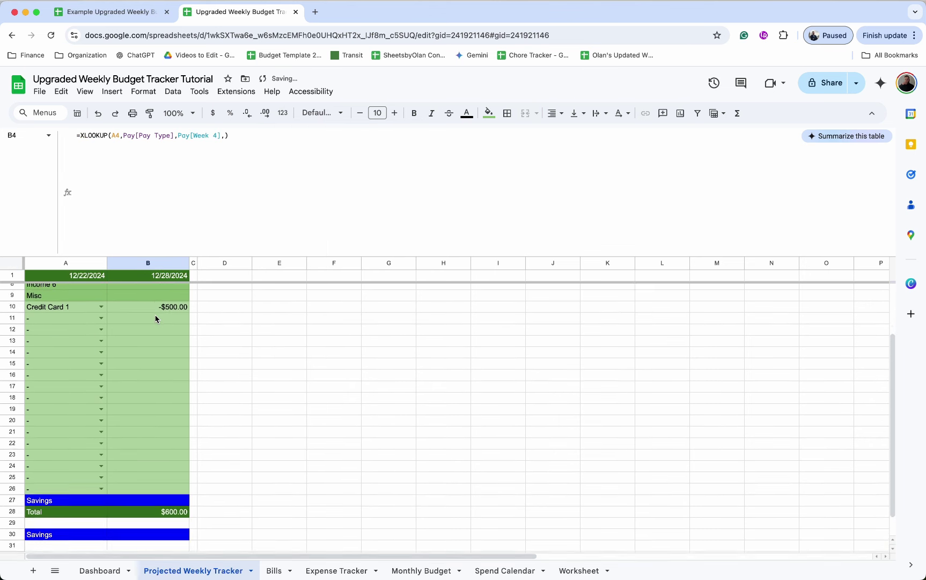
{"action": "scroll", "coordinate": [134, 322], "scroll_direction": "up", "scroll_amount": 1}
{"action": "left_click", "coordinate": [101, 326]}
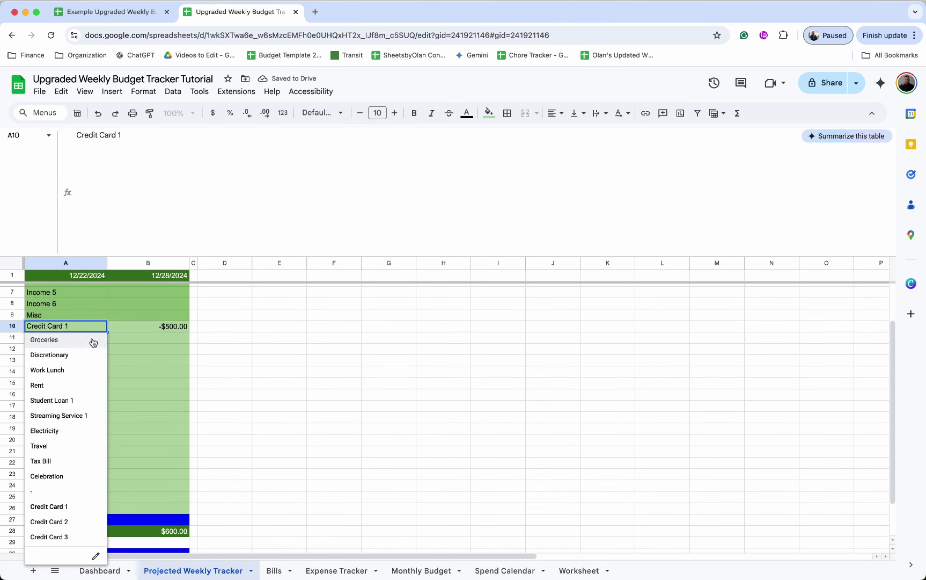
{"action": "left_click", "coordinate": [92, 341]}
{"action": "left_click", "coordinate": [101, 337]}
{"action": "left_click", "coordinate": [89, 366]}
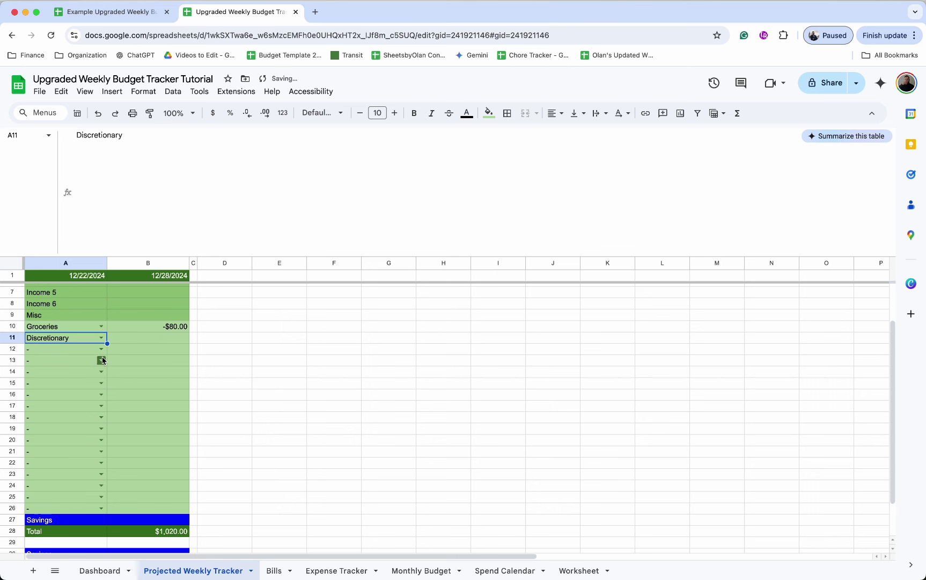
{"action": "left_click", "coordinate": [101, 349]}
{"action": "left_click", "coordinate": [83, 397]}
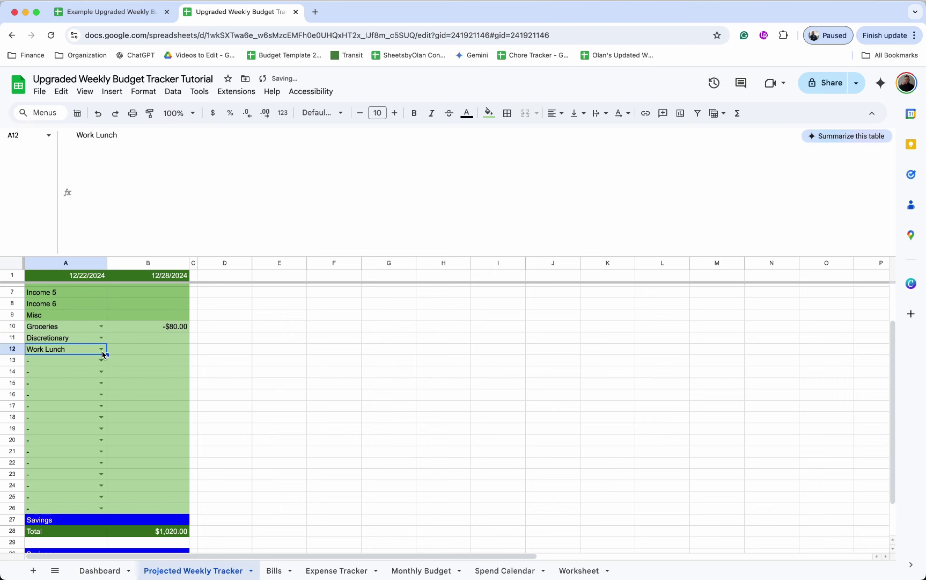
{"action": "left_click", "coordinate": [101, 360]}
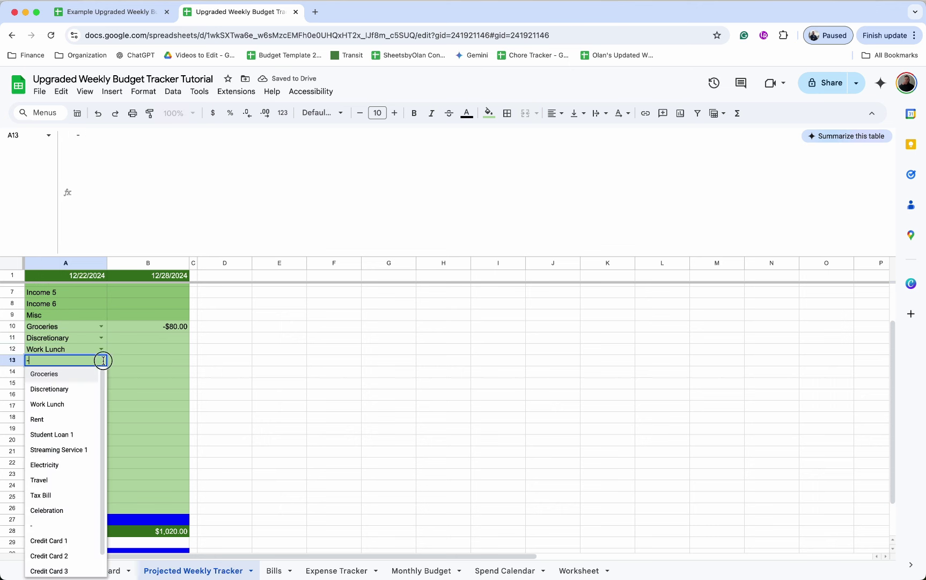
{"action": "left_click", "coordinate": [138, 343]}
Step: Examine the formula behind the Groceries amount in B10 and the neighbouring expense amounts
{"action": "left_click", "coordinate": [126, 351]}
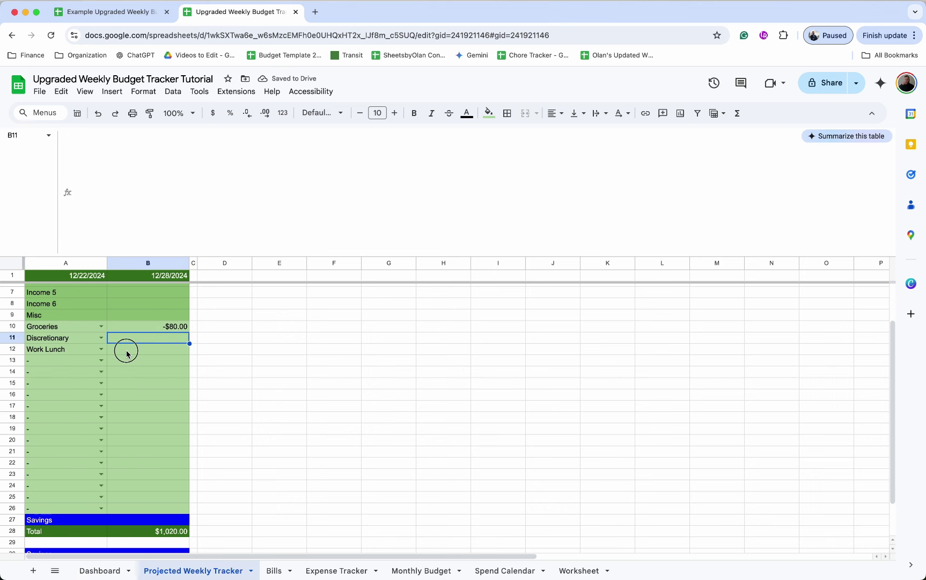
{"action": "scroll", "coordinate": [126, 351], "scroll_direction": "up", "scroll_amount": 2}
{"action": "left_click", "coordinate": [127, 349]}
{"action": "left_click", "coordinate": [127, 359]}
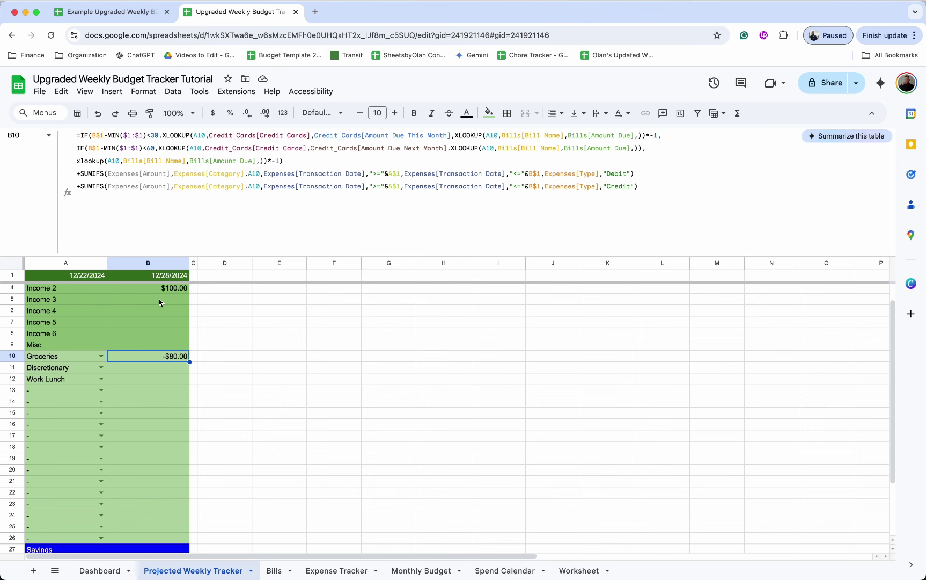
{"action": "scroll", "coordinate": [159, 302], "scroll_direction": "down", "scroll_amount": 3}
{"action": "scroll", "coordinate": [159, 302], "scroll_direction": "up", "scroll_amount": 2}
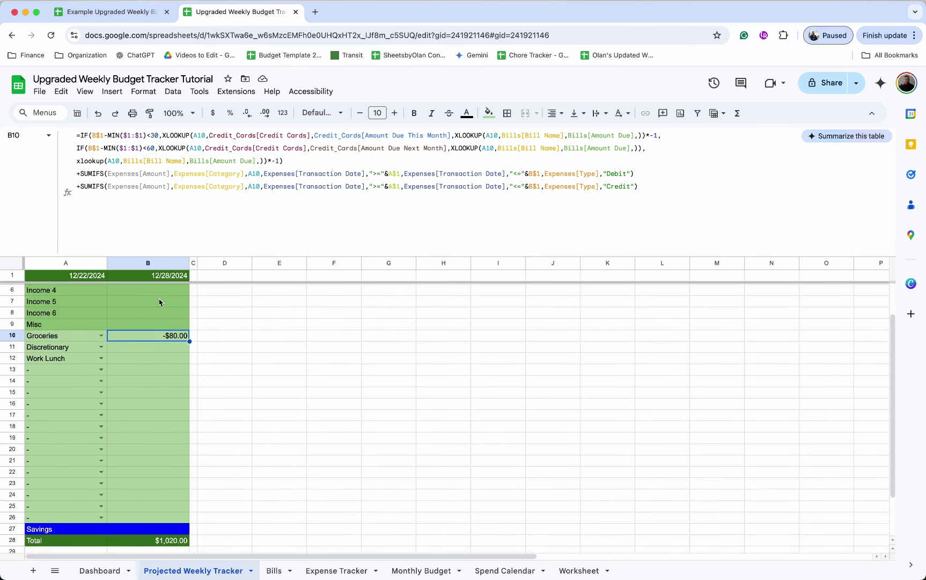
Step: Copy the first week's block, including its spacer column (columns A to C), and paste it starting at column D
{"action": "left_click_drag", "start_coordinate": [66, 263], "coordinate": [147, 265]}
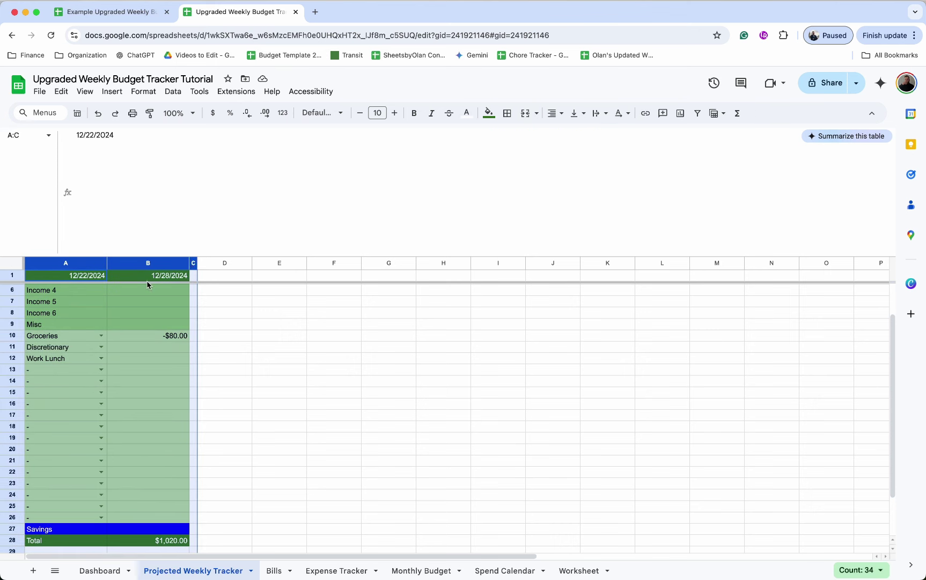
{"action": "left_click", "coordinate": [151, 313]}
{"action": "left_click_drag", "start_coordinate": [75, 265], "coordinate": [192, 261]}
{"action": "key", "text": "cmd+c"}
{"action": "left_click", "coordinate": [231, 263]}
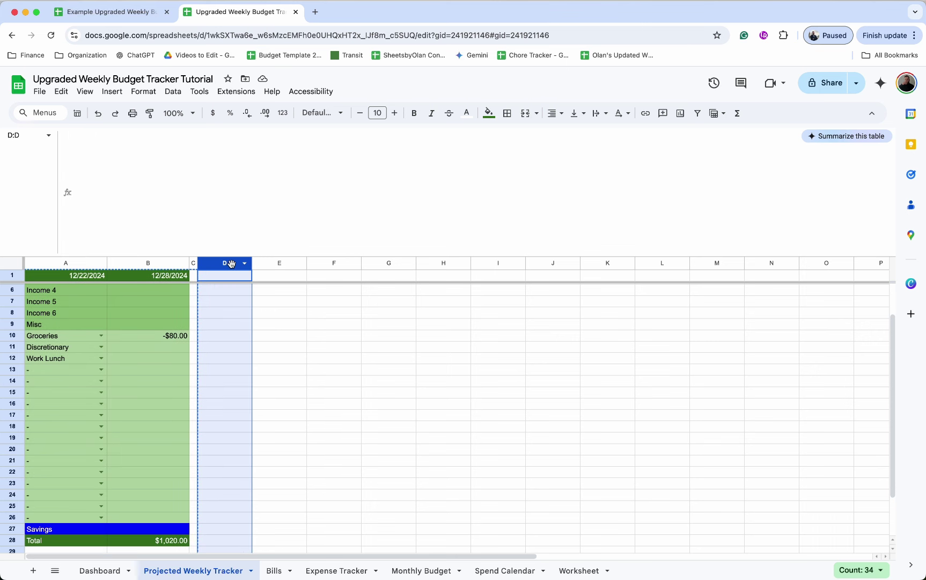
{"action": "key", "text": "cmd+v"}
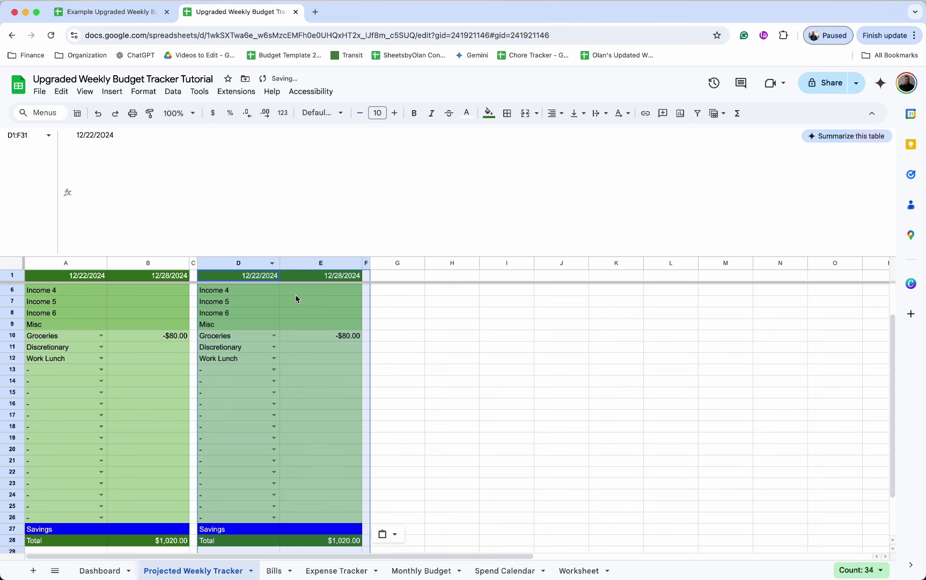
Step: Set the second week's start date in D1 with the formula =B1+1
{"action": "left_click", "coordinate": [258, 279]}
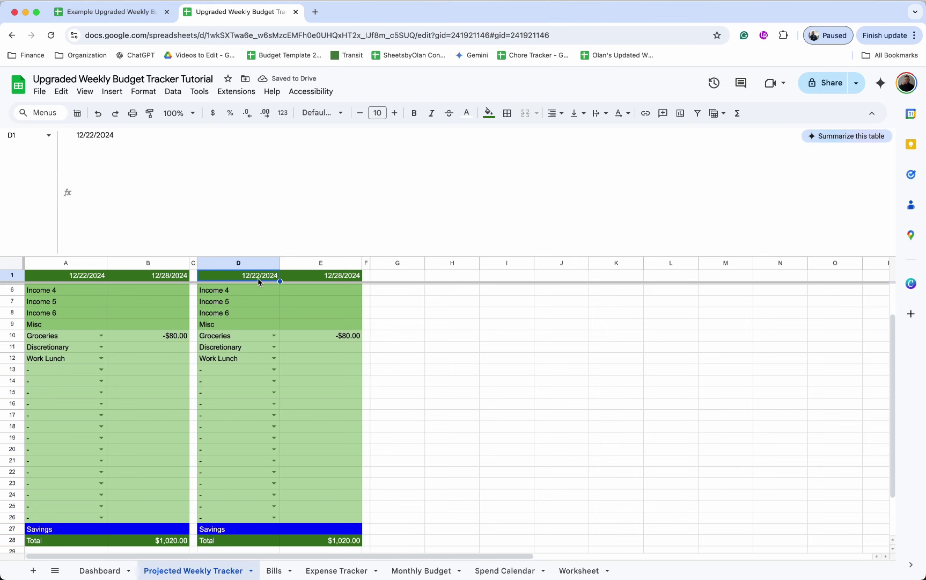
{"action": "scroll", "coordinate": [252, 324], "scroll_direction": "up", "scroll_amount": 2}
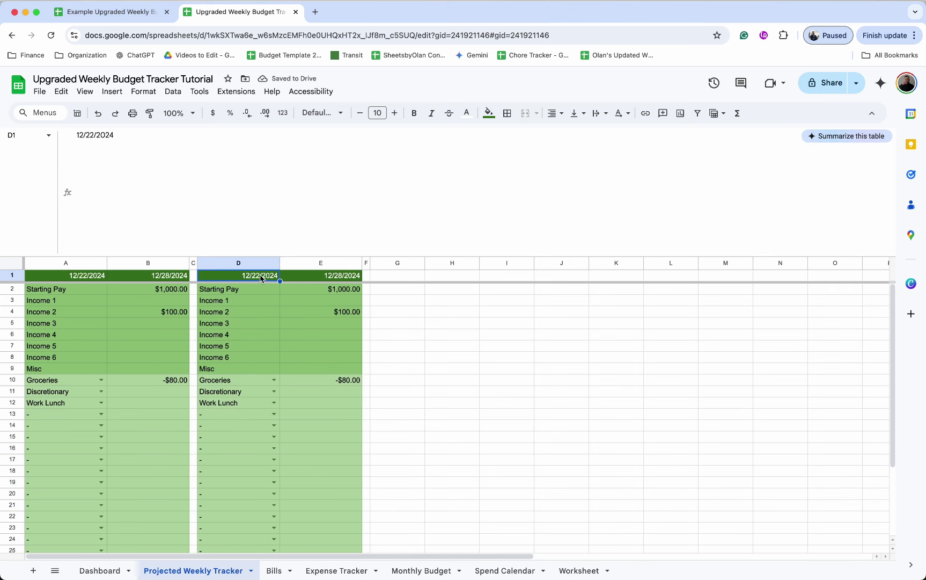
{"action": "type", "text": "="}
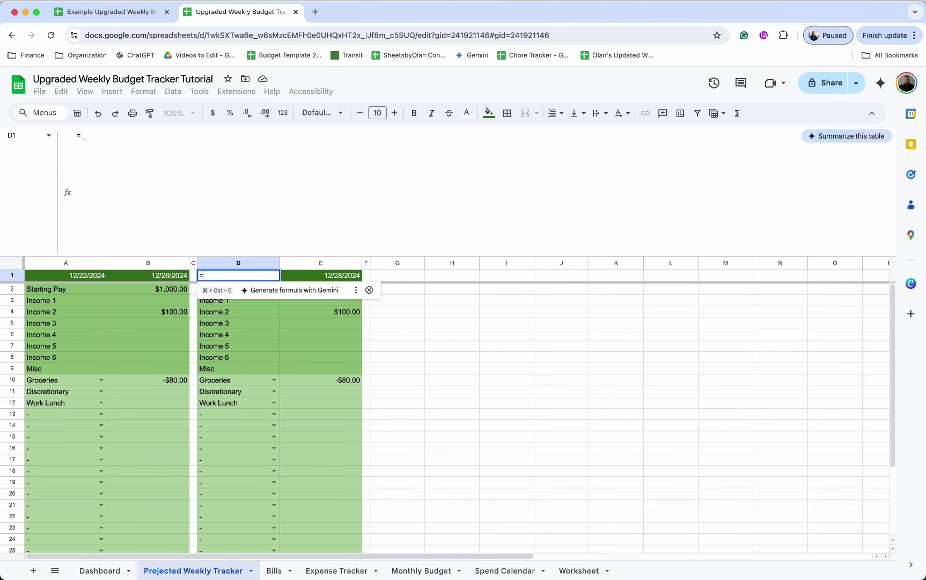
{"action": "left_click", "coordinate": [170, 276]}
{"action": "type", "text": "+1"}
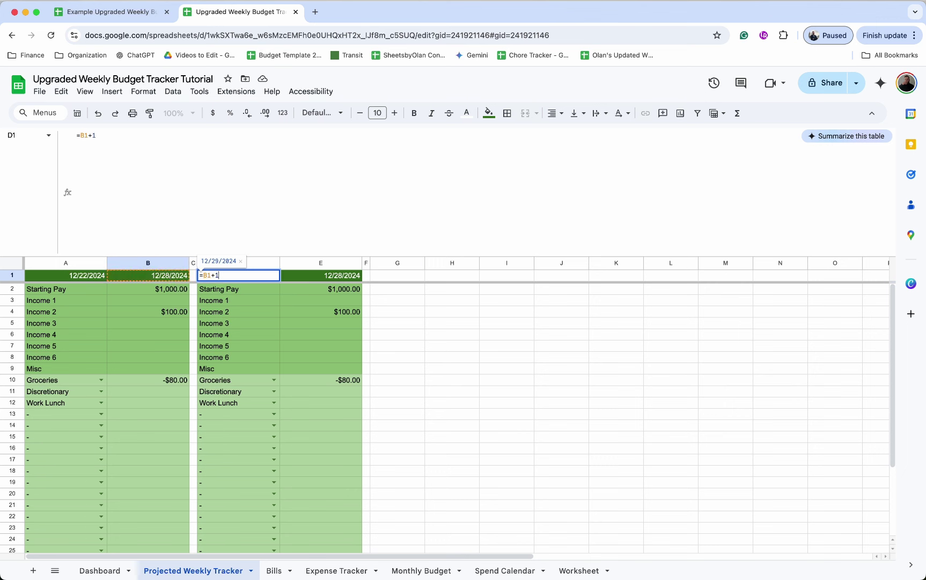
{"action": "key", "text": "Return"}
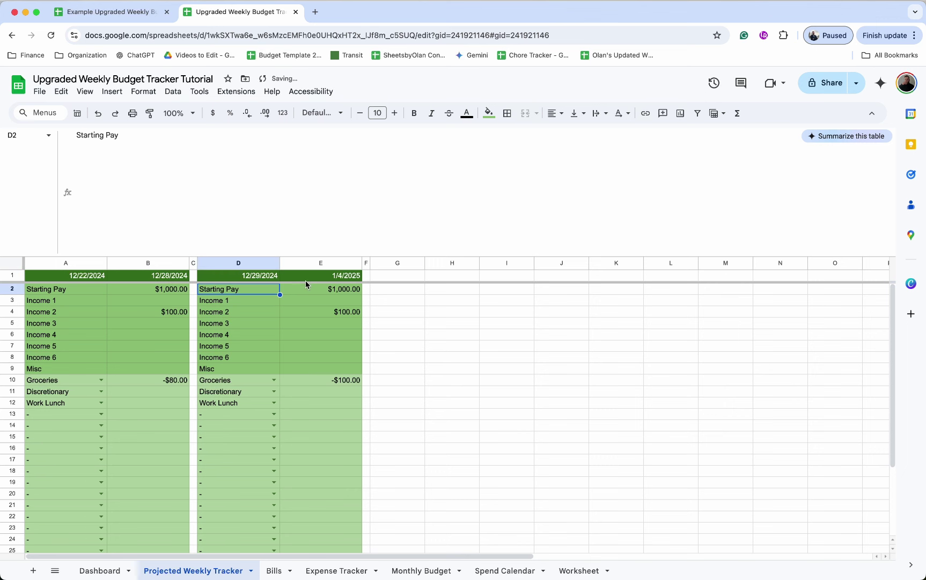
Step: Link the second week's Starting Pay in E2 to the first week's total with =B28
{"action": "left_click", "coordinate": [335, 292]}
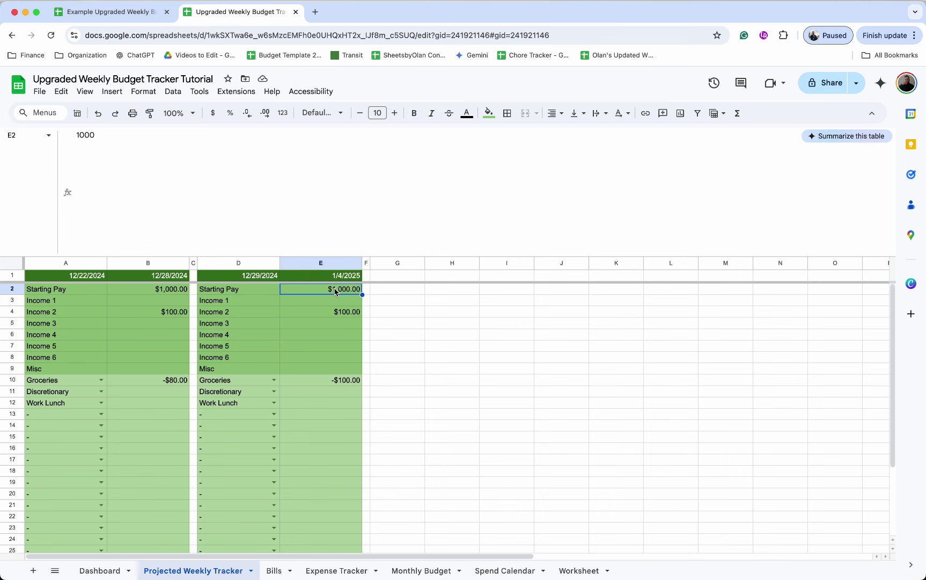
{"action": "type", "text": "="}
{"action": "scroll", "coordinate": [220, 378], "scroll_direction": "down", "scroll_amount": 3}
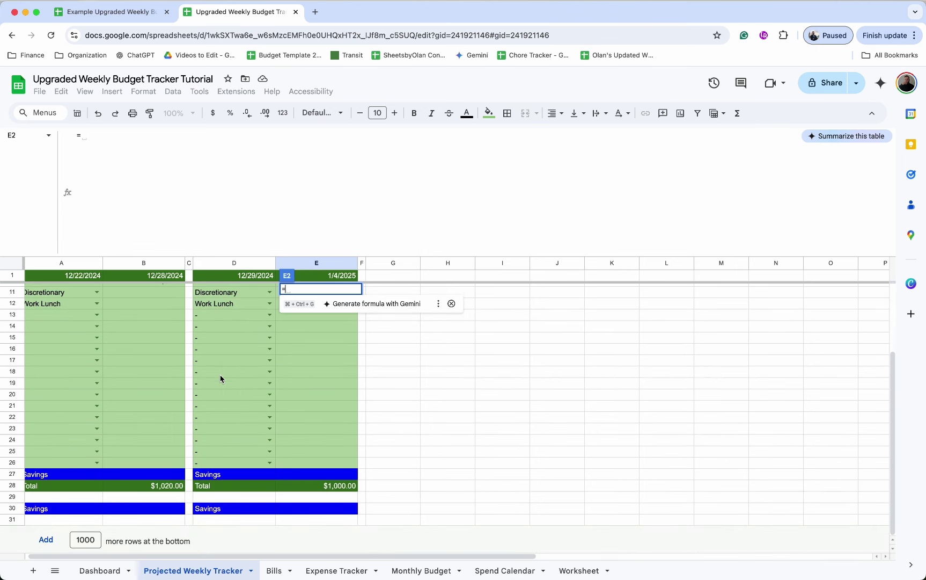
{"action": "left_click", "coordinate": [173, 486]}
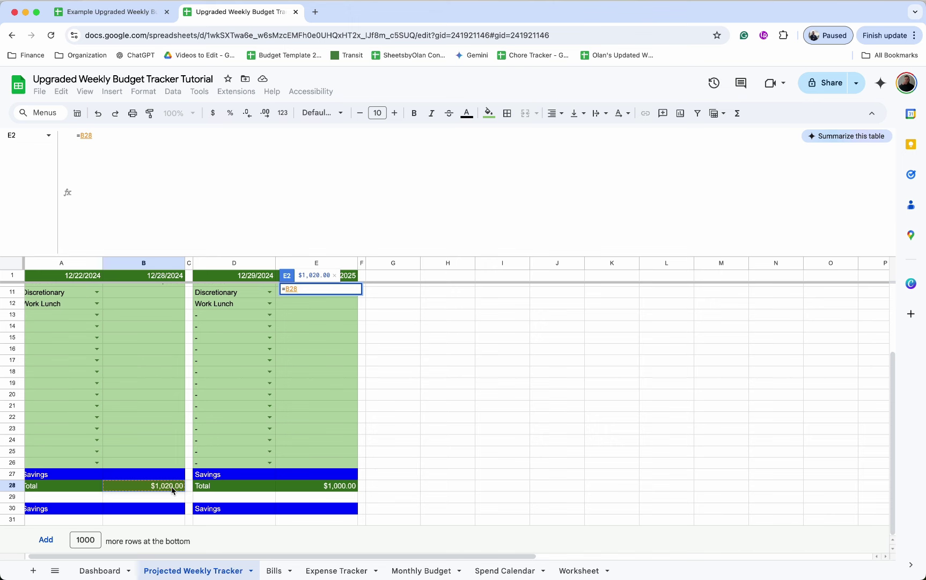
{"action": "key", "text": "Return"}
{"action": "scroll", "coordinate": [286, 358], "scroll_direction": "up", "scroll_amount": 1}
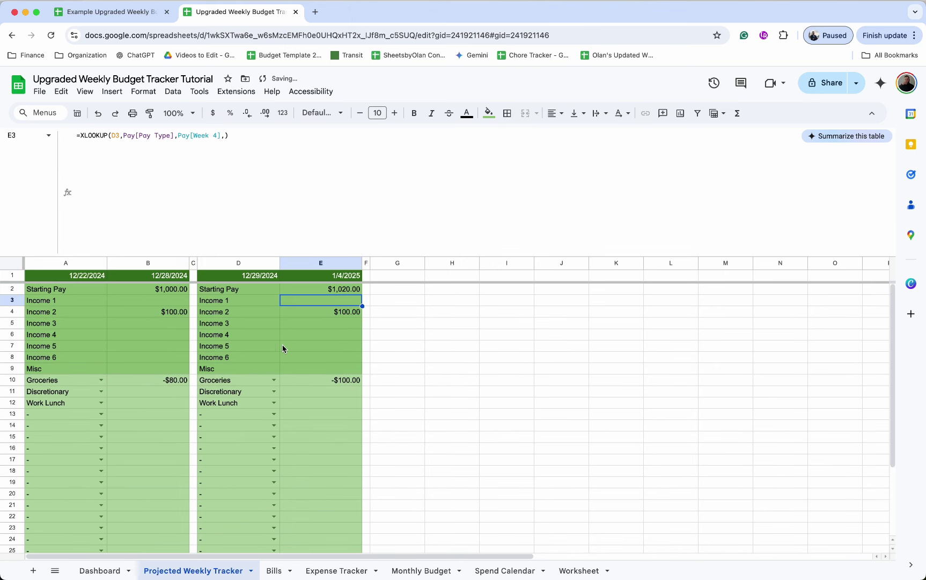
{"action": "left_click", "coordinate": [345, 290]}
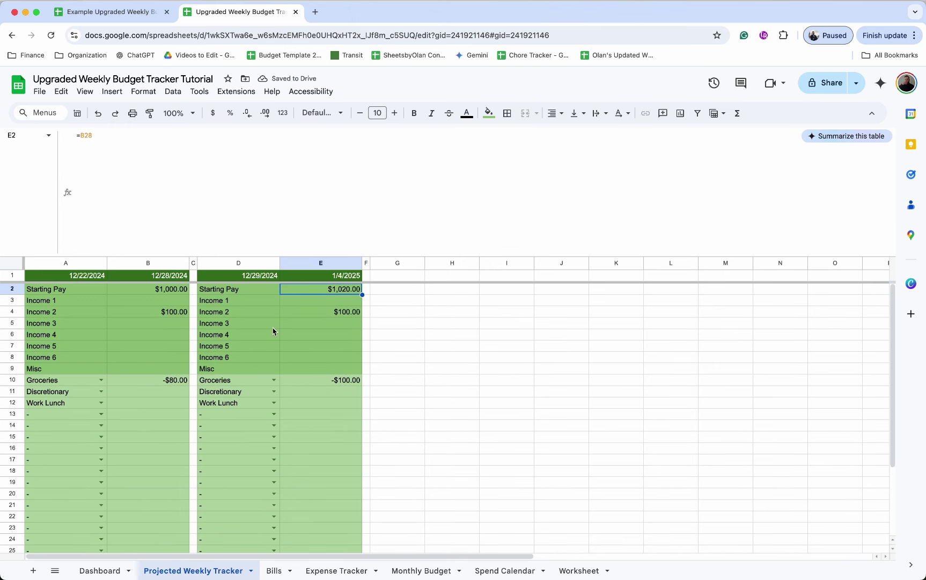
Step: Enter the formula =1000-B27 for the first week's savings balance in cell B30
{"action": "scroll", "coordinate": [304, 421], "scroll_direction": "down", "scroll_amount": 3}
{"action": "left_click", "coordinate": [321, 509]}
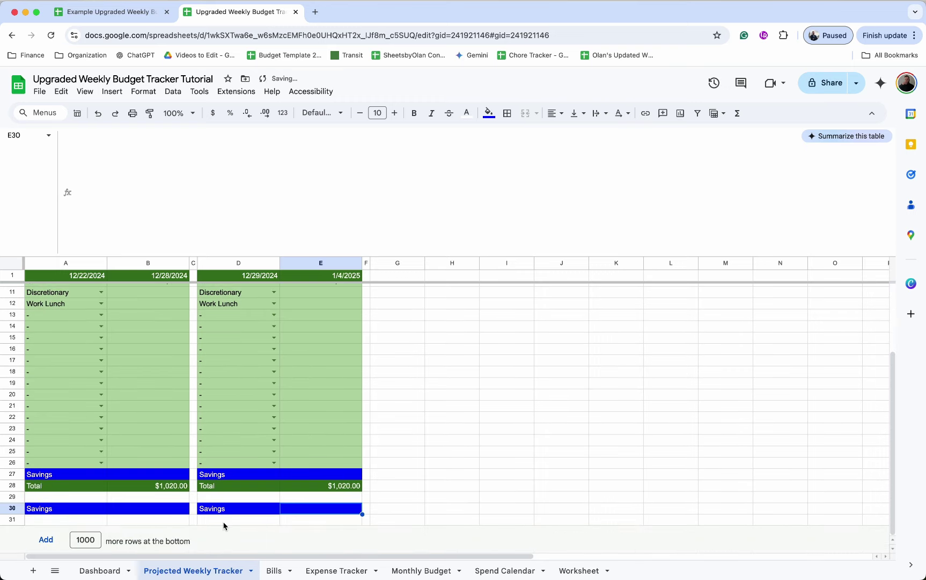
{"action": "left_click", "coordinate": [169, 514]}
{"action": "scroll", "coordinate": [169, 514], "scroll_direction": "up", "scroll_amount": 1}
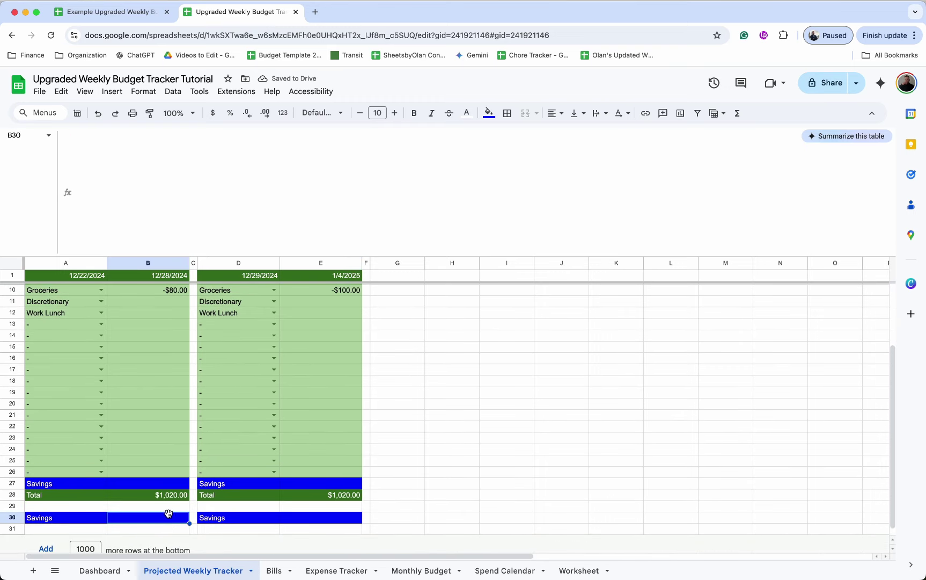
{"action": "type", "text": "="}
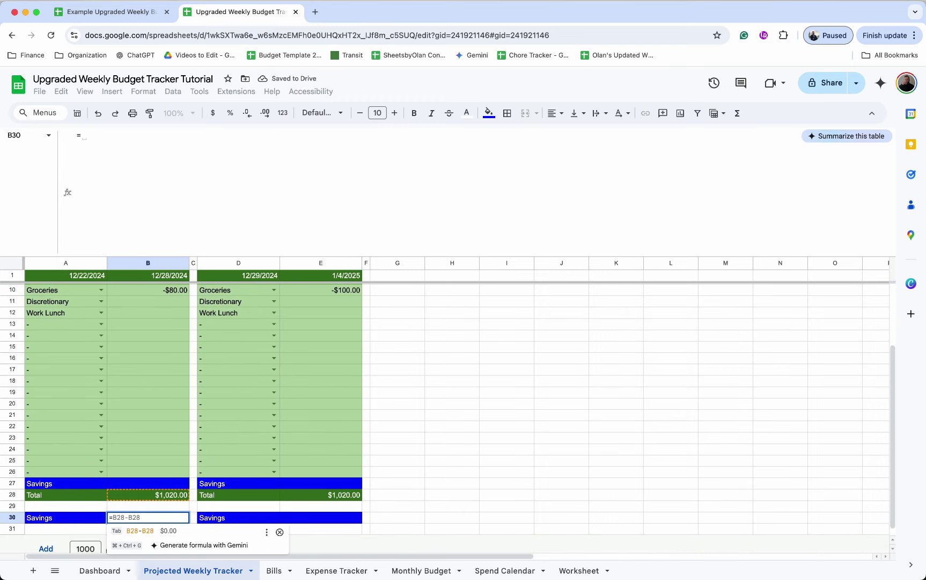
{"action": "type", "text": "1000"}
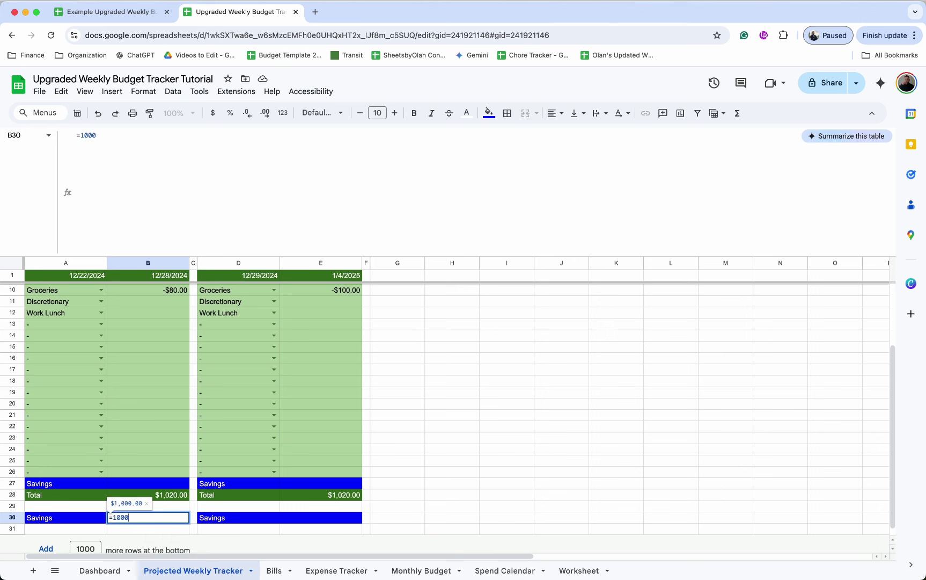
{"action": "type", "text": "-"}
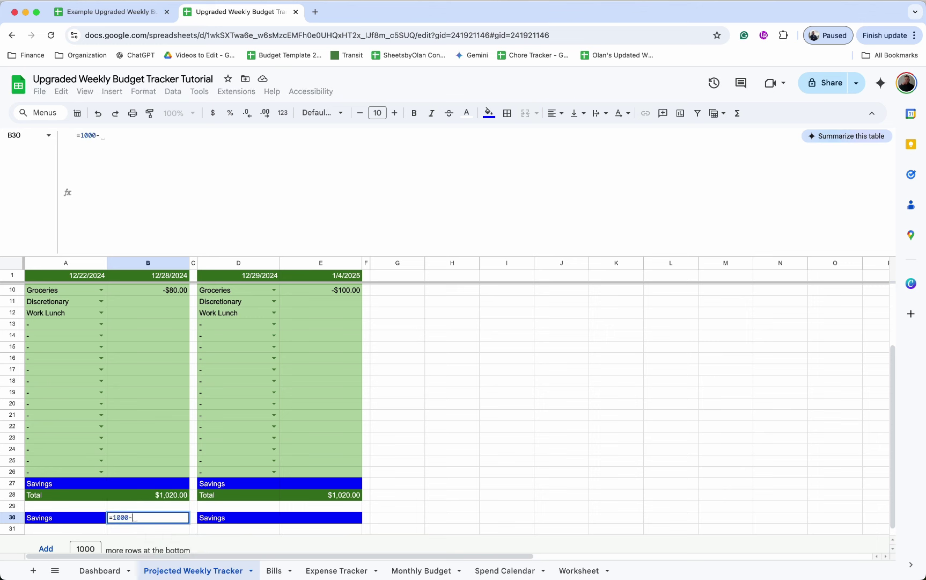
{"action": "left_click", "coordinate": [154, 485]}
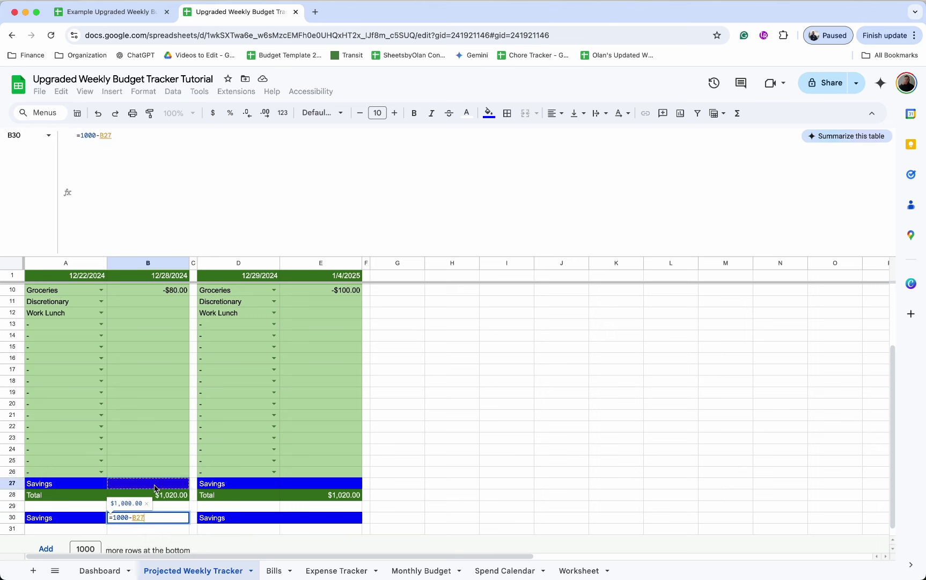
{"action": "key", "text": "Return"}
Step: Enter the formula =B30-E27 for the second week's savings balance in cell E30
{"action": "left_click", "coordinate": [359, 515]}
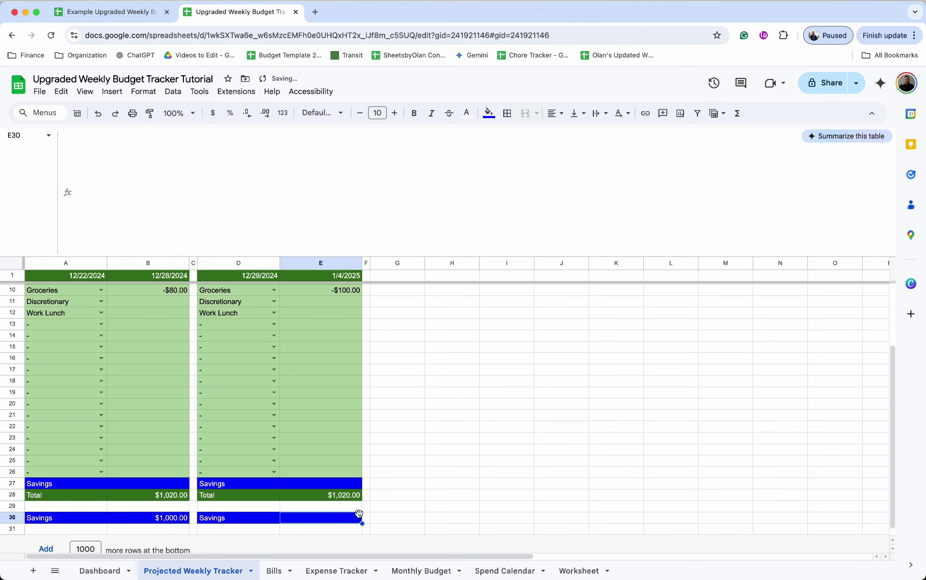
{"action": "type", "text": "="}
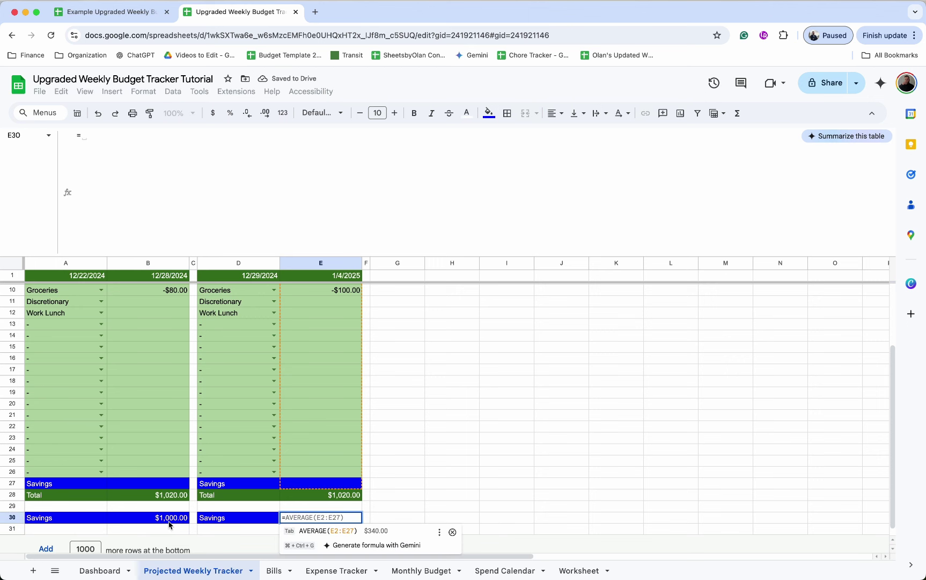
{"action": "left_click", "coordinate": [169, 521]}
{"action": "type", "text": "-"}
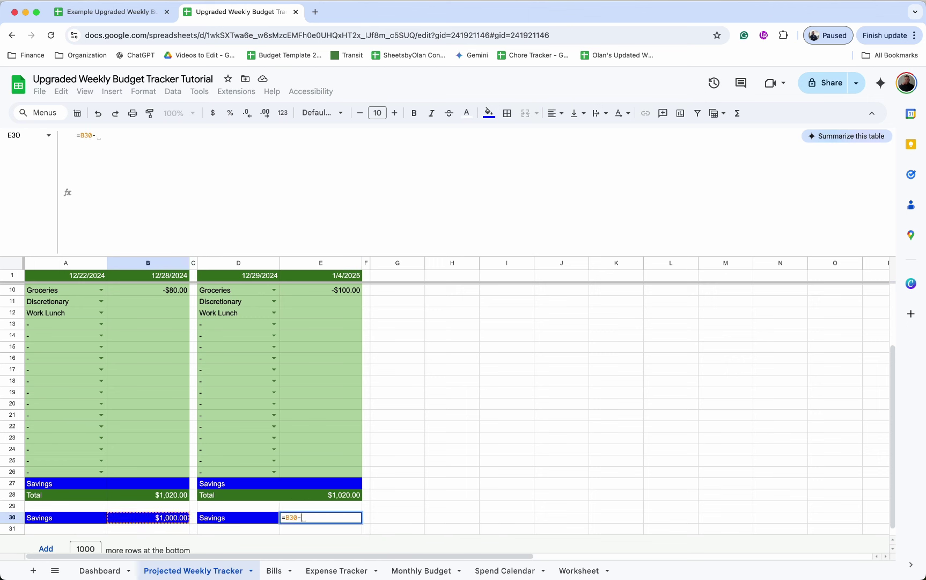
{"action": "left_click", "coordinate": [331, 483]}
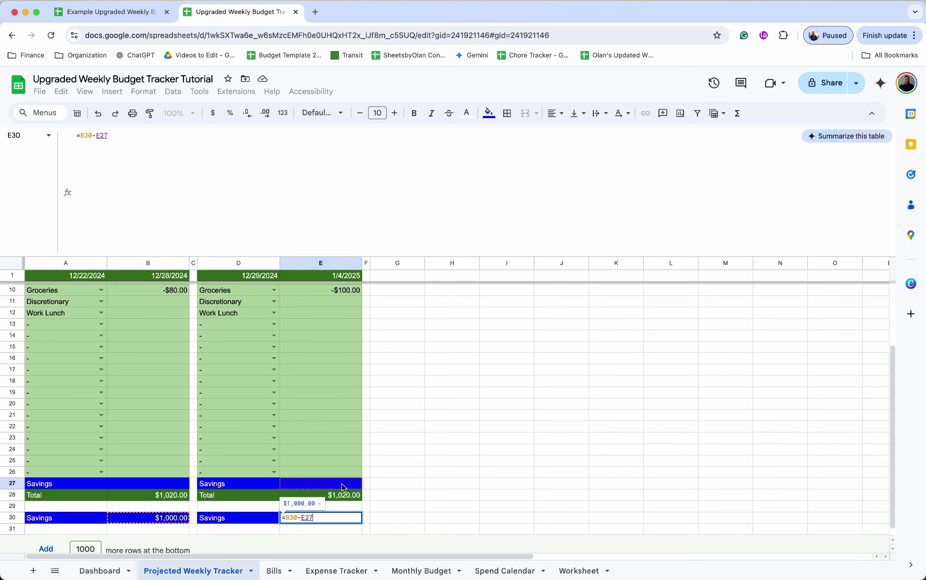
{"action": "key", "text": "Return"}
Step: Enter -500 as the first week's savings amount in B27 and check the savings balance in B30
{"action": "left_click", "coordinate": [167, 484]}
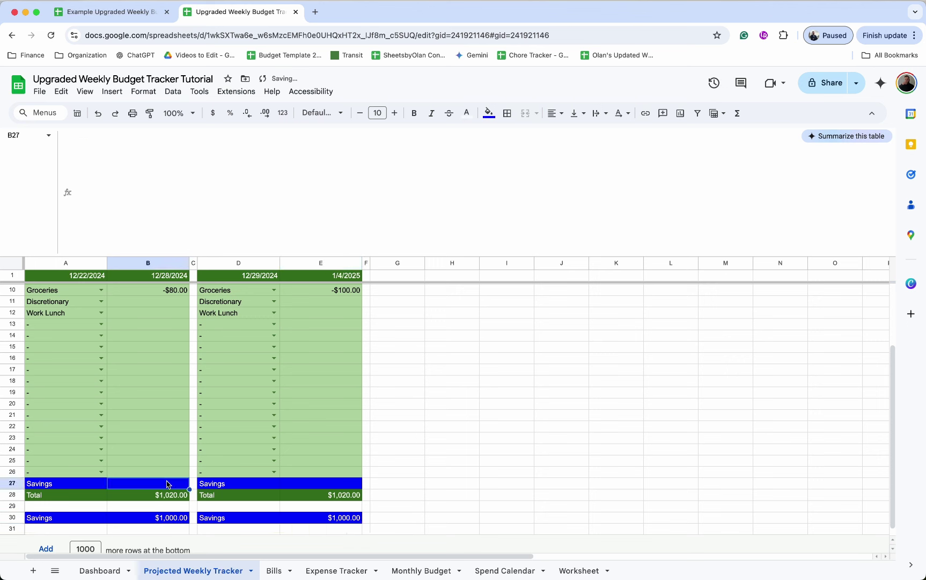
{"action": "type", "text": "-500"}
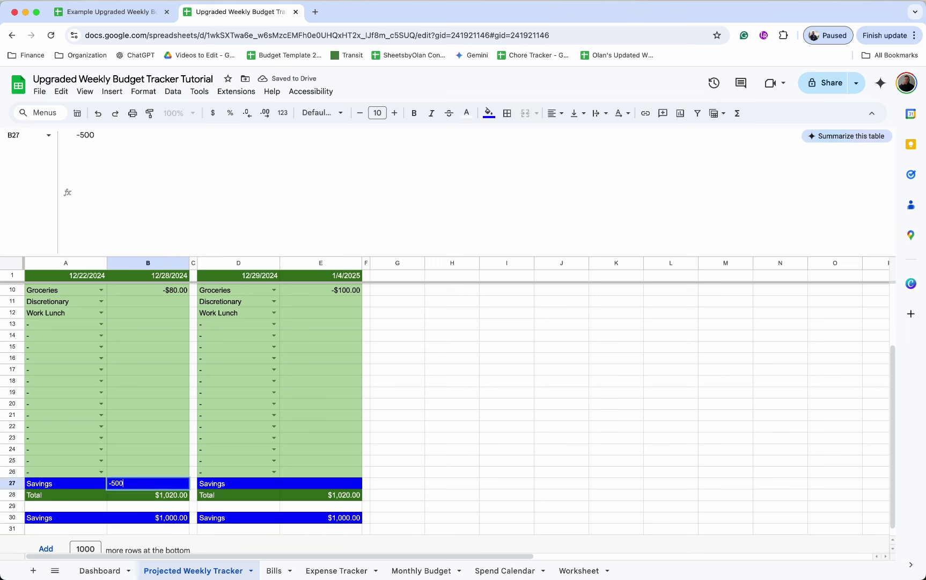
{"action": "key", "text": "Return"}
{"action": "left_click", "coordinate": [165, 517]}
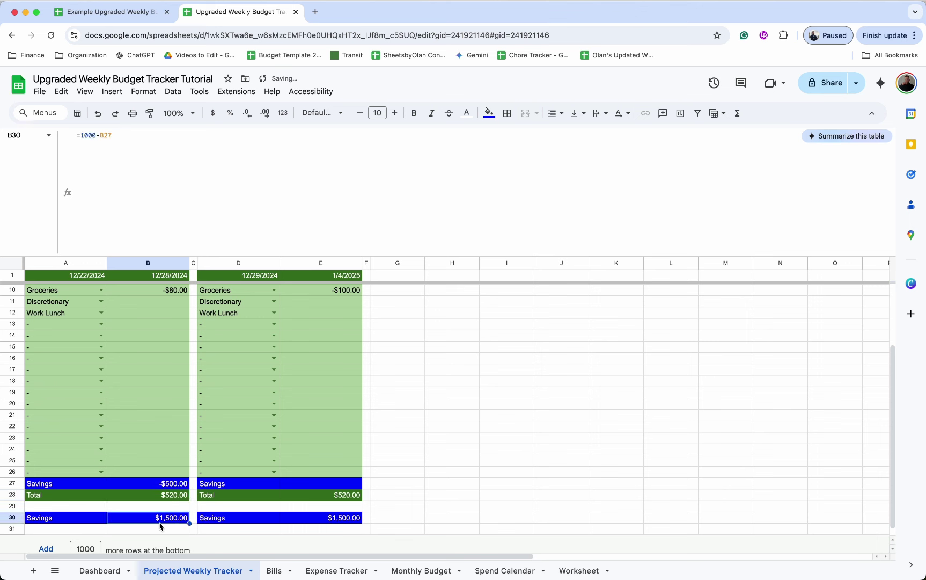
Step: Set the savings amounts for the first and second weeks, in B27 and E27, to 500
{"action": "left_click", "coordinate": [170, 483]}
{"action": "type", "text": "500"}
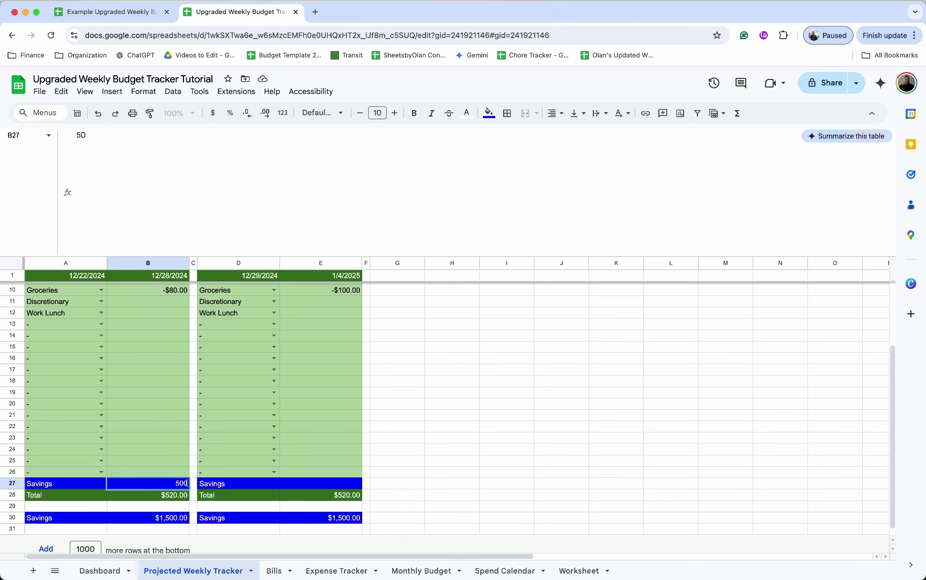
{"action": "key", "text": "Return"}
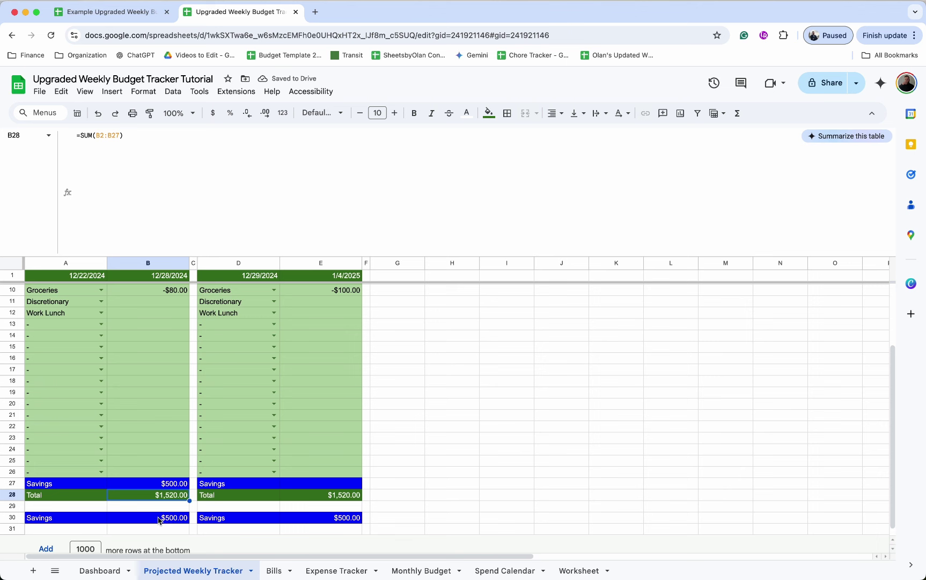
{"action": "left_click", "coordinate": [352, 488]}
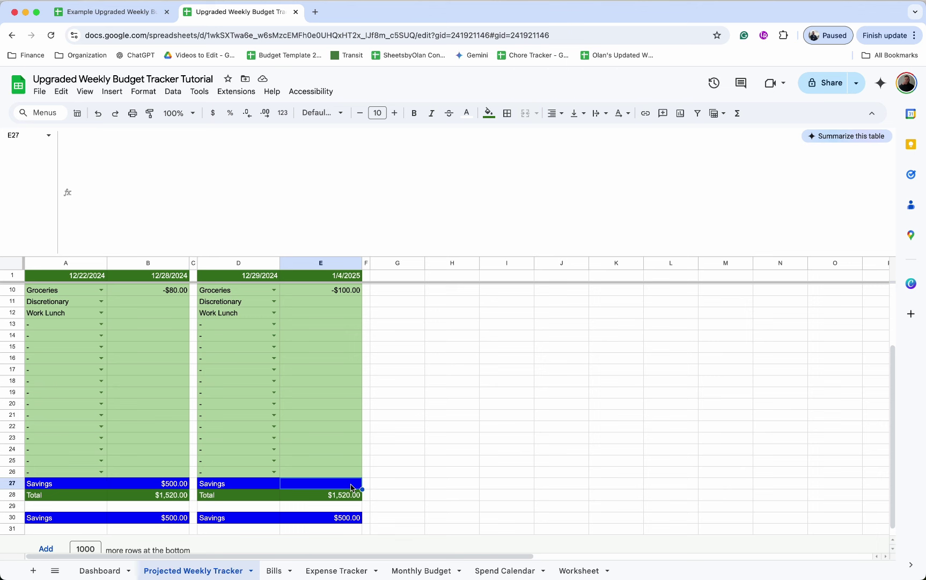
{"action": "type", "text": "500"}
{"action": "key", "text": "Return"}
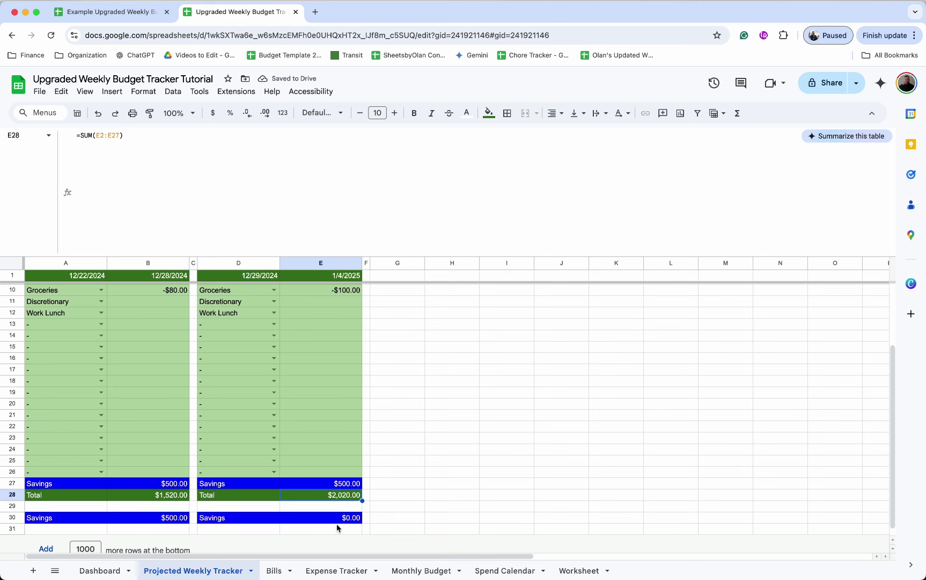
Step: Change the second week's savings amount in E27 to -500
{"action": "double_click", "coordinate": [325, 487]}
{"action": "key", "text": "Home"}
{"action": "type", "text": "-"}
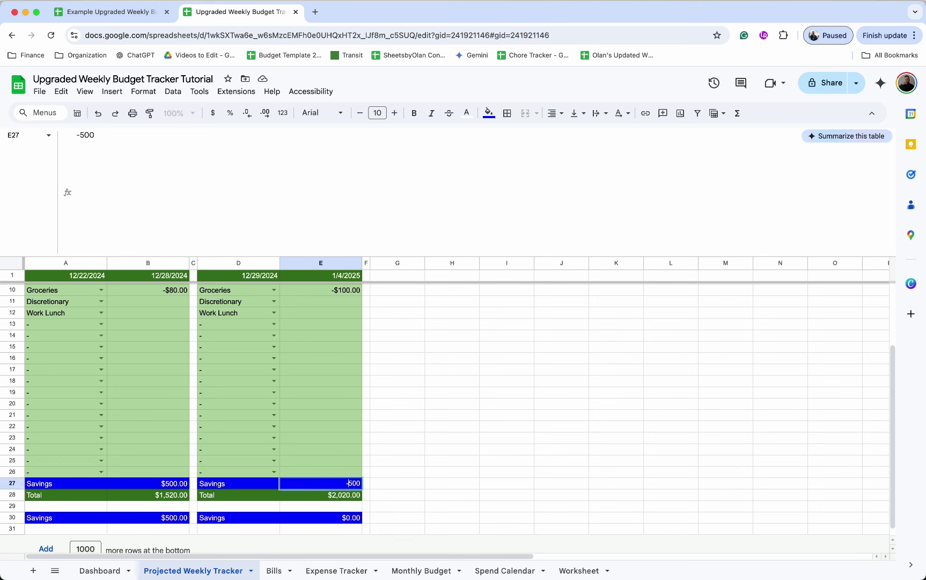
{"action": "key", "text": "Return"}
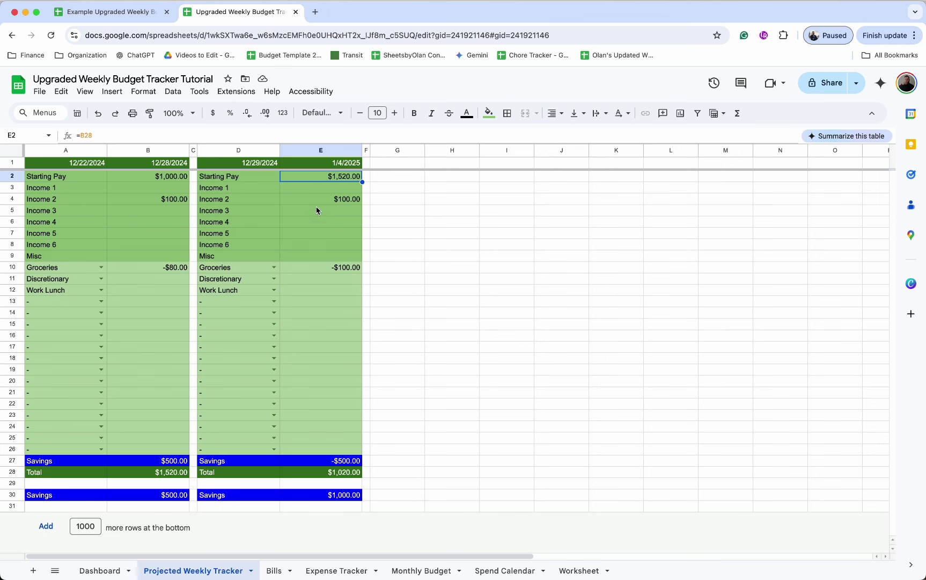
Step: Turn on the display of formulas in the Projected Weekly Tracker sheet
{"action": "left_click", "coordinate": [85, 92]}
{"action": "mouse_move", "coordinate": [102, 110]}
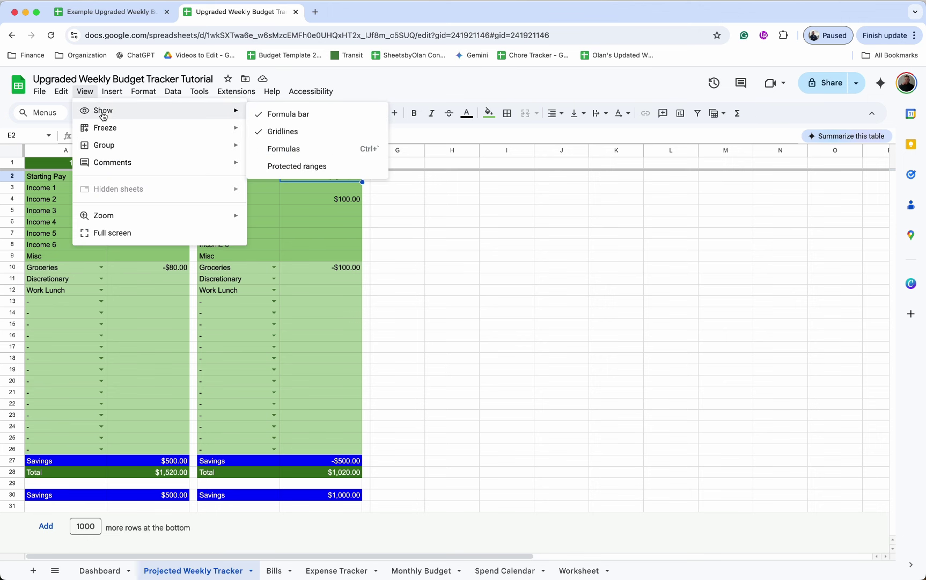
{"action": "left_click", "coordinate": [290, 148]}
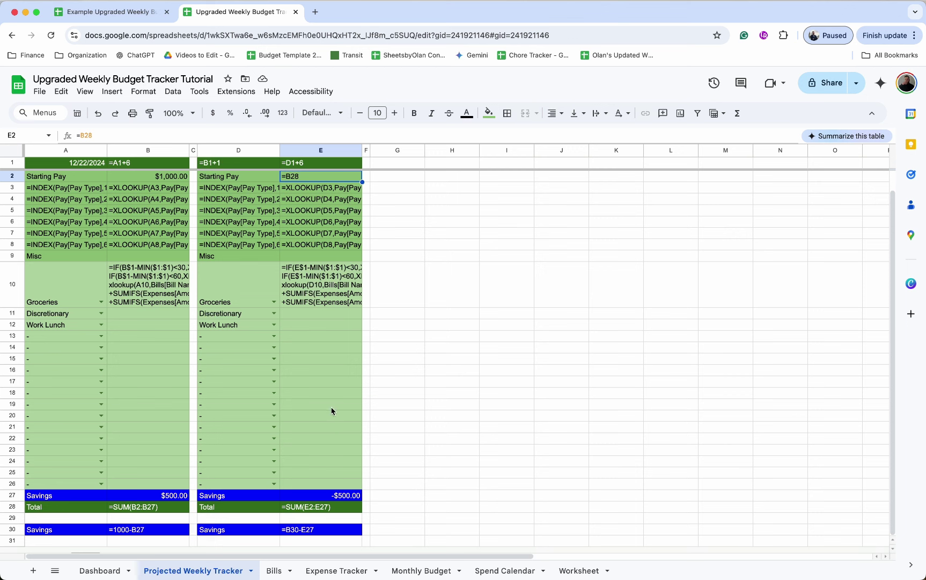
Step: Fill the Groceries formulas in E10 and B10 down through row 26 of their weekly blocks
{"action": "left_click", "coordinate": [348, 307]}
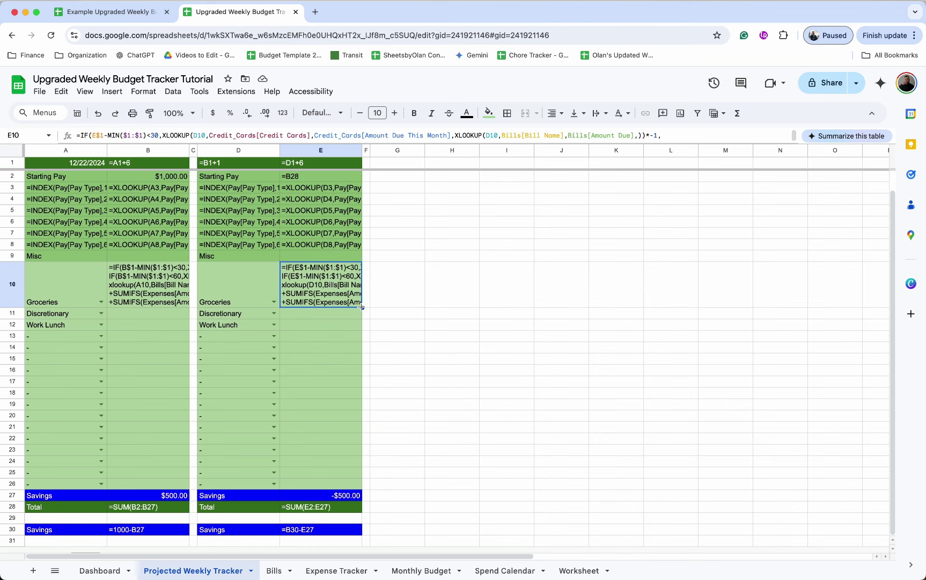
{"action": "left_click_drag", "start_coordinate": [361, 306], "coordinate": [359, 486]}
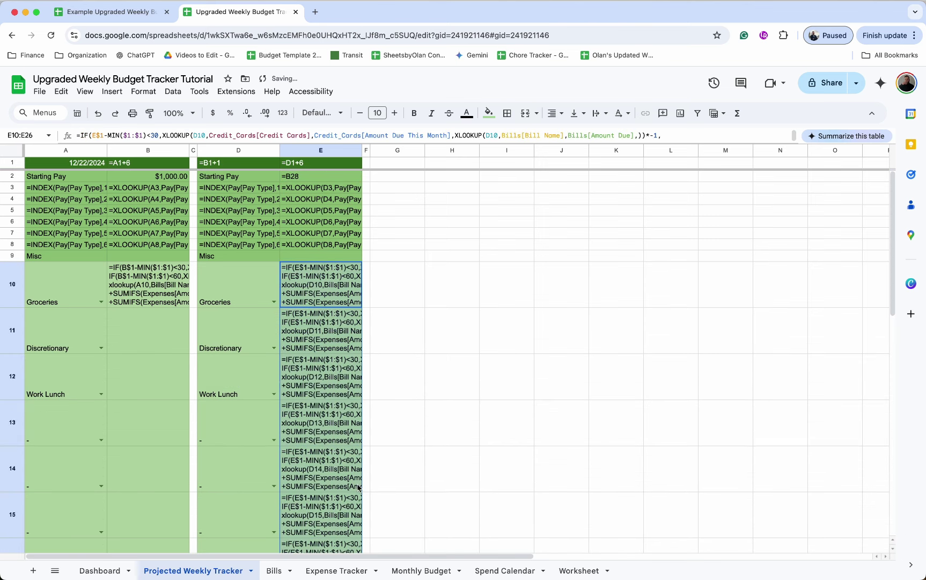
{"action": "left_click", "coordinate": [173, 304]}
{"action": "left_click_drag", "start_coordinate": [189, 307], "coordinate": [185, 507]}
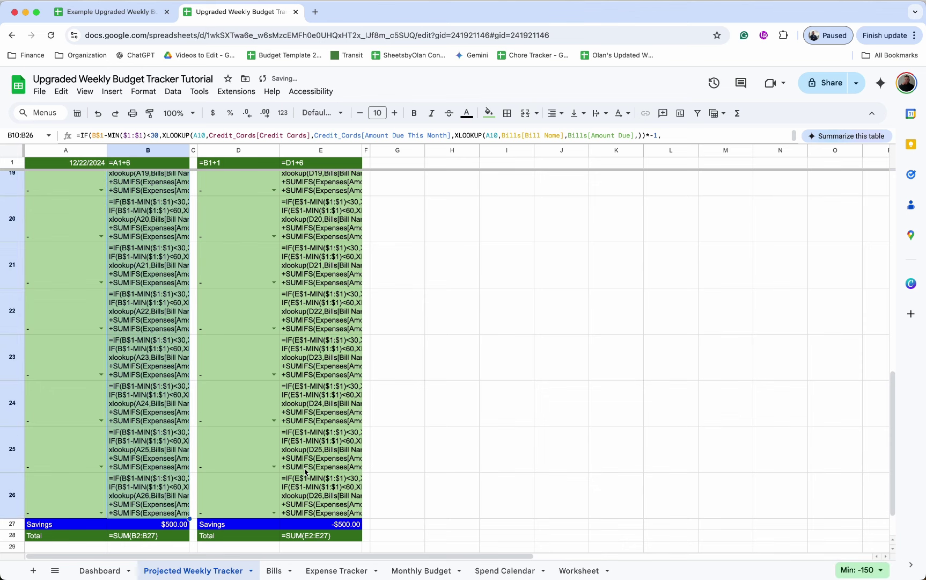
{"action": "scroll", "coordinate": [344, 508], "scroll_direction": "up", "scroll_amount": 5}
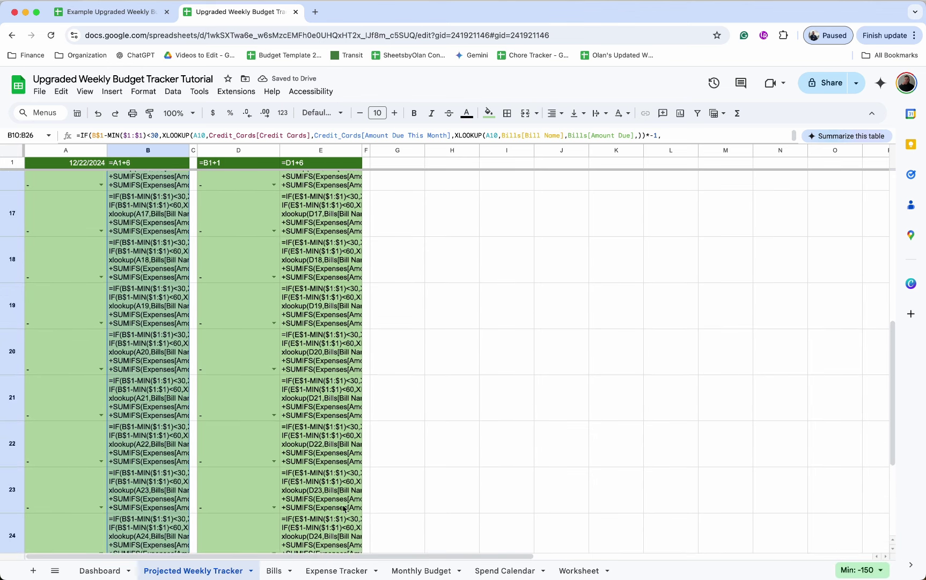
{"action": "scroll", "coordinate": [344, 508], "scroll_direction": "up", "scroll_amount": 5}
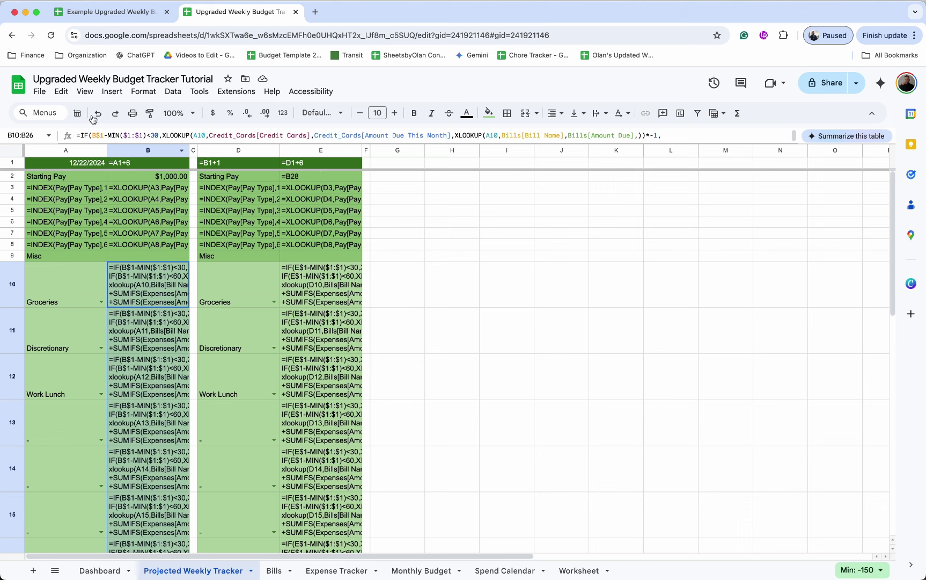
Step: Turn off the display of formulas so the cells show their values
{"action": "left_click", "coordinate": [85, 92]}
{"action": "mouse_move", "coordinate": [118, 112]}
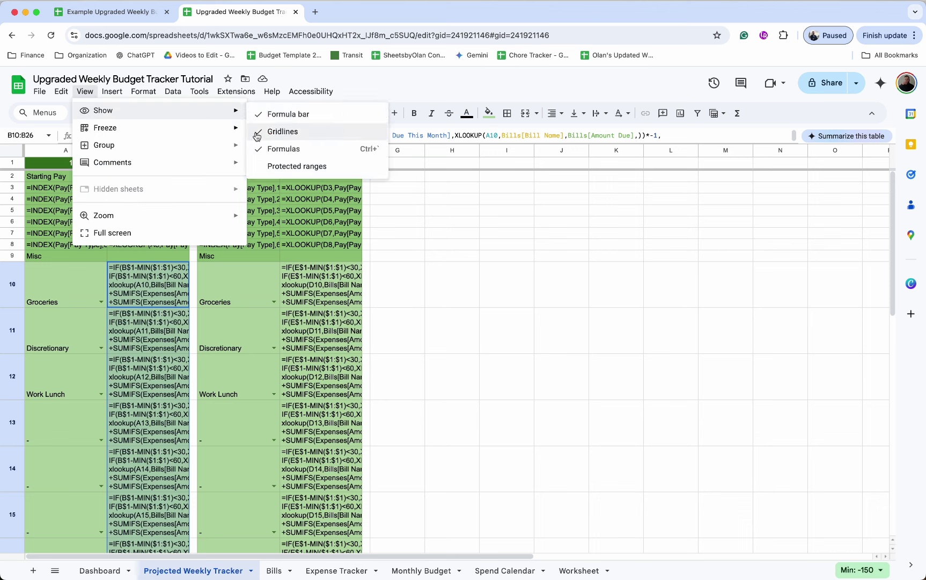
{"action": "left_click", "coordinate": [318, 152]}
{"action": "left_click", "coordinate": [329, 292]}
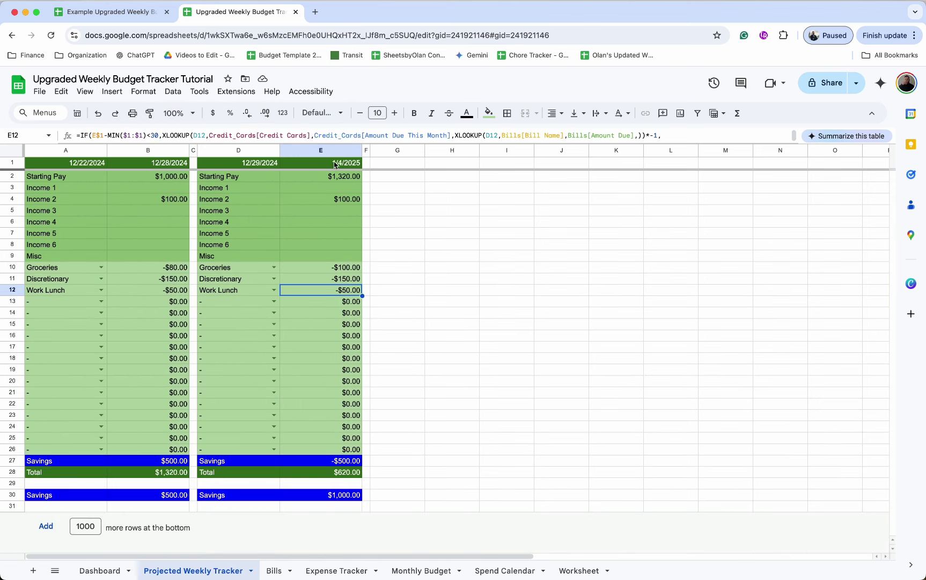
Step: Narrow the columns of both weekly blocks, D and E as well as A and B
{"action": "left_click", "coordinate": [239, 150]}
{"action": "left_click", "coordinate": [310, 149], "text": "shift"}
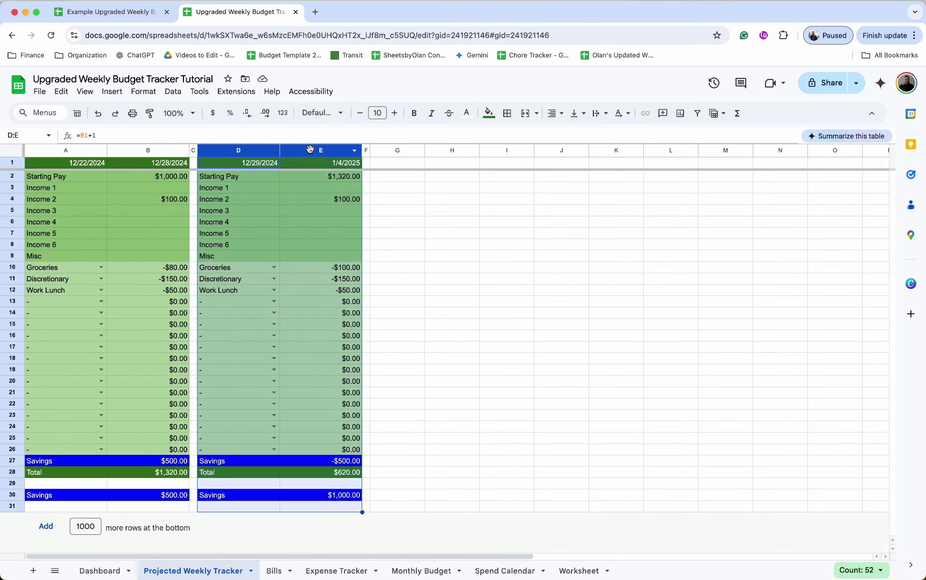
{"action": "mouse_move", "coordinate": [279, 149]}
{"action": "left_mouse_down"}
{"action": "mouse_move", "coordinate": [261, 150]}
{"action": "mouse_move", "coordinate": [270, 151]}
{"action": "left_mouse_up"}
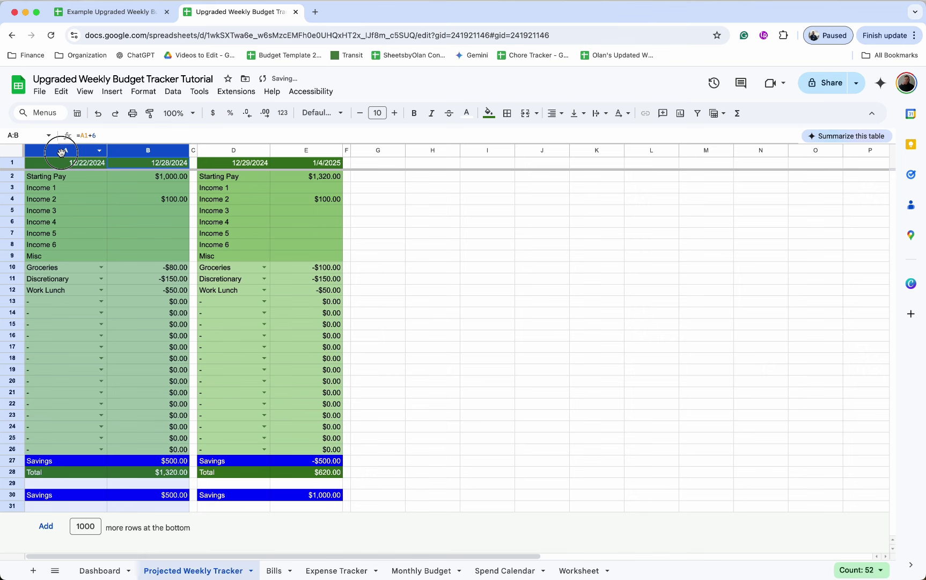
{"action": "left_click_drag", "start_coordinate": [165, 155], "coordinate": [90, 154]}
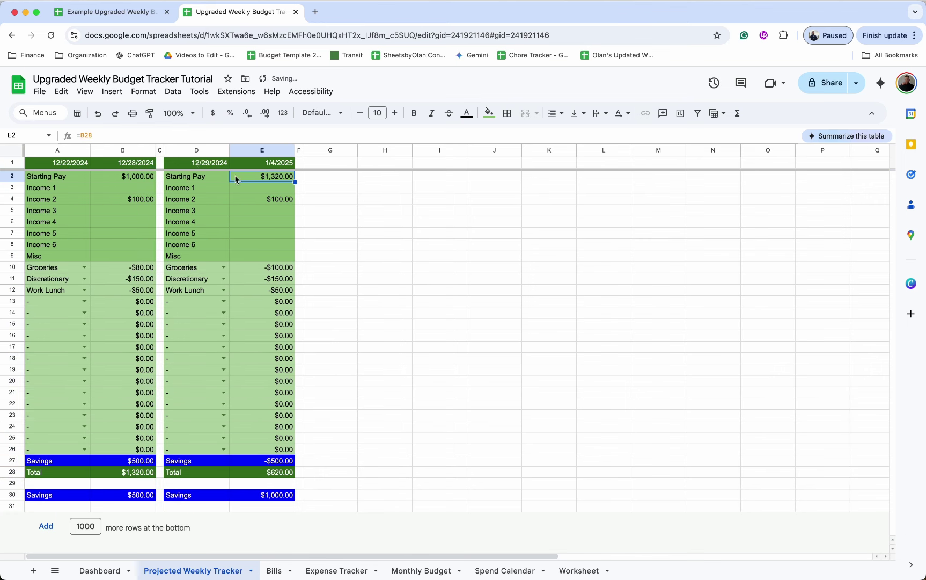
Step: Center the dates in row 1 horizontally
{"action": "left_click", "coordinate": [196, 165]}
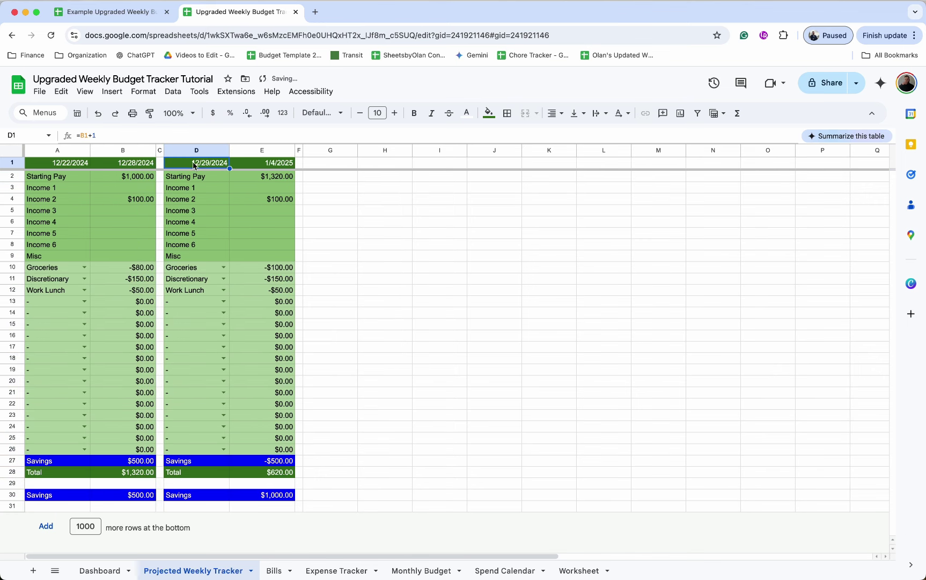
{"action": "left_click", "coordinate": [11, 164]}
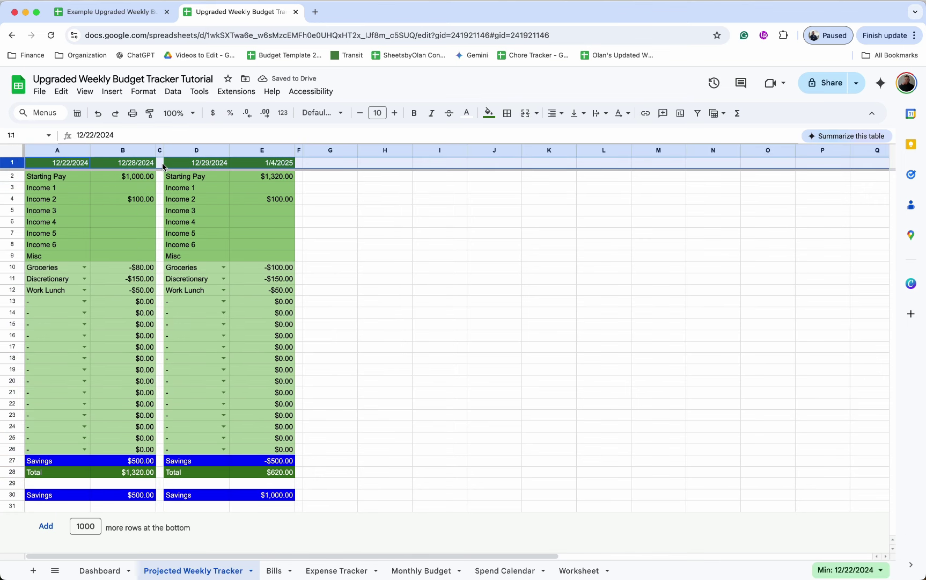
{"action": "left_click", "coordinate": [555, 113]}
{"action": "left_click", "coordinate": [567, 135]}
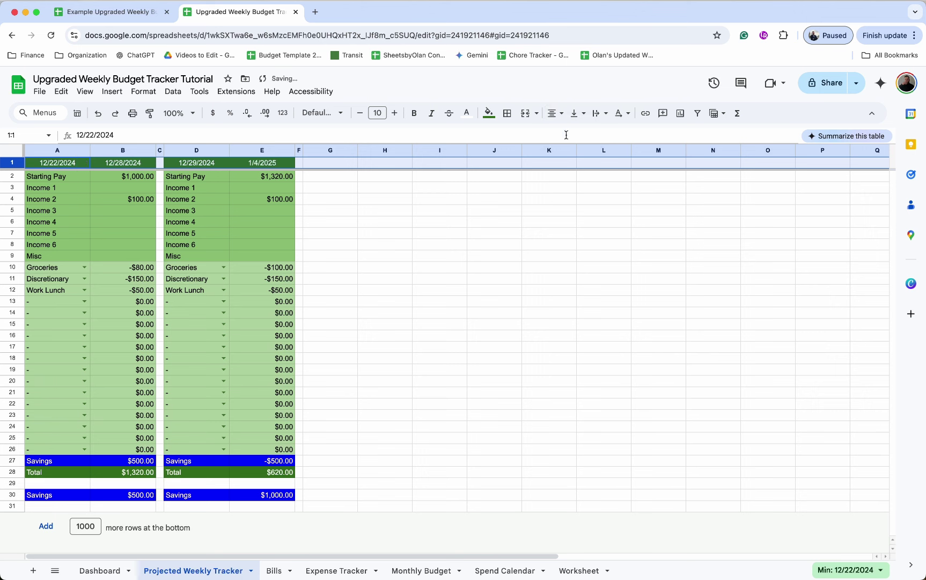
{"action": "left_click", "coordinate": [335, 261]}
Step: Copy the second week's block with its spacer, columns D through F, and paste it starting at column G
{"action": "left_click_drag", "start_coordinate": [182, 148], "coordinate": [298, 151]}
{"action": "key", "text": "super+c"}
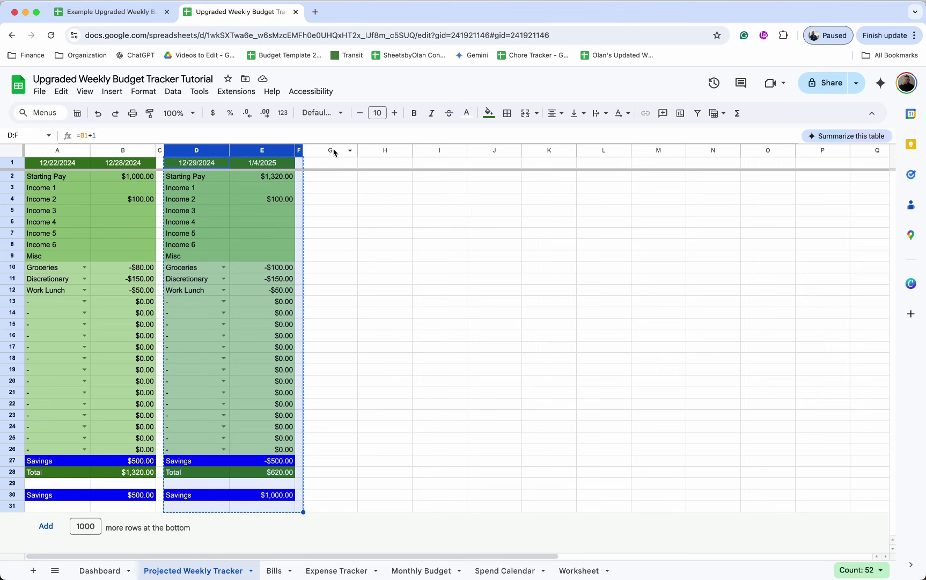
{"action": "left_click", "coordinate": [333, 151]}
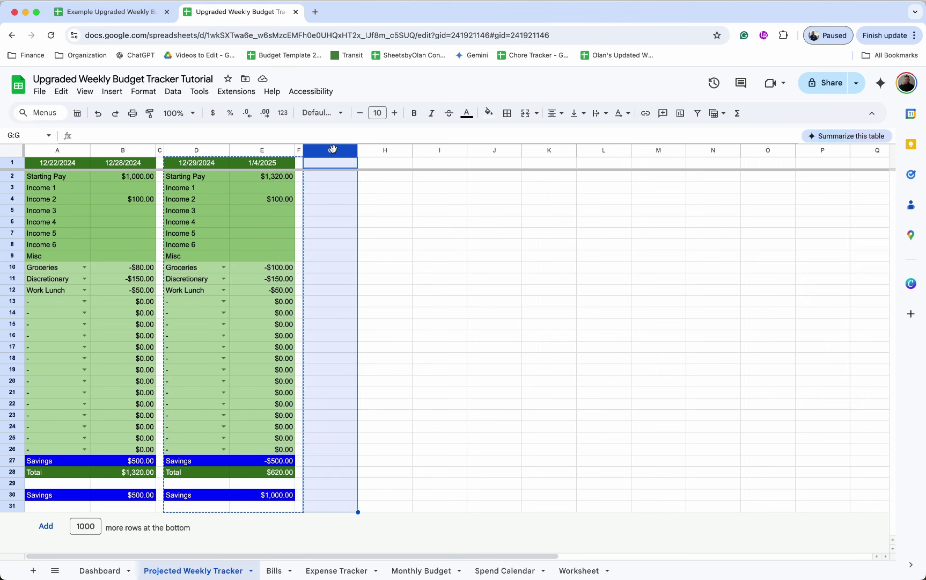
{"action": "key", "text": "super+v"}
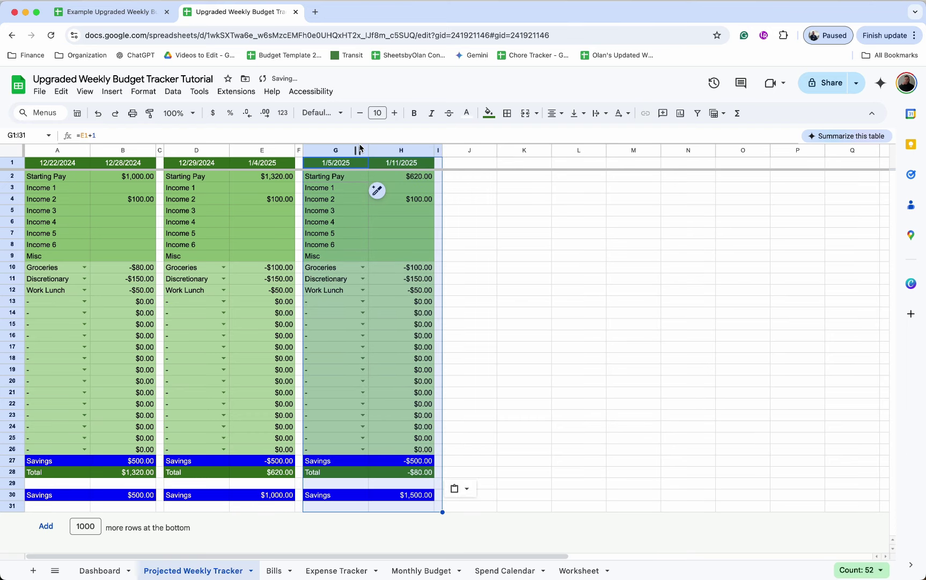
Step: Paste the copied weekly block three more times, starting at columns J, M and P
{"action": "left_click", "coordinate": [456, 151]}
{"action": "key", "text": "super+v"}
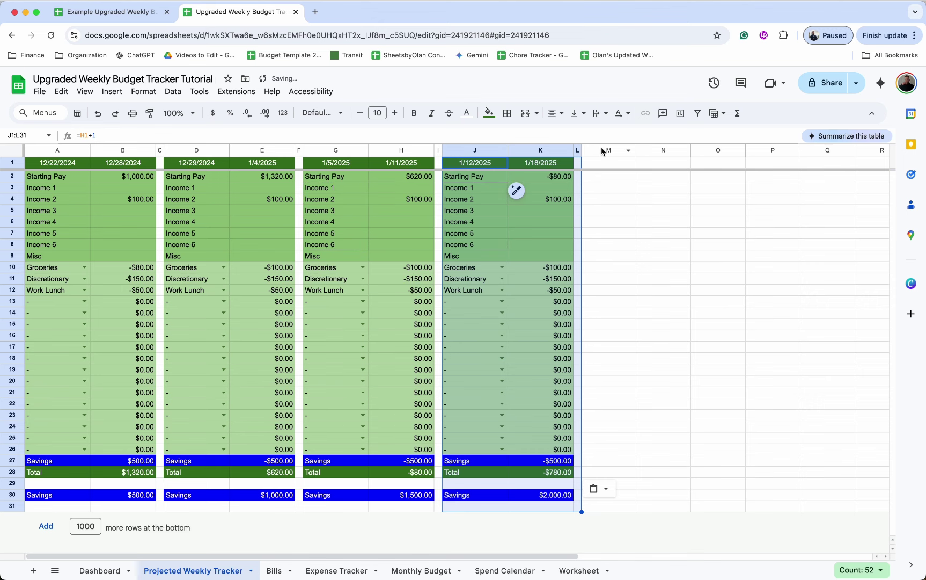
{"action": "left_click", "coordinate": [602, 152]}
{"action": "key", "text": "super+v"}
{"action": "left_click", "coordinate": [748, 151]}
{"action": "key", "text": "super+v"}
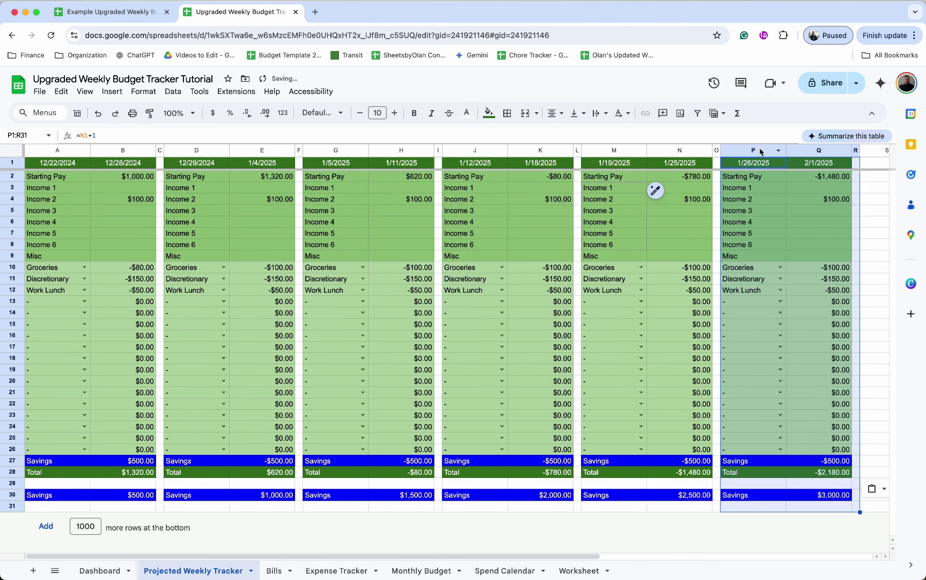
Step: Extend the tracker with three further copies of the weekly block, starting at columns S, V and Y
{"action": "scroll", "coordinate": [751, 185], "scroll_direction": "right", "scroll_amount": 5}
{"action": "left_click", "coordinate": [691, 151]}
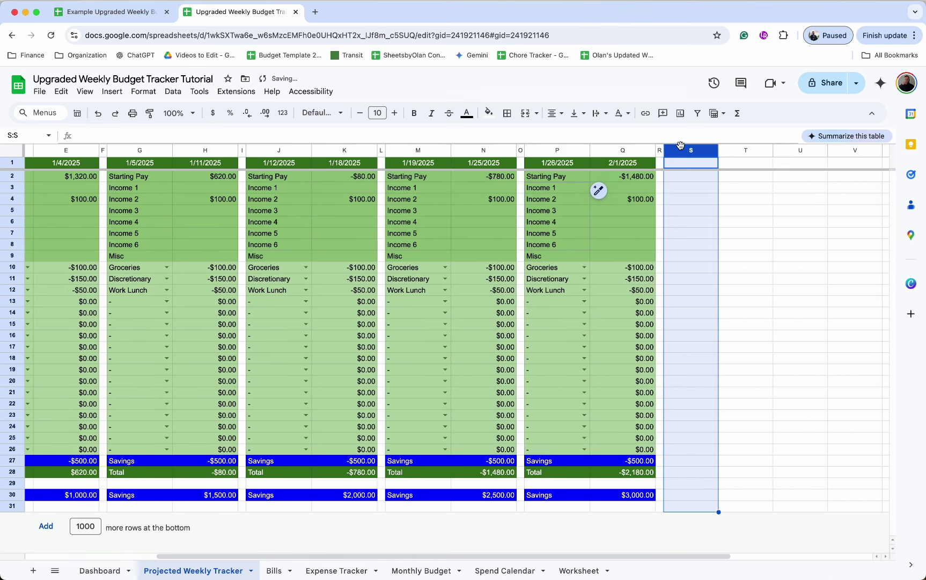
{"action": "key", "text": "super+v"}
{"action": "scroll", "coordinate": [704, 175], "scroll_direction": "right", "scroll_amount": 3}
{"action": "left_click", "coordinate": [640, 150]}
{"action": "key", "text": "super+v"}
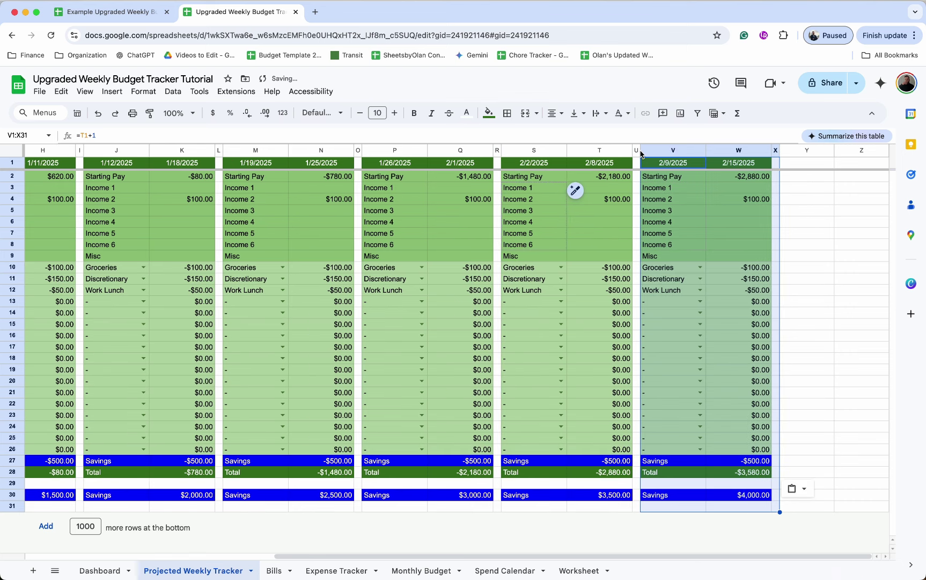
{"action": "left_click", "coordinate": [800, 152]}
{"action": "key", "text": "super+v"}
{"action": "scroll", "coordinate": [800, 153], "scroll_direction": "right", "scroll_amount": 1}
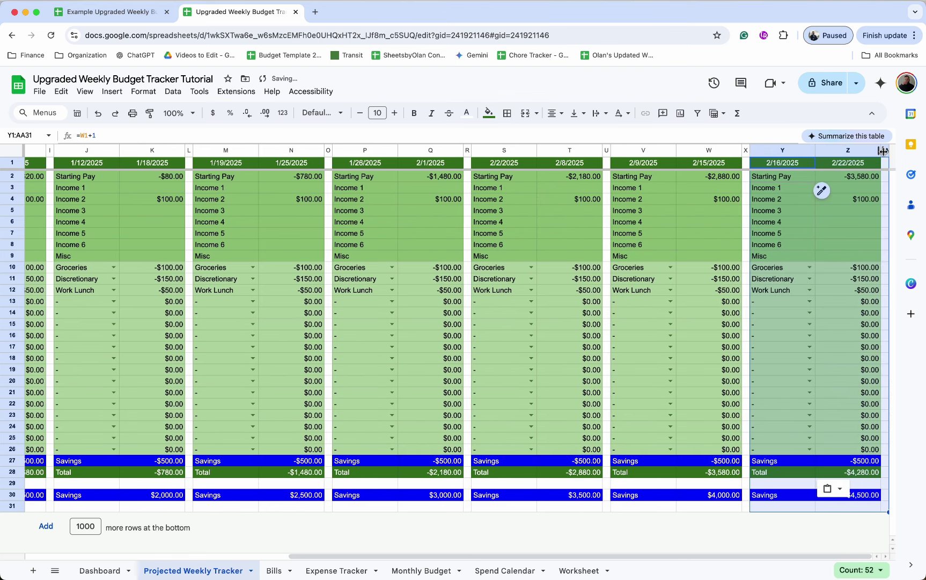
Step: Select columns B through AA and insert 26 columns to their right
{"action": "left_click", "coordinate": [886, 163]}
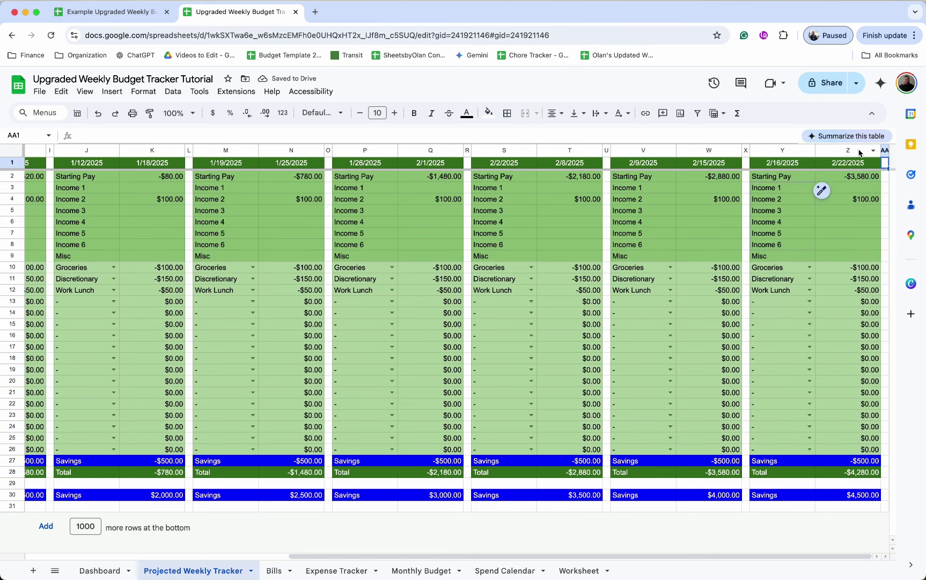
{"action": "left_click_drag", "start_coordinate": [886, 151], "coordinate": [106, 151]}
{"action": "right_click", "coordinate": [106, 151]}
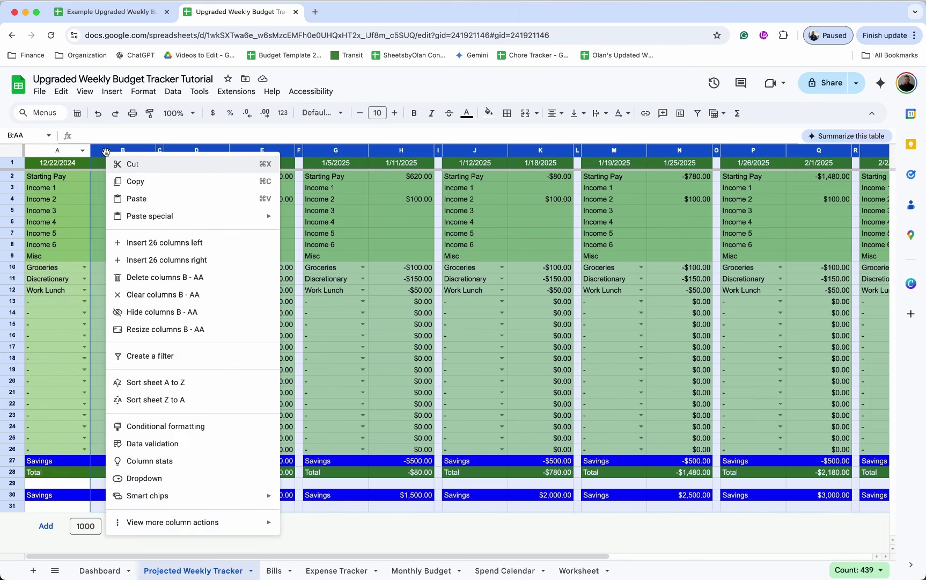
{"action": "left_click", "coordinate": [165, 259]}
{"action": "left_click", "coordinate": [453, 166]}
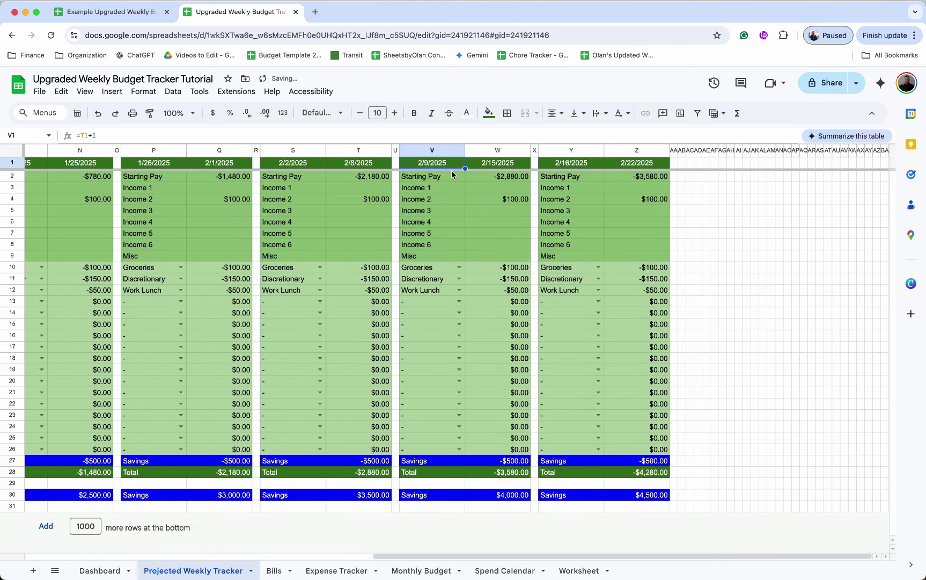
Step: Copy the weekly blocks in columns D through AA and paste them starting at column AB
{"action": "scroll", "coordinate": [236, 168], "scroll_direction": "left", "scroll_amount": 10}
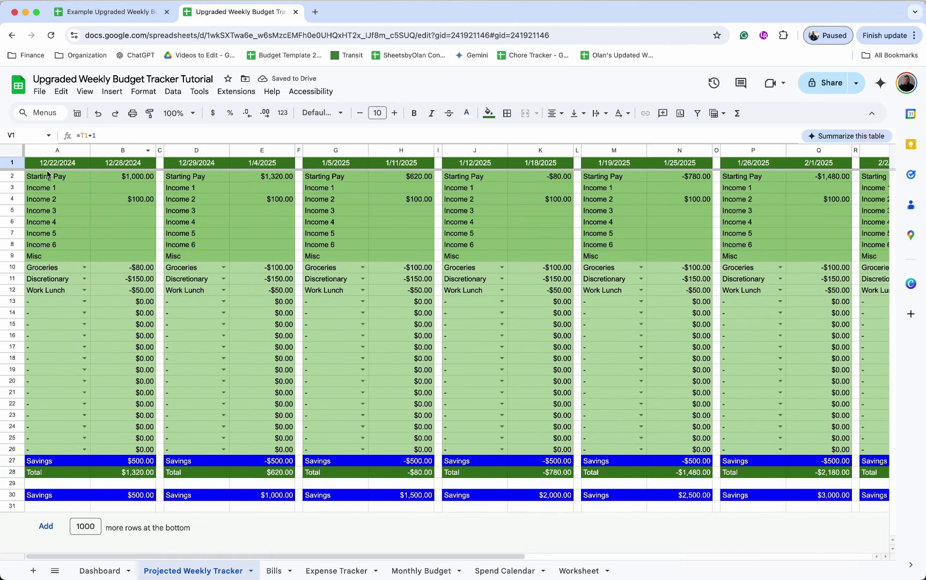
{"action": "left_click", "coordinate": [271, 179]}
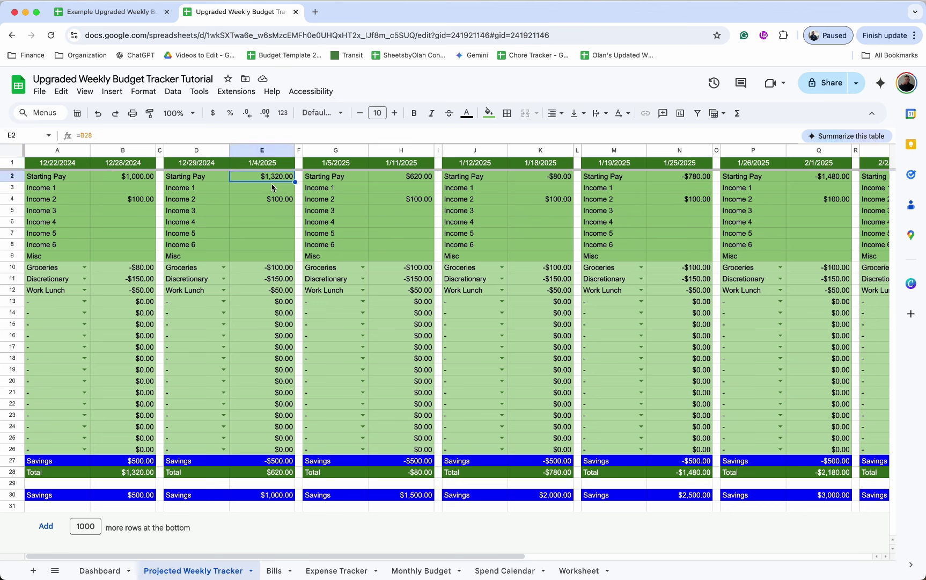
{"action": "left_click", "coordinate": [136, 178]}
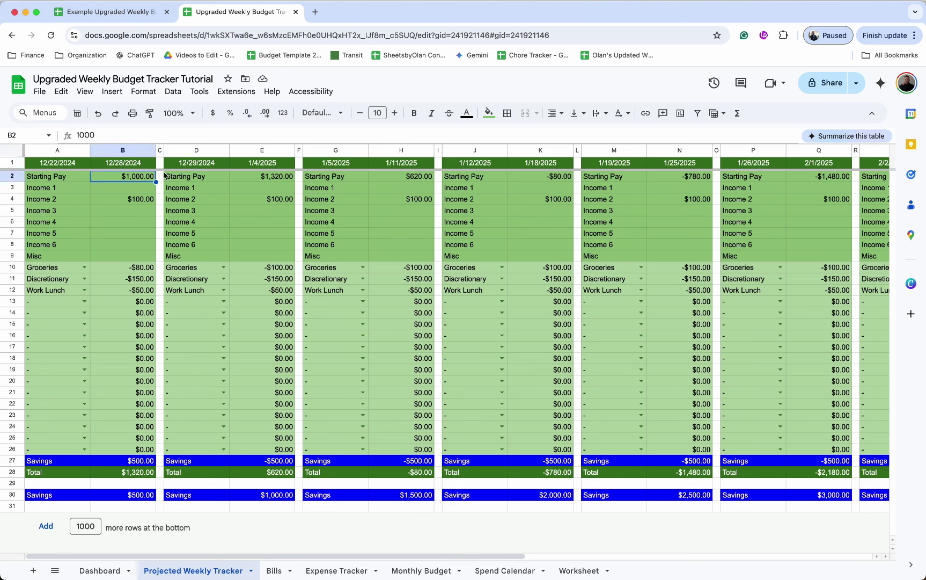
{"action": "left_click", "coordinate": [274, 179]}
{"action": "left_click_drag", "start_coordinate": [197, 150], "coordinate": [846, 150]}
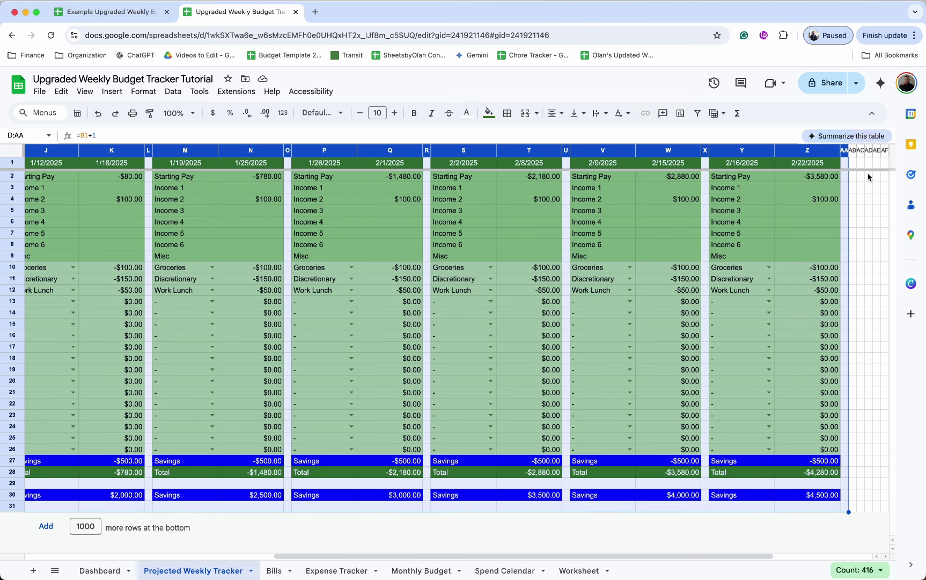
{"action": "key", "text": "super+c"}
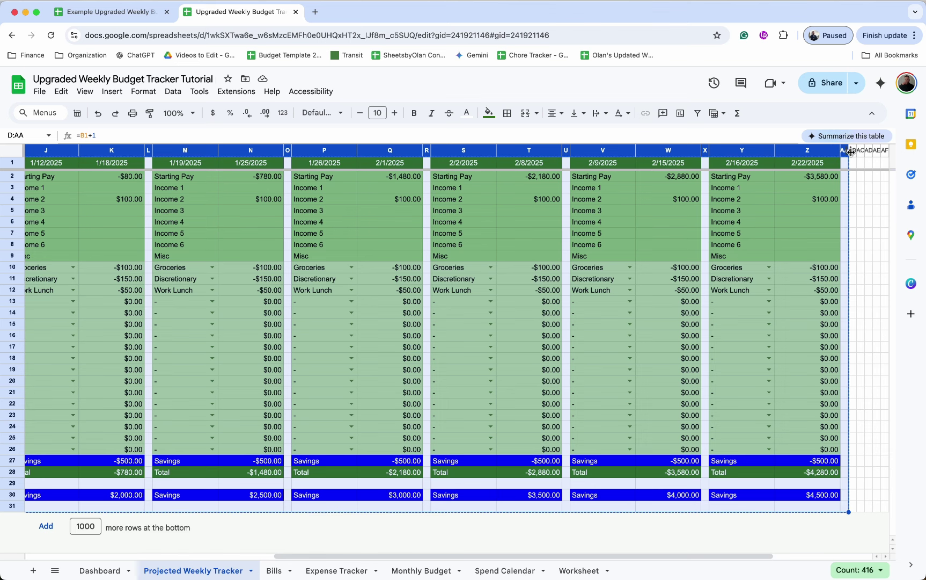
{"action": "left_click", "coordinate": [853, 156]}
{"action": "key", "text": "super+v"}
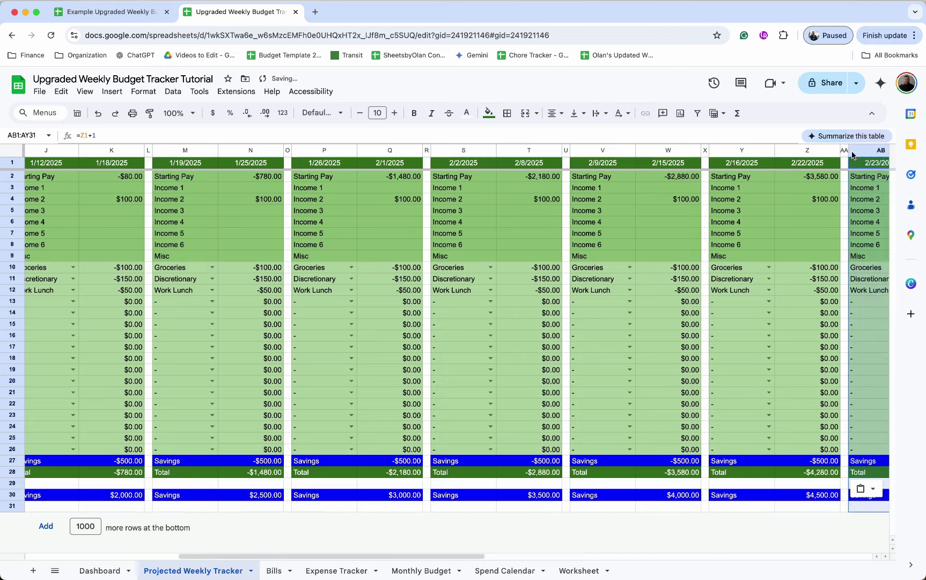
Step: Paste the copied set of weekly blocks three more times, starting at columns AZ, BX and CV
{"action": "scroll", "coordinate": [837, 231], "scroll_direction": "right", "scroll_amount": 20}
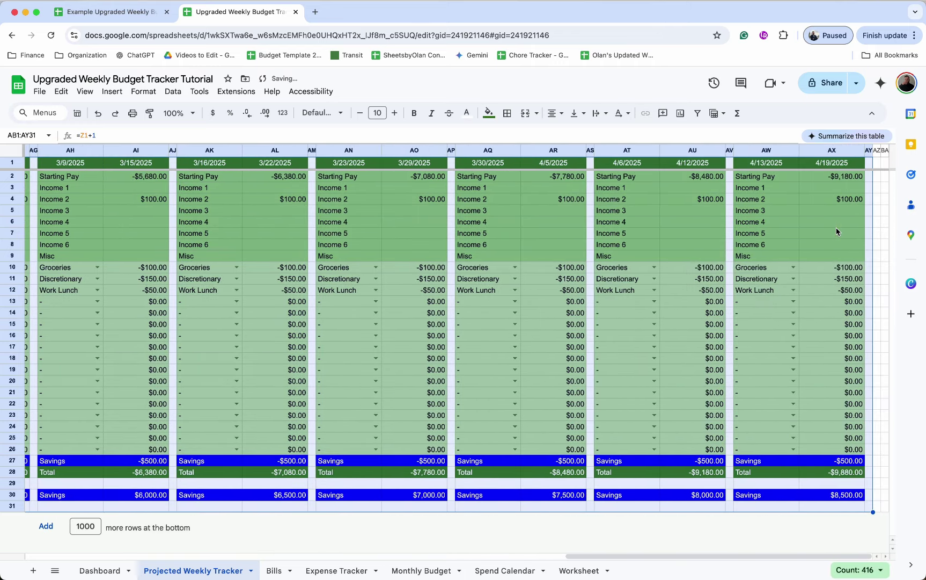
{"action": "left_click", "coordinate": [877, 150]}
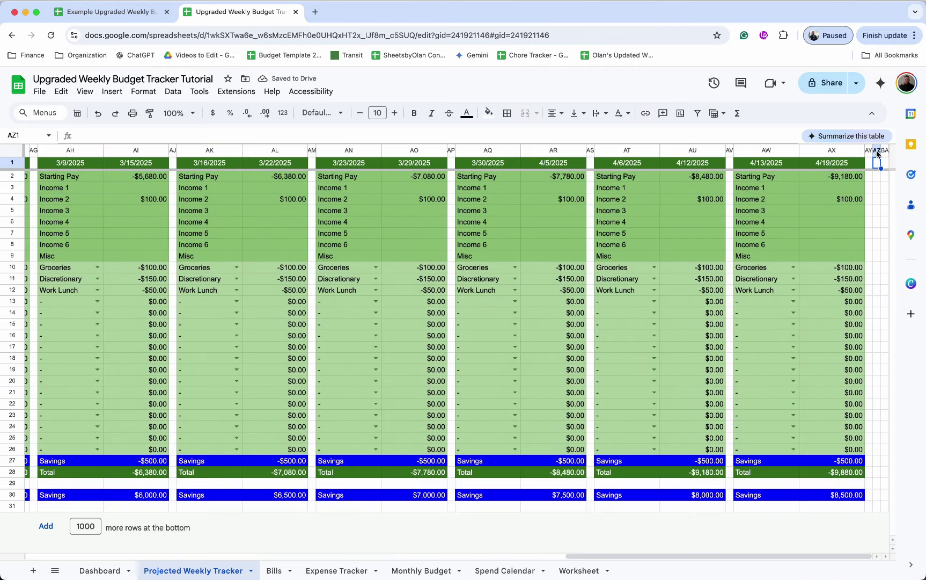
{"action": "key", "text": "super+v"}
{"action": "scroll", "coordinate": [872, 192], "scroll_direction": "right", "scroll_amount": 20}
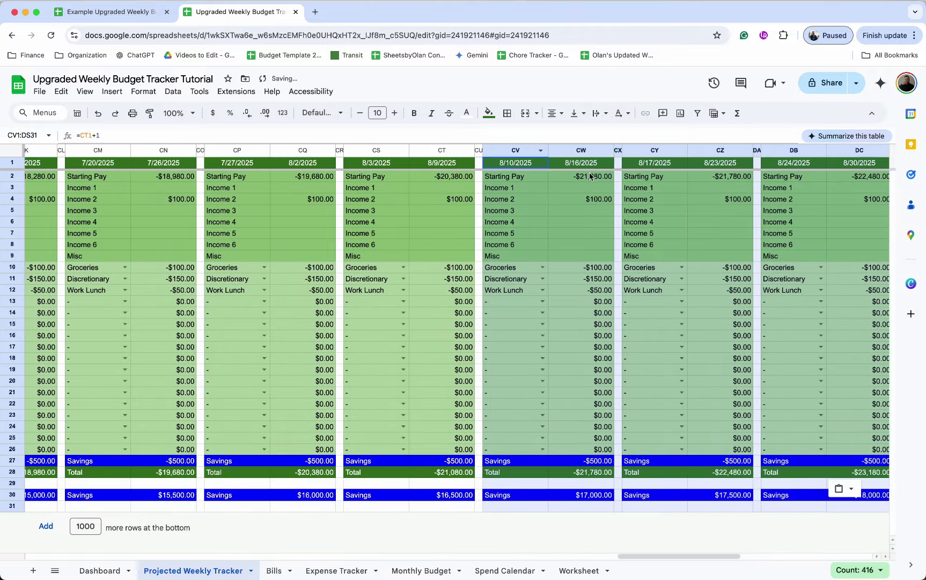
Step: Extend the tracker with two further pastes of the copied weekly blocks, starting at columns DT and ER
{"action": "scroll", "coordinate": [589, 176], "scroll_direction": "right", "scroll_amount": 10}
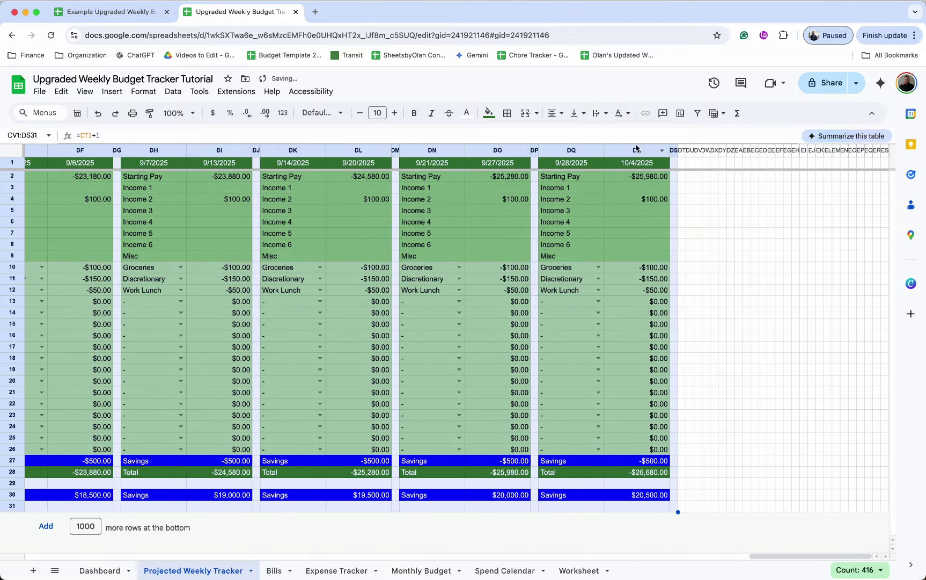
{"action": "left_click", "coordinate": [682, 153]}
{"action": "key", "text": "super+v"}
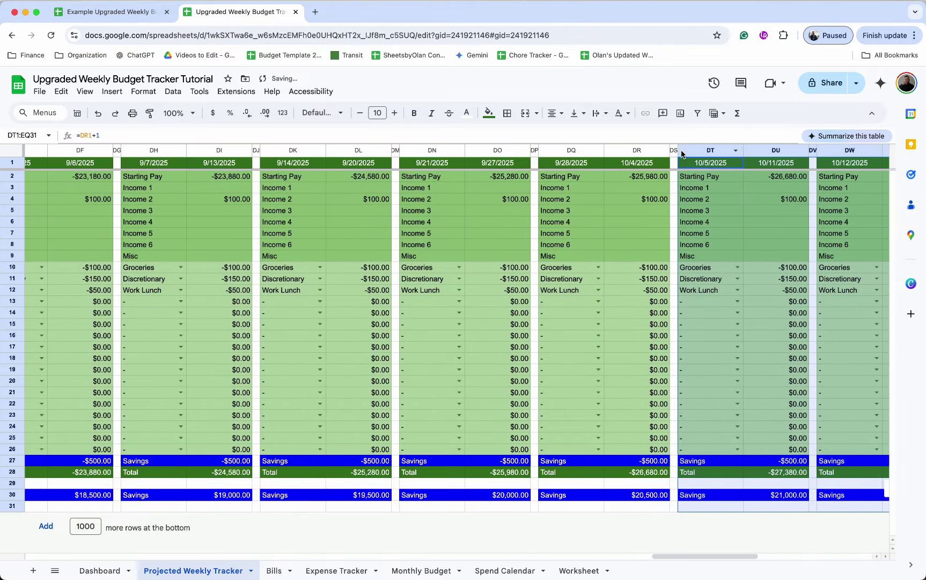
{"action": "scroll", "coordinate": [725, 188], "scroll_direction": "right", "scroll_amount": 10}
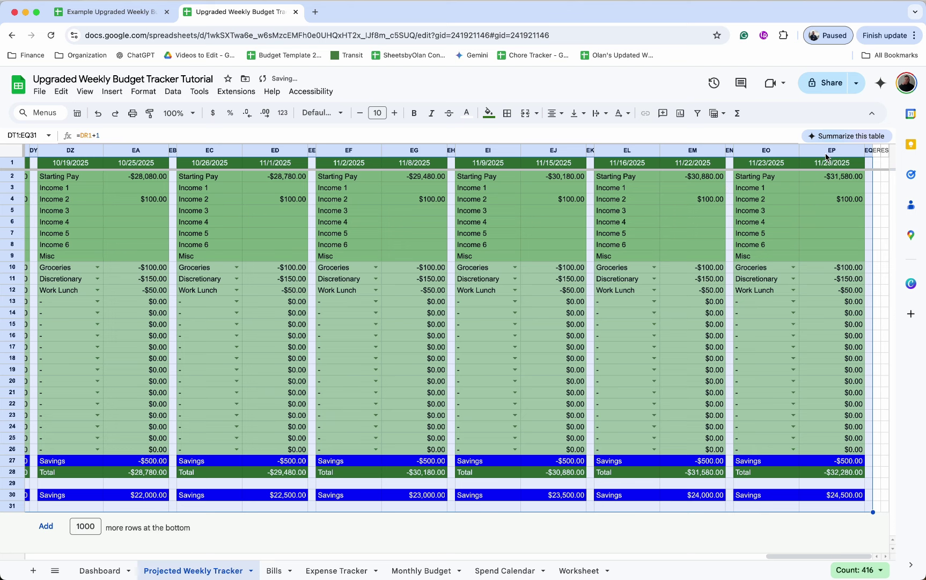
{"action": "left_click", "coordinate": [879, 151]}
{"action": "key", "text": "super+v"}
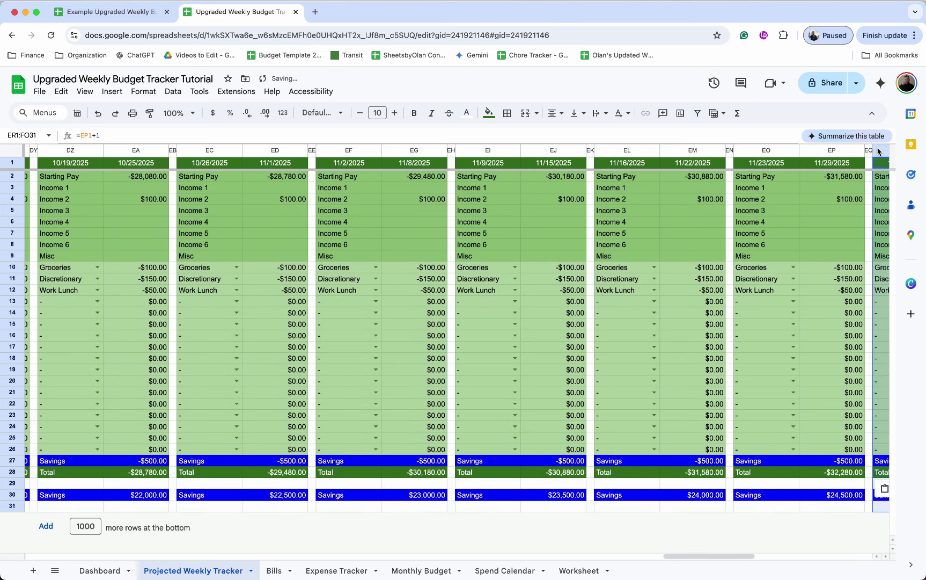
Step: Check the dates and income lookup formulas in the last pasted weeks at the end of the sheet
{"action": "scroll", "coordinate": [873, 180], "scroll_direction": "right", "scroll_amount": 10}
{"action": "scroll", "coordinate": [873, 180], "scroll_direction": "right", "scroll_amount": 2}
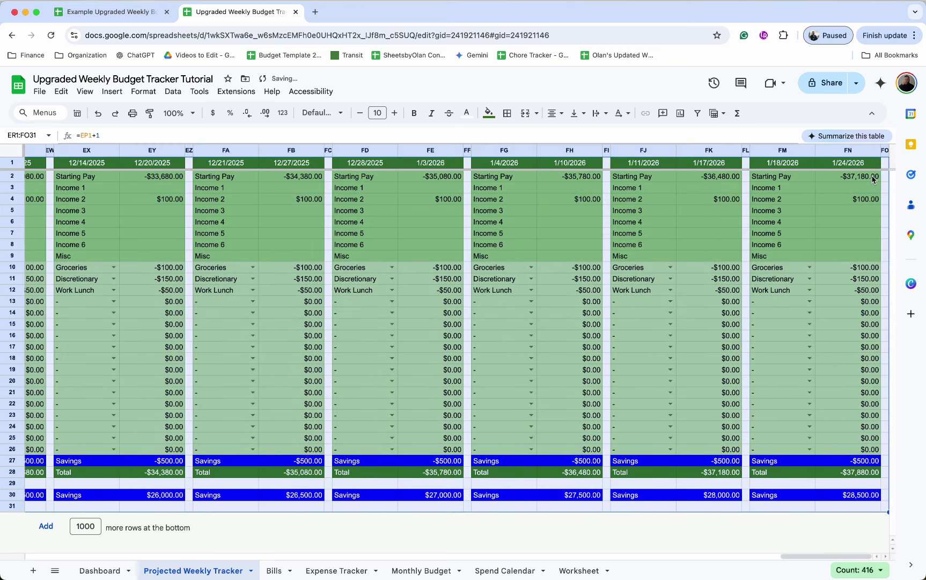
{"action": "left_click", "coordinate": [886, 163]}
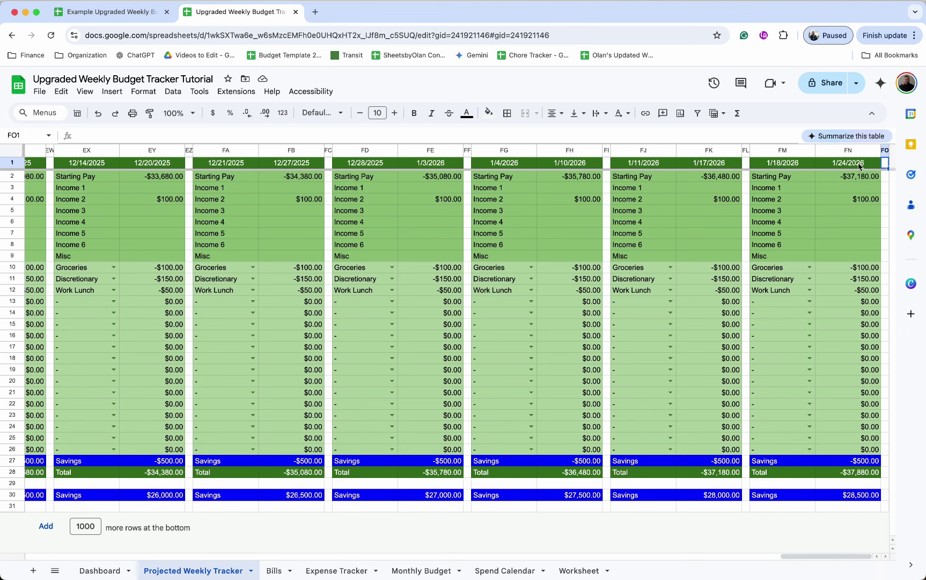
{"action": "left_click", "coordinate": [852, 188]}
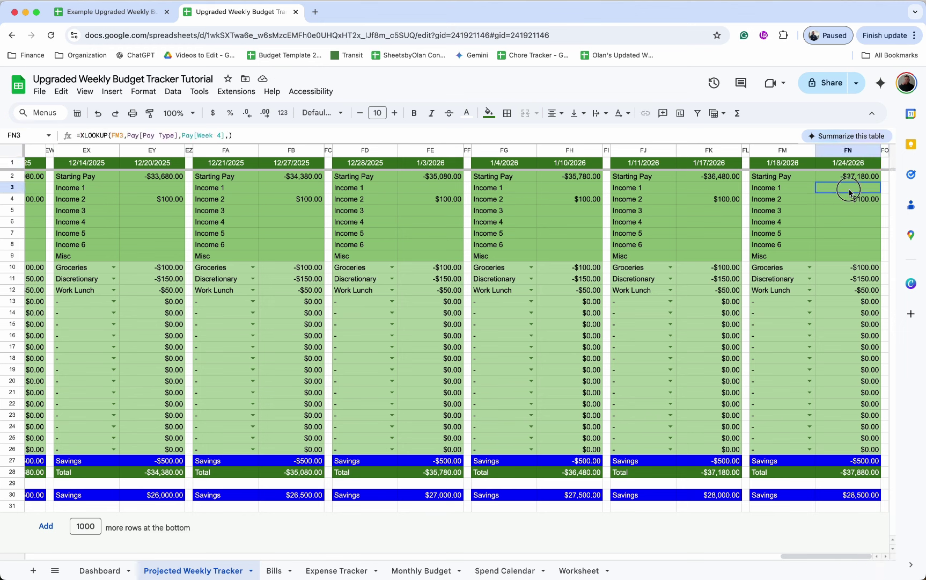
{"action": "left_click", "coordinate": [849, 202]}
{"action": "left_click", "coordinate": [723, 199]}
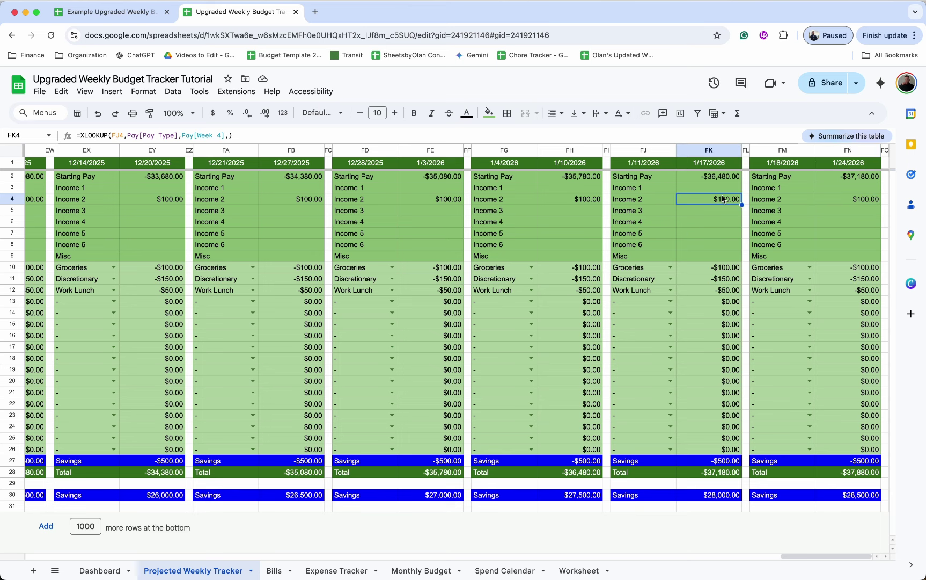
{"action": "left_click", "coordinate": [576, 201]}
{"action": "left_click", "coordinate": [569, 224]}
{"action": "scroll", "coordinate": [568, 224], "scroll_direction": "left", "scroll_amount": 20}
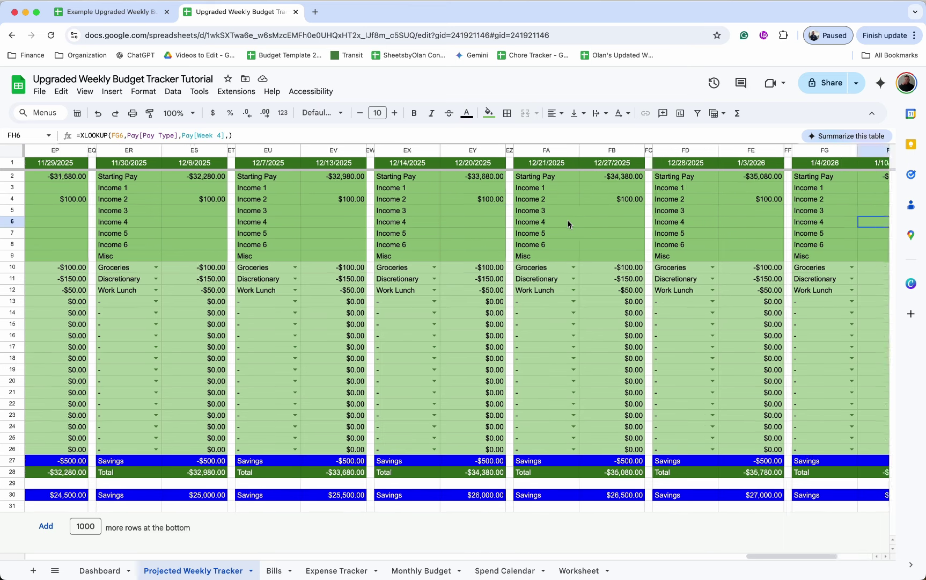
{"action": "scroll", "coordinate": [569, 224], "scroll_direction": "left", "scroll_amount": 15}
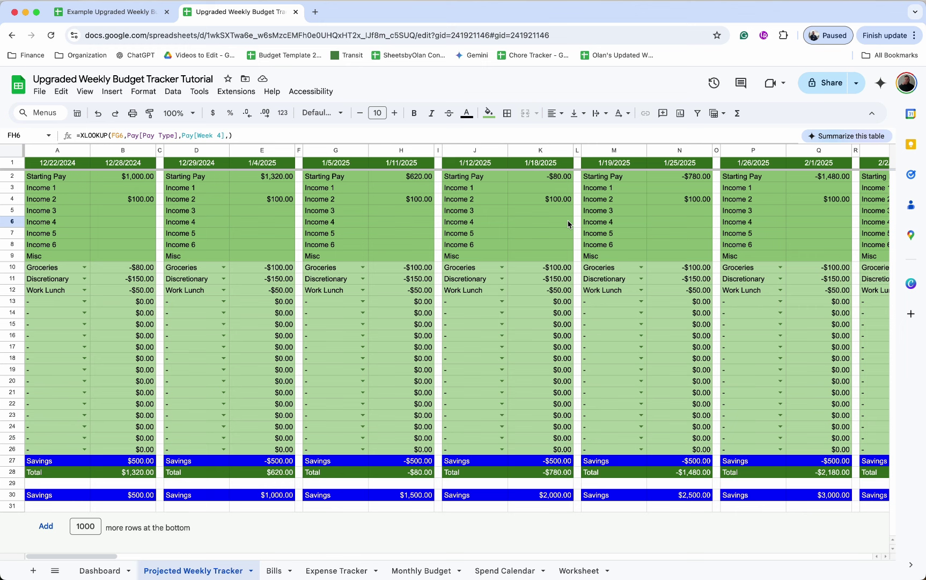
Step: Point the Income 1 lookup in E3 to Pay[Week 1] and fill the formula down to E8
{"action": "left_click", "coordinate": [138, 199]}
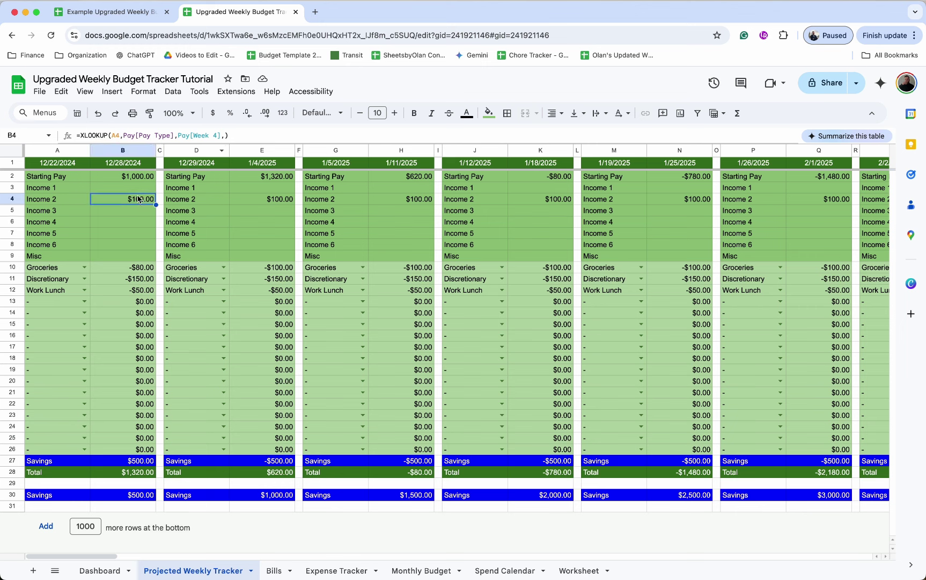
{"action": "left_click", "coordinate": [291, 191]}
{"action": "left_click", "coordinate": [218, 135]}
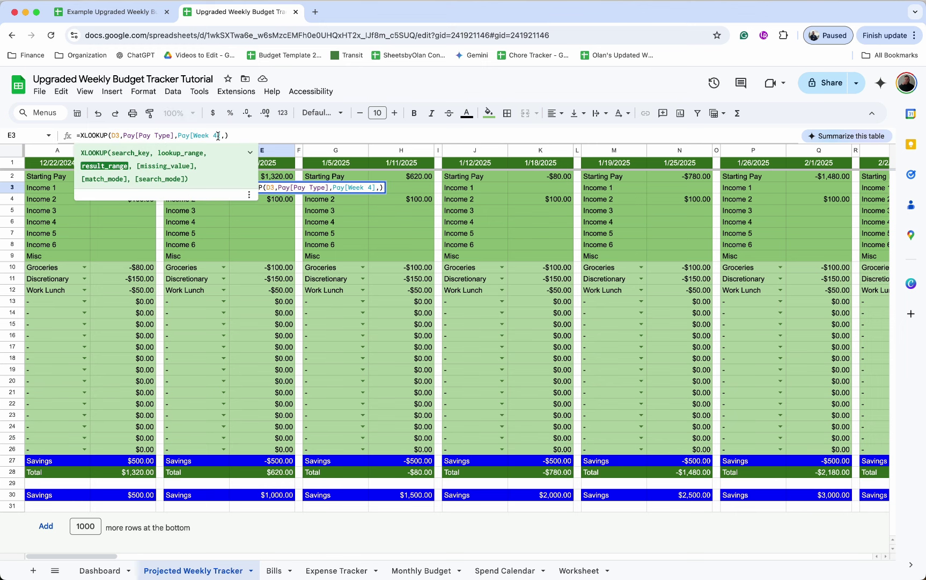
{"action": "key", "text": "Return"}
{"action": "left_click", "coordinate": [287, 192]}
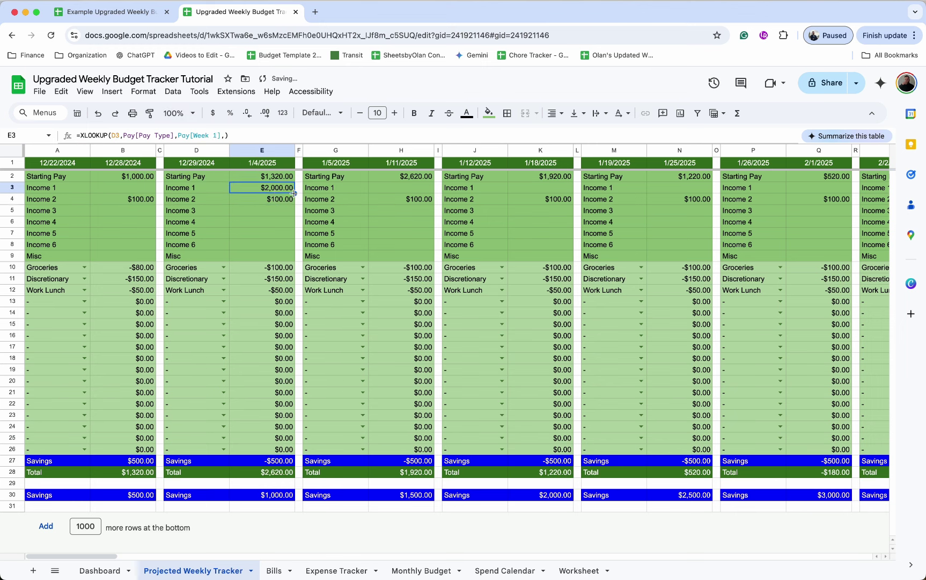
{"action": "left_click_drag", "start_coordinate": [293, 192], "coordinate": [283, 243]}
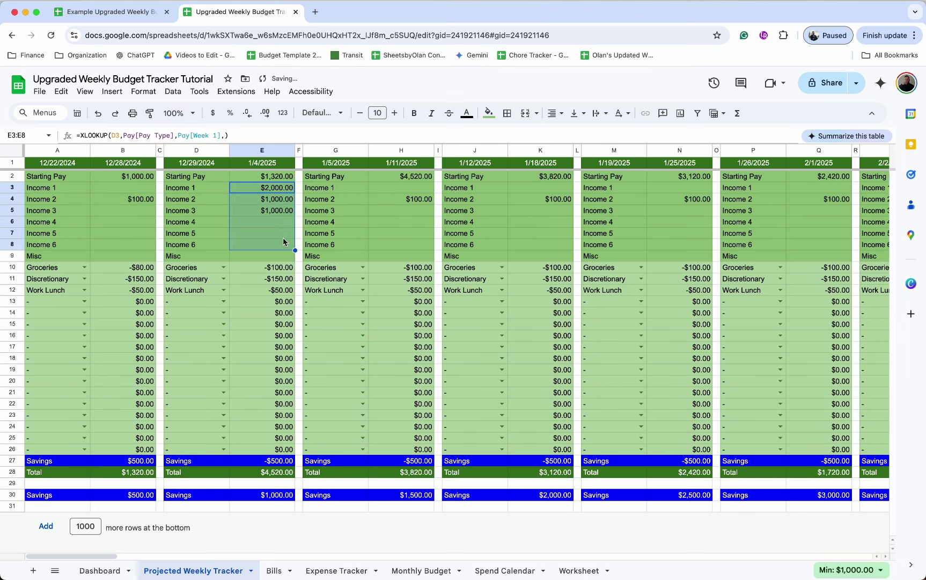
Step: Point the Income 1 lookup in H3 to Pay[Week 2] and fill the formula down to H8
{"action": "key", "text": "Right"}
{"action": "key", "text": "Right"}
{"action": "key", "text": "Right"}
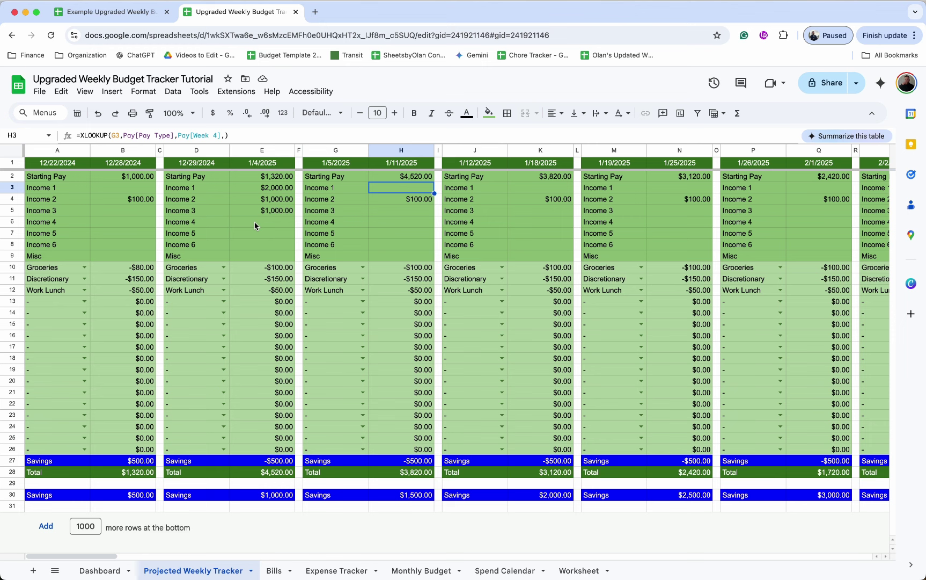
{"action": "left_click", "coordinate": [277, 189]}
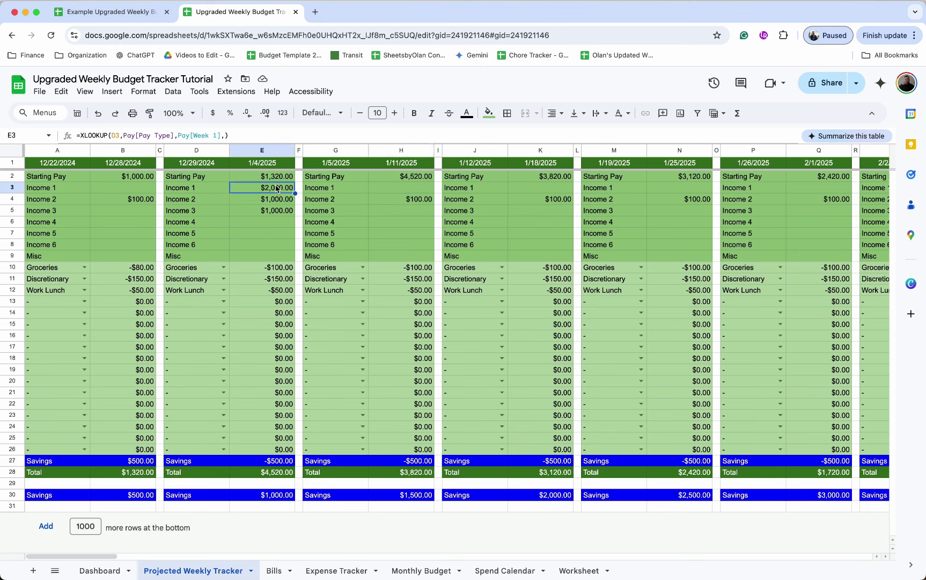
{"action": "left_click", "coordinate": [376, 189]}
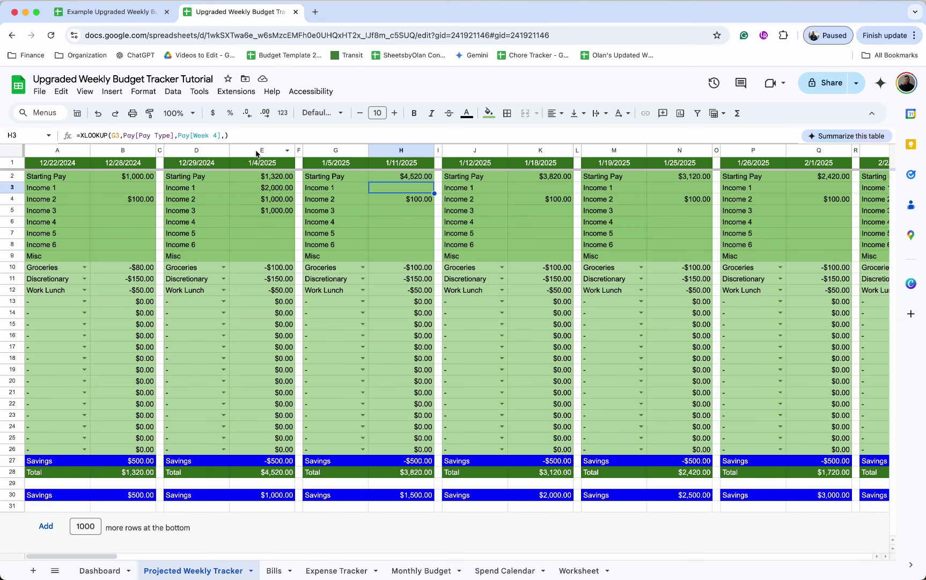
{"action": "left_click", "coordinate": [218, 135]}
{"action": "type", "text": "2"}
{"action": "key", "text": "Return"}
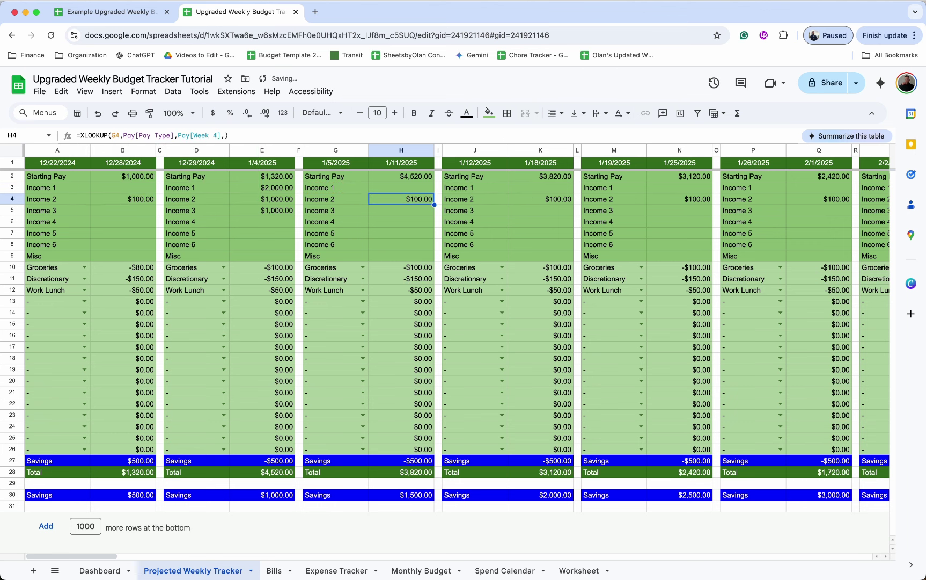
{"action": "left_click_drag", "start_coordinate": [427, 233], "coordinate": [427, 241]}
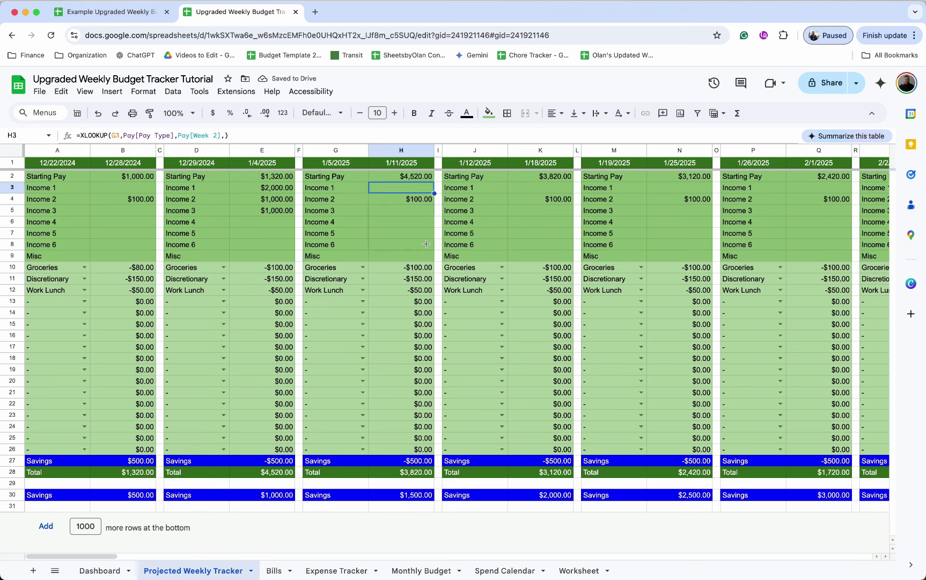
Step: Point the Income 1 lookup in K3 to Pay[Week 3] and fill the formula down to K8
{"action": "left_click", "coordinate": [517, 191]}
{"action": "left_click", "coordinate": [218, 135]}
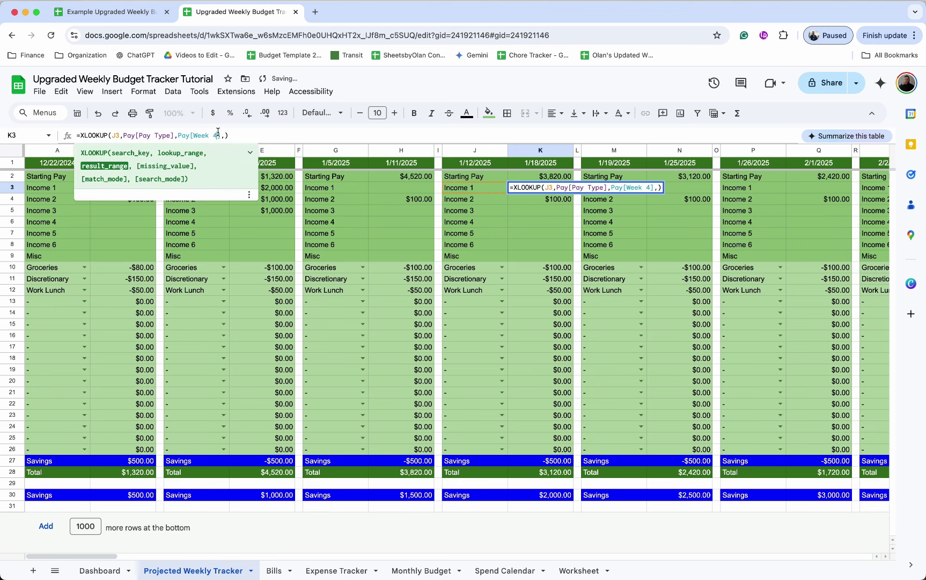
{"action": "key", "text": "BackSpace"}
{"action": "type", "text": "3"}
{"action": "key", "text": "Return"}
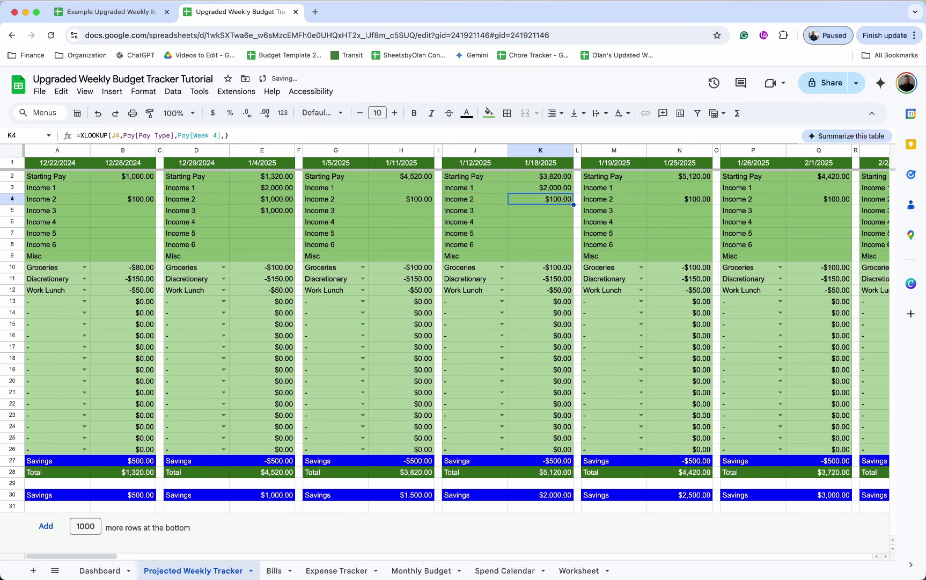
{"action": "left_click", "coordinate": [567, 192]}
{"action": "left_click_drag", "start_coordinate": [572, 193], "coordinate": [569, 244]}
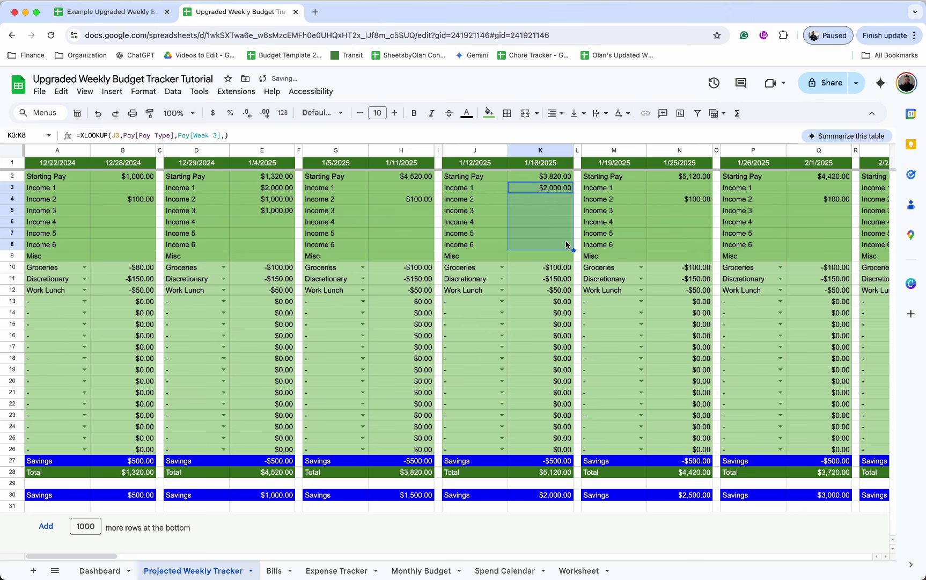
Step: Point the Income 1 lookup in Q3 to Pay[Week 5] and fill the formula down to Q8
{"action": "left_click", "coordinate": [693, 190]}
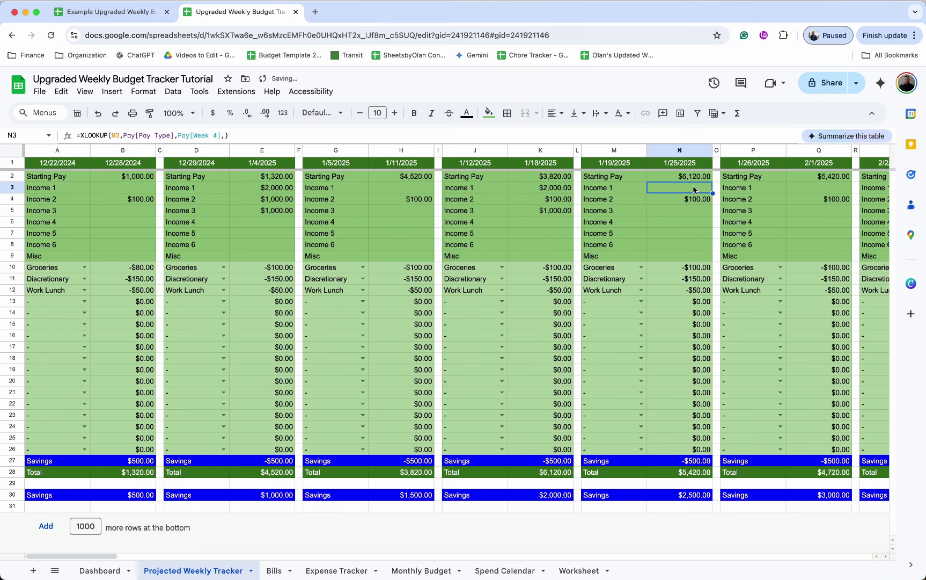
{"action": "scroll", "coordinate": [694, 189], "scroll_direction": "right", "scroll_amount": 5}
{"action": "left_click", "coordinate": [730, 188]}
{"action": "scroll", "coordinate": [728, 188], "scroll_direction": "right", "scroll_amount": 5}
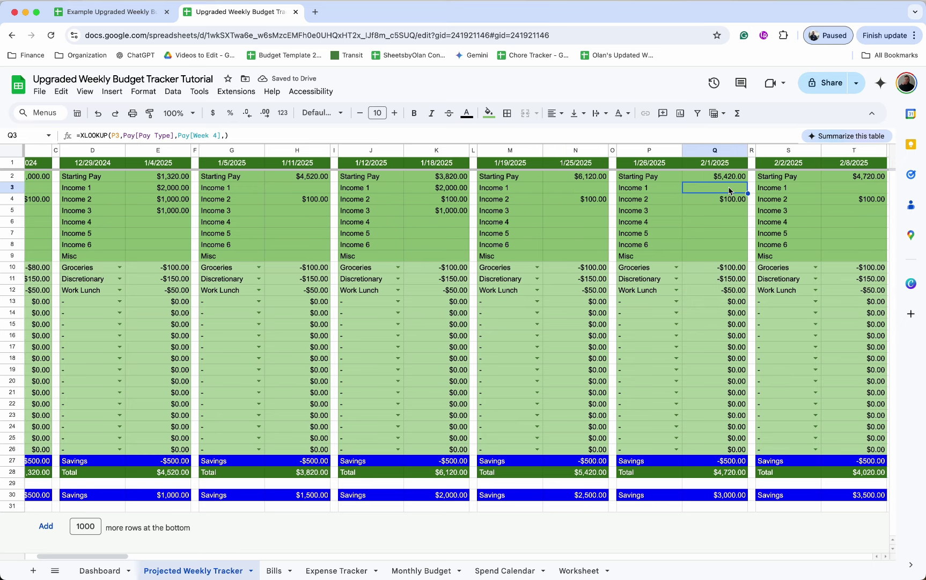
{"action": "left_click", "coordinate": [234, 135]}
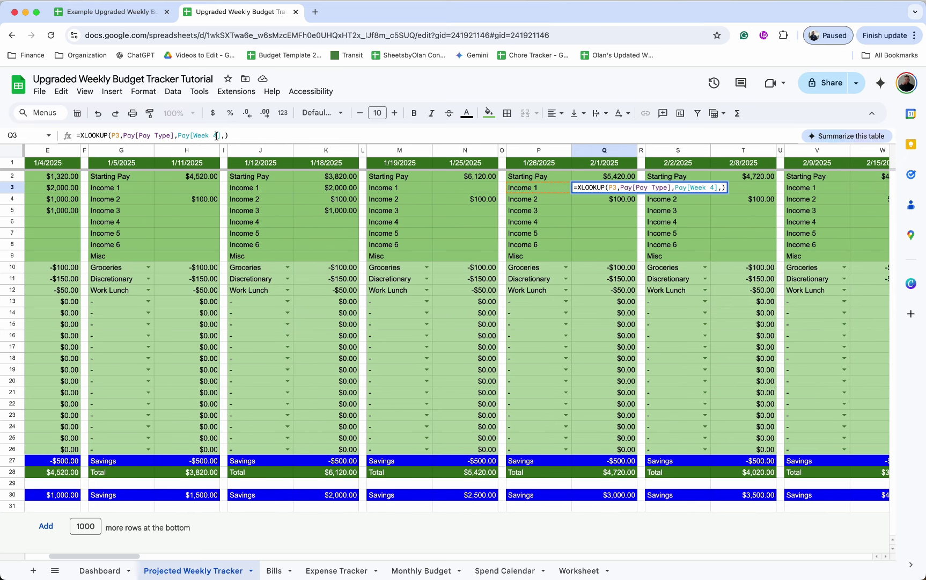
{"action": "key", "text": "Return"}
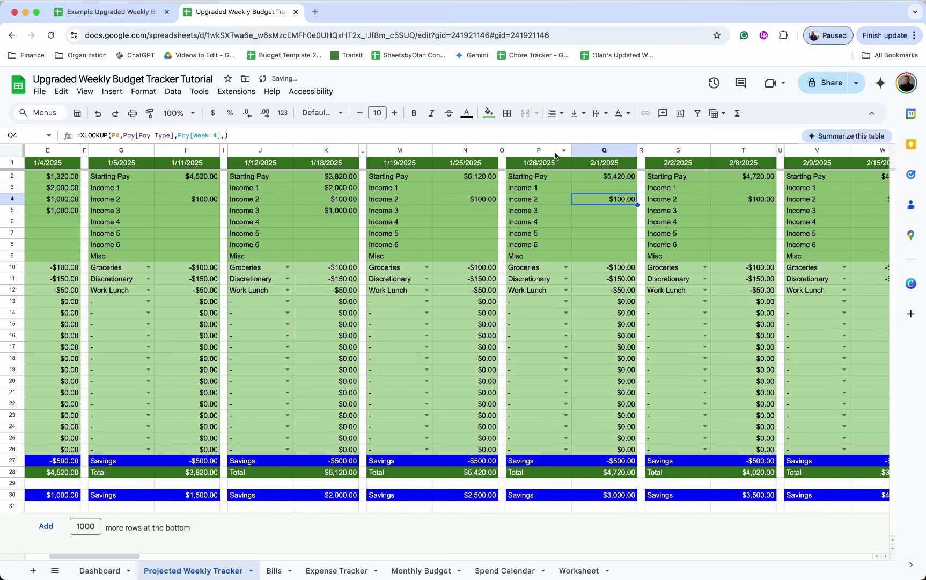
{"action": "left_click", "coordinate": [600, 186]}
{"action": "left_click_drag", "start_coordinate": [637, 193], "coordinate": [633, 246]}
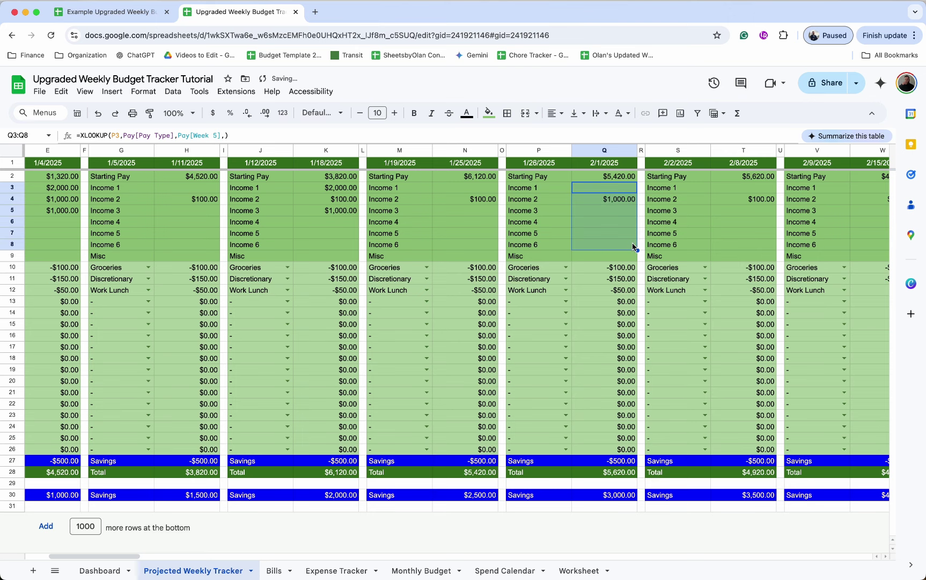
Step: Copy the four-week income block D3:N8 to S3 and check the pay week lookups in the pasted weeks
{"action": "scroll", "coordinate": [538, 238], "scroll_direction": "left", "scroll_amount": 5}
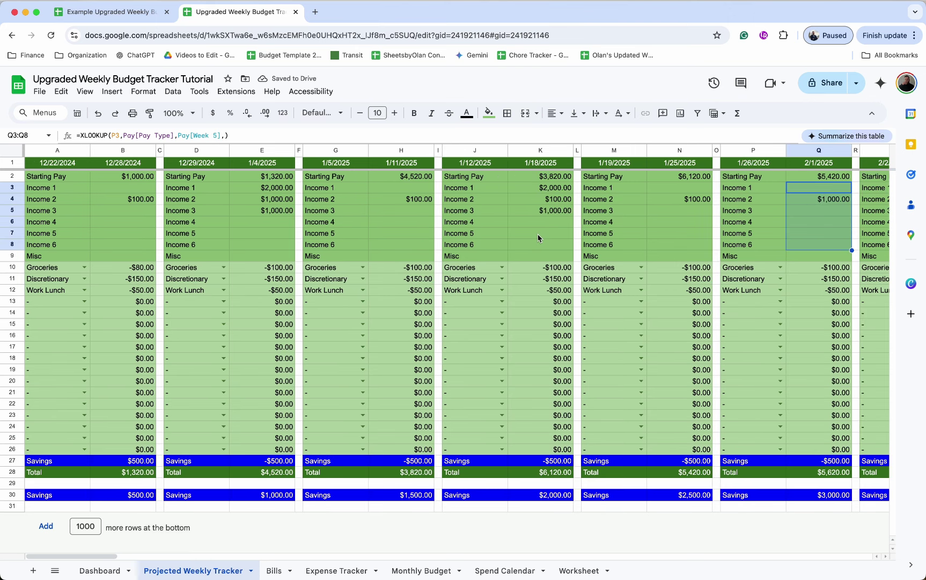
{"action": "left_click_drag", "start_coordinate": [209, 188], "coordinate": [700, 253]}
{"action": "key", "text": "super+c"}
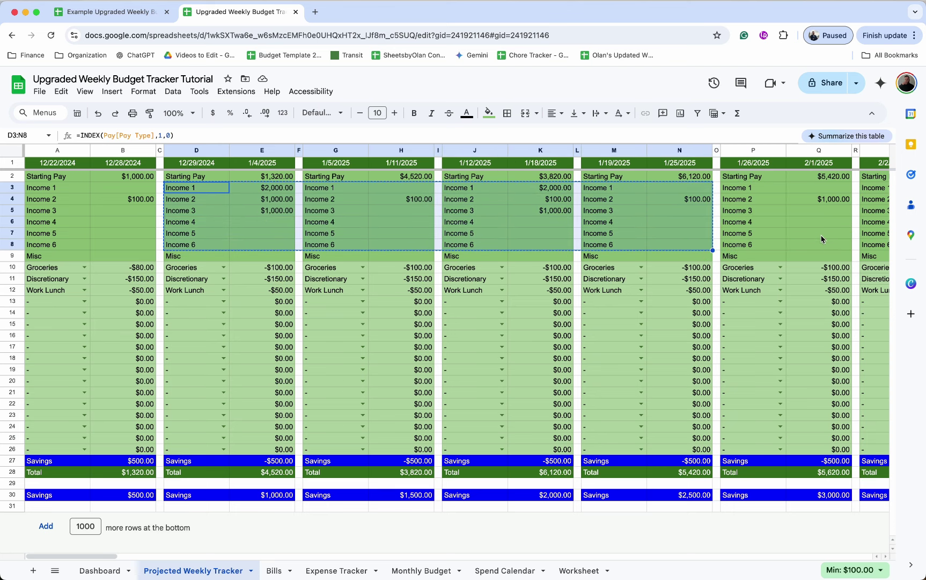
{"action": "scroll", "coordinate": [820, 224], "scroll_direction": "right", "scroll_amount": 5}
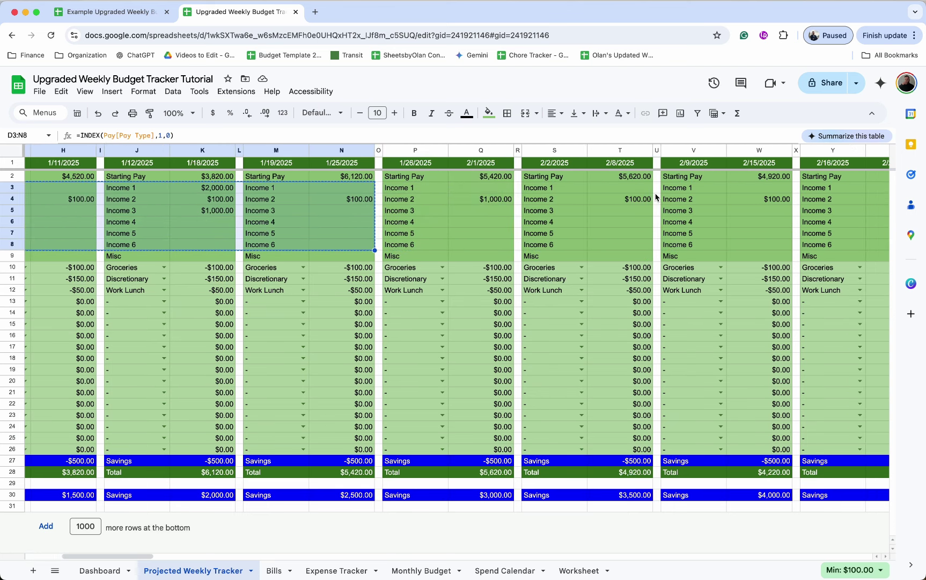
{"action": "scroll", "coordinate": [614, 207], "scroll_direction": "right", "scroll_amount": 5}
{"action": "left_click", "coordinate": [294, 188]}
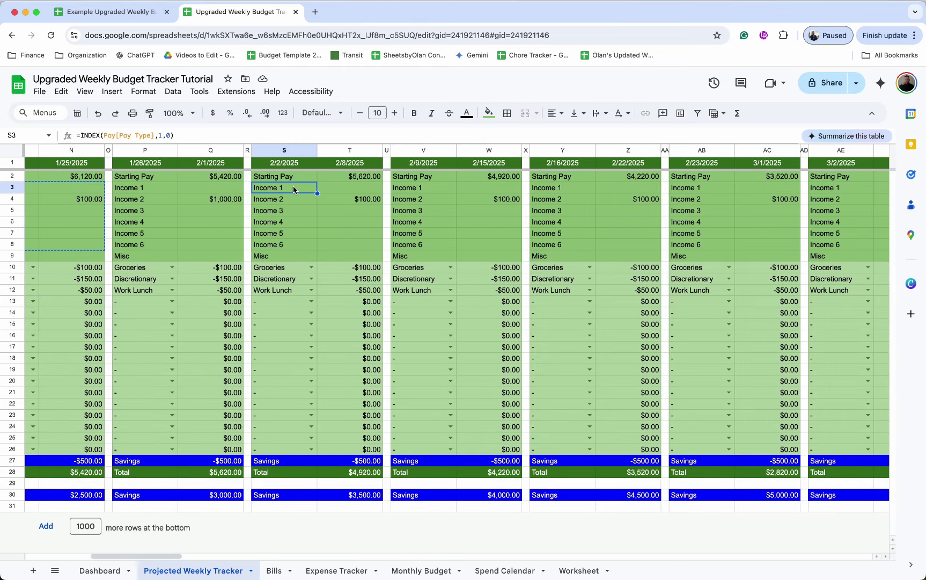
{"action": "key", "text": "super+v"}
{"action": "left_click", "coordinate": [352, 192]}
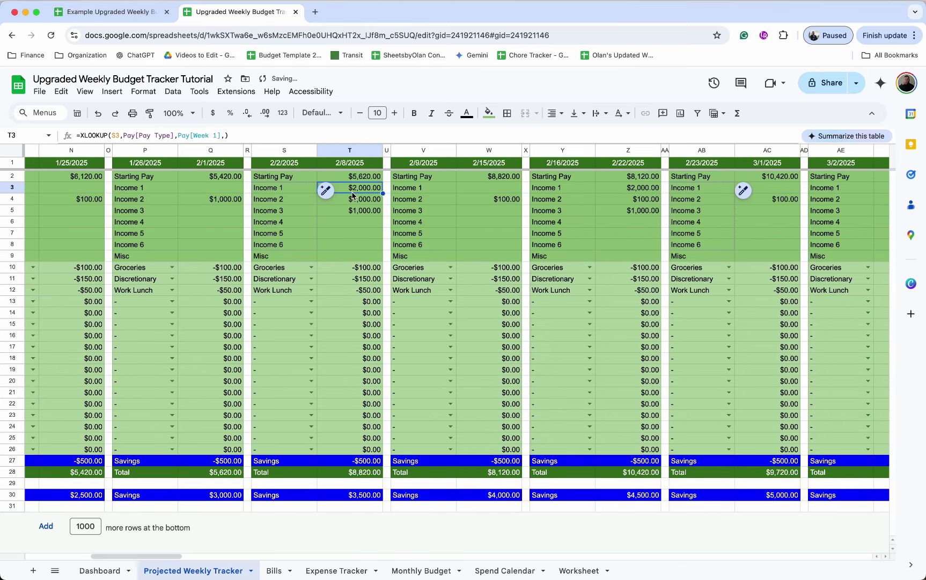
{"action": "left_click", "coordinate": [477, 197]}
{"action": "left_click", "coordinate": [622, 189]}
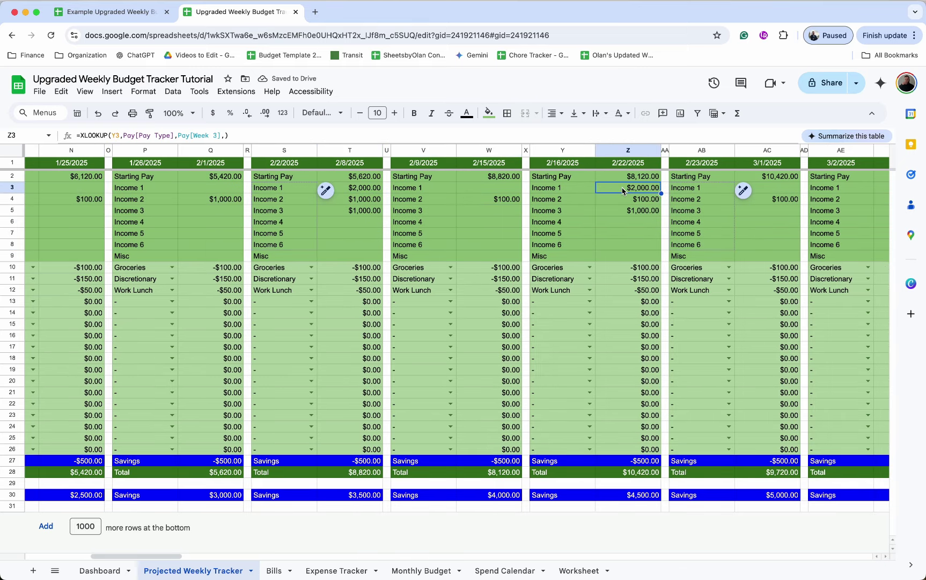
{"action": "left_click", "coordinate": [771, 220]}
Step: Paste the same four-week income block at AE3, AQ3 and BF3, leaving out the fifth-week block starting at BC3
{"action": "scroll", "coordinate": [772, 221], "scroll_direction": "right", "scroll_amount": 5}
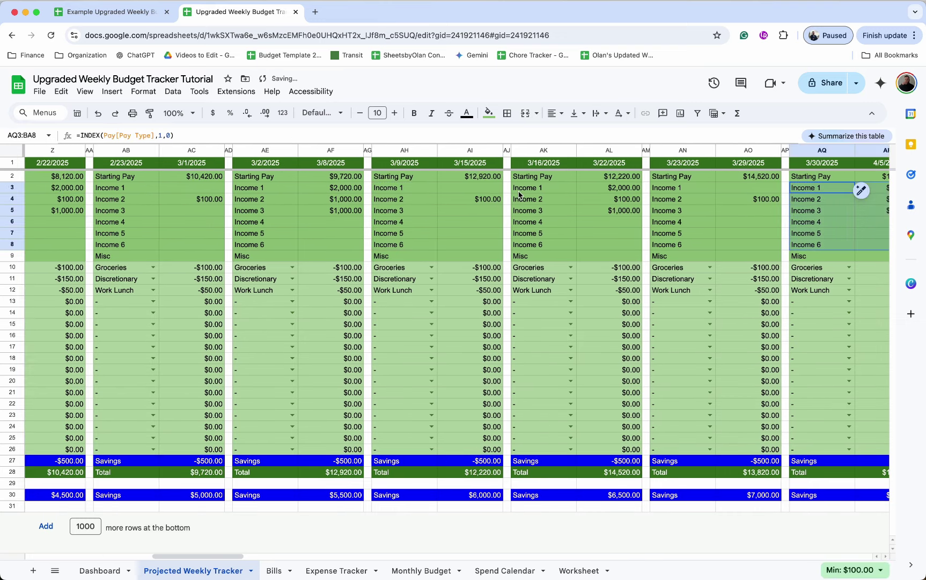
{"action": "scroll", "coordinate": [519, 194], "scroll_direction": "right", "scroll_amount": 3}
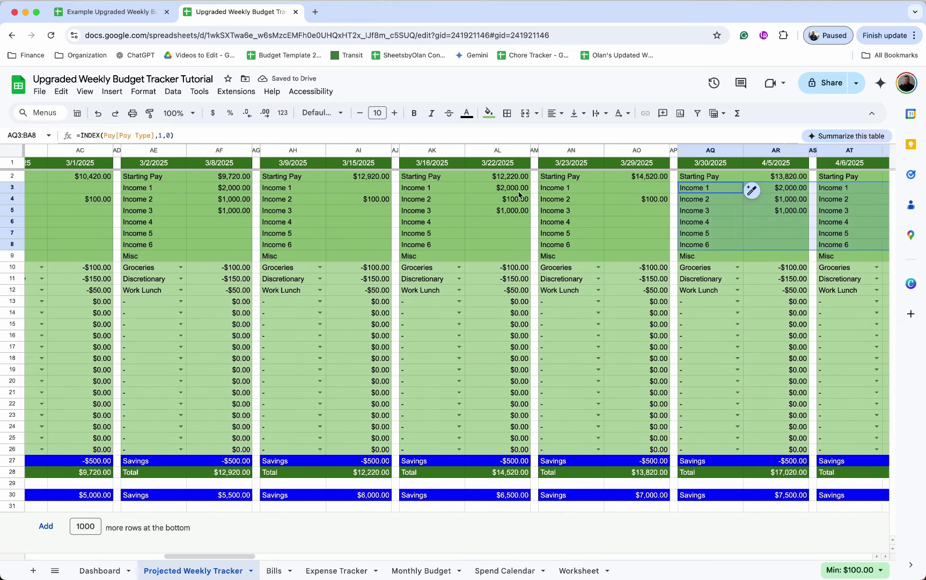
{"action": "scroll", "coordinate": [518, 194], "scroll_direction": "right", "scroll_amount": 10}
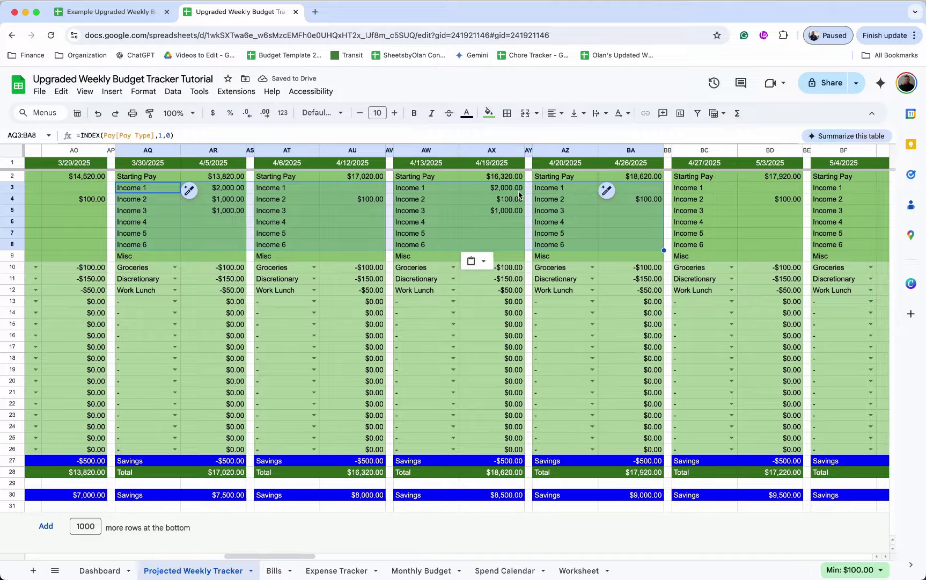
{"action": "left_click", "coordinate": [521, 192]}
{"action": "scroll", "coordinate": [518, 192], "scroll_direction": "right", "scroll_amount": 2}
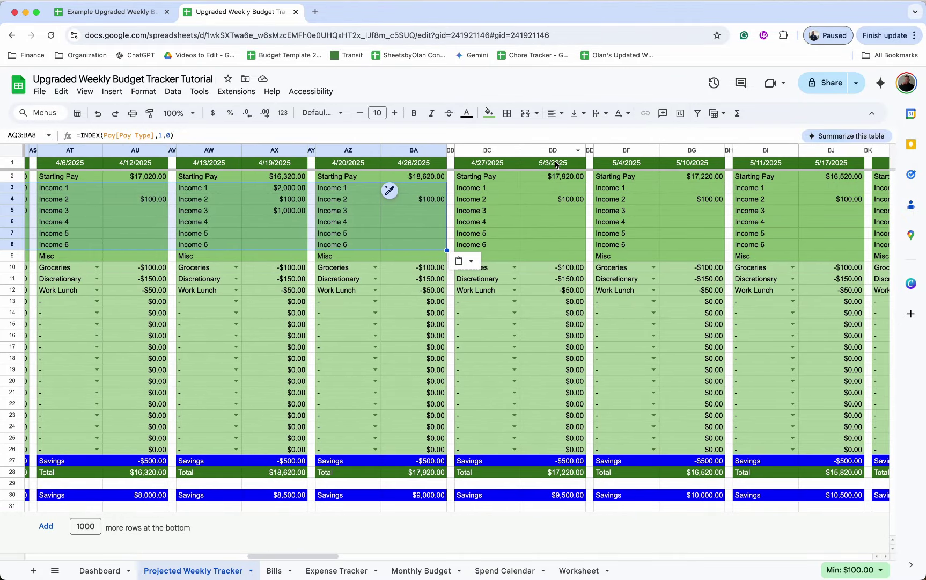
{"action": "left_click", "coordinate": [615, 190]}
{"action": "key", "text": "ctrl+v"}
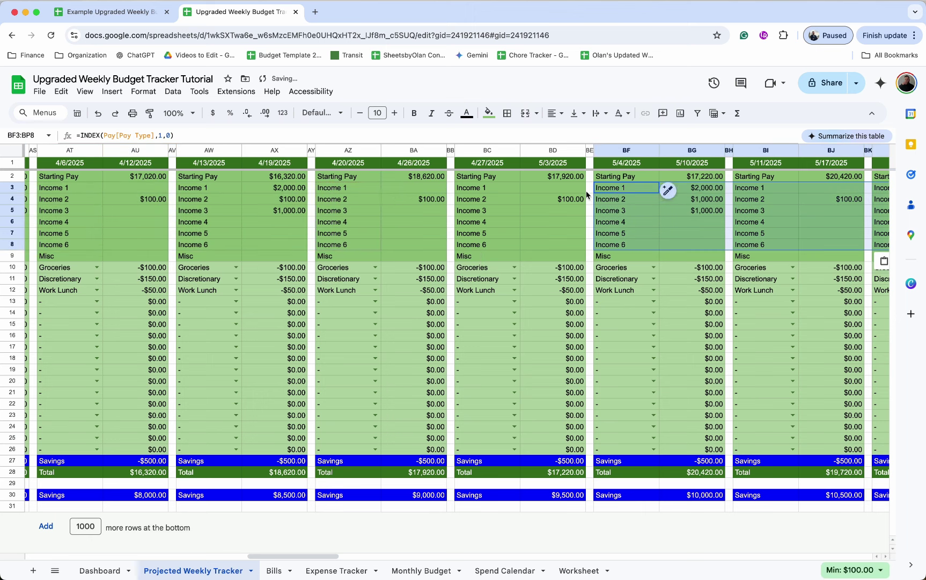
Step: Point the Income 1 lookup in BD3 to Pay[Week 5] and fill the formula down to BD8
{"action": "left_click", "coordinate": [571, 191]}
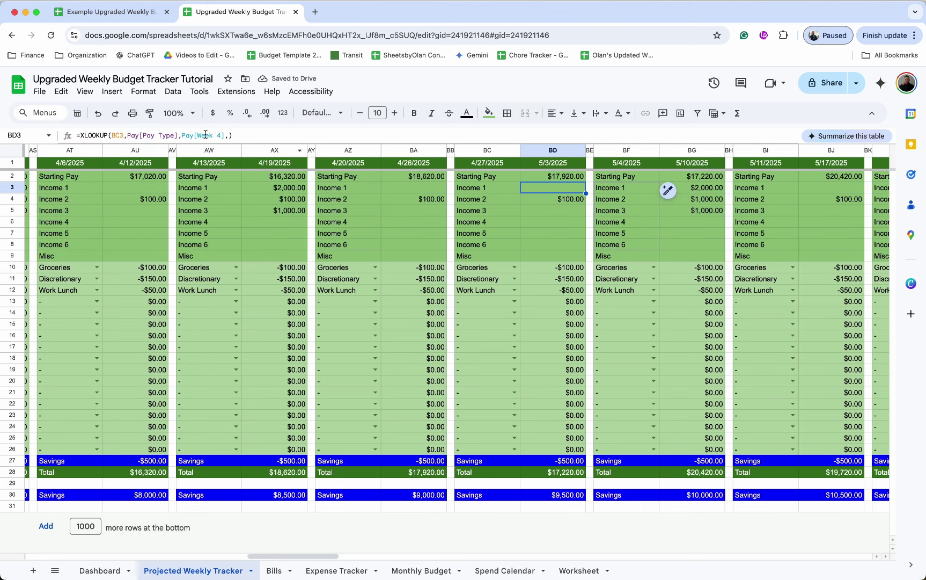
{"action": "left_click", "coordinate": [224, 135]}
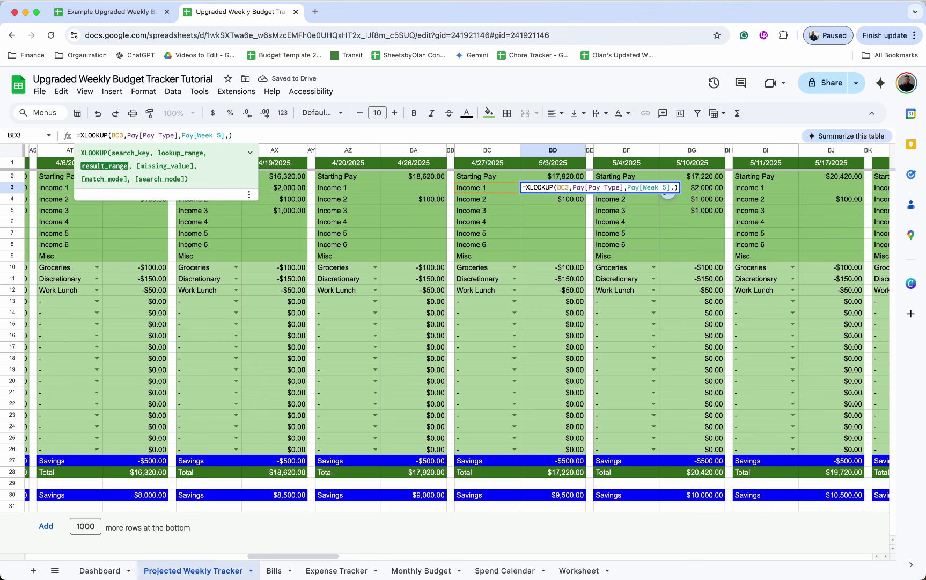
{"action": "key", "text": "Return"}
{"action": "left_click", "coordinate": [572, 187]}
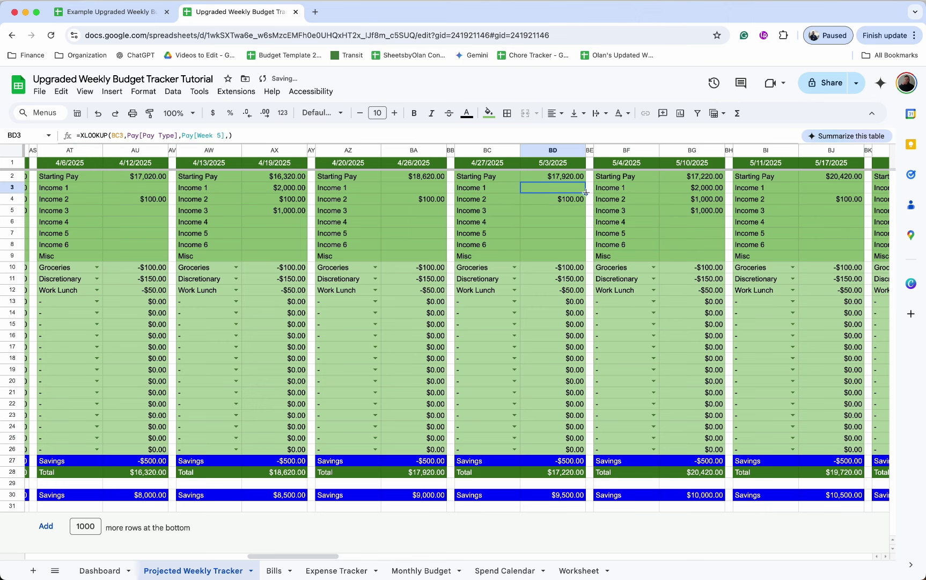
{"action": "left_click_drag", "start_coordinate": [586, 193], "coordinate": [570, 246]}
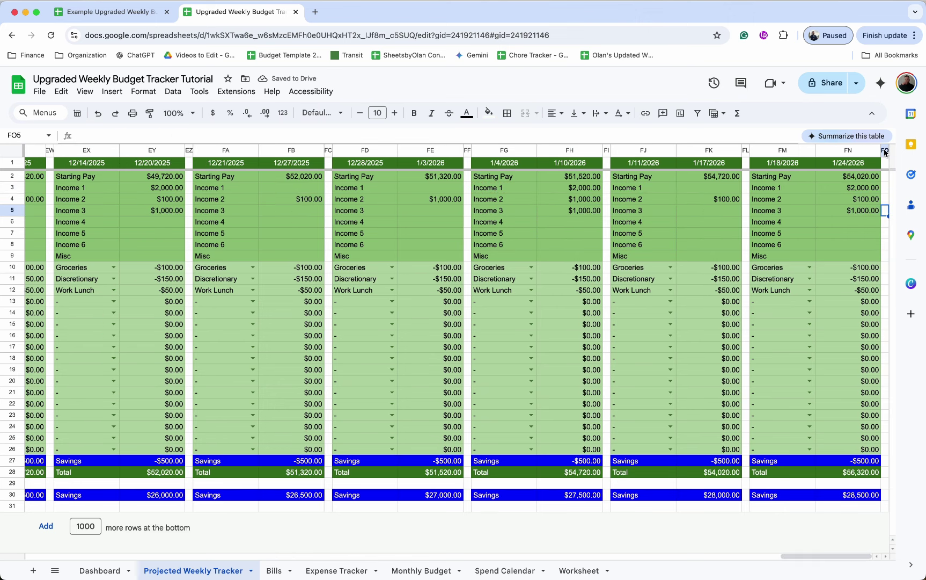
Step: Group columns FG to FO, which hold the January 2026 weeks, and collapse the group
{"action": "left_click_drag", "start_coordinate": [885, 153], "coordinate": [510, 151]}
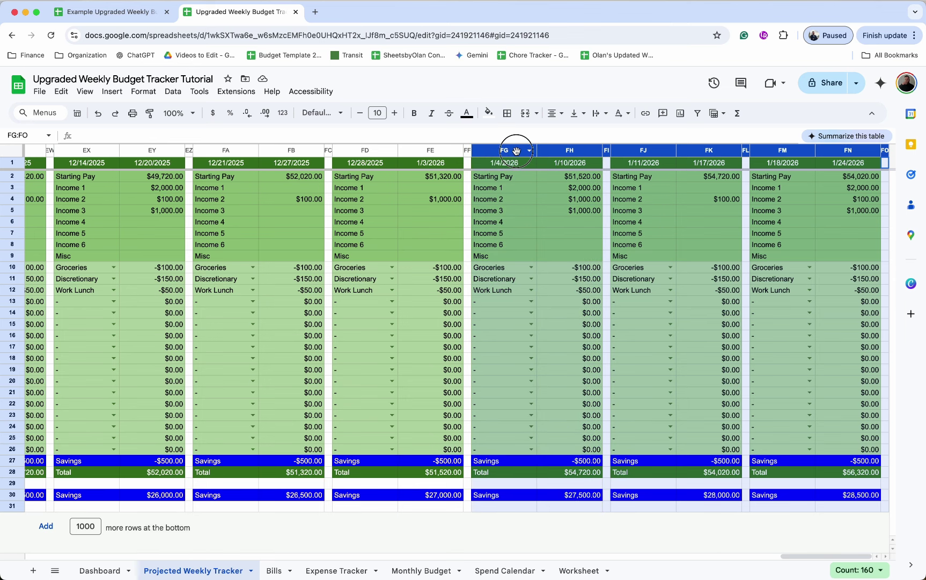
{"action": "right_click", "coordinate": [504, 152]}
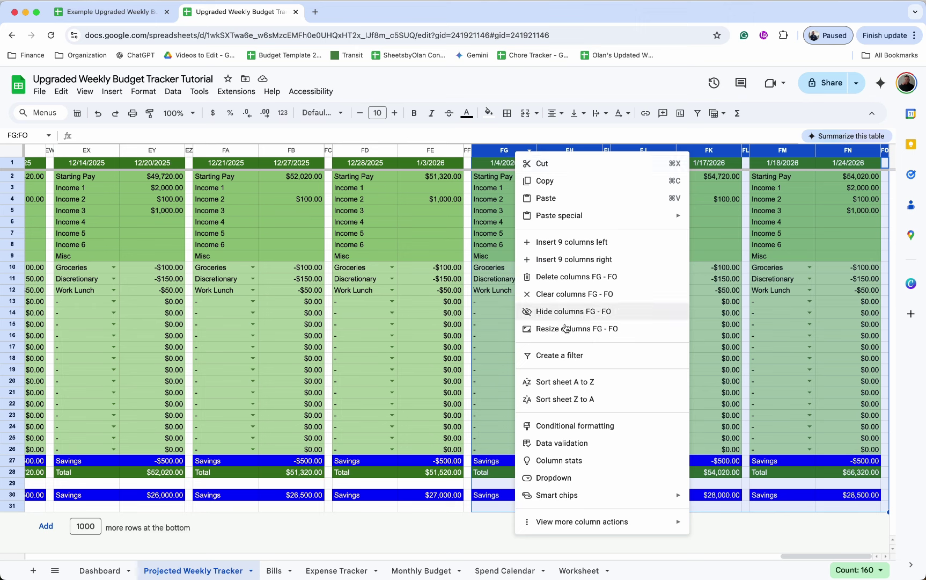
{"action": "mouse_move", "coordinate": [590, 521]}
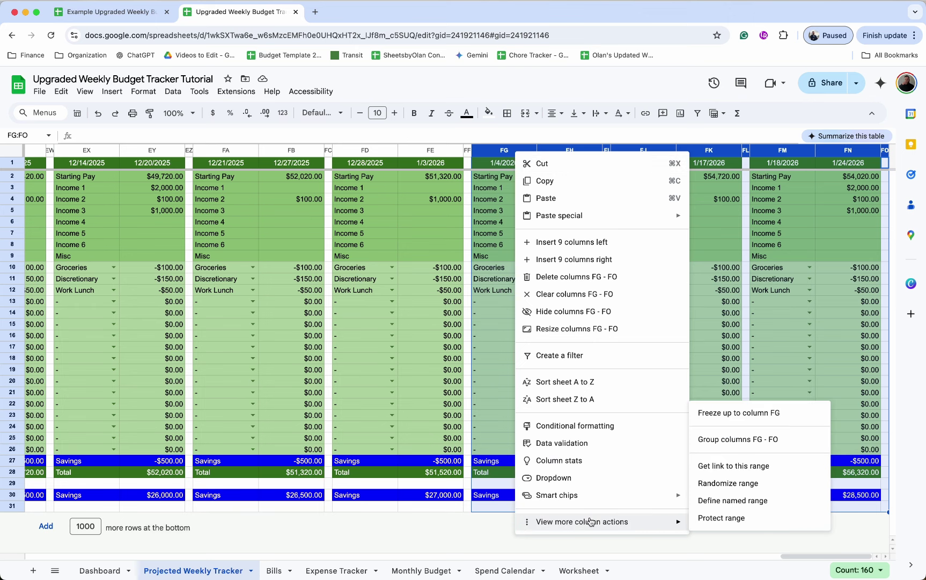
{"action": "left_click", "coordinate": [757, 444]}
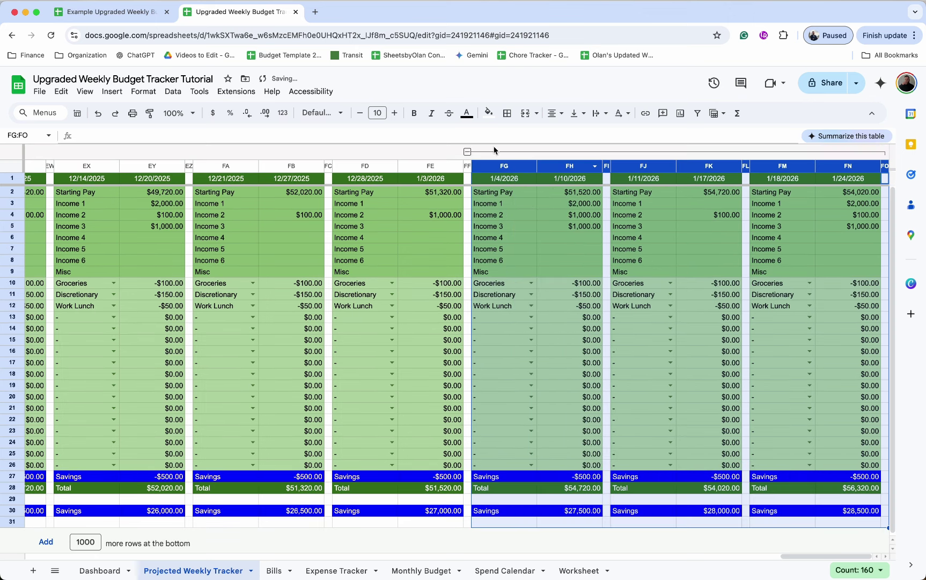
{"action": "left_click", "coordinate": [466, 152]}
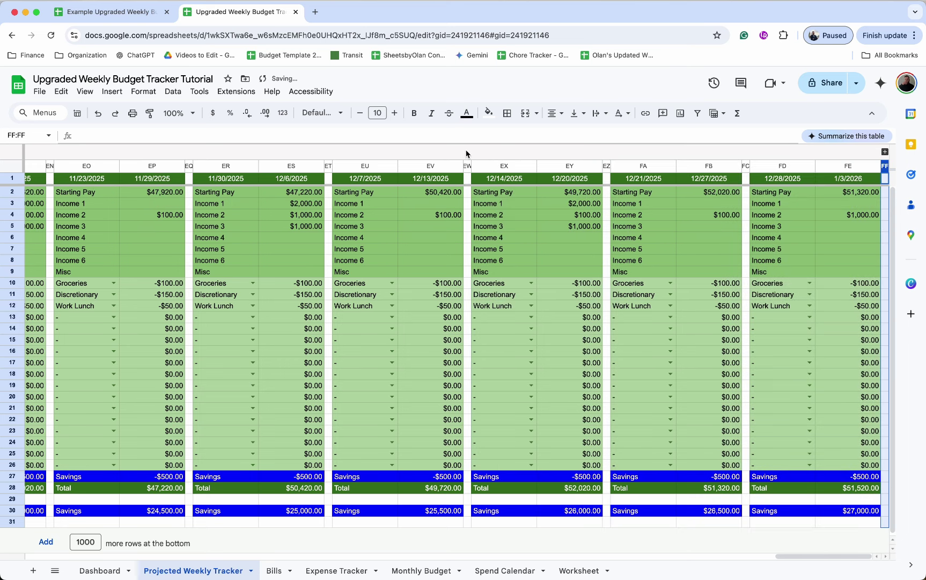
{"action": "left_click", "coordinate": [485, 249]}
Step: Review the bill choices offered in A13 and the due dates of Rent and Student Loan 1 in the Bills table
{"action": "scroll", "coordinate": [486, 259], "scroll_direction": "left", "scroll_amount": 20}
{"action": "scroll", "coordinate": [485, 259], "scroll_direction": "left", "scroll_amount": 20}
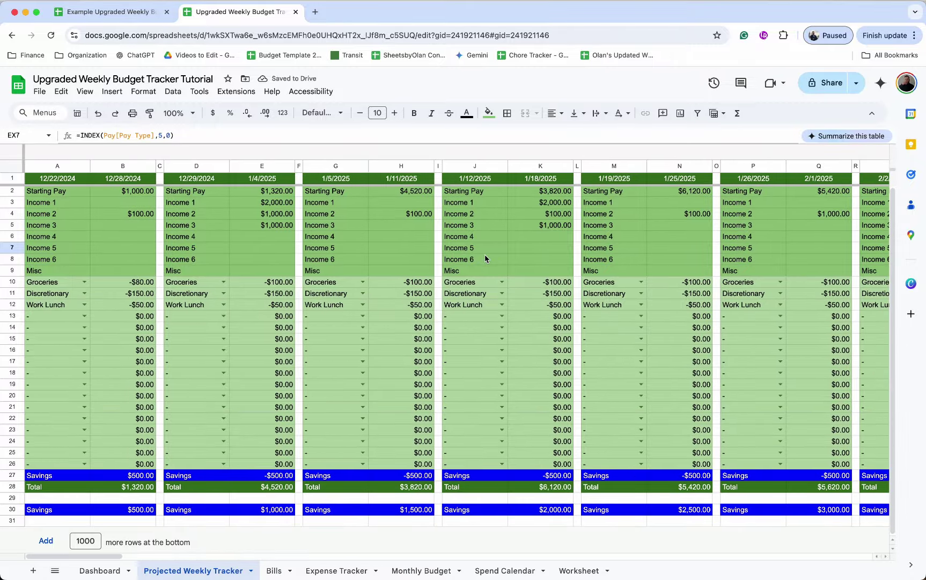
{"action": "left_click", "coordinate": [84, 315]}
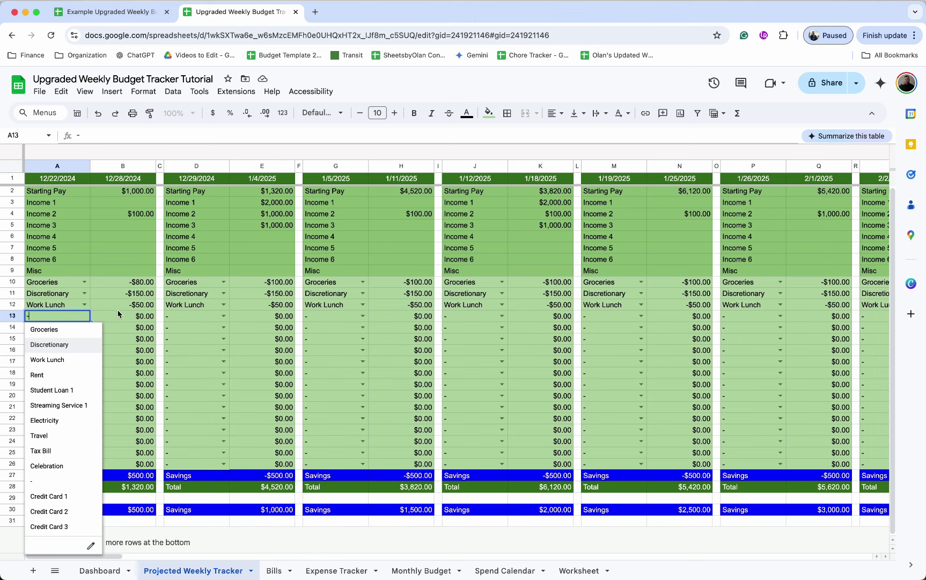
{"action": "left_click", "coordinate": [197, 307]}
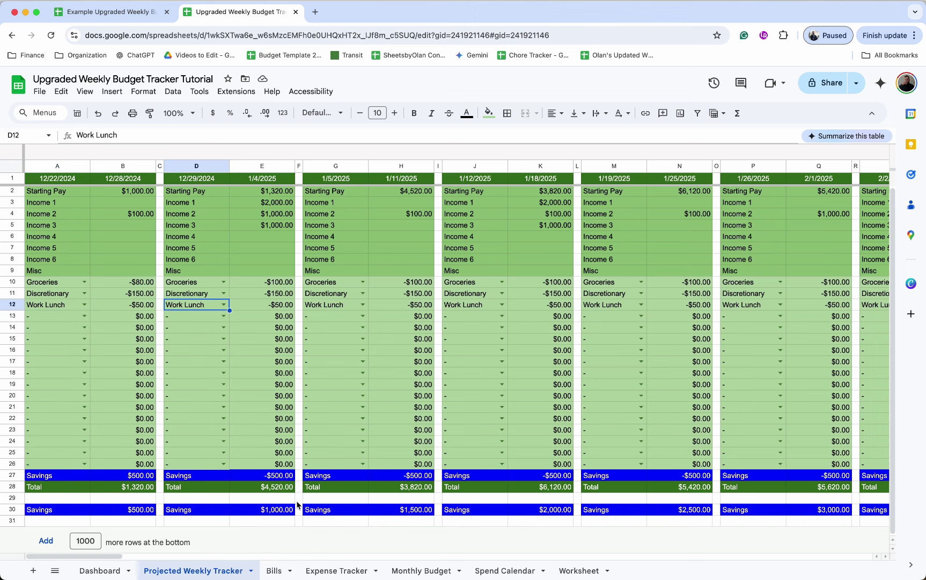
{"action": "left_click", "coordinate": [274, 570]}
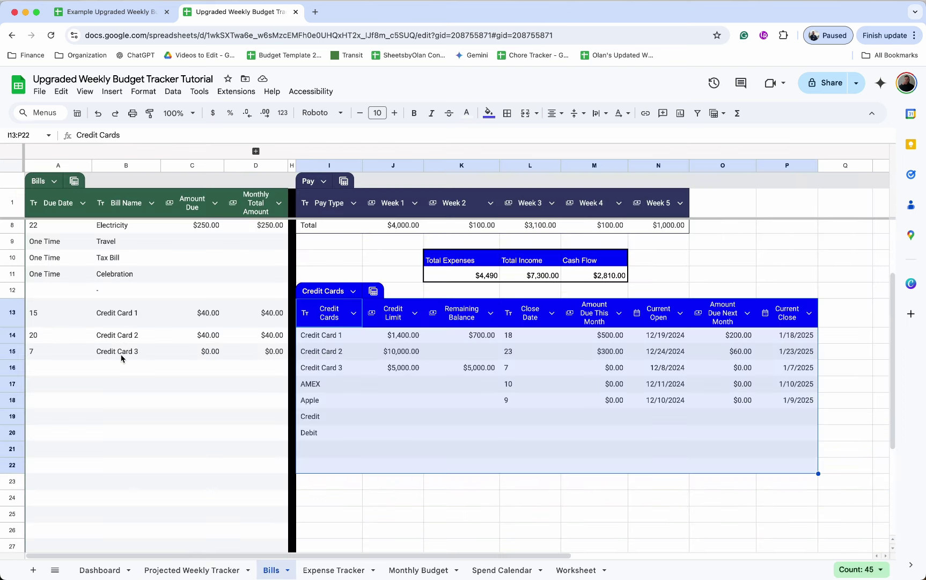
{"action": "left_click", "coordinate": [63, 293]}
{"action": "scroll", "coordinate": [62, 293], "scroll_direction": "up", "scroll_amount": 3}
{"action": "left_click", "coordinate": [59, 276]}
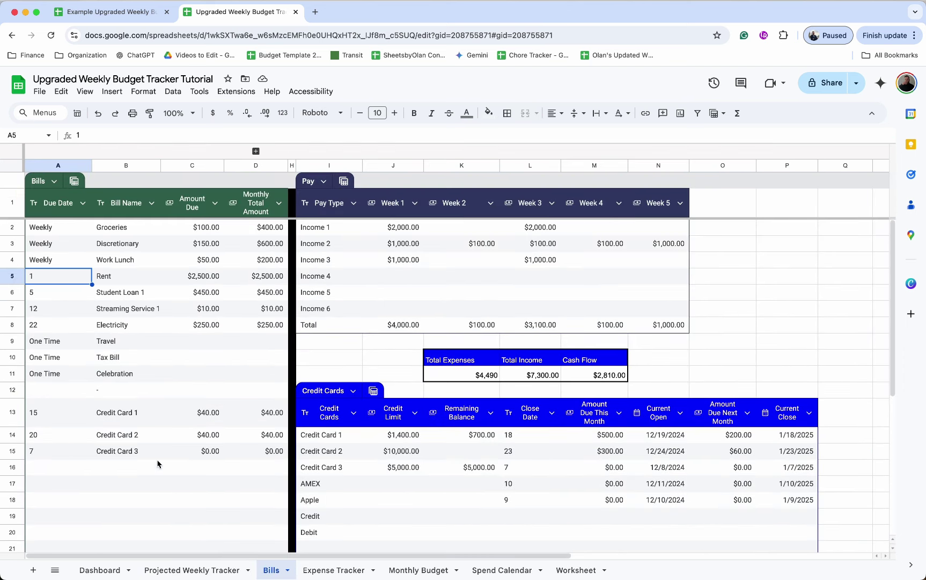
{"action": "left_click", "coordinate": [63, 306]}
{"action": "left_click", "coordinate": [60, 295]}
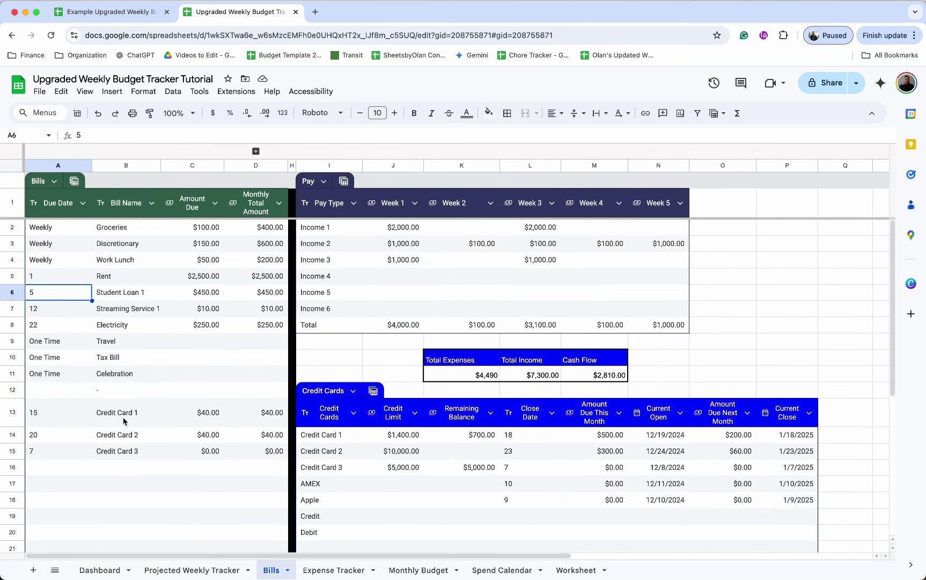
Step: Choose Rent as the bill in D13 for the 12/29/2024 week of the Projected Weekly Tracker
{"action": "left_click", "coordinate": [192, 569]}
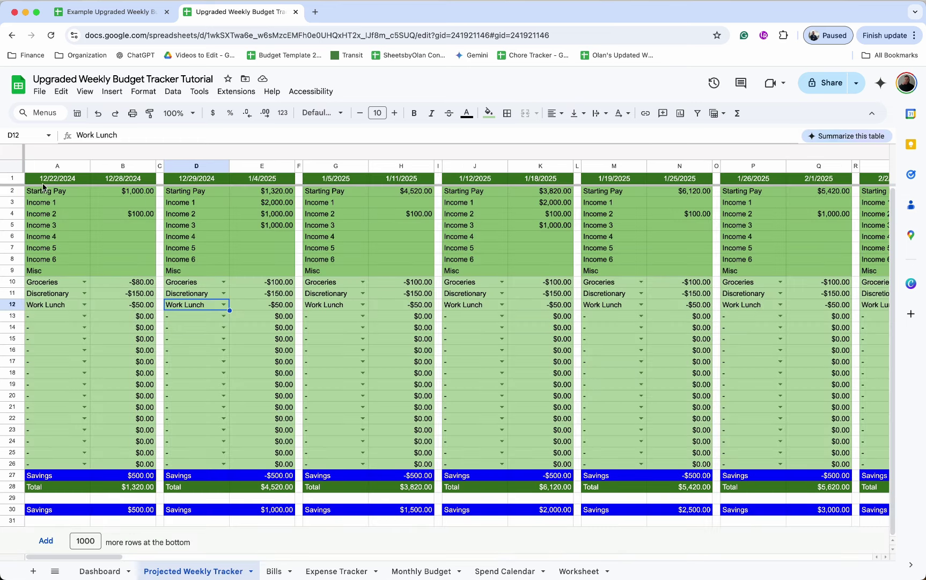
{"action": "left_click", "coordinate": [223, 315]}
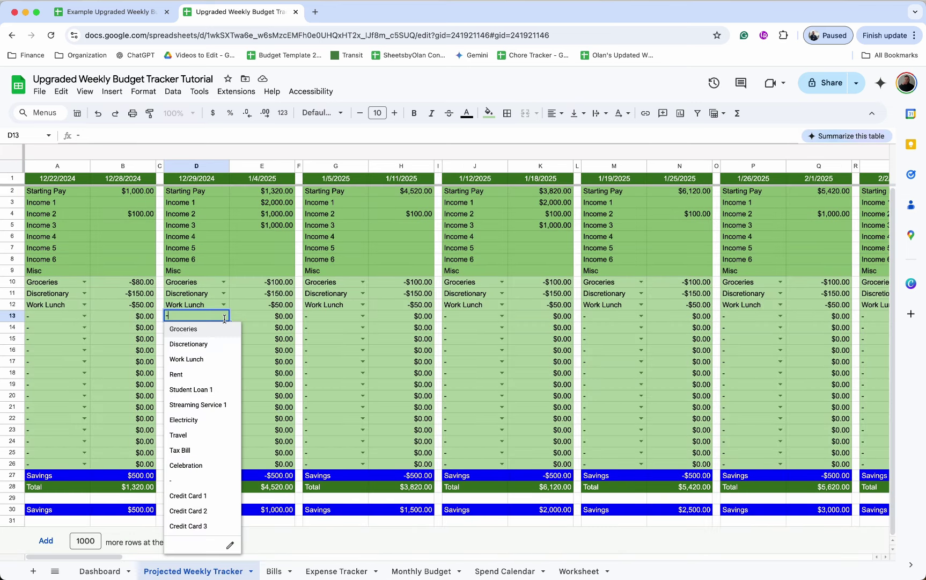
{"action": "left_click", "coordinate": [190, 381]}
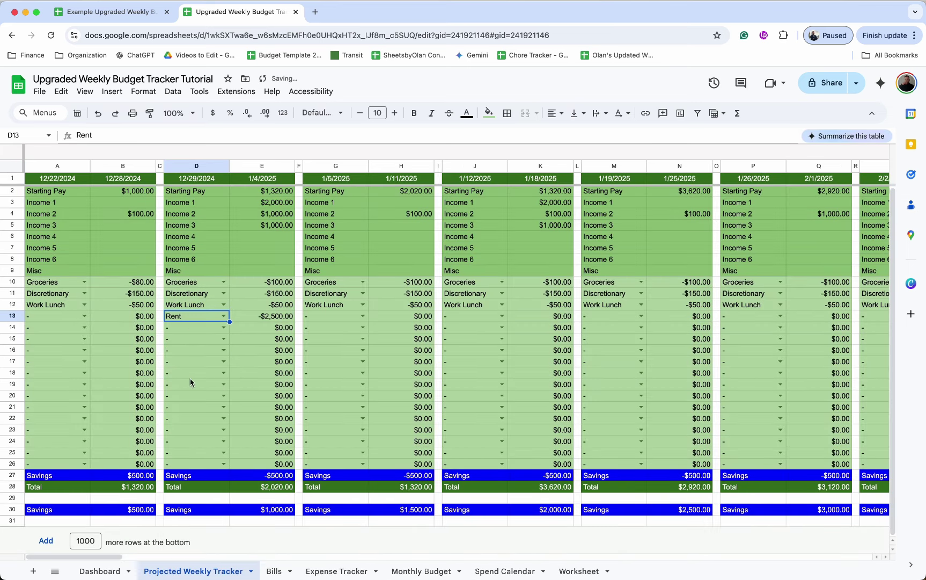
{"action": "left_click", "coordinate": [223, 329]}
{"action": "left_click", "coordinate": [253, 327]}
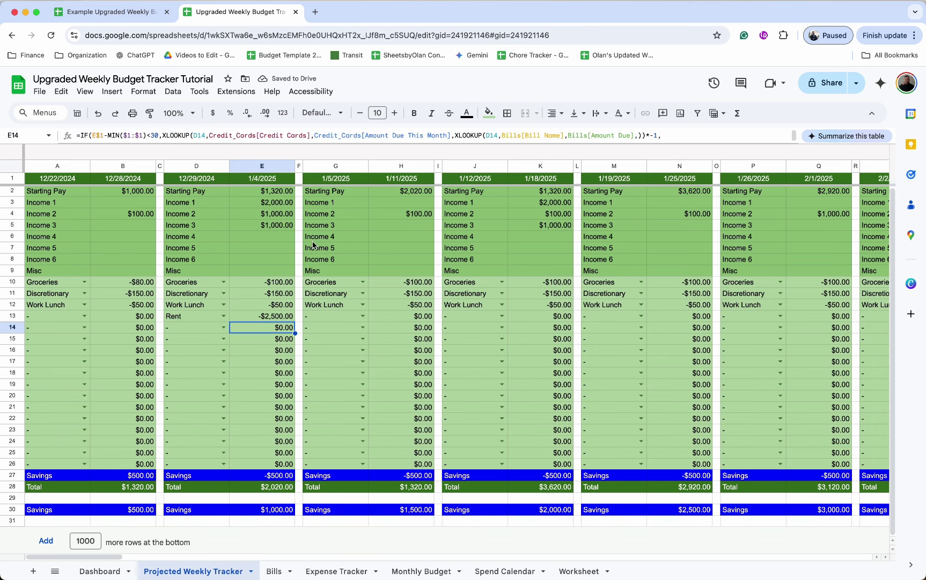
Step: Choose Student Loan 1 as the bill in G13 for the 1/5/2025 week of the Projected Weekly Tracker
{"action": "left_click", "coordinate": [363, 316]}
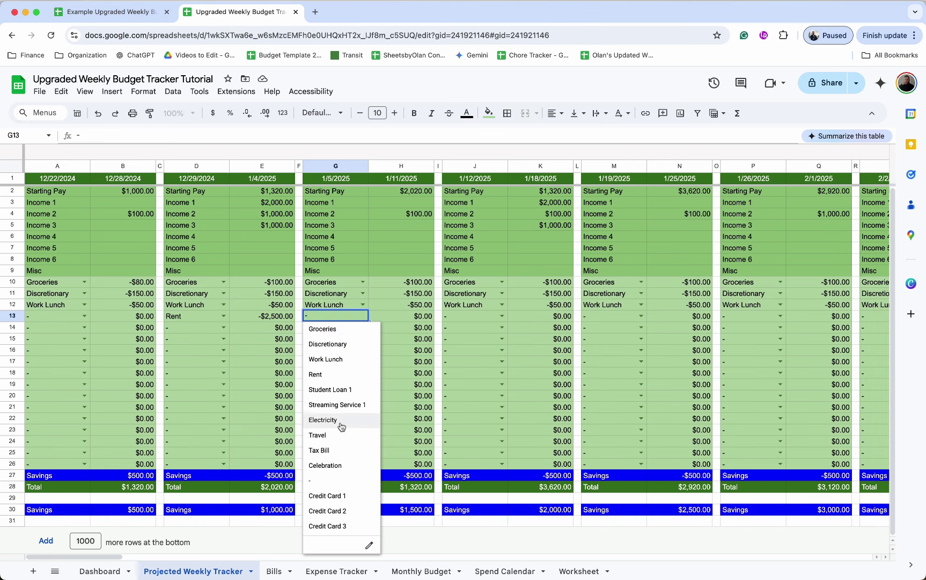
{"action": "left_click", "coordinate": [352, 389]}
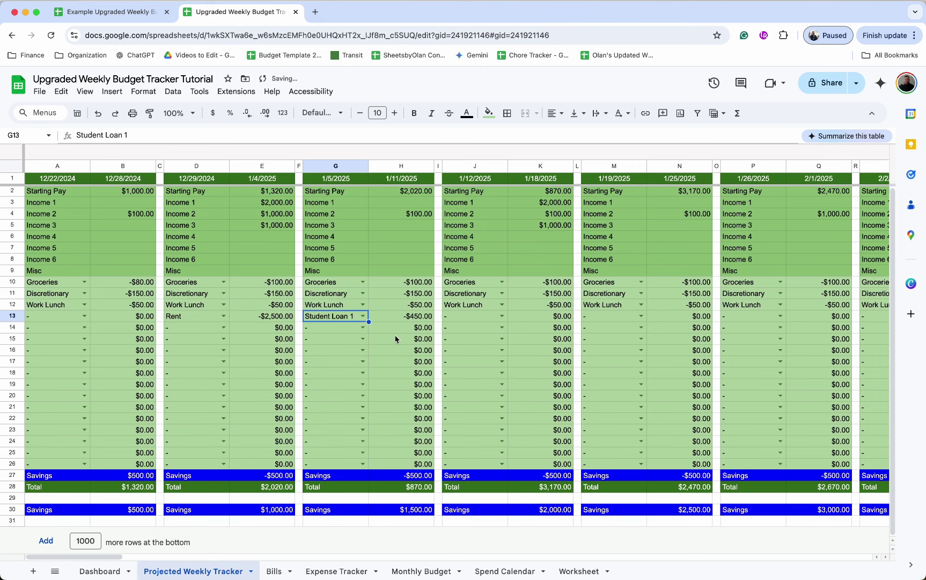
{"action": "left_click", "coordinate": [426, 320]}
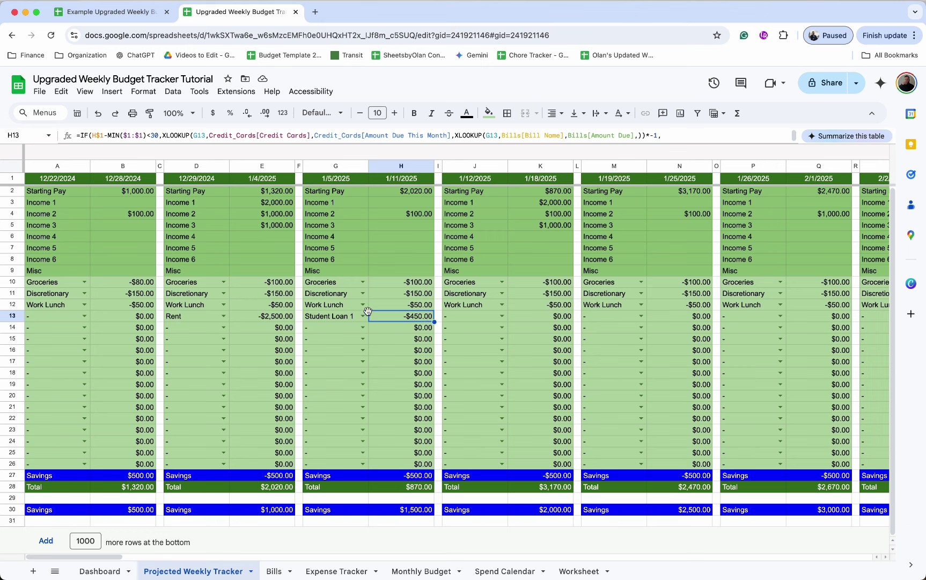
{"action": "left_click", "coordinate": [279, 326]}
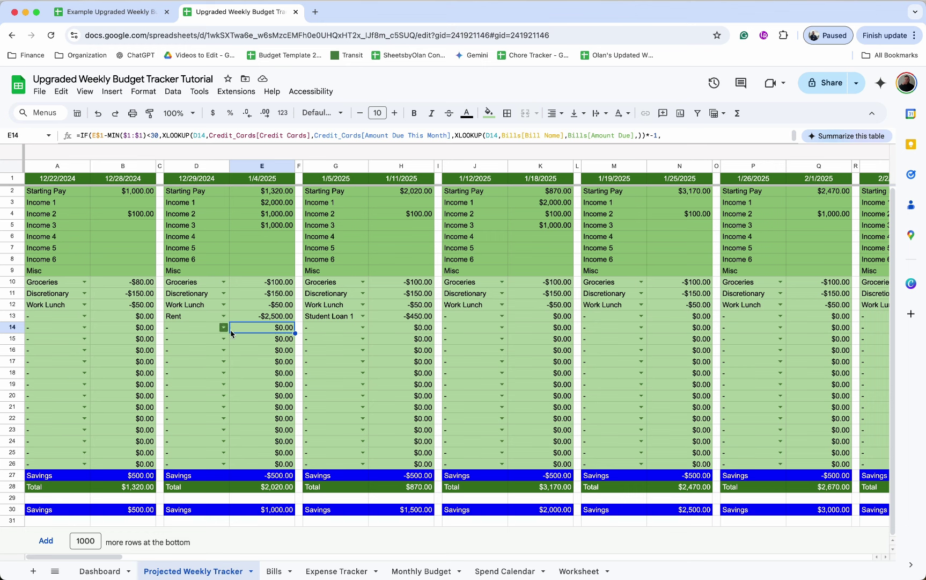
{"action": "left_click", "coordinate": [407, 319]}
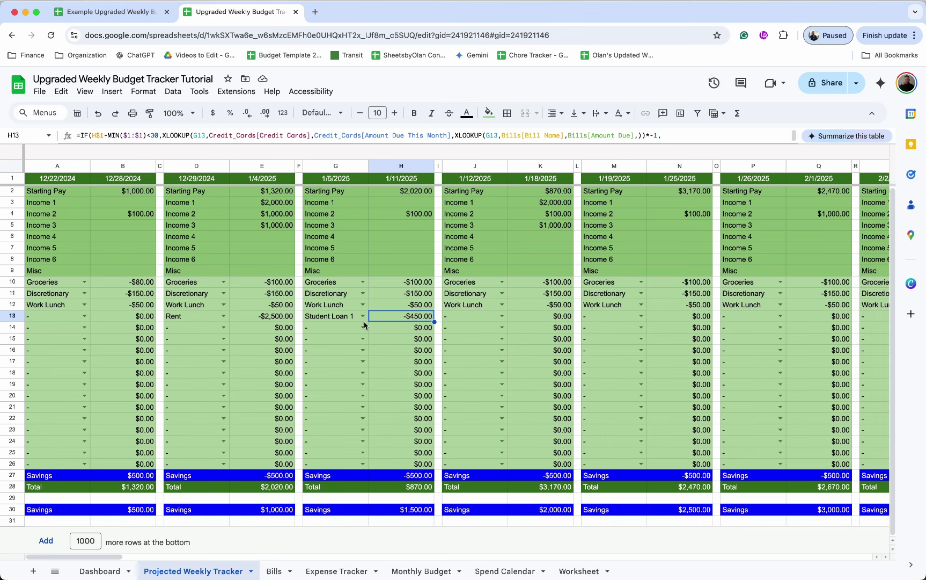
{"action": "left_click_drag", "start_coordinate": [247, 317], "coordinate": [656, 399]}
{"action": "left_click", "coordinate": [657, 397]}
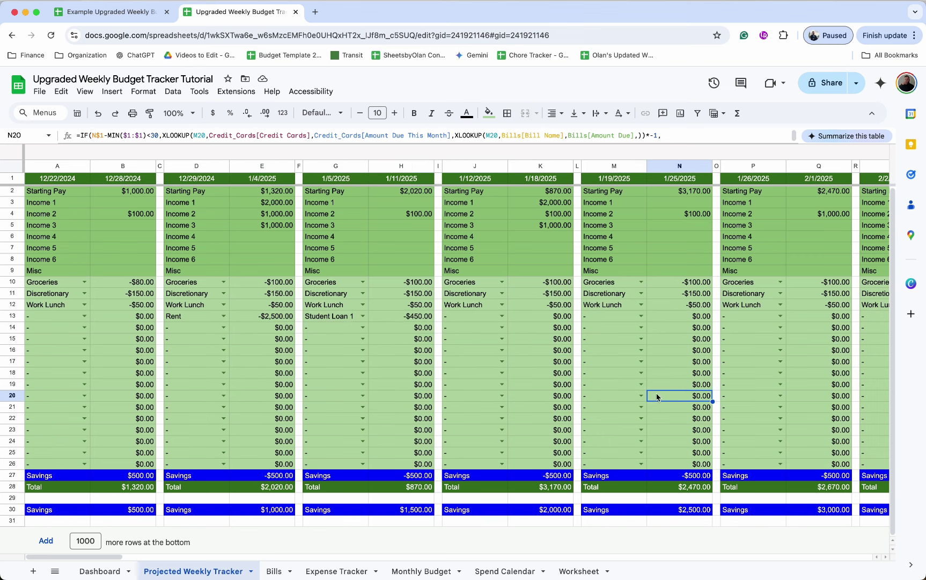
{"action": "left_click", "coordinate": [856, 362]}
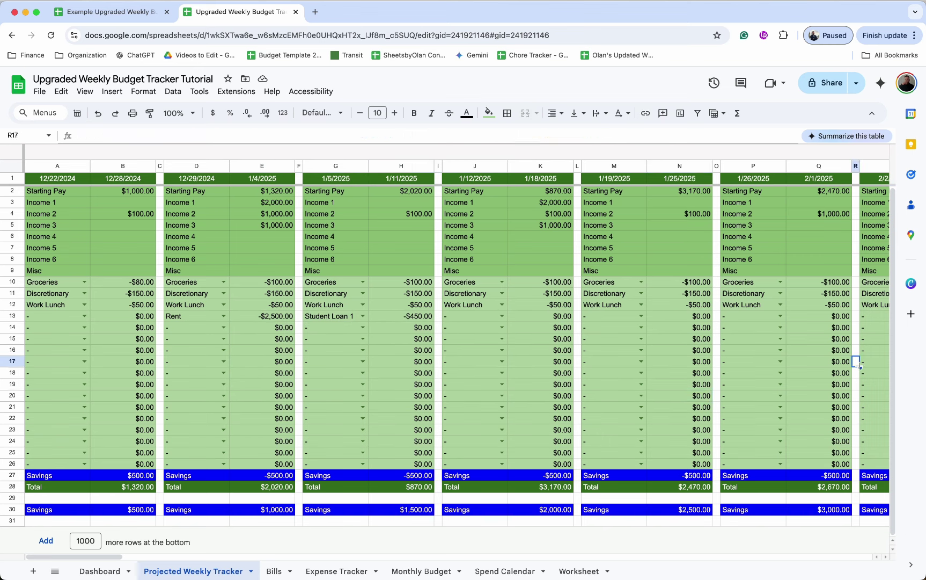
{"action": "left_click", "coordinate": [838, 374]}
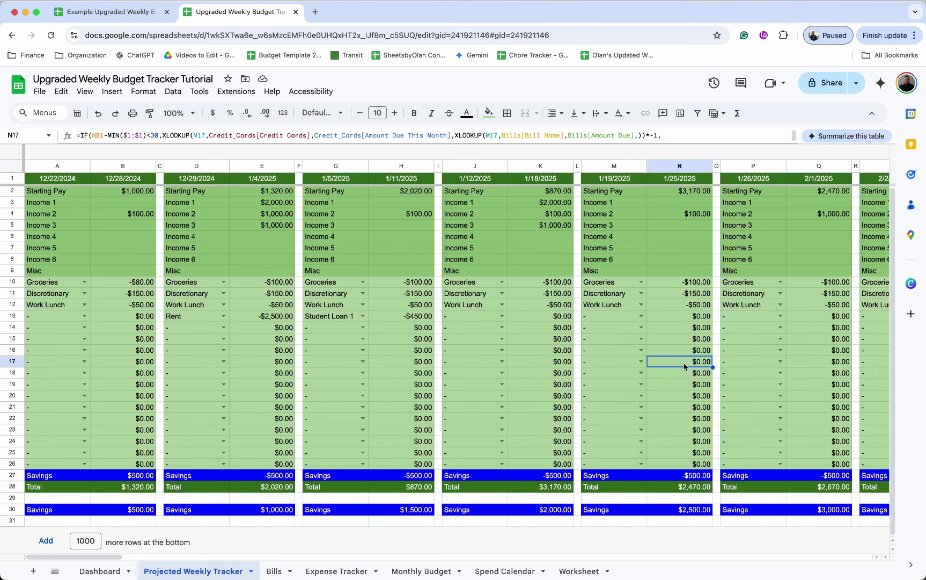
{"action": "left_click", "coordinate": [502, 372]}
{"action": "left_click", "coordinate": [535, 357]}
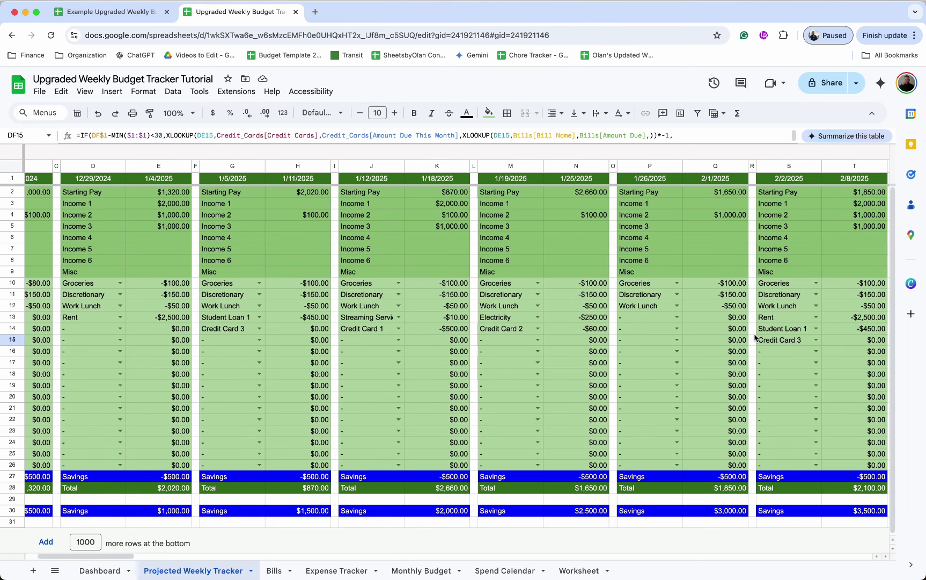
Step: Duplicate the tutorial spreadsheet into a separate window, place it beside the original, and show the Bills sheet in the duplicate
{"action": "scroll", "coordinate": [754, 337], "scroll_direction": "left", "scroll_amount": 5}
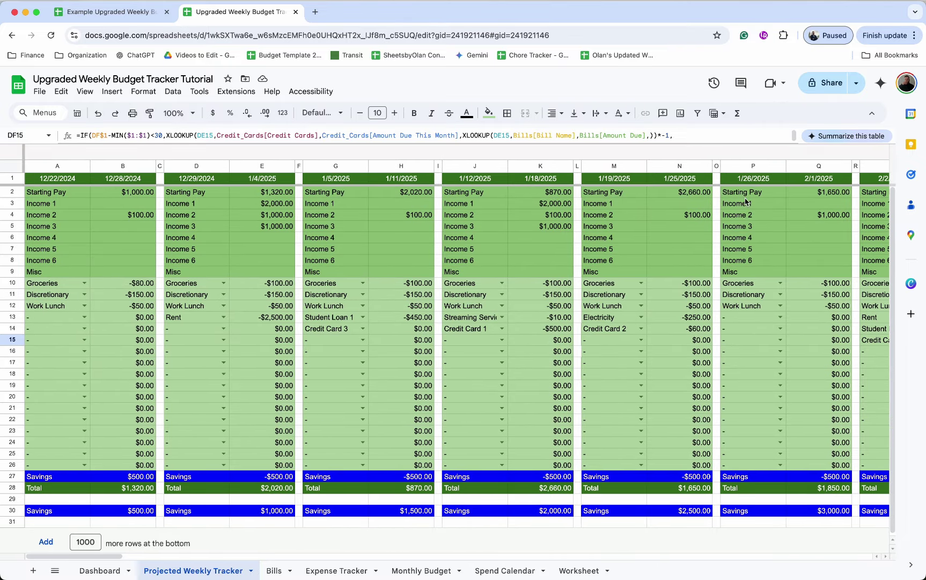
{"action": "right_click", "coordinate": [240, 17]}
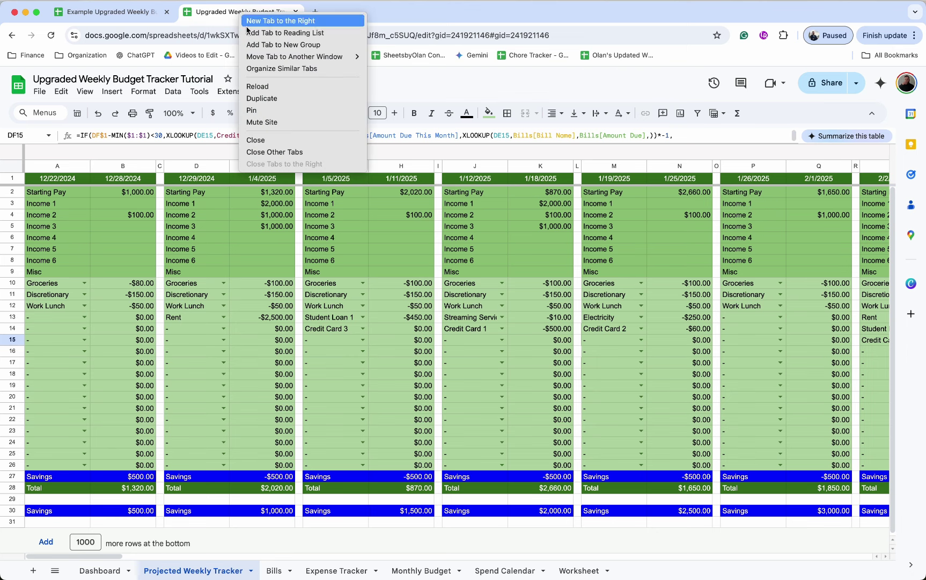
{"action": "left_click", "coordinate": [269, 98]}
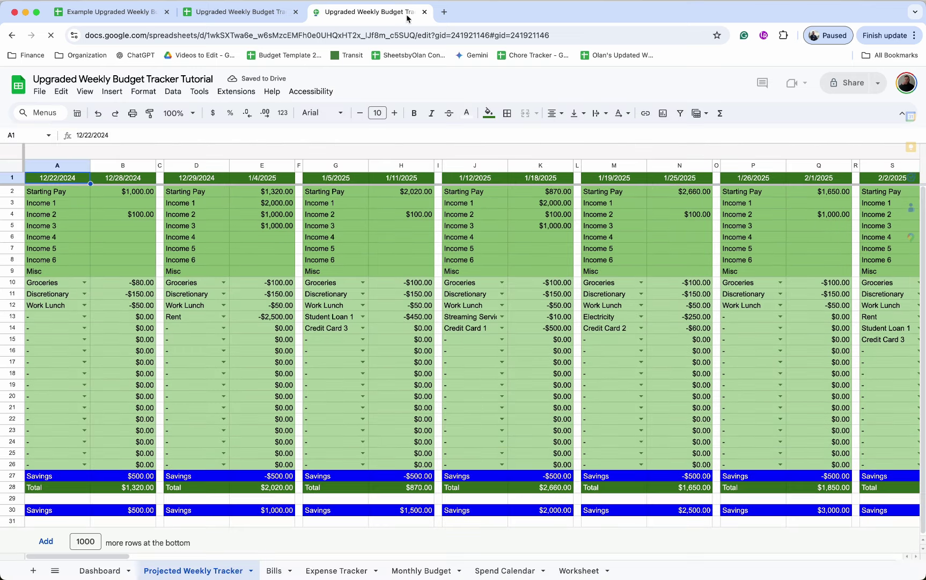
{"action": "left_click_drag", "start_coordinate": [394, 12], "coordinate": [395, 104]}
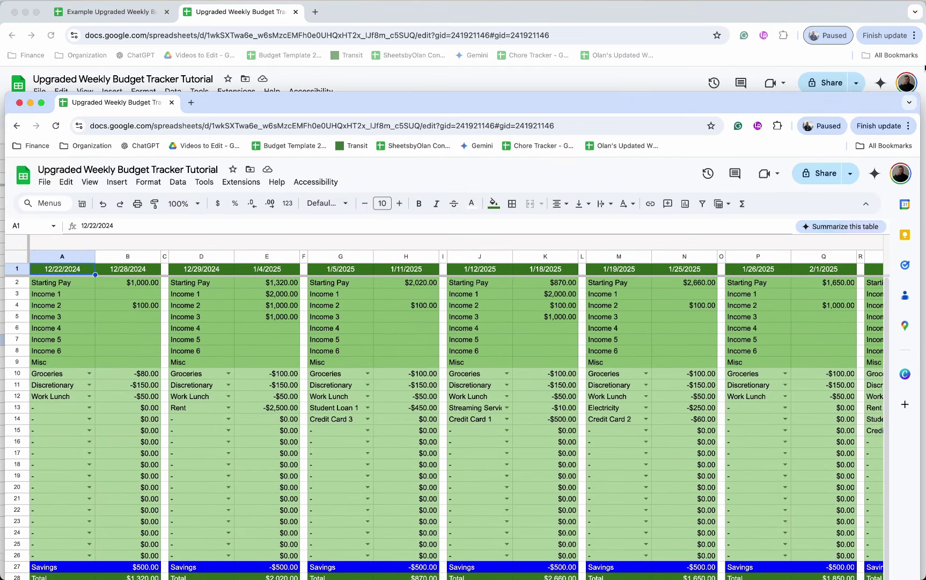
{"action": "left_click_drag", "start_coordinate": [923, 67], "coordinate": [516, 68]}
{"action": "left_click_drag", "start_coordinate": [551, 110], "coordinate": [554, 5]}
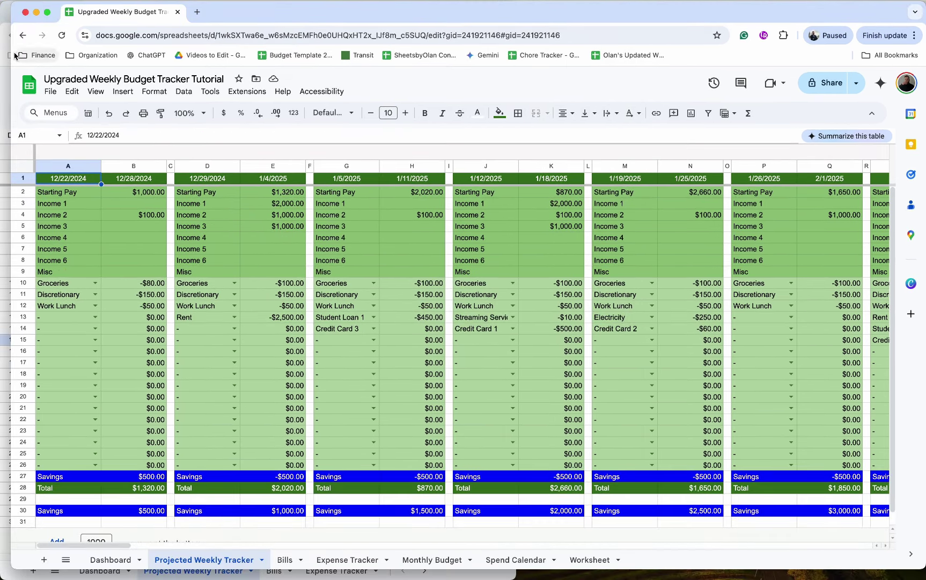
{"action": "left_click_drag", "start_coordinate": [11, 55], "coordinate": [517, 59]}
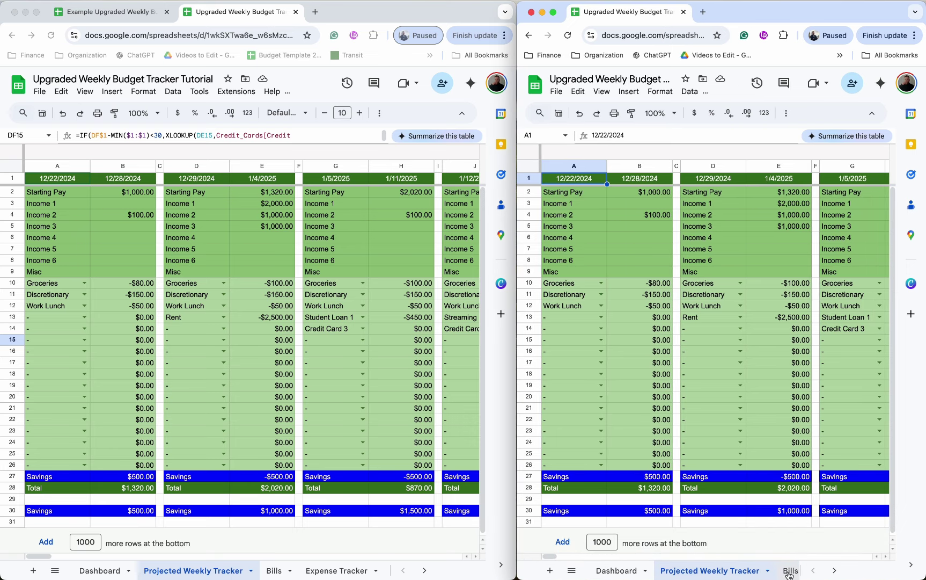
{"action": "left_click", "coordinate": [789, 574]}
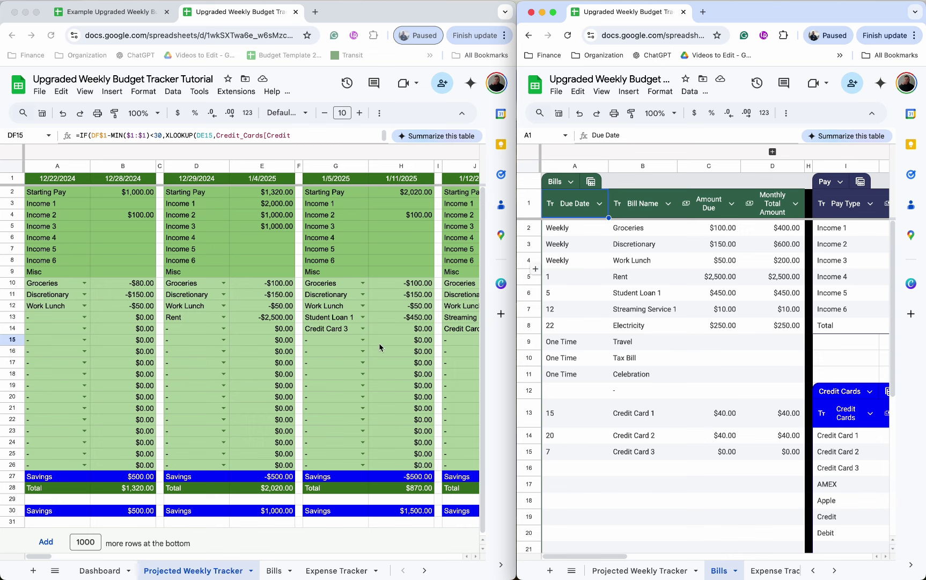
Step: Compare the bill choices offered in G15 with the Bills table, and close the duplicate window to return the tracker to full width
{"action": "left_click", "coordinate": [333, 344]}
{"action": "left_click", "coordinate": [363, 340]}
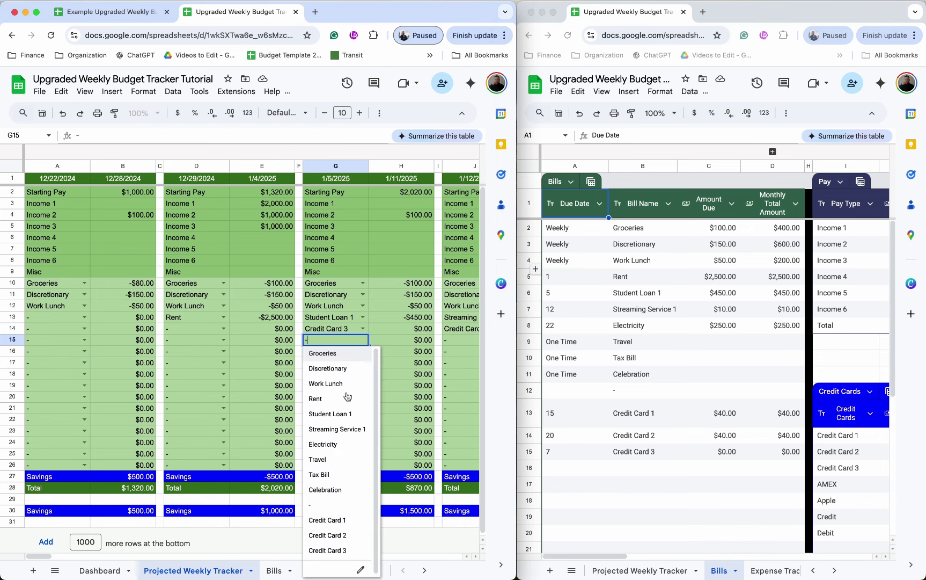
{"action": "left_click", "coordinate": [416, 332]}
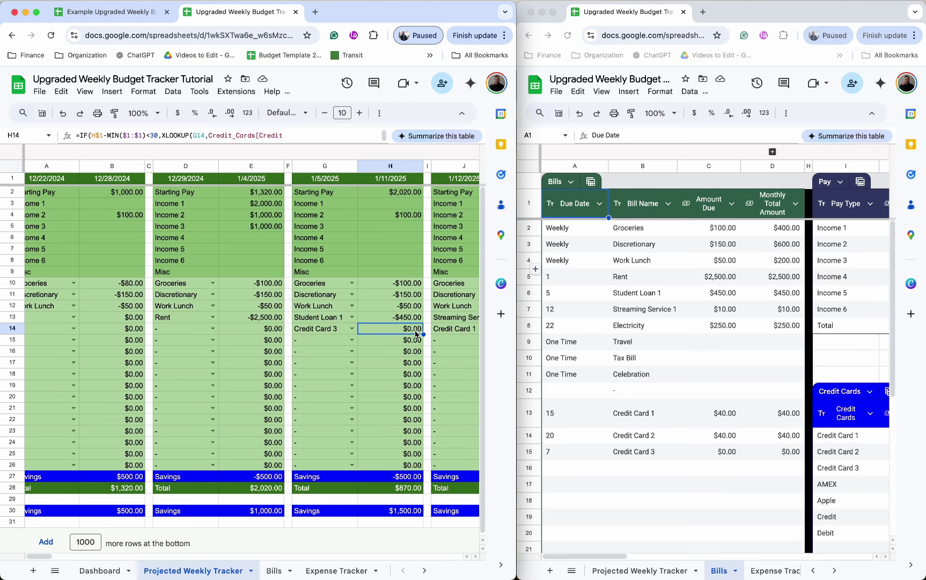
{"action": "left_click", "coordinate": [683, 12]}
{"action": "double_click", "coordinate": [455, 8]}
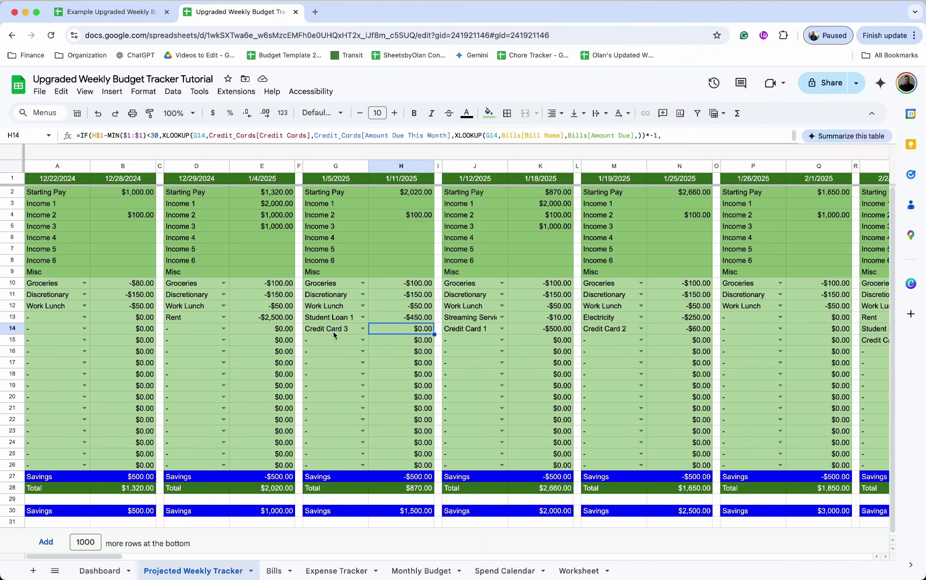
{"action": "left_click", "coordinate": [334, 329]}
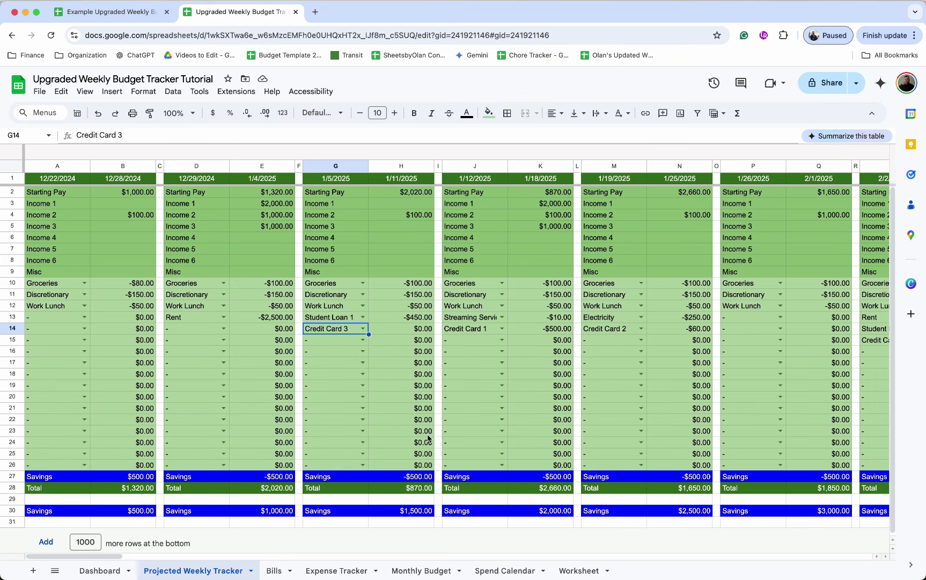
Step: Open the blank Spend Calendar sheet, and in the Example Upgraded Weekly Budget Tracker set the calendar's month date in B2 to 12/1/2024
{"action": "left_click", "coordinate": [505, 571]}
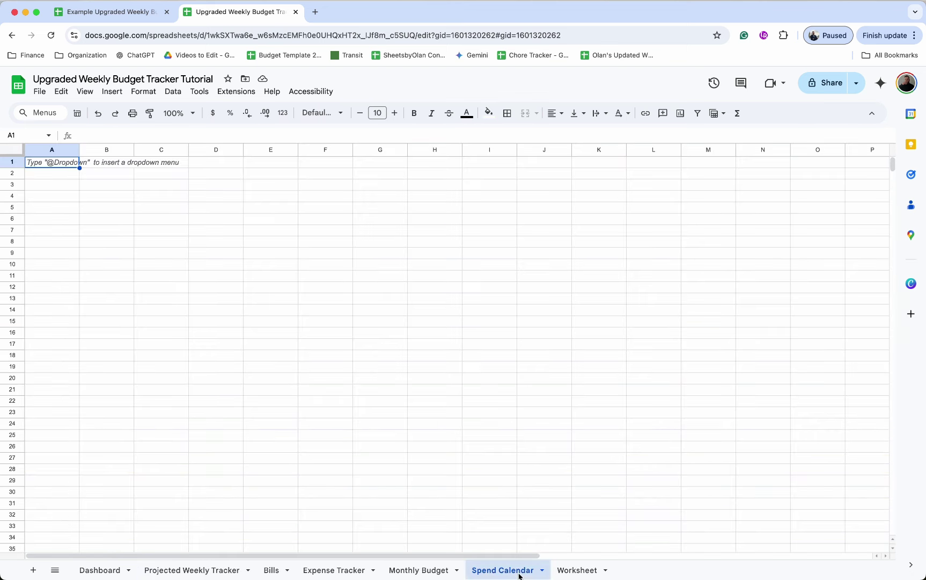
{"action": "left_click", "coordinate": [124, 14]}
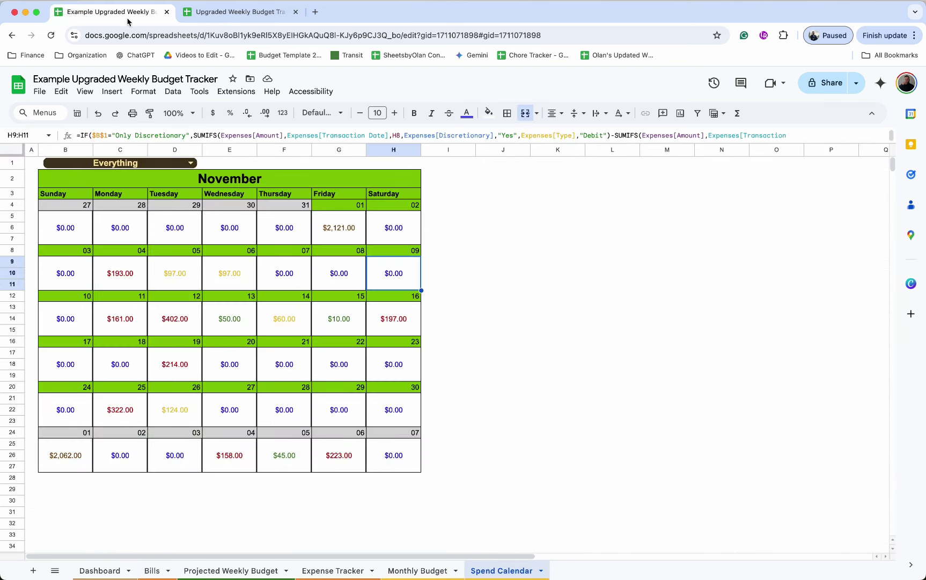
{"action": "left_click", "coordinate": [230, 163]}
{"action": "double_click", "coordinate": [234, 178]}
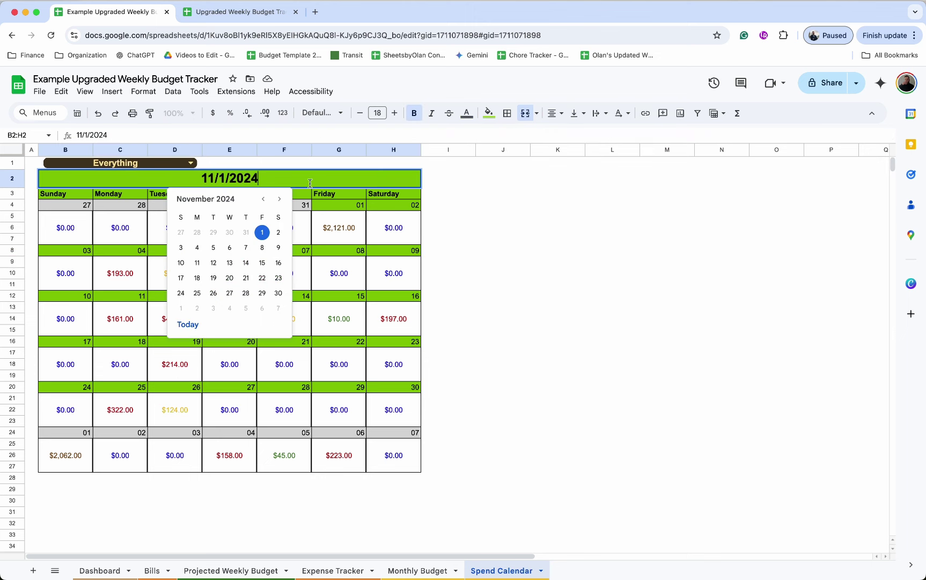
{"action": "left_click", "coordinate": [279, 200]}
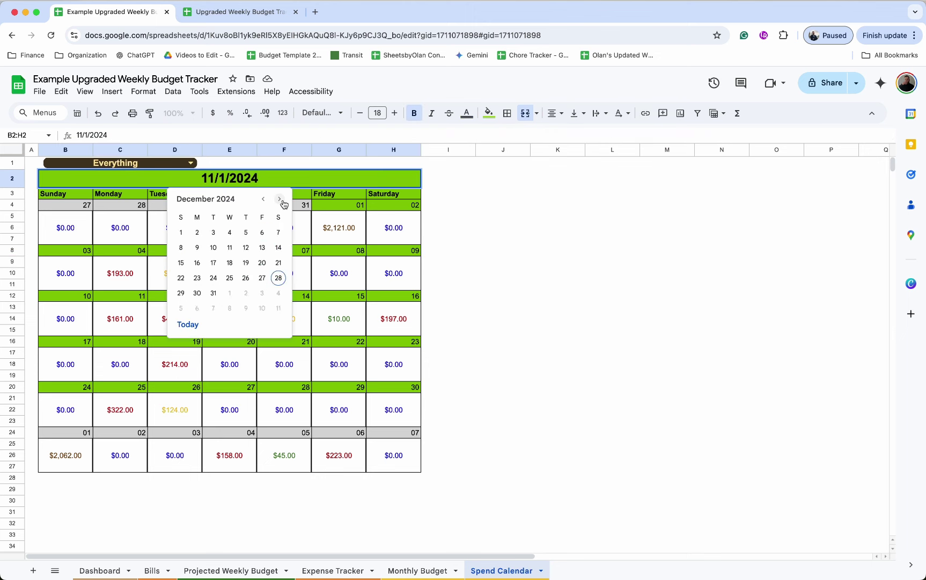
{"action": "left_click", "coordinate": [180, 232]}
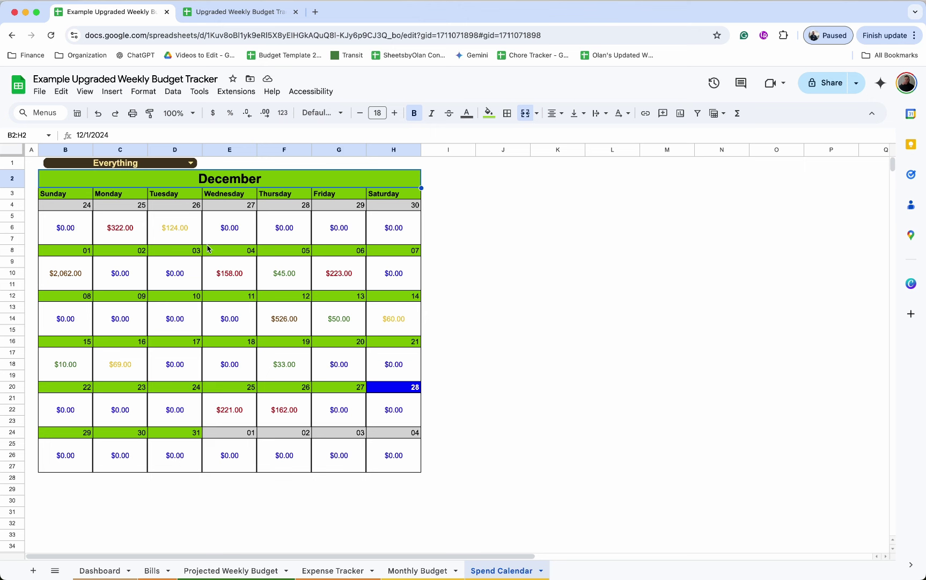
Step: Set the example calendar's spending filter in B1 to Only Discretionary
{"action": "left_click", "coordinate": [160, 166]}
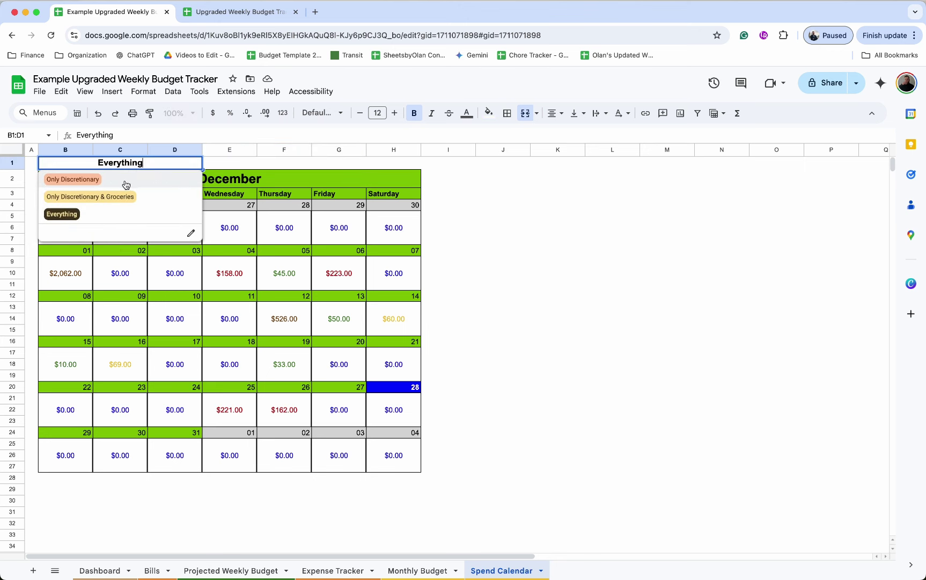
{"action": "left_click", "coordinate": [73, 179]}
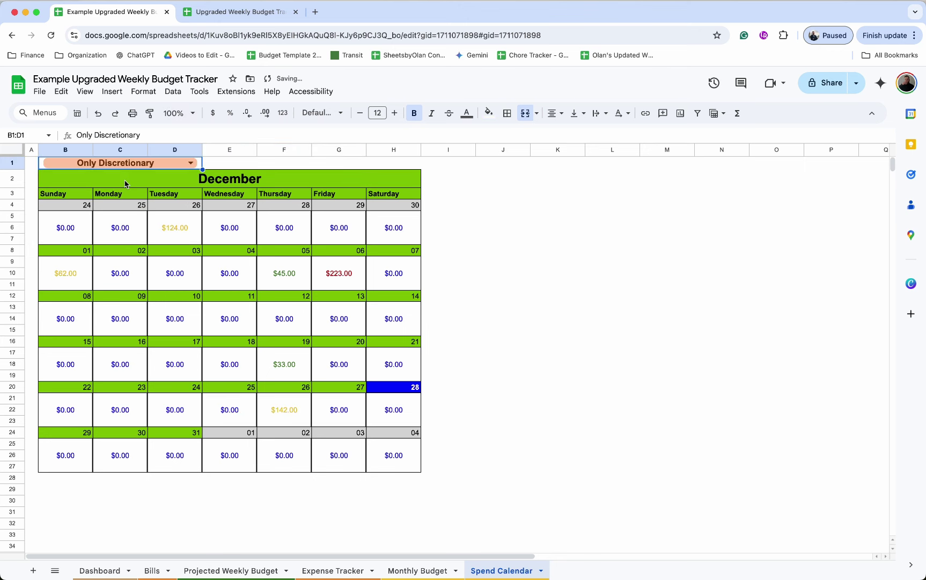
{"action": "left_click", "coordinate": [175, 165]}
{"action": "key", "text": "Escape"}
Step: Return to the tutorial spreadsheet's Spend Calendar sheet and add an outer border around B2:H27
{"action": "key", "text": "ctrl+Tab"}
{"action": "left_click_drag", "start_coordinate": [101, 173], "coordinate": [451, 457]}
{"action": "left_click", "coordinate": [507, 114]}
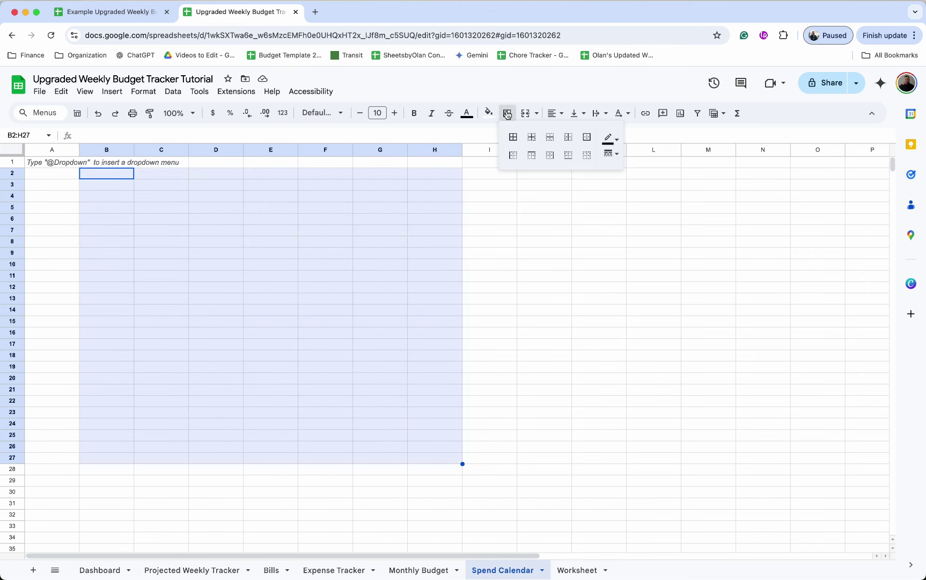
{"action": "left_click", "coordinate": [589, 136]}
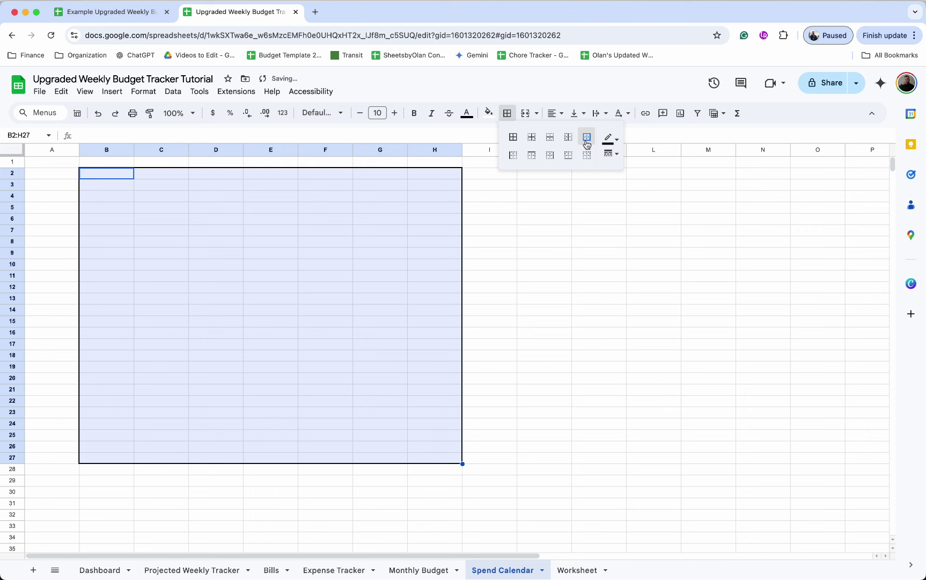
Step: Merge B2:H2 into one header cell across the calendar and make row 2 about twice as tall
{"action": "left_click", "coordinate": [107, 177]}
{"action": "left_click_drag", "start_coordinate": [107, 177], "coordinate": [461, 177]}
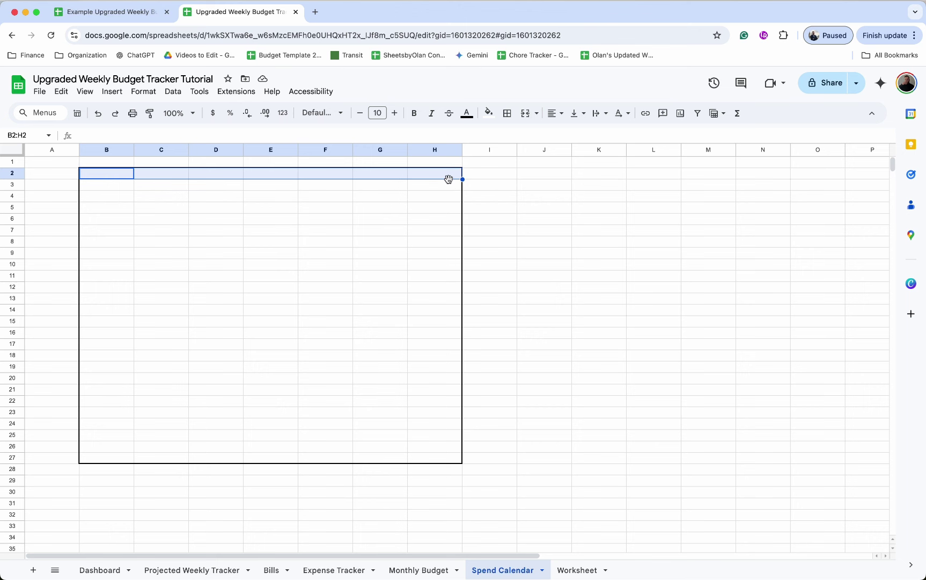
{"action": "left_click", "coordinate": [525, 112]}
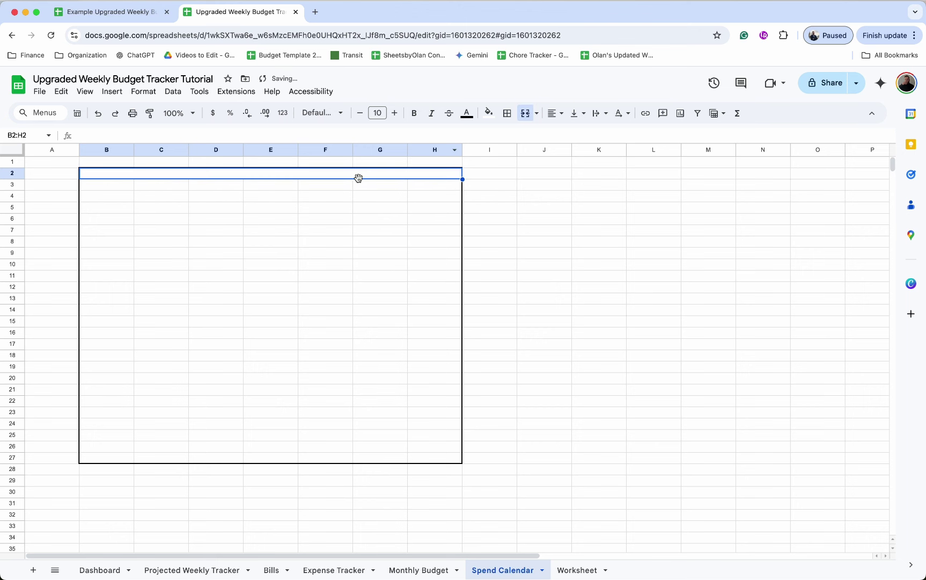
{"action": "left_click_drag", "start_coordinate": [12, 179], "coordinate": [12, 188]}
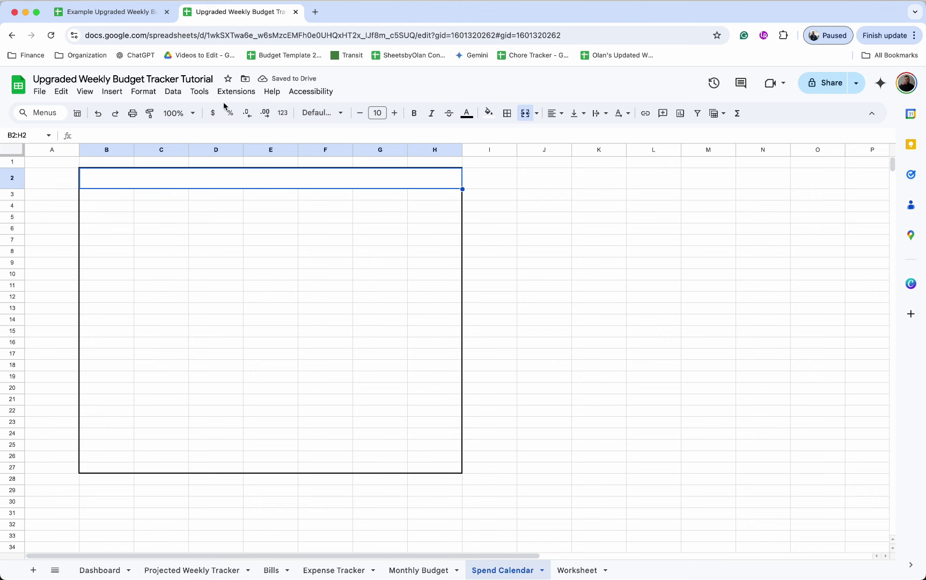
Step: Add a valid-date validation rule that rejects invalid input to the merged header B2:H2, and choose 12/1/2024 as its date
{"action": "left_click", "coordinate": [173, 91]}
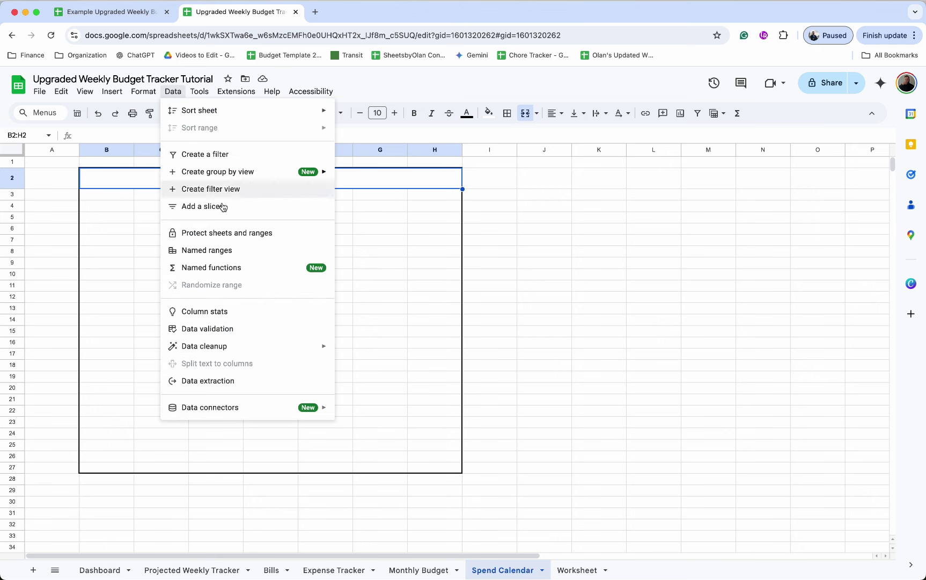
{"action": "left_click", "coordinate": [228, 329]}
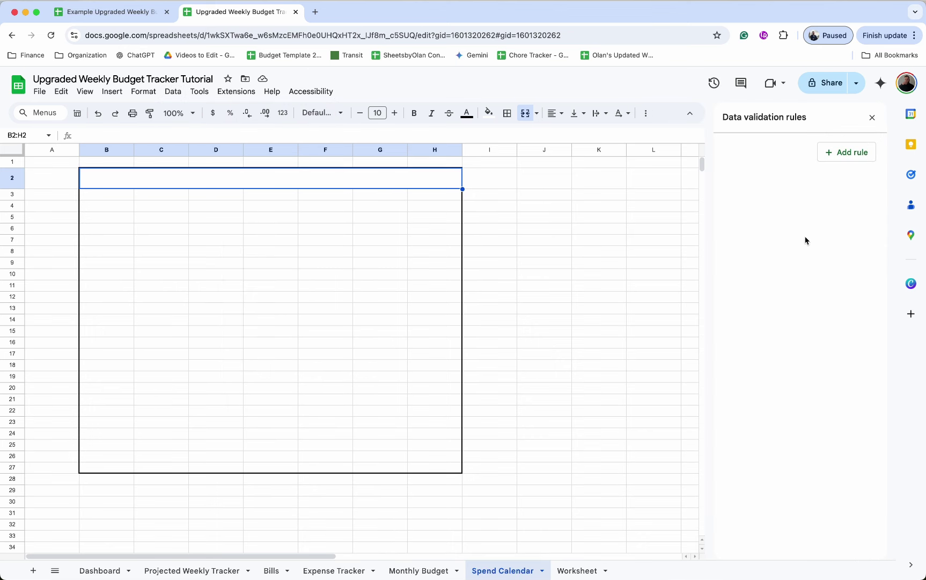
{"action": "left_click", "coordinate": [853, 155]}
{"action": "left_click", "coordinate": [831, 210]}
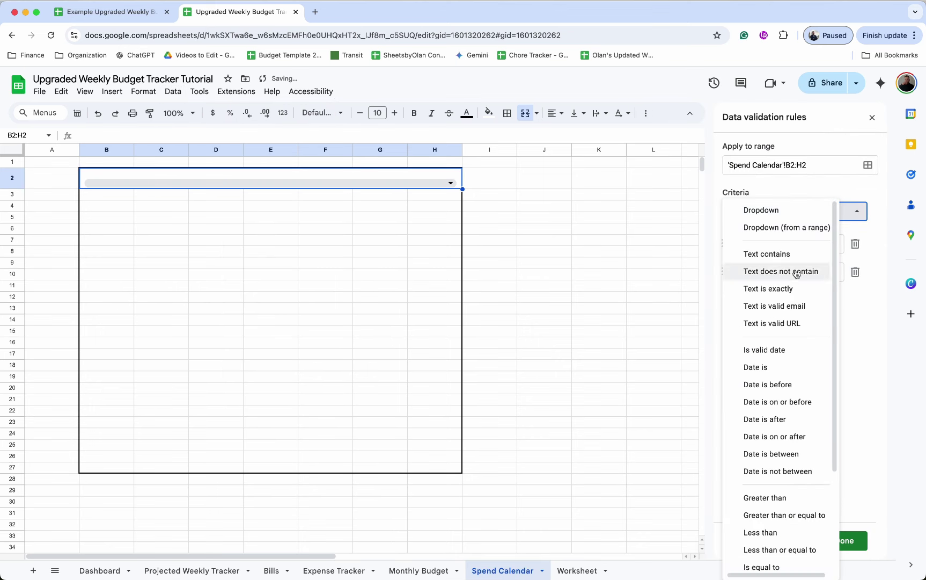
{"action": "left_click", "coordinate": [771, 350]}
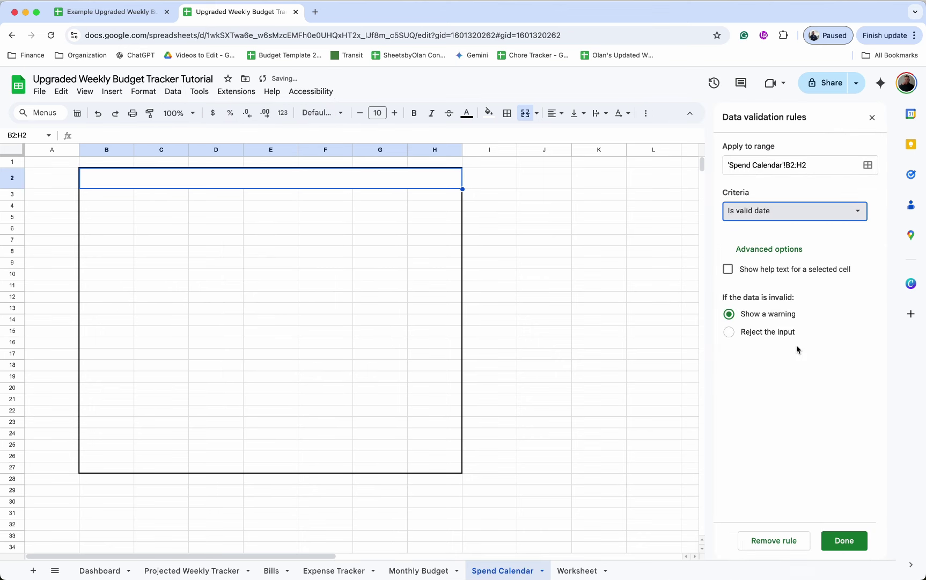
{"action": "left_click", "coordinate": [766, 333]}
{"action": "left_click", "coordinate": [854, 545]}
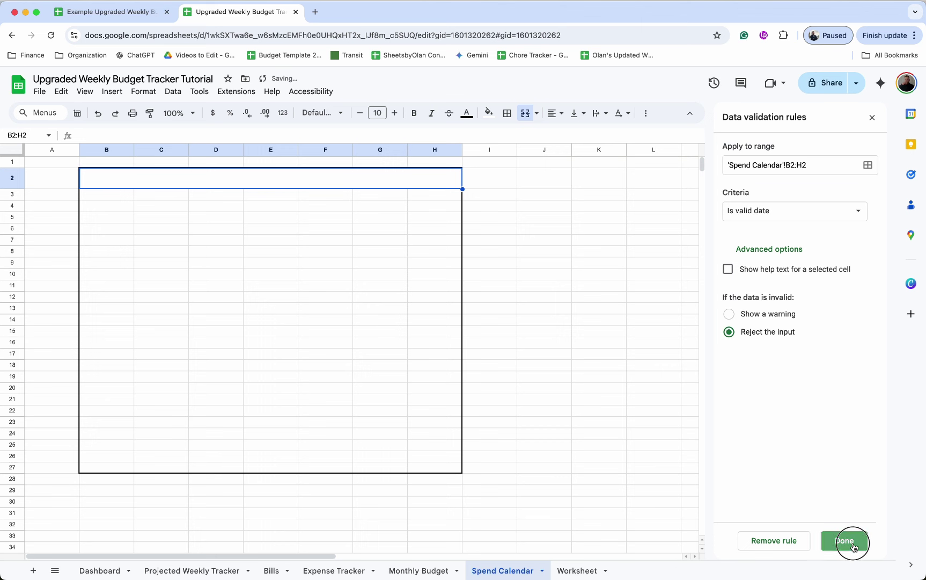
{"action": "double_click", "coordinate": [278, 184]}
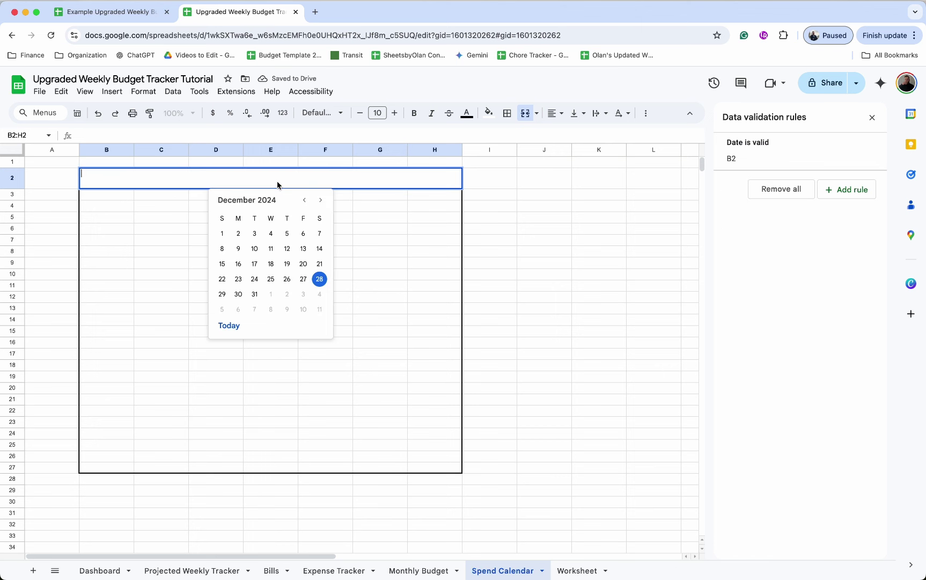
{"action": "left_click", "coordinate": [222, 234]}
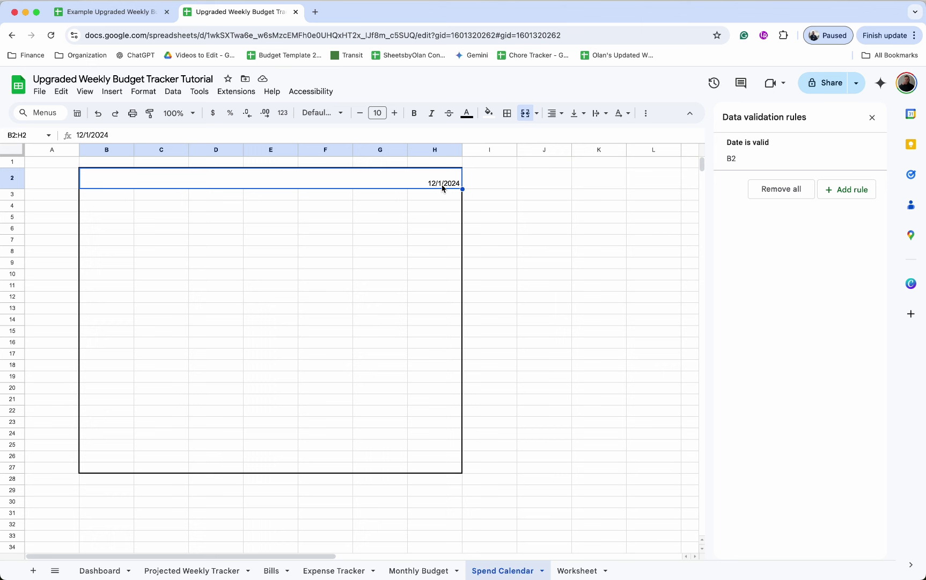
Step: Apply a custom date format to the header date in B2 that shows only the month's full name
{"action": "left_click", "coordinate": [284, 115]}
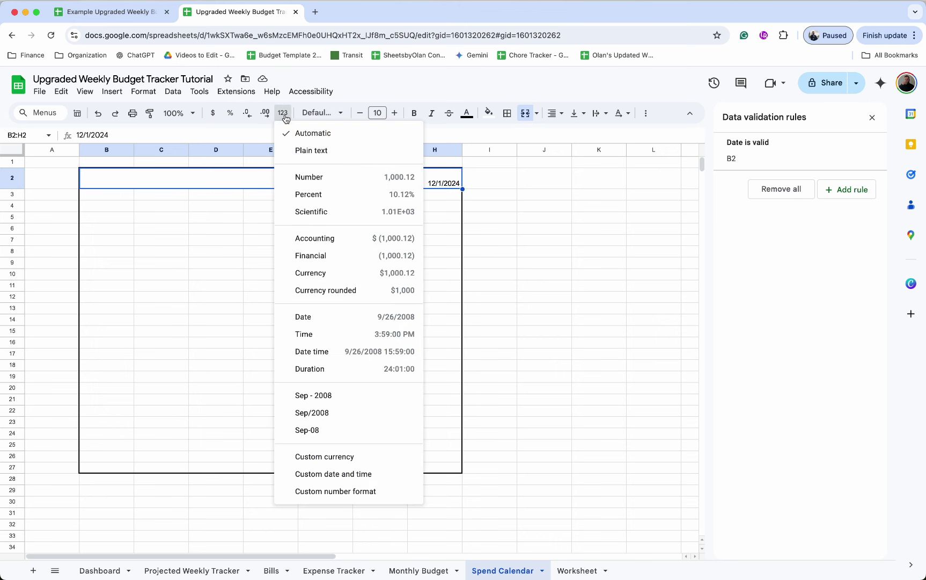
{"action": "left_click", "coordinate": [333, 475]}
{"action": "left_click", "coordinate": [441, 222]}
{"action": "left_click", "coordinate": [433, 301]}
{"action": "left_click", "coordinate": [445, 221]}
{"action": "left_click", "coordinate": [445, 253]}
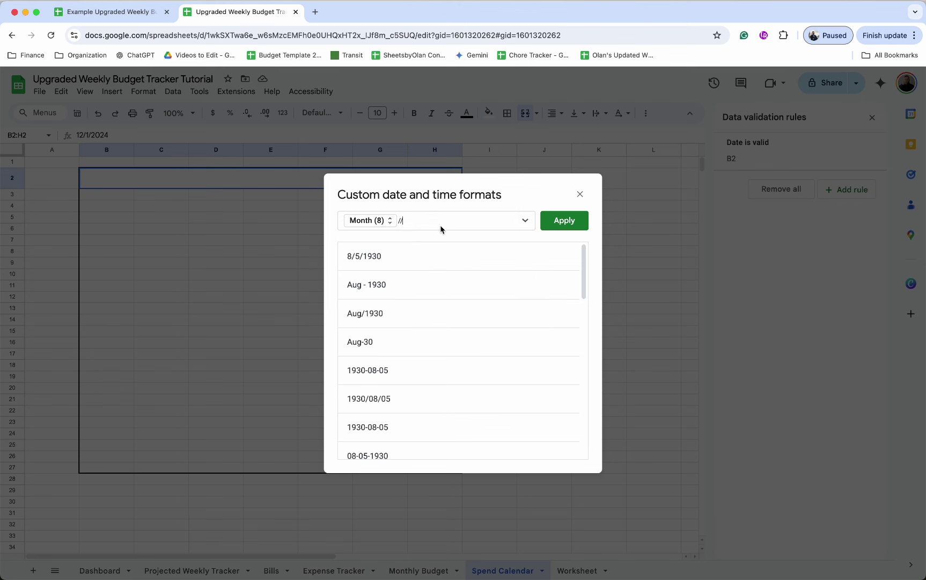
{"action": "key", "text": "BackSpace"}
{"action": "key", "text": "BackSpace"}
{"action": "left_click", "coordinate": [380, 221]}
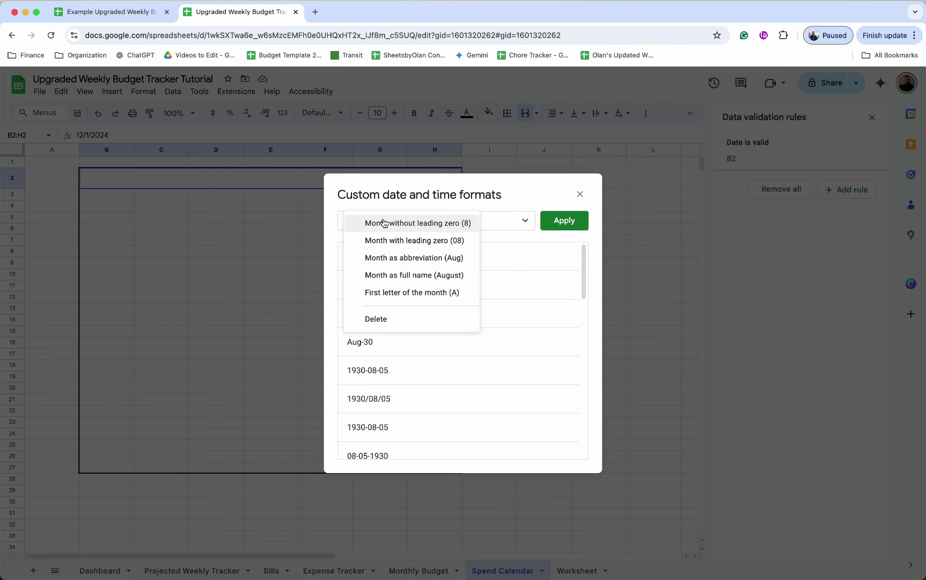
{"action": "left_click", "coordinate": [438, 276]}
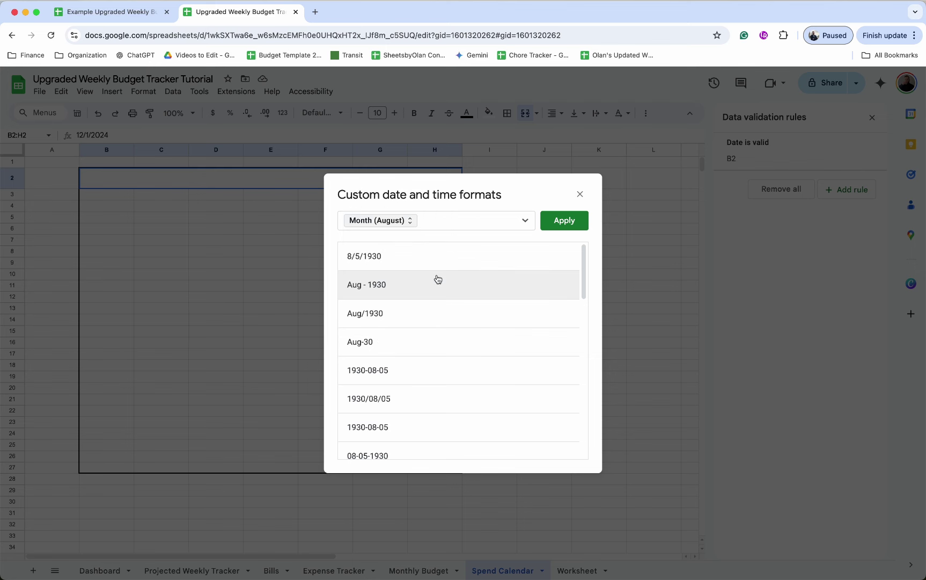
{"action": "left_click", "coordinate": [562, 220]}
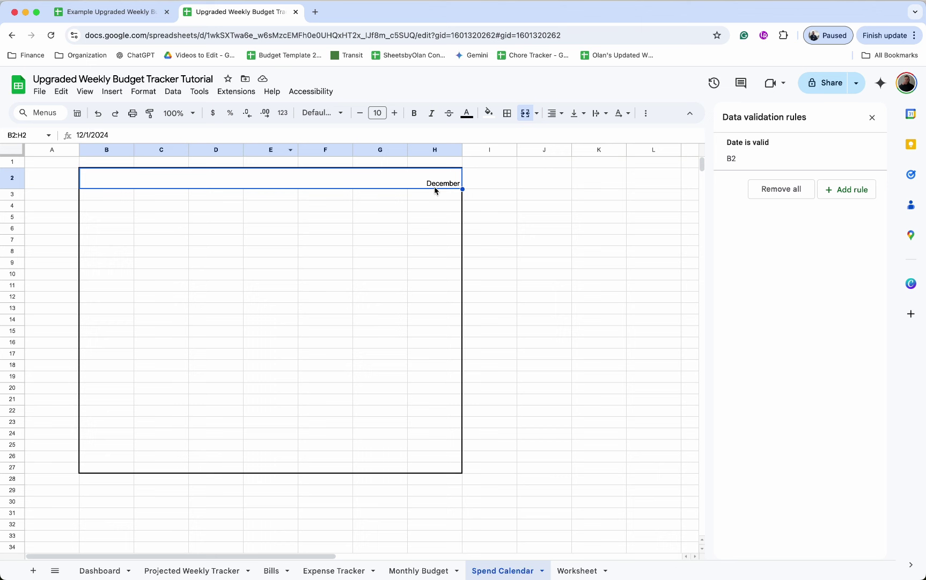
Step: Center the month header horizontally and set its font size to 23
{"action": "left_click", "coordinate": [556, 113]}
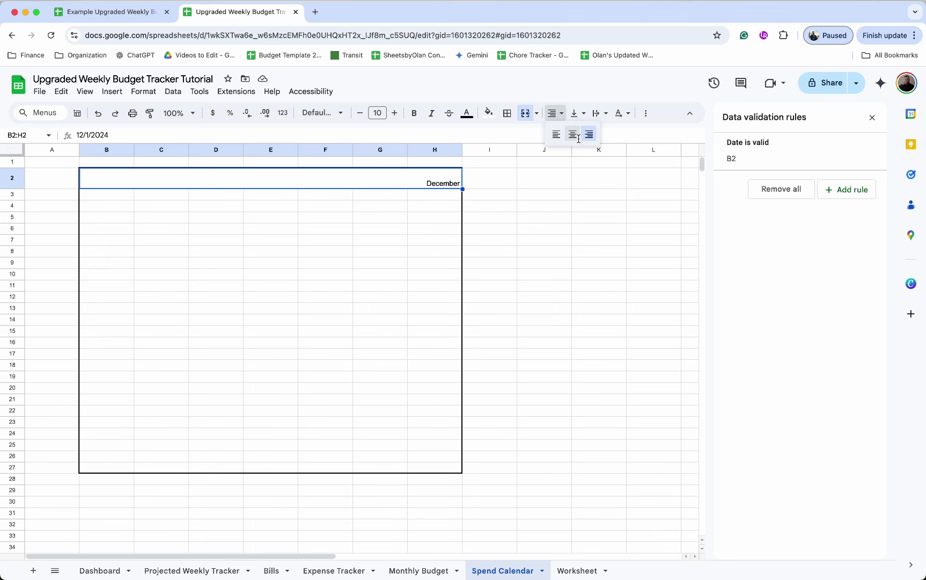
{"action": "left_click", "coordinate": [571, 133]}
{"action": "left_click", "coordinate": [395, 114]}
{"action": "left_click", "coordinate": [395, 114]}
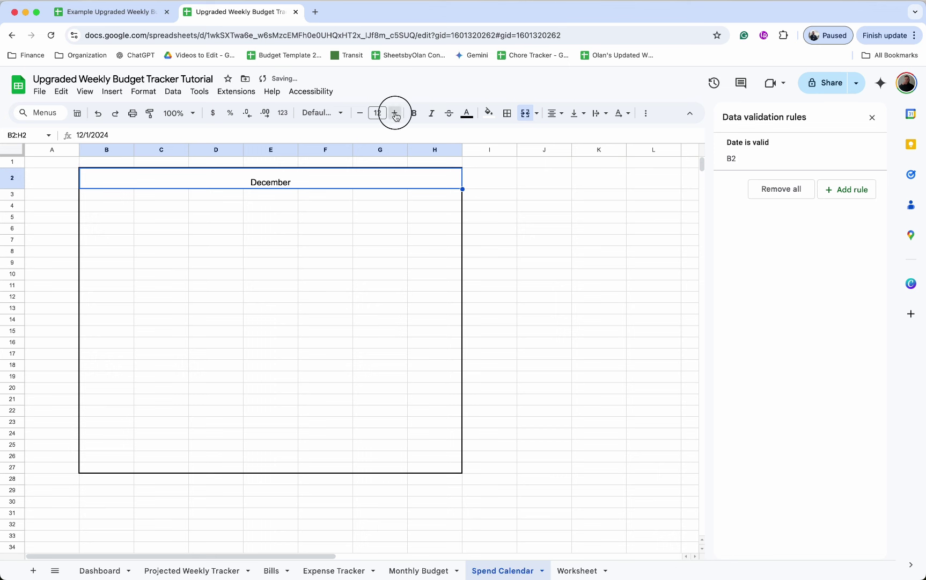
{"action": "left_click", "coordinate": [395, 113]}
{"action": "left_click", "coordinate": [395, 113]}
{"action": "left_click", "coordinate": [395, 114]}
{"action": "left_click", "coordinate": [395, 113]}
{"action": "left_click", "coordinate": [395, 113]}
{"action": "left_click", "coordinate": [395, 113]}
{"action": "left_click", "coordinate": [395, 114]}
{"action": "left_click", "coordinate": [395, 113]}
{"action": "left_click", "coordinate": [395, 113]}
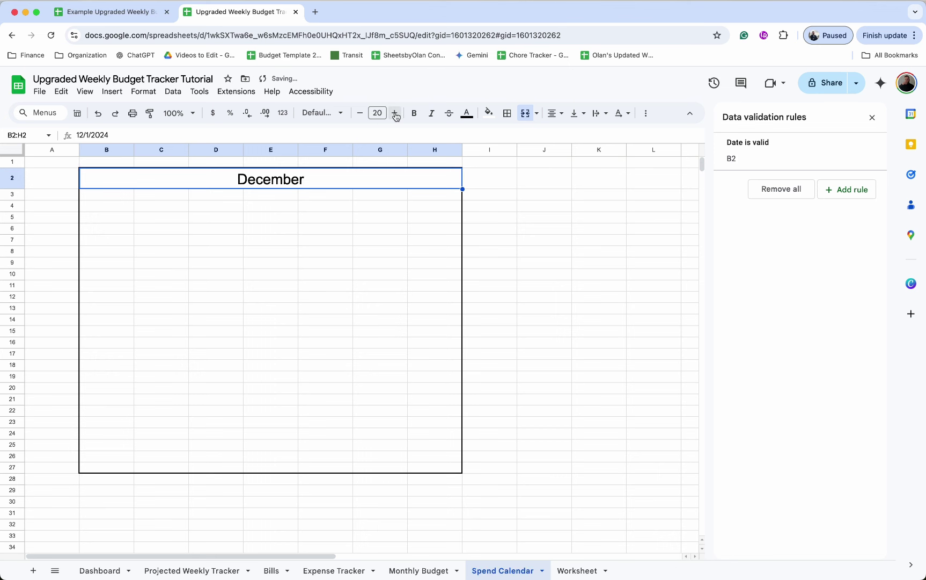
{"action": "left_click", "coordinate": [395, 113]}
{"action": "left_click", "coordinate": [395, 114]}
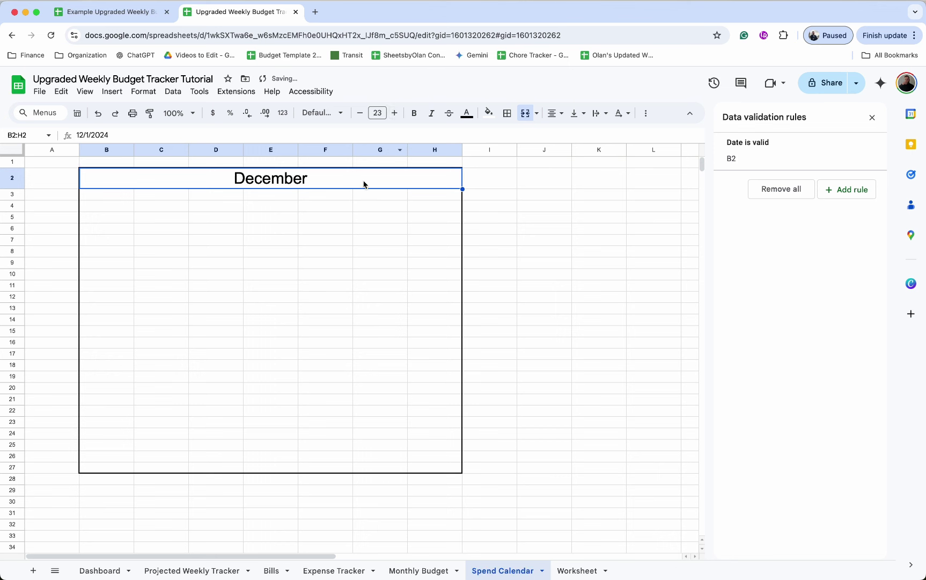
Step: Fill the month header B2:H2 and the row below it, B3:H3, with the same medium green
{"action": "left_click", "coordinate": [489, 114]}
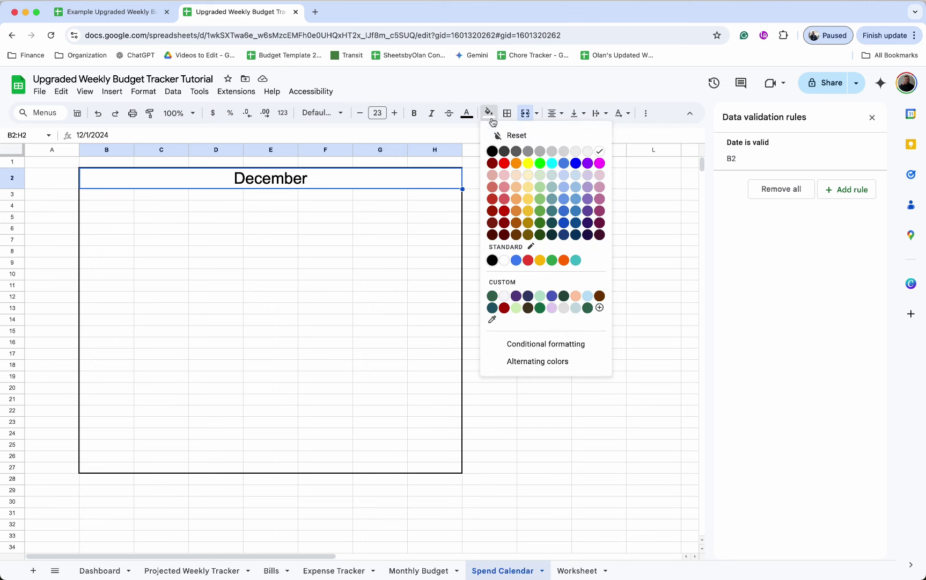
{"action": "left_click", "coordinate": [540, 210]}
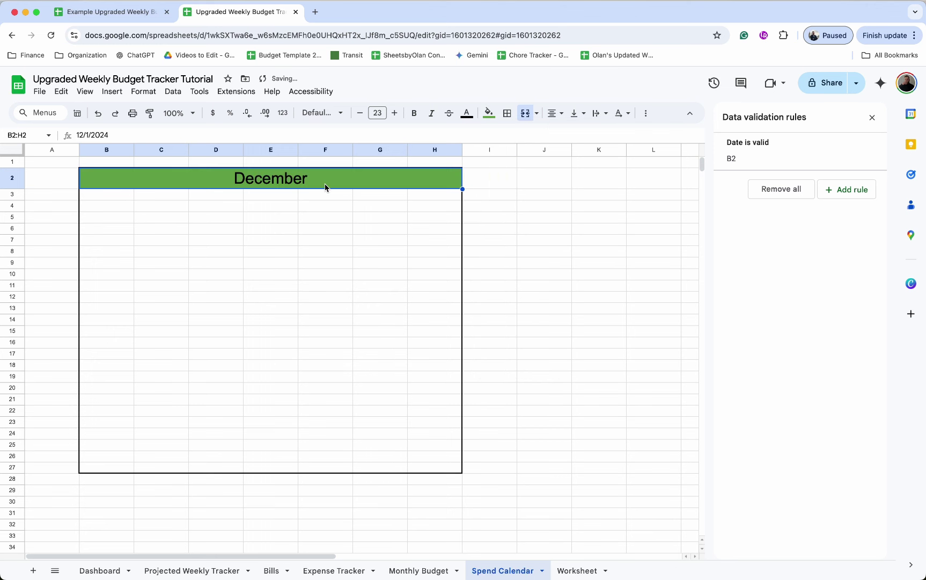
{"action": "left_click_drag", "start_coordinate": [119, 196], "coordinate": [439, 201]}
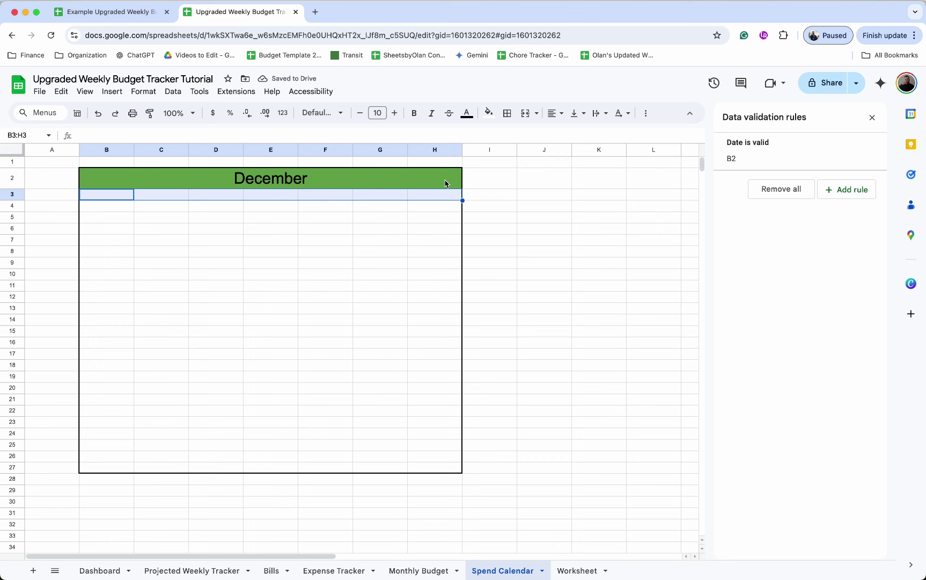
{"action": "left_click", "coordinate": [489, 113]}
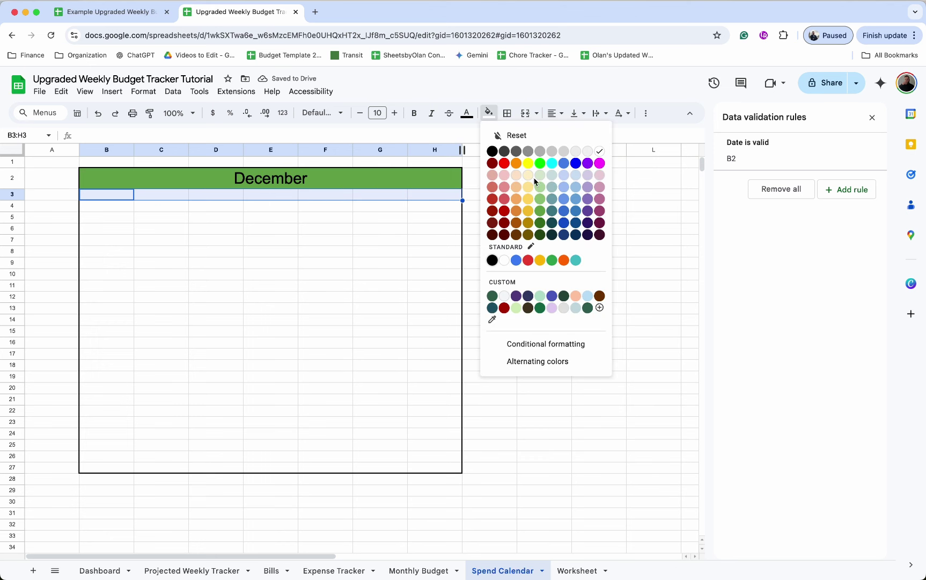
{"action": "left_click", "coordinate": [535, 210]}
Step: Add an outer border around the month header B2:H2
{"action": "left_click", "coordinate": [116, 185]}
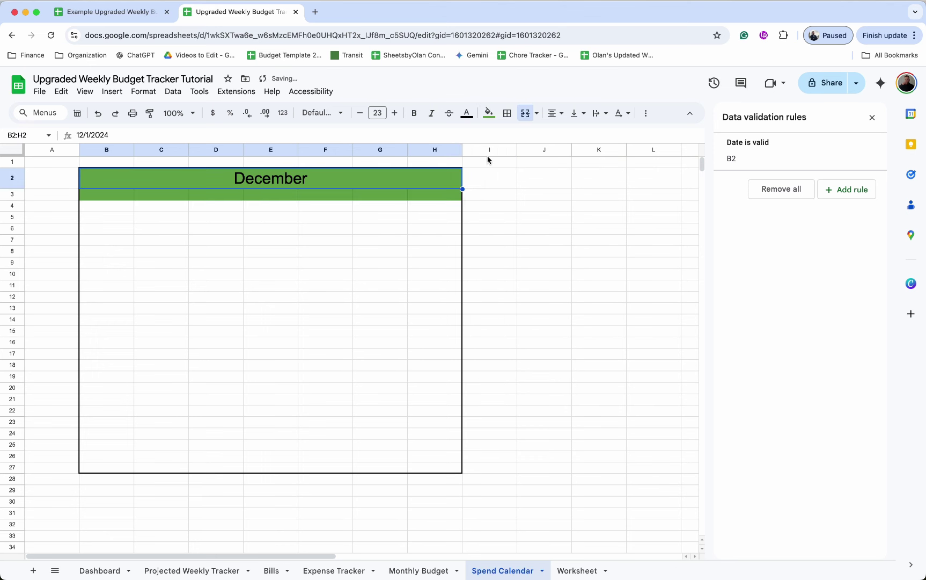
{"action": "left_click", "coordinate": [506, 114]}
{"action": "left_click", "coordinate": [587, 137]}
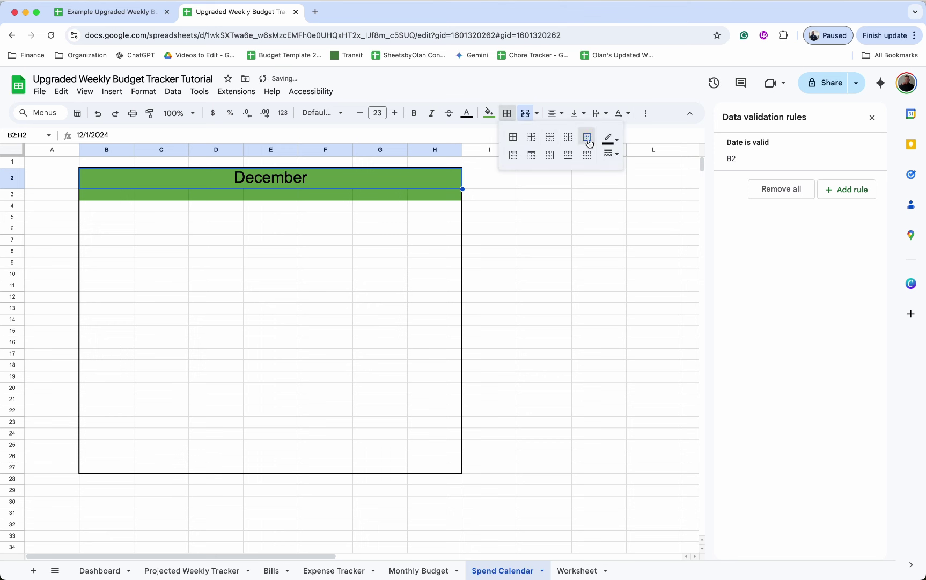
Step: Enter the weekday names Sunday through Saturday across B3:H3
{"action": "left_click", "coordinate": [121, 194]}
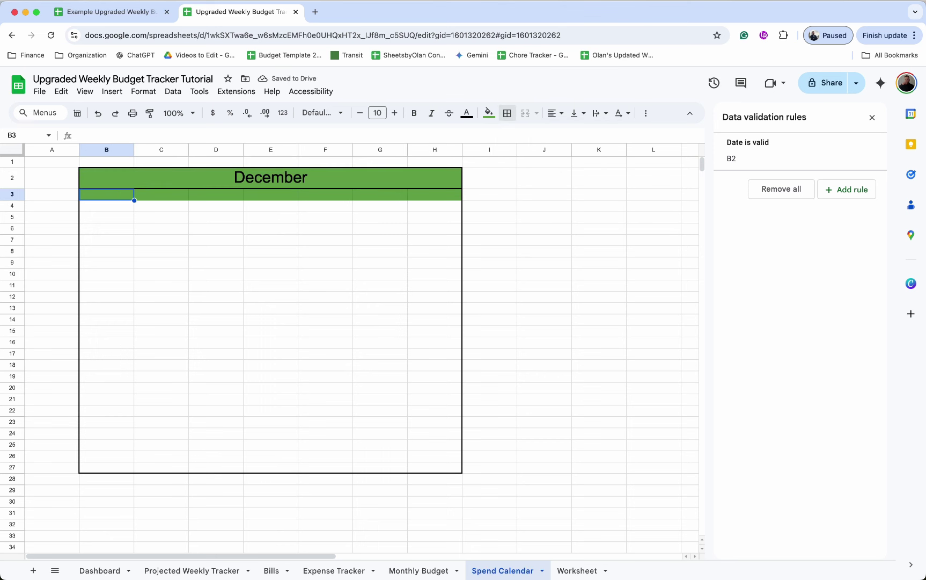
{"action": "type", "text": "Sunday"}
{"action": "key", "text": "Tab"}
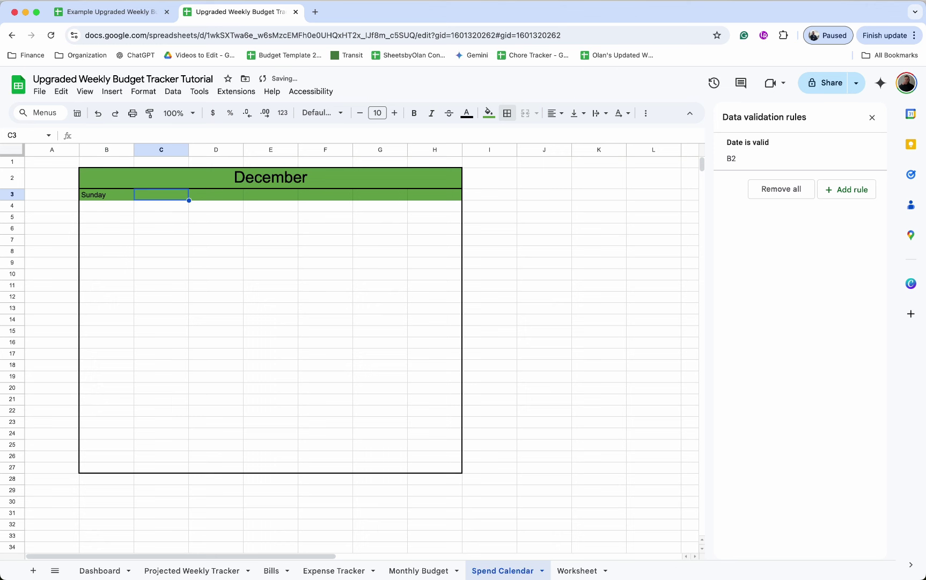
{"action": "type", "text": "Monday"}
{"action": "key", "text": "Tab"}
{"action": "type", "text": "Tues"}
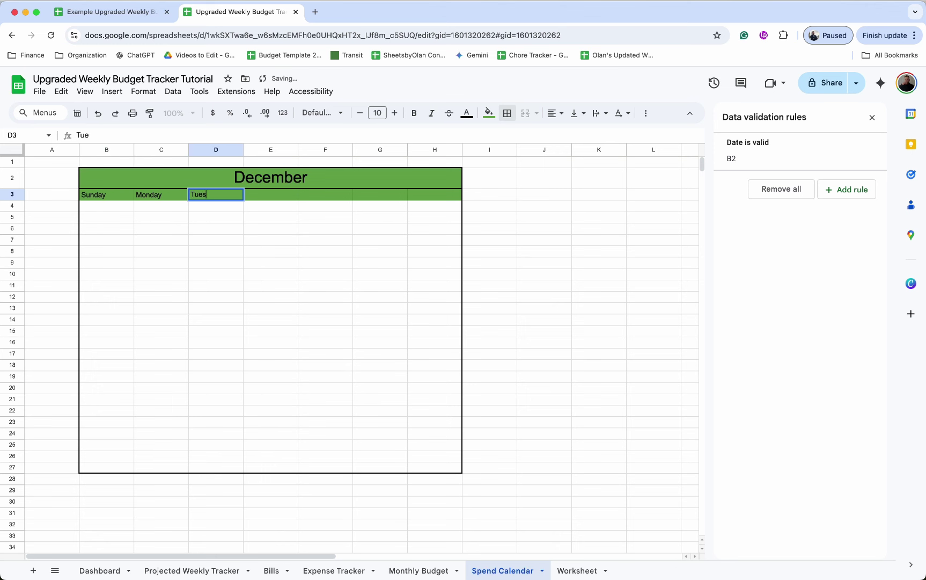
{"action": "type", "text": "day"}
{"action": "key", "text": "Tab"}
{"action": "type", "text": "Wes"}
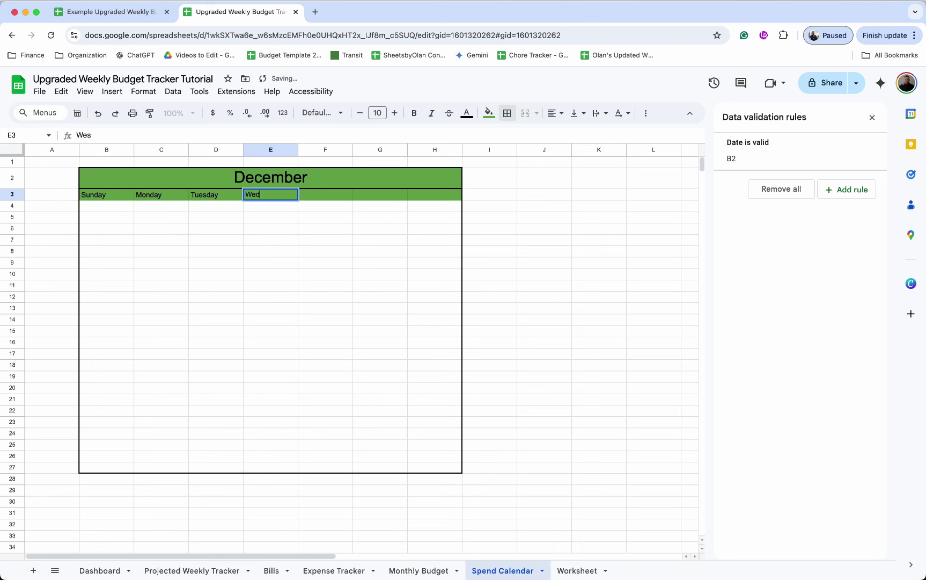
{"action": "type", "text": "nesday"}
{"action": "key", "text": "Tab"}
{"action": "type", "text": "Thurs"}
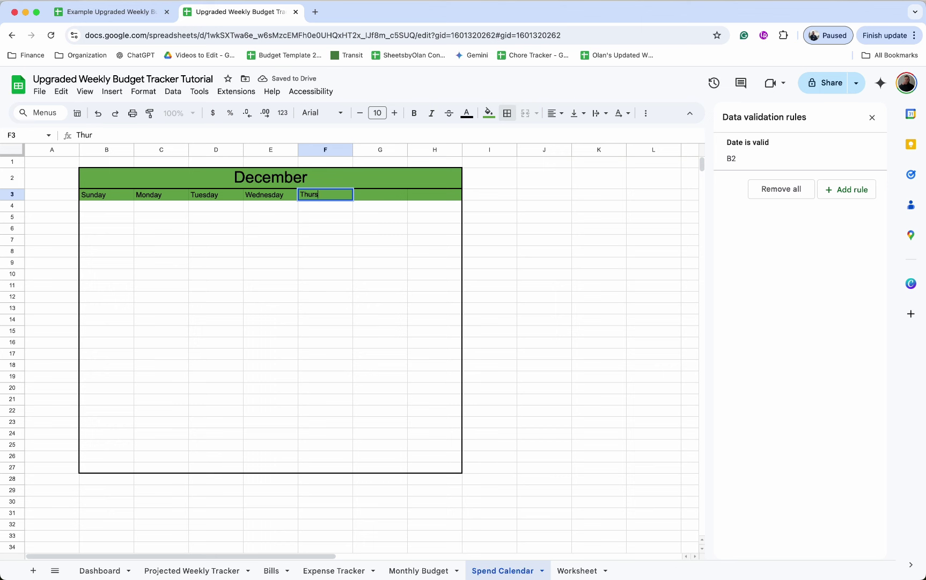
{"action": "type", "text": "day"}
{"action": "key", "text": "Tab"}
{"action": "type", "text": "Friday"}
{"action": "key", "text": "Tab"}
{"action": "type", "text": "Saturda"}
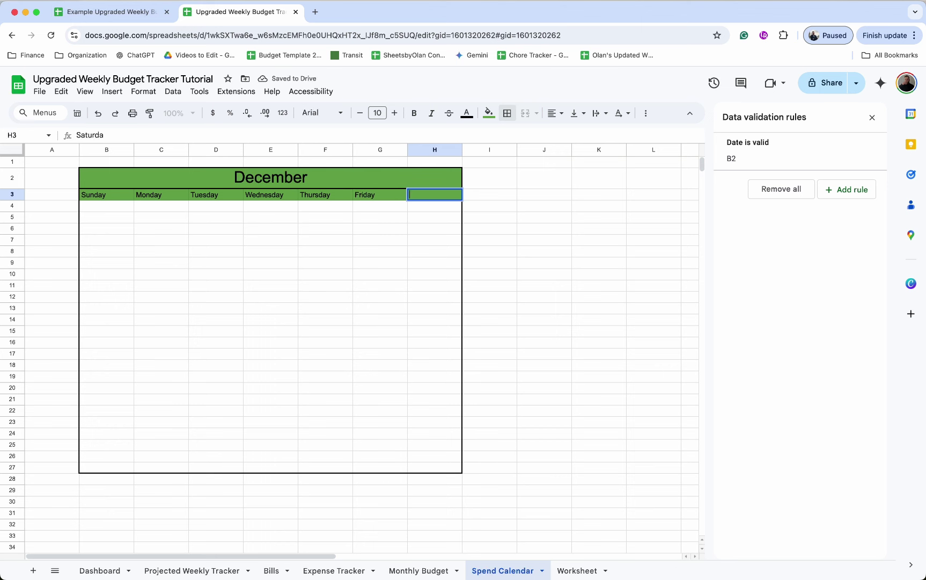
{"action": "type", "text": "Saturday"}
{"action": "key", "text": "Return"}
Step: Apply borders to all sides of the weekday cells B3:H3
{"action": "left_click_drag", "start_coordinate": [295, 185], "coordinate": [301, 192]}
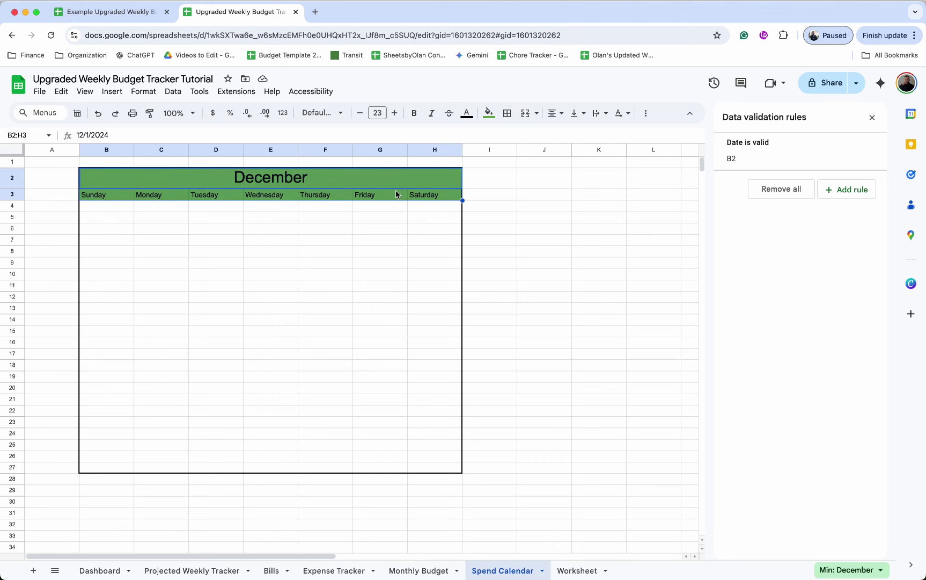
{"action": "left_click", "coordinate": [397, 192]}
{"action": "left_click_drag", "start_coordinate": [441, 191], "coordinate": [95, 196]}
{"action": "left_click", "coordinate": [504, 114]}
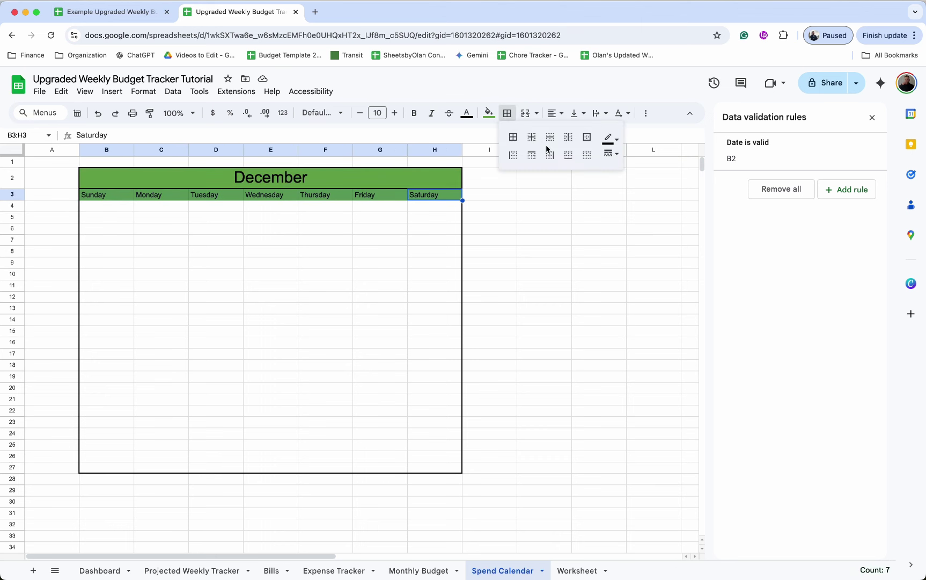
{"action": "left_click", "coordinate": [513, 137]}
Step: Fill the first date row, B4:H4, with light gray
{"action": "left_click_drag", "start_coordinate": [106, 207], "coordinate": [427, 209]}
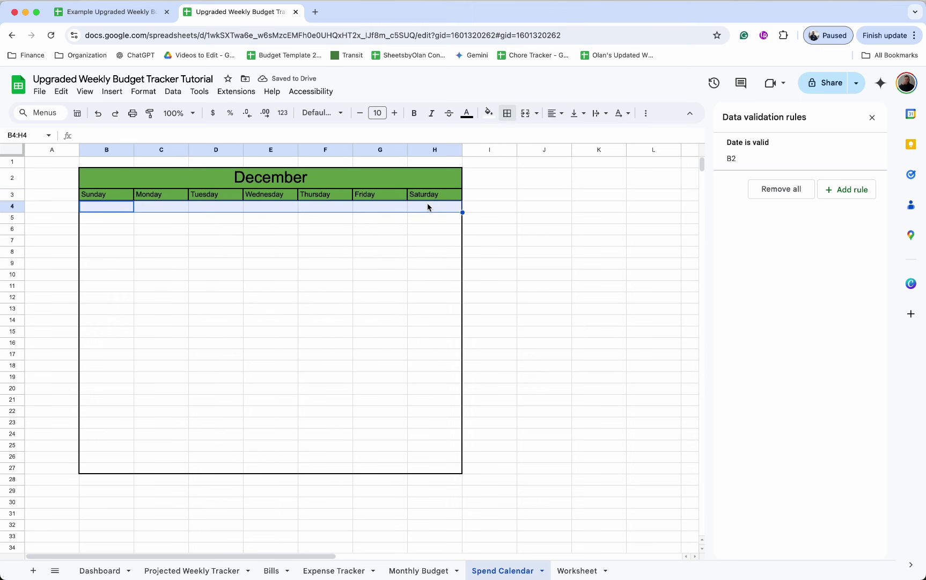
{"action": "left_click", "coordinate": [488, 113]}
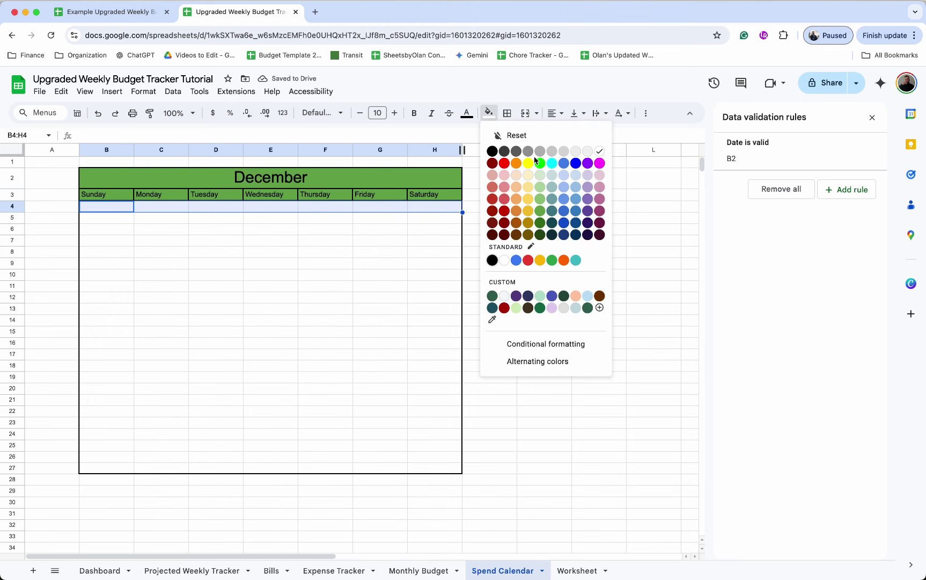
{"action": "left_click", "coordinate": [563, 151]}
Step: Enter the formula =EOMONTH(B2,-1)-WEEKDAY(B2,3) in B4 to calculate the calendar's first Sunday date
{"action": "left_click", "coordinate": [127, 211]}
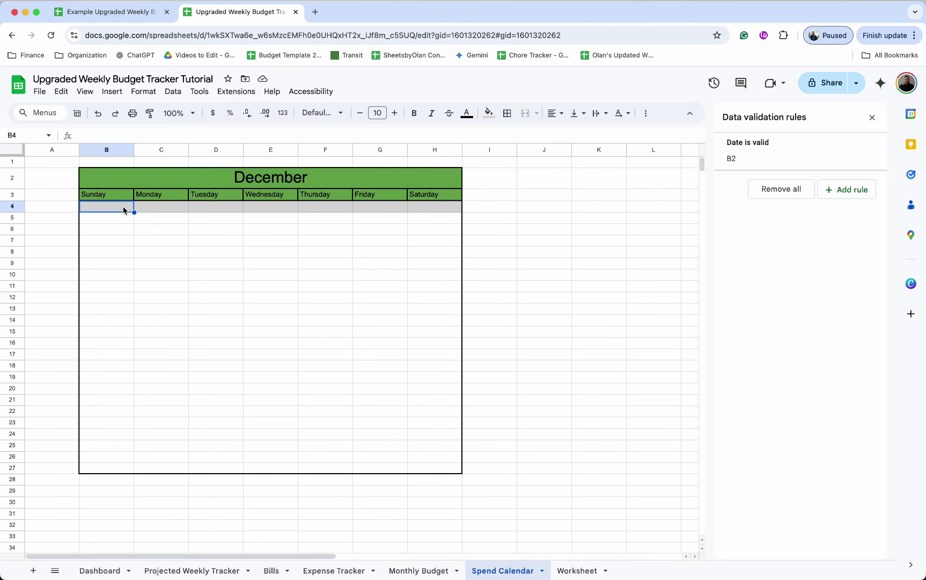
{"action": "type", "text": "=EOMONTH("}
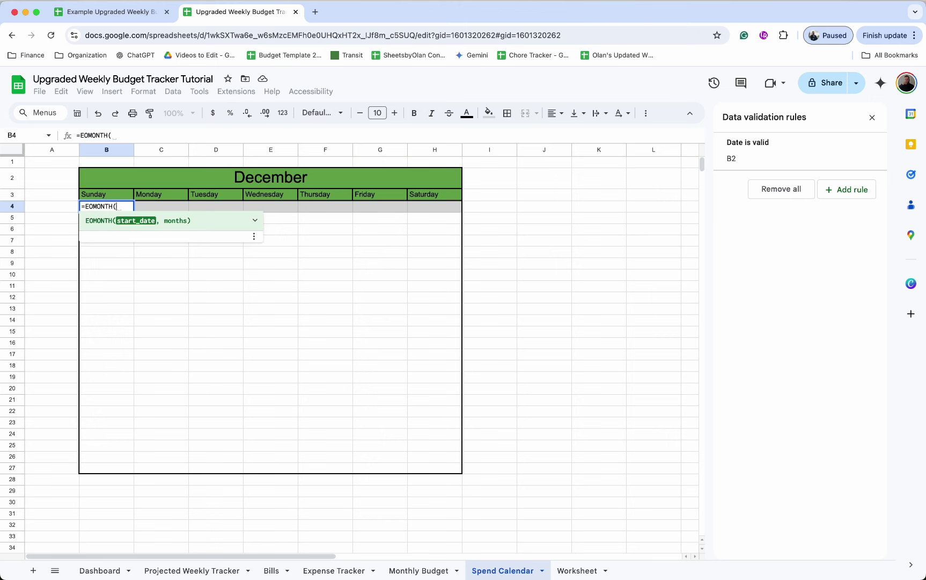
{"action": "left_click", "coordinate": [262, 182]}
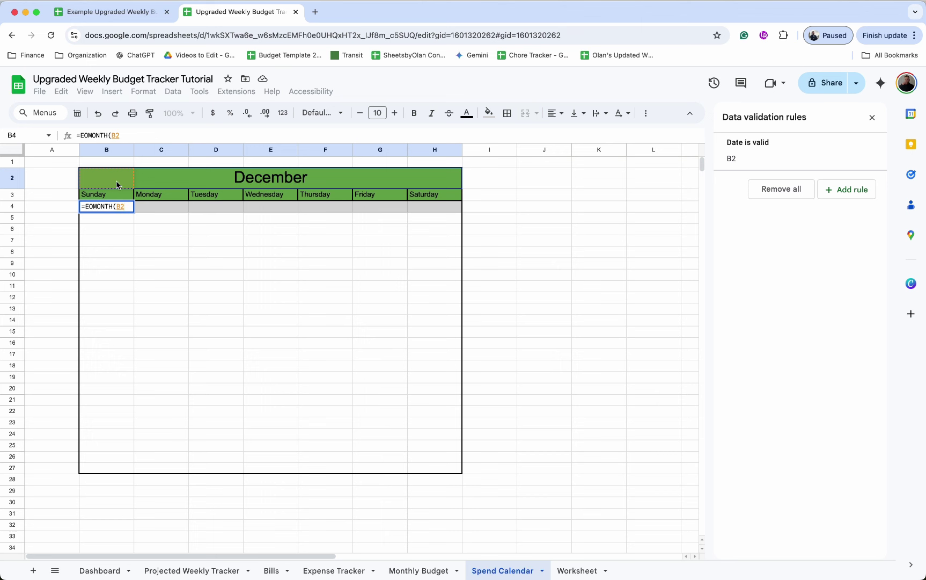
{"action": "left_click", "coordinate": [129, 138]}
{"action": "type", "text": ",-1)"}
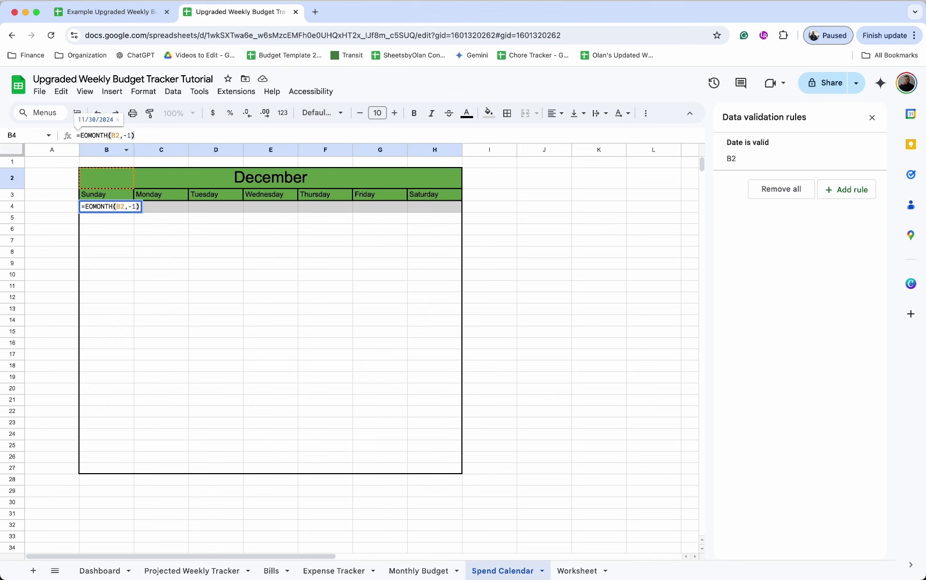
{"action": "type", "text": "-W"}
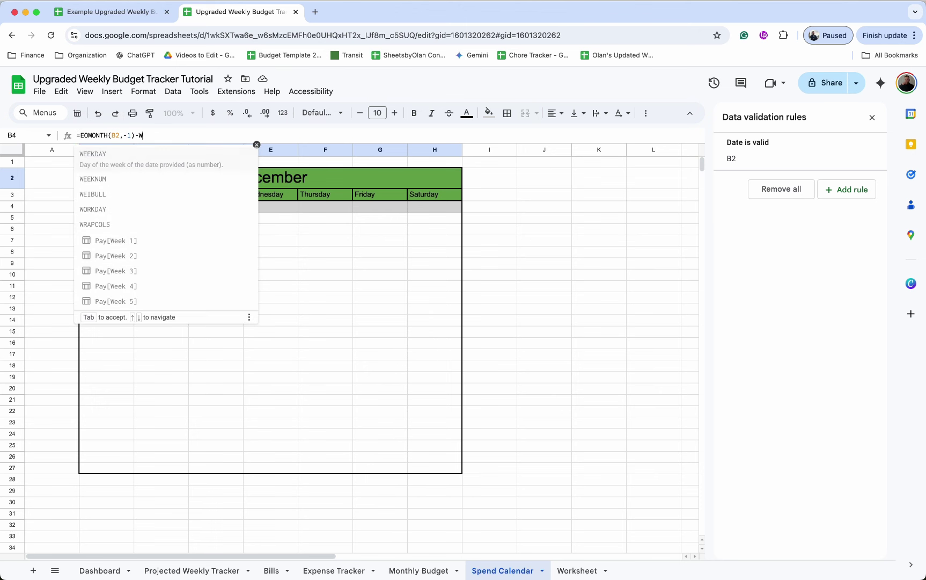
{"action": "type", "text": "EEKDAY("}
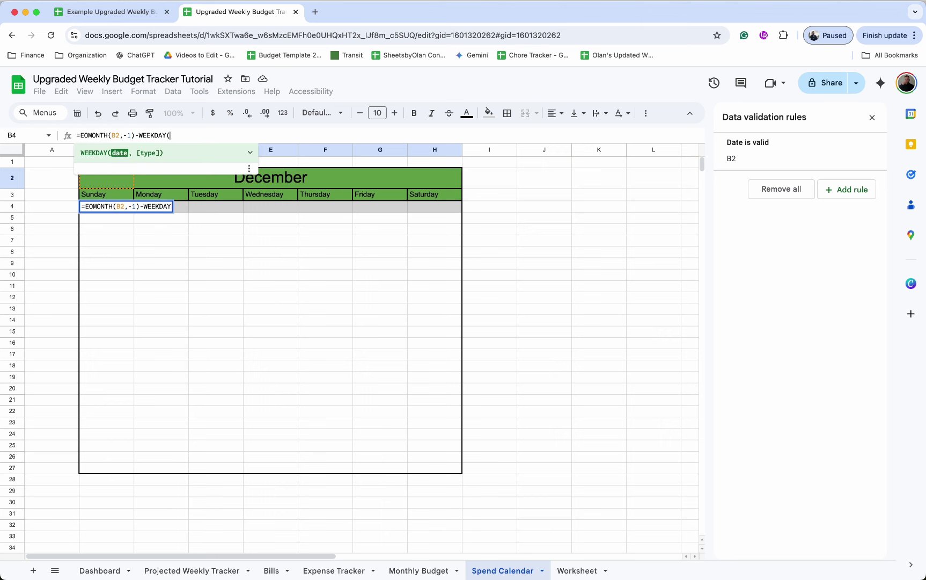
{"action": "type", "text": "B2"}
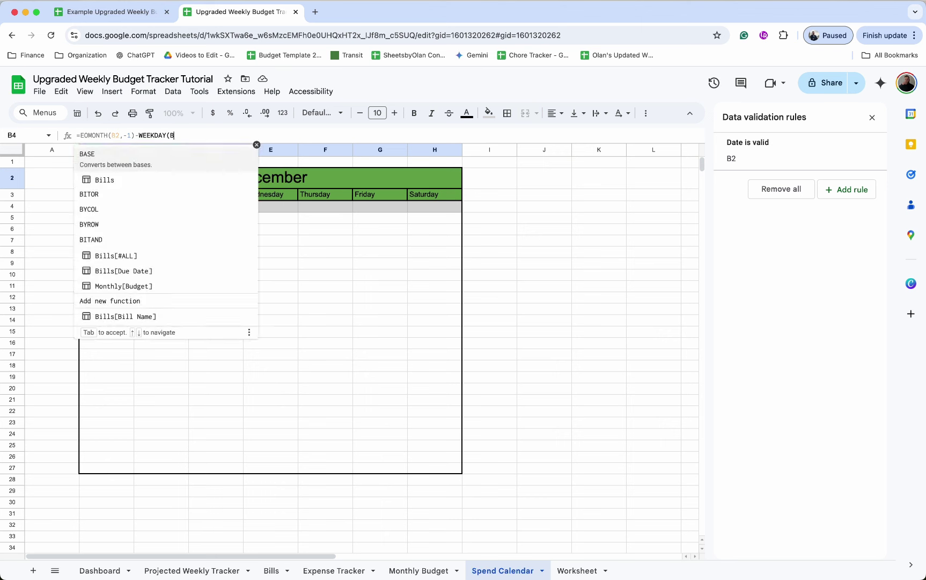
{"action": "type", "text": ",3)"}
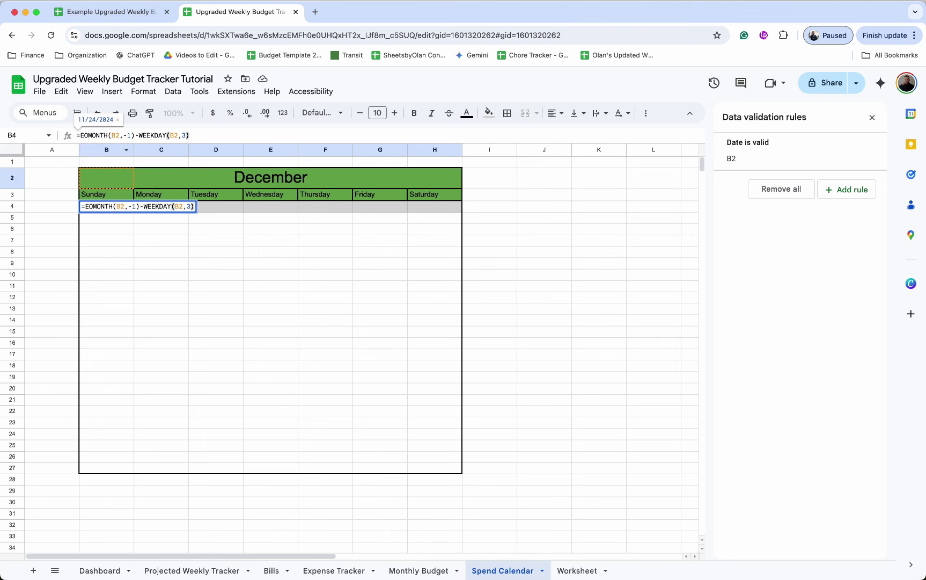
{"action": "key", "text": "Return"}
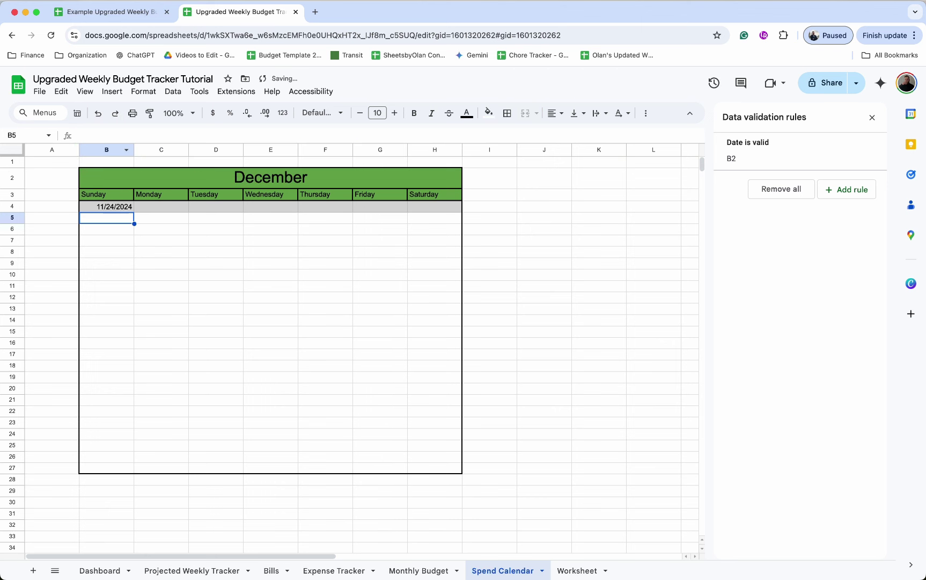
{"action": "left_click", "coordinate": [127, 207]}
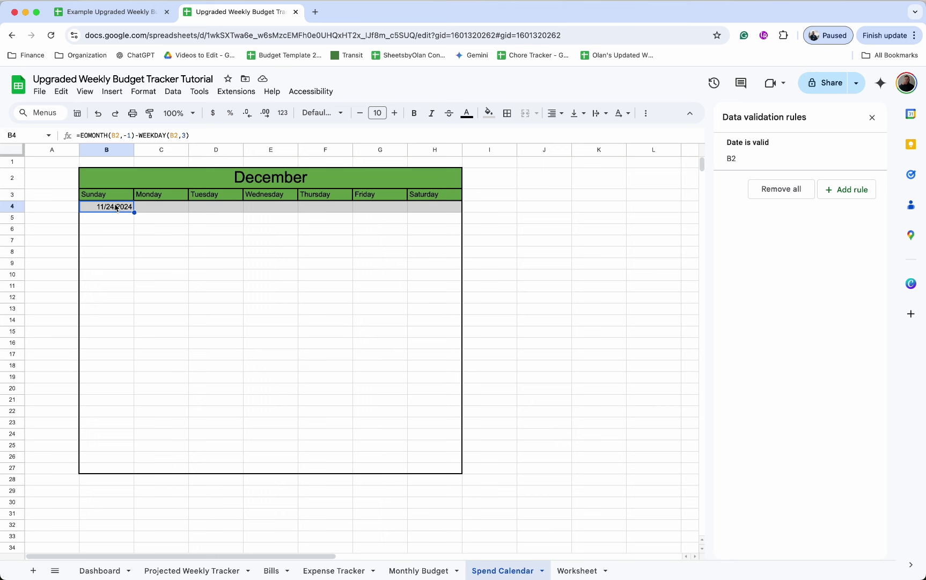
Step: Enter =B4+1 in C4 and fill the formula across to H4
{"action": "left_click", "coordinate": [163, 208]}
{"action": "type", "text": "="}
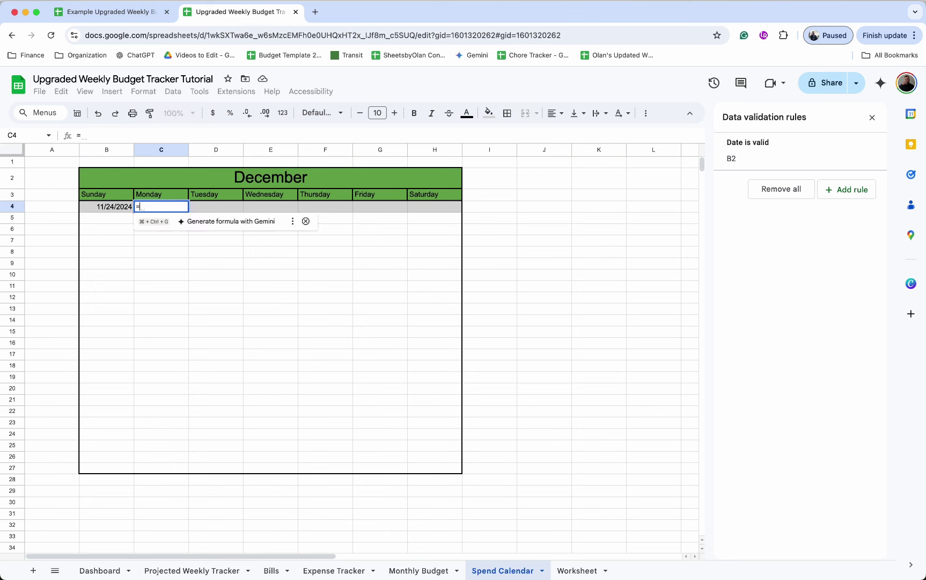
{"action": "left_click", "coordinate": [127, 211]}
{"action": "type", "text": "+1"}
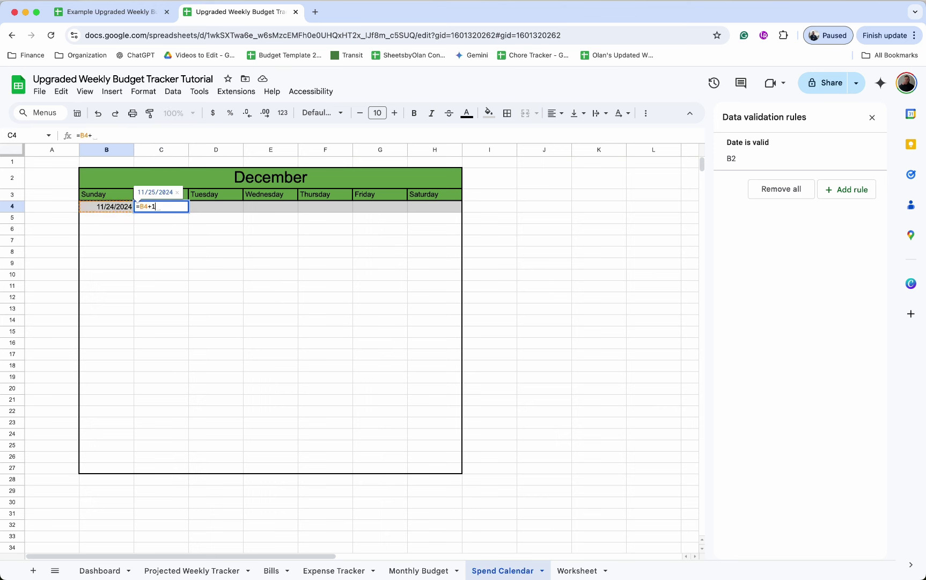
{"action": "key", "text": "Return"}
{"action": "left_click", "coordinate": [160, 209]}
{"action": "left_click_drag", "start_coordinate": [189, 212], "coordinate": [429, 207]}
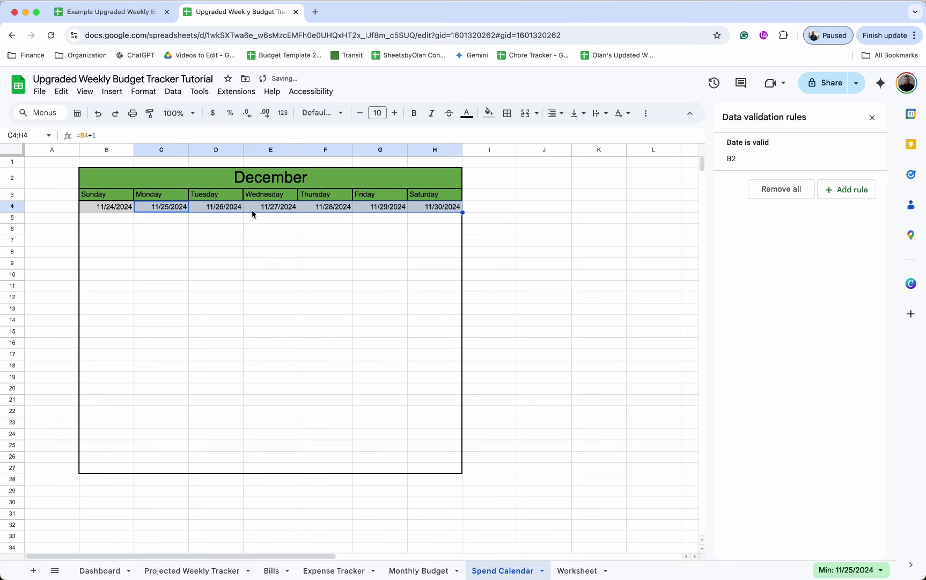
Step: Merge B5:B7 into one cell and copy its format to C5:C7
{"action": "left_click_drag", "start_coordinate": [115, 218], "coordinate": [117, 241]}
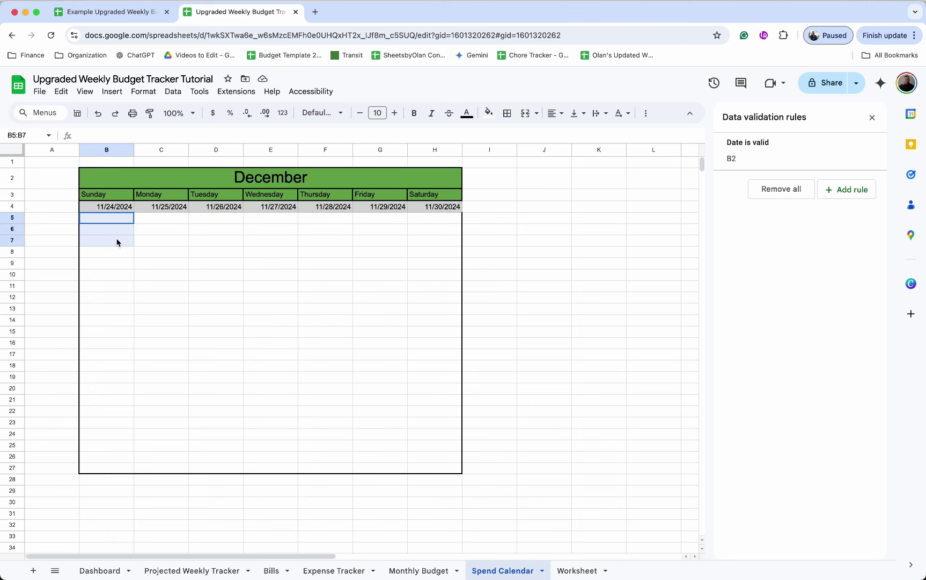
{"action": "left_click", "coordinate": [525, 114]}
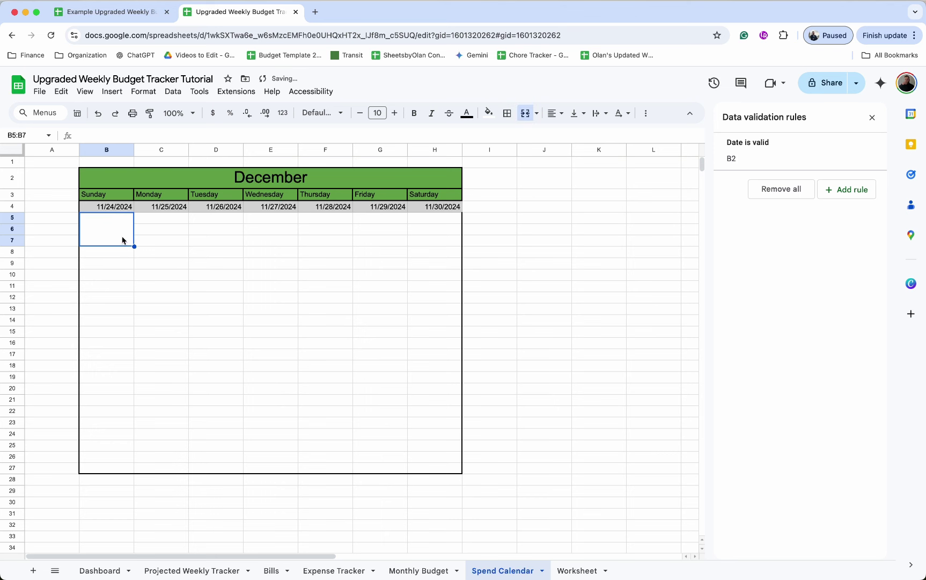
{"action": "left_click", "coordinate": [150, 119]}
{"action": "left_click", "coordinate": [162, 224]}
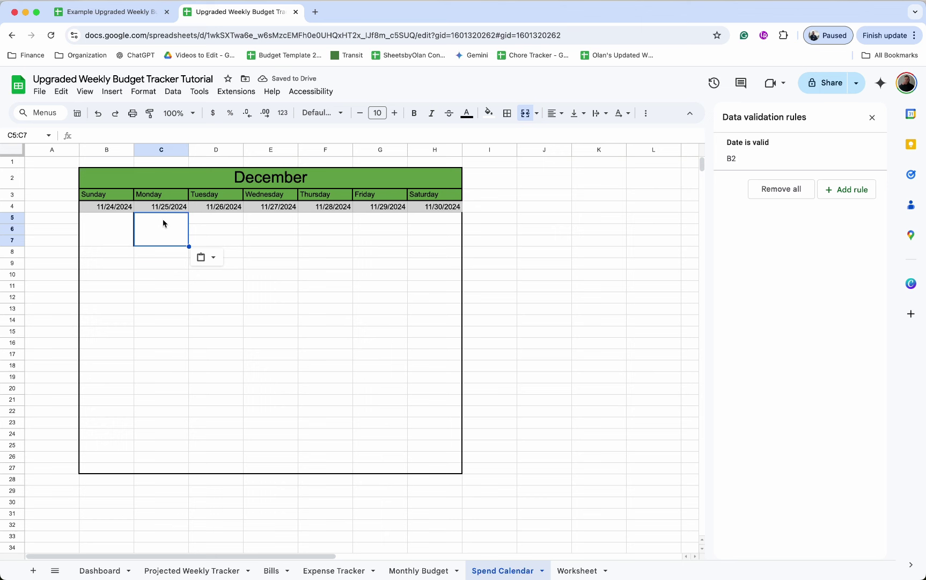
Step: Copy the merged-cell format from C5:C7 across the Tuesday, Wednesday and Thursday blocks, D5:F7
{"action": "left_click", "coordinate": [115, 228]}
{"action": "left_click", "coordinate": [156, 231]}
{"action": "left_click", "coordinate": [150, 113]}
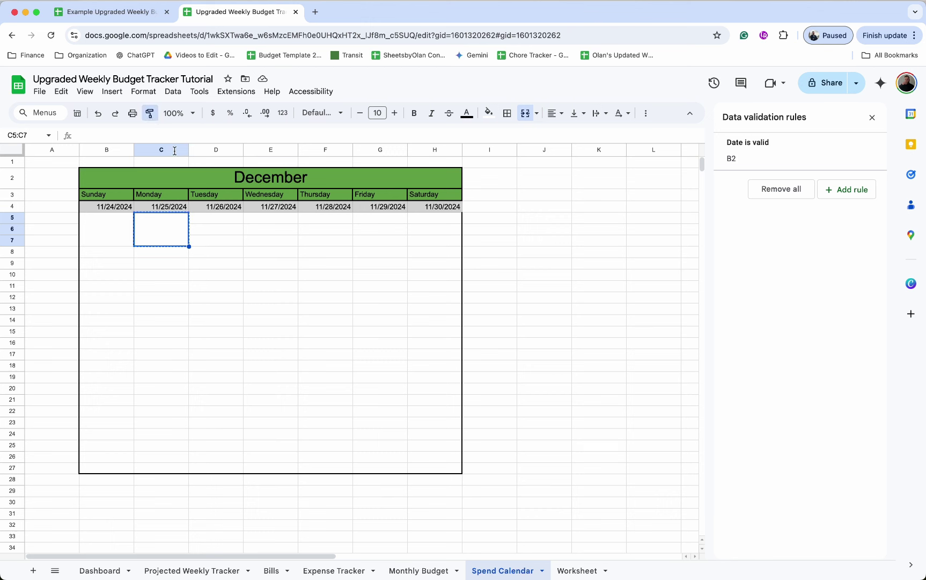
{"action": "left_click", "coordinate": [211, 225]}
{"action": "left_click", "coordinate": [151, 113]}
{"action": "left_click", "coordinate": [270, 224]}
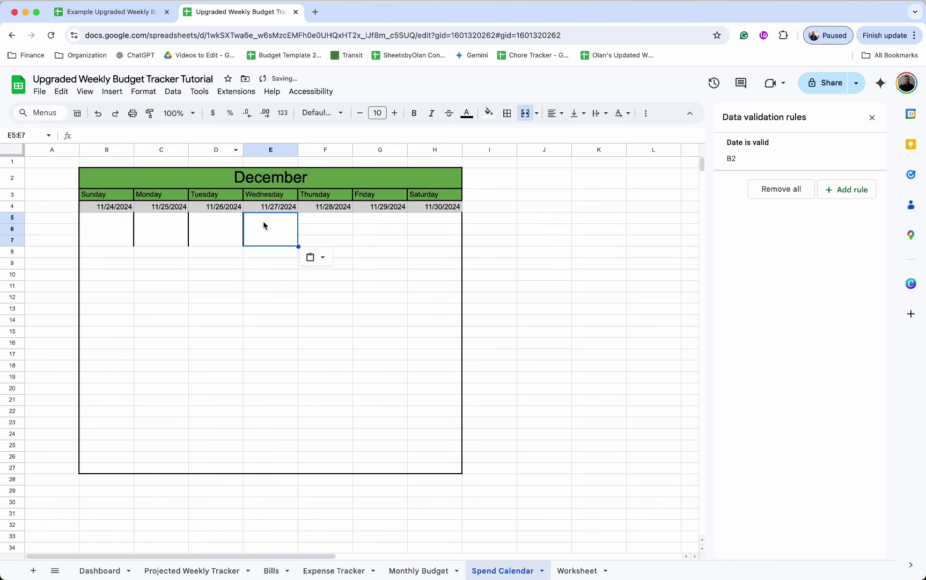
{"action": "left_click", "coordinate": [150, 113]}
{"action": "left_click", "coordinate": [330, 223]}
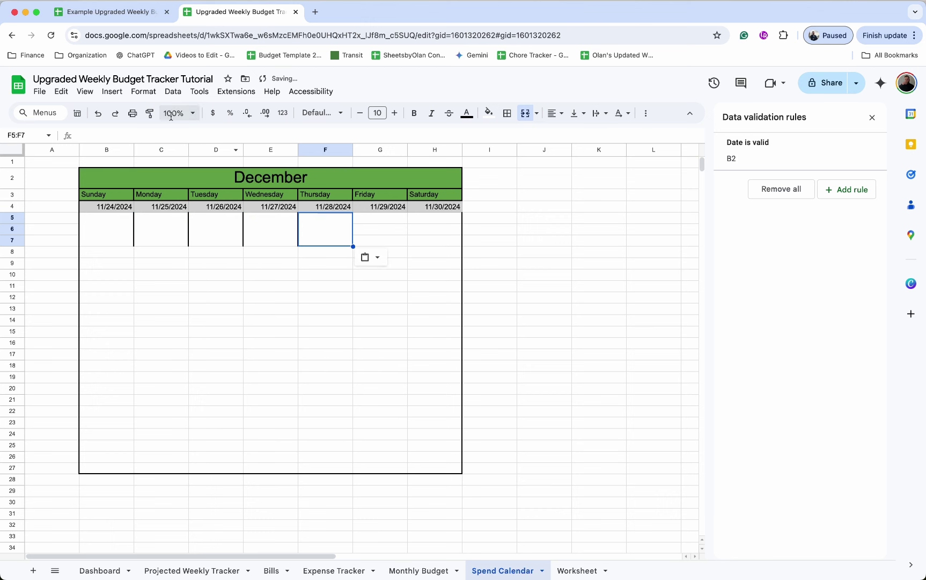
{"action": "left_click", "coordinate": [152, 114]}
{"action": "left_click", "coordinate": [381, 226]}
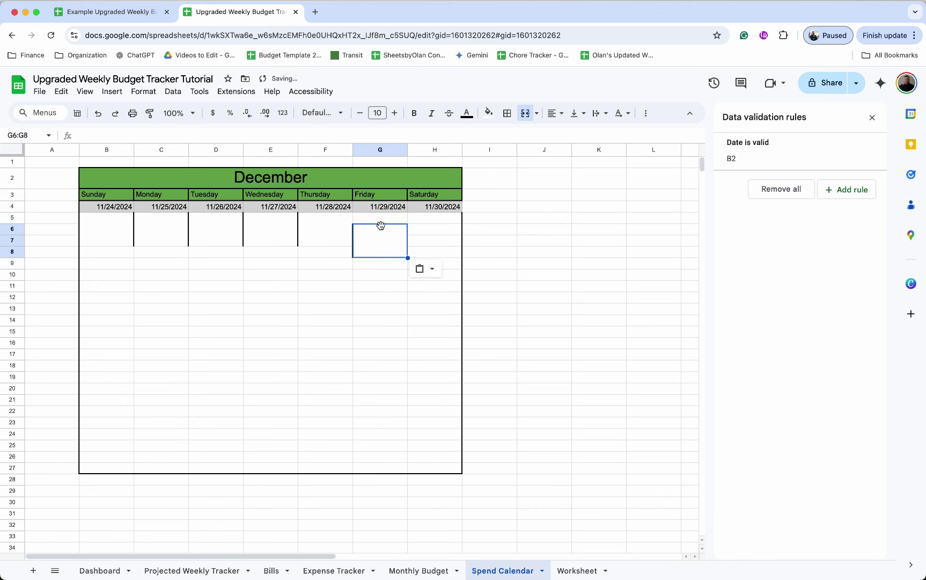
{"action": "key", "text": "super+z"}
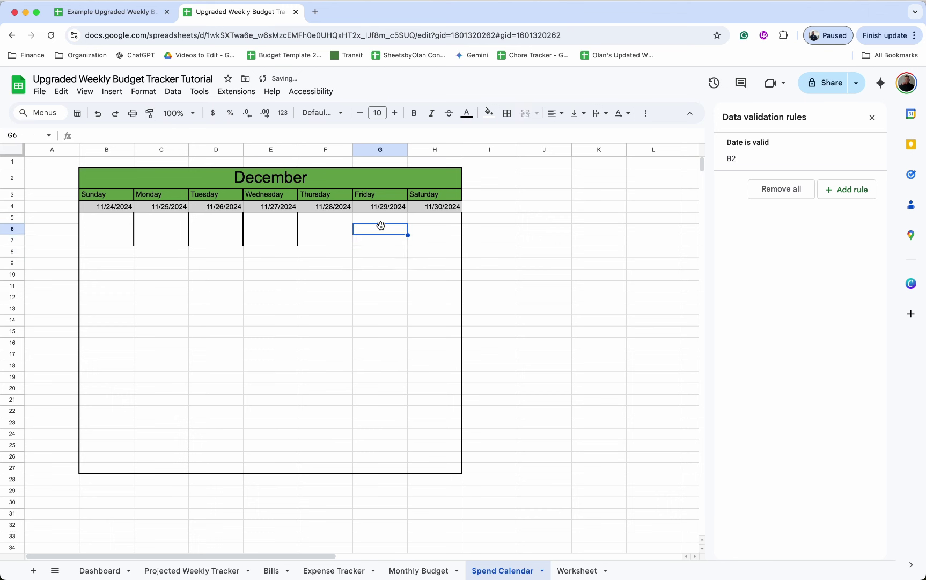
Step: Copy the merged-cell format from F5:F7 to the Friday and Saturday blocks, G5:G7 and H5:H7
{"action": "left_click", "coordinate": [334, 228]}
{"action": "left_click", "coordinate": [152, 113]}
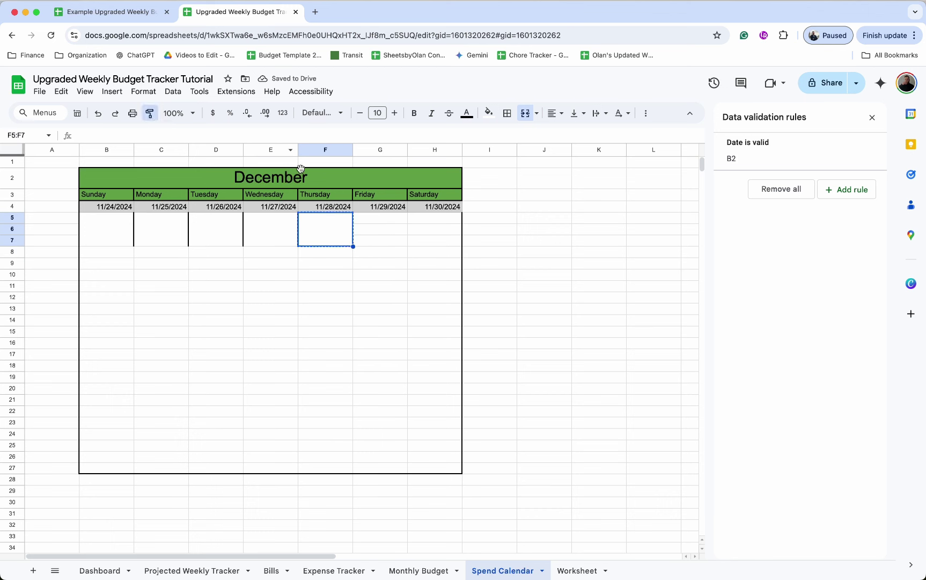
{"action": "left_click", "coordinate": [369, 223]}
{"action": "left_click", "coordinate": [151, 113]}
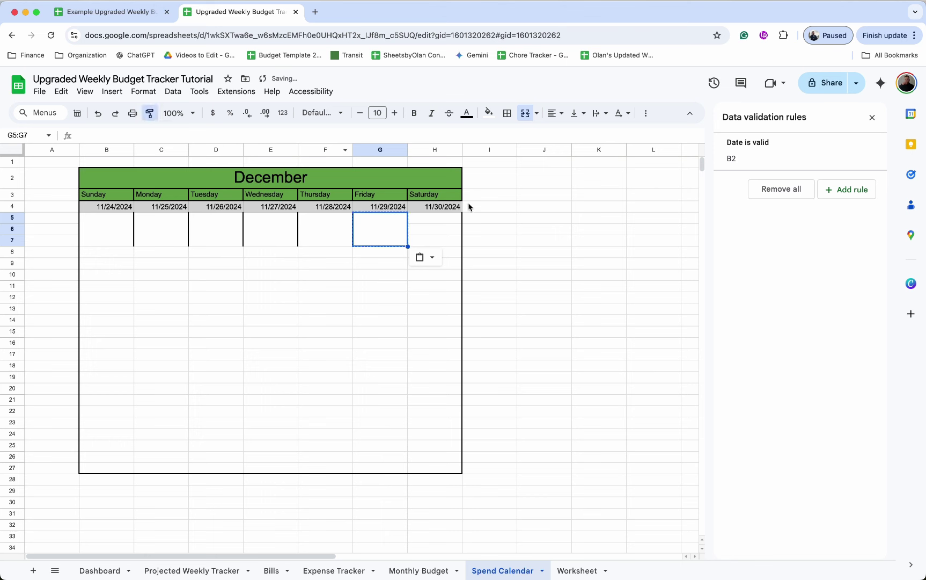
{"action": "left_click", "coordinate": [456, 224]}
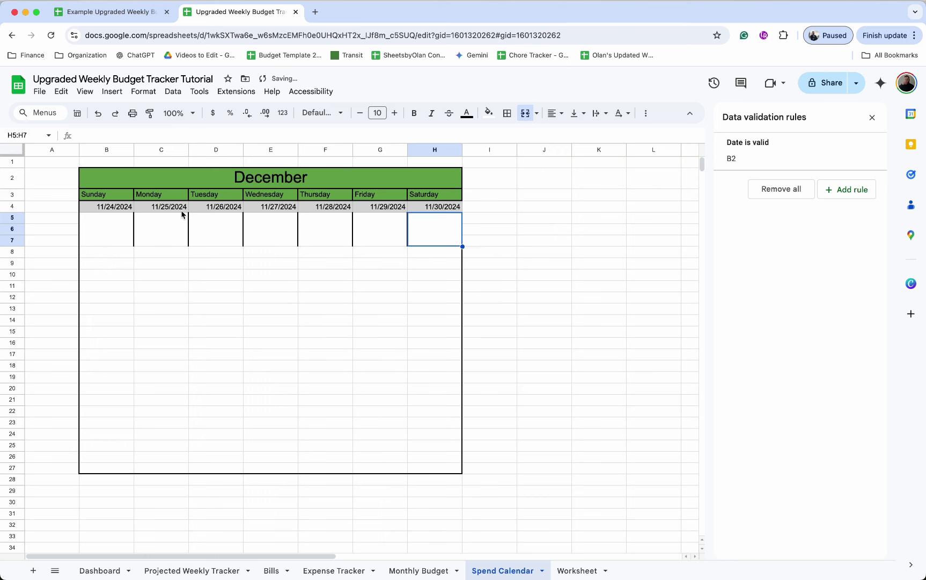
Step: Copy the first week block B4:H7 and paste it at B8
{"action": "left_click_drag", "start_coordinate": [122, 210], "coordinate": [427, 243]}
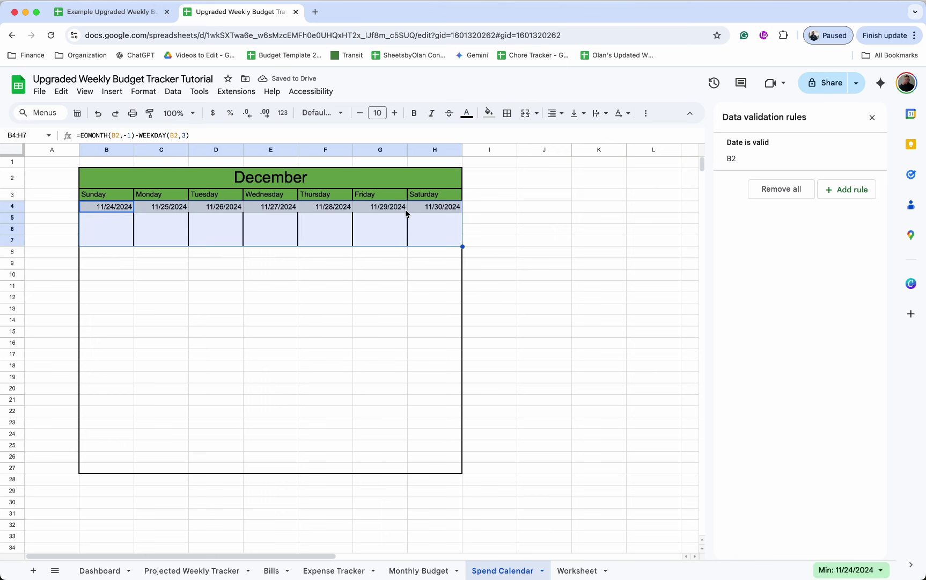
{"action": "key", "text": "cmd+c"}
{"action": "left_click", "coordinate": [107, 258]}
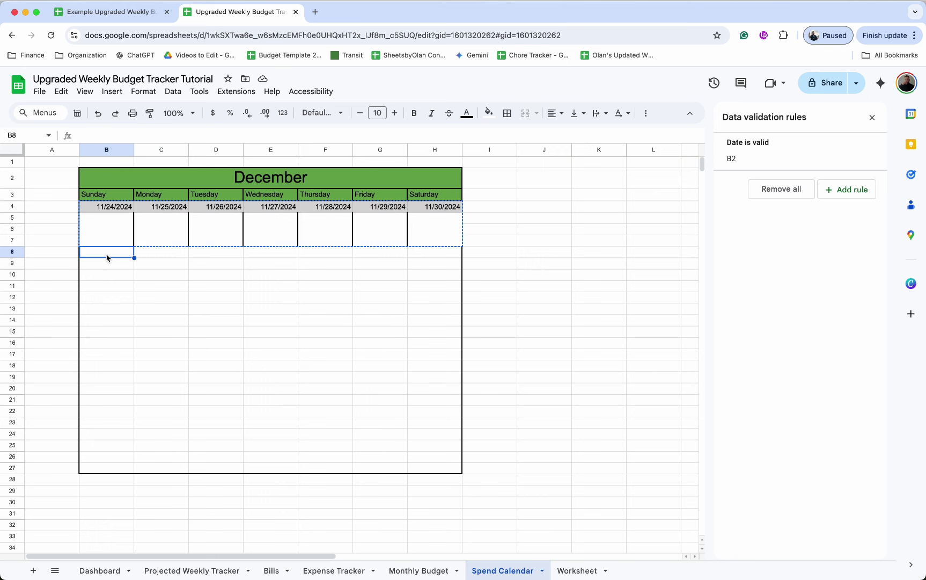
{"action": "key", "text": "cmd+v"}
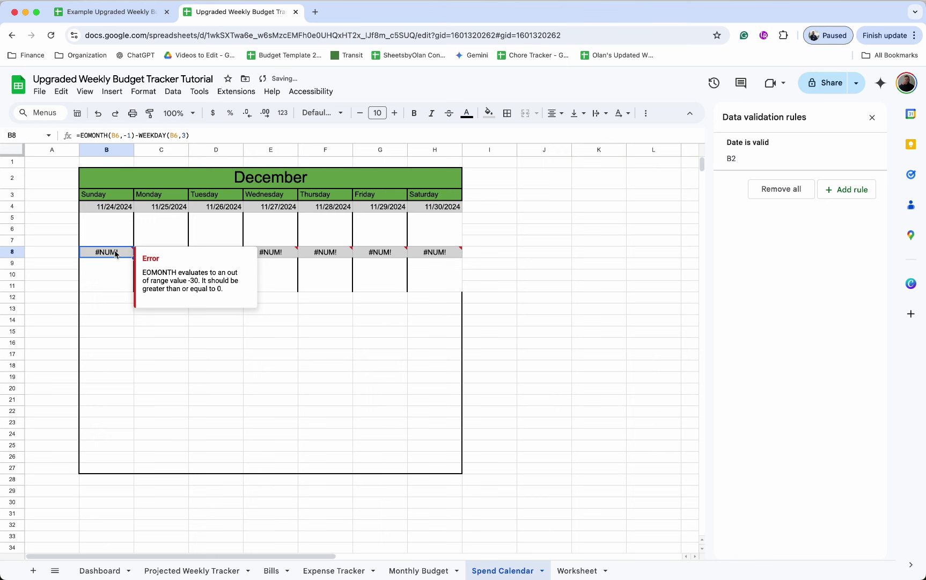
Step: Replace the formula in B8 with =H4+1 so the second week continues from the first Saturday
{"action": "type", "text": "="}
{"action": "left_click", "coordinate": [433, 209]}
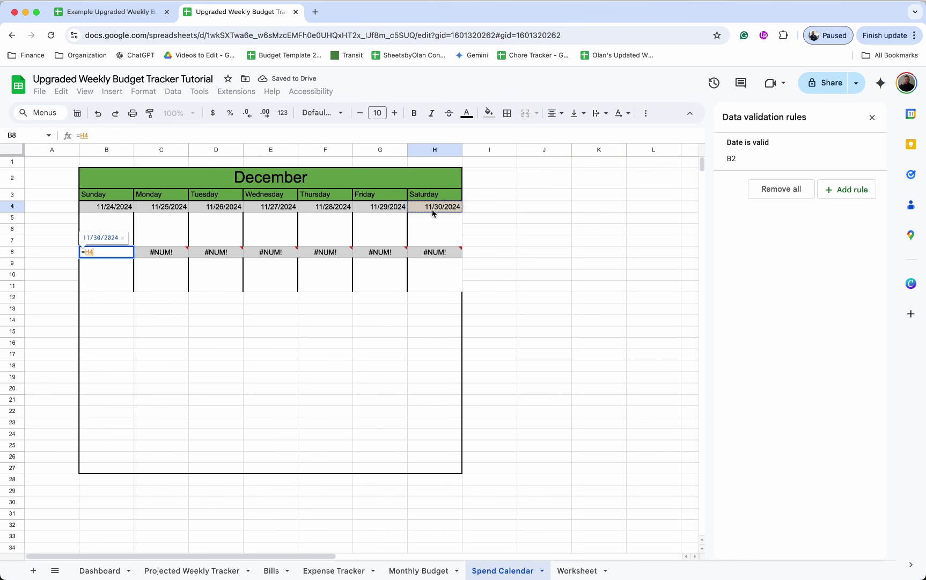
{"action": "type", "text": "+1"}
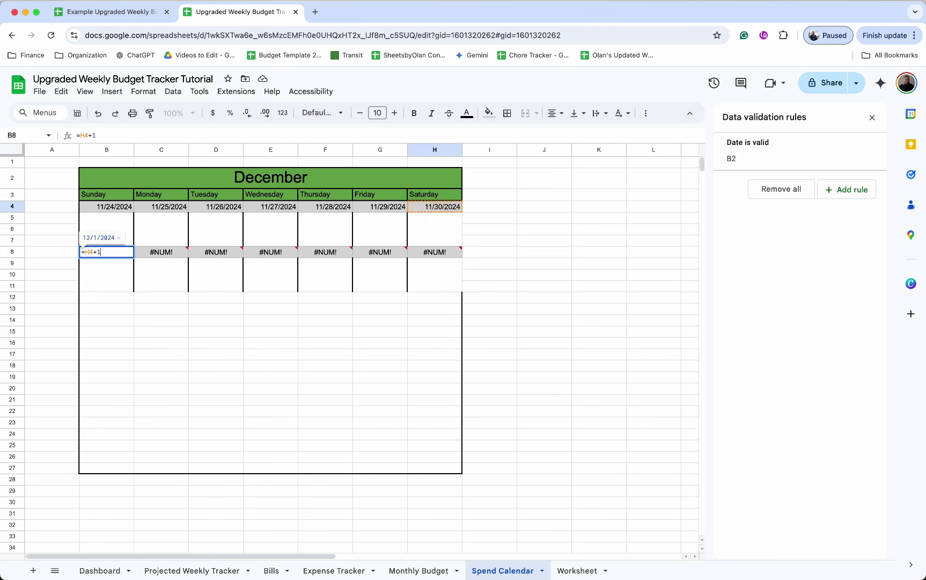
{"action": "key", "text": "Return"}
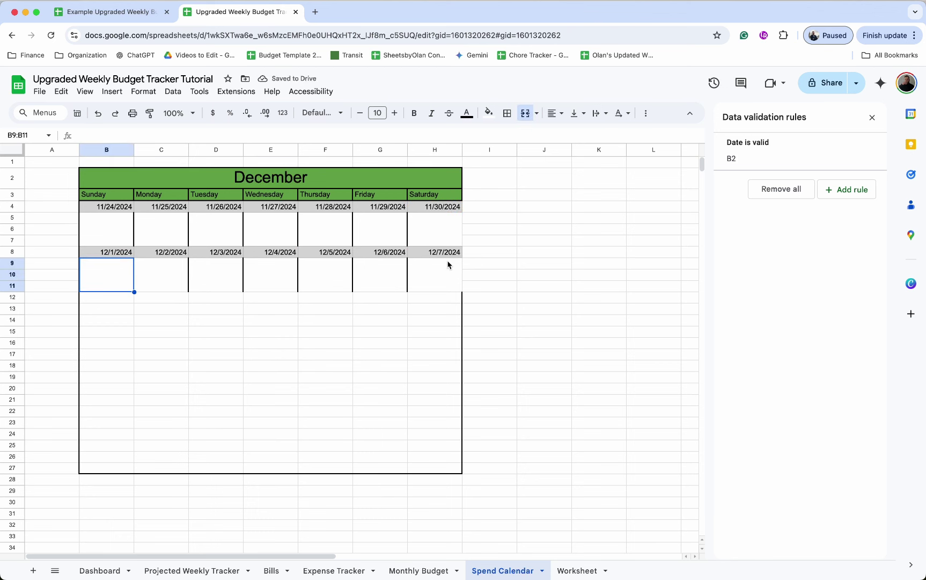
Step: Copy the second week block B8:H11 and paste it at B12, B16, B20 and B24
{"action": "left_click_drag", "start_coordinate": [115, 253], "coordinate": [425, 278]}
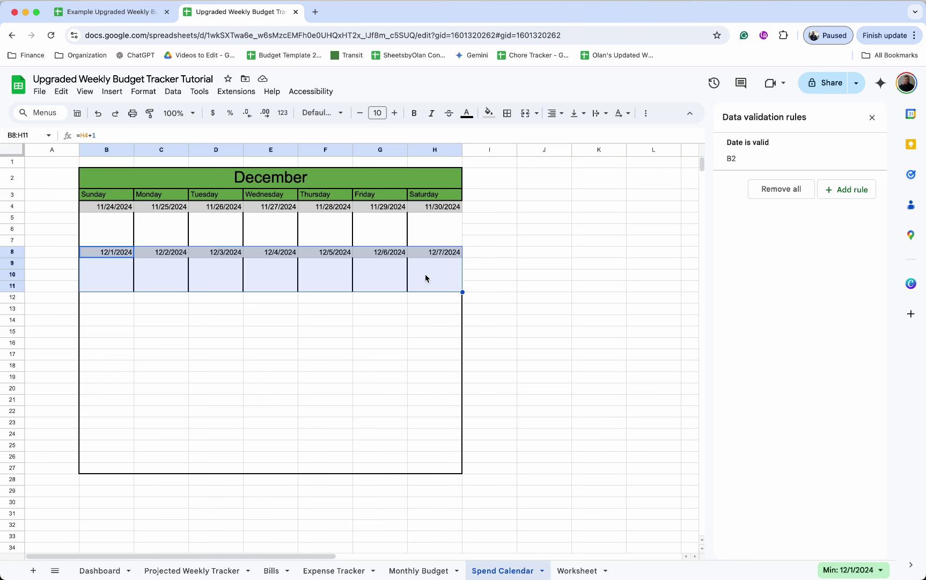
{"action": "key", "text": "ctrl+c"}
{"action": "left_click", "coordinate": [109, 299]}
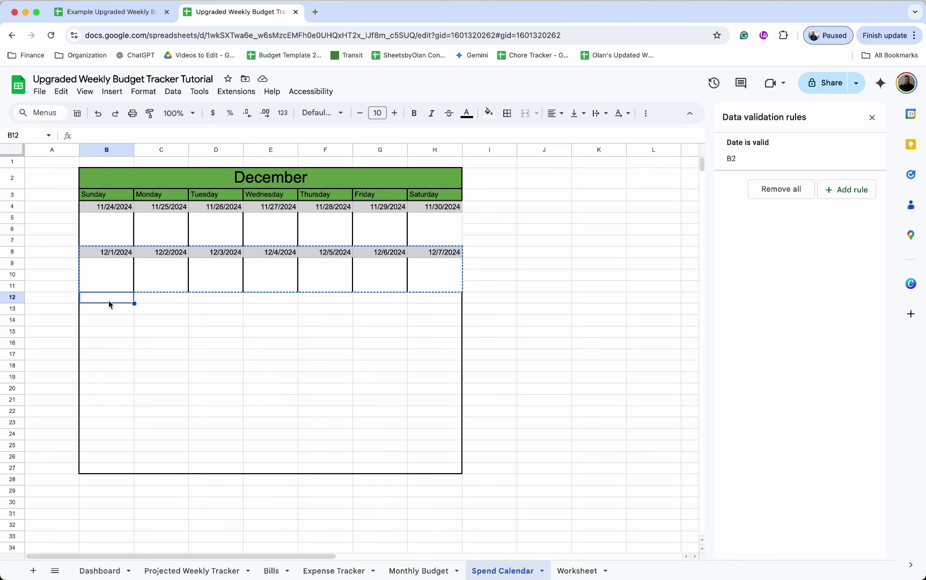
{"action": "key", "text": "ctrl+v"}
{"action": "left_click", "coordinate": [111, 344]}
{"action": "key", "text": "ctrl+v"}
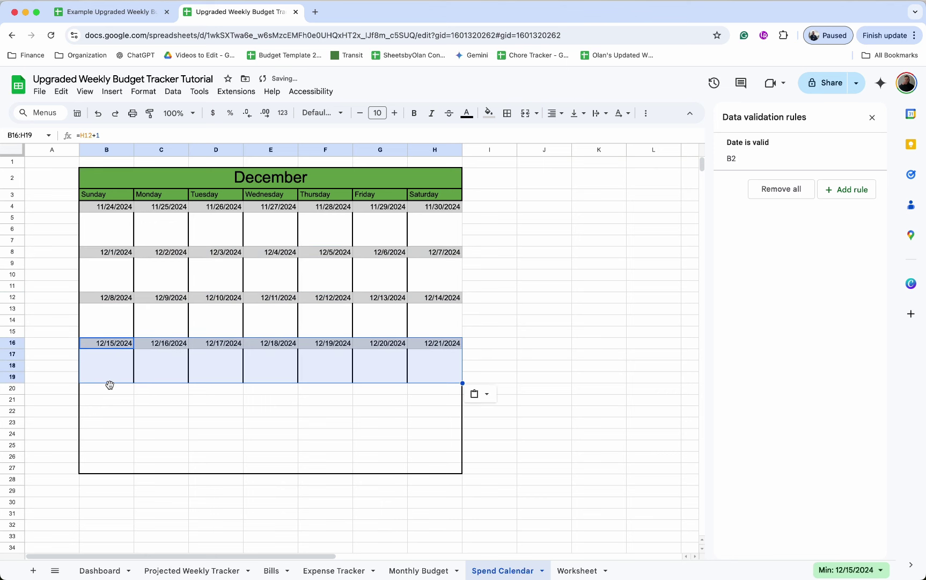
{"action": "left_click", "coordinate": [110, 390]}
{"action": "key", "text": "ctrl+v"}
{"action": "left_click", "coordinate": [109, 434]}
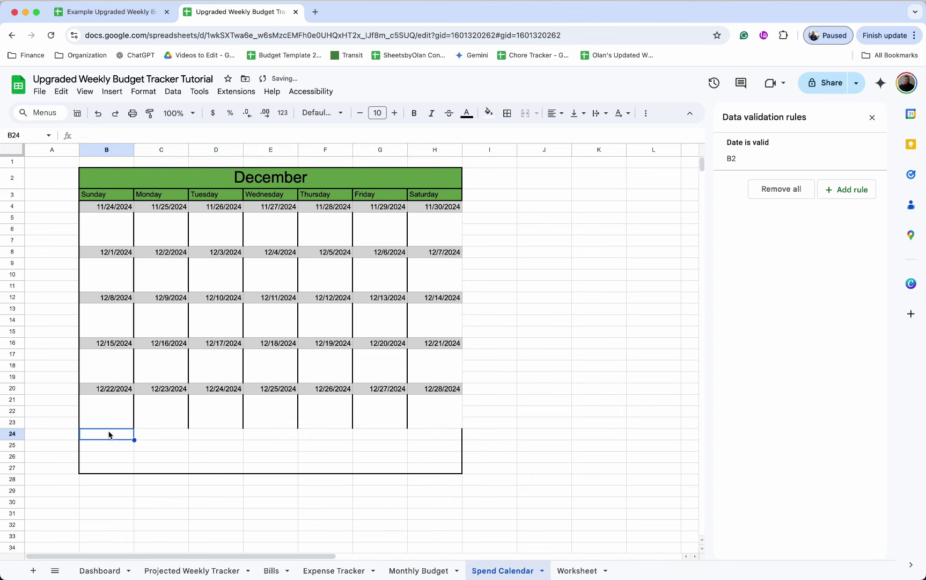
{"action": "key", "text": "ctrl+v"}
{"action": "left_click", "coordinate": [470, 399]}
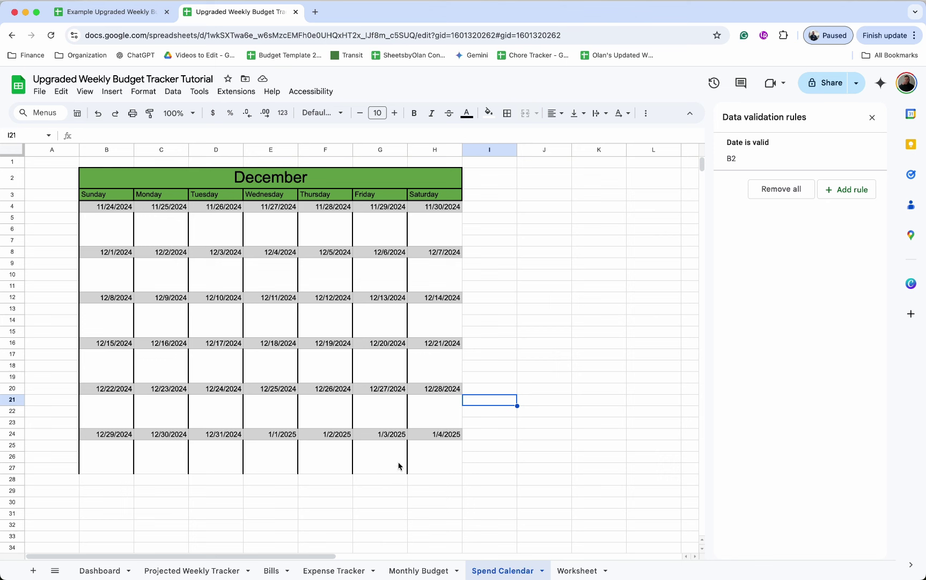
Step: Set the calendar's month date in B2 to 1/1/2025
{"action": "double_click", "coordinate": [308, 175]}
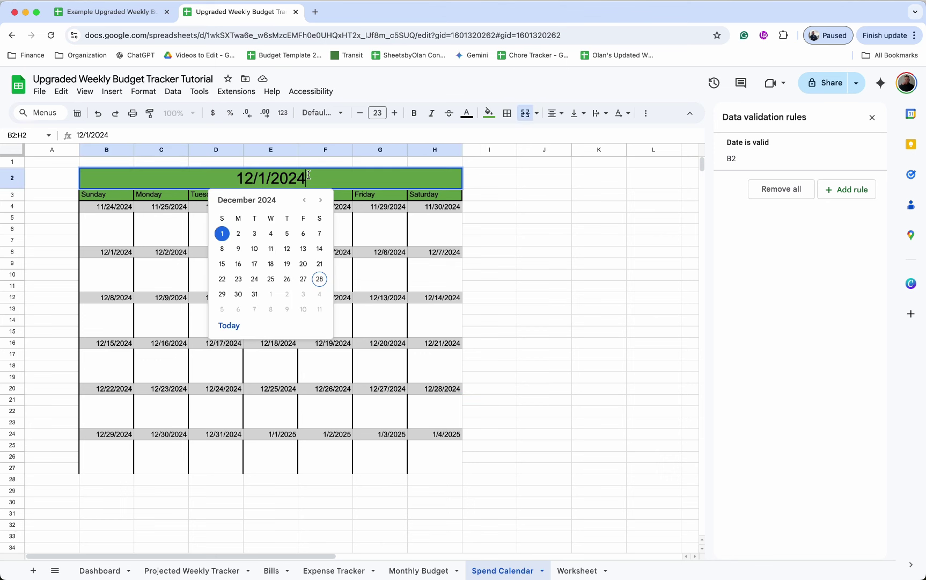
{"action": "left_click", "coordinate": [321, 200]}
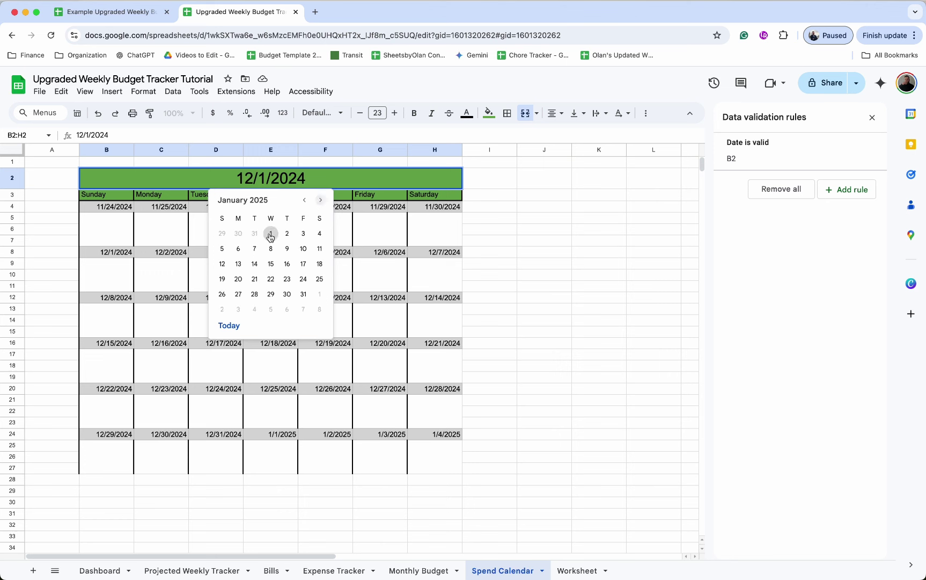
{"action": "left_click", "coordinate": [271, 234]}
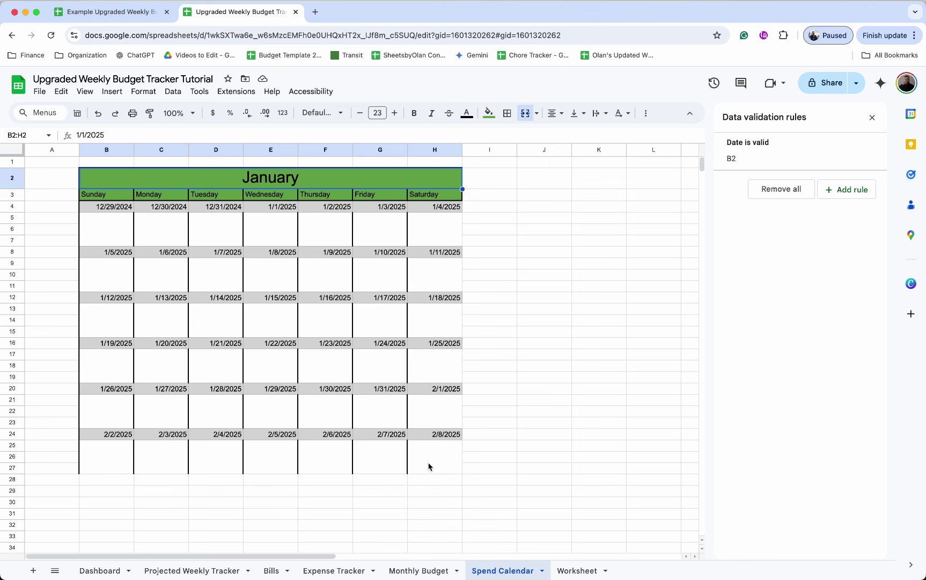
Step: Clear the existing borders from the calendar range B4:H27 and add an outer border around it
{"action": "mouse_move", "coordinate": [429, 466]}
{"action": "left_mouse_down"}
{"action": "mouse_move", "coordinate": [131, 269]}
{"action": "mouse_move", "coordinate": [93, 201]}
{"action": "mouse_move", "coordinate": [93, 209]}
{"action": "left_mouse_up"}
{"action": "left_click", "coordinate": [507, 112]}
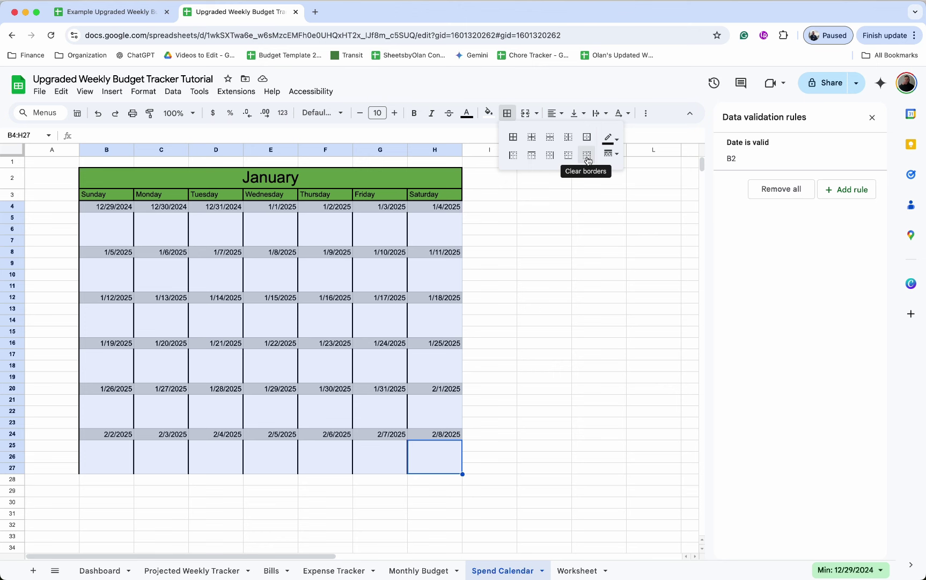
{"action": "left_click", "coordinate": [587, 155]}
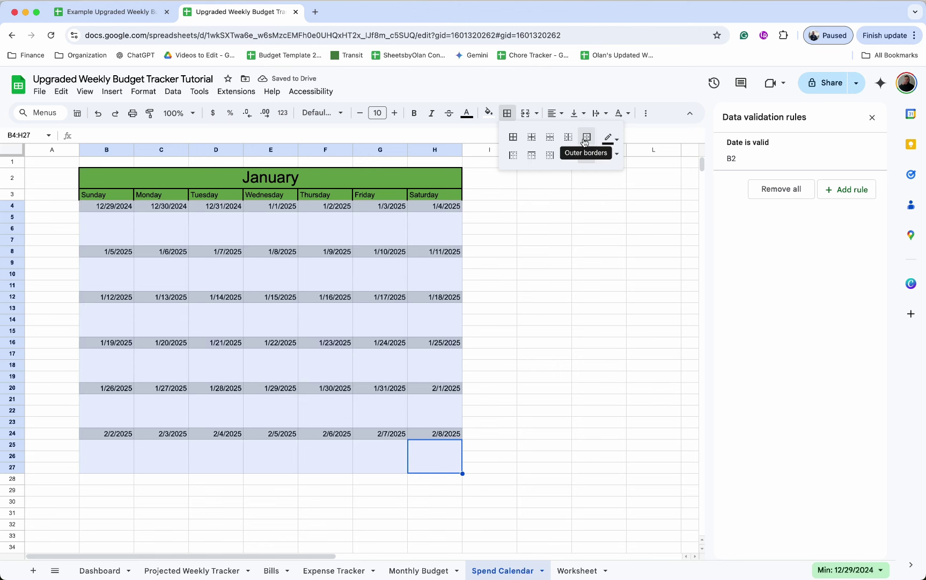
{"action": "left_click", "coordinate": [586, 139]}
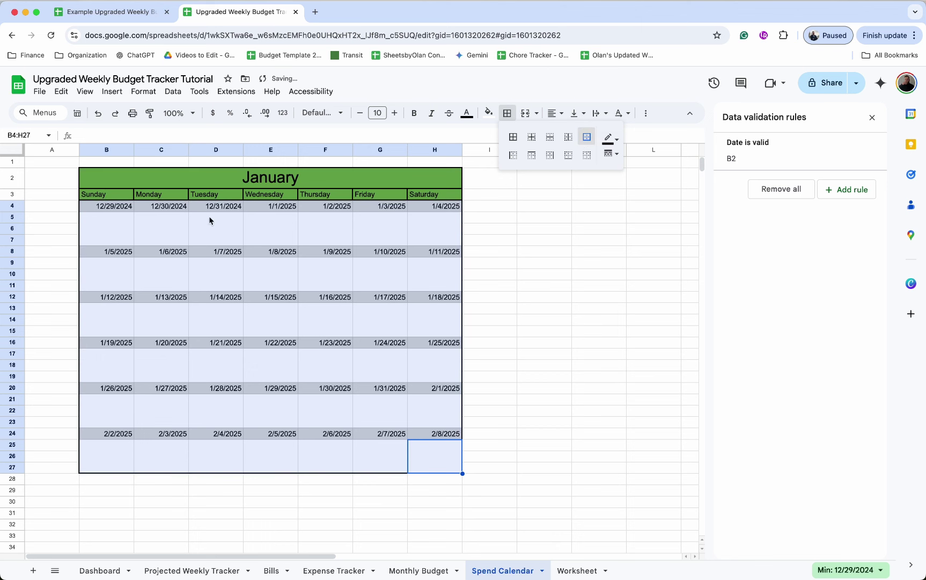
Step: Apply borders to all cells of B4:H27 and set the border style to the thin solid line
{"action": "left_click_drag", "start_coordinate": [106, 207], "coordinate": [438, 456]}
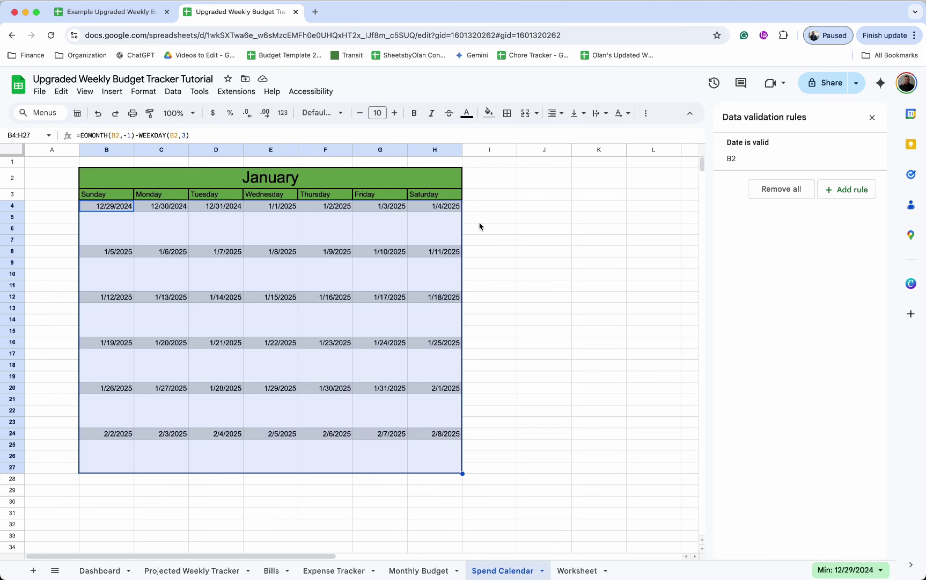
{"action": "left_click", "coordinate": [507, 112]}
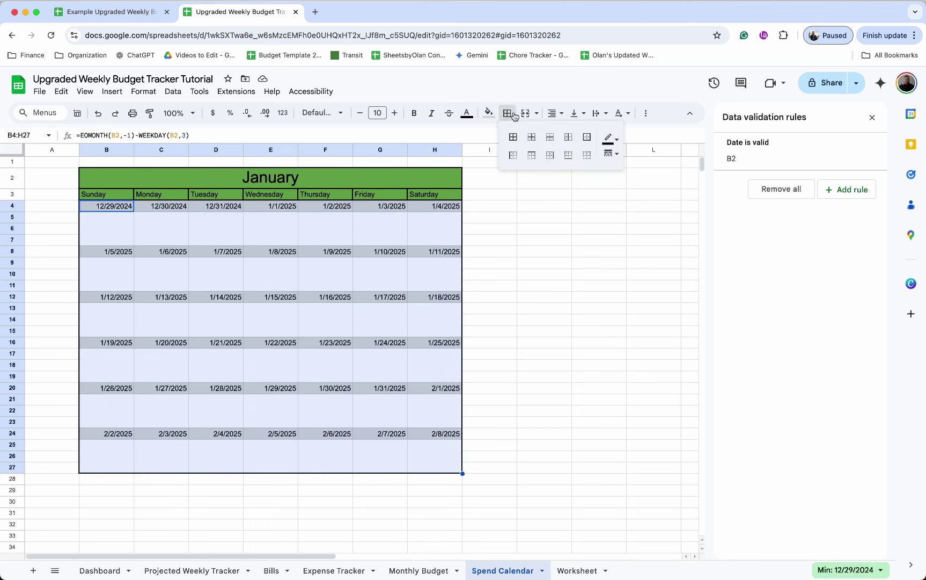
{"action": "left_click", "coordinate": [511, 140]}
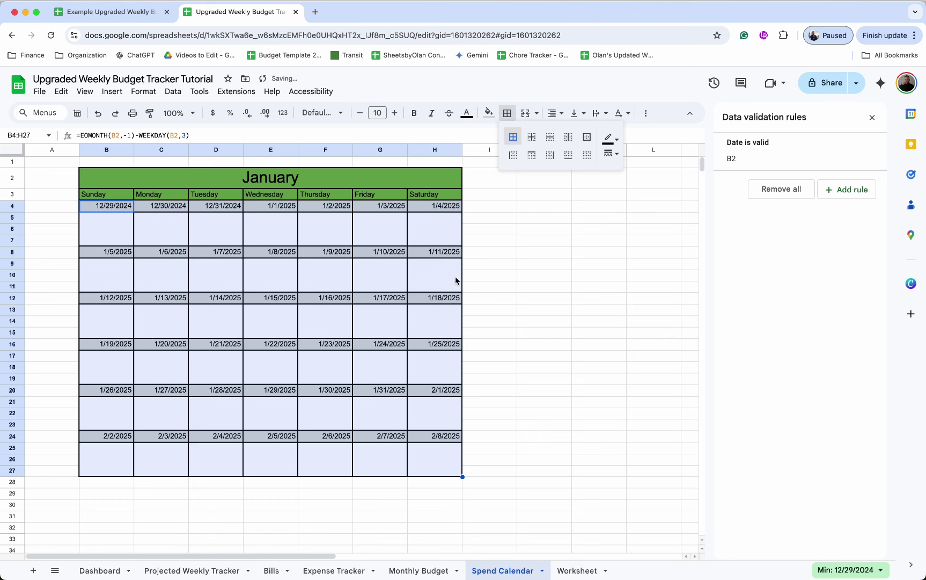
{"action": "left_click", "coordinate": [613, 156]}
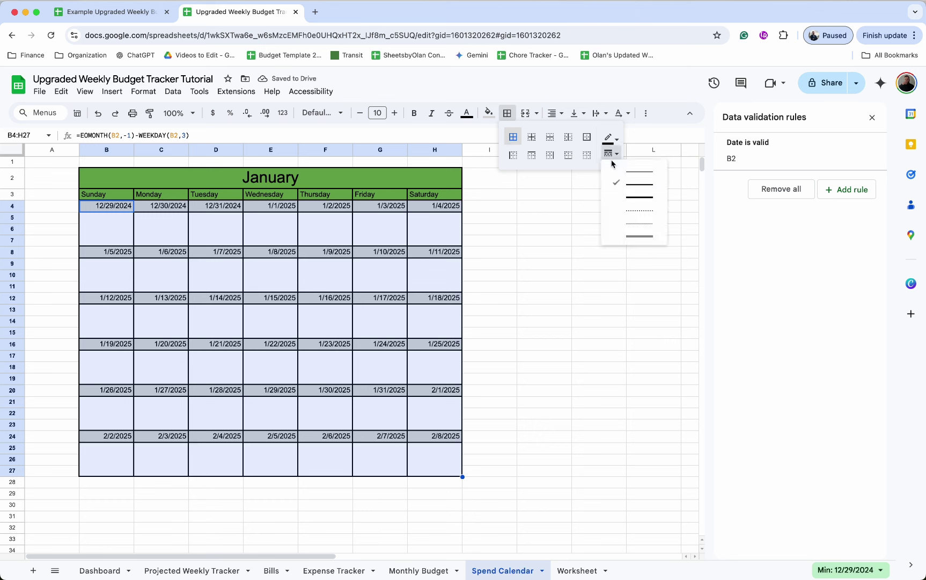
{"action": "left_click", "coordinate": [615, 157]}
{"action": "left_click", "coordinate": [615, 157]}
{"action": "left_click", "coordinate": [628, 171]}
{"action": "left_click", "coordinate": [501, 275]}
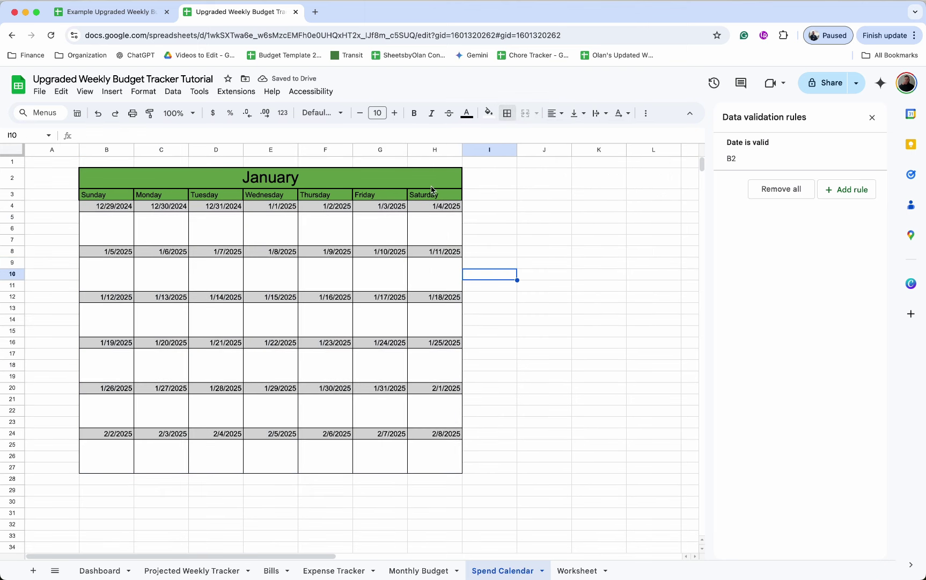
Step: Set the calendar's month date in B2 back to 12/1/2024
{"action": "double_click", "coordinate": [280, 178]}
{"action": "left_click", "coordinate": [226, 234]}
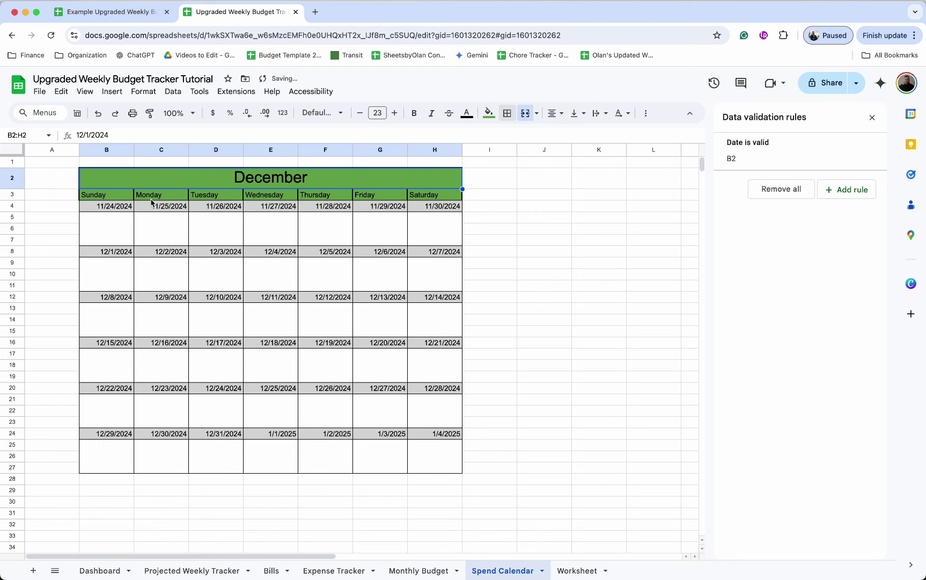
Step: Merge cells B1:C1 above the month header
{"action": "left_click", "coordinate": [124, 163]}
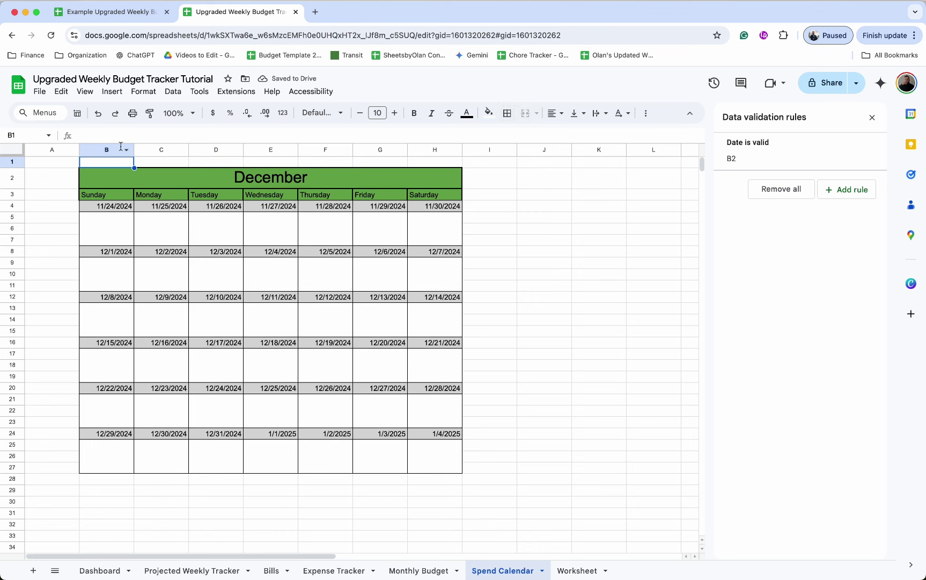
{"action": "left_click_drag", "start_coordinate": [124, 161], "coordinate": [184, 163]}
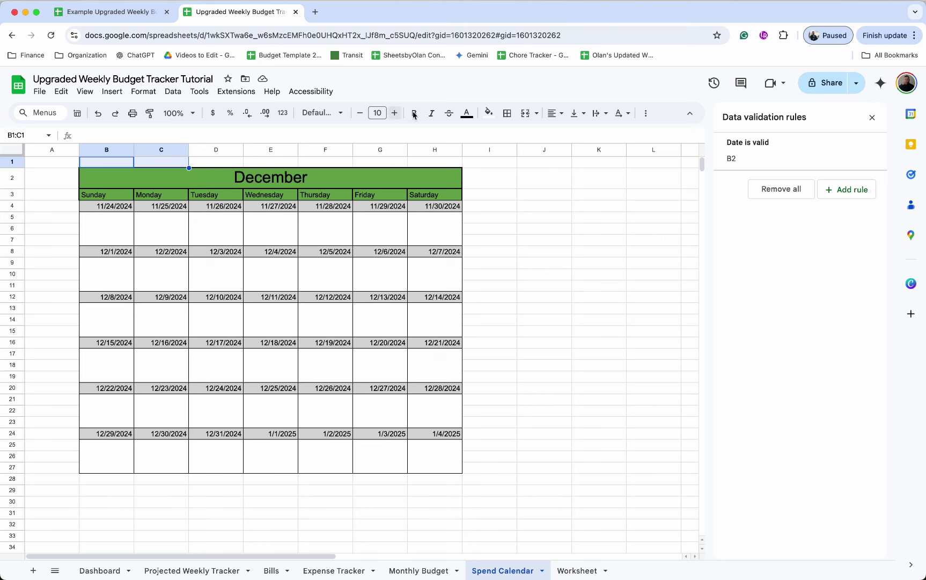
{"action": "left_click", "coordinate": [526, 113]}
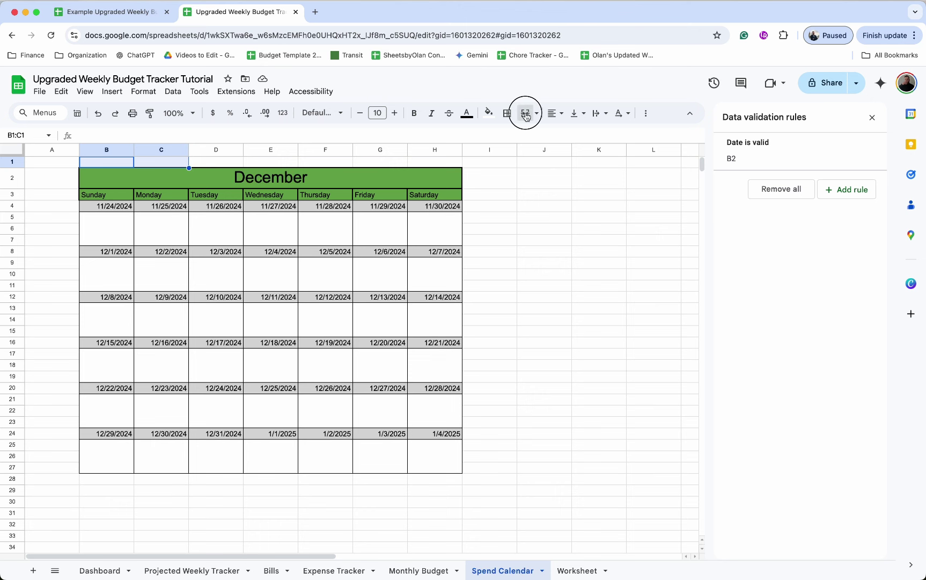
Step: Insert a dropdown in merged cell B1:C1 with the options Discretionary, Discretionary & Groceries, and Everything
{"action": "left_click", "coordinate": [112, 92]}
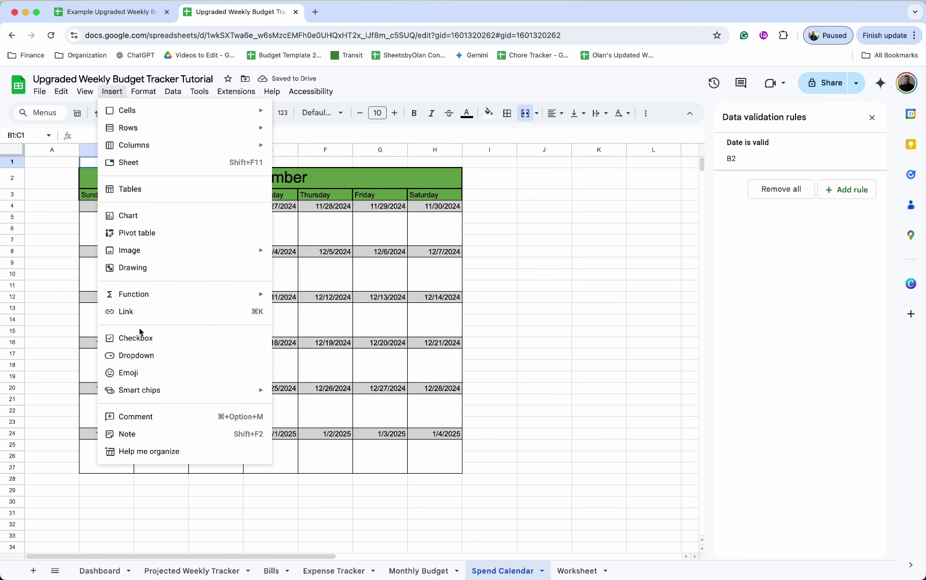
{"action": "left_click", "coordinate": [137, 355]}
{"action": "triple_click", "coordinate": [807, 244]}
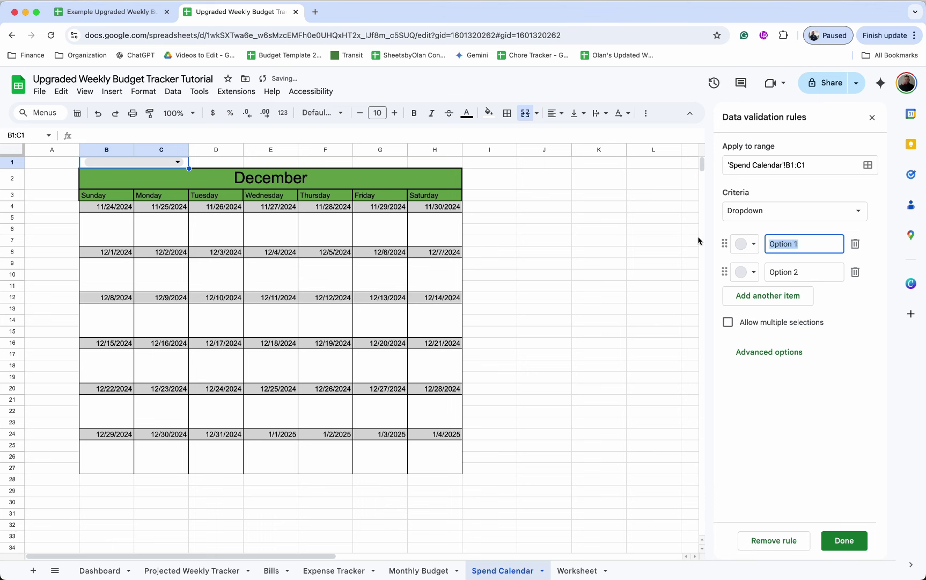
{"action": "type", "text": "Discre"}
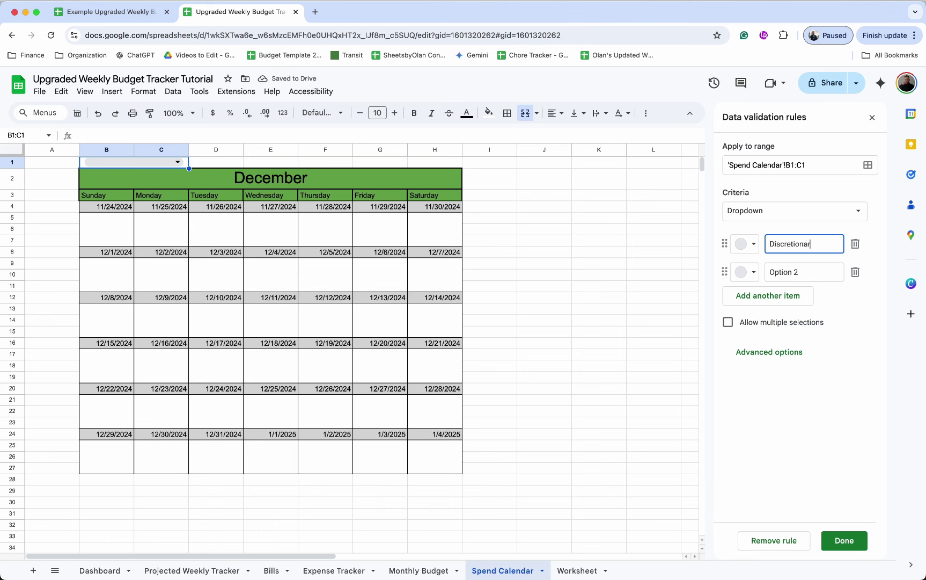
{"action": "type", "text": "tionary"}
{"action": "triple_click", "coordinate": [805, 272]}
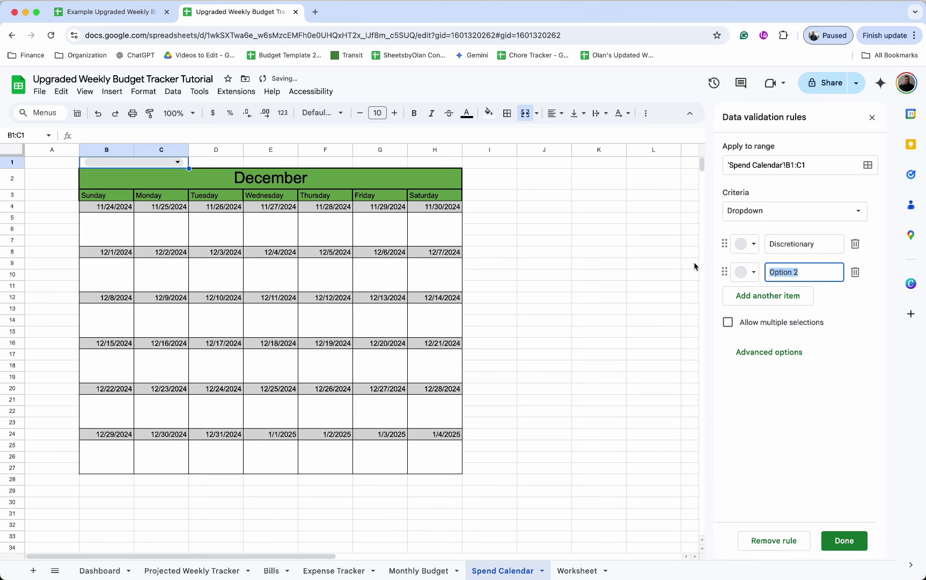
{"action": "type", "text": "Discretionary"}
{"action": "type", "text": "& Groceries"}
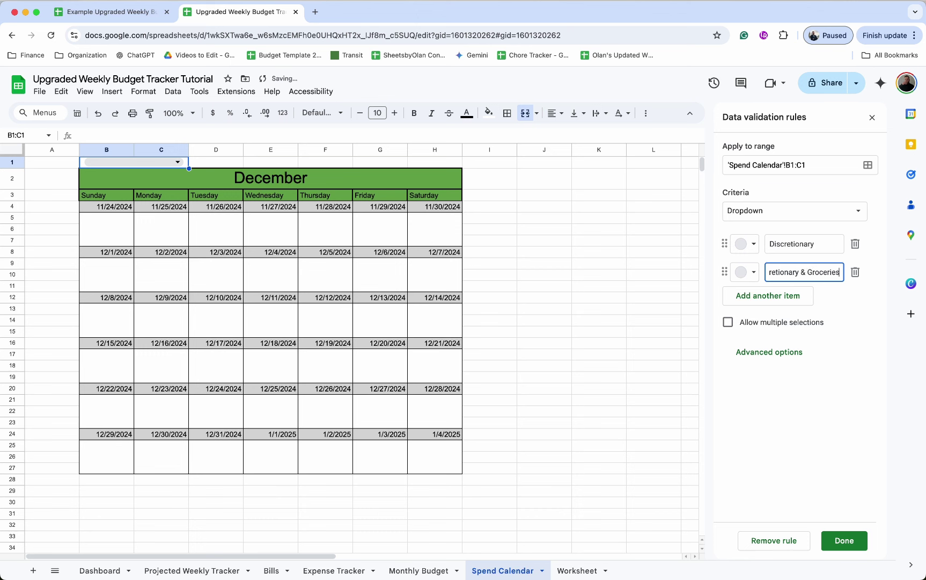
{"action": "left_click", "coordinate": [782, 297]}
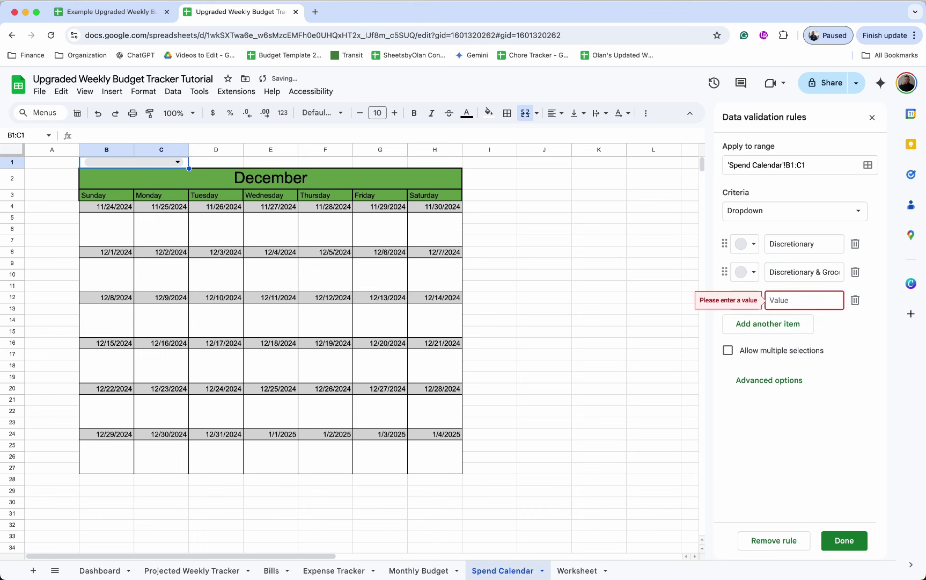
{"action": "type", "text": "Everything"}
Step: Colour the dropdown options dark brown for Discretionary, light yellow for Discretionary & Groceries and dark grey for Everything, and save the rule
{"action": "left_click", "coordinate": [757, 247]}
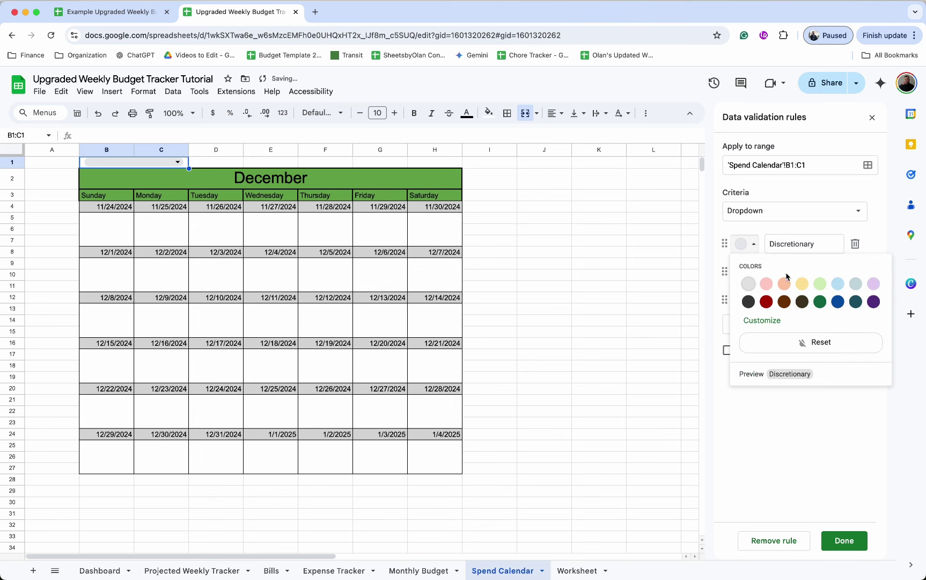
{"action": "left_click", "coordinate": [784, 301]}
{"action": "left_click", "coordinate": [750, 270]}
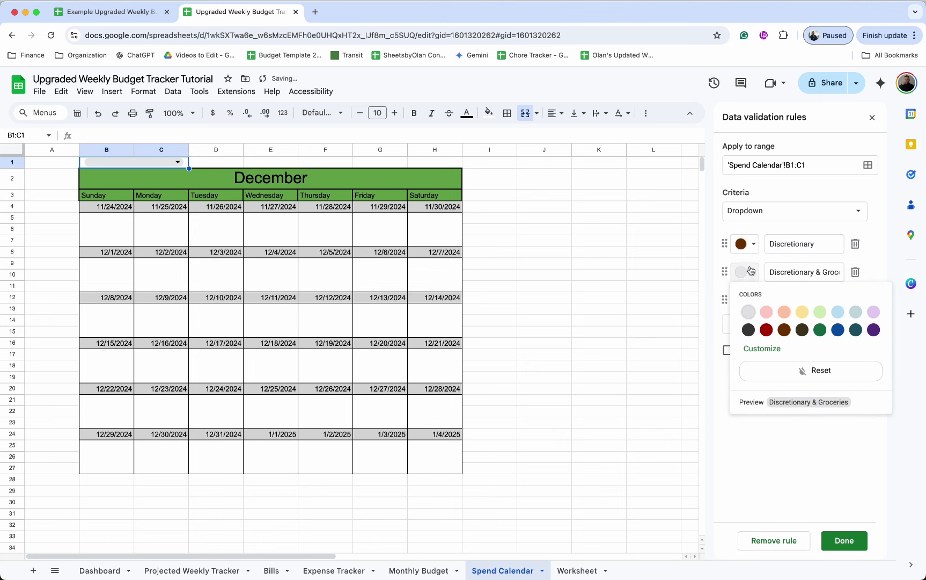
{"action": "left_click", "coordinate": [802, 312]}
{"action": "left_click", "coordinate": [743, 305]}
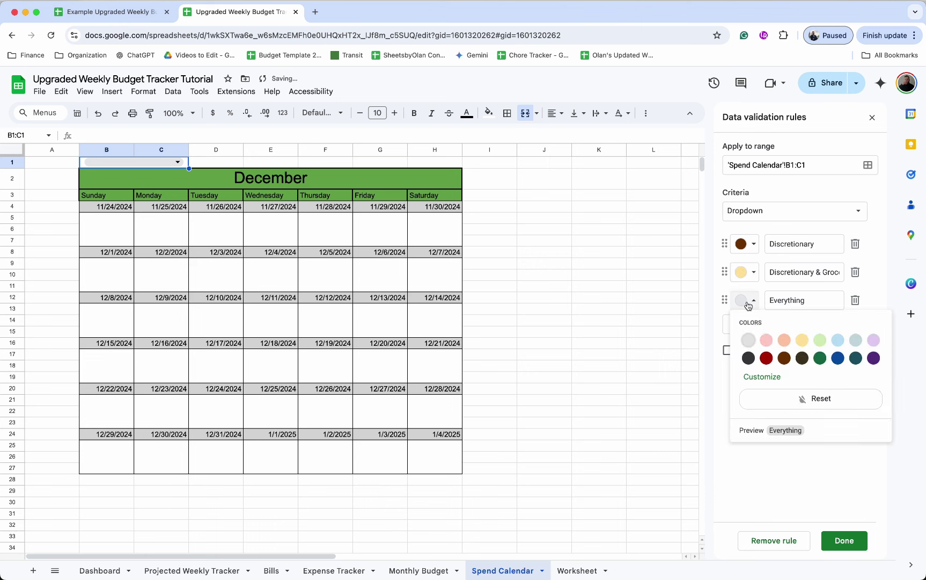
{"action": "left_click", "coordinate": [750, 358]}
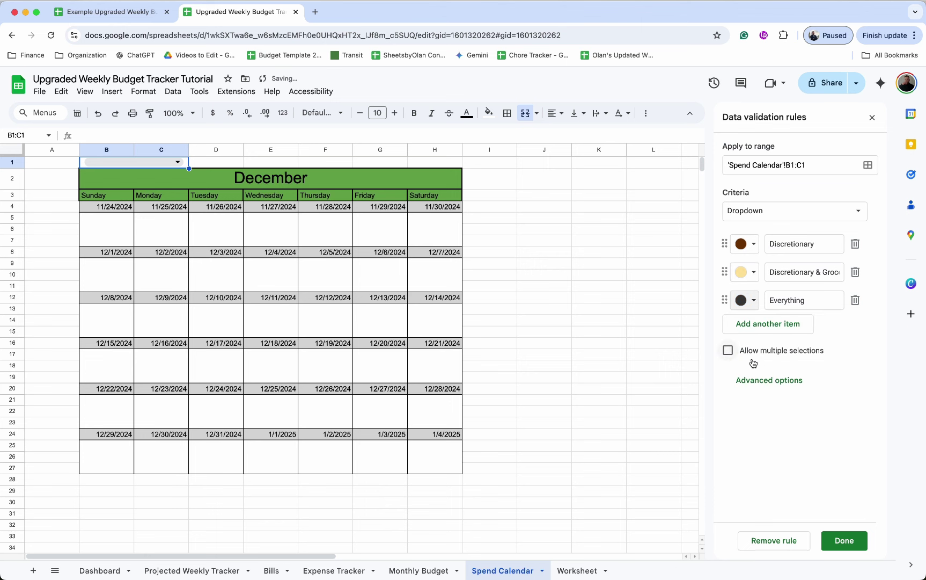
{"action": "left_click", "coordinate": [844, 539]}
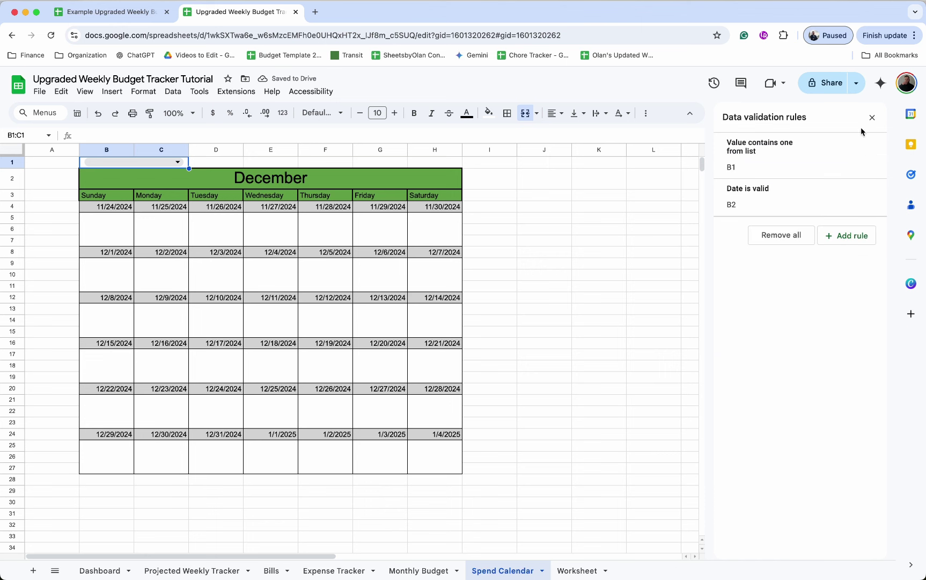
{"action": "left_click", "coordinate": [872, 117]}
Step: Choose Discretionary in the B1 dropdown, and switch the selection to Discretionary & Groceries
{"action": "left_click", "coordinate": [168, 169]}
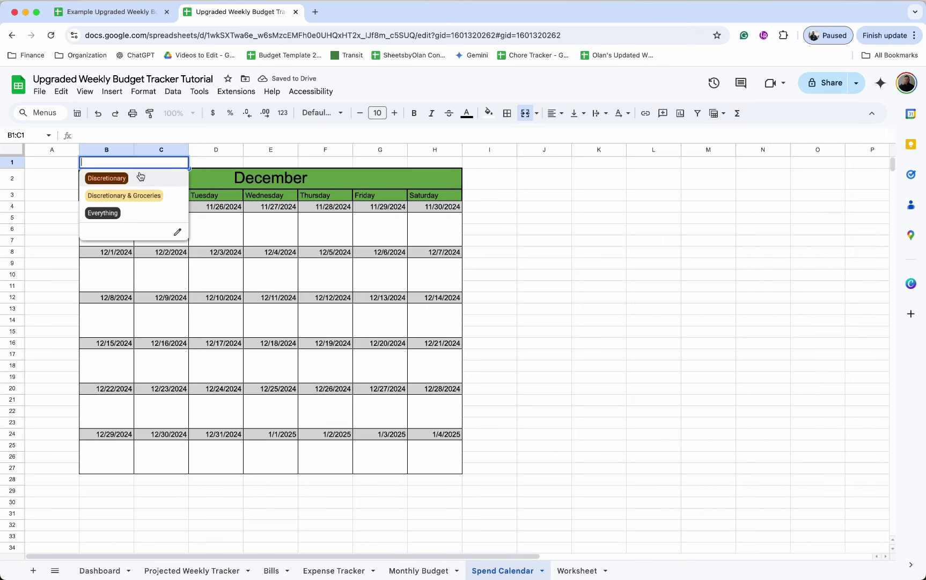
{"action": "left_click", "coordinate": [117, 185]}
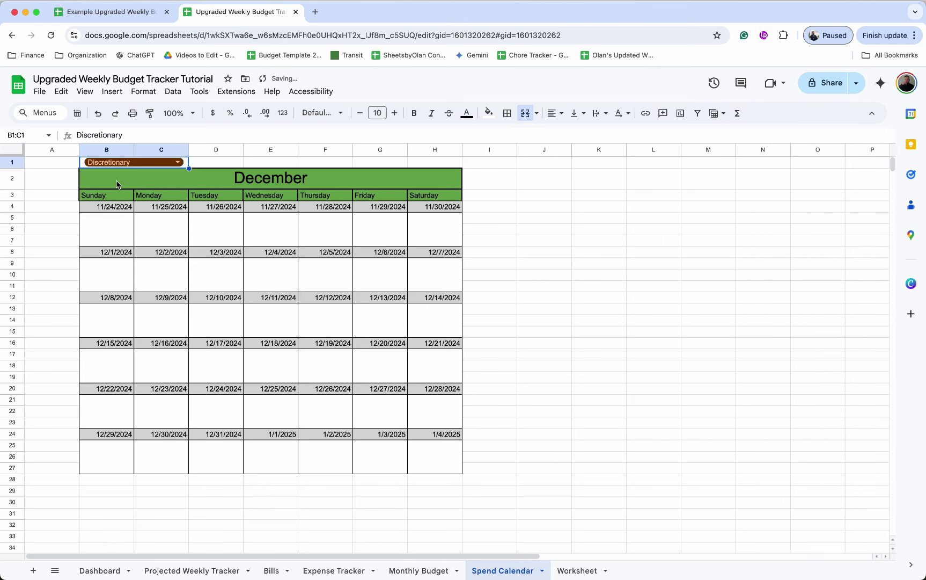
{"action": "left_click", "coordinate": [143, 162]}
{"action": "left_click", "coordinate": [136, 194]}
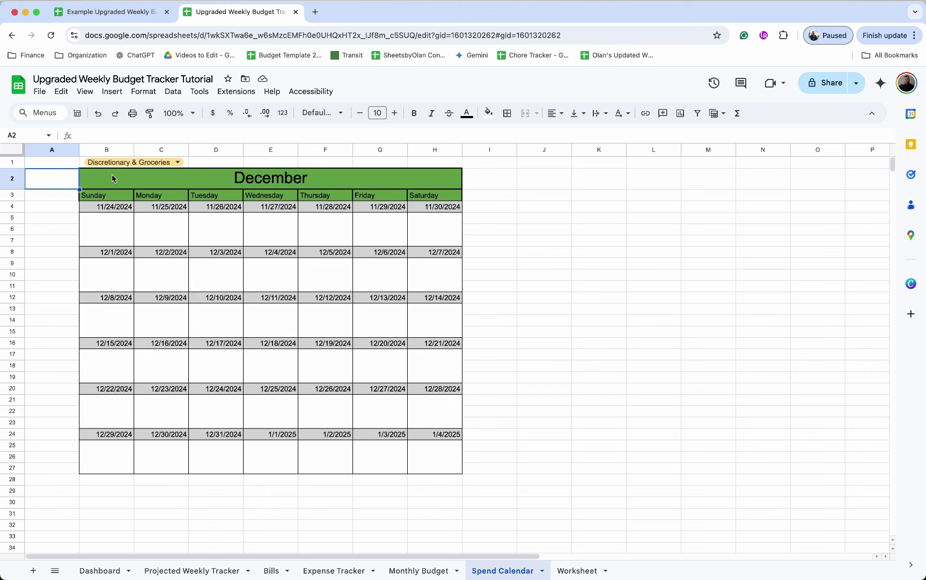
Step: Narrow column A and create a conditional formatting rule on A1:H27 for cells whose date is today
{"action": "left_click_drag", "start_coordinate": [79, 150], "coordinate": [301, 457]}
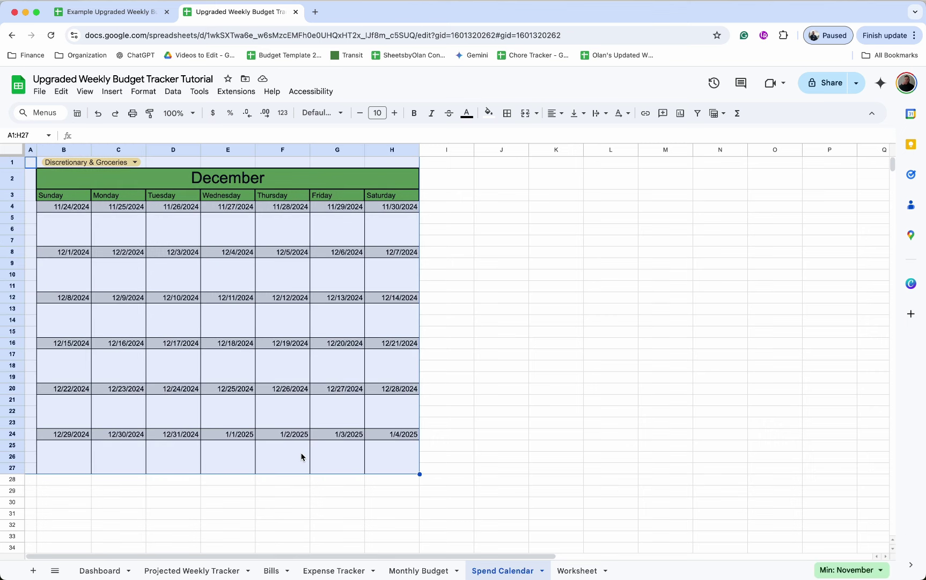
{"action": "left_click", "coordinate": [144, 92]}
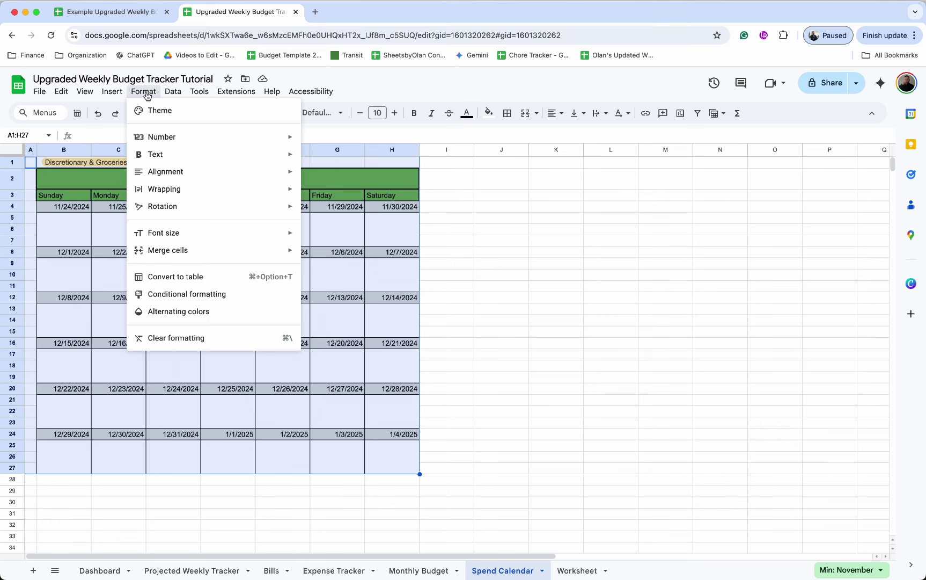
{"action": "left_click", "coordinate": [187, 295]}
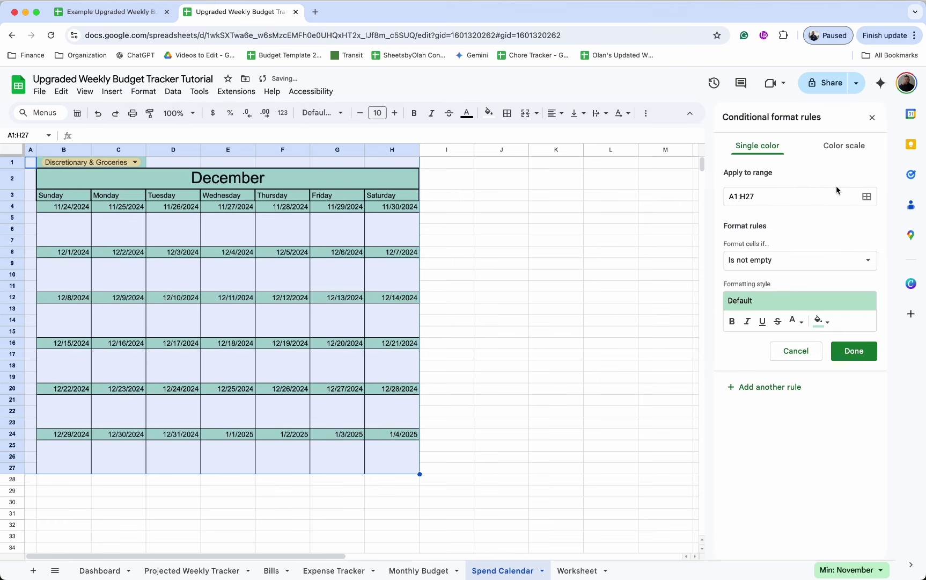
{"action": "left_click", "coordinate": [822, 268]}
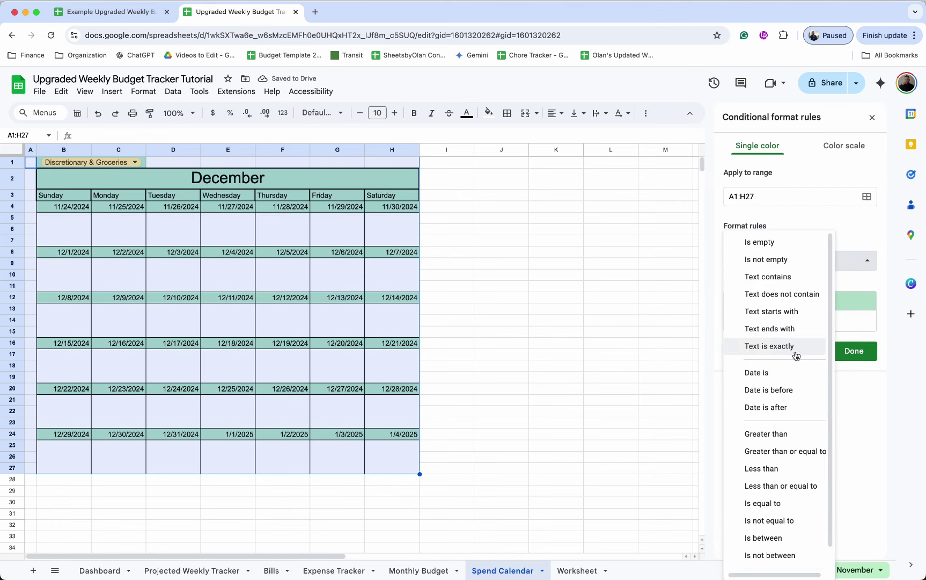
{"action": "left_click", "coordinate": [786, 374]}
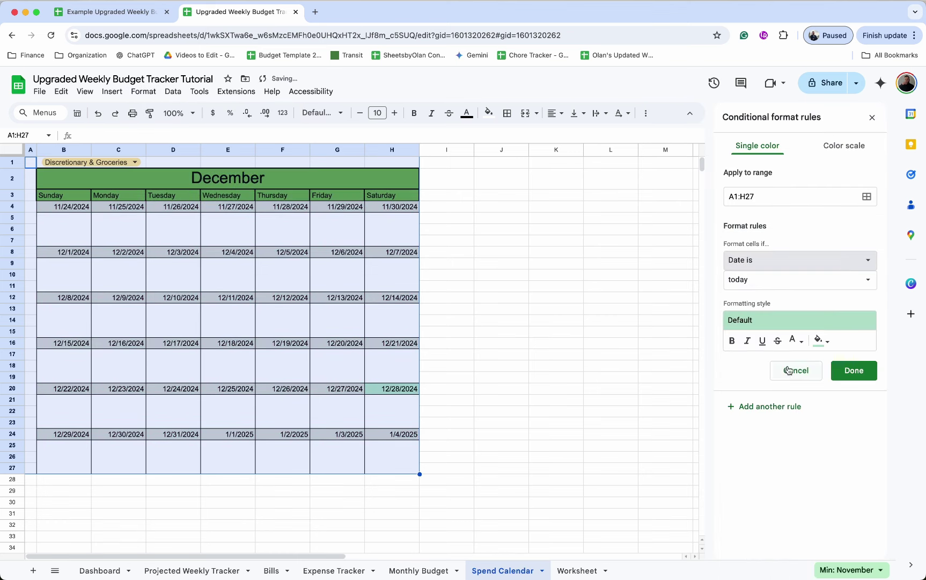
Step: Style the today rule with a blue fill and white text, and save it
{"action": "left_click", "coordinate": [821, 340]}
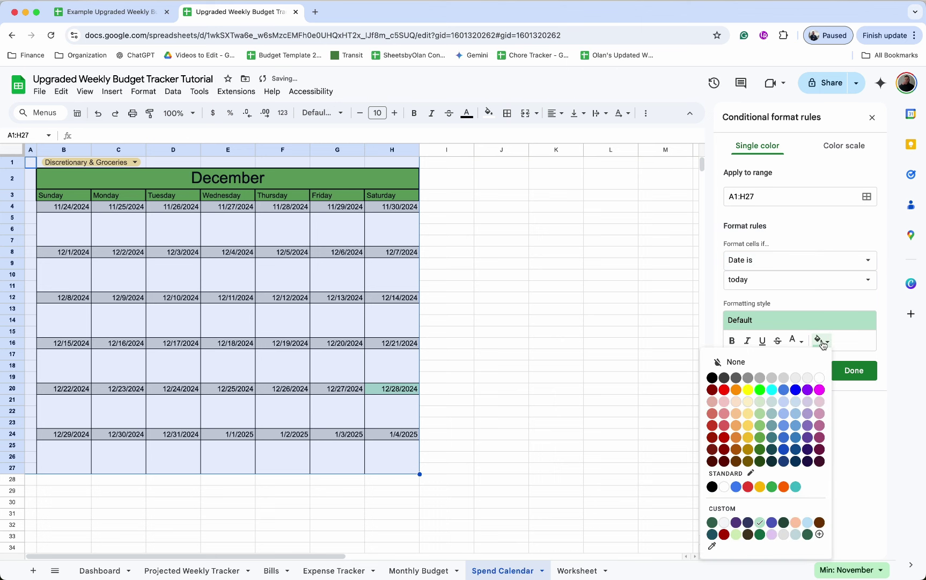
{"action": "left_click", "coordinate": [796, 393]}
{"action": "left_click", "coordinate": [795, 340]}
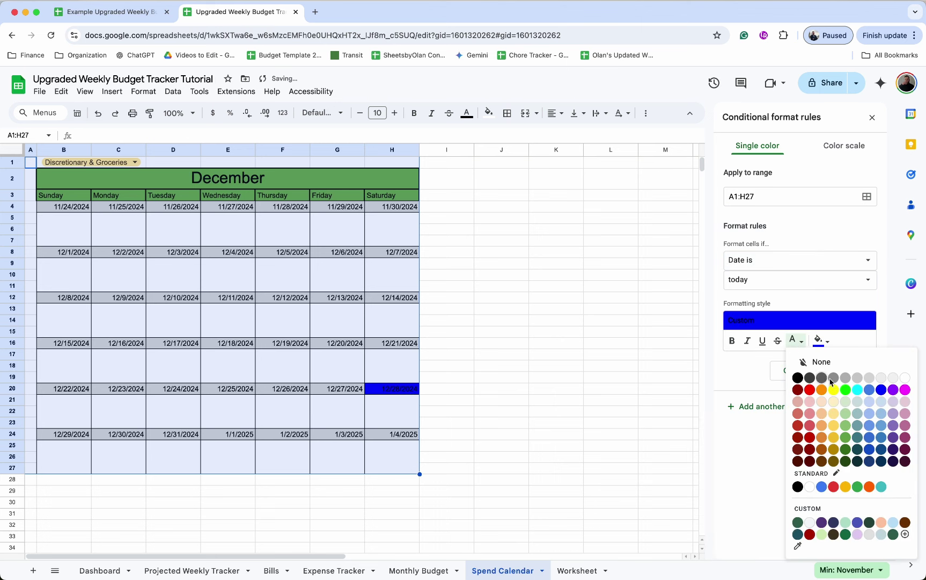
{"action": "left_click", "coordinate": [906, 377]}
{"action": "left_click", "coordinate": [854, 369]}
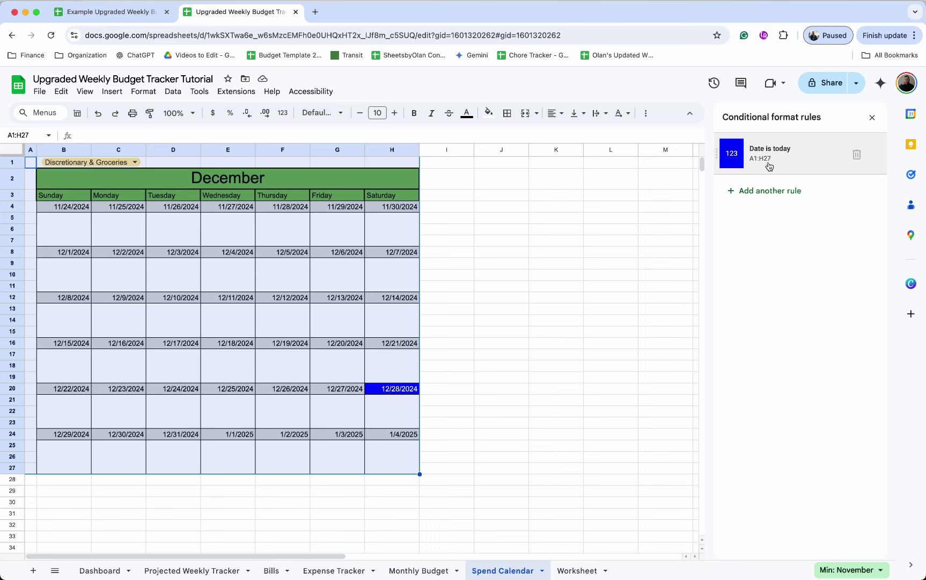
Step: Add another conditional formatting rule on A1:H27 for values equal to 0
{"action": "left_click", "coordinate": [770, 167]}
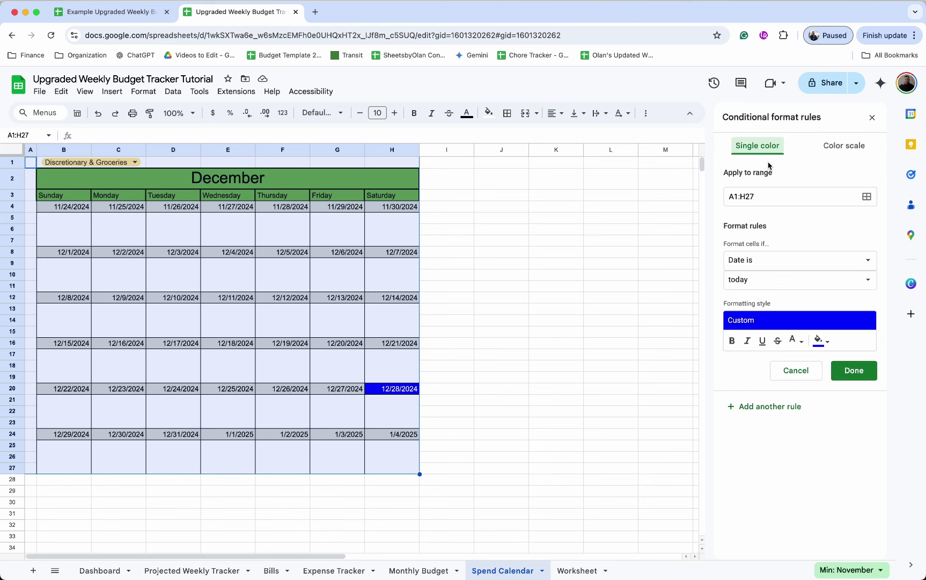
{"action": "left_click", "coordinate": [792, 408]}
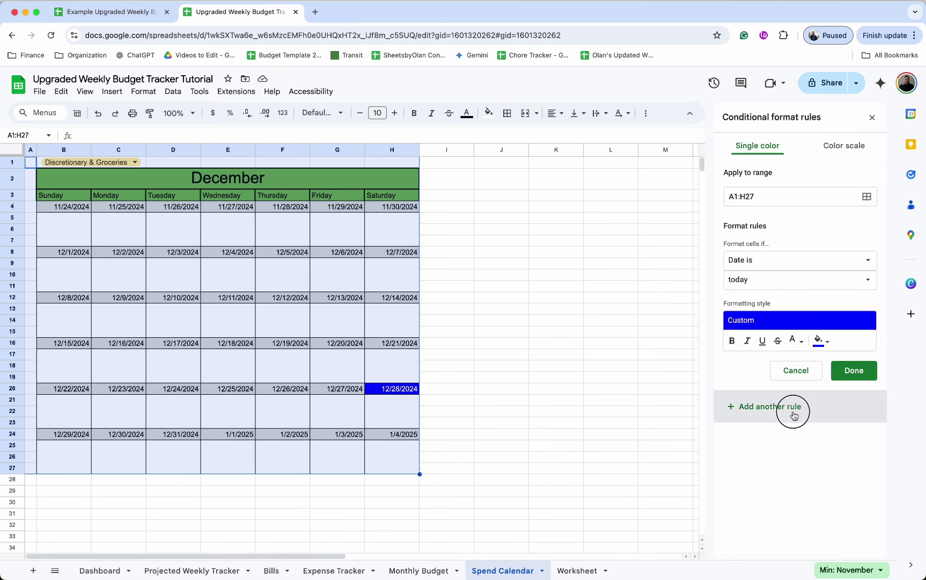
{"action": "left_click", "coordinate": [780, 268]}
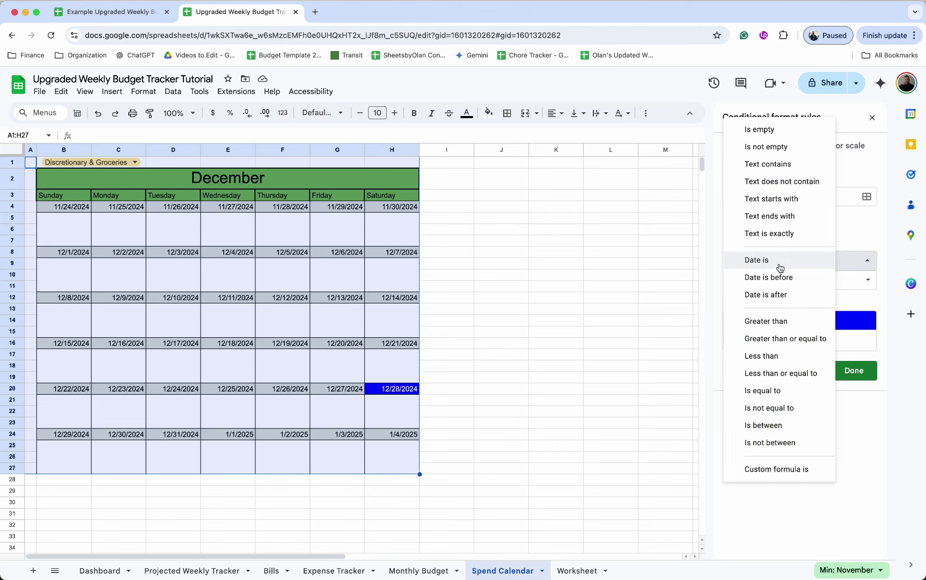
{"action": "left_click", "coordinate": [780, 397]}
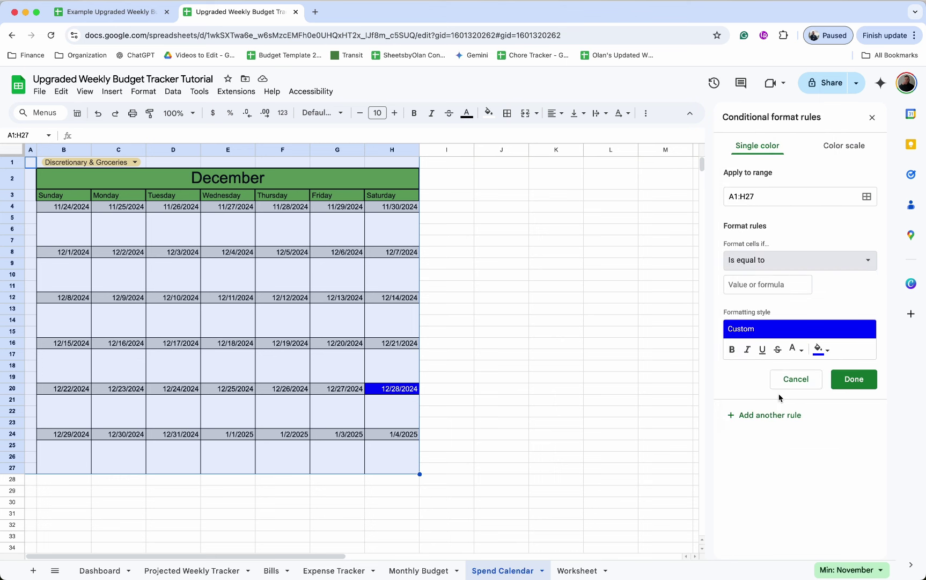
{"action": "left_click", "coordinate": [775, 283]}
{"action": "type", "text": "0"}
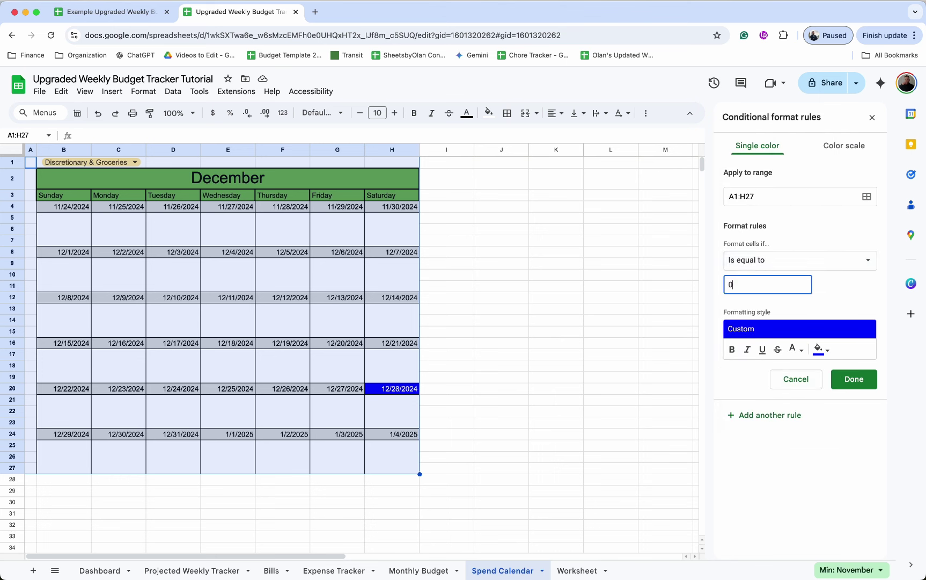
Step: Remove the fill from the equal-to-0 rule, make its text blue, and save it
{"action": "left_click", "coordinate": [820, 350]}
{"action": "left_click", "coordinate": [820, 349]}
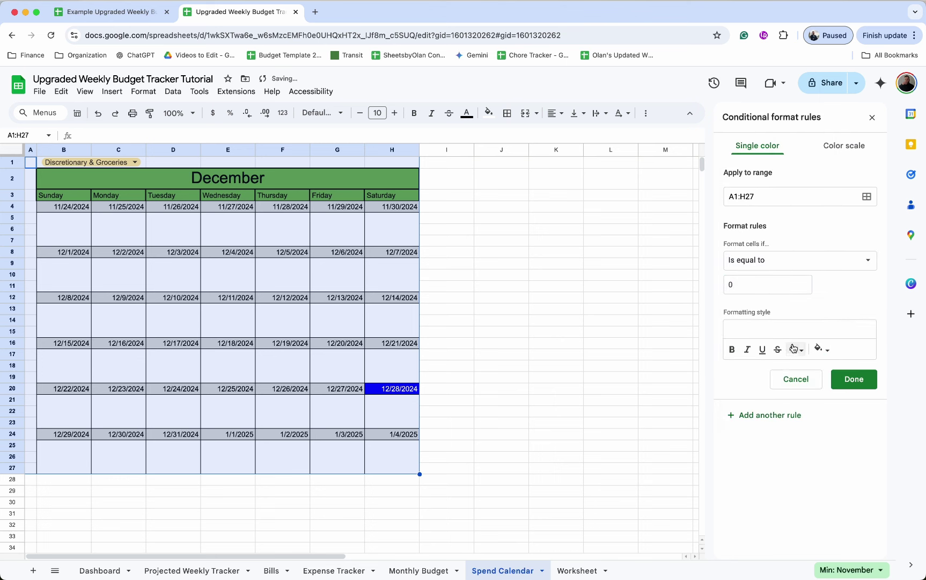
{"action": "left_click", "coordinate": [795, 349]}
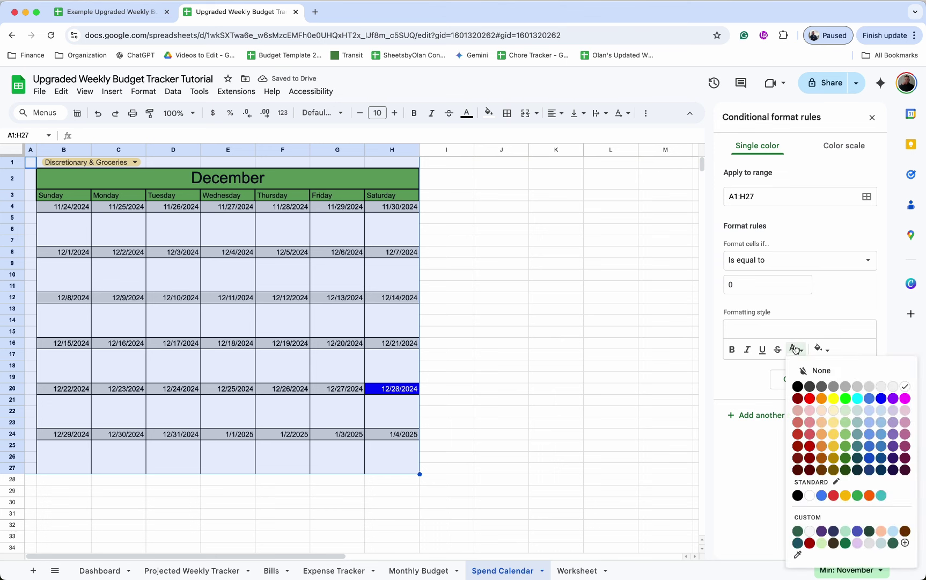
{"action": "left_click", "coordinate": [880, 399]}
{"action": "left_click", "coordinate": [877, 388]}
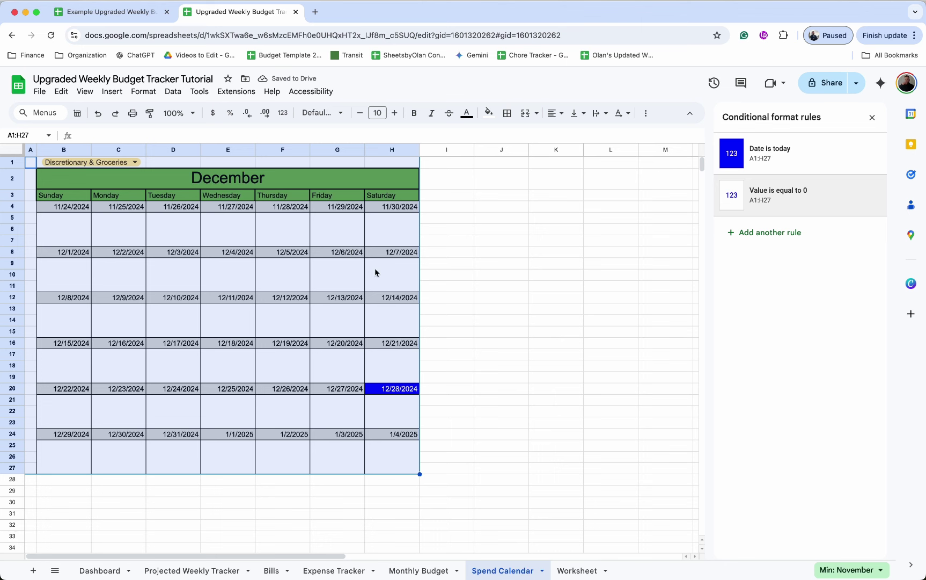
Step: Add a rule on A1:H27 that shows values between 0 and 50 in dark green text
{"action": "left_click", "coordinate": [771, 198]}
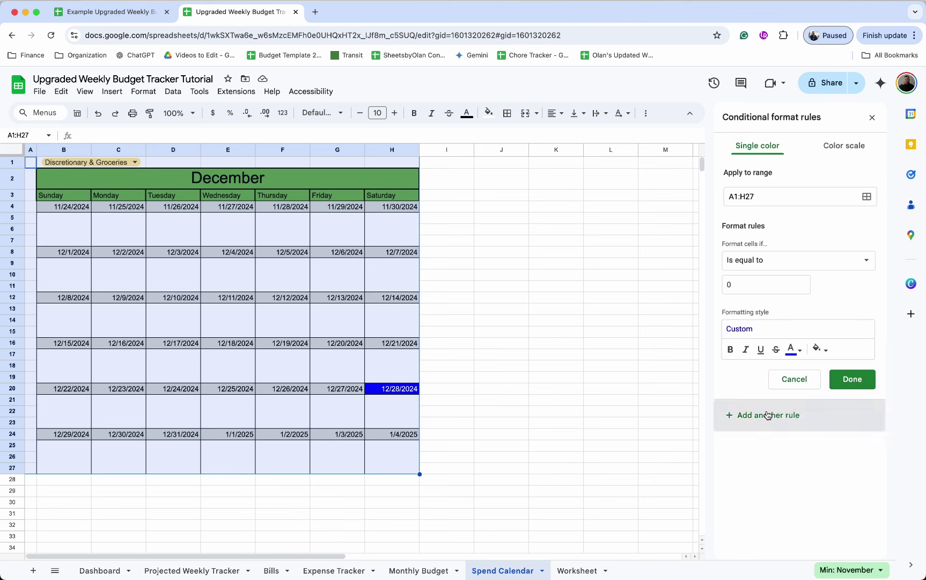
{"action": "left_click", "coordinate": [759, 285]}
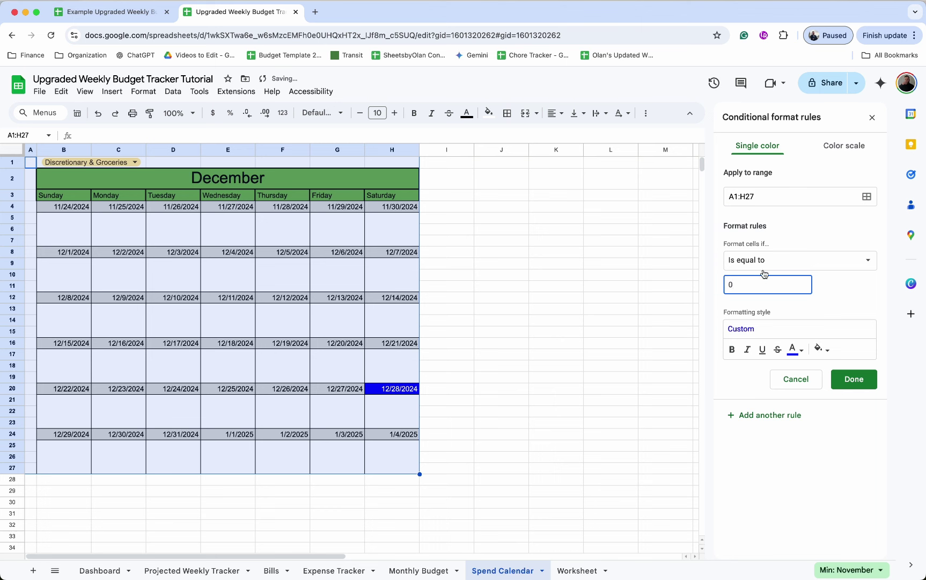
{"action": "left_click", "coordinate": [764, 270]}
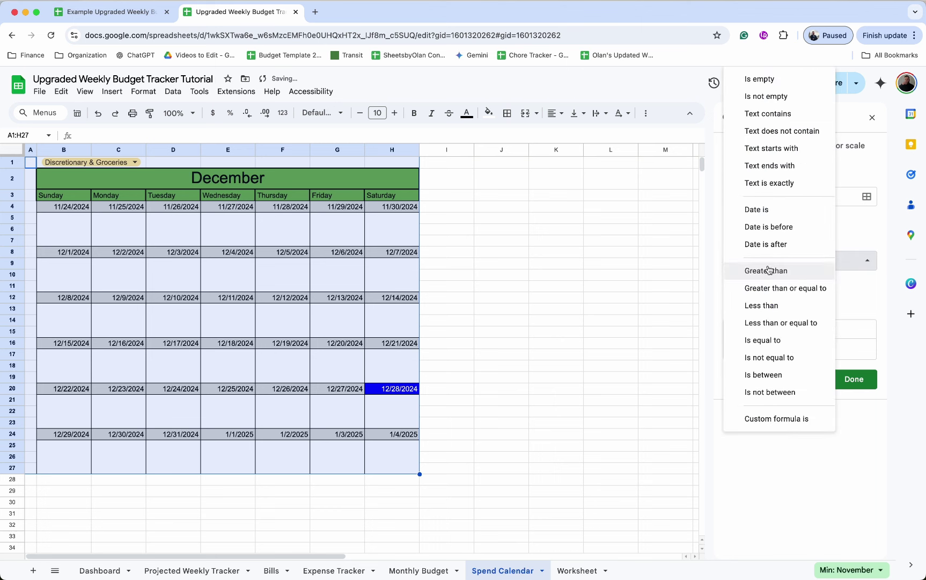
{"action": "left_click", "coordinate": [780, 374]}
{"action": "left_click", "coordinate": [762, 314]}
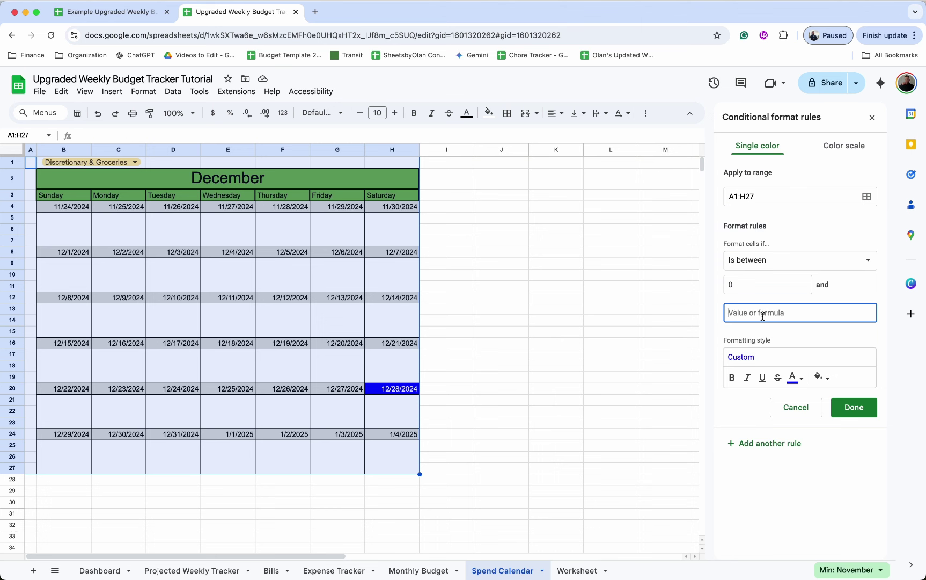
{"action": "type", "text": "50"}
{"action": "left_click", "coordinate": [795, 377]}
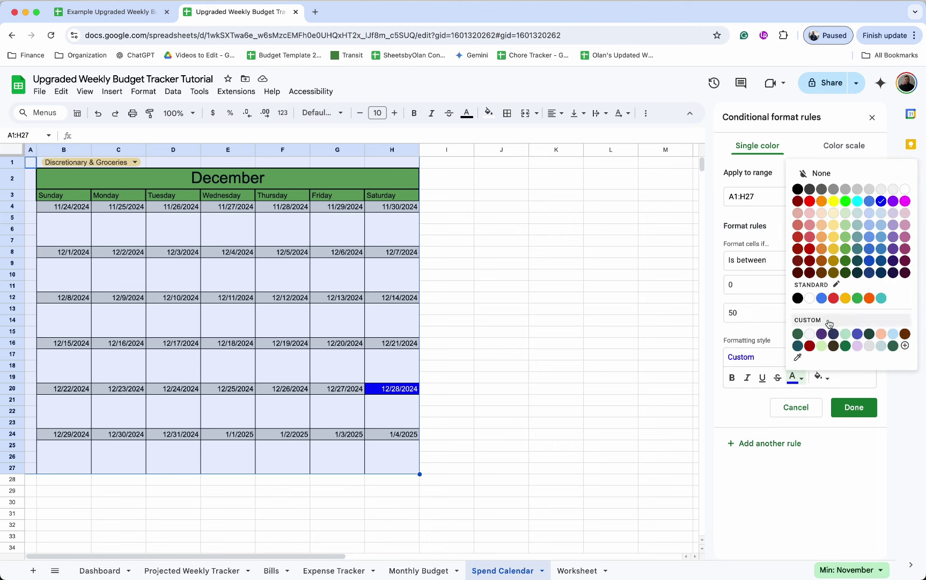
{"action": "left_click", "coordinate": [834, 273]}
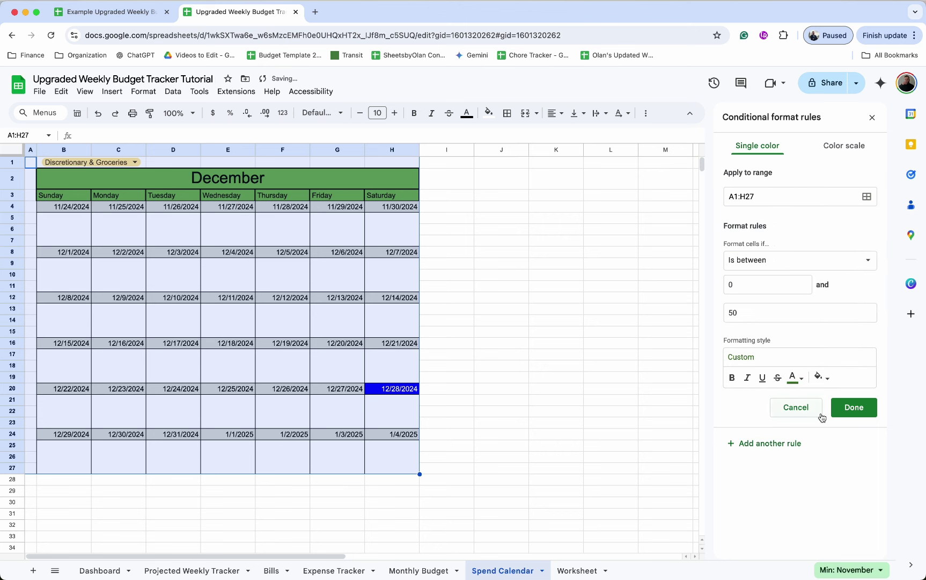
Step: Add a rule on A1:H27 that shows values between 50 and 150 in dark yellow text
{"action": "left_click", "coordinate": [779, 446]}
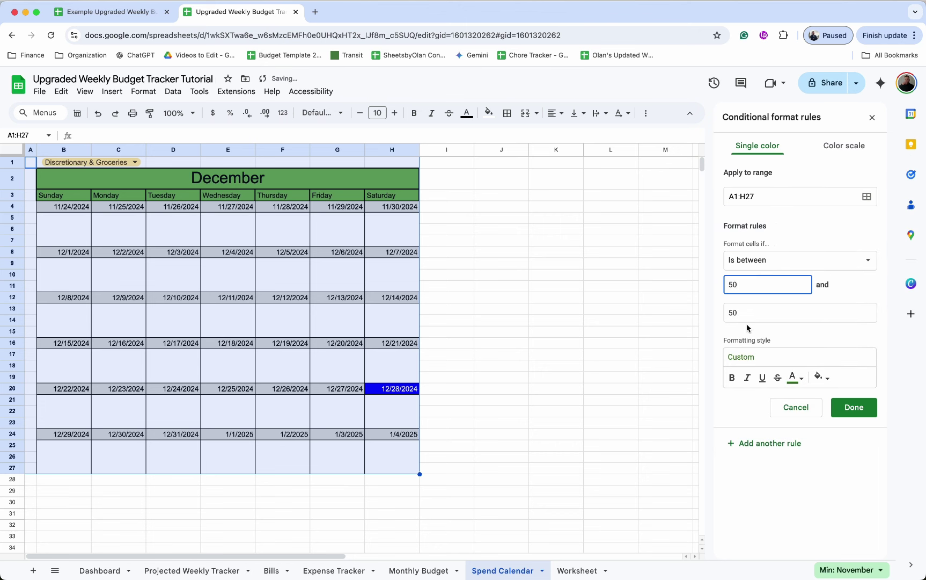
{"action": "left_click", "coordinate": [741, 312]}
{"action": "key", "text": "BackSpace"}
{"action": "key", "text": "BackSpace"}
{"action": "type", "text": "15"}
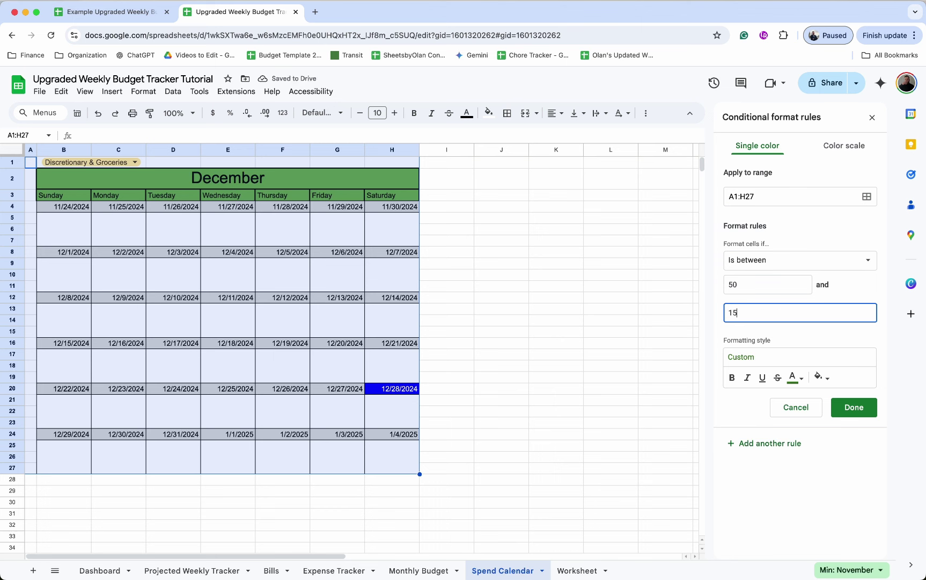
{"action": "left_click", "coordinate": [793, 377]}
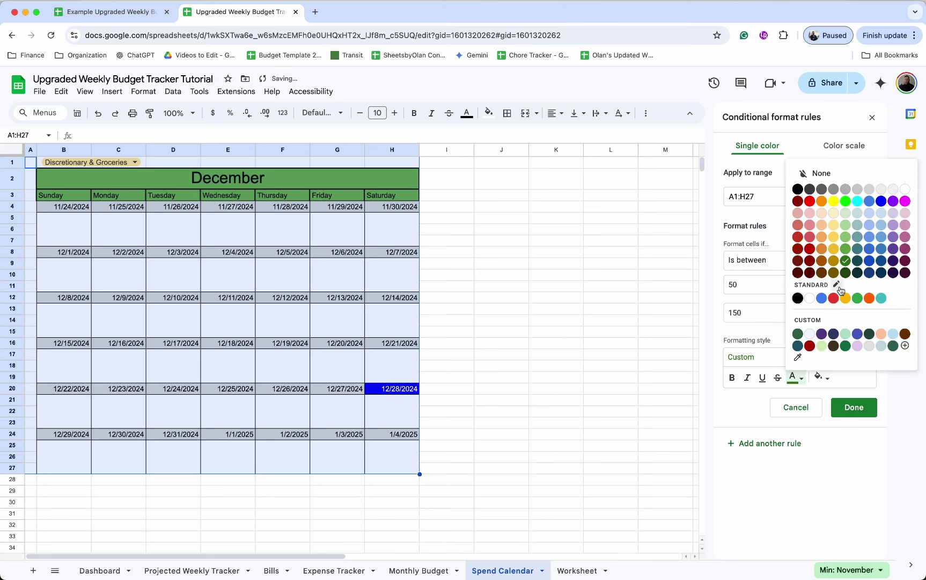
{"action": "left_click", "coordinate": [834, 254]}
Step: Add a rule on A1:H27 that shows values between 150 and 500 in dark red text
{"action": "left_click", "coordinate": [783, 440]}
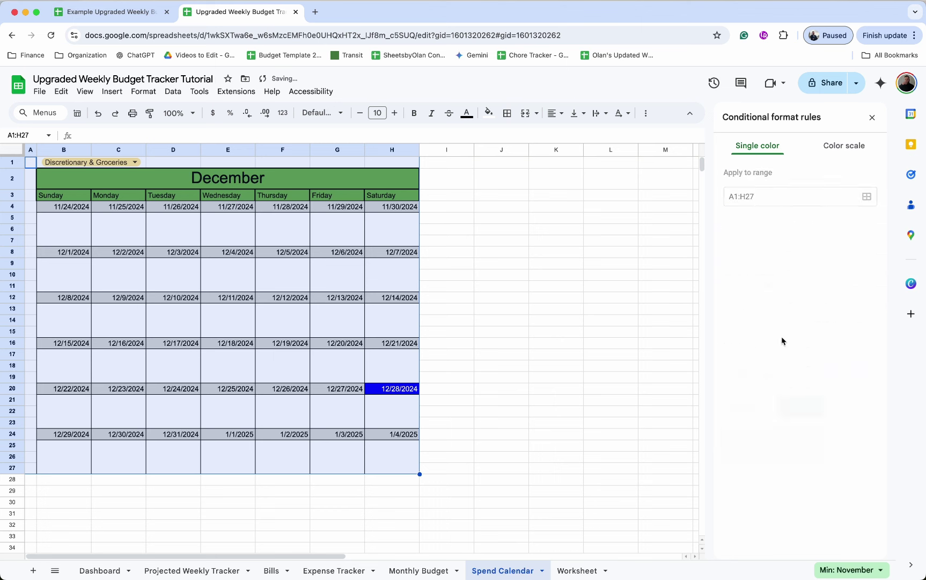
{"action": "type", "text": "150"}
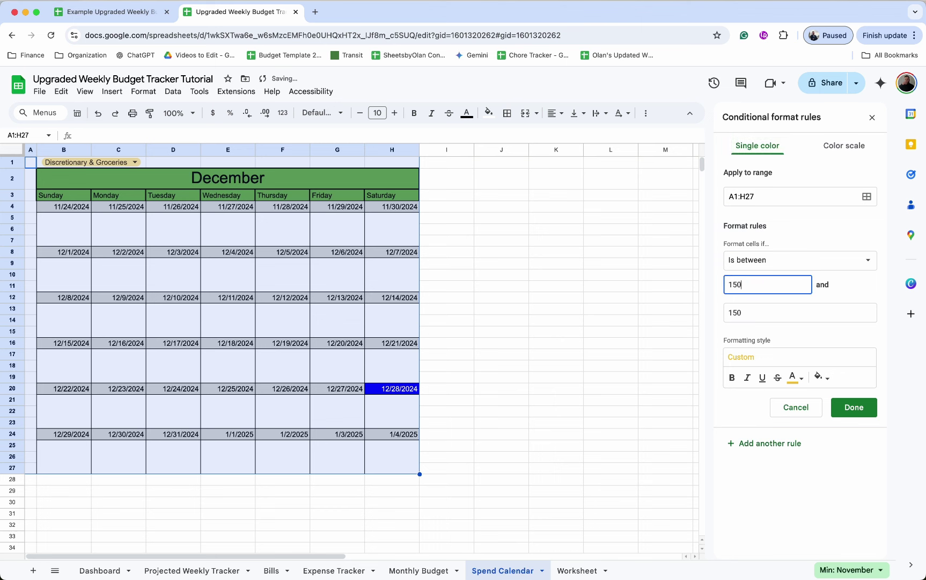
{"action": "key", "text": "Tab"}
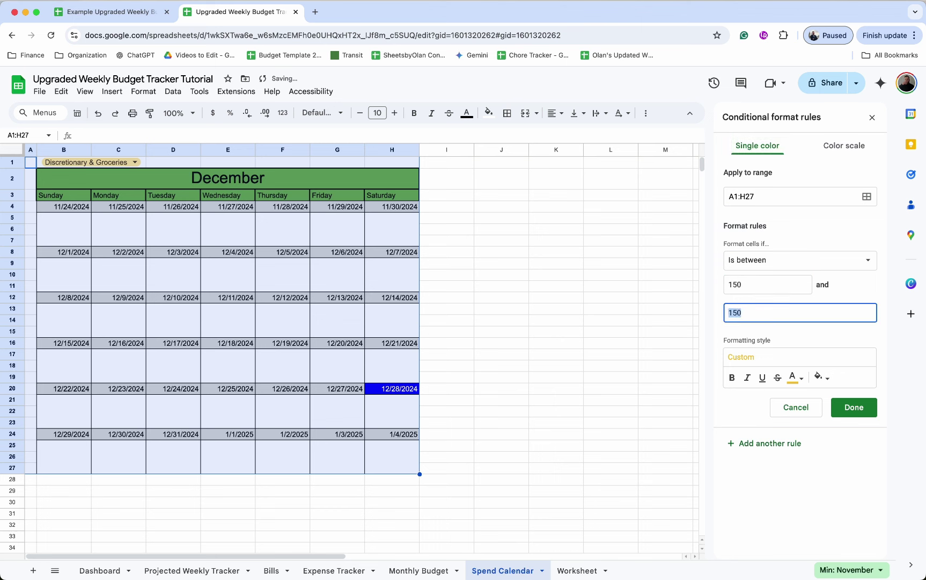
{"action": "type", "text": "500"}
{"action": "left_click", "coordinate": [796, 378]}
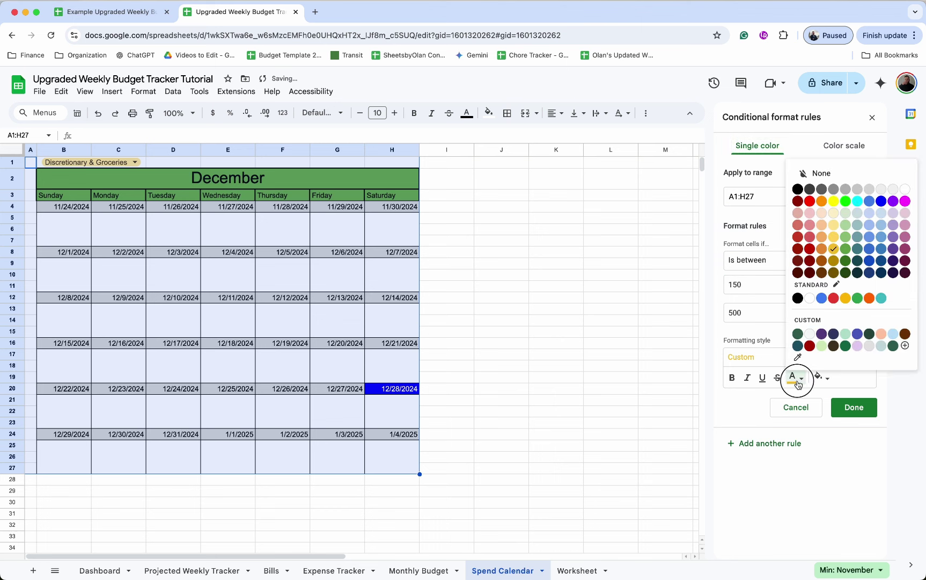
{"action": "left_click", "coordinate": [810, 249]}
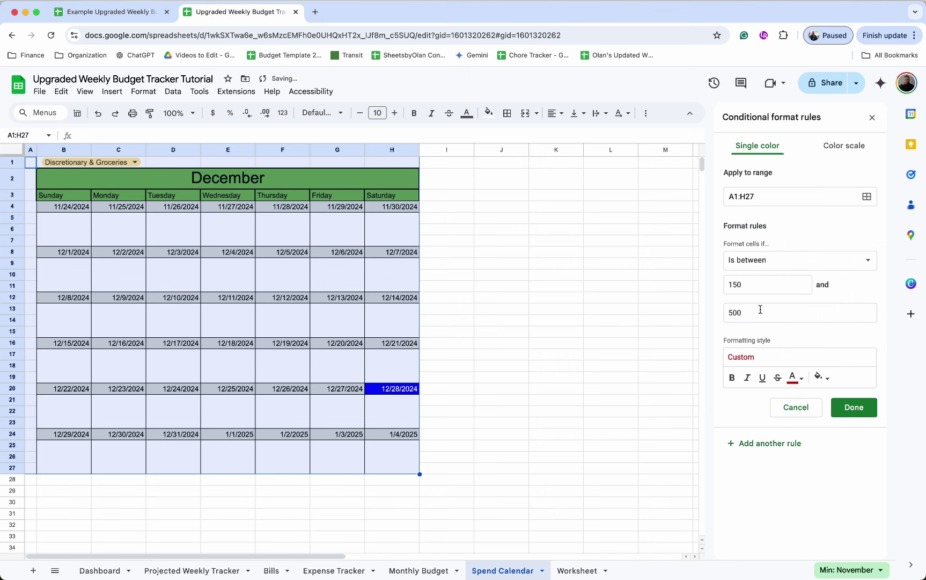
Step: Add a rule on A1:H27 that shows values between 500 and 6000 in dark magenta text
{"action": "left_click", "coordinate": [751, 282]}
{"action": "left_click_drag", "start_coordinate": [751, 282], "coordinate": [692, 275]}
{"action": "type", "text": "500"}
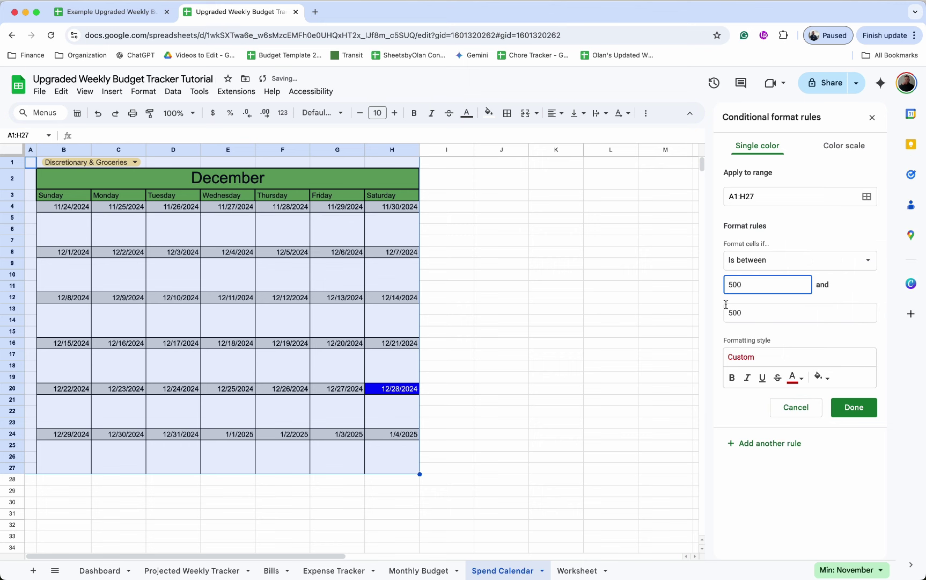
{"action": "left_click", "coordinate": [742, 315]}
{"action": "key", "text": "BackSpace"}
{"action": "key", "text": "BackSpace"}
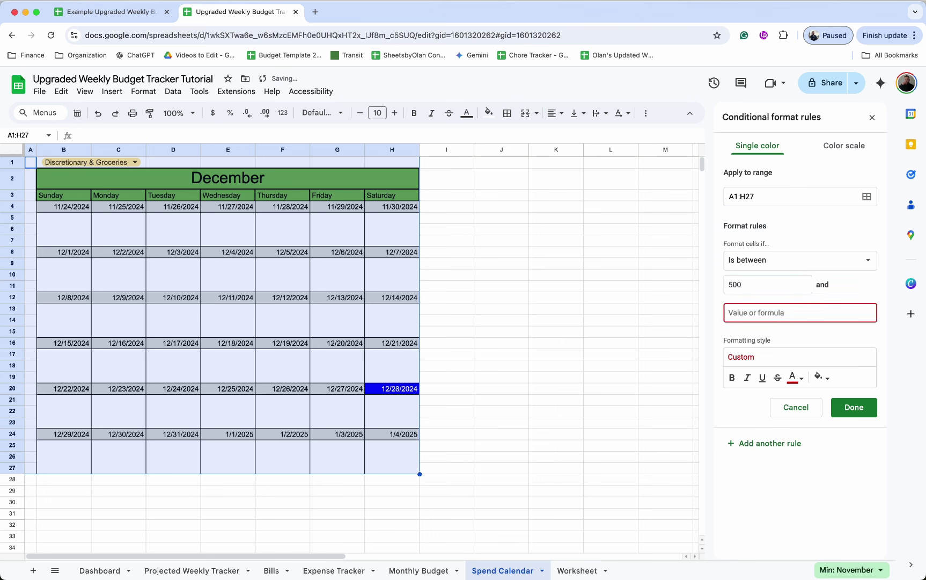
{"action": "type", "text": "6000"}
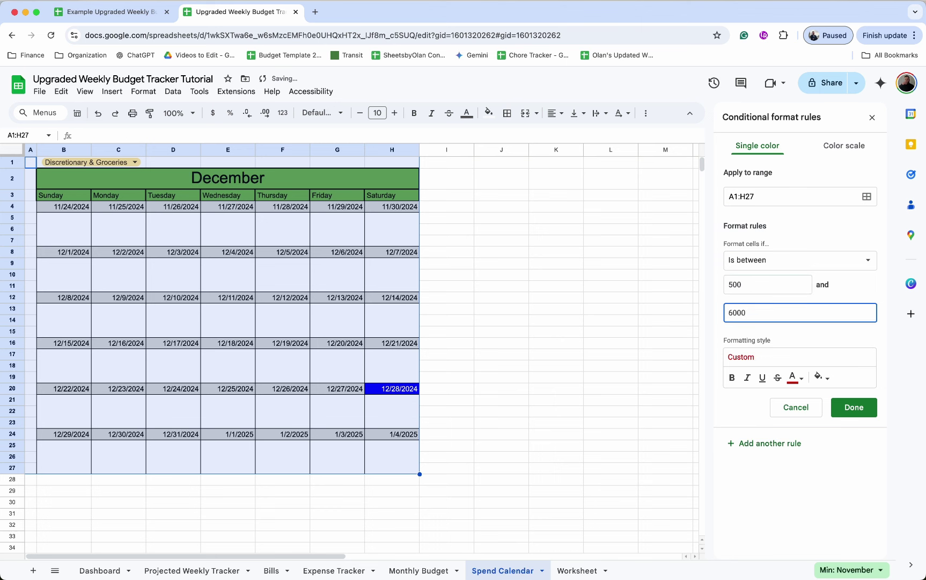
{"action": "left_click", "coordinate": [798, 382]}
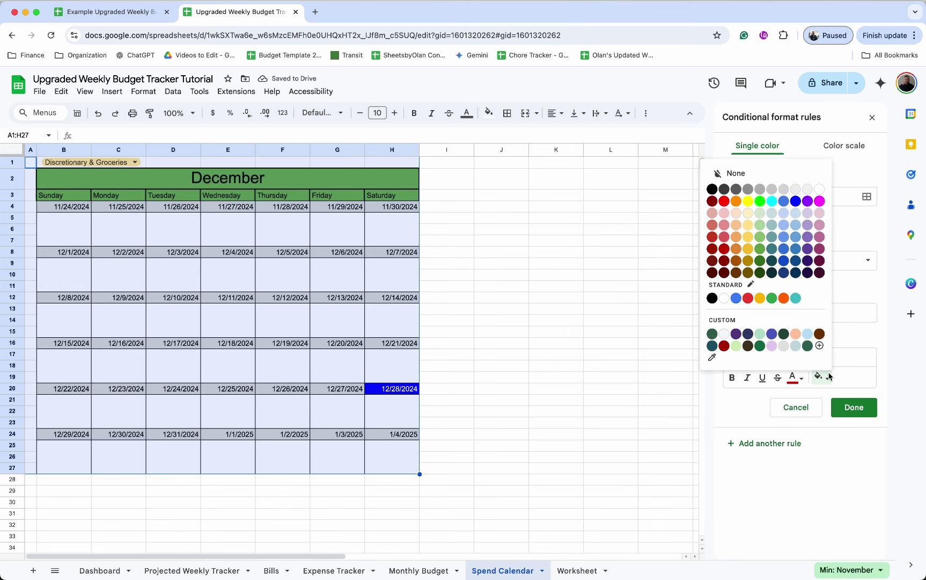
{"action": "left_click", "coordinate": [796, 382]}
{"action": "left_click", "coordinate": [796, 382]}
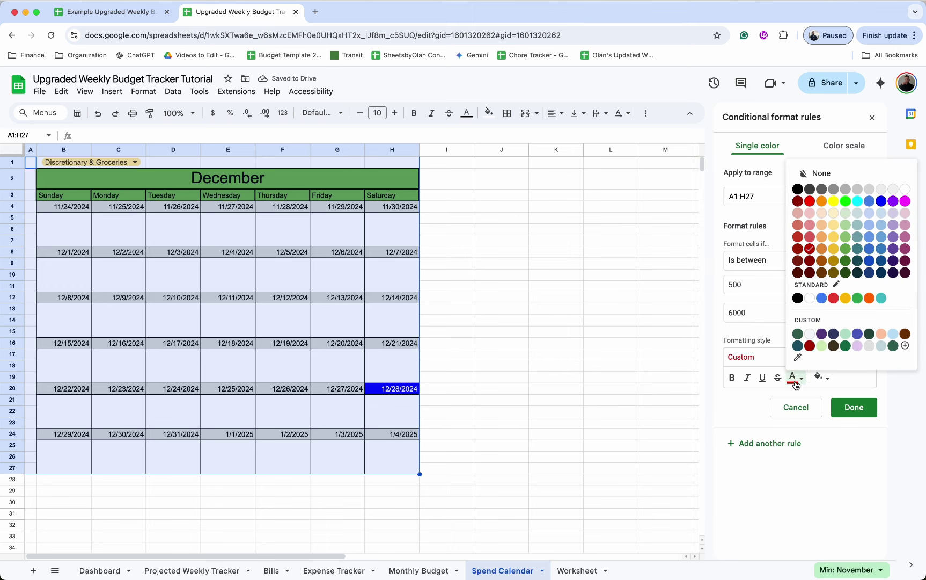
{"action": "left_click", "coordinate": [906, 263]}
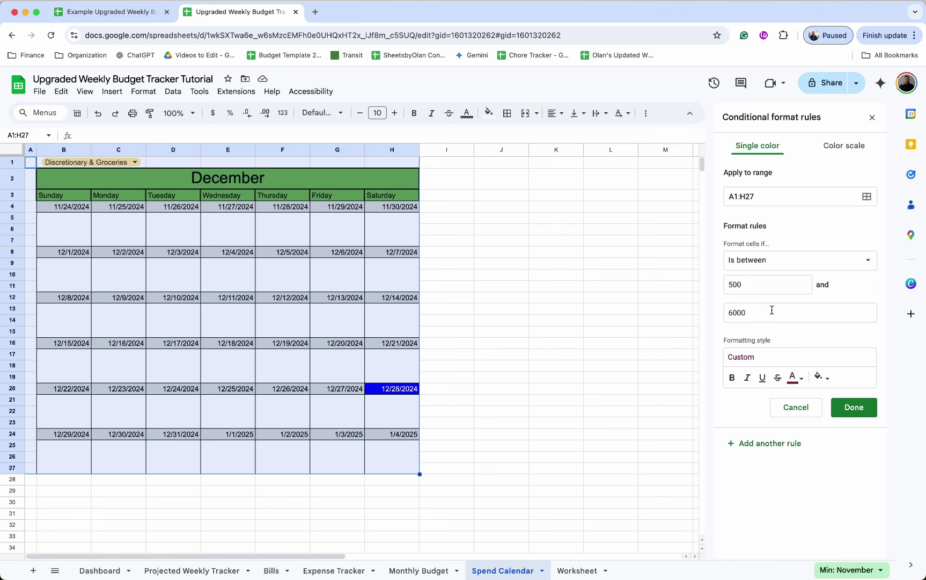
{"action": "left_click", "coordinate": [853, 407]}
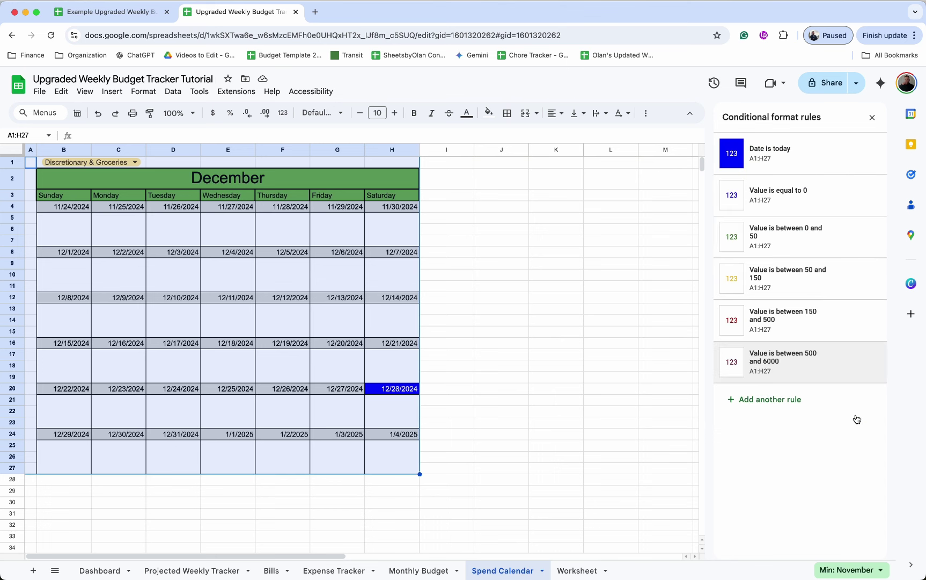
Step: Add an is-empty rule on A1:H27 with black text
{"action": "left_click", "coordinate": [782, 376]}
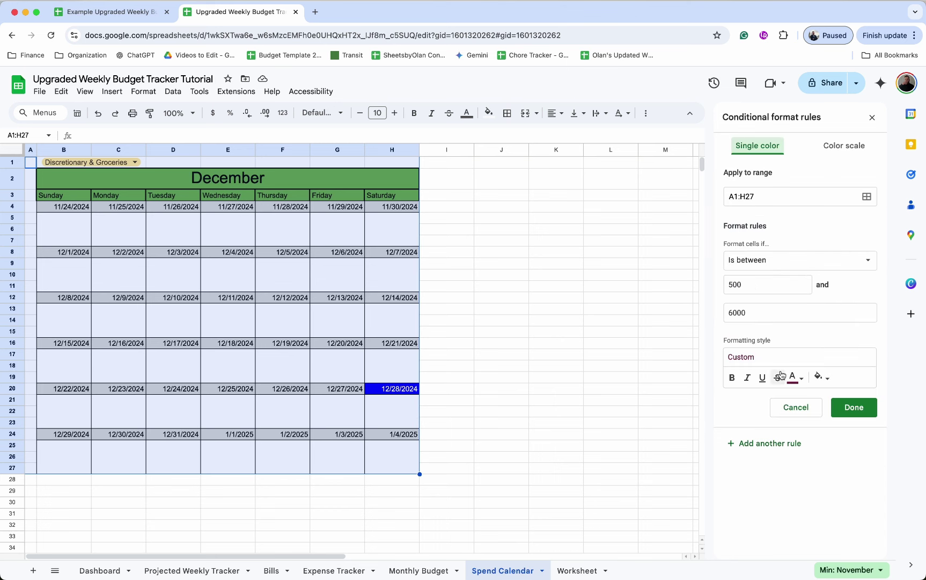
{"action": "left_click", "coordinate": [751, 449]}
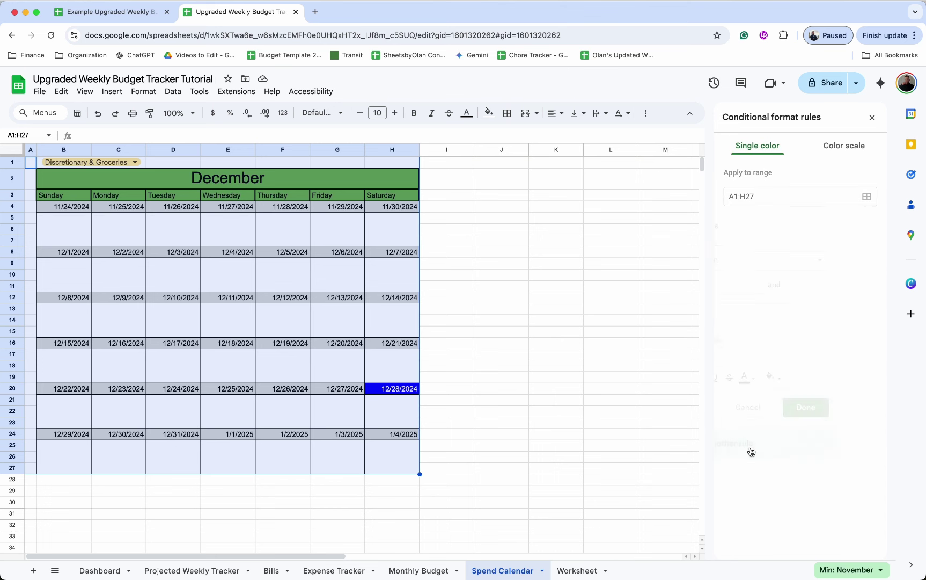
{"action": "left_click", "coordinate": [777, 257]}
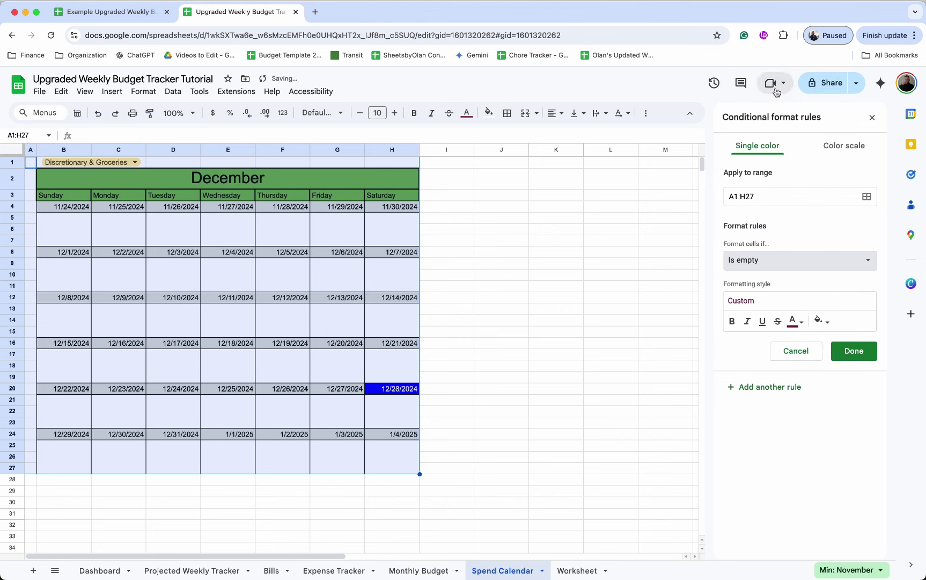
{"action": "left_click", "coordinate": [777, 80]}
{"action": "left_click", "coordinate": [826, 321]}
{"action": "left_click", "coordinate": [793, 339]}
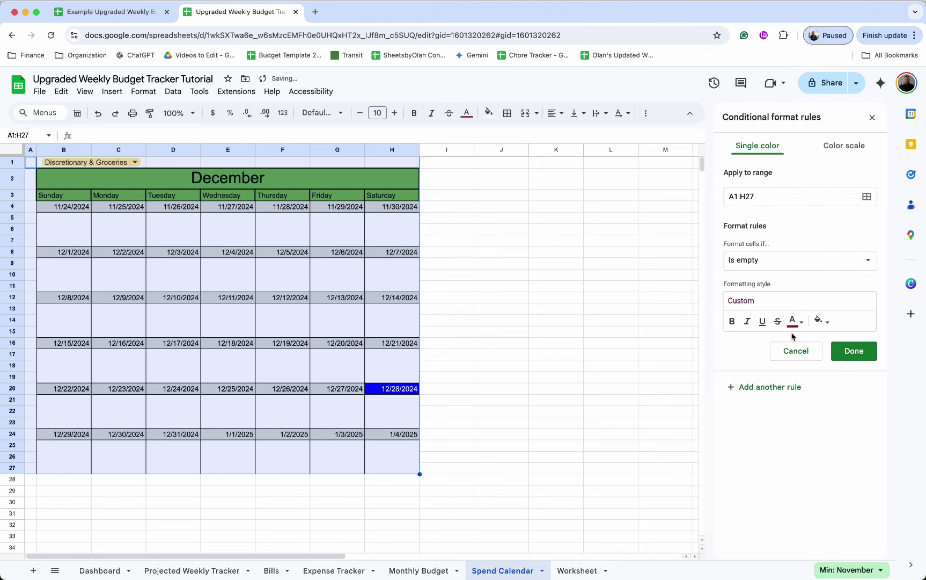
{"action": "left_click", "coordinate": [793, 321]}
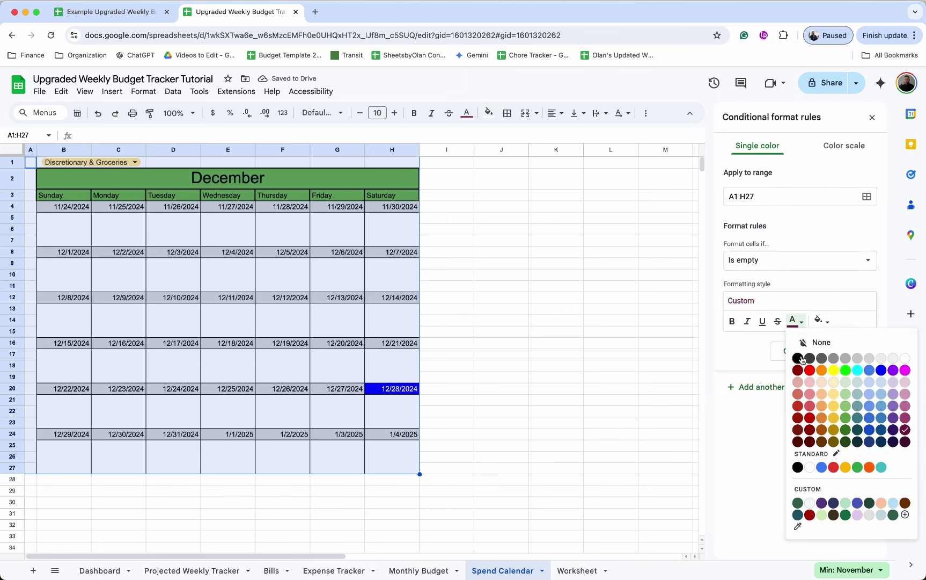
{"action": "left_click", "coordinate": [808, 356]}
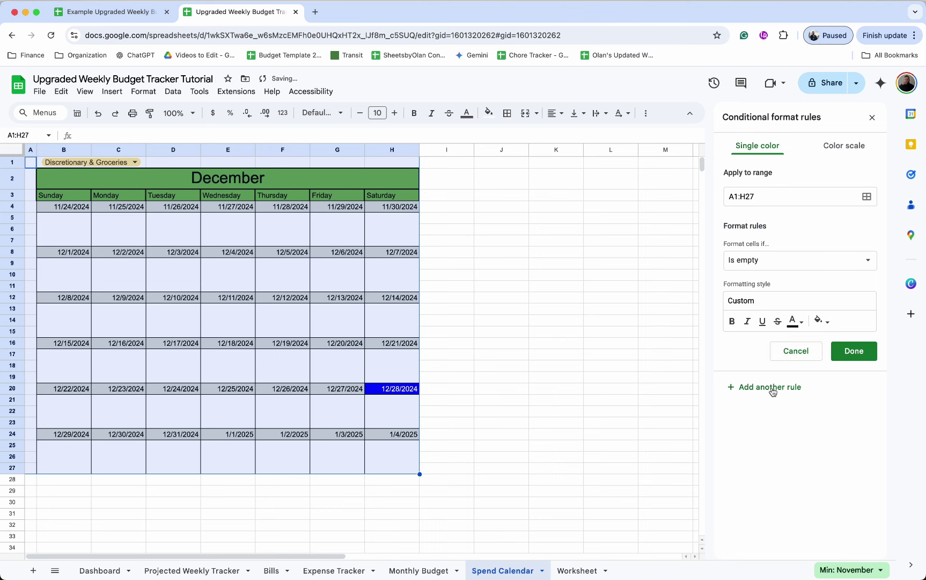
Step: Add a custom formula rule =MONTH($B$2)<>MONTH(A1) on A1:H27 with a light gray fill and save it
{"action": "left_click", "coordinate": [789, 266]}
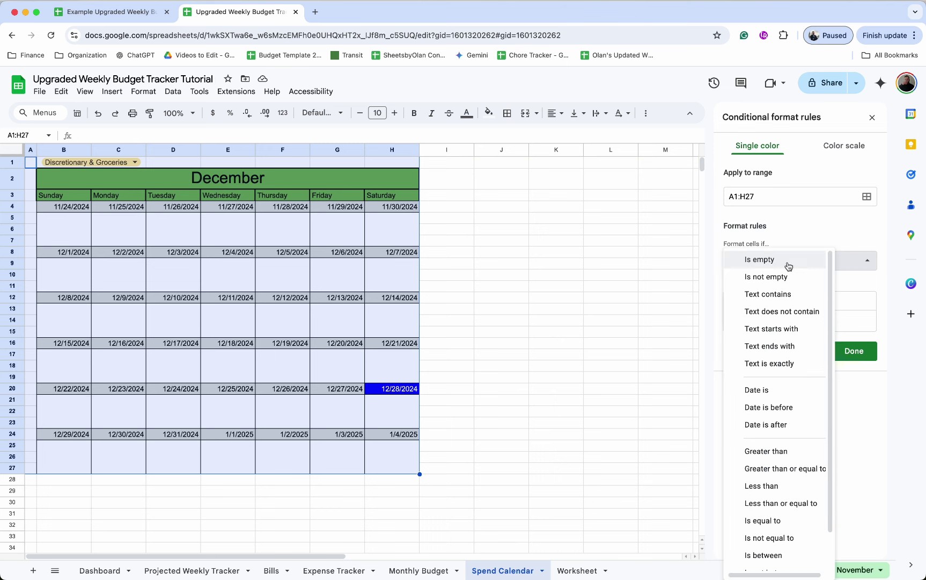
{"action": "scroll", "coordinate": [780, 374], "scroll_direction": "down", "scroll_amount": 2}
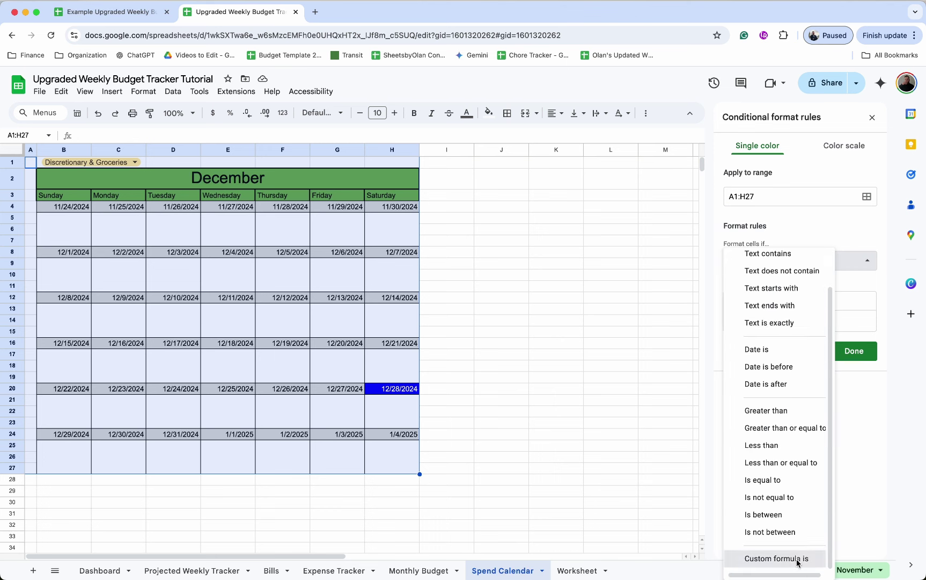
{"action": "left_click", "coordinate": [776, 559]}
{"action": "left_click", "coordinate": [777, 283]}
{"action": "type", "text": "="}
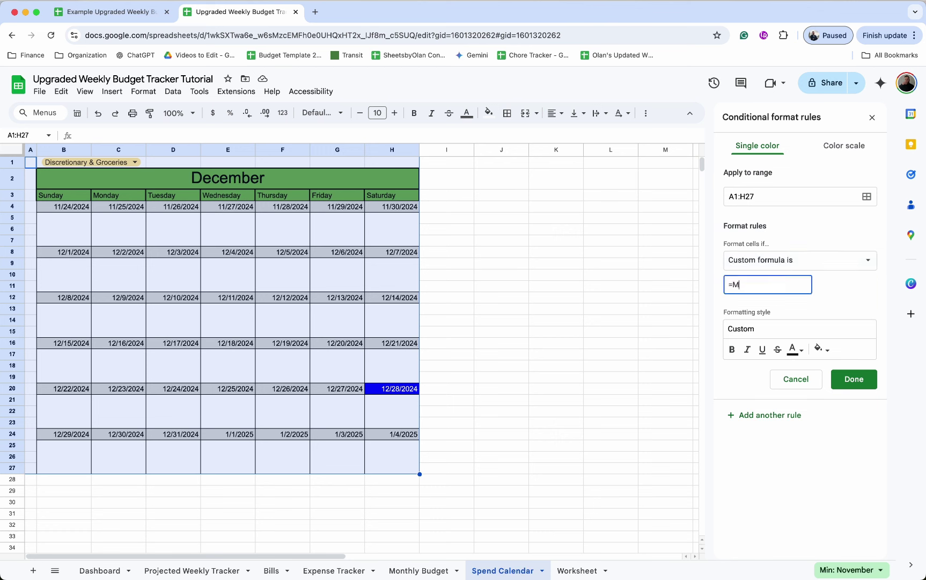
{"action": "type", "text": "MONTH("}
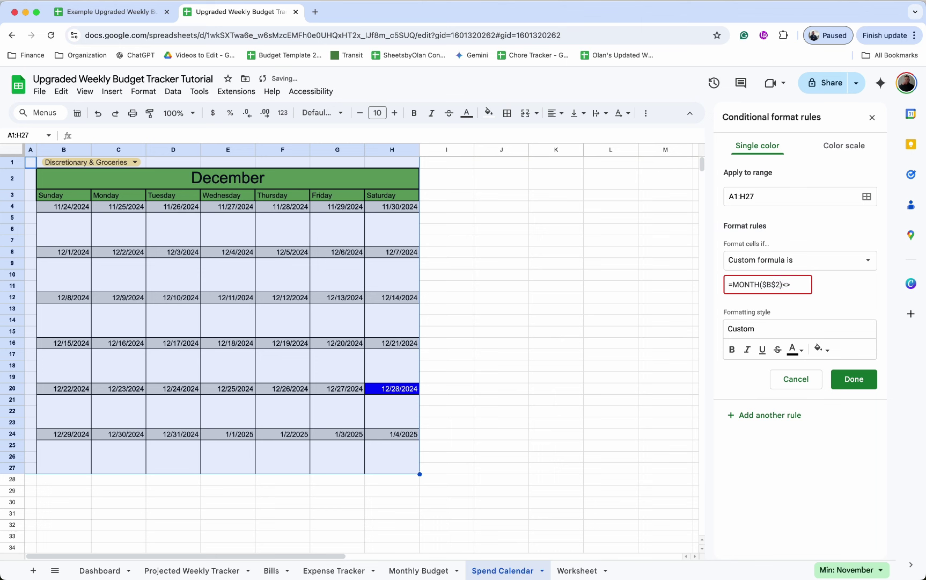
{"action": "type", "text": "MONTH("}
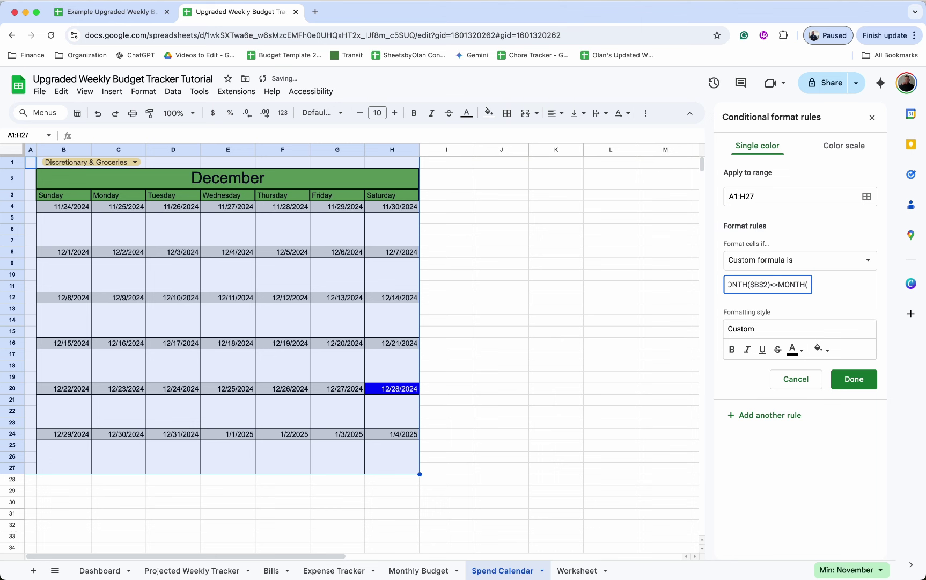
{"action": "type", "text": "A1)"}
{"action": "left_click", "coordinate": [821, 348]}
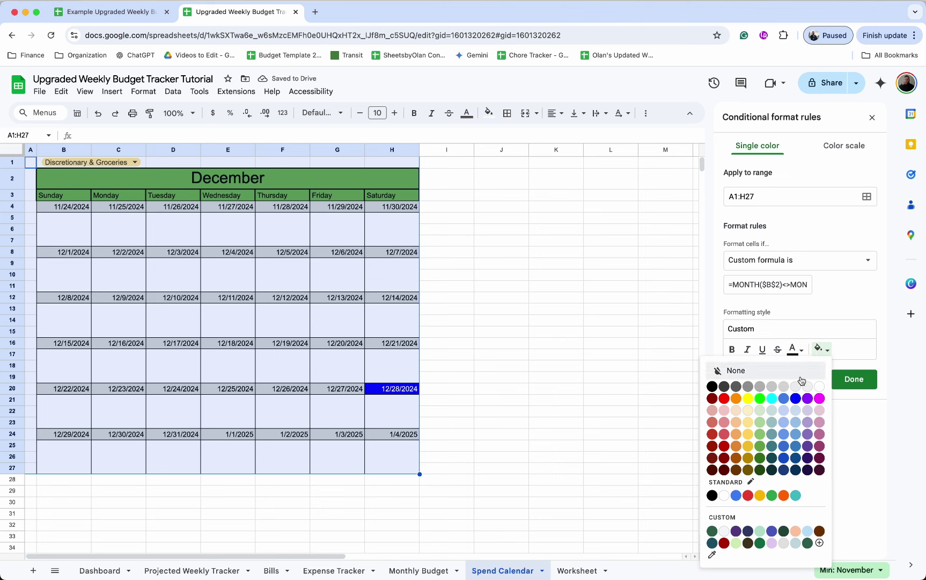
{"action": "left_click", "coordinate": [784, 387]}
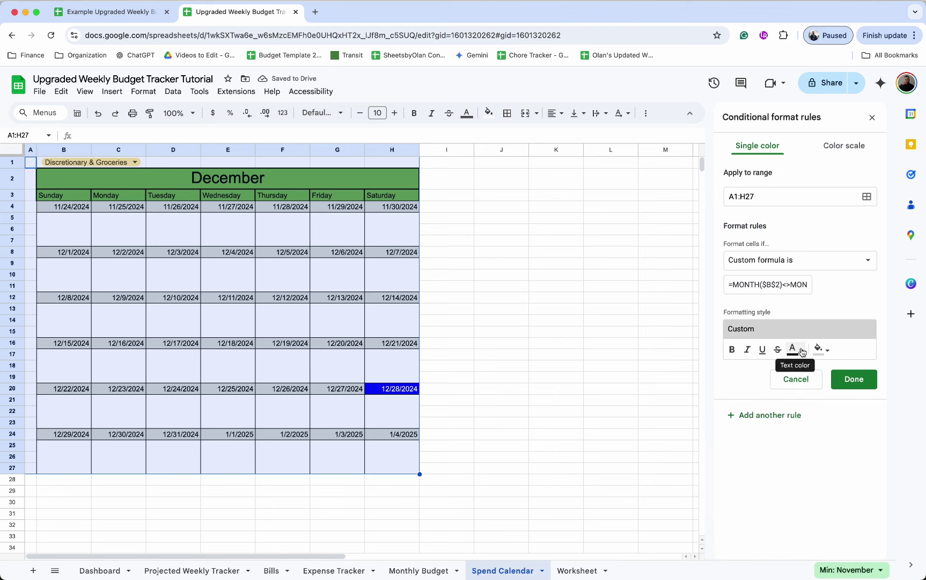
{"action": "left_click", "coordinate": [854, 379]}
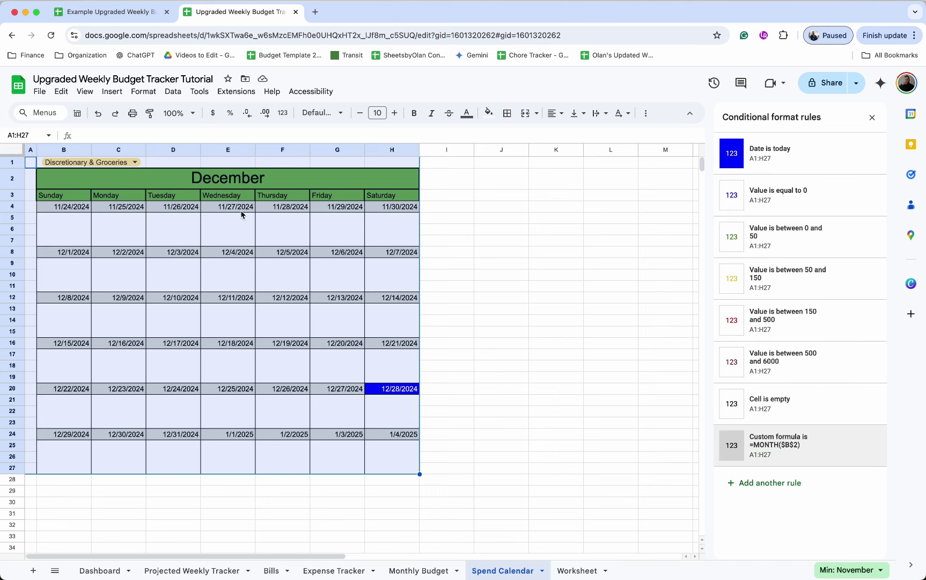
Step: Reset the manual fill color of the calendar cells B4:H27
{"action": "left_click_drag", "start_coordinate": [71, 209], "coordinate": [395, 467]}
{"action": "left_click", "coordinate": [489, 113]}
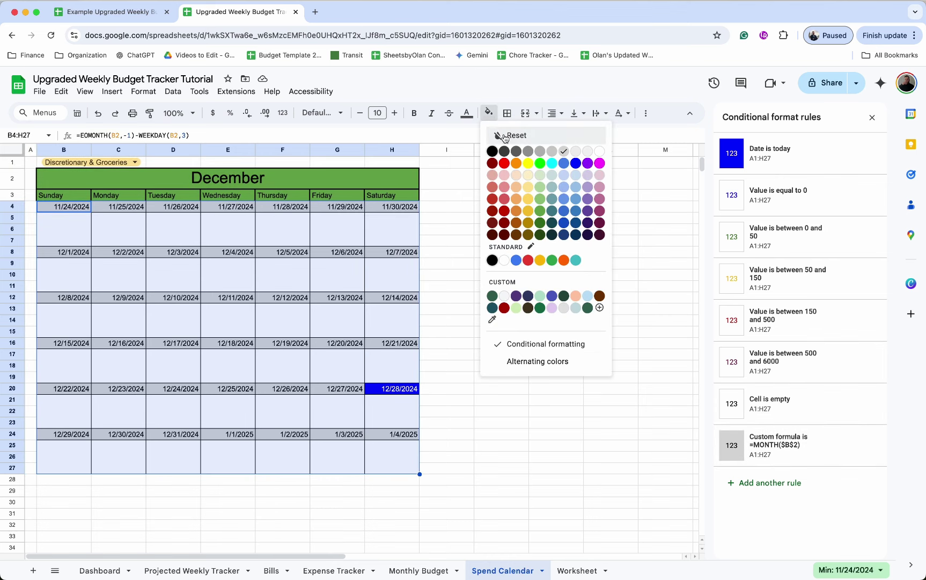
{"action": "left_click", "coordinate": [504, 134]}
{"action": "left_click", "coordinate": [440, 310]}
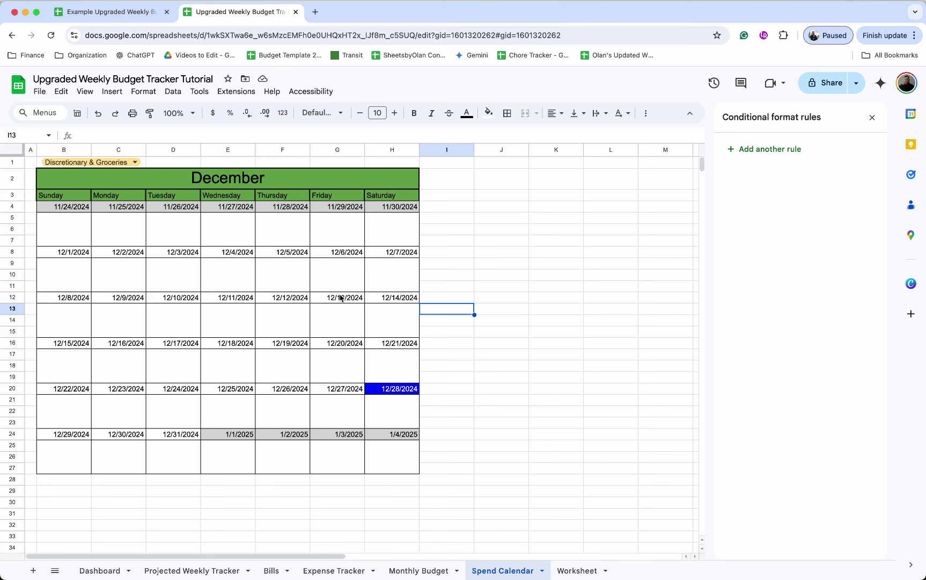
Step: Add a second custom formula rule =MONTH($B$2)=MONTH(A1) on A1:H27 with a green fill and save it
{"action": "left_click", "coordinate": [233, 231]}
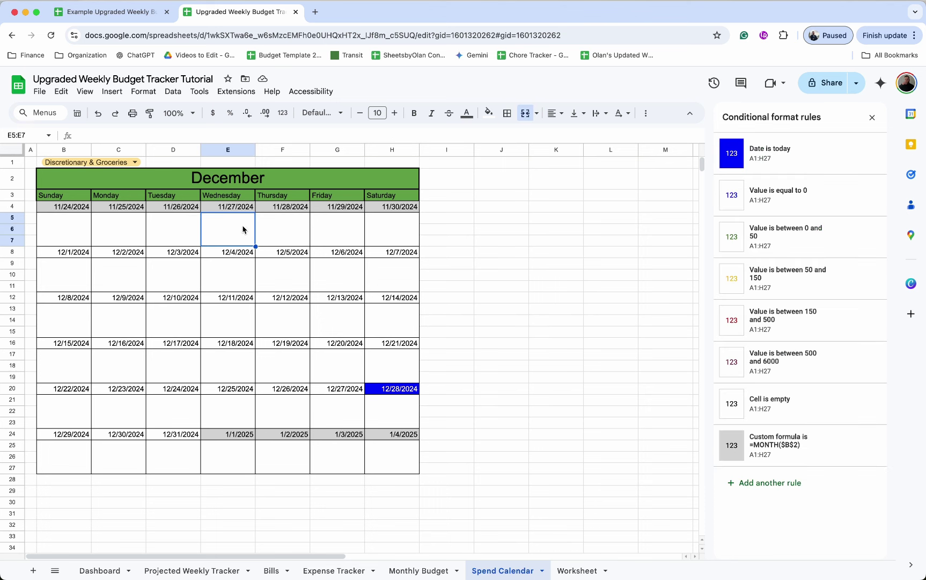
{"action": "left_click", "coordinate": [800, 448]}
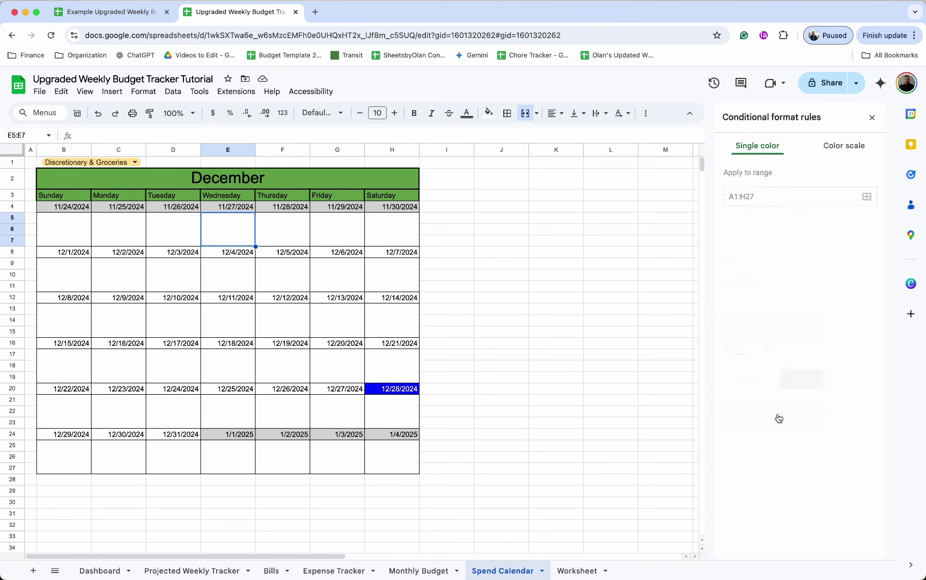
{"action": "left_click", "coordinate": [790, 290]}
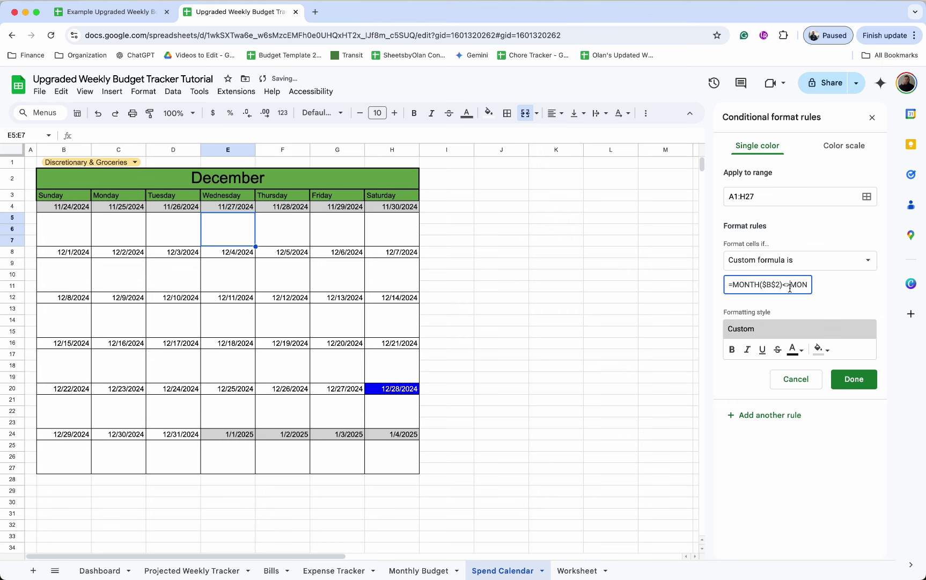
{"action": "key", "text": "BackSpace"}
{"action": "key", "text": "BackSpace"}
{"action": "type", "text": "="}
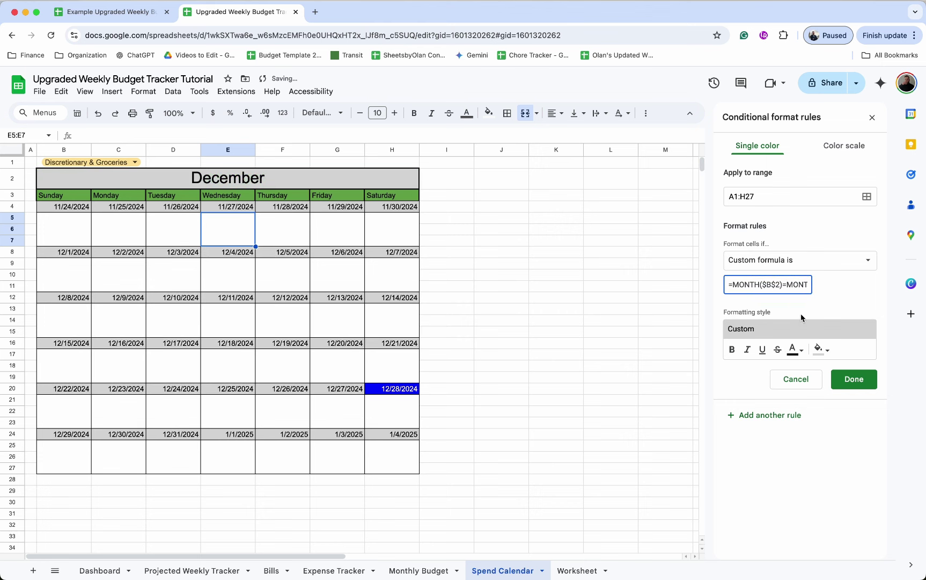
{"action": "left_click", "coordinate": [820, 349]}
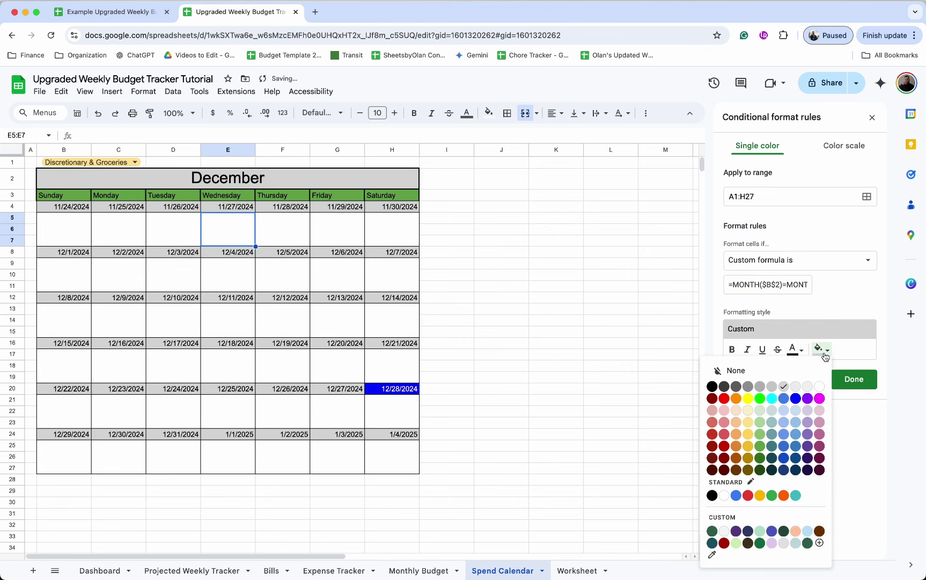
{"action": "left_click", "coordinate": [760, 445]}
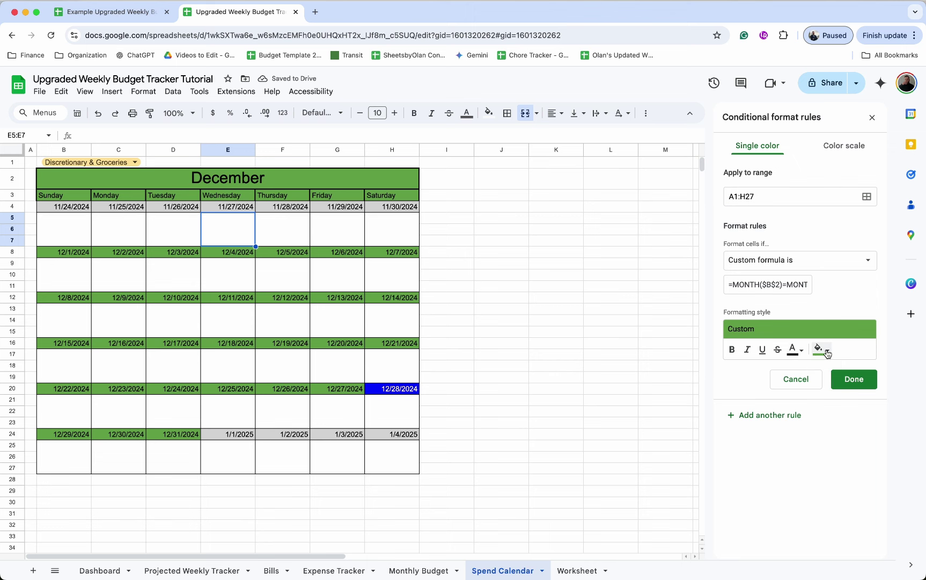
{"action": "left_click", "coordinate": [858, 385]}
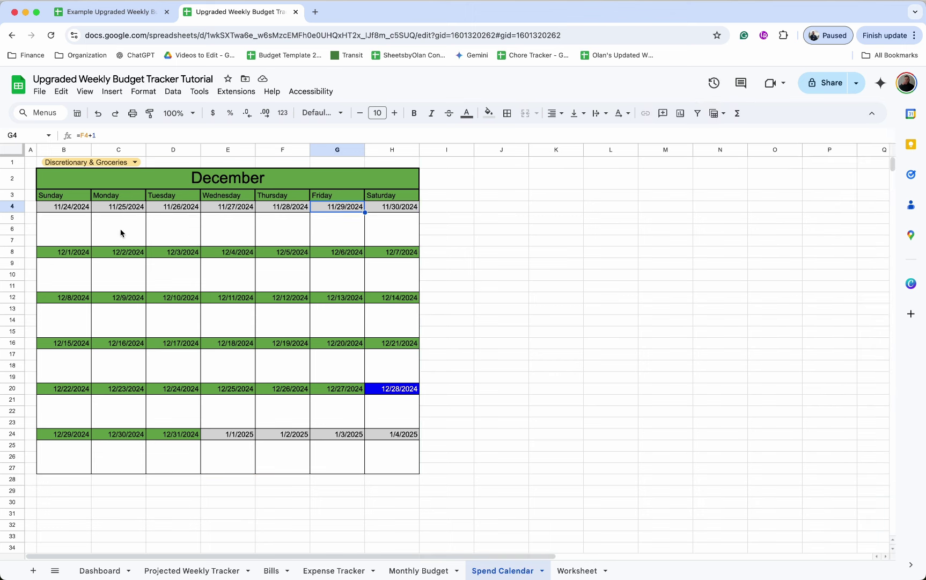
Step: Apply a custom date format to the calendar's date rows from B4:H4 down that shows only the day with a leading zero
{"action": "left_click", "coordinate": [78, 214]}
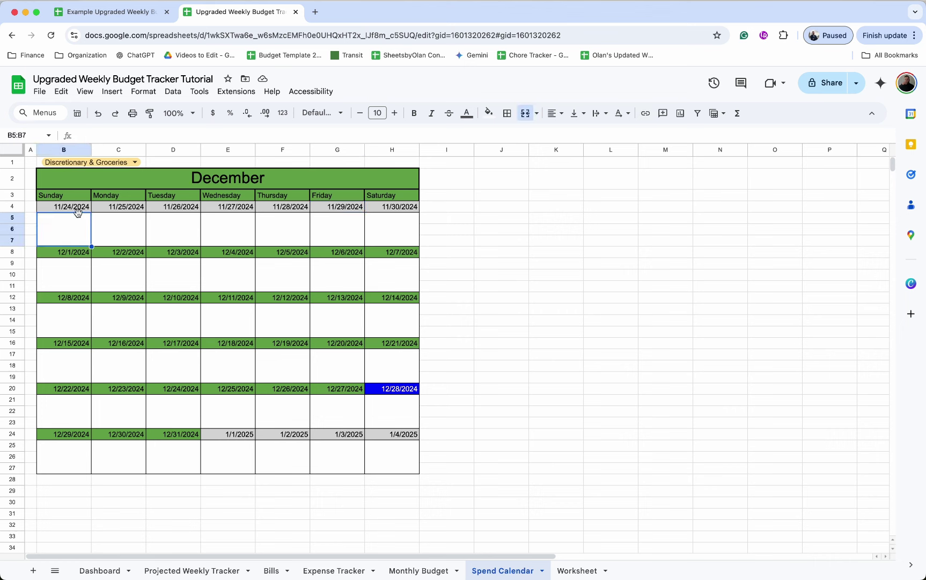
{"action": "left_click_drag", "start_coordinate": [70, 209], "coordinate": [400, 209]}
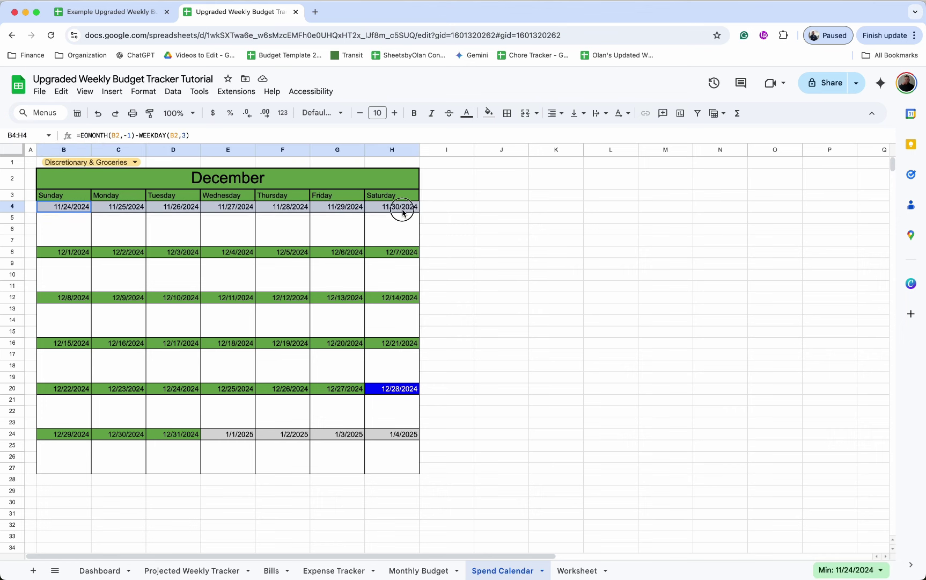
{"action": "left_click", "coordinate": [282, 113]}
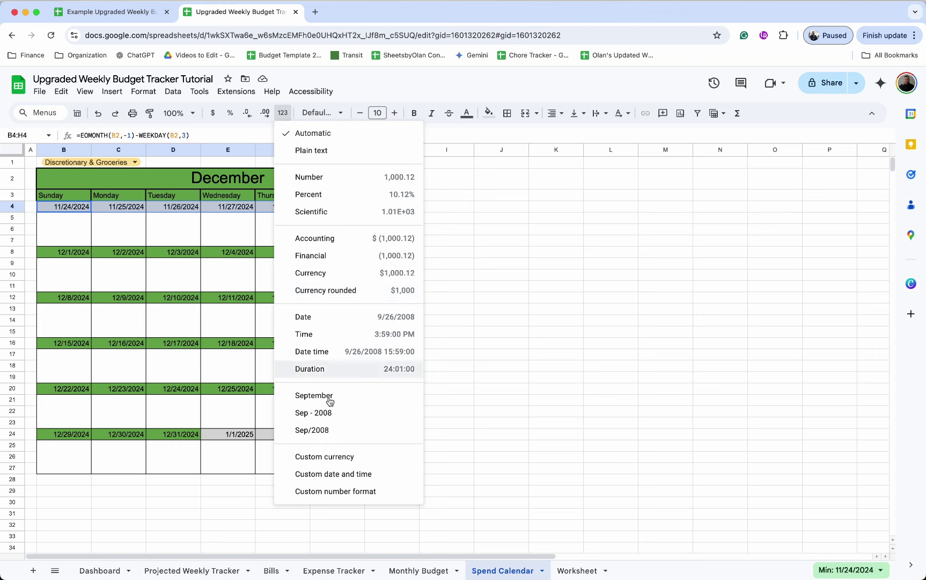
{"action": "left_click", "coordinate": [310, 474]}
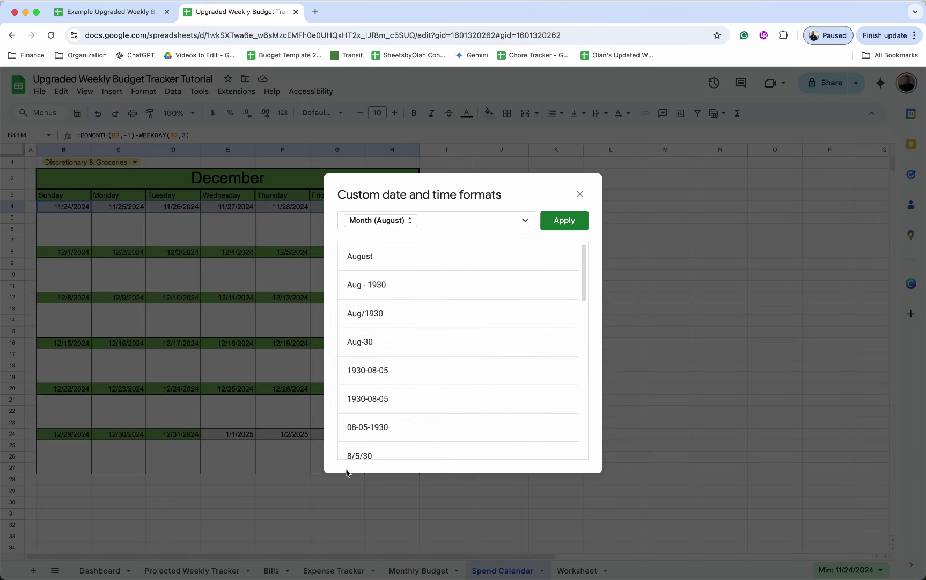
{"action": "left_click", "coordinate": [424, 223]}
{"action": "key", "text": "BackSpace"}
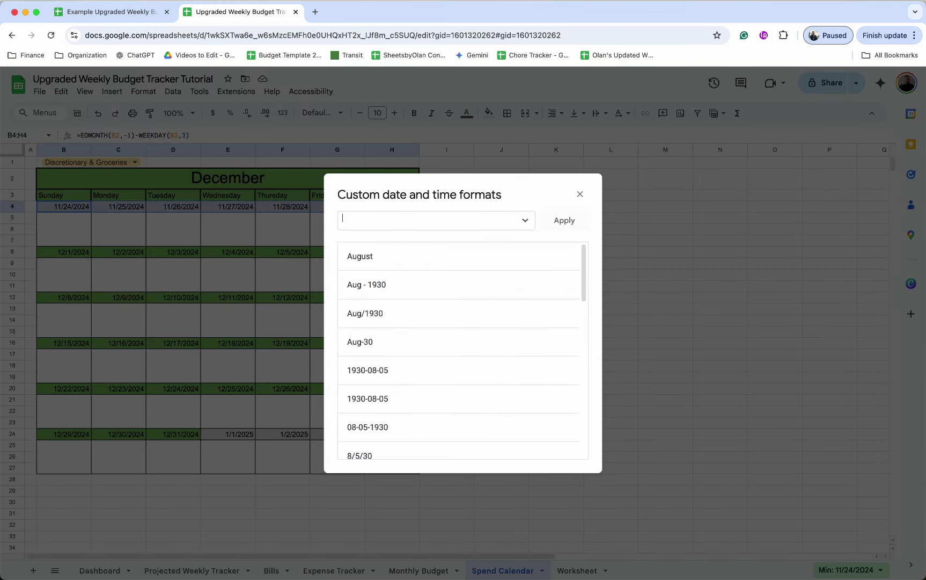
{"action": "left_click", "coordinate": [525, 220]}
{"action": "left_click", "coordinate": [542, 248]}
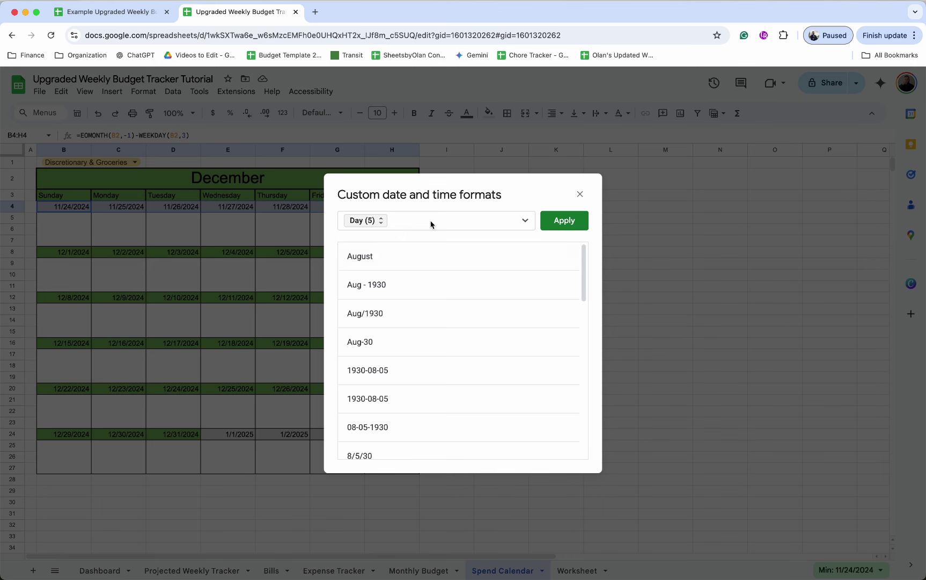
{"action": "left_click", "coordinate": [377, 223]}
{"action": "left_click", "coordinate": [381, 241]}
{"action": "left_click", "coordinate": [561, 221]}
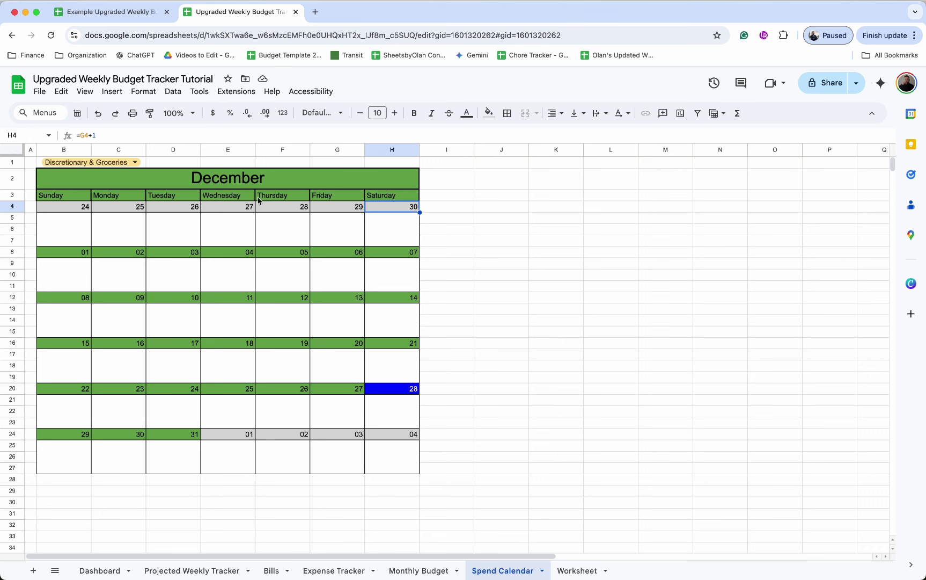
Step: Test the calendar by changing the month header date in B2 to 1/1/2025 and back to 12/1/2024
{"action": "double_click", "coordinate": [251, 185]}
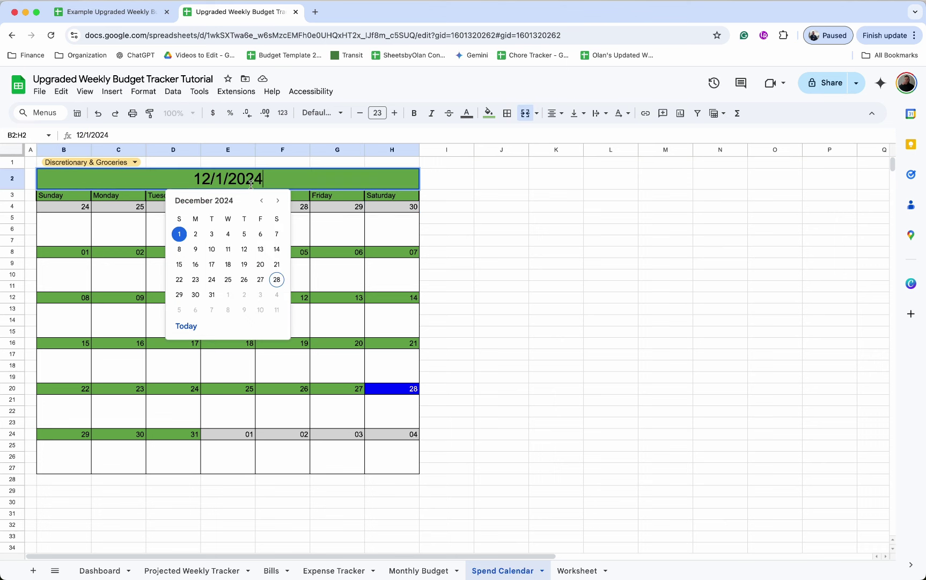
{"action": "left_click", "coordinate": [278, 201]}
{"action": "left_click", "coordinate": [227, 237]}
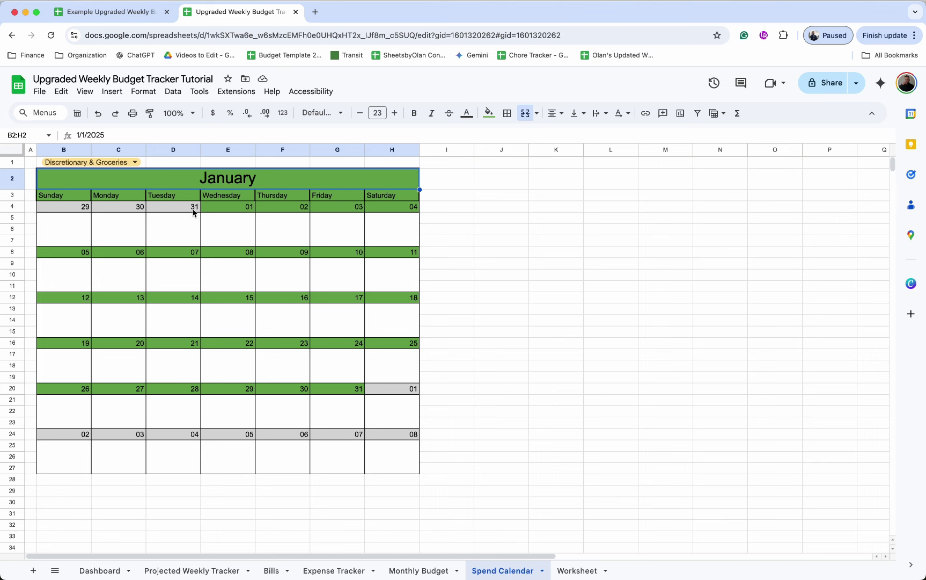
{"action": "left_click", "coordinate": [85, 239]}
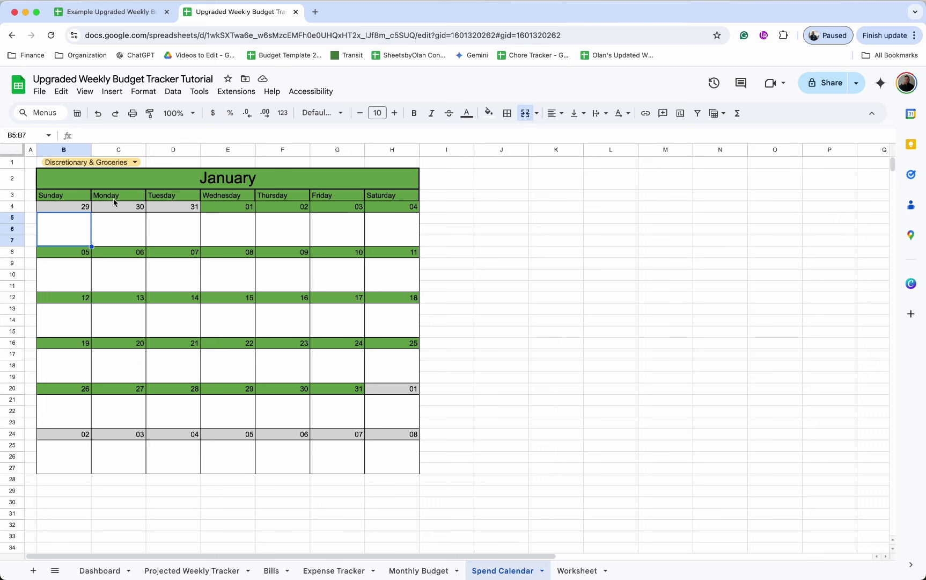
{"action": "left_click", "coordinate": [156, 179]}
{"action": "double_click", "coordinate": [157, 179]}
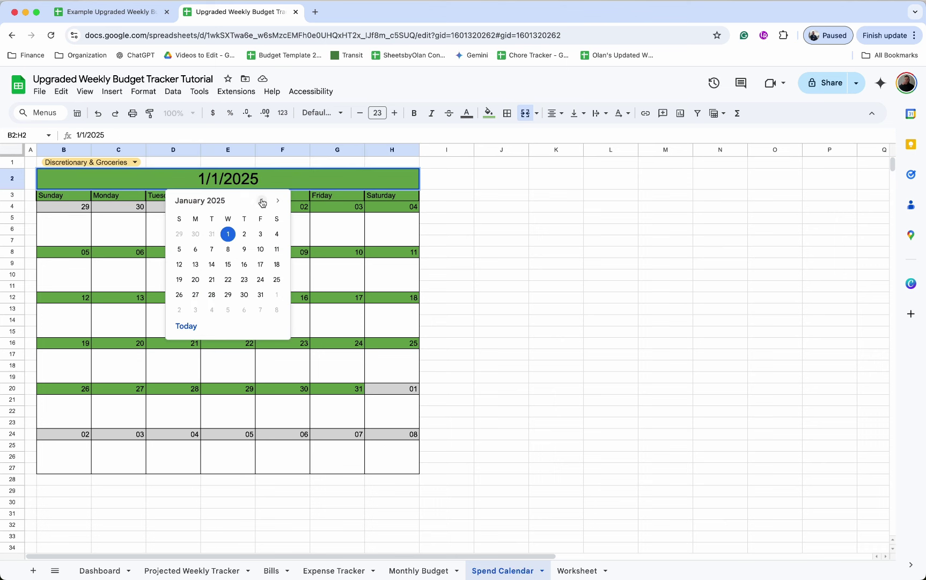
{"action": "left_click", "coordinate": [261, 200]}
{"action": "left_click", "coordinate": [180, 235]}
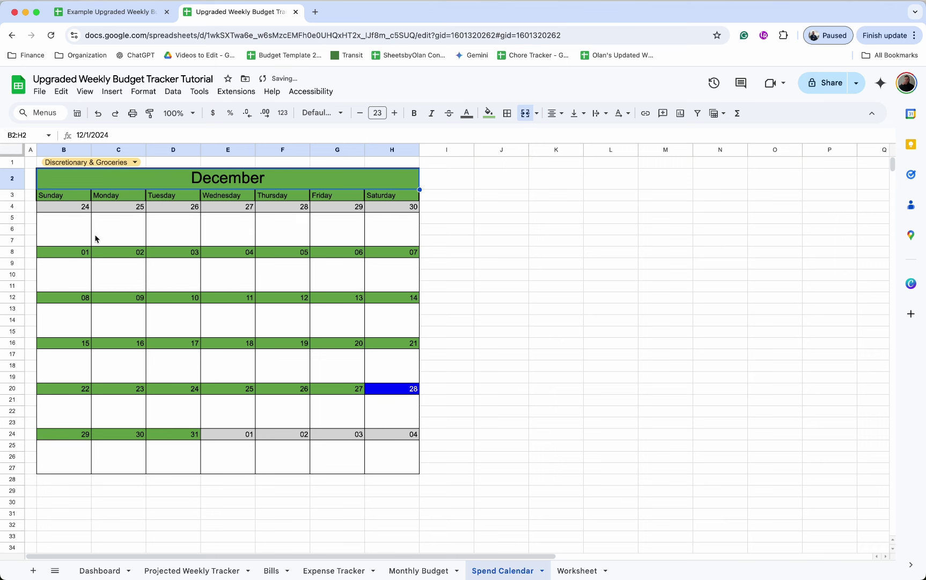
Step: Start the formula =IF($B$1="Discretionary" in B5 and check its wording against the category dropdown's options in B1
{"action": "left_click", "coordinate": [79, 237]}
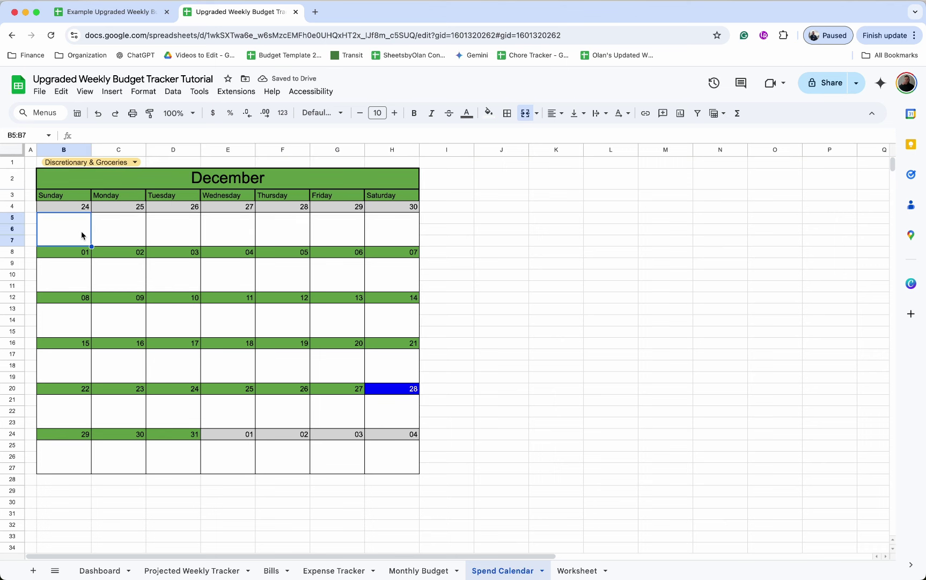
{"action": "type", "text": "=IF("}
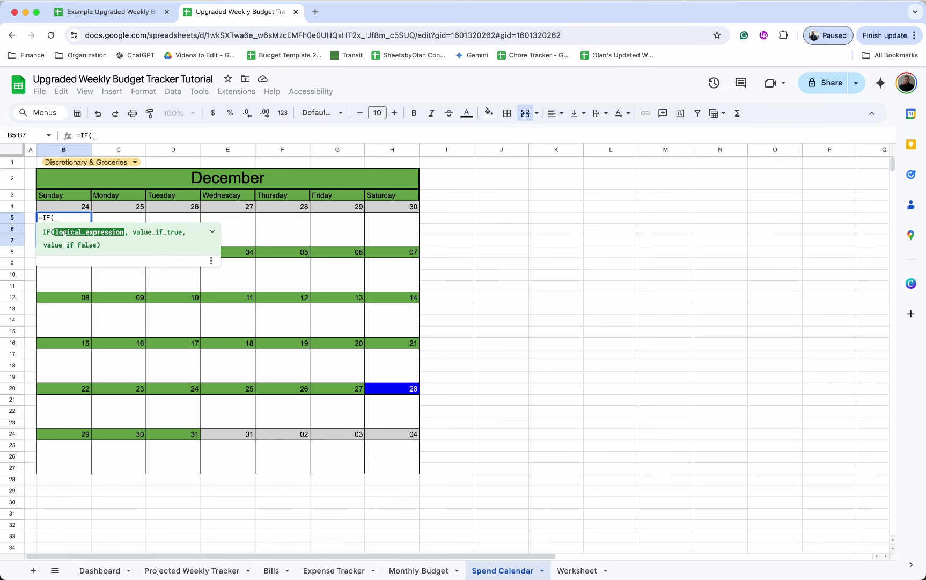
{"action": "type", "text": "$B$"}
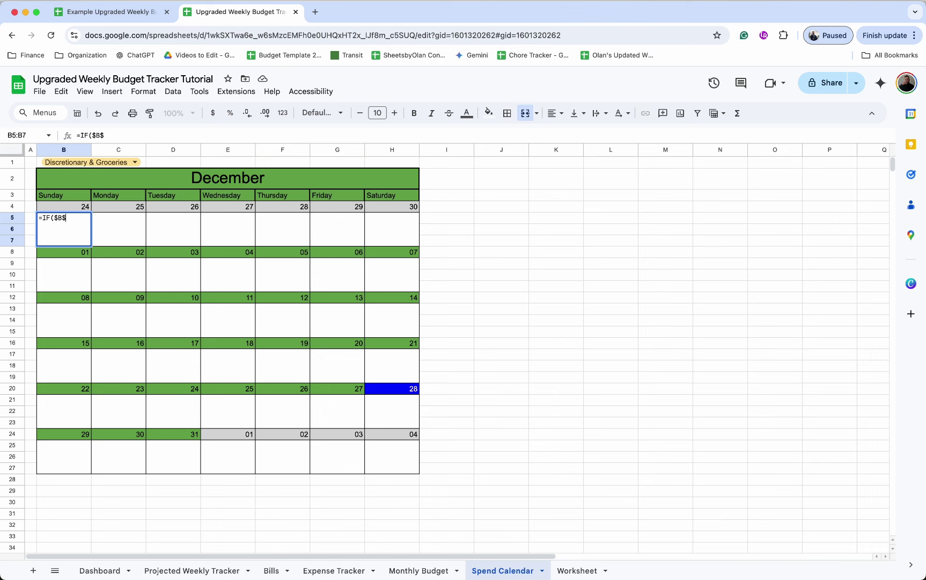
{"action": "type", "text": "1"}
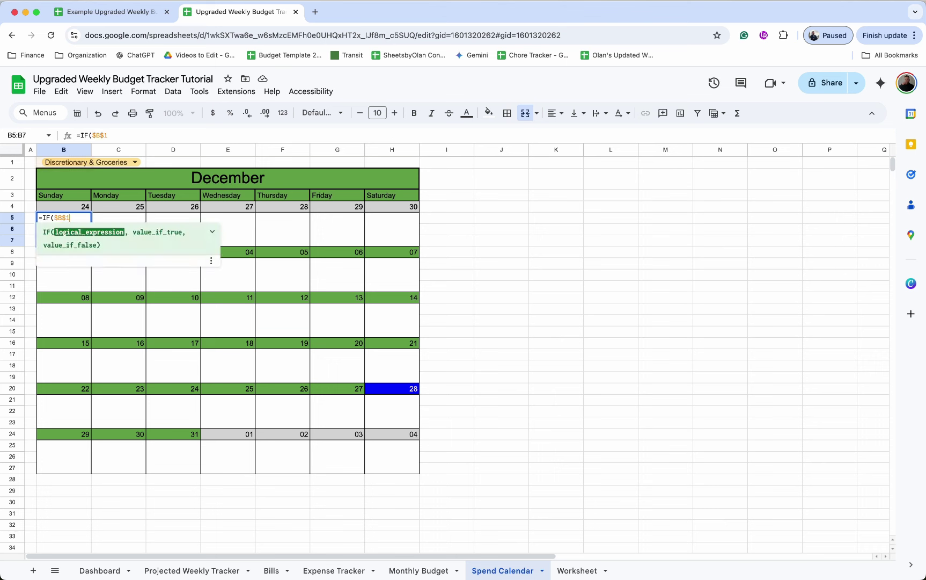
{"action": "type", "text": "="}
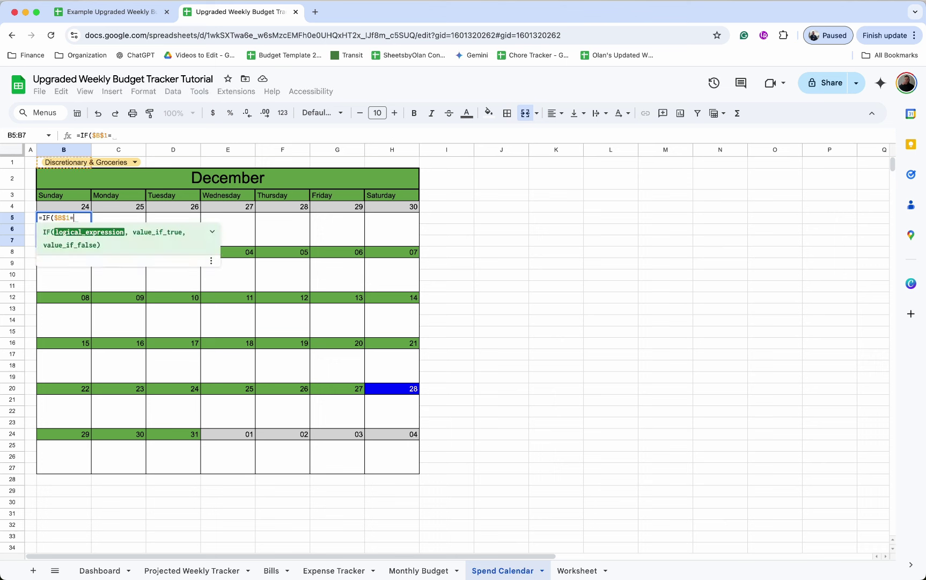
{"action": "type", "text": "\"Dis"}
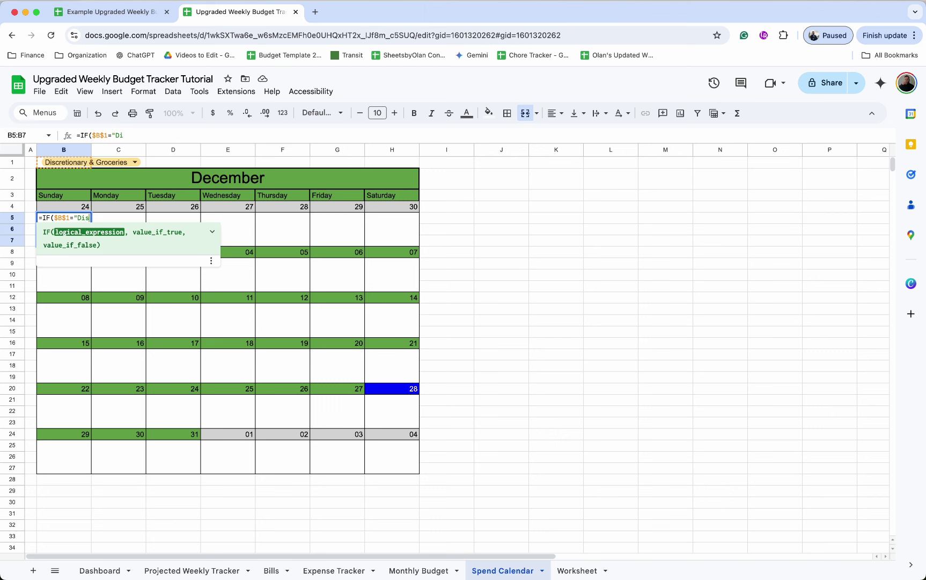
{"action": "type", "text": "cretionary\""}
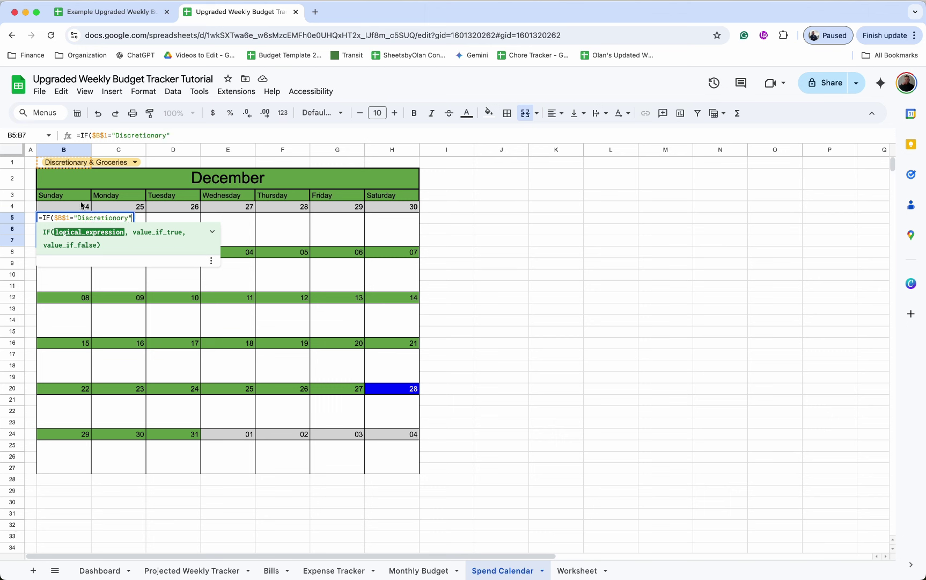
{"action": "left_click", "coordinate": [119, 162]}
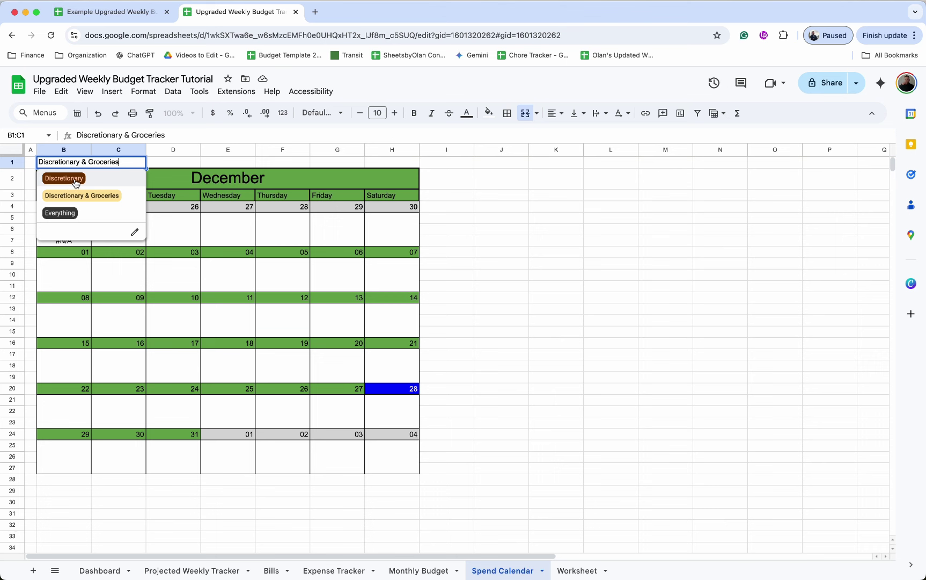
{"action": "left_click", "coordinate": [175, 228]}
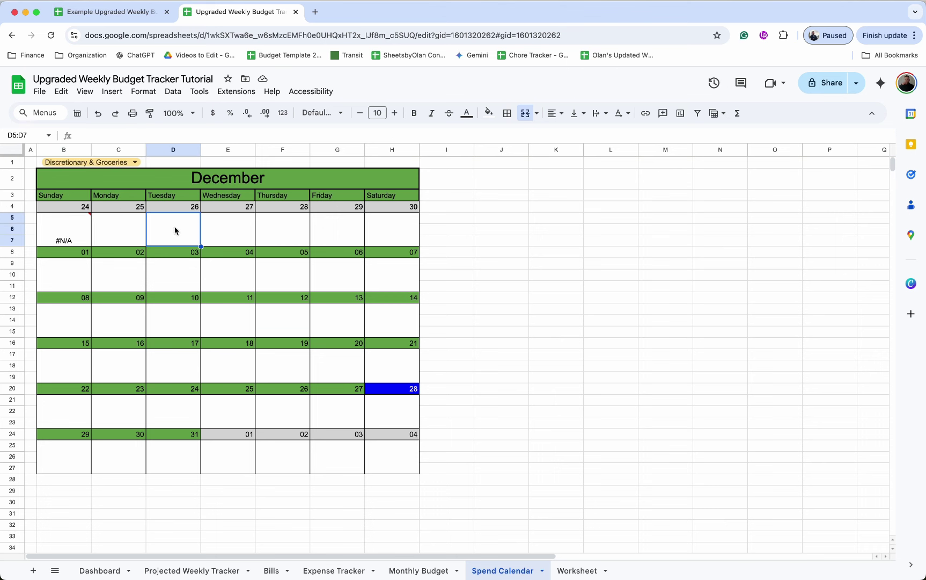
Step: Extend the B5 formula with a SUMIFS of Expenses[Amount] that matches Expenses[Transaction Date] to the date in B4
{"action": "left_click", "coordinate": [71, 230]}
{"action": "left_click", "coordinate": [203, 134]}
{"action": "key", "text": "BackSpace"}
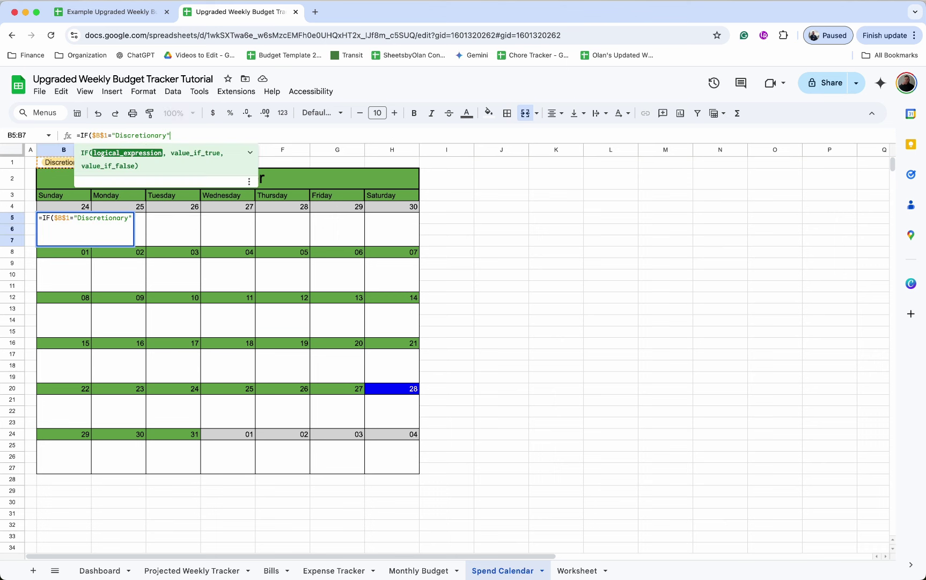
{"action": "type", "text": "su"}
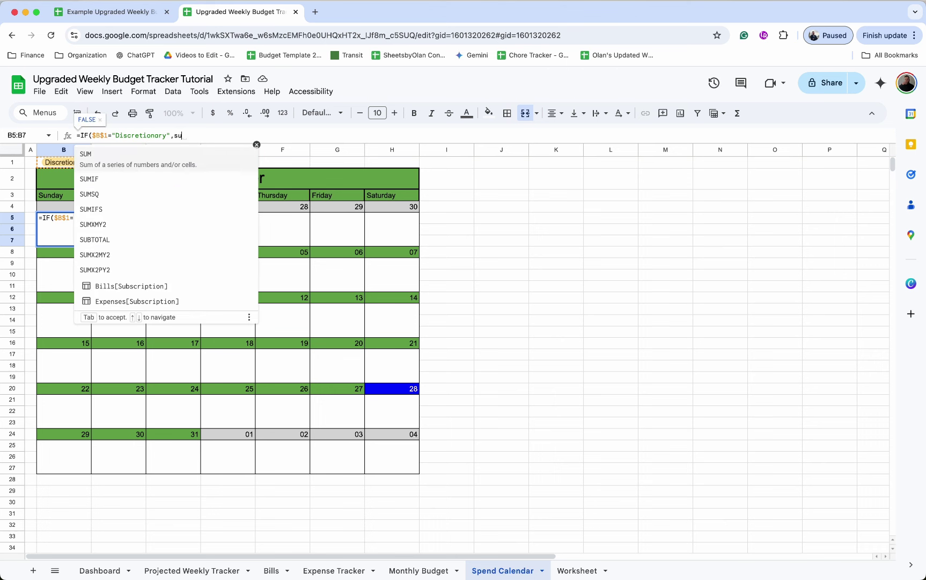
{"action": "type", "text": "mifs("}
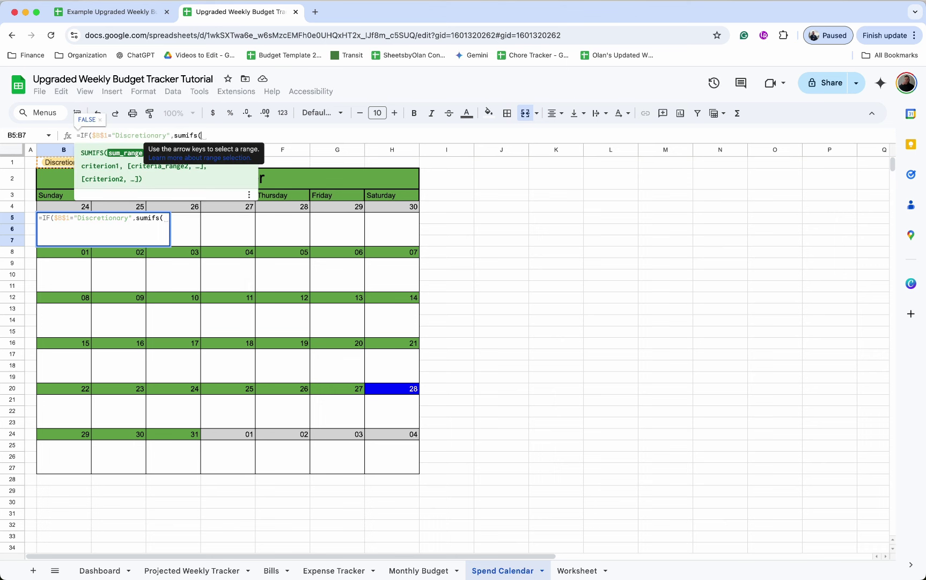
{"action": "type", "text": "amou"}
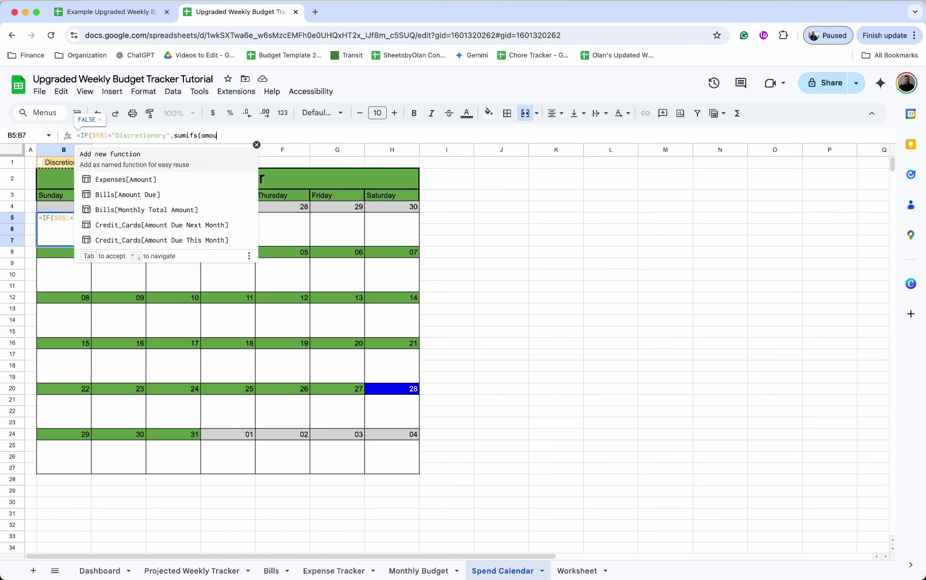
{"action": "left_click", "coordinate": [176, 169]}
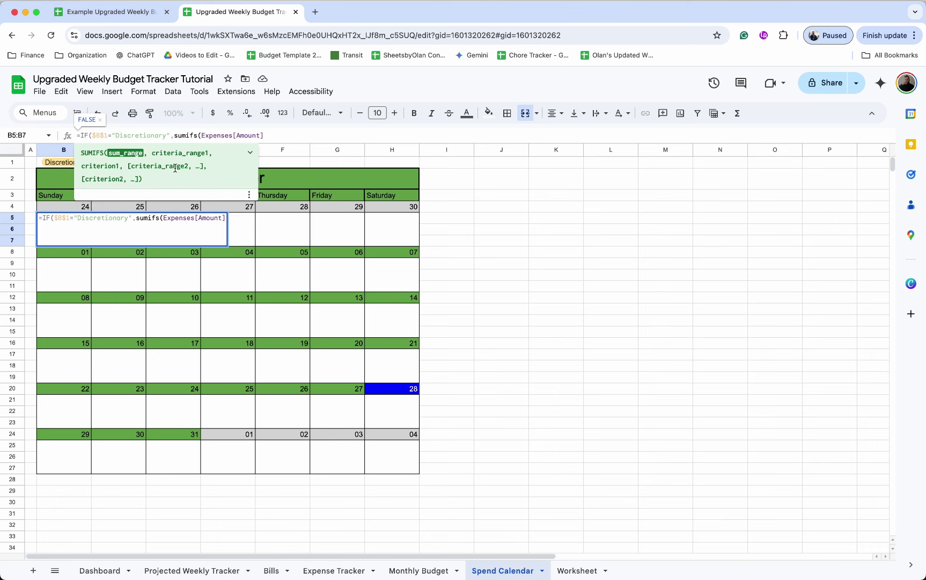
{"action": "type", "text": ",tran"}
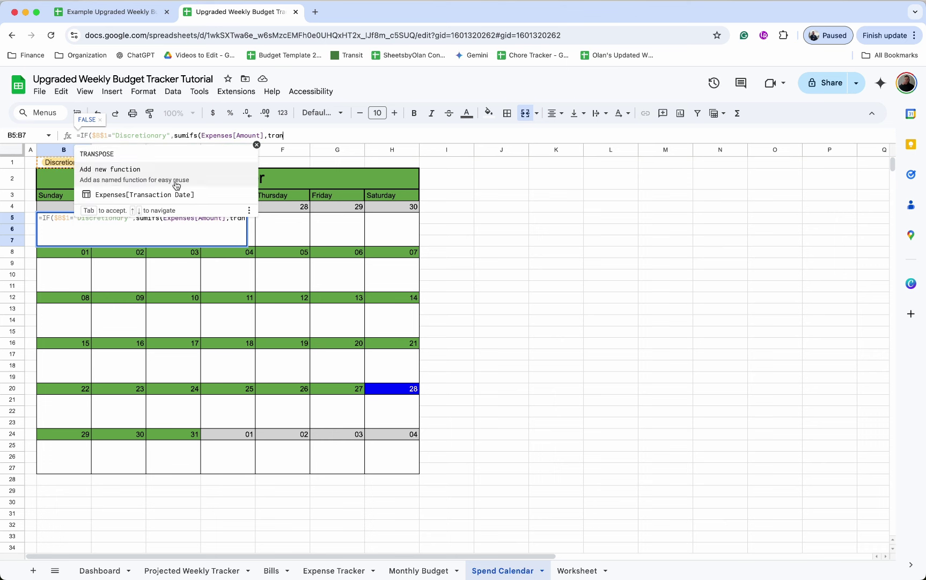
{"action": "left_click", "coordinate": [179, 189]}
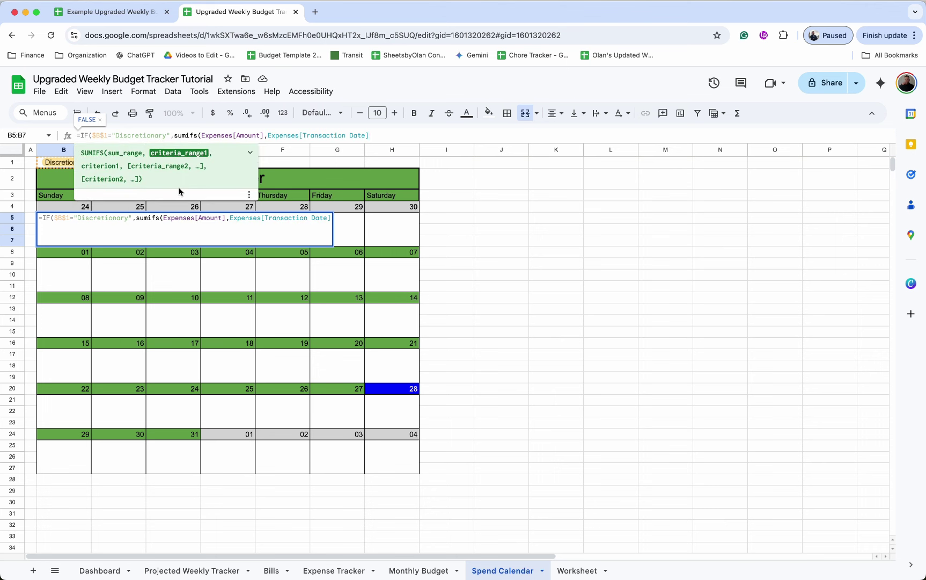
{"action": "type", "text": ","}
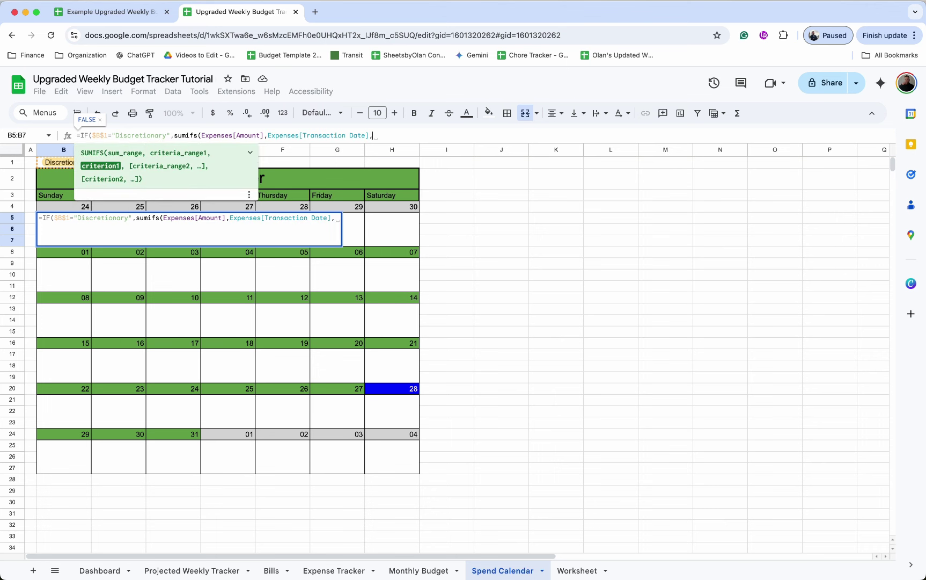
{"action": "left_click", "coordinate": [67, 209]}
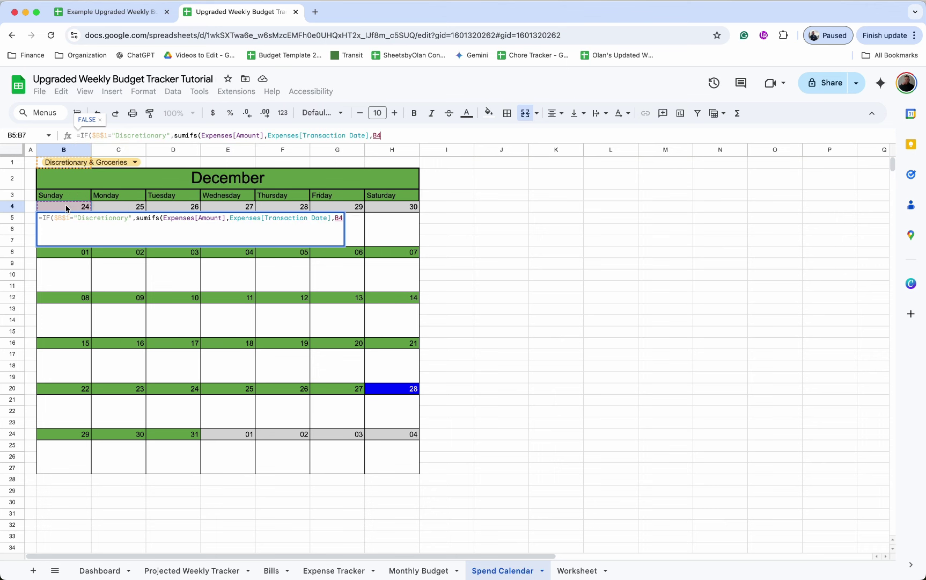
Step: Add the criteria Expenses[Discretionary] = "Yes" and Expenses[Type] = "Debit" to the SUMIFS in B5 and close it
{"action": "type", "text": ","}
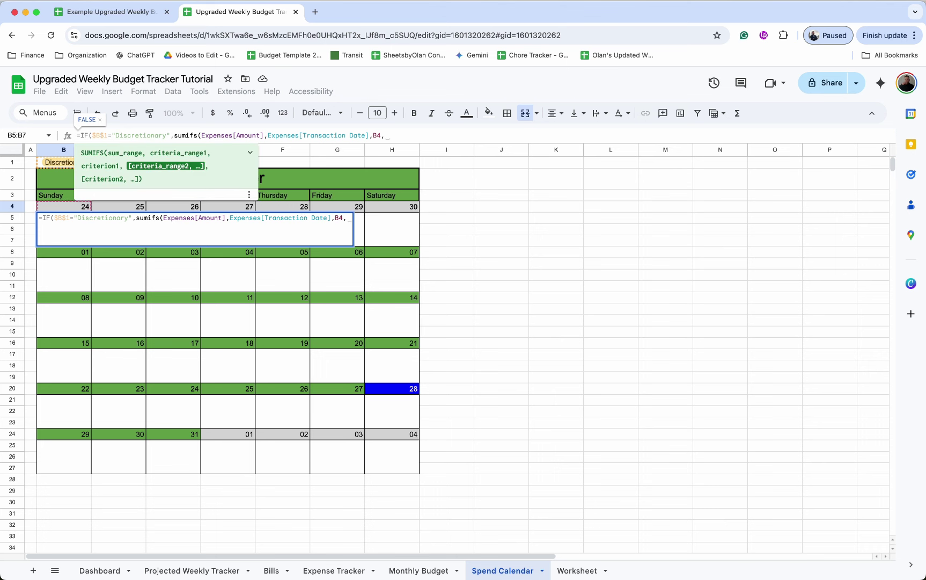
{"action": "type", "text": "discr"}
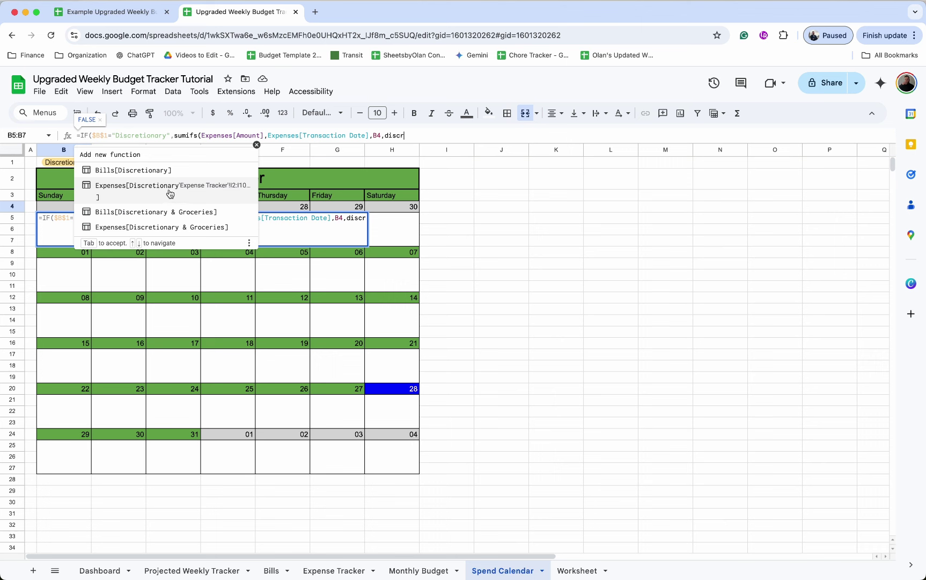
{"action": "left_click", "coordinate": [170, 194]}
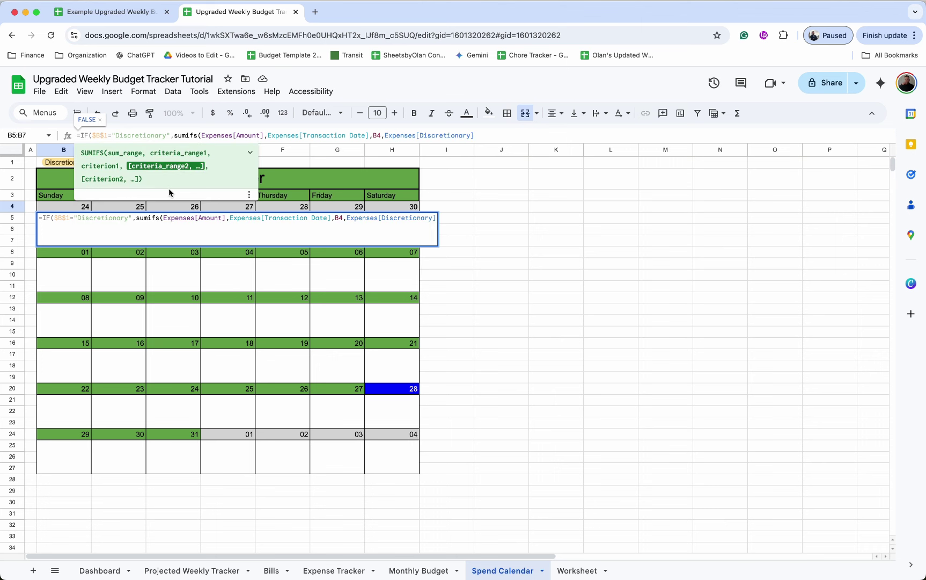
{"action": "type", "text": ",\""}
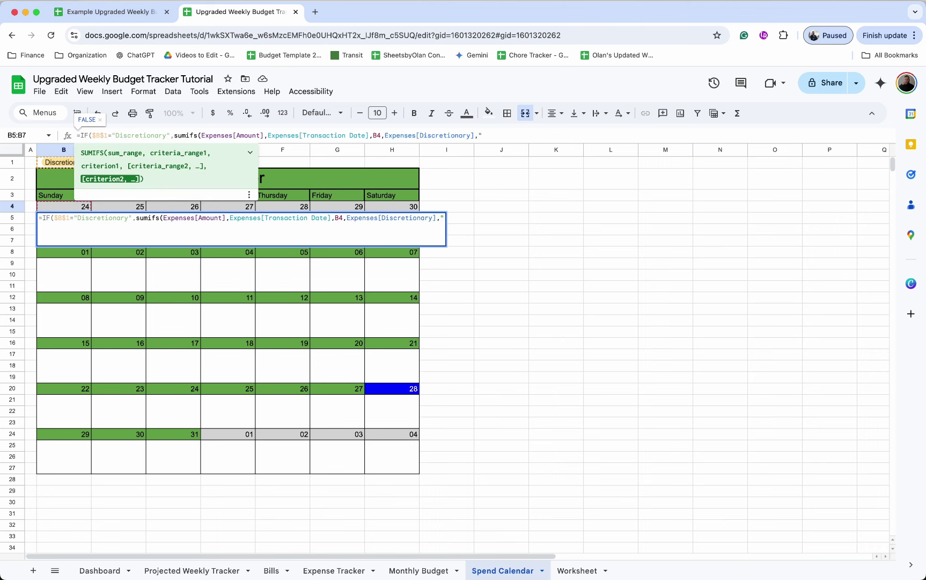
{"action": "type", "text": "Yes\","}
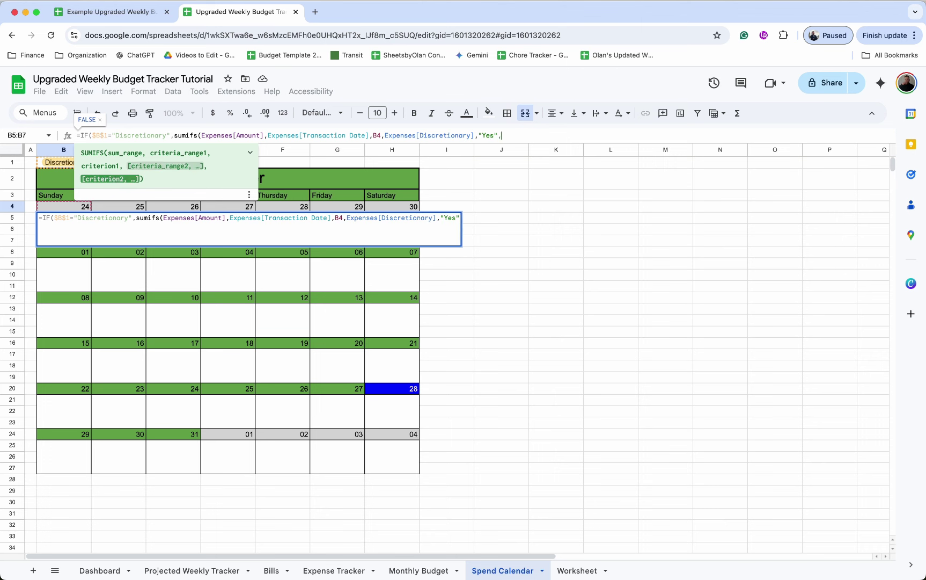
{"action": "type", "text": "typ"}
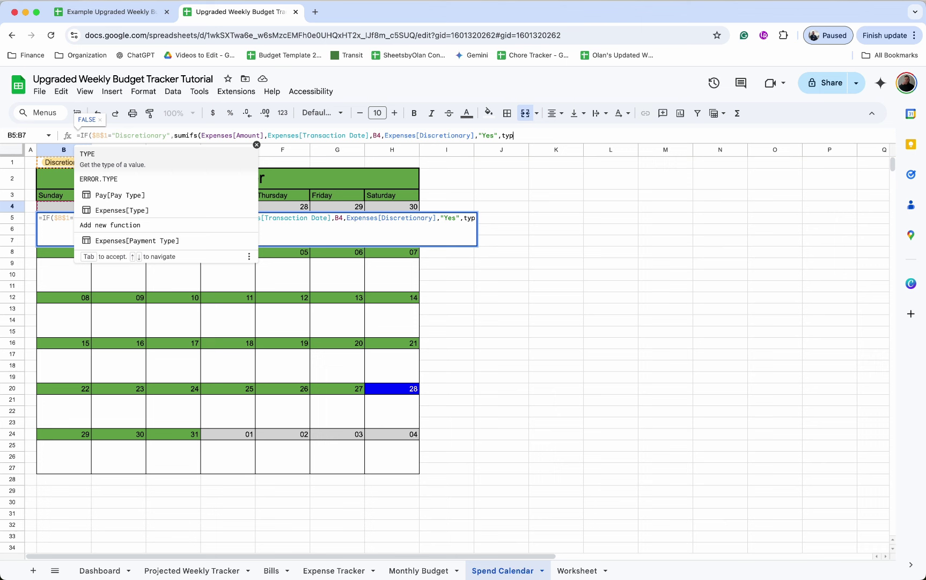
{"action": "left_click", "coordinate": [139, 201]}
{"action": "type", "text": ",\""}
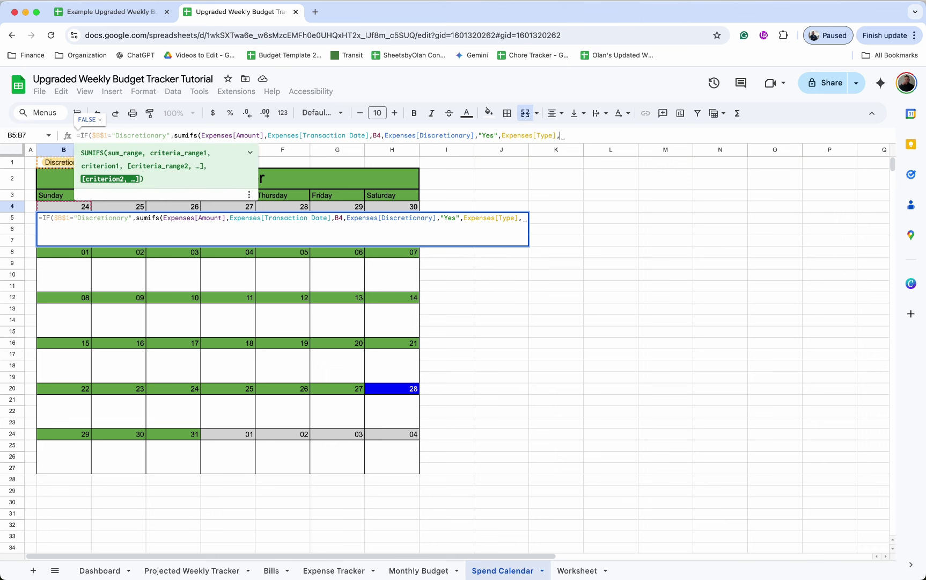
{"action": "type", "text": "Debit\""}
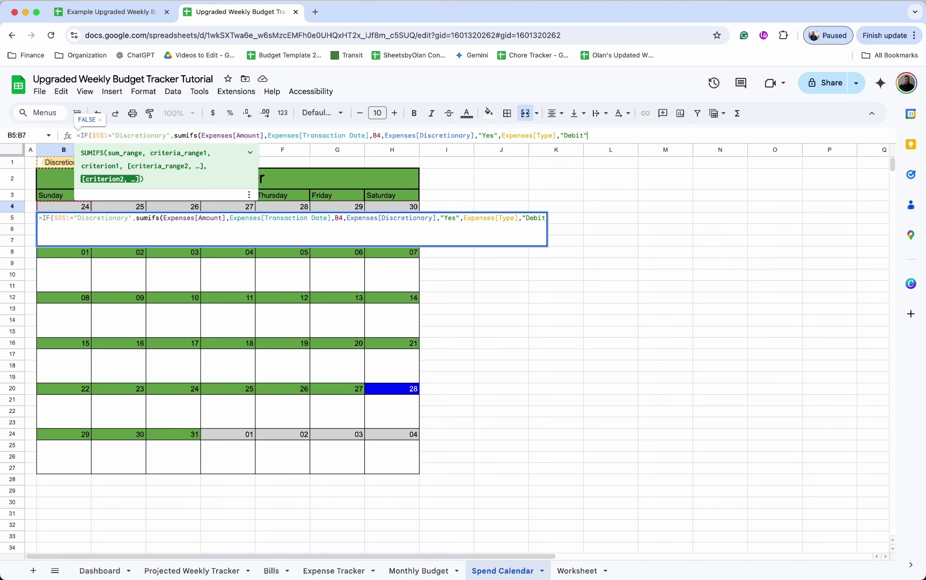
{"action": "type", "text": ")"}
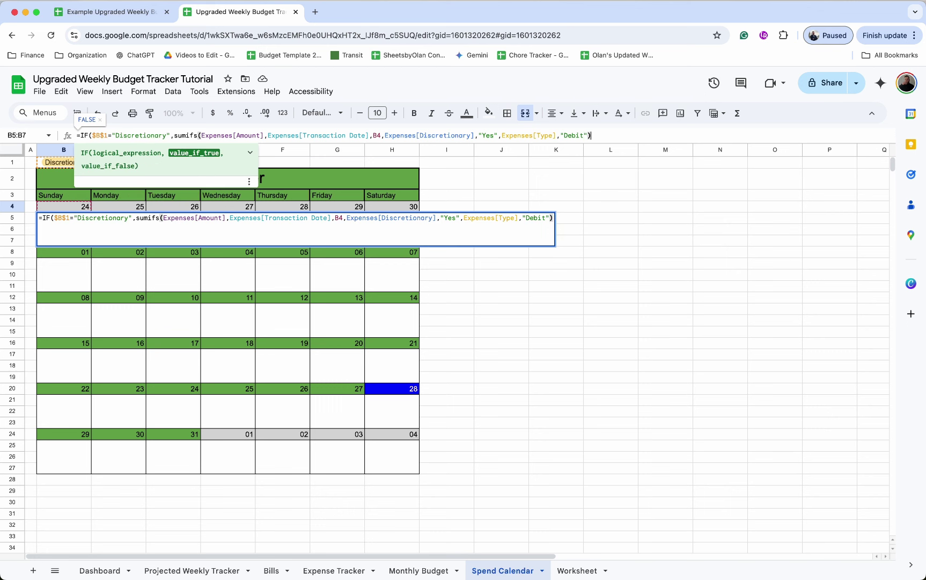
Step: Add a copy of the SUMIFS to the first one in B5, with its Expenses[Type] criterion set to "Credit"
{"action": "type", "text": "+"}
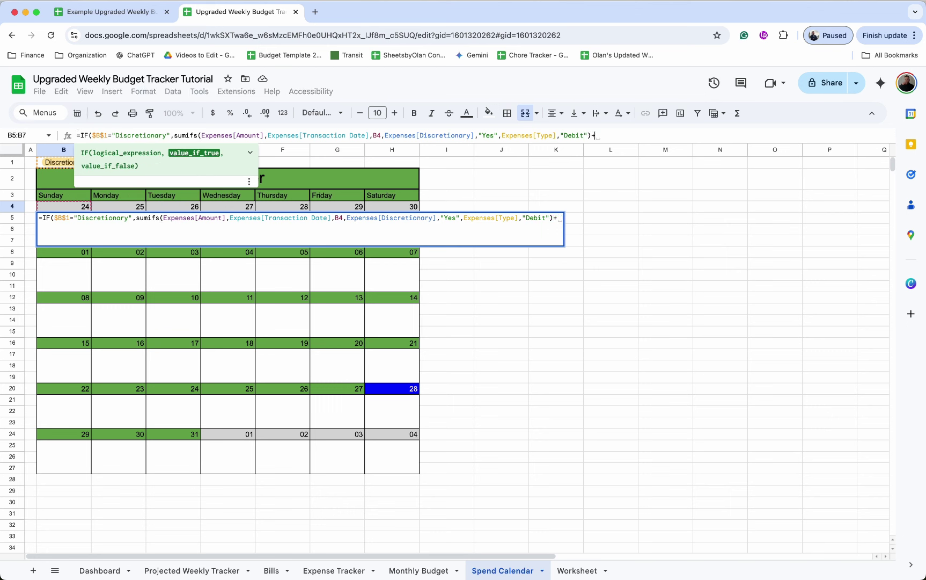
{"action": "left_click_drag", "start_coordinate": [595, 134], "coordinate": [176, 137]}
{"action": "key", "text": "super+c"}
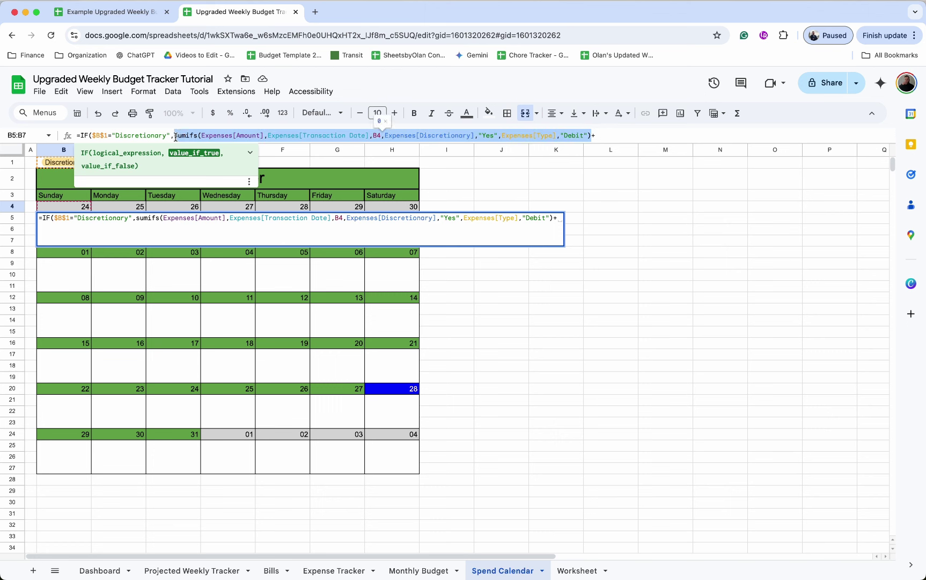
{"action": "left_click", "coordinate": [624, 137]}
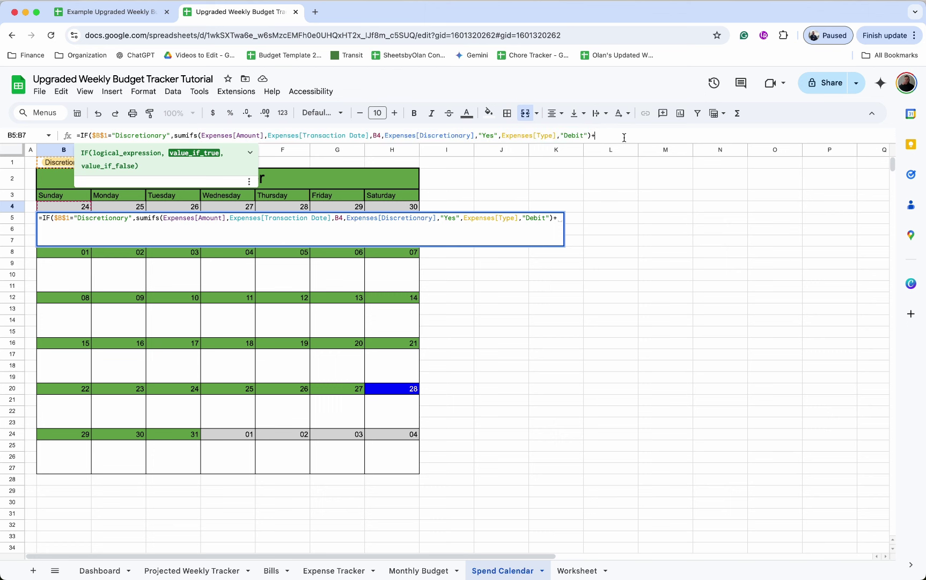
{"action": "key", "text": "super+v"}
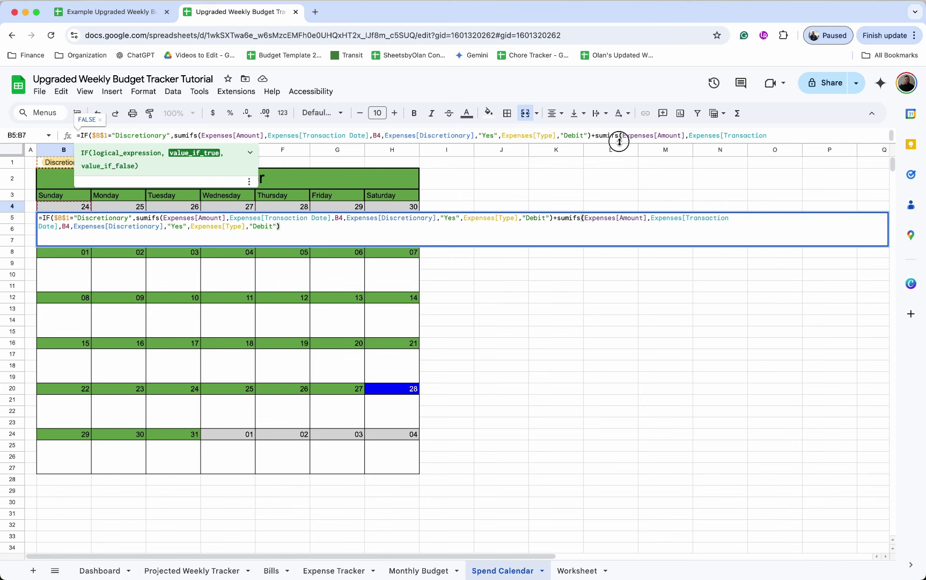
{"action": "left_click_drag", "start_coordinate": [617, 142], "coordinate": [603, 269]}
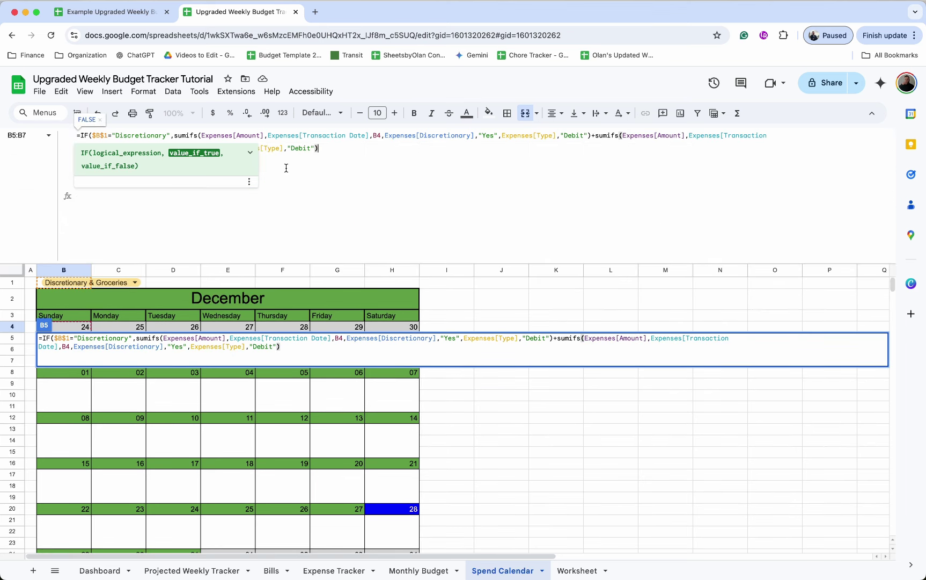
{"action": "left_click", "coordinate": [310, 149]}
{"action": "key", "text": "BackSpace"}
{"action": "key", "text": "BackSpace"}
{"action": "key", "text": "BackSpace"}
{"action": "key", "text": "BackSpace"}
{"action": "key", "text": "BackSpace"}
{"action": "type", "text": "Cr"}
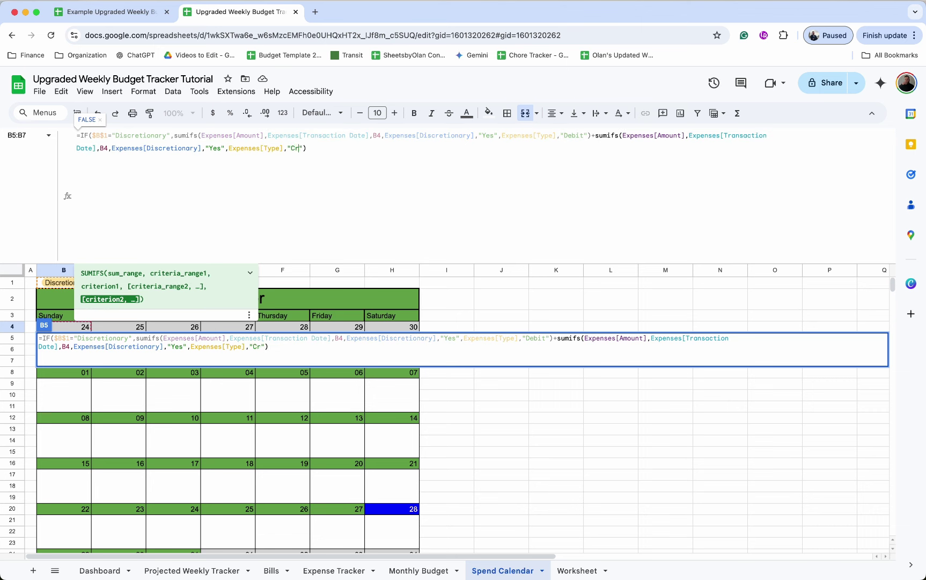
{"action": "type", "text": "edit"}
{"action": "left_click", "coordinate": [493, 147]}
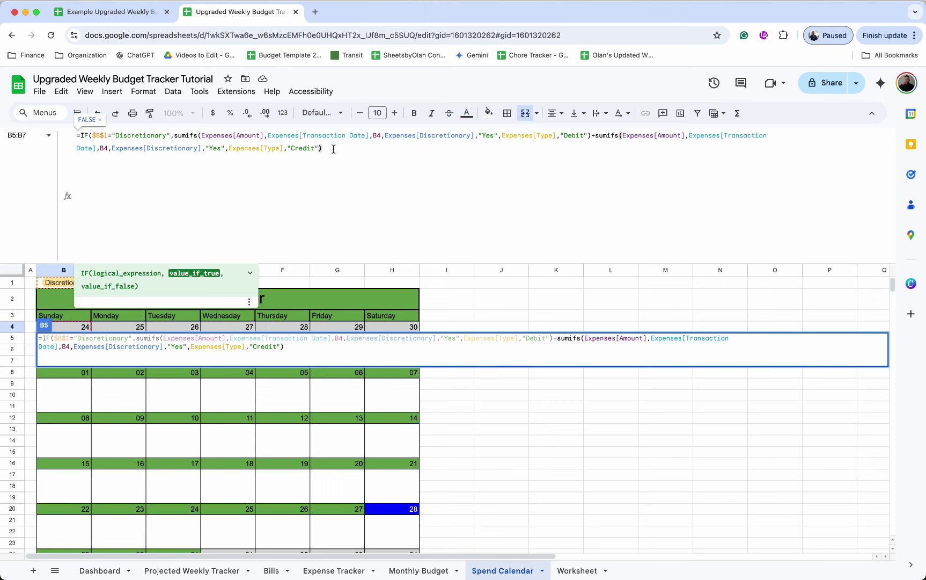
Step: Duplicate the IF on a new line as the false value, set its condition to "Discretionary & Groceries", and check B1's dropdown options
{"action": "type", "text": ","}
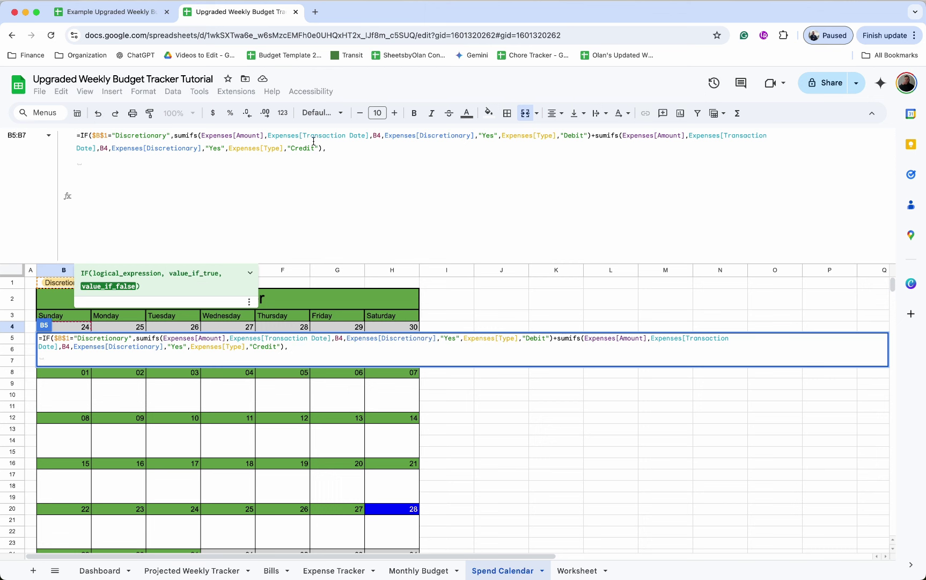
{"action": "left_click_drag", "start_coordinate": [330, 146], "coordinate": [82, 134]}
{"action": "key", "text": "cmd+c"}
{"action": "left_click", "coordinate": [102, 172]}
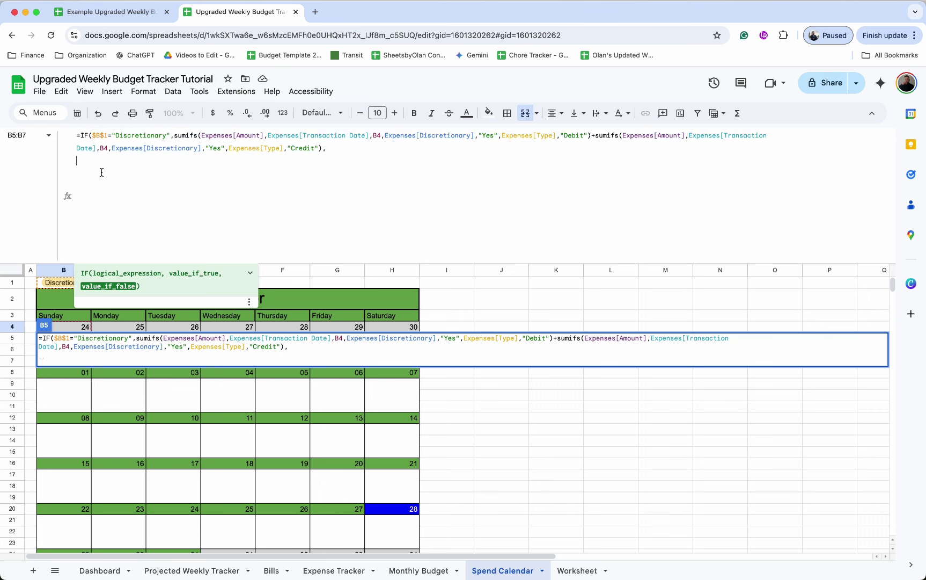
{"action": "key", "text": "cmd+v"}
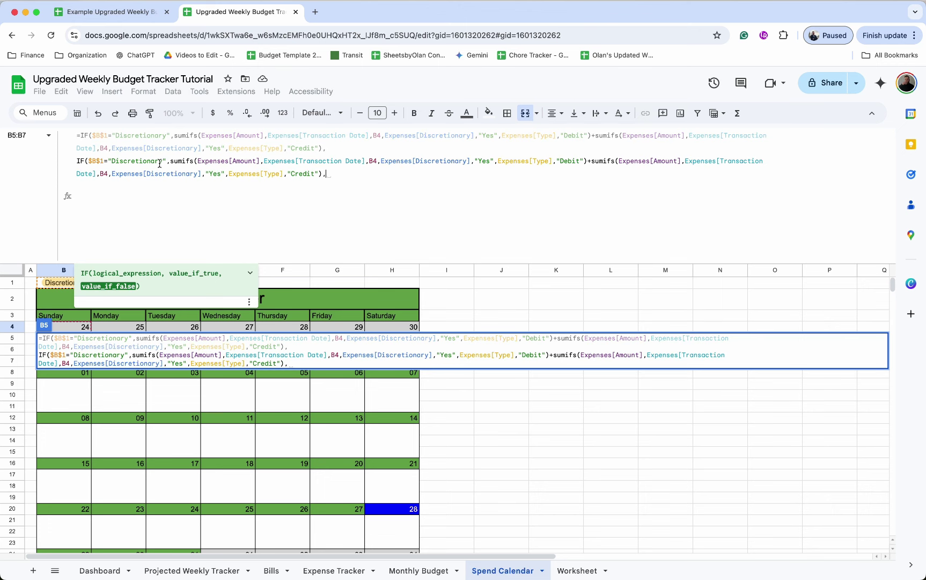
{"action": "left_click", "coordinate": [163, 161]}
{"action": "type", "text": "&"}
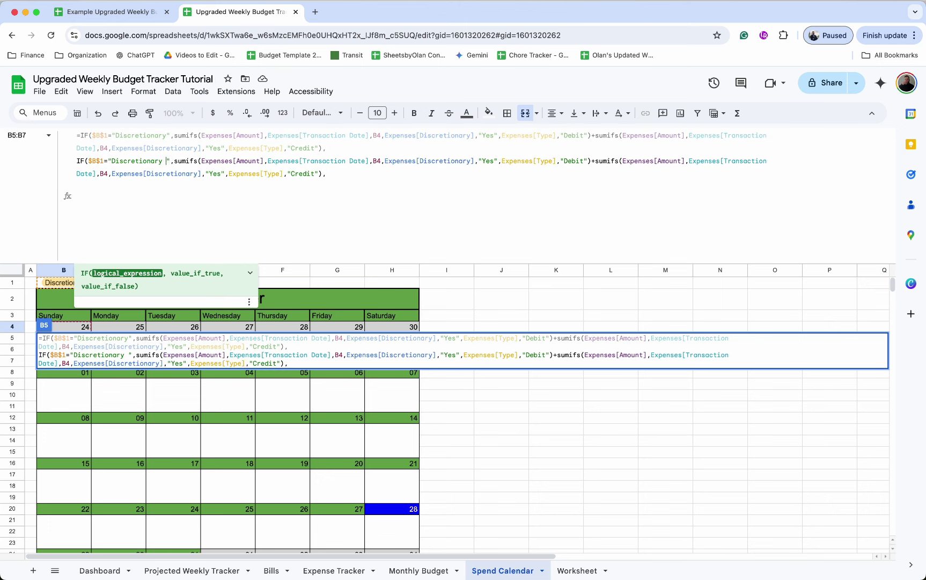
{"action": "type", "text": " Grocer"}
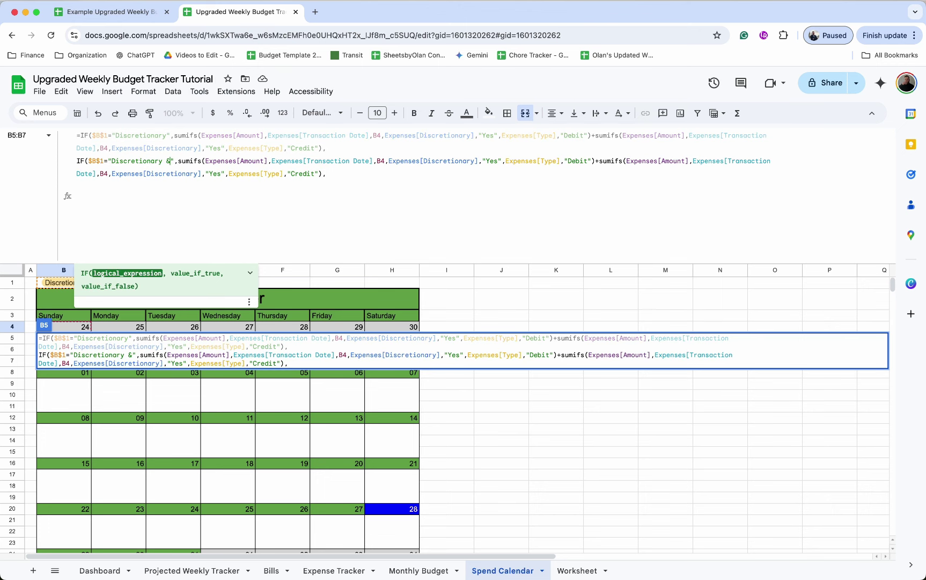
{"action": "type", "text": "ies"}
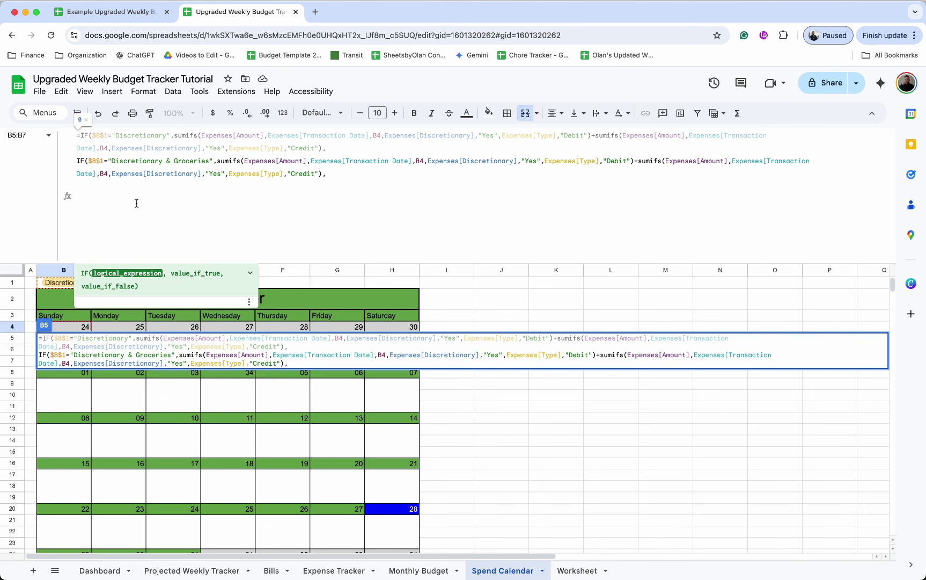
{"action": "left_click", "coordinate": [69, 283]}
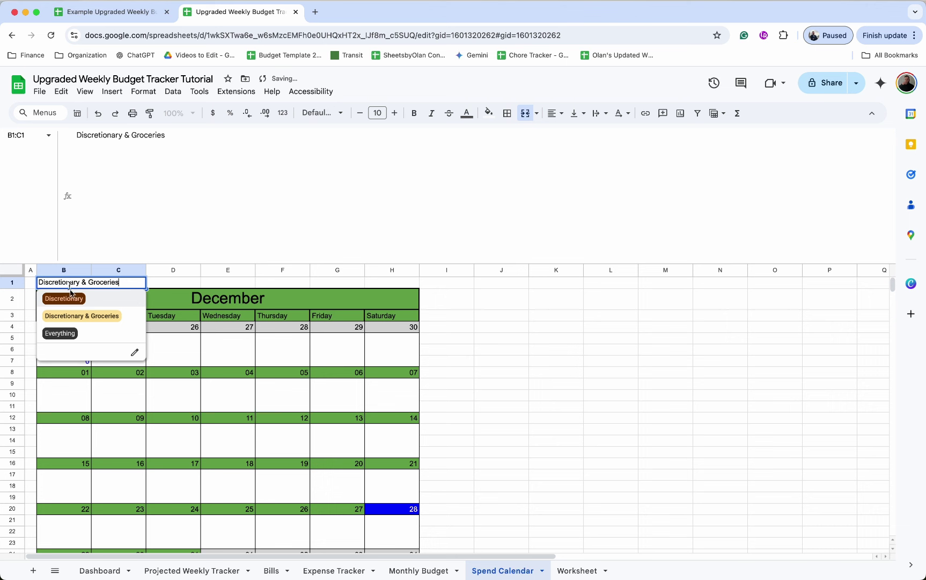
{"action": "left_click", "coordinate": [158, 341]}
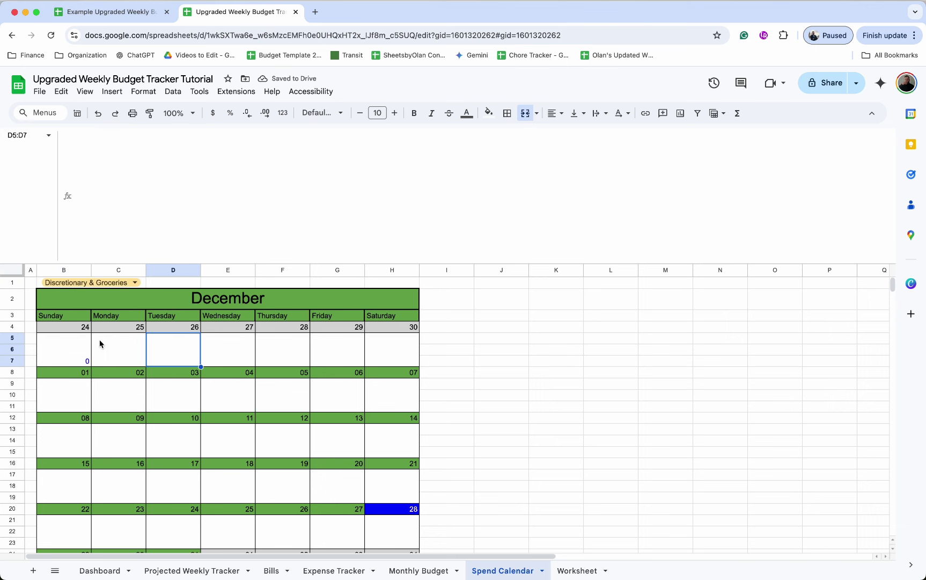
Step: In B5's second IF, change the criteria column of both SUMIFS to Expenses[Discretionary & Groceries]
{"action": "left_click", "coordinate": [85, 349]}
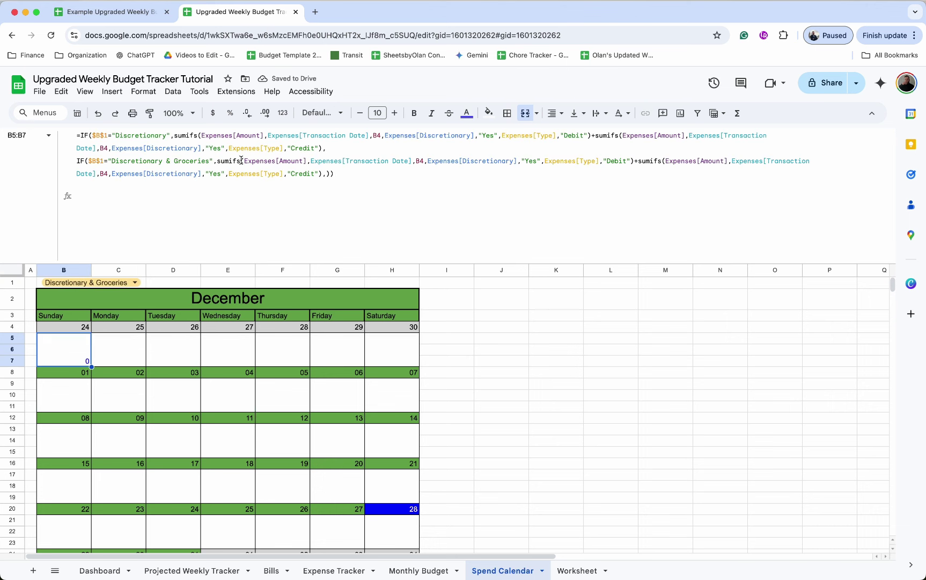
{"action": "left_click", "coordinate": [515, 161]}
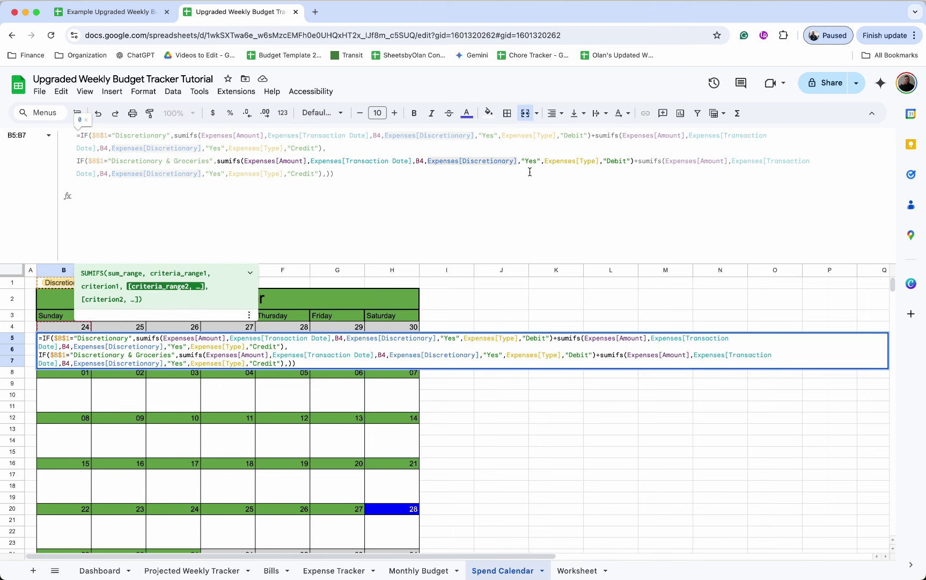
{"action": "key", "text": "BackSpace"}
{"action": "left_click", "coordinate": [173, 315]}
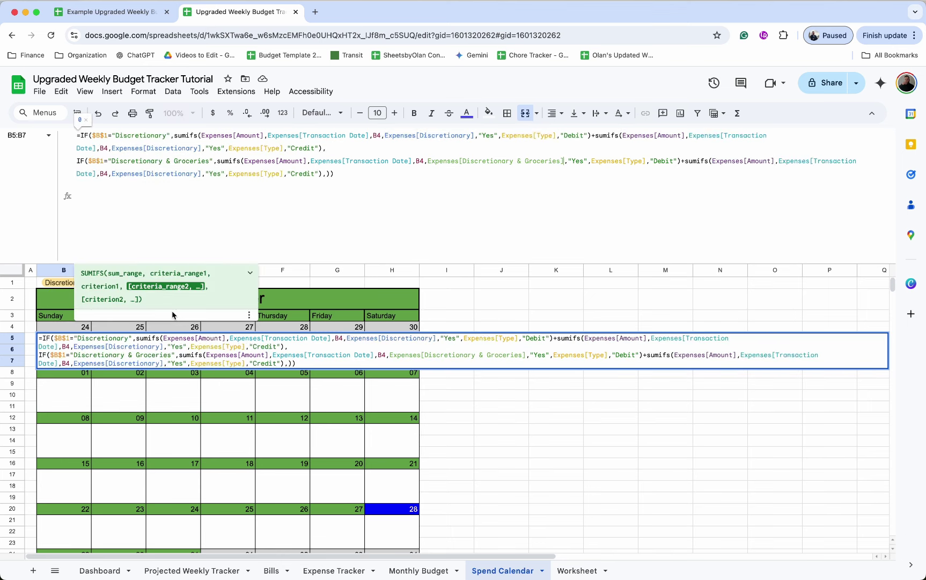
{"action": "left_click", "coordinate": [198, 174]}
{"action": "key", "text": "BackSpace"}
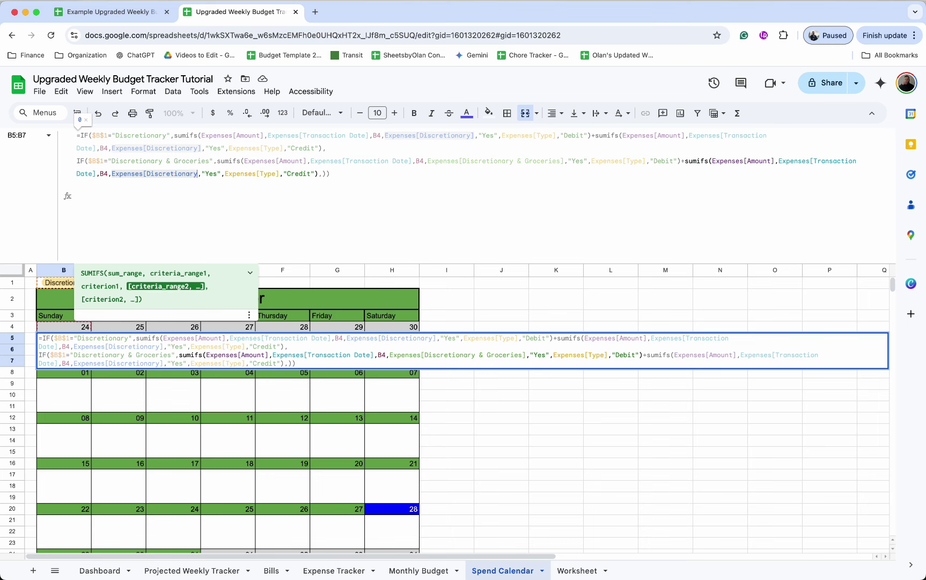
{"action": "left_click", "coordinate": [148, 315]}
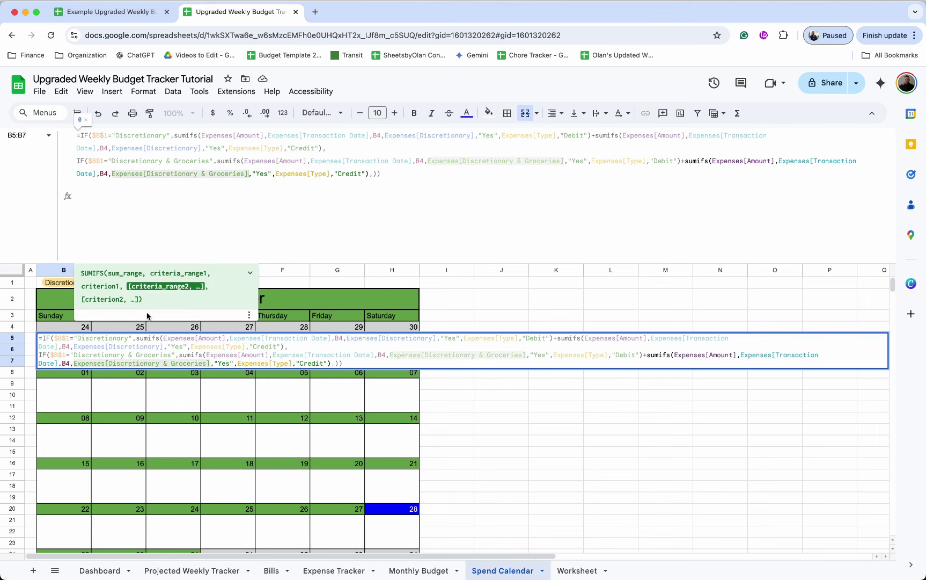
Step: Duplicate B5's second IF onto a new line and set the copy's condition to $B$1="Everything"
{"action": "left_click_drag", "start_coordinate": [377, 174], "coordinate": [74, 166]}
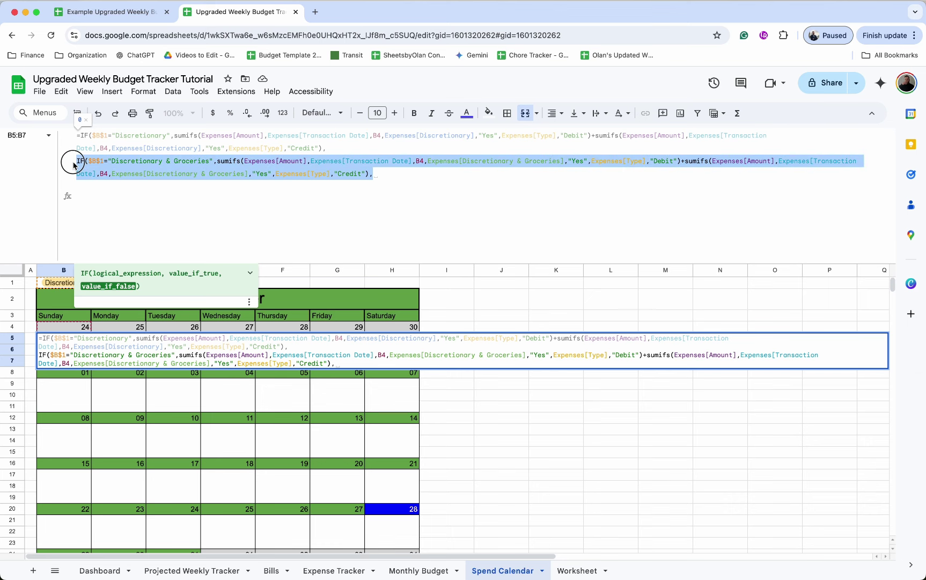
{"action": "left_click", "coordinate": [405, 181]}
{"action": "key", "text": "alt+Return"}
{"action": "type", "text": "IF($B$1=\"Discretionary & Groceries\",sumifs(Expenses[Amount],Expenses[Transaction Date],B4,Expenses[Discretionary & Groceries],\"Yes\",Expenses[Type],\"Debit\")+sumifs(Expenses[Amount],Expenses[Transaction Date],B4,Expenses[Discretionary & Groceries],\"Yes\",Expenses[Type],\"Credit\"),"}
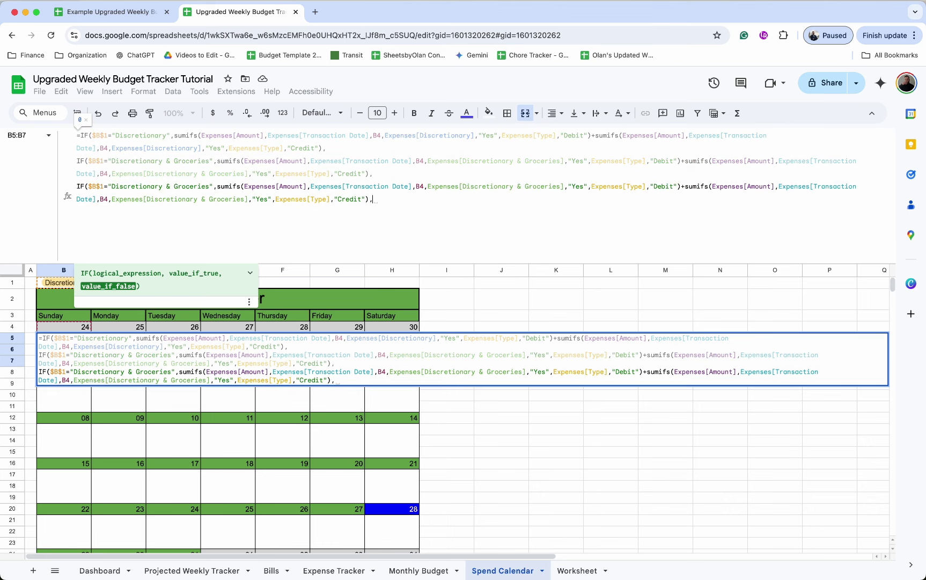
{"action": "left_click_drag", "start_coordinate": [209, 186], "coordinate": [111, 186]}
{"action": "type", "text": "Everything"}
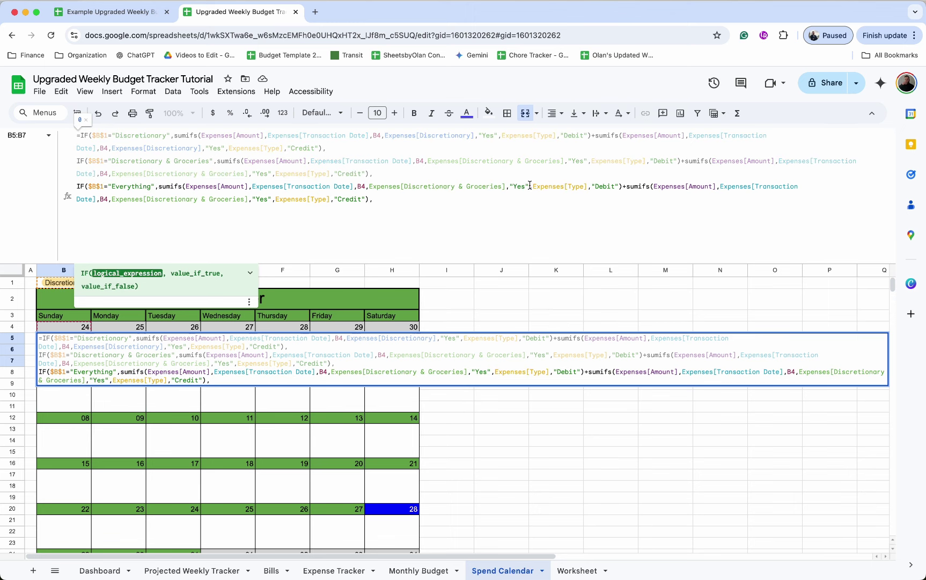
Step: Remove the Expenses[Discretionary & Groceries],"Yes" criterion from both SUMIFS in the "Everything" IF
{"action": "left_click_drag", "start_coordinate": [529, 186], "coordinate": [371, 186]}
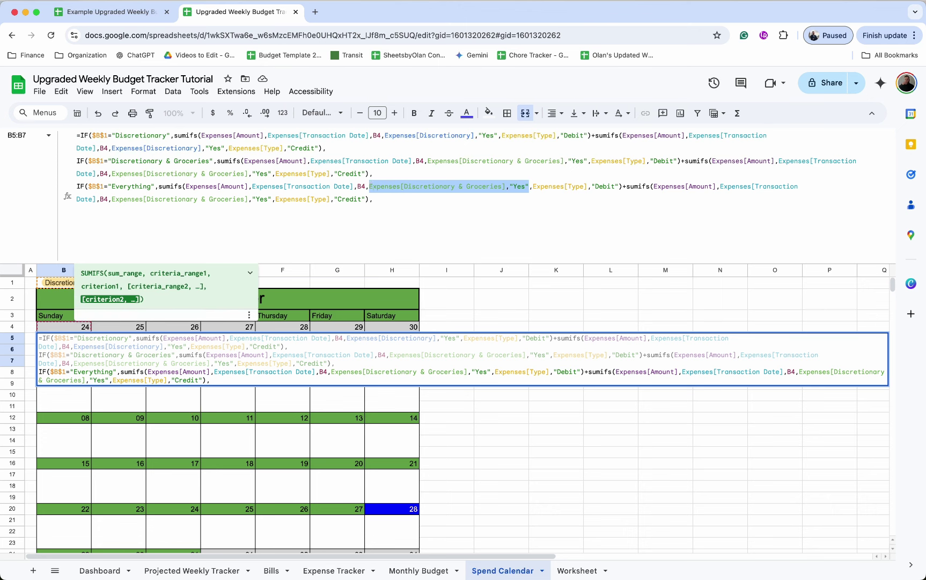
{"action": "key", "text": "BackSpace"}
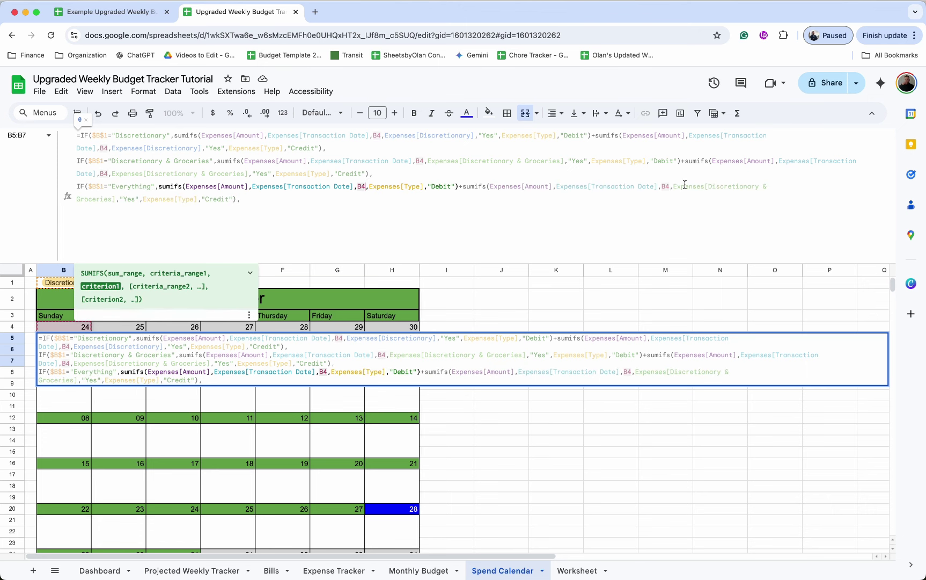
{"action": "left_click_drag", "start_coordinate": [674, 189], "coordinate": [139, 197]}
{"action": "key", "text": "BackSpace"}
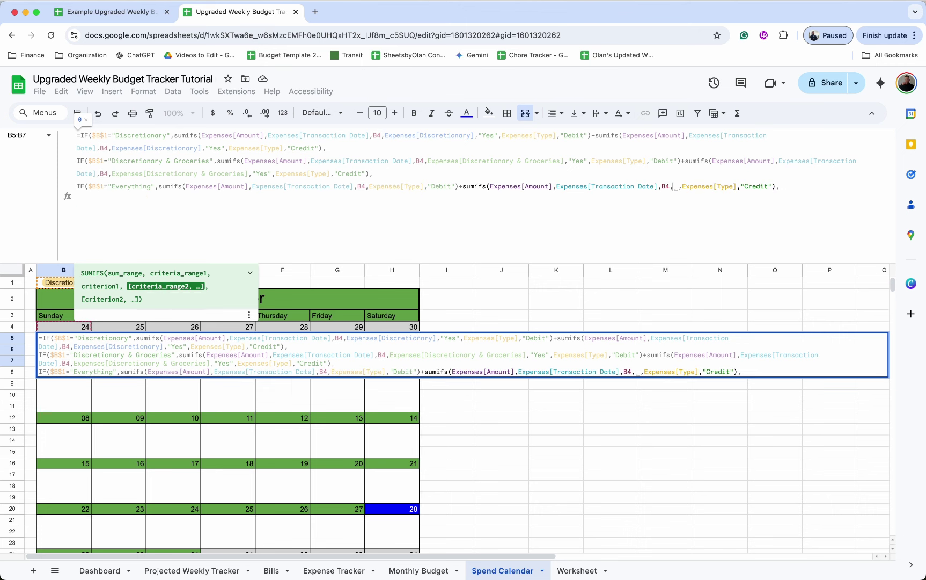
{"action": "key", "text": "BackSpace"}
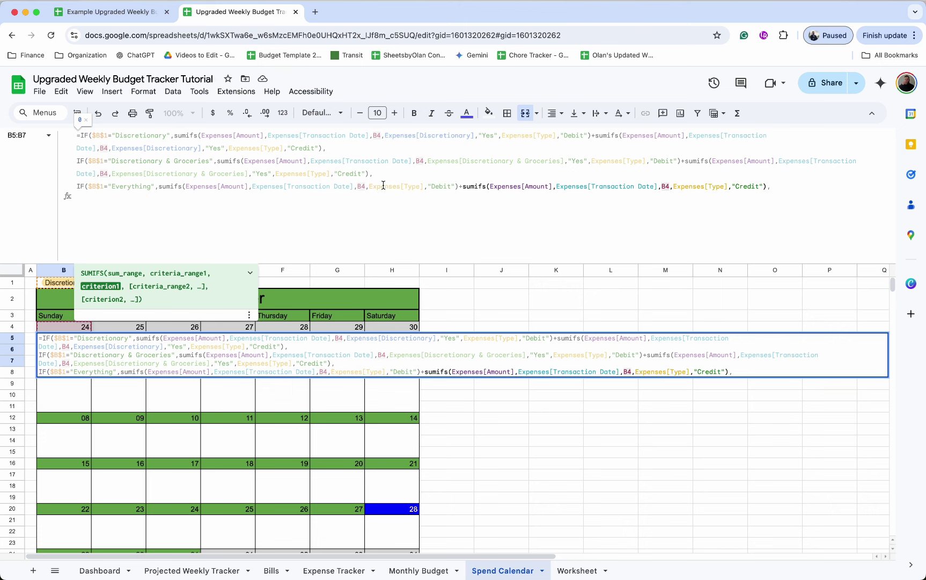
Step: Replace the formula's trailing comma with the parentheses closing the three nested IFs and enter it in B5
{"action": "left_click", "coordinate": [782, 188]}
{"action": "key", "text": "BackSpace"}
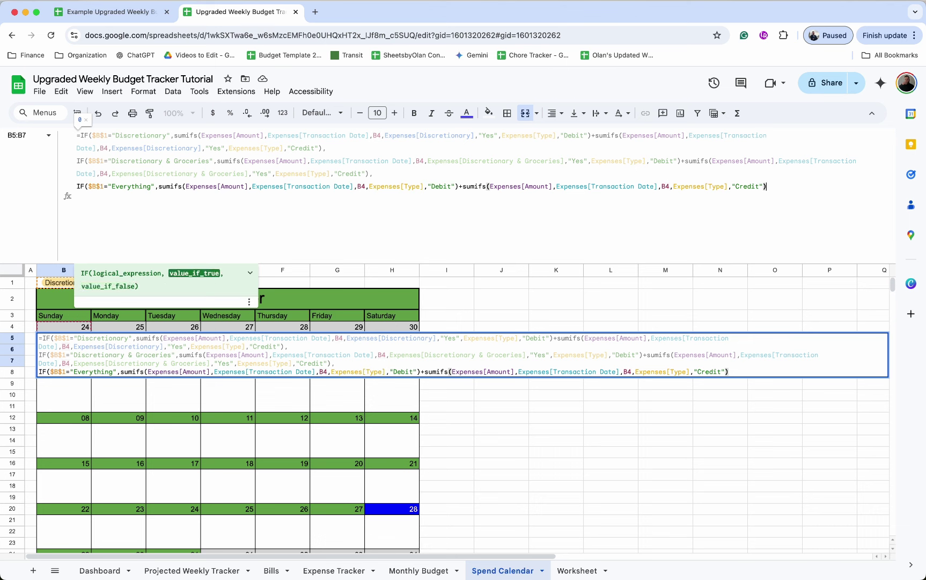
{"action": "type", "text": "))"}
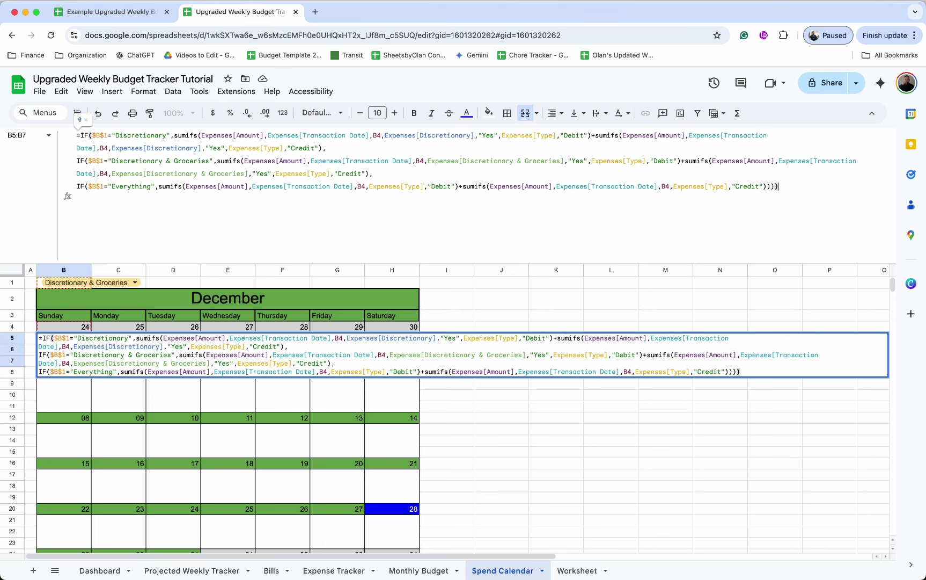
{"action": "key", "text": "Return"}
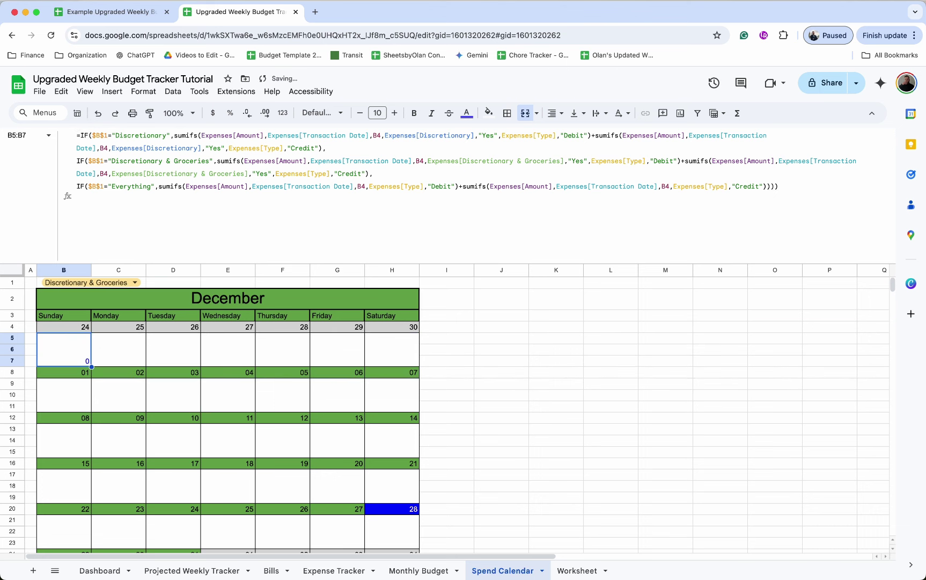
Step: Format the amount cell under Sunday the 24th as currency, centre it horizontally and vertically, and fill it across to Saturday
{"action": "left_click", "coordinate": [213, 113]}
{"action": "left_click", "coordinate": [577, 112]}
{"action": "left_click", "coordinate": [594, 137]}
{"action": "left_click", "coordinate": [555, 112]}
{"action": "left_click", "coordinate": [571, 136]}
{"action": "left_click_drag", "start_coordinate": [92, 366], "coordinate": [392, 354]}
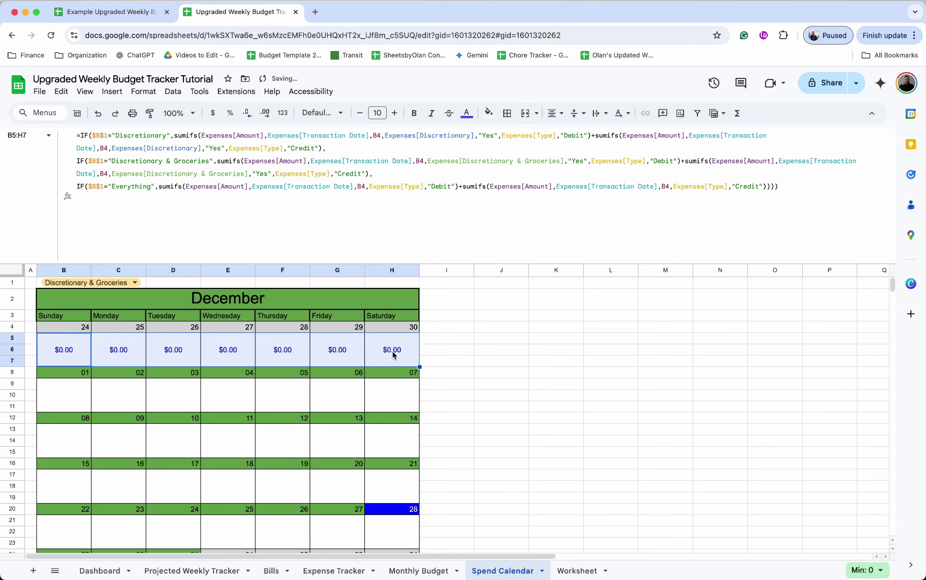
Step: Paste the first week's amount formulas into the five calendar weeks below and shrink the formula bar to one line
{"action": "left_click", "coordinate": [80, 400]}
{"action": "key", "text": "ctrl+v"}
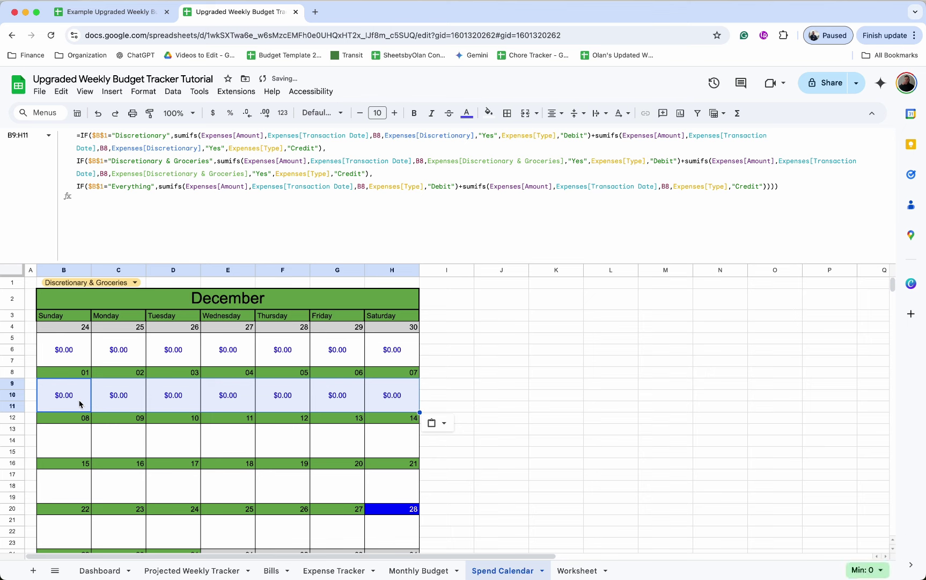
{"action": "left_click", "coordinate": [76, 448]}
{"action": "key", "text": "ctrl+v"}
{"action": "left_click", "coordinate": [73, 488]}
{"action": "key", "text": "ctrl+v"}
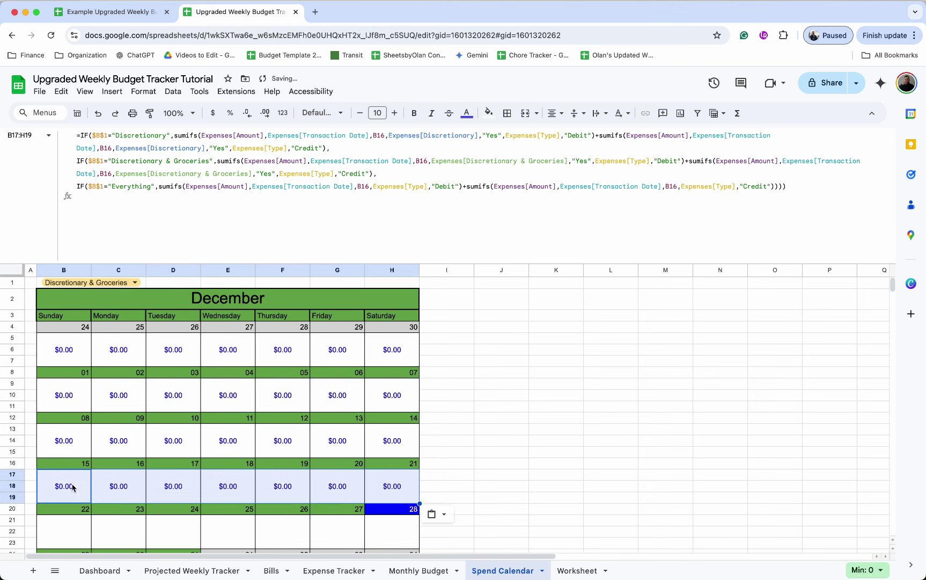
{"action": "scroll", "coordinate": [74, 488], "scroll_direction": "down", "scroll_amount": 3}
{"action": "left_click", "coordinate": [71, 471]}
{"action": "key", "text": "ctrl+v"}
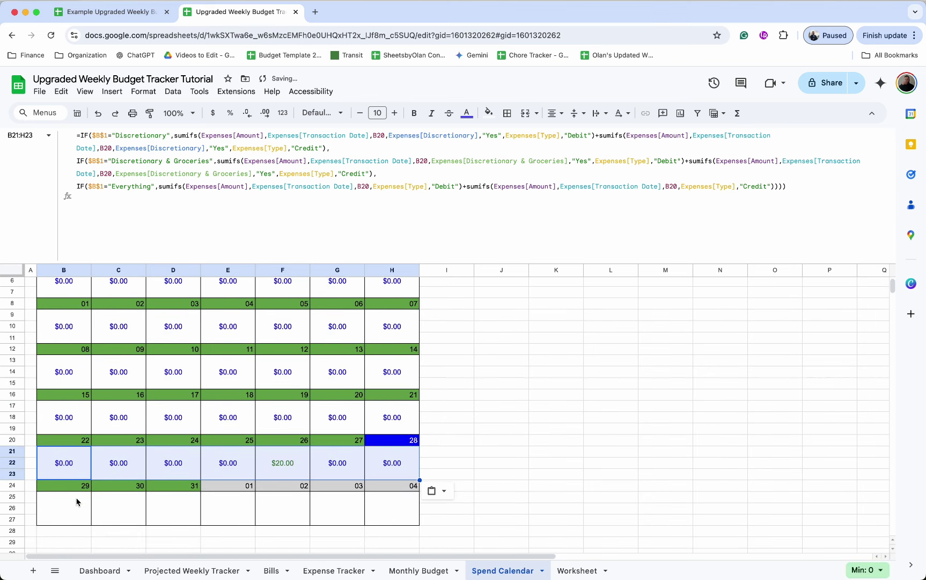
{"action": "left_click", "coordinate": [77, 502]}
{"action": "key", "text": "ctrl+v"}
{"action": "scroll", "coordinate": [77, 482], "scroll_direction": "up", "scroll_amount": 3}
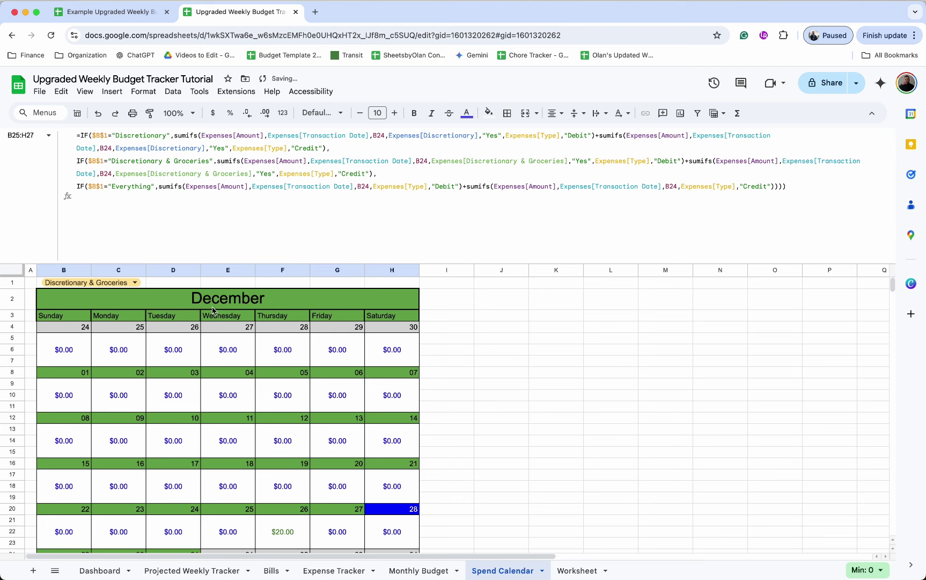
{"action": "left_click_drag", "start_coordinate": [227, 259], "coordinate": [229, 132]}
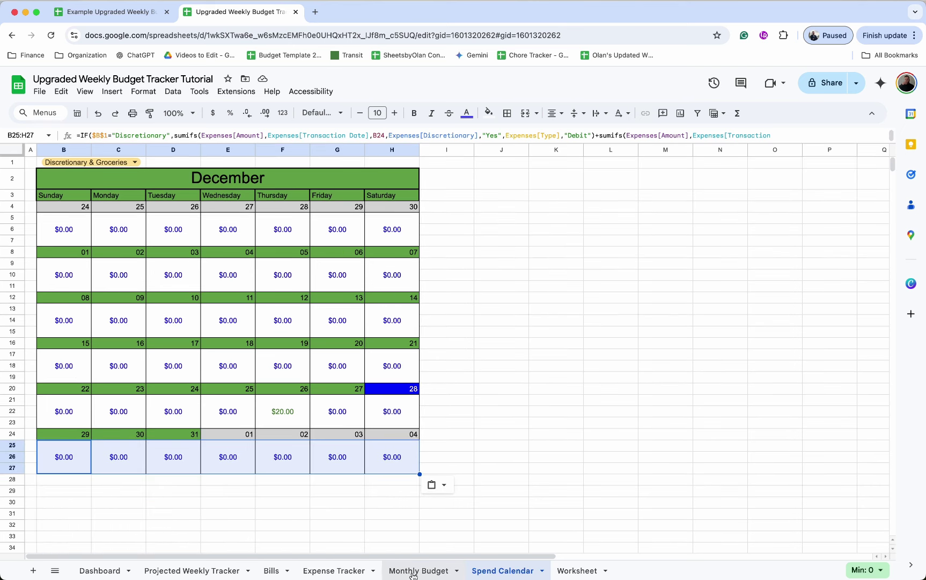
Step: Expand the hidden Expense Tracker columns and compare the grocery expense's discretionary flags with the December 26 amount in the Spend Calendar
{"action": "left_click", "coordinate": [335, 571]}
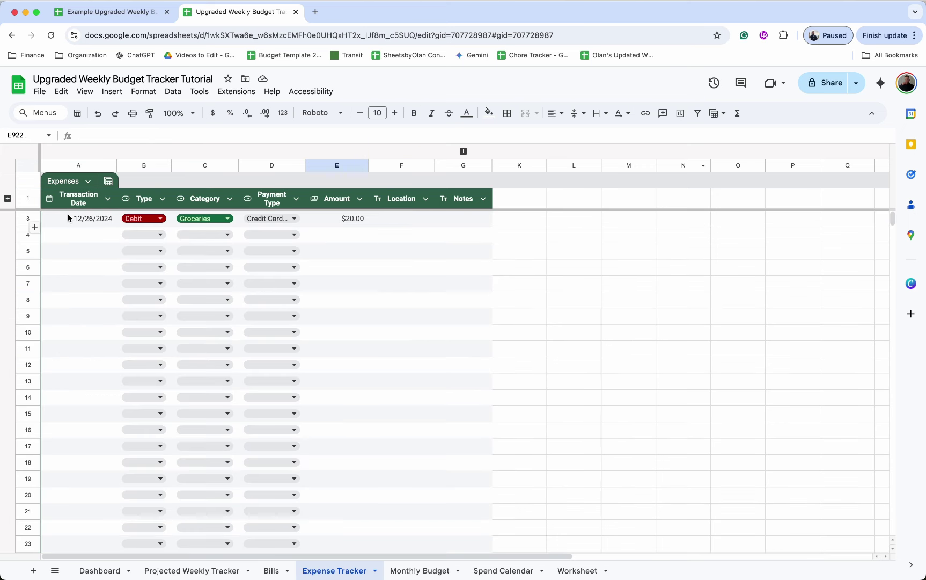
{"action": "left_click", "coordinate": [99, 218]}
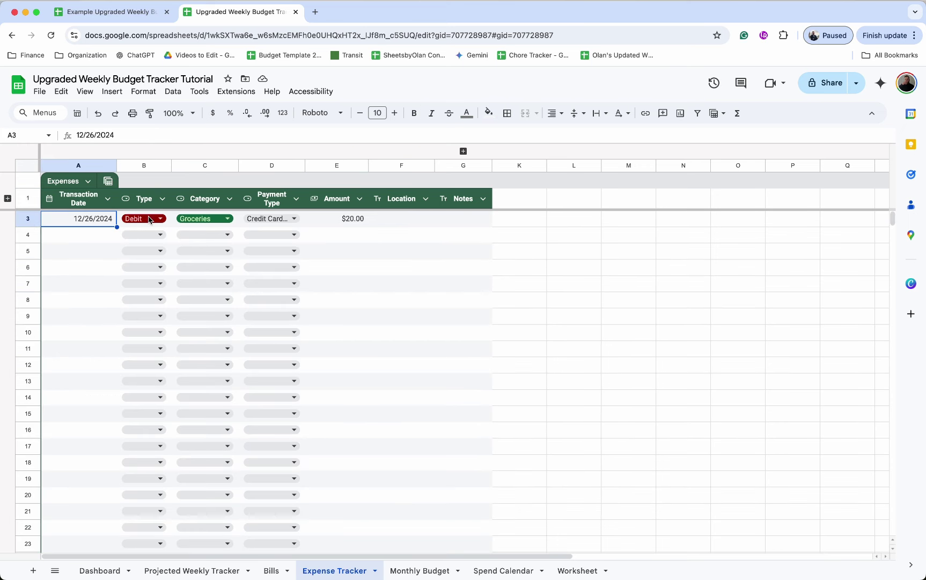
{"action": "left_click", "coordinate": [464, 151]}
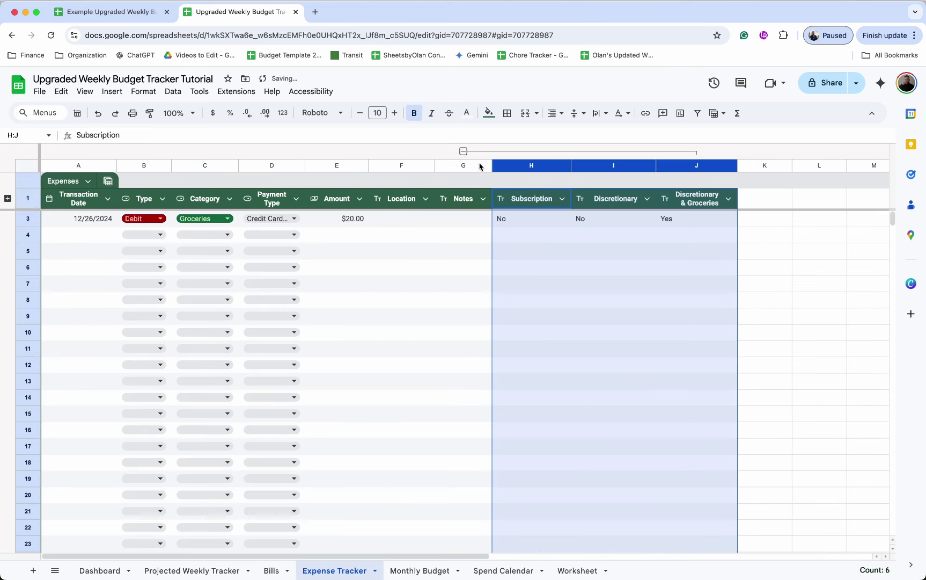
{"action": "left_click", "coordinate": [593, 229]}
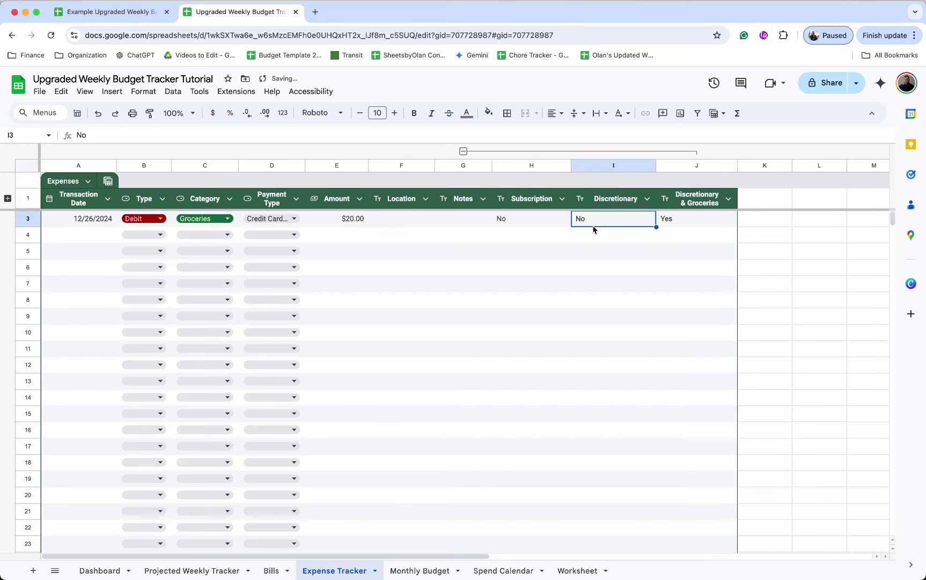
{"action": "left_click", "coordinate": [675, 219]}
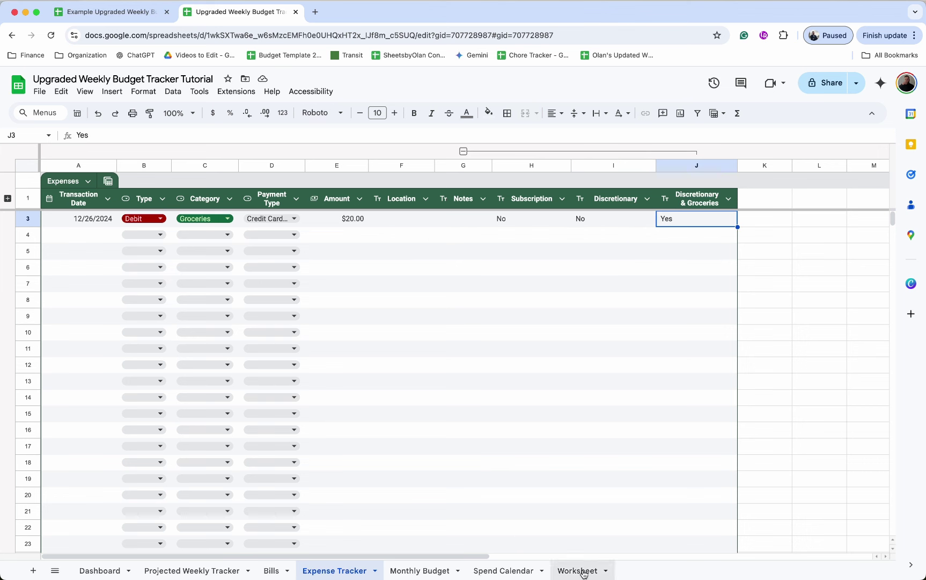
{"action": "left_click", "coordinate": [506, 572]}
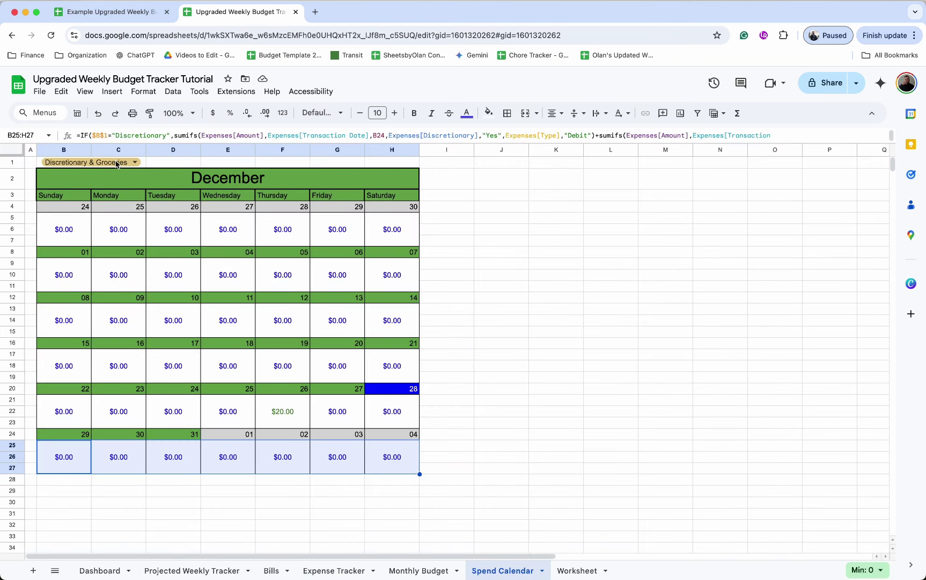
{"action": "left_click", "coordinate": [281, 423]}
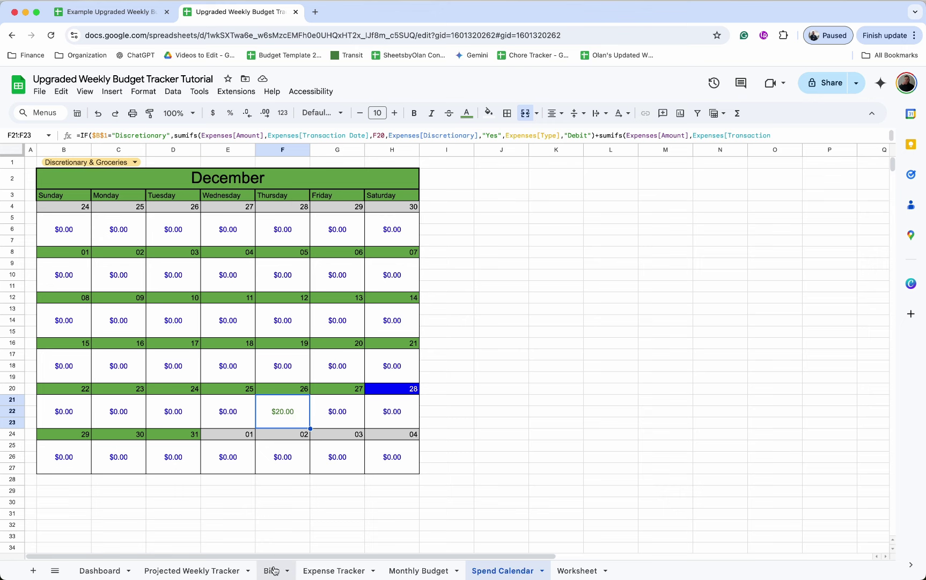
Step: Start an expense in row 4 of the Expense Tracker dated 12/26/2024, with type Debit and category Discretionary
{"action": "left_click", "coordinate": [304, 569]}
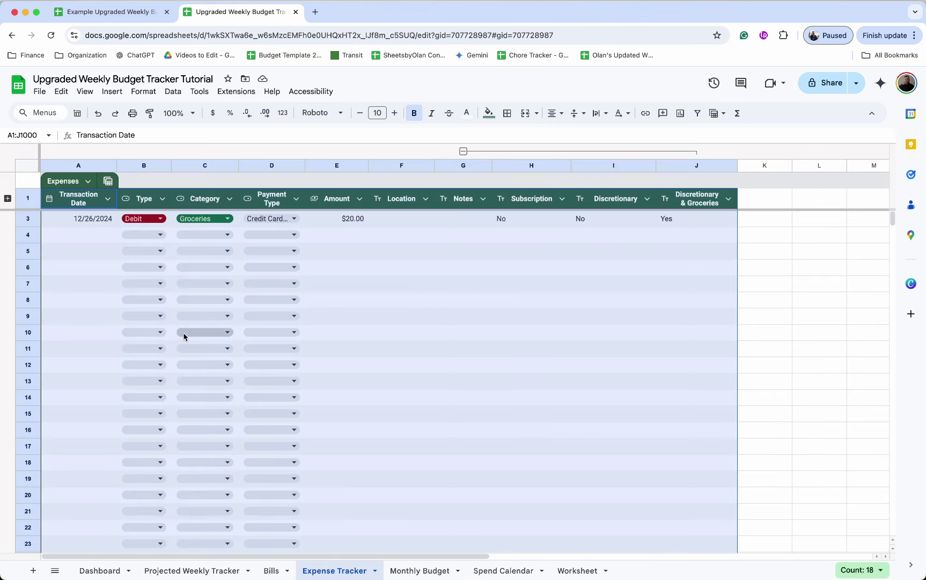
{"action": "left_click", "coordinate": [95, 234]}
{"action": "double_click", "coordinate": [95, 234]}
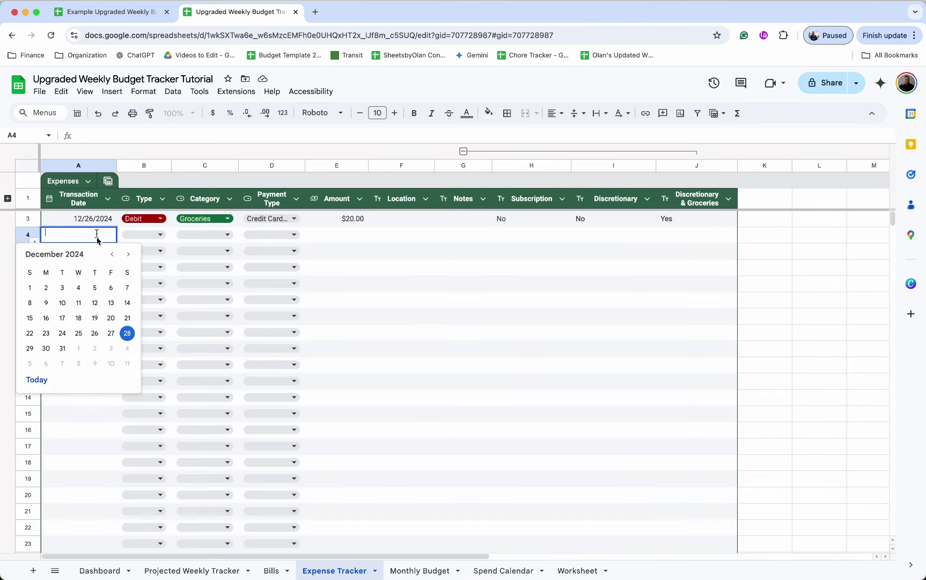
{"action": "left_click", "coordinate": [96, 336]}
{"action": "left_click", "coordinate": [149, 234]}
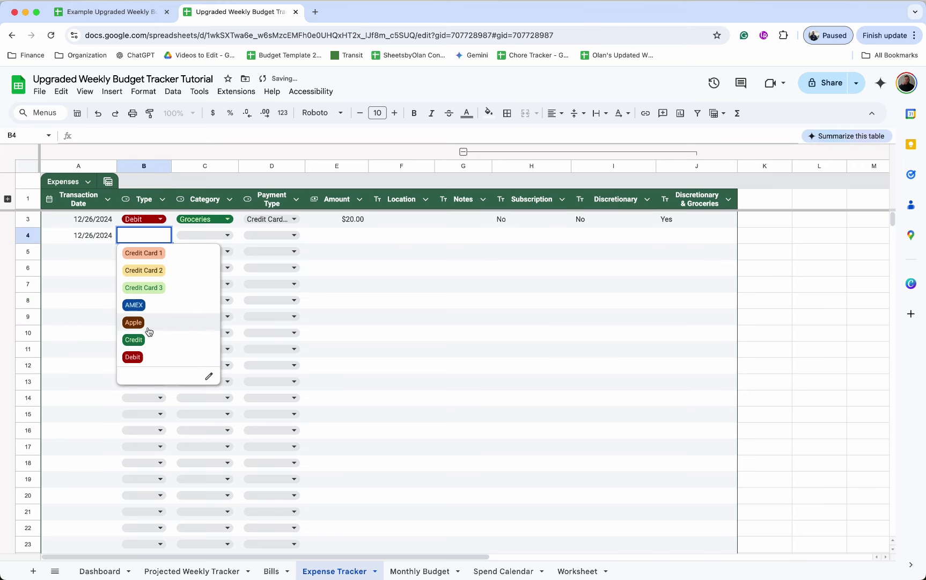
{"action": "left_click", "coordinate": [144, 357]}
{"action": "left_click", "coordinate": [239, 270]}
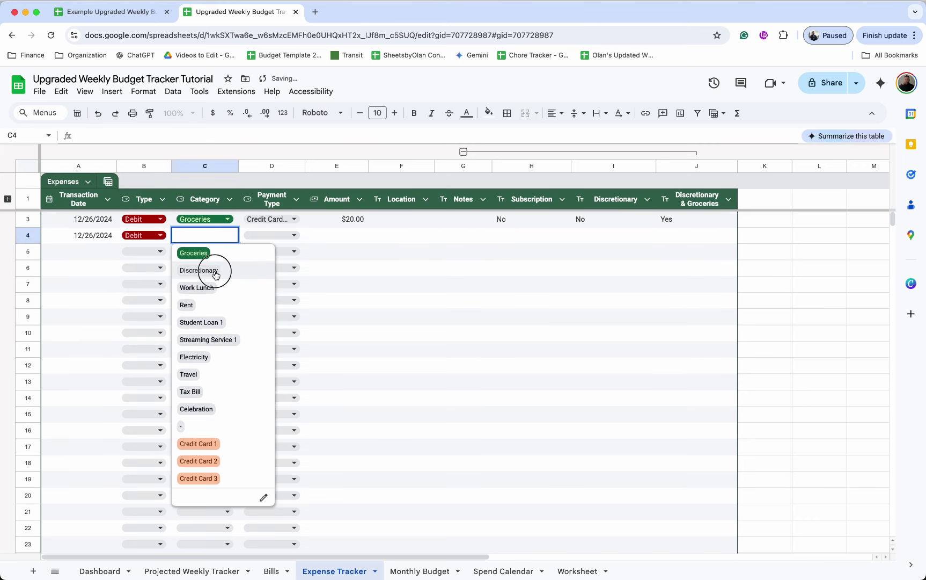
Step: Give the row 4 expense payment type Credit Card 2 and amount 600, and check the Spend Calendar
{"action": "left_click", "coordinate": [280, 237]}
{"action": "left_click", "coordinate": [283, 272]}
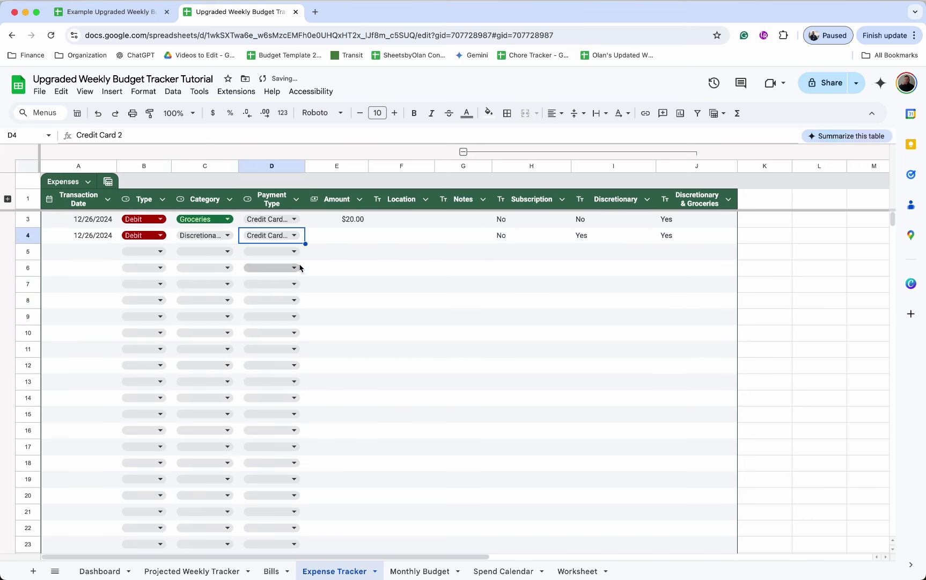
{"action": "left_click", "coordinate": [366, 233]}
{"action": "type", "text": "6000"}
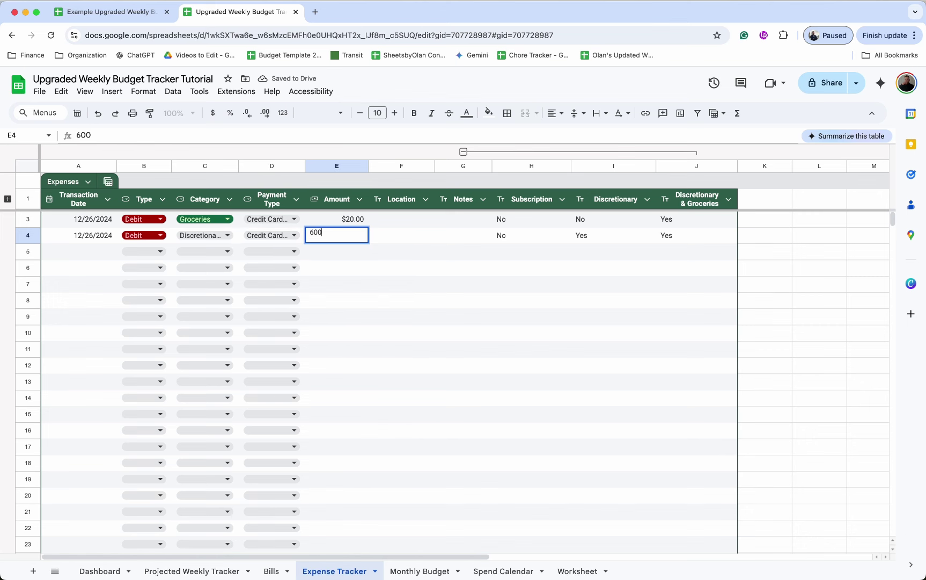
{"action": "key", "text": "Return"}
{"action": "left_click", "coordinate": [503, 570]}
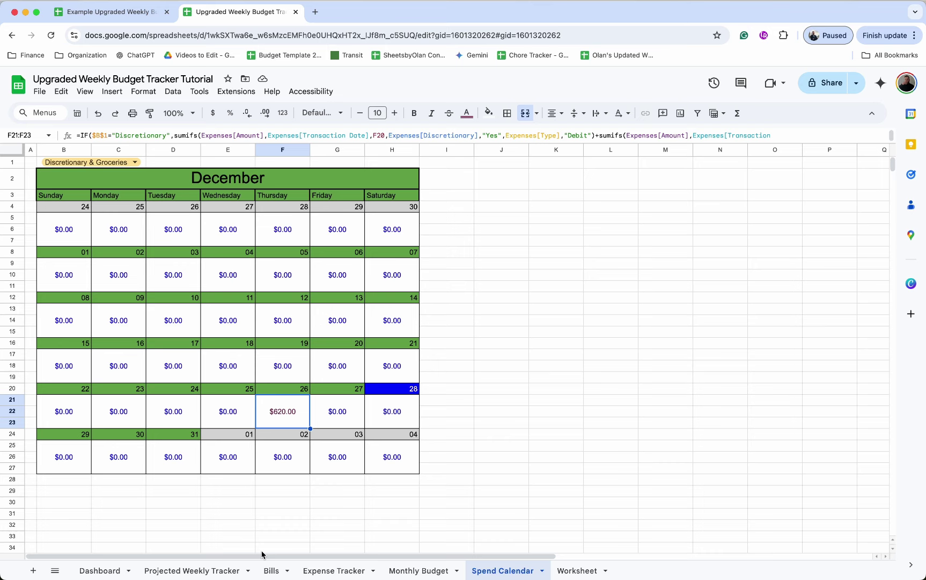
Step: Start an expense in row 5 of the Expense Tracker dated 12/26/2024, with type Credit and category Groceries
{"action": "left_click", "coordinate": [271, 569]}
{"action": "left_click", "coordinate": [330, 570]}
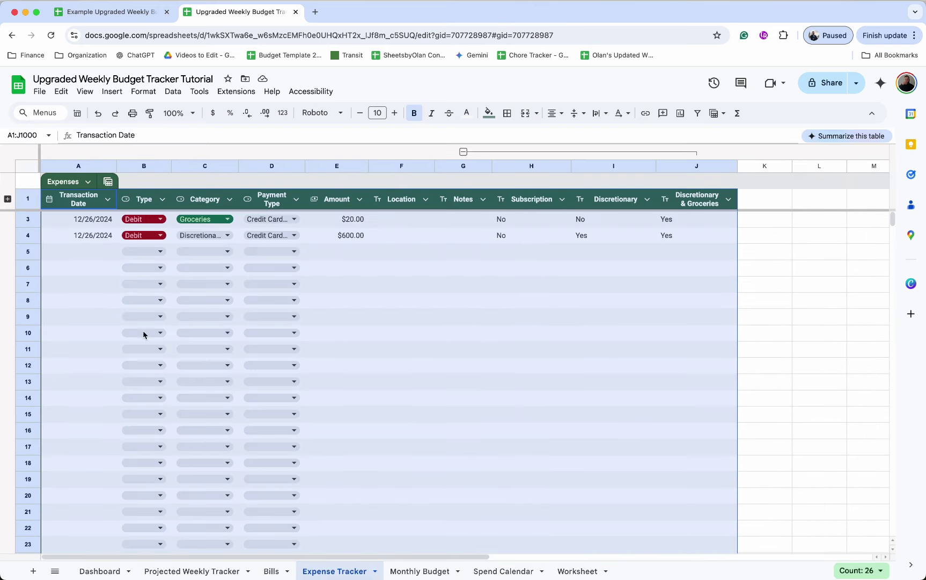
{"action": "double_click", "coordinate": [91, 251]}
{"action": "left_click", "coordinate": [126, 348]}
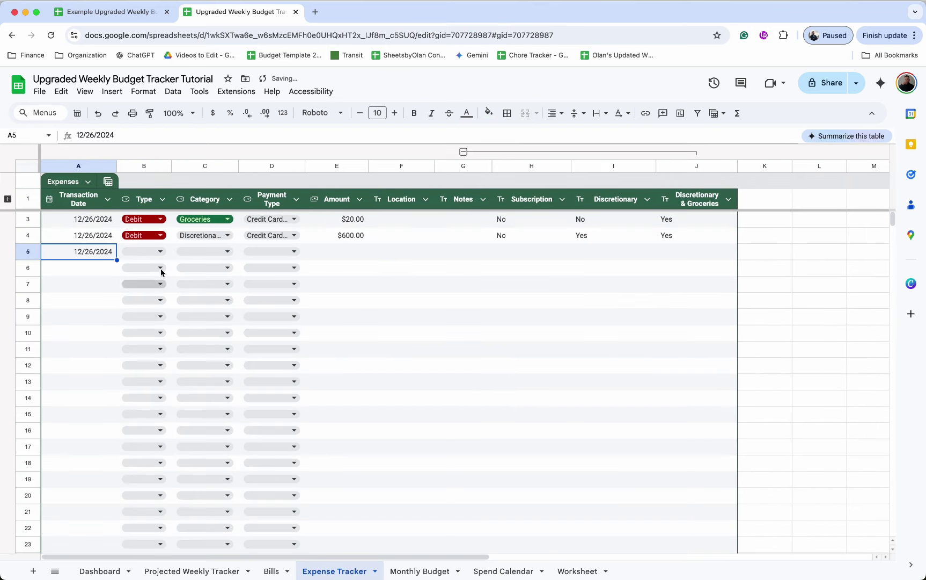
{"action": "left_click", "coordinate": [160, 251]}
{"action": "left_click", "coordinate": [143, 355]}
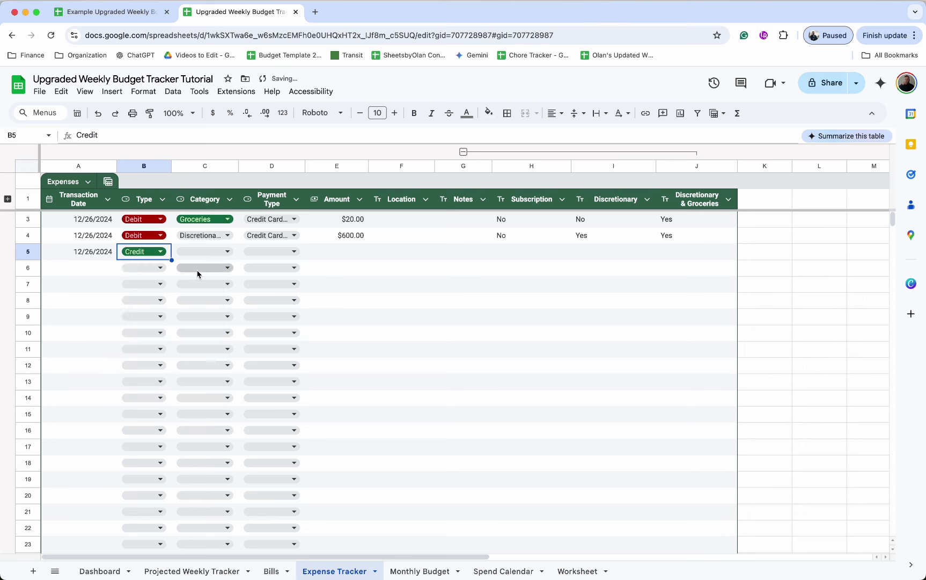
{"action": "left_click", "coordinate": [220, 251]}
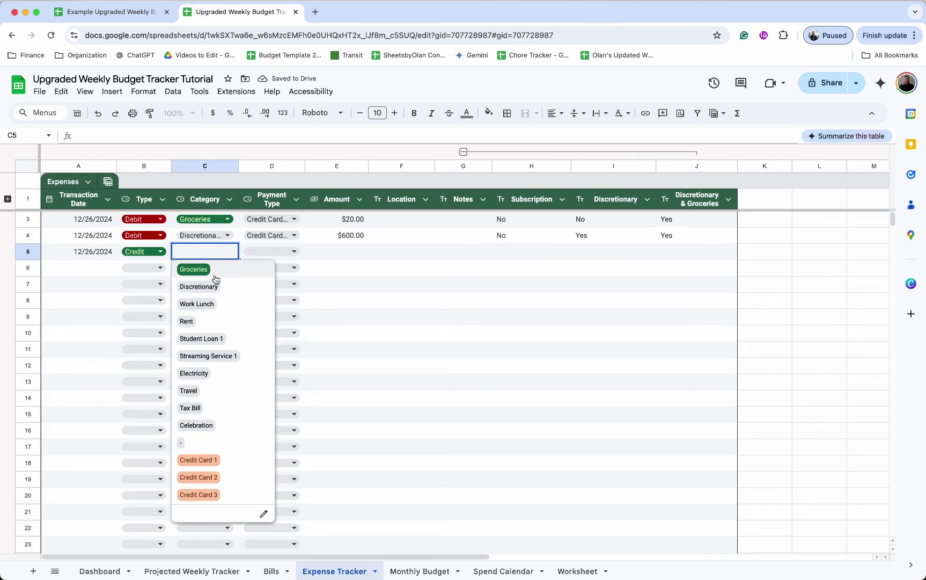
{"action": "left_click", "coordinate": [218, 269]}
Step: Give the row 5 expense payment type Credit Card 1 and amount -50, and check December 26 in the Spend Calendar
{"action": "left_click", "coordinate": [255, 255]}
{"action": "left_click", "coordinate": [282, 274]}
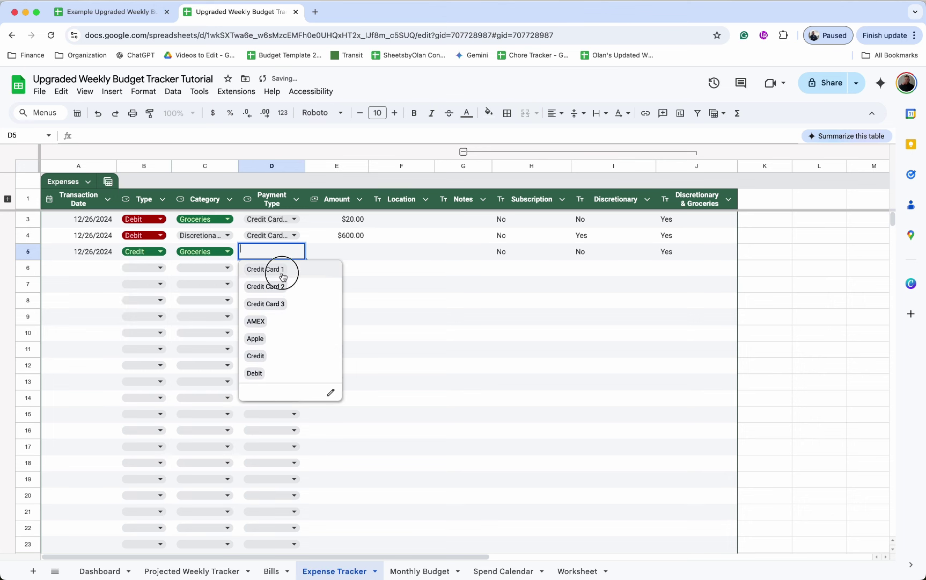
{"action": "left_click", "coordinate": [336, 257]}
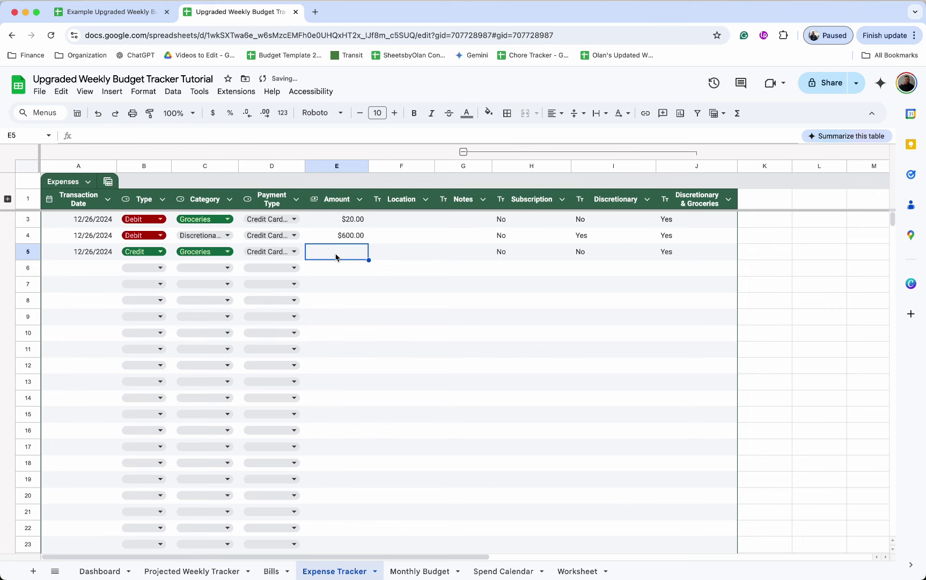
{"action": "type", "text": "-50"}
{"action": "key", "text": "Return"}
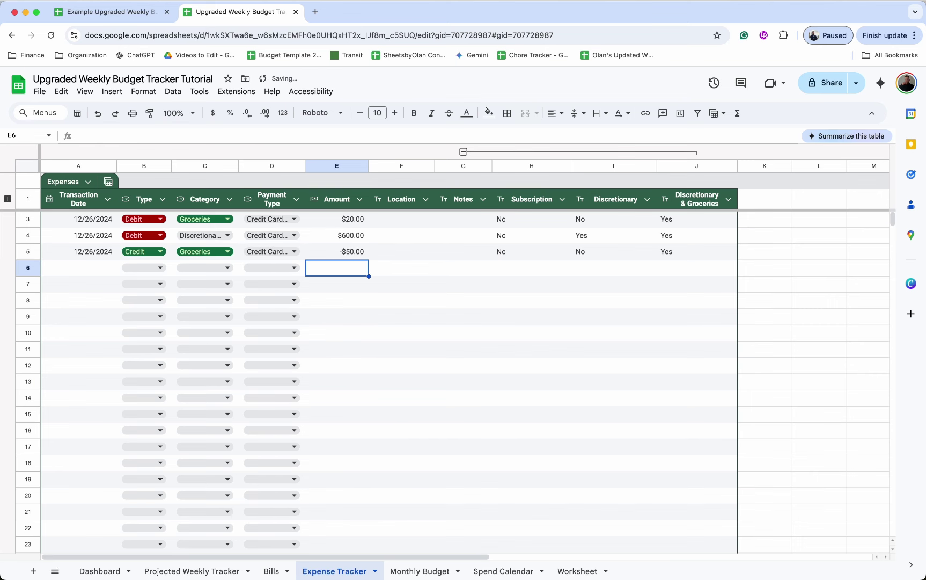
{"action": "left_click", "coordinate": [495, 570]}
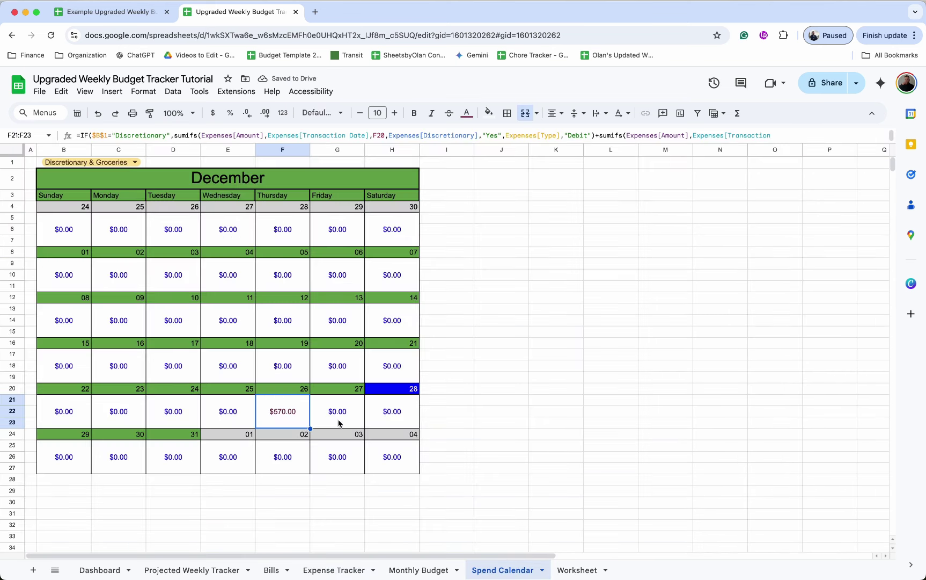
{"action": "left_click", "coordinate": [293, 415]}
Step: Duplicate the three Expense Tracker entries in A3:E5 into the empty rows starting at A6
{"action": "left_click", "coordinate": [327, 570]}
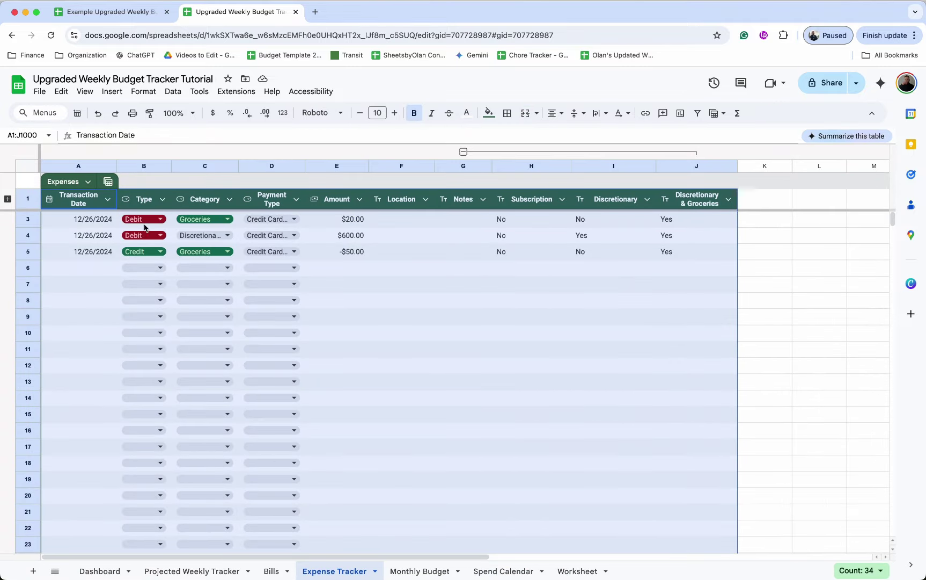
{"action": "left_click_drag", "start_coordinate": [92, 219], "coordinate": [329, 254]}
{"action": "key", "text": "cmd+c"}
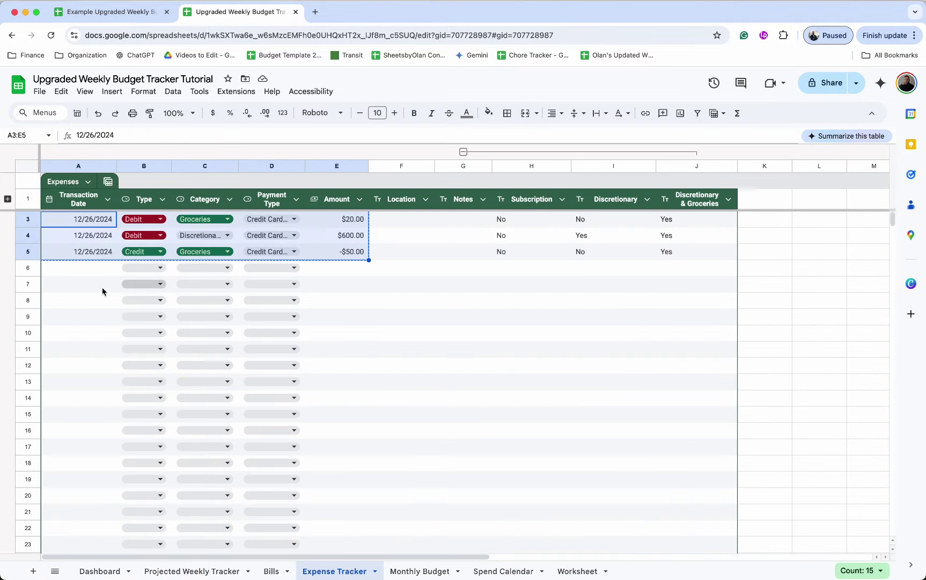
{"action": "left_click", "coordinate": [89, 272]}
{"action": "key", "text": "cmd+v"}
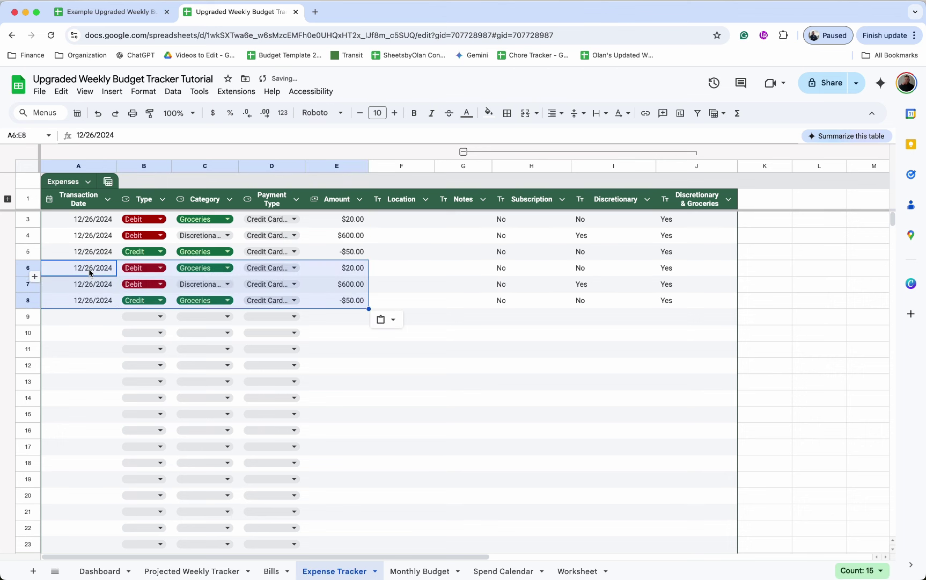
Step: Set the category of the row 6 expense to Discretionary and of the row 8 expense to Student Loan 1
{"action": "left_click", "coordinate": [228, 270]}
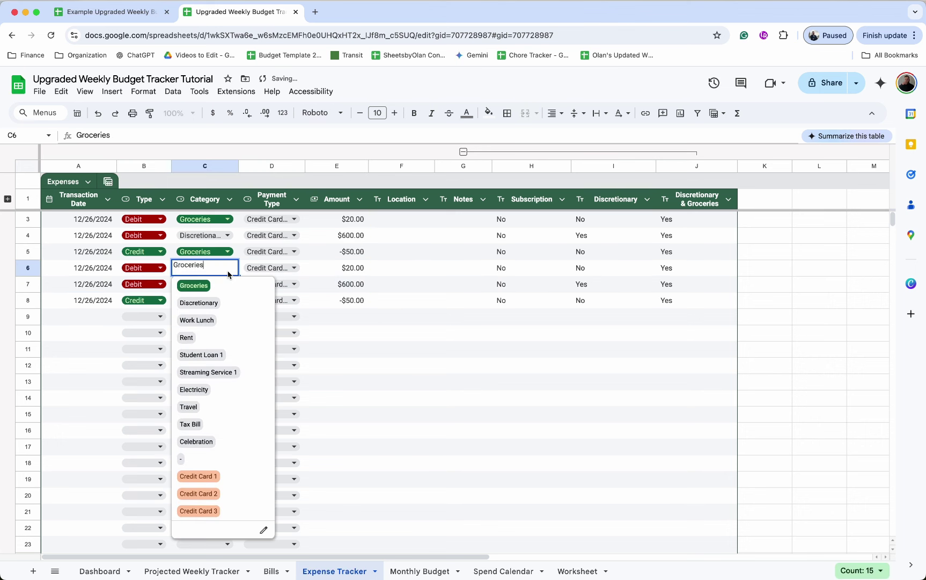
{"action": "left_click", "coordinate": [210, 302]}
{"action": "left_click", "coordinate": [217, 303]}
{"action": "left_click", "coordinate": [219, 303]}
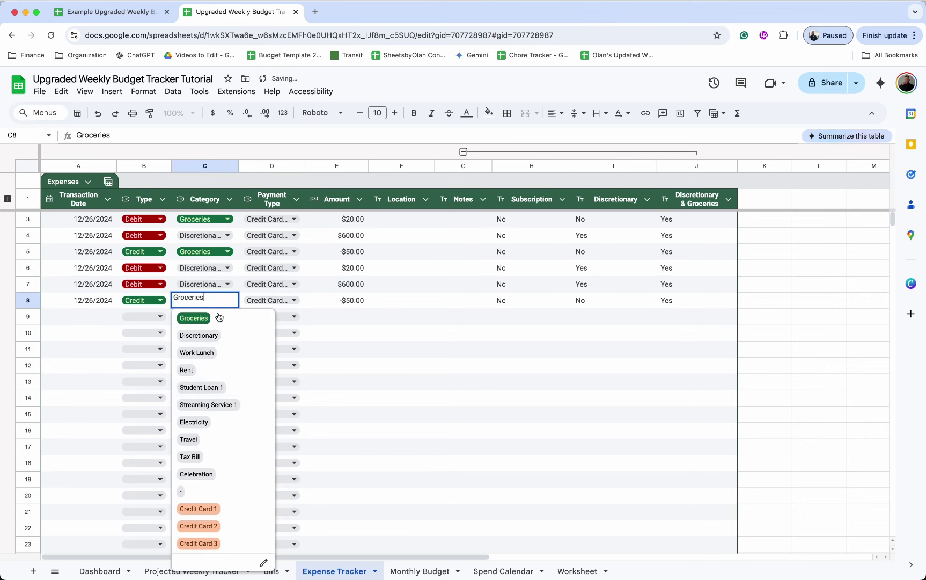
{"action": "left_click", "coordinate": [221, 388]}
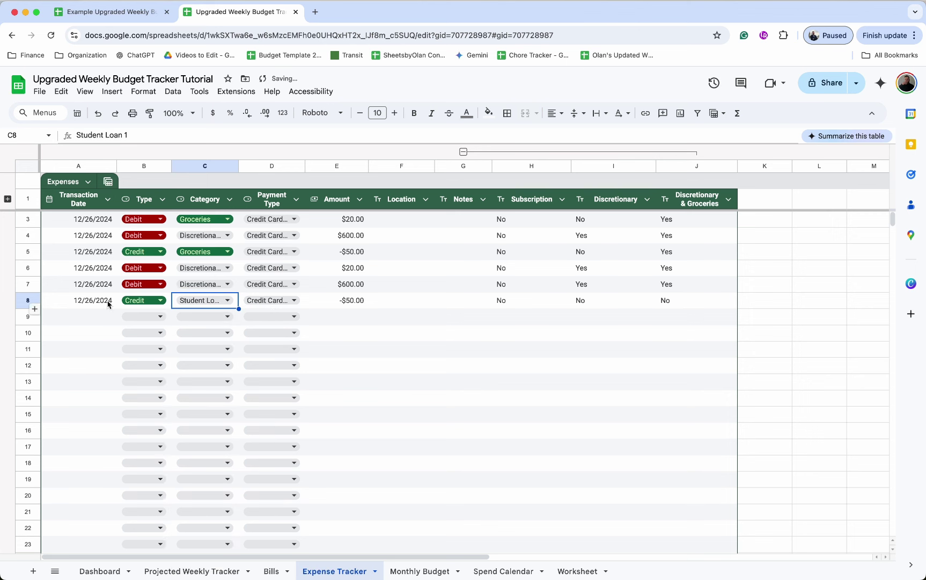
Step: Set the transaction dates of the expenses in rows 6 to 8 to 12/19/2024
{"action": "double_click", "coordinate": [96, 267]}
{"action": "left_click", "coordinate": [94, 350]}
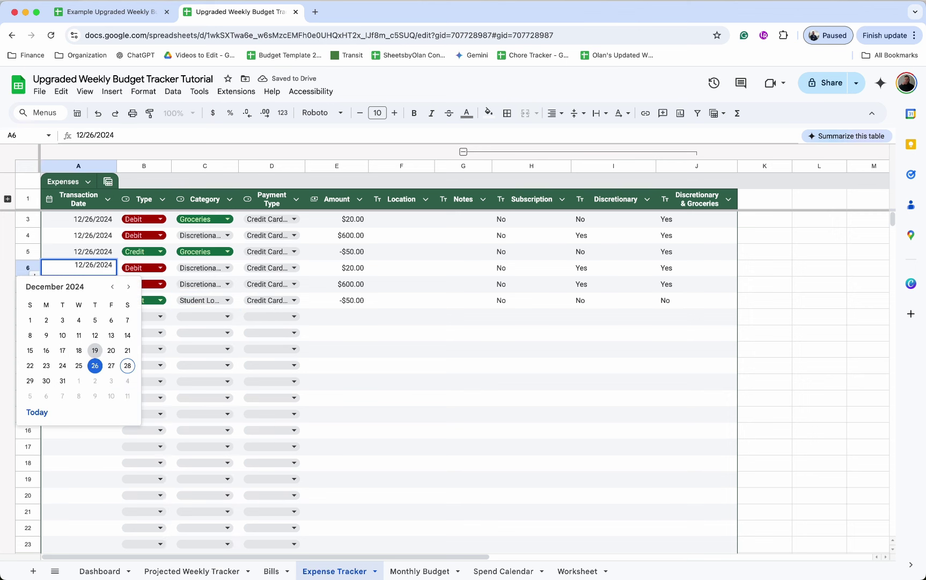
{"action": "key", "text": "Down"}
{"action": "key", "text": "Return"}
{"action": "left_click", "coordinate": [96, 366]}
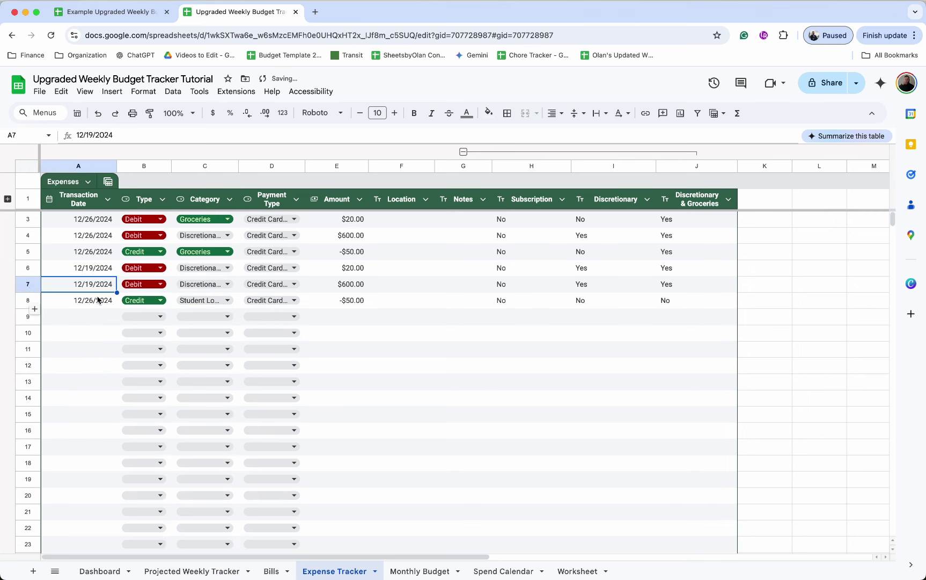
{"action": "left_click", "coordinate": [98, 298]}
{"action": "key", "text": "Return"}
{"action": "left_click", "coordinate": [95, 366]}
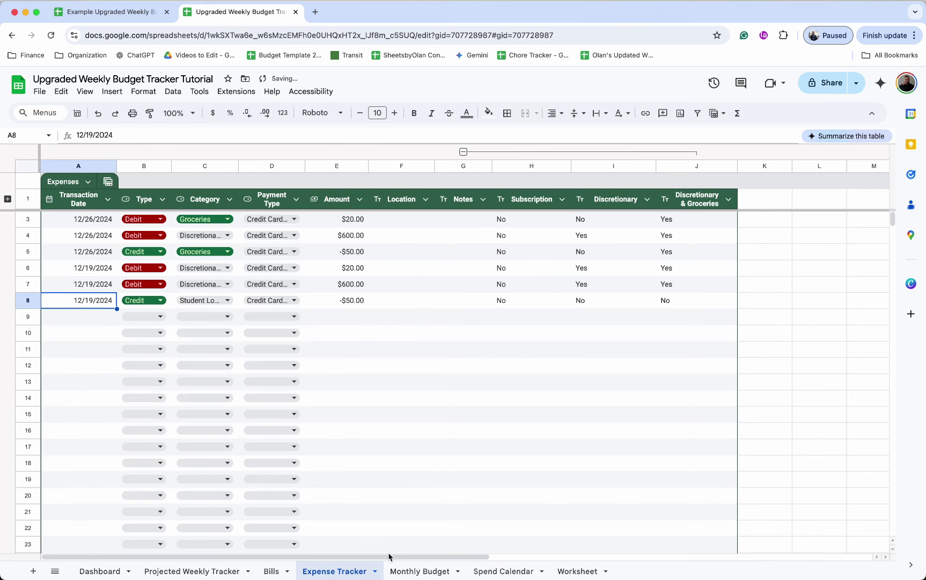
Step: Check the December 19 total in the Spend Calendar
{"action": "left_click", "coordinate": [439, 573]}
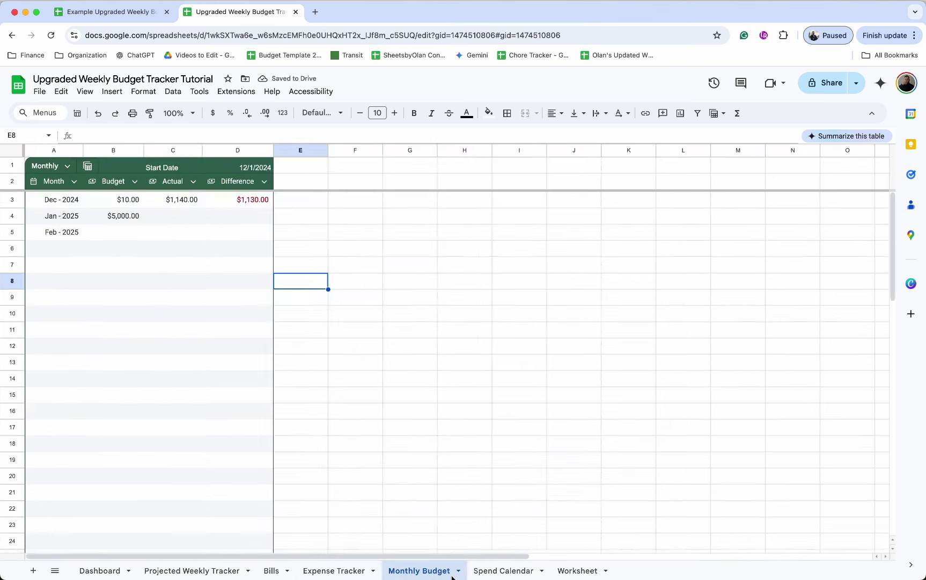
{"action": "left_click", "coordinate": [503, 570]}
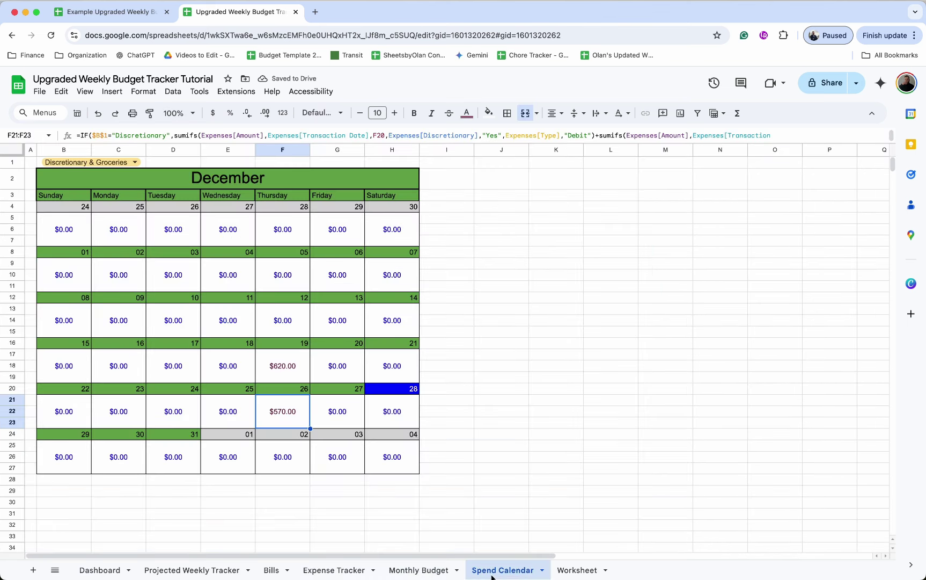
{"action": "left_click", "coordinate": [288, 377]}
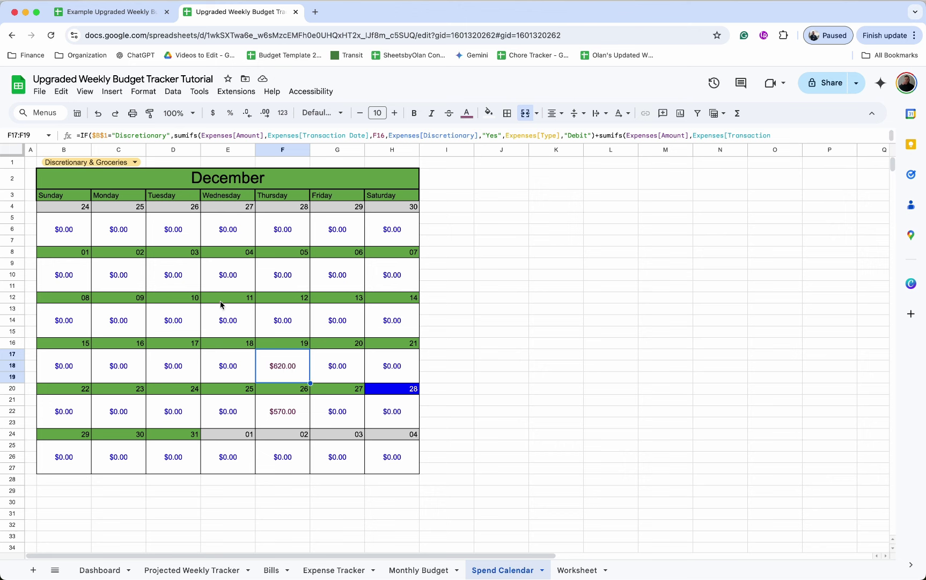
Step: Switch the Spend Calendar filter to Discretionary and then to Everything, checking December 19 under each option
{"action": "left_click", "coordinate": [128, 163]}
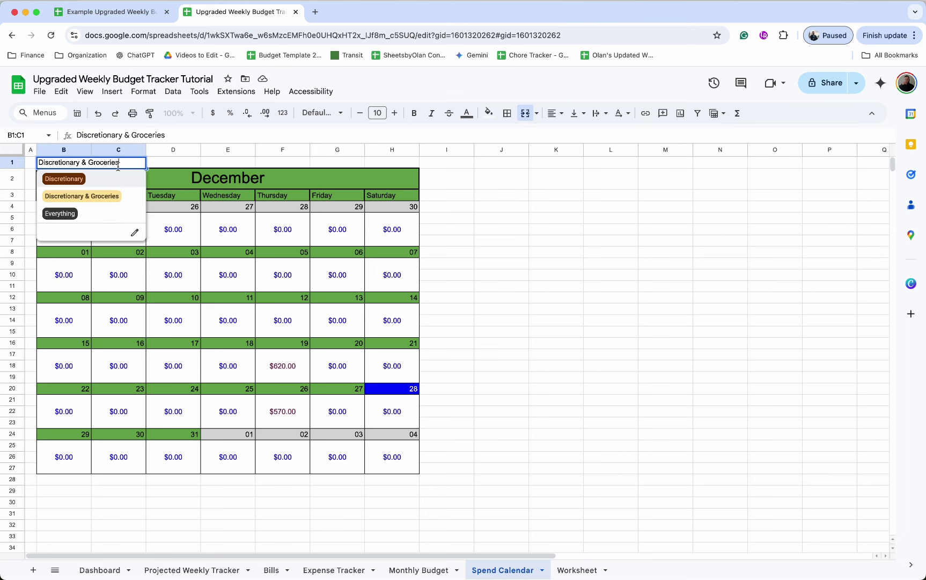
{"action": "left_click", "coordinate": [59, 178]}
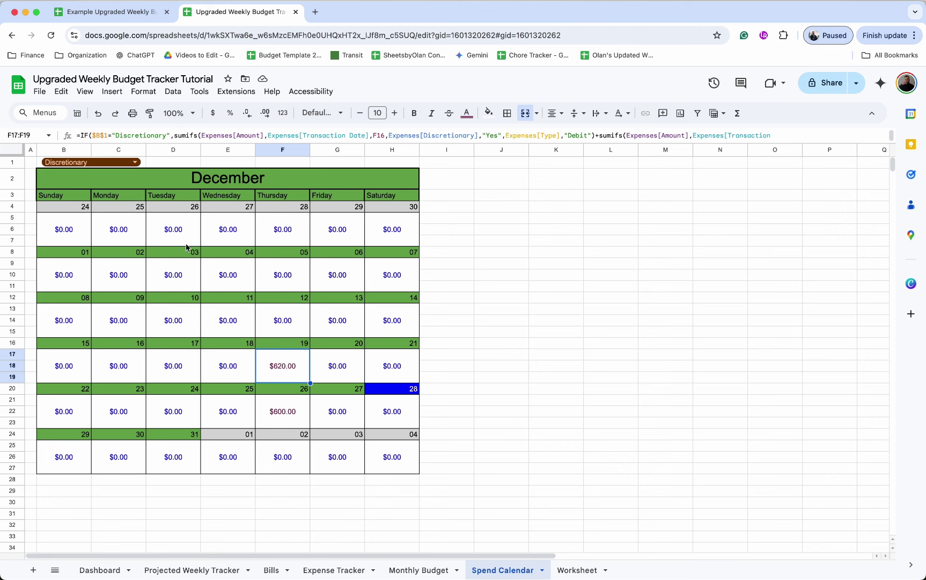
{"action": "left_click", "coordinate": [134, 162]}
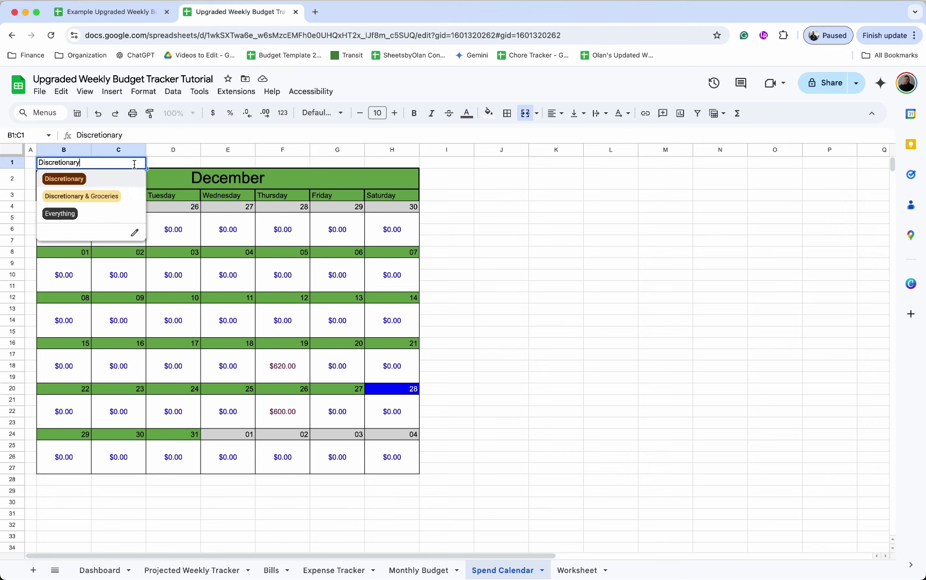
{"action": "left_click", "coordinate": [86, 214]}
{"action": "left_click", "coordinate": [289, 373]}
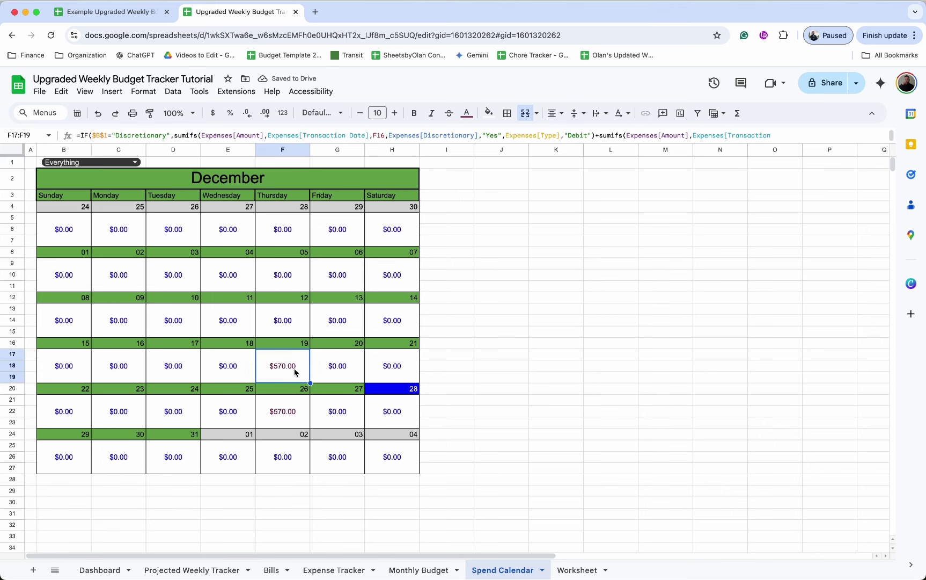
Step: Change the row 8 Student Loan expense in the Expense Tracker to type Debit with amount 50, and recheck the Spend Calendar
{"action": "left_click", "coordinate": [329, 573]}
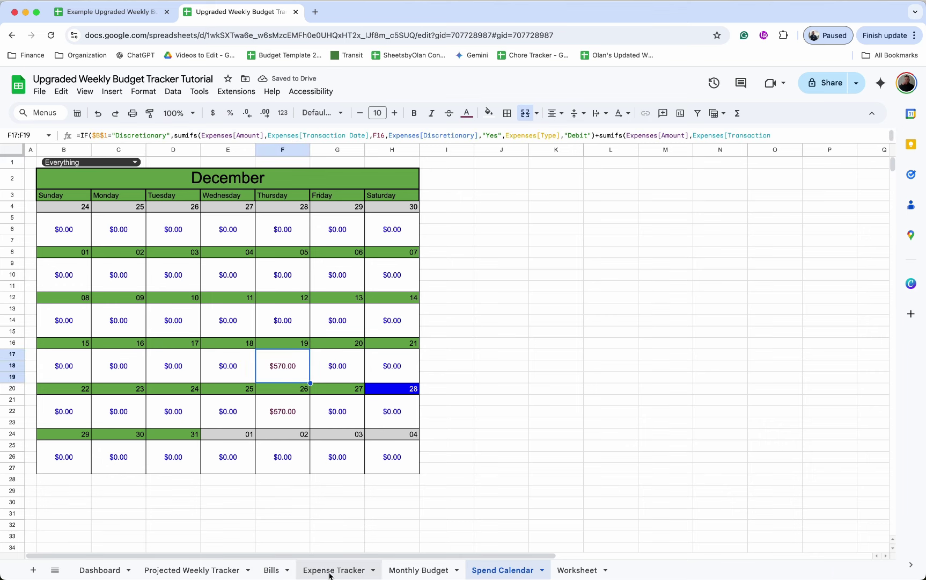
{"action": "left_click", "coordinate": [160, 300]}
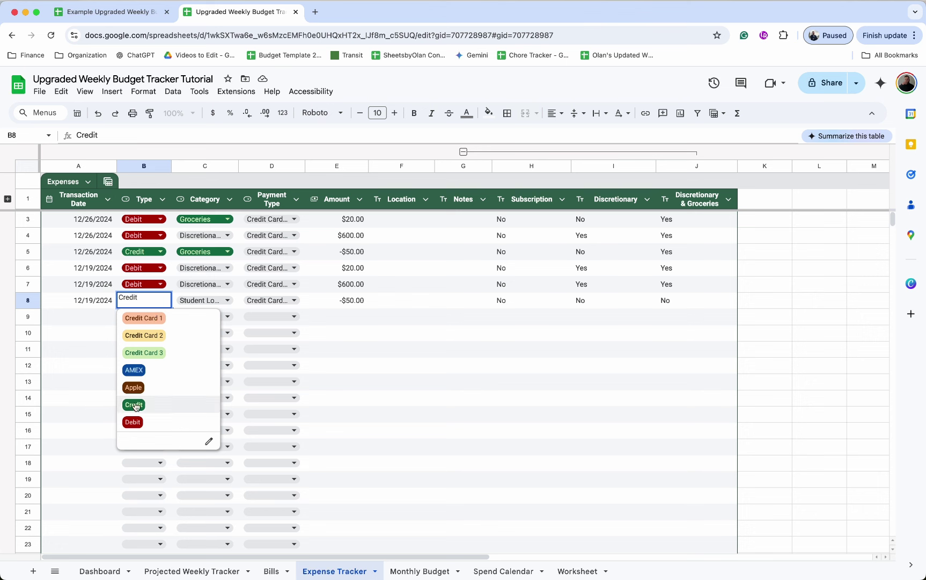
{"action": "left_click", "coordinate": [139, 422]}
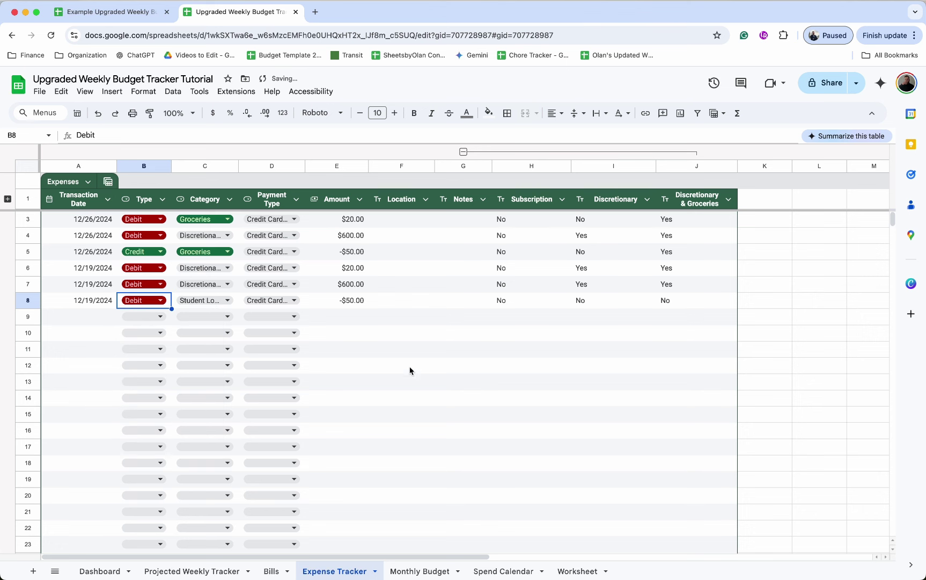
{"action": "left_click", "coordinate": [352, 300]}
{"action": "type", "text": "50"}
{"action": "key", "text": "Return"}
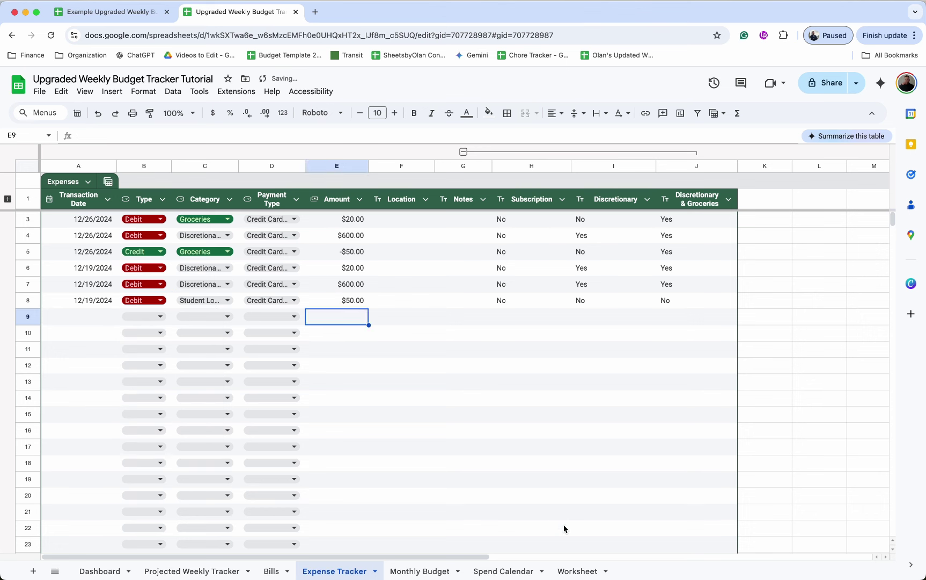
{"action": "left_click", "coordinate": [510, 571]}
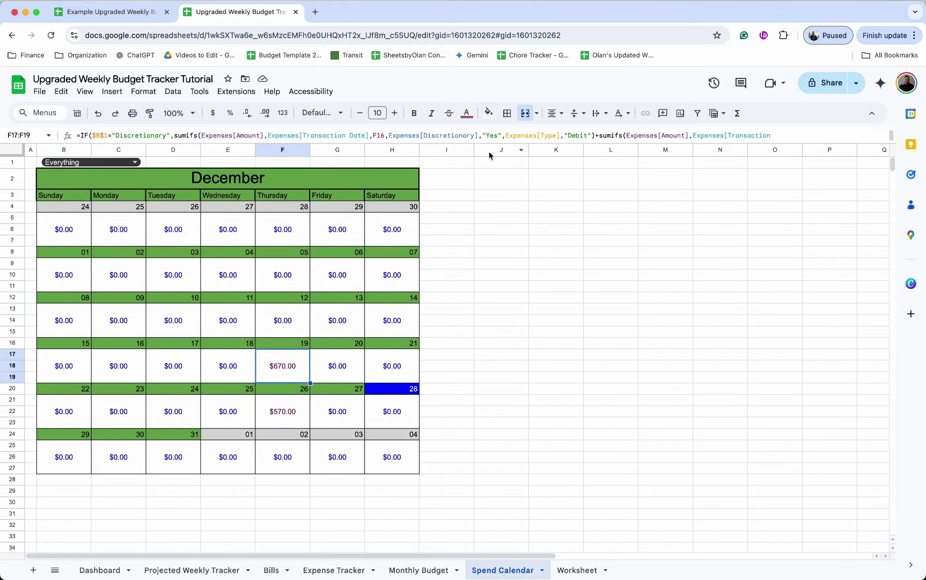
Step: Narrow column I of the Spend Calendar to a thin margin and delete the unused columns J to Z
{"action": "left_click_drag", "start_coordinate": [474, 149], "coordinate": [433, 148]}
{"action": "left_click", "coordinate": [455, 149]}
{"action": "key", "text": "super+shift+Right"}
{"action": "right_click", "coordinate": [455, 148]}
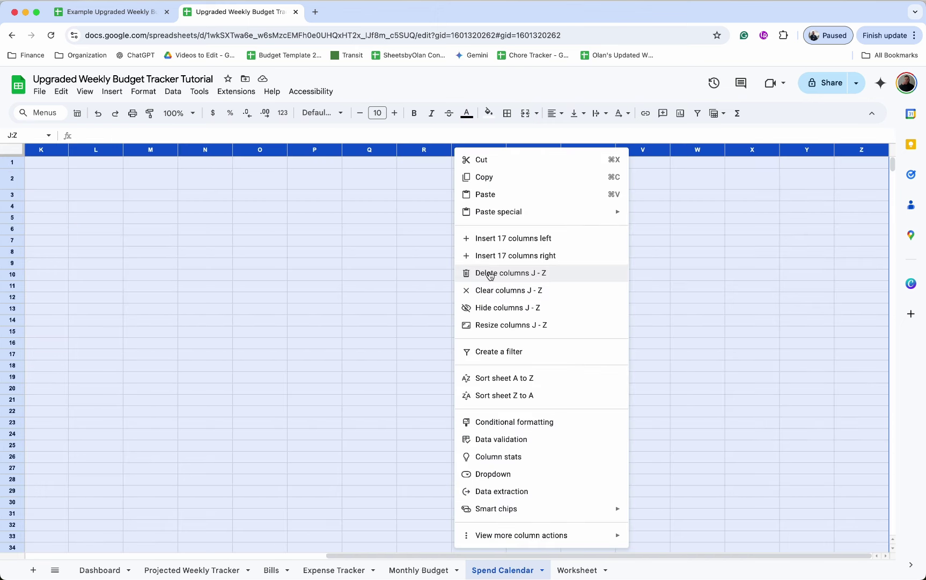
{"action": "left_click", "coordinate": [490, 274]}
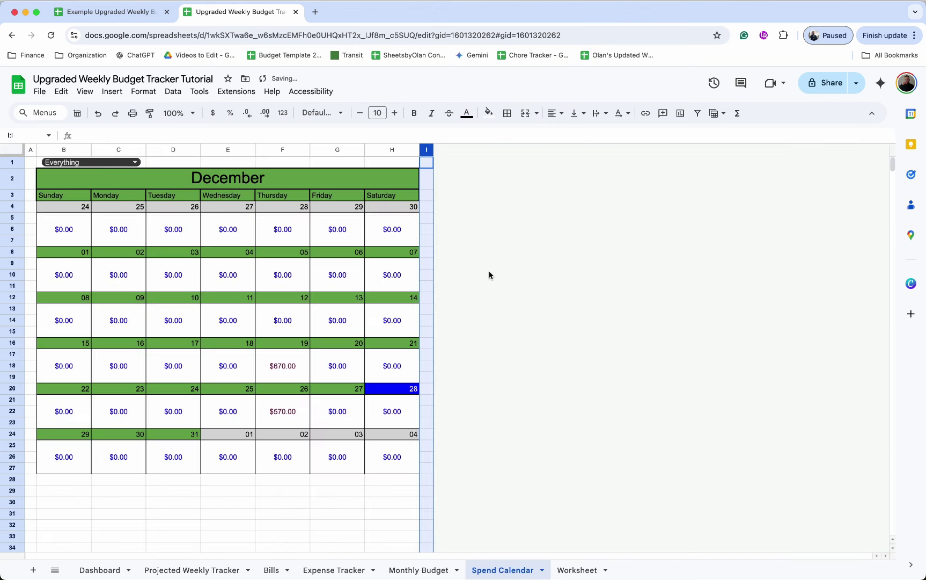
Step: Delete the unused rows 29 to 1000 below the Spend Calendar
{"action": "left_click", "coordinate": [374, 523]}
{"action": "left_click", "coordinate": [12, 487]}
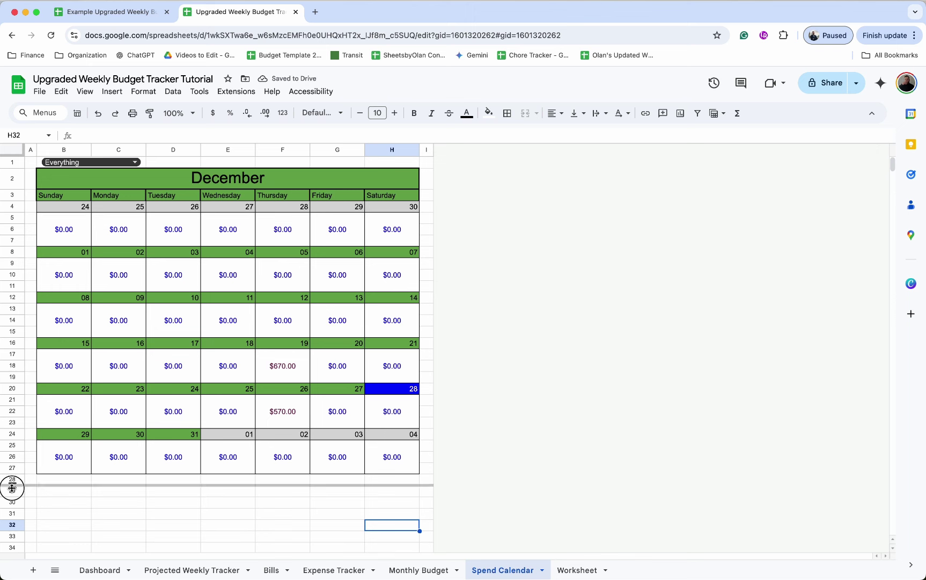
{"action": "left_click", "coordinate": [47, 491]}
{"action": "left_click", "coordinate": [13, 490]}
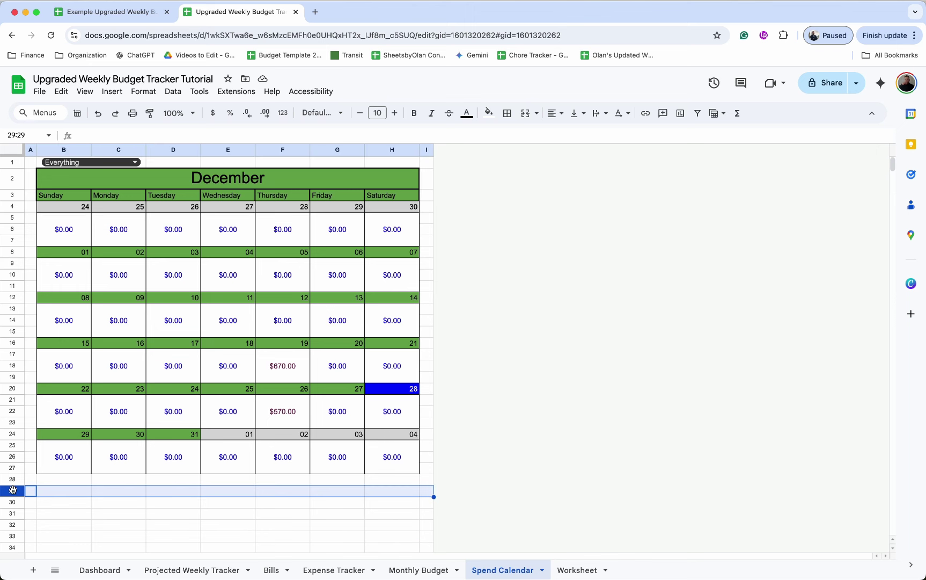
{"action": "key", "text": "super+shift+Down"}
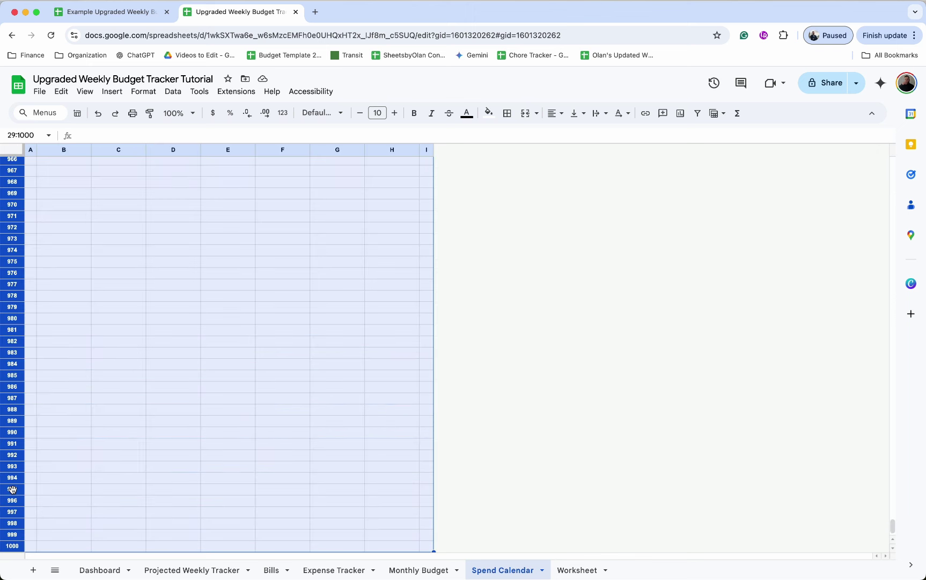
{"action": "right_click", "coordinate": [12, 489]}
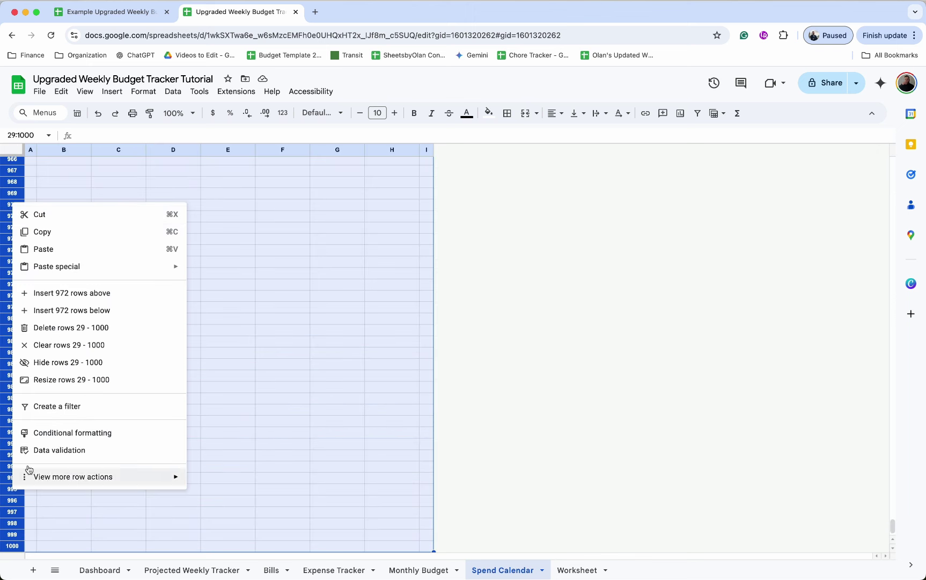
{"action": "left_click", "coordinate": [63, 328]}
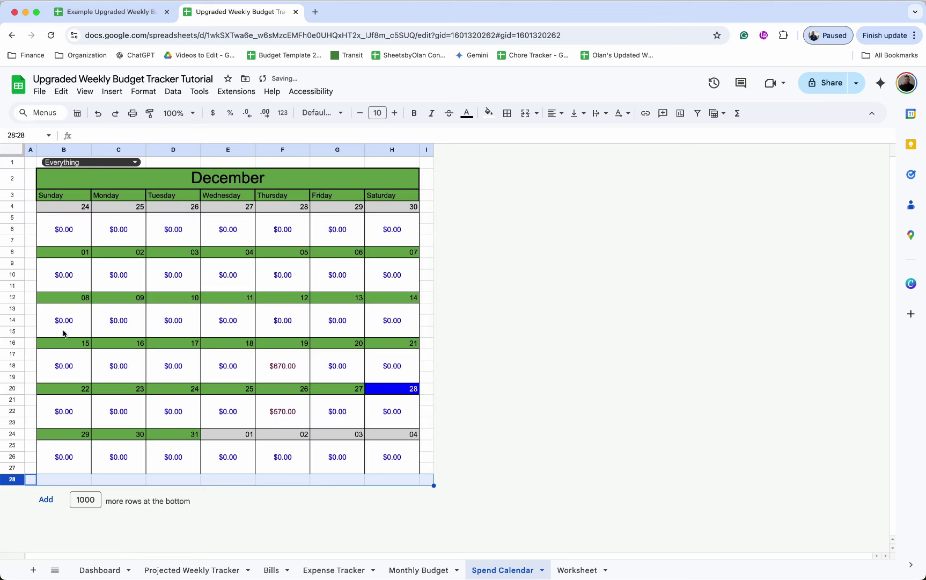
Step: Narrow the Spend Calendar's margin column I slightly further
{"action": "left_click", "coordinate": [430, 388]}
{"action": "left_click_drag", "start_coordinate": [430, 152], "coordinate": [429, 152]}
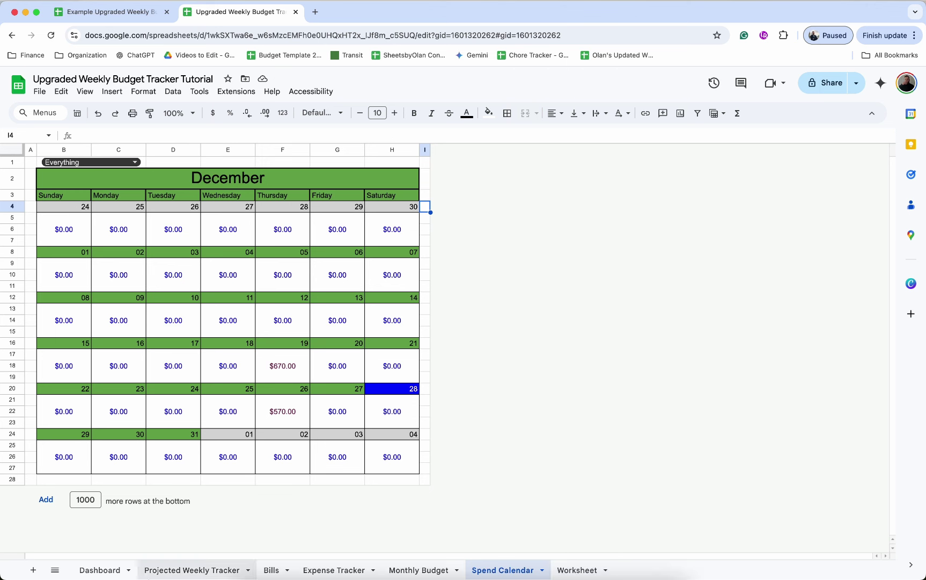
{"action": "left_click", "coordinate": [618, 412]}
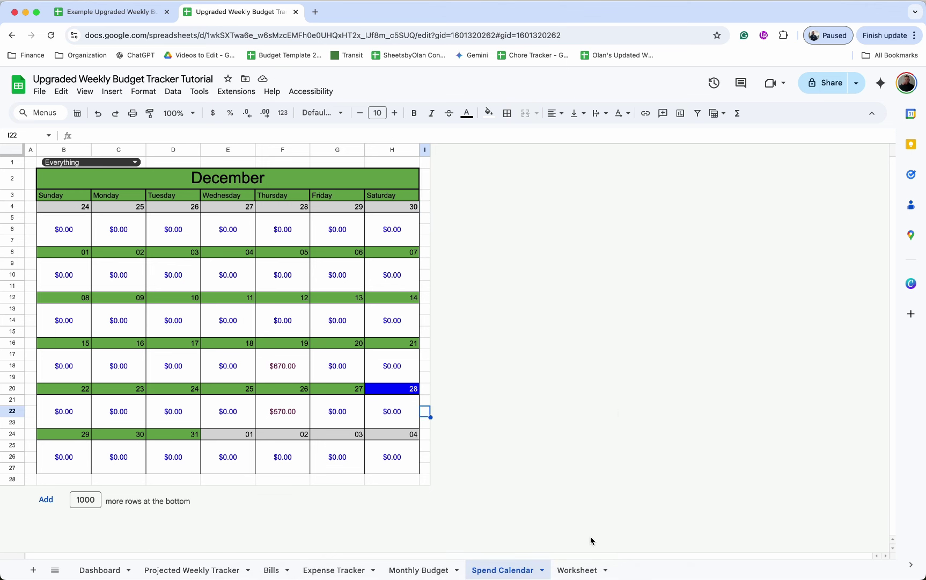
Step: Examine the Worksheet sheet of the Example Upgraded Weekly Budget Tracker as a reference, and return to the tutorial file's blank Worksheet
{"action": "left_click", "coordinate": [584, 569]}
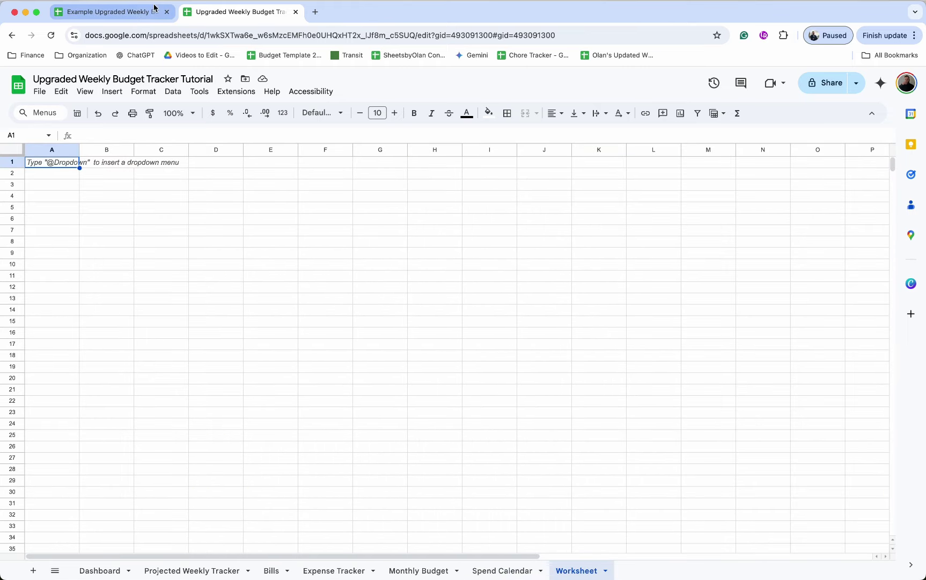
{"action": "left_click", "coordinate": [127, 12]}
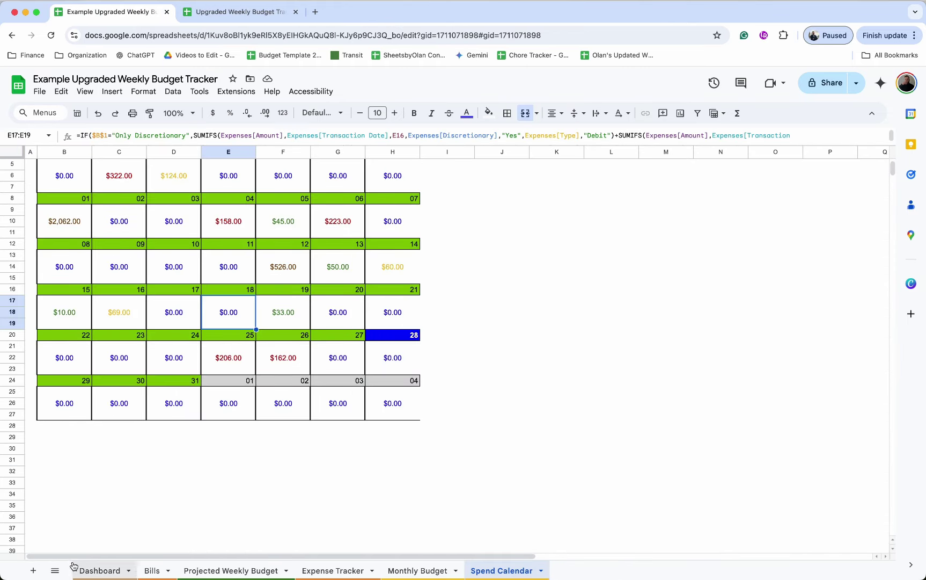
{"action": "left_click", "coordinate": [55, 570]}
{"action": "left_click", "coordinate": [85, 550]}
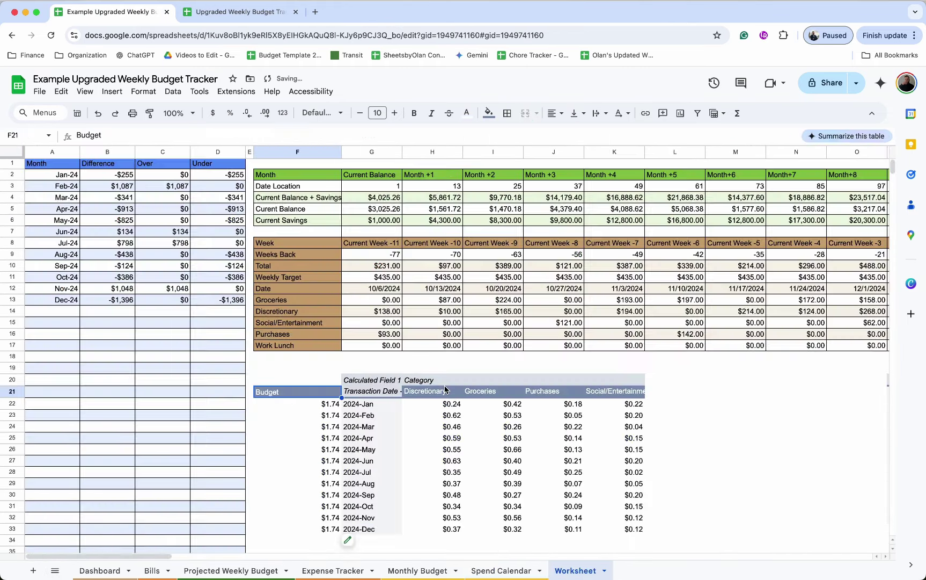
{"action": "left_click", "coordinate": [447, 368]}
{"action": "left_click", "coordinate": [355, 367]}
{"action": "key", "text": "ctrl+Tab"}
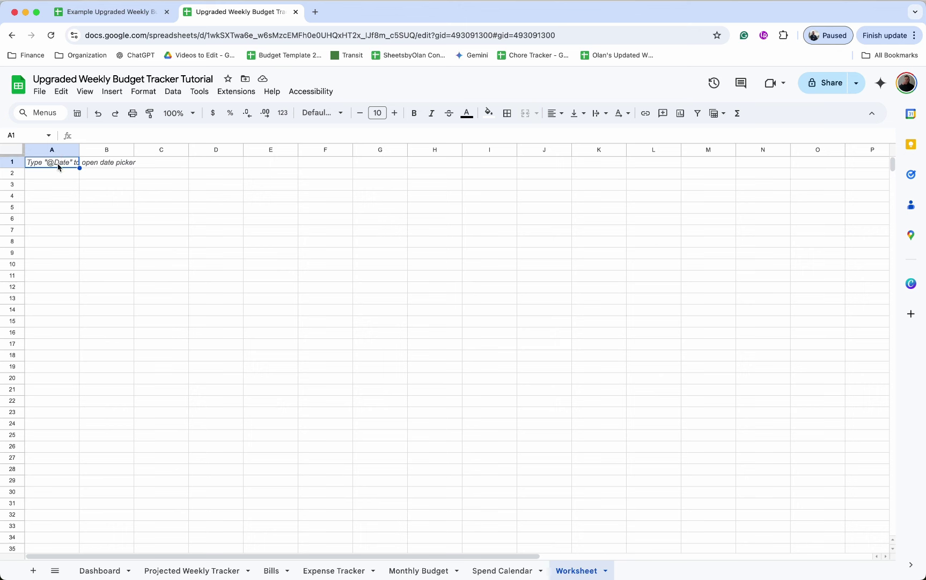
Step: Apply the blue default alternating colors with a header to Worksheet columns A to D, and narrow column E to a thin spacer
{"action": "left_click_drag", "start_coordinate": [232, 150], "coordinate": [70, 152]}
{"action": "left_click", "coordinate": [141, 94]}
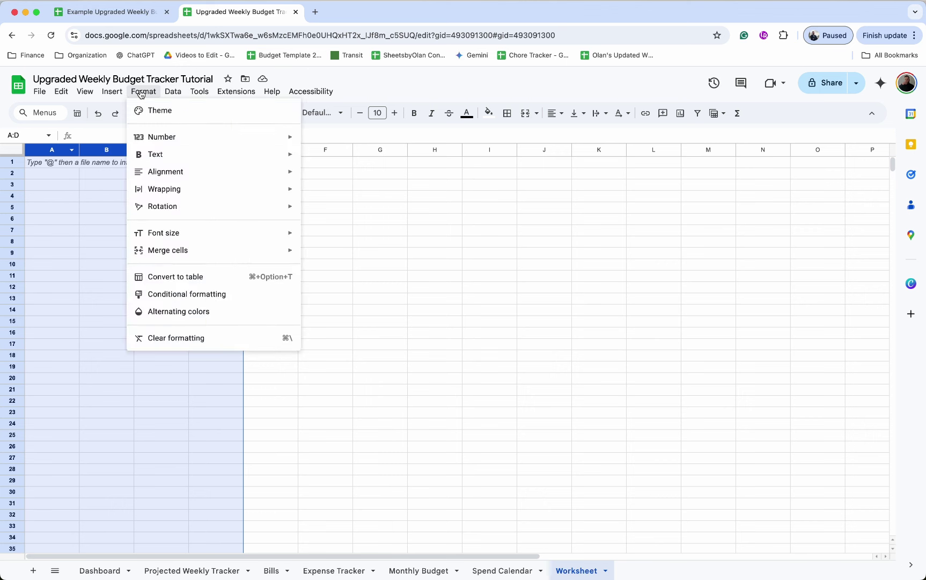
{"action": "left_click", "coordinate": [185, 310]}
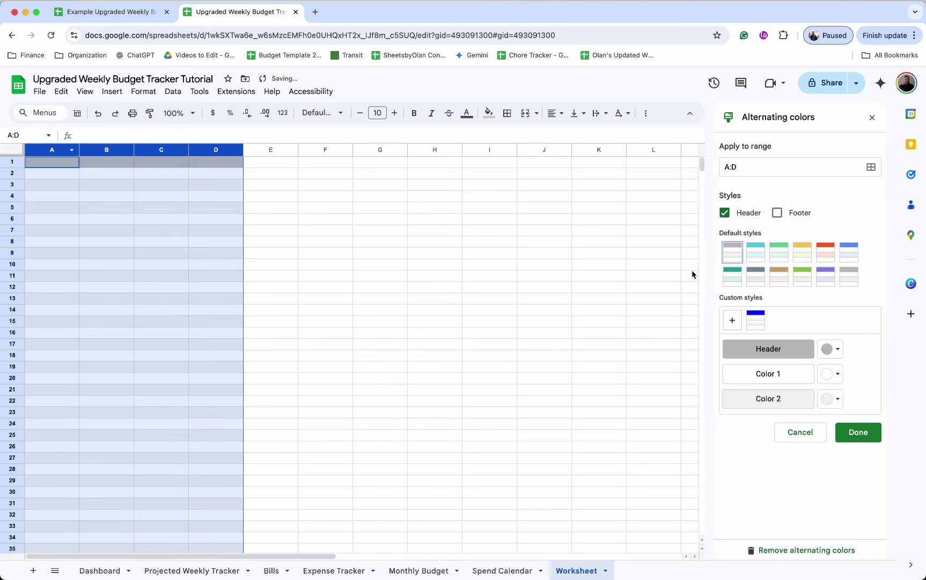
{"action": "left_click", "coordinate": [851, 252]}
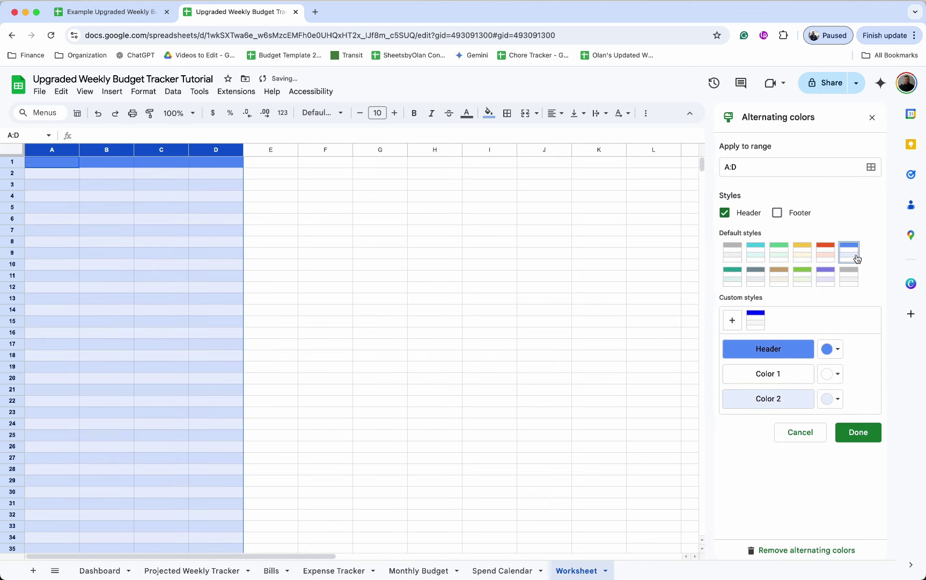
{"action": "left_click", "coordinate": [858, 433]}
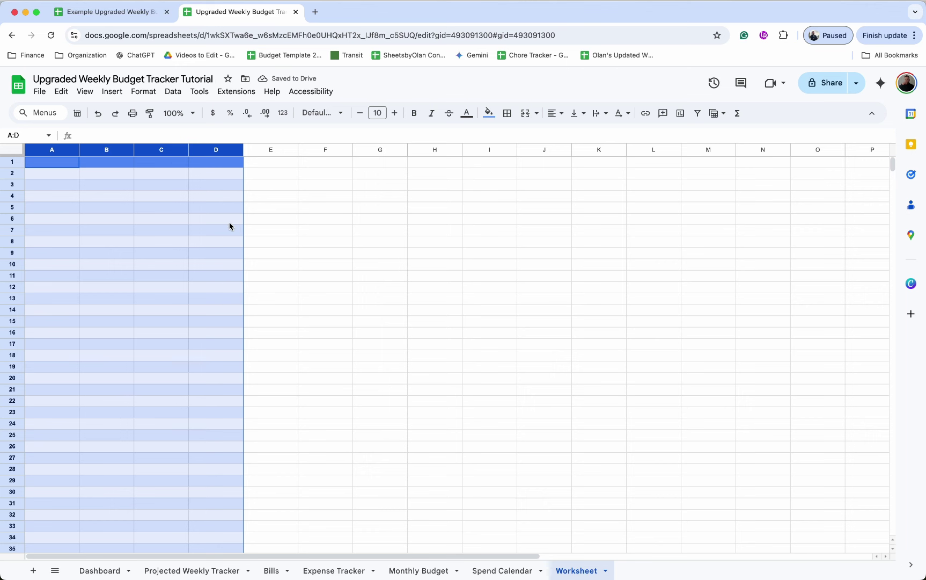
{"action": "left_click", "coordinate": [220, 162]}
{"action": "left_click_drag", "start_coordinate": [299, 151], "coordinate": [257, 150]}
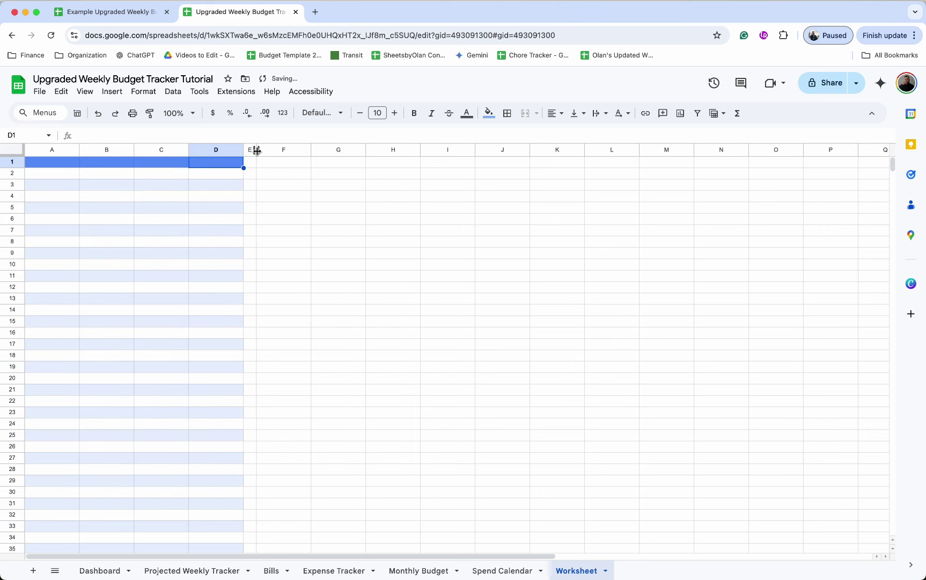
Step: Enter the formula =QUERY(Monthly[#ALL],"SELECT A,D WHERE A IS NOT NULL AND D IS NOT NULL") in cell A1 of the Worksheet
{"action": "left_click", "coordinate": [41, 167]}
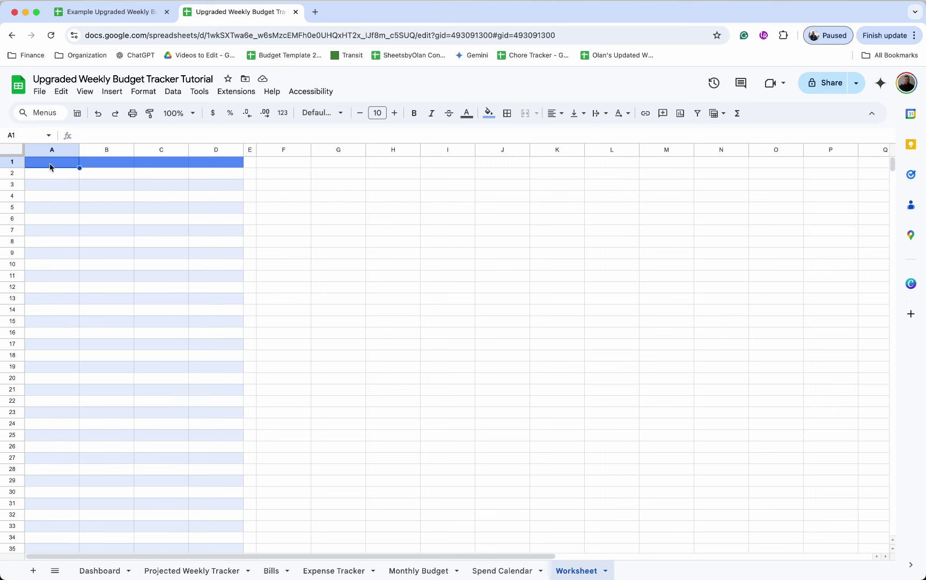
{"action": "type", "text": "="}
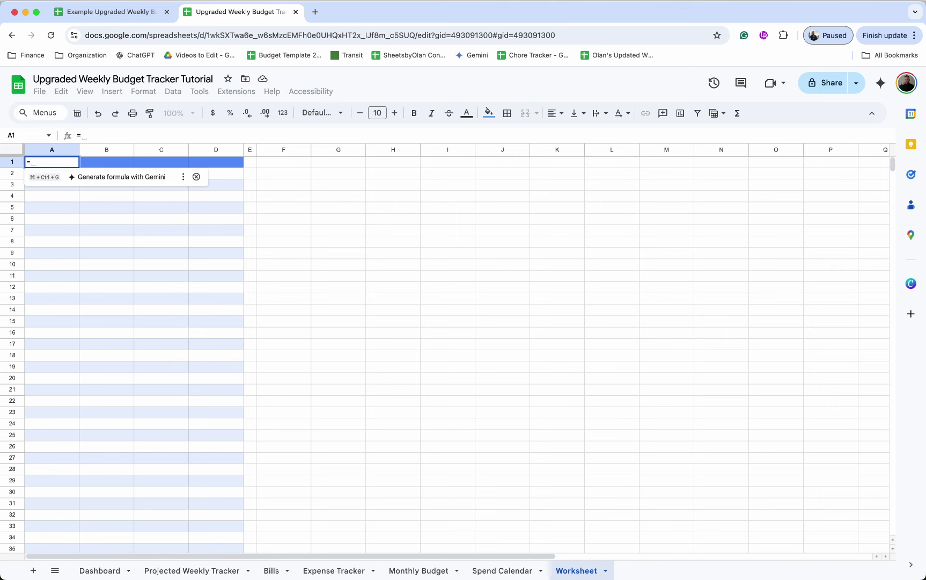
{"action": "type", "text": "QUER"}
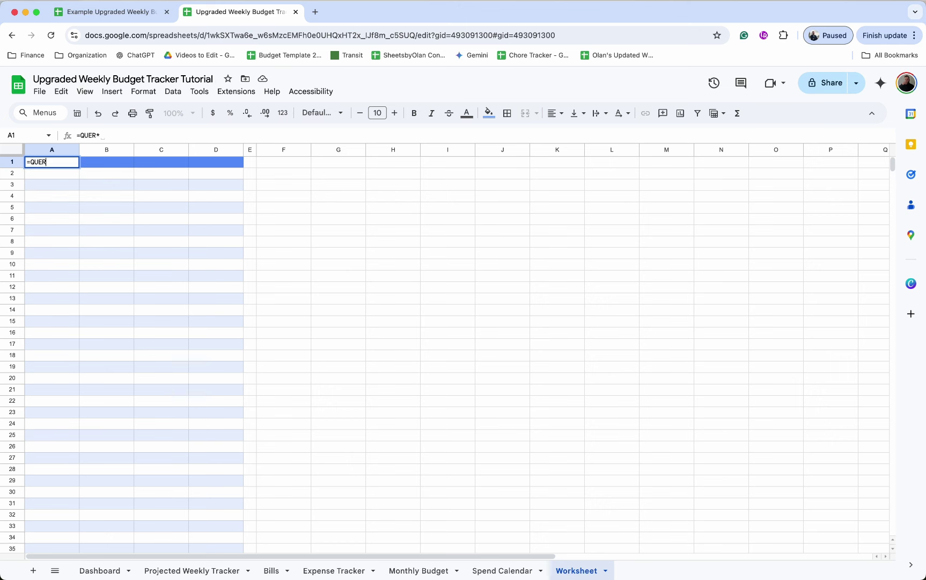
{"action": "type", "text": "Y("}
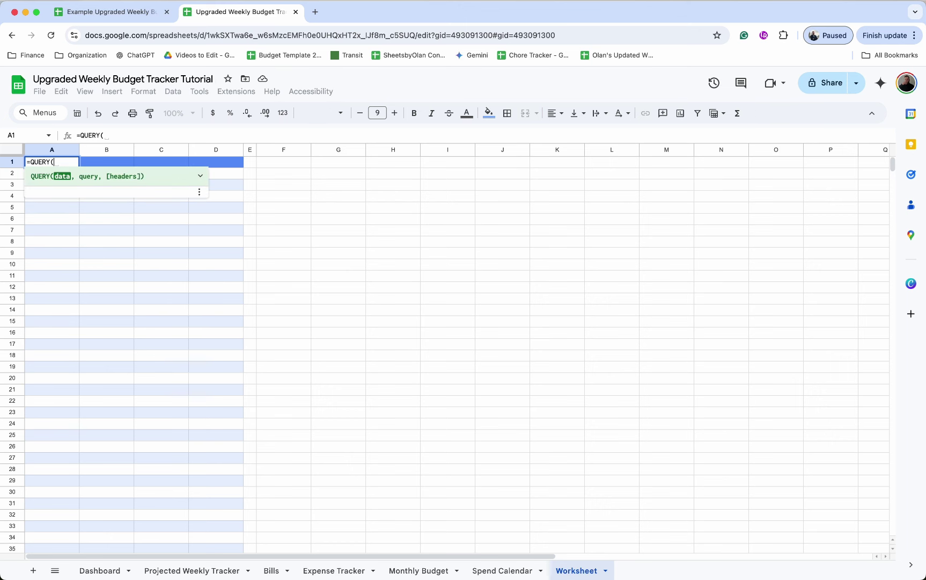
{"action": "type", "text": "month"}
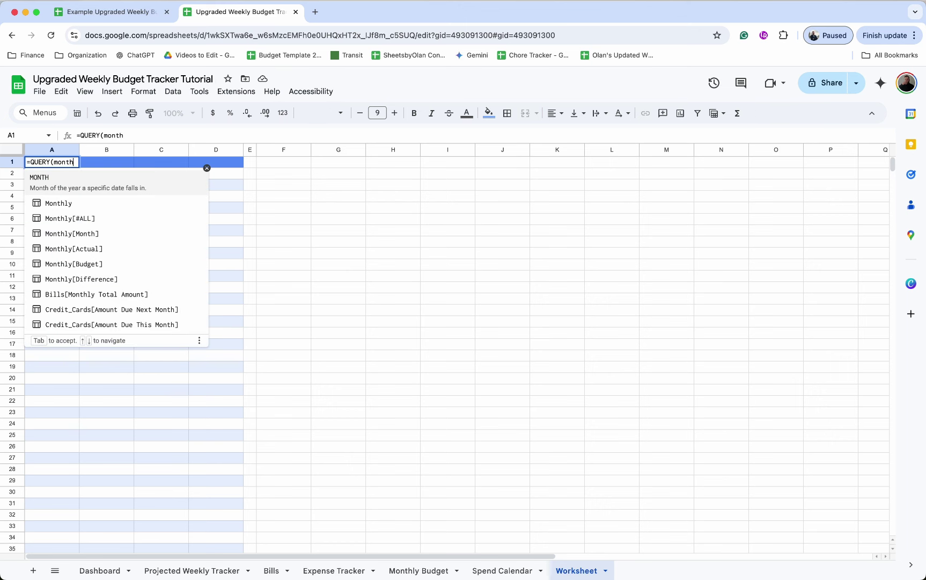
{"action": "left_click", "coordinate": [87, 215]}
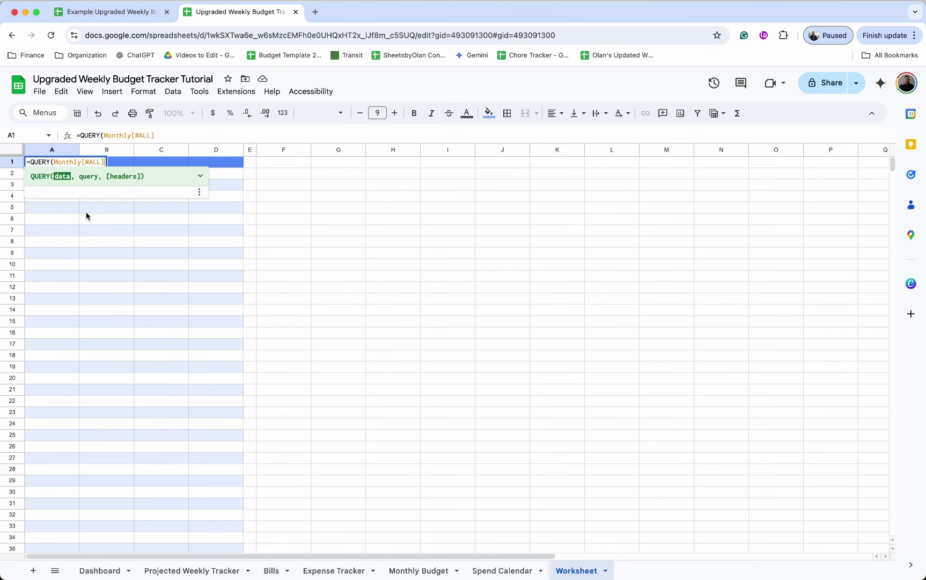
{"action": "type", "text": ",\"SELECT A,D WHERE A"}
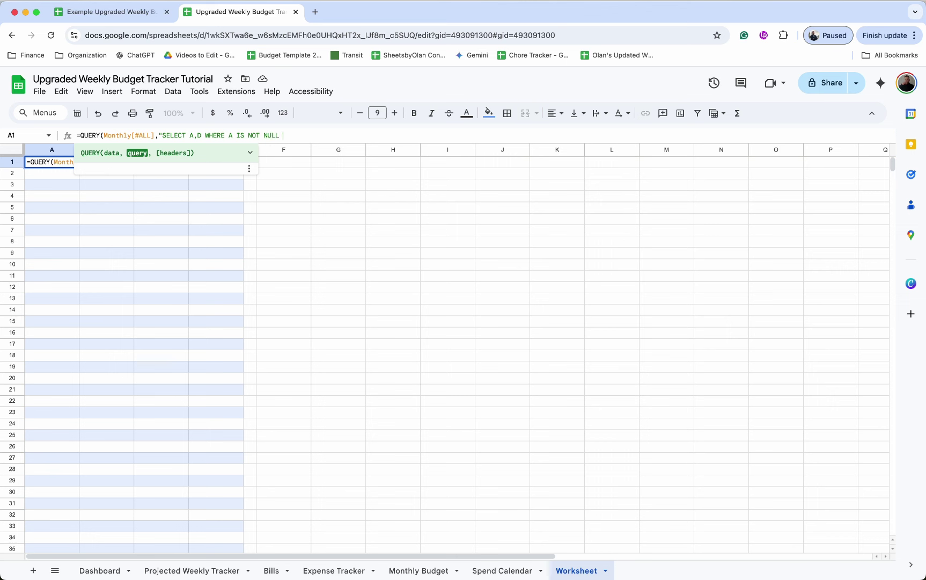
{"action": "type", "text": "IS NOT NULL"}
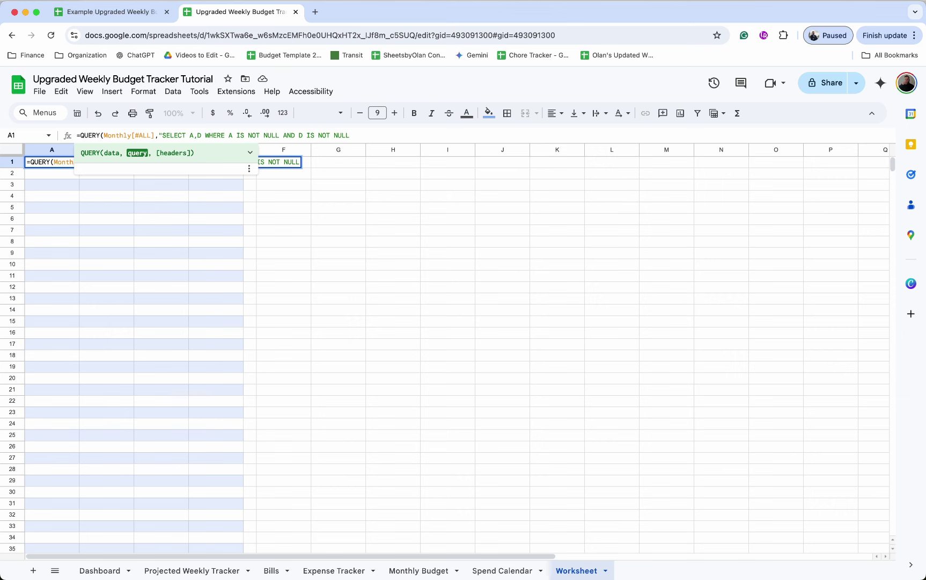
{"action": "type", "text": "\")"}
{"action": "key", "text": "Return"}
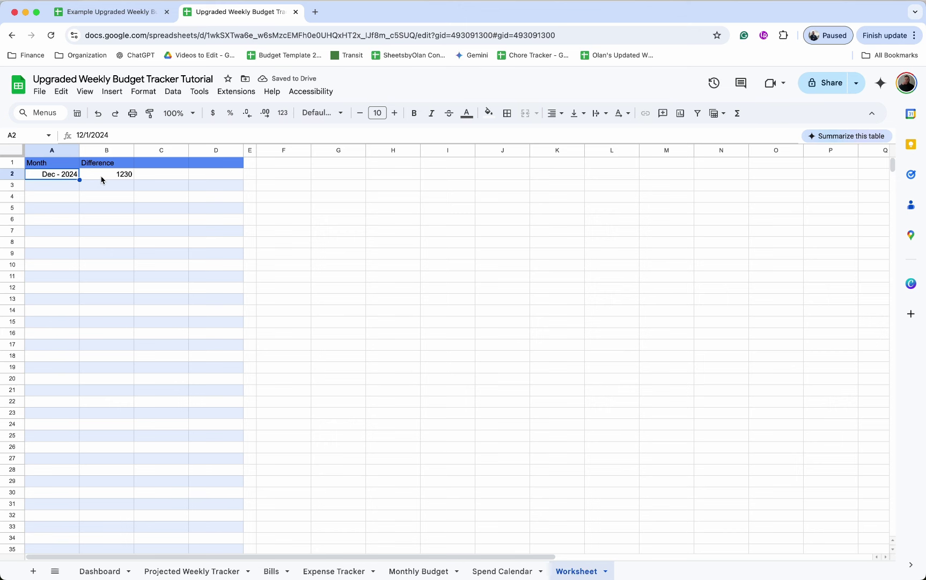
Step: Set the Monthly table's start date in D1 of the Monthly Budget sheet to 11/1/2024
{"action": "left_click", "coordinate": [425, 572]}
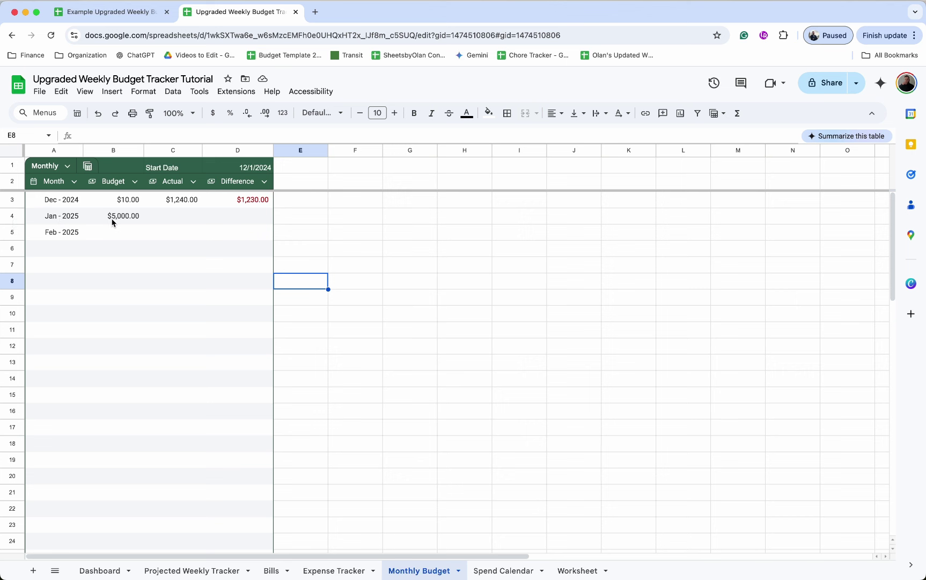
{"action": "left_click", "coordinate": [257, 202]}
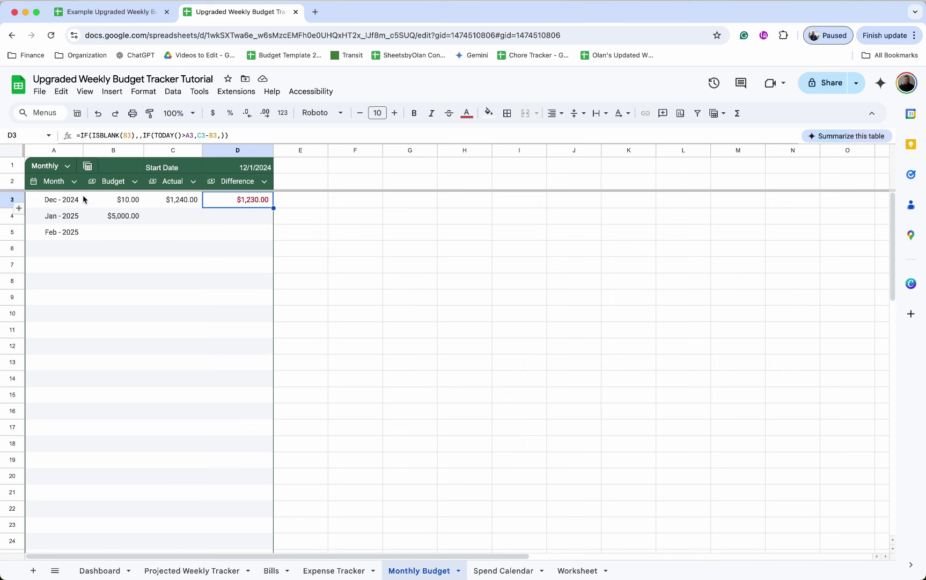
{"action": "double_click", "coordinate": [258, 164]}
{"action": "left_click", "coordinate": [273, 186]}
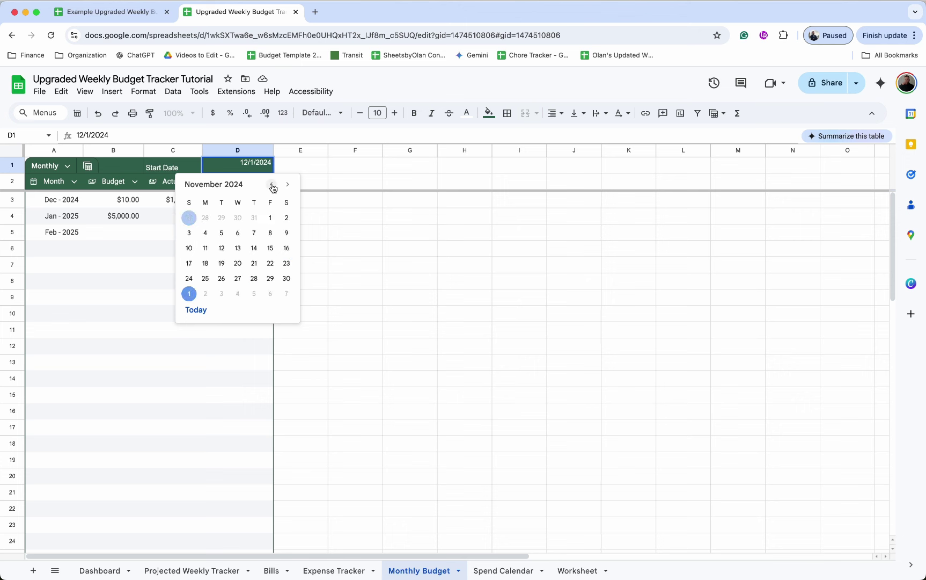
{"action": "left_click", "coordinate": [270, 218]}
{"action": "left_click", "coordinate": [271, 204]}
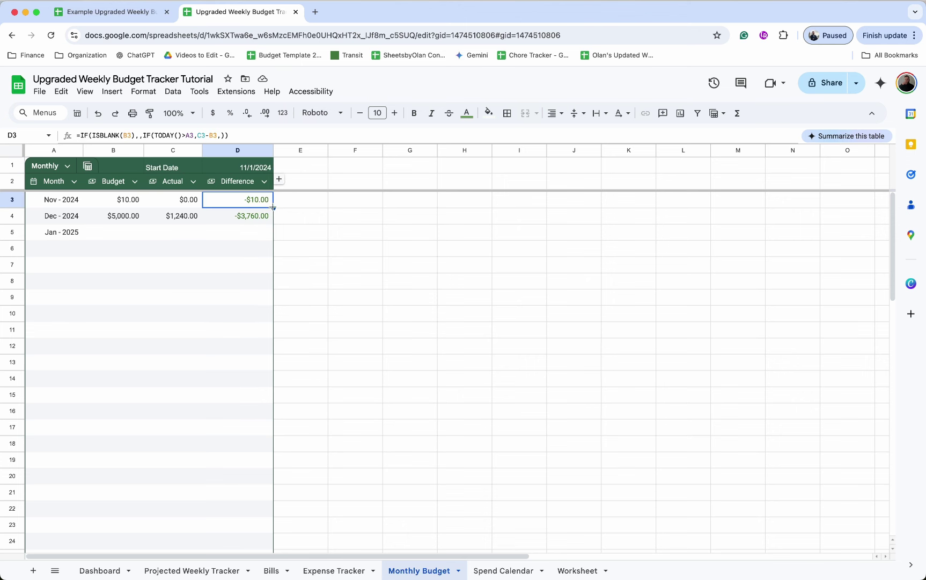
Step: Check the Monthly table's Budget, Actual and Difference cells down through row 63, and compare them with the query output in the Worksheet
{"action": "left_click", "coordinate": [273, 207]}
{"action": "left_click", "coordinate": [125, 199]}
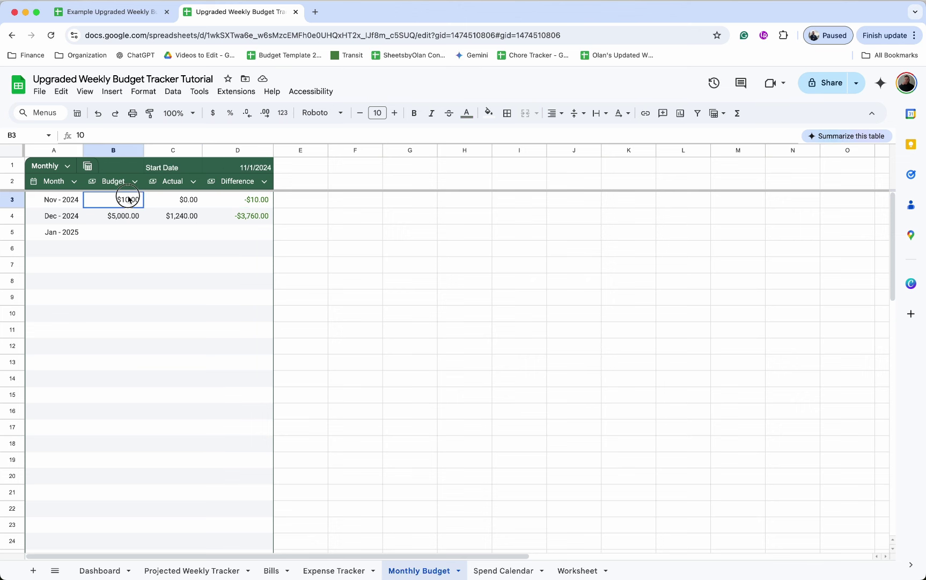
{"action": "left_click_drag", "start_coordinate": [165, 200], "coordinate": [236, 204]}
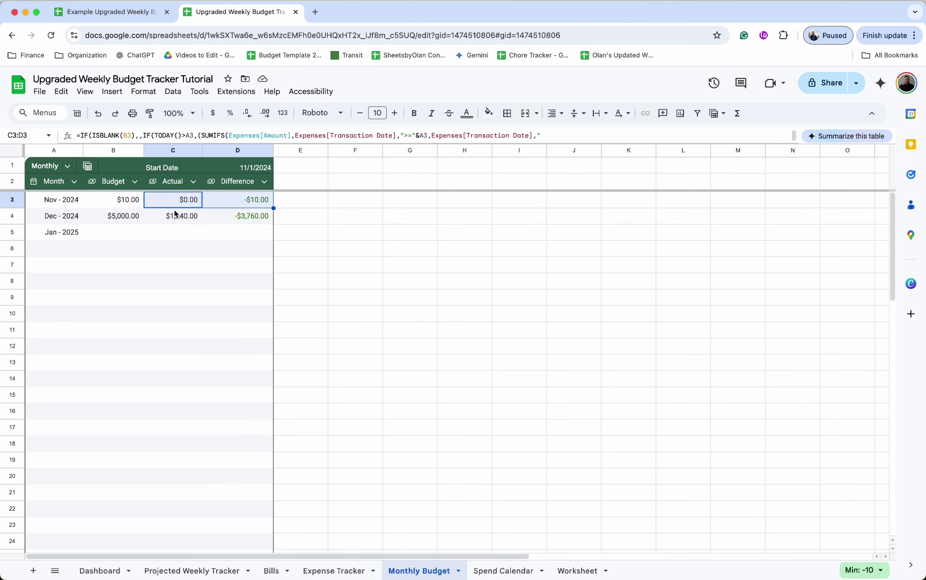
{"action": "left_click_drag", "start_coordinate": [177, 215], "coordinate": [251, 403]}
{"action": "scroll", "coordinate": [250, 403], "scroll_direction": "up", "scroll_amount": 7}
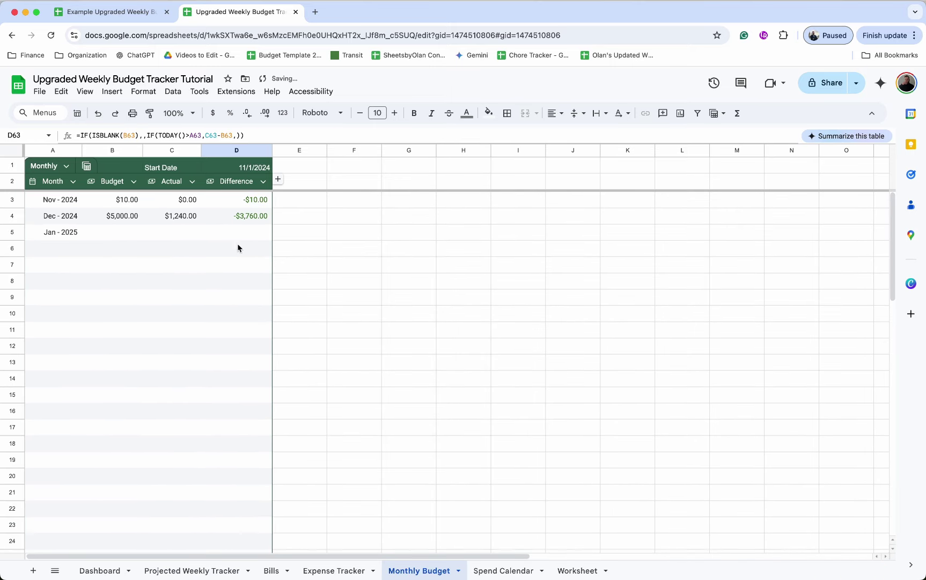
{"action": "left_click", "coordinate": [233, 202]}
{"action": "left_click", "coordinate": [238, 214]}
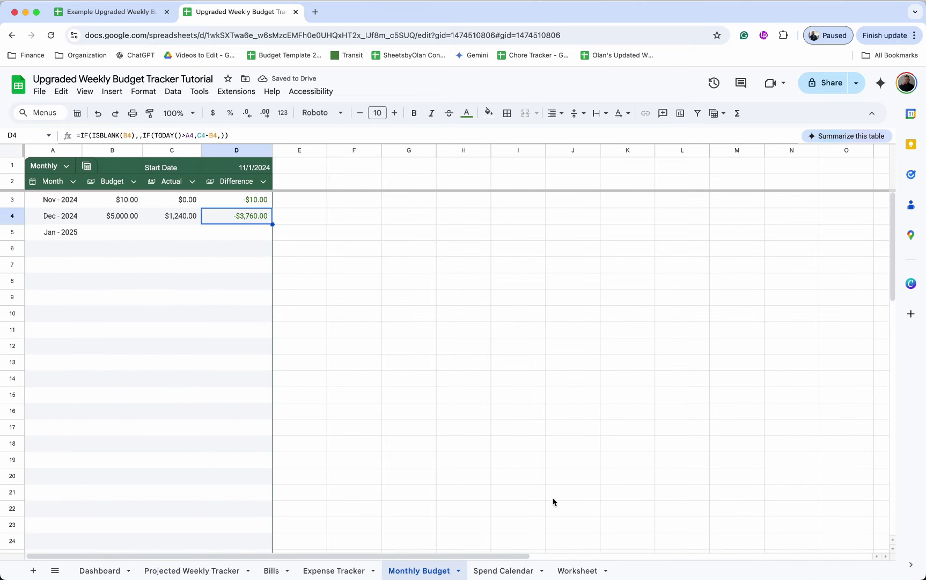
{"action": "left_click", "coordinate": [561, 567]}
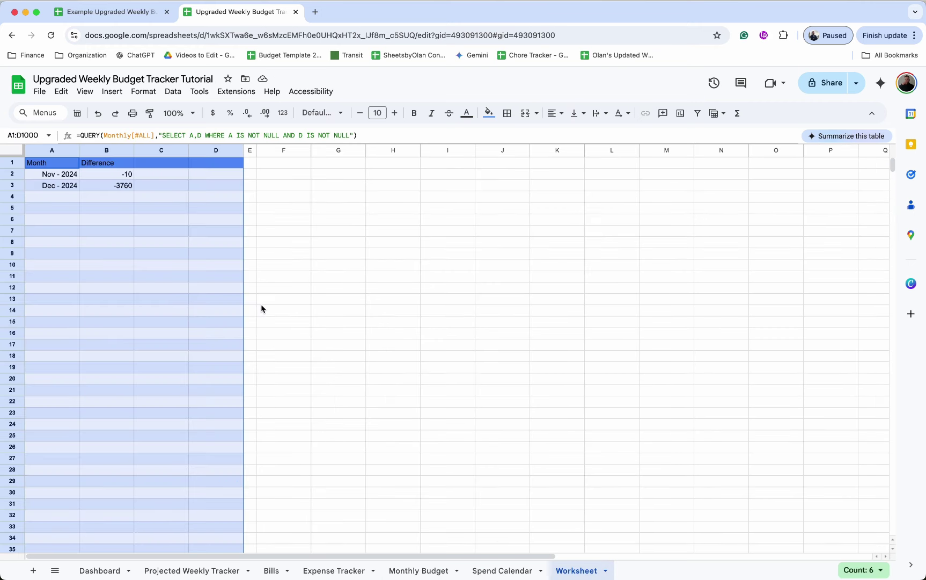
{"action": "left_click", "coordinate": [55, 178]}
Step: Add the headers Over in C1 and Under in D1 of the Worksheet
{"action": "left_click", "coordinate": [154, 179]}
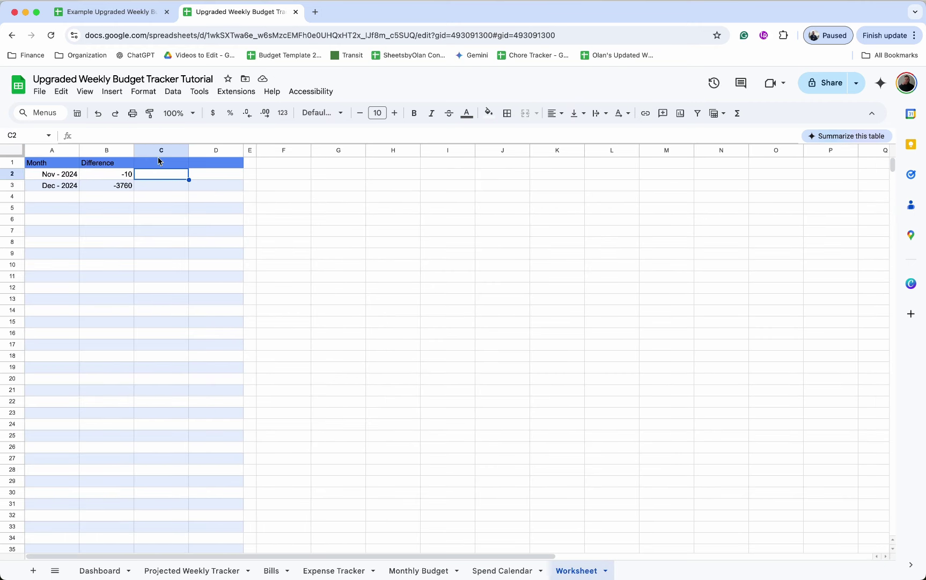
{"action": "left_click", "coordinate": [157, 158]}
{"action": "type", "text": "OVER"}
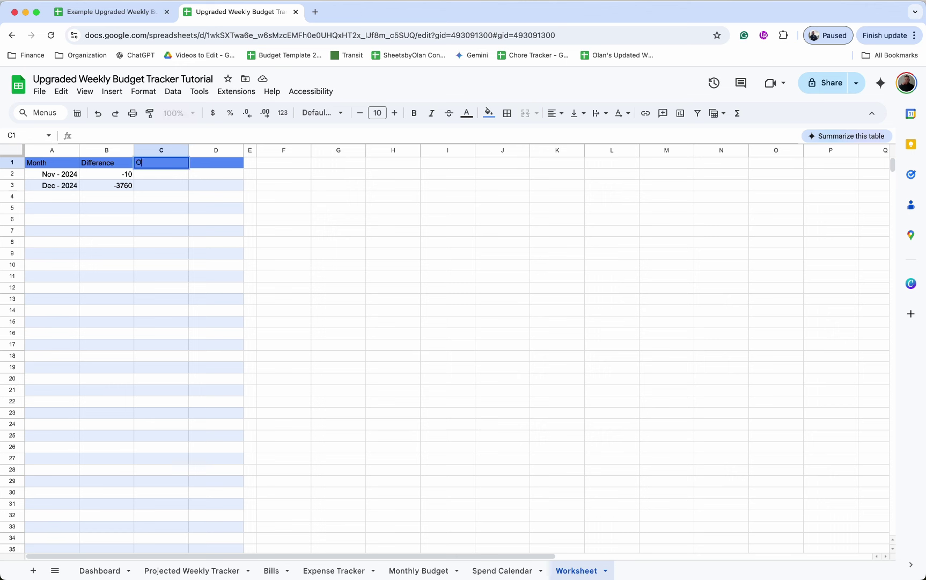
{"action": "key", "text": "BackSpace"}
{"action": "key", "text": "BackSpace"}
{"action": "key", "text": "BackSpace"}
{"action": "type", "text": "ver"}
{"action": "key", "text": "Tab"}
{"action": "type", "text": "Under"}
{"action": "key", "text": "Return"}
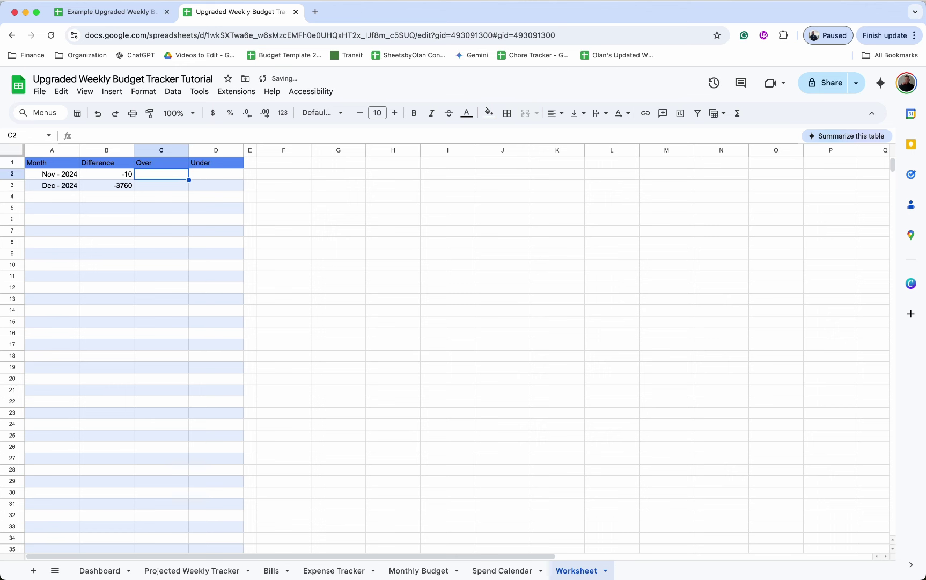
Step: Enter the formula =ARRAYFORMULA(IF(ISBLANK($B2:$B),,IF($B2:$B>0,$B2:$B,0))) in cell C2 under the Over header
{"action": "type", "text": "=ARRARY"}
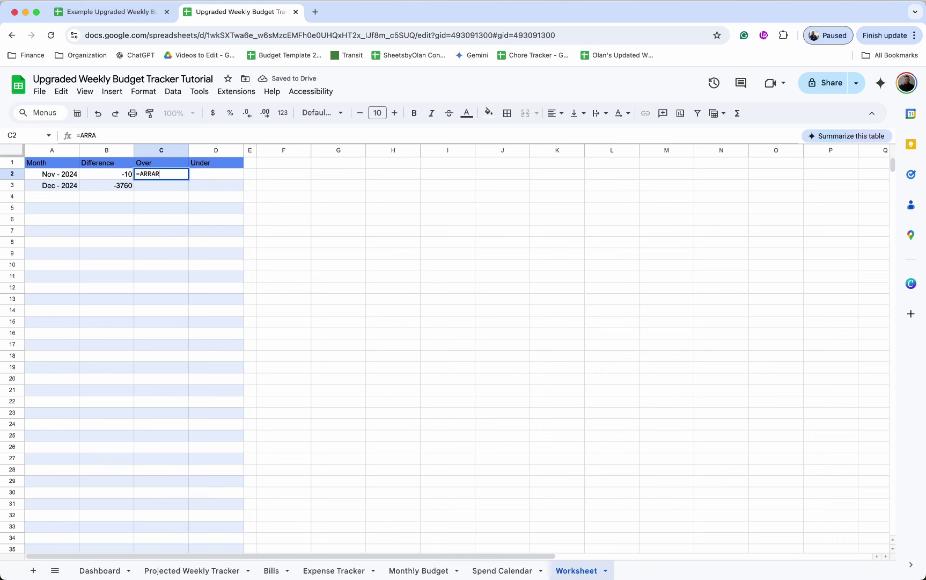
{"action": "key", "text": "BackSpace"}
{"action": "key", "text": "BackSpace"}
{"action": "key", "text": "BackSpace"}
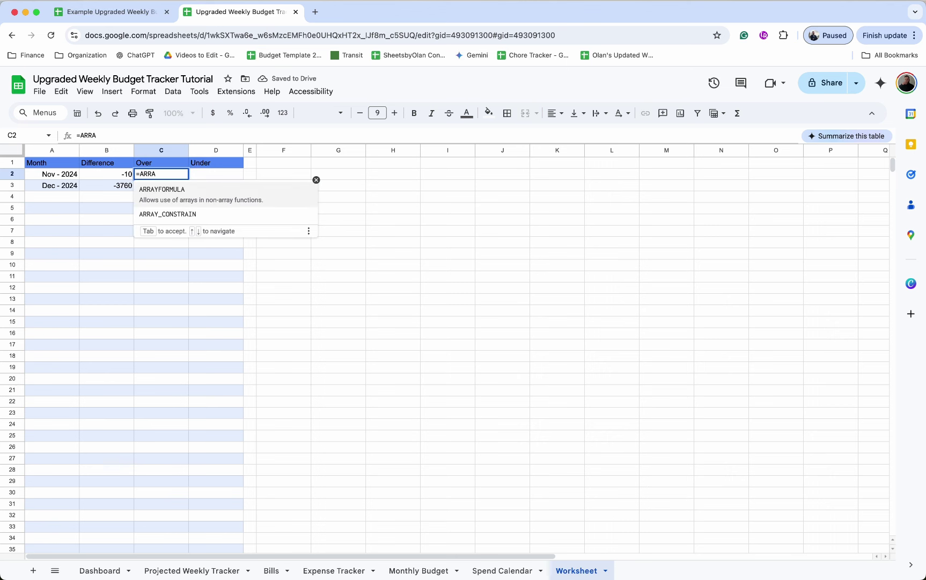
{"action": "left_click", "coordinate": [188, 194]}
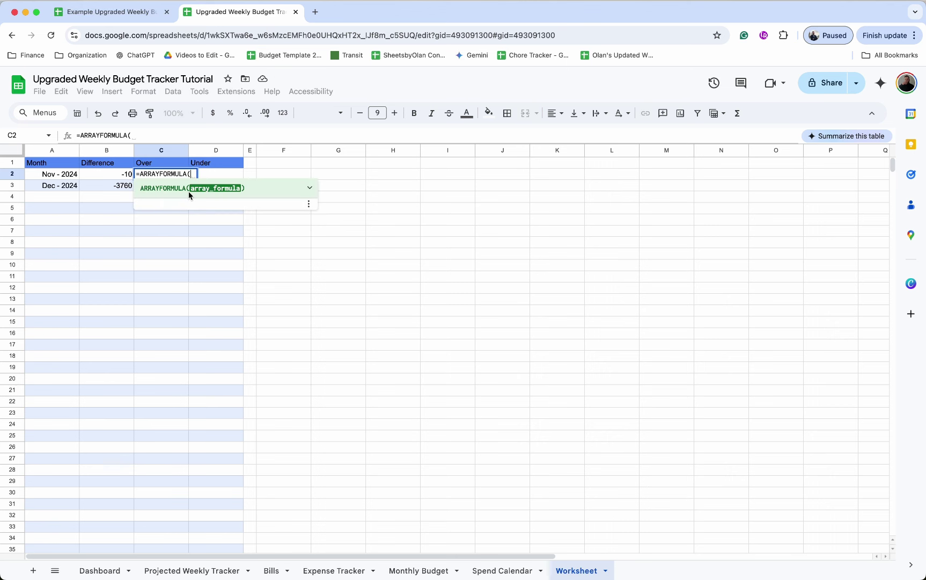
{"action": "type", "text": "IF(ISB"}
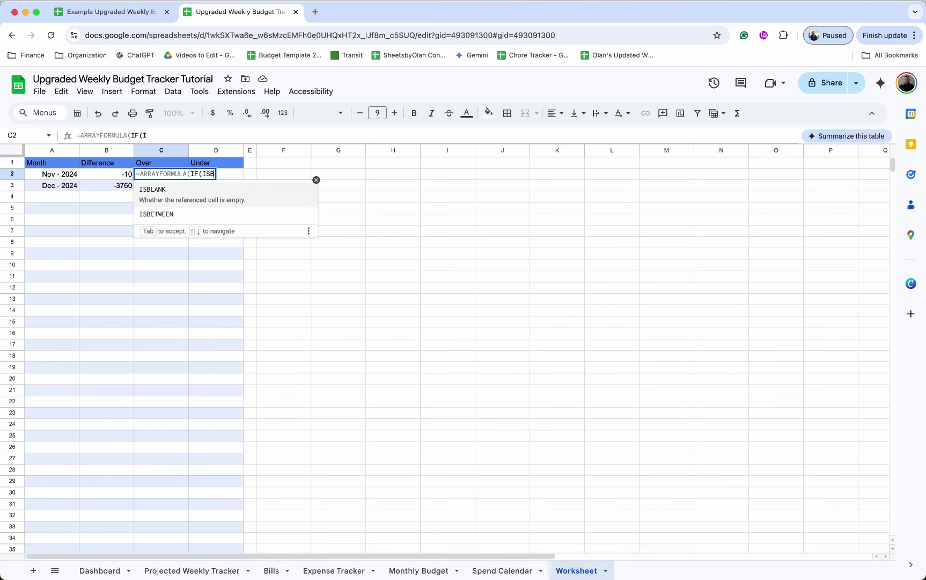
{"action": "type", "text": "LANK("}
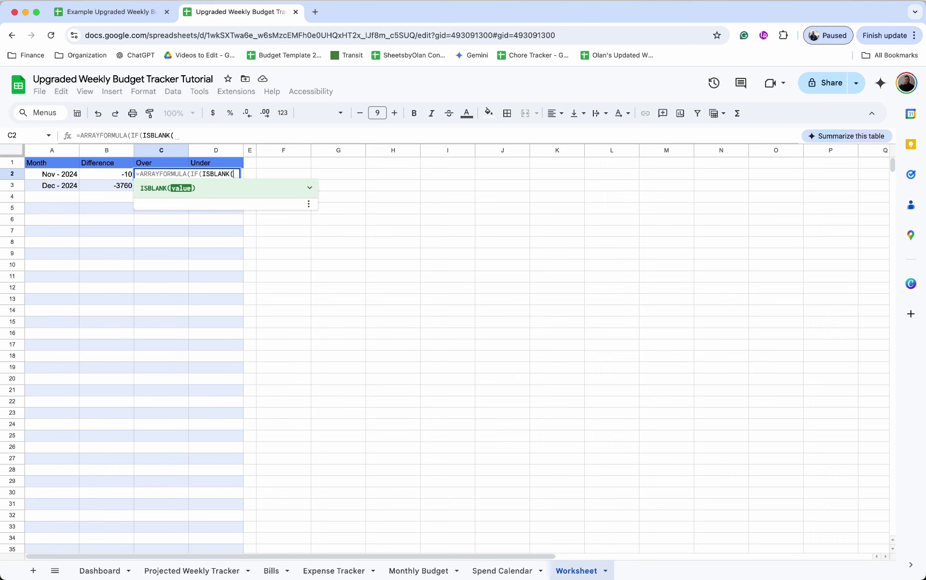
{"action": "type", "text": "$B2:$B),"}
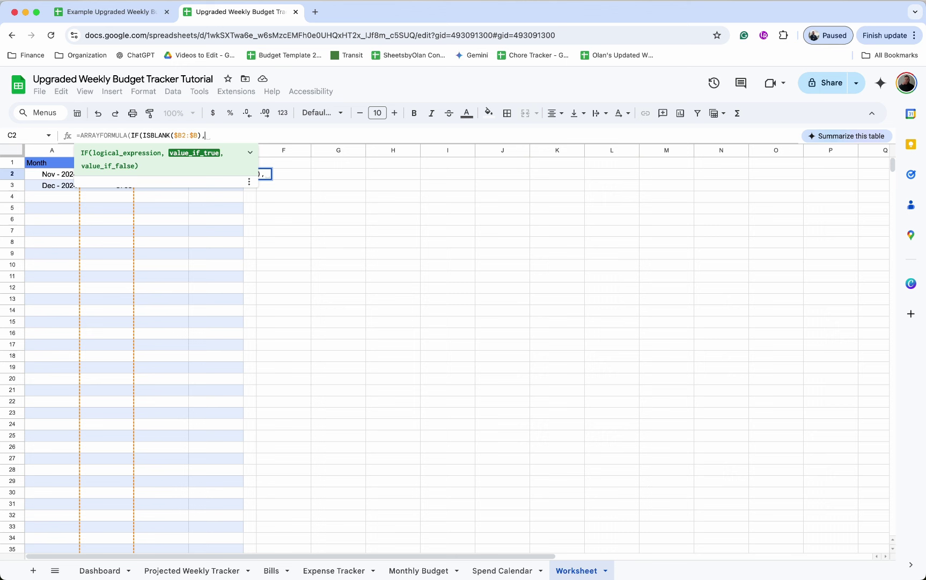
{"action": "type", "text": ",IF("}
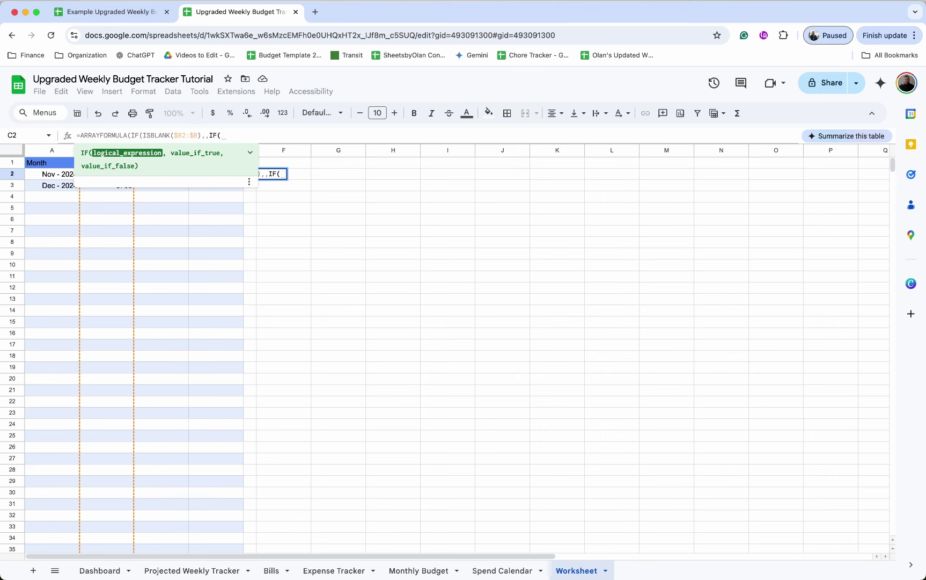
{"action": "type", "text": "$B"}
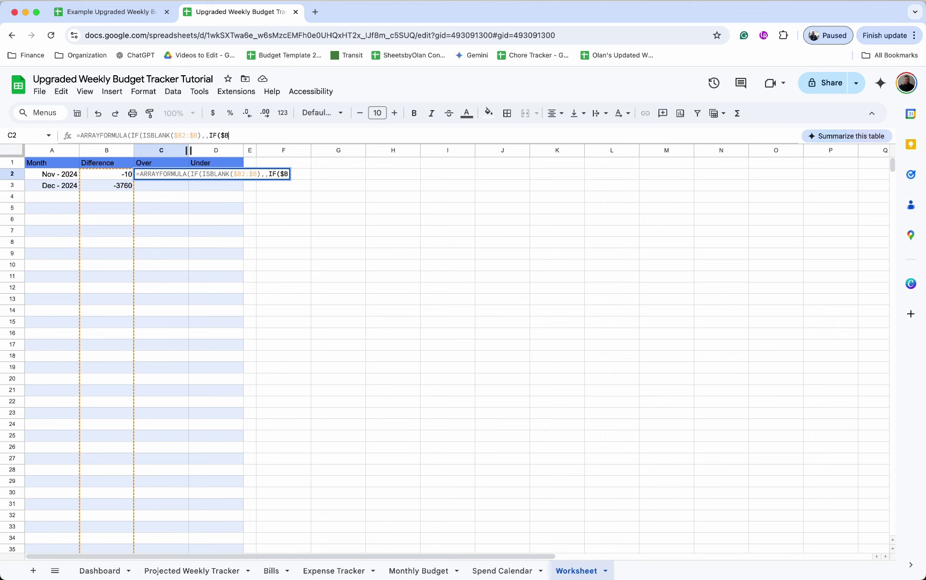
{"action": "type", "text": "2:$B"}
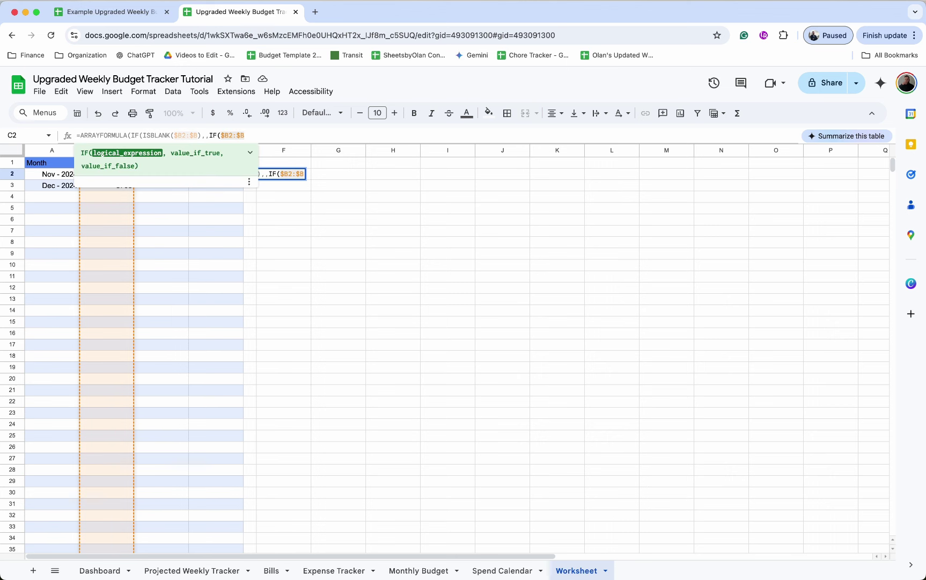
{"action": "type", "text": ">"}
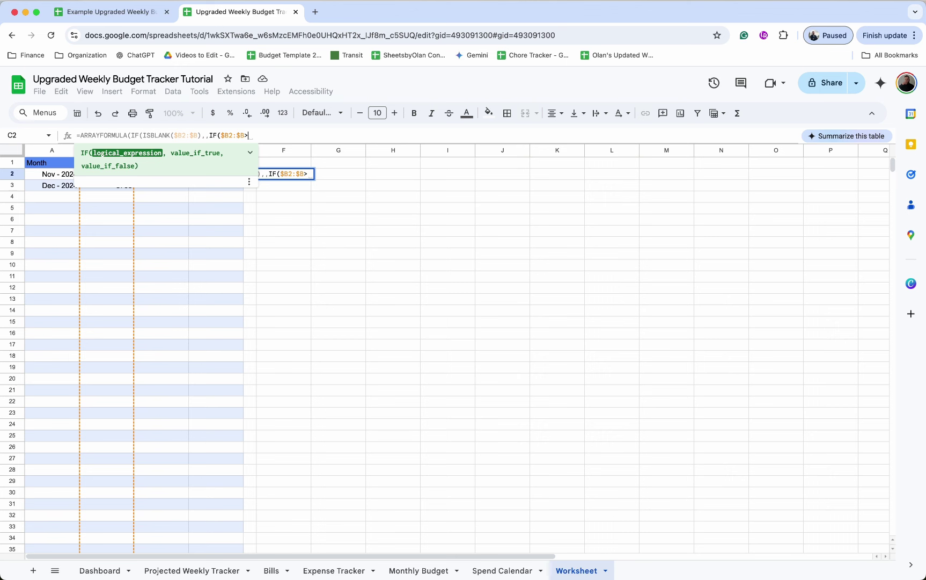
{"action": "type", "text": "0,"}
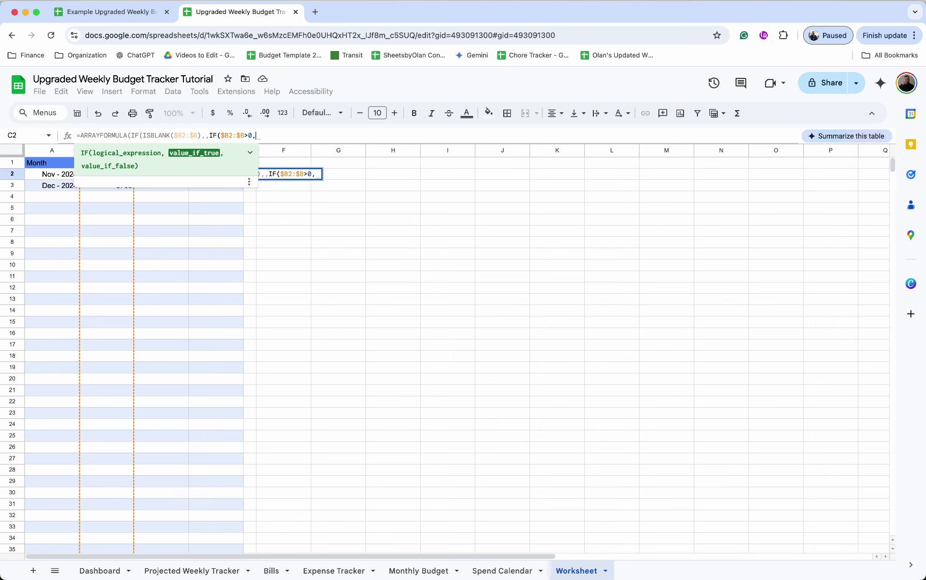
{"action": "type", "text": "$B"}
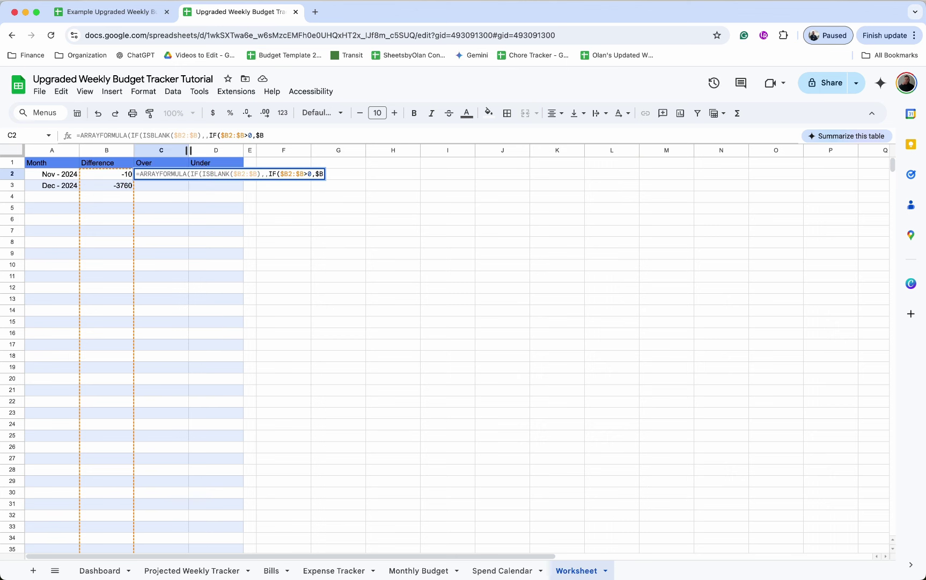
{"action": "type", "text": "2:"}
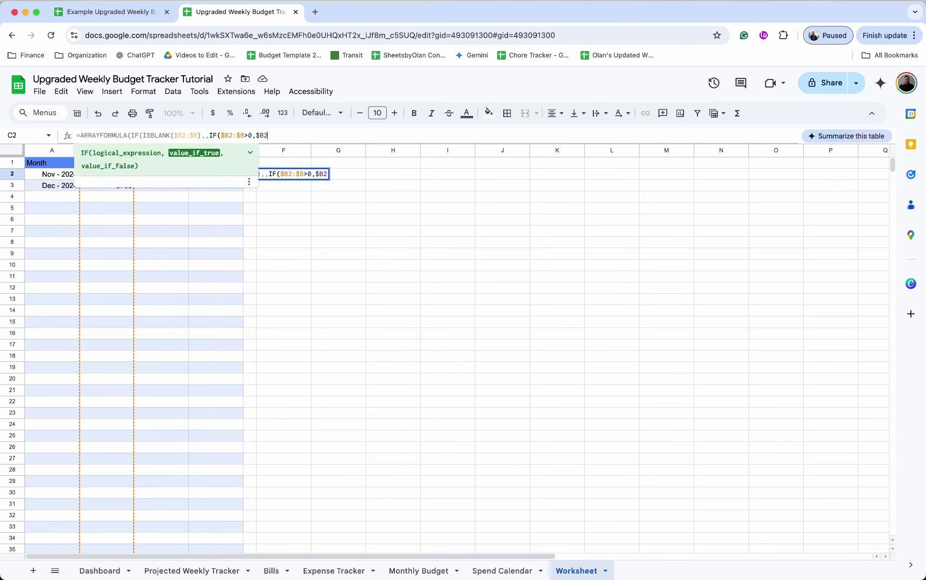
{"action": "type", "text": "$"}
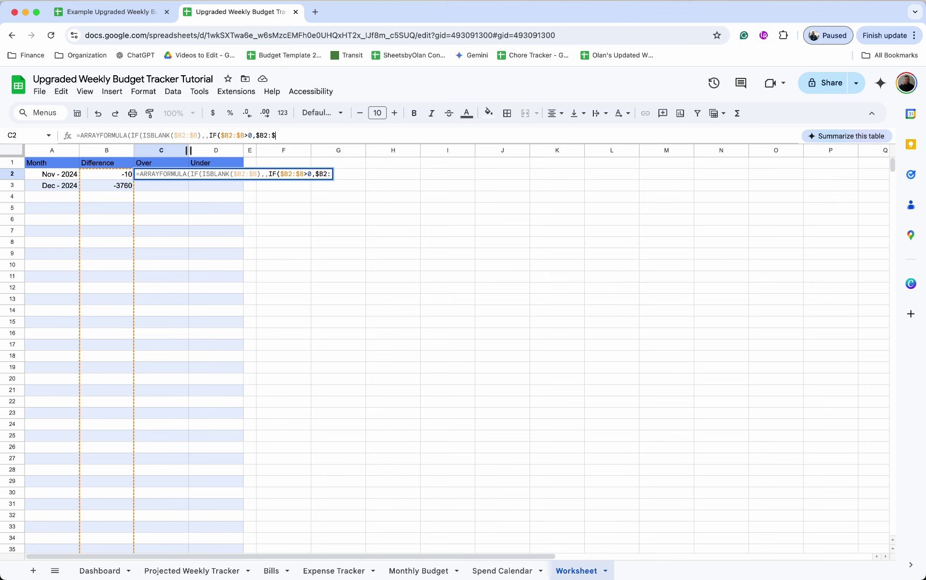
{"action": "type", "text": "b"}
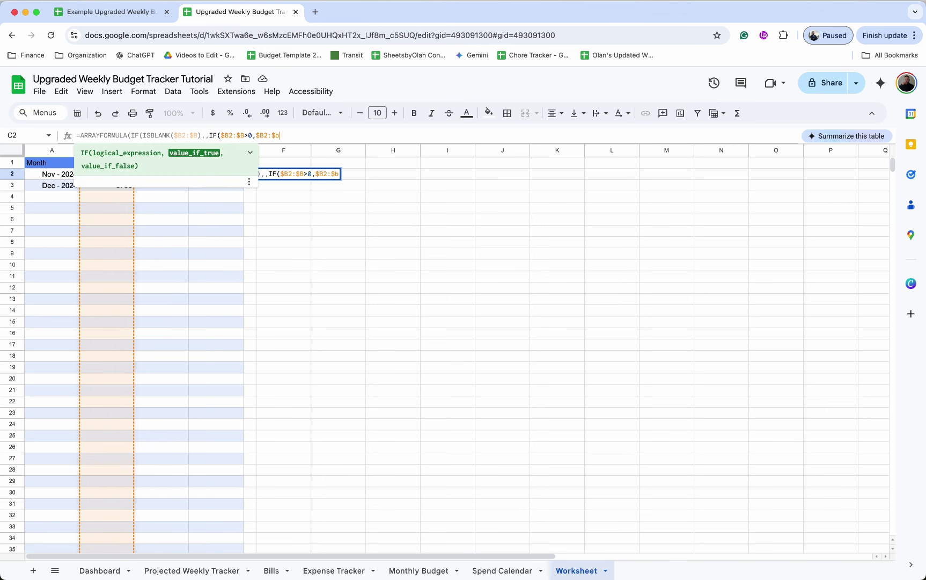
{"action": "key", "text": "BackSpace"}
{"action": "type", "text": "B,0"}
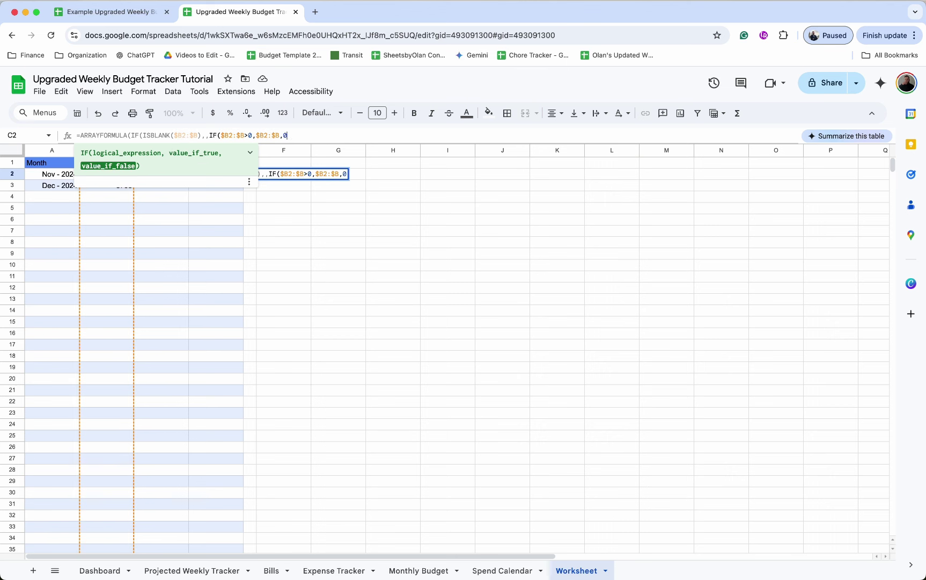
{"action": "type", "text": "))"}
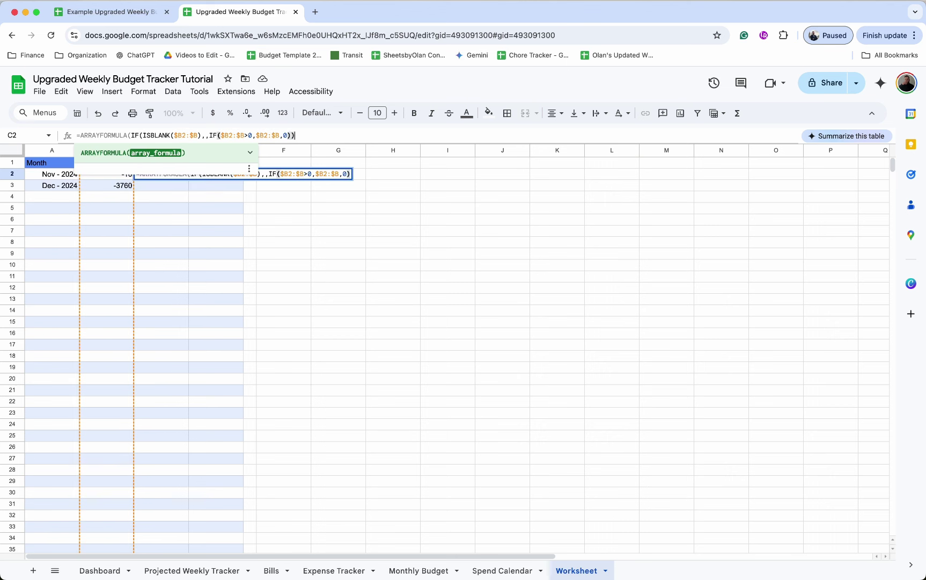
{"action": "key", "text": "Return"}
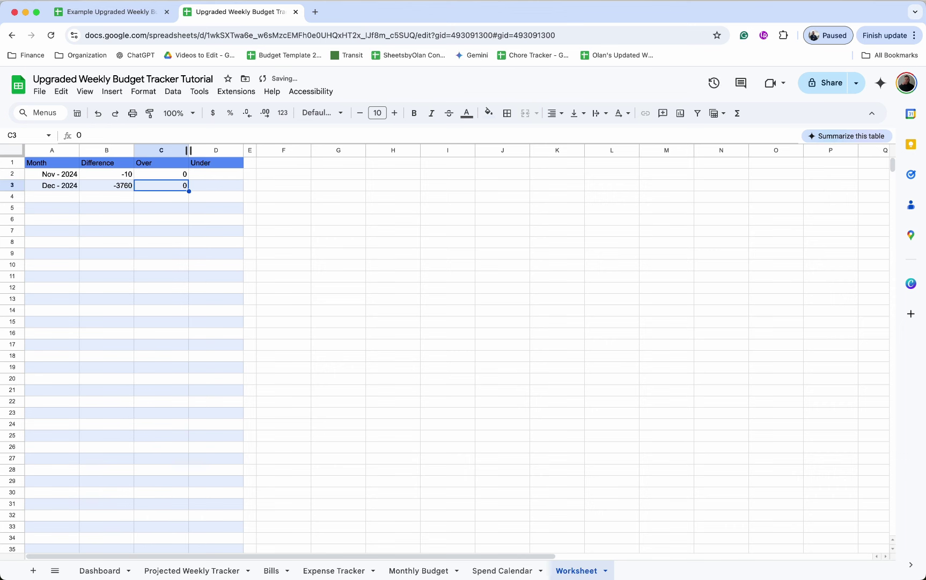
Step: Copy the Over formula from C2 into D2 under the Under header, and change its condition there to $B2:$B<=0
{"action": "left_click", "coordinate": [178, 173]}
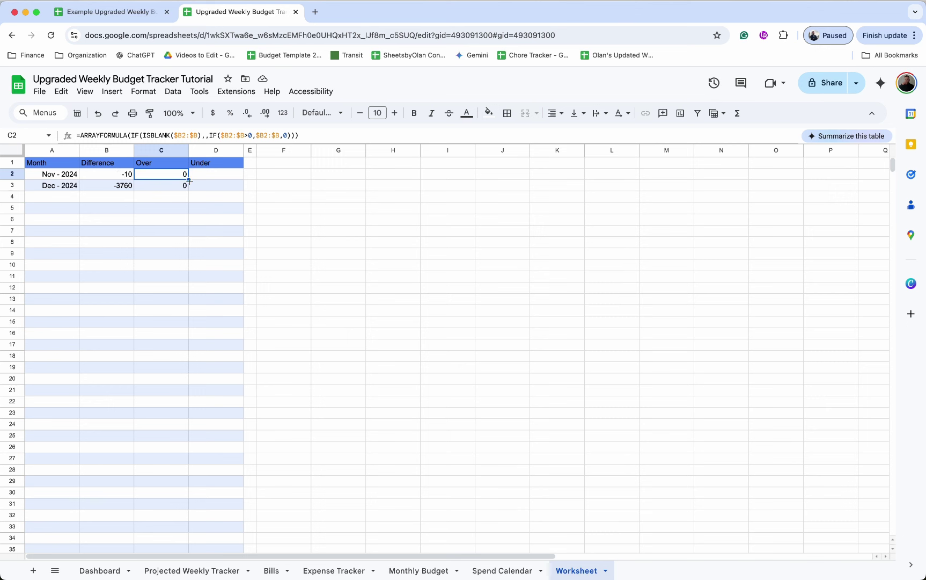
{"action": "left_click_drag", "start_coordinate": [189, 184], "coordinate": [228, 180]}
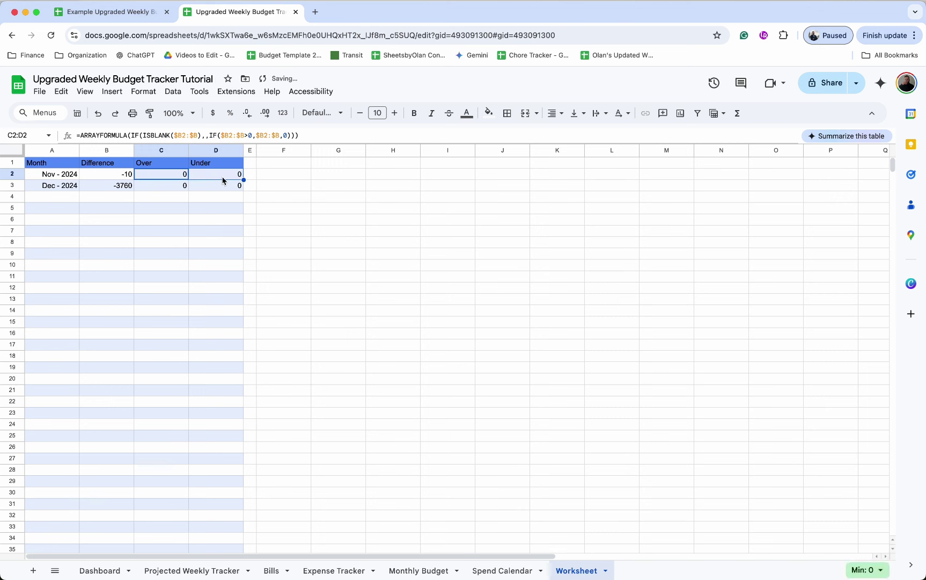
{"action": "left_click", "coordinate": [250, 135]}
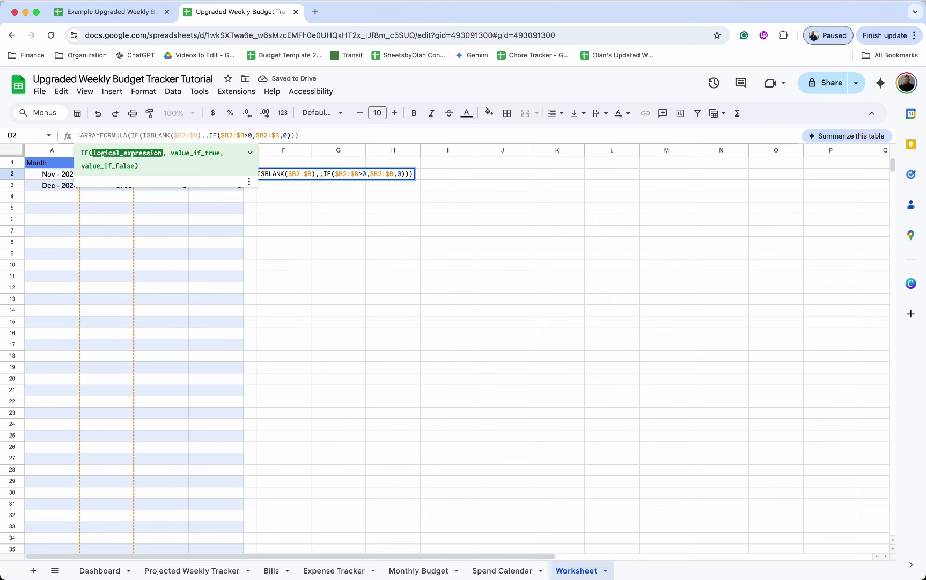
{"action": "key", "text": "BackSpace"}
{"action": "type", "text": "<="}
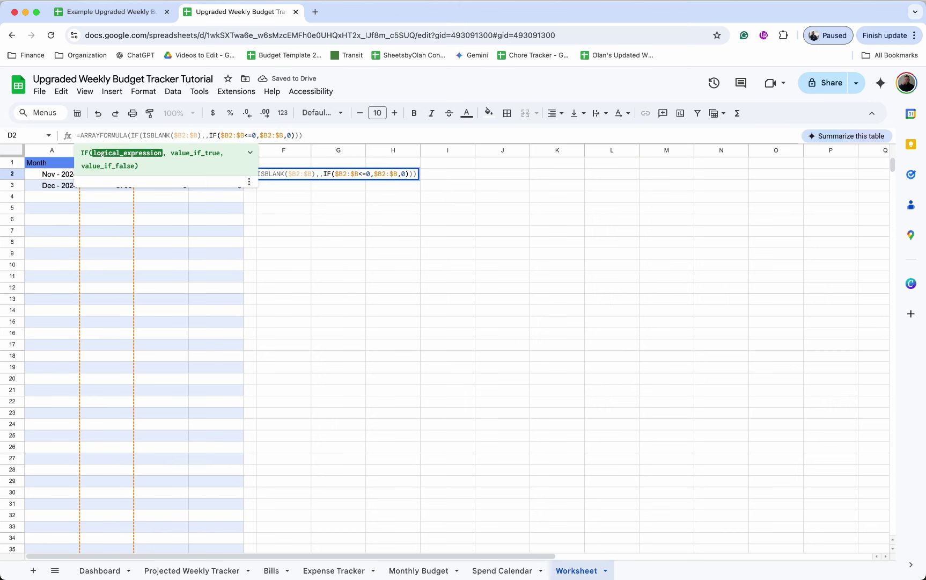
{"action": "key", "text": "Return"}
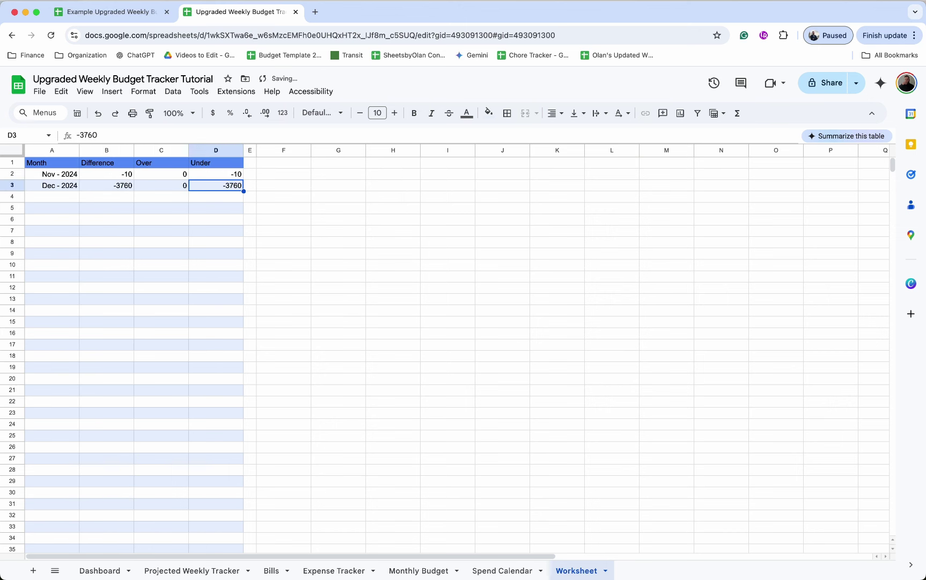
{"action": "left_click", "coordinate": [222, 176]}
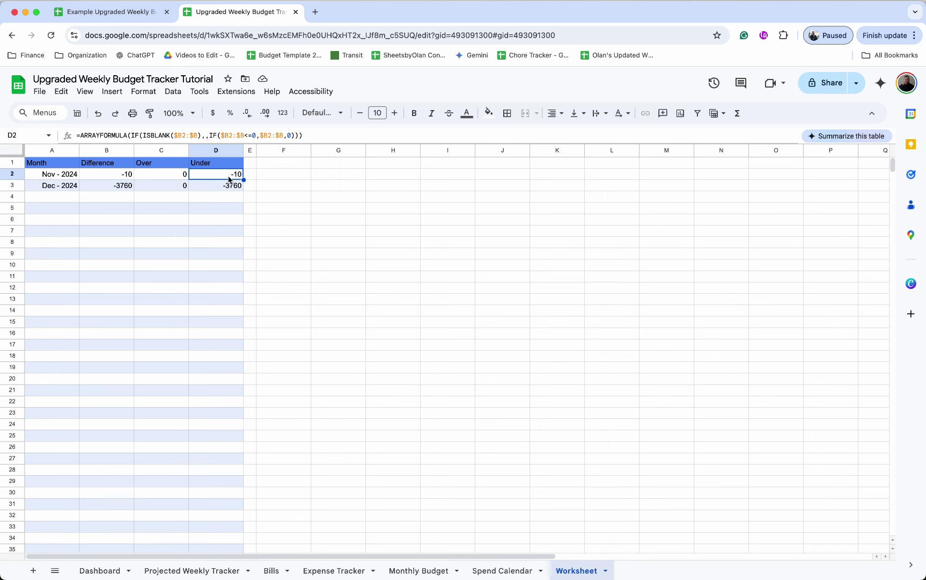
{"action": "left_click", "coordinate": [226, 195]}
{"action": "left_click", "coordinate": [231, 184]}
{"action": "left_click", "coordinate": [110, 178]}
Step: Set the Dec - 2024 budget in B4 of the Monthly Budget sheet to 1000, and check the Over and Under values in the Worksheet
{"action": "left_click", "coordinate": [444, 570]}
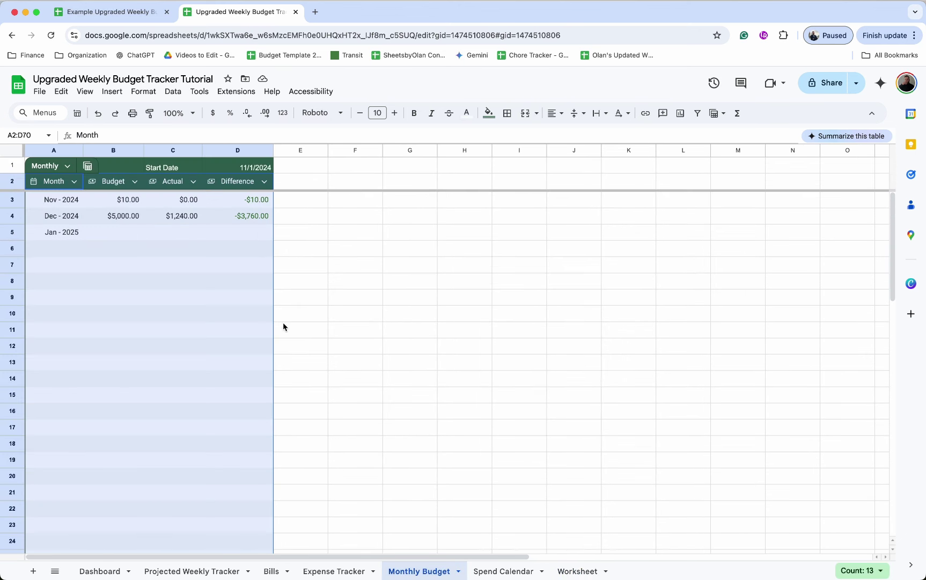
{"action": "left_click", "coordinate": [187, 219]}
{"action": "left_click", "coordinate": [130, 215]}
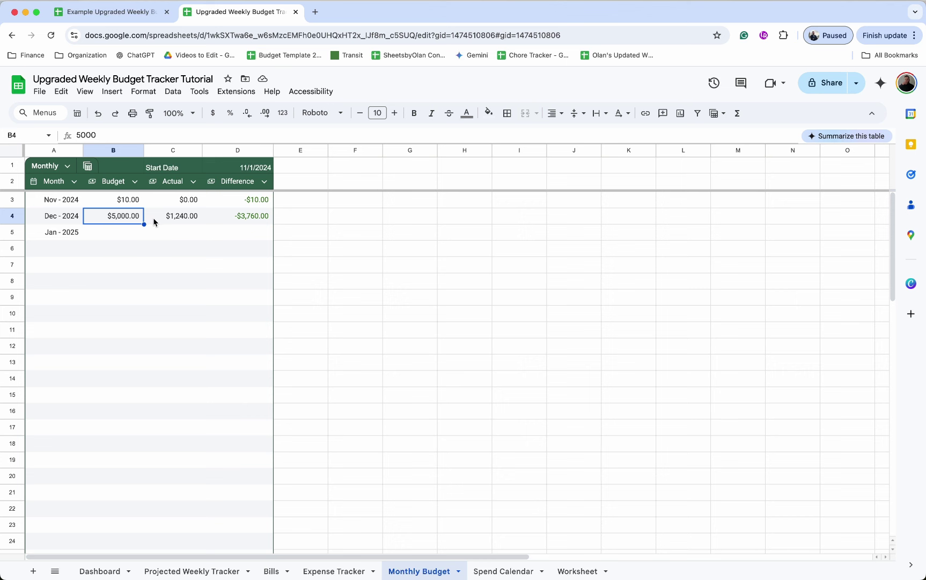
{"action": "type", "text": "1000"}
{"action": "key", "text": "Return"}
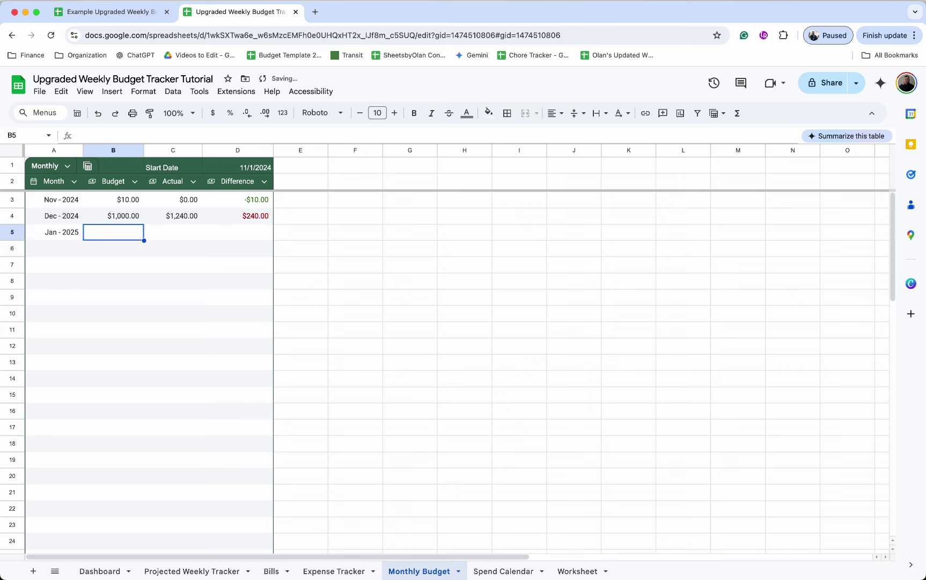
{"action": "left_click", "coordinate": [258, 223]}
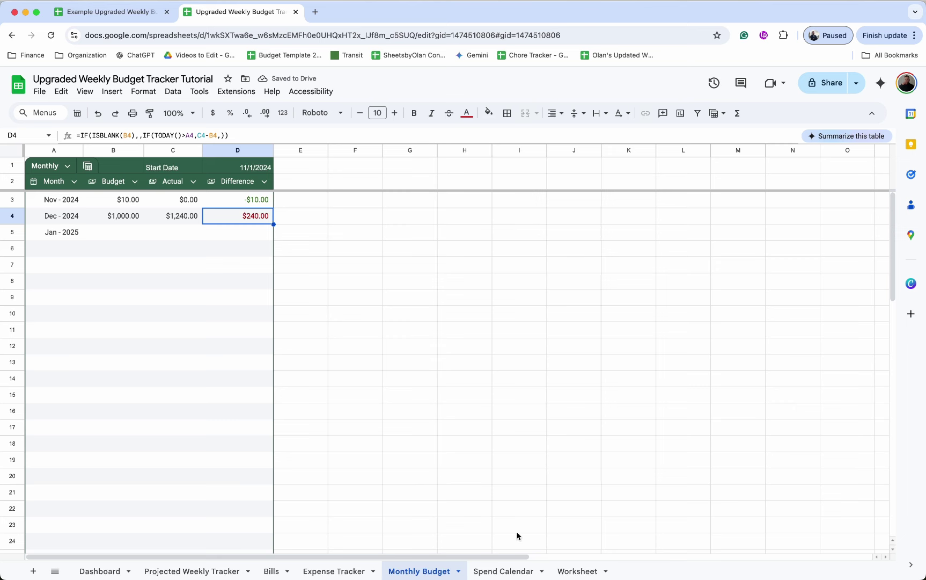
{"action": "left_click", "coordinate": [580, 571]}
{"action": "left_click", "coordinate": [168, 186]}
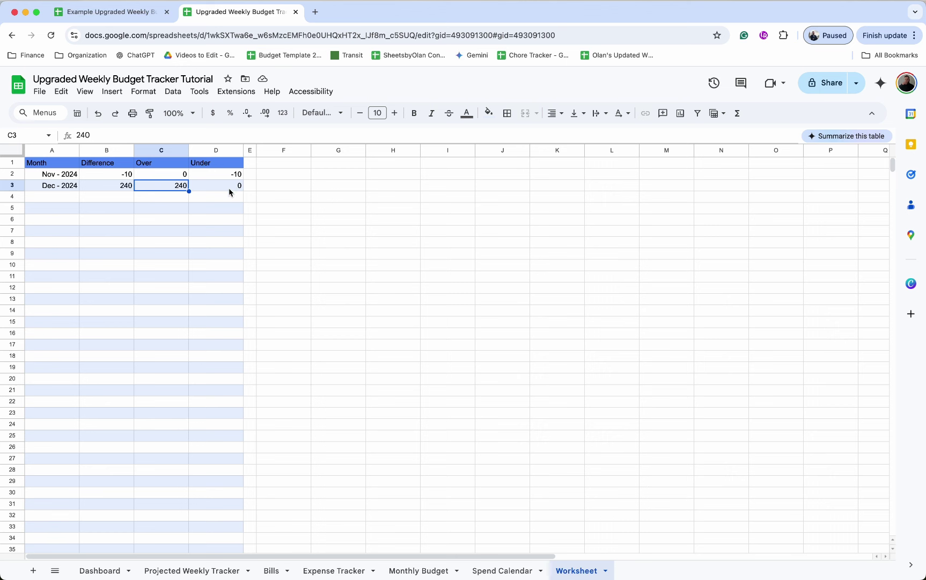
{"action": "left_click_drag", "start_coordinate": [131, 175], "coordinate": [165, 185]}
Step: Format the Difference, Over and Under columns (B to D) of the Worksheet as currency
{"action": "left_click_drag", "start_coordinate": [216, 150], "coordinate": [113, 148]}
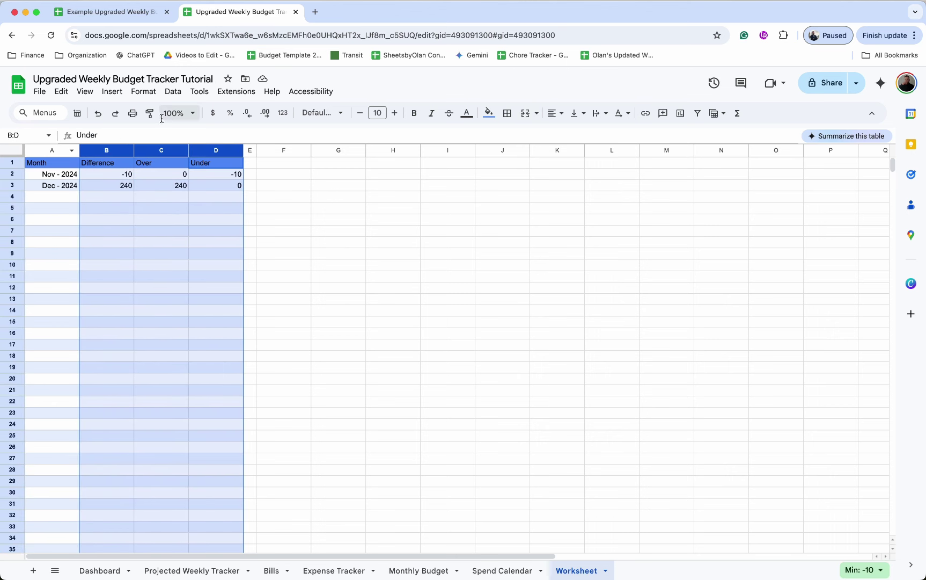
{"action": "left_click", "coordinate": [213, 113]}
{"action": "left_click", "coordinate": [220, 188]}
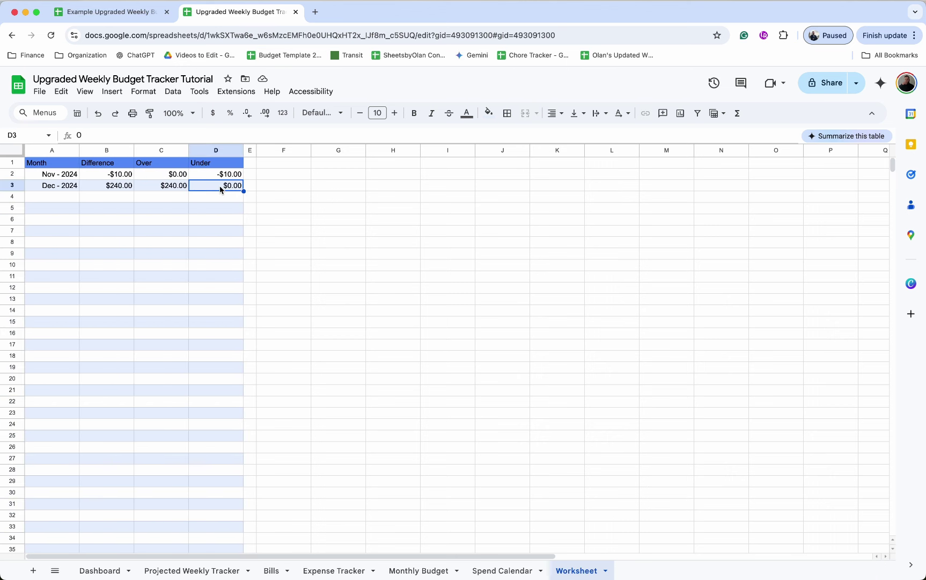
Step: Apply alternating colors with a header to range F2:S6 of the Worksheet, using the default light green style
{"action": "left_click_drag", "start_coordinate": [283, 172], "coordinate": [825, 221]}
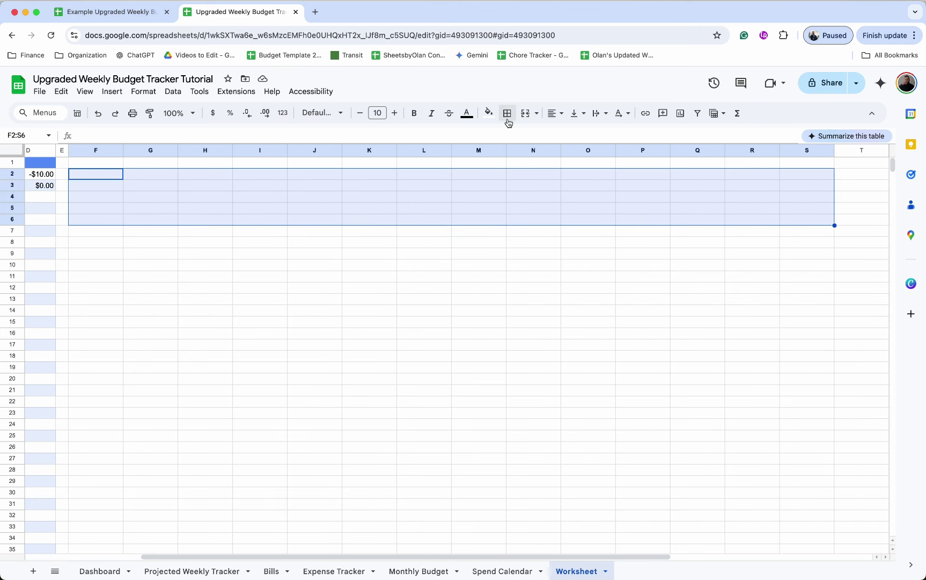
{"action": "left_click", "coordinate": [143, 92]}
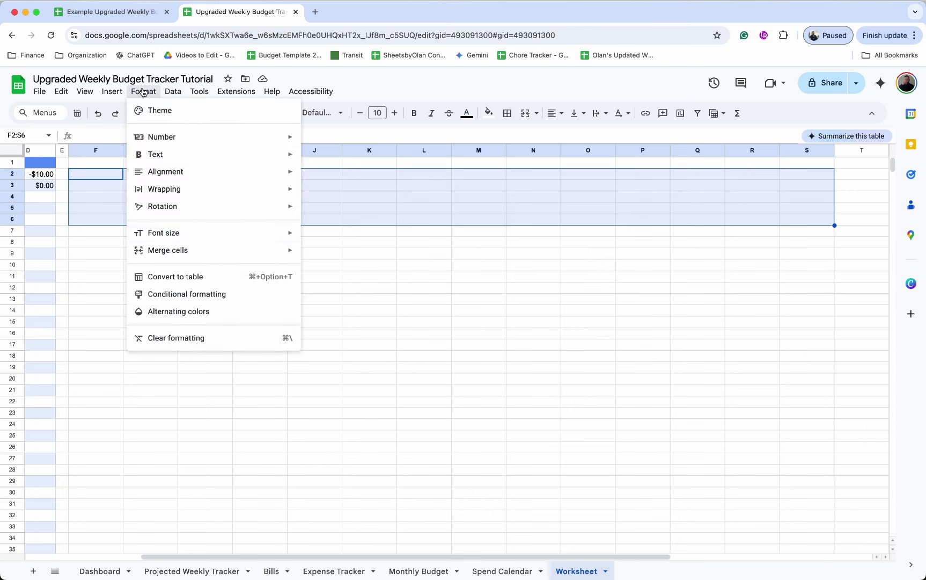
{"action": "left_click", "coordinate": [182, 311]}
{"action": "left_click", "coordinate": [795, 278]}
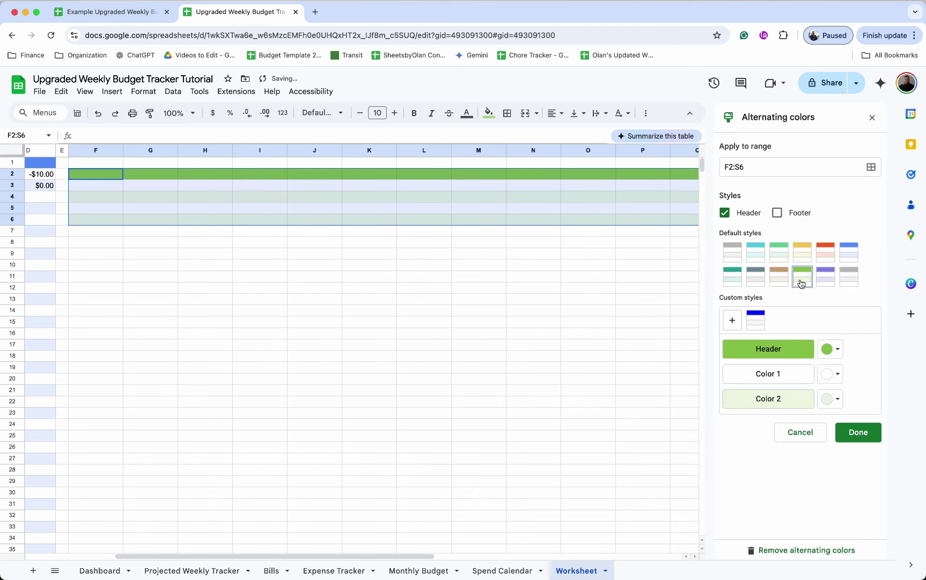
{"action": "left_click", "coordinate": [858, 432]}
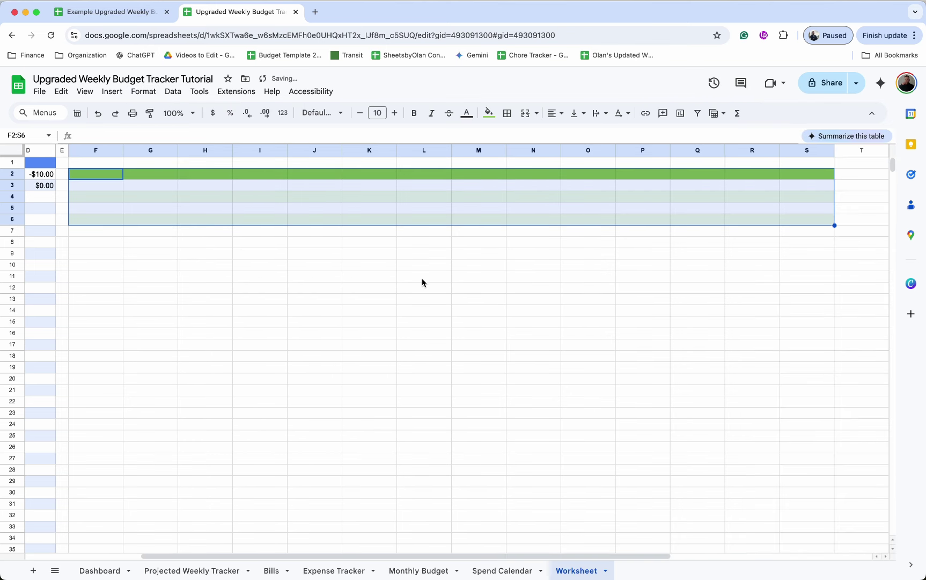
Step: Enter the row labels Month, Date Location and Current Balance + Savings in F2 to F4 of the Worksheet's green table
{"action": "left_click", "coordinate": [88, 174]}
{"action": "type", "text": "Month"}
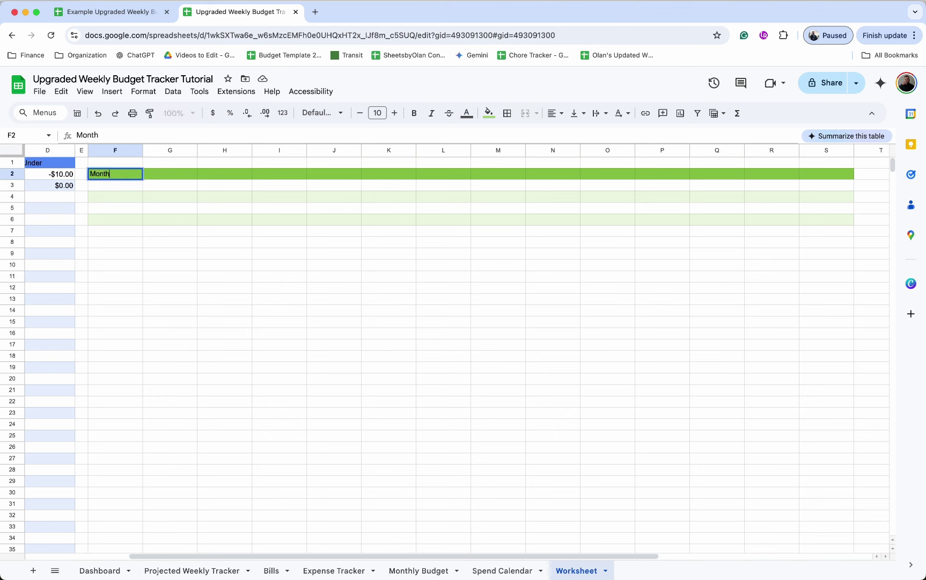
{"action": "key", "text": "Return"}
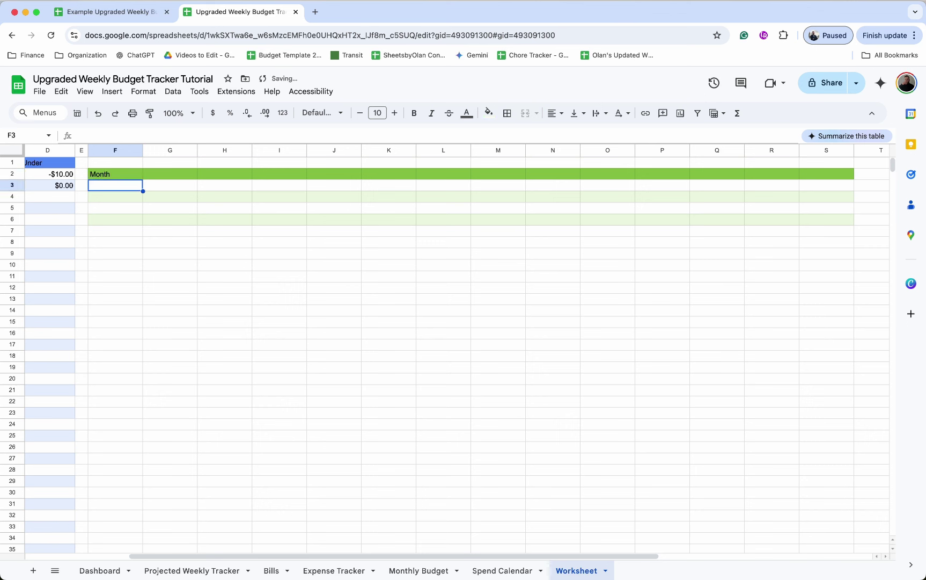
{"action": "type", "text": "Date "}
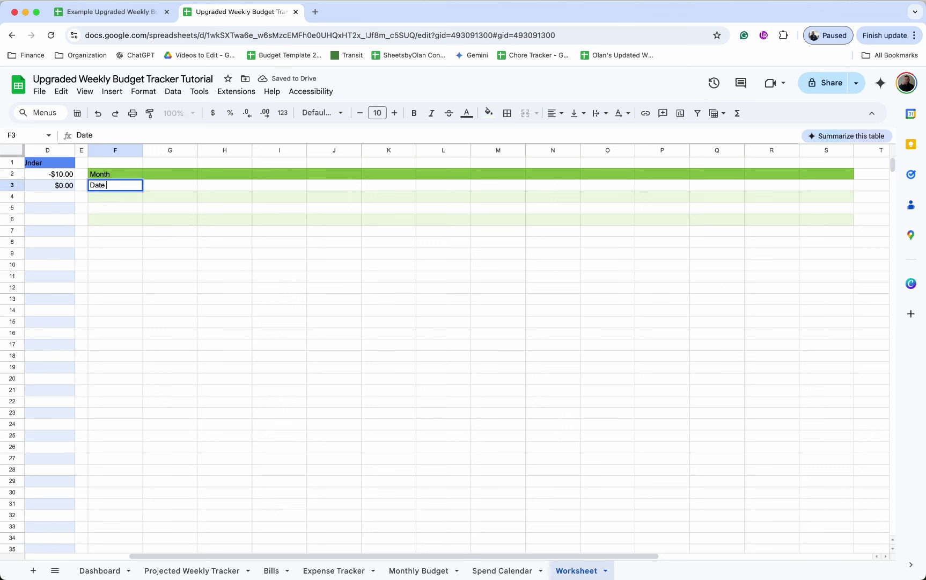
{"action": "type", "text": "Location"}
{"action": "key", "text": "Return"}
{"action": "type", "text": "Cu"}
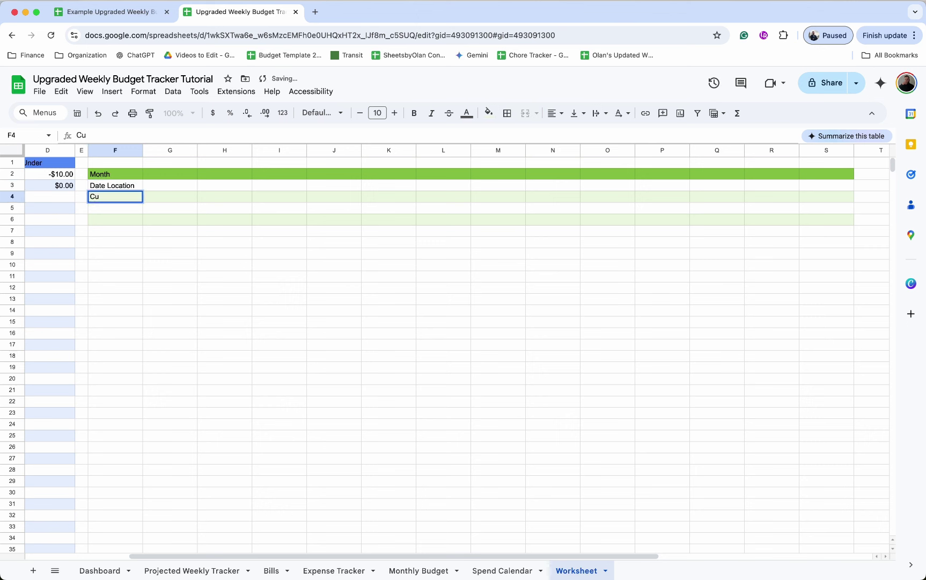
{"action": "type", "text": "rrent Balance"}
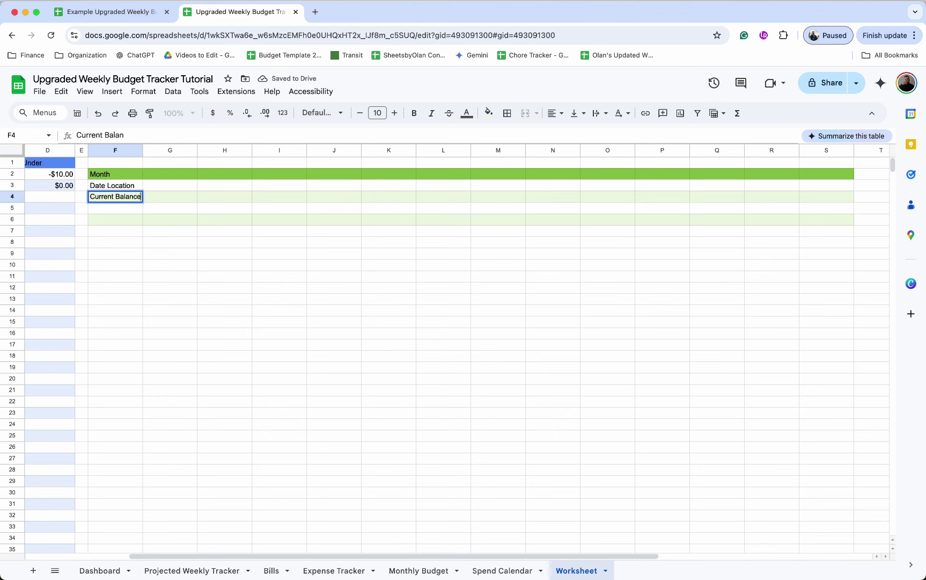
{"action": "type", "text": " + Savings"}
{"action": "key", "text": "Return"}
Step: Add the row labels Current Balance in F5 and Current Savings in F6
{"action": "type", "text": "C"}
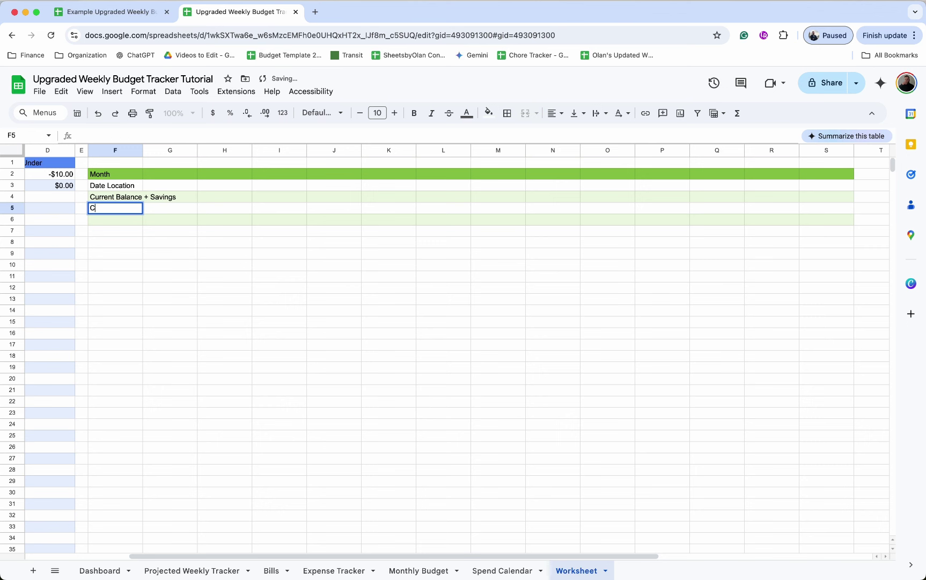
{"action": "type", "text": "urrent Balan"}
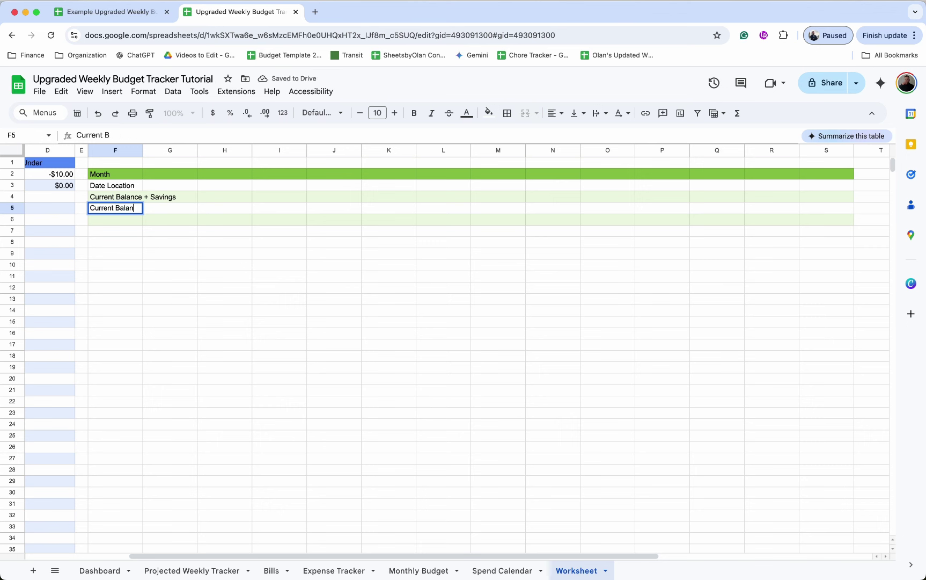
{"action": "type", "text": "ce"}
{"action": "key", "text": "BackSpace"}
{"action": "key", "text": "Return"}
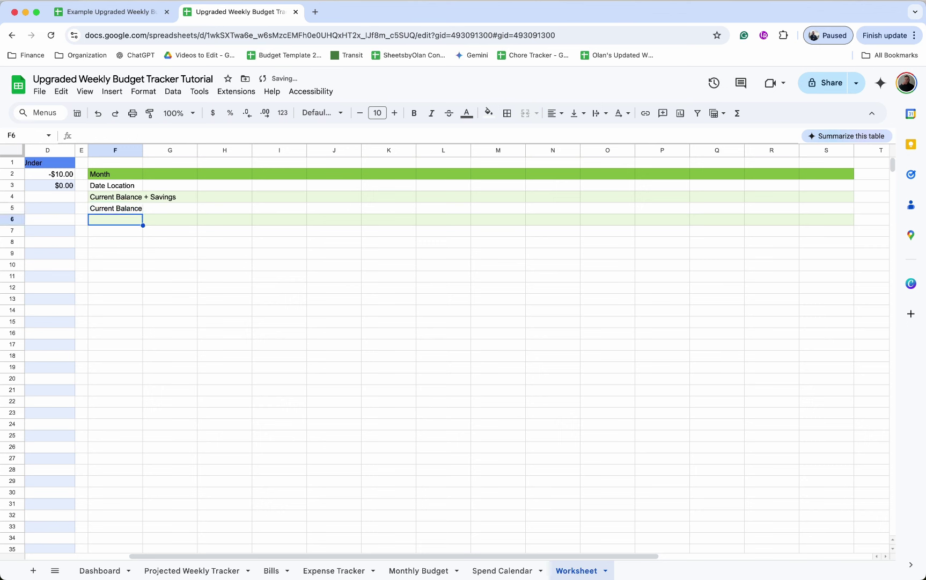
{"action": "type", "text": "Current Savings"}
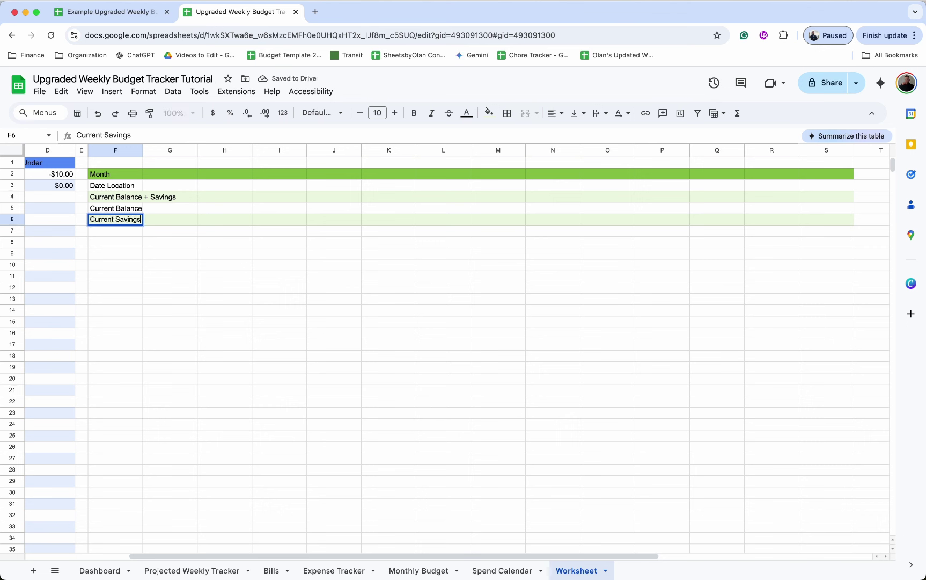
{"action": "key", "text": "Return"}
Step: Enter the column headers Current Balance in G2 and Month + 1 in H2
{"action": "left_click", "coordinate": [176, 175]}
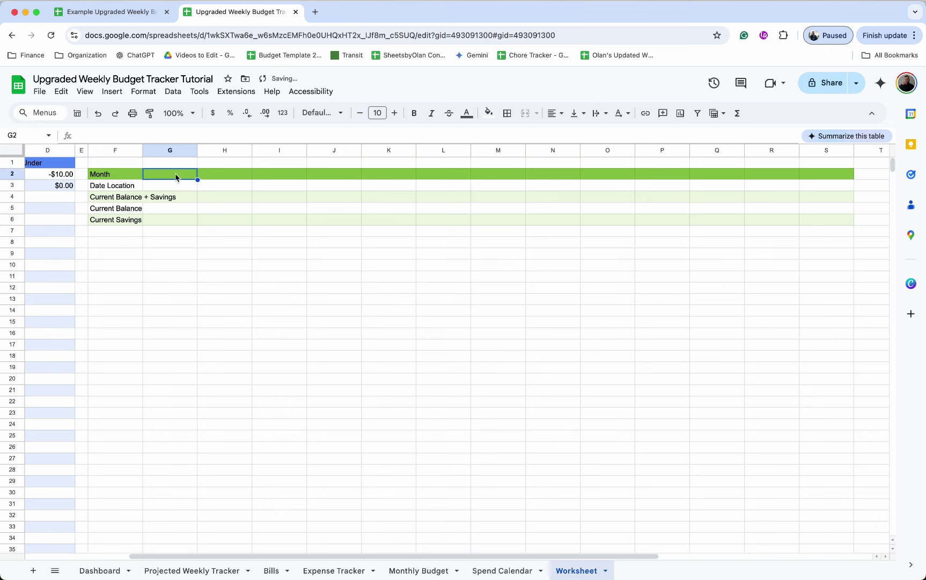
{"action": "type", "text": "Current "}
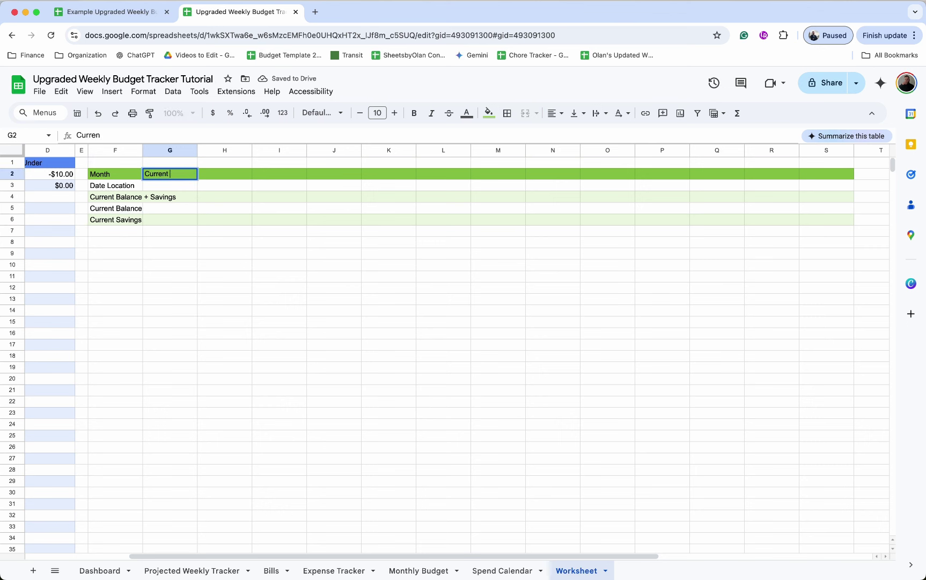
{"action": "type", "text": "Balance"}
{"action": "key", "text": "Tab"}
{"action": "type", "text": "Month"}
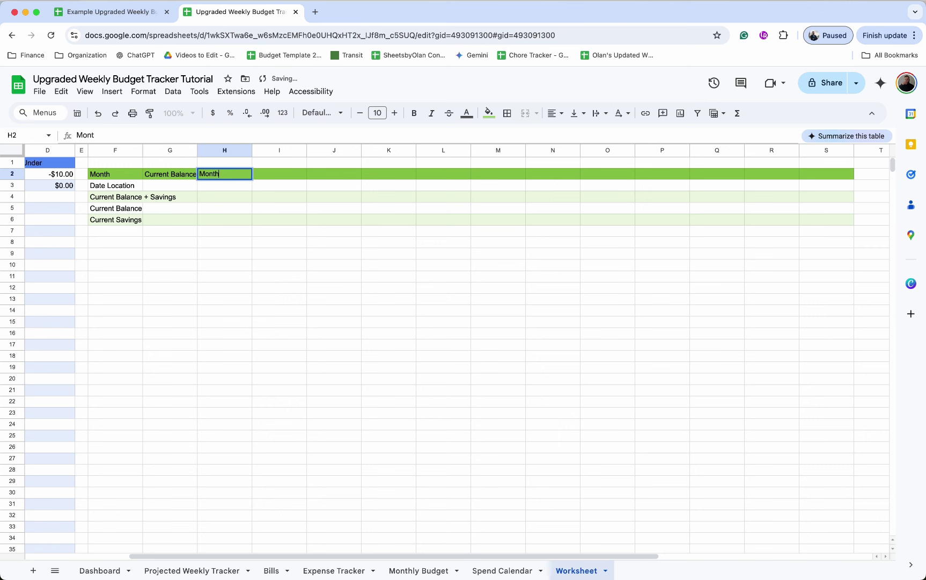
{"action": "type", "text": " _"}
{"action": "key", "text": "BackSpace"}
{"action": "type", "text": "+ 1"}
{"action": "key", "text": "BackSpace"}
{"action": "type", "text": "1"}
{"action": "key", "text": "Tab"}
Step: Fill the Month + 1 header from H2 across to S2 so the series runs to Month + 12
{"action": "left_click", "coordinate": [239, 176]}
{"action": "left_click_drag", "start_coordinate": [253, 179], "coordinate": [818, 176]}
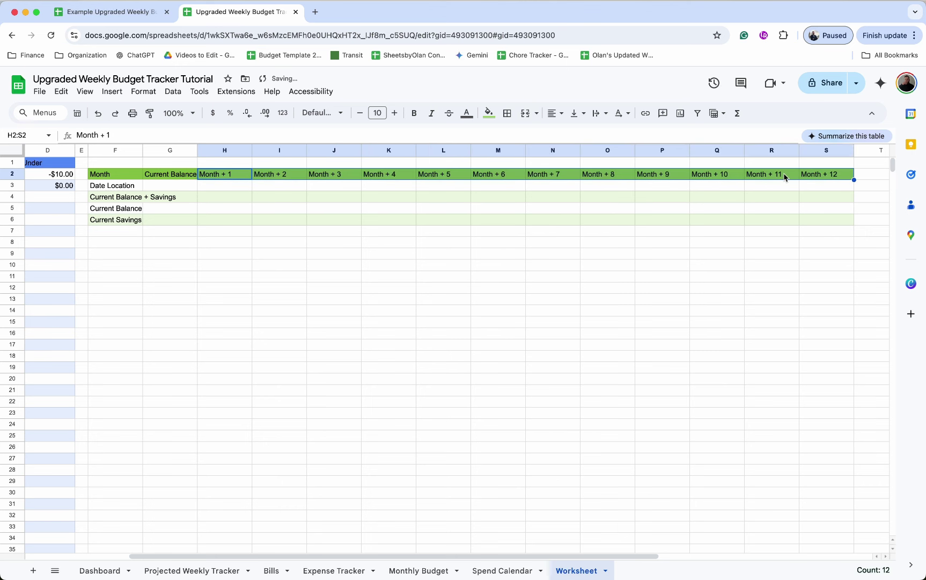
{"action": "left_click", "coordinate": [821, 180]}
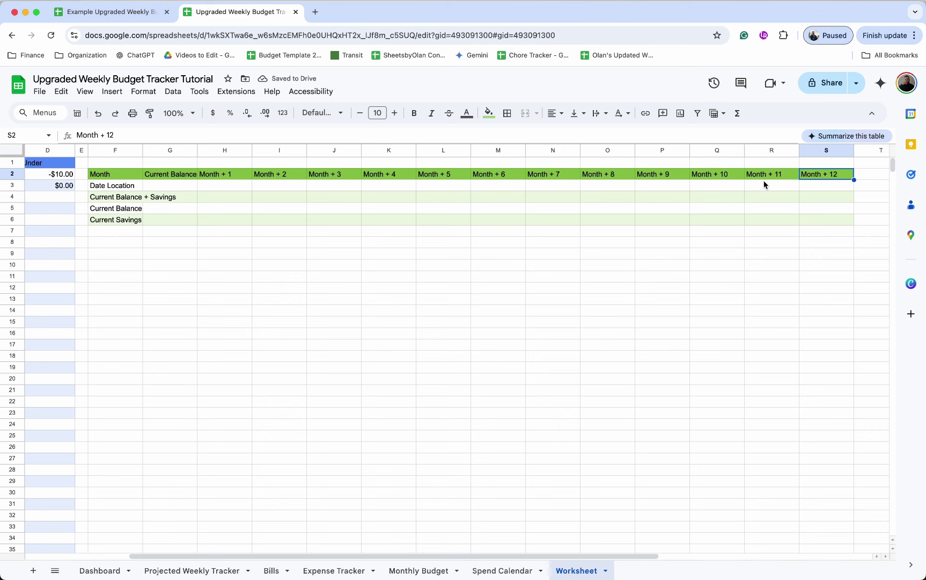
Step: Fill the Date Location row with 1 in G3 and the formula =G3+12 from H3 across to S3
{"action": "left_click", "coordinate": [186, 186]}
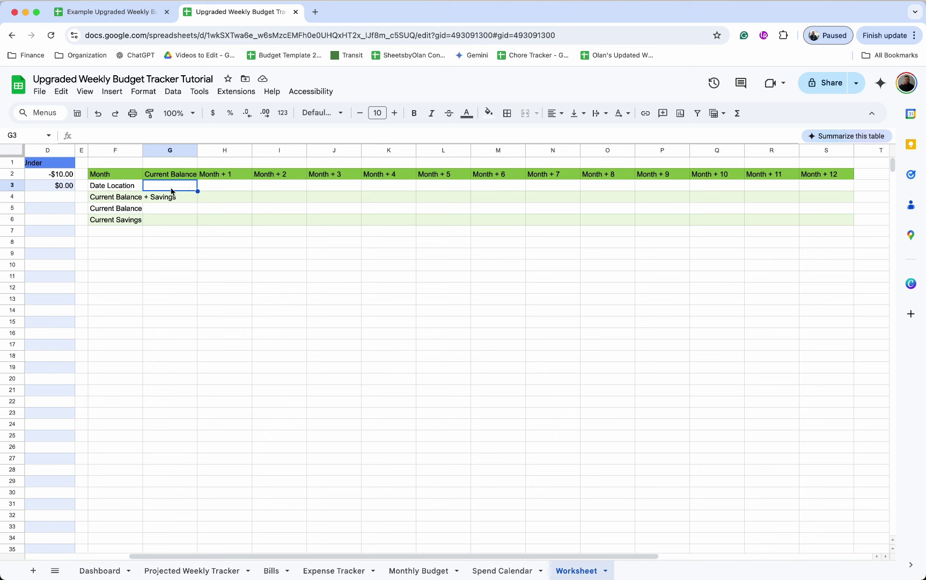
{"action": "type", "text": "1"}
{"action": "key", "text": "Tab"}
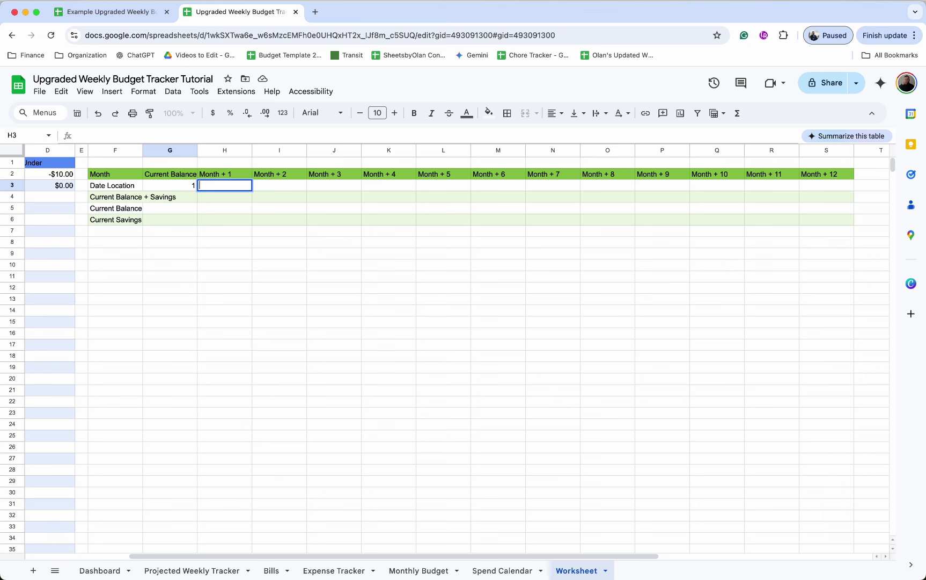
{"action": "type", "text": "=G3"}
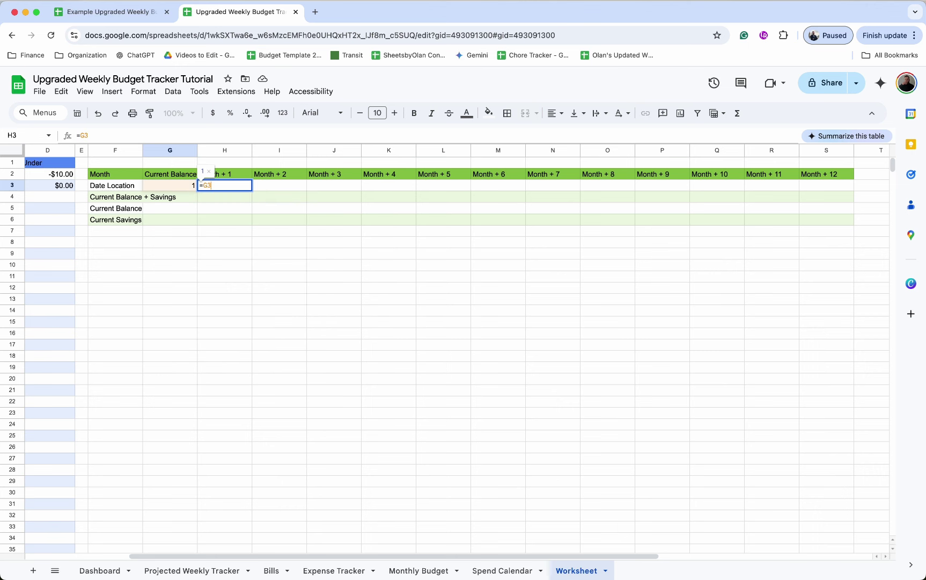
{"action": "type", "text": "+"}
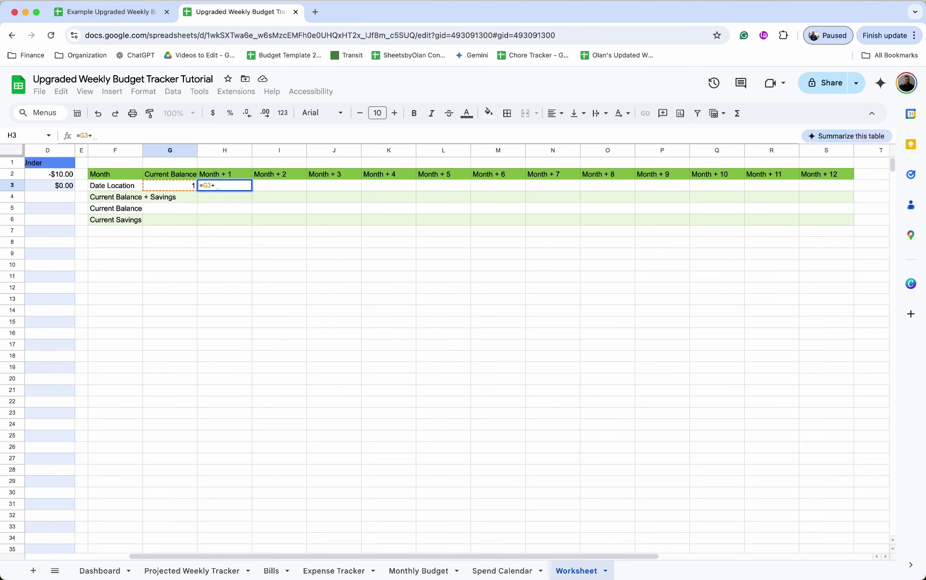
{"action": "type", "text": "12"}
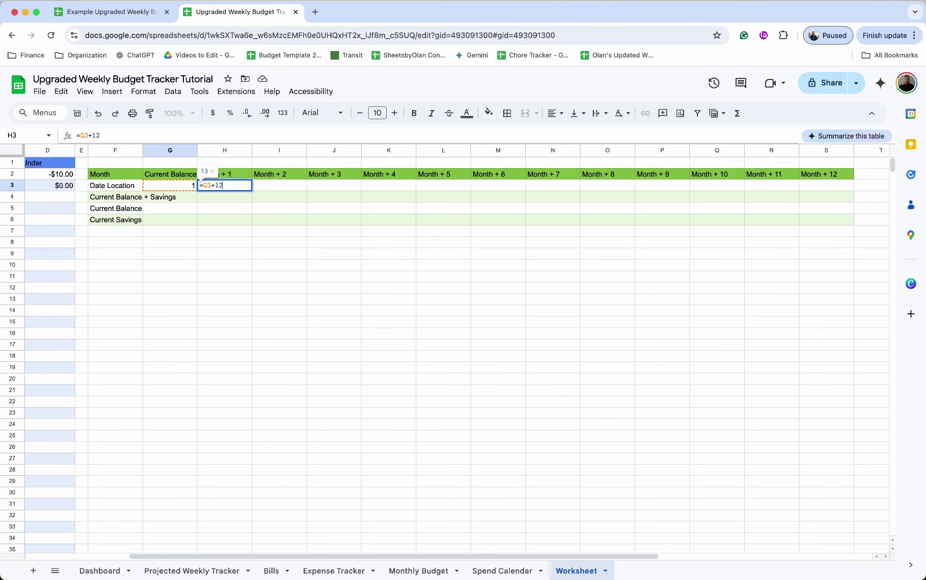
{"action": "key", "text": "ctrl+Return"}
{"action": "left_click_drag", "start_coordinate": [252, 191], "coordinate": [844, 186]}
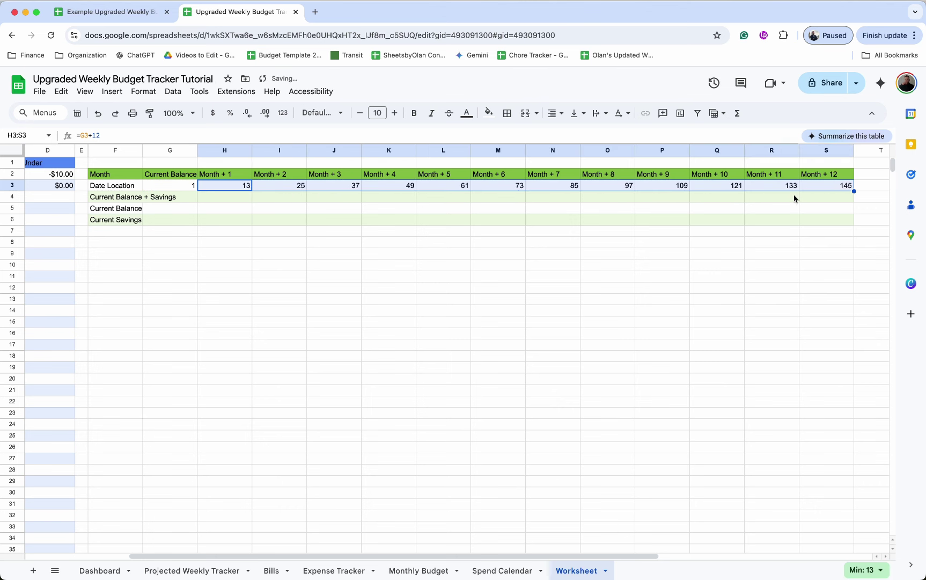
Step: Start a FILTER formula in G4 with the absolute row range 'Projected Weekly Tracker'!$28:$28 as its range
{"action": "left_click", "coordinate": [189, 197]}
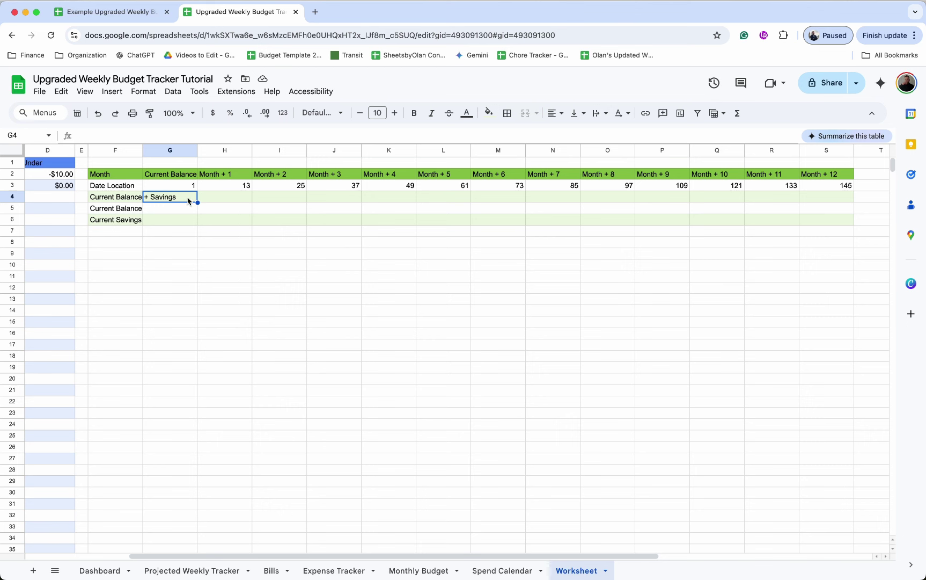
{"action": "type", "text": "="}
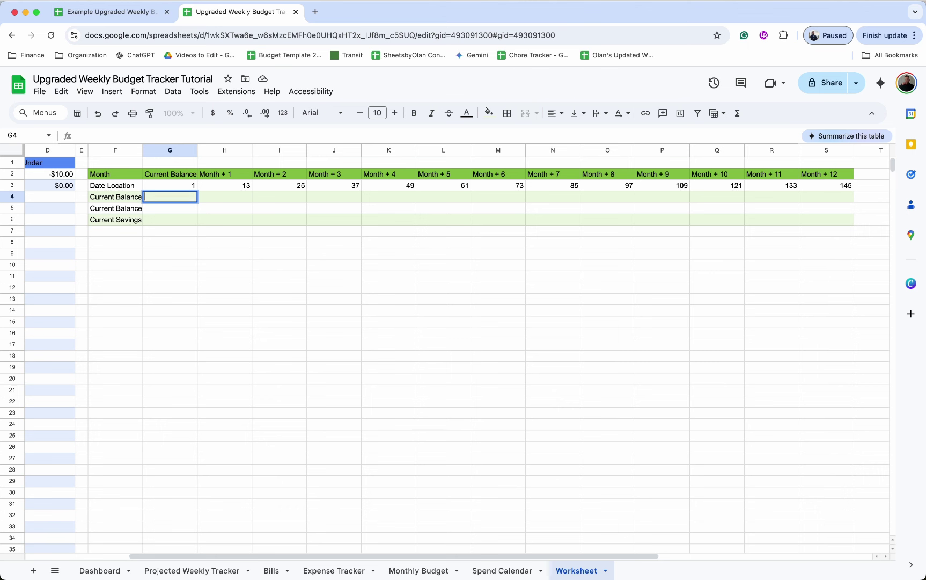
{"action": "type", "text": "FILTER("}
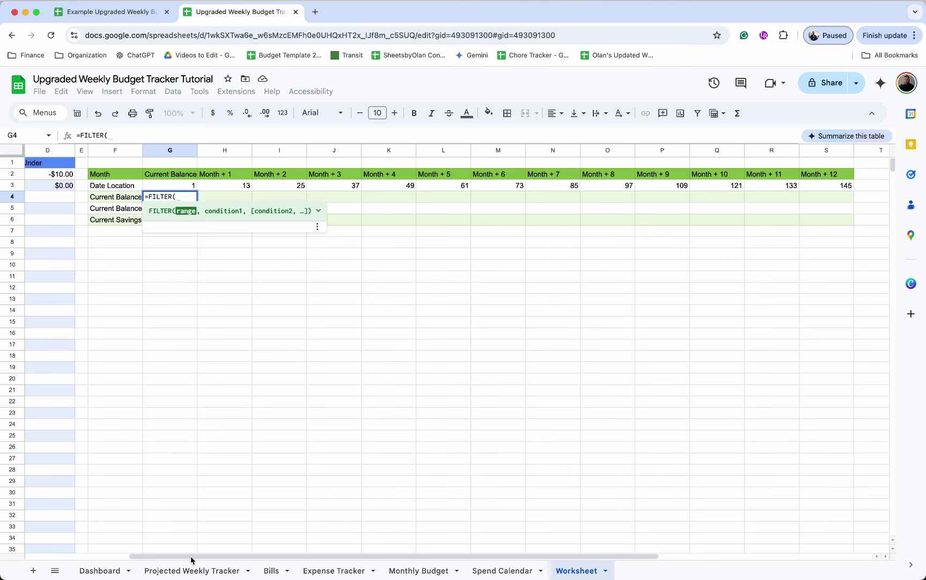
{"action": "left_click", "coordinate": [189, 571]}
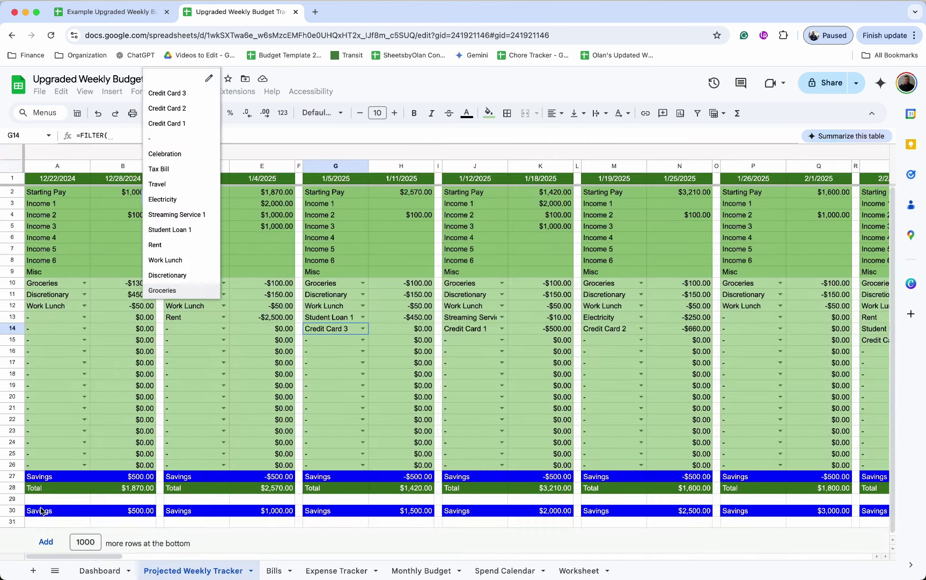
{"action": "left_click", "coordinate": [14, 488]}
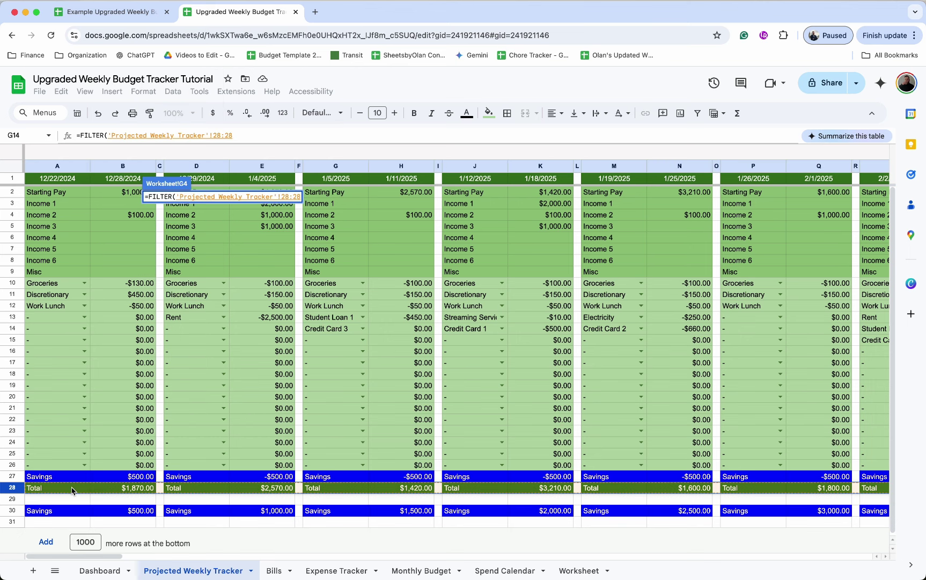
{"action": "left_click", "coordinate": [230, 136]}
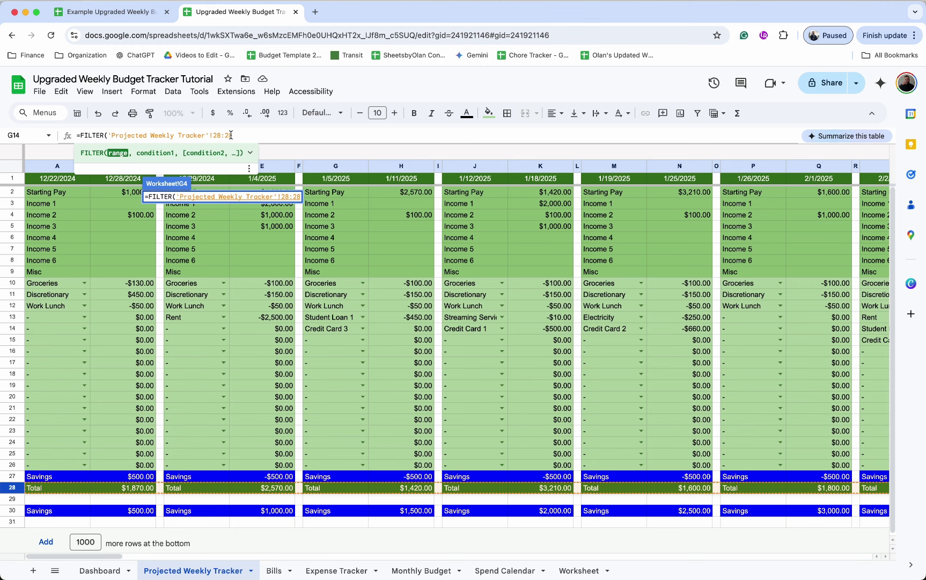
{"action": "key", "text": "F4"}
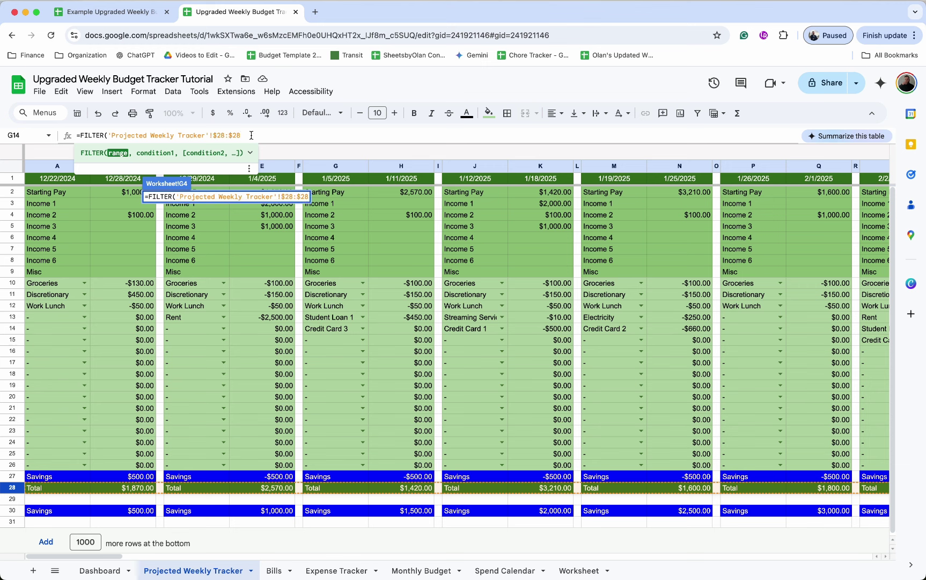
Step: Start the FILTER condition in G4 with COLUMN('Projected Weekly Tracker'!28:28)= after the range
{"action": "type", "text": ","}
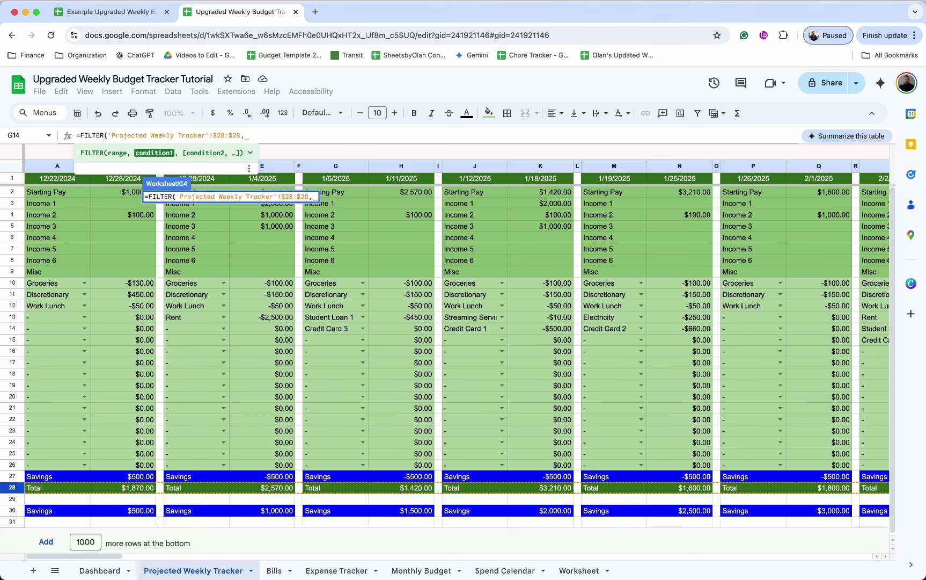
{"action": "type", "text": "COLU"}
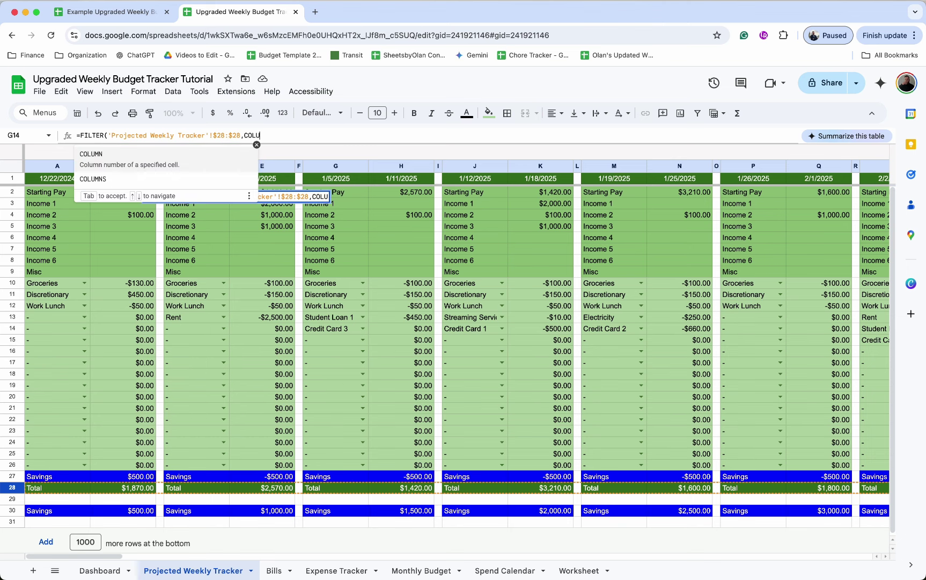
{"action": "type", "text": "MN("}
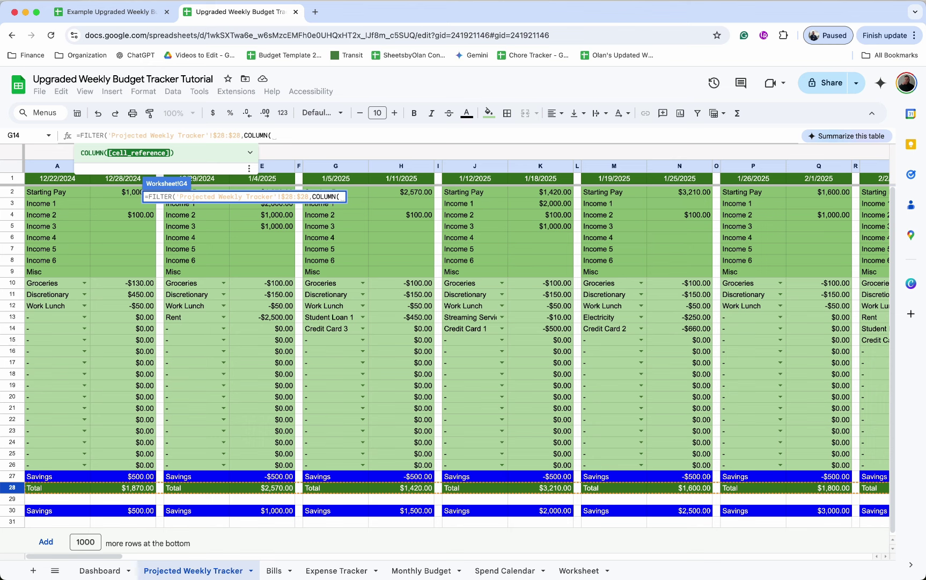
{"action": "left_click", "coordinate": [14, 487]}
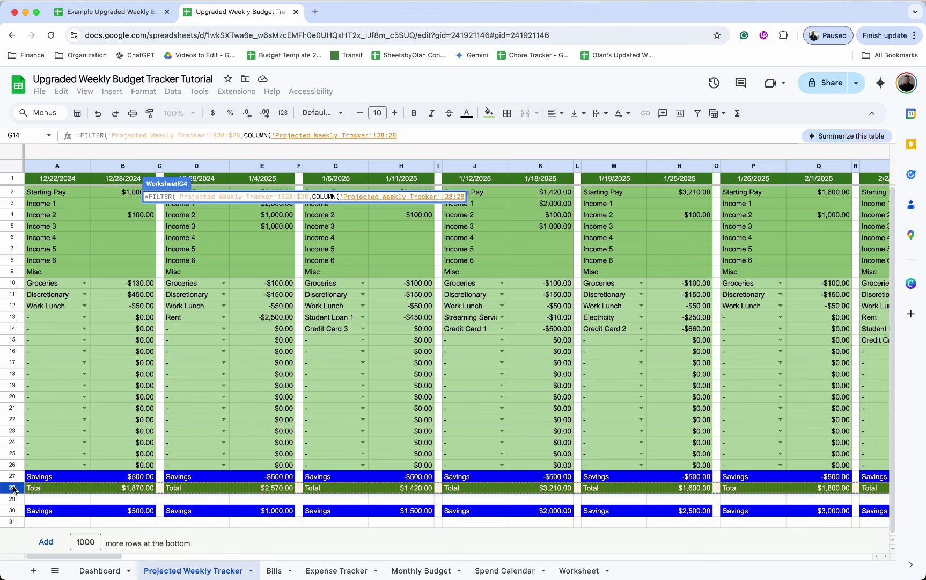
{"action": "type", "text": ")="}
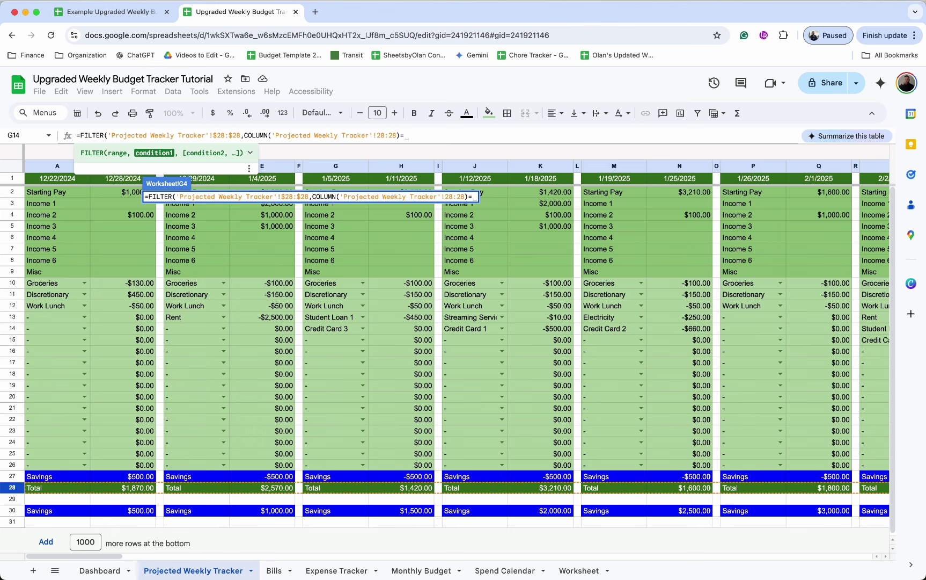
Step: Compare the columns with MIN(FILTER(COLUMN('Projected Weekly Tracker'!28:28),LEN('Projected Weekly Tracker'!28:28))) in the G4 formula
{"action": "type", "text": "MIN"}
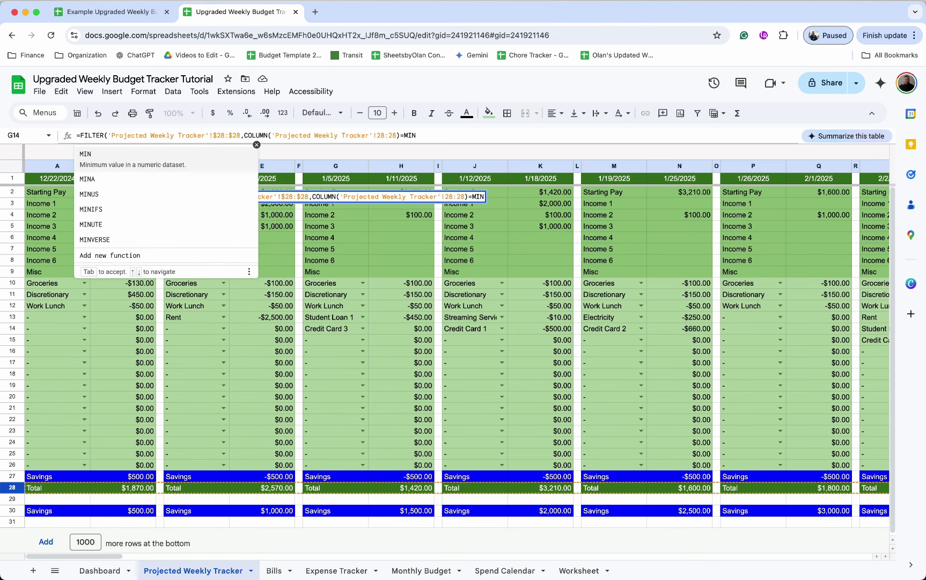
{"action": "type", "text": "(FILTER("}
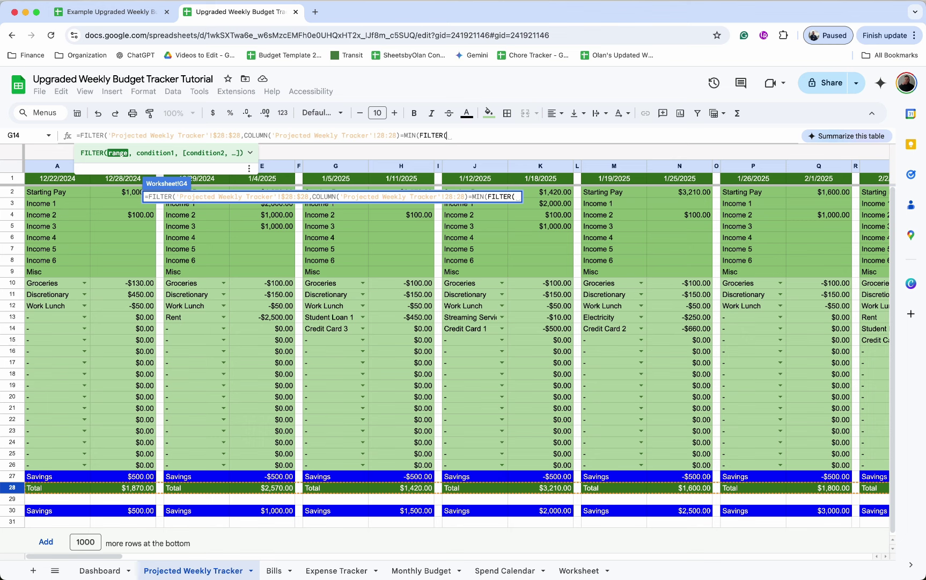
{"action": "type", "text": "COLUMN"}
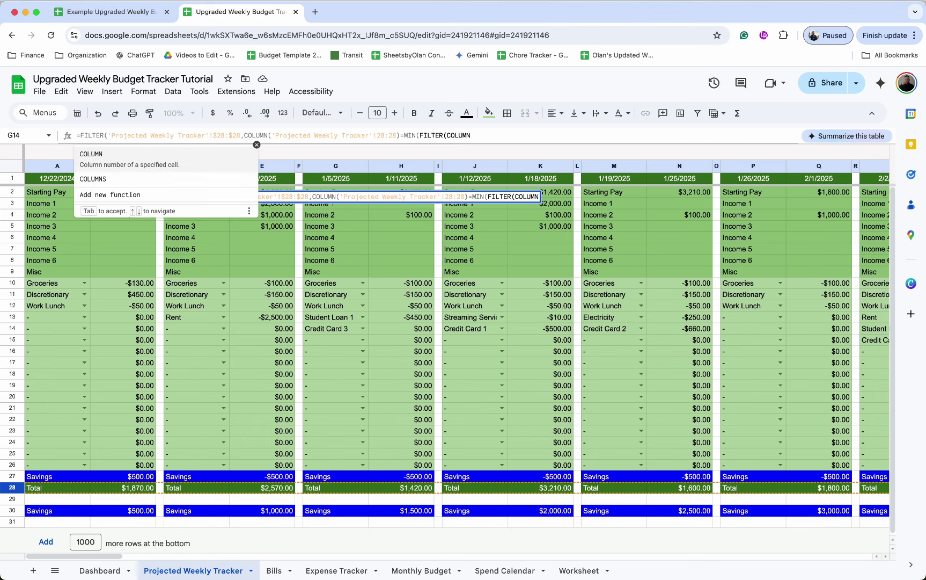
{"action": "type", "text": "("}
{"action": "left_click", "coordinate": [12, 488]}
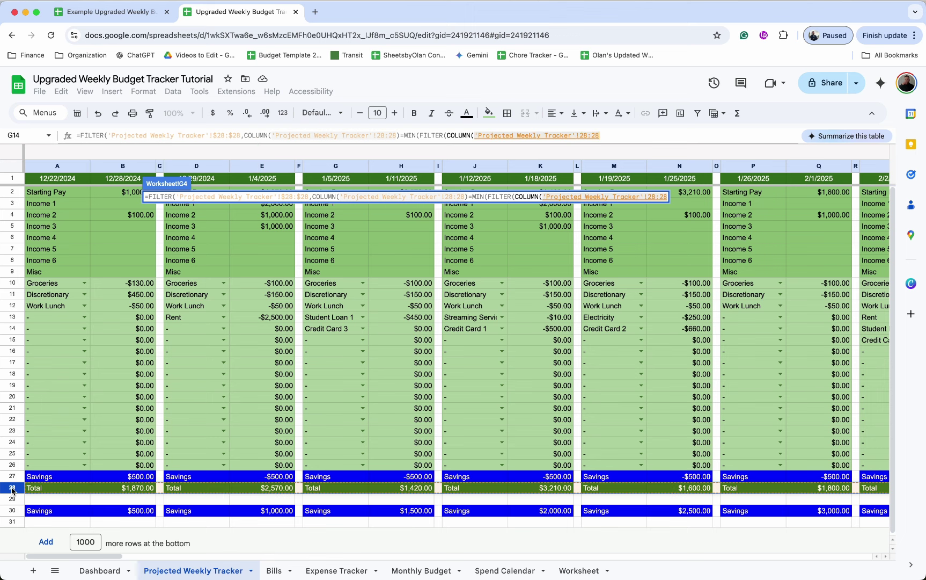
{"action": "type", "text": ")"}
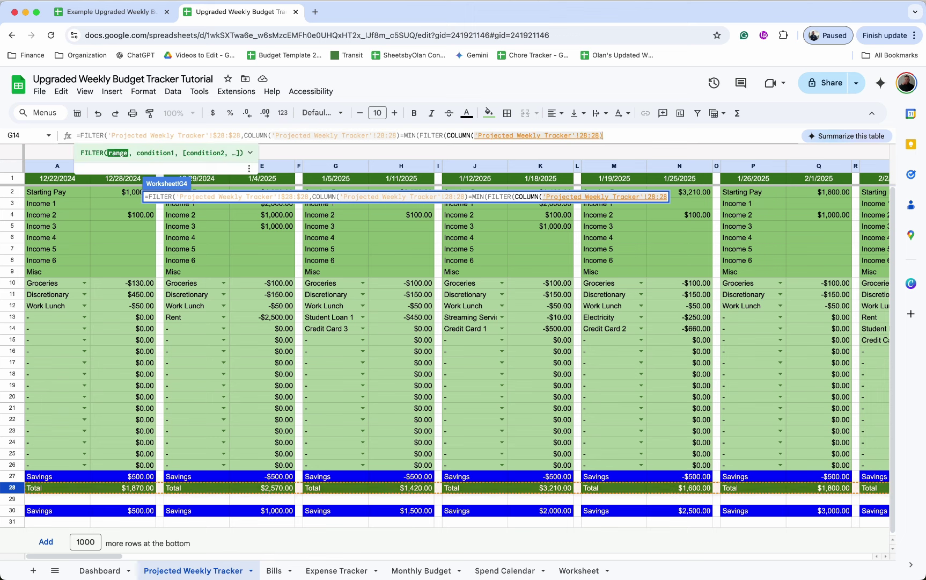
{"action": "type", "text": ",LEN("}
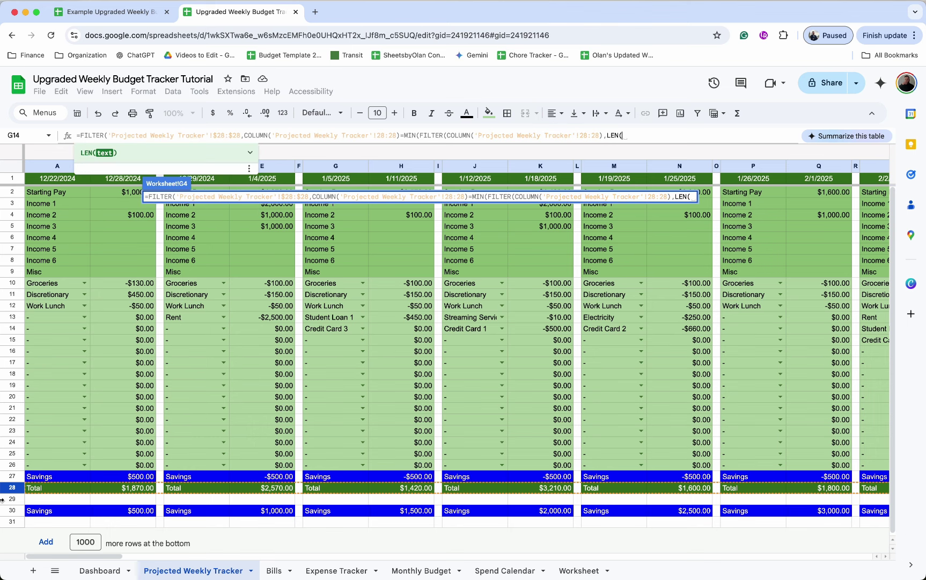
{"action": "left_click", "coordinate": [15, 488]}
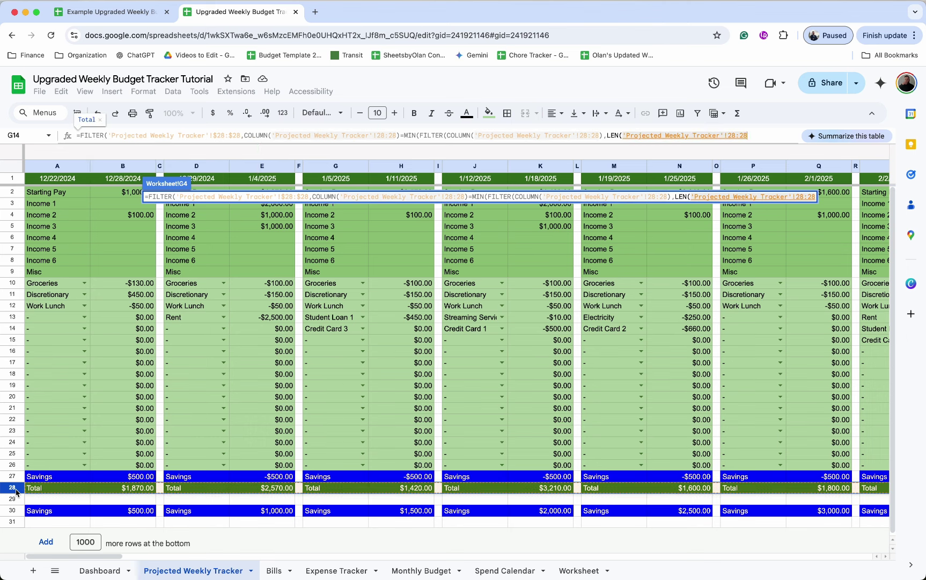
{"action": "type", "text": ")"}
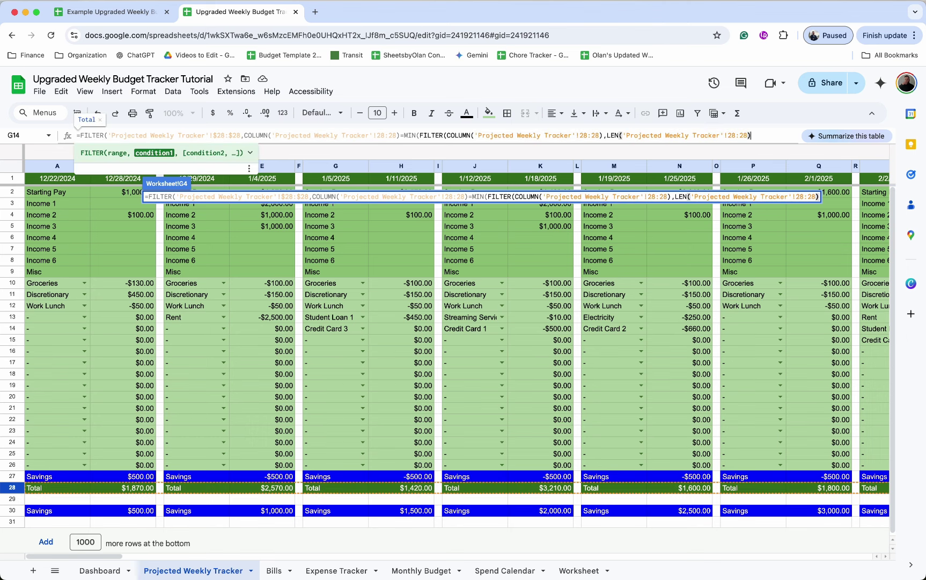
{"action": "type", "text": "))"}
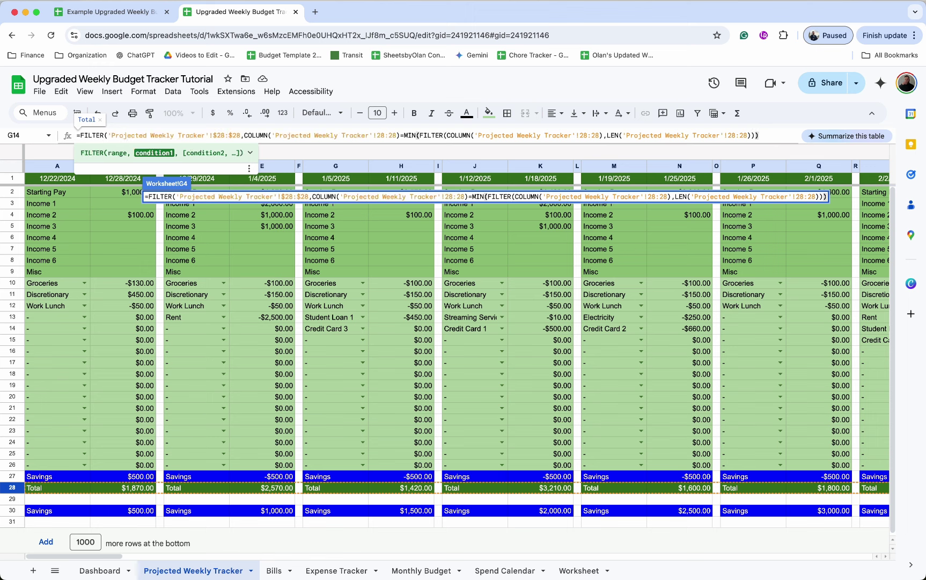
Step: Add the Date Location offset +G3 from the Worksheet after the MIN expression and close the outer FILTER
{"action": "type", "text": "+"}
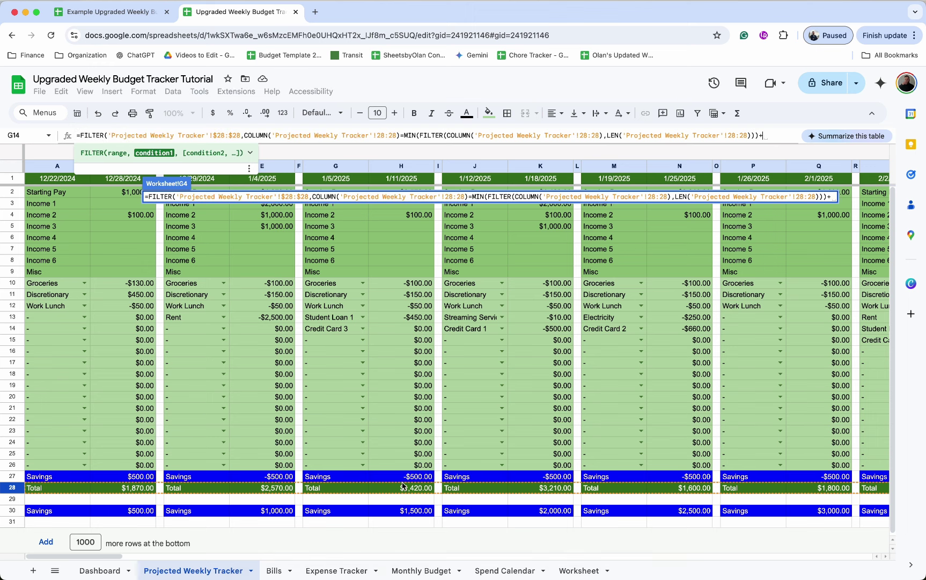
{"action": "left_click", "coordinate": [583, 566]}
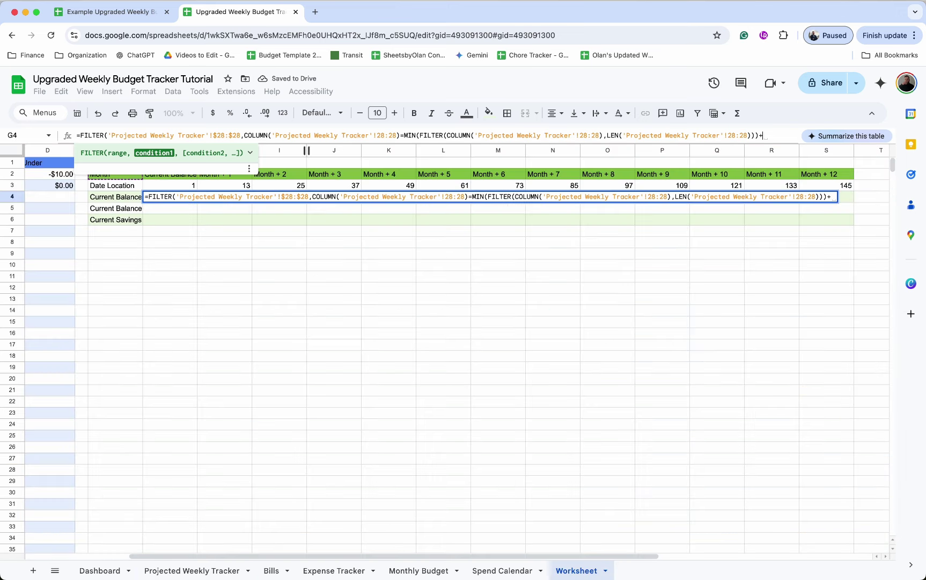
{"action": "left_click", "coordinate": [187, 188]}
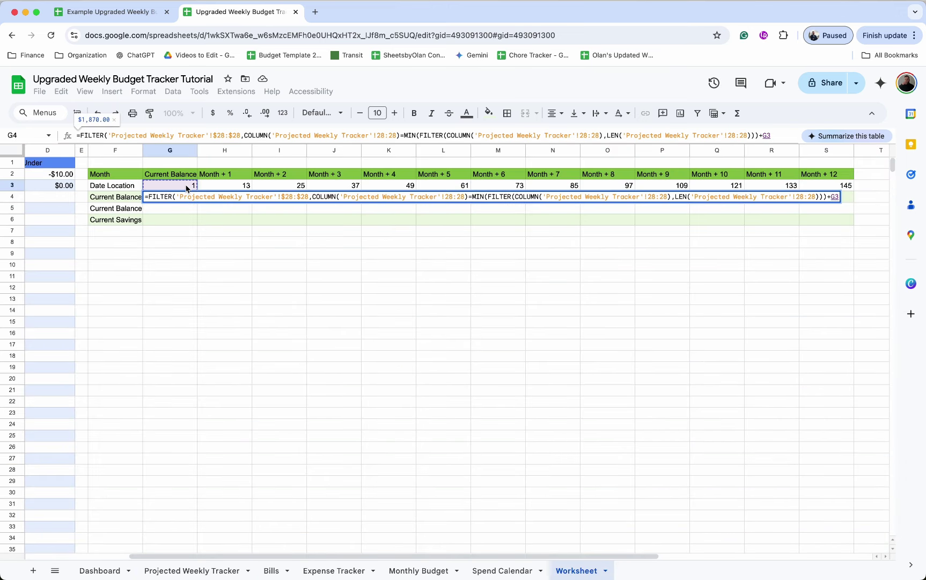
{"action": "type", "text": ")"}
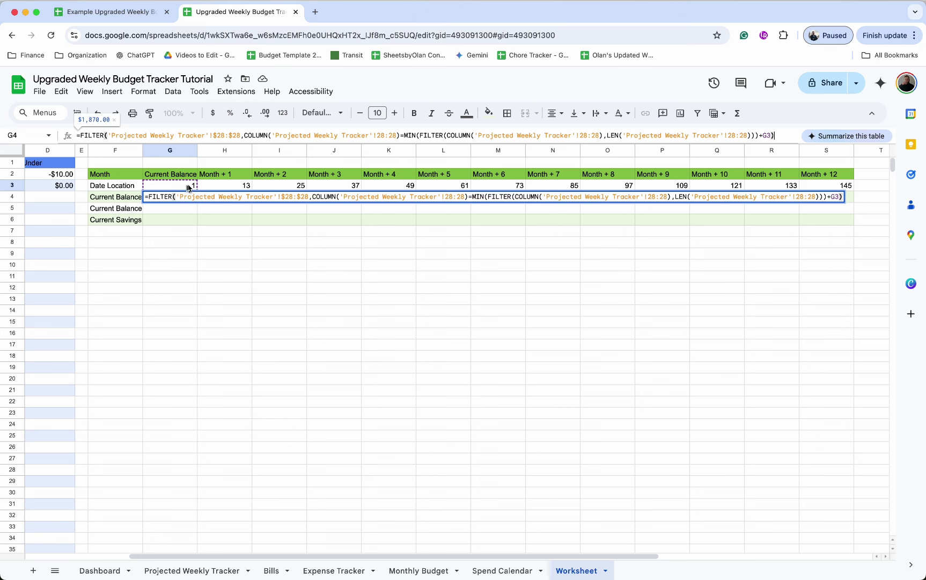
Step: Append + to the G4 formula and add a duplicate of the whole FILTER expression on its second line
{"action": "type", "text": "+"}
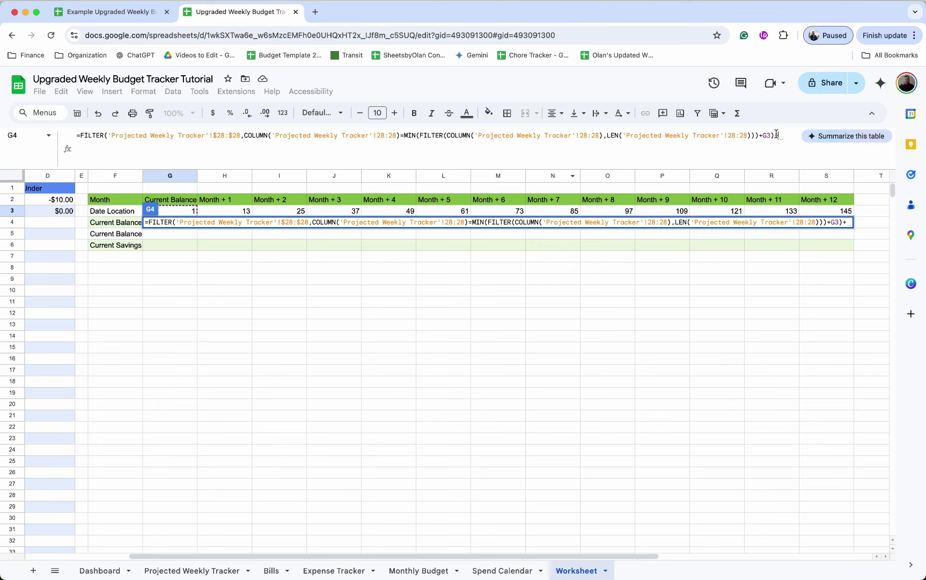
{"action": "left_click_drag", "start_coordinate": [775, 134], "coordinate": [80, 134]}
{"action": "key", "text": "super+c"}
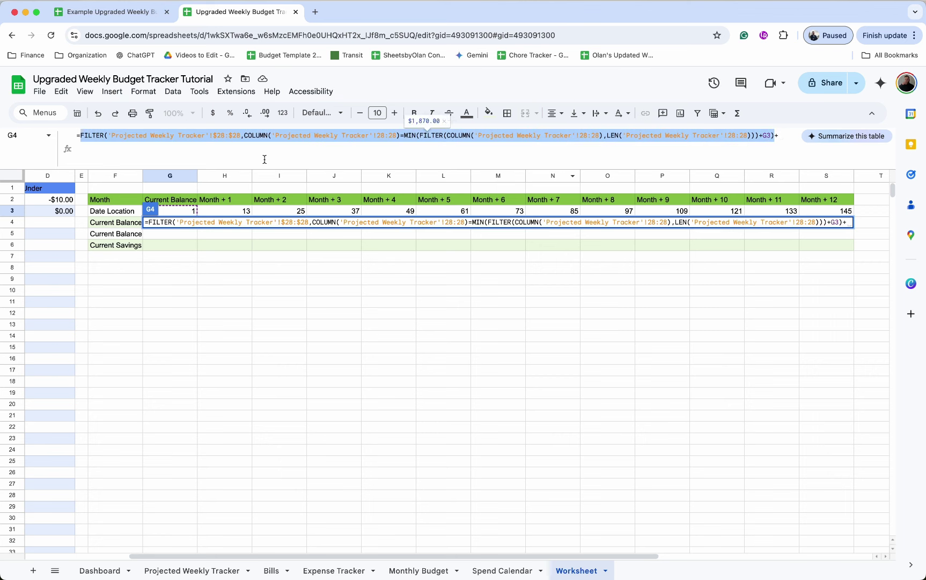
{"action": "left_click", "coordinate": [264, 159]}
{"action": "key", "text": "super+v"}
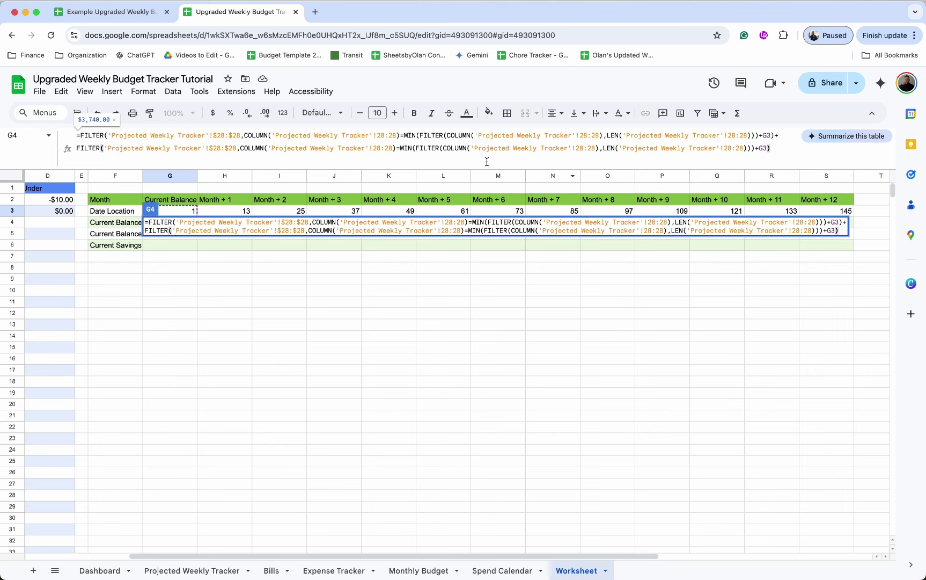
Step: Check the savings row on Projected Weekly Tracker and set the second FILTER's range in G4 to $30:$30
{"action": "left_click", "coordinate": [218, 148]}
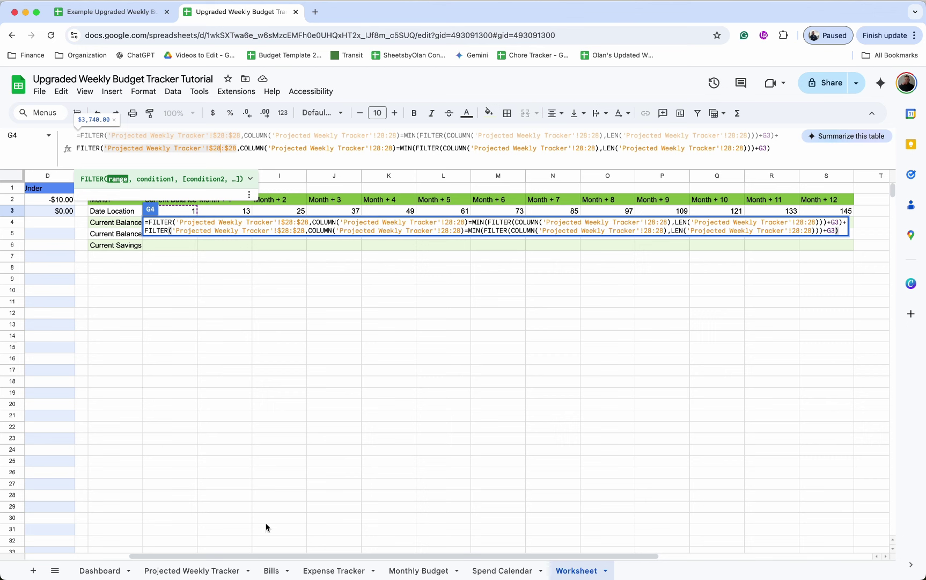
{"action": "left_click", "coordinate": [209, 572]}
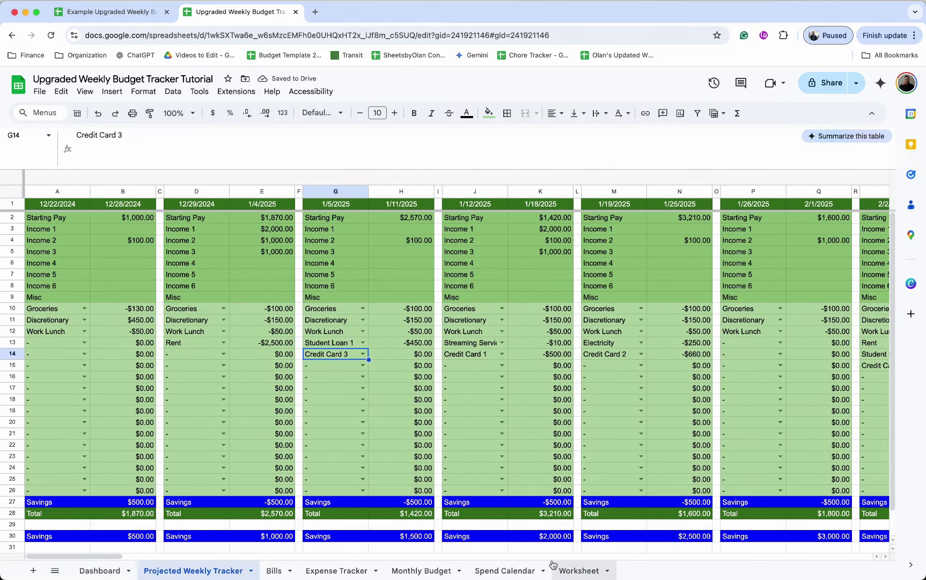
{"action": "left_click", "coordinate": [572, 570]}
{"action": "left_click", "coordinate": [187, 222]}
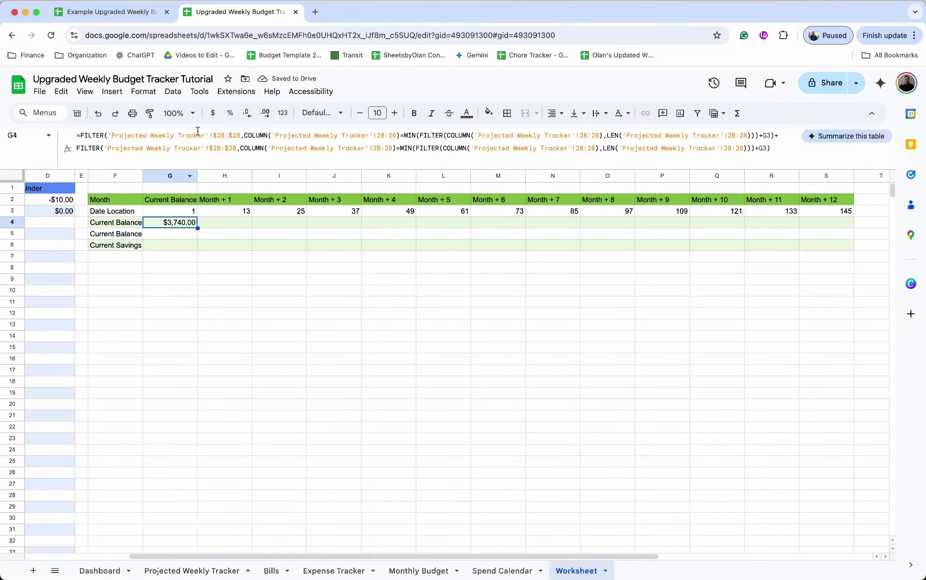
{"action": "left_click", "coordinate": [219, 149]}
{"action": "key", "text": "BackSpace"}
{"action": "key", "text": "BackSpace"}
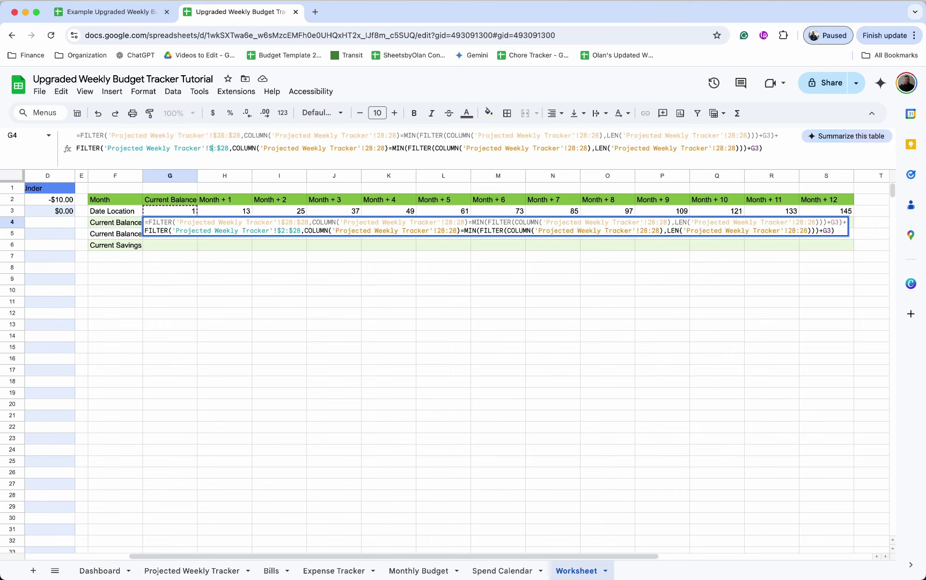
{"action": "type", "text": "30"}
{"action": "left_click", "coordinate": [237, 151]}
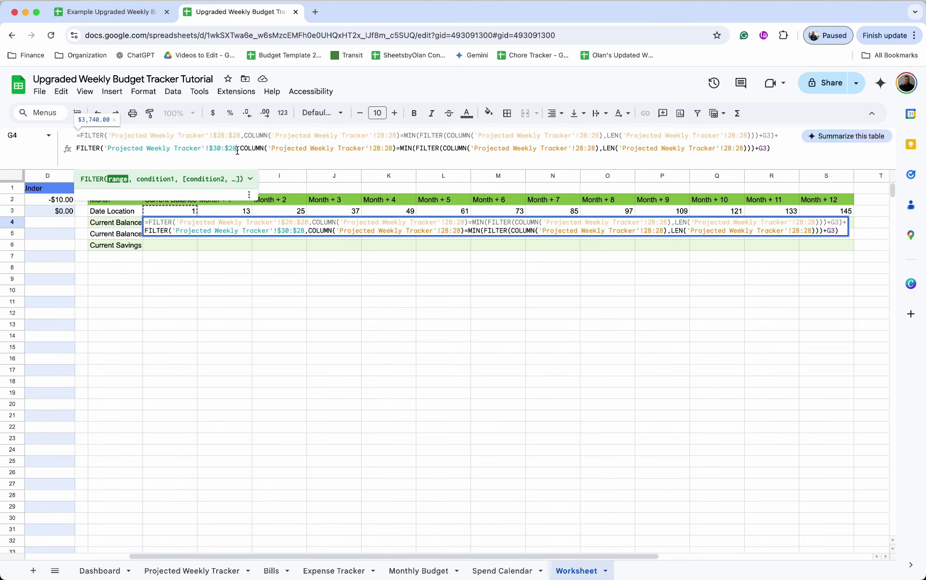
{"action": "key", "text": "BackSpace"}
{"action": "key", "text": "BackSpace"}
{"action": "type", "text": "30"}
Step: Change the first COLUMN reference in the second FILTER to 'Projected Weekly Tracker'!30:30
{"action": "left_click", "coordinate": [381, 149]}
{"action": "key", "text": "BackSpace"}
{"action": "key", "text": "BackSpace"}
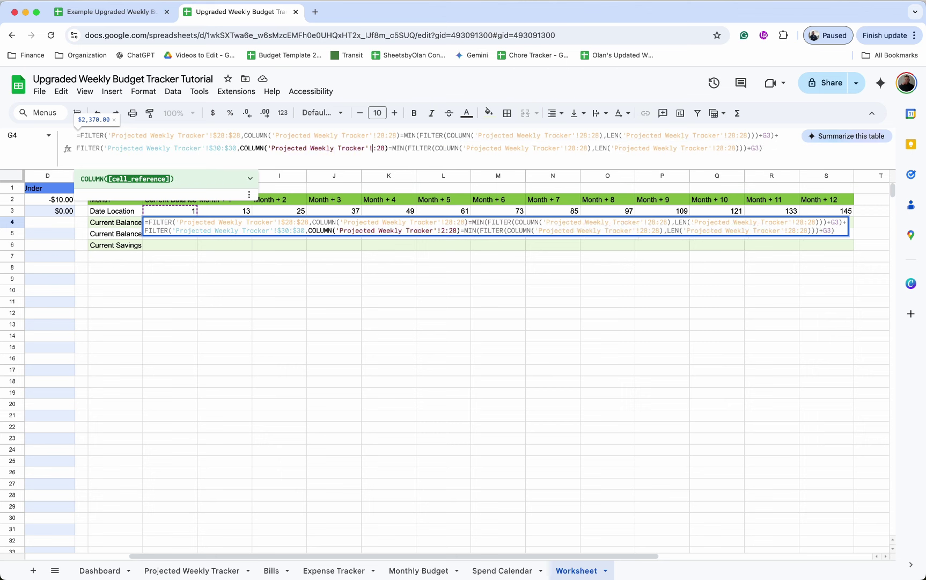
{"action": "type", "text": "30"}
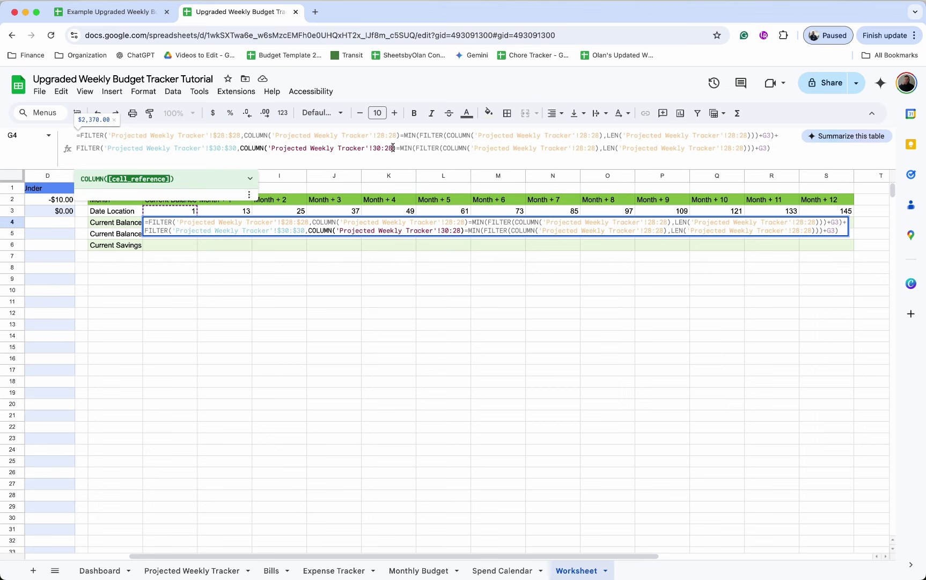
{"action": "left_click", "coordinate": [393, 148]}
{"action": "key", "text": "BackSpace"}
{"action": "key", "text": "BackSpace"}
{"action": "type", "text": "30"}
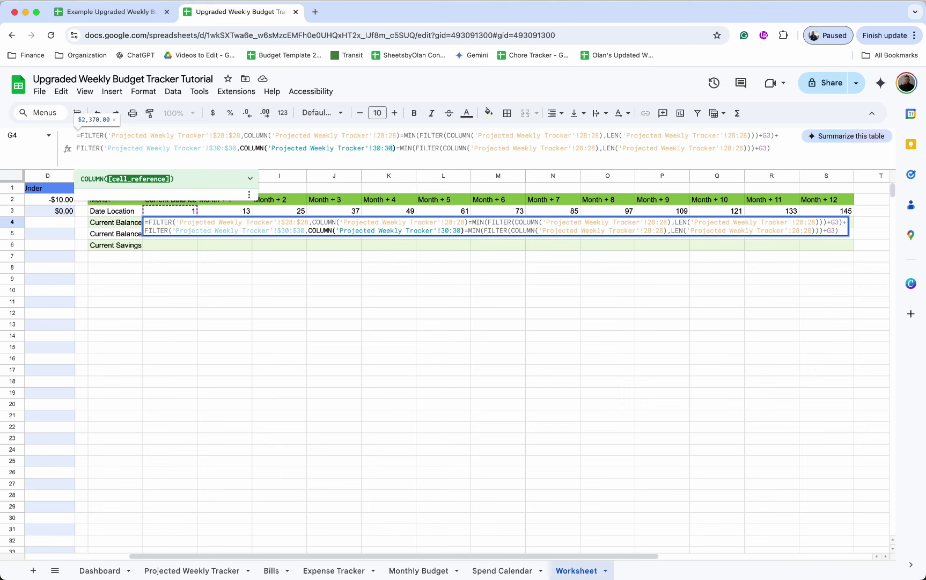
Step: Change the COLUMN reference inside the second FILTER's MIN expression to 'Projected Weekly Tracker'!30:30
{"action": "left_click", "coordinate": [580, 149]}
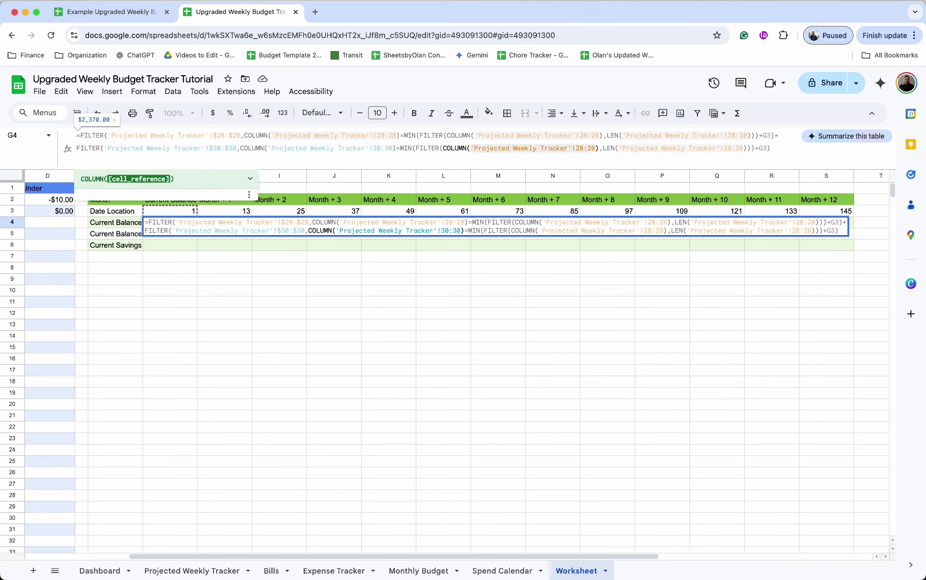
{"action": "key", "text": "BackSpace"}
{"action": "key", "text": "BackSpace"}
{"action": "type", "text": "30"}
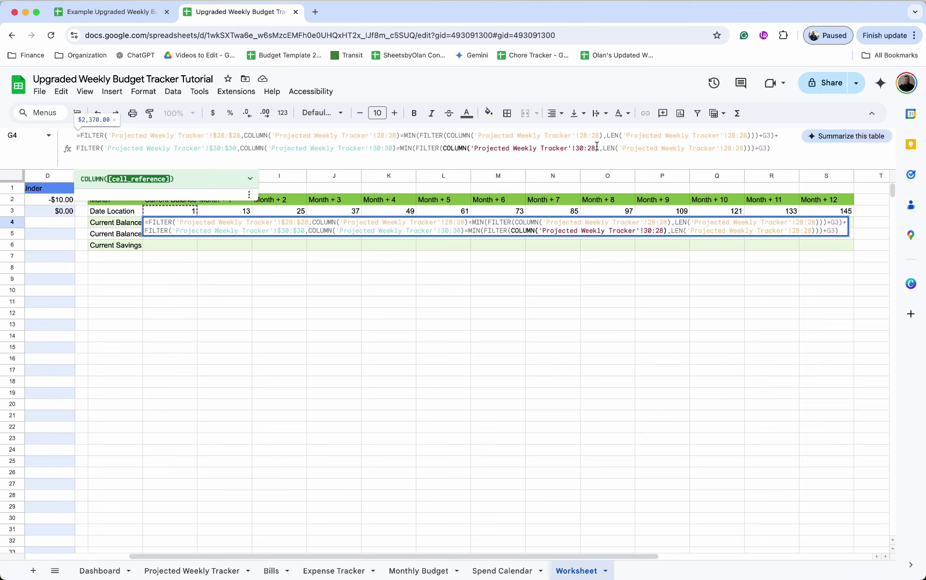
{"action": "key", "text": "BackSpace"}
{"action": "key", "text": "BackSpace"}
{"action": "type", "text": "30"}
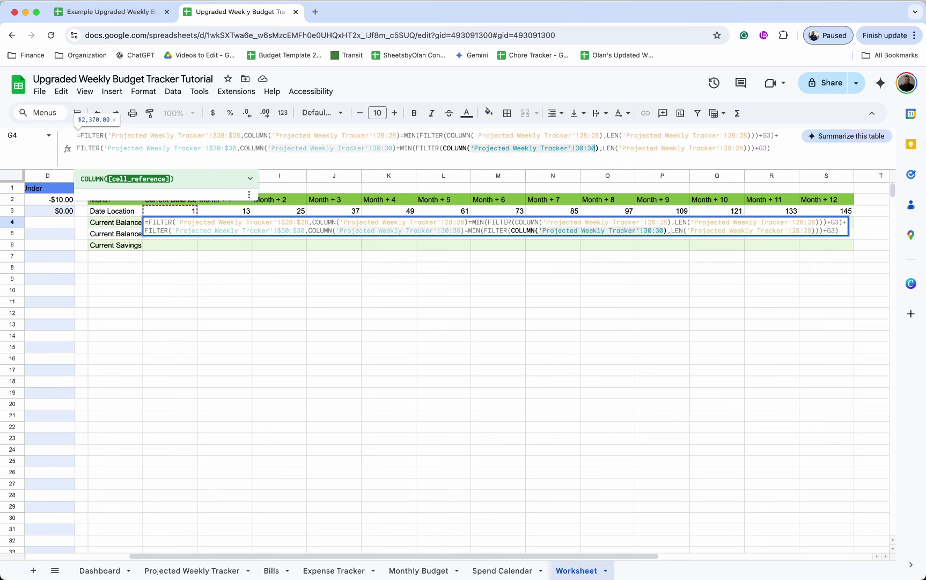
Step: Change the LEN reference in the second FILTER to 'Projected Weekly Tracker'!30:30
{"action": "left_click", "coordinate": [727, 149]}
{"action": "key", "text": "BackSpace"}
{"action": "key", "text": "BackSpace"}
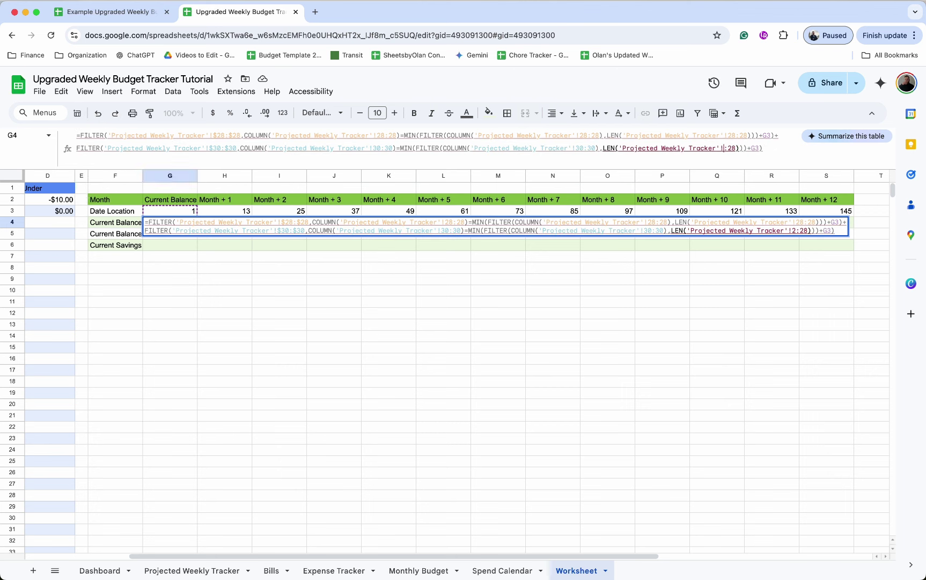
{"action": "type", "text": "30"}
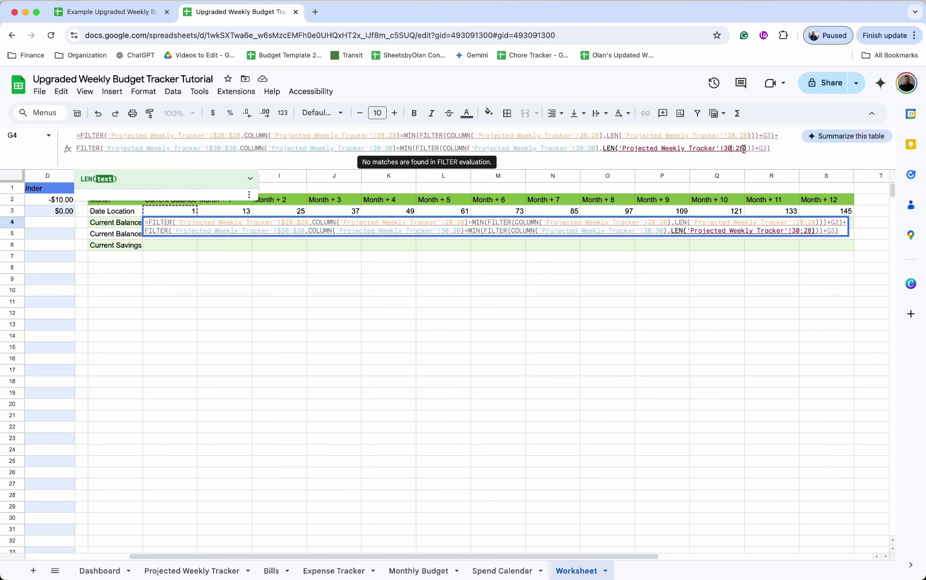
{"action": "key", "text": "BackSpace"}
{"action": "key", "text": "BackSpace"}
{"action": "type", "text": "30"}
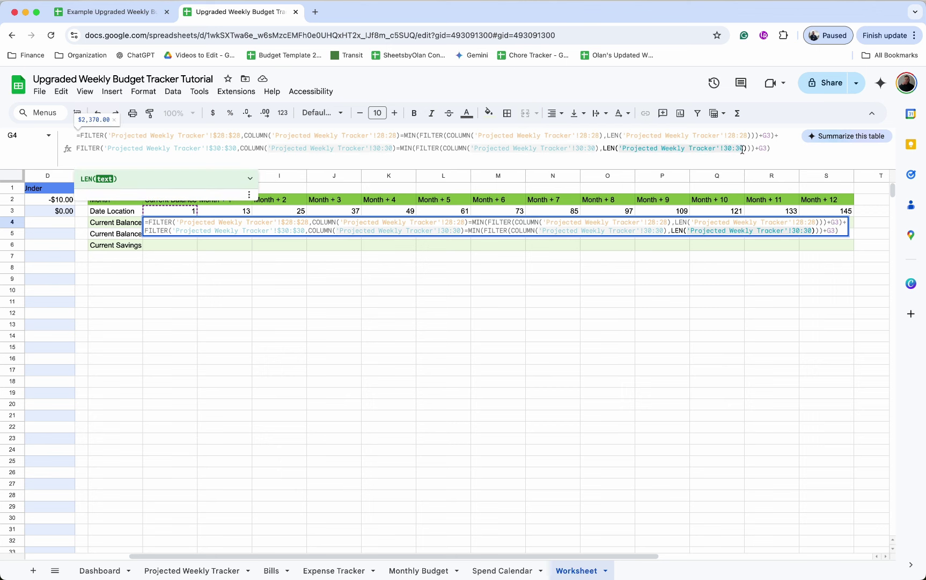
Step: Lock the COLUMN and LEN references in G4's second FILTER as 'Projected Weekly Tracker'!$30:$30
{"action": "key", "text": "F4"}
{"action": "left_click", "coordinate": [594, 148]}
{"action": "key", "text": "F4"}
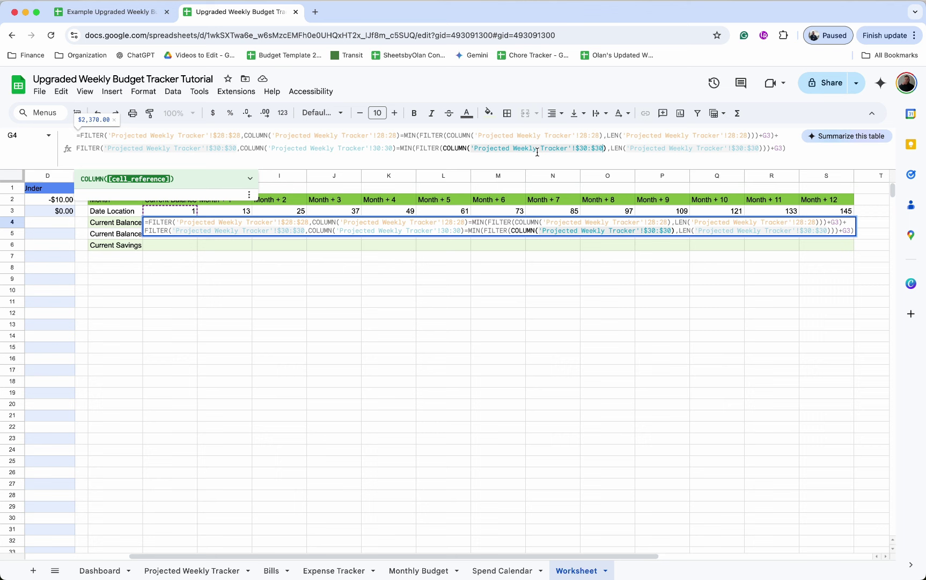
{"action": "left_click", "coordinate": [394, 150]}
{"action": "key", "text": "F4"}
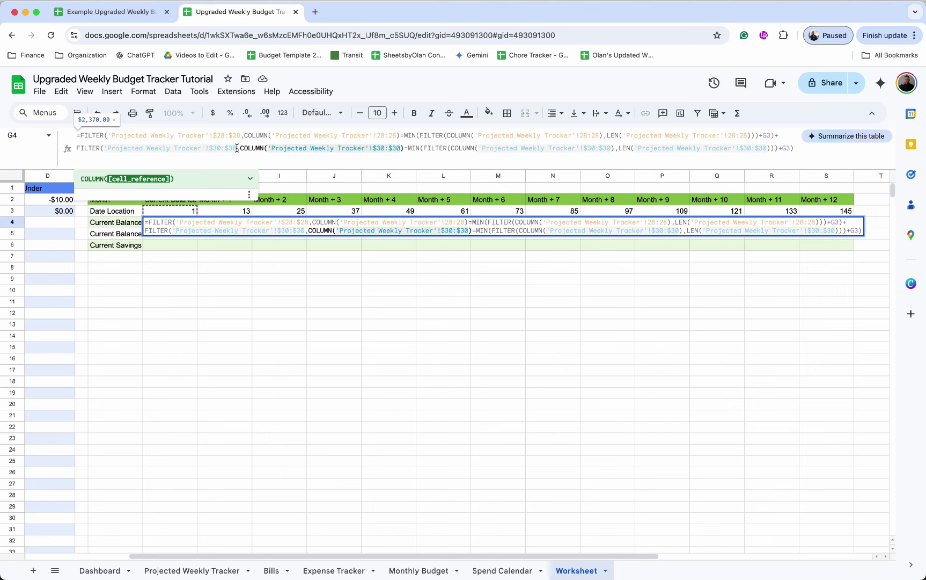
{"action": "left_click", "coordinate": [224, 146]}
{"action": "key", "text": "F4"}
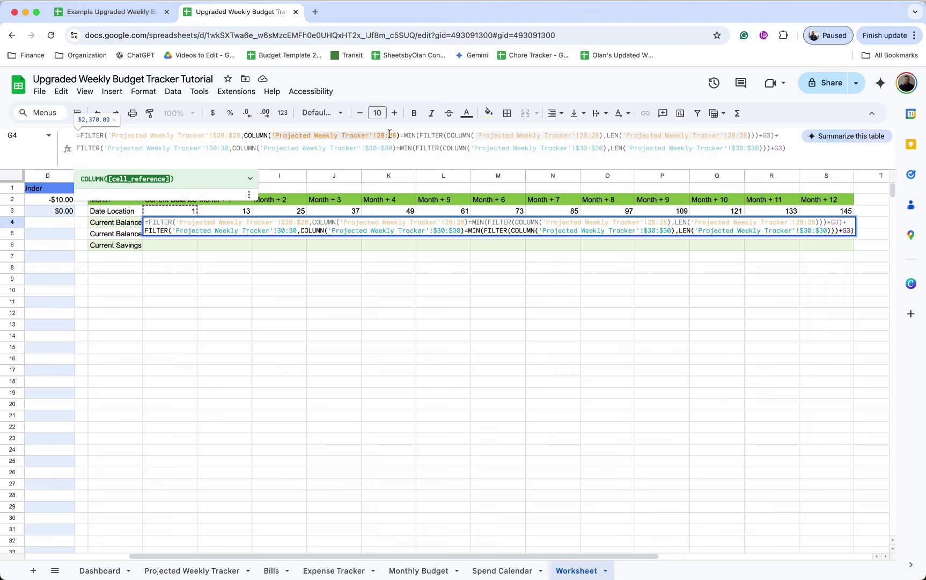
Step: Lock the COLUMN and LEN references in G4's first FILTER as 'Projected Weekly Tracker'!$28:$28 and commit the formula
{"action": "left_click", "coordinate": [390, 135]}
{"action": "key", "text": "F4"}
{"action": "left_click", "coordinate": [605, 136]}
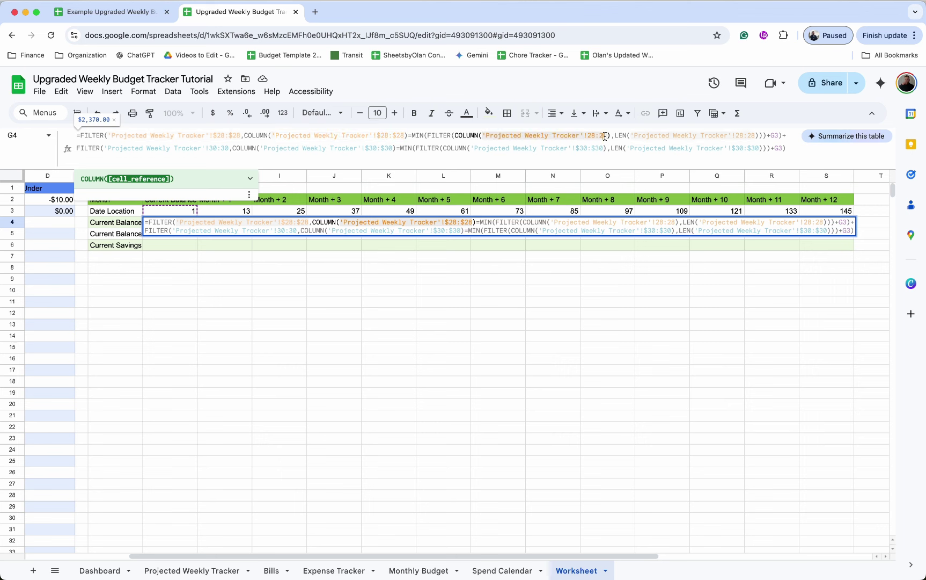
{"action": "key", "text": "F4"}
{"action": "left_click", "coordinate": [729, 135]}
{"action": "key", "text": "F4"}
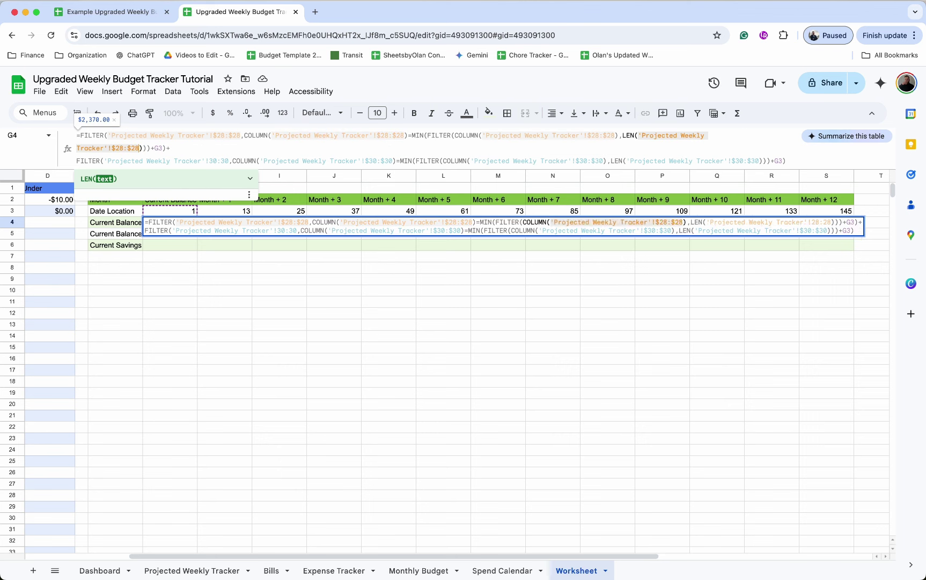
{"action": "key", "text": "Return"}
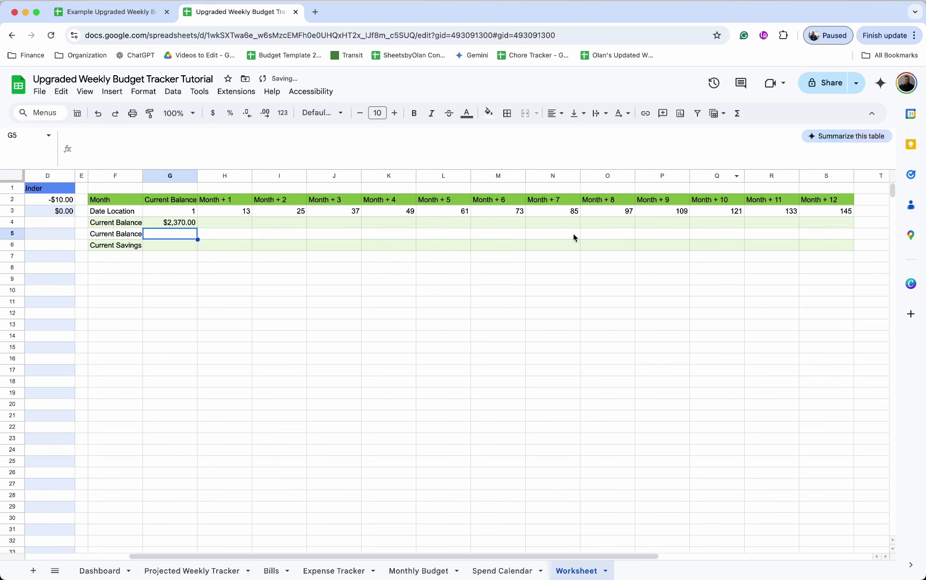
Step: Check G4 against the sum of B28 and B30 on Projected Weekly Tracker, with the selection summary set to Sum
{"action": "left_click", "coordinate": [191, 222]}
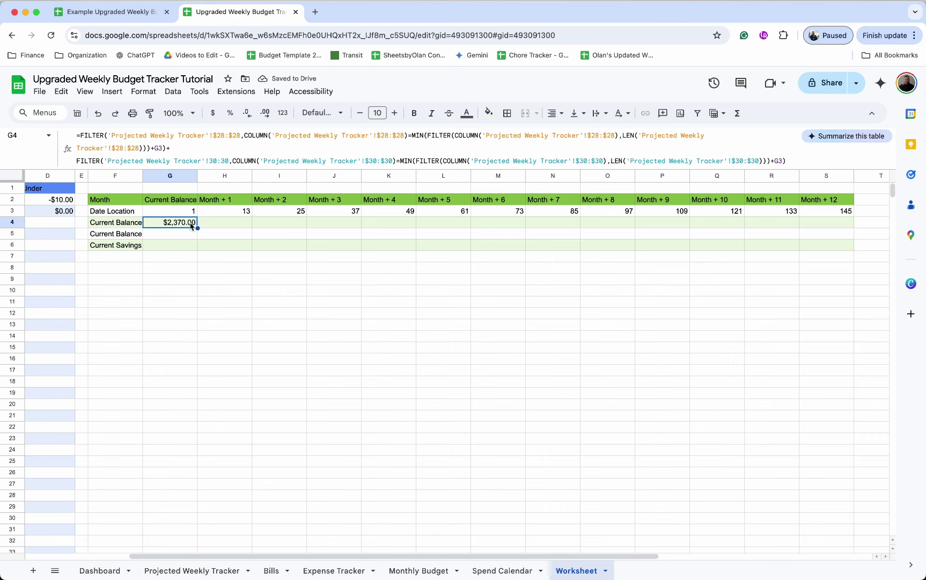
{"action": "left_click", "coordinate": [214, 570]}
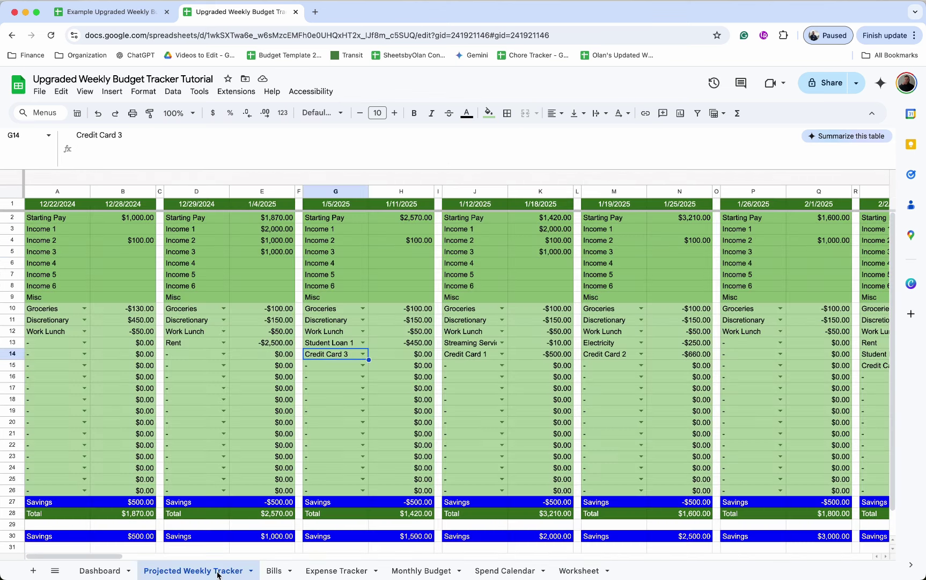
{"action": "left_click", "coordinate": [144, 515]}
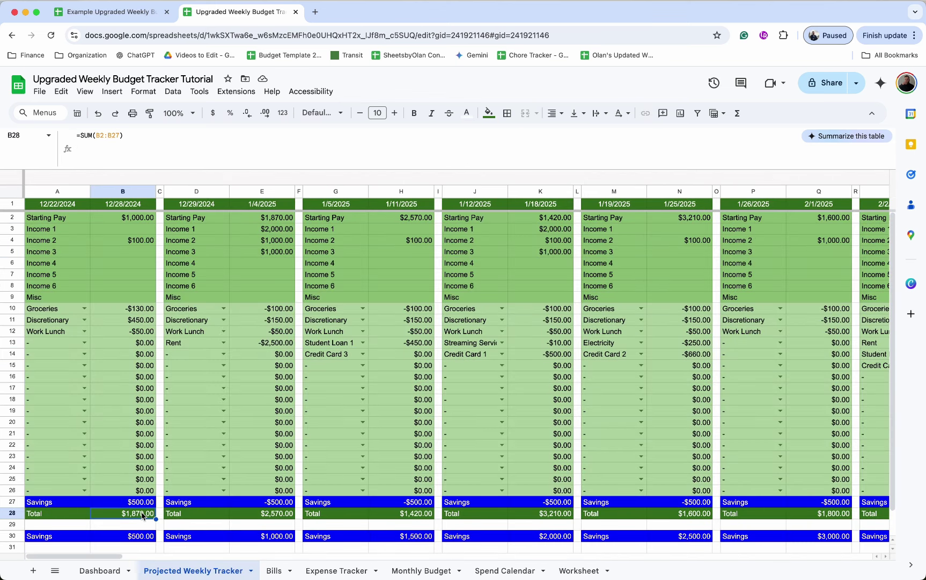
{"action": "left_click", "coordinate": [142, 538]}
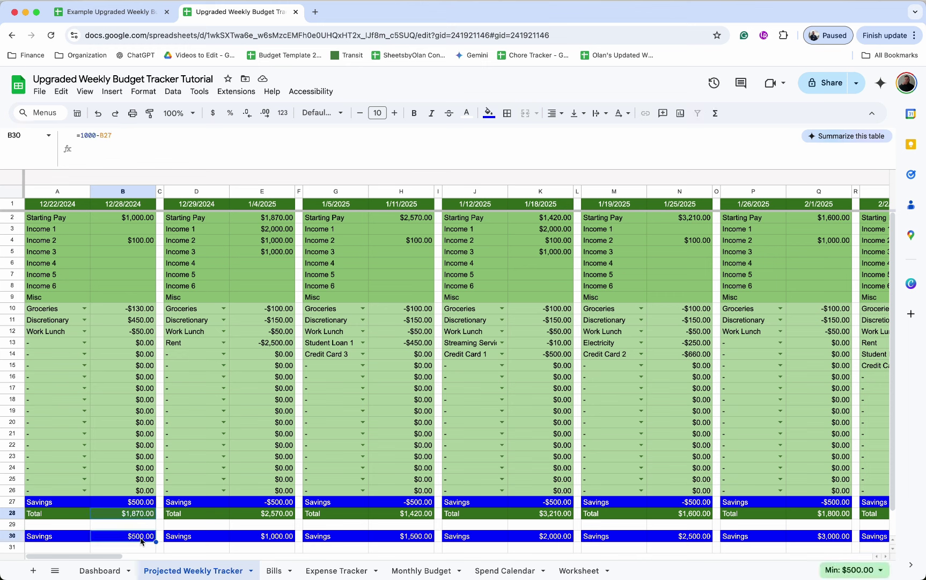
{"action": "left_click", "coordinate": [852, 570]}
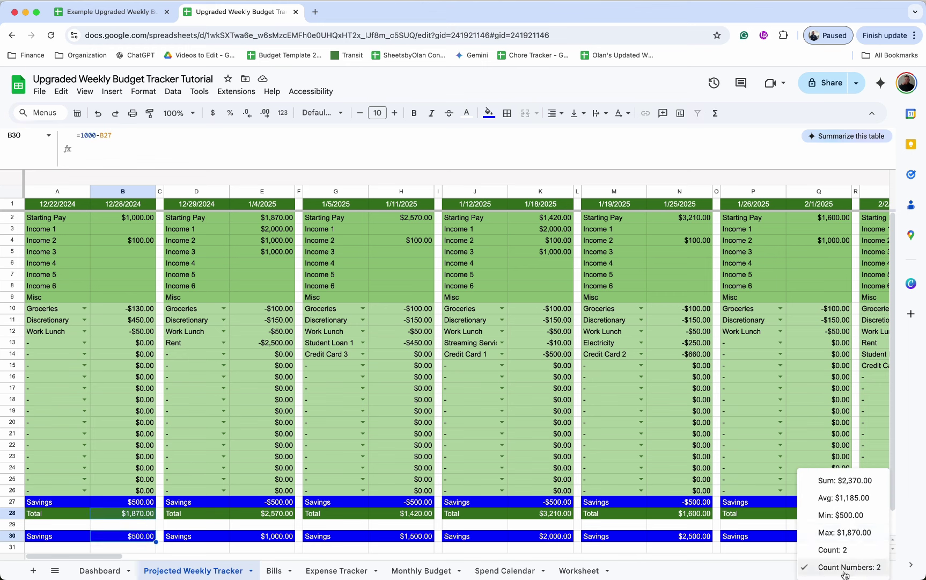
{"action": "left_click", "coordinate": [867, 481]}
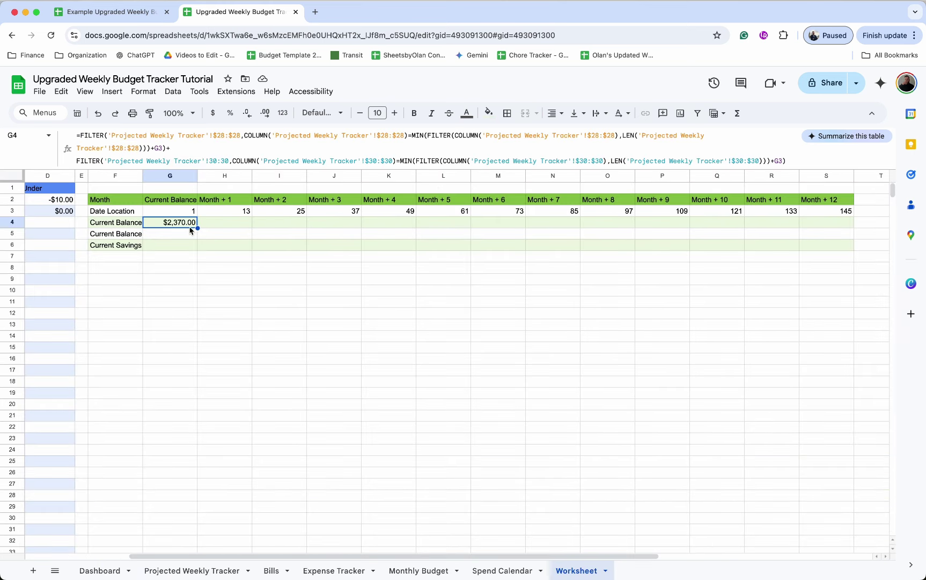
Step: Fill G4's formula across to S4 and compare H4 with the sum of N28:N30 on Projected Weekly Tracker
{"action": "left_click_drag", "start_coordinate": [198, 228], "coordinate": [829, 223]}
{"action": "left_click", "coordinate": [826, 226]}
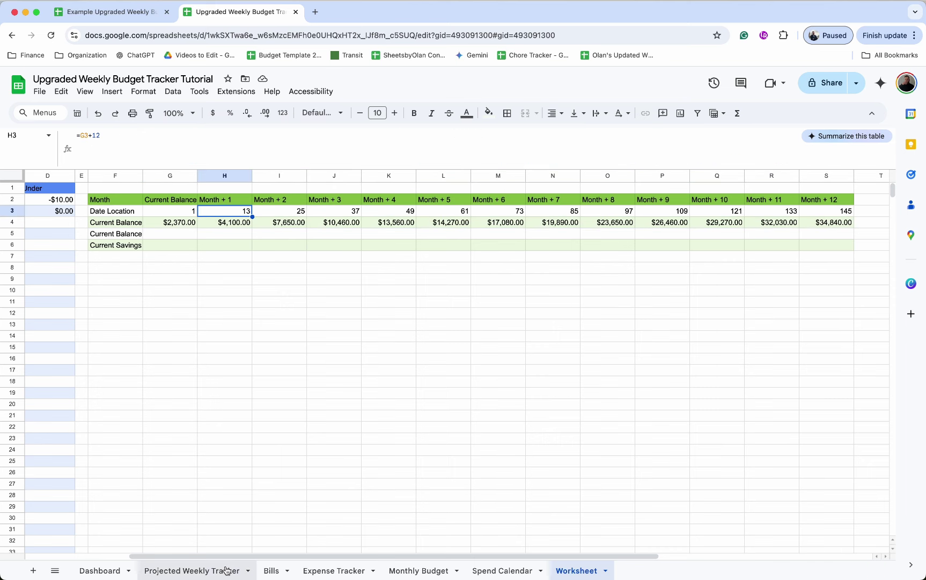
{"action": "left_click", "coordinate": [227, 570]}
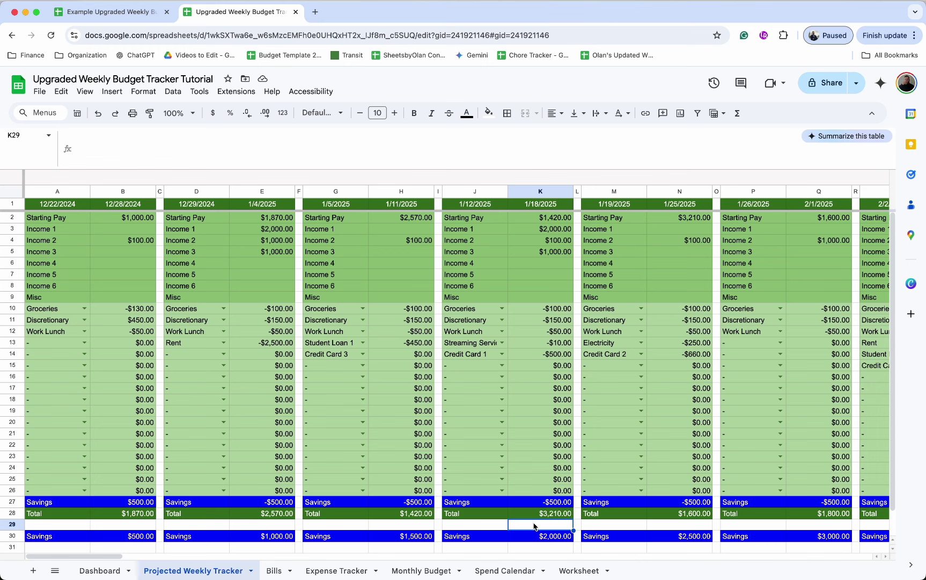
{"action": "left_click_drag", "start_coordinate": [687, 516], "coordinate": [687, 537]}
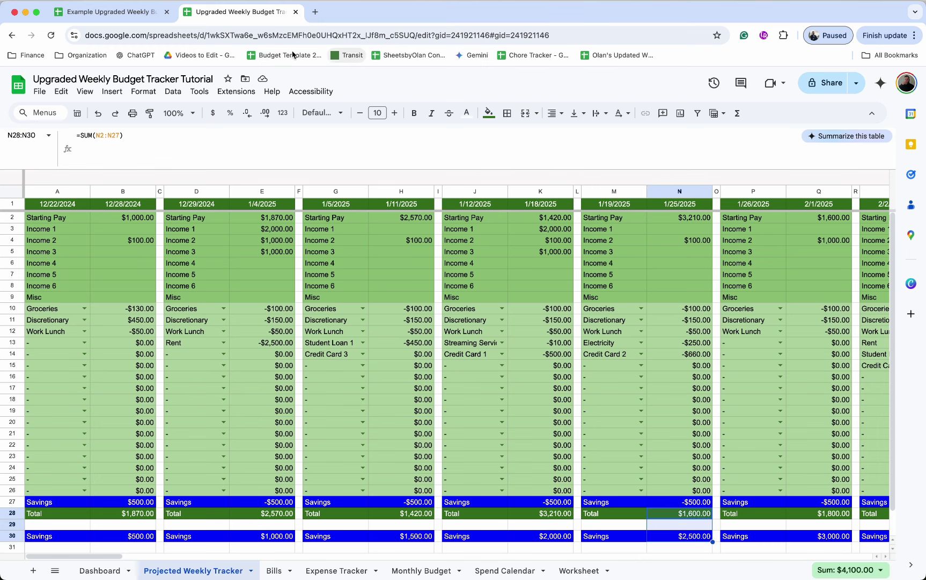
{"action": "left_click", "coordinate": [579, 570]}
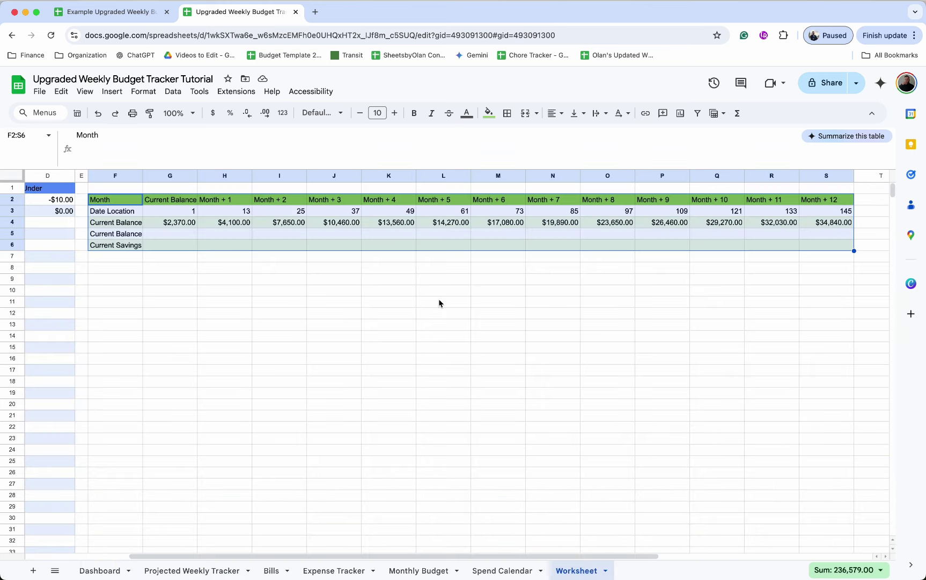
{"action": "left_click", "coordinate": [236, 224]}
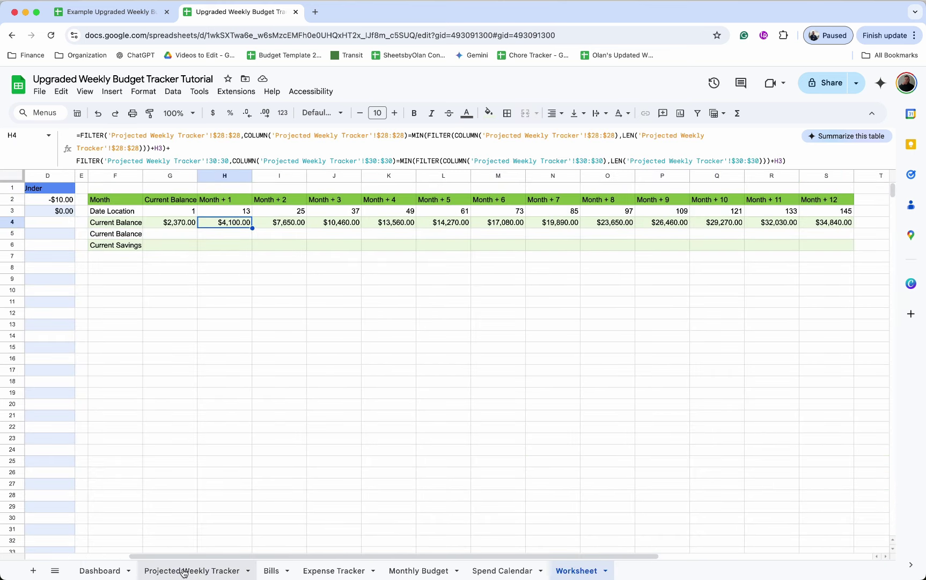
Step: Change the G3 reference to G$3 in both FILTER expressions of cell G4
{"action": "key", "text": "Left"}
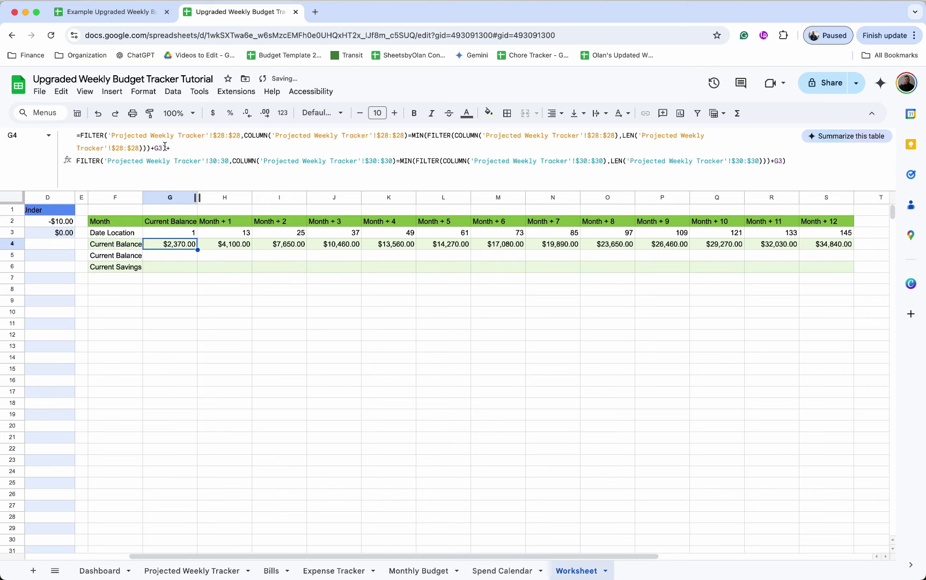
{"action": "left_click", "coordinate": [160, 148]}
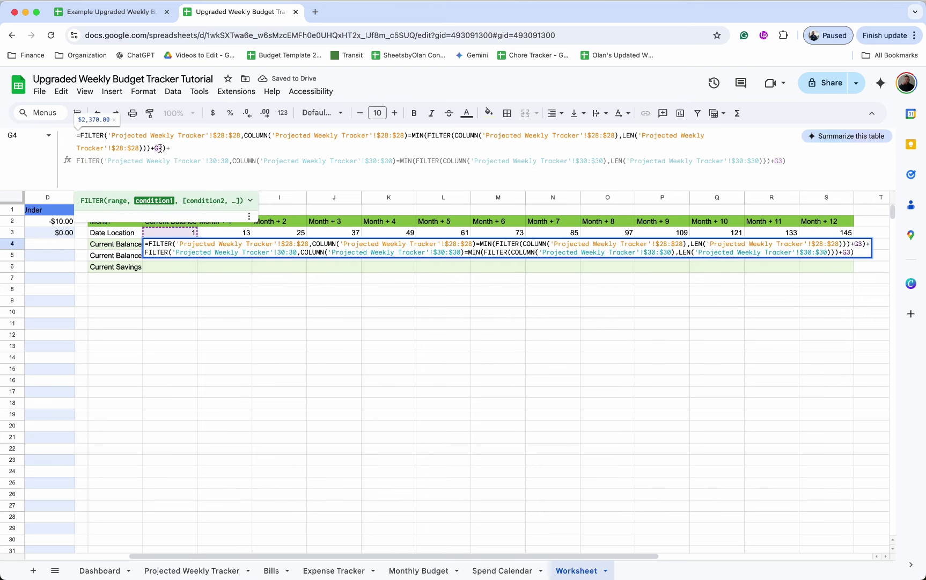
{"action": "type", "text": "$"}
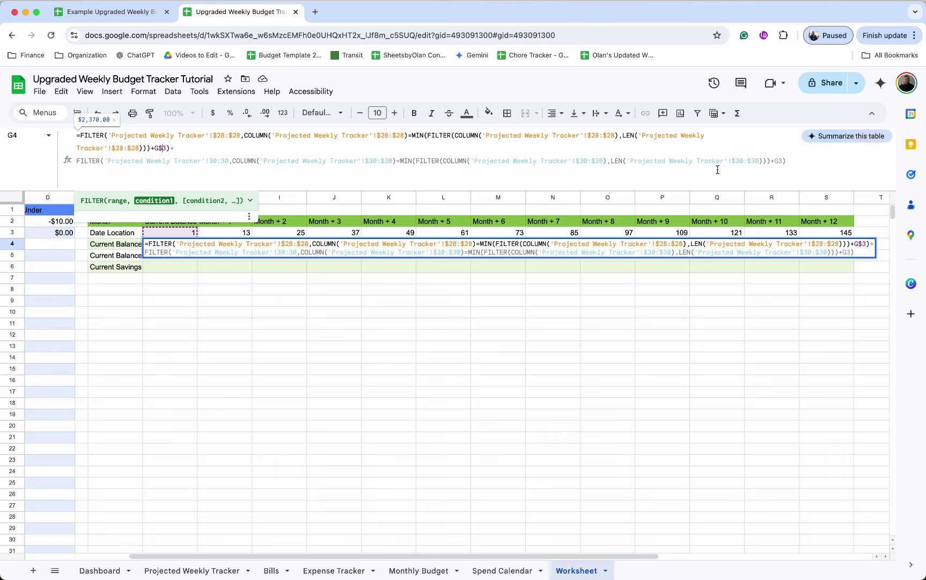
{"action": "left_click", "coordinate": [778, 161]}
{"action": "type", "text": "$"}
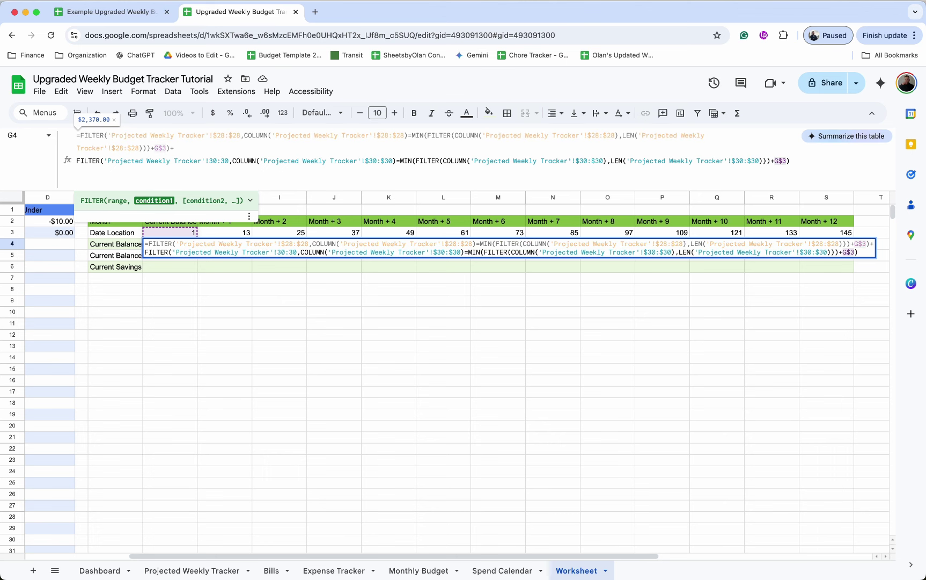
Step: Set the range of G4's second FILTER to 'Projected Weekly Tracker'!$30:$30 and commit the formula
{"action": "left_click", "coordinate": [217, 161]}
{"action": "key", "text": "F4"}
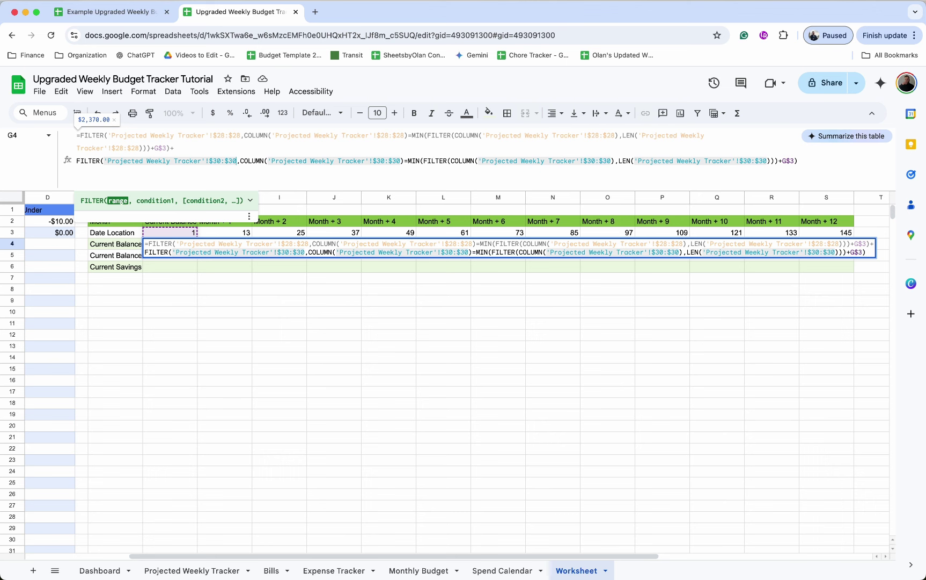
{"action": "key", "text": "Return"}
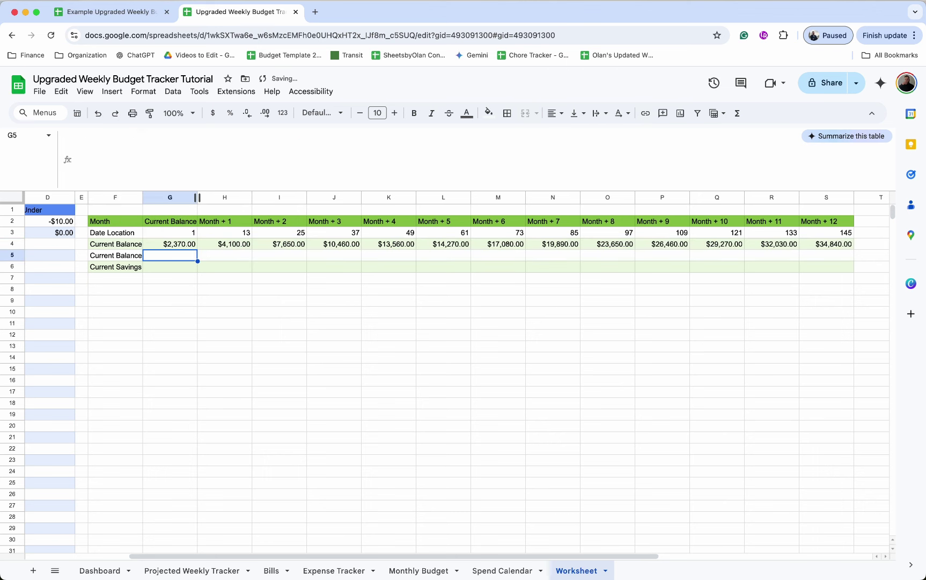
Step: Fill G4's updated formula across to S4 and copy G4:S4 into row 5 starting at G5
{"action": "left_click", "coordinate": [178, 242]}
{"action": "left_click_drag", "start_coordinate": [200, 251], "coordinate": [824, 247]}
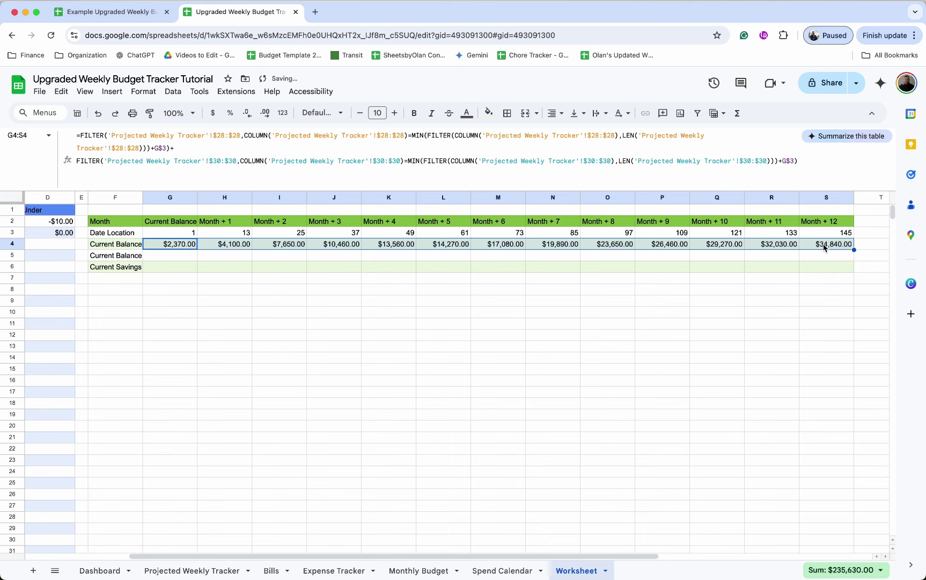
{"action": "key", "text": "ctrl+c"}
{"action": "left_click", "coordinate": [194, 257]}
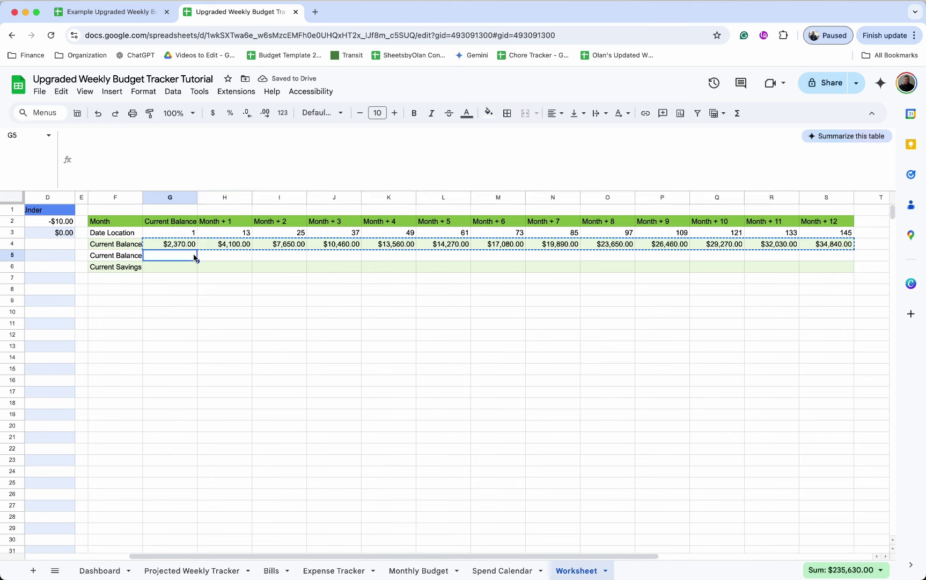
{"action": "key", "text": "ctrl+v"}
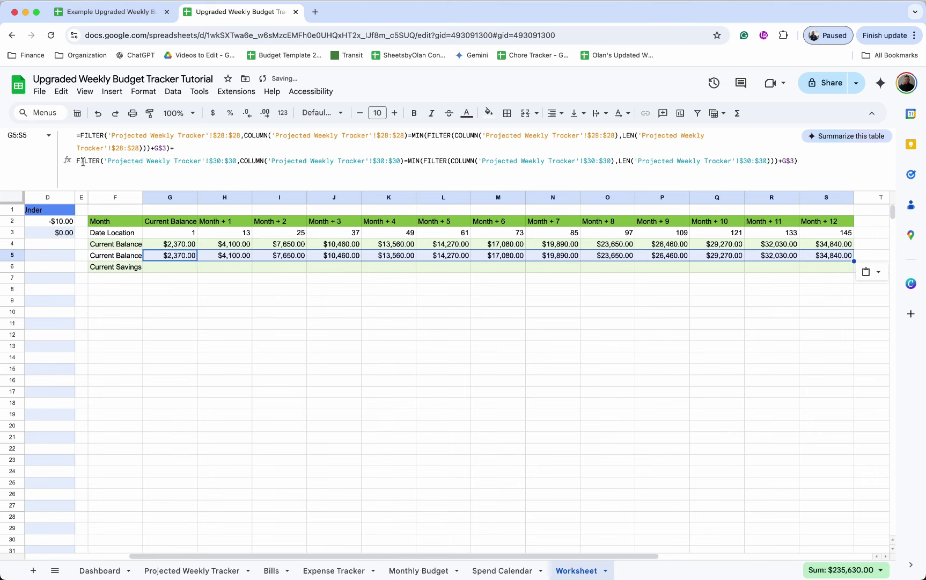
Step: Reduce G5's formula to the first FILTER on row $28:$28 and fill it across to S5
{"action": "left_click_drag", "start_coordinate": [76, 160], "coordinate": [517, 165]}
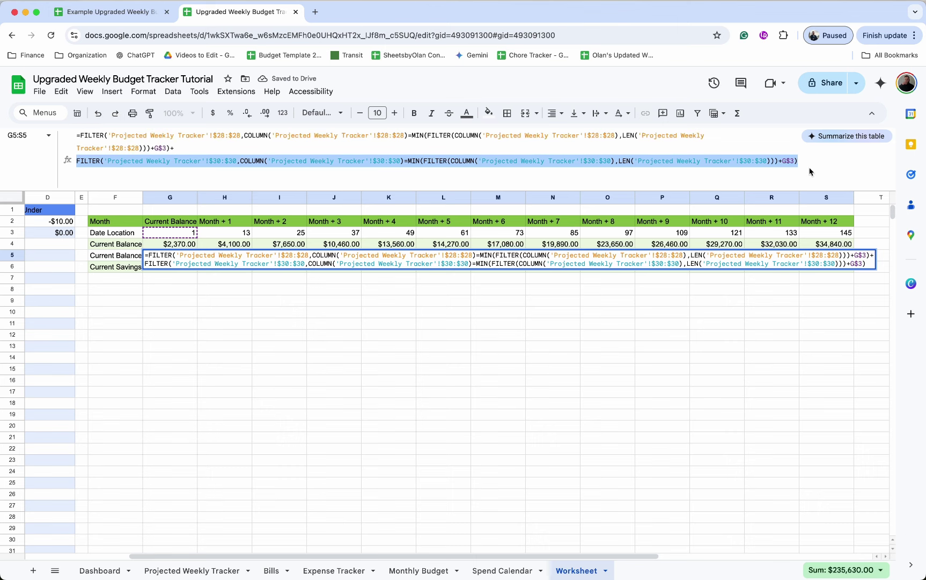
{"action": "key", "text": "BackSpace"}
{"action": "key", "text": "BackSpace"}
{"action": "key", "text": "BackSpace"}
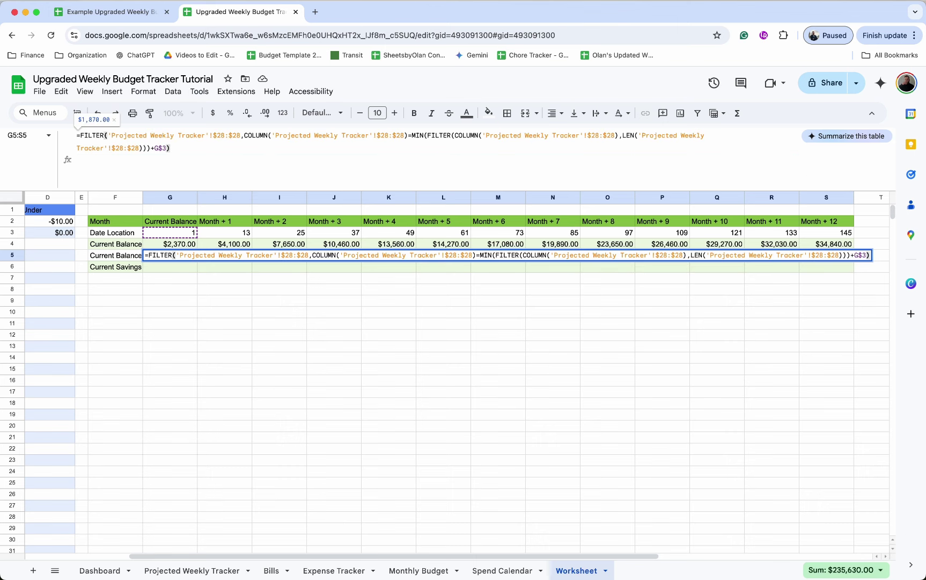
{"action": "key", "text": "Return"}
{"action": "left_click", "coordinate": [176, 257]}
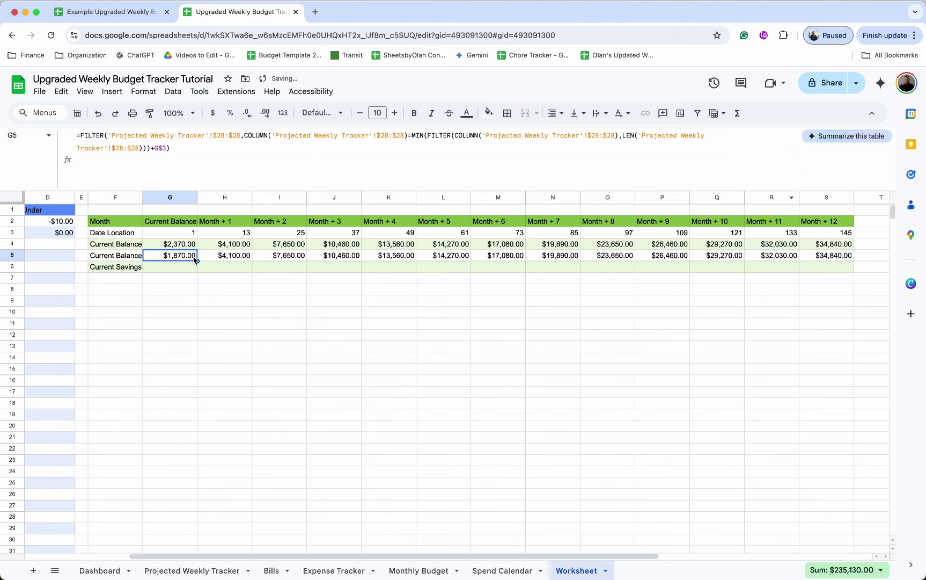
{"action": "left_click_drag", "start_coordinate": [198, 261], "coordinate": [819, 260]}
Step: Paste the copied G4:S4 formulas into row 6 and reduce G6's formula to the FILTER on row $30:$30
{"action": "left_click", "coordinate": [163, 269]}
{"action": "key", "text": "ctrl+v"}
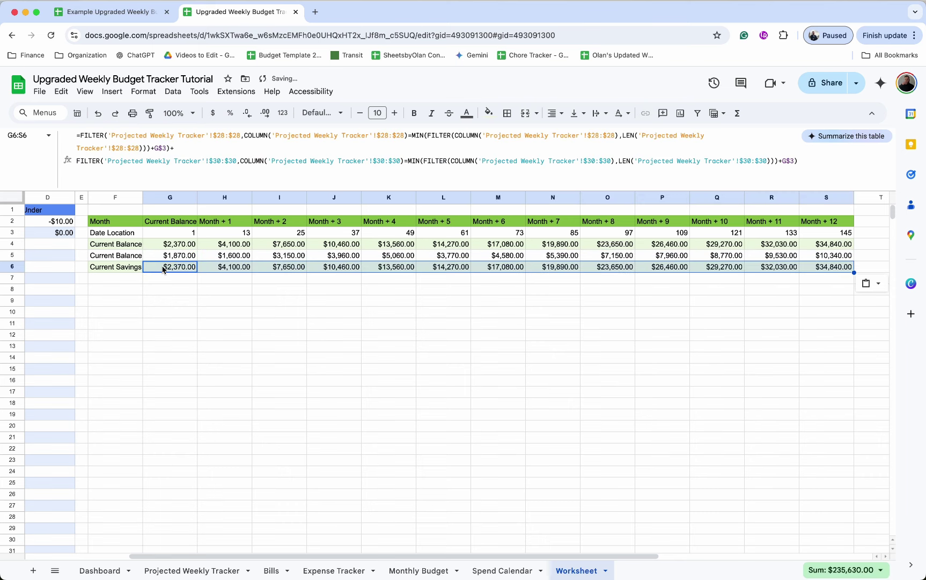
{"action": "left_click", "coordinate": [182, 268]}
{"action": "left_click_drag", "start_coordinate": [176, 148], "coordinate": [81, 135]}
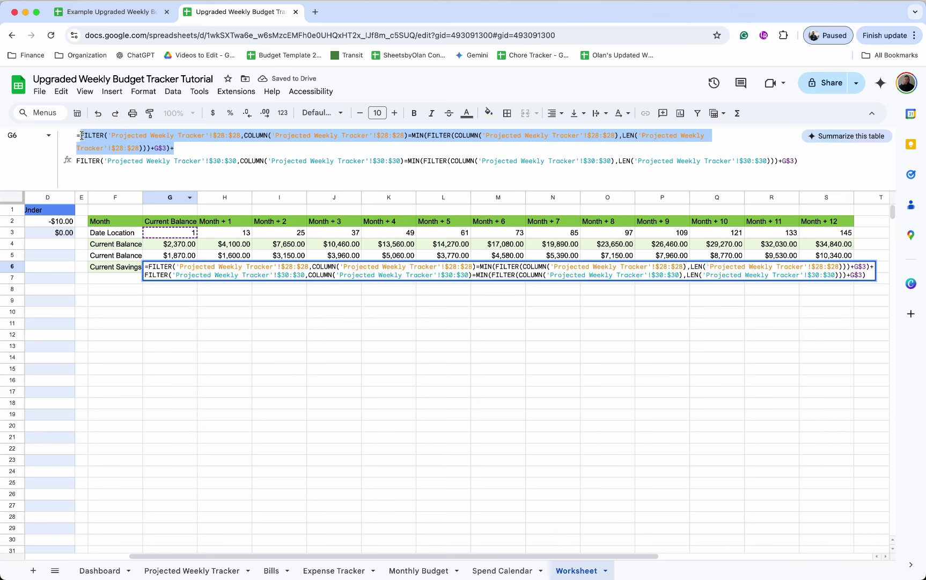
{"action": "key", "text": "BackSpace"}
{"action": "key", "text": "BackSpace"}
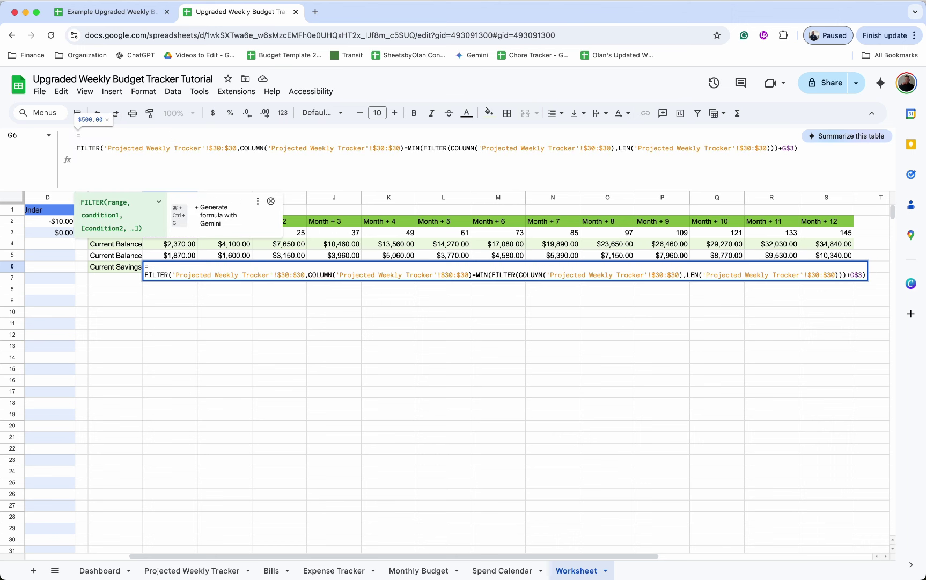
{"action": "key", "text": "Return"}
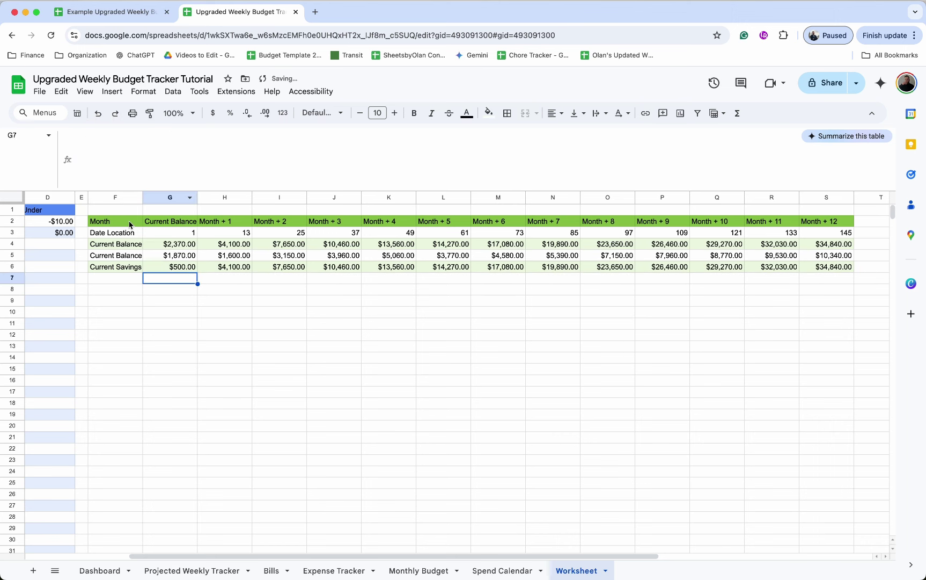
Step: Fill G6's savings formula across the month columns to S6
{"action": "left_click", "coordinate": [182, 264]}
{"action": "left_click_drag", "start_coordinate": [198, 272], "coordinate": [806, 268]}
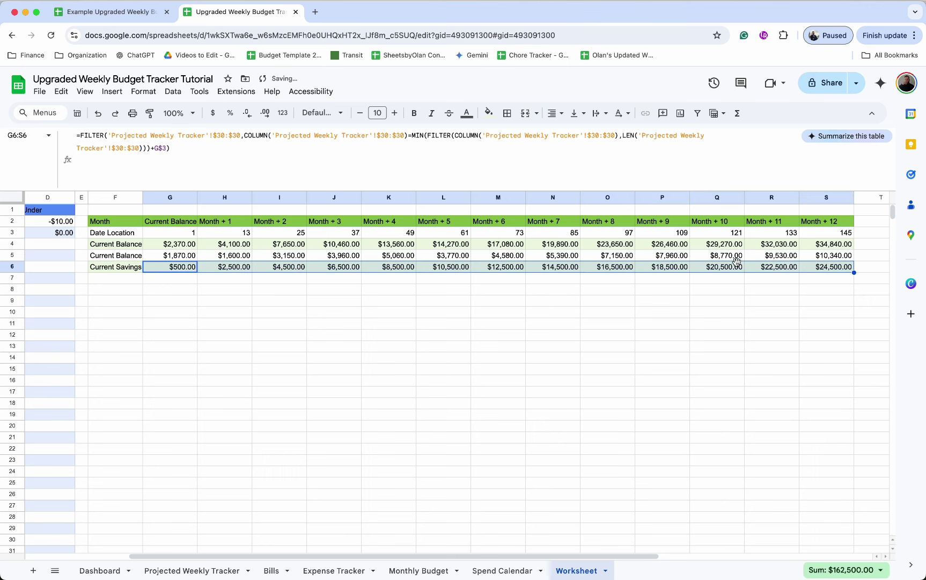
{"action": "left_click", "coordinate": [716, 256]}
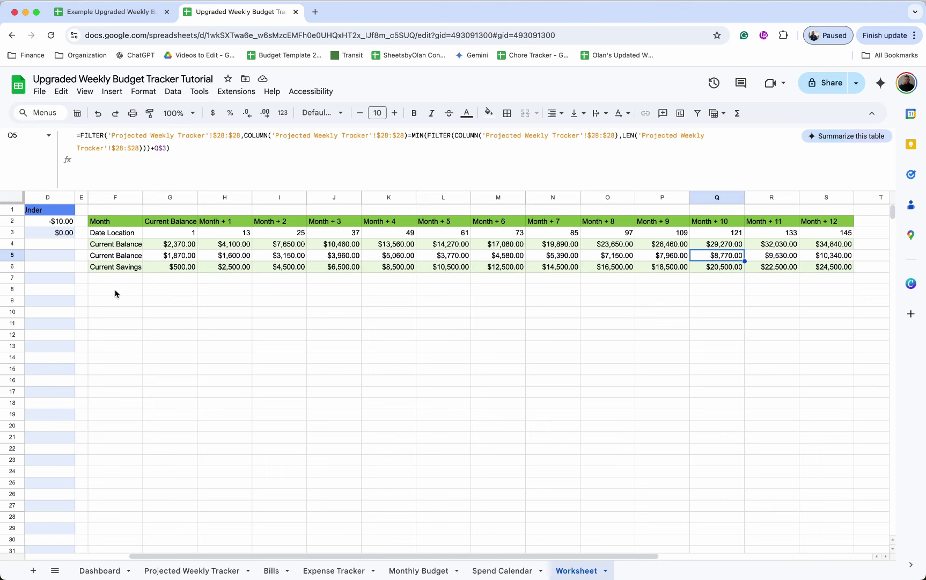
Step: Apply the default brown alternating colors style with a header row to F8:R17 on the Worksheet
{"action": "left_click_drag", "start_coordinate": [115, 293], "coordinate": [772, 398]}
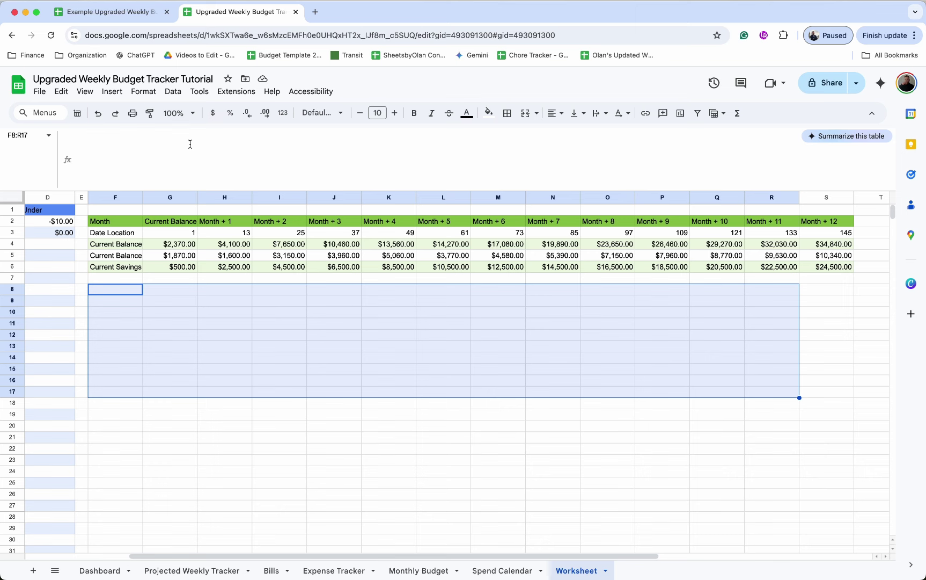
{"action": "left_click", "coordinate": [143, 91]}
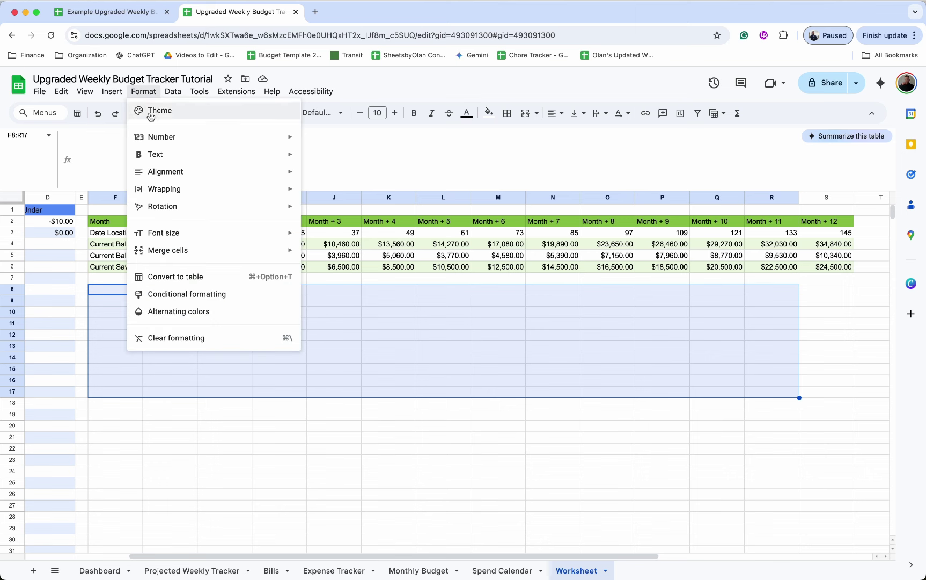
{"action": "left_click", "coordinate": [189, 317]}
{"action": "left_click", "coordinate": [780, 276]}
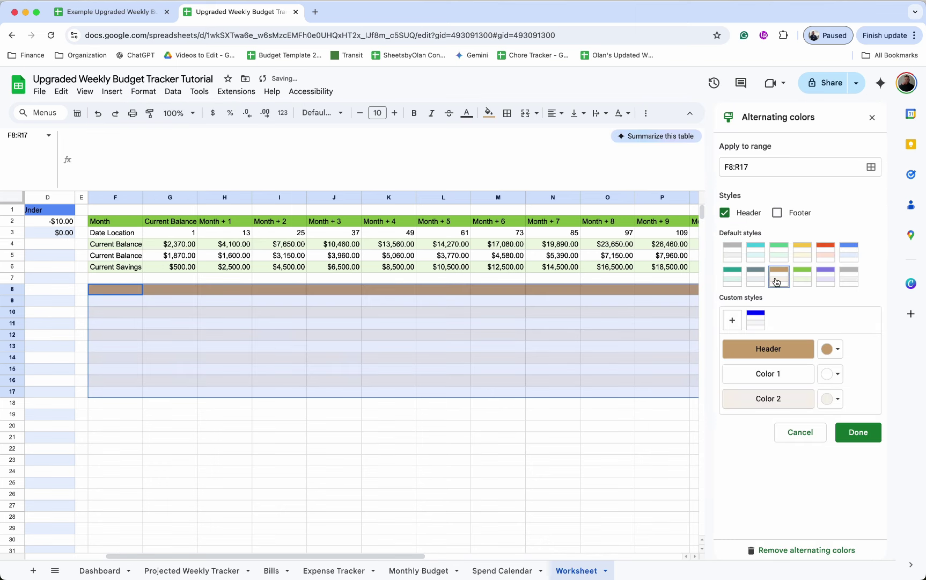
{"action": "left_click", "coordinate": [876, 437]}
Step: Enter the row labels Week, Weeks Back, Total, Weekly Target and Date in F8 through F12
{"action": "left_click", "coordinate": [128, 293]}
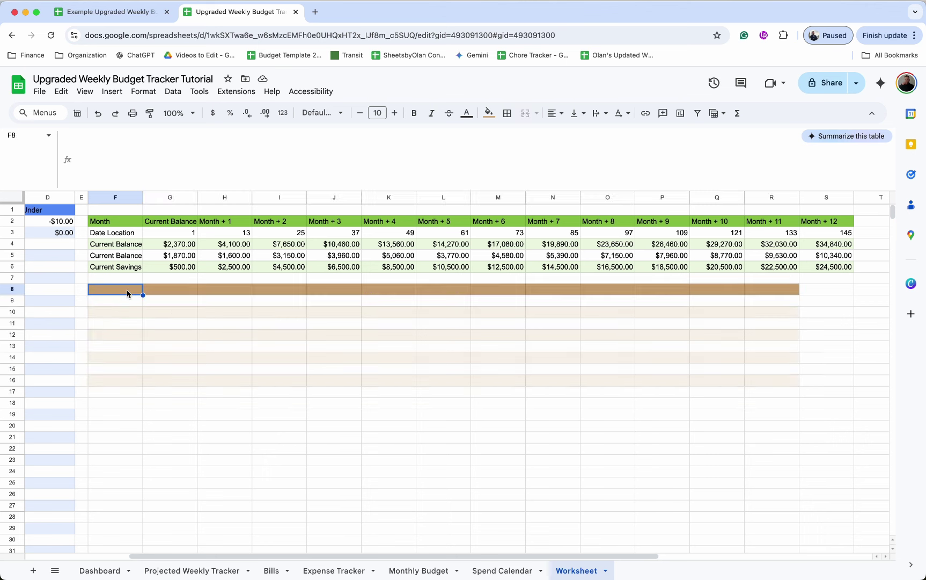
{"action": "type", "text": "Week"}
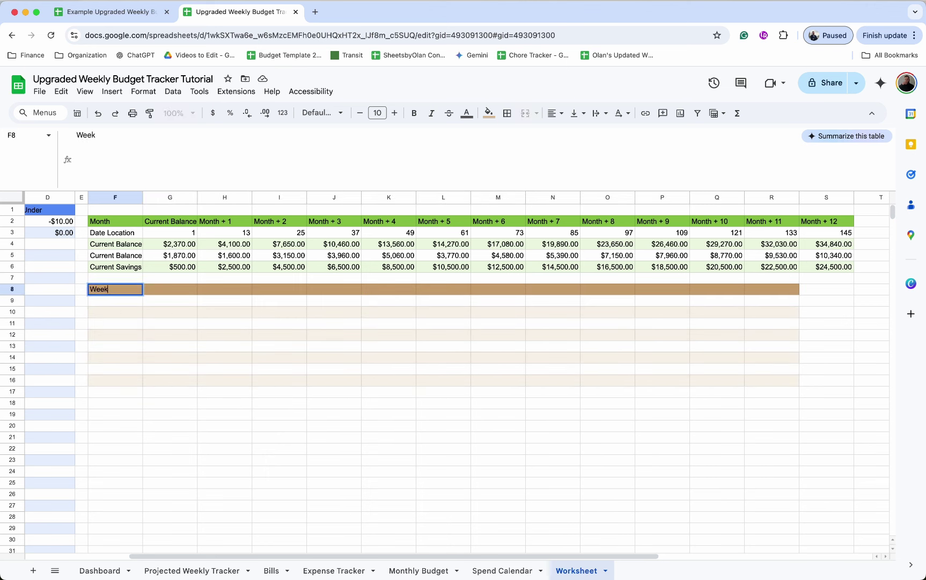
{"action": "key", "text": "Return"}
{"action": "type", "text": "Weeks "}
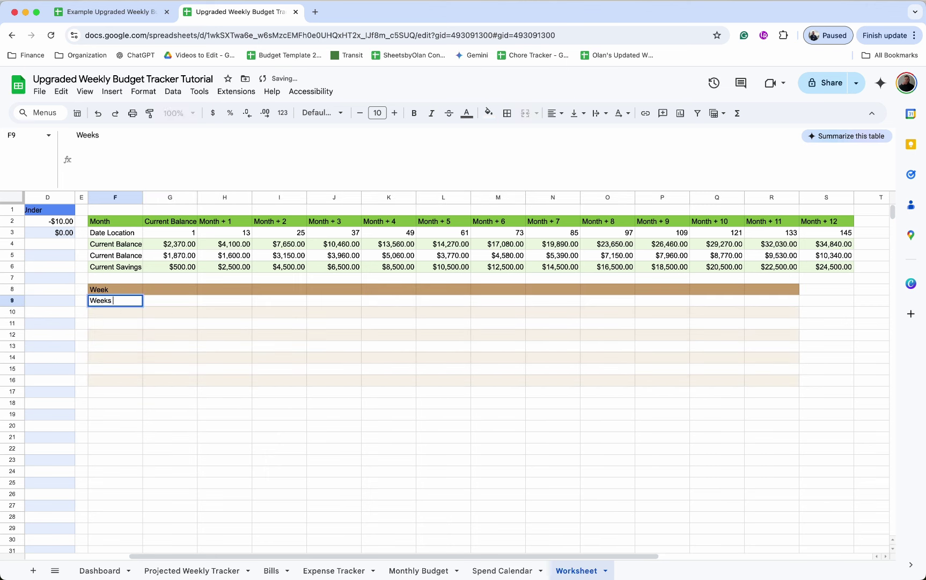
{"action": "type", "text": "Back"}
{"action": "key", "text": "Return"}
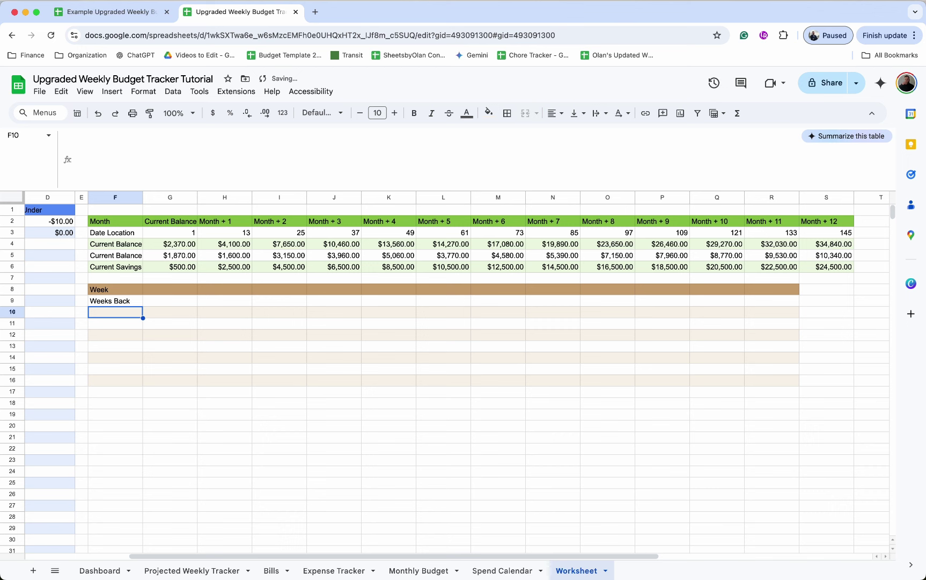
{"action": "type", "text": "Total"}
{"action": "key", "text": "Return"}
{"action": "type", "text": "W"}
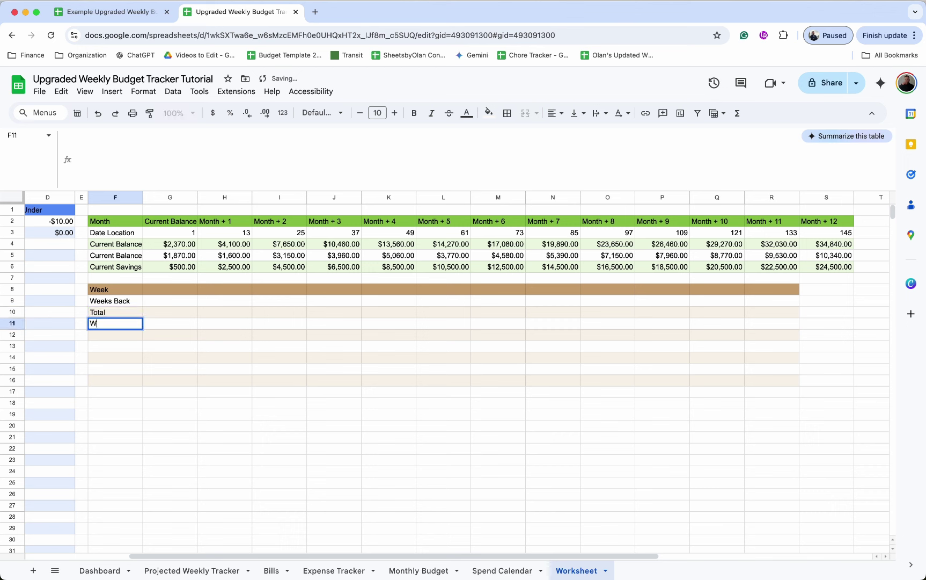
{"action": "type", "text": "eekly Target"}
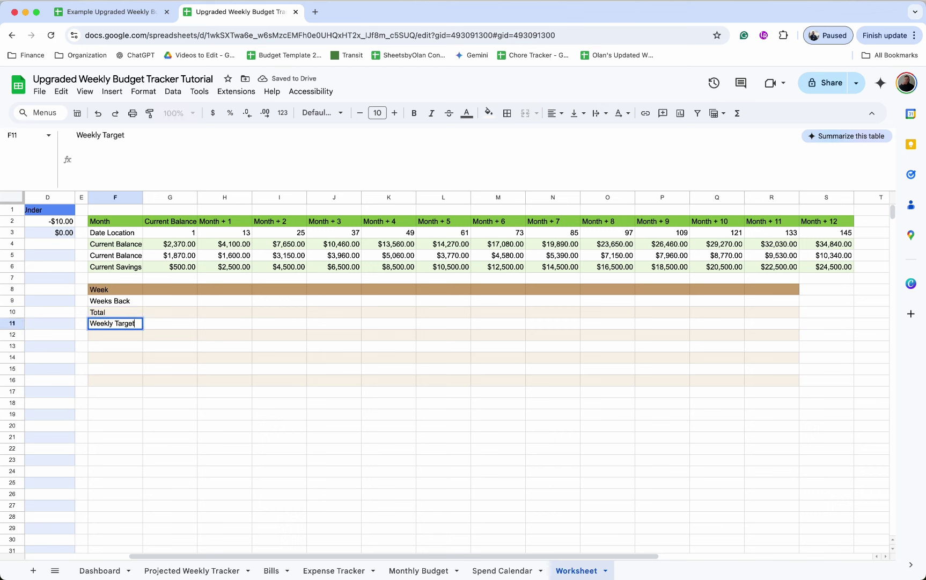
{"action": "key", "text": "Return"}
{"action": "type", "text": "Date"}
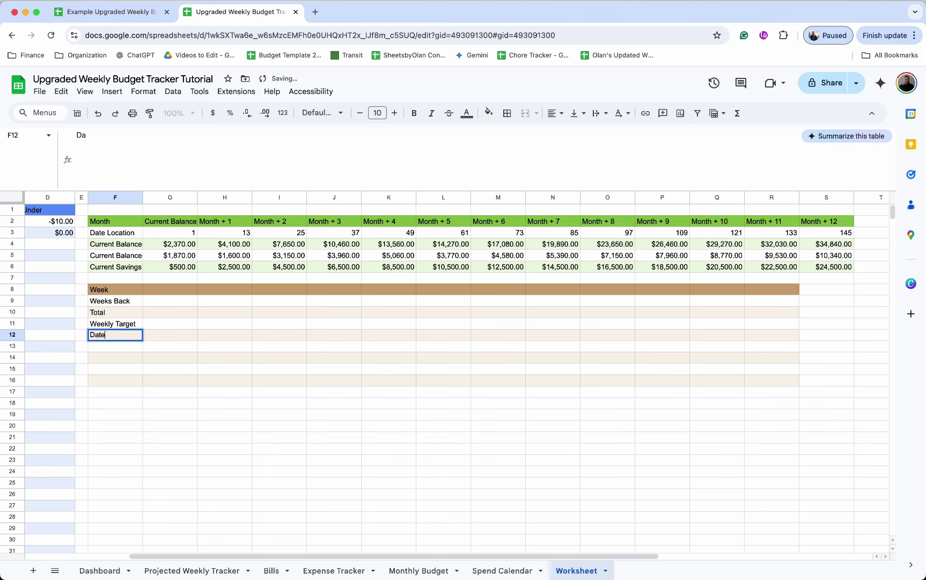
{"action": "key", "text": "Return"}
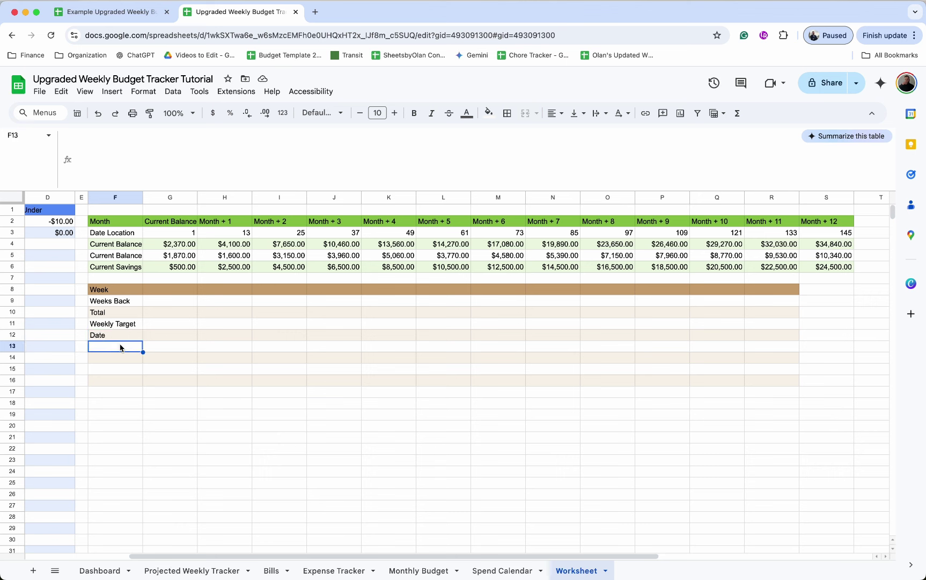
Step: List the weekly bill names from F13 down with =QUERY(Bills!A2:B,"SELECT B WHERE A = 'Weekly'")
{"action": "type", "text": "="}
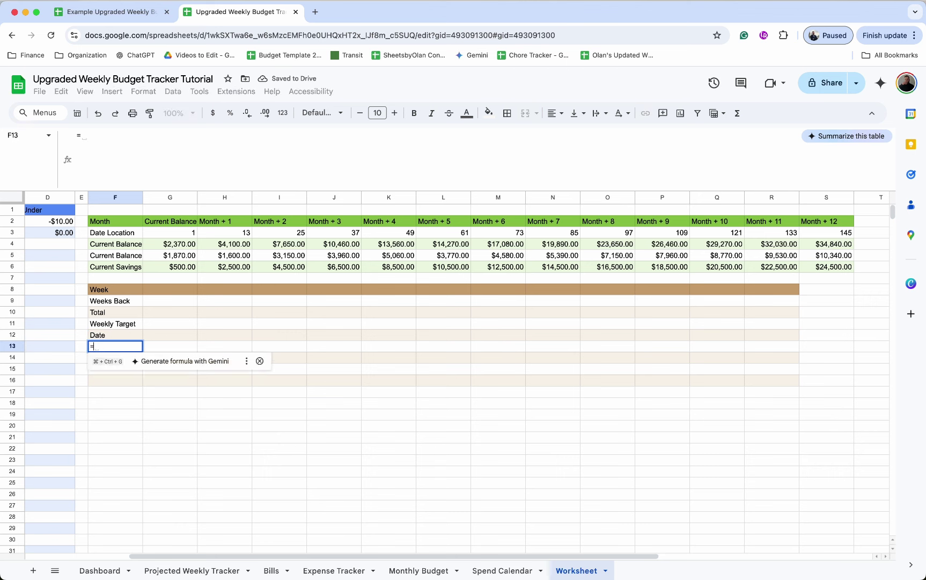
{"action": "type", "text": "QUERY("}
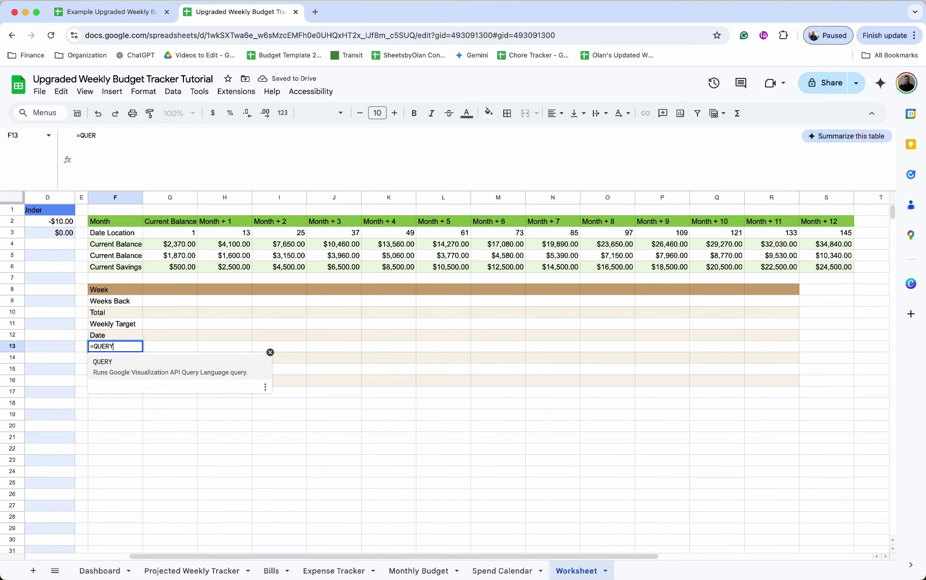
{"action": "left_click", "coordinate": [271, 570]}
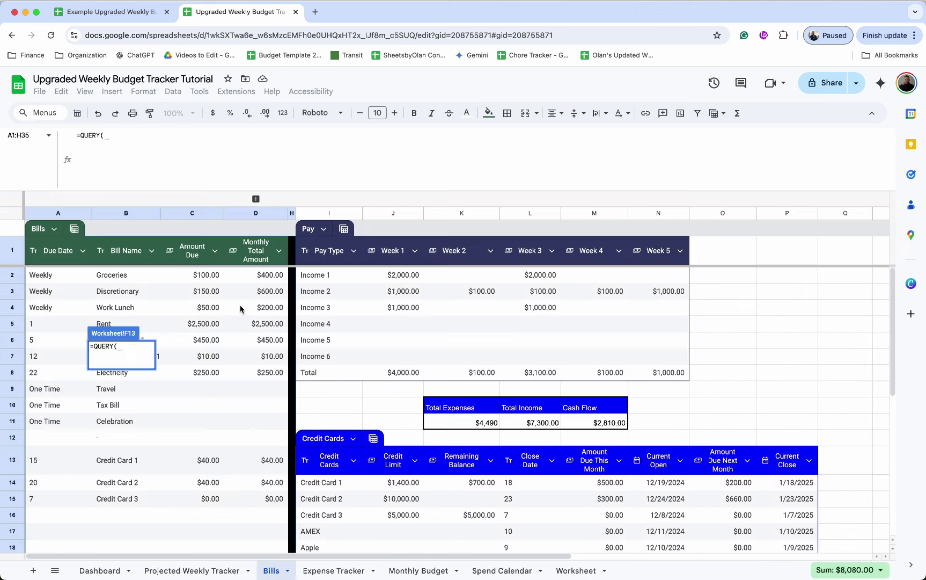
{"action": "left_click_drag", "start_coordinate": [77, 279], "coordinate": [142, 518]}
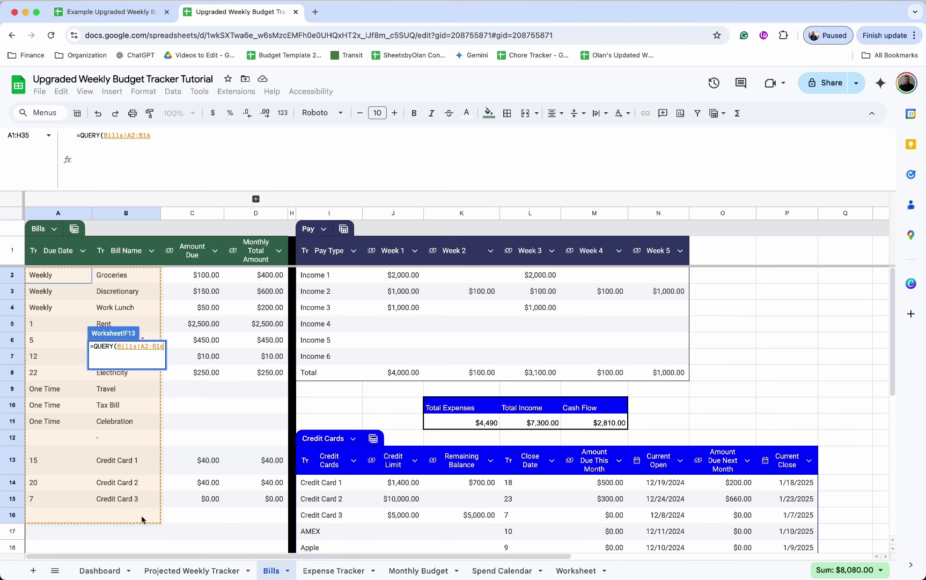
{"action": "left_click", "coordinate": [164, 136]}
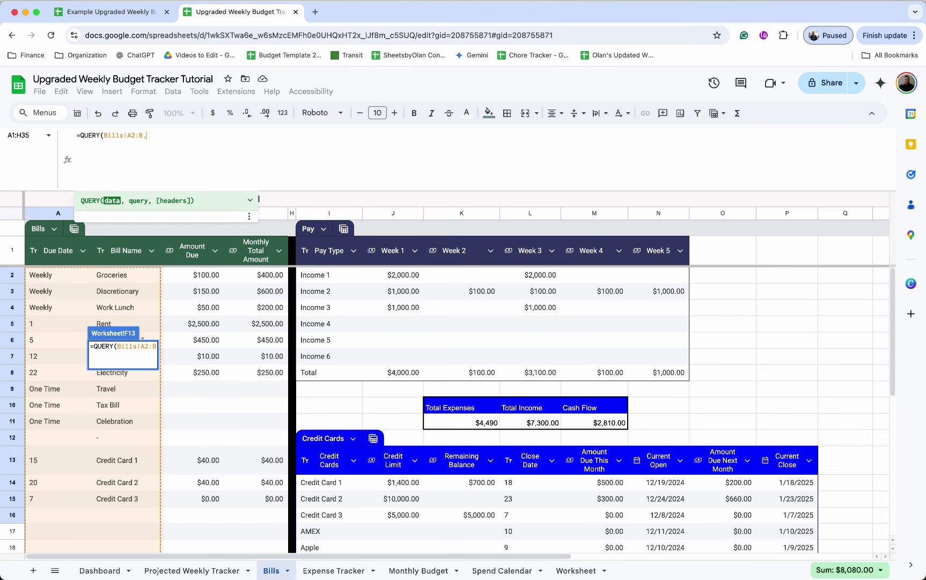
{"action": "key", "text": "BackSpace"}
{"action": "type", "text": ",\""}
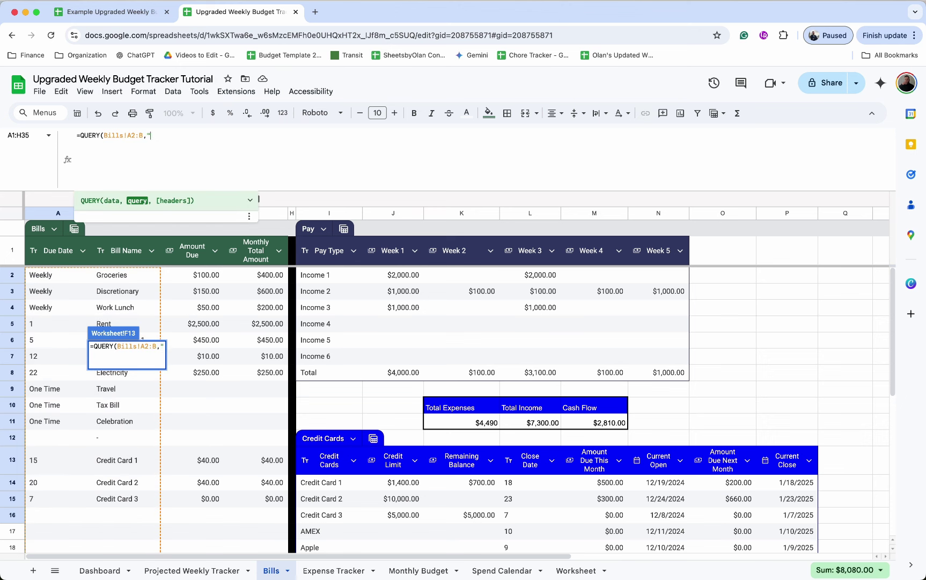
{"action": "type", "text": "SELECT B W"}
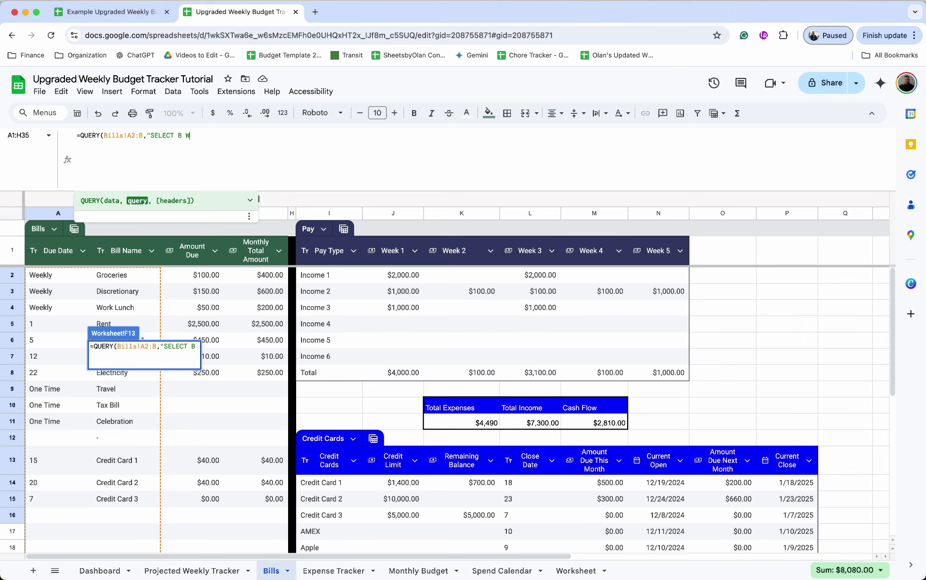
{"action": "type", "text": "HERE A = '"}
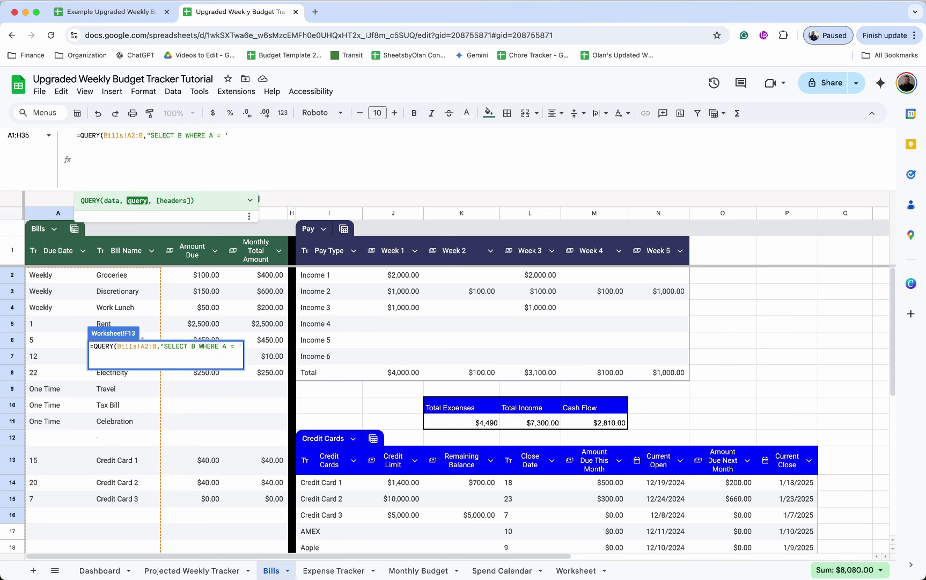
{"action": "type", "text": "Weekly'"}
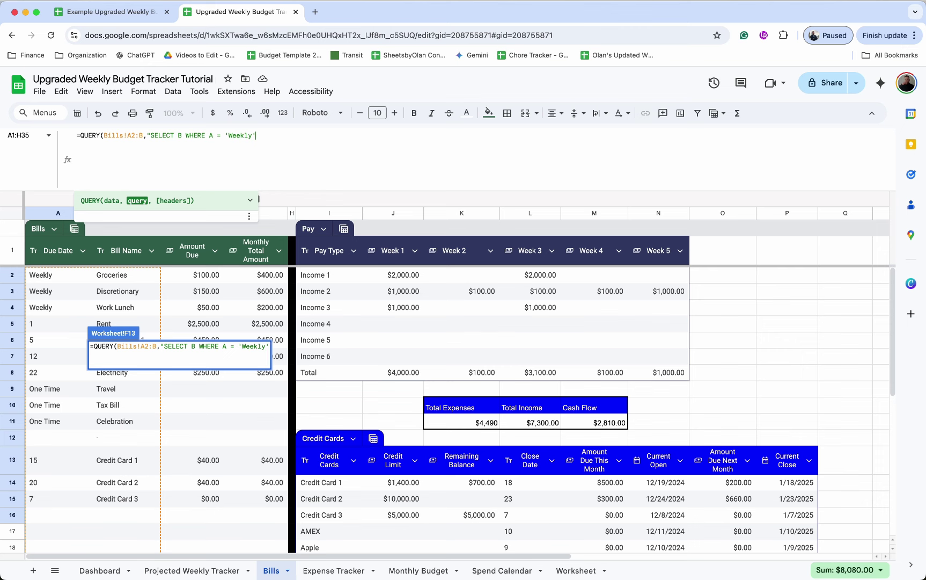
{"action": "type", "text": "\")"}
{"action": "key", "text": "Return"}
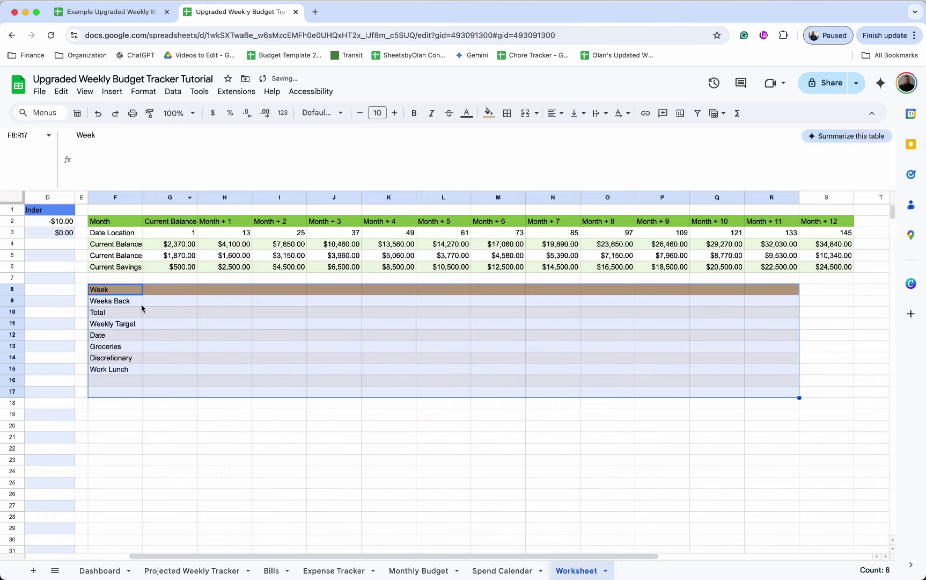
{"action": "left_click", "coordinate": [125, 347]}
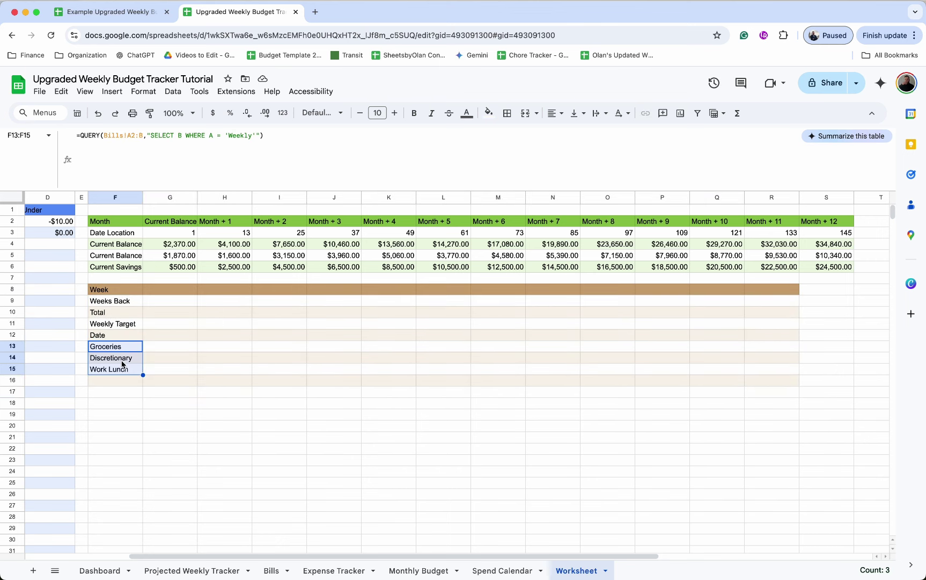
Step: Test the weekly bill list by setting Travel's due date on the Bills sheet to Weekly, and undo that change
{"action": "left_click", "coordinate": [292, 570]}
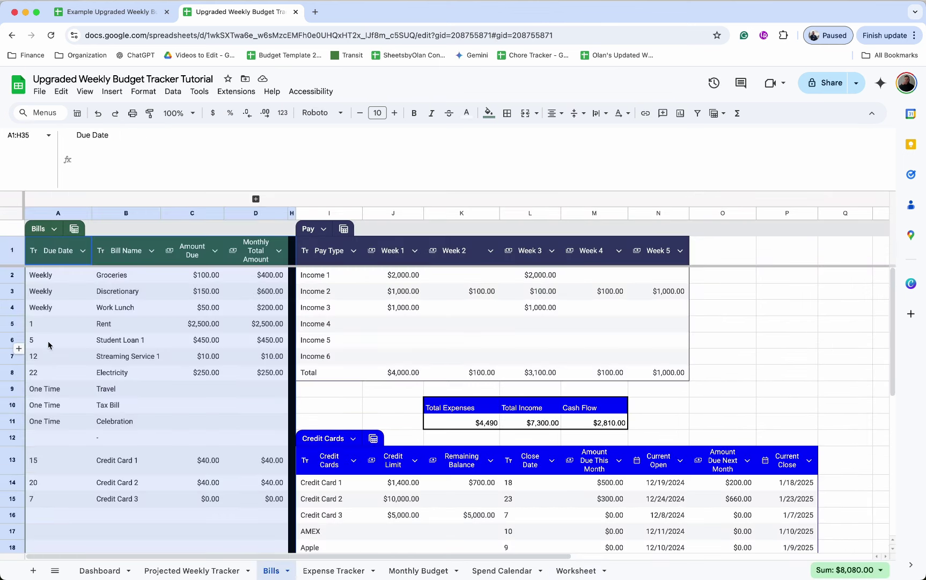
{"action": "left_click", "coordinate": [60, 392]}
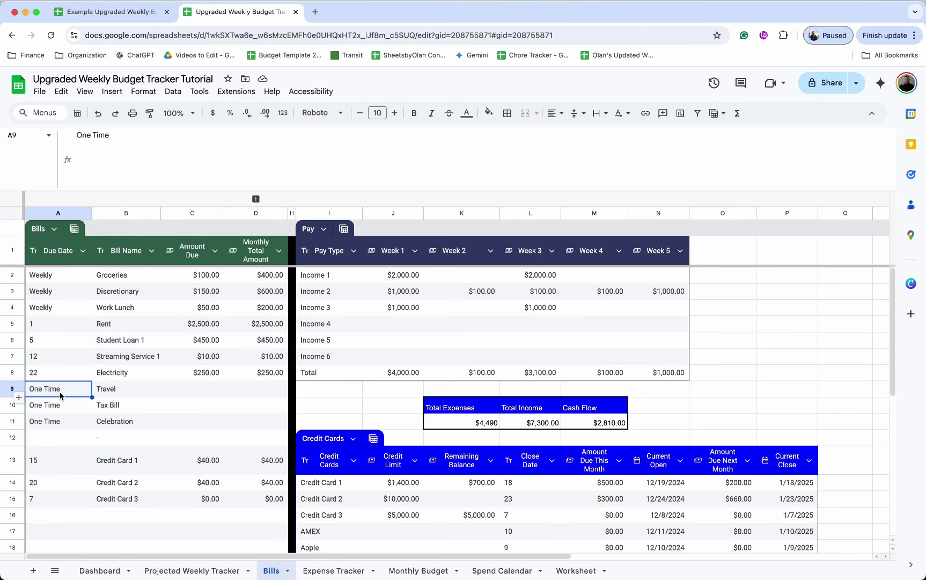
{"action": "type", "text": "Weekly"}
{"action": "key", "text": "Return"}
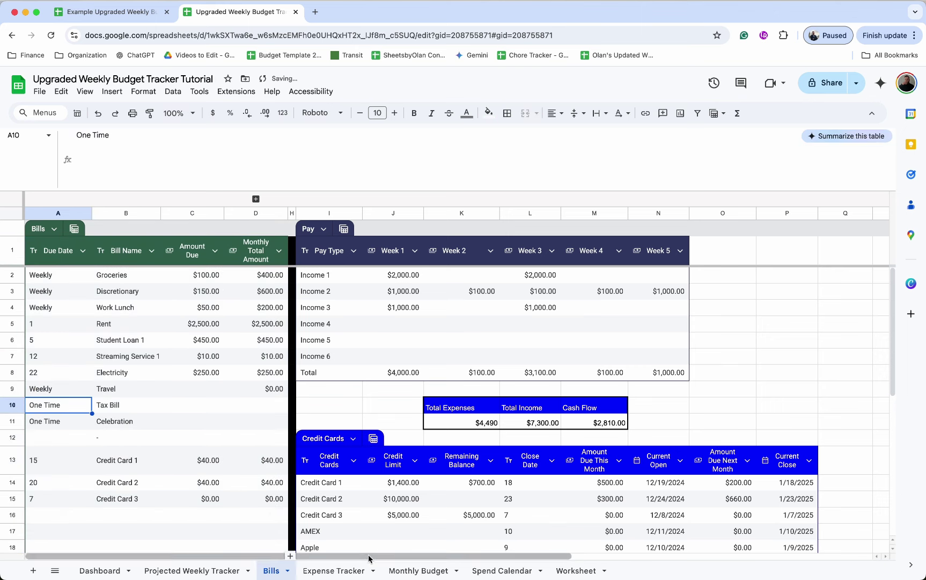
{"action": "left_click", "coordinate": [564, 571]}
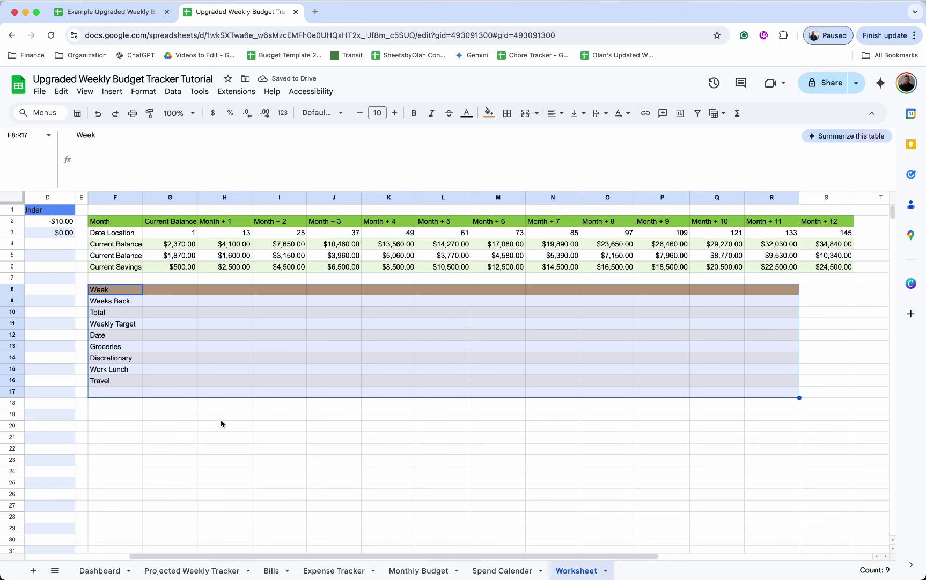
{"action": "left_click", "coordinate": [136, 385]}
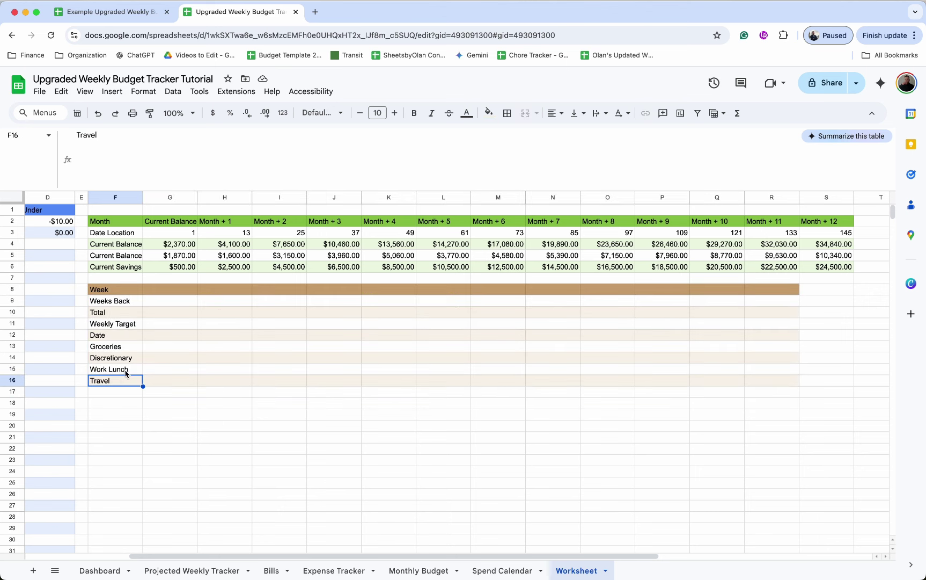
{"action": "left_click", "coordinate": [174, 382]}
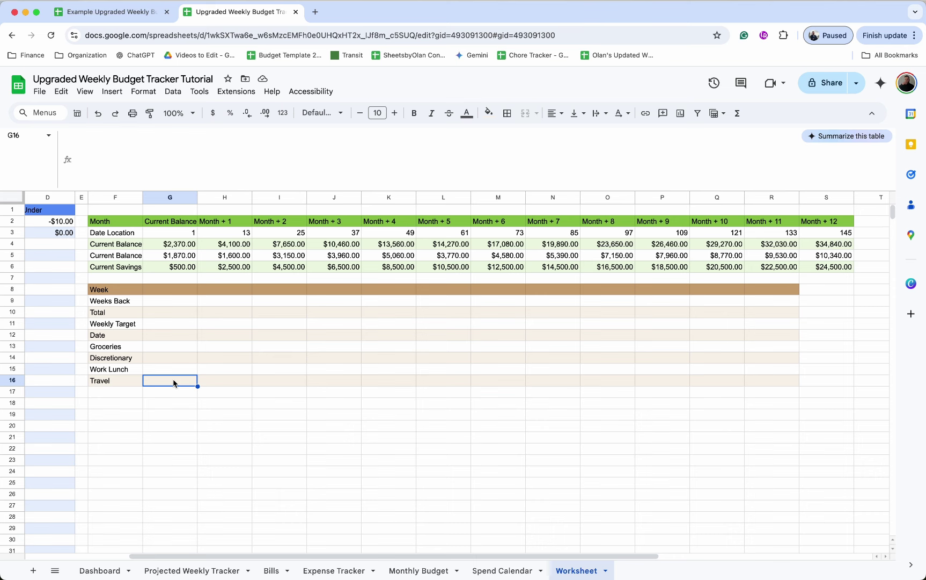
{"action": "left_click", "coordinate": [135, 381]}
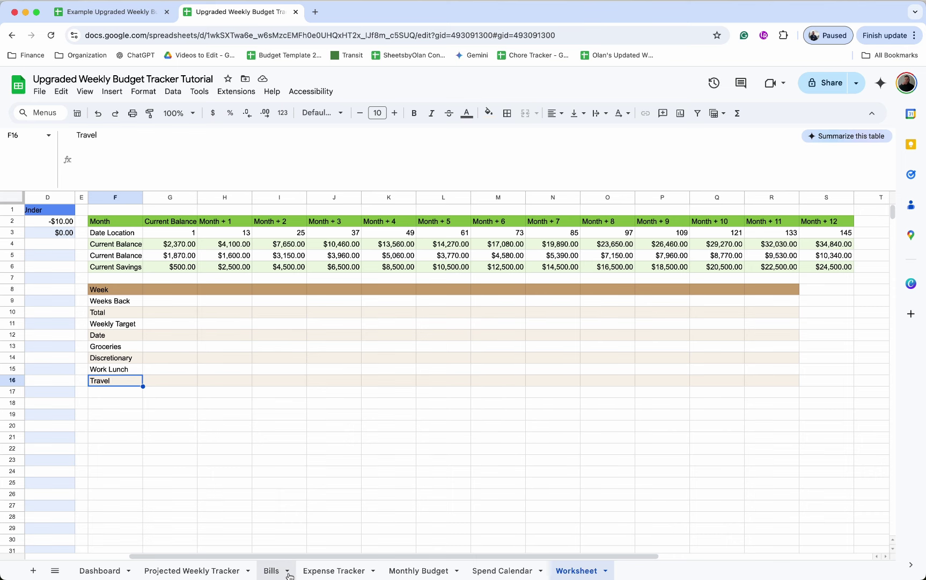
{"action": "key", "text": "ctrl+z"}
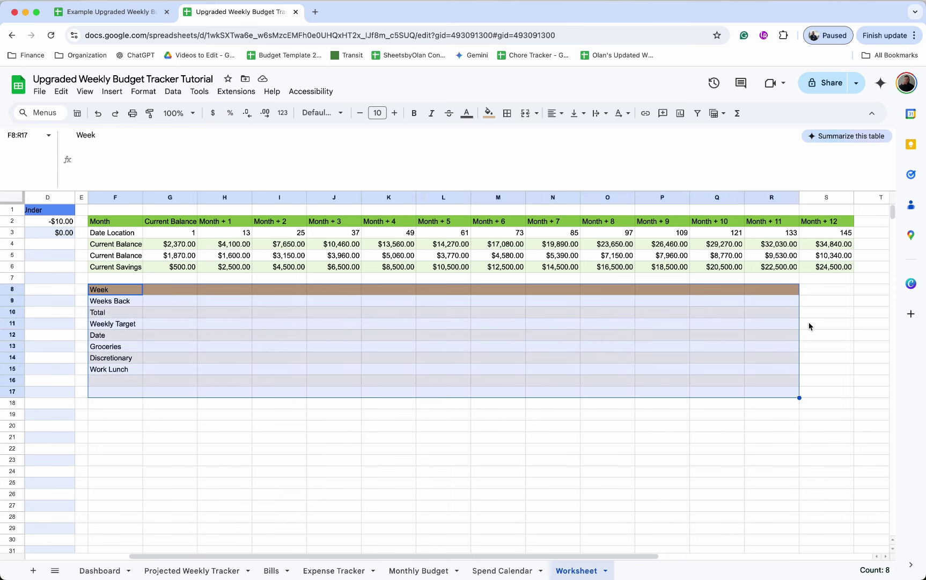
Step: Enter the header Current Week in R8, the last column of the brown weekly table
{"action": "left_click", "coordinate": [774, 295]}
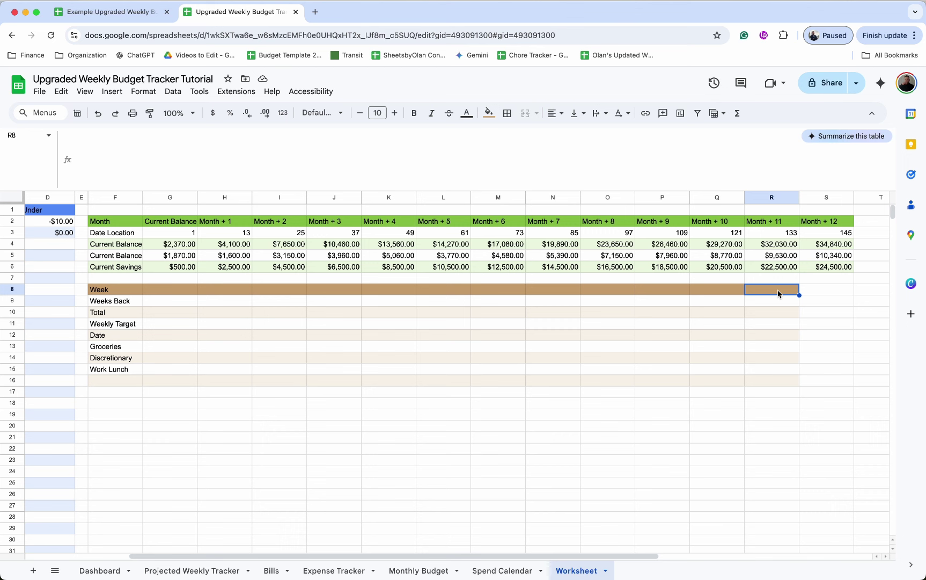
{"action": "type", "text": "Current Weekk"}
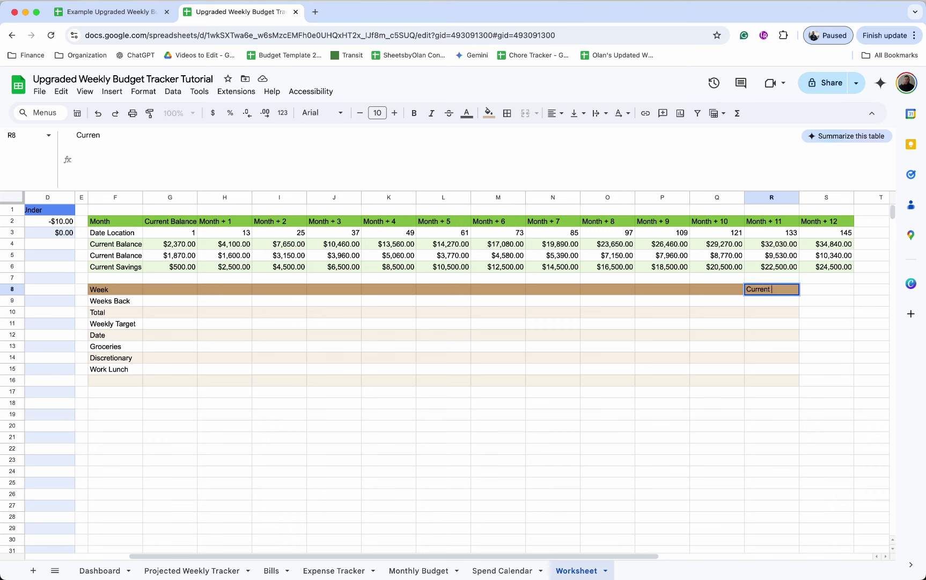
{"action": "key", "text": "Return"}
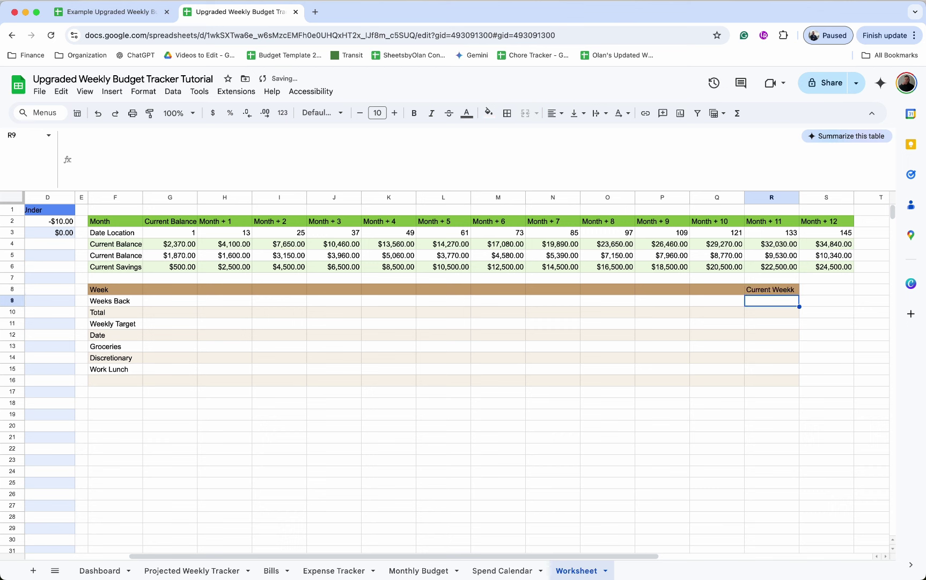
{"action": "double_click", "coordinate": [793, 292]}
{"action": "key", "text": "BackSpace"}
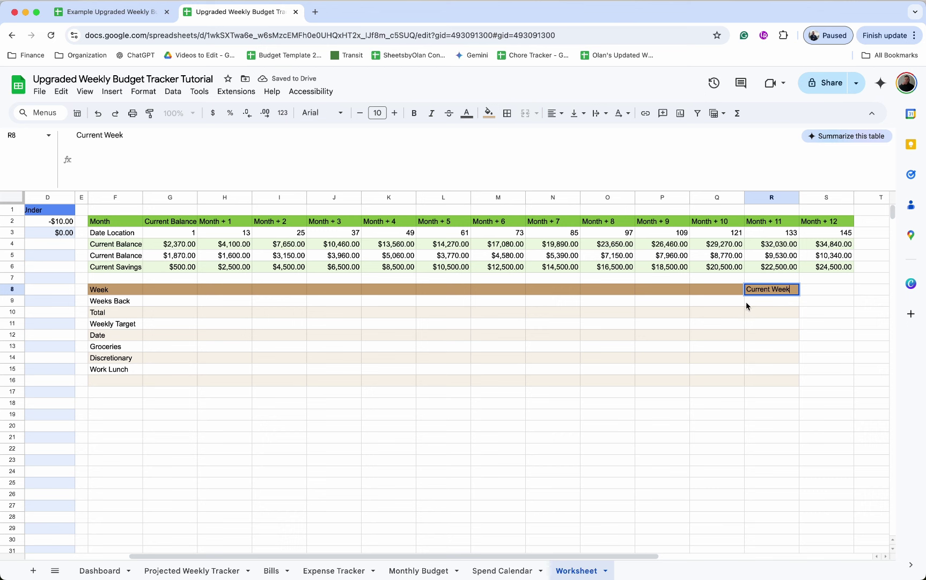
{"action": "left_click", "coordinate": [746, 301]}
Step: Fill the Current Week header from R8 into the neighbouring cell Q8
{"action": "left_click", "coordinate": [791, 291]}
{"action": "left_click_drag", "start_coordinate": [795, 295], "coordinate": [729, 293]}
{"action": "left_click", "coordinate": [729, 293]}
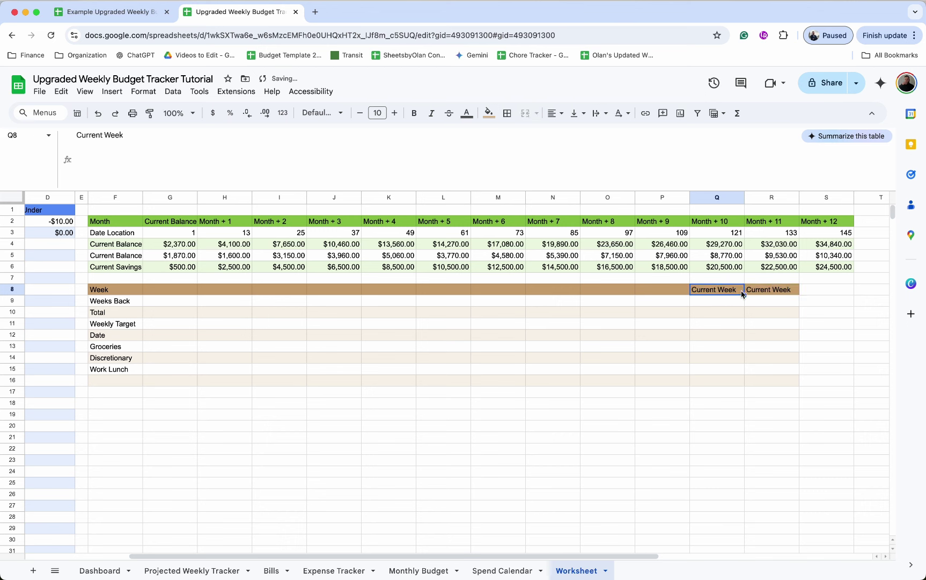
Step: Change the header in Q8 to Current Week -1 and fill it into P8
{"action": "double_click", "coordinate": [741, 291]}
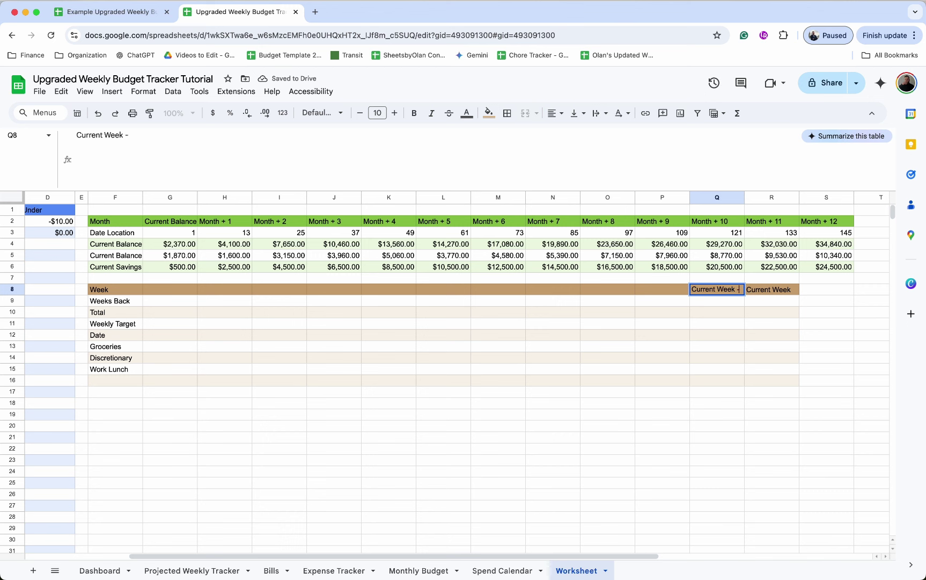
{"action": "type", "text": "-1"}
{"action": "left_click", "coordinate": [672, 294]}
{"action": "left_click_drag", "start_coordinate": [672, 294], "coordinate": [672, 294]}
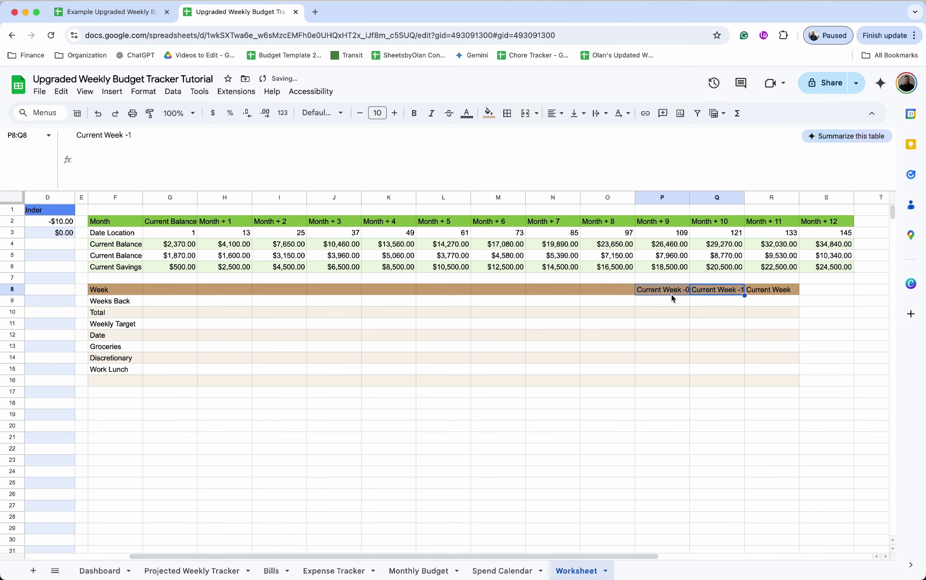
Step: Correct the header in P8 to Current Week -2 and fill the numbered series back to Current Week -11 in G8
{"action": "left_click", "coordinate": [236, 147]}
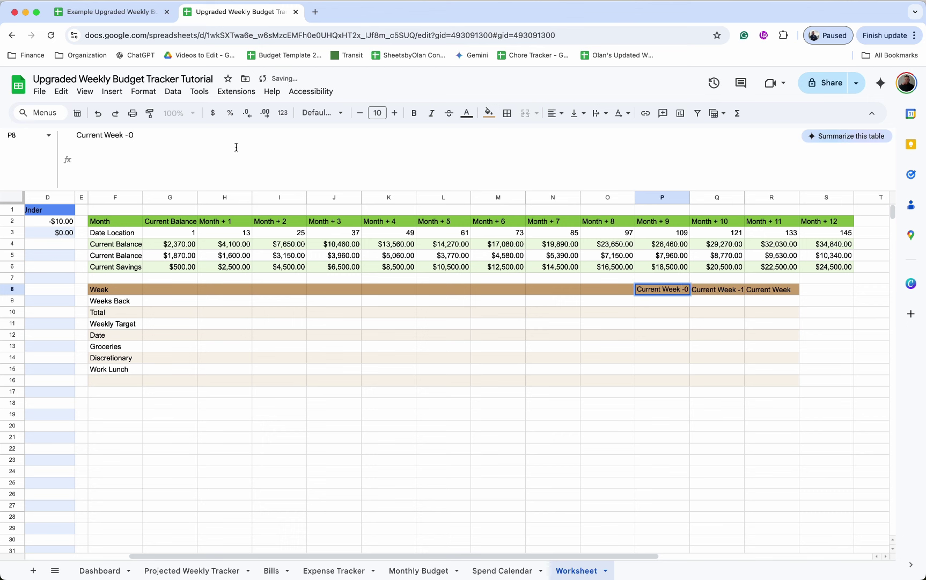
{"action": "key", "text": "BackSpace"}
{"action": "type", "text": "2"}
{"action": "key", "text": "Return"}
{"action": "left_click_drag", "start_coordinate": [661, 290], "coordinate": [176, 295]}
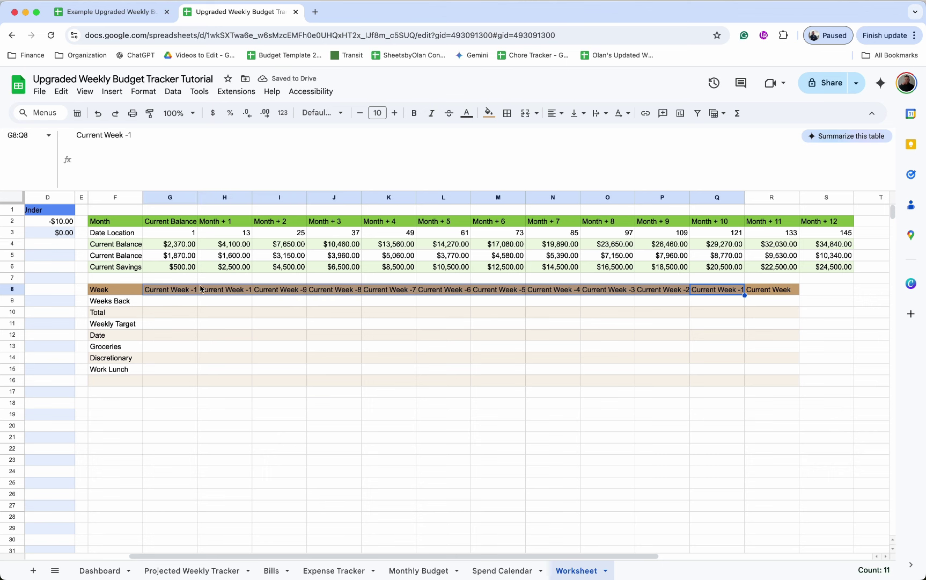
{"action": "left_click", "coordinate": [191, 292]}
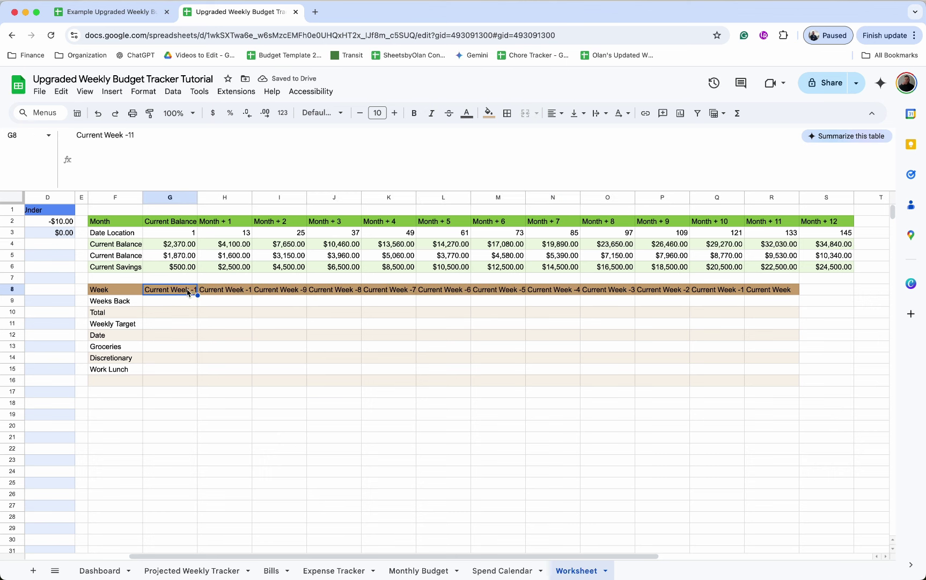
Step: Widen columns G through S together so the full week headers fit
{"action": "left_click_drag", "start_coordinate": [182, 197], "coordinate": [827, 202]}
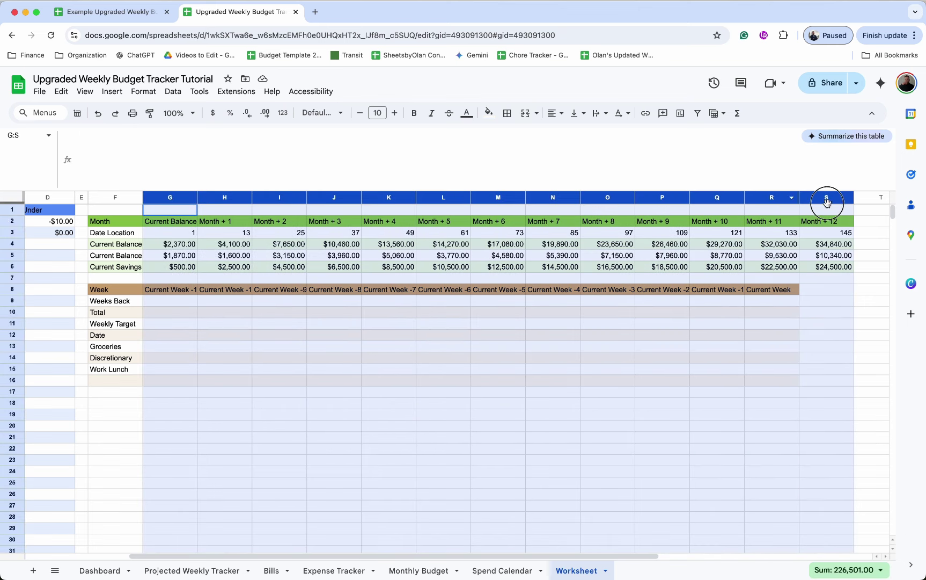
{"action": "left_click_drag", "start_coordinate": [745, 197], "coordinate": [756, 197]}
{"action": "left_click", "coordinate": [552, 291]}
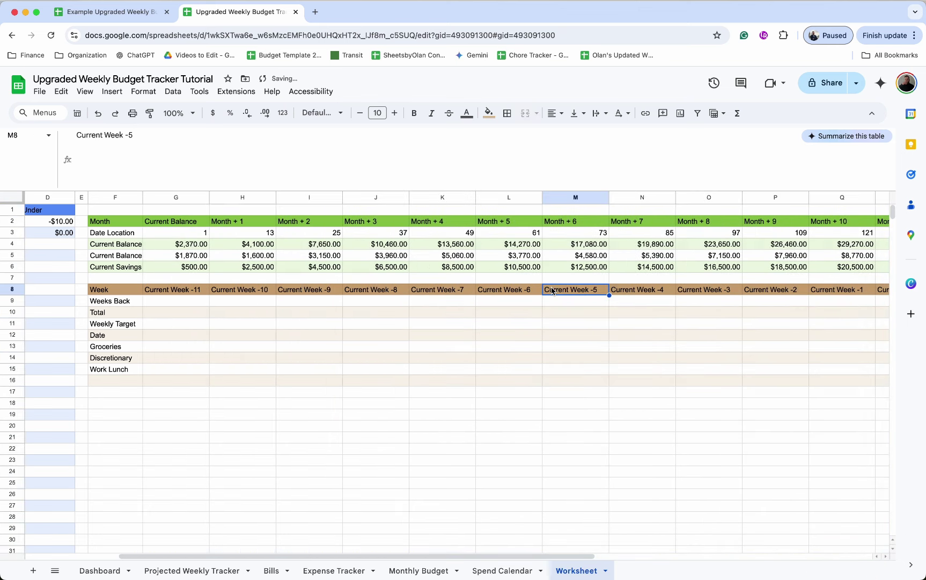
Step: In the Weeks Back row, enter 0 in R9 for the current week and the formula =R9-7 in Q9
{"action": "left_click", "coordinate": [606, 291]}
{"action": "scroll", "coordinate": [604, 291], "scroll_direction": "right", "scroll_amount": 5}
{"action": "left_click", "coordinate": [723, 305]}
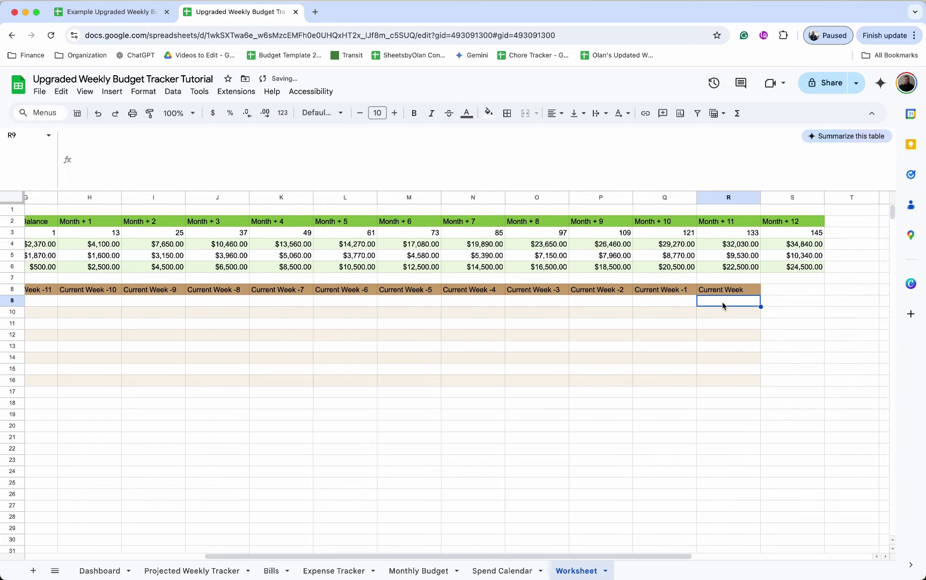
{"action": "type", "text": "0"}
{"action": "left_click", "coordinate": [685, 305]}
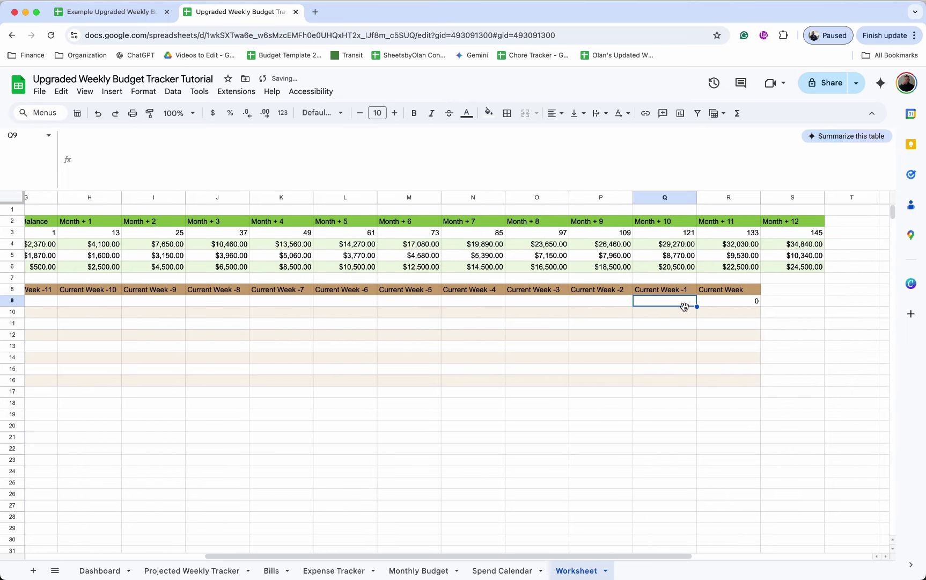
{"action": "type", "text": "="}
{"action": "left_click", "coordinate": [729, 305]}
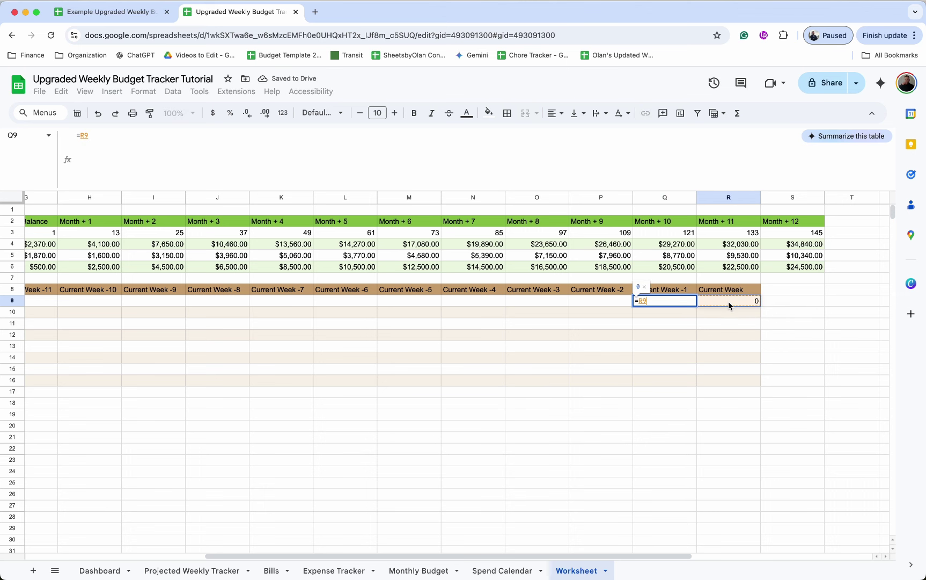
{"action": "type", "text": "-7"}
{"action": "key", "text": "Return"}
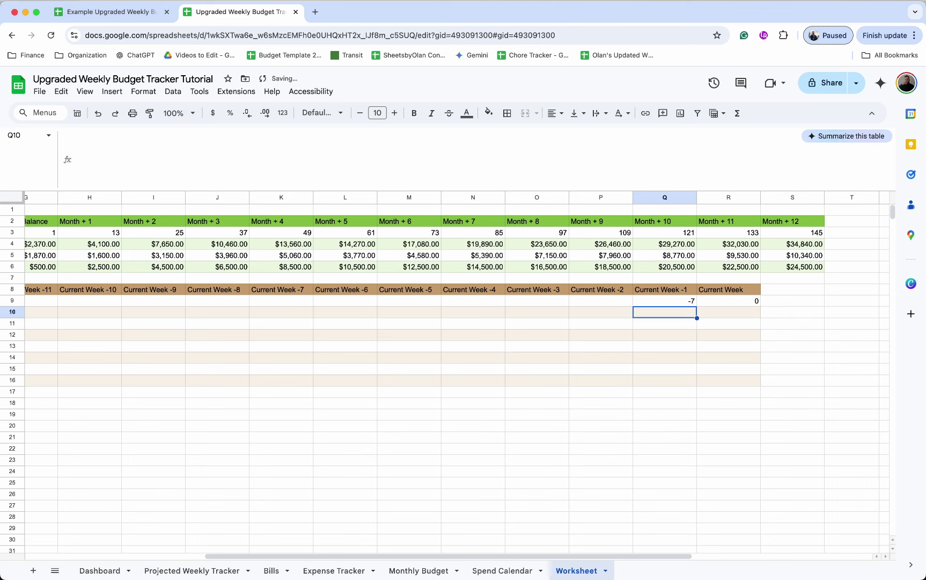
Step: Fill the Weeks Back formula from Q9 back through G9
{"action": "left_click", "coordinate": [689, 304]}
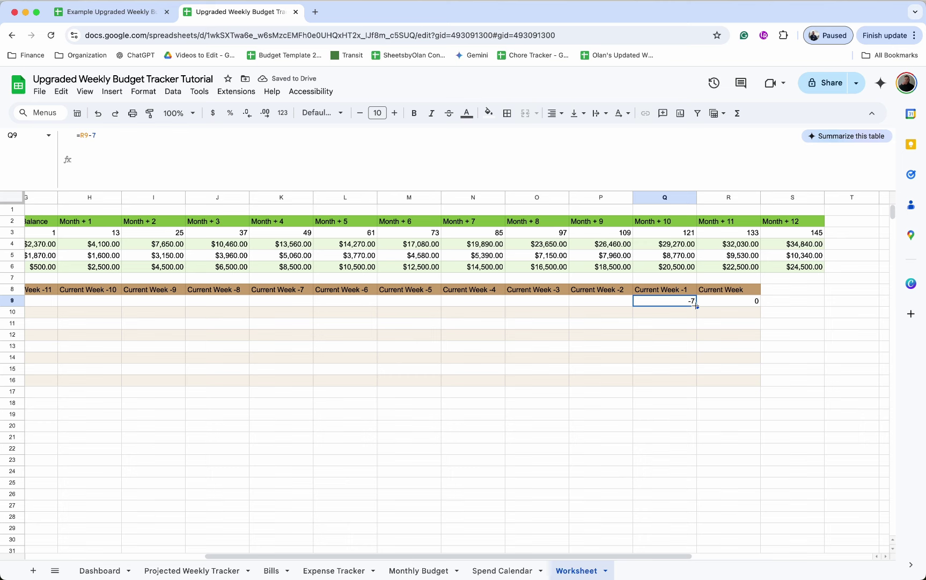
{"action": "left_click_drag", "start_coordinate": [696, 306], "coordinate": [157, 307]}
{"action": "left_click", "coordinate": [157, 304]}
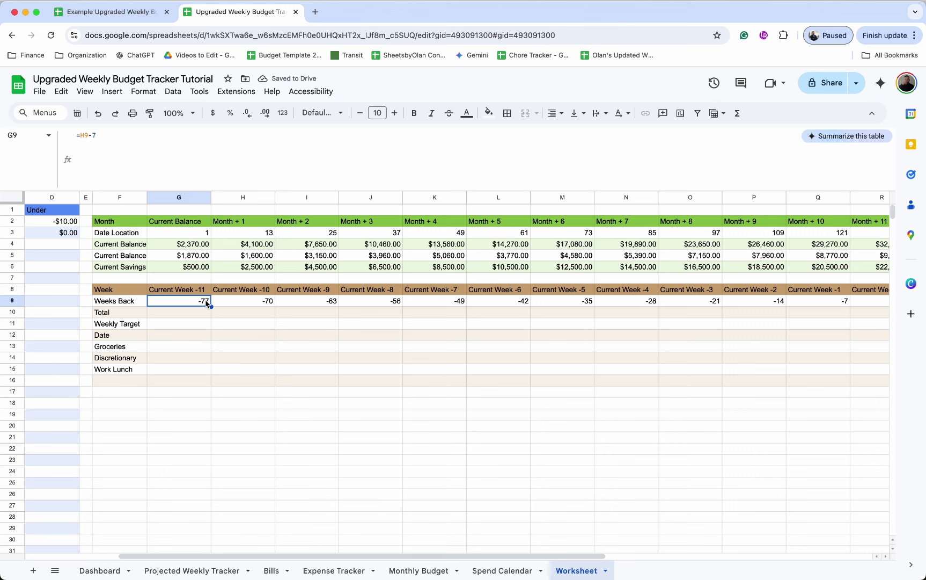
Step: Calculate the Weekly Target in G11 with =SUMIF(Bills[Due Date],"Weekly",Bills[Amount Due])
{"action": "left_click", "coordinate": [177, 326]}
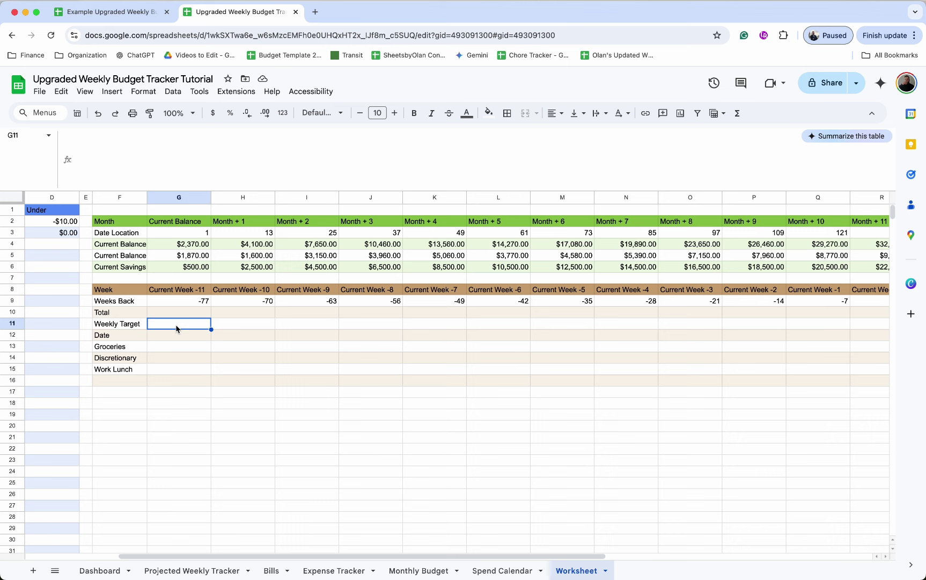
{"action": "type", "text": "=sumif"}
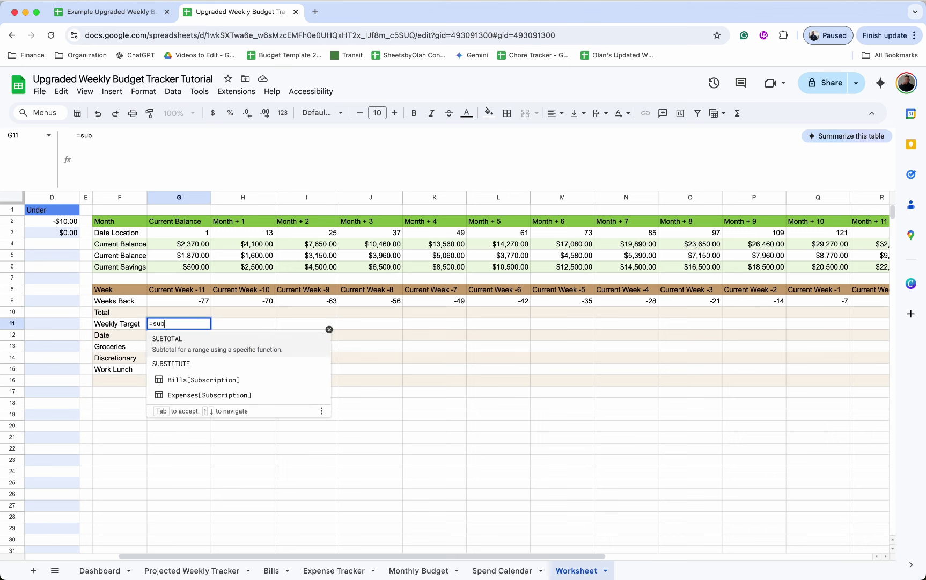
{"action": "left_click", "coordinate": [179, 339]}
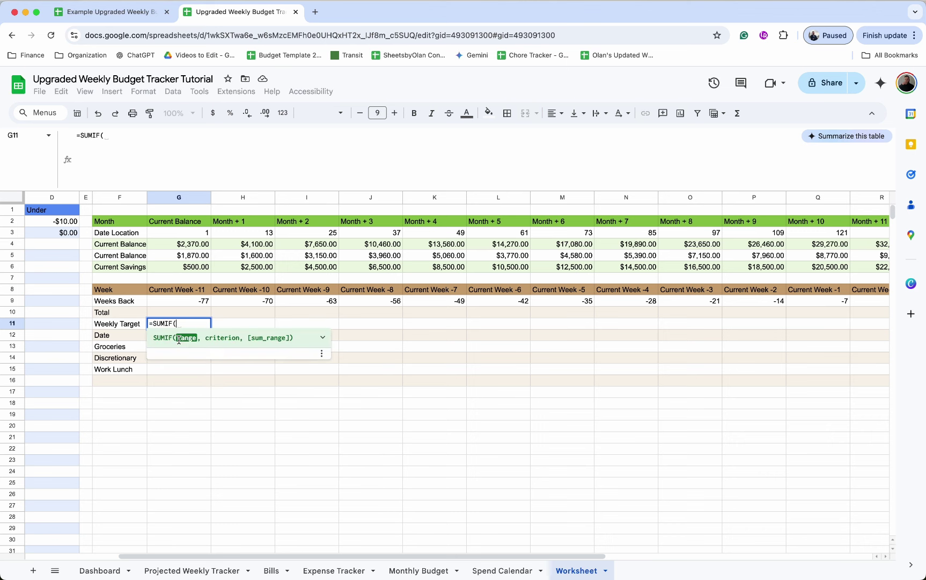
{"action": "type", "text": "Bill"}
{"action": "left_click", "coordinate": [199, 369]}
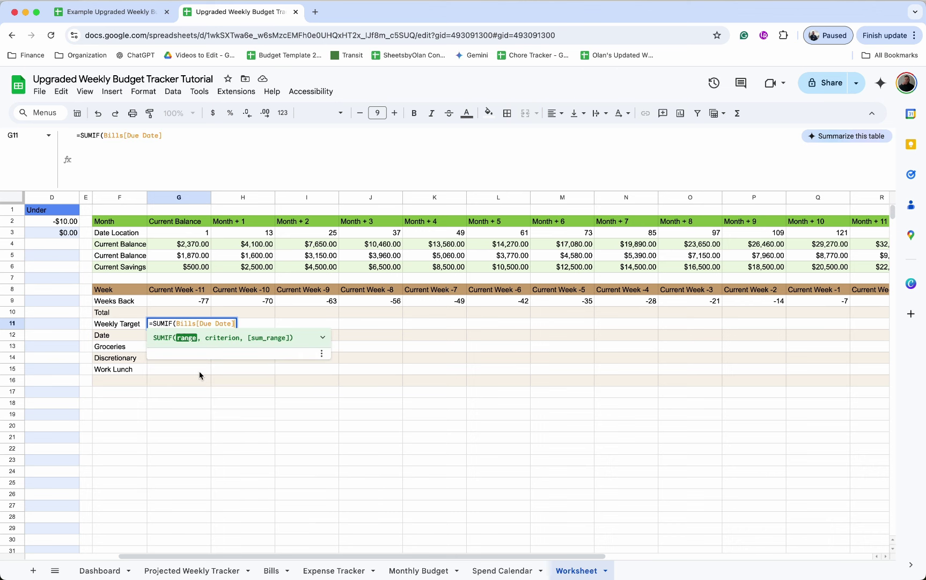
{"action": "type", "text": ",\"We"}
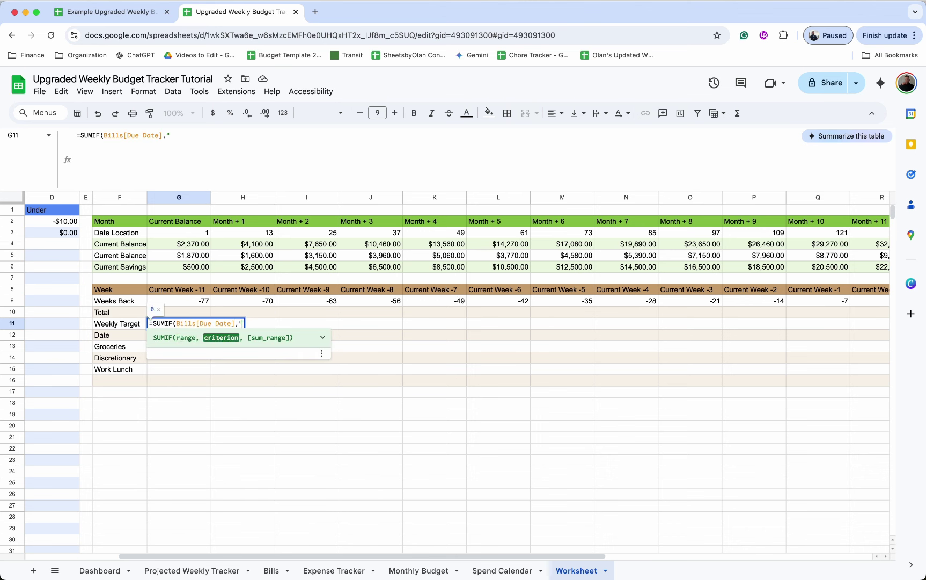
{"action": "type", "text": "ekly\", amou"}
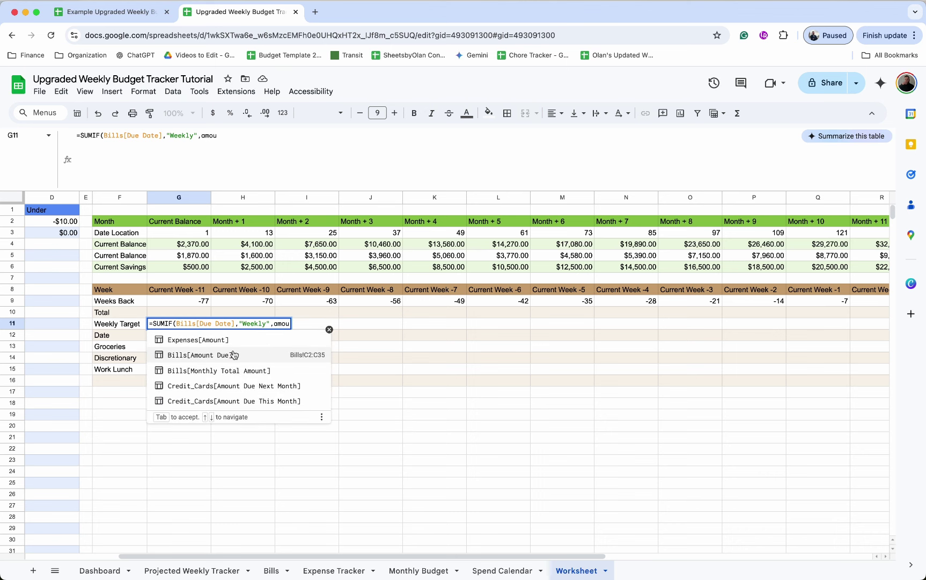
{"action": "left_click", "coordinate": [233, 354]}
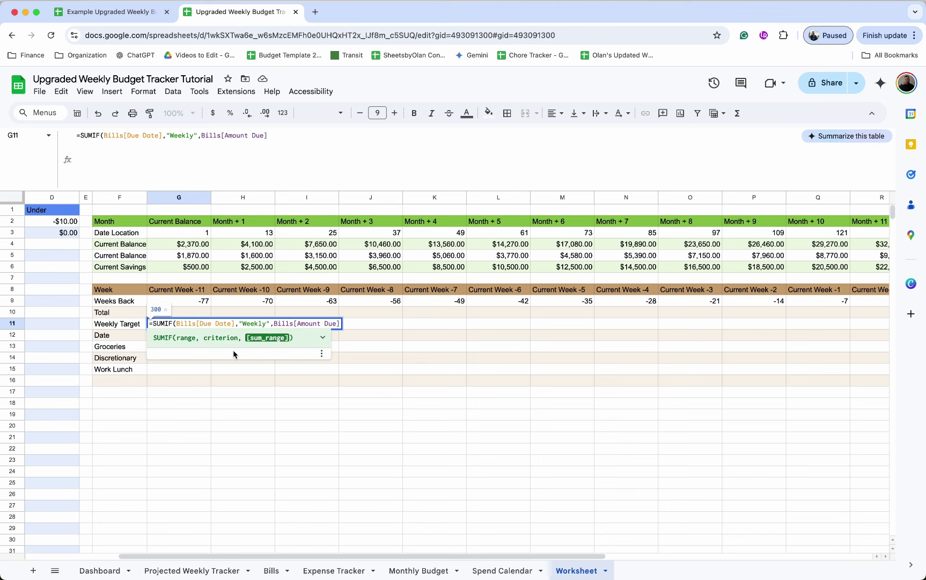
{"action": "key", "text": "Return"}
Step: Check the Weekly Target against the sum of the weekly bills' amounts in C2:C4 on the Bills sheet
{"action": "left_click", "coordinate": [271, 570]}
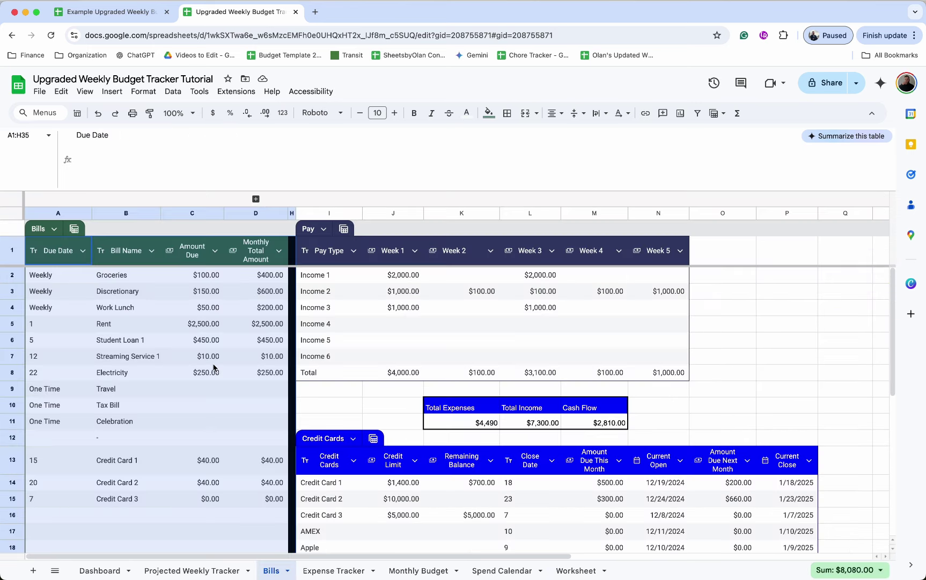
{"action": "left_click", "coordinate": [199, 342]}
{"action": "left_click_drag", "start_coordinate": [201, 279], "coordinate": [202, 314]}
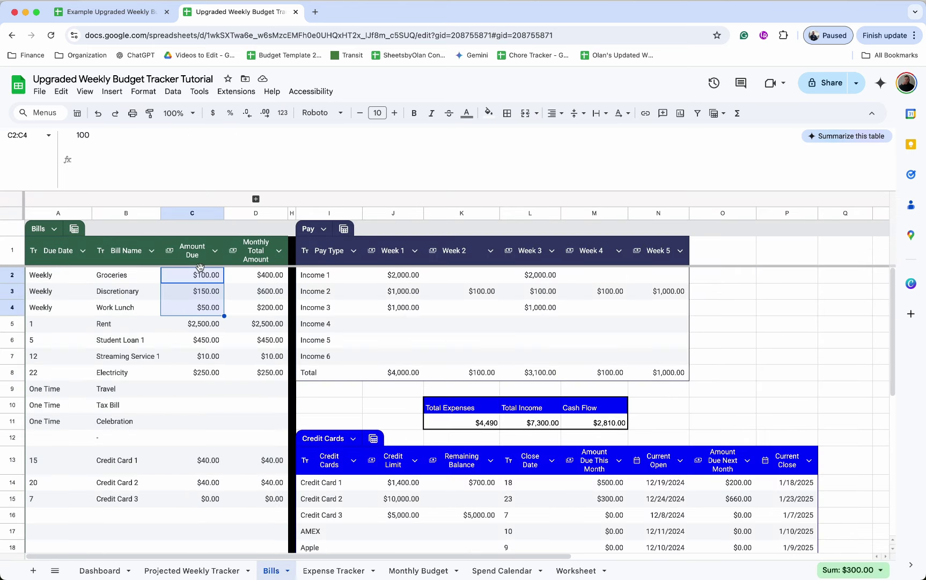
{"action": "left_click", "coordinate": [578, 572]}
Step: Format the Weekly Target in G11 as currency and fill it across the row through R11
{"action": "left_click", "coordinate": [202, 323]}
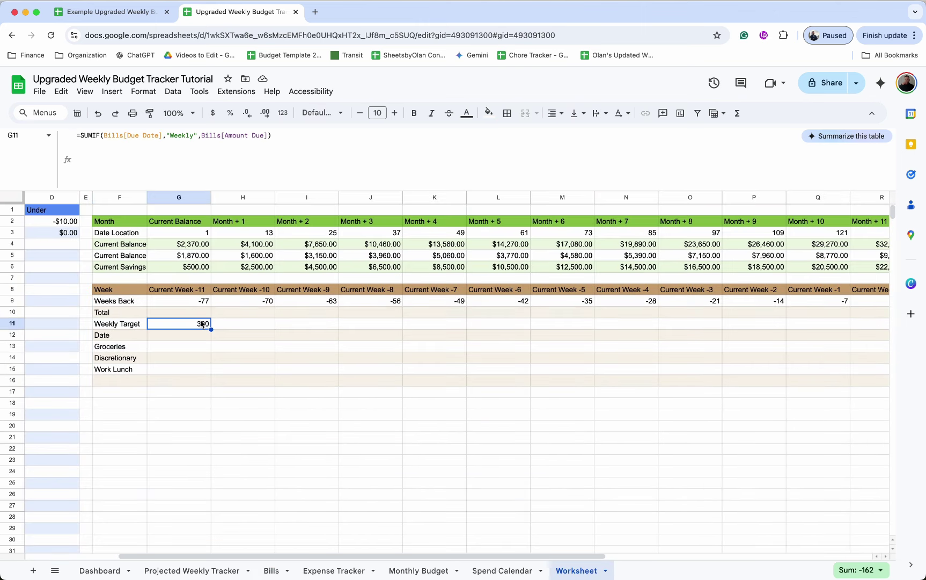
{"action": "left_click", "coordinate": [214, 113]}
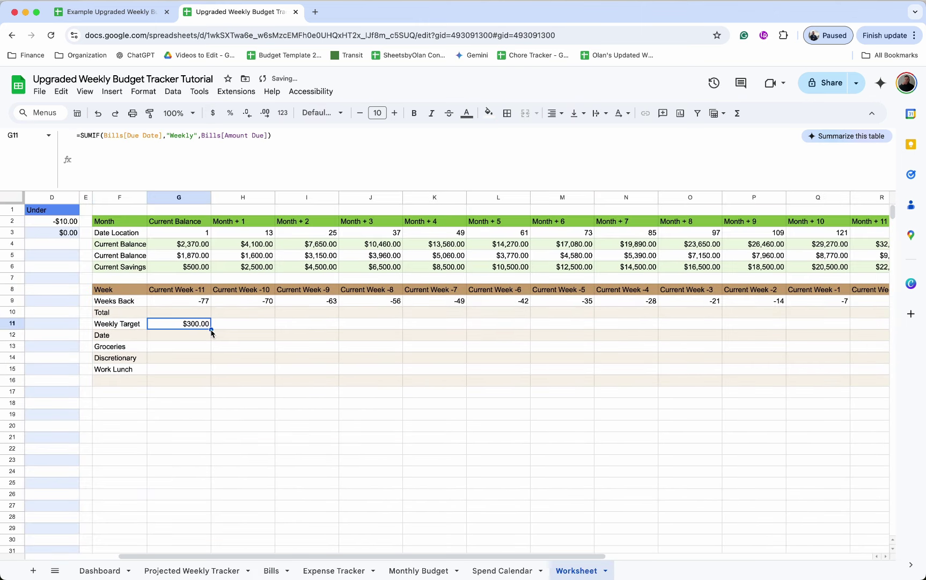
{"action": "left_click_drag", "start_coordinate": [211, 328], "coordinate": [480, 316]}
{"action": "left_click_drag", "start_coordinate": [878, 324], "coordinate": [807, 324]}
{"action": "left_click", "coordinate": [804, 328]}
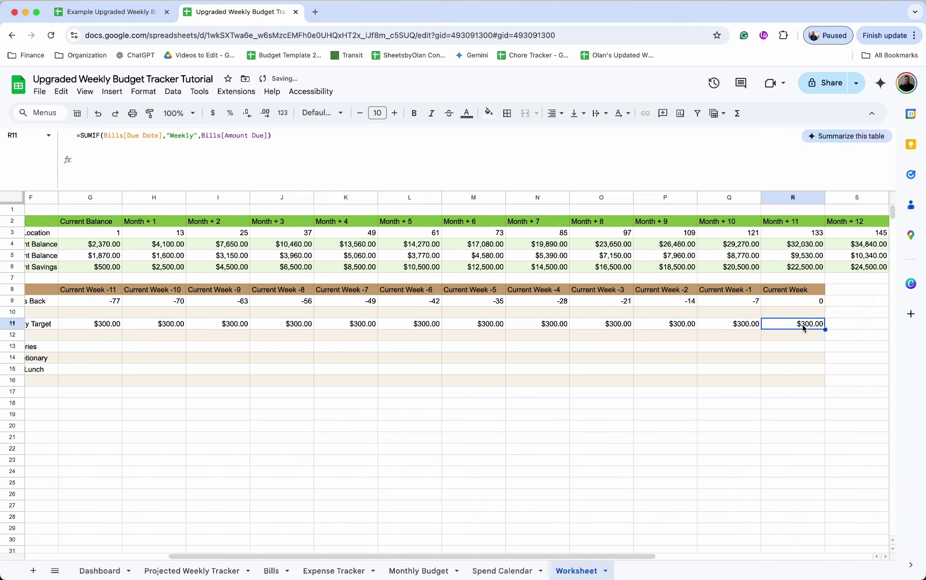
{"action": "scroll", "coordinate": [802, 325], "scroll_direction": "left", "scroll_amount": 5}
{"action": "left_click", "coordinate": [802, 324]}
{"action": "left_click", "coordinate": [775, 328]}
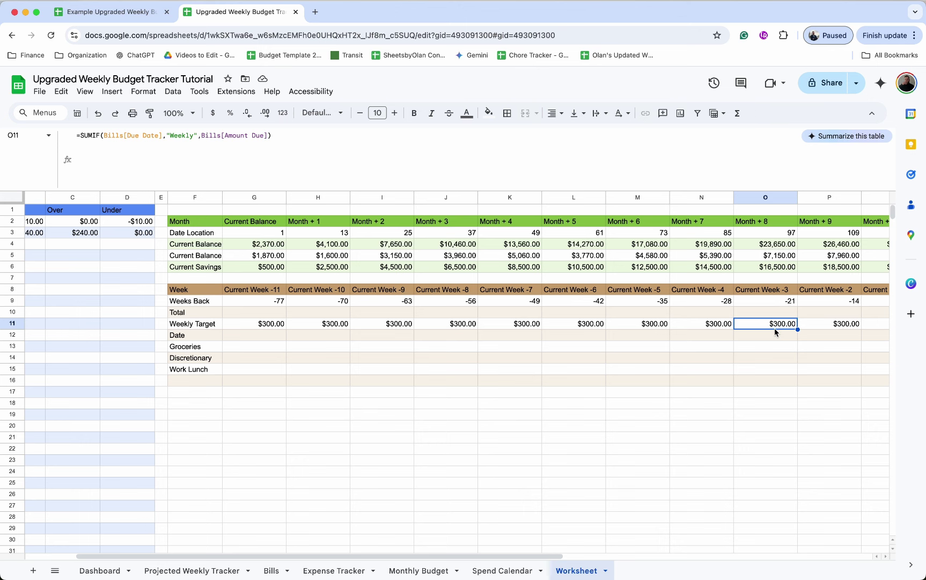
Step: Start R12's Date formula as =FILTER('Projected Weekly Tracker'!$1:$1,COLUMN('Projected Weekly Tracker'!$1:$1), using absolute row references
{"action": "scroll", "coordinate": [611, 336], "scroll_direction": "right", "scroll_amount": 5}
{"action": "left_click", "coordinate": [611, 336]}
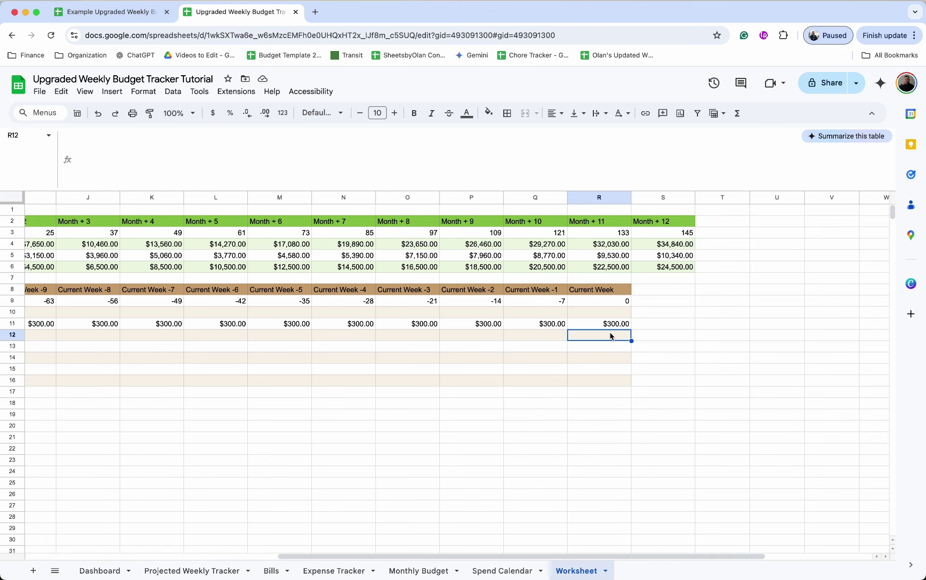
{"action": "type", "text": "="}
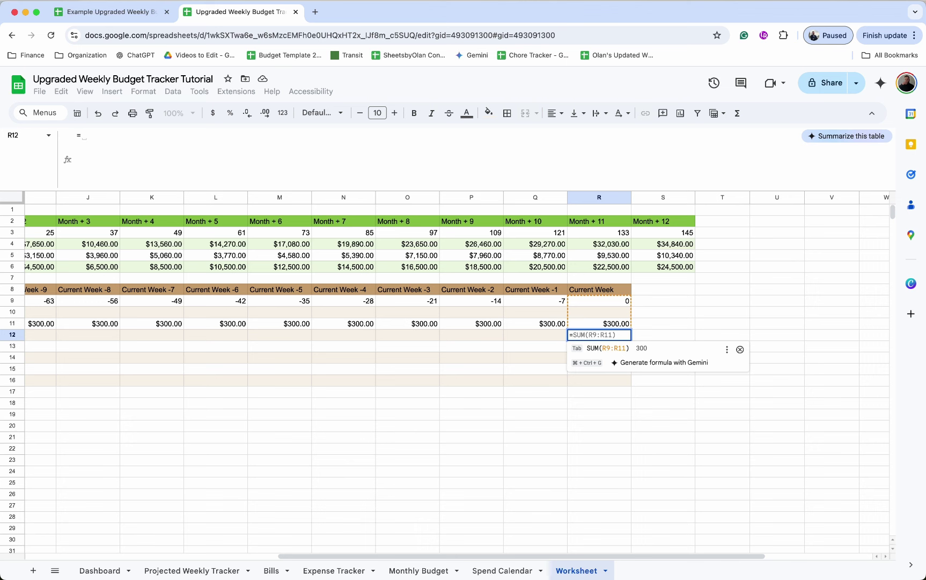
{"action": "type", "text": "FILTER("}
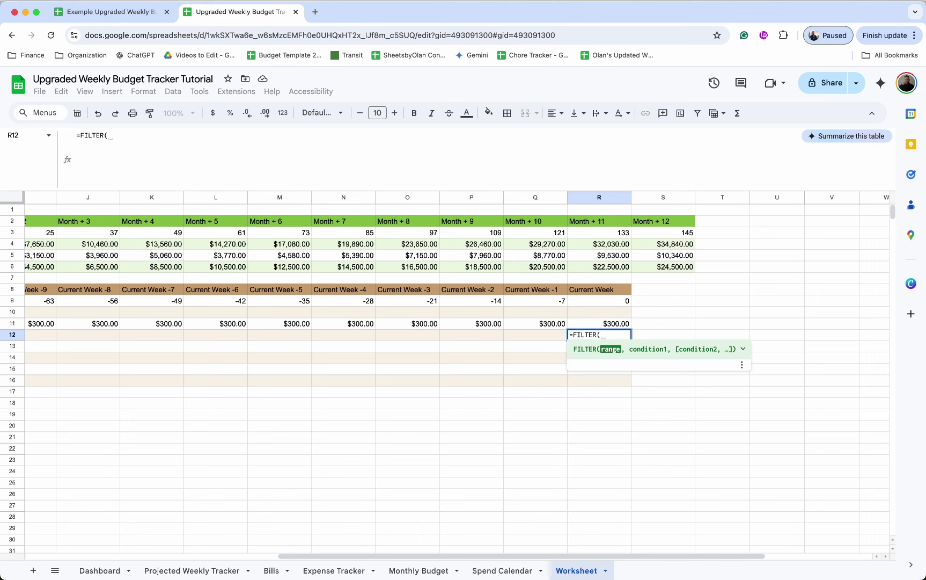
{"action": "left_click", "coordinate": [202, 570]}
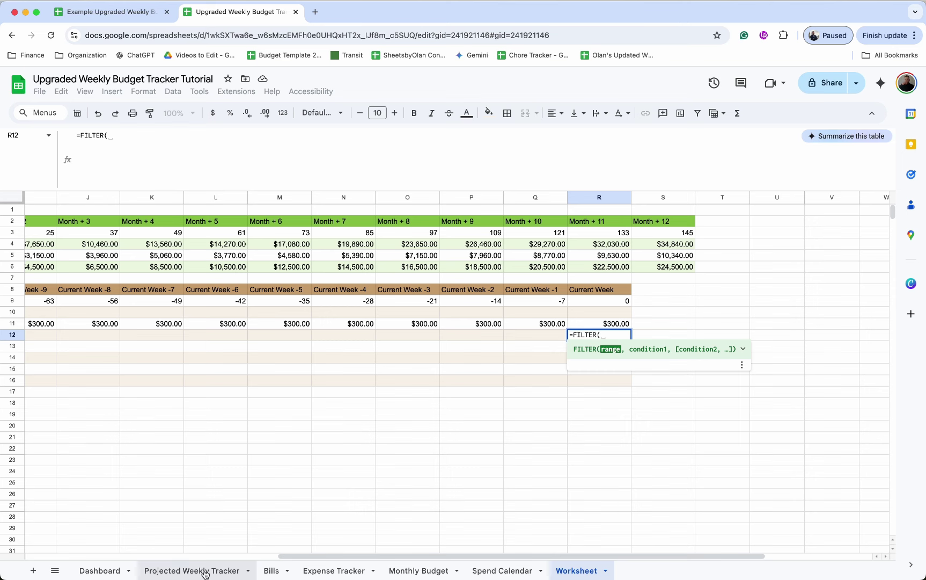
{"action": "left_click", "coordinate": [17, 229]}
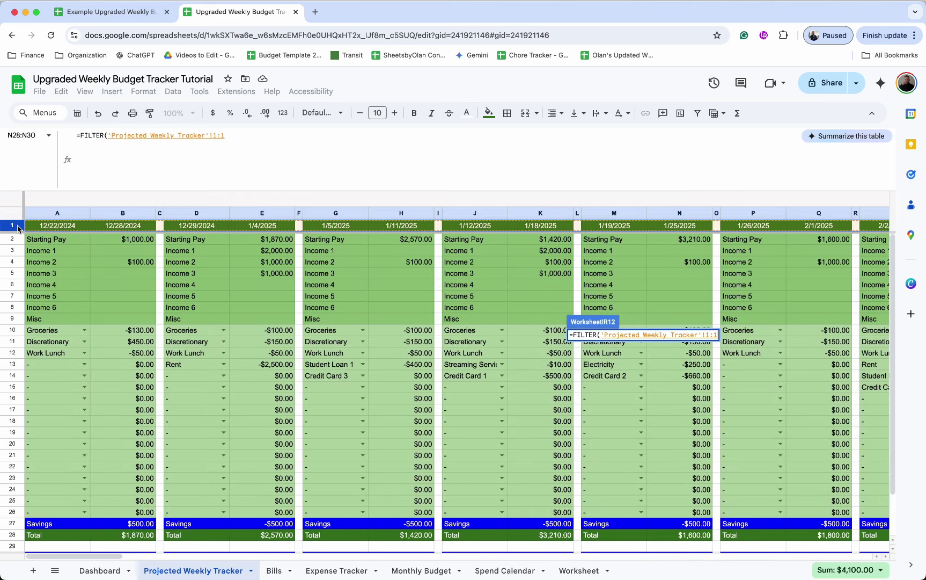
{"action": "key", "text": "F4"}
{"action": "type", "text": ",COL"}
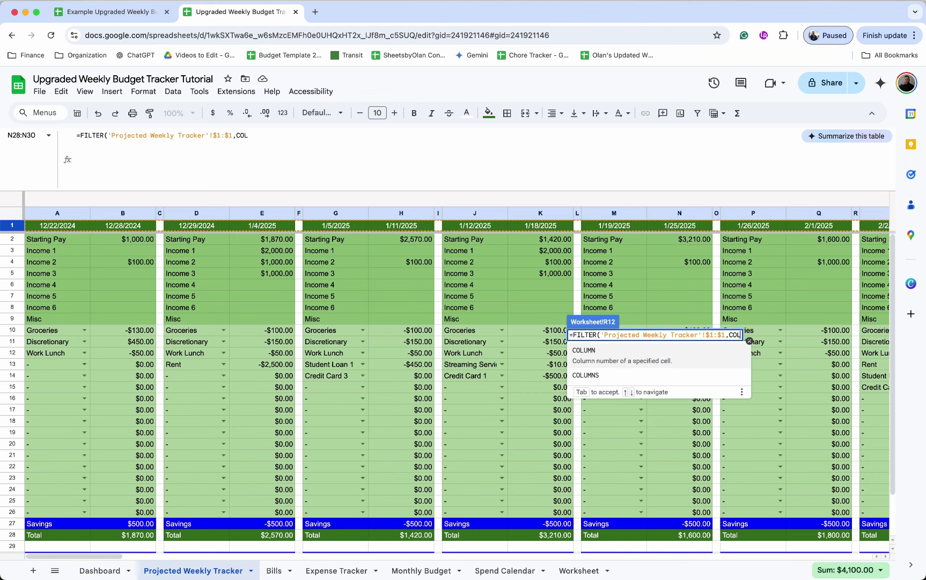
{"action": "type", "text": "UMN("}
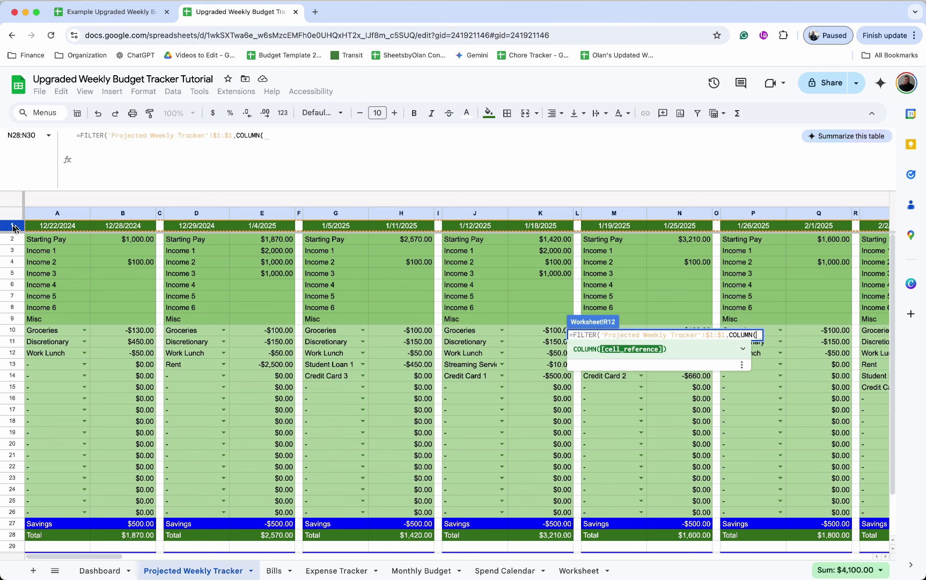
{"action": "left_click", "coordinate": [13, 229]}
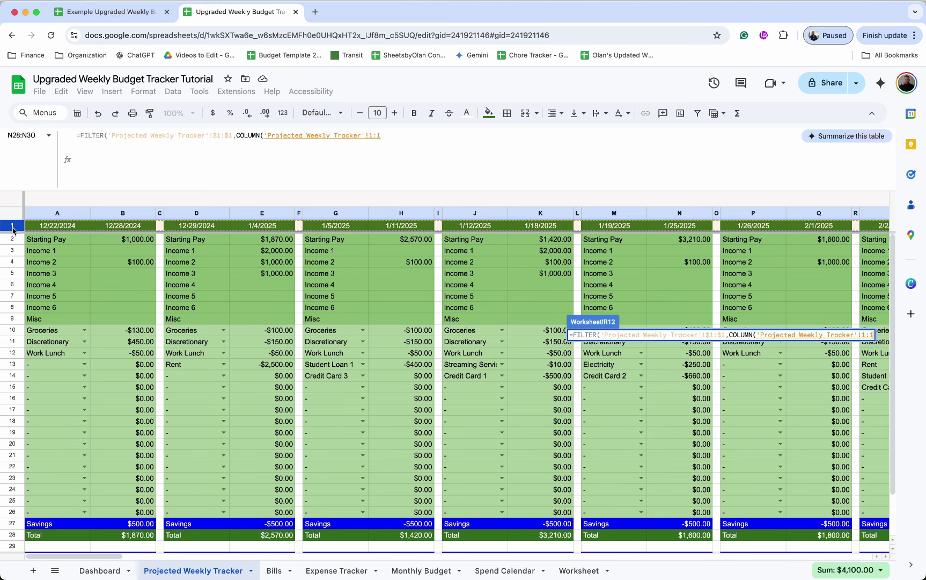
{"action": "key", "text": "F4"}
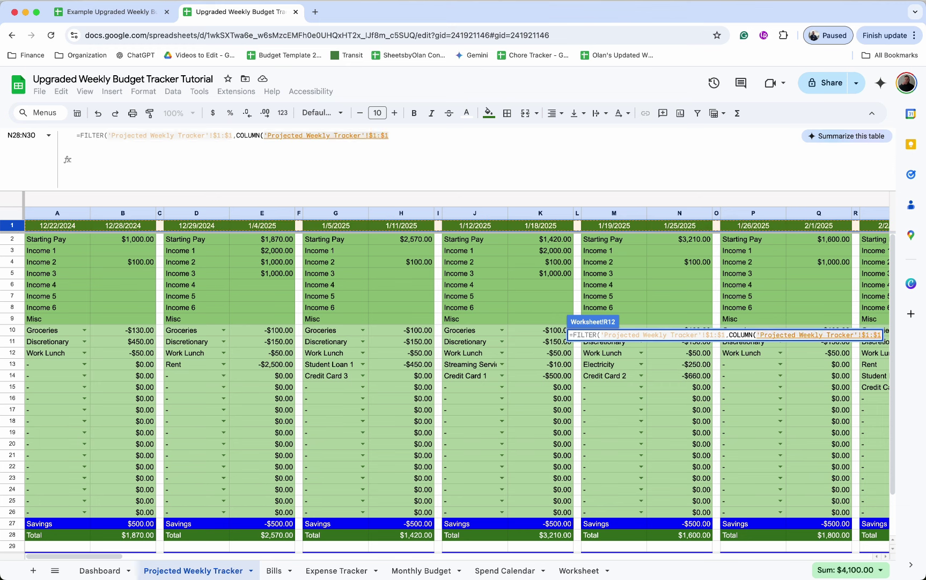
{"action": "type", "text": ")"}
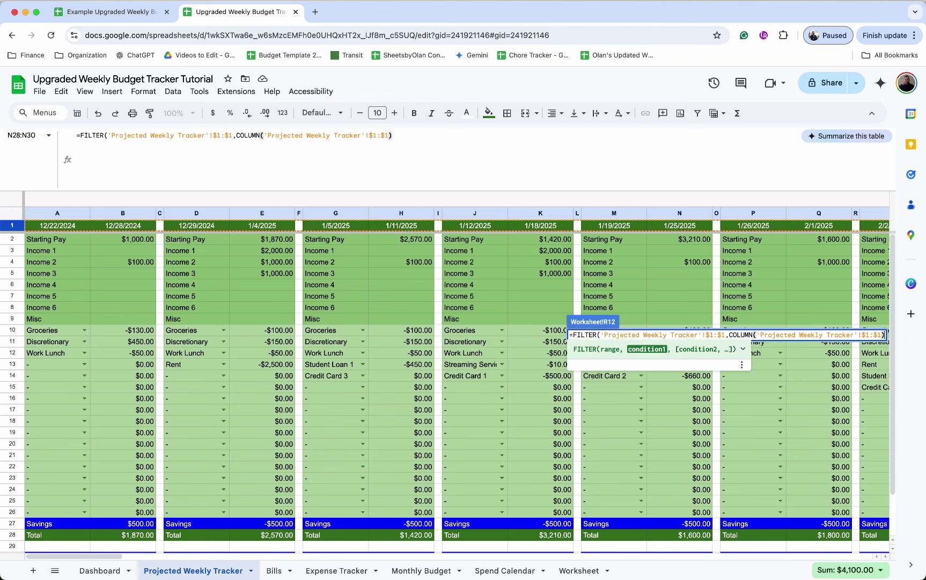
Step: Complete R12's filter condition with =MIN(FILTER(COLUMN('Projected Weekly Tracker'!$1:$1),LEN('Projected Weekly Tracker'!$1:$1))) to match the first filled column
{"action": "type", "text": "=M"}
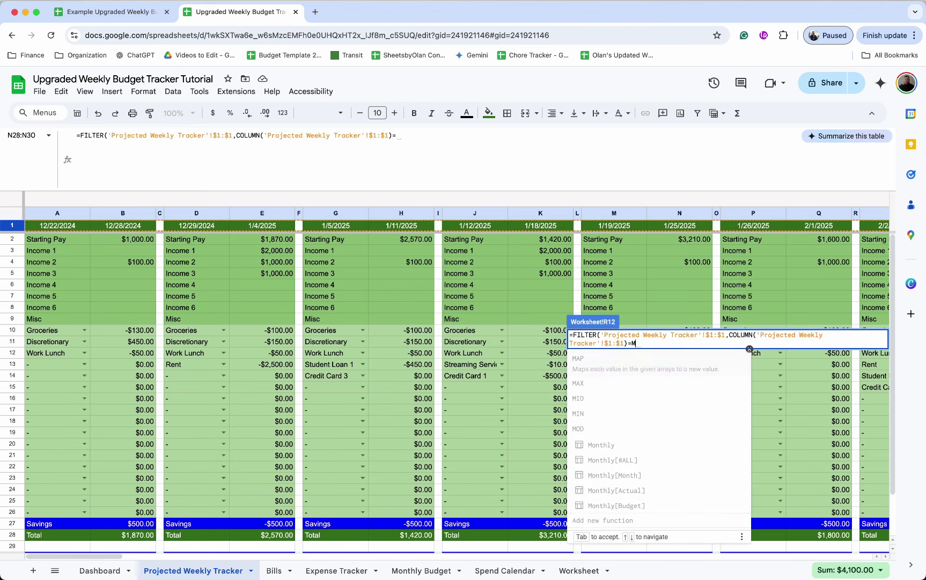
{"action": "type", "text": "IN("}
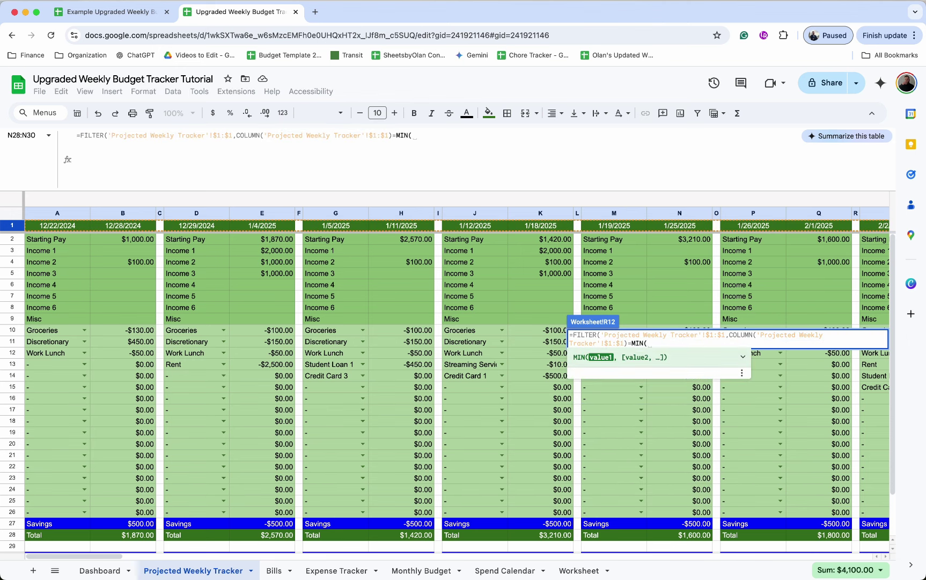
{"action": "type", "text": "FILTER("}
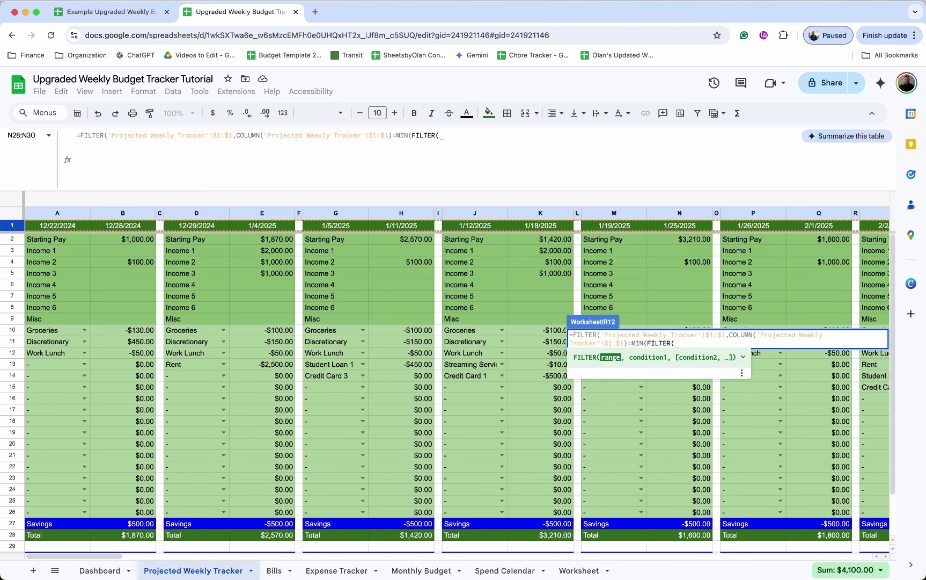
{"action": "type", "text": "COLUMN"}
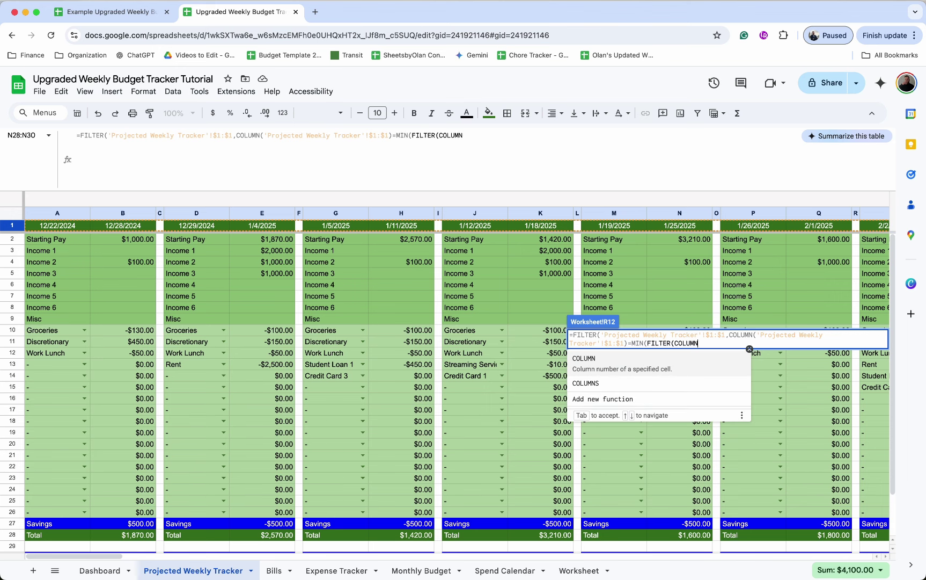
{"action": "type", "text": "("}
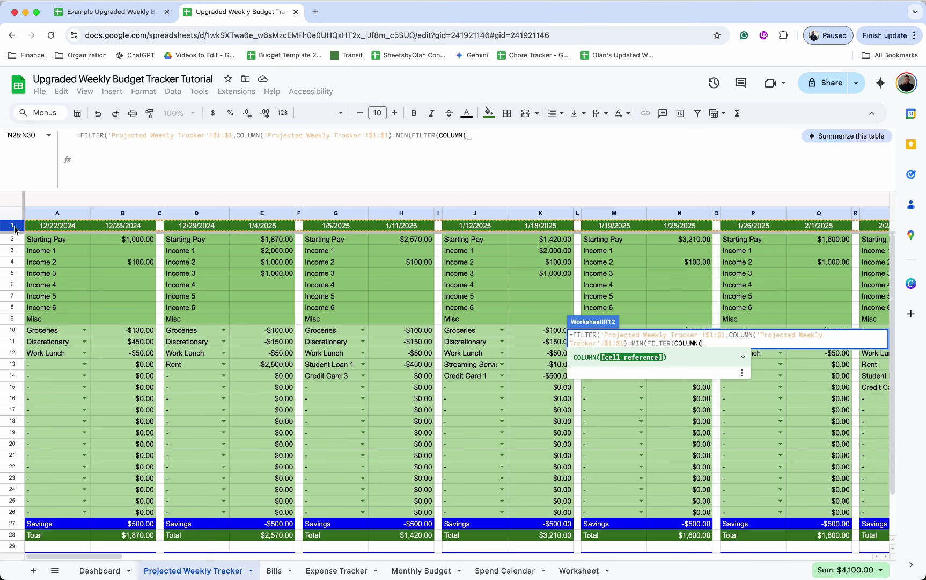
{"action": "left_click", "coordinate": [16, 226]}
{"action": "key", "text": "F4"}
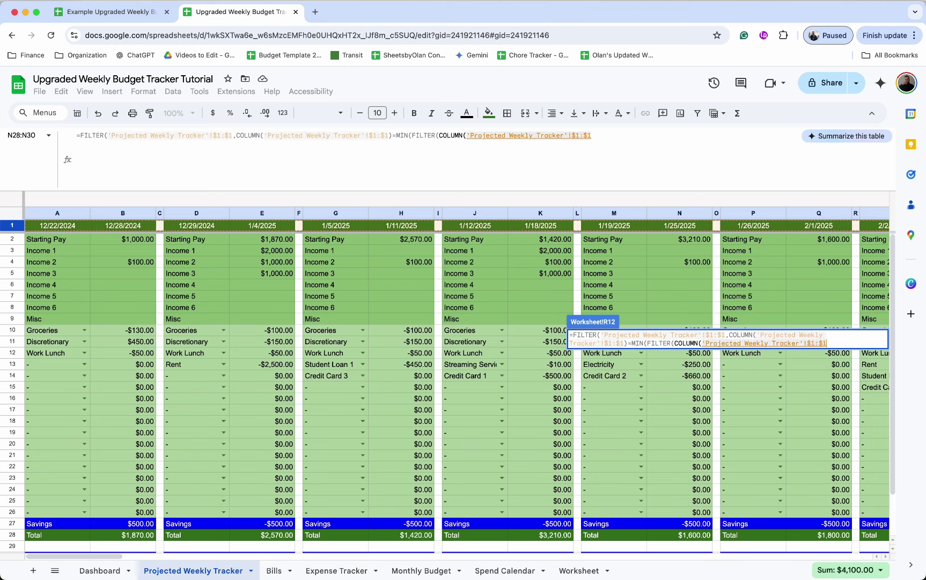
{"action": "type", "text": "),"}
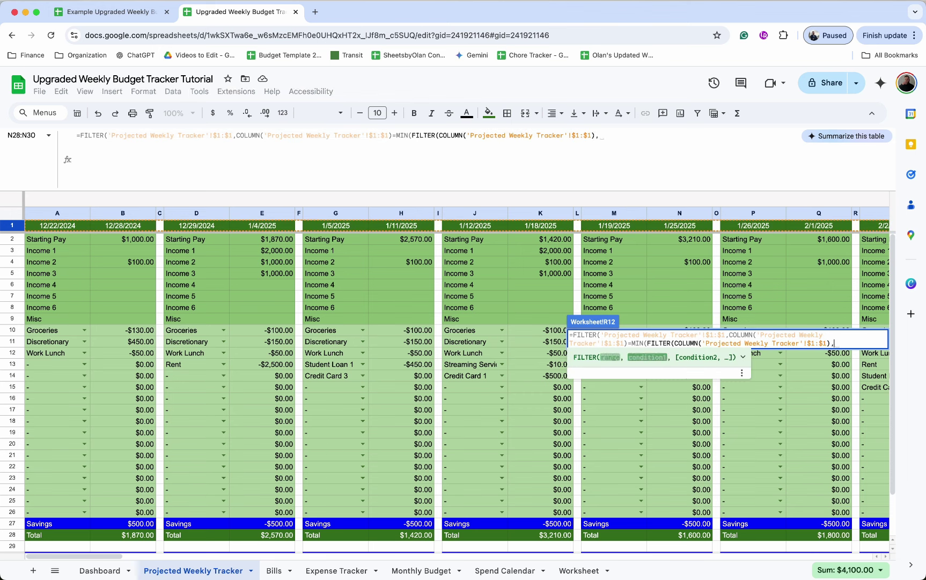
{"action": "type", "text": "LEN("}
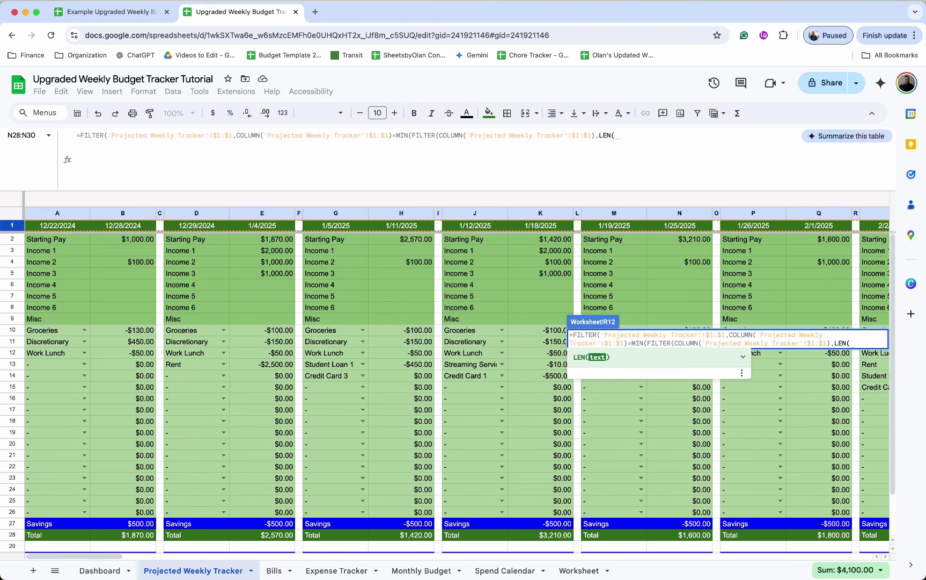
{"action": "left_click", "coordinate": [14, 227]}
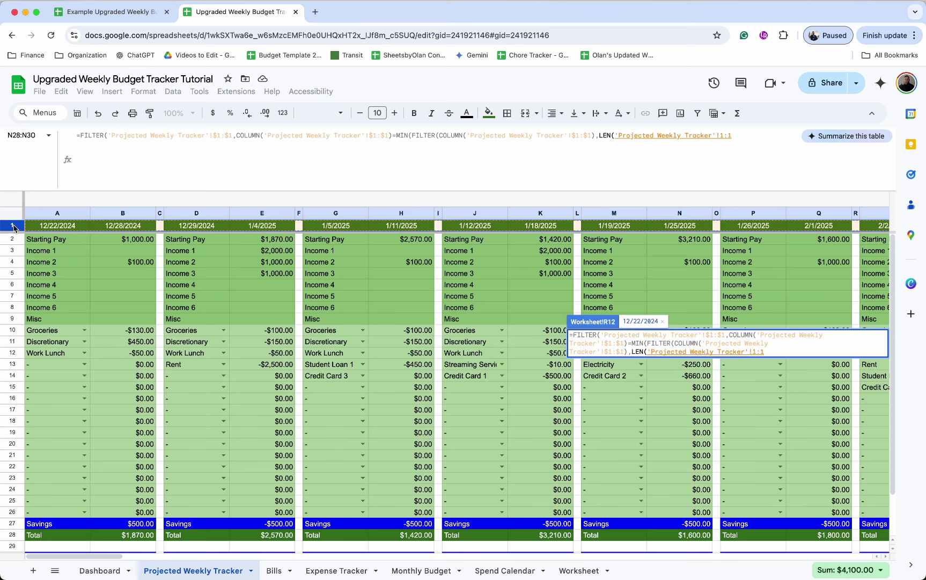
{"action": "key", "text": "F4"}
{"action": "type", "text": "))"}
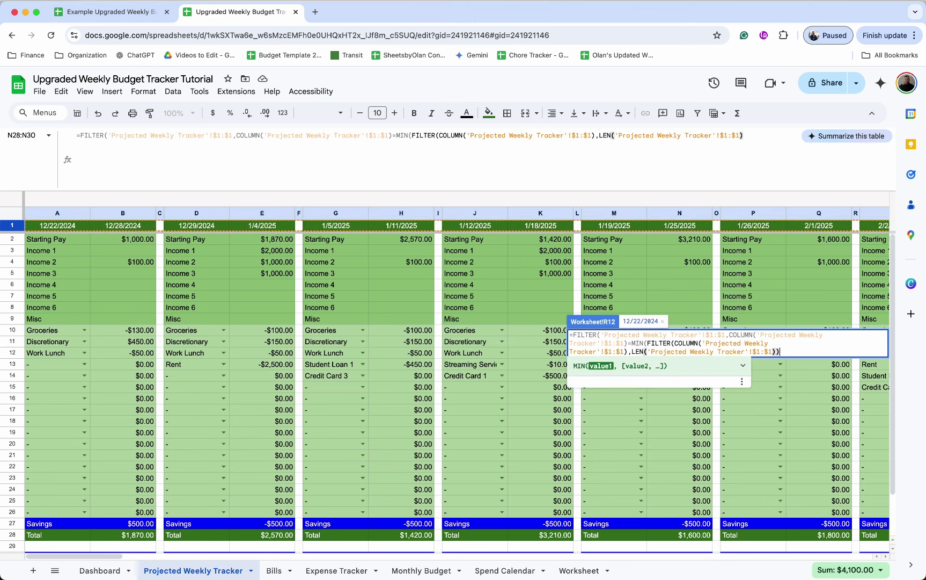
{"action": "type", "text": "))"}
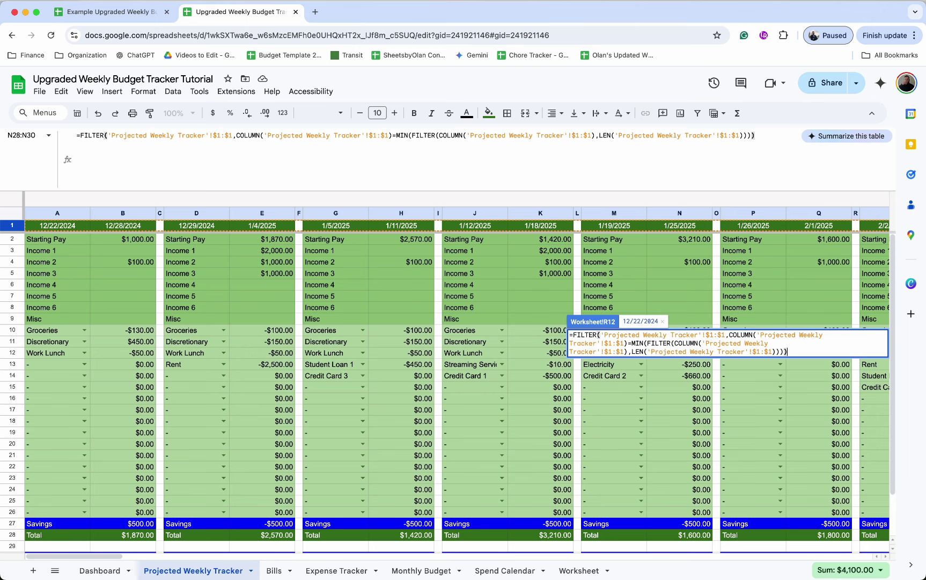
Step: Add the Weeks Back offset in R9 to the end of R12's date formula and enter it
{"action": "type", "text": "+"}
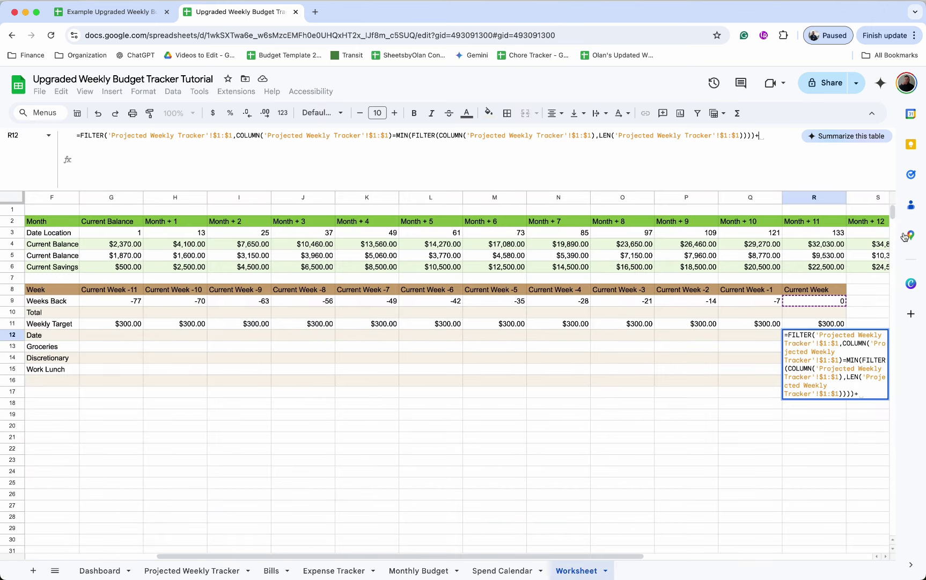
{"action": "left_click", "coordinate": [828, 302]}
{"action": "key", "text": "Return"}
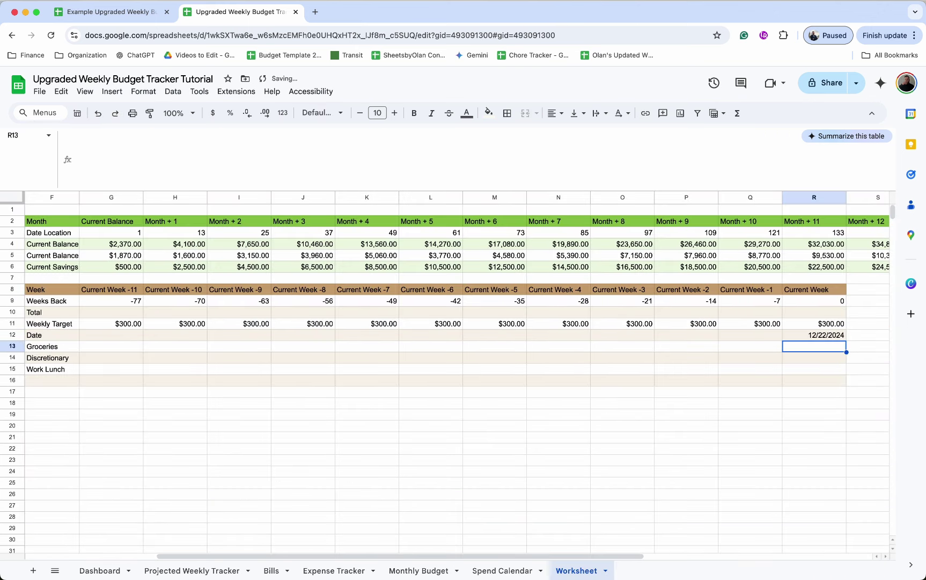
Step: Check R12's date against the first date in A1 of the Projected Weekly Tracker sheet
{"action": "left_click", "coordinate": [824, 337]}
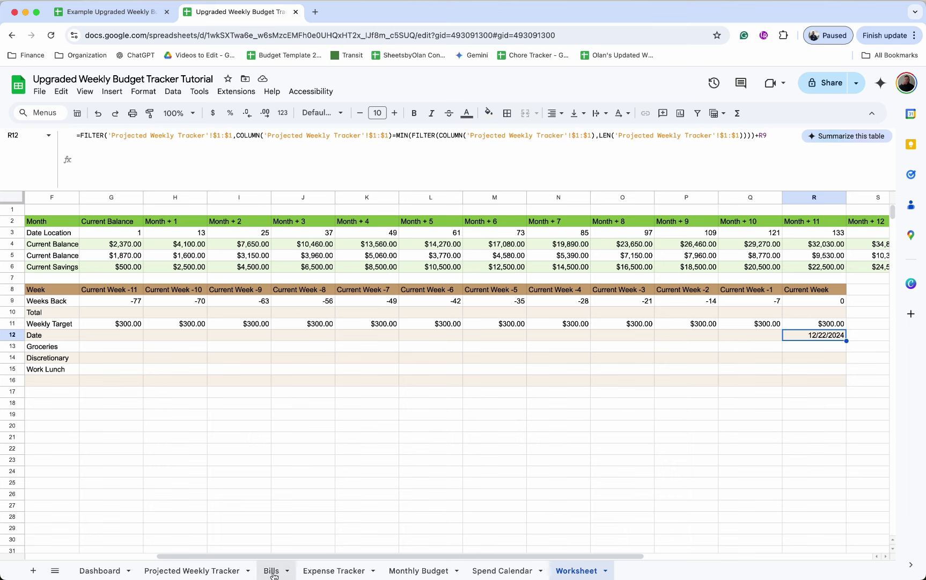
{"action": "left_click", "coordinate": [211, 572]}
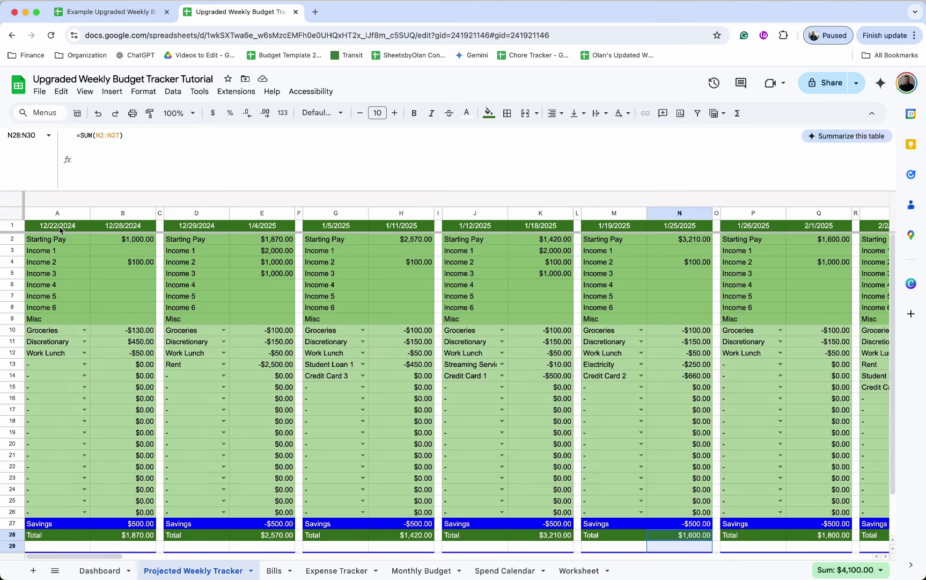
{"action": "left_click", "coordinate": [60, 230]}
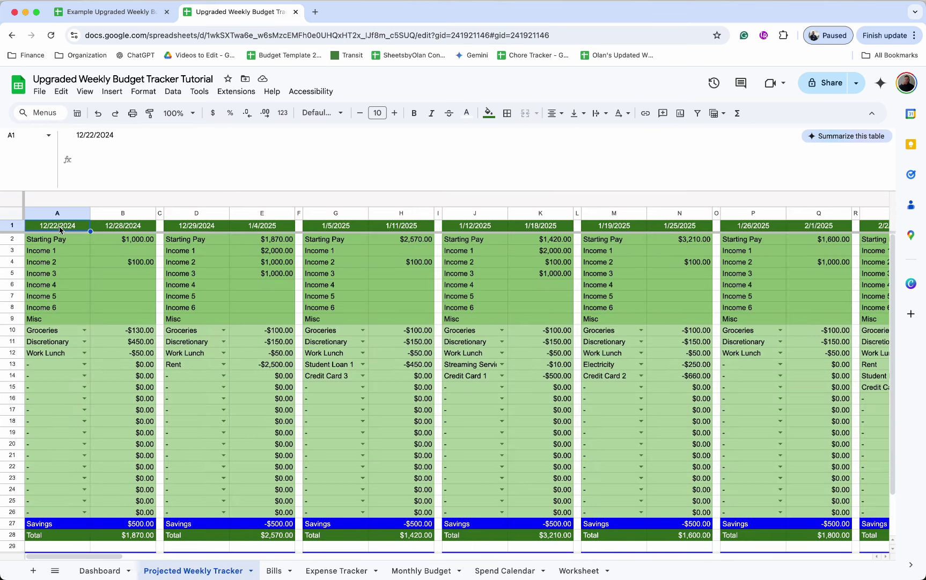
{"action": "left_click", "coordinate": [575, 572]}
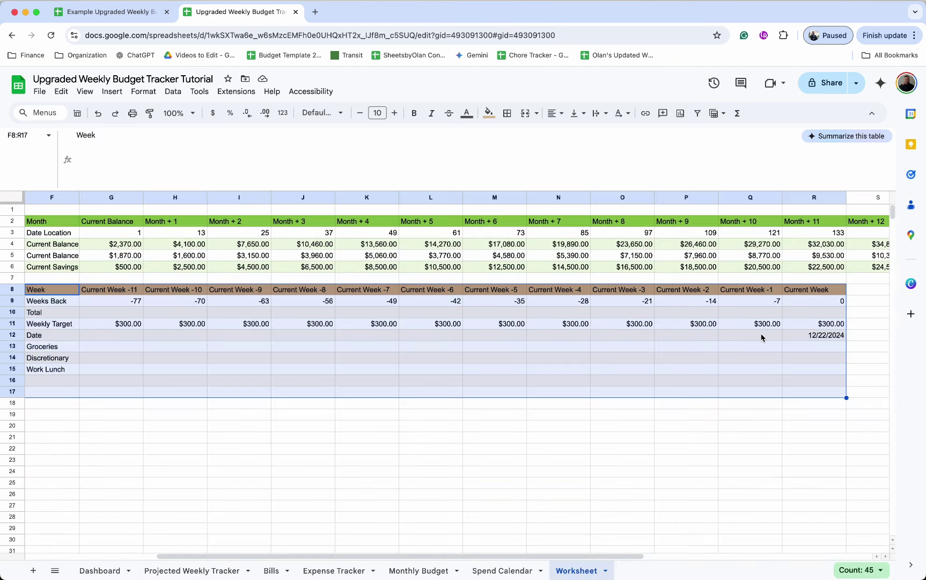
Step: Fill the Date formula from R12 back through G12 on the Worksheet
{"action": "left_click", "coordinate": [839, 338]}
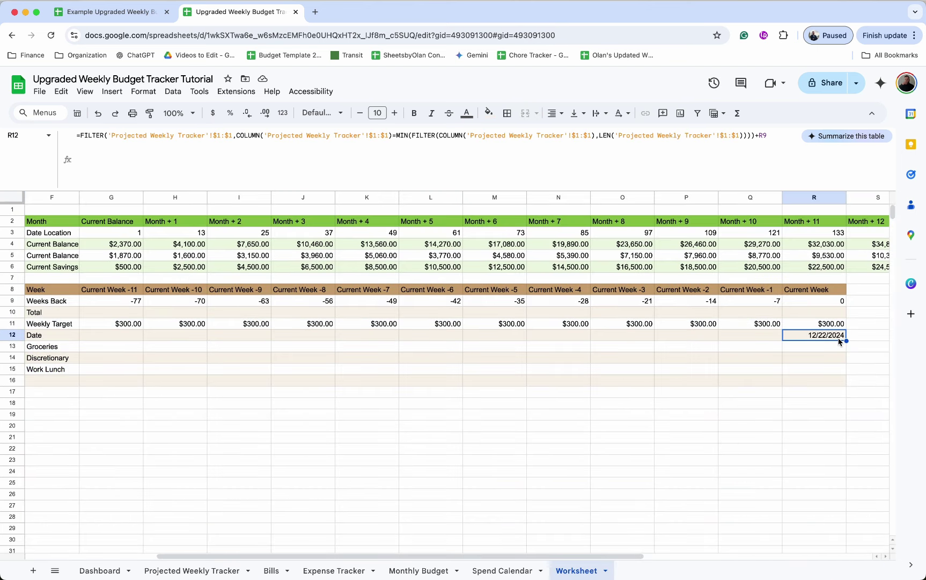
{"action": "left_click_drag", "start_coordinate": [841, 340], "coordinate": [134, 336]}
{"action": "left_click", "coordinate": [134, 336]}
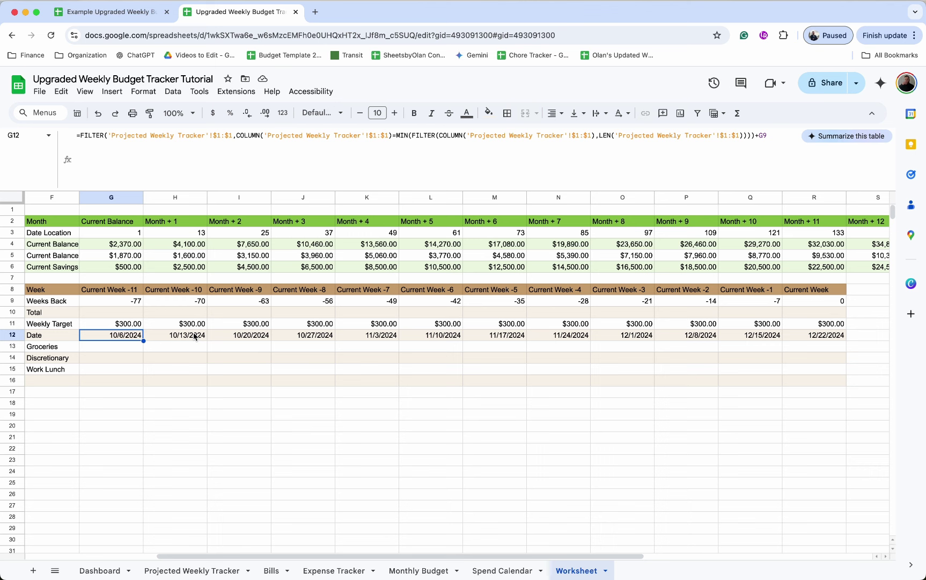
Step: Start the Groceries formula in G13 with =IF(ISBLANK(F13),, so it stays empty when the category name is blank
{"action": "left_click", "coordinate": [119, 348]}
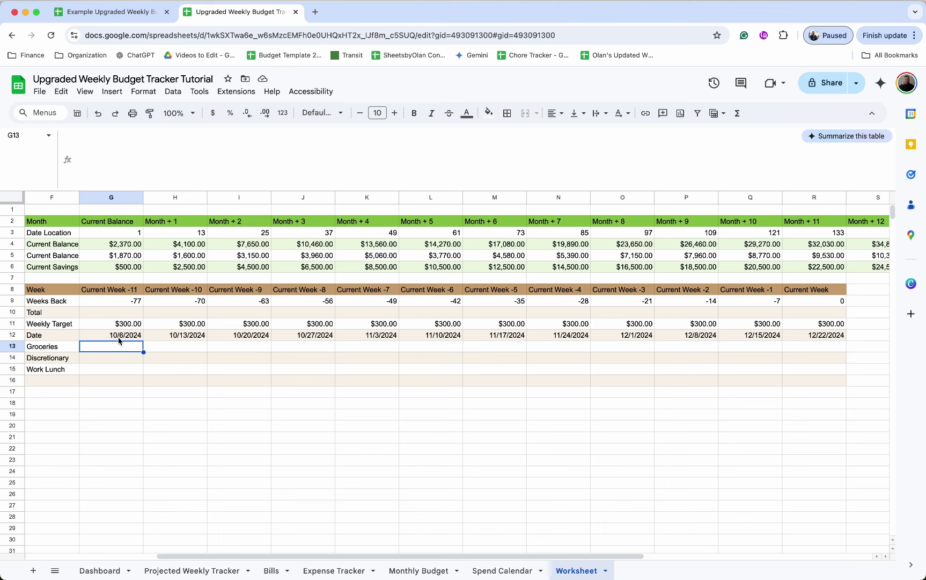
{"action": "left_click", "coordinate": [119, 337]}
{"action": "left_click", "coordinate": [119, 347]}
{"action": "type", "text": "=IF("}
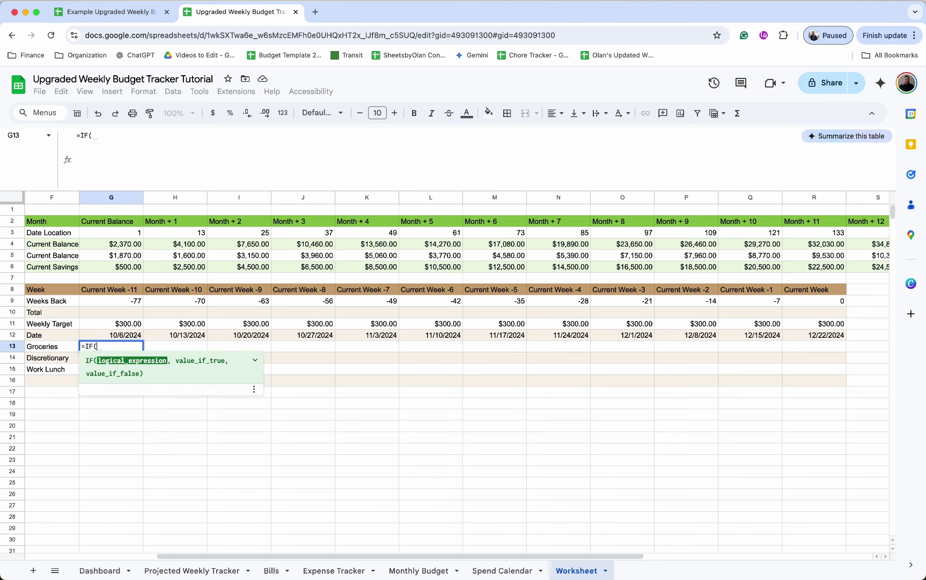
{"action": "type", "text": "ISBLANK("}
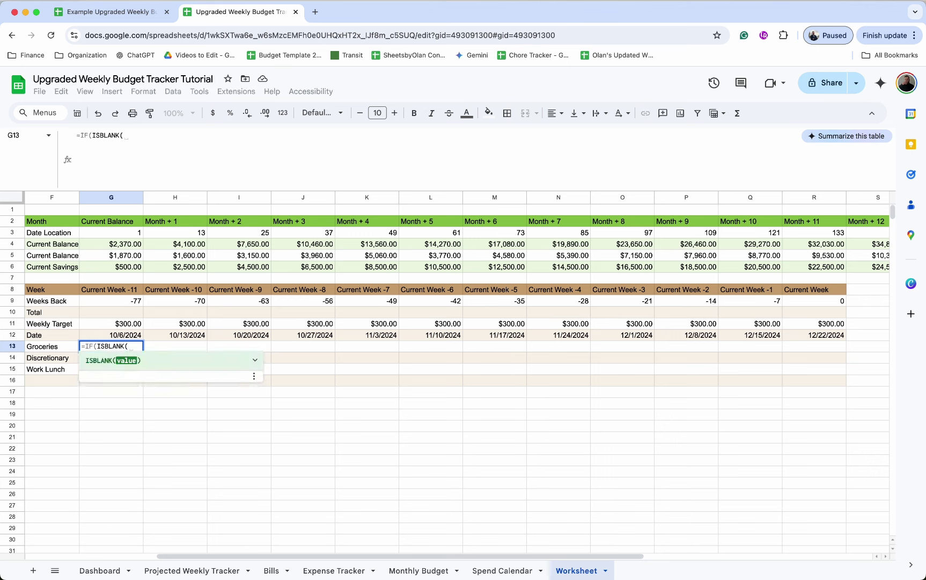
{"action": "left_click", "coordinate": [62, 347]}
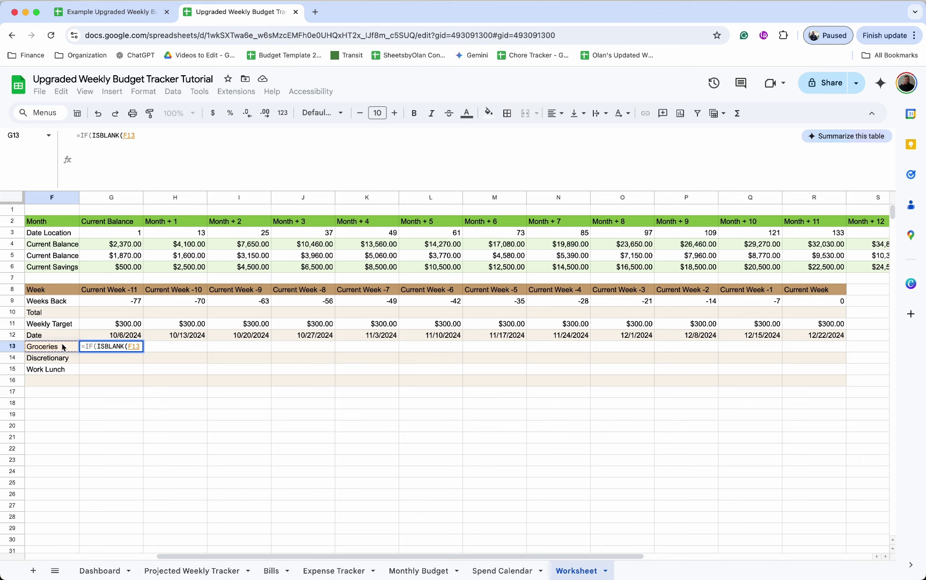
{"action": "type", "text": ")"}
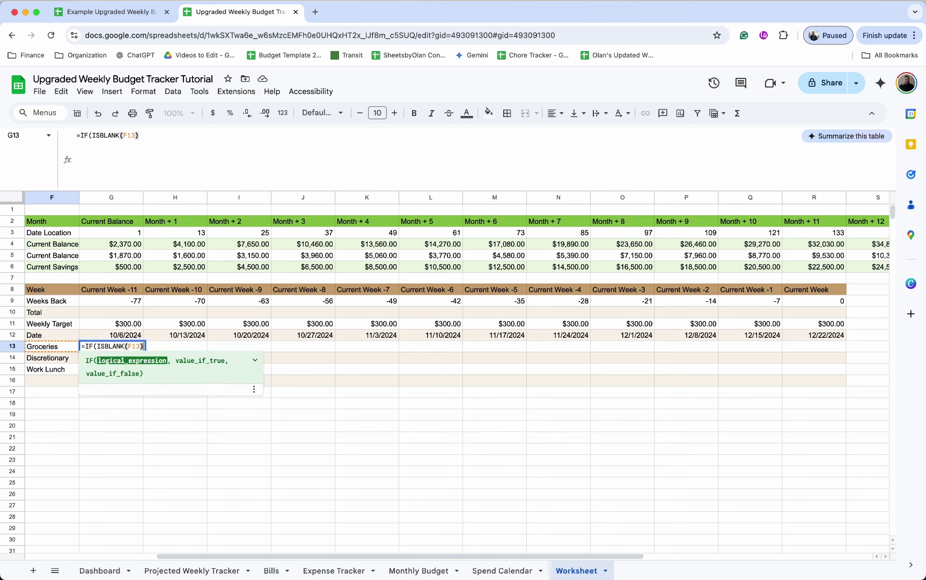
{"action": "type", "text": ",,"}
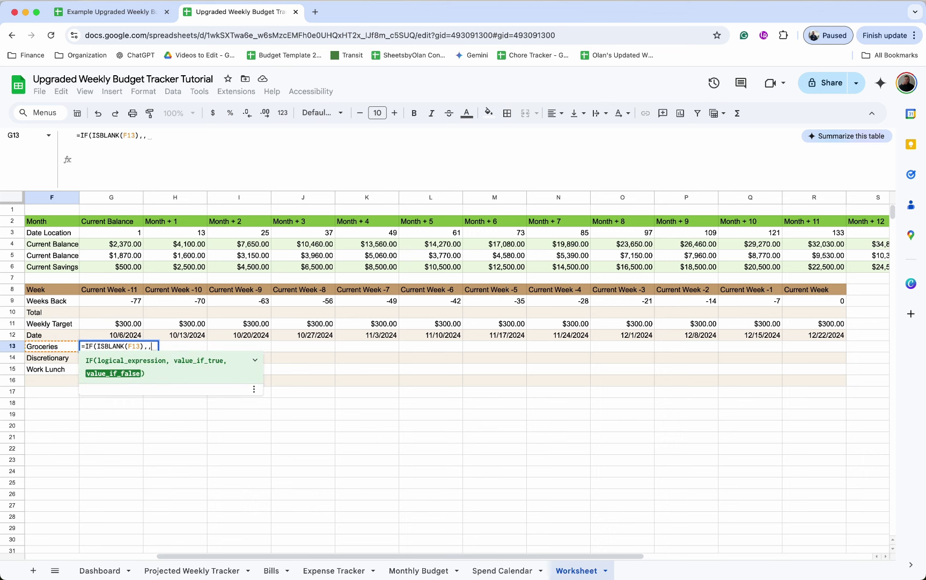
Step: Add a SUMIFS function to G13's formula as the false result, with Expenses[Amount] as the sum range
{"action": "type", "text": "sumifs"}
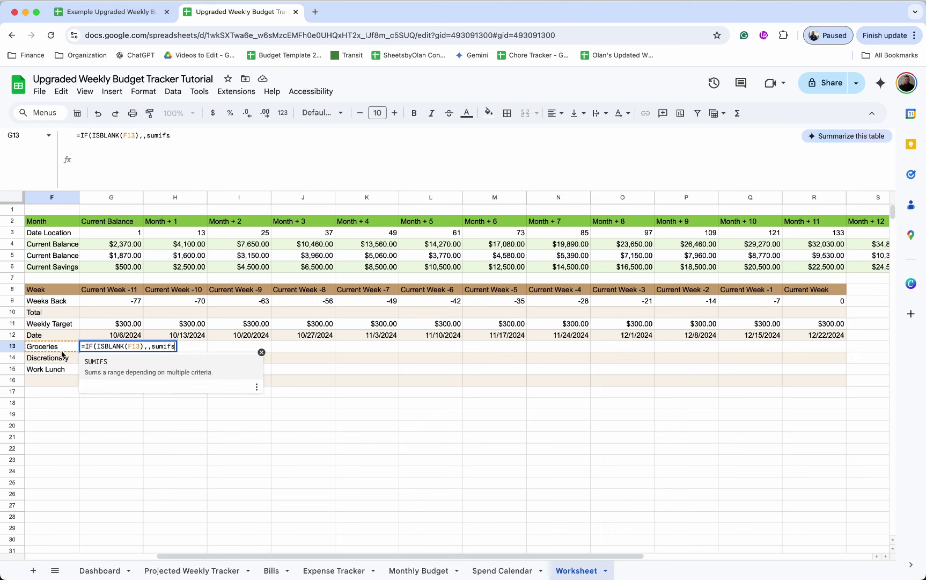
{"action": "key", "text": "Tab"}
{"action": "type", "text": "amou"}
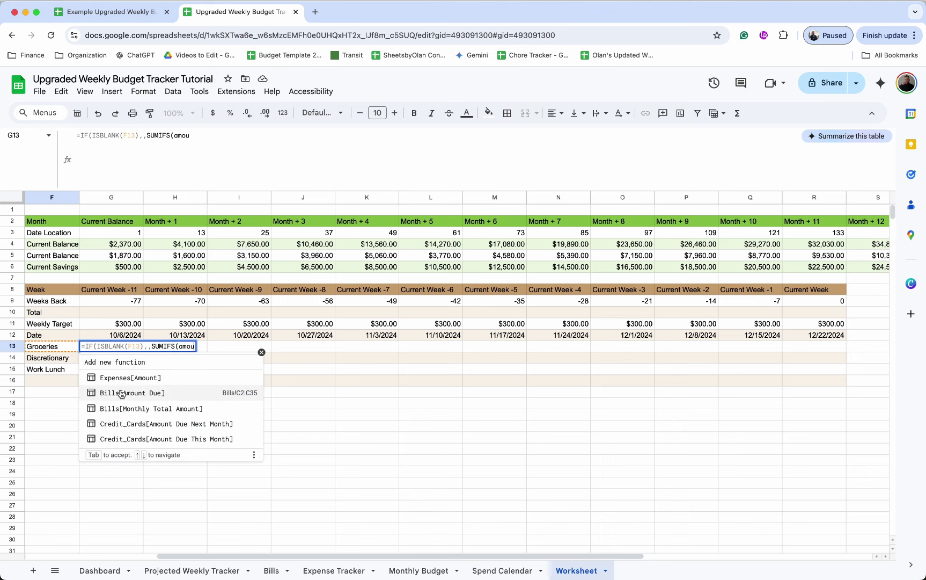
{"action": "left_click", "coordinate": [145, 383]}
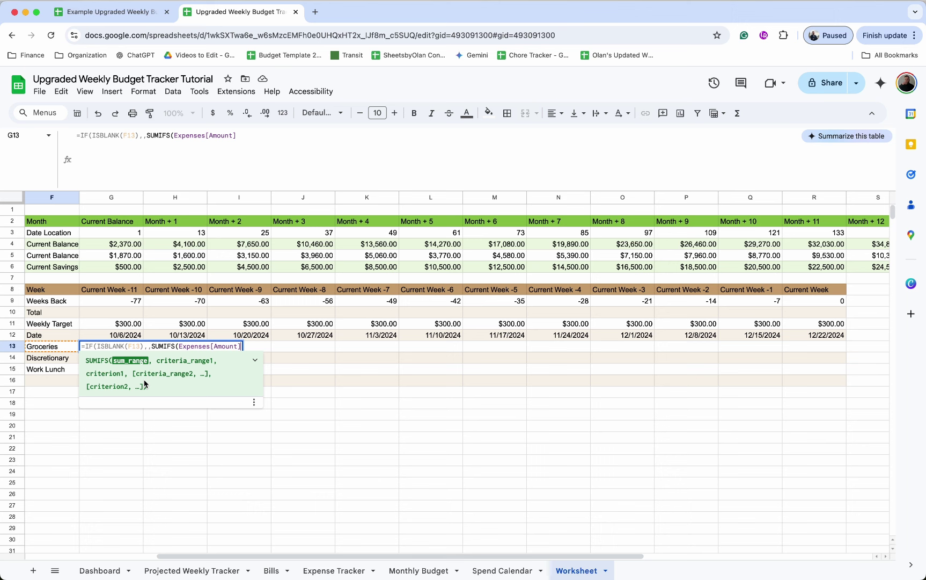
Step: Add the week-start criterion to G13's SUMIFS: Expenses[Transaction Date],">="&G$12, with the row locked
{"action": "type", "text": ",tran"}
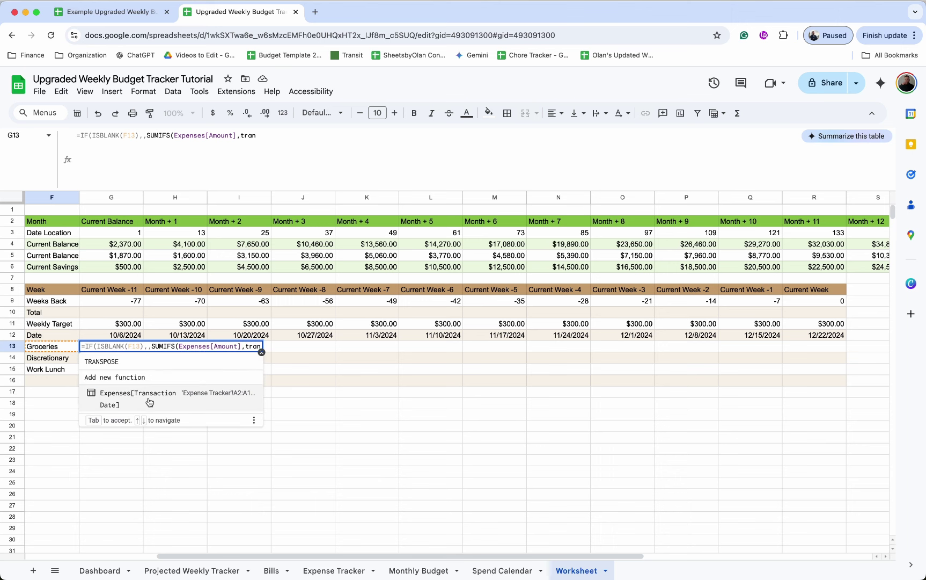
{"action": "left_click", "coordinate": [150, 402]}
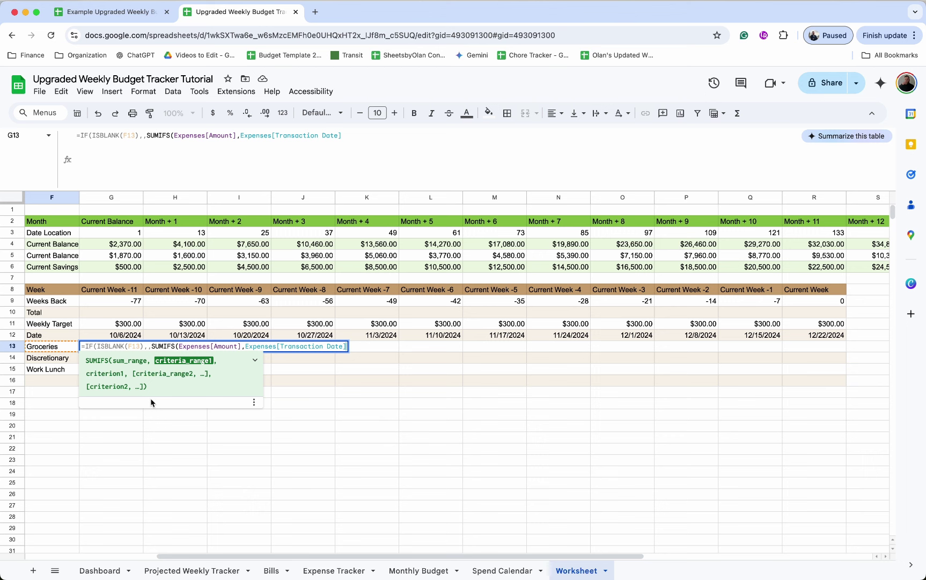
{"action": "type", "text": ",\""}
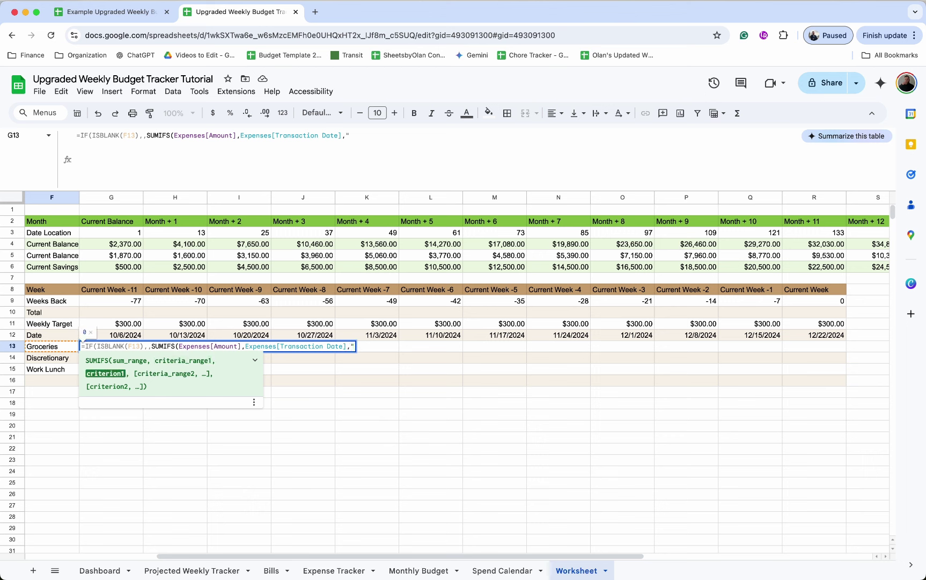
{"action": "type", "text": ">=\"&"}
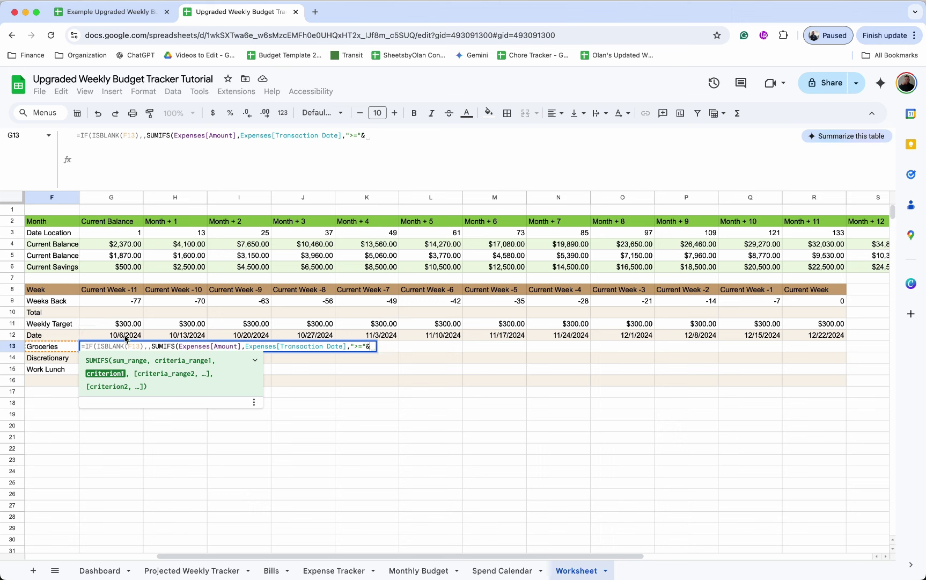
{"action": "left_click", "coordinate": [126, 335]}
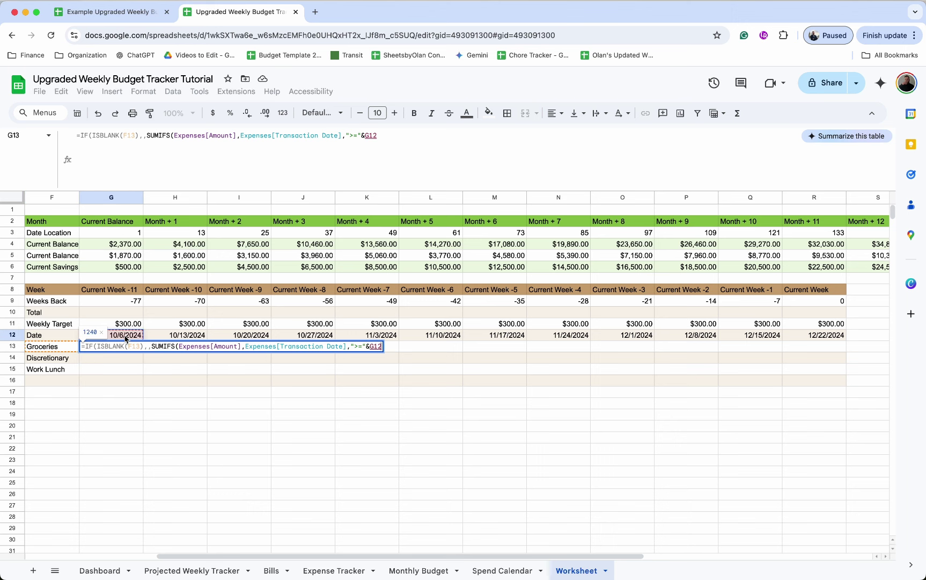
{"action": "left_click", "coordinate": [369, 133]}
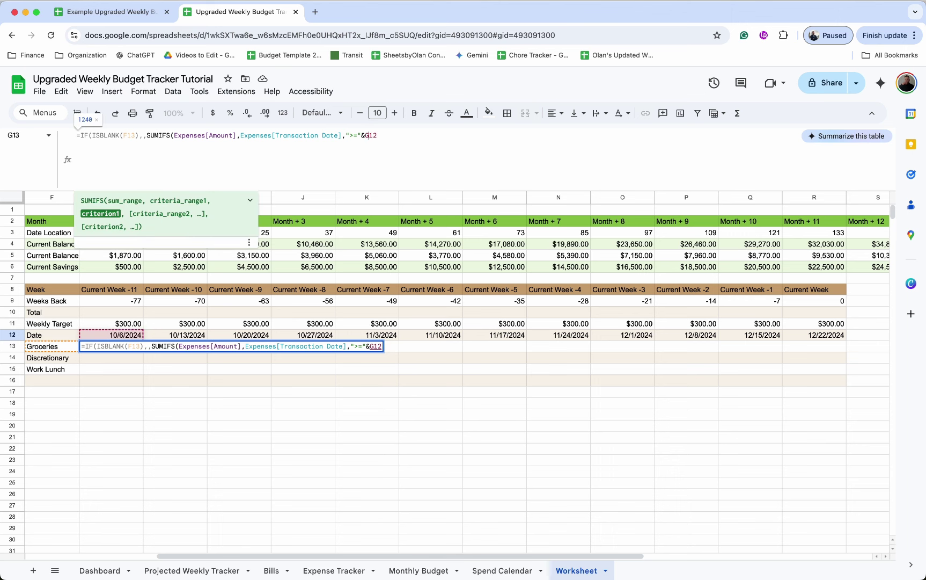
{"action": "type", "text": "$12,"}
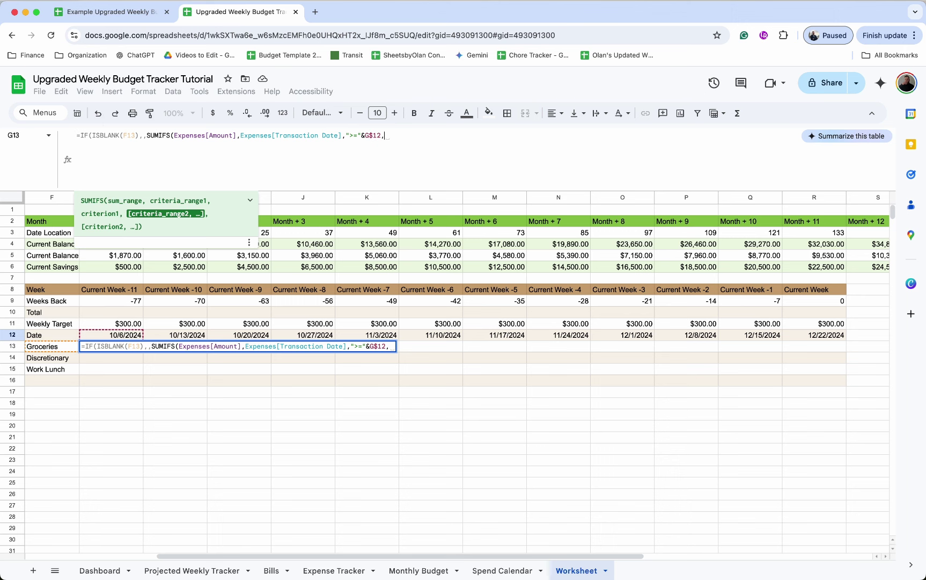
Step: Add the week-end criterion to G13's SUMIFS: Expenses[Transaction Date],"<="&G$12+6
{"action": "type", "text": "Expenses[Transaction Date],"}
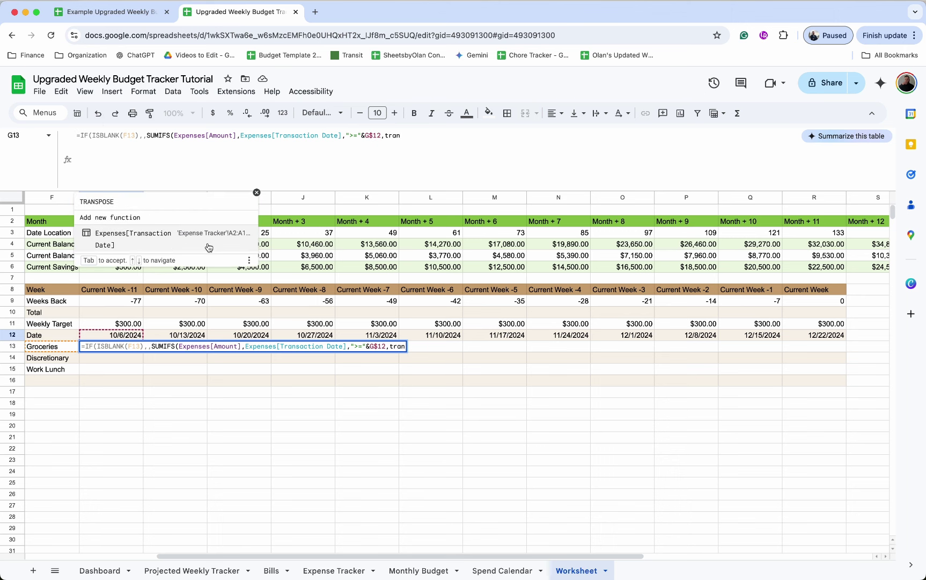
{"action": "type", "text": "\""}
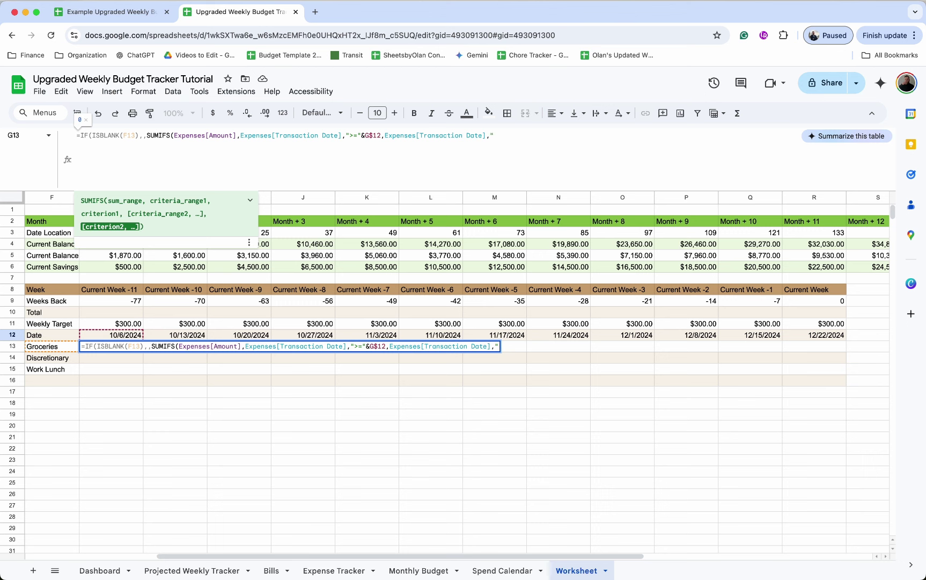
{"action": "type", "text": "<=\"&"}
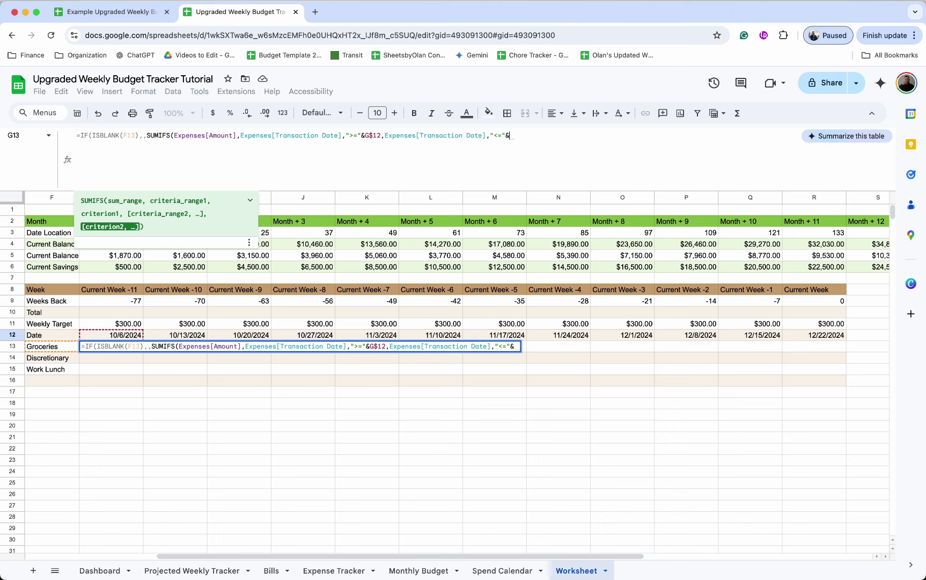
{"action": "type", "text": "G$12"}
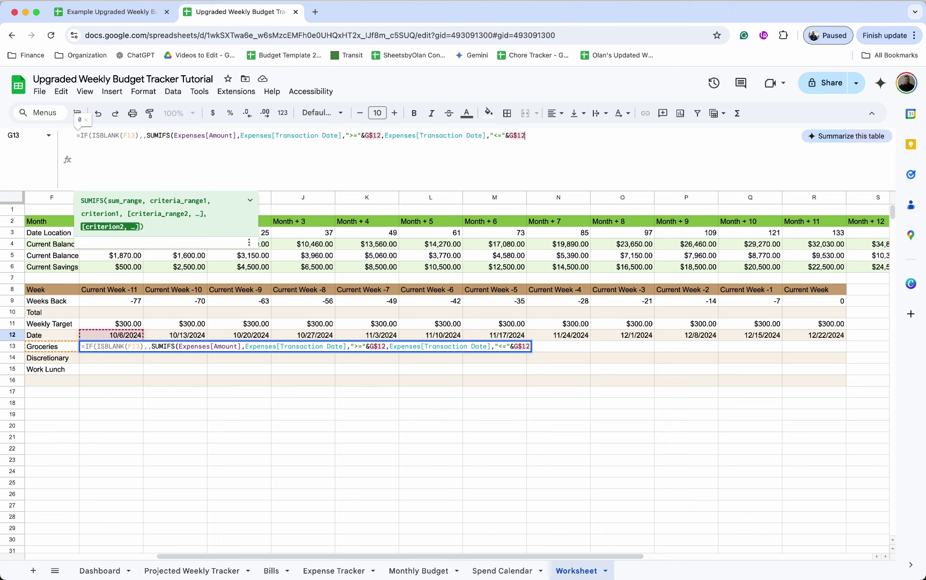
{"action": "type", "text": "+6"}
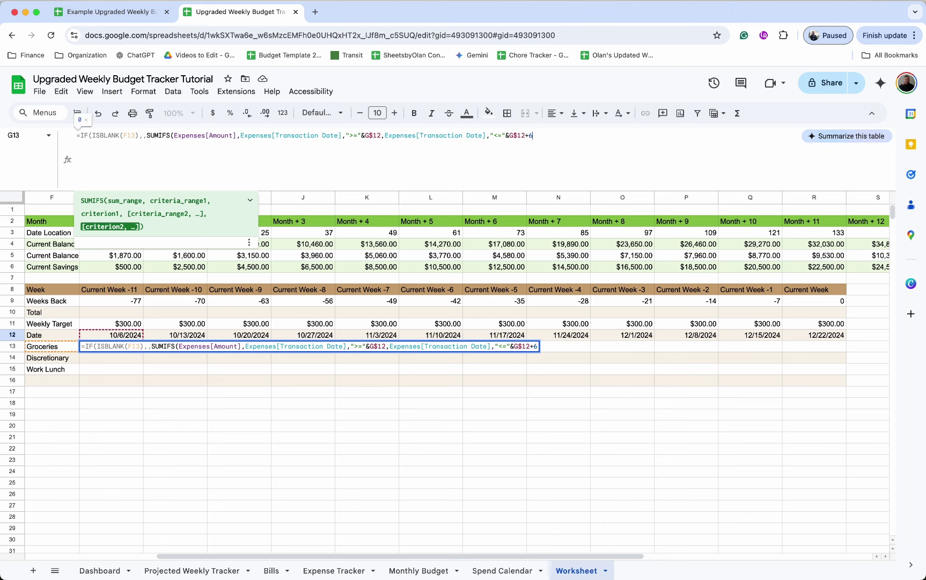
{"action": "type", "text": ","}
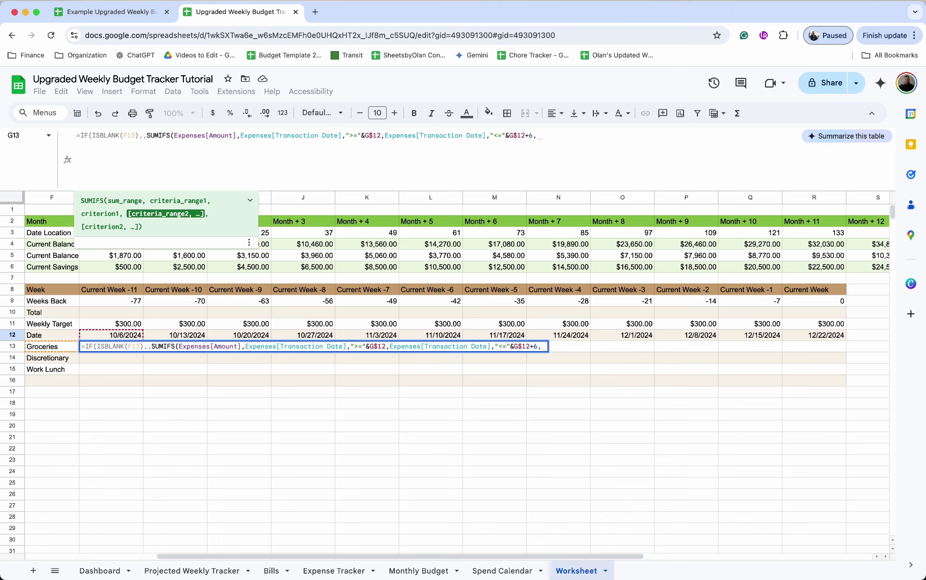
Step: Complete G13's SUMIFS with the criteria Expenses[Type],"Debit" and Expenses[Category],$F13, and close its parenthesis
{"action": "type", "text": "ex"}
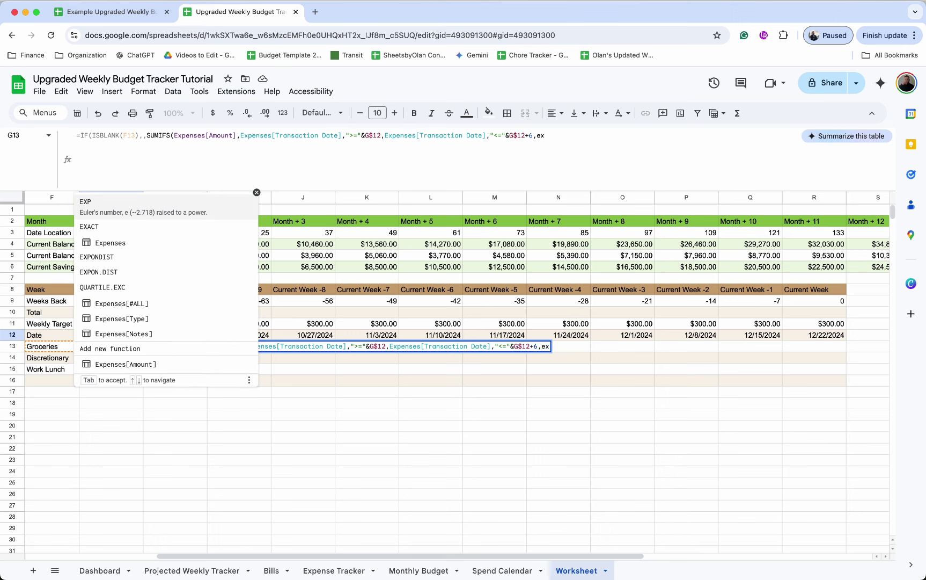
{"action": "left_click", "coordinate": [142, 317]}
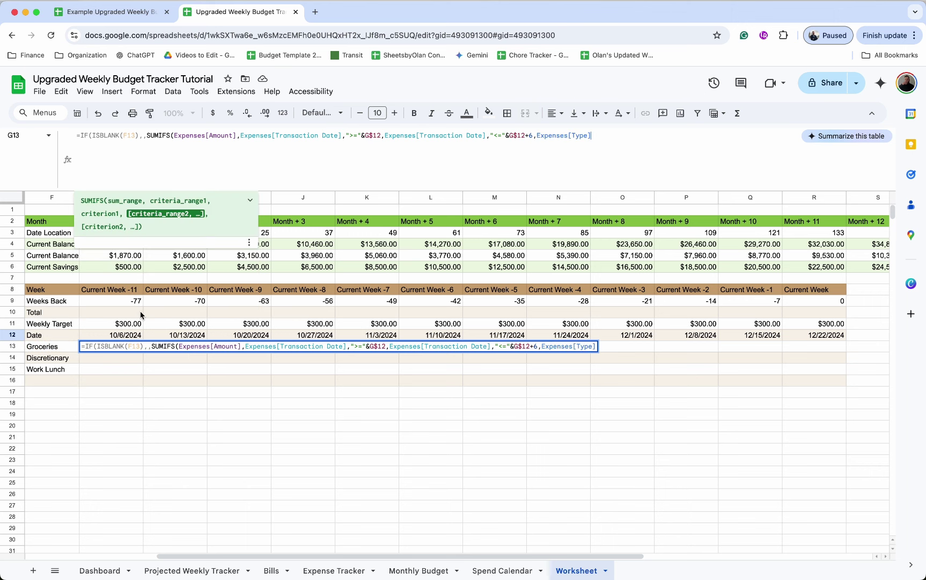
{"action": "type", "text": ",\""}
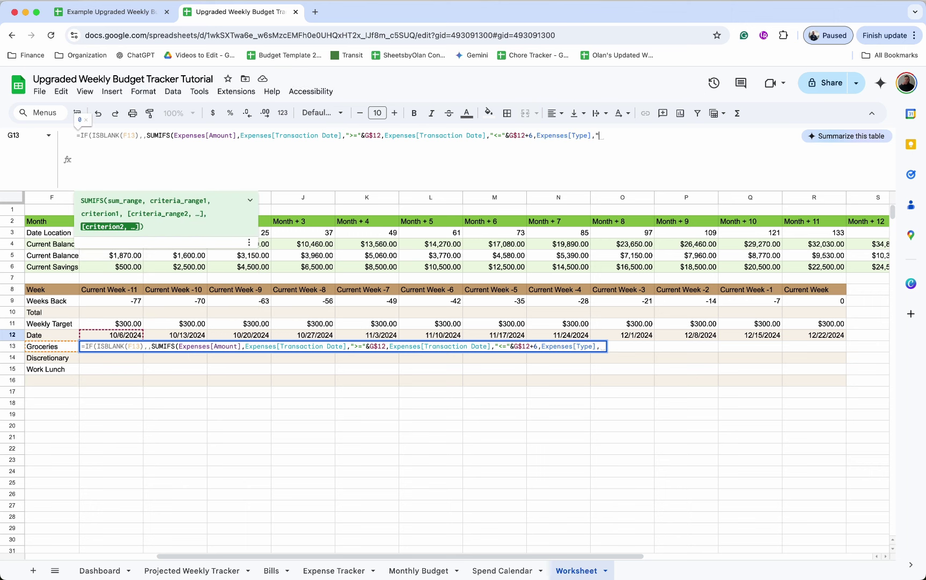
{"action": "type", "text": "Debit\",cat"}
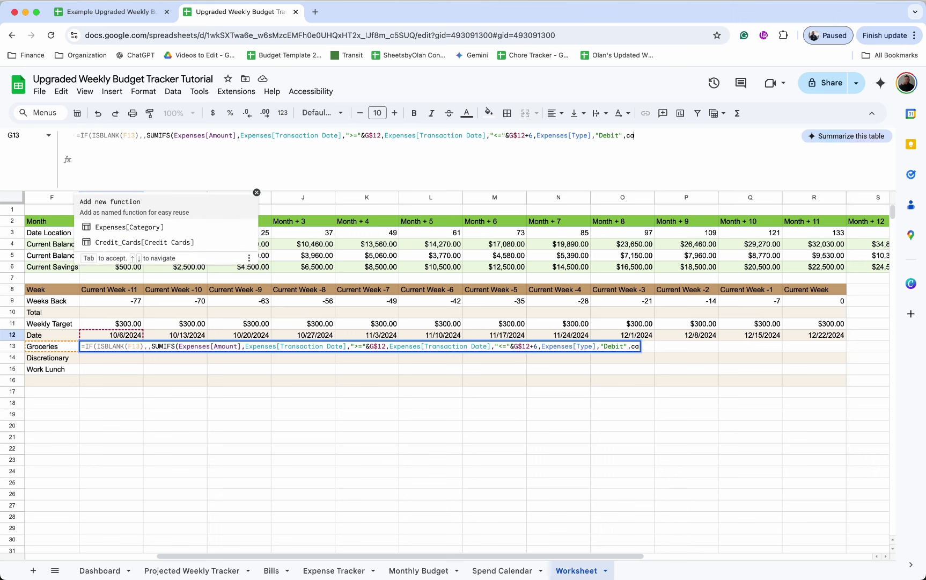
{"action": "left_click", "coordinate": [153, 222]}
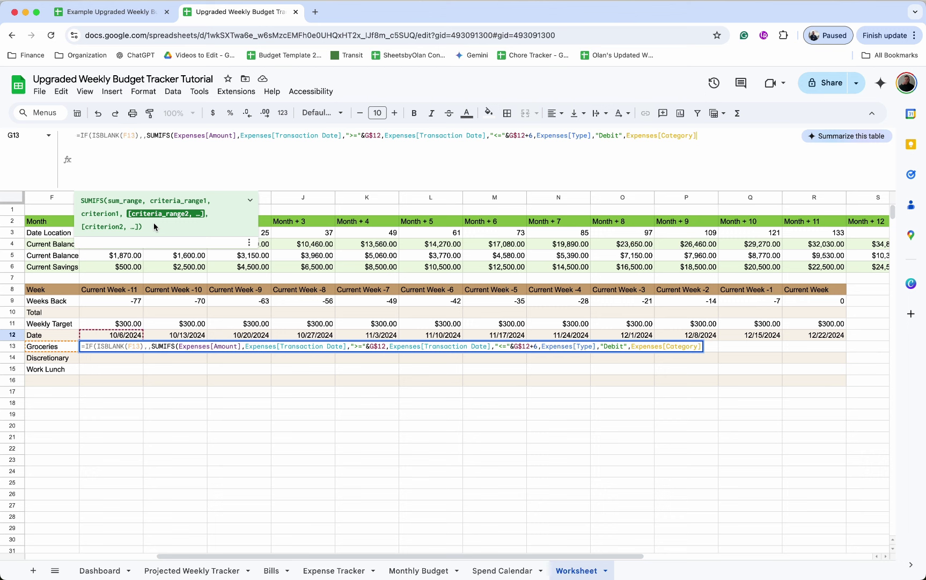
{"action": "type", "text": ","}
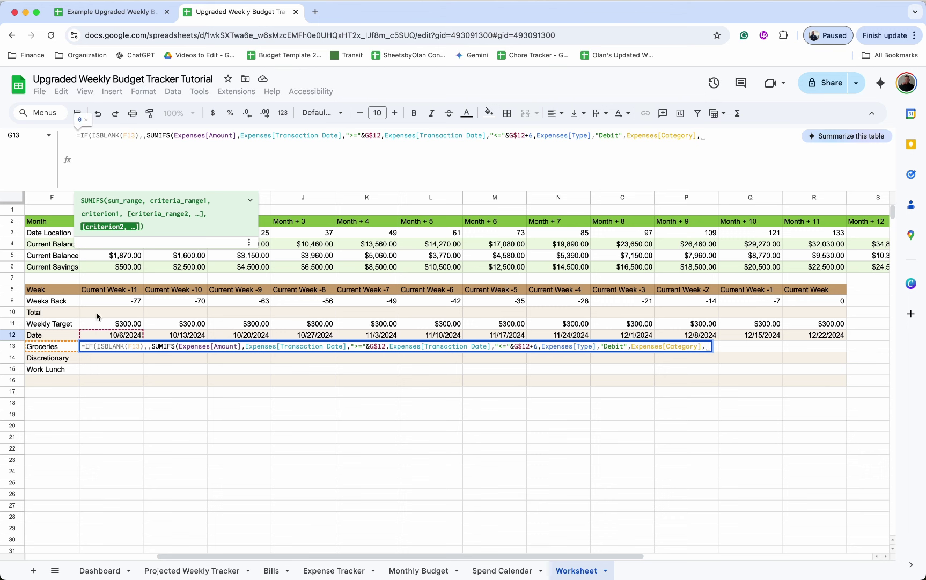
{"action": "left_click", "coordinate": [67, 349]}
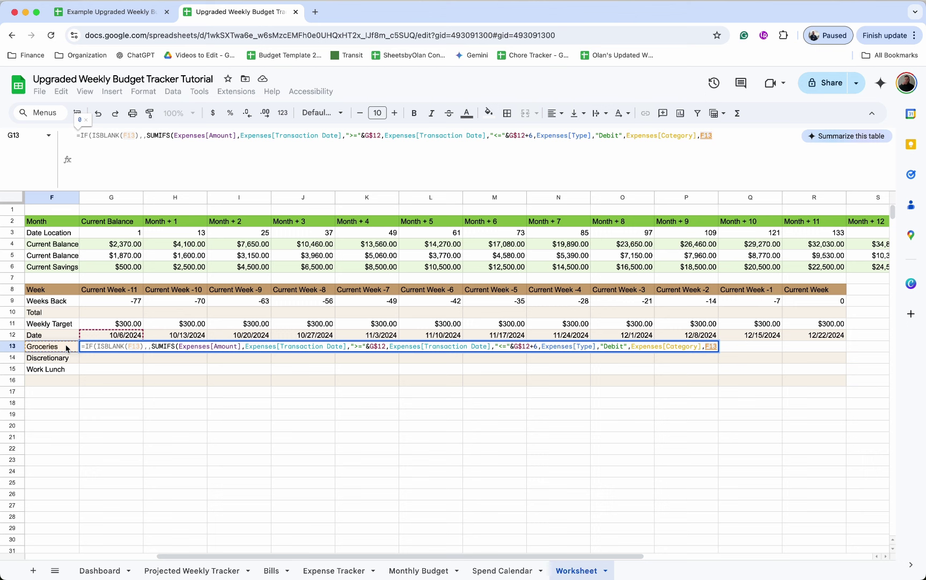
{"action": "left_click", "coordinate": [702, 139]}
{"action": "type", "text": "$"}
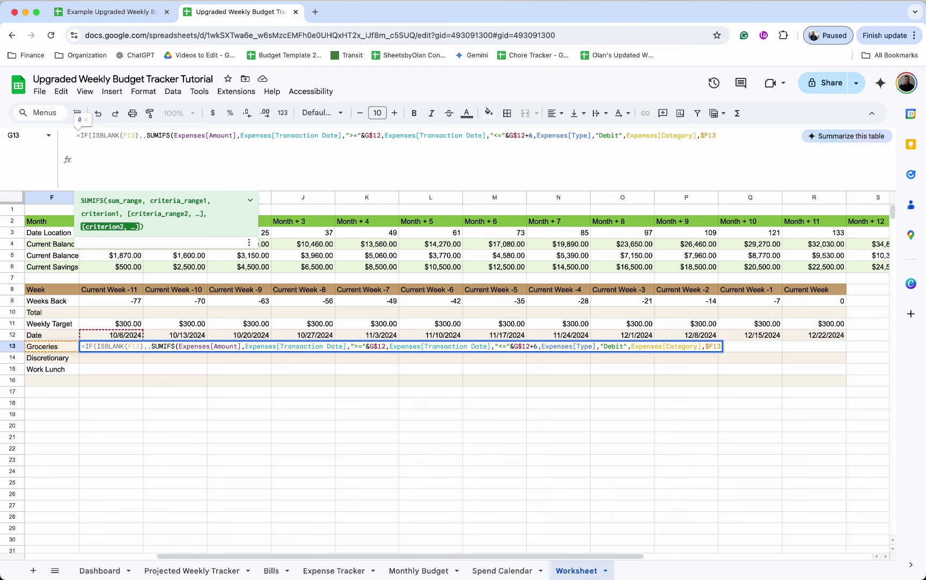
{"action": "type", "text": ")"}
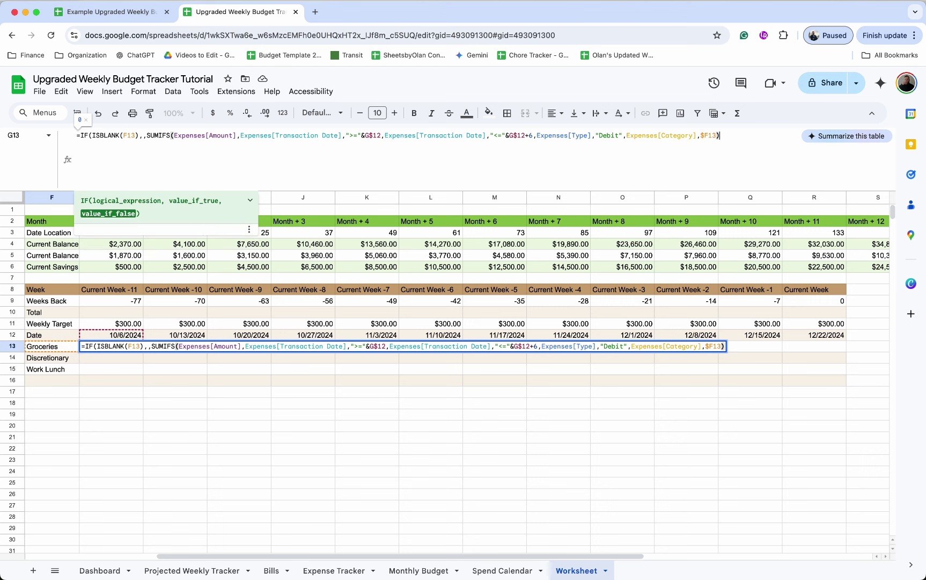
Step: Add a copy of the SUMIFS term to the end of G13's formula with its Expenses[Type] criterion set to "Credit"
{"action": "left_click_drag", "start_coordinate": [721, 135], "coordinate": [146, 134]}
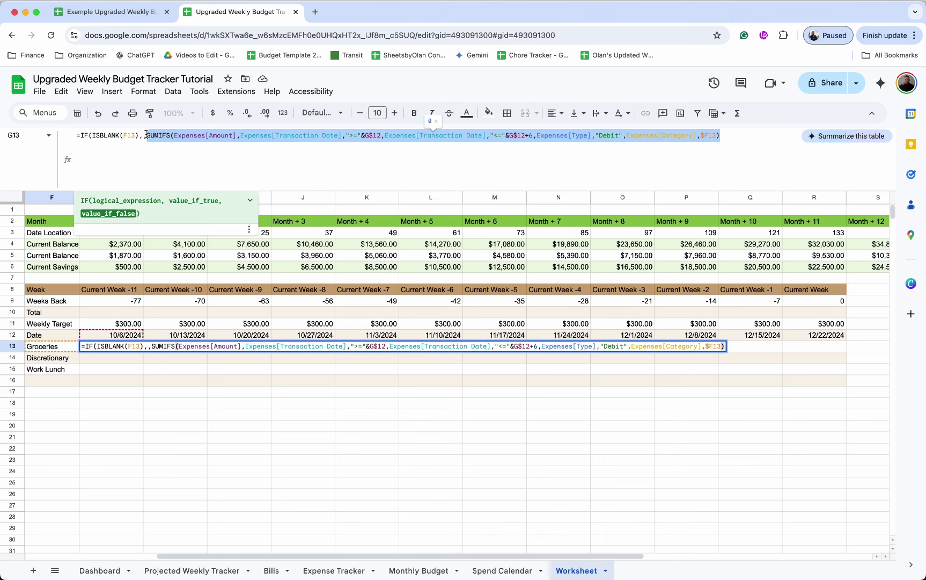
{"action": "key", "text": "ctrl+c"}
{"action": "left_click", "coordinate": [734, 132]}
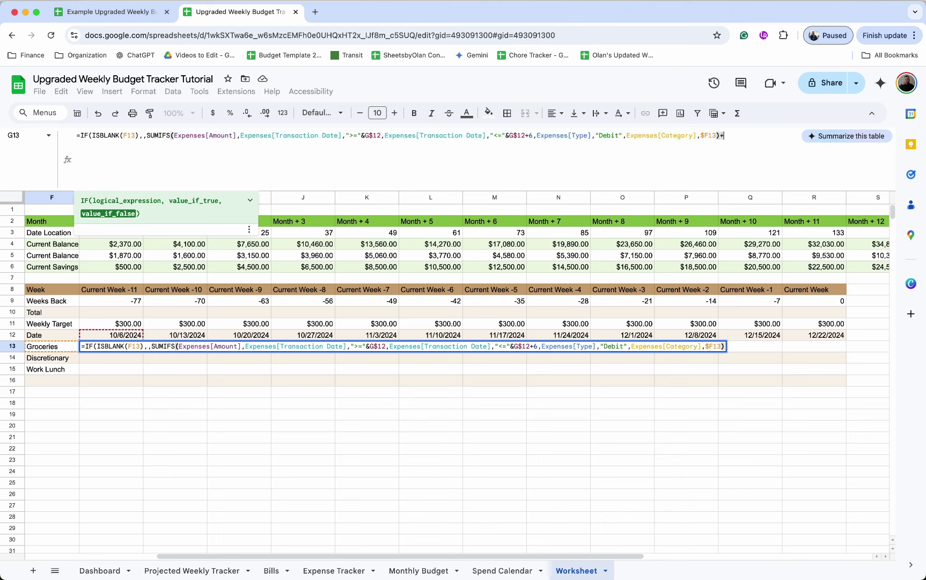
{"action": "type", "text": "+"}
{"action": "key", "text": "ctrl+v"}
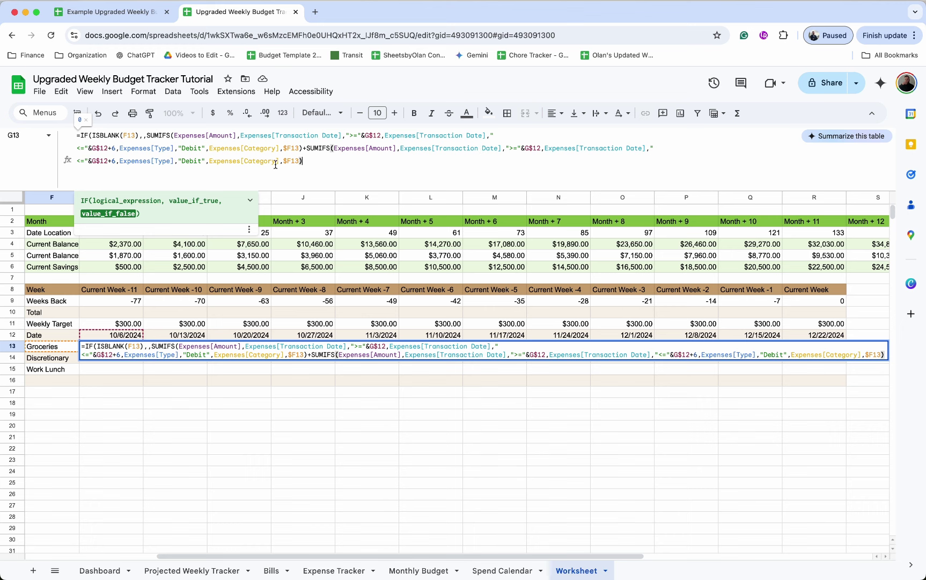
{"action": "left_click_drag", "start_coordinate": [203, 161], "coordinate": [182, 160]}
{"action": "type", "text": "Ce"}
{"action": "type", "text": "edit"}
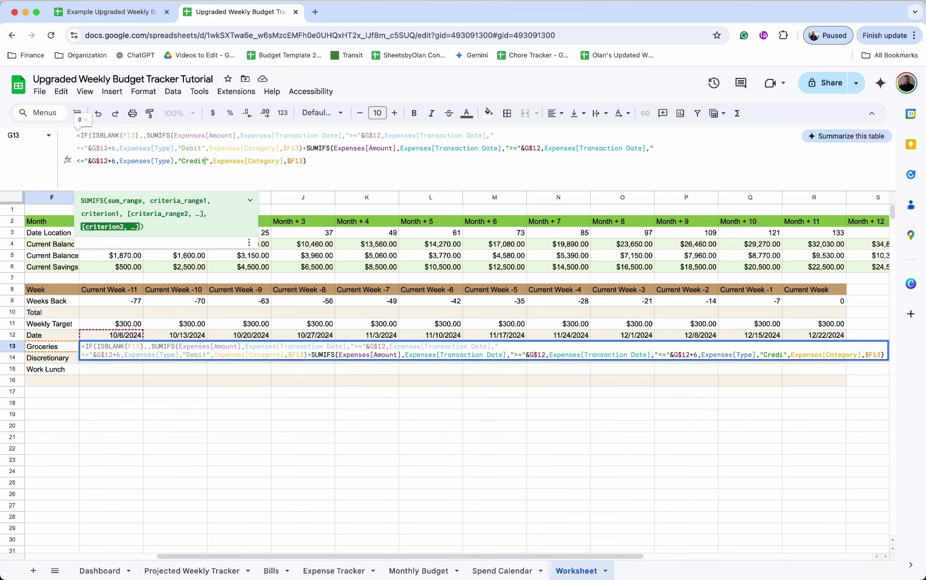
Step: Close the outer IF parenthesis of G13's formula, commit it and reselect G13
{"action": "key", "text": "End"}
{"action": "type", "text": ")"}
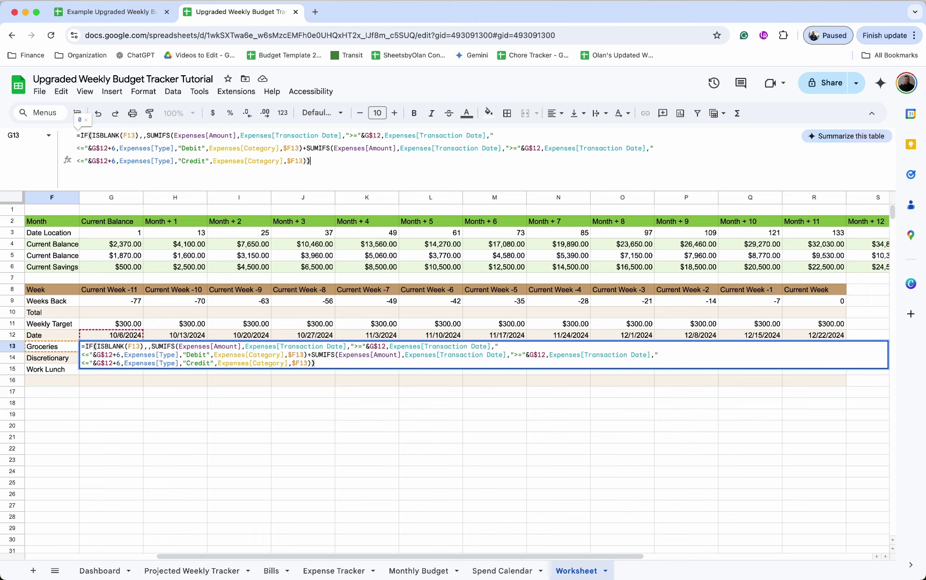
{"action": "key", "text": "Return"}
{"action": "left_click", "coordinate": [141, 350]}
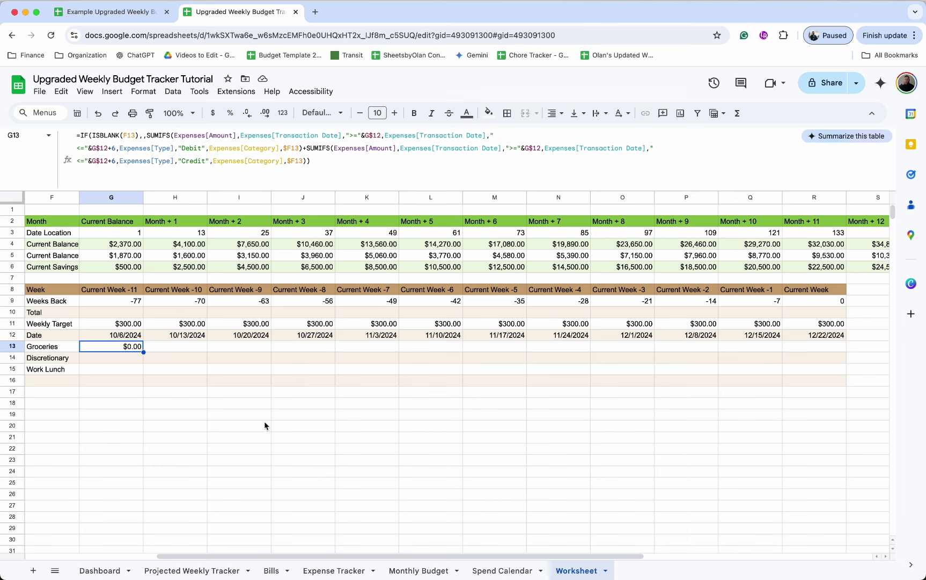
Step: Start a test transaction in row 9 of the Expense Tracker sheet, dated 10/8/2024 with type Debit
{"action": "left_click", "coordinate": [342, 571]}
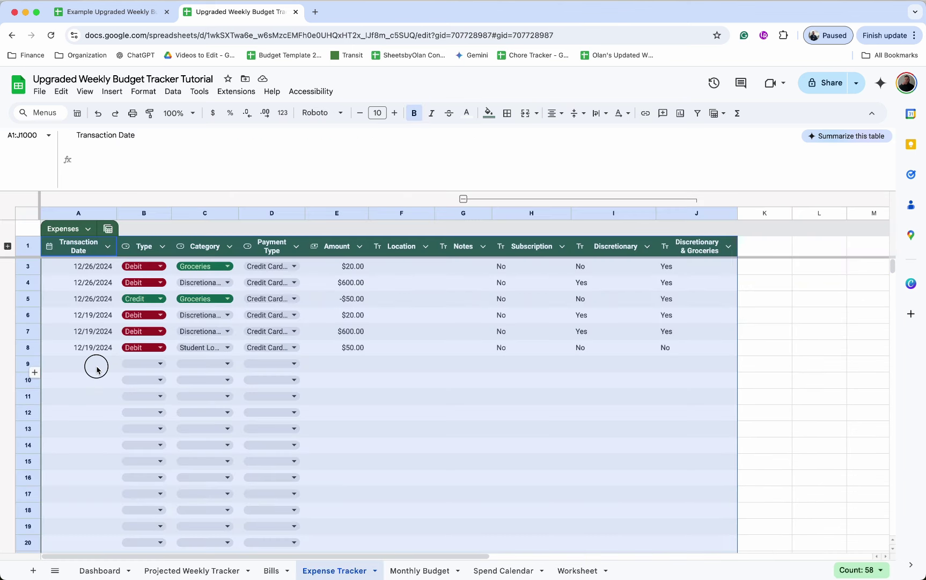
{"action": "double_click", "coordinate": [97, 366]}
{"action": "left_click", "coordinate": [113, 383]}
{"action": "left_click", "coordinate": [113, 384]}
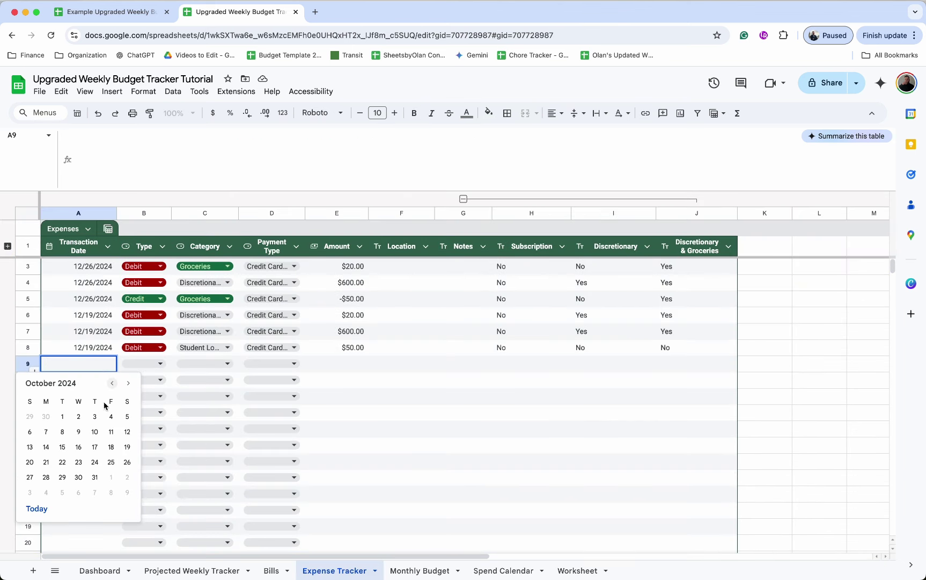
{"action": "left_click", "coordinate": [69, 436]}
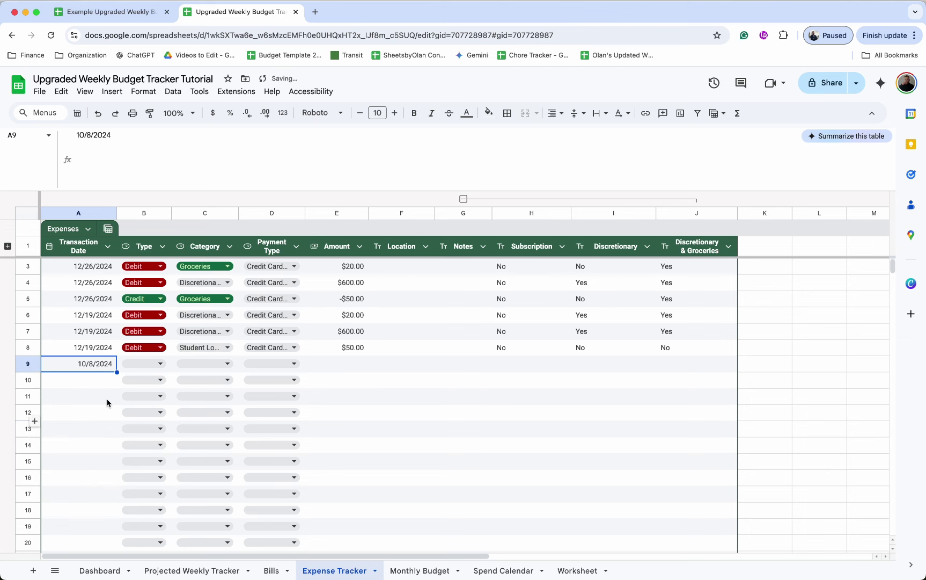
{"action": "left_click", "coordinate": [146, 365]}
{"action": "left_click", "coordinate": [133, 486]}
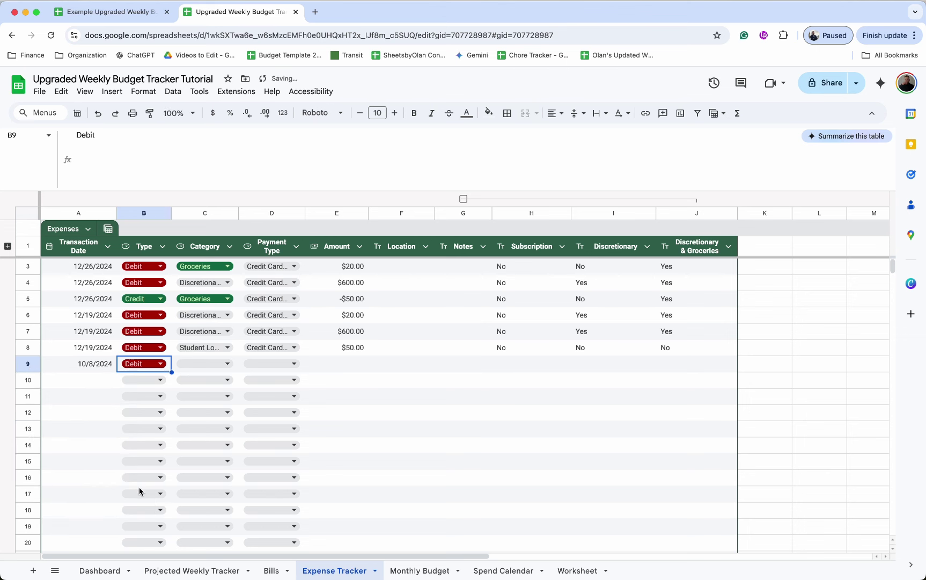
Step: Complete row 9 with category Groceries, payment type Credit Card 2 and amount 40, and check G13 on the Worksheet sheet
{"action": "left_click", "coordinate": [206, 365]}
{"action": "left_click", "coordinate": [209, 387]}
{"action": "left_click", "coordinate": [284, 364]}
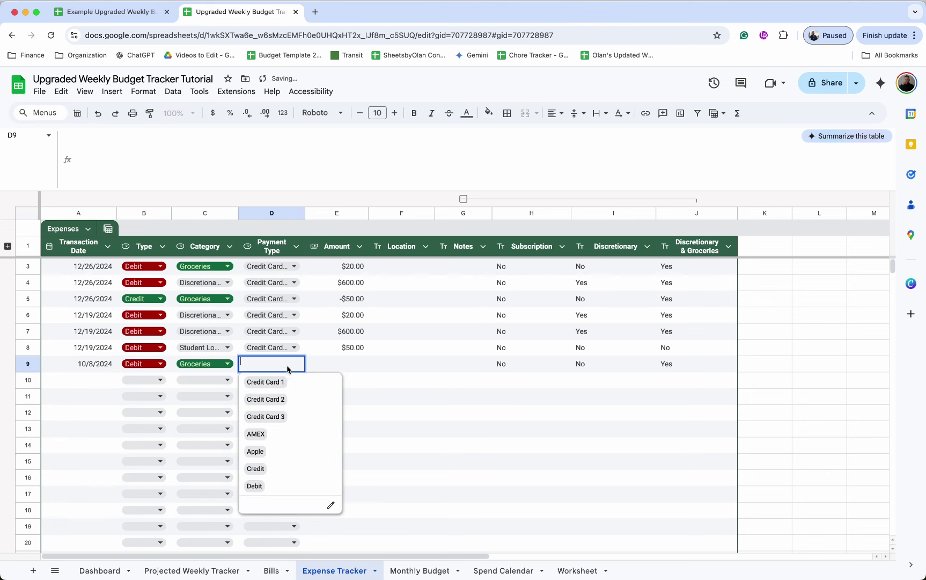
{"action": "left_click", "coordinate": [266, 398]}
{"action": "left_click", "coordinate": [348, 370]}
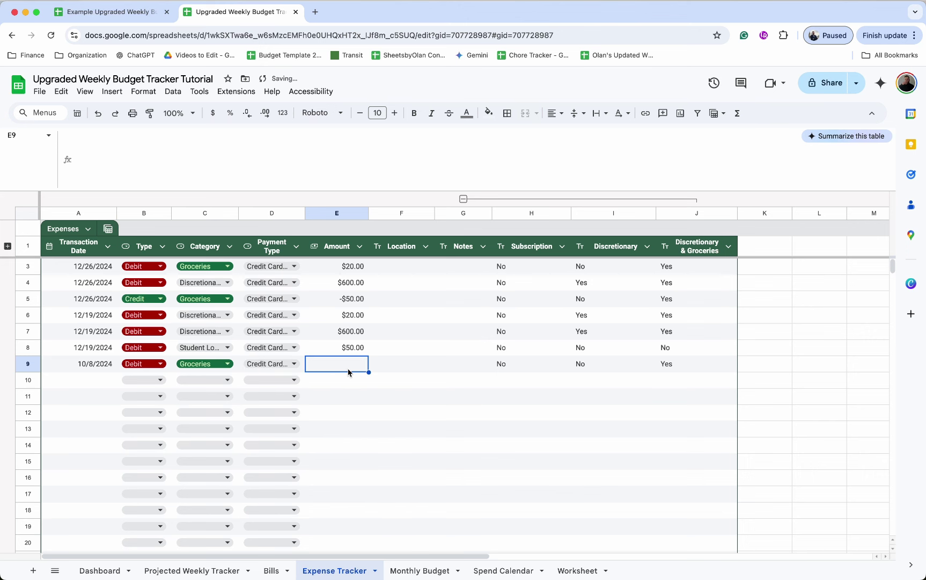
{"action": "type", "text": "40"}
{"action": "key", "text": "Return"}
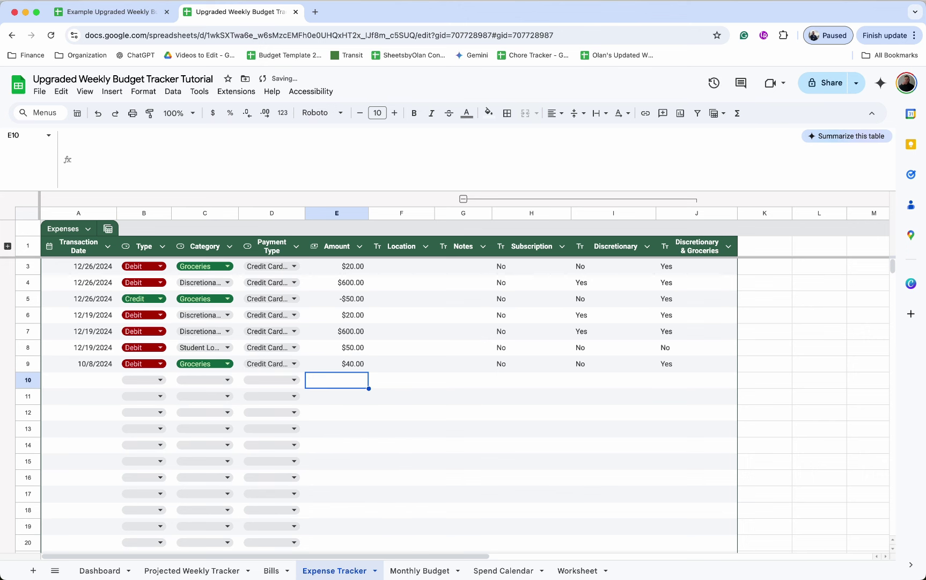
{"action": "left_click", "coordinate": [578, 570]}
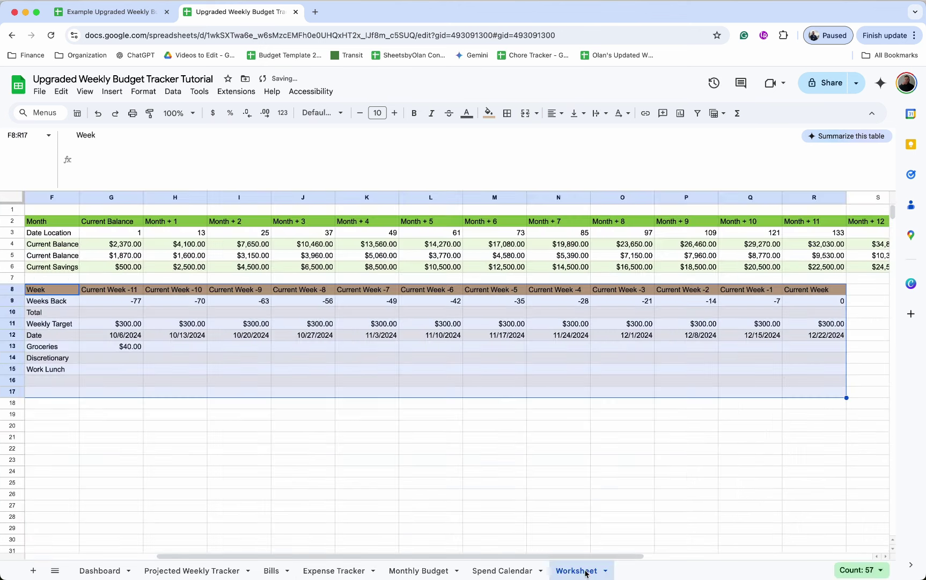
{"action": "left_click", "coordinate": [131, 350]}
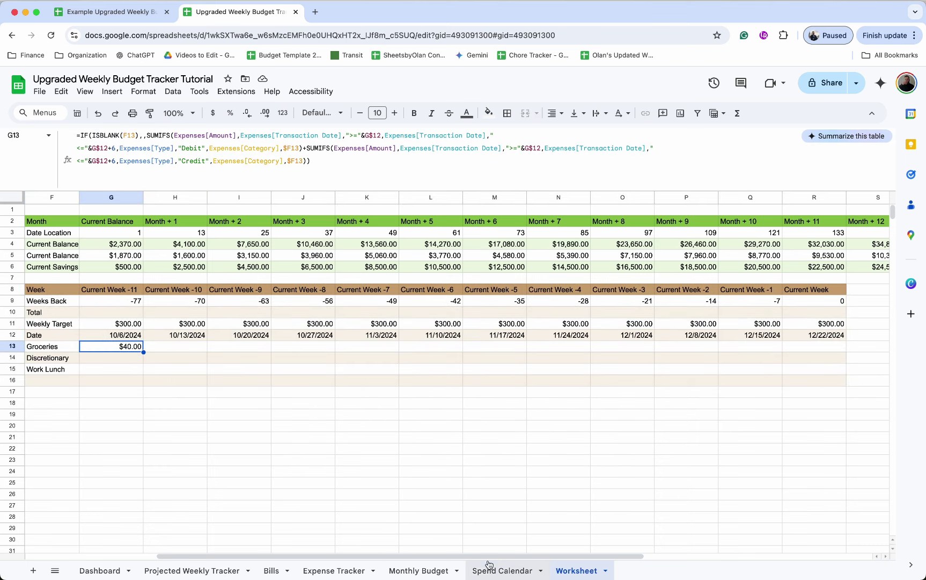
Step: Start another test transaction in row 10 of the Expense Tracker sheet, dated 10/10/2024 with type Credit
{"action": "left_click", "coordinate": [336, 568]}
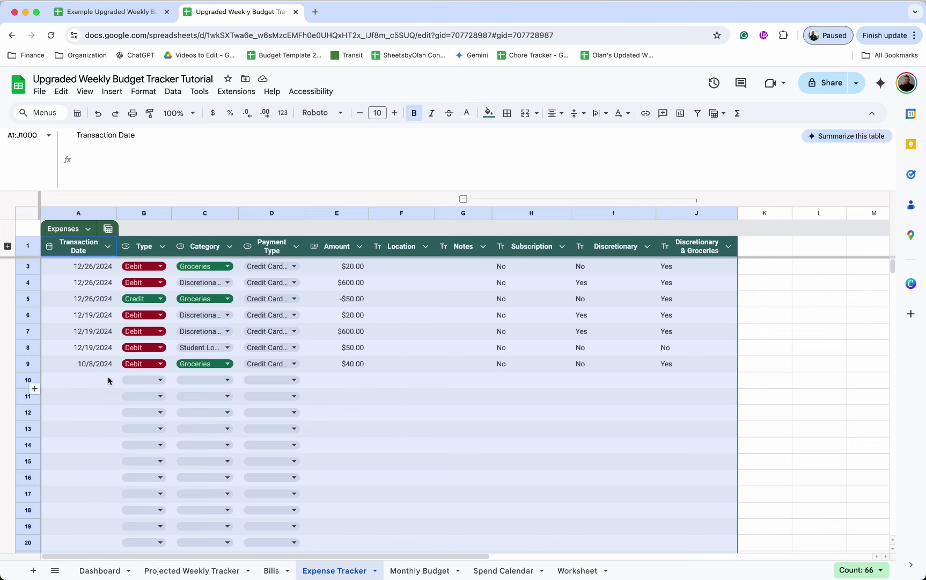
{"action": "double_click", "coordinate": [109, 380]}
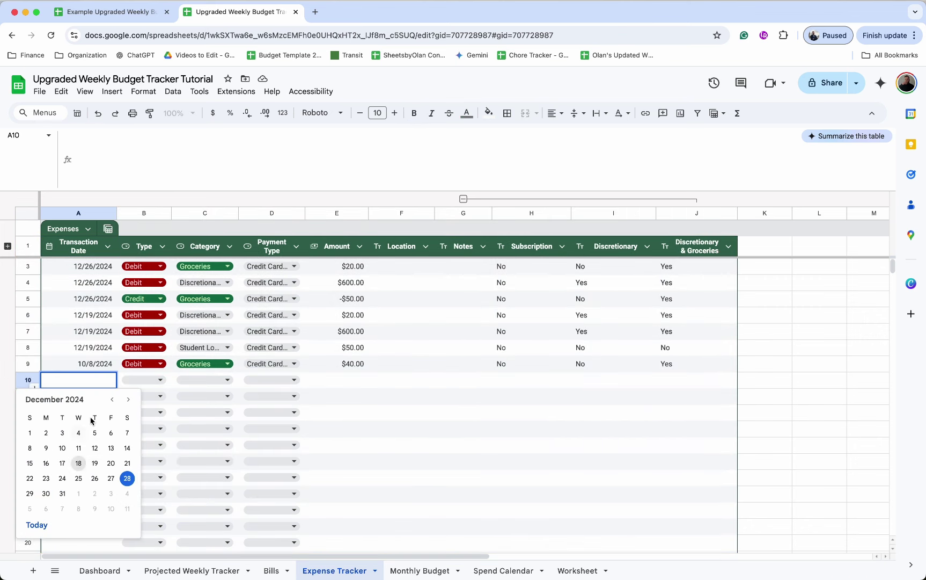
{"action": "left_click", "coordinate": [112, 399]}
{"action": "left_click", "coordinate": [112, 399]}
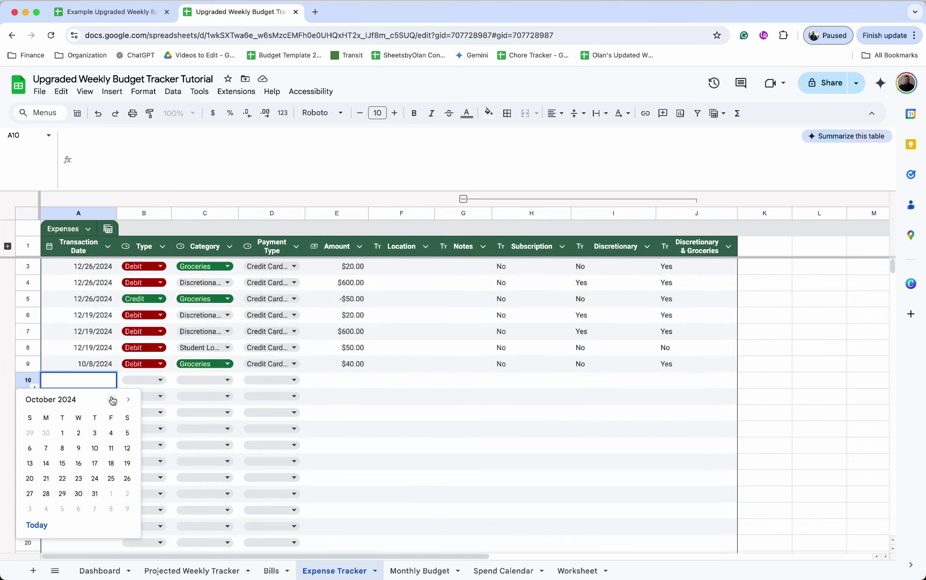
{"action": "left_click", "coordinate": [90, 448]}
{"action": "left_click", "coordinate": [146, 382]}
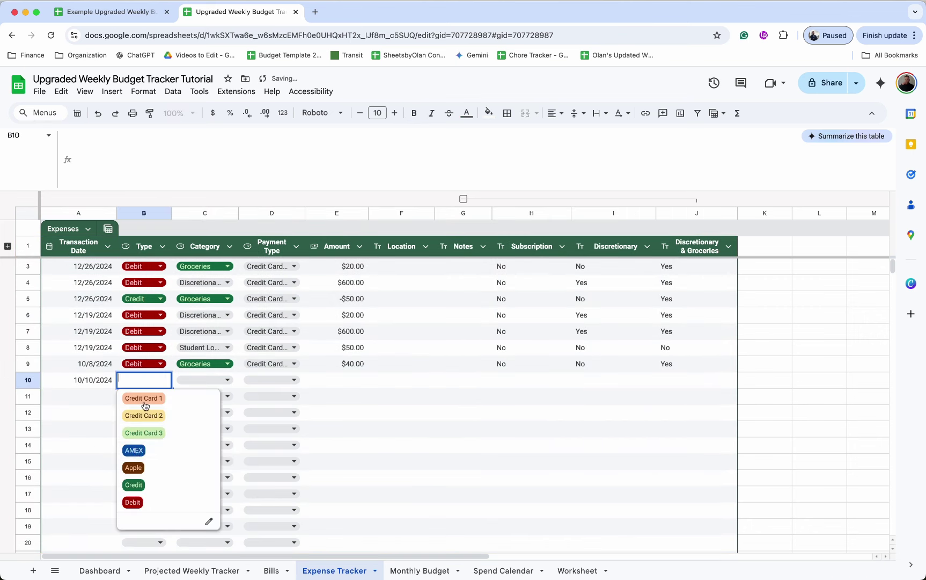
{"action": "left_click", "coordinate": [134, 485]}
Step: Complete row 10 with category Groceries, payment type Credit Card 1 and amount -20
{"action": "left_click", "coordinate": [217, 380]}
{"action": "left_click", "coordinate": [214, 399]}
{"action": "left_click", "coordinate": [279, 380]}
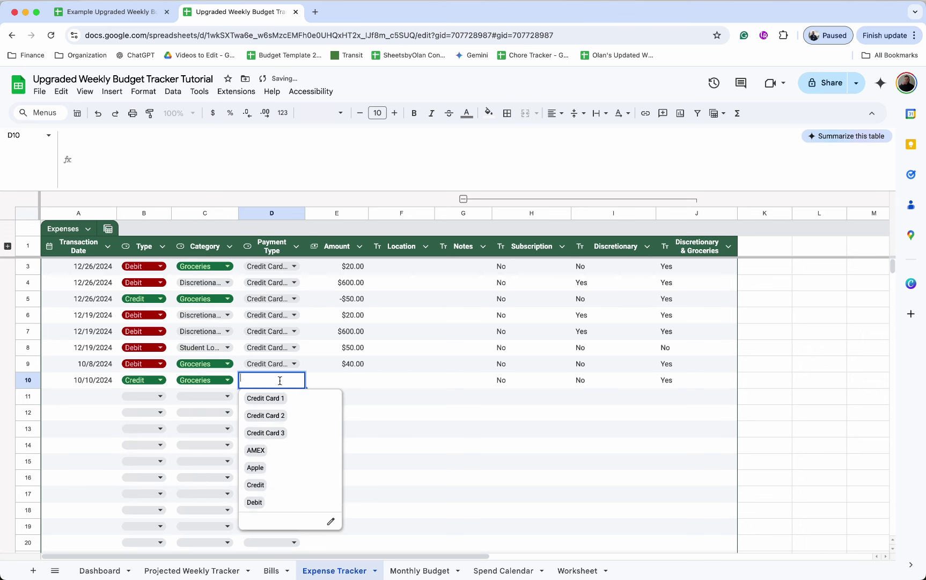
{"action": "left_click", "coordinate": [275, 400]}
{"action": "left_click", "coordinate": [352, 381]}
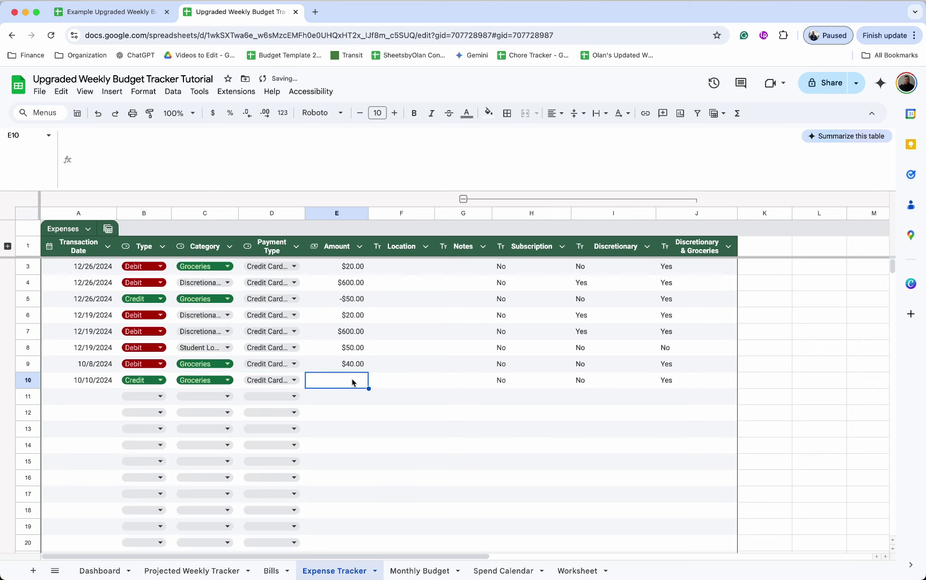
{"action": "type", "text": "-20"}
{"action": "key", "text": "Return"}
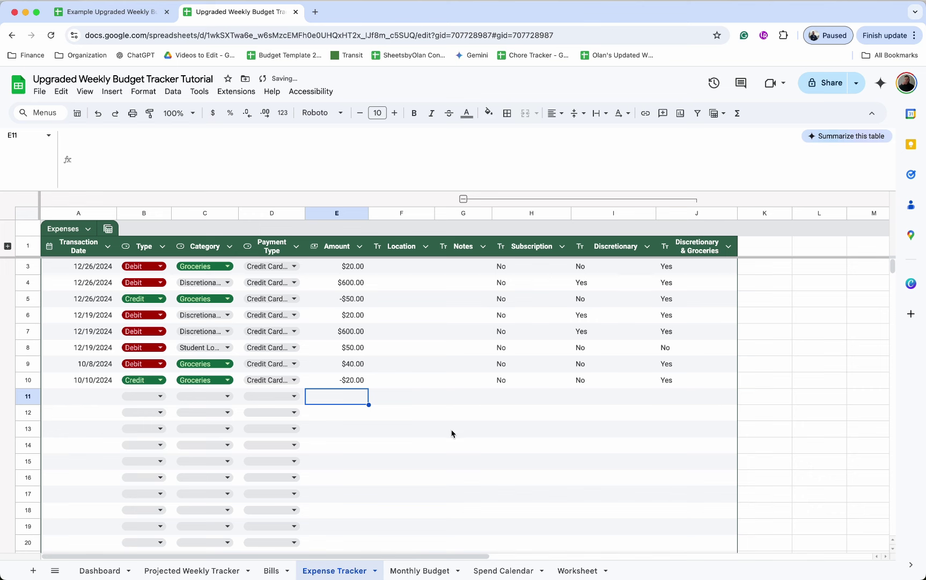
Step: On the Worksheet sheet, fill G13's formula across to R13 and down through row 16
{"action": "left_click", "coordinate": [575, 569]}
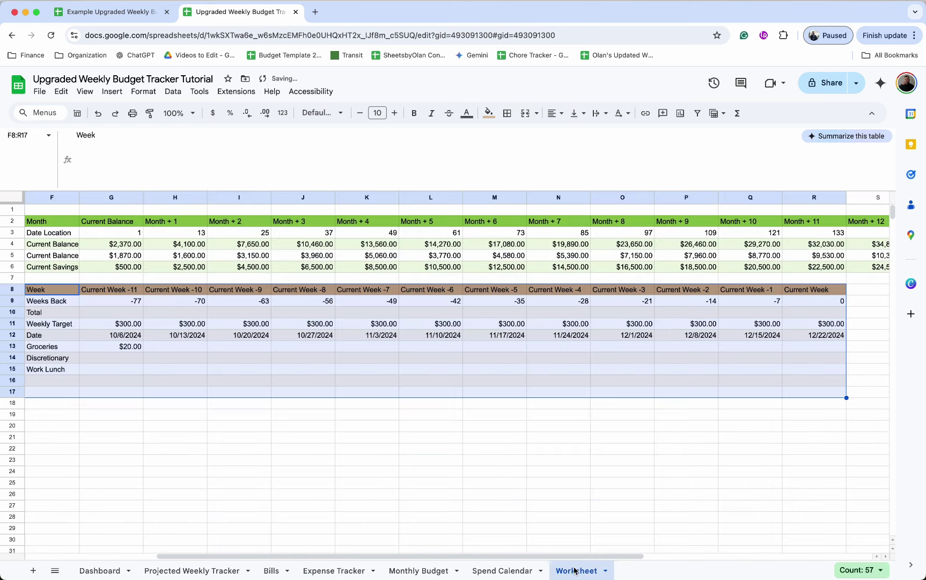
{"action": "left_click", "coordinate": [129, 347]}
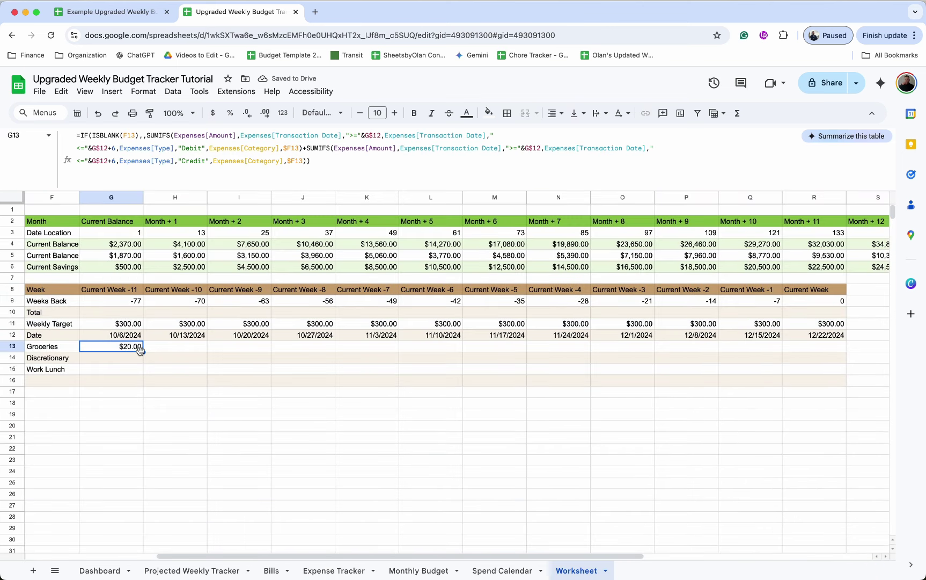
{"action": "left_click", "coordinate": [144, 352]}
{"action": "left_click_drag", "start_coordinate": [144, 352], "coordinate": [833, 348]}
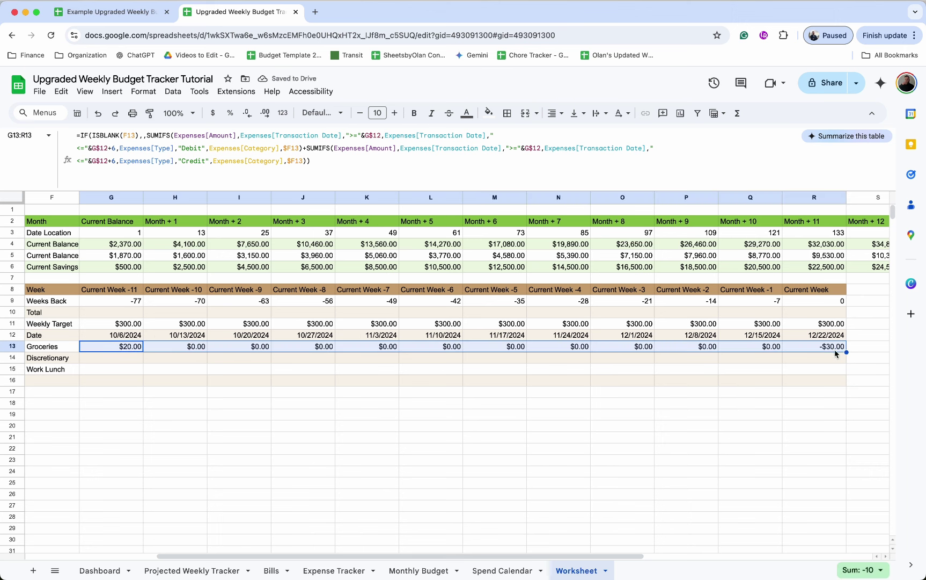
{"action": "left_click_drag", "start_coordinate": [846, 352], "coordinate": [847, 386]}
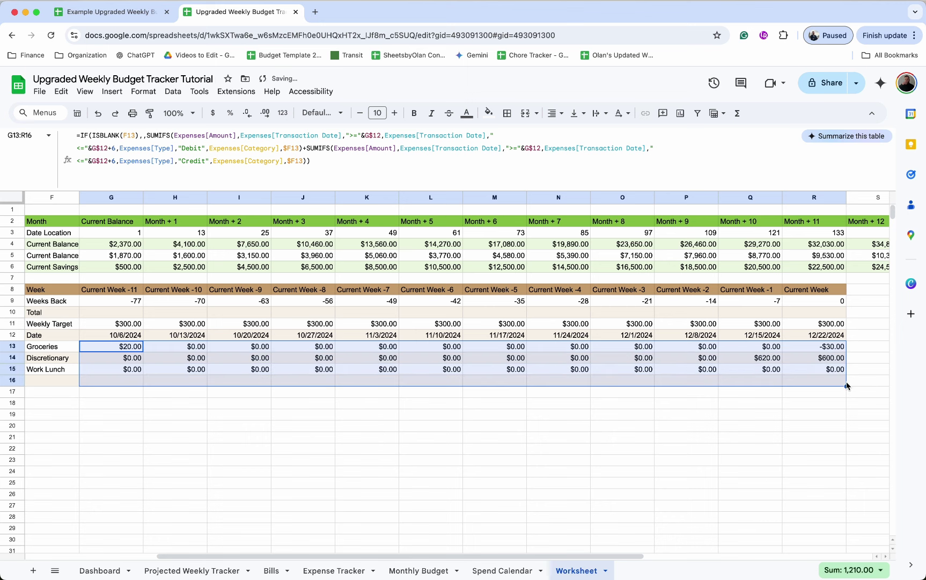
Step: Examine the filled formulas in R14 and Q14, and how those in G16 and H16 refer to the blank category cell F16
{"action": "left_click", "coordinate": [824, 360]}
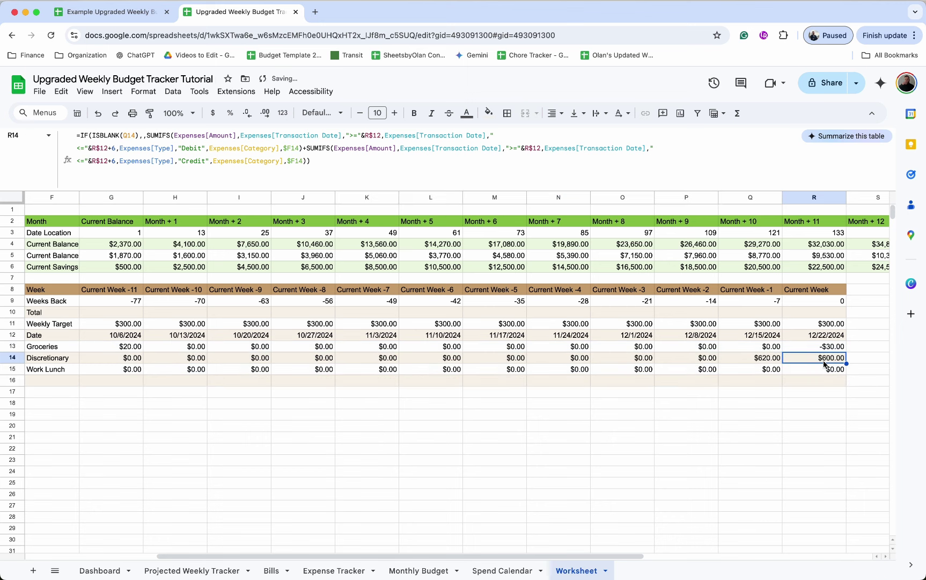
{"action": "left_click", "coordinate": [762, 361]}
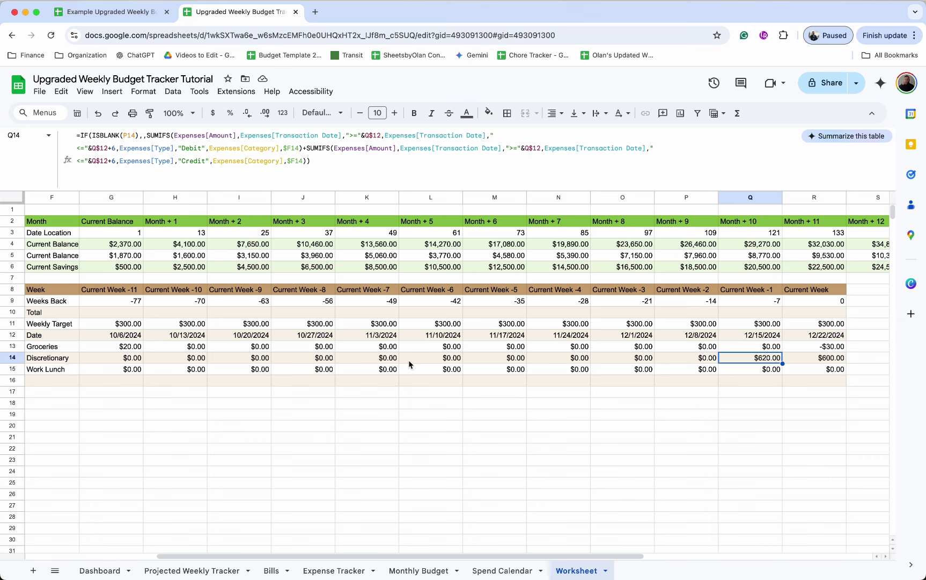
{"action": "left_click", "coordinate": [114, 383]}
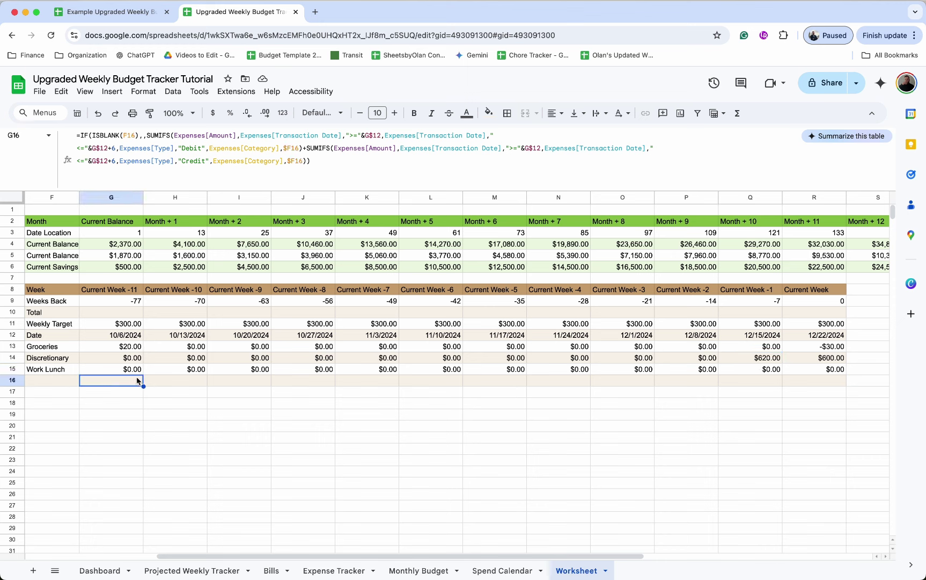
{"action": "left_click", "coordinate": [173, 383]}
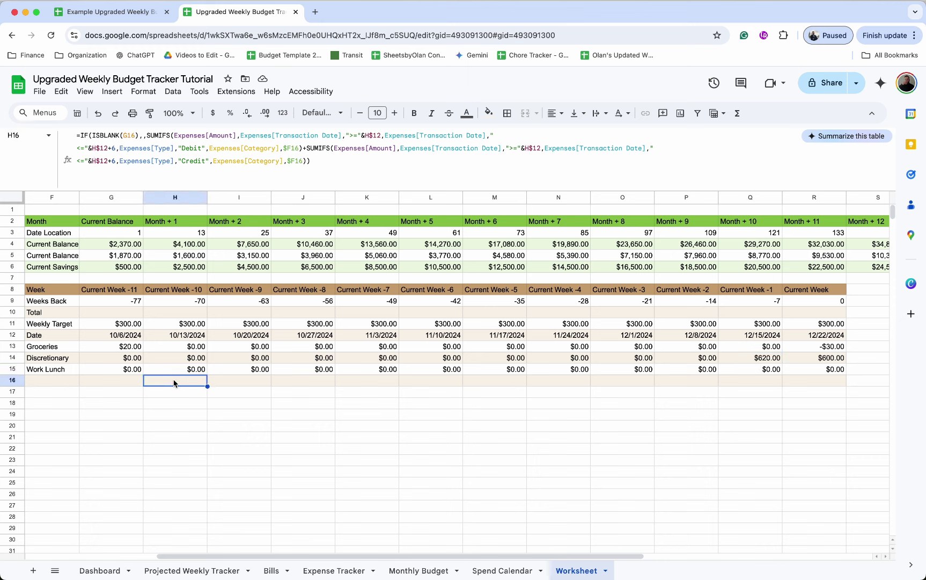
{"action": "left_click", "coordinate": [113, 386]}
{"action": "left_click", "coordinate": [52, 383]}
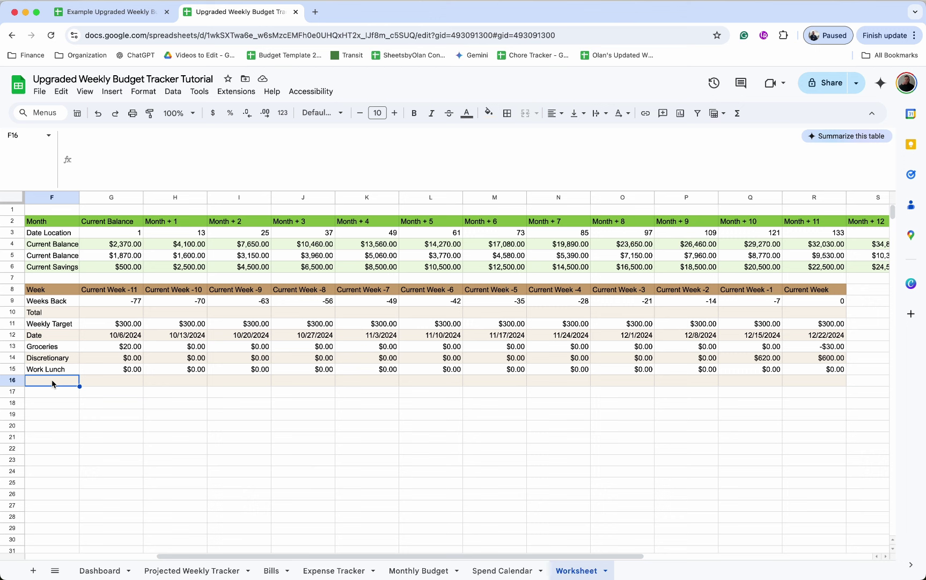
{"action": "left_click", "coordinate": [136, 382]}
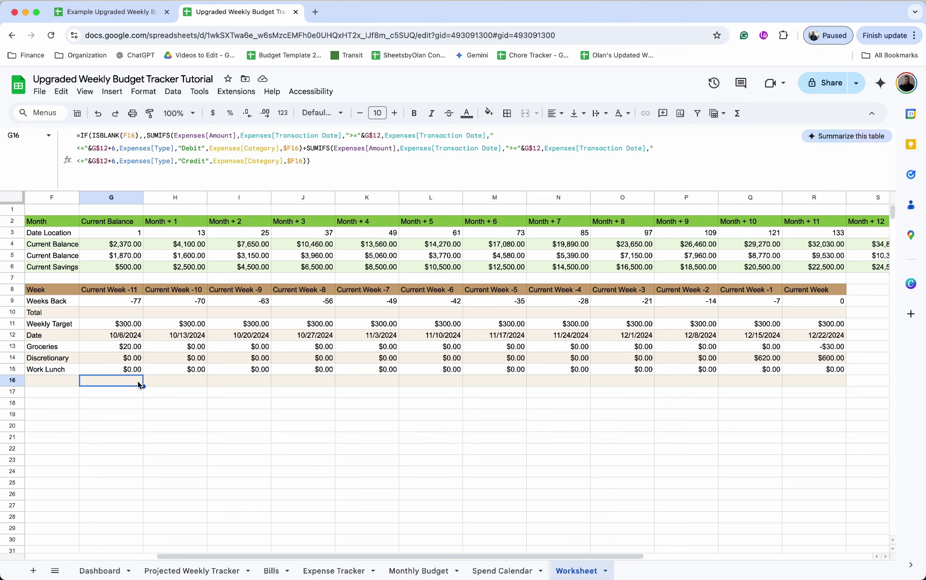
{"action": "left_click", "coordinate": [172, 383]}
{"action": "left_click", "coordinate": [141, 384]}
{"action": "left_click", "coordinate": [179, 386]}
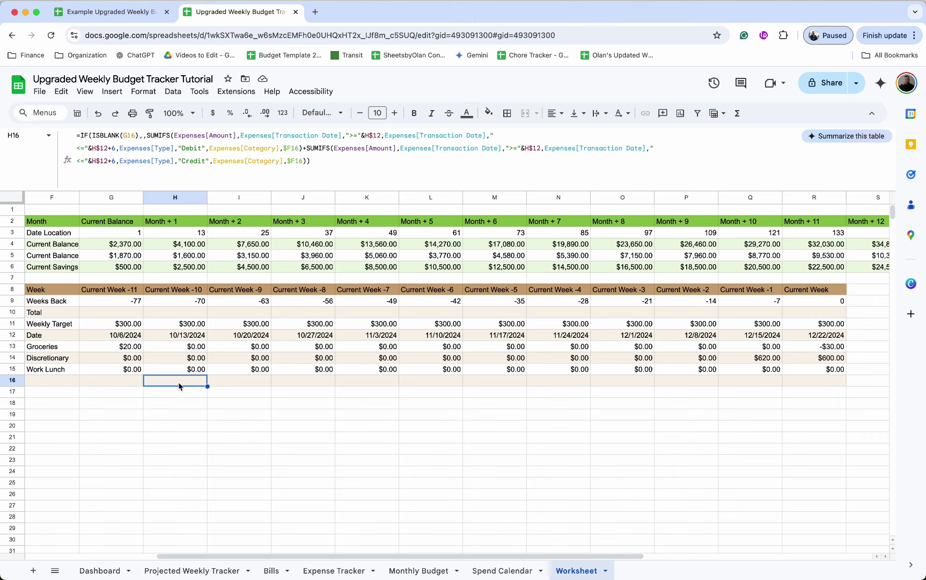
Step: Enter =SUM(G13:G16) in G10 to total the first week's category spending
{"action": "left_click", "coordinate": [123, 315]}
{"action": "type", "text": "=sum"}
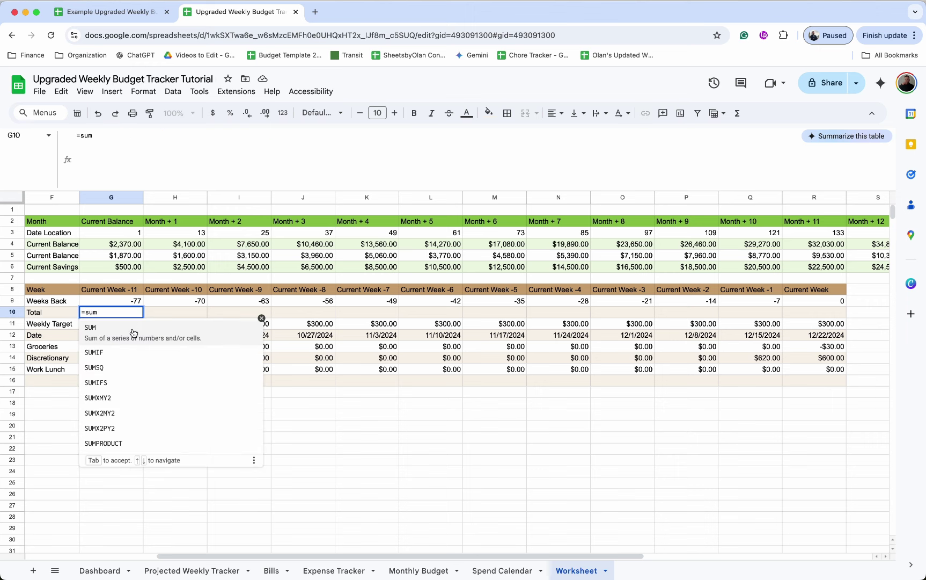
{"action": "key", "text": "Tab"}
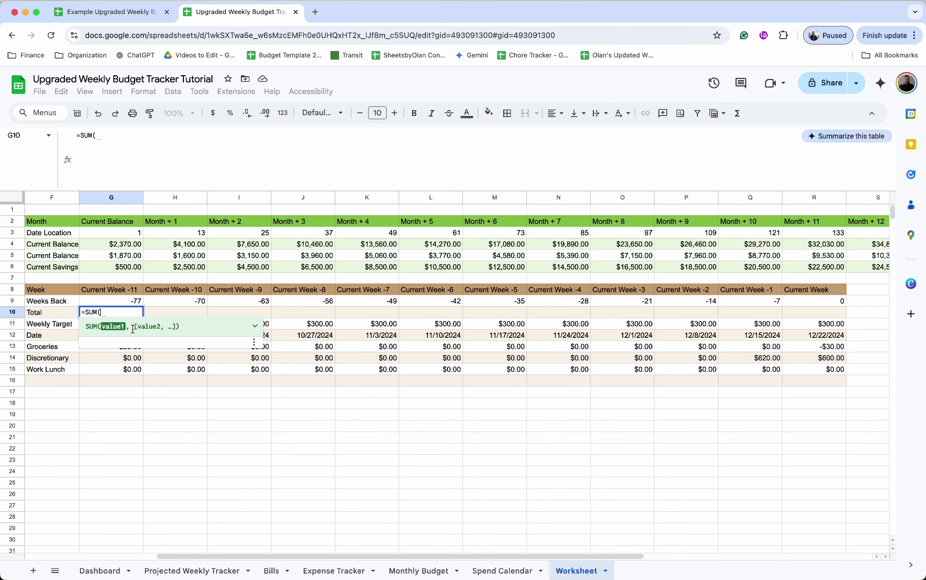
{"action": "left_click_drag", "start_coordinate": [129, 352], "coordinate": [126, 381]}
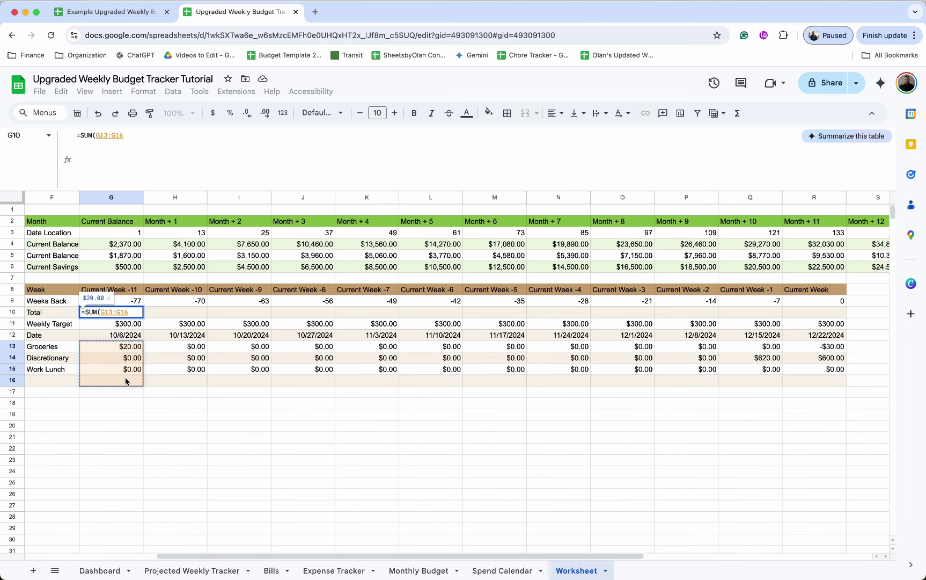
{"action": "key", "text": "Return"}
Step: Fill G10's sum formula across the Total row through the Current Week column R
{"action": "left_click", "coordinate": [135, 317]}
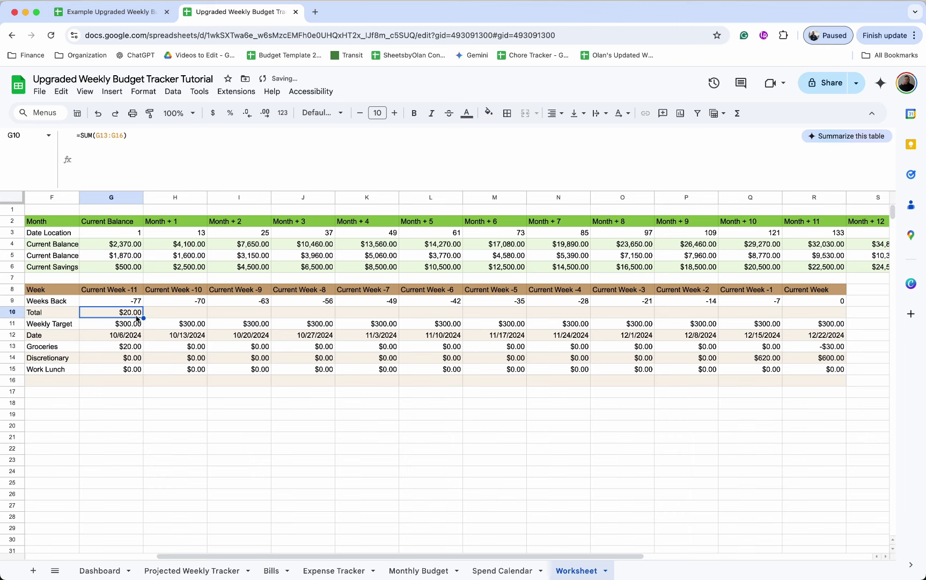
{"action": "left_click_drag", "start_coordinate": [143, 318], "coordinate": [795, 307]}
{"action": "scroll", "coordinate": [483, 376], "scroll_direction": "left", "scroll_amount": 5}
{"action": "left_click", "coordinate": [338, 403]}
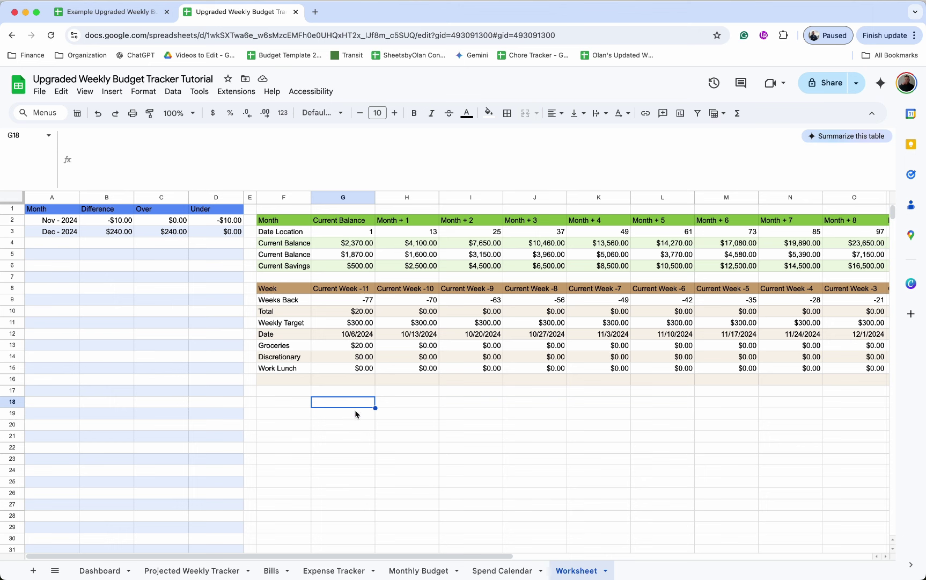
{"action": "left_click", "coordinate": [358, 419]}
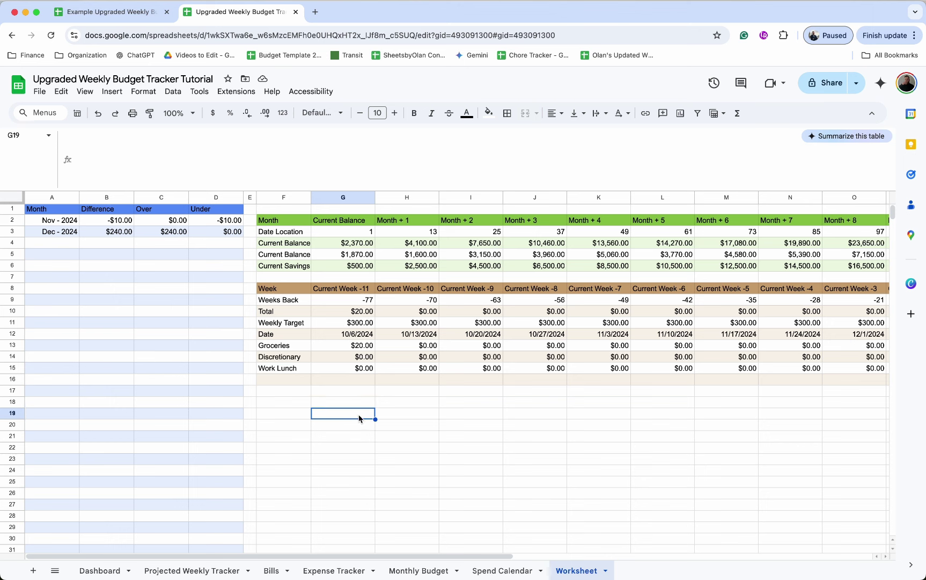
Step: Start a new pivot table using the Expenses table, 'Expense Tracker'!A1:J1000, as its data range
{"action": "left_click", "coordinate": [112, 91]}
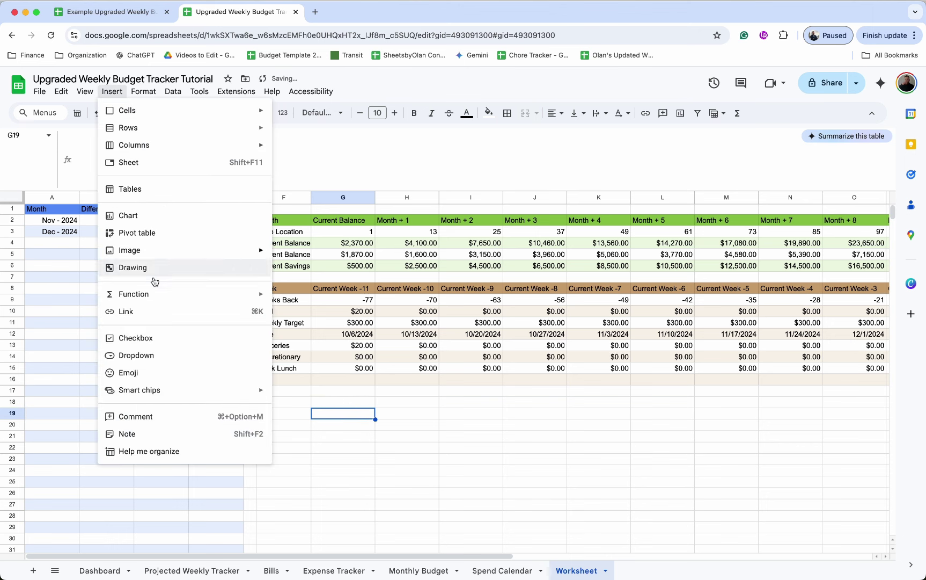
{"action": "left_click", "coordinate": [183, 232]}
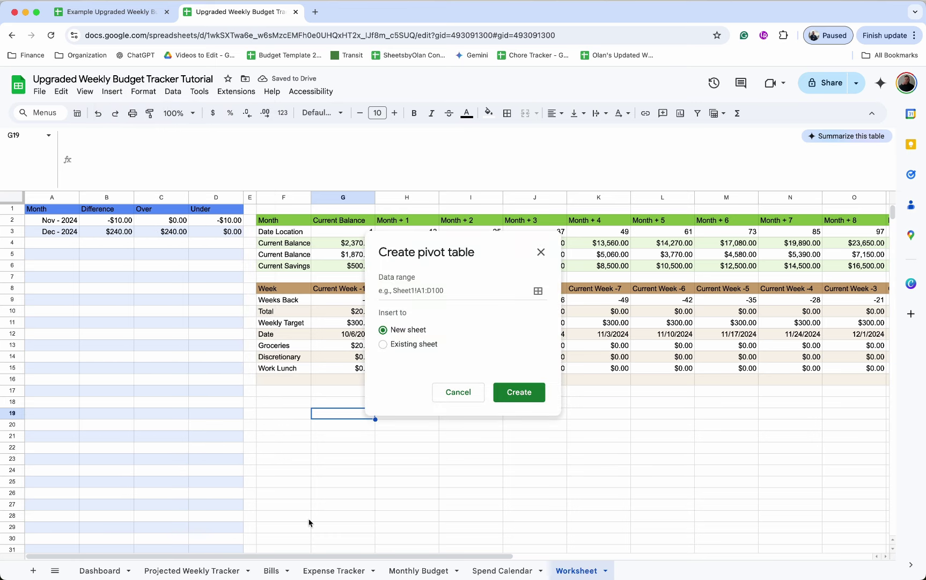
{"action": "left_click", "coordinate": [537, 291]}
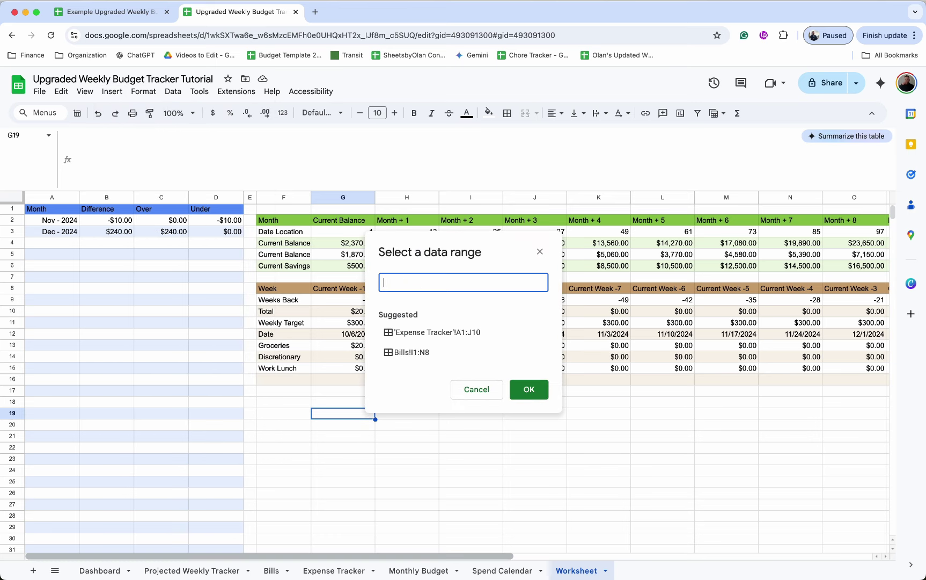
{"action": "left_click", "coordinate": [334, 570]}
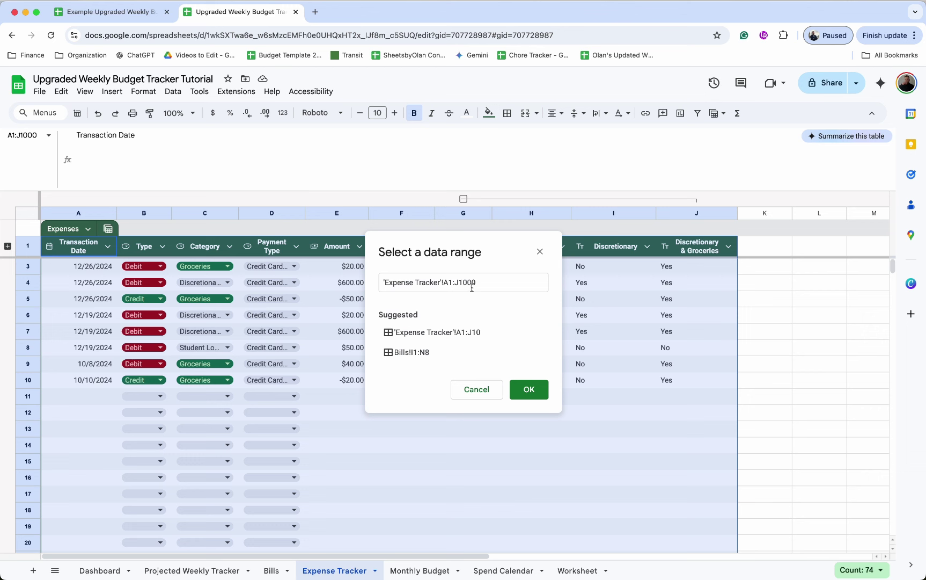
{"action": "left_click", "coordinate": [537, 393]}
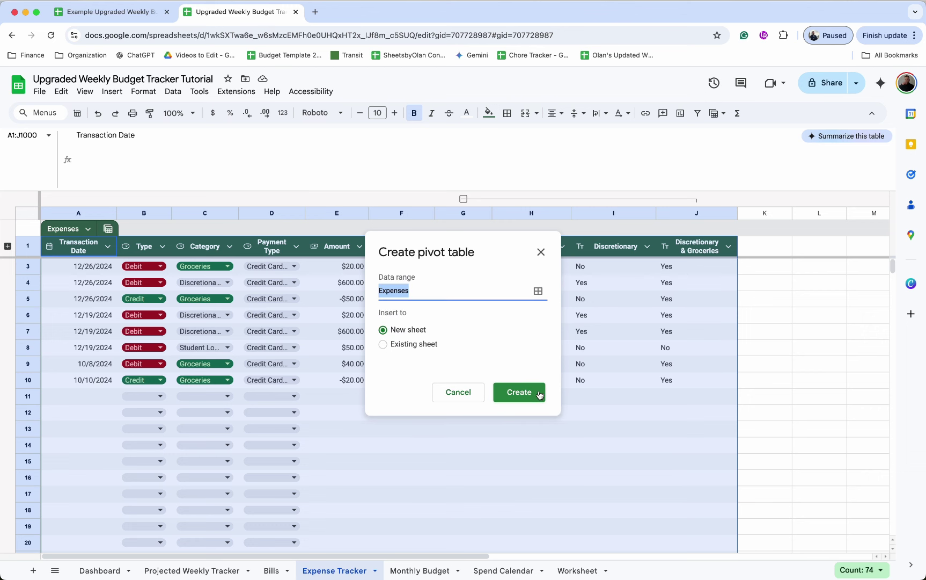
Step: Set the pivot table to go on the existing sheet at Worksheet!G19 and create it
{"action": "left_click", "coordinate": [416, 344]}
{"action": "left_click", "coordinate": [538, 365]}
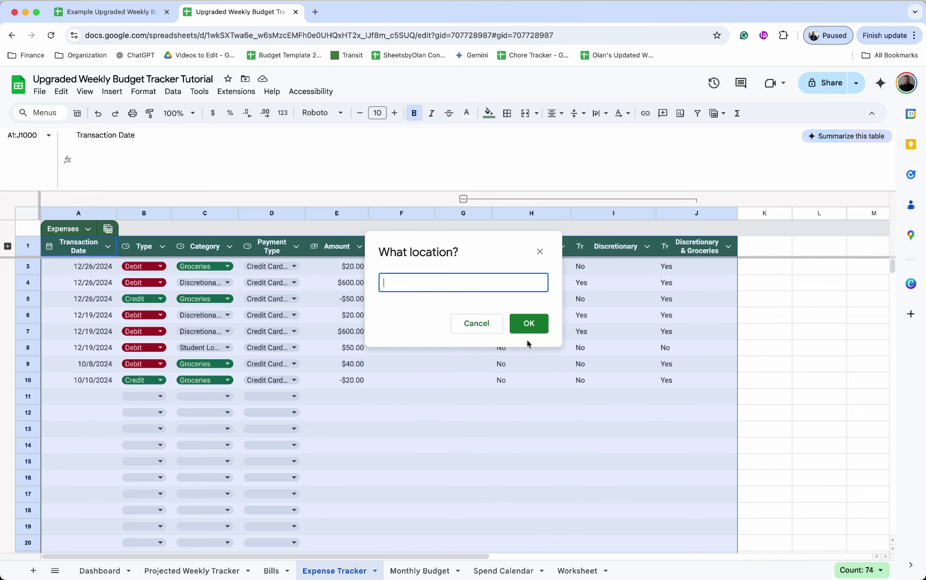
{"action": "left_click", "coordinate": [580, 570]}
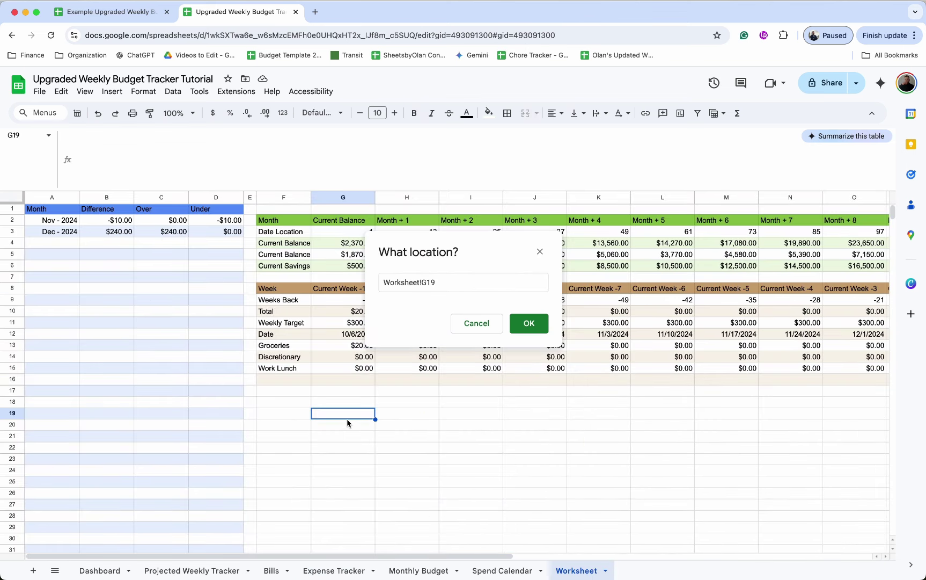
{"action": "left_click", "coordinate": [347, 414]}
{"action": "left_click", "coordinate": [544, 325]}
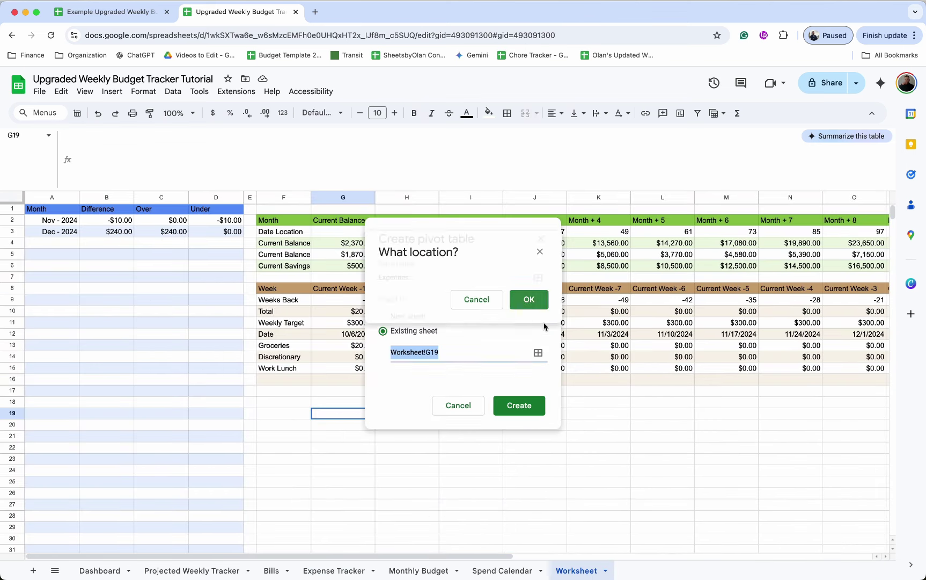
{"action": "left_click", "coordinate": [532, 403]}
Step: Add Transaction Date to the pivot table's rows and group the dates by Year-Month
{"action": "left_click_drag", "start_coordinate": [813, 167], "coordinate": [707, 342]}
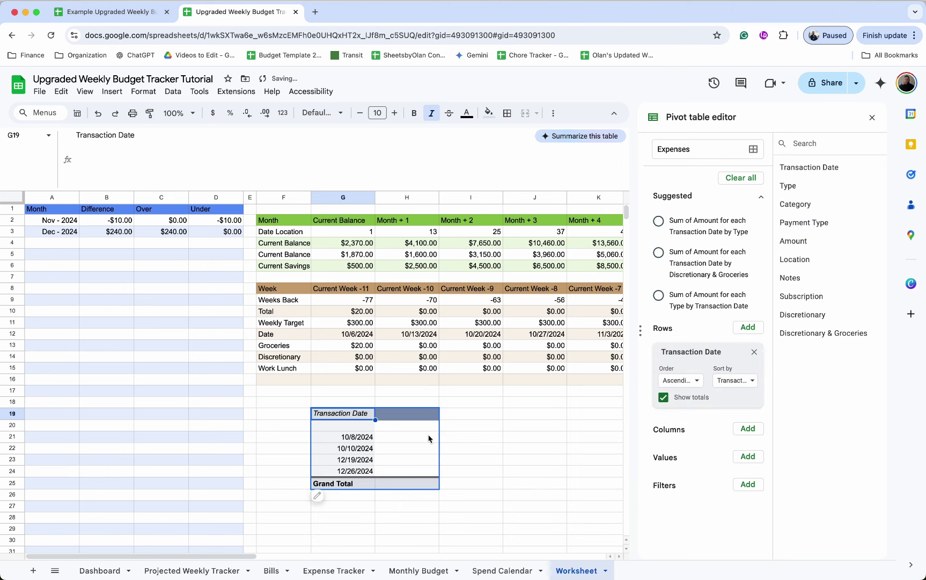
{"action": "left_click", "coordinate": [356, 443]}
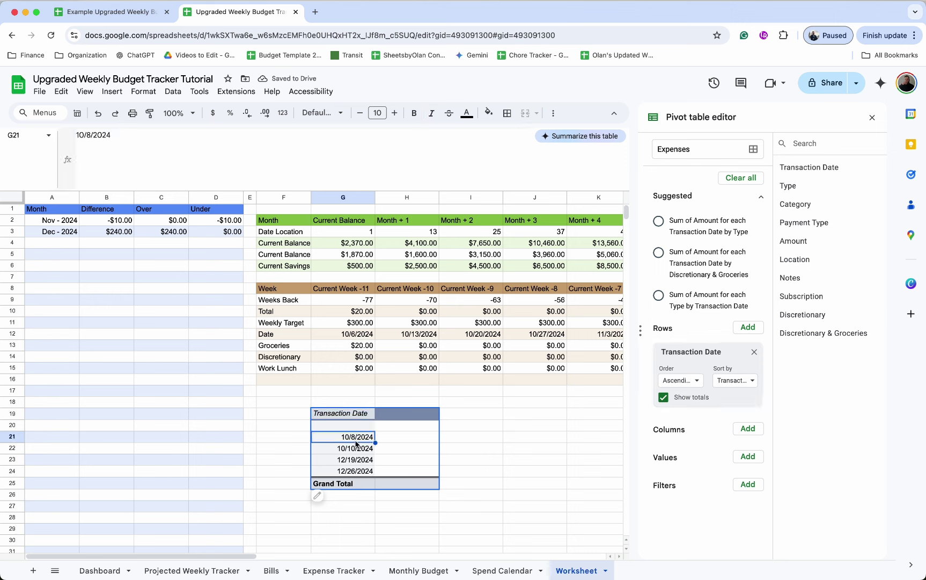
{"action": "right_click", "coordinate": [356, 443]}
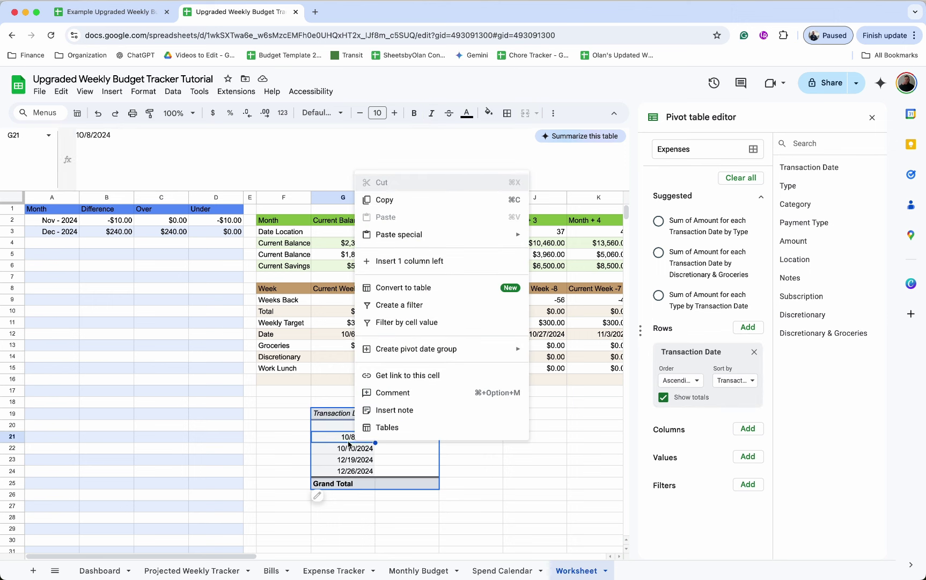
{"action": "mouse_move", "coordinate": [477, 352]}
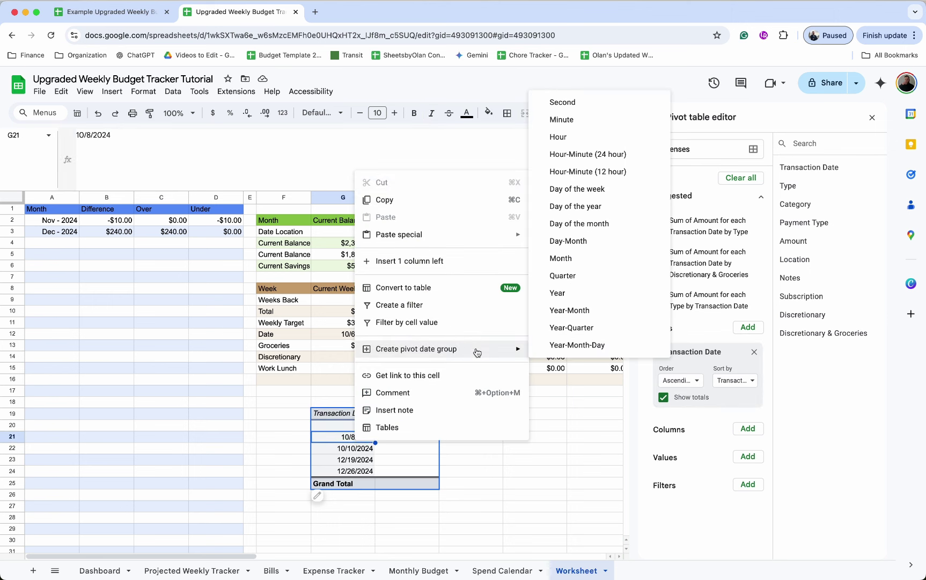
{"action": "left_click", "coordinate": [588, 317]}
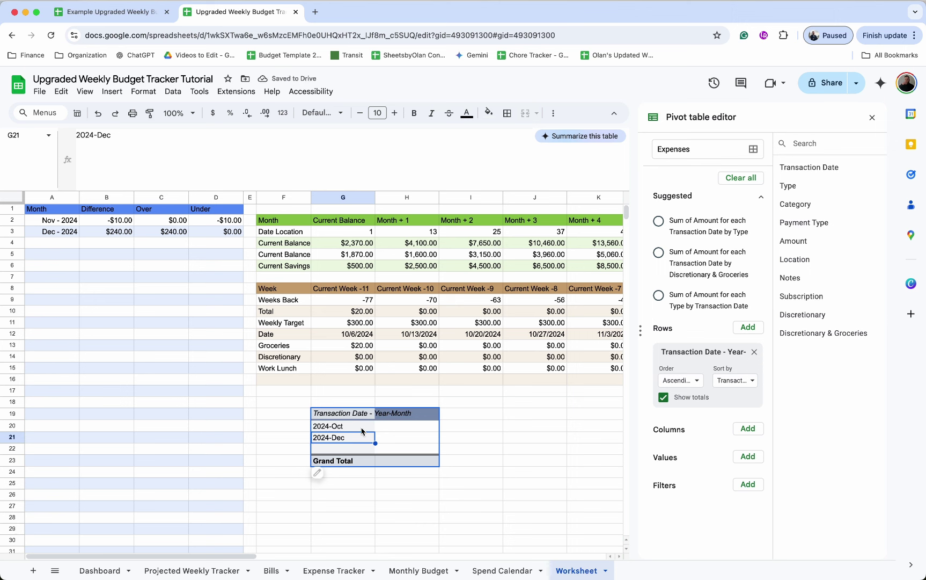
Step: Turn off the row totals in the pivot table and add Category as columns without totals
{"action": "left_click", "coordinate": [664, 397]}
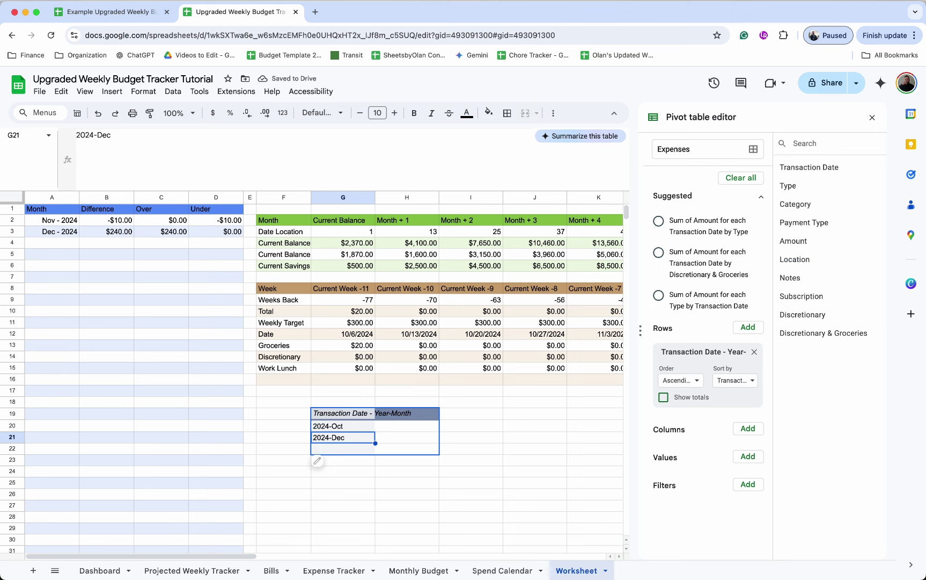
{"action": "left_click_drag", "start_coordinate": [795, 204], "coordinate": [686, 453]}
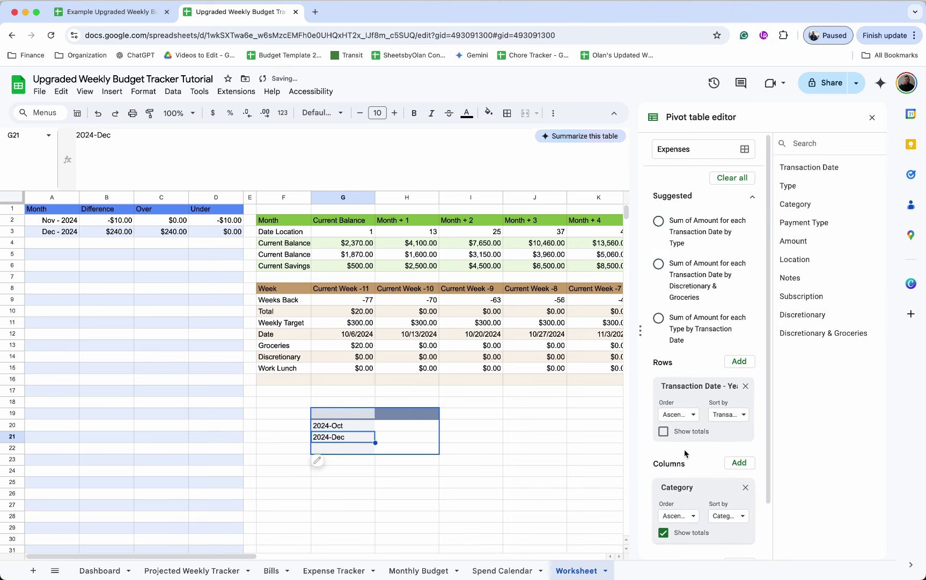
{"action": "left_click", "coordinate": [664, 533]}
{"action": "scroll", "coordinate": [665, 534], "scroll_direction": "down", "scroll_amount": 3}
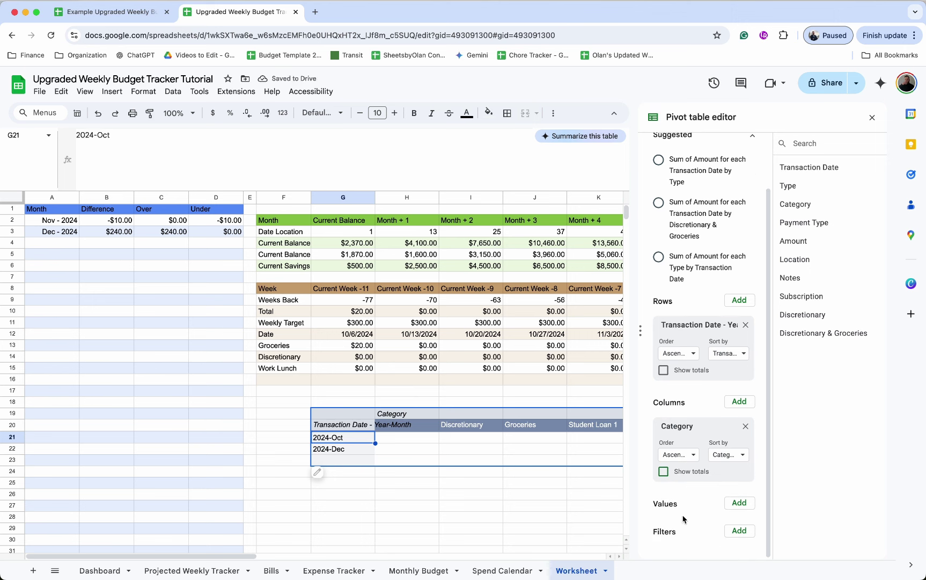
Step: Add a calculated field to the pivot table's values with the formula =Amount/1000
{"action": "left_click", "coordinate": [740, 503]}
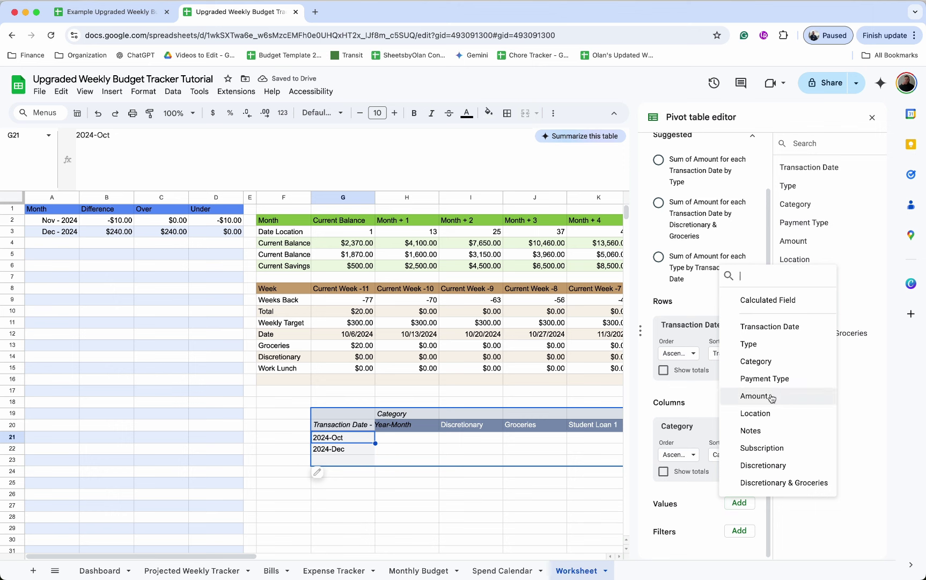
{"action": "left_click", "coordinate": [792, 301]}
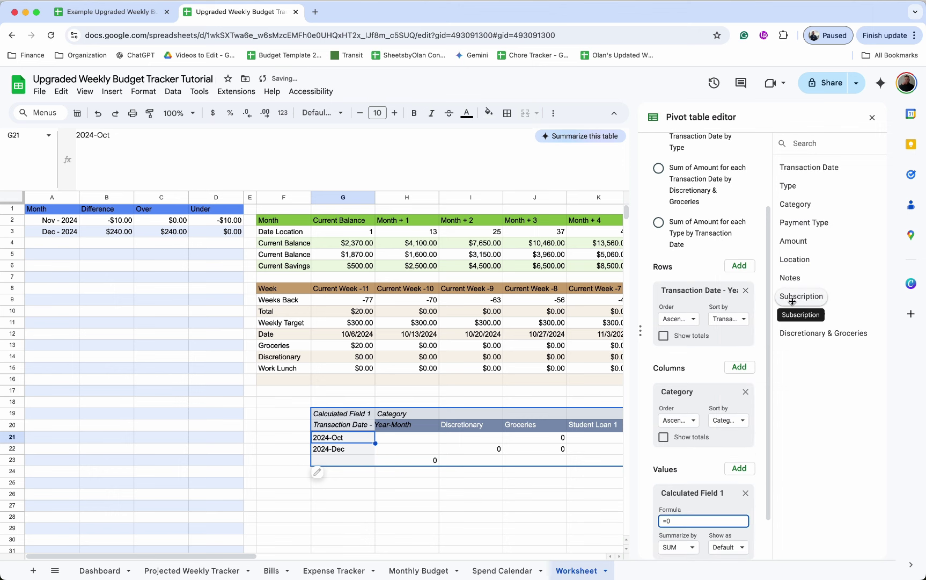
{"action": "key", "text": "BackSpace"}
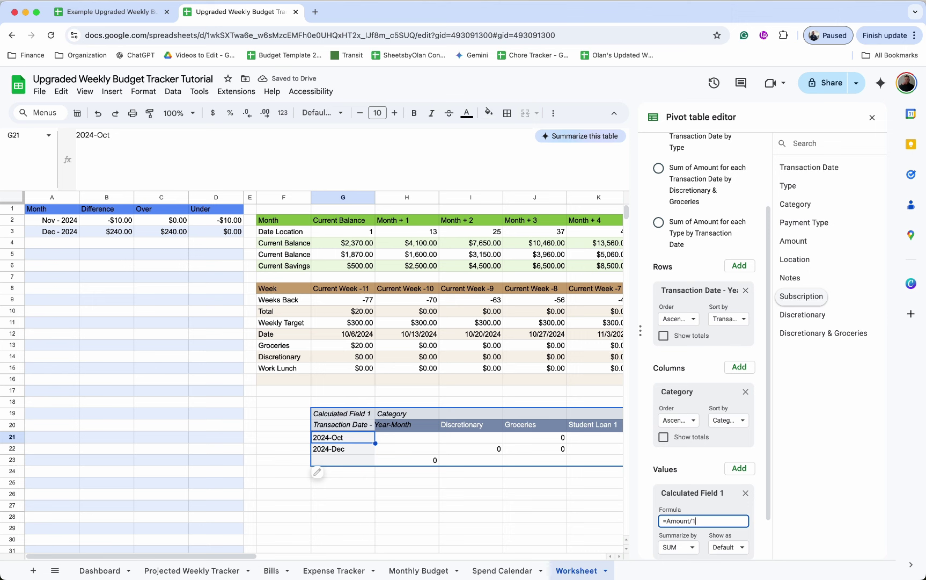
{"action": "type", "text": "Amount/1000"}
{"action": "left_click", "coordinate": [490, 449]}
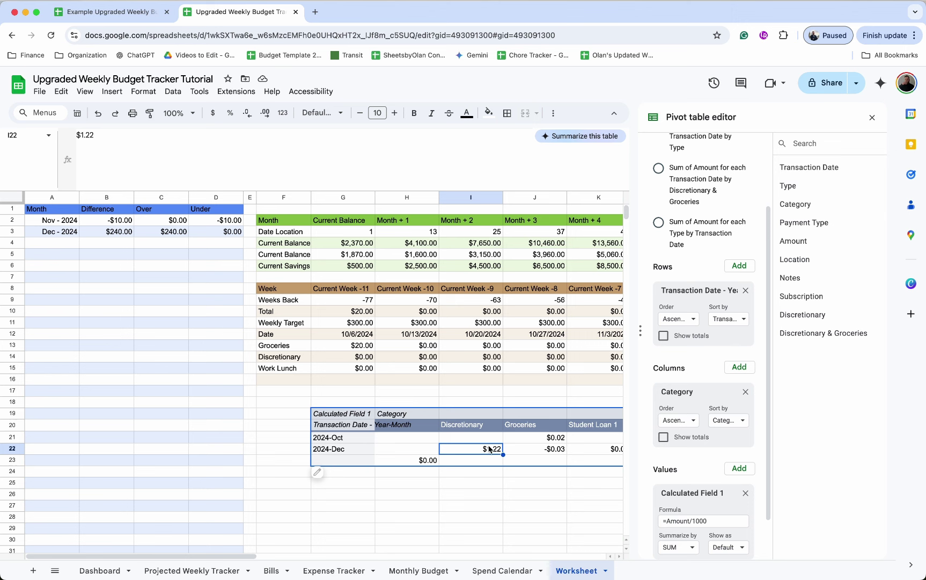
Step: Filter the pivot table by Discretionary & Groceries, keeping only the Yes value and excluding No and blanks
{"action": "scroll", "coordinate": [708, 457], "scroll_direction": "down", "scroll_amount": 2}
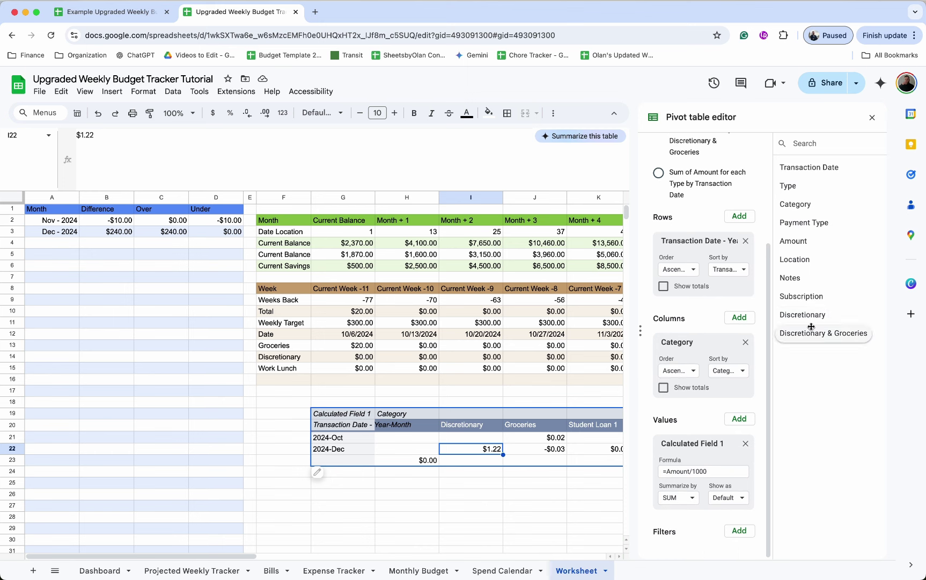
{"action": "left_click_drag", "start_coordinate": [813, 333], "coordinate": [699, 553]}
{"action": "left_click", "coordinate": [707, 526]}
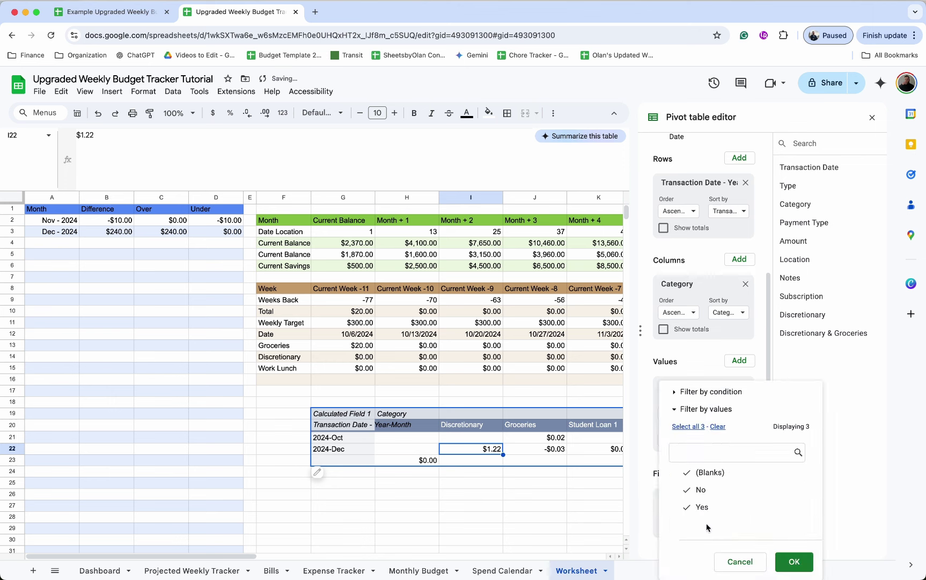
{"action": "left_click", "coordinate": [702, 490]}
{"action": "left_click", "coordinate": [708, 477]}
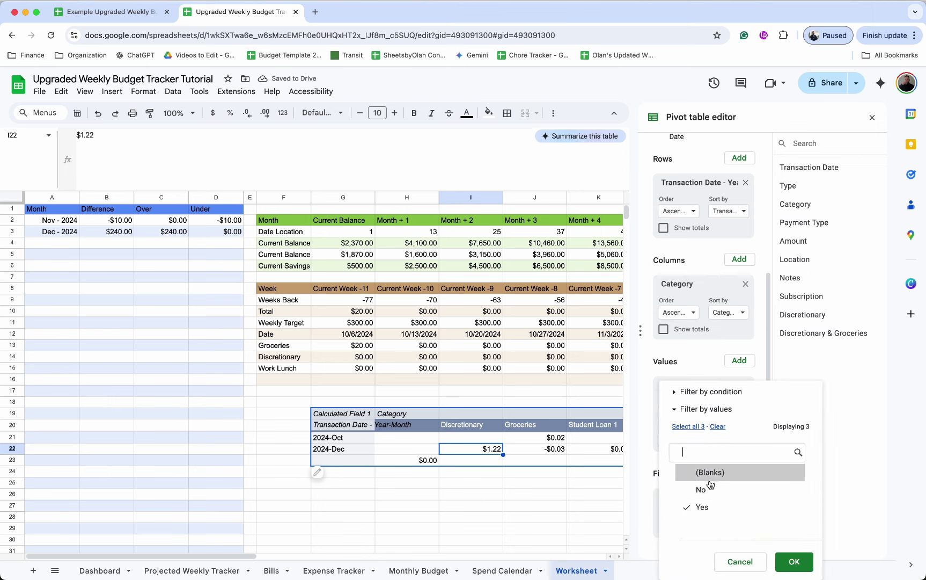
{"action": "left_click", "coordinate": [794, 561]}
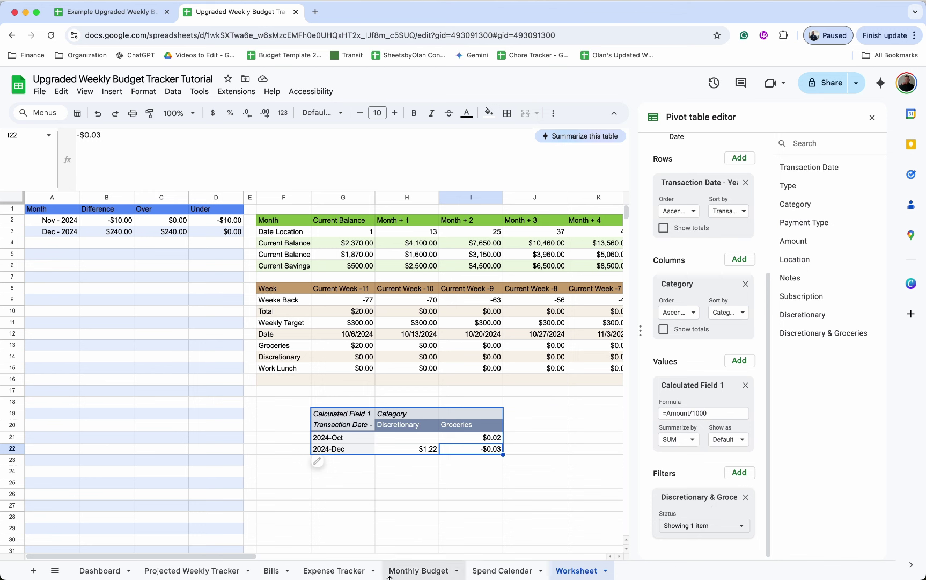
Step: Open the Bills sheet and expand the grouped columns of the Bills table to examine them
{"action": "left_click", "coordinate": [272, 571]}
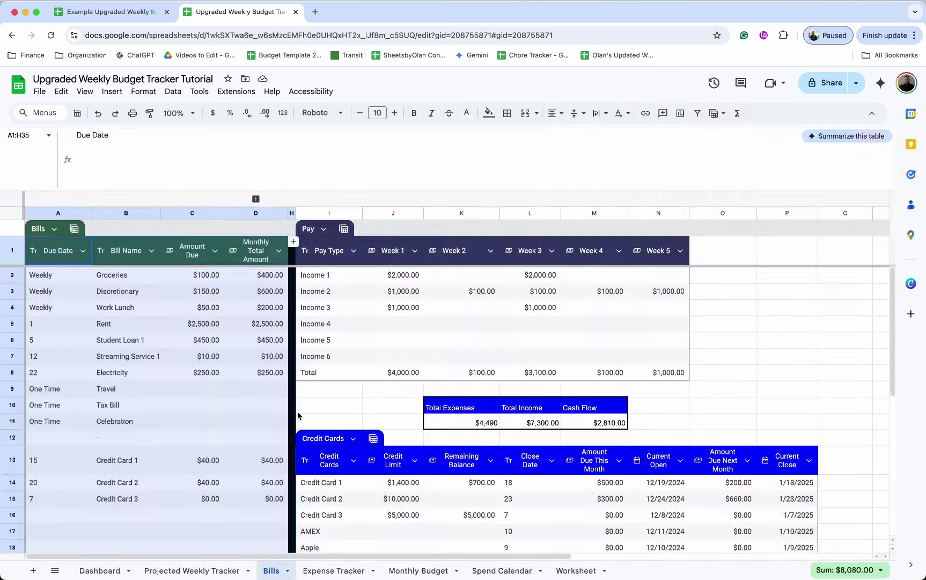
{"action": "left_click", "coordinate": [256, 199]}
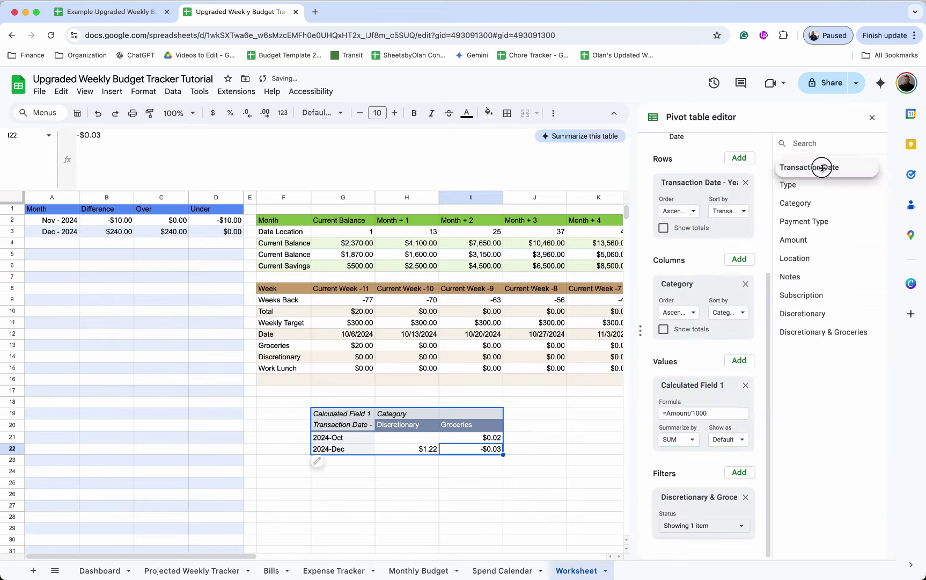
Step: Add a Transaction Date filter to the Worksheet pivot table with the condition greater than or equal to =EOMONTH(TODAY(),-12)+1
{"action": "left_click_drag", "start_coordinate": [822, 167], "coordinate": [684, 497]}
{"action": "left_click", "coordinate": [709, 488]}
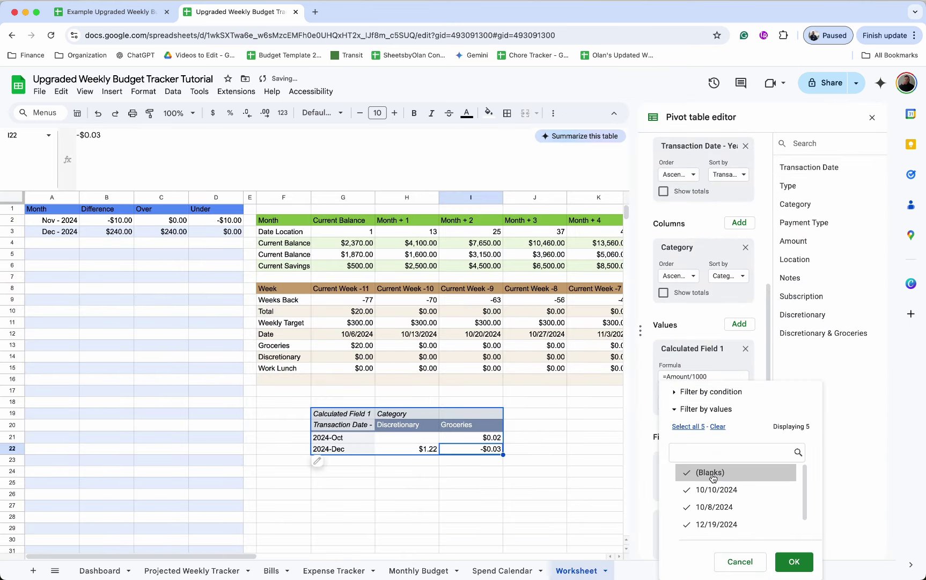
{"action": "left_click", "coordinate": [713, 391]}
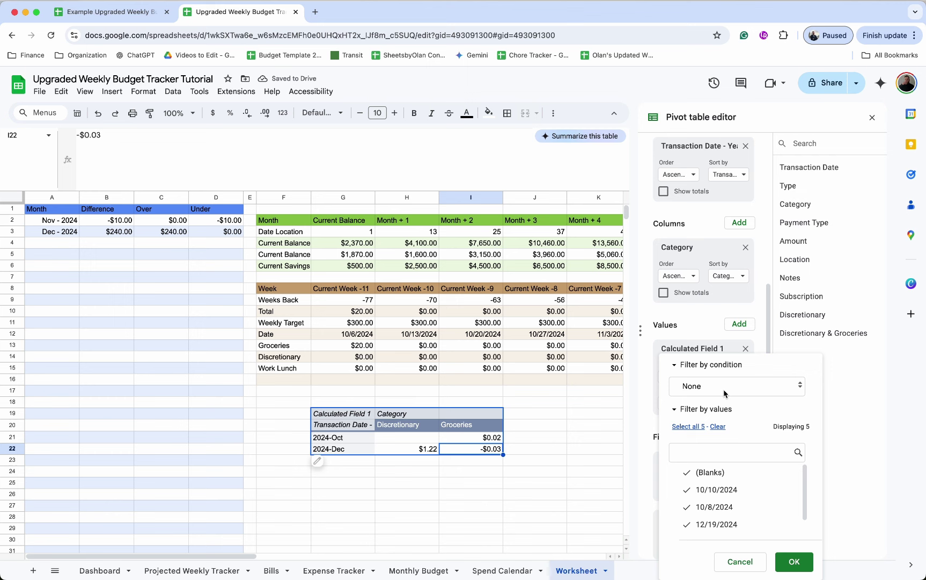
{"action": "left_click", "coordinate": [712, 388]}
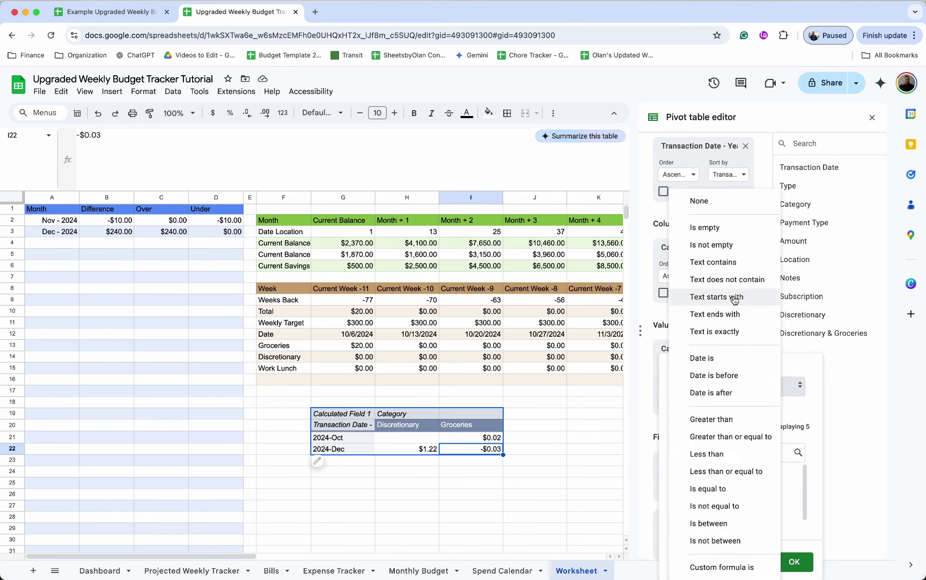
{"action": "left_click", "coordinate": [723, 437]}
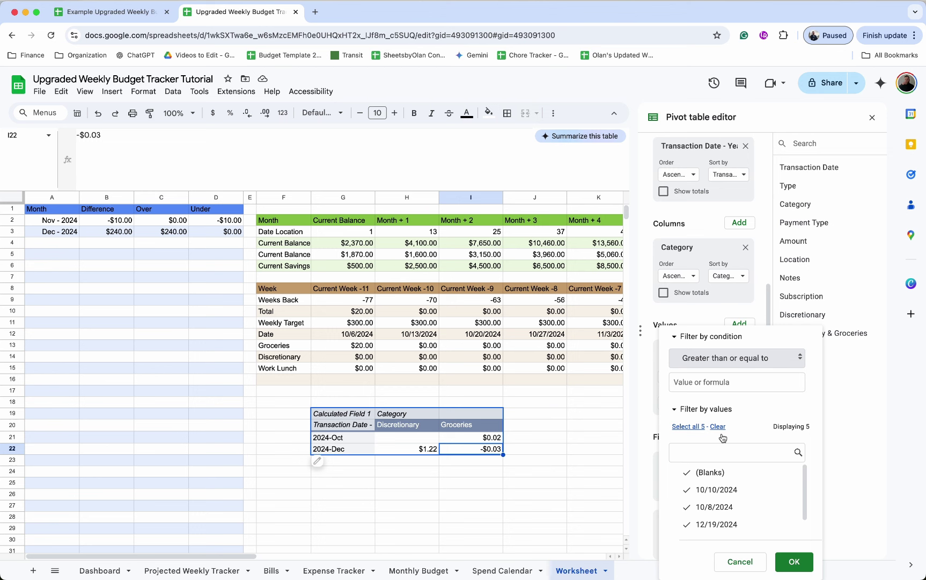
{"action": "left_click", "coordinate": [720, 378]}
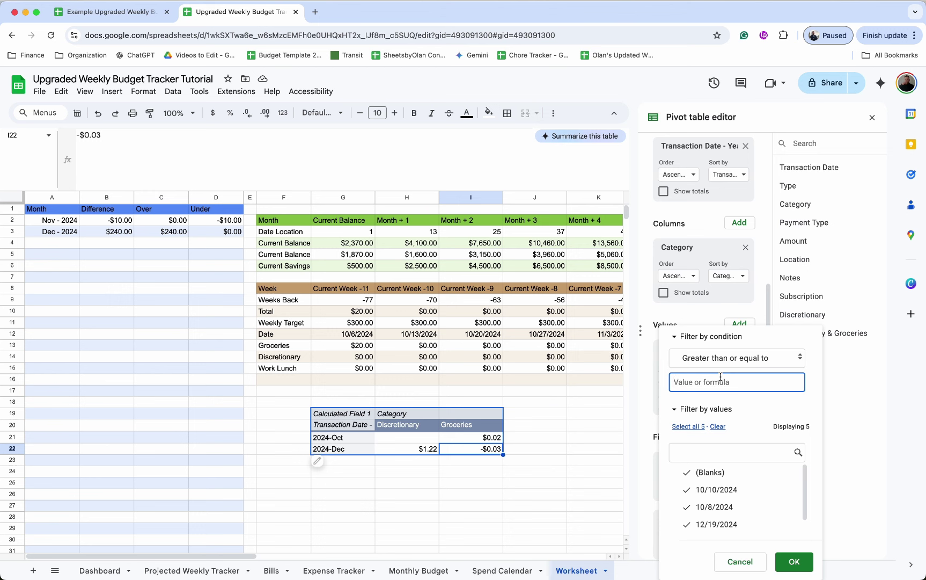
{"action": "type", "text": "=EOMONTH(TODAY()"}
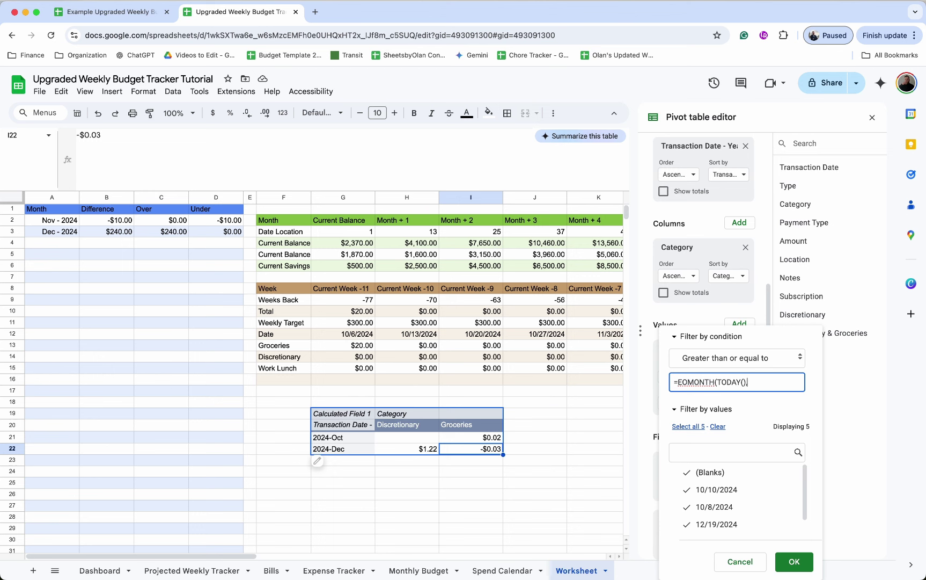
{"action": "type", "text": ",-12)+1"}
{"action": "left_click", "coordinate": [797, 564]}
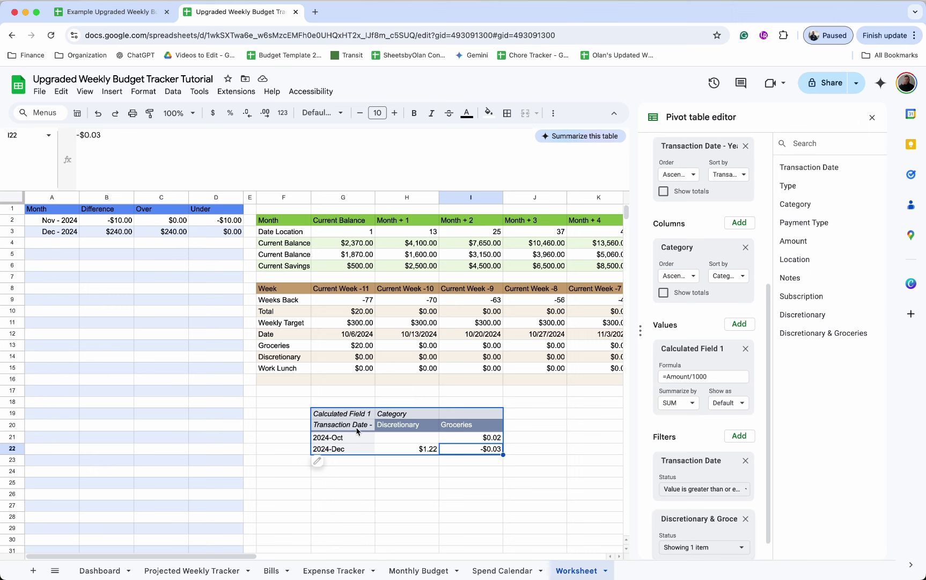
Step: Enter the header Budget in F20 and format it with the pivot header's blue-grey fill and white text
{"action": "left_click", "coordinate": [307, 427]}
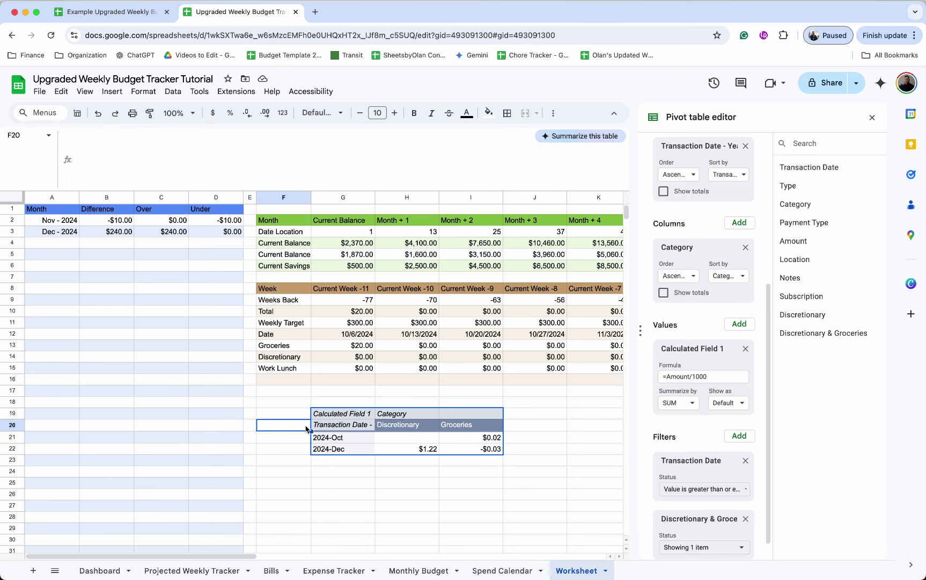
{"action": "type", "text": "Budget"}
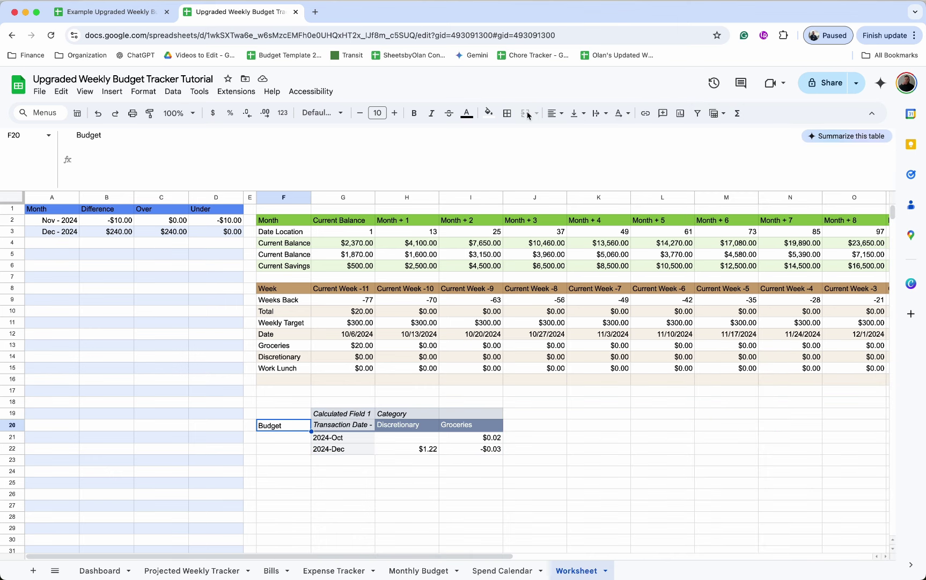
{"action": "left_click", "coordinate": [488, 113]}
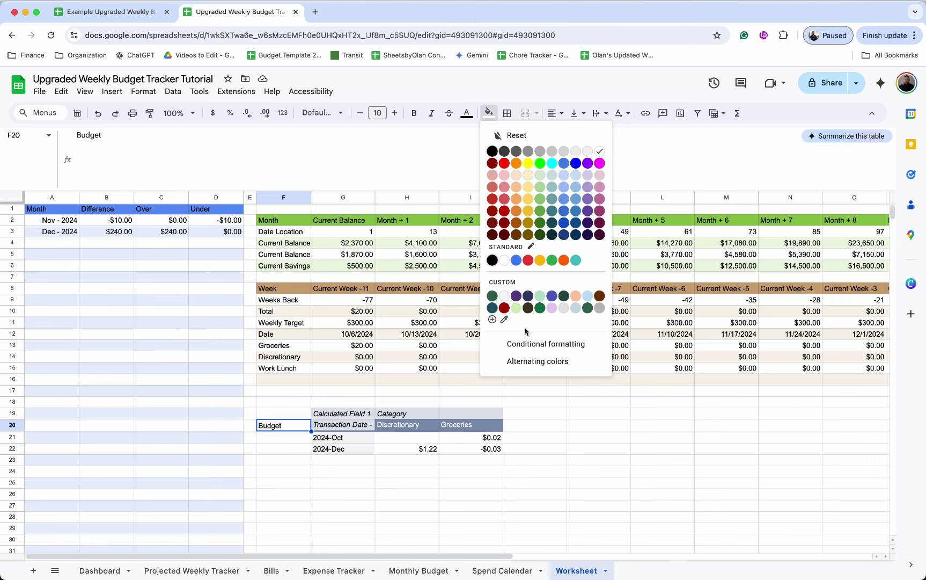
{"action": "left_click", "coordinate": [505, 321]}
{"action": "left_click", "coordinate": [432, 427]}
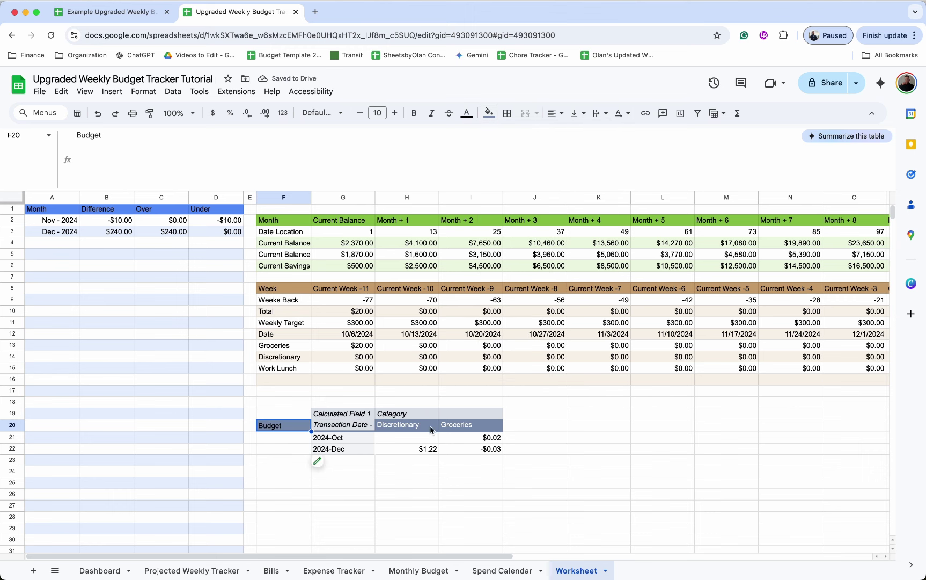
{"action": "left_click", "coordinate": [467, 114]}
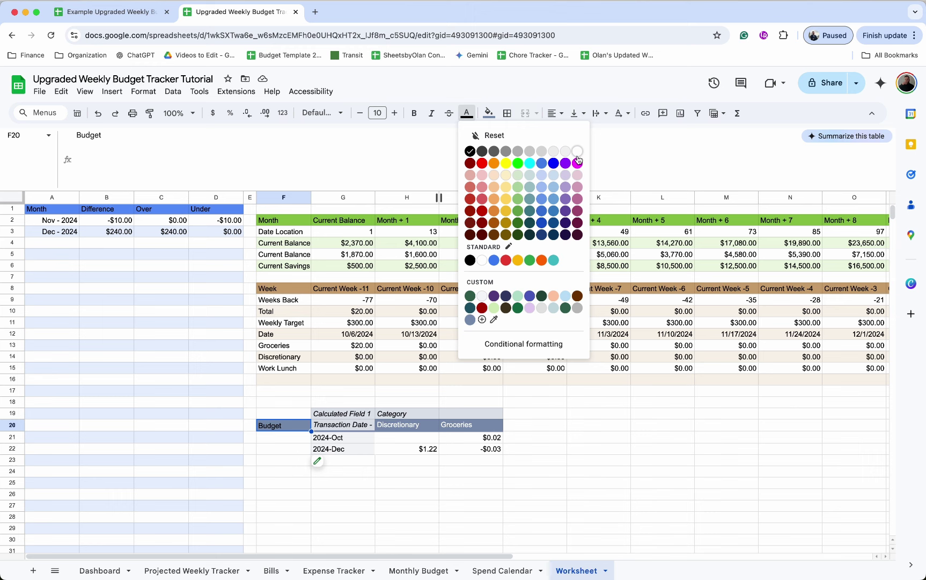
{"action": "left_click", "coordinate": [577, 155]}
Step: Enter =ARRAYFORMULA(IF(ISBLANK(G21:G),,SUMIF(Bills[Due Date],"Weekly",Bills[Monthly Total Amount])/1000)) in F21 under the Budget header
{"action": "left_click", "coordinate": [296, 438]}
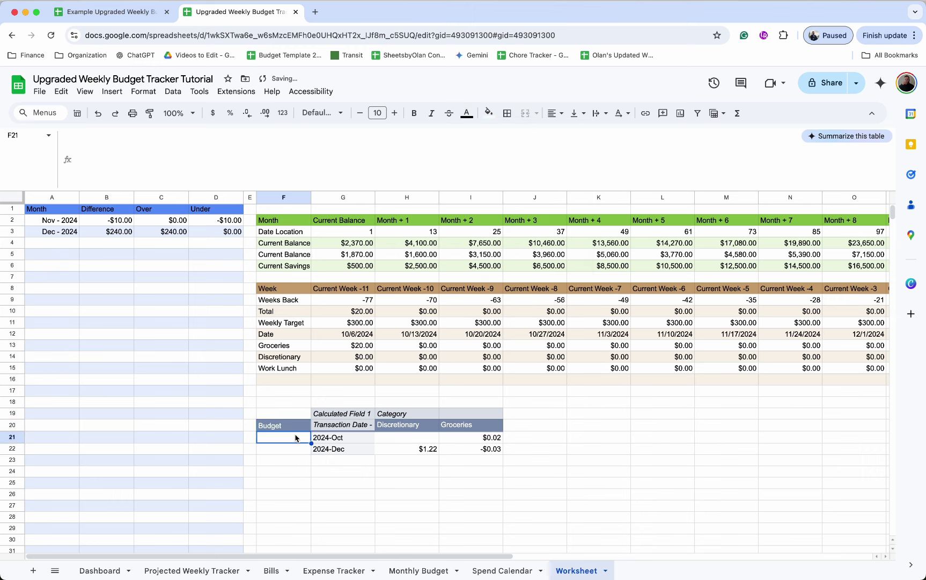
{"action": "type", "text": "="}
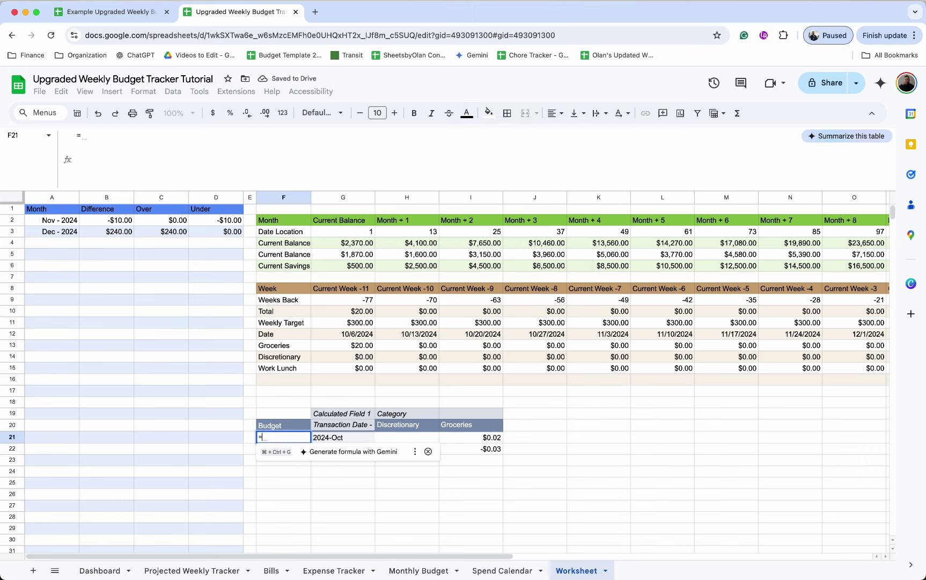
{"action": "type", "text": "ARRAYF"}
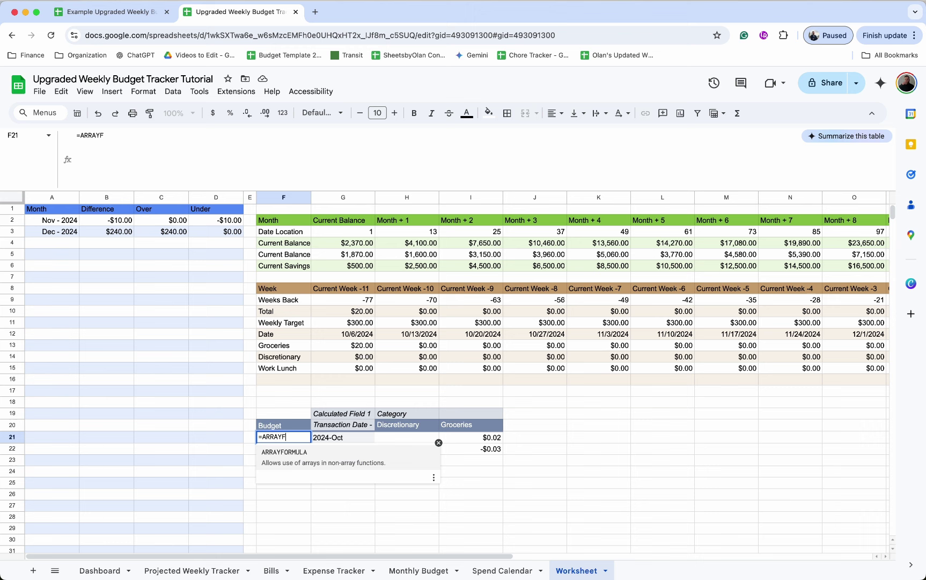
{"action": "left_click", "coordinate": [313, 459]}
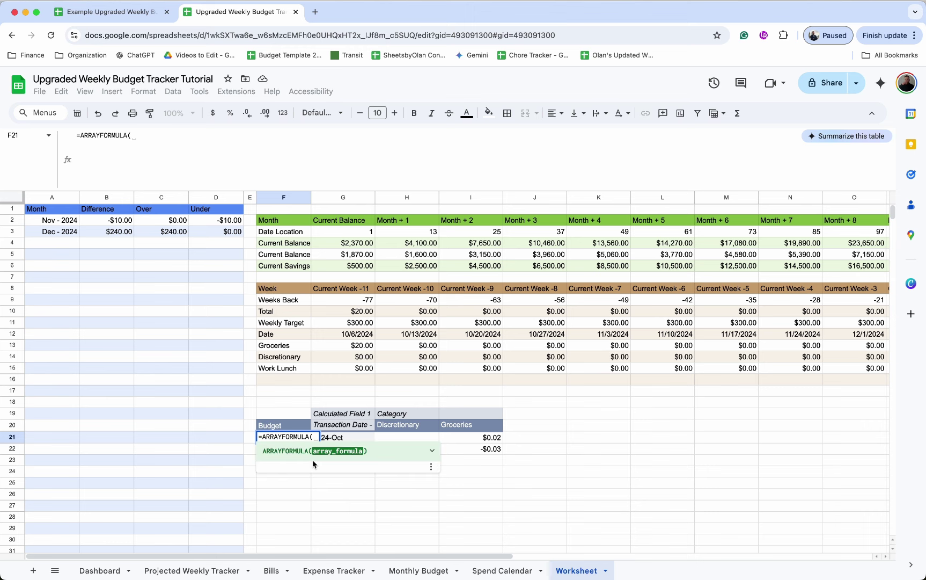
{"action": "type", "text": "IF(ISBLANK"}
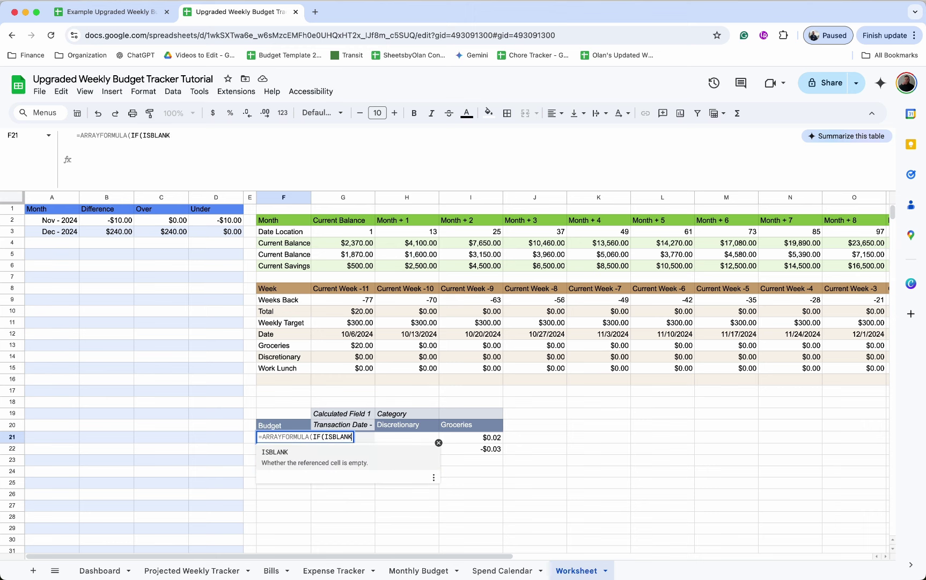
{"action": "type", "text": "(G"}
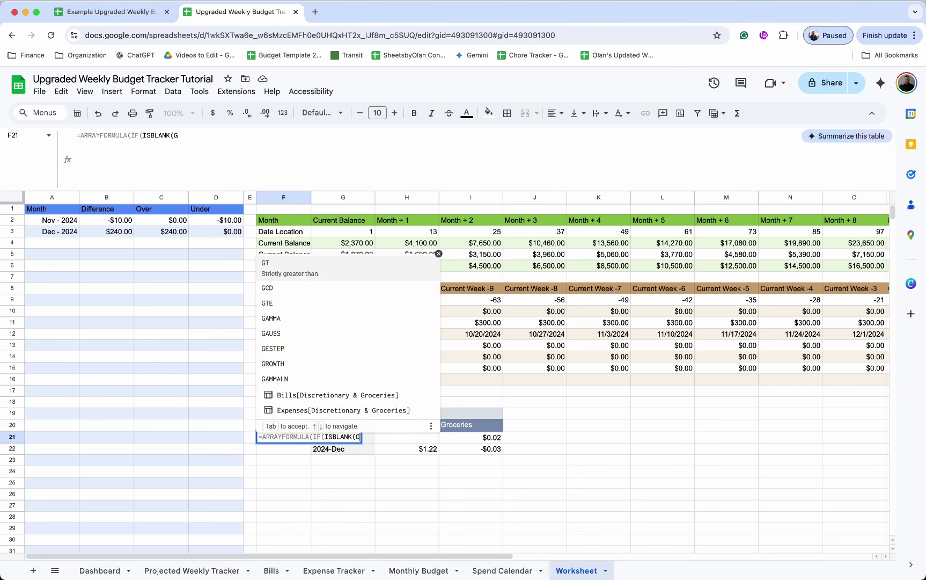
{"action": "type", "text": "2"}
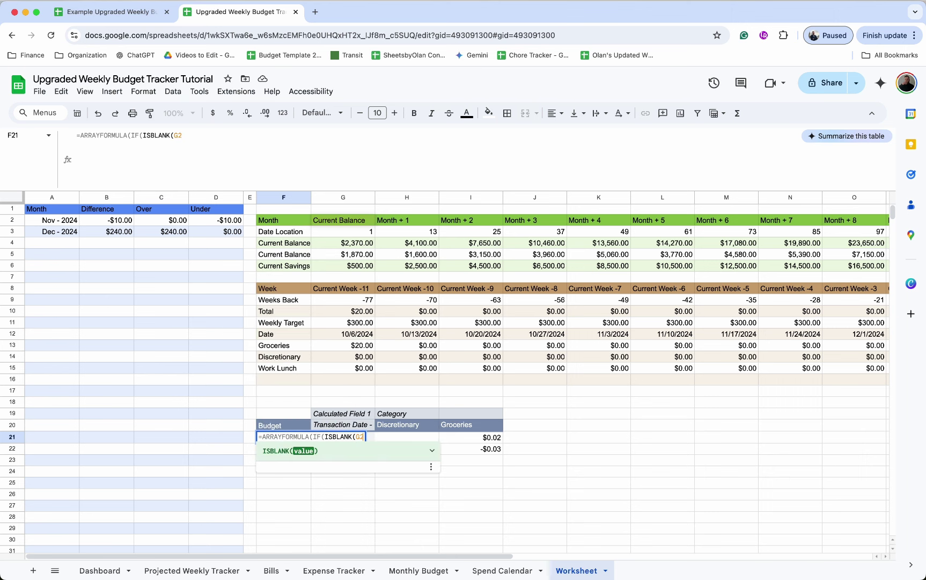
{"action": "type", "text": "1:G"}
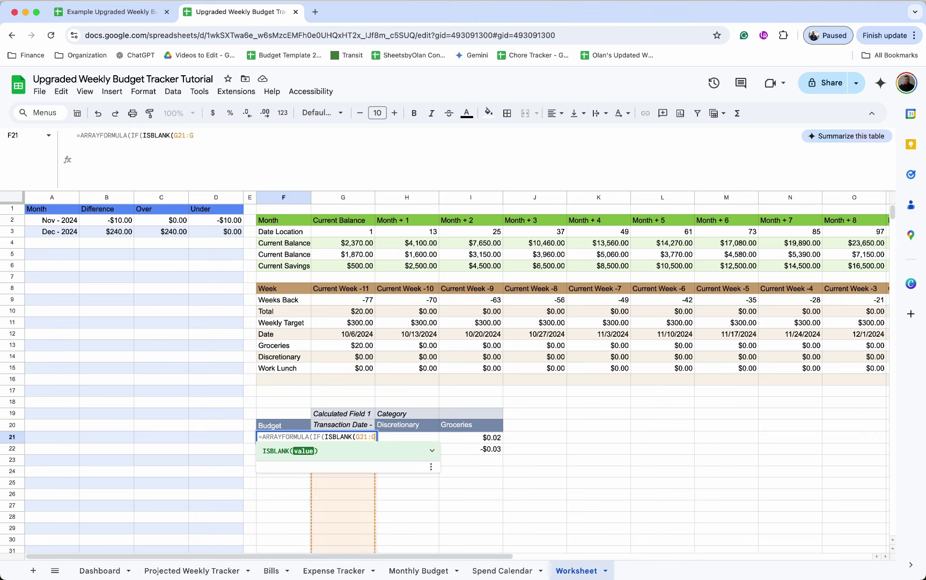
{"action": "type", "text": ")"}
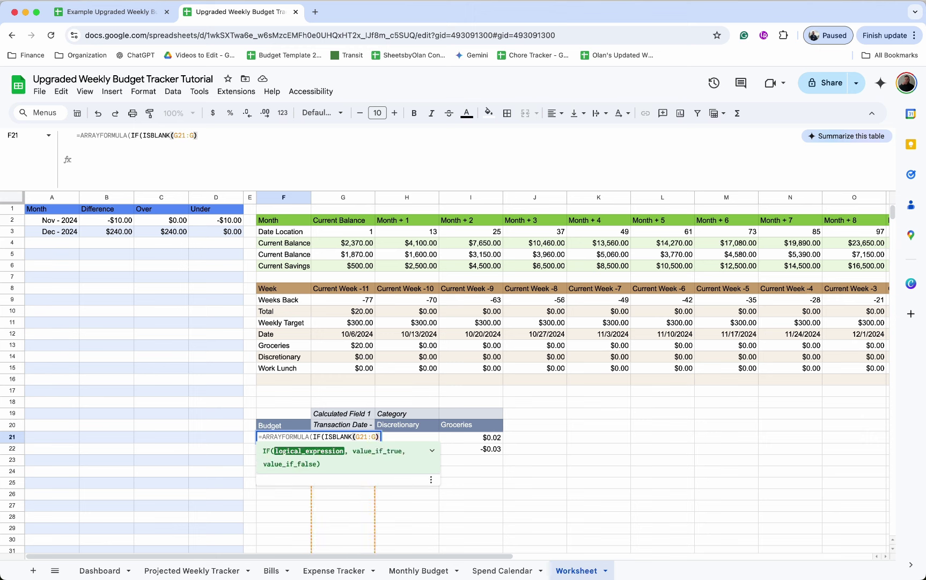
{"action": "type", "text": ",,SUMIF("}
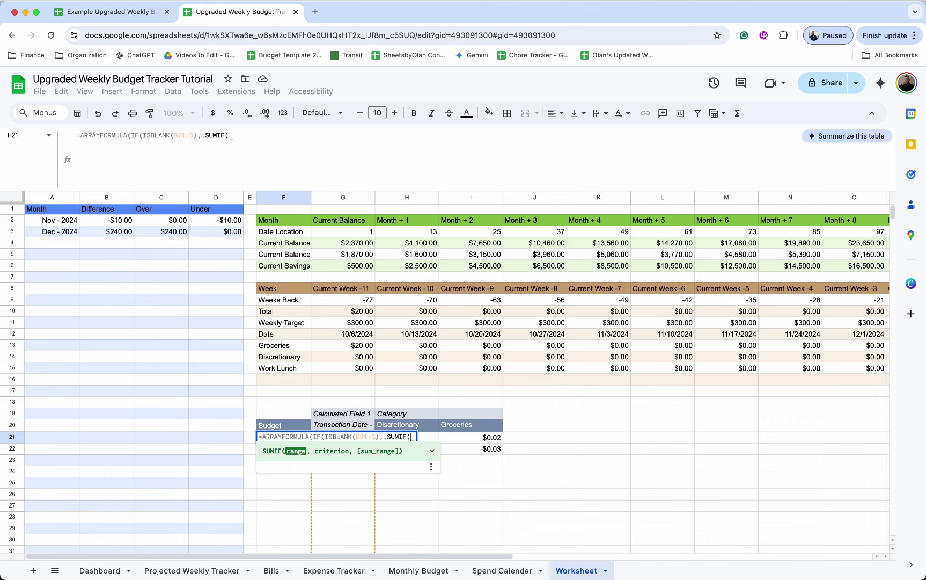
{"action": "type", "text": "due"}
{"action": "key", "text": "Tab"}
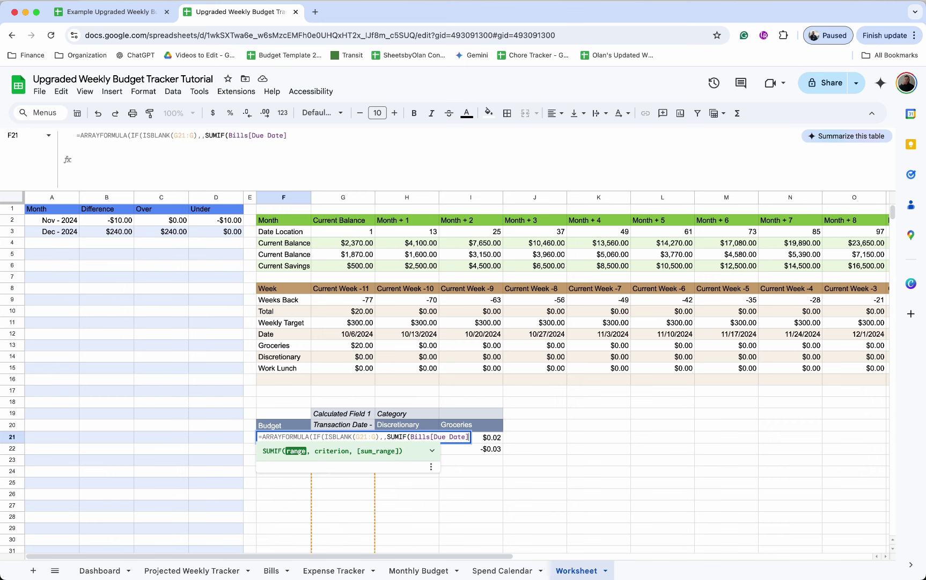
{"action": "type", "text": ",\"Wee"}
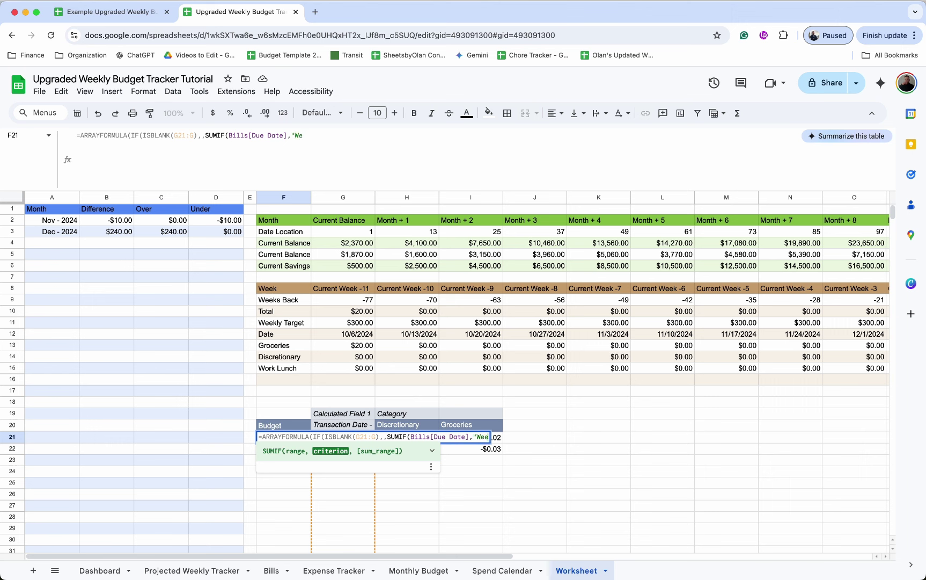
{"action": "type", "text": "kly\","}
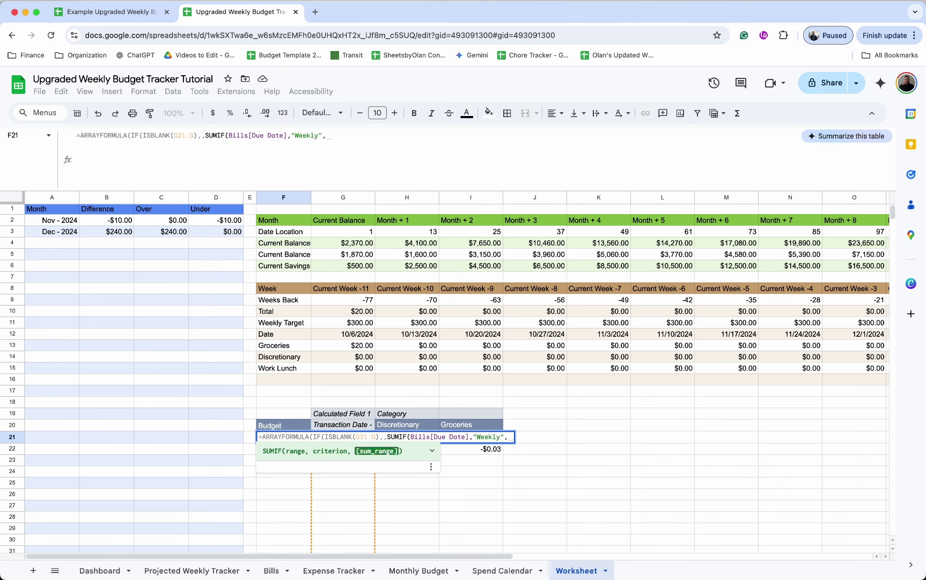
{"action": "type", "text": "mont"}
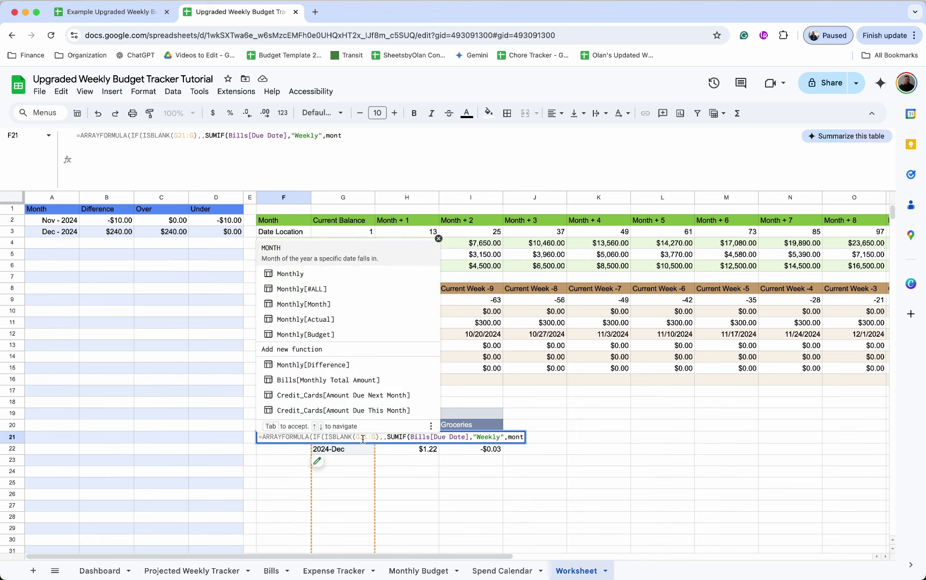
{"action": "left_click", "coordinate": [351, 370]}
{"action": "type", "text": ")"}
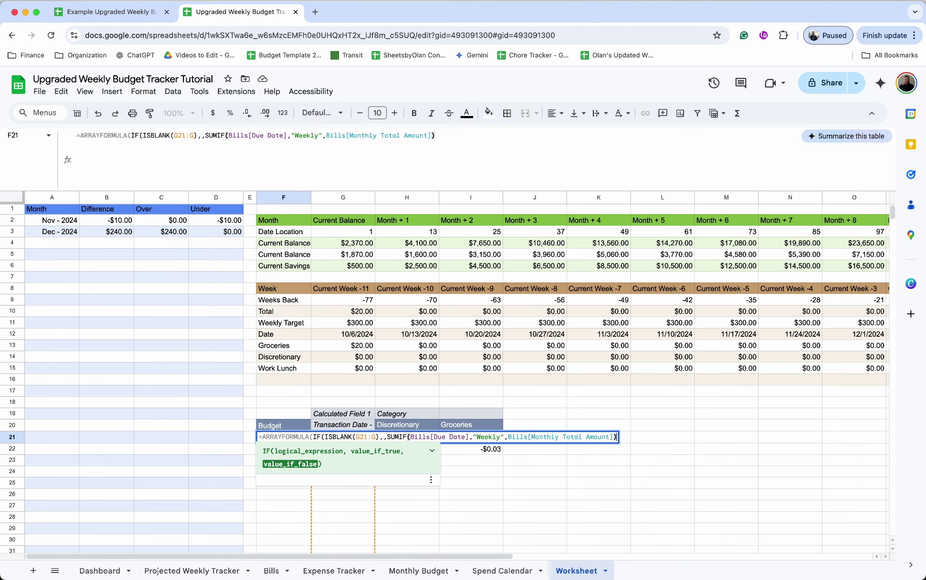
{"action": "type", "text": "/1000)"}
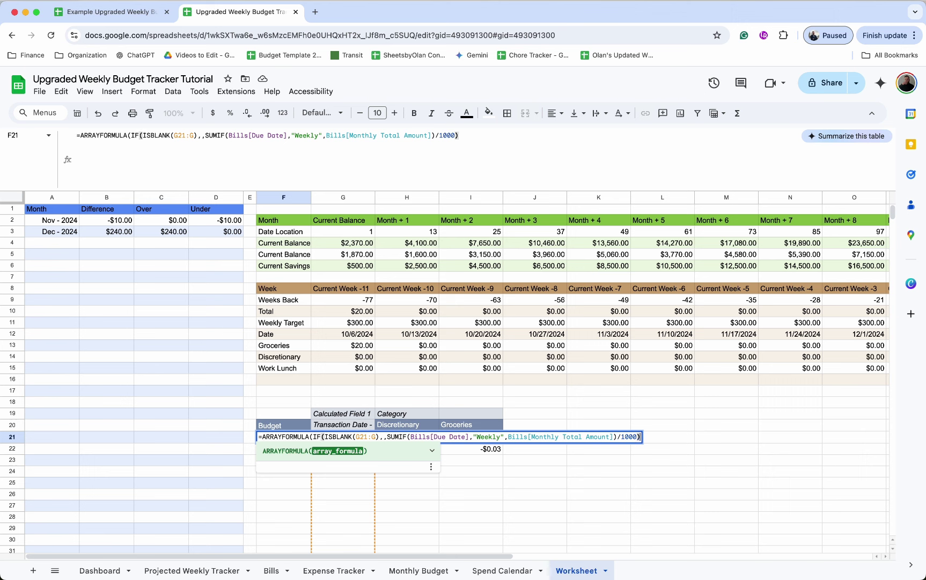
{"action": "key", "text": "Return"}
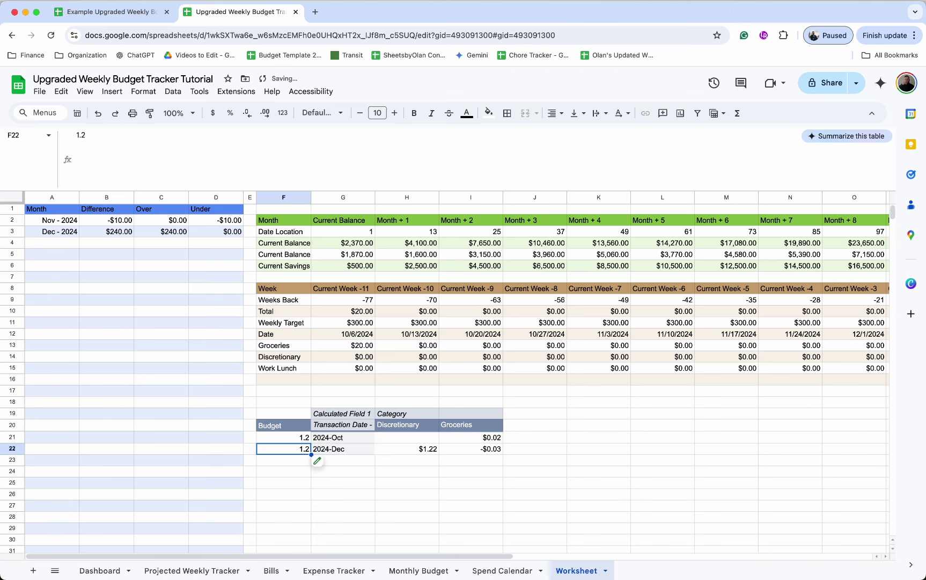
Step: Compare the Budget results in F21:F22 with the weekly bills' monthly totals in Bills D2:D4 and the December pivot values
{"action": "left_click", "coordinate": [299, 437]}
{"action": "left_click", "coordinate": [301, 449]}
{"action": "left_click", "coordinate": [273, 571]}
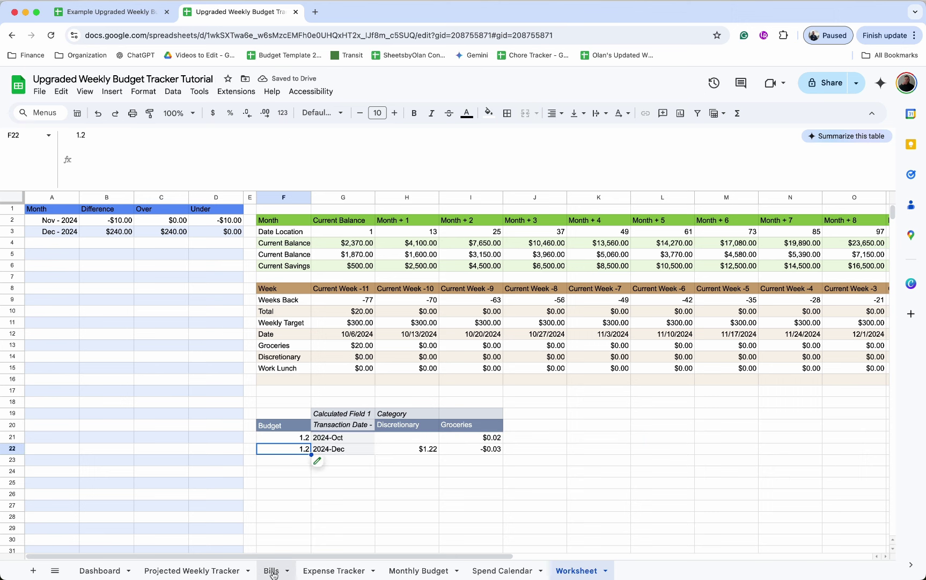
{"action": "left_click_drag", "start_coordinate": [267, 276], "coordinate": [267, 308]}
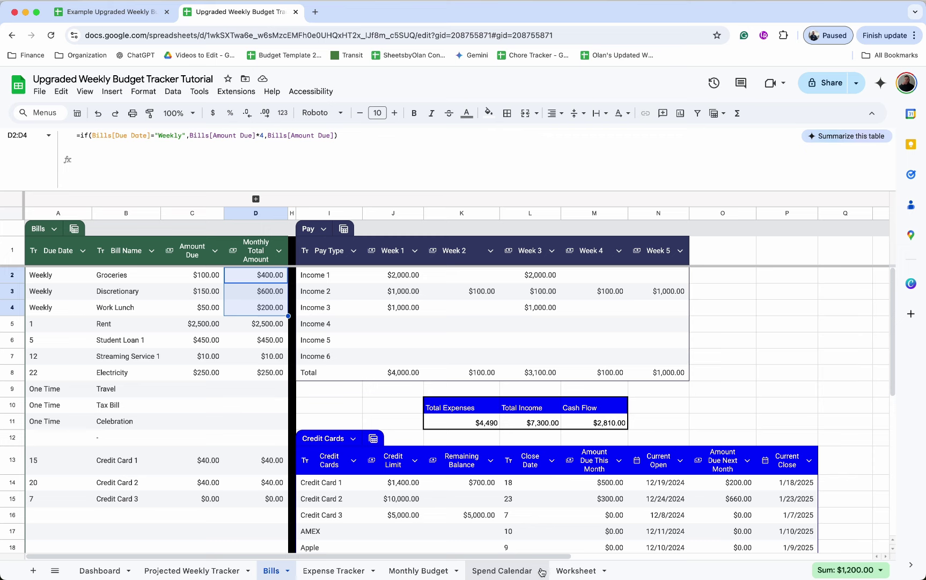
{"action": "left_click", "coordinate": [572, 570]}
{"action": "left_click", "coordinate": [421, 451]}
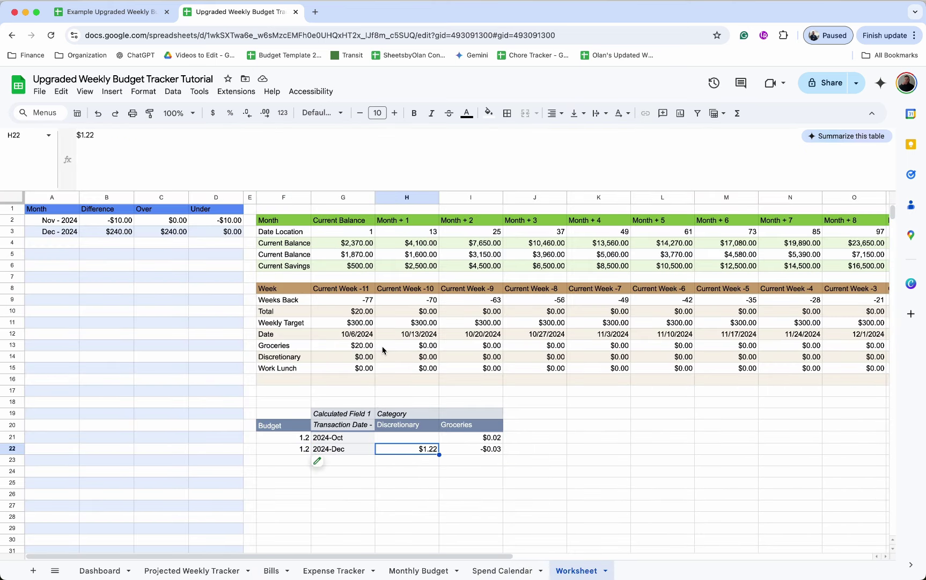
{"action": "left_click", "coordinate": [484, 451]}
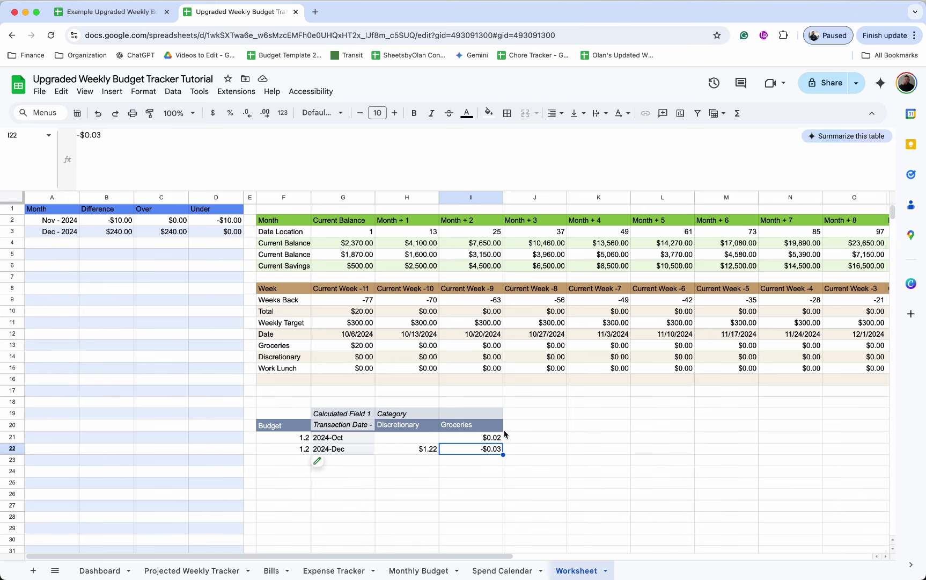
Step: Copy the pivot table starting at G19 and paste a duplicate of it at Q19 on the Worksheet sheet
{"action": "scroll", "coordinate": [476, 434], "scroll_direction": "right", "scroll_amount": 5}
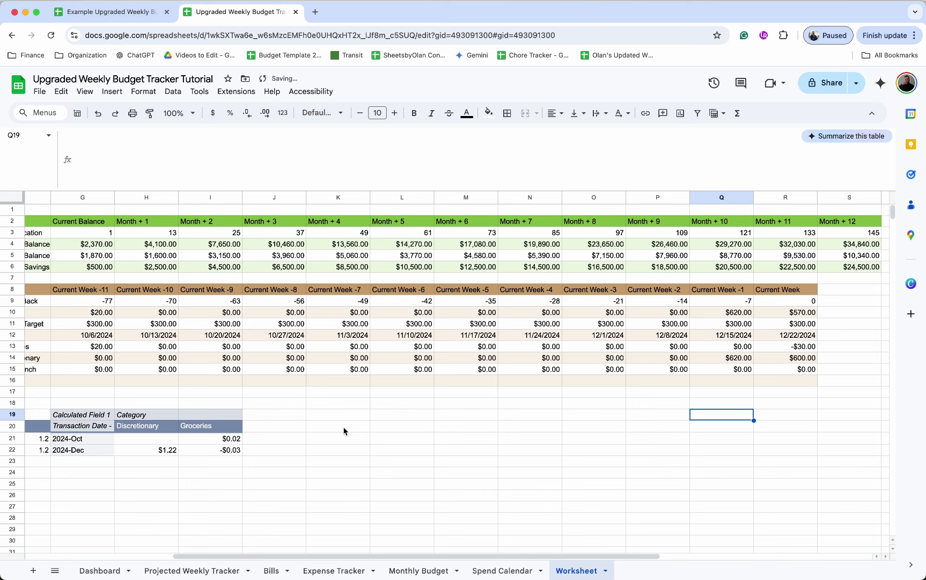
{"action": "left_click", "coordinate": [94, 416]}
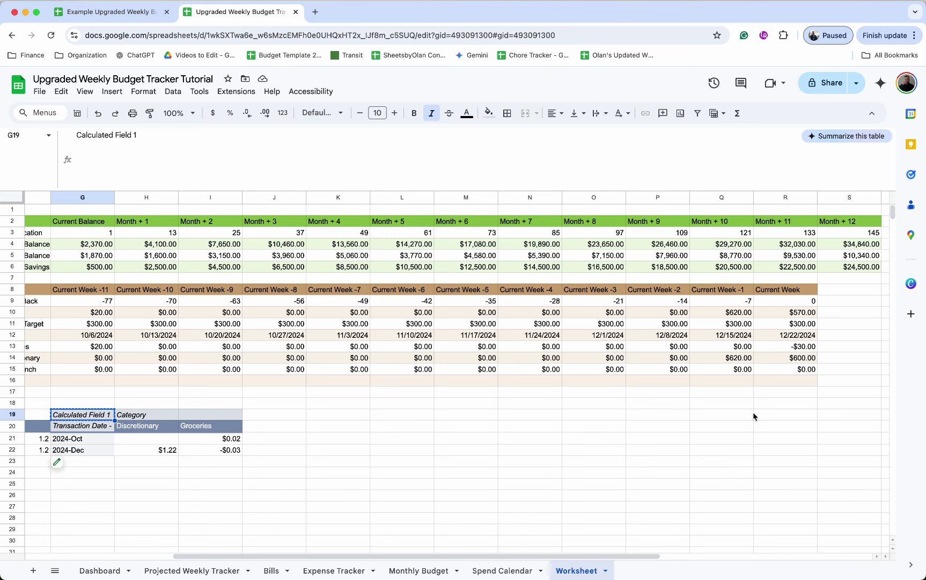
{"action": "left_click", "coordinate": [724, 418]}
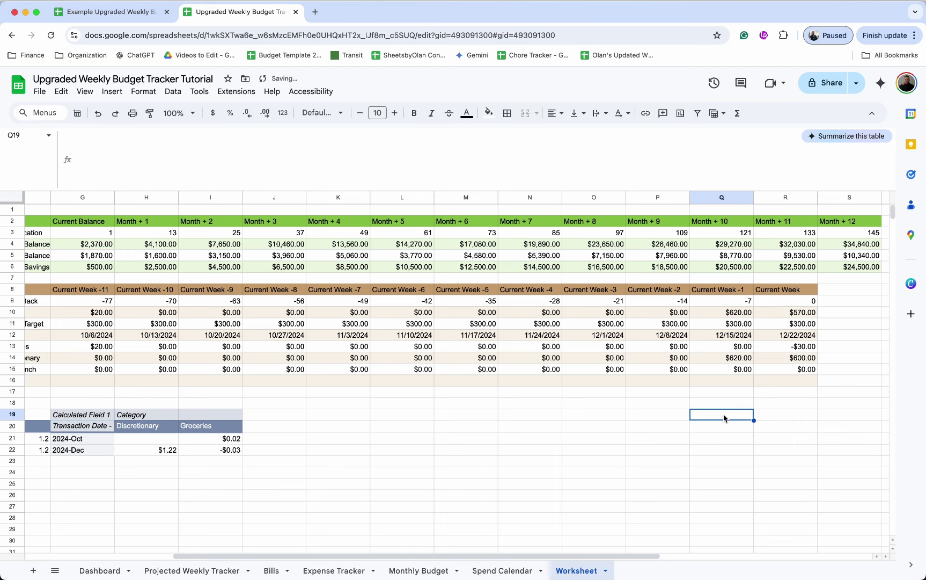
{"action": "type", "text": "Calculated Field 1\tCategory Transaction Date -\tDiscretionary\tGroceries 2024-Oct\t\t$0.02 2024-Dec\t$1.22\t-$0.03"}
{"action": "scroll", "coordinate": [731, 440], "scroll_direction": "right", "scroll_amount": 4}
{"action": "left_click", "coordinate": [512, 429]}
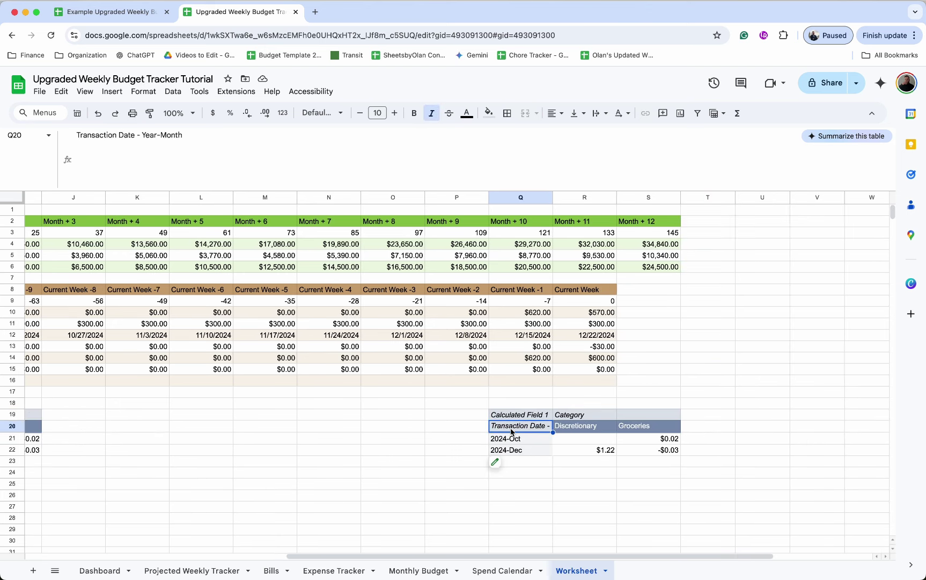
{"action": "scroll", "coordinate": [510, 429], "scroll_direction": "left", "scroll_amount": 3}
{"action": "scroll", "coordinate": [511, 431], "scroll_direction": "right", "scroll_amount": 2}
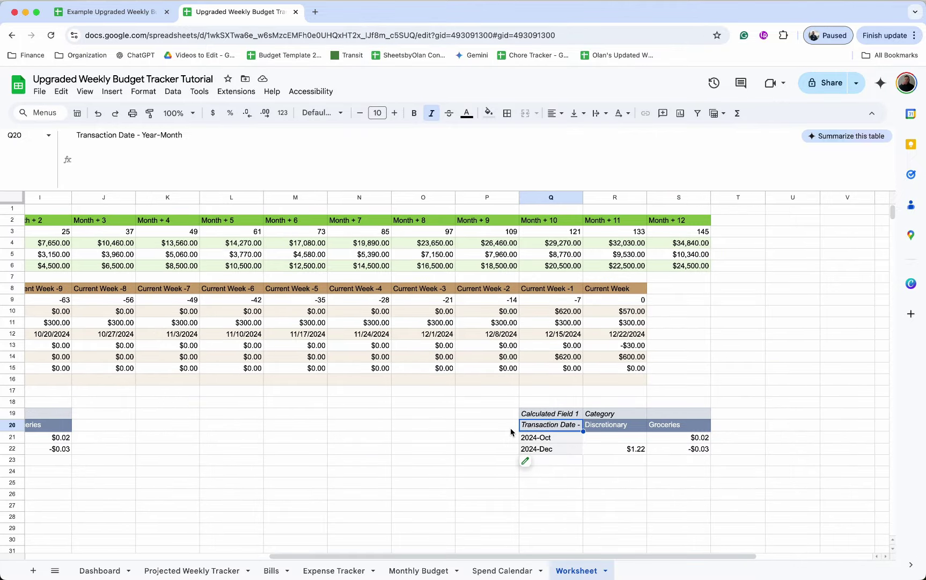
Step: Replace the Discretionary & Groceries filter of the Q19 pivot table with a Subscription filter, leaving all its available values selected
{"action": "left_click", "coordinate": [534, 463]}
{"action": "scroll", "coordinate": [708, 400], "scroll_direction": "down", "scroll_amount": 1}
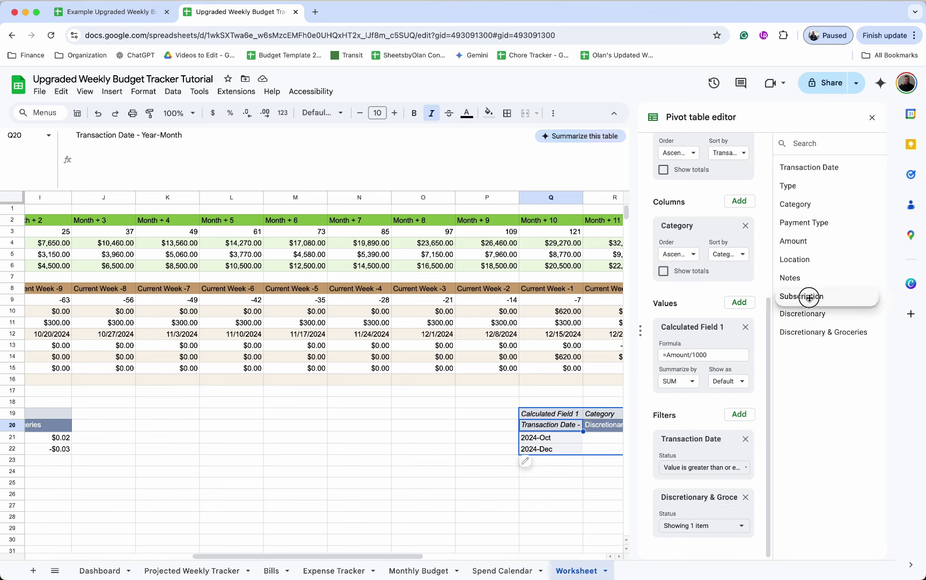
{"action": "left_click_drag", "start_coordinate": [809, 296], "coordinate": [697, 494]}
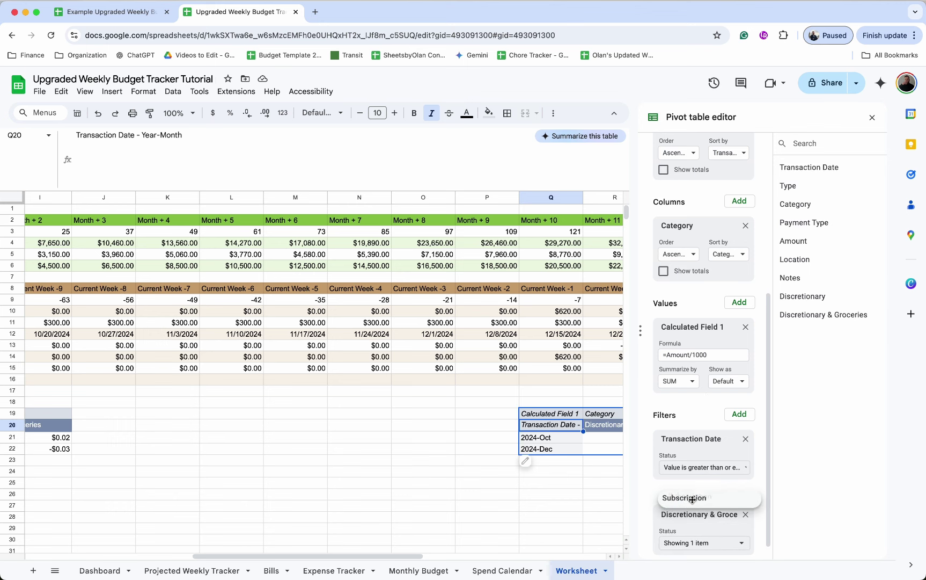
{"action": "left_click", "coordinate": [701, 493]}
{"action": "left_click", "coordinate": [740, 561]}
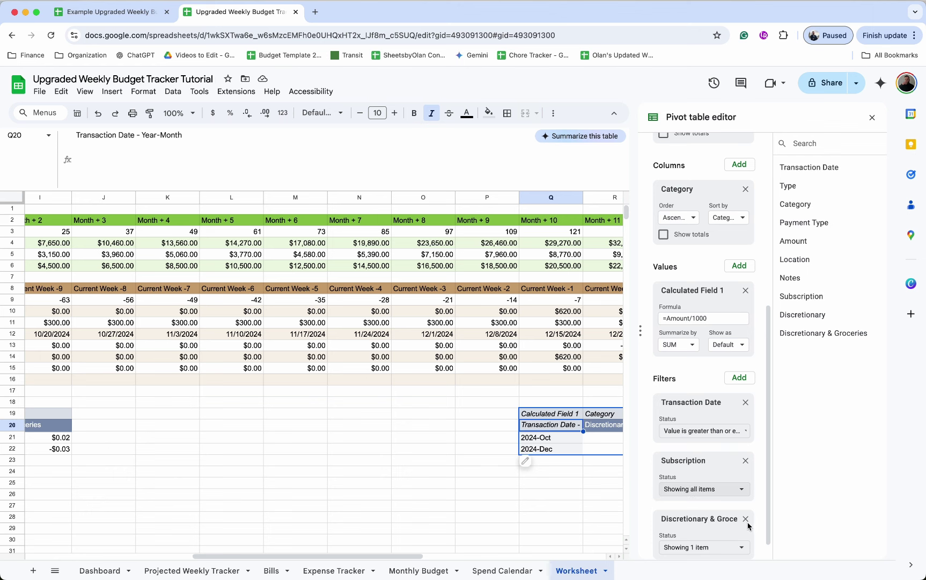
{"action": "left_click", "coordinate": [746, 519]}
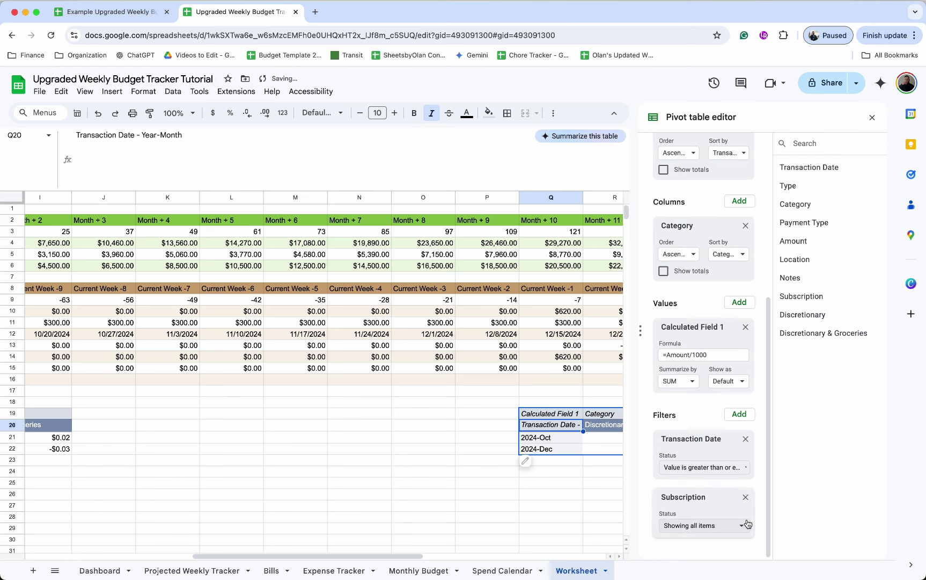
{"action": "left_click", "coordinate": [700, 531]}
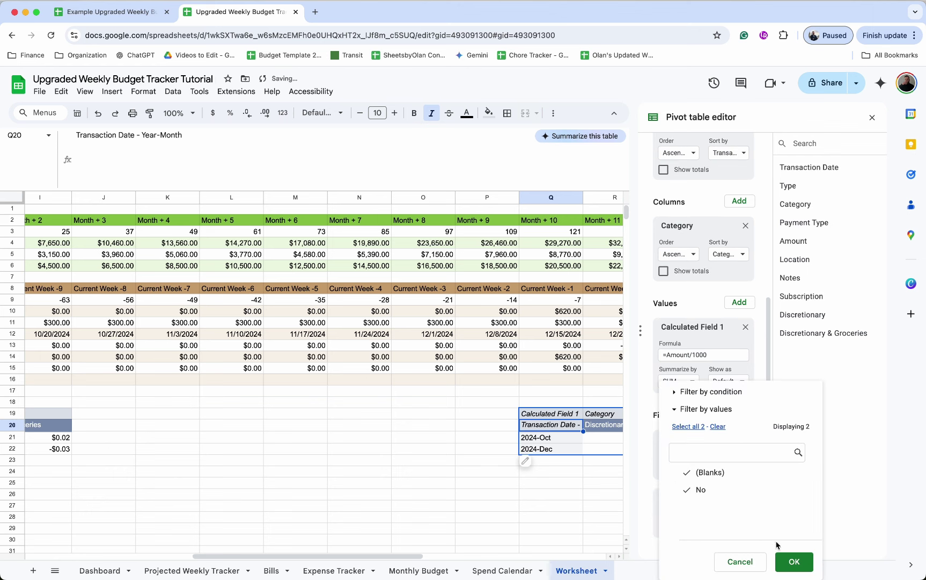
{"action": "left_click", "coordinate": [797, 559]}
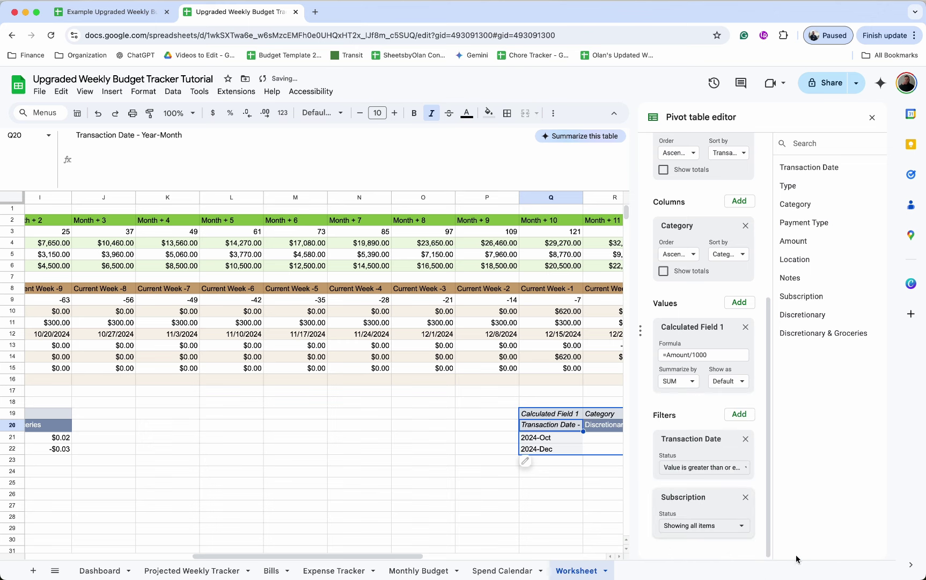
Step: Start a new expense in row 11 of the Expense Tracker dated 12/20/2024, with type Debit and category Streaming Service 1
{"action": "left_click", "coordinate": [334, 571]}
{"action": "double_click", "coordinate": [104, 398]}
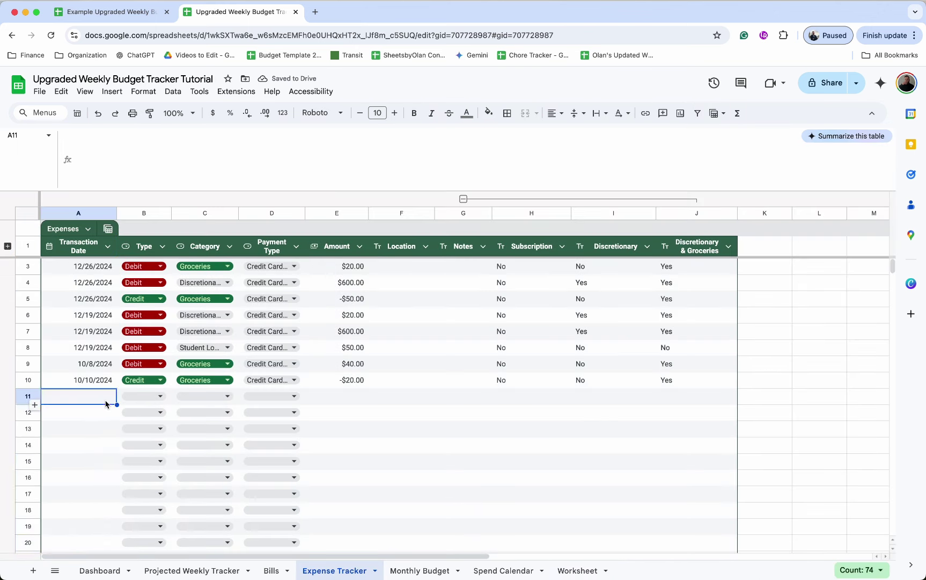
{"action": "left_click", "coordinate": [111, 480]}
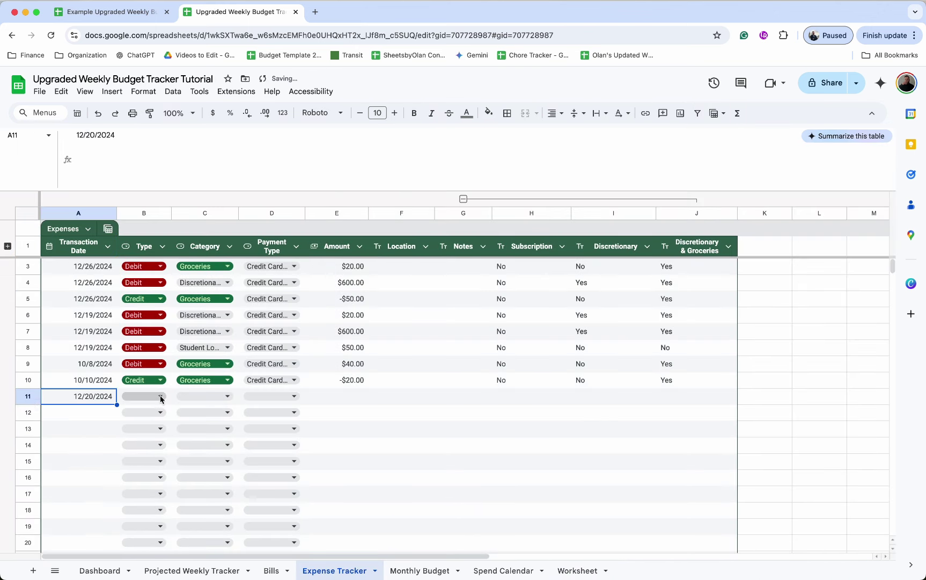
{"action": "left_click", "coordinate": [156, 402]}
{"action": "left_click", "coordinate": [141, 526]}
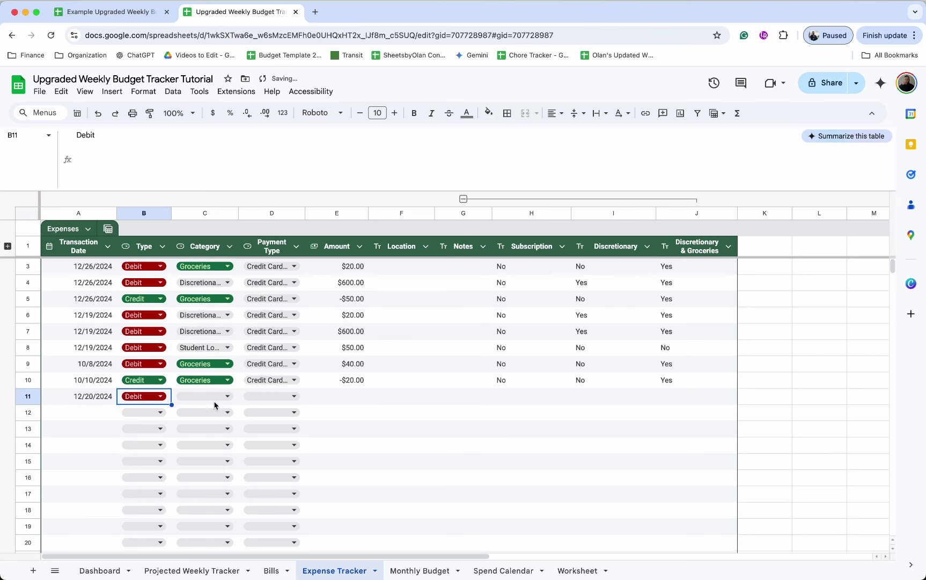
{"action": "left_click", "coordinate": [220, 395]}
{"action": "left_click", "coordinate": [209, 501]}
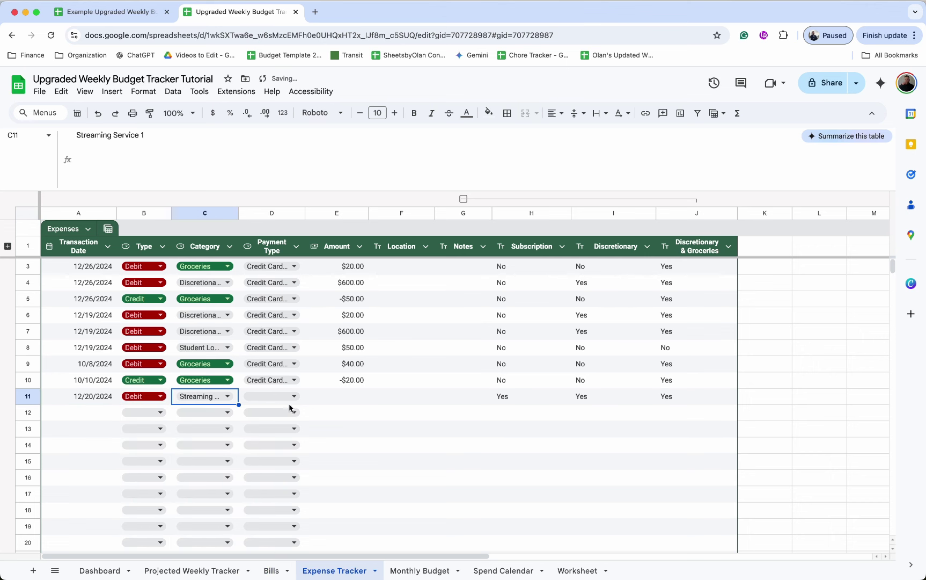
Step: Complete the 12/20/2024 streaming expense with a credit card payment type and an amount of $10, and check its Subscription value
{"action": "left_click", "coordinate": [290, 403]}
{"action": "left_click", "coordinate": [276, 431]}
{"action": "left_click", "coordinate": [349, 401]}
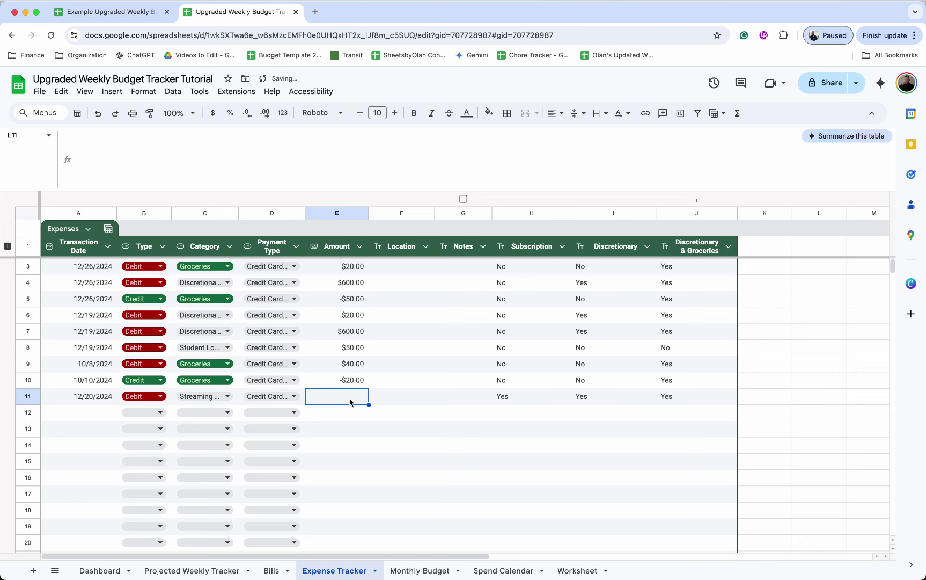
{"action": "type", "text": "10"}
{"action": "key", "text": "Return"}
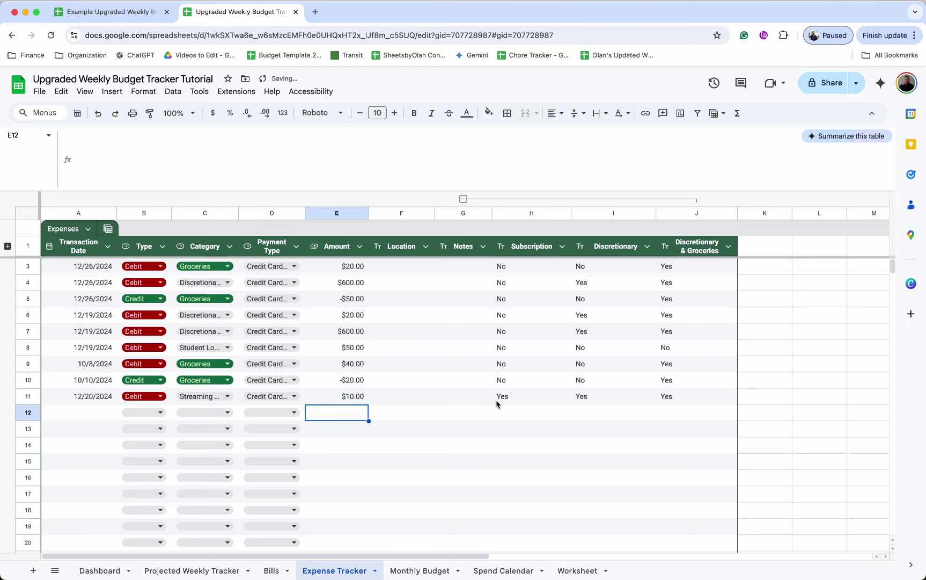
{"action": "left_click", "coordinate": [564, 402]}
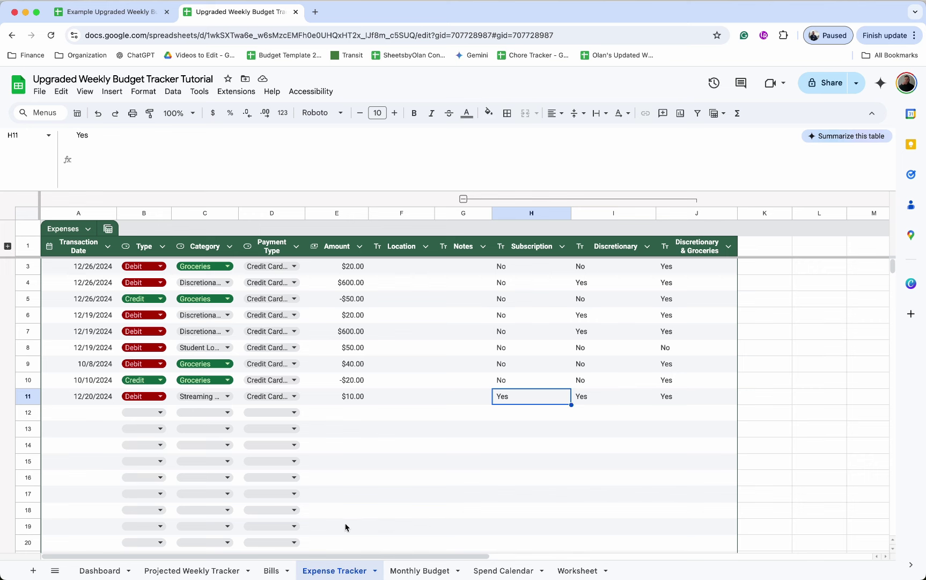
Step: Limit the Subscription filter of the Q19 pivot table on the Worksheet sheet to Yes only
{"action": "left_click", "coordinate": [577, 570]}
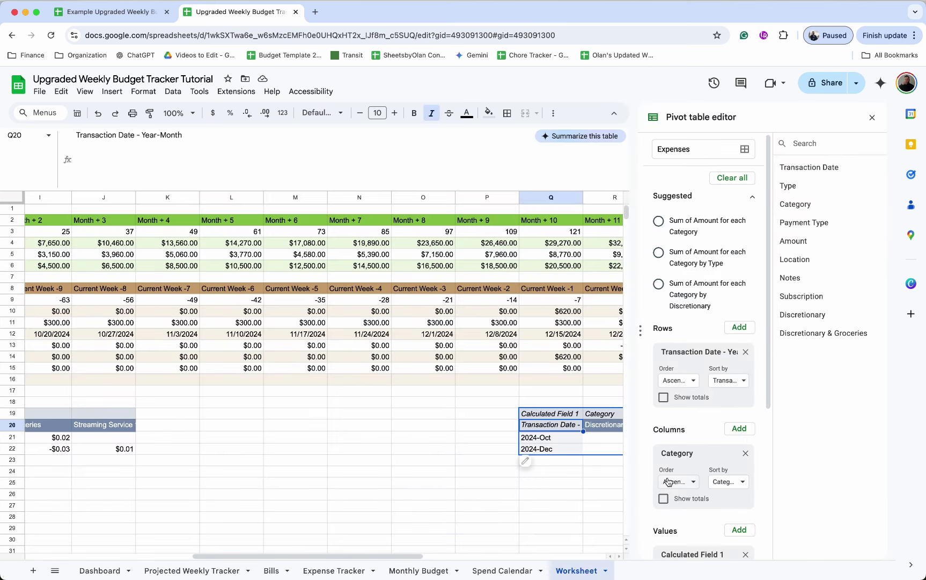
{"action": "scroll", "coordinate": [692, 507], "scroll_direction": "down", "scroll_amount": 4}
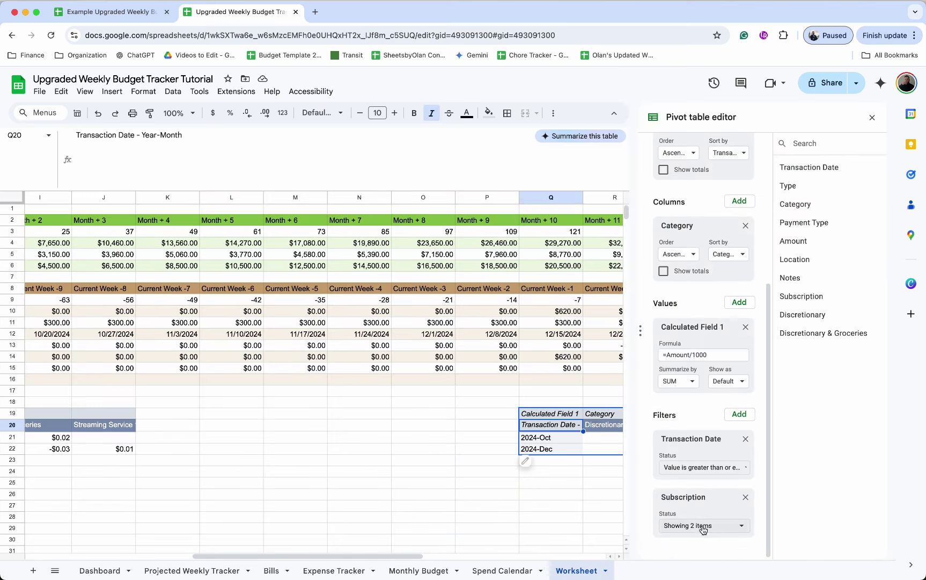
{"action": "left_click", "coordinate": [701, 527]}
{"action": "left_click", "coordinate": [706, 489]}
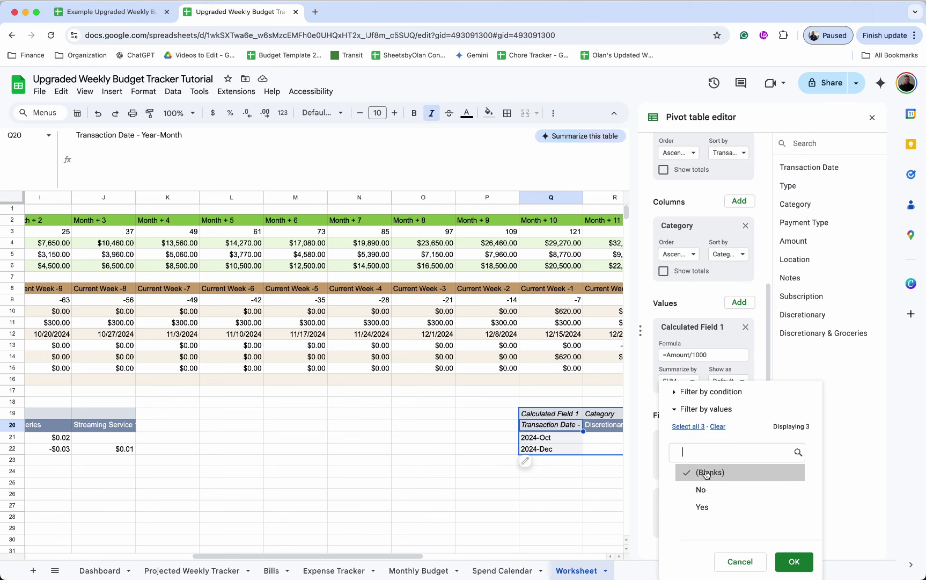
{"action": "left_click", "coordinate": [707, 472]}
{"action": "left_click", "coordinate": [708, 507]}
{"action": "left_click", "coordinate": [789, 562]}
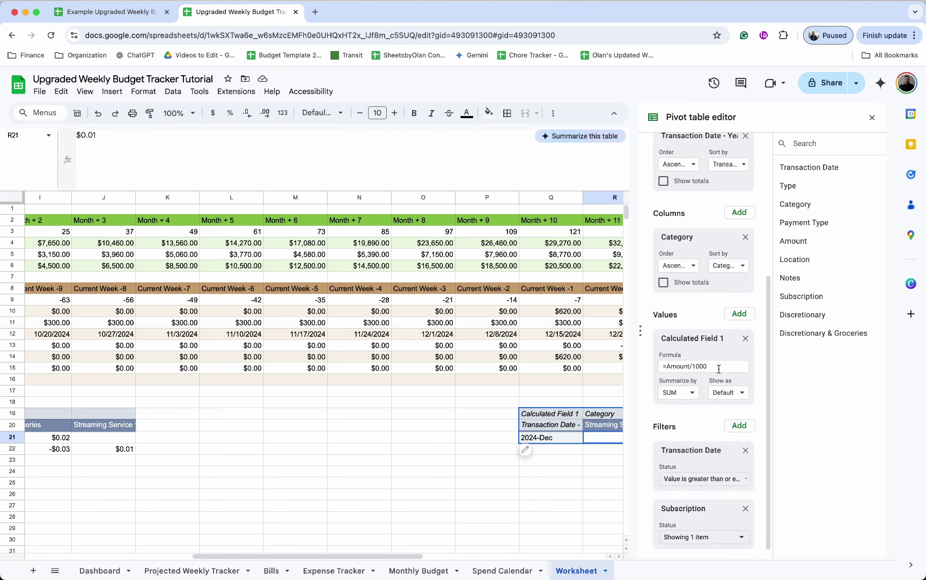
Step: Replace the calculated field in the subscription pivot table's values with Amount summarized by SUM, and check the resulting monthly row
{"action": "left_click_drag", "start_coordinate": [719, 368], "coordinate": [697, 368]}
{"action": "left_click", "coordinate": [746, 340]}
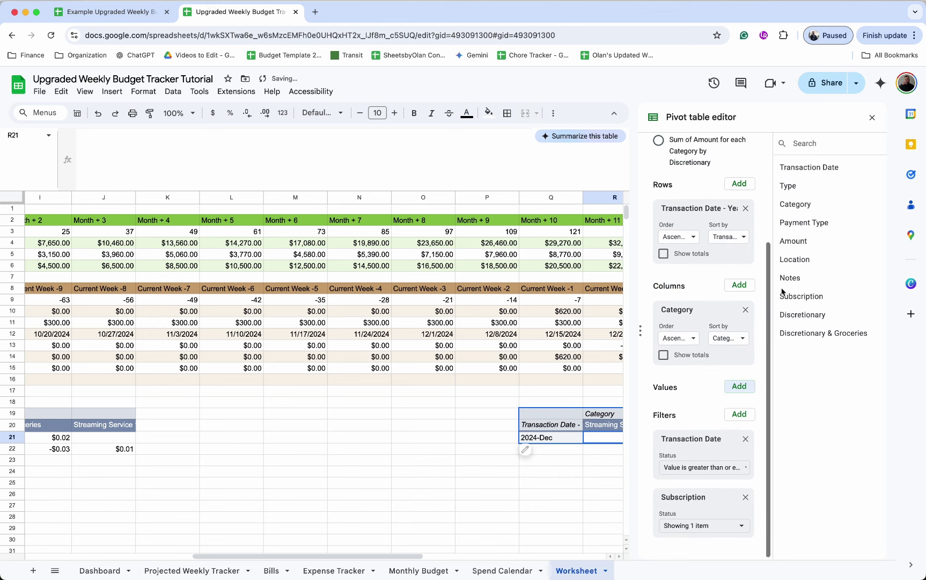
{"action": "left_click_drag", "start_coordinate": [794, 241], "coordinate": [694, 415]}
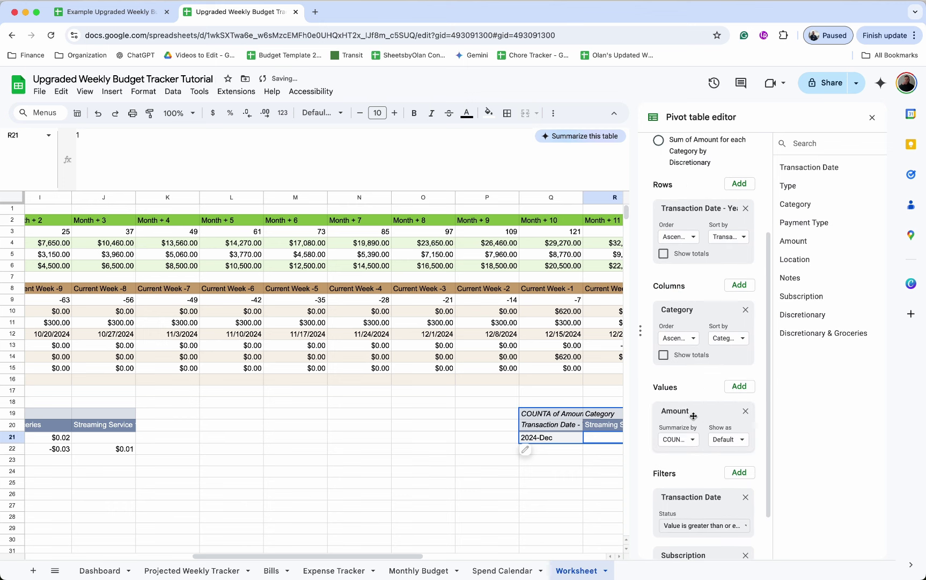
{"action": "left_click", "coordinate": [694, 444]}
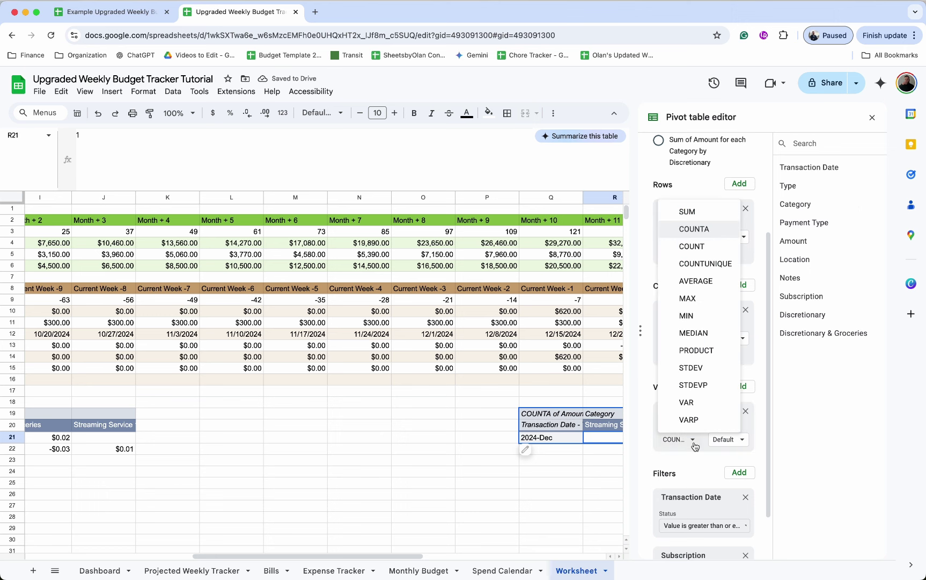
{"action": "left_click", "coordinate": [711, 213]}
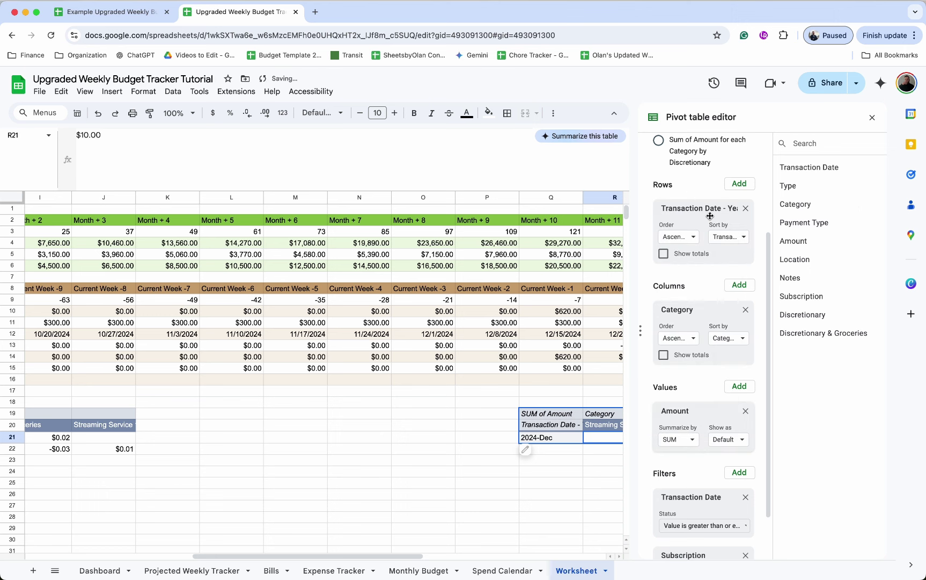
{"action": "left_click", "coordinate": [872, 118]}
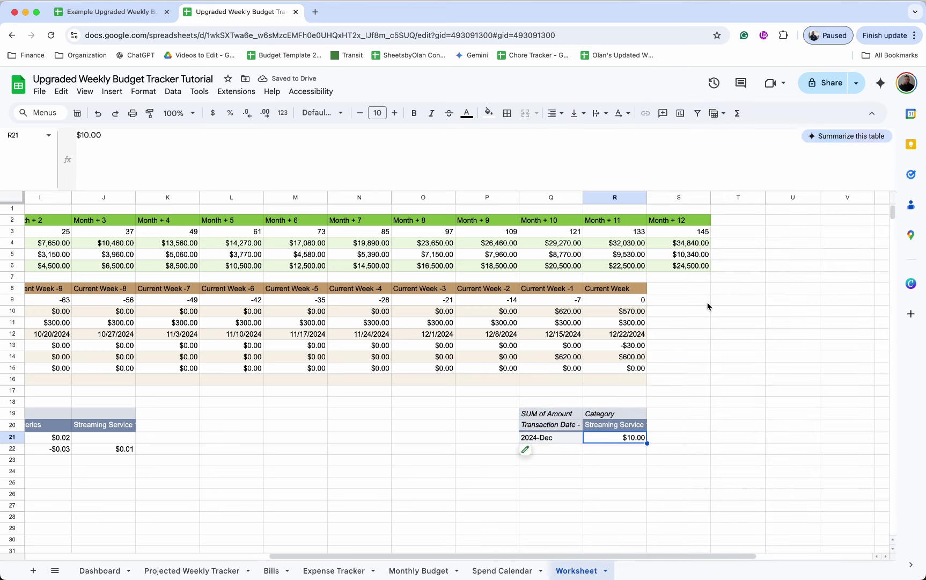
{"action": "left_click", "coordinate": [554, 441]}
{"action": "left_click", "coordinate": [618, 448]}
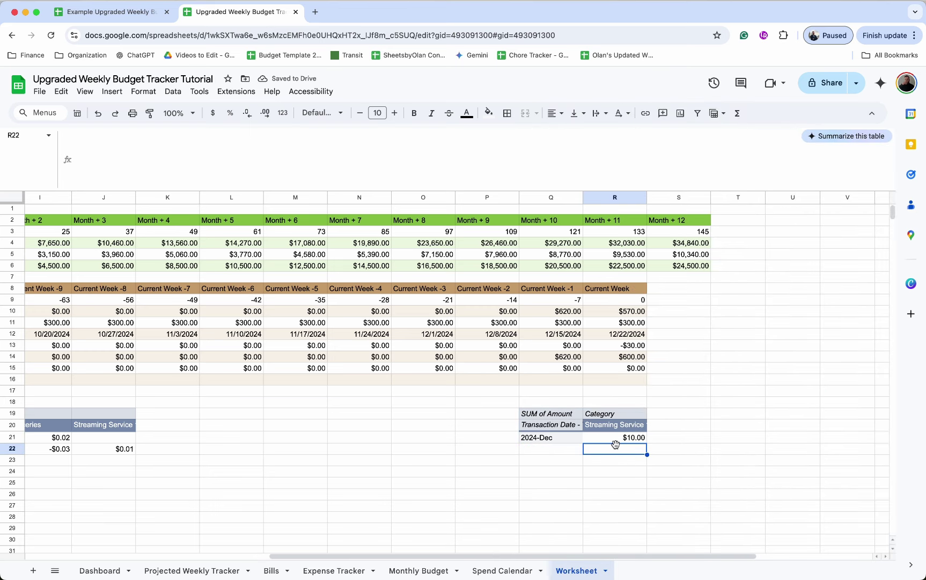
{"action": "left_click", "coordinate": [630, 440]}
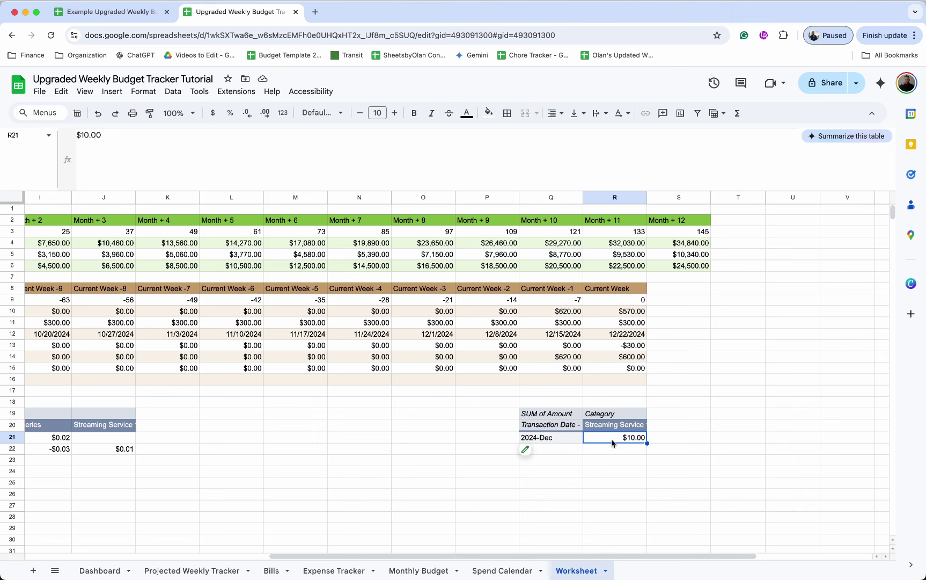
Step: Copy the subscription pivot table starting at Q19 and paste a duplicate of it at V19
{"action": "left_click", "coordinate": [556, 414]}
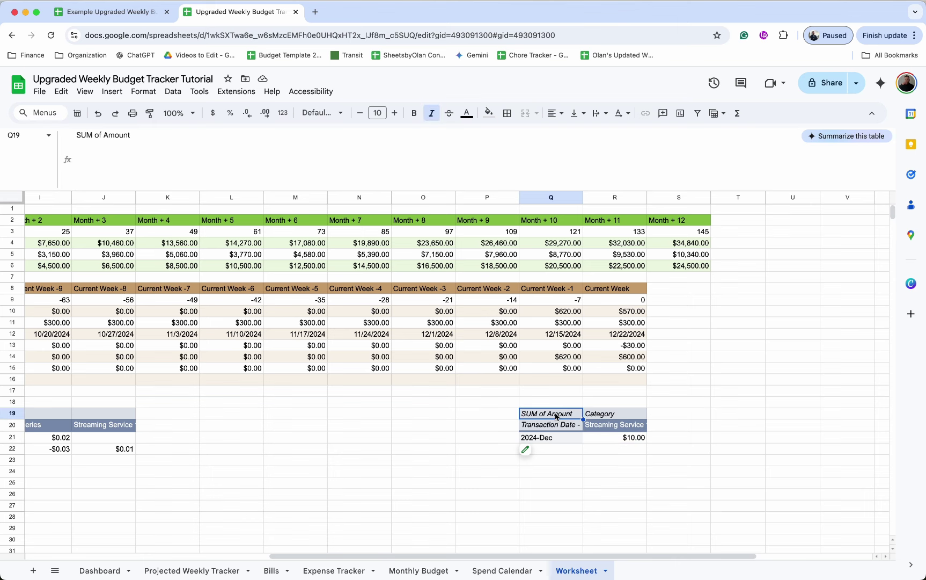
{"action": "key", "text": "ctrl+c"}
{"action": "scroll", "coordinate": [556, 416], "scroll_direction": "right", "scroll_amount": 3}
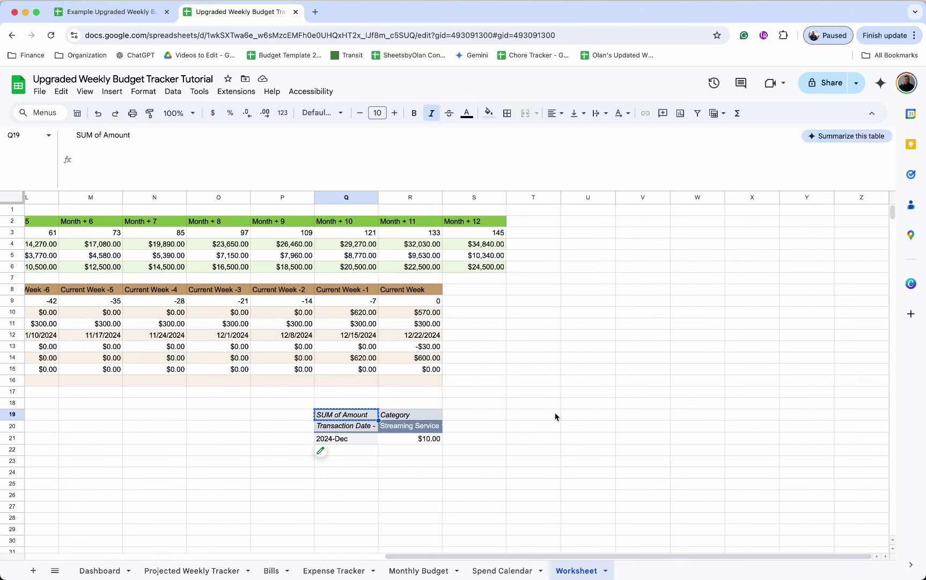
{"action": "left_click", "coordinate": [748, 418]}
{"action": "left_click", "coordinate": [639, 419]}
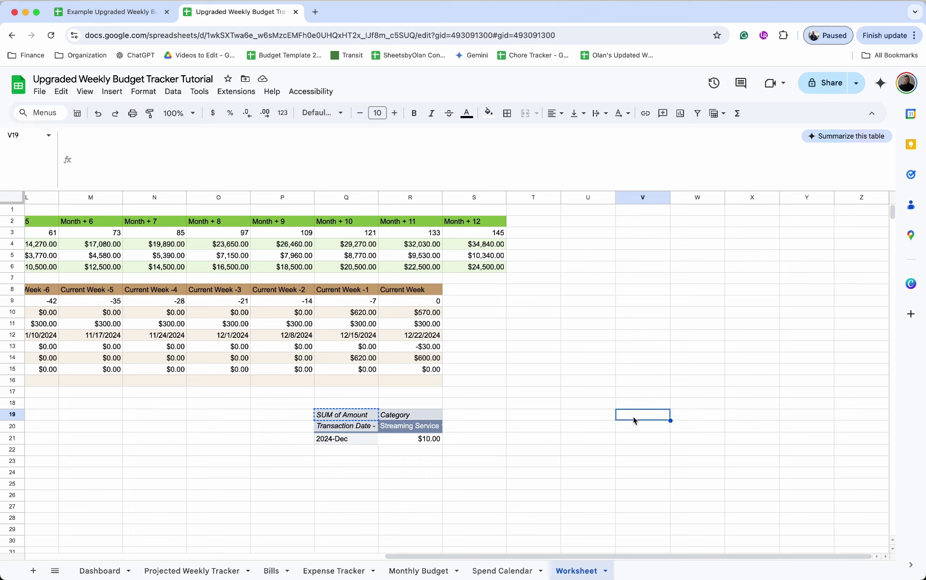
{"action": "mouse_move", "coordinate": [421, 419]}
{"action": "key", "text": "super+v"}
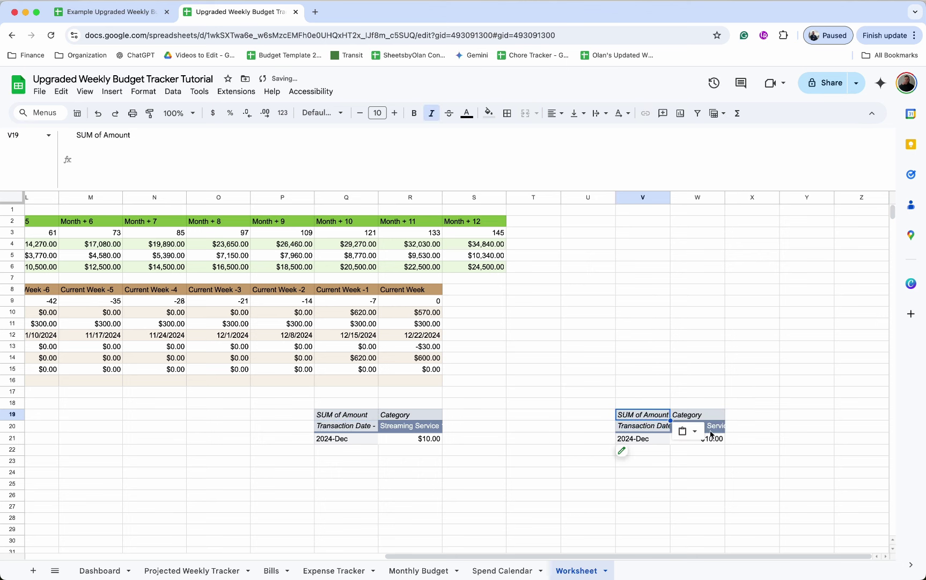
Step: Replace the Category column grouping of the V19 pivot table with Payment Type
{"action": "left_click", "coordinate": [622, 451]}
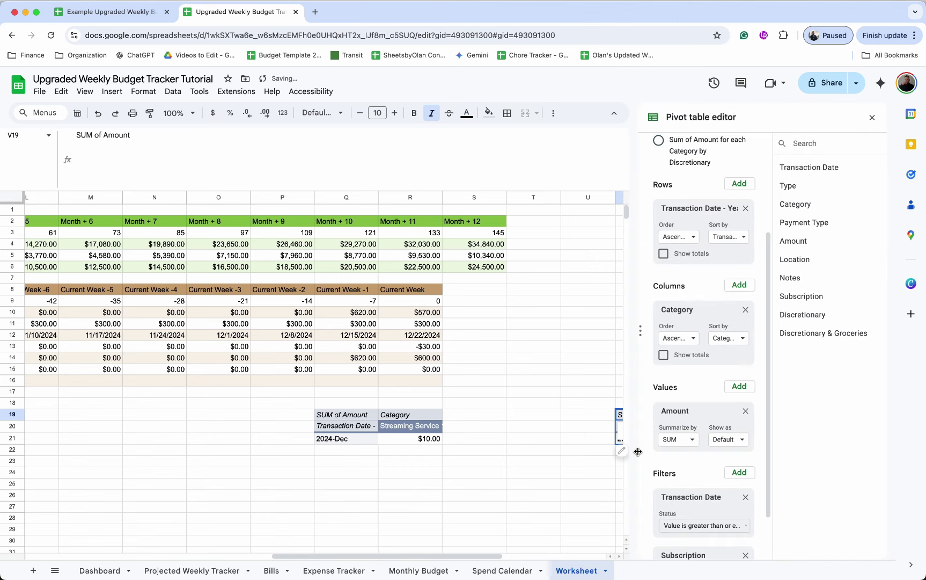
{"action": "left_click", "coordinate": [745, 310]}
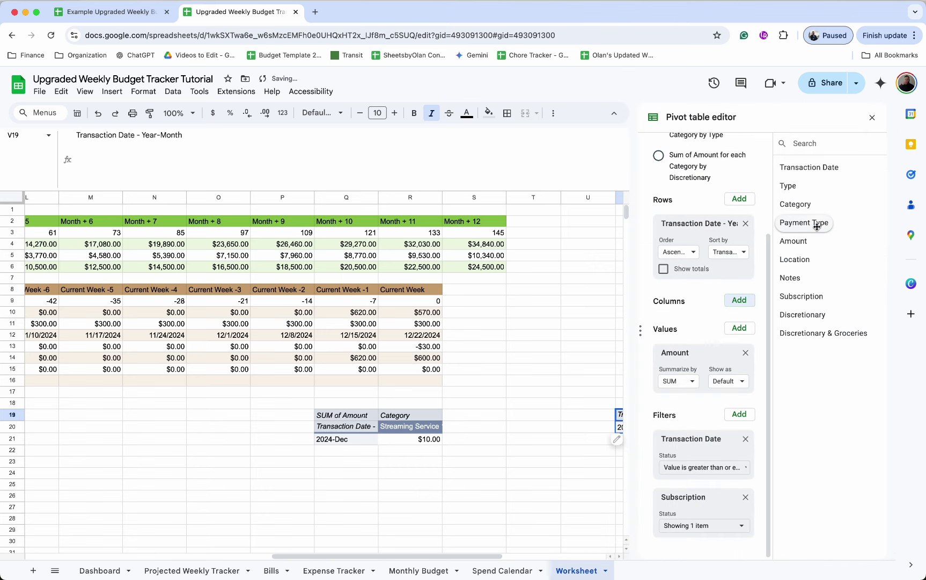
{"action": "left_click_drag", "start_coordinate": [813, 223], "coordinate": [698, 325]}
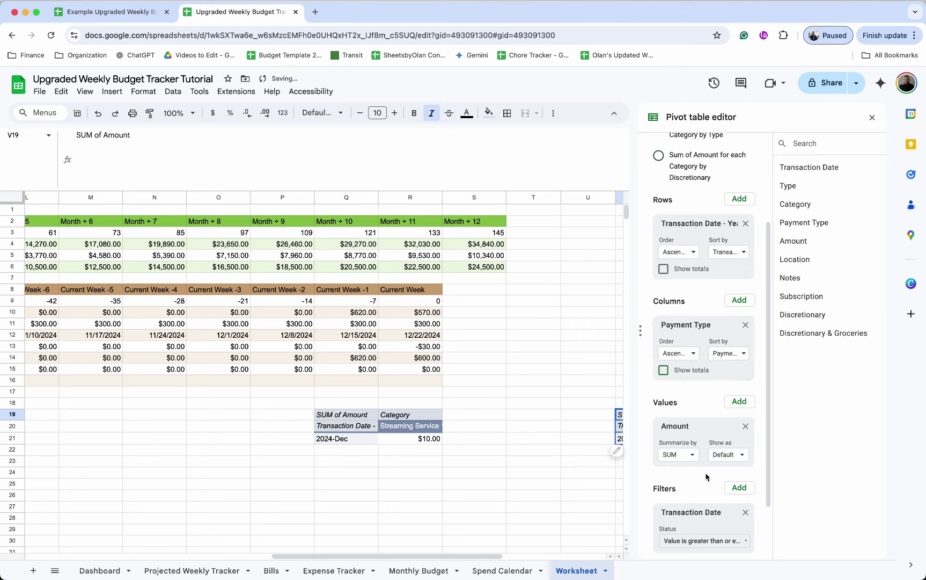
Step: Replace the V19 pivot table's Subscription filter with a Payment Type filter using the condition Is not empty
{"action": "scroll", "coordinate": [706, 477], "scroll_direction": "down", "scroll_amount": 3}
{"action": "left_click", "coordinate": [745, 496]}
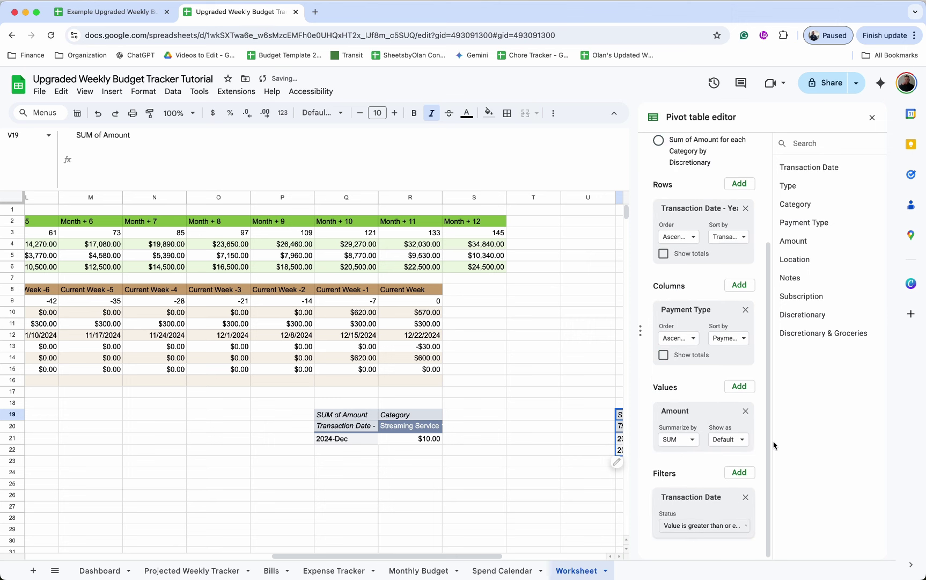
{"action": "left_click_drag", "start_coordinate": [810, 228], "coordinate": [711, 561]}
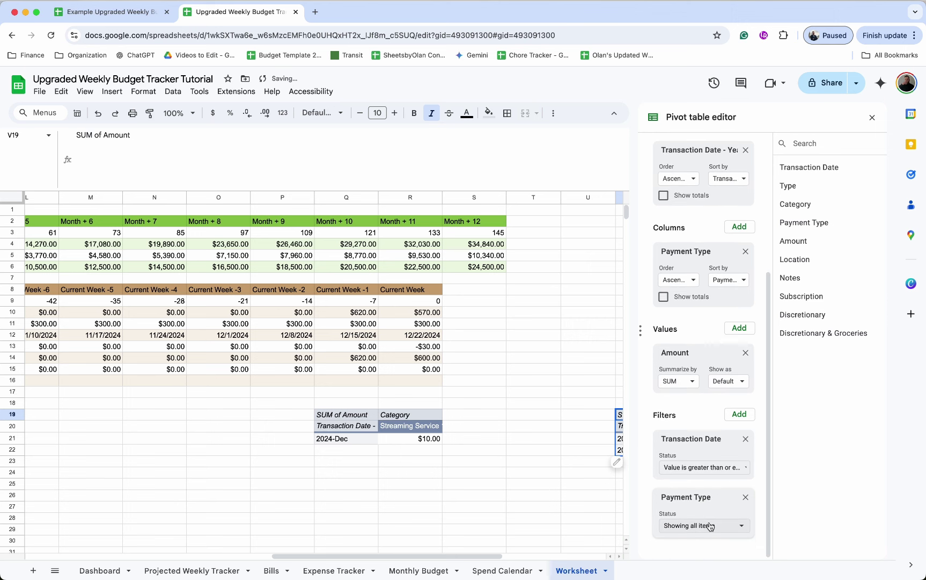
{"action": "left_click", "coordinate": [711, 526]}
{"action": "left_click", "coordinate": [710, 388]}
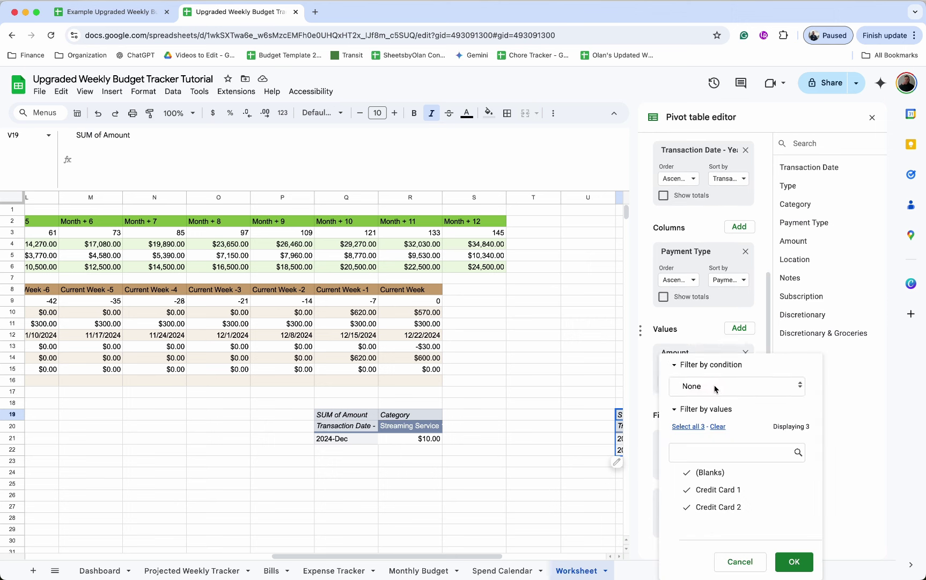
{"action": "left_click", "coordinate": [715, 387]}
{"action": "left_click", "coordinate": [715, 245]}
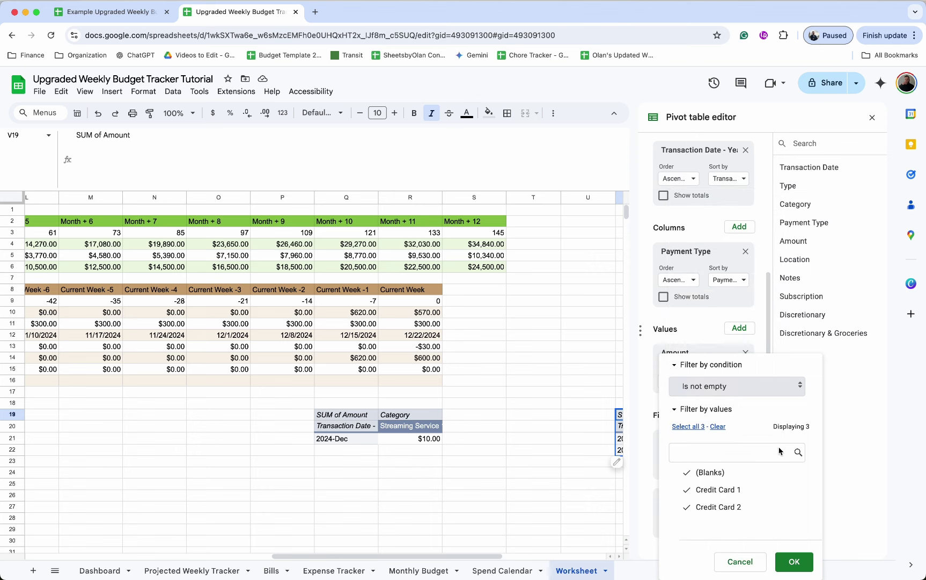
{"action": "left_click", "coordinate": [794, 561]}
{"action": "left_click", "coordinate": [872, 117]}
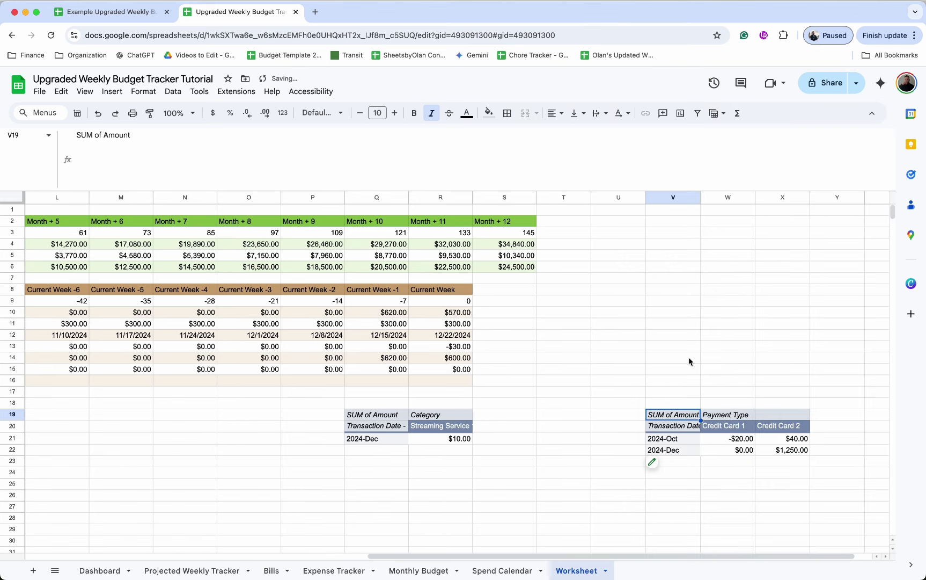
Step: Examine the October and December amounts for Credit Card 1 and Credit Card 2 in the V19 pivot table
{"action": "scroll", "coordinate": [682, 387], "scroll_direction": "right", "scroll_amount": 1}
{"action": "left_click", "coordinate": [718, 440]}
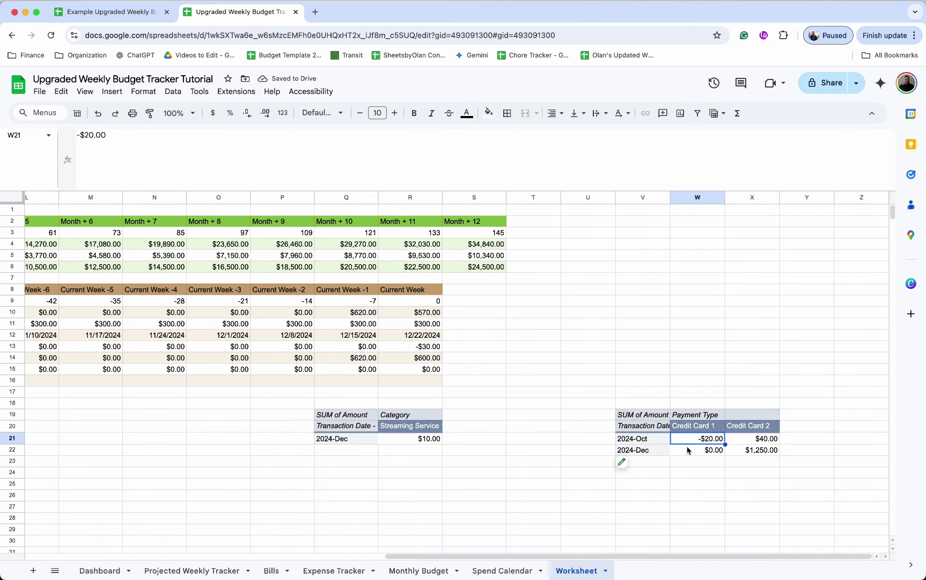
{"action": "left_click", "coordinate": [643, 441]}
{"action": "left_click", "coordinate": [722, 440]}
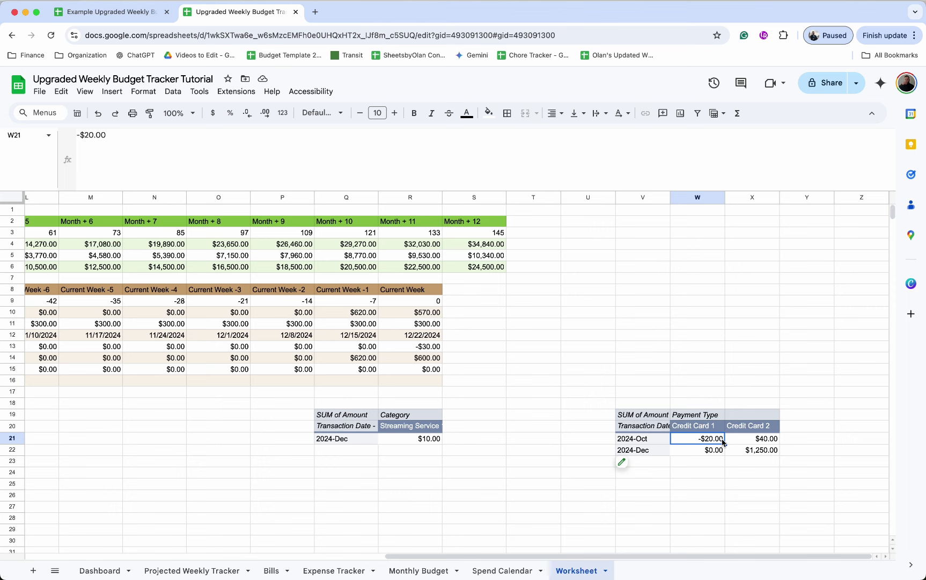
{"action": "left_click", "coordinate": [755, 449]}
{"action": "left_click", "coordinate": [761, 440]}
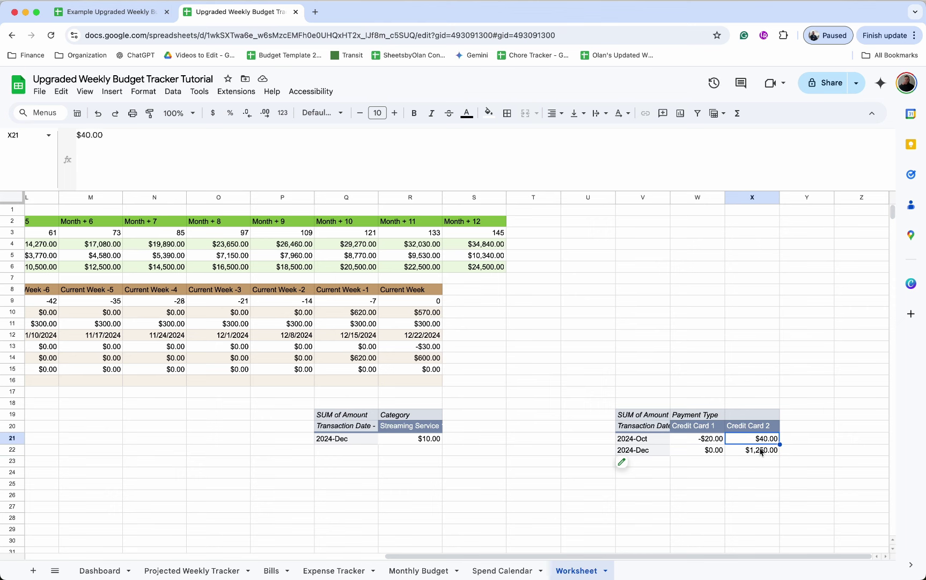
{"action": "left_click", "coordinate": [766, 452]}
{"action": "left_click", "coordinate": [598, 496]}
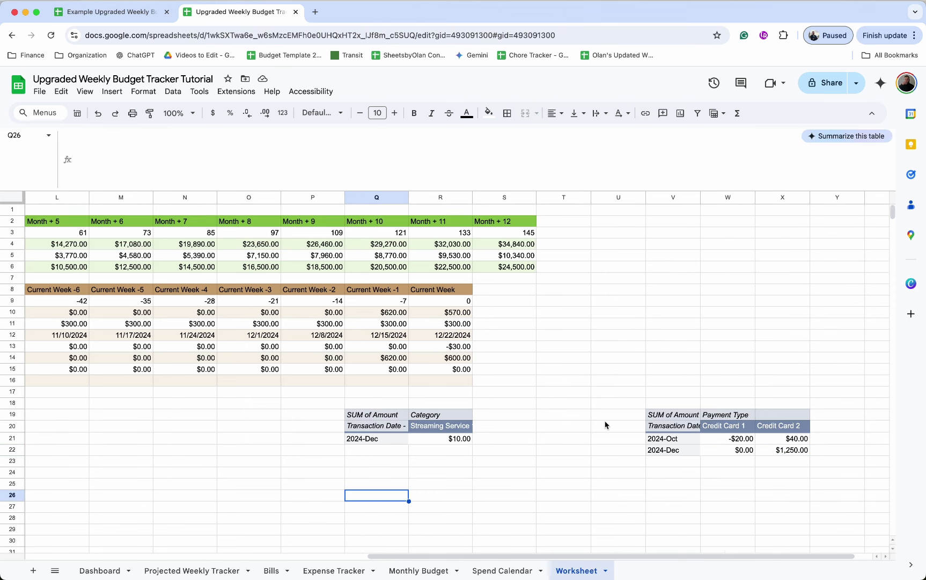
{"action": "scroll", "coordinate": [606, 425], "scroll_direction": "left", "scroll_amount": 10}
{"action": "scroll", "coordinate": [606, 425], "scroll_direction": "left", "scroll_amount": 2}
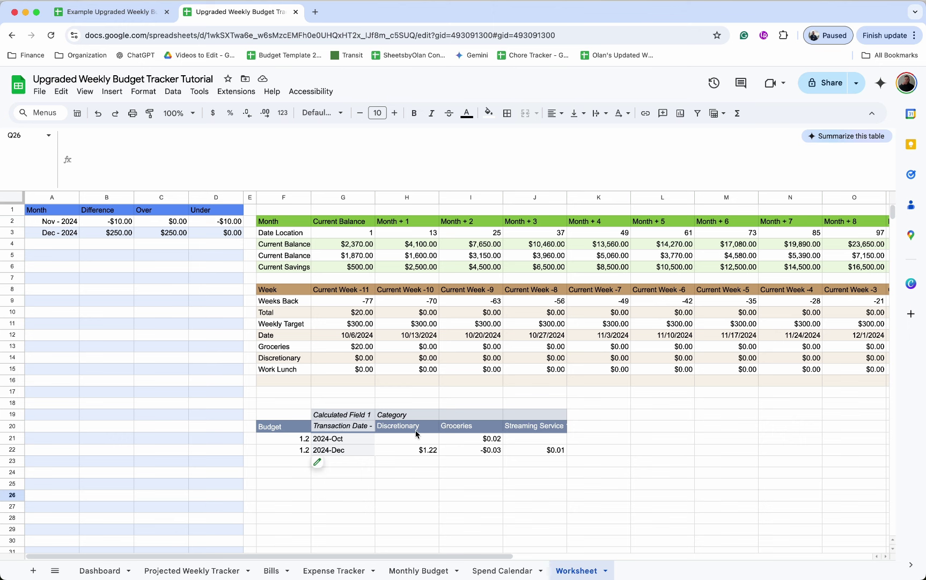
Step: Go to the Dashboard sheet and shrink the formula bar to a single line
{"action": "left_click", "coordinate": [112, 570]}
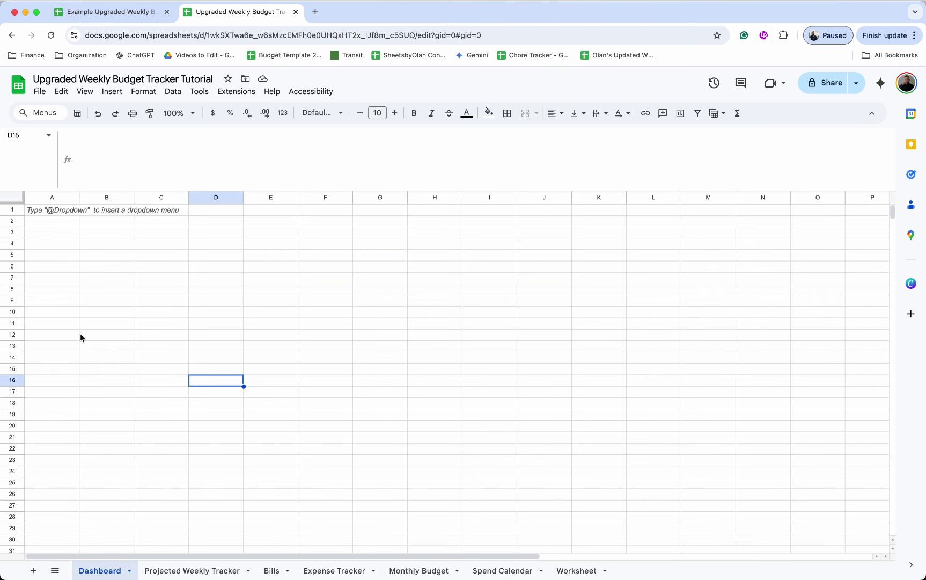
{"action": "left_click_drag", "start_coordinate": [75, 191], "coordinate": [77, 135]}
{"action": "left_click", "coordinate": [73, 175]}
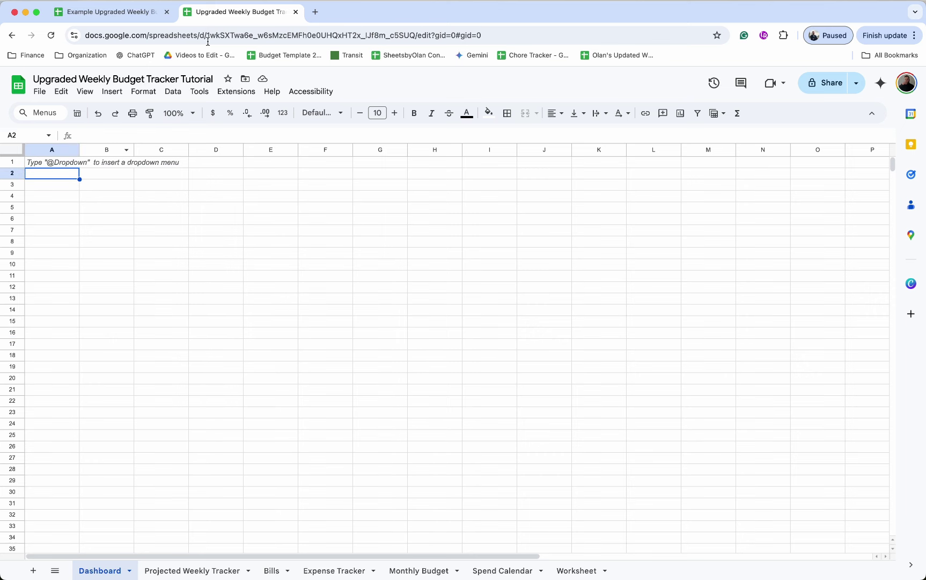
Step: Examine the finished Dashboard layout in the Example Upgraded Weekly Budget Tracker workbook and return to the tutorial workbook
{"action": "left_click", "coordinate": [123, 17]}
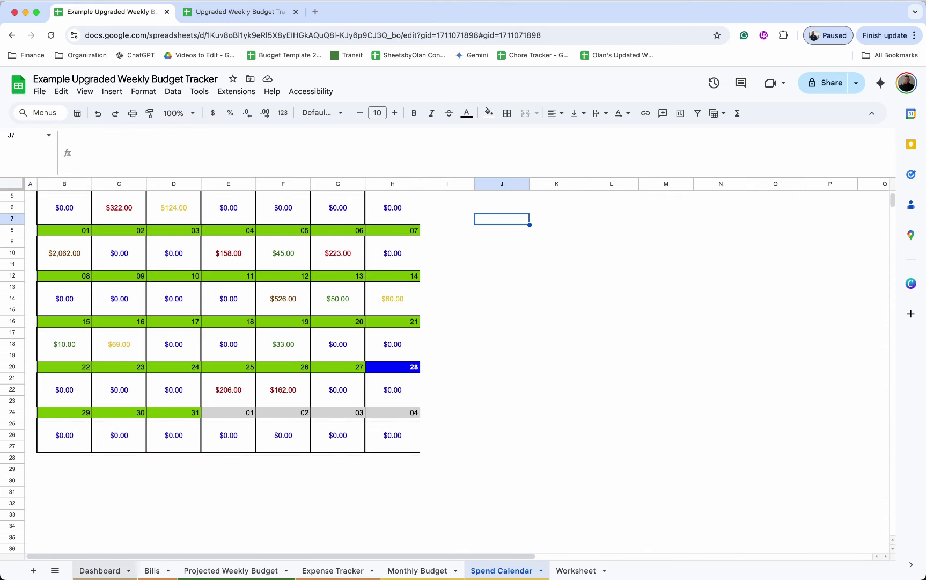
{"action": "left_click", "coordinate": [103, 572]}
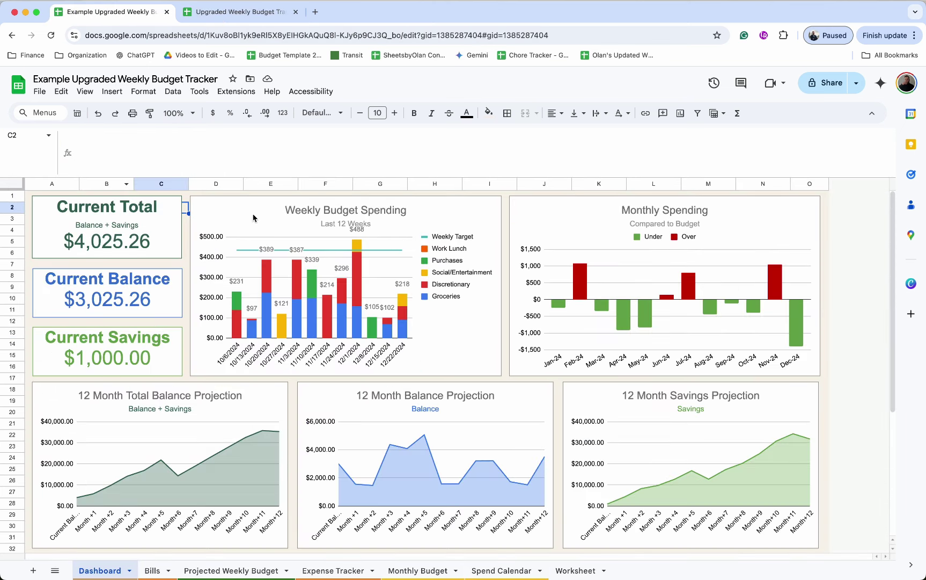
{"action": "scroll", "coordinate": [311, 250], "scroll_direction": "down", "scroll_amount": 4}
{"action": "scroll", "coordinate": [311, 250], "scroll_direction": "up", "scroll_amount": 4}
{"action": "key", "text": "ctrl+Tab"}
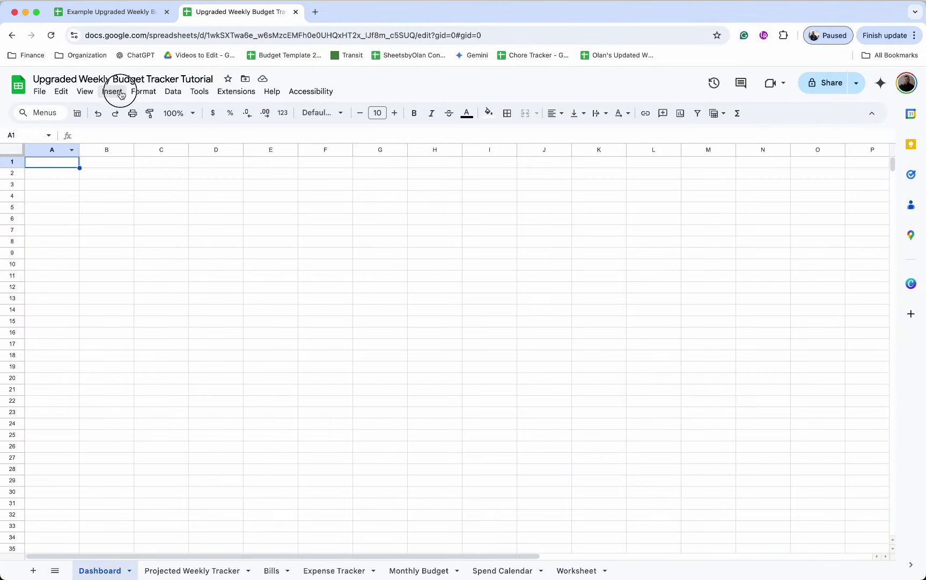
Step: Insert a scorecard chart on the empty Dashboard sheet
{"action": "left_click", "coordinate": [114, 92]}
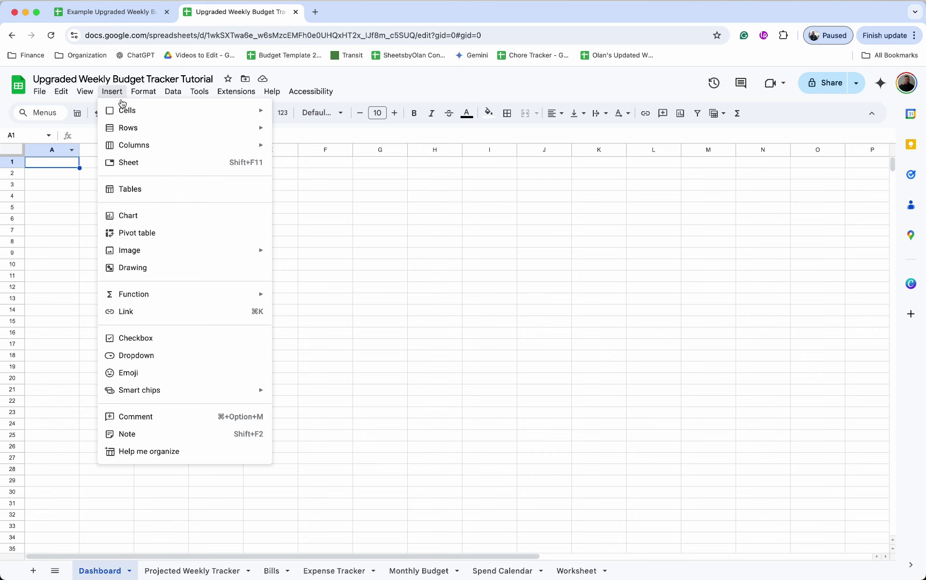
{"action": "left_click", "coordinate": [164, 215]}
{"action": "left_click", "coordinate": [794, 190]}
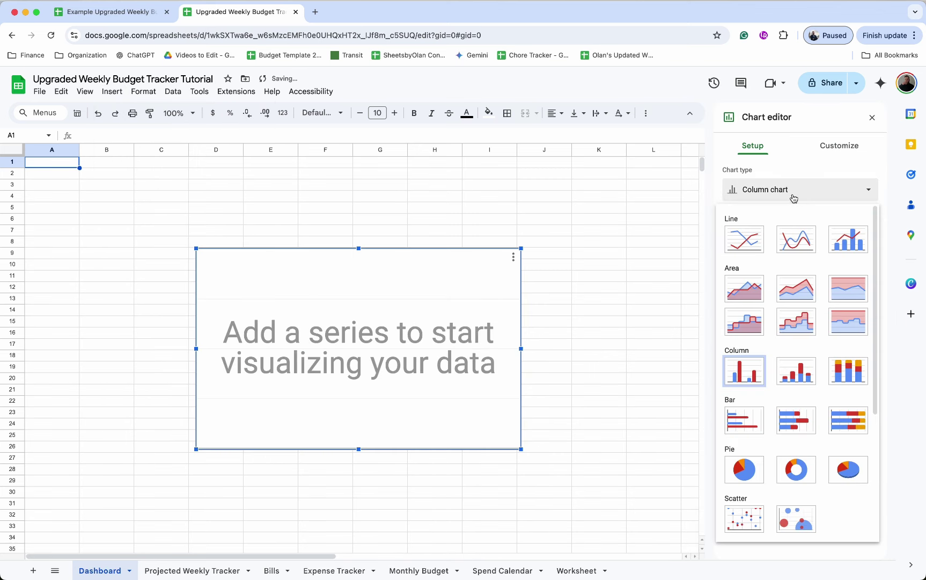
{"action": "scroll", "coordinate": [813, 395], "scroll_direction": "down", "scroll_amount": 5}
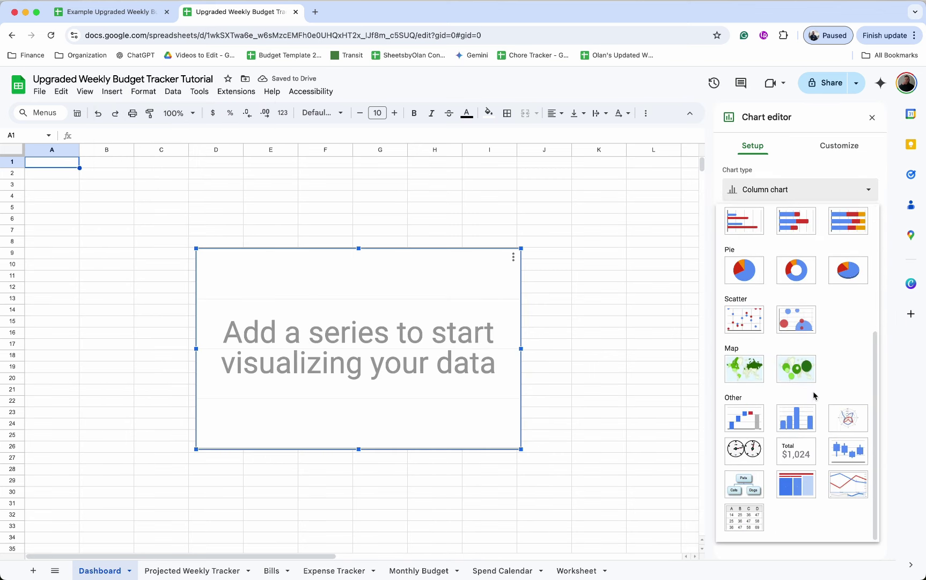
{"action": "left_click", "coordinate": [801, 460]}
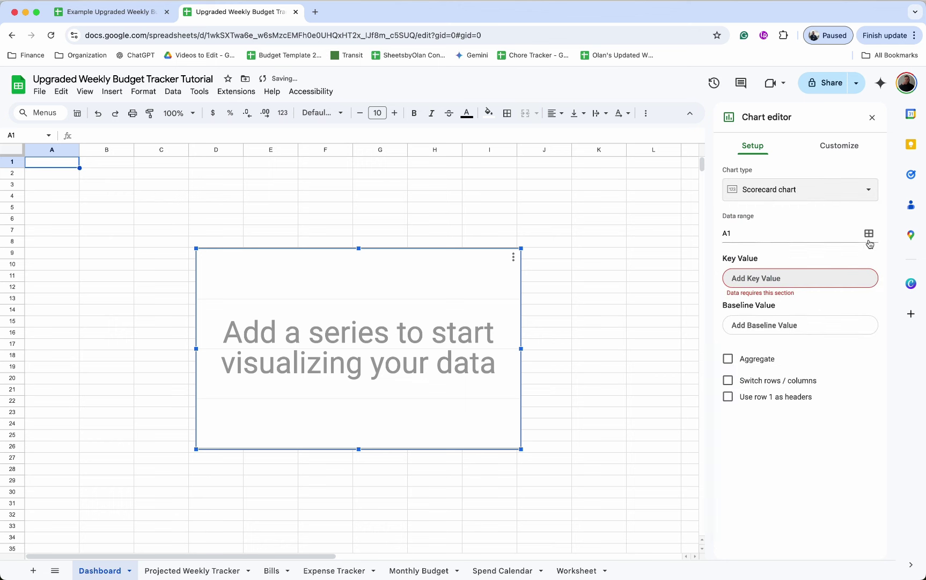
Step: Set the scorecard's data range to Worksheet!G4 and shrink the chart to about two and a half columns by eight rows
{"action": "left_click", "coordinate": [847, 231]}
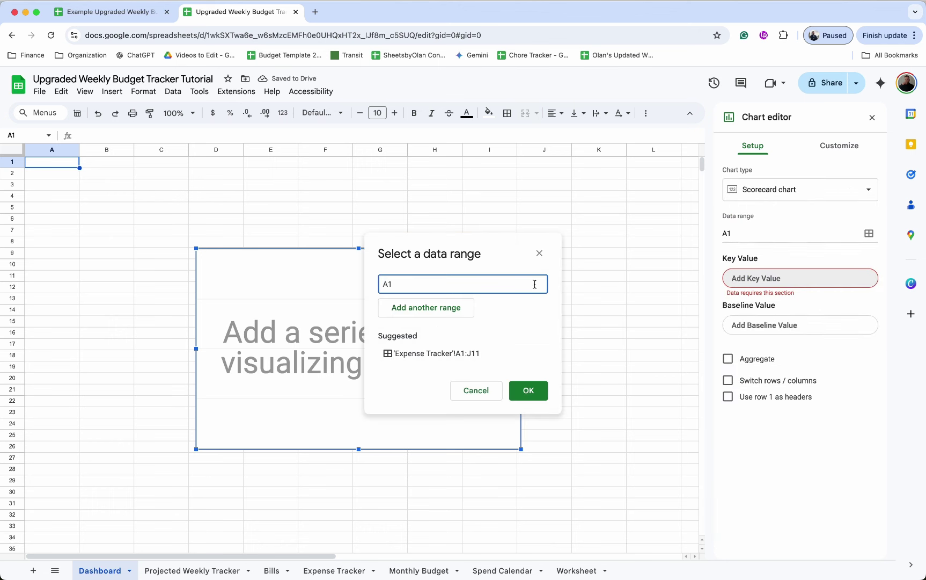
{"action": "key", "text": "BackSpace"}
{"action": "left_click", "coordinate": [576, 570]}
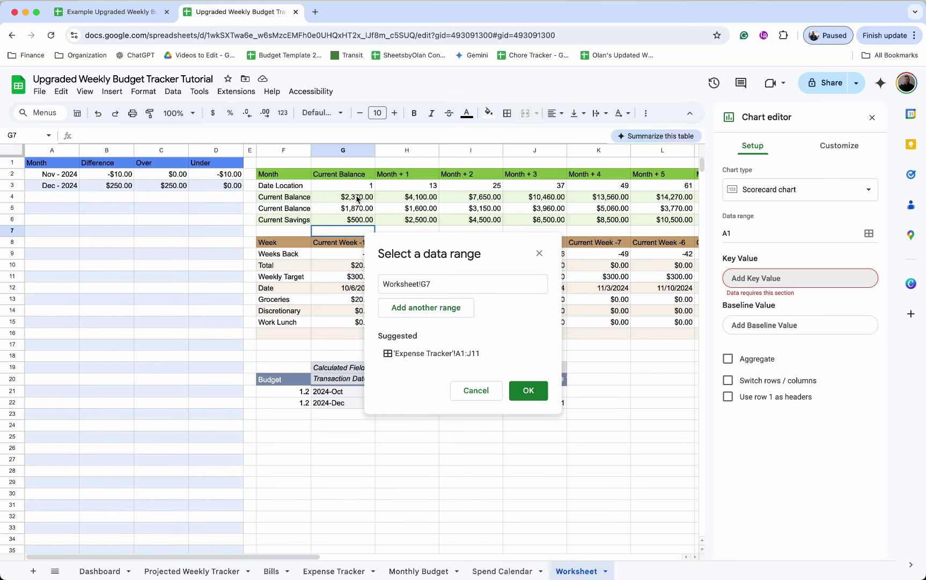
{"action": "left_click", "coordinate": [359, 199]}
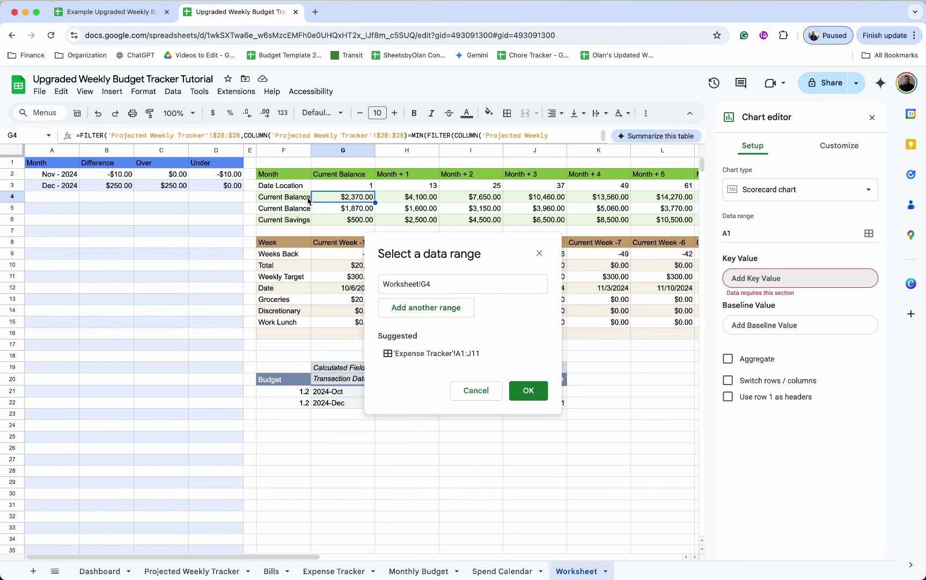
{"action": "left_click", "coordinate": [531, 390]}
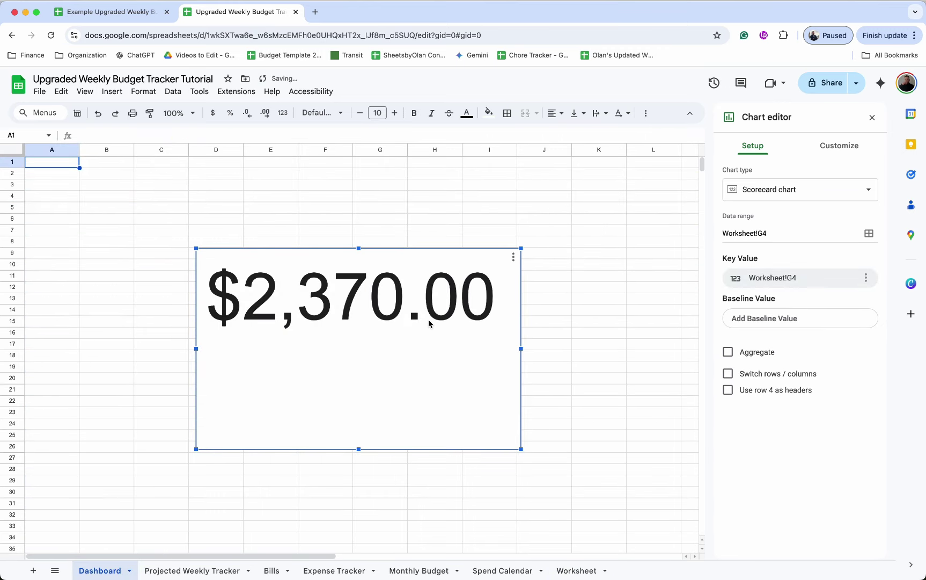
{"action": "left_click_drag", "start_coordinate": [521, 448], "coordinate": [337, 276]}
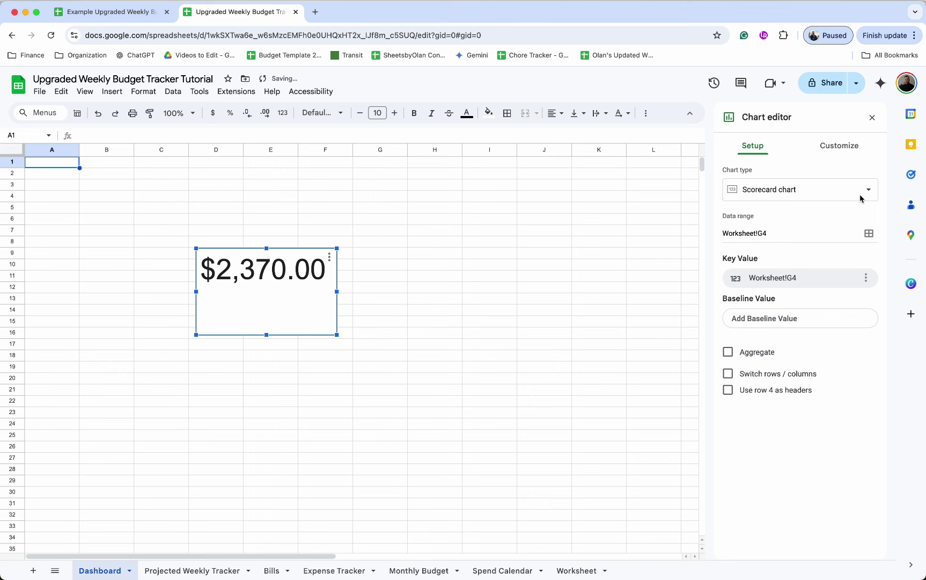
Step: Title the scorecard "Current Total" and color the title text dark green
{"action": "left_click", "coordinate": [840, 146]}
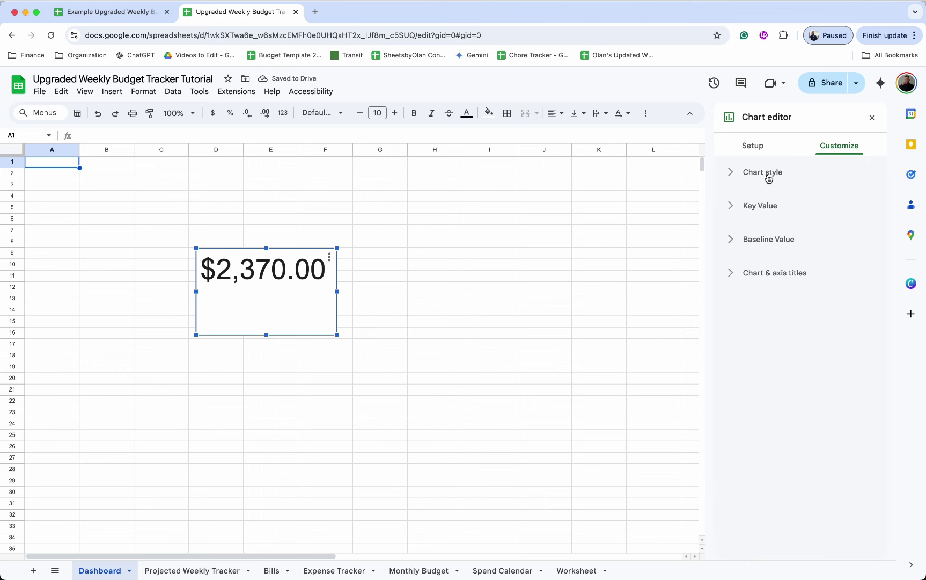
{"action": "left_click", "coordinate": [772, 271]}
{"action": "left_click", "coordinate": [770, 358]}
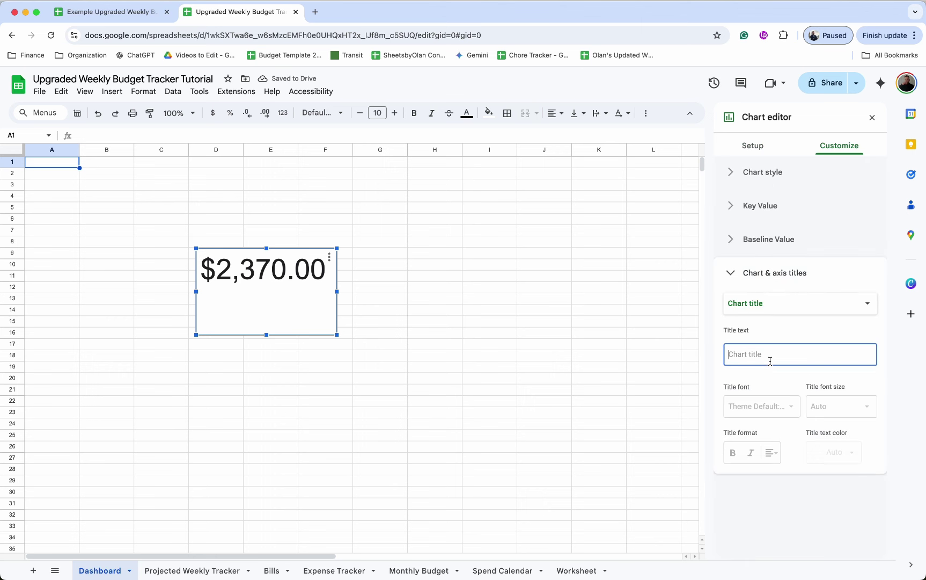
{"action": "type", "text": "Cur"}
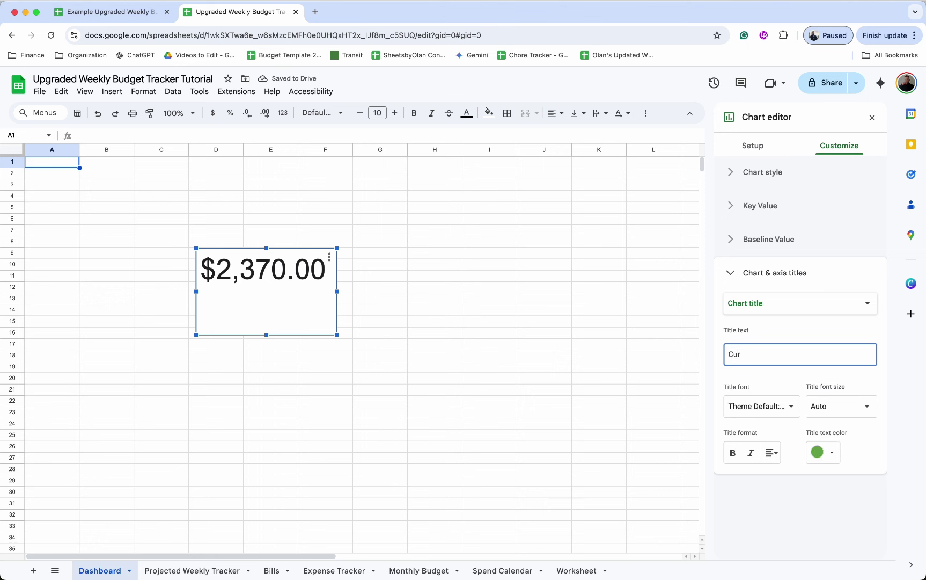
{"action": "type", "text": "rent Total"}
{"action": "left_click", "coordinate": [826, 452]}
{"action": "left_click", "coordinate": [771, 339]}
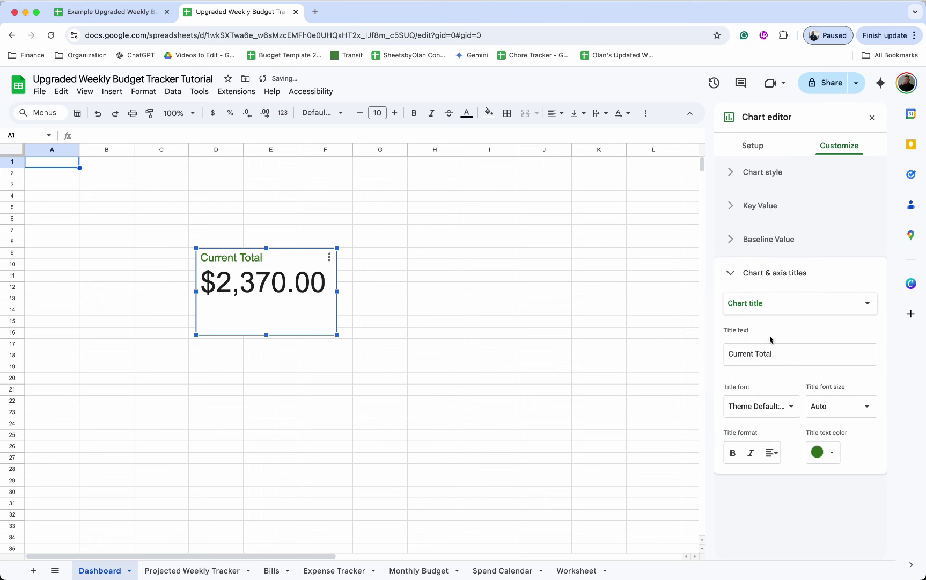
Step: Make the Current Total title bold and centered with a font size of 36
{"action": "left_click", "coordinate": [732, 453]}
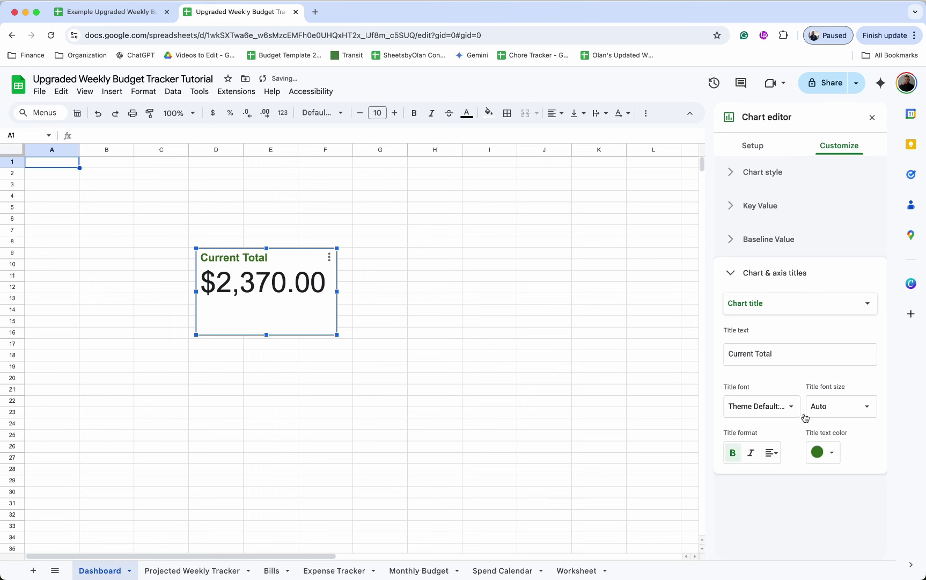
{"action": "left_click", "coordinate": [847, 405]}
{"action": "left_click", "coordinate": [772, 455]}
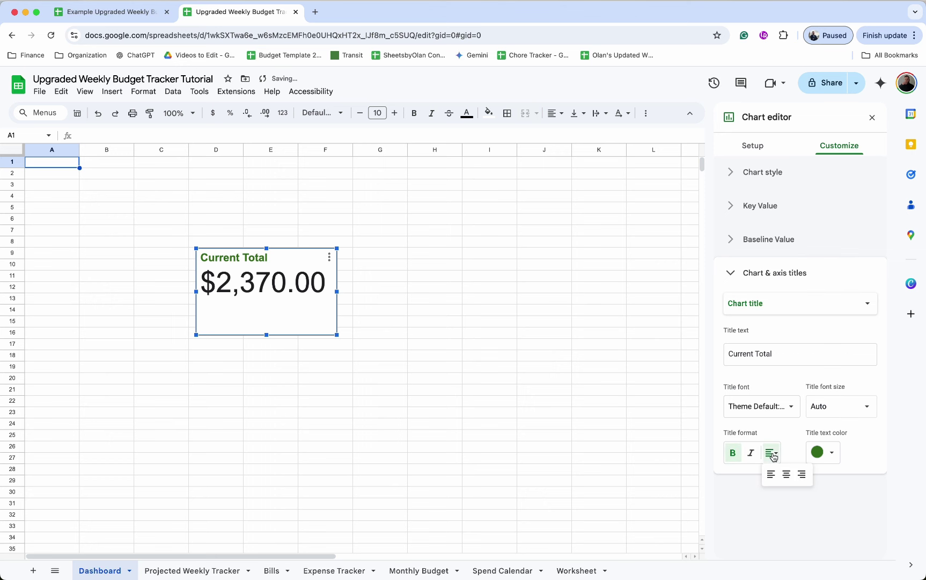
{"action": "left_click", "coordinate": [786, 474]}
{"action": "left_click", "coordinate": [864, 405]}
{"action": "left_click", "coordinate": [832, 382]}
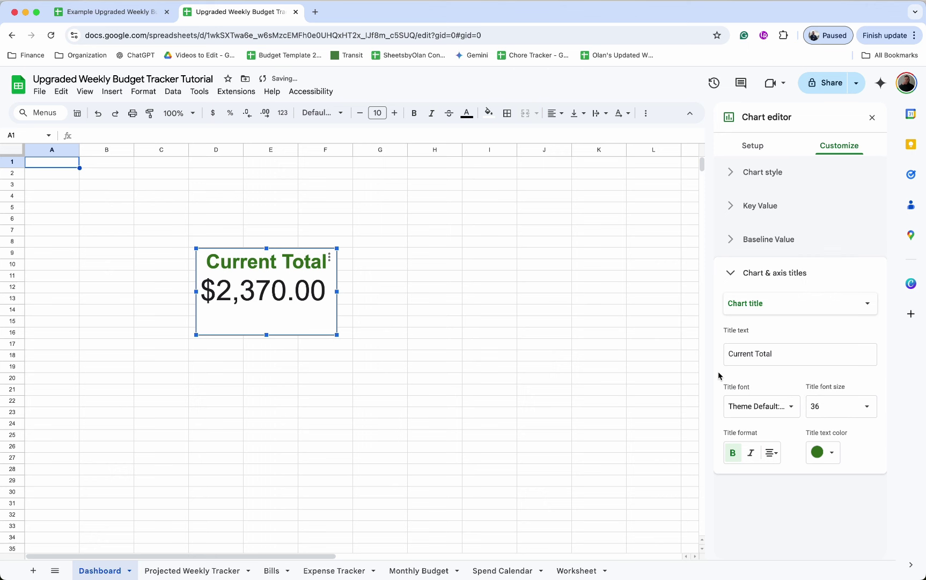
Step: Add the subtitle "Current Balance + Savings" to the scorecard, centered and colored dark green
{"action": "left_click", "coordinate": [798, 313]}
{"action": "left_click", "coordinate": [771, 319]}
{"action": "left_click", "coordinate": [765, 352]}
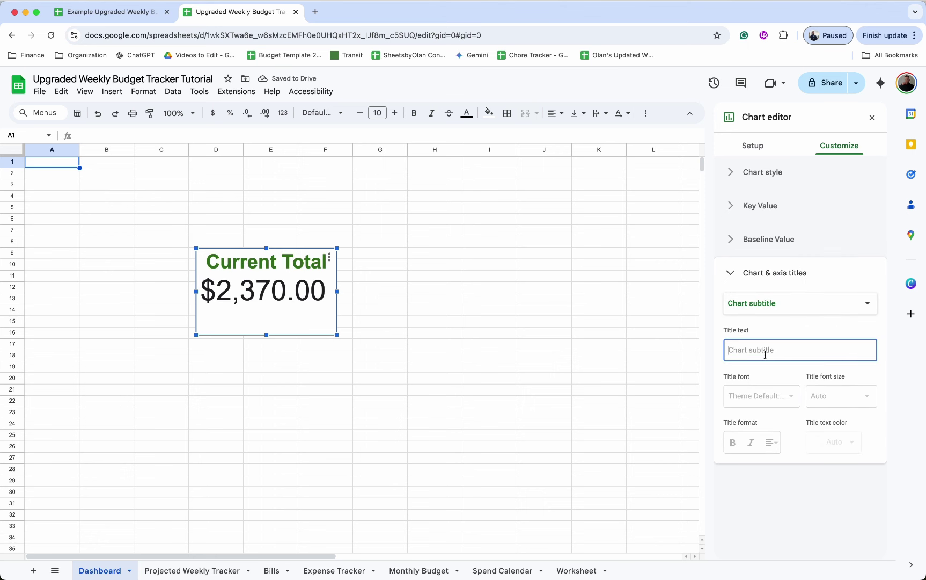
{"action": "type", "text": "Current Balance + Savings"}
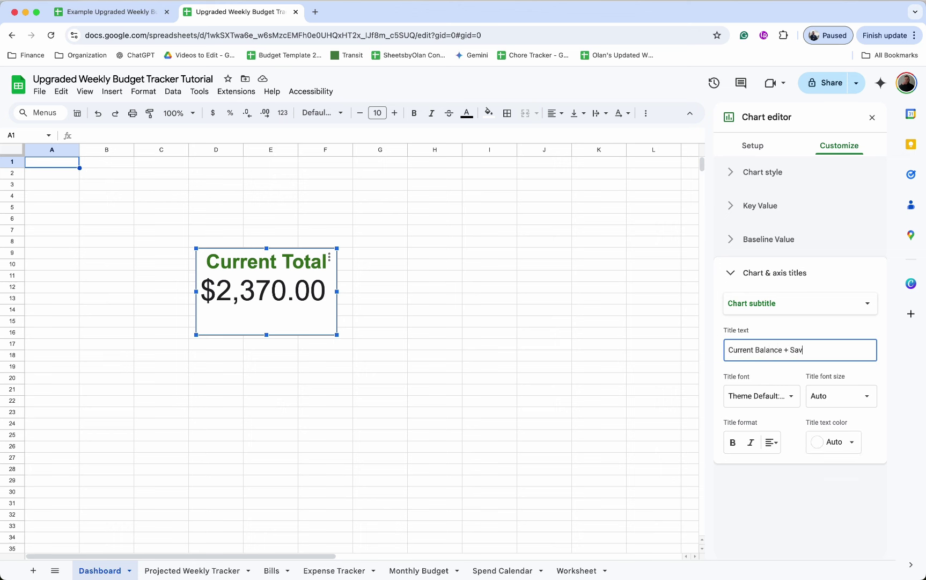
{"action": "left_click", "coordinate": [853, 442]}
{"action": "left_click", "coordinate": [790, 321]}
{"action": "left_click", "coordinate": [771, 442]}
{"action": "left_click", "coordinate": [786, 464]}
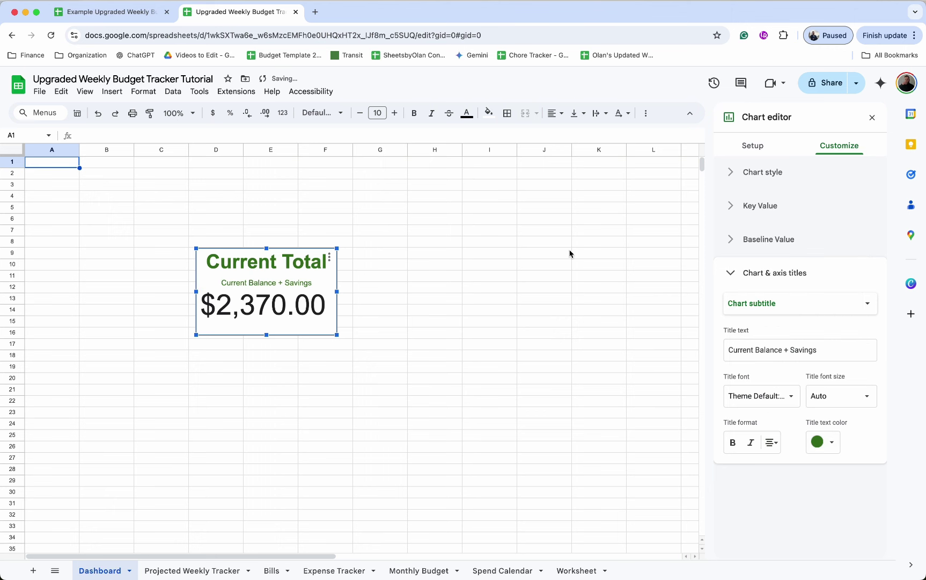
Step: Color the scorecard's key value dark green
{"action": "left_click", "coordinate": [762, 206]}
{"action": "left_click", "coordinate": [832, 296]}
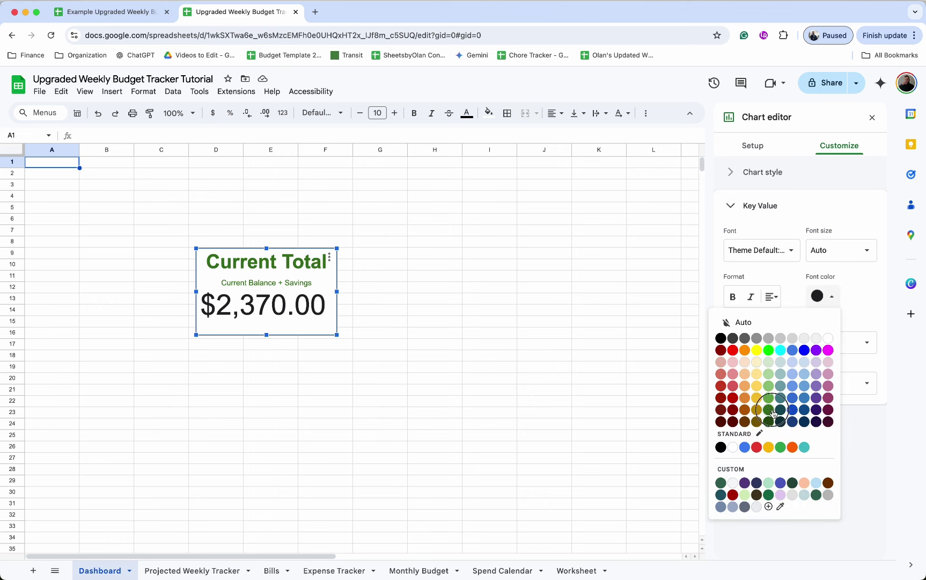
{"action": "left_click", "coordinate": [773, 412]}
{"action": "left_click", "coordinate": [599, 275]}
Step: Shrink the Current Total scorecard and place it in the sheet's upper-left corner over columns A to C, rows 1 to 7
{"action": "left_click", "coordinate": [283, 309]}
{"action": "left_click_drag", "start_coordinate": [336, 334], "coordinate": [309, 318]}
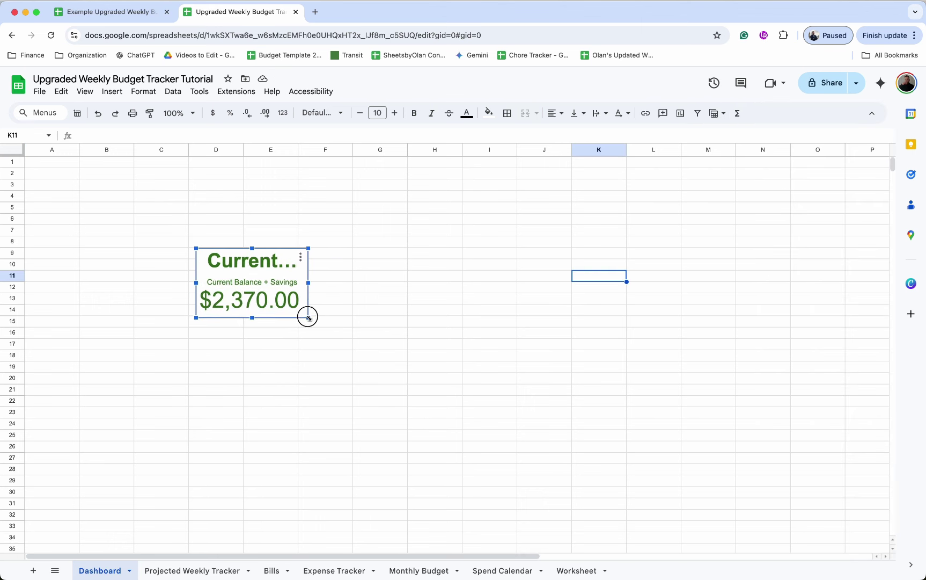
{"action": "left_click_drag", "start_coordinate": [263, 295], "coordinate": [109, 214]}
{"action": "left_click_drag", "start_coordinate": [155, 235], "coordinate": [157, 236]}
Step: Examine the title and subtitle font settings of the Current Total scorecard
{"action": "left_click", "coordinate": [149, 173]}
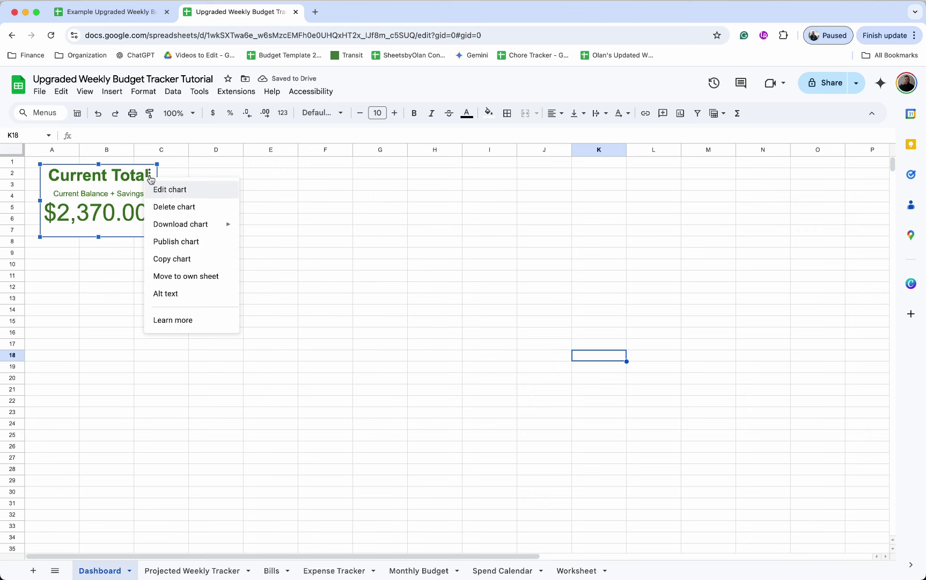
{"action": "left_click", "coordinate": [167, 188]}
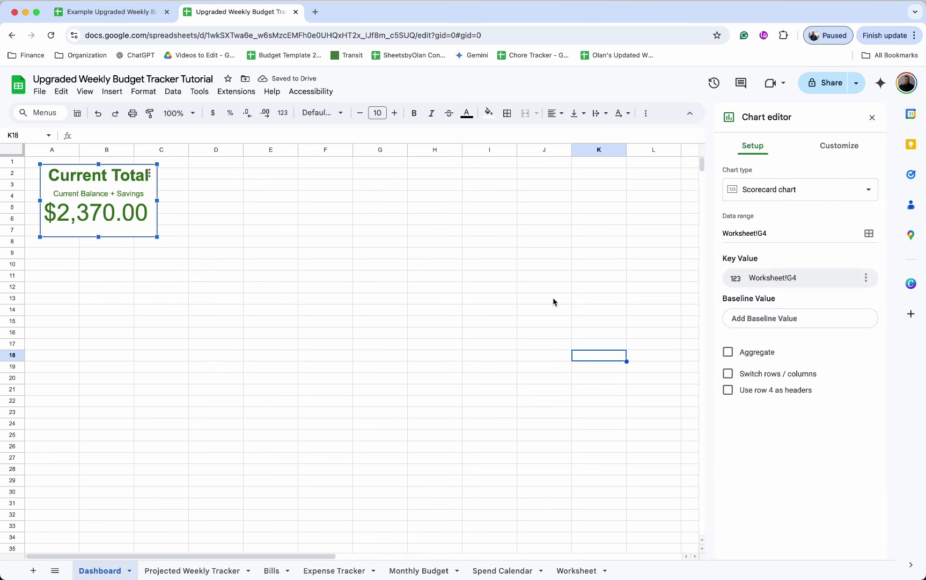
{"action": "left_click", "coordinate": [843, 150]}
{"action": "left_click", "coordinate": [797, 280]}
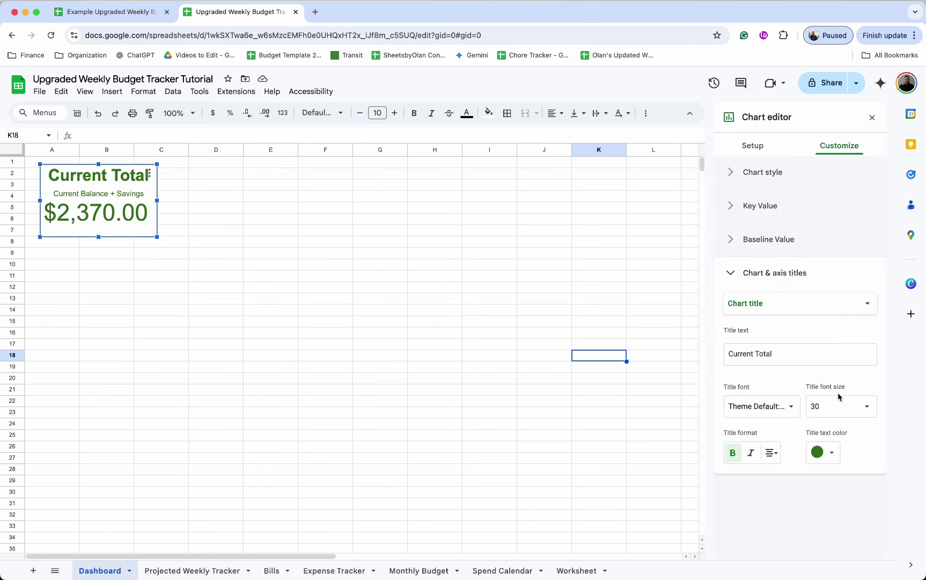
{"action": "left_click", "coordinate": [823, 307]}
{"action": "left_click", "coordinate": [796, 318]}
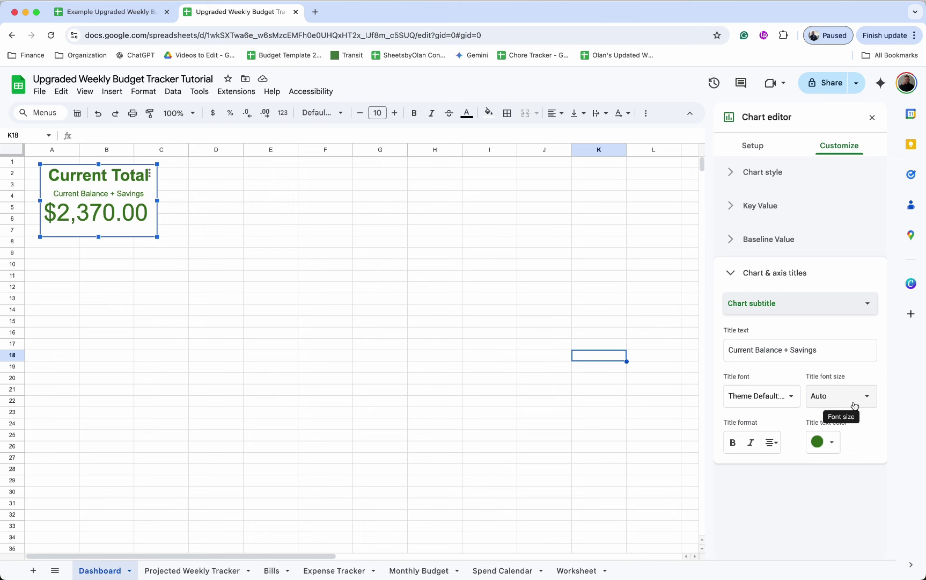
Step: Close the chart editor and hide the header menus and side panel to enlarge the sheet area
{"action": "left_click", "coordinate": [871, 117]}
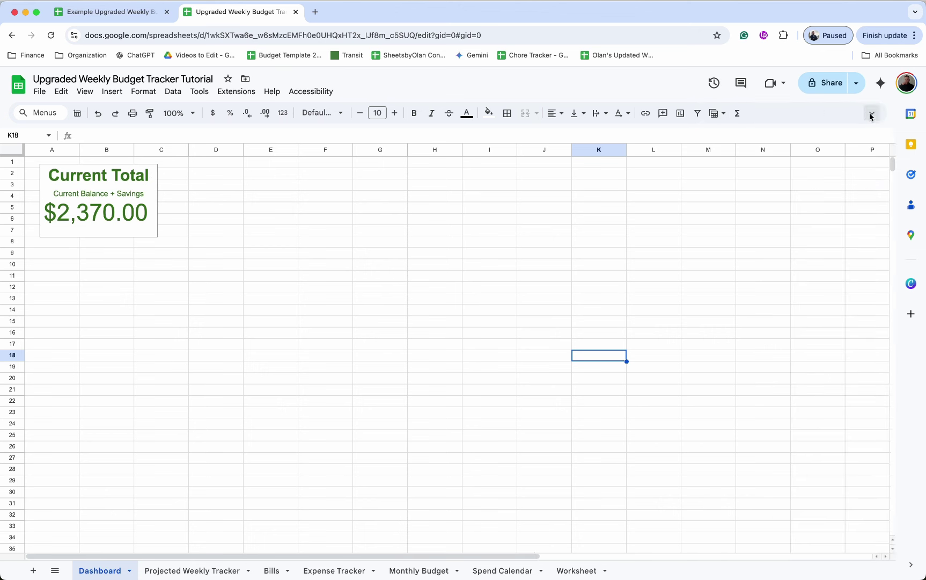
{"action": "left_click", "coordinate": [902, 112]}
{"action": "left_click", "coordinate": [623, 130]}
Step: Duplicate the Current Total scorecard and place the copy directly below the original, over rows 9 to 15
{"action": "left_click", "coordinate": [148, 177]}
{"action": "key", "text": "ctrl+c"}
{"action": "left_click", "coordinate": [92, 225]}
{"action": "key", "text": "ctrl+v"}
{"action": "left_click_drag", "start_coordinate": [152, 246], "coordinate": [97, 237]}
Step: Set the duplicate scorecard's data range to Worksheet!G5 and check the source cells on the Worksheet sheet
{"action": "left_click", "coordinate": [149, 225]}
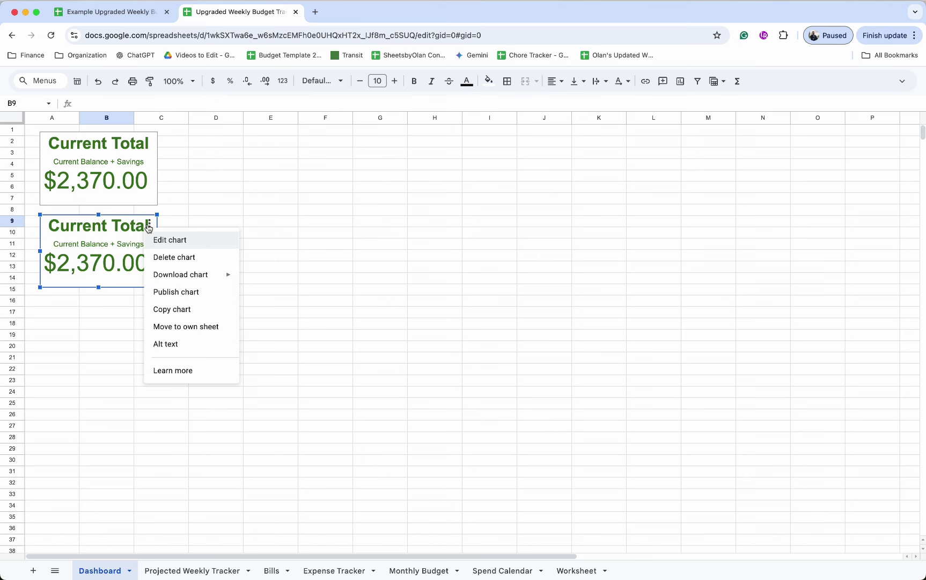
{"action": "left_click", "coordinate": [166, 240]}
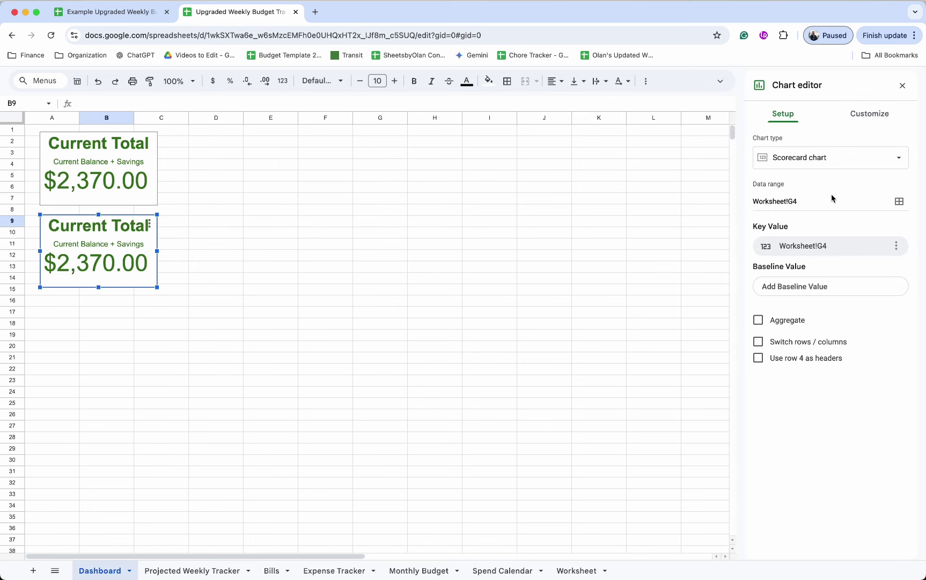
{"action": "left_click", "coordinate": [805, 200]}
{"action": "key", "text": "Return"}
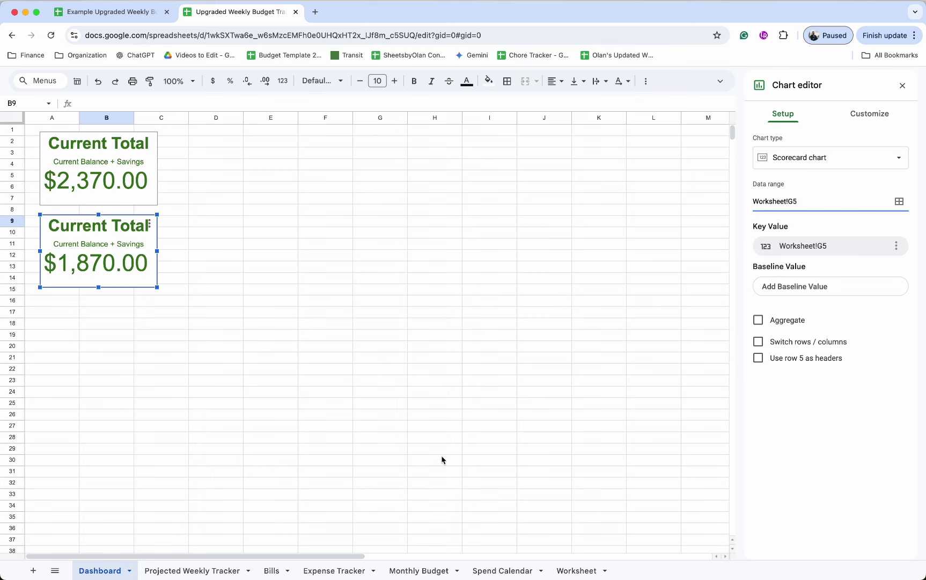
{"action": "left_click", "coordinate": [584, 570]}
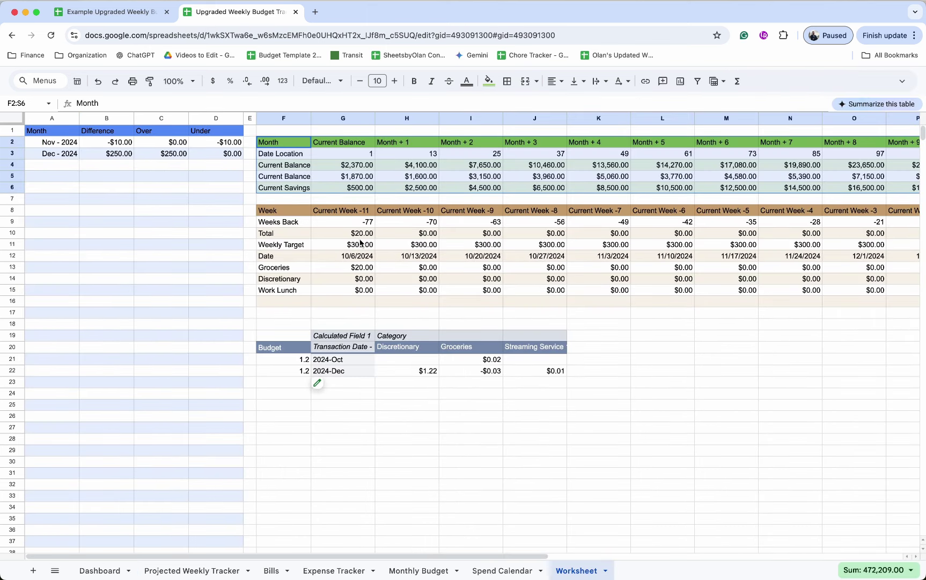
Step: Check cell G5 on the Worksheet sheet, and on the Dashboard change the second scorecard's title to Current Balance
{"action": "left_click", "coordinate": [341, 180]}
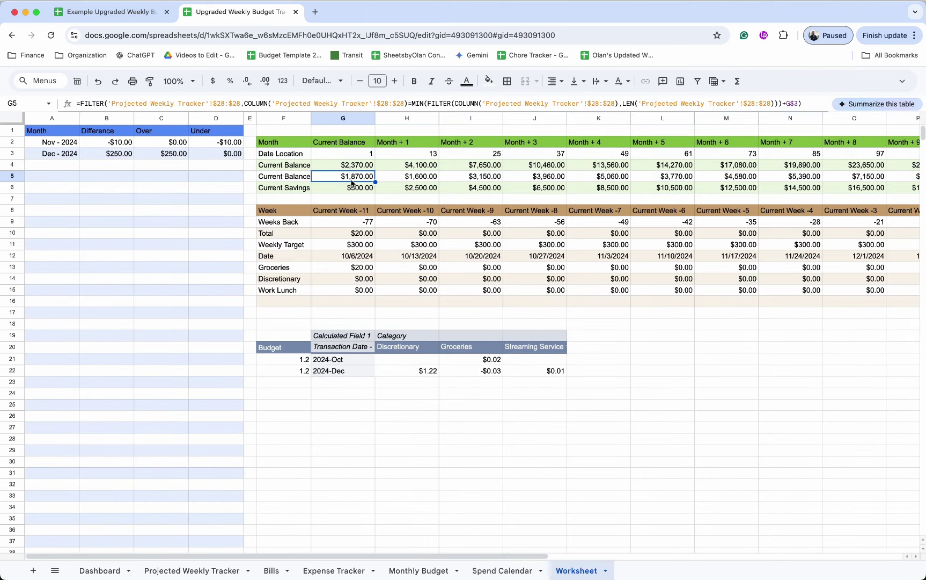
{"action": "left_click", "coordinate": [100, 570]}
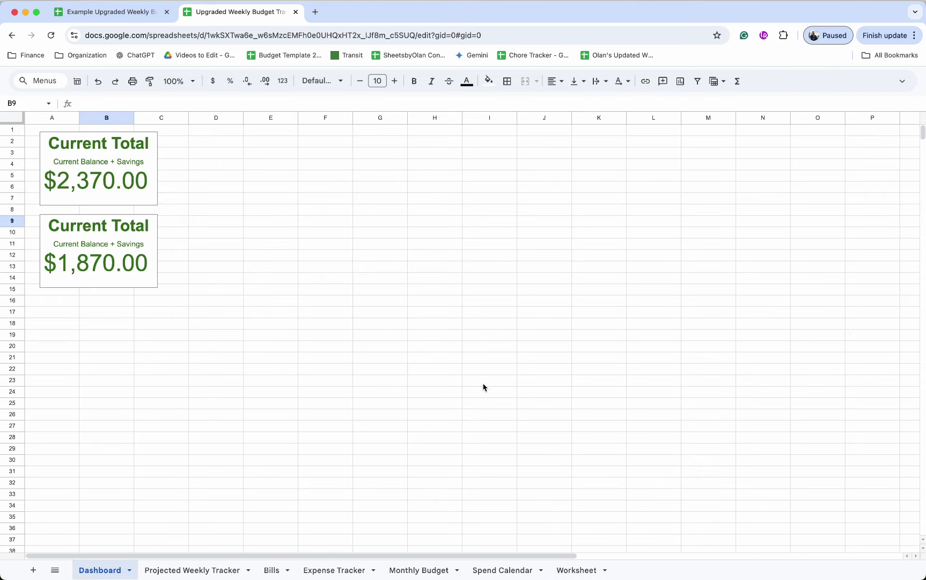
{"action": "left_click", "coordinate": [137, 252]}
{"action": "left_click", "coordinate": [150, 224]}
{"action": "left_click", "coordinate": [165, 241]}
{"action": "left_click", "coordinate": [882, 116]}
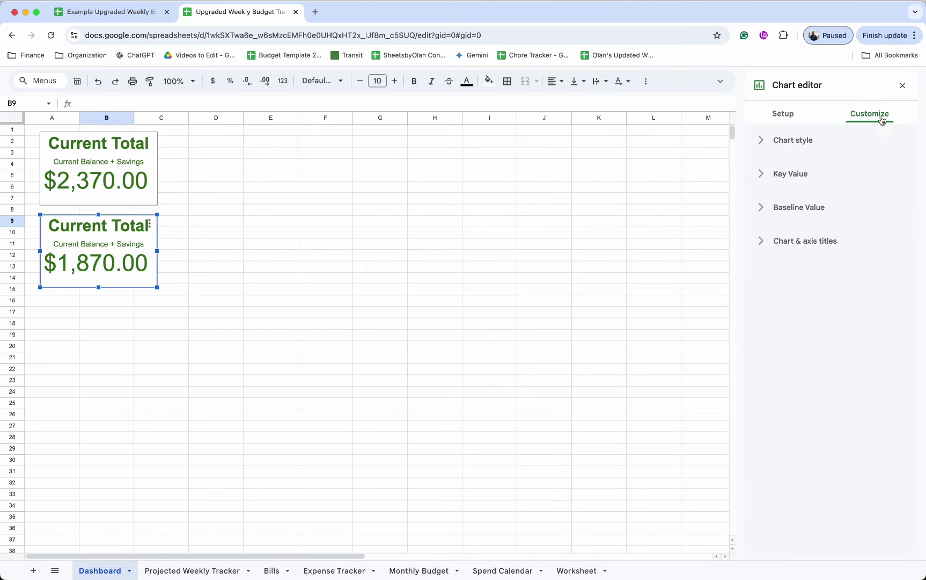
{"action": "left_click", "coordinate": [819, 241]}
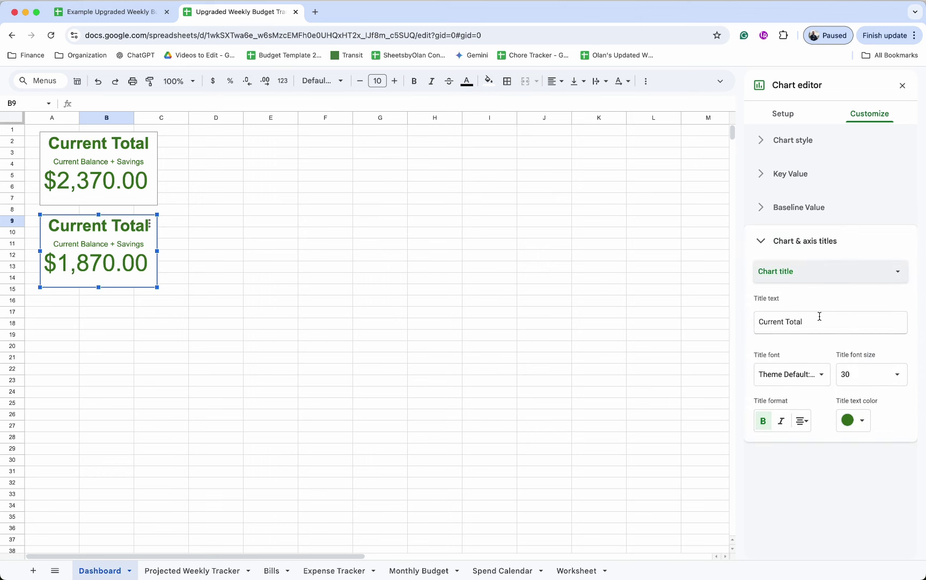
{"action": "left_click_drag", "start_coordinate": [812, 322], "coordinate": [786, 322]}
{"action": "type", "text": "C"}
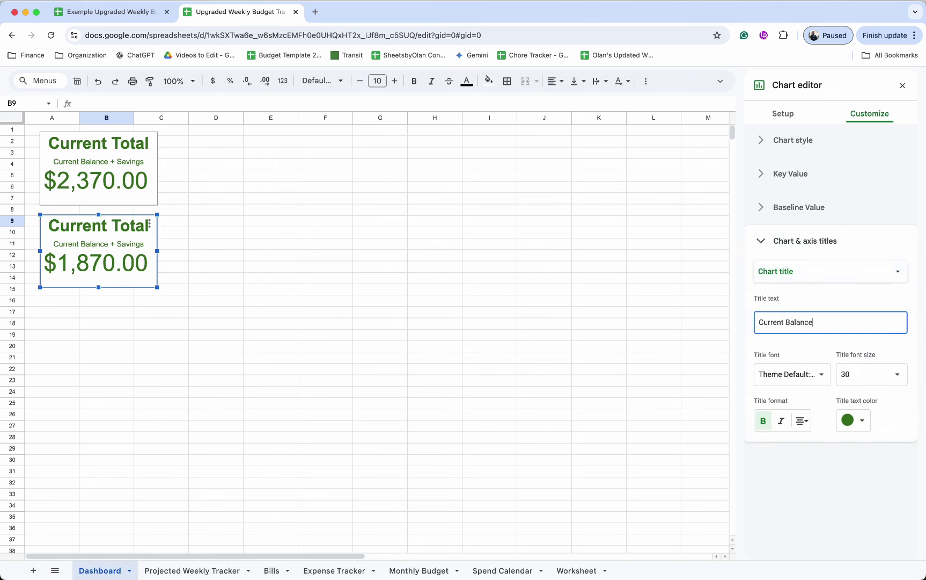
Step: Remove the subtitle text from the Current Balance scorecard
{"action": "left_click", "coordinate": [835, 275]}
{"action": "left_click", "coordinate": [812, 287]}
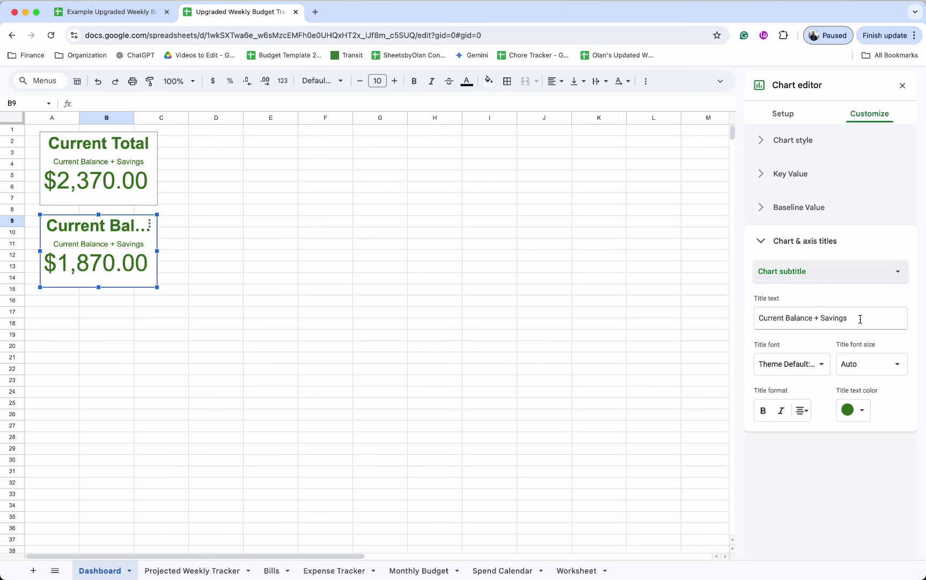
{"action": "key", "text": "BackSpace"}
Step: Recolor the Current Balance scorecard's title and key value dark blue
{"action": "left_click", "coordinate": [812, 274]}
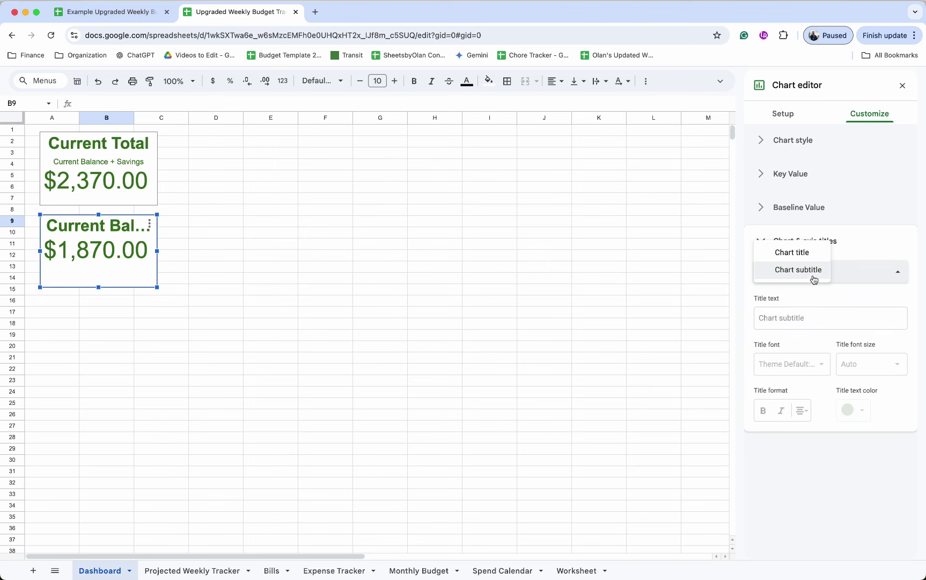
{"action": "left_click", "coordinate": [805, 254]}
{"action": "left_click", "coordinate": [865, 423]}
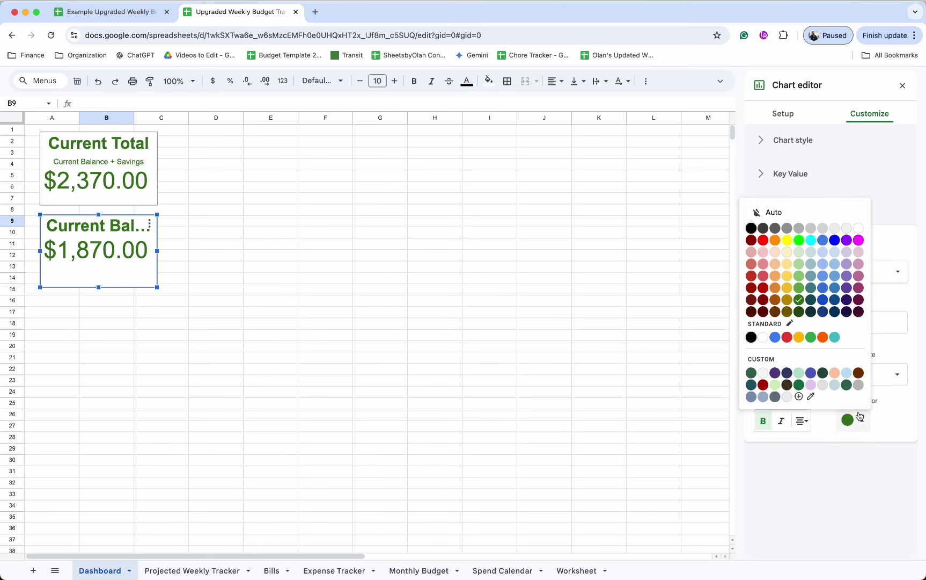
{"action": "left_click", "coordinate": [823, 293]}
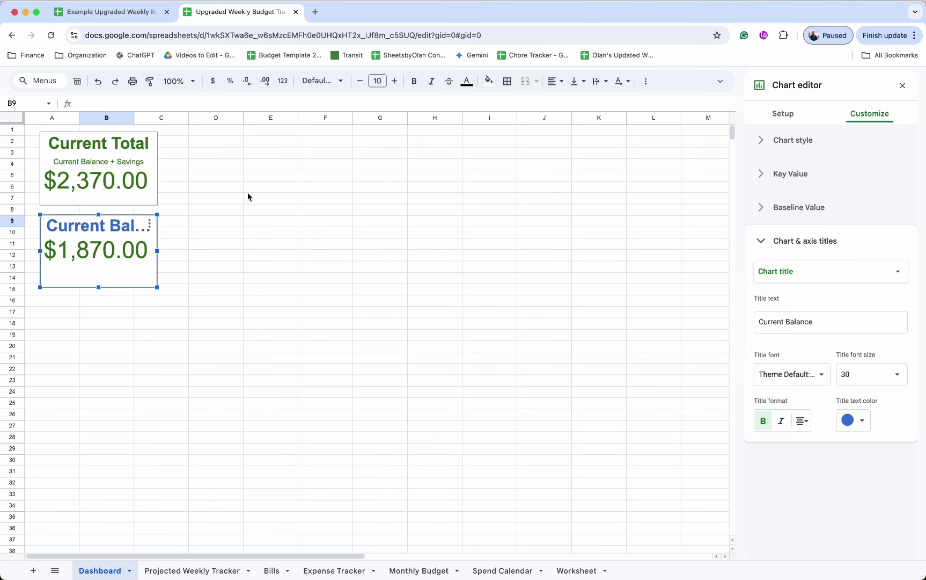
{"action": "left_click", "coordinate": [832, 180]}
{"action": "left_click", "coordinate": [854, 265]}
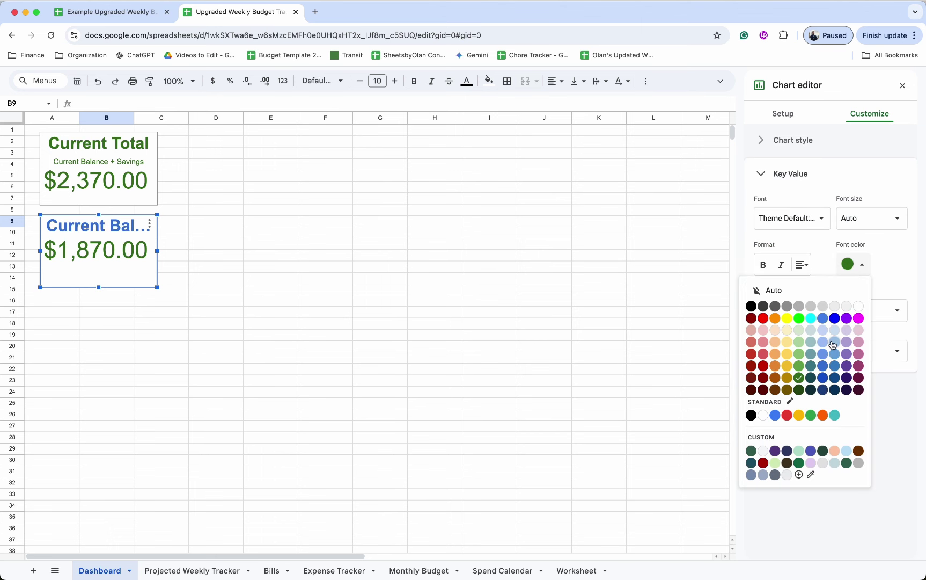
{"action": "left_click", "coordinate": [824, 368]}
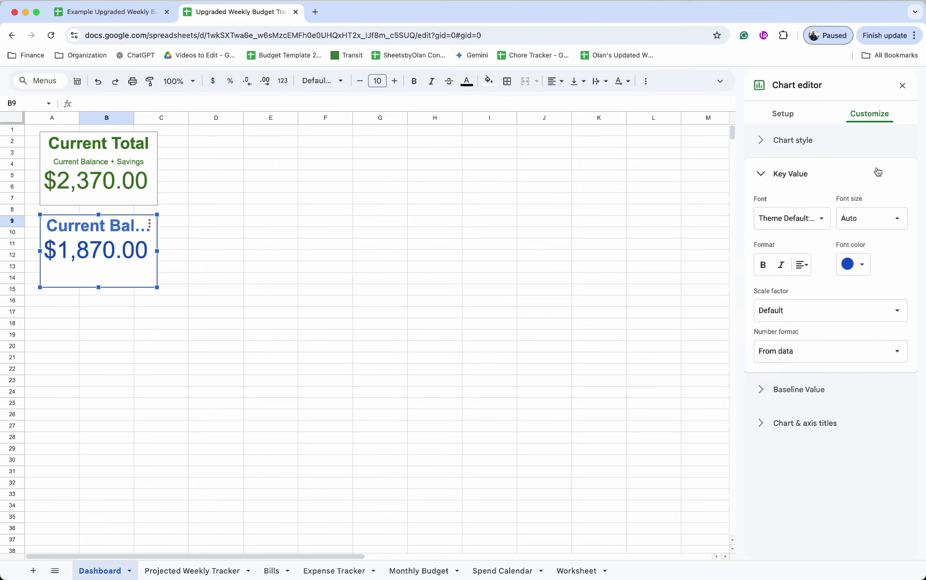
{"action": "left_click", "coordinate": [903, 86]}
Step: Widen both scorecards to nearly the end of column C and shorten the Current Balance scorecard to end at row 13
{"action": "left_click_drag", "start_coordinate": [156, 251], "coordinate": [182, 250]}
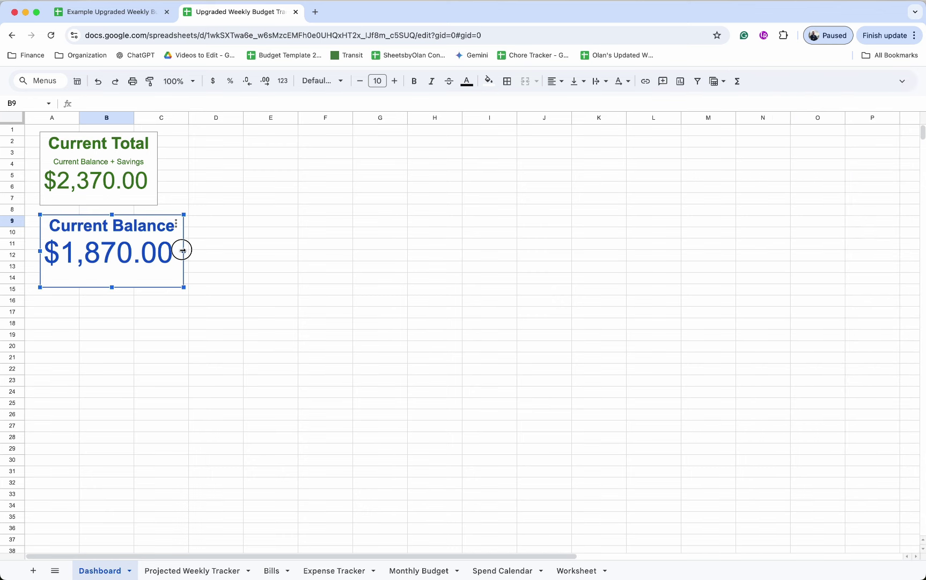
{"action": "left_click_drag", "start_coordinate": [112, 288], "coordinate": [112, 271]}
{"action": "left_click", "coordinate": [120, 173]}
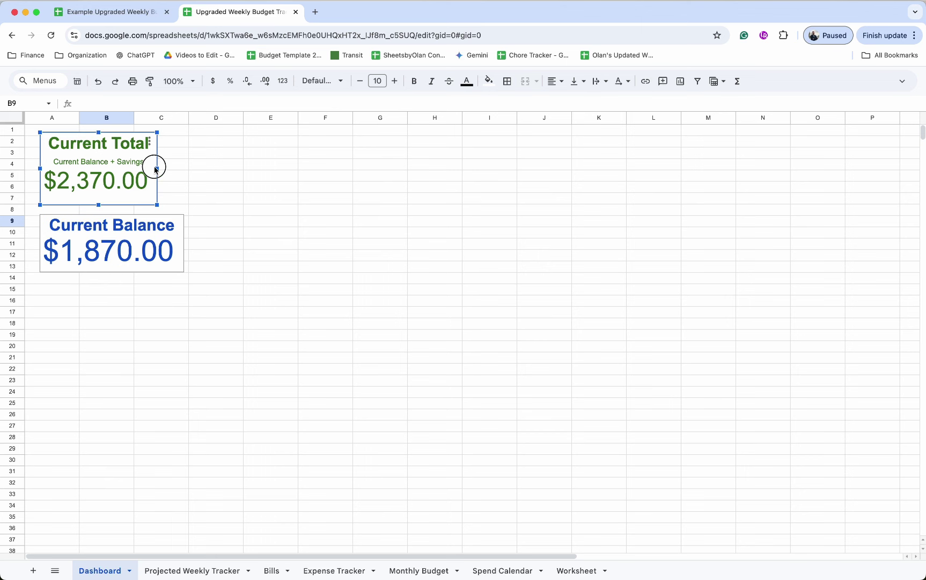
{"action": "left_click_drag", "start_coordinate": [156, 169], "coordinate": [185, 168]}
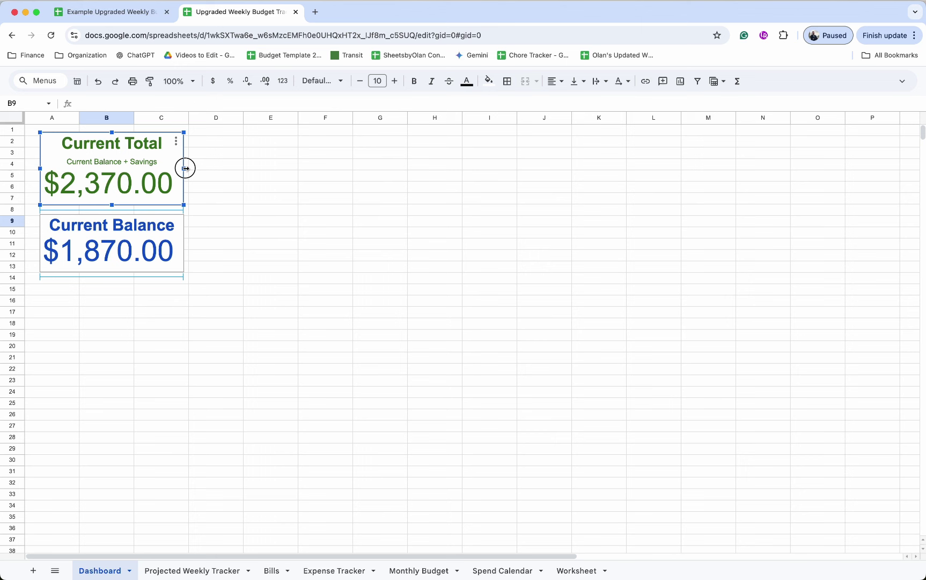
{"action": "left_click", "coordinate": [217, 198]}
Step: Duplicate the Current Balance scorecard and align the copy directly below it, over rows 15 to 19
{"action": "left_click", "coordinate": [134, 245]}
{"action": "key", "text": "ctrl+c"}
{"action": "left_click", "coordinate": [104, 302]}
{"action": "key", "text": "ctrl+v"}
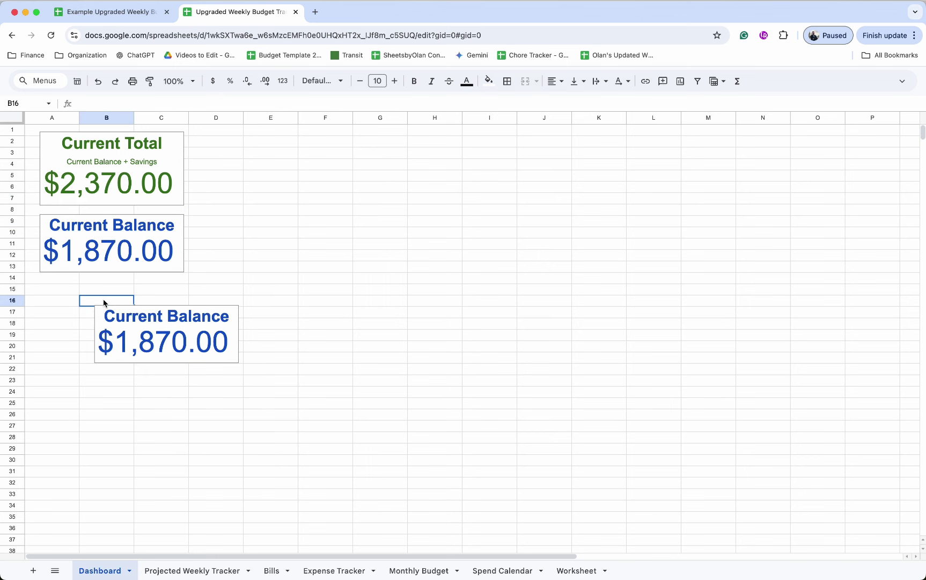
{"action": "left_click", "coordinate": [148, 320]}
{"action": "left_click_drag", "start_coordinate": [148, 321], "coordinate": [97, 295]}
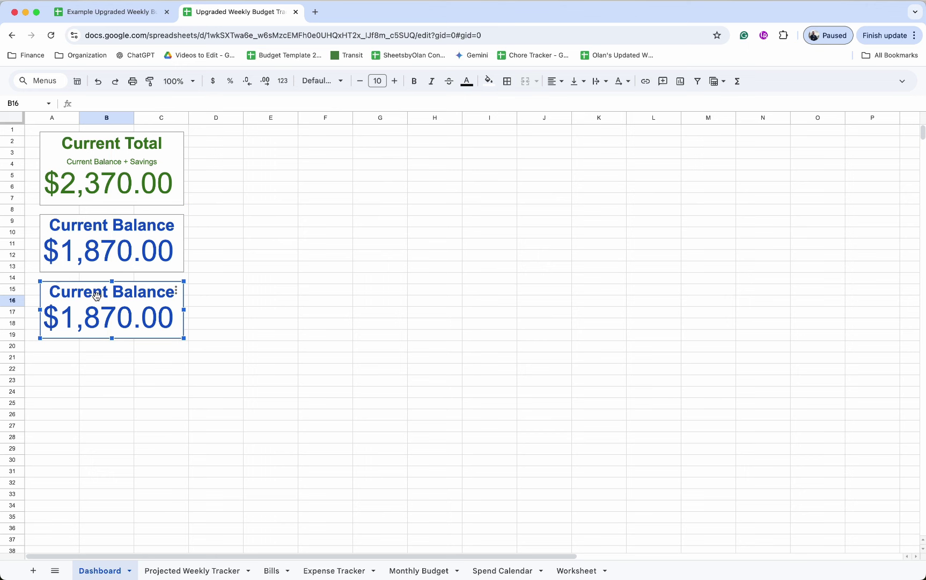
Step: Set the third scorecard's data range to Worksheet!G6 and its title to Current Savings
{"action": "left_click", "coordinate": [177, 293]}
{"action": "left_click", "coordinate": [198, 307]}
{"action": "left_click", "coordinate": [811, 199]}
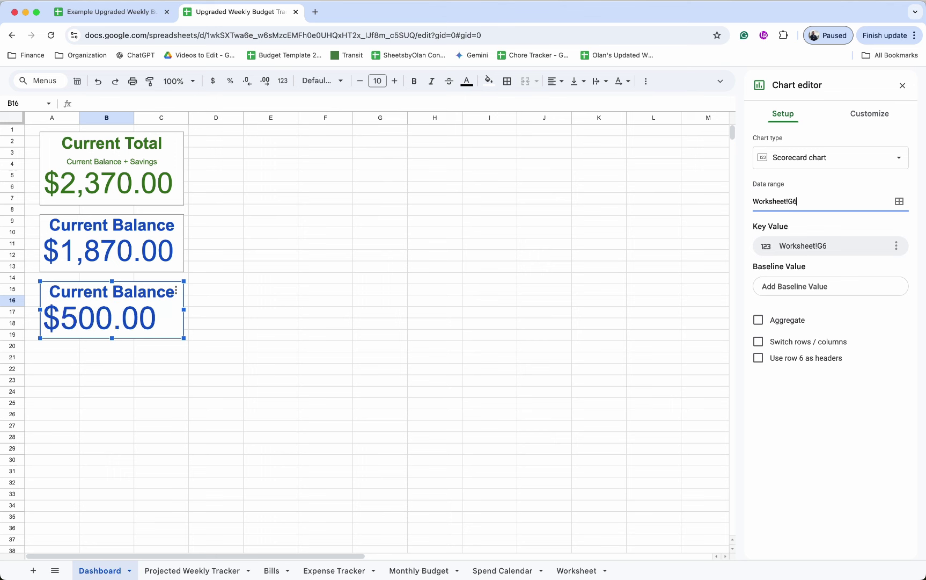
{"action": "left_click", "coordinate": [874, 119]}
{"action": "left_click", "coordinate": [821, 241]}
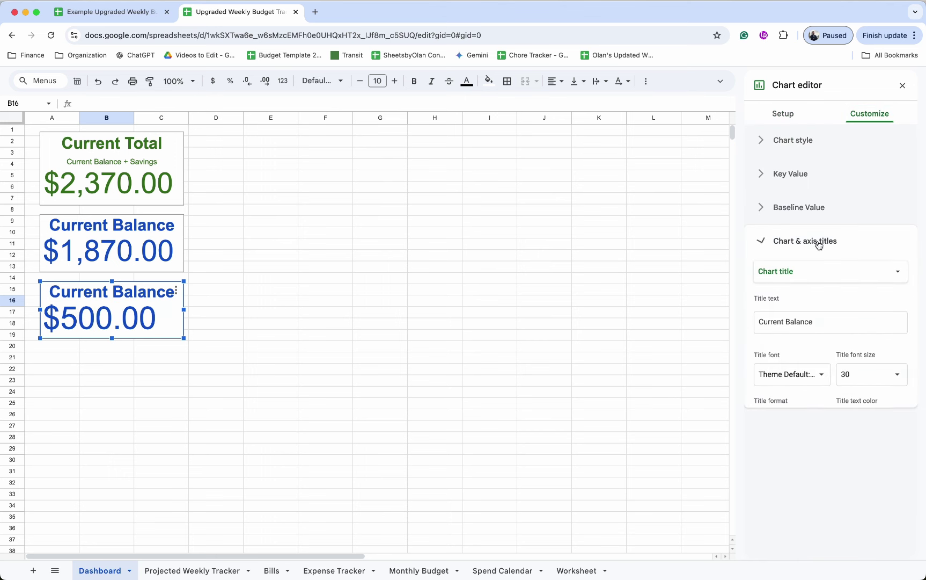
{"action": "left_click_drag", "start_coordinate": [813, 322], "coordinate": [787, 322]}
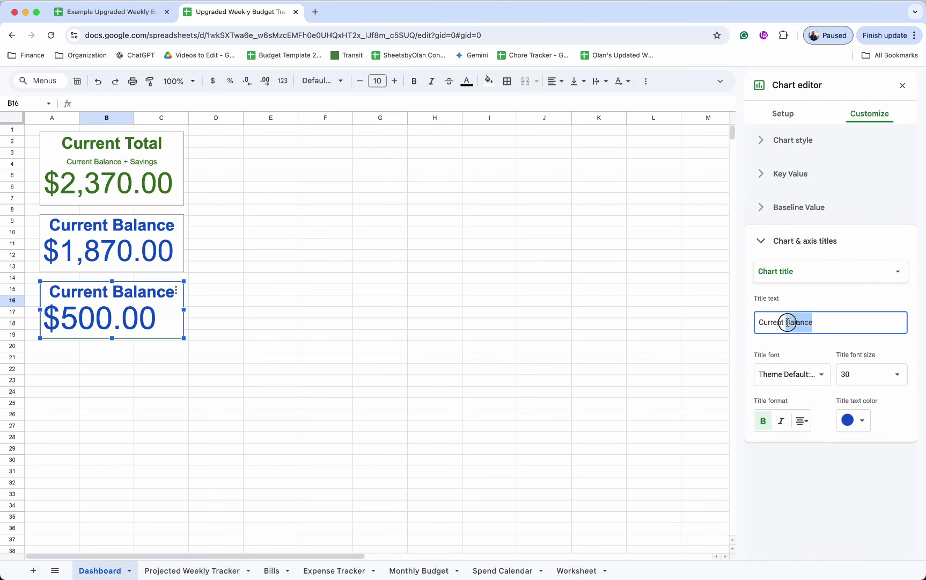
{"action": "type", "text": "Savings"}
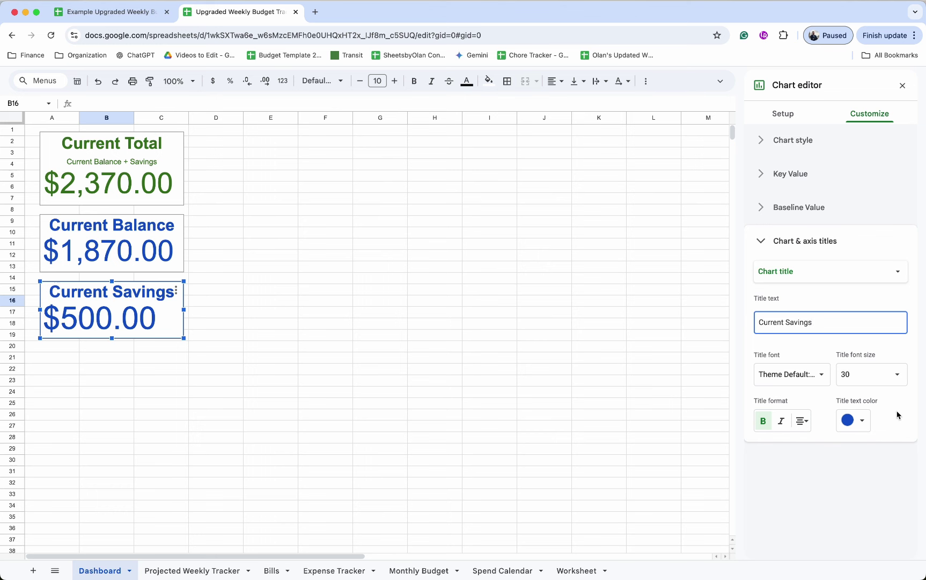
Step: Recolor the Current Savings scorecard's title and key value in the same light green
{"action": "left_click", "coordinate": [862, 421]}
{"action": "left_click", "coordinate": [799, 277]}
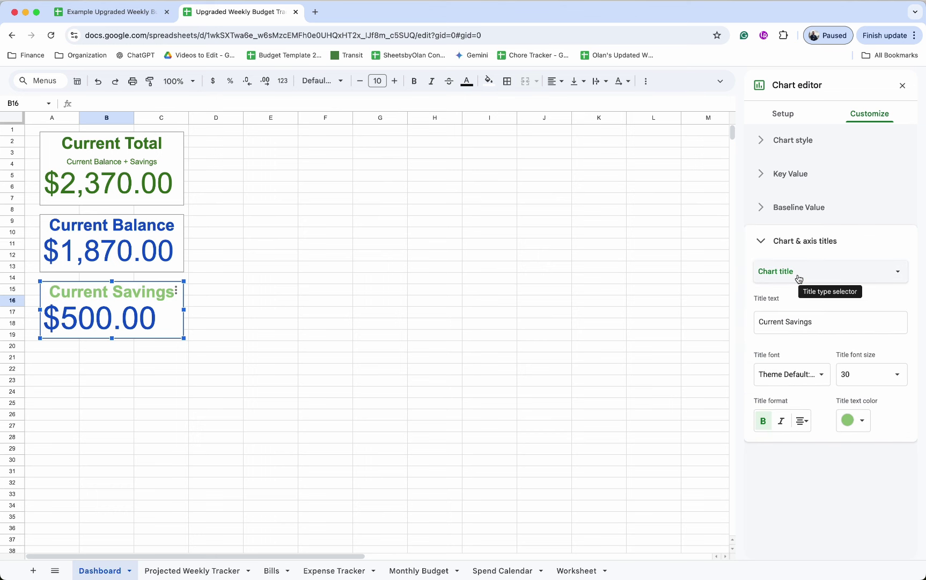
{"action": "left_click", "coordinate": [804, 181]}
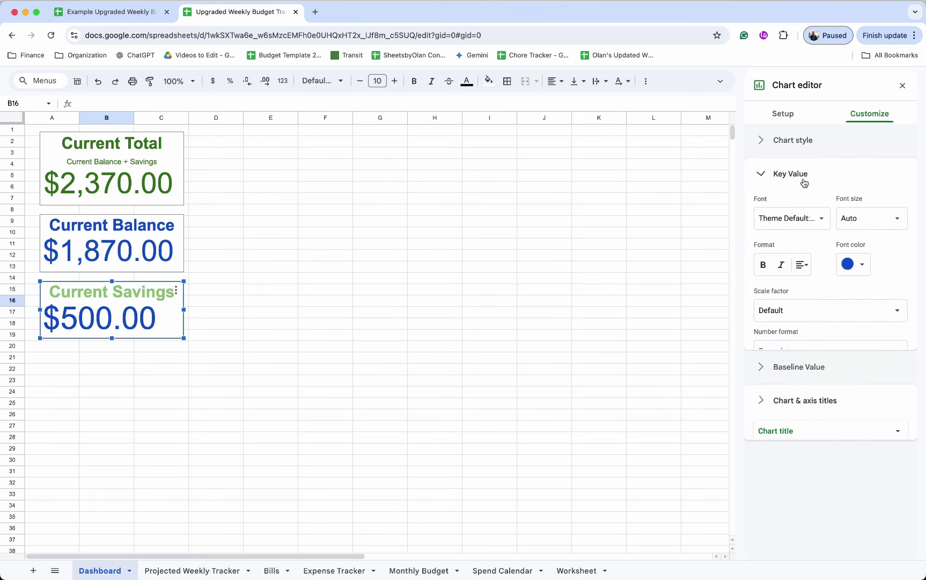
{"action": "left_click", "coordinate": [861, 264]}
{"action": "left_click", "coordinate": [799, 344]}
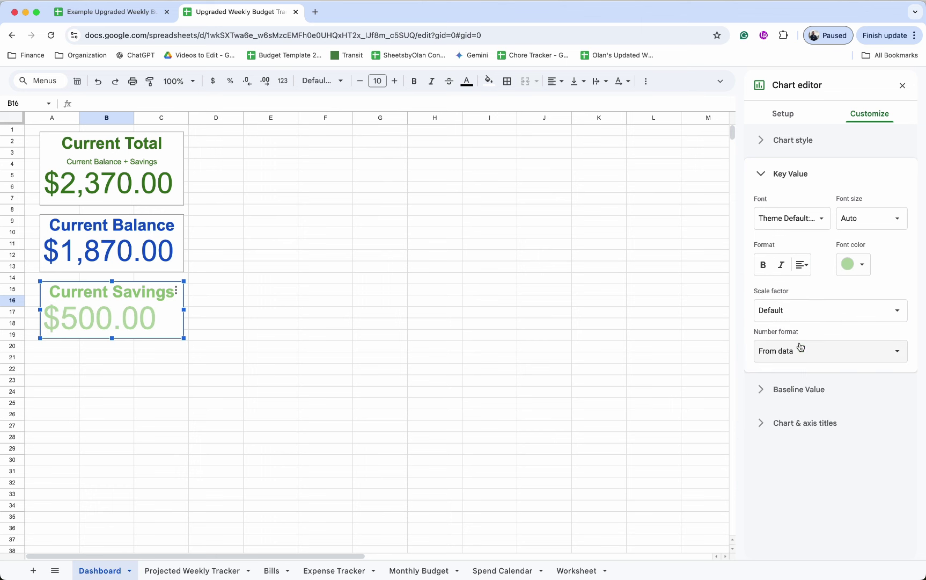
{"action": "left_click", "coordinate": [846, 264]}
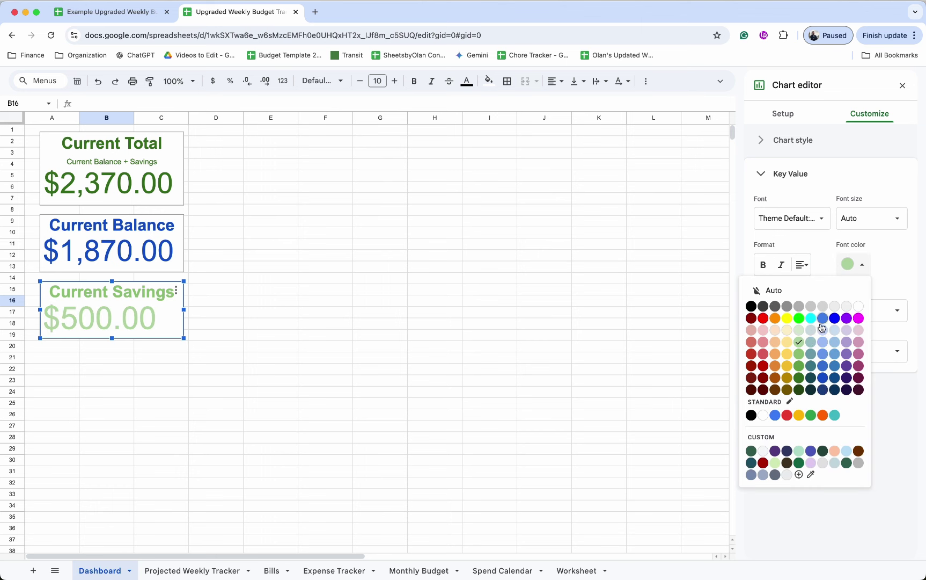
{"action": "left_click", "coordinate": [799, 354]}
Step: Center the key value in the Current Savings scorecard and close the chart editor
{"action": "left_click", "coordinate": [802, 264]}
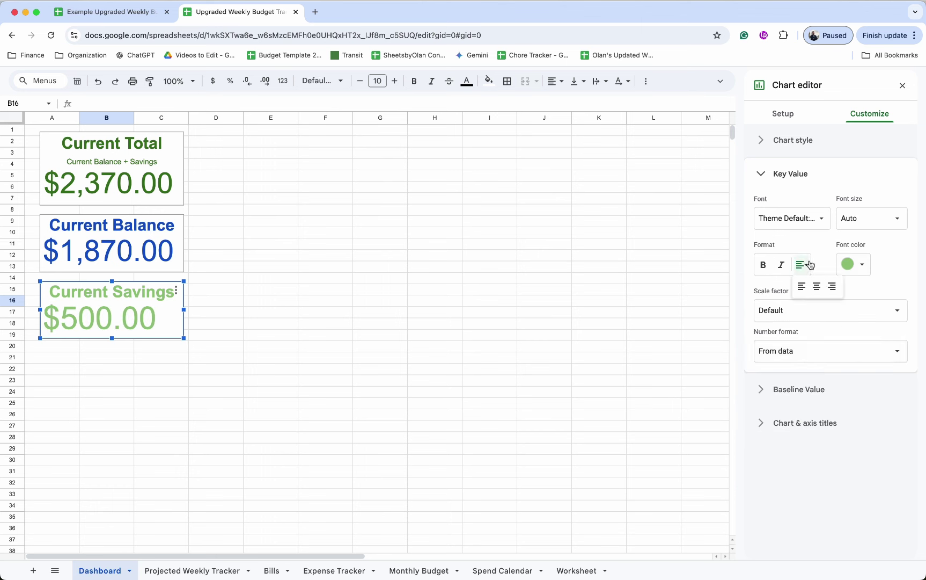
{"action": "left_click", "coordinate": [817, 285]}
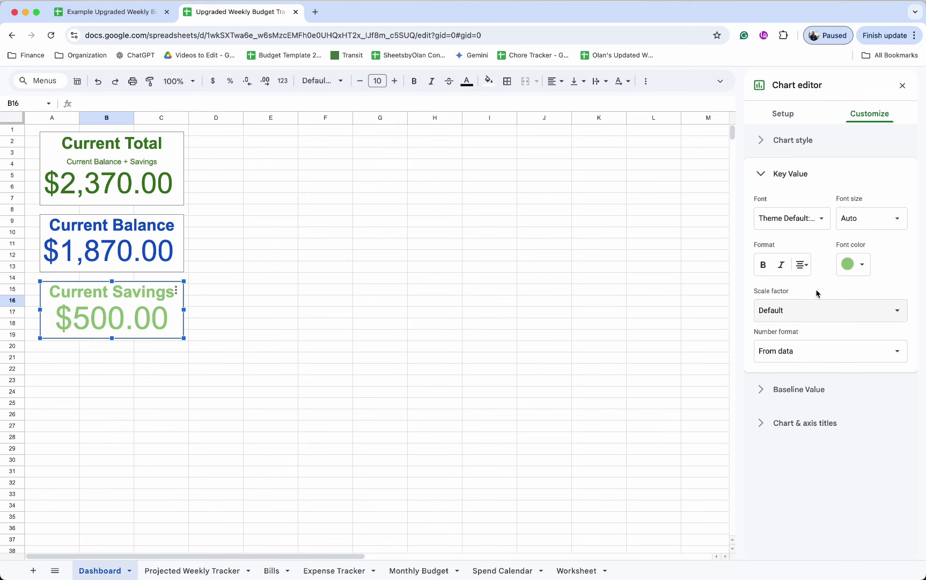
{"action": "left_click", "coordinate": [902, 86]}
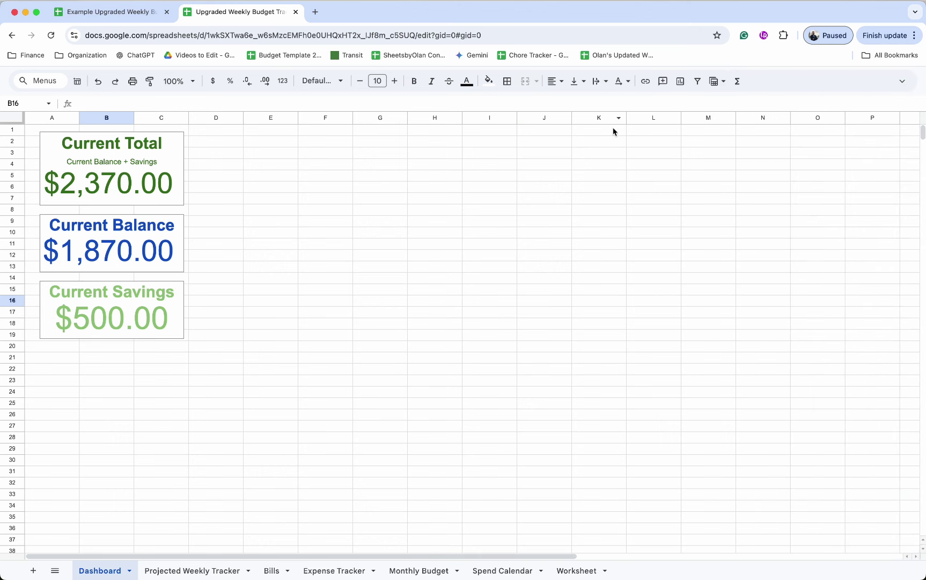
Step: Center the key value in the Current Balance scorecard
{"action": "left_click", "coordinate": [142, 244]}
{"action": "left_click", "coordinate": [176, 222]}
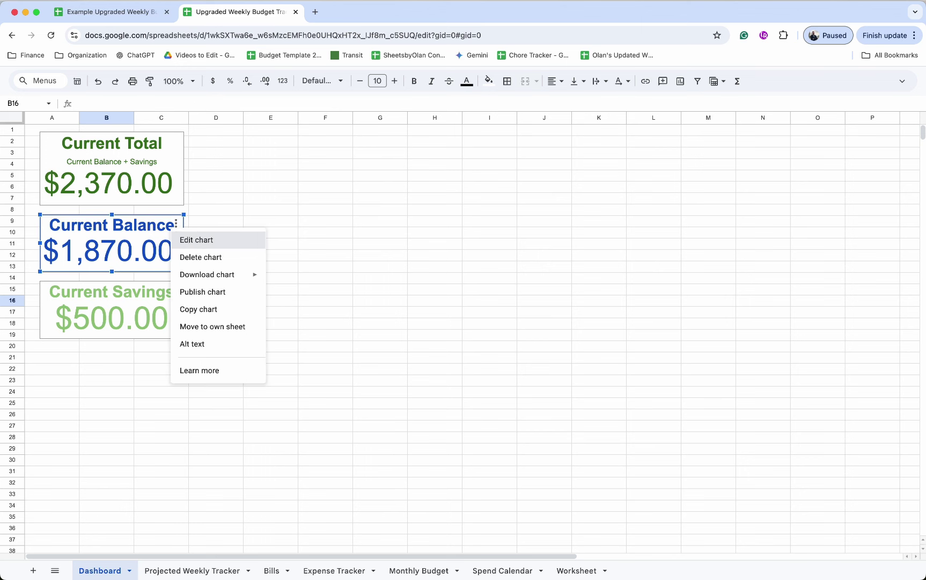
{"action": "left_click", "coordinate": [189, 239]}
{"action": "left_click", "coordinate": [869, 114]}
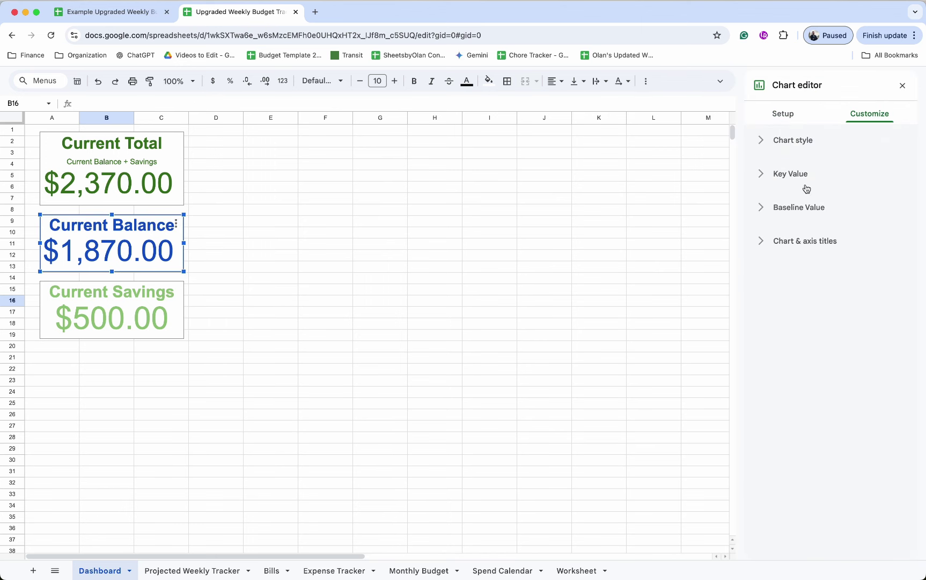
{"action": "left_click", "coordinate": [801, 175]}
{"action": "left_click", "coordinate": [800, 266]}
{"action": "left_click", "coordinate": [819, 284]}
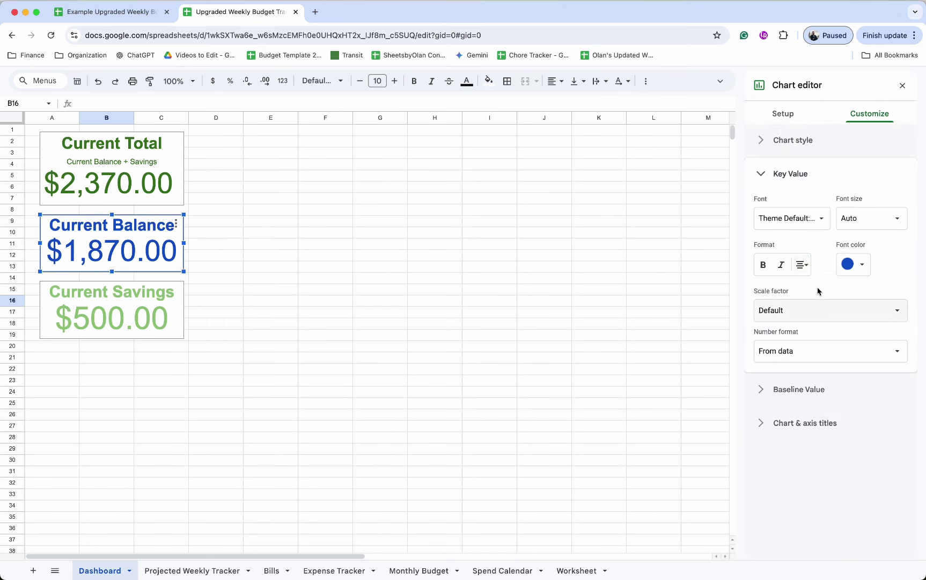
Step: Center the key value in the Current Total scorecard and close the chart editor
{"action": "left_click", "coordinate": [129, 177]}
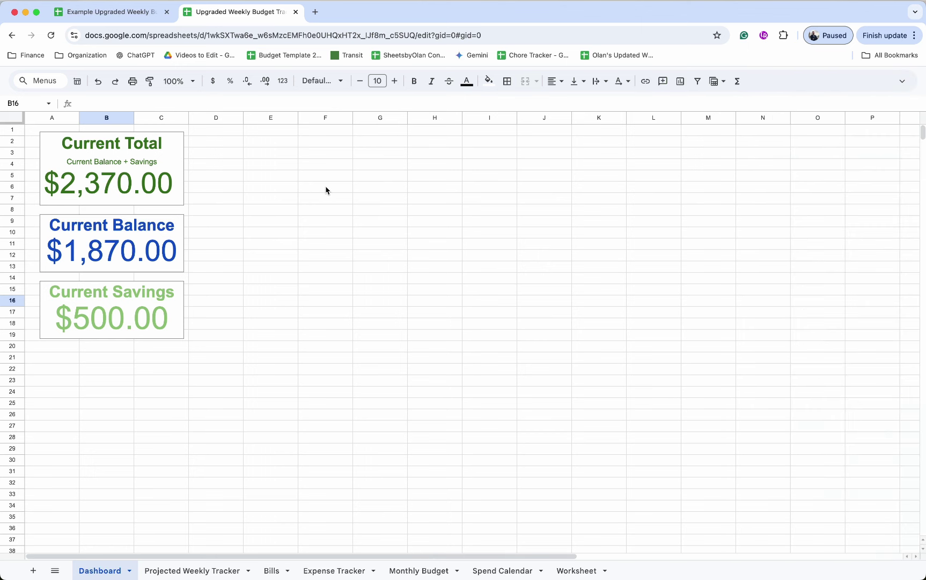
{"action": "left_click", "coordinate": [177, 142]}
{"action": "left_click", "coordinate": [195, 157]}
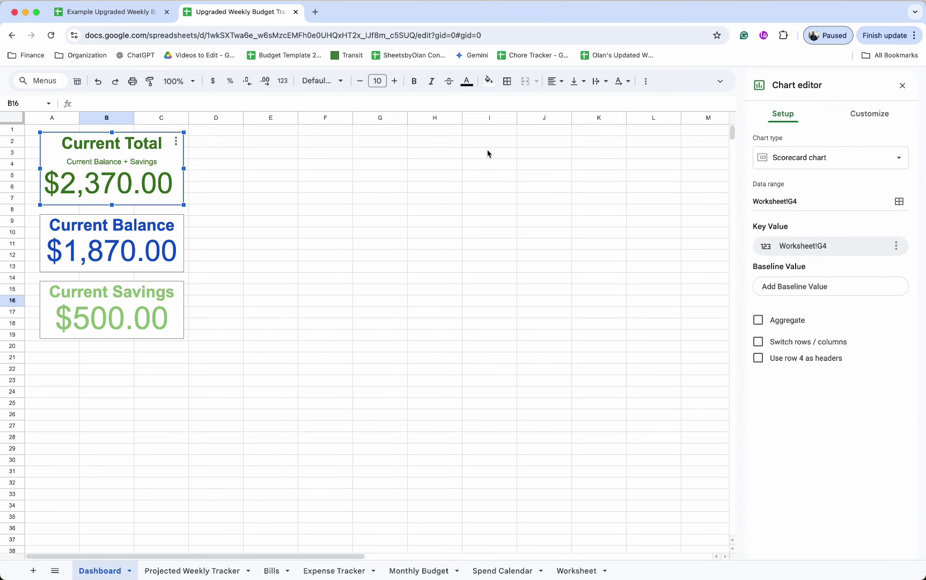
{"action": "left_click", "coordinate": [871, 120]}
{"action": "left_click", "coordinate": [791, 173]}
{"action": "left_click", "coordinate": [802, 264]}
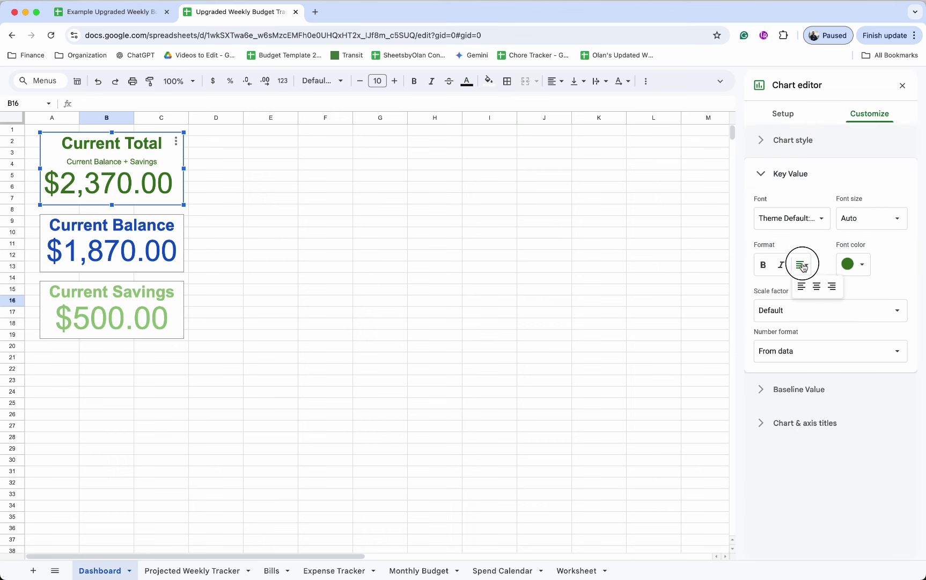
{"action": "left_click", "coordinate": [817, 284]}
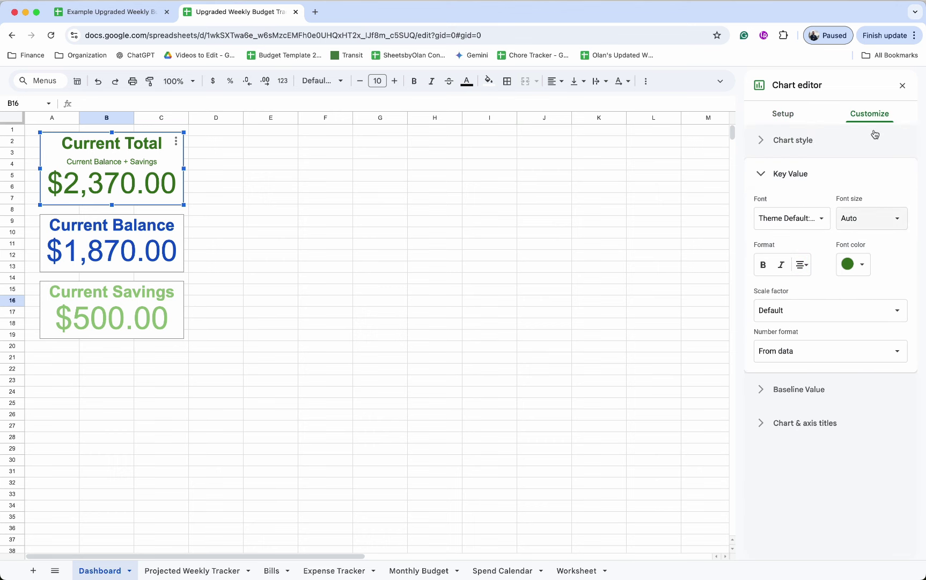
{"action": "left_click", "coordinate": [903, 85]}
Step: Show the header menus and side panel again and select cell D2 beside the Current Total scorecard
{"action": "key", "text": "ctrl+shift+f"}
{"action": "left_click", "coordinate": [239, 174]}
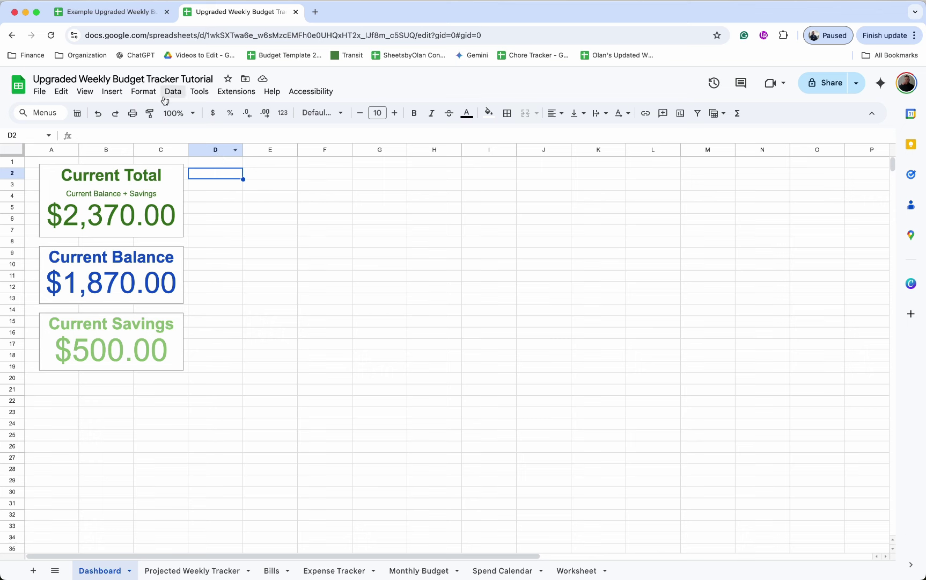
Step: Insert a chart on the Dashboard that uses Worksheet!F11:S17 as its data range
{"action": "left_click", "coordinate": [111, 92]}
{"action": "left_click", "coordinate": [128, 214]}
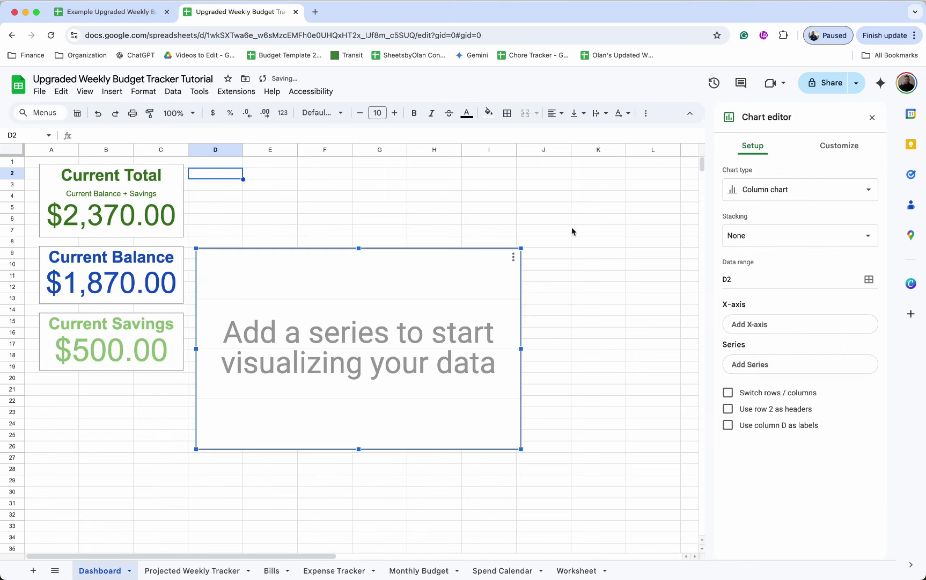
{"action": "left_click", "coordinate": [869, 279]}
{"action": "left_click_drag", "start_coordinate": [489, 249], "coordinate": [342, 243]}
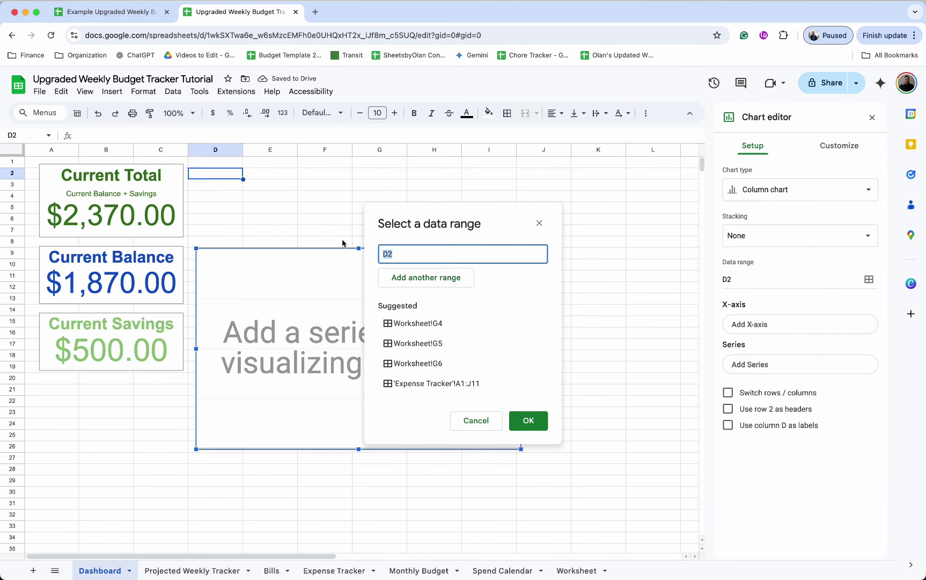
{"action": "left_click", "coordinate": [577, 570]}
{"action": "left_click_drag", "start_coordinate": [135, 281], "coordinate": [699, 340]}
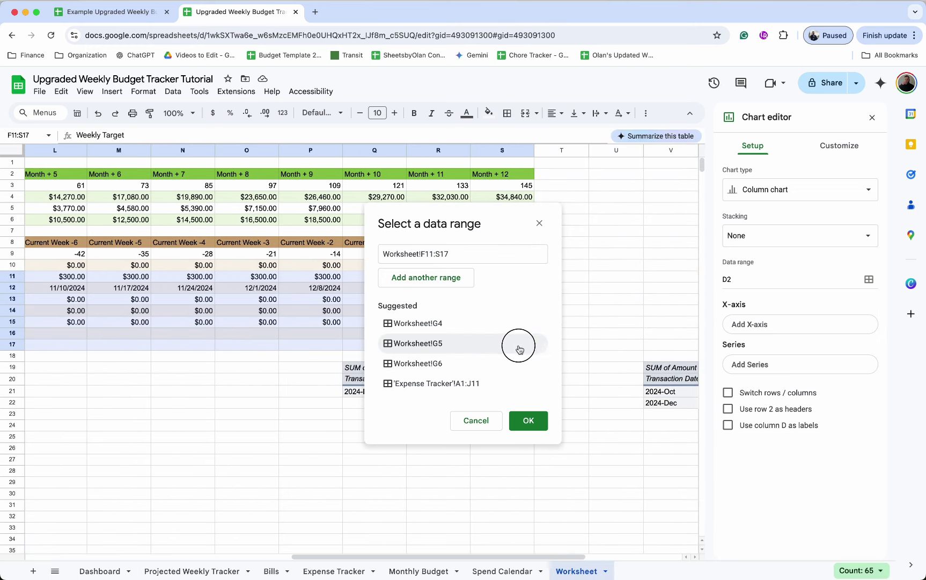
{"action": "left_click_drag", "start_coordinate": [499, 348], "coordinate": [498, 348]}
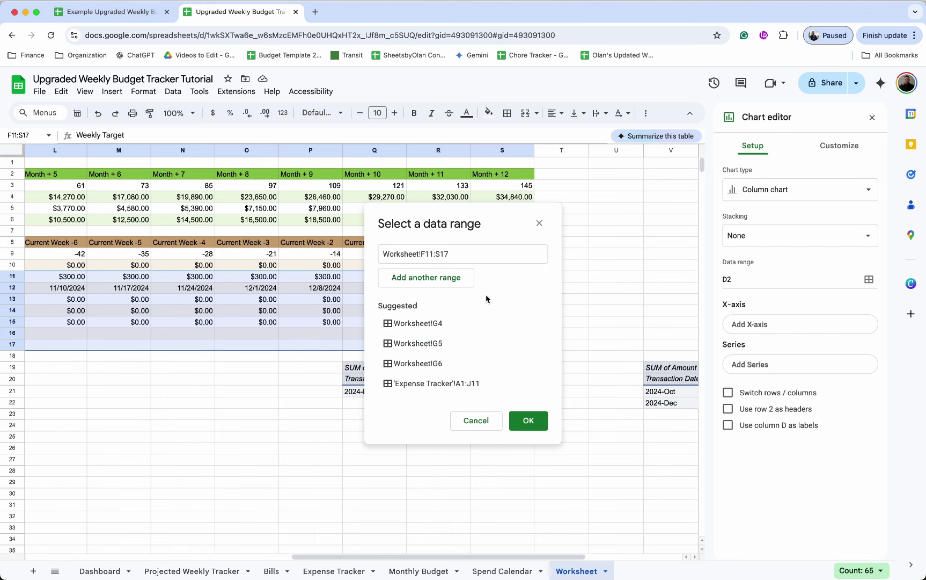
{"action": "left_click", "coordinate": [529, 420]}
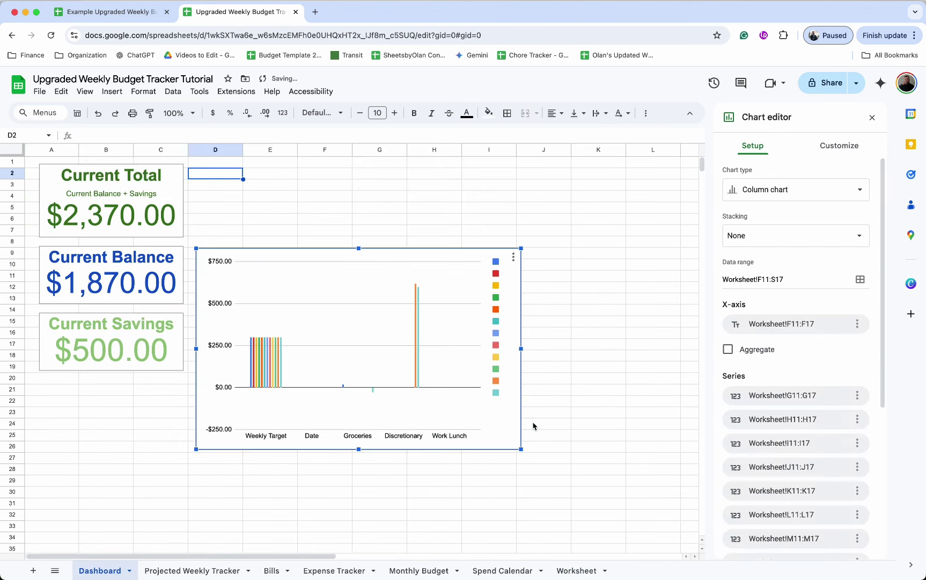
Step: Change the new chart to a combo chart with Standard stacking
{"action": "left_click", "coordinate": [823, 196]}
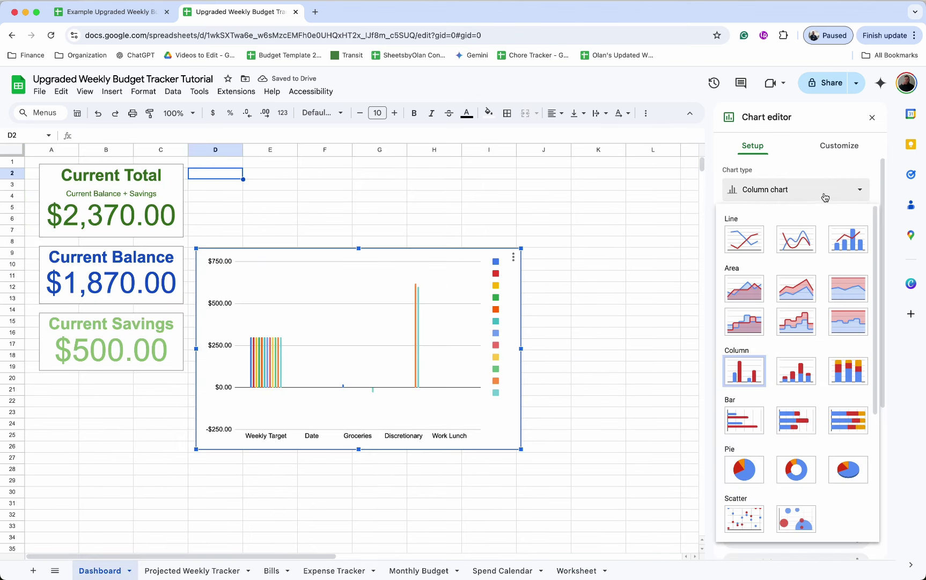
{"action": "left_click", "coordinate": [847, 243]}
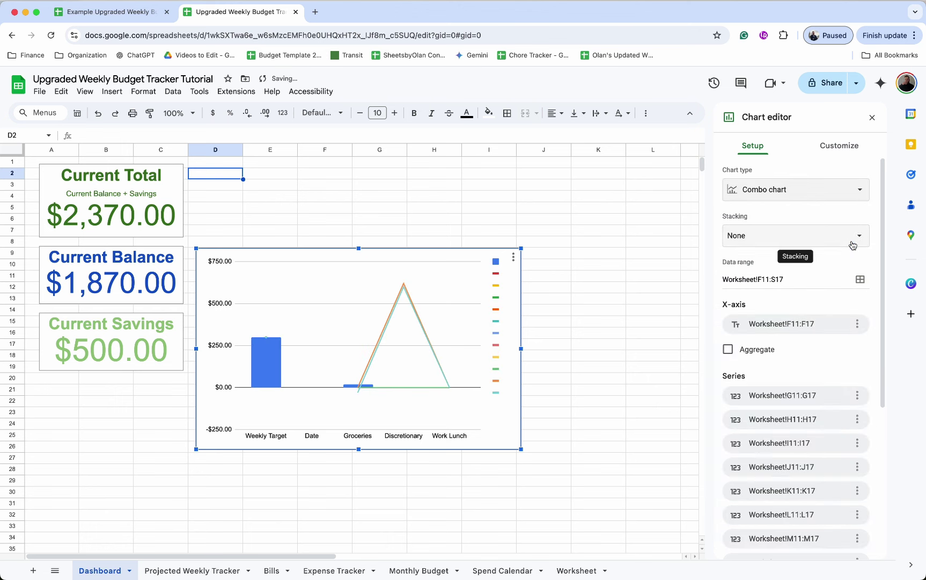
{"action": "left_click", "coordinate": [756, 236]}
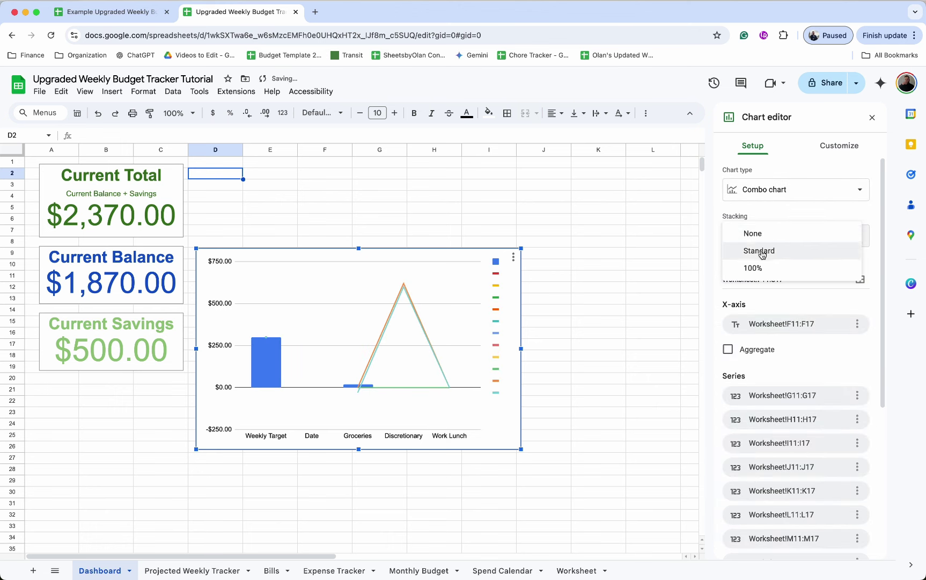
{"action": "left_click", "coordinate": [759, 251]}
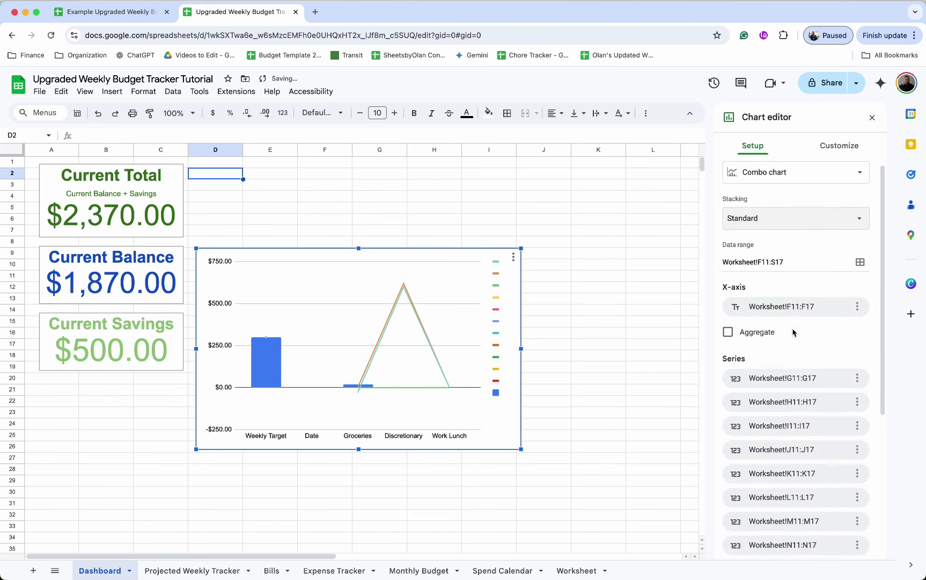
Step: Switch the chart's rows and columns, using column F as headers and row 11 as labels
{"action": "scroll", "coordinate": [792, 331], "scroll_direction": "down", "scroll_amount": 5}
{"action": "left_click", "coordinate": [743, 509]}
{"action": "left_click", "coordinate": [729, 526]}
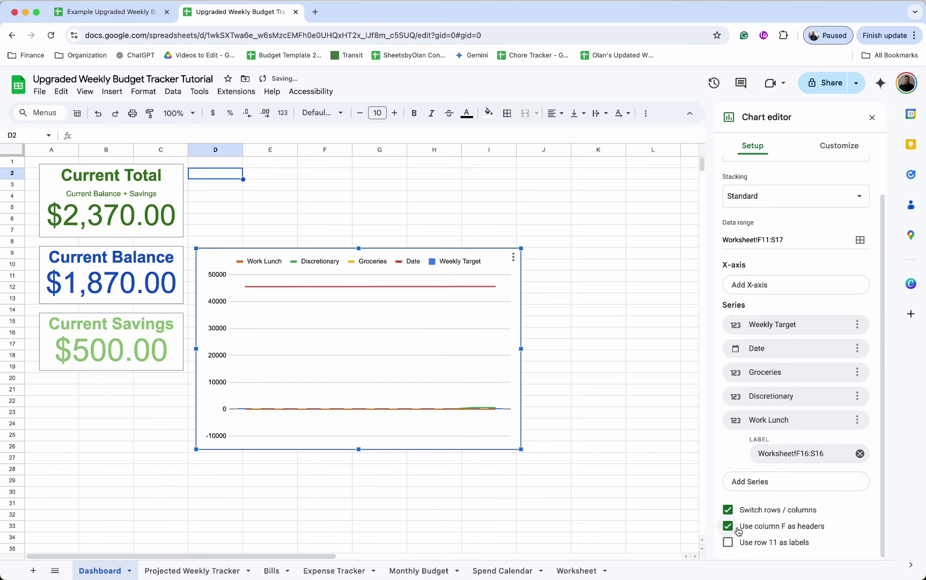
{"action": "left_click", "coordinate": [734, 550]}
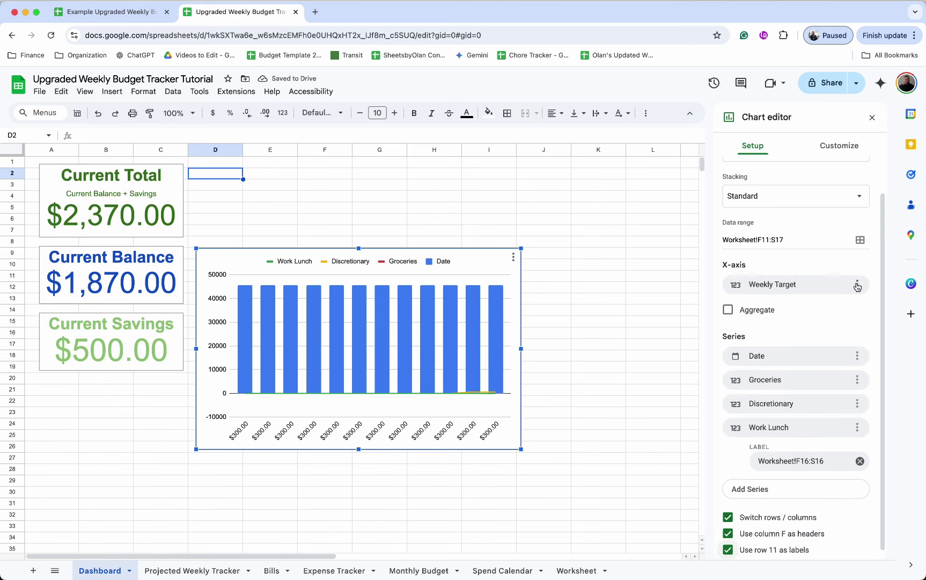
Step: Set the chart's X-axis to Date and replace the Date series with Weekly Target
{"action": "left_click", "coordinate": [801, 285]}
{"action": "left_click", "coordinate": [769, 347]}
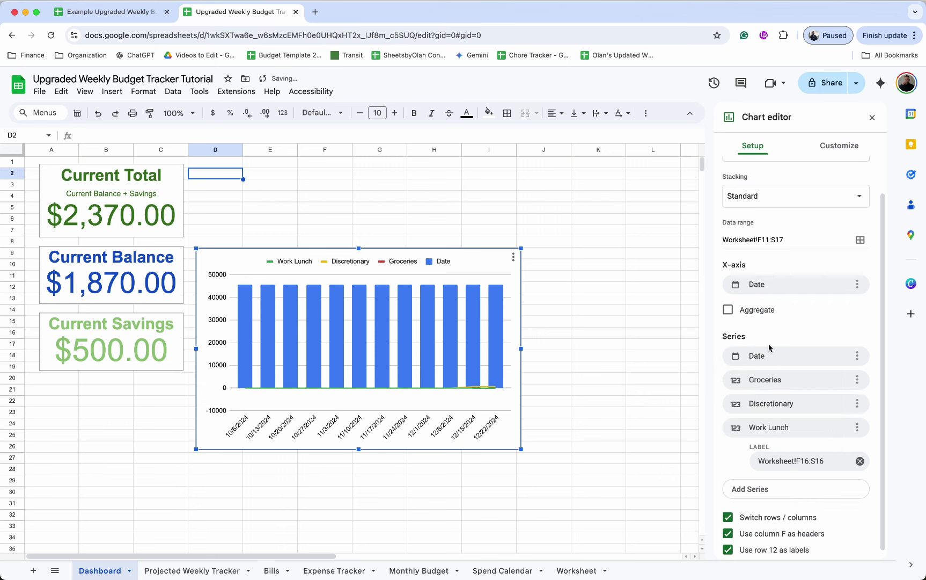
{"action": "left_click", "coordinate": [769, 357]}
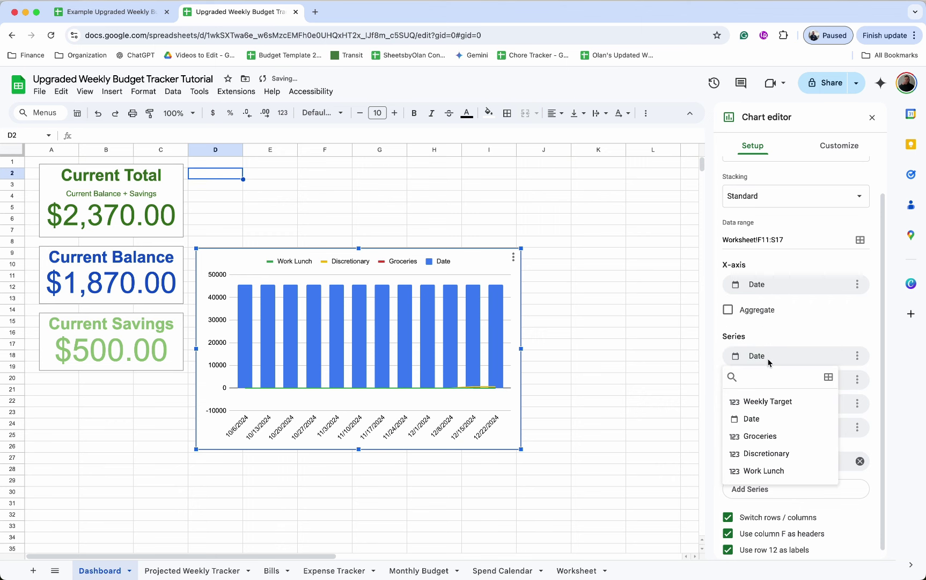
{"action": "left_click", "coordinate": [766, 401]}
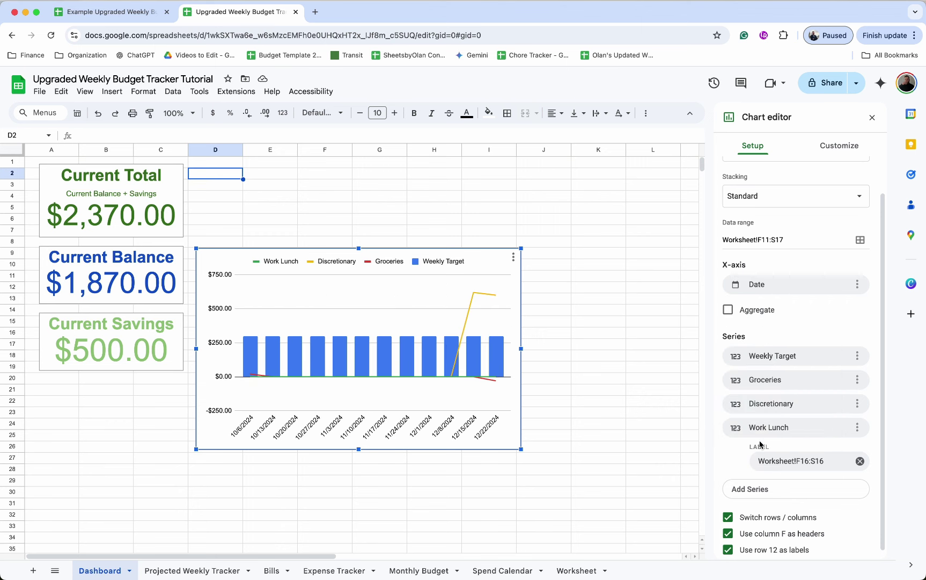
Step: Format all series of the combo chart as columns
{"action": "left_click", "coordinate": [846, 154]}
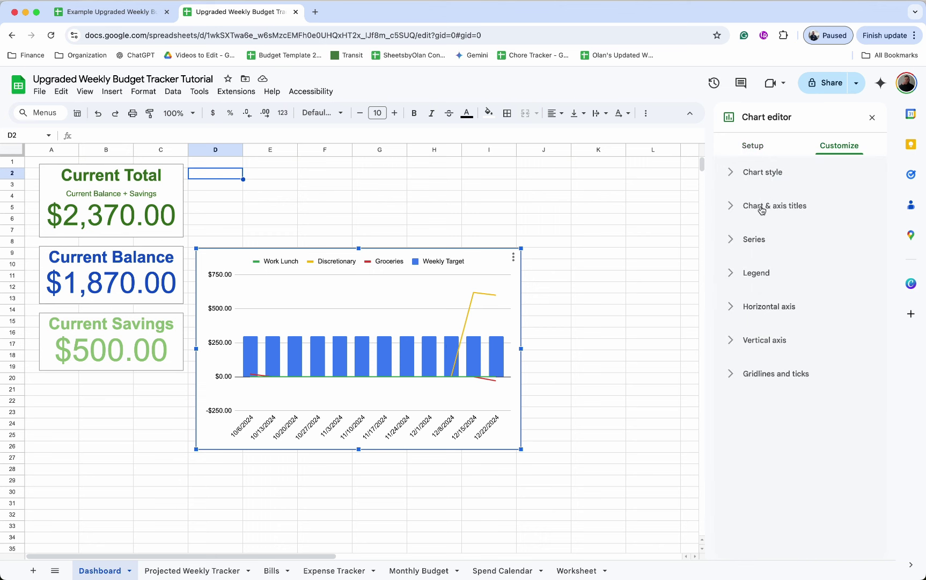
{"action": "left_click", "coordinate": [741, 240]}
{"action": "left_click", "coordinate": [803, 342]}
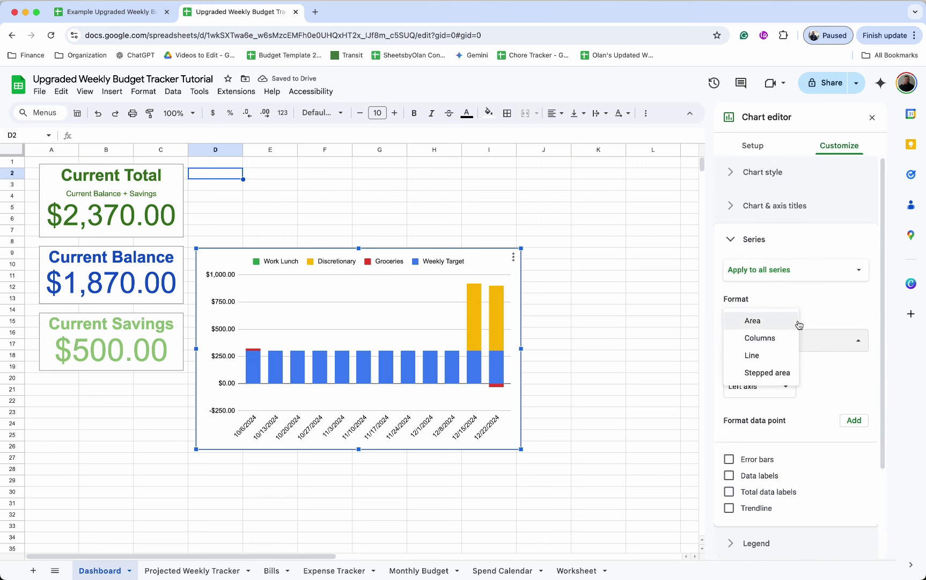
{"action": "left_click", "coordinate": [777, 340]}
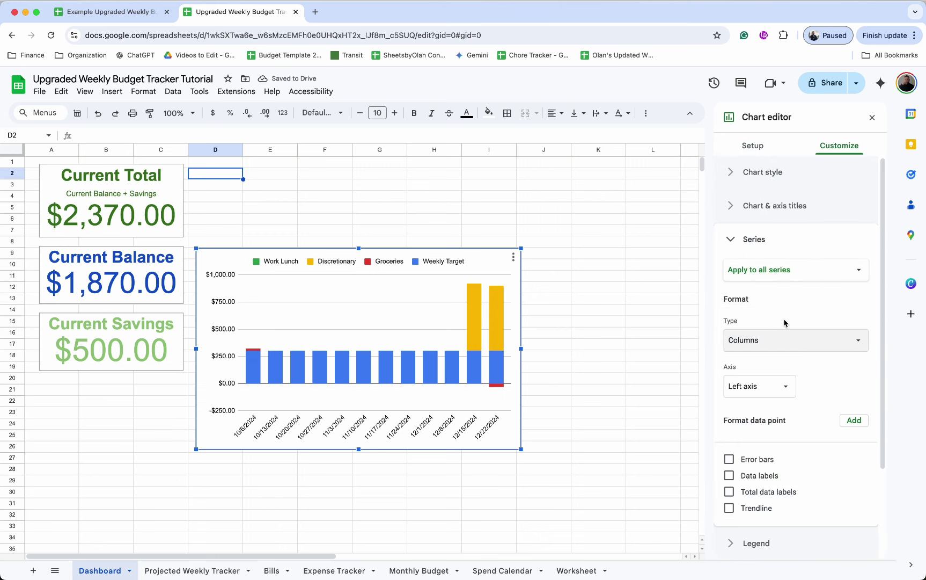
Step: Display only the Weekly Target series as a line
{"action": "left_click", "coordinate": [788, 270]}
{"action": "left_click", "coordinate": [787, 288]}
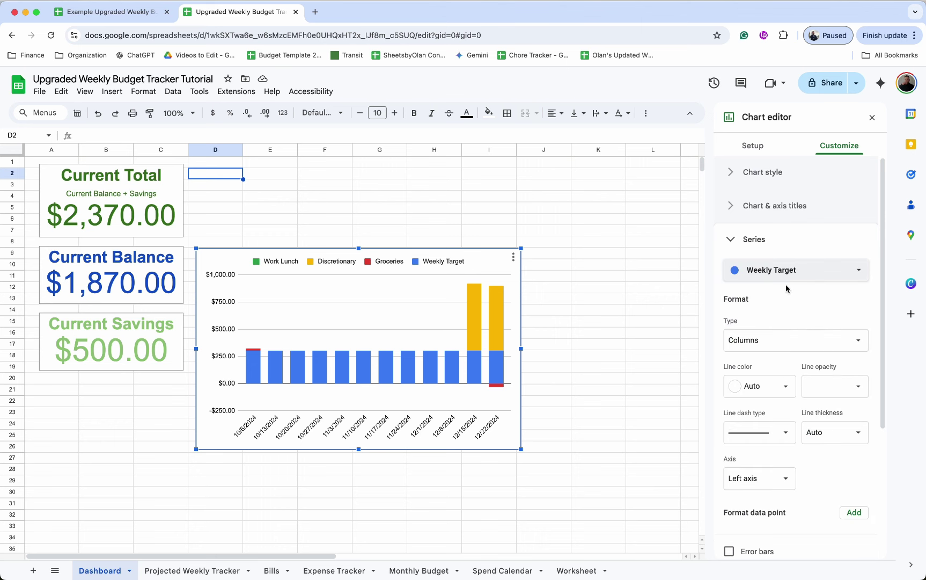
{"action": "left_click", "coordinate": [777, 342]}
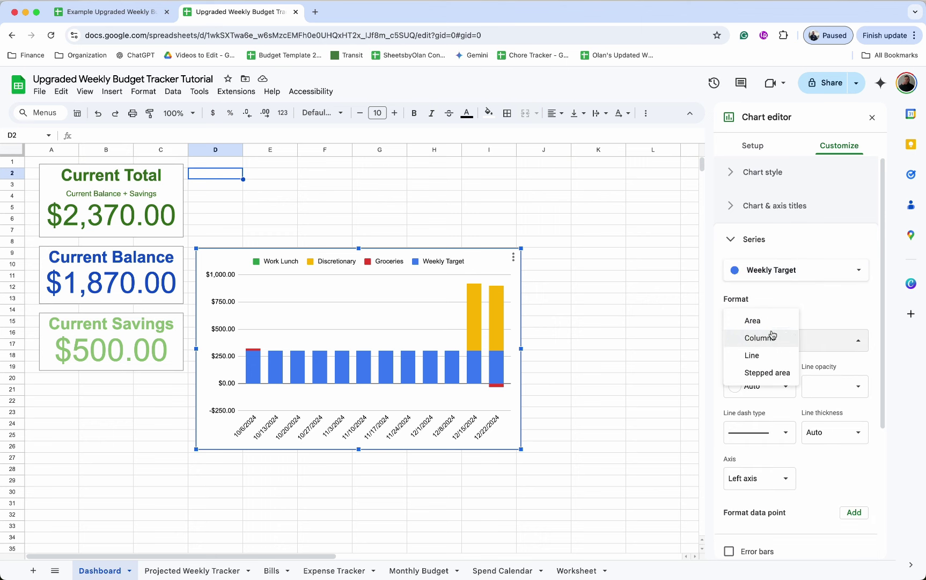
{"action": "left_click", "coordinate": [769, 362]}
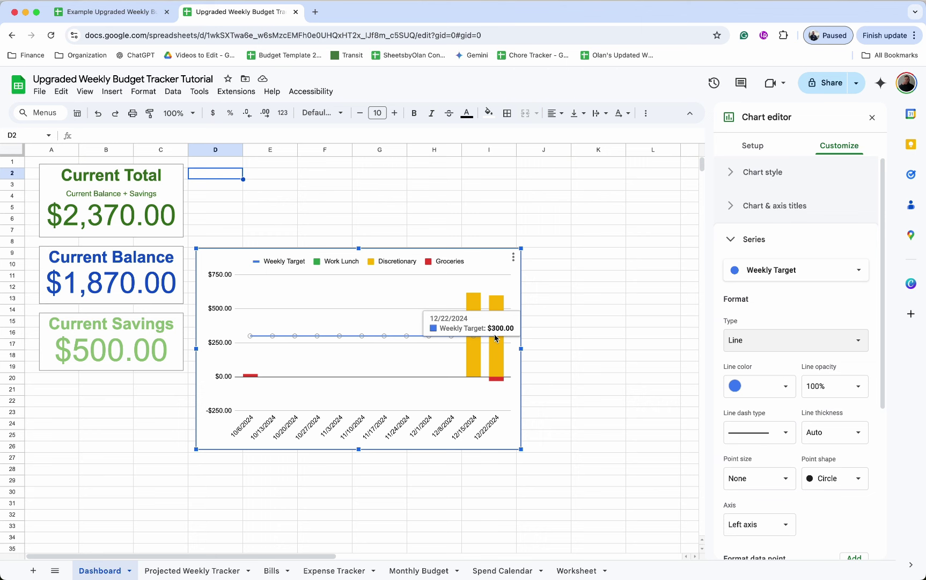
Step: Place the combo chart's legend on the right side of the chart
{"action": "left_click", "coordinate": [752, 239]}
{"action": "left_click", "coordinate": [757, 271]}
{"action": "left_click", "coordinate": [759, 315]}
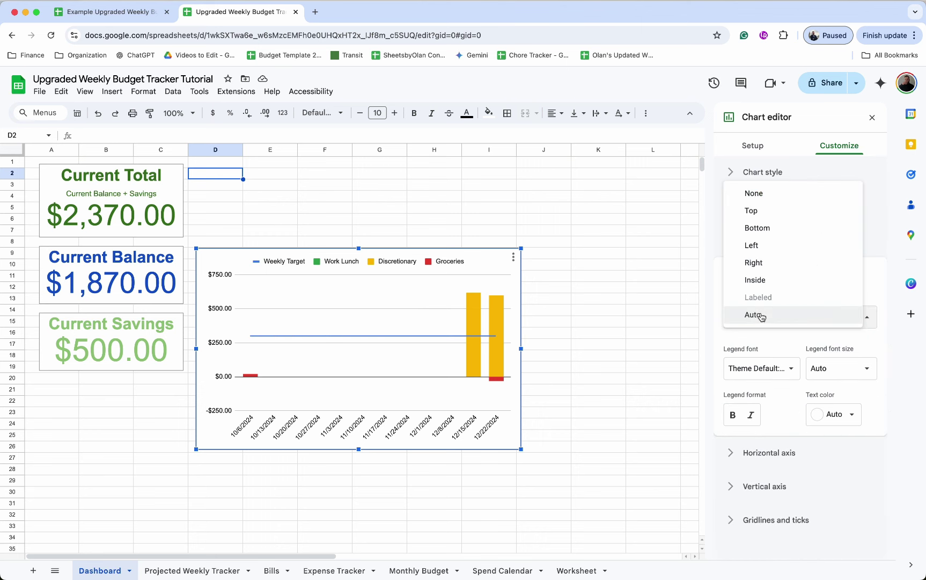
{"action": "left_click", "coordinate": [764, 262]}
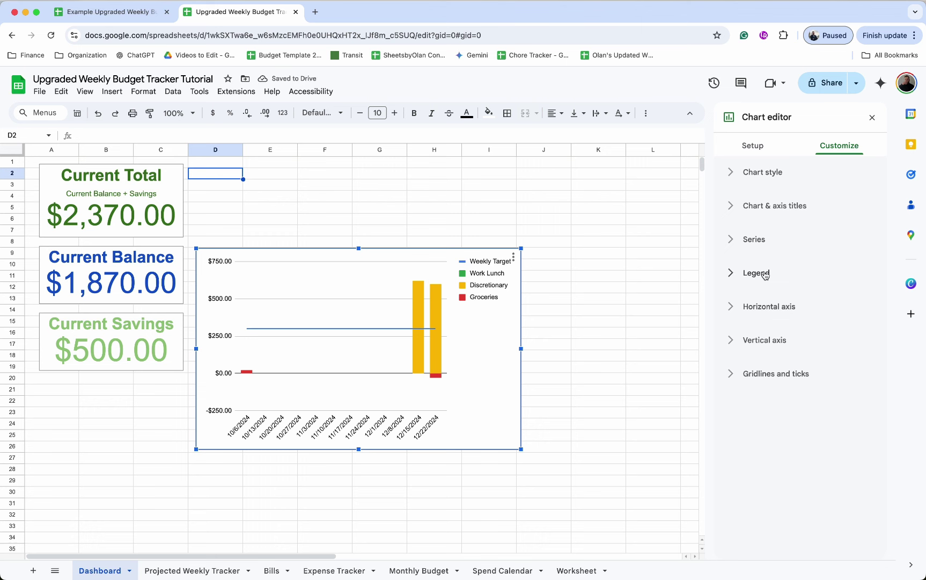
Step: Title the chart "Weekly Budget Spending" and center the title
{"action": "left_click", "coordinate": [778, 209]}
{"action": "left_click", "coordinate": [774, 288]}
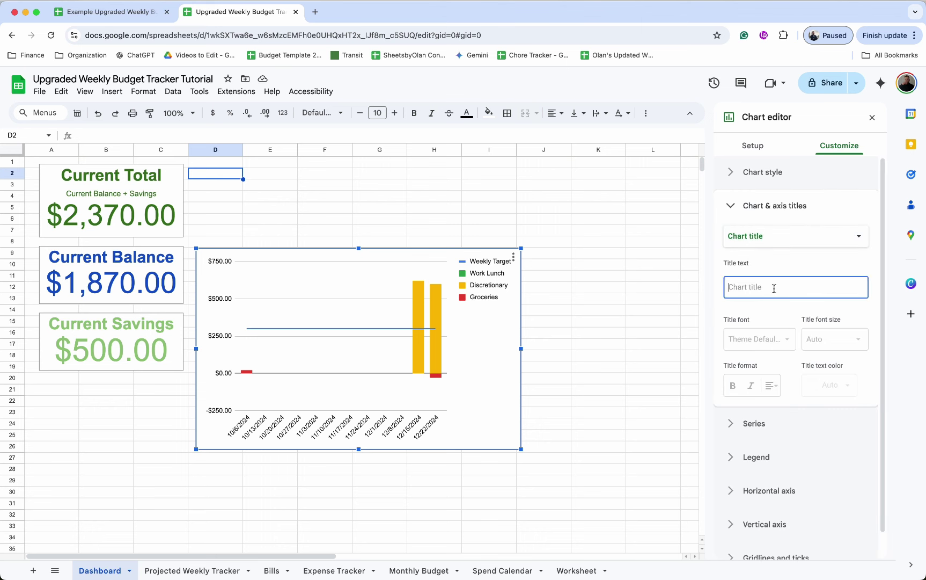
{"action": "type", "text": "Weekl"}
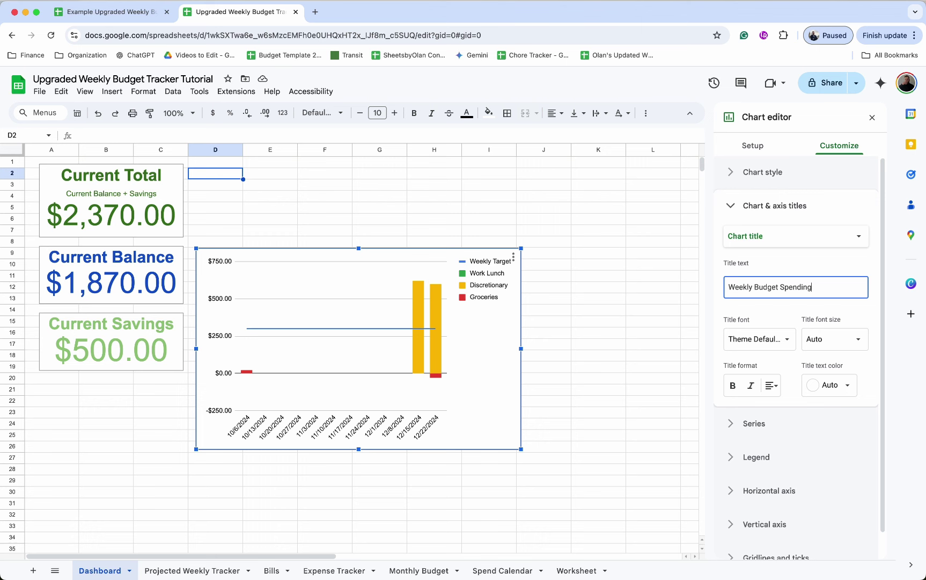
{"action": "type", "text": "y Budget Spending"}
{"action": "left_click", "coordinate": [772, 384]}
{"action": "left_click", "coordinate": [786, 407]}
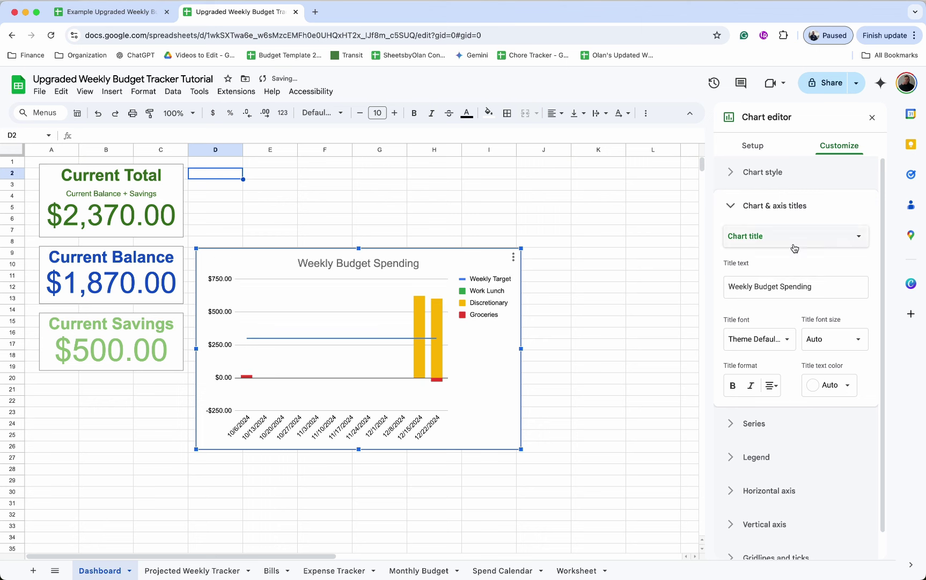
Step: Add the chart subtitle "Last 12 Weeks" and center it
{"action": "left_click", "coordinate": [794, 243]}
{"action": "left_click", "coordinate": [762, 248]}
{"action": "left_click", "coordinate": [794, 283]}
{"action": "type", "text": "Last 12 Weeks"}
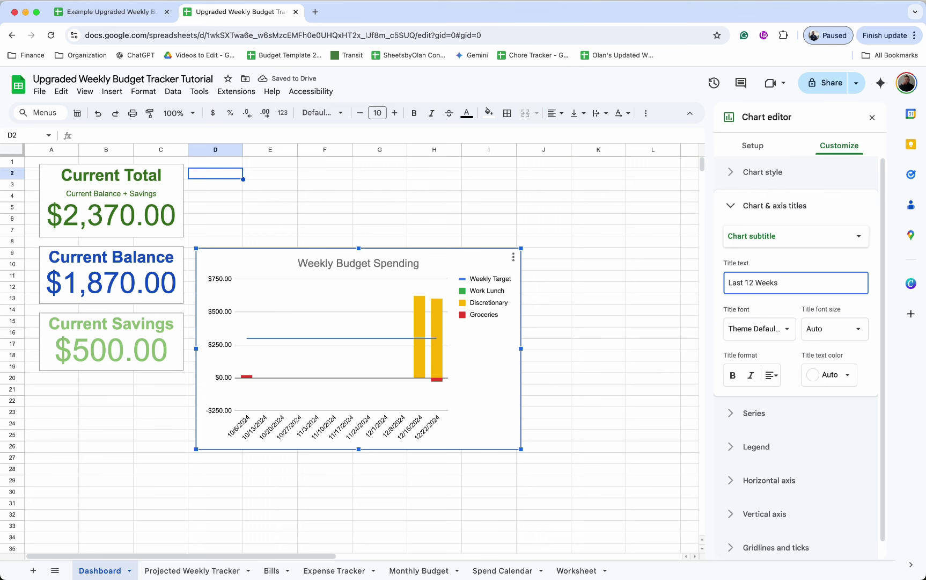
{"action": "left_click", "coordinate": [818, 261]}
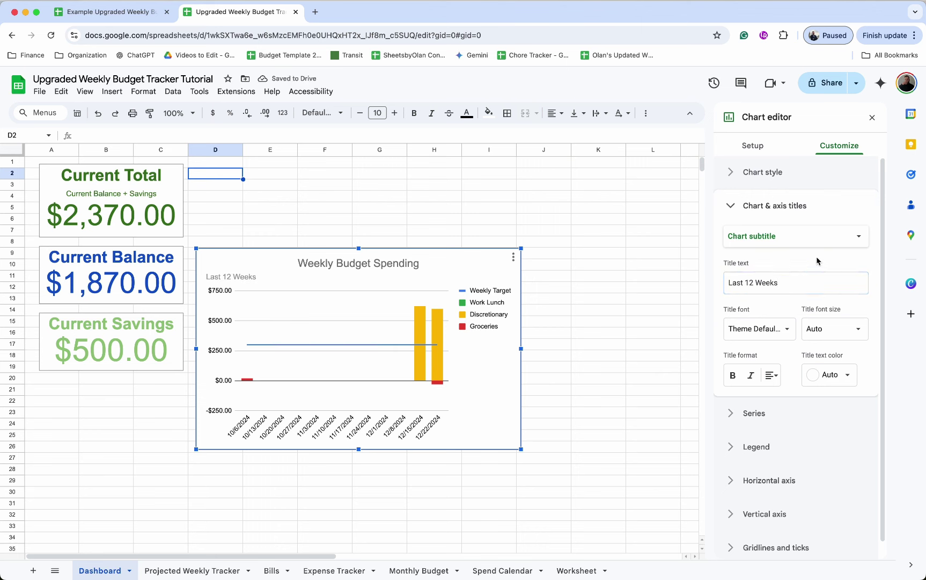
{"action": "left_click", "coordinate": [771, 374]}
{"action": "left_click", "coordinate": [788, 398]}
Step: Move the Weekly Budget Spending chart beside the scorecards from row 2 and align its bottom edge with the Current Savings scorecard
{"action": "left_click_drag", "start_coordinate": [427, 278], "coordinate": [426, 195]}
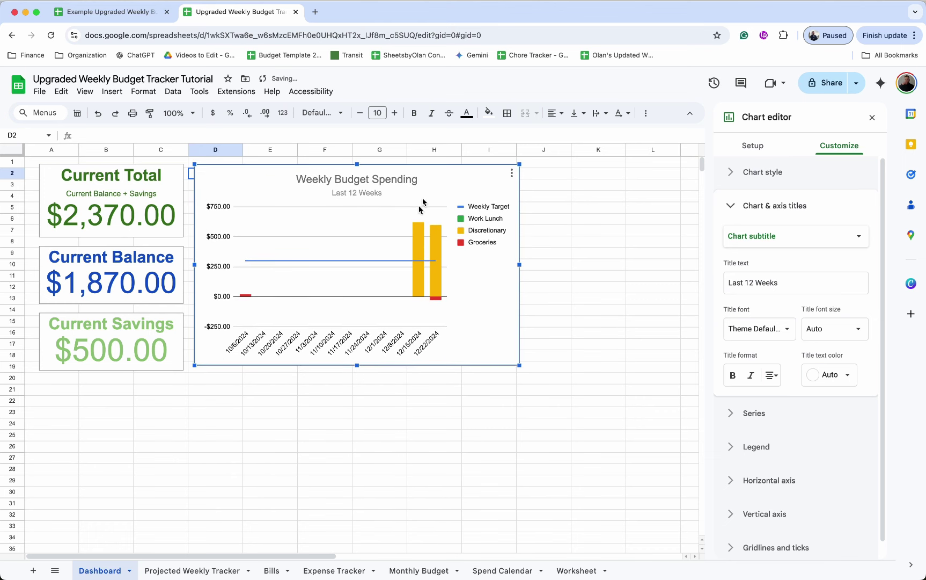
{"action": "left_click_drag", "start_coordinate": [357, 366], "coordinate": [358, 362]}
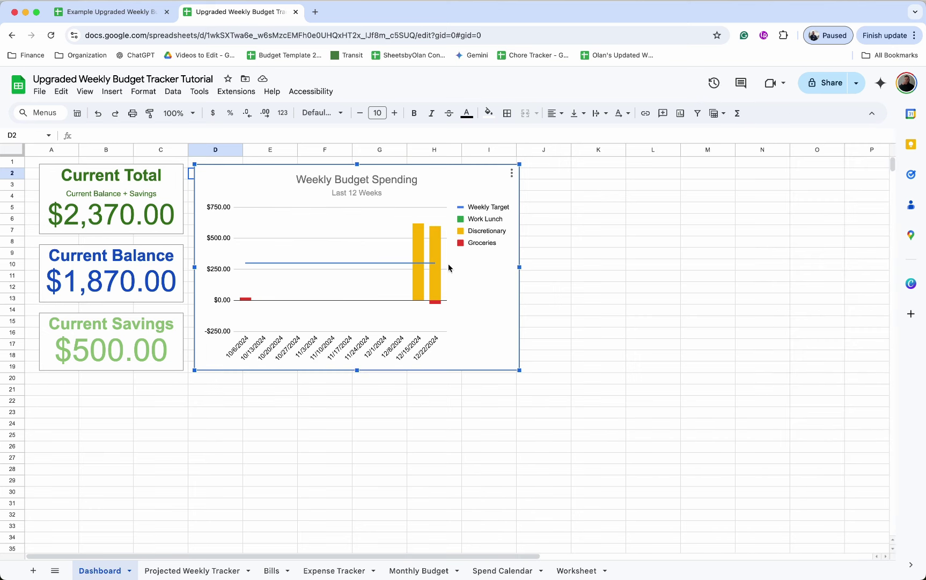
{"action": "left_click", "coordinate": [580, 209]}
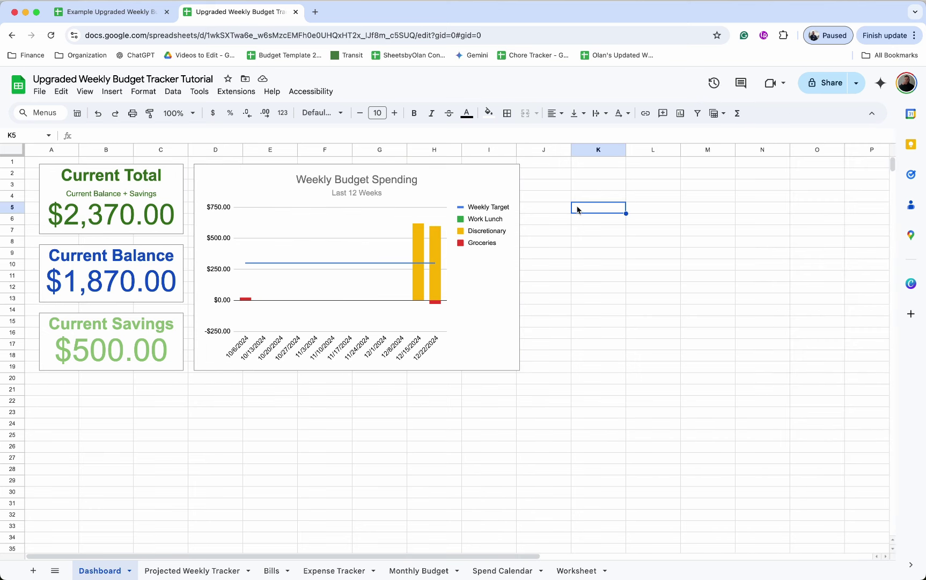
Step: Insert a chart on the Dashboard using Worksheet columns A:D as its data range
{"action": "left_click", "coordinate": [569, 175]}
{"action": "left_click", "coordinate": [125, 96]}
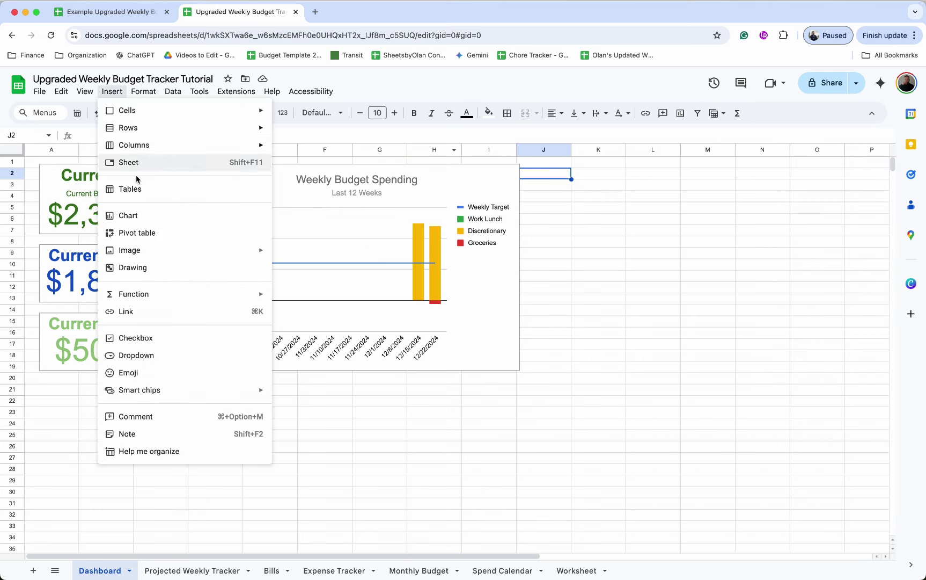
{"action": "left_click", "coordinate": [149, 215]}
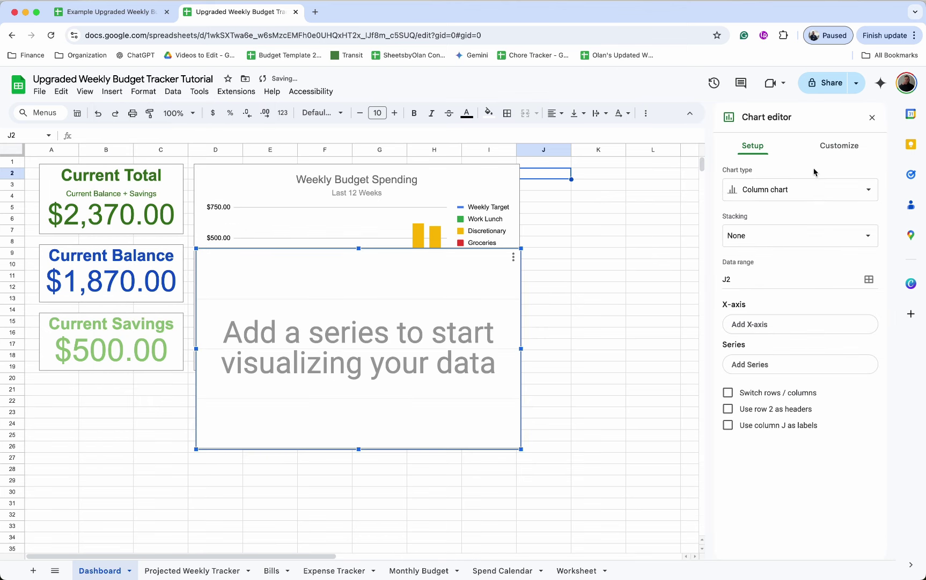
{"action": "left_click", "coordinate": [869, 279]}
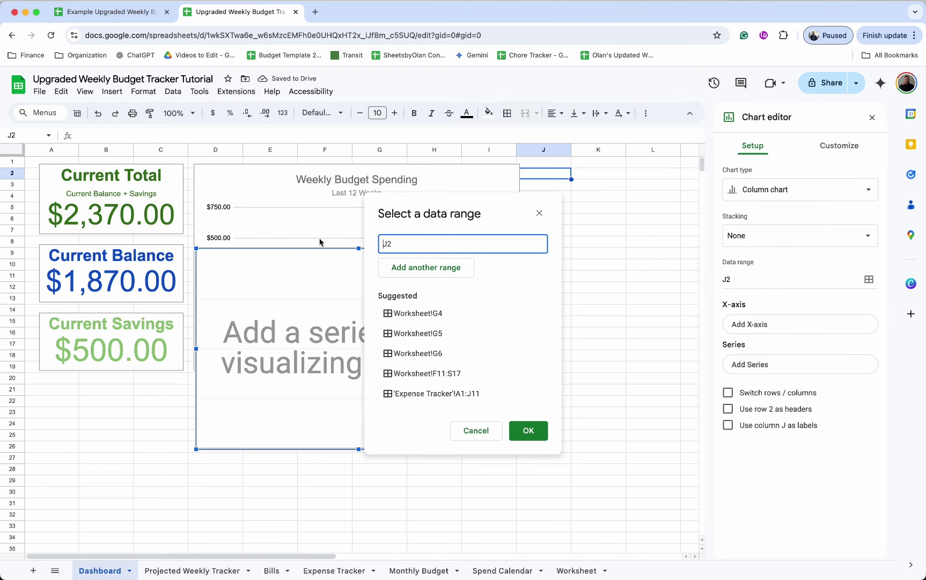
{"action": "left_click_drag", "start_coordinate": [427, 242], "coordinate": [353, 246]}
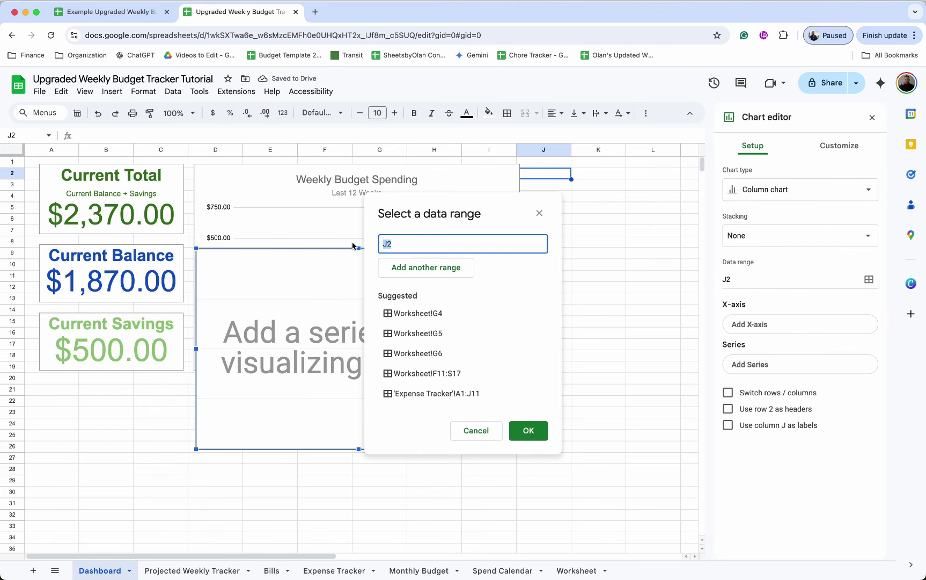
{"action": "left_click", "coordinate": [584, 570]}
{"action": "scroll", "coordinate": [480, 473], "scroll_direction": "left", "scroll_amount": 5}
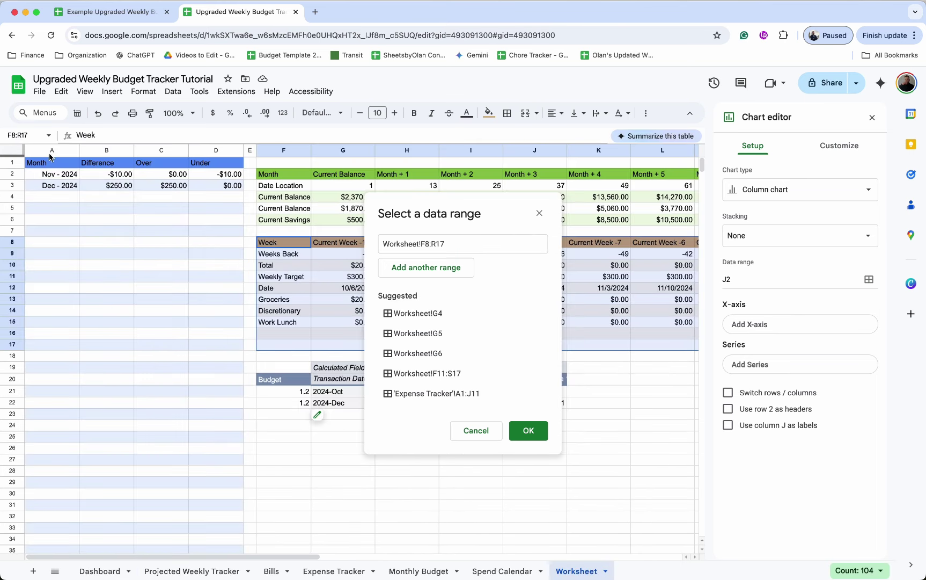
{"action": "left_click_drag", "start_coordinate": [51, 151], "coordinate": [216, 167]}
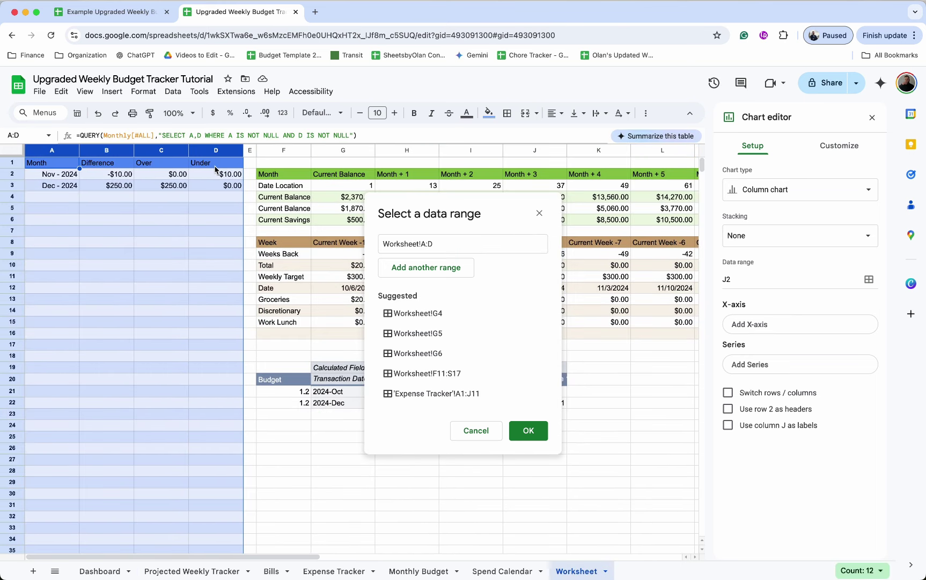
{"action": "left_click", "coordinate": [531, 432]}
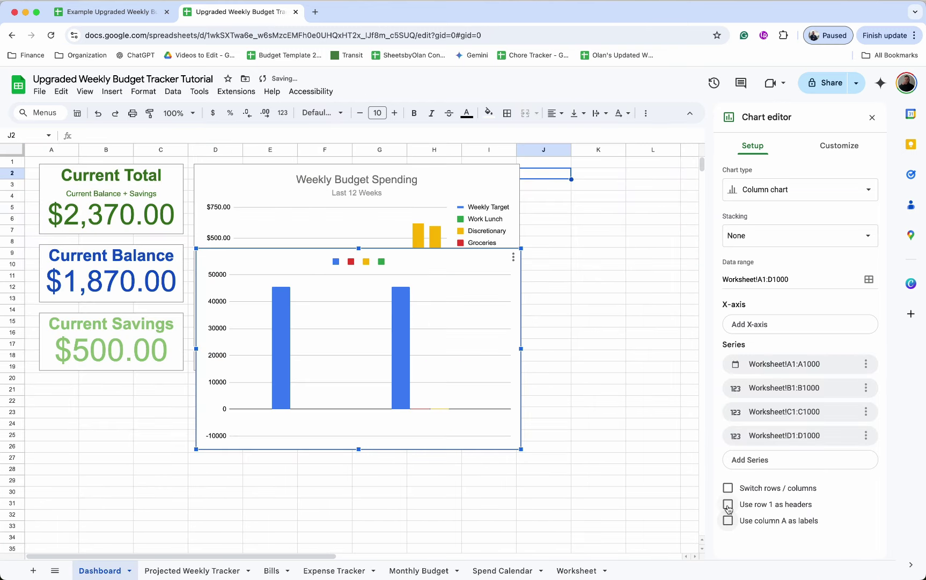
Step: Use row 1 as headers and column A as labels for the new chart, keeping the labels treated as text
{"action": "left_click", "coordinate": [727, 504]}
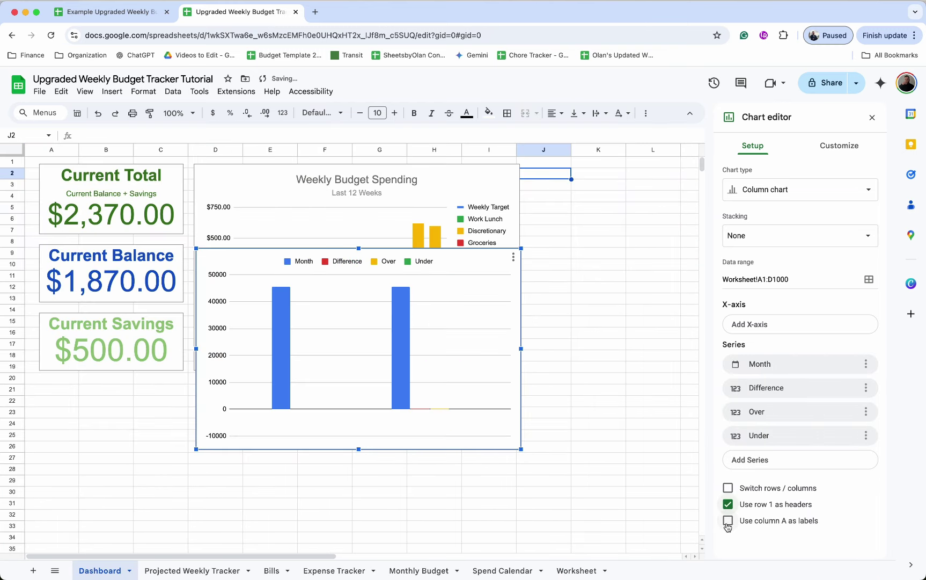
{"action": "left_click", "coordinate": [728, 524]}
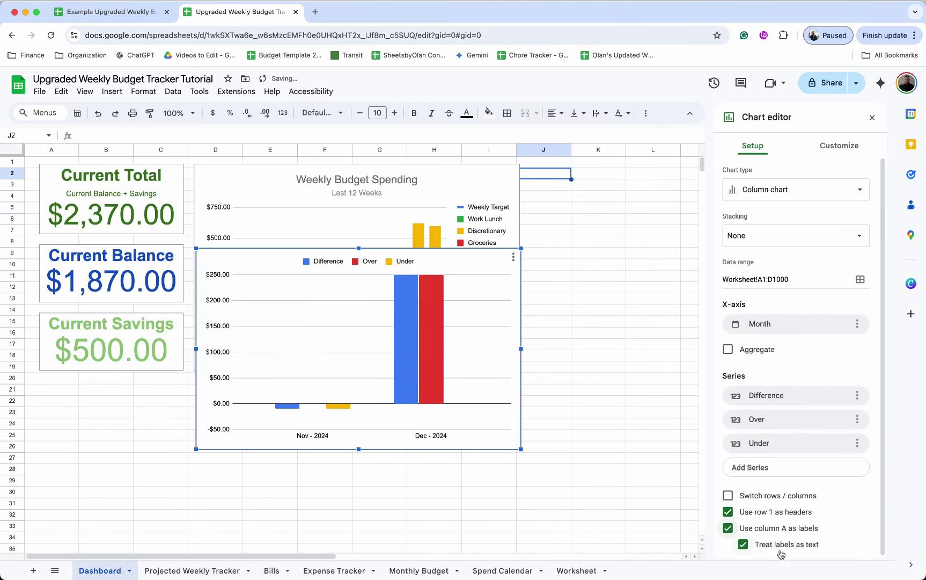
{"action": "left_click", "coordinate": [744, 546]}
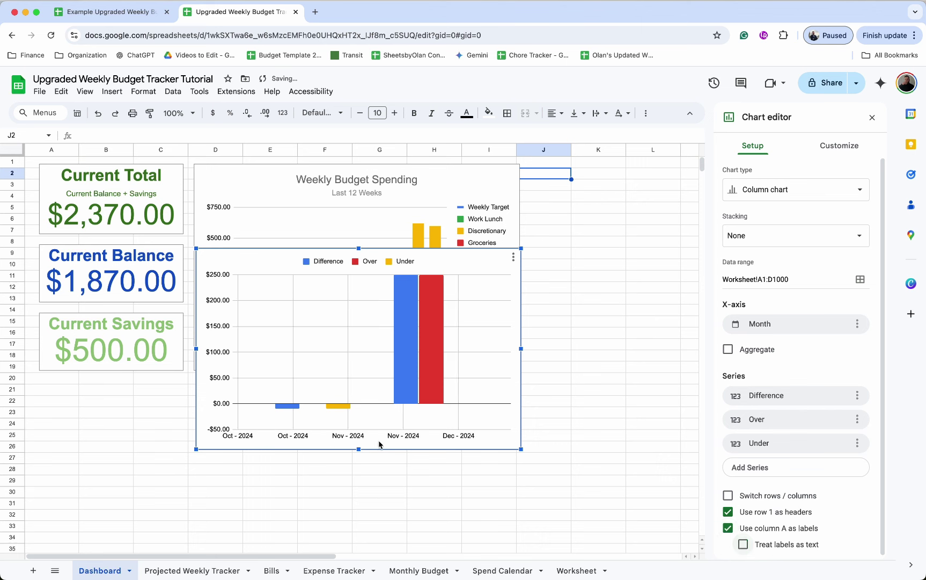
{"action": "left_click", "coordinate": [744, 544]}
Step: Change the new chart to a stacked column chart and remove the Difference series
{"action": "left_click", "coordinate": [791, 191]}
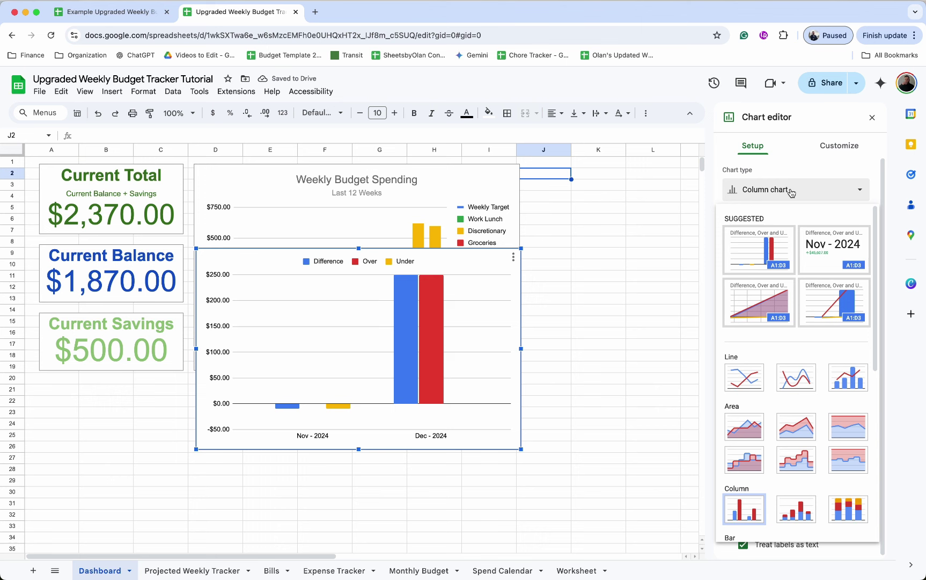
{"action": "left_click", "coordinate": [796, 509]}
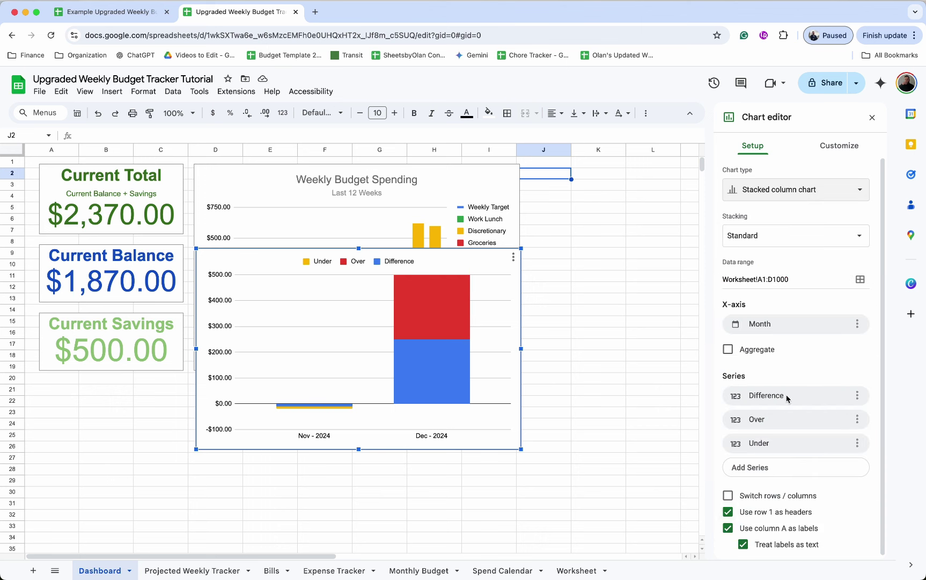
{"action": "left_click", "coordinate": [862, 395]}
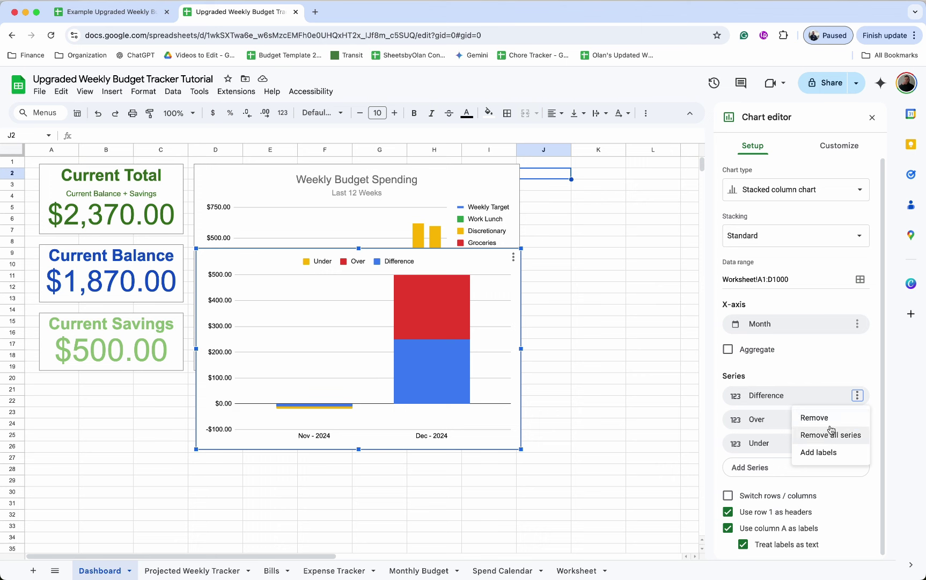
{"action": "left_click", "coordinate": [836, 420]}
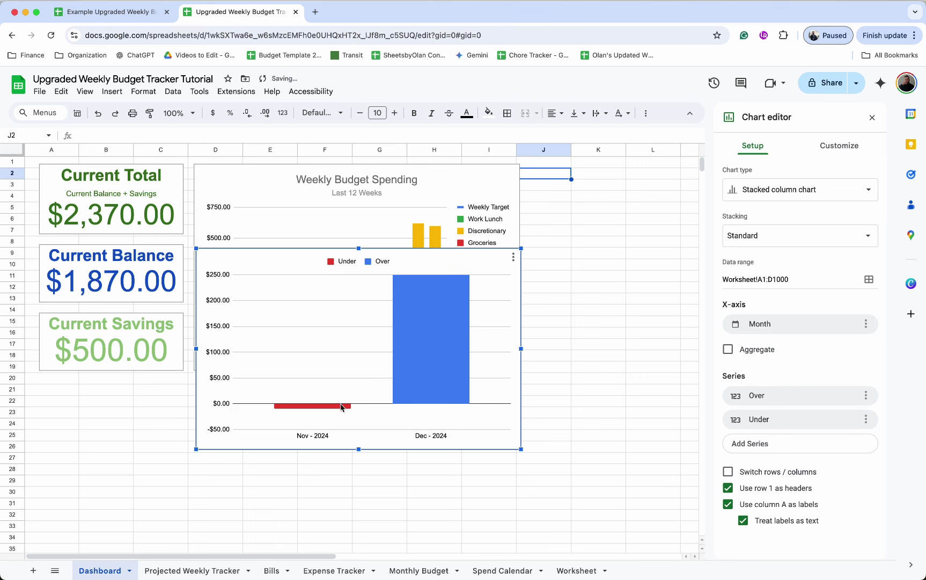
{"action": "mouse_move", "coordinate": [339, 410]}
{"action": "mouse_move", "coordinate": [413, 376]}
Step: Title the stacked column chart "Monthly Spending"
{"action": "left_click", "coordinate": [833, 148]}
{"action": "left_click", "coordinate": [770, 209]}
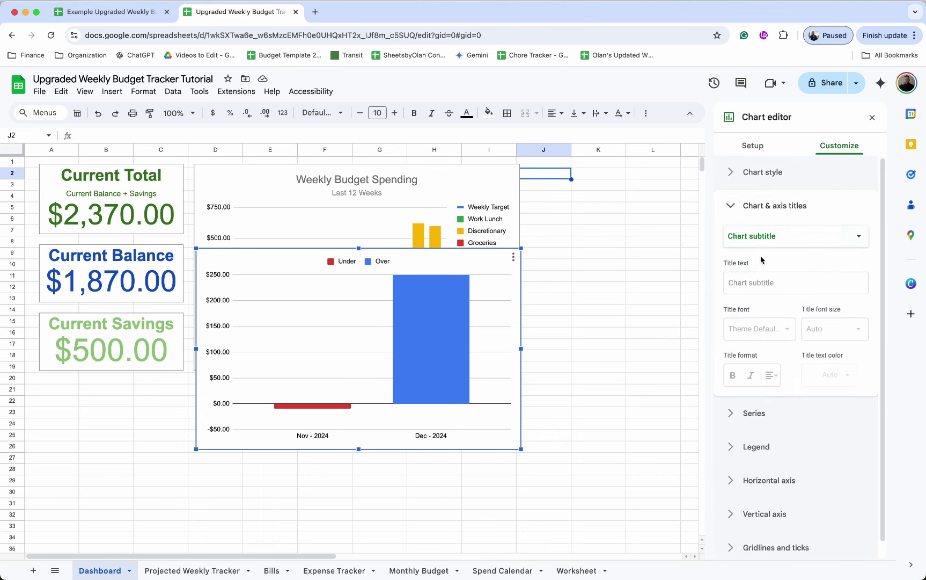
{"action": "left_click", "coordinate": [778, 237]}
{"action": "left_click", "coordinate": [778, 217]}
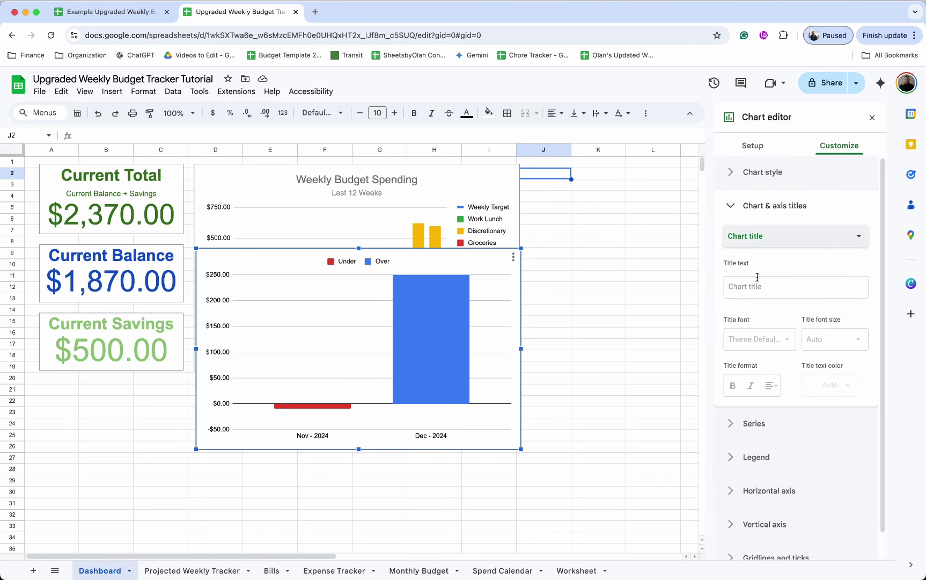
{"action": "left_click", "coordinate": [767, 287]}
{"action": "type", "text": "Monthly Spending"}
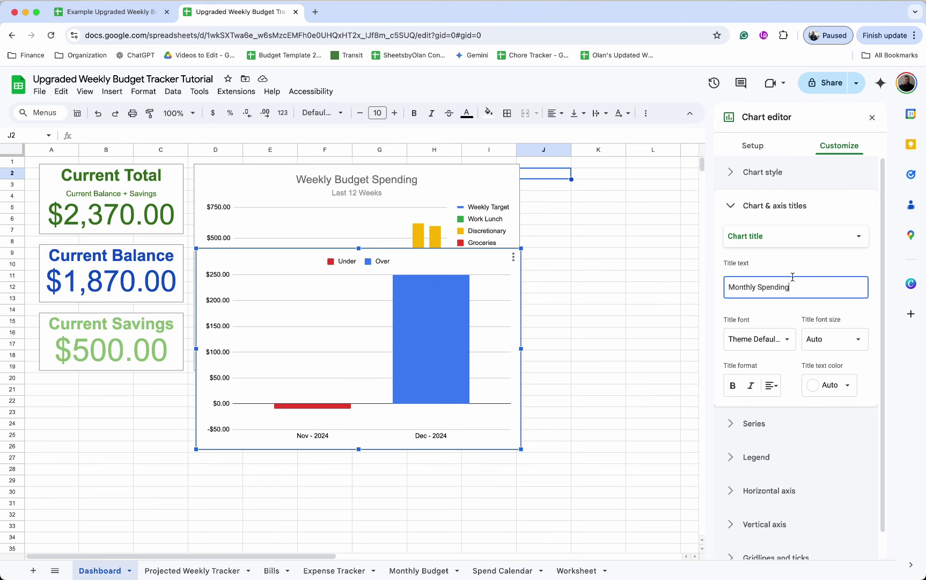
Step: Add the subtitle "Compared to Budget" to the Monthly Spending chart and center it
{"action": "left_click", "coordinate": [796, 243]}
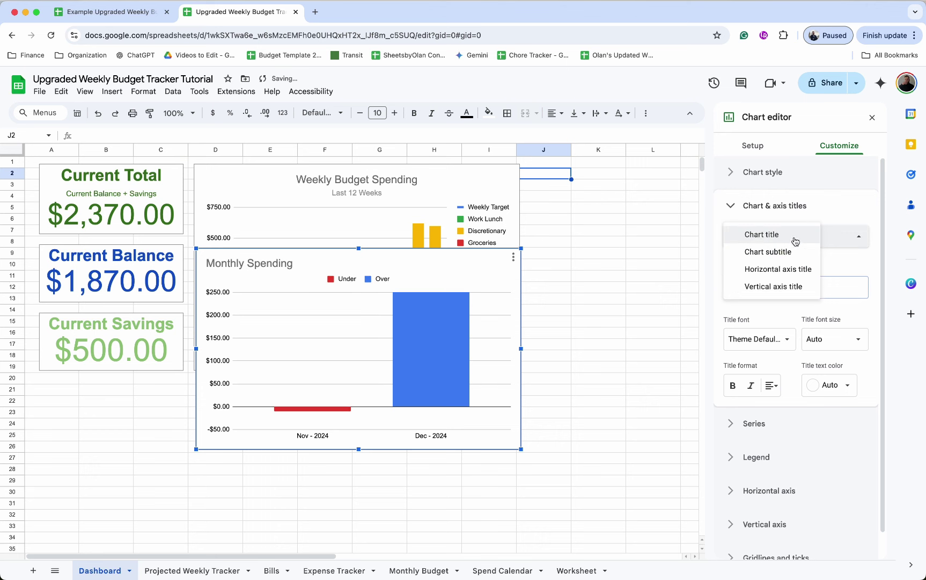
{"action": "left_click", "coordinate": [775, 250]}
{"action": "left_click", "coordinate": [775, 274]}
{"action": "type", "text": "Compared to Budget"}
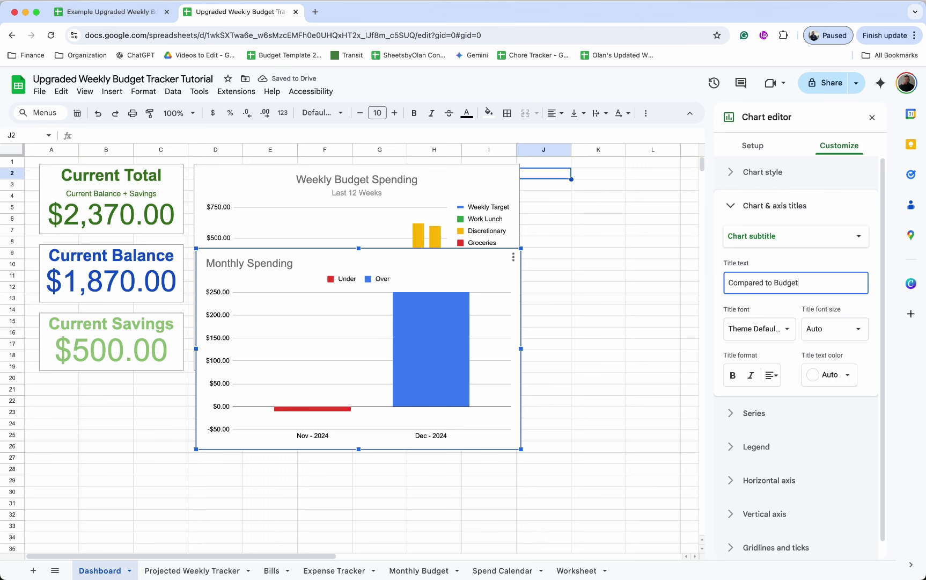
{"action": "left_click", "coordinate": [774, 374]}
{"action": "left_click", "coordinate": [788, 398]}
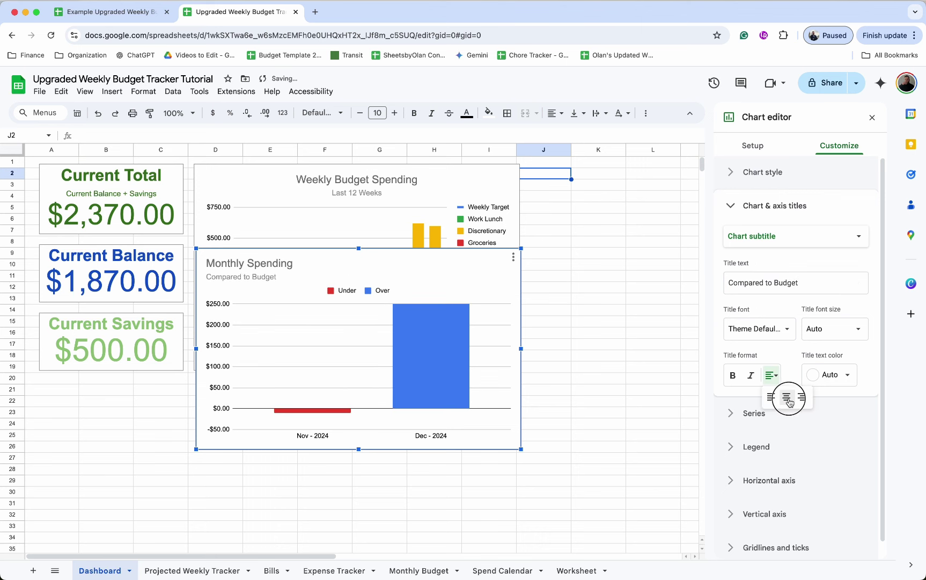
Step: Center the Monthly Spending chart title
{"action": "left_click", "coordinate": [809, 236]}
{"action": "left_click", "coordinate": [784, 221]}
{"action": "left_click", "coordinate": [771, 385]}
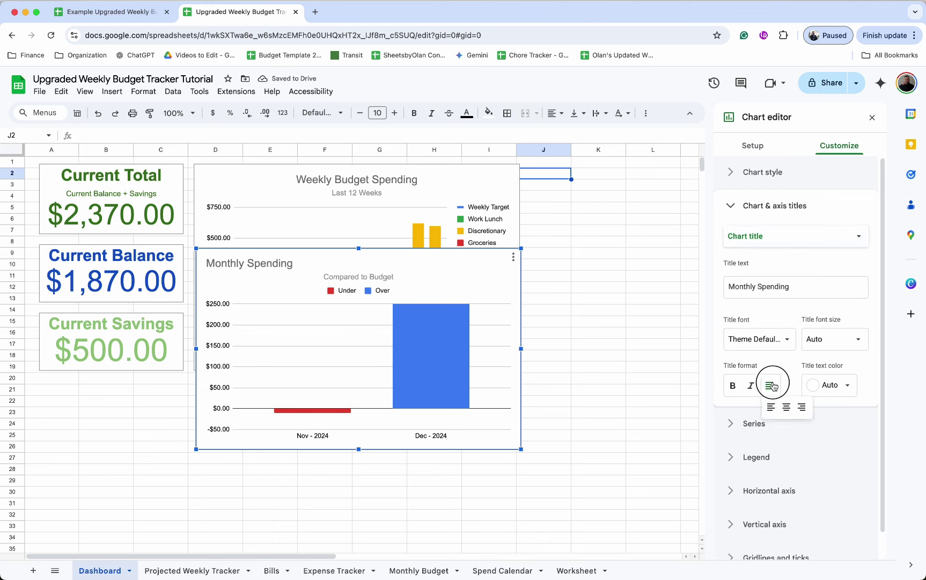
{"action": "left_click", "coordinate": [786, 407]}
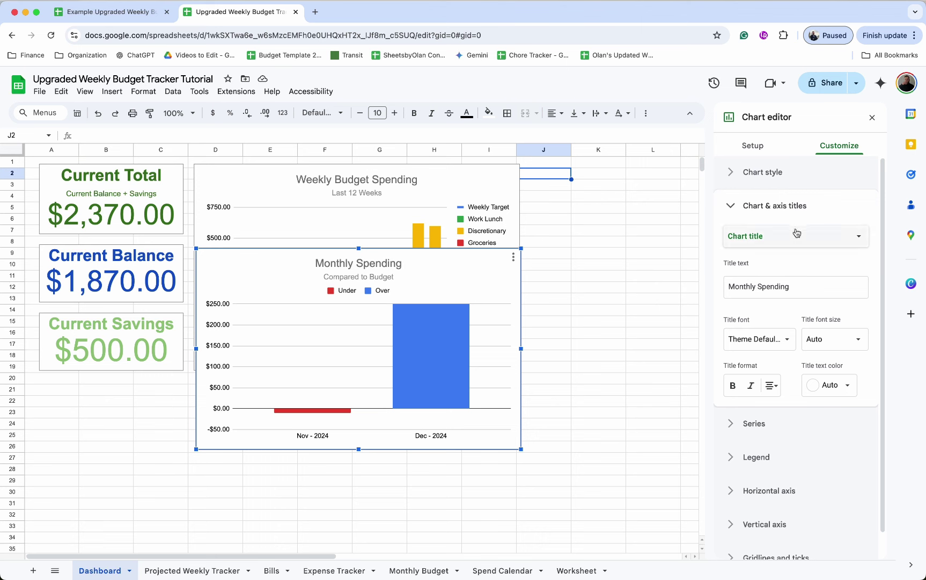
Step: Set the fill color of the Over series in the Monthly Spending chart to dark red
{"action": "left_click", "coordinate": [760, 435]}
{"action": "left_click", "coordinate": [762, 270]}
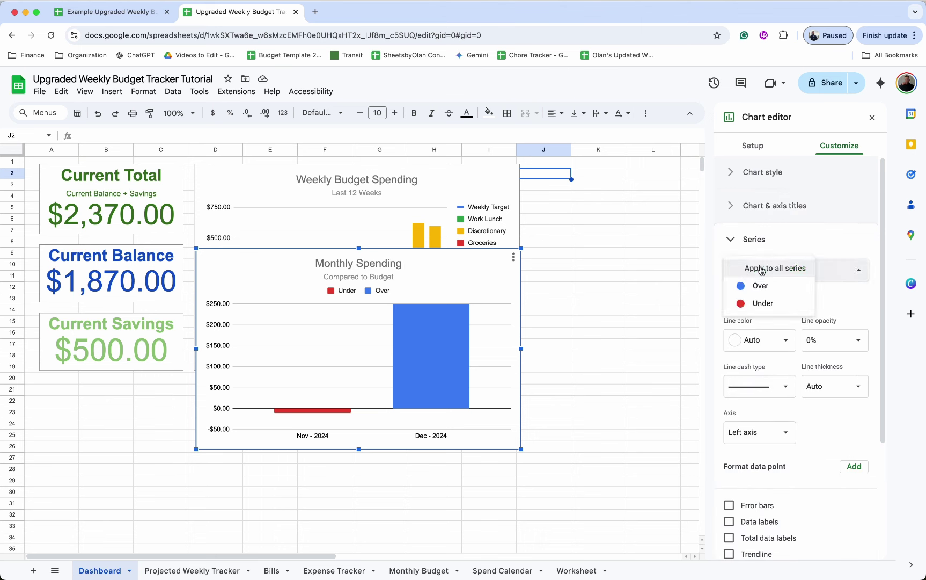
{"action": "left_click", "coordinate": [759, 286]}
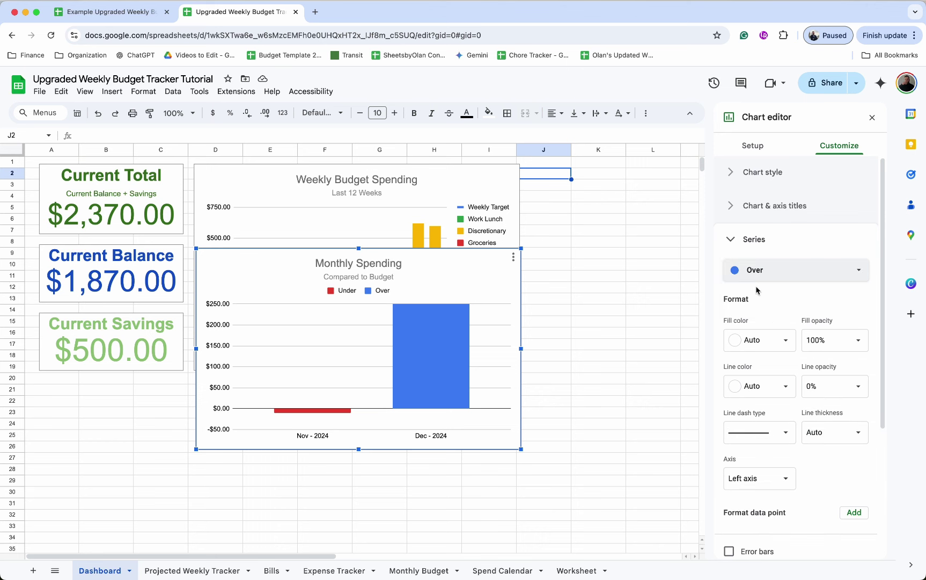
{"action": "left_click", "coordinate": [769, 345]}
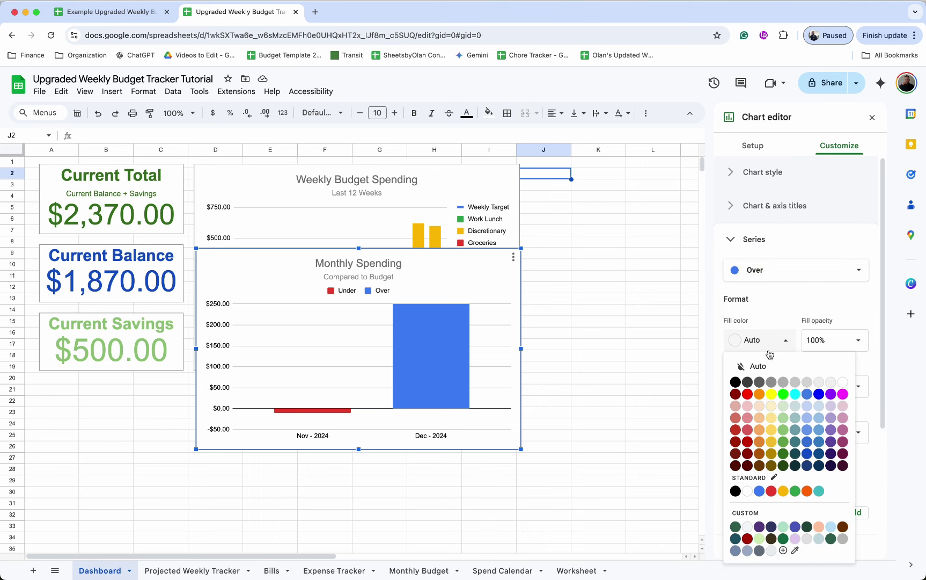
{"action": "left_click", "coordinate": [748, 441]}
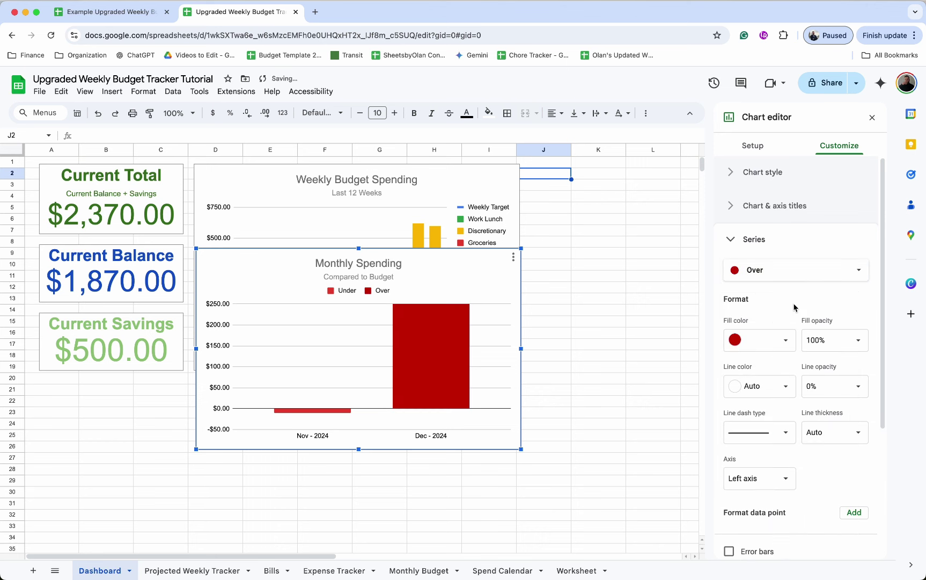
Step: Set the fill color of the Under series in the Monthly Spending chart to green
{"action": "left_click", "coordinate": [798, 273]}
{"action": "left_click", "coordinate": [776, 290]}
{"action": "left_click", "coordinate": [765, 340]}
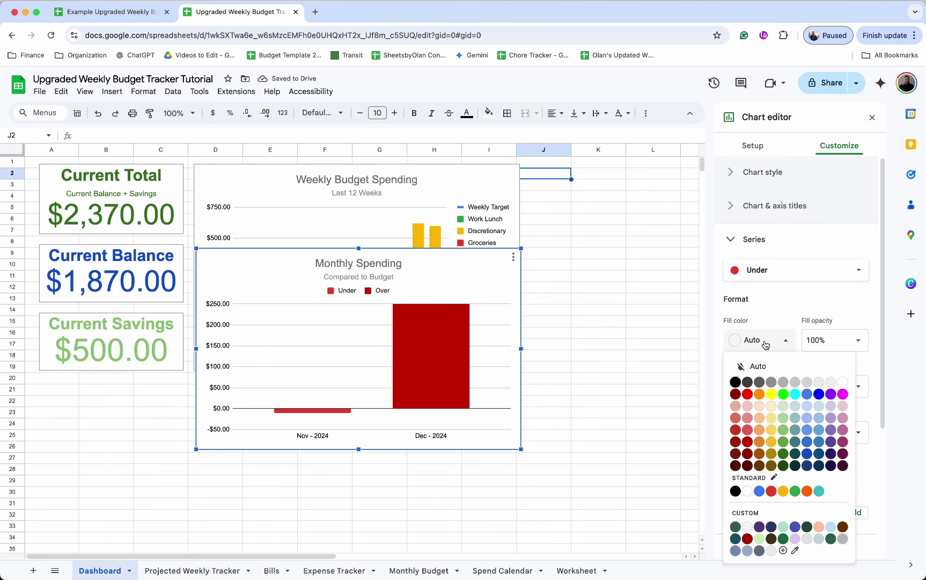
{"action": "left_click", "coordinate": [784, 444]}
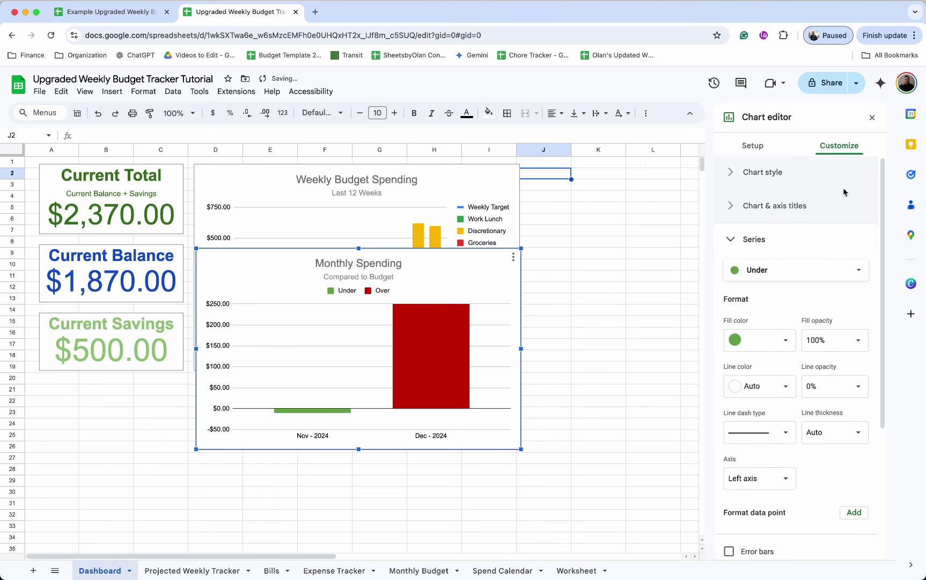
Step: Place the Monthly Spending chart beside the Weekly Budget Spending chart from row 2 and align their bottom edges
{"action": "left_click", "coordinate": [872, 117]}
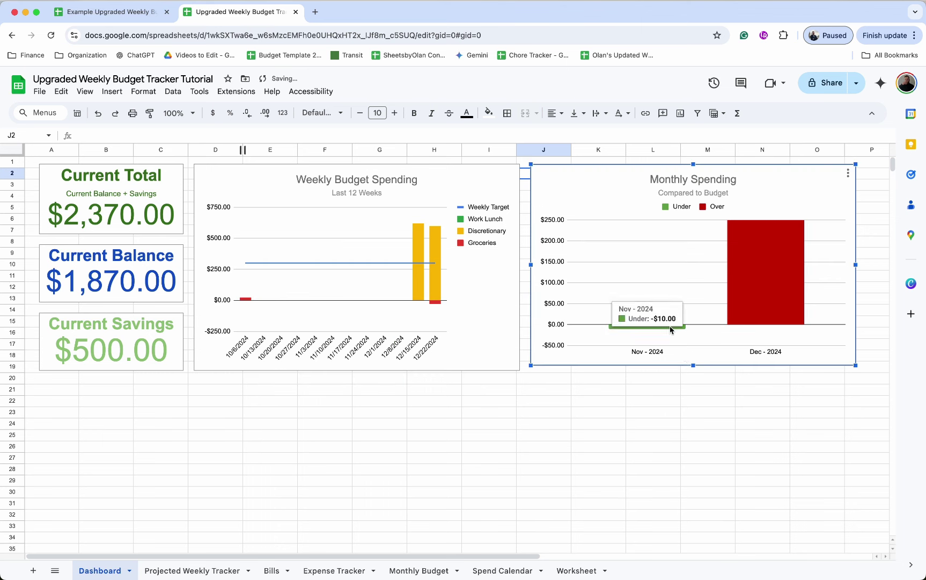
{"action": "left_click_drag", "start_coordinate": [692, 366], "coordinate": [692, 371]}
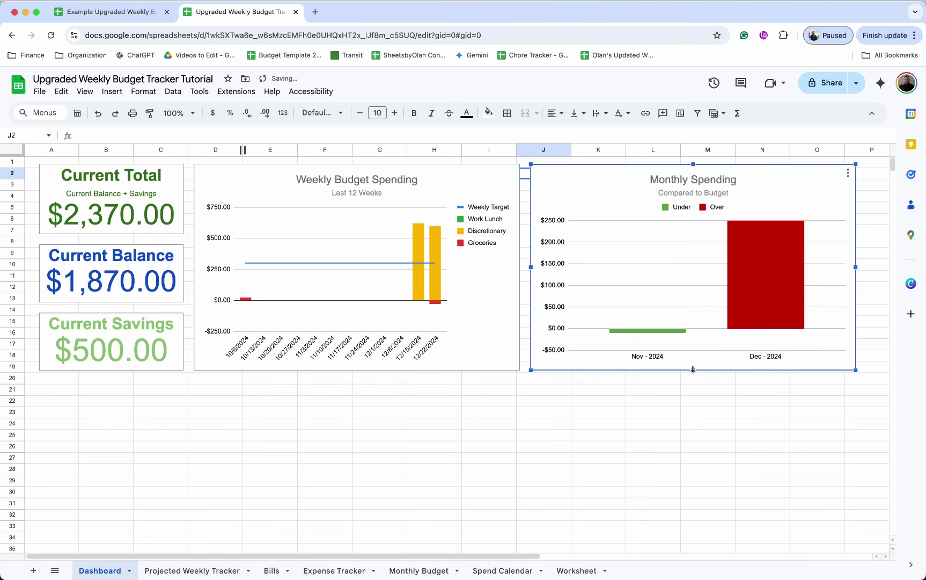
Step: Insert a new chart at cell B21 of the Dashboard and make it an area chart
{"action": "left_click", "coordinate": [106, 389]}
{"action": "left_click", "coordinate": [113, 92]}
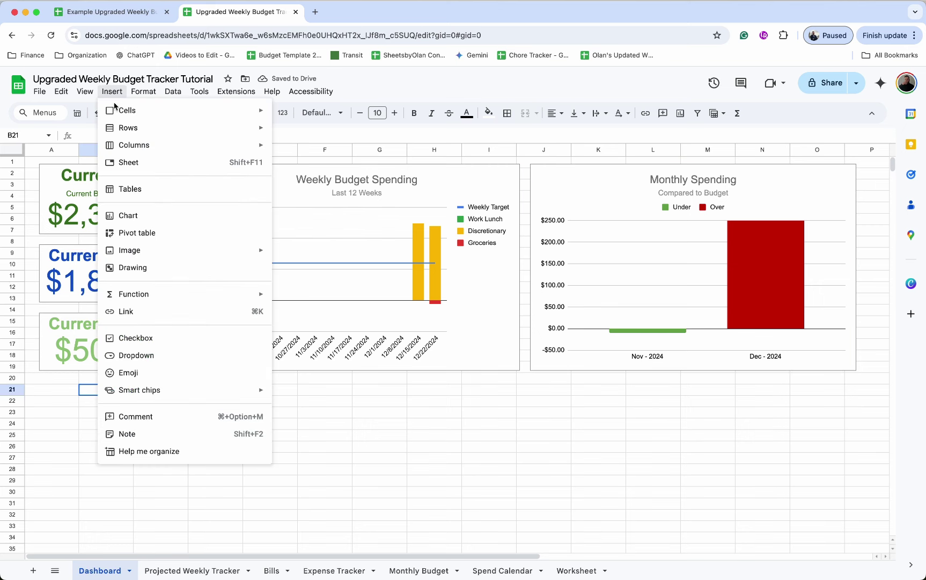
{"action": "left_click", "coordinate": [121, 215]}
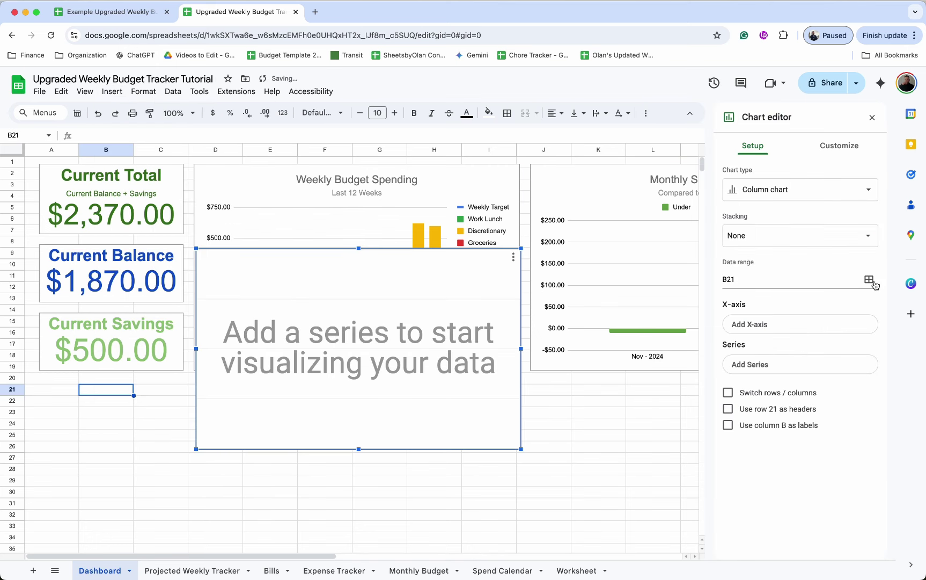
{"action": "left_click", "coordinate": [765, 191]}
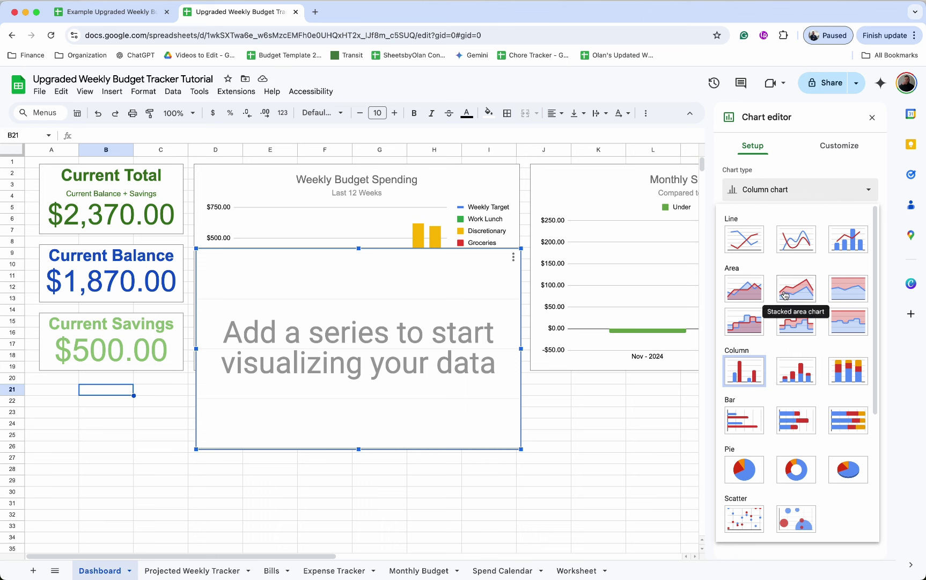
{"action": "left_click", "coordinate": [761, 295]}
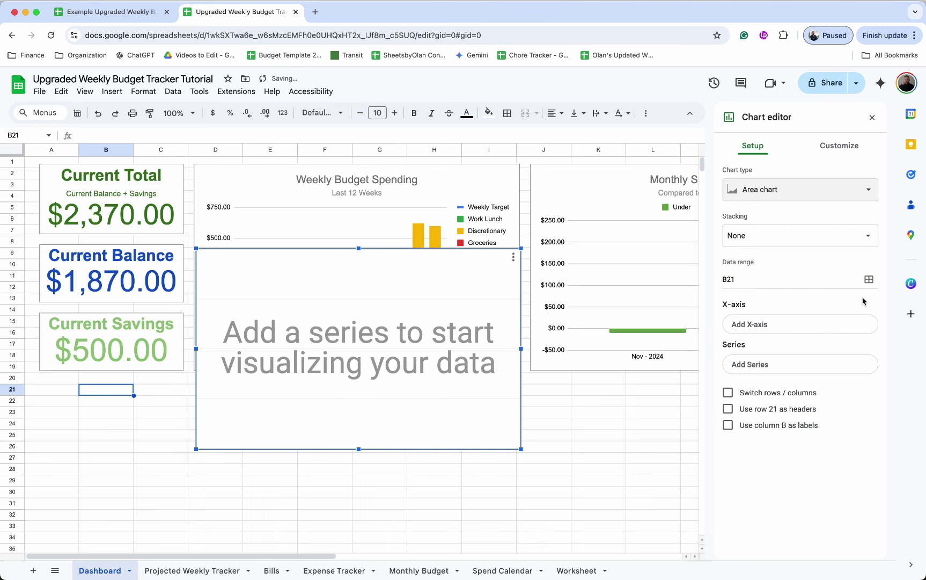
Step: Set the area chart's data range to Worksheet!F2:S6
{"action": "left_click", "coordinate": [870, 279]}
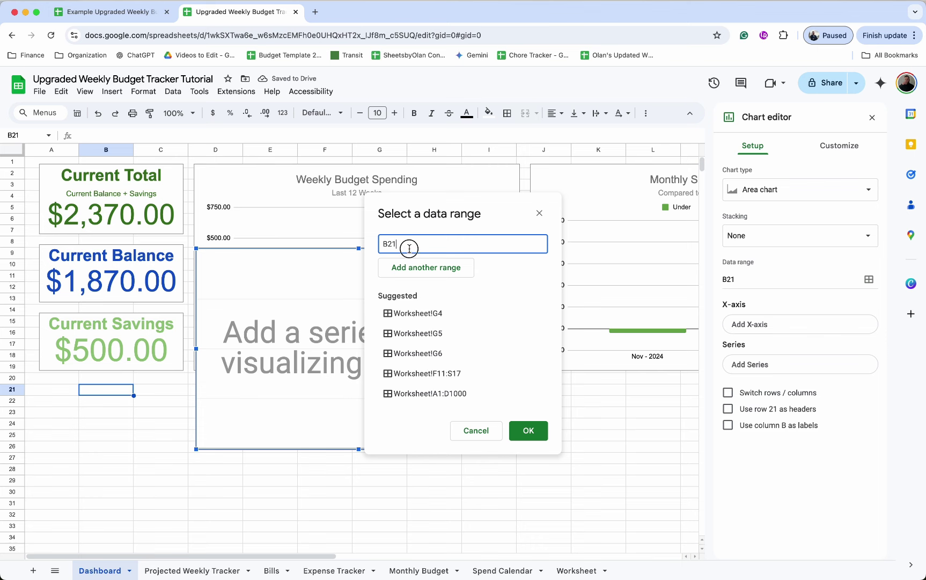
{"action": "key", "text": "super+a"}
{"action": "key", "text": "BackSpace"}
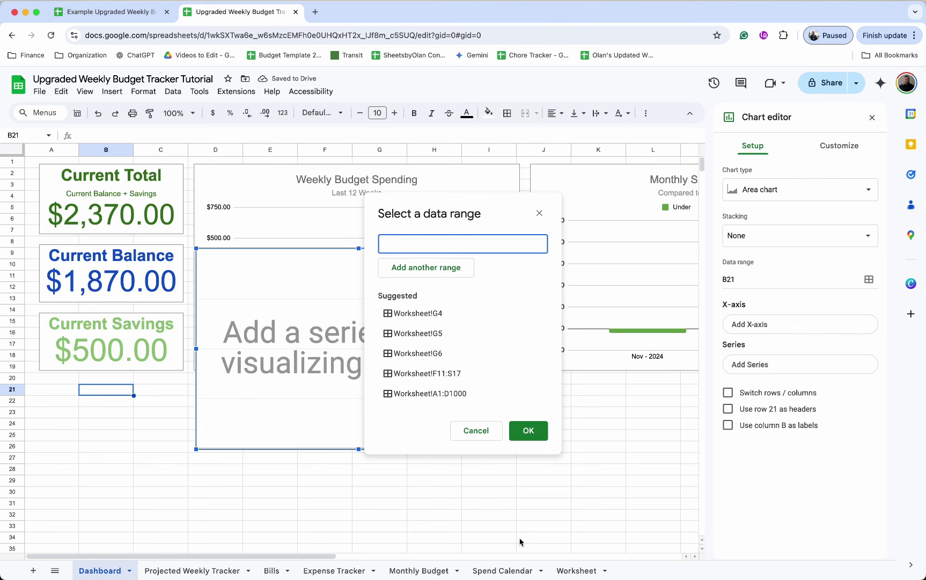
{"action": "left_click", "coordinate": [566, 570]}
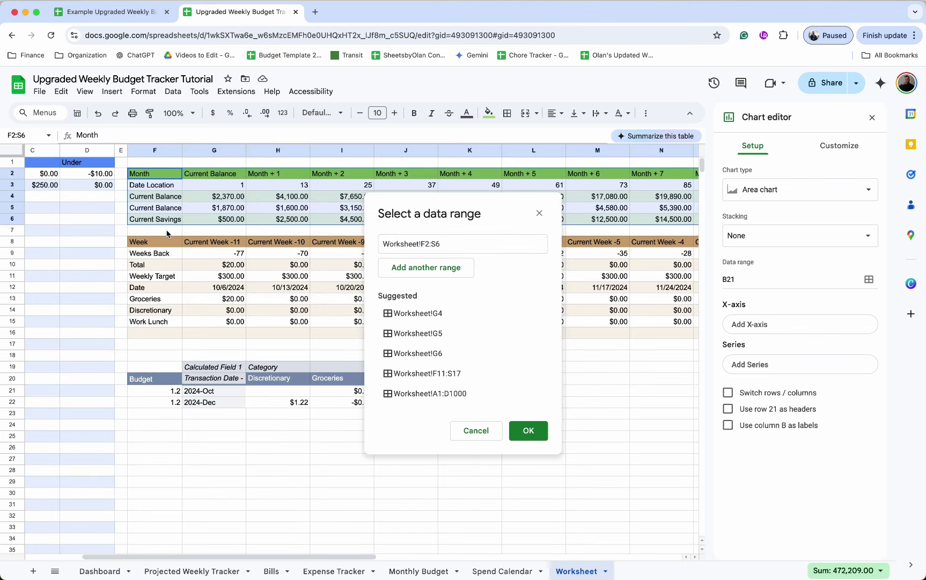
{"action": "left_click_drag", "start_coordinate": [157, 176], "coordinate": [396, 223]}
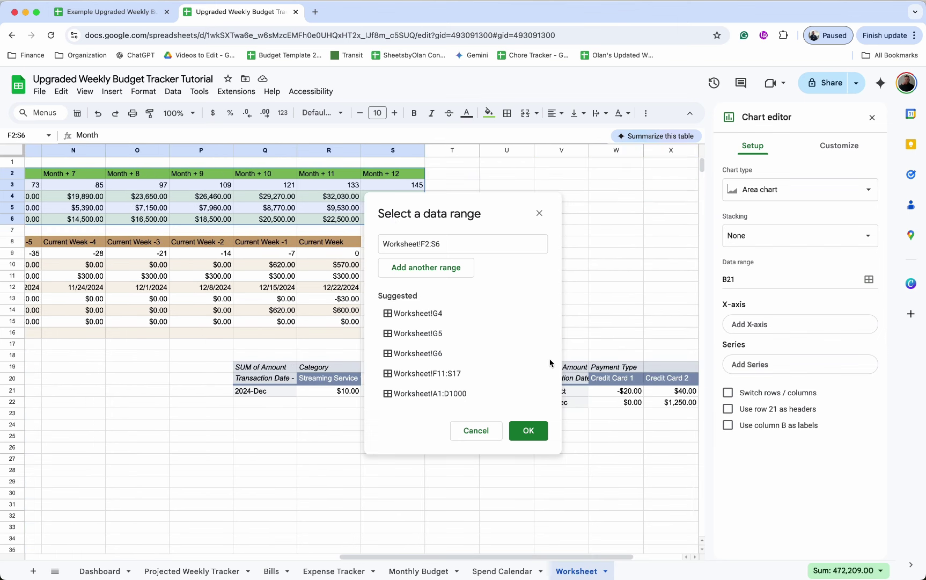
{"action": "left_click", "coordinate": [542, 436]}
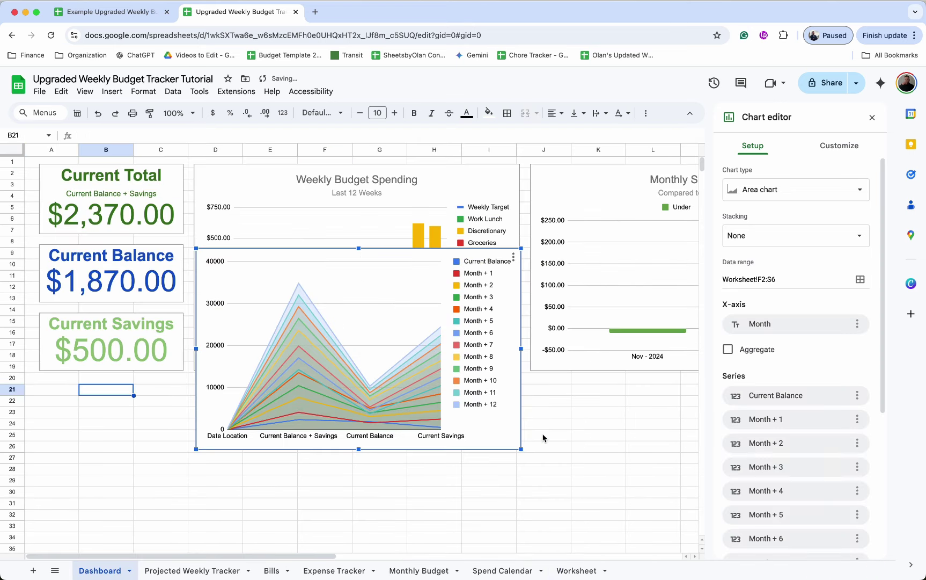
Step: Move the area chart below the scorecards and switch its rows and columns, with row 2 headers and column F labels turned off
{"action": "scroll", "coordinate": [820, 364], "scroll_direction": "down", "scroll_amount": 1}
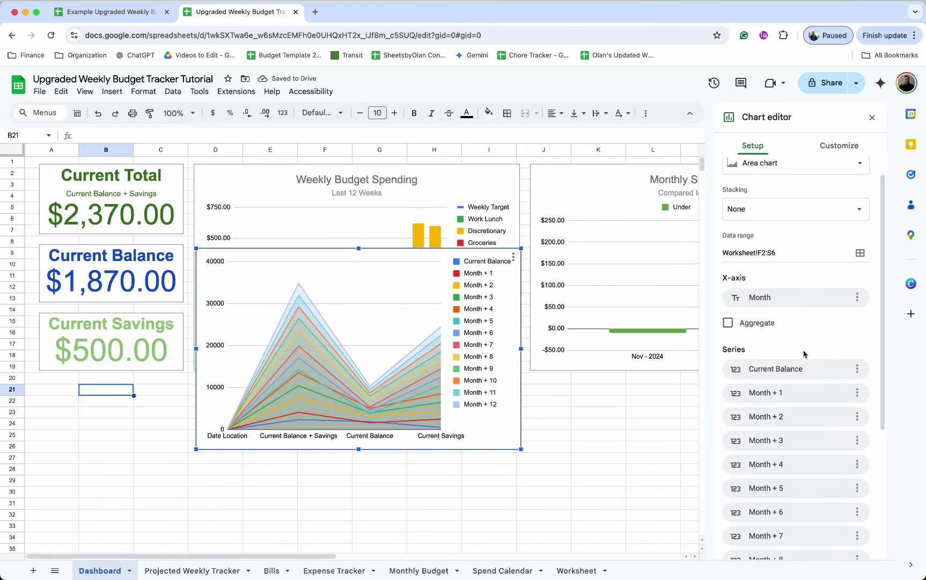
{"action": "scroll", "coordinate": [804, 354], "scroll_direction": "down", "scroll_amount": 7}
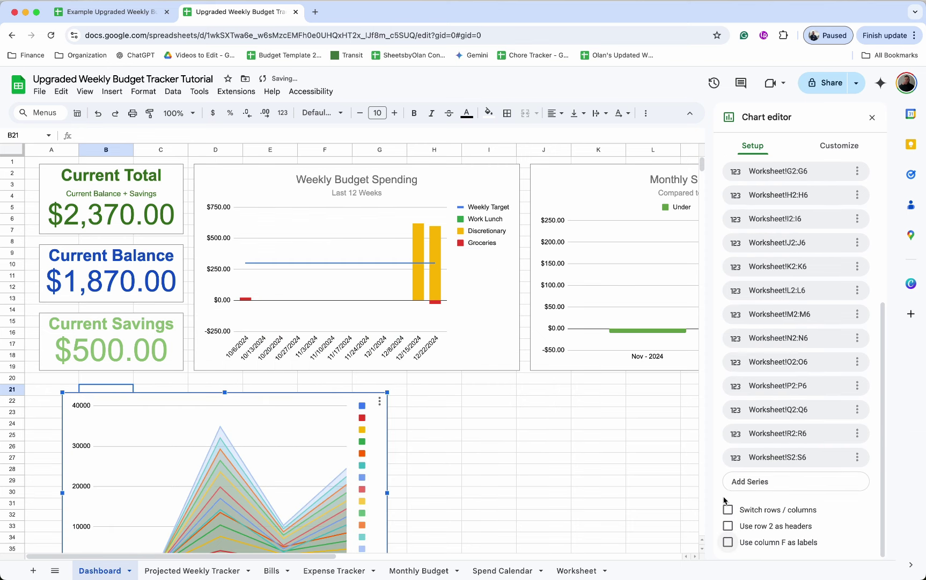
{"action": "left_click", "coordinate": [730, 513]}
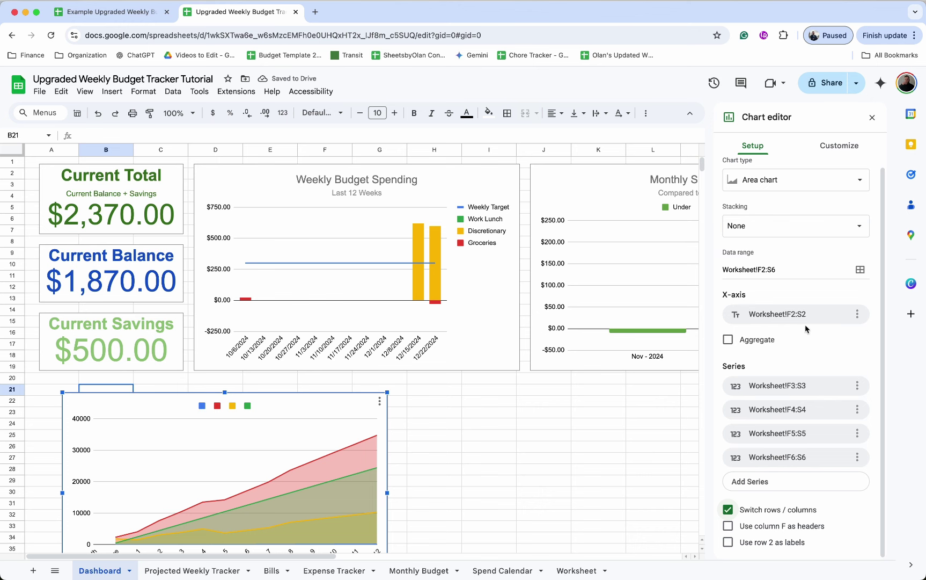
{"action": "left_click", "coordinate": [776, 316]}
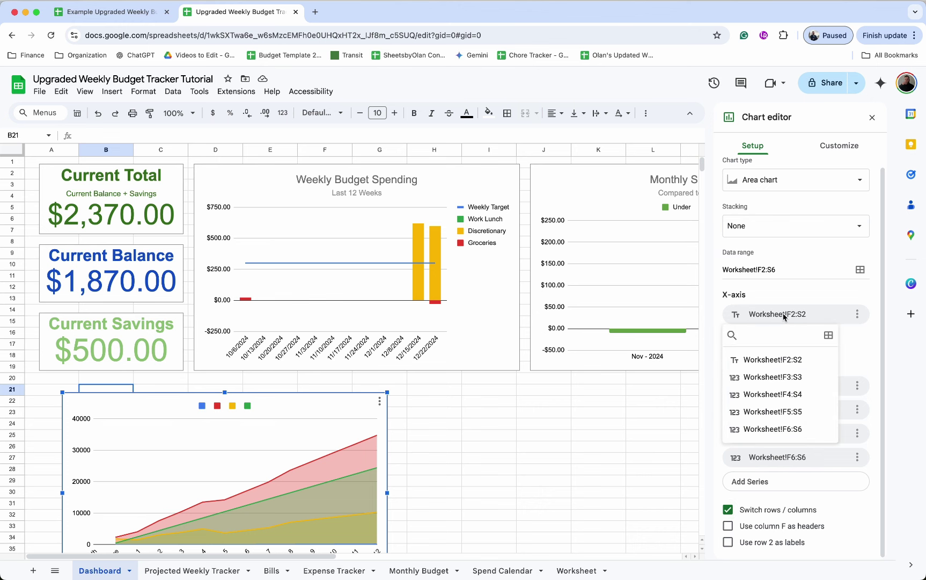
{"action": "left_click", "coordinate": [807, 317]}
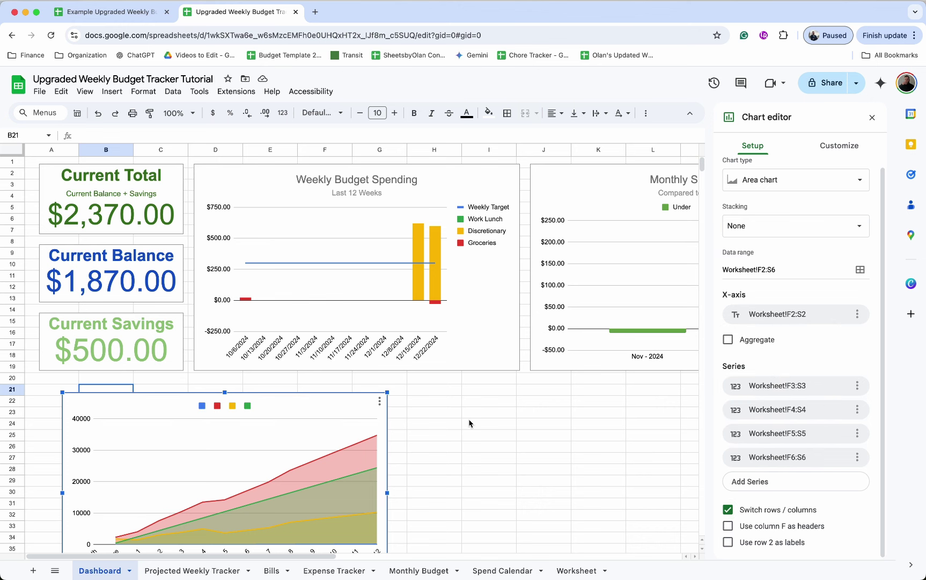
Step: Remove the Worksheet F3:S3, F5:S5 and F6:S6 series from the area chart, keeping only F4:S4
{"action": "scroll", "coordinate": [469, 424], "scroll_direction": "down", "scroll_amount": 2}
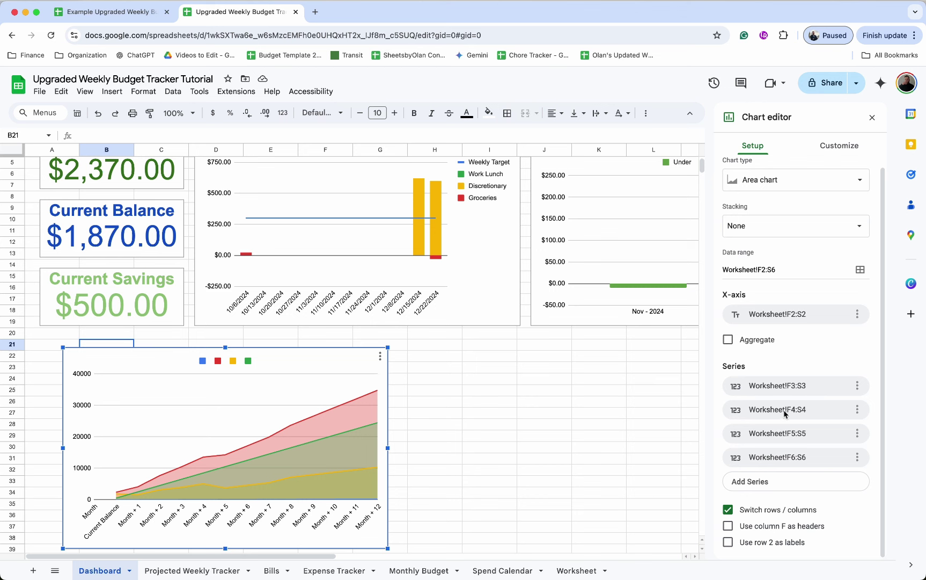
{"action": "left_click", "coordinate": [857, 385]}
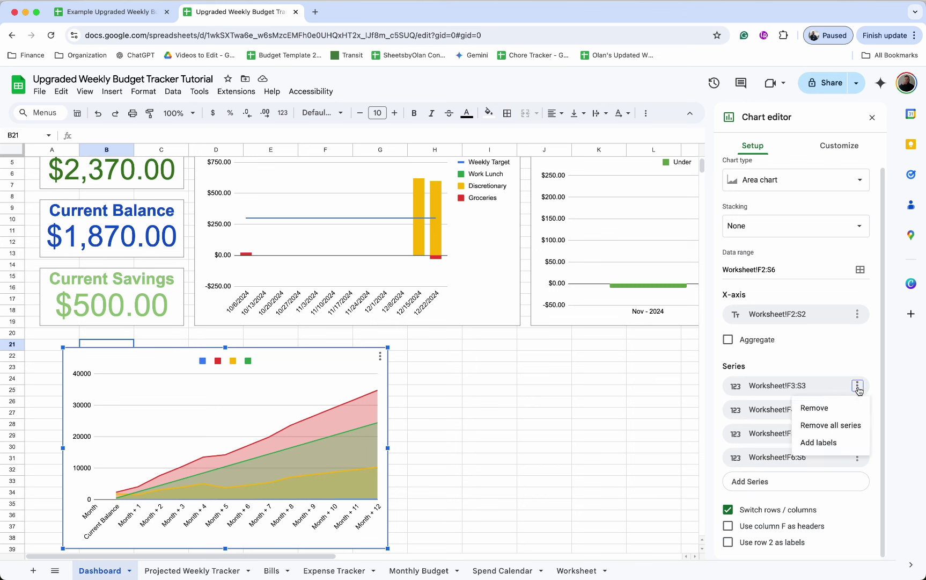
{"action": "left_click", "coordinate": [853, 409]}
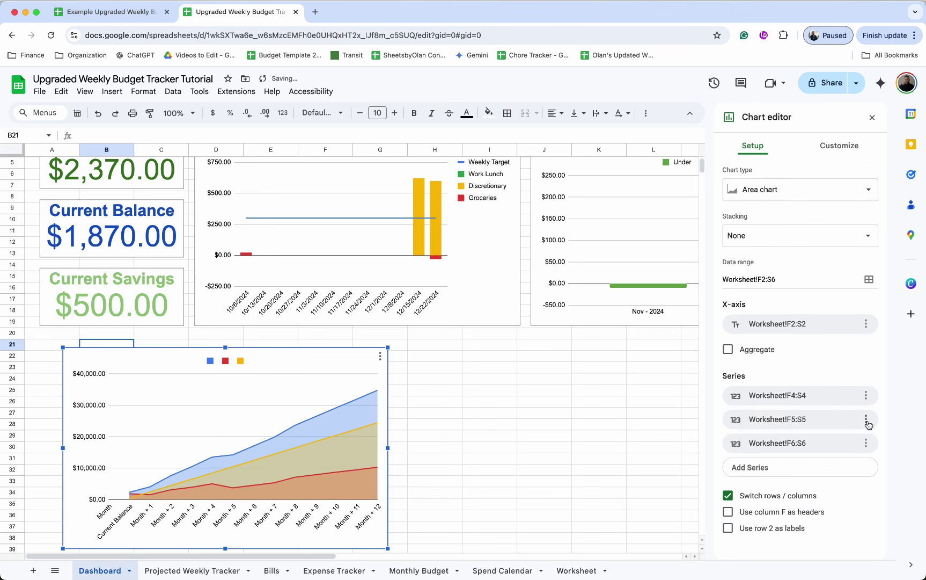
{"action": "left_click", "coordinate": [866, 420]}
{"action": "left_click", "coordinate": [868, 442]}
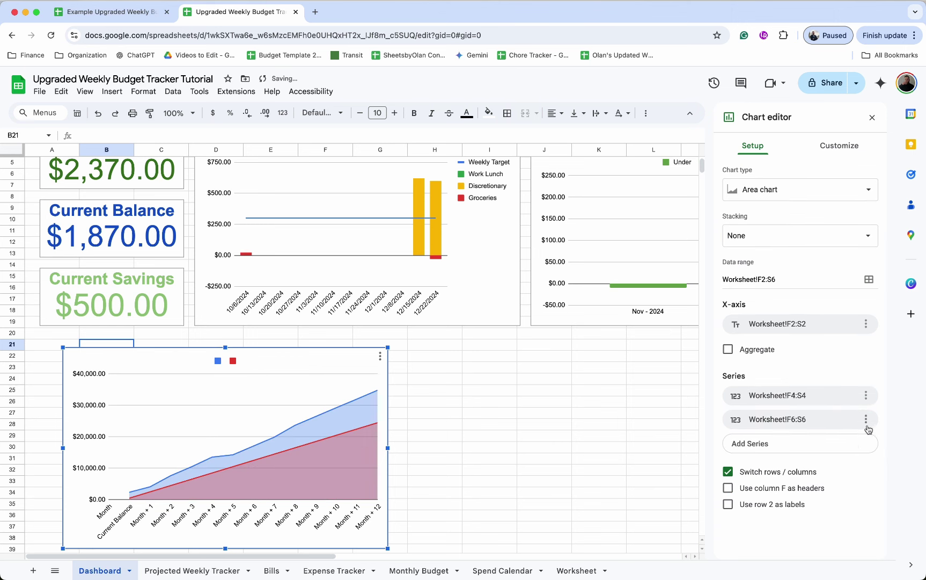
{"action": "left_click", "coordinate": [866, 419]}
{"action": "left_click", "coordinate": [854, 441]}
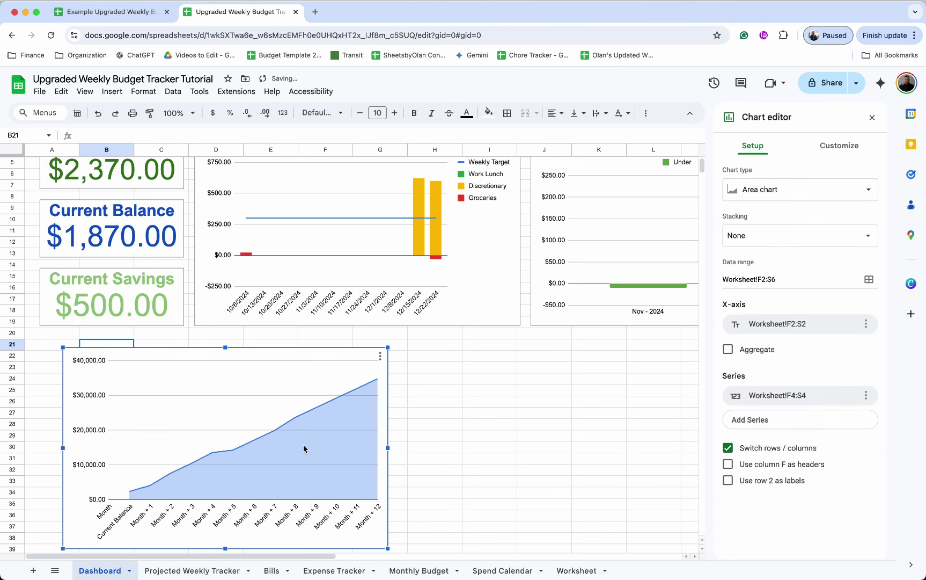
Step: Title the area chart "12 Months Total Projection" and center the title
{"action": "left_click", "coordinate": [840, 146]}
{"action": "left_click", "coordinate": [764, 213]}
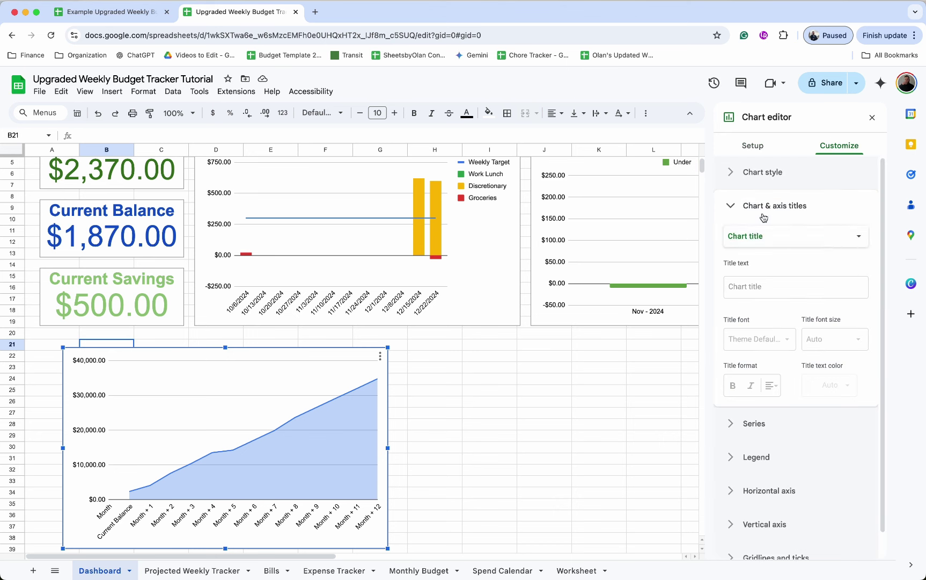
{"action": "left_click", "coordinate": [753, 286]}
{"action": "type", "text": "Current Balance + Savings Projection"}
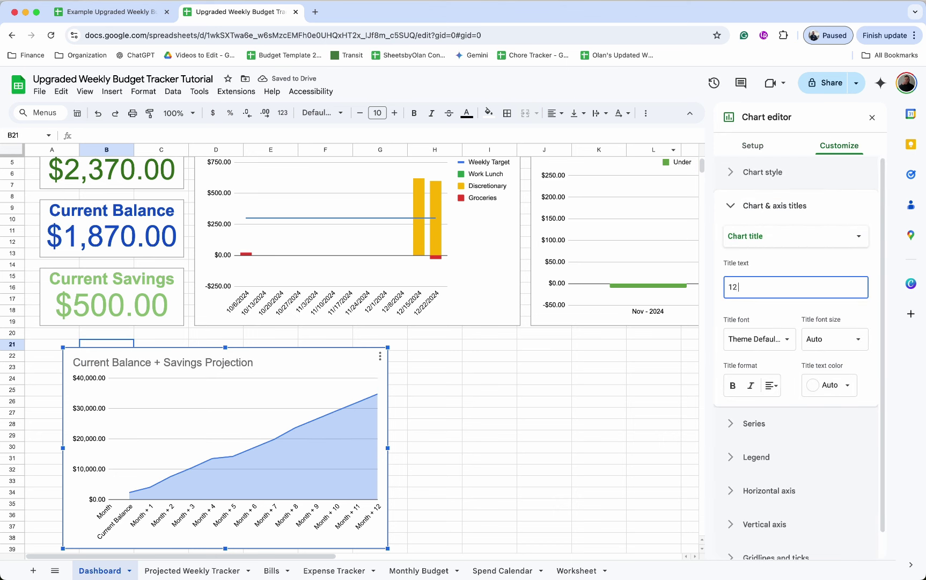
{"action": "type", "text": "Months Tota"}
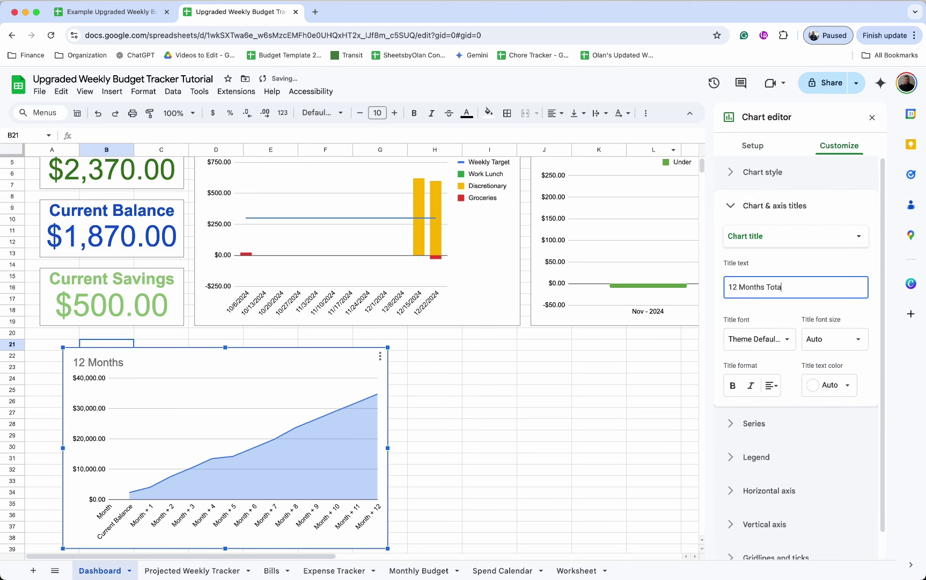
{"action": "type", "text": "l Projection"}
{"action": "left_click", "coordinate": [773, 385]}
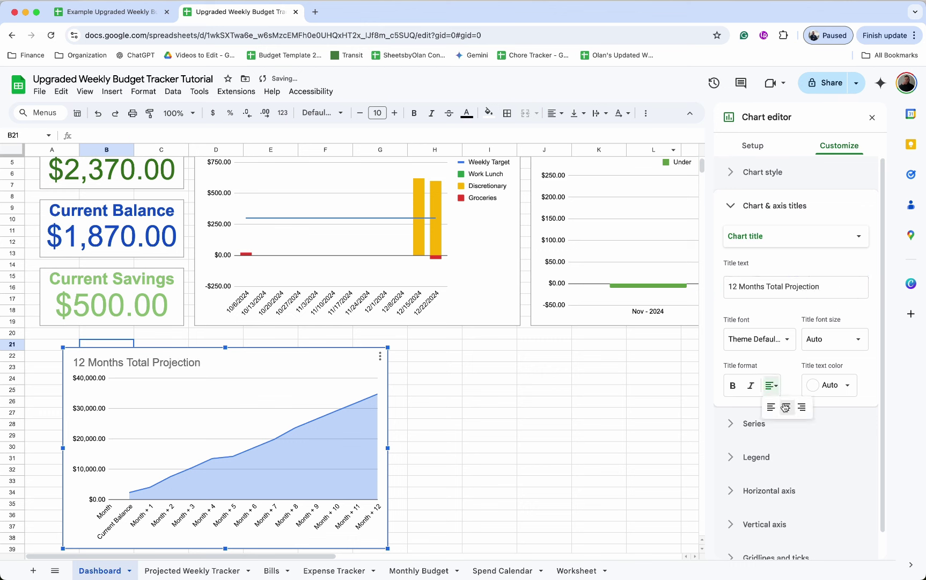
{"action": "left_click", "coordinate": [787, 406]}
Step: Add the centered subtitle "Balance + Savings" to the 12 Months Total Projection chart in dark green
{"action": "left_click", "coordinate": [793, 244]}
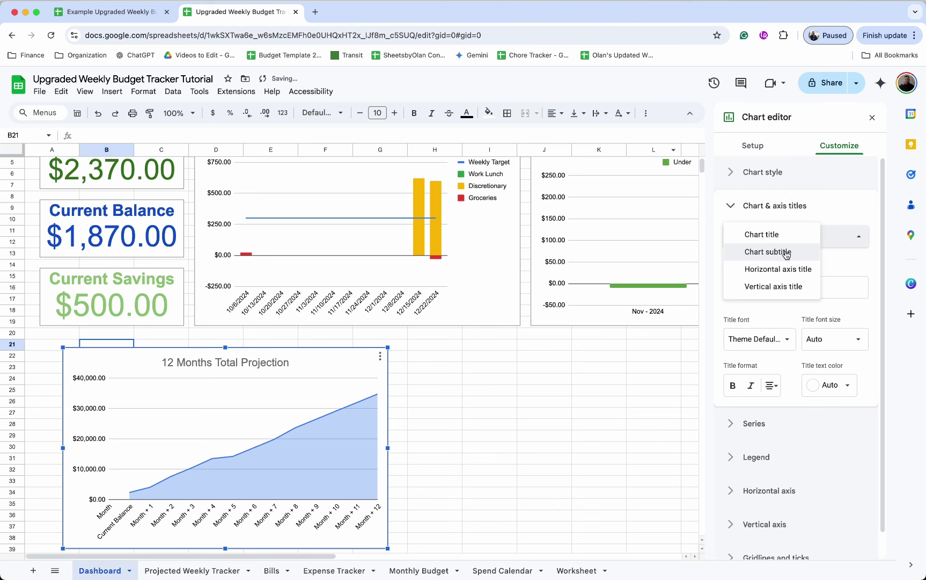
{"action": "left_click", "coordinate": [786, 251]}
{"action": "left_click", "coordinate": [775, 289]}
{"action": "type", "text": "Balan"}
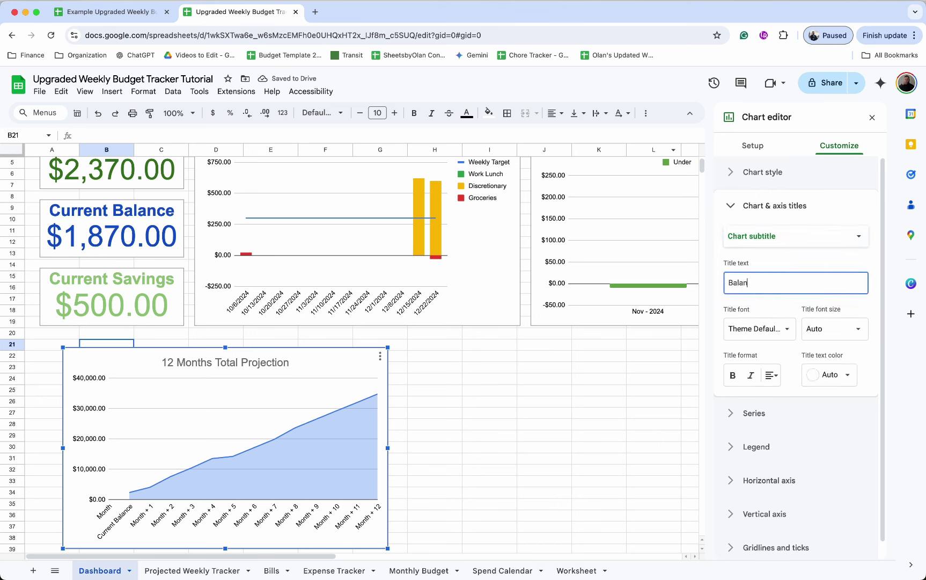
{"action": "type", "text": "ce + Savings"}
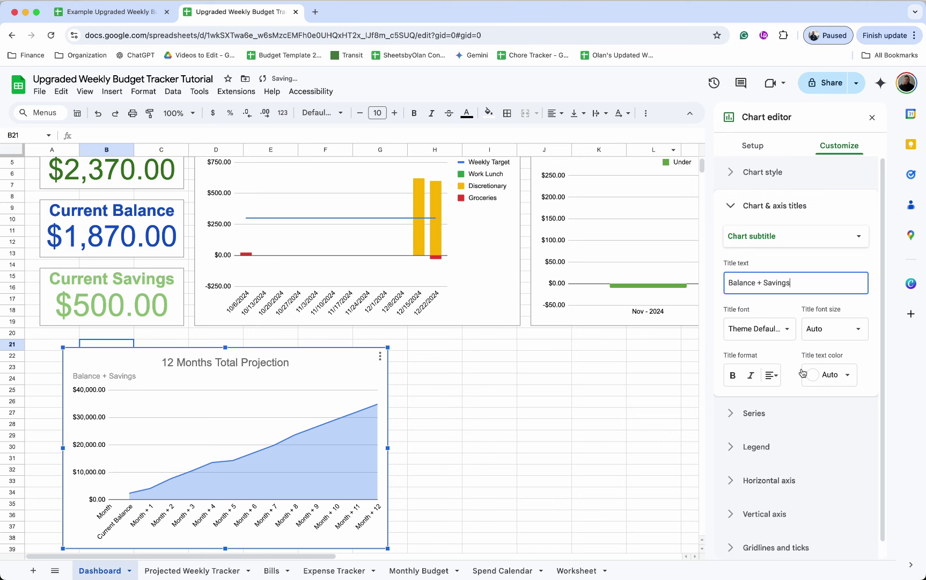
{"action": "left_click", "coordinate": [771, 375]}
{"action": "left_click", "coordinate": [784, 396]}
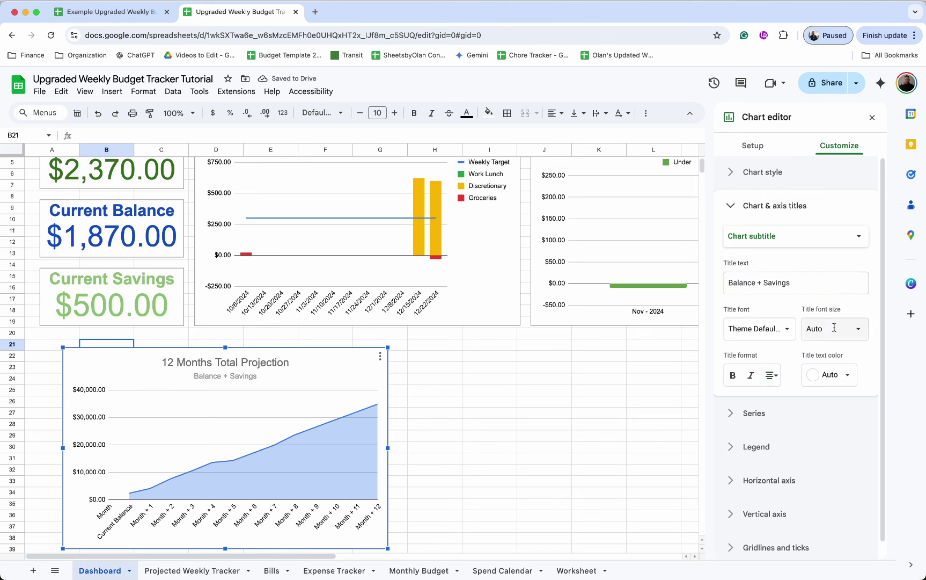
{"action": "left_click", "coordinate": [829, 374]}
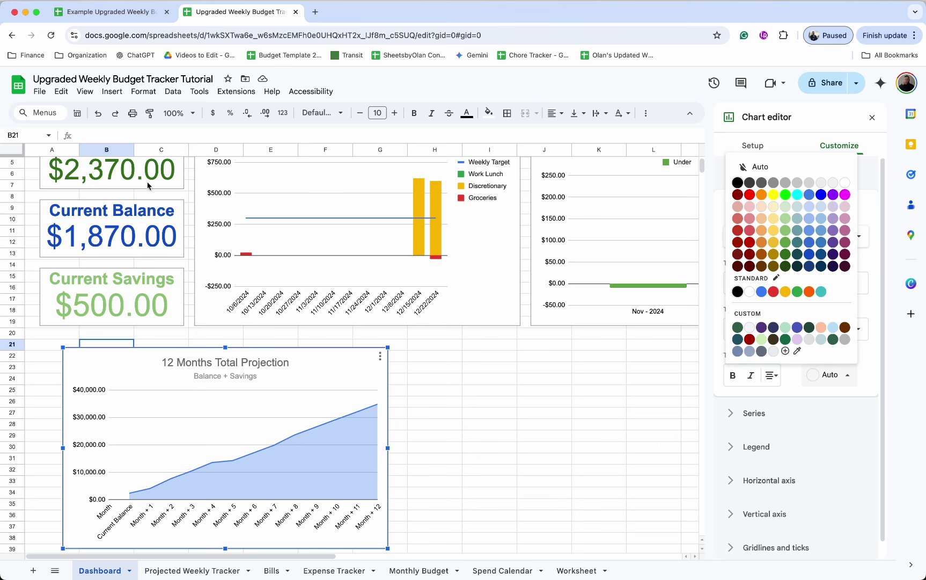
{"action": "left_click", "coordinate": [786, 254]}
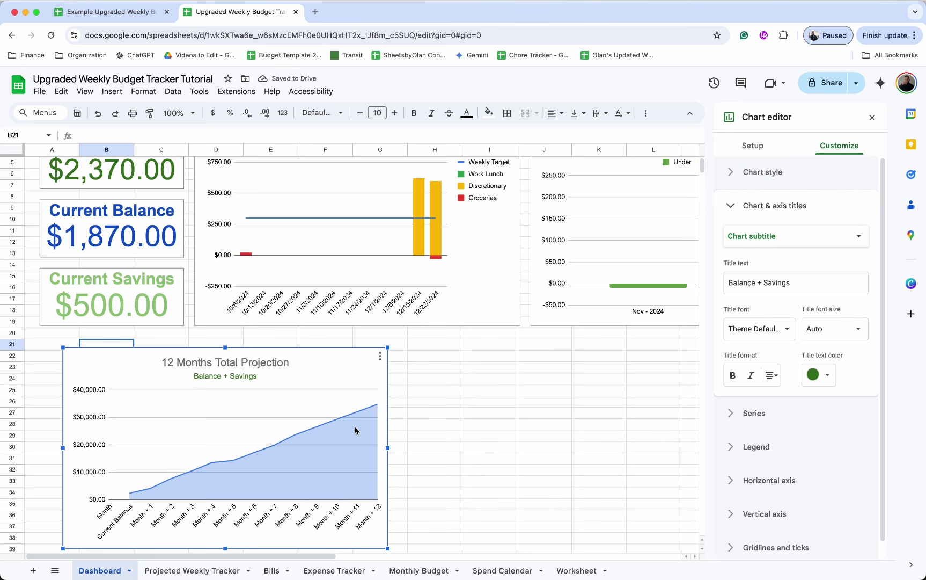
Step: Set the line color of the projection chart's area series to dark green and close the chart editor
{"action": "left_click", "coordinate": [758, 420]}
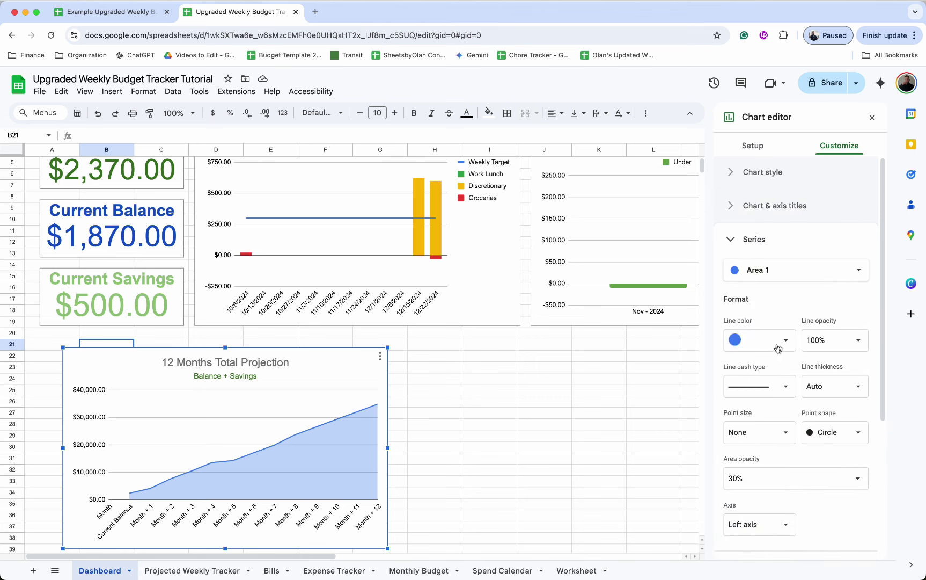
{"action": "left_click", "coordinate": [778, 343]}
{"action": "left_click", "coordinate": [785, 453]}
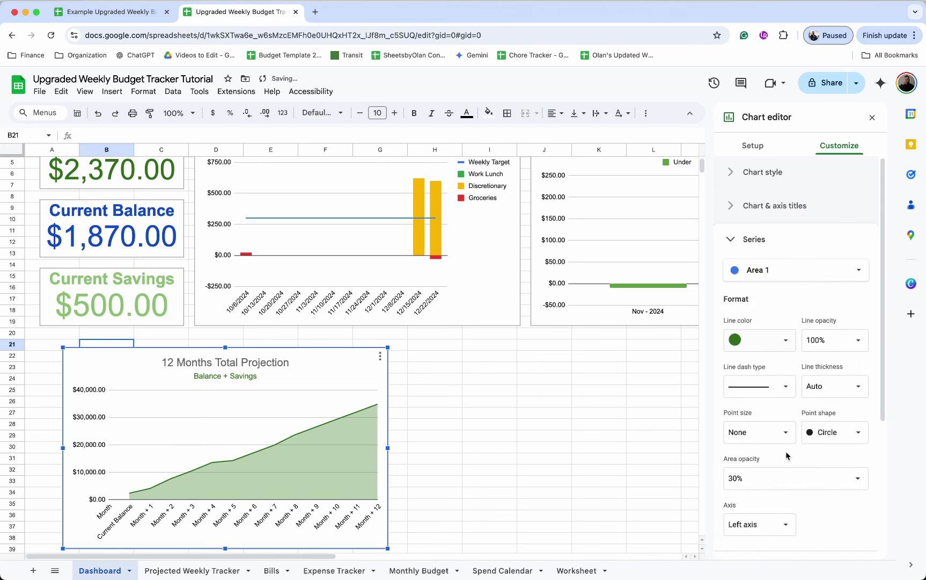
{"action": "left_click", "coordinate": [872, 117]}
Step: Reopen the 12 Months Total Projection chart for editing and change its data range to Worksheet!G2:S6
{"action": "left_click", "coordinate": [276, 384]}
{"action": "left_click", "coordinate": [380, 356]}
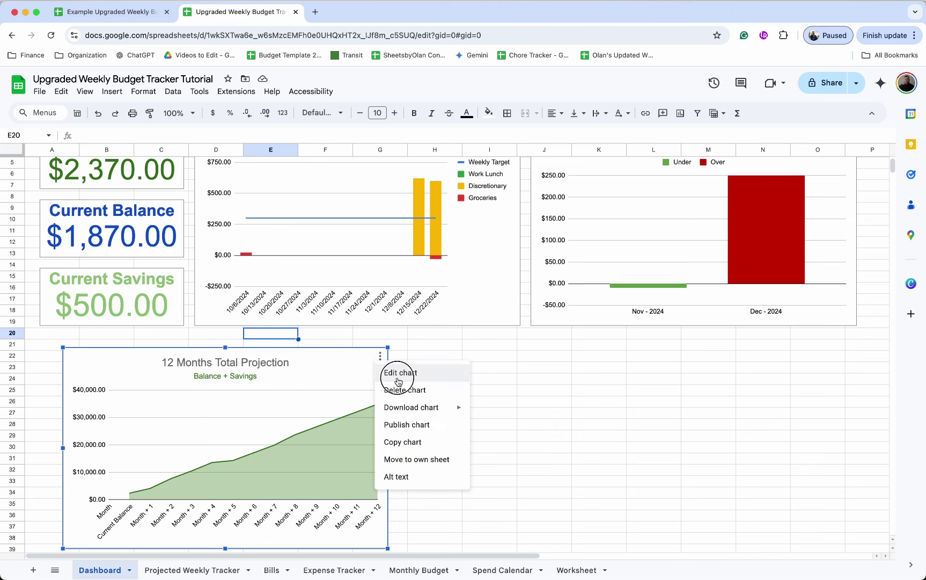
{"action": "left_click", "coordinate": [396, 374]}
{"action": "left_click", "coordinate": [772, 278]}
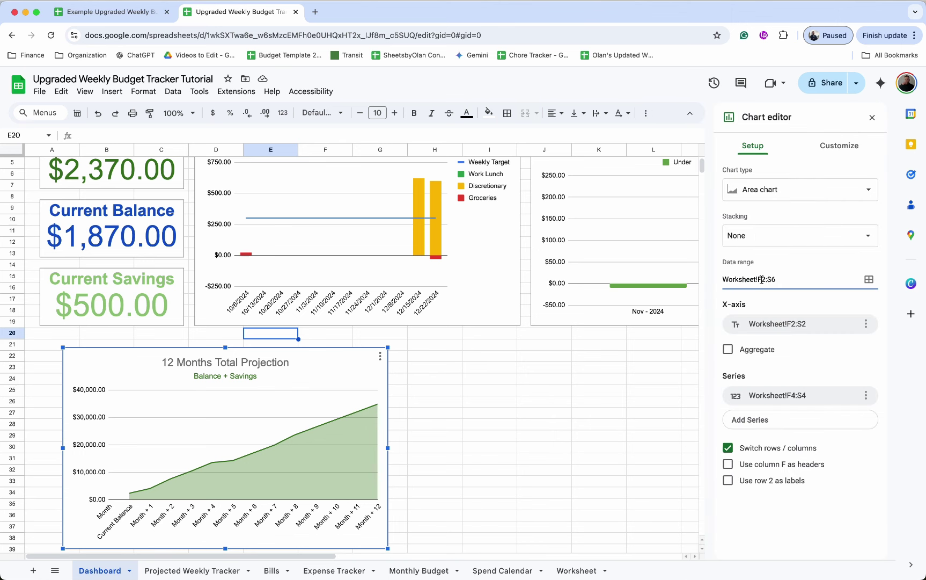
{"action": "key", "text": "BackSpace"}
{"action": "type", "text": "G"}
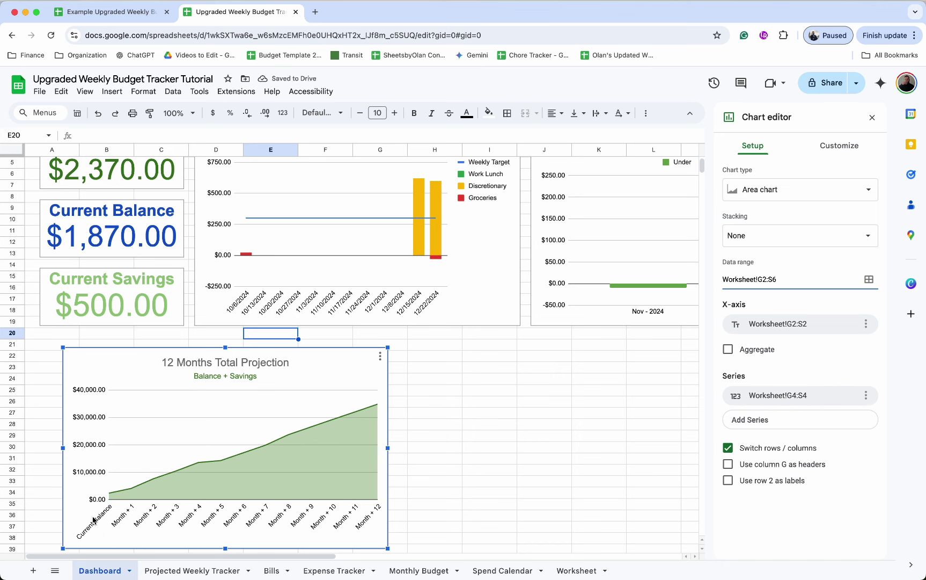
{"action": "left_click", "coordinate": [371, 383]}
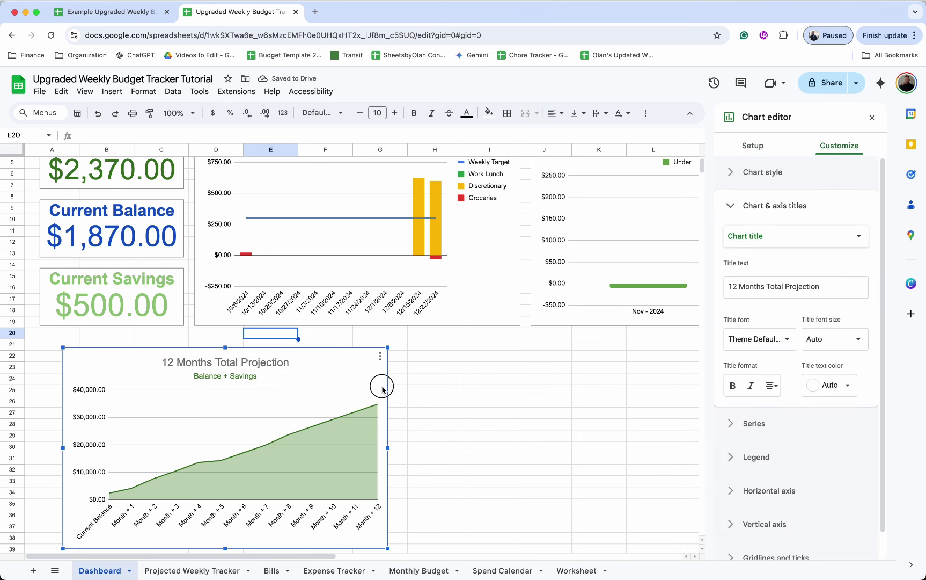
Step: Move the 12 Months Total Projection chart directly beneath the scorecards and place a duplicate of it immediately beside it
{"action": "left_click_drag", "start_coordinate": [381, 384], "coordinate": [355, 367]}
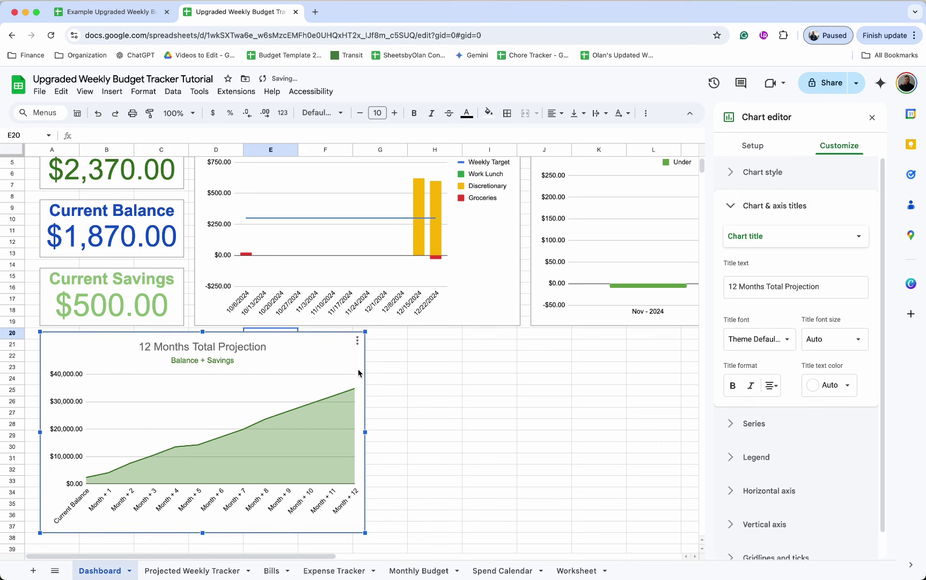
{"action": "left_click", "coordinate": [436, 333]}
{"action": "key", "text": "super+v"}
{"action": "left_click", "coordinate": [524, 369]}
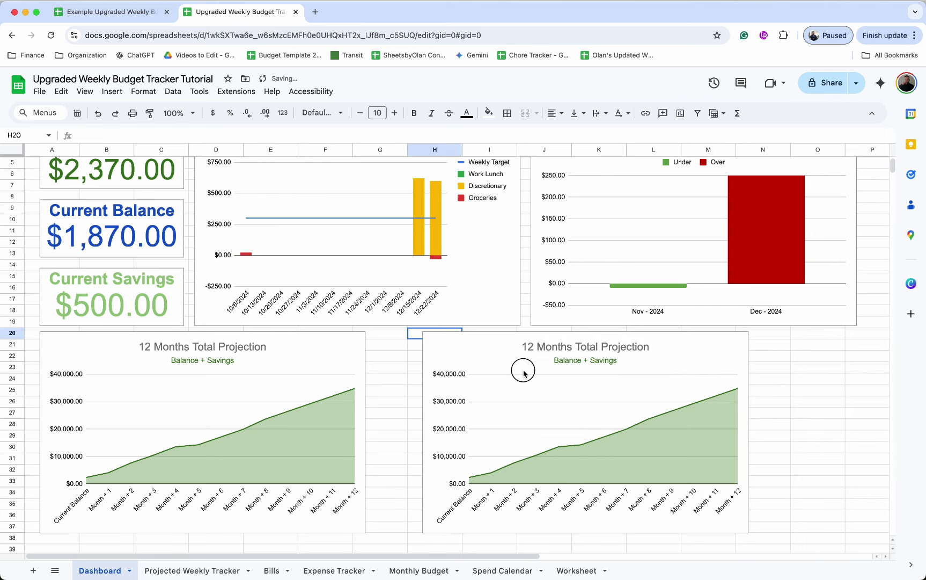
{"action": "left_click_drag", "start_coordinate": [514, 370], "coordinate": [470, 374]}
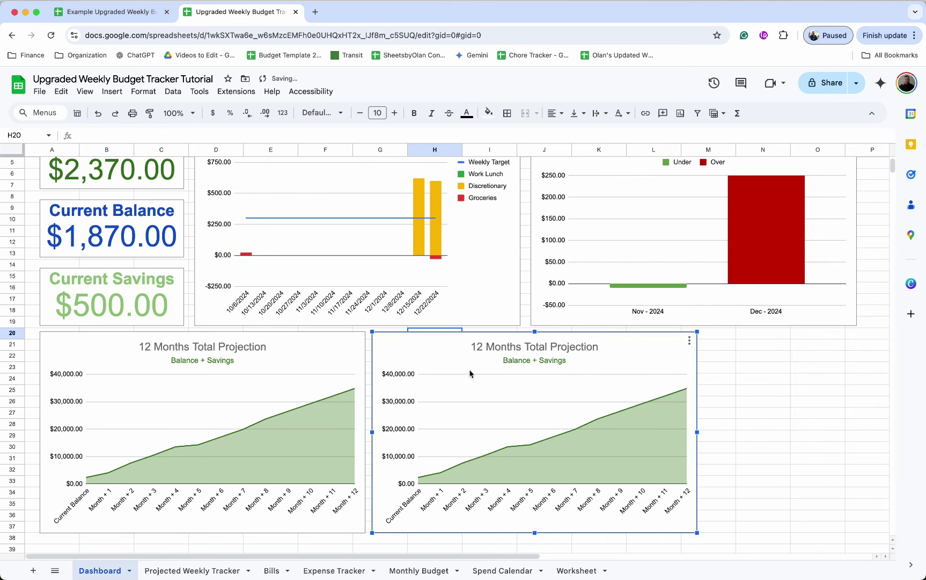
Step: Open the duplicated projection chart for editing and change its series to Worksheet!G5:S5
{"action": "left_click", "coordinate": [690, 340]}
{"action": "left_click", "coordinate": [707, 367]}
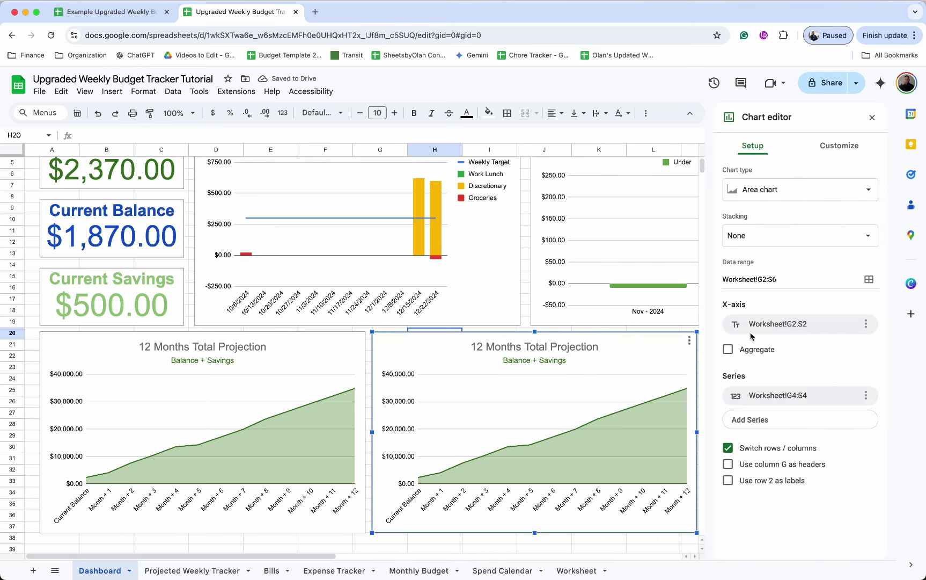
{"action": "left_click", "coordinate": [805, 400]}
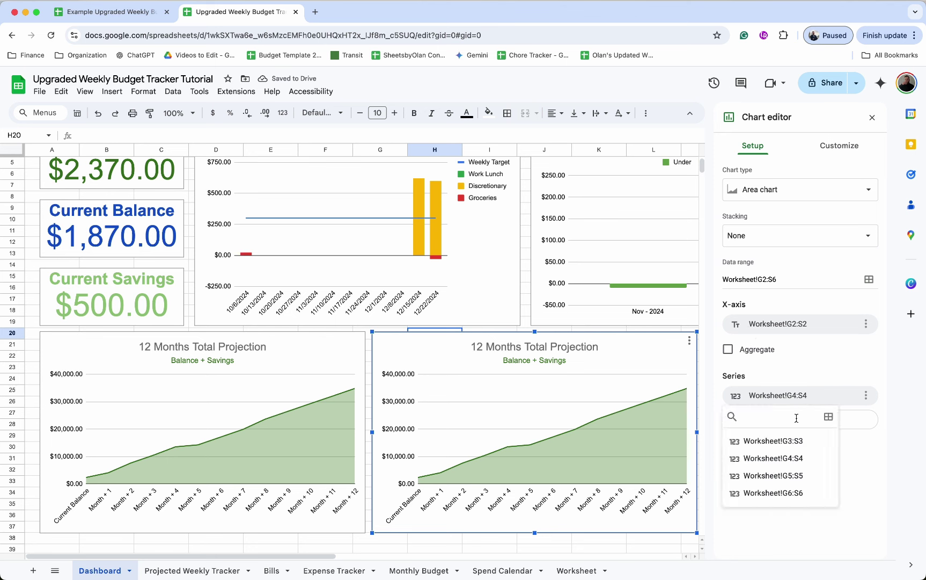
{"action": "left_click", "coordinate": [788, 475]}
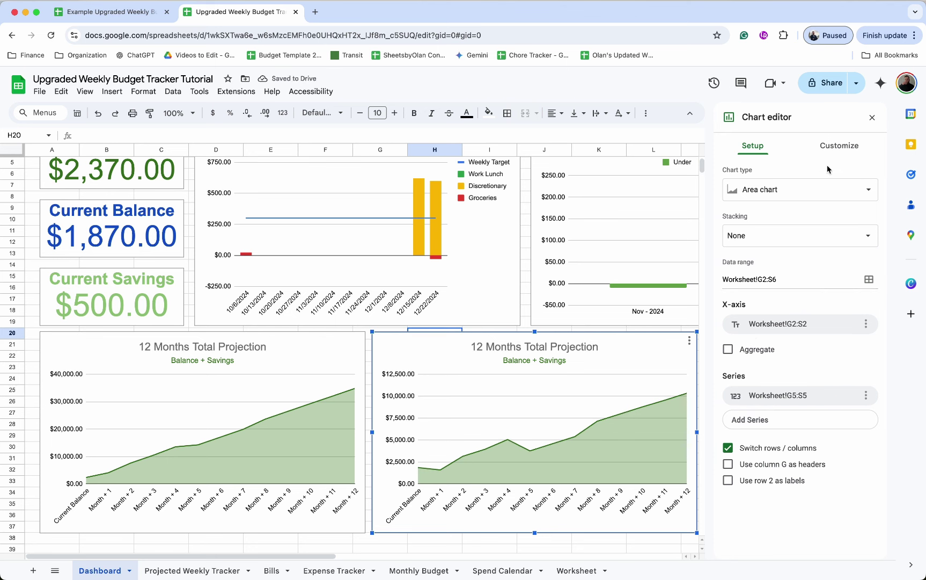
Step: Change the duplicated chart's title to "12 Months Balance Projection"
{"action": "left_click", "coordinate": [836, 146]}
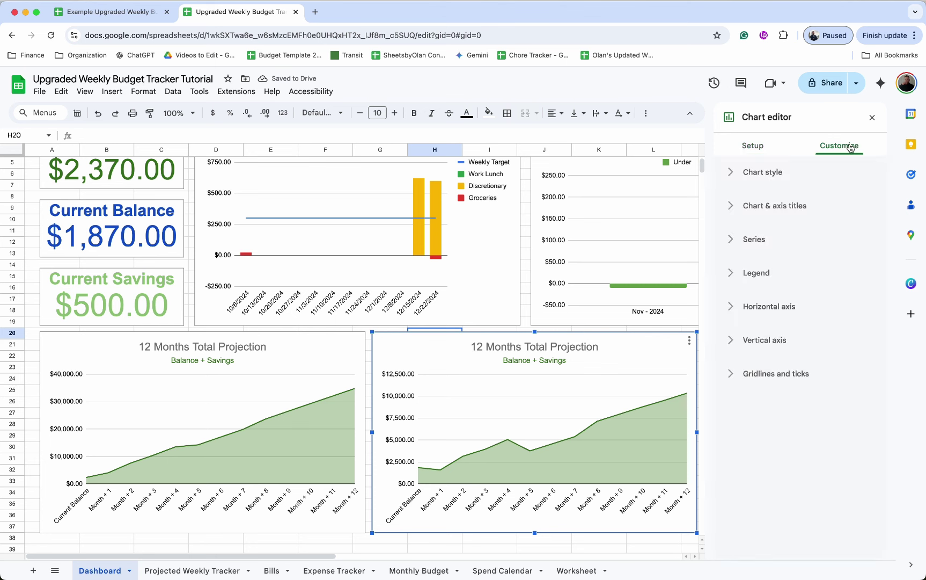
{"action": "left_click", "coordinate": [771, 208]}
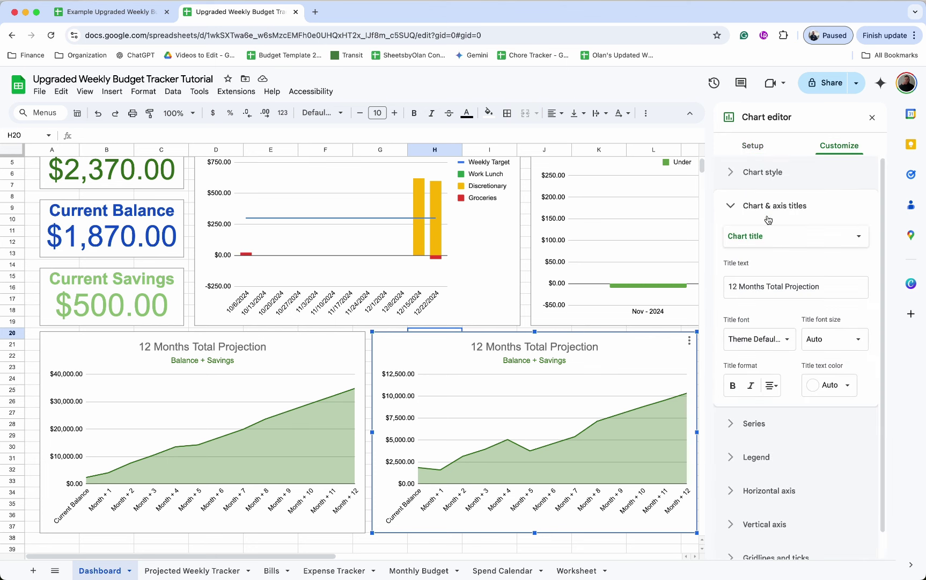
{"action": "left_click", "coordinate": [785, 291]}
{"action": "double_click", "coordinate": [773, 287]}
{"action": "type", "text": "Balance"}
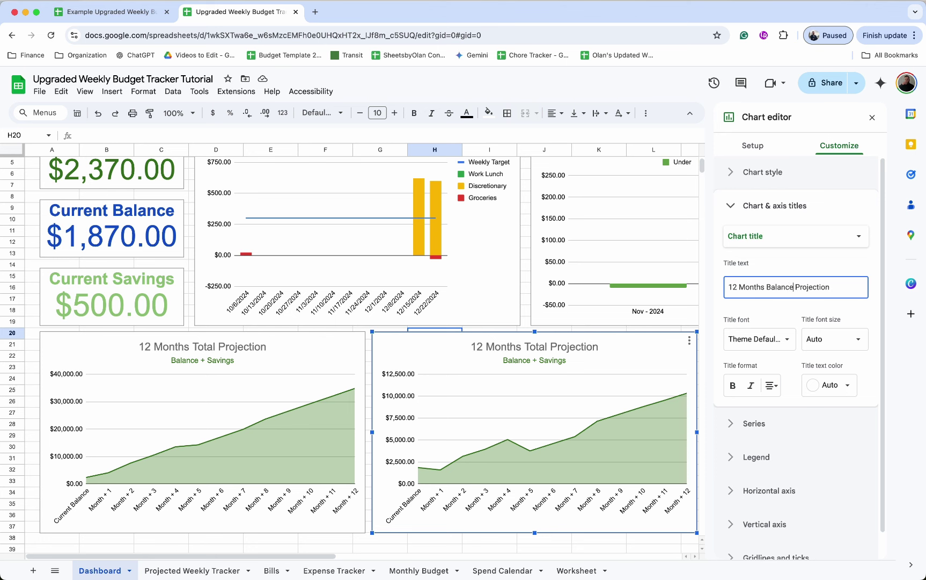
Step: Shorten the Balance Projection chart's subtitle to "Balance" and color it dark blue
{"action": "left_click", "coordinate": [787, 239]}
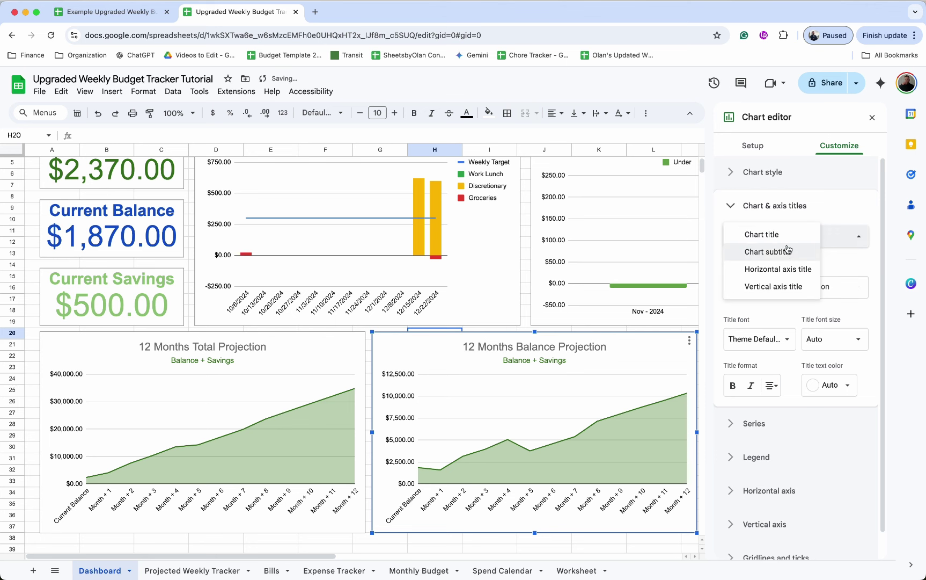
{"action": "left_click", "coordinate": [784, 251]}
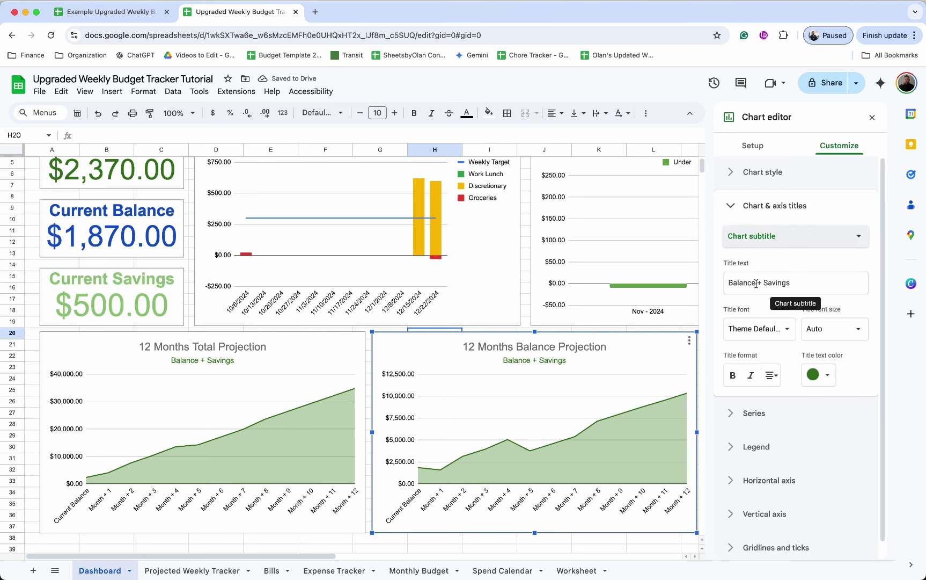
{"action": "left_click_drag", "start_coordinate": [756, 283], "coordinate": [810, 283]}
{"action": "key", "text": "BackSpace"}
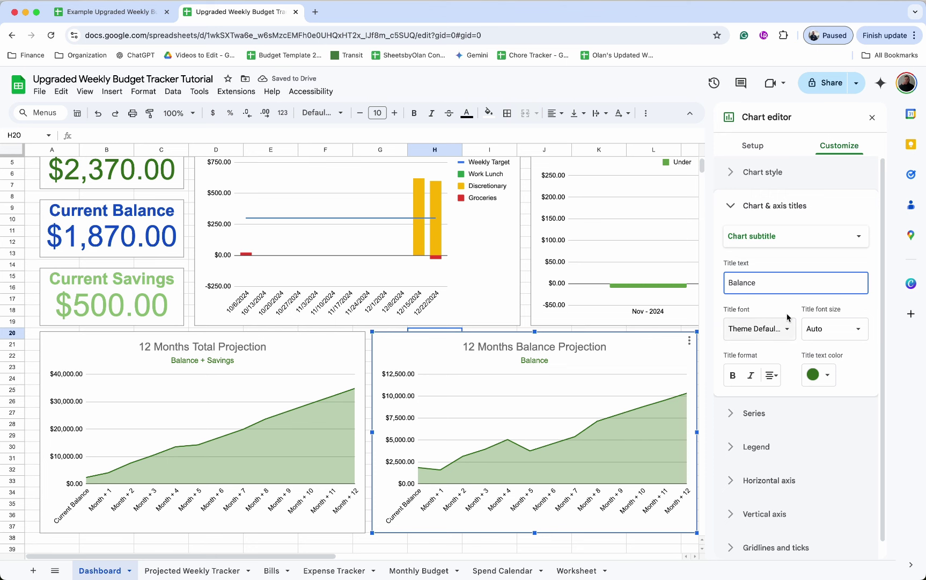
{"action": "left_click", "coordinate": [819, 375]}
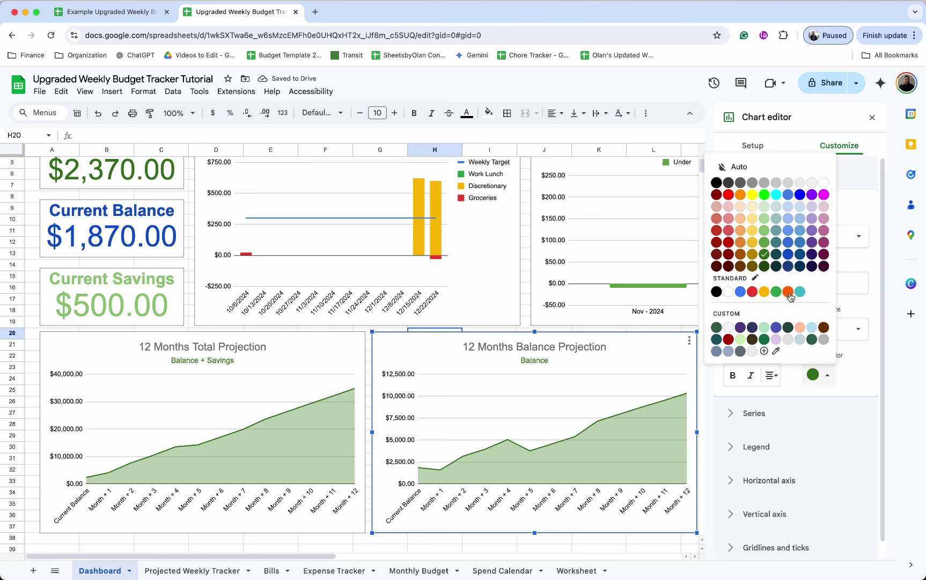
{"action": "left_click", "coordinate": [786, 254]}
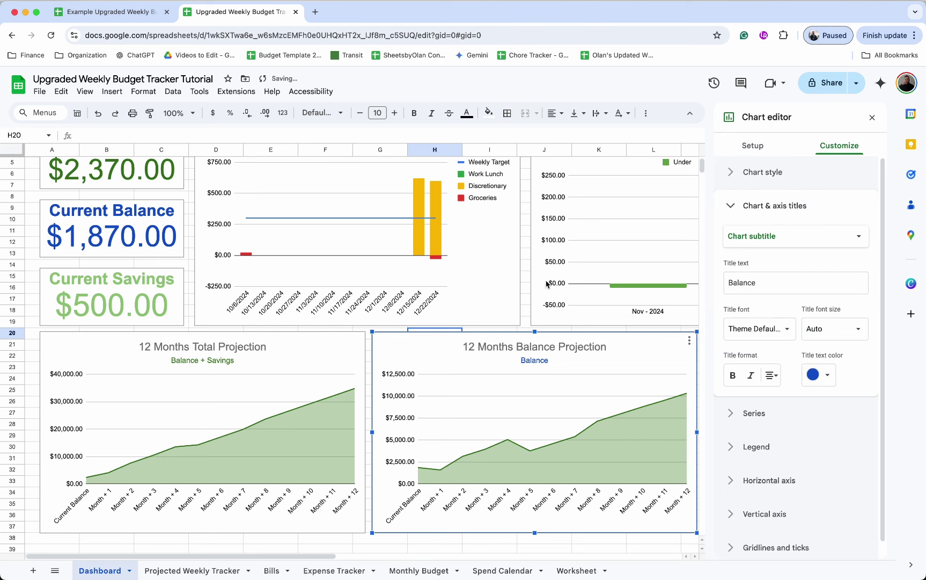
Step: Set the line color of the Balance Projection chart's area series to dark blue and close the chart editor
{"action": "left_click", "coordinate": [752, 414]}
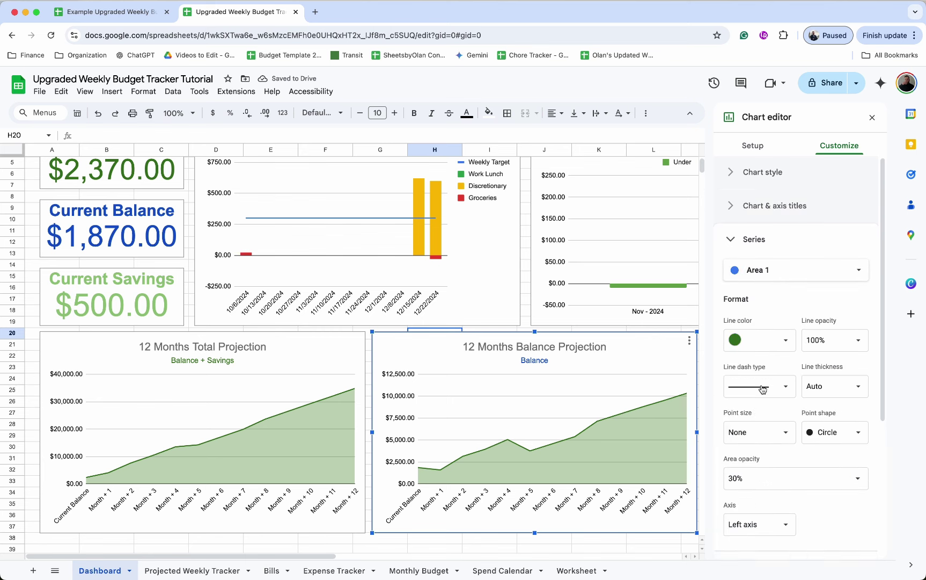
{"action": "left_click", "coordinate": [763, 344]}
{"action": "left_click", "coordinate": [807, 460]}
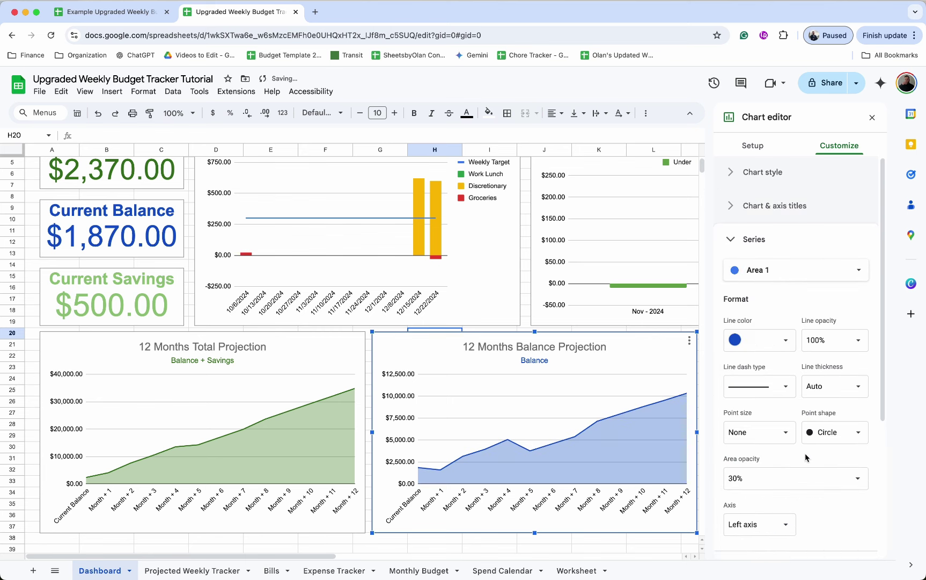
{"action": "left_click", "coordinate": [873, 117]}
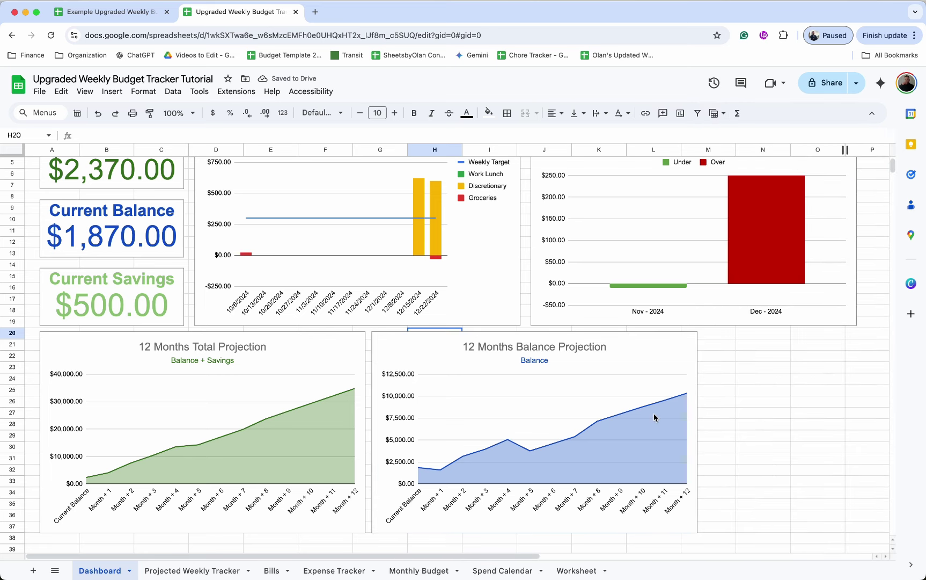
Step: Duplicate the 12 Months Balance Projection chart and align the copy beside it as the third chart in the row
{"action": "left_click", "coordinate": [671, 361]}
{"action": "key", "text": "ctrl+c"}
{"action": "left_click", "coordinate": [802, 352]}
{"action": "key", "text": "ctrl+v"}
{"action": "left_click_drag", "start_coordinate": [802, 353], "coordinate": [733, 344]}
{"action": "scroll", "coordinate": [732, 343], "scroll_direction": "right", "scroll_amount": 3}
Step: Open the third projection chart for editing and change its series to Worksheet!G6:S6
{"action": "left_click", "coordinate": [868, 353]}
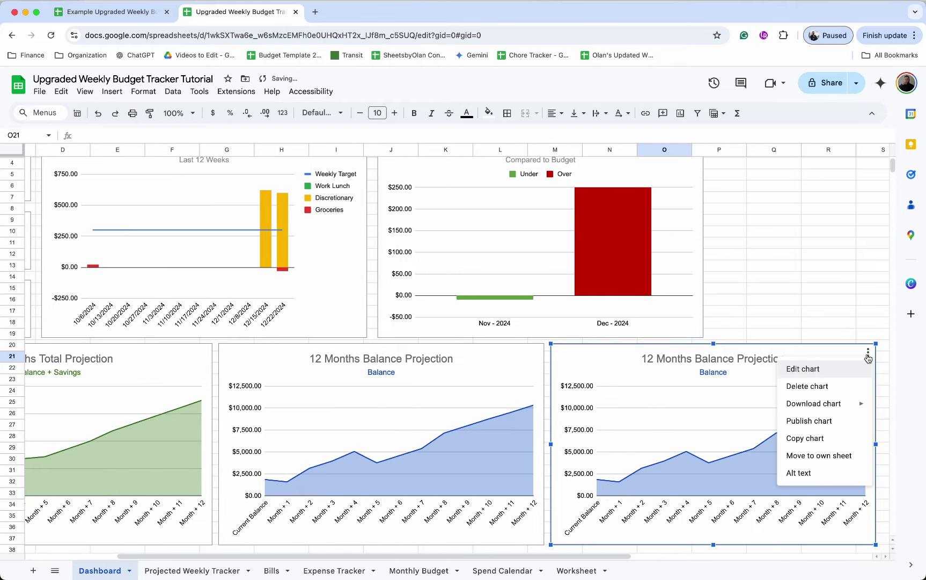
{"action": "left_click", "coordinate": [854, 369]}
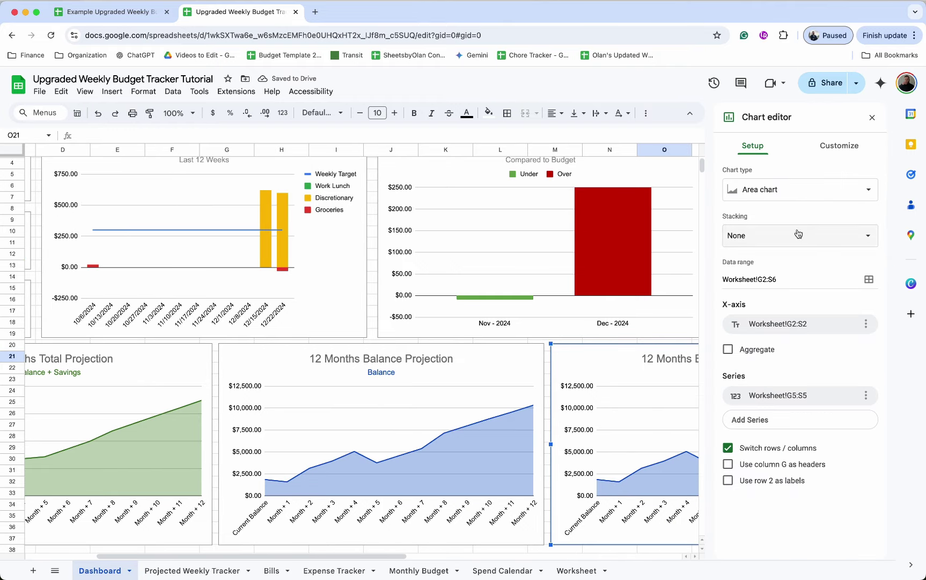
{"action": "left_click", "coordinate": [786, 395]}
{"action": "left_click", "coordinate": [784, 494]}
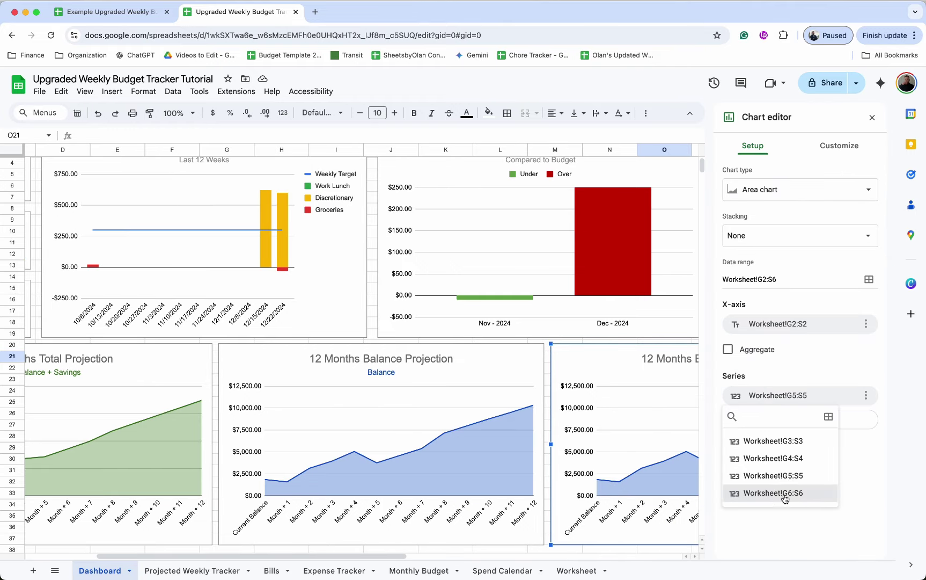
Step: Change the third chart's subtitle to "Savings" and its title to "12 Months Savings Projection"
{"action": "left_click", "coordinate": [836, 151]}
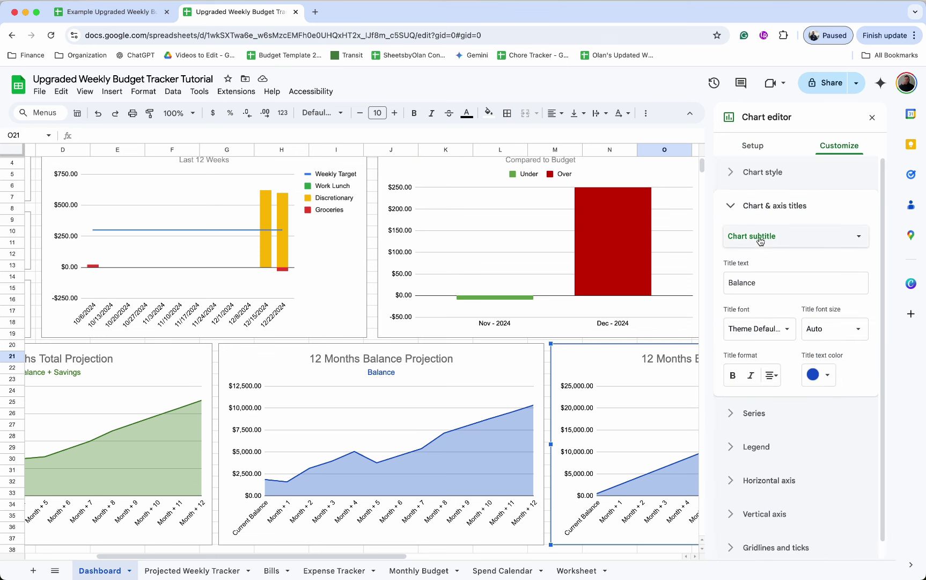
{"action": "left_click", "coordinate": [757, 280]}
{"action": "type", "text": "Savings"}
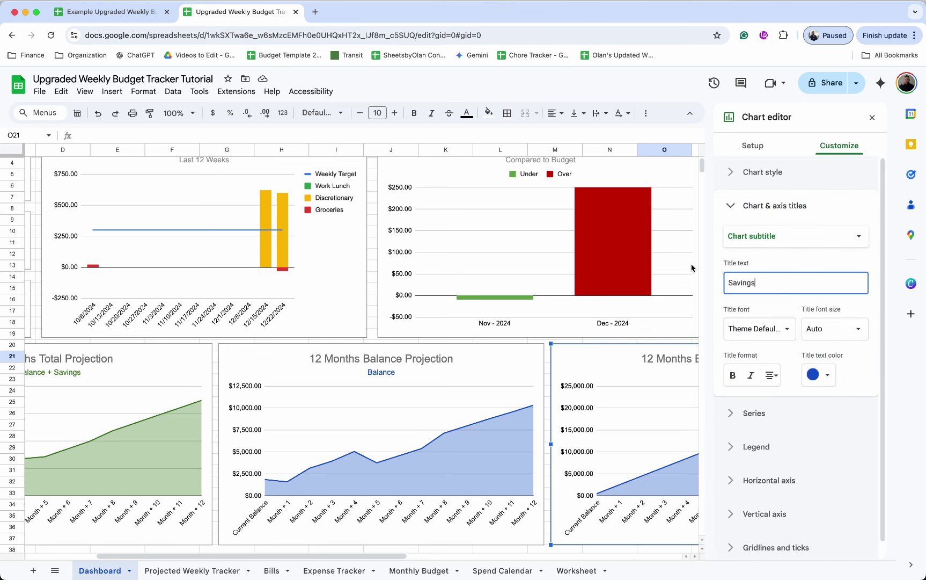
{"action": "left_click", "coordinate": [726, 244]}
{"action": "left_click", "coordinate": [778, 222]}
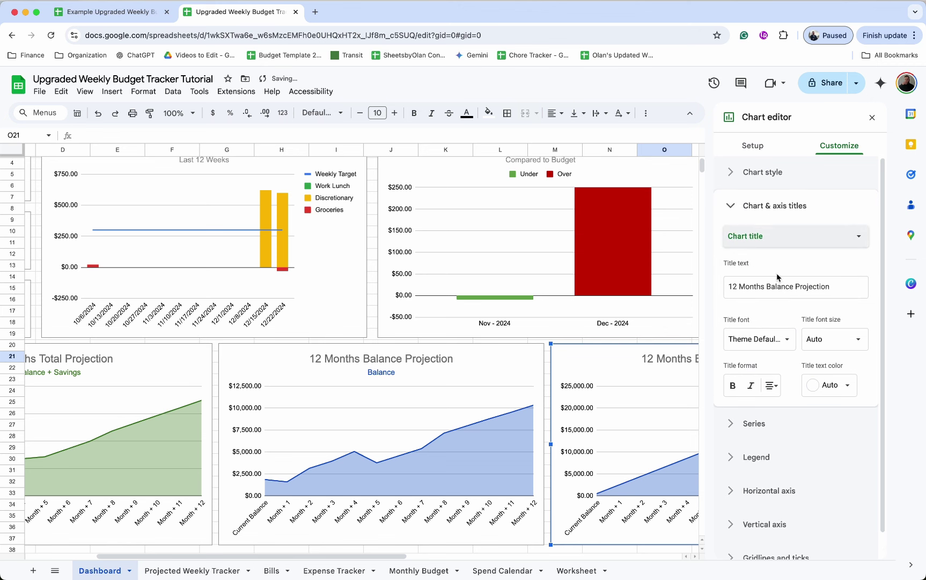
{"action": "double_click", "coordinate": [773, 287]}
{"action": "type", "text": "Savings"}
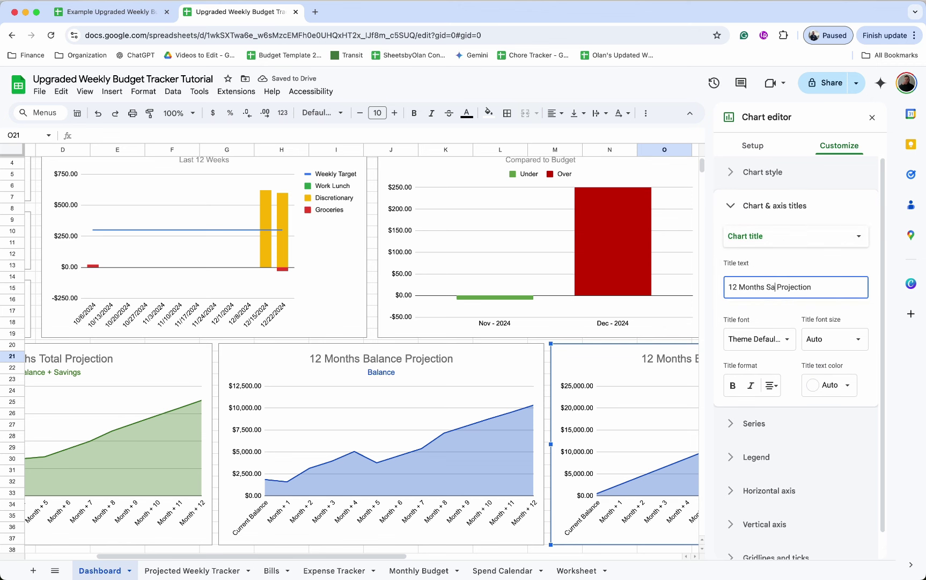
Step: Color the Savings Projection chart's subtitle light green to match the Current Savings scorecard
{"action": "left_click", "coordinate": [767, 242]}
{"action": "left_click", "coordinate": [768, 252]}
{"action": "left_click", "coordinate": [825, 378]}
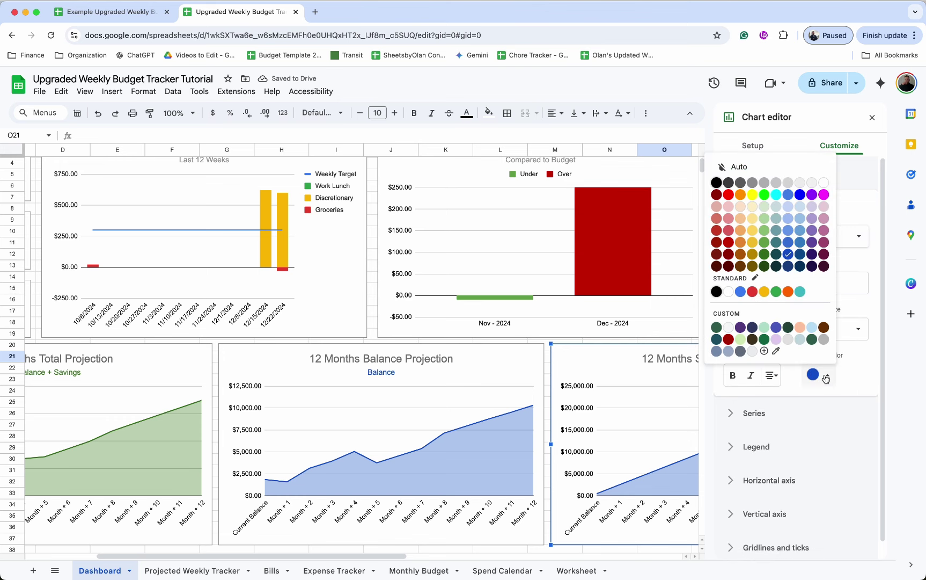
{"action": "left_click", "coordinate": [764, 231]}
{"action": "scroll", "coordinate": [560, 311], "scroll_direction": "left", "scroll_amount": 5}
{"action": "scroll", "coordinate": [559, 310], "scroll_direction": "up", "scroll_amount": 1}
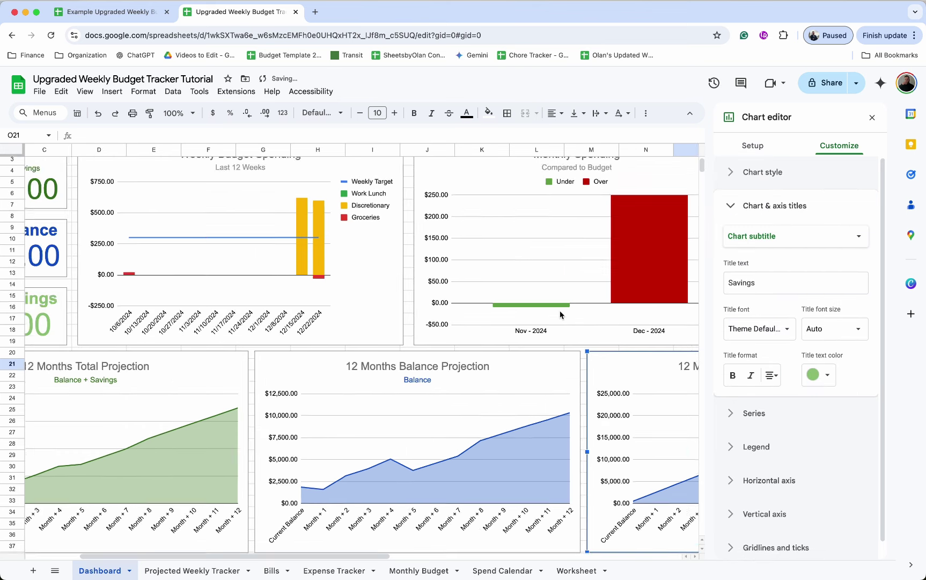
Step: Set the line color of the Savings Projection chart's area series to light green and close the chart editor
{"action": "left_click", "coordinate": [752, 415]}
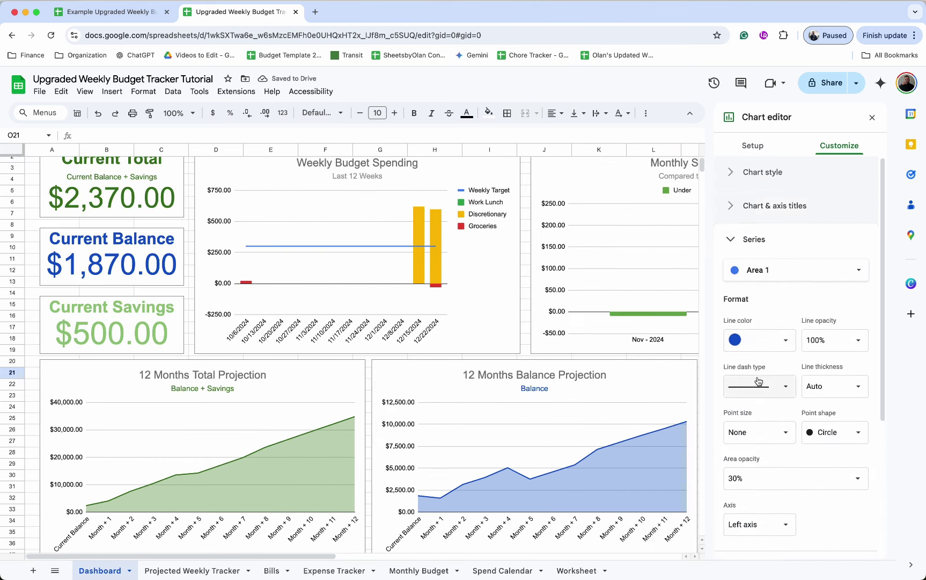
{"action": "left_click", "coordinate": [758, 343]}
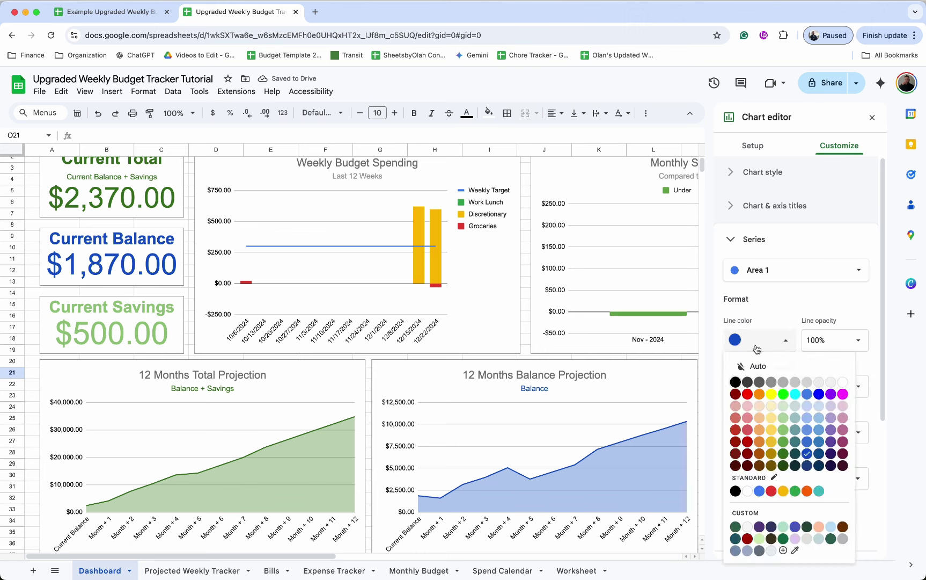
{"action": "left_click", "coordinate": [784, 429]}
{"action": "left_click", "coordinate": [872, 117]}
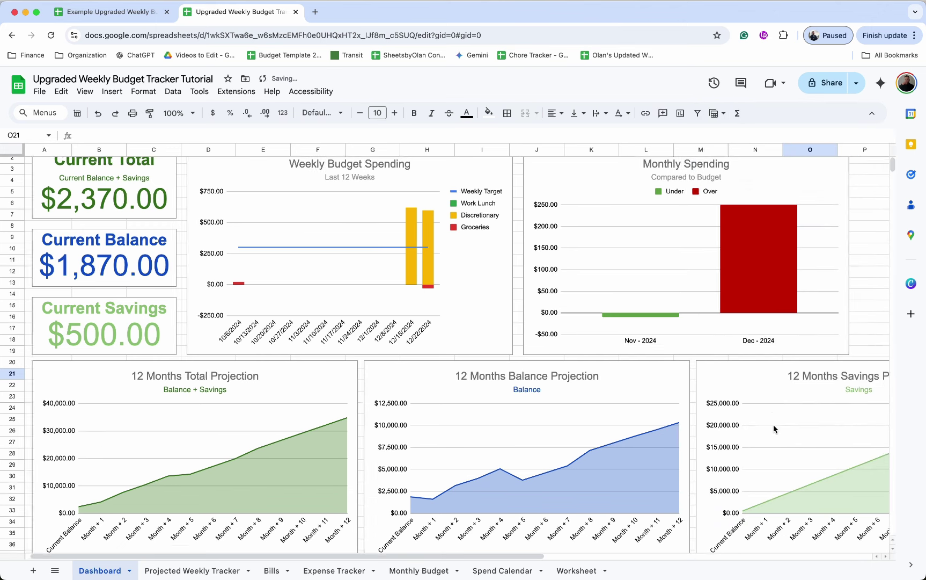
Step: Shrink the three 12 Months projection charts to equal size and line them up in one row matching the width of the charts above
{"action": "left_click", "coordinate": [326, 443]}
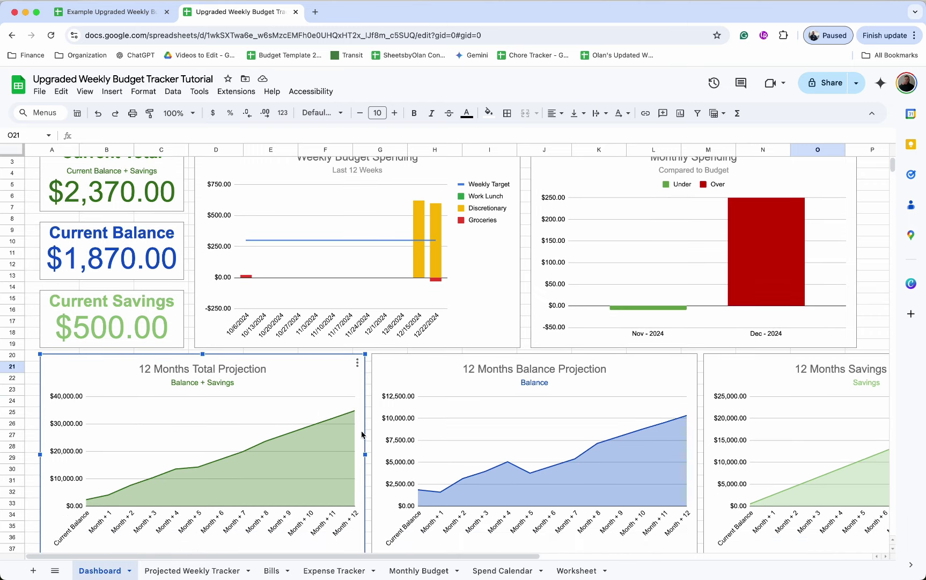
{"action": "left_click_drag", "start_coordinate": [365, 454], "coordinate": [329, 447]}
{"action": "left_click_drag", "start_coordinate": [323, 531], "coordinate": [297, 515]}
{"action": "left_click", "coordinate": [480, 413]}
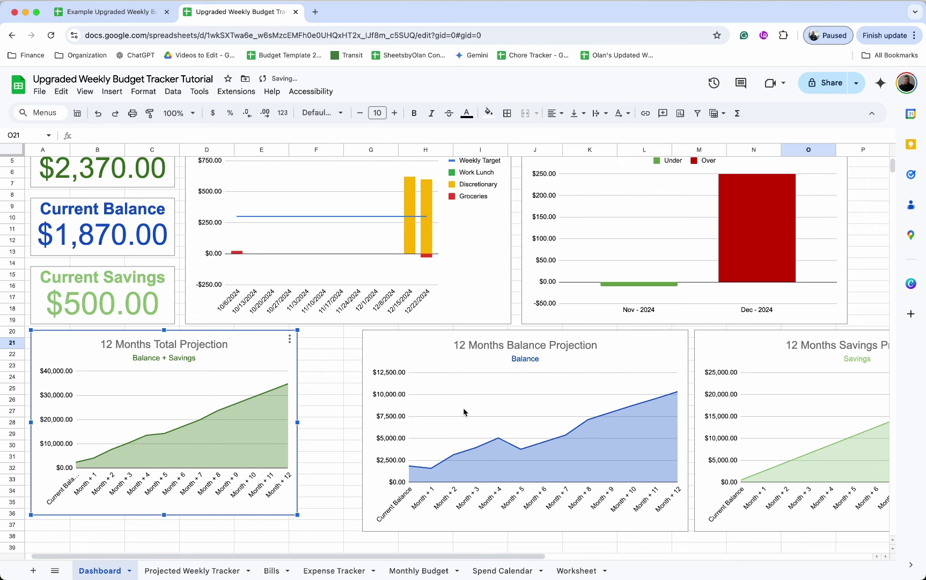
{"action": "scroll", "coordinate": [430, 462], "scroll_direction": "up", "scroll_amount": 2}
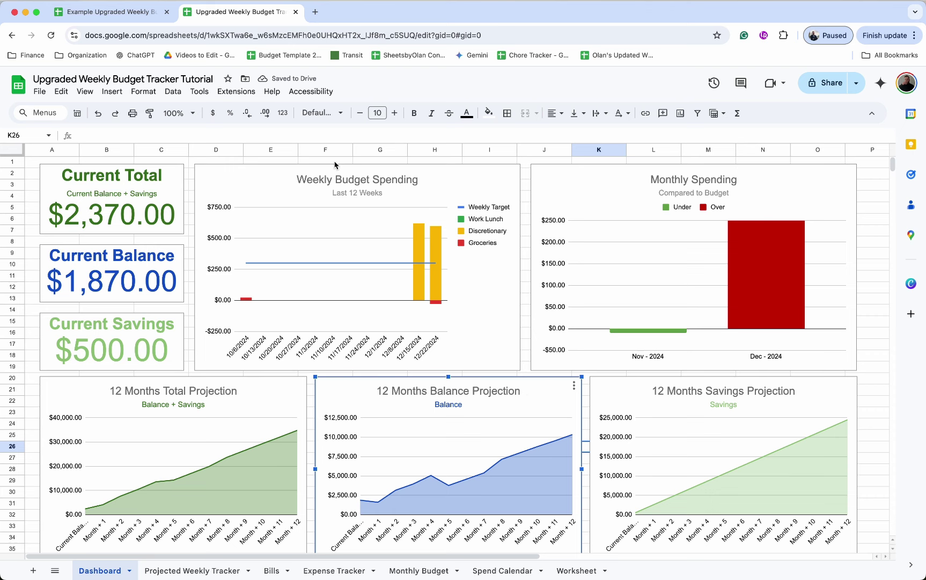
Step: Insert a new chart on the Dashboard below the 12 Months projection charts and make it a combo chart
{"action": "scroll", "coordinate": [107, 383], "scroll_direction": "down", "scroll_amount": 10}
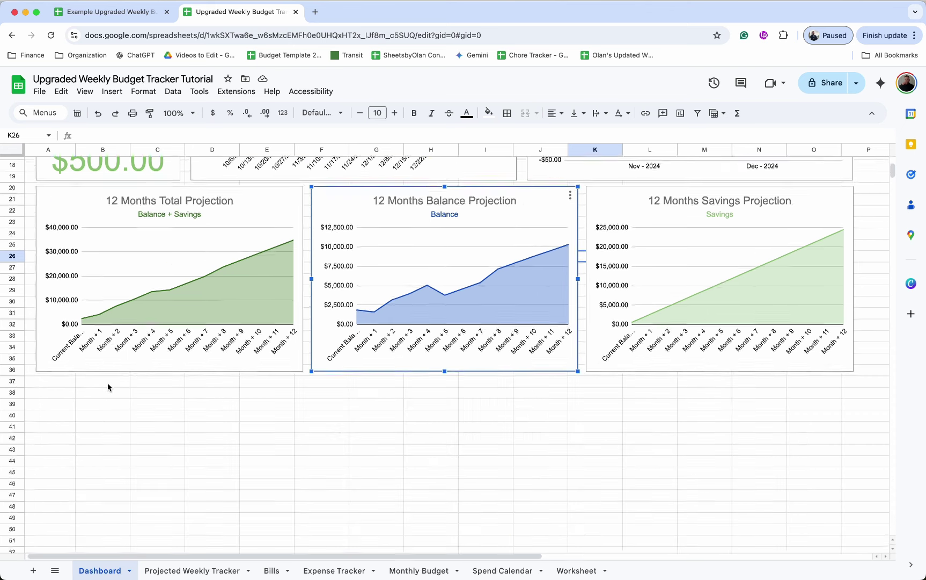
{"action": "left_click", "coordinate": [70, 251]}
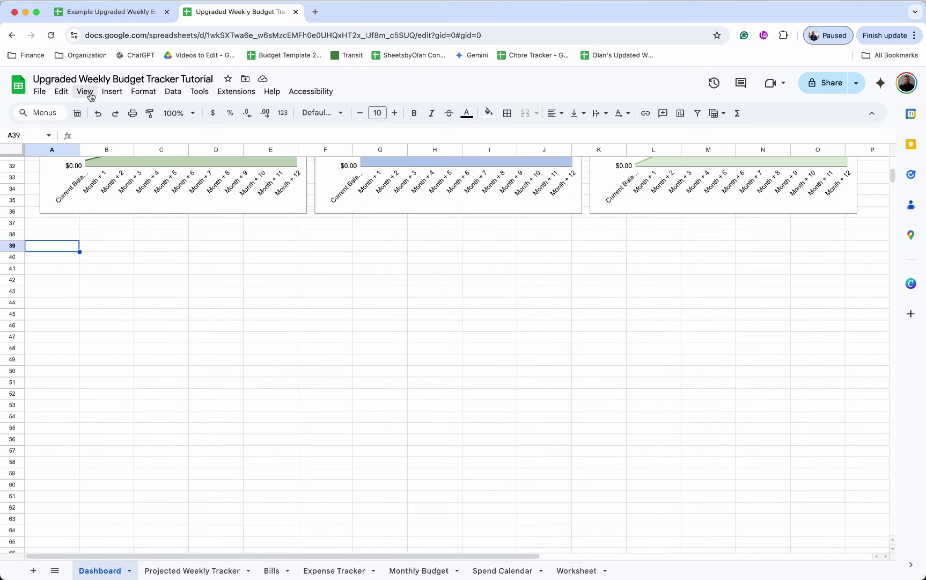
{"action": "left_click", "coordinate": [111, 92]}
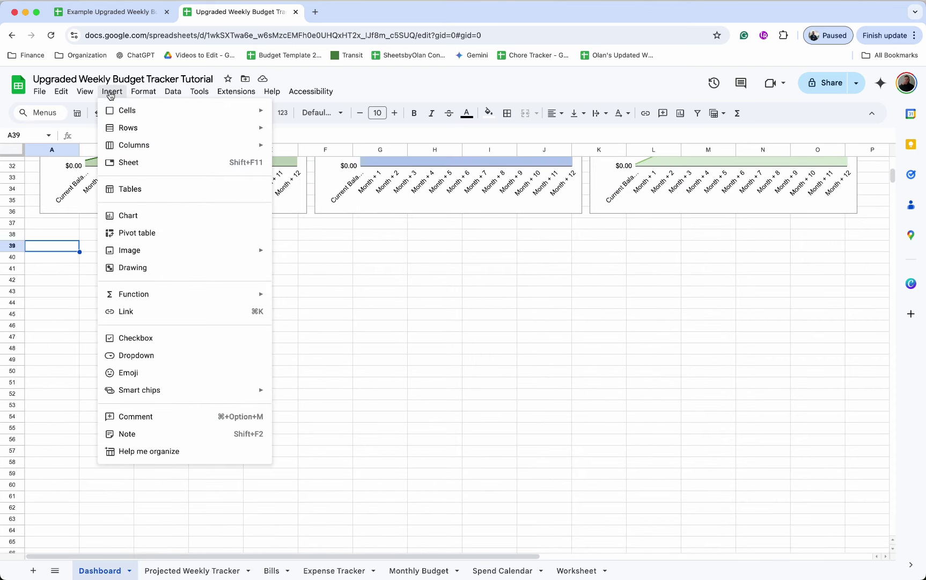
{"action": "left_click", "coordinate": [152, 218]}
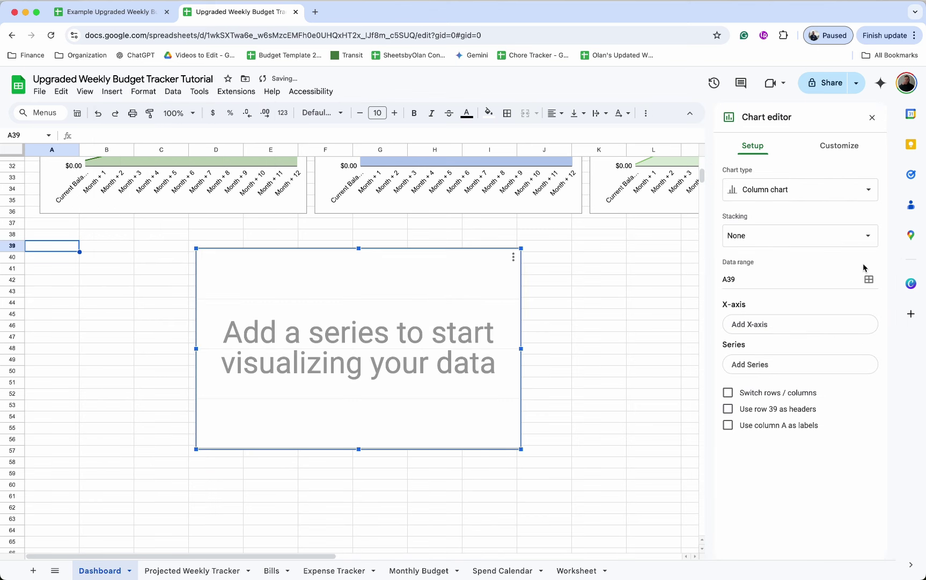
{"action": "left_click", "coordinate": [837, 191]}
{"action": "left_click", "coordinate": [845, 244]}
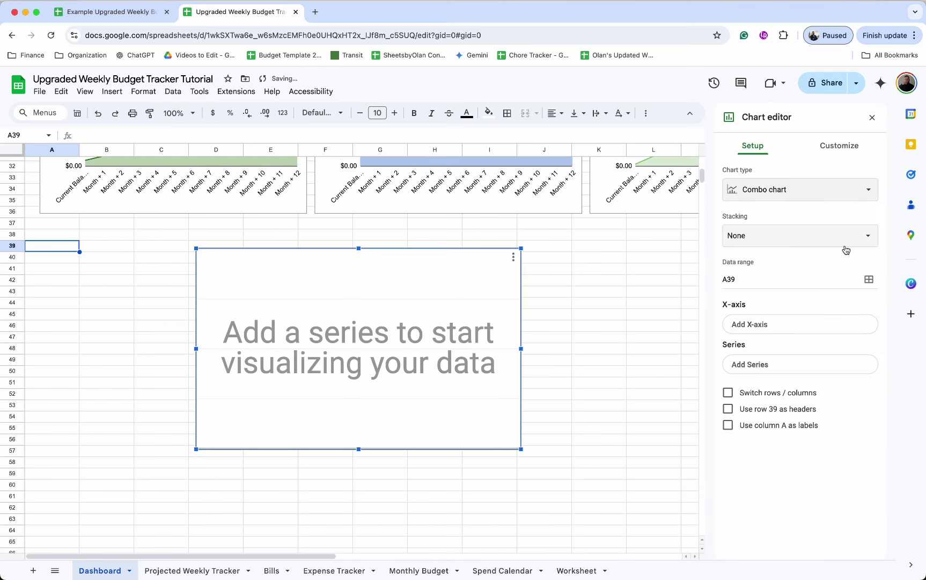
Step: Set the new chart's data range to Worksheet!F20:M1000, covering the monthly budget and category pivot data
{"action": "left_click", "coordinate": [868, 279]}
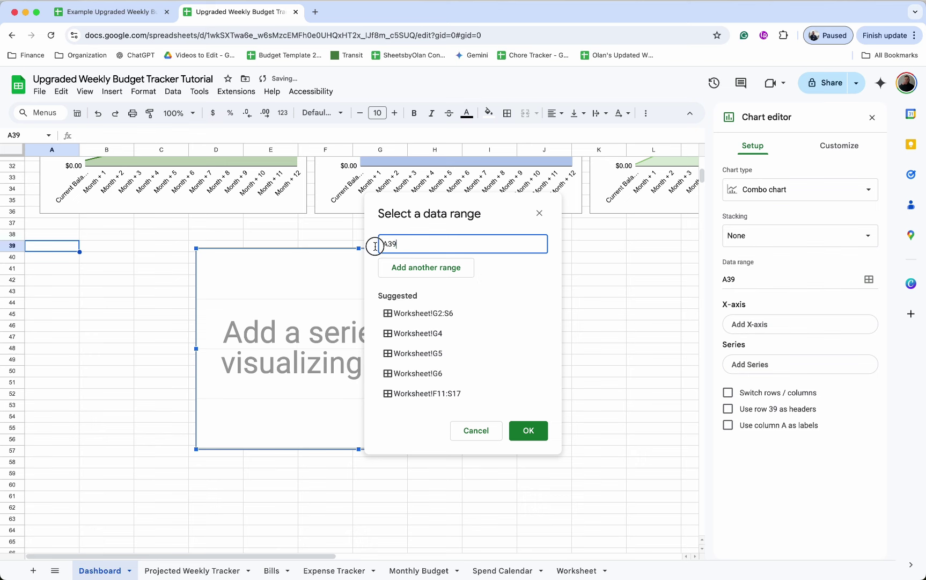
{"action": "key", "text": "BackSpace"}
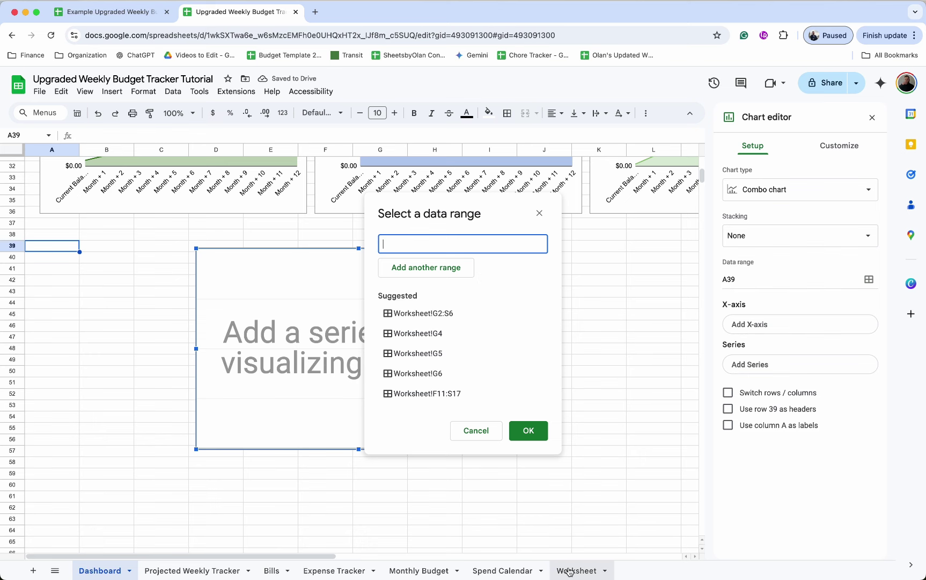
{"action": "left_click", "coordinate": [570, 571]}
{"action": "left_click_drag", "start_coordinate": [198, 386], "coordinate": [639, 574]}
{"action": "scroll", "coordinate": [619, 308], "scroll_direction": "up", "scroll_amount": 20}
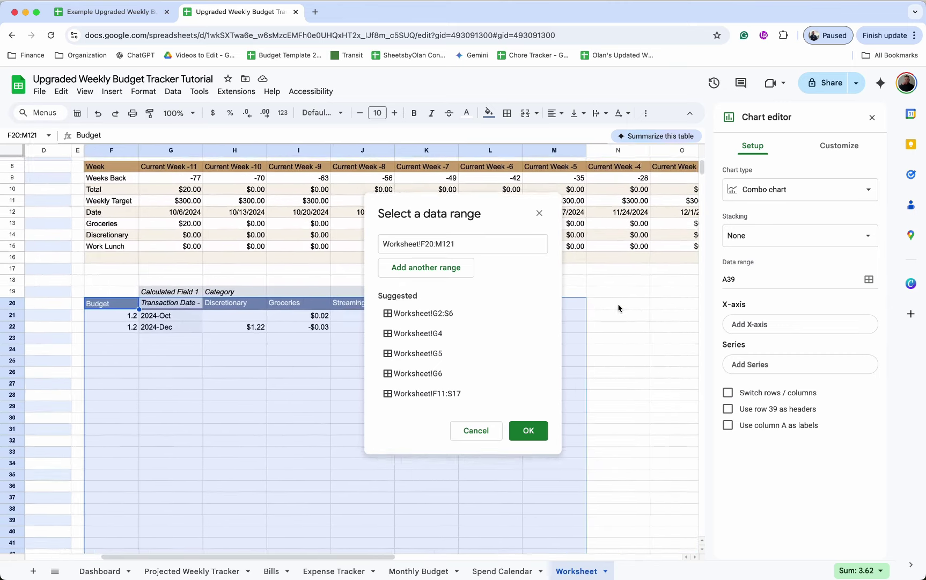
{"action": "scroll", "coordinate": [619, 308], "scroll_direction": "down", "scroll_amount": 3}
{"action": "scroll", "coordinate": [618, 308], "scroll_direction": "right", "scroll_amount": 1}
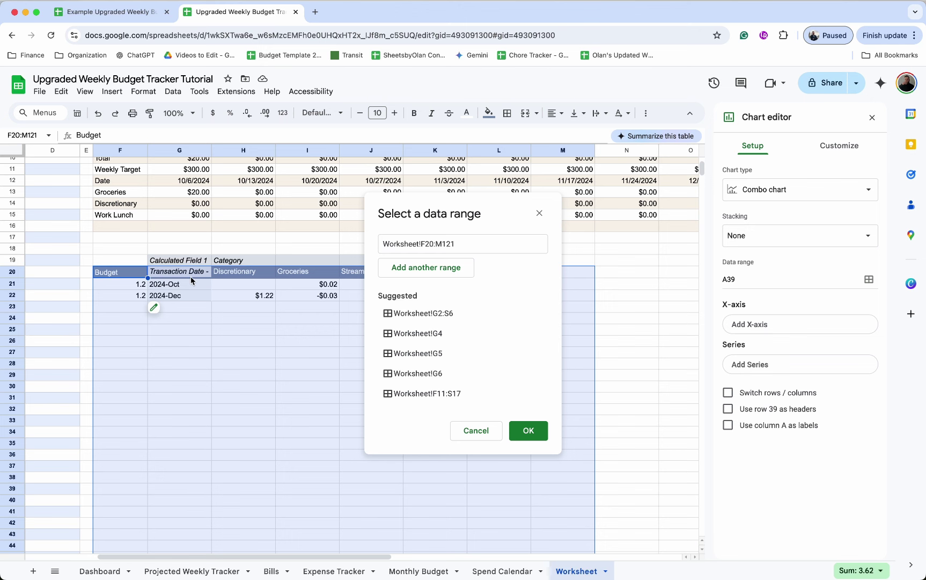
{"action": "left_click", "coordinate": [476, 243]}
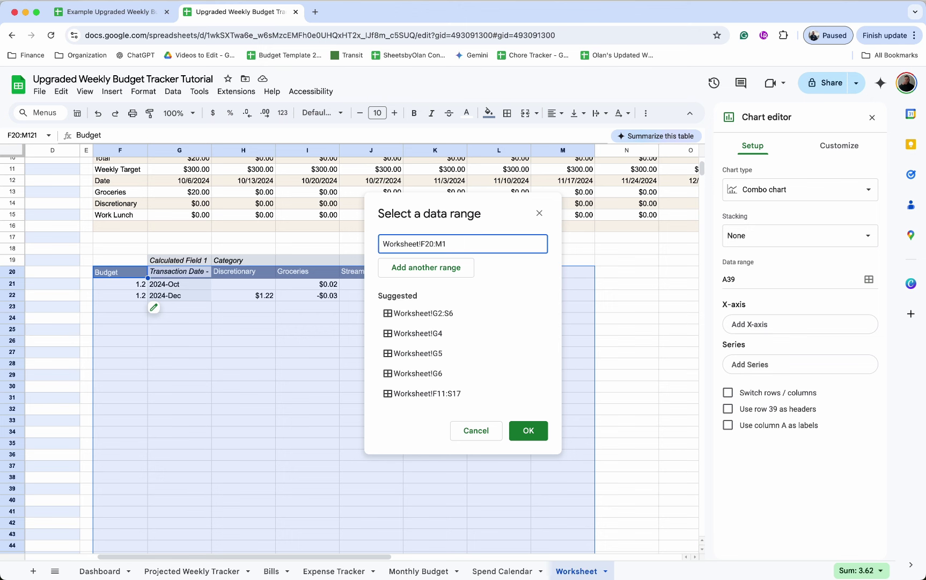
{"action": "left_click", "coordinate": [537, 431]}
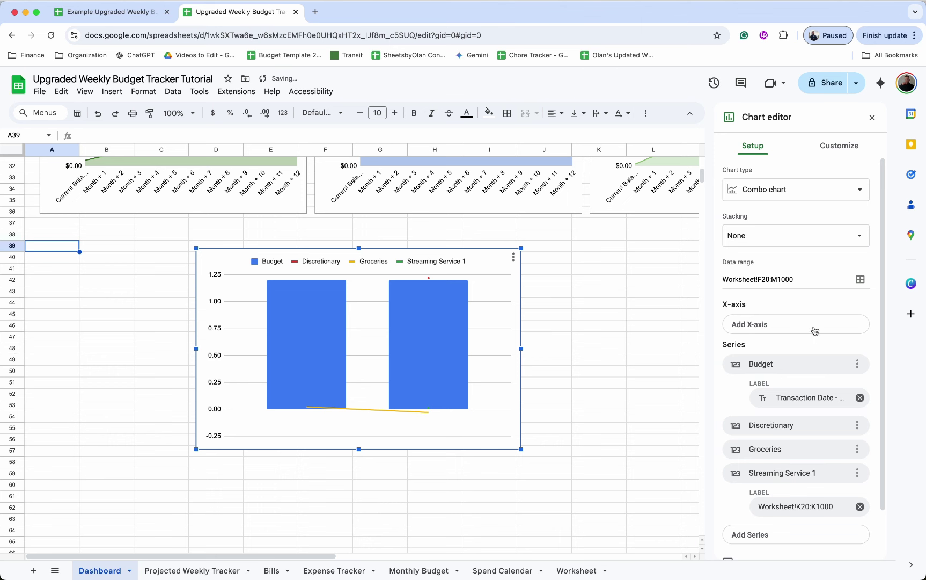
Step: Have the combo chart use row 20 as headers and column F as labels
{"action": "scroll", "coordinate": [813, 328], "scroll_direction": "down", "scroll_amount": 2}
{"action": "left_click", "coordinate": [728, 526]}
{"action": "left_click", "coordinate": [728, 542]}
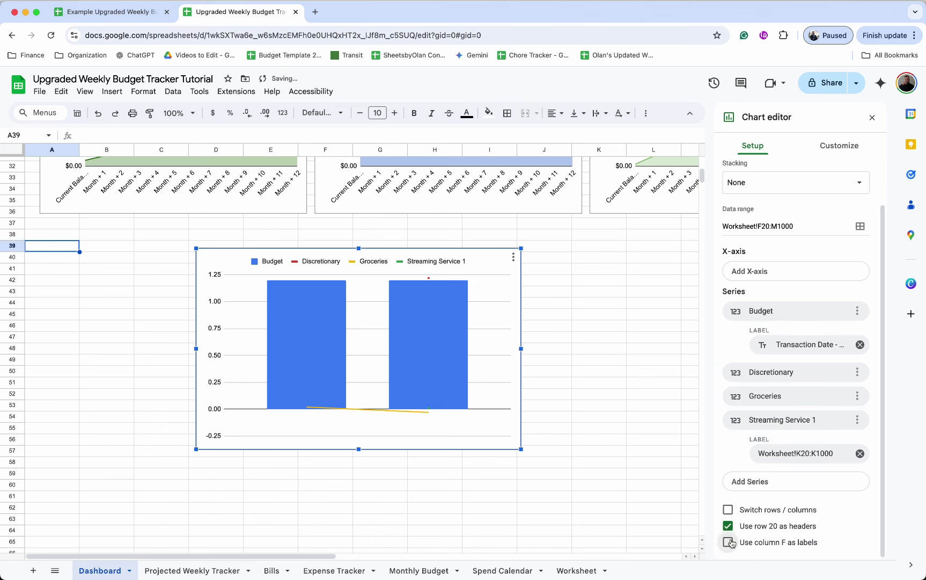
Step: Change the chart's X-axis to Transaction Date - Year-Month and remove the data label attached to it
{"action": "scroll", "coordinate": [758, 550], "scroll_direction": "down", "scroll_amount": 1}
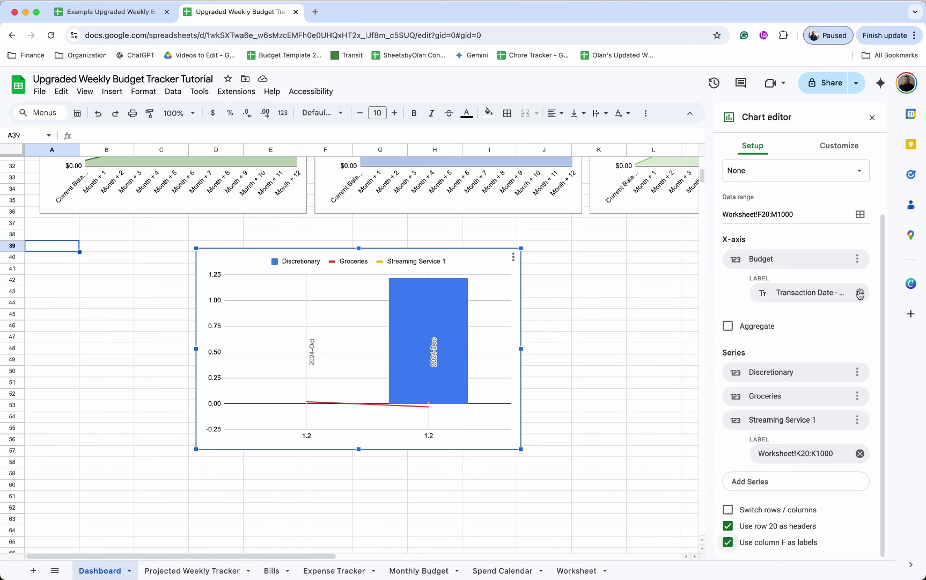
{"action": "left_click", "coordinate": [784, 263]}
{"action": "left_click", "coordinate": [772, 322]}
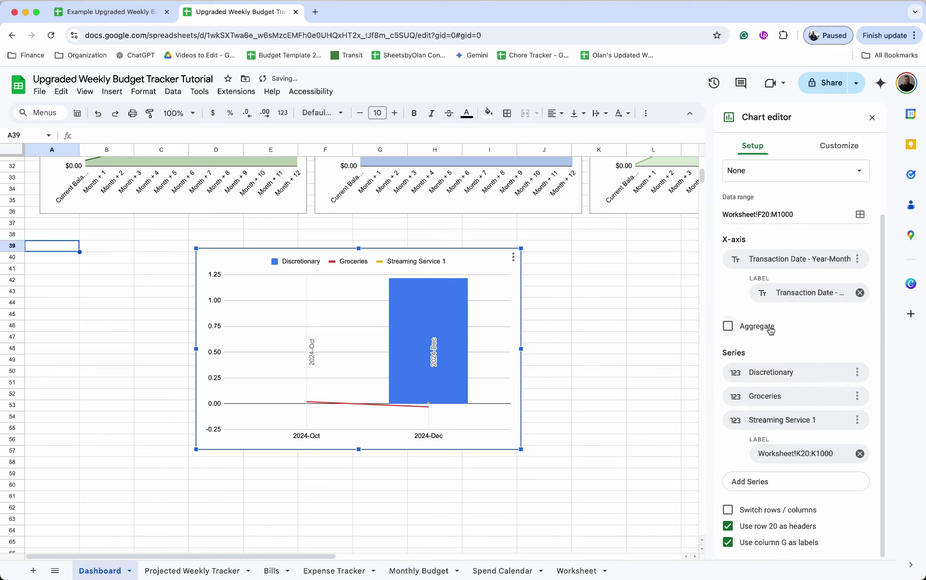
{"action": "left_click", "coordinate": [861, 293]}
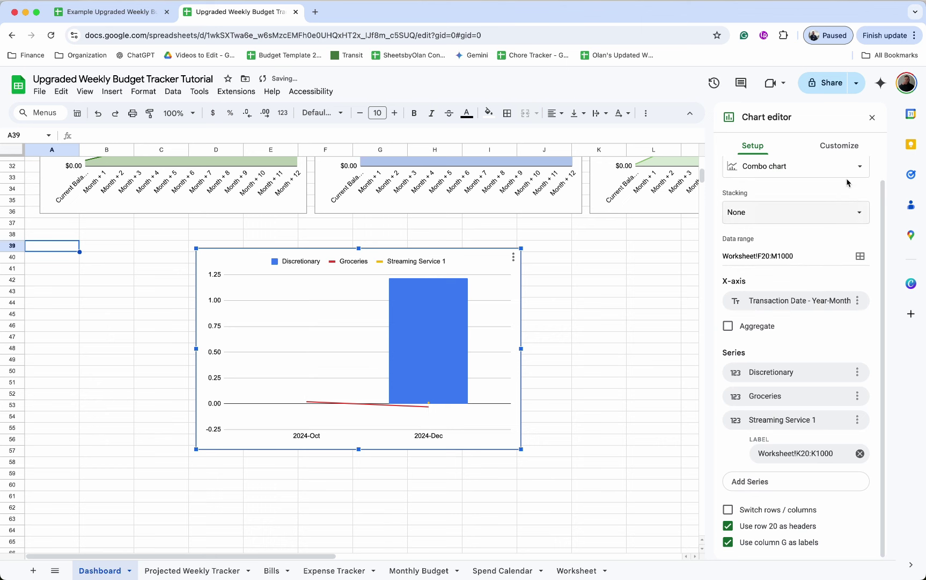
Step: Set the format type of all series in the combo chart to Columns
{"action": "left_click", "coordinate": [841, 146]}
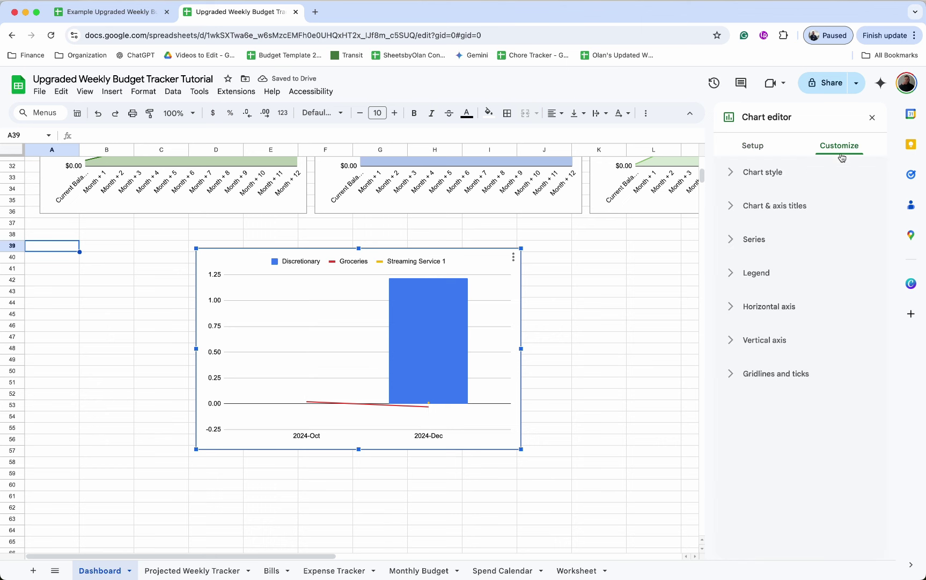
{"action": "left_click", "coordinate": [758, 241]}
{"action": "left_click", "coordinate": [756, 339]}
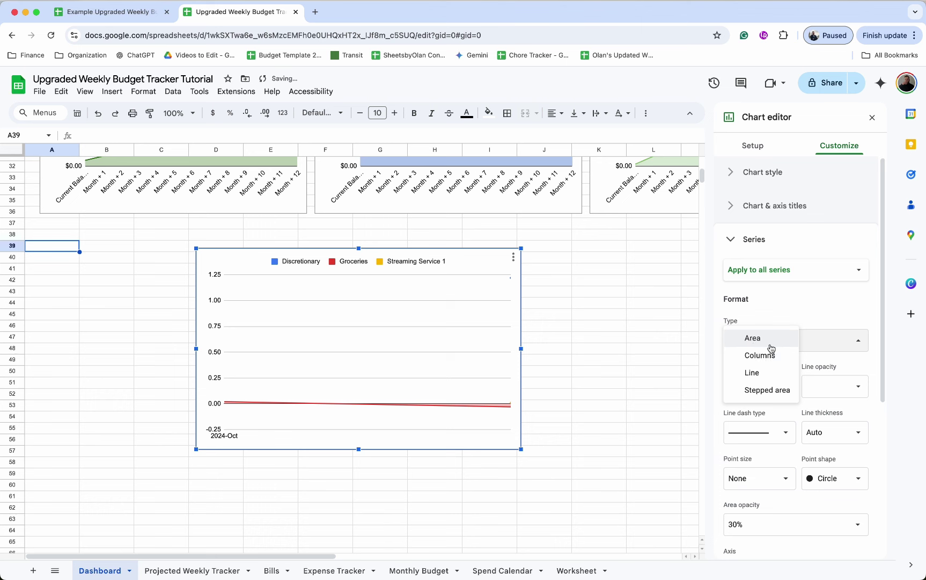
{"action": "left_click", "coordinate": [768, 355]}
Step: Add Budget as a series of the combo chart and set the chart's stacking to Standard
{"action": "left_click", "coordinate": [753, 146]}
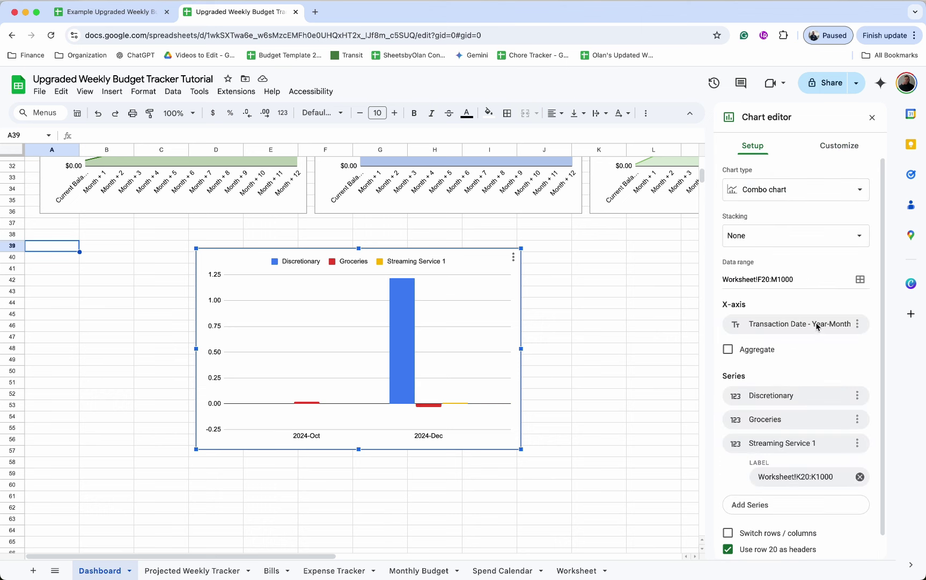
{"action": "left_click", "coordinate": [760, 500]}
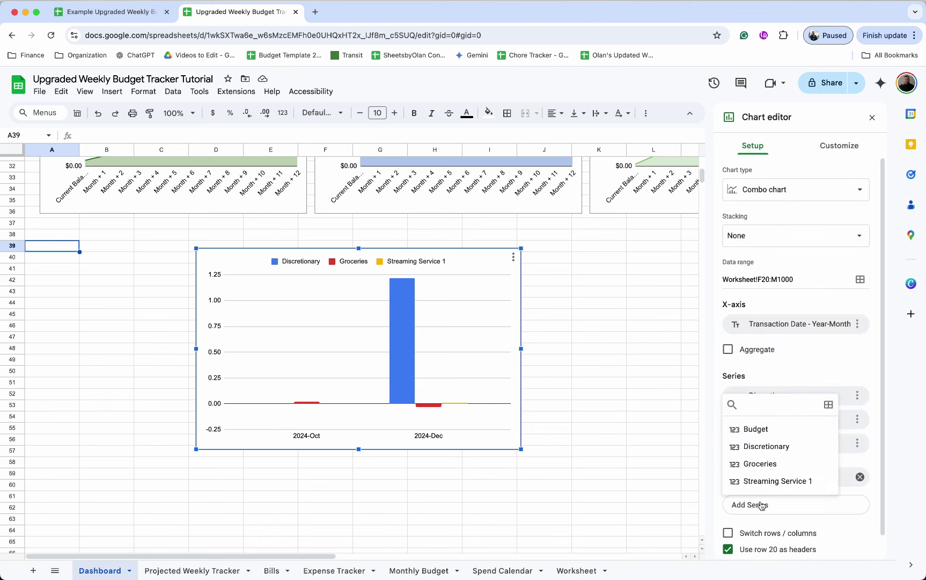
{"action": "left_click", "coordinate": [765, 433]}
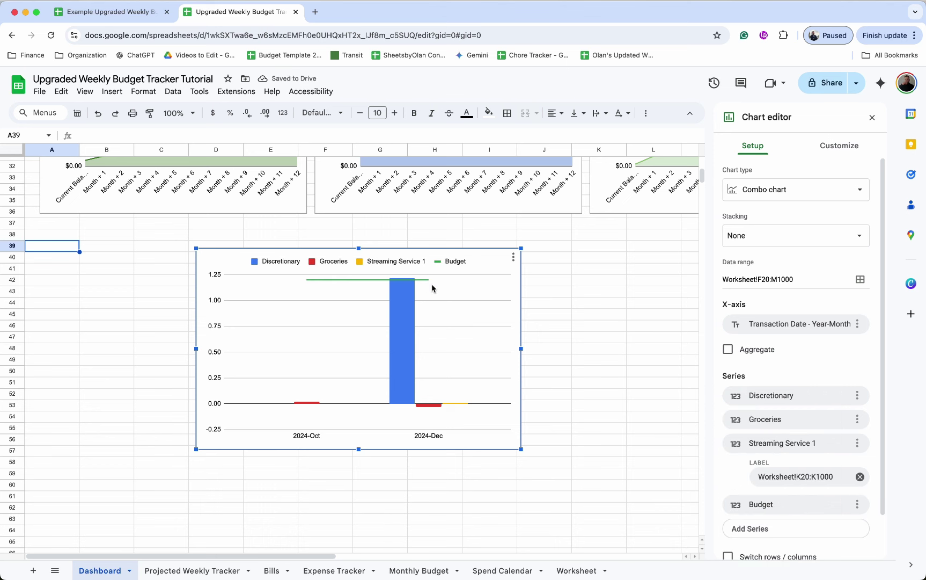
{"action": "mouse_move", "coordinate": [398, 286]}
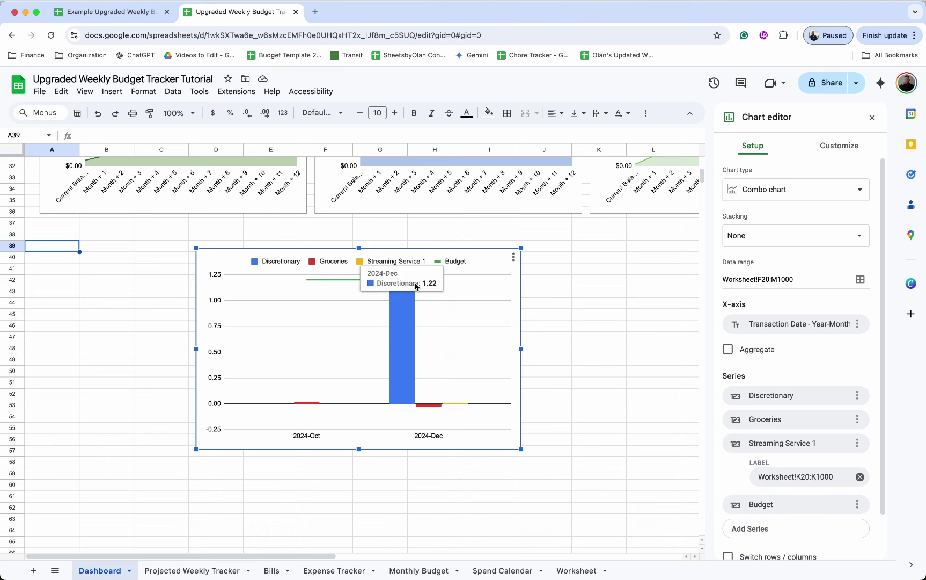
{"action": "left_click", "coordinate": [795, 242]}
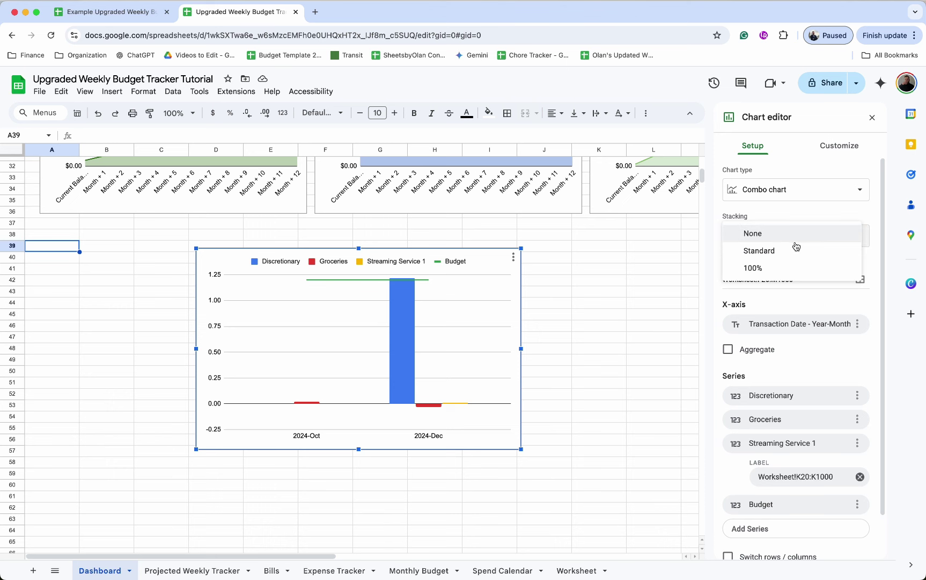
{"action": "left_click", "coordinate": [789, 253]}
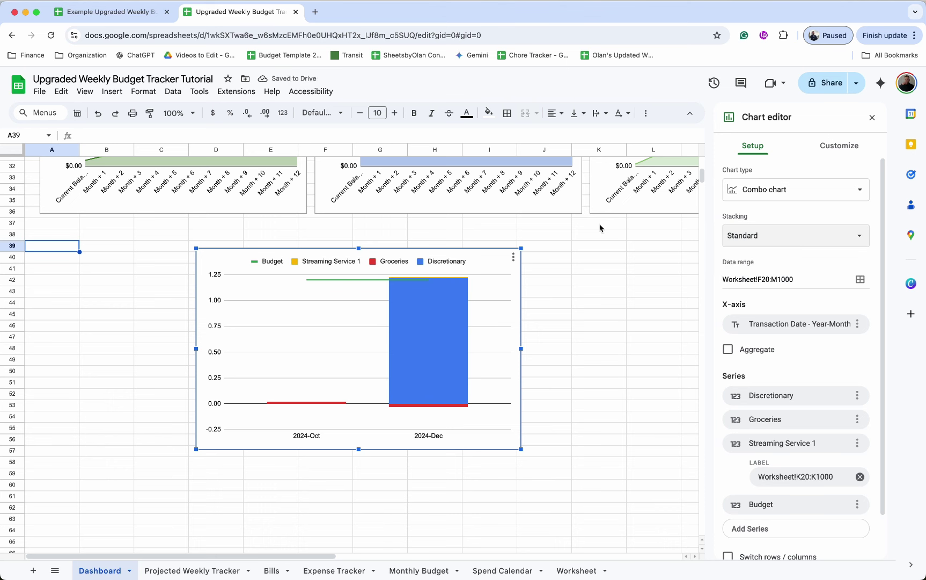
Step: Set the line color of the chart's Budget series to orange
{"action": "left_click", "coordinate": [838, 146]}
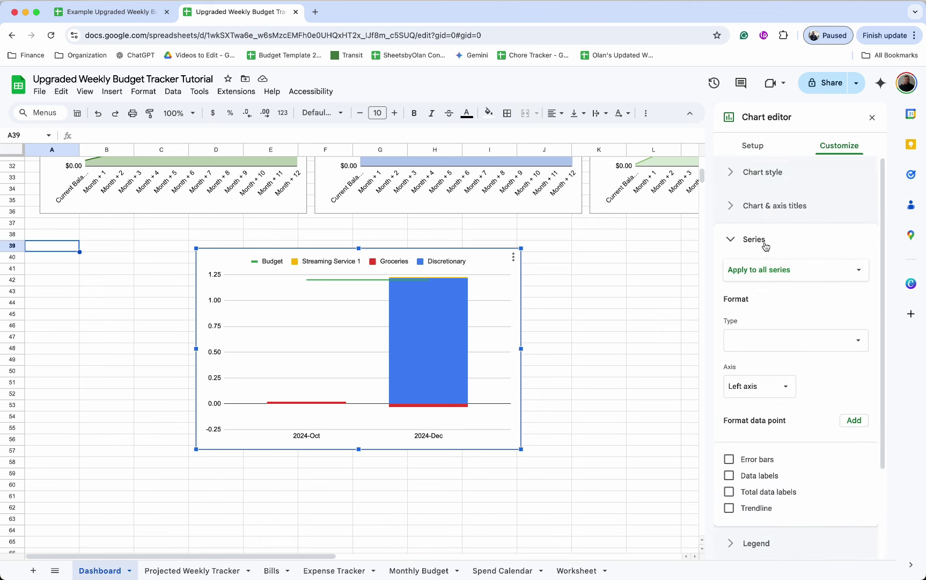
{"action": "left_click", "coordinate": [750, 275]}
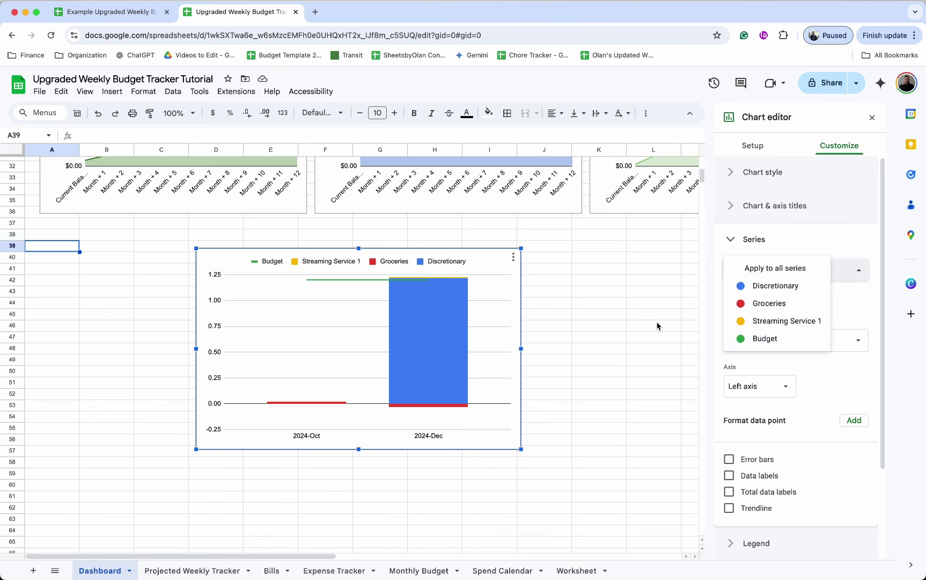
{"action": "left_click", "coordinate": [779, 338]}
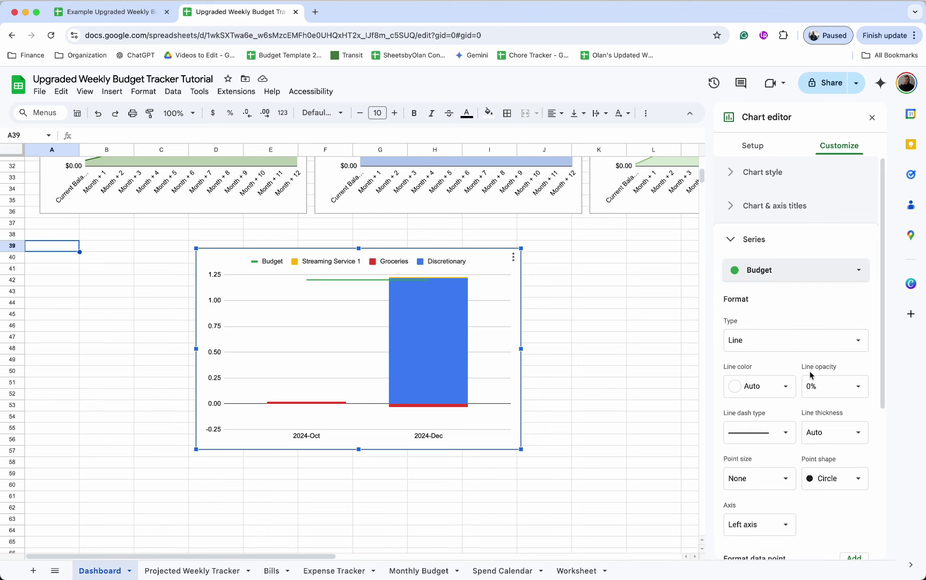
{"action": "left_click", "coordinate": [774, 380]}
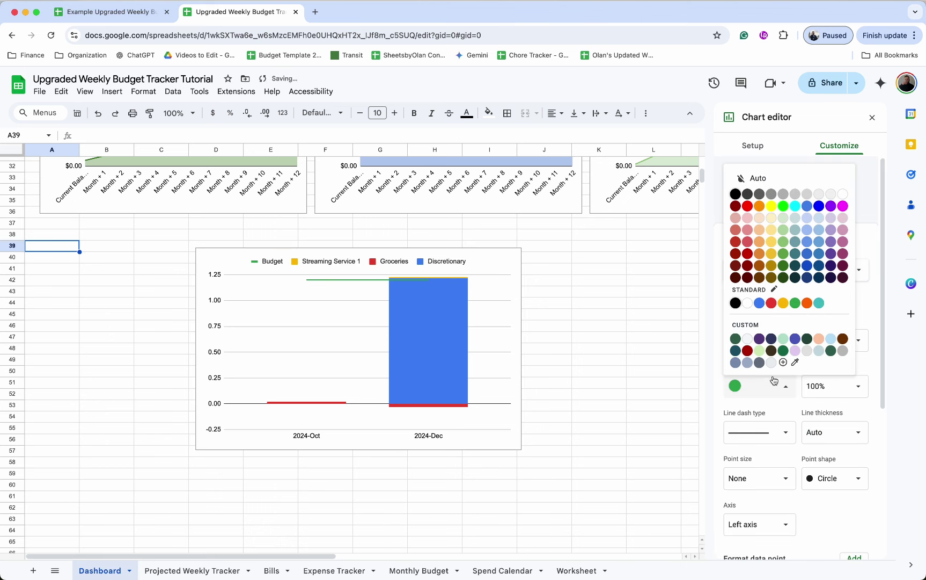
{"action": "left_click", "coordinate": [758, 254]}
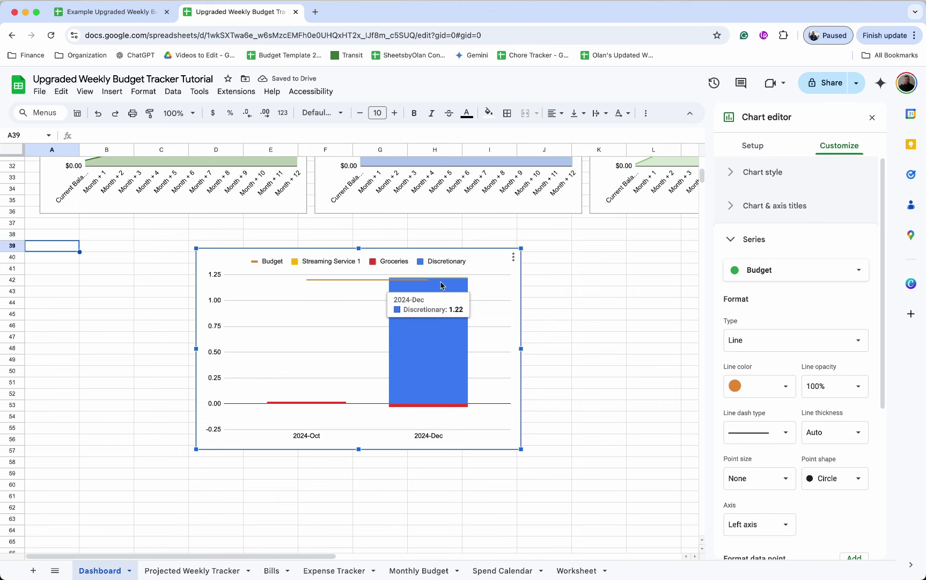
Step: Turn on total data labels for all series of the stacked chart and check the monthly category columns
{"action": "left_click", "coordinate": [827, 274]}
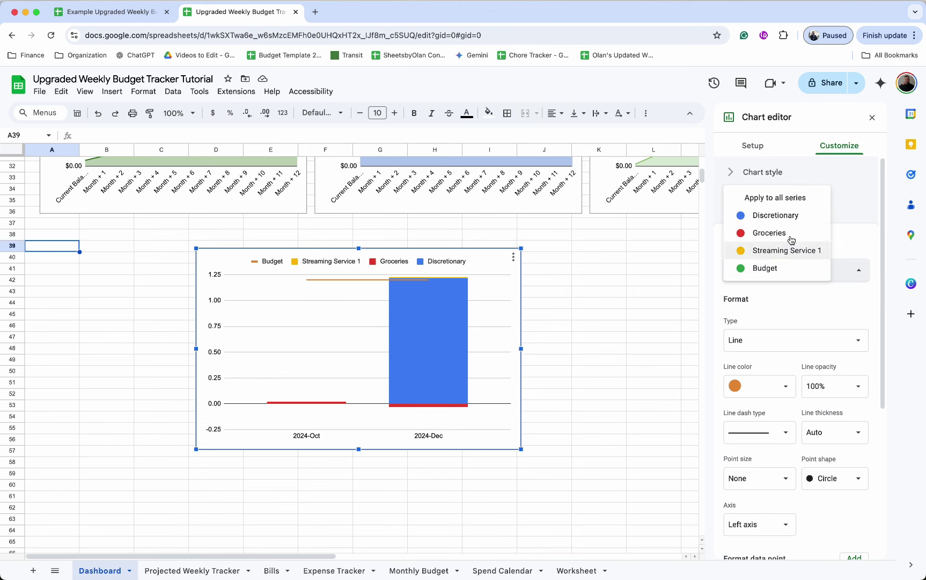
{"action": "left_click", "coordinate": [811, 204]}
{"action": "left_click", "coordinate": [755, 496]}
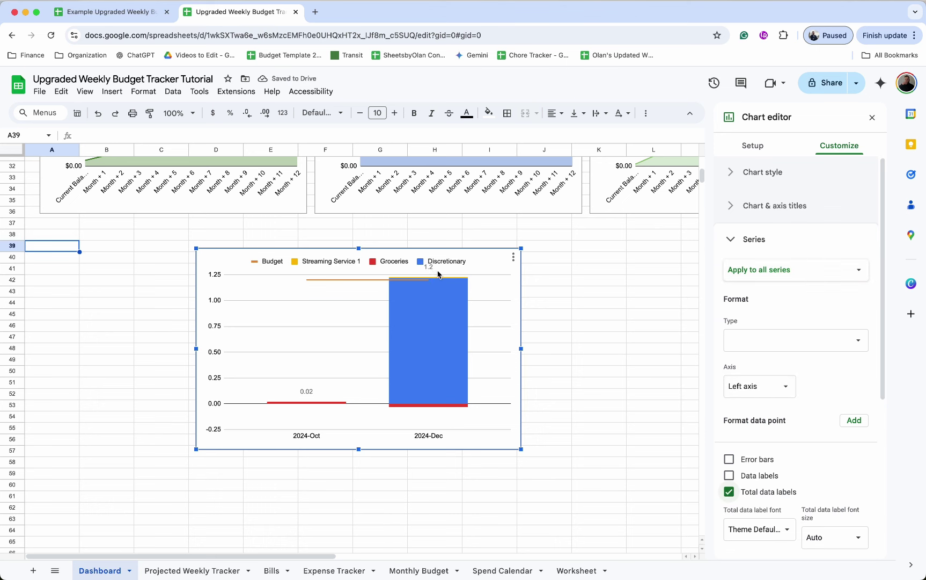
{"action": "mouse_move", "coordinate": [436, 303]}
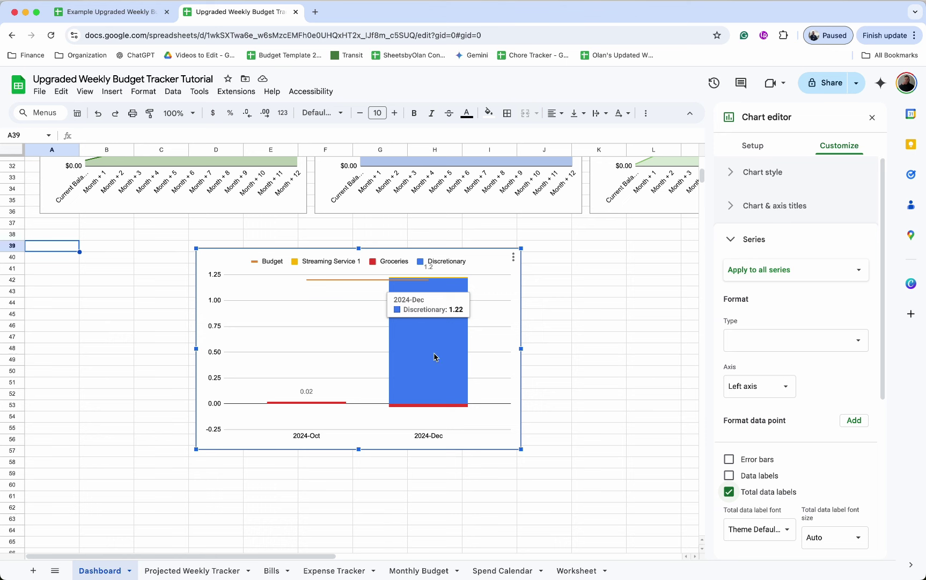
{"action": "mouse_move", "coordinate": [433, 407]}
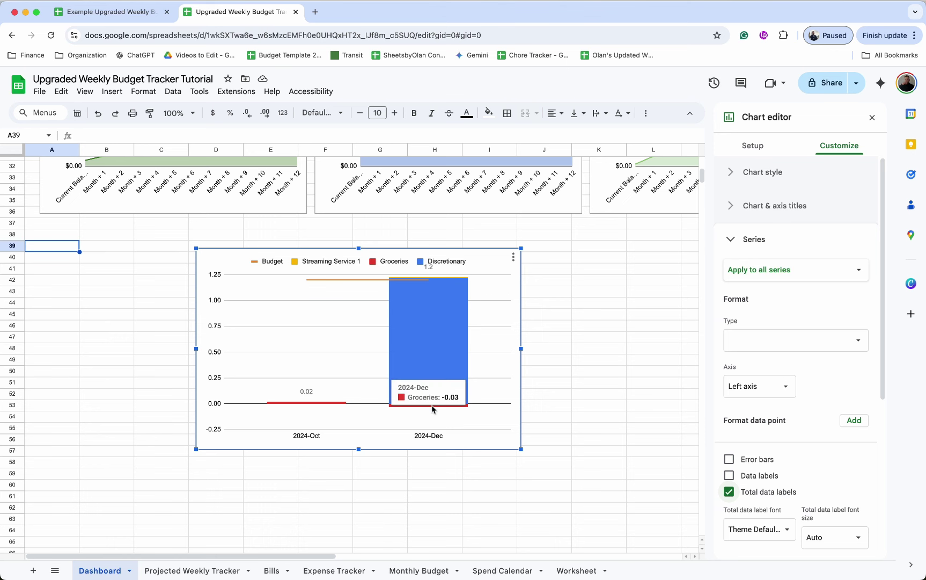
{"action": "mouse_move", "coordinate": [434, 387]}
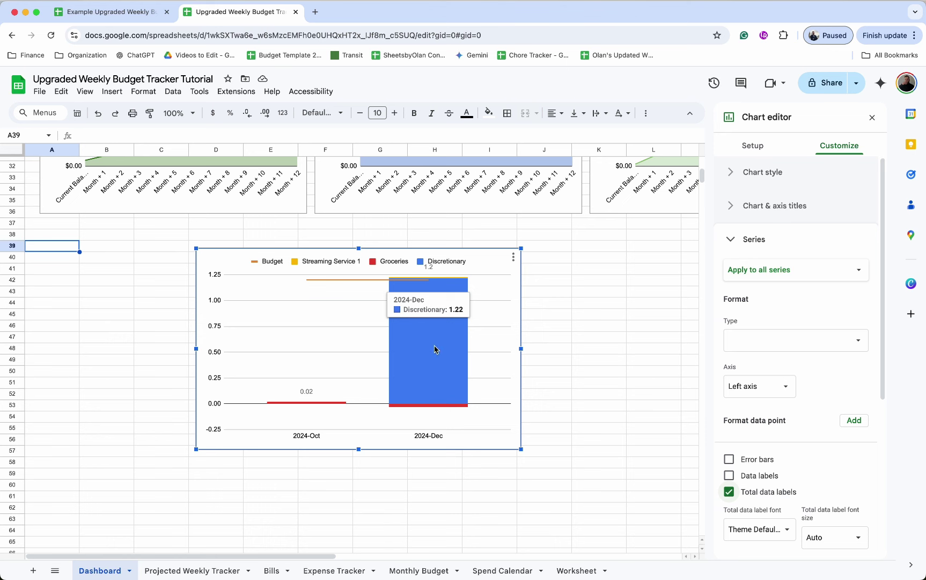
{"action": "mouse_move", "coordinate": [311, 407]}
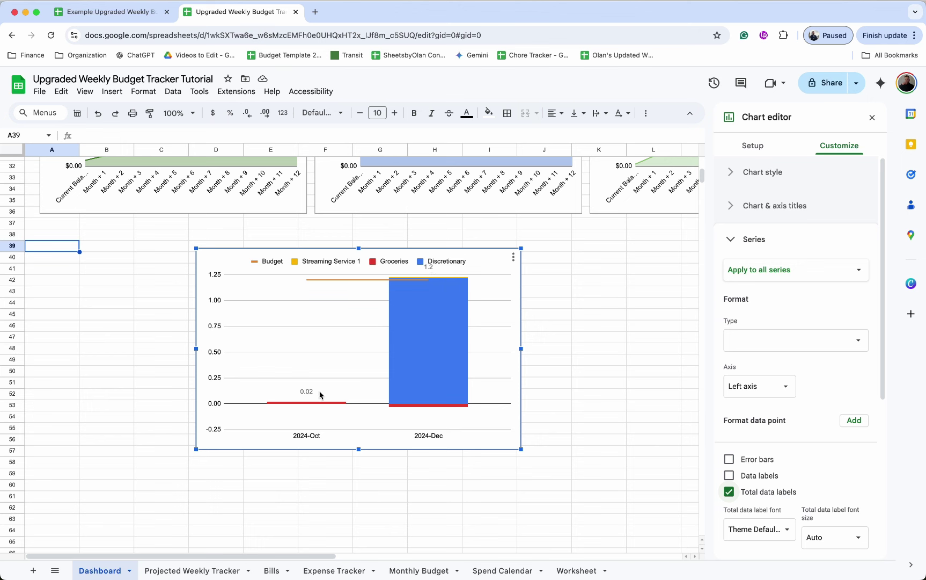
Step: Title the stacked combo chart "Monthly Discretionary Spending" and center the title
{"action": "left_click", "coordinate": [795, 204]}
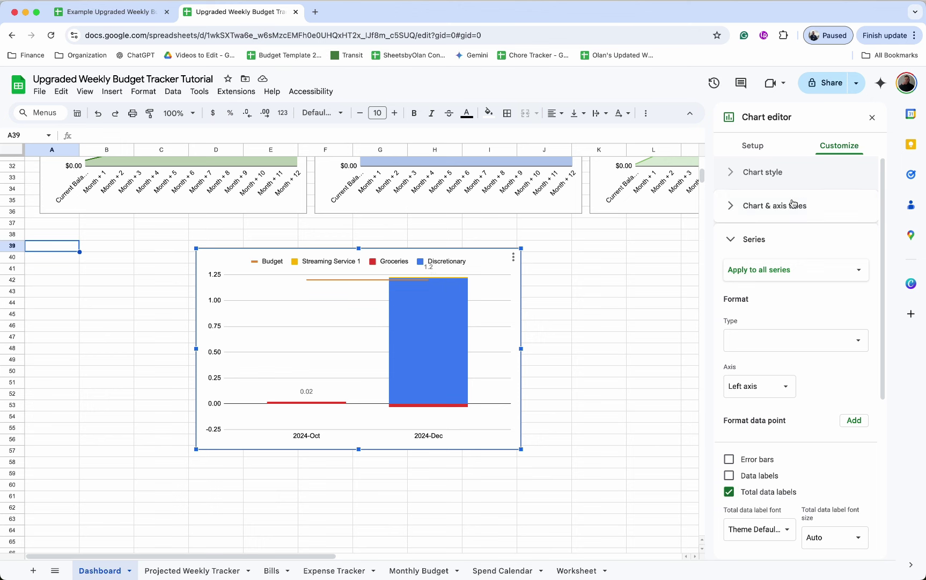
{"action": "left_click", "coordinate": [767, 236]}
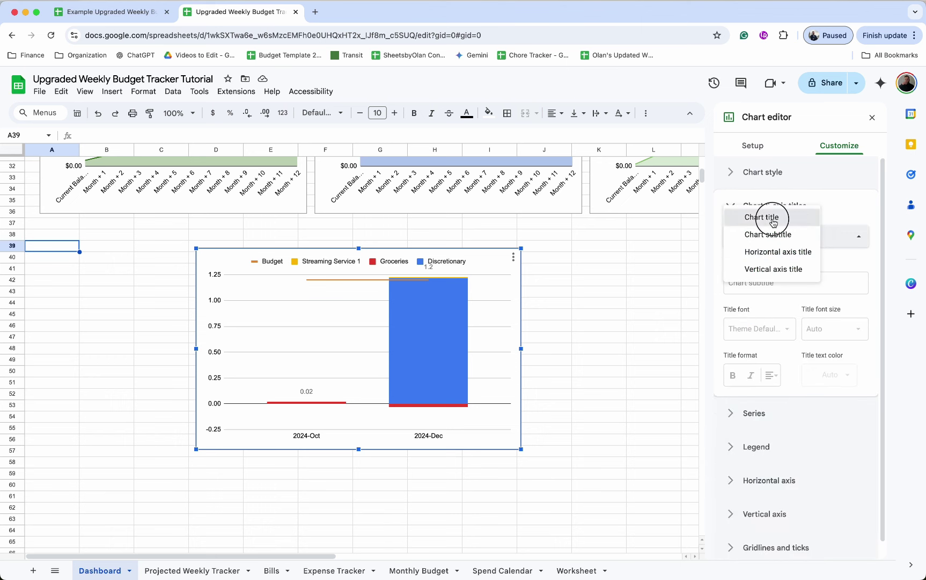
{"action": "left_click", "coordinate": [764, 215]}
{"action": "left_click", "coordinate": [767, 281]}
{"action": "type", "text": "Monthly Discretionary Spending"}
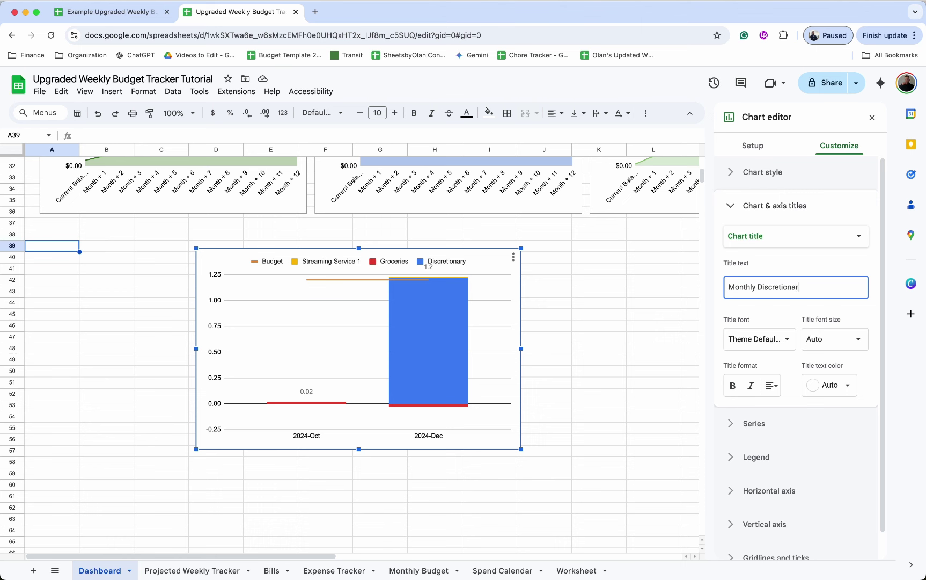
{"action": "left_click", "coordinate": [773, 386]}
{"action": "left_click", "coordinate": [786, 410]}
Step: Place the Monthly Discretionary Spending chart directly below the 12 Months Total Projection chart and shrink it to that chart's width
{"action": "left_click_drag", "start_coordinate": [477, 325], "coordinate": [321, 300]}
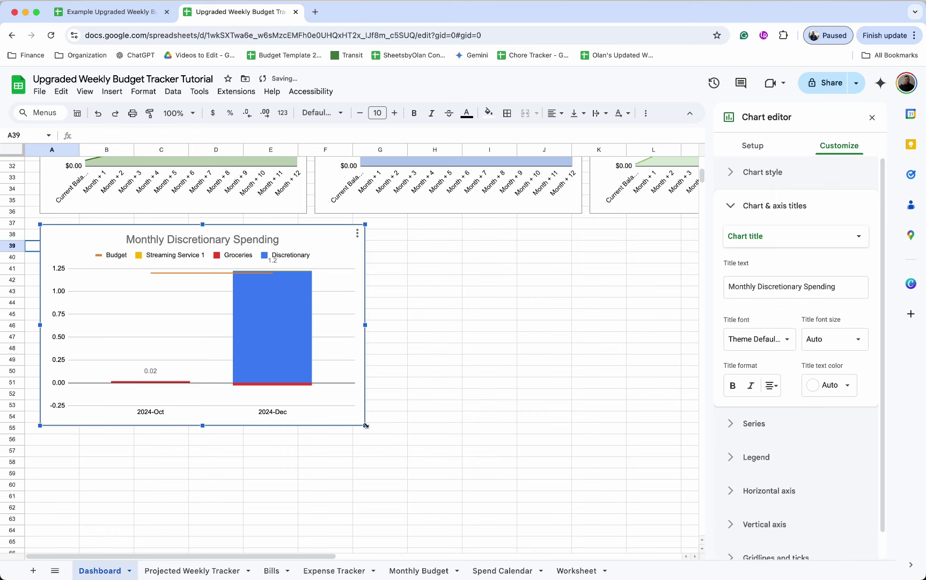
{"action": "left_click_drag", "start_coordinate": [366, 425], "coordinate": [307, 385]}
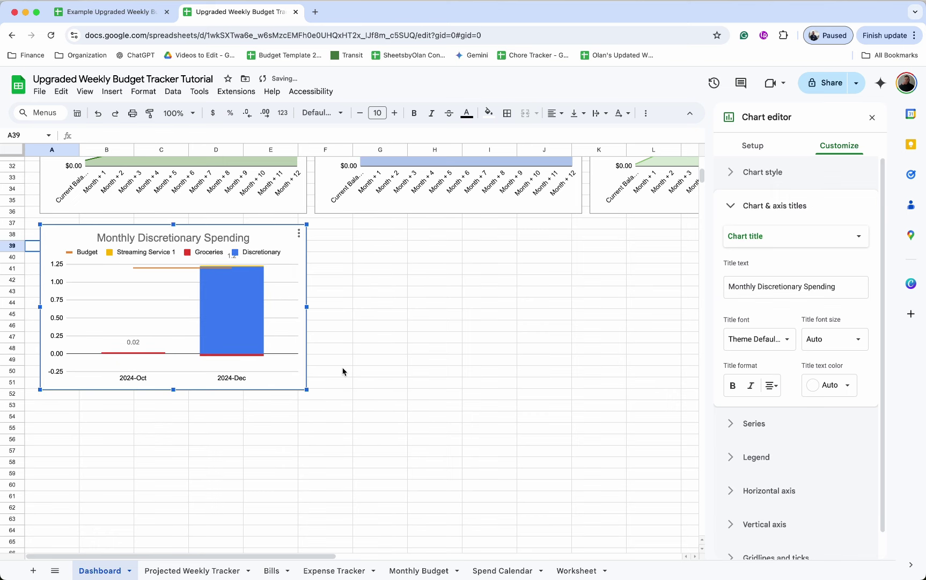
{"action": "scroll", "coordinate": [309, 285], "scroll_direction": "up", "scroll_amount": 5}
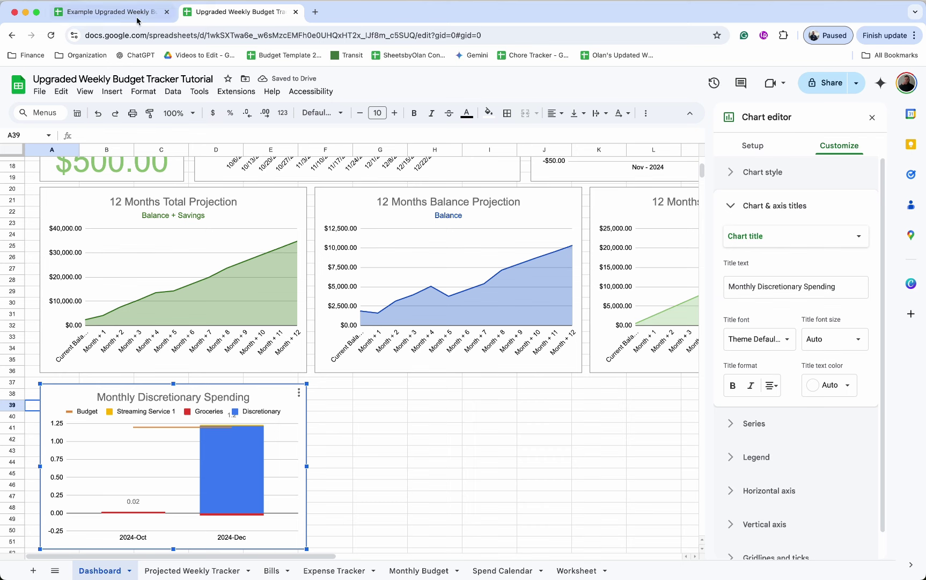
Step: Insert a new chart on the Dashboard and set its type to Line chart
{"action": "left_click", "coordinate": [338, 383]}
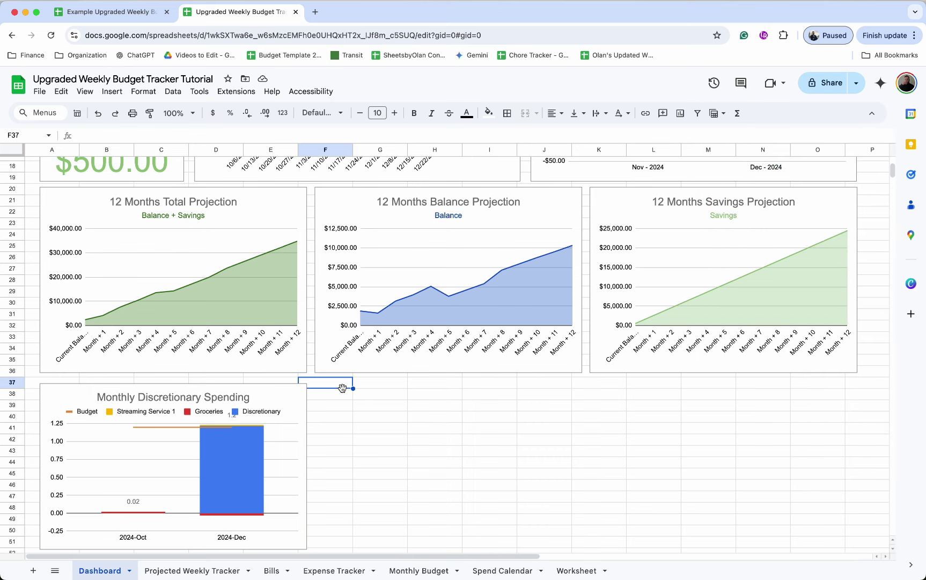
{"action": "left_click", "coordinate": [111, 91]}
{"action": "left_click", "coordinate": [161, 216]}
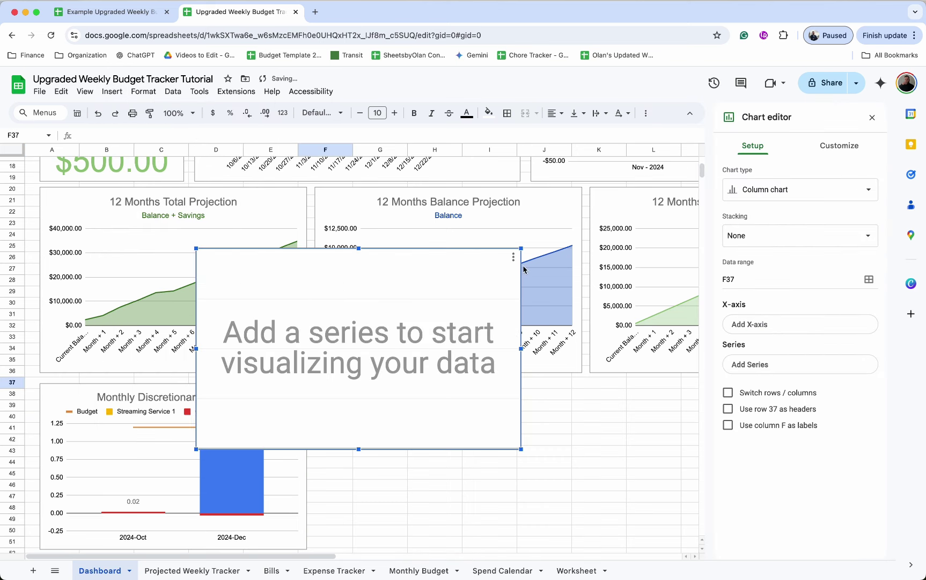
{"action": "left_click", "coordinate": [799, 189]}
{"action": "left_click", "coordinate": [751, 238]}
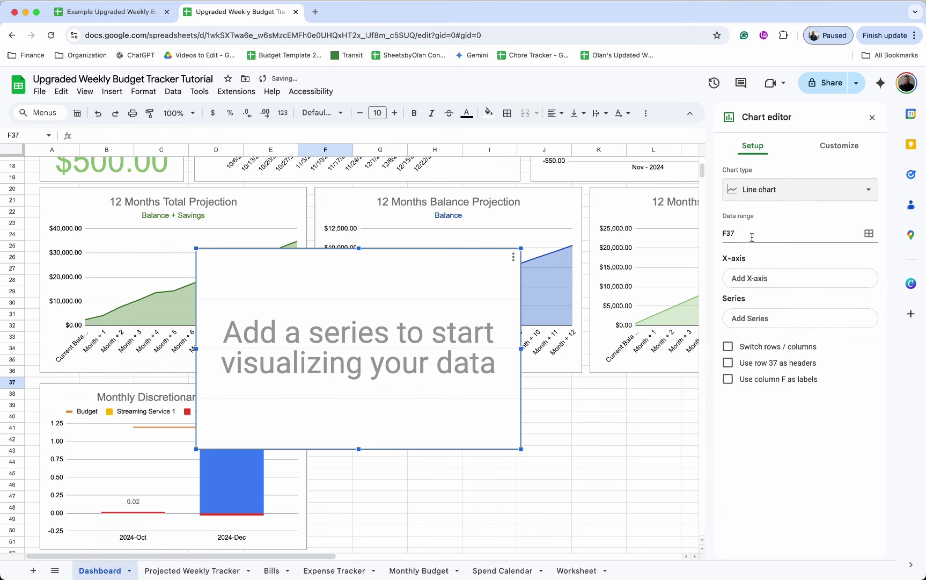
Step: Set the line chart's data range to Worksheet!Q20:R1000, covering the monthly streaming service pivot table
{"action": "left_click", "coordinate": [869, 233]}
{"action": "key", "text": "BackSpace"}
{"action": "left_click", "coordinate": [592, 571]}
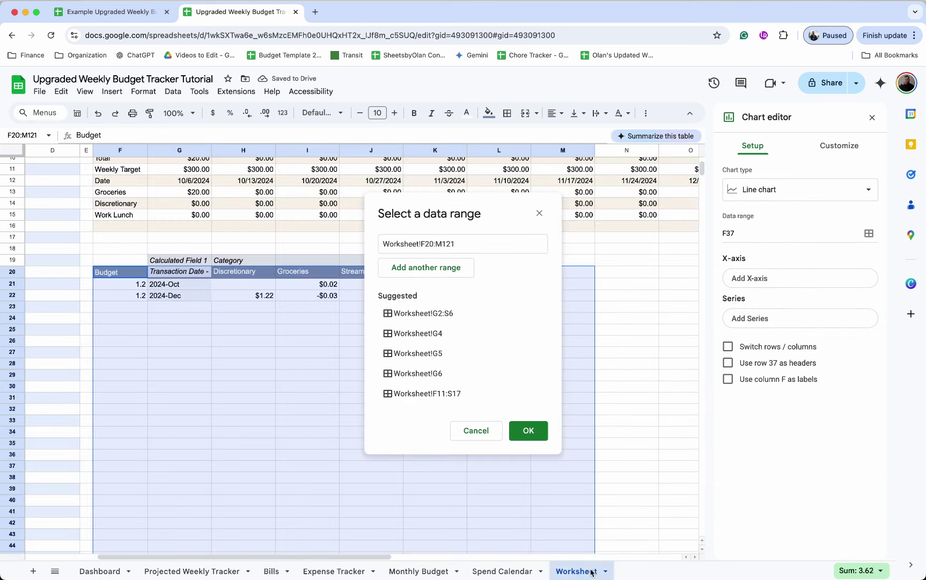
{"action": "scroll", "coordinate": [556, 495], "scroll_direction": "right", "scroll_amount": 8}
{"action": "scroll", "coordinate": [635, 460], "scroll_direction": "left", "scroll_amount": 2}
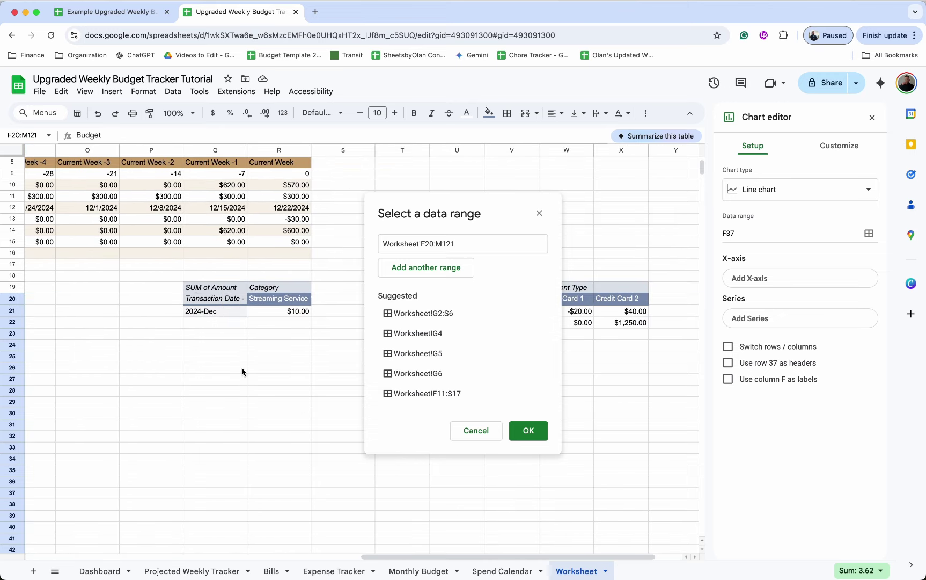
{"action": "left_click_drag", "start_coordinate": [210, 300], "coordinate": [269, 377]}
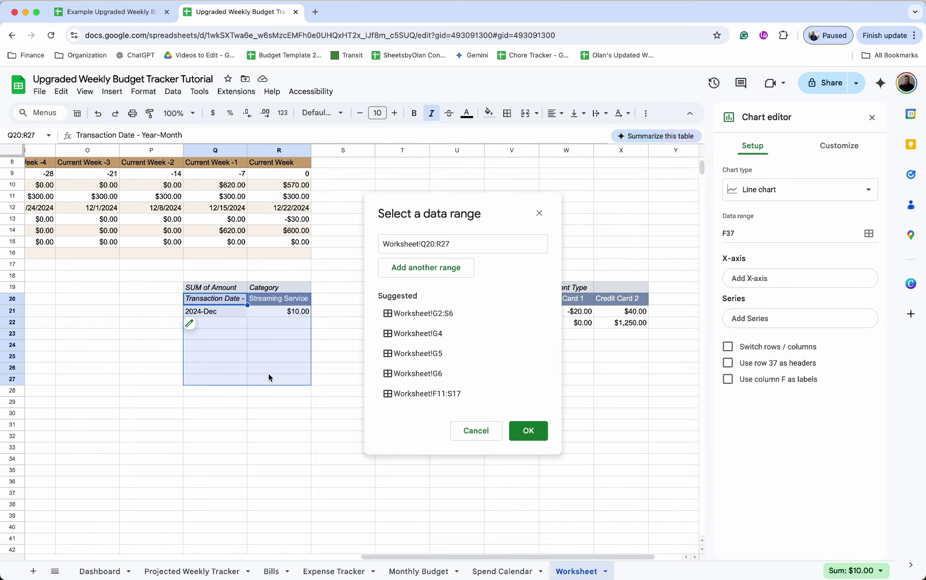
{"action": "left_click", "coordinate": [468, 239]}
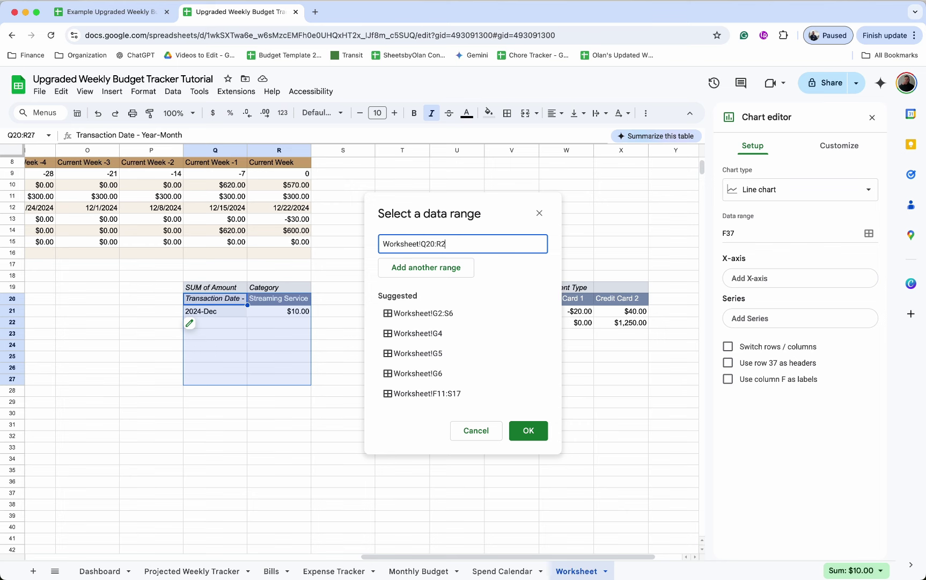
{"action": "left_click", "coordinate": [529, 430]}
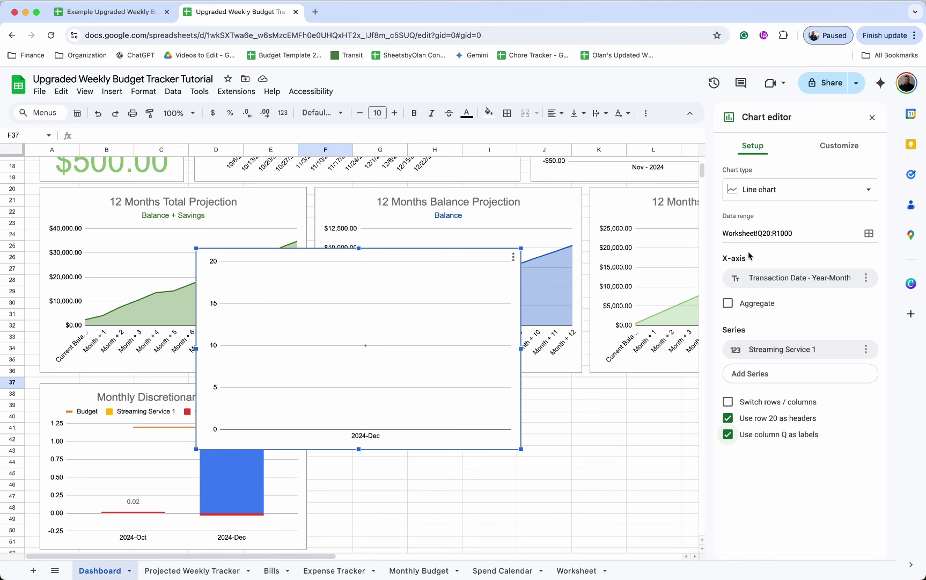
Step: Title the line chart "Monthly Subscriptions" and center the title
{"action": "left_click", "coordinate": [834, 146]}
{"action": "left_click", "coordinate": [756, 207]}
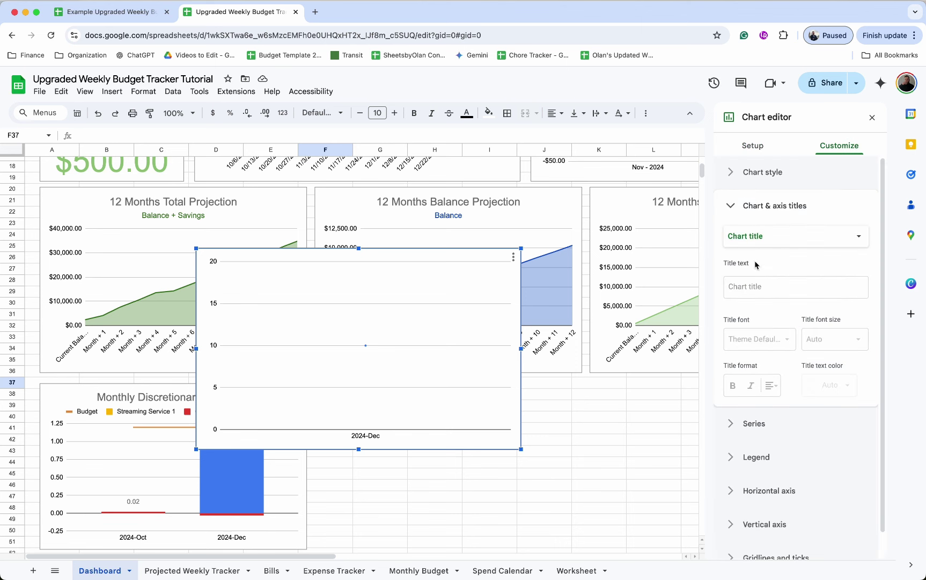
{"action": "left_click", "coordinate": [735, 287]}
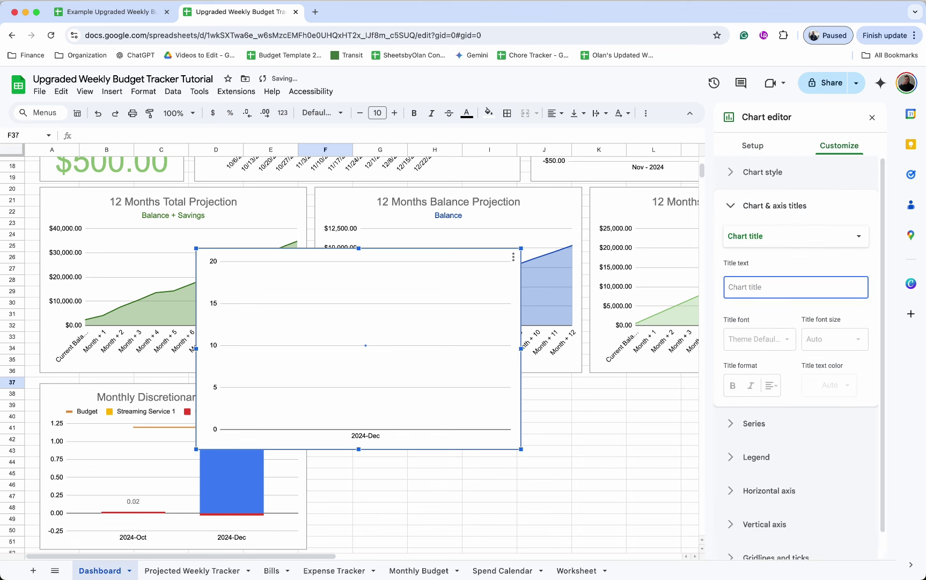
{"action": "type", "text": "Monthly Subsc"}
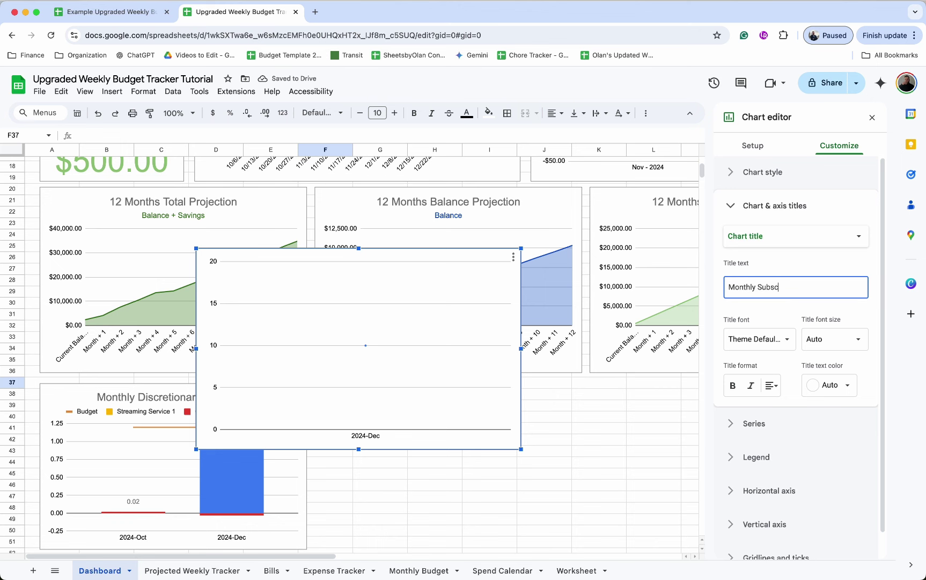
{"action": "type", "text": "riptions"}
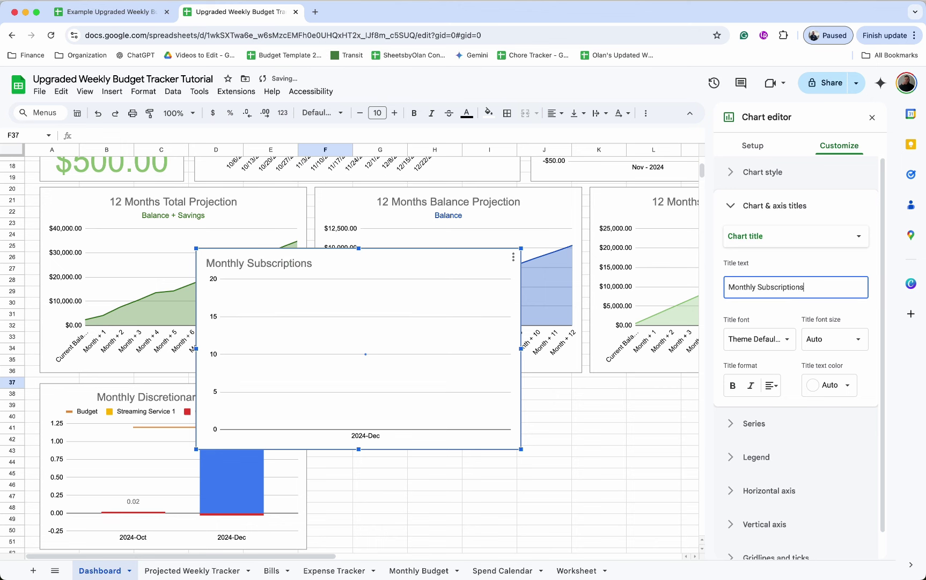
{"action": "left_click", "coordinate": [772, 385]}
{"action": "left_click", "coordinate": [785, 407]}
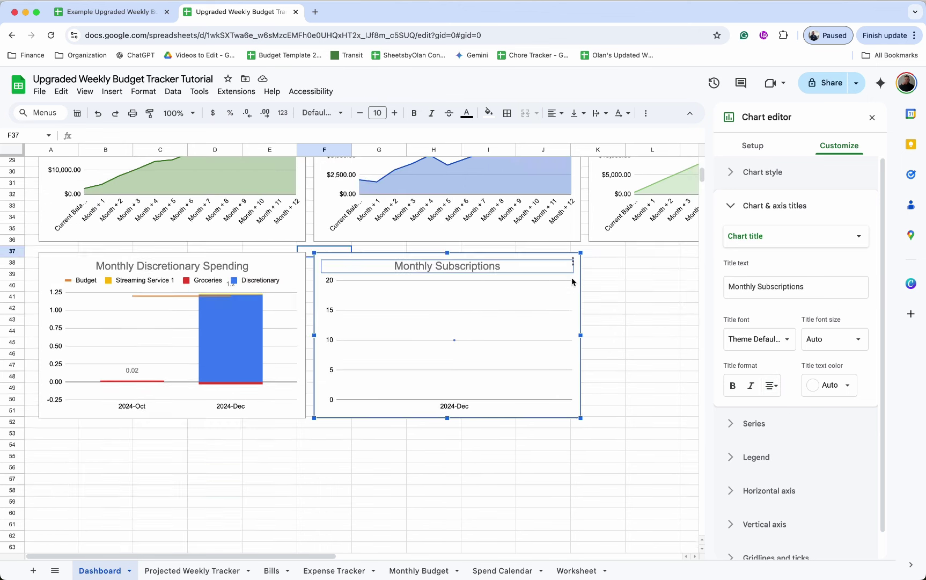
Step: Set the number format of the Monthly Subscriptions chart's vertical axis to Currency (rounded)
{"action": "scroll", "coordinate": [591, 349], "scroll_direction": "down", "scroll_amount": 3}
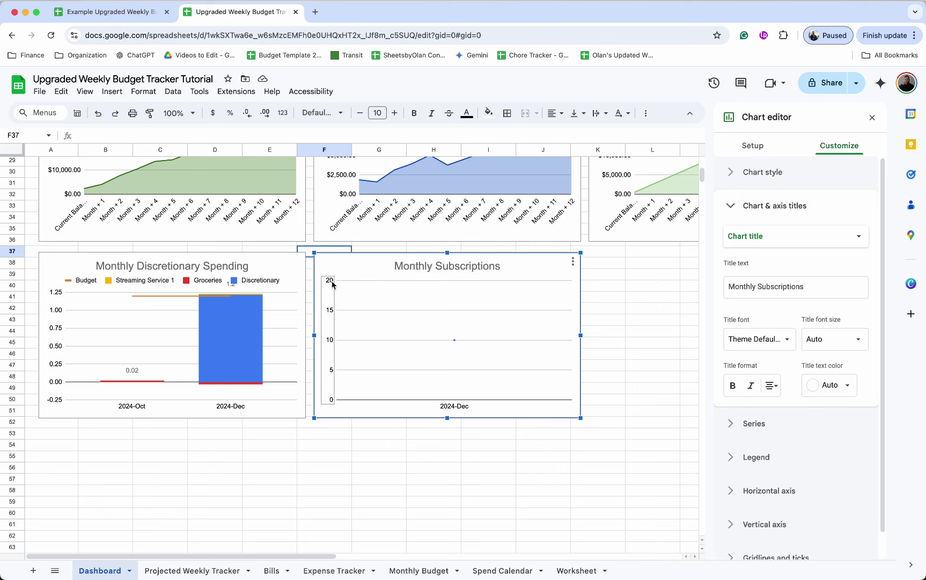
{"action": "left_click", "coordinate": [329, 314]}
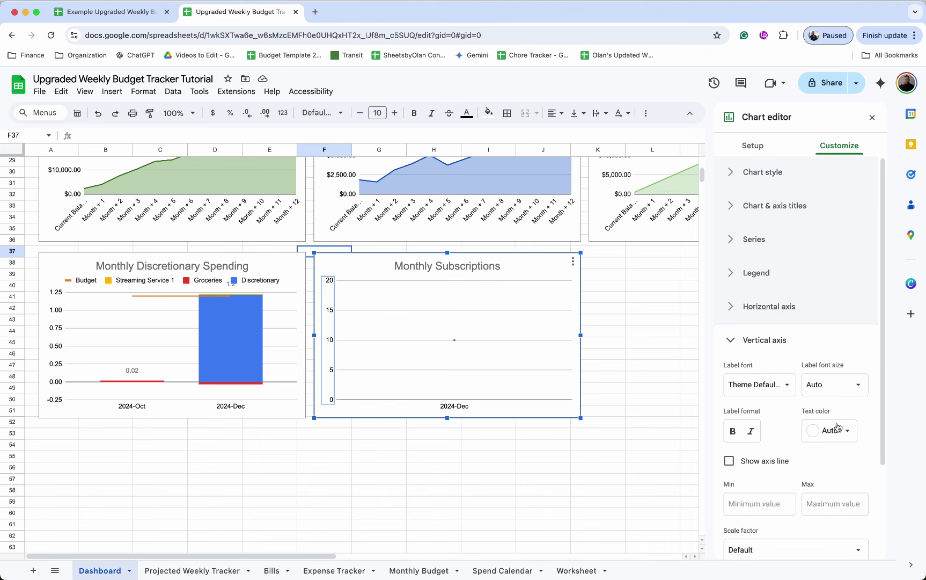
{"action": "scroll", "coordinate": [837, 429], "scroll_direction": "down", "scroll_amount": 3}
{"action": "left_click", "coordinate": [818, 510]}
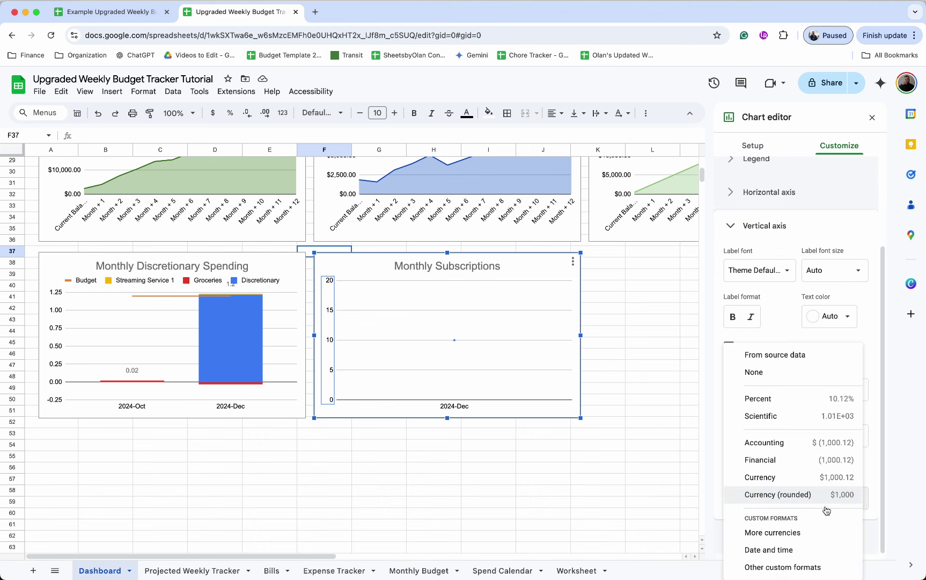
{"action": "left_click", "coordinate": [817, 502]}
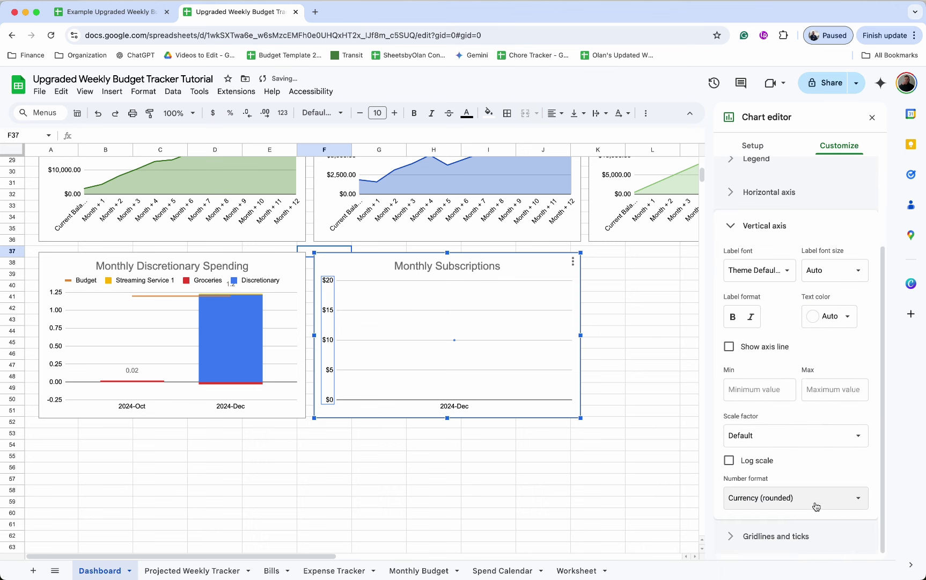
Step: Set the number format of the Monthly Discretionary Spending chart's vertical axis to Currency (rounded) and close the chart editor
{"action": "left_click", "coordinate": [55, 367]}
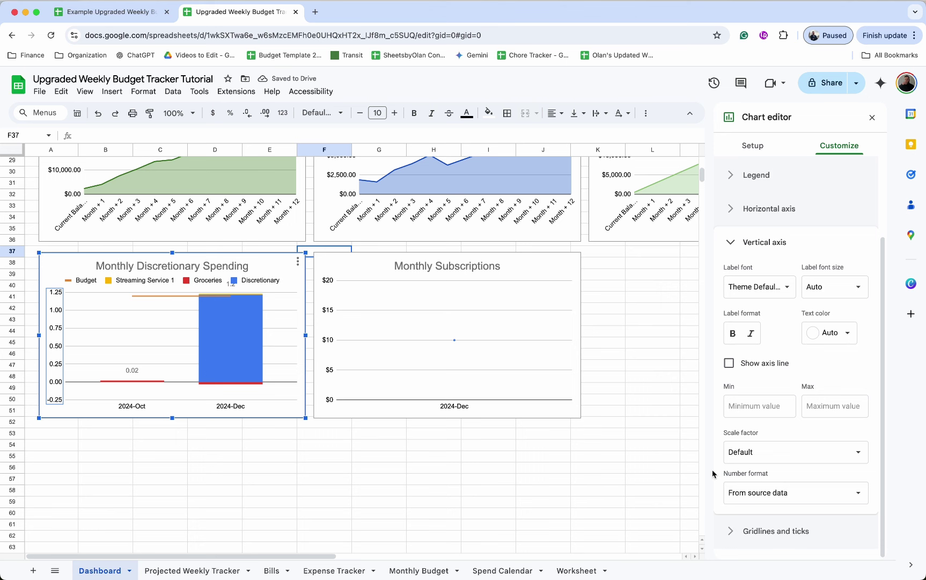
{"action": "left_click", "coordinate": [772, 492]}
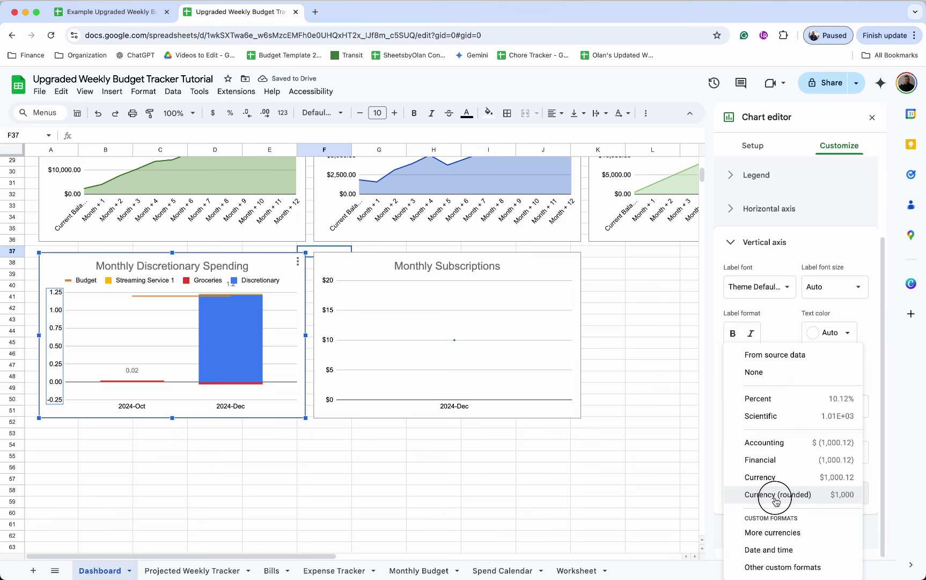
{"action": "left_click", "coordinate": [776, 501]}
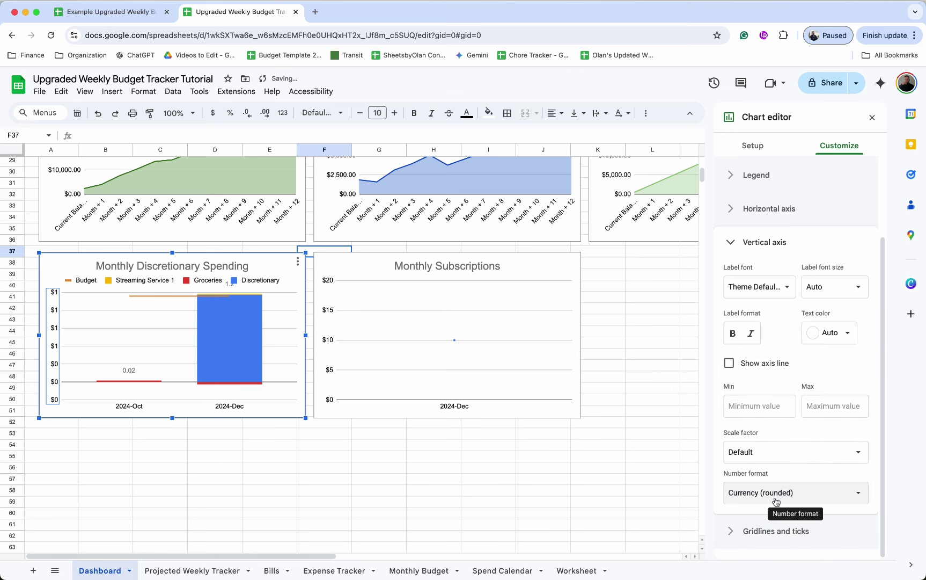
{"action": "left_click", "coordinate": [871, 117]}
{"action": "left_click", "coordinate": [561, 334]}
{"action": "left_click", "coordinate": [617, 319]}
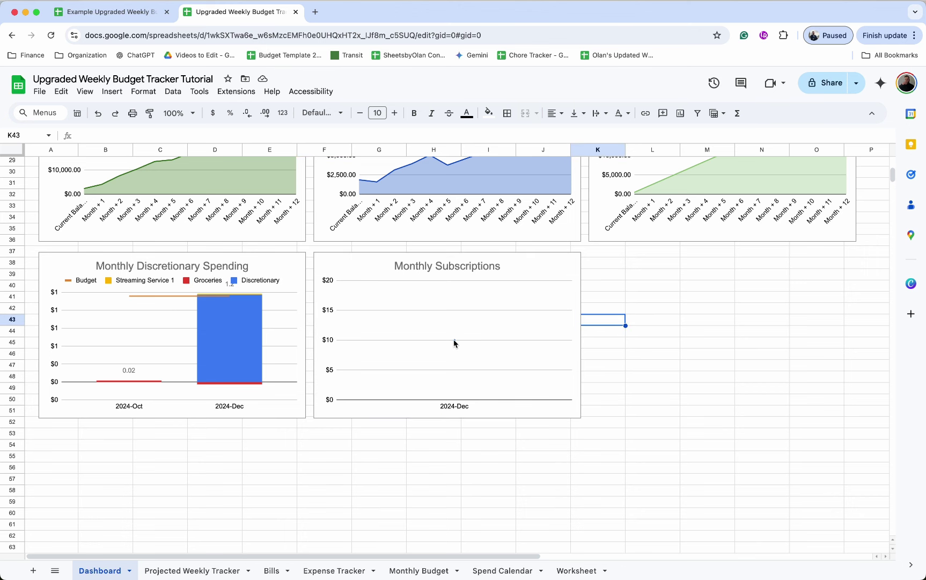
{"action": "left_click", "coordinate": [455, 340]}
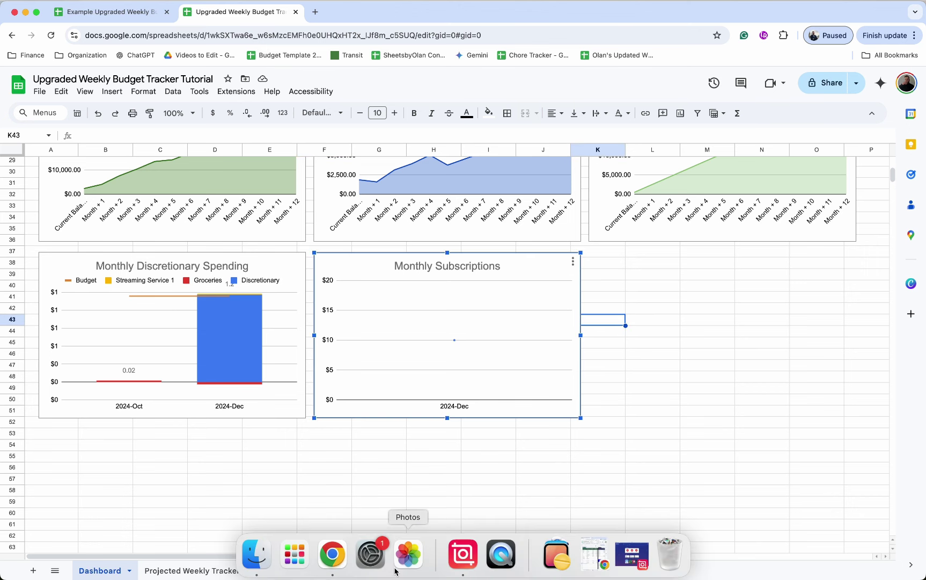
Step: Start a new expense in row 12 of the Expense Tracker with transaction date 11/13/2024 and type Debit
{"action": "left_click", "coordinate": [334, 570]}
{"action": "left_click", "coordinate": [324, 364]}
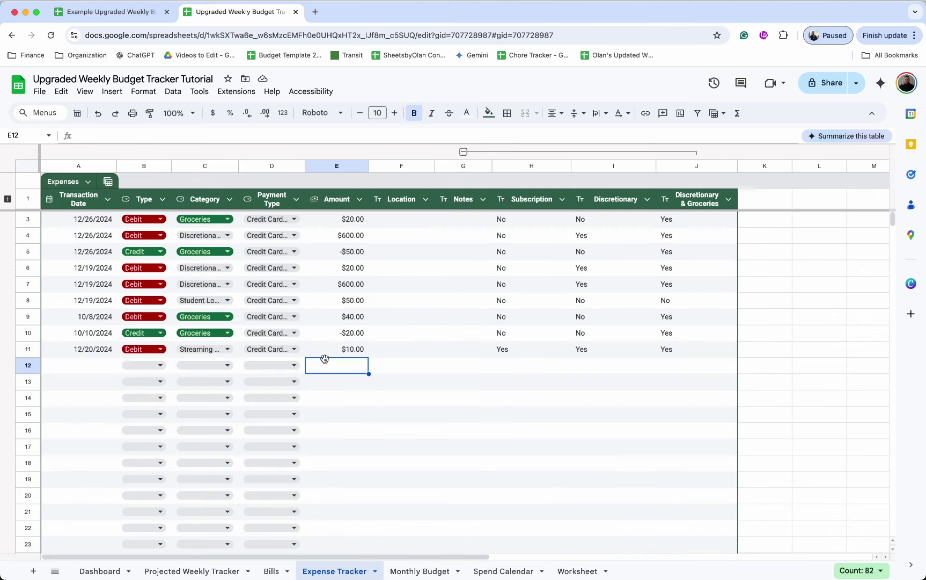
{"action": "double_click", "coordinate": [96, 363]}
{"action": "left_click", "coordinate": [112, 384]}
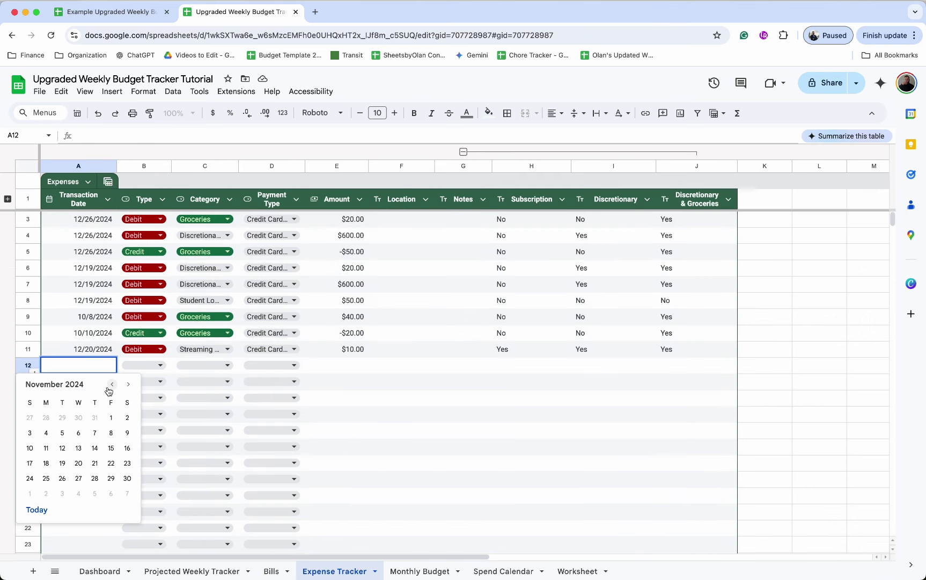
{"action": "left_click", "coordinate": [78, 433]}
{"action": "double_click", "coordinate": [144, 369]}
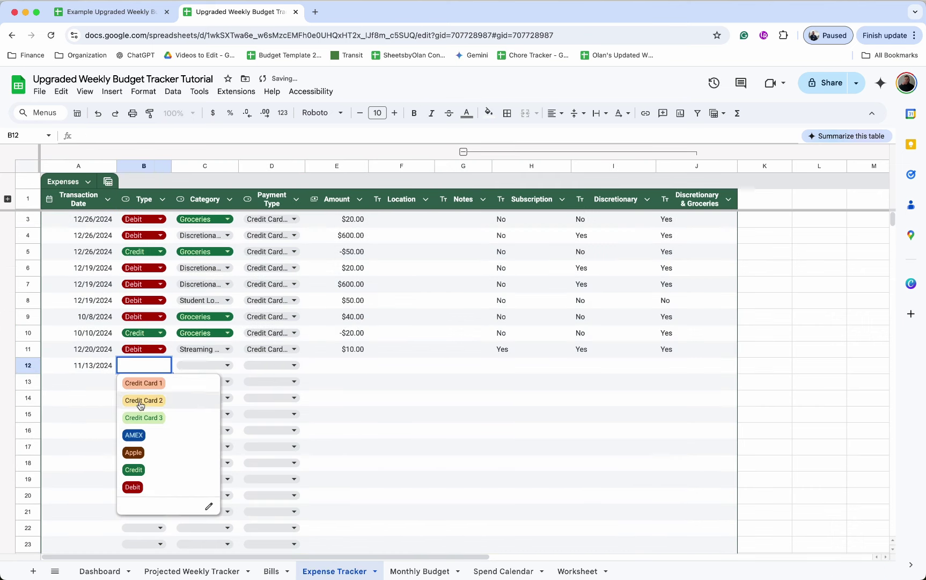
{"action": "left_click", "coordinate": [142, 487]}
Step: Complete the row 12 expense with category Streaming Service 1, a credit card payment type and an amount of 19
{"action": "left_click", "coordinate": [227, 369]}
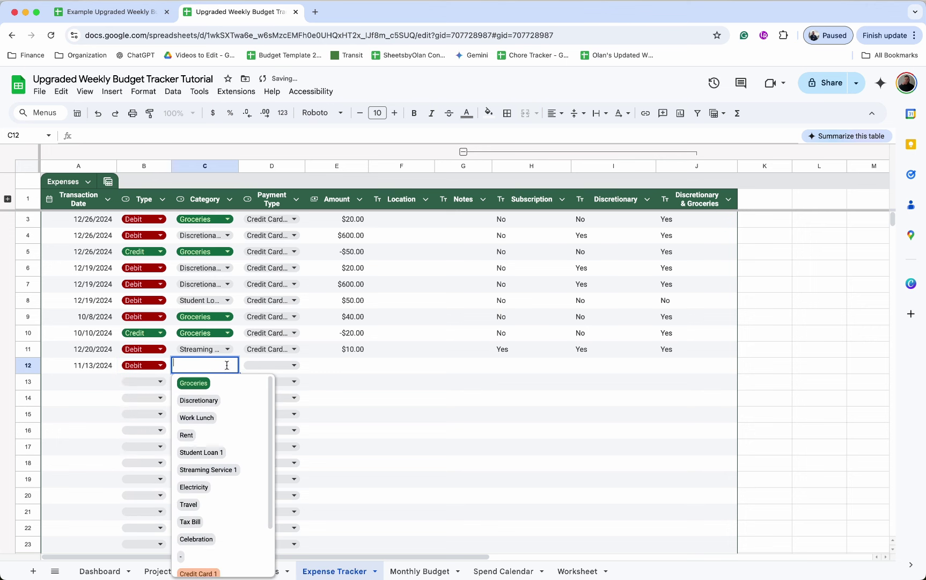
{"action": "left_click", "coordinate": [221, 469]}
{"action": "left_click", "coordinate": [284, 365]}
{"action": "left_click", "coordinate": [268, 400]}
{"action": "left_click", "coordinate": [331, 370]}
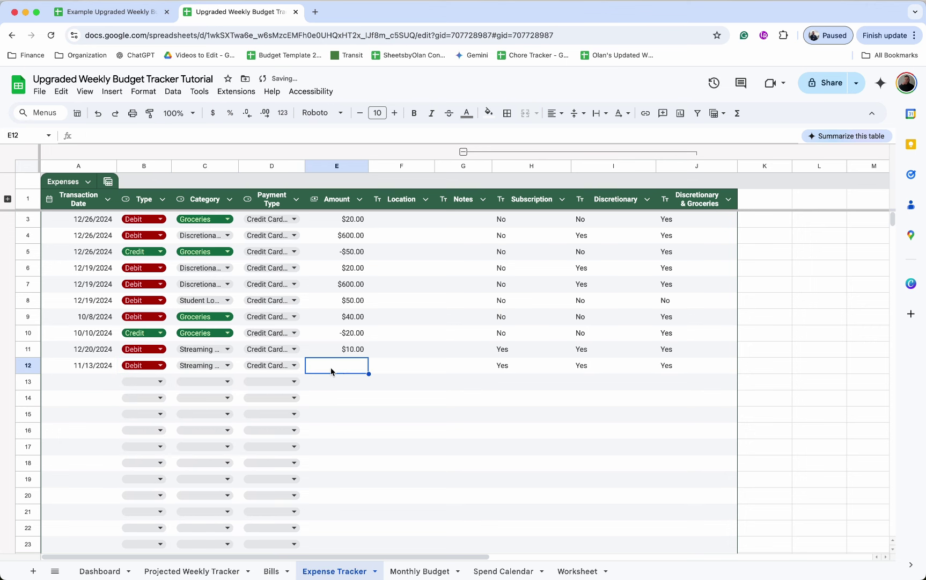
{"action": "type", "text": "19"}
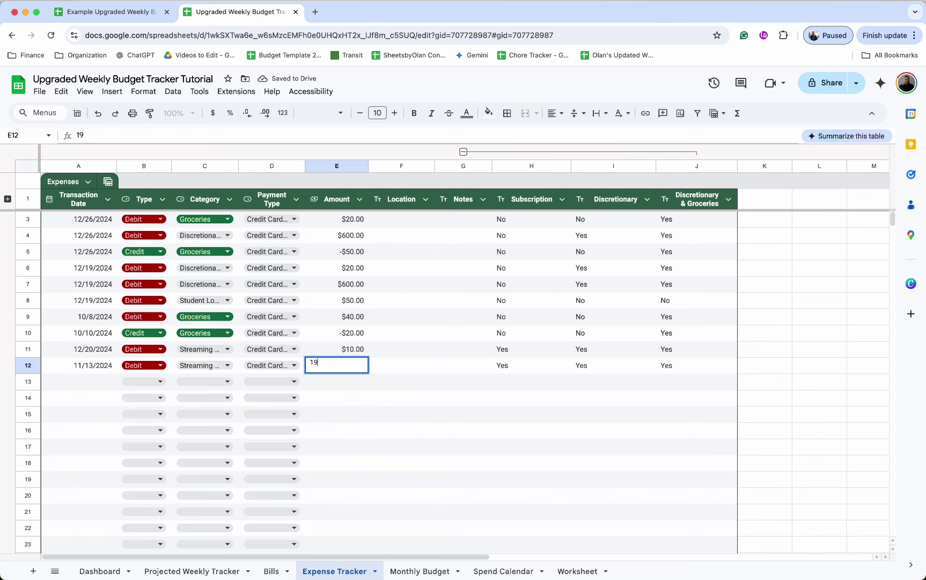
{"action": "key", "text": "Return"}
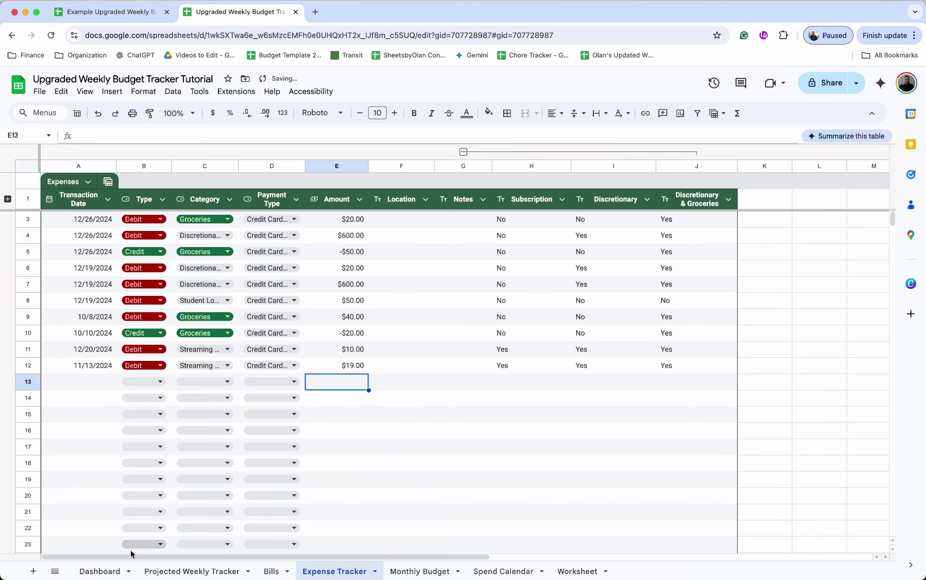
Step: Examine the plotted points of the Monthly Subscriptions chart on the Dashboard
{"action": "left_click", "coordinate": [102, 570]}
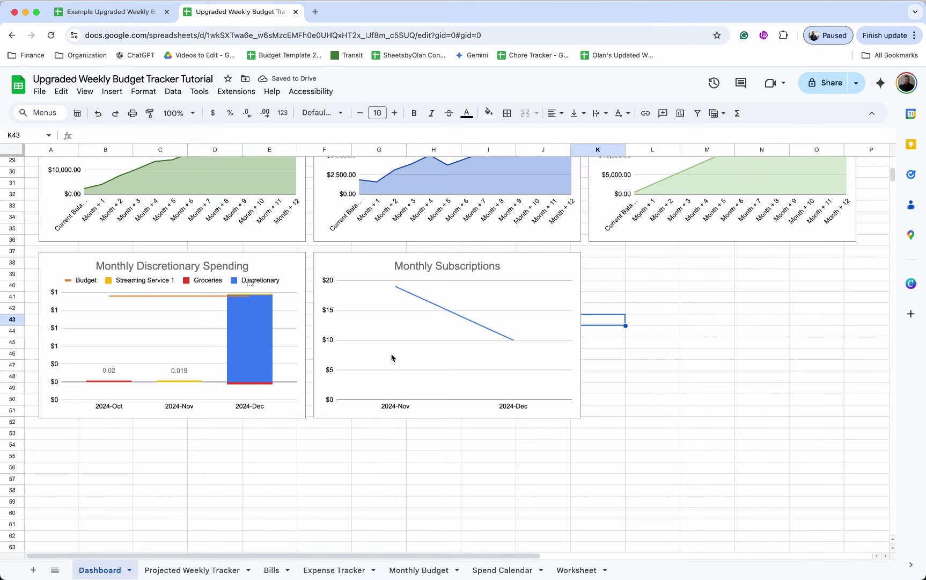
{"action": "left_click", "coordinate": [398, 284]}
{"action": "mouse_move", "coordinate": [515, 344]}
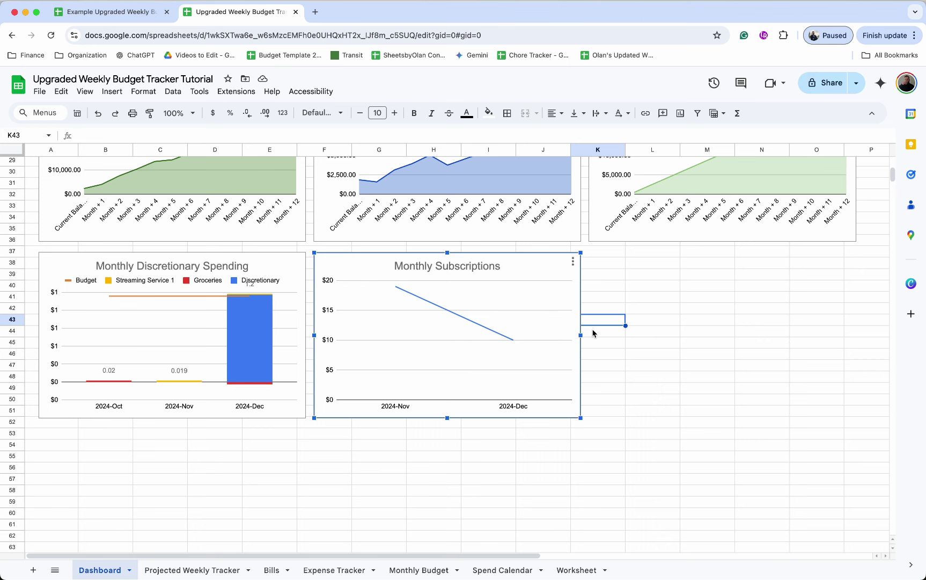
Step: Insert a new chart on the Dashboard with cell K38 selected and set its type to Line chart
{"action": "left_click", "coordinate": [660, 317]}
{"action": "left_click", "coordinate": [623, 265]}
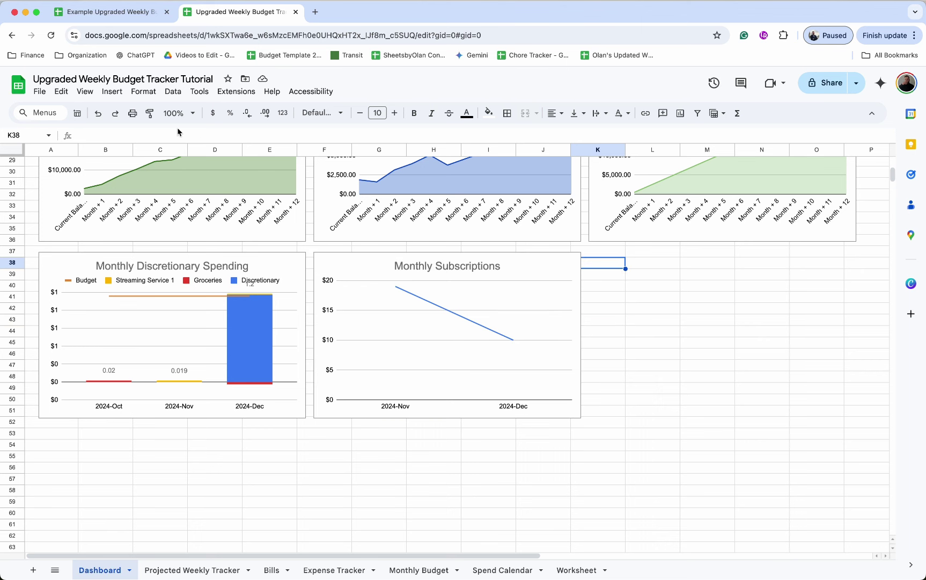
{"action": "left_click", "coordinate": [112, 91]}
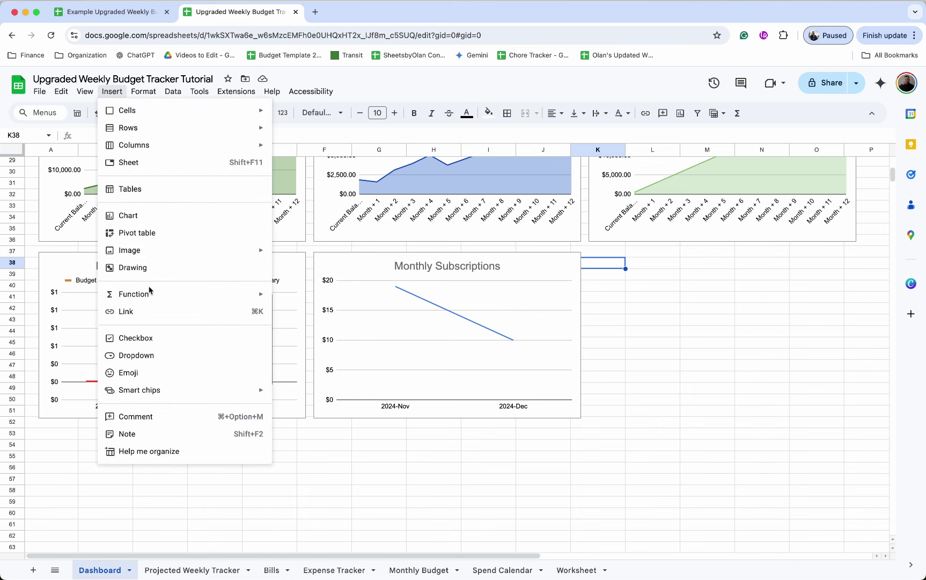
{"action": "left_click", "coordinate": [170, 217]}
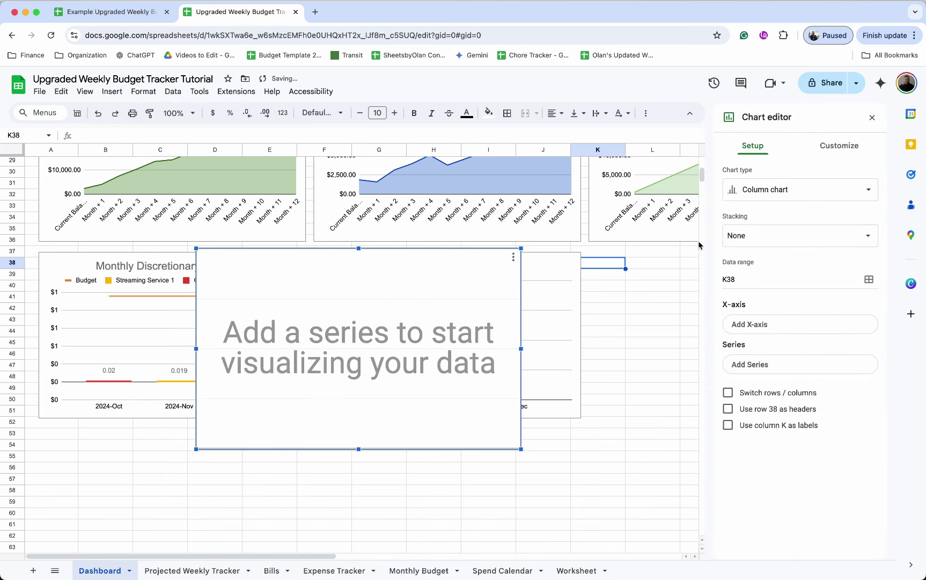
{"action": "left_click", "coordinate": [831, 186]}
{"action": "left_click", "coordinate": [740, 245]}
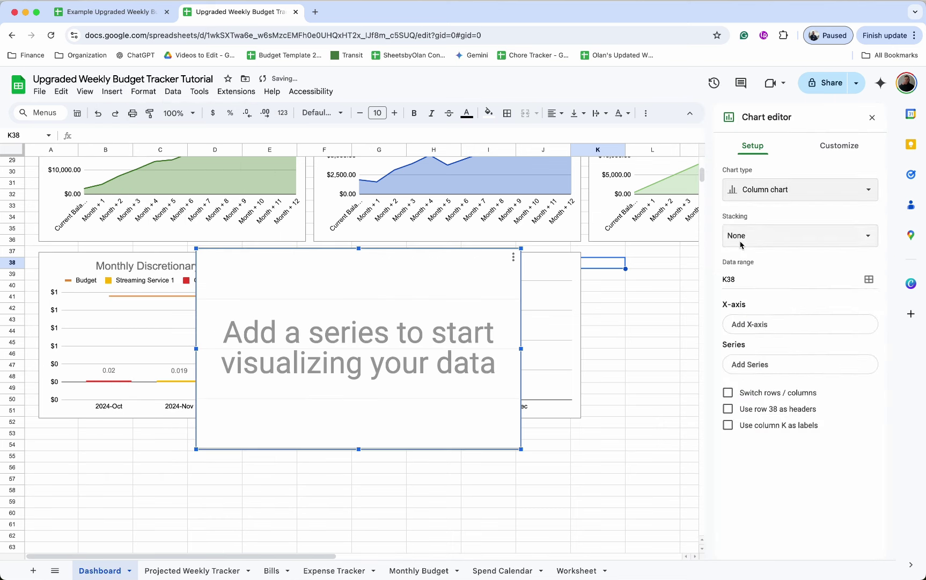
Step: Set the line chart's data range to the payment type pivot table on the Worksheet, columns V to Z starting at row 20
{"action": "left_click", "coordinate": [869, 233]}
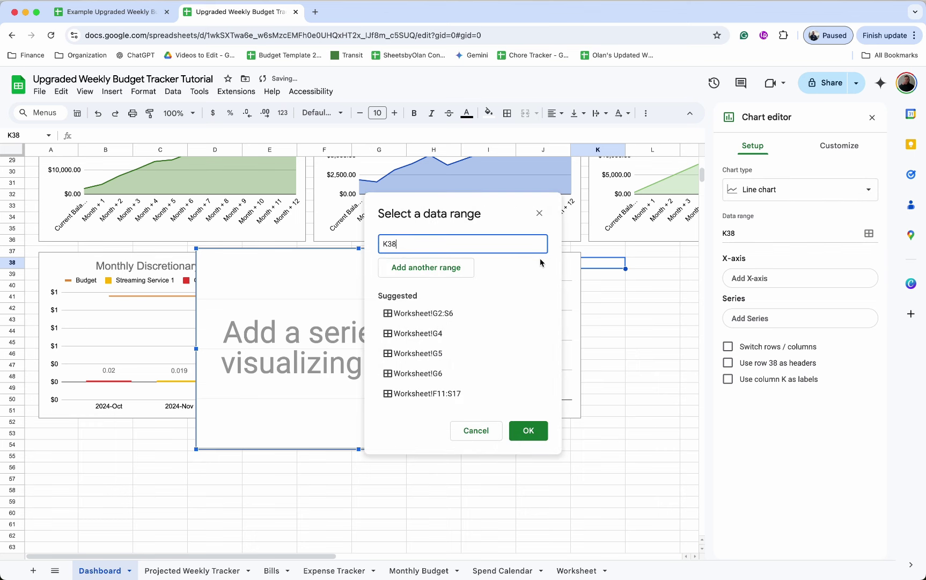
{"action": "double_click", "coordinate": [472, 243]}
{"action": "left_click", "coordinate": [590, 570]}
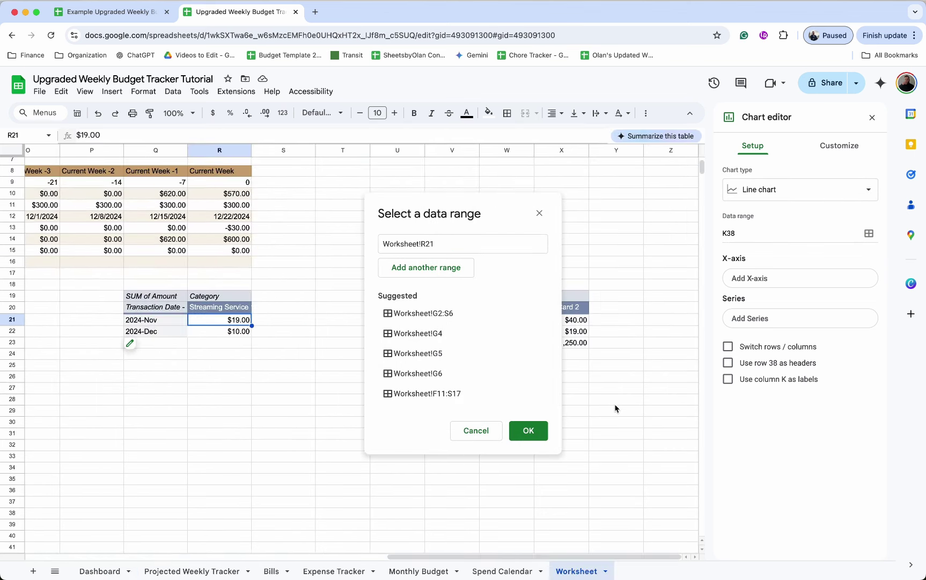
{"action": "scroll", "coordinate": [615, 408], "scroll_direction": "up", "scroll_amount": 1}
{"action": "scroll", "coordinate": [615, 407], "scroll_direction": "left", "scroll_amount": 5}
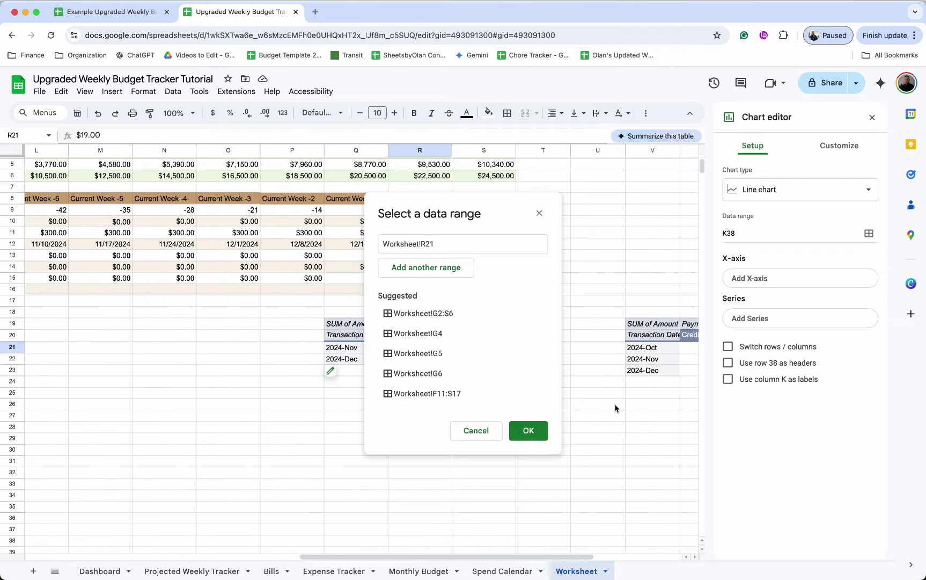
{"action": "left_click_drag", "start_coordinate": [651, 335], "coordinate": [708, 572]}
{"action": "left_click", "coordinate": [470, 244]}
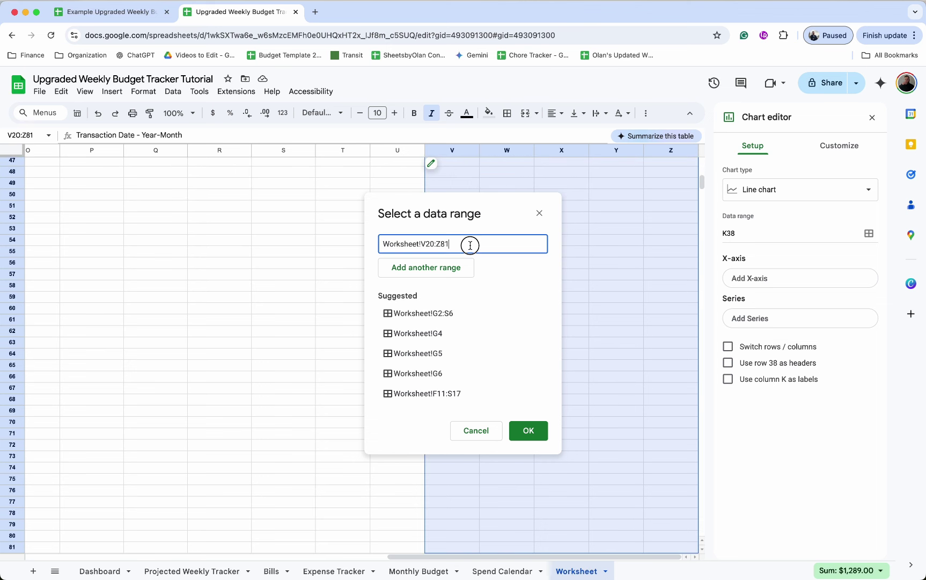
{"action": "left_click", "coordinate": [528, 430]}
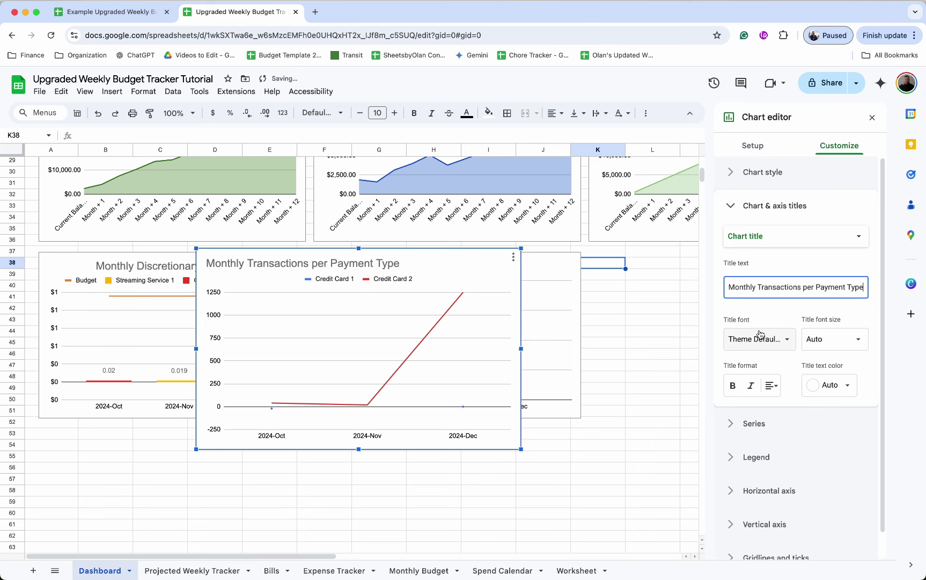
Step: Center the Monthly Transactions per Payment Type chart's title and fit the chart beside Monthly Subscriptions, matching the width of the Savings Projection chart above
{"action": "left_click", "coordinate": [774, 377]}
{"action": "left_click", "coordinate": [786, 408]}
{"action": "left_click_drag", "start_coordinate": [446, 269], "coordinate": [839, 272]}
{"action": "scroll", "coordinate": [837, 279], "scroll_direction": "right", "scroll_amount": 2}
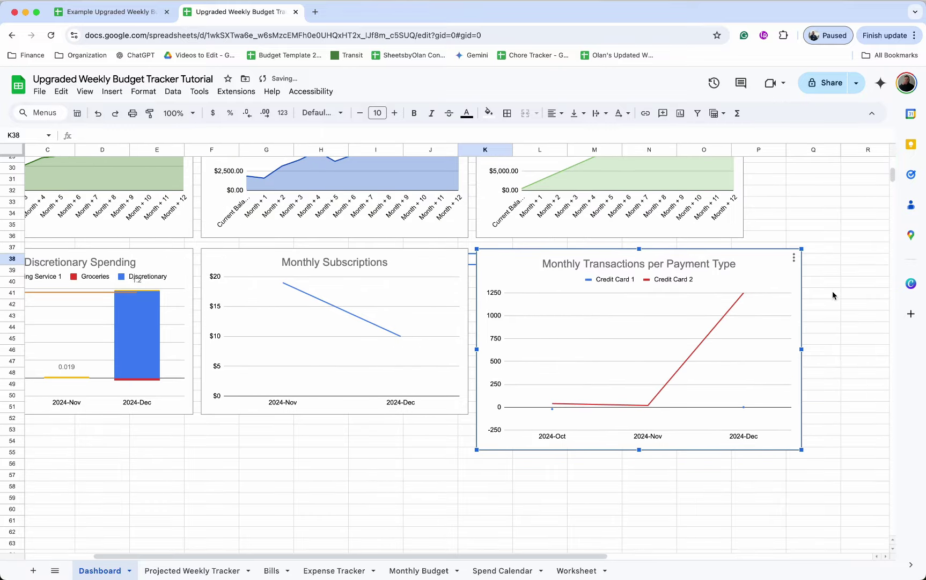
{"action": "left_click_drag", "start_coordinate": [801, 450], "coordinate": [728, 417]}
{"action": "left_click", "coordinate": [785, 320]}
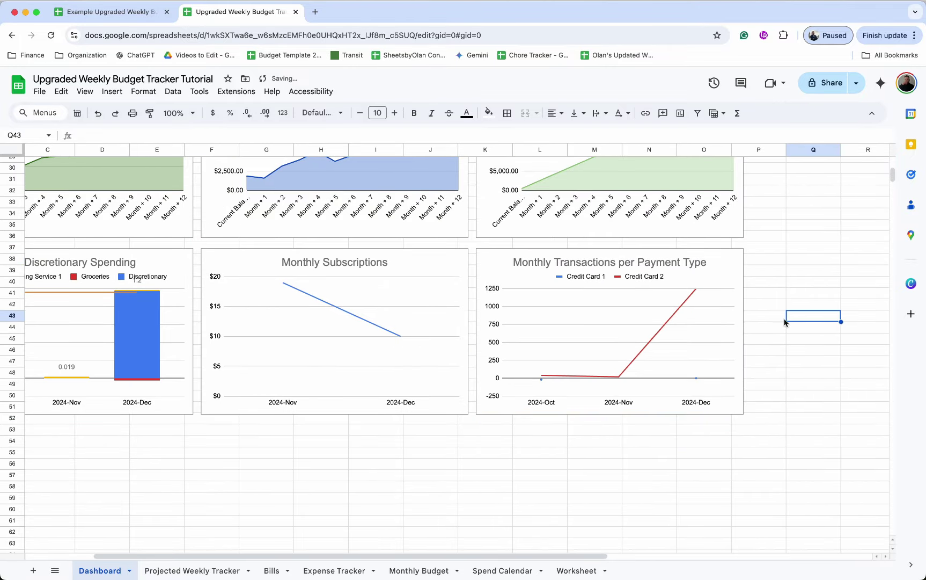
{"action": "left_click", "coordinate": [844, 285]}
Step: Fill the Dashboard background range A1:P52 with light yellow
{"action": "scroll", "coordinate": [844, 290], "scroll_direction": "up", "scroll_amount": 10}
{"action": "scroll", "coordinate": [844, 290], "scroll_direction": "left", "scroll_amount": 3}
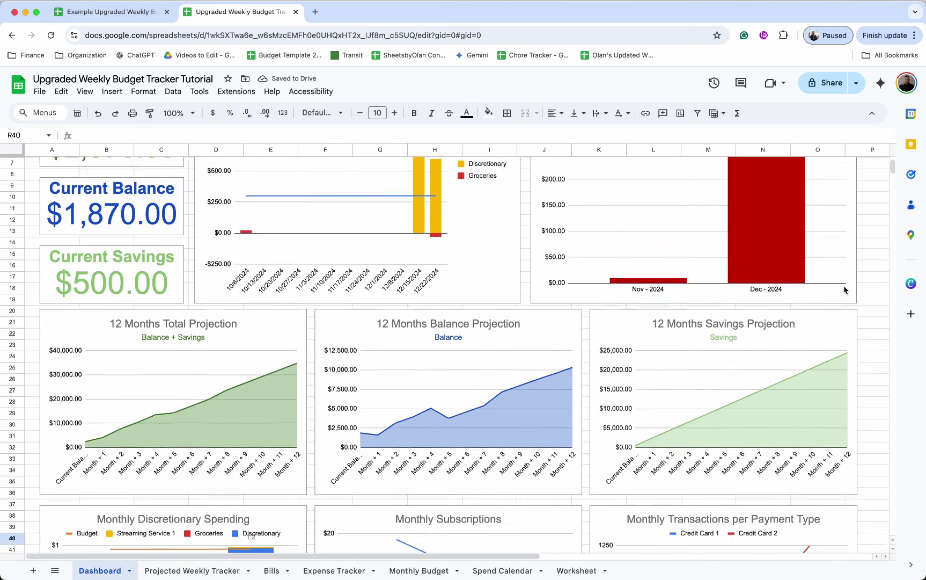
{"action": "scroll", "coordinate": [845, 290], "scroll_direction": "up", "scroll_amount": 3}
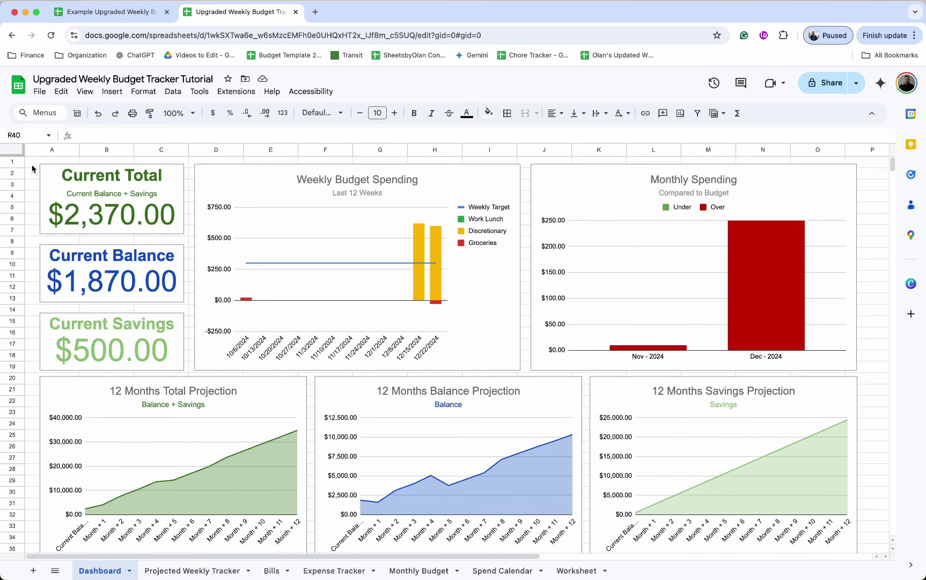
{"action": "left_click_drag", "start_coordinate": [32, 165], "coordinate": [855, 441]}
{"action": "left_click", "coordinate": [488, 113]}
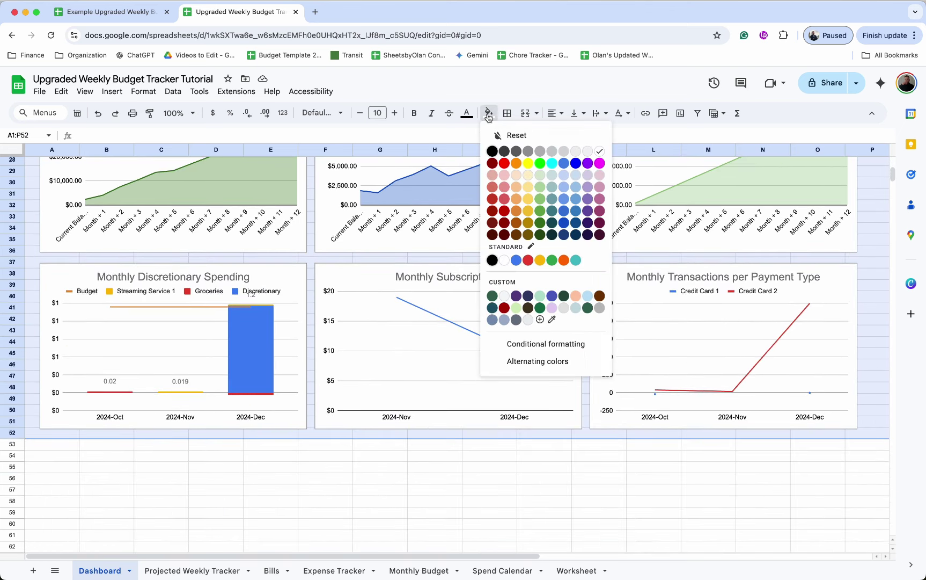
{"action": "left_click", "coordinate": [528, 183]}
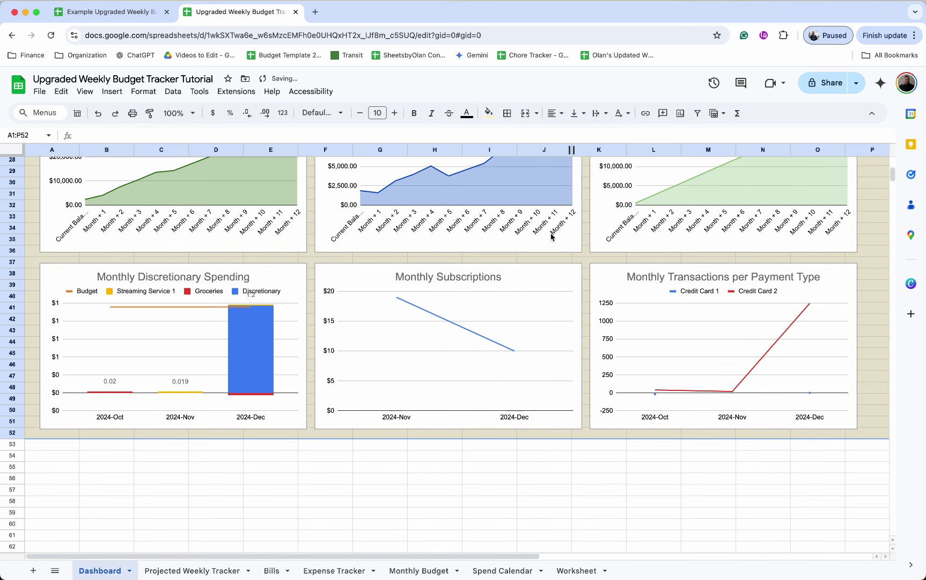
{"action": "left_click", "coordinate": [585, 456]}
Step: Narrow column P so it forms only a slim margin beside the Dashboard charts
{"action": "scroll", "coordinate": [586, 460], "scroll_direction": "up", "scroll_amount": 10}
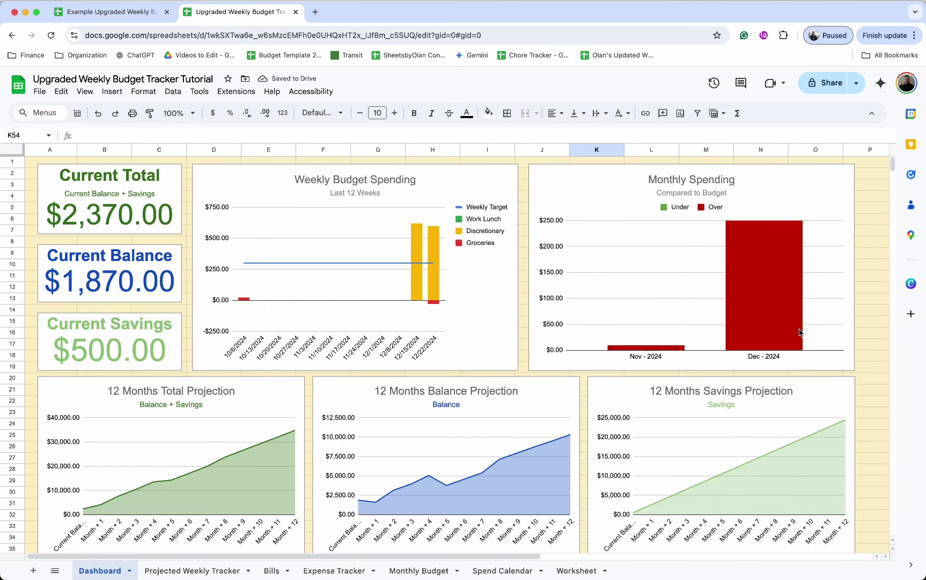
{"action": "scroll", "coordinate": [886, 275], "scroll_direction": "right", "scroll_amount": 5}
{"action": "left_click_drag", "start_coordinate": [770, 149], "coordinate": [734, 157]}
{"action": "scroll", "coordinate": [735, 157], "scroll_direction": "left", "scroll_amount": 5}
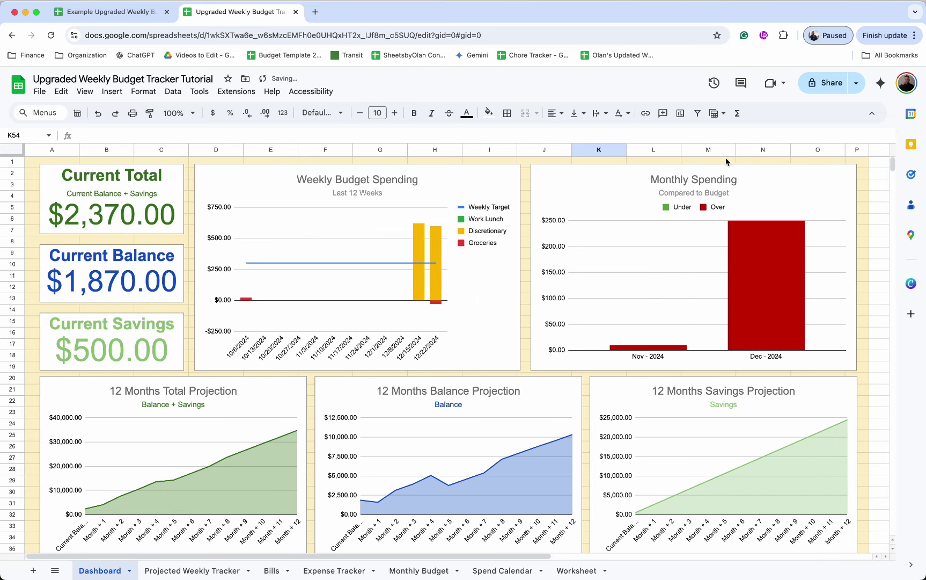
Step: Delete the unused columns Q to Z from the Dashboard
{"action": "left_click", "coordinate": [885, 149]}
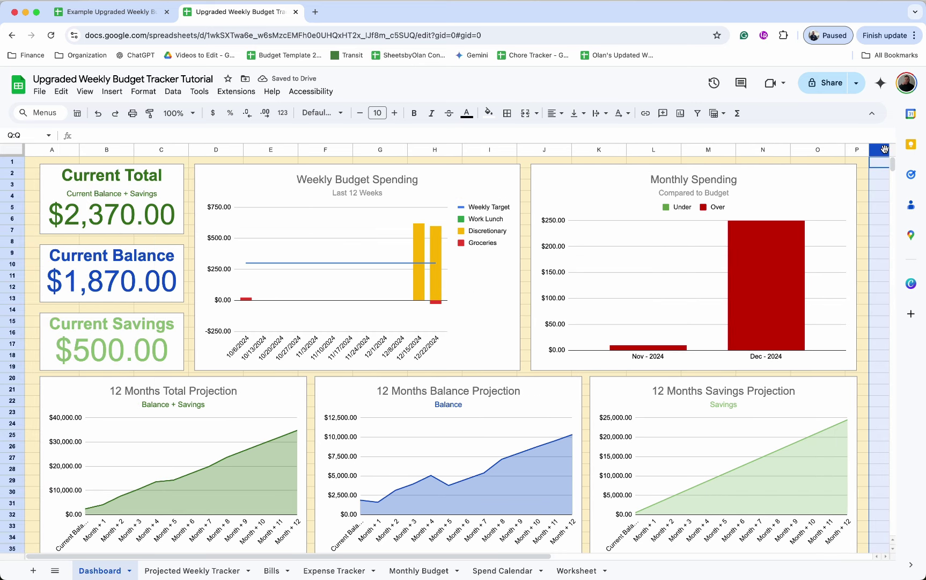
{"action": "key", "text": "super+shift+Right"}
{"action": "right_click", "coordinate": [884, 149]}
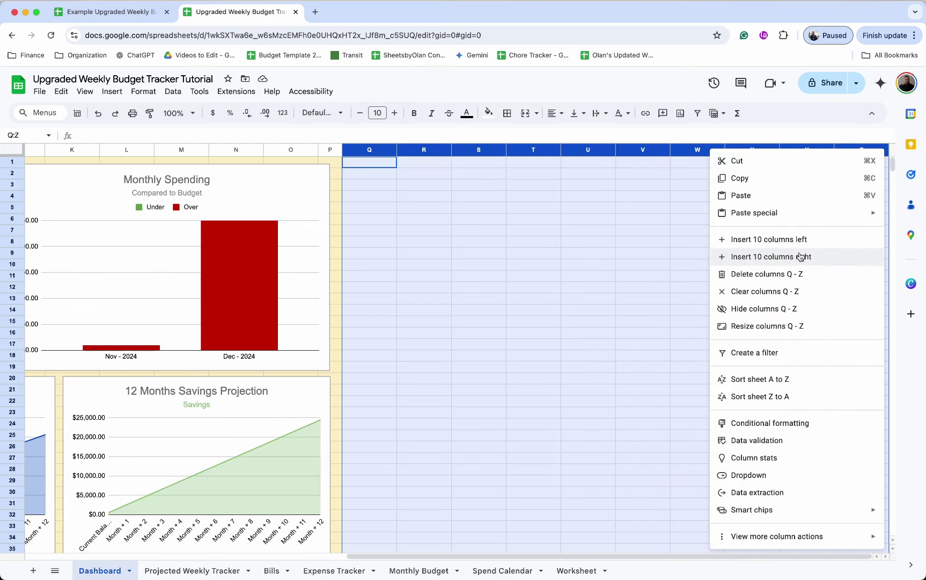
{"action": "left_click", "coordinate": [793, 274]}
Step: Delete all empty Dashboard rows from row 53 down
{"action": "scroll", "coordinate": [607, 356], "scroll_direction": "down", "scroll_amount": 10}
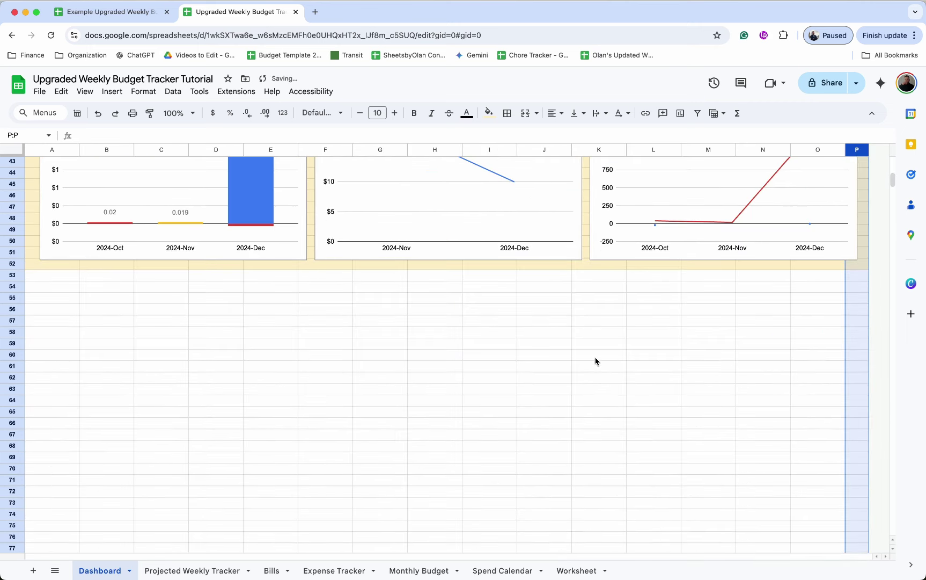
{"action": "left_click", "coordinate": [15, 275]}
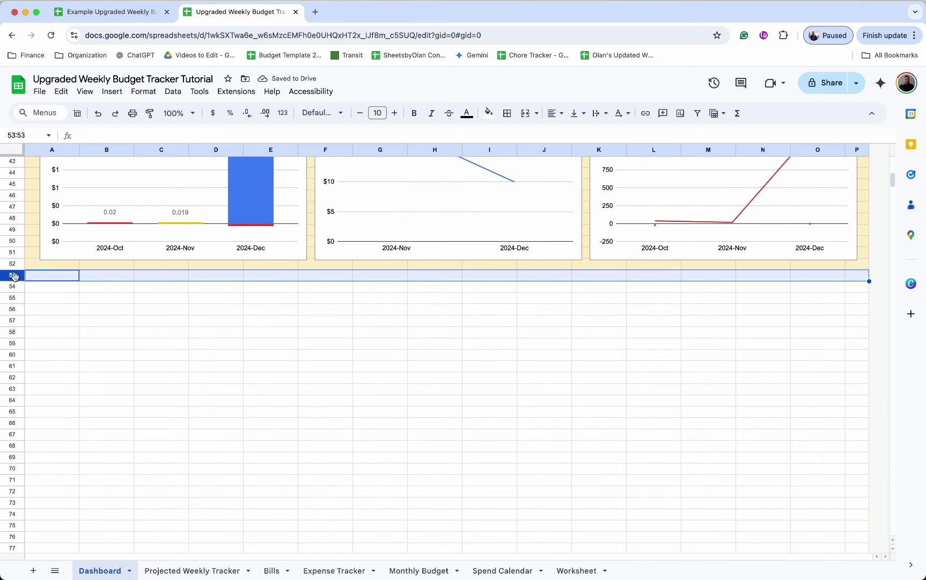
{"action": "key", "text": "super+shift+Down"}
{"action": "right_click", "coordinate": [15, 276]}
{"action": "left_click", "coordinate": [49, 403]}
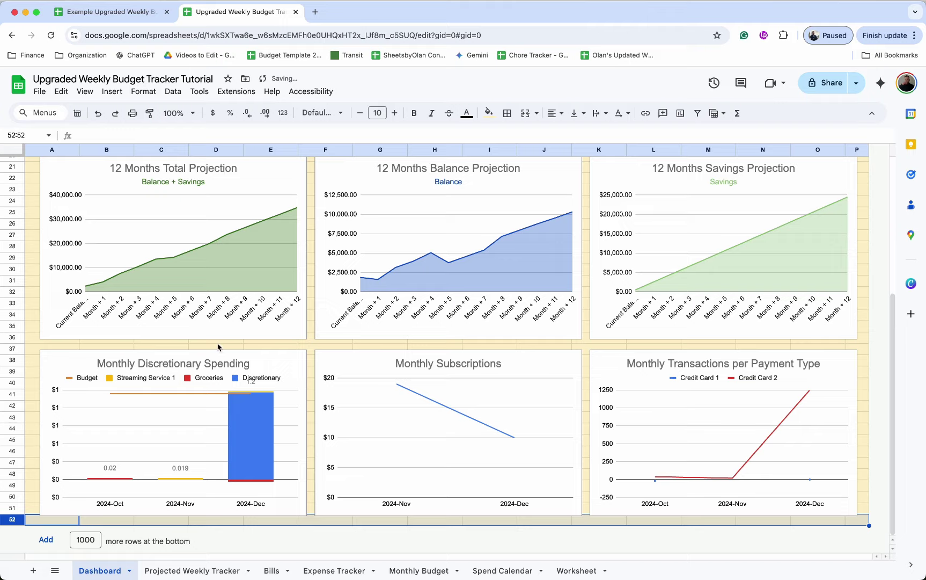
Step: Review the layout of the scorecards and charts across the whole Dashboard
{"action": "scroll", "coordinate": [300, 344], "scroll_direction": "up", "scroll_amount": 5}
{"action": "scroll", "coordinate": [300, 345], "scroll_direction": "down", "scroll_amount": 5}
{"action": "scroll", "coordinate": [301, 345], "scroll_direction": "up", "scroll_amount": 5}
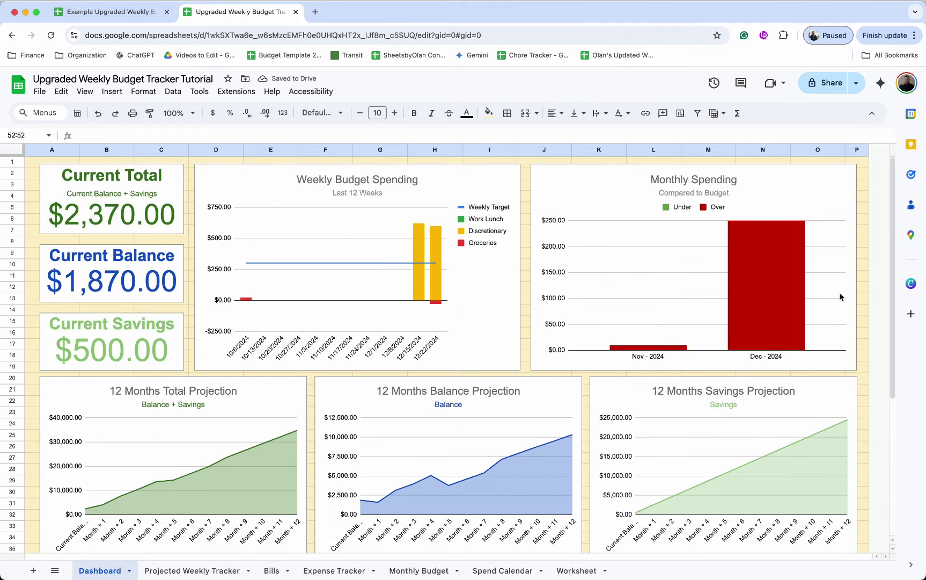
{"action": "left_click", "coordinate": [866, 336]}
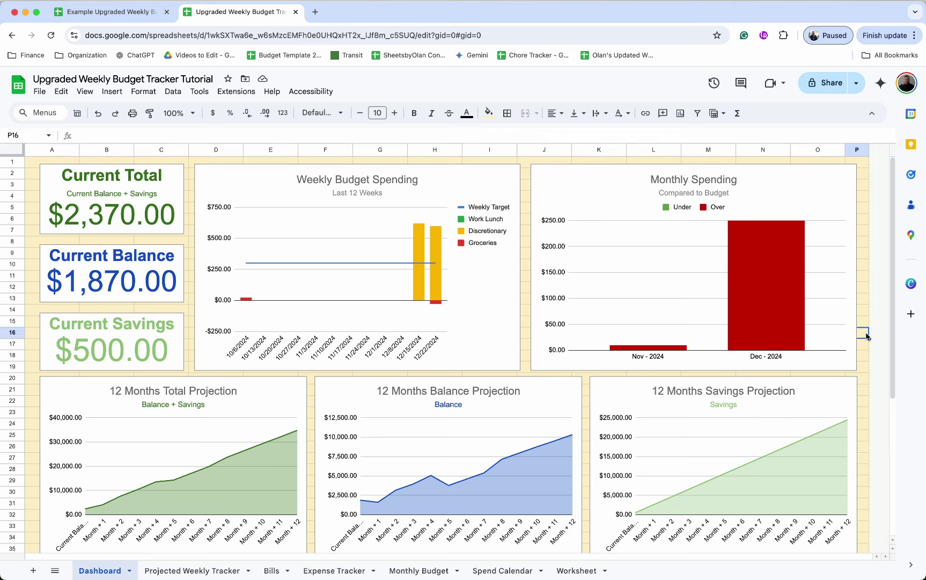
{"action": "left_click", "coordinate": [661, 351]}
{"action": "scroll", "coordinate": [661, 352], "scroll_direction": "down", "scroll_amount": 5}
{"action": "scroll", "coordinate": [662, 351], "scroll_direction": "up", "scroll_amount": 5}
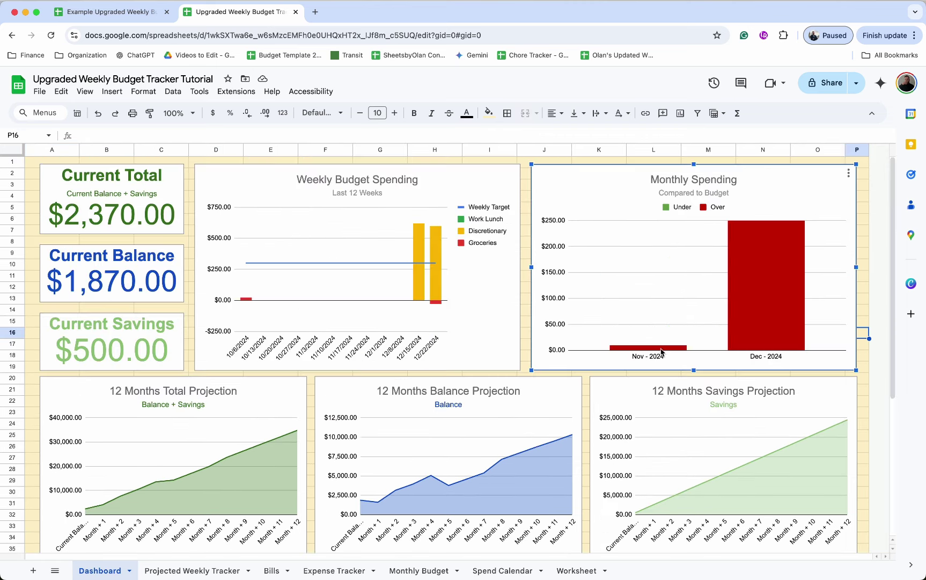
Step: Look through the Projected Weekly Tracker, Bills, Expense Tracker, Monthly Budget, Spend Calendar and Worksheet sheets, and return to the Dashboard
{"action": "left_click", "coordinate": [189, 571]}
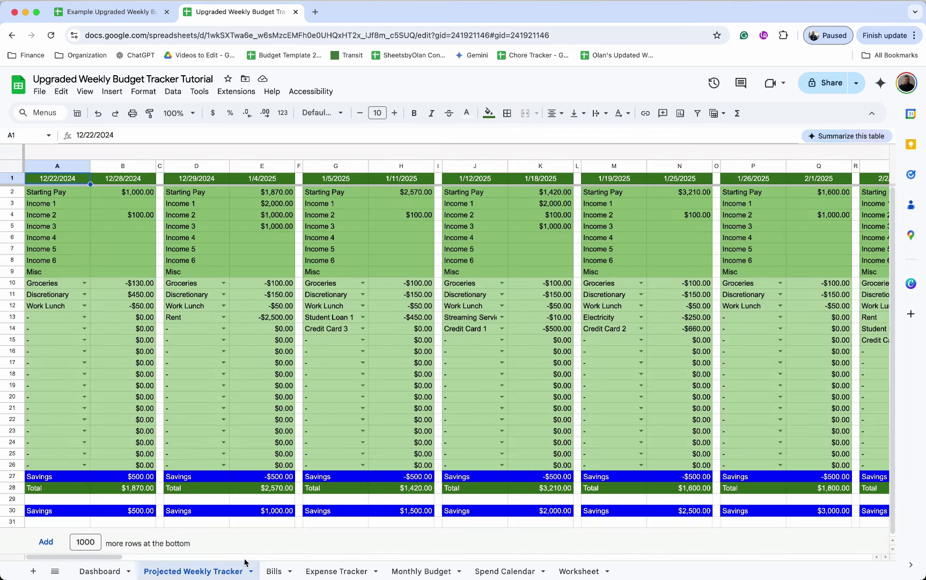
{"action": "left_click", "coordinate": [274, 571]}
{"action": "left_click", "coordinate": [347, 570]}
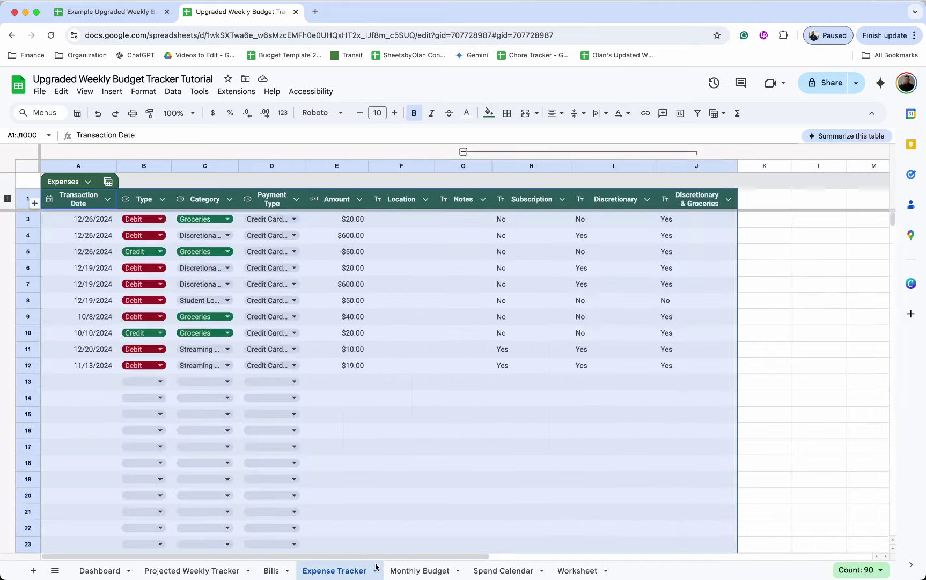
{"action": "left_click", "coordinate": [421, 569]}
{"action": "left_click", "coordinate": [495, 573]}
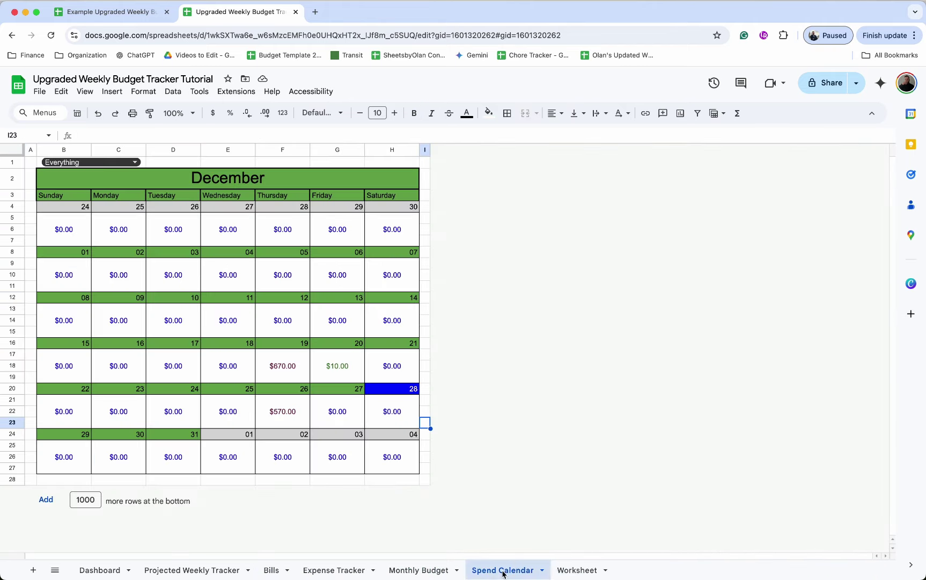
{"action": "left_click", "coordinate": [589, 571]}
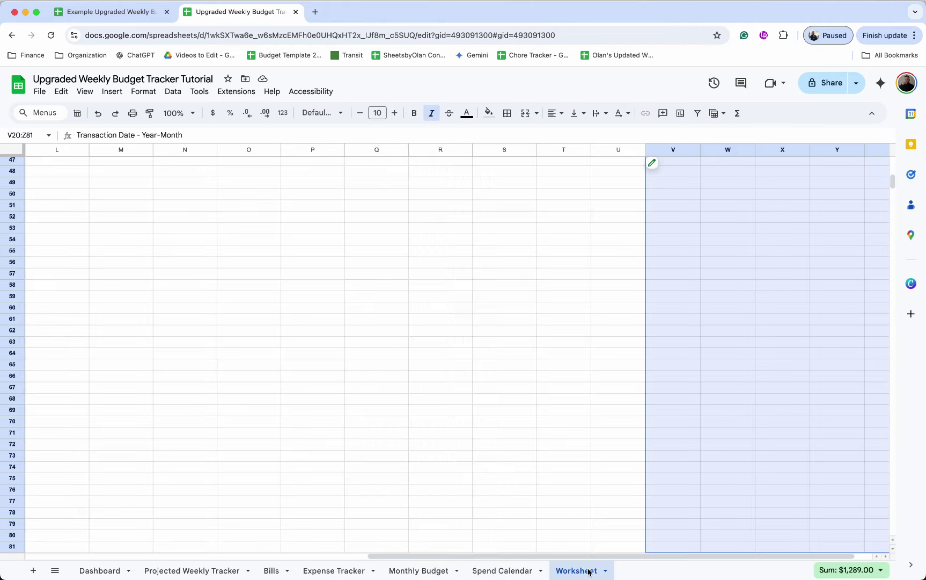
{"action": "left_click", "coordinate": [429, 446]}
{"action": "scroll", "coordinate": [428, 447], "scroll_direction": "up", "scroll_amount": 15}
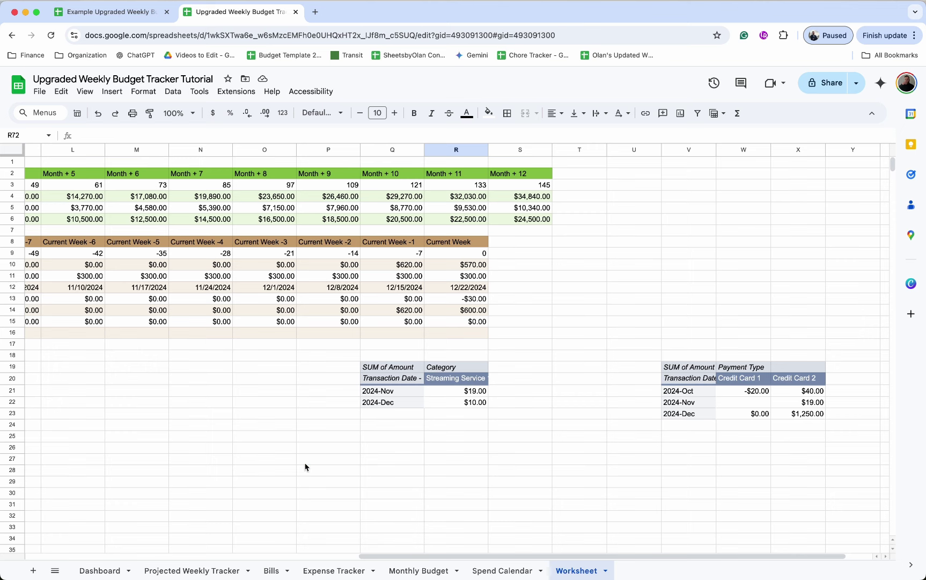
{"action": "left_click", "coordinate": [306, 463]}
{"action": "scroll", "coordinate": [305, 463], "scroll_direction": "left", "scroll_amount": 10}
{"action": "left_click", "coordinate": [102, 573]}
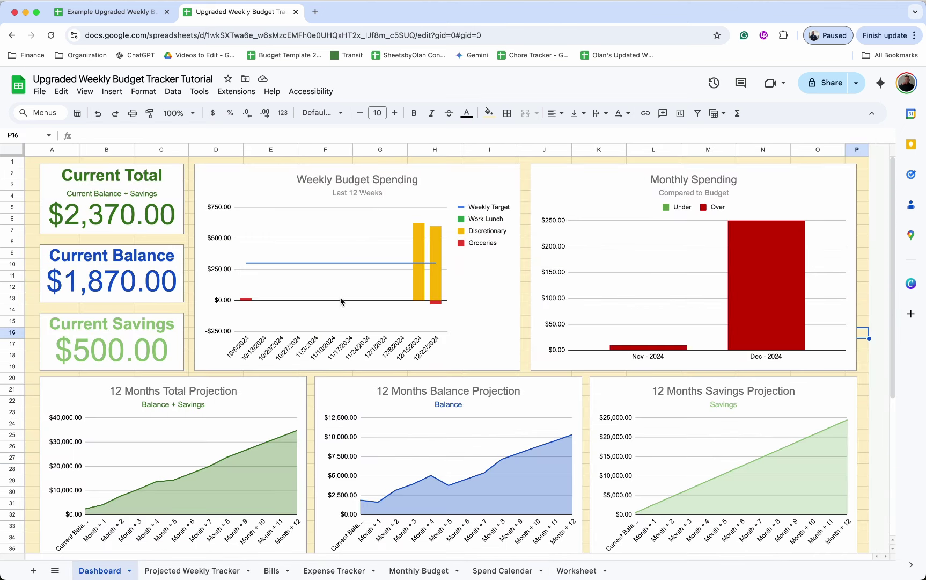
{"action": "left_click", "coordinate": [309, 381]}
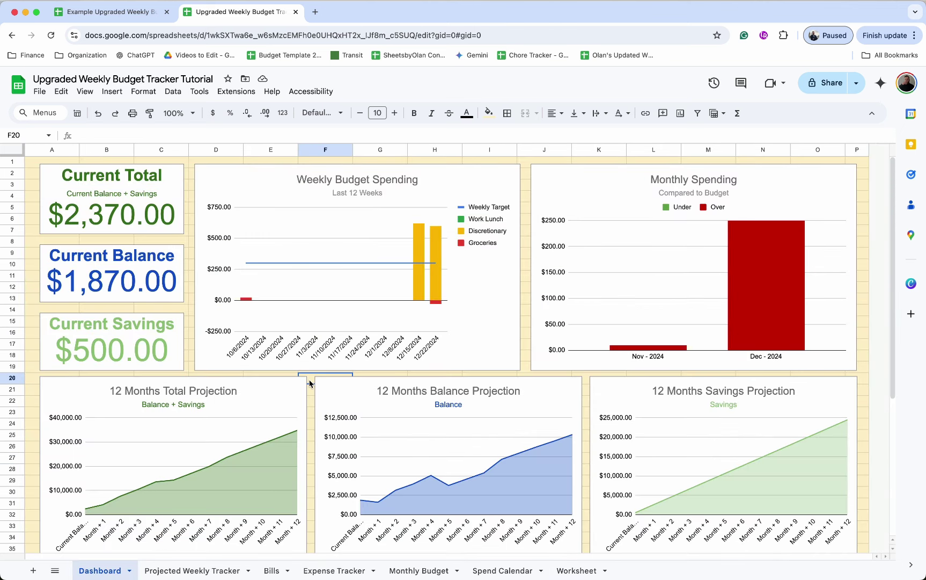